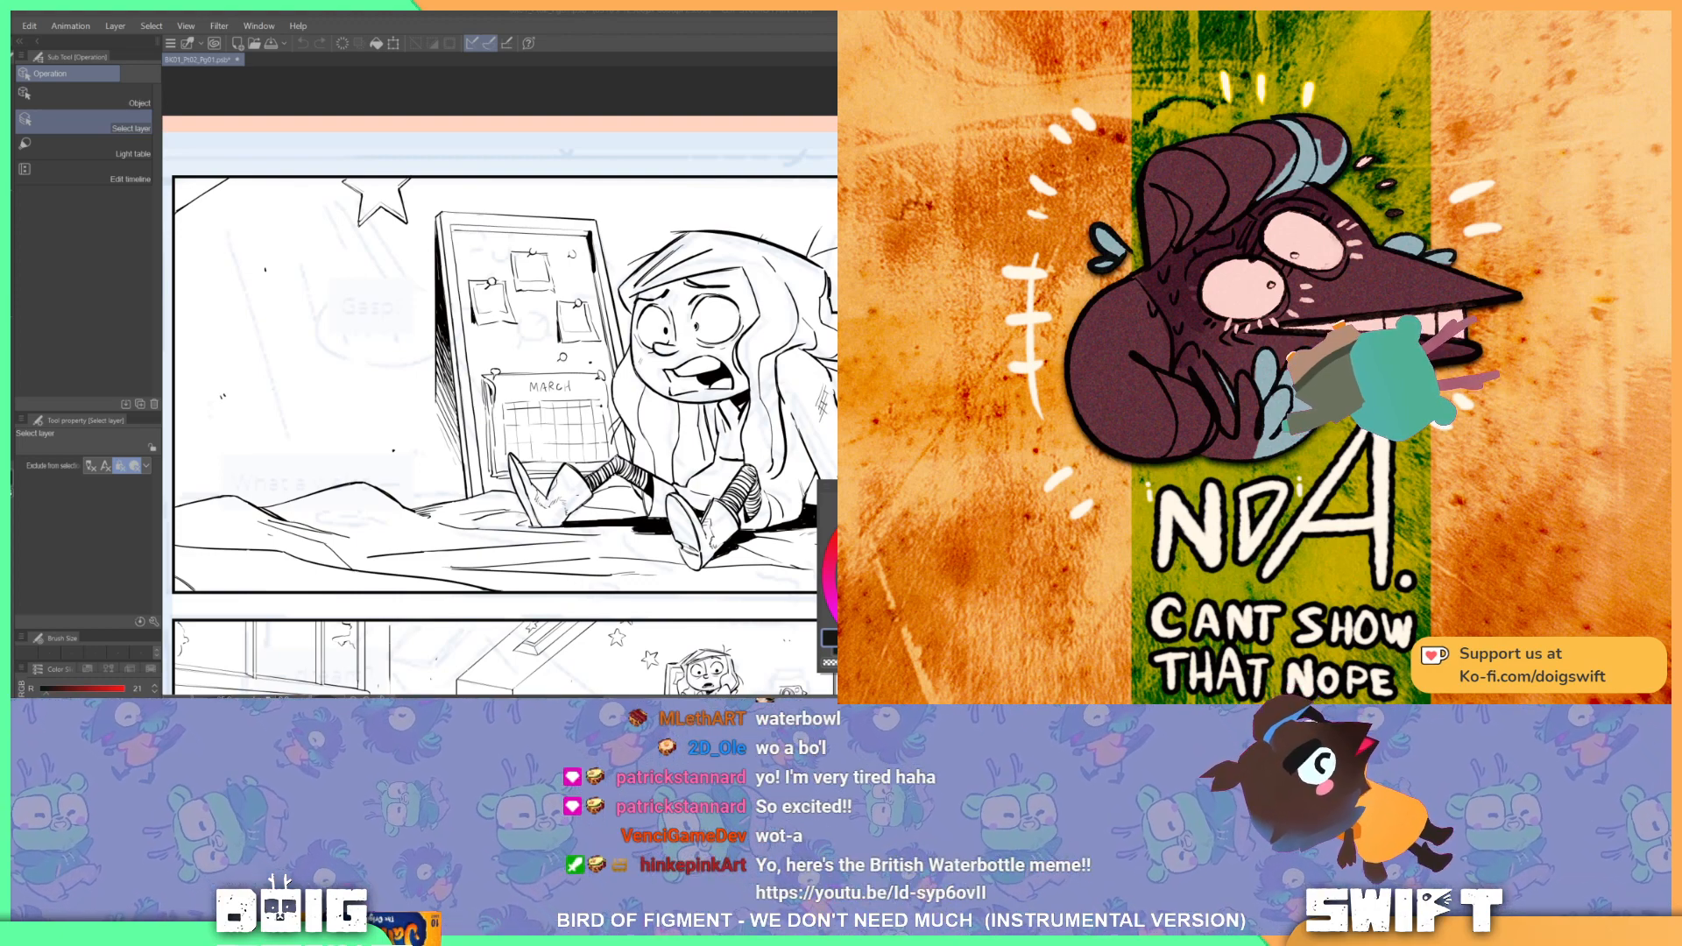
key(alt+Tab)
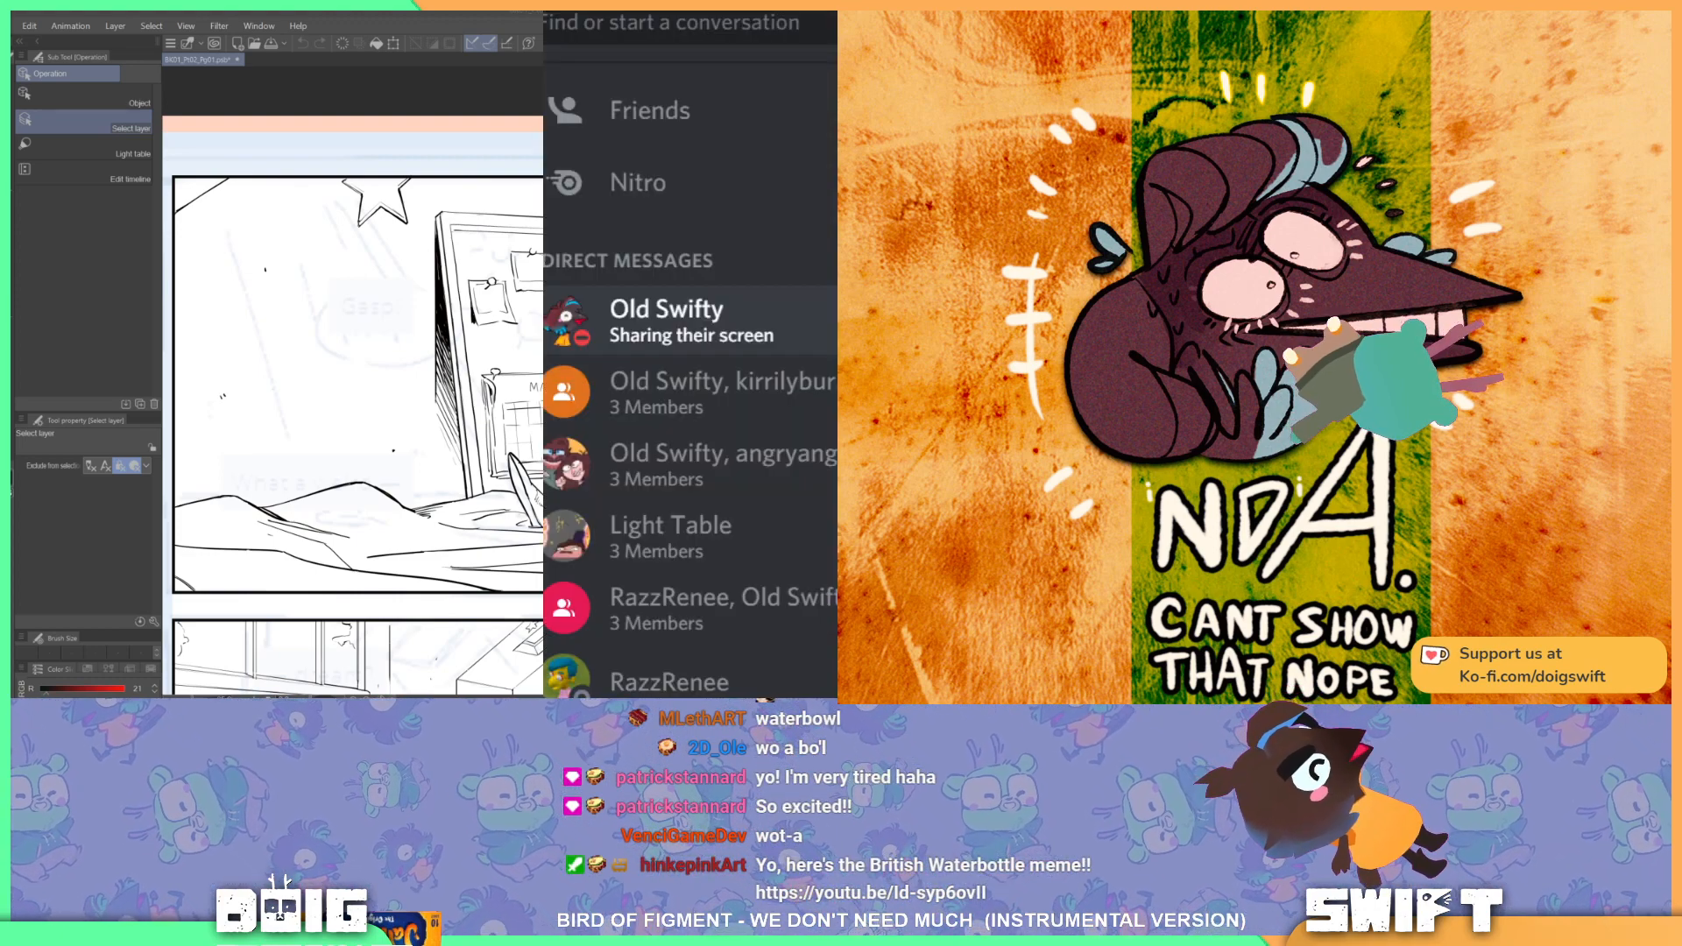
key(alt+Tab)
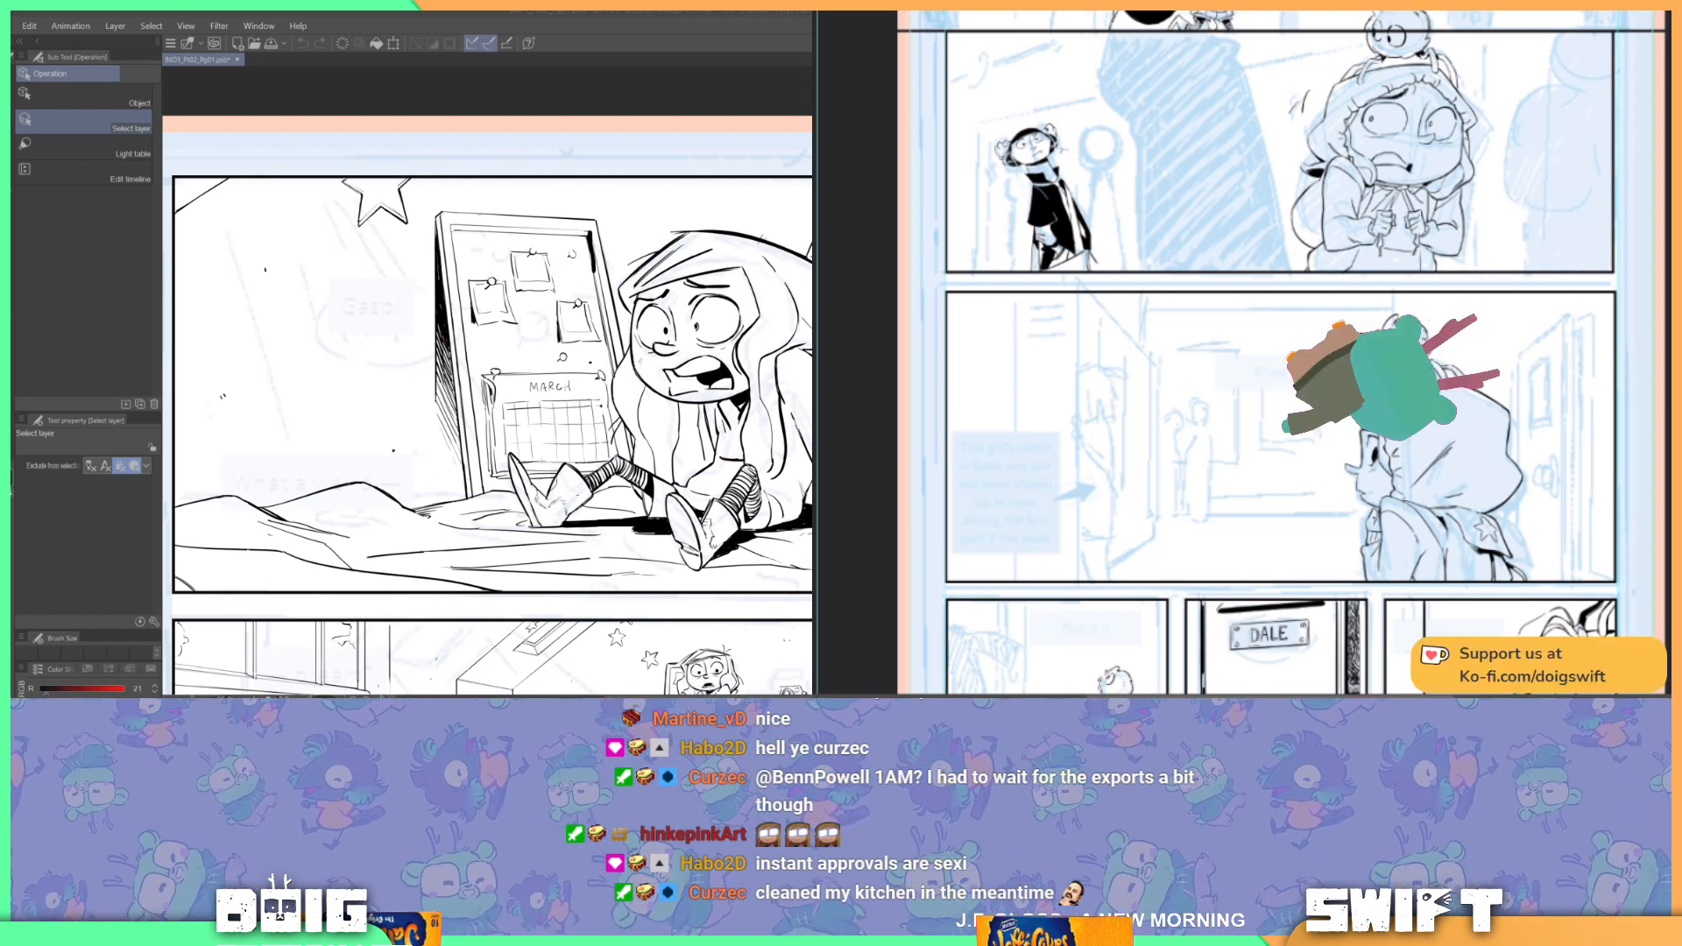
drag(817, 351, 765, 350)
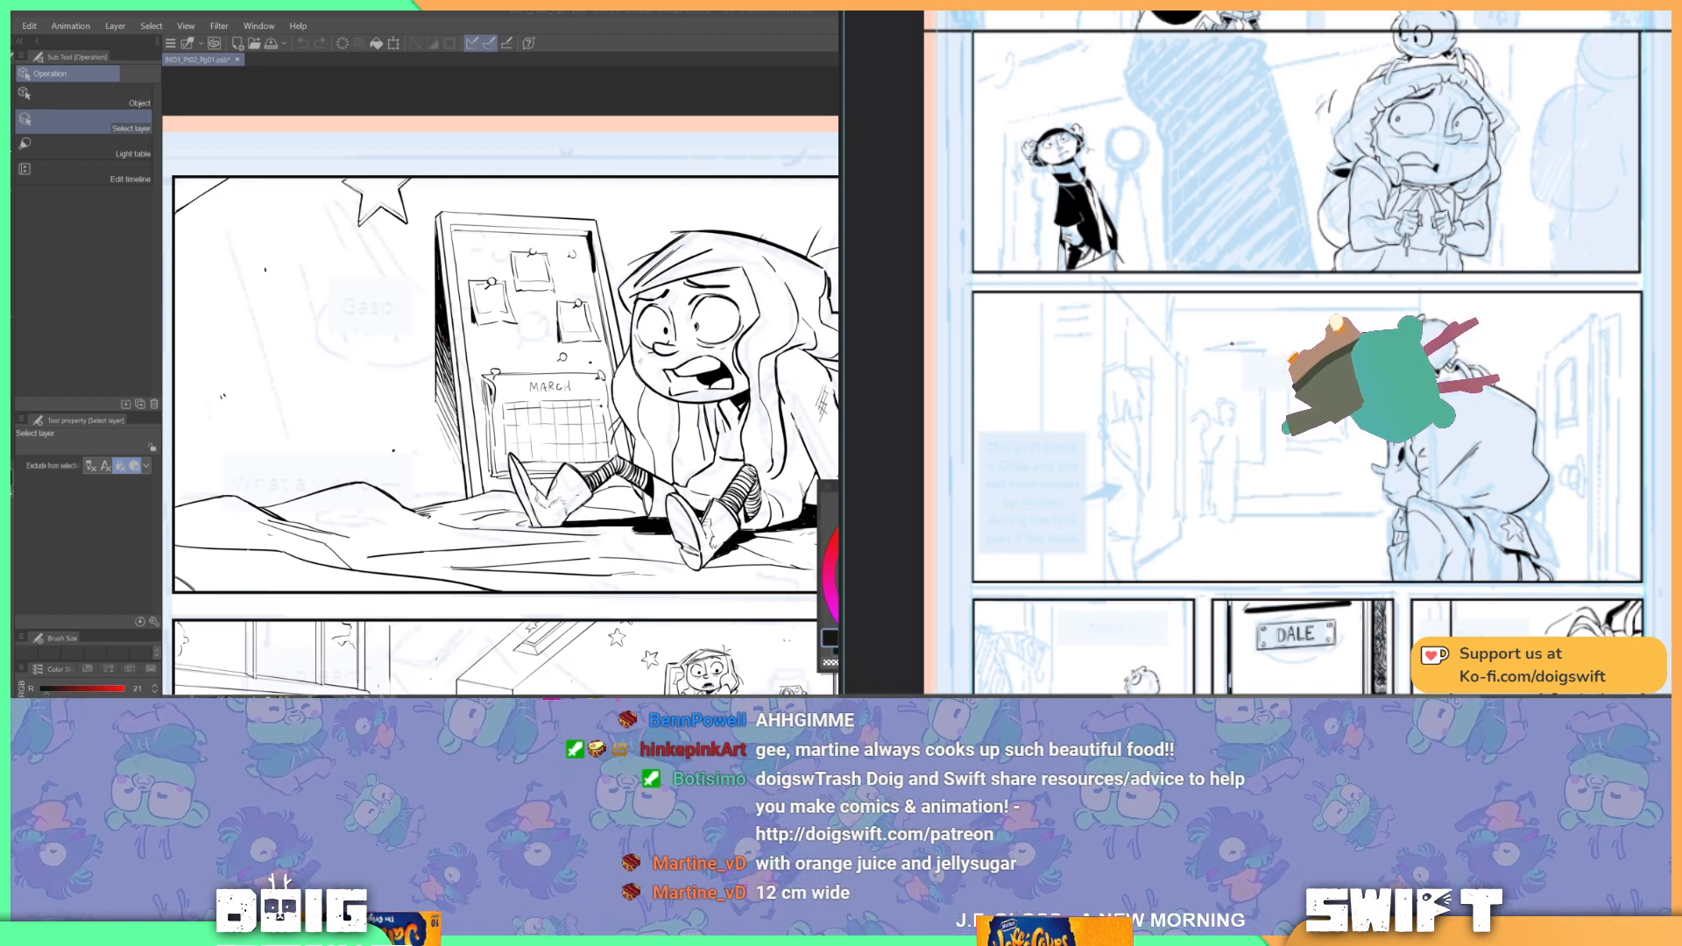
key(m)
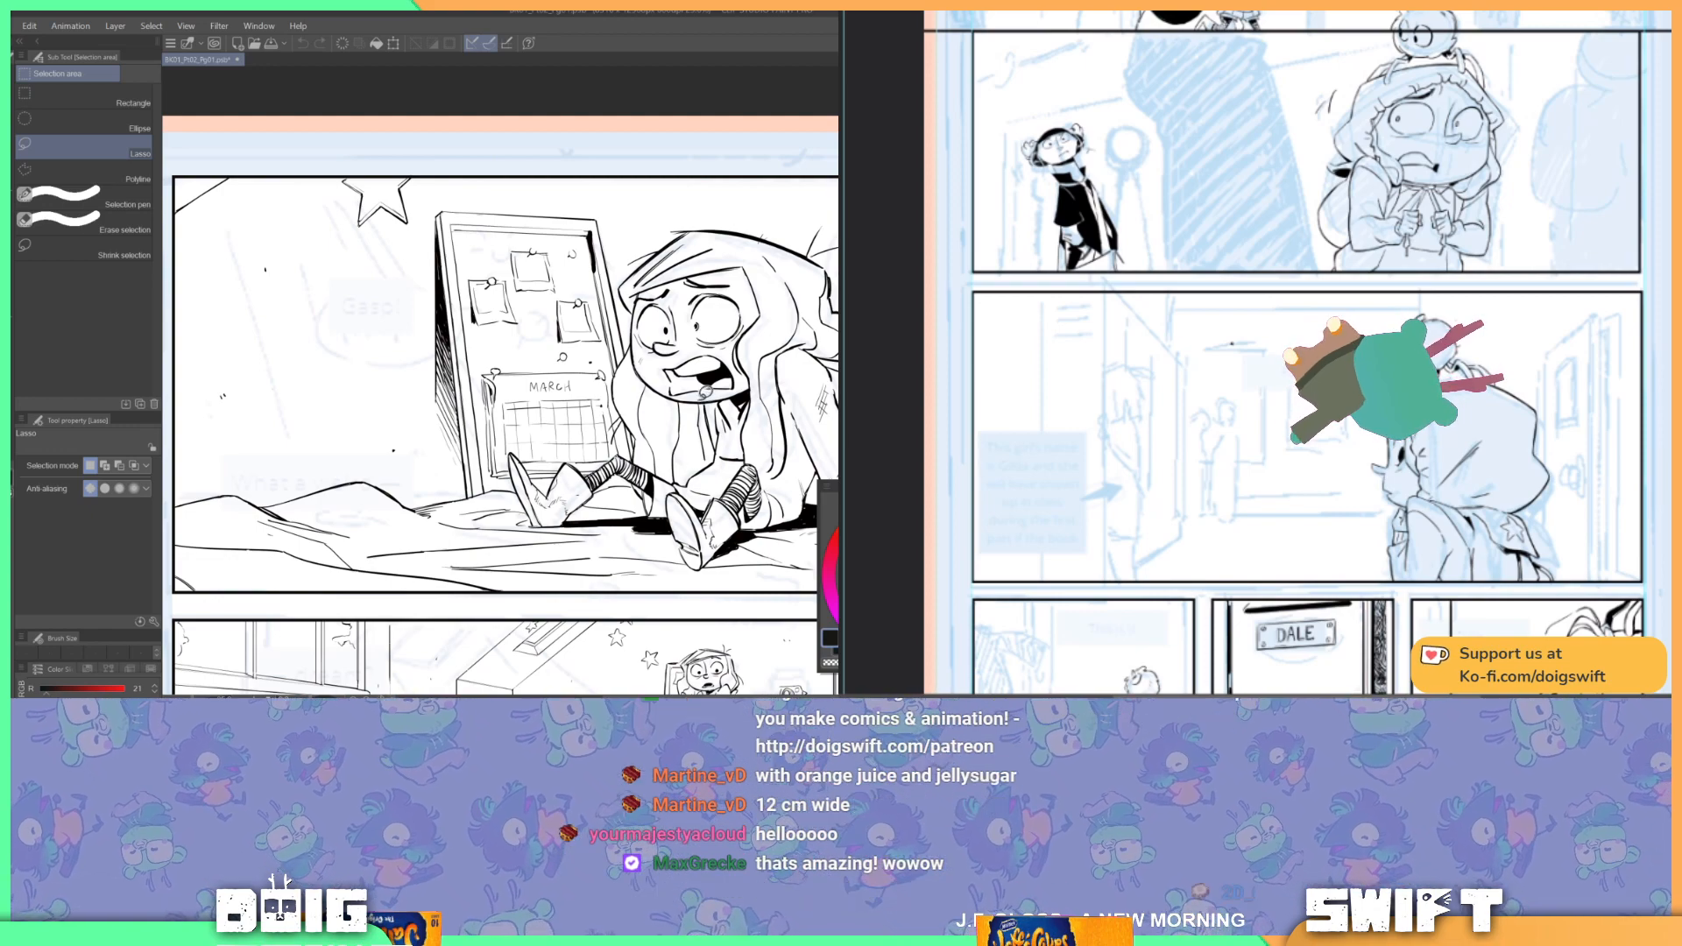
drag(730, 404, 602, 413)
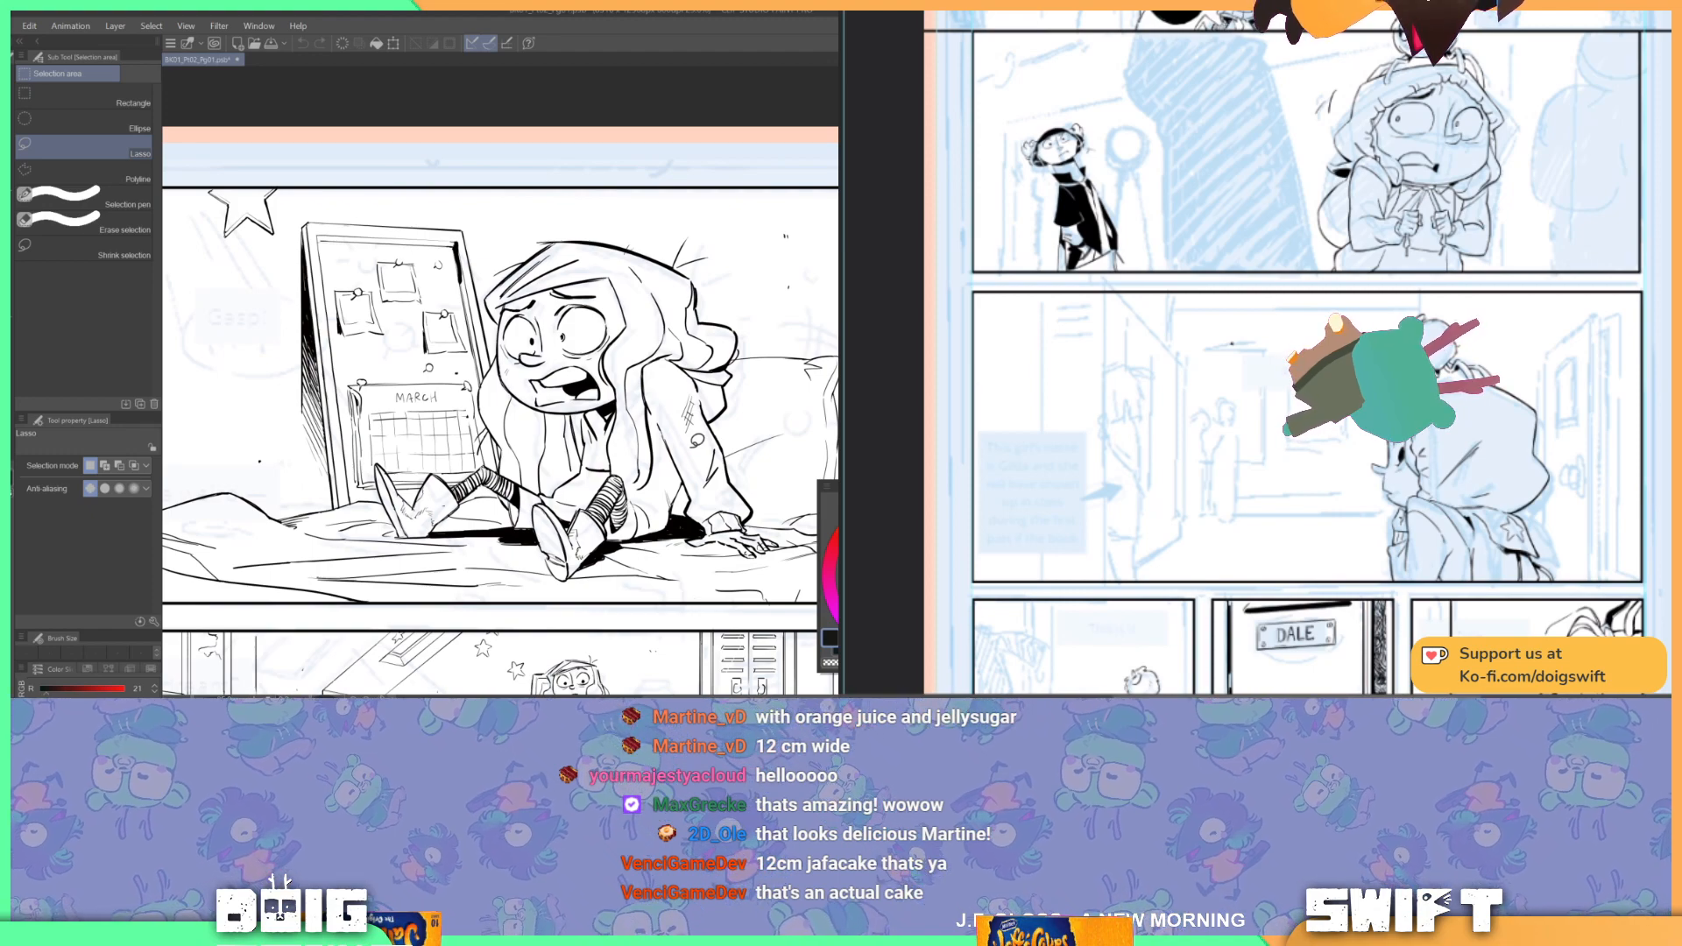
drag(565, 430, 584, 451)
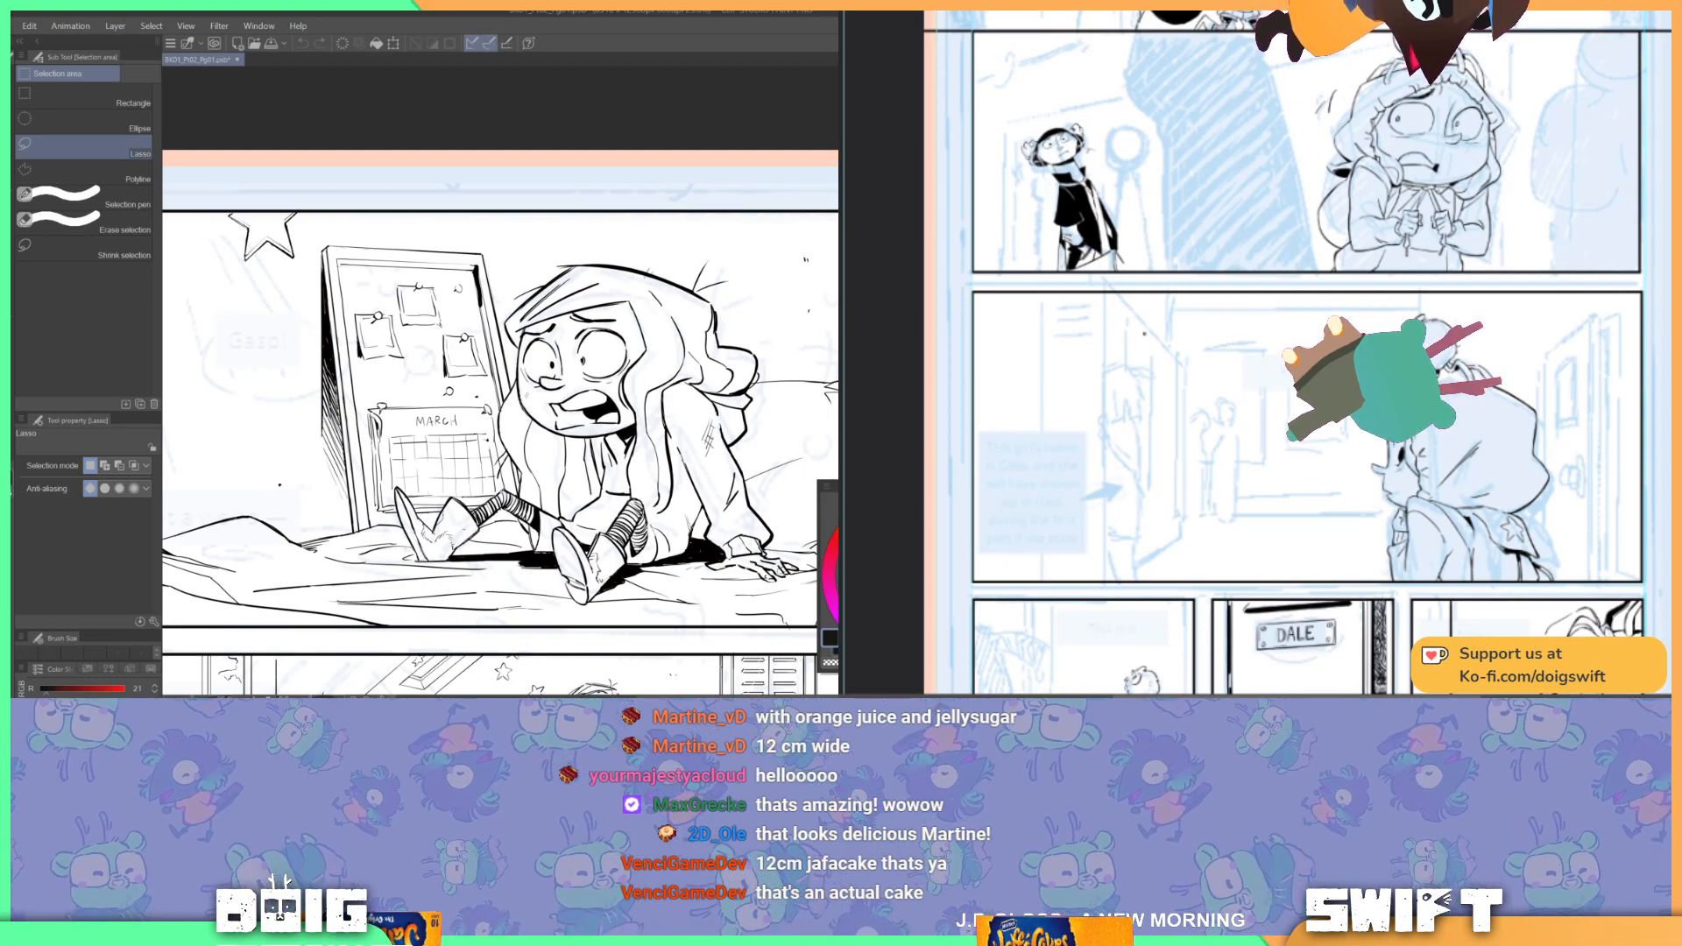
click(1113, 377)
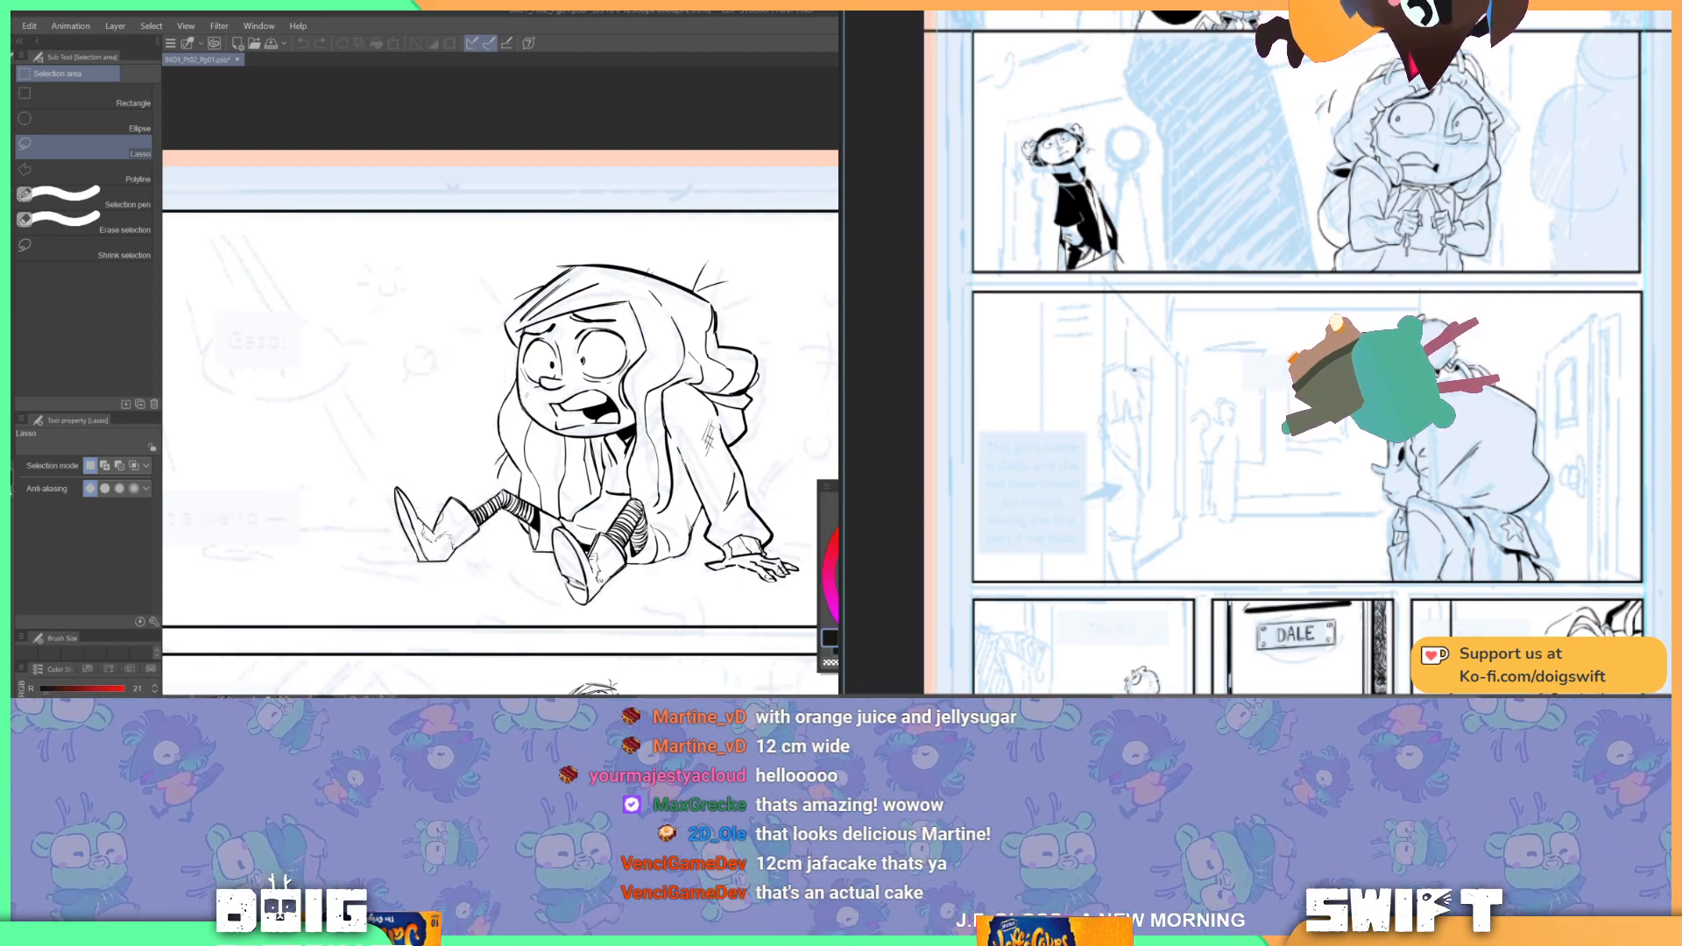
click(1112, 377)
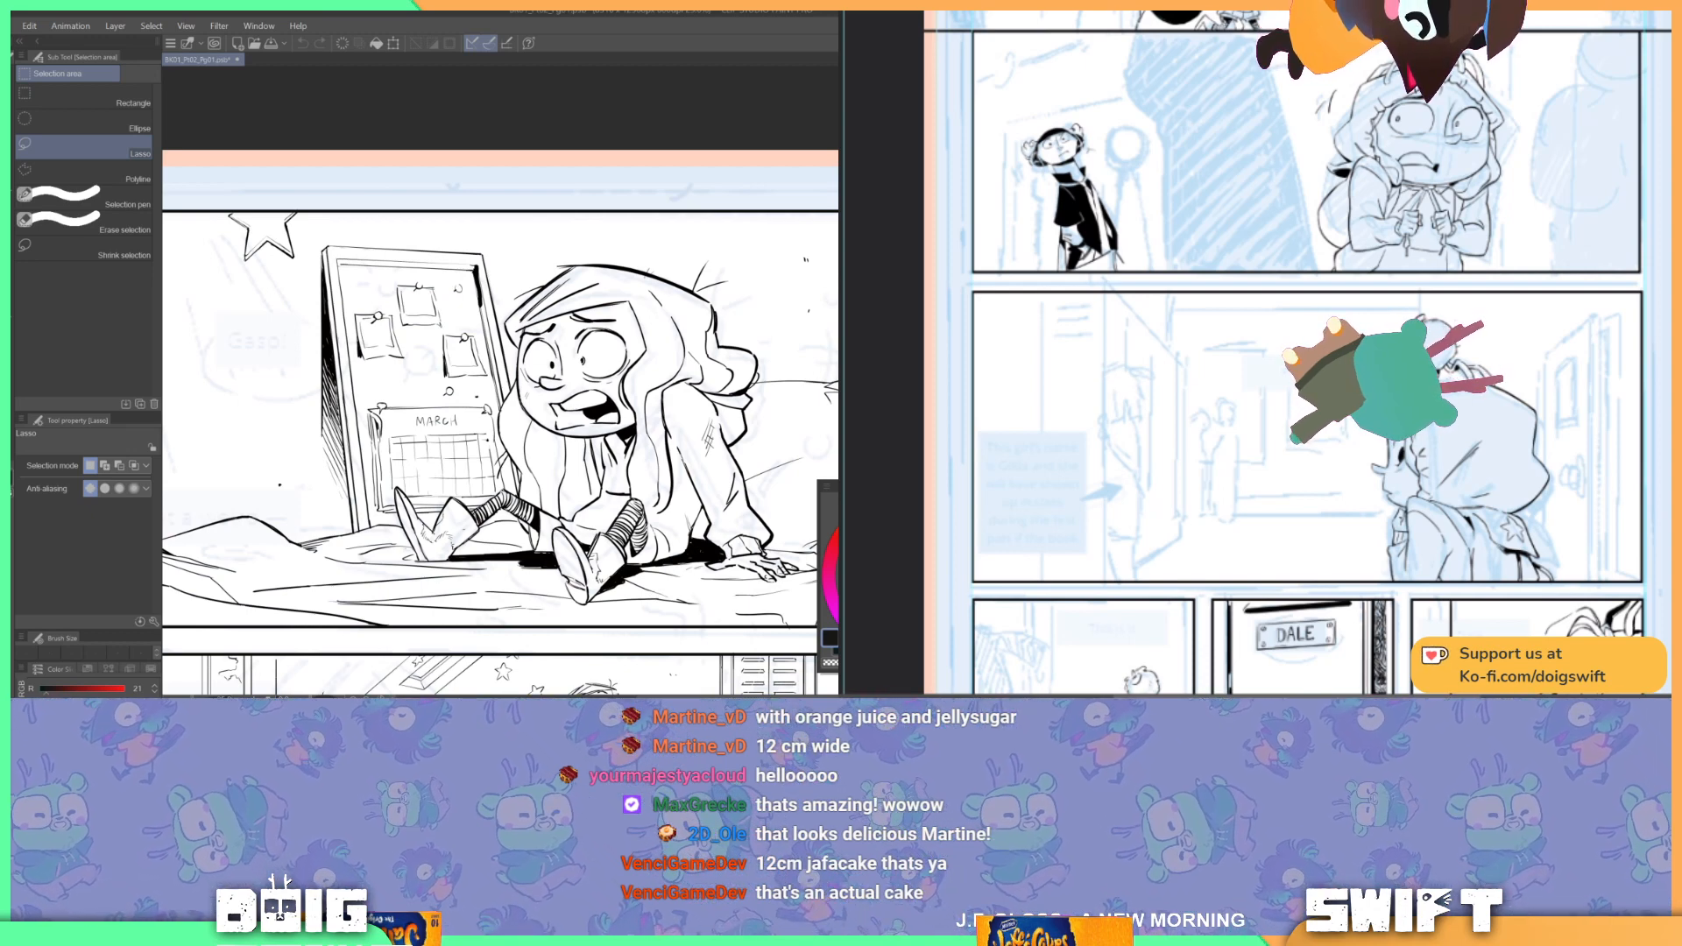
Step: Sketch the wide hat brim on the figure standing in the doorway of the hallway panel and clear the selection
drag(1103, 380, 1172, 359)
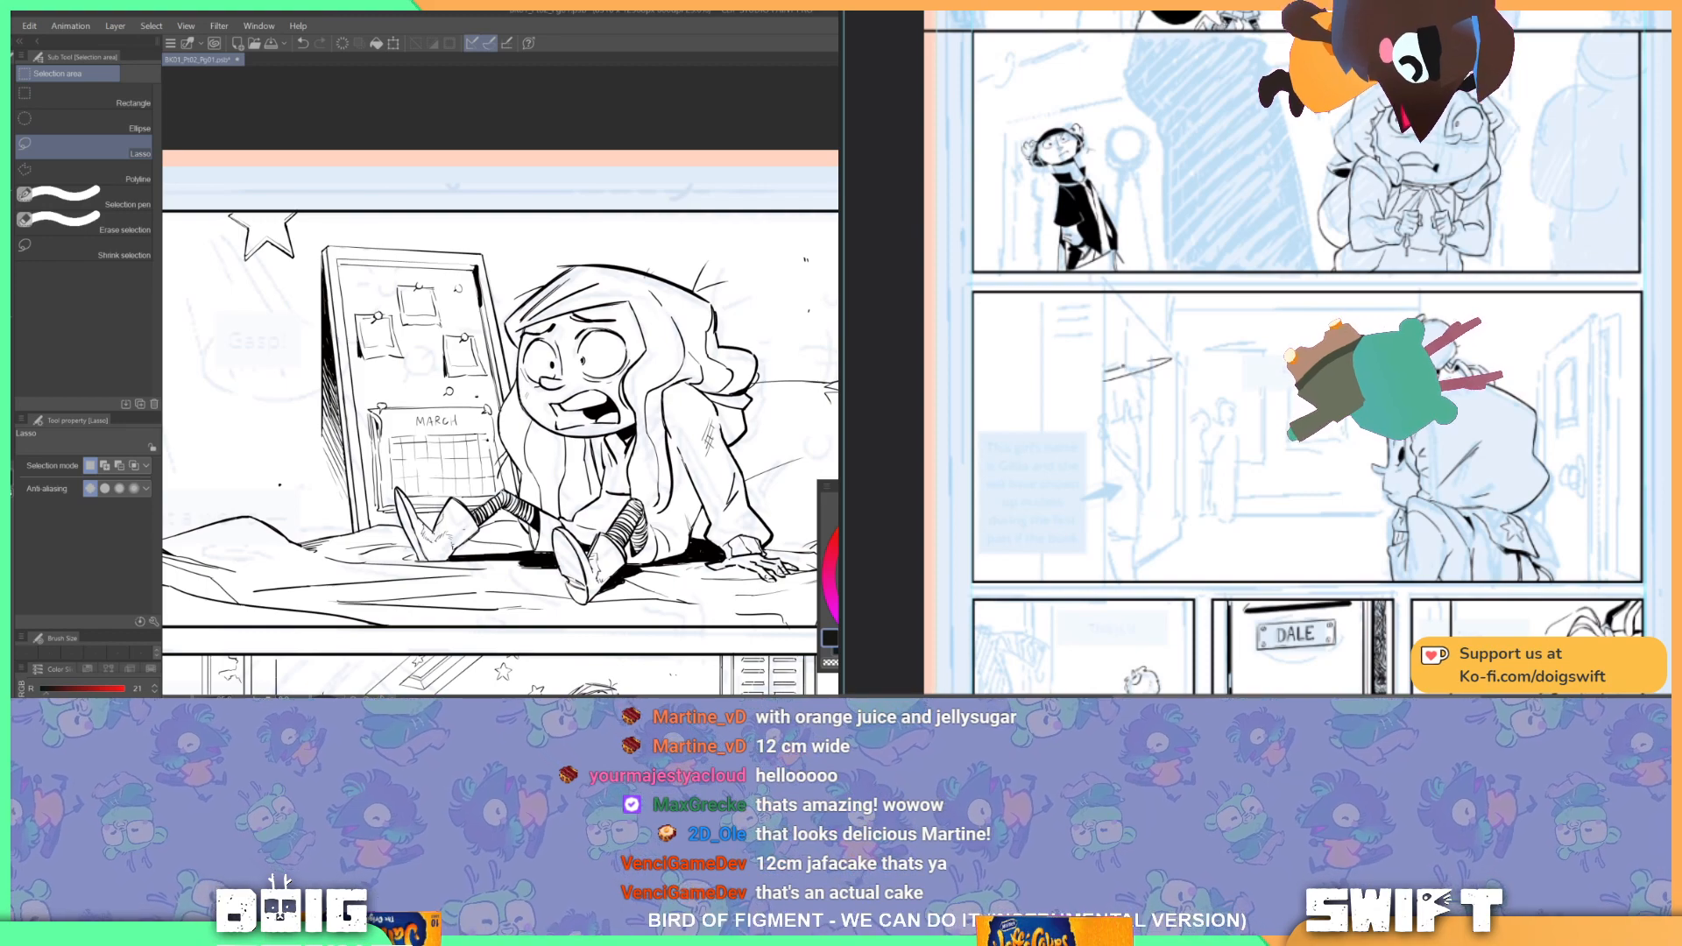
key(ctrl+z)
key(ctrl+y)
key(ctrl+z)
key(ctrl+y)
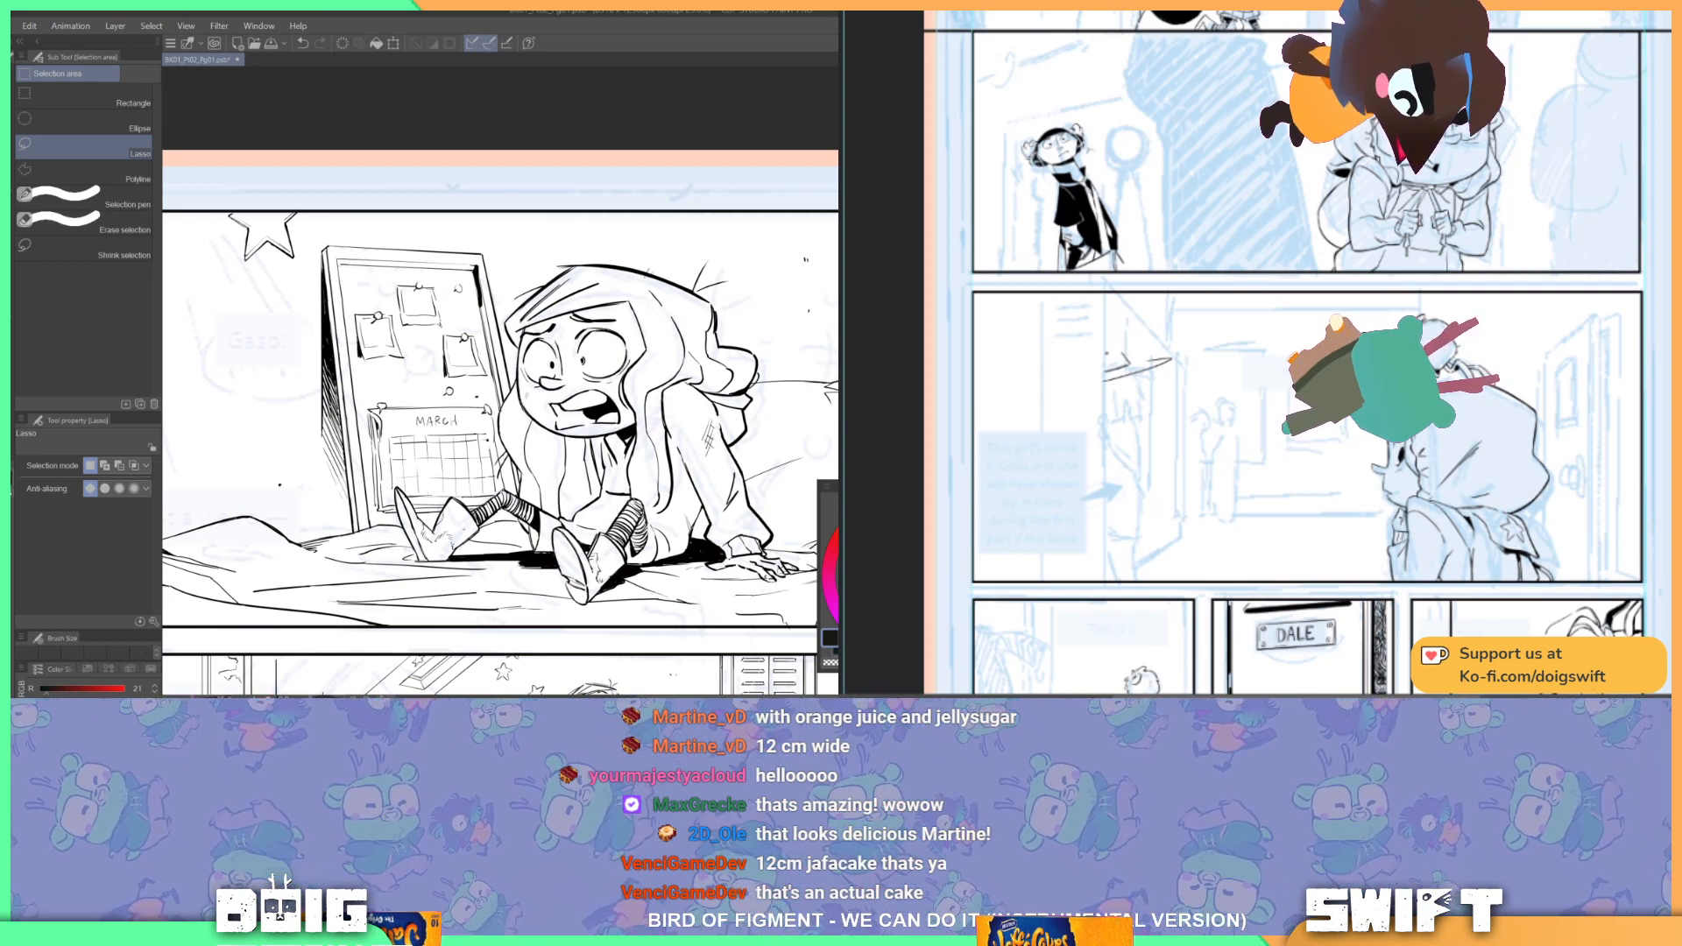
key(ctrl+d)
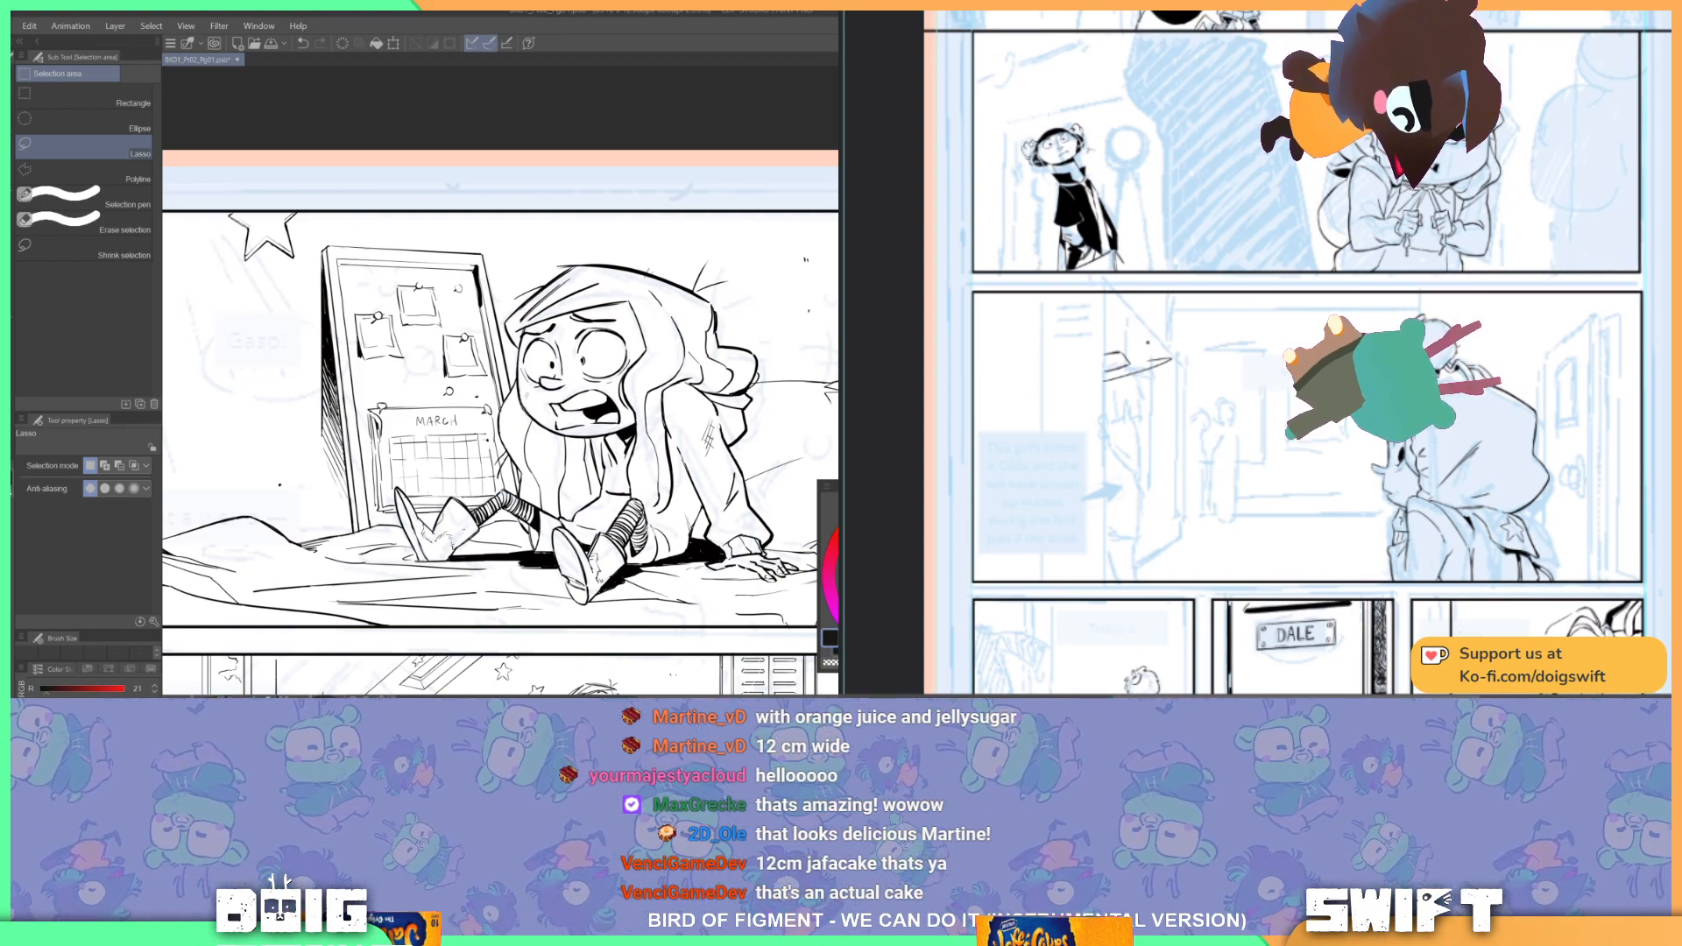
Step: Try filling the whole seated girl in the bedroom panel with black using the gap-closing lasso fill, and undo it
drag(649, 438, 616, 451)
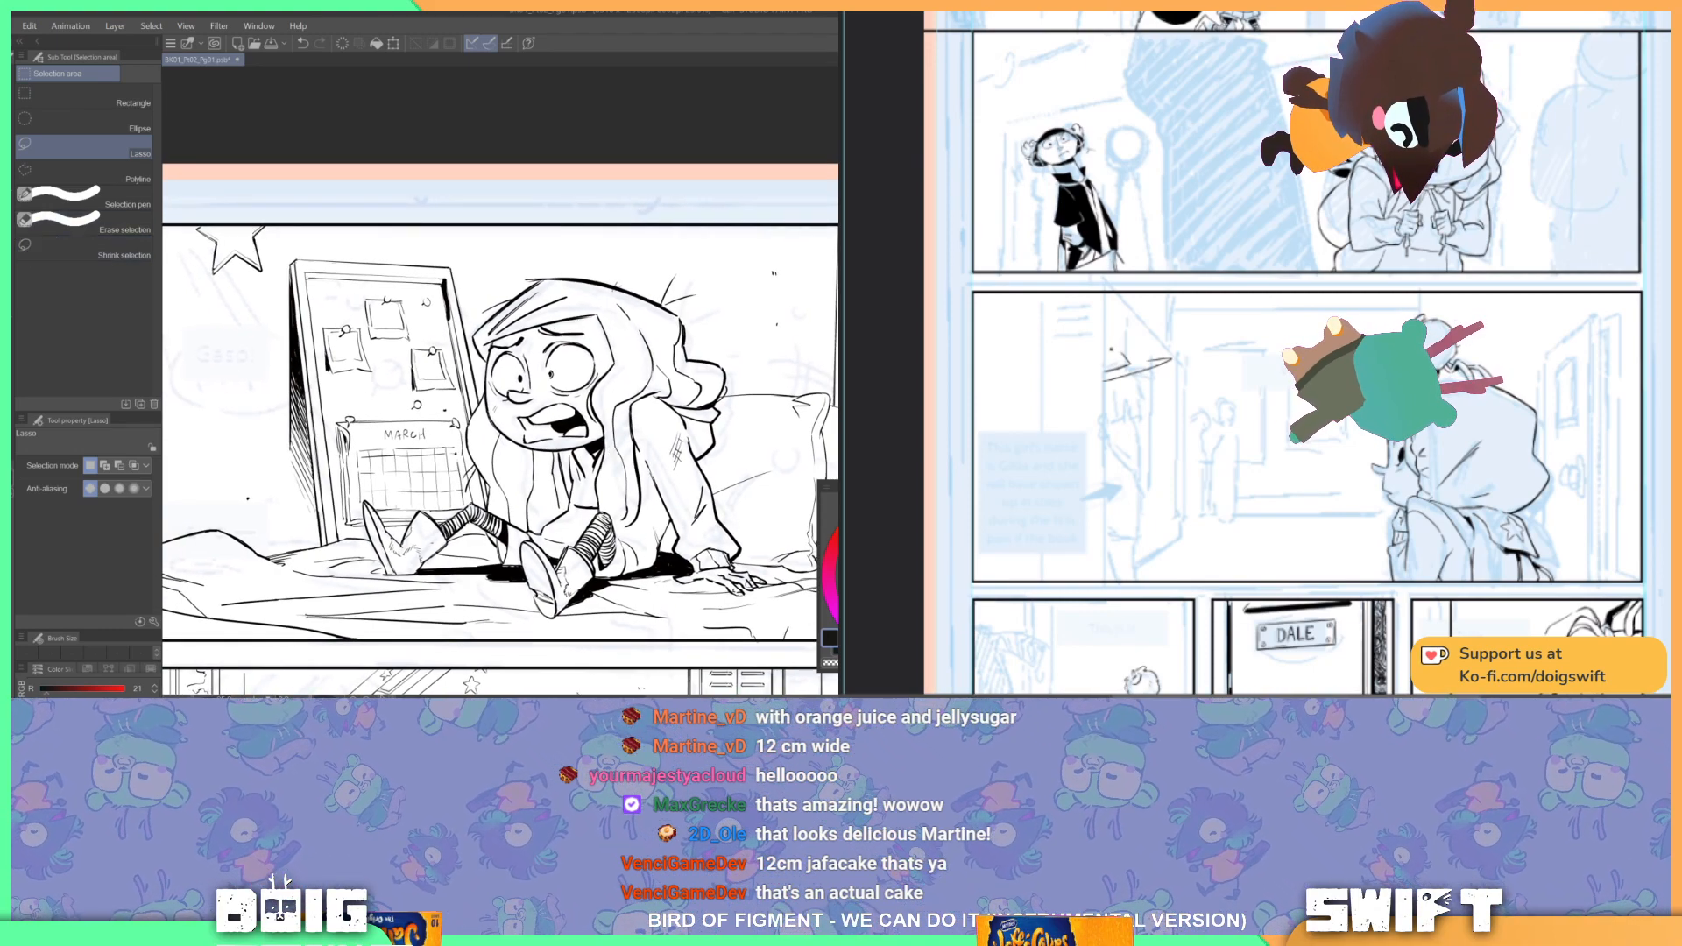
click(12, 326)
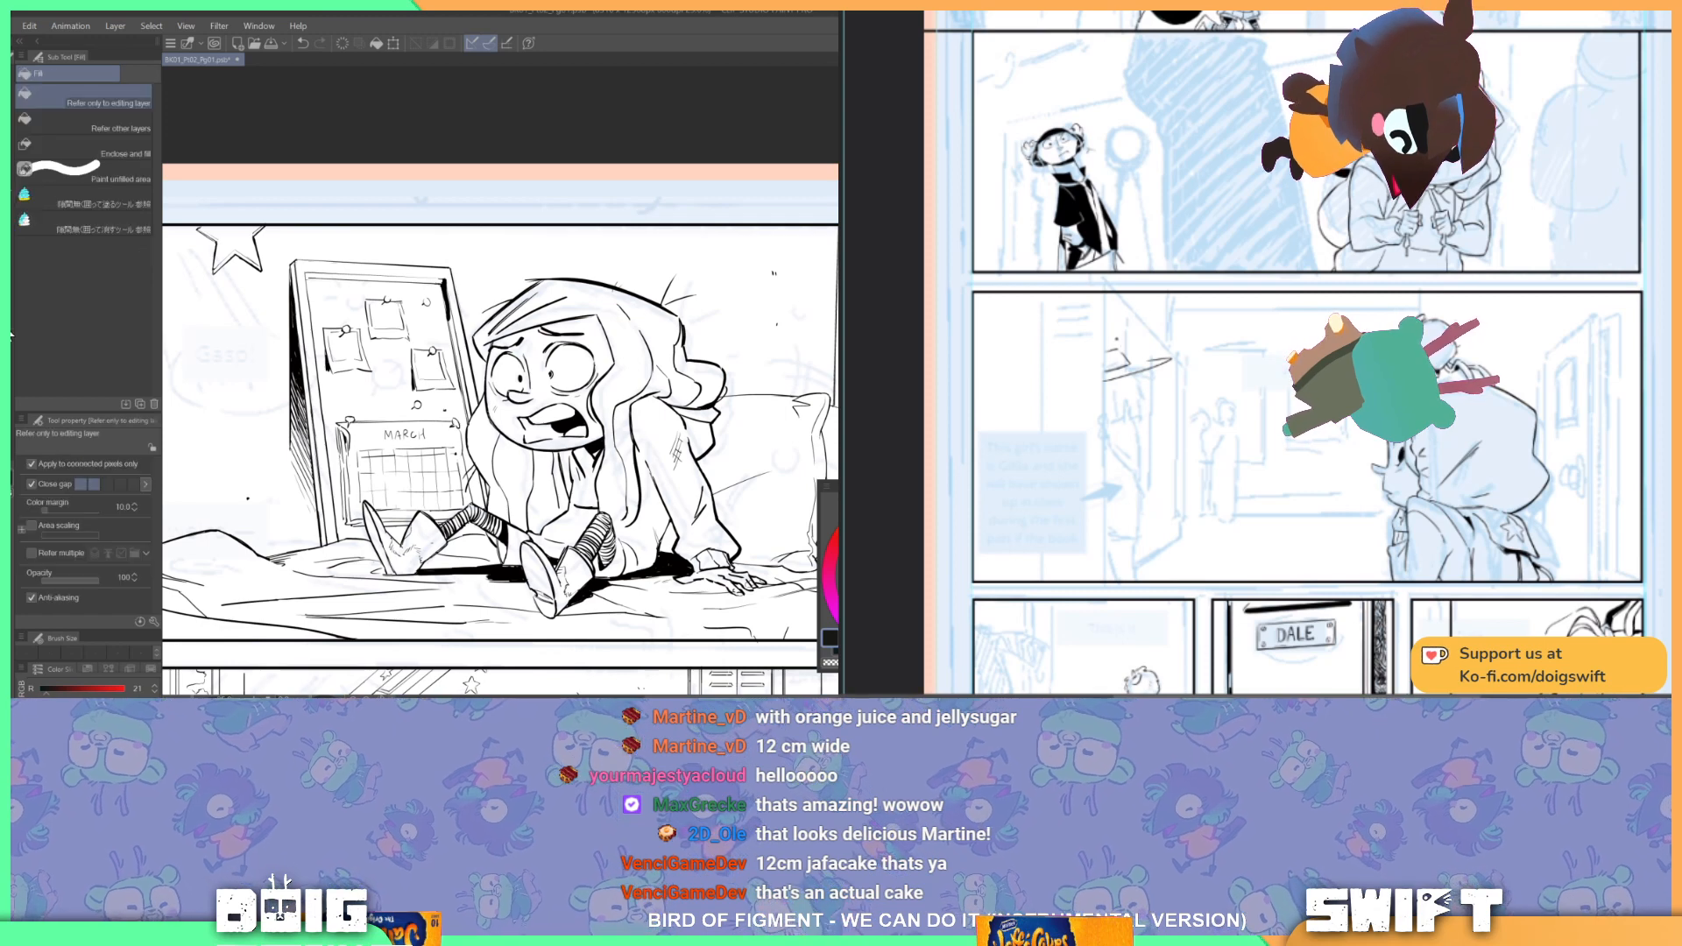
click(75, 207)
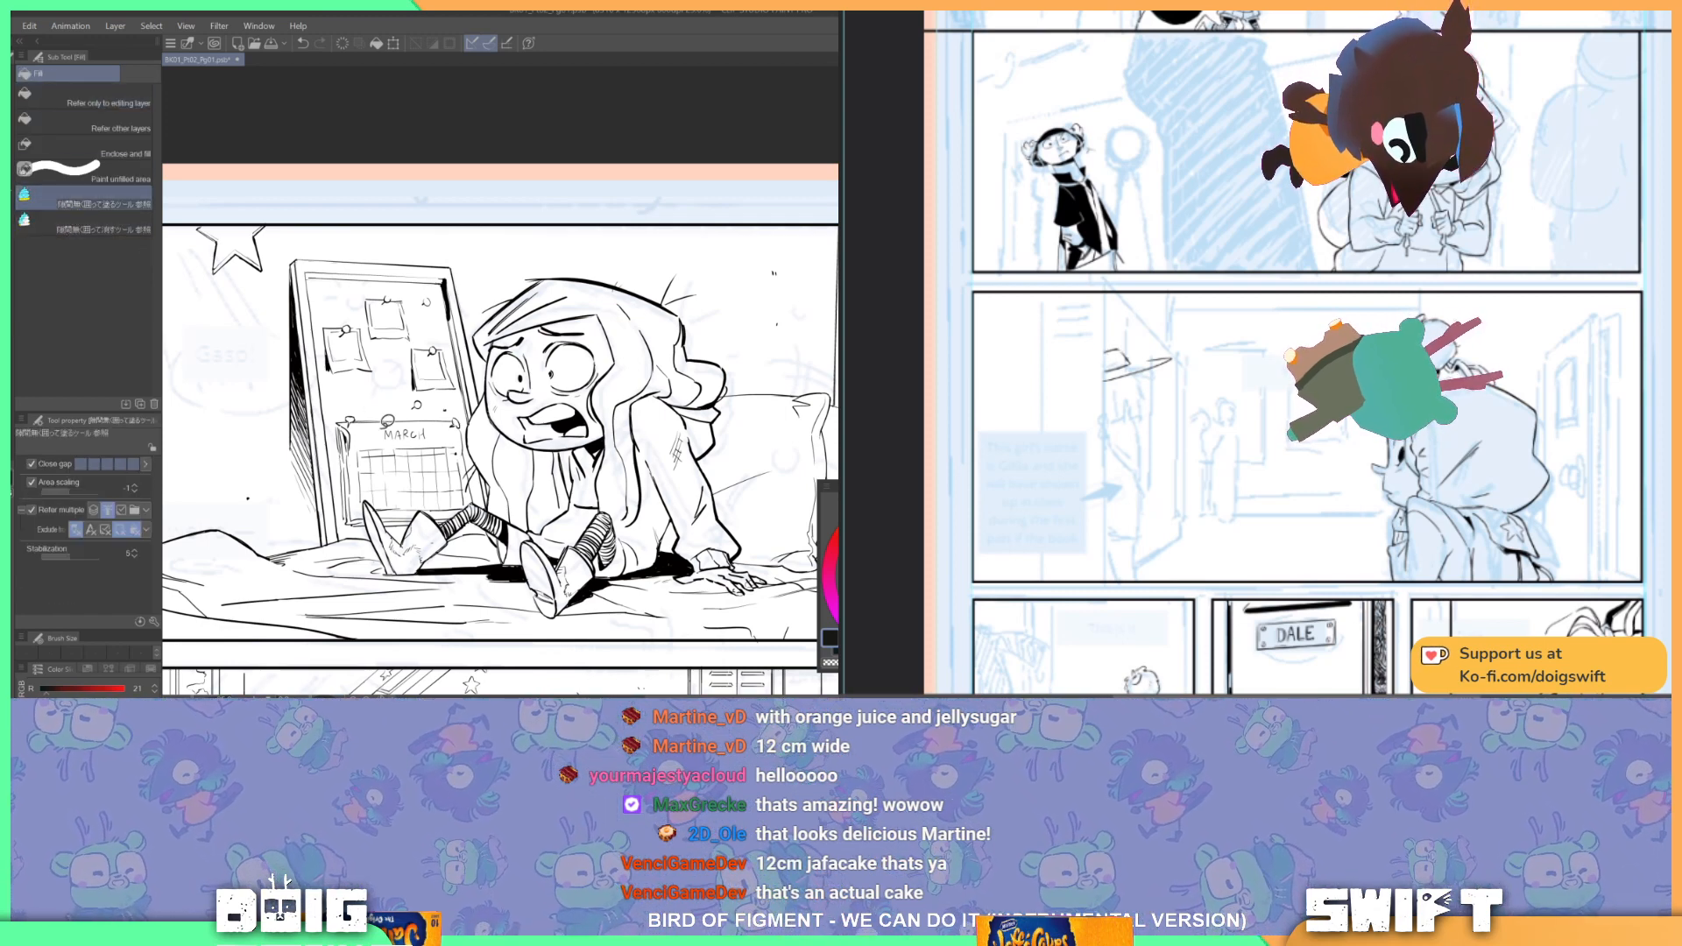
mouse_move(451, 473)
mouse_down()
mouse_move(349, 484)
mouse_move(417, 602)
mouse_move(749, 604)
mouse_move(803, 574)
mouse_move(770, 337)
mouse_move(606, 209)
mouse_move(407, 317)
mouse_move(386, 479)
mouse_up()
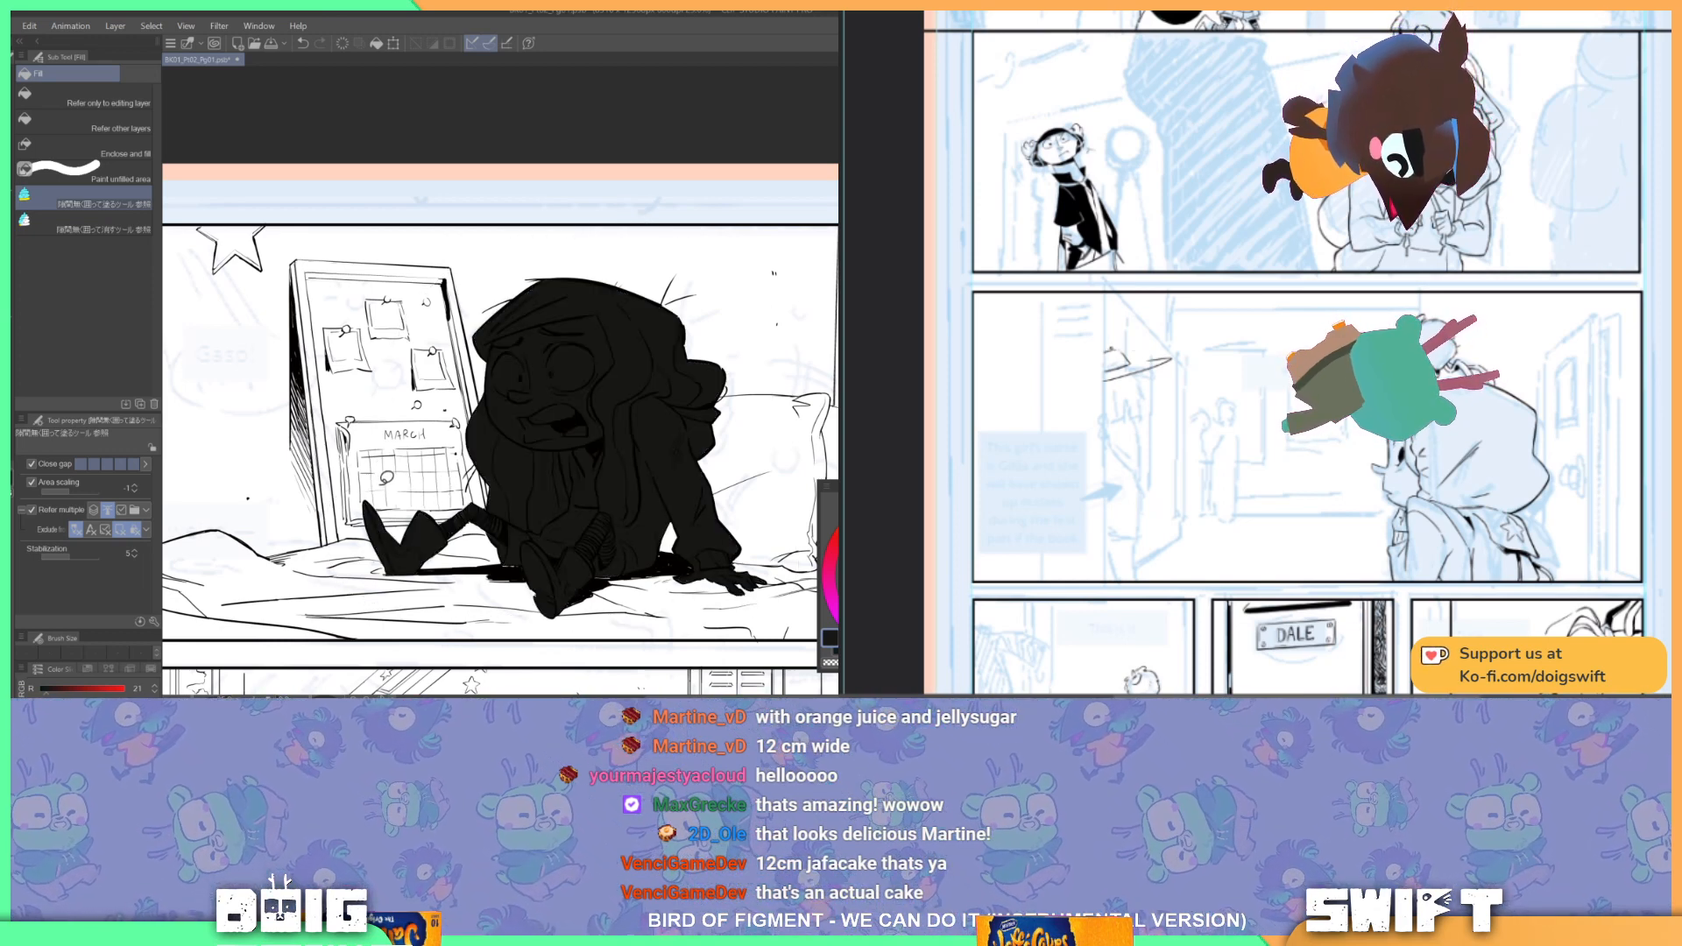
key(ctrl+z)
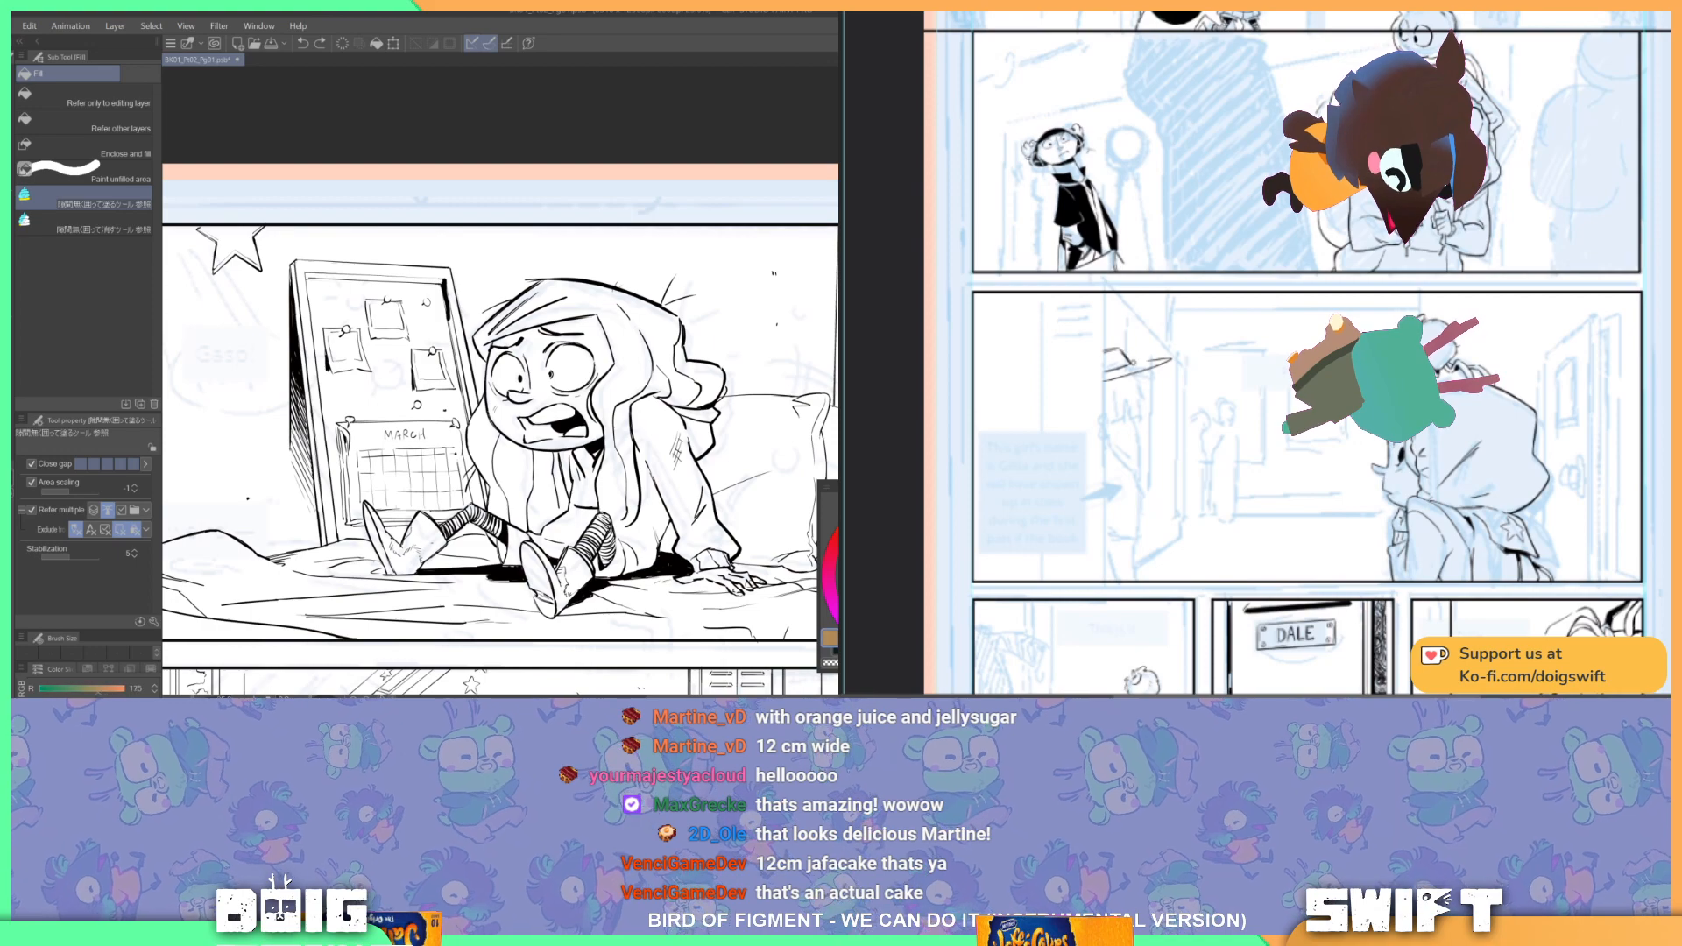
Step: Try filling the seated girl's face with brown using the gap-closing lasso fill, and undo it
drag(532, 393, 490, 440)
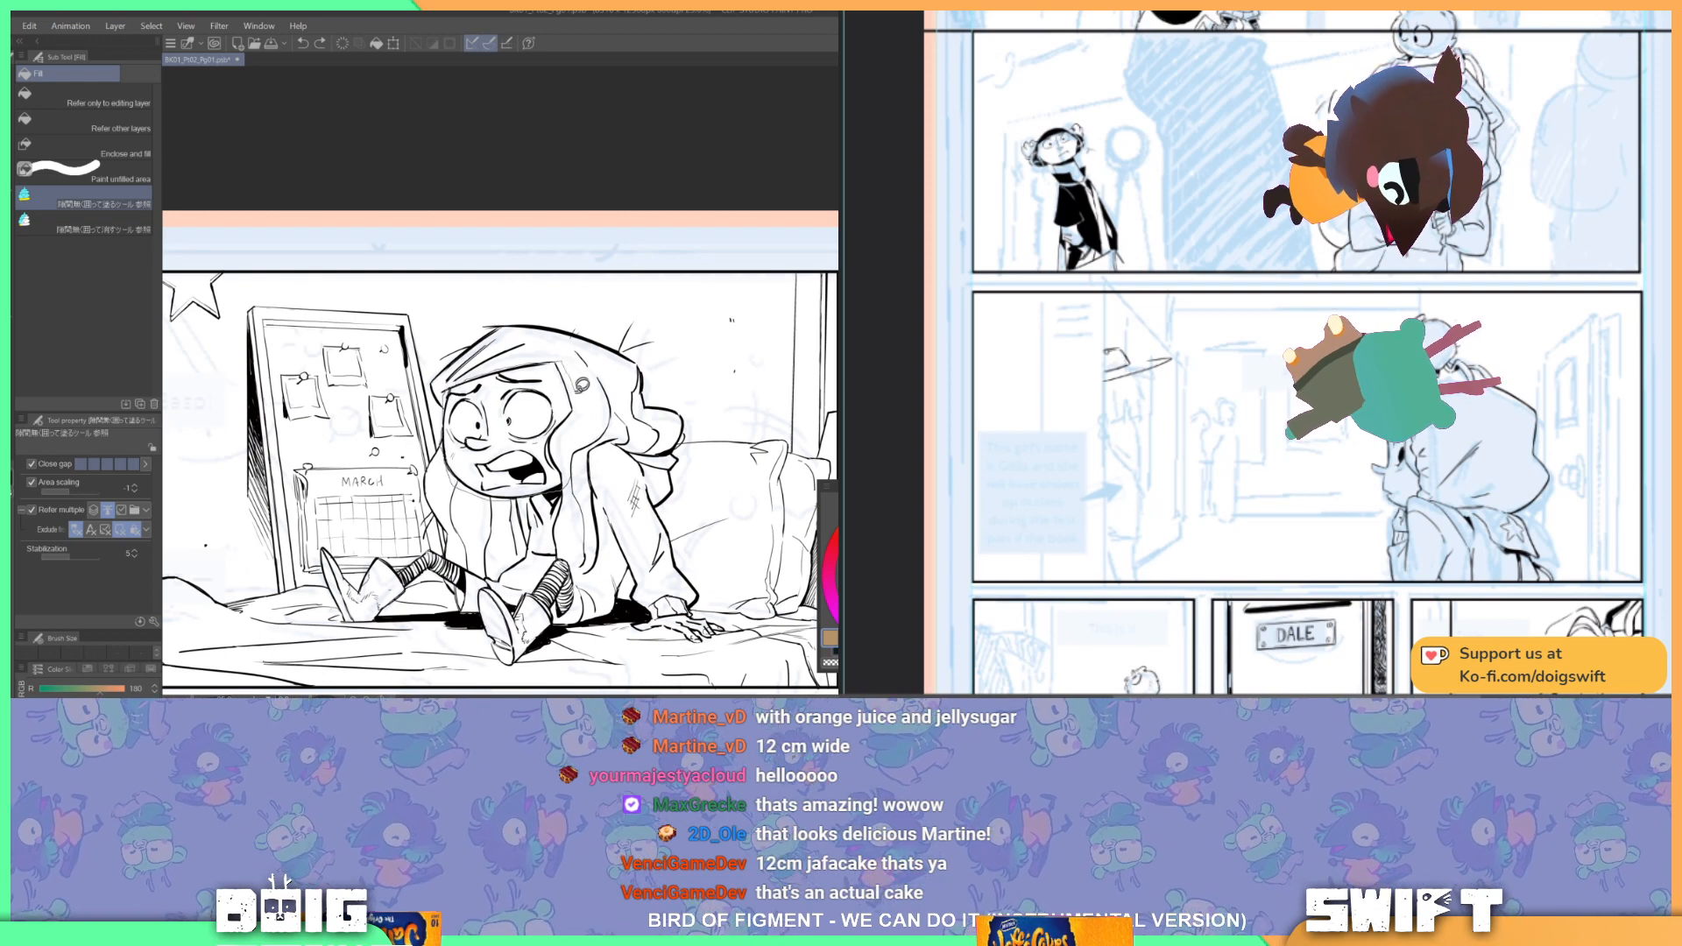
click(571, 473)
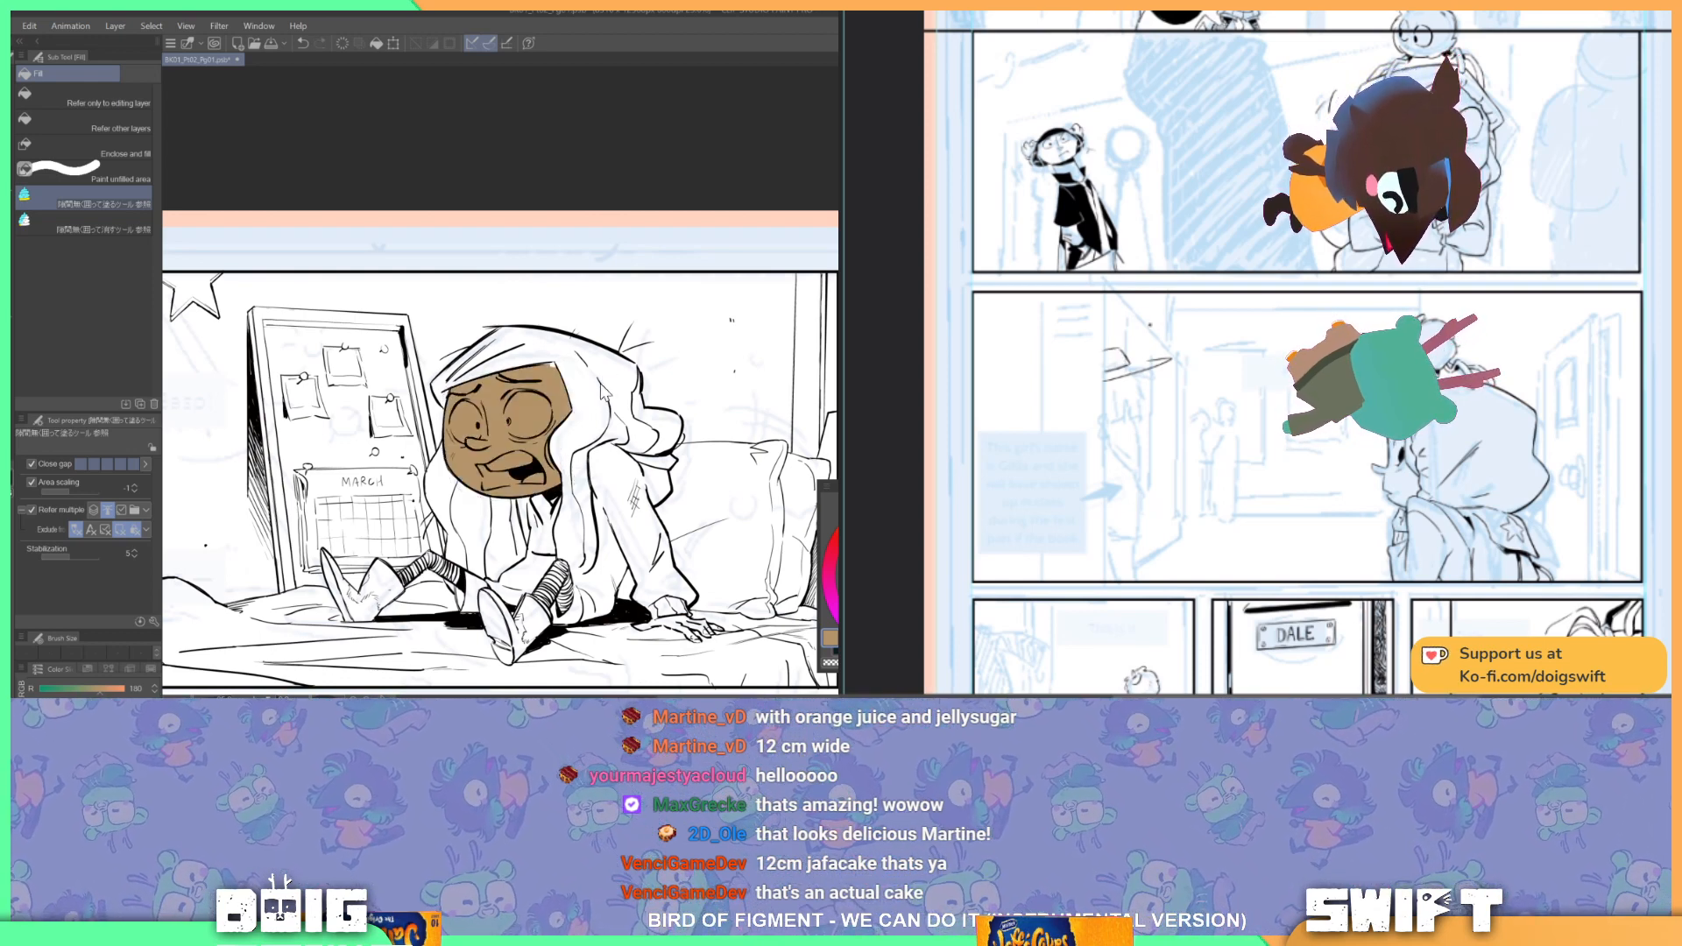
key(ctrl+z)
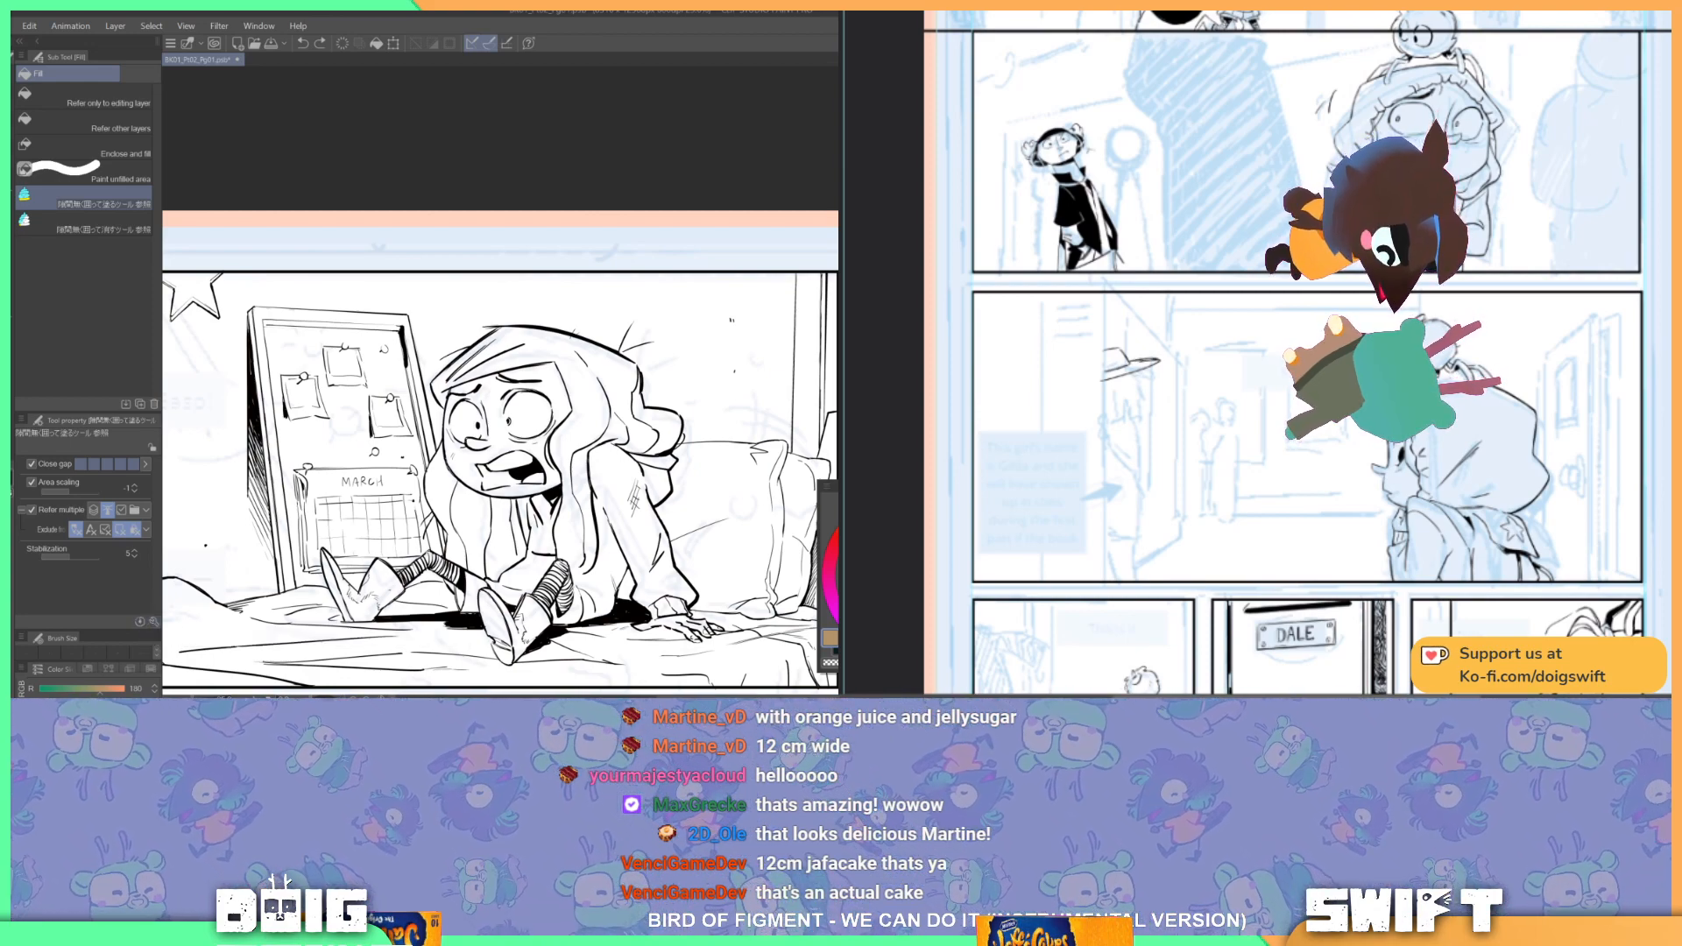
key(alt+Tab)
key(alt+Tab)
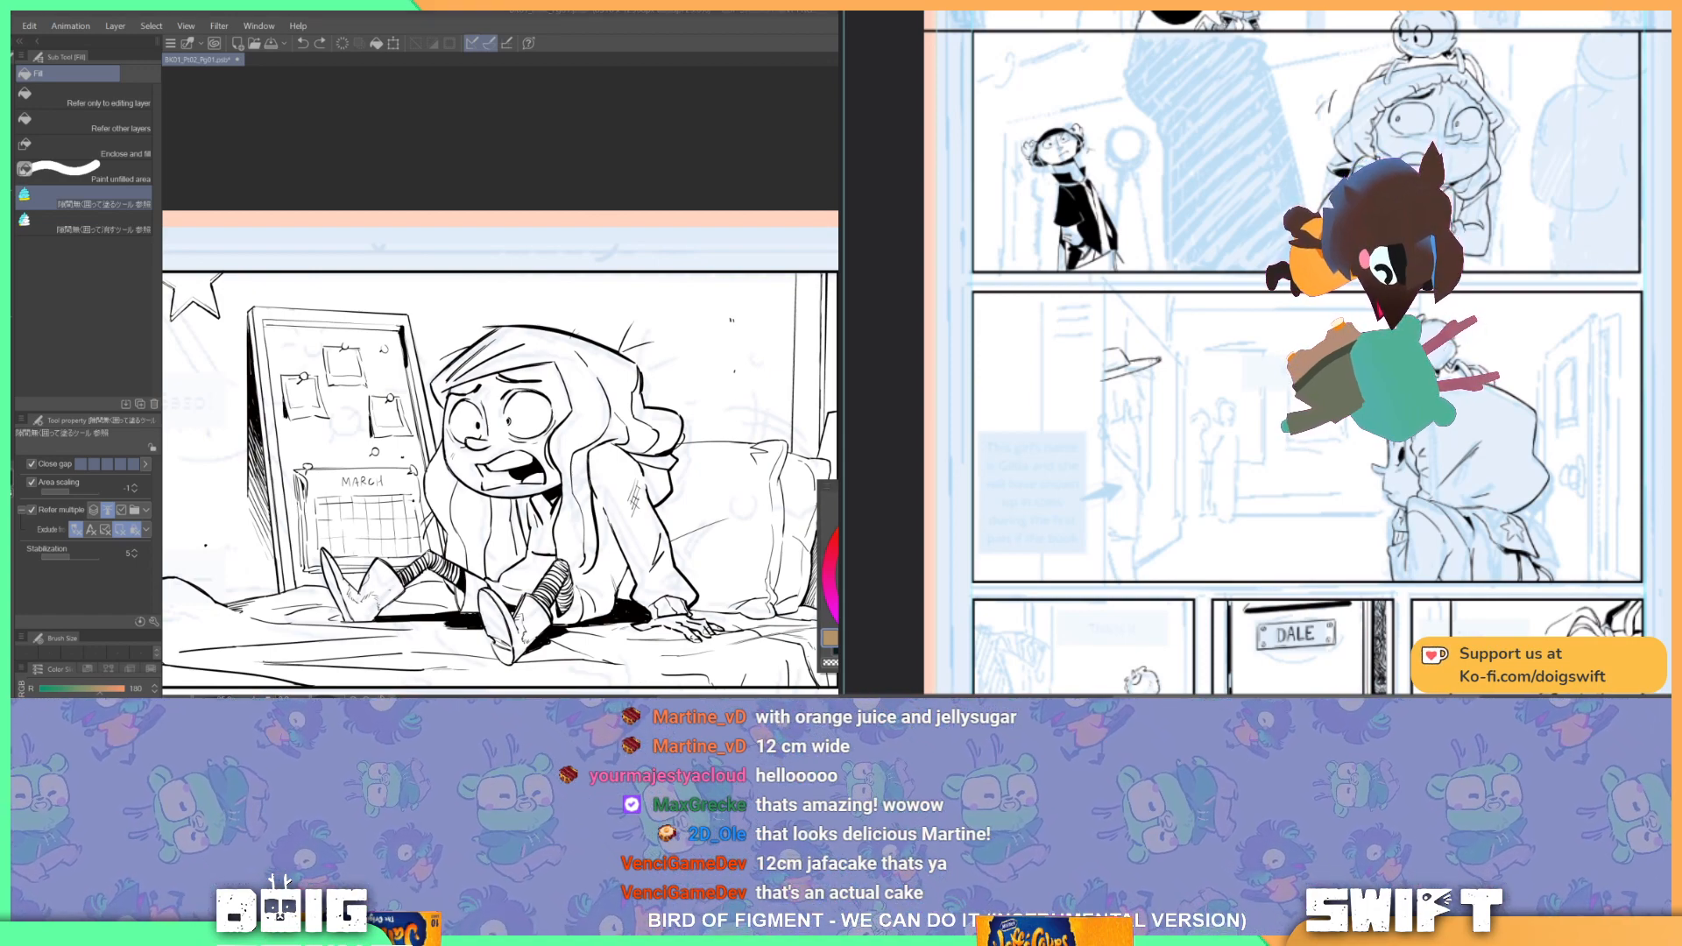
Step: Try filling the seated girl's boots and legs with brown using the gap-closing lasso fill
drag(322, 692, 884, 193)
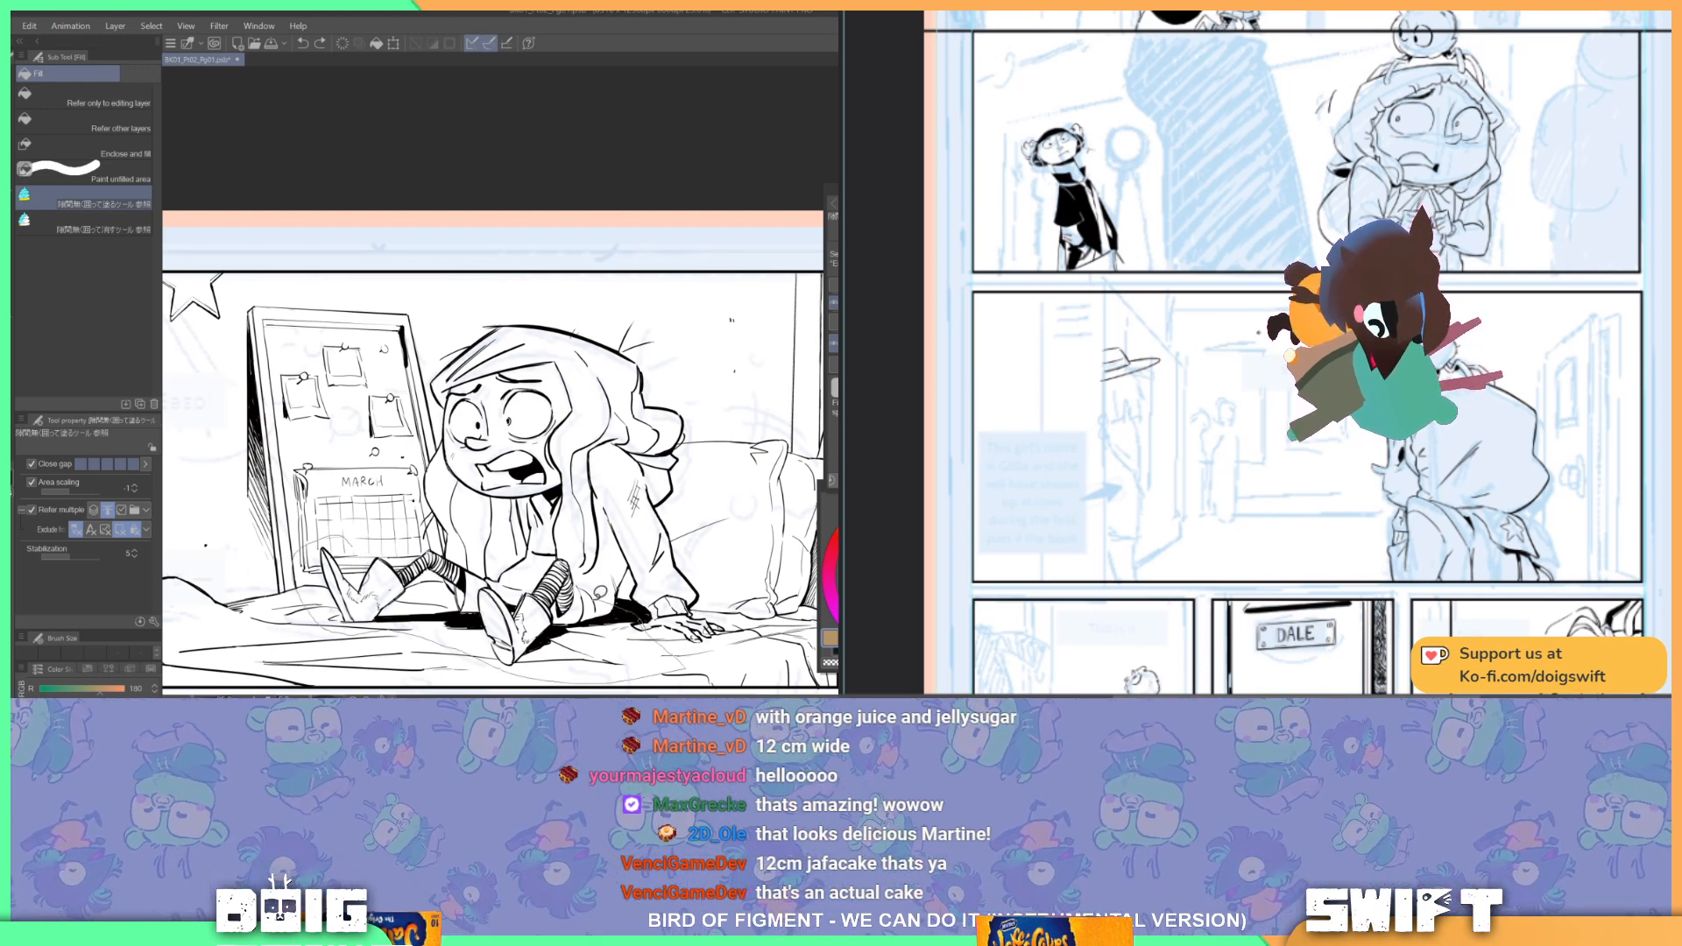
drag(315, 532, 317, 532)
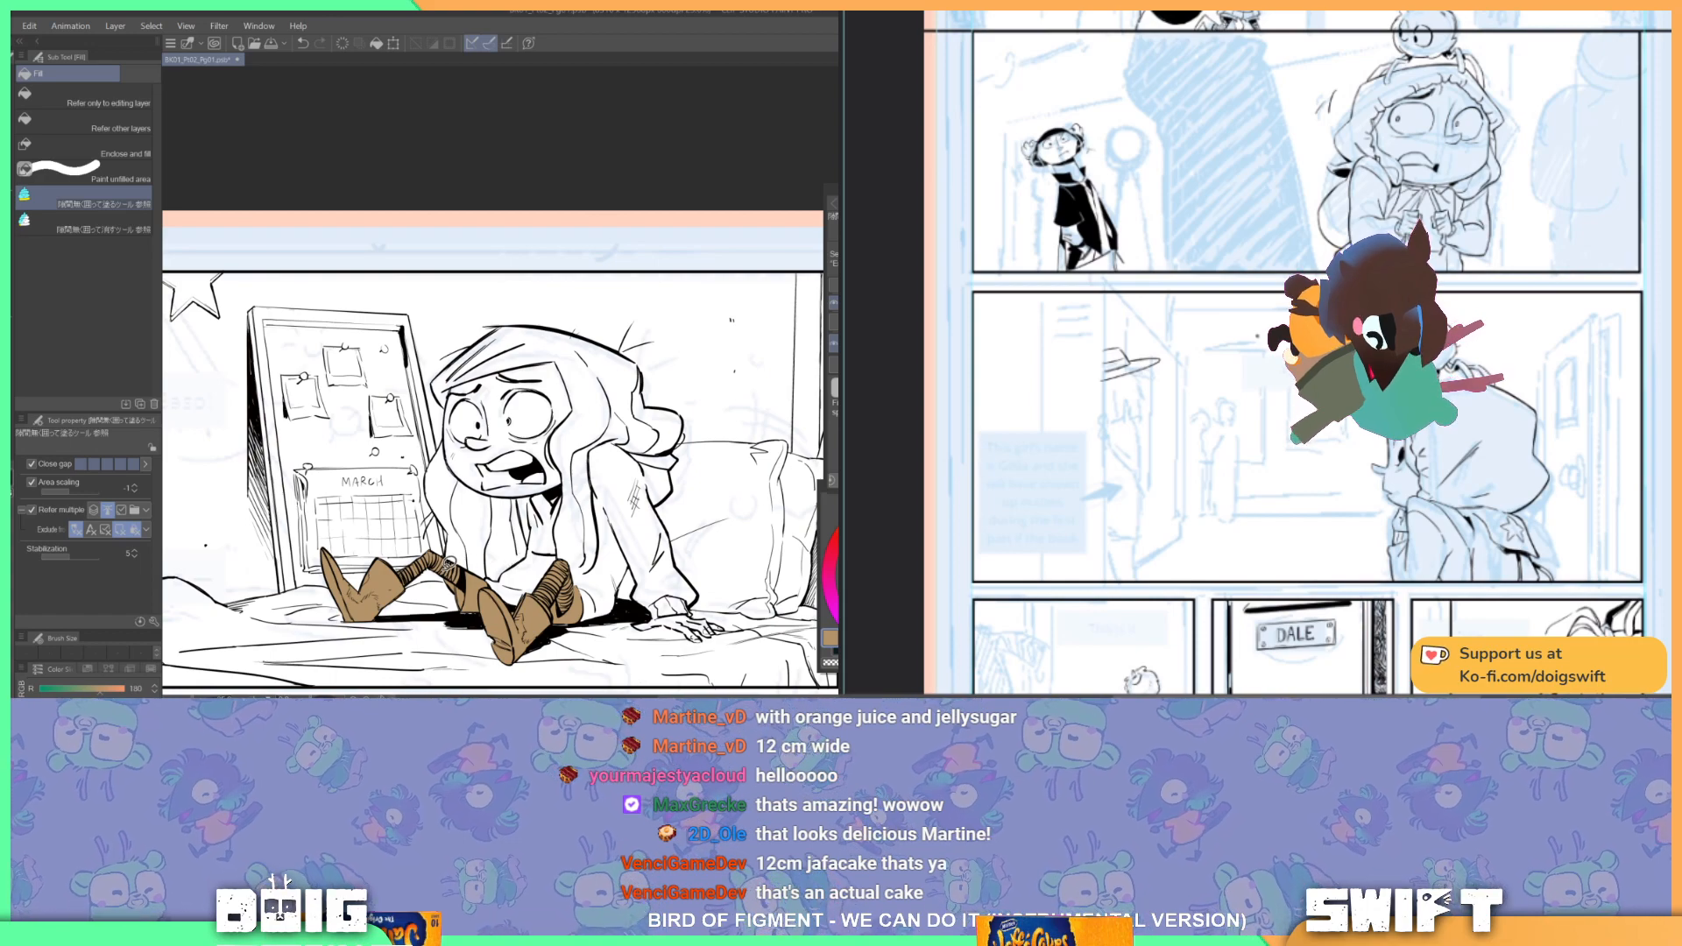
scroll(447, 565, up, 5)
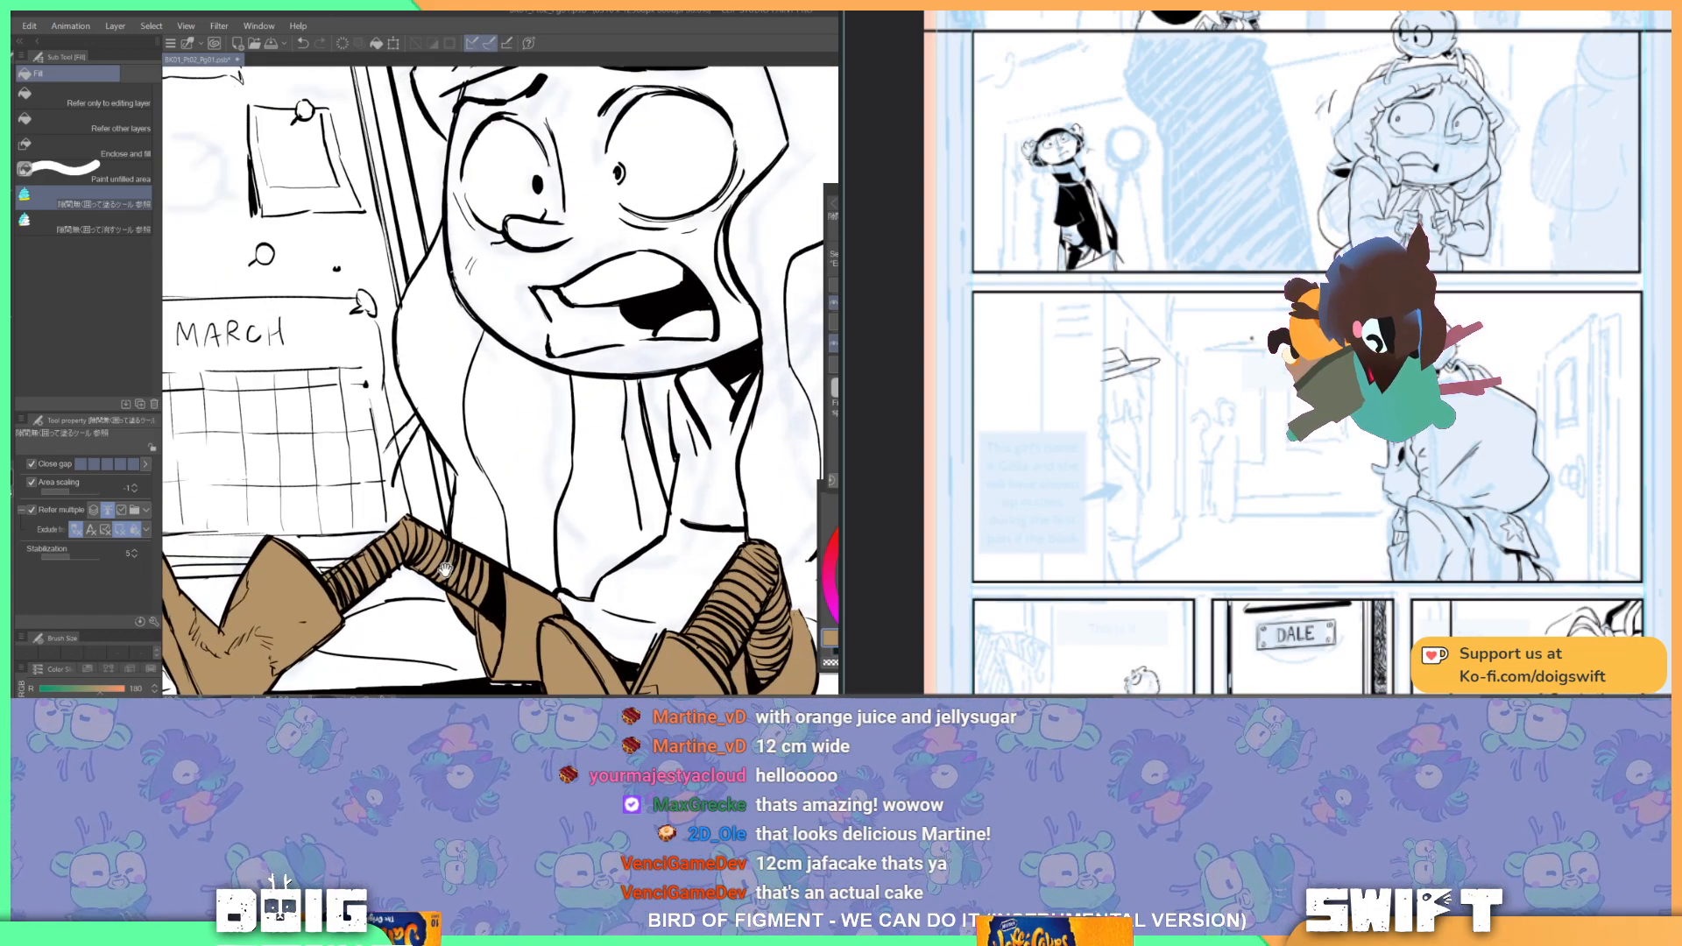
drag(554, 438, 625, 366)
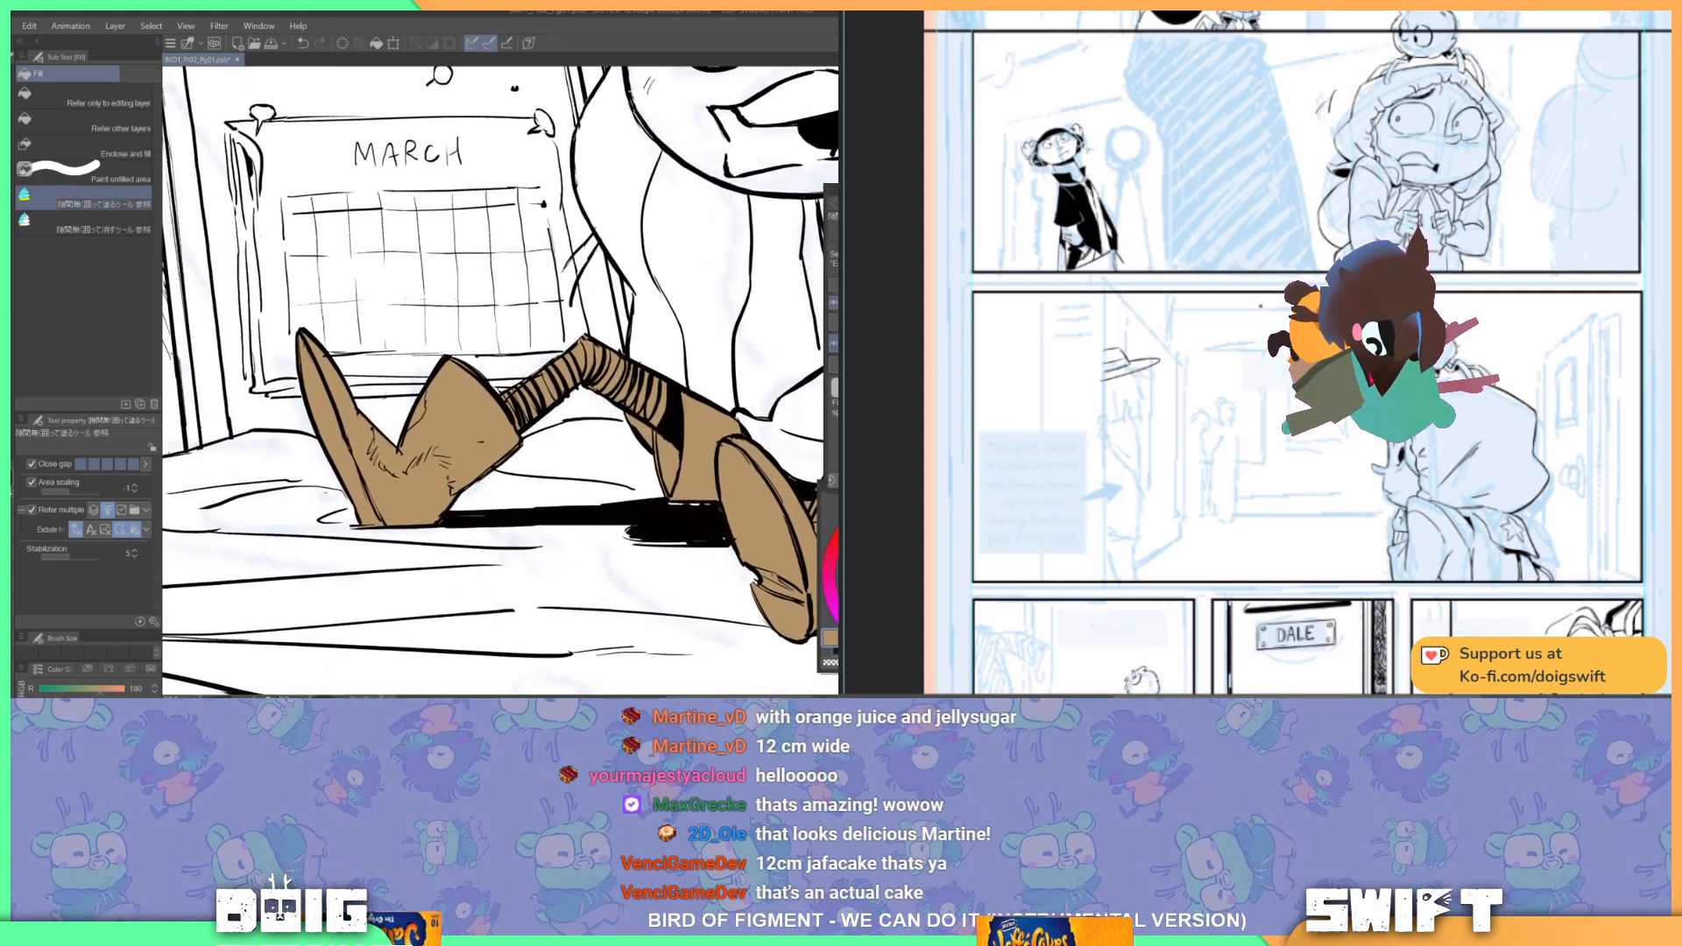
Step: Examine the edges of the brown boot and leg fill up close with the girl's line art hidden
scroll(375, 432, up, 3)
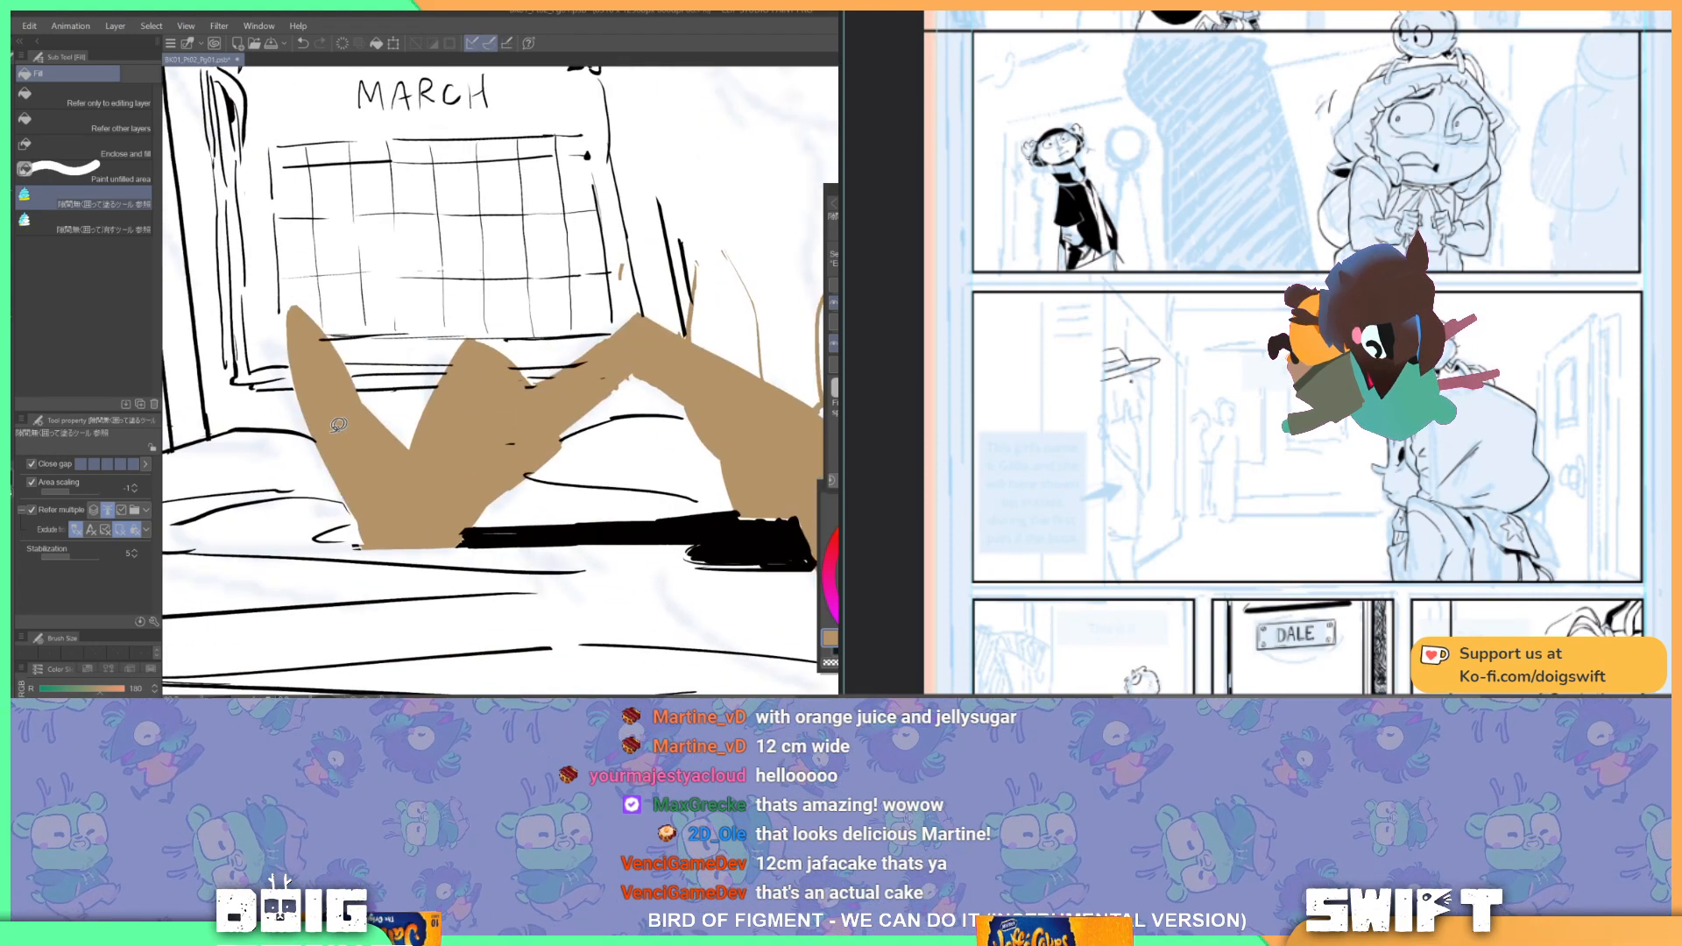
scroll(512, 422, up, 6)
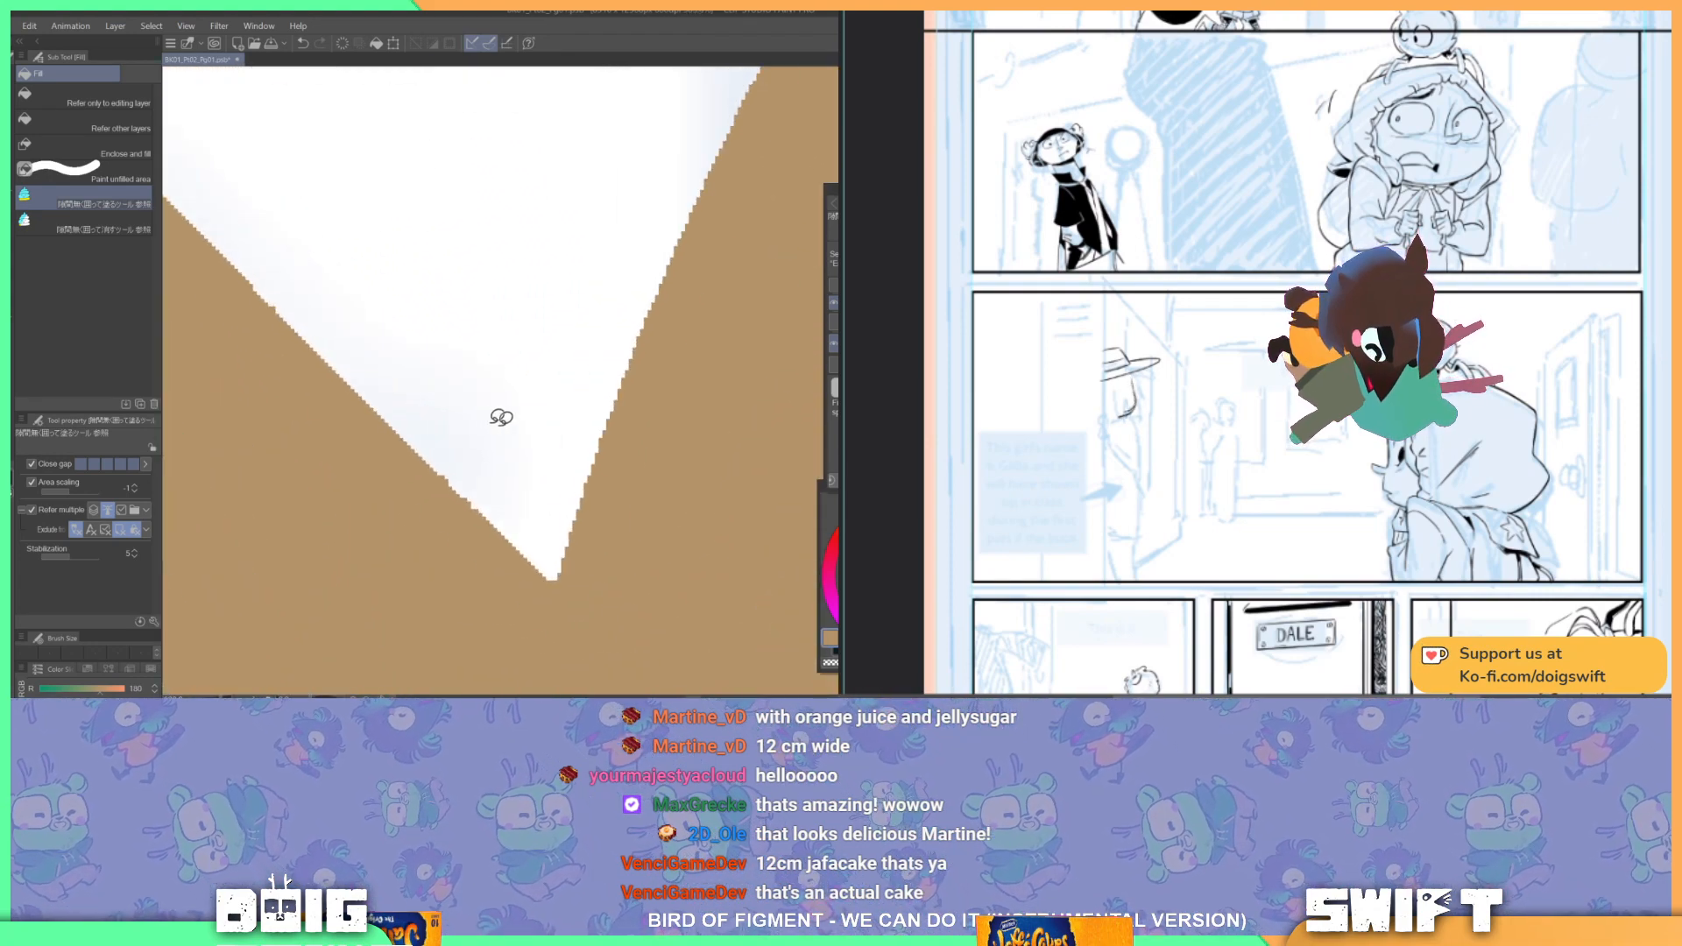
scroll(512, 422, down, 4)
scroll(516, 424, up, 4)
scroll(518, 428, down, 5)
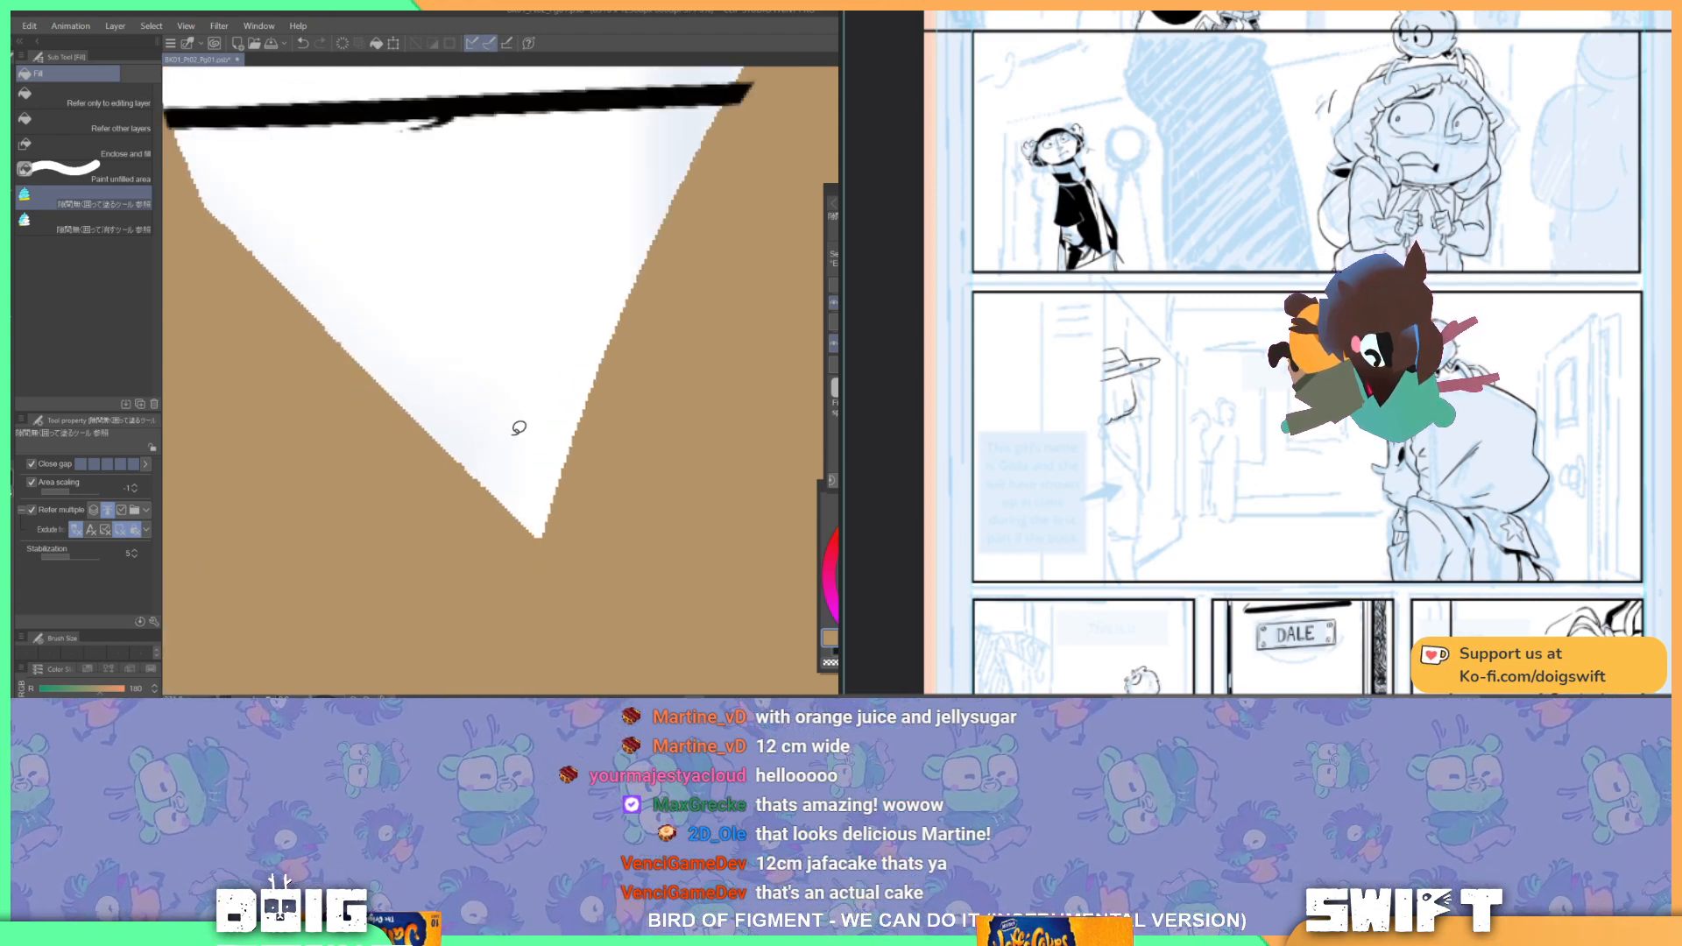
scroll(519, 432, down, 4)
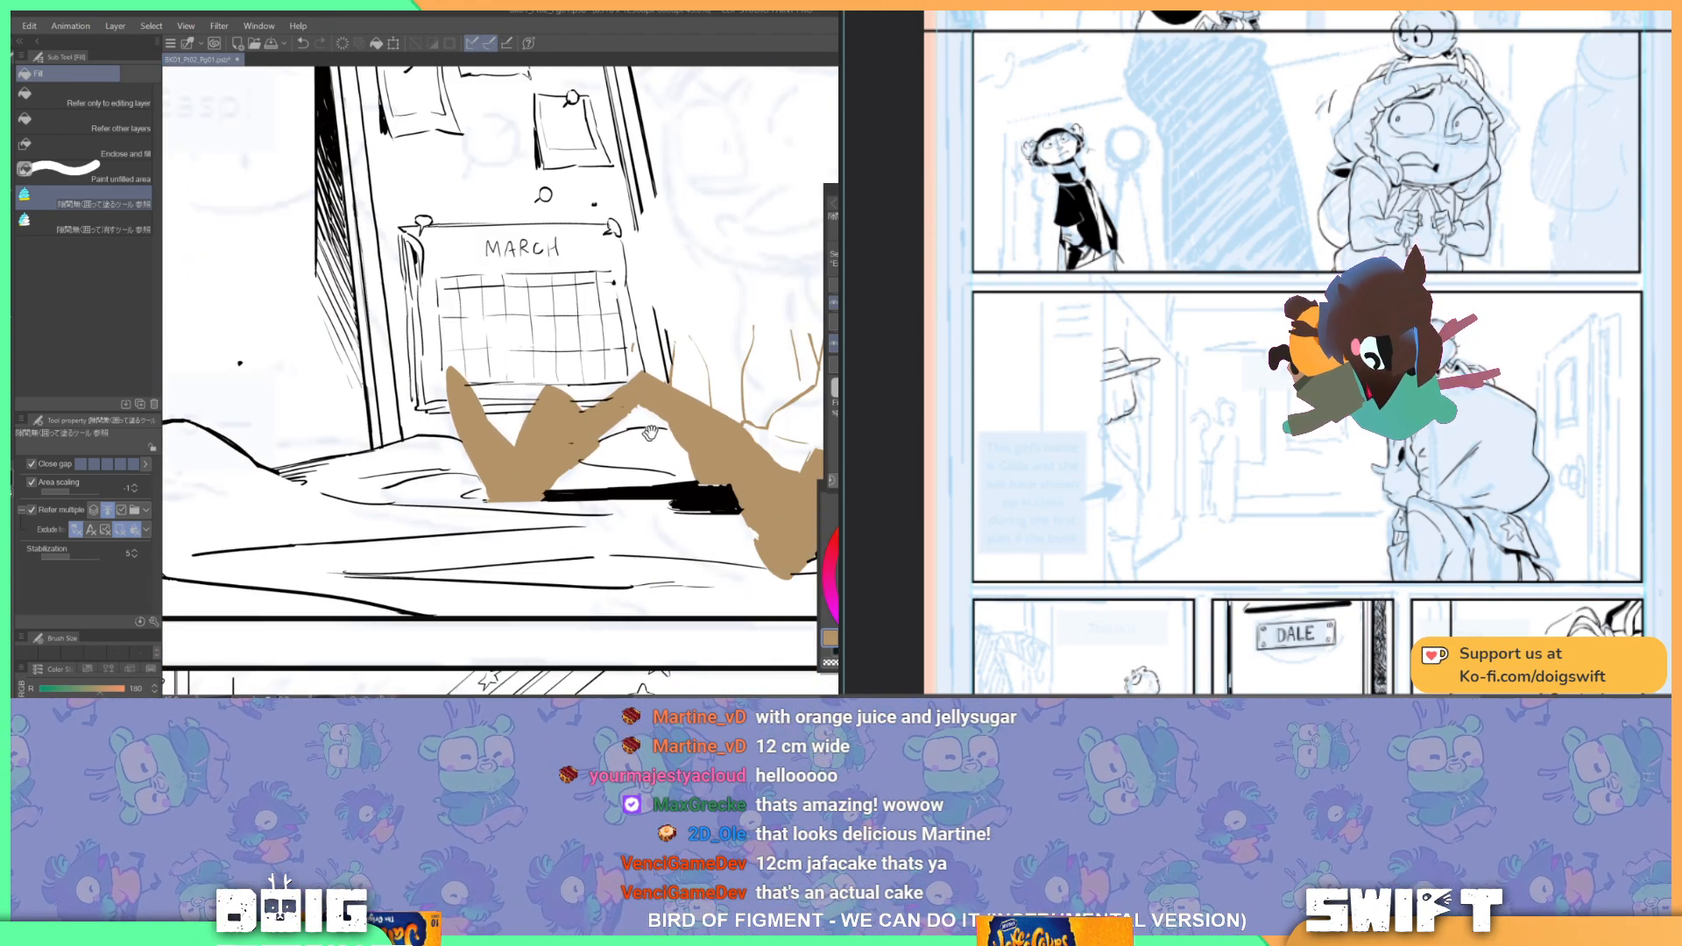
drag(517, 422, 457, 467)
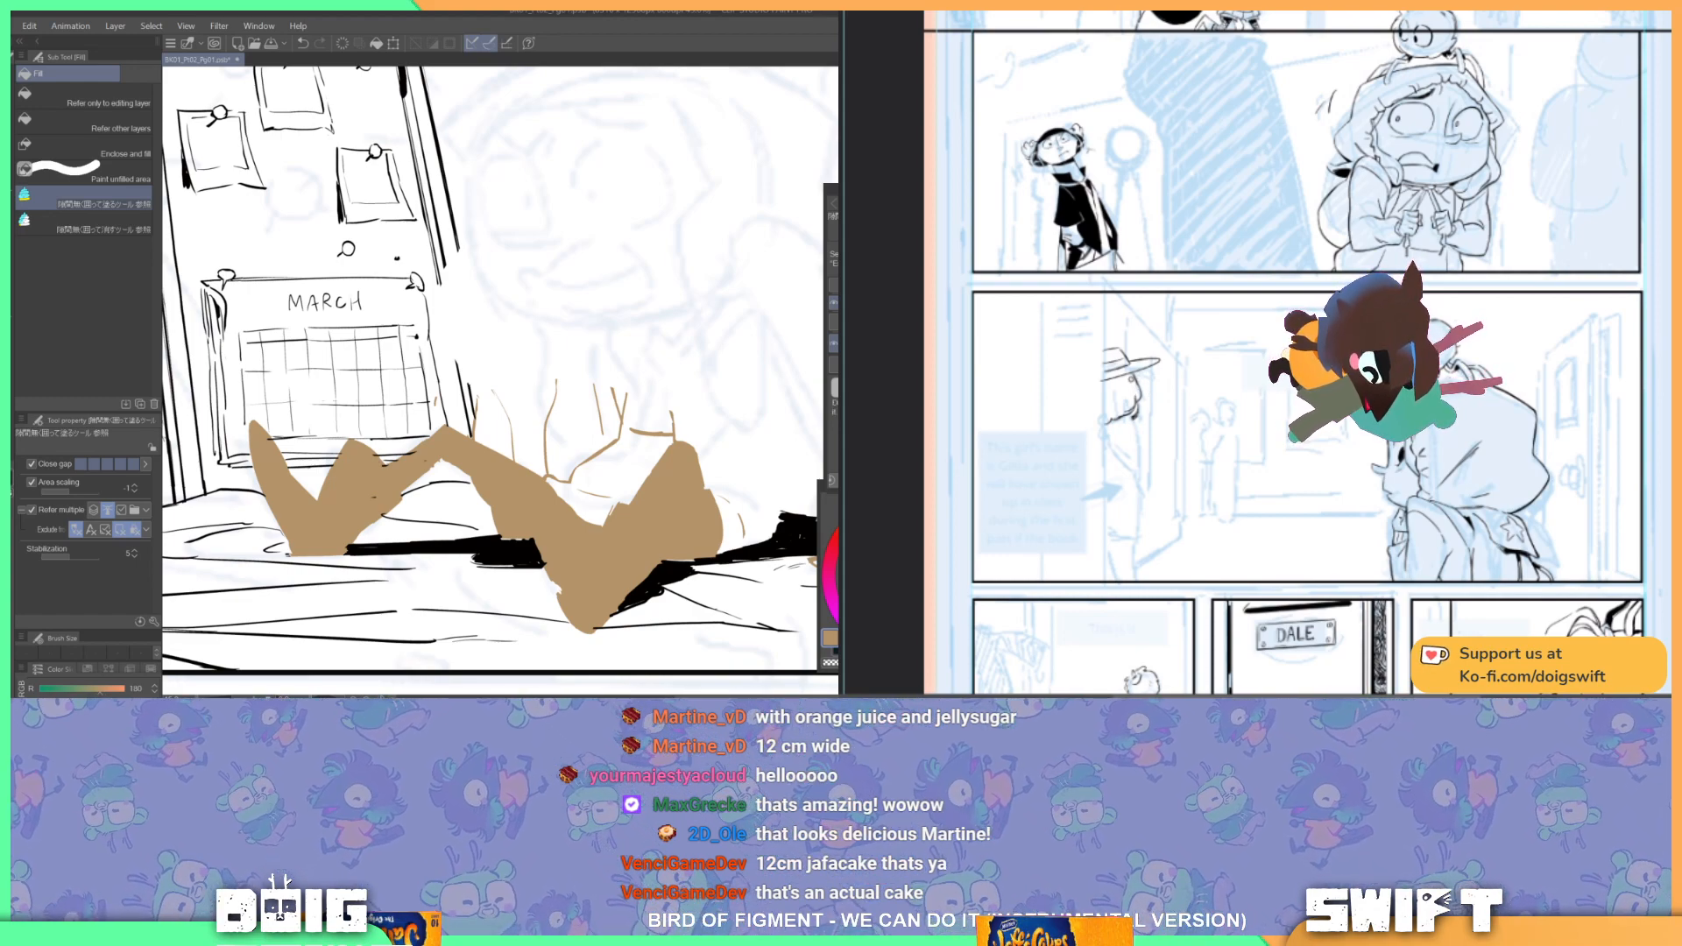
Step: Undo the brown fill on the seated girl's boots and legs
key(ctrl+z)
key(ctrl+z)
mouse_move(542, 504)
mouse_down()
mouse_move(683, 536)
mouse_move(607, 530)
mouse_move(571, 483)
mouse_move(534, 512)
mouse_move(512, 505)
mouse_move(538, 493)
mouse_move(523, 477)
mouse_move(650, 472)
mouse_up()
drag(649, 473, 530, 514)
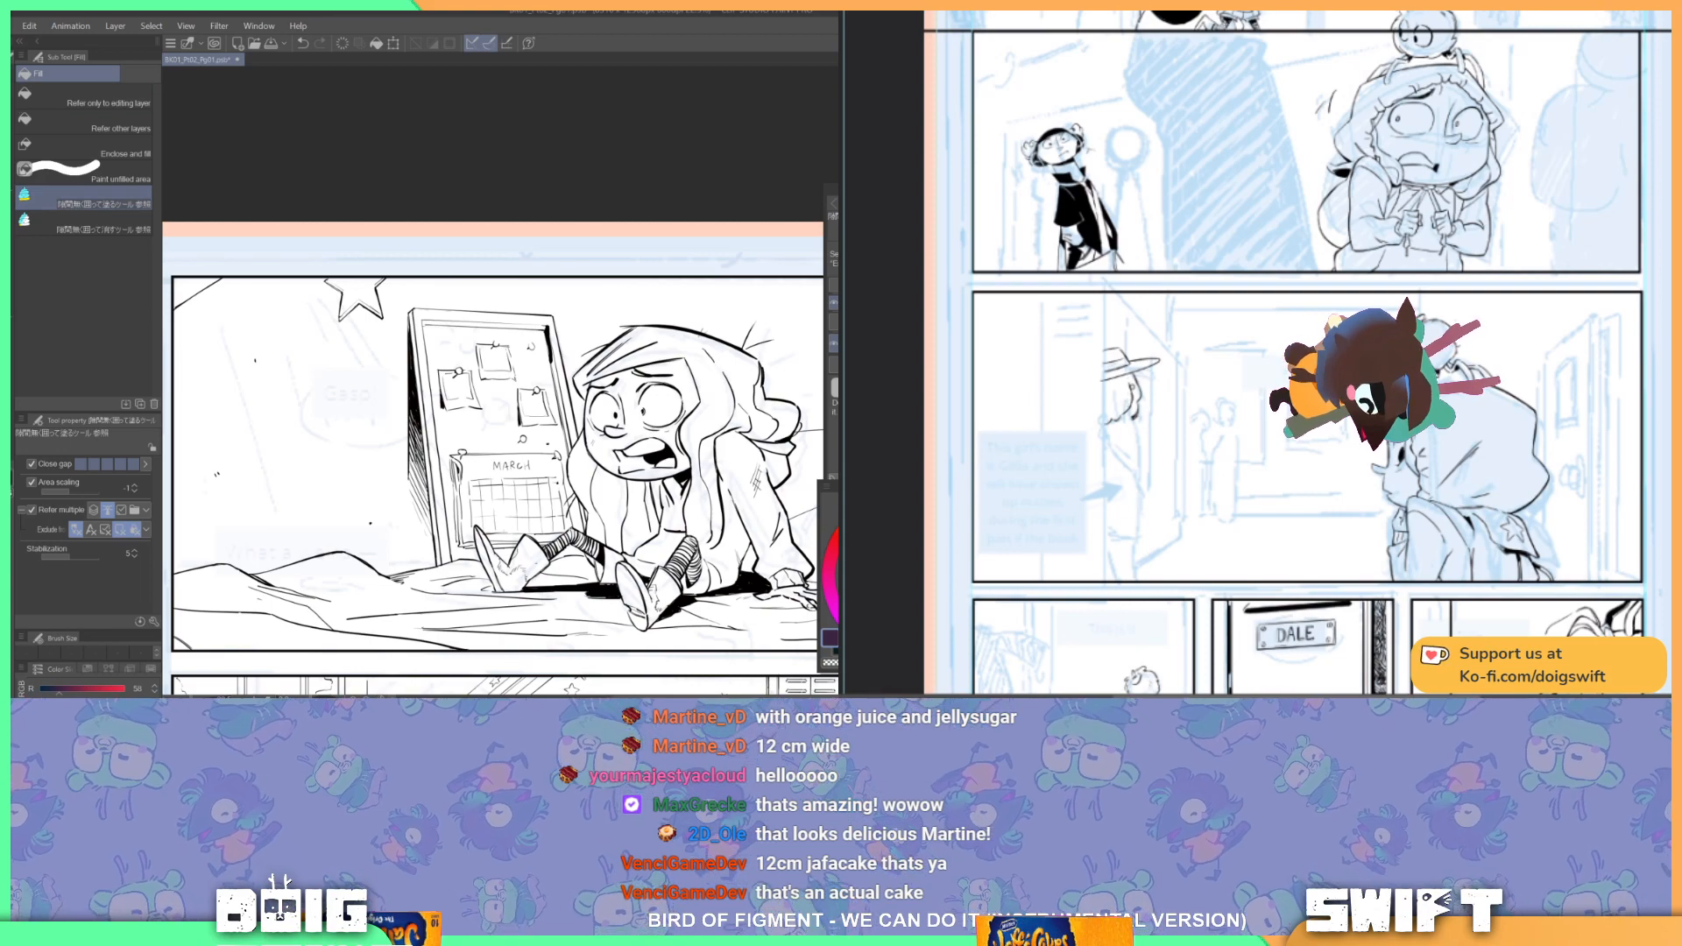
Step: Make a narrow vertical rectangular selection in the page margin beside the bedroom panel
click(26, 95)
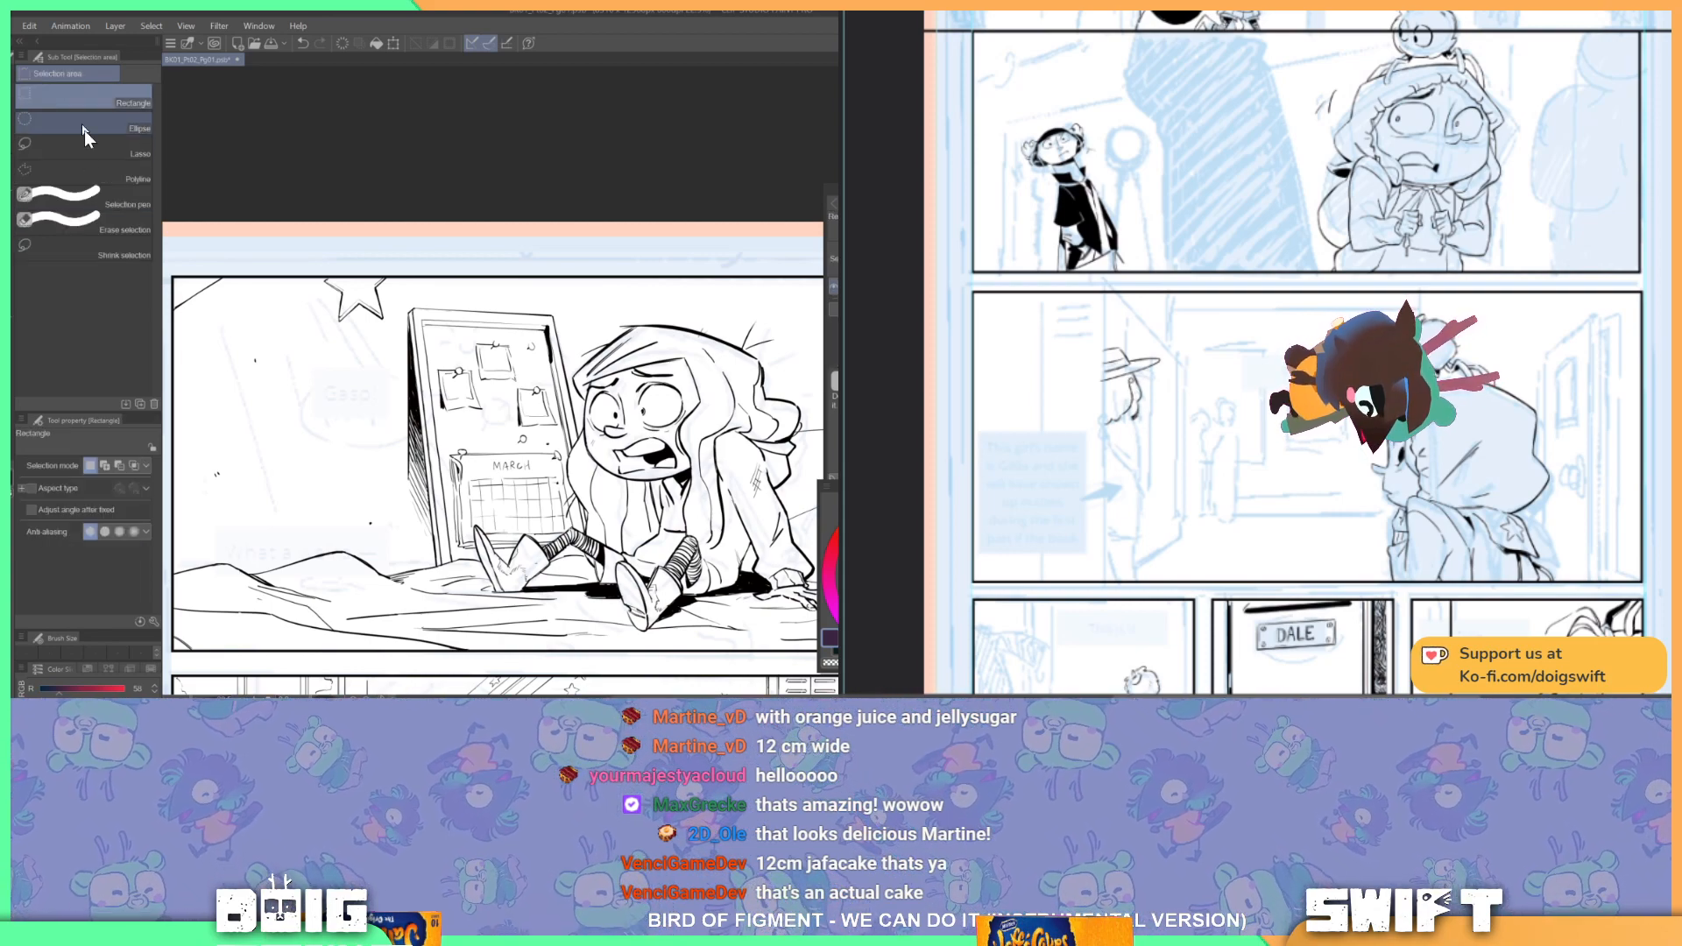
mouse_move(233, 347)
mouse_down()
mouse_move(345, 367)
mouse_move(288, 321)
mouse_up()
drag(191, 341, 218, 456)
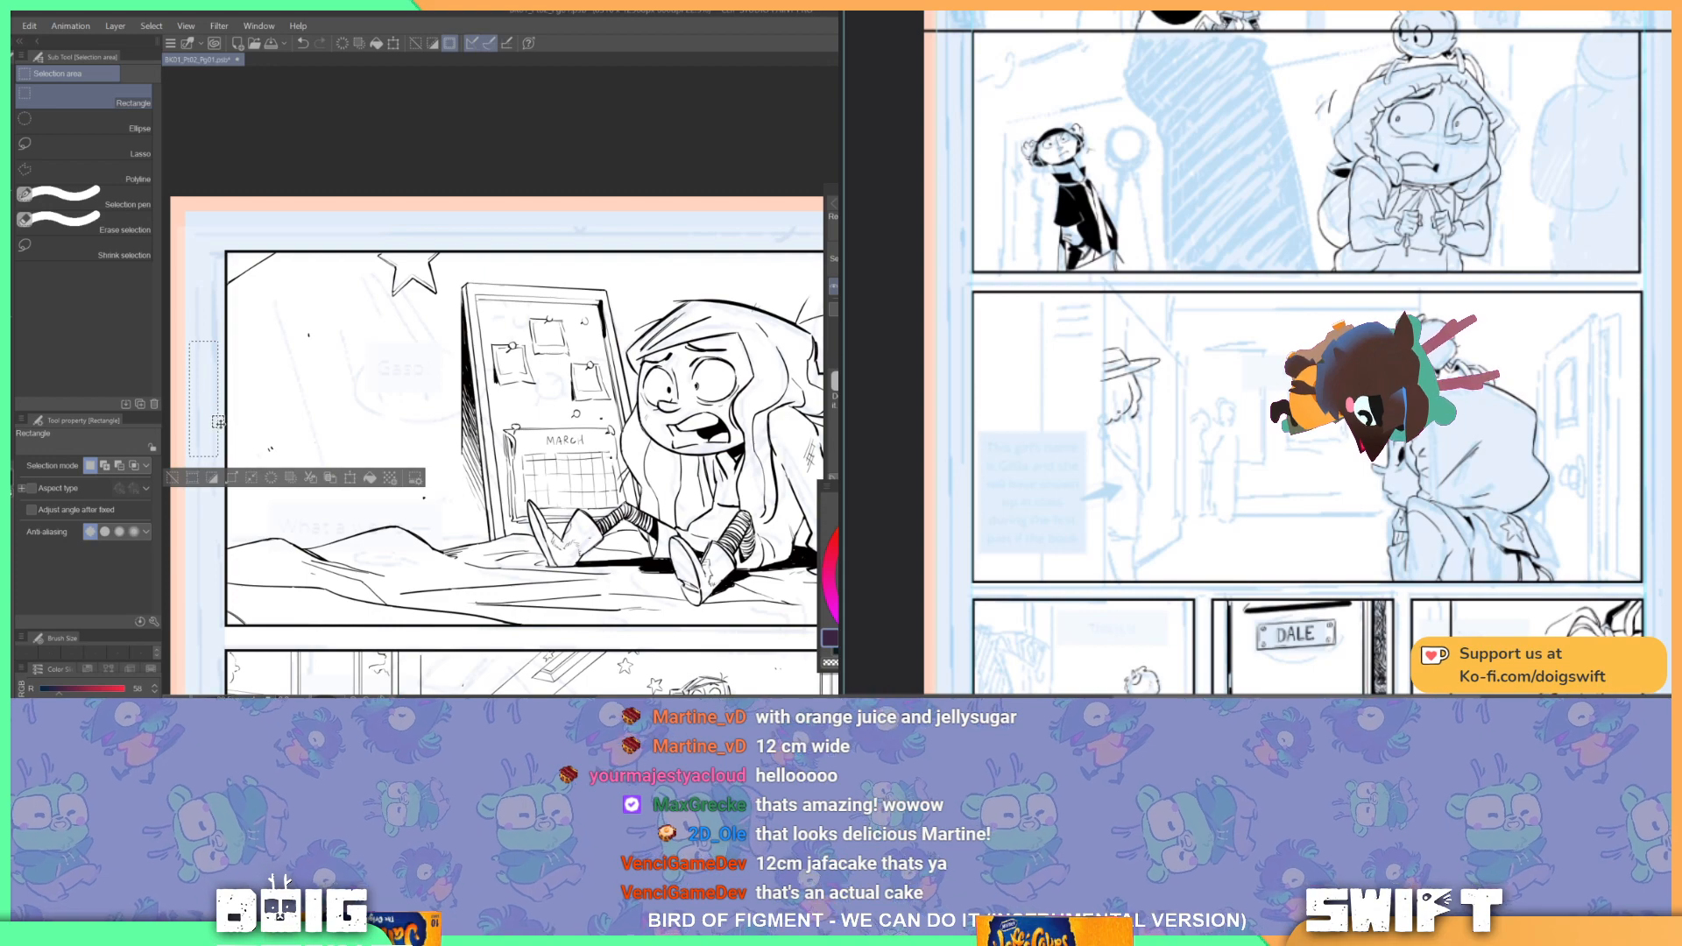
Step: Fill the narrow rectangular selection in the page margin with dark purple using the Refer other layers fill
key(g)
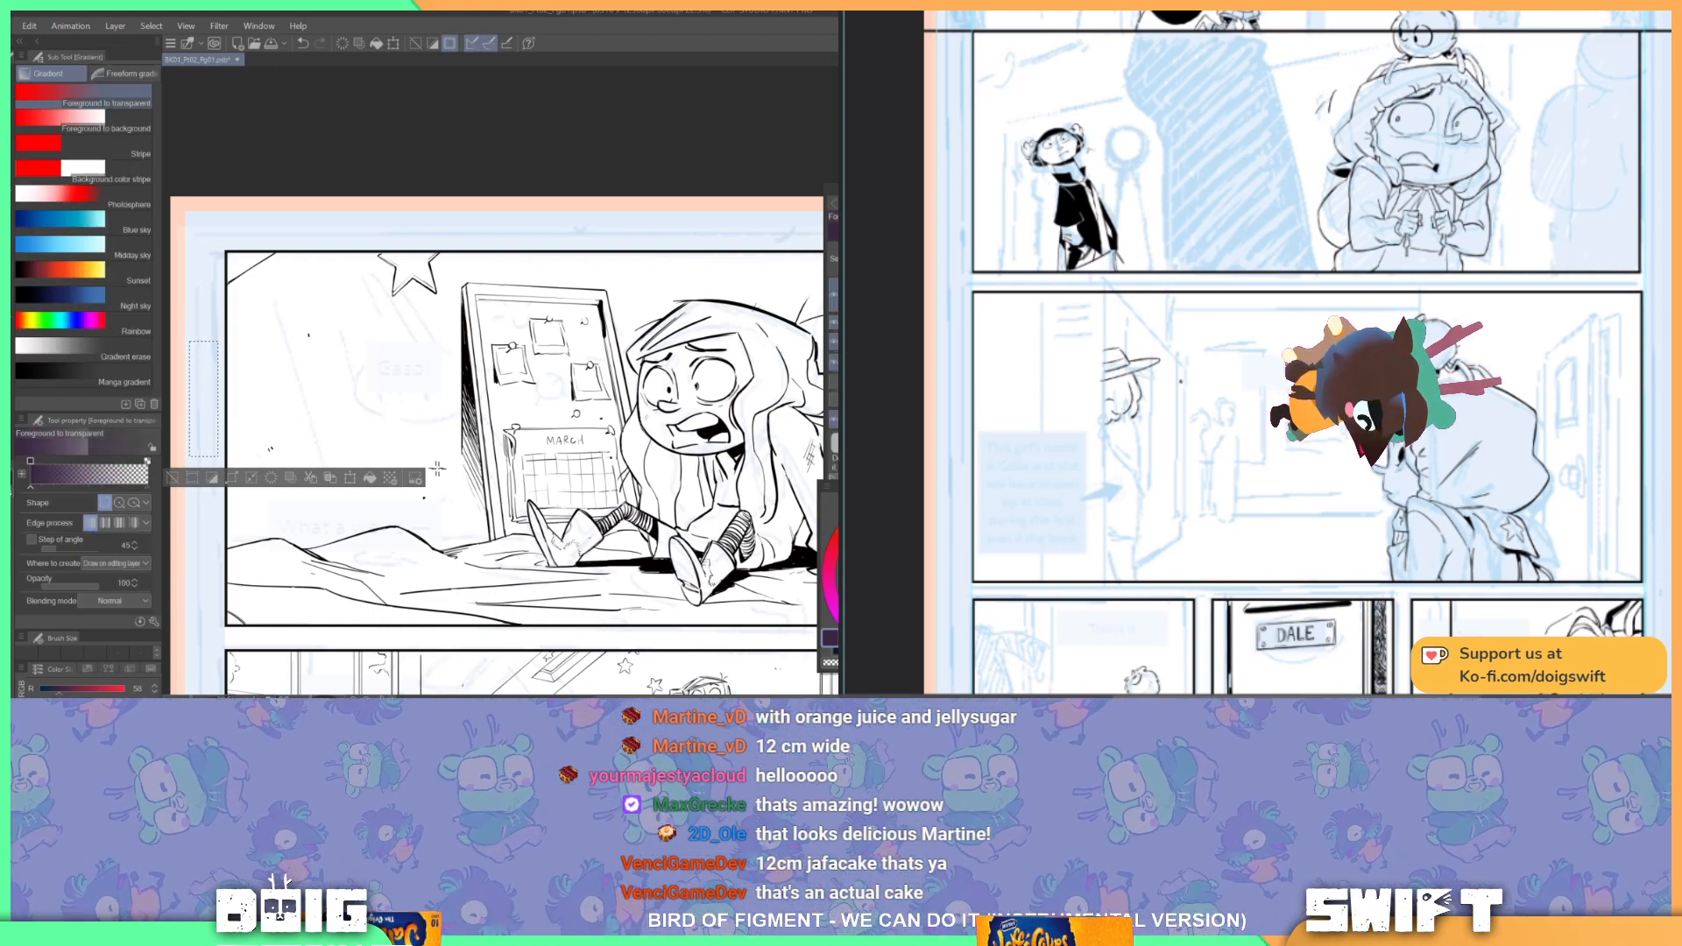
drag(446, 424, 424, 389)
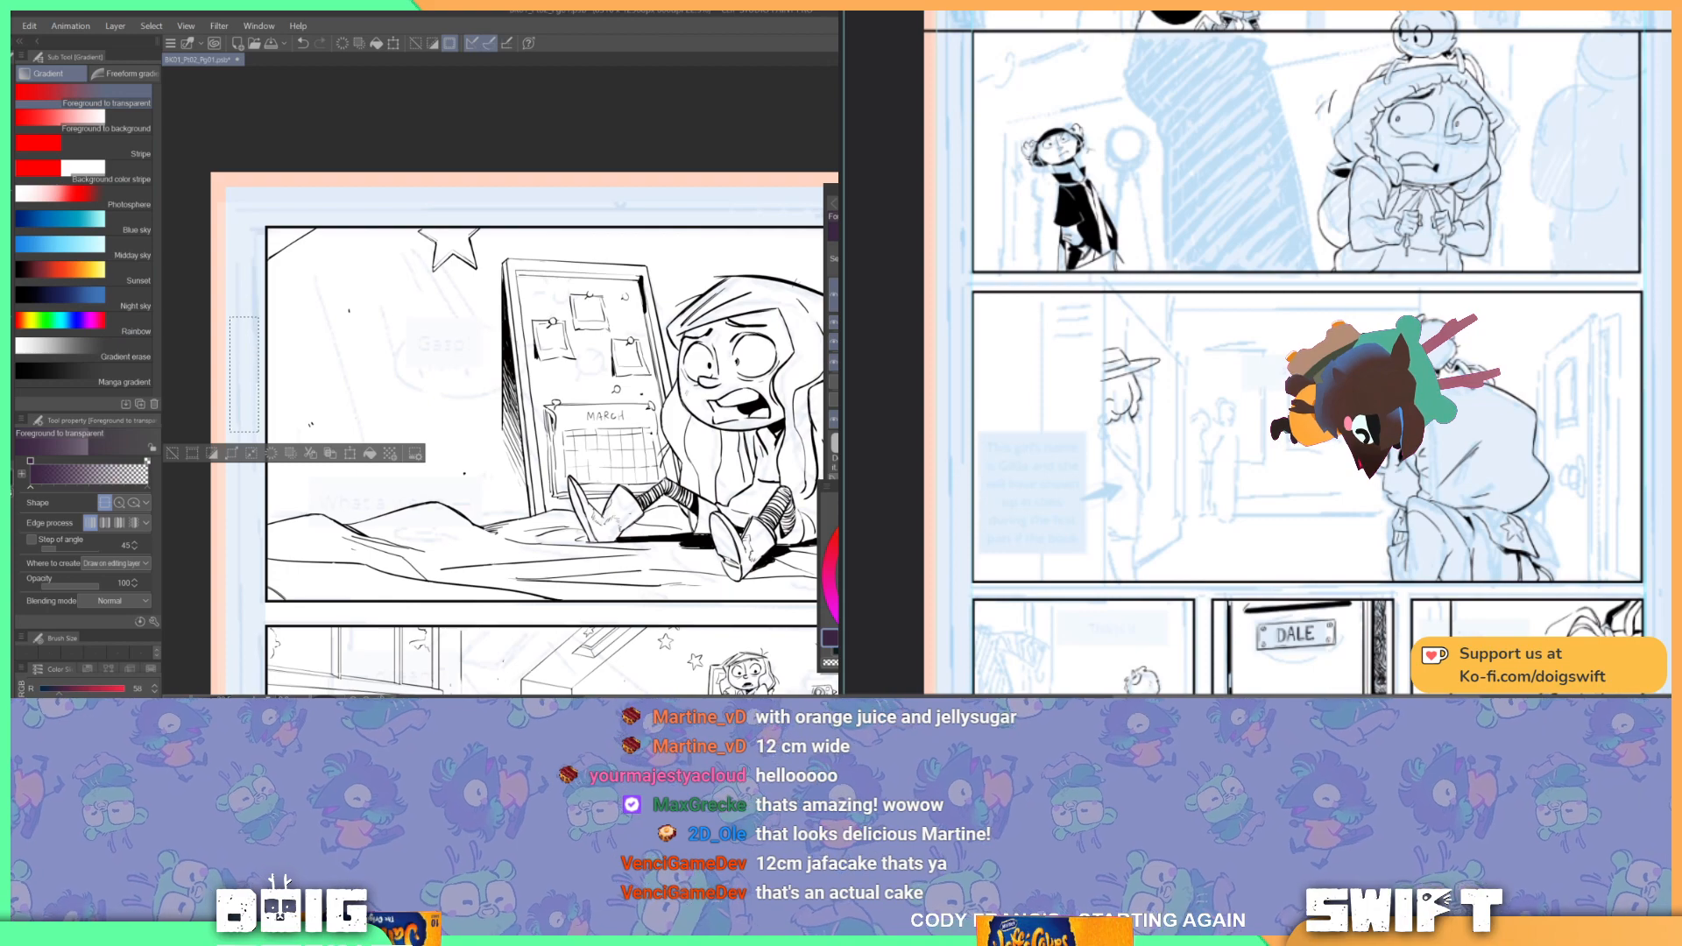
drag(623, 523, 374, 464)
drag(566, 547, 873, 642)
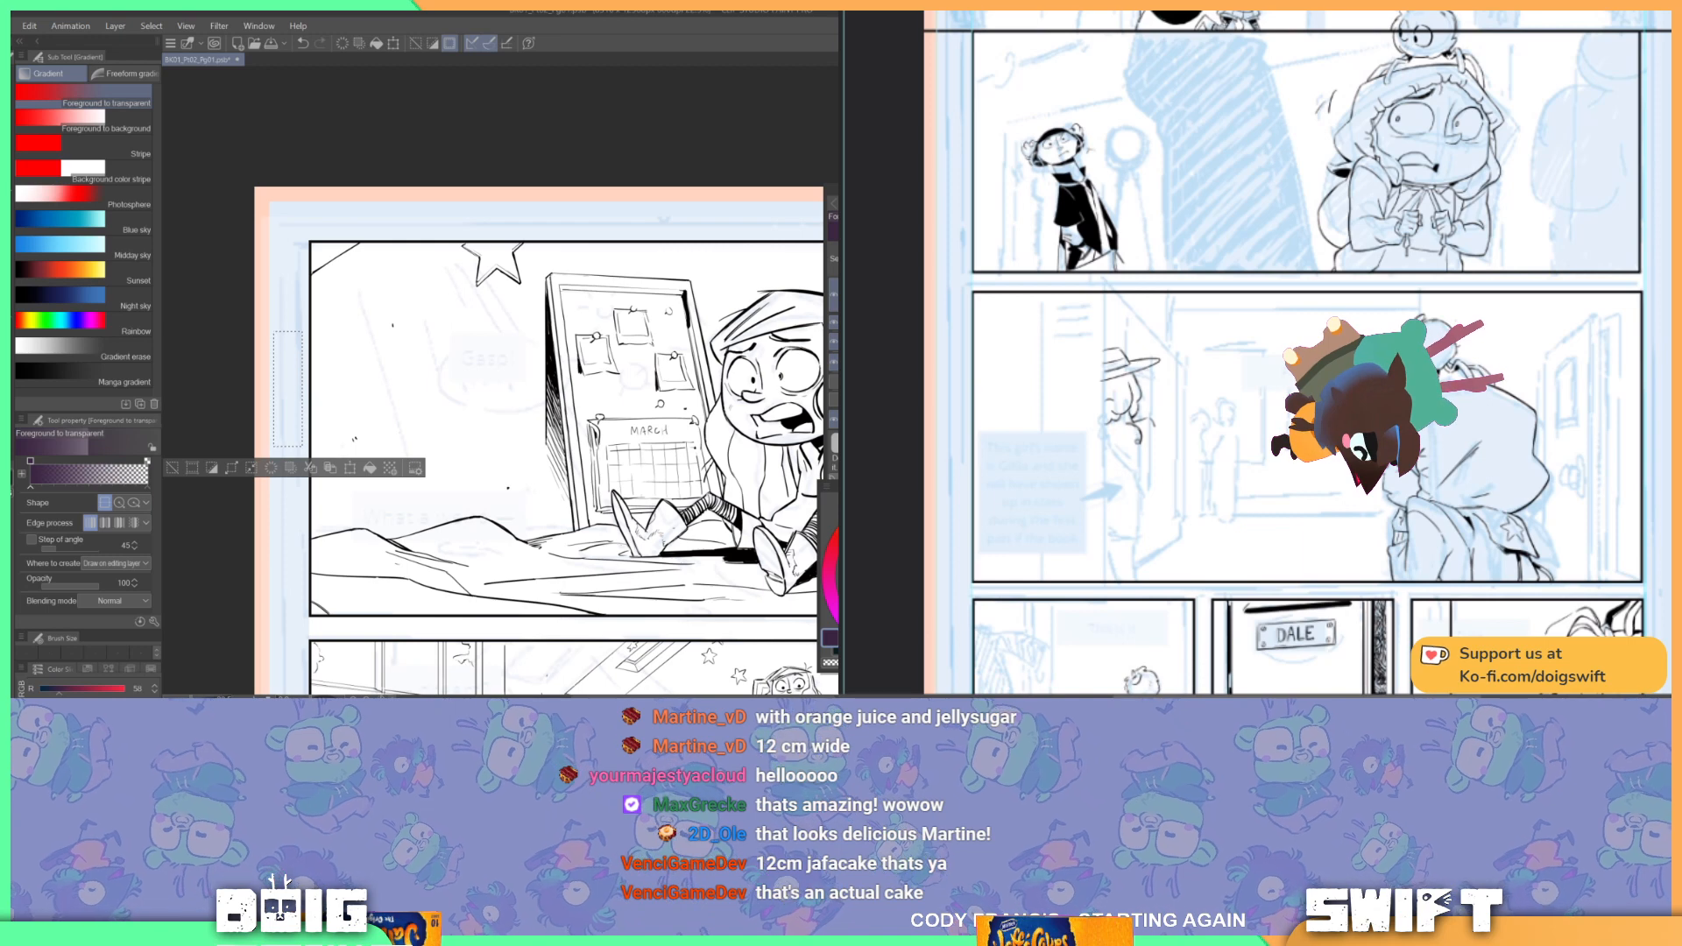
key(g)
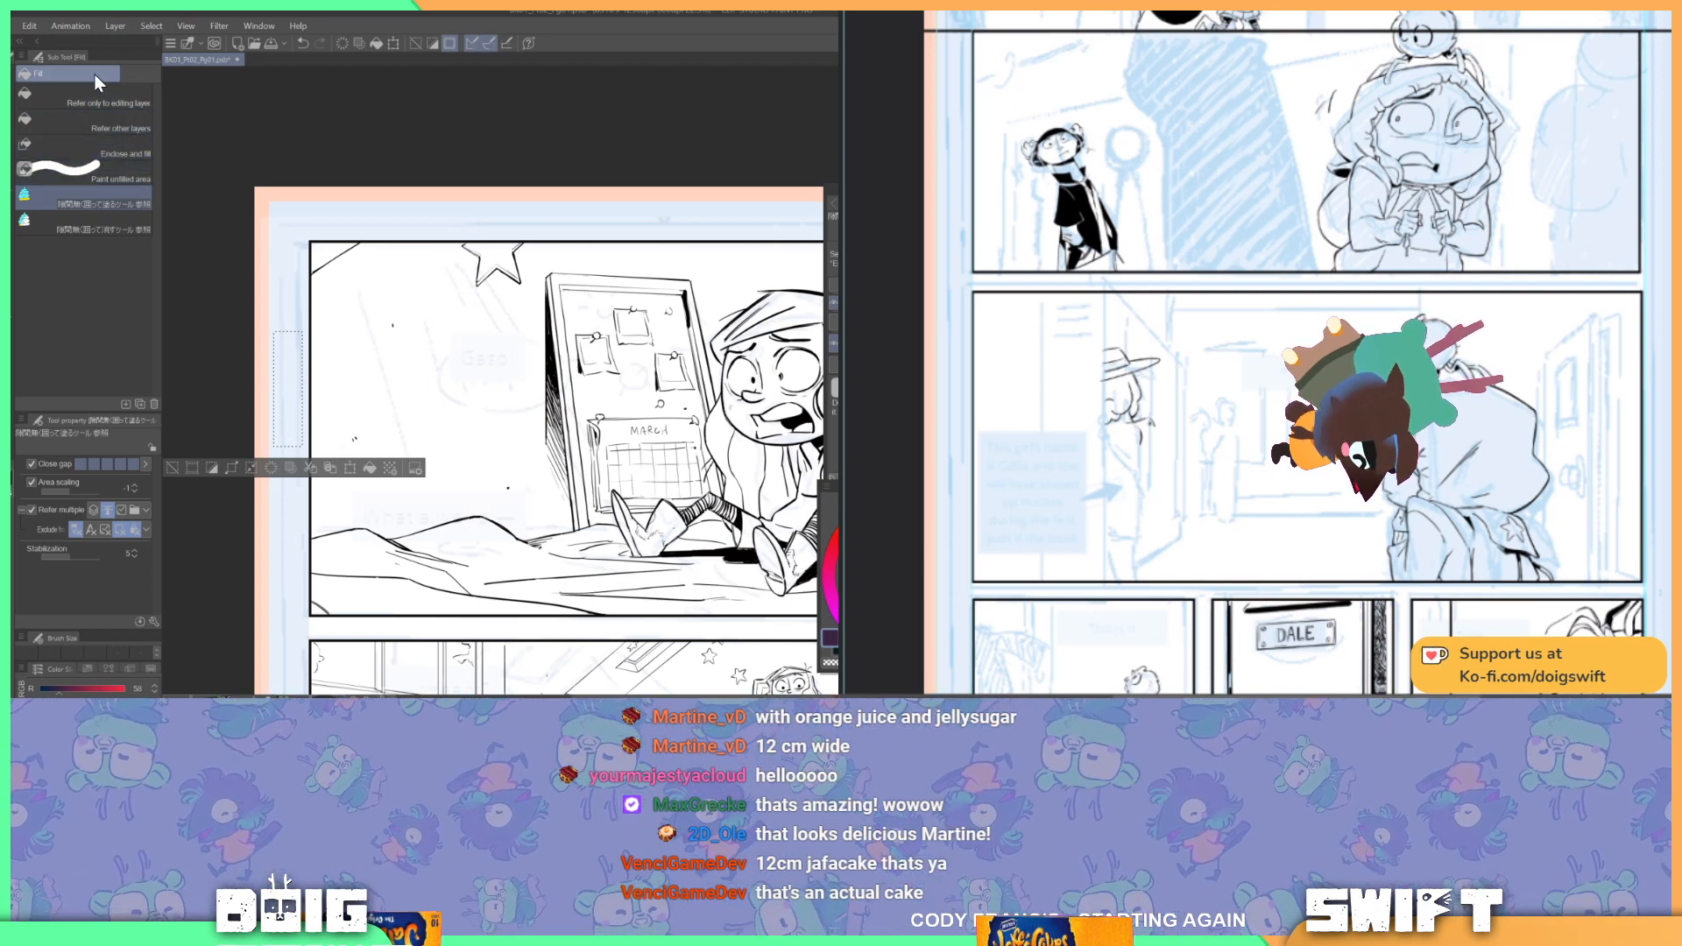
click(88, 124)
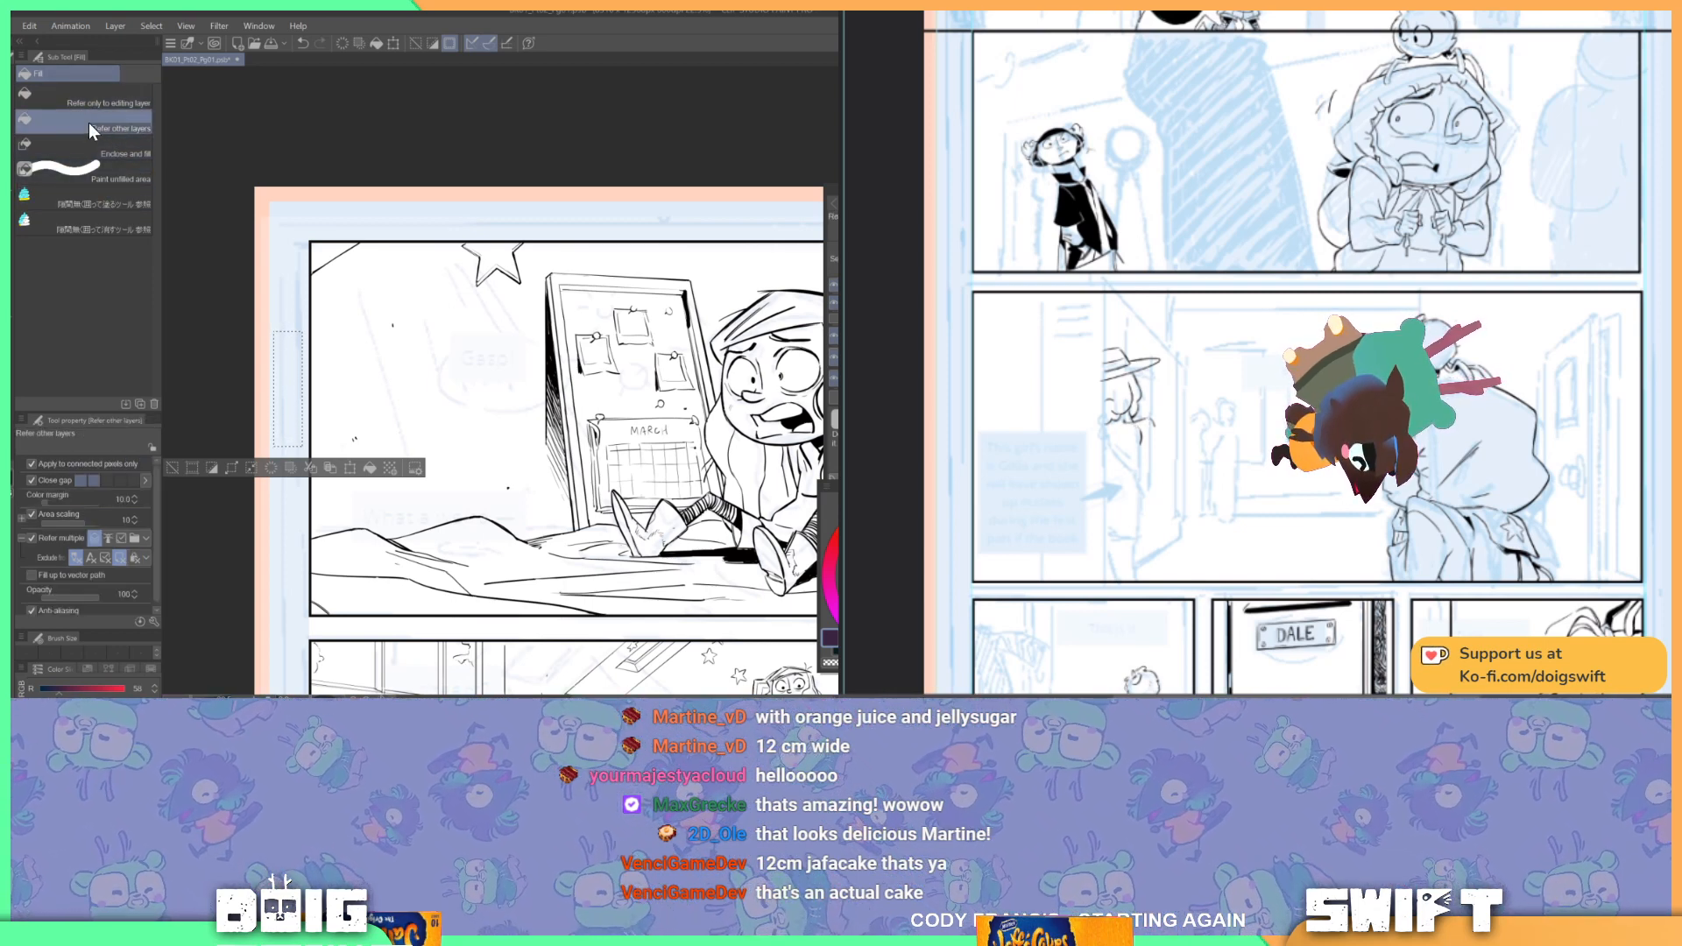
click(282, 386)
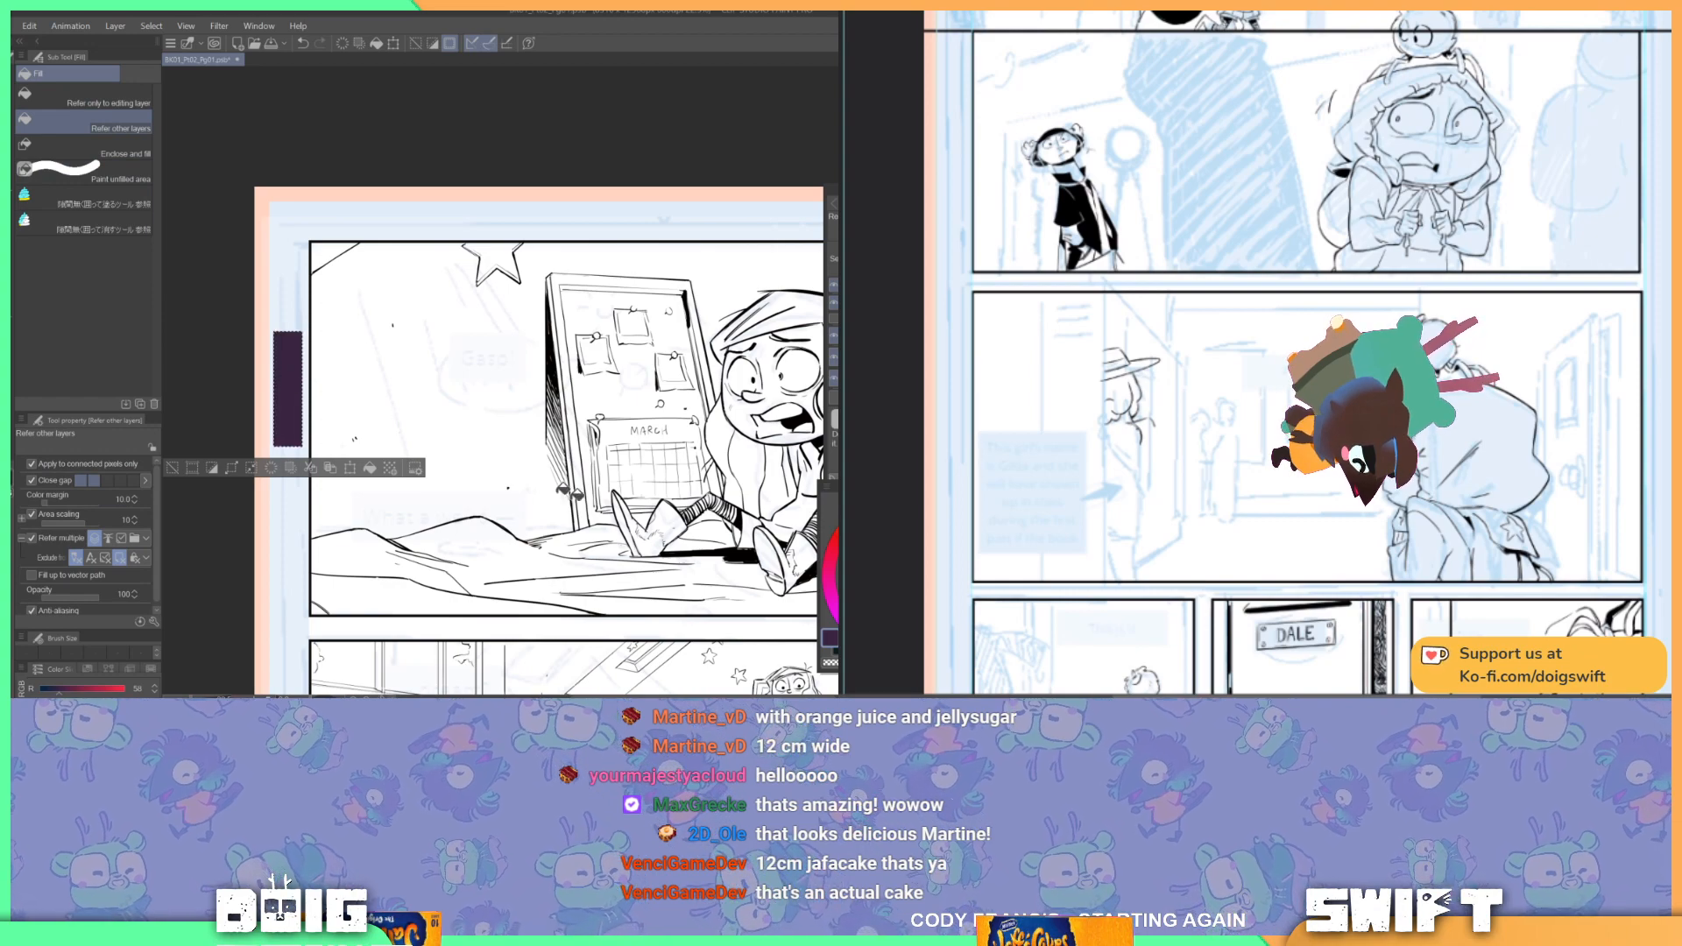
Step: Choose a magenta colour and refill the selected margin strip with it
click(835, 554)
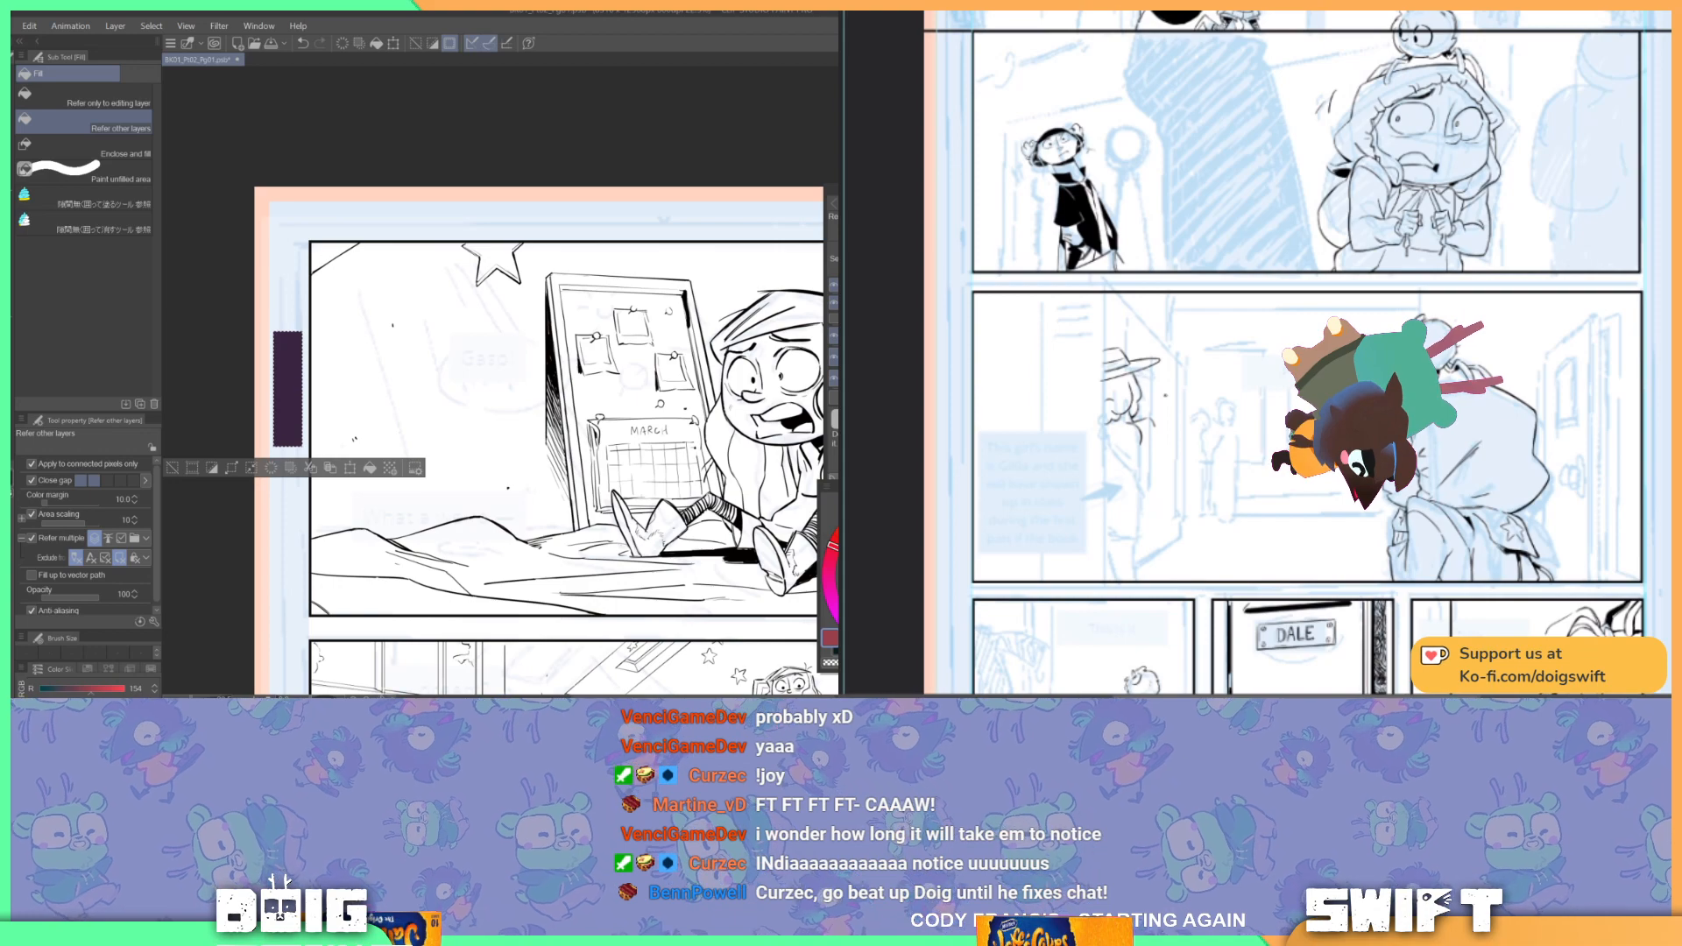
click(834, 585)
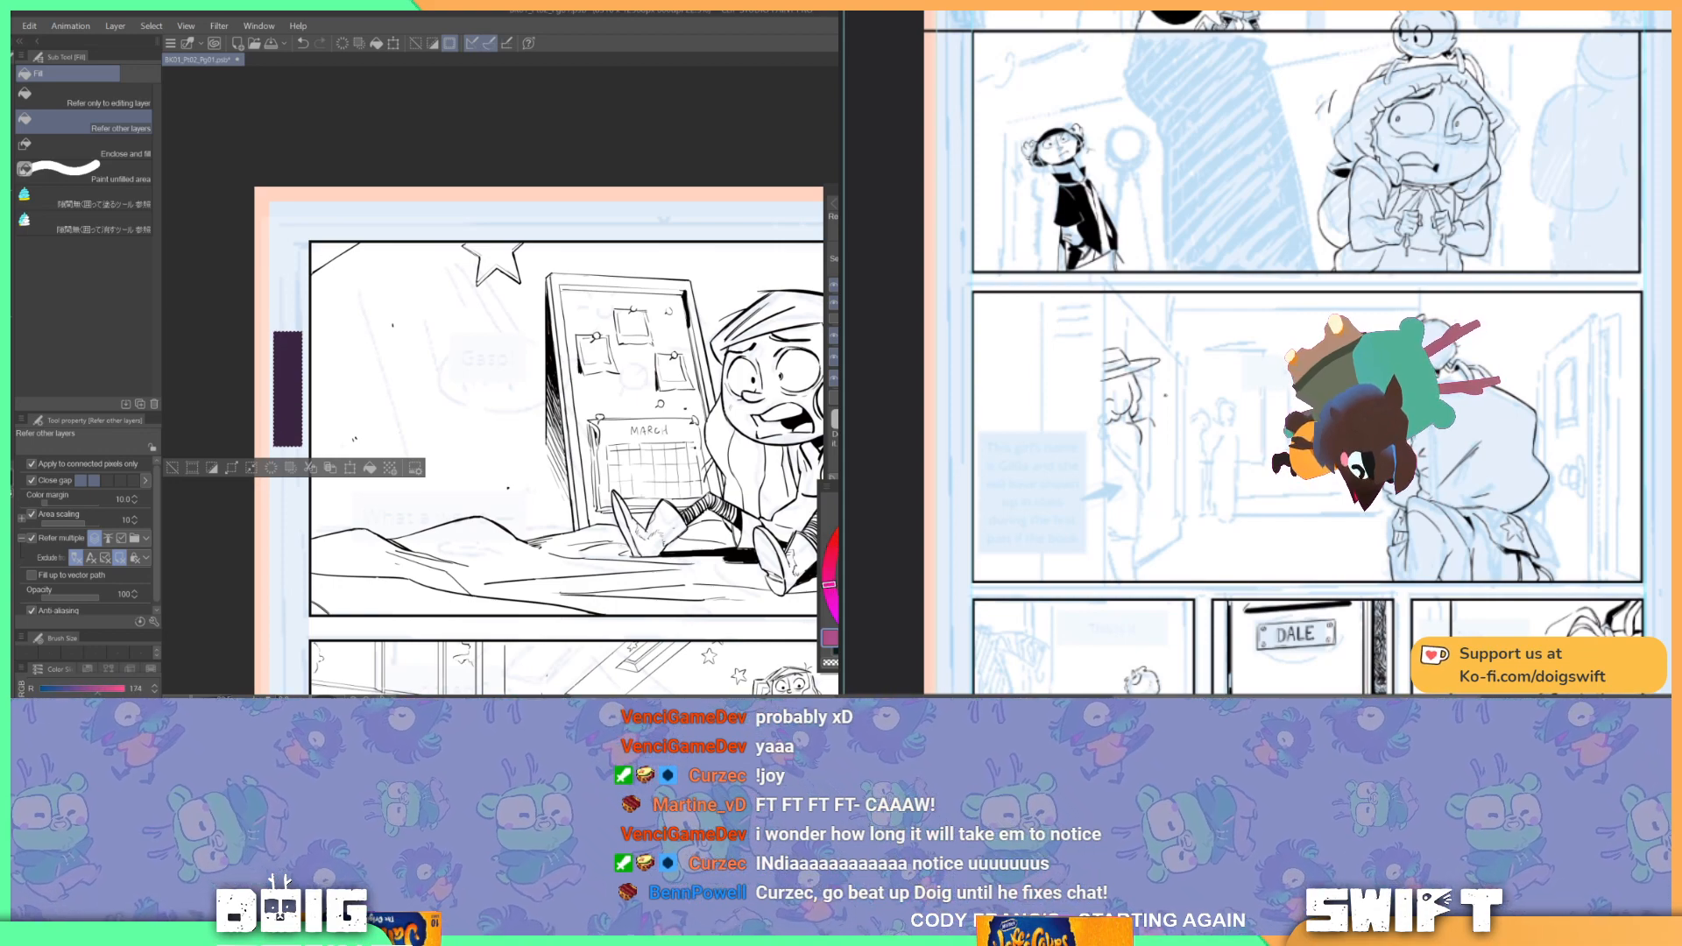
drag(389, 370, 368, 390)
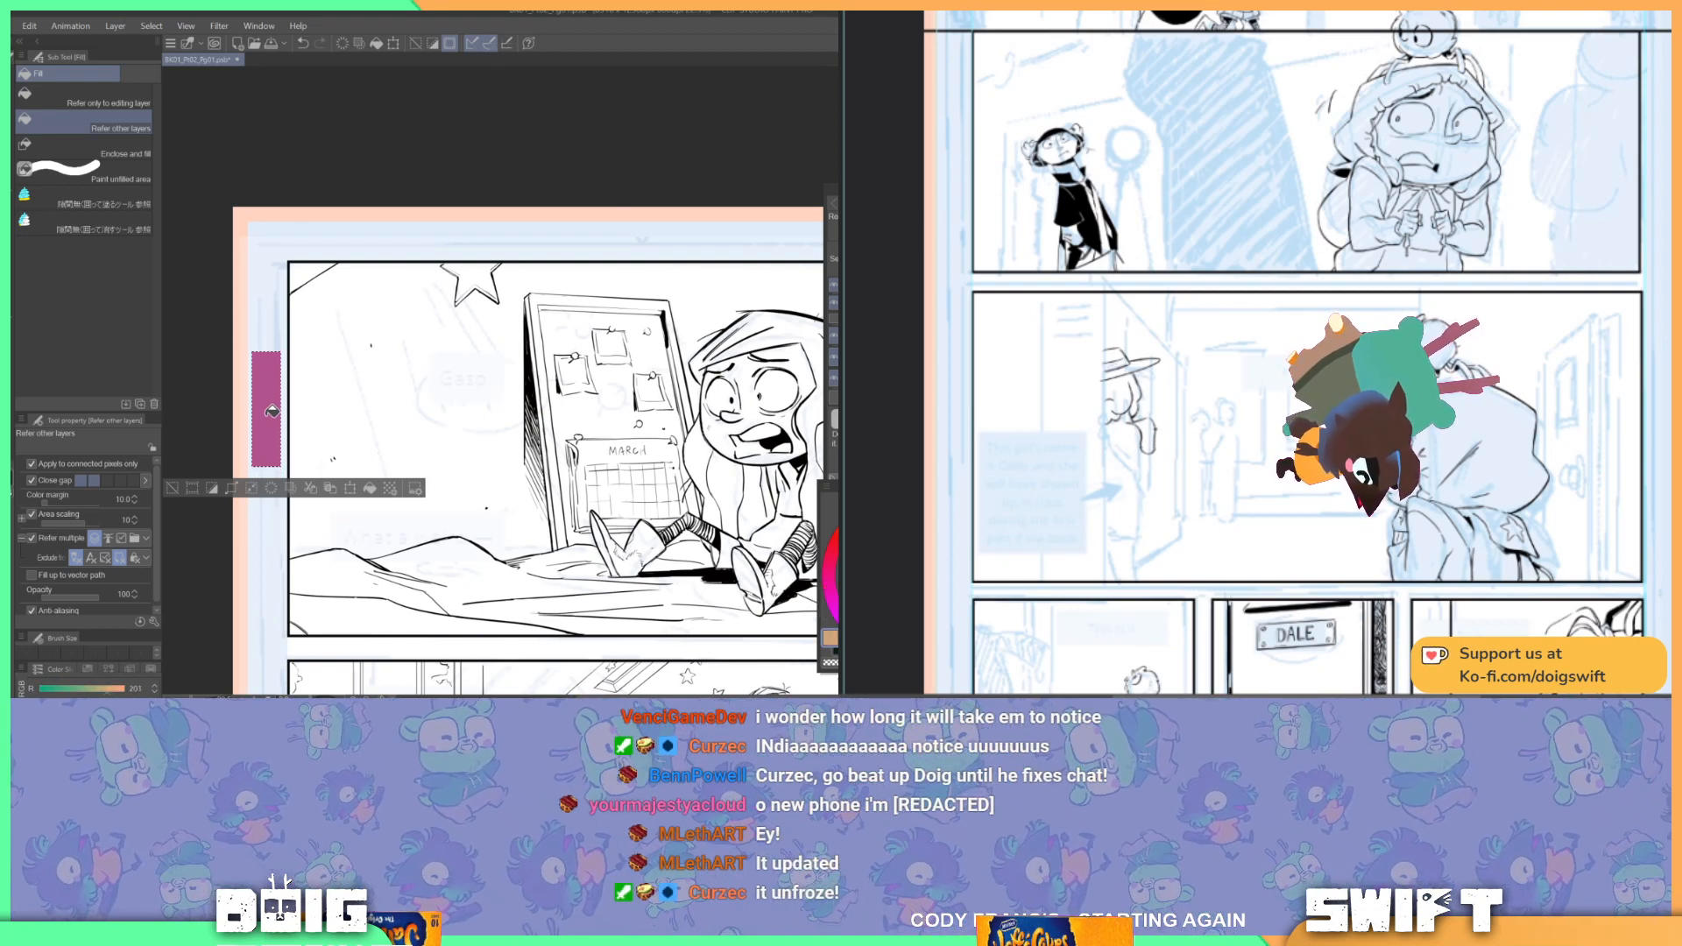
Step: Select the upper part of the magenta strip and fill it with tan
key(m)
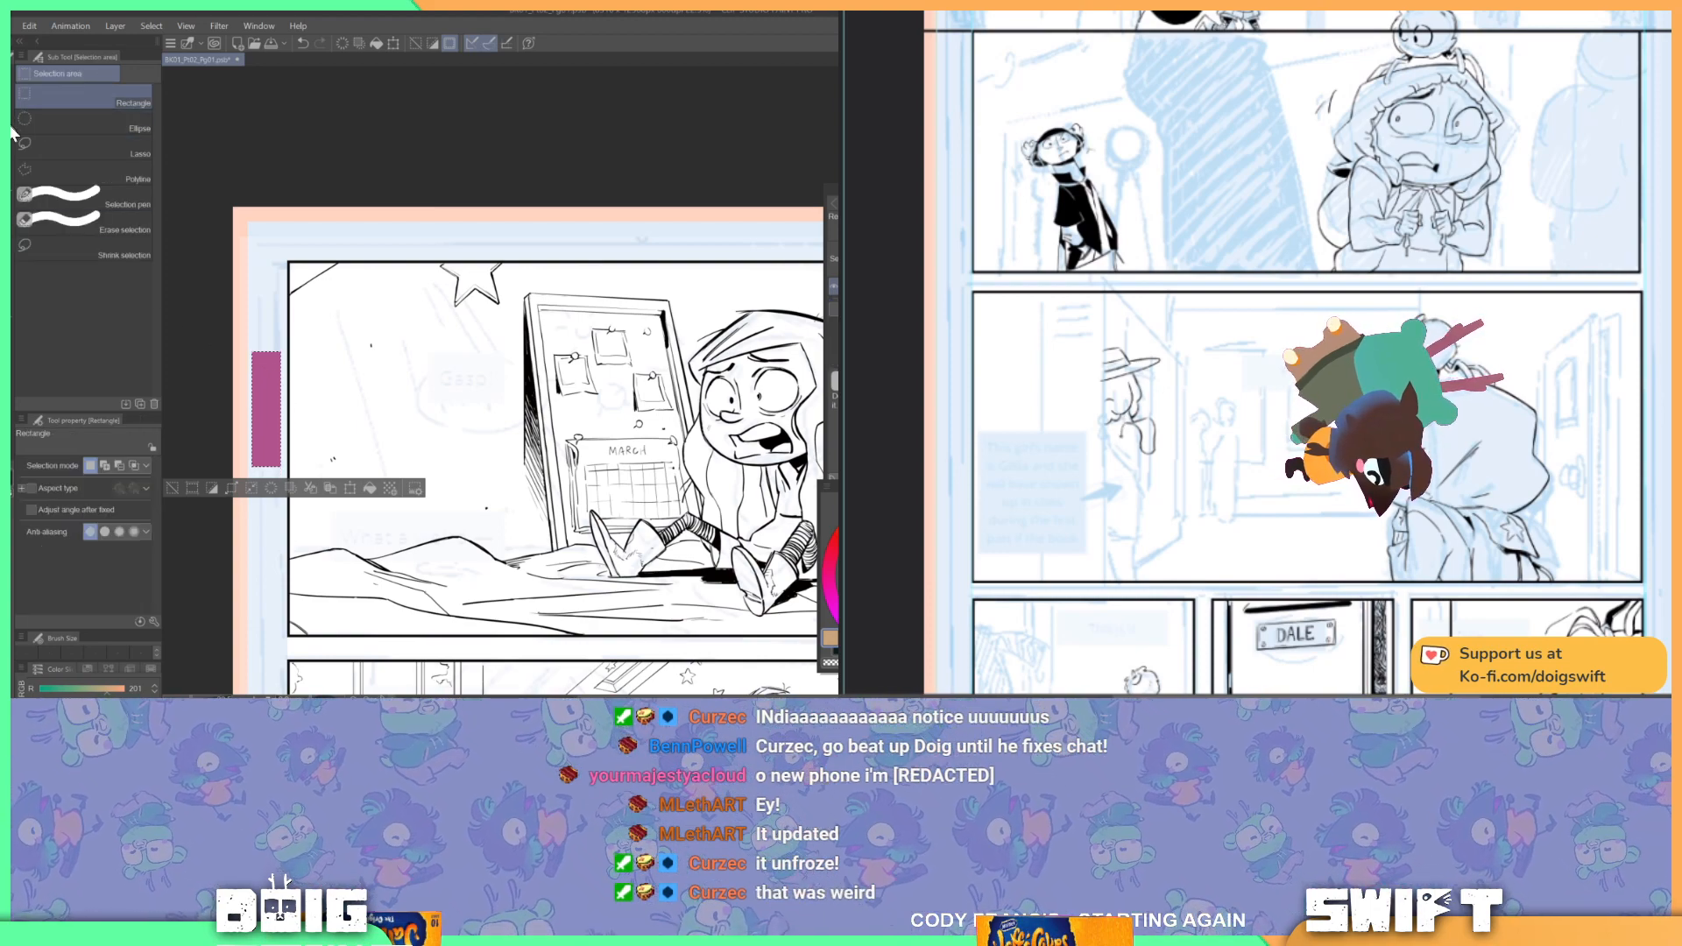
click(235, 316)
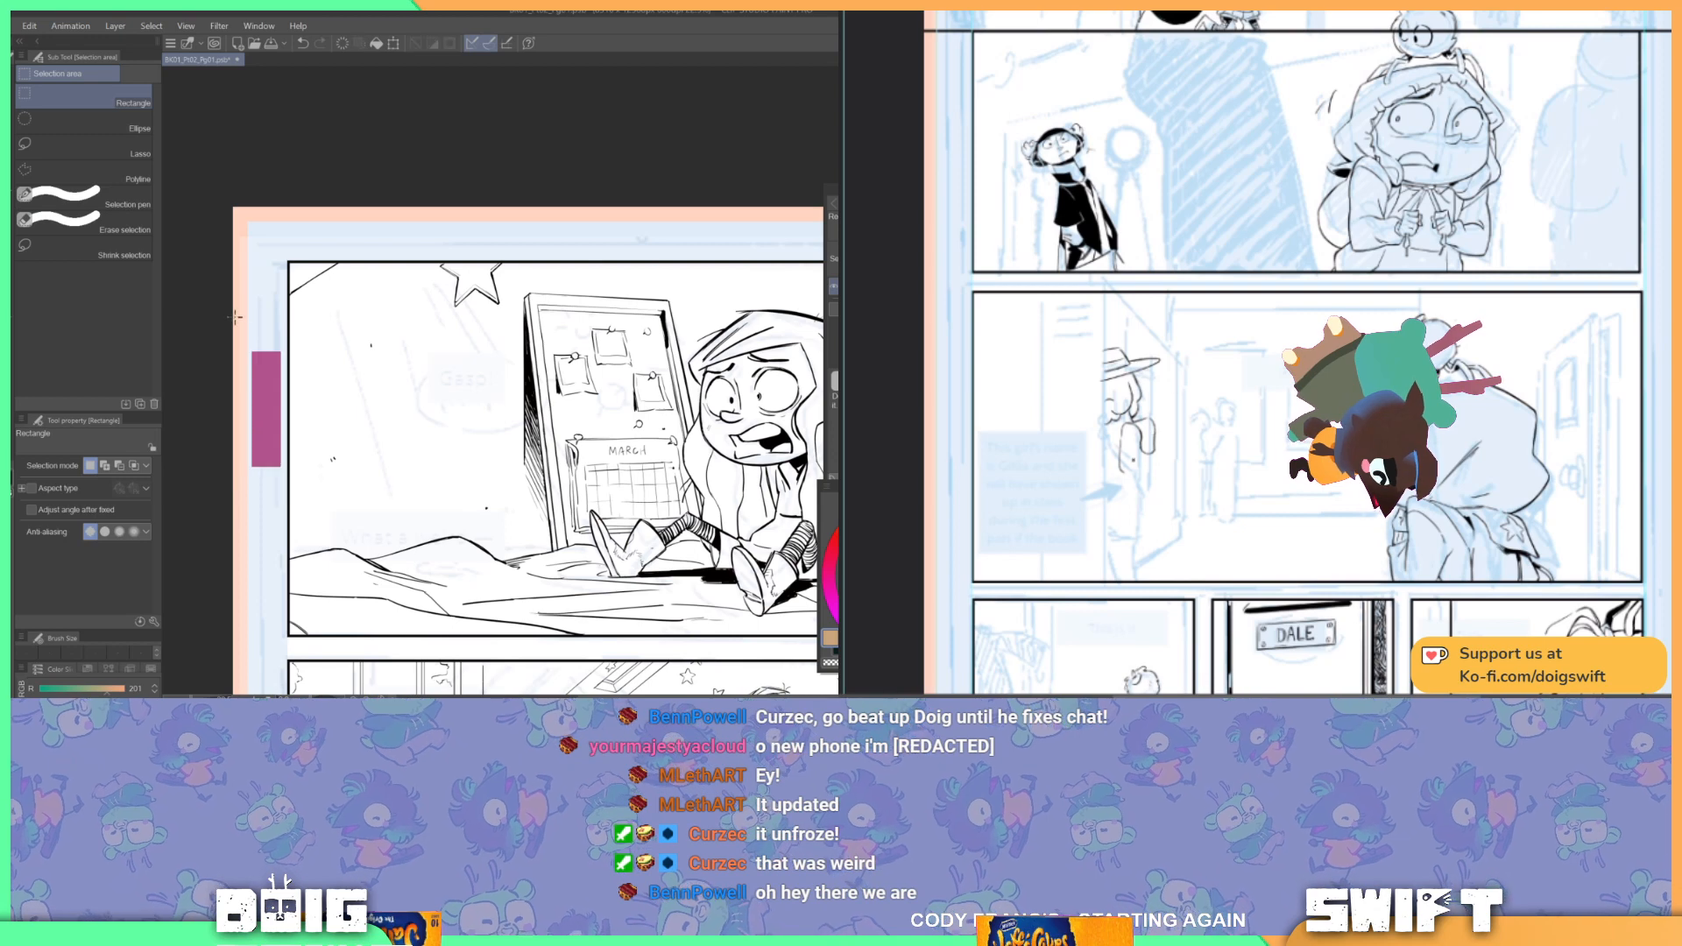
drag(252, 351, 282, 422)
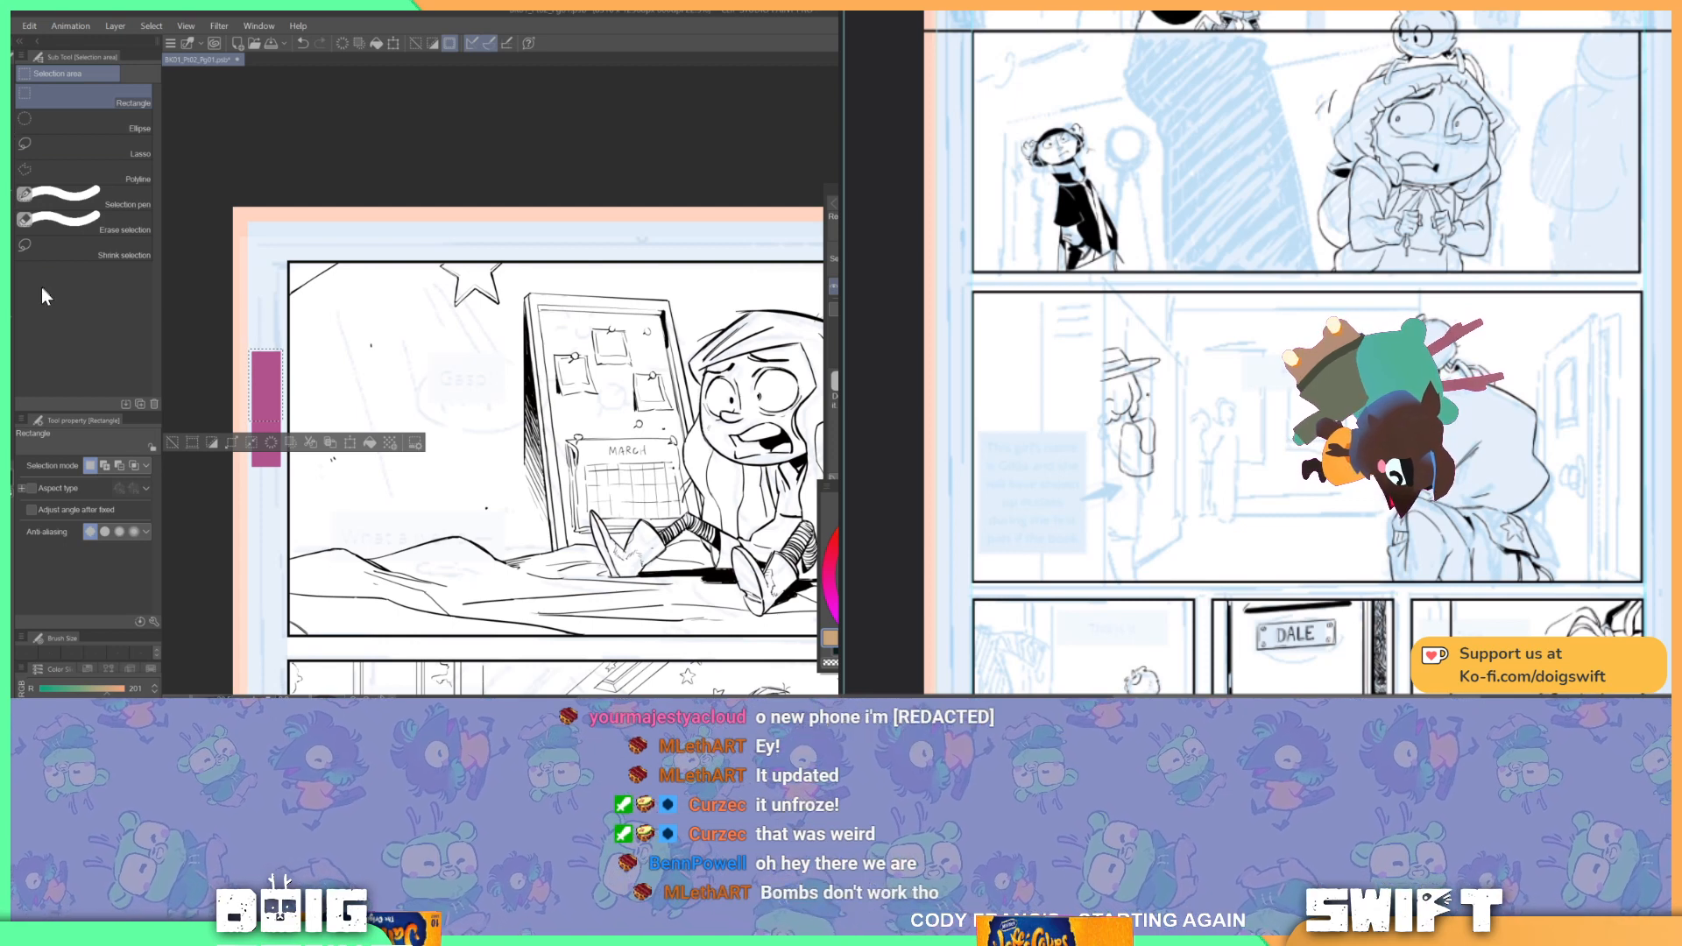
key(g)
click(277, 396)
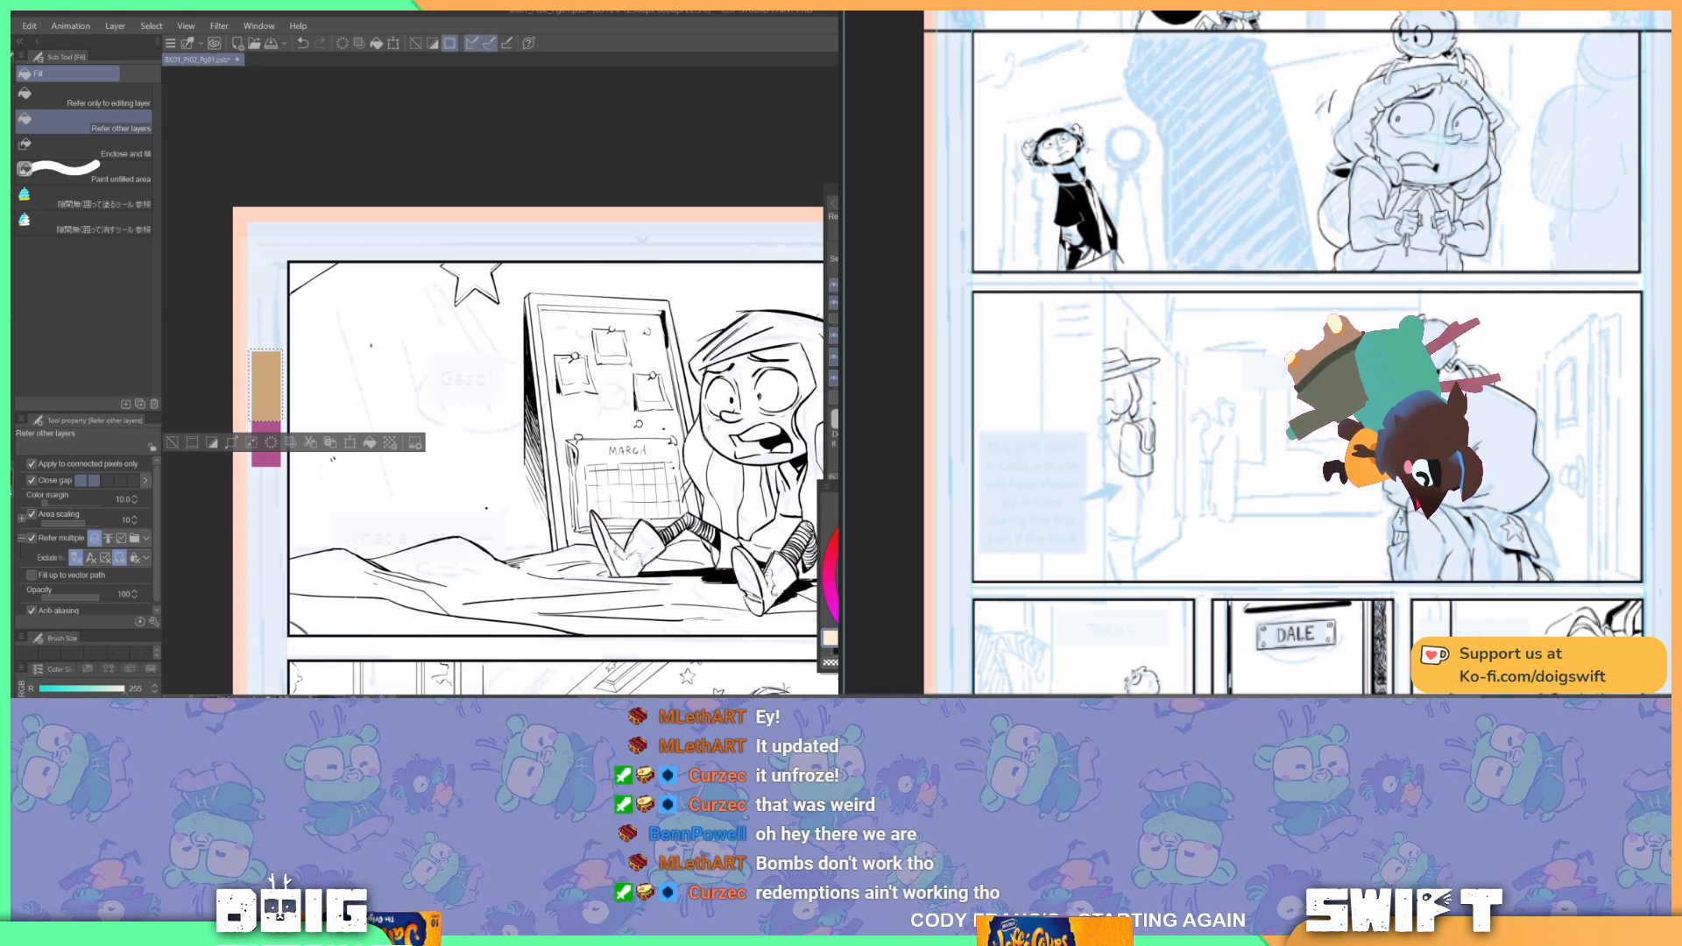
Step: Select the upper portion of the tan swatch and fill it with pale cream
key(m)
drag(247, 342, 286, 399)
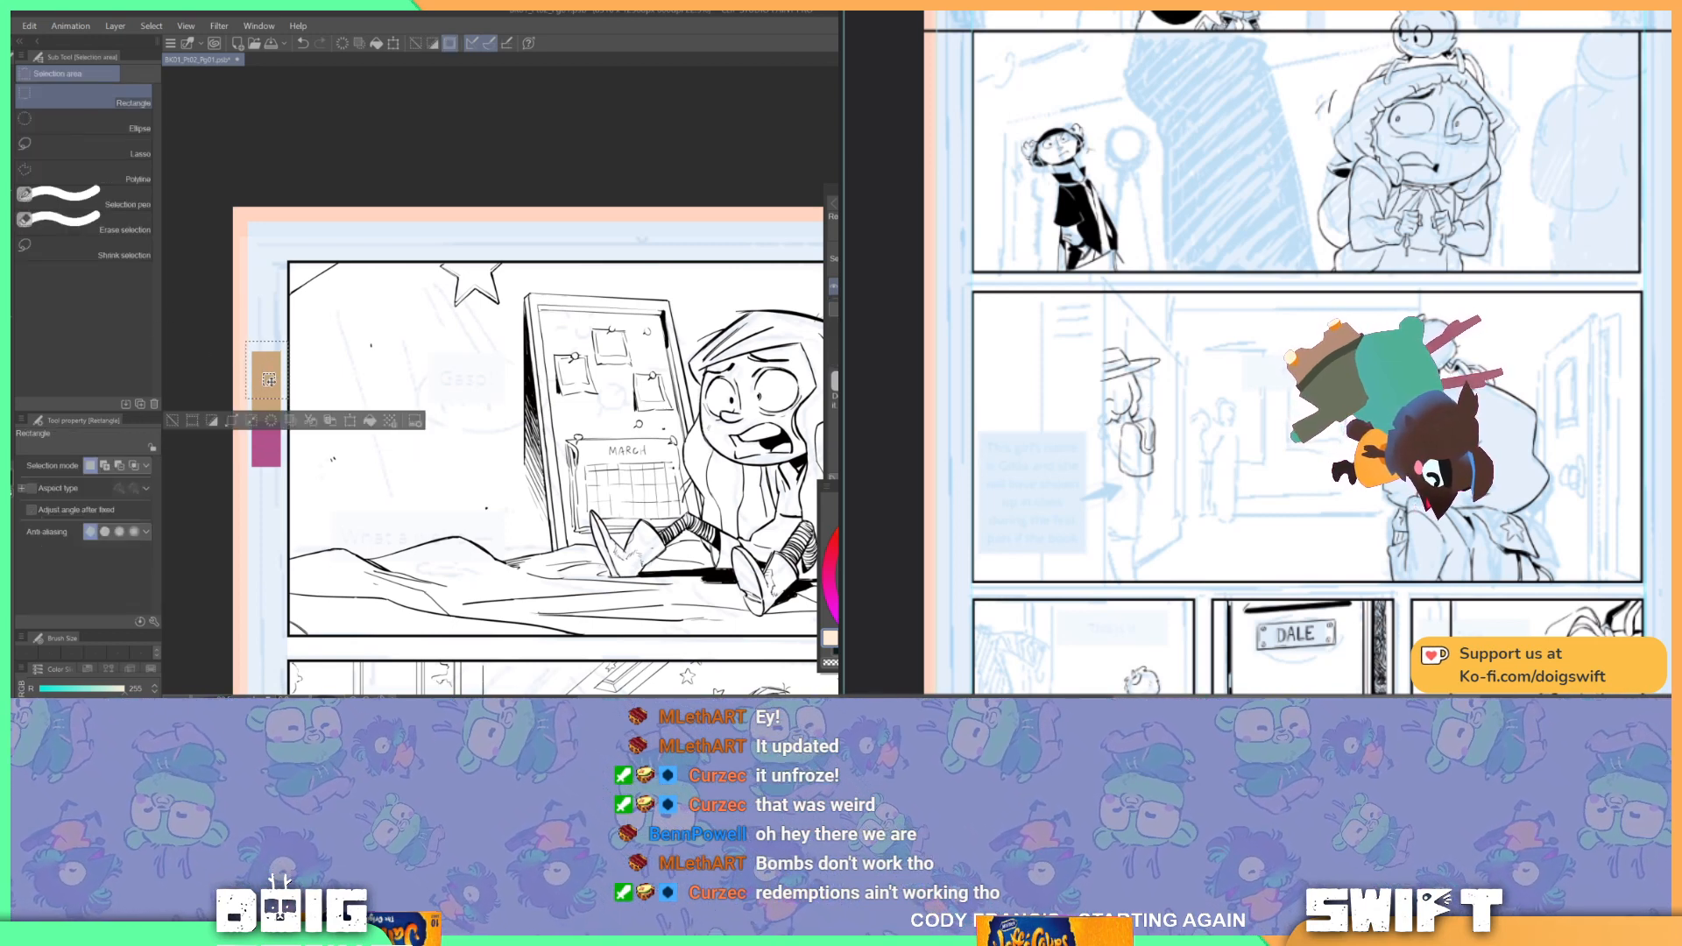
key(g)
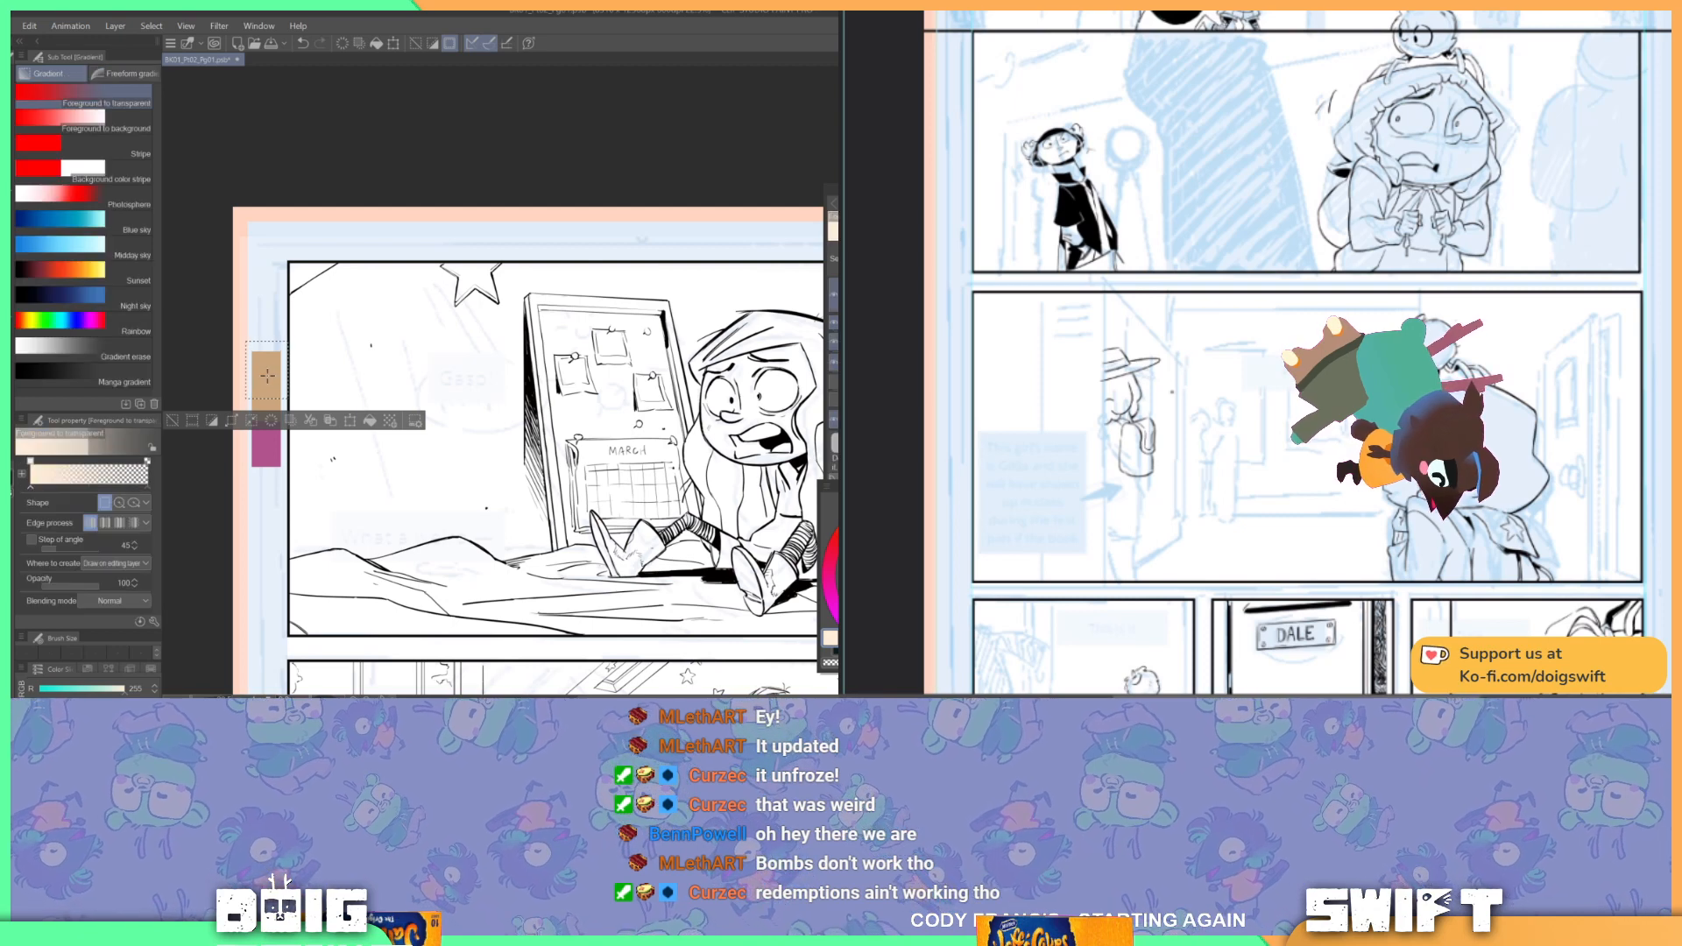
key(g)
click(268, 375)
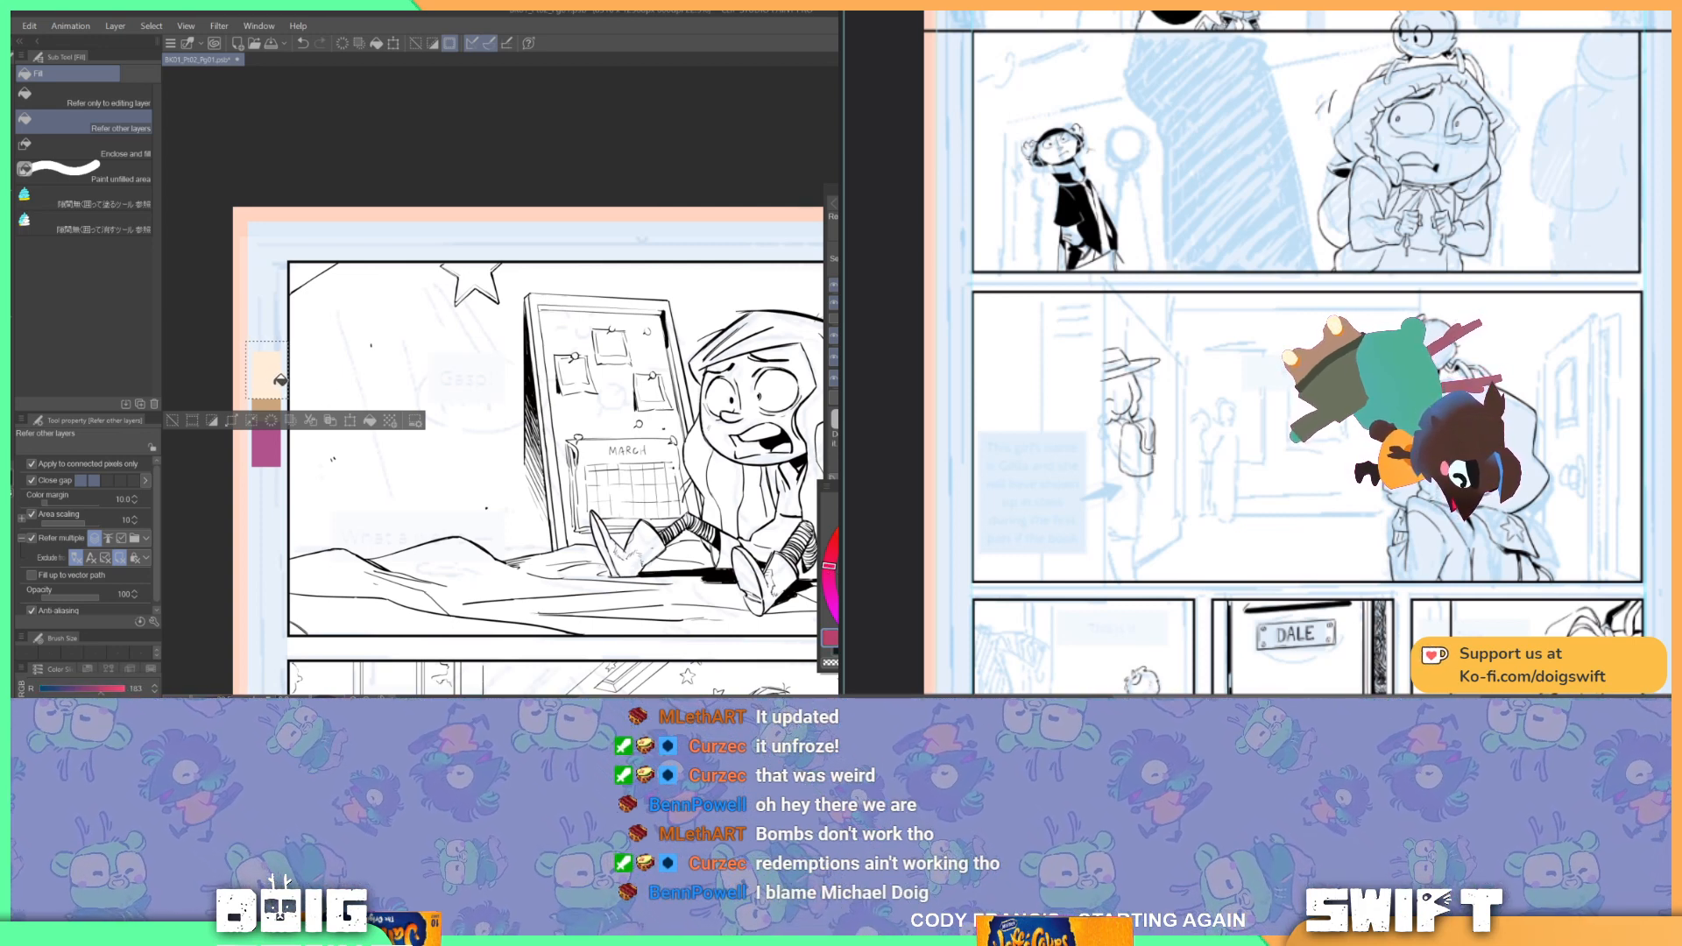
Step: Select the lower part of the cream swatch and fill it with crimson
key(m)
key(ctrl+d)
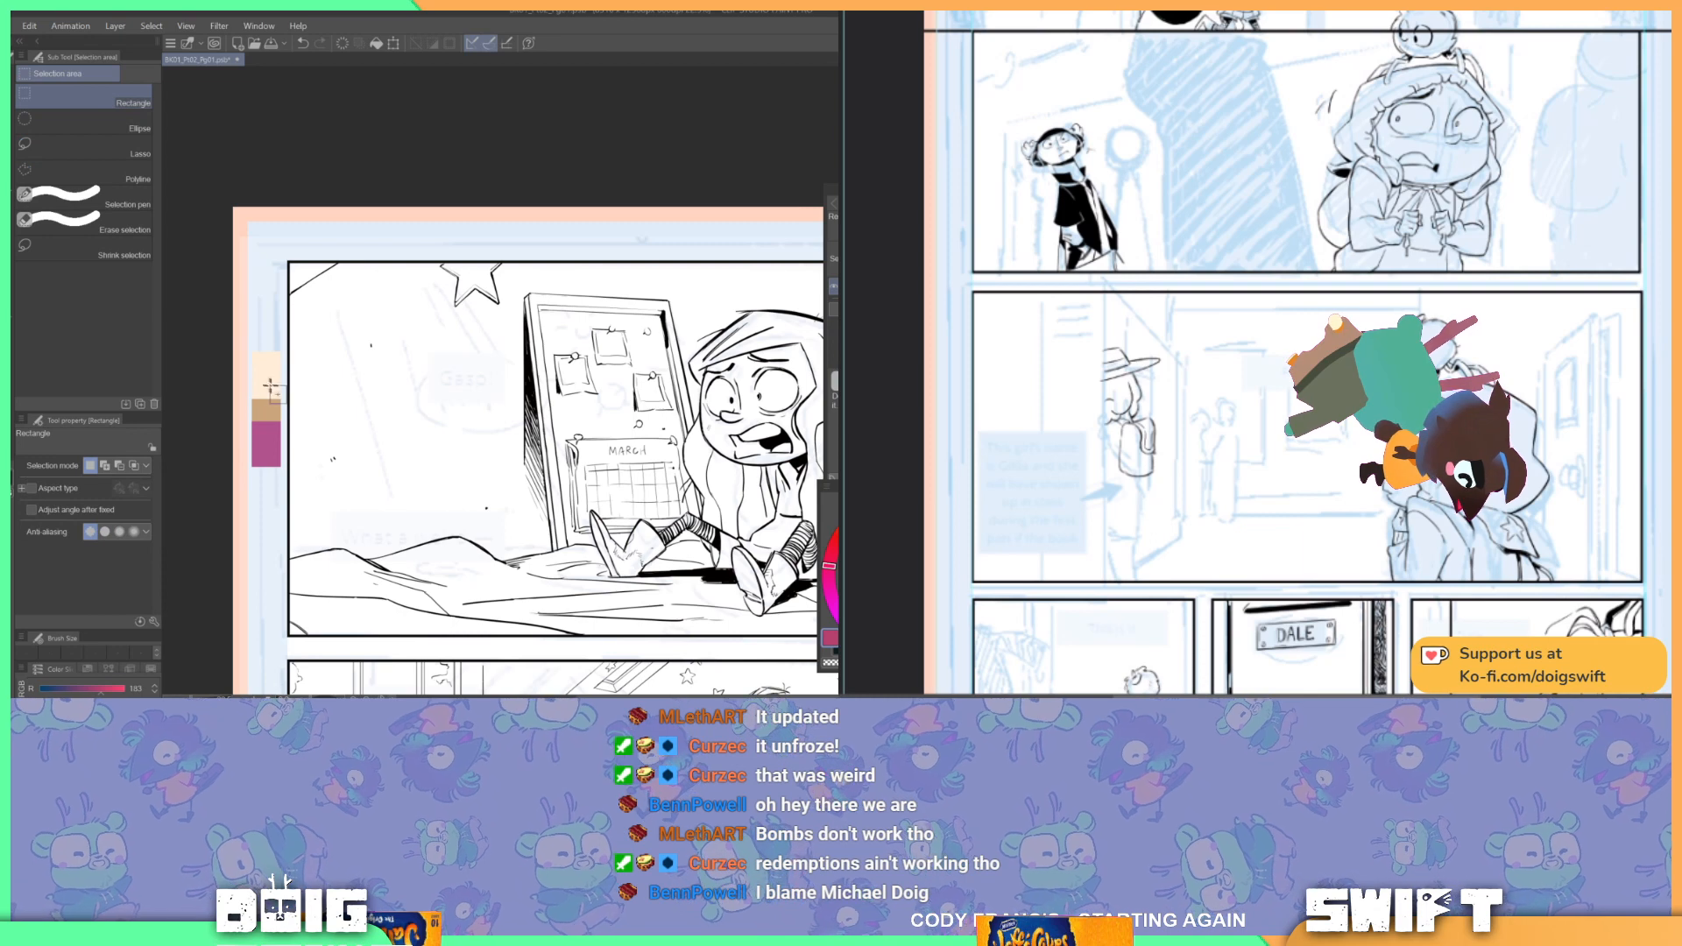
drag(245, 372, 282, 403)
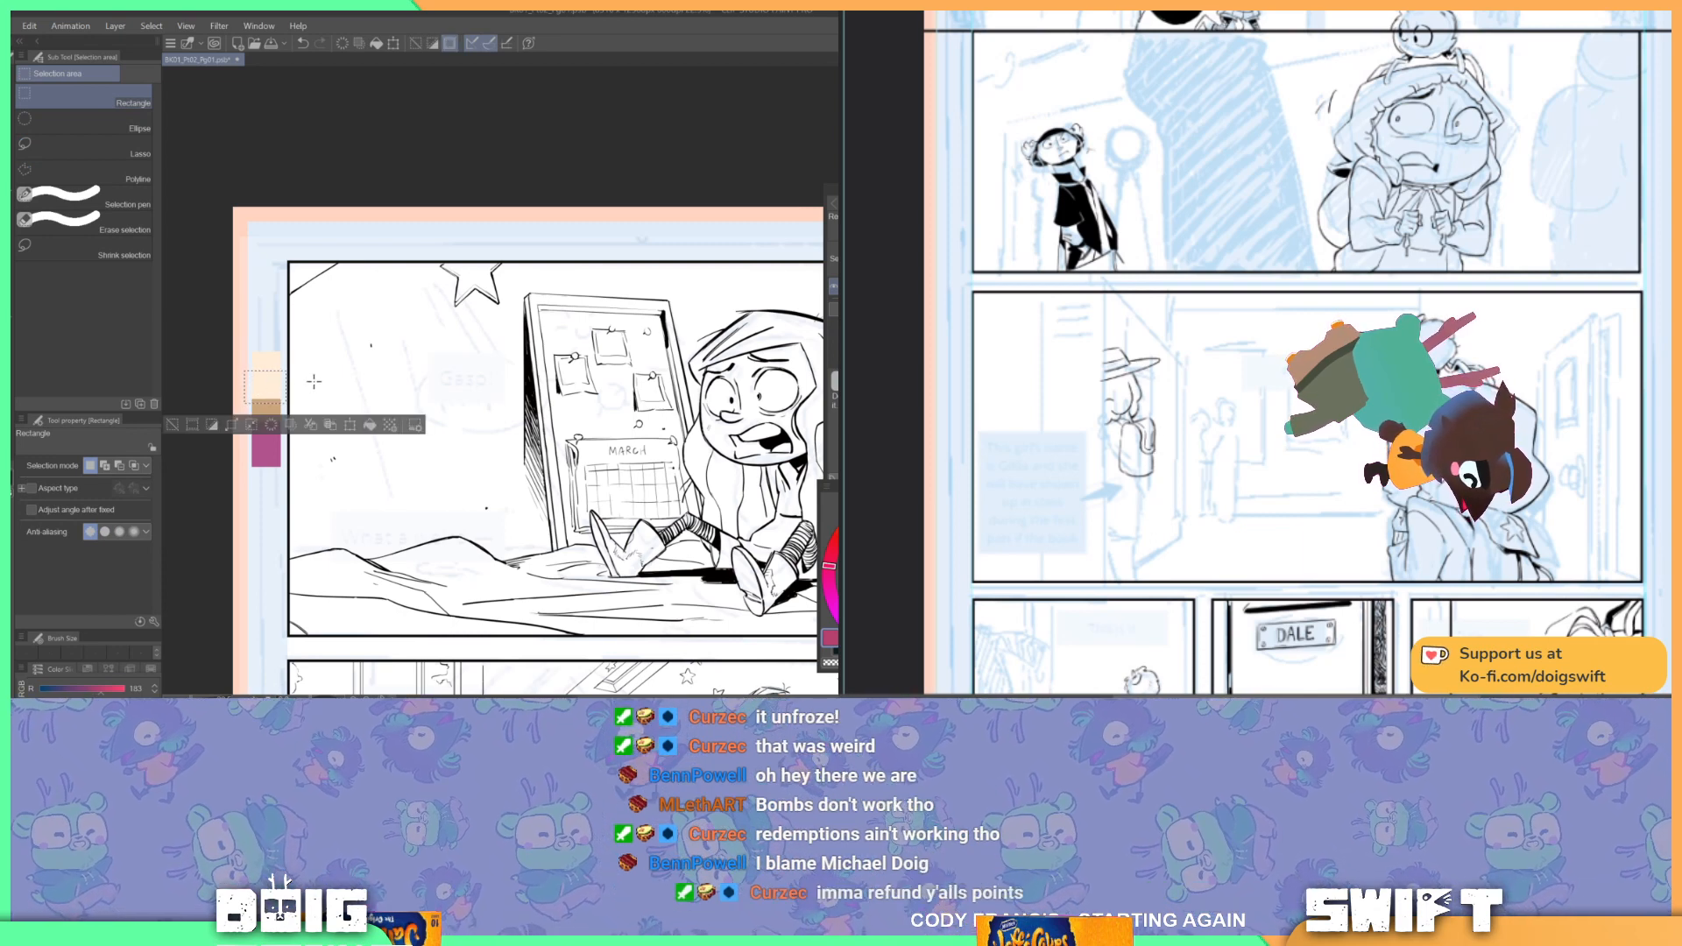
key(g)
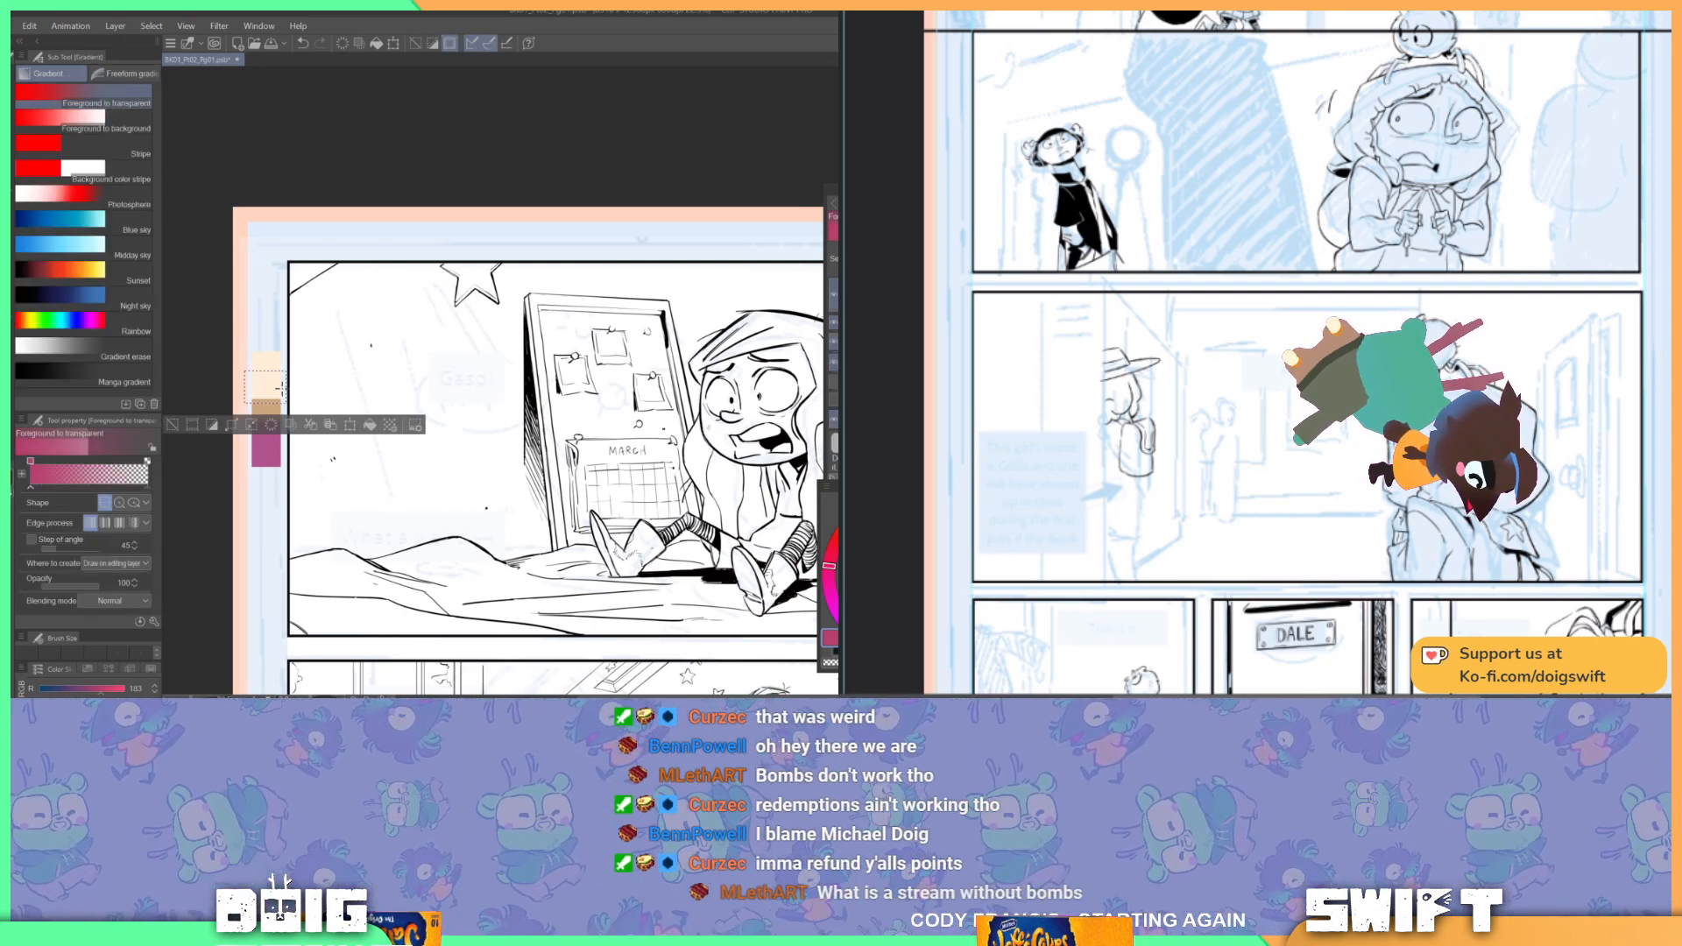
key(g)
click(273, 385)
mouse_move(426, 393)
mouse_down()
mouse_move(303, 396)
mouse_move(406, 396)
mouse_up()
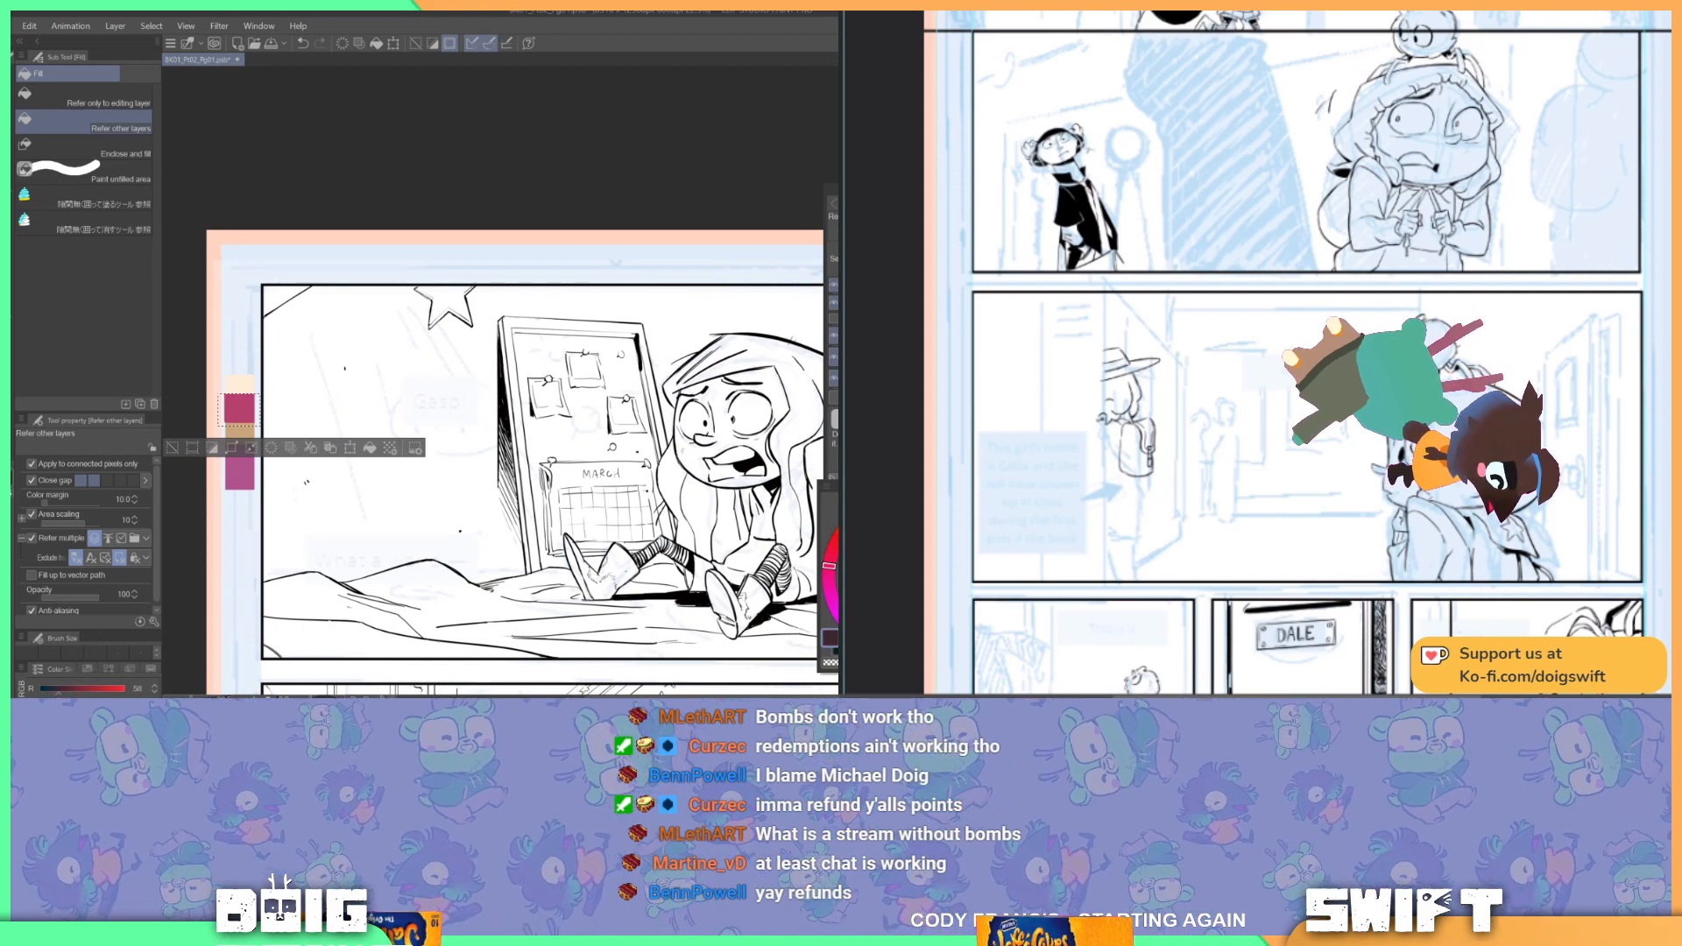
Step: Select the bottom end of the magenta swatch and fill it with dark plum brown
drag(276, 410, 301, 363)
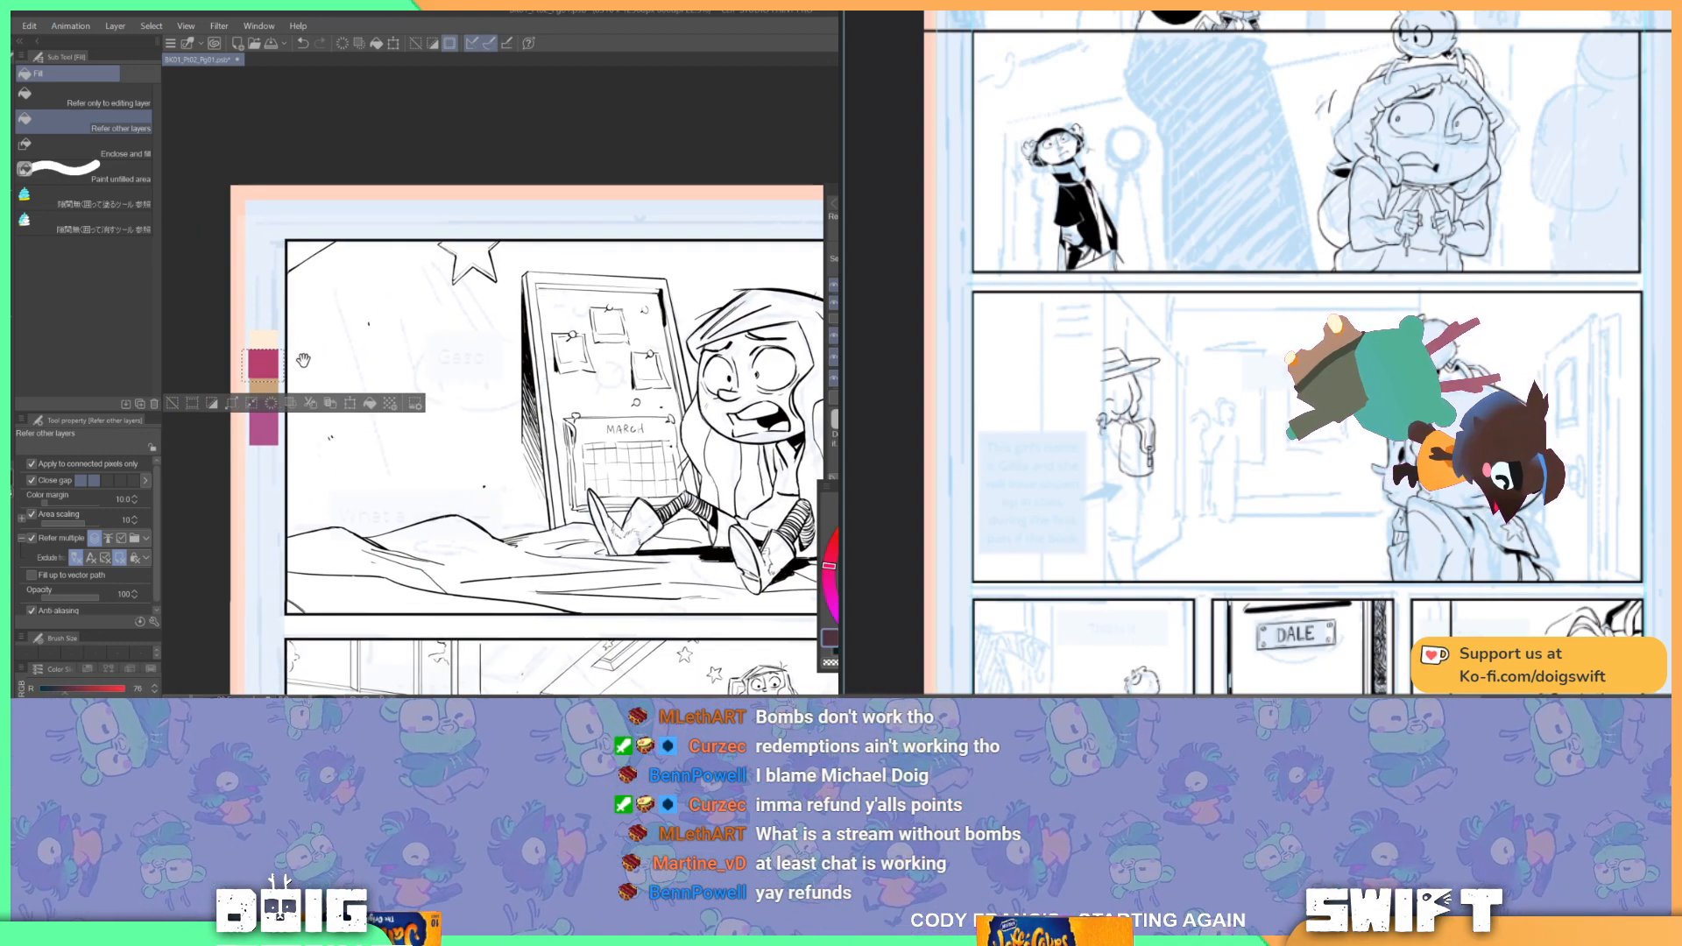
key(m)
key(ctrl+d)
drag(286, 457, 231, 423)
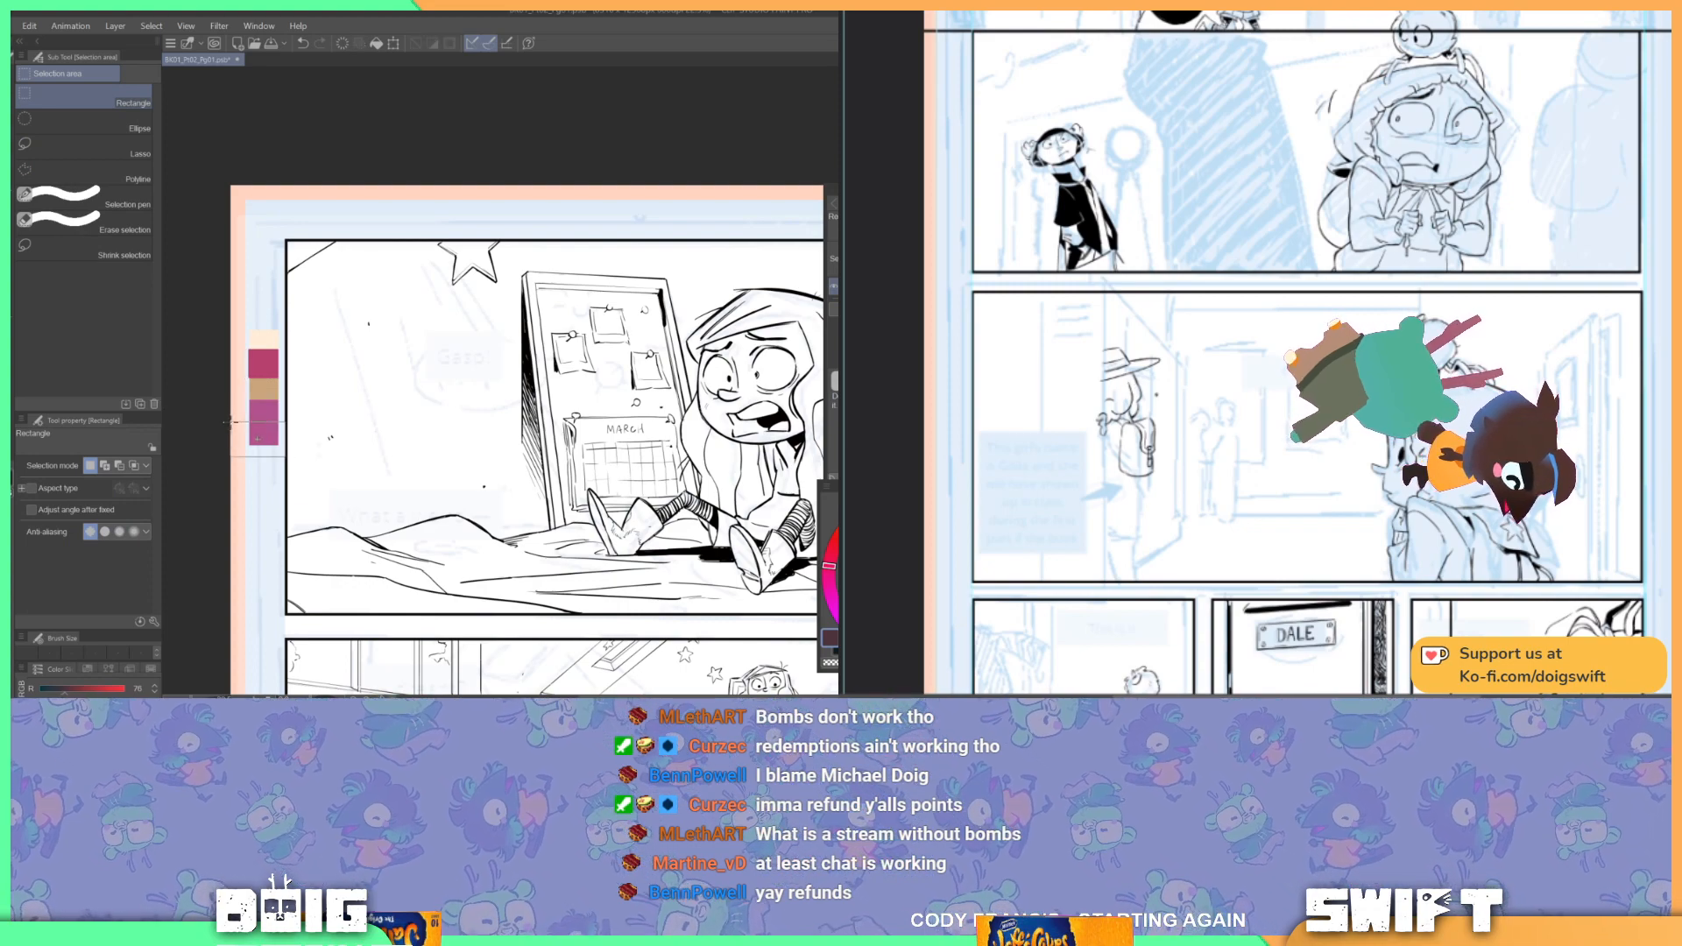
key(g)
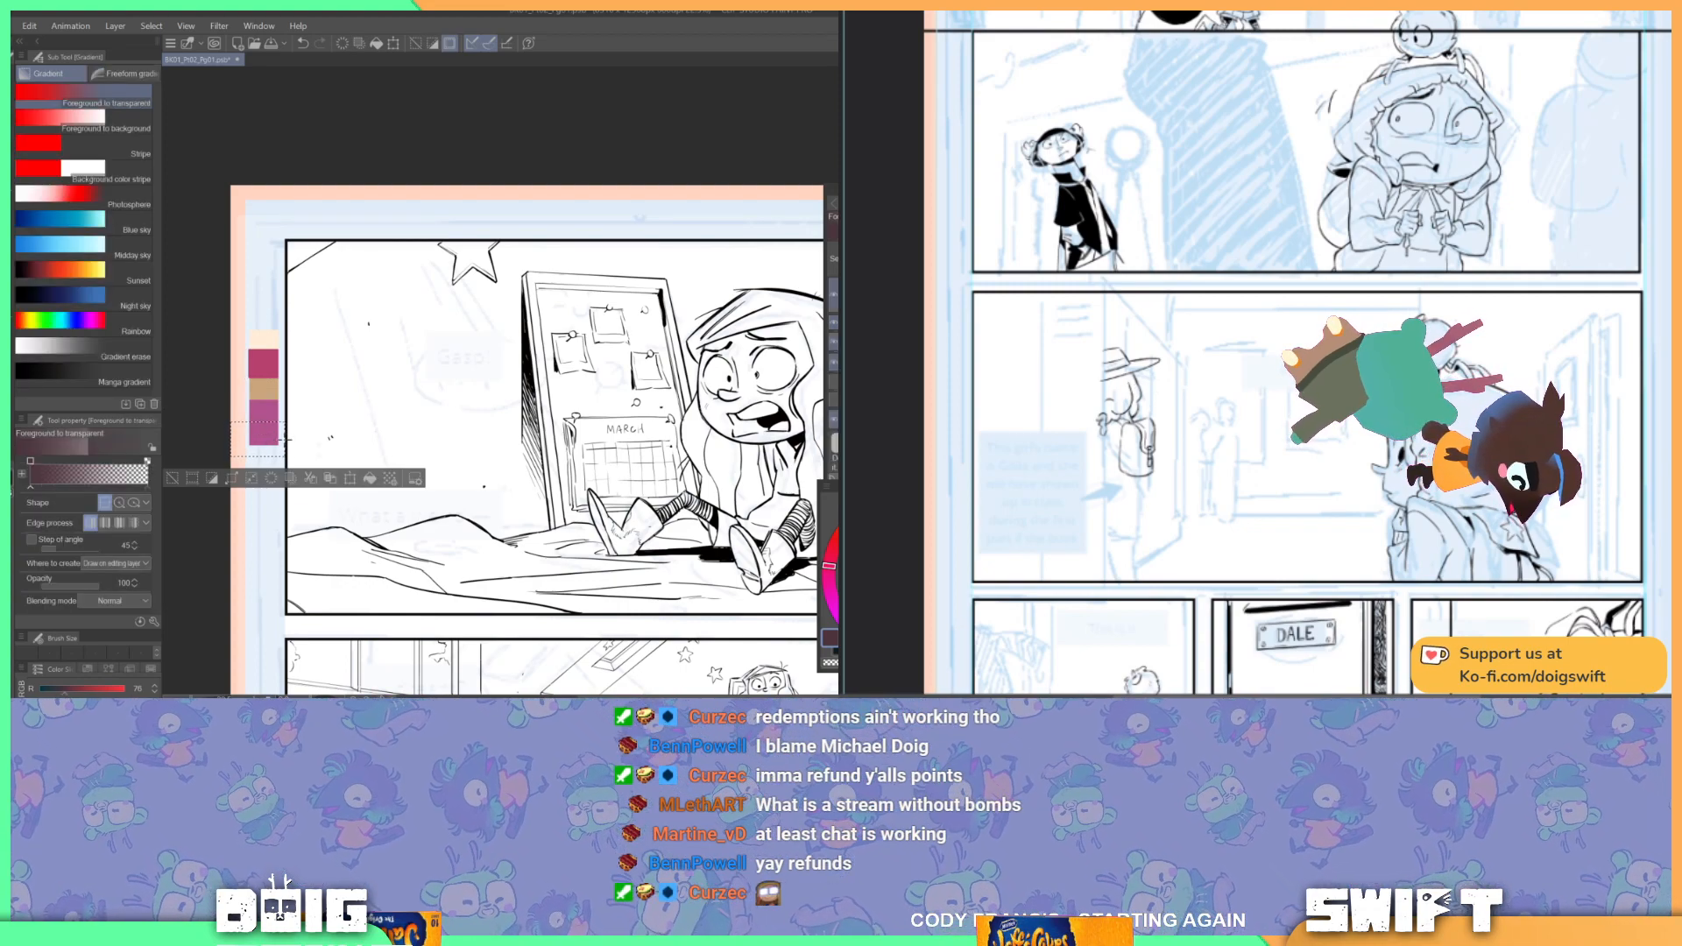
key(g)
click(260, 433)
drag(417, 401, 393, 431)
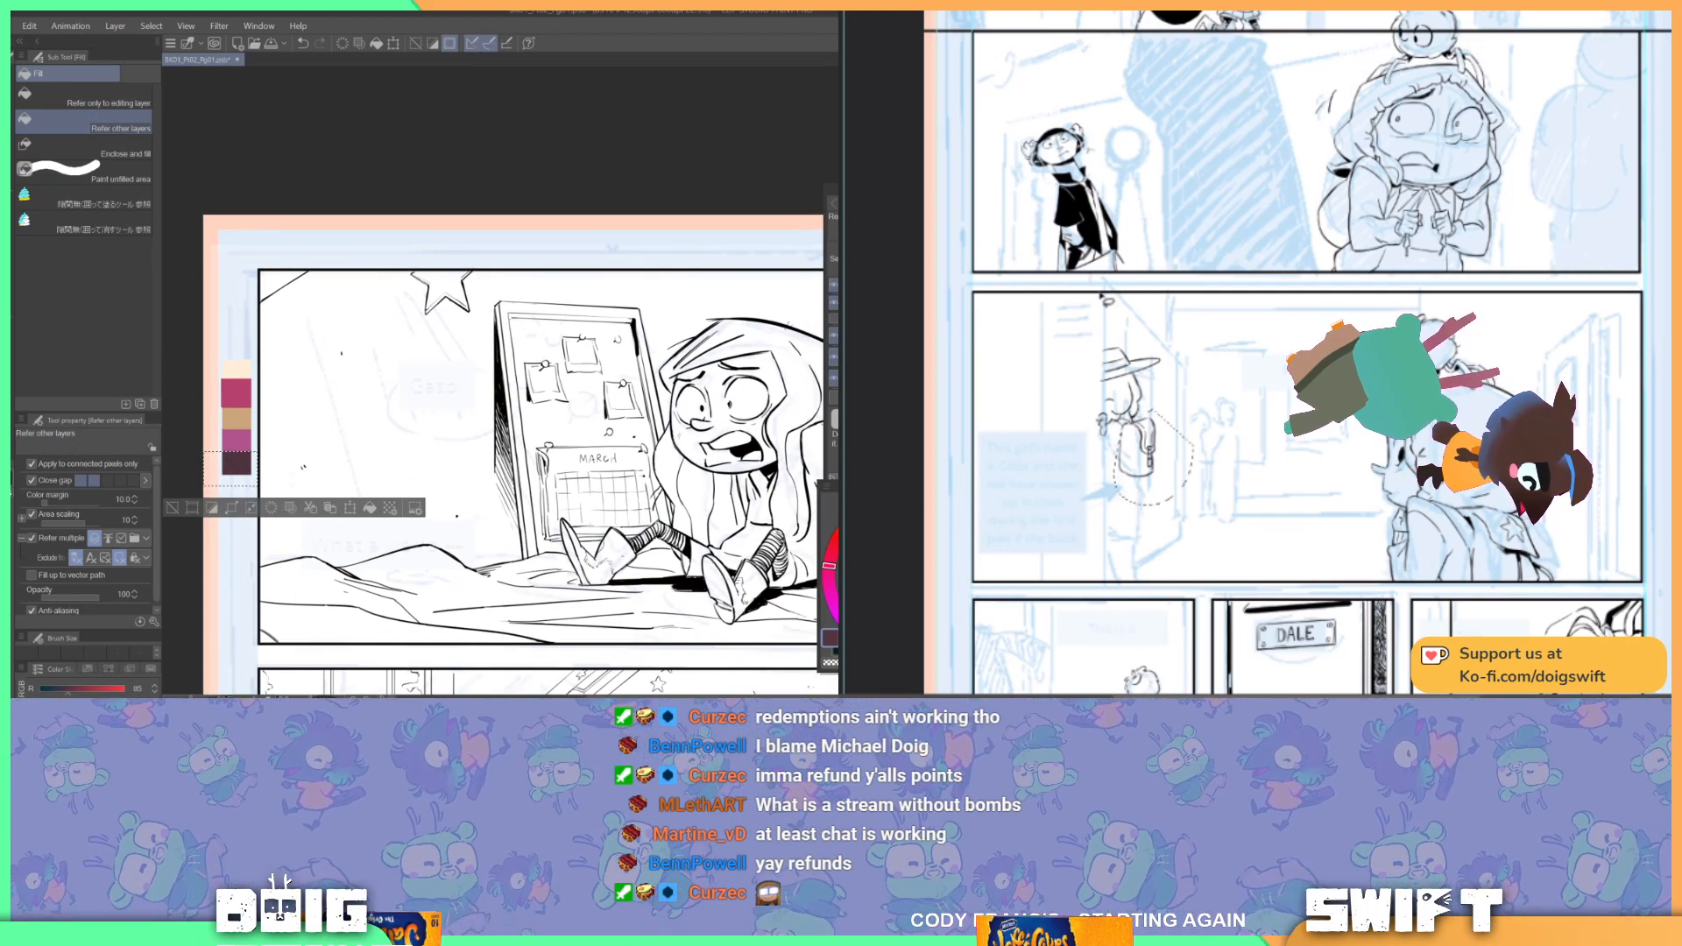
Step: On the second page, move the selected backpack drawing away from the figure in the hat toward the hallway's middle and deselect it
drag(1130, 429, 1236, 406)
key(ctrl+d)
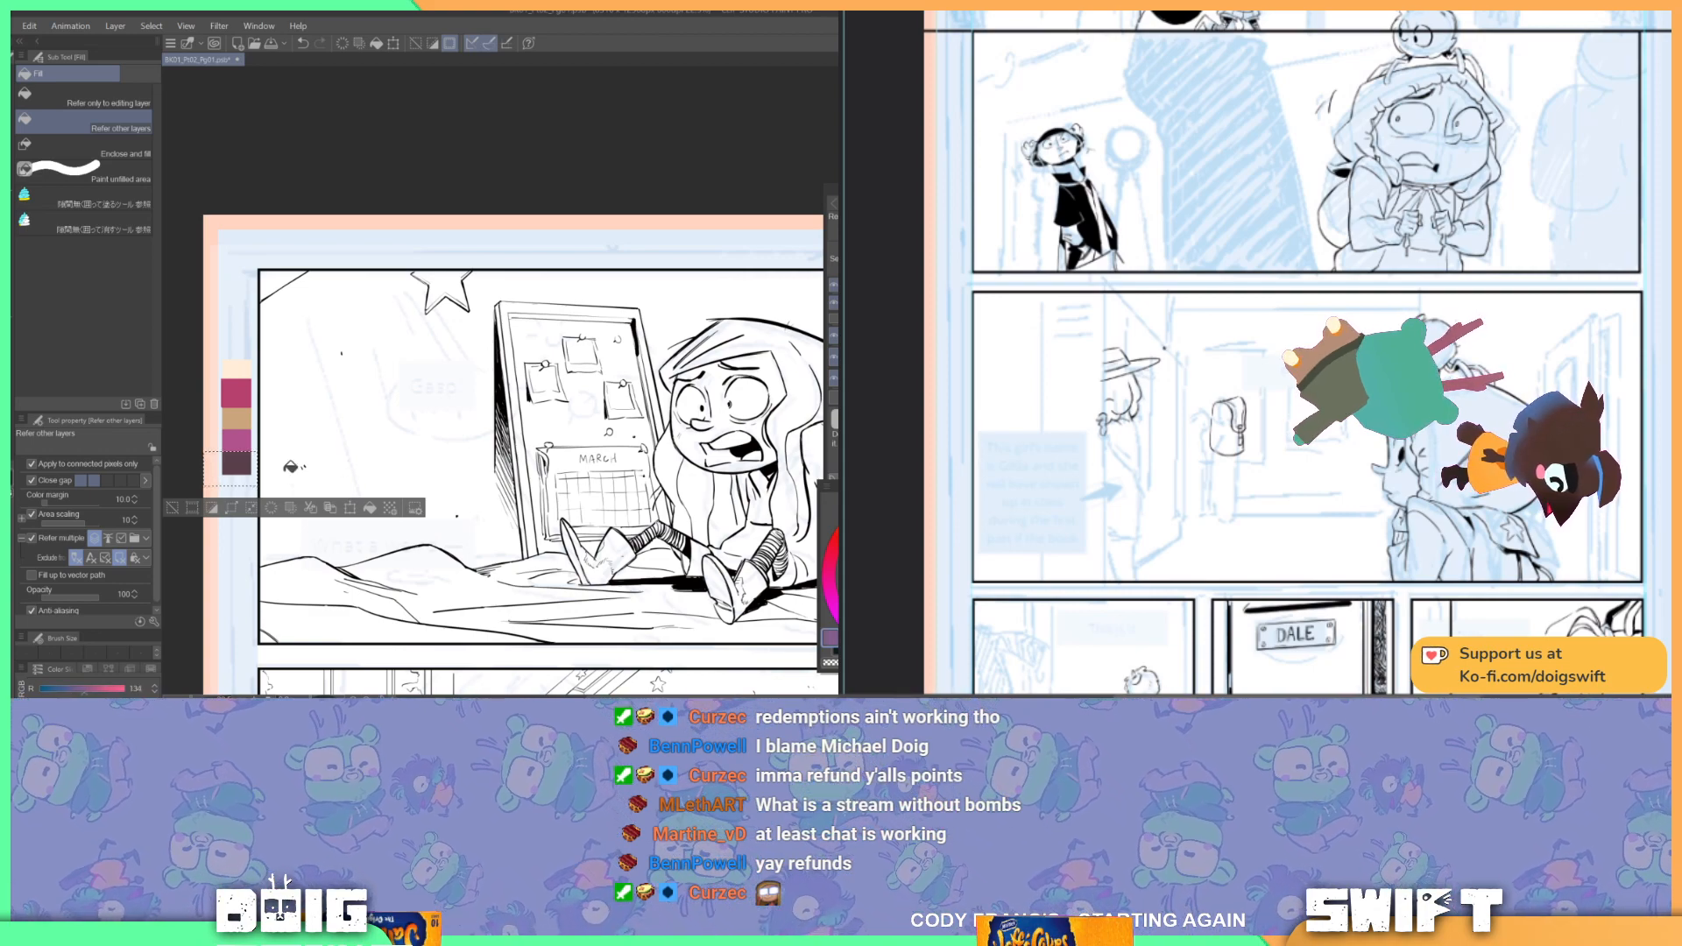
Step: Add a tall purple swatch directly below the plum one in the margin palette strip and clear the selection
drag(288, 443, 303, 392)
key(ctrl+d)
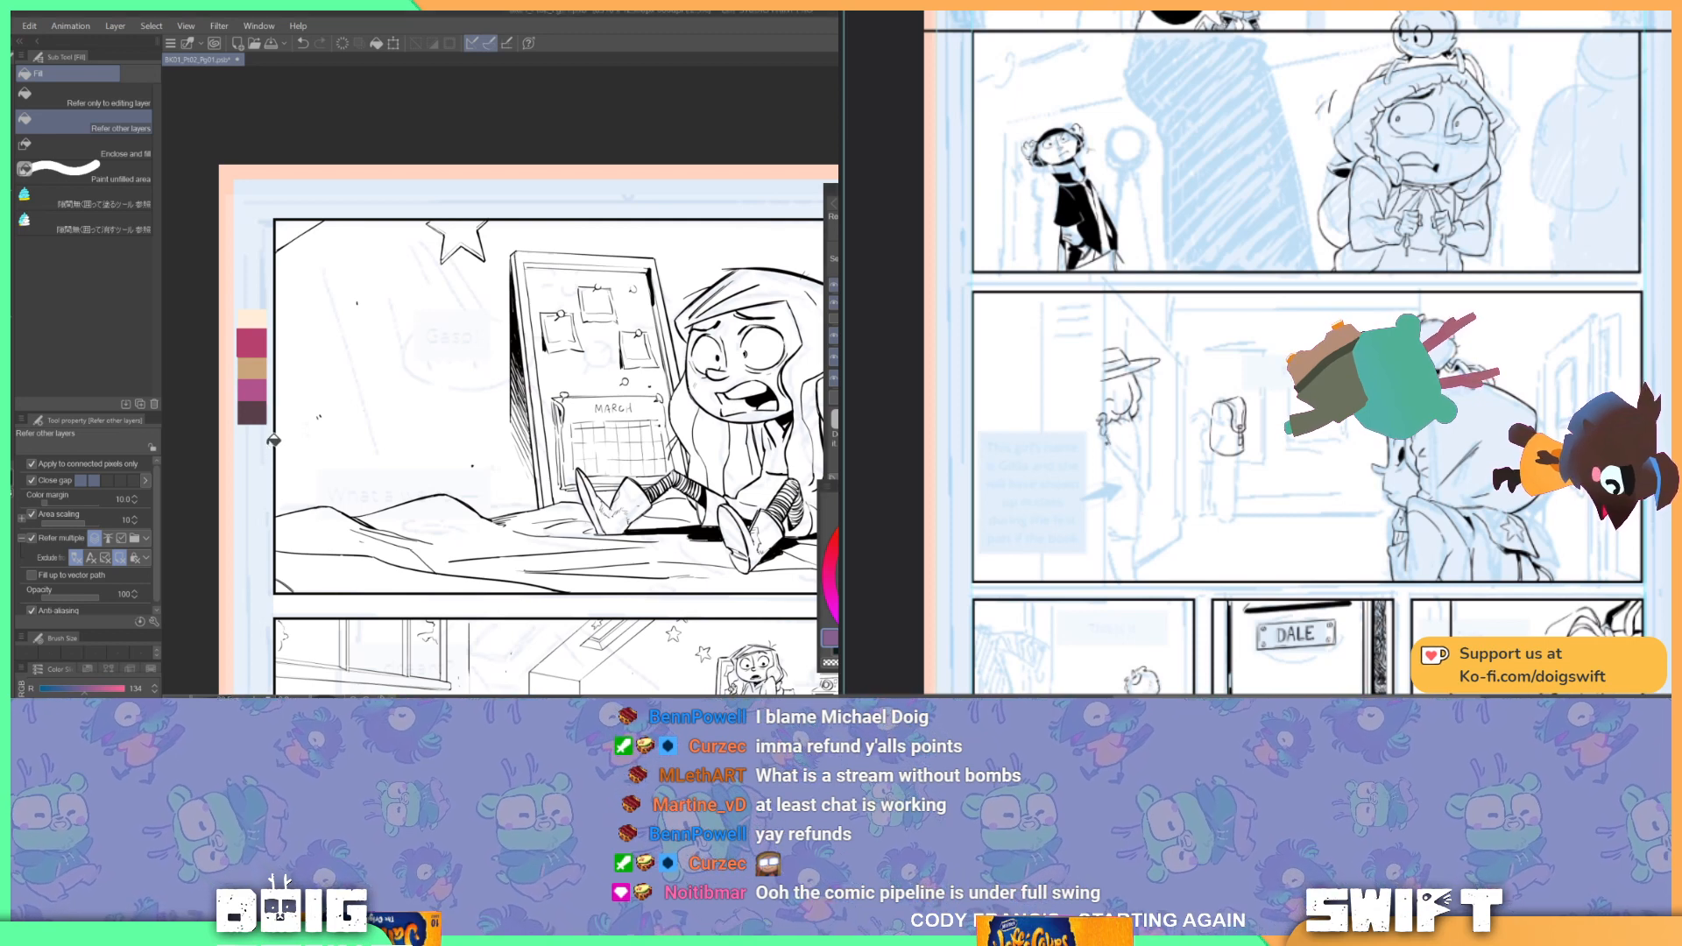
key(m)
drag(266, 429, 237, 502)
key(g)
key(g)
click(253, 460)
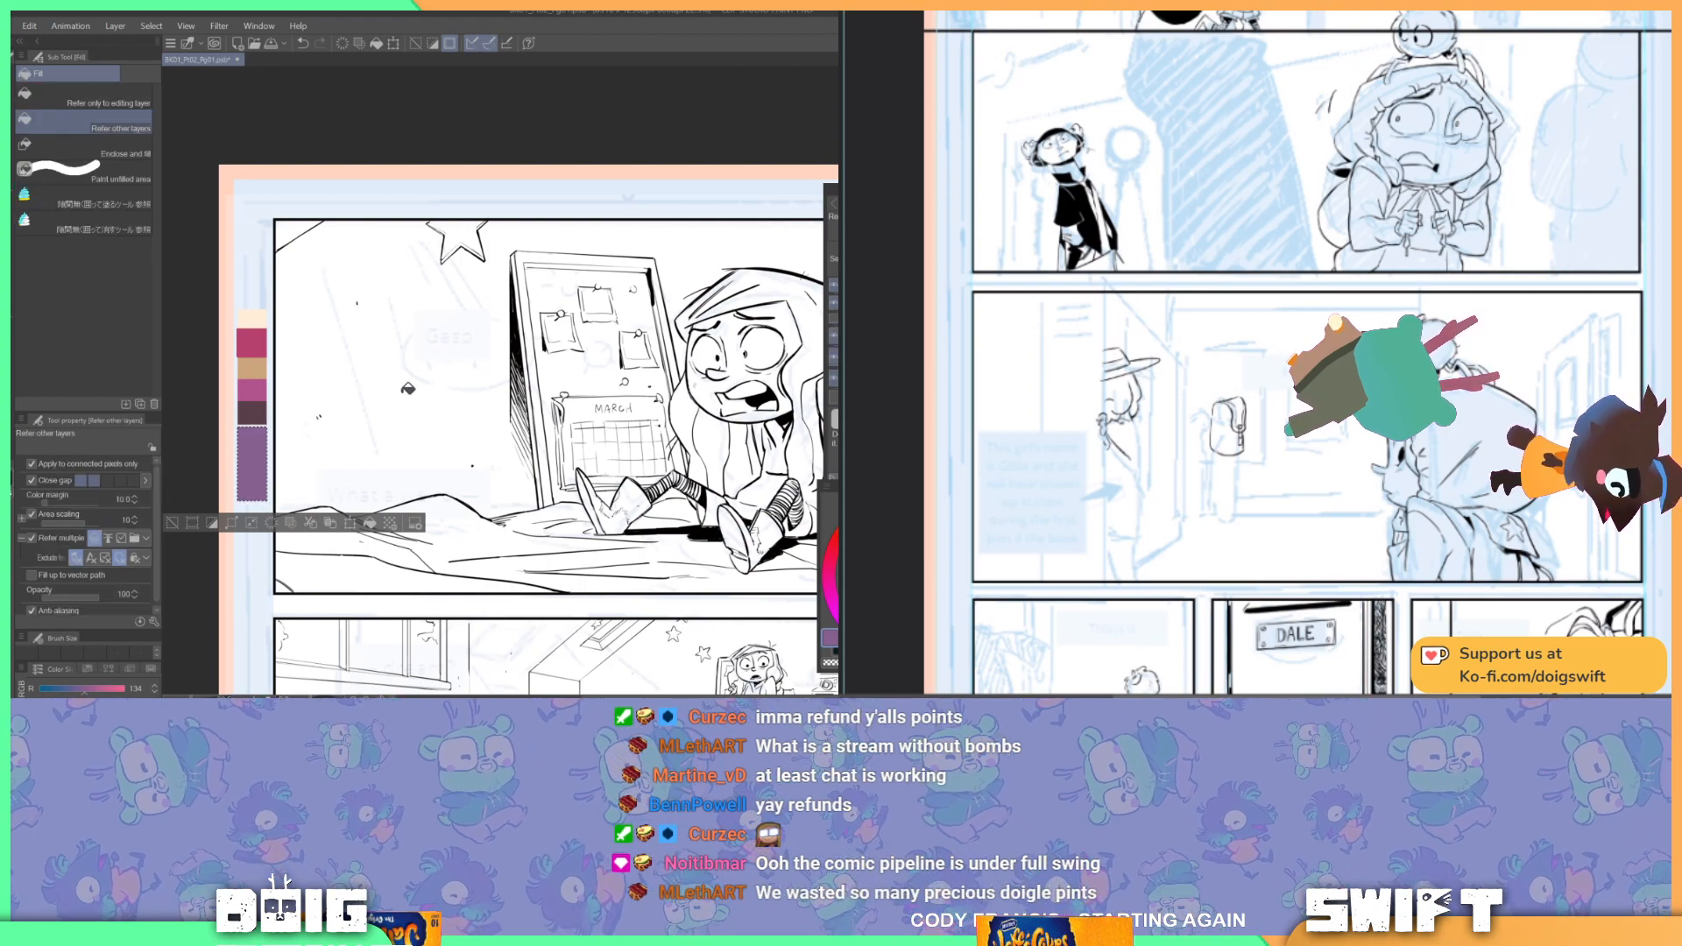
drag(442, 408, 409, 434)
drag(303, 404, 358, 420)
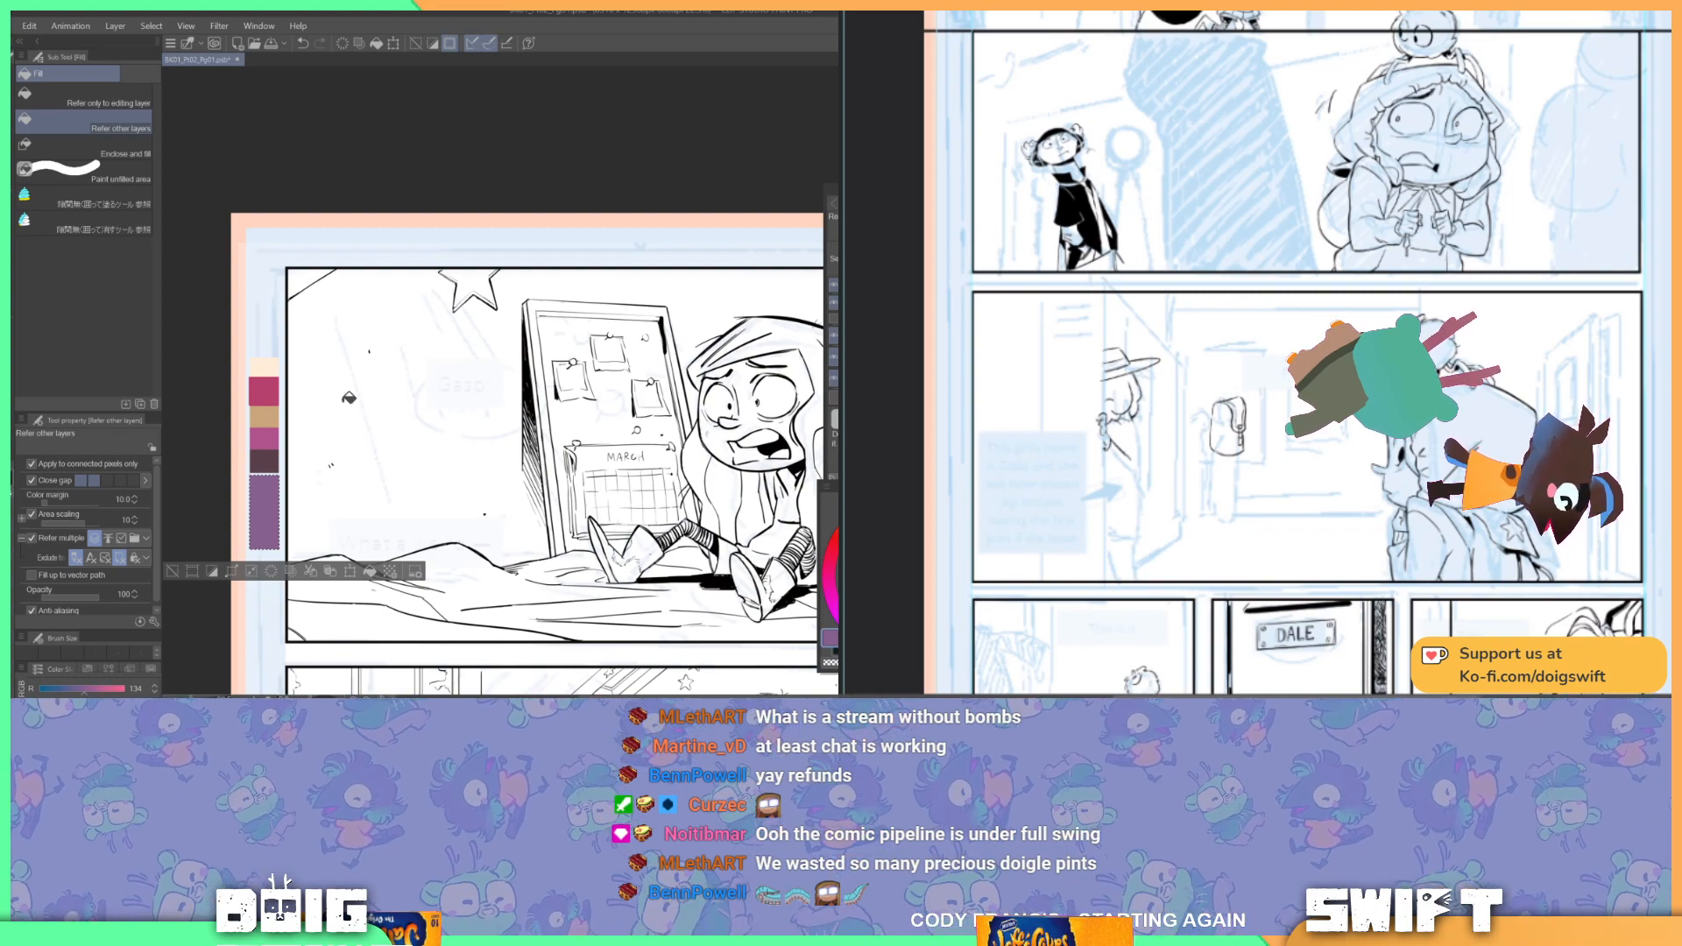
key(ctrl+d)
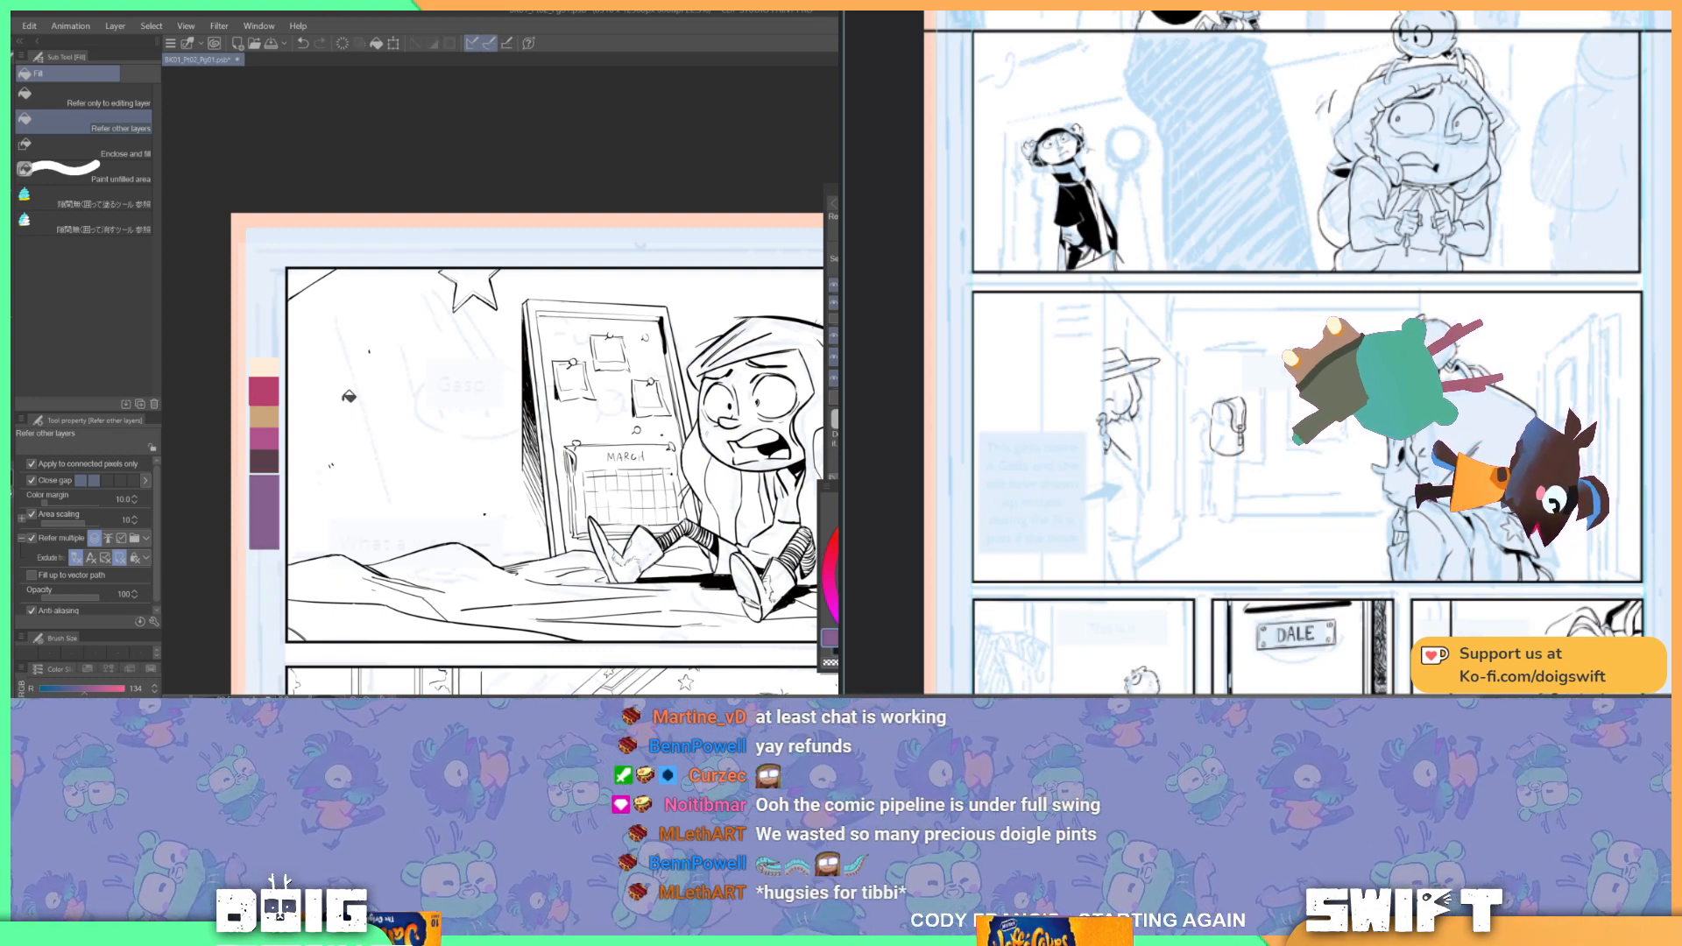
Step: Place a duplicate of the palette strip alongside the original, just inside the bedroom panel's border
key(k)
drag(265, 458, 311, 457)
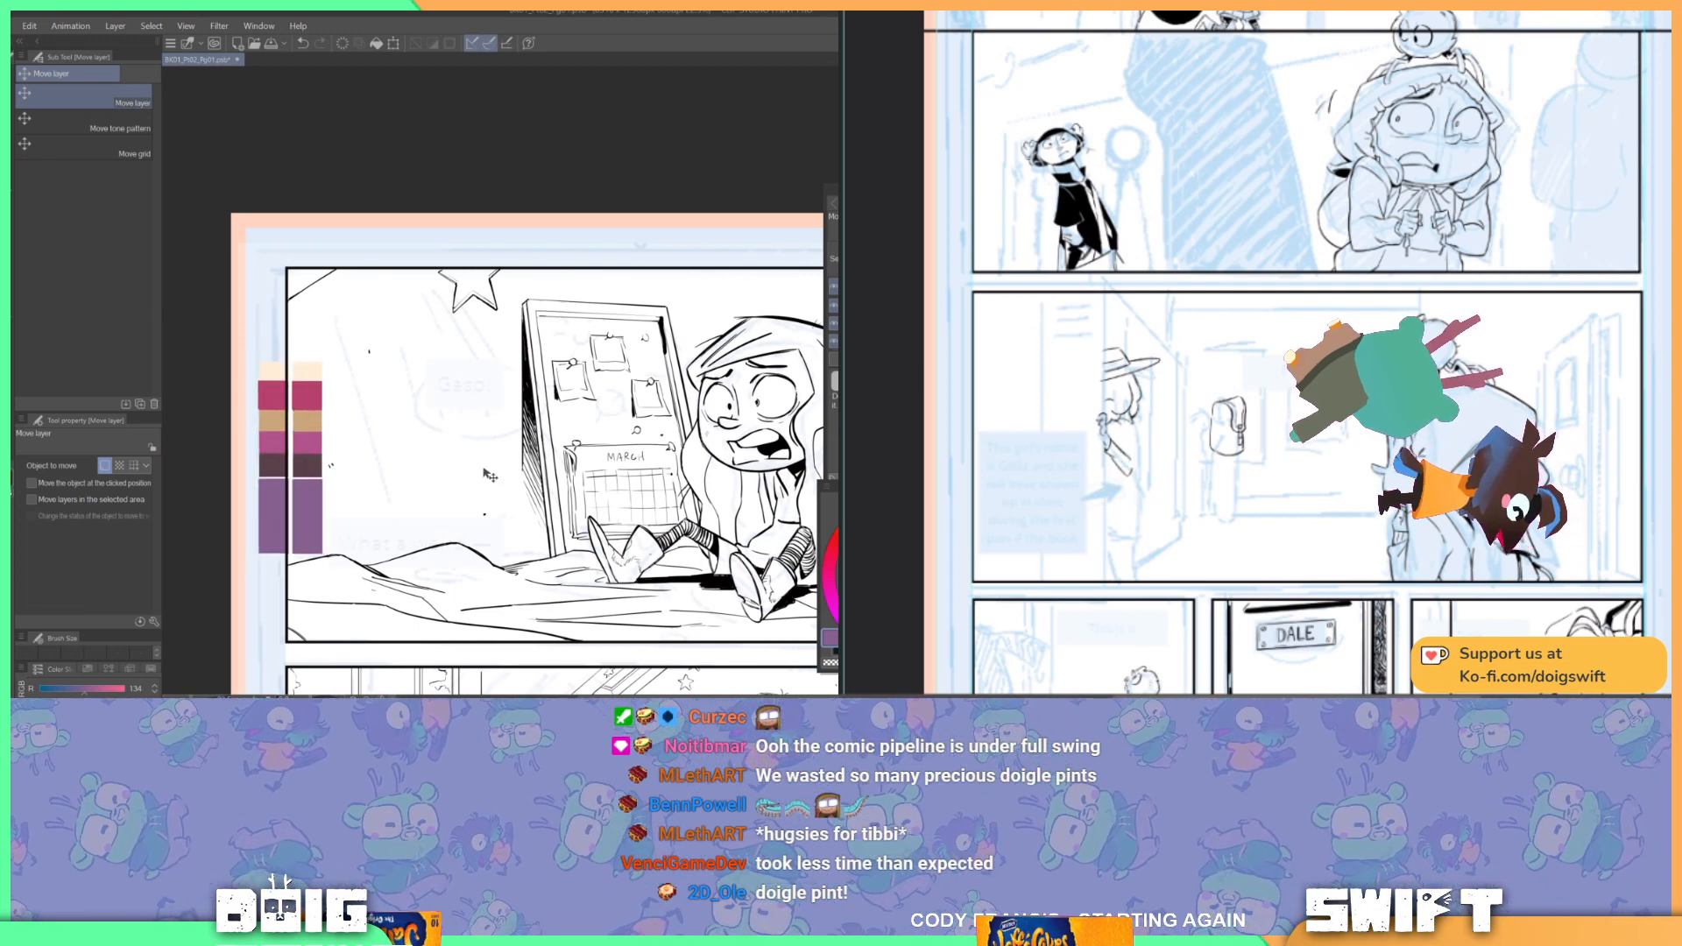
Step: Darken the duplicated palette strip by lowering its luminosity with the Hue/Saturation/Luminosity adjustment
click(833, 305)
click(833, 305)
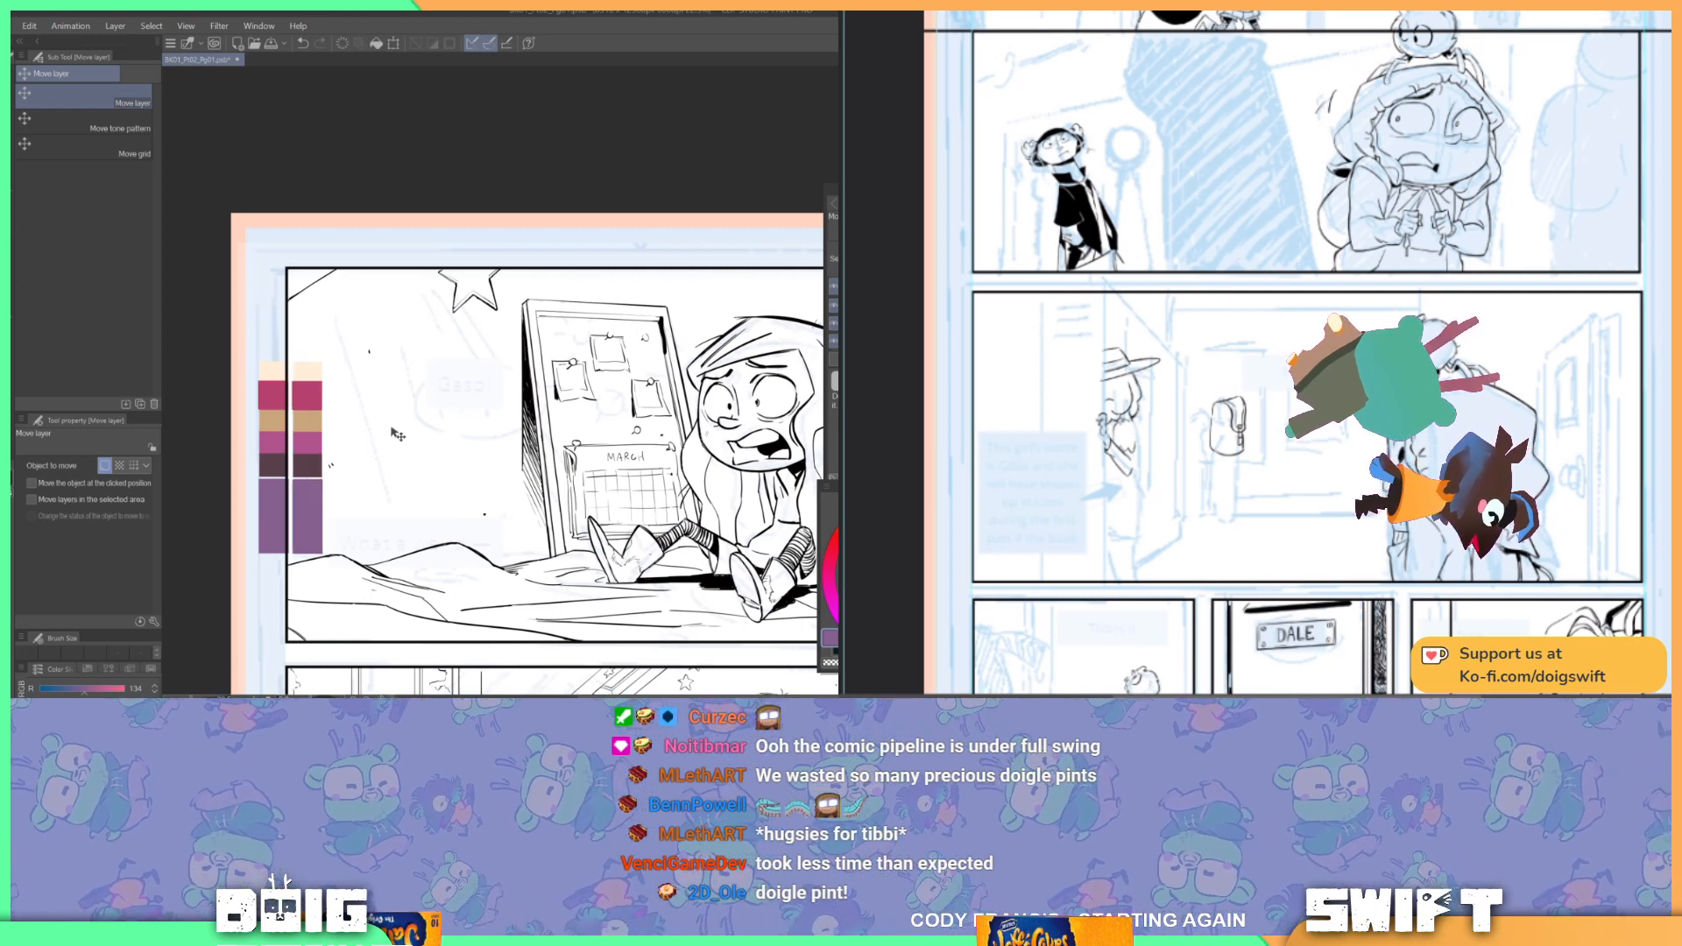
key(ctrl+u)
drag(820, 400, 811, 404)
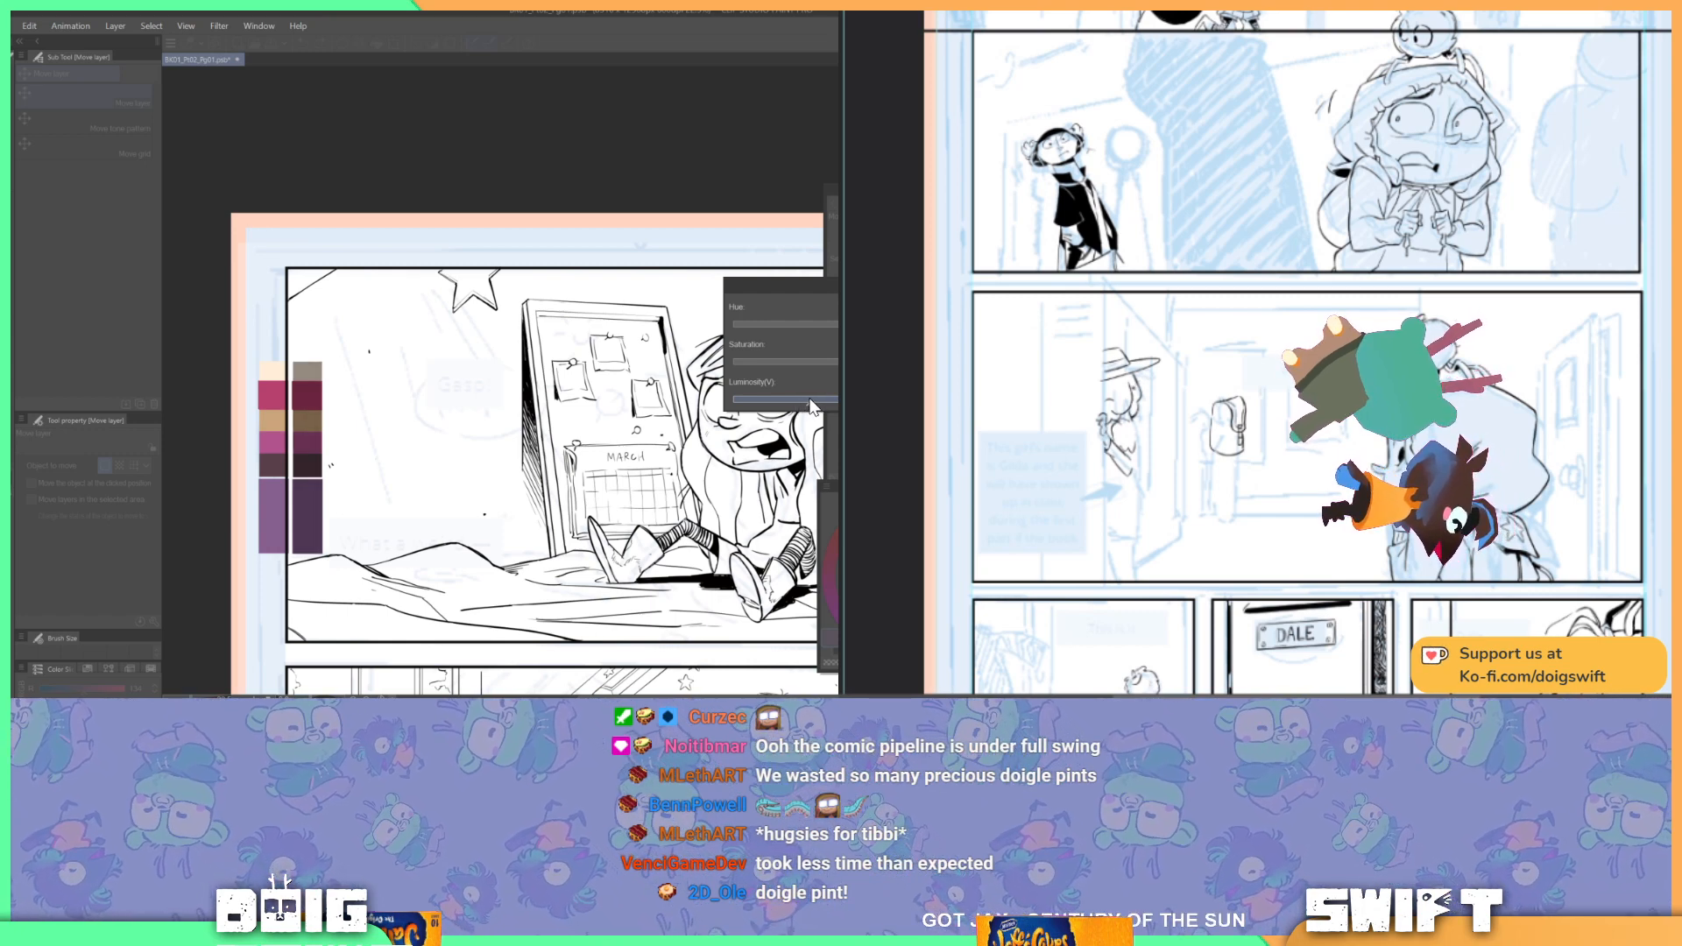
key(Return)
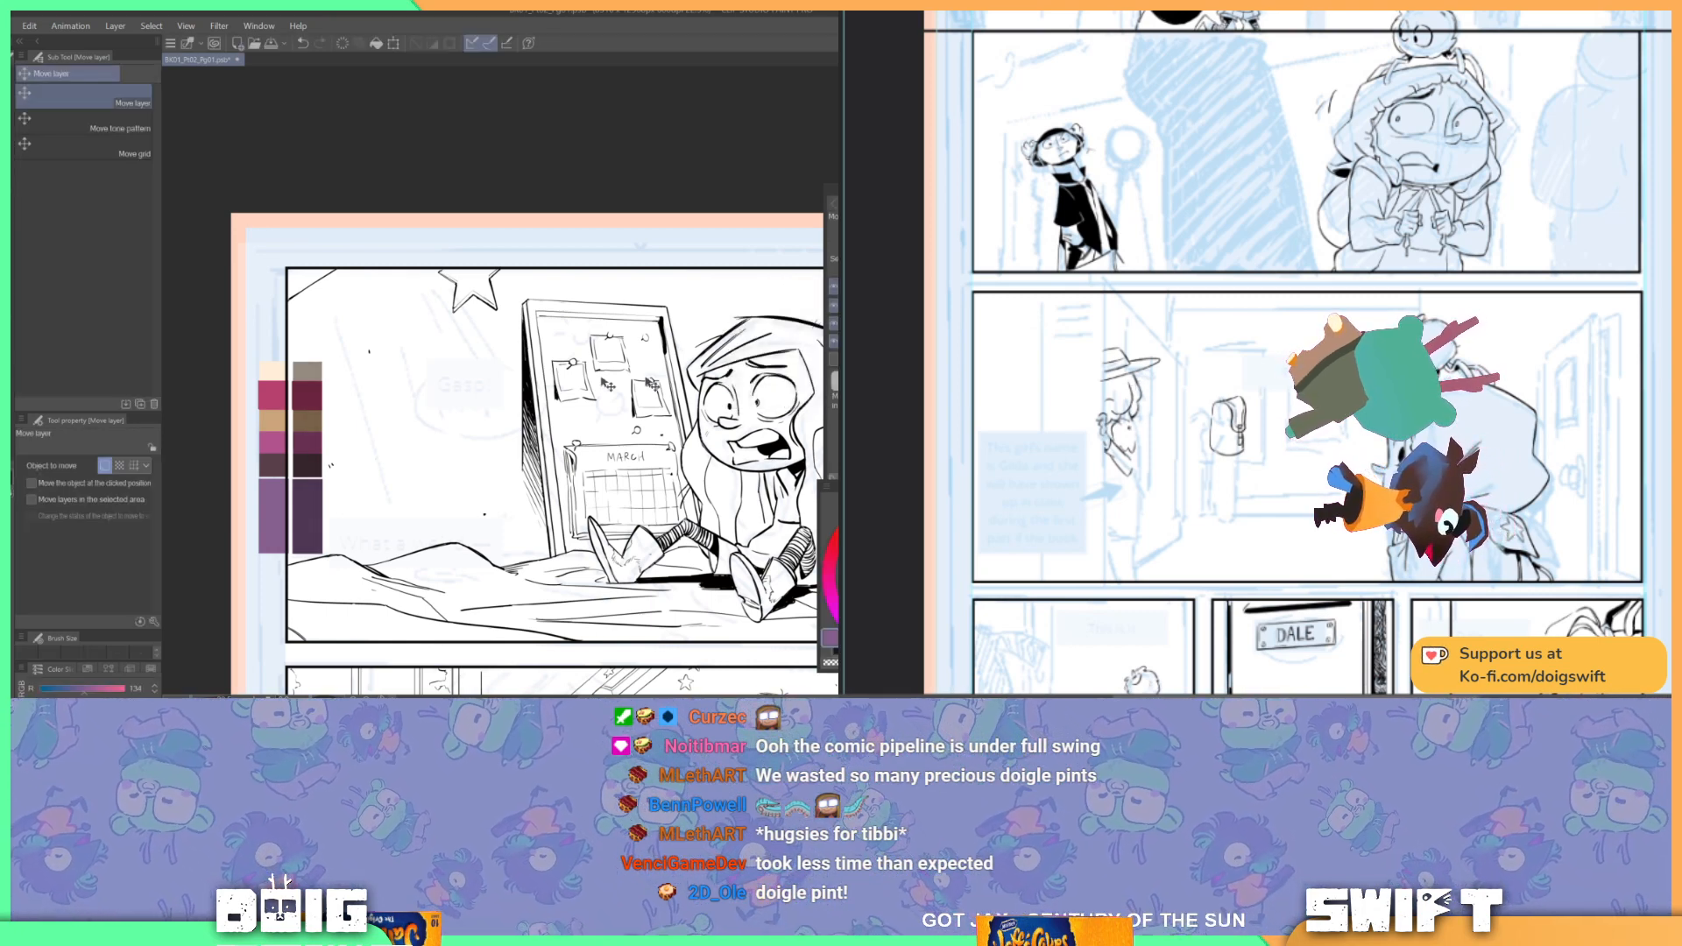
Step: Recolour the tan swatch's darker copy in the shadow strip to reddish brown with Hue/Saturation/Luminosity, and clear the selection
key(w)
click(311, 420)
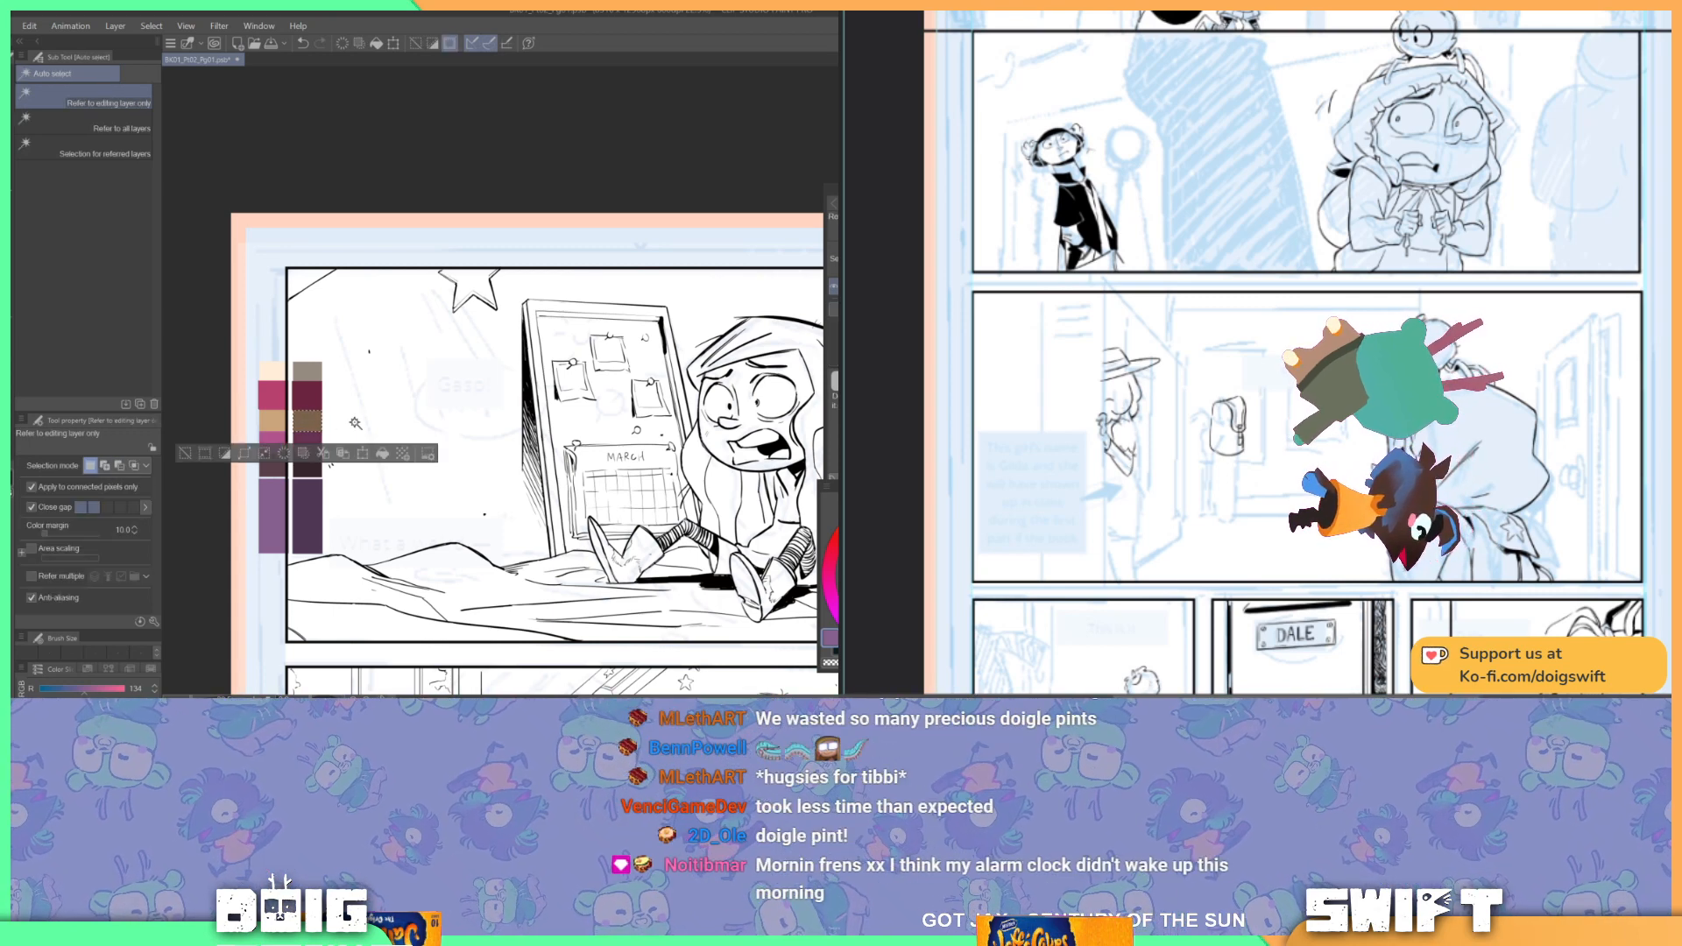
key(ctrl+u)
drag(839, 324, 835, 326)
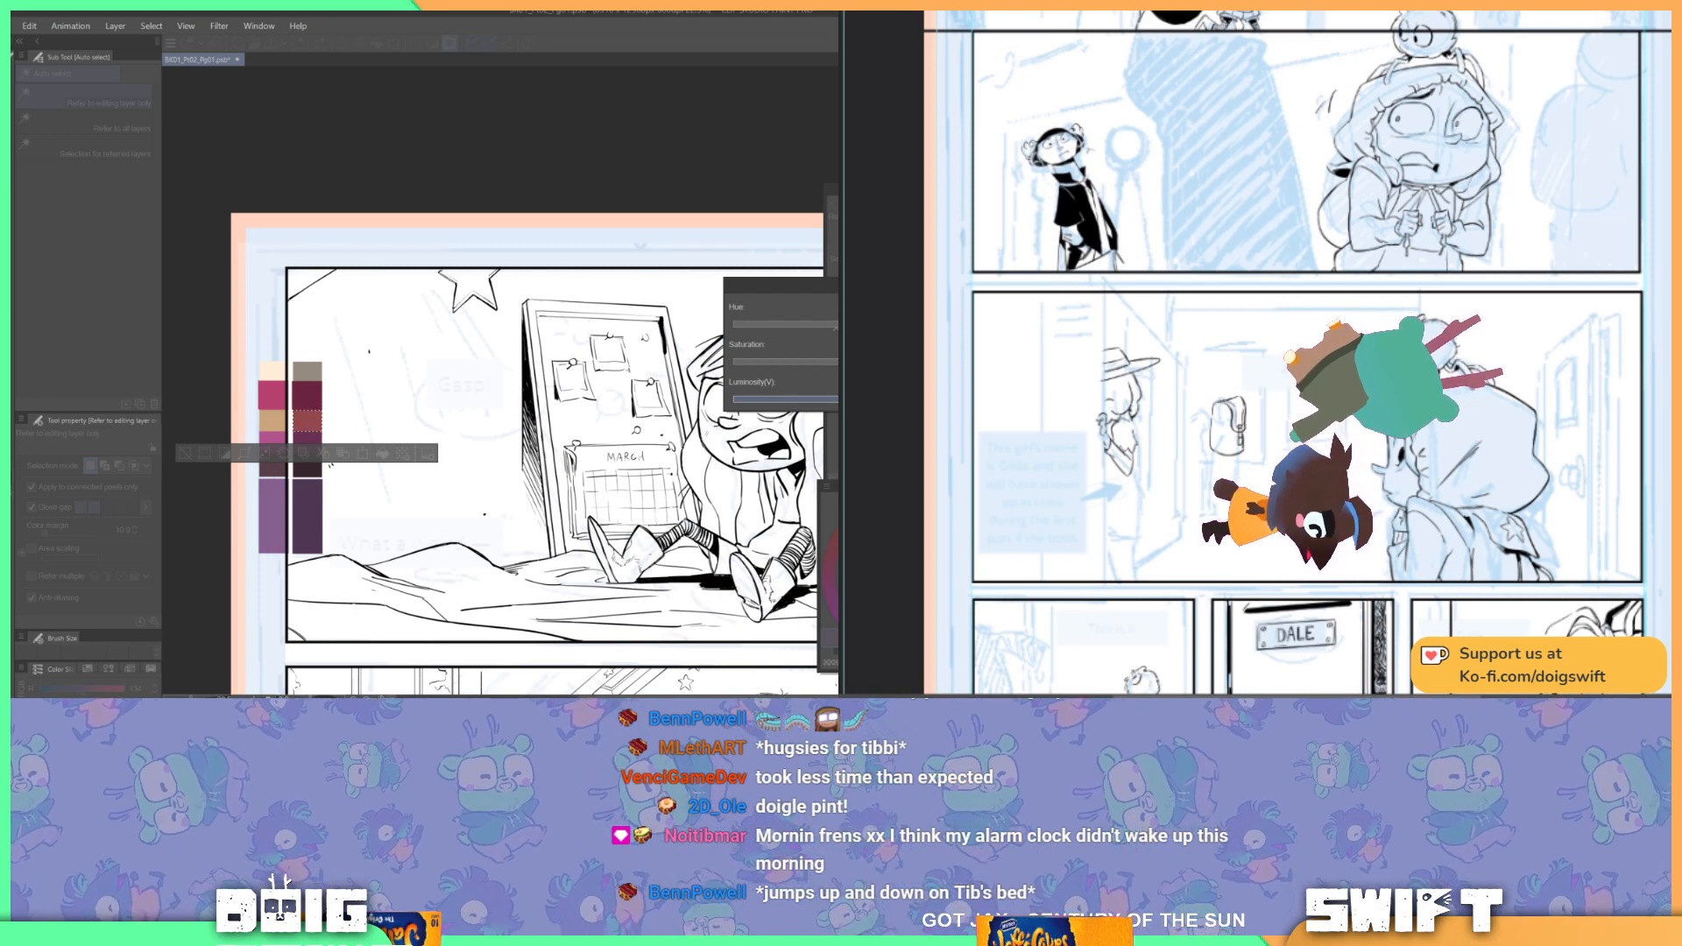
key(Return)
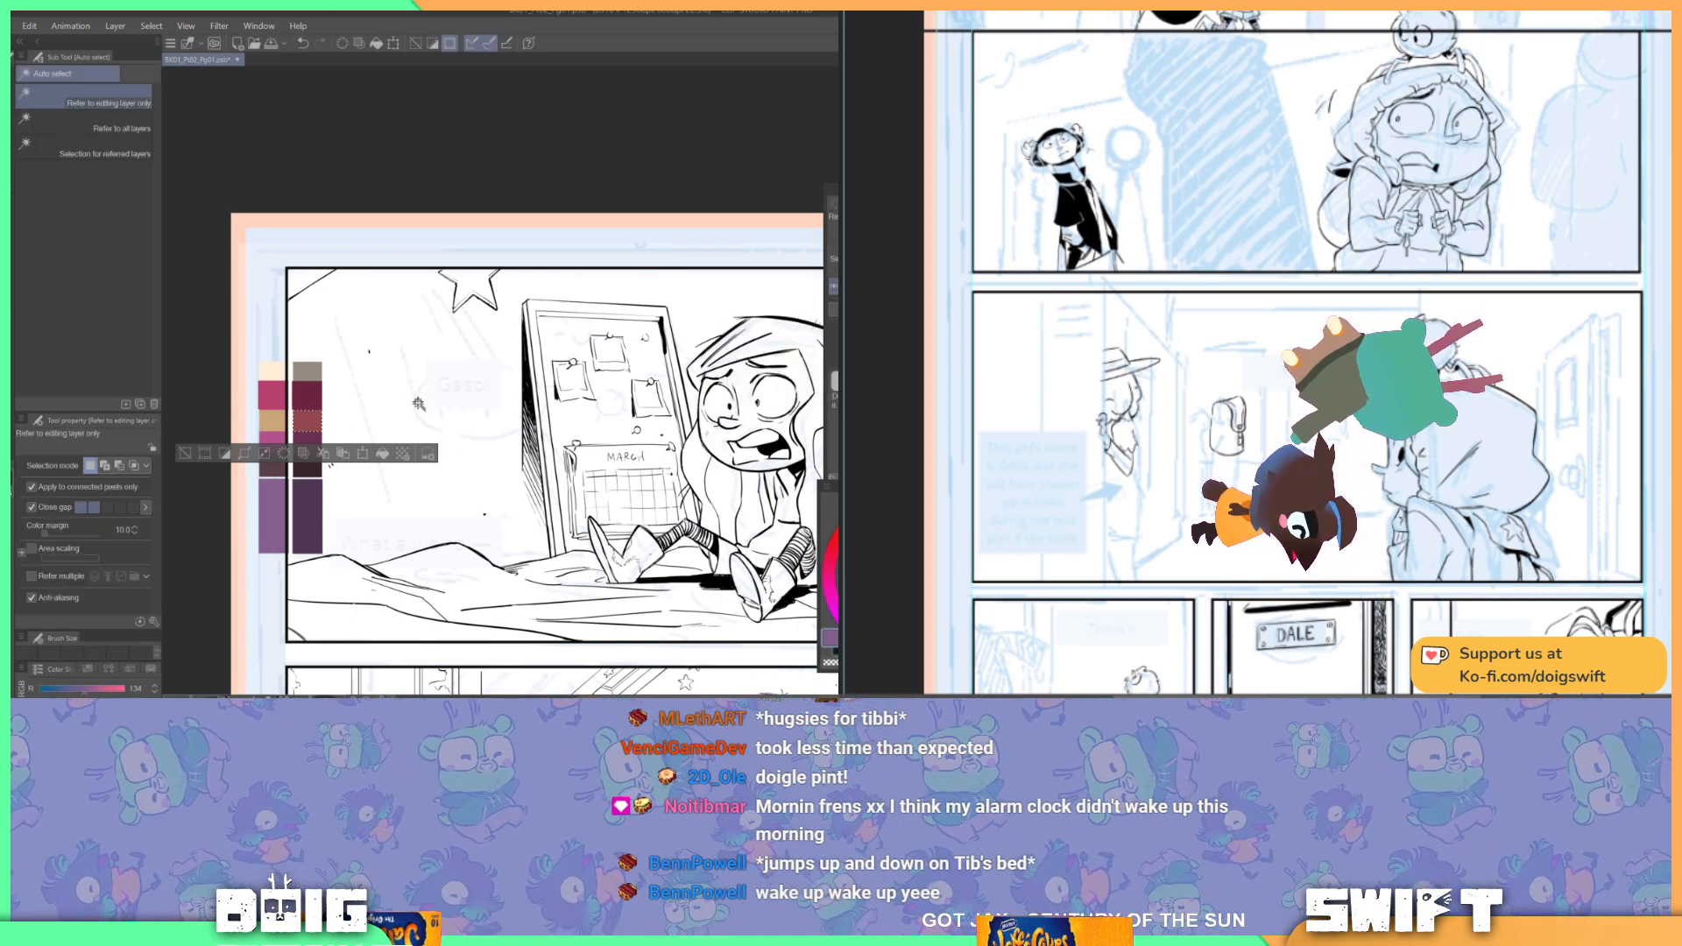
key(ctrl+d)
Step: Add a bright magenta swatch below the tall purple one in the base colour strip and clear the selection
mouse_move(572, 493)
mouse_down()
mouse_move(596, 500)
mouse_move(583, 493)
mouse_up()
click(831, 570)
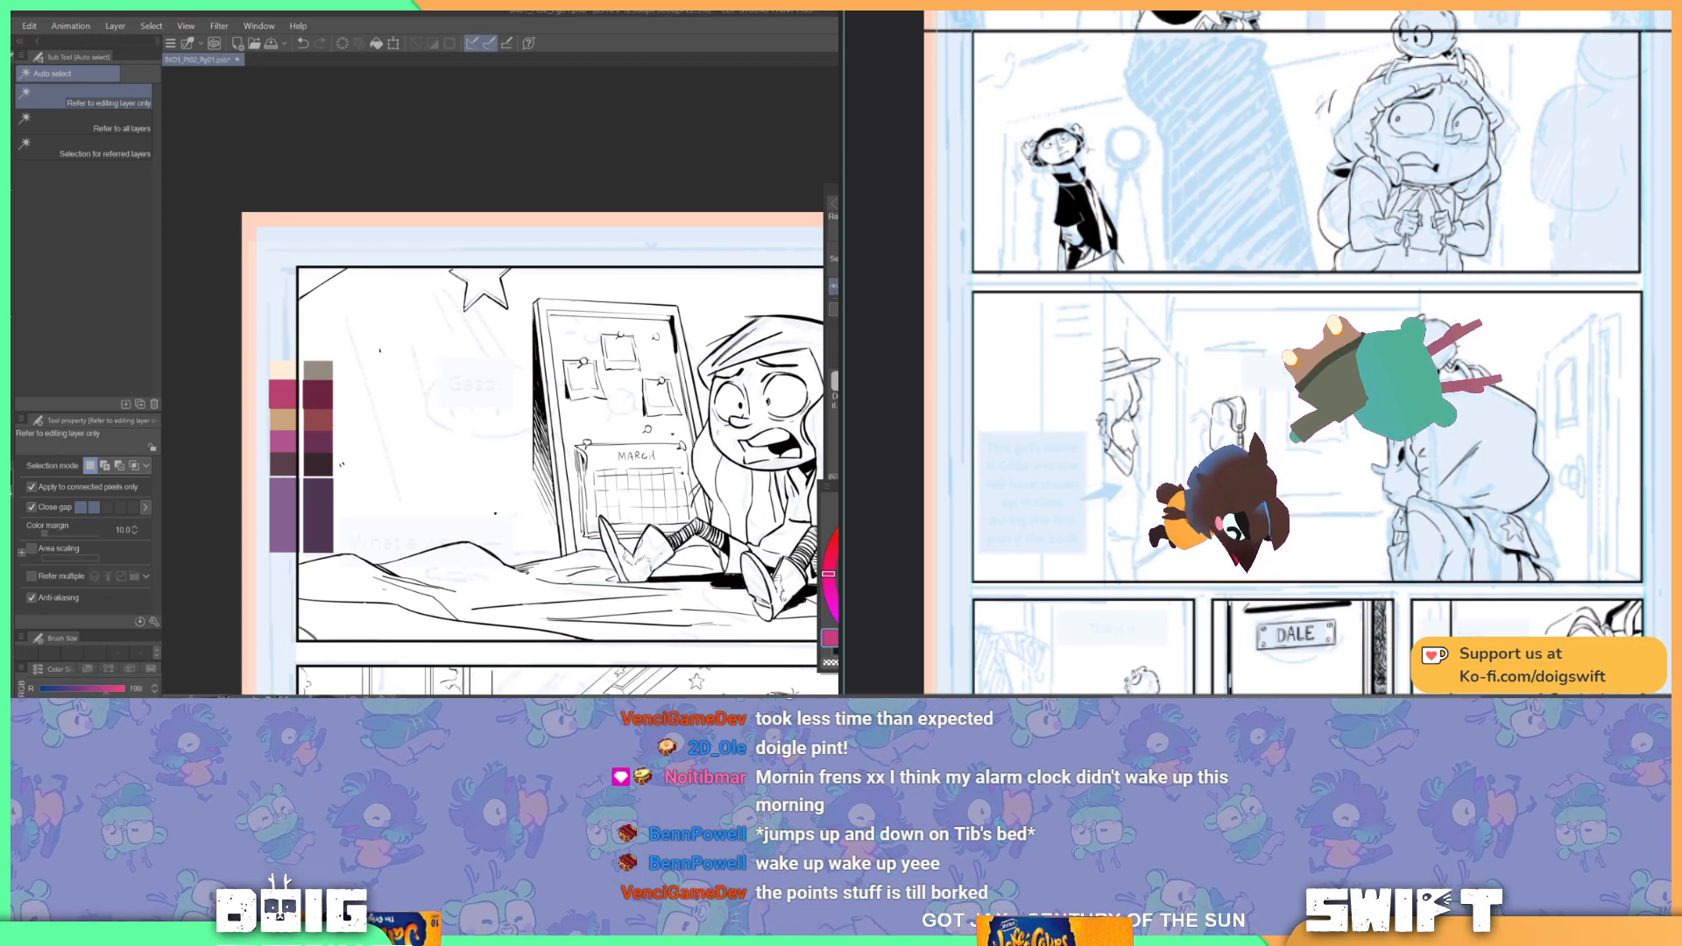
key(m)
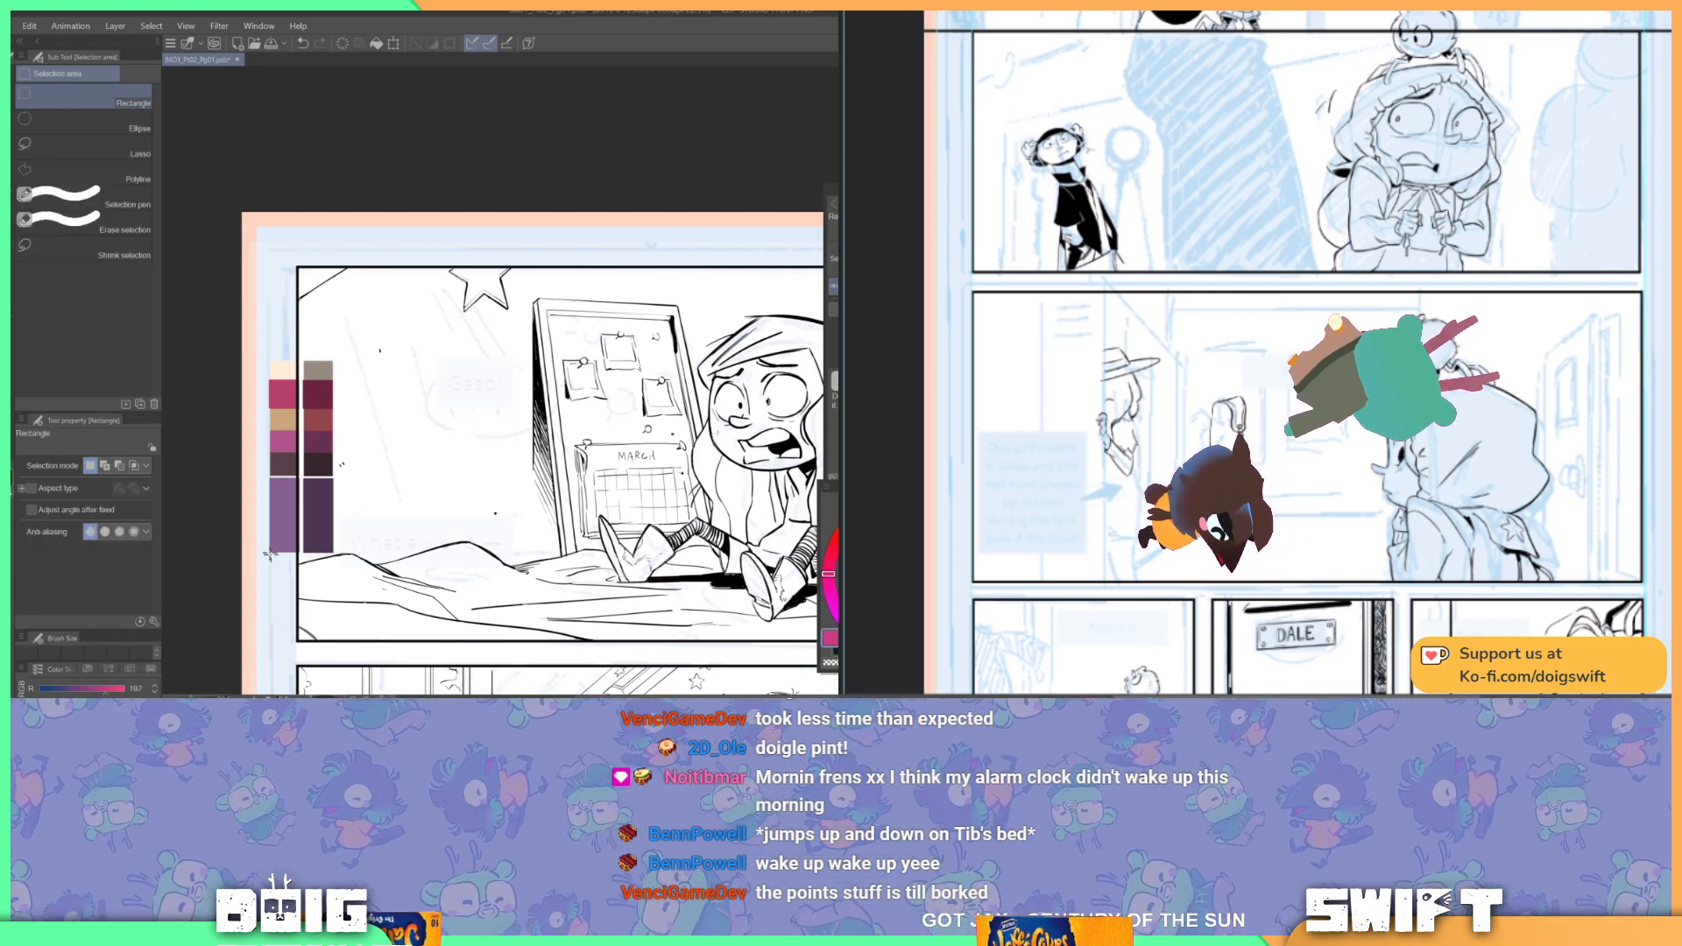
drag(333, 555, 270, 593)
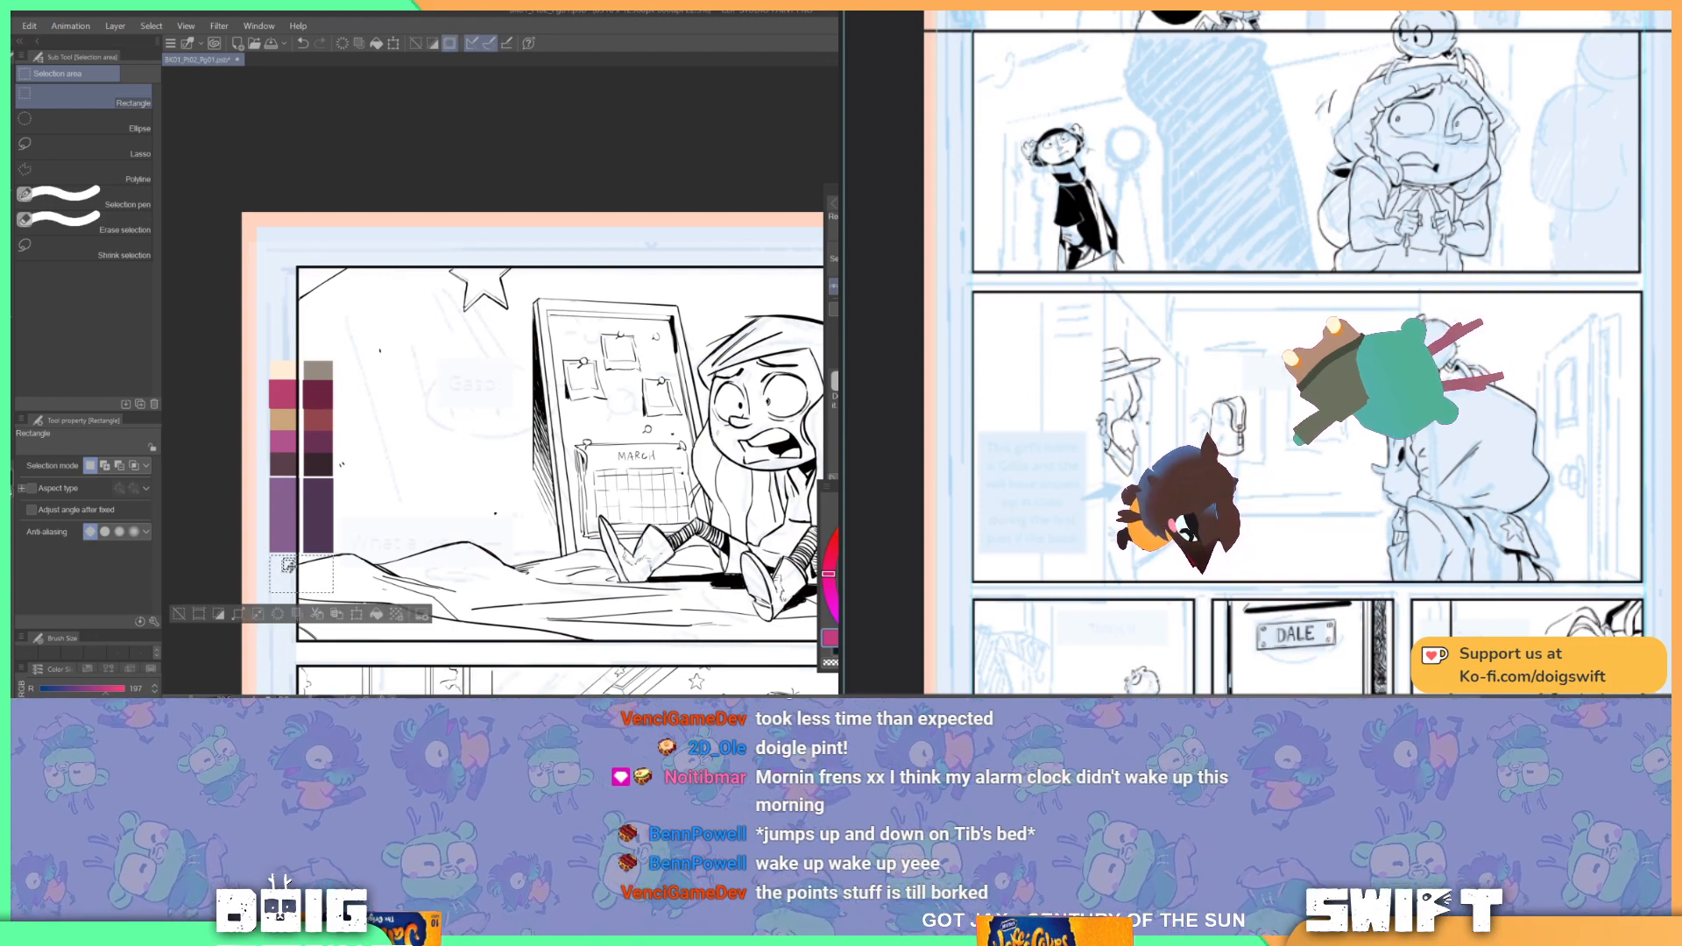
key(g)
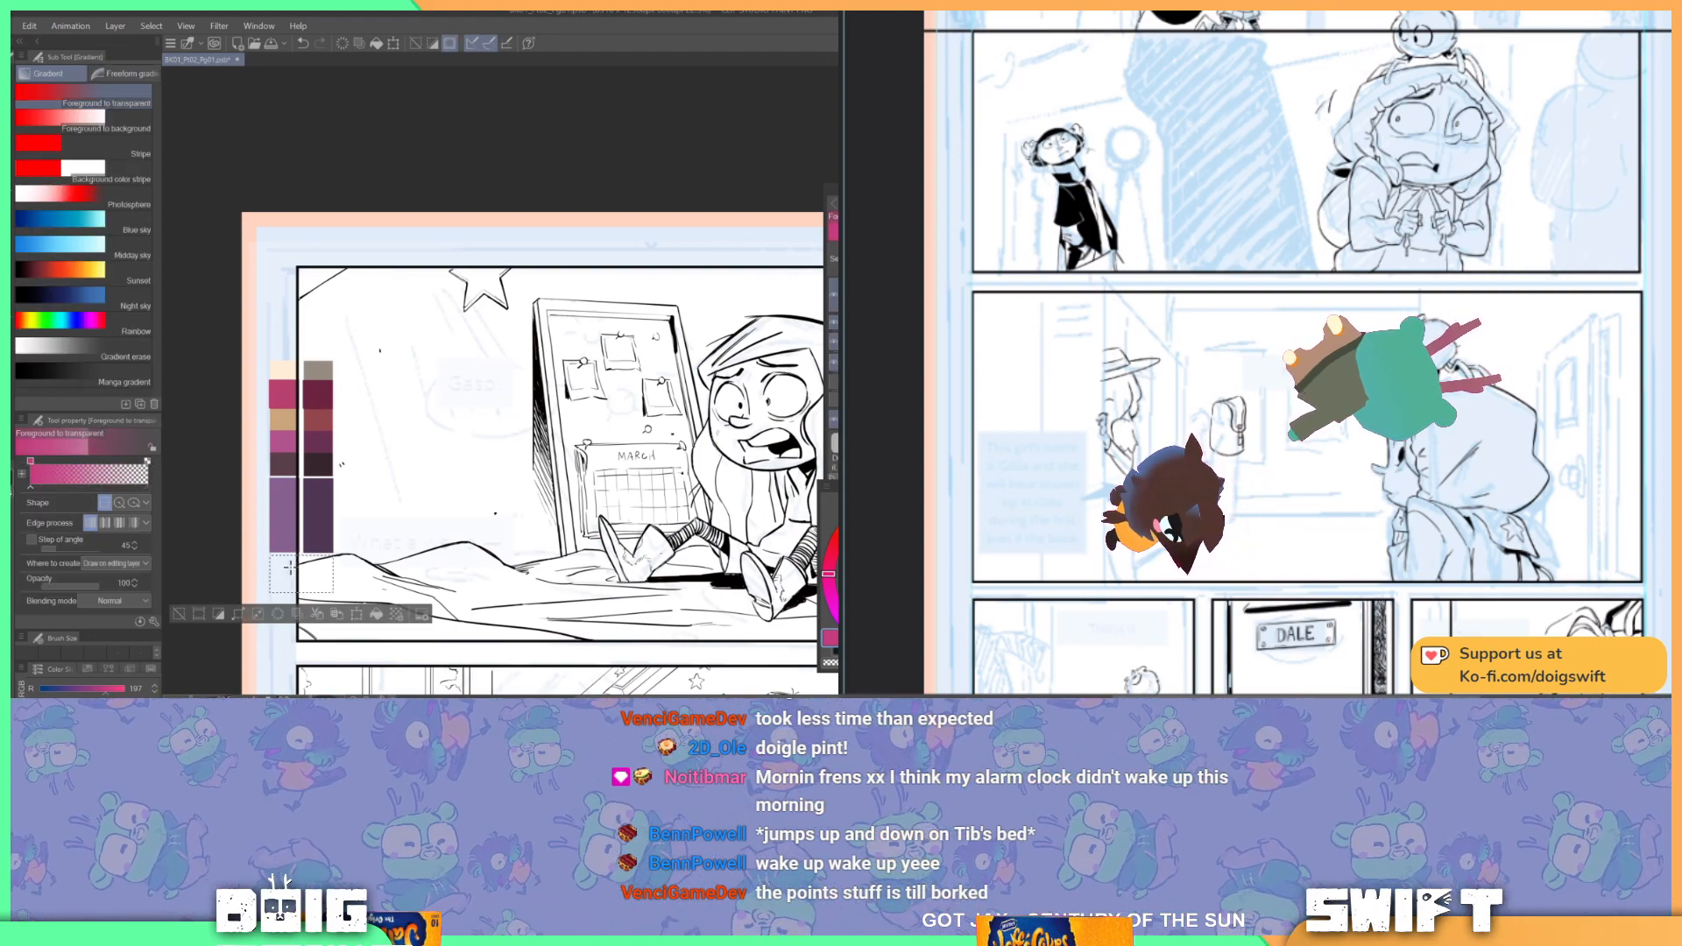
key(g)
click(292, 566)
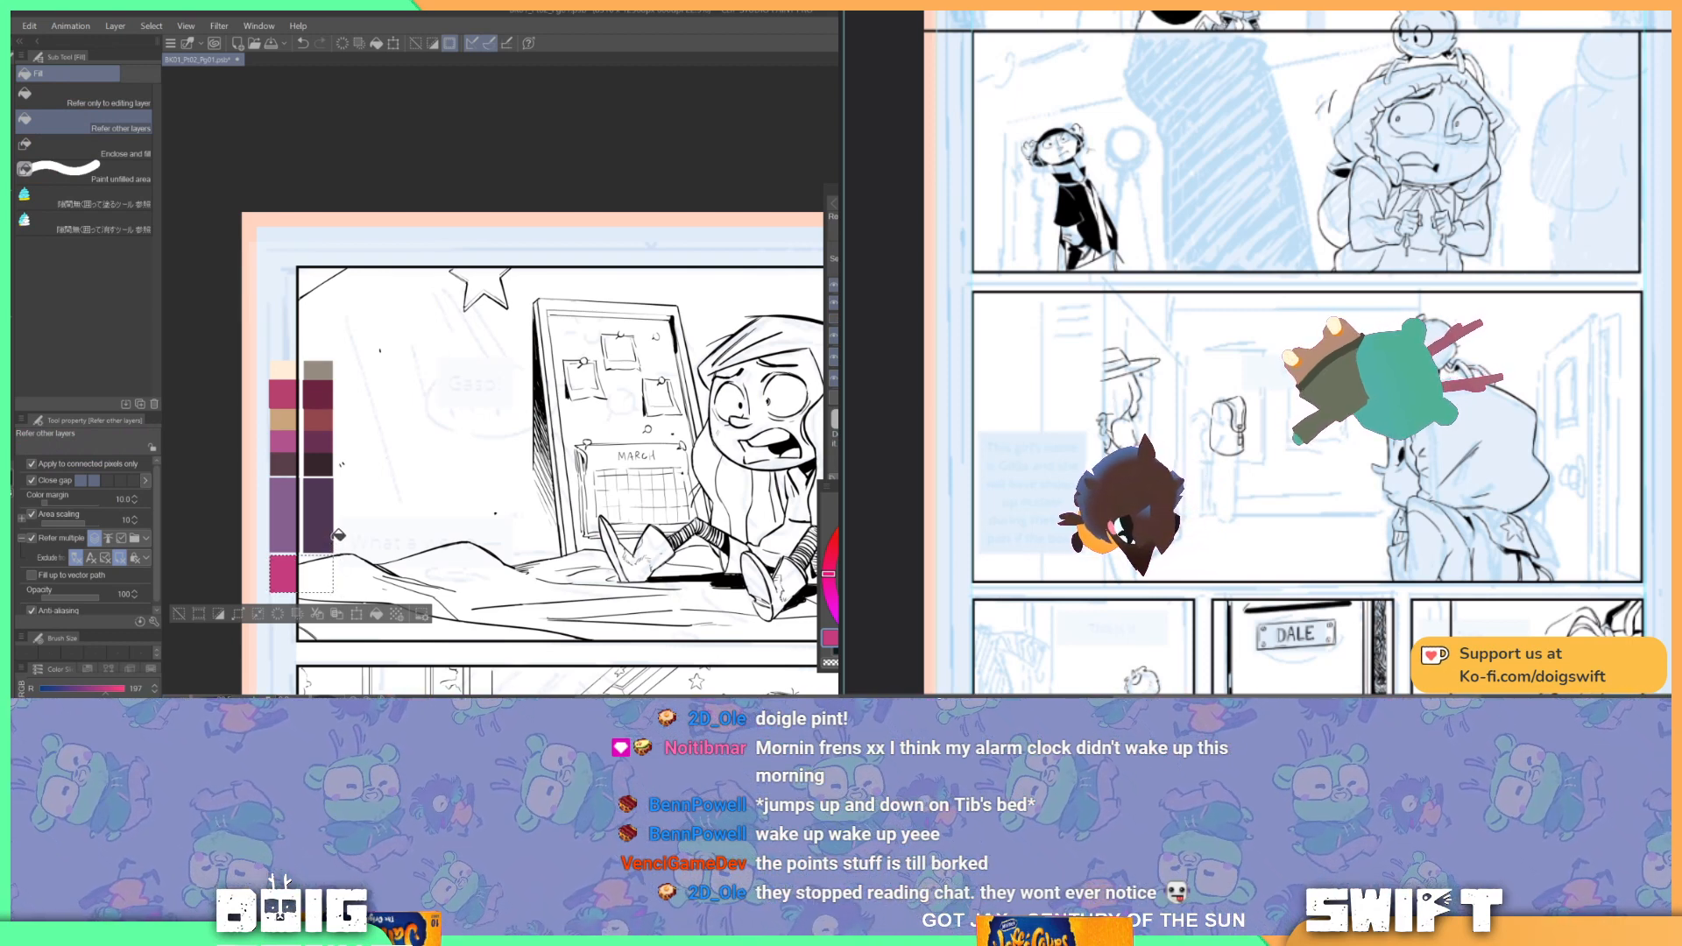
key(ctrl+d)
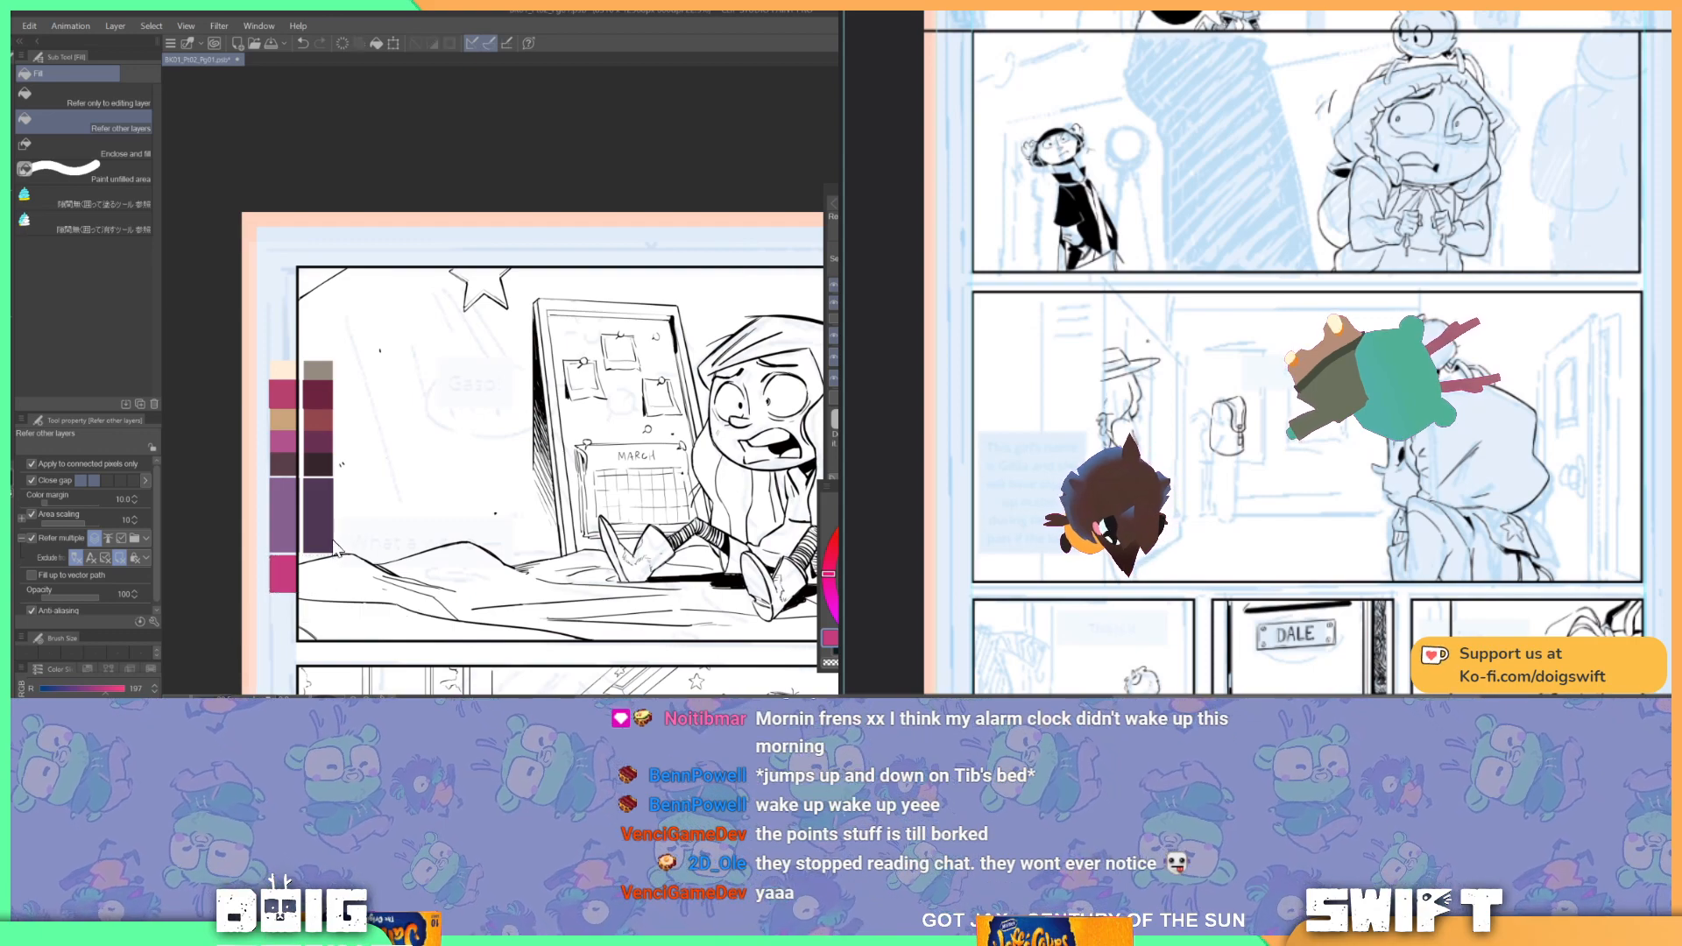
Step: Fill the seated girl's boot beneath the March calendar with magenta, and inspect the fill with the line art briefly hidden
mouse_move(378, 508)
mouse_down()
mouse_move(431, 489)
mouse_move(298, 485)
mouse_up()
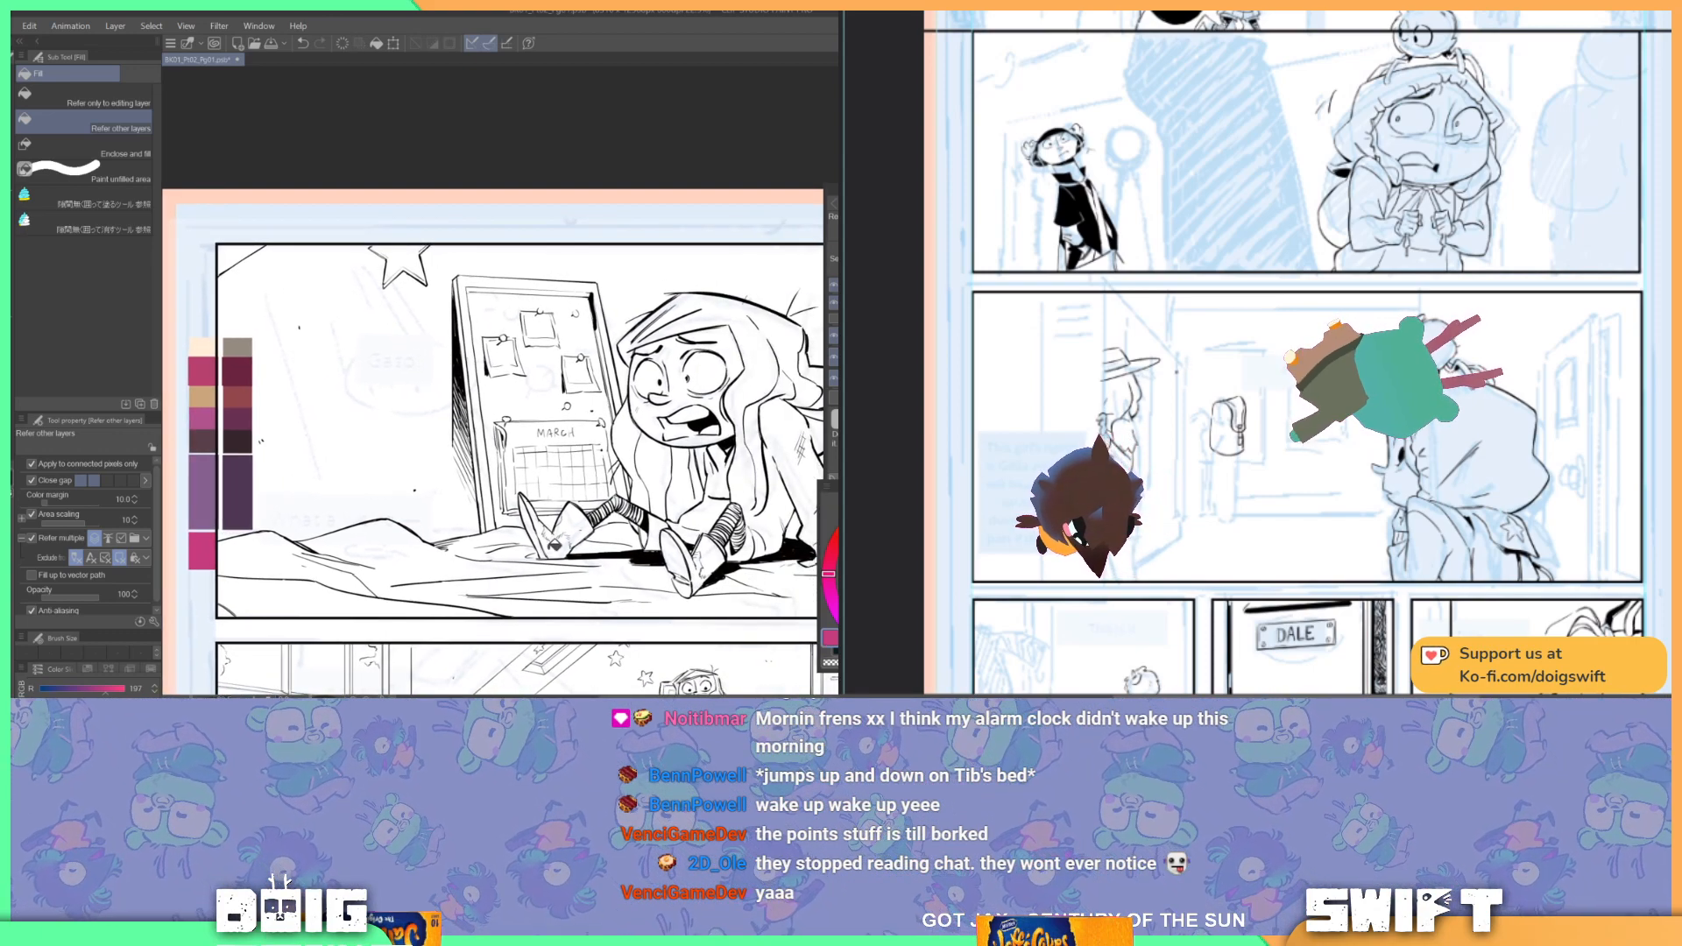
click(578, 523)
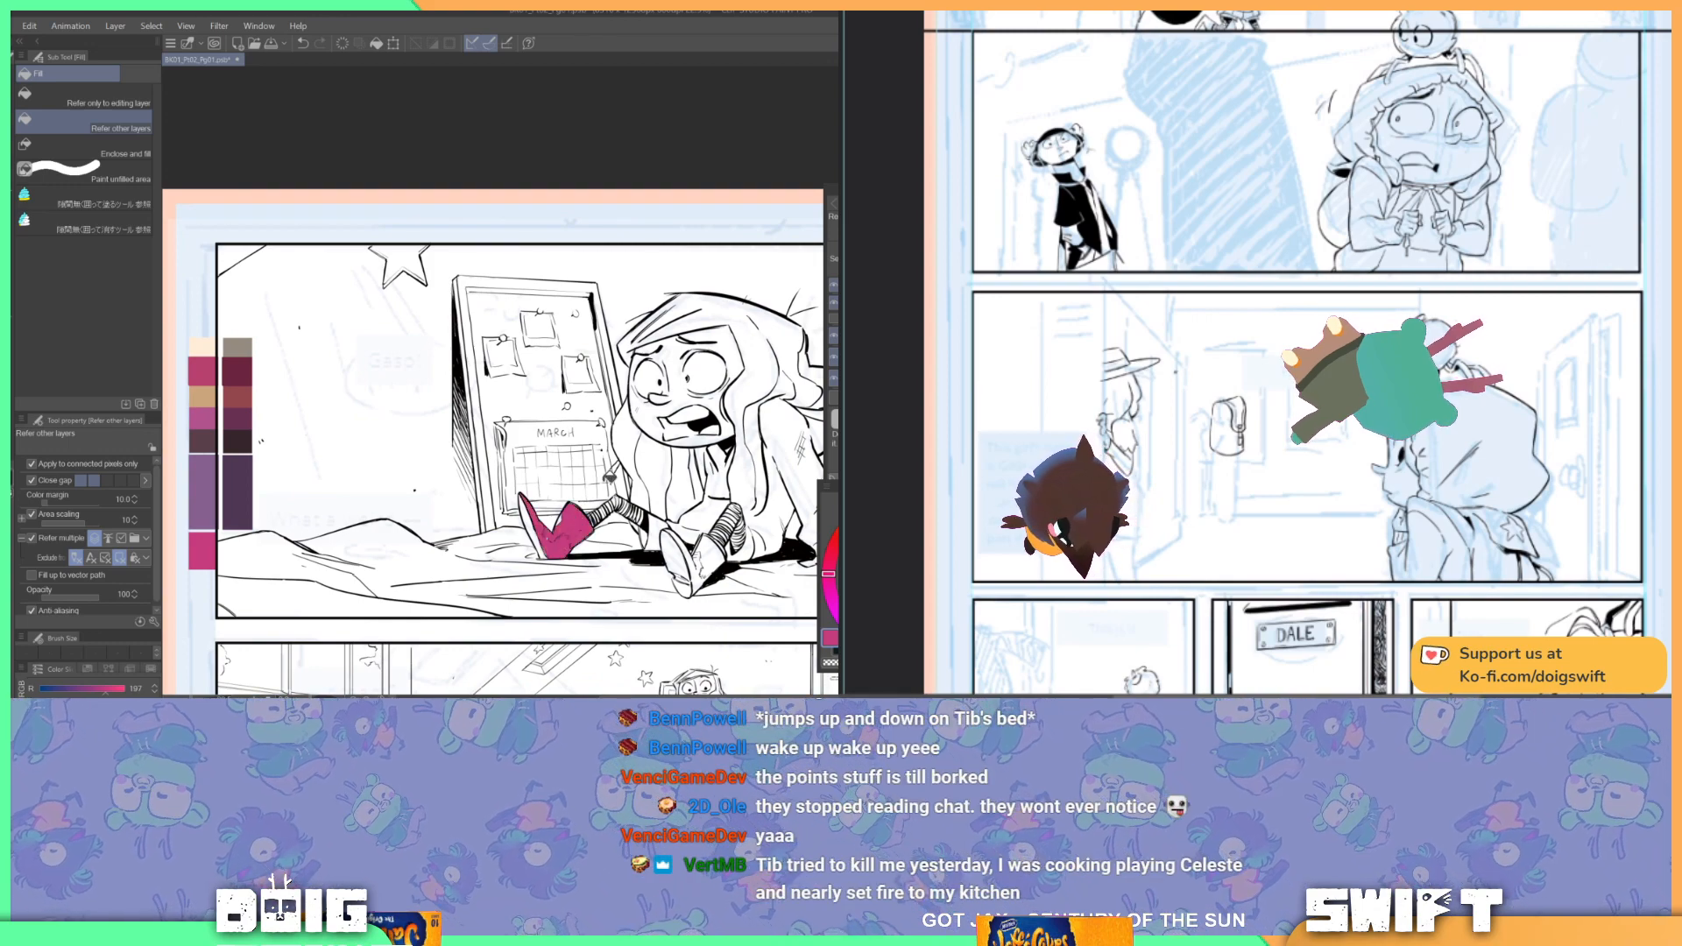
scroll(604, 487, up, 8)
scroll(503, 519, up, 2)
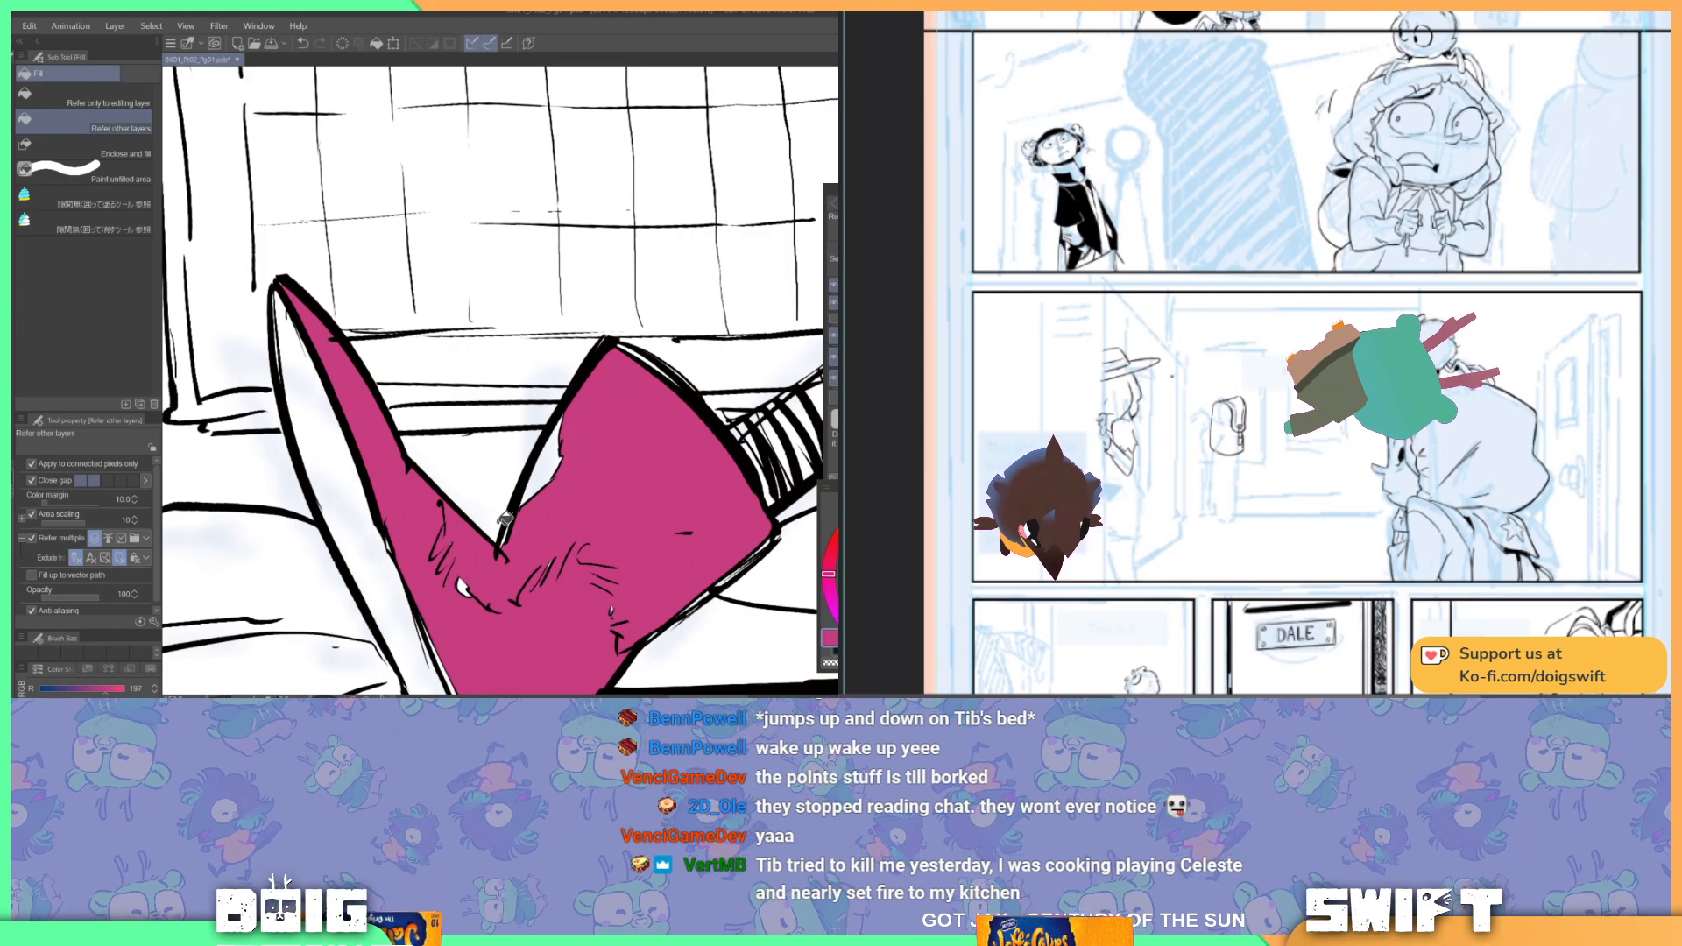
drag(547, 520, 471, 437)
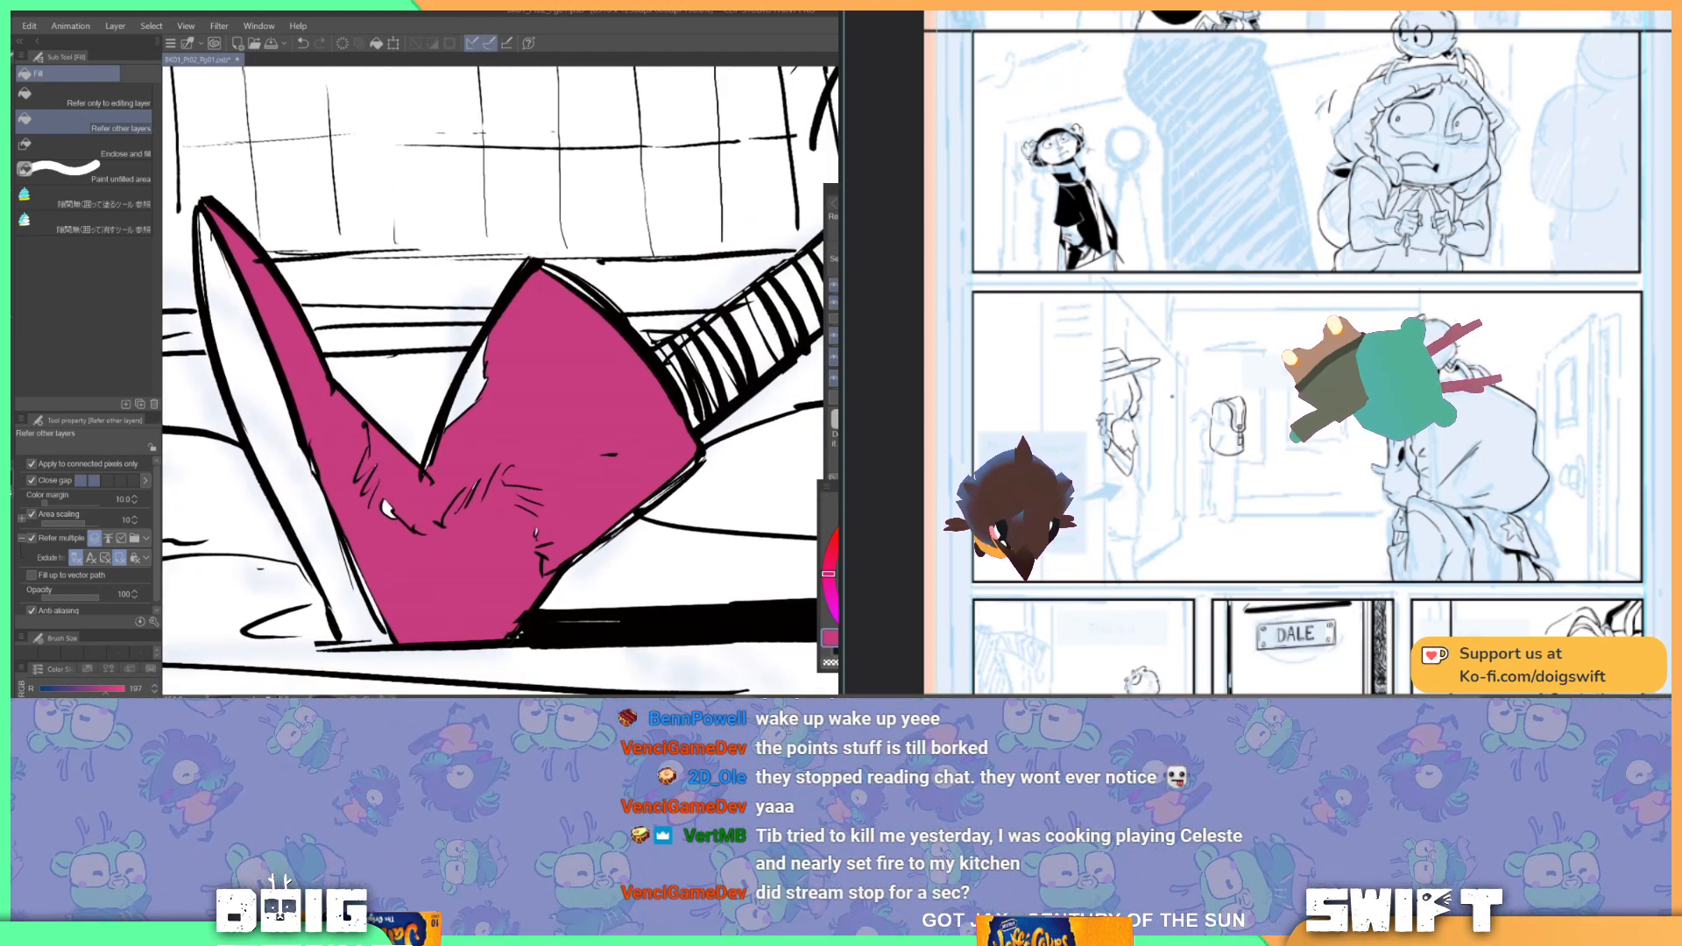
click(833, 356)
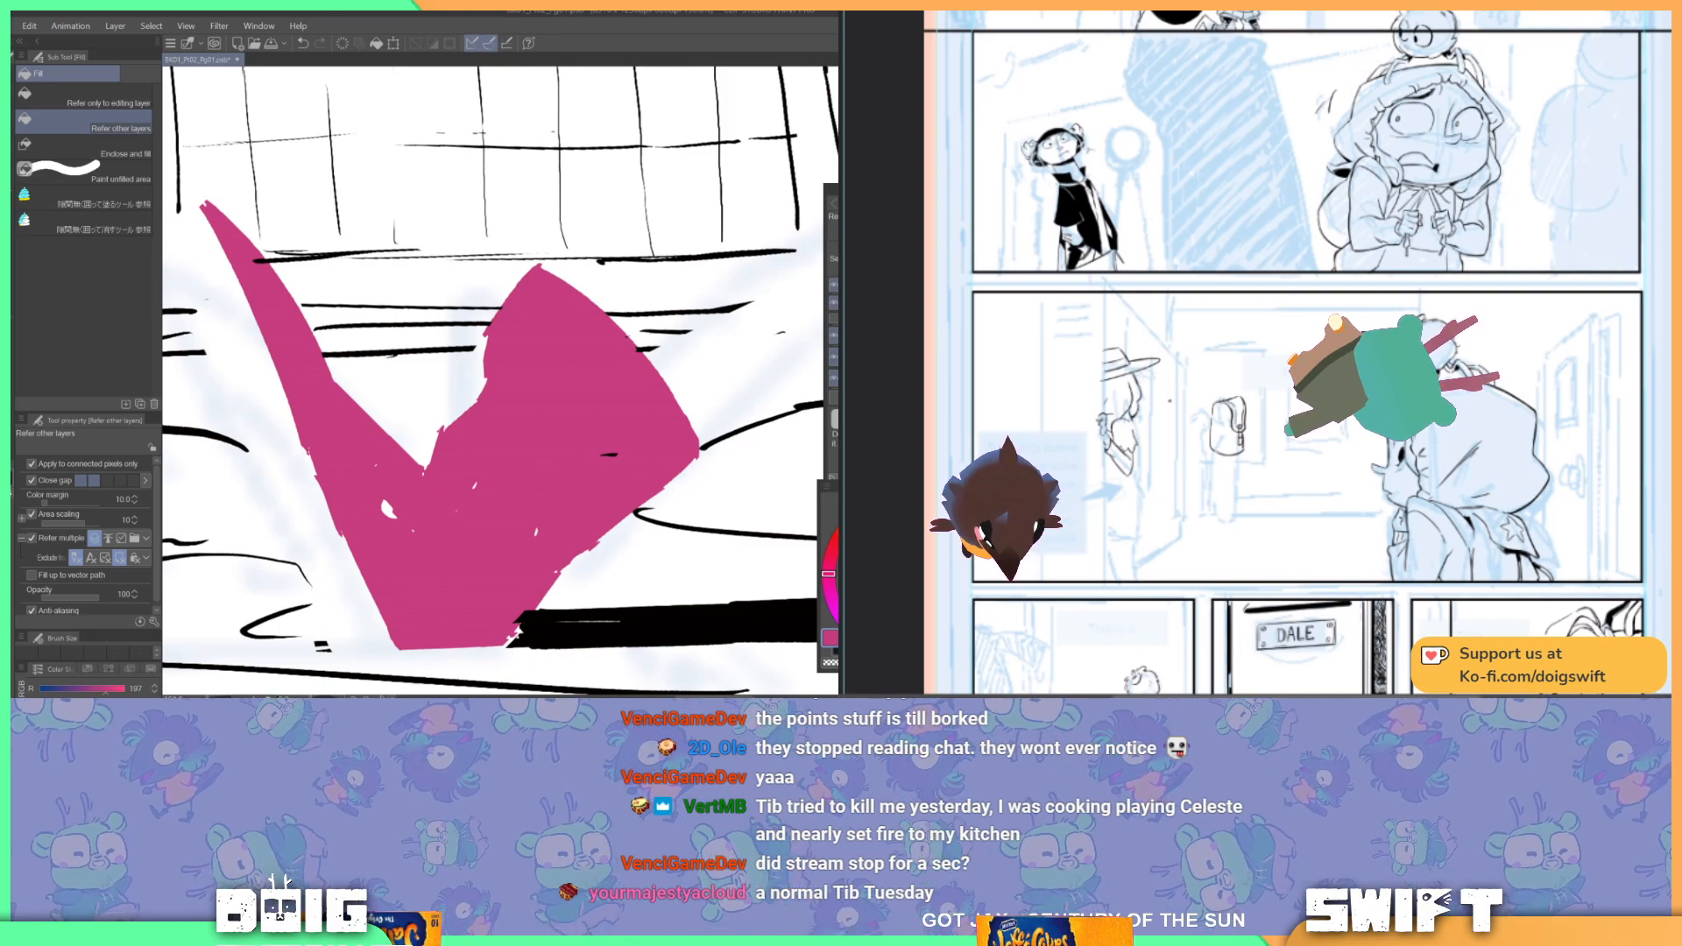
click(833, 357)
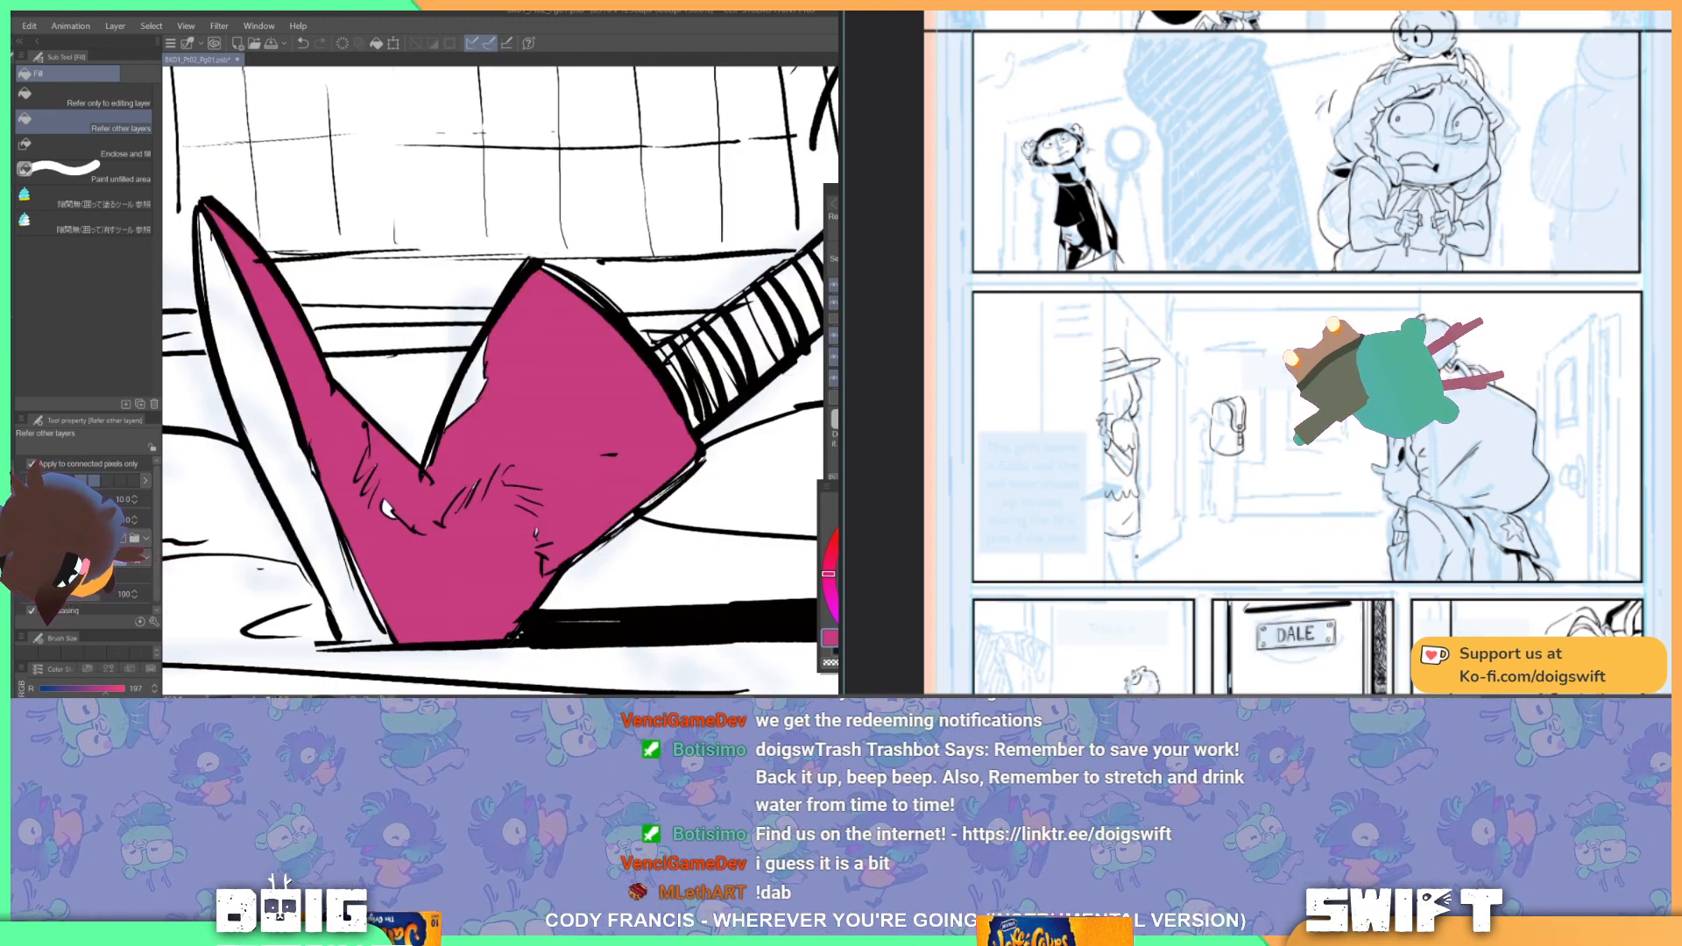
Step: Add a reddish-brown swatch to the base colour strip, leaving a small gap below the magenta swatch
scroll(551, 462, down, 8)
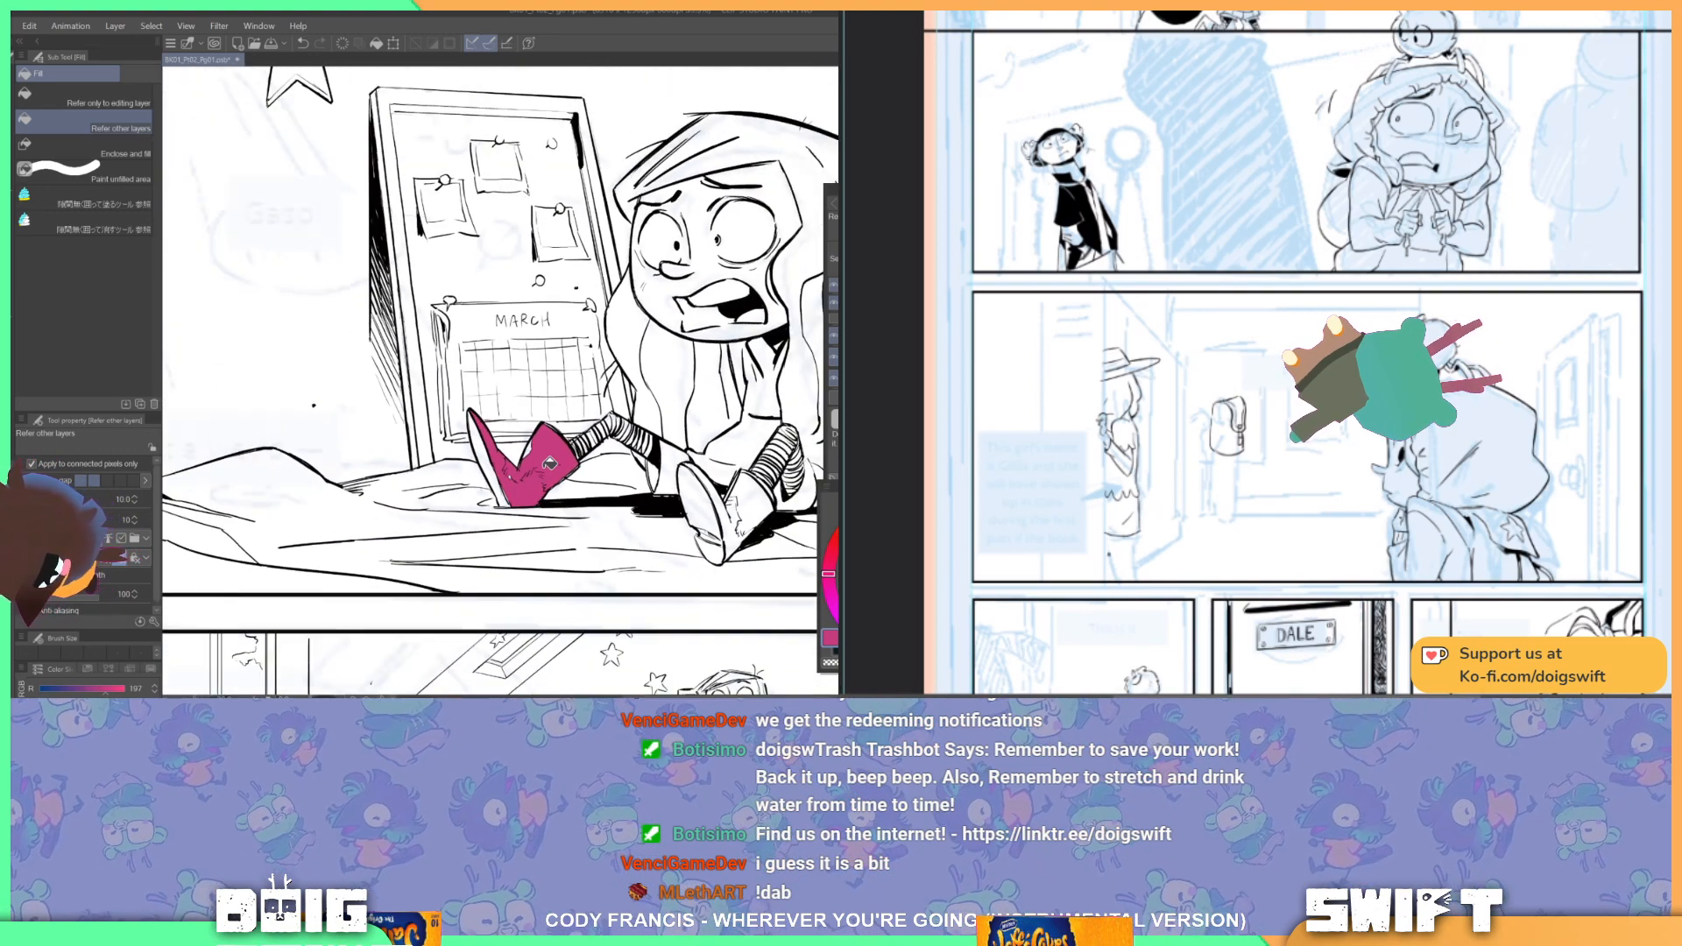
scroll(550, 462, up, 2)
scroll(551, 462, down, 2)
scroll(550, 462, up, 2)
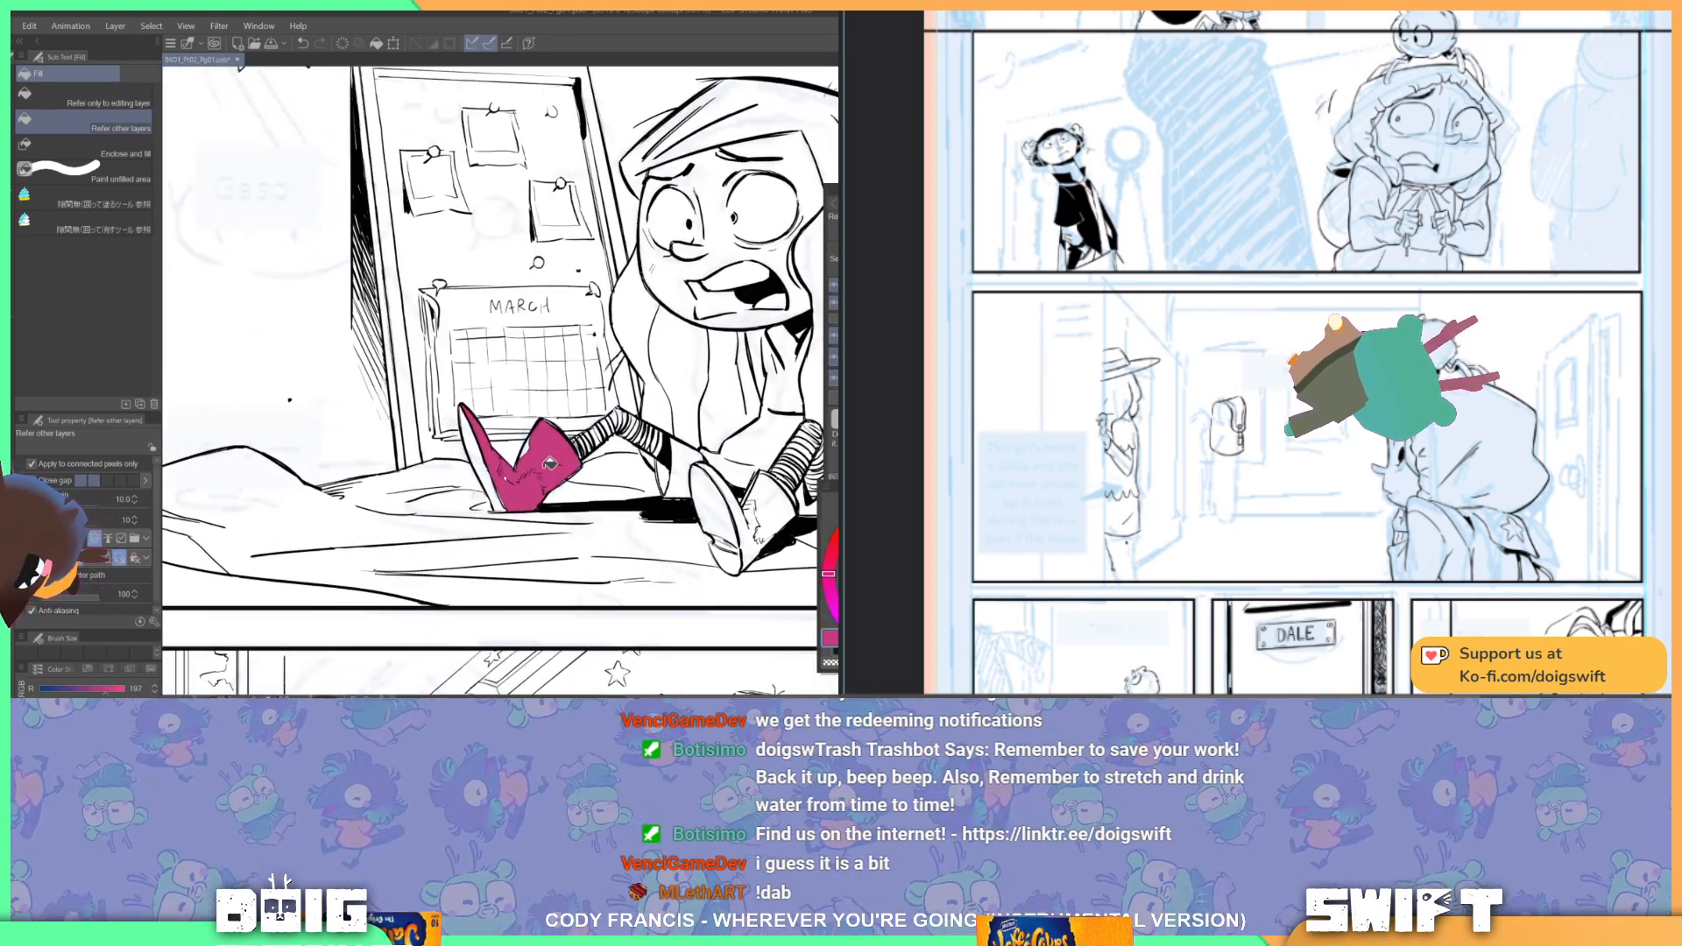
drag(367, 400, 654, 462)
drag(828, 574, 835, 535)
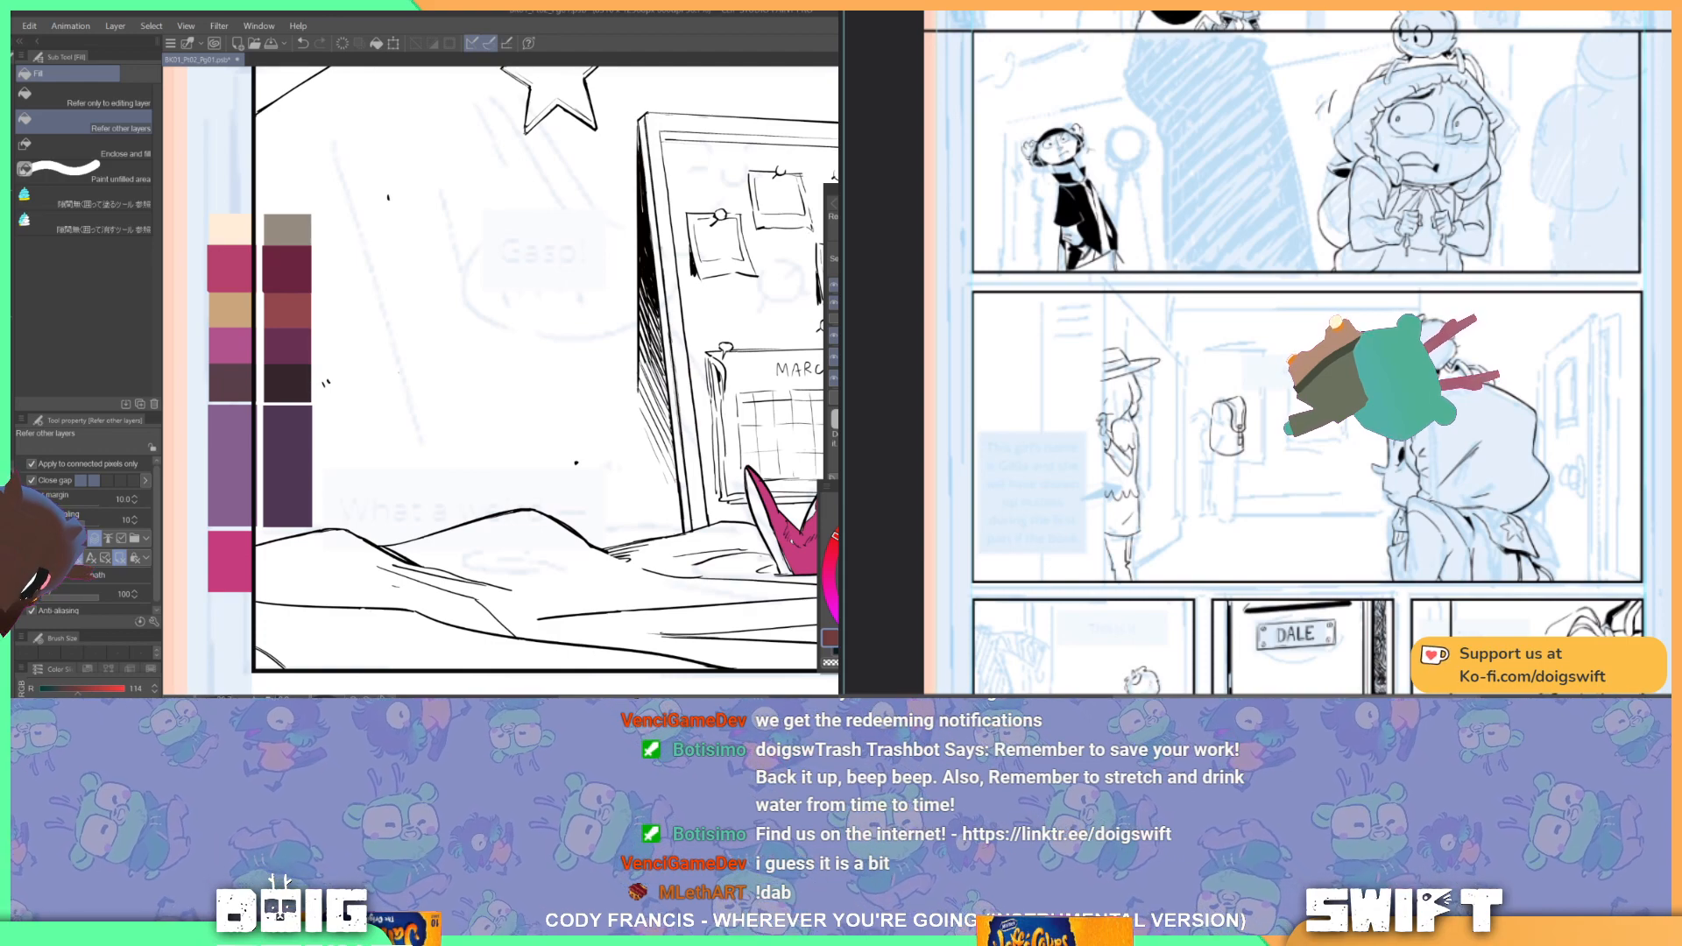
drag(404, 466, 500, 317)
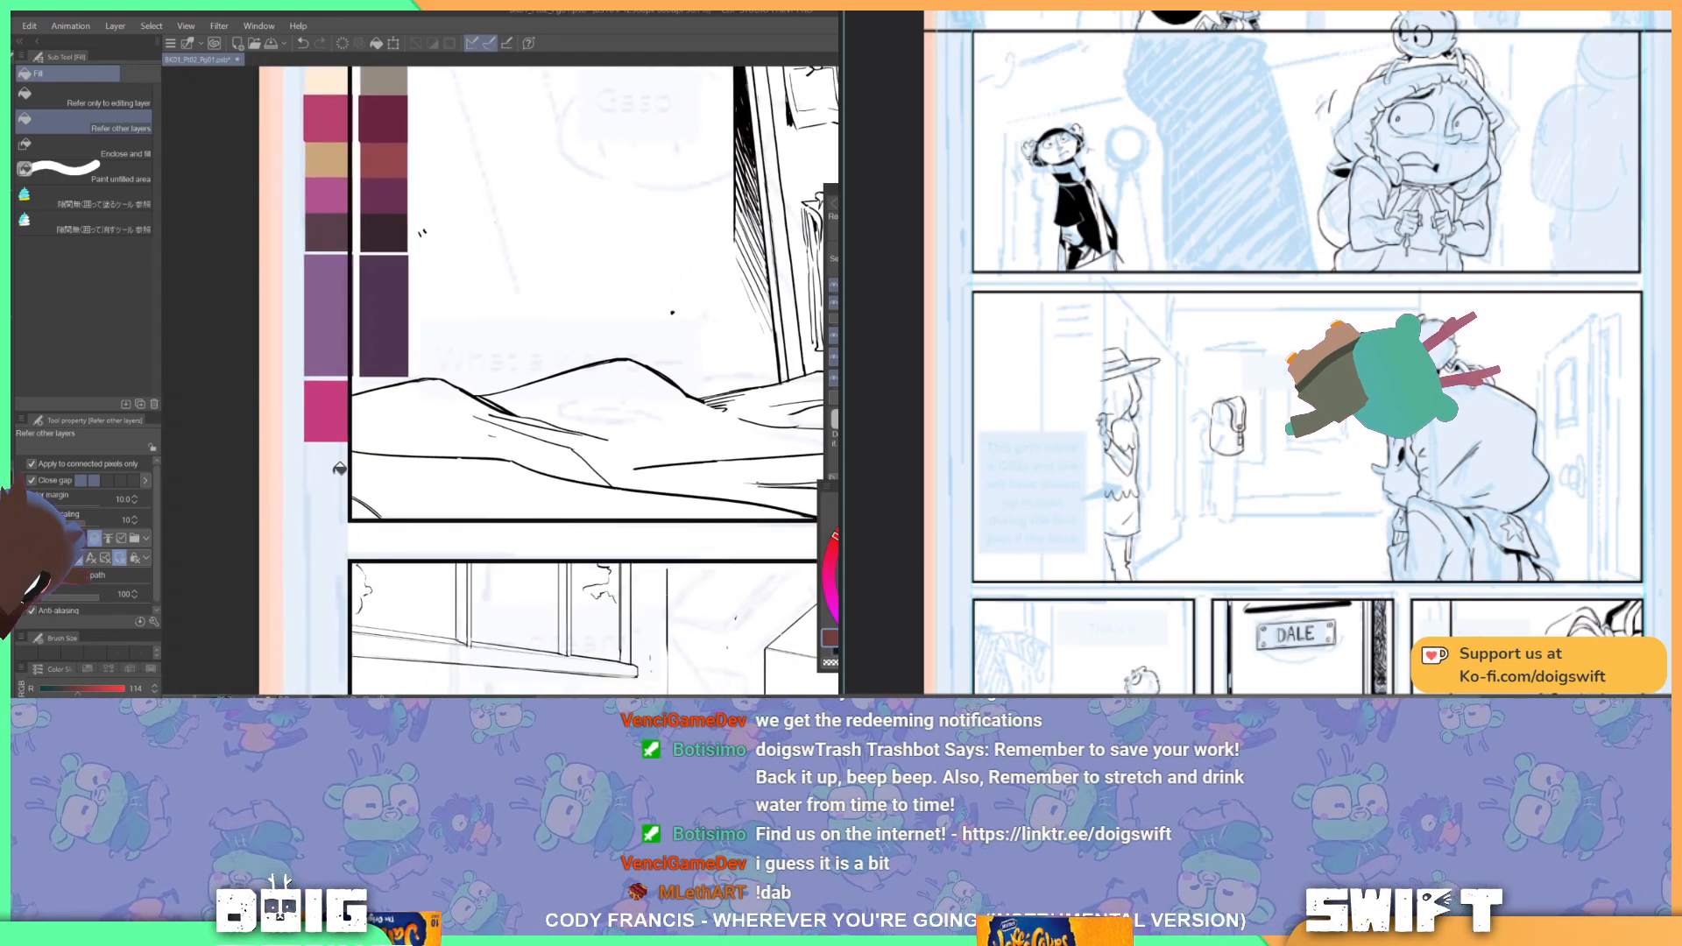
key(m)
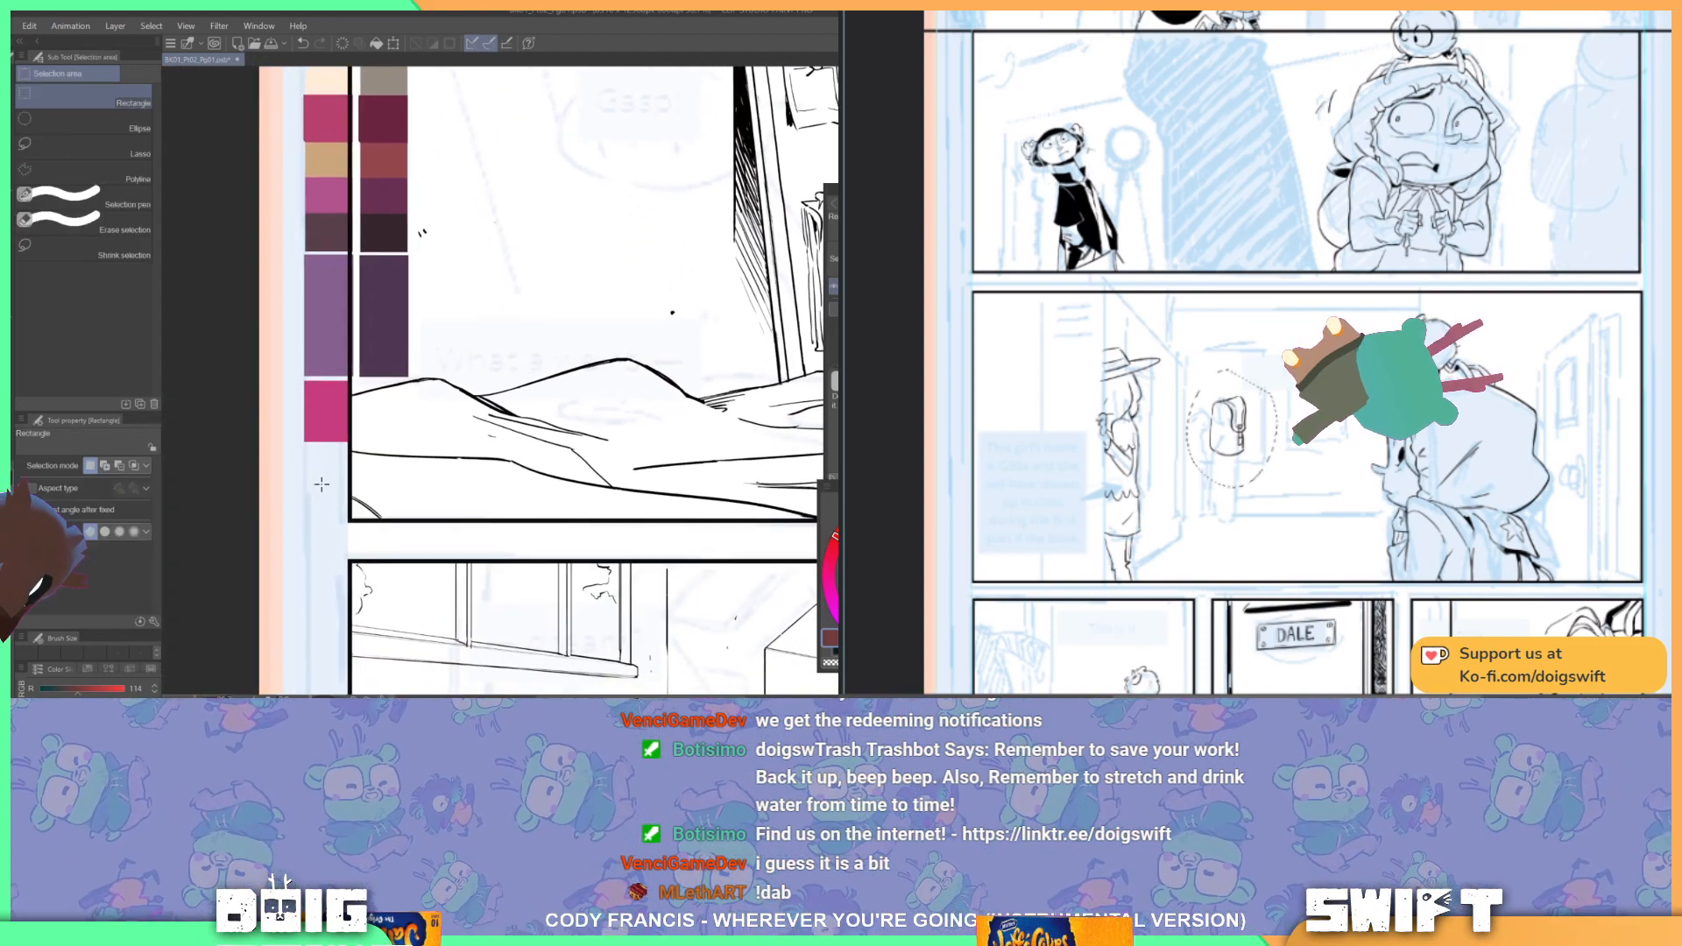
drag(305, 470, 352, 524)
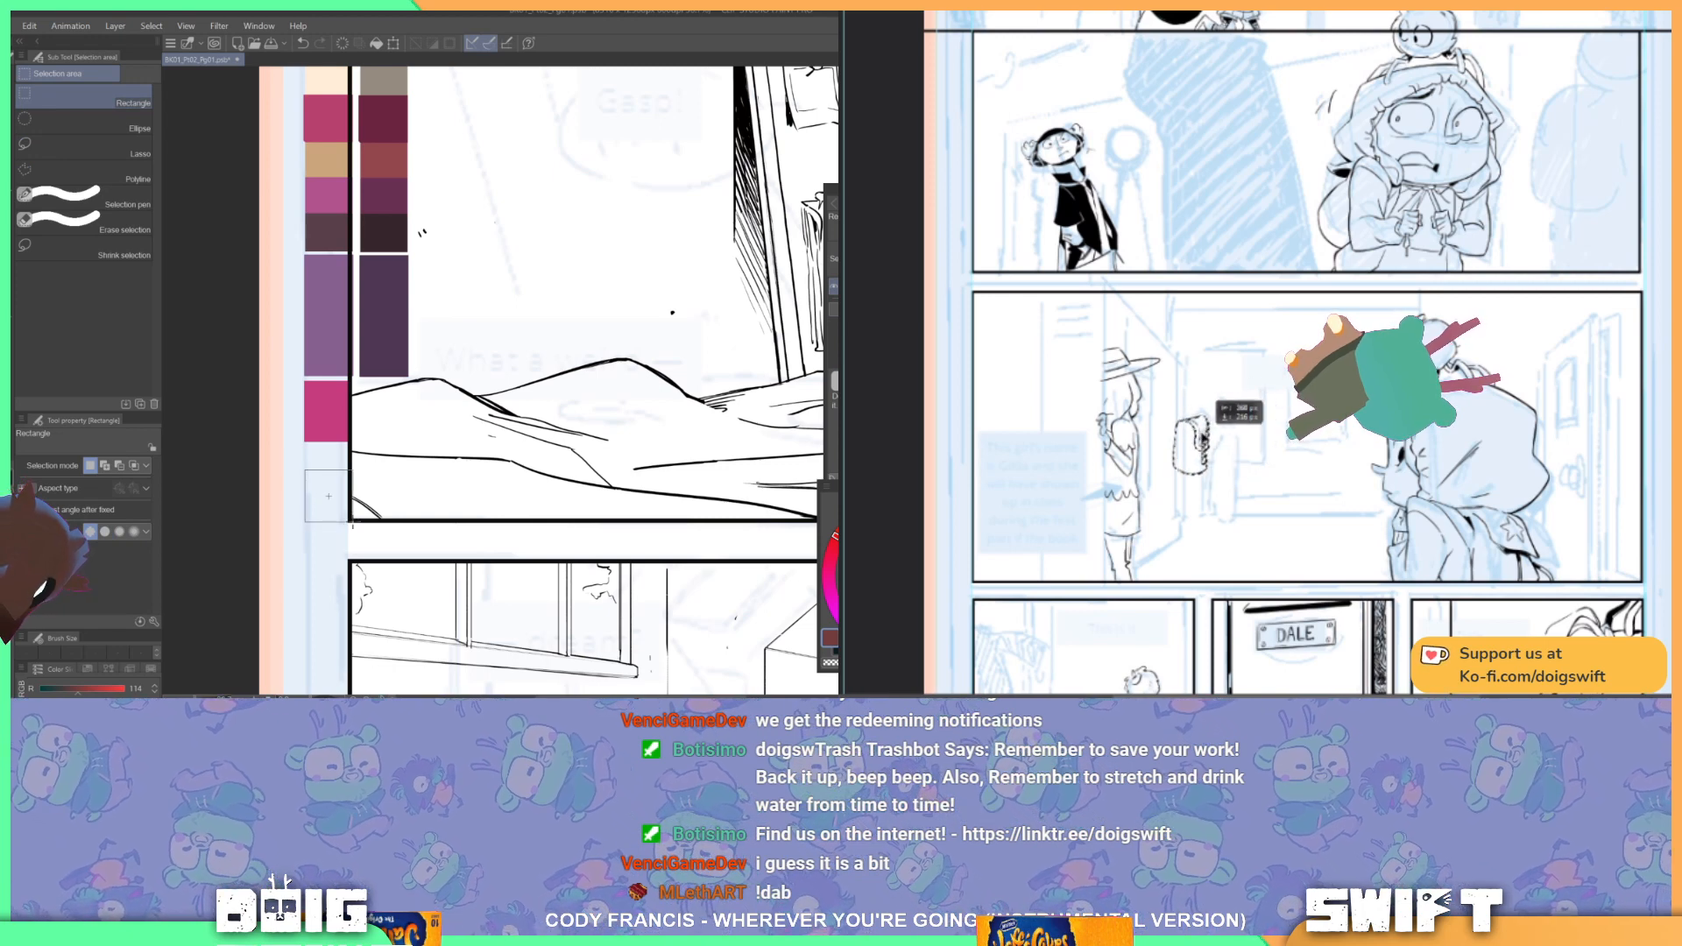
key(g)
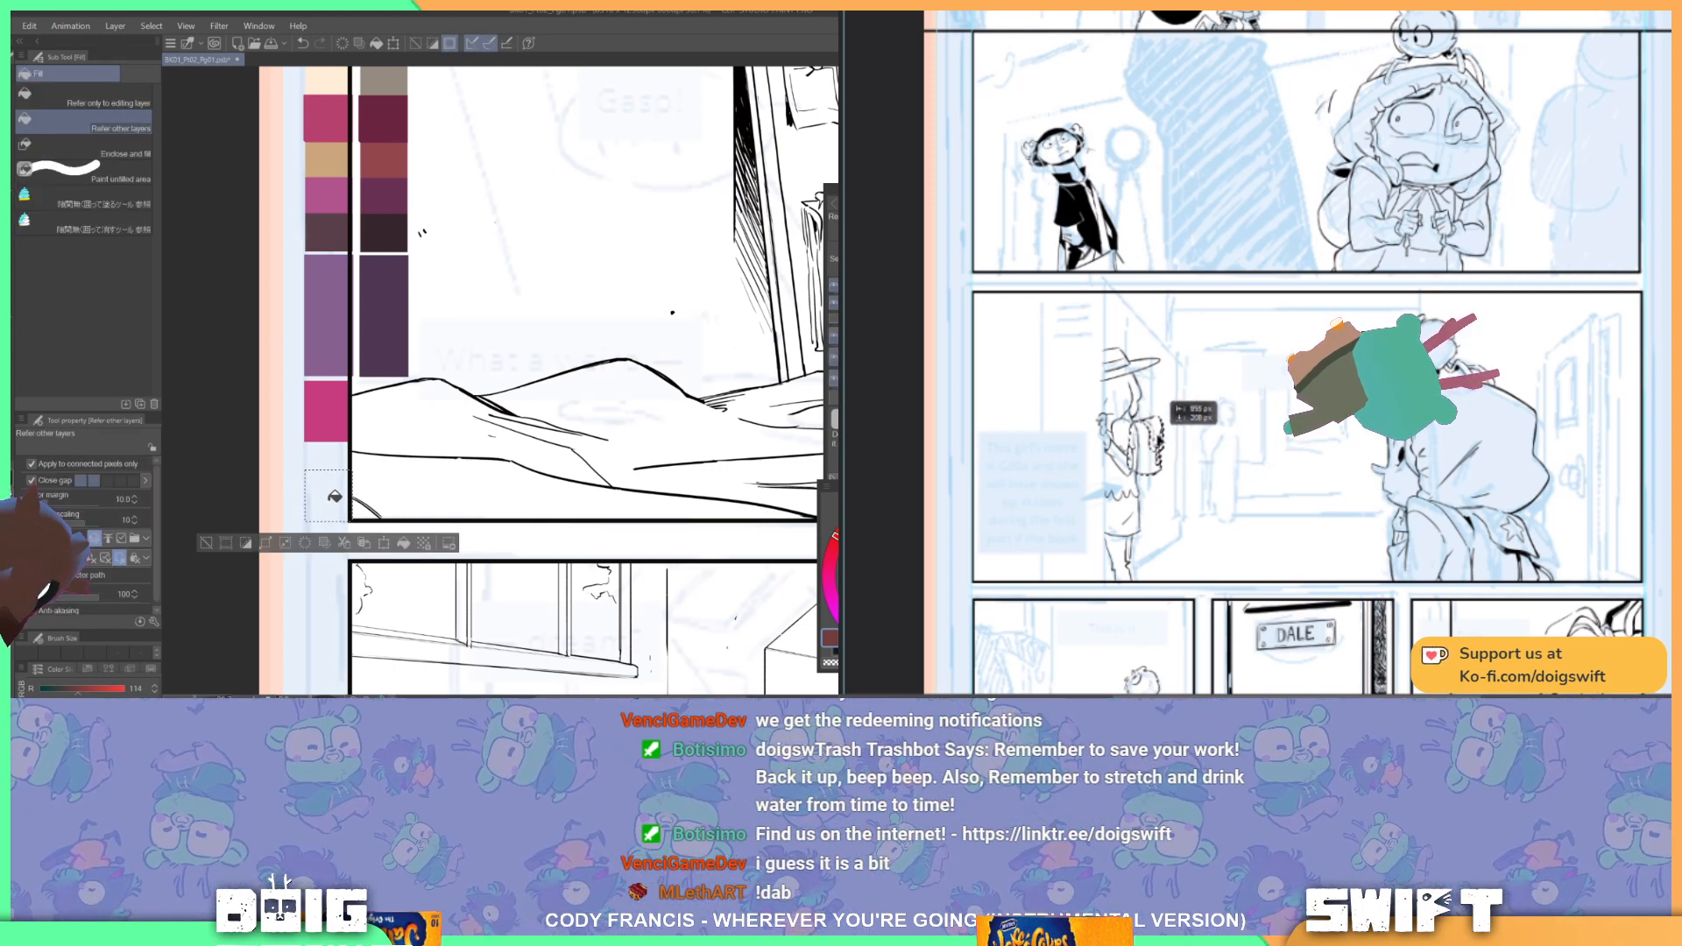
click(334, 496)
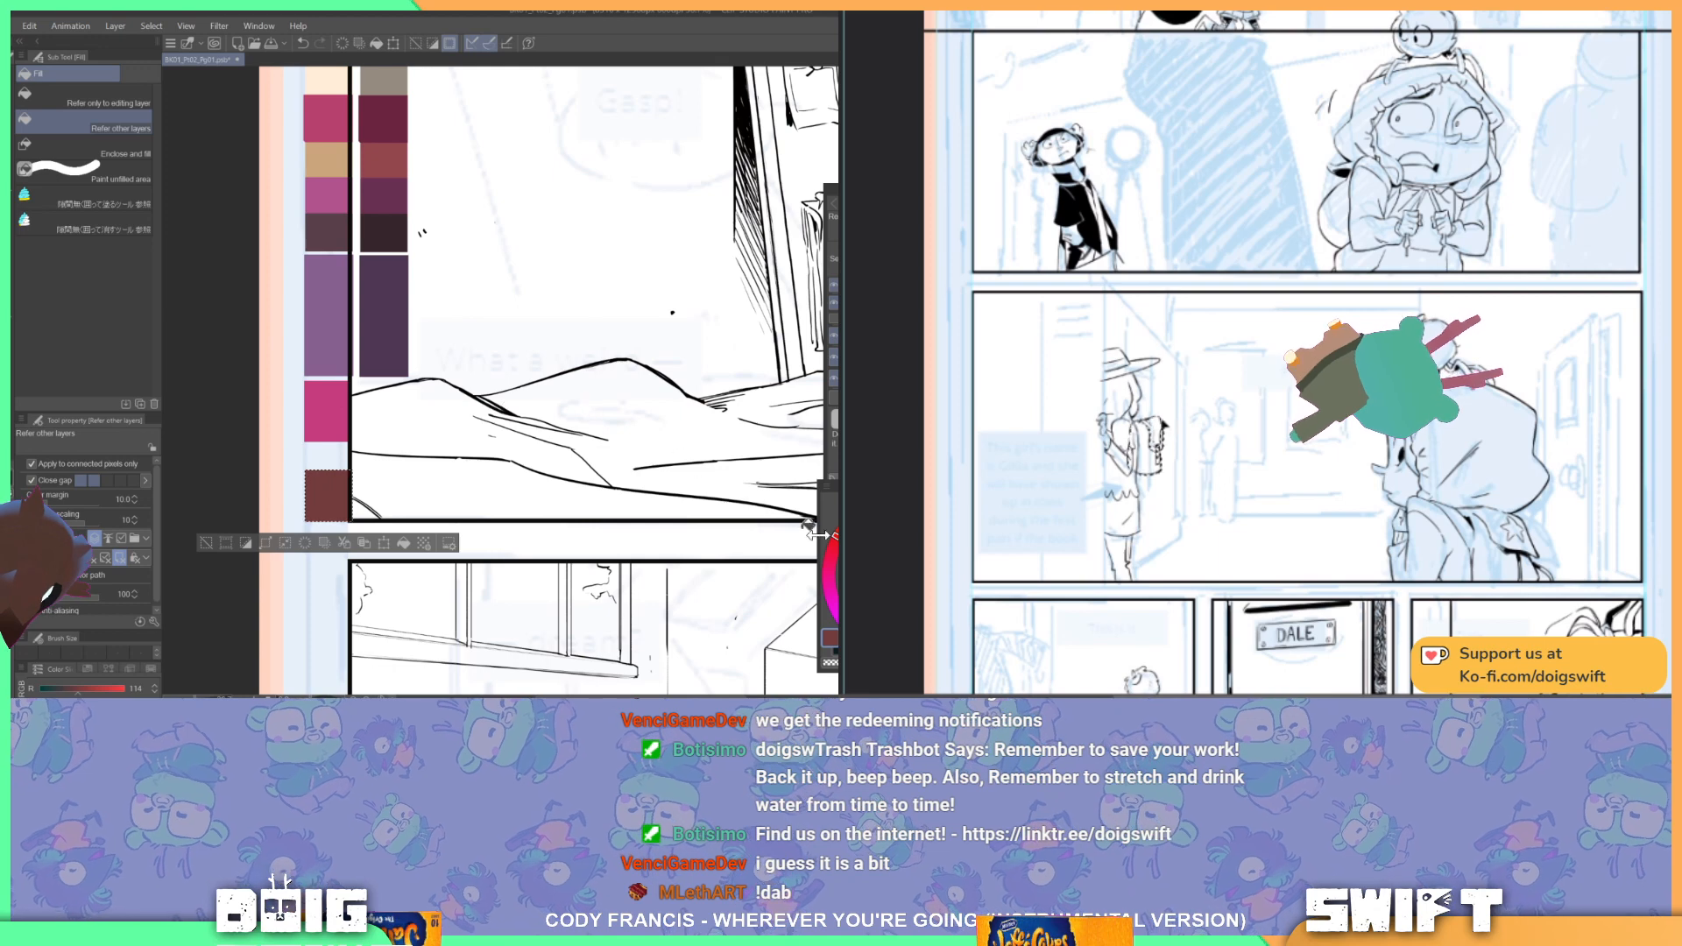
Step: Fill the gap between the magenta and reddish-brown swatches with dark grey and clear the selection
click(879, 597)
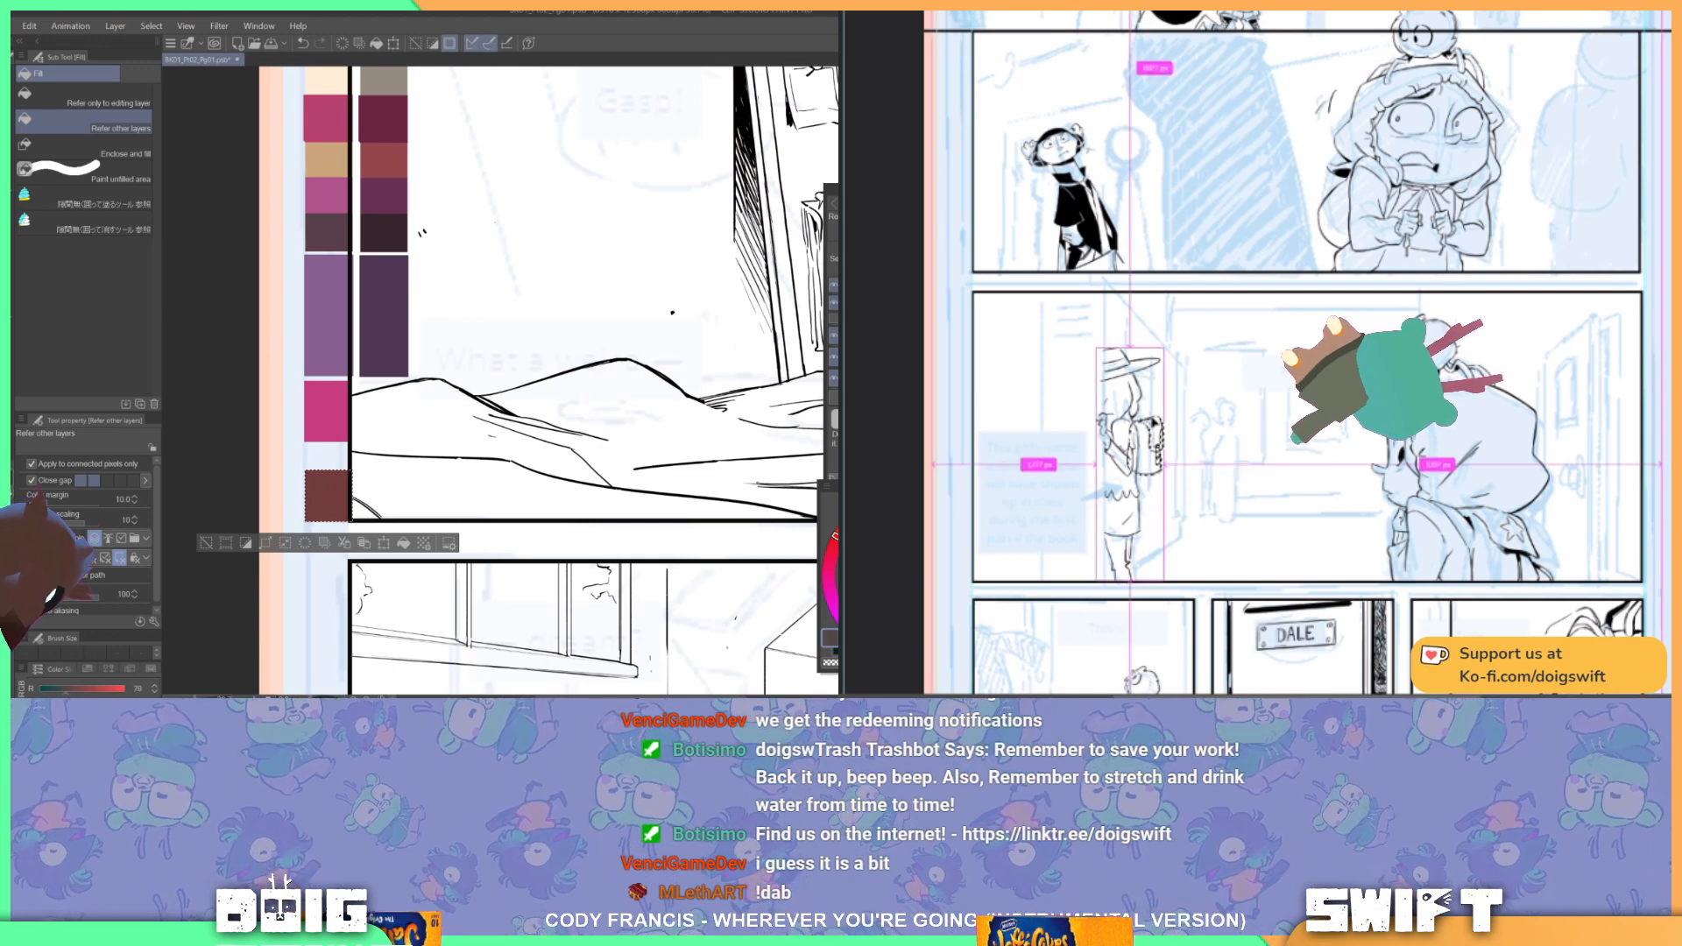
key(ctrl+d)
key(m)
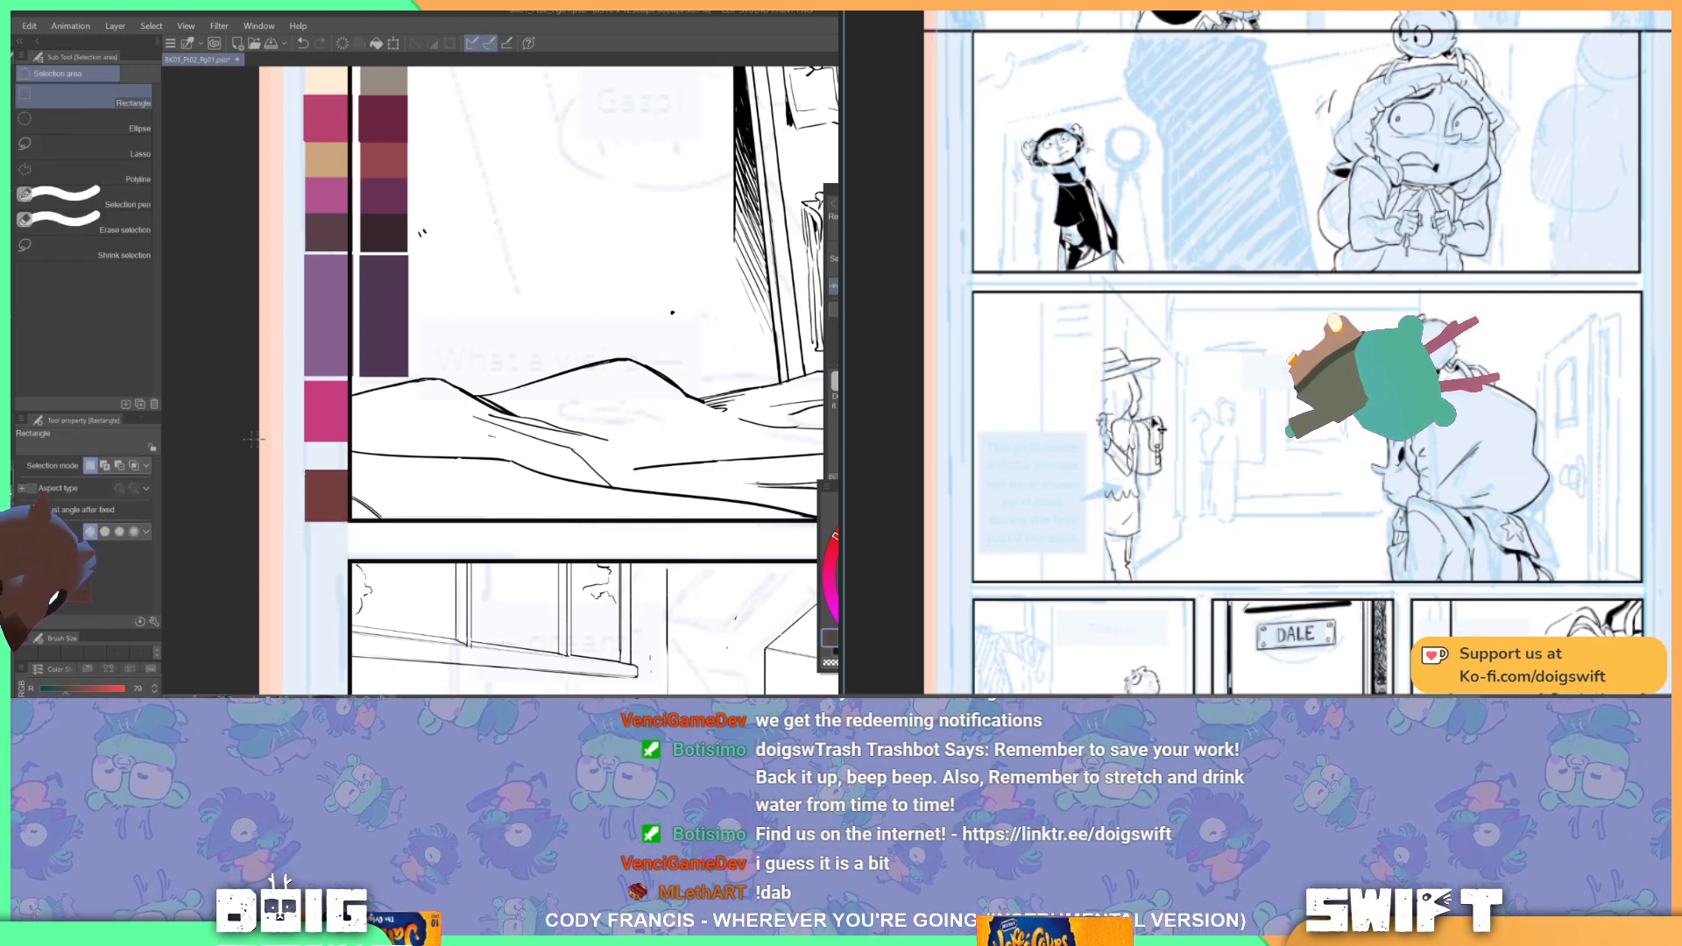
drag(312, 443, 347, 471)
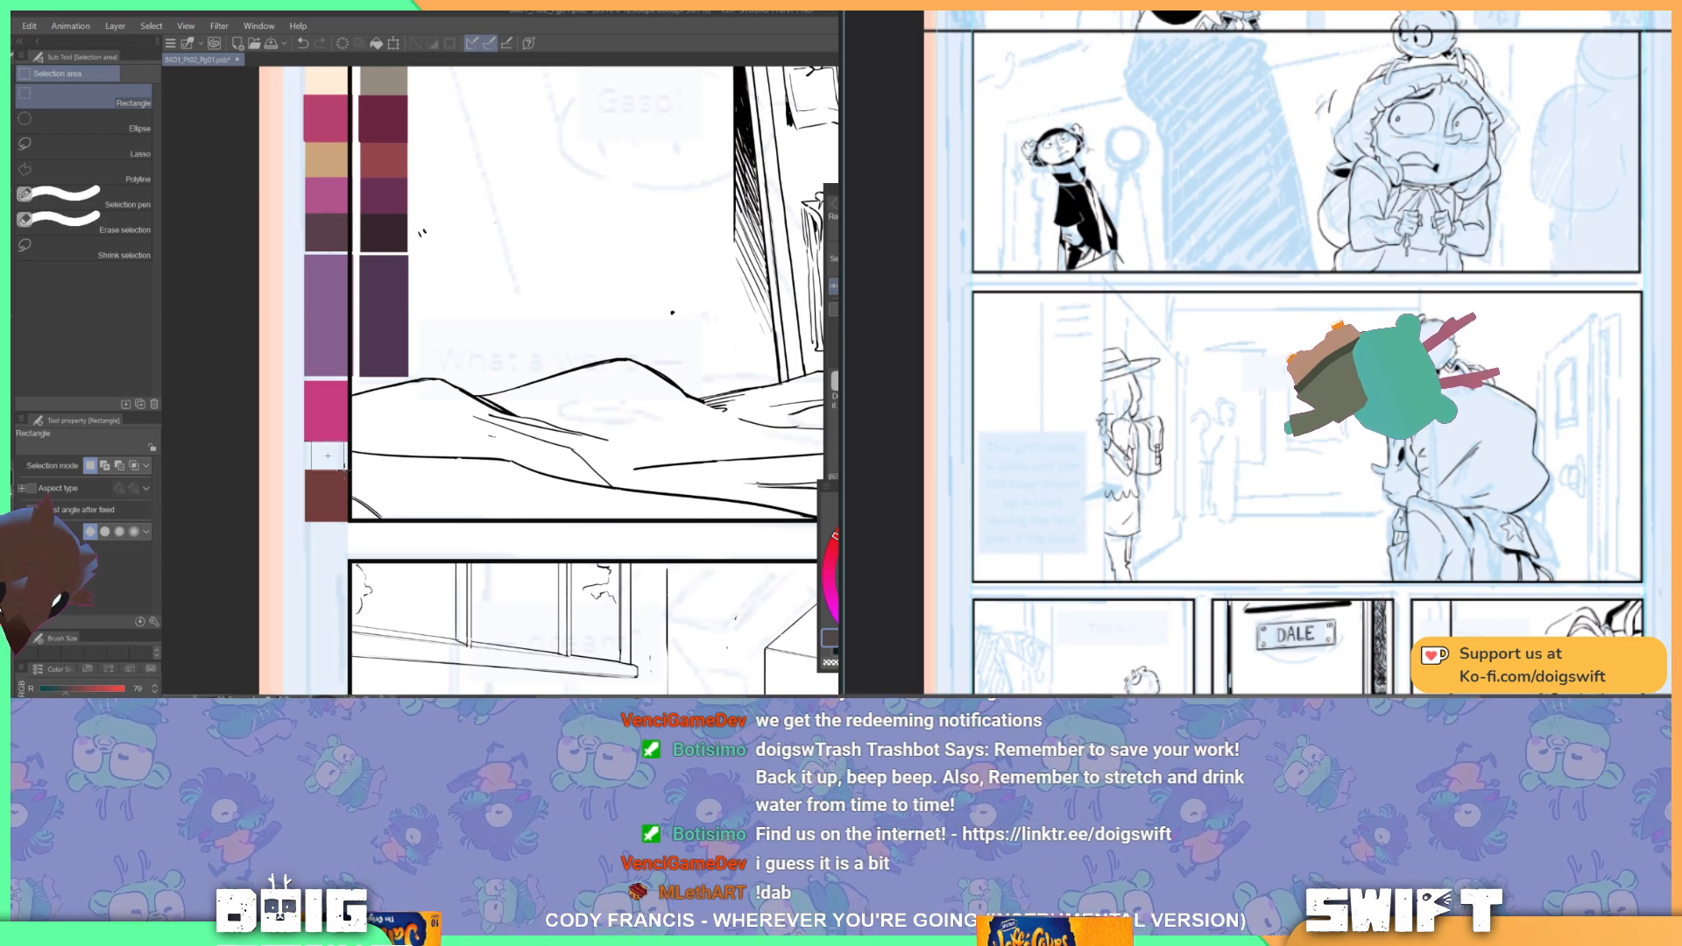
key(g)
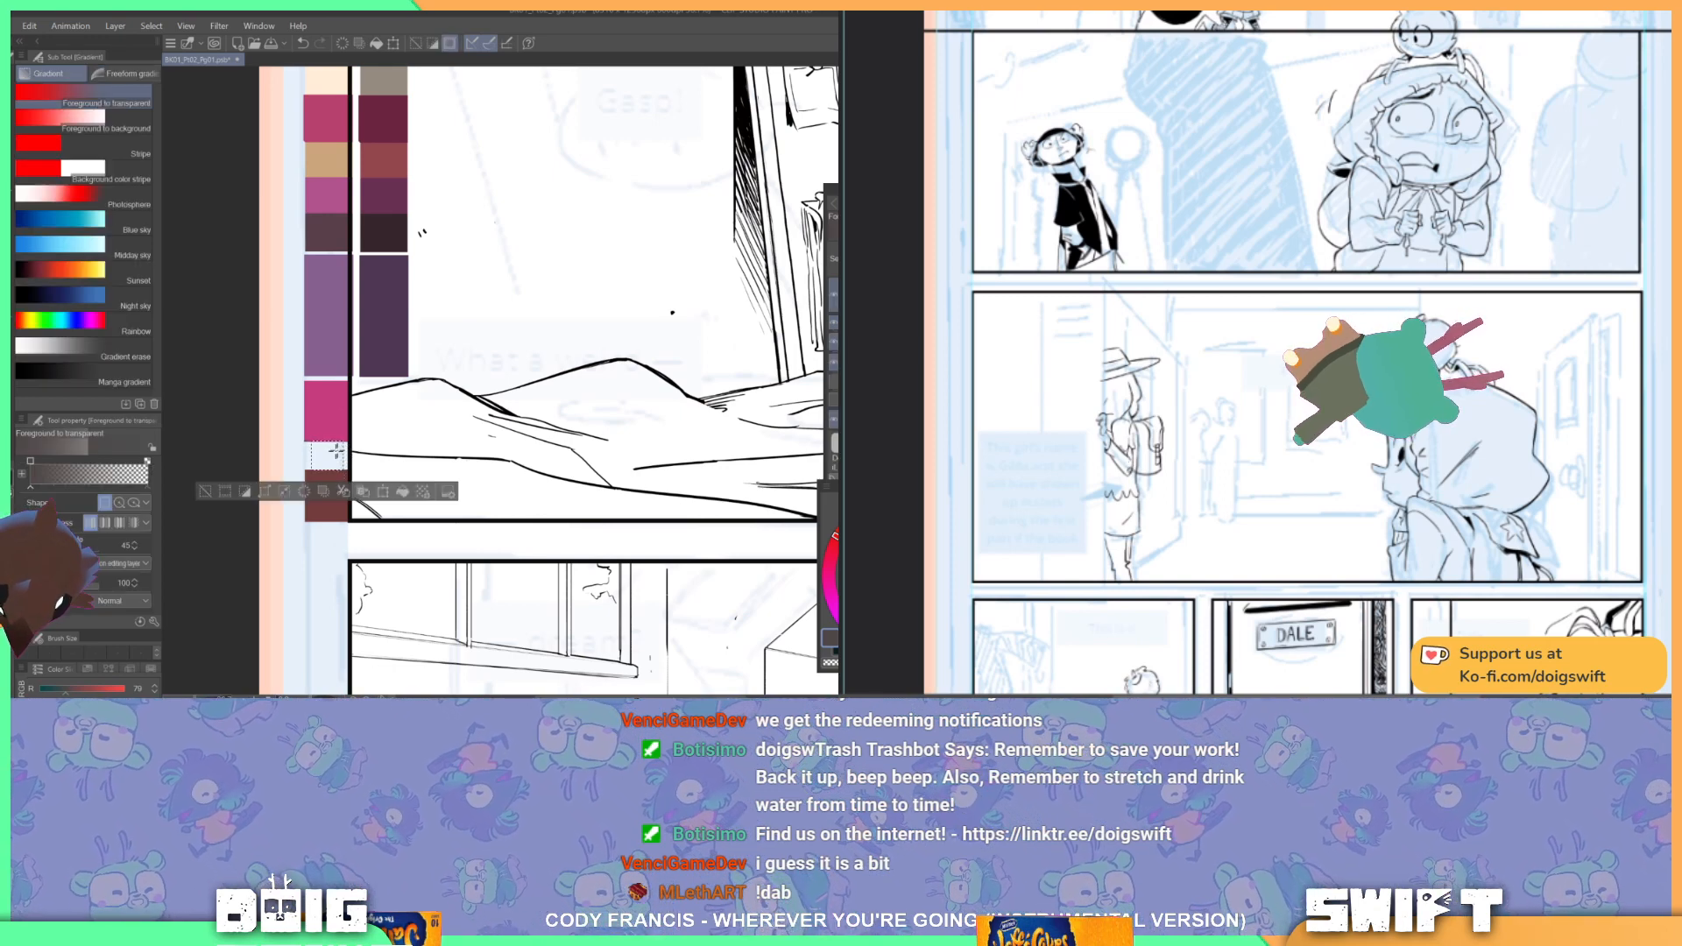
click(337, 454)
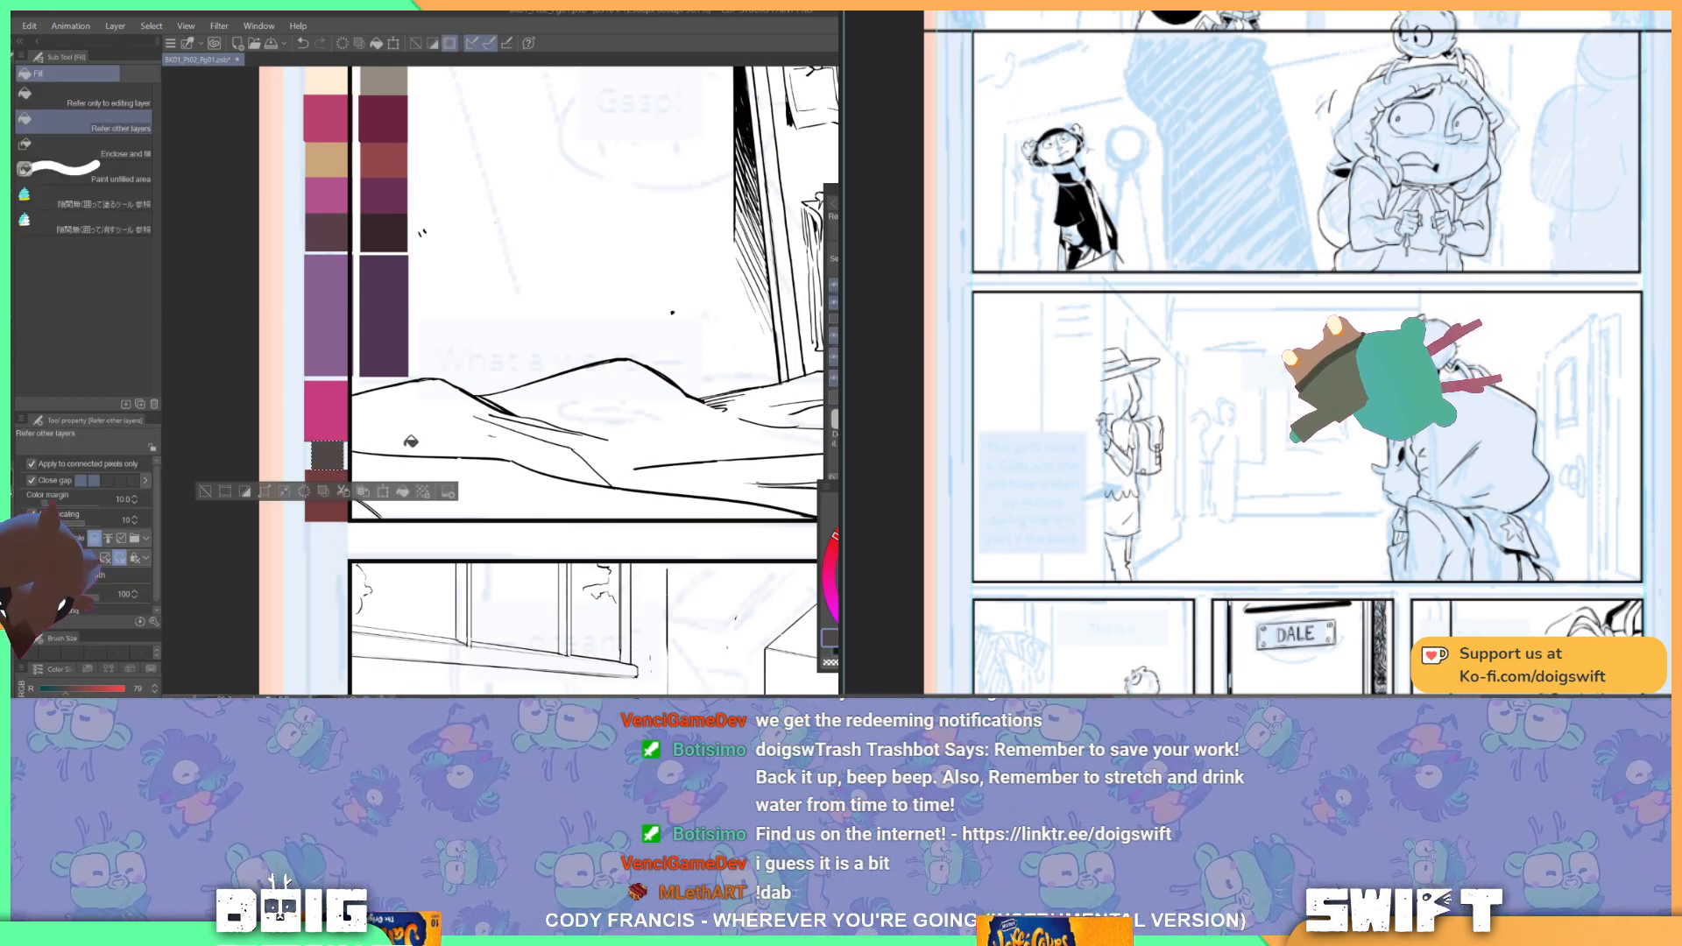
key(ctrl+d)
drag(411, 312, 405, 493)
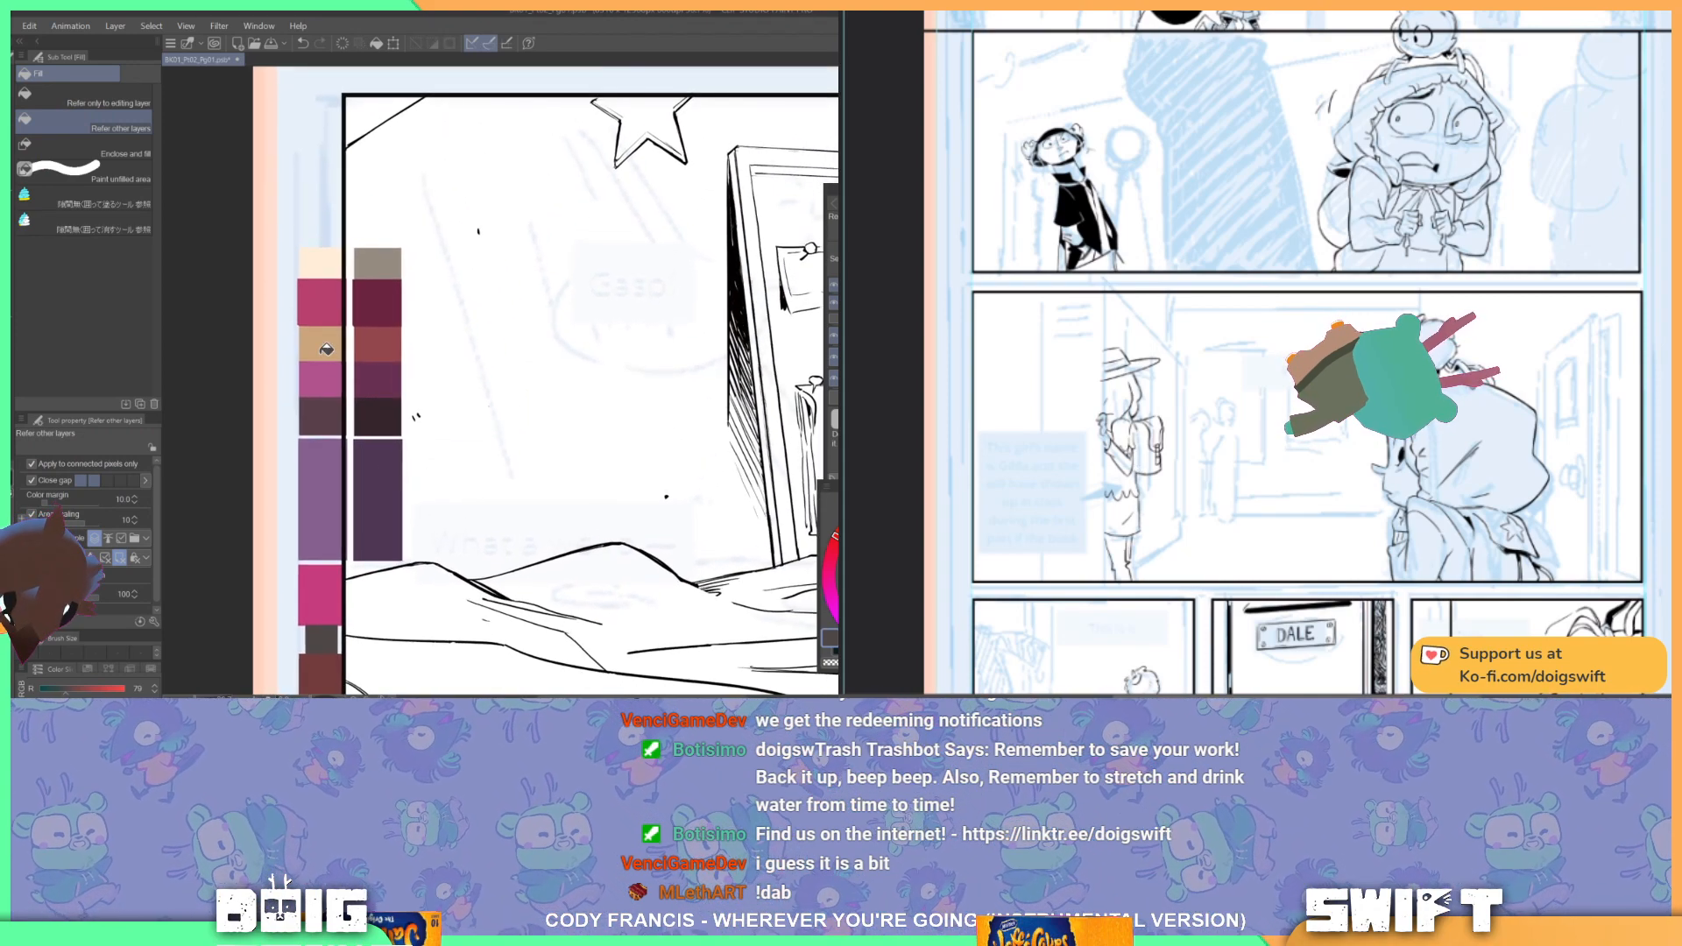
key(m)
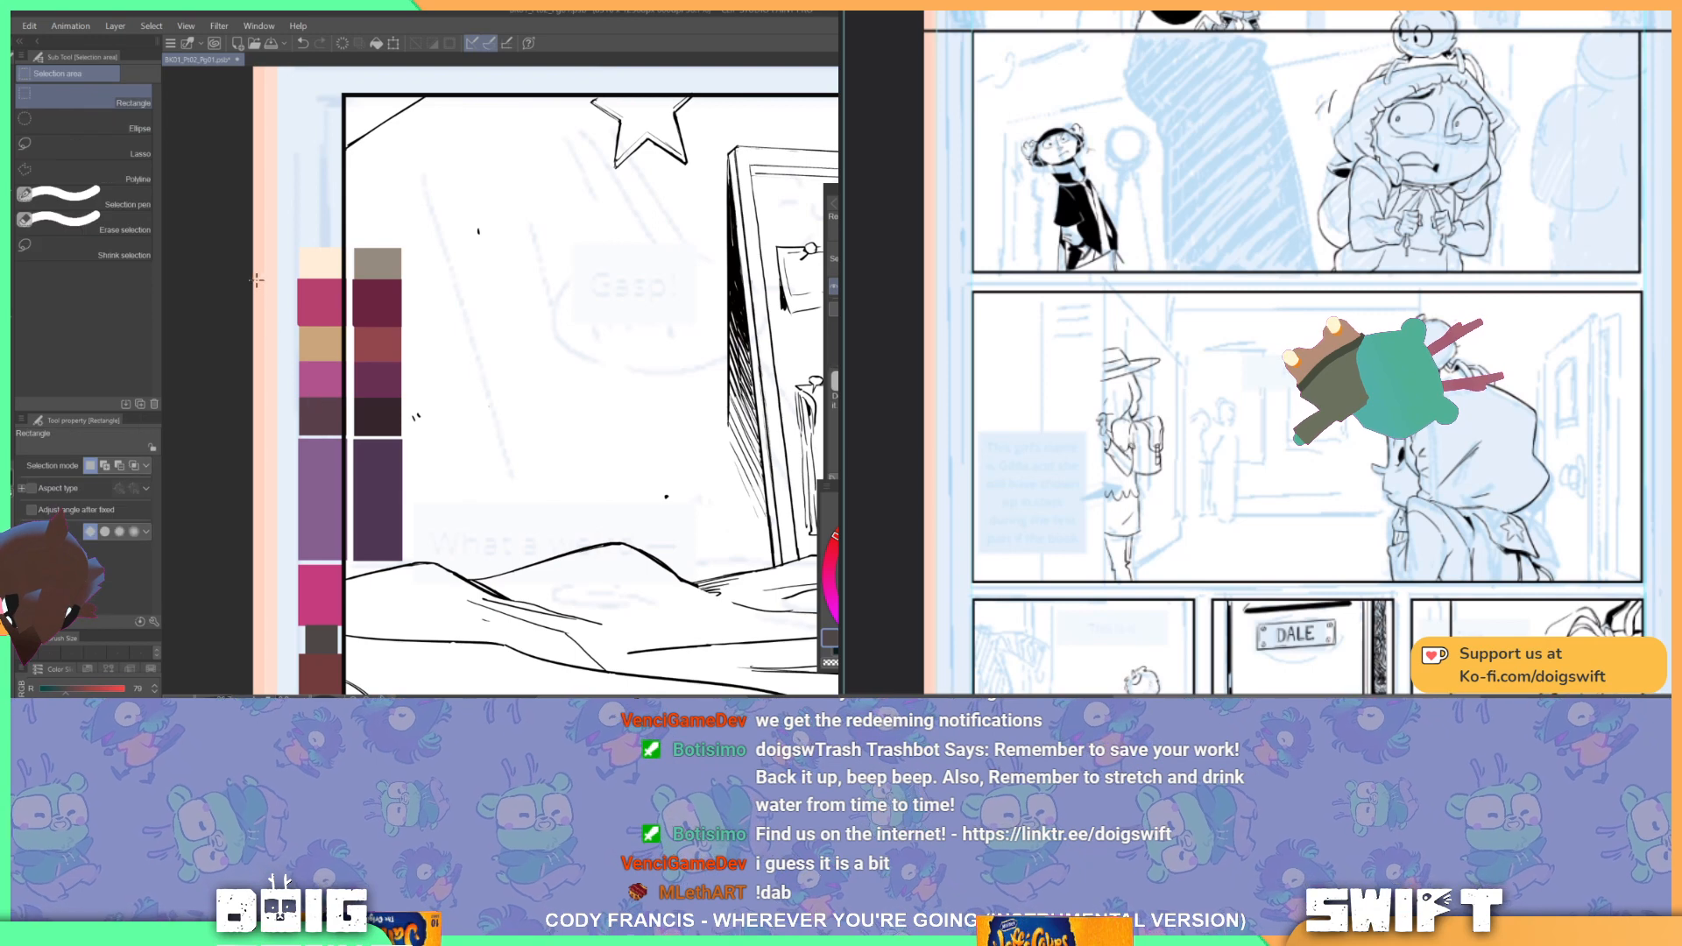
drag(267, 245, 295, 438)
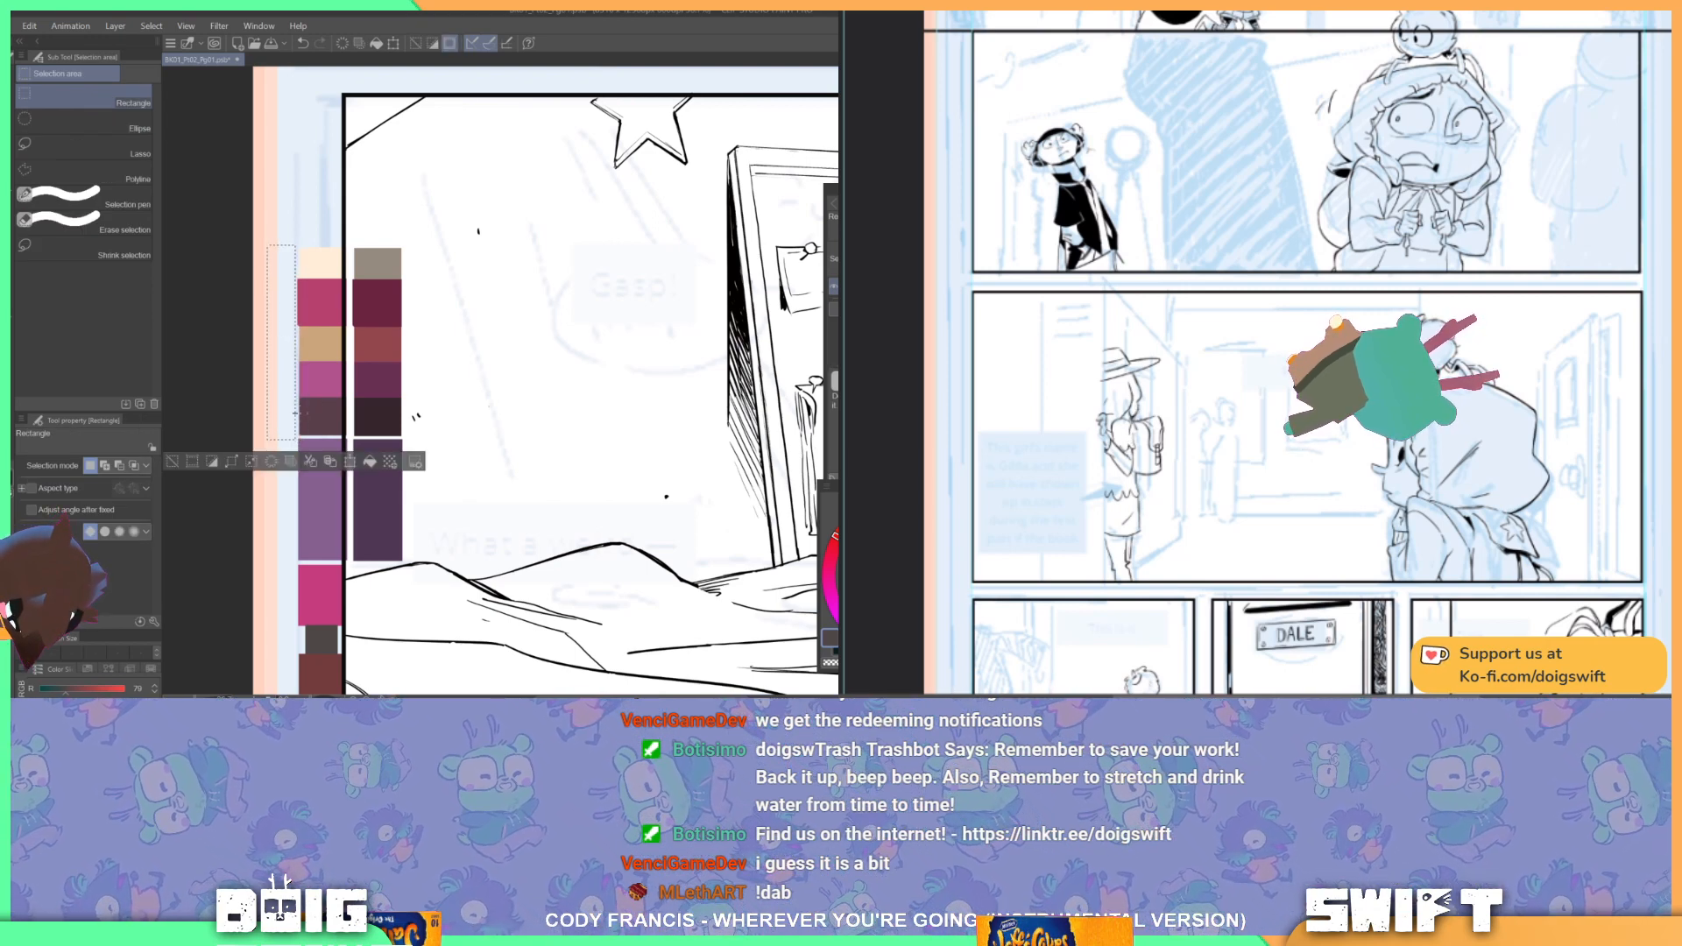
key(g)
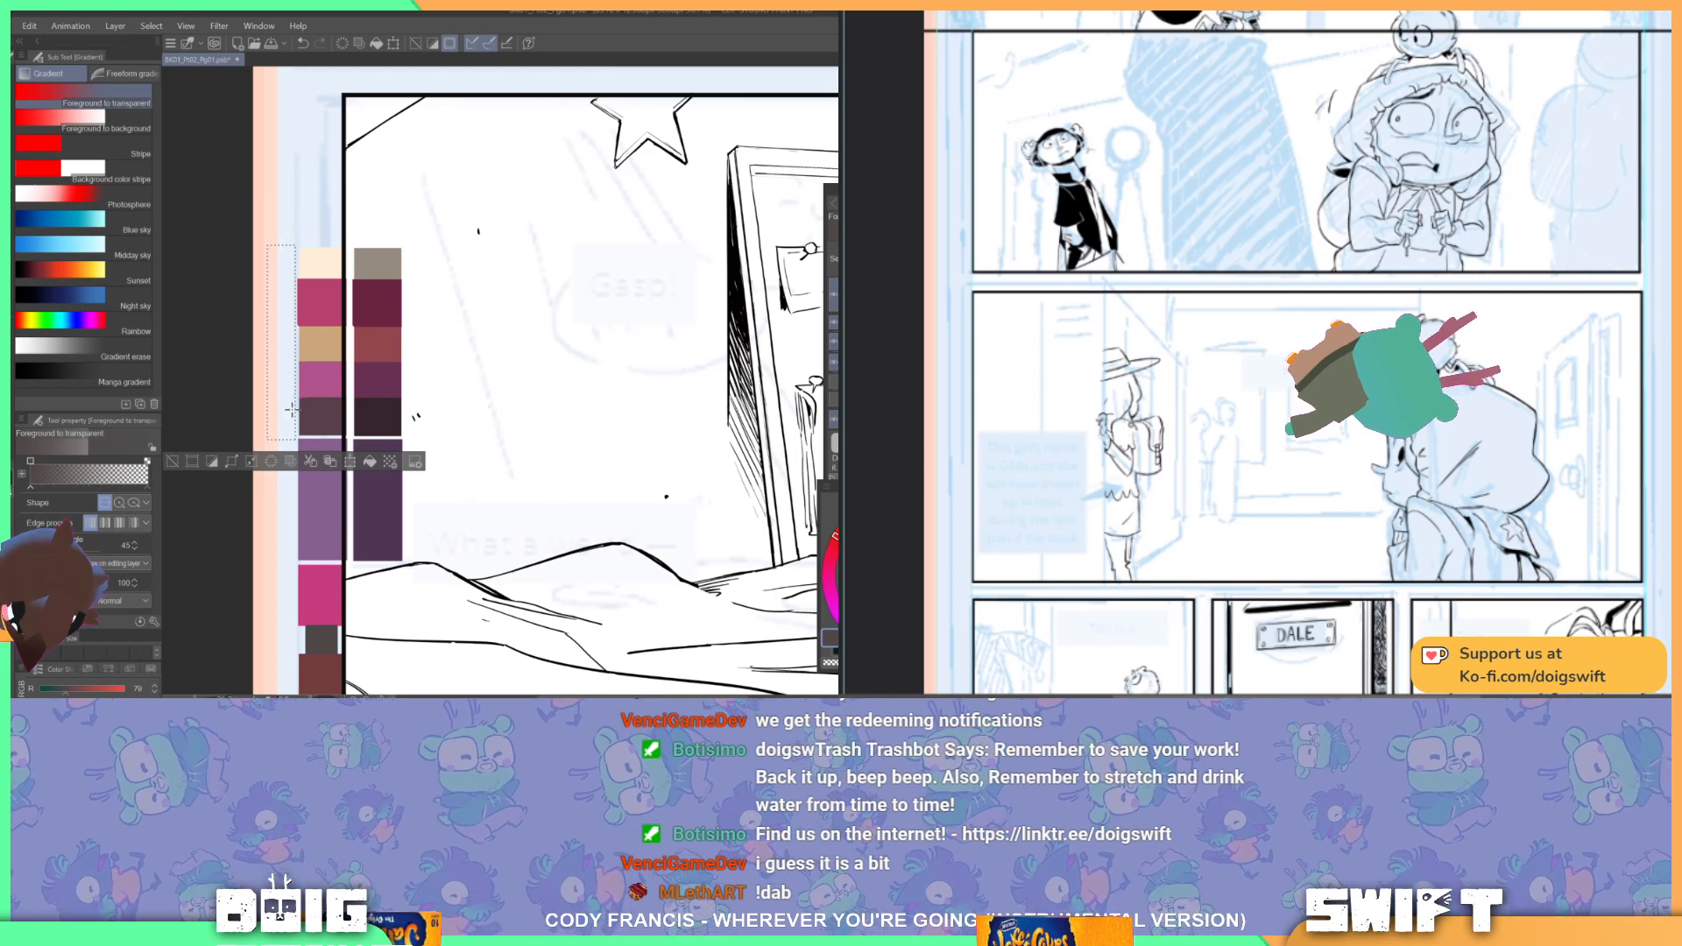
key(ctrl+d)
Step: Add a narrow dark grey strip along the outer side of the five upper base swatches and clear the selection
key(m)
drag(298, 435, 267, 246)
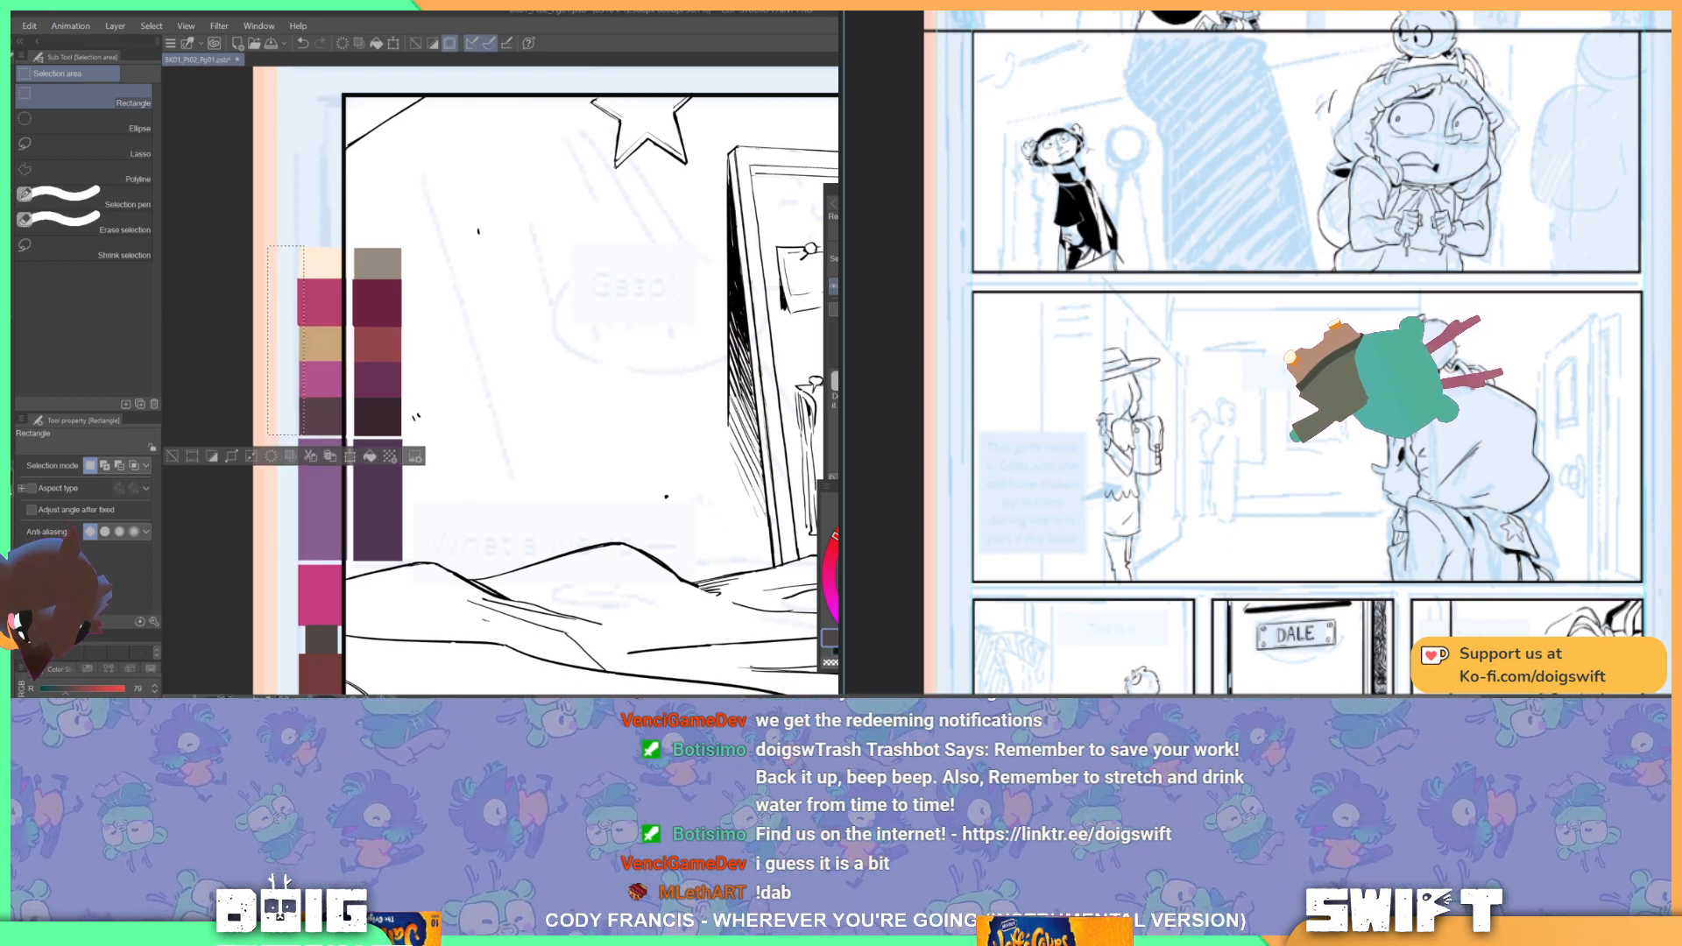
key(g)
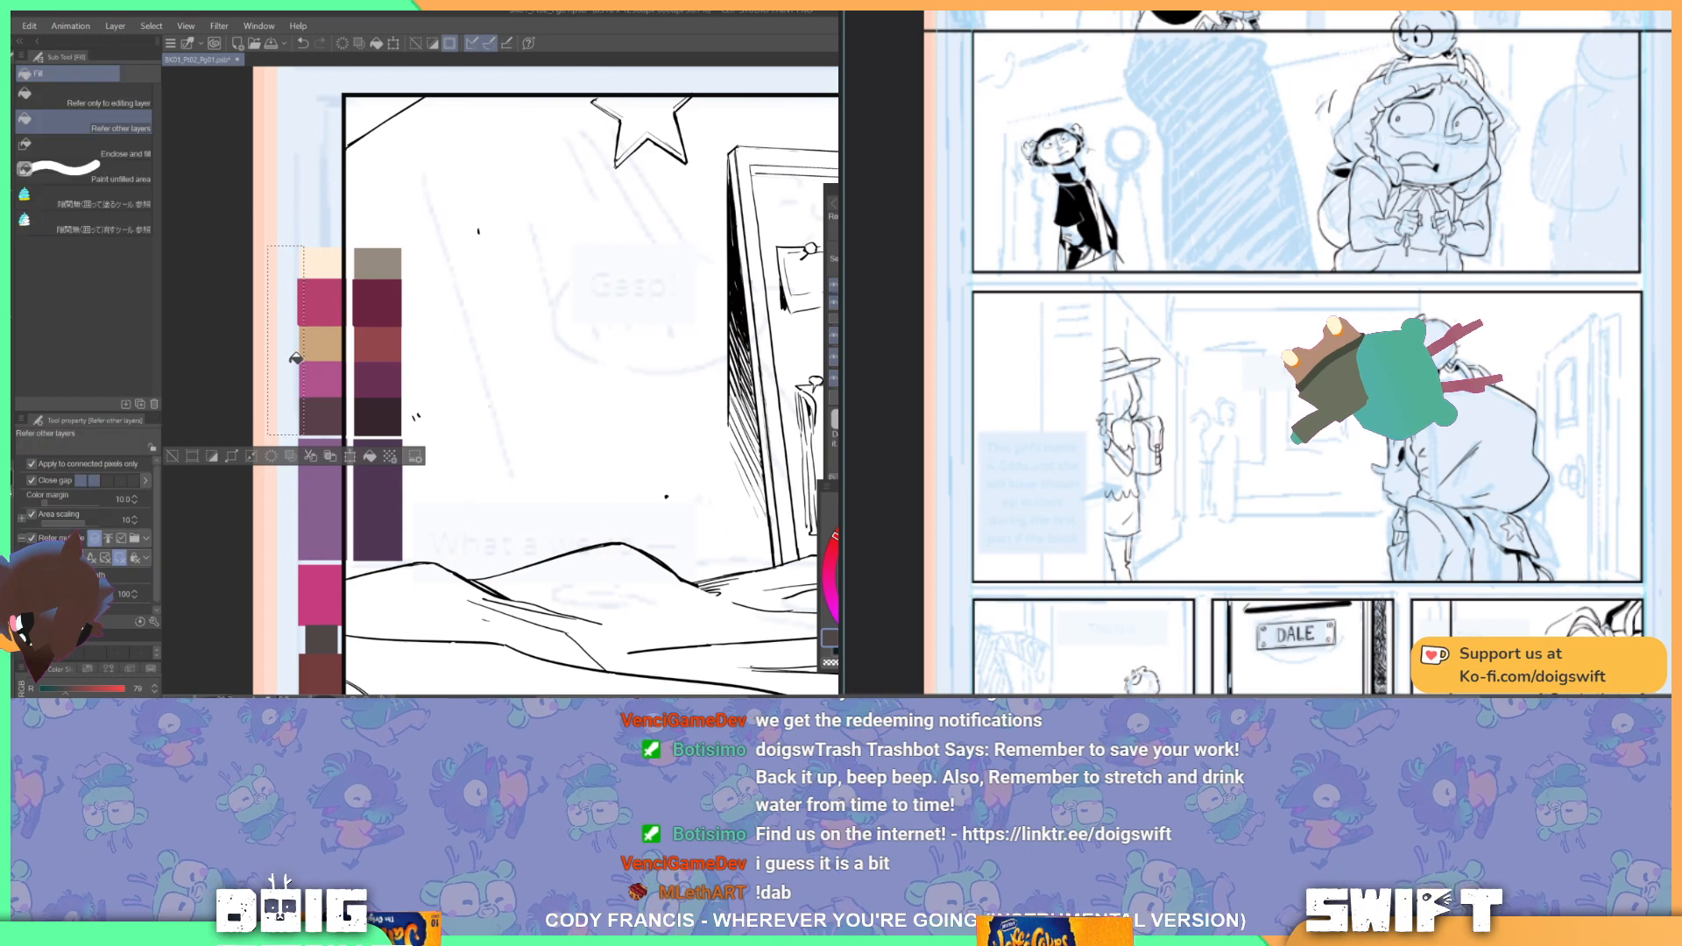
click(296, 358)
key(ctrl+d)
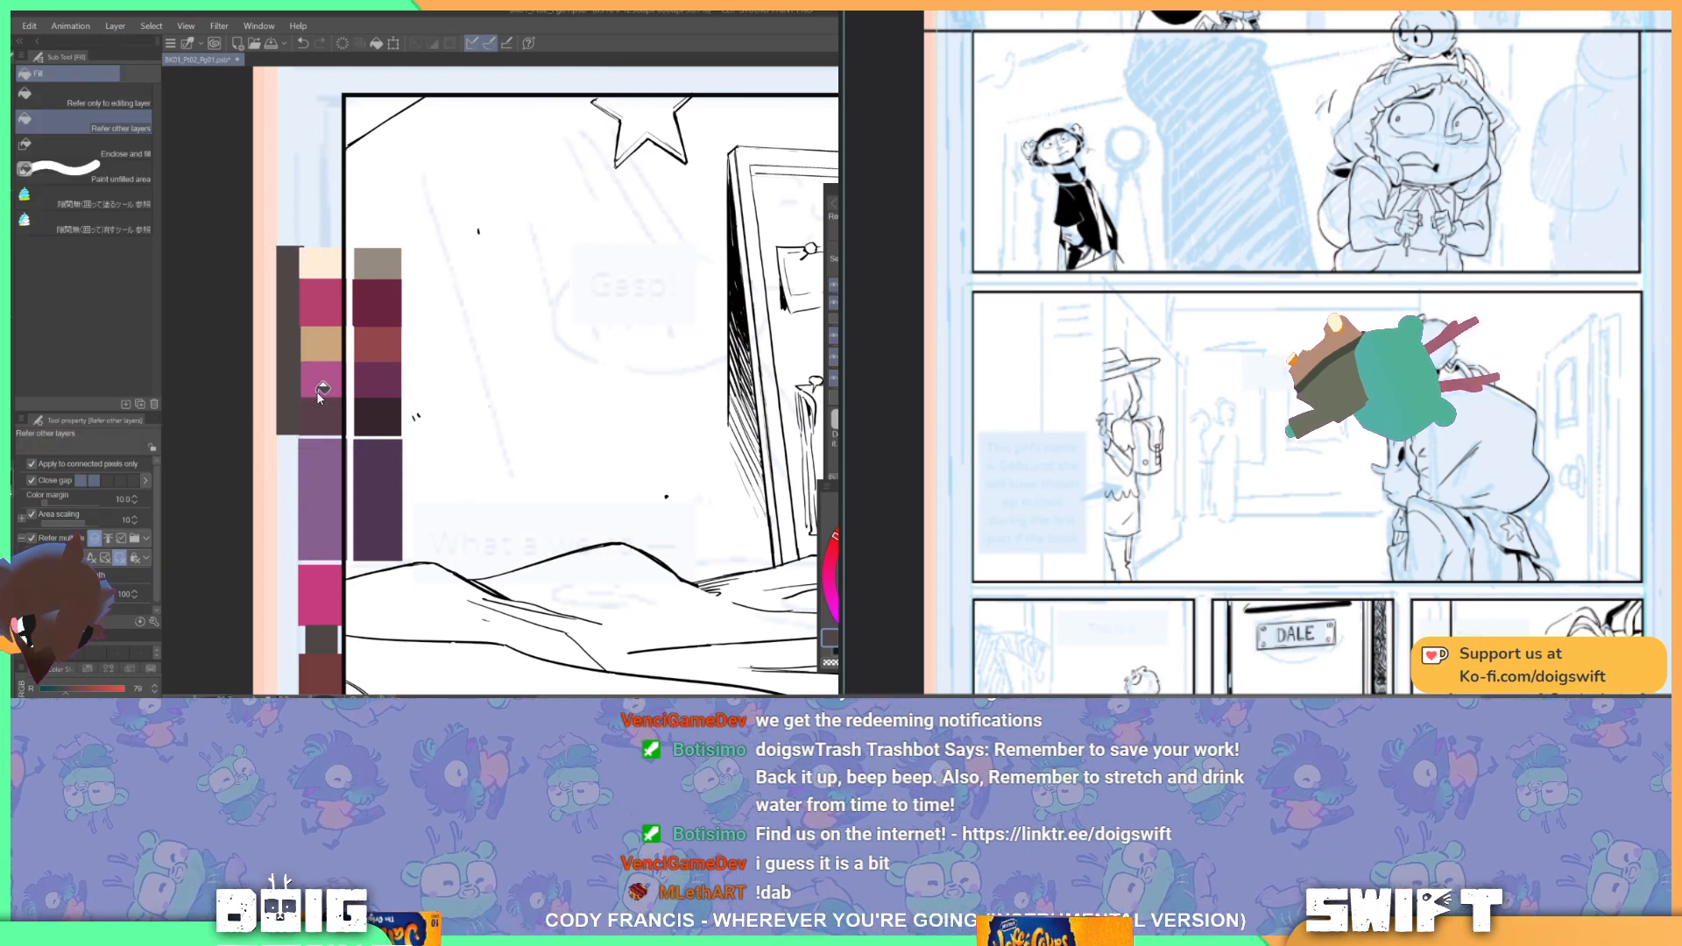
Step: Recolour the narrow strip beside the five upper base swatches with the dark mauve of the fifth base swatch
alt+click(325, 414)
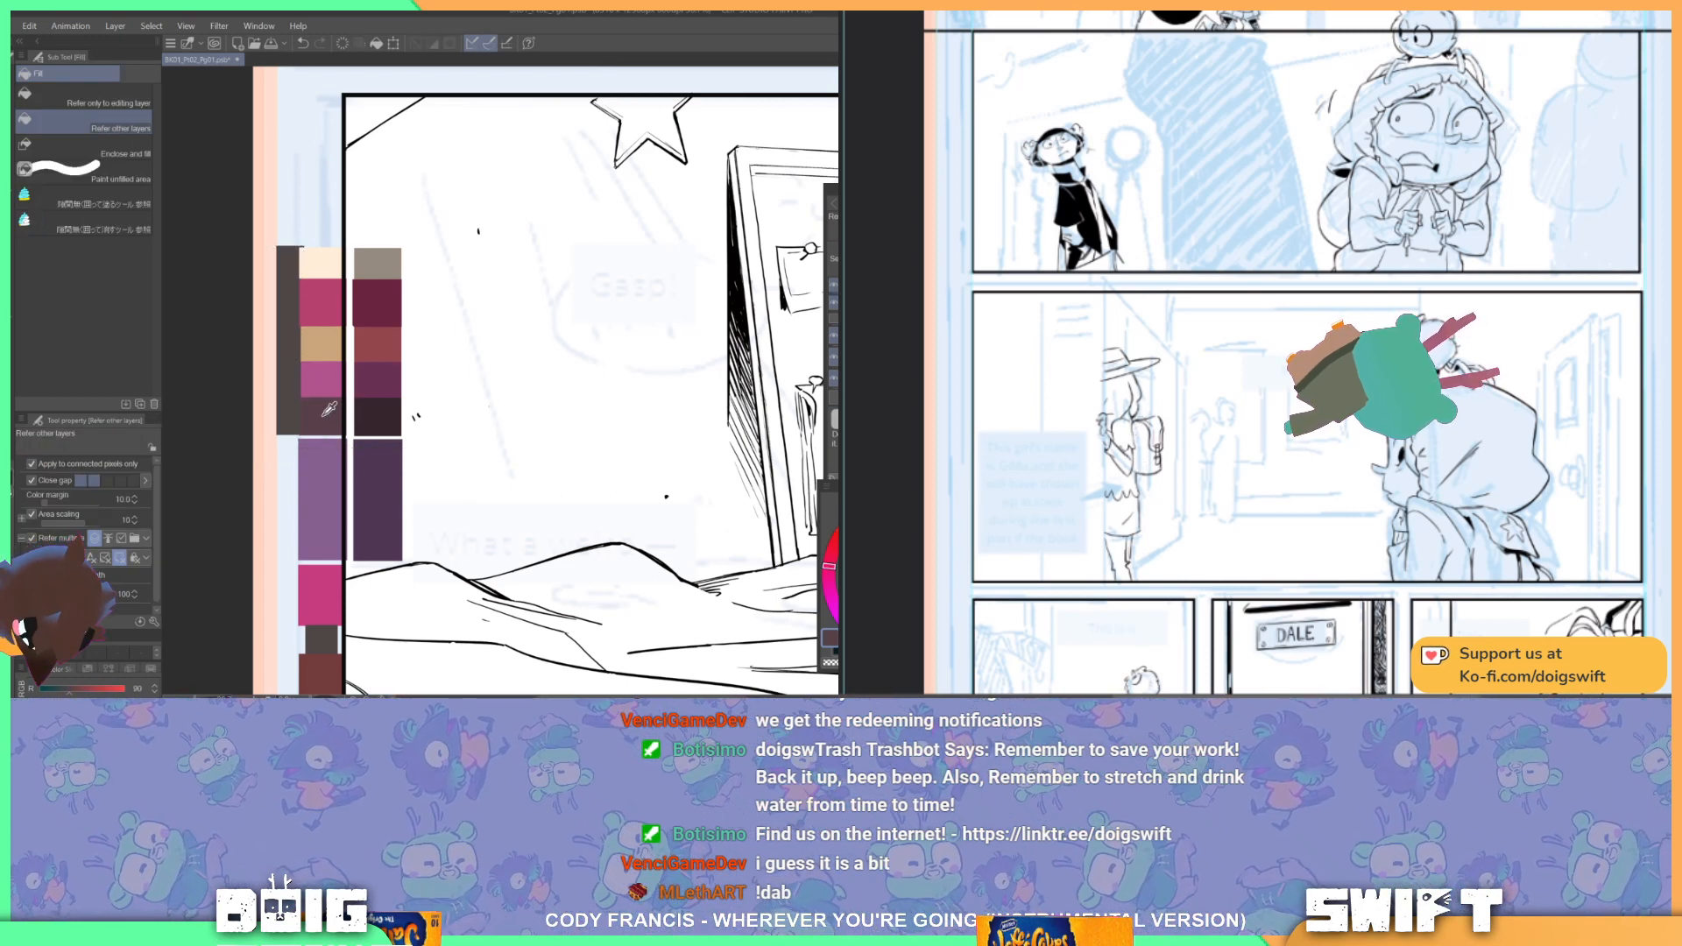
click(292, 394)
mouse_move(542, 428)
mouse_down()
mouse_move(471, 361)
mouse_move(486, 474)
mouse_move(486, 403)
mouse_up()
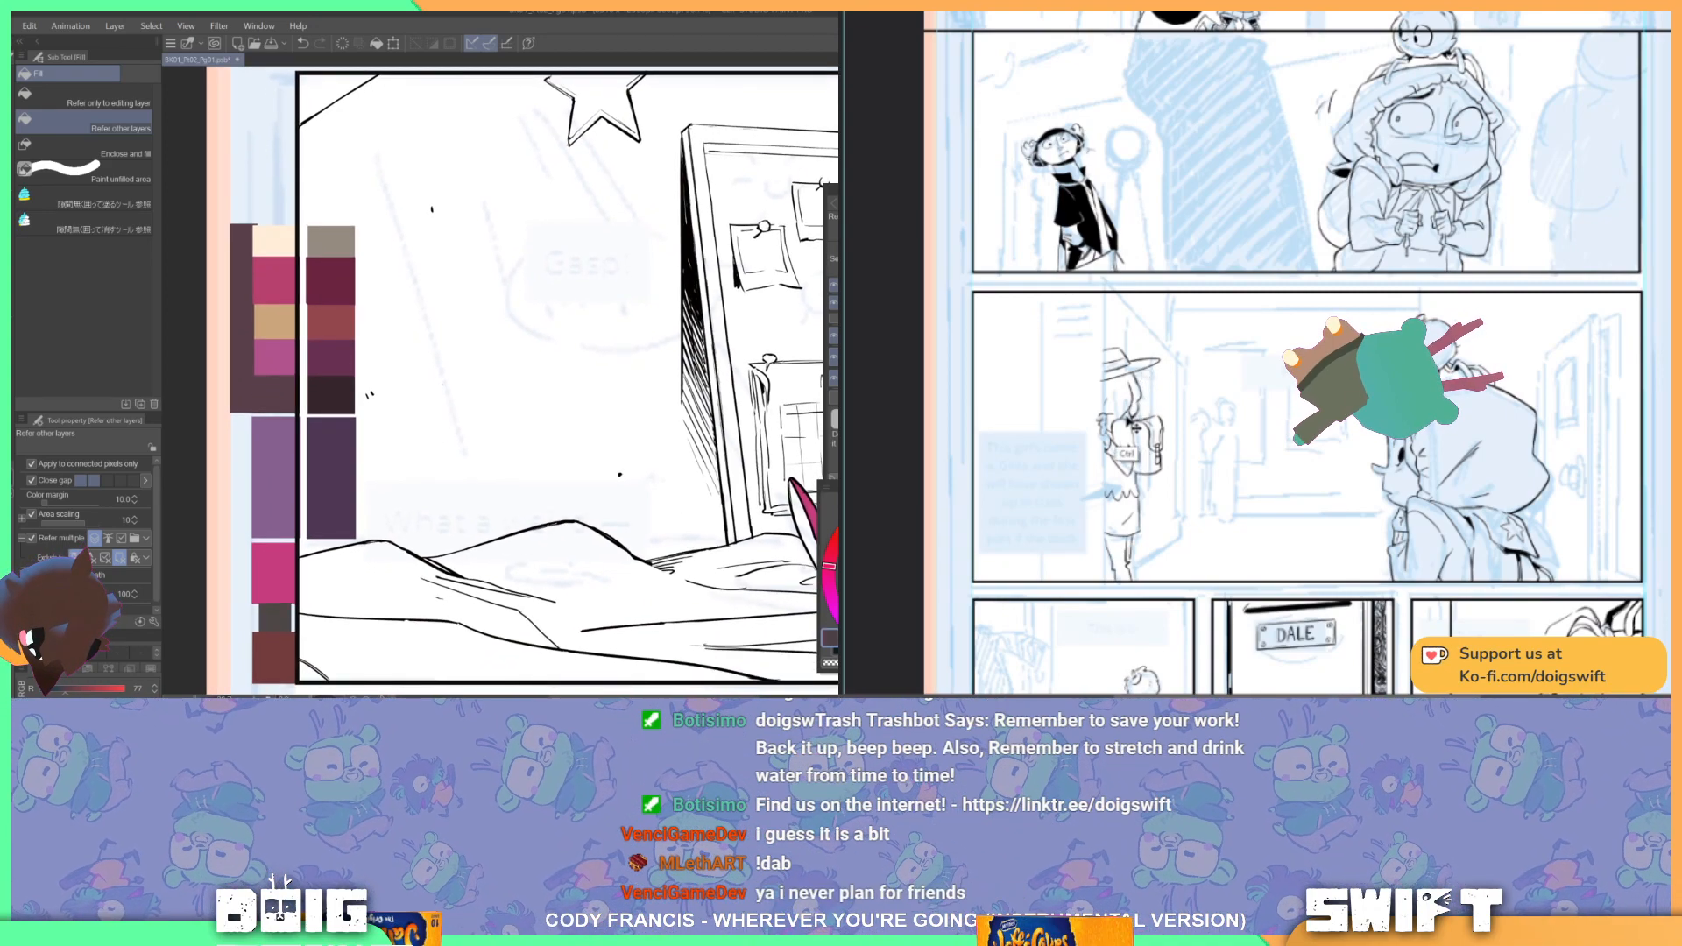
Step: Fill a small rectangle in the lower part of the purple base swatch with a slightly darker purple and clear the selection
key(m)
drag(267, 484, 298, 529)
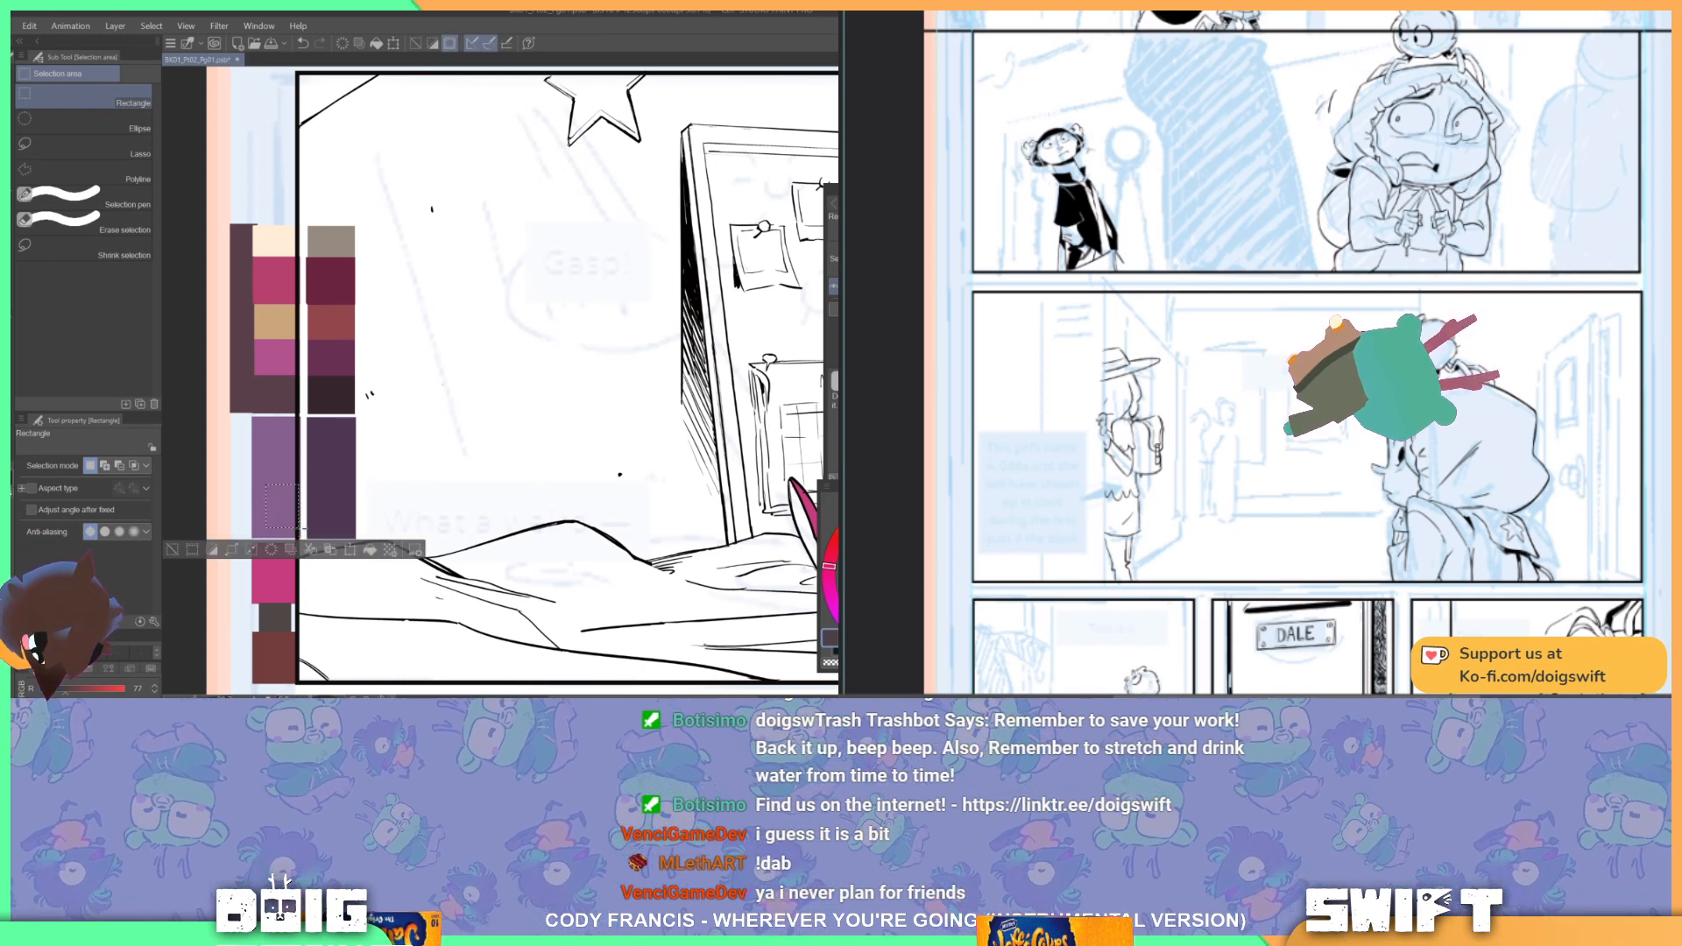
key(g)
key(g)
click(285, 515)
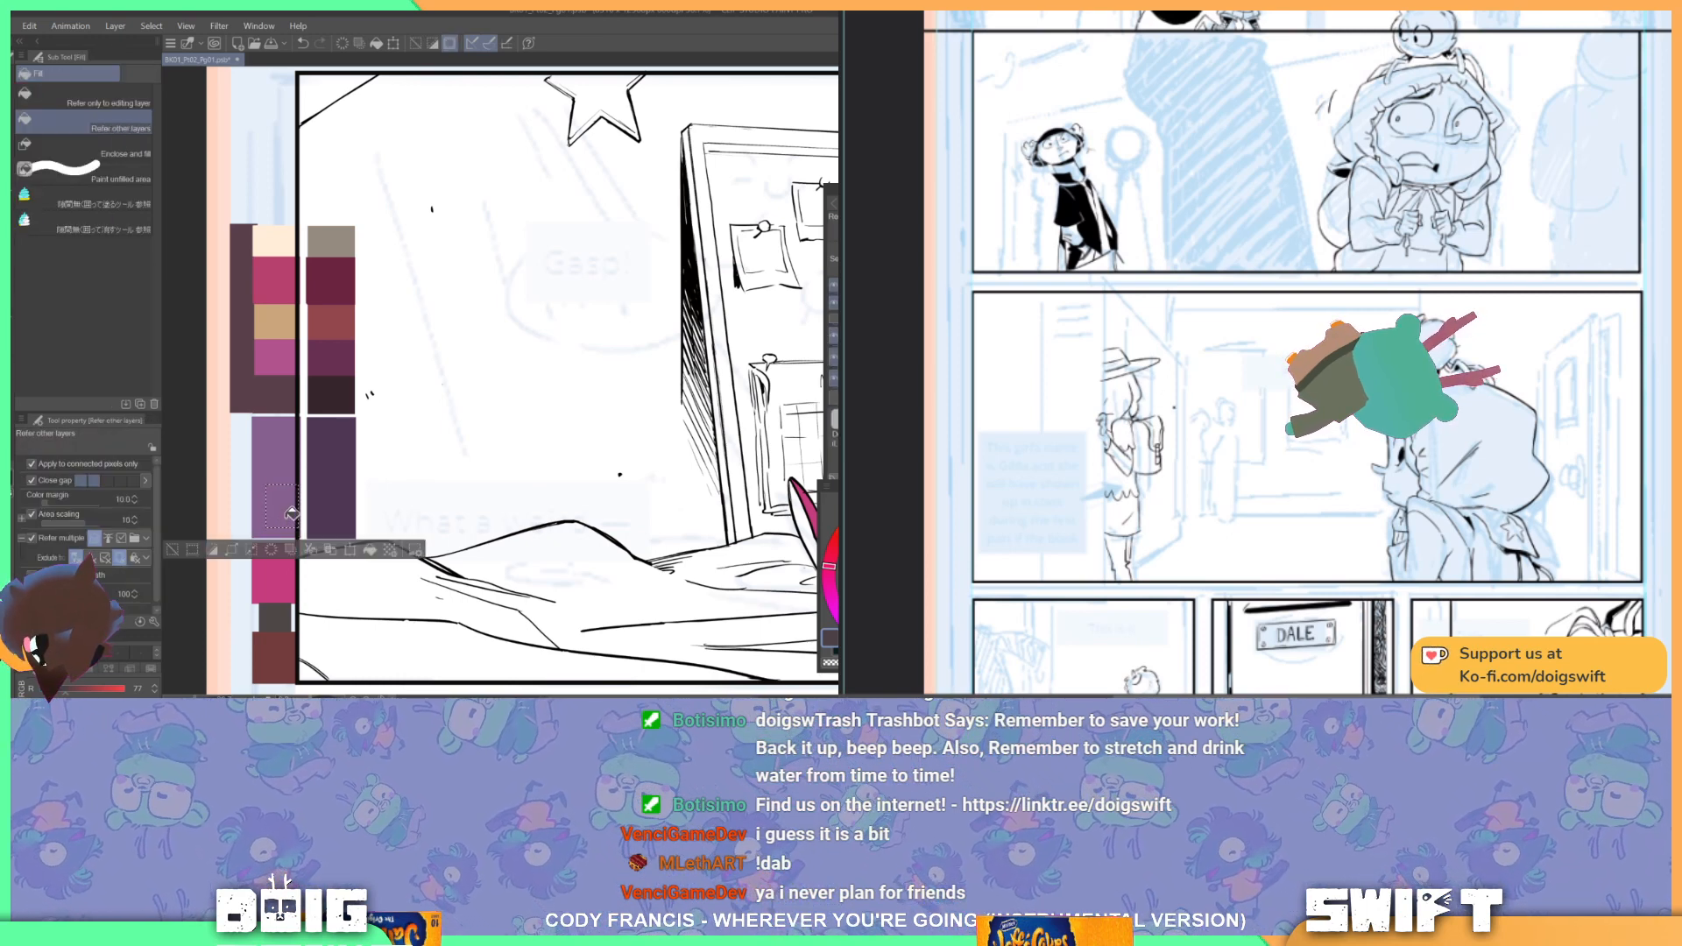
alt+click(282, 459)
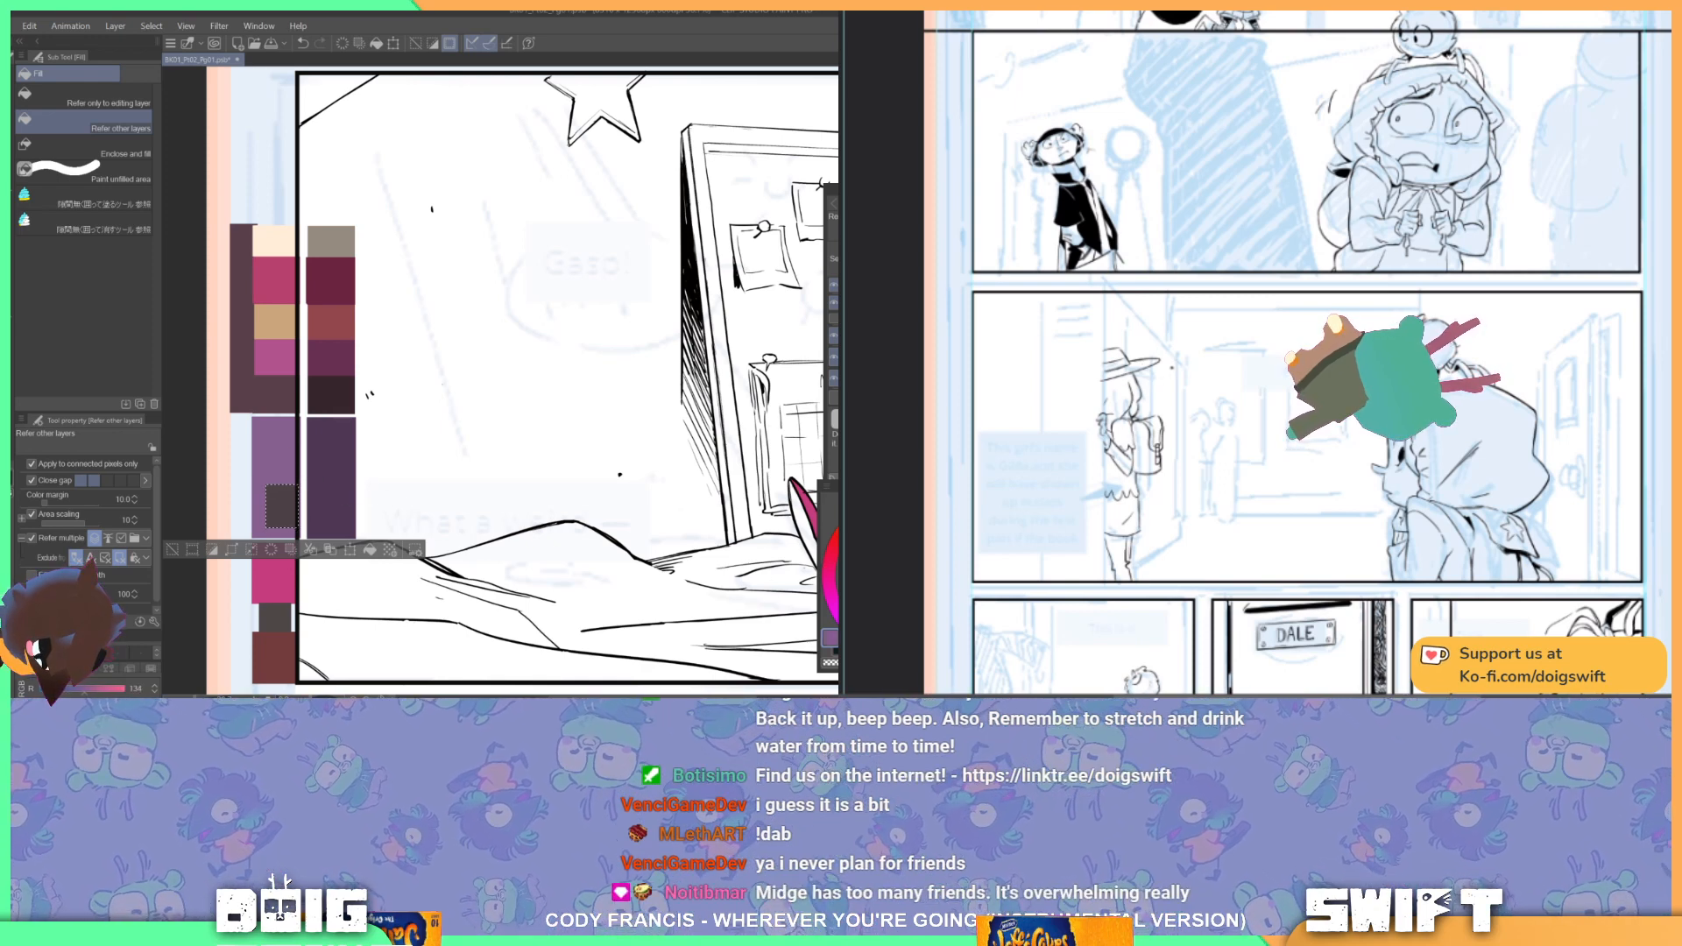
click(290, 500)
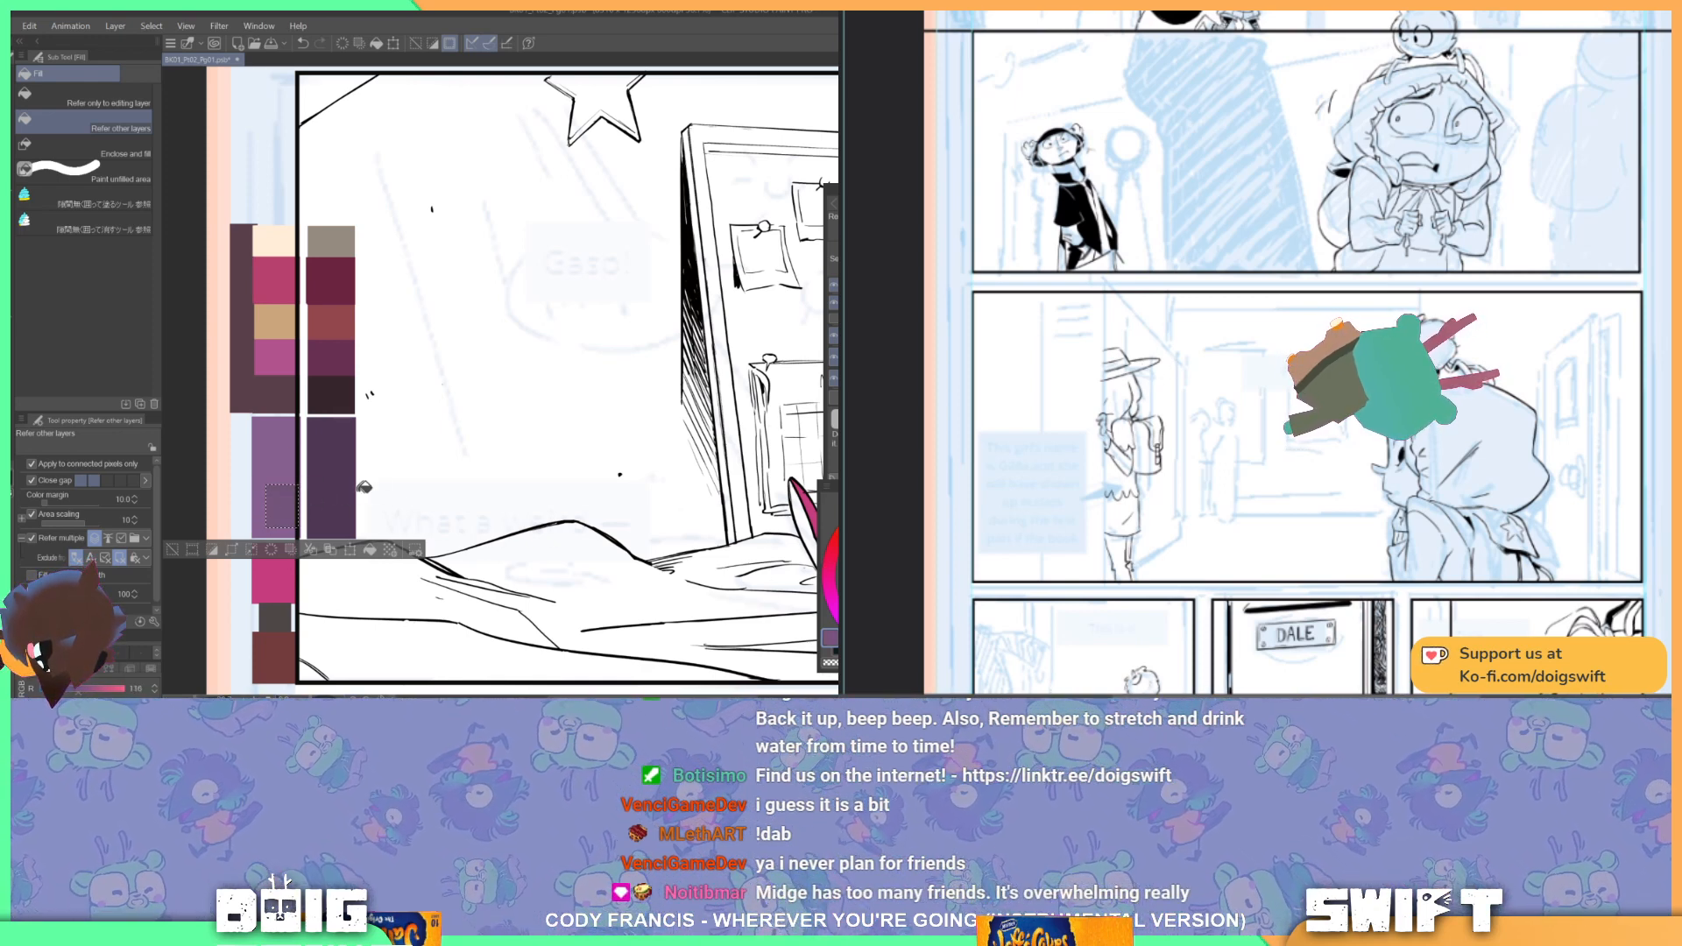
key(ctrl+d)
scroll(407, 487, down, 3)
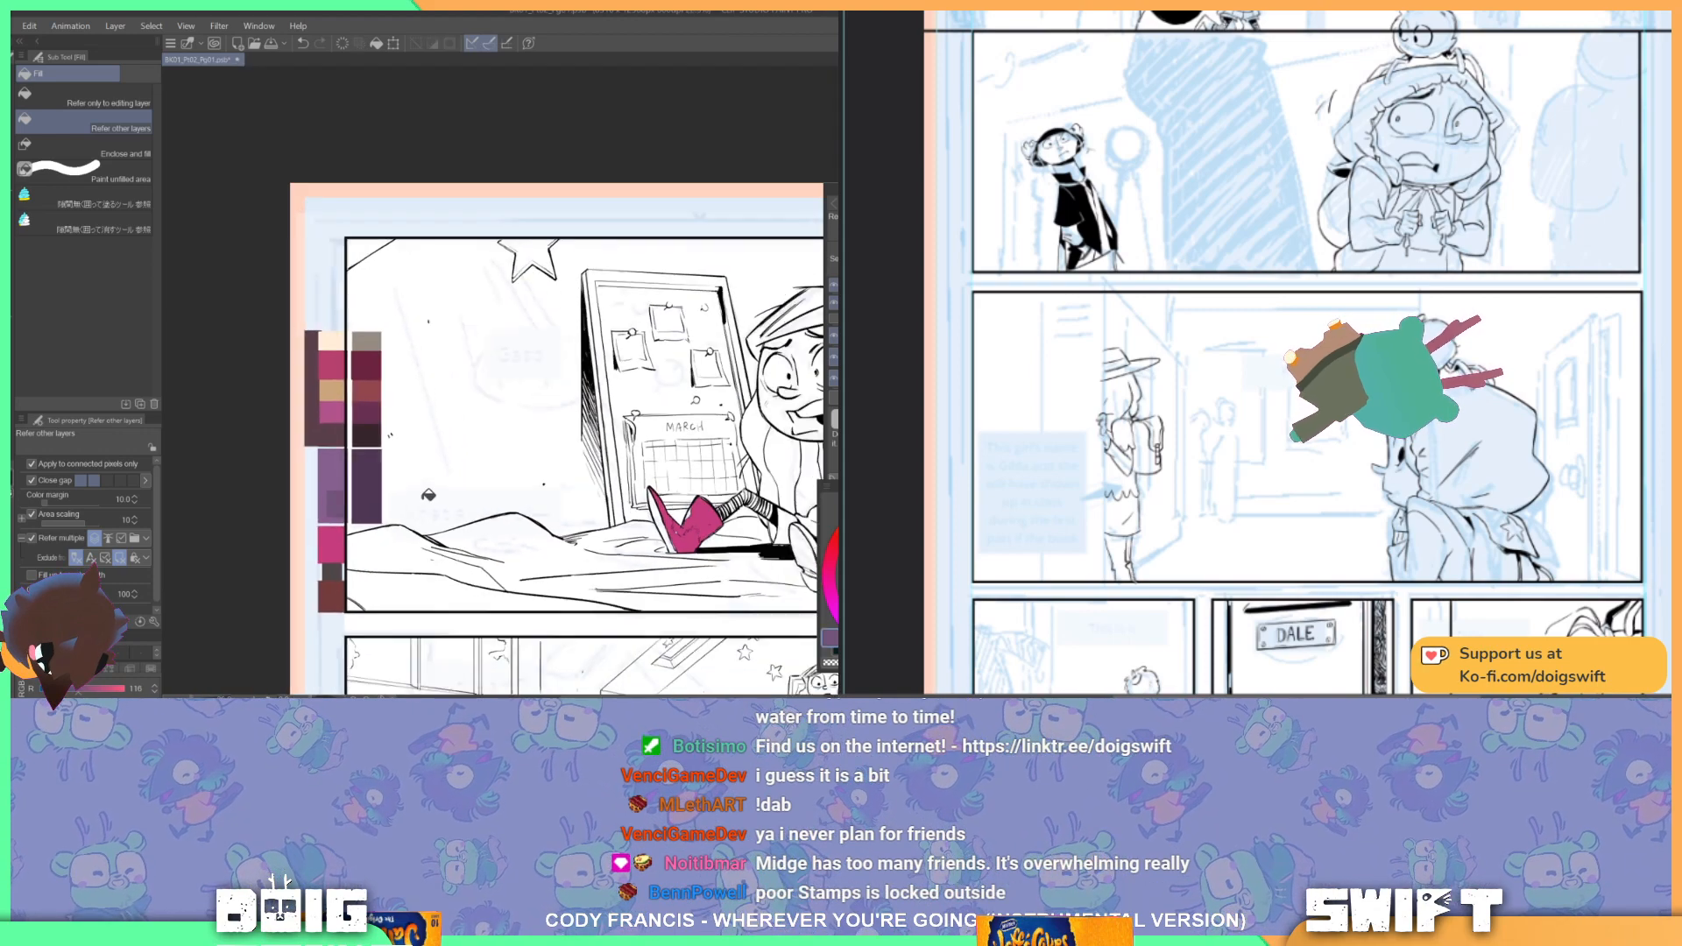
Step: Delete the magenta fill from the seated girl's boot and clear the selection
drag(505, 478, 394, 490)
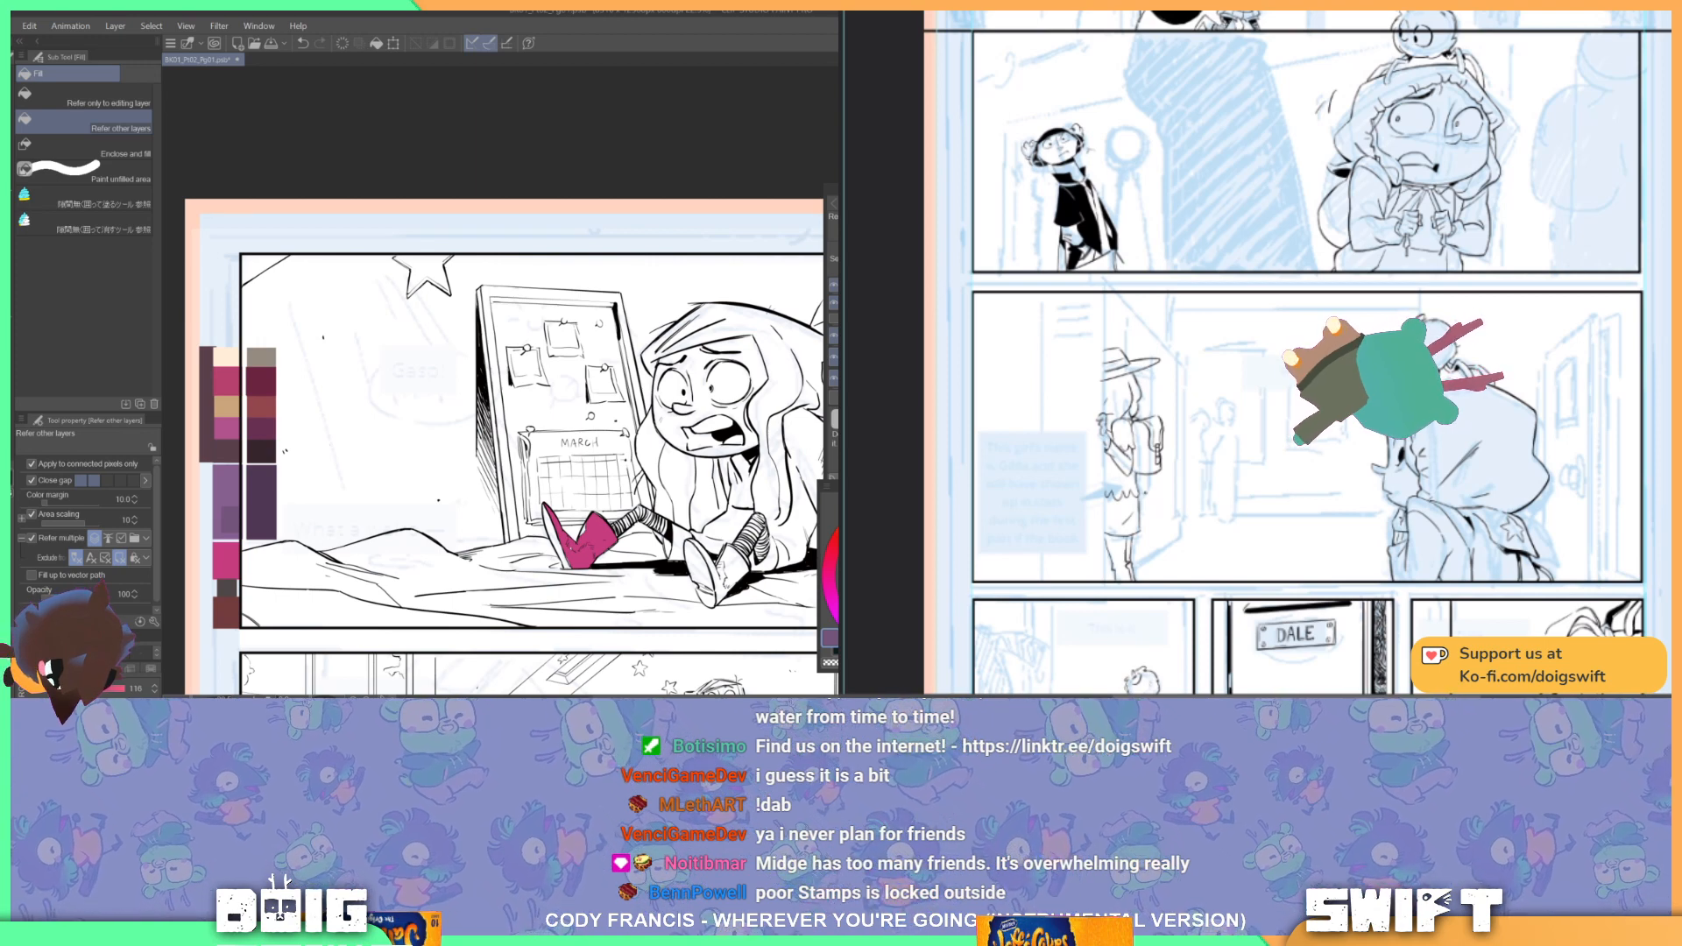
key(m)
drag(528, 465, 638, 594)
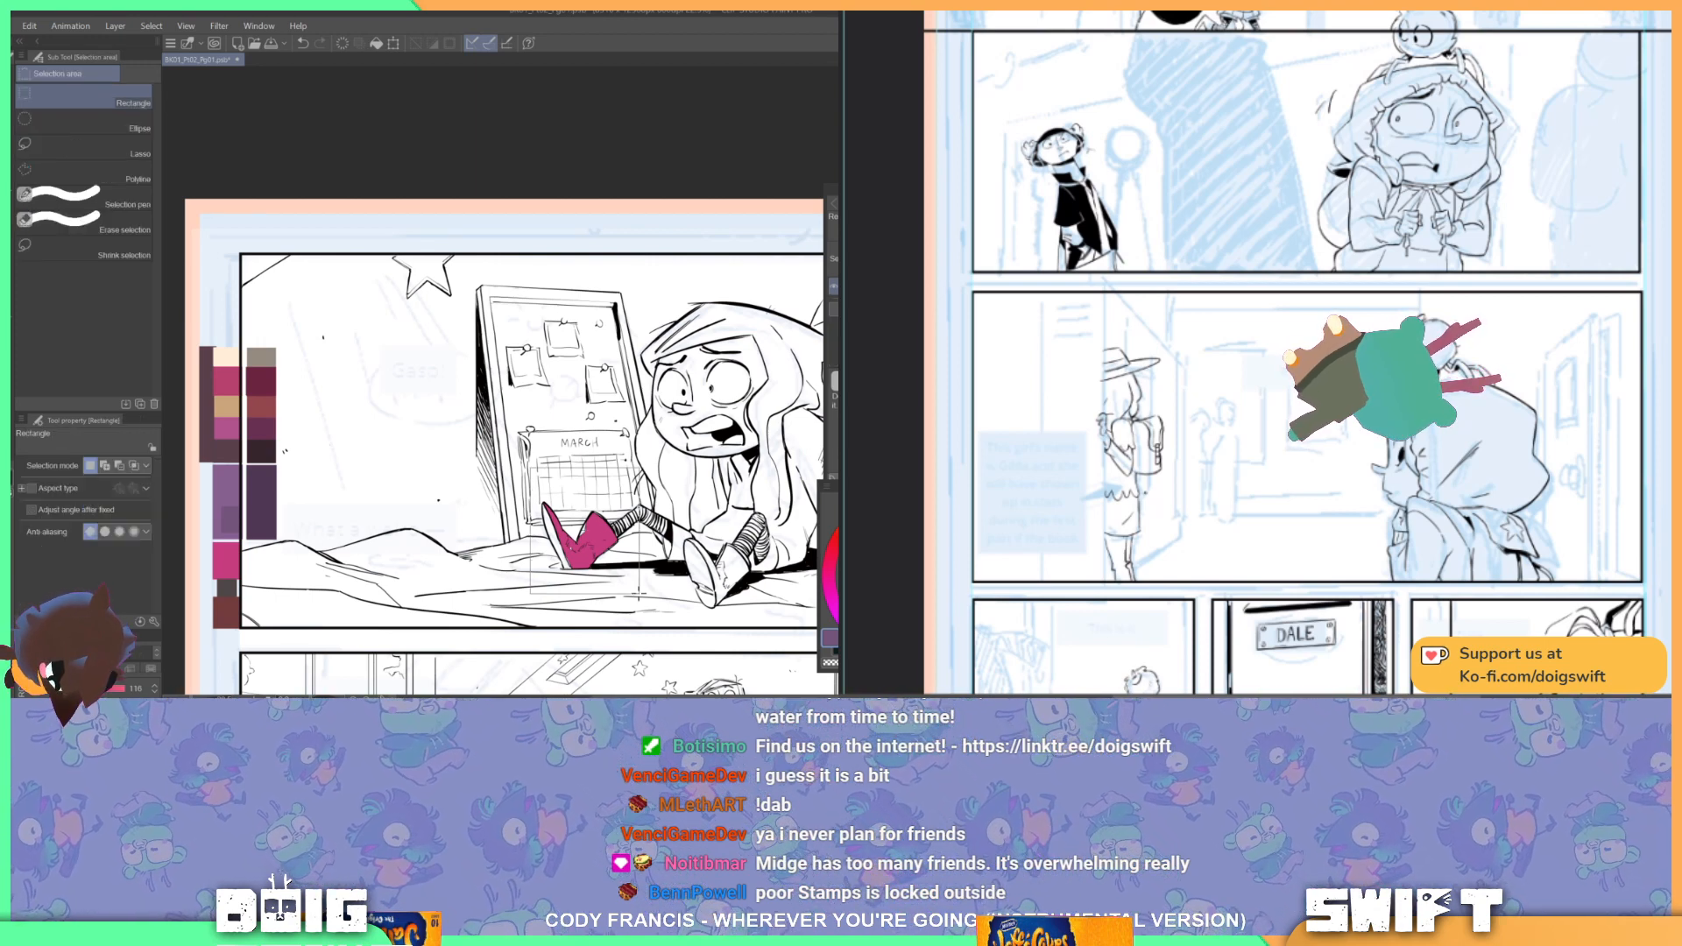
key(Delete)
key(ctrl+d)
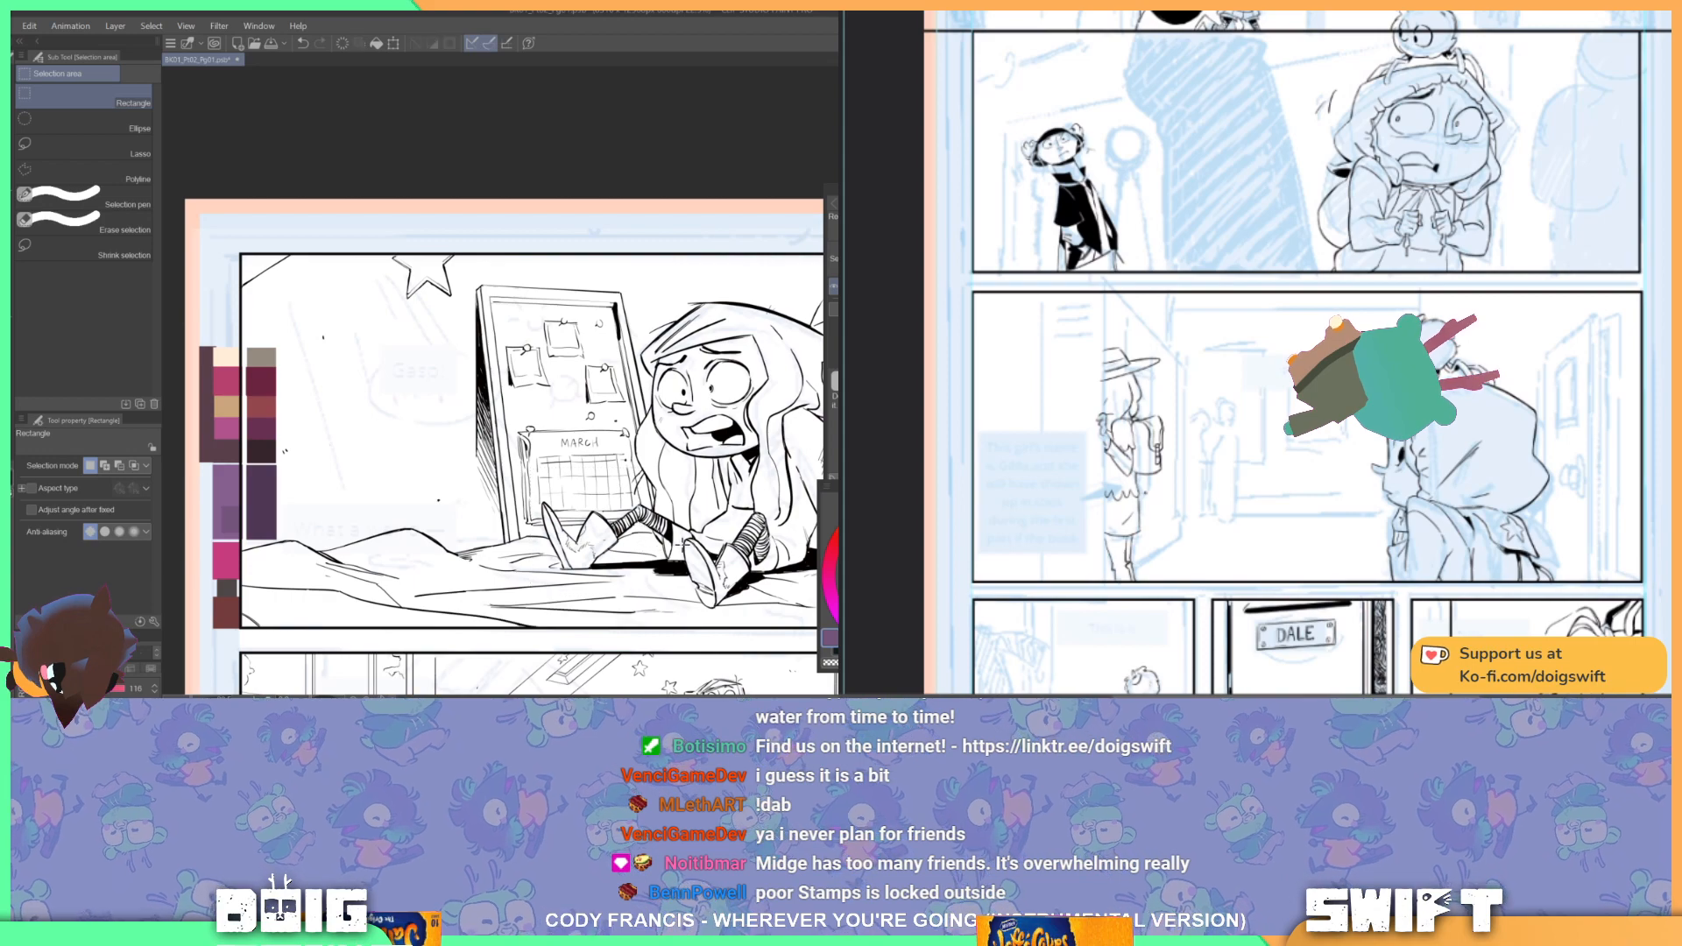
Step: Select the reddish-brown swatch at the foot of the base strip and lighten it with a hue, saturation and luminosity adjustment
drag(679, 436, 673, 446)
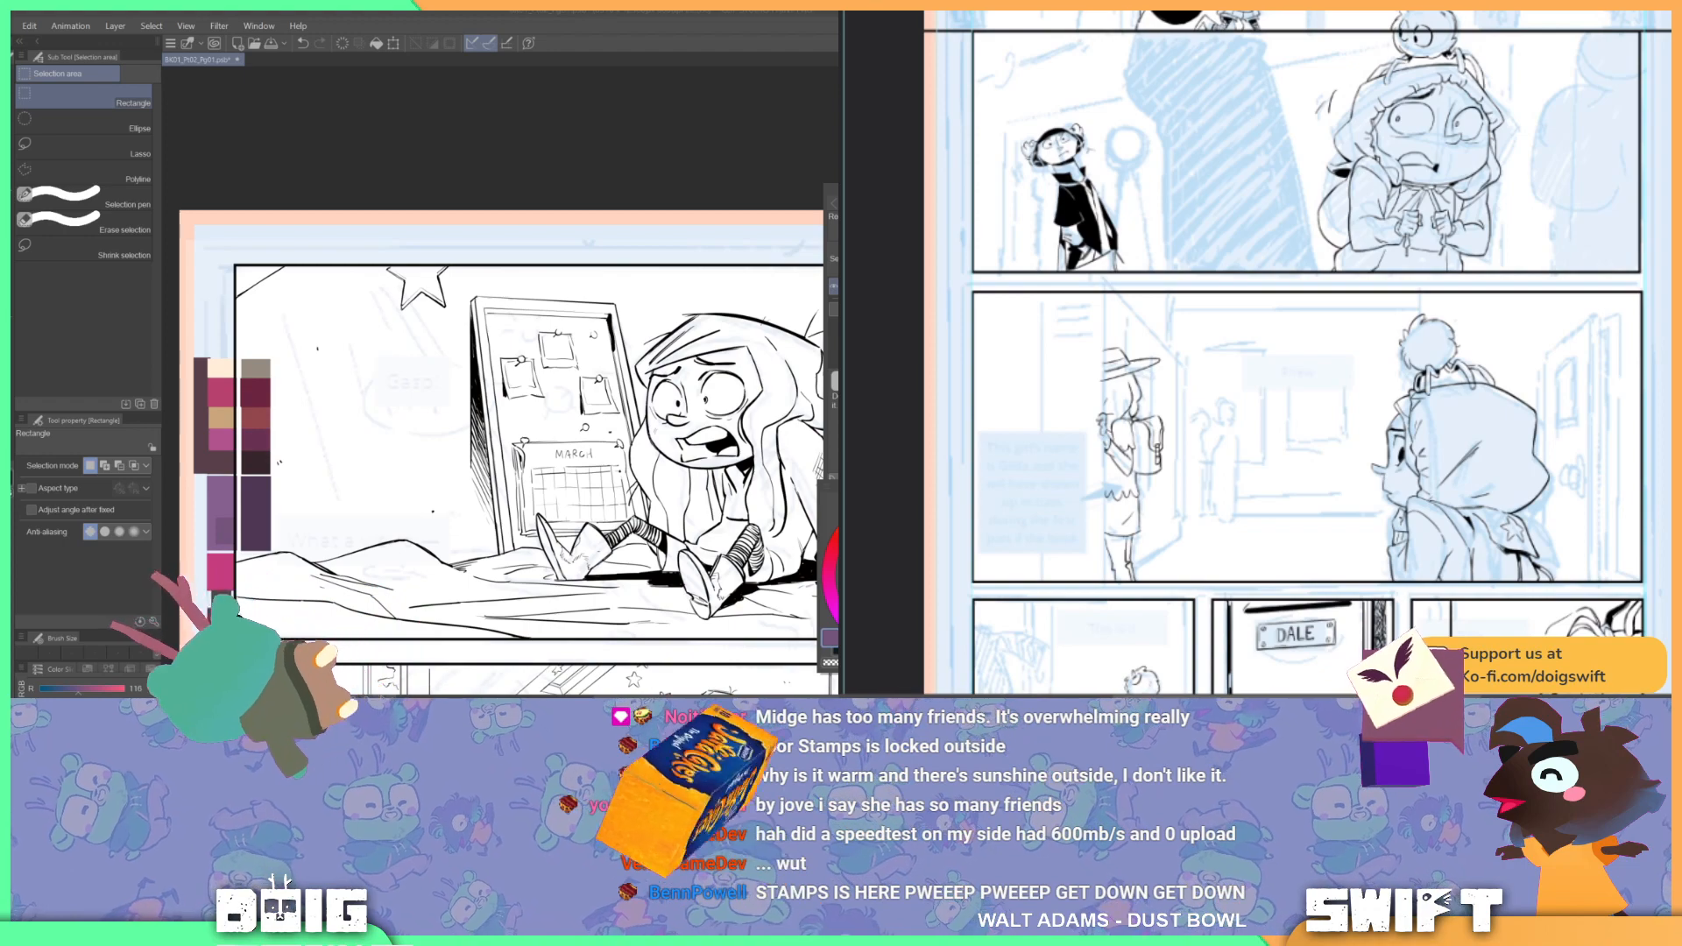
key(w)
click(210, 628)
key(ctrl+u)
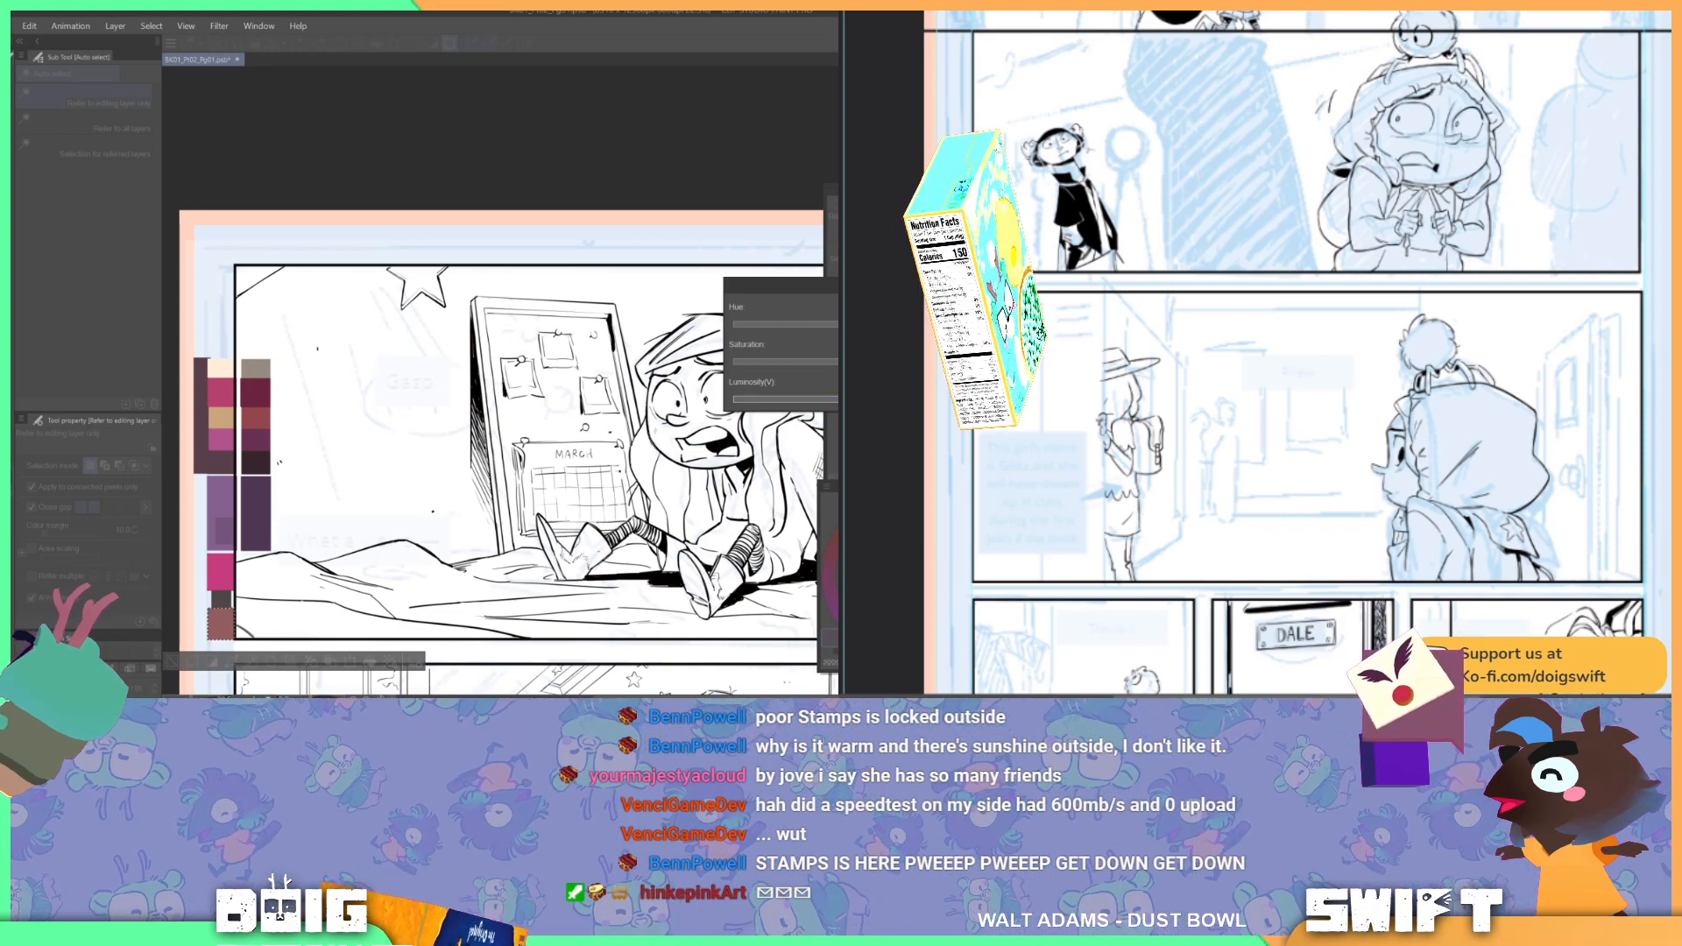
key(Return)
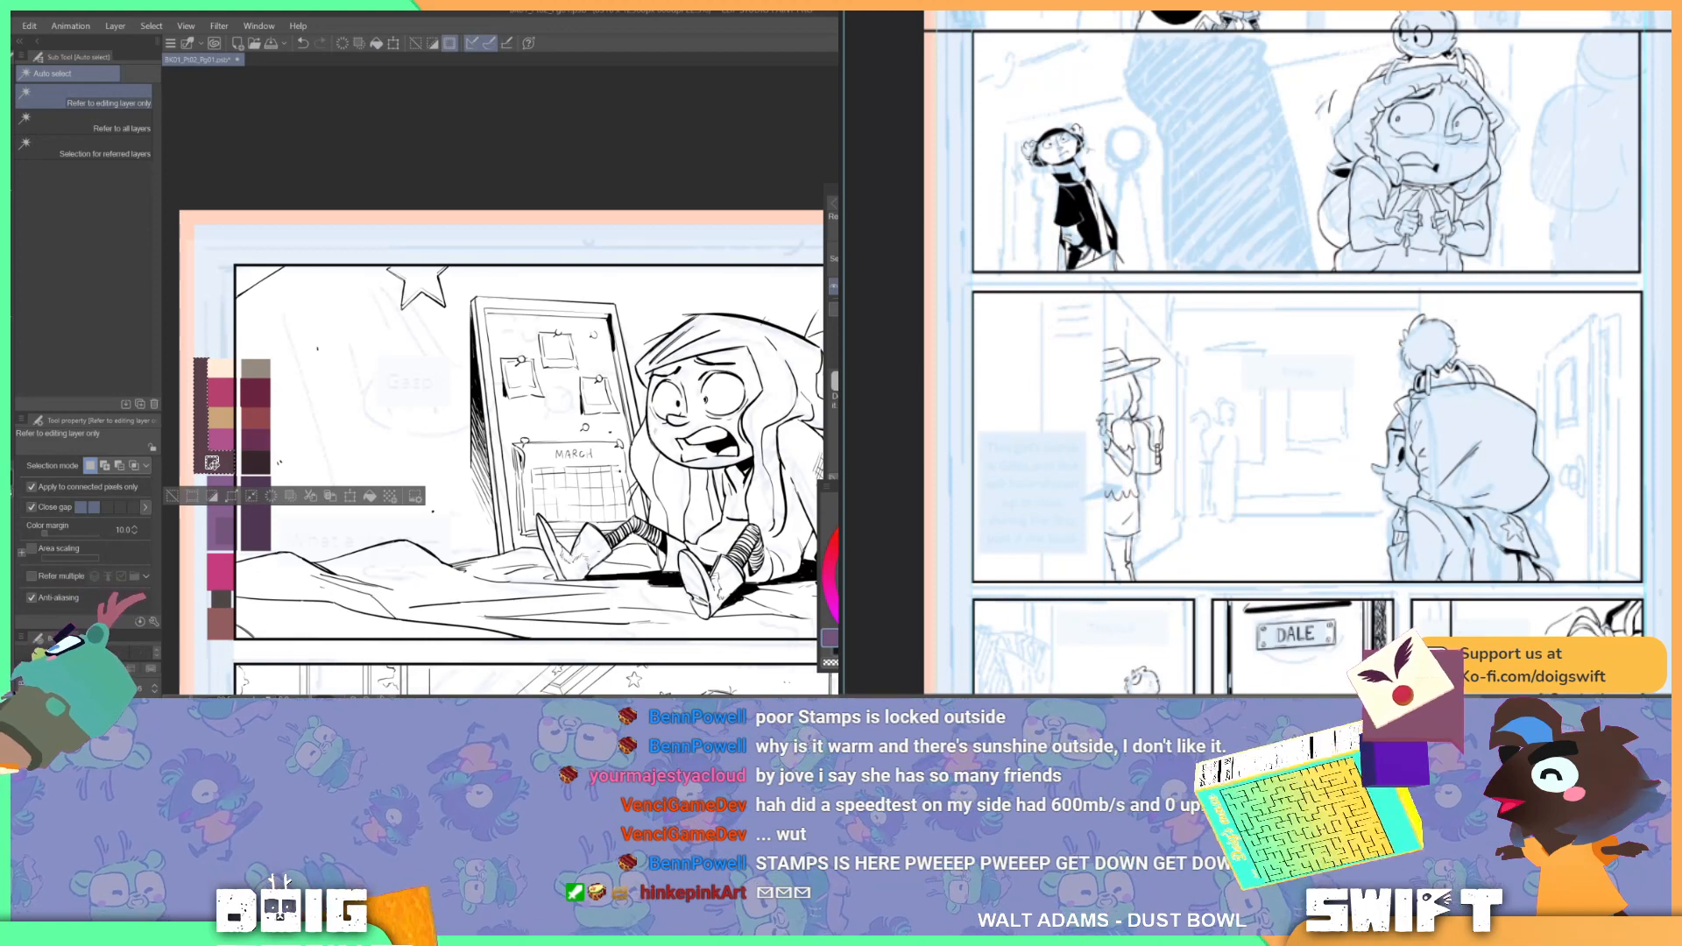
Step: Adjust the hue, saturation and luminosity of the selected dark mauve strip and swatch, and clear the selection
key(ctrl+u)
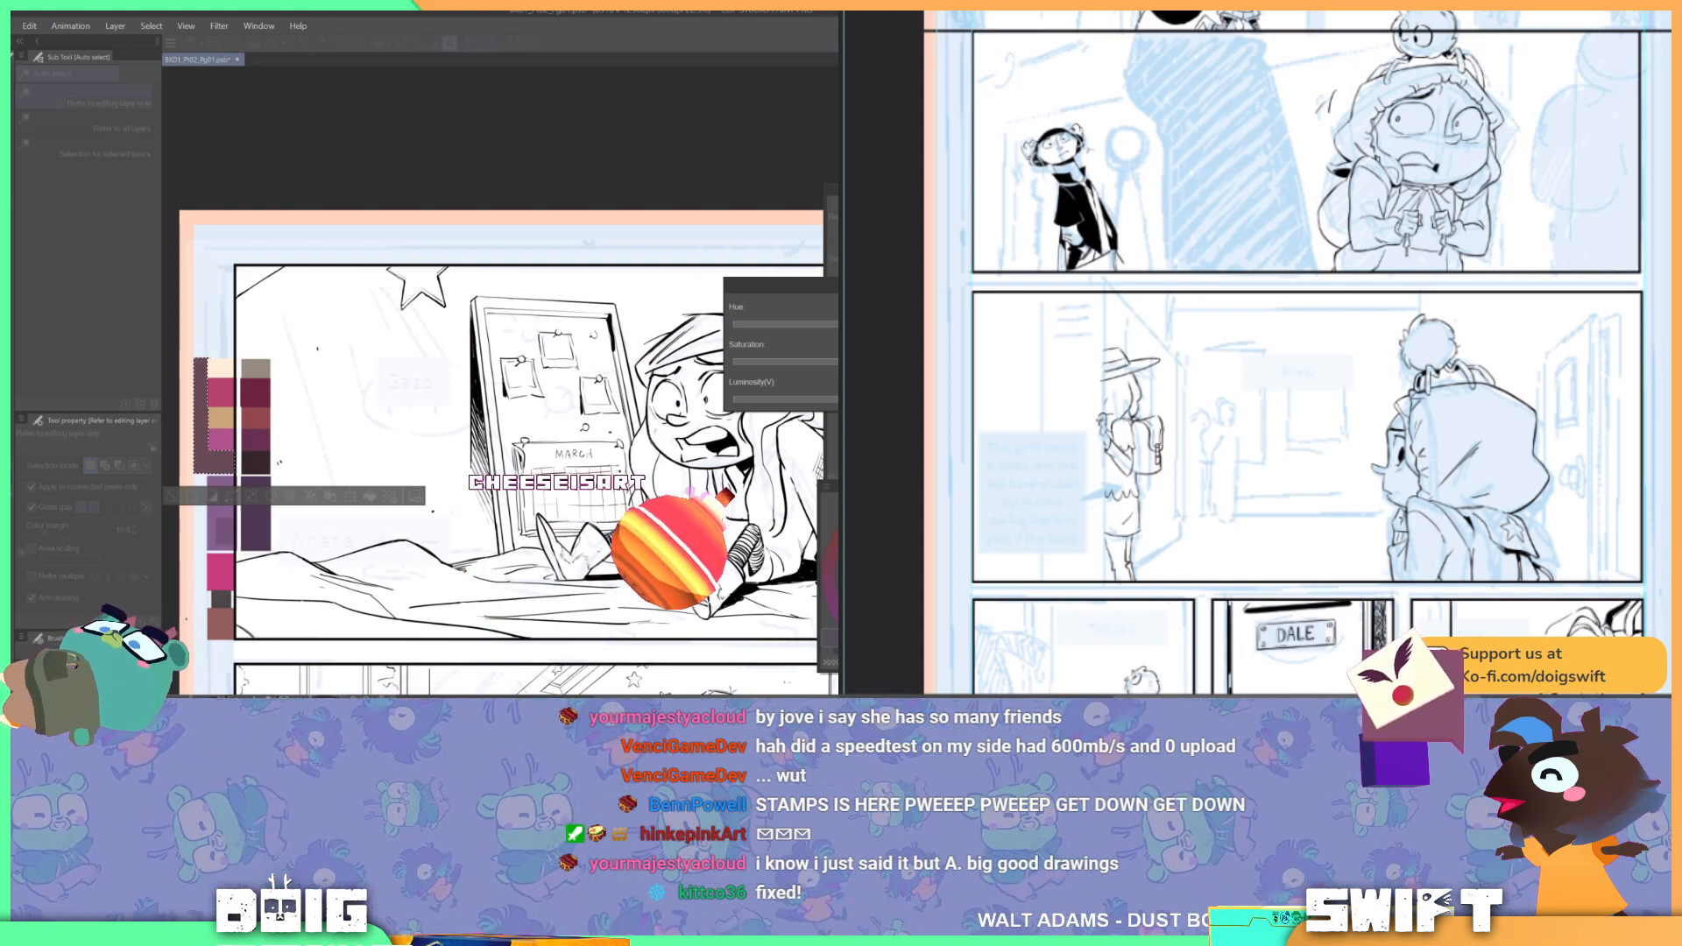
key(Return)
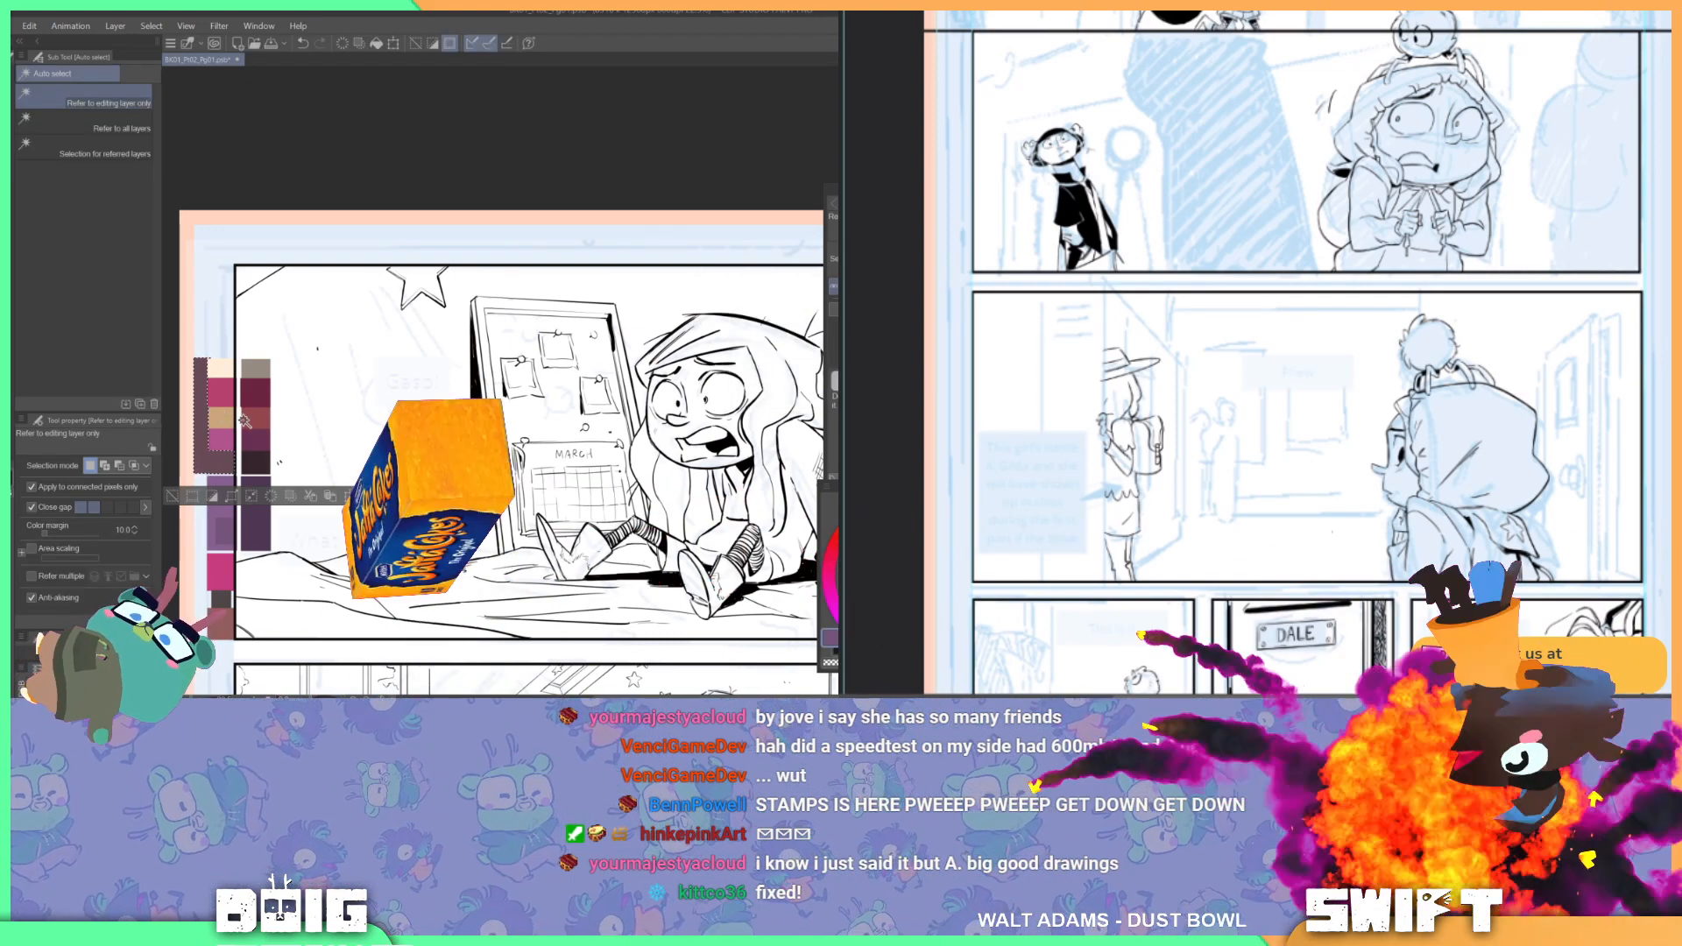
click(381, 417)
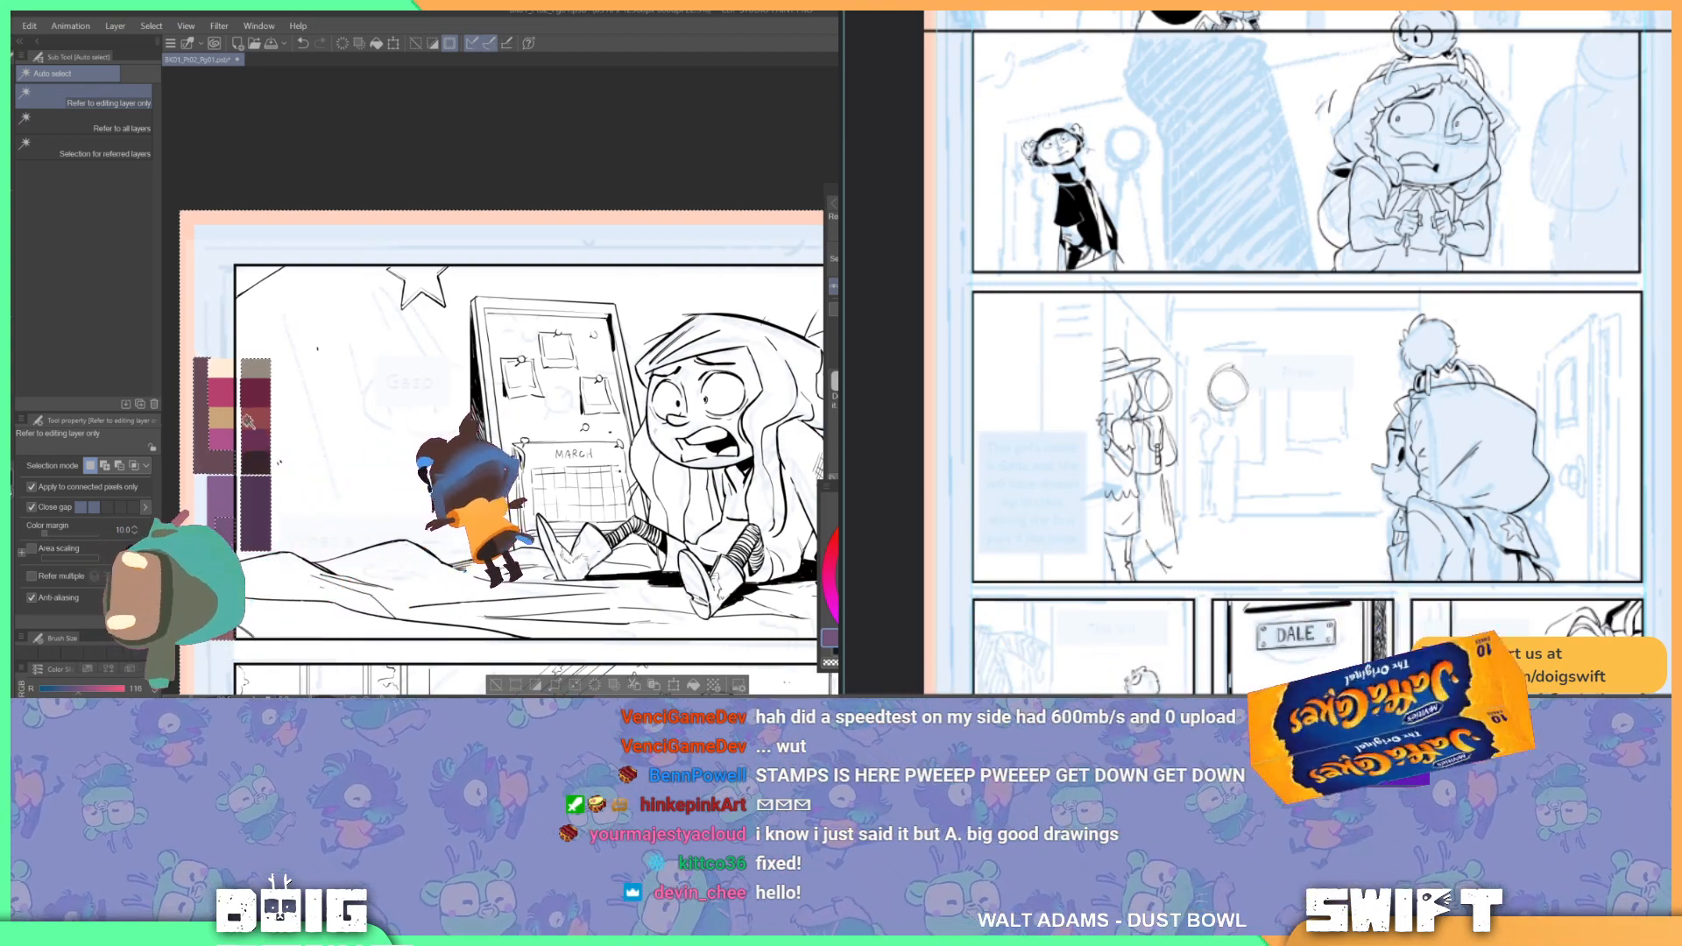
key(ctrl+d)
Step: Move the whole swatch palette from the page margin into the first panel, beside the notice board
key(k)
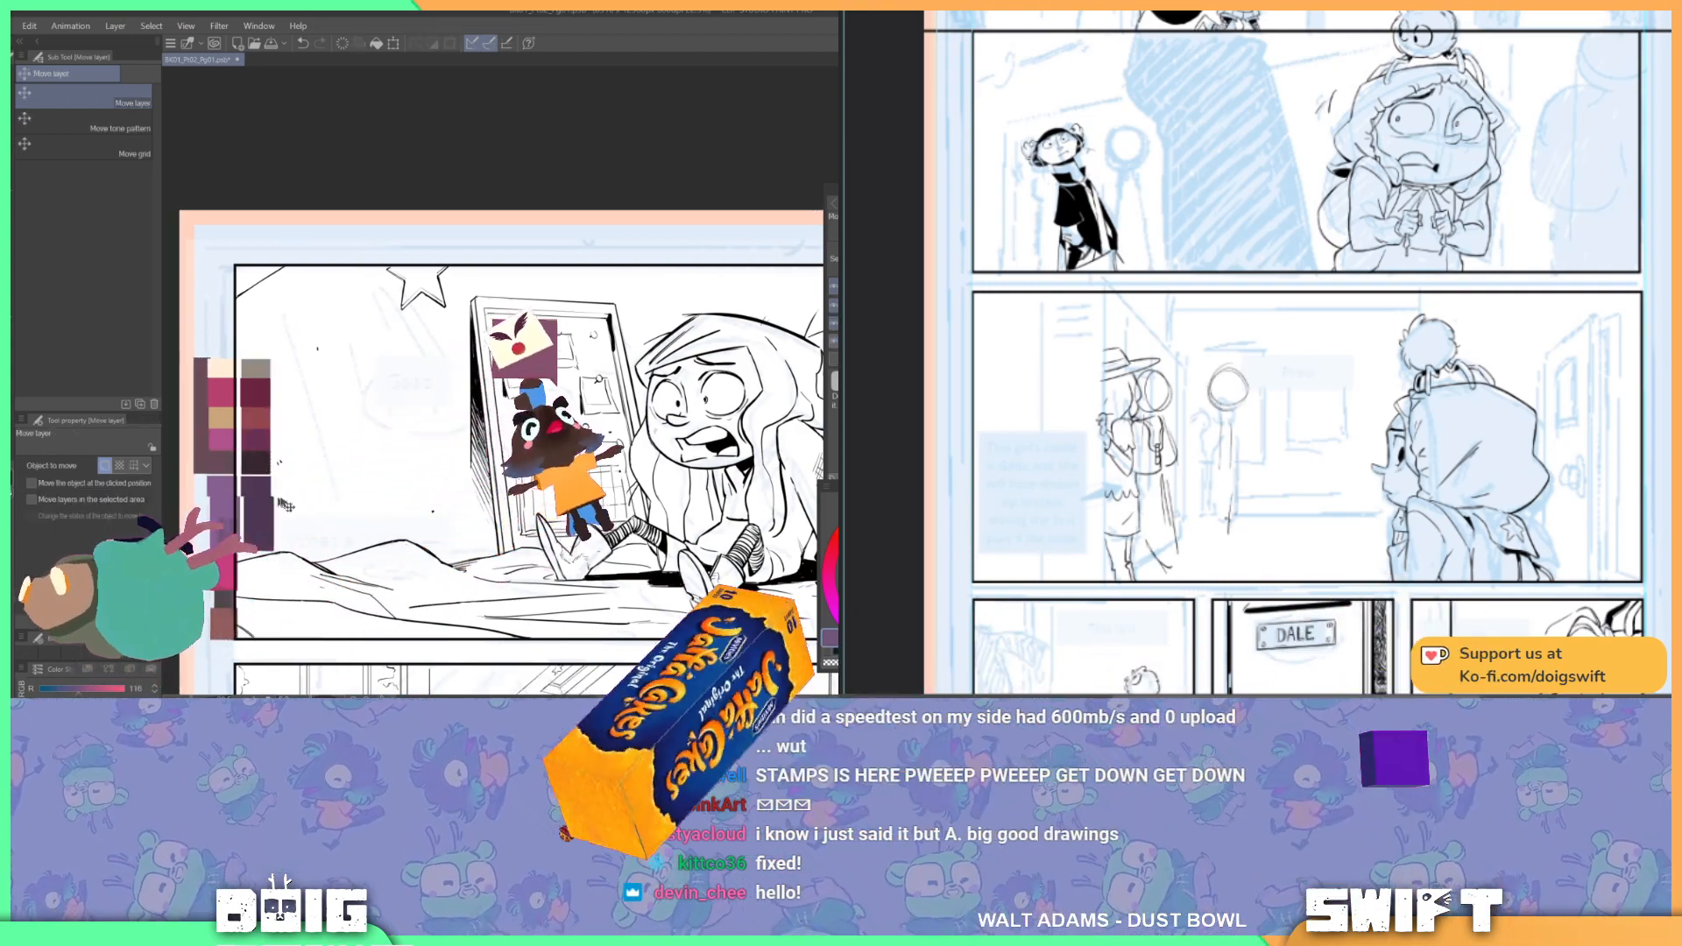
drag(610, 457, 480, 449)
drag(265, 448, 313, 460)
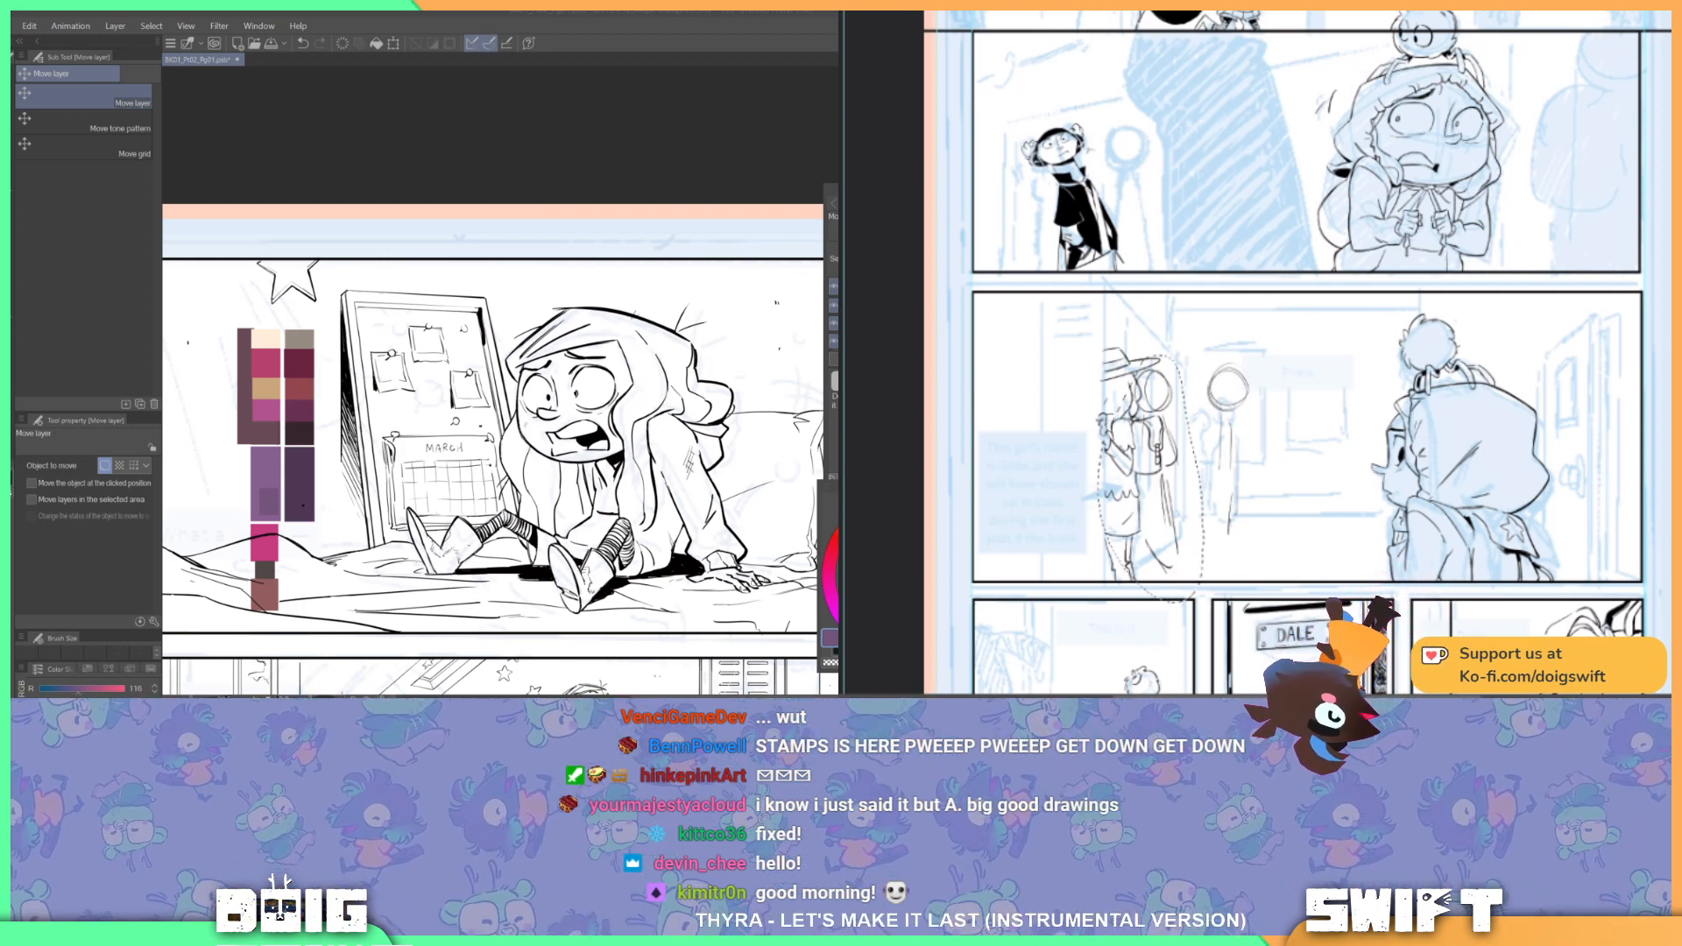
Step: Nudge the selected rough figure beside the hat-wearing girl slightly down in the second page's hallway panel
drag(1189, 471, 1180, 481)
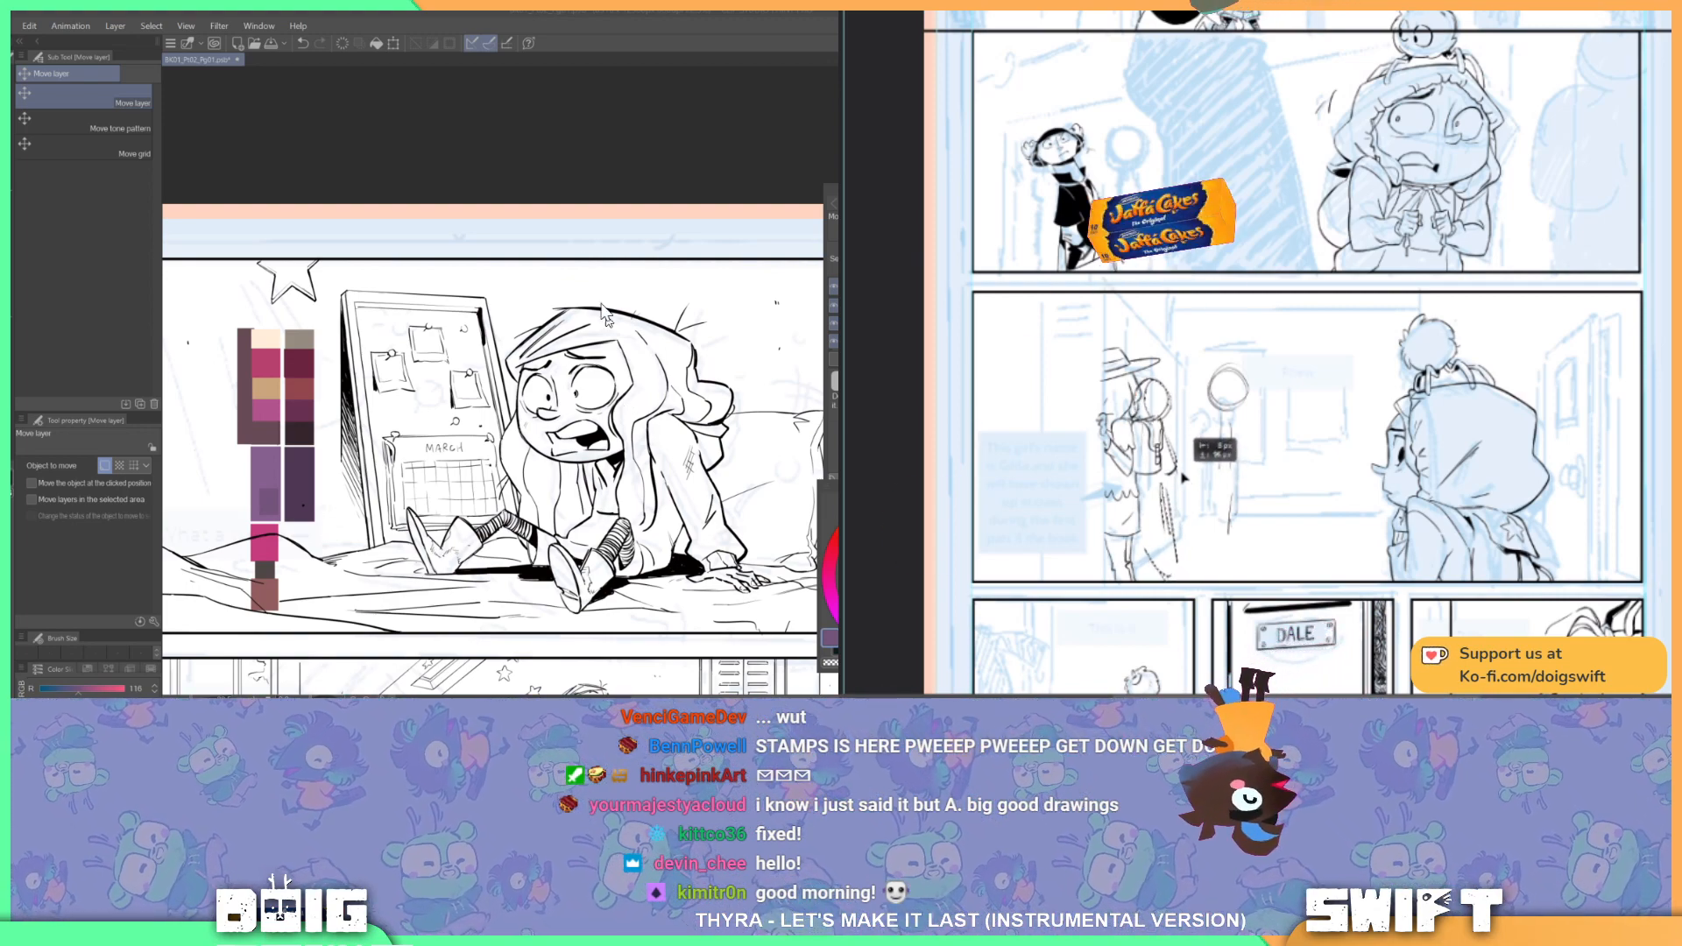
click(524, 170)
drag(631, 435, 553, 401)
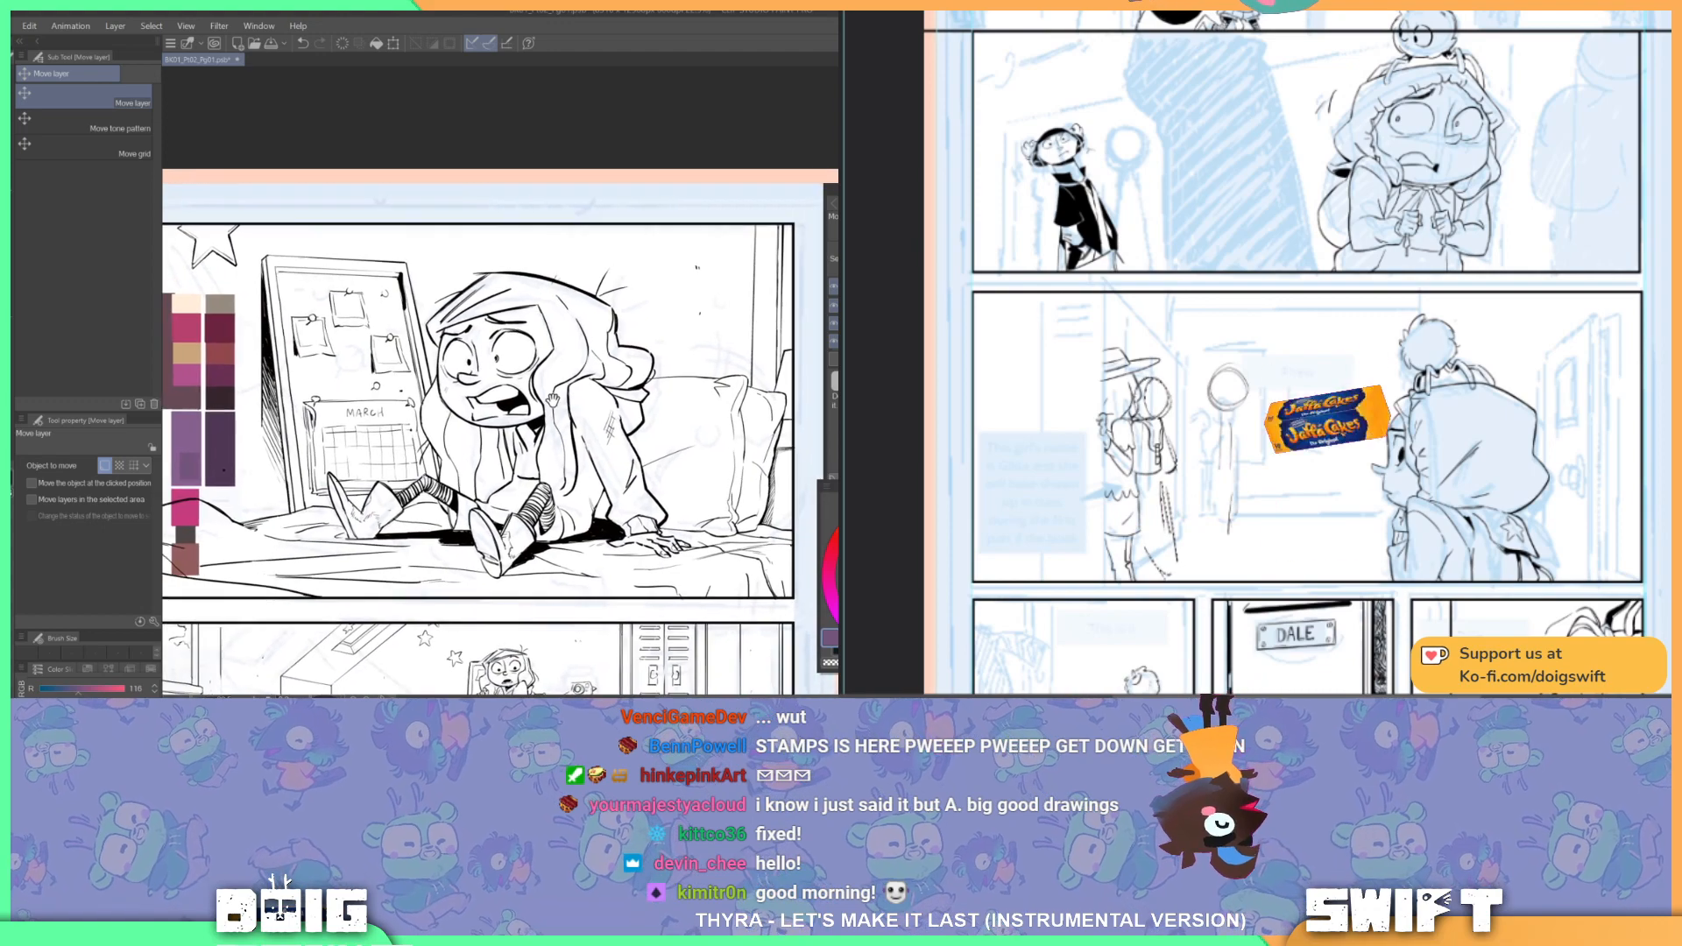
Step: Shift the round-headed rough figure in the second page's hallway panel a little further towards the hooded girl
mouse_move(1202, 391)
mouse_down()
mouse_move(1220, 543)
mouse_move(1297, 420)
mouse_move(1268, 355)
mouse_up()
drag(581, 469, 582, 442)
drag(1242, 421, 1256, 439)
drag(583, 442, 580, 448)
drag(1257, 439, 1259, 440)
drag(581, 448, 580, 446)
drag(1259, 440, 1259, 441)
drag(580, 446, 583, 452)
drag(1259, 440, 1262, 438)
drag(583, 452, 582, 454)
drag(1262, 438, 1262, 436)
drag(641, 475, 644, 469)
drag(1263, 436, 1262, 436)
drag(644, 469, 645, 469)
drag(1262, 437, 1262, 436)
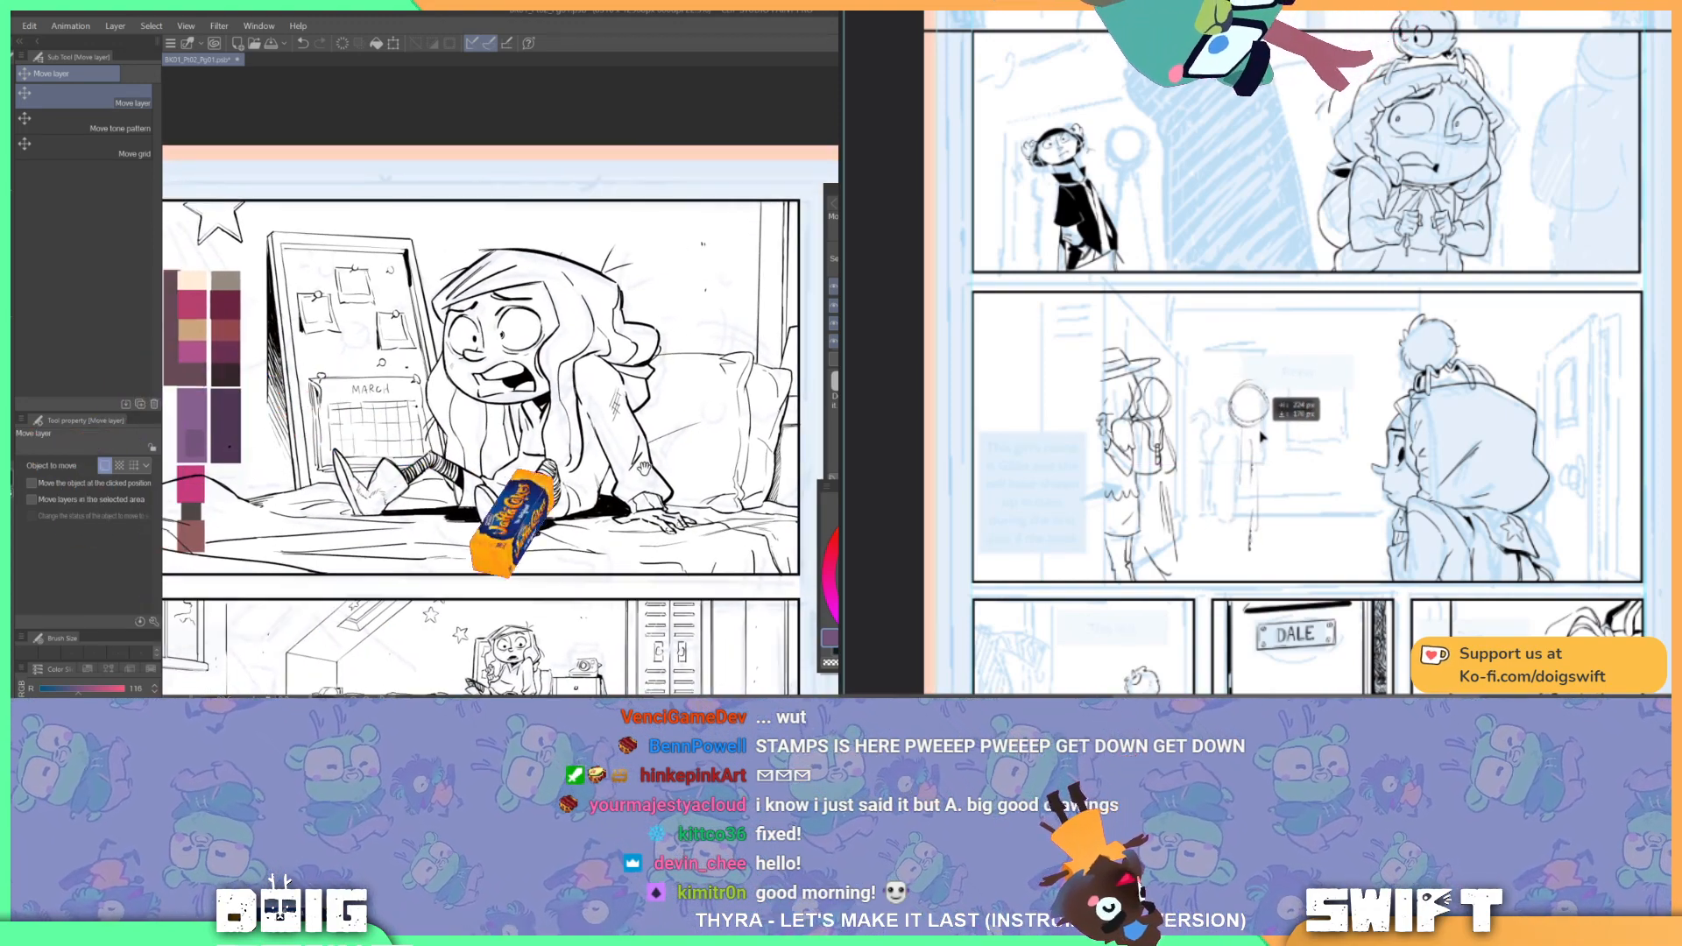
drag(645, 469, 699, 477)
drag(1247, 435, 1264, 429)
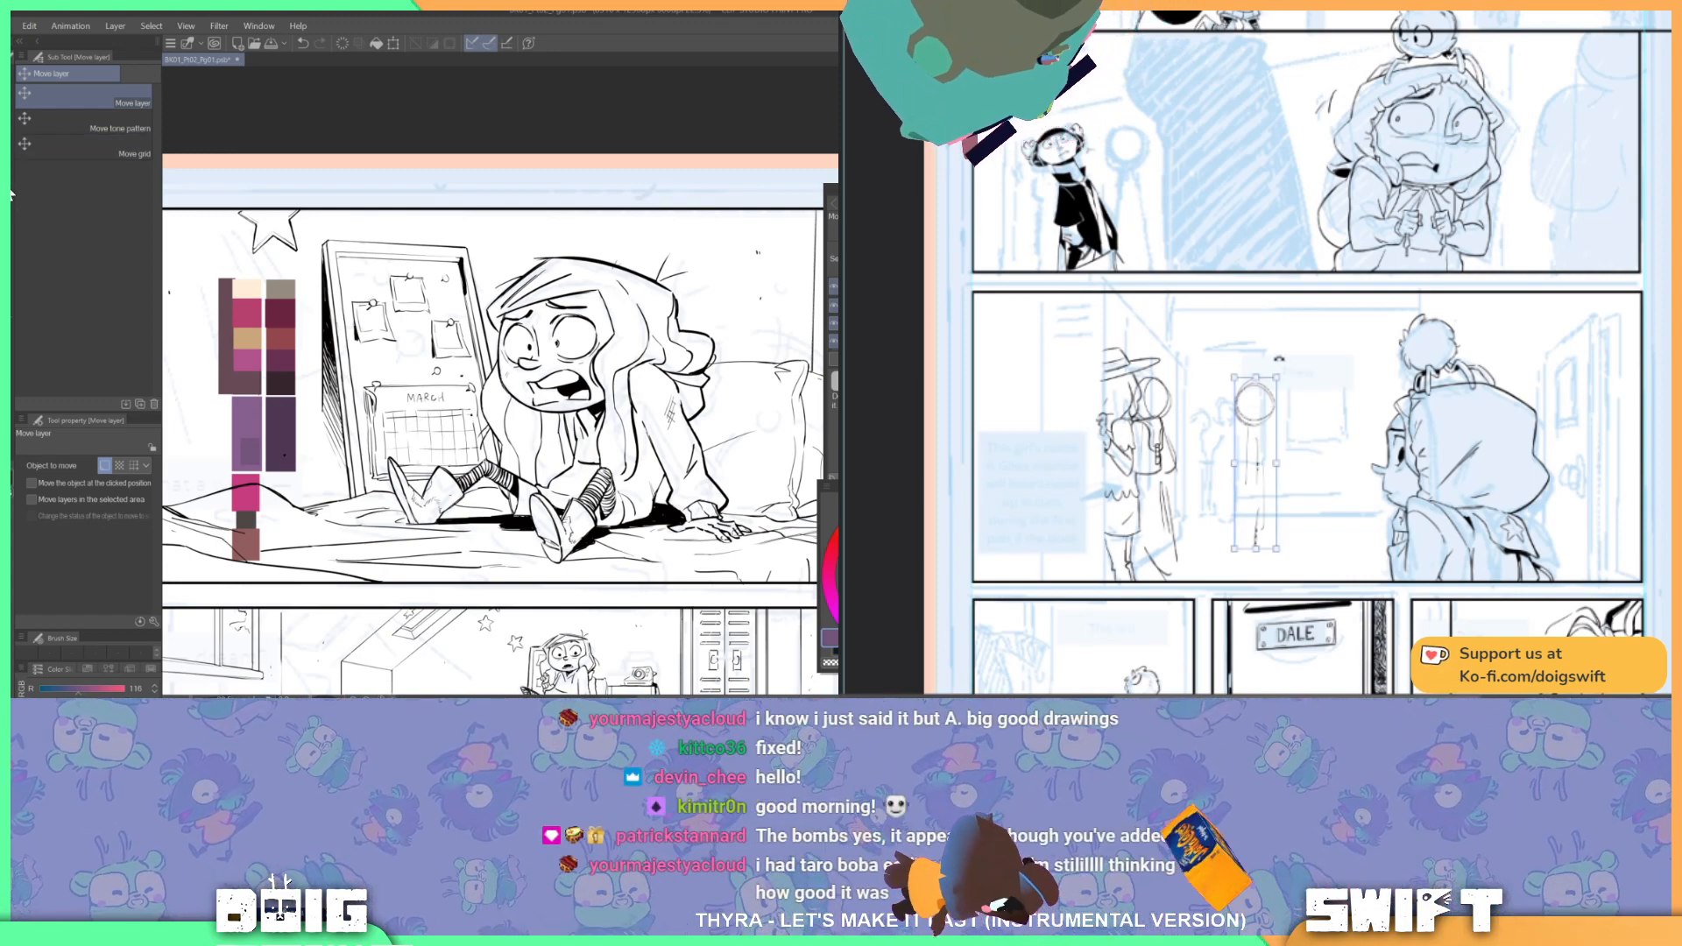
Step: Enlarge the round-headed rough figure in the hallway panel and reposition it closer to the hat-wearing girl
drag(1286, 359, 1314, 326)
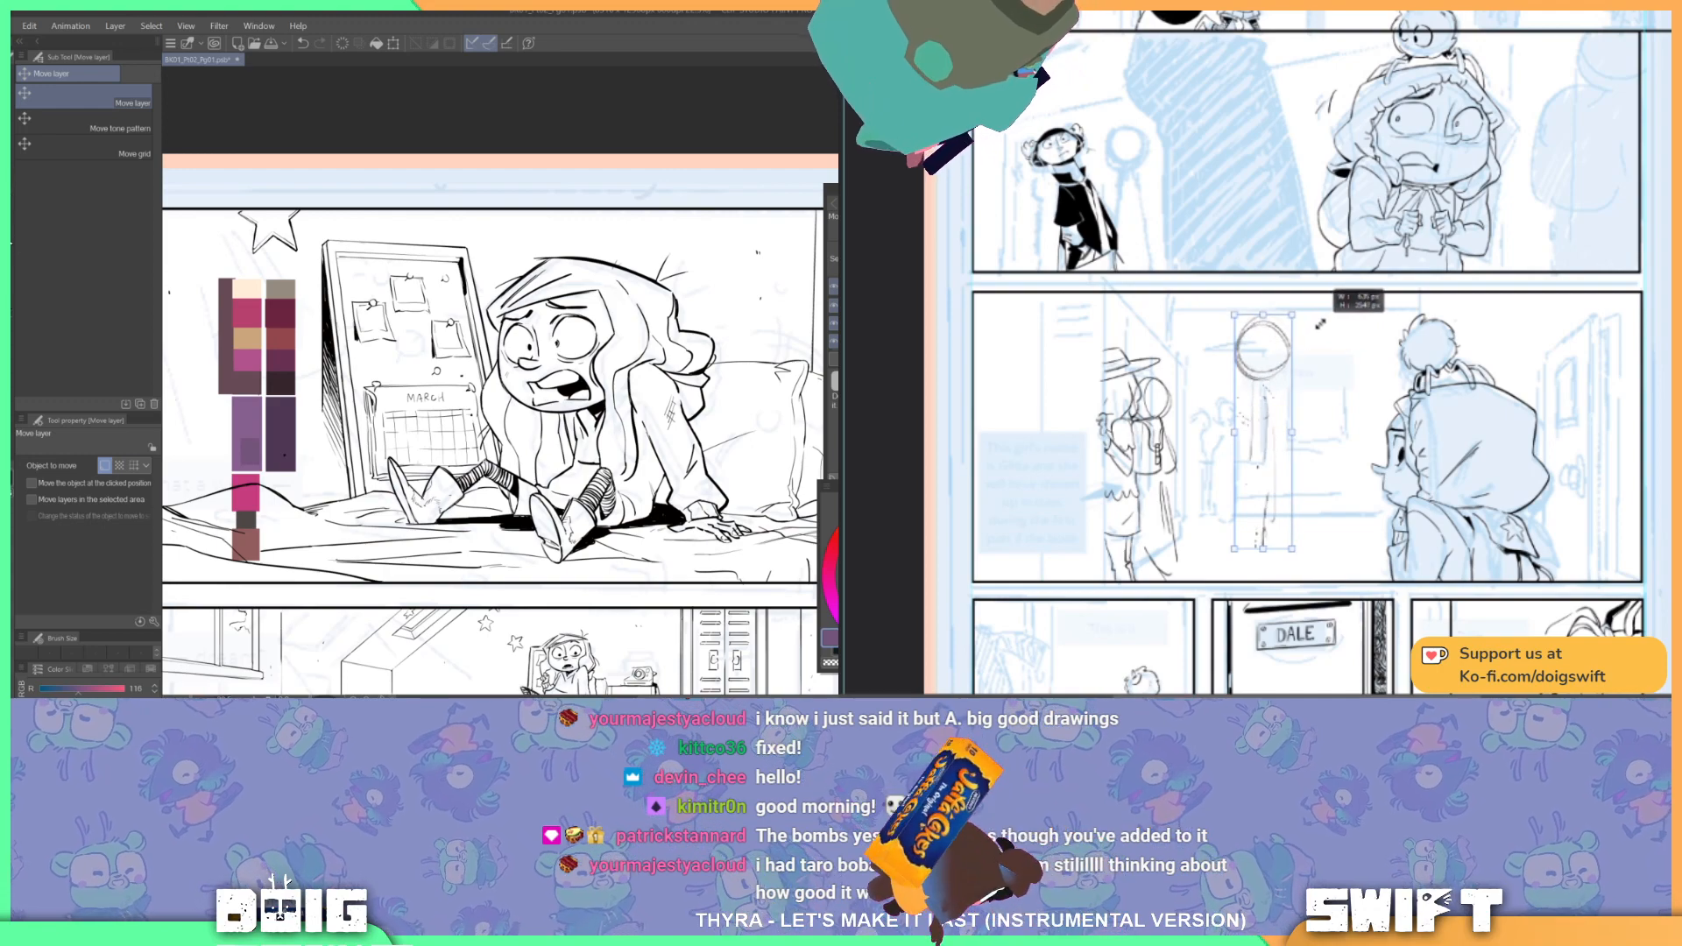
key(g)
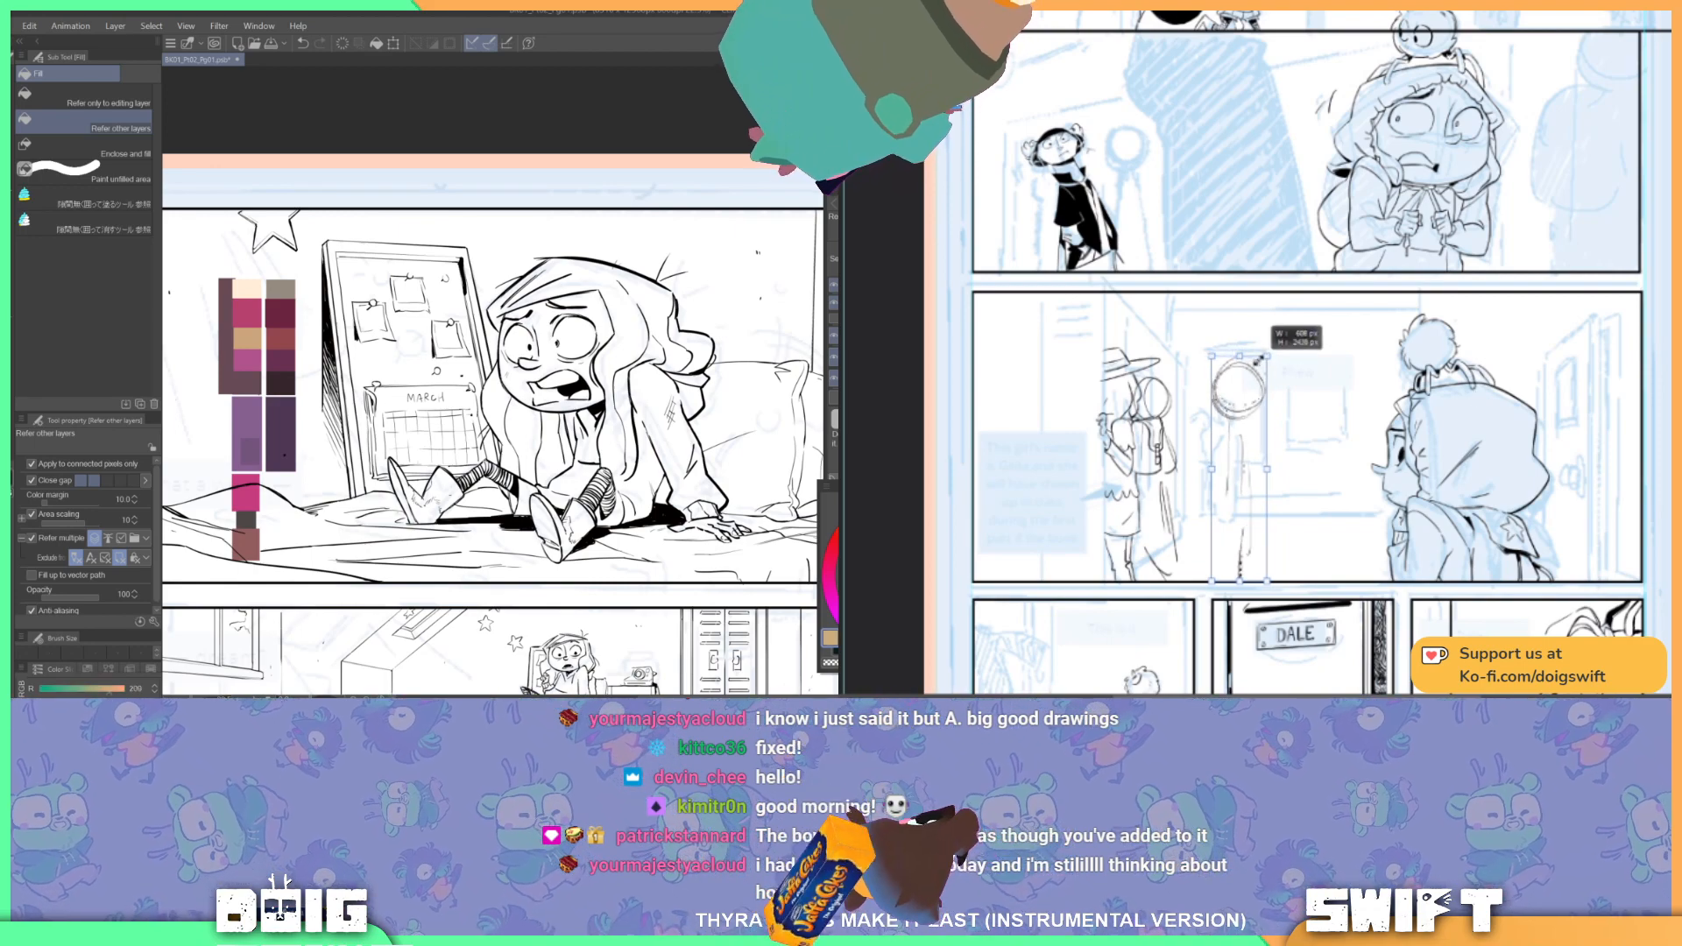
drag(1253, 392, 1255, 380)
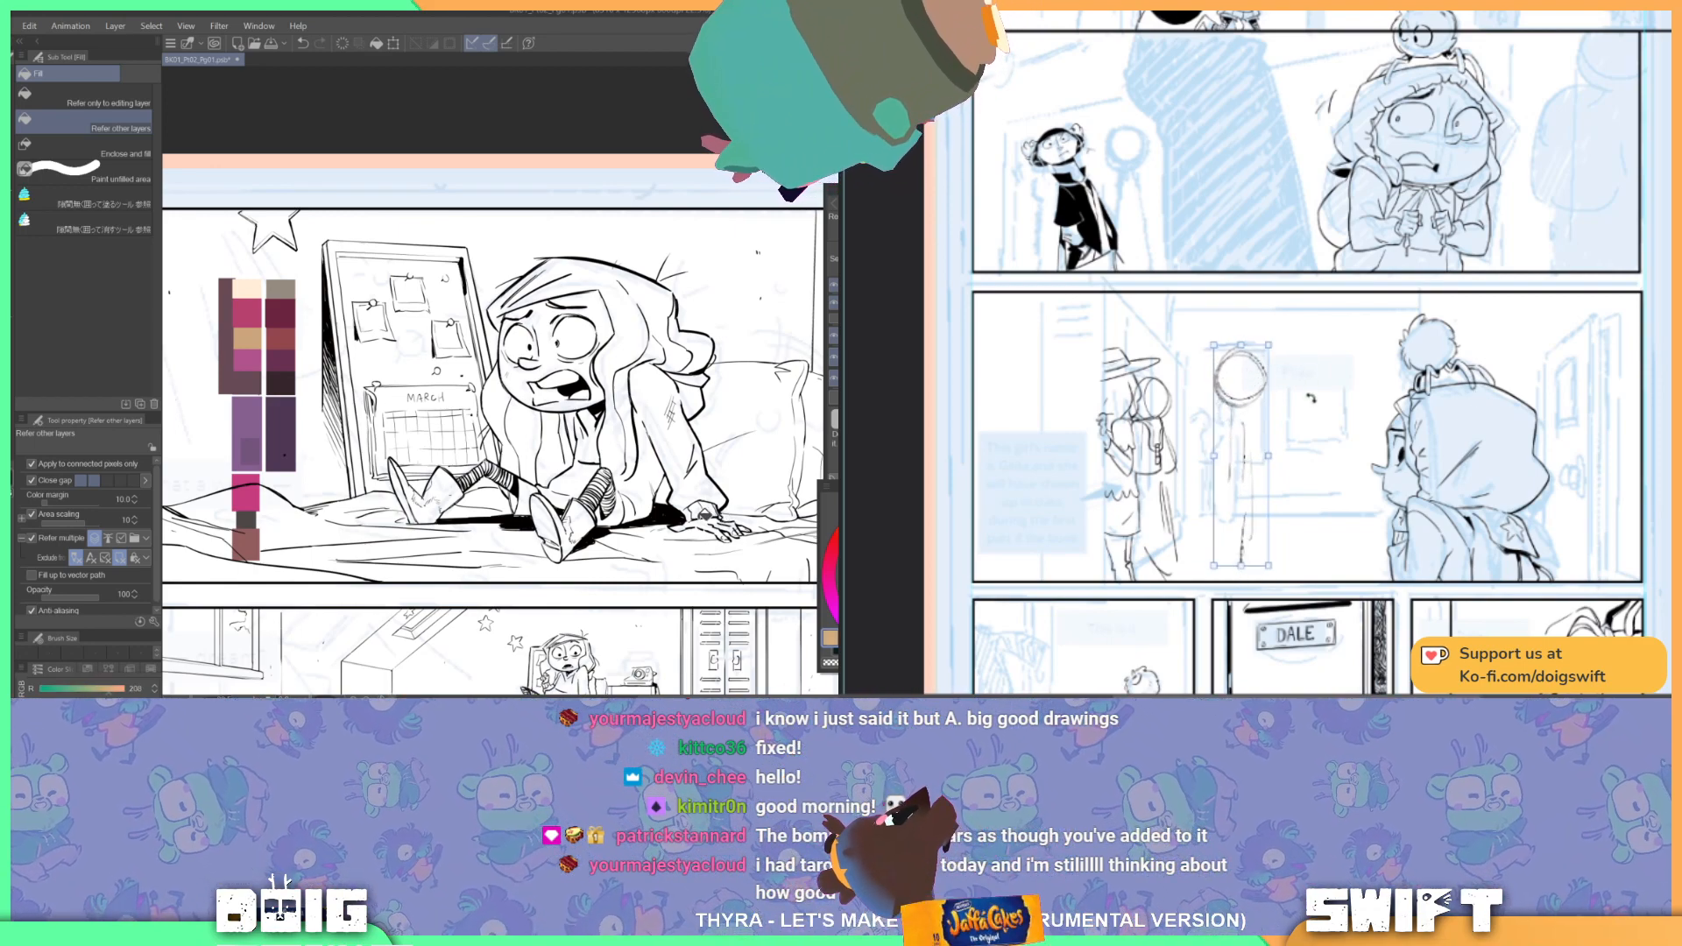
Step: Fill the seated girl's hand on the bedding with tan and the upper part of her open mouth with cream
click(676, 460)
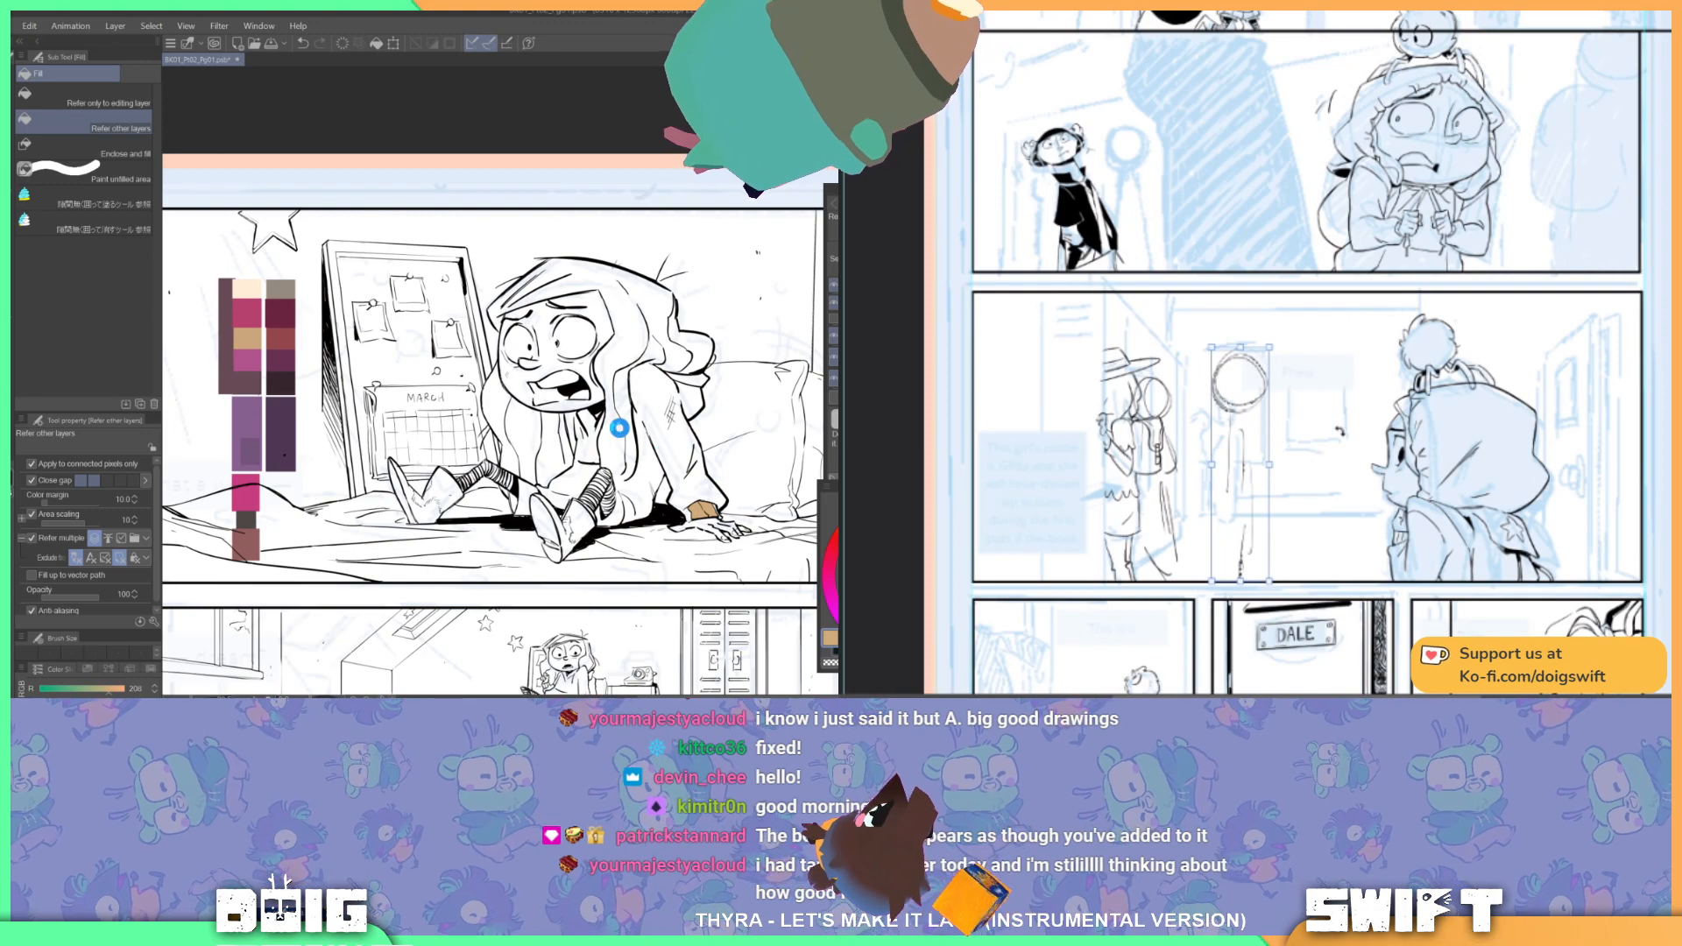
click(87, 204)
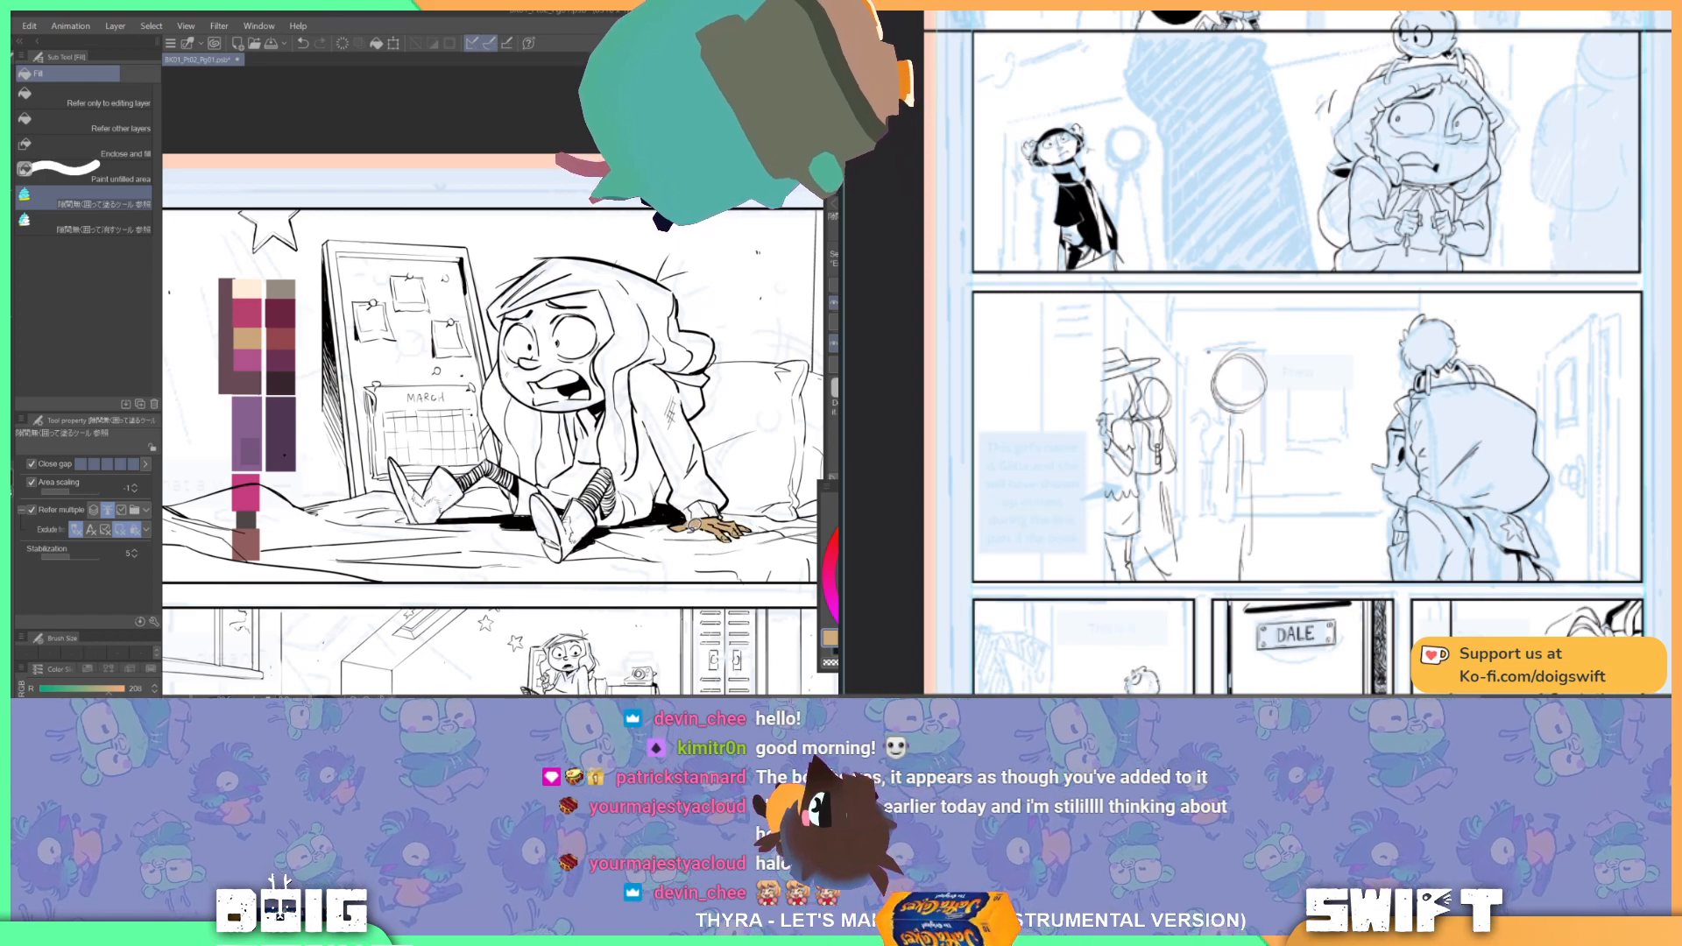
drag(744, 488, 718, 534)
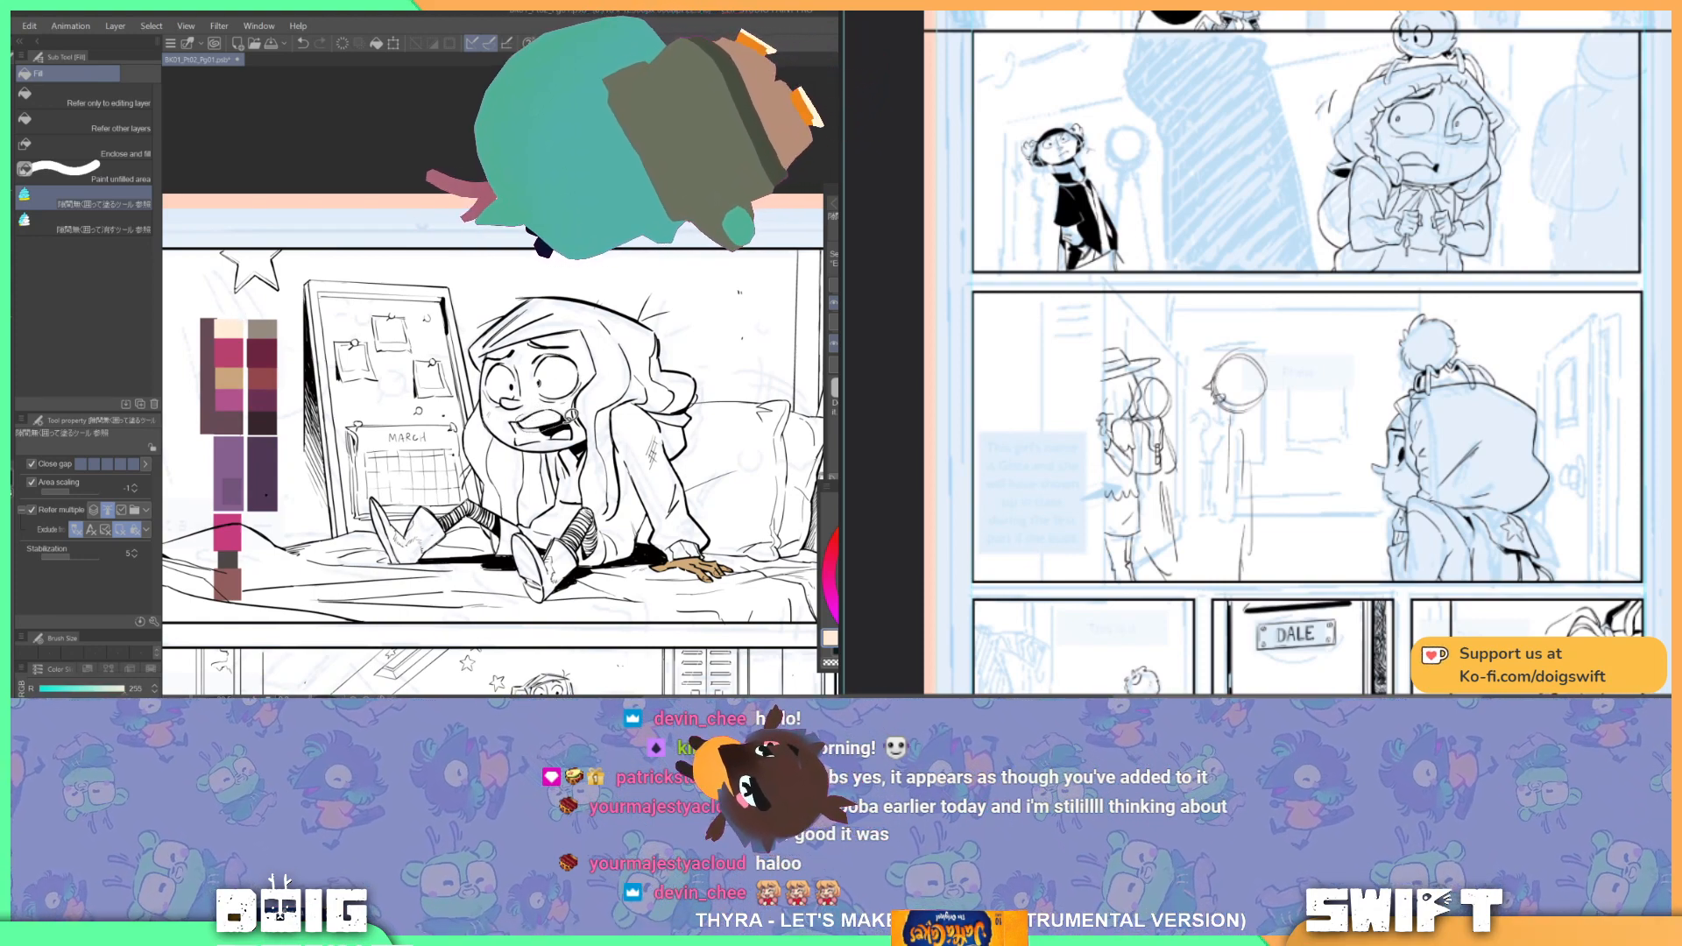
drag(560, 395, 527, 423)
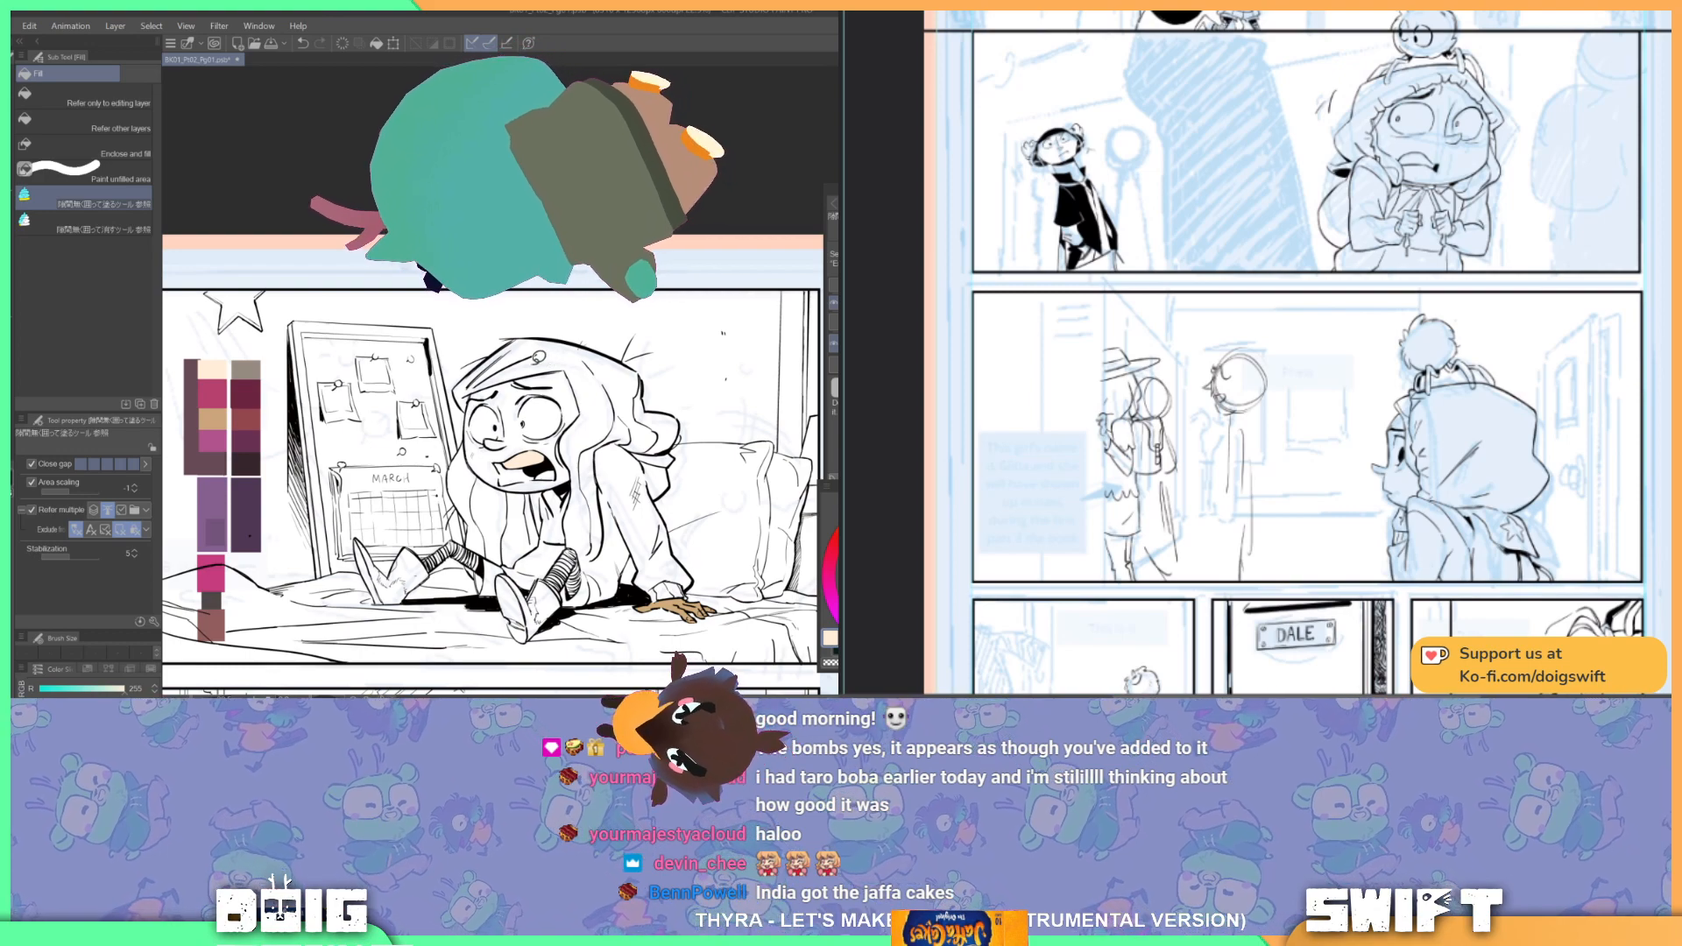
Step: With the Cel 4 brush at size 90, close the outline gaps of the girl's eye nearest the noticeboard using cream strokes
scroll(539, 421, up, 4)
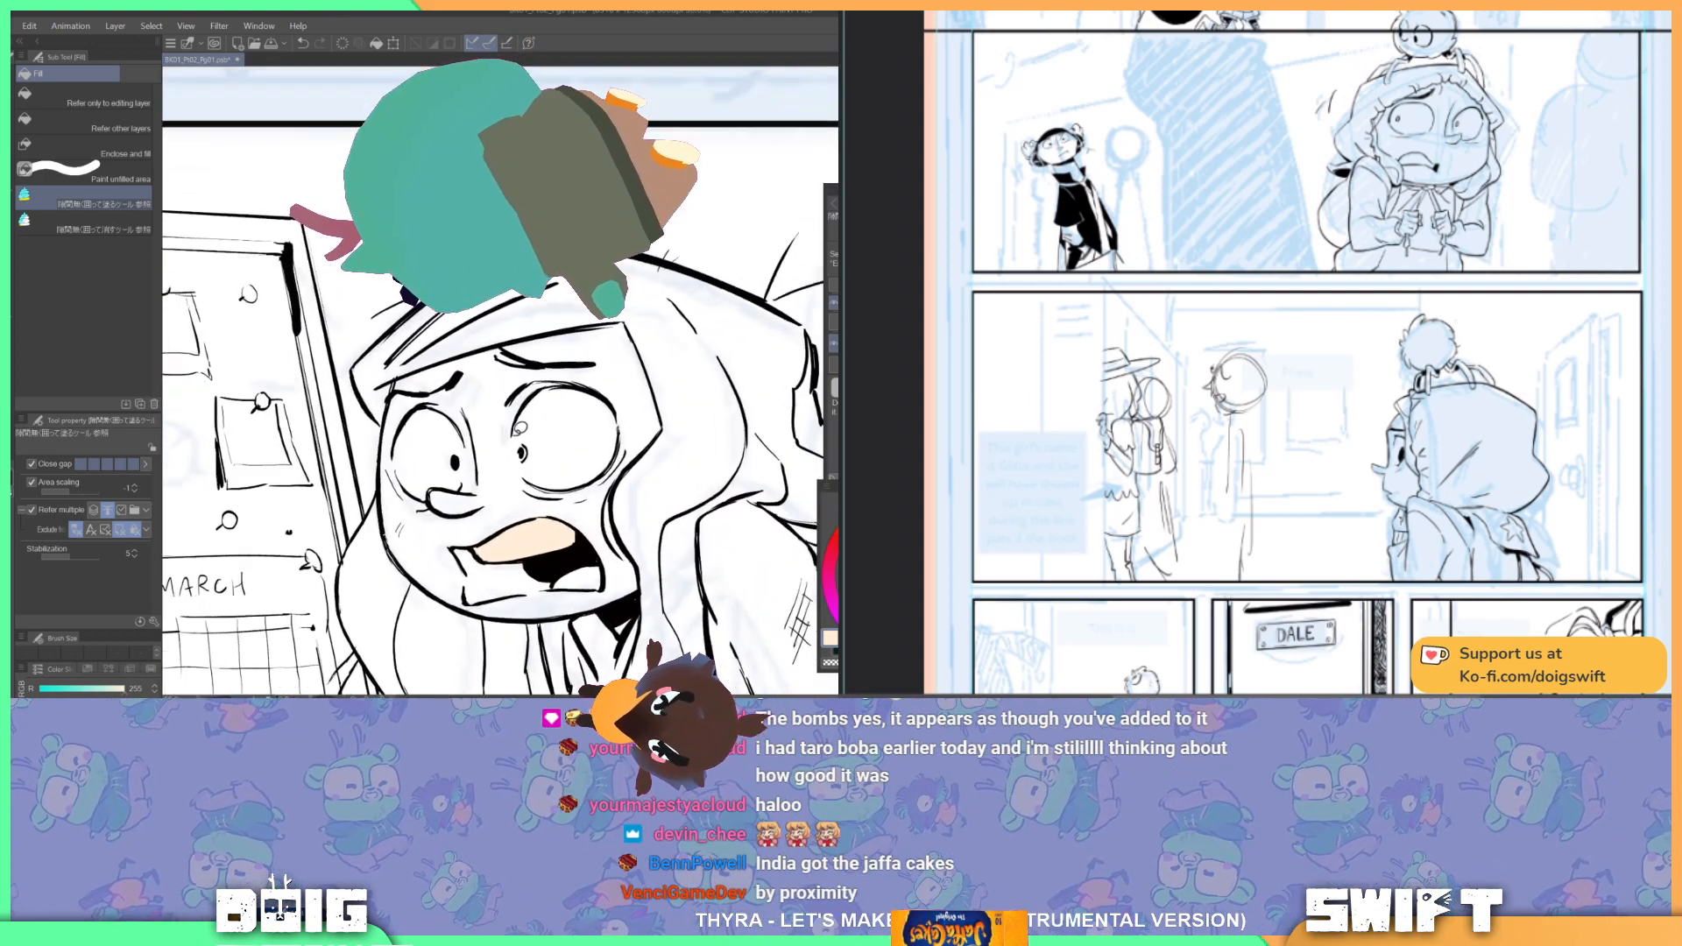
key(b)
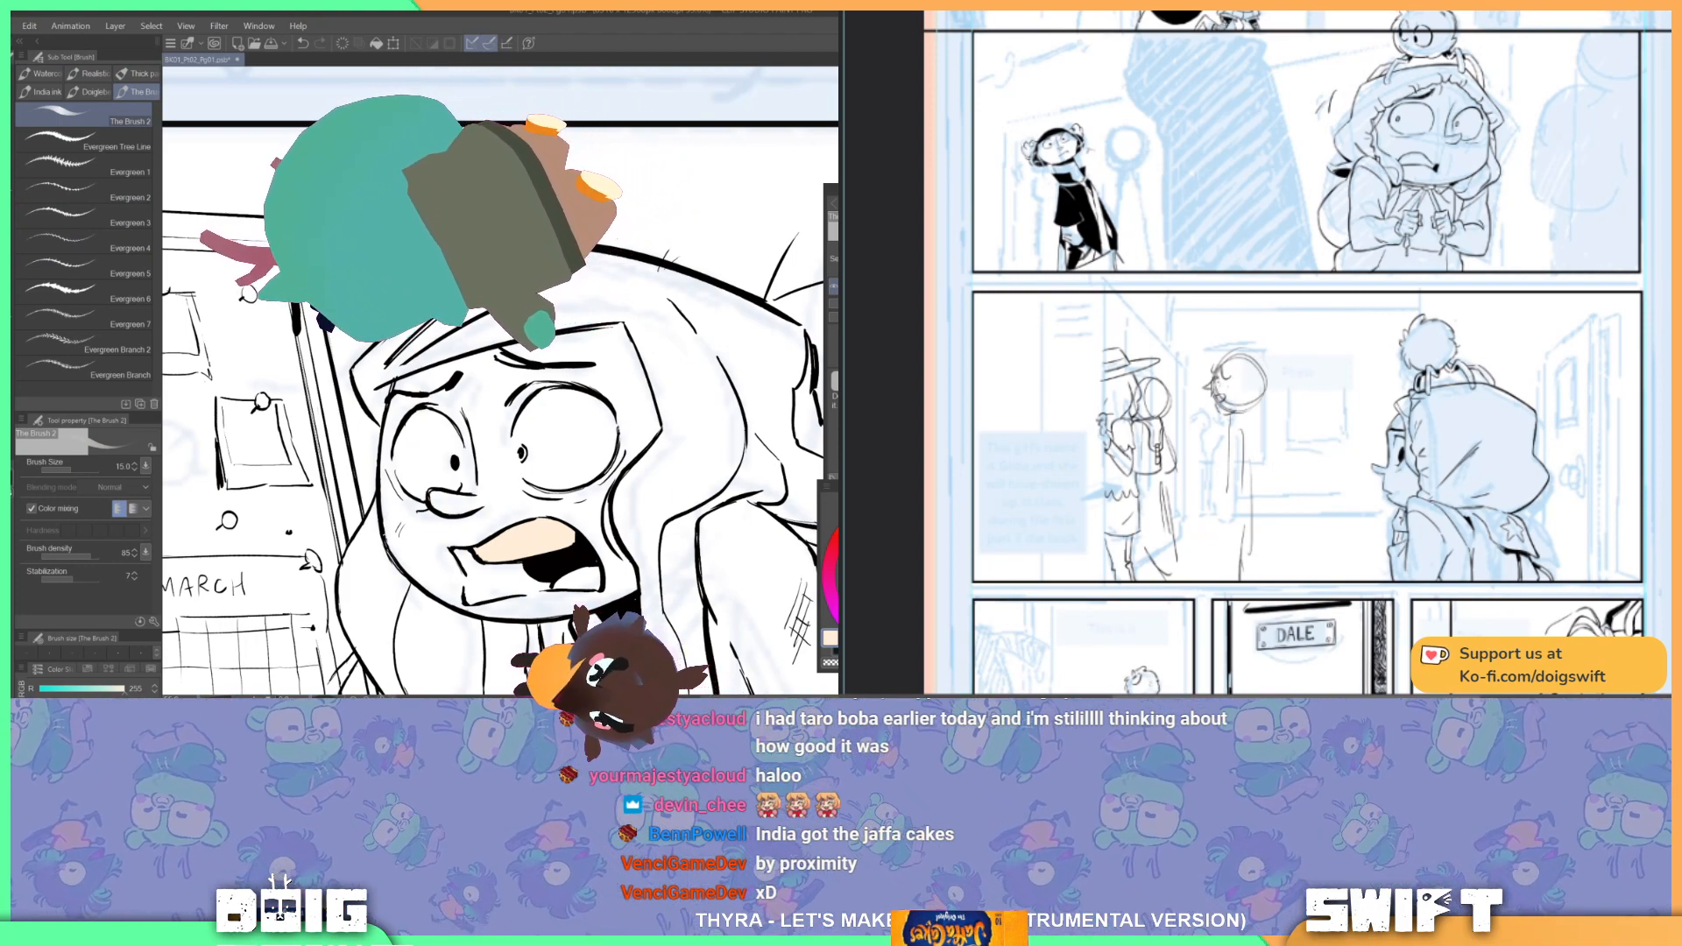
click(96, 93)
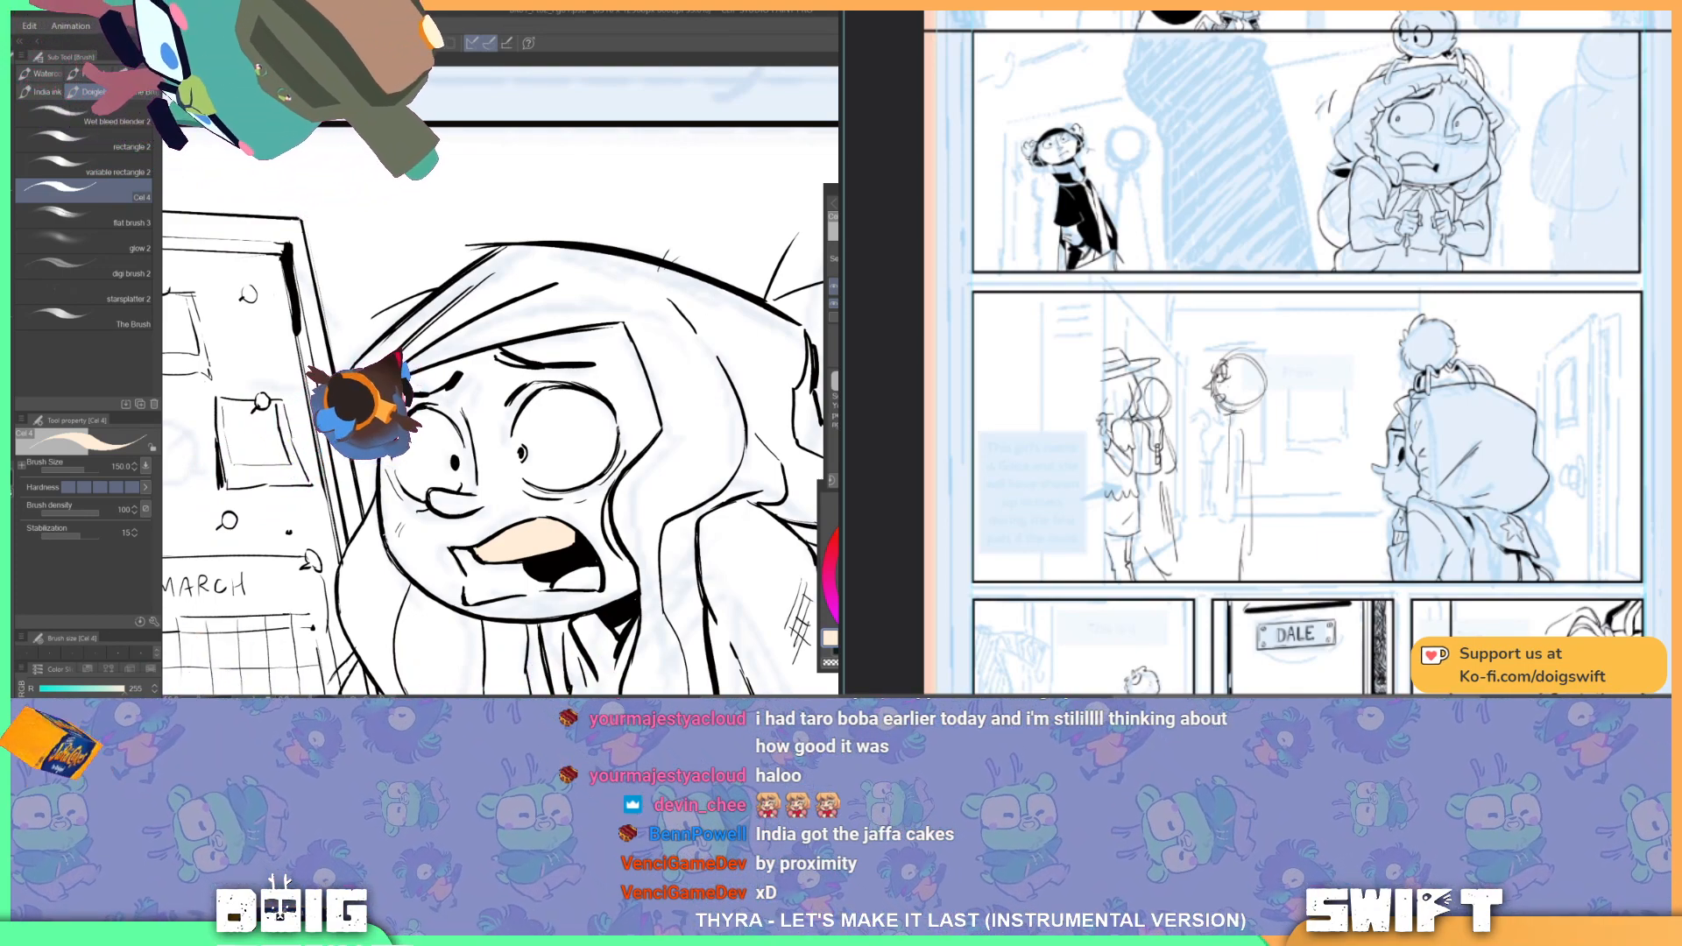
scroll(552, 451, up, 5)
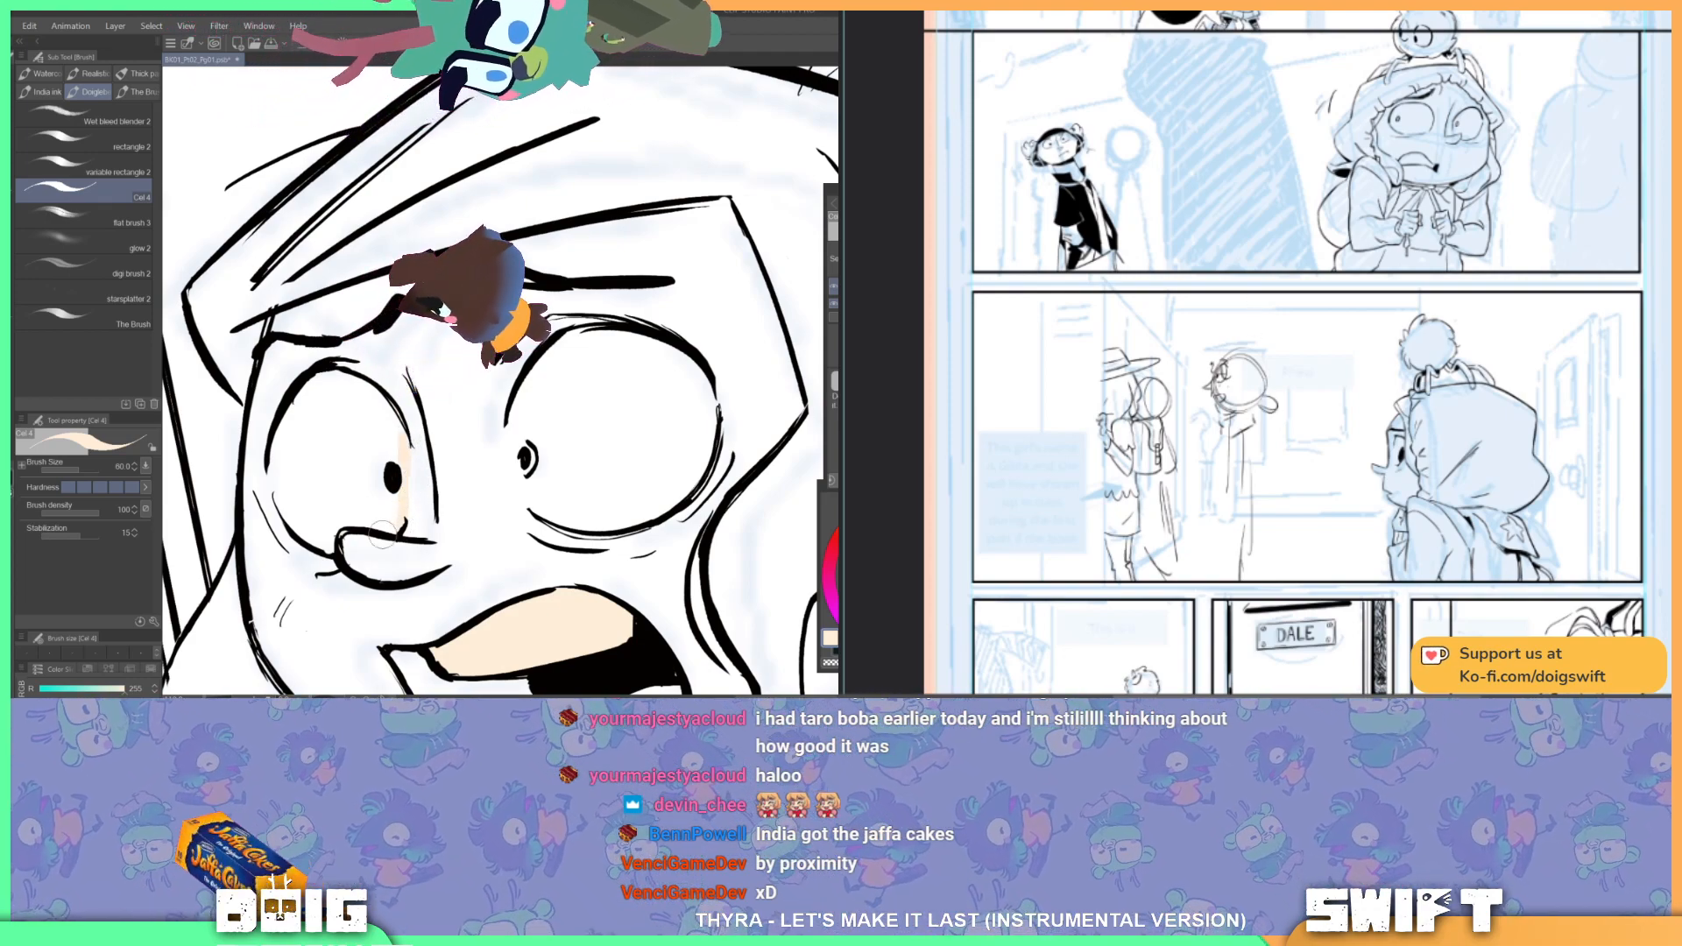
scroll(407, 600, up, 2)
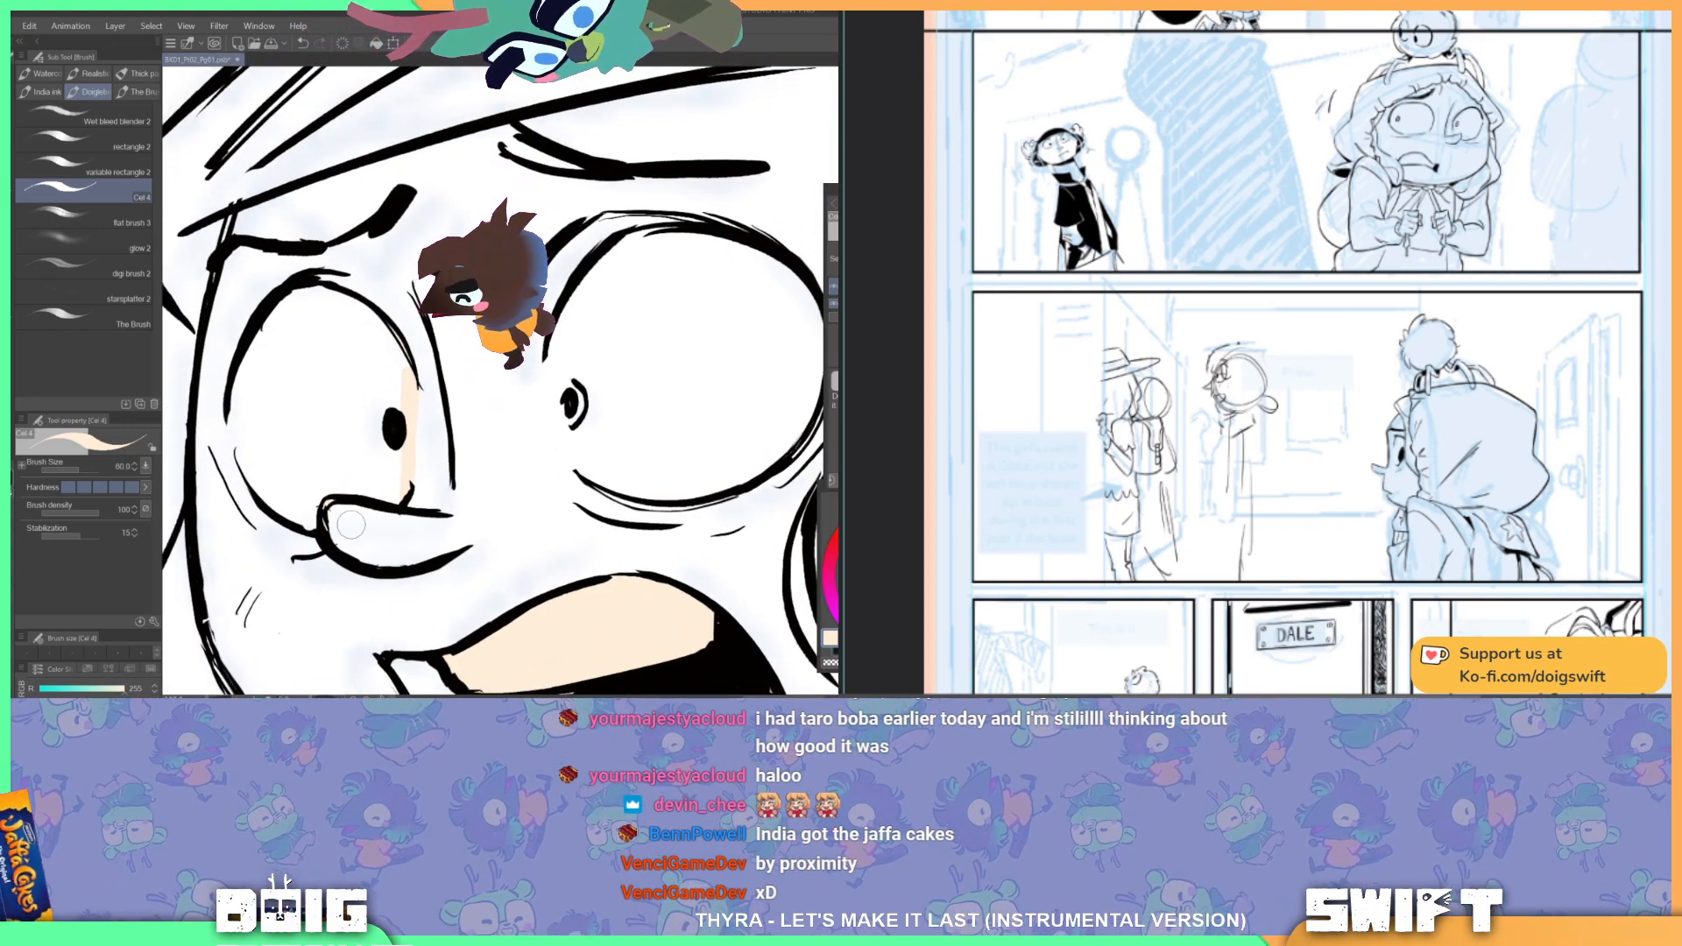
scroll(367, 414, up, 8)
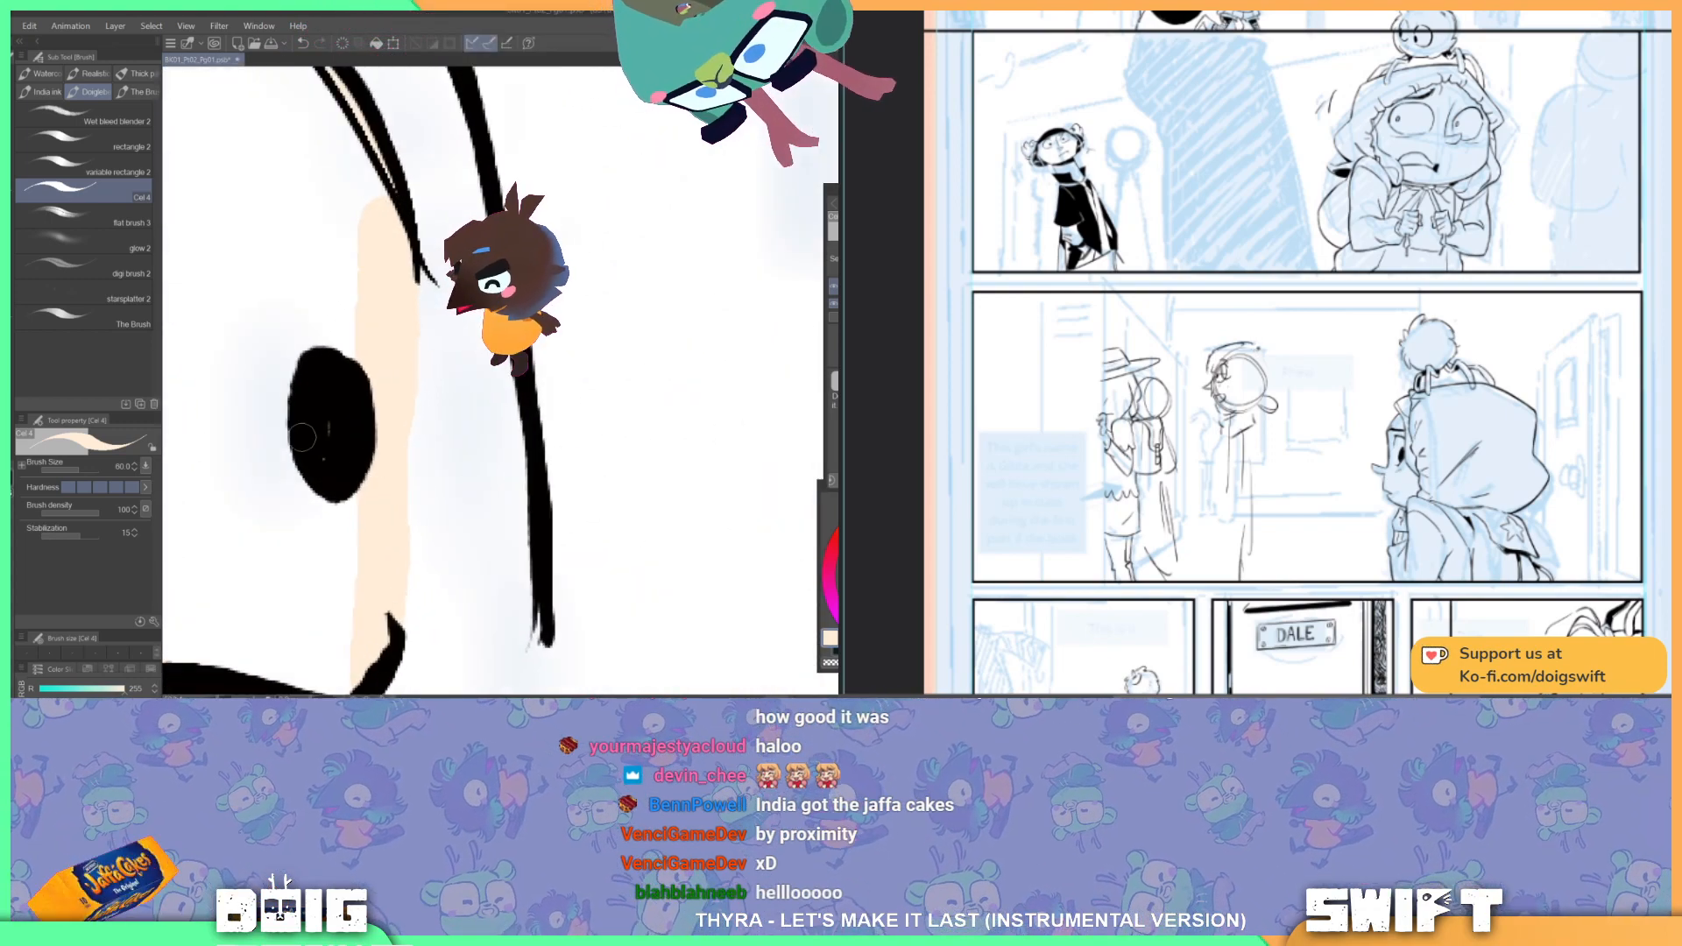
scroll(385, 432, up, 2)
scroll(379, 438, up, 2)
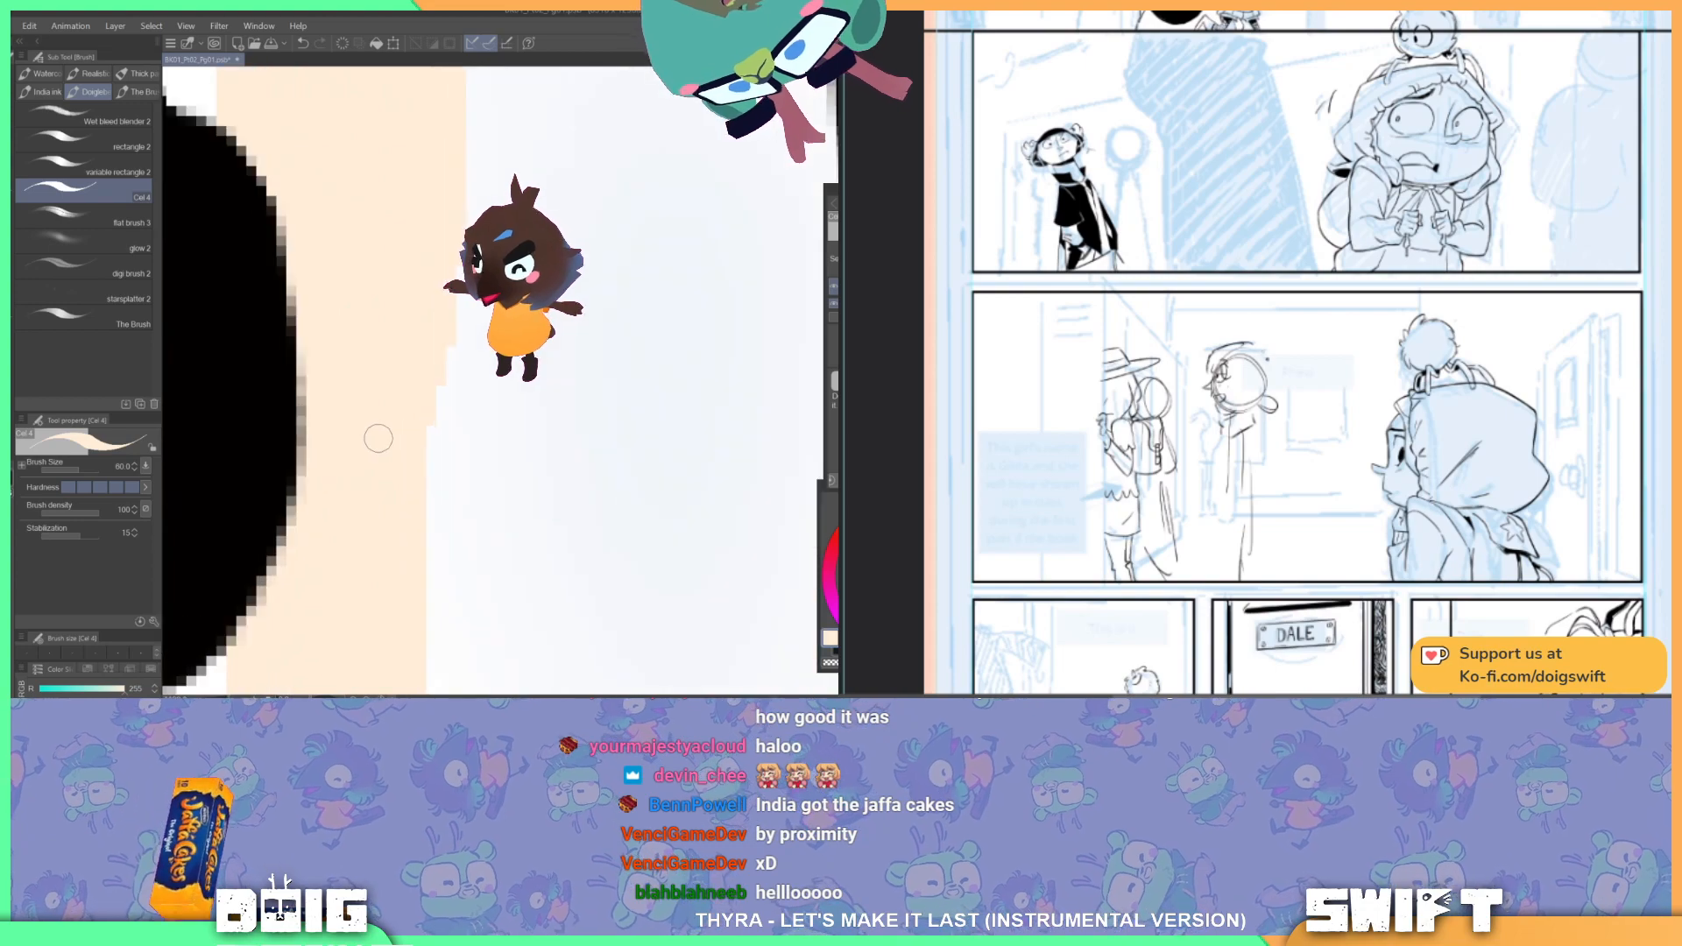
scroll(381, 438, down, 10)
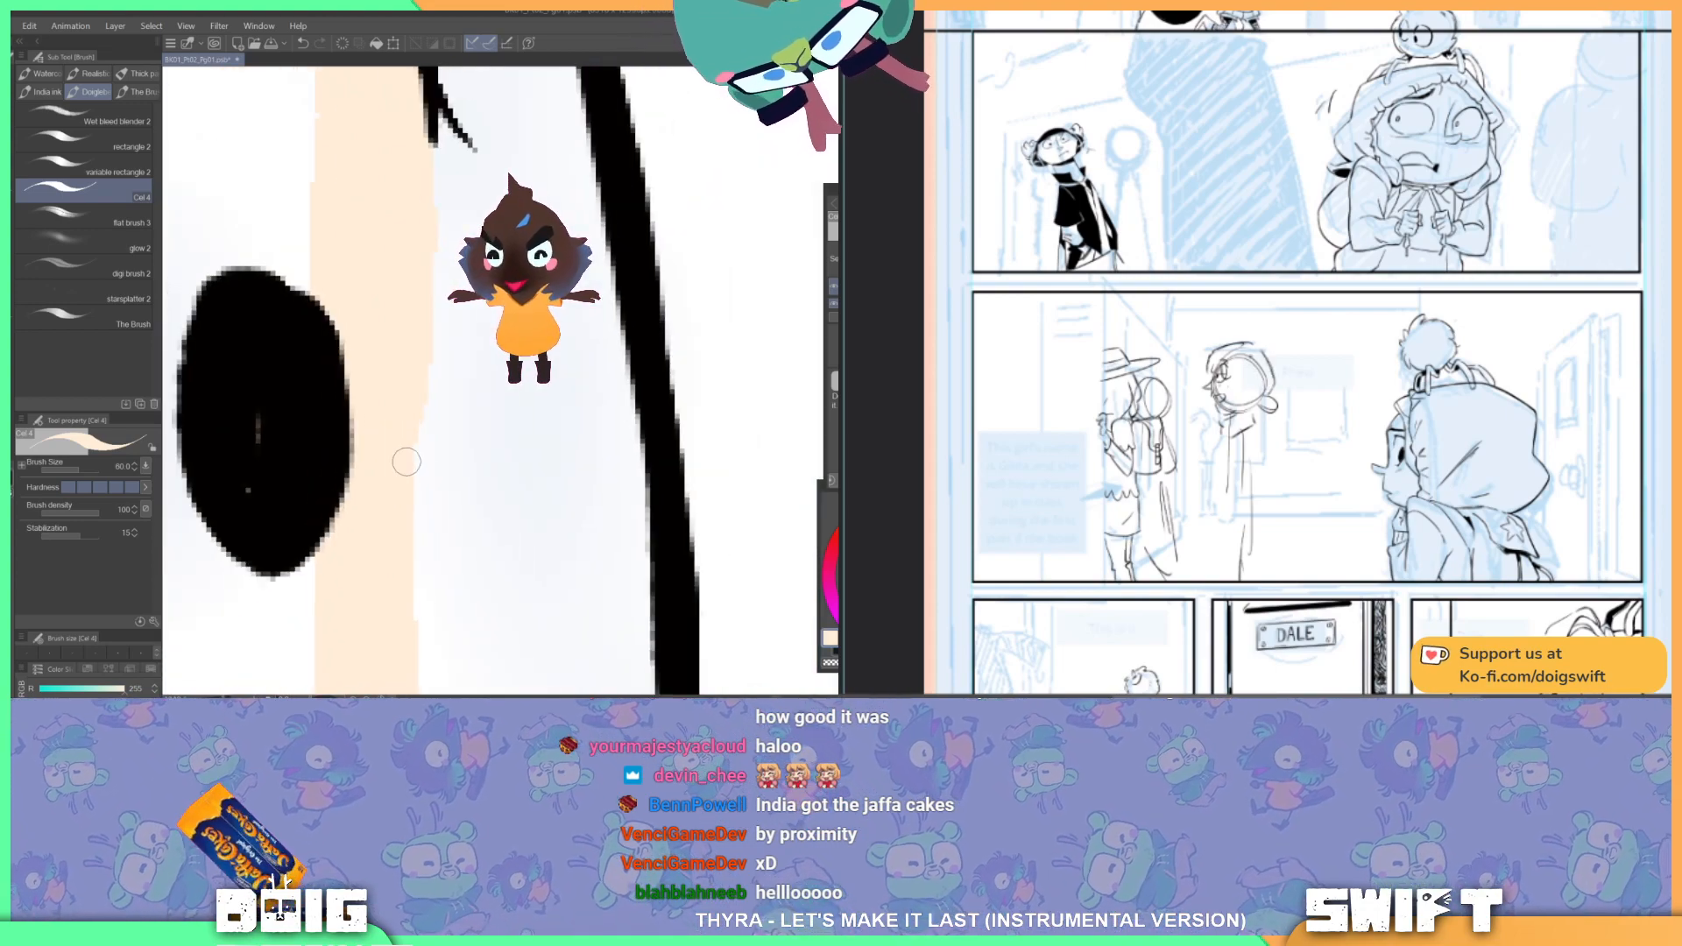
scroll(410, 459, down, 6)
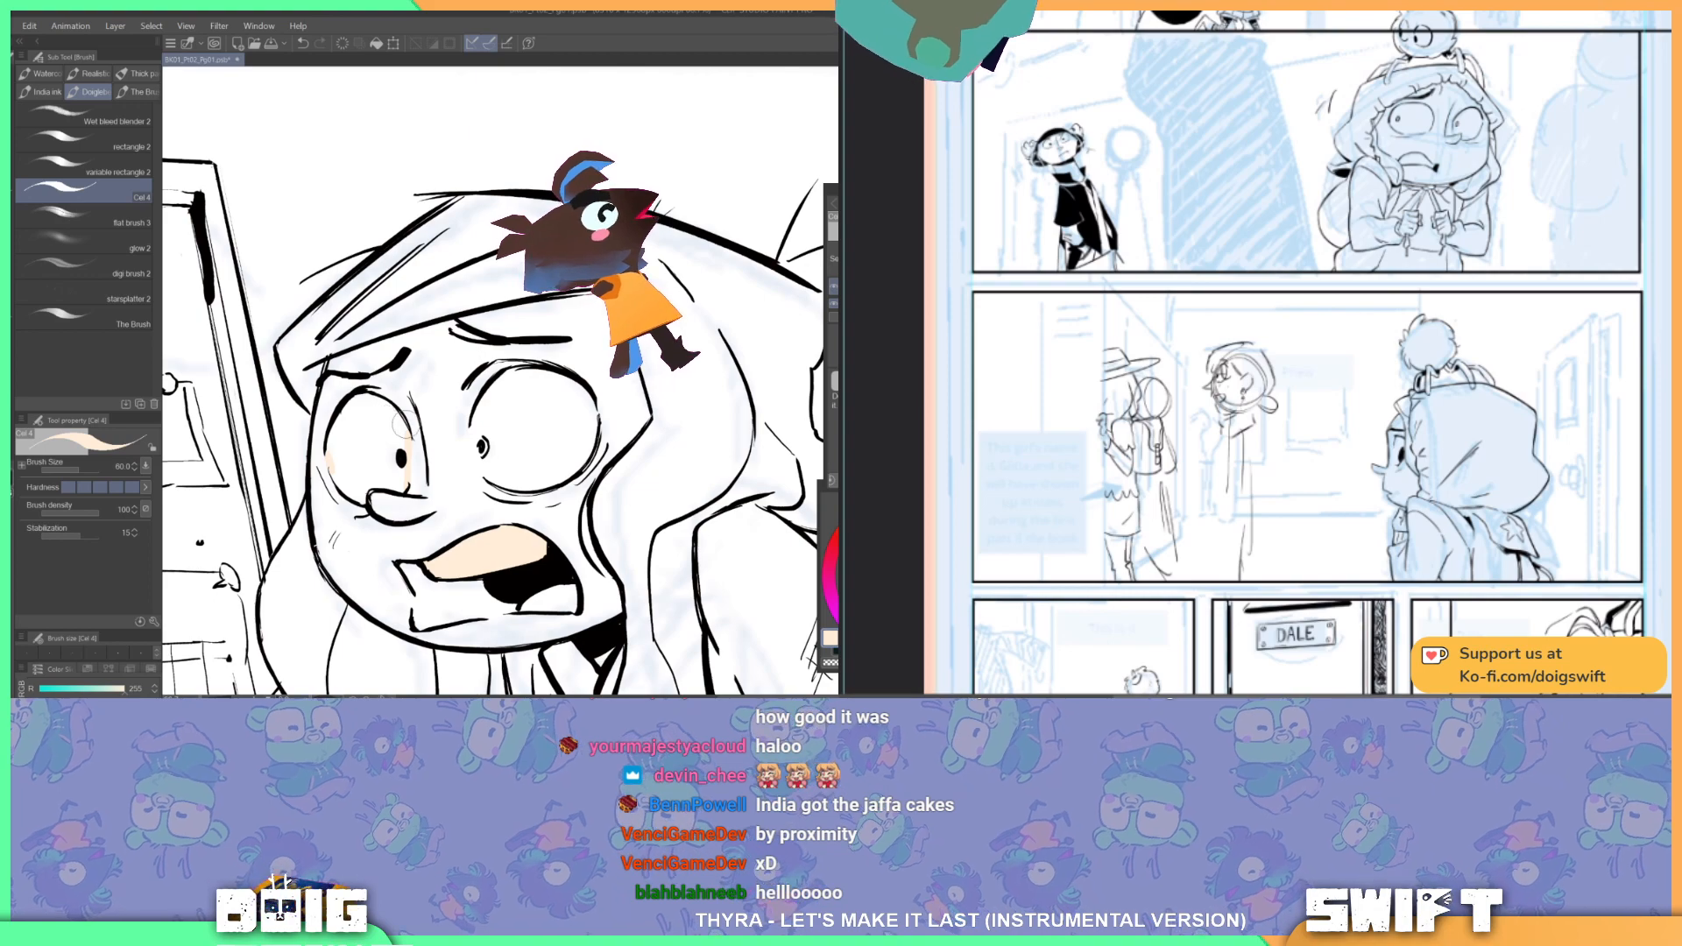
Step: Close the outline gaps of the seated girl's other eye with small cream brush strokes
scroll(410, 428, down, 4)
mouse_move(453, 443)
mouse_down()
mouse_move(540, 414)
mouse_move(571, 427)
mouse_move(565, 462)
mouse_up()
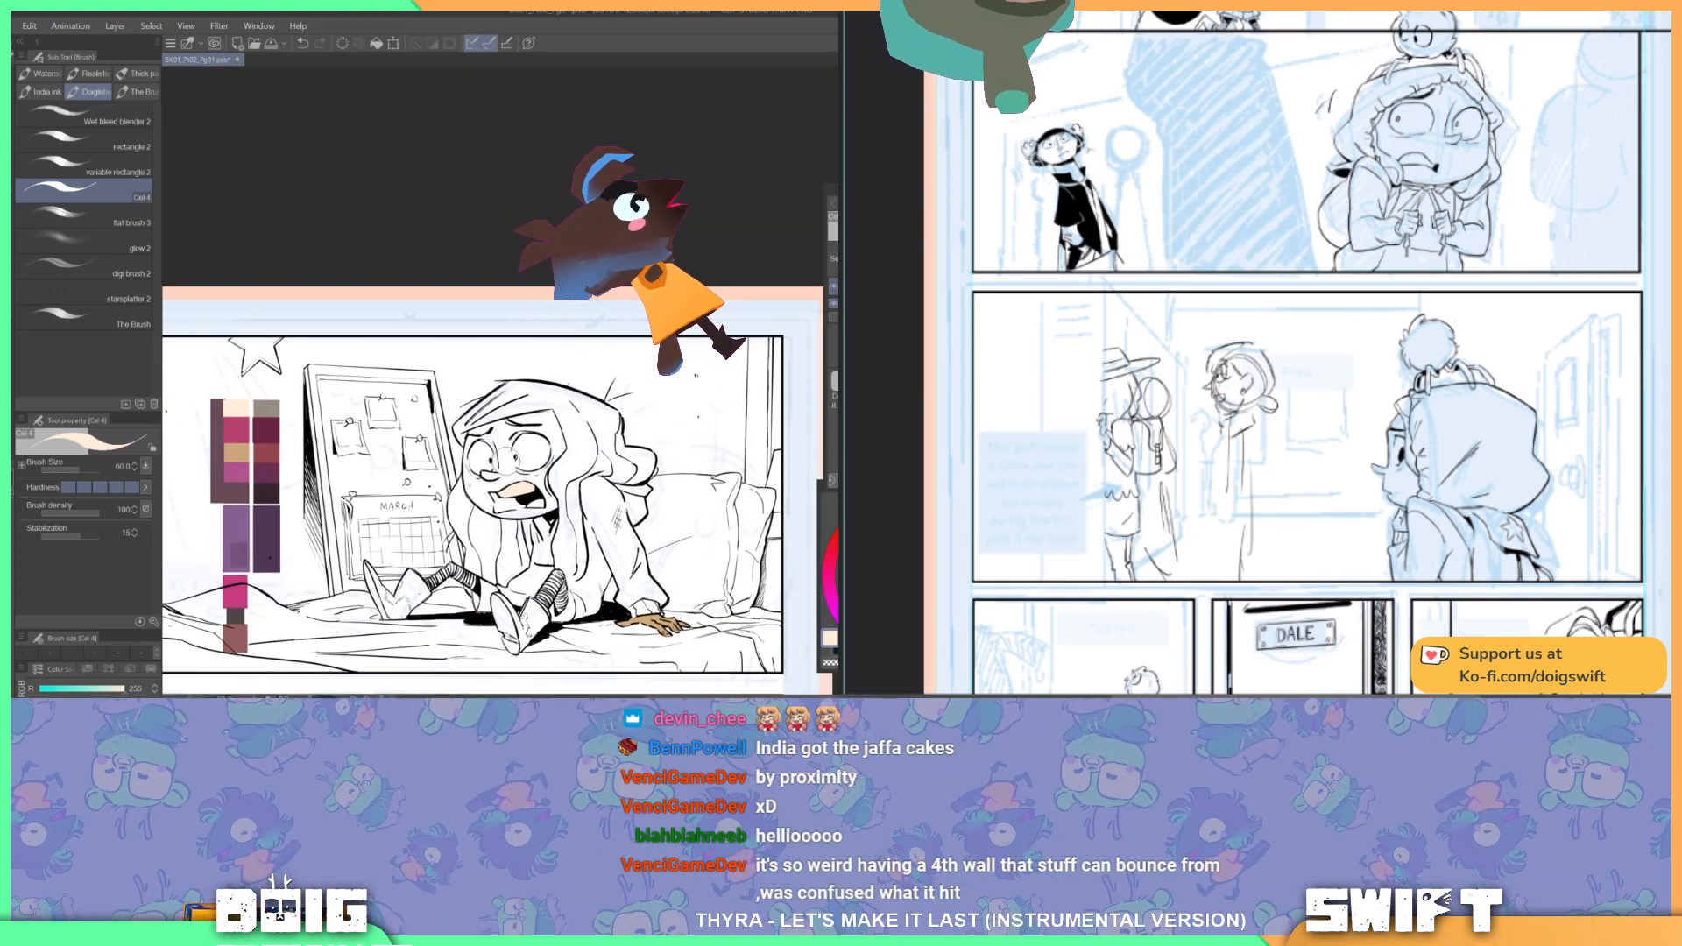
scroll(525, 456, up, 4)
scroll(525, 456, up, 3)
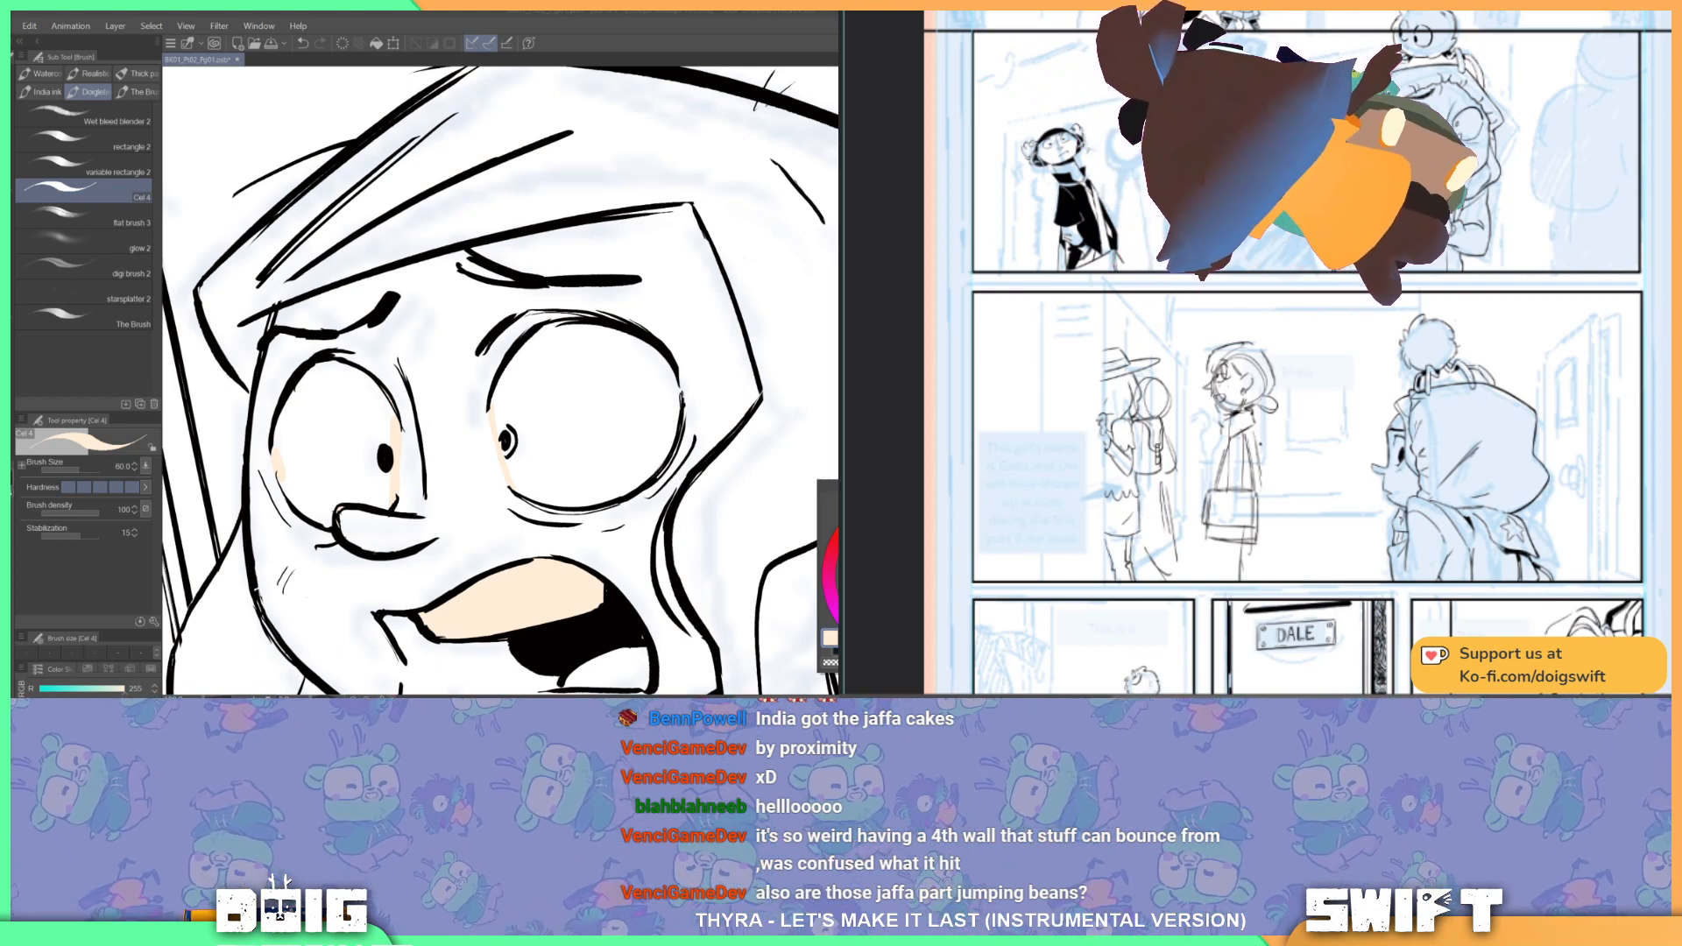
click(828, 200)
click(827, 188)
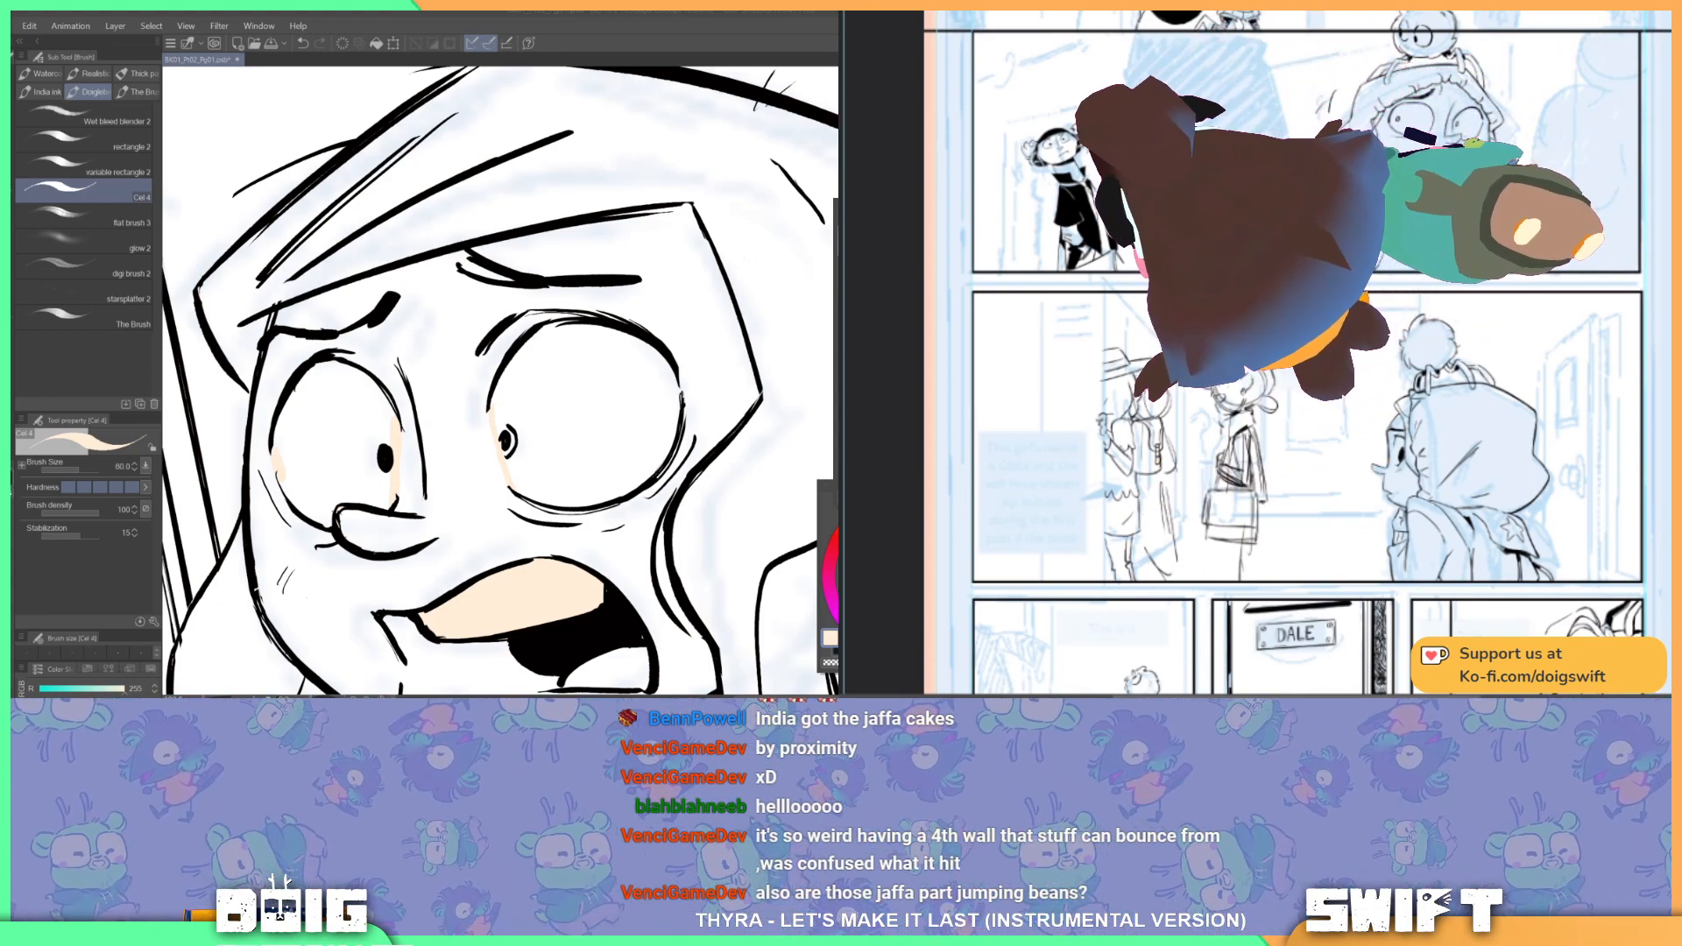
drag(460, 517, 512, 587)
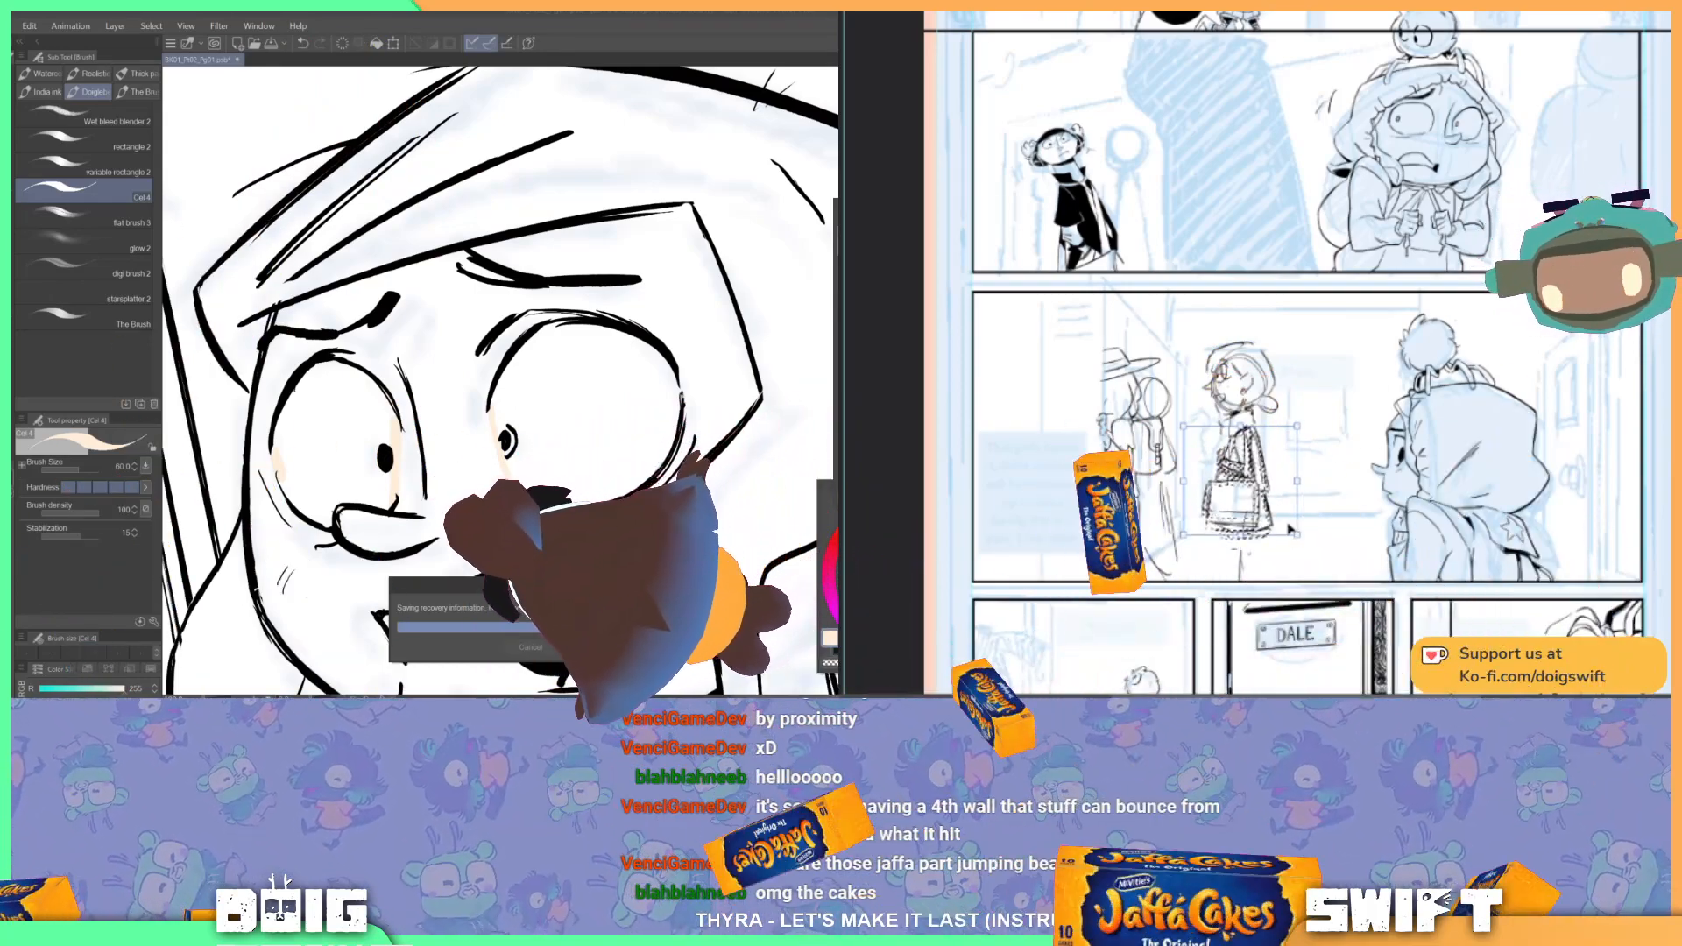
Step: Resize and reposition the selected coat and handbag of the rough figure in the second page's hallway panel
drag(1293, 533, 1267, 522)
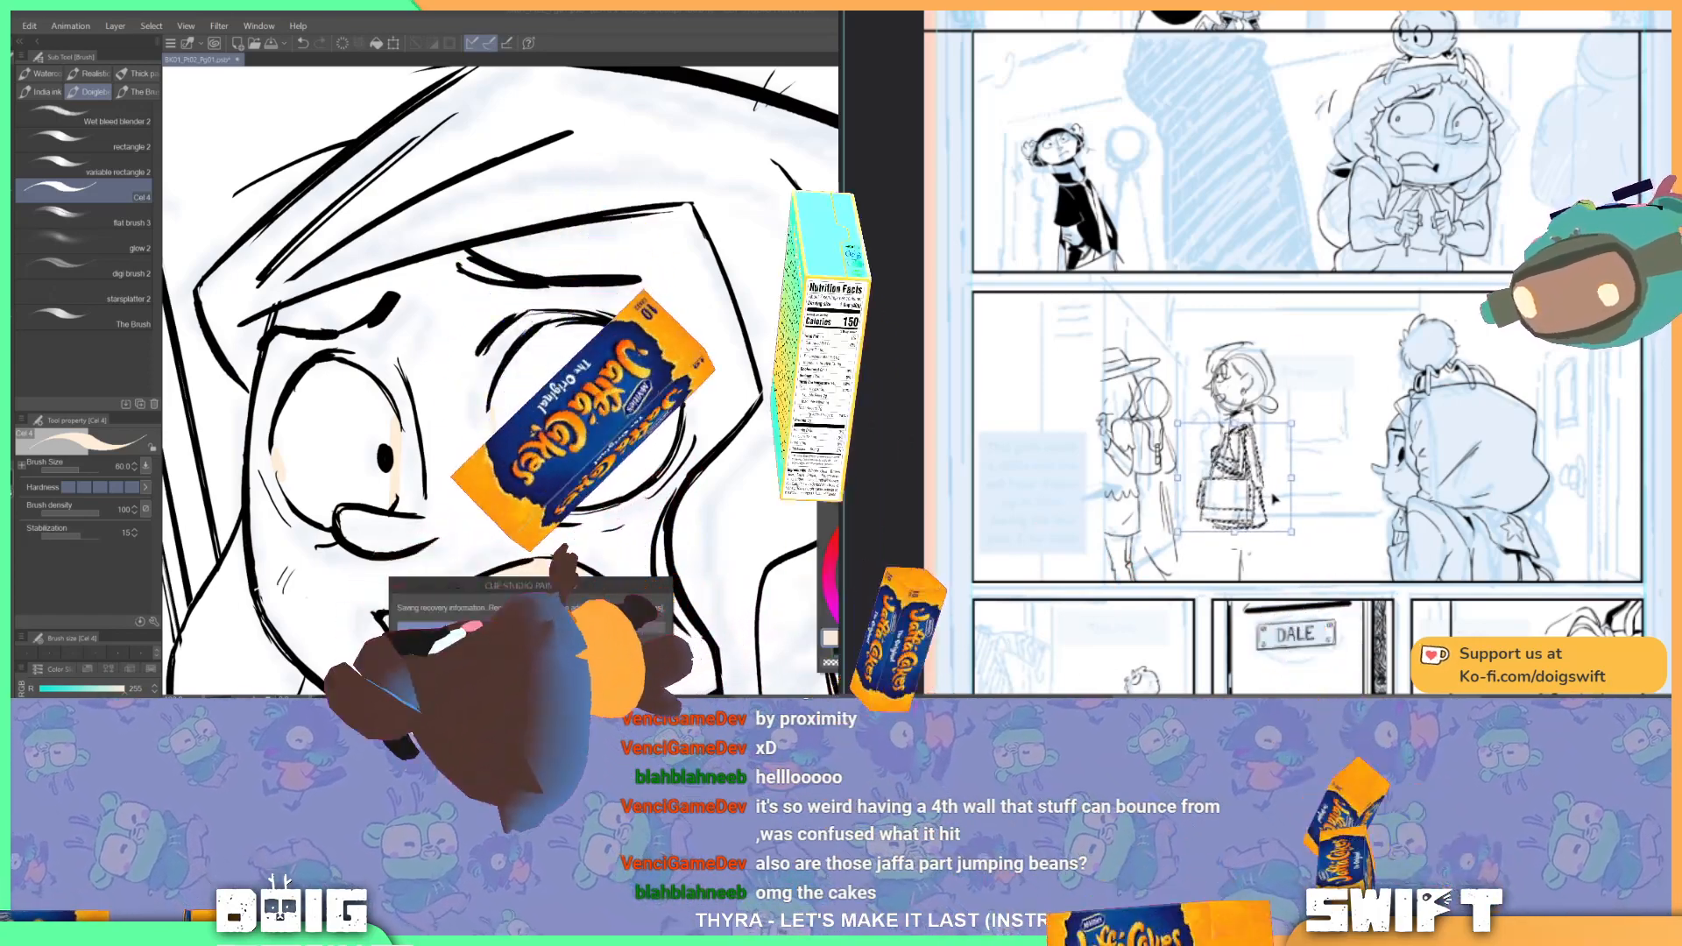
drag(1290, 530, 1298, 539)
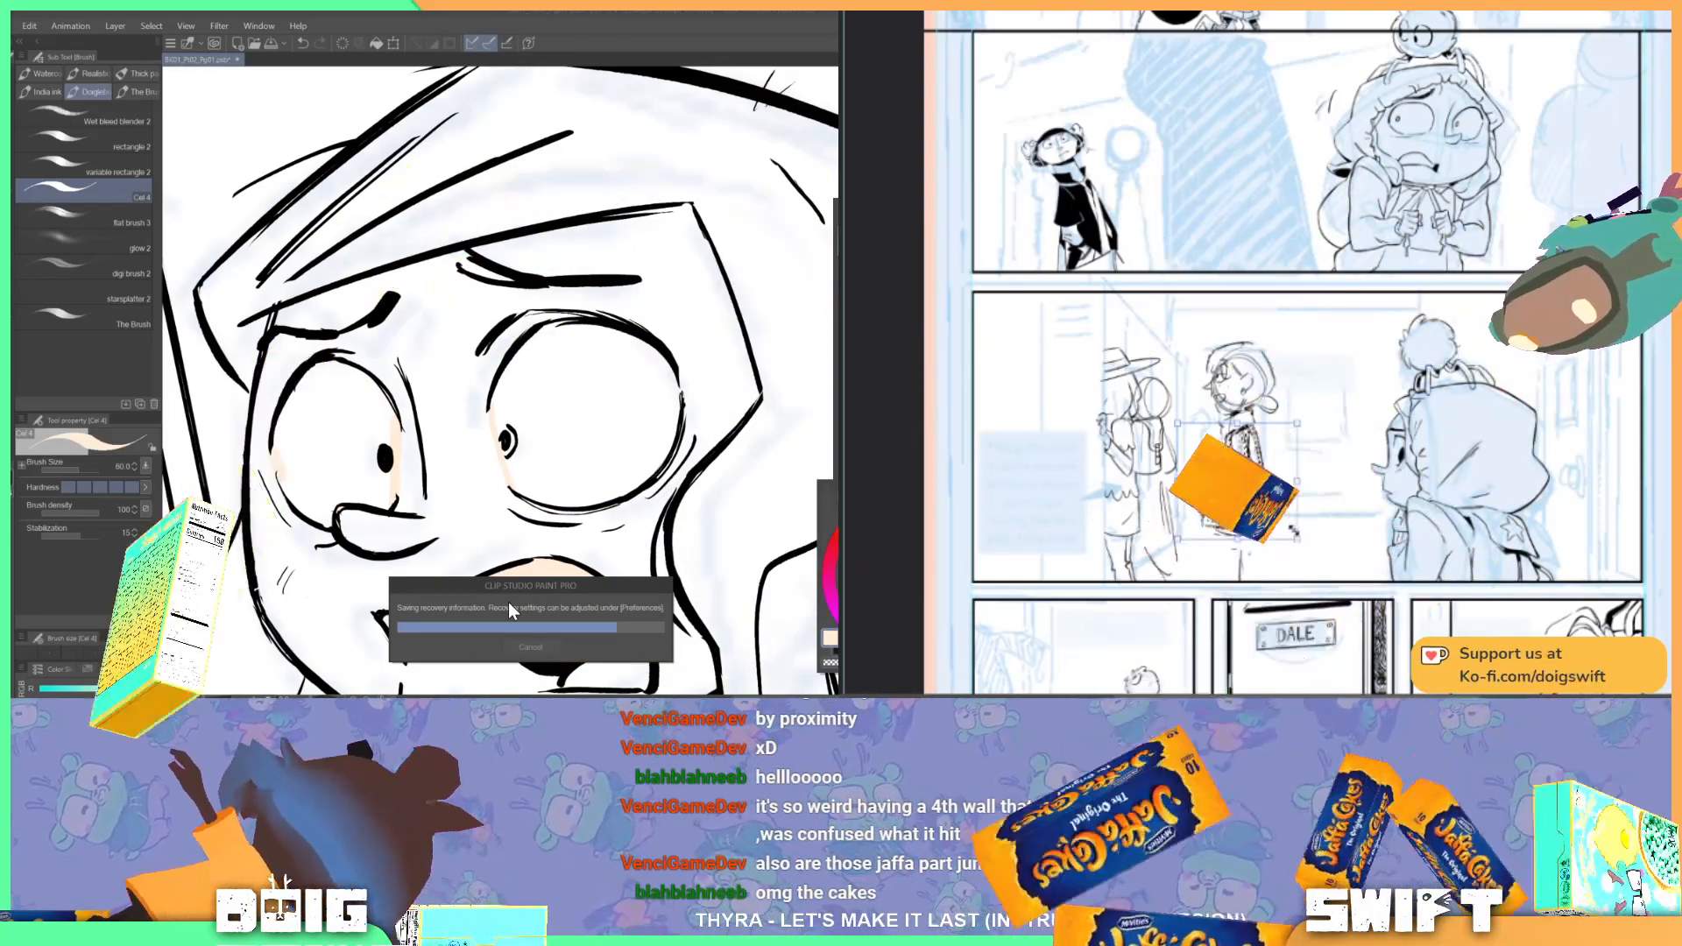
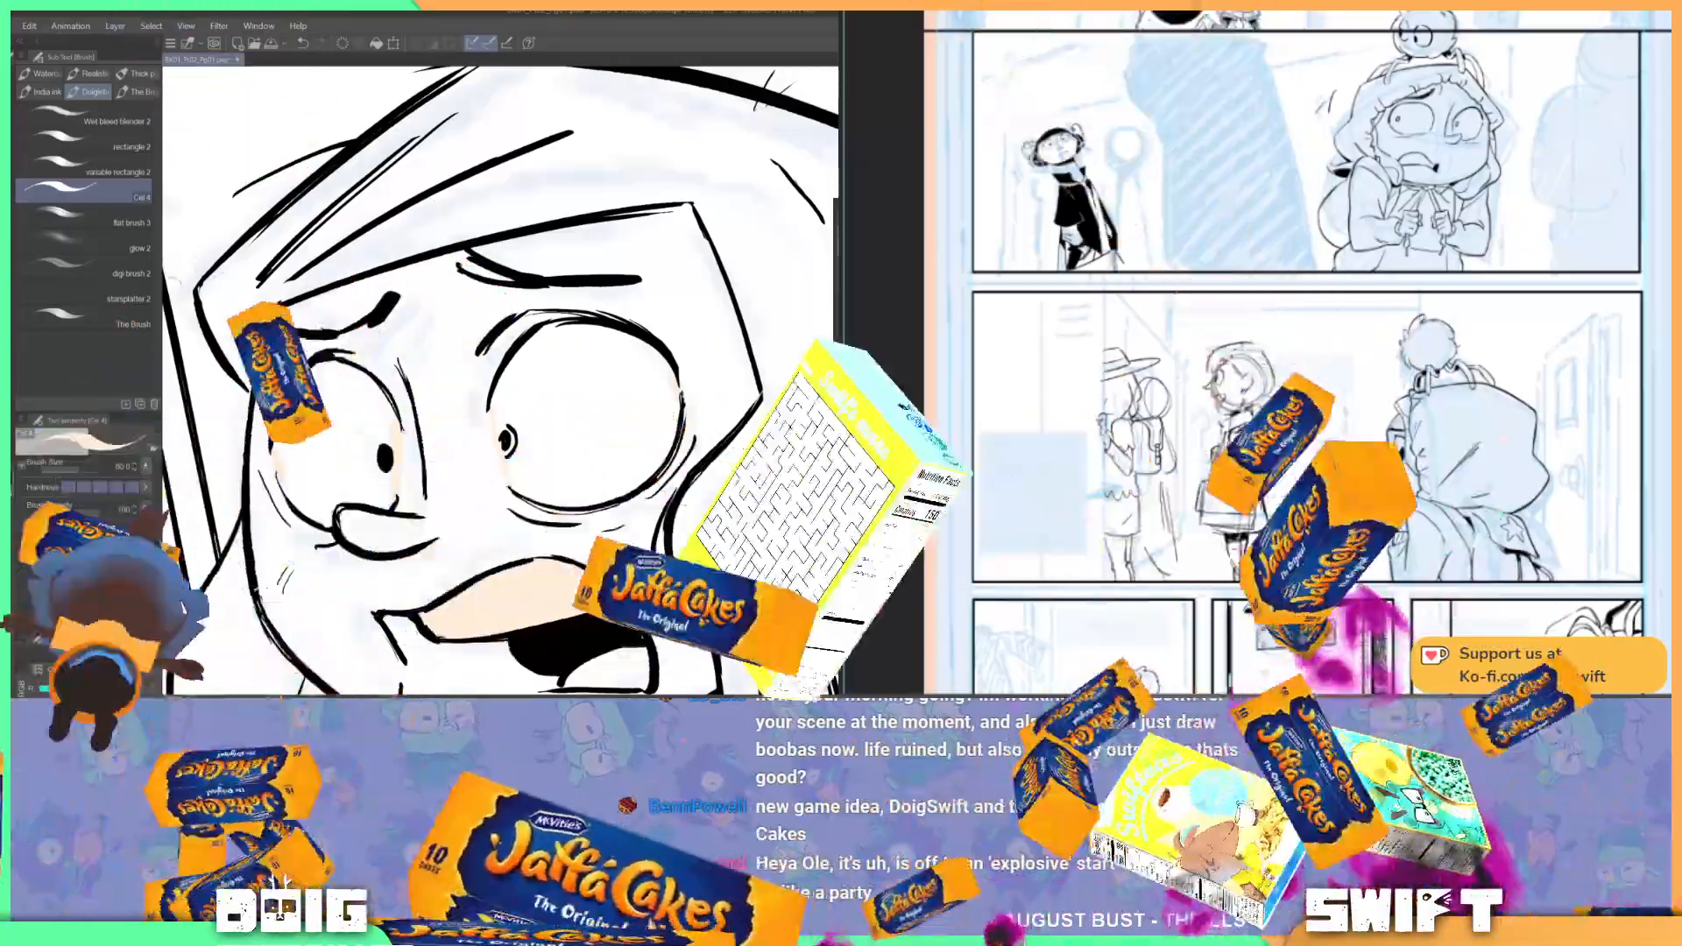
Step: Fill both of the seated girl's eyes with flat cream inside the closed outlines
key(g)
key(g)
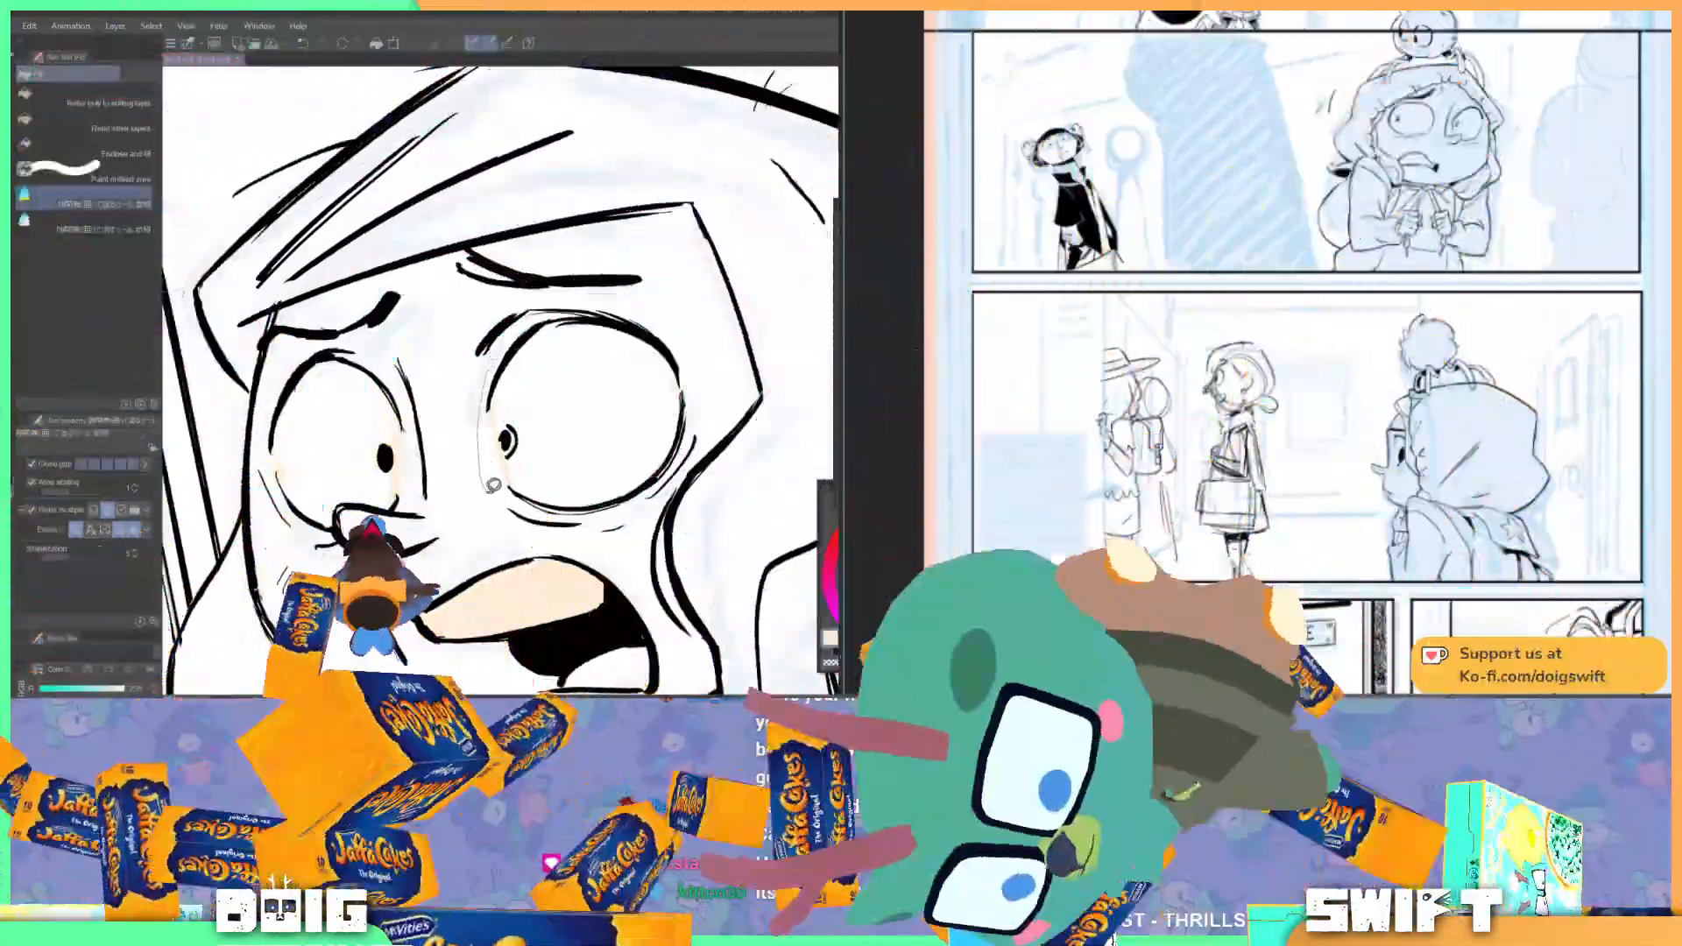
drag(472, 388, 468, 396)
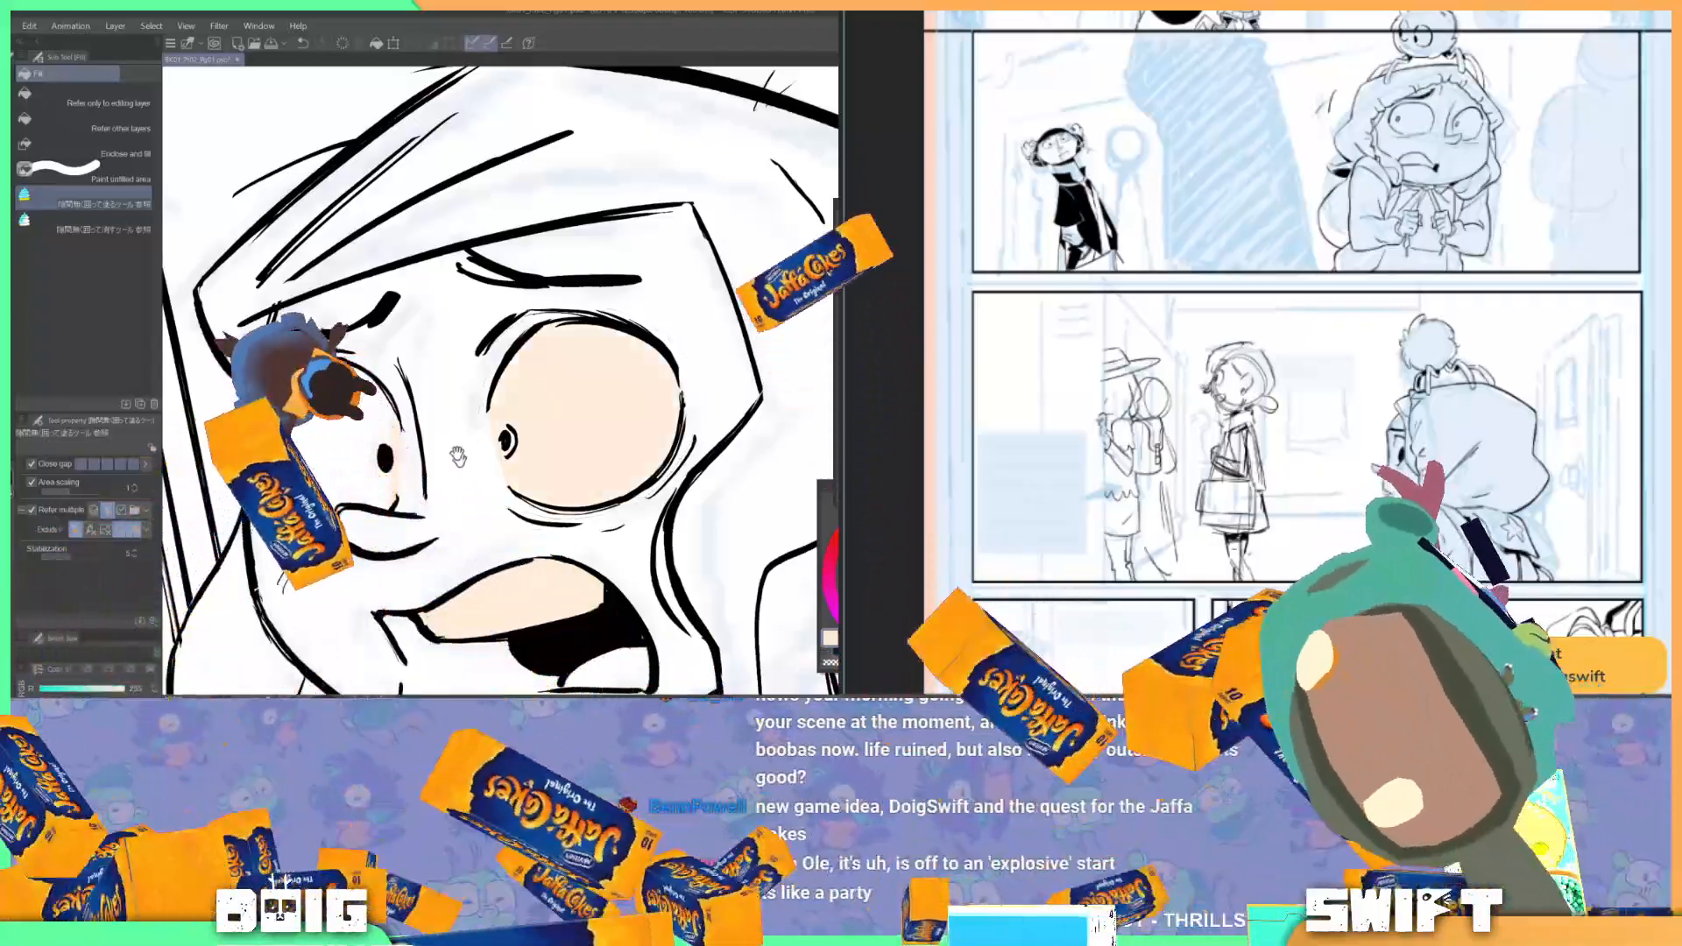
drag(465, 473, 510, 432)
mouse_move(452, 351)
mouse_down()
mouse_move(377, 302)
mouse_move(454, 458)
mouse_move(325, 406)
mouse_up()
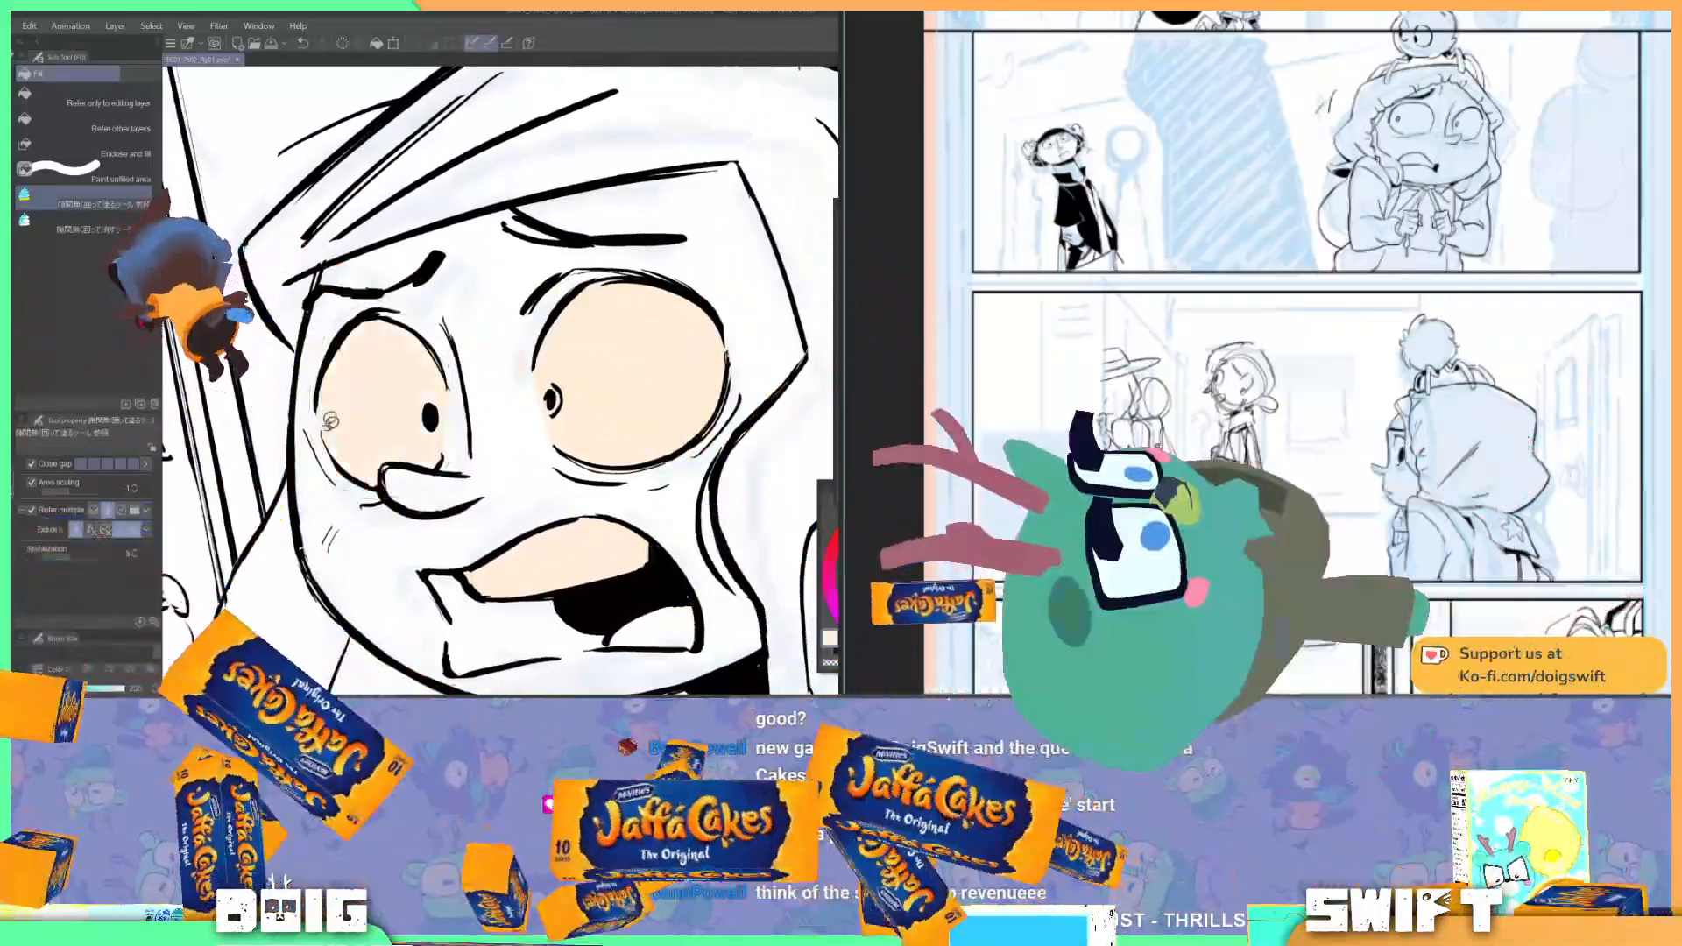
drag(551, 401, 533, 320)
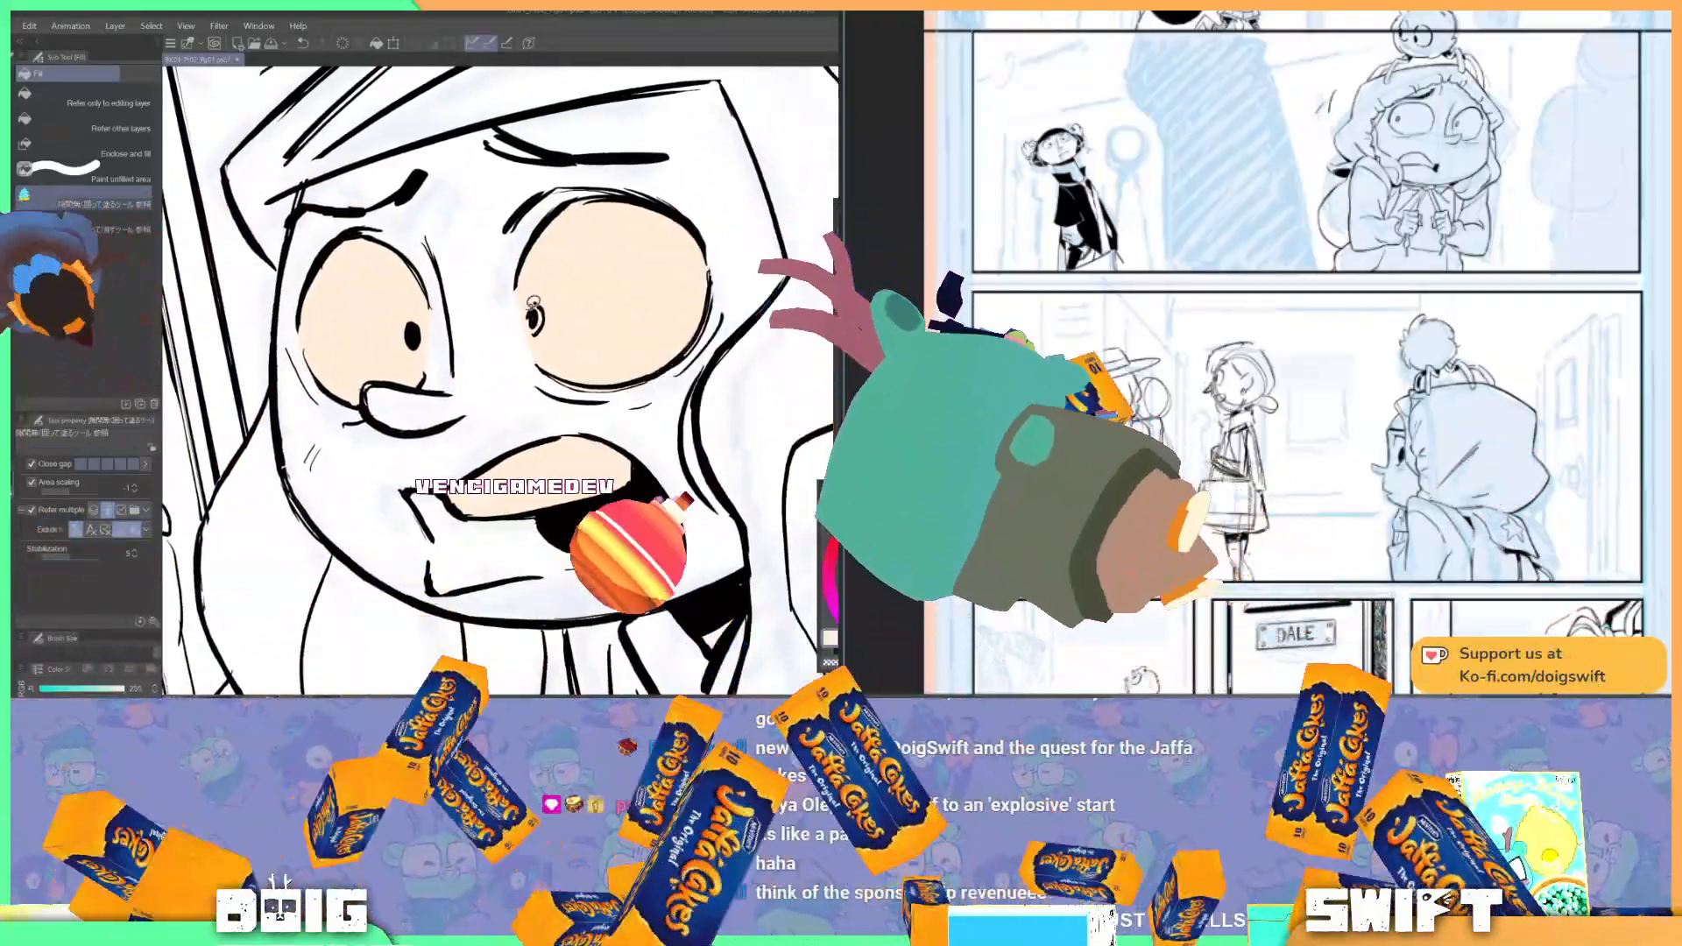
Step: Sample the deep pink base colour from the palette swatches for the inside of the seated girl's mouth
drag(238, 419, 544, 370)
drag(396, 365, 611, 434)
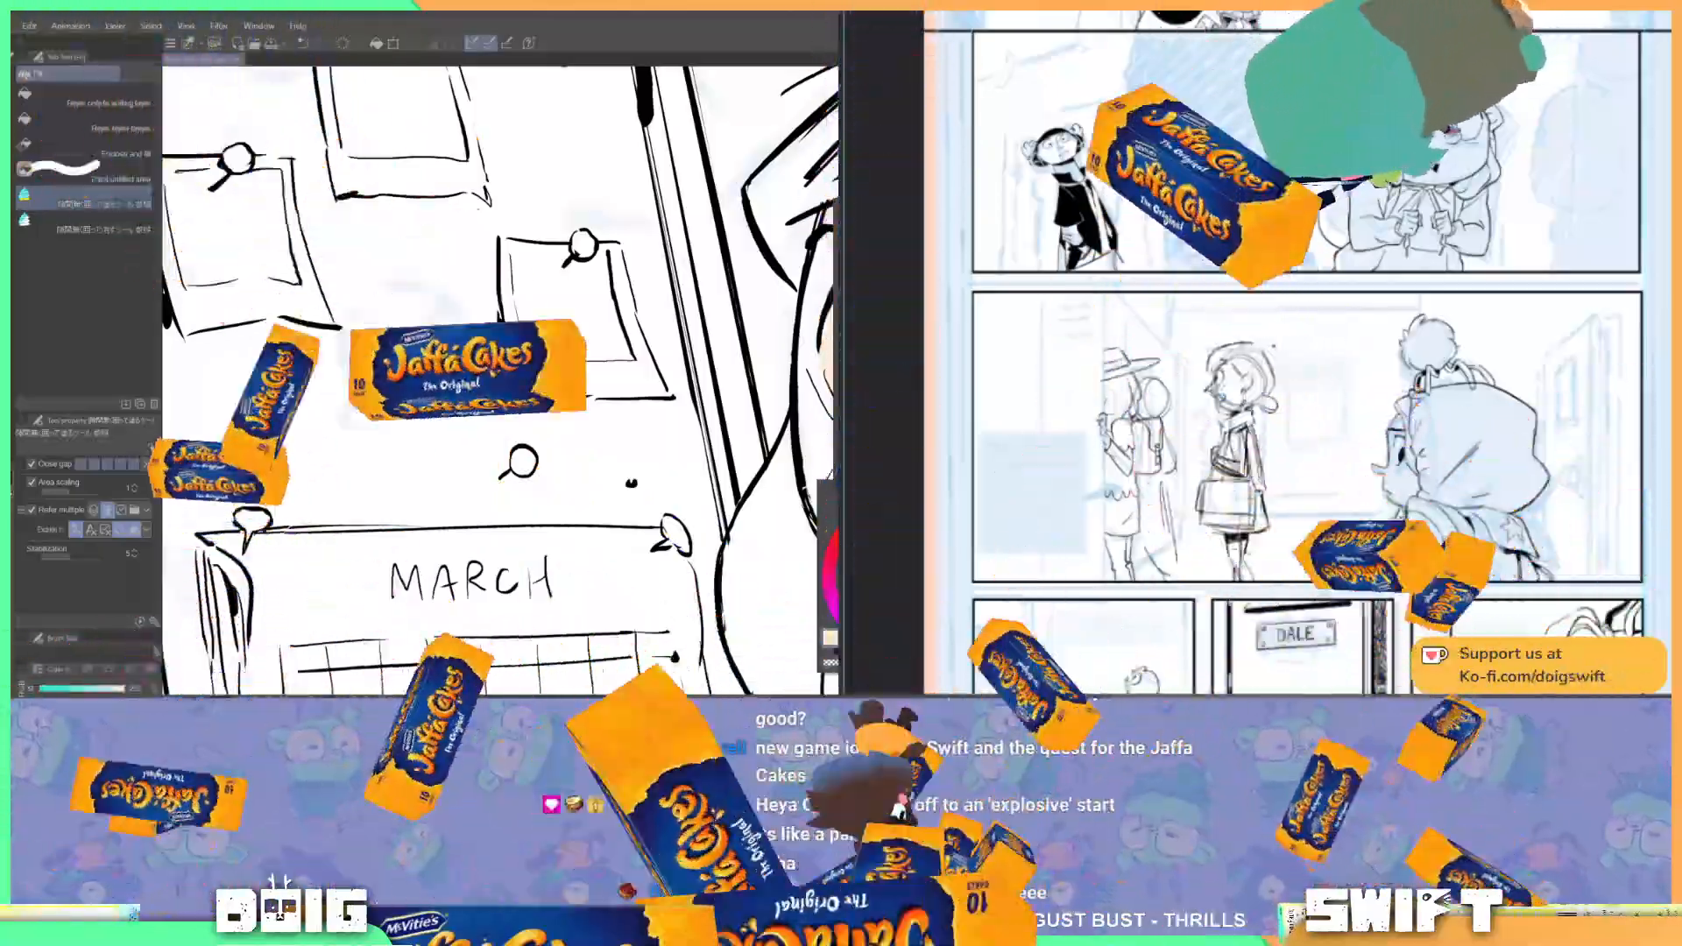
drag(769, 670, 569, 646)
scroll(551, 526, down, 3)
drag(544, 500, 368, 375)
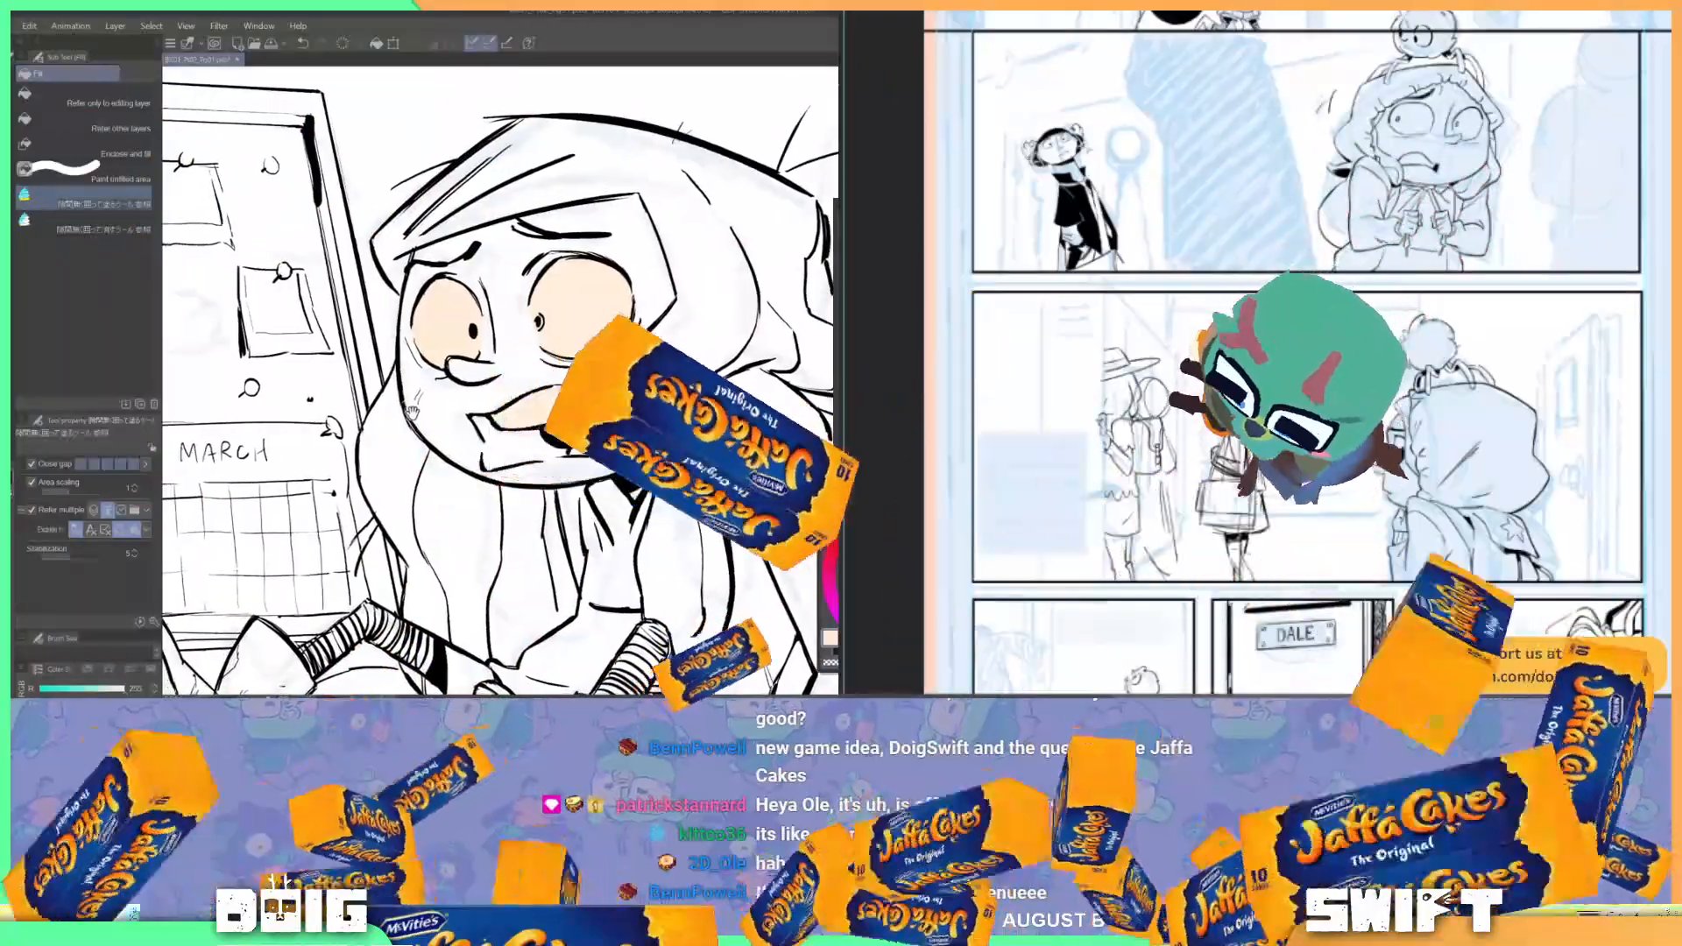
drag(270, 415, 574, 411)
scroll(575, 412, down, 2)
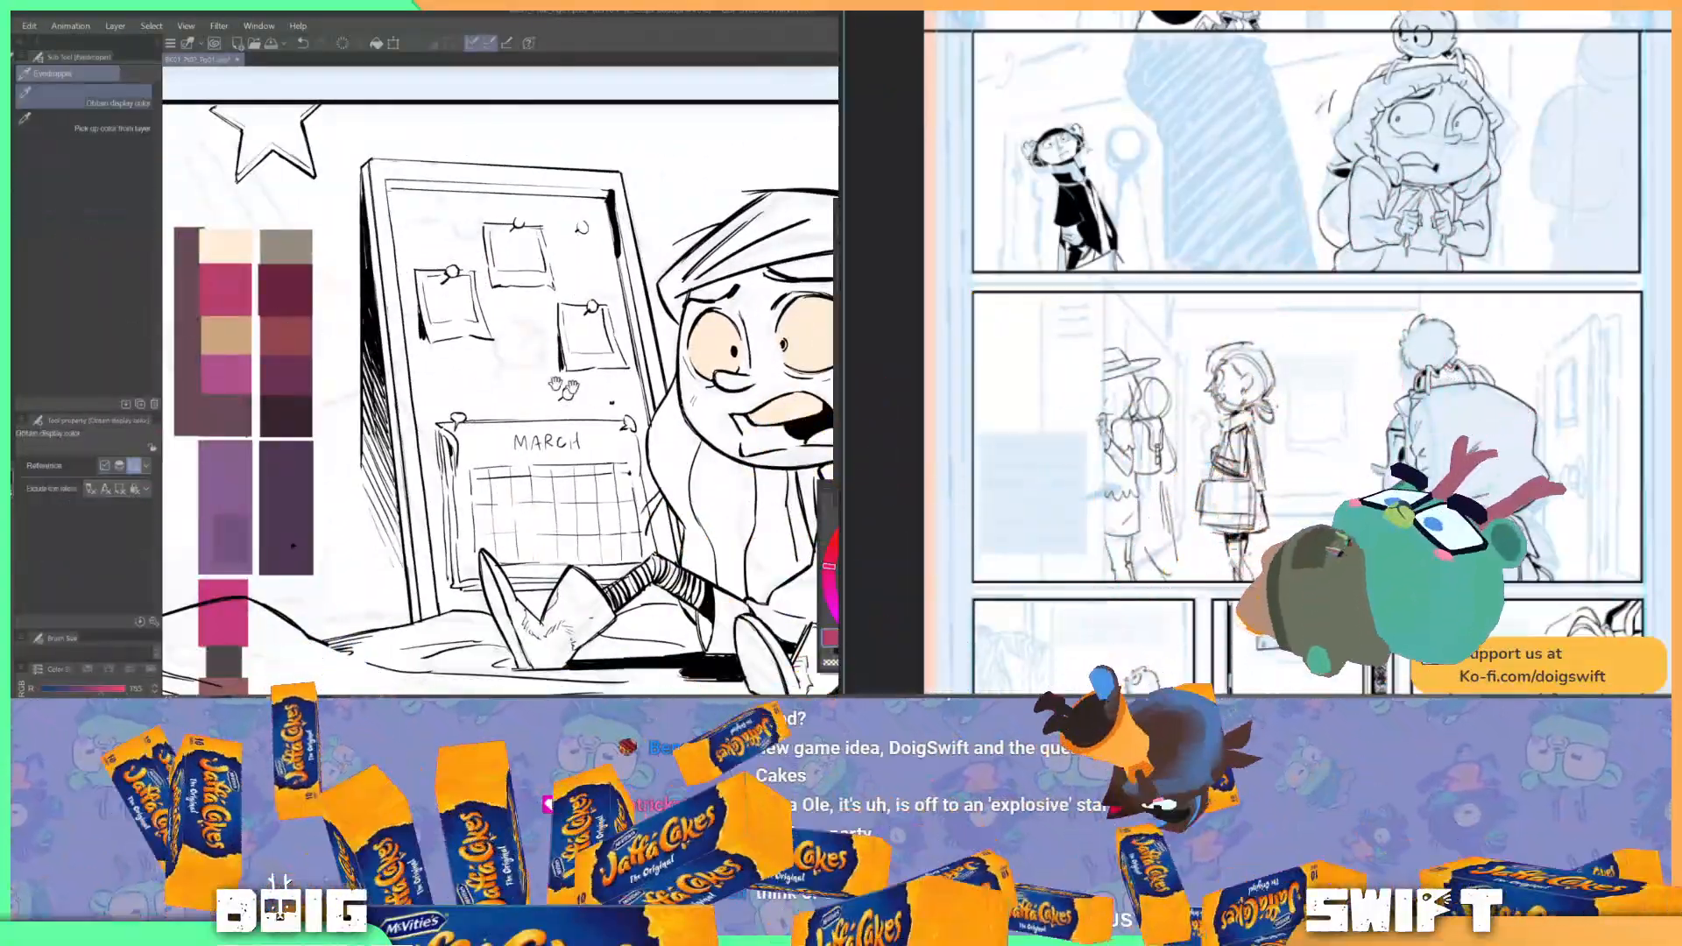
drag(757, 444, 506, 443)
scroll(506, 442, up, 2)
scroll(506, 442, up, 1)
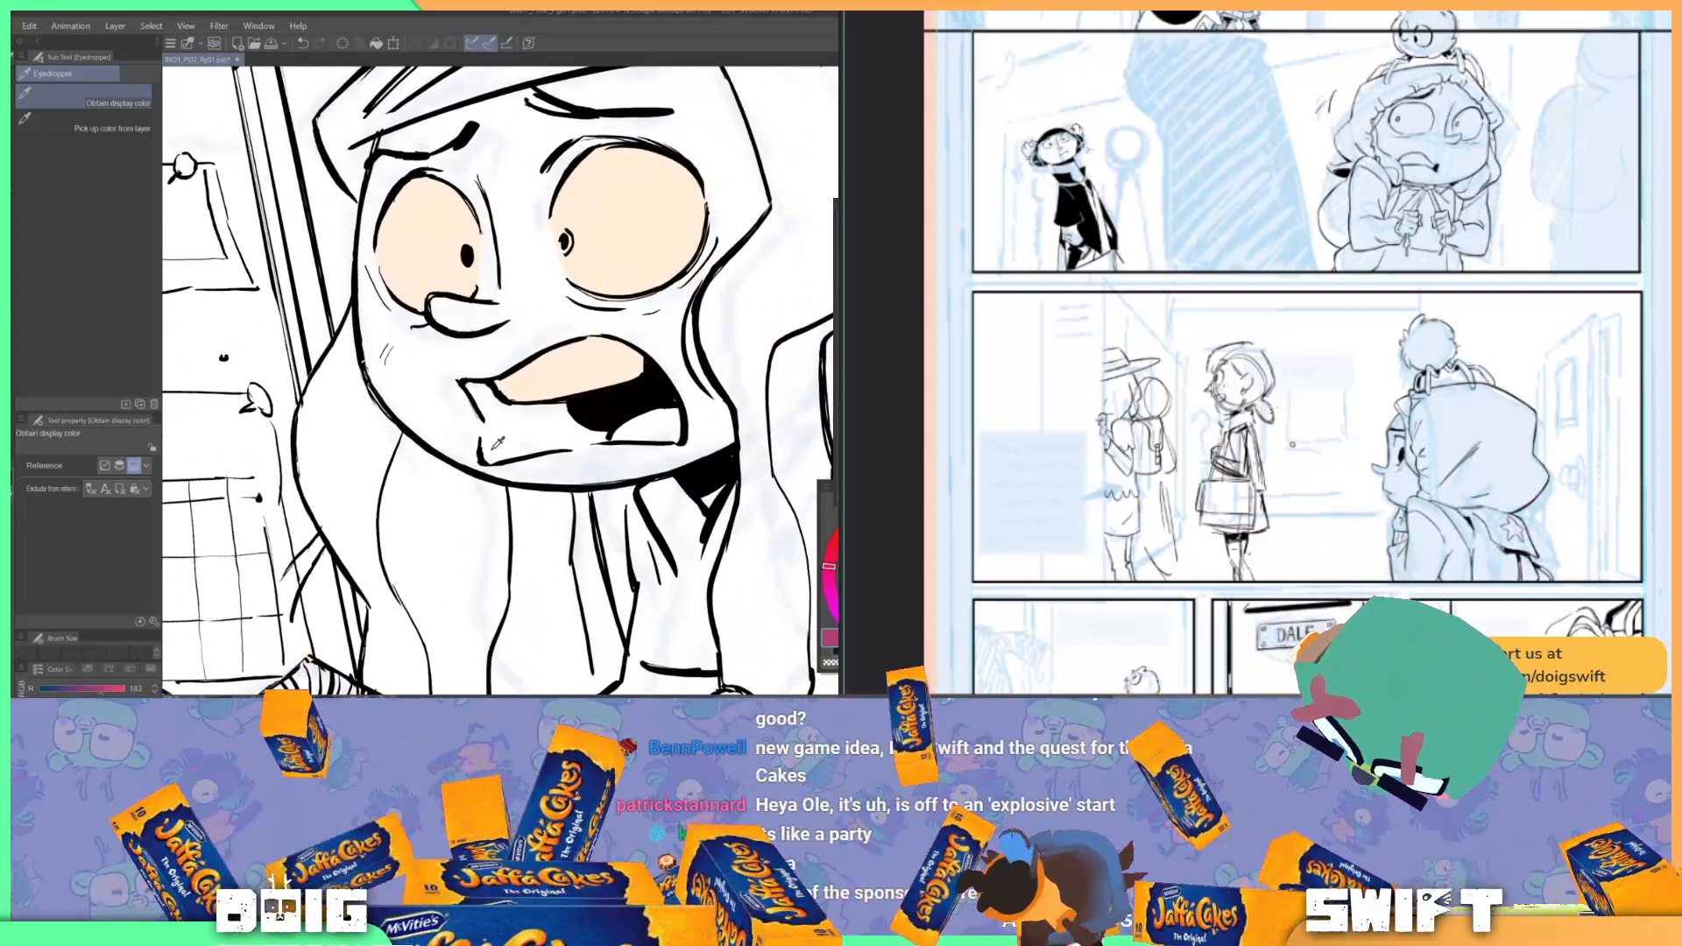
key(g)
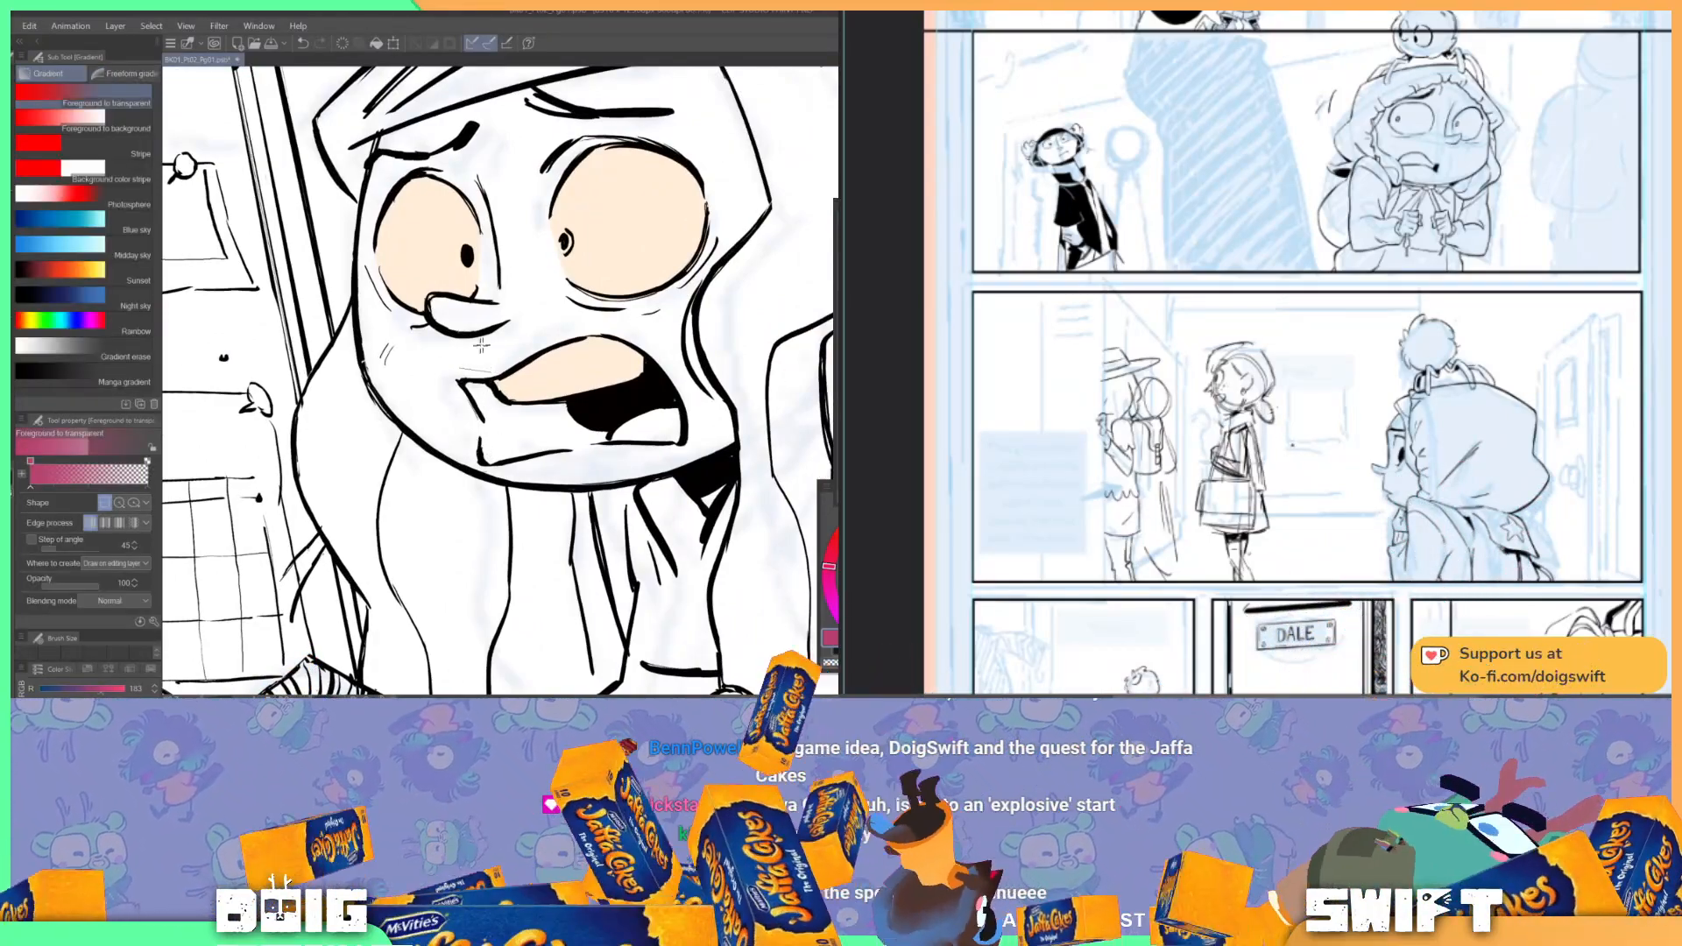
drag(474, 348, 499, 369)
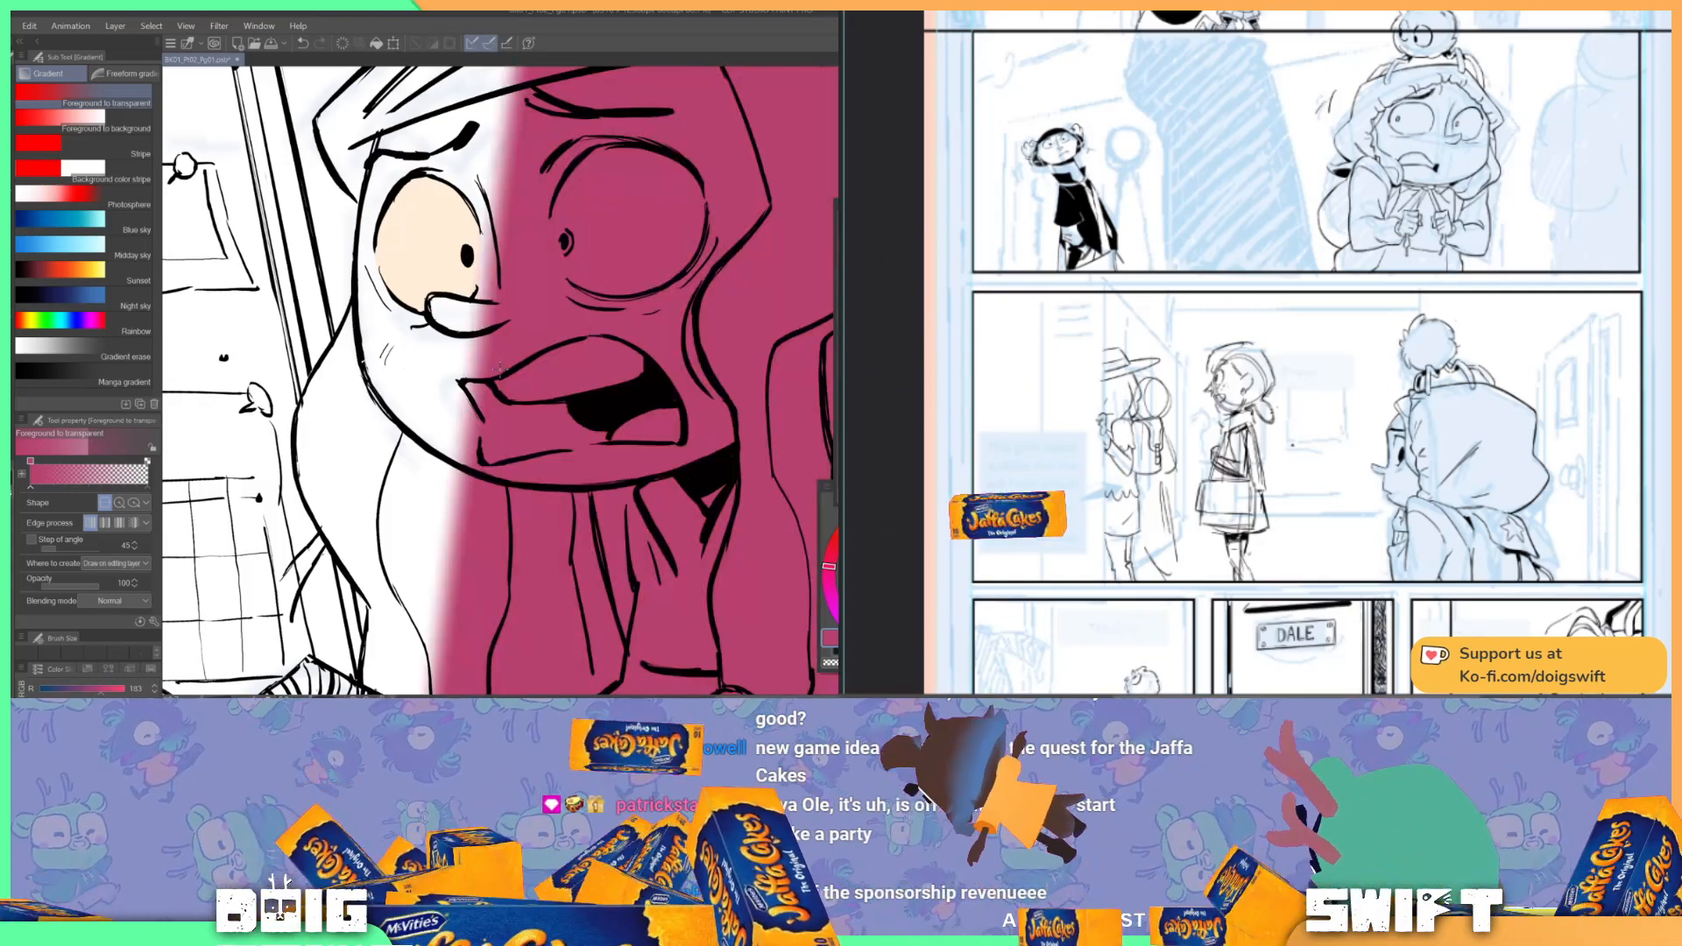
key(ctrl+z)
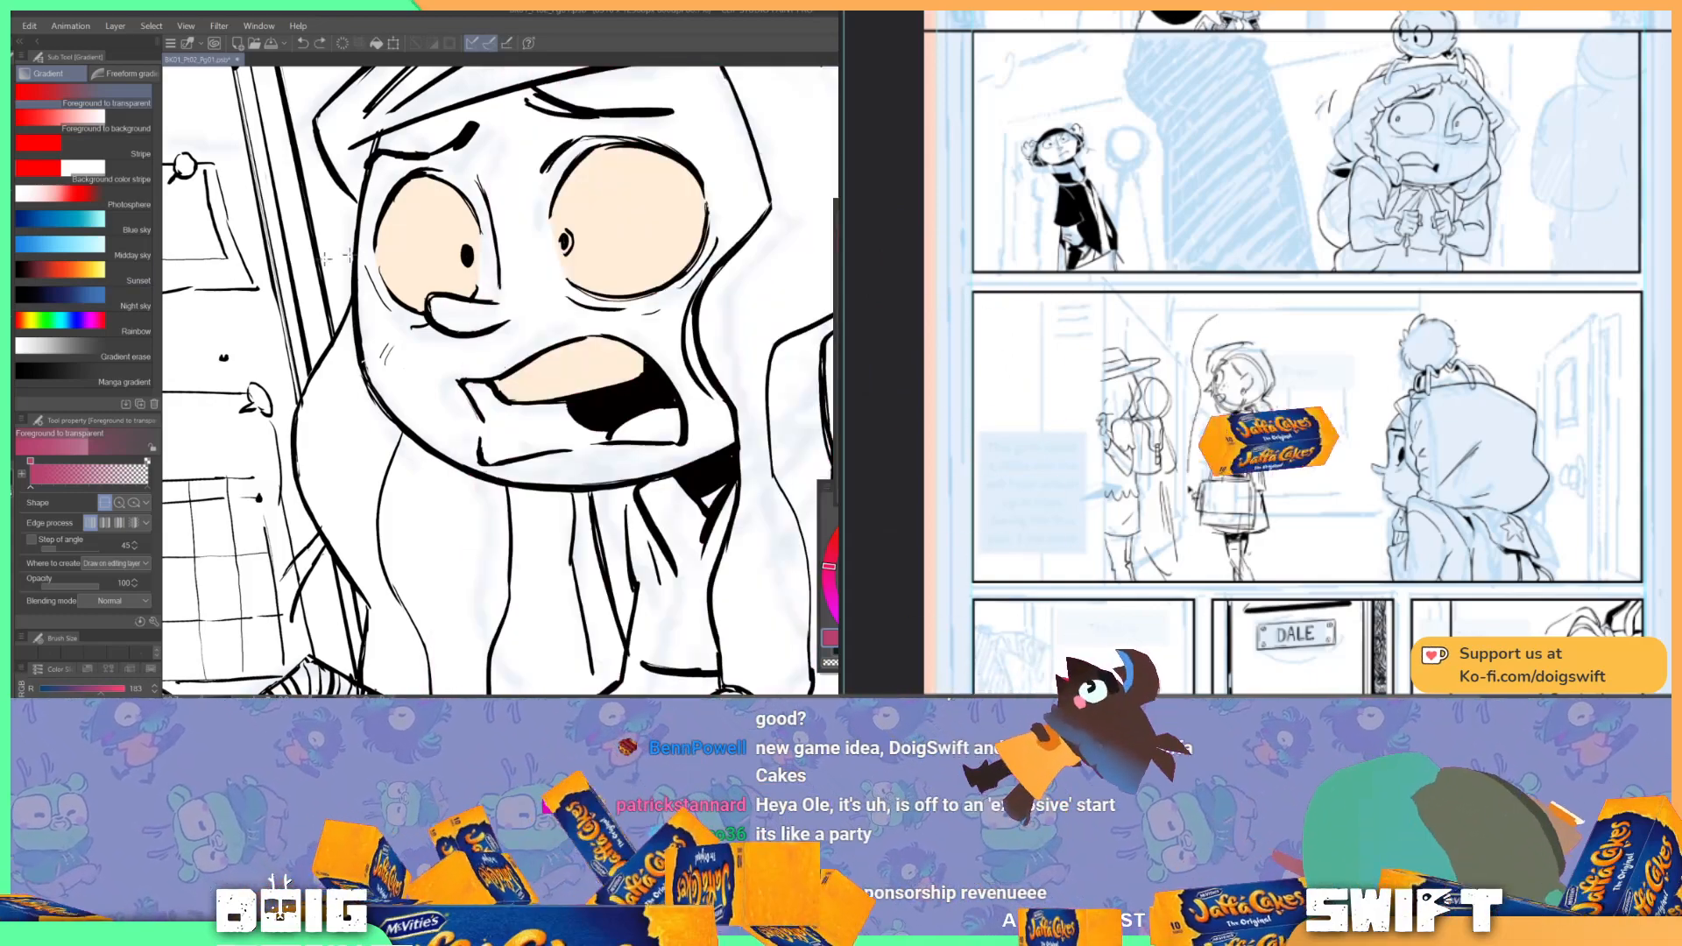
key(g)
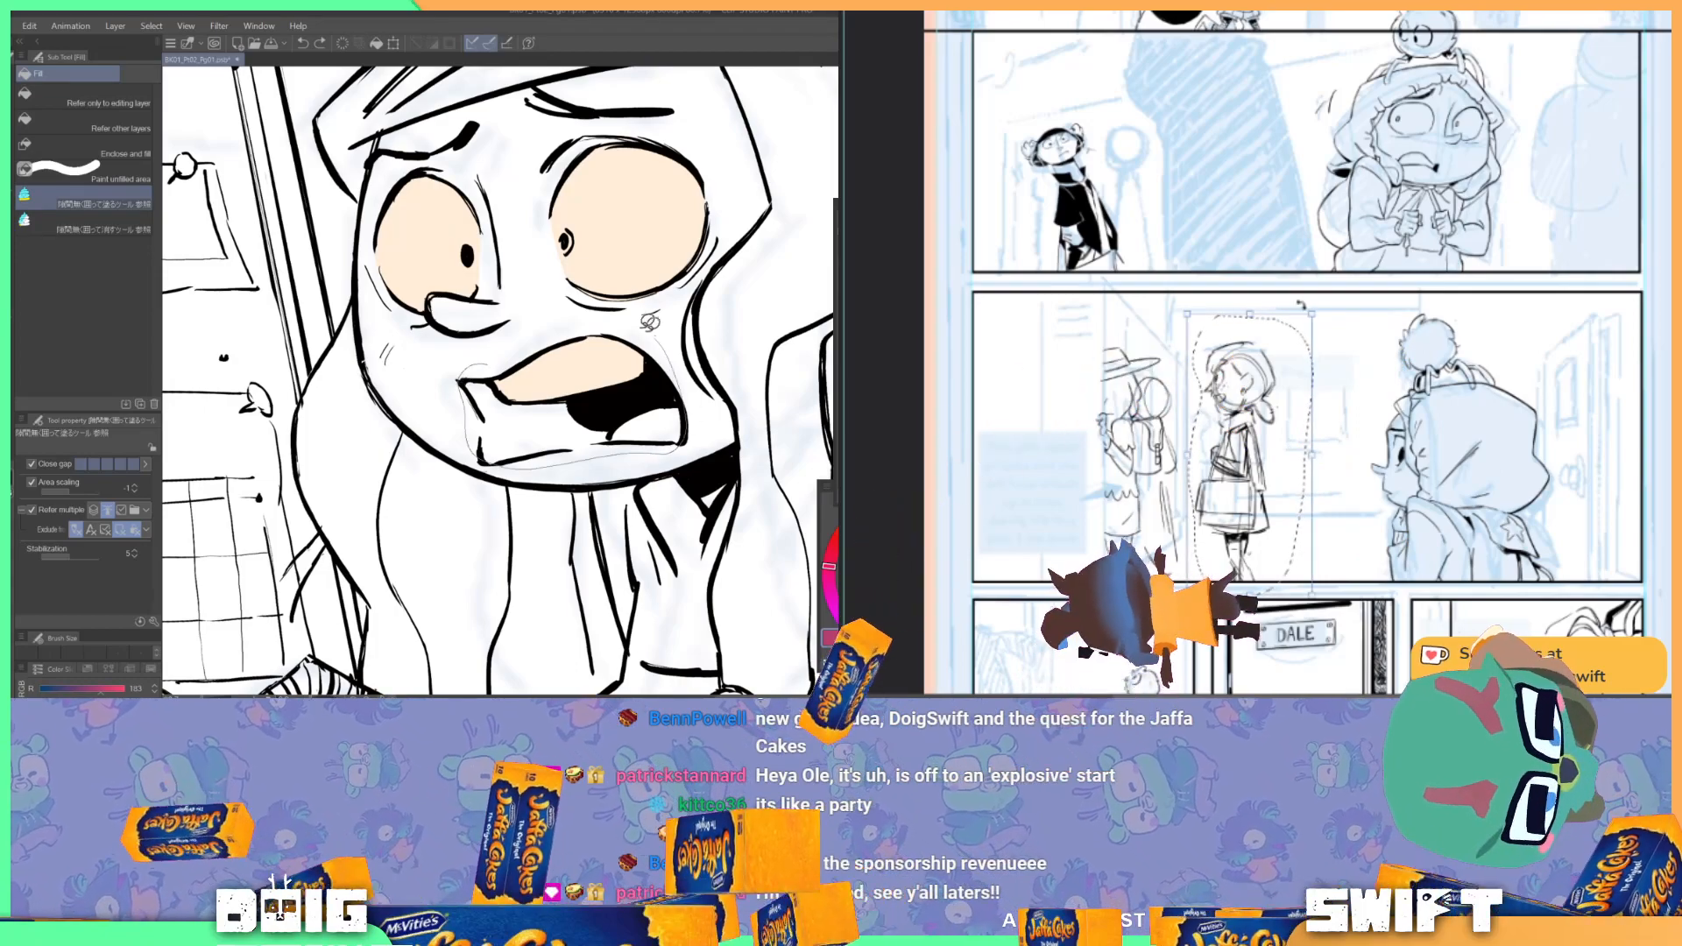
click(578, 366)
key(ctrl+z)
mouse_move(500, 372)
mouse_down()
mouse_move(456, 390)
mouse_move(464, 447)
mouse_move(561, 466)
mouse_move(629, 405)
mouse_up()
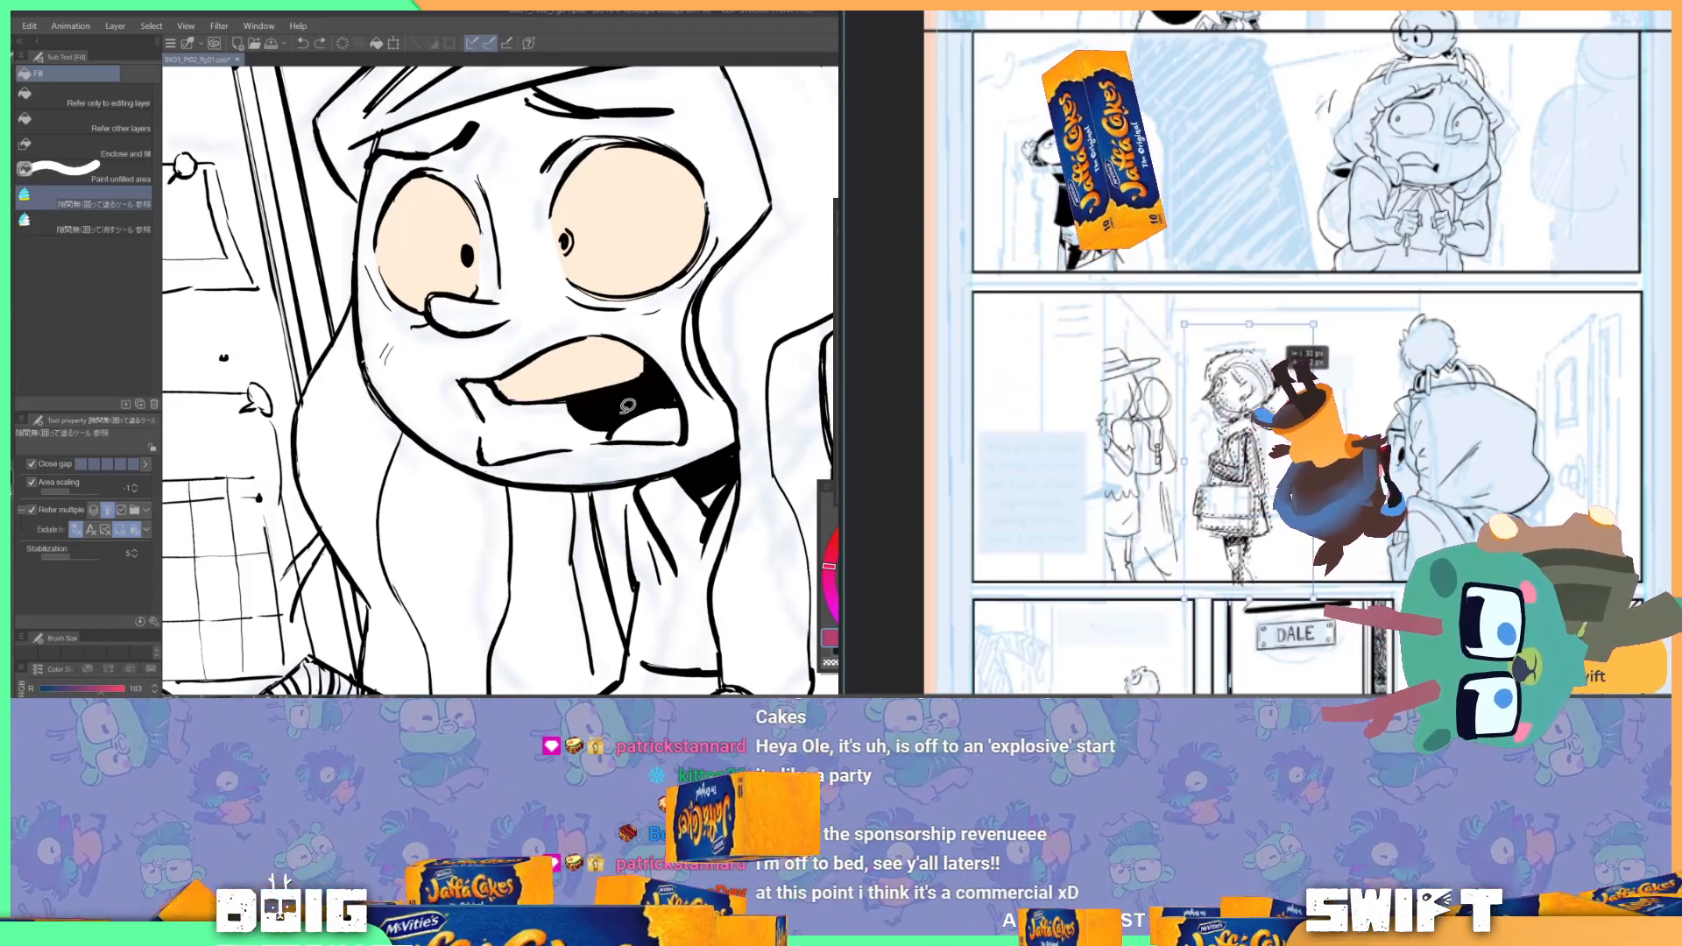
Step: Close the gaps in the lower lip outline and mouth corner with short deep pink brush strokes
key(b)
drag(576, 442, 599, 443)
drag(487, 421, 485, 434)
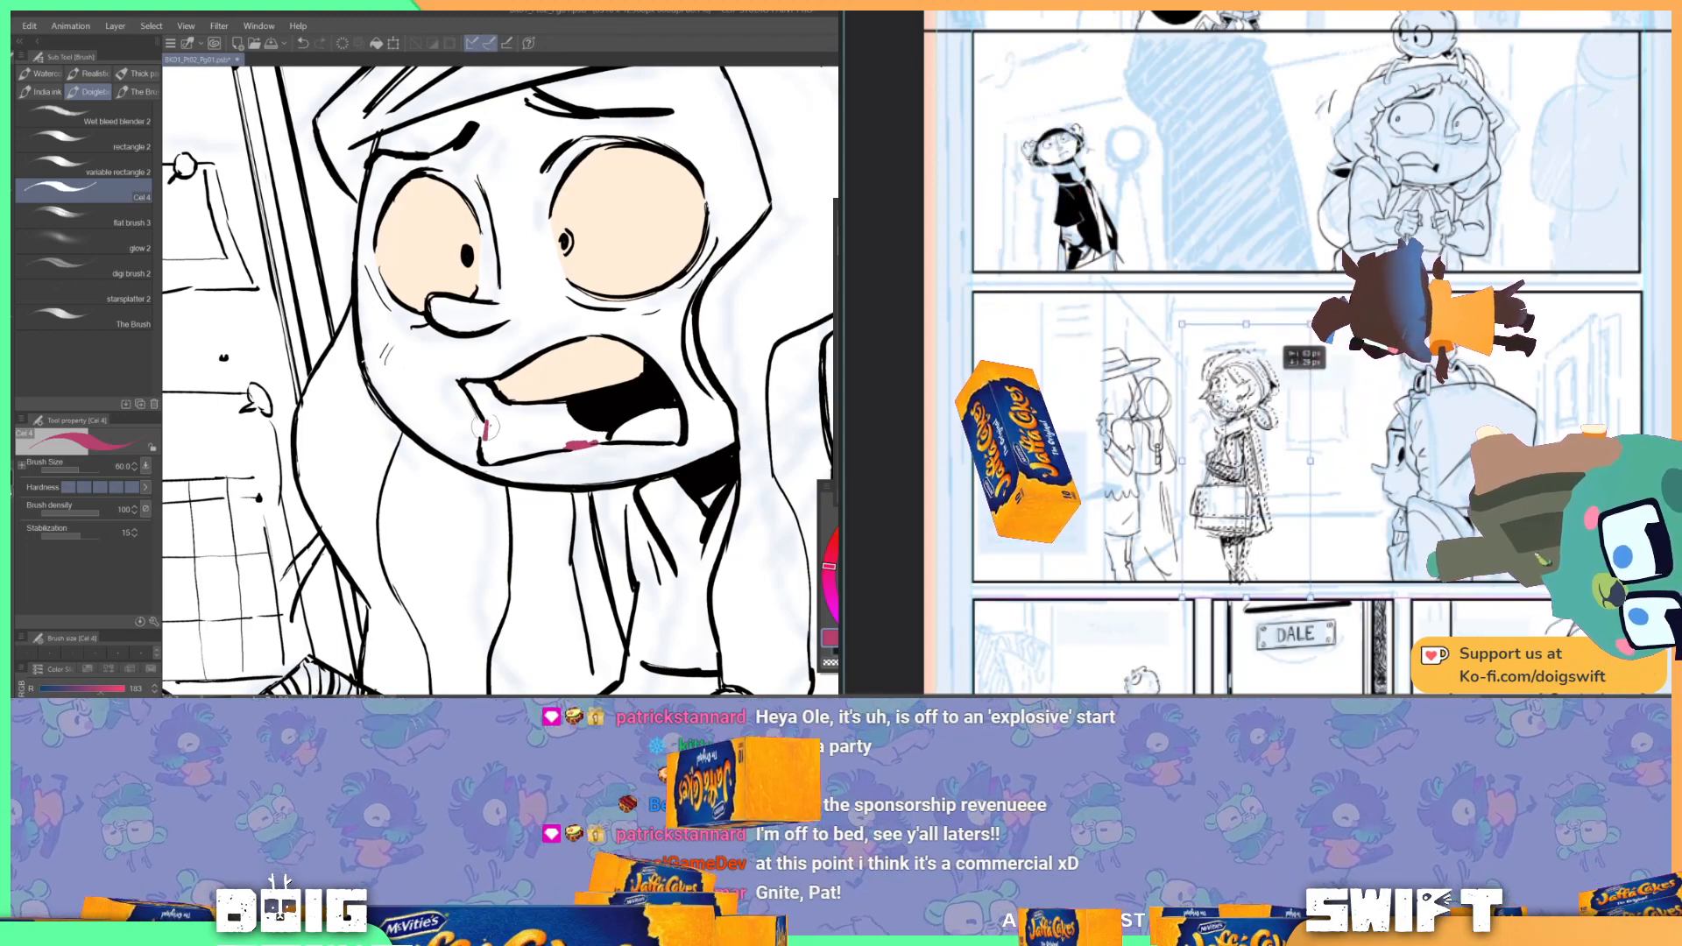
key(g)
key(g)
mouse_move(494, 378)
mouse_down()
mouse_move(540, 464)
mouse_move(620, 419)
mouse_move(619, 389)
mouse_up()
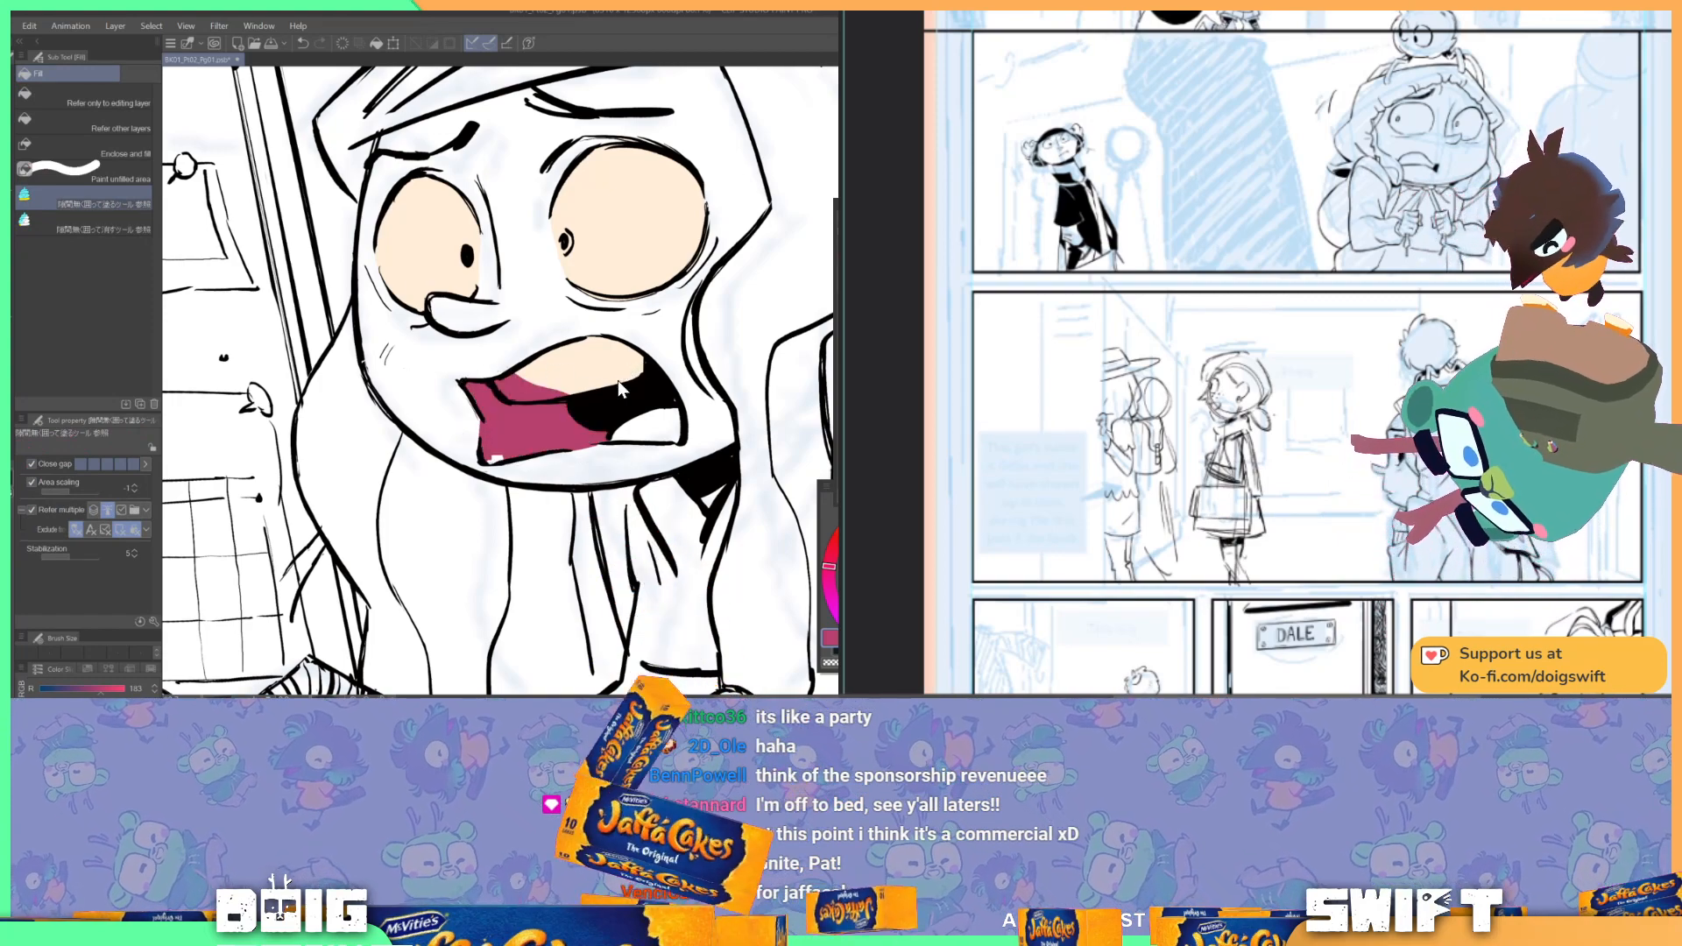
key(ctrl+z)
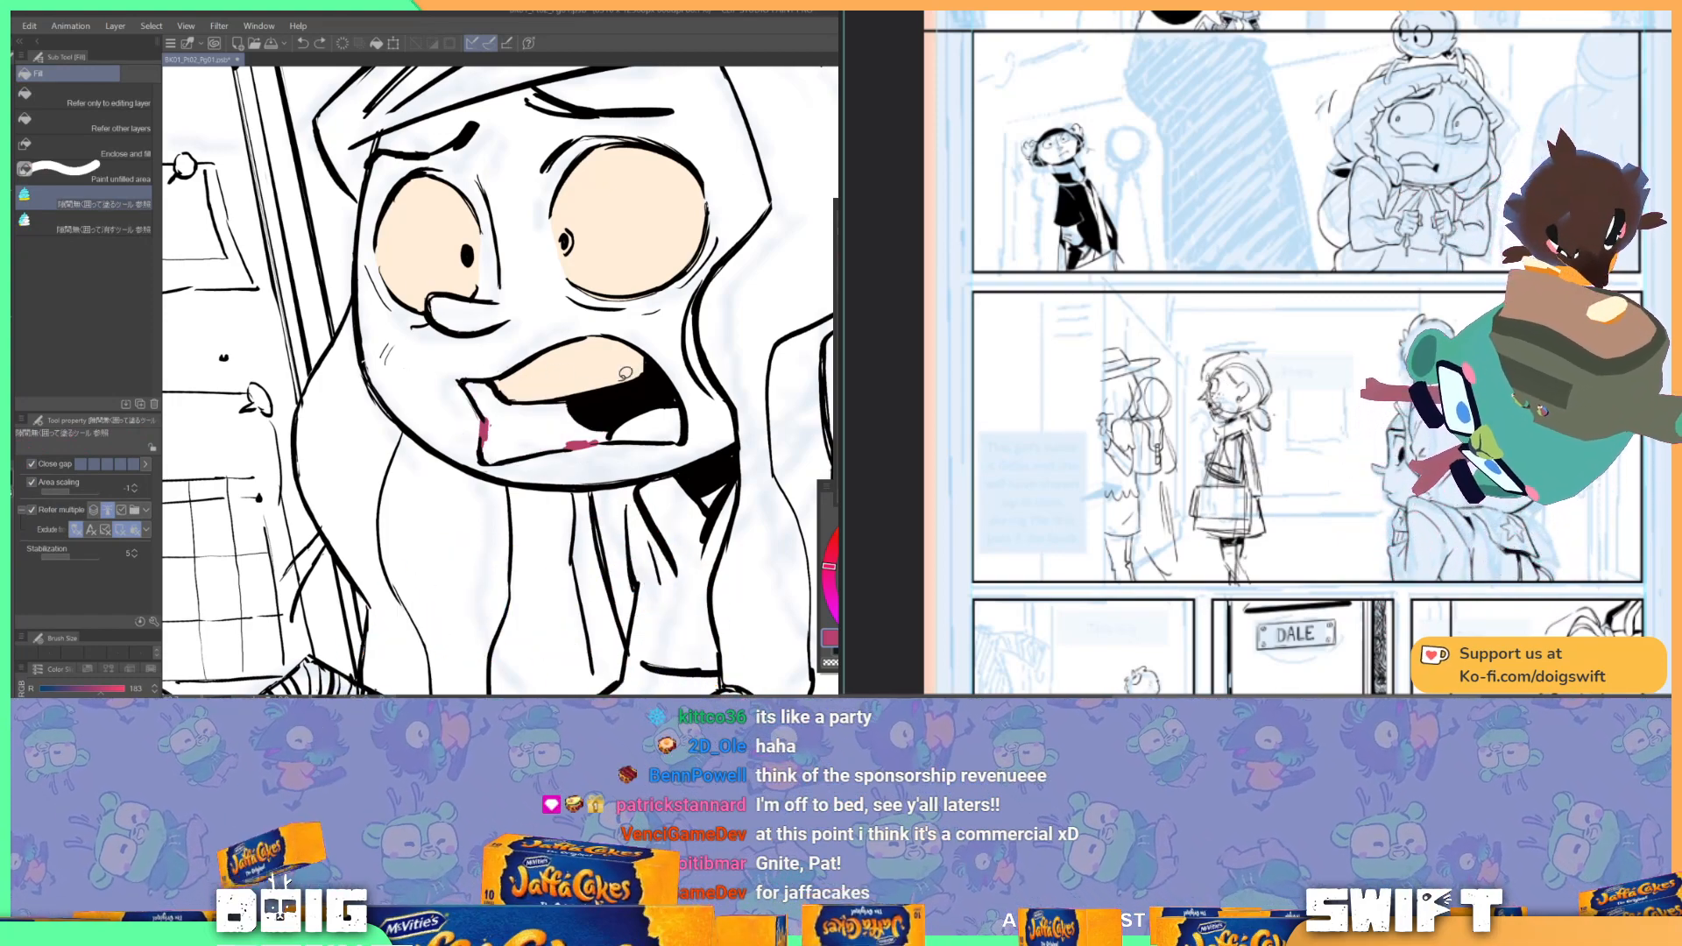
mouse_move(522, 363)
mouse_down()
mouse_move(474, 446)
mouse_move(621, 439)
mouse_move(571, 372)
mouse_up()
key(ctrl+z)
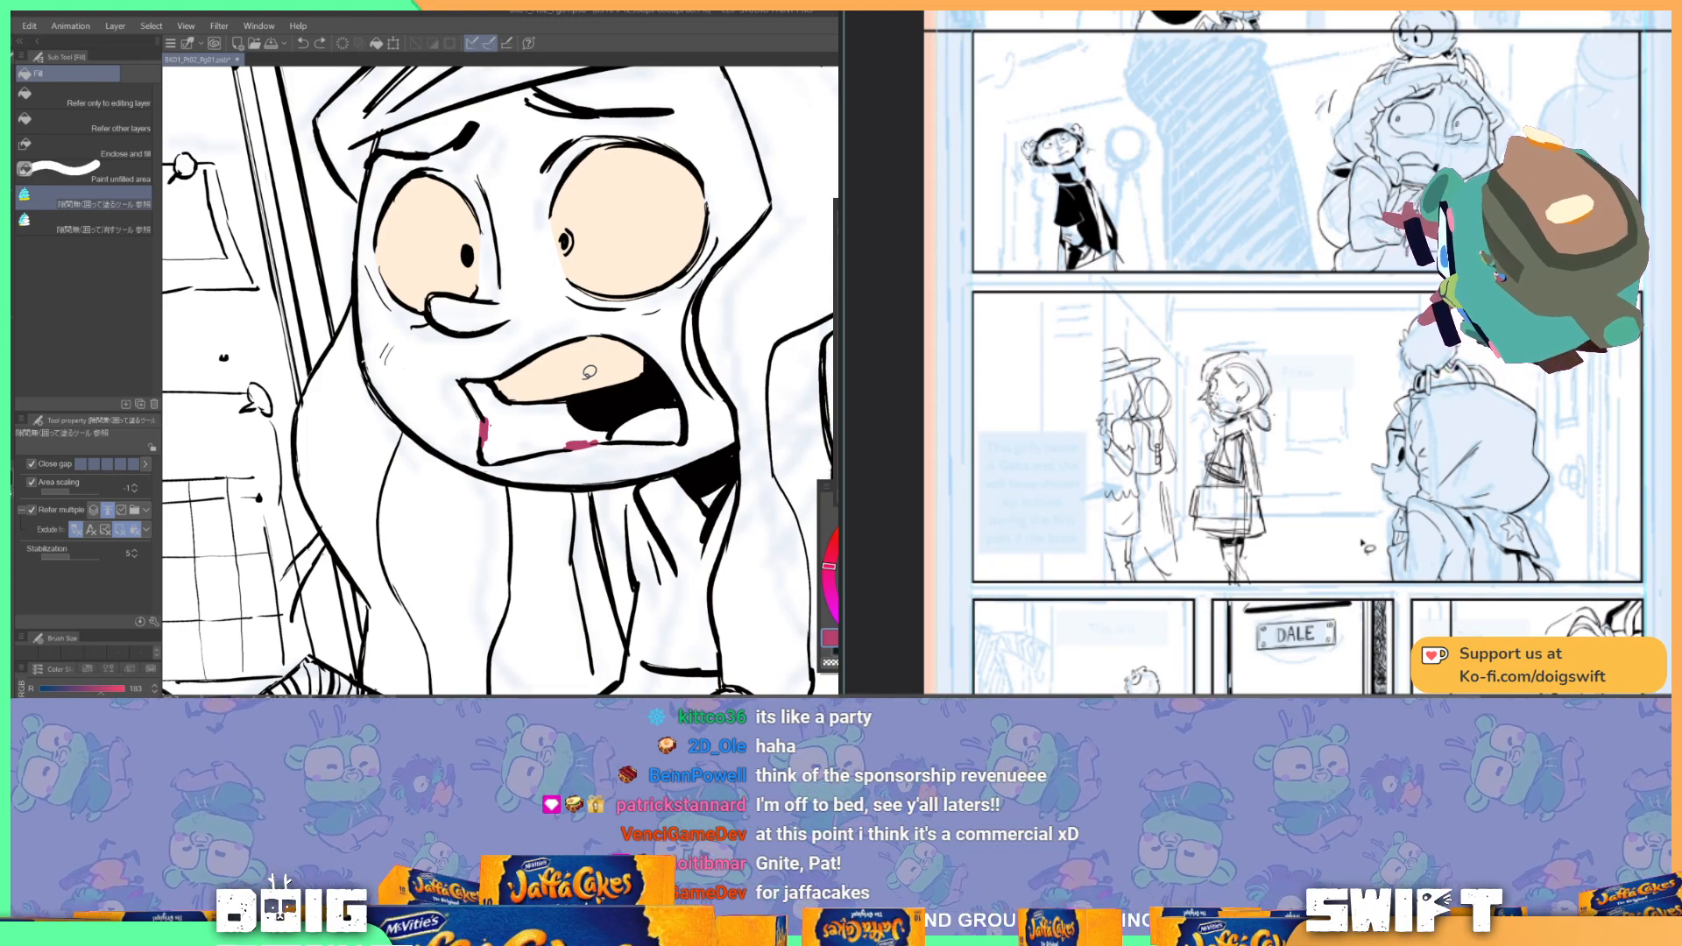
Step: Fill the tongue area beside the black in the seated girl's open mouth with deep pink
mouse_move(590, 372)
mouse_down()
mouse_move(629, 410)
mouse_move(618, 438)
mouse_move(697, 438)
mouse_move(615, 438)
mouse_up()
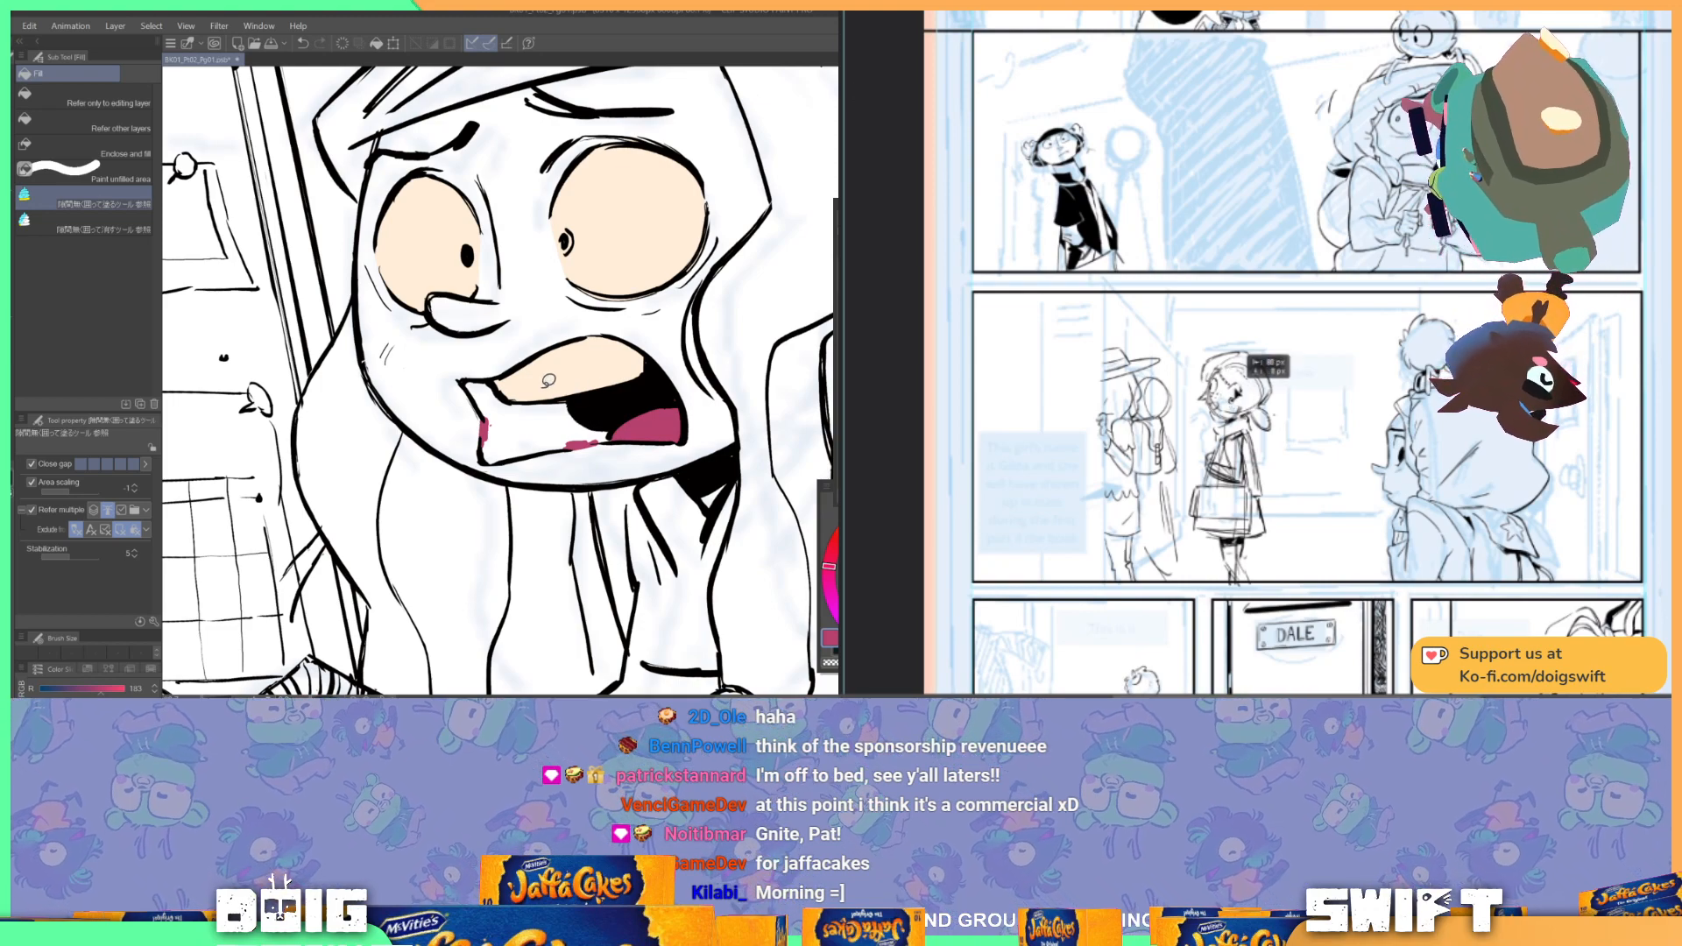
scroll(549, 380, down, 3)
scroll(571, 333, up, 4)
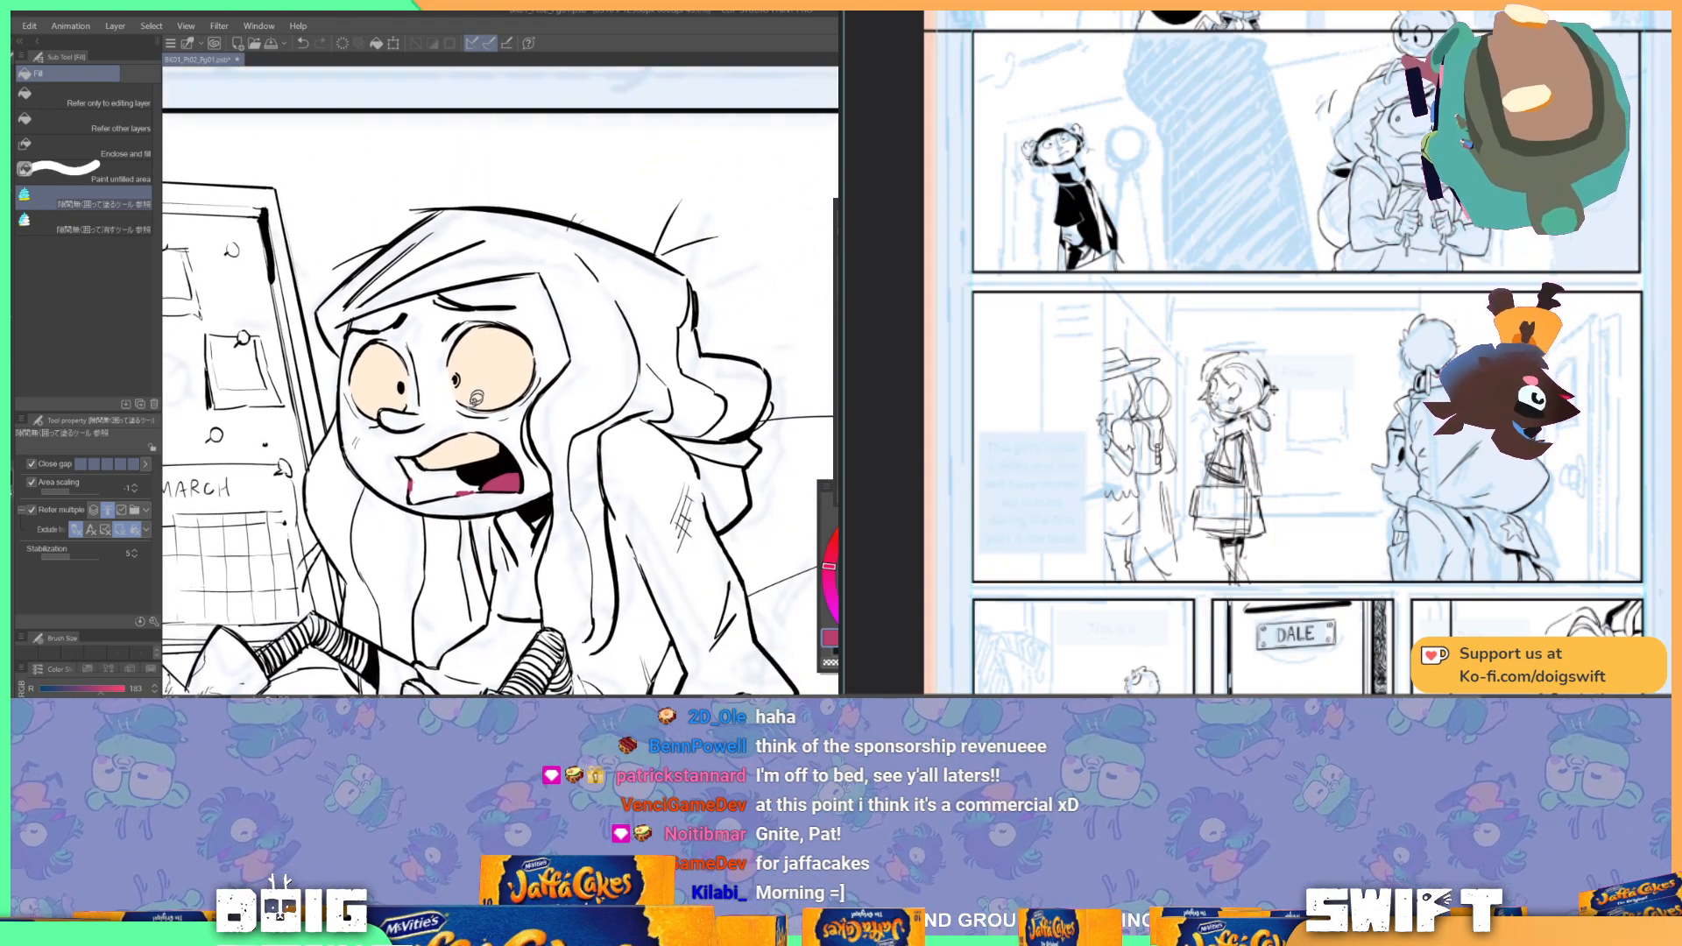
Step: Fill the remaining white area between the teeth and lower lip of the seated girl's open mouth with deep pink
scroll(462, 405, up, 3)
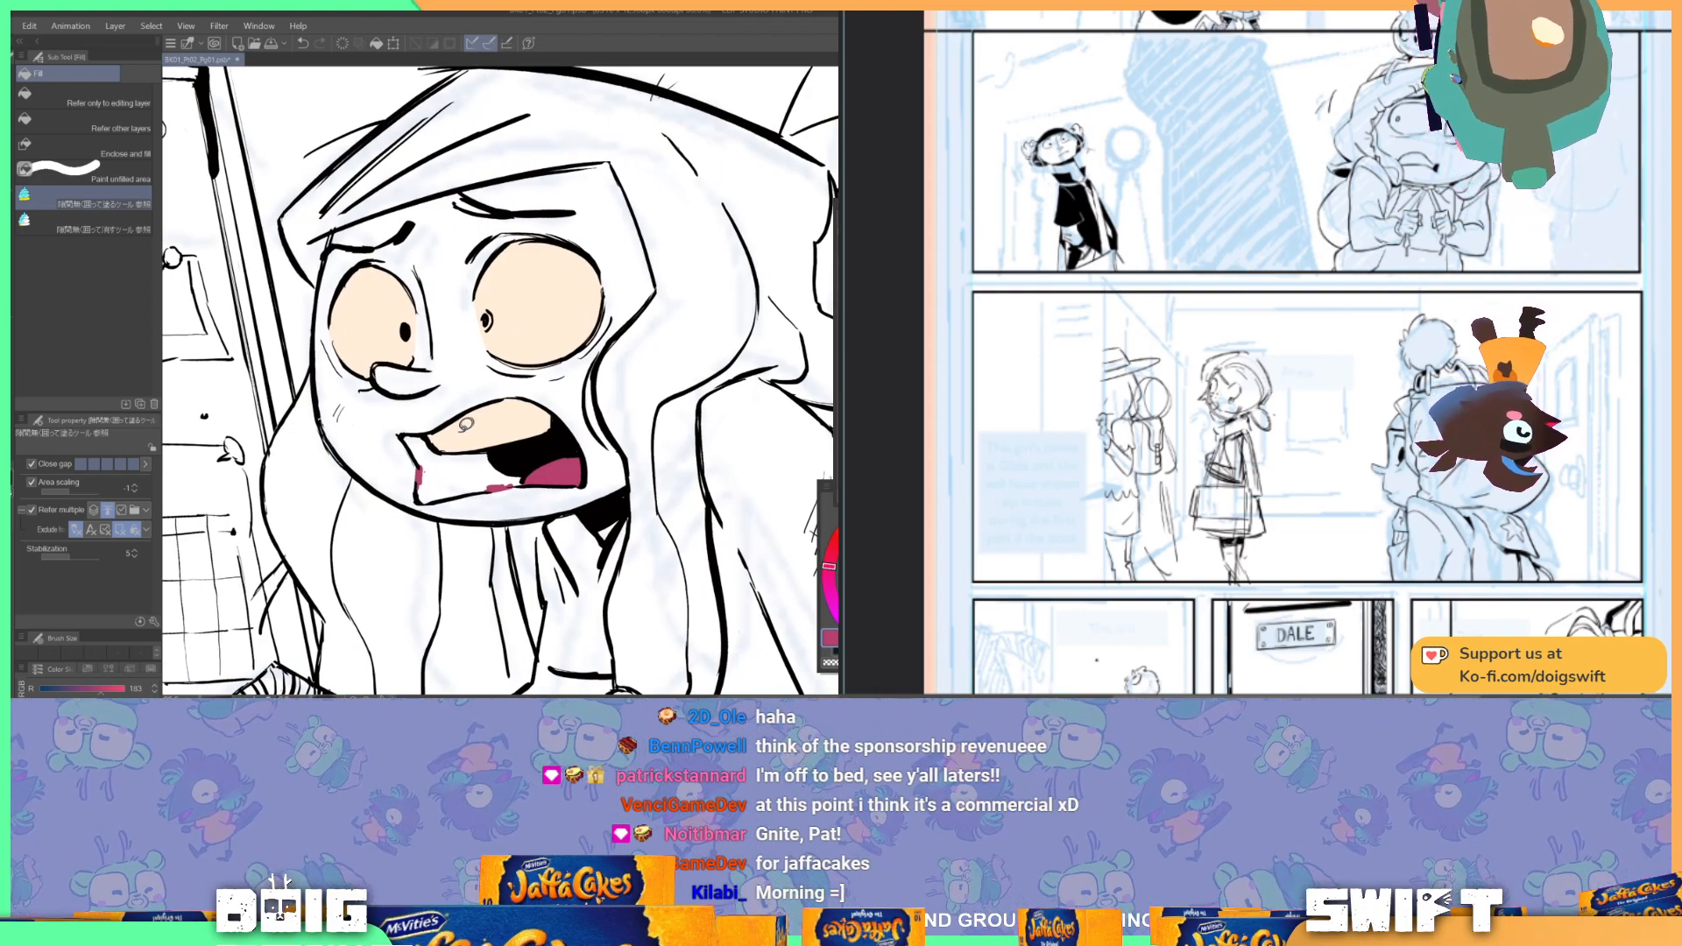
mouse_move(433, 426)
mouse_down()
mouse_move(515, 446)
mouse_move(533, 481)
mouse_move(442, 501)
mouse_move(412, 487)
mouse_move(399, 425)
mouse_move(445, 419)
mouse_up()
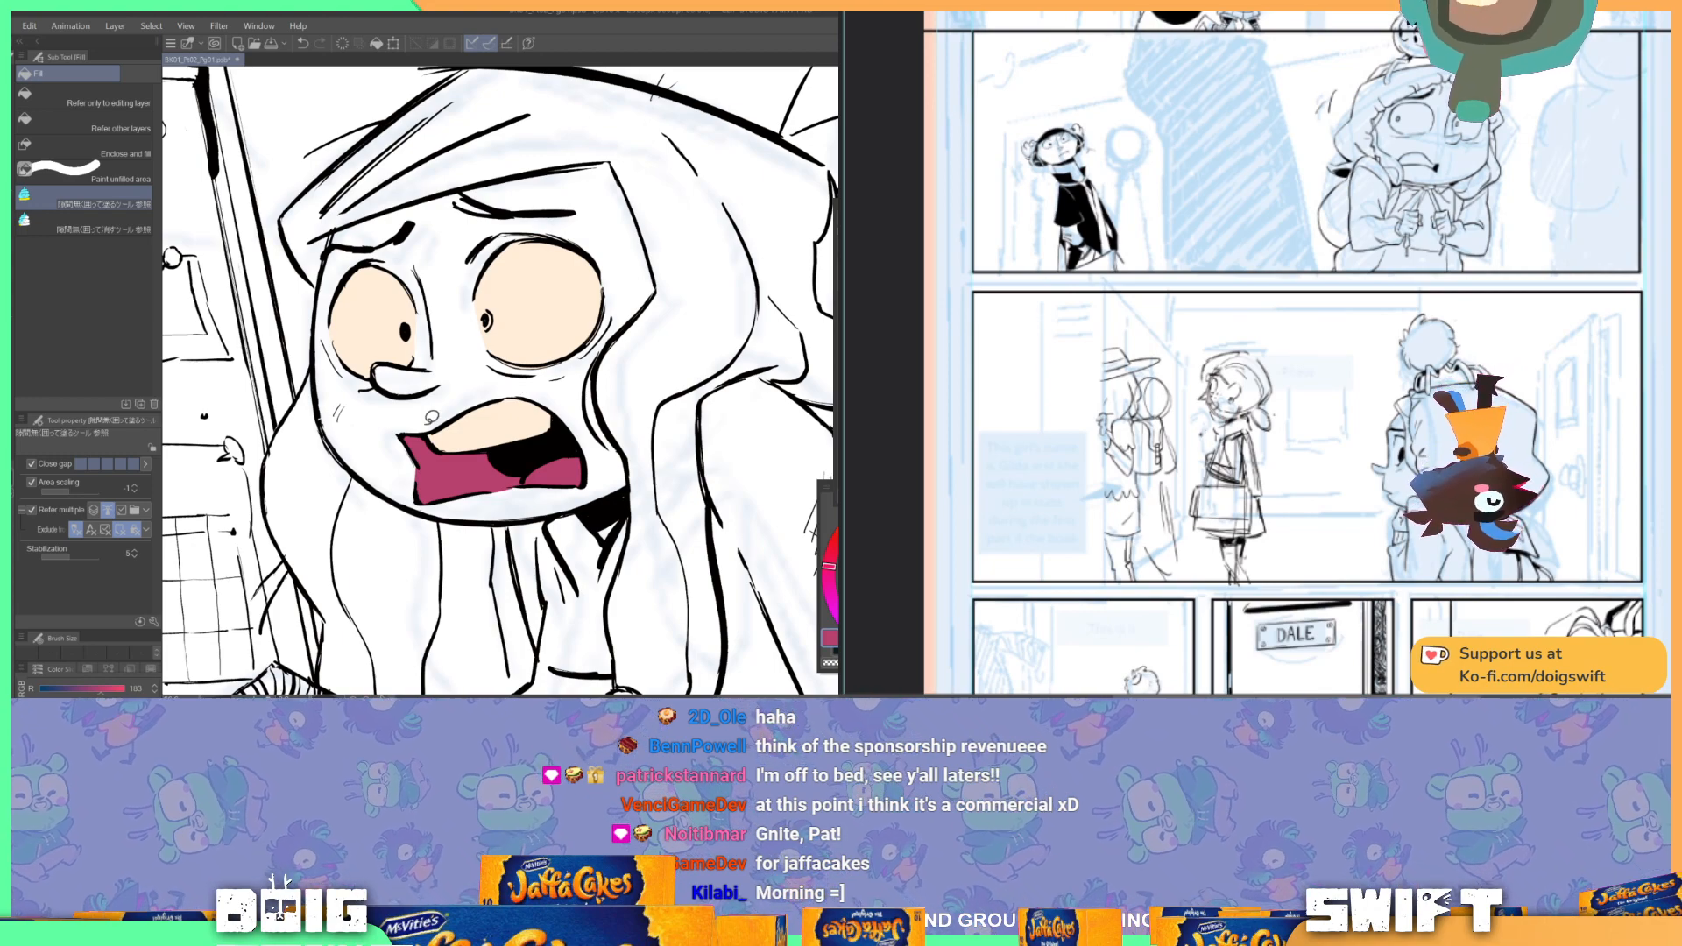
drag(530, 350, 502, 377)
drag(410, 400, 580, 435)
drag(443, 405, 686, 368)
mouse_move(433, 434)
mouse_down()
mouse_move(644, 420)
mouse_move(417, 430)
mouse_up()
Step: Sample the tan skin colour from the palette and save the page, accepting the conversion from CMYK to RGB
key(i)
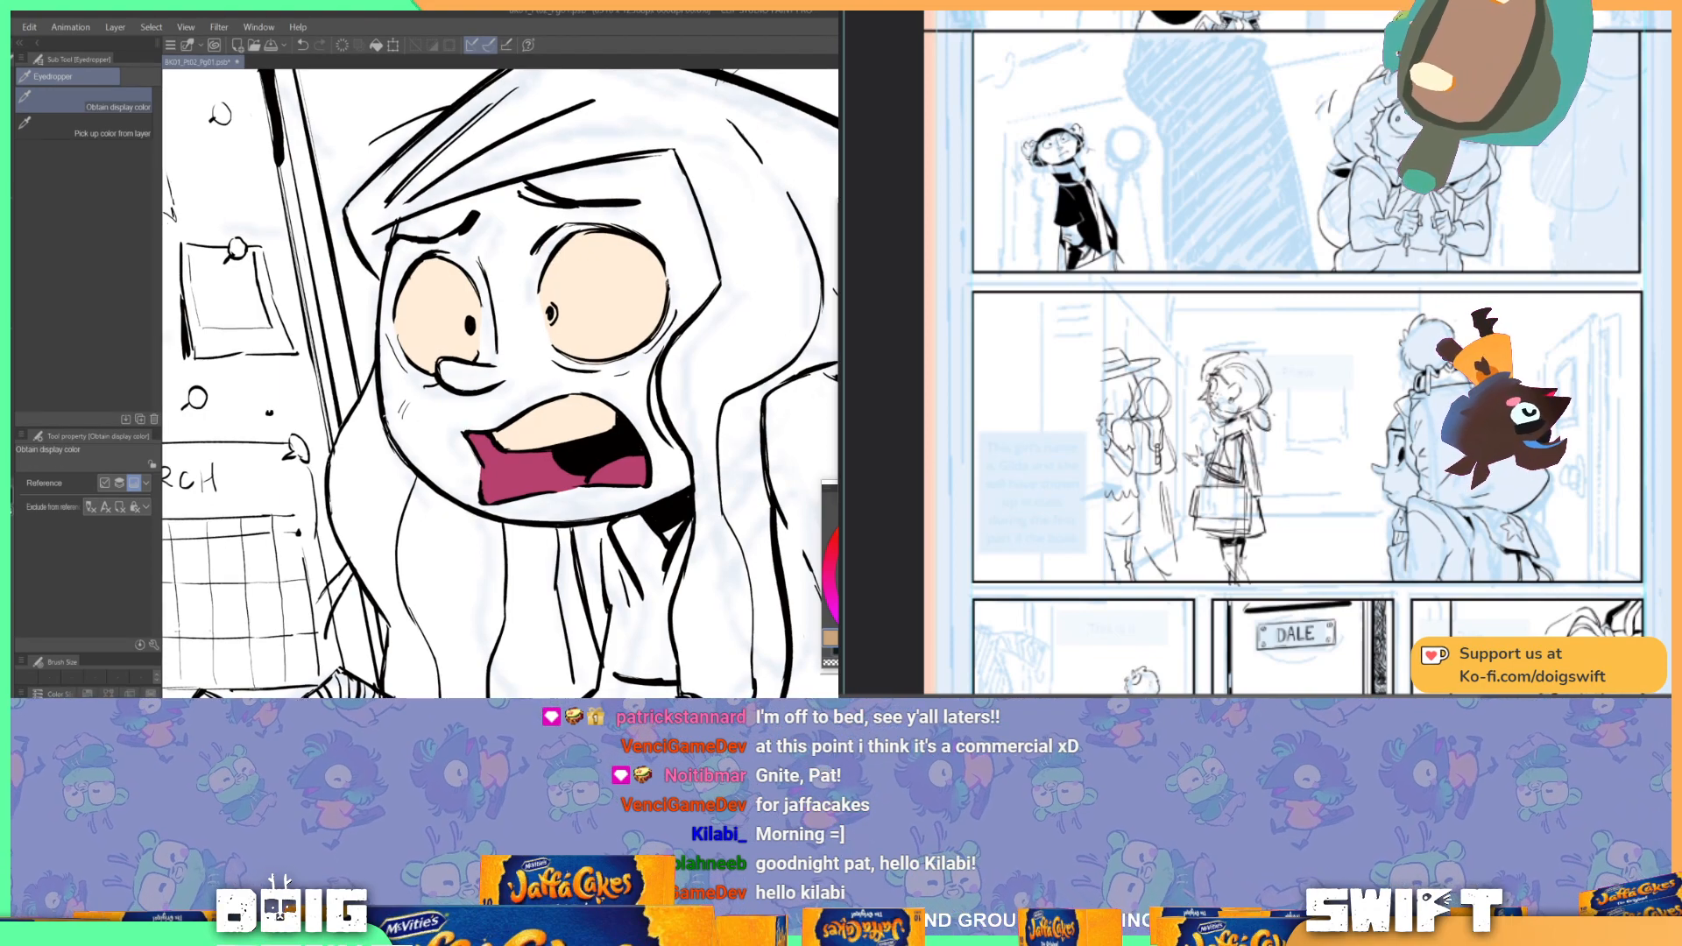
key(ctrl+s)
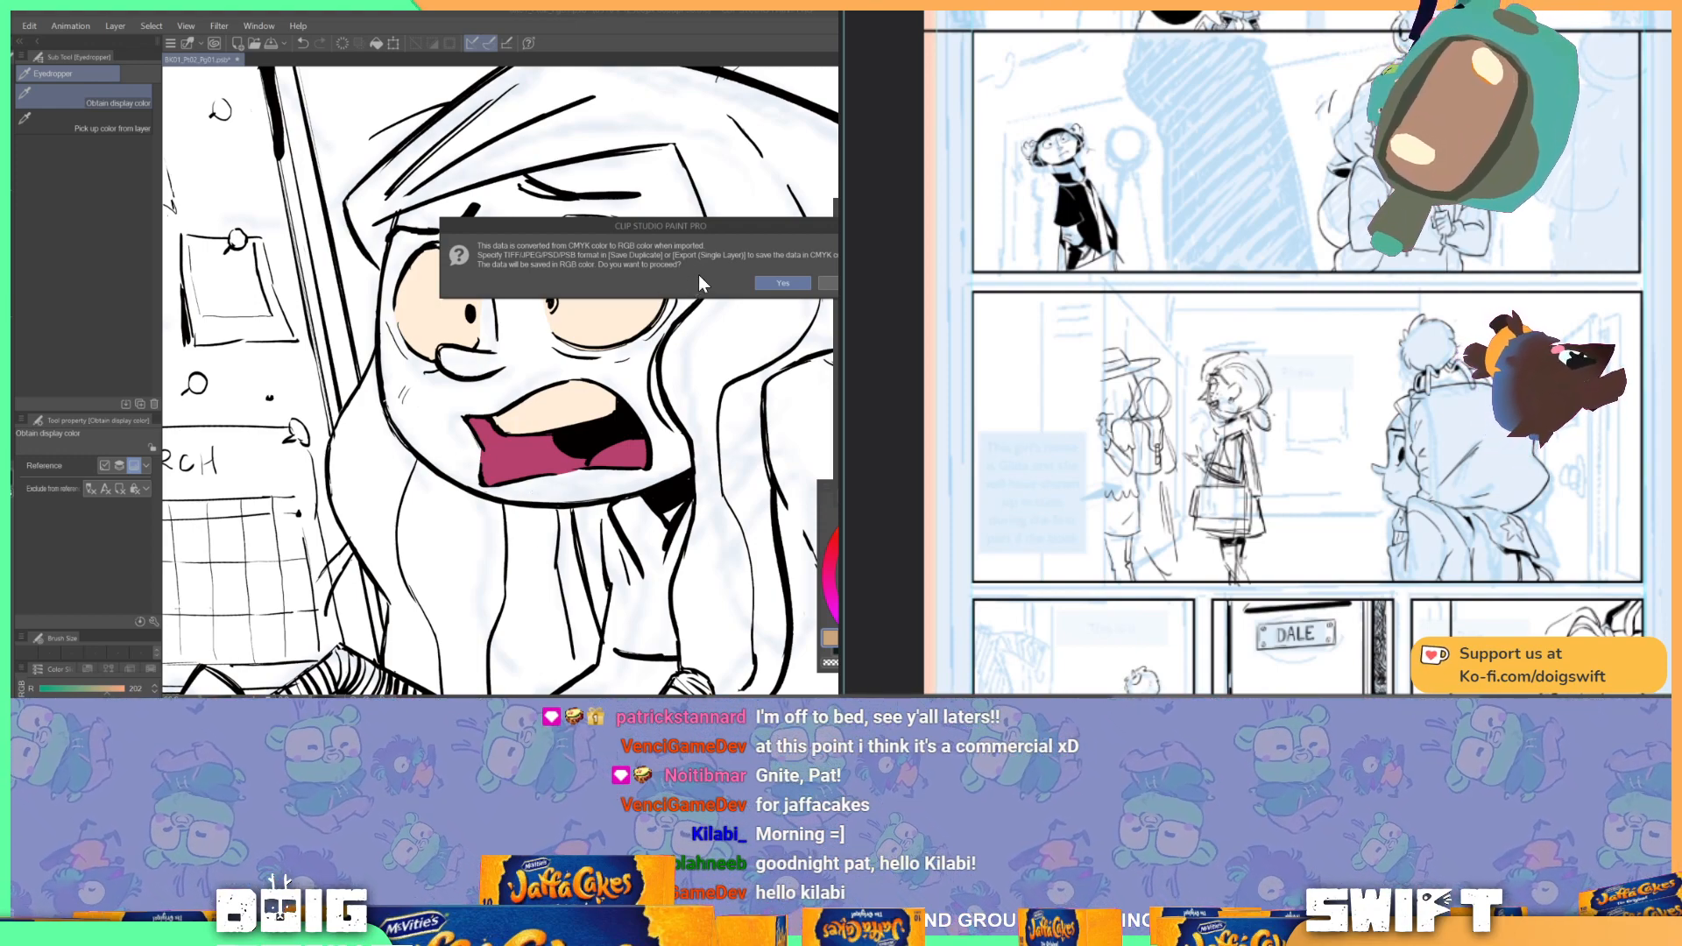
click(775, 281)
Step: Lasso the standing girl with the bag in the second page's middle panel, nudge her sketch slightly and deselect
mouse_move(1181, 439)
mouse_down()
mouse_move(1187, 520)
mouse_move(1250, 599)
mouse_move(1300, 369)
mouse_move(1263, 315)
mouse_up()
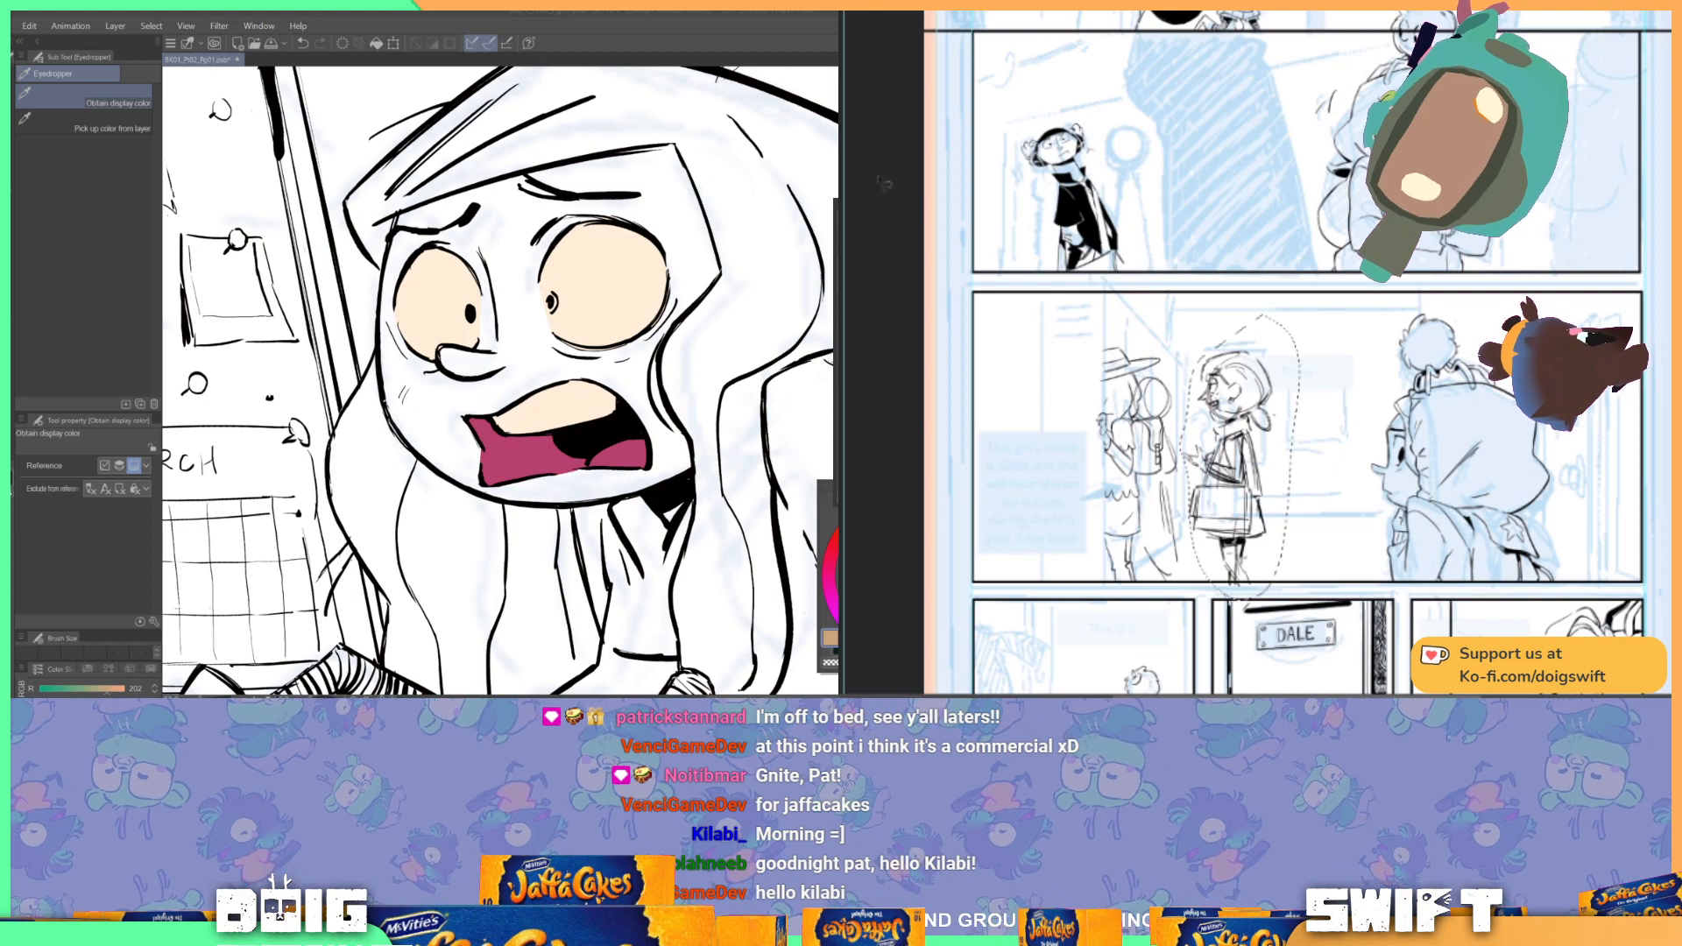
drag(1253, 437, 1259, 442)
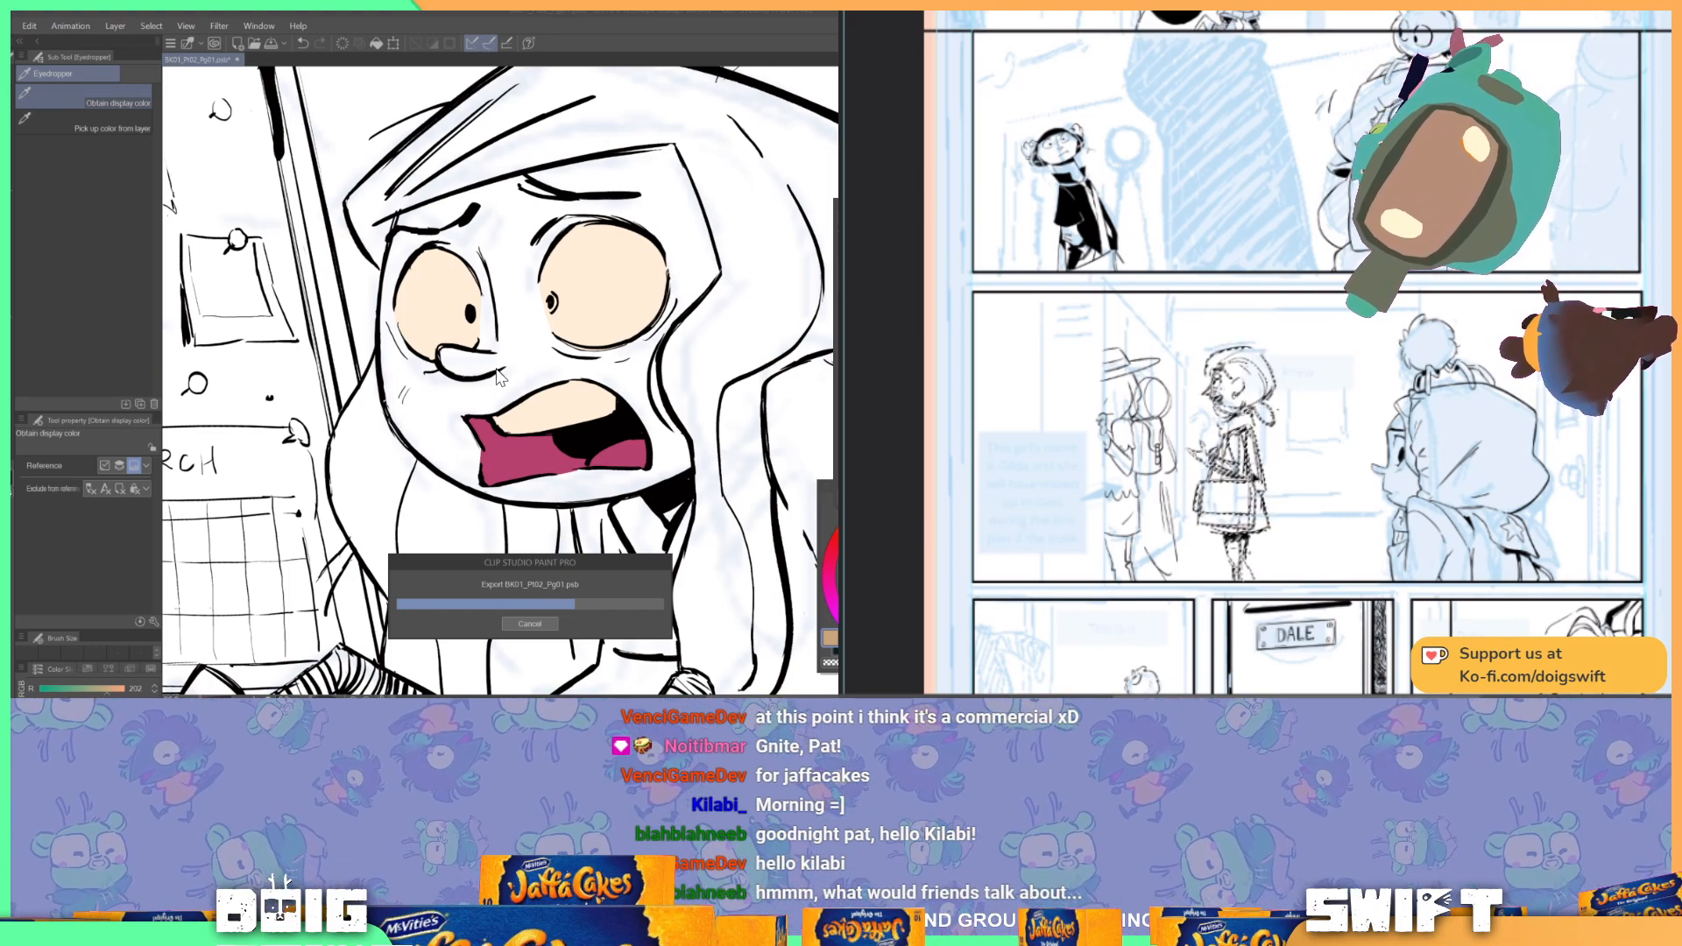
key(ctrl+d)
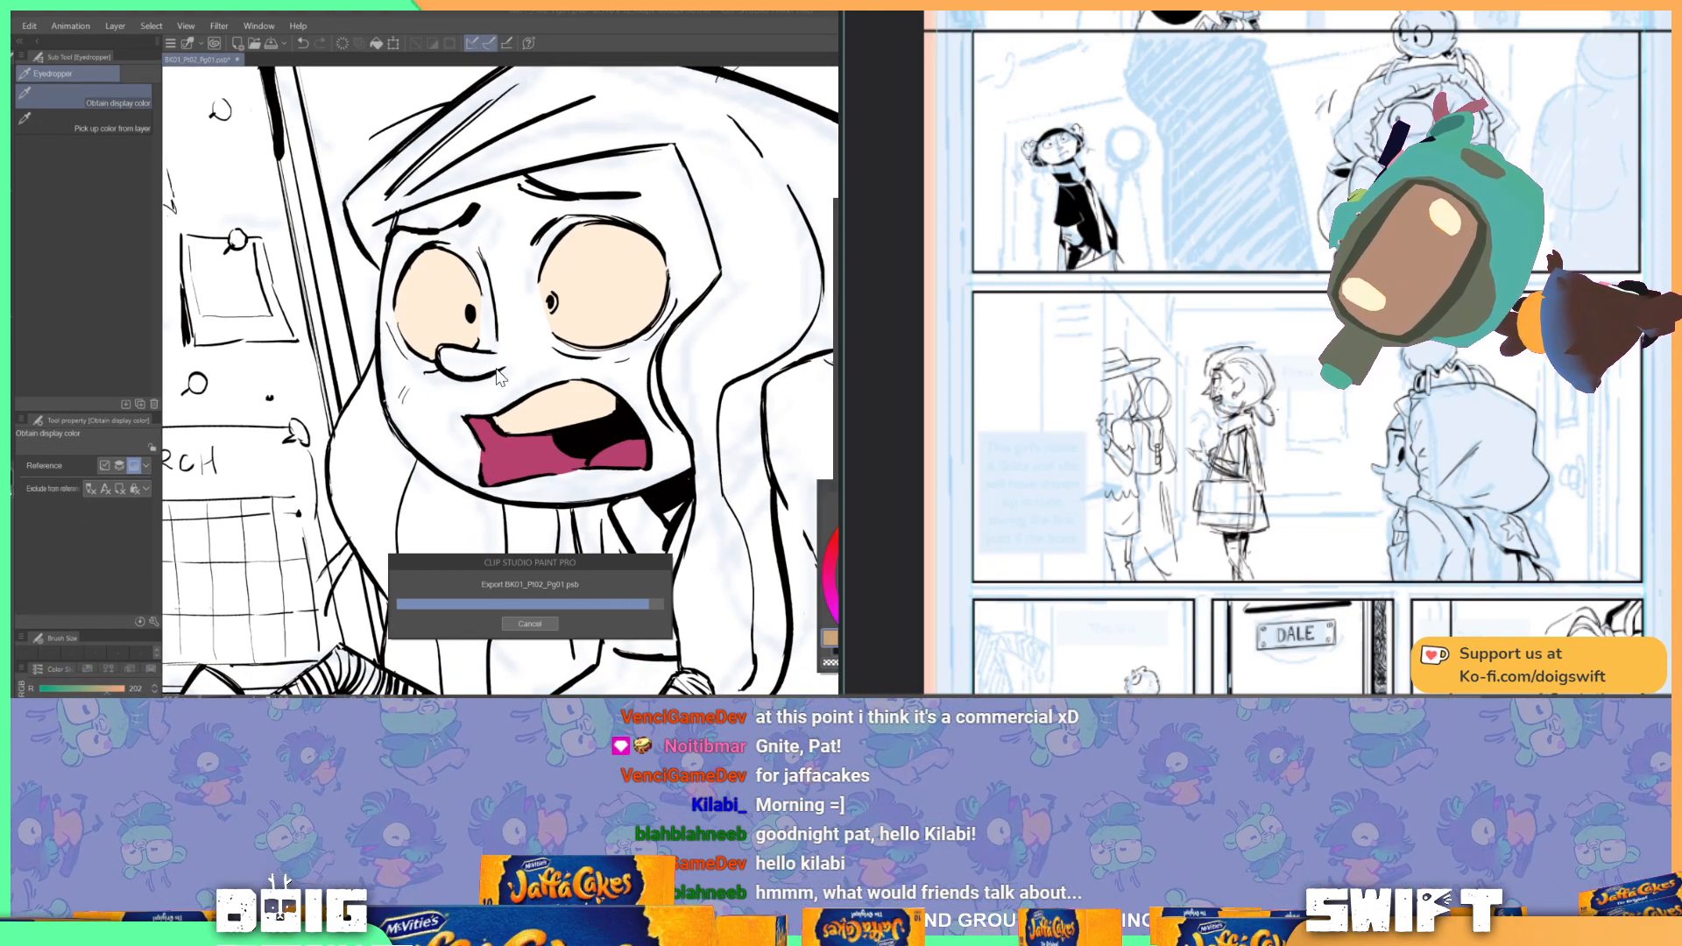
Step: Fill the seated girl's face with flat tan skin colour, keeping the cream eyes and the pink mouth intact
mouse_move(508, 366)
mouse_down()
mouse_move(431, 417)
mouse_move(503, 374)
mouse_move(433, 394)
mouse_move(583, 390)
mouse_move(543, 379)
mouse_up()
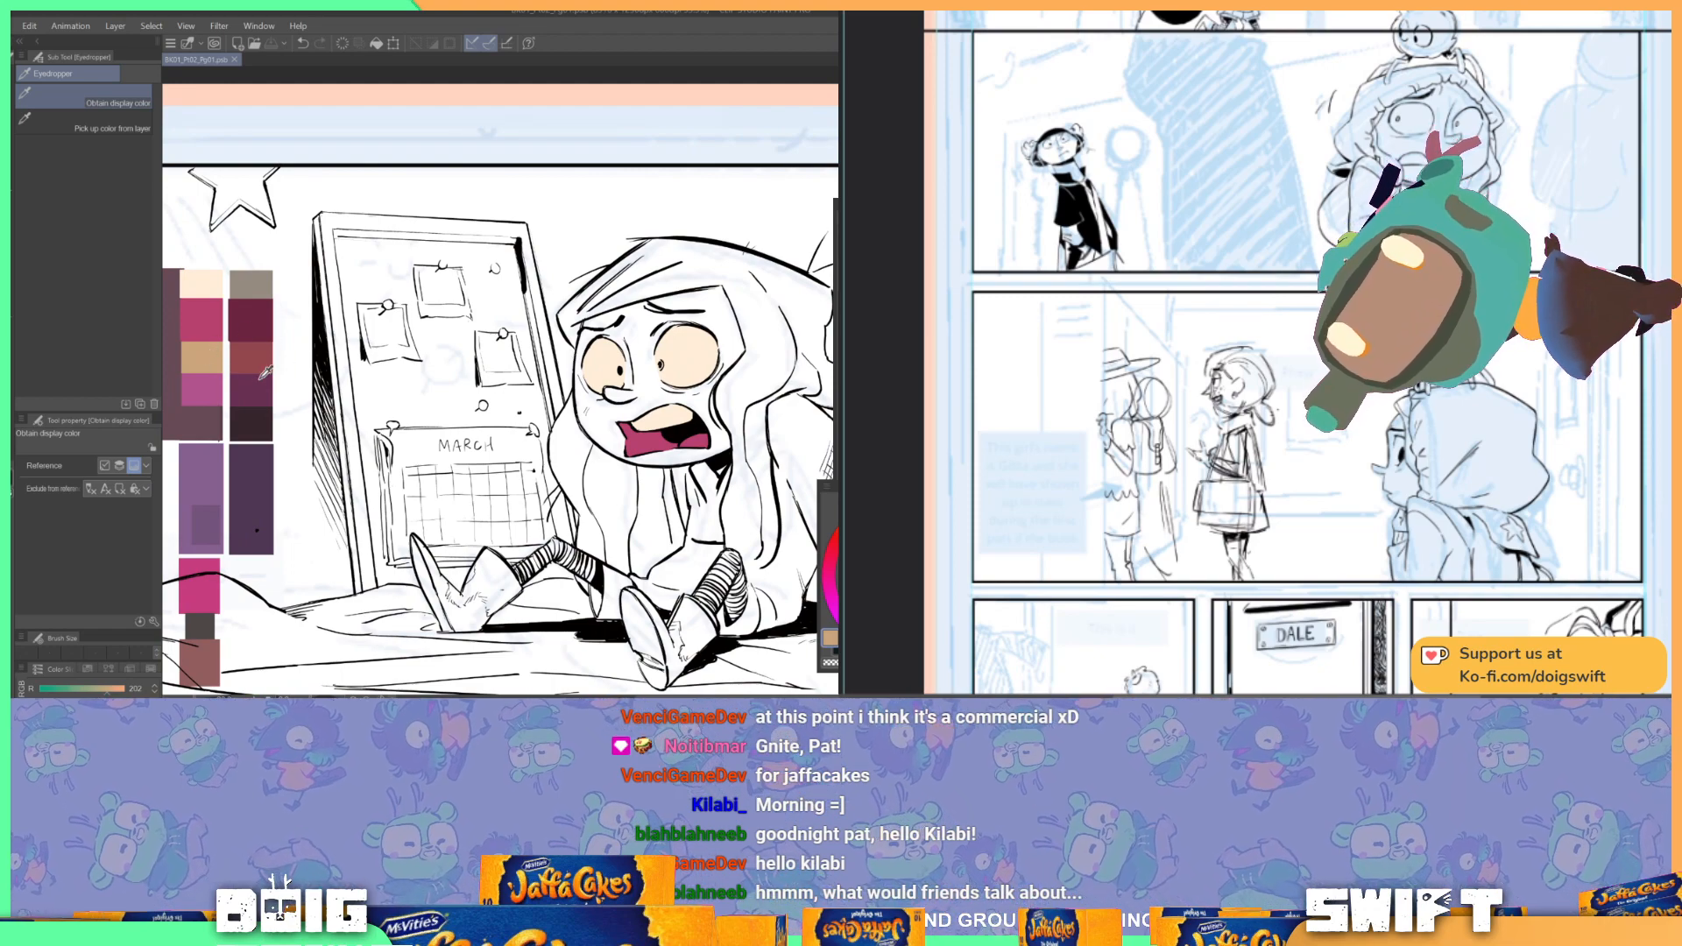
key(b)
drag(666, 376, 603, 371)
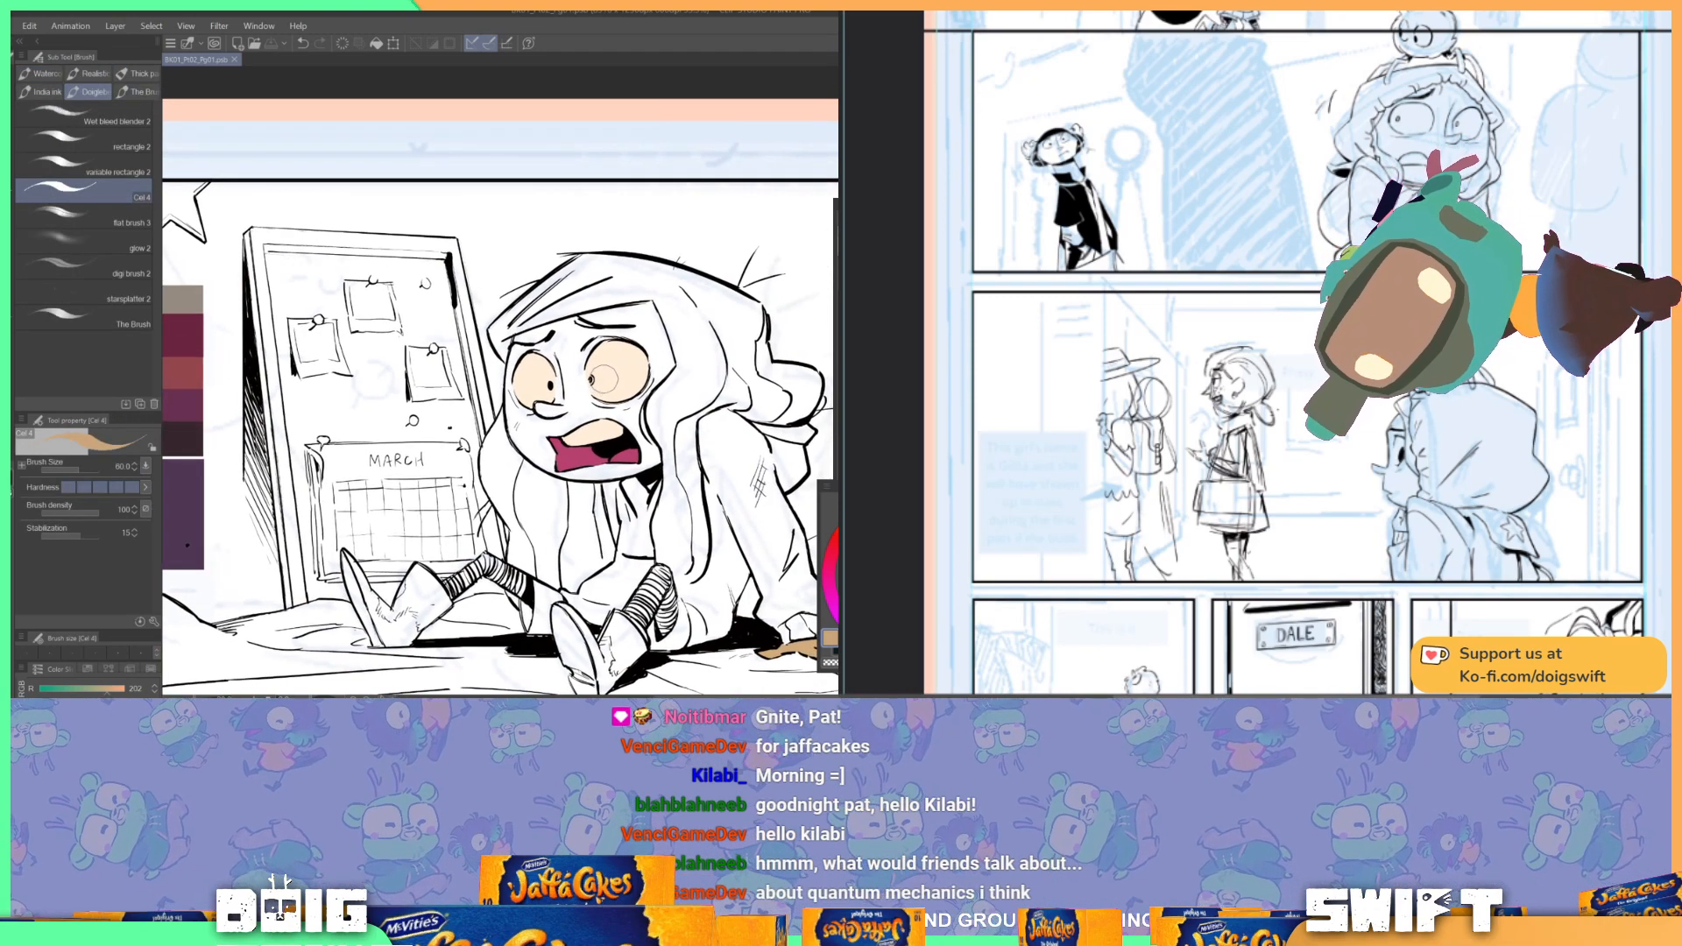
key(k)
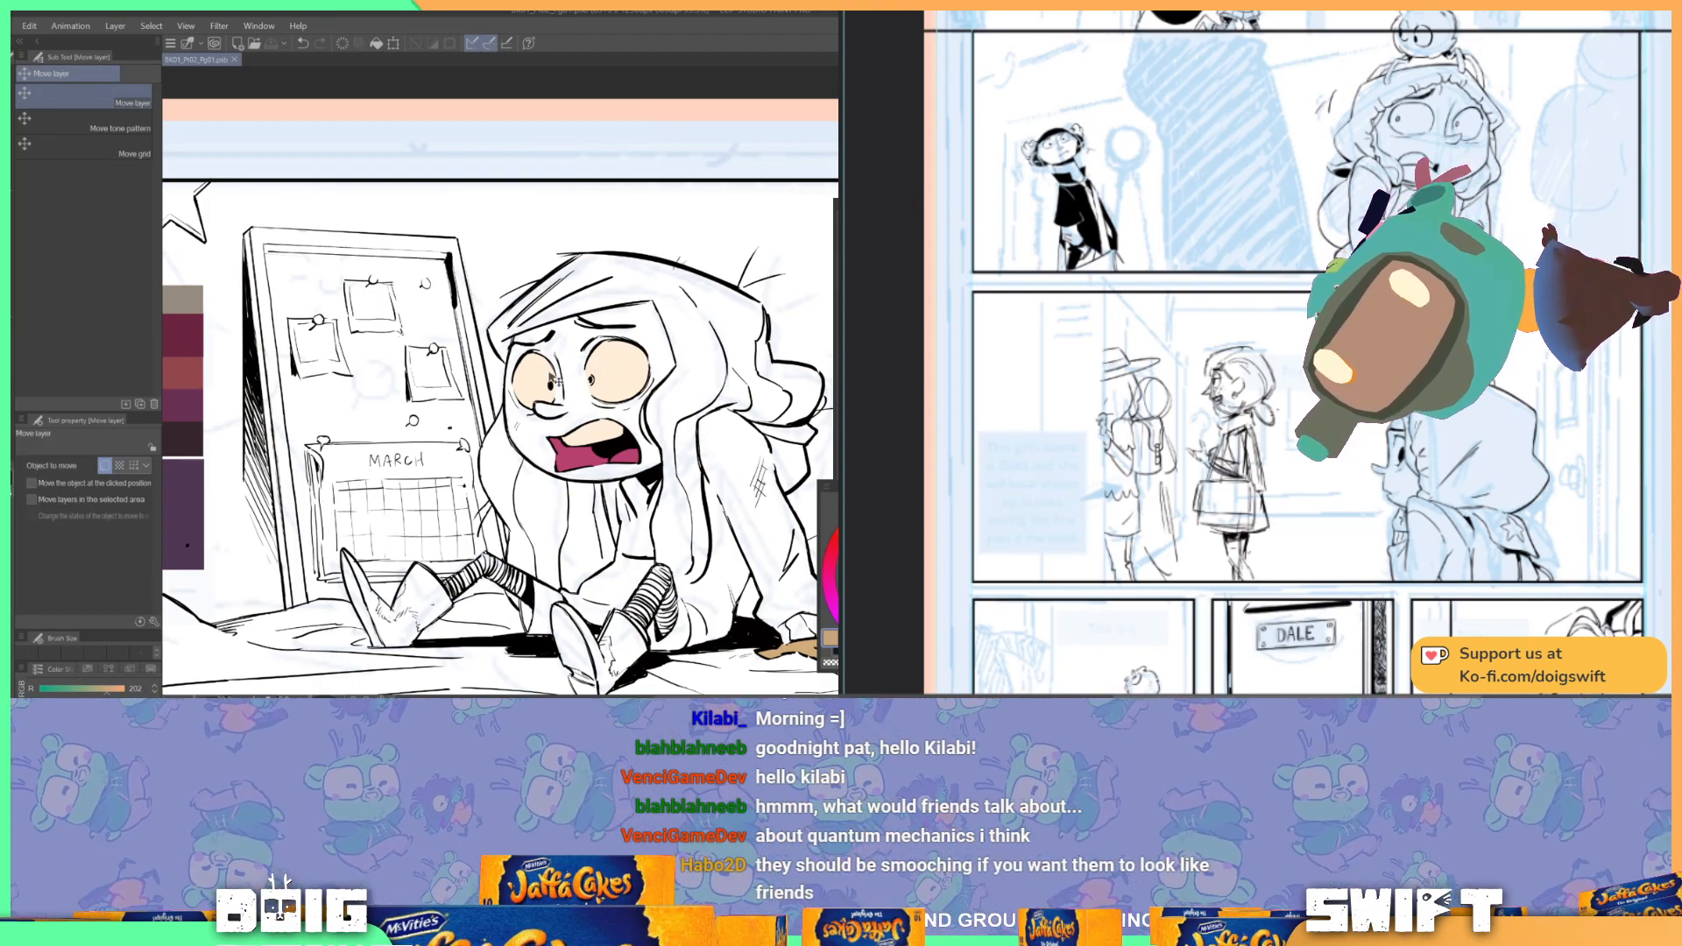
key(g)
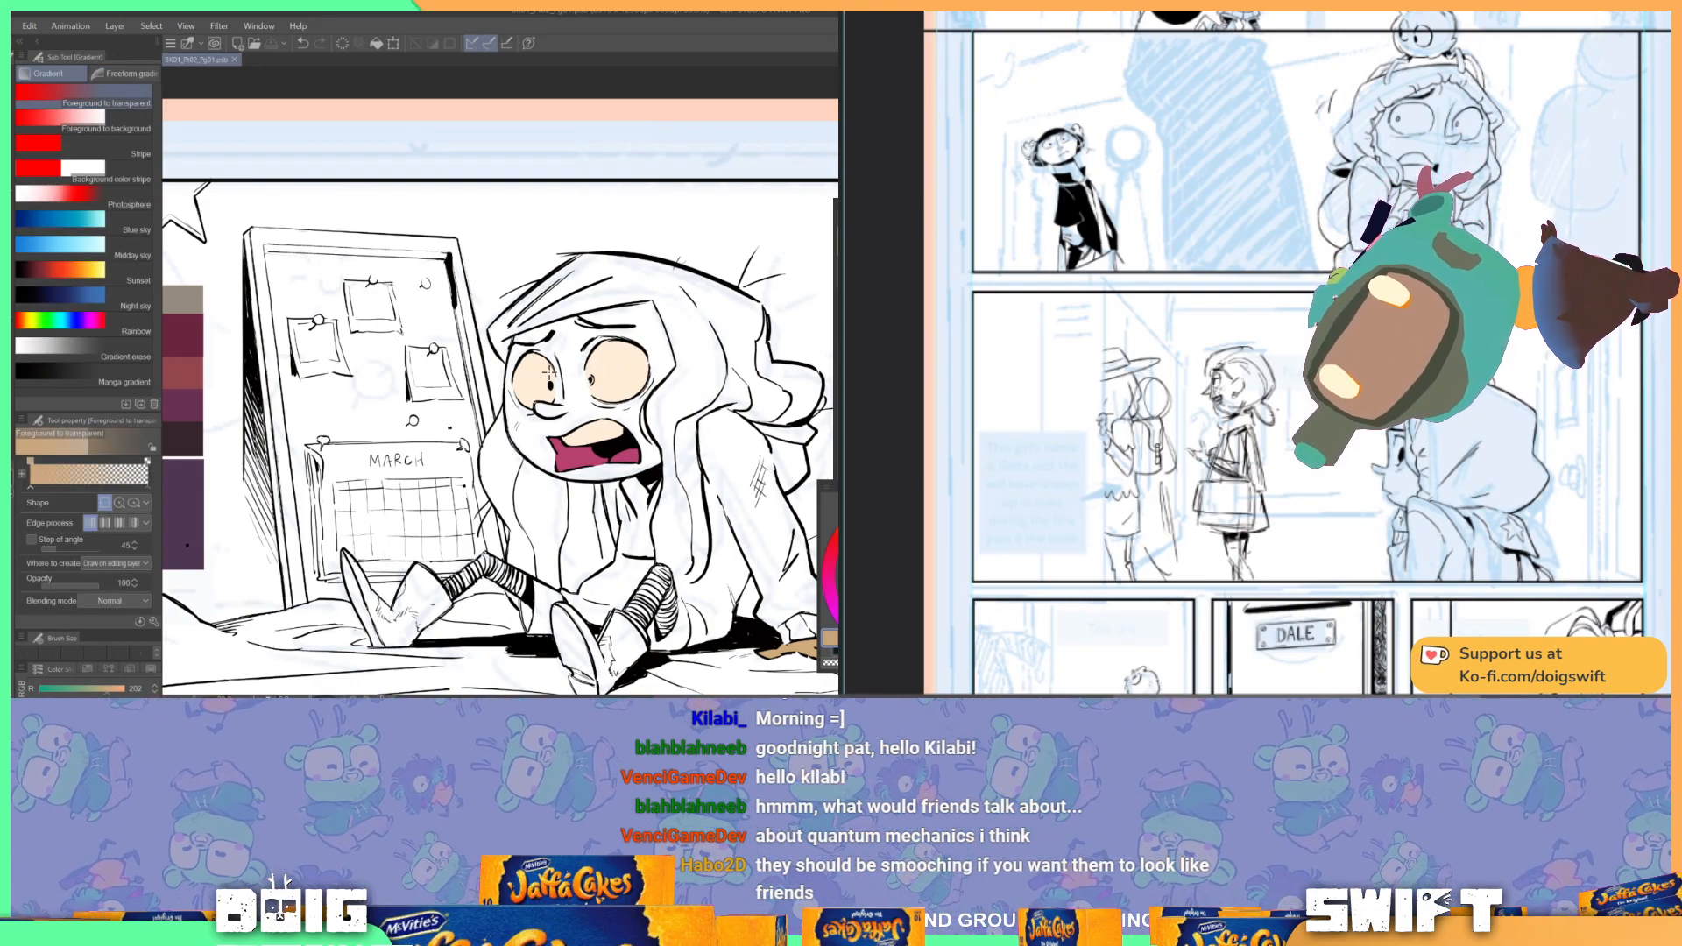
key(g)
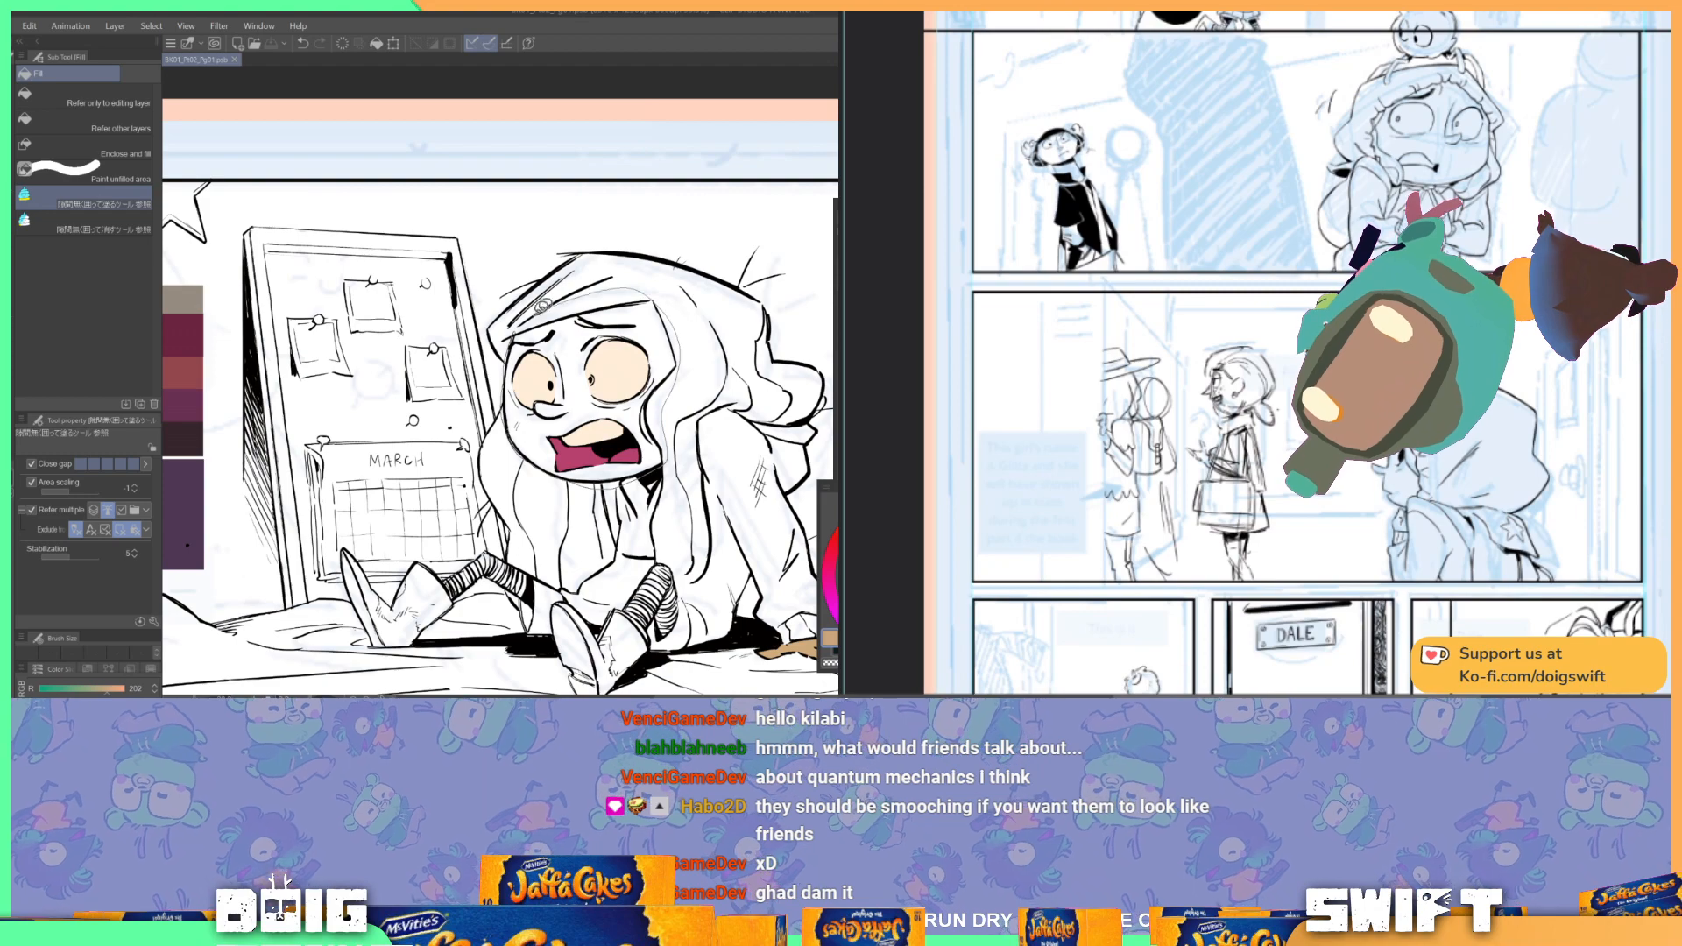
click(590, 348)
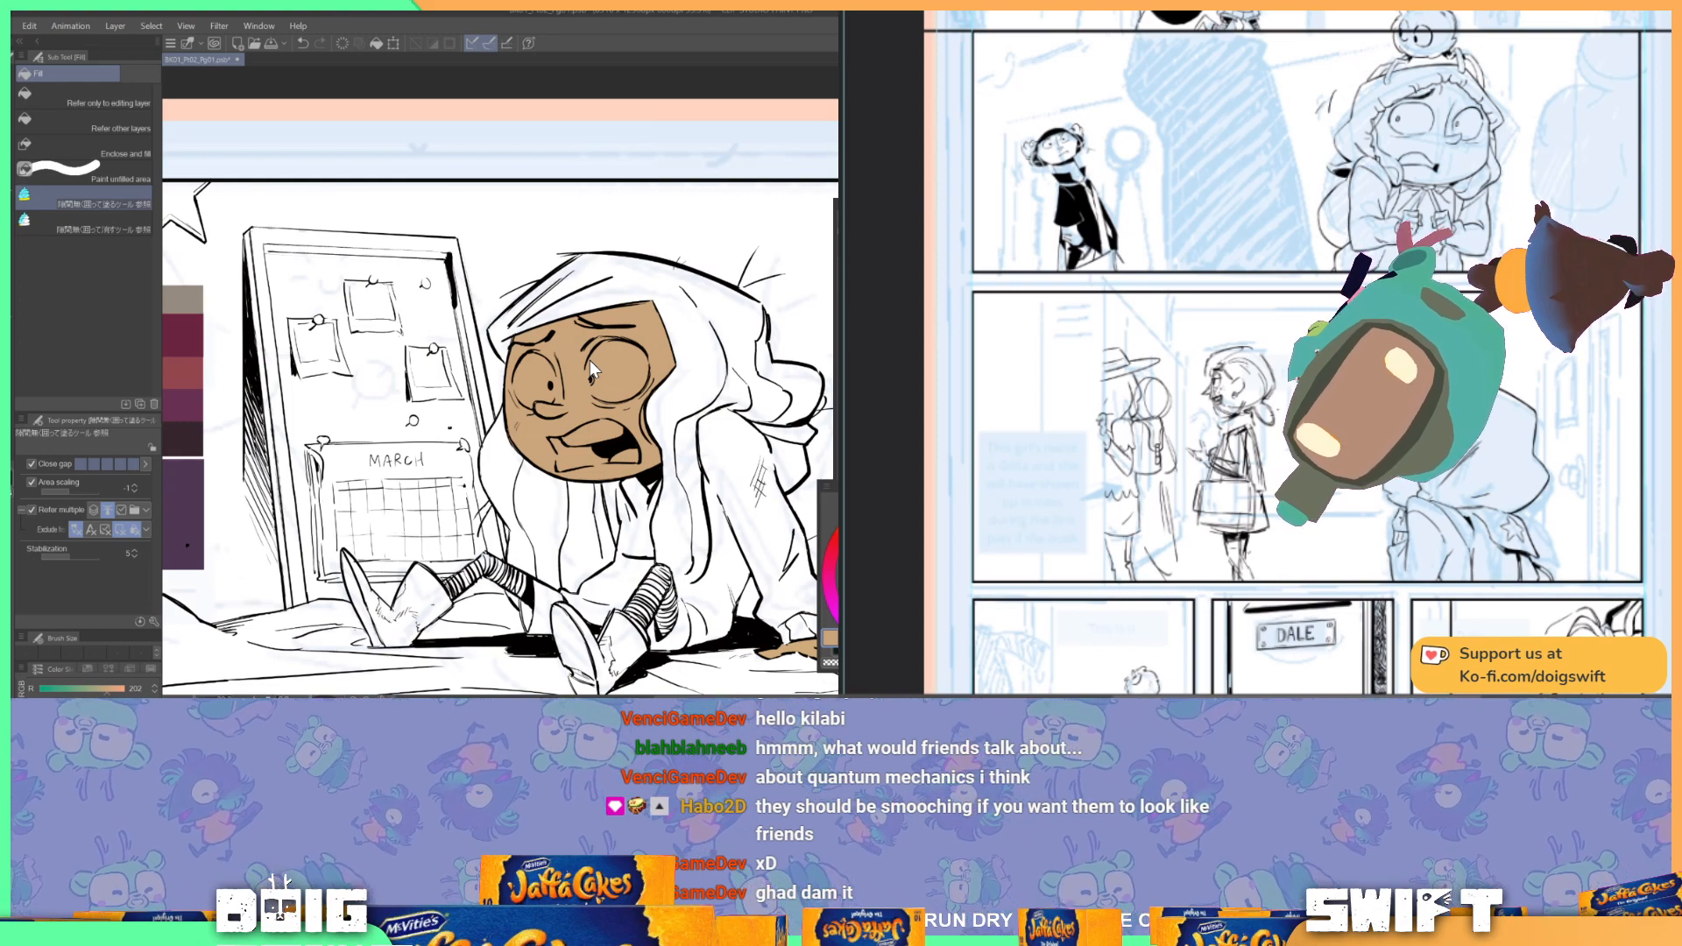
key(ctrl+z)
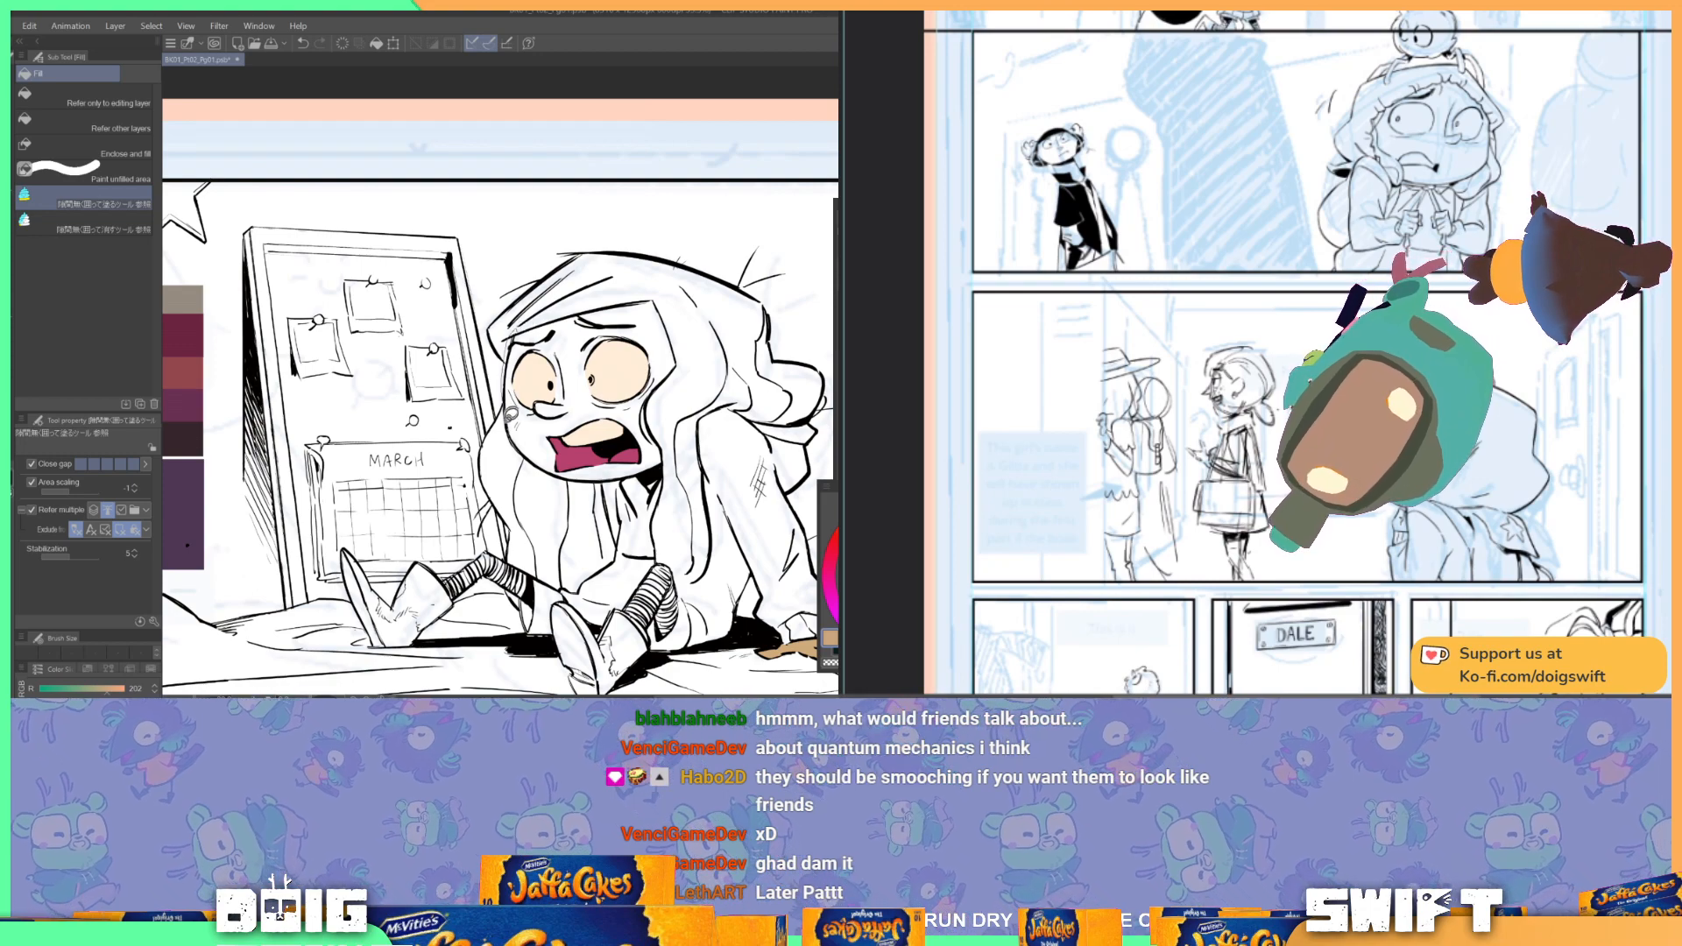
mouse_move(643, 472)
mouse_down()
mouse_move(670, 442)
mouse_move(693, 354)
mouse_move(583, 293)
mouse_move(564, 333)
mouse_up()
drag(680, 442, 602, 406)
Step: Select the tan face fill, lighten it with a Hue/Saturation/Luminosity adjustment and deselect
key(w)
click(508, 368)
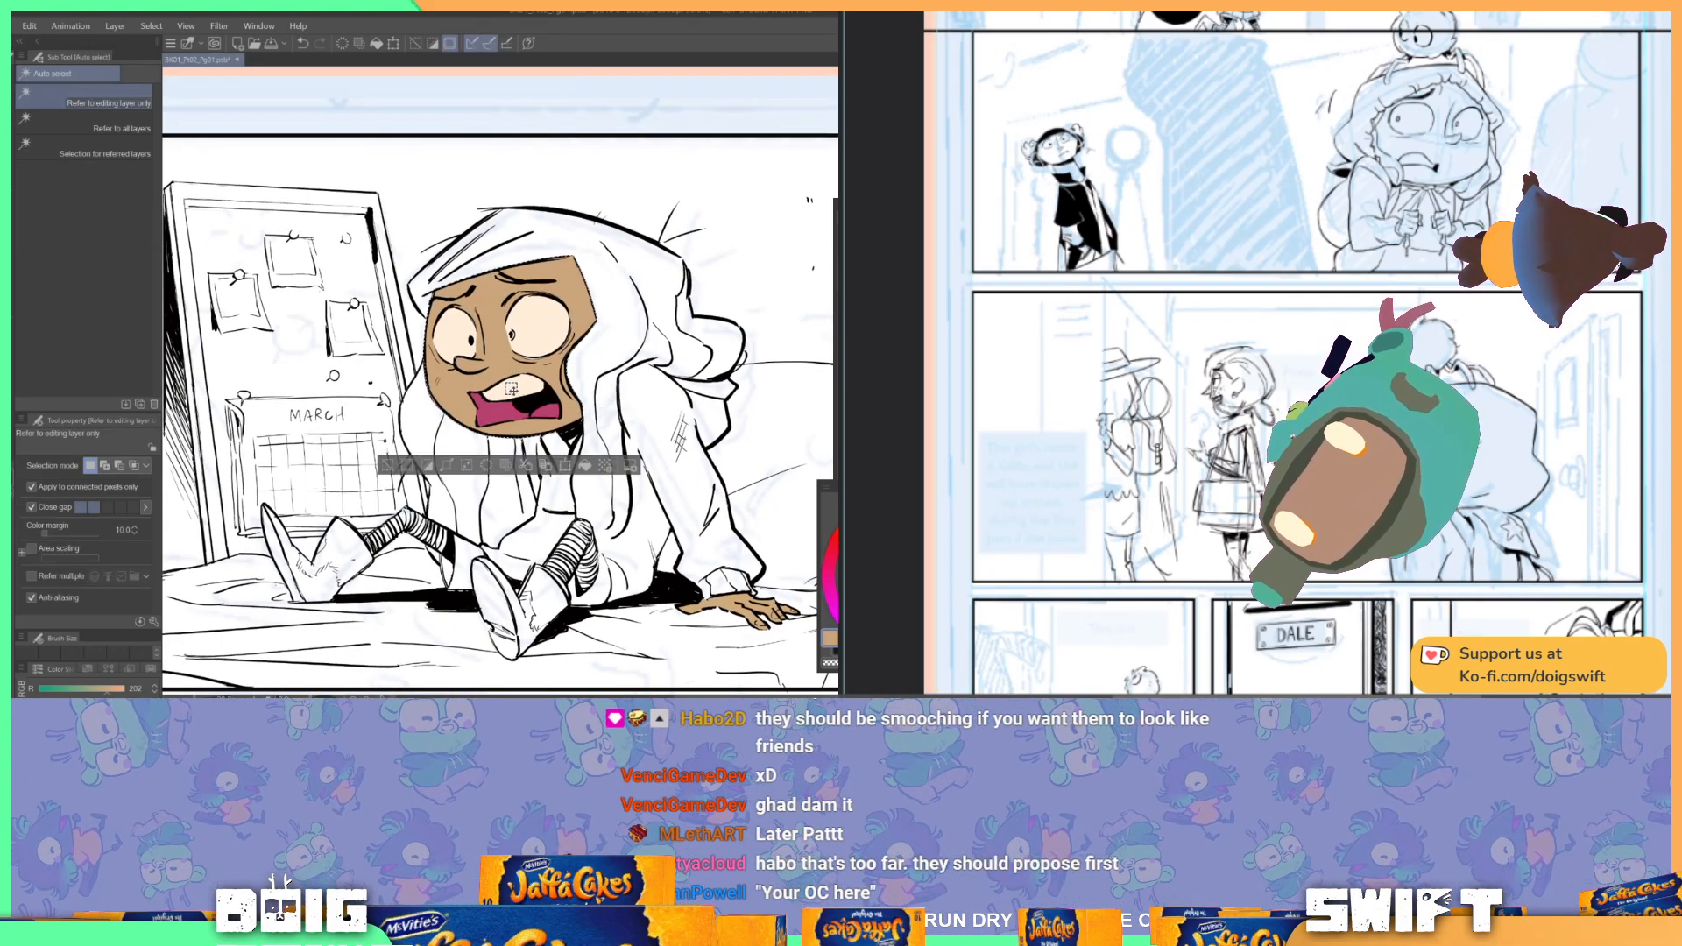
key(ctrl+u)
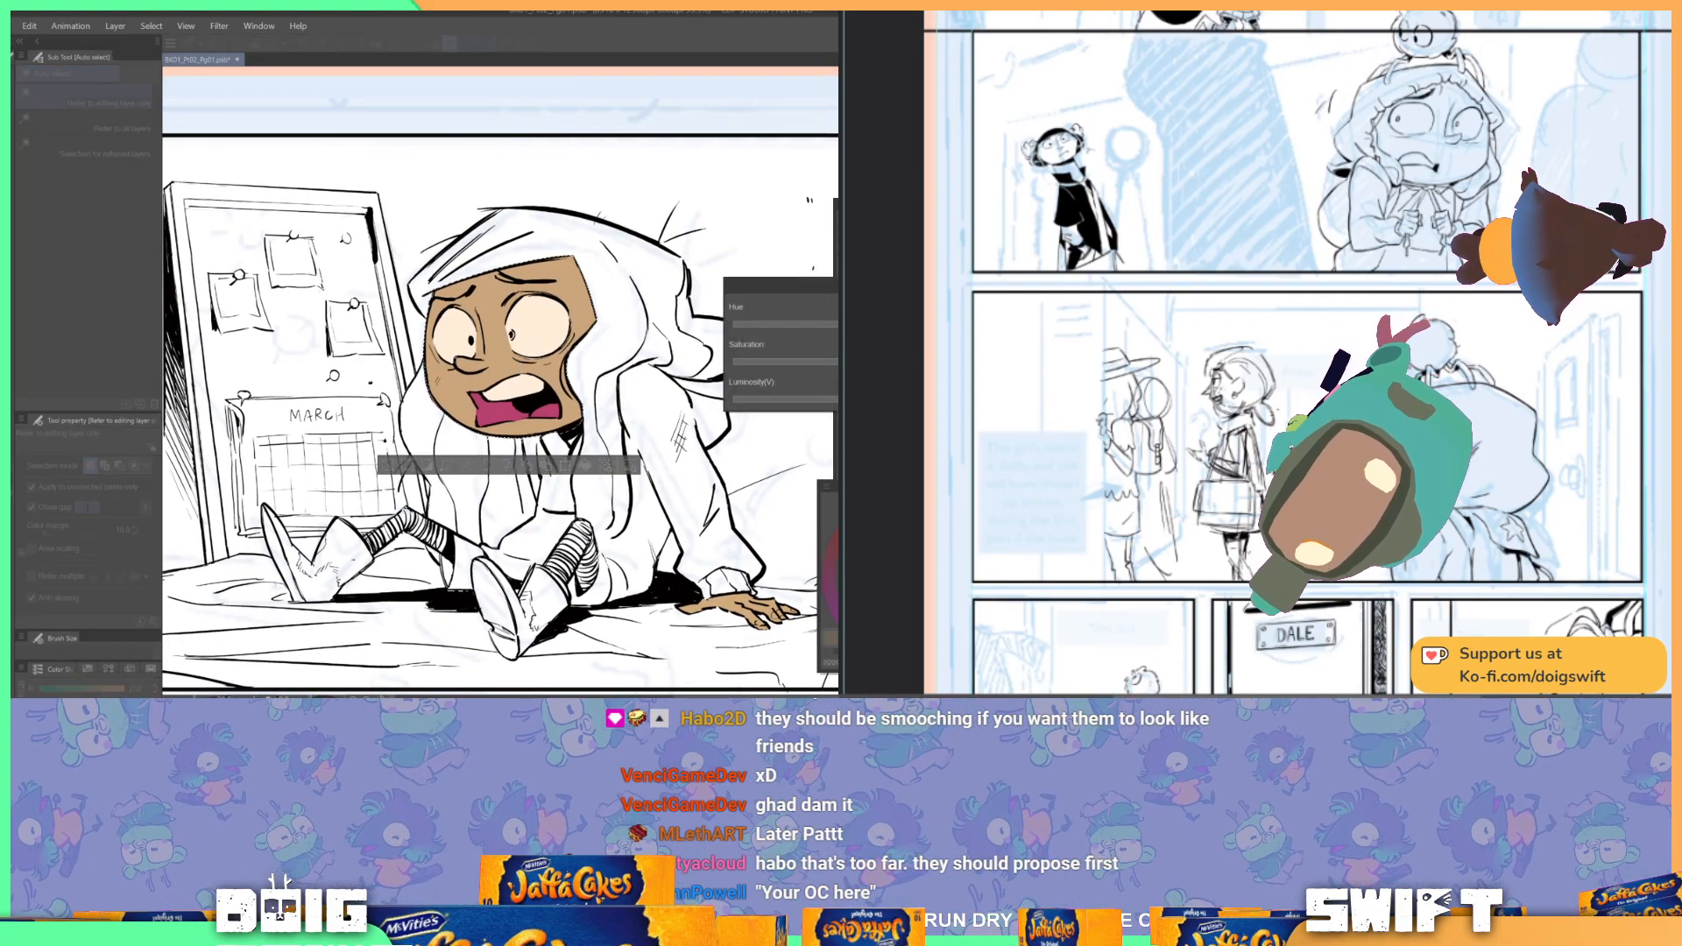
drag(863, 400, 889, 399)
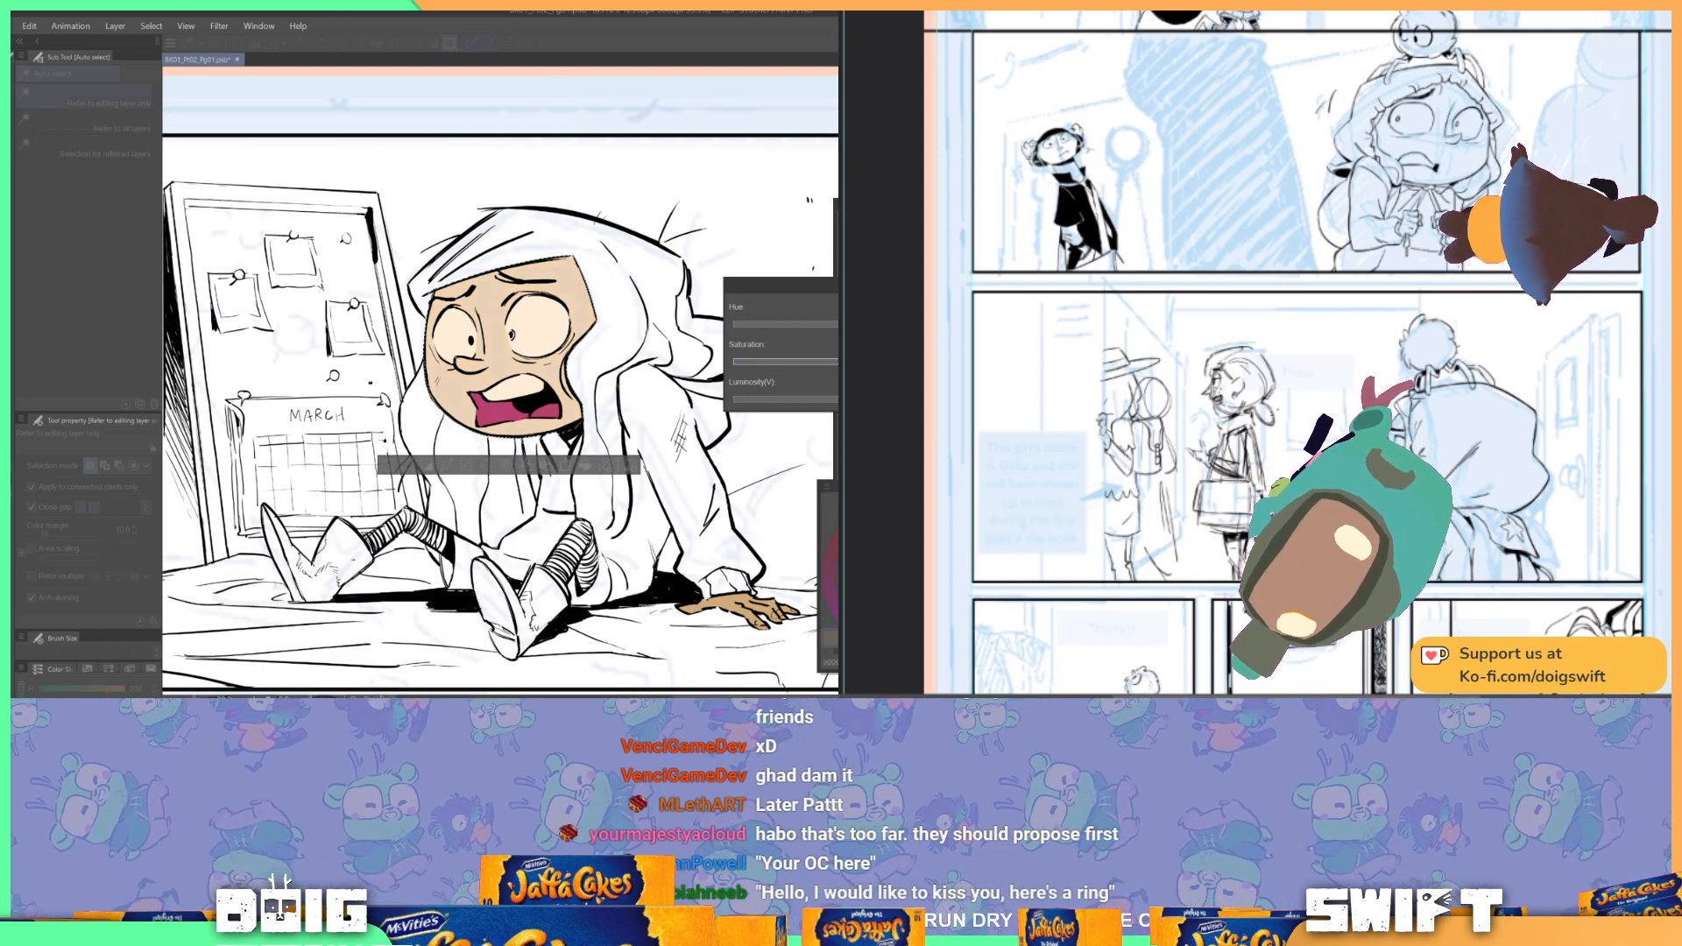
key(Return)
drag(476, 341, 588, 355)
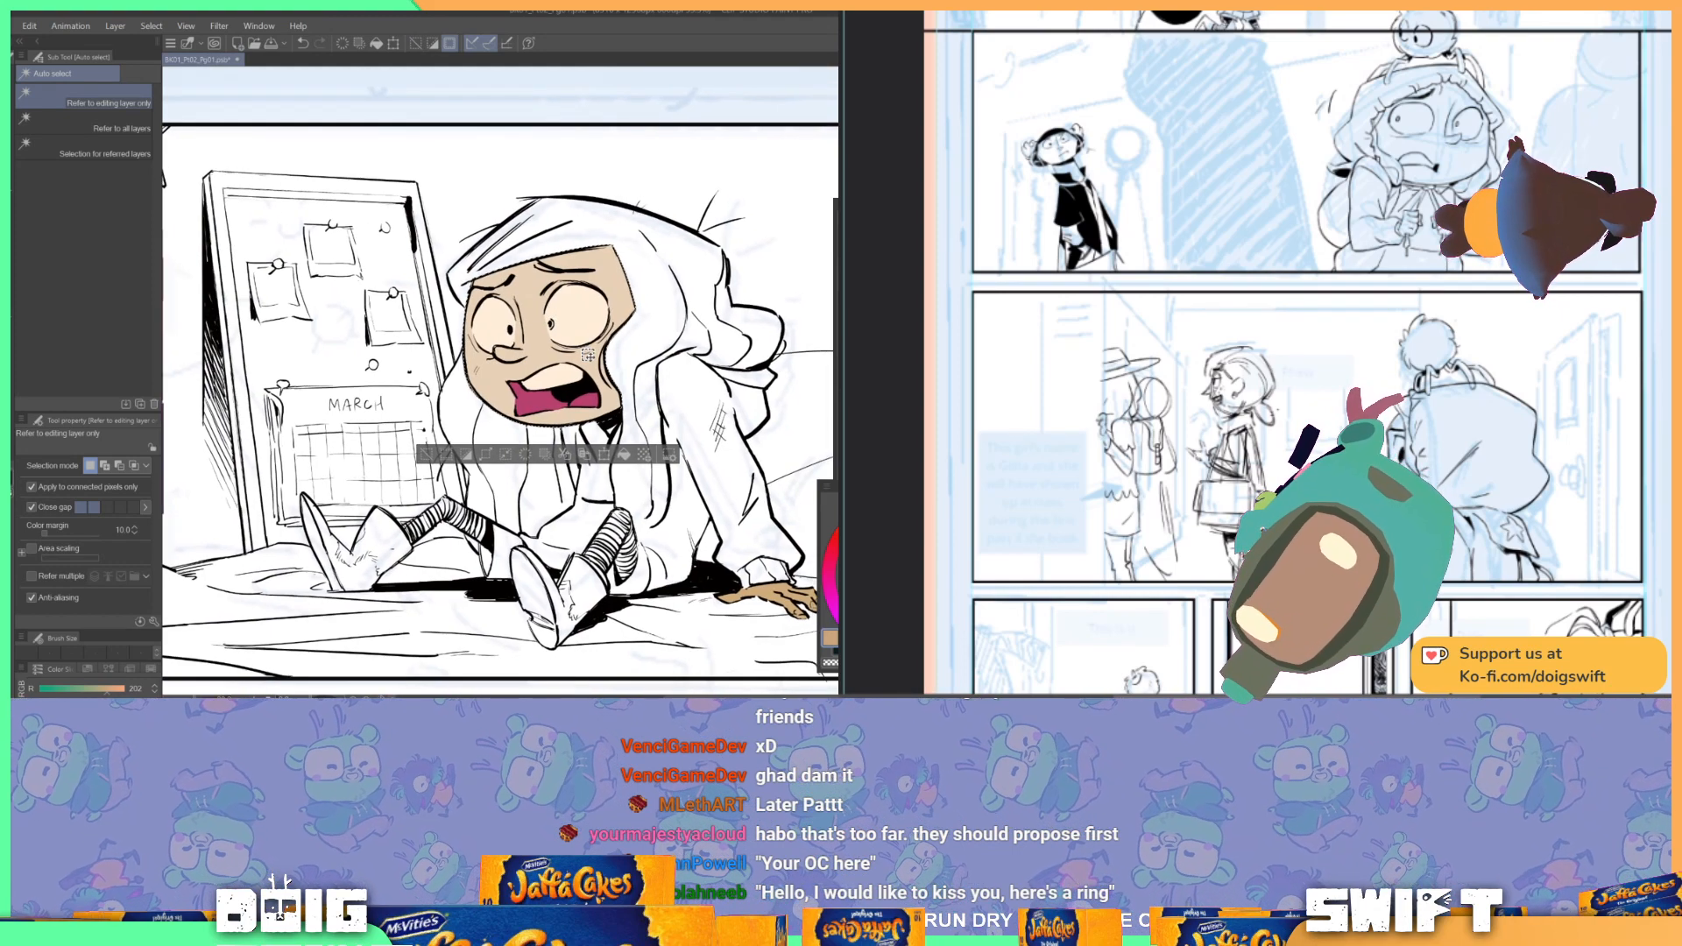
key(ctrl+d)
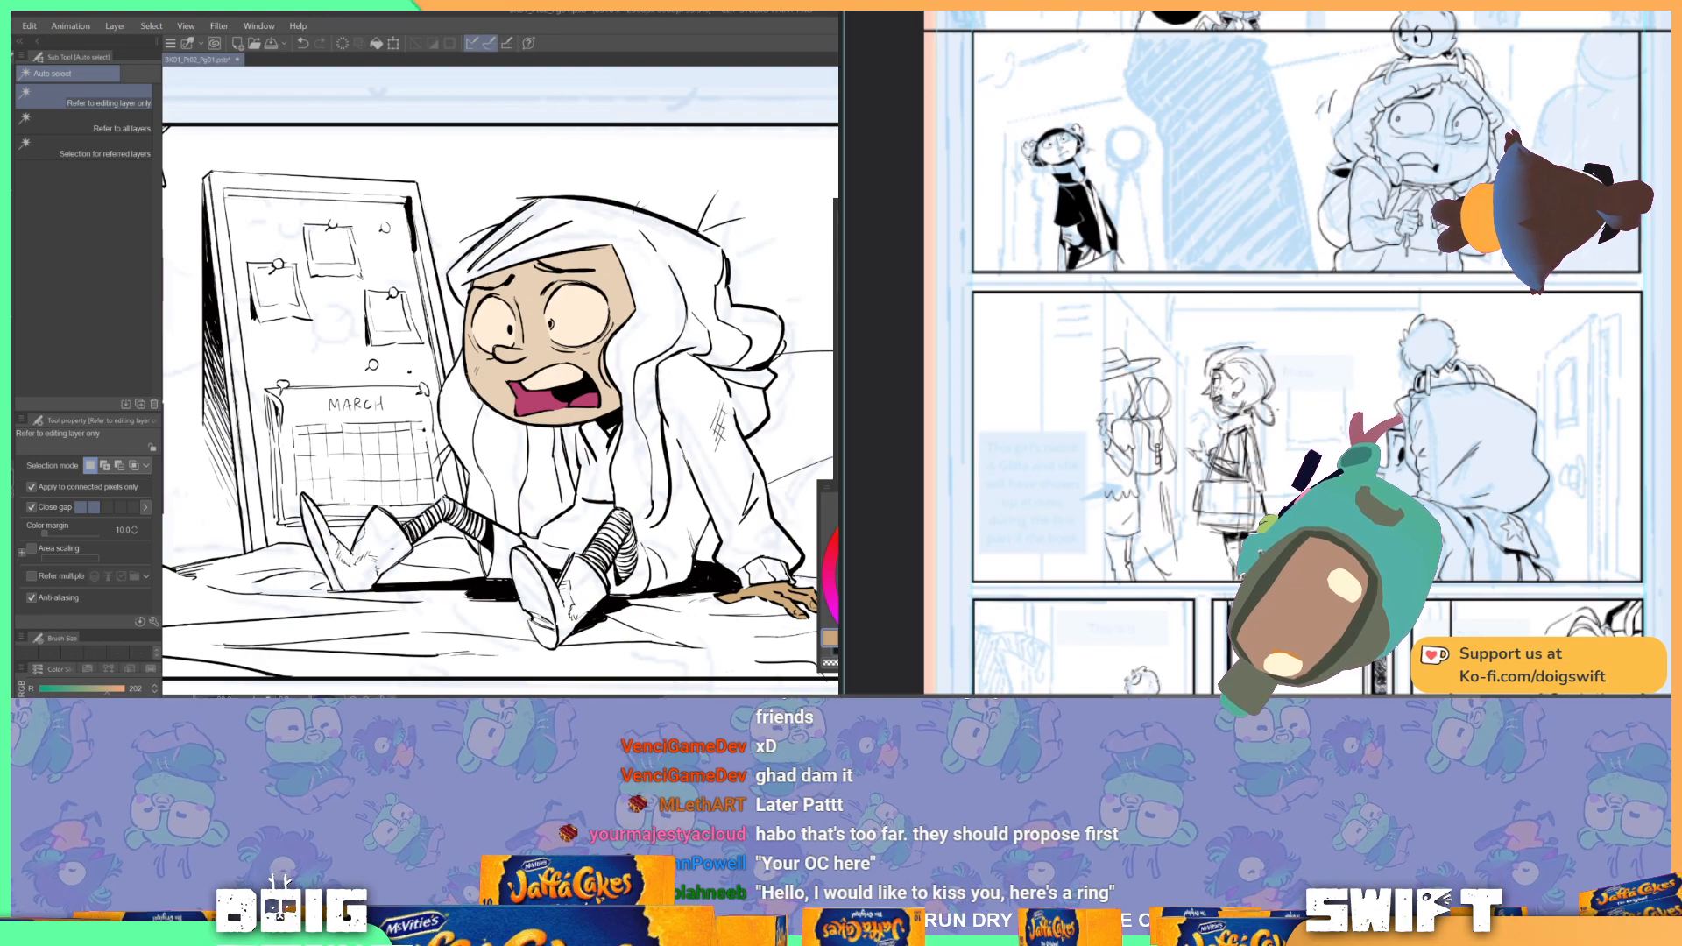
Step: Sample the dark plum-brown hair colour from the palette swatches beside the panel
drag(605, 374, 556, 388)
drag(291, 385, 525, 392)
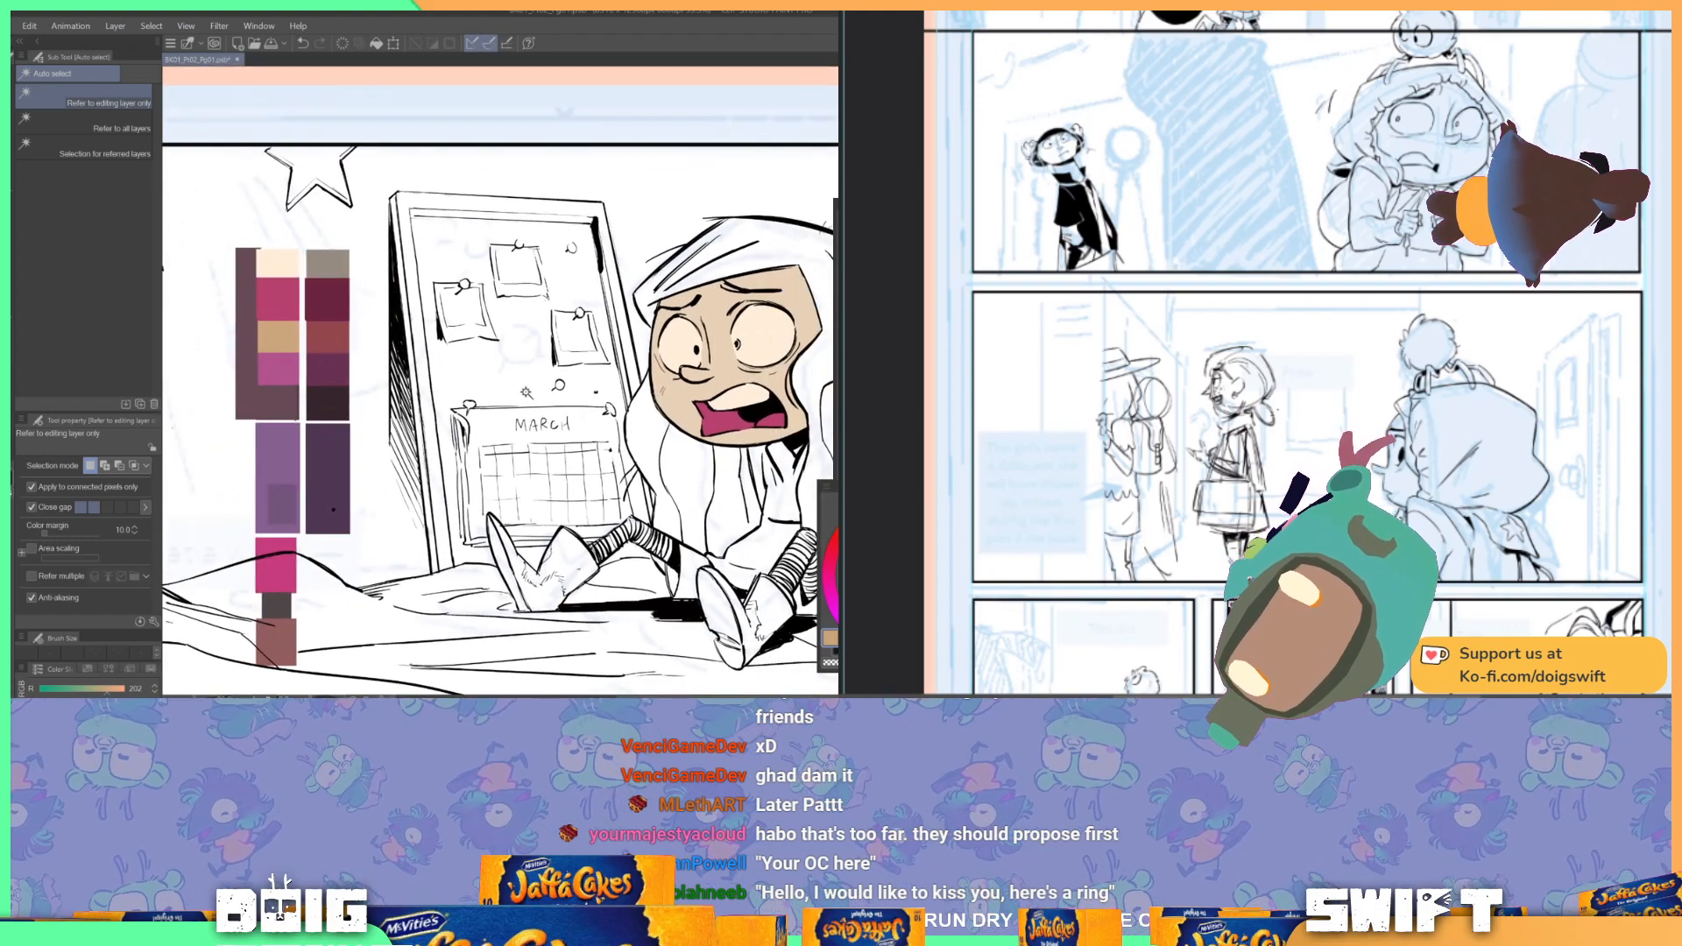
key(i)
click(286, 403)
drag(736, 473, 540, 407)
Step: Fill the seated girl's hair below her chin and behind the hood with flat dark plum-brown, leaving face and hood uncovered
key(g)
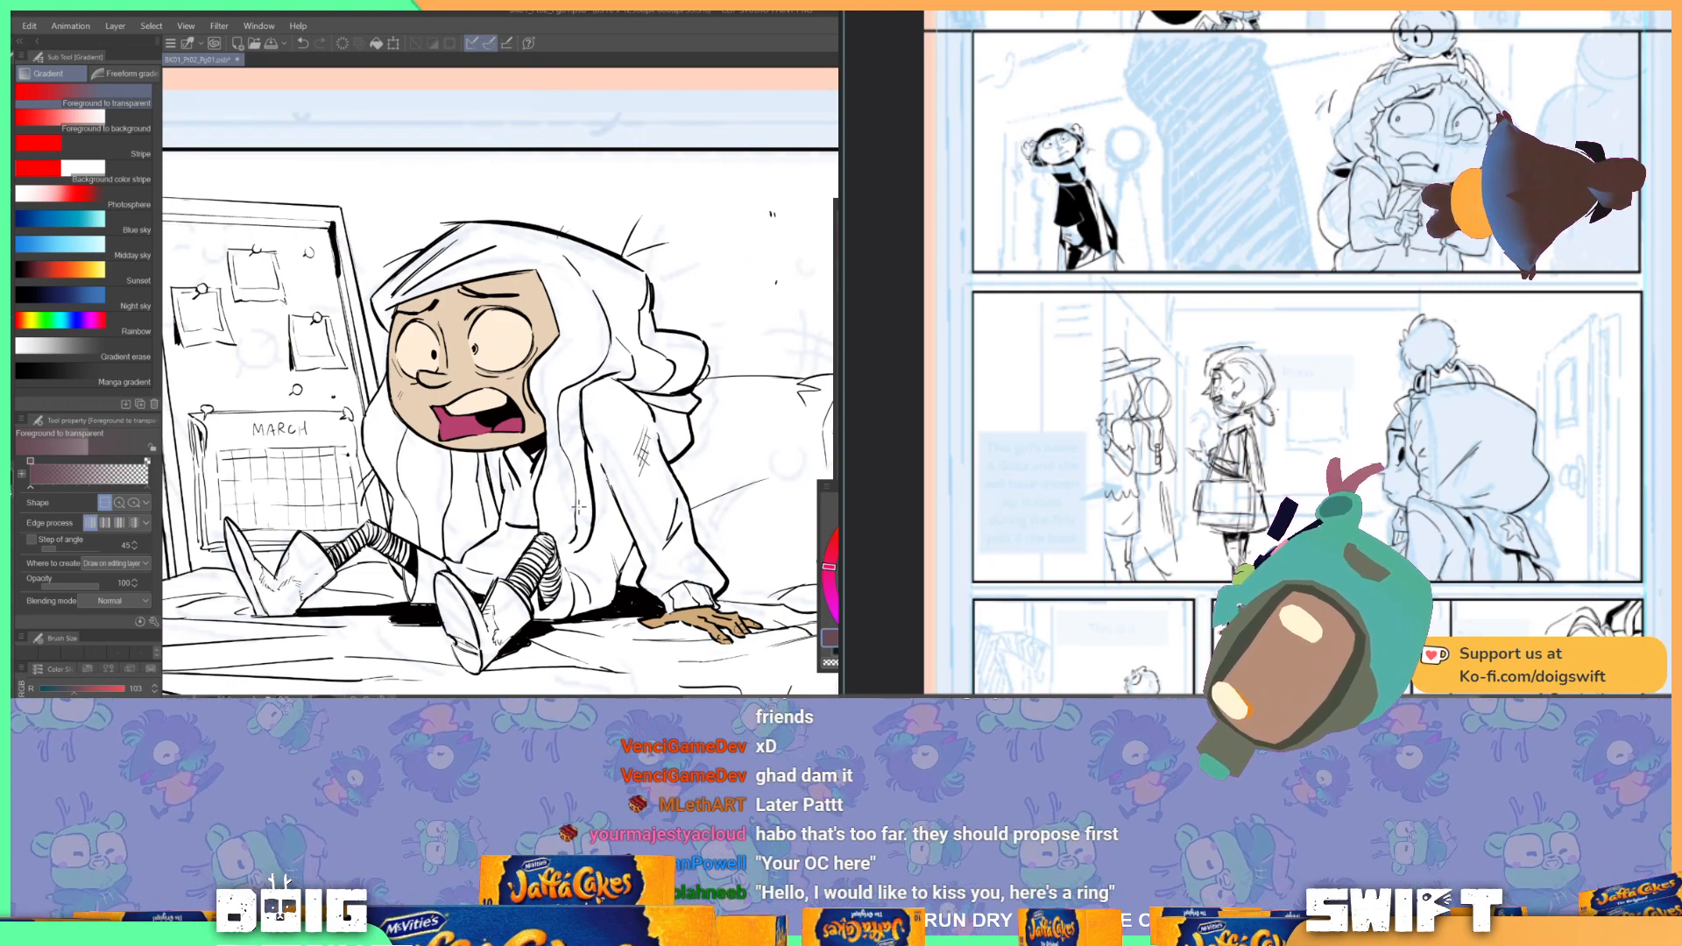
key(b)
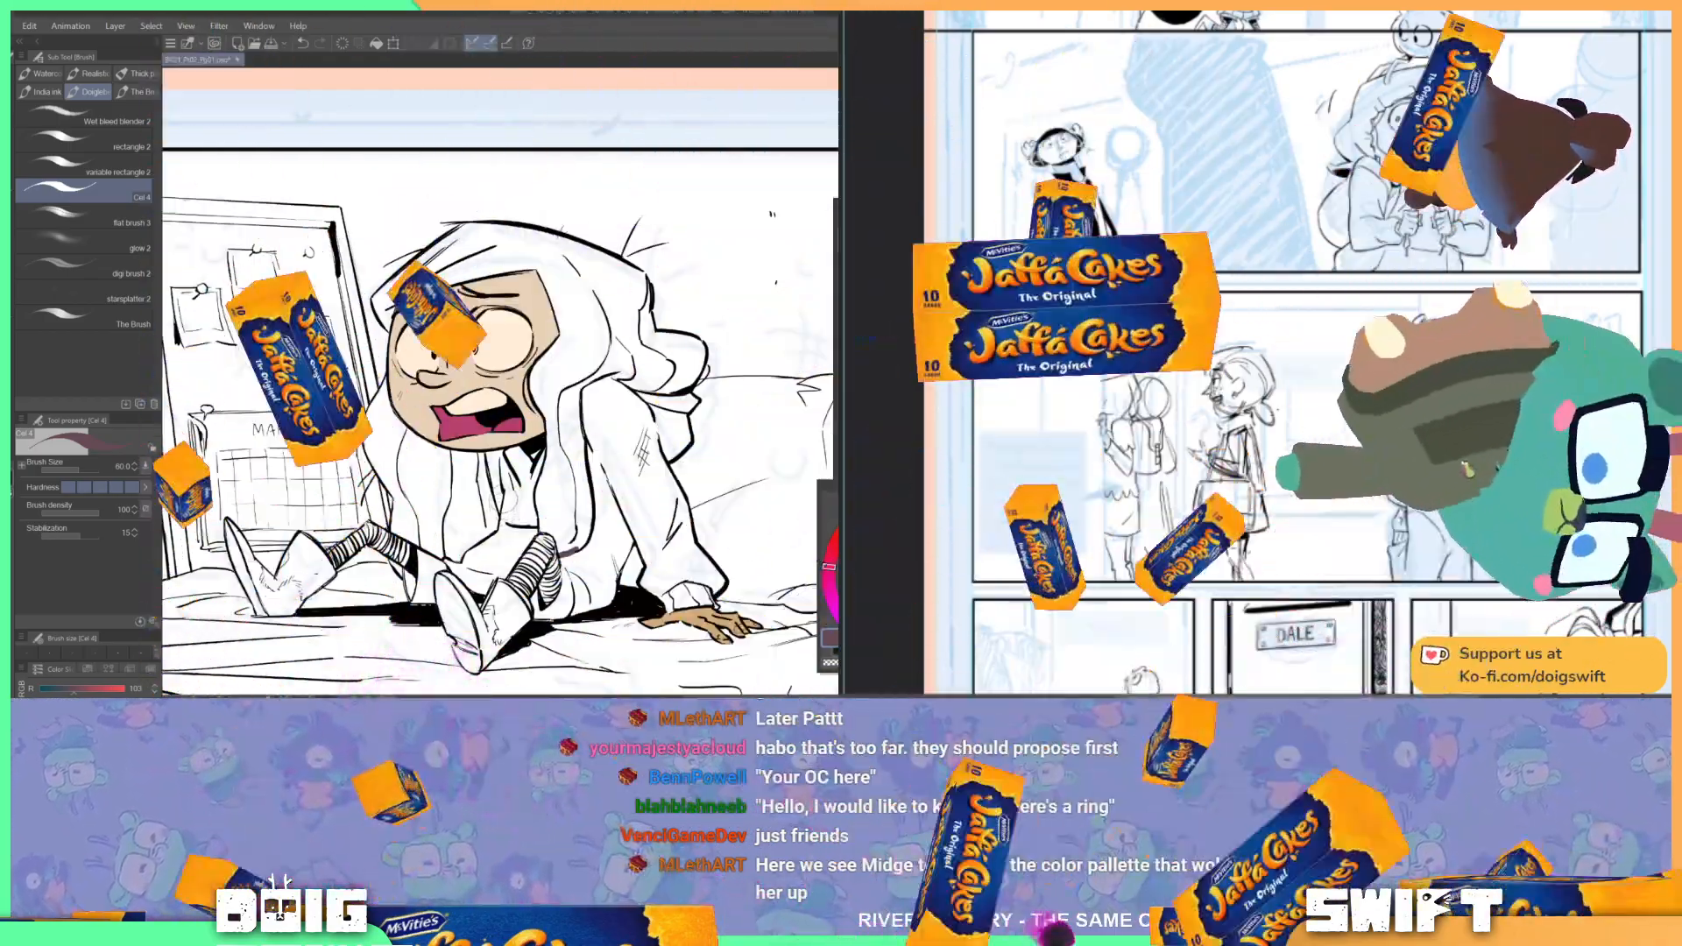
key(g)
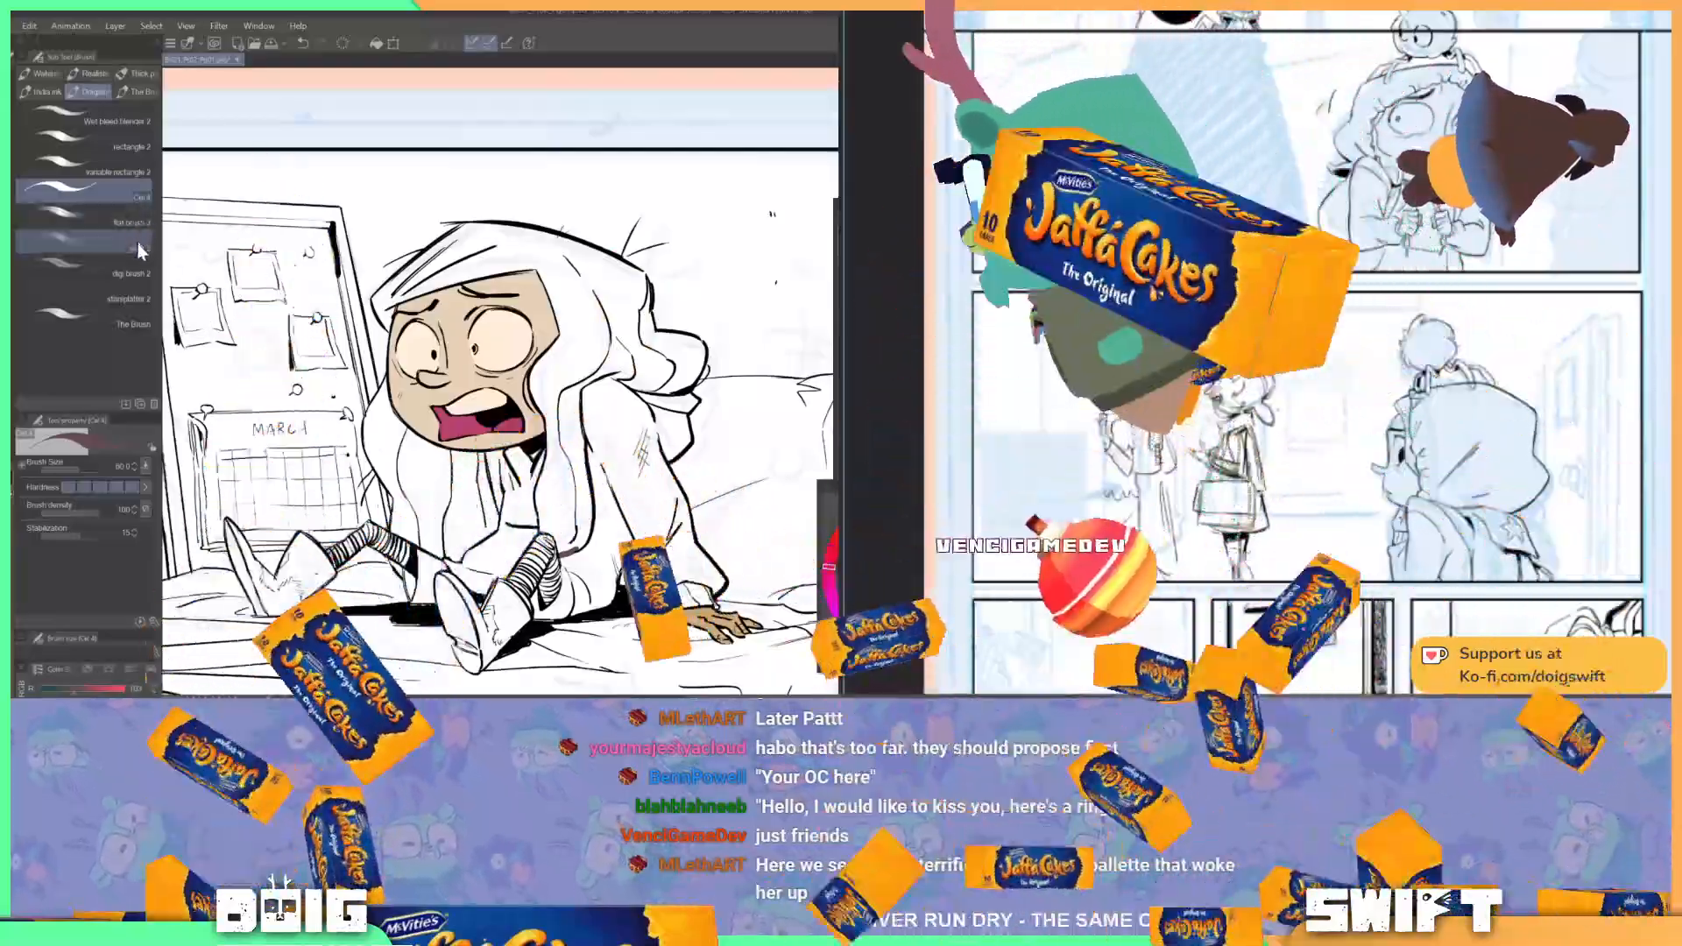
key(g)
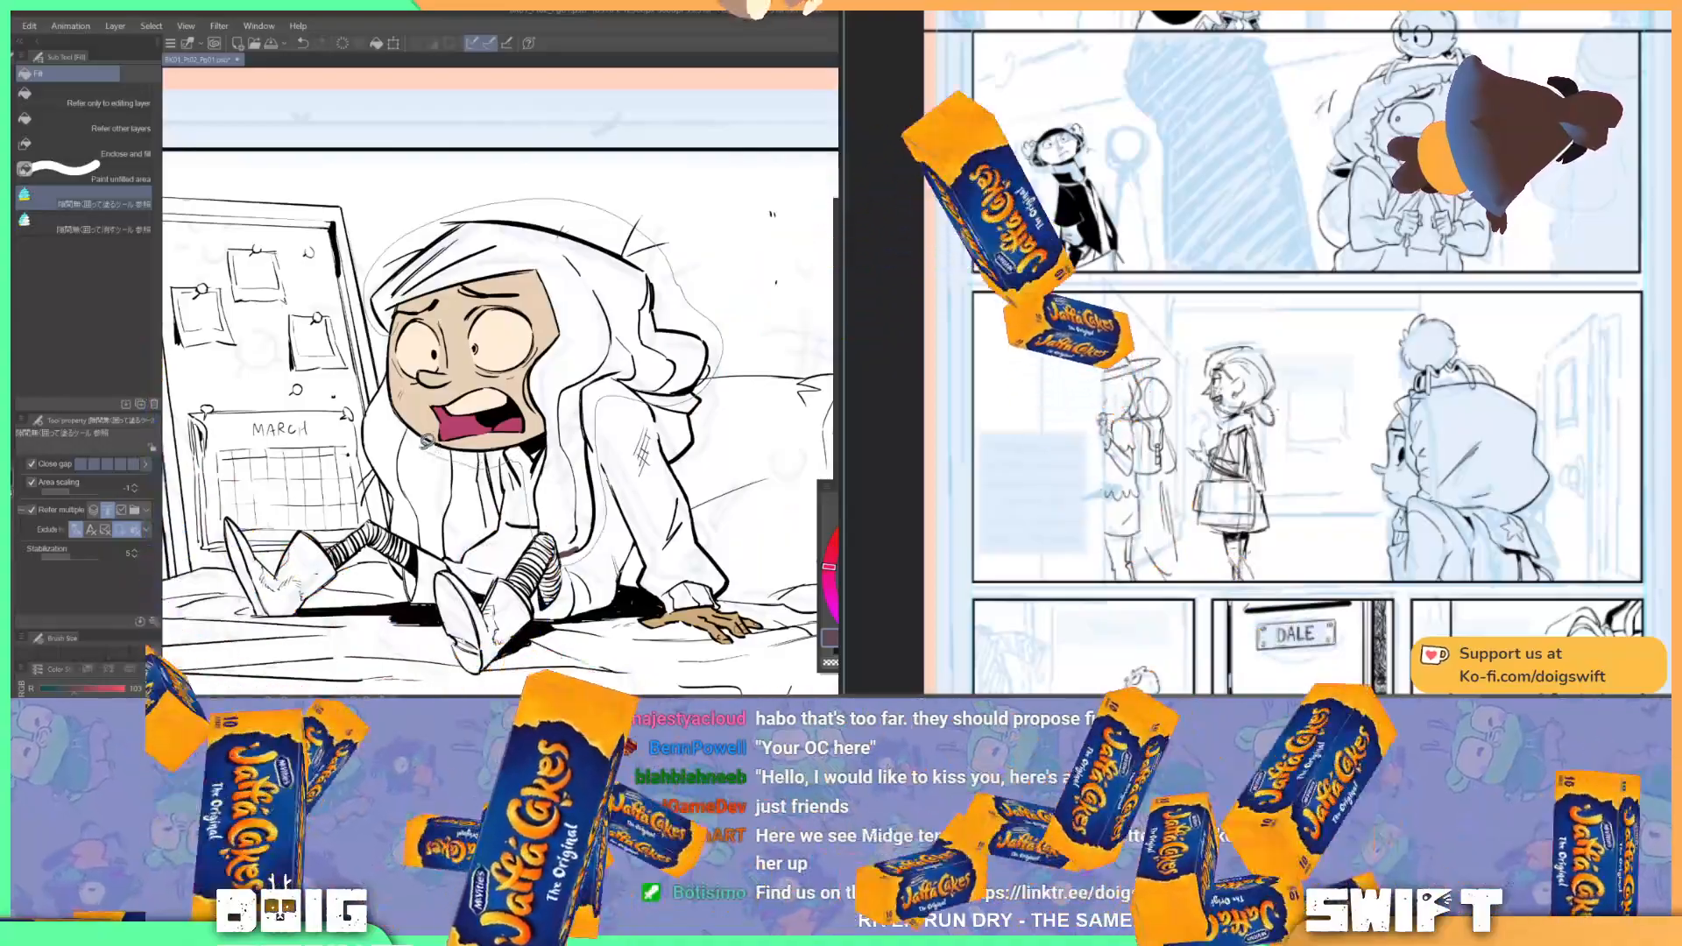
drag(383, 347, 552, 547)
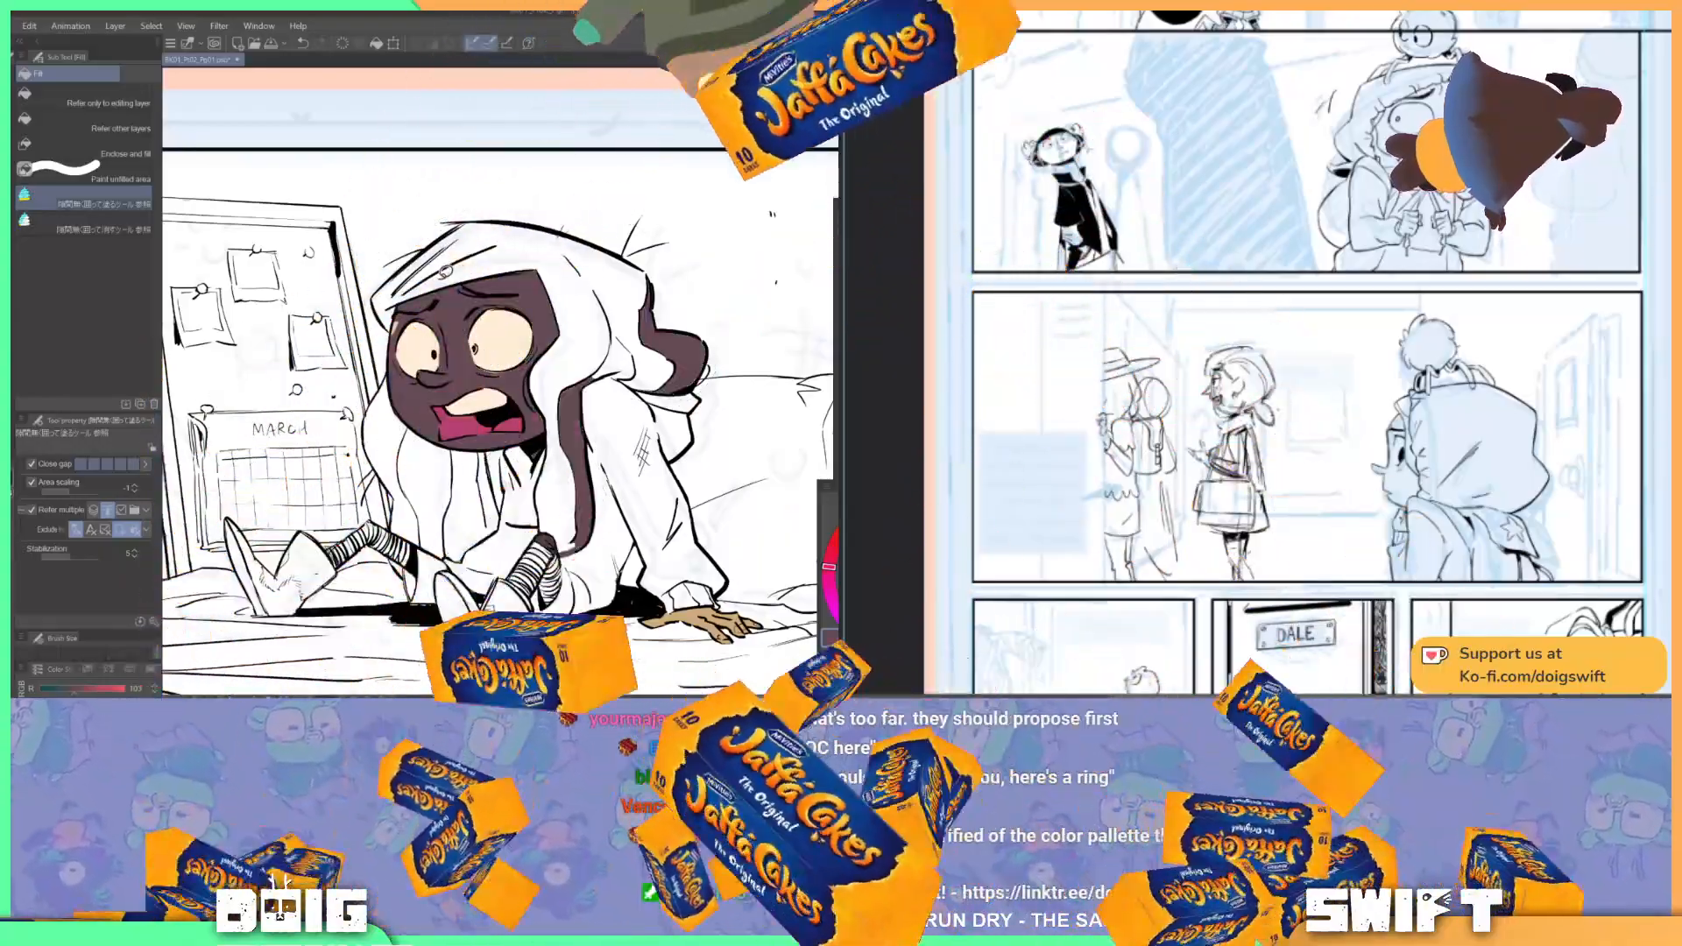
key(ctrl+z)
drag(543, 399, 520, 369)
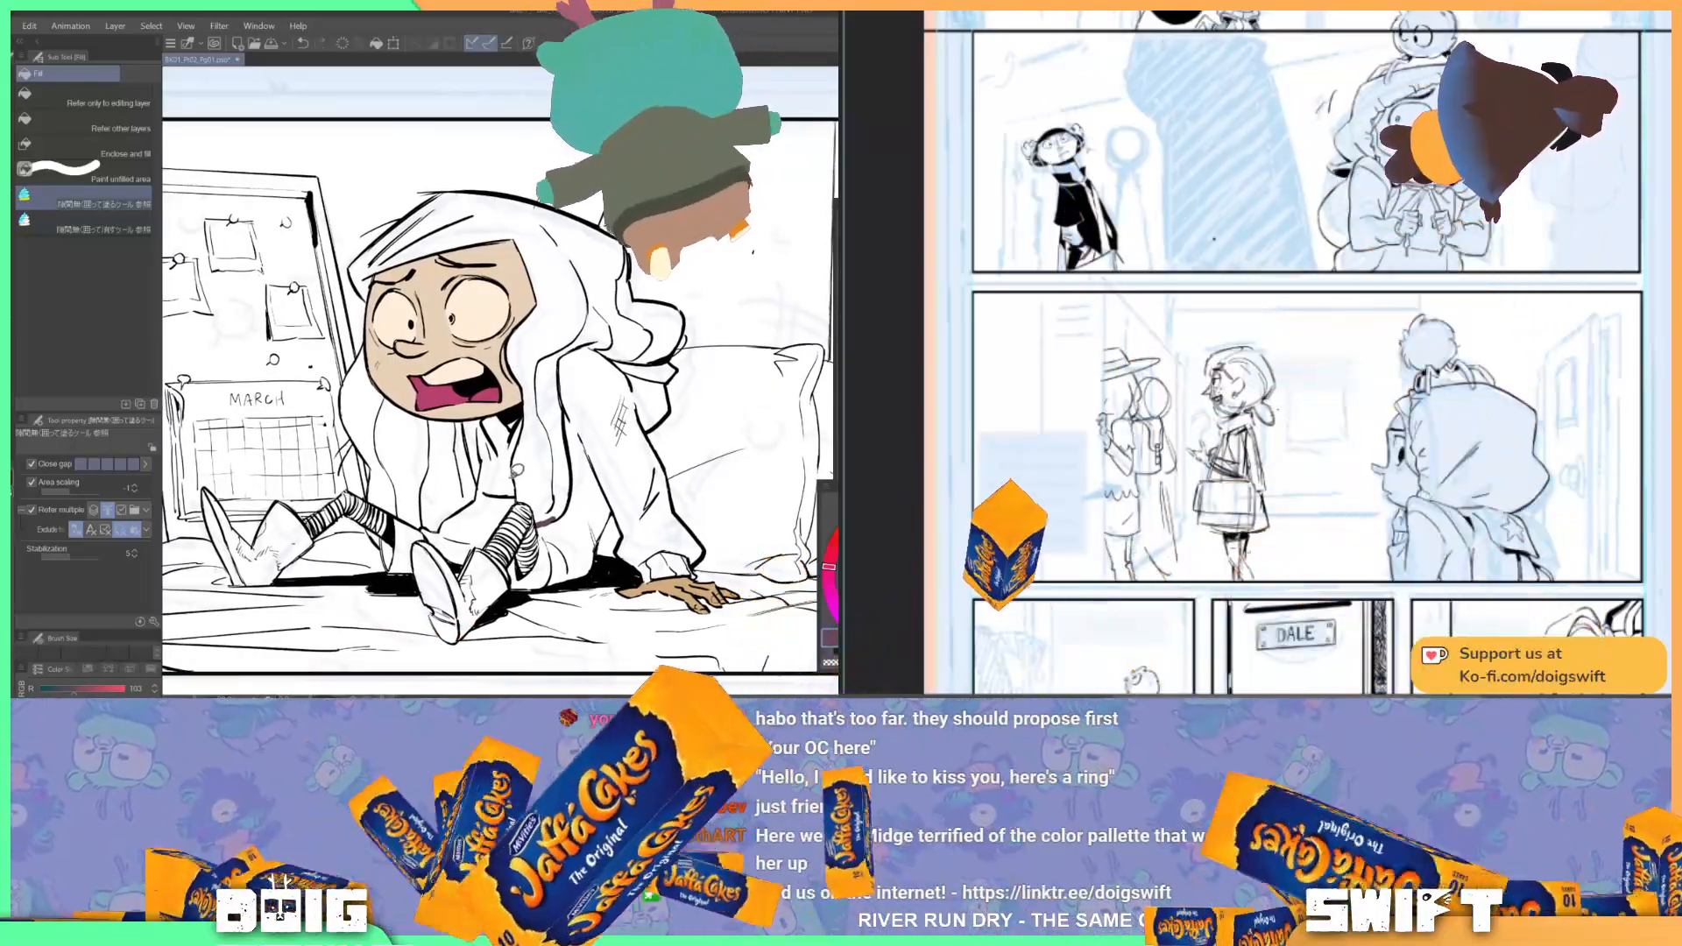
drag(532, 524, 525, 499)
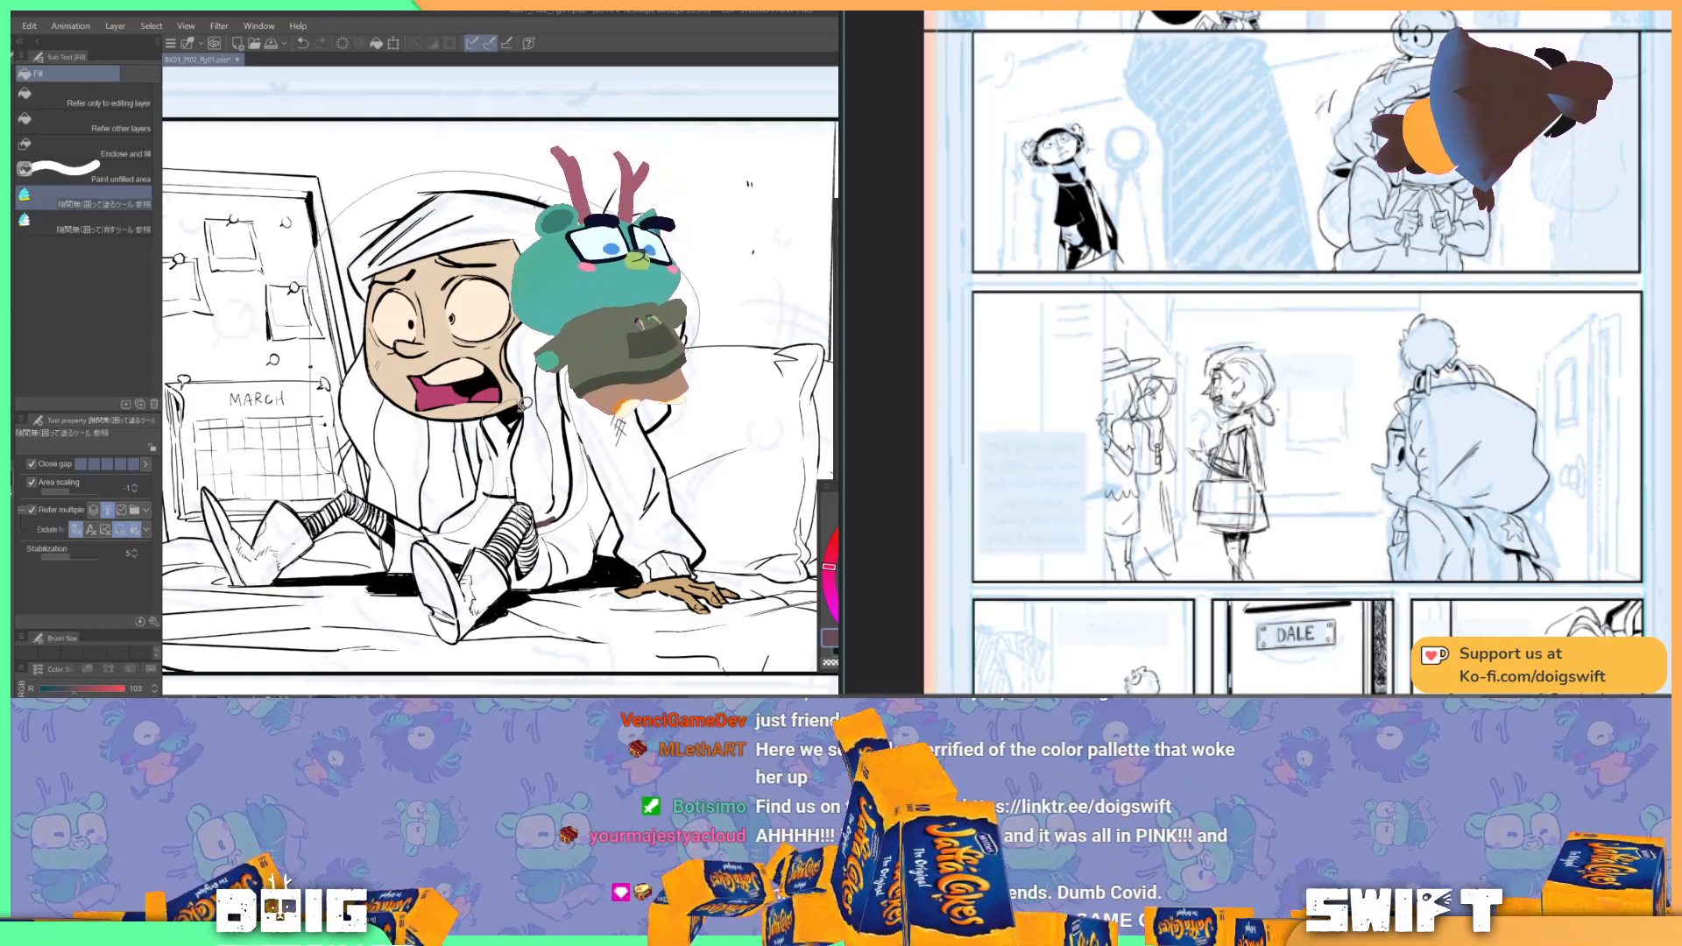
mouse_move(521, 431)
mouse_down()
mouse_move(528, 381)
mouse_move(540, 430)
mouse_up()
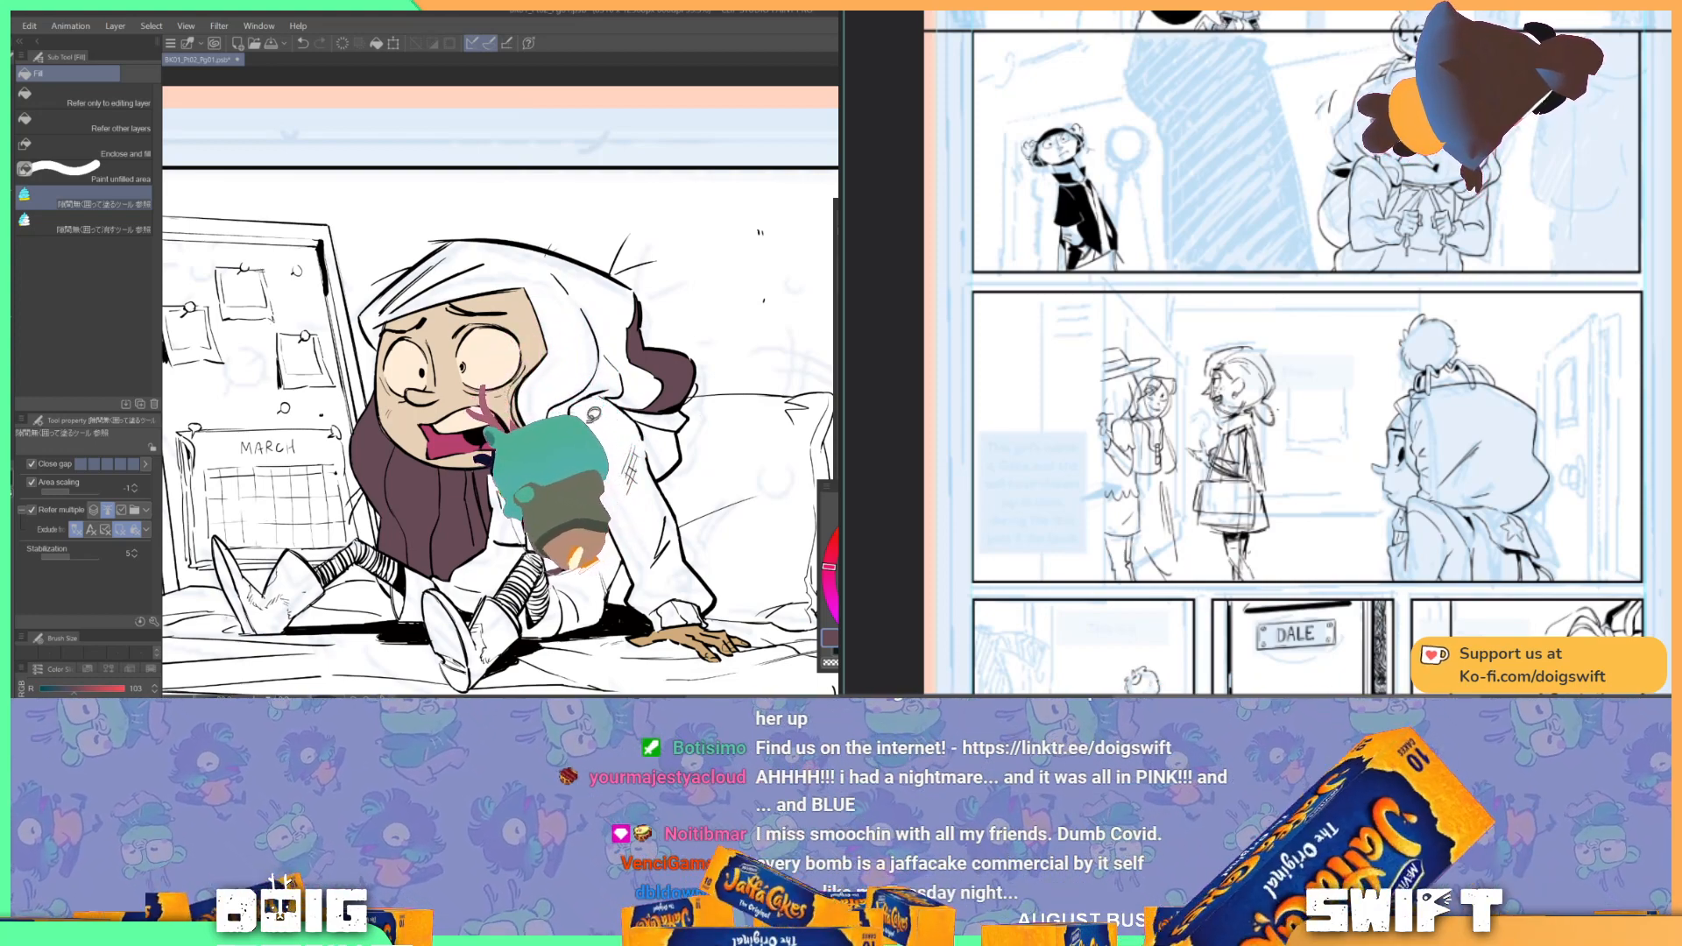
mouse_move(640, 411)
mouse_down()
mouse_move(670, 267)
mouse_move(355, 290)
mouse_move(446, 305)
mouse_up()
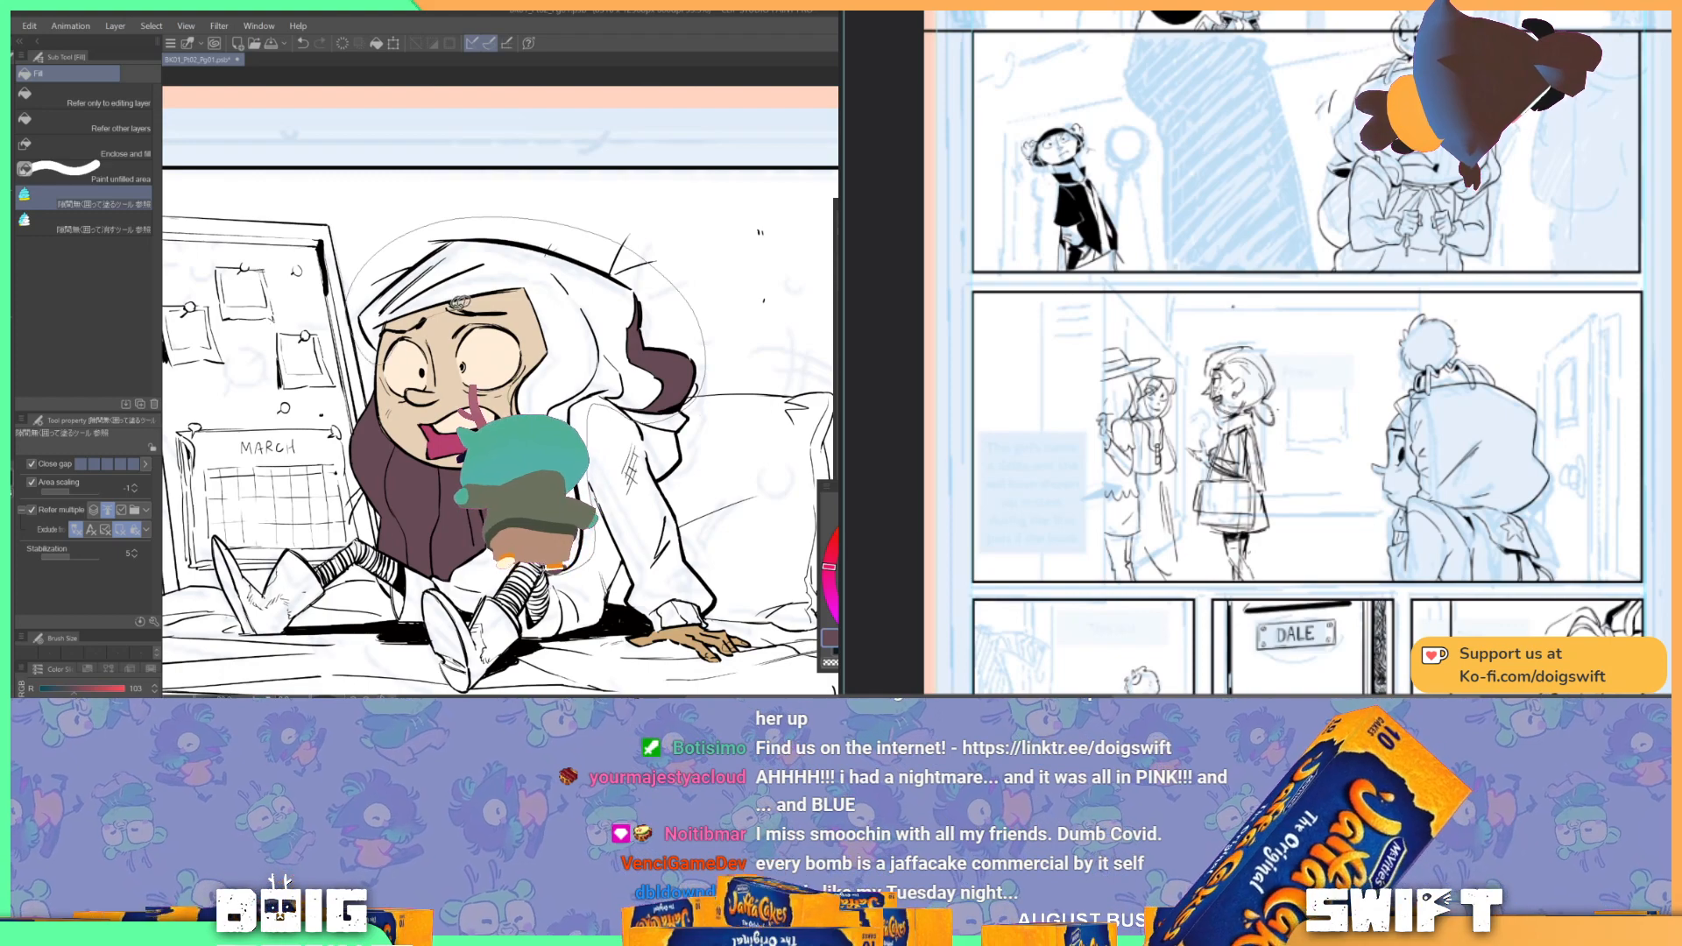
drag(520, 410, 550, 424)
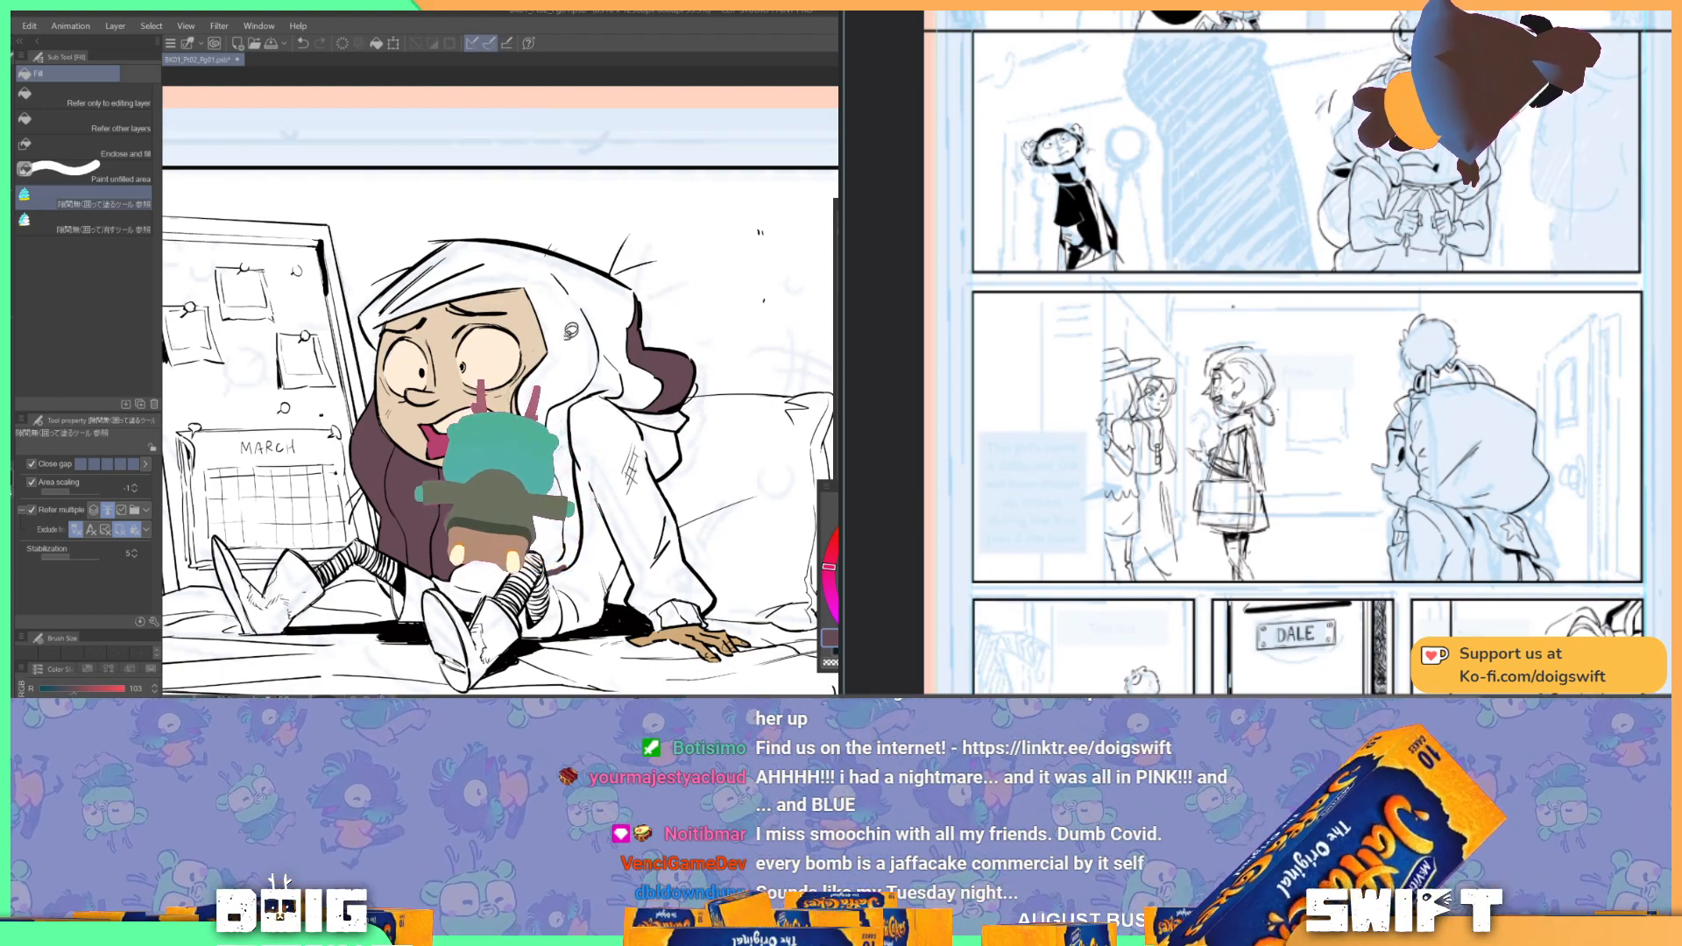
mouse_move(379, 252)
mouse_down()
mouse_move(355, 284)
mouse_move(435, 328)
mouse_move(672, 302)
mouse_move(542, 220)
mouse_move(377, 259)
mouse_up()
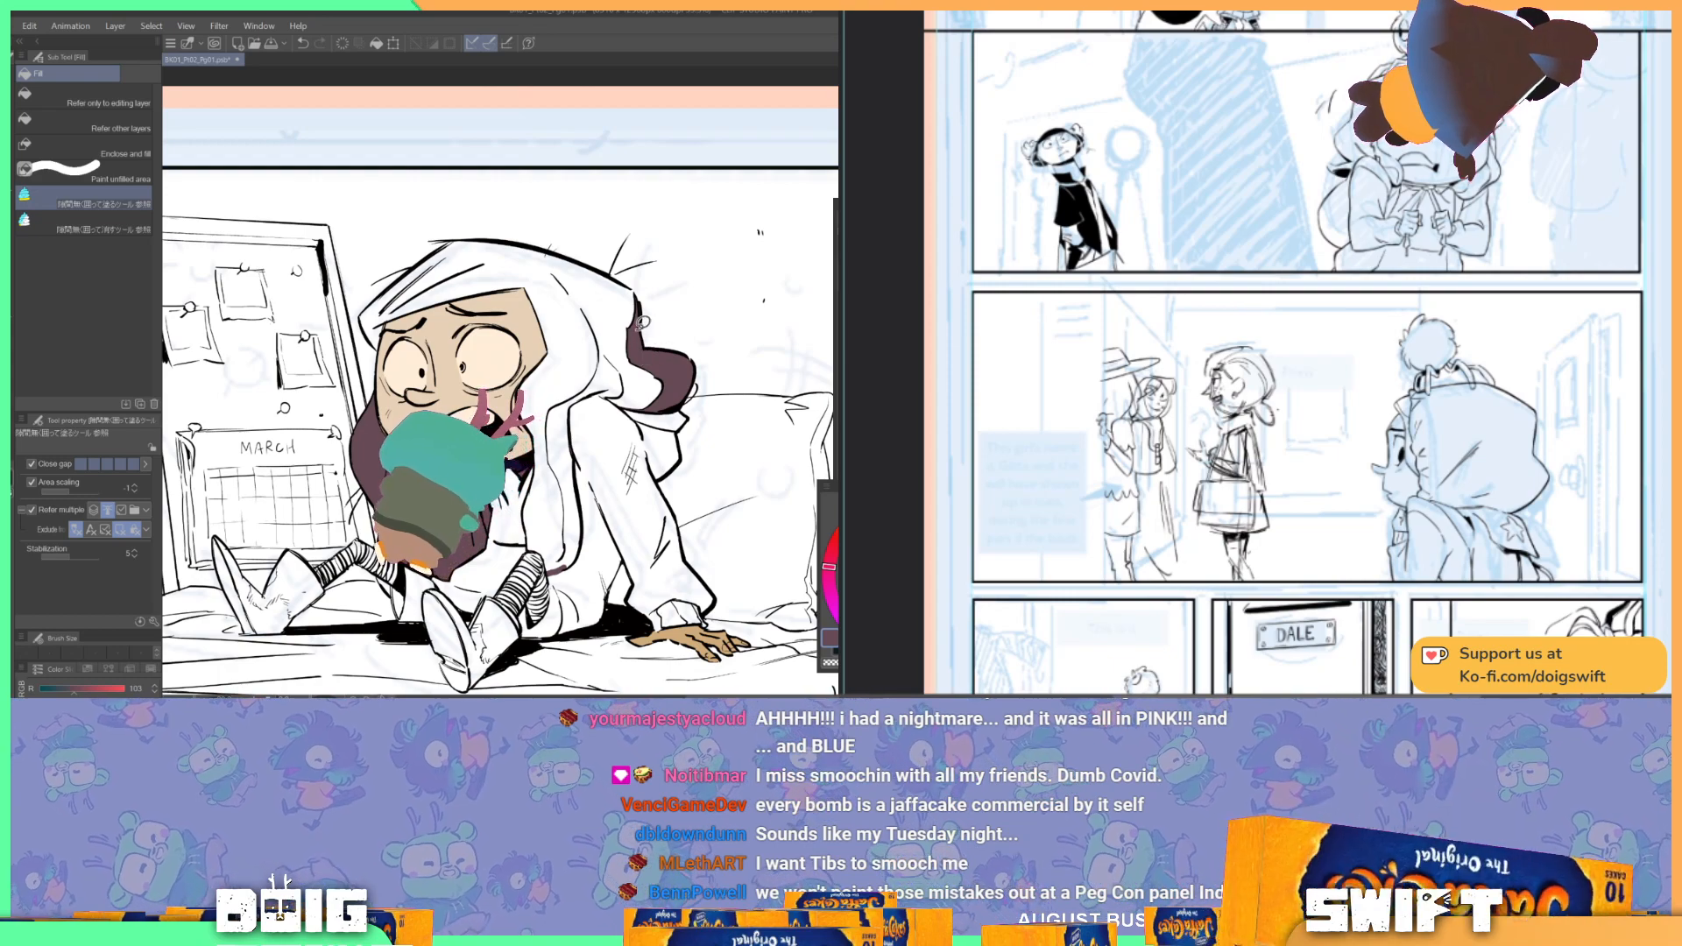
Step: Sample the reddish-brown swatch at the end of the palette and fill both of the seated girl's boots with it
mouse_move(679, 459)
mouse_down()
mouse_move(672, 366)
mouse_move(692, 386)
mouse_move(713, 358)
mouse_up()
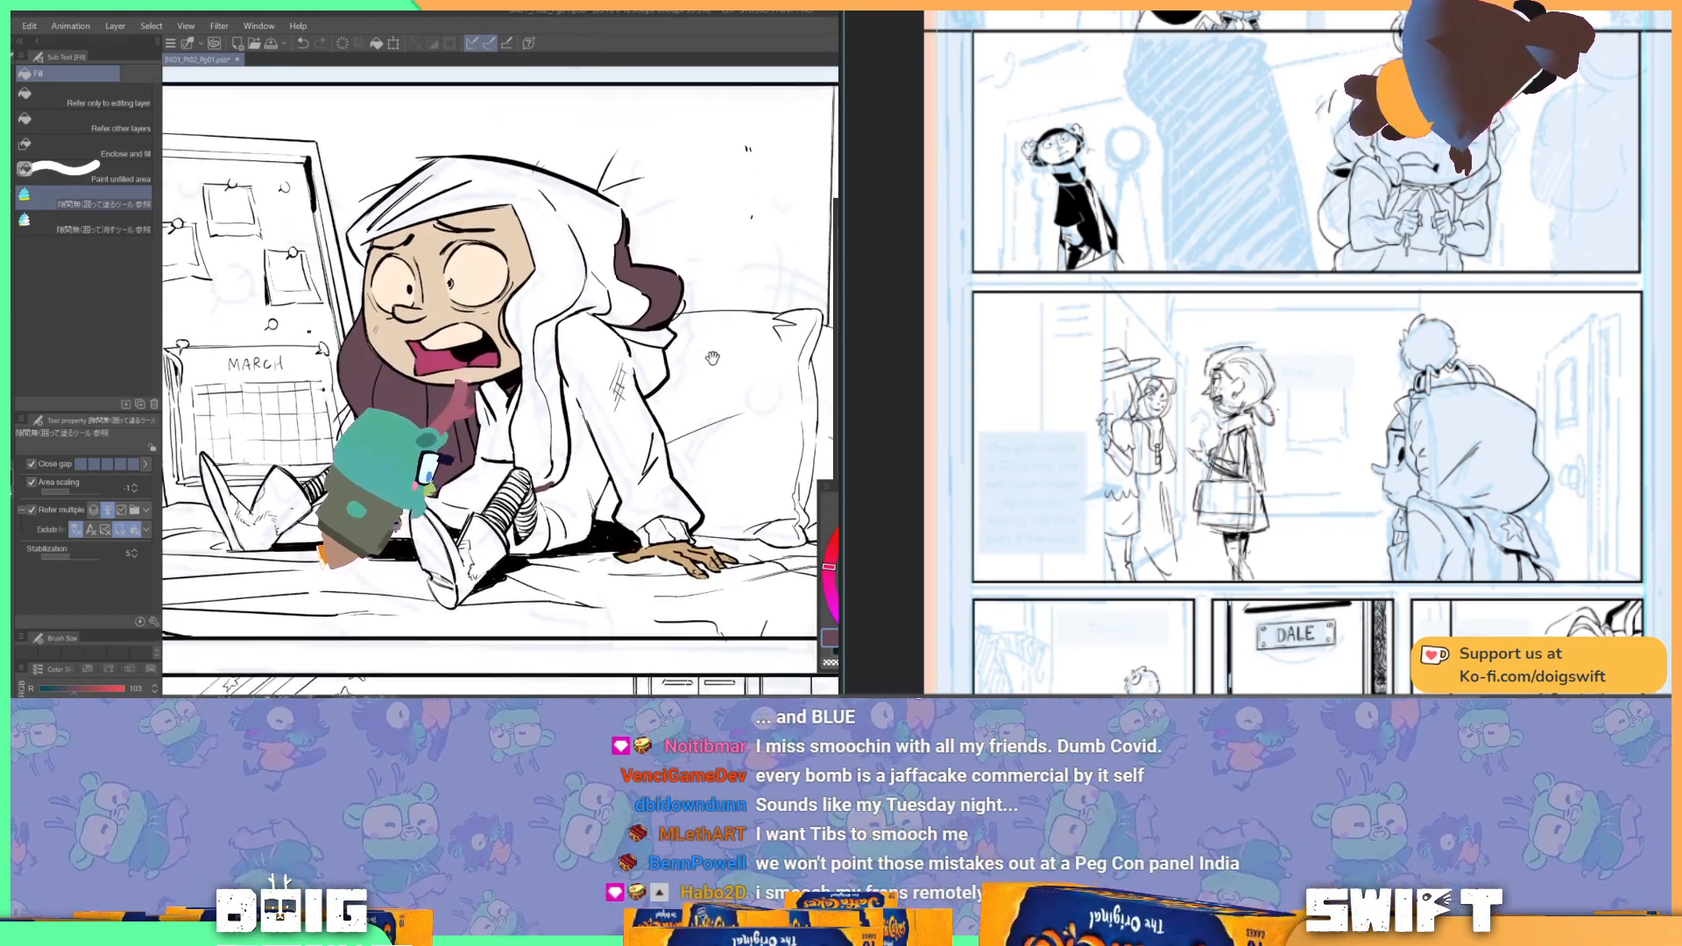
drag(259, 393, 533, 372)
key(i)
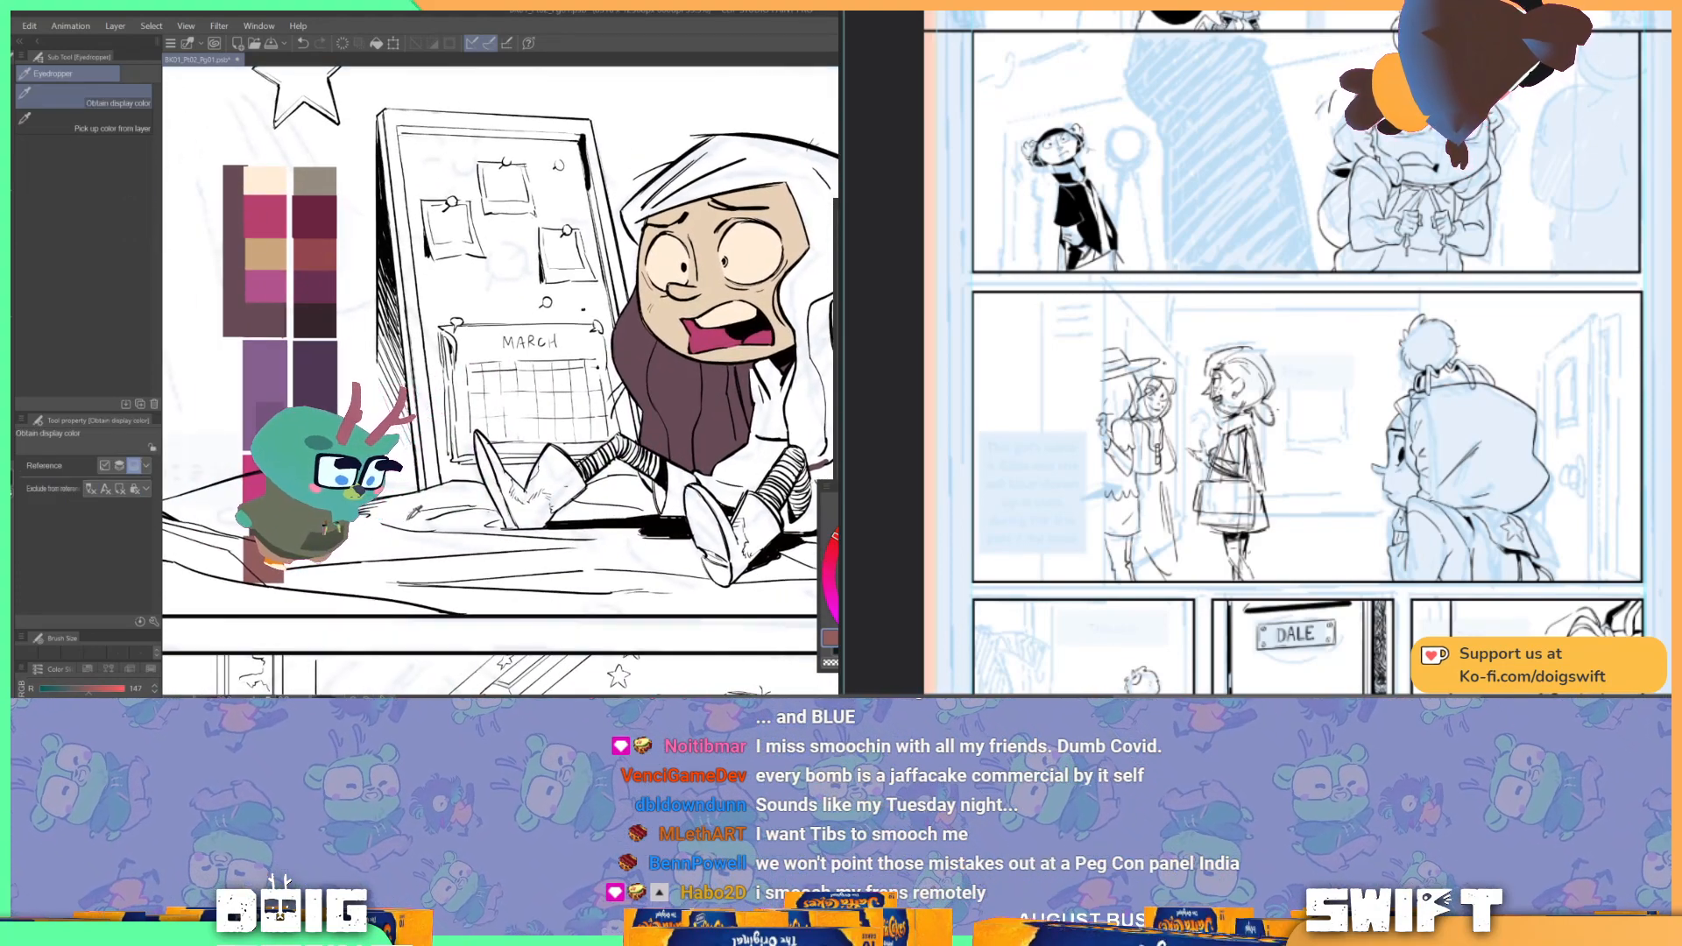
key(g)
key(g)
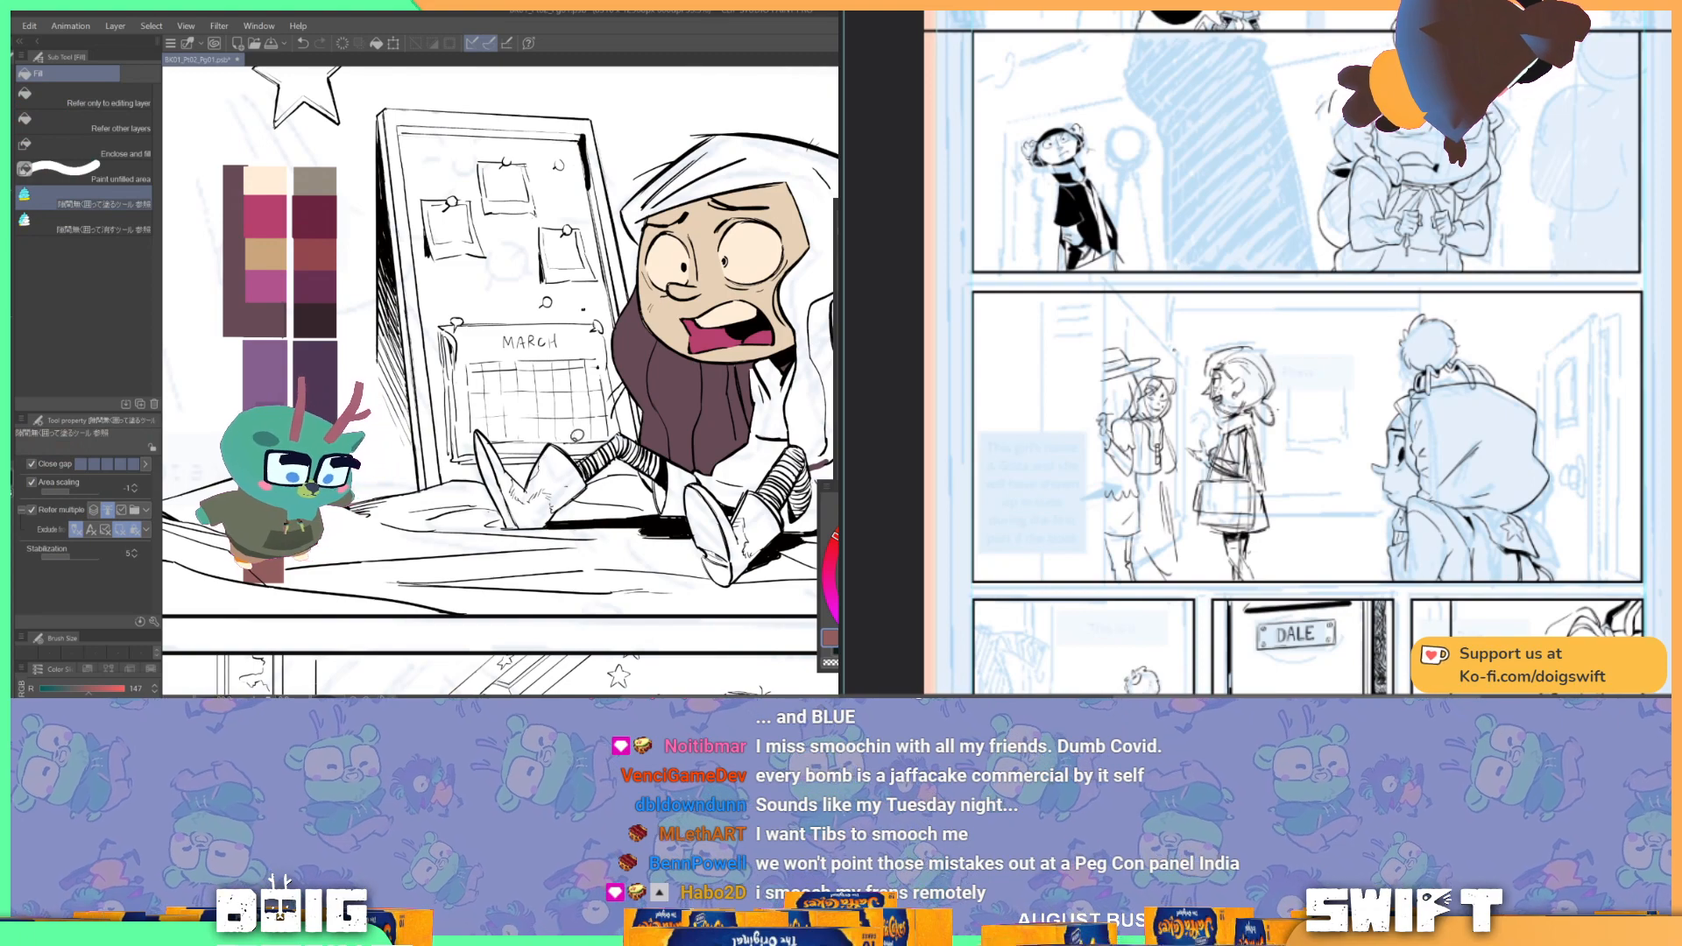
click(543, 477)
mouse_move(714, 450)
mouse_down()
mouse_move(576, 419)
mouse_move(545, 463)
mouse_move(580, 559)
mouse_move(653, 495)
mouse_move(623, 454)
mouse_move(586, 445)
mouse_move(872, 459)
mouse_up()
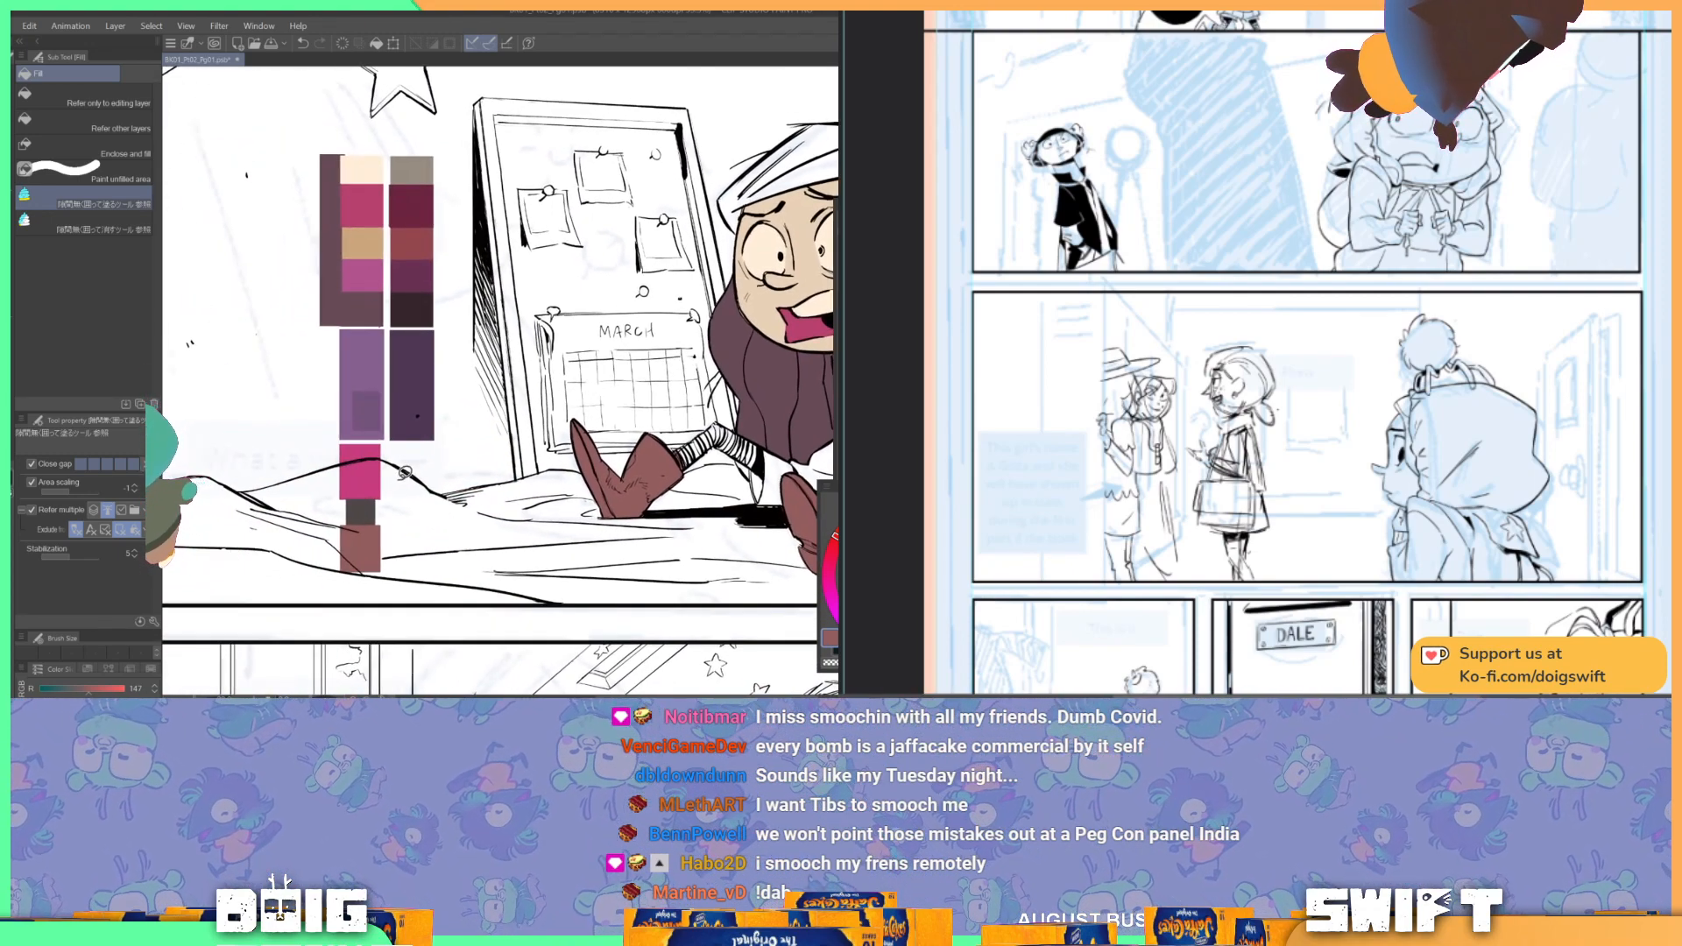
Step: Sample the dark grey swatch from the palette and fill the striped stockings on both of the seated girl's legs with it
key(i)
key(g)
drag(723, 436, 528, 461)
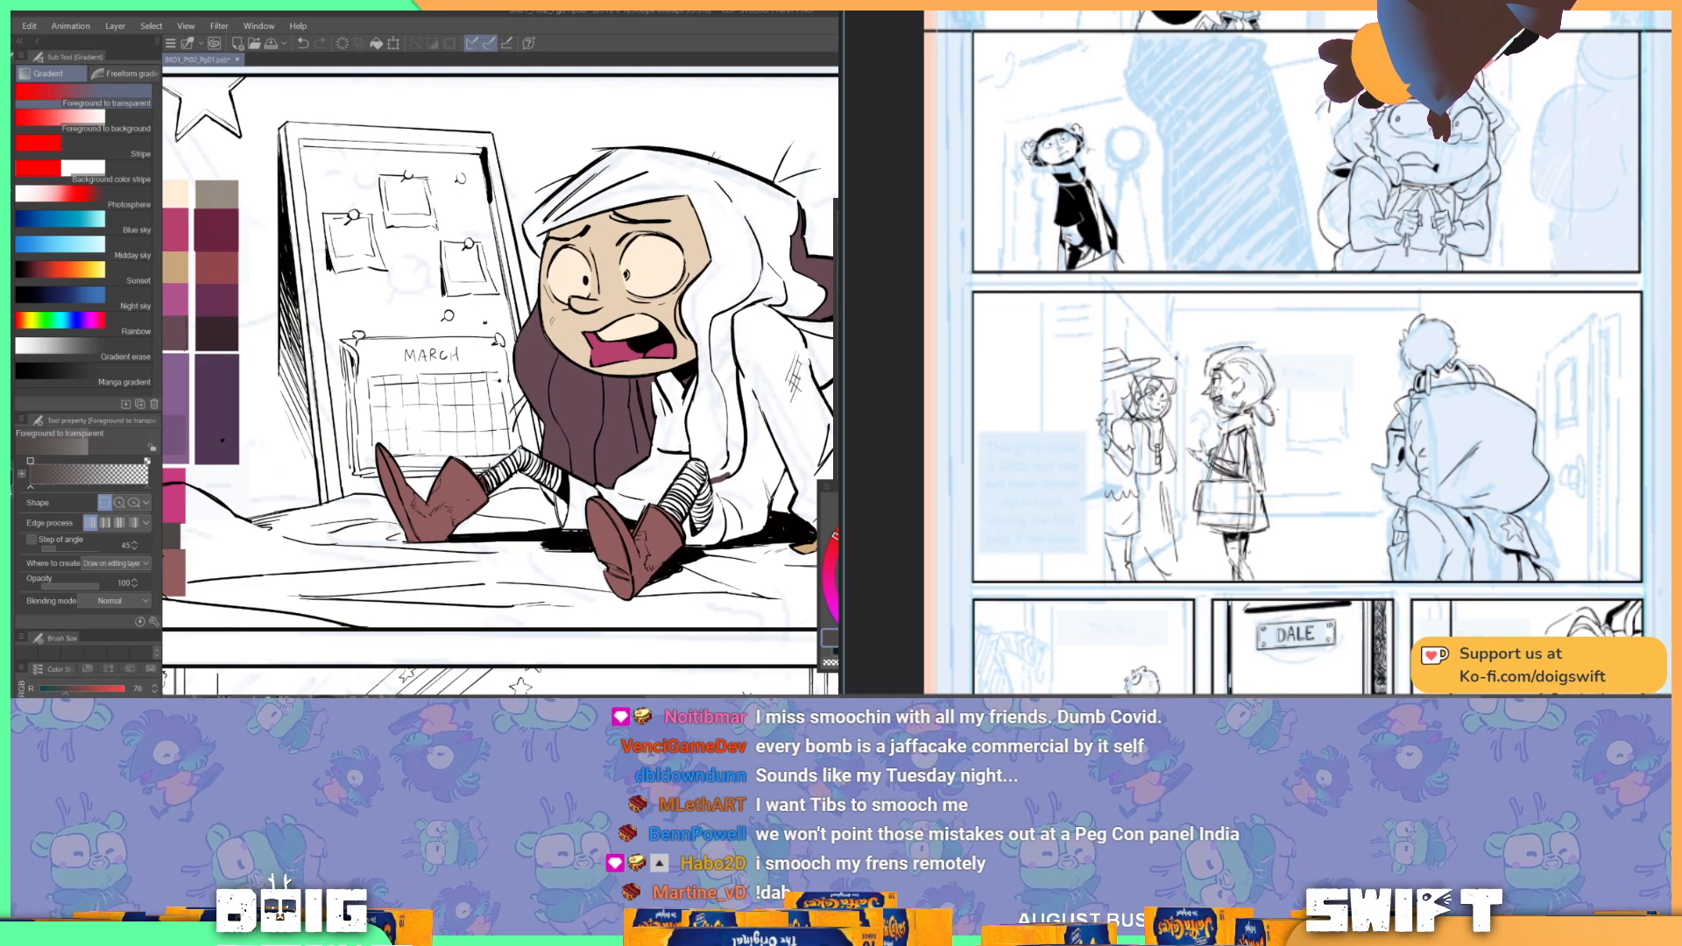
key(g)
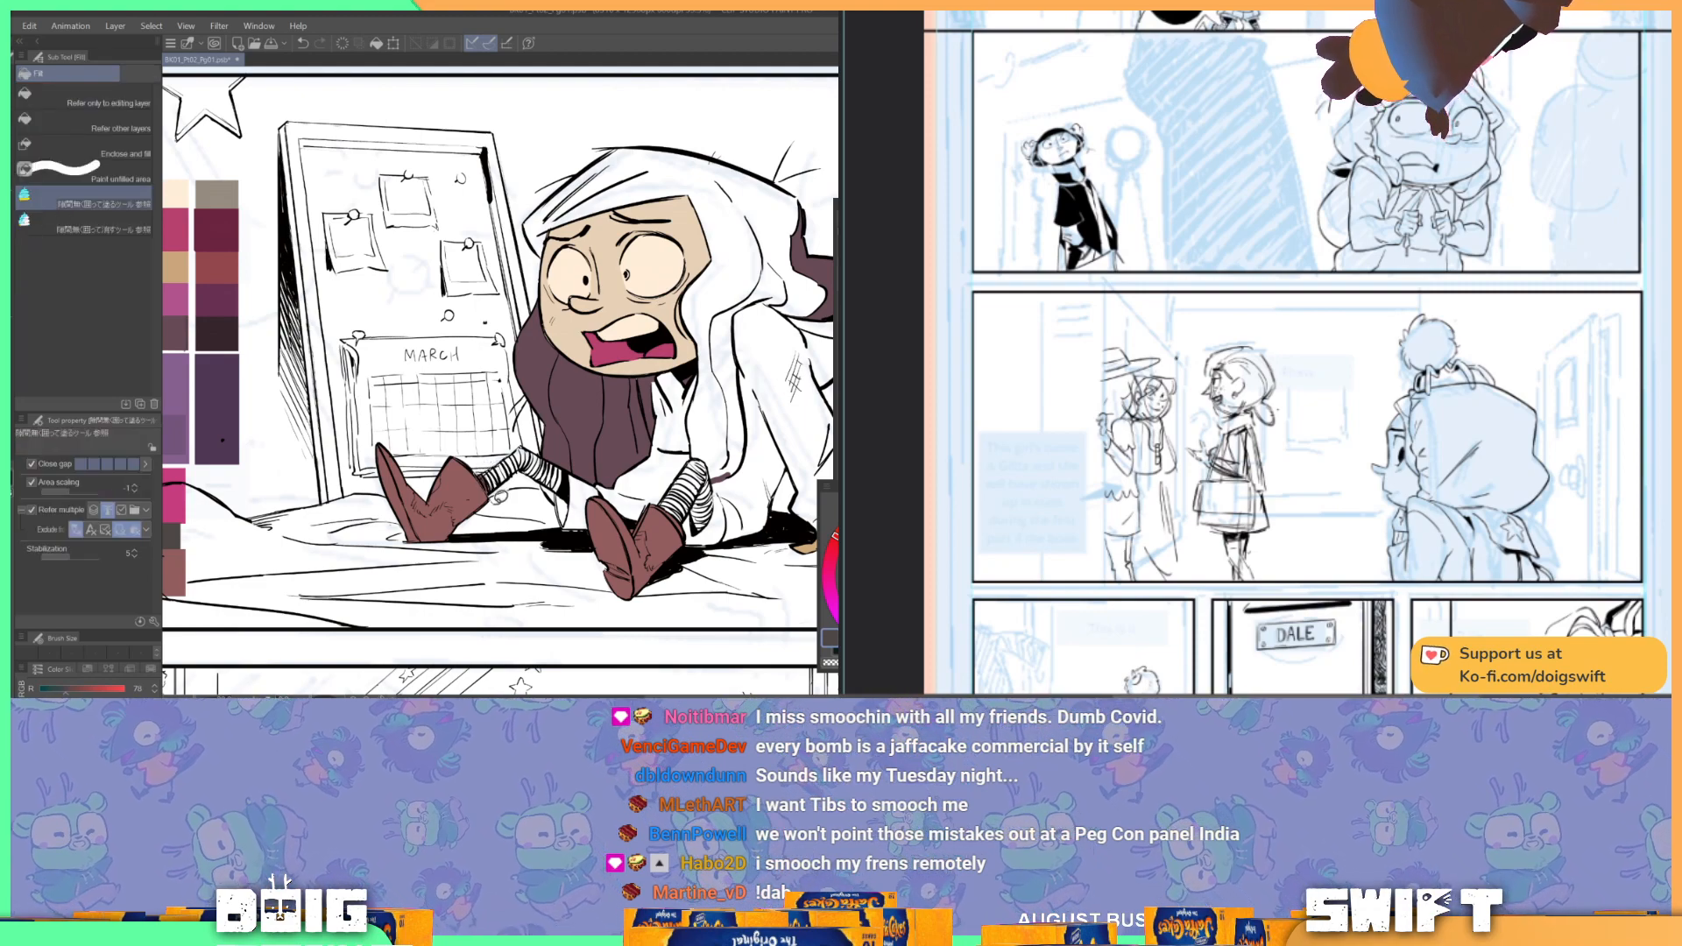
mouse_move(578, 479)
mouse_down()
mouse_move(526, 442)
mouse_move(525, 504)
mouse_up()
drag(697, 480, 609, 472)
key(ctrl+z)
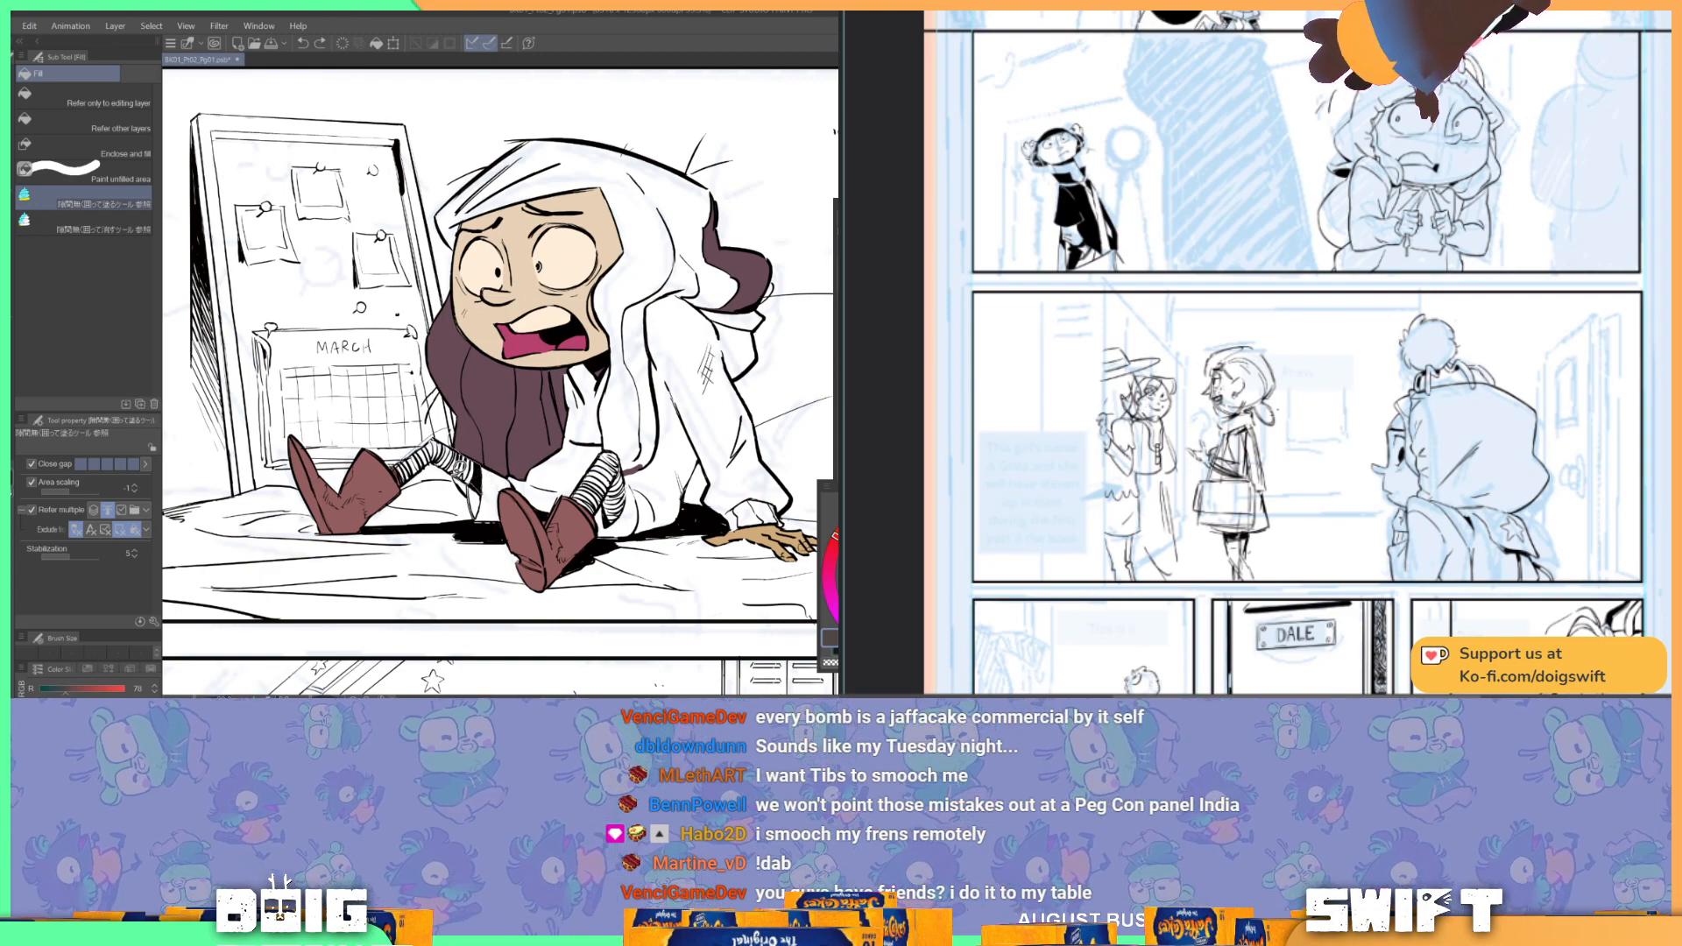
click(397, 458)
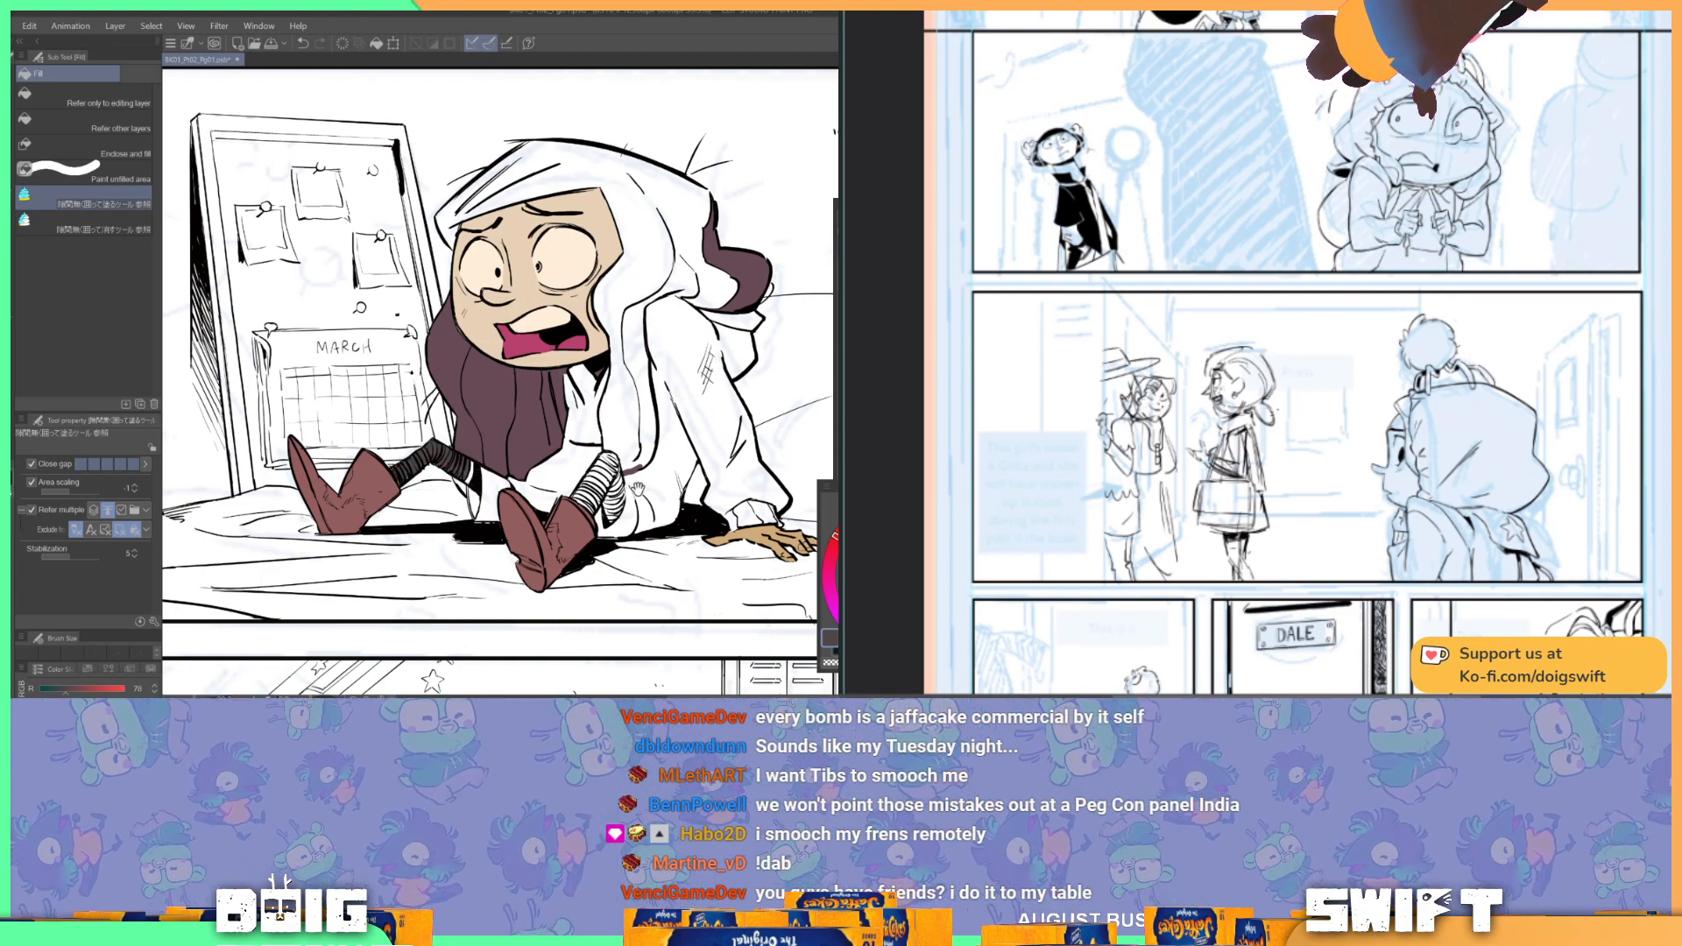
drag(483, 447, 411, 440)
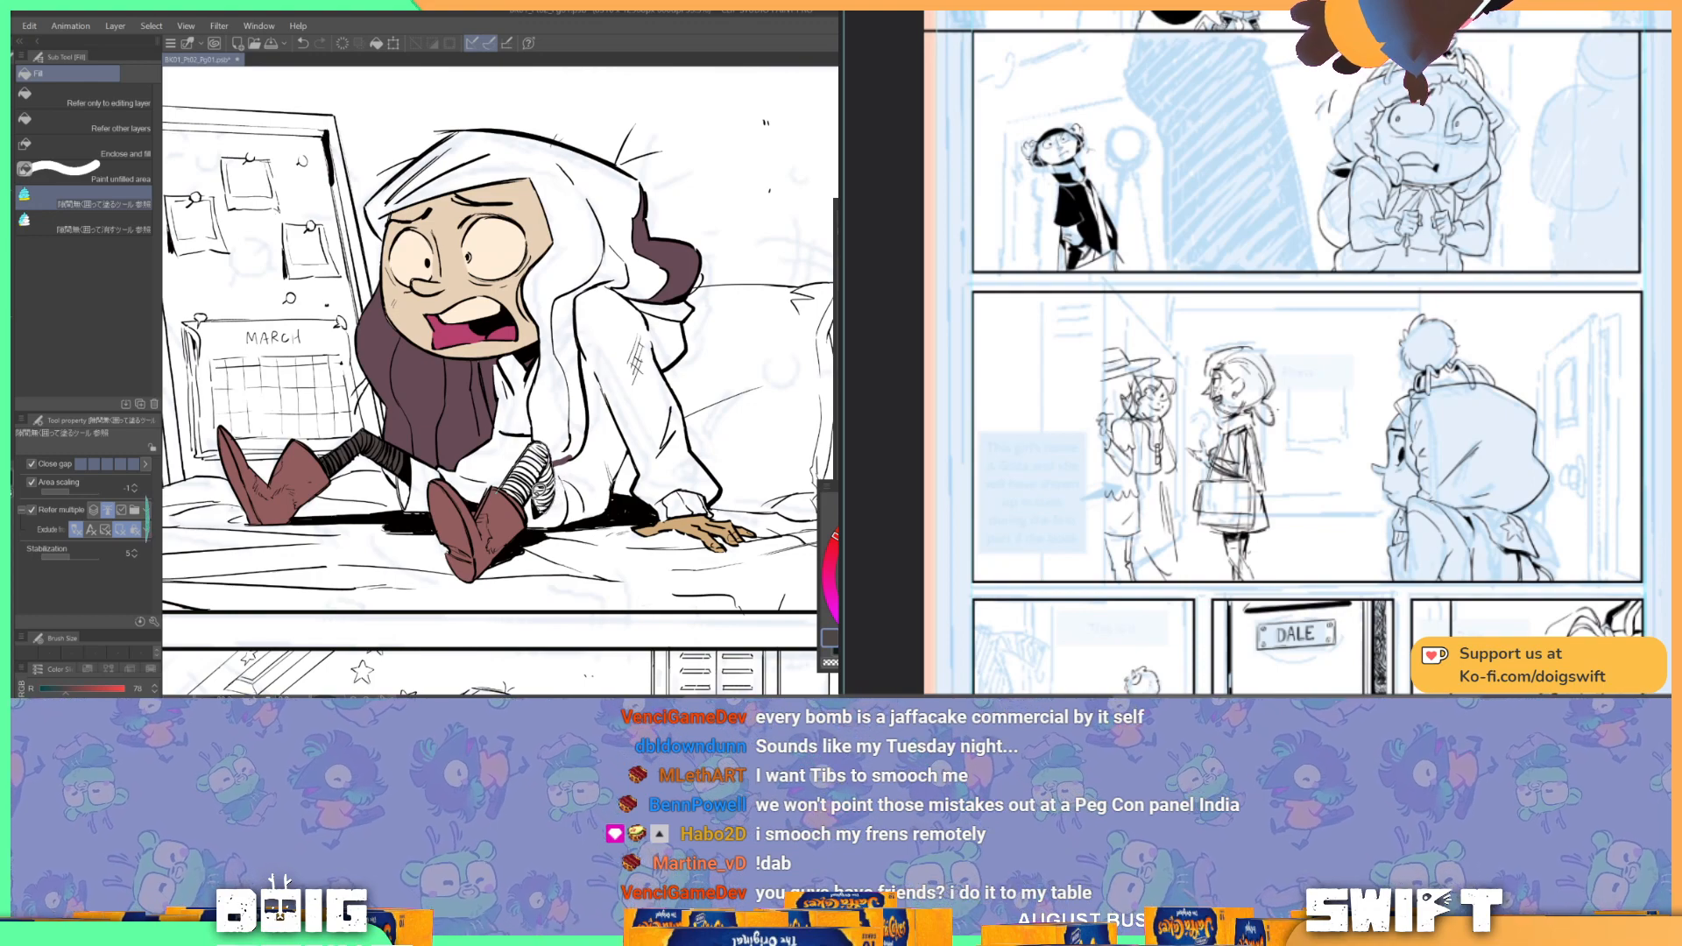
click(519, 490)
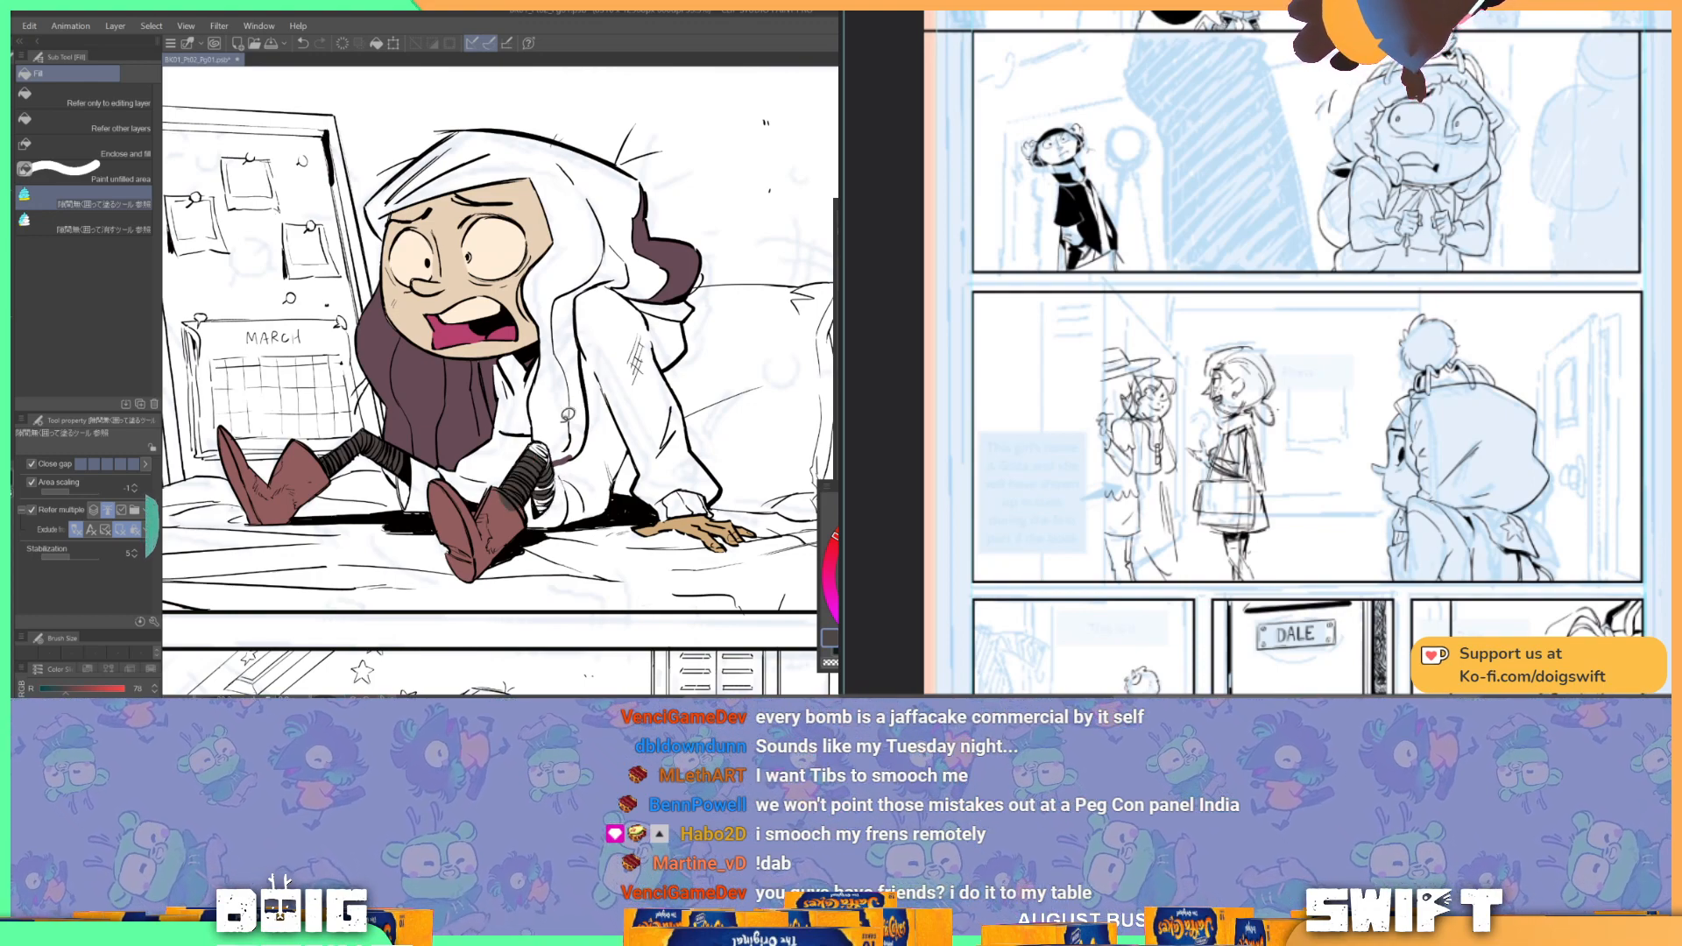
key(ctrl+z)
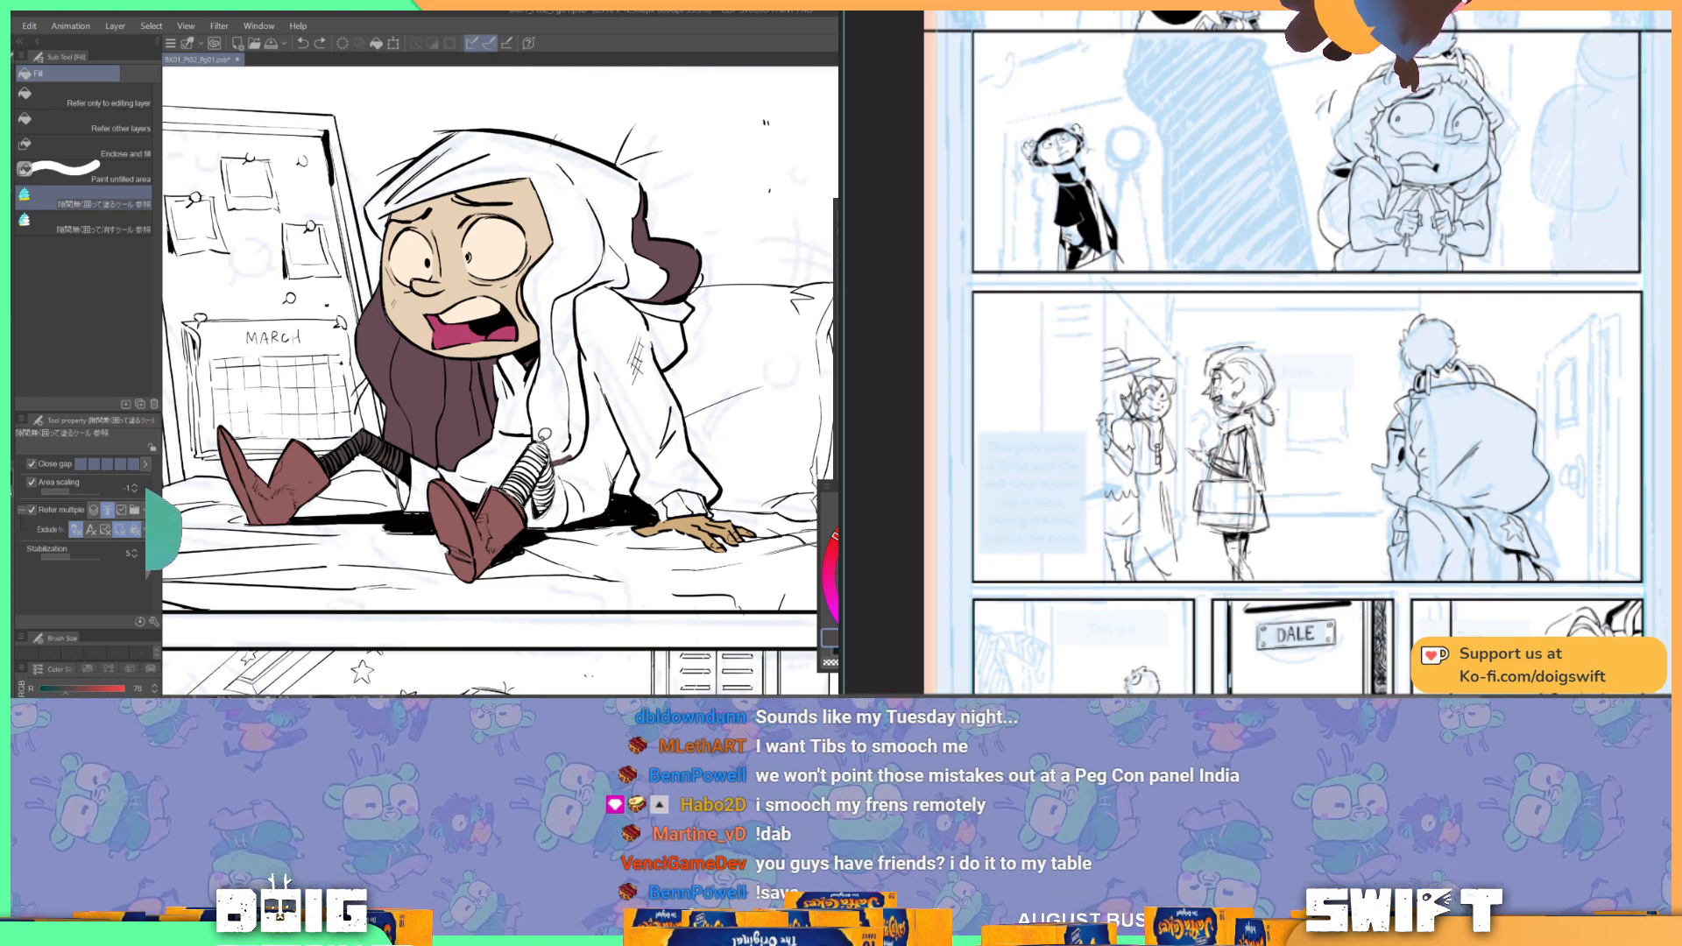
click(530, 468)
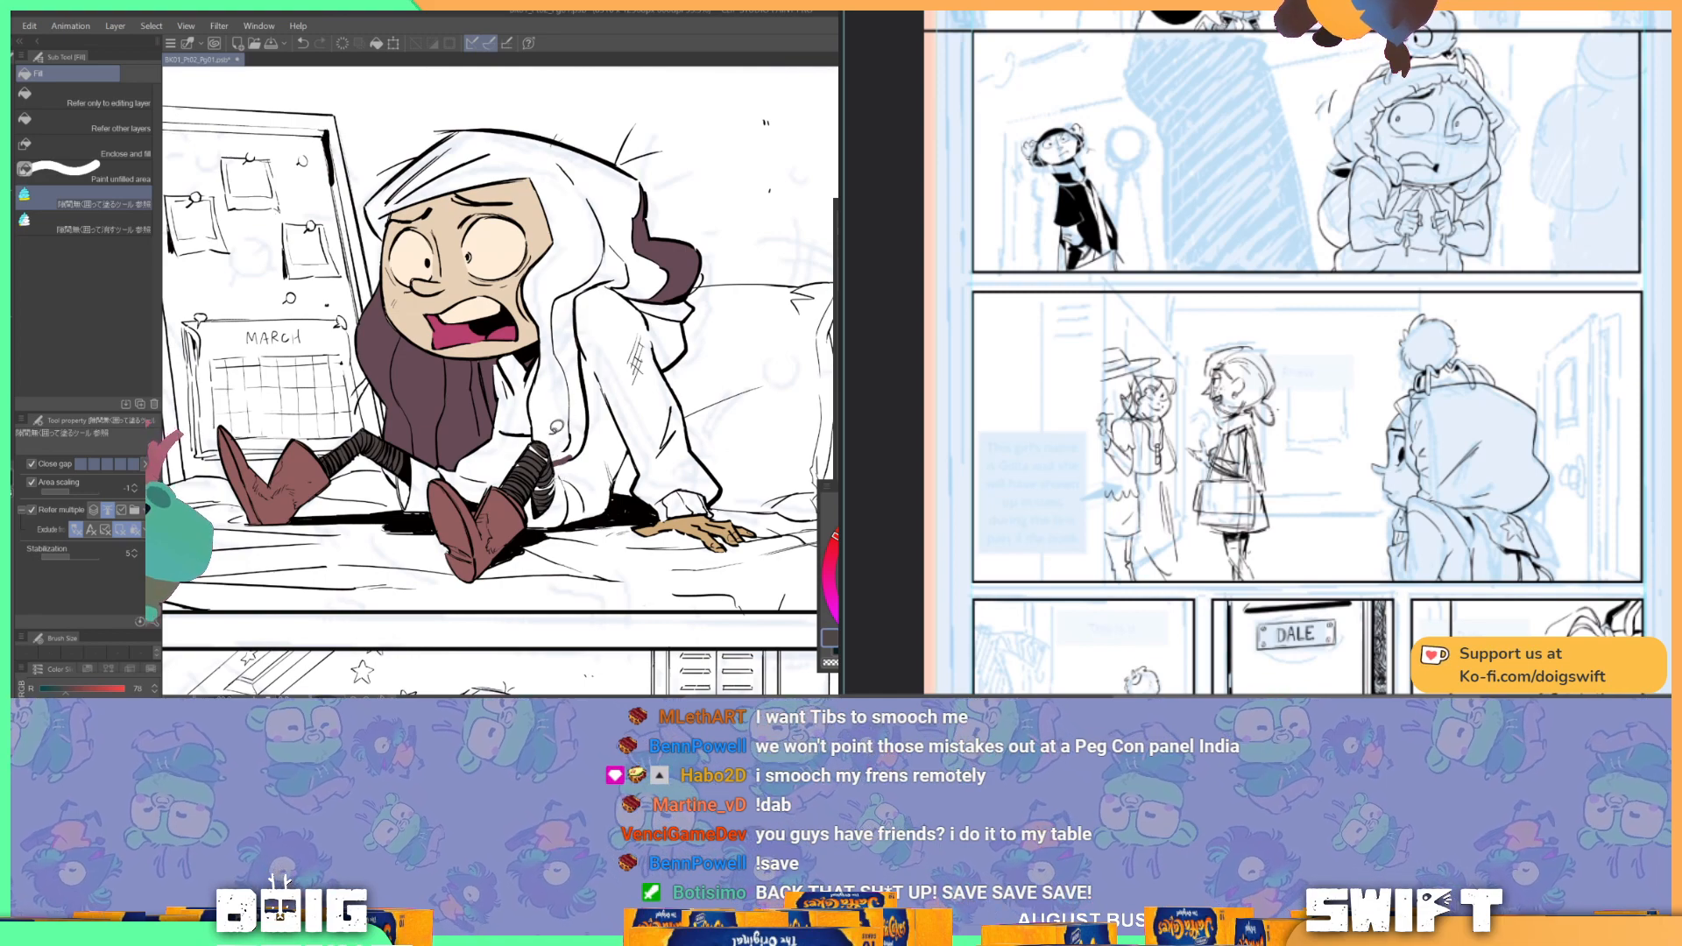
Step: Sample the plum-brown hair colour and touch up the edge of the hair behind the hood with the brush
key(b)
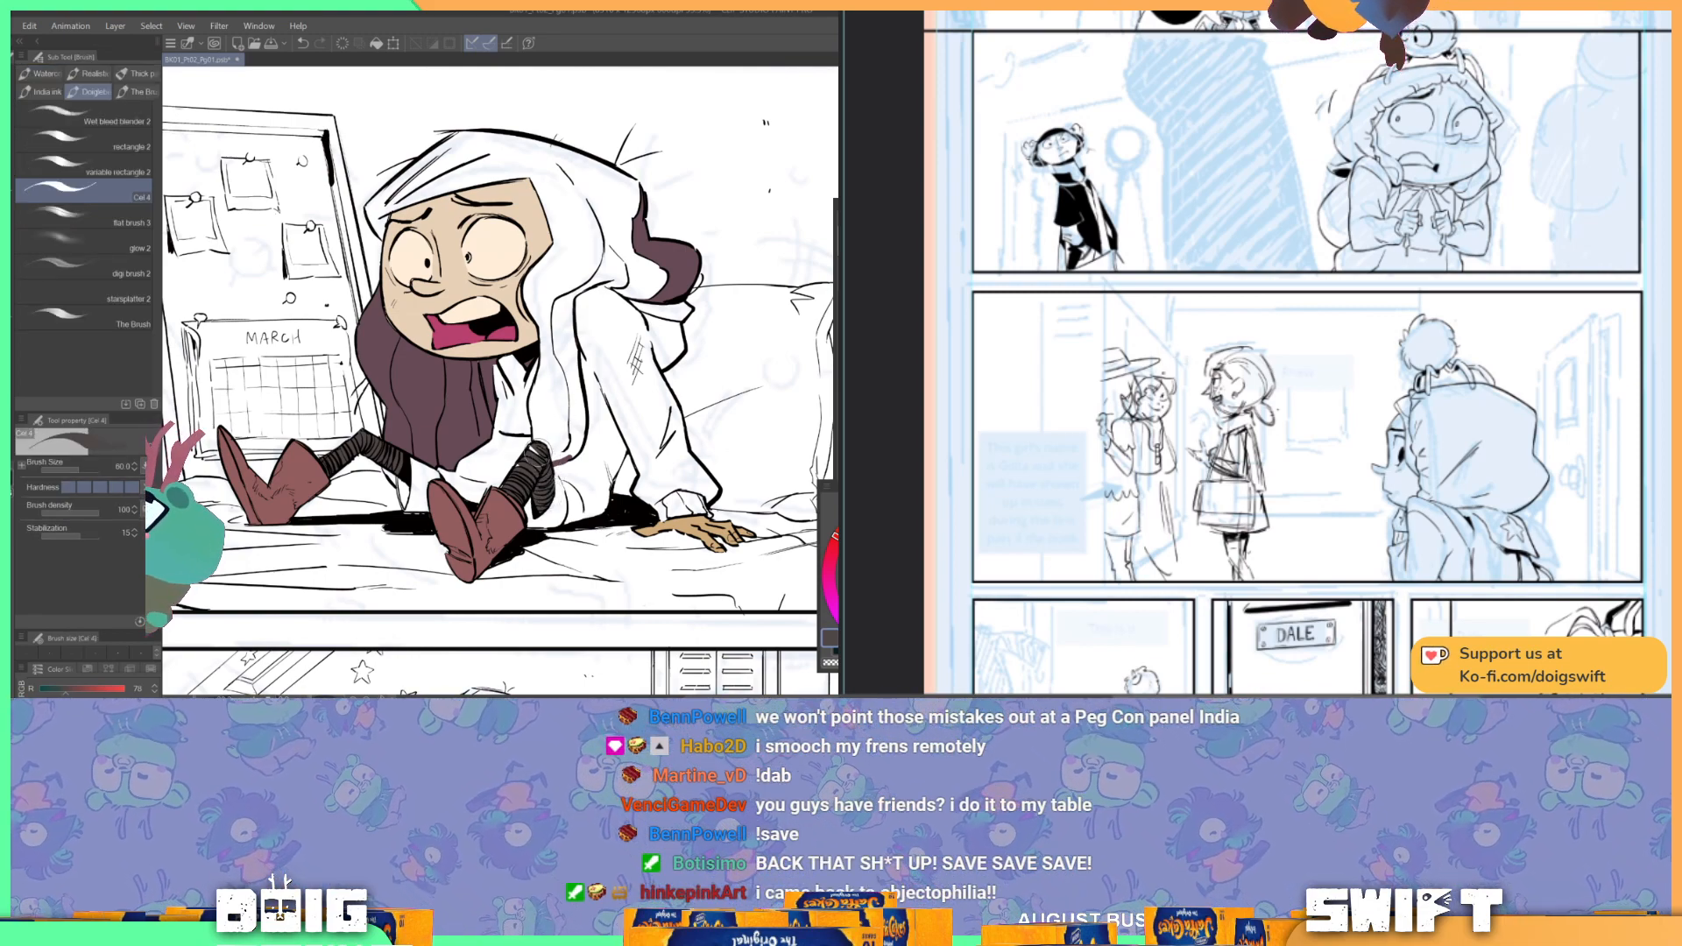
mouse_move(573, 375)
mouse_down()
mouse_move(552, 398)
mouse_move(541, 379)
mouse_up()
mouse_move(562, 456)
mouse_down()
mouse_move(566, 434)
mouse_move(544, 437)
mouse_move(539, 472)
mouse_up()
drag(549, 412, 525, 476)
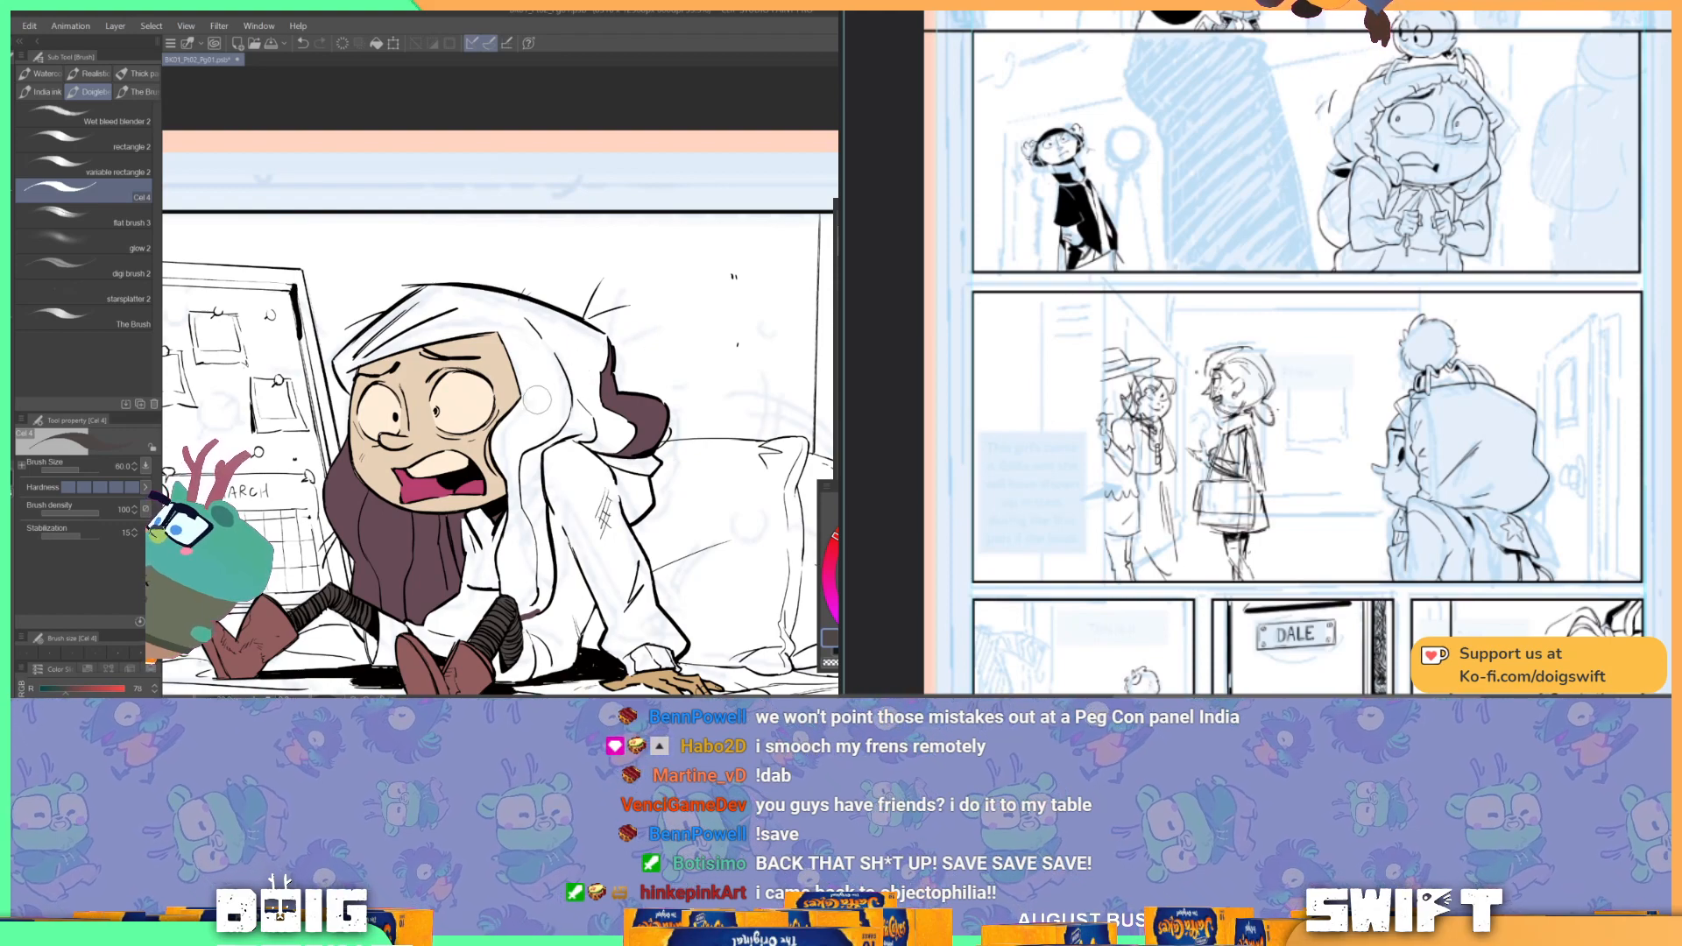
key(i)
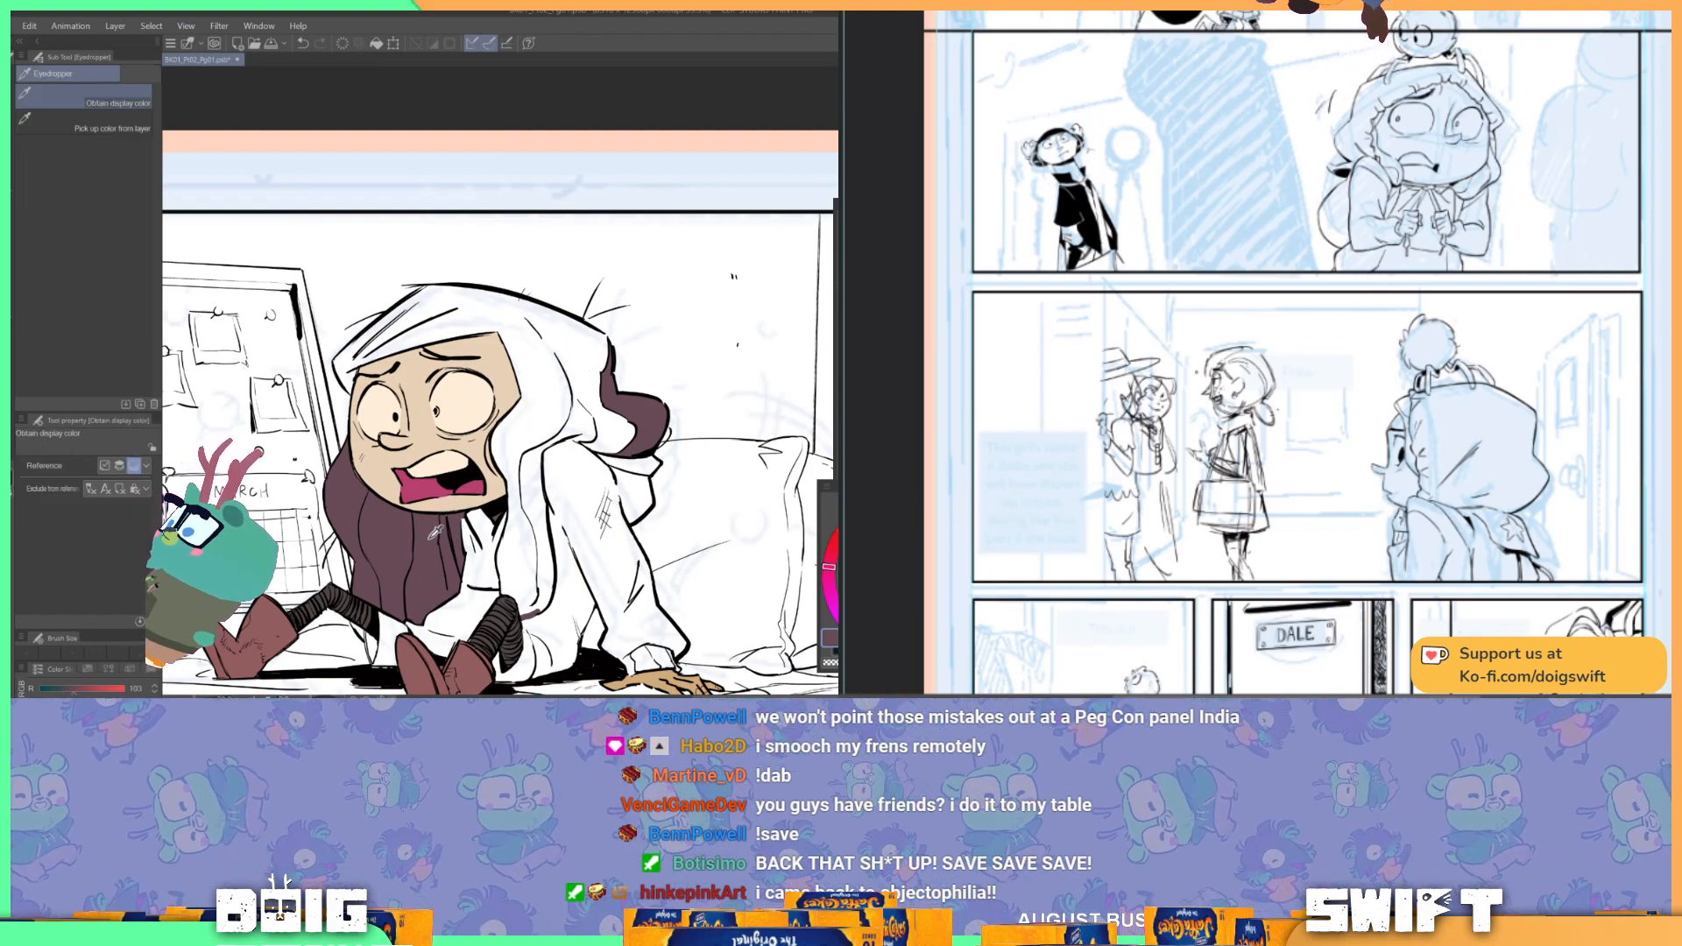
key(b)
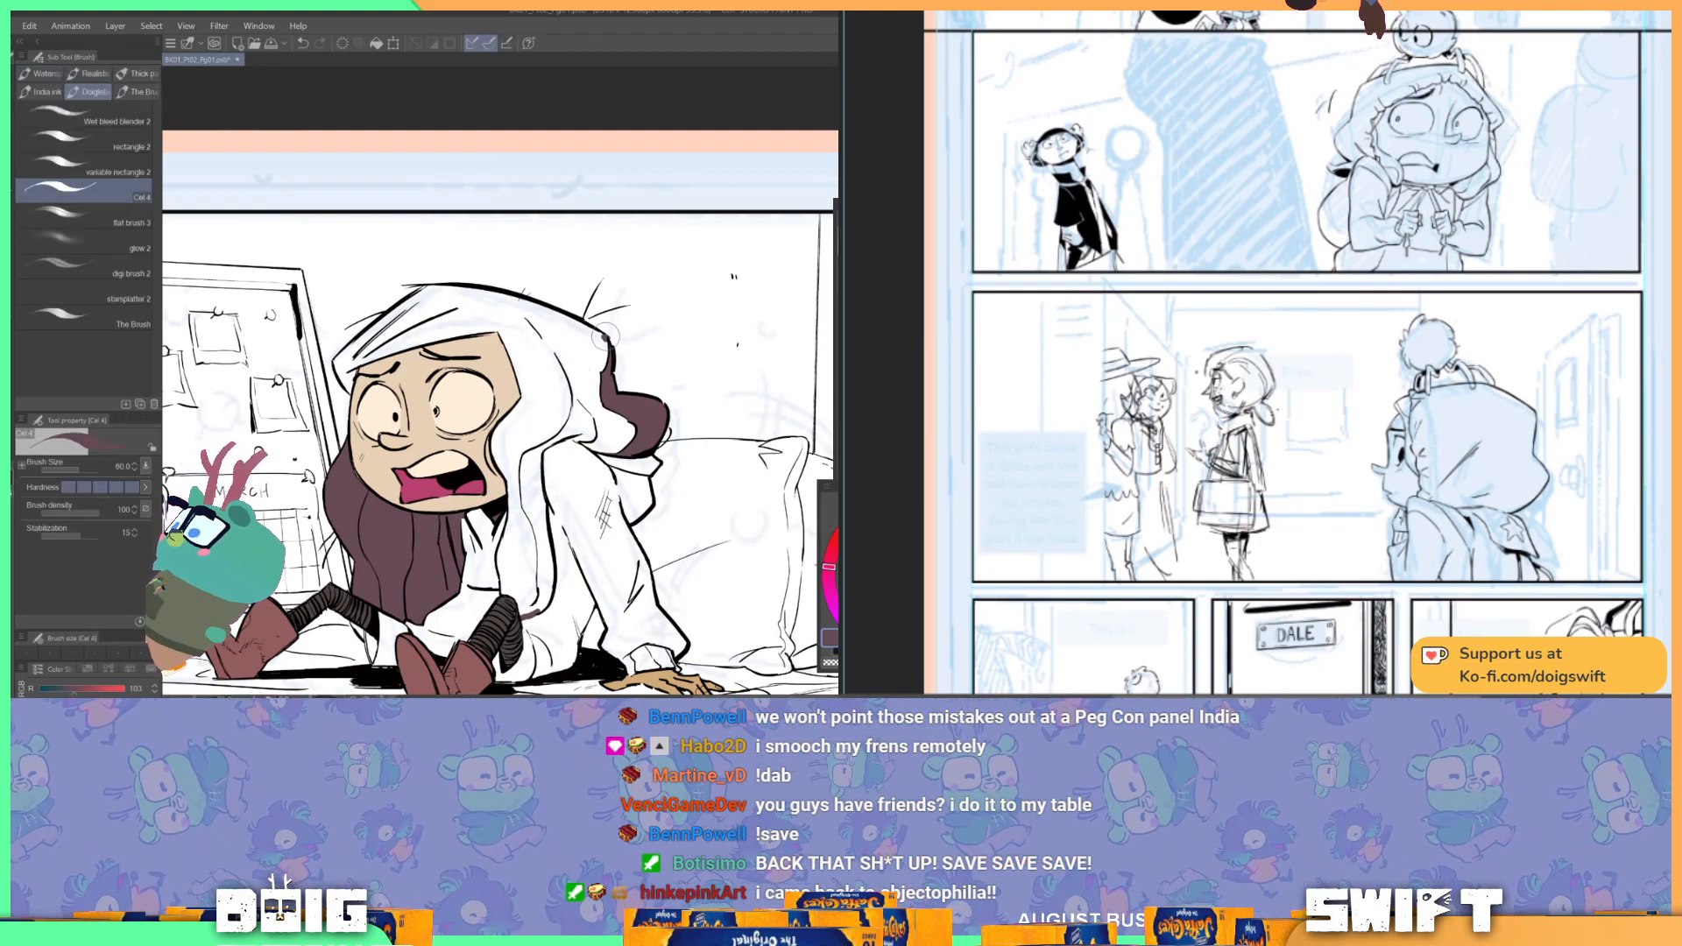
drag(581, 414, 565, 387)
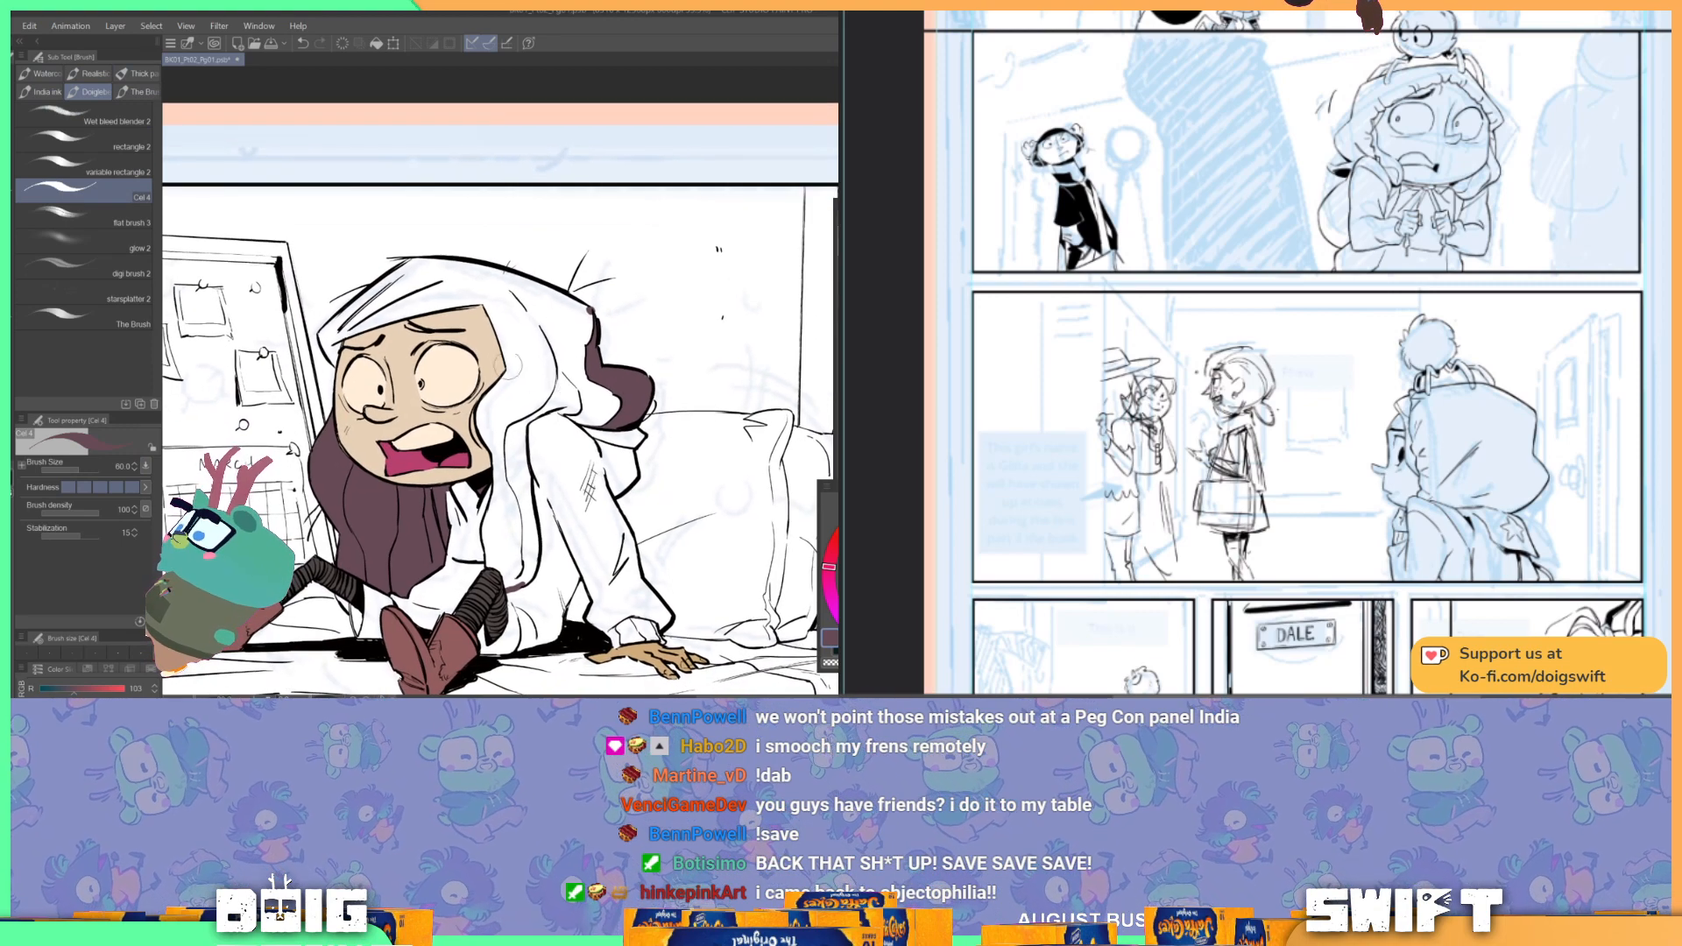
Step: Try to fill the girl's white hood with plum-brown using the Refer only to editing layer fill
key(g)
key(g)
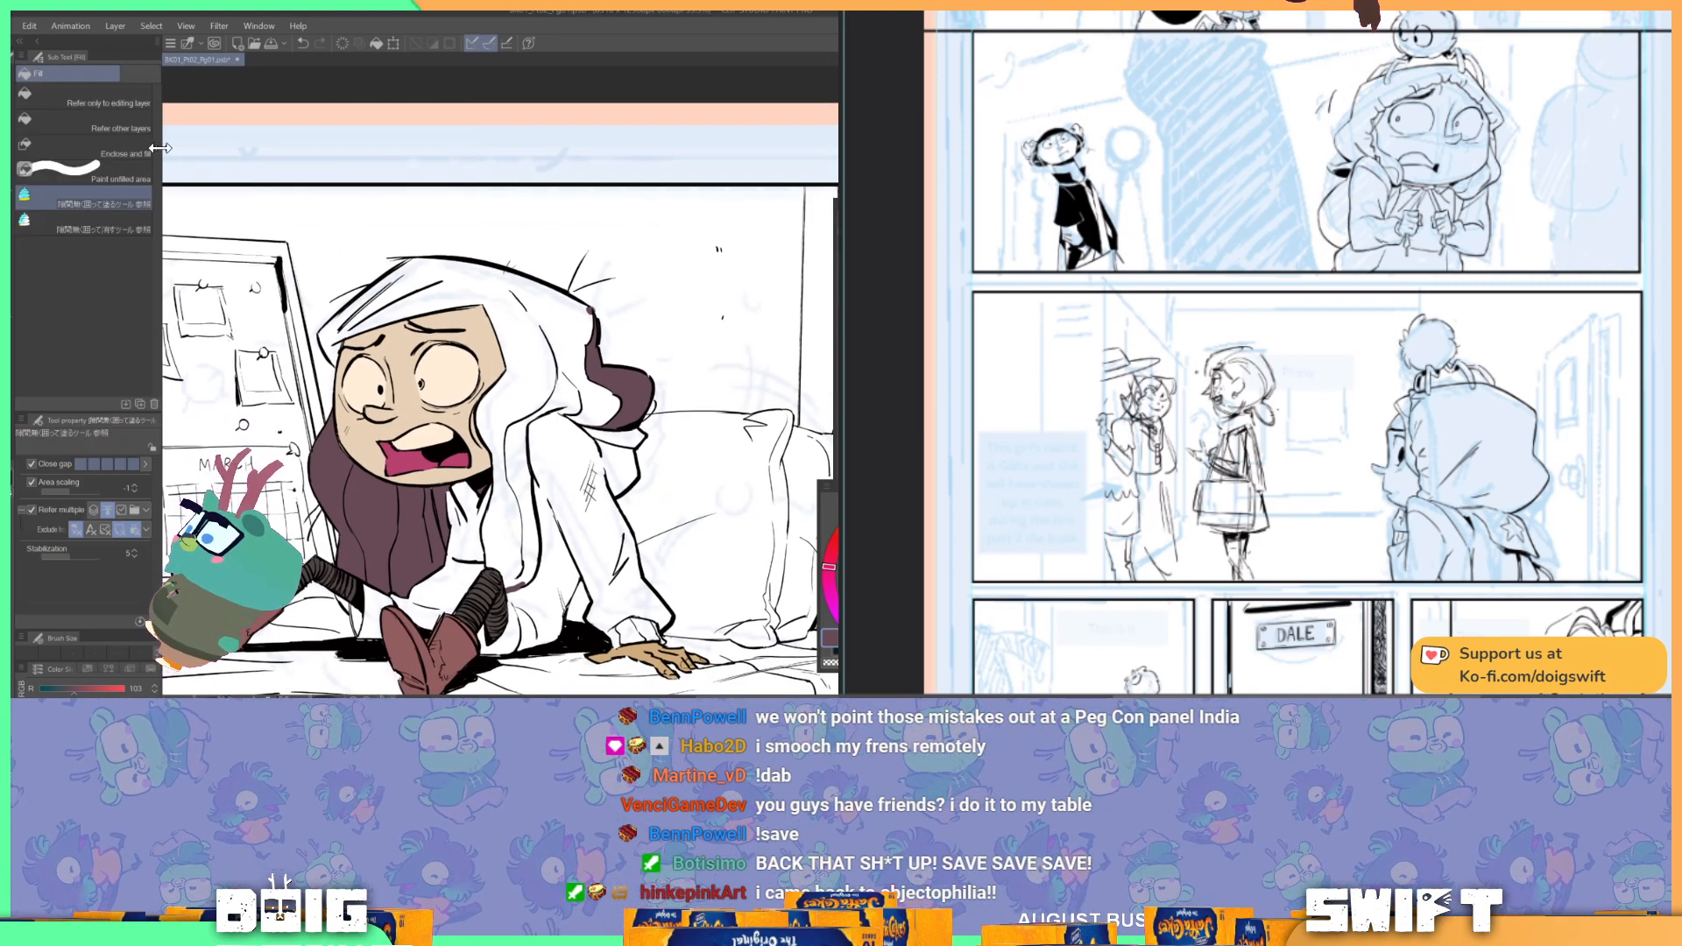
click(124, 100)
click(128, 125)
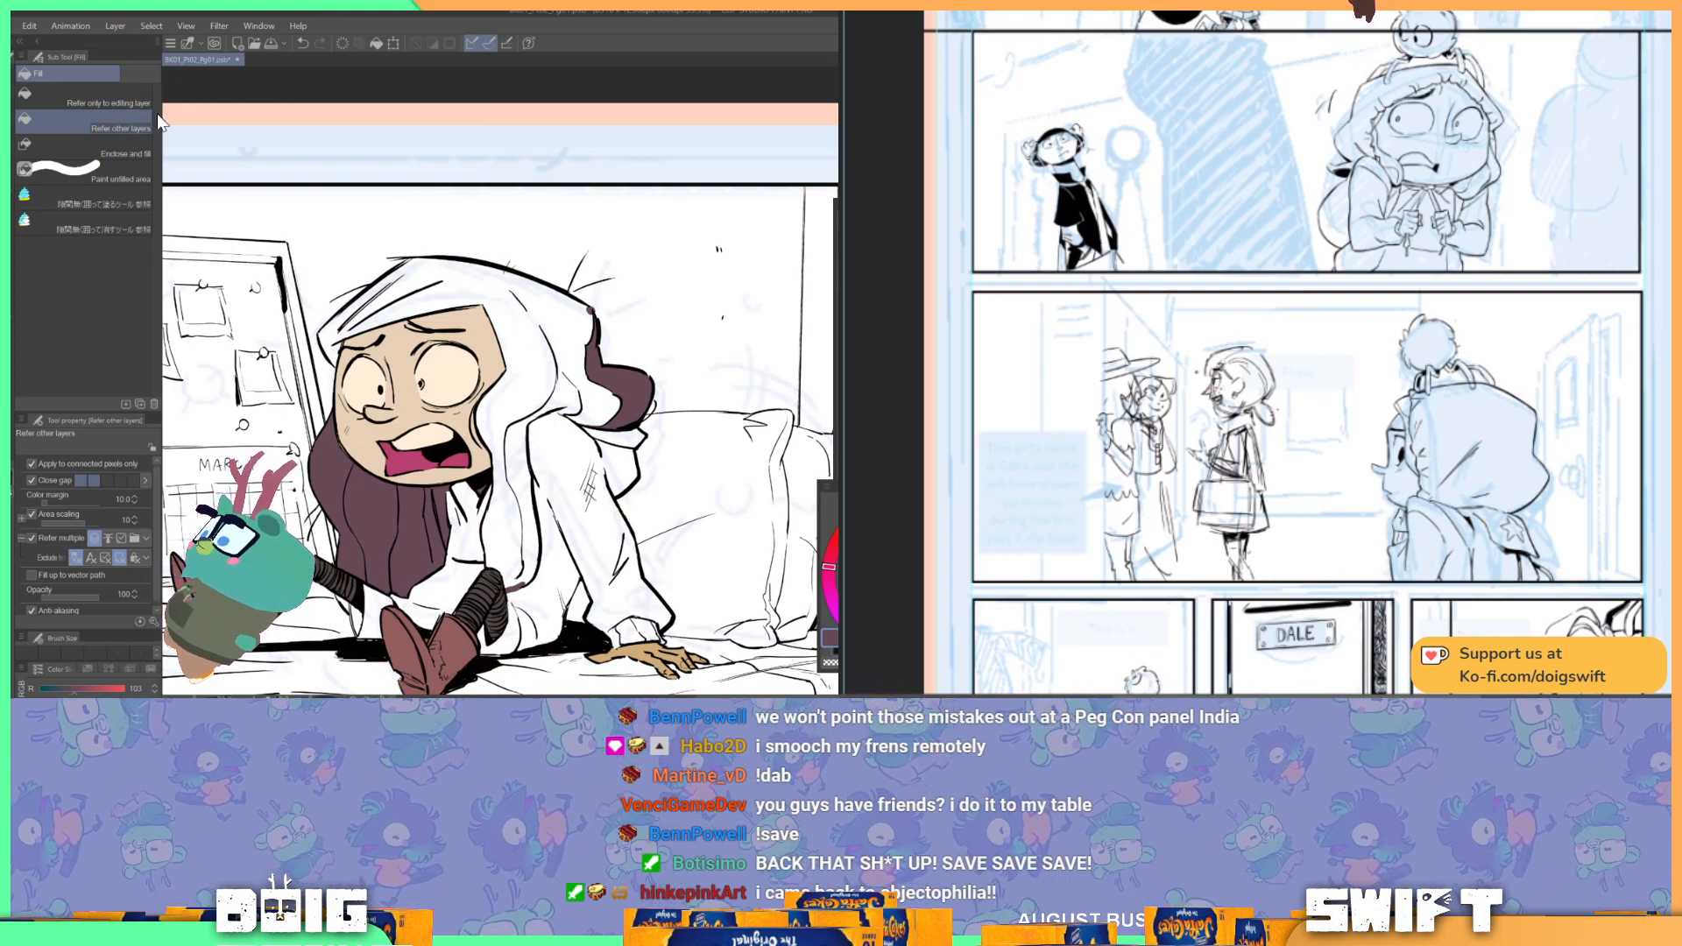
click(111, 101)
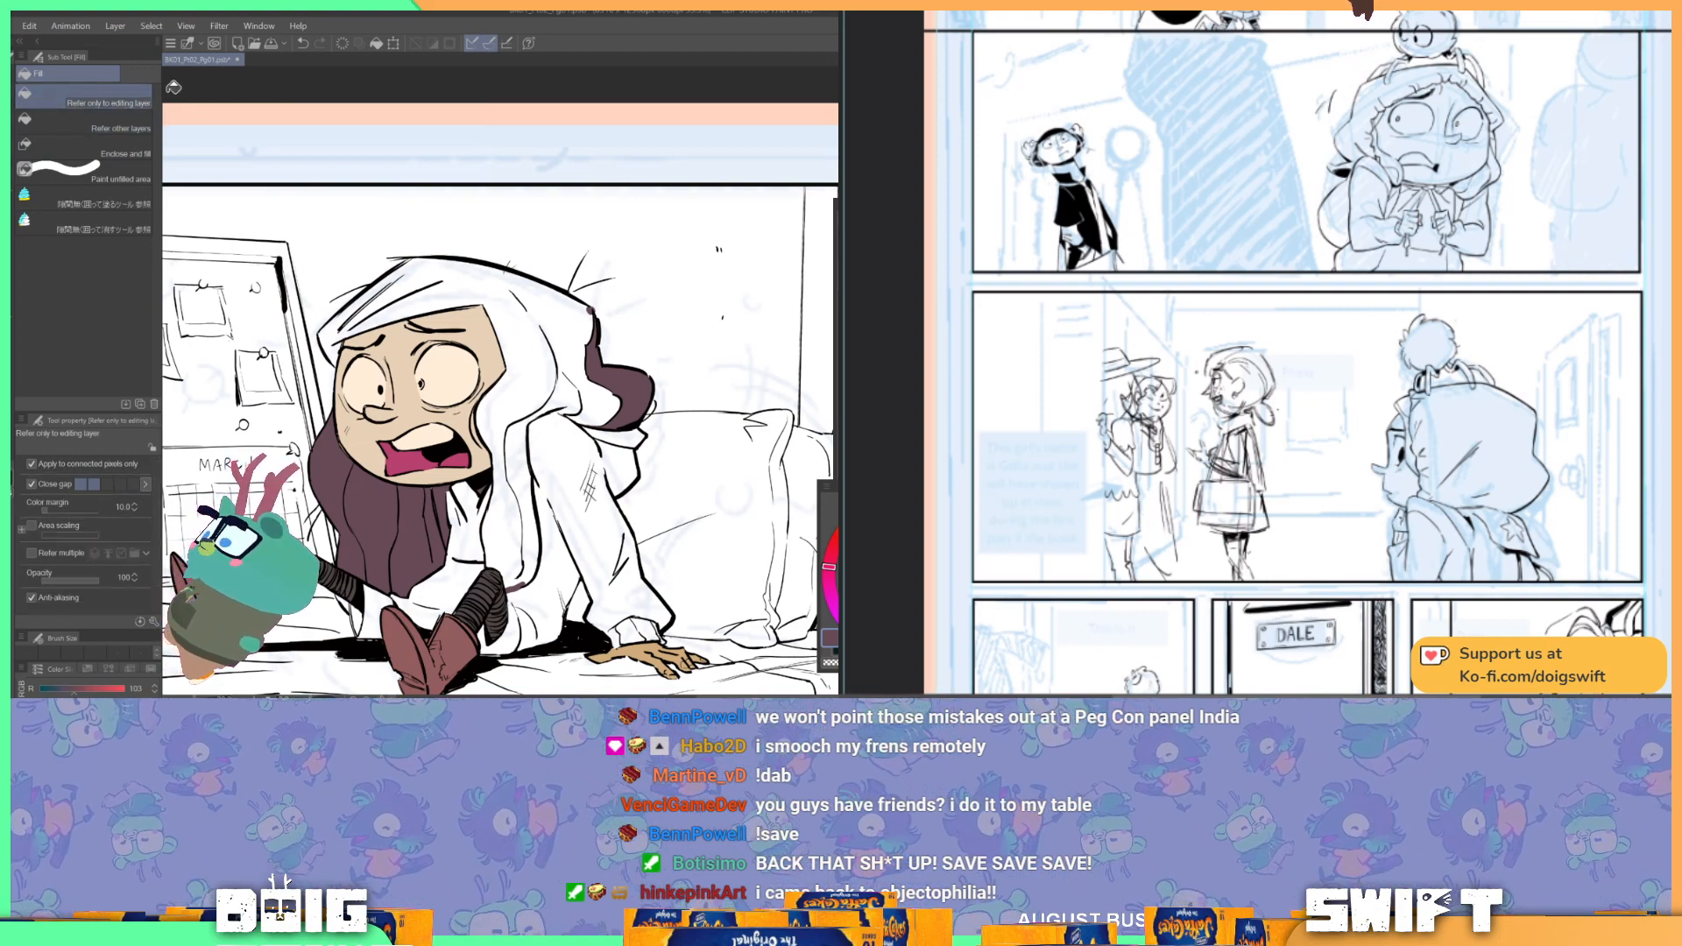
click(551, 341)
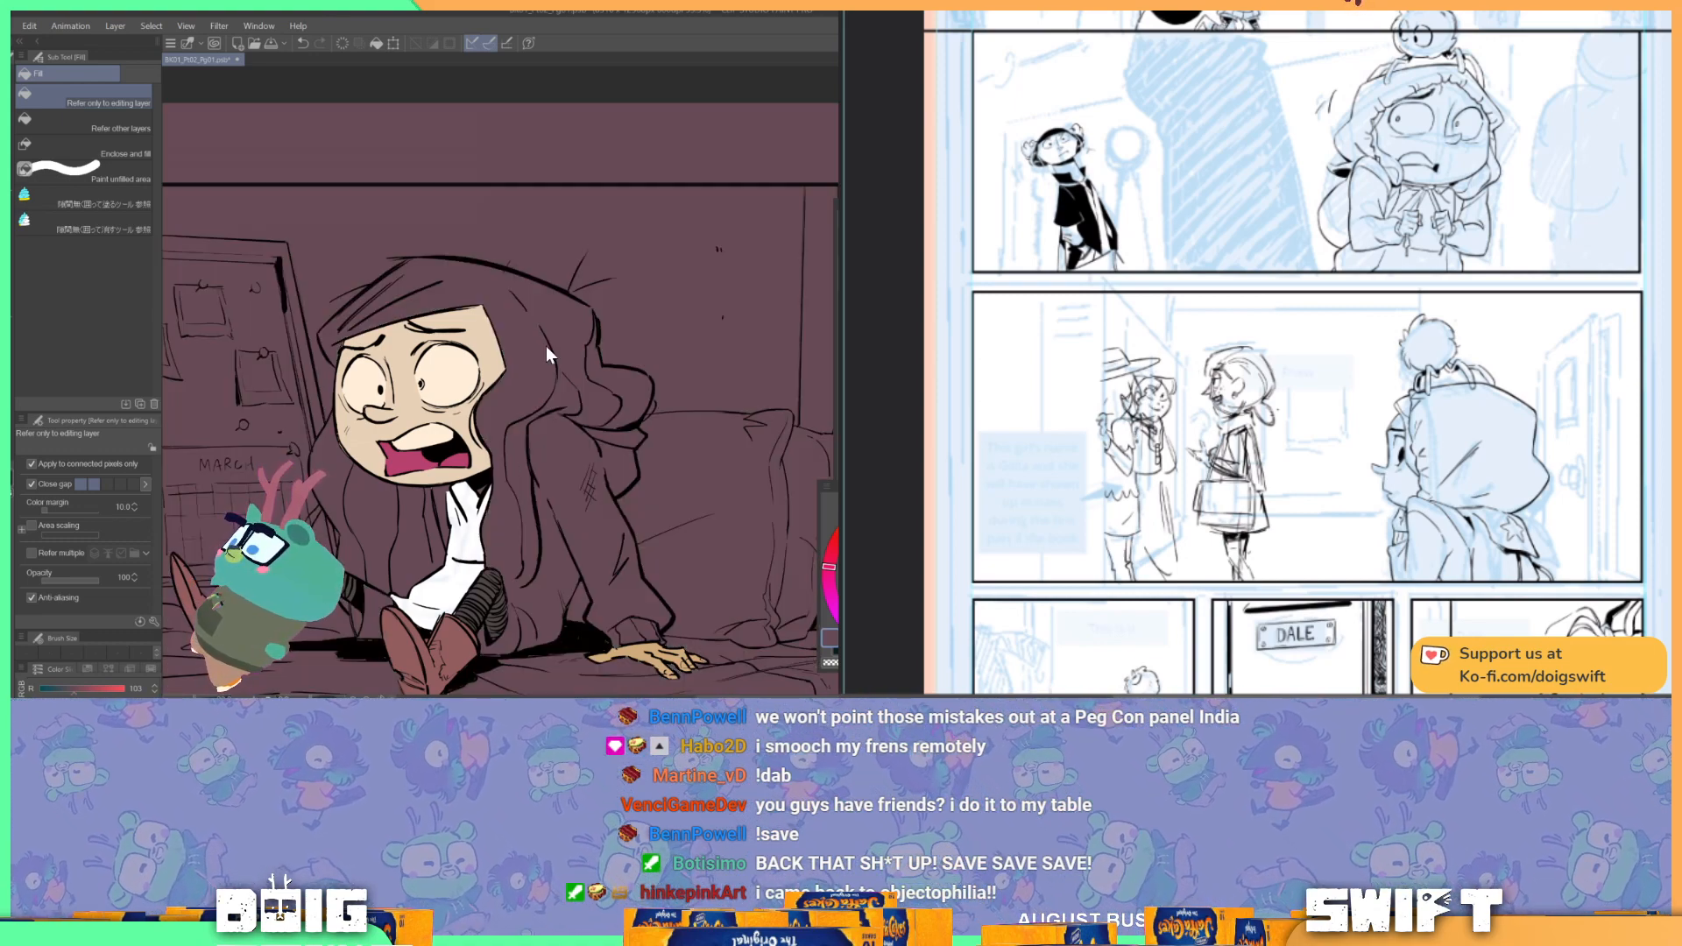
key(ctrl+z)
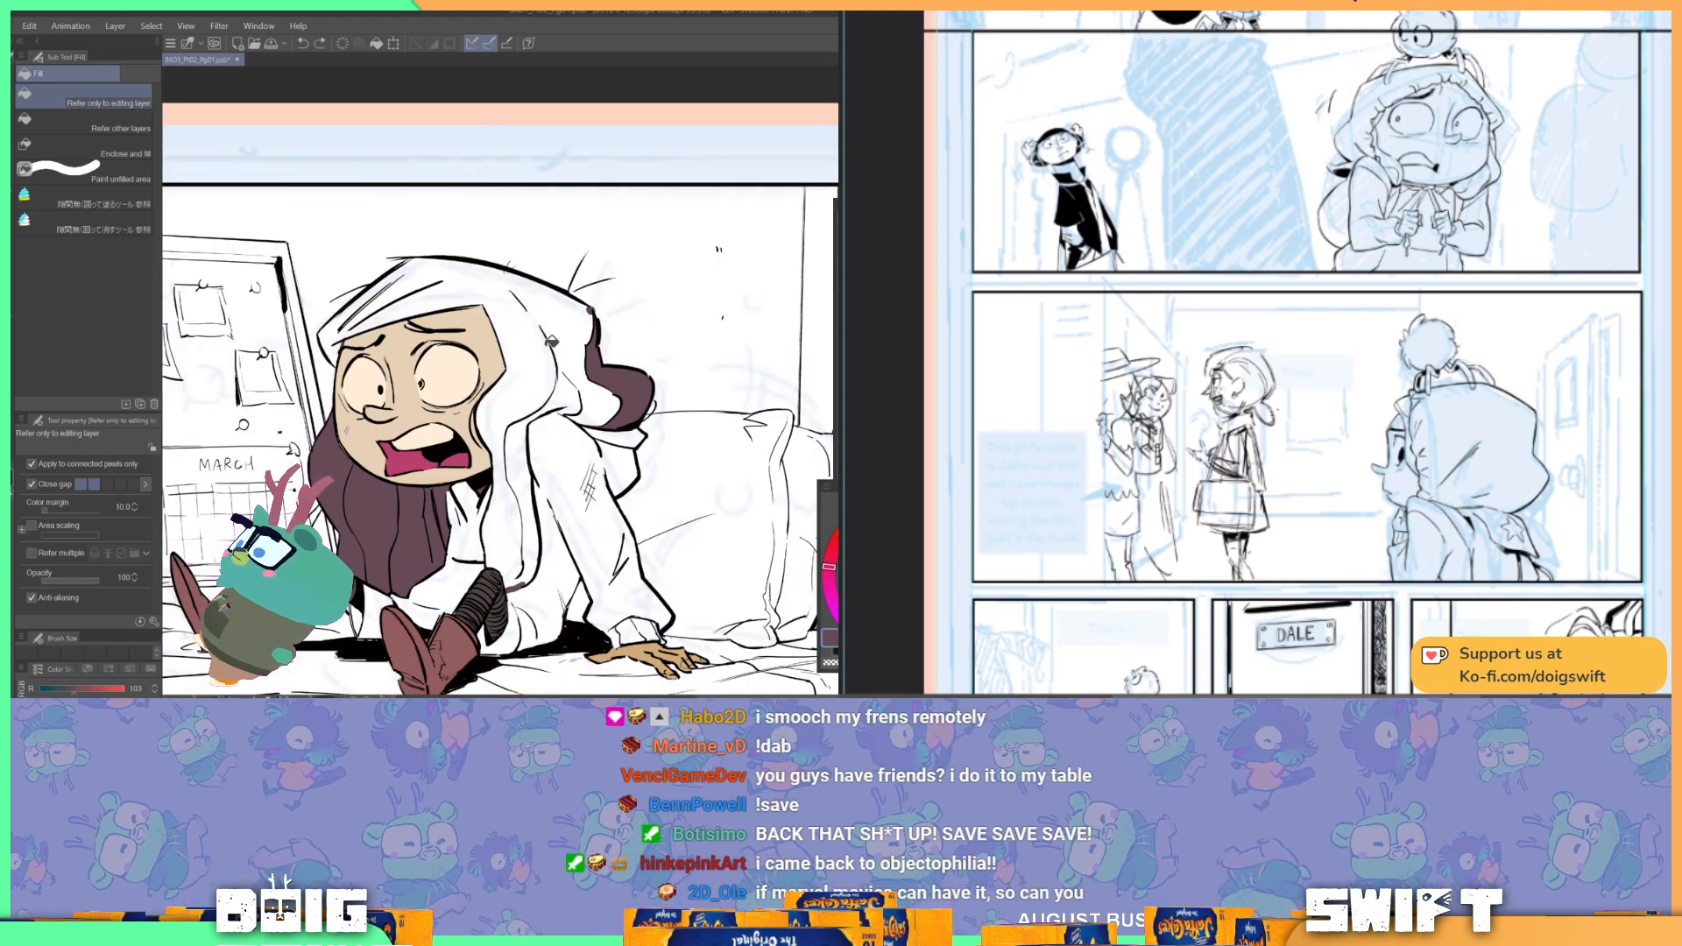
Step: Try to fill the hood and robe with plum-brown using the Refer other layers fill
click(114, 122)
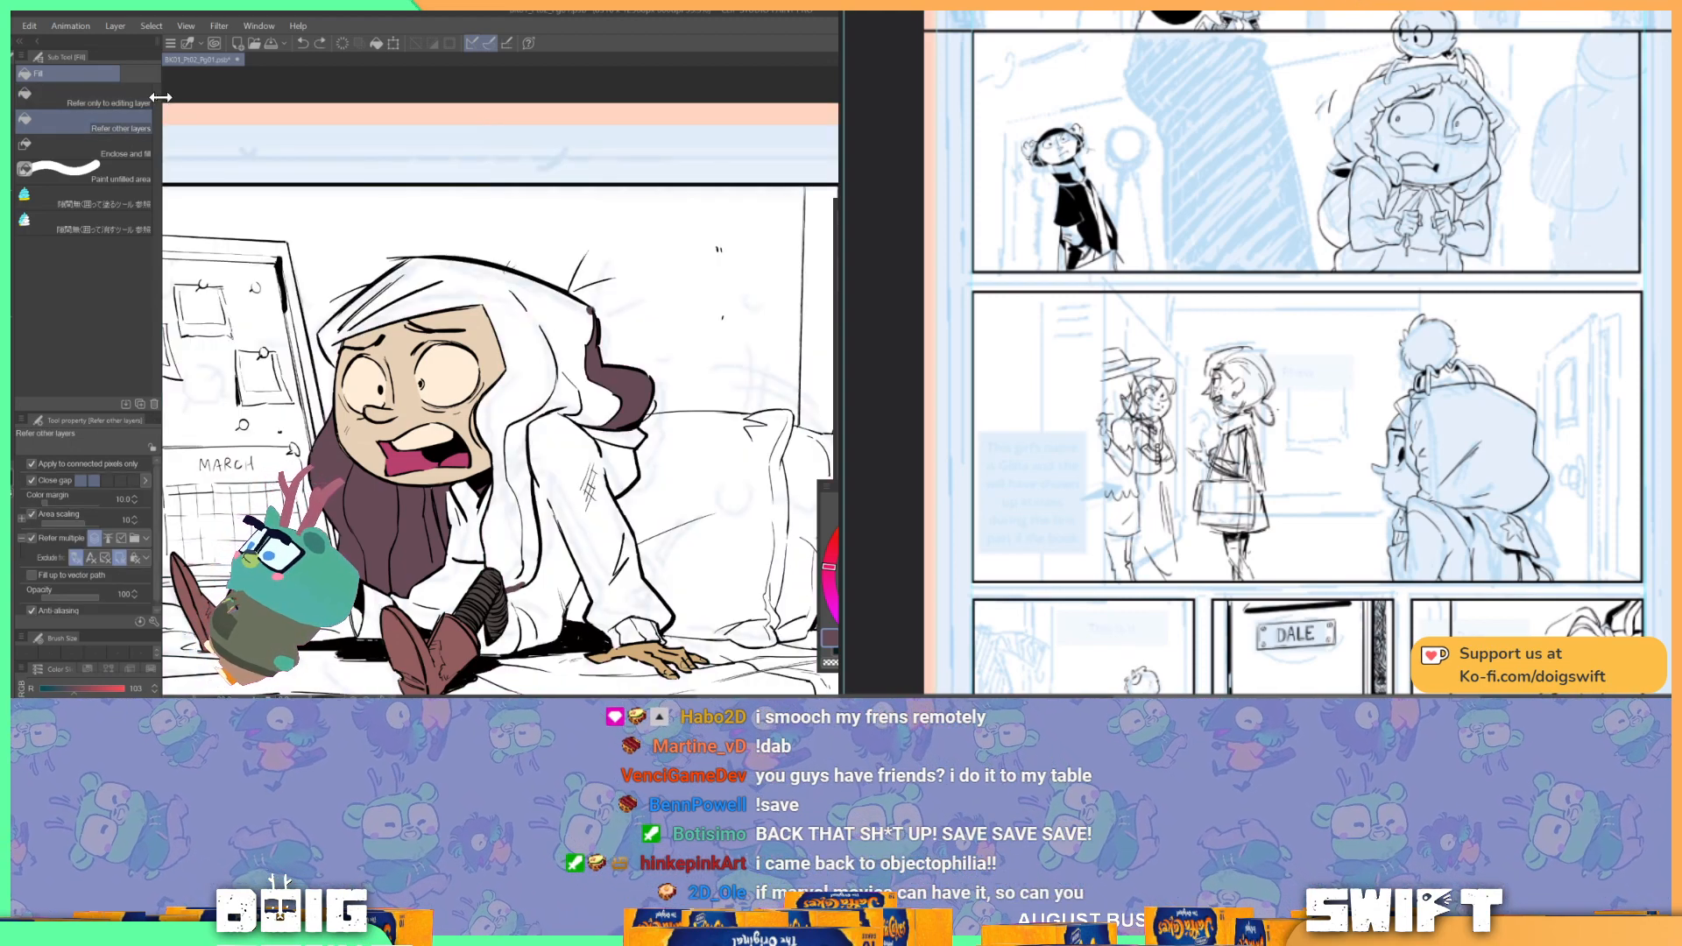
click(533, 351)
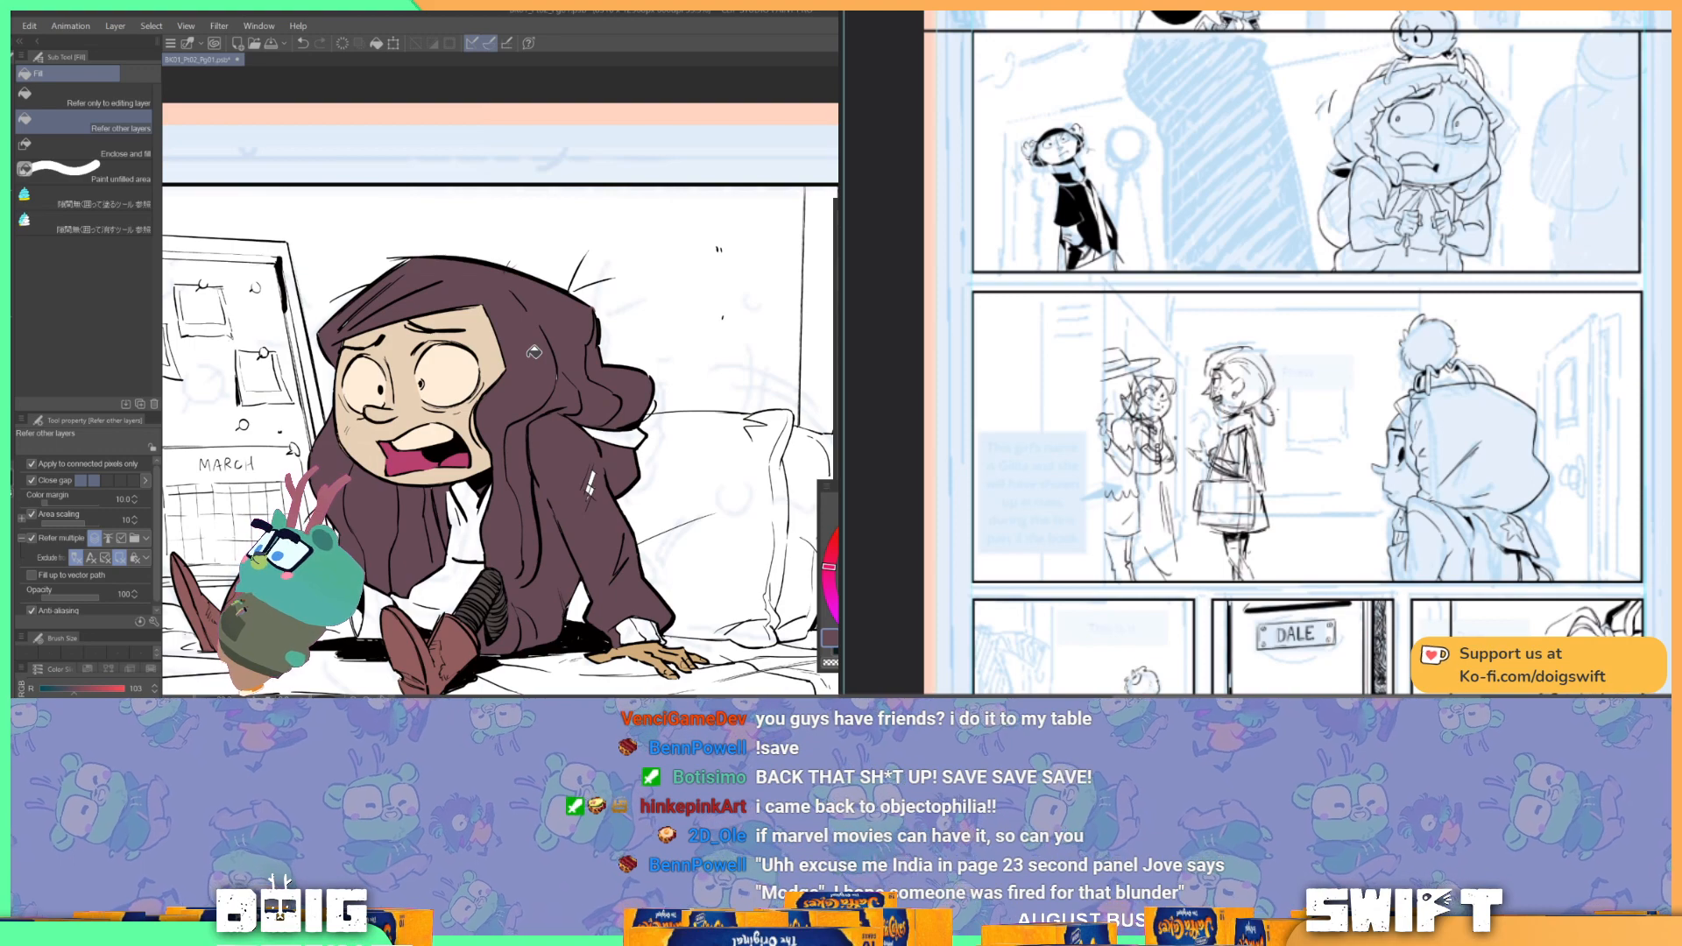
key(ctrl+z)
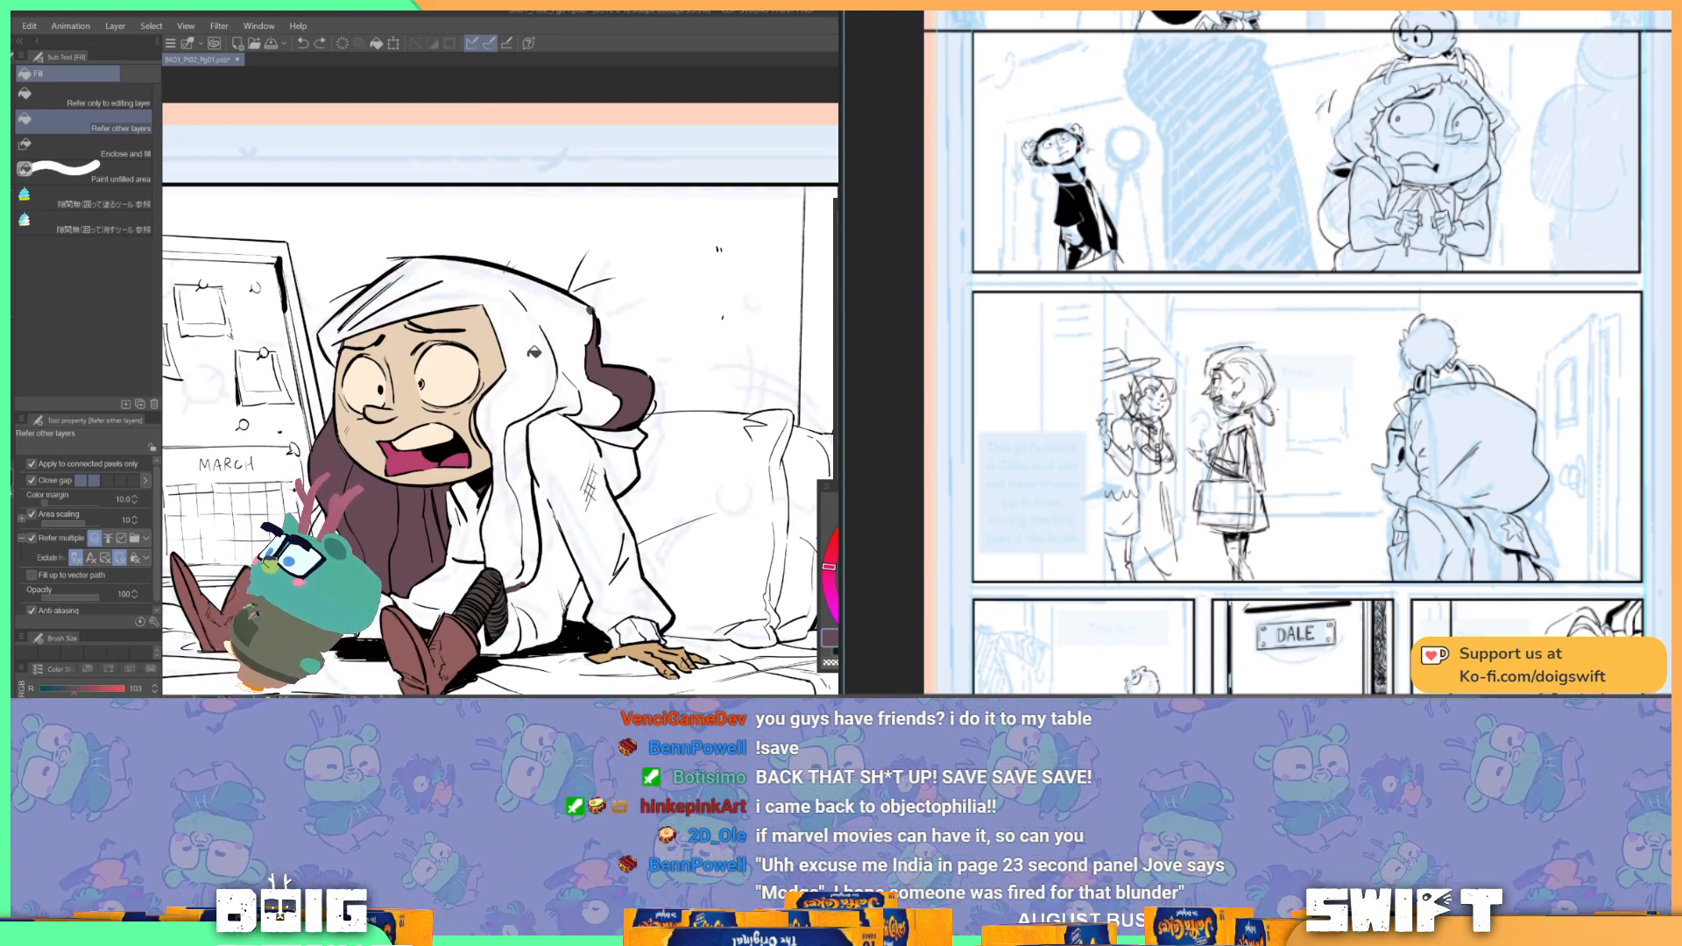
Step: Sample the pale cream colour from the girl's eye and switch to the Enclose and fill sub tool
mouse_move(541, 416)
mouse_down()
mouse_move(504, 323)
mouse_move(548, 354)
mouse_move(569, 426)
mouse_up()
alt+click(429, 331)
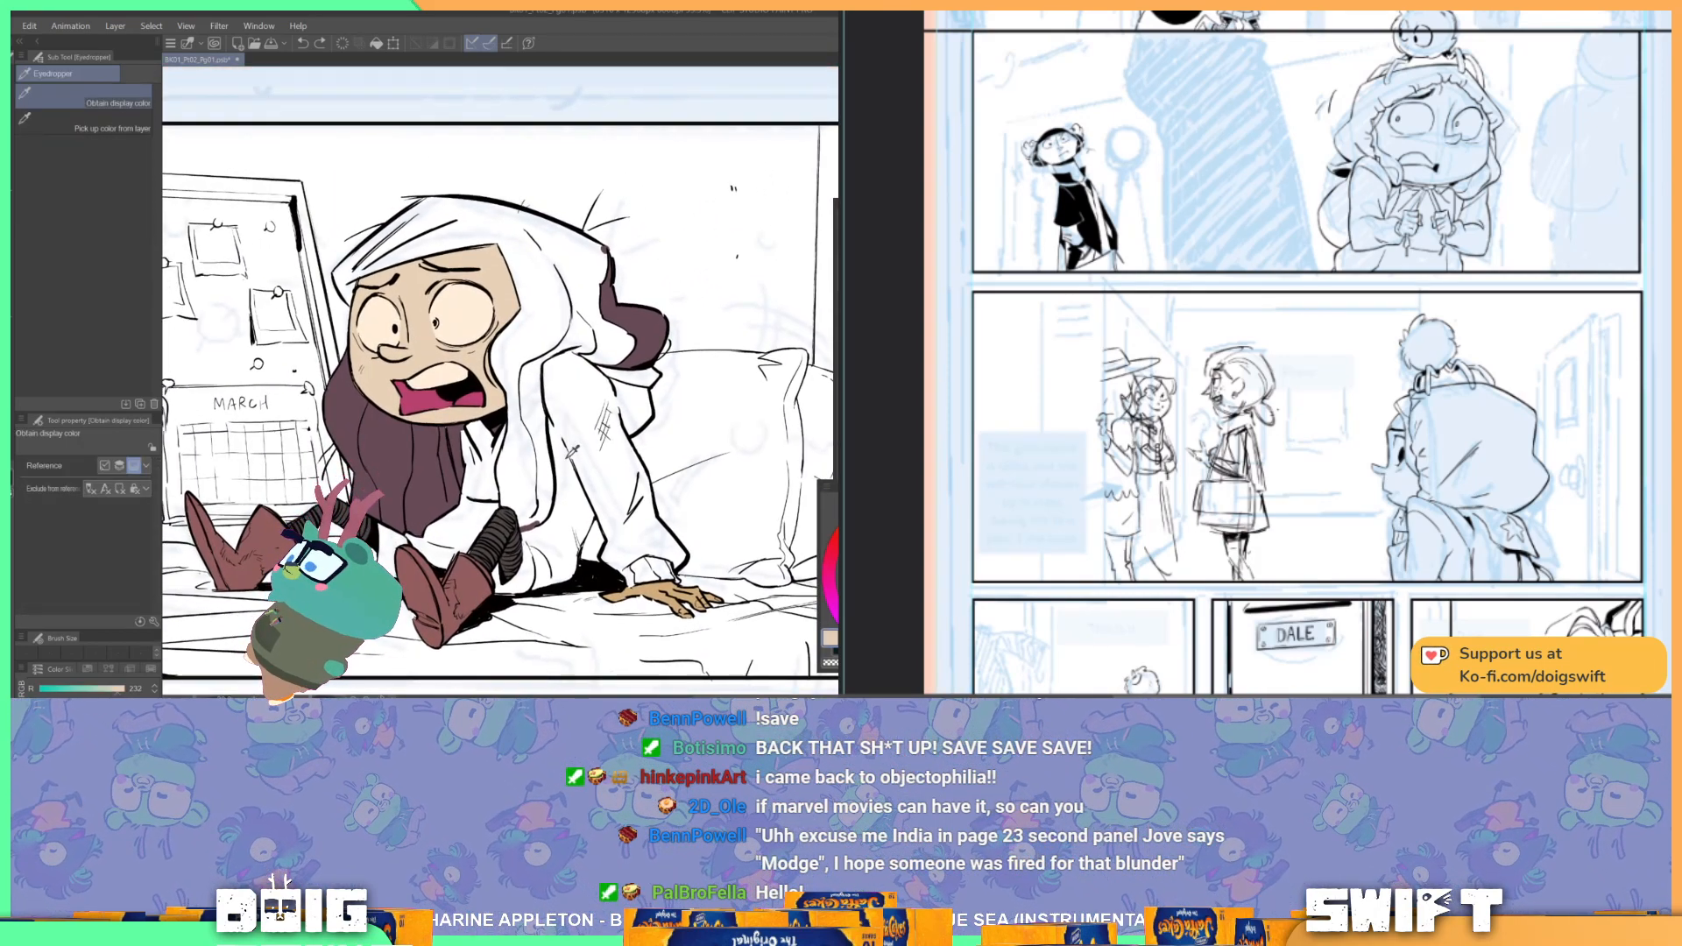
drag(566, 416, 546, 403)
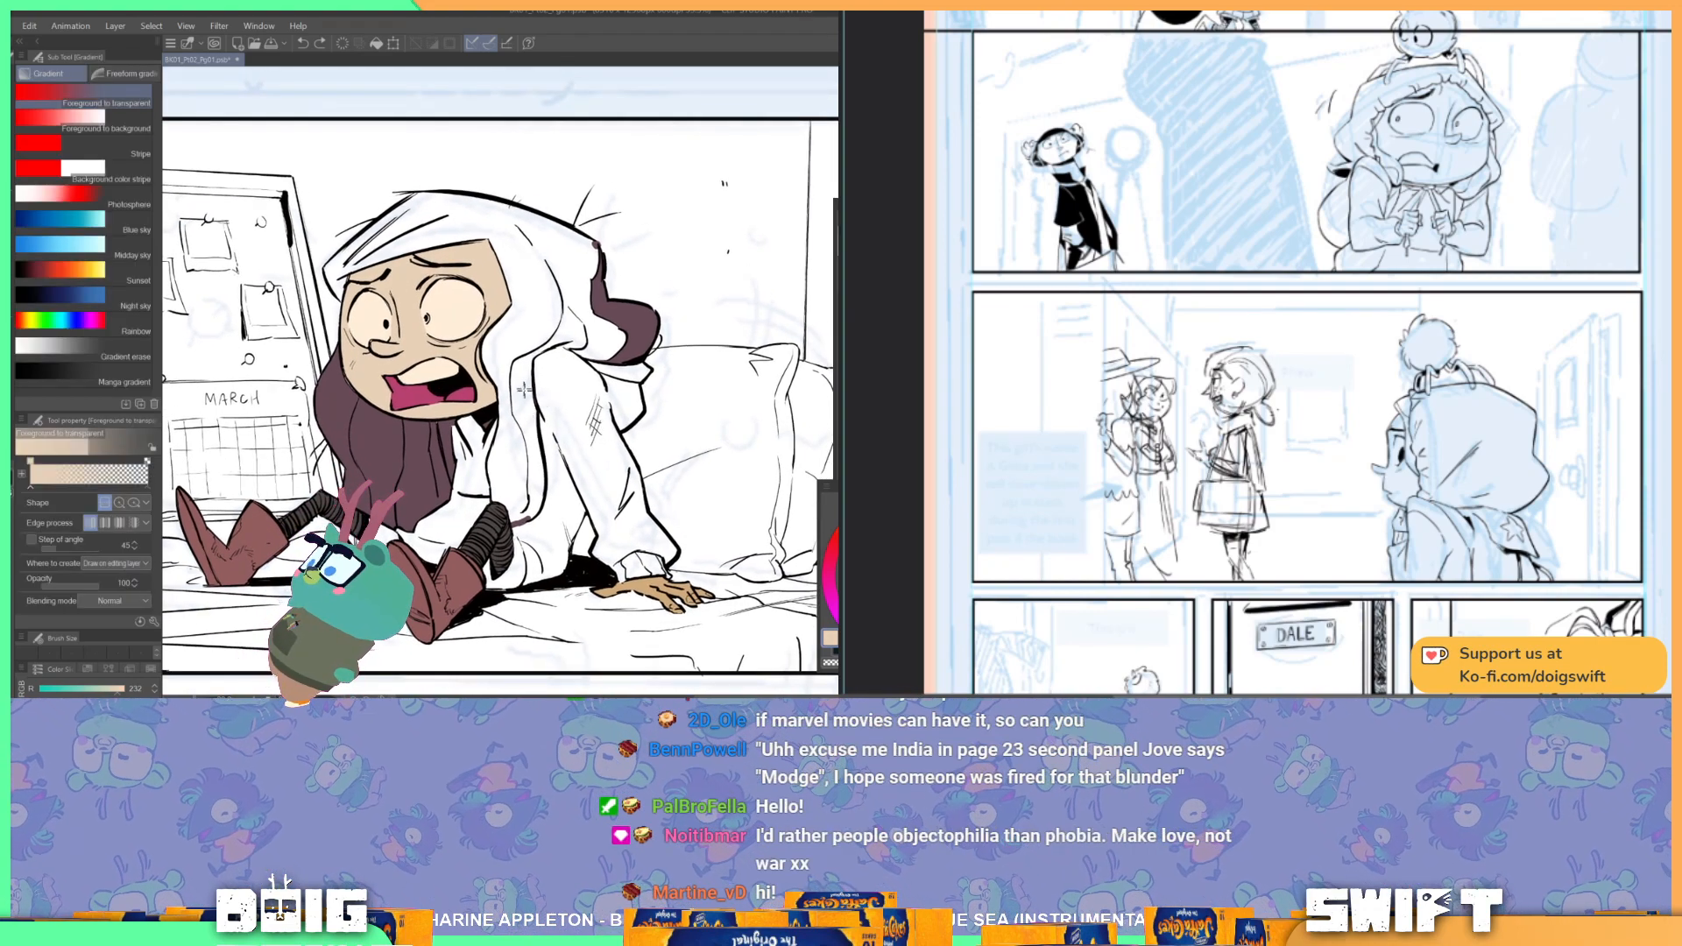
key(g)
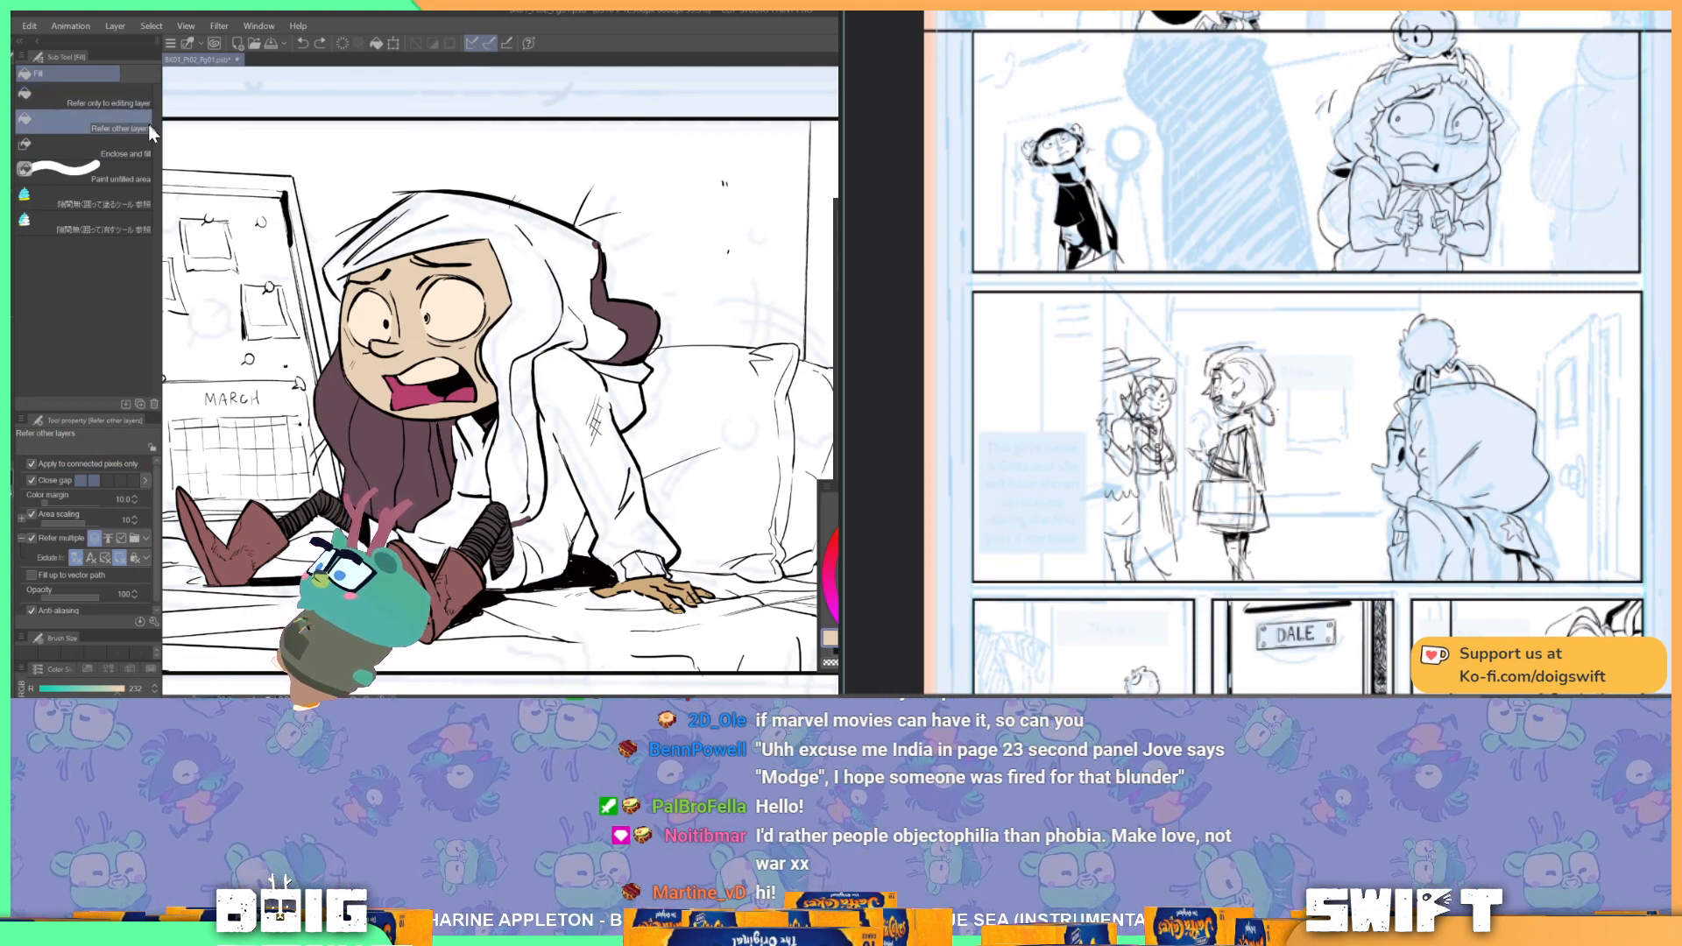
click(130, 144)
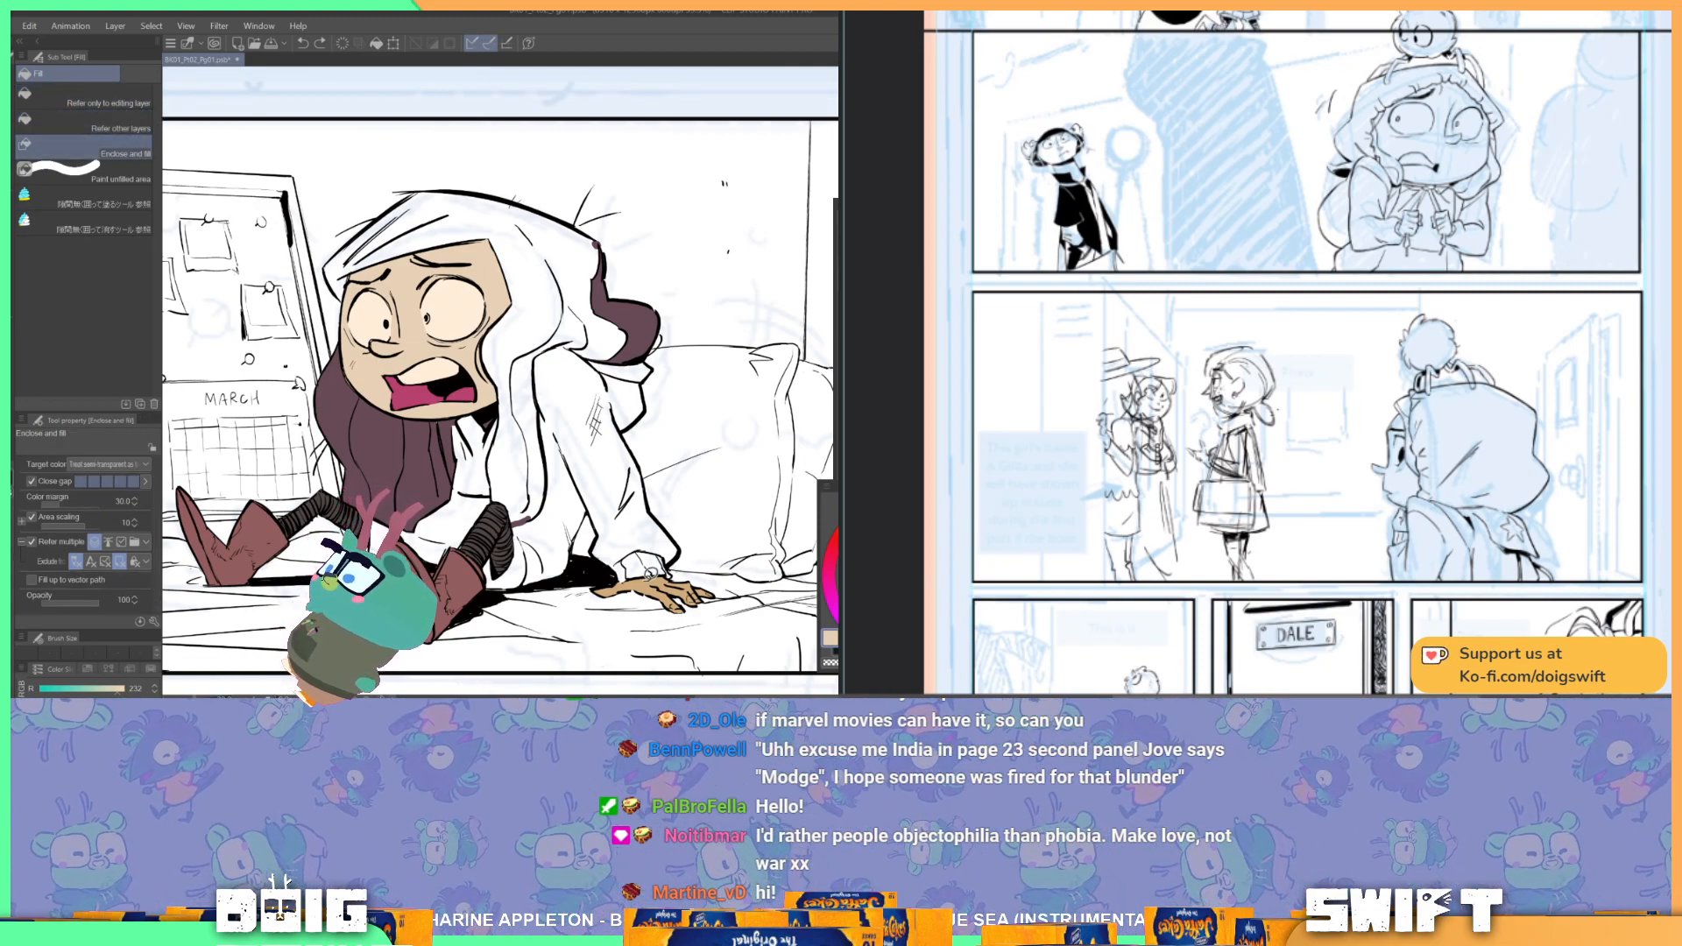
mouse_move(593, 603)
mouse_down()
mouse_move(709, 605)
mouse_move(696, 567)
mouse_move(592, 597)
mouse_up()
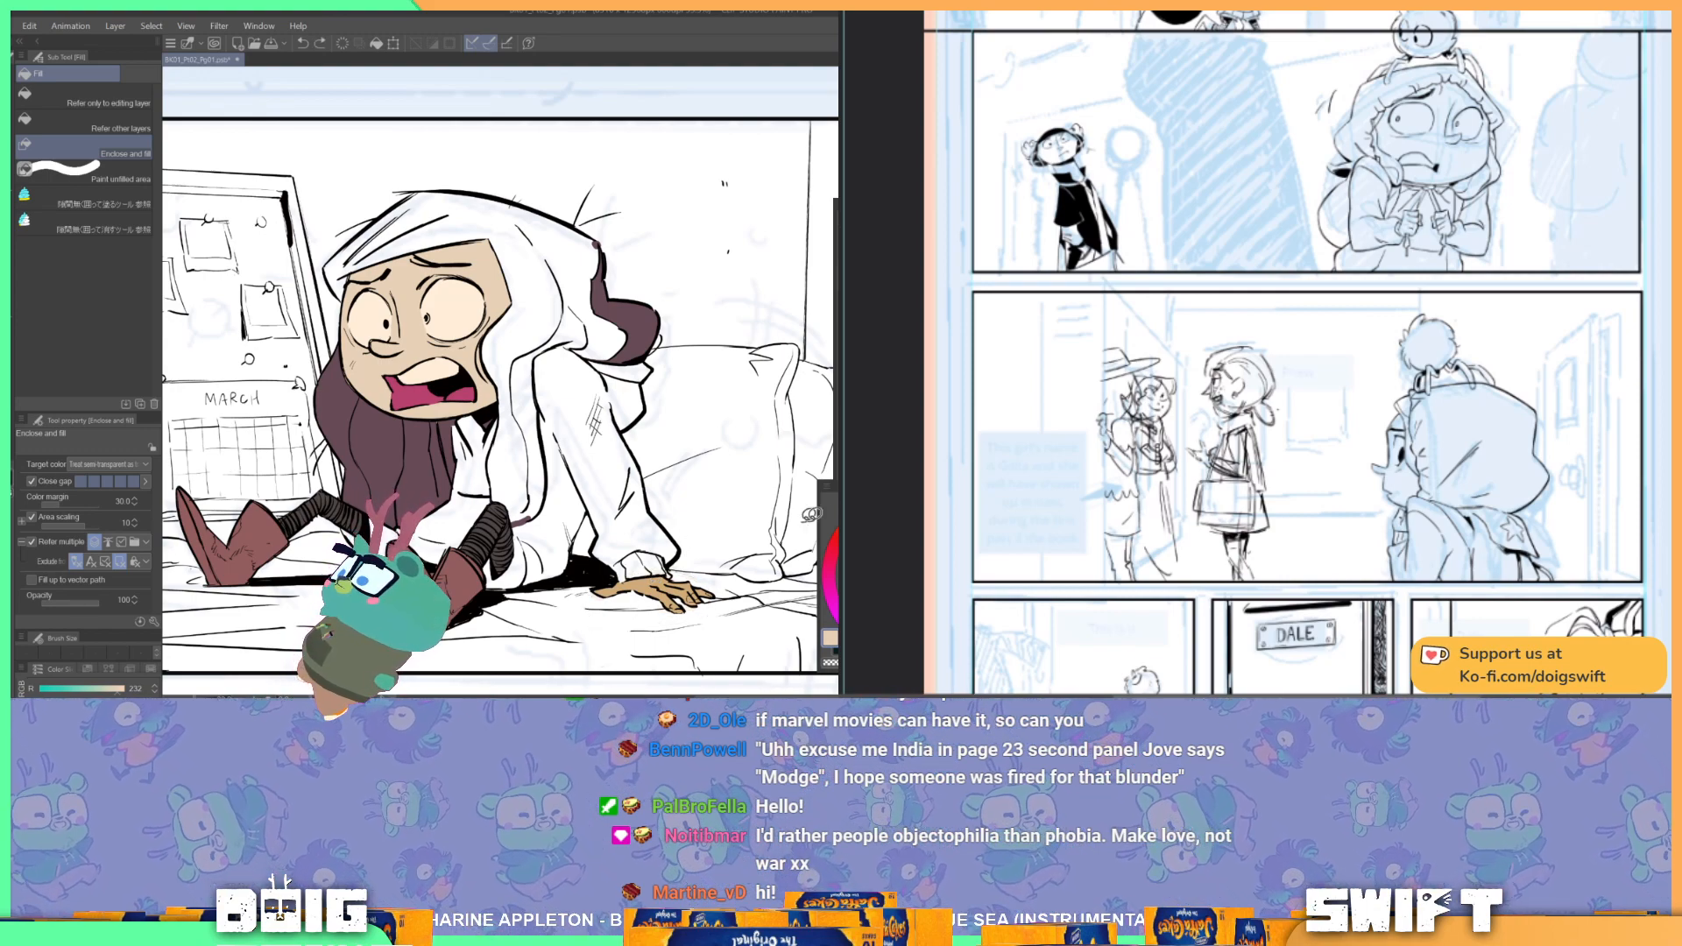
drag(611, 431, 607, 441)
key(i)
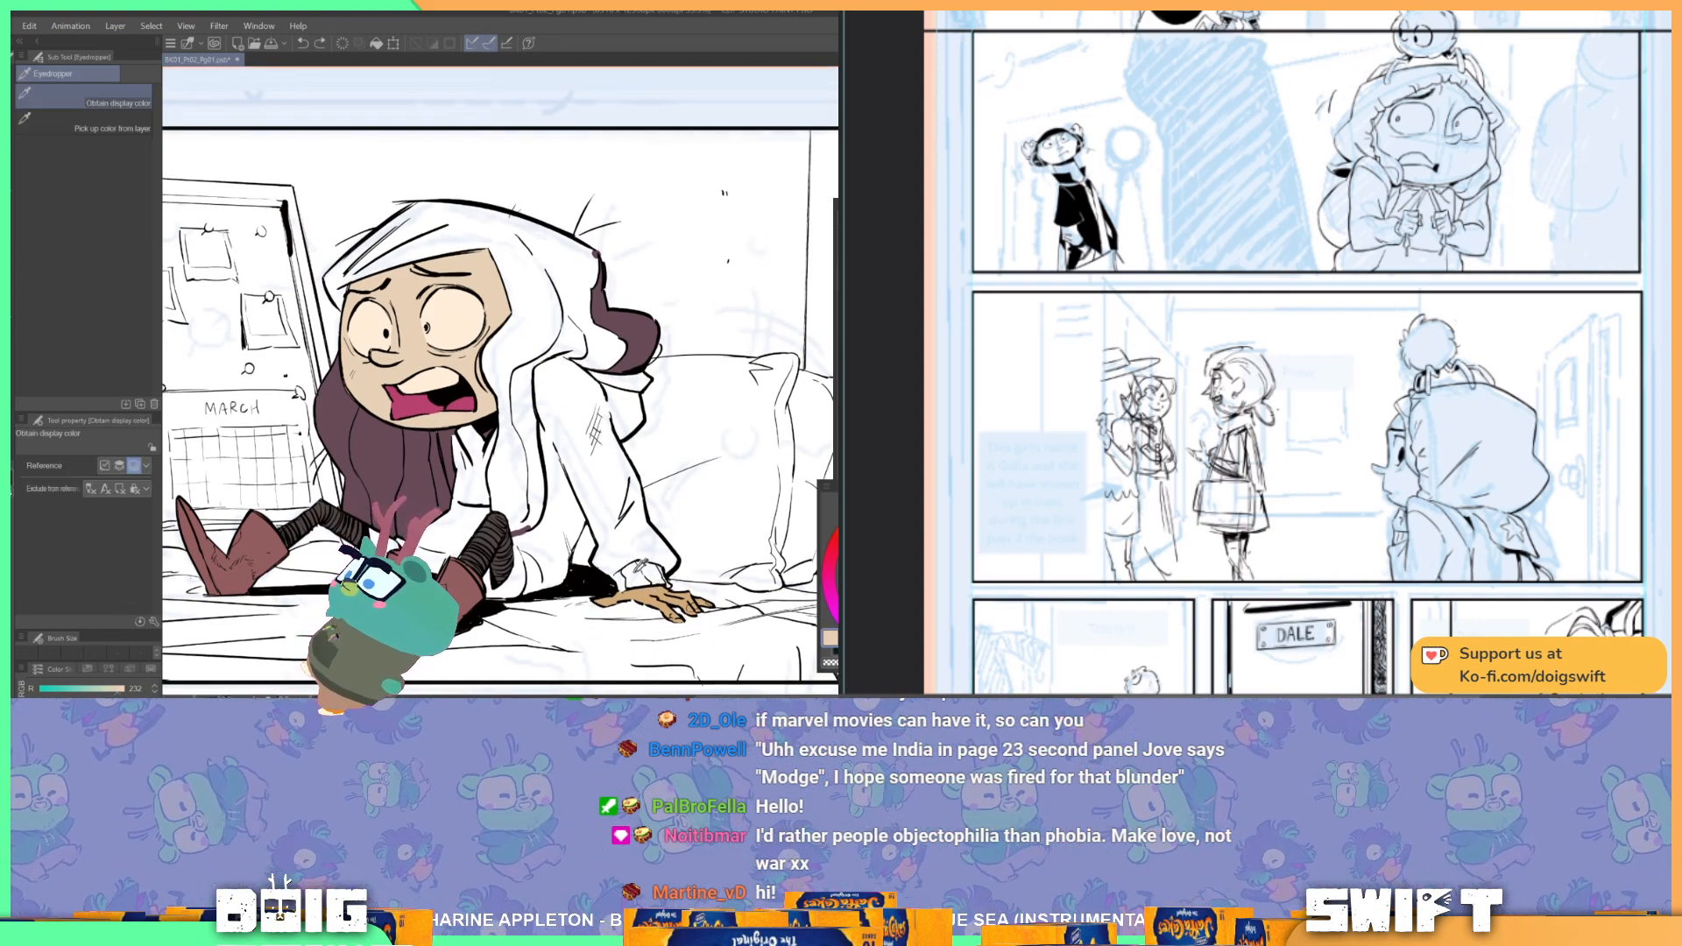
key(w)
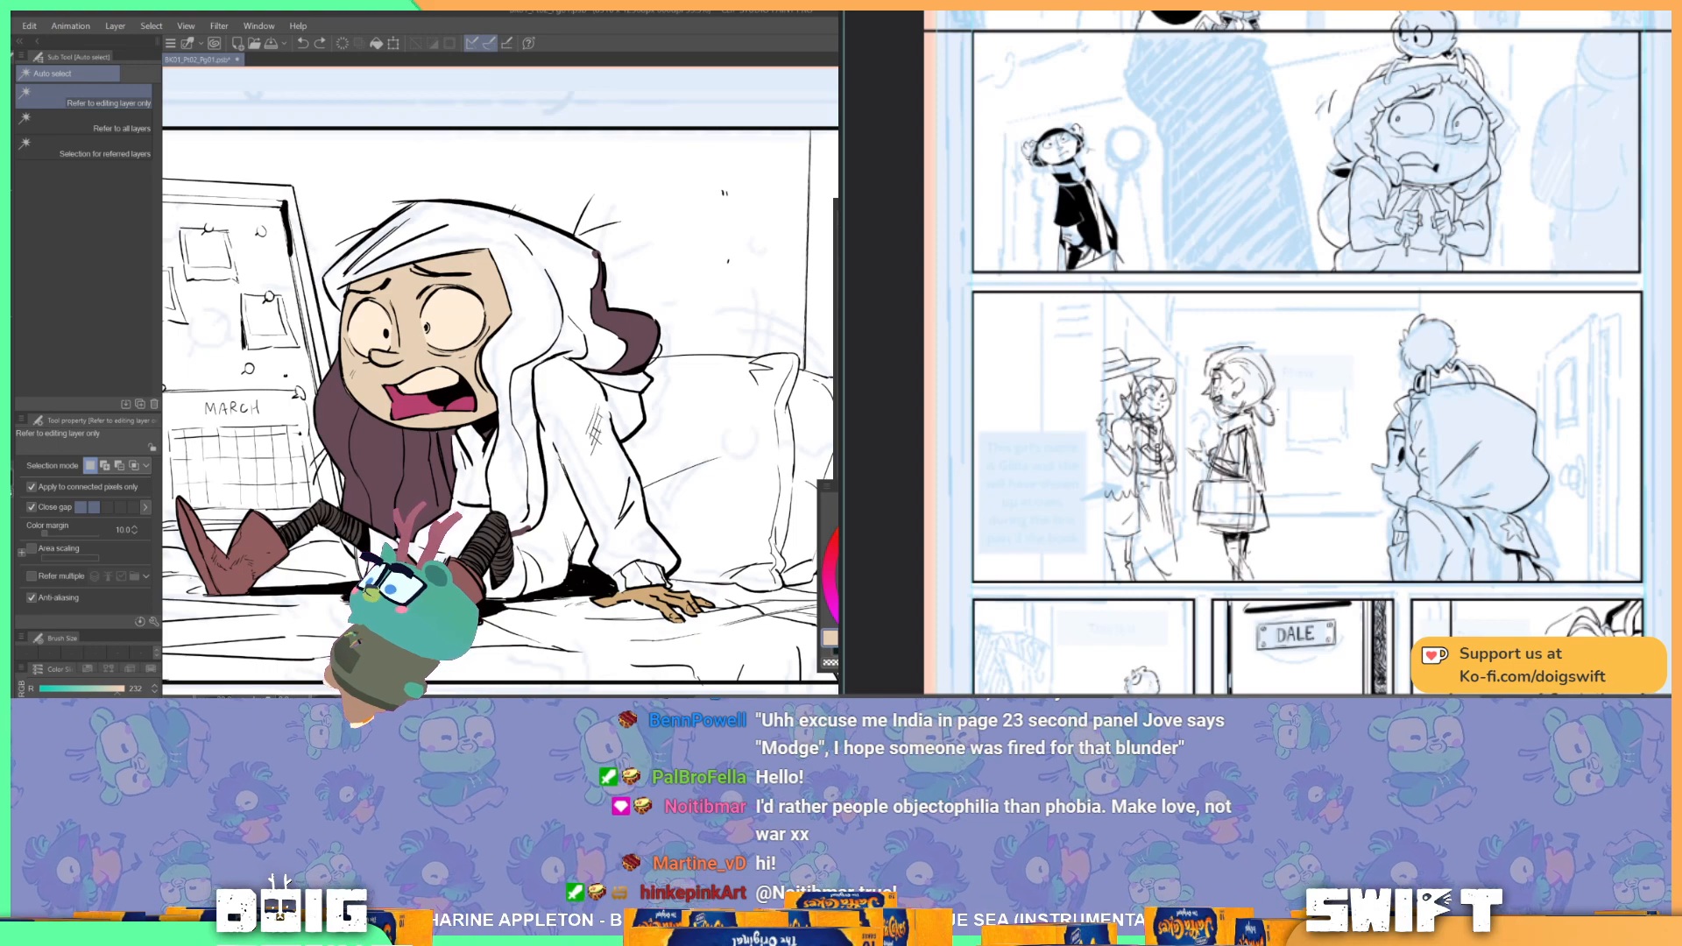
scroll(719, 451, down, 4)
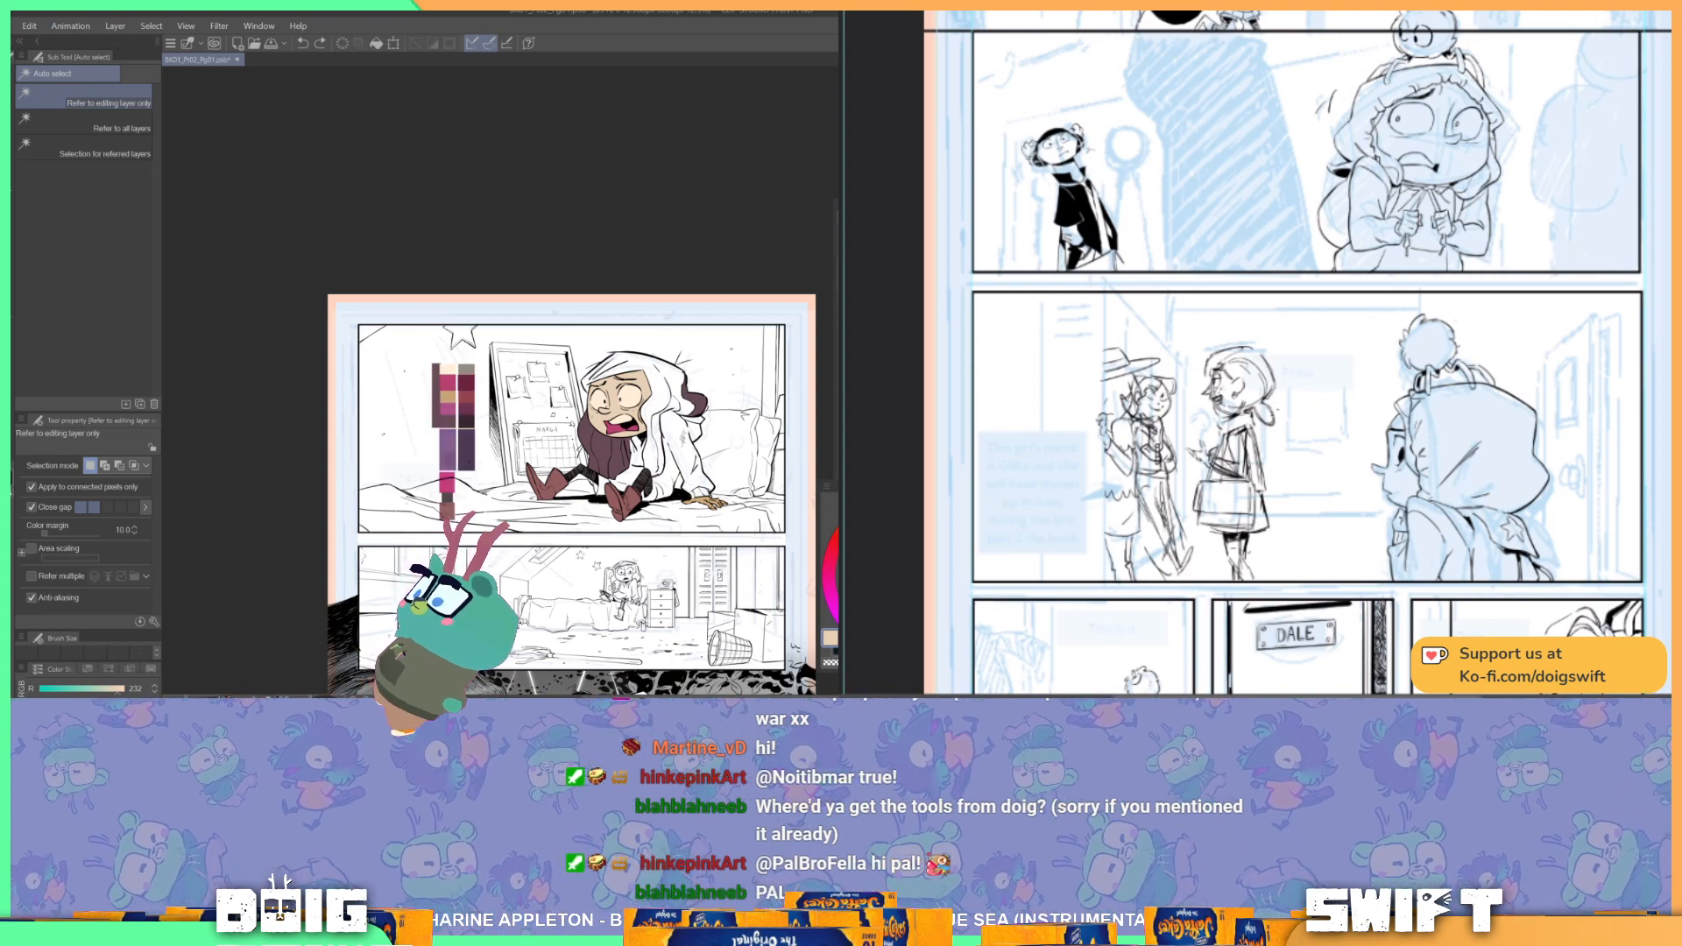
scroll(701, 454, up, 3)
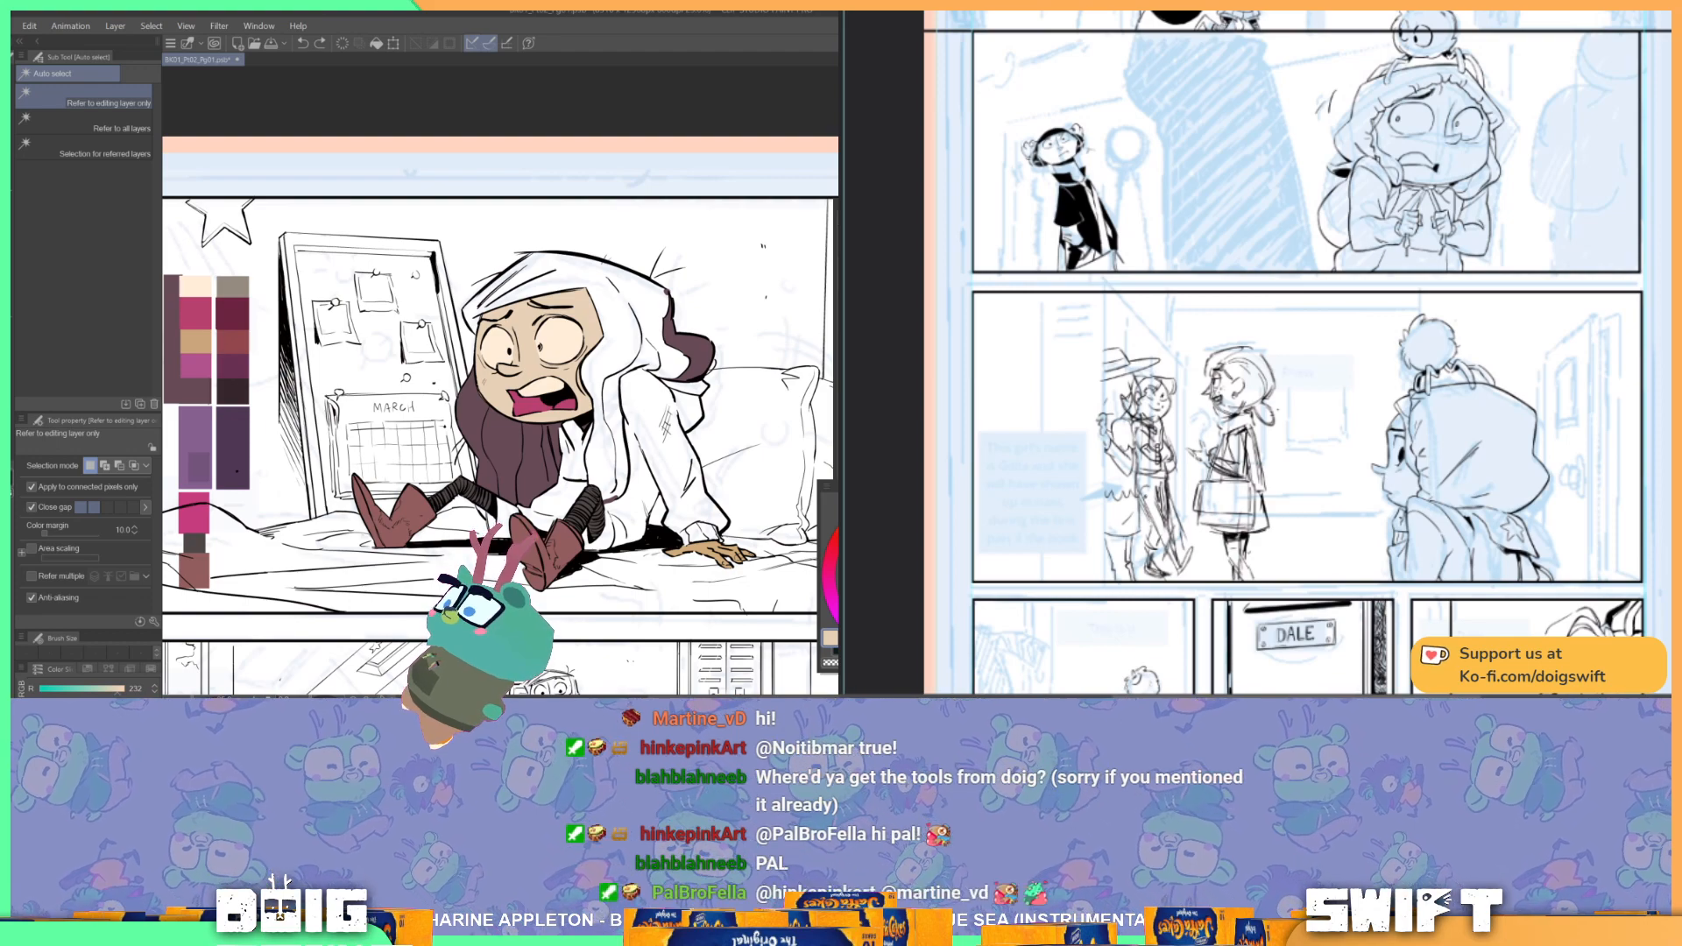
drag(602, 459, 603, 401)
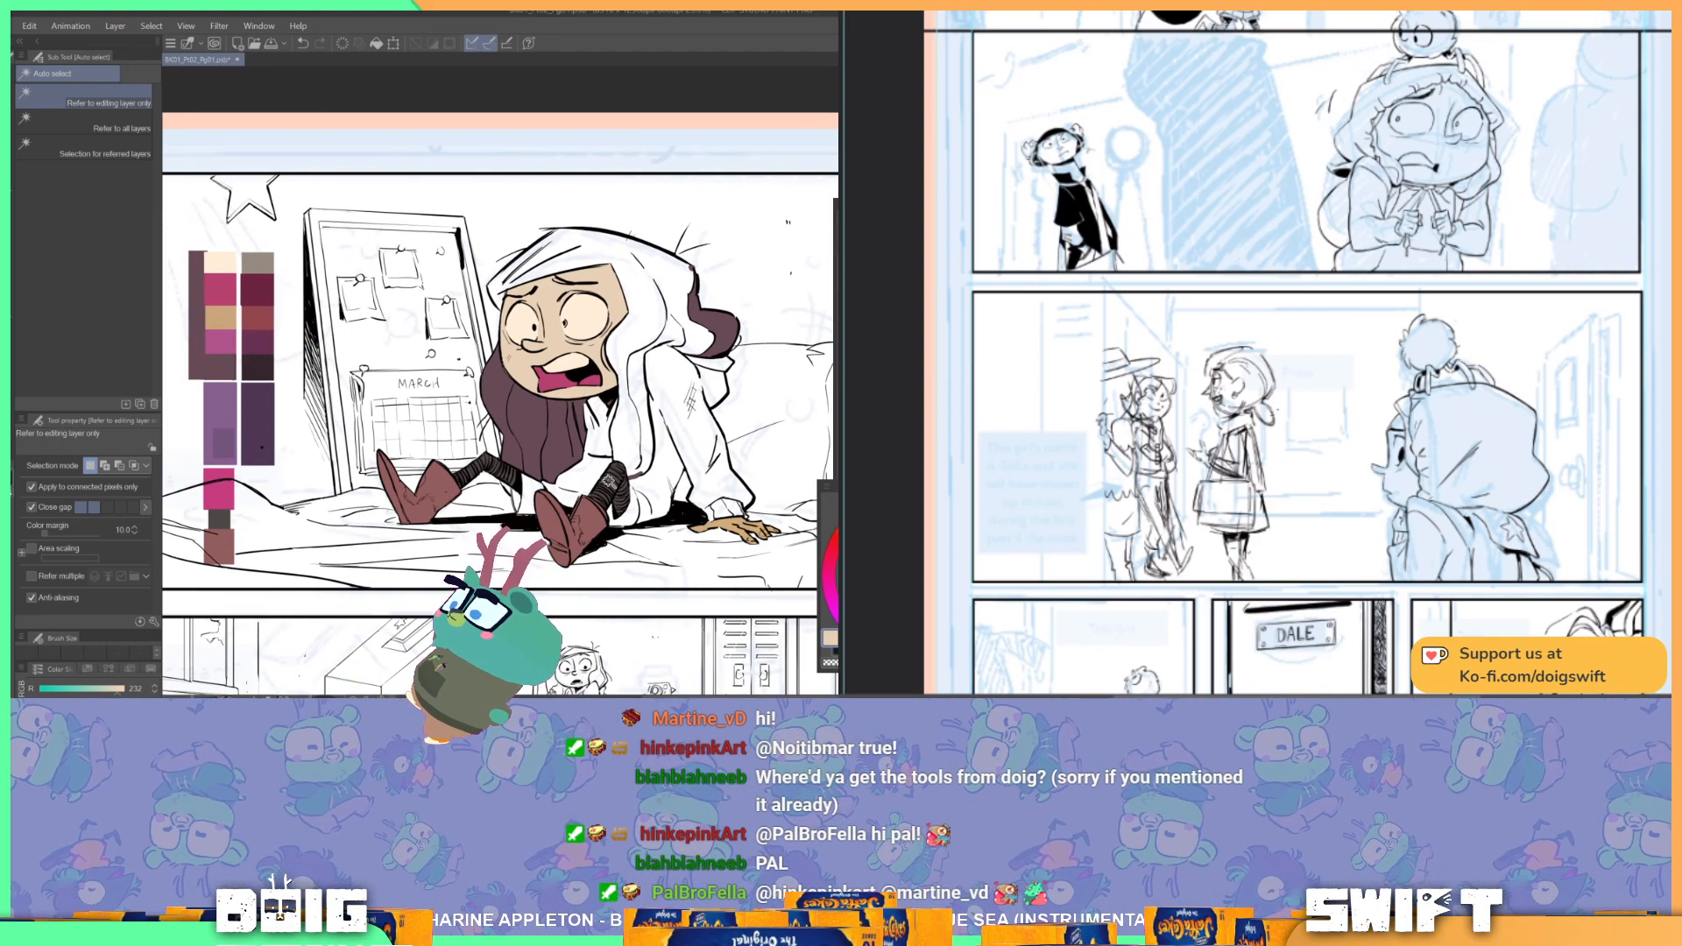
scroll(608, 480, up, 4)
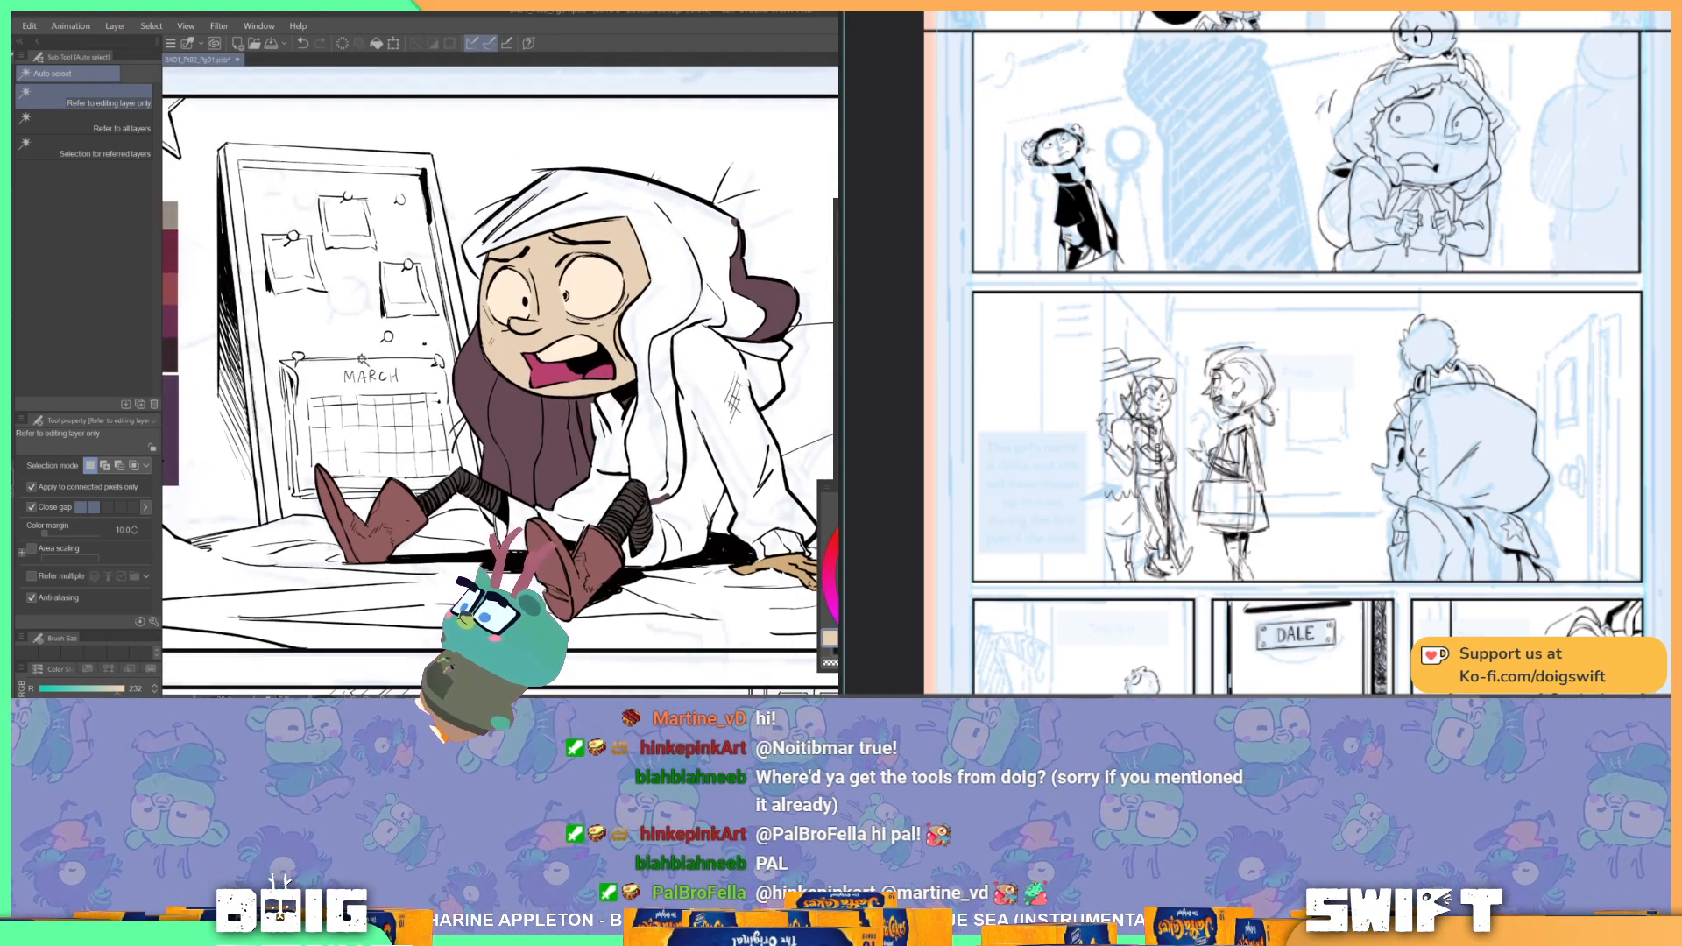
Step: Switch the fill back to the Japanese-named gap-free enclosing tool and show its list of layer types excluded from reference
key(g)
key(g)
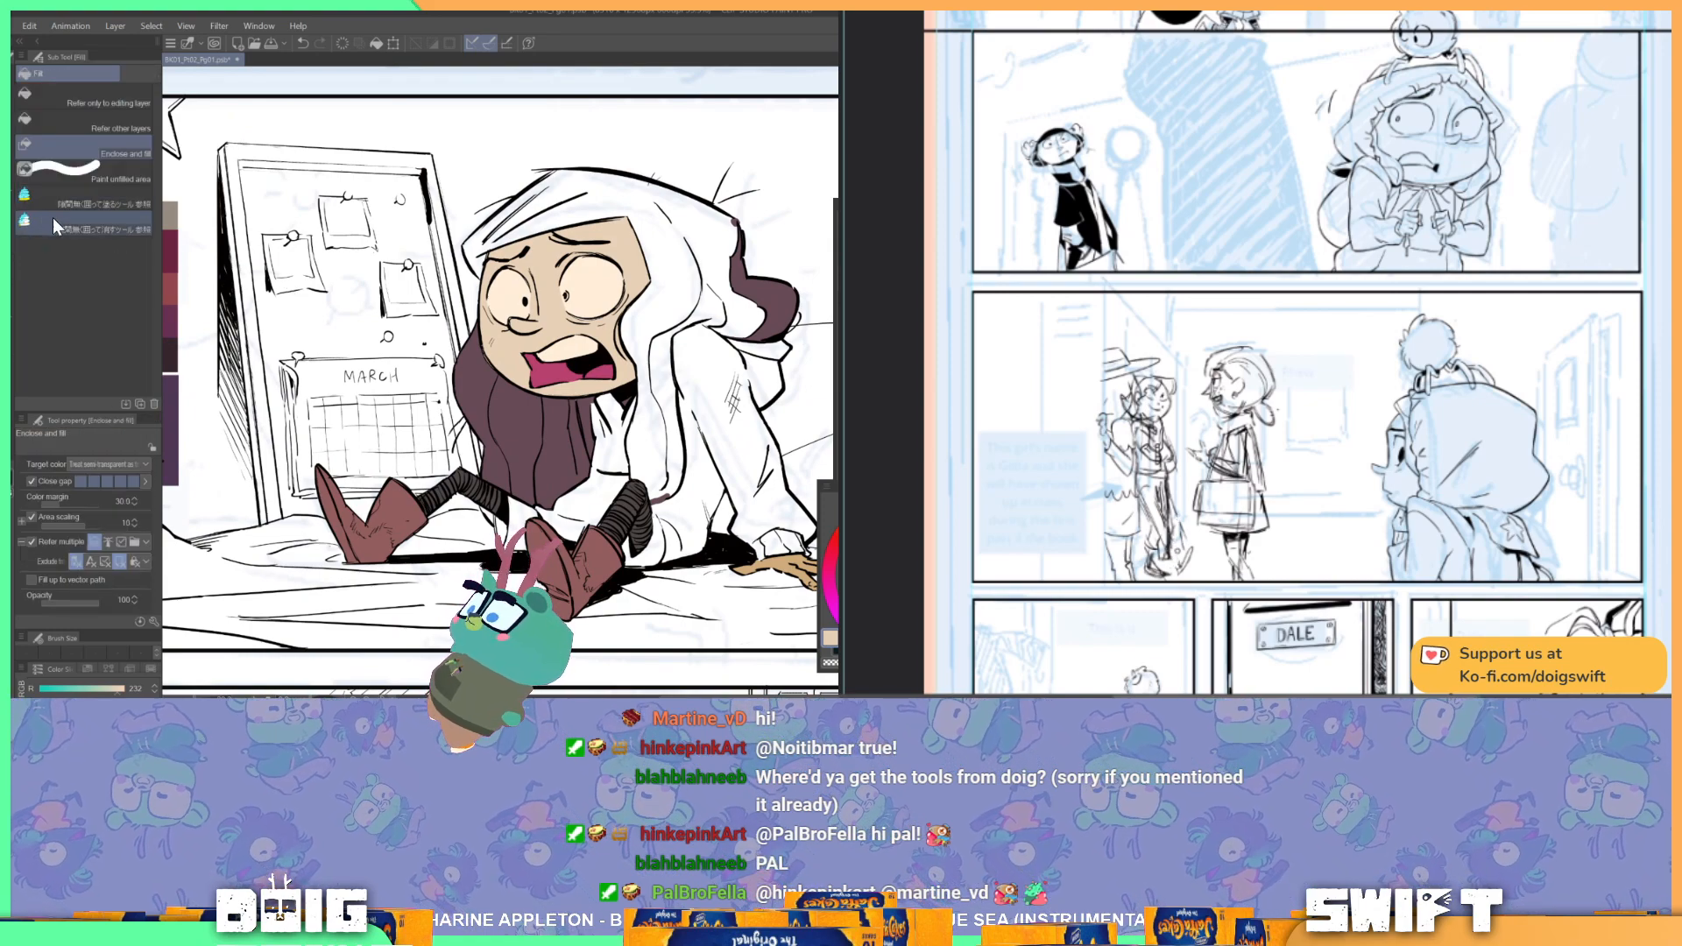
click(76, 202)
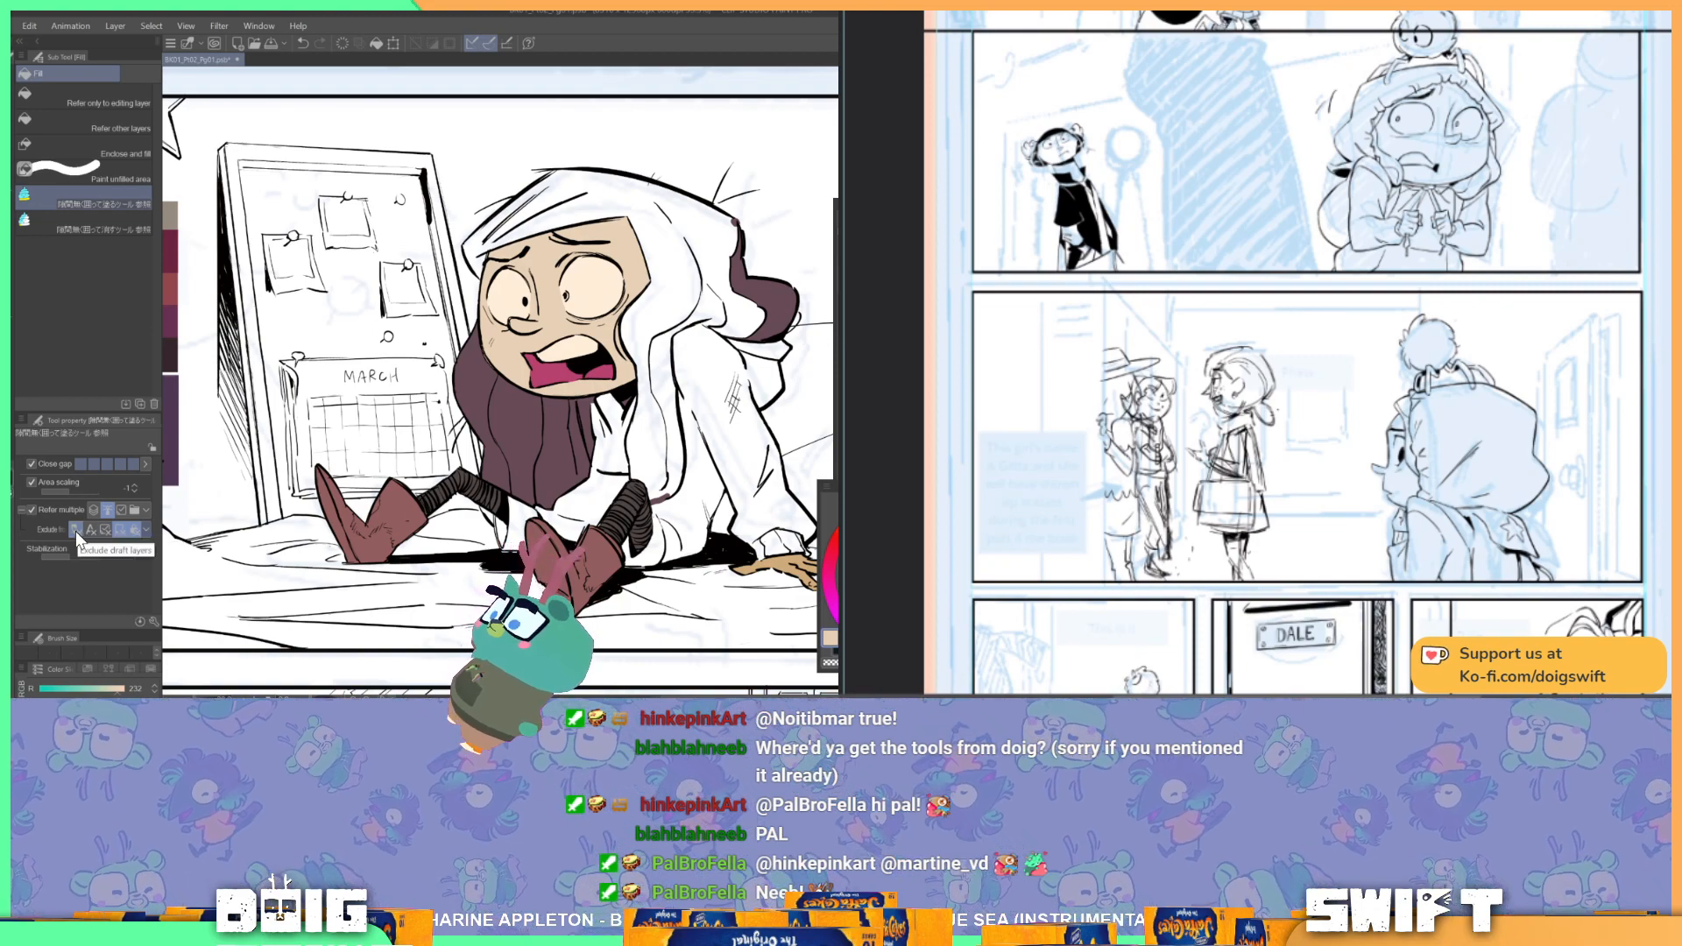
click(147, 529)
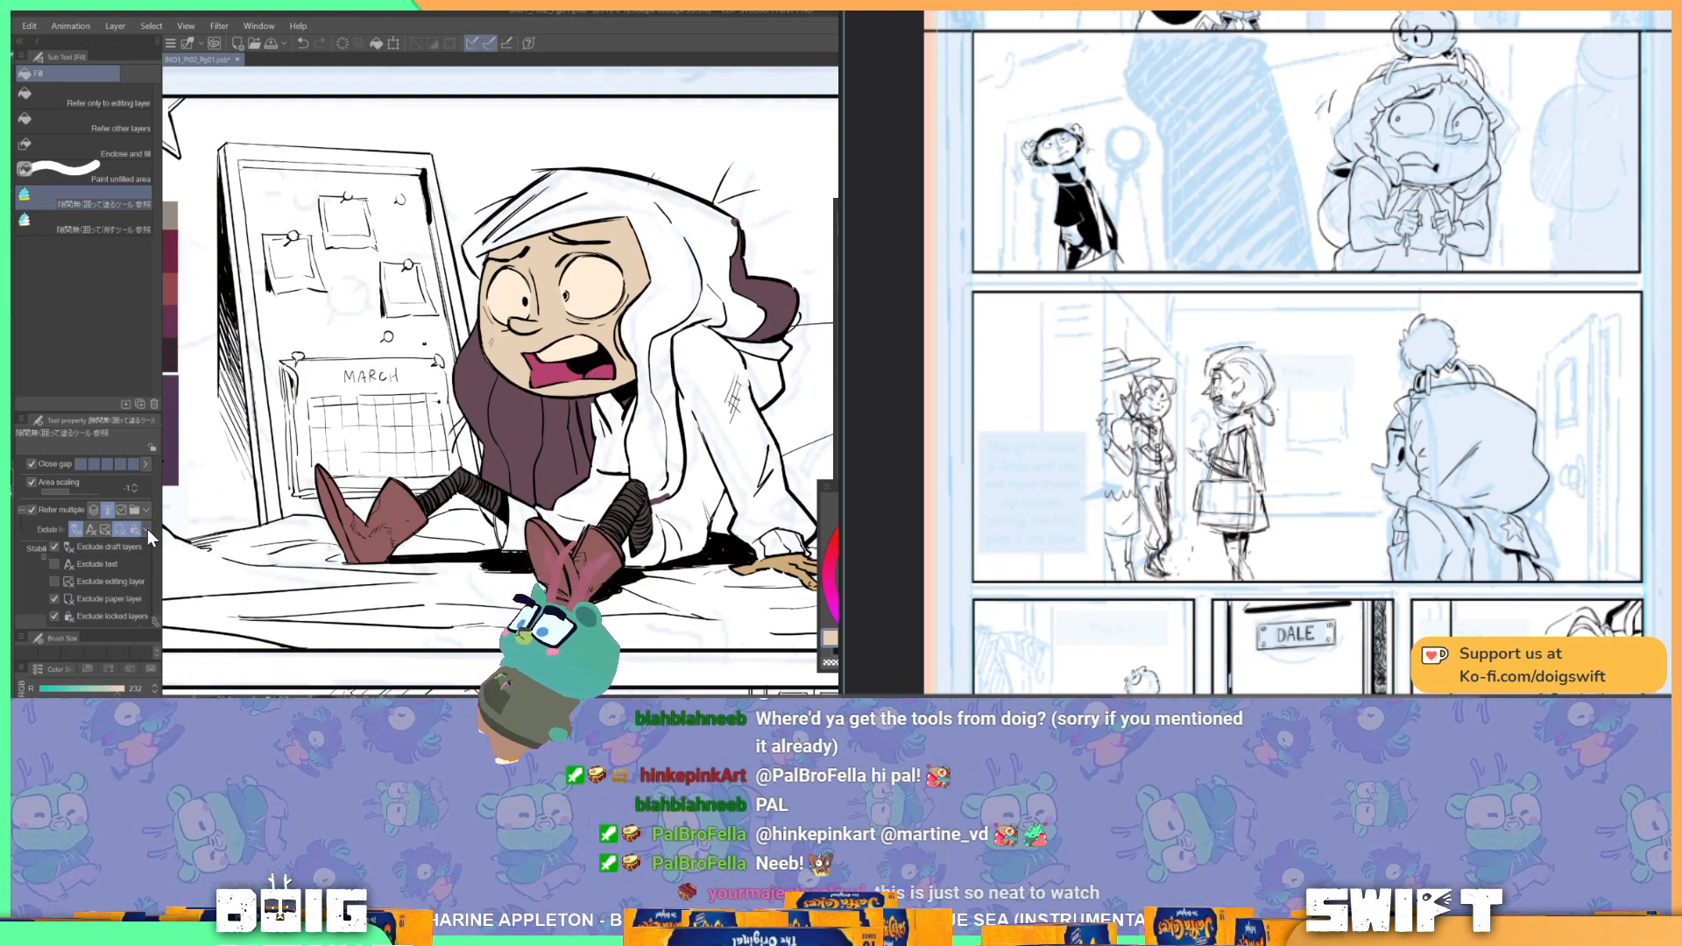
Step: Collapse the enclosing fill's list of layer types excluded from reference
click(147, 529)
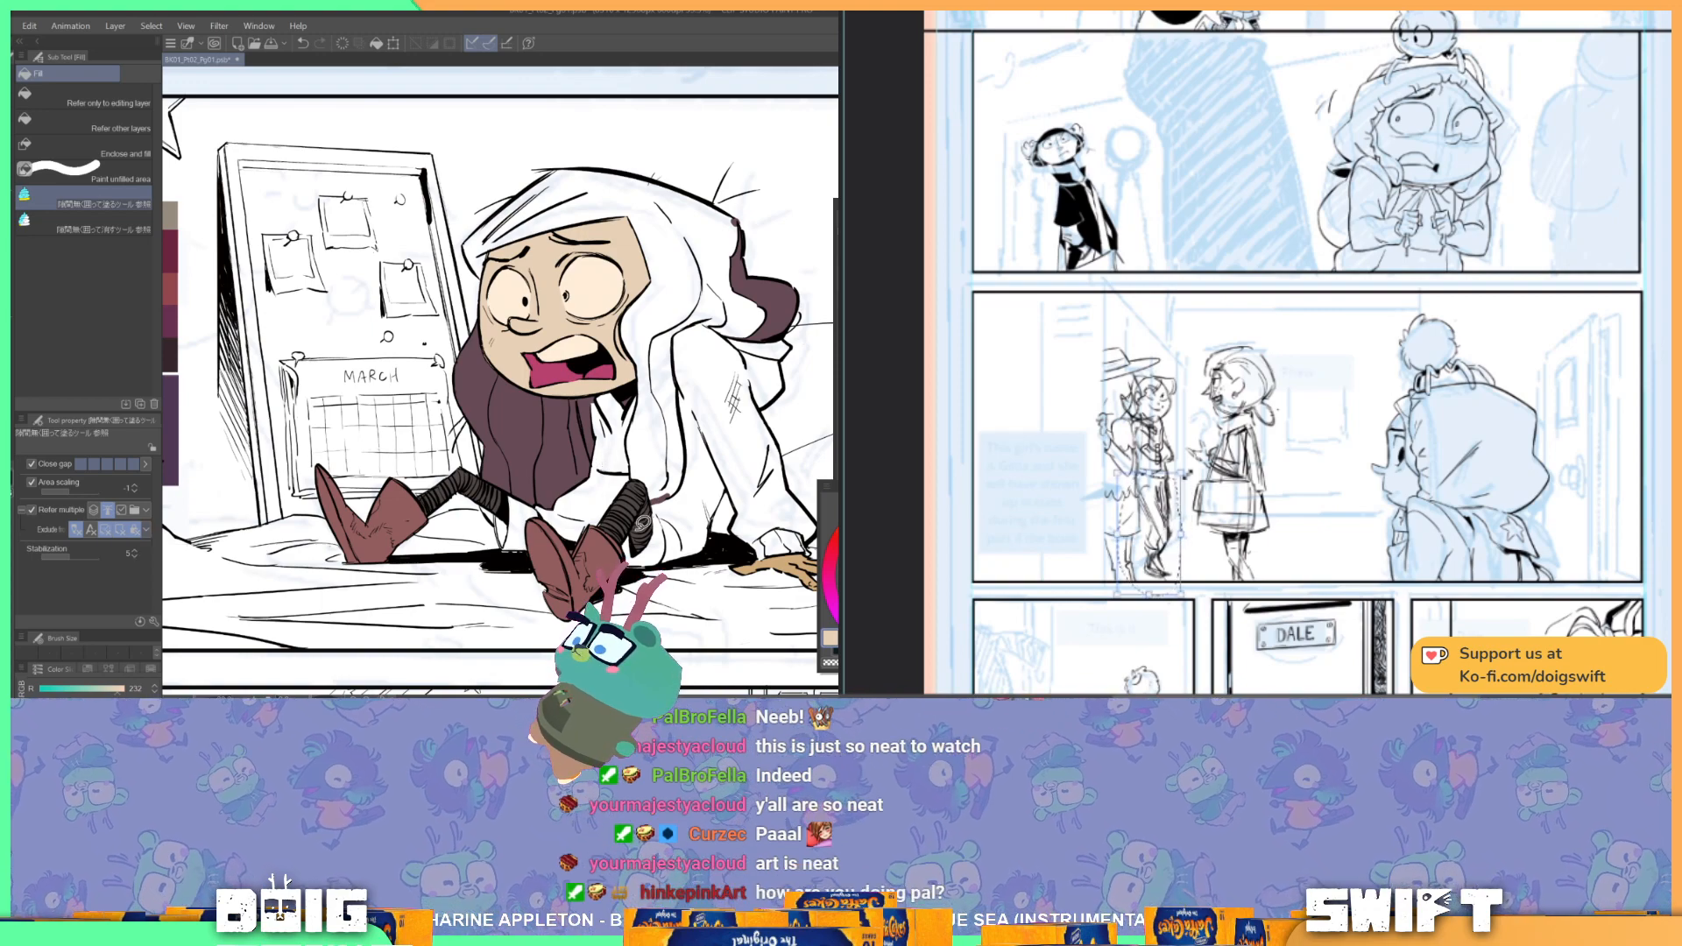
drag(813, 420, 698, 403)
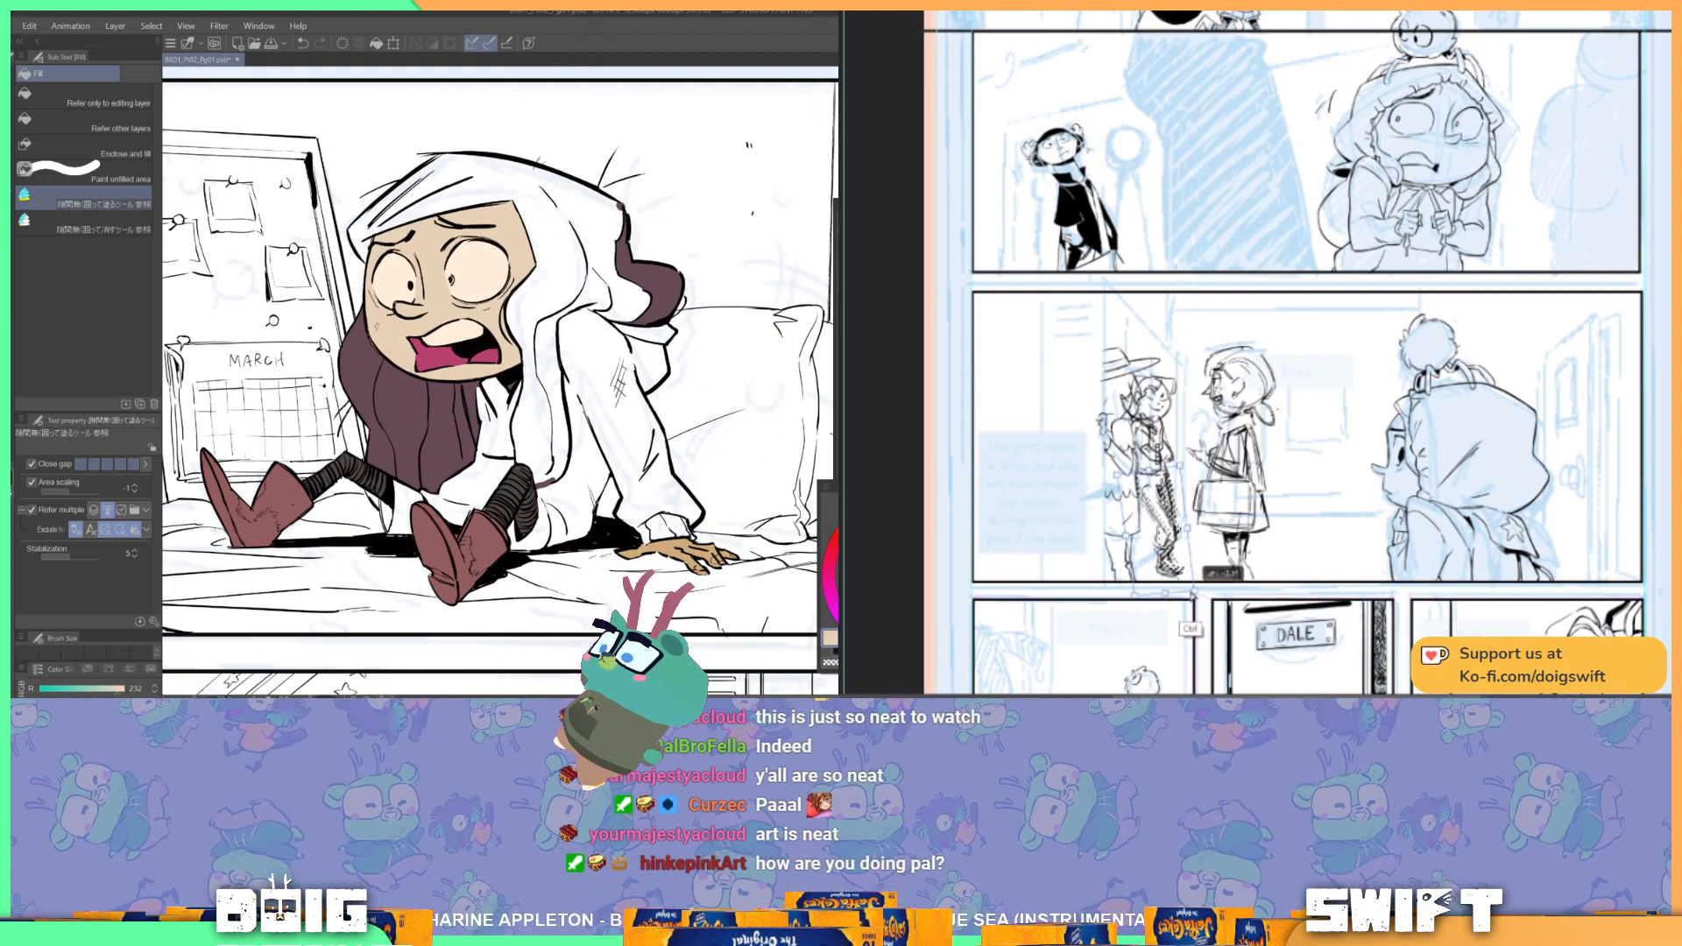
drag(491, 403, 456, 421)
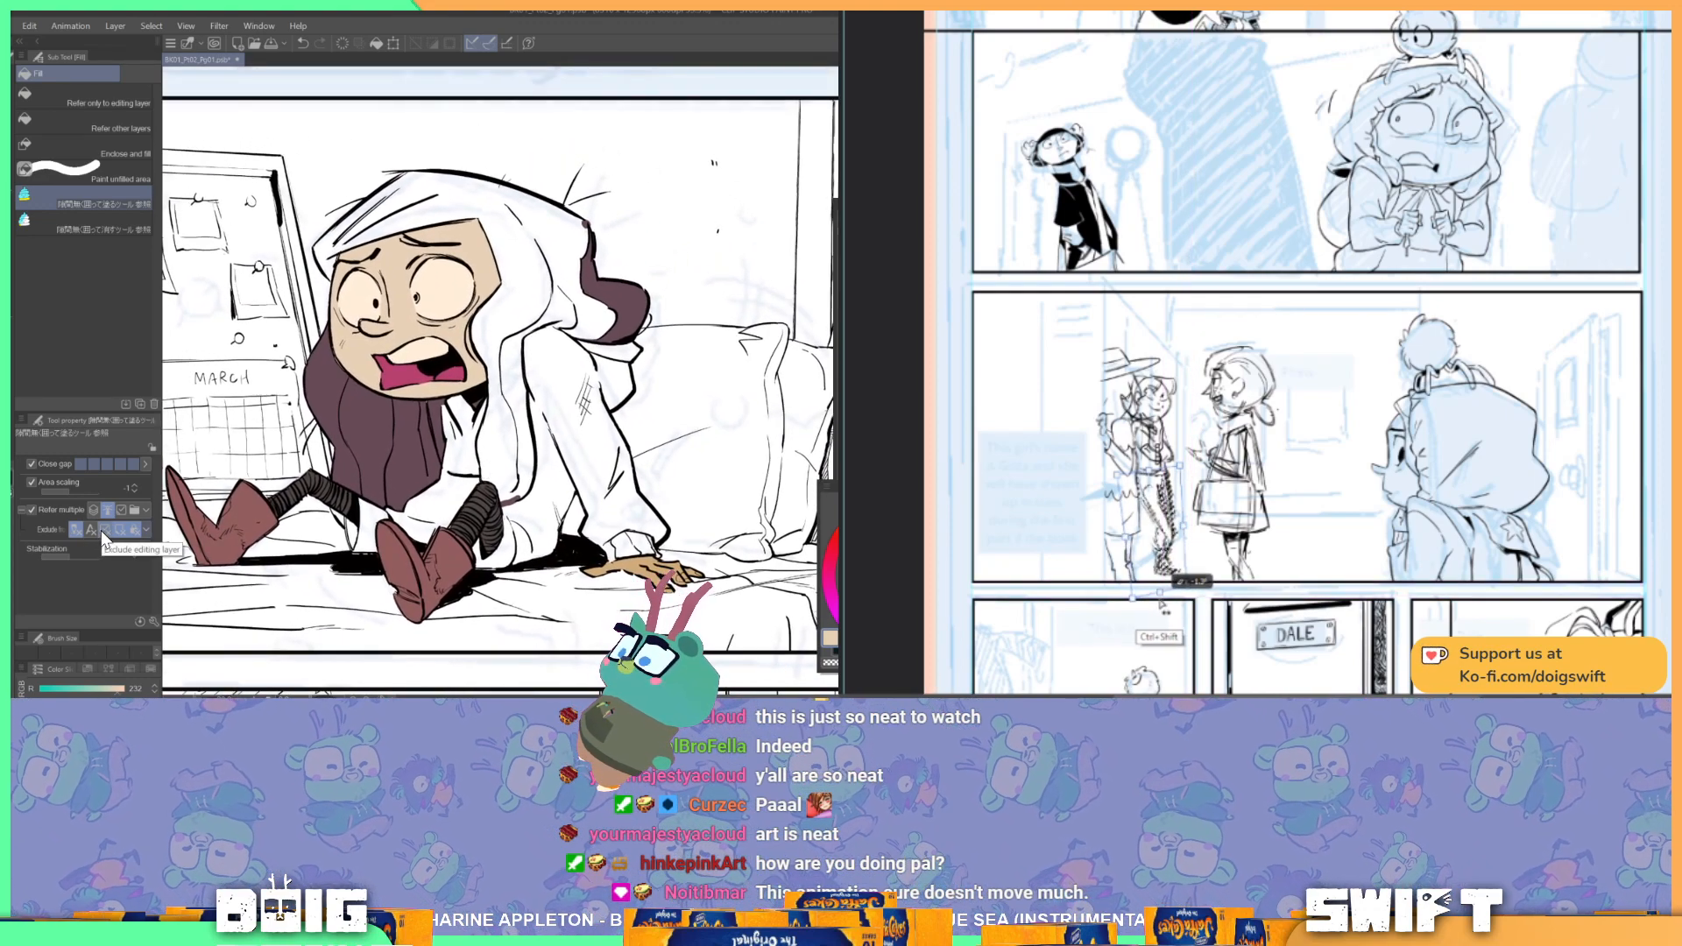
drag(466, 475, 489, 467)
Step: Sample the magenta from the palette and fill the small clothing area between the girl's legs with the enclosing tool
drag(367, 394, 615, 410)
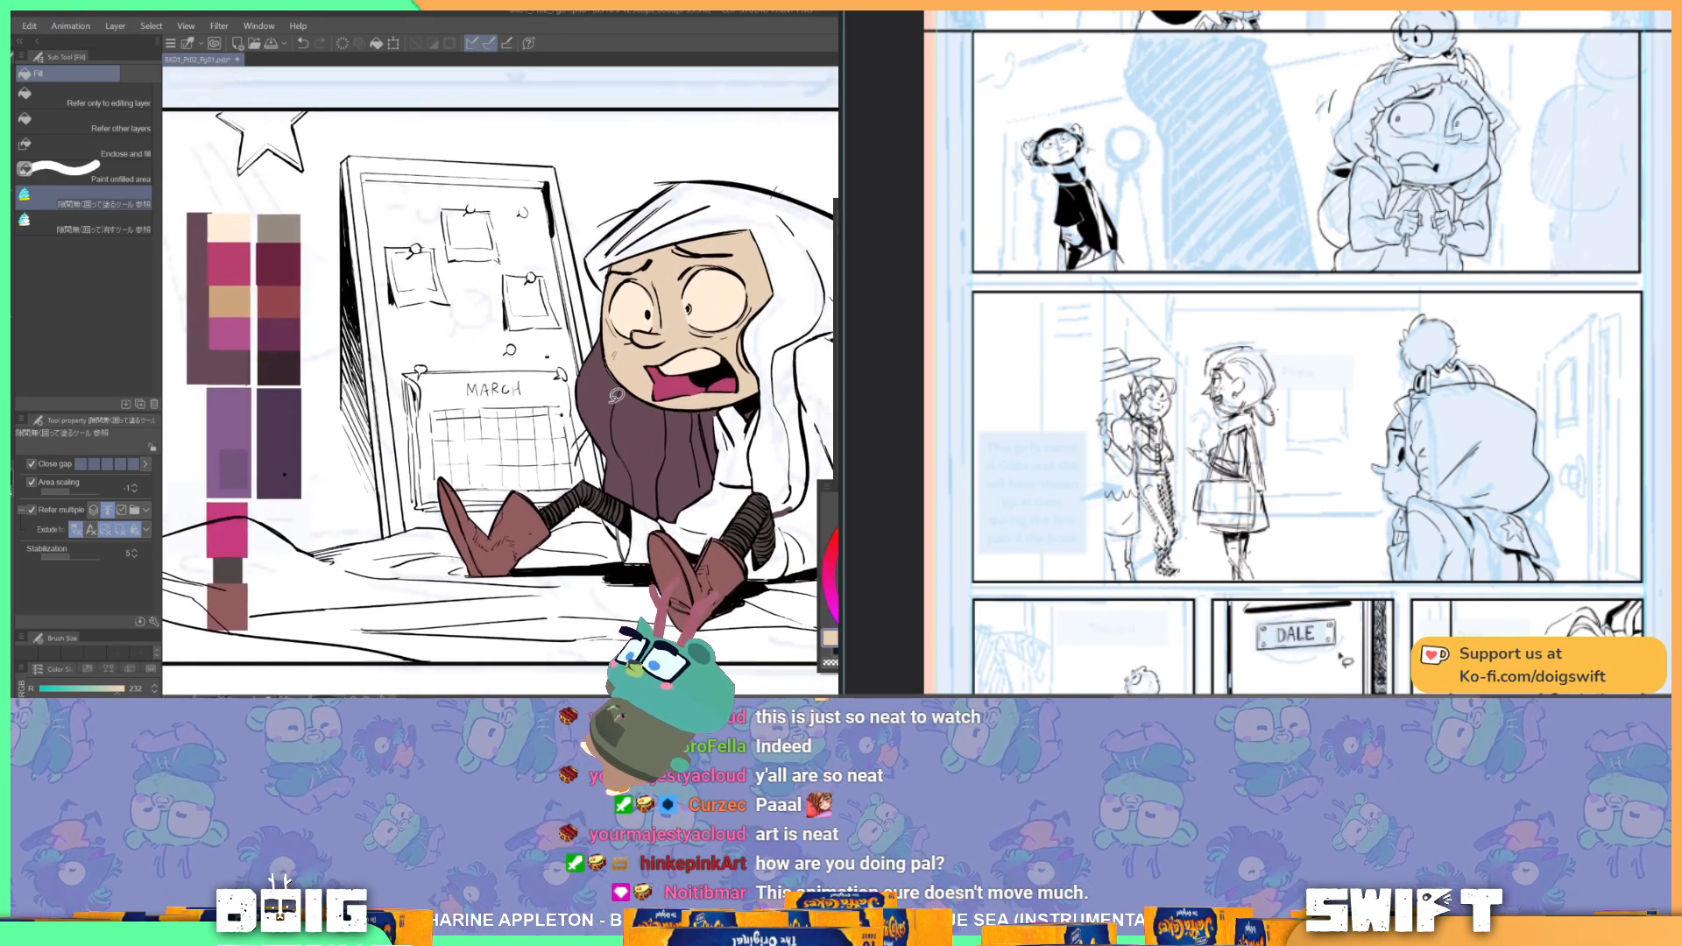
key(i)
drag(630, 529, 543, 460)
key(g)
key(g)
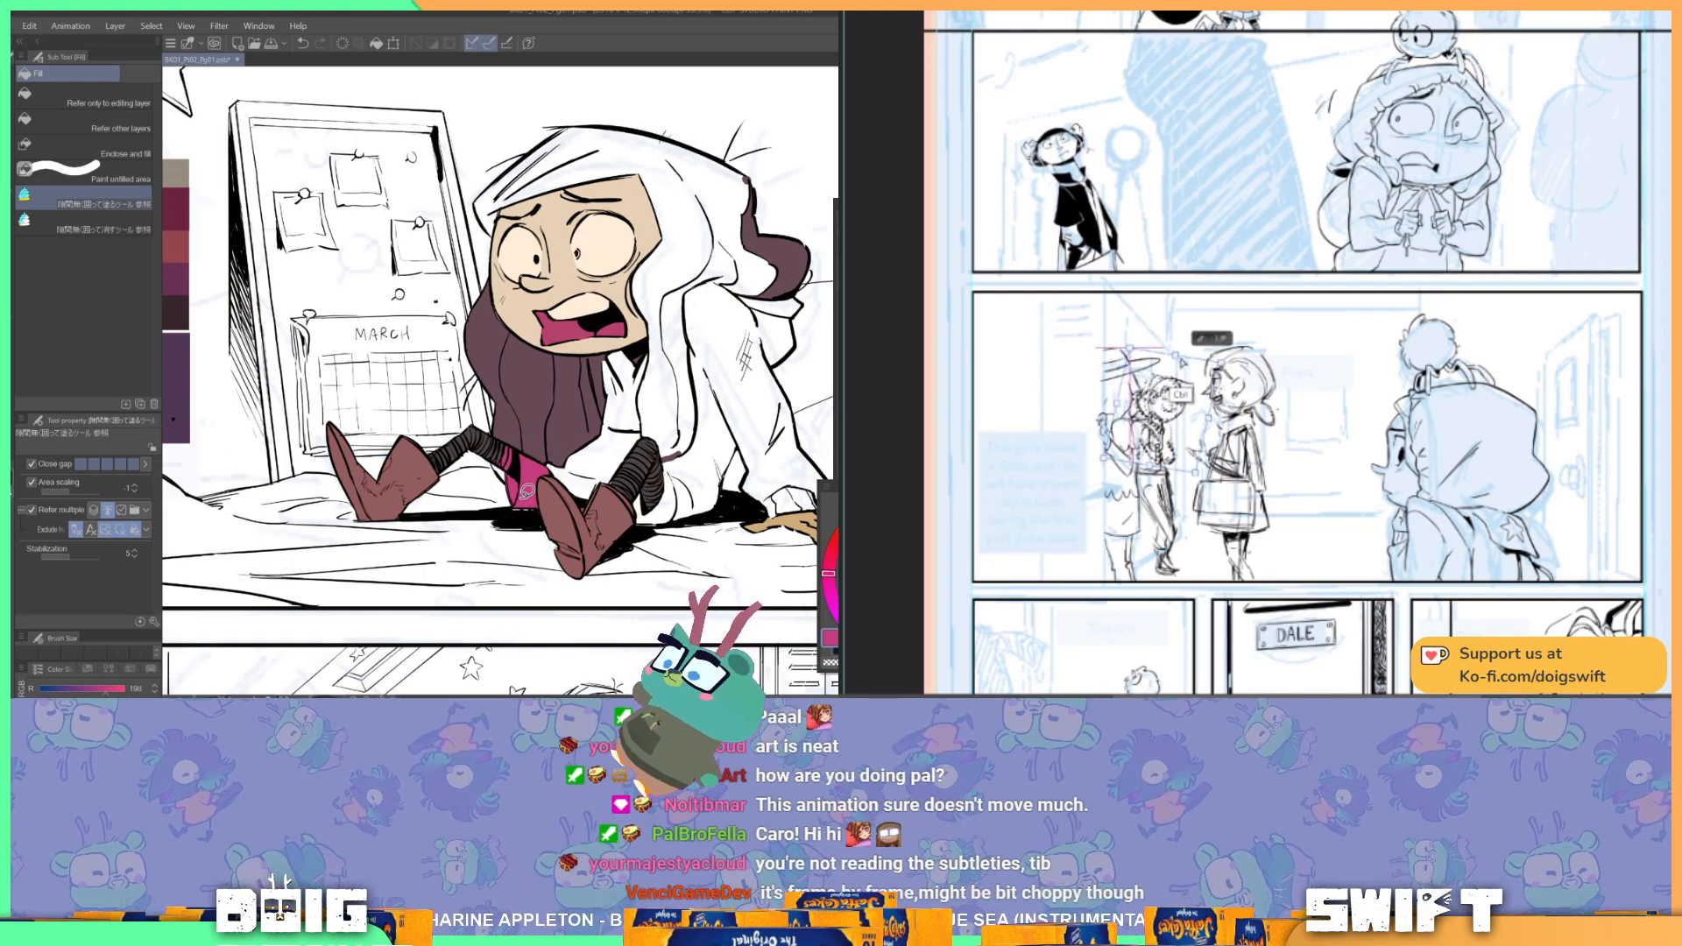
scroll(520, 506, up, 5)
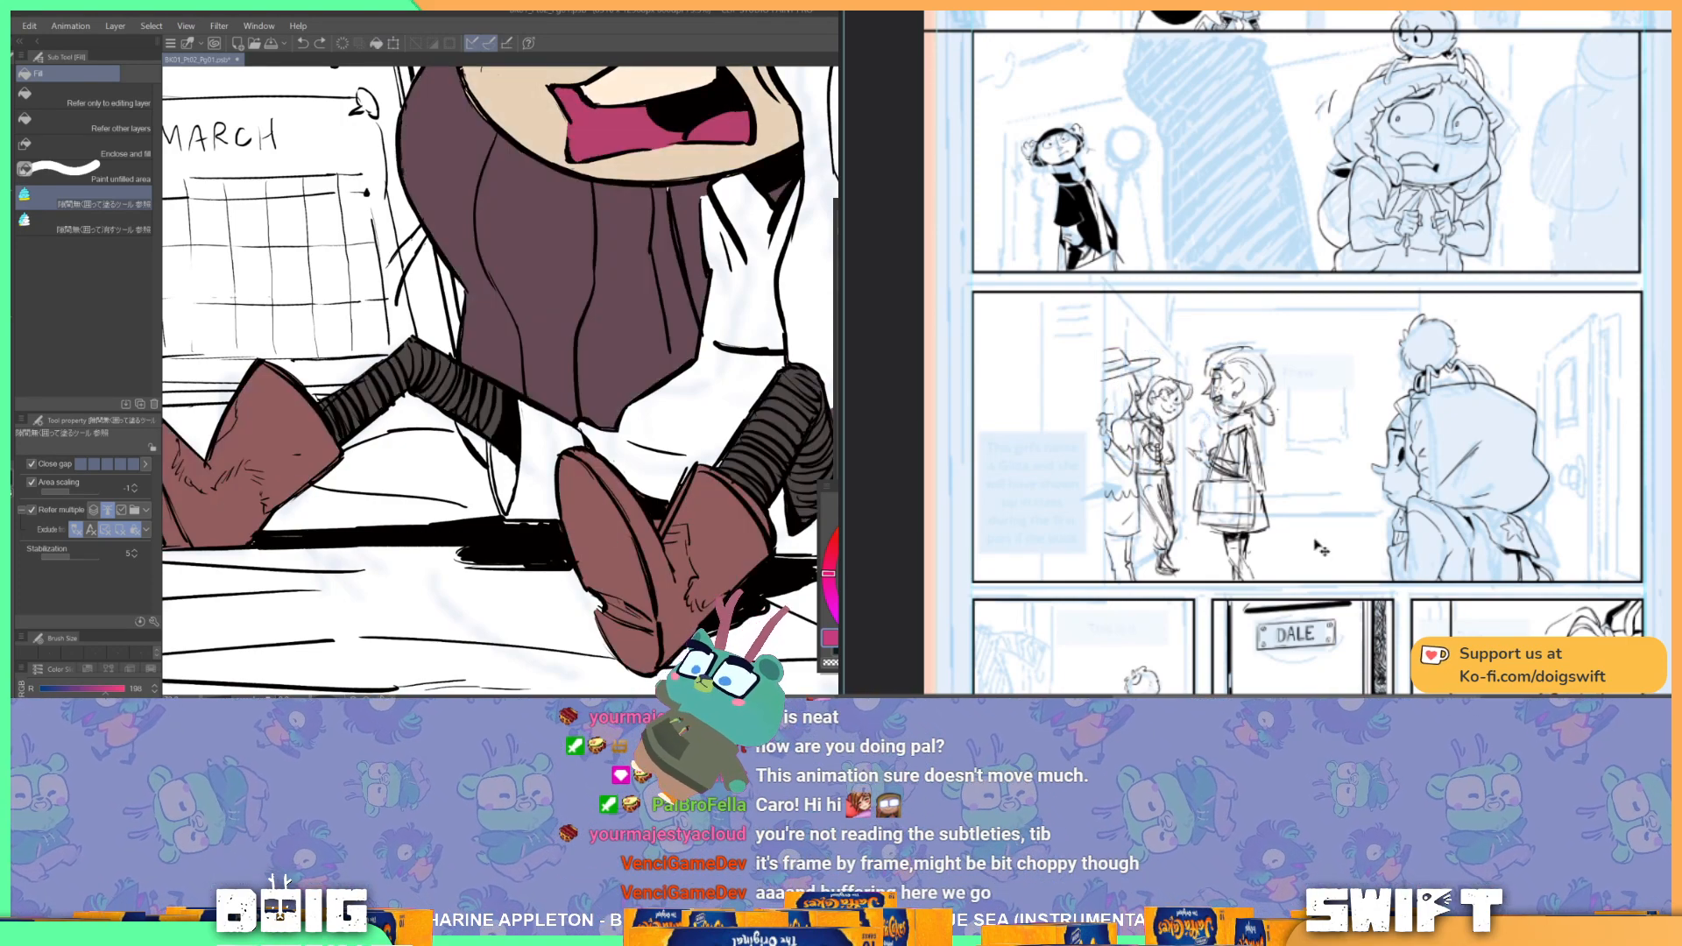
mouse_move(521, 401)
mouse_down()
mouse_move(510, 384)
mouse_move(493, 490)
mouse_move(568, 524)
mouse_move(597, 438)
mouse_move(526, 399)
mouse_up()
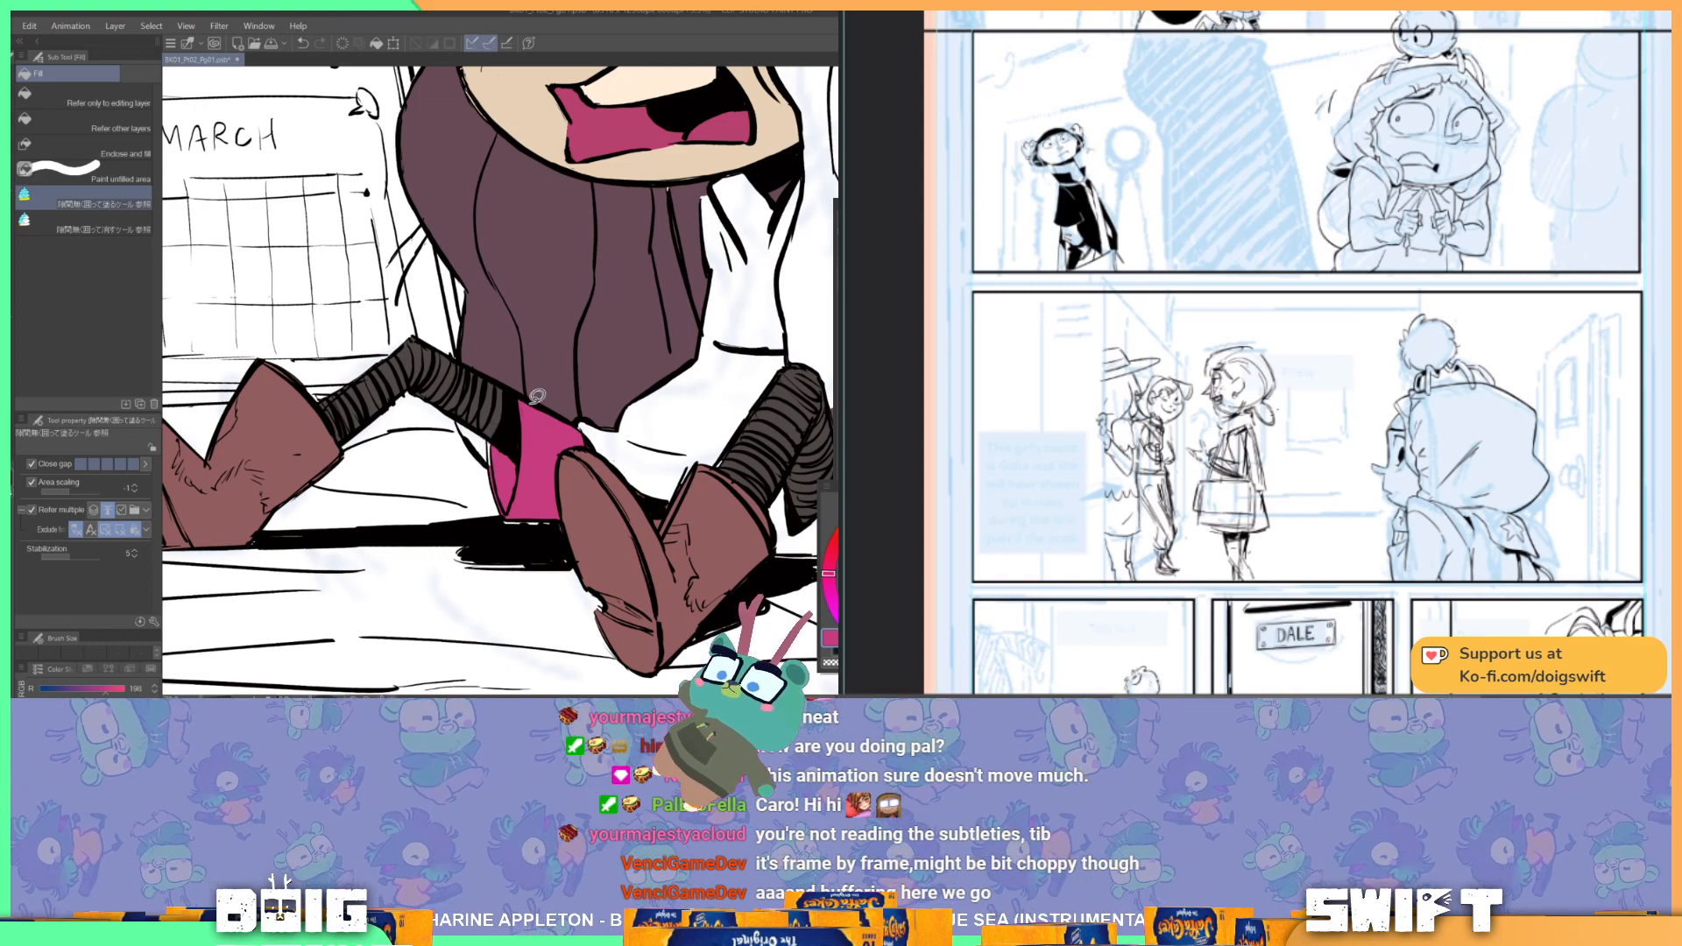
Step: Sample the plum-brown from the girl's hair and return to the enclosing fill tool
drag(643, 401, 595, 417)
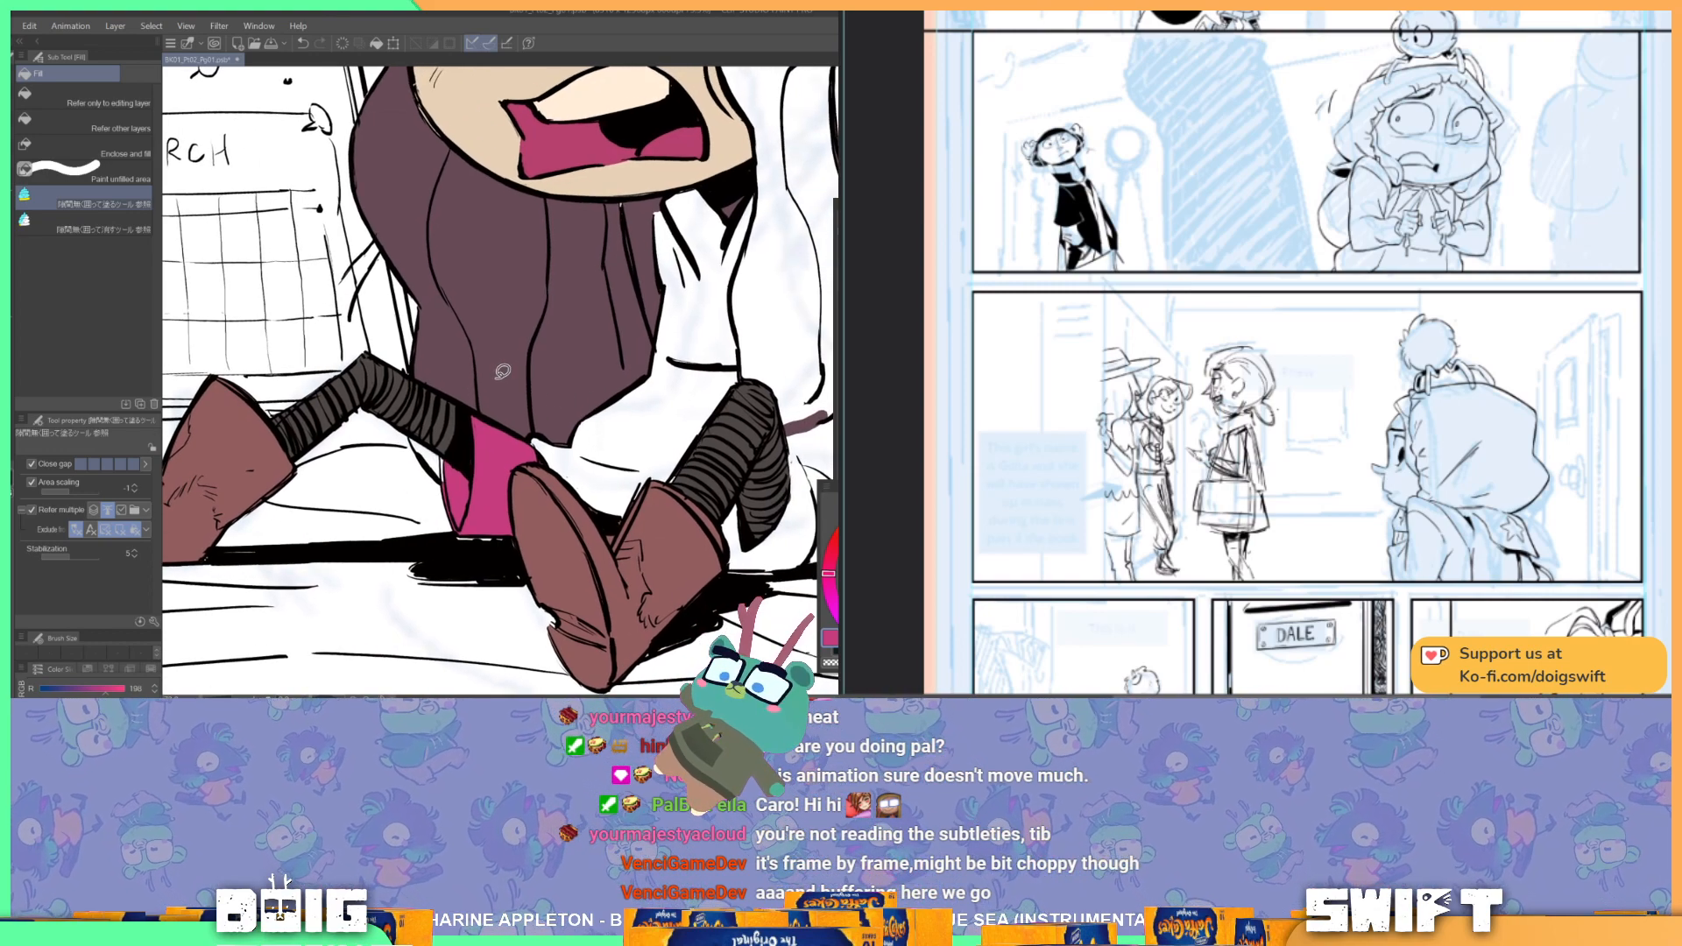
key(i)
click(464, 382)
key(g)
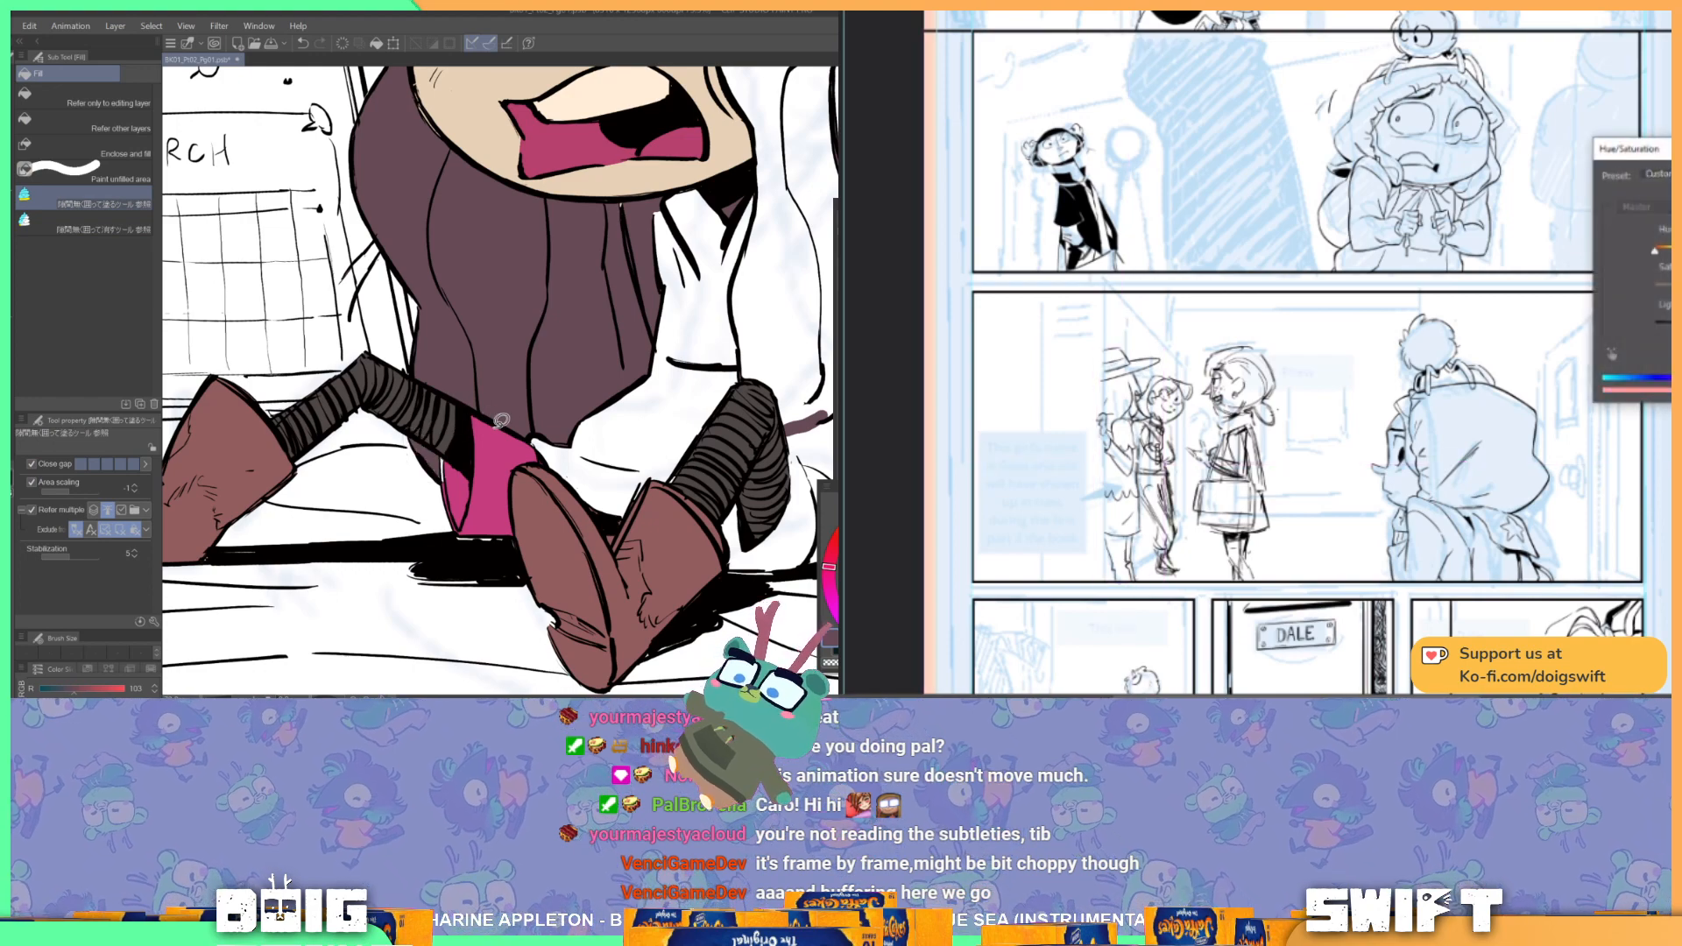
drag(543, 442, 420, 451)
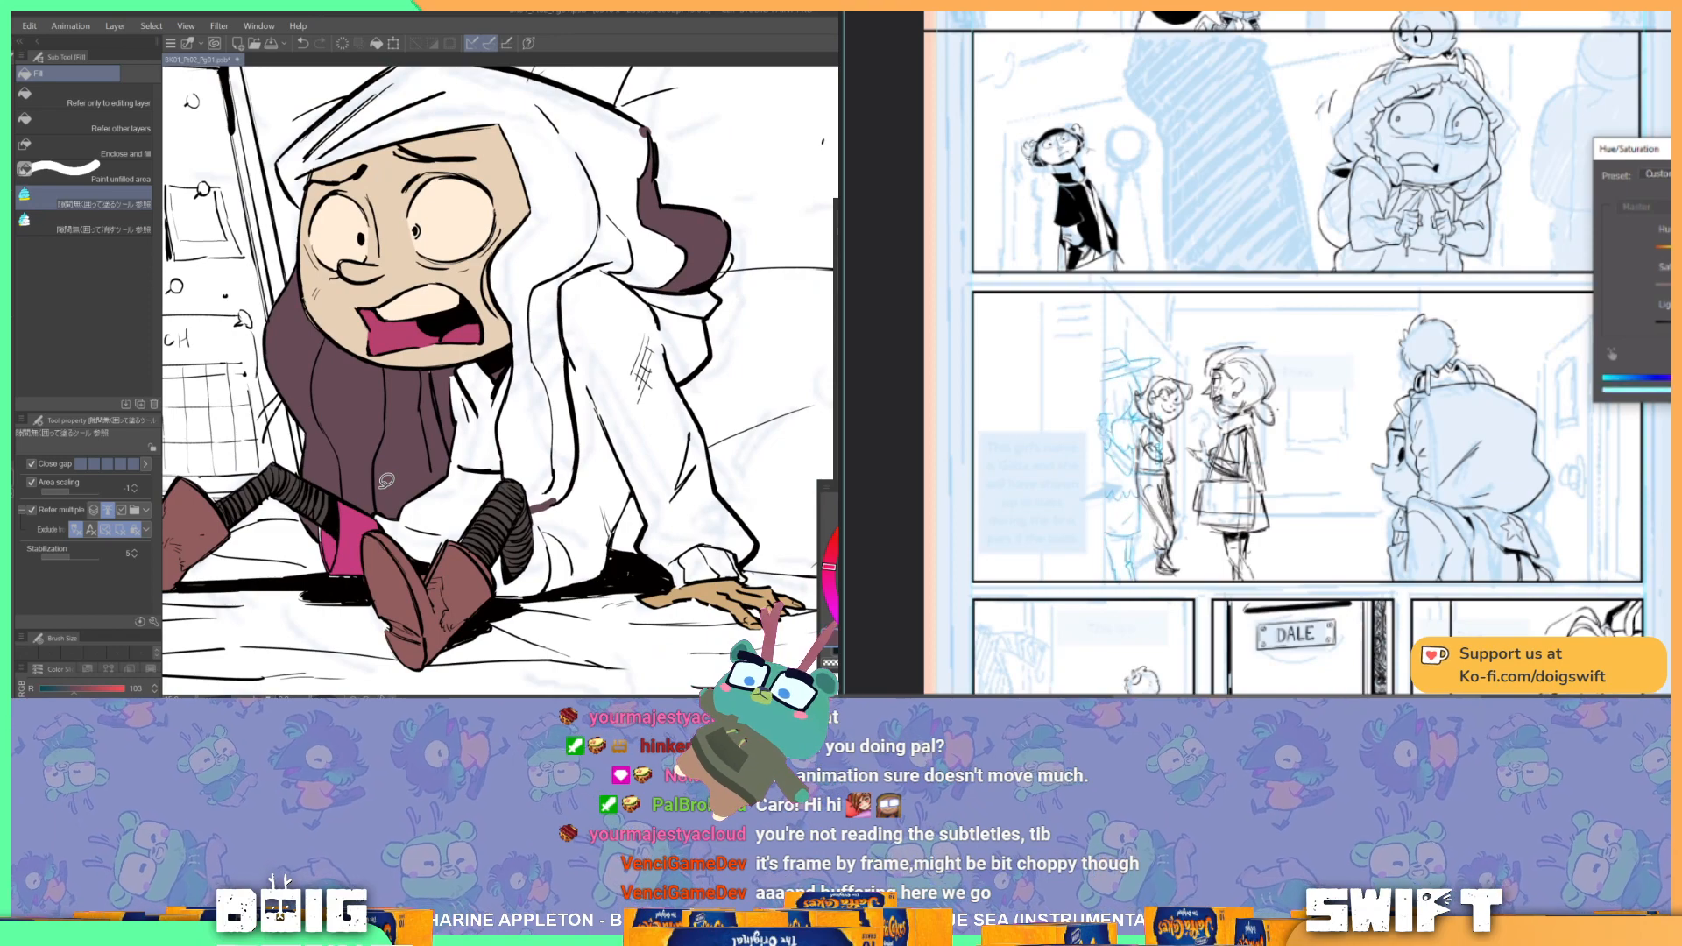
Step: Sample the purple from the palette swatches and return to the enclosing fill tool
drag(401, 416, 441, 413)
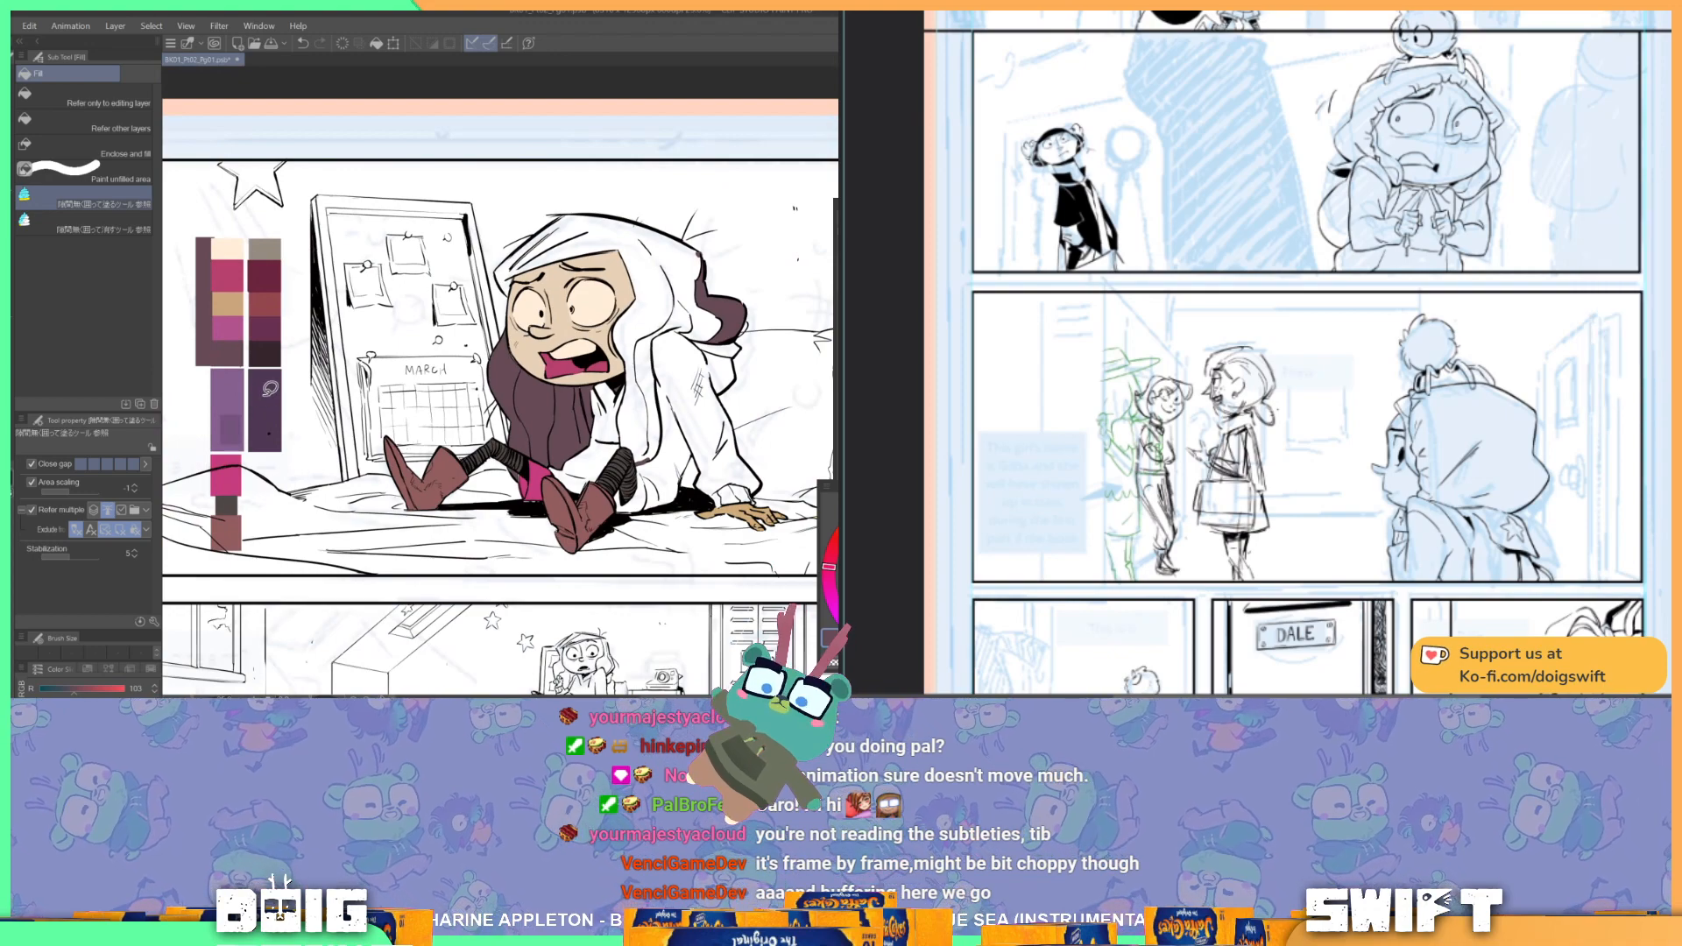
key(i)
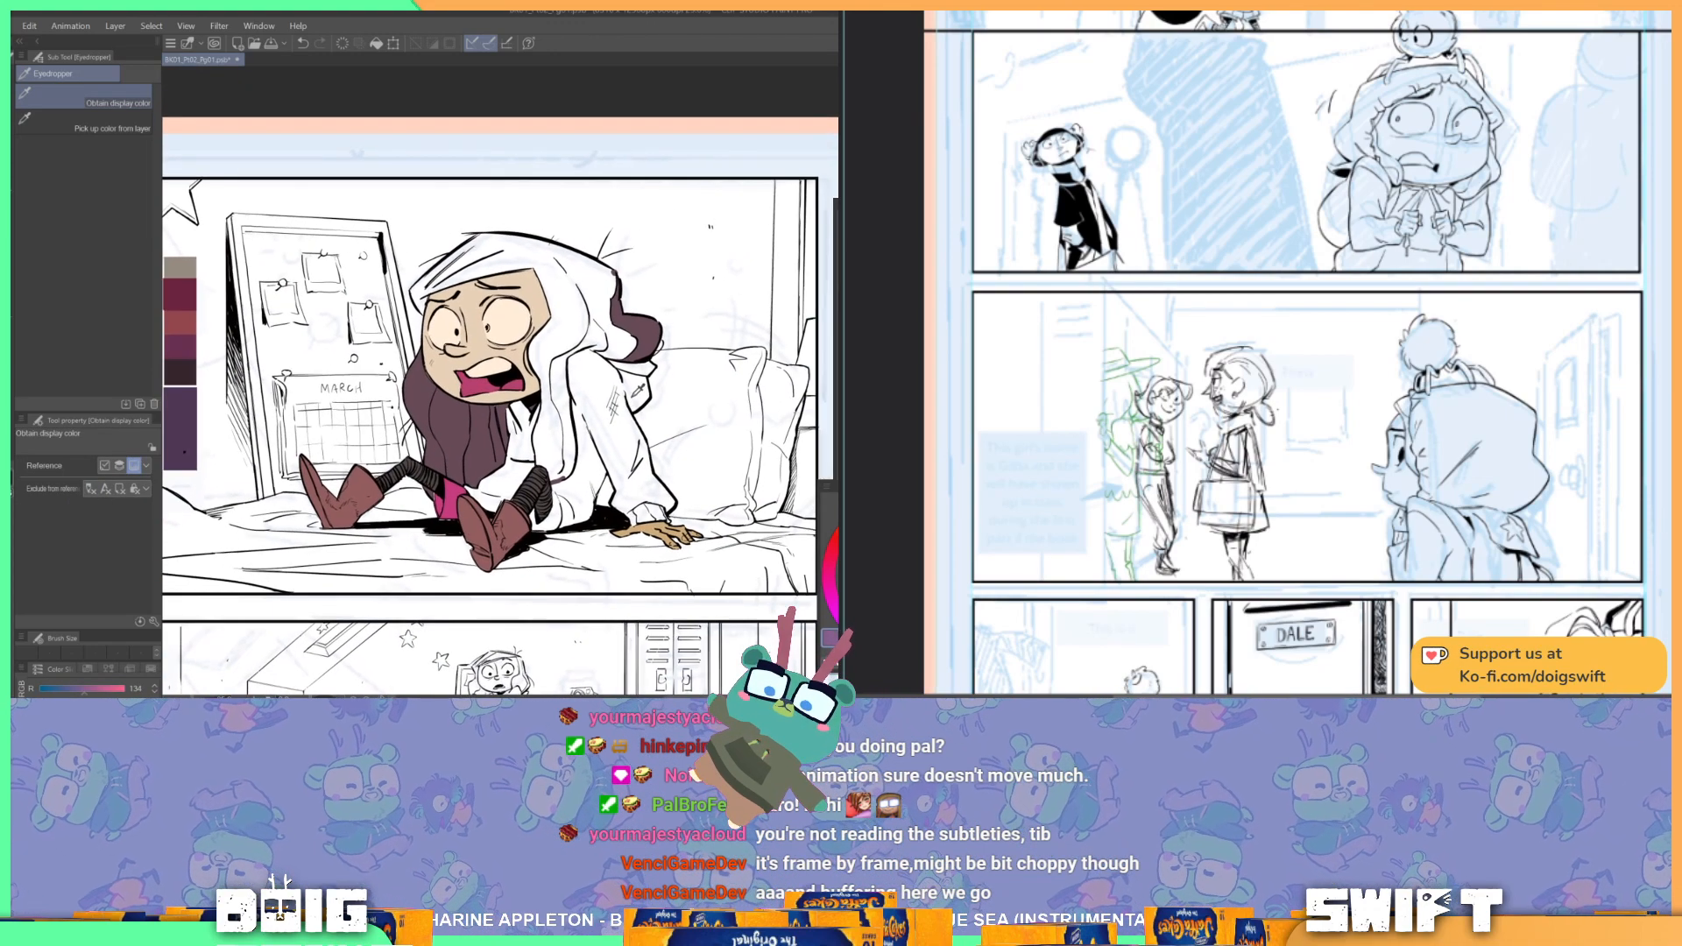
key(g)
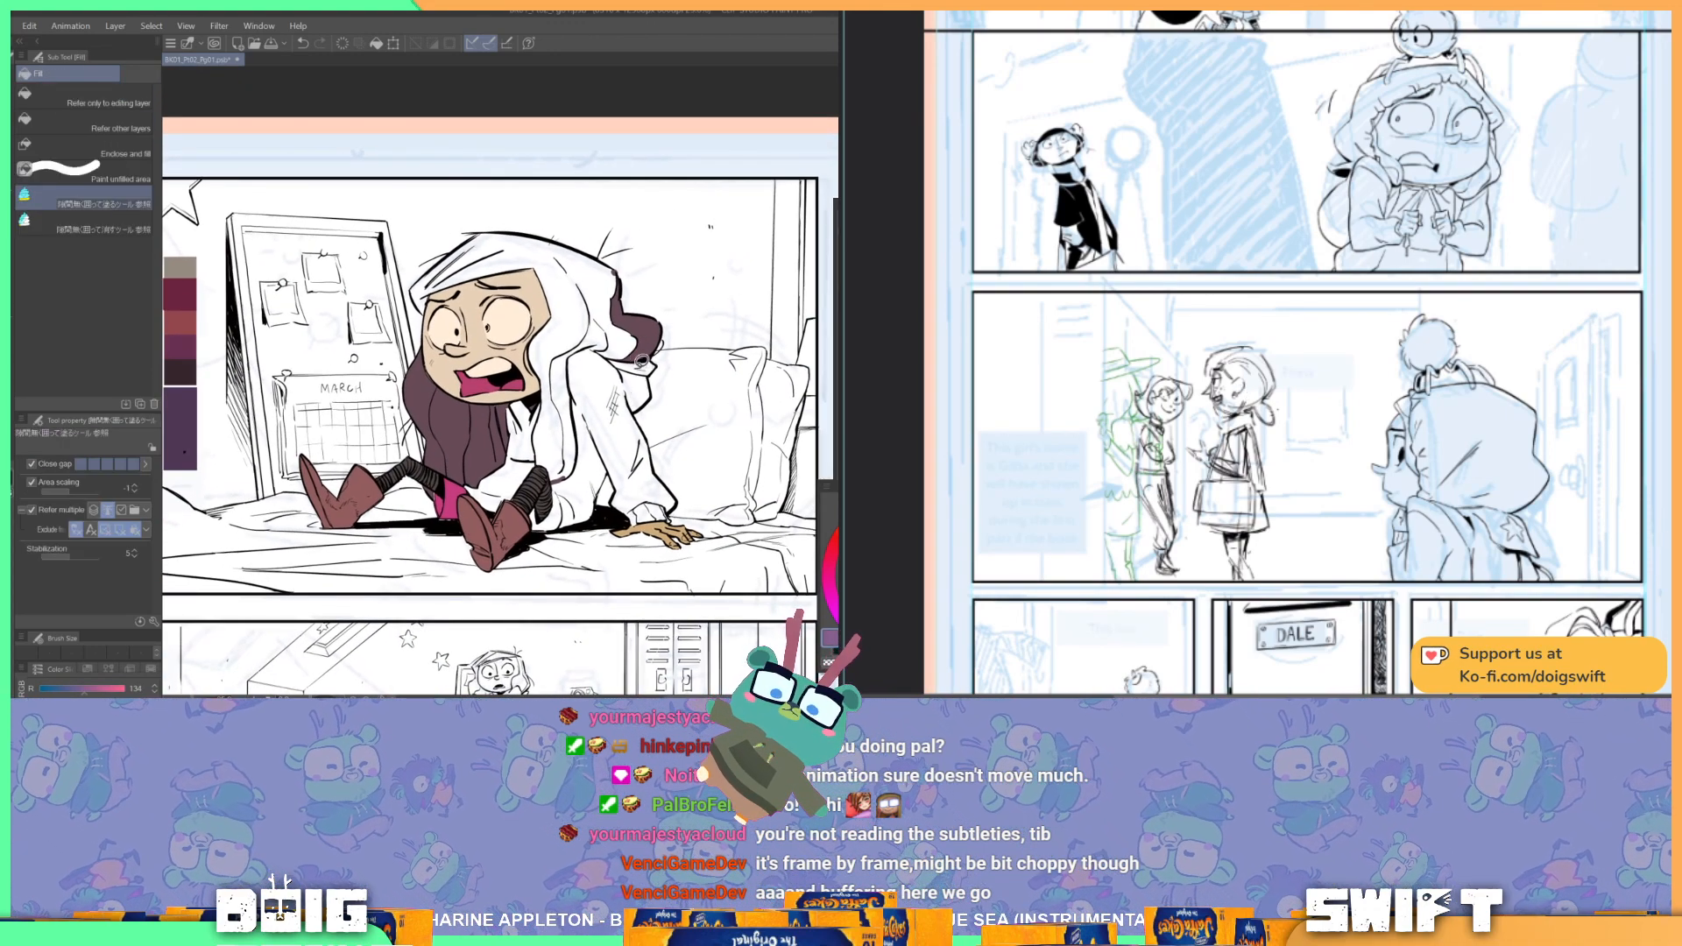
Step: Try to fill the hood and robe with purple by enclosing them, and undo the fill that covers the whole girl
mouse_move(561, 462)
mouse_down()
mouse_move(540, 489)
mouse_move(567, 552)
mouse_move(664, 399)
mouse_move(595, 349)
mouse_up()
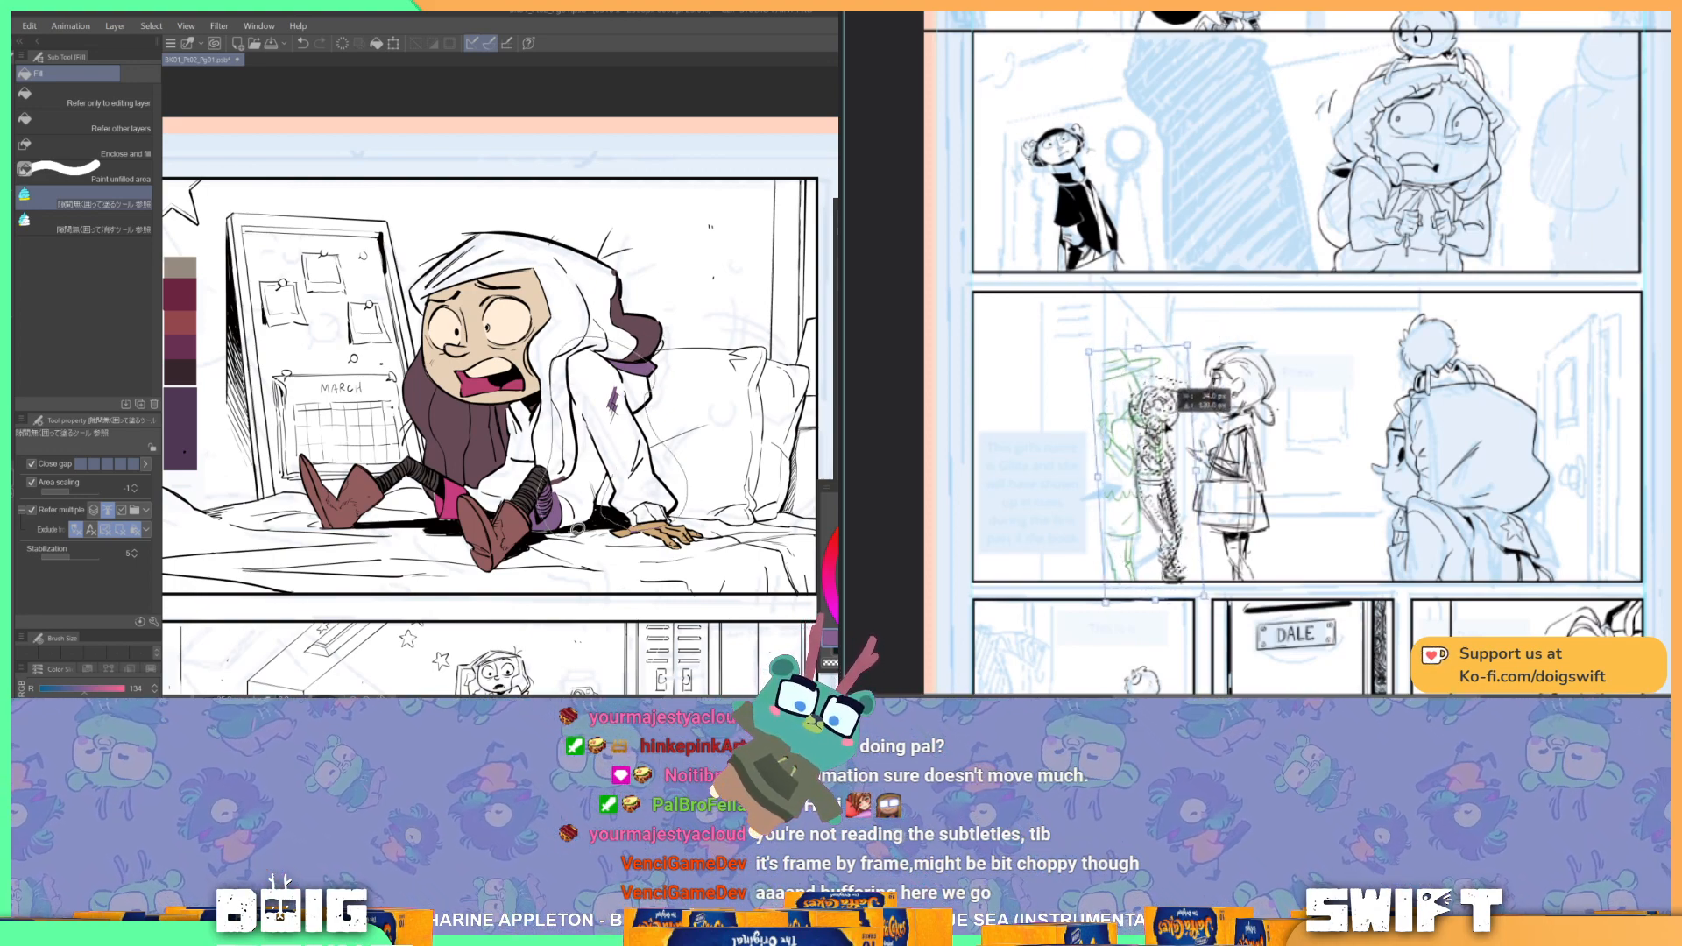
click(646, 515)
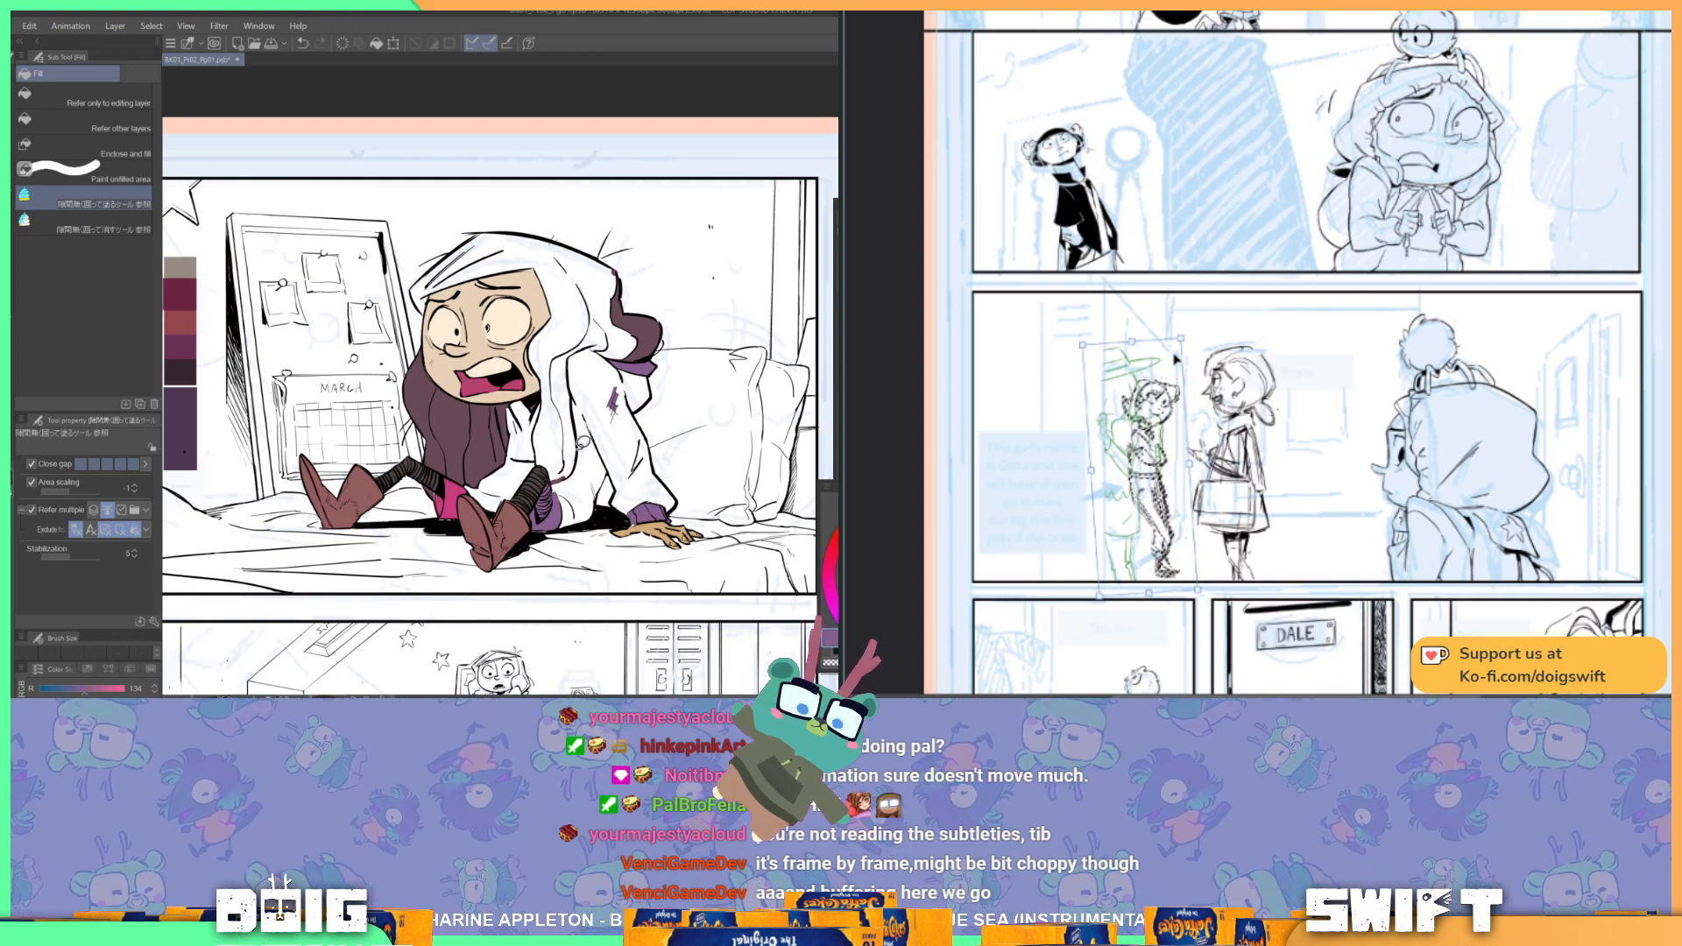
key(b)
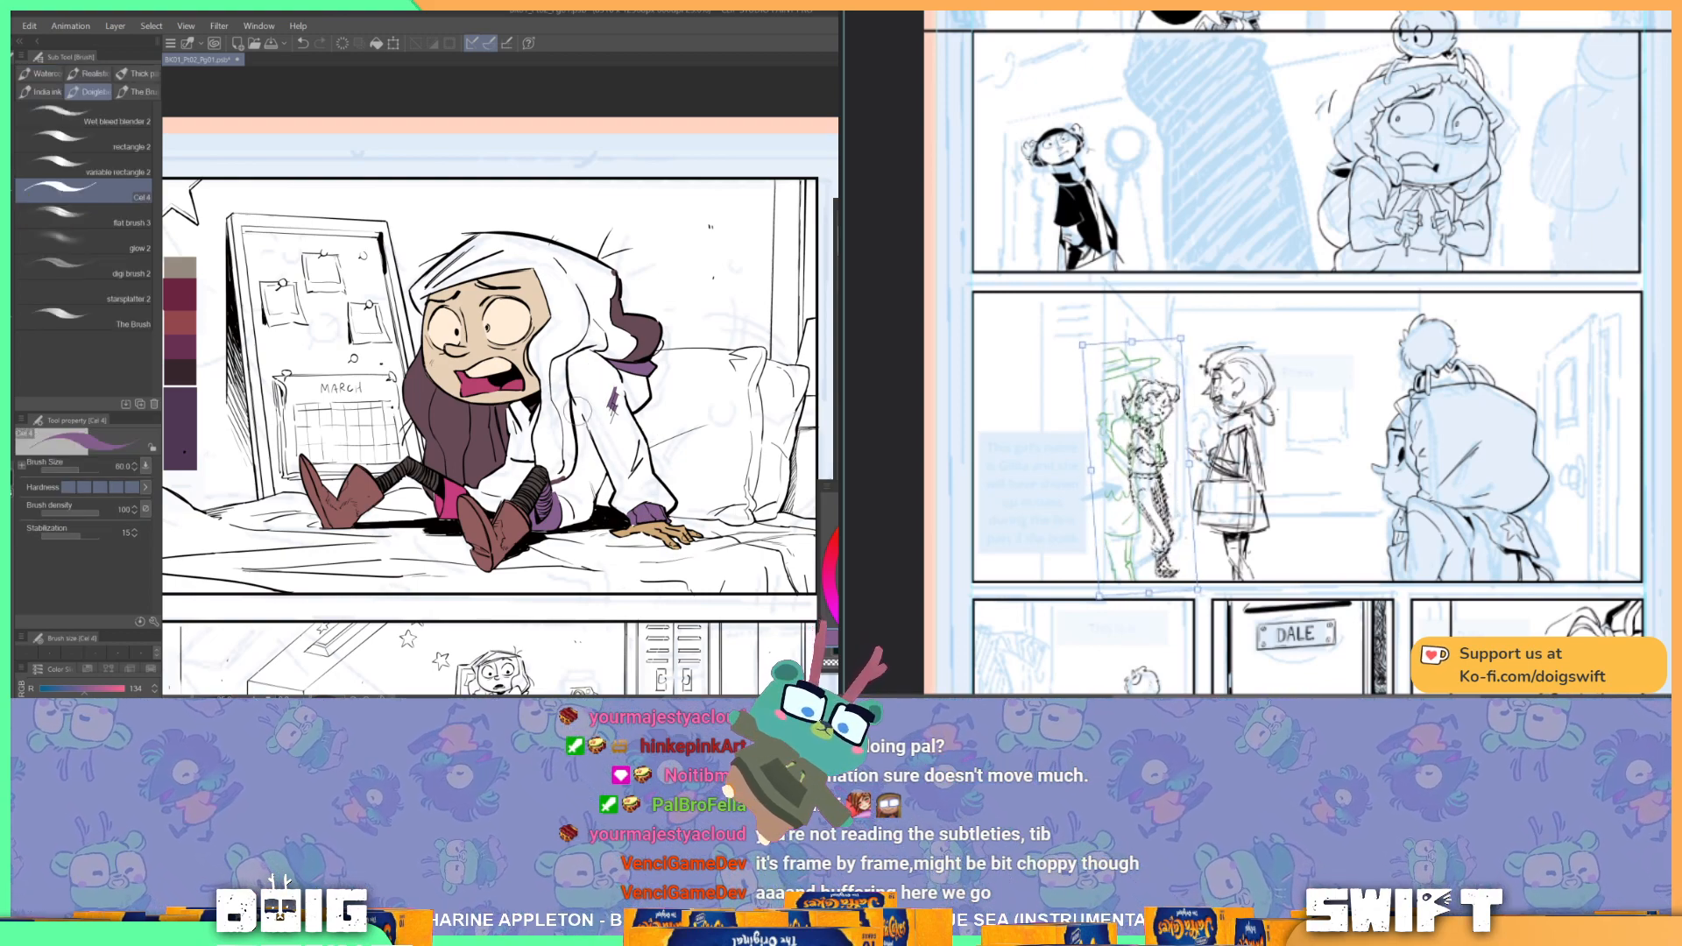
right_click(1178, 426)
click(1209, 490)
key(g)
key(g)
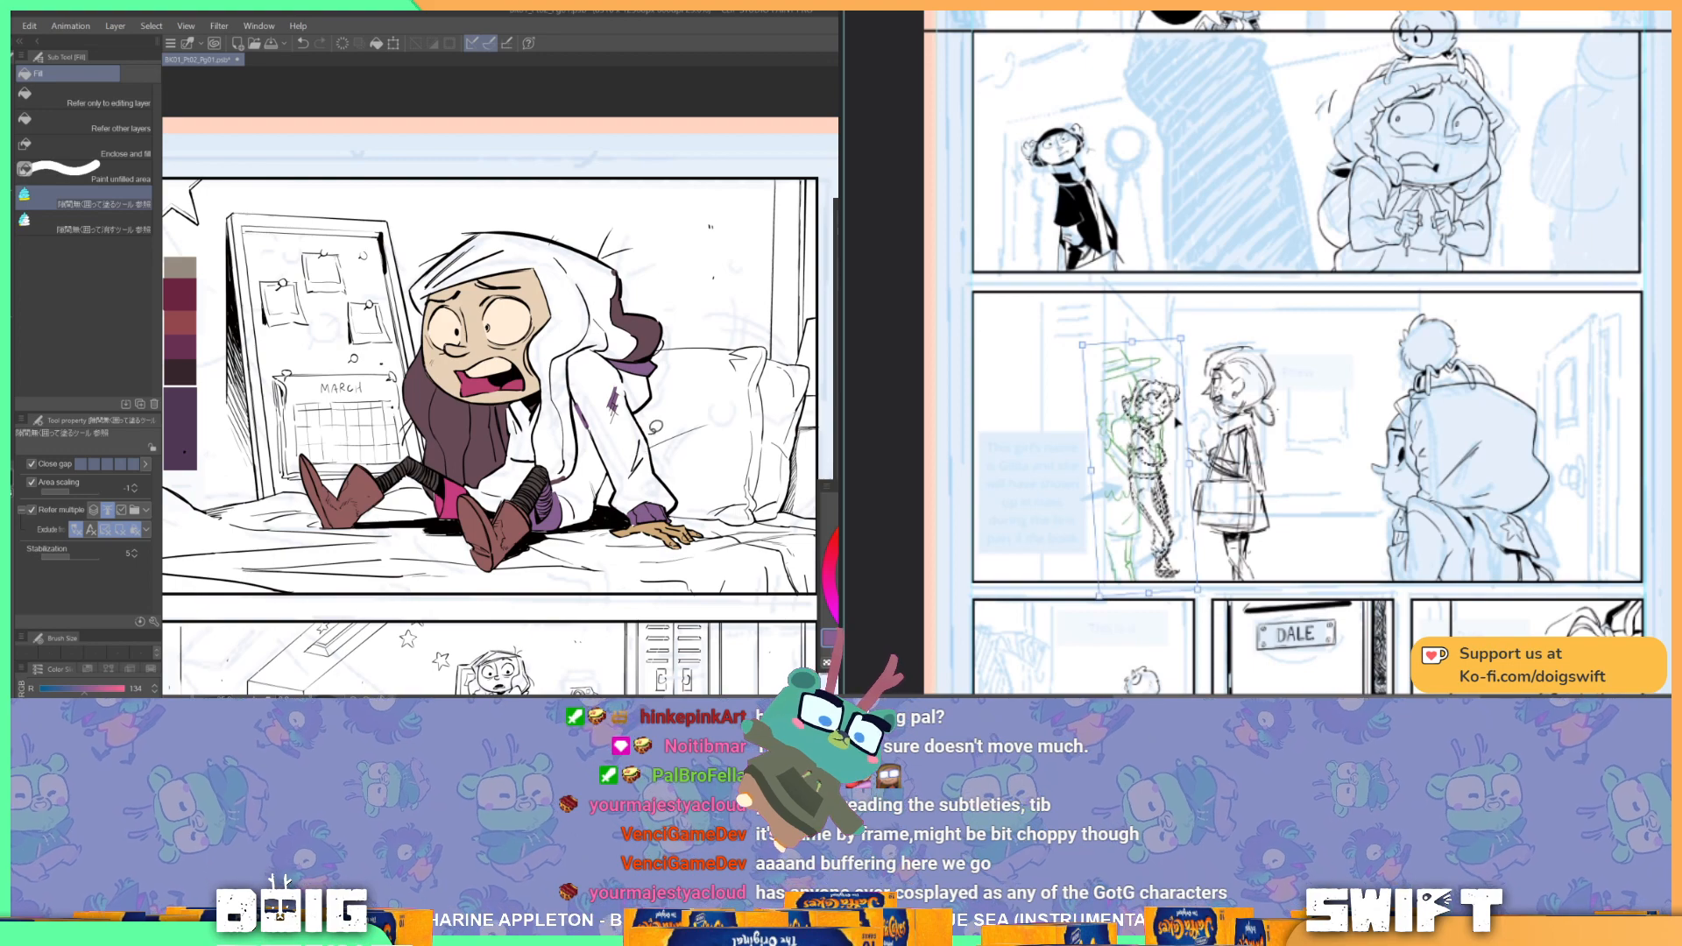
mouse_move(620, 231)
mouse_down()
mouse_move(505, 189)
mouse_move(604, 228)
mouse_up()
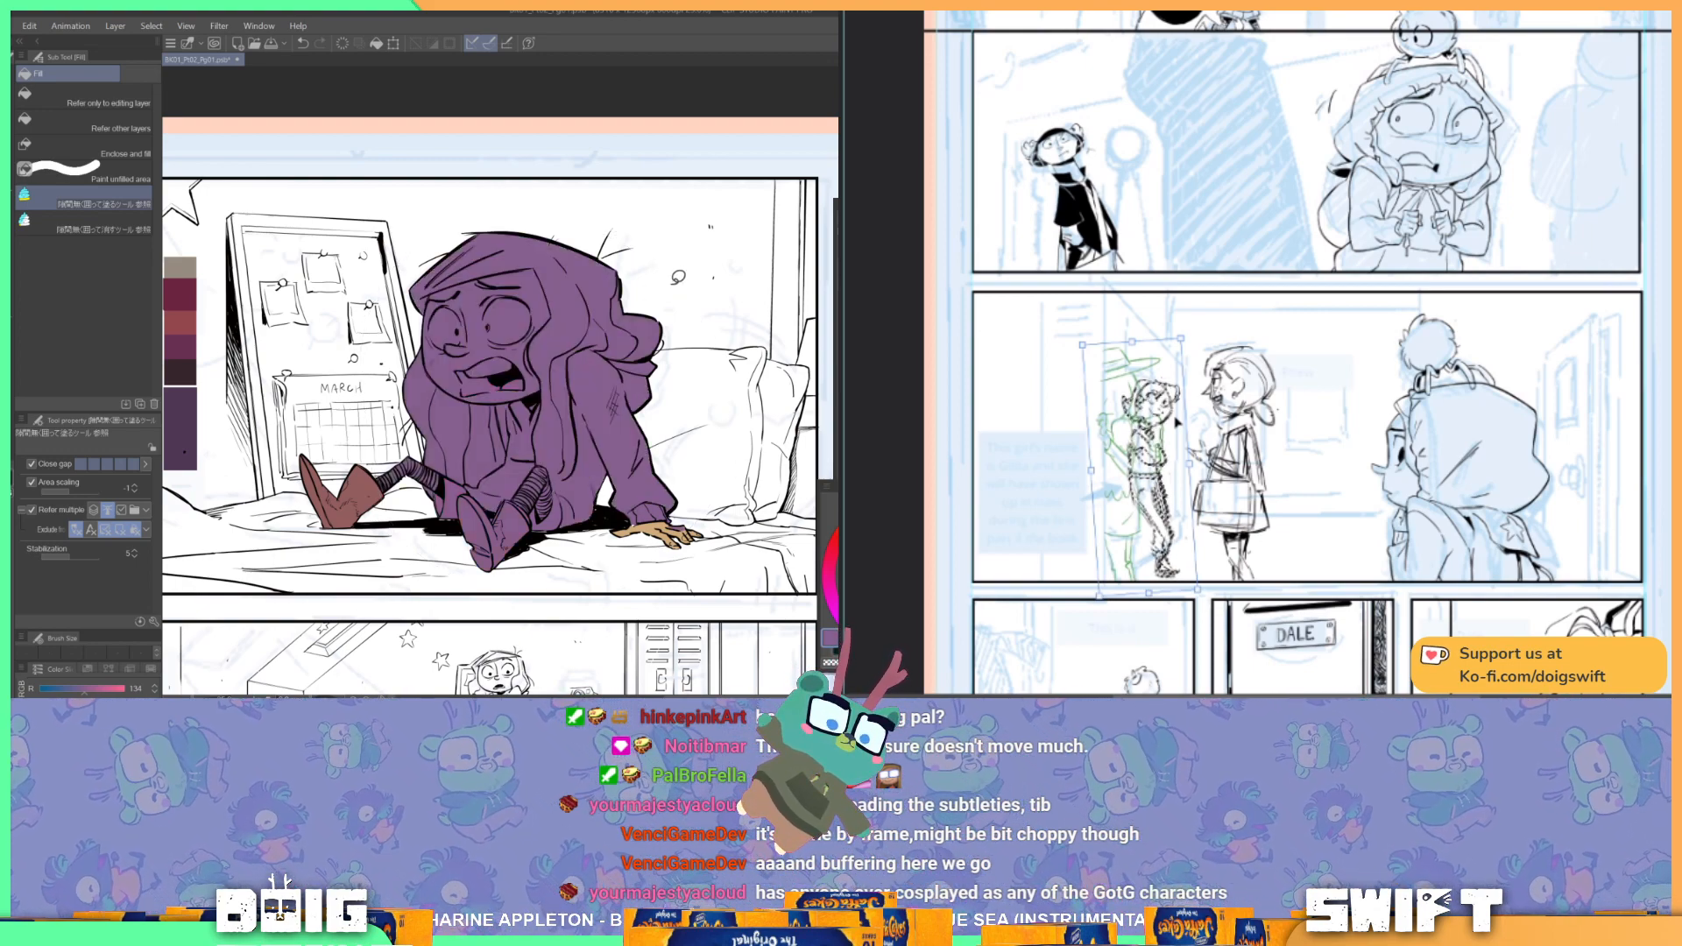
key(ctrl+z)
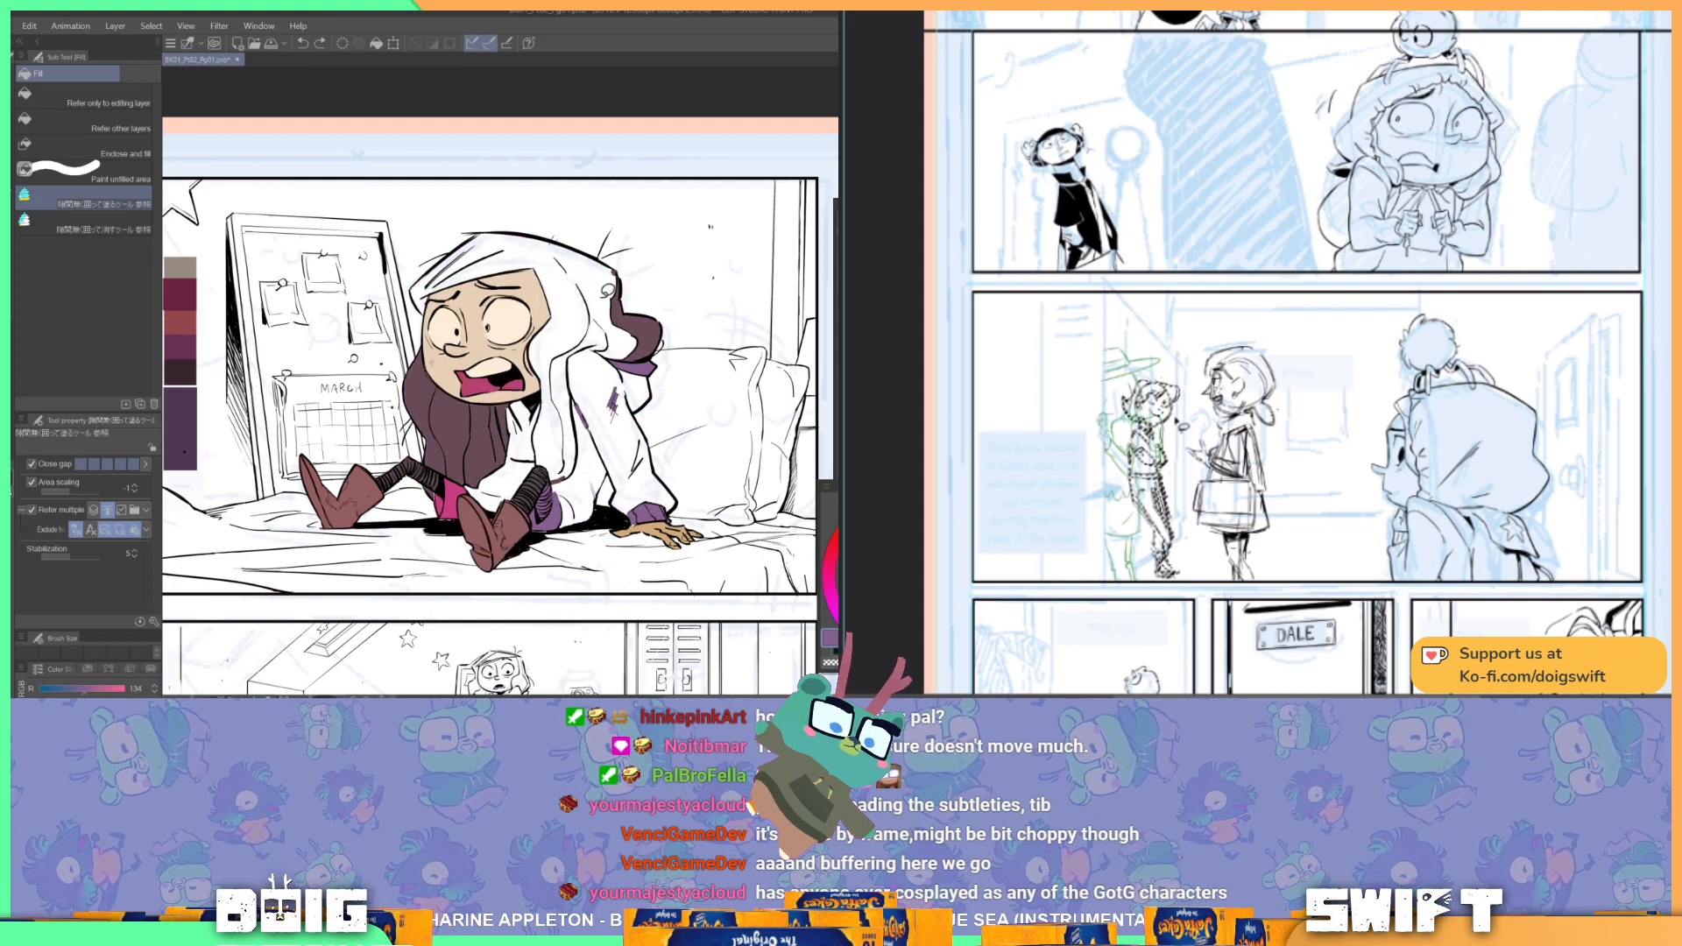
Step: Try to enclose and fill the robe's front with purple under a different multiple-layer reference setting, and undo the fills
drag(551, 432, 544, 397)
scroll(534, 409, up, 3)
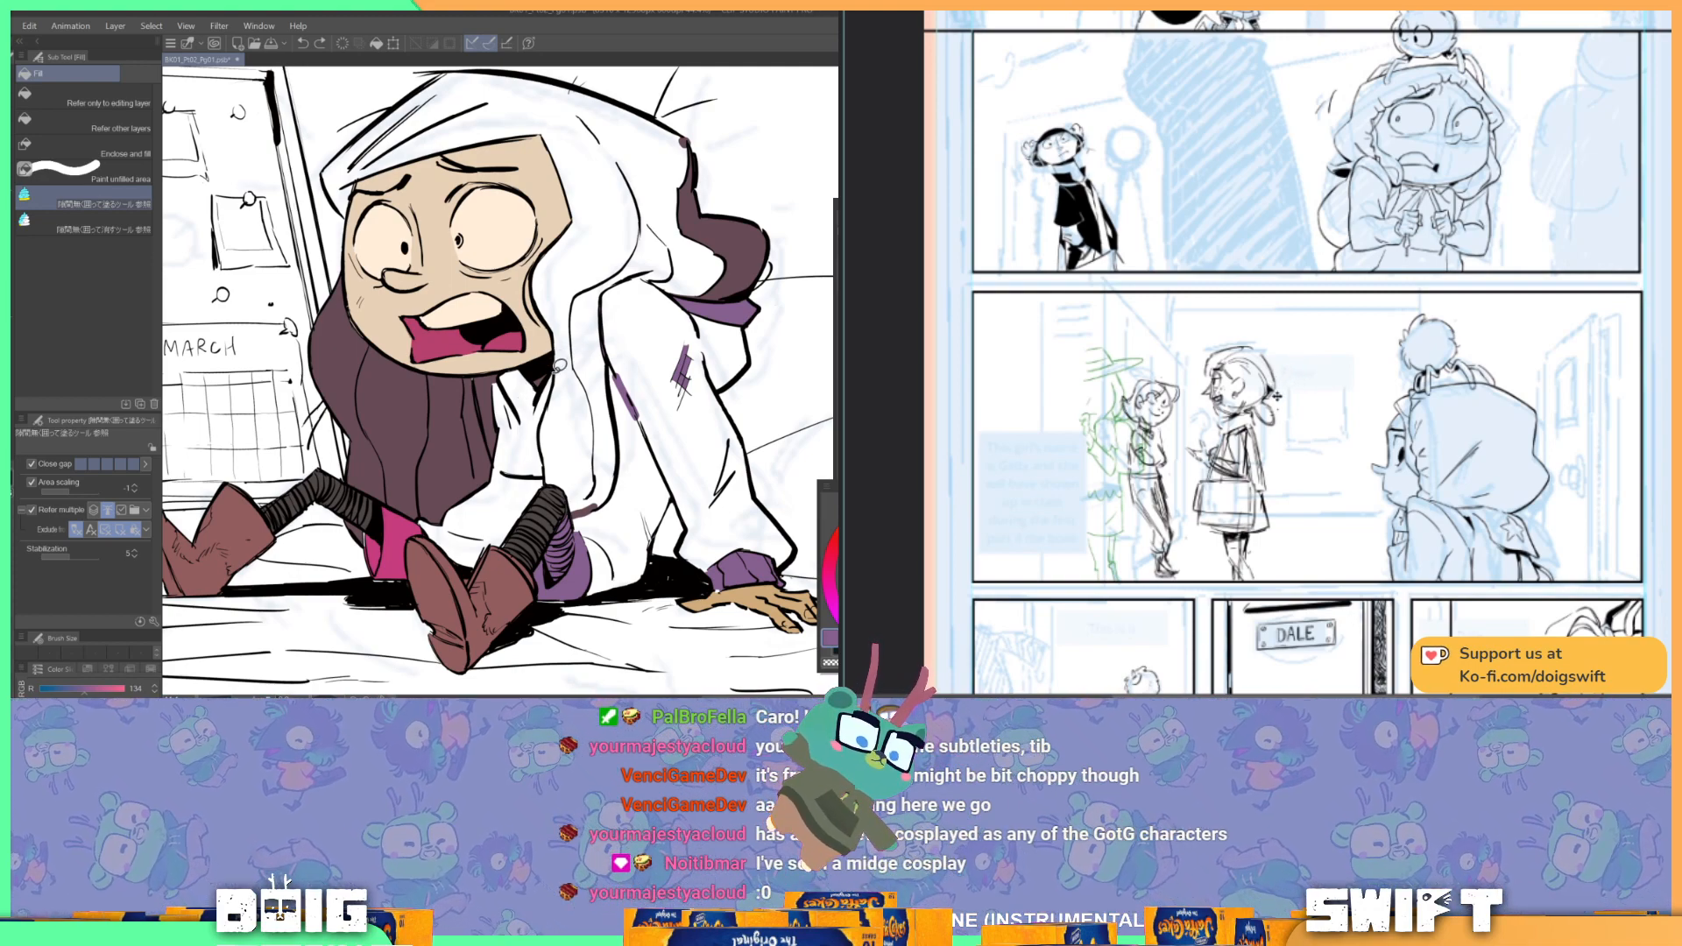
mouse_move(543, 473)
mouse_down()
mouse_move(502, 566)
mouse_move(442, 553)
mouse_move(405, 486)
mouse_move(460, 400)
mouse_move(511, 349)
mouse_move(578, 349)
mouse_up()
key(ctrl+z)
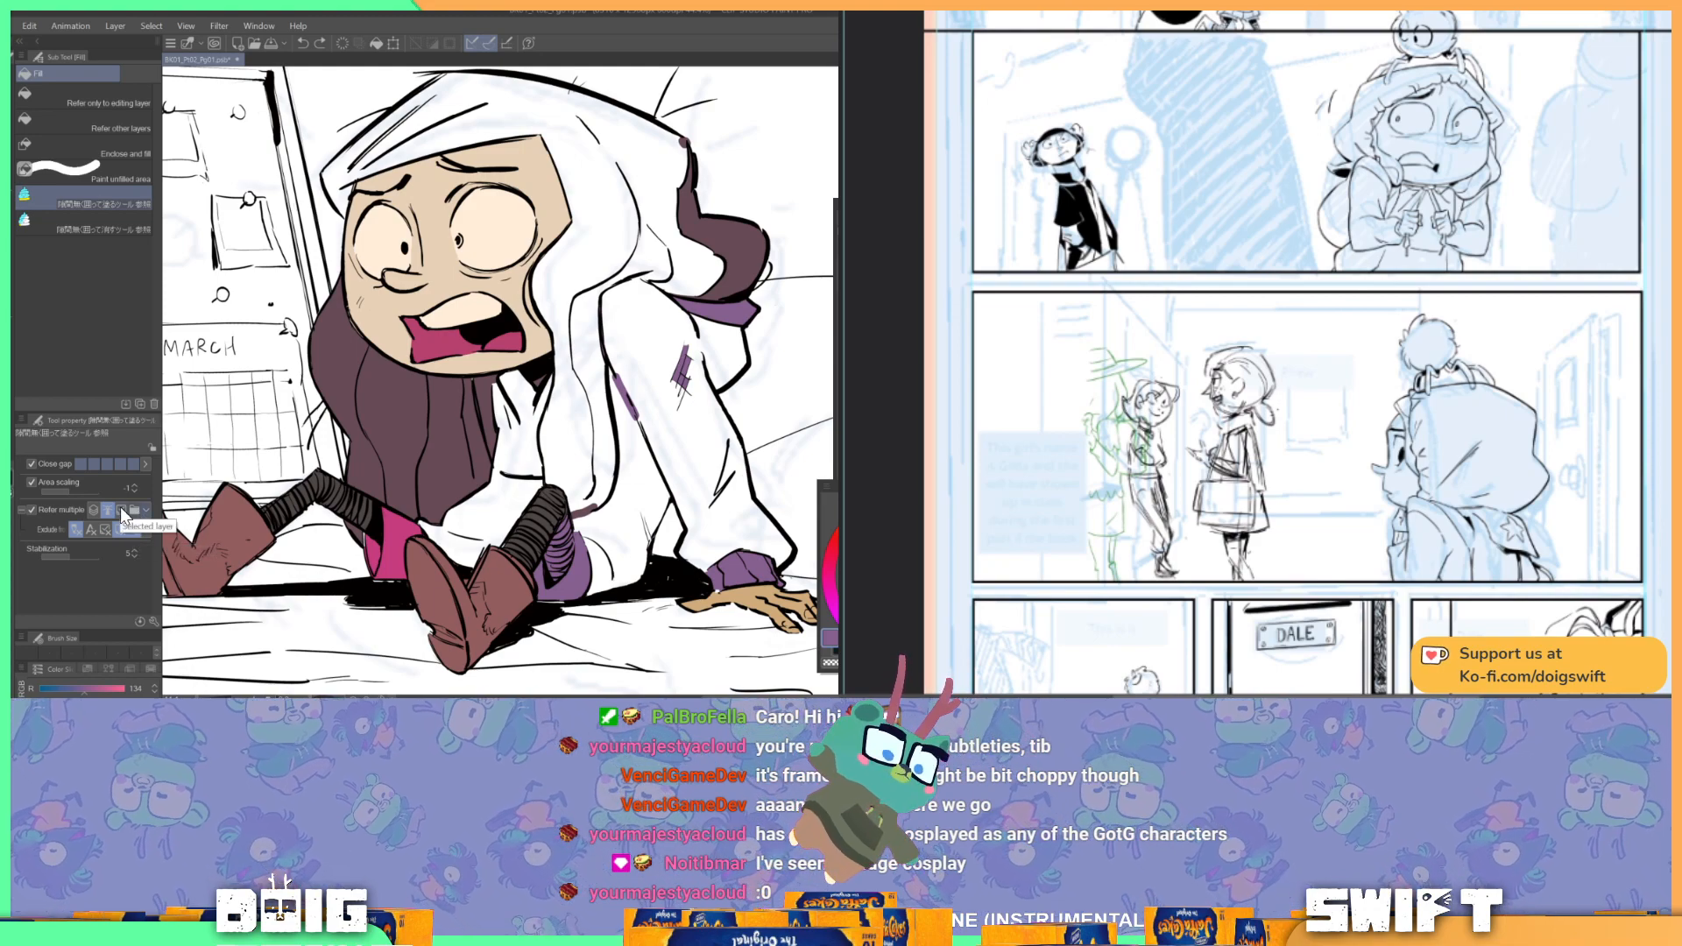
click(95, 512)
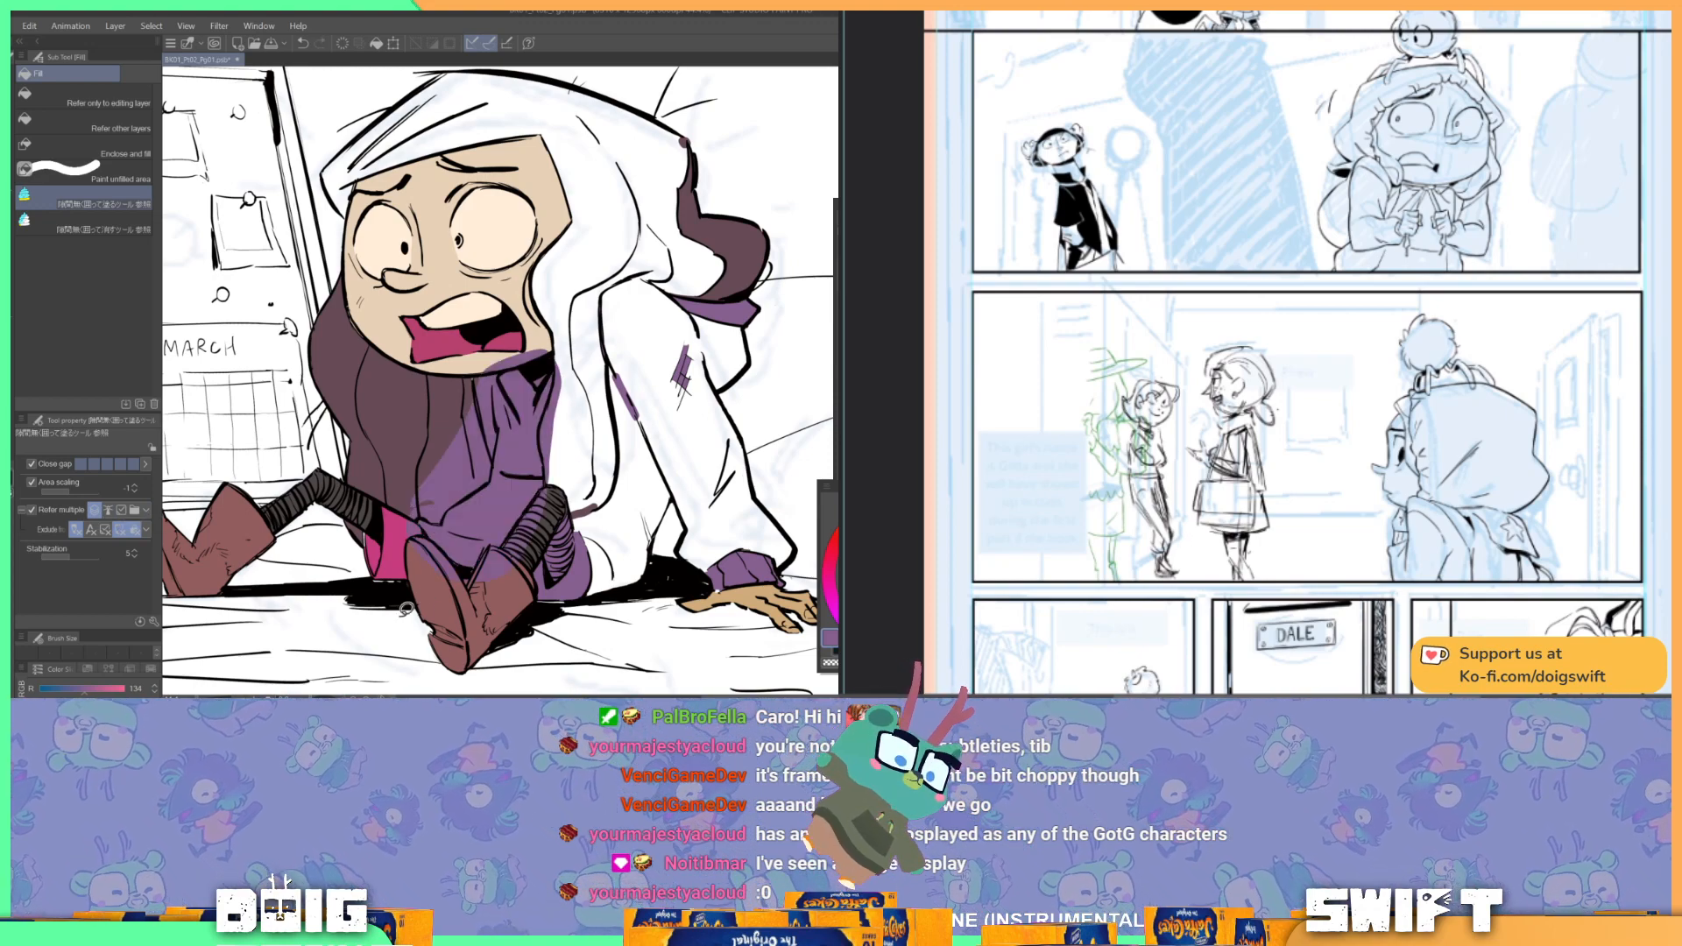
key(ctrl+z)
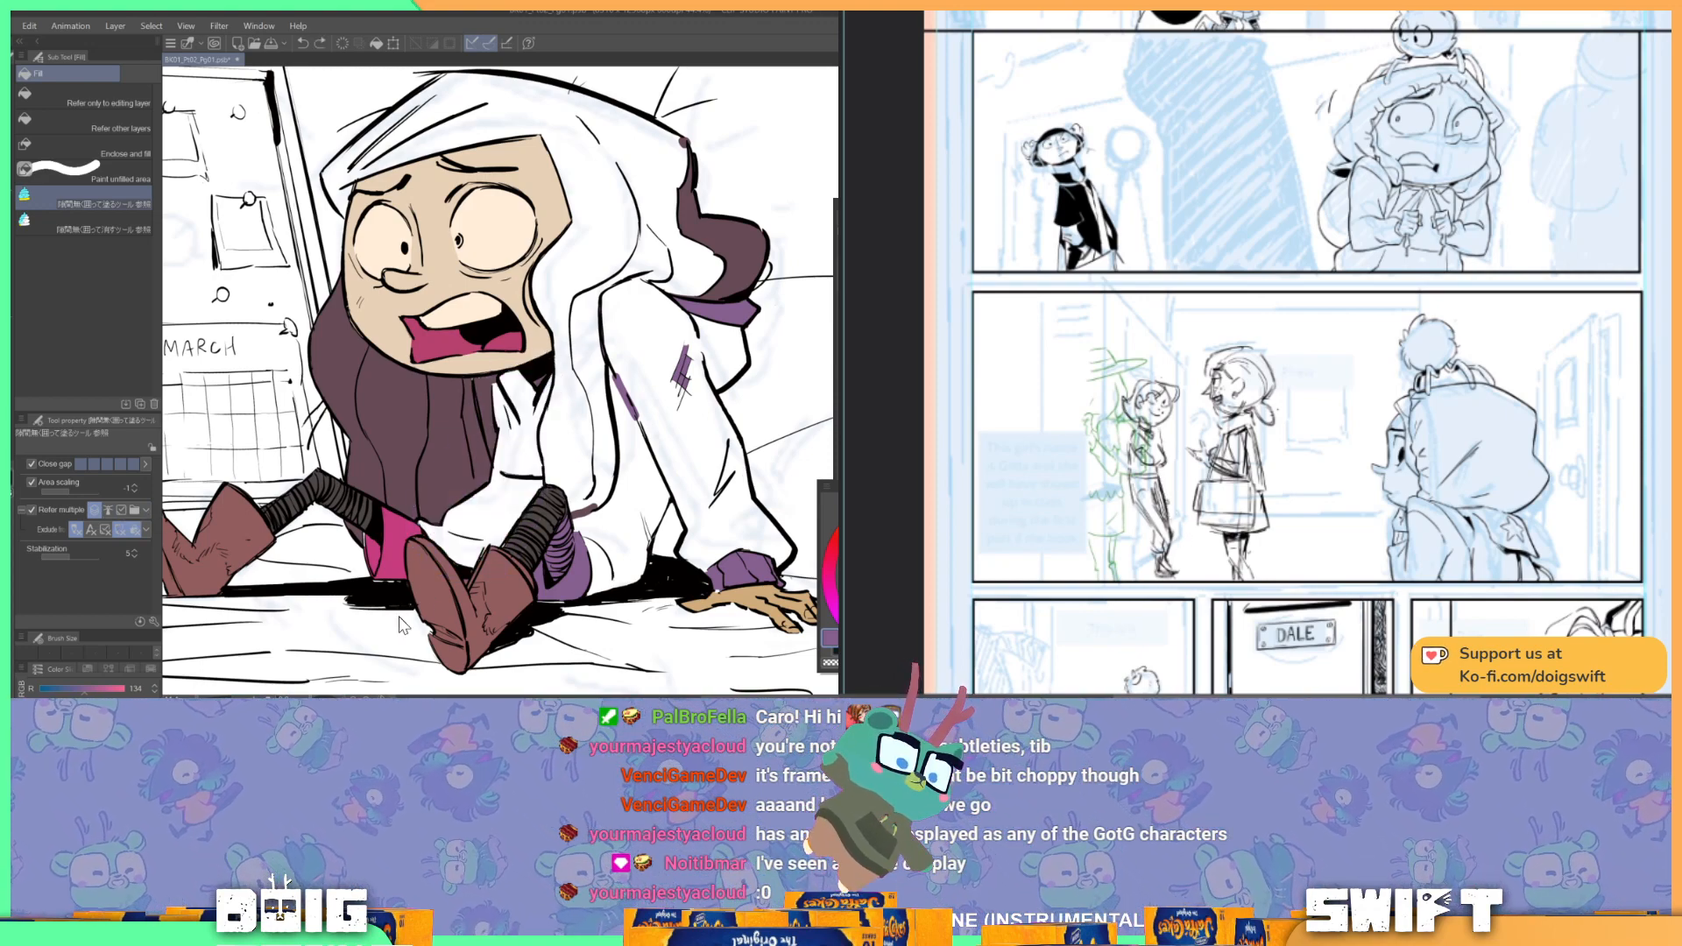
drag(488, 489, 479, 478)
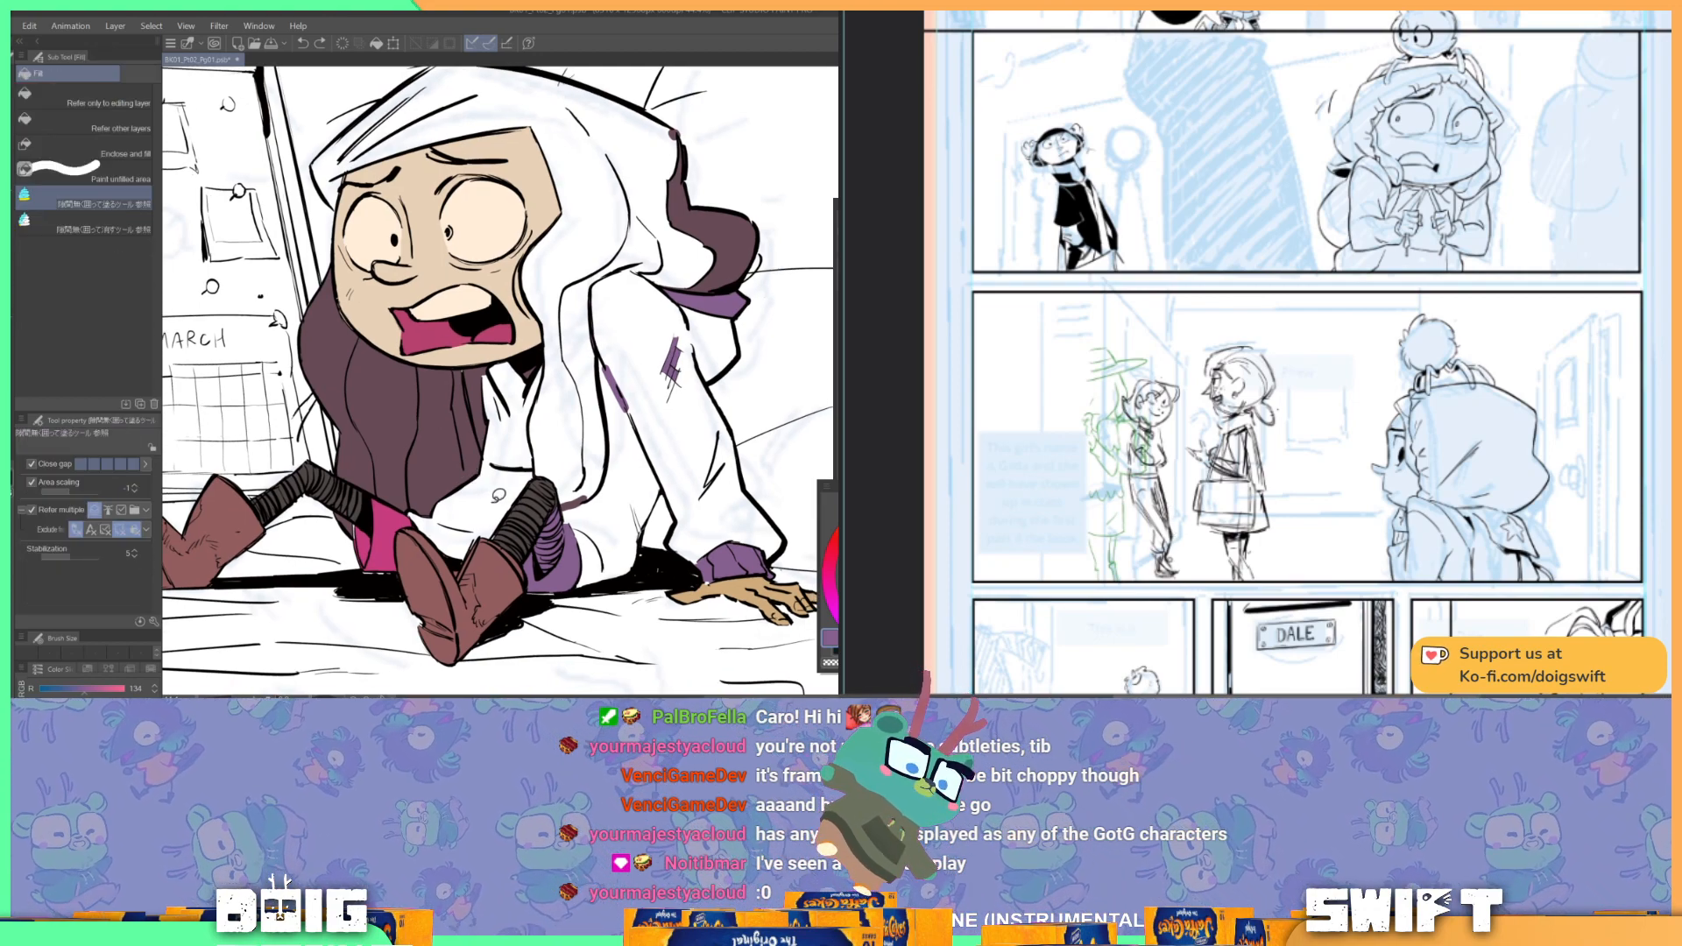
Step: Switch to the Refer other layers fill, try it on the robe, and undo all the purple fills on the robe
click(105, 121)
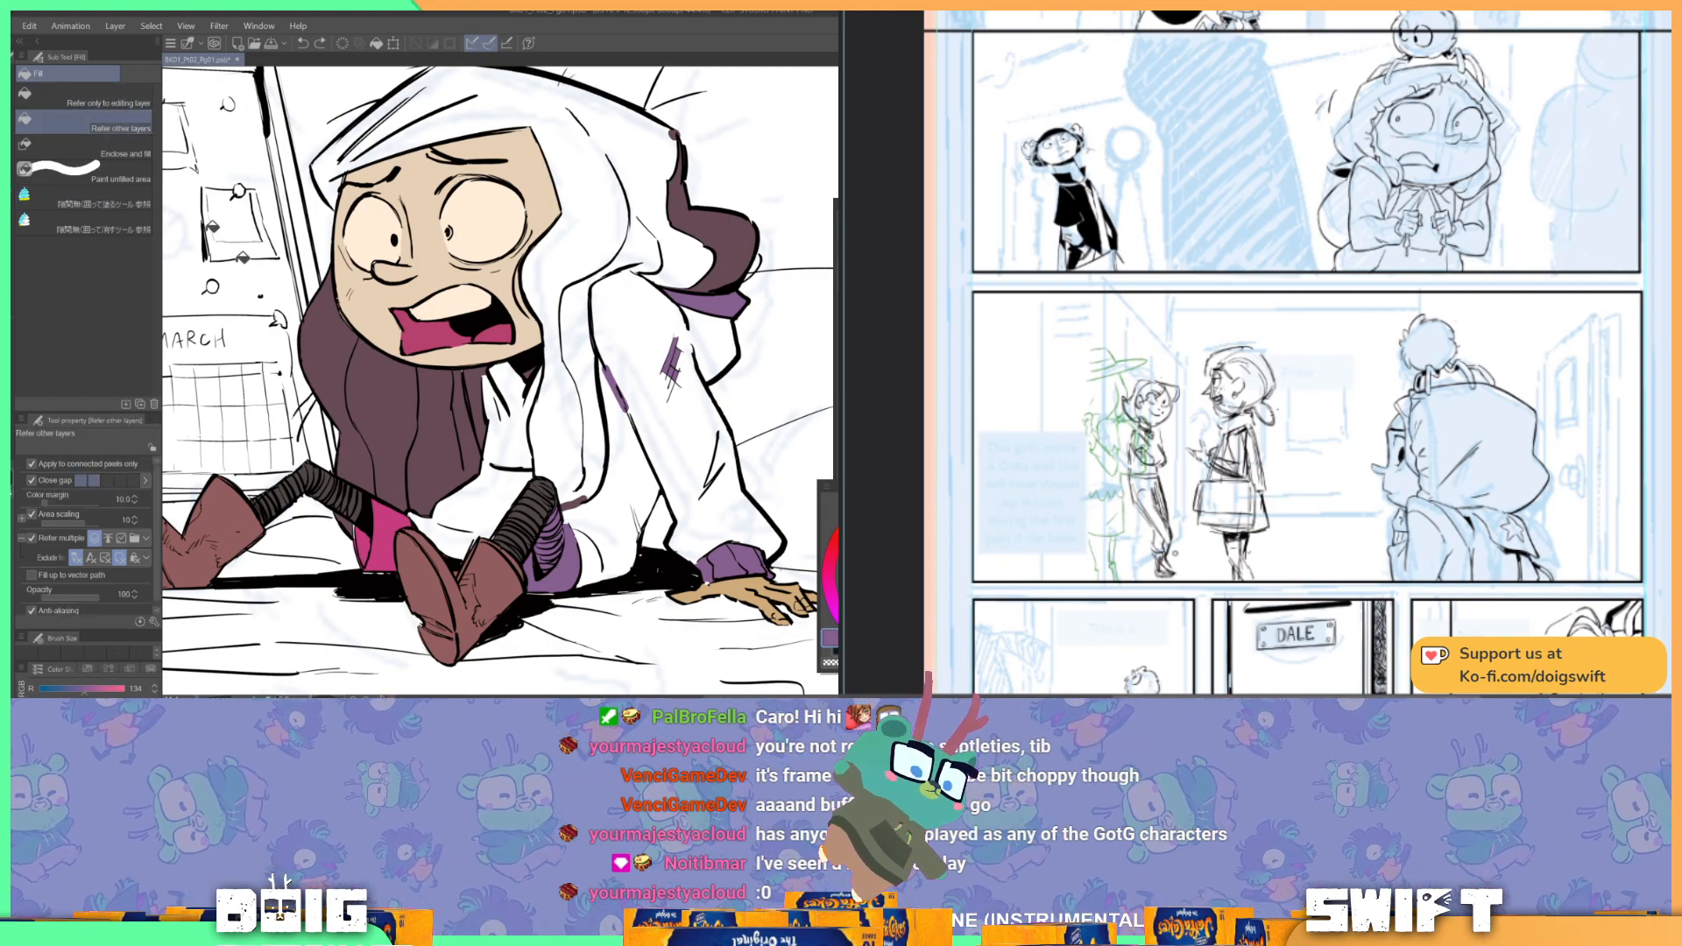
click(508, 466)
click(630, 470)
mouse_move(677, 440)
mouse_down()
mouse_move(550, 434)
mouse_move(509, 462)
mouse_up()
key(ctrl+z)
key(ctrl+z)
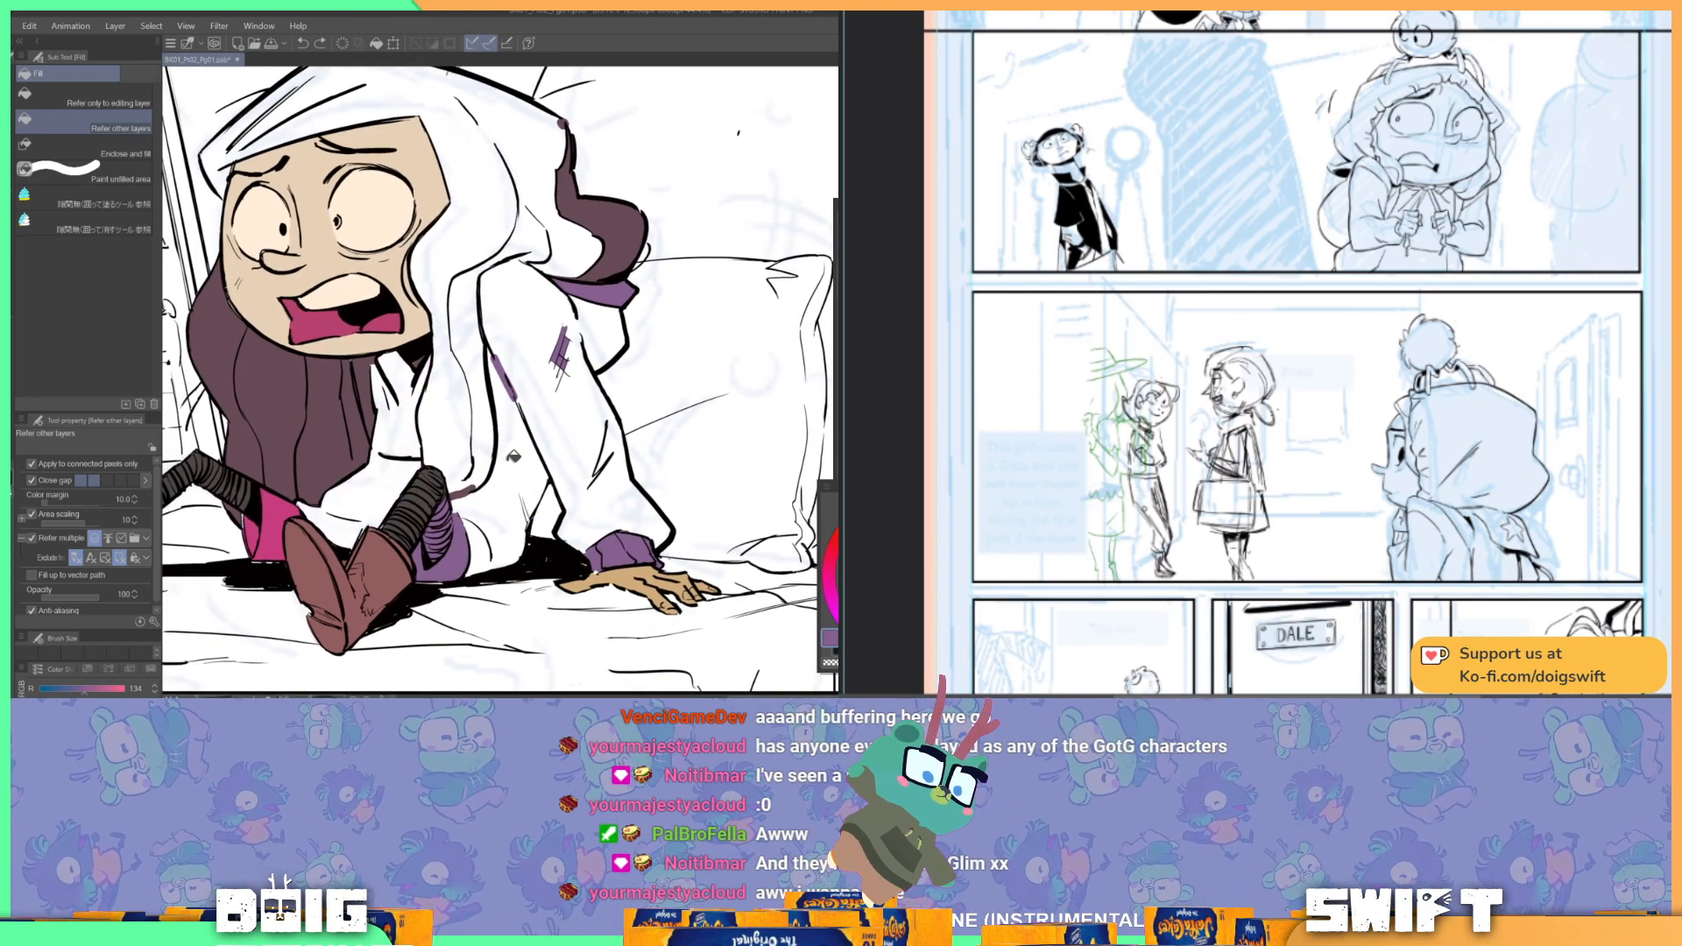
key(ctrl+z)
key(ctrl+z)
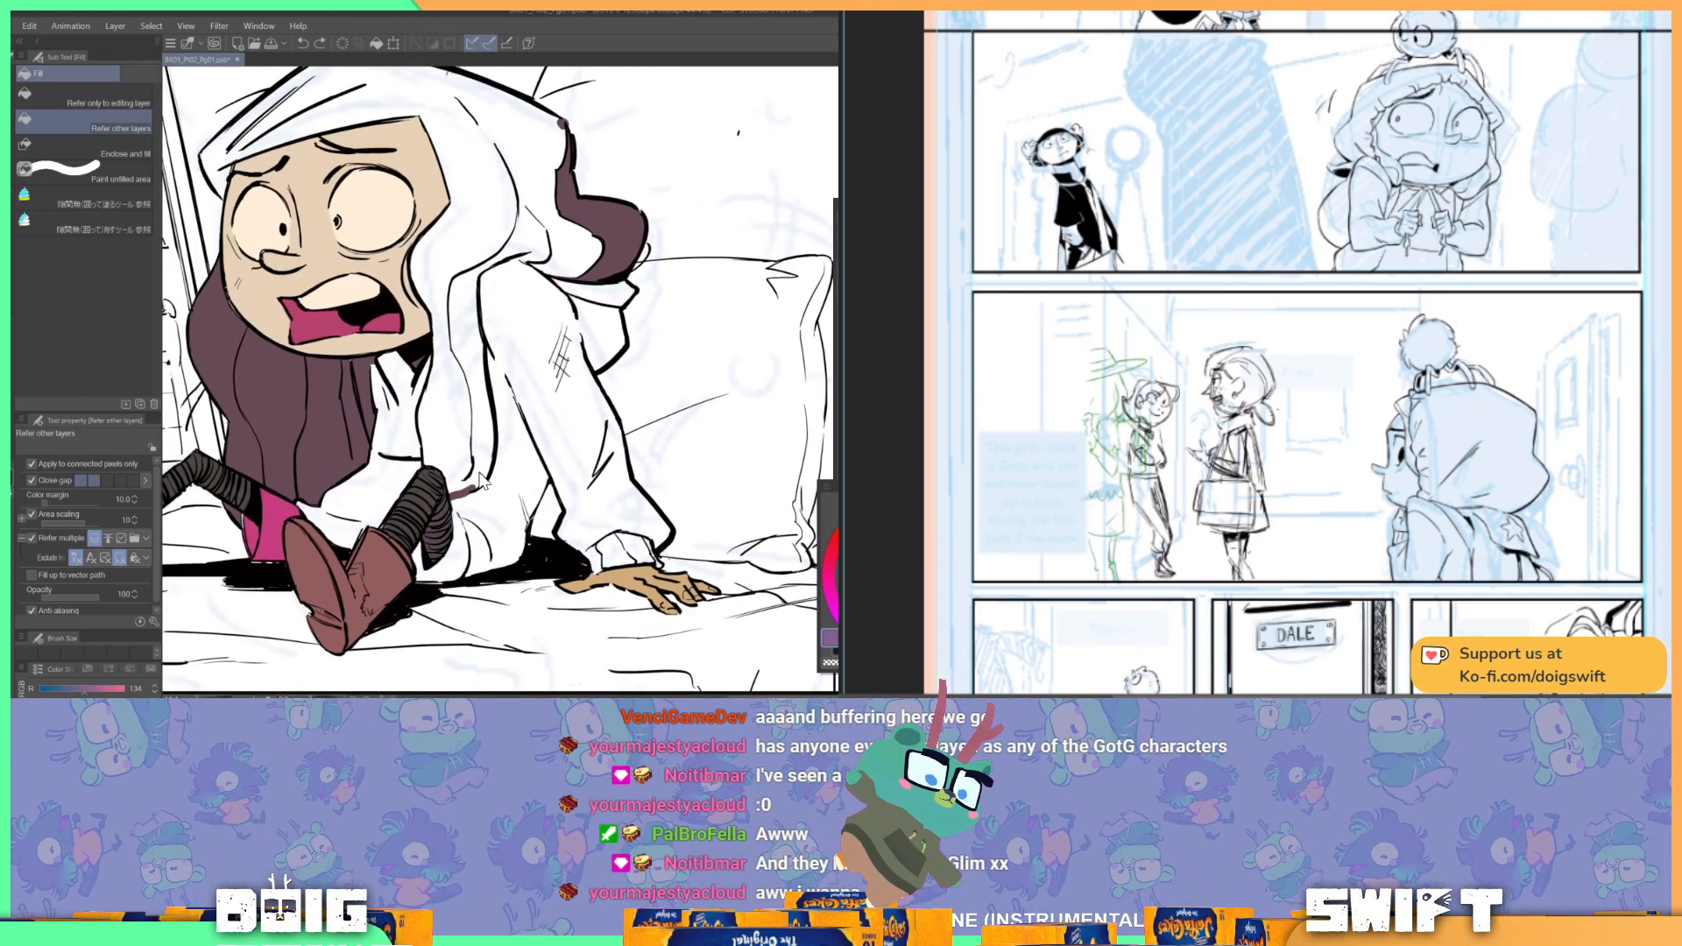
Step: Fill the hood and robe with purple using Refer other layers, including the leftover cuff, sleeve and shoulder patches
drag(430, 468, 453, 466)
click(407, 463)
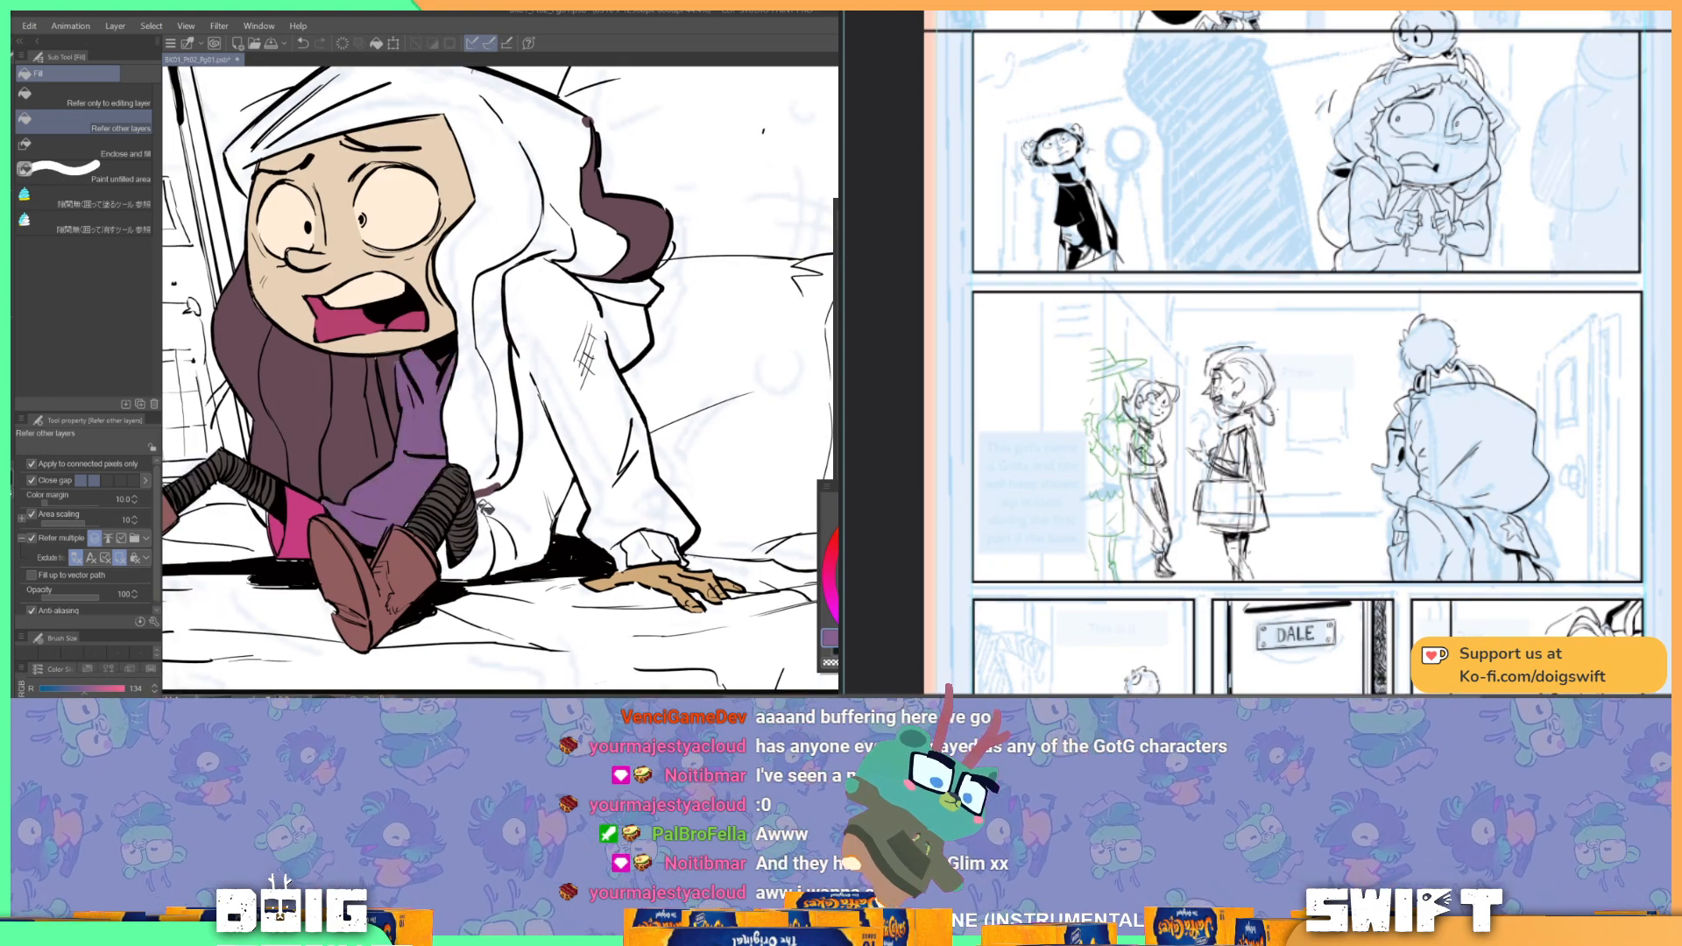
click(573, 474)
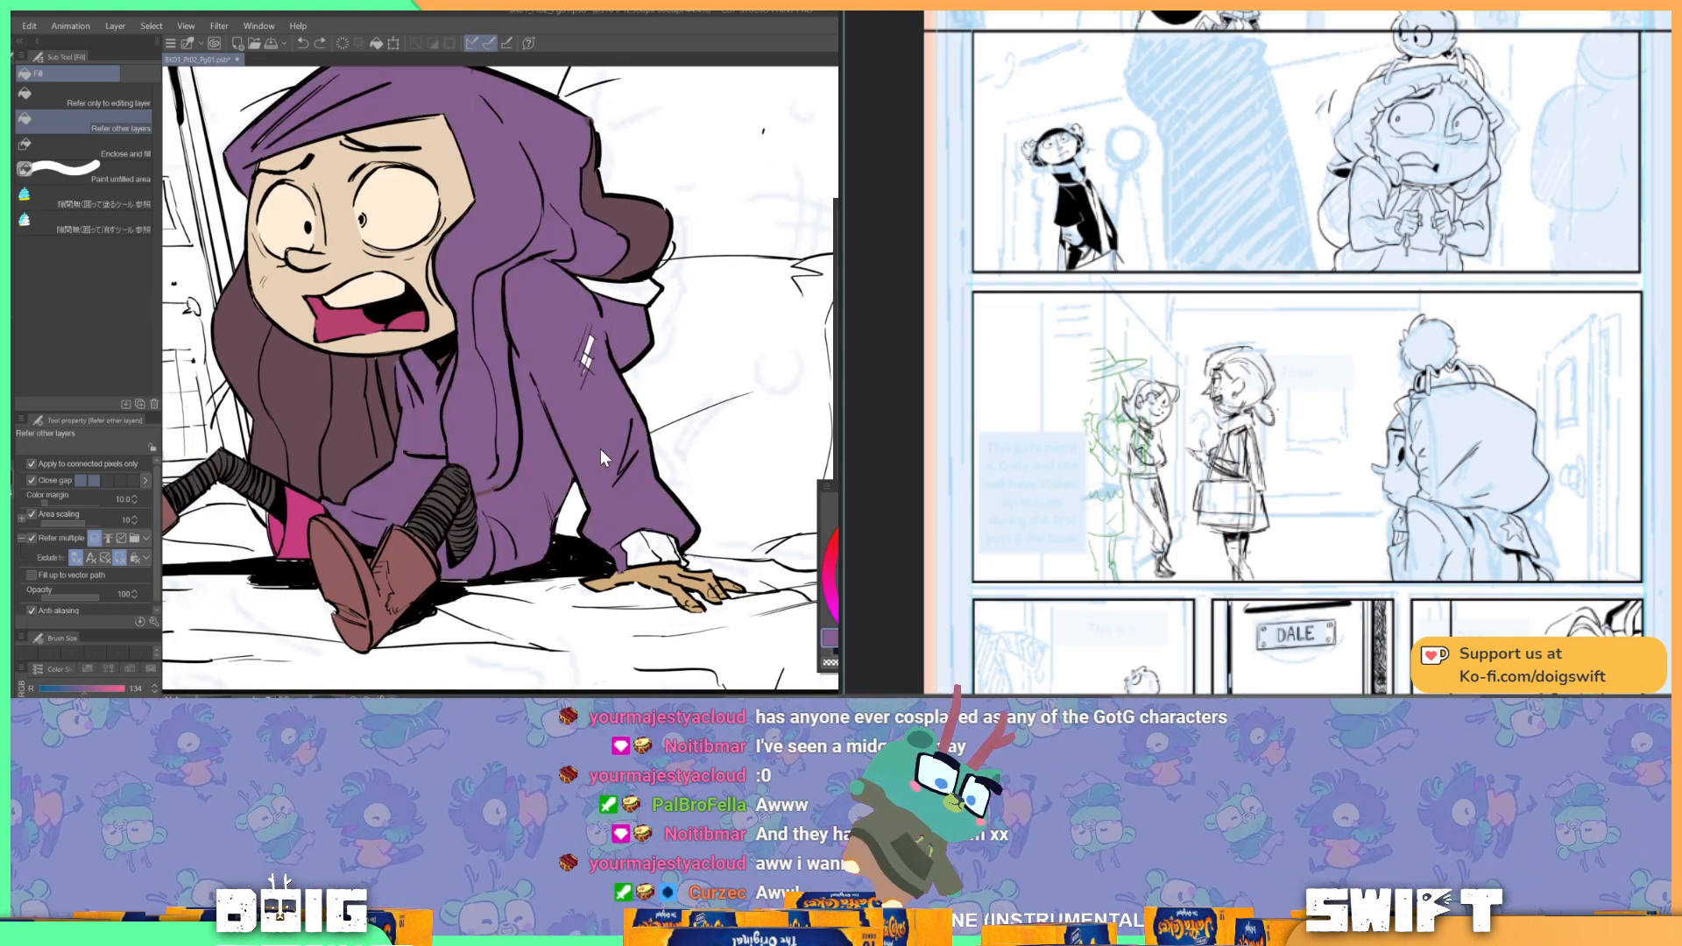
key(ctrl+z)
key(ctrl+y)
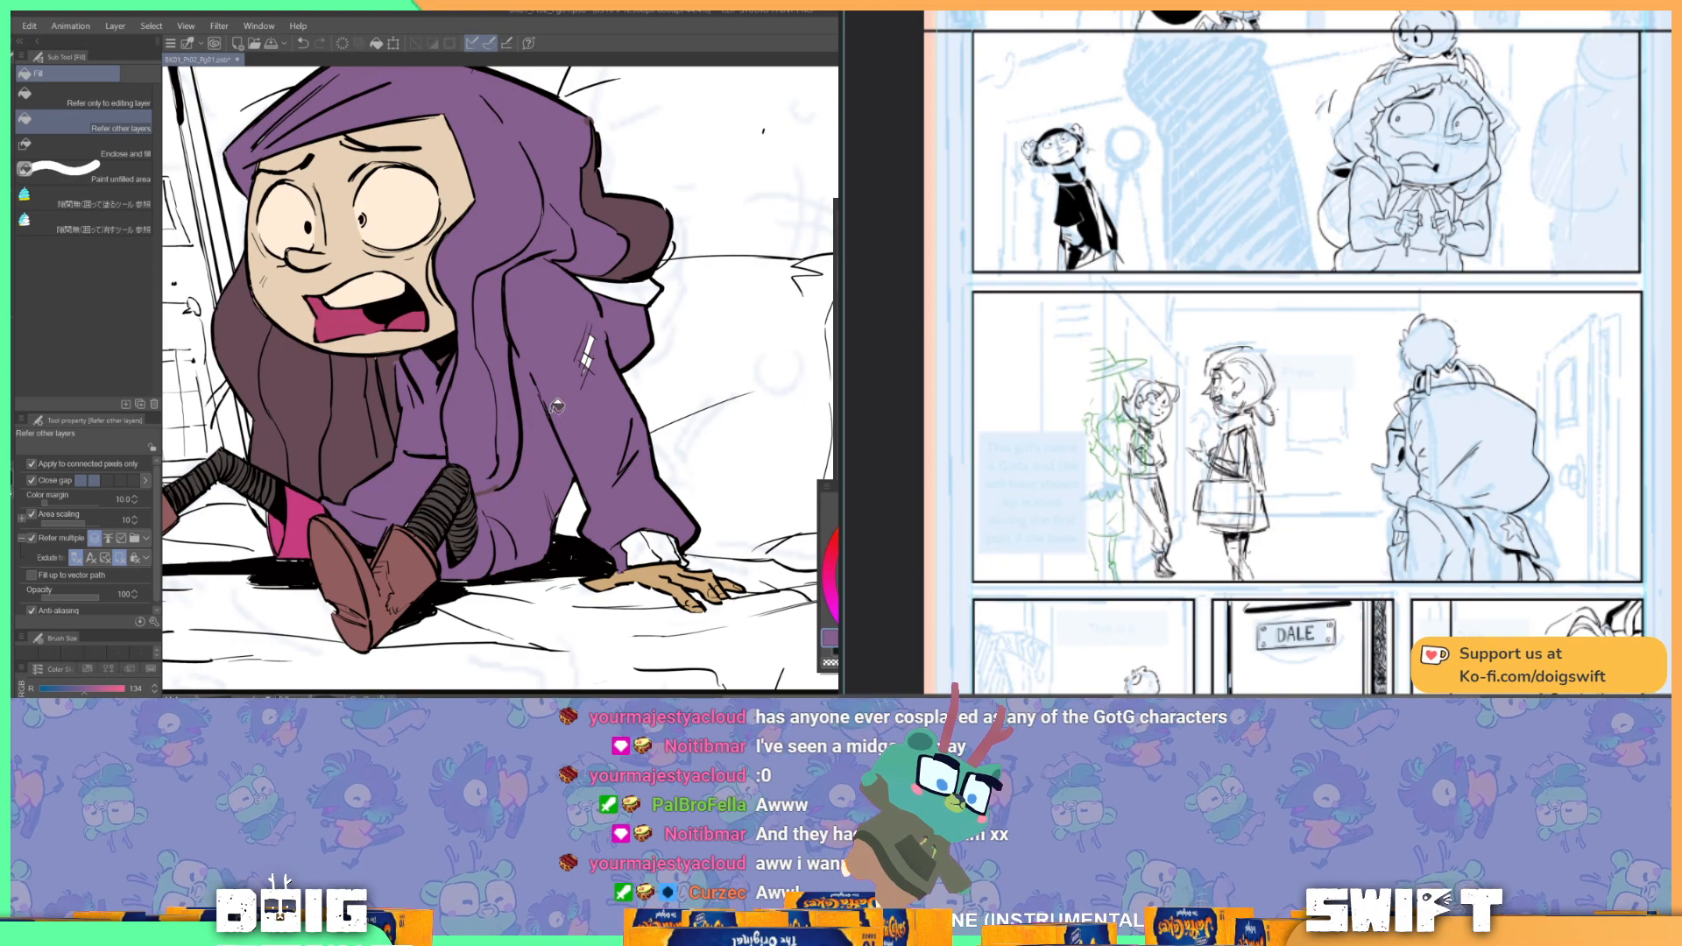
scroll(491, 298, down, 3)
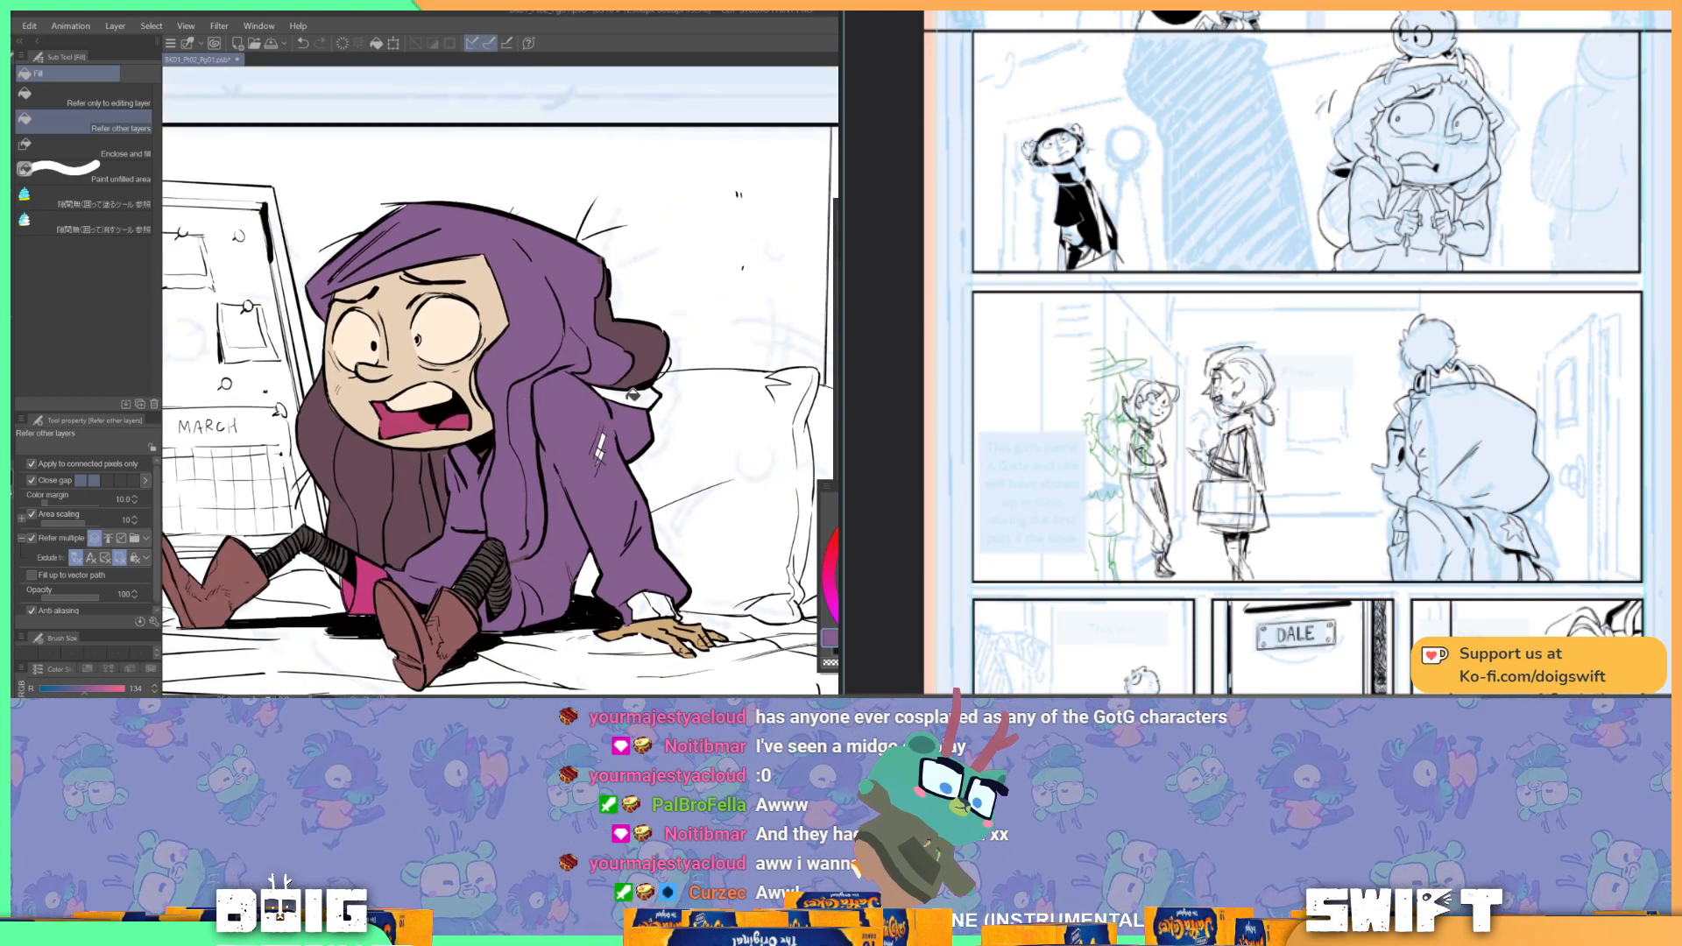
drag(632, 396, 604, 370)
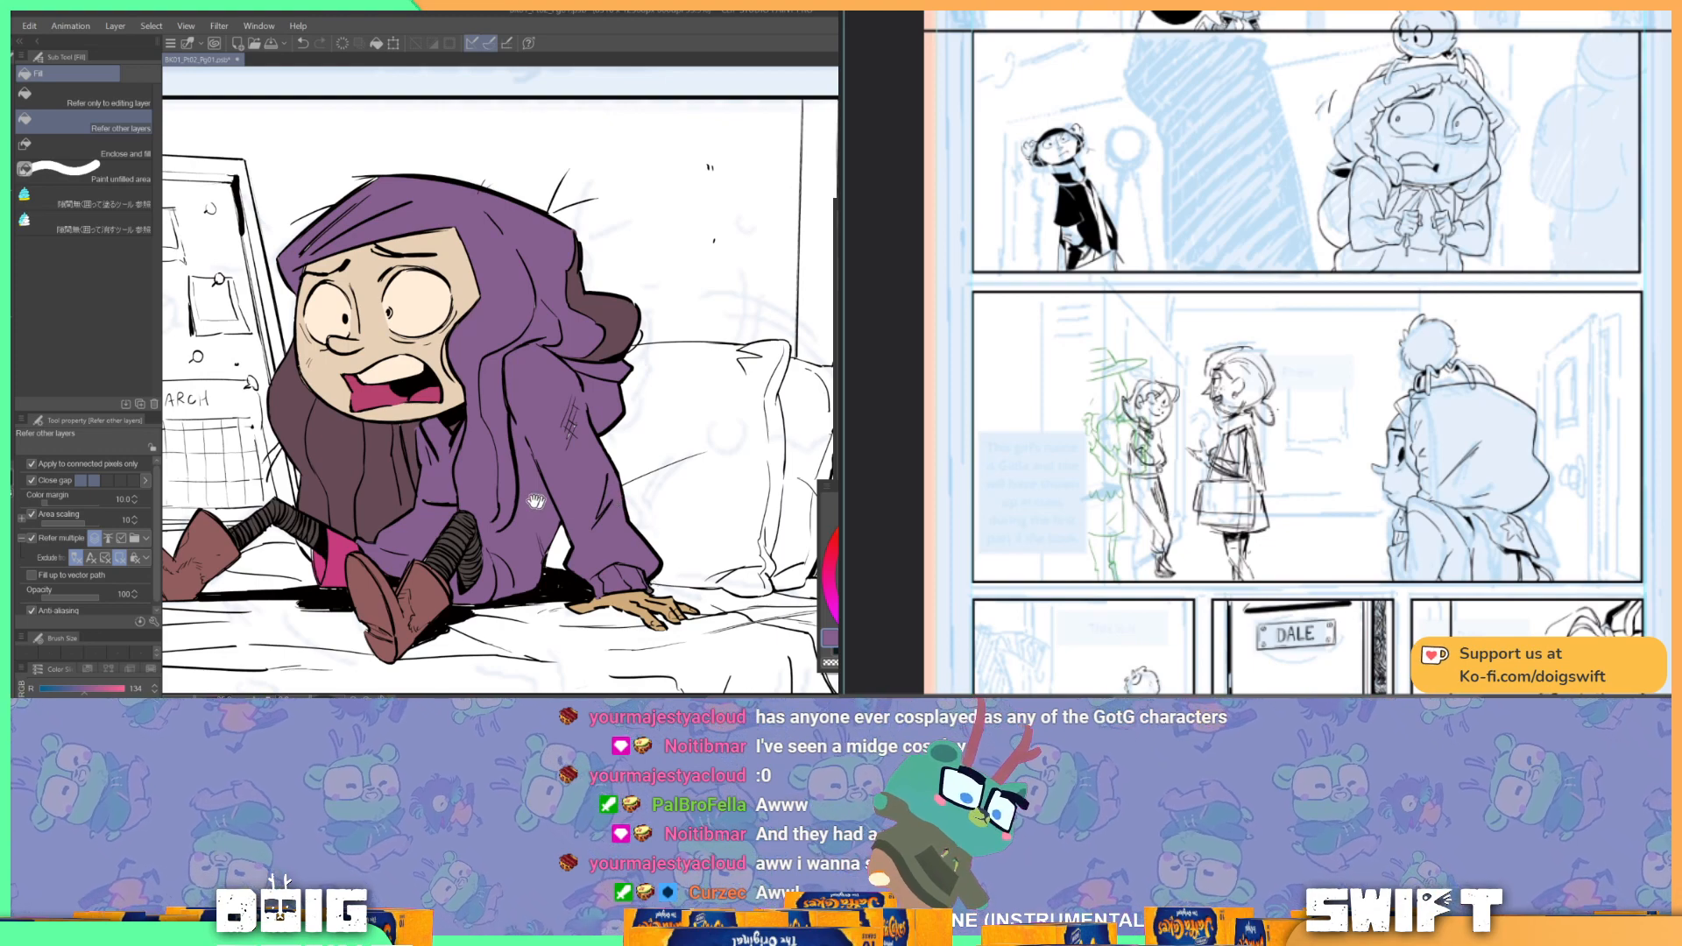
Step: Sample the brown of the girl's hair as the drawing colour for the Refer other layers fill
drag(435, 503, 510, 467)
key(i)
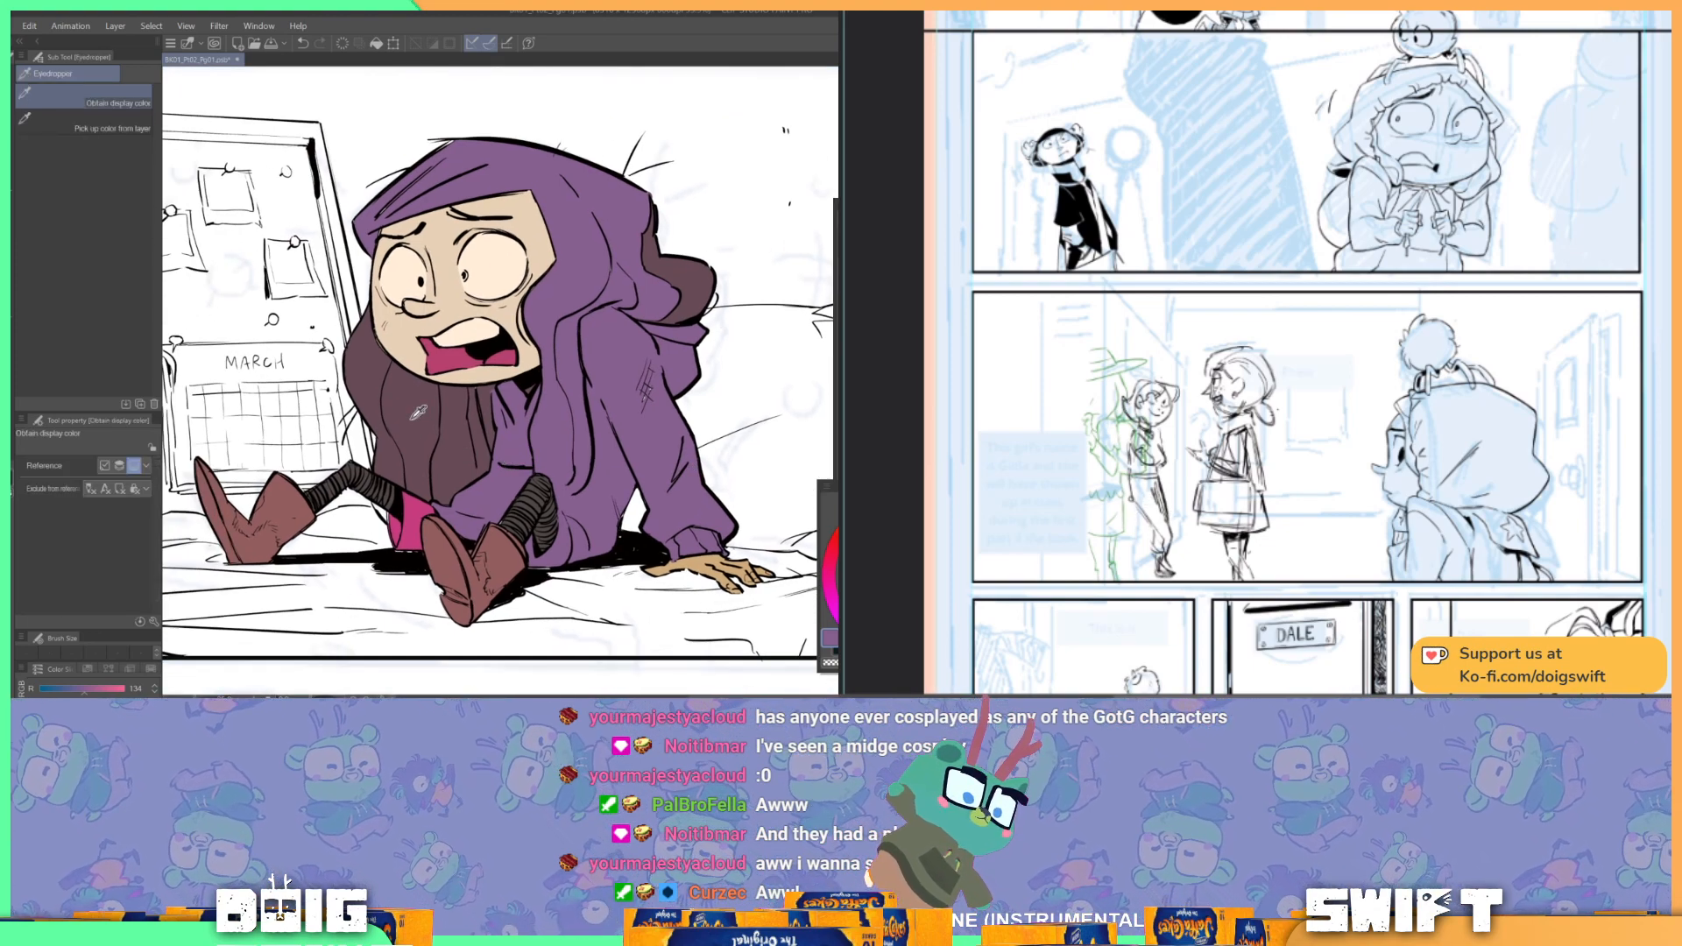
click(456, 456)
click(388, 508)
key(g)
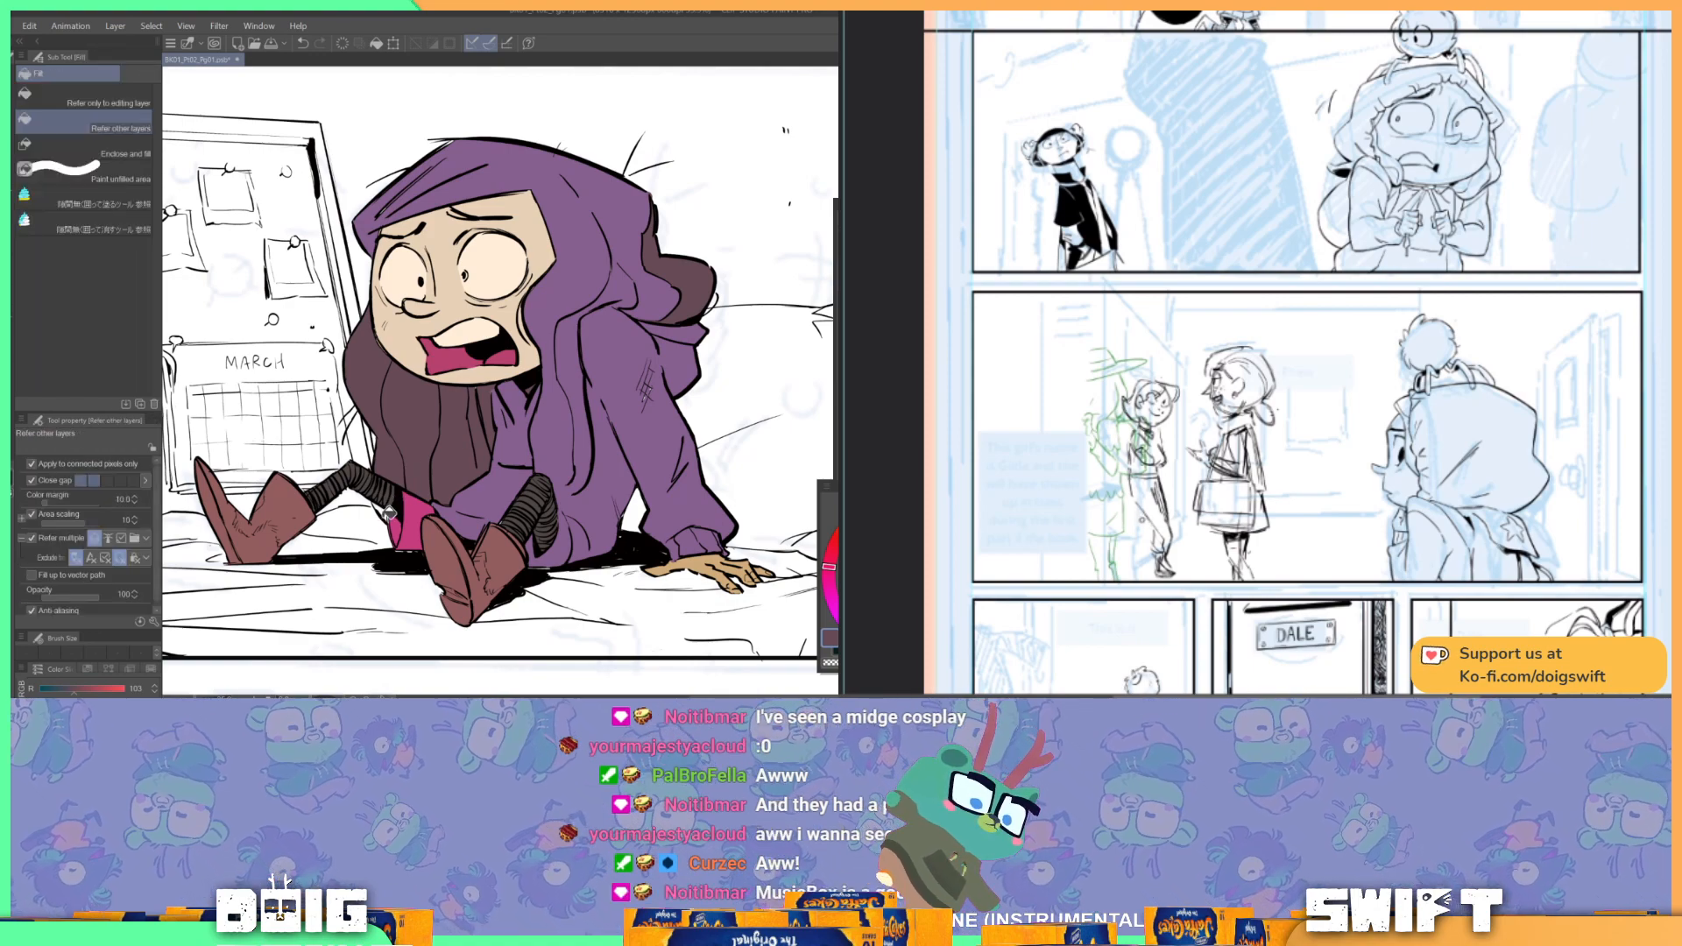
drag(618, 432, 578, 450)
Step: Try to fill the upper hair over the purple with brown, and undo the fill
key(b)
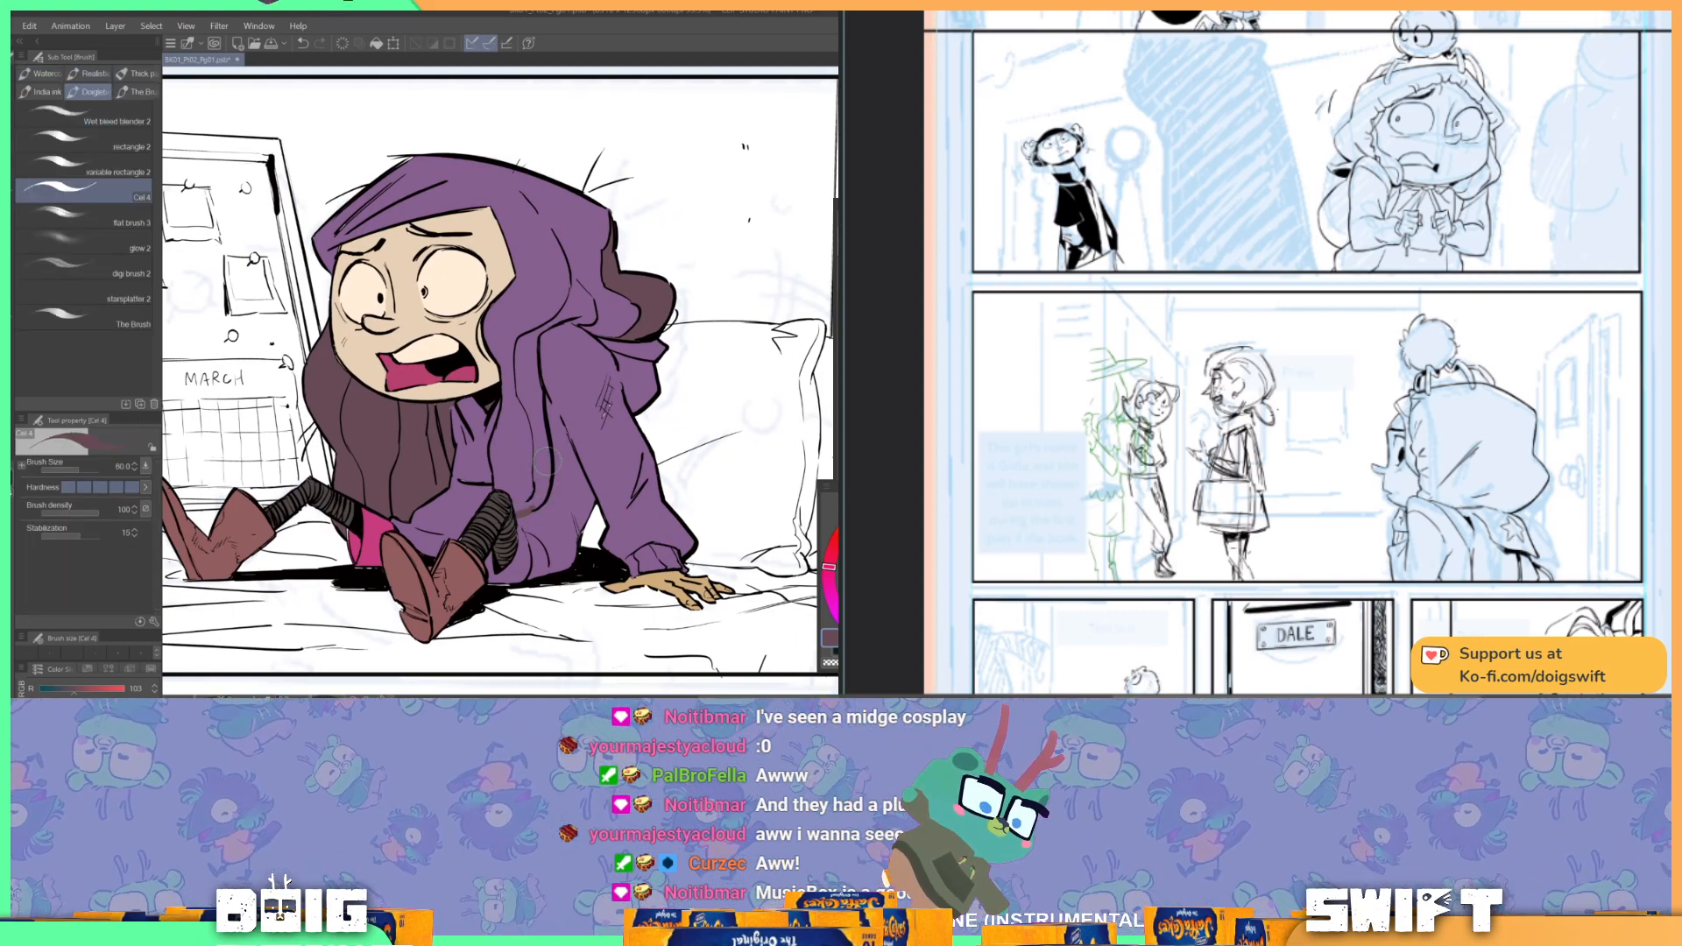
key(g)
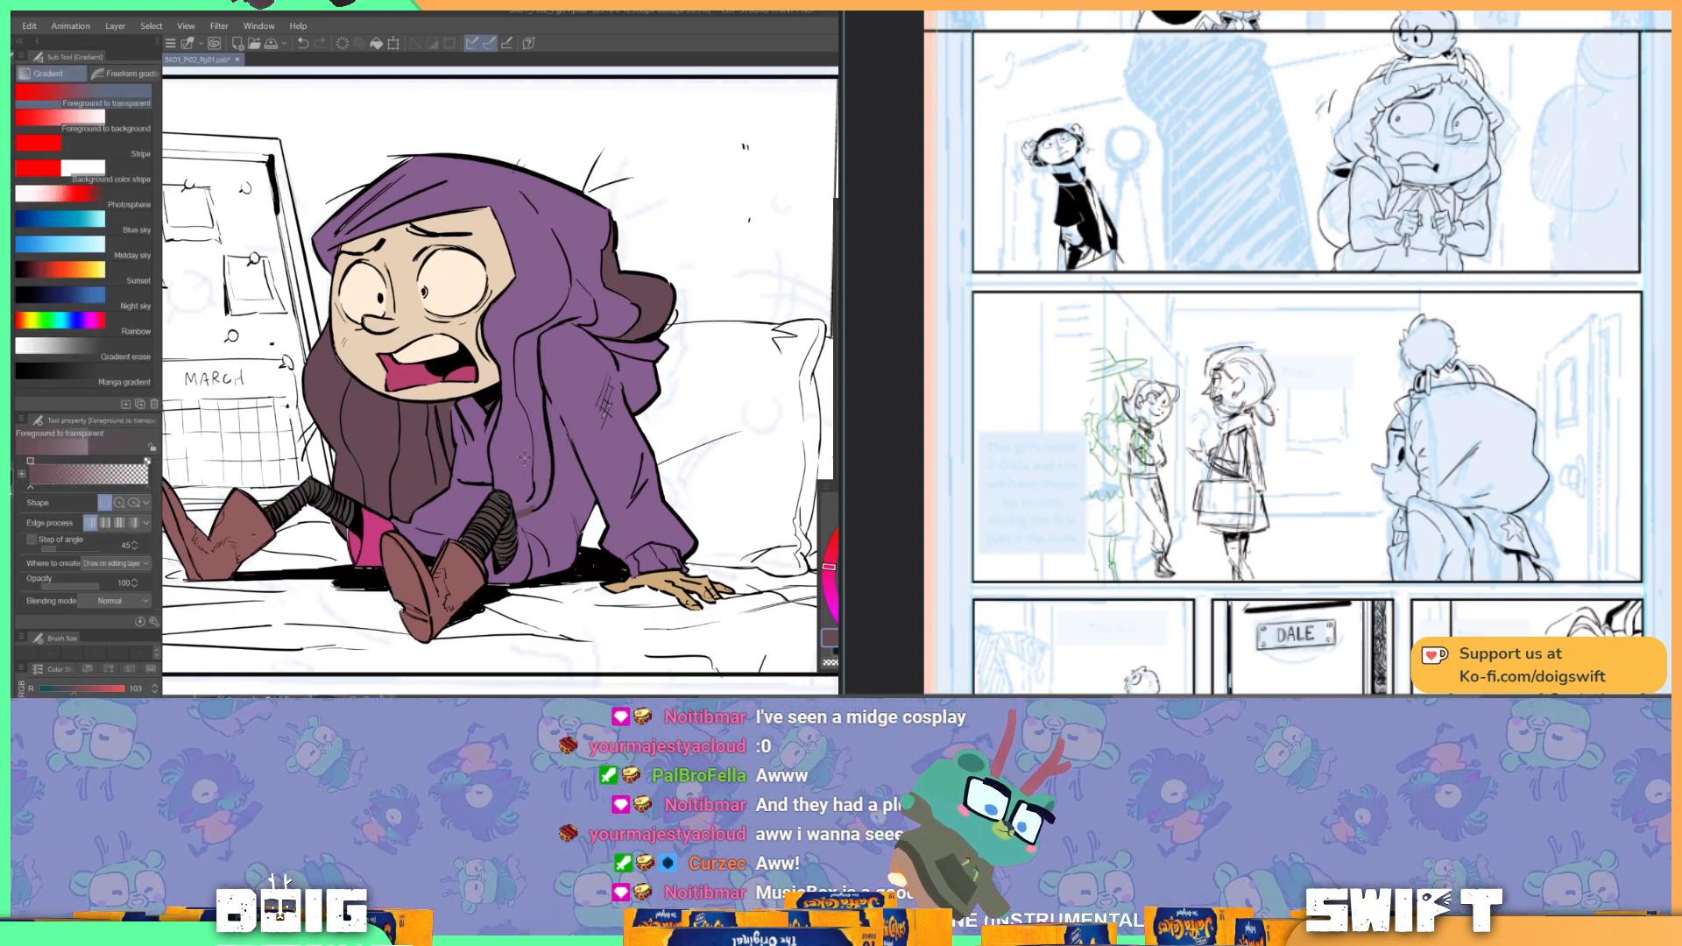
key(g)
click(525, 457)
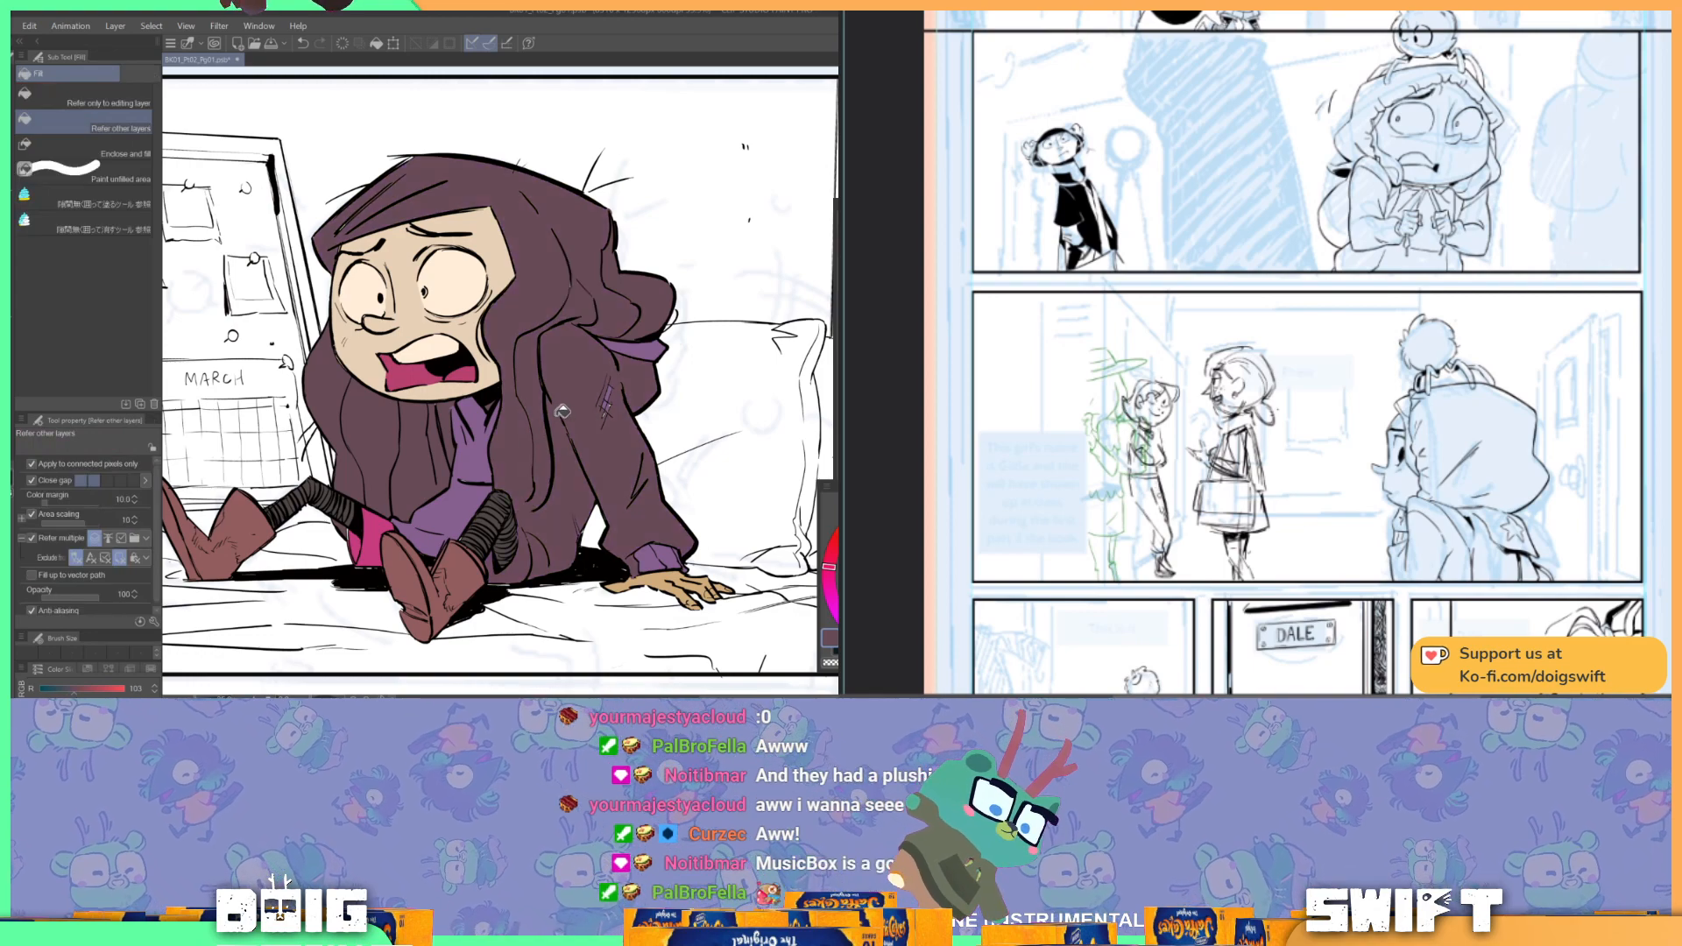
key(ctrl+z)
drag(553, 437, 518, 470)
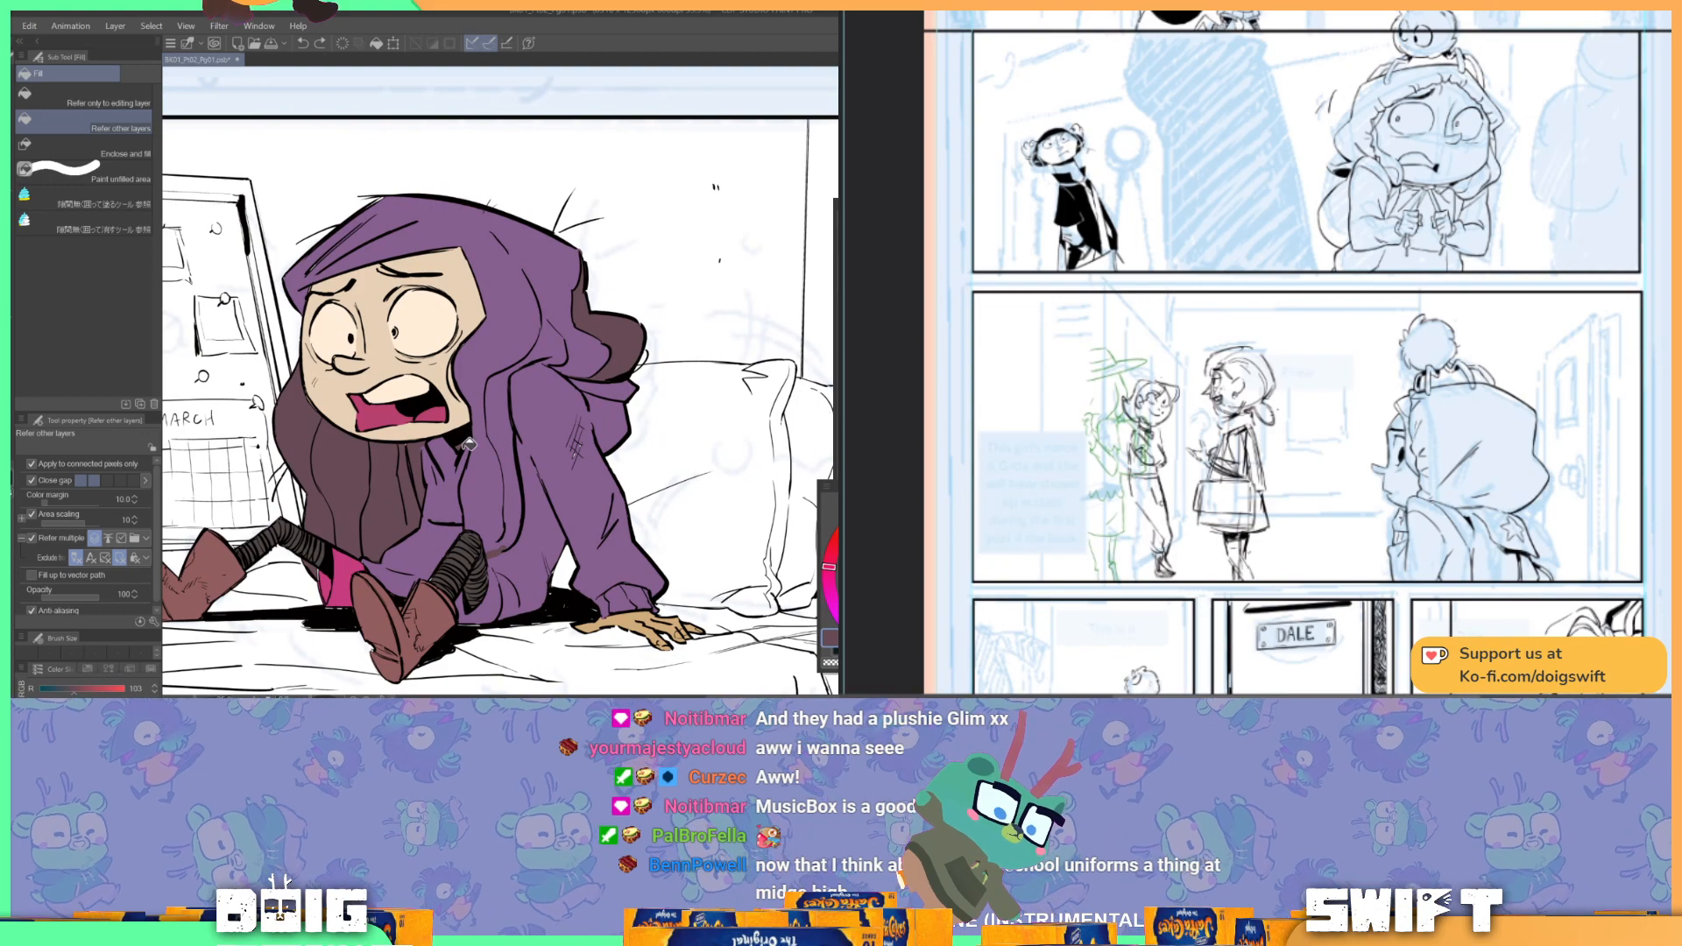
Step: Change the fill's multiple-layer reference setting and fill the upper hair with brown, undoing the first fill and closing gaps with the brush
click(107, 536)
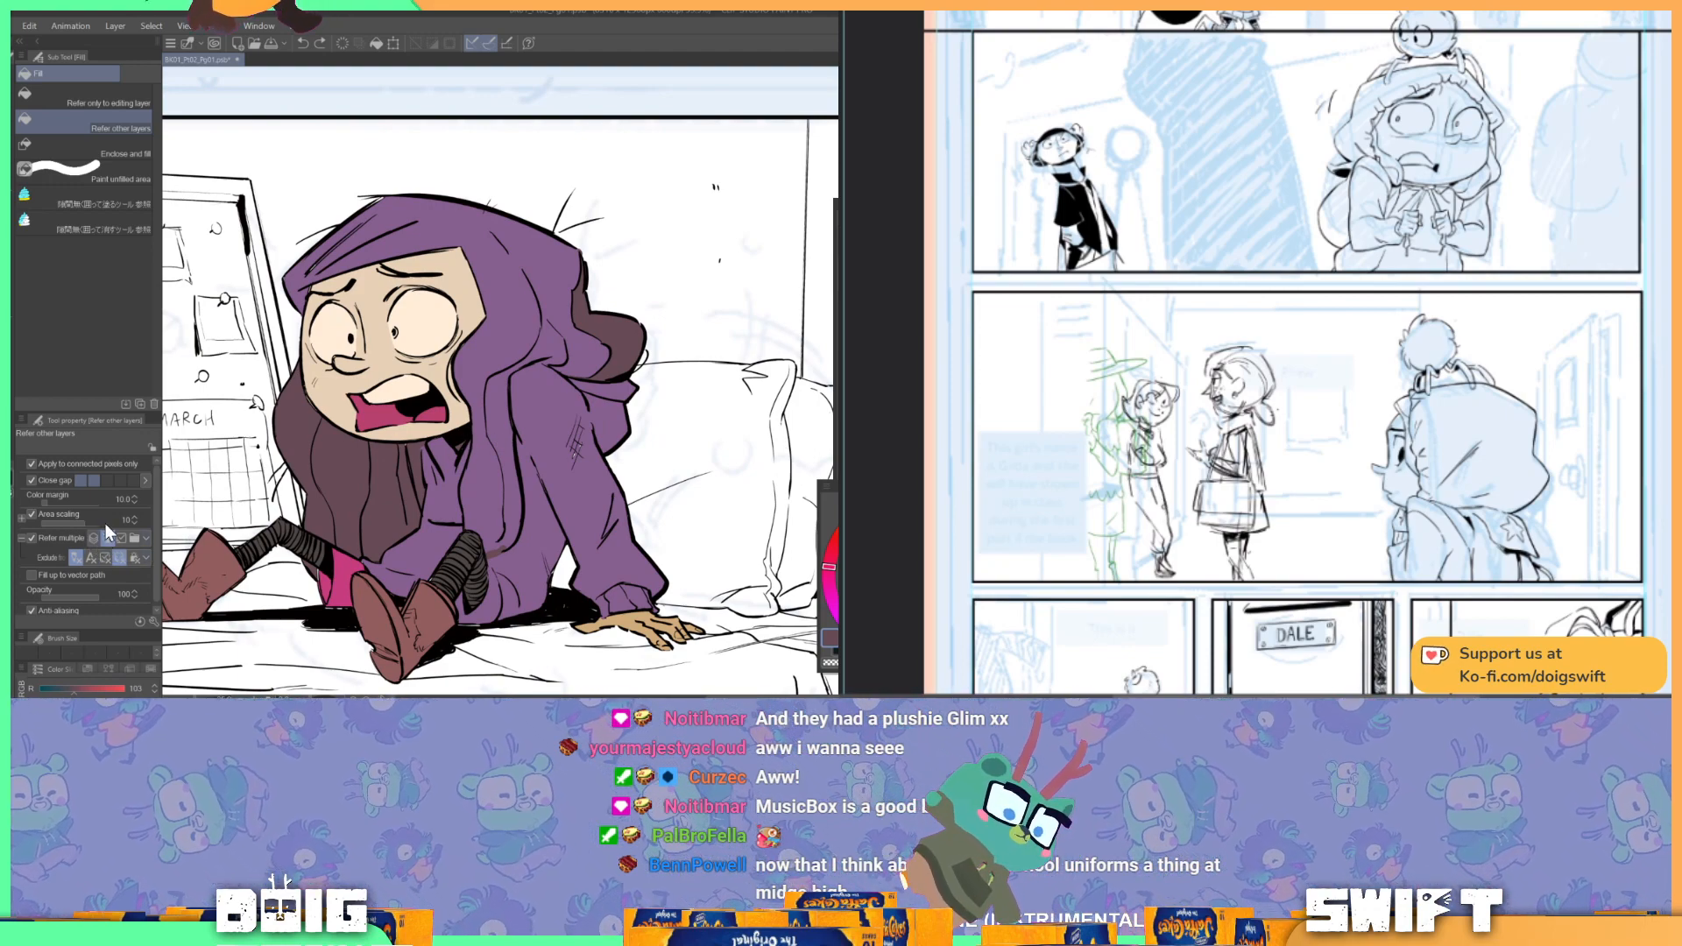
click(489, 482)
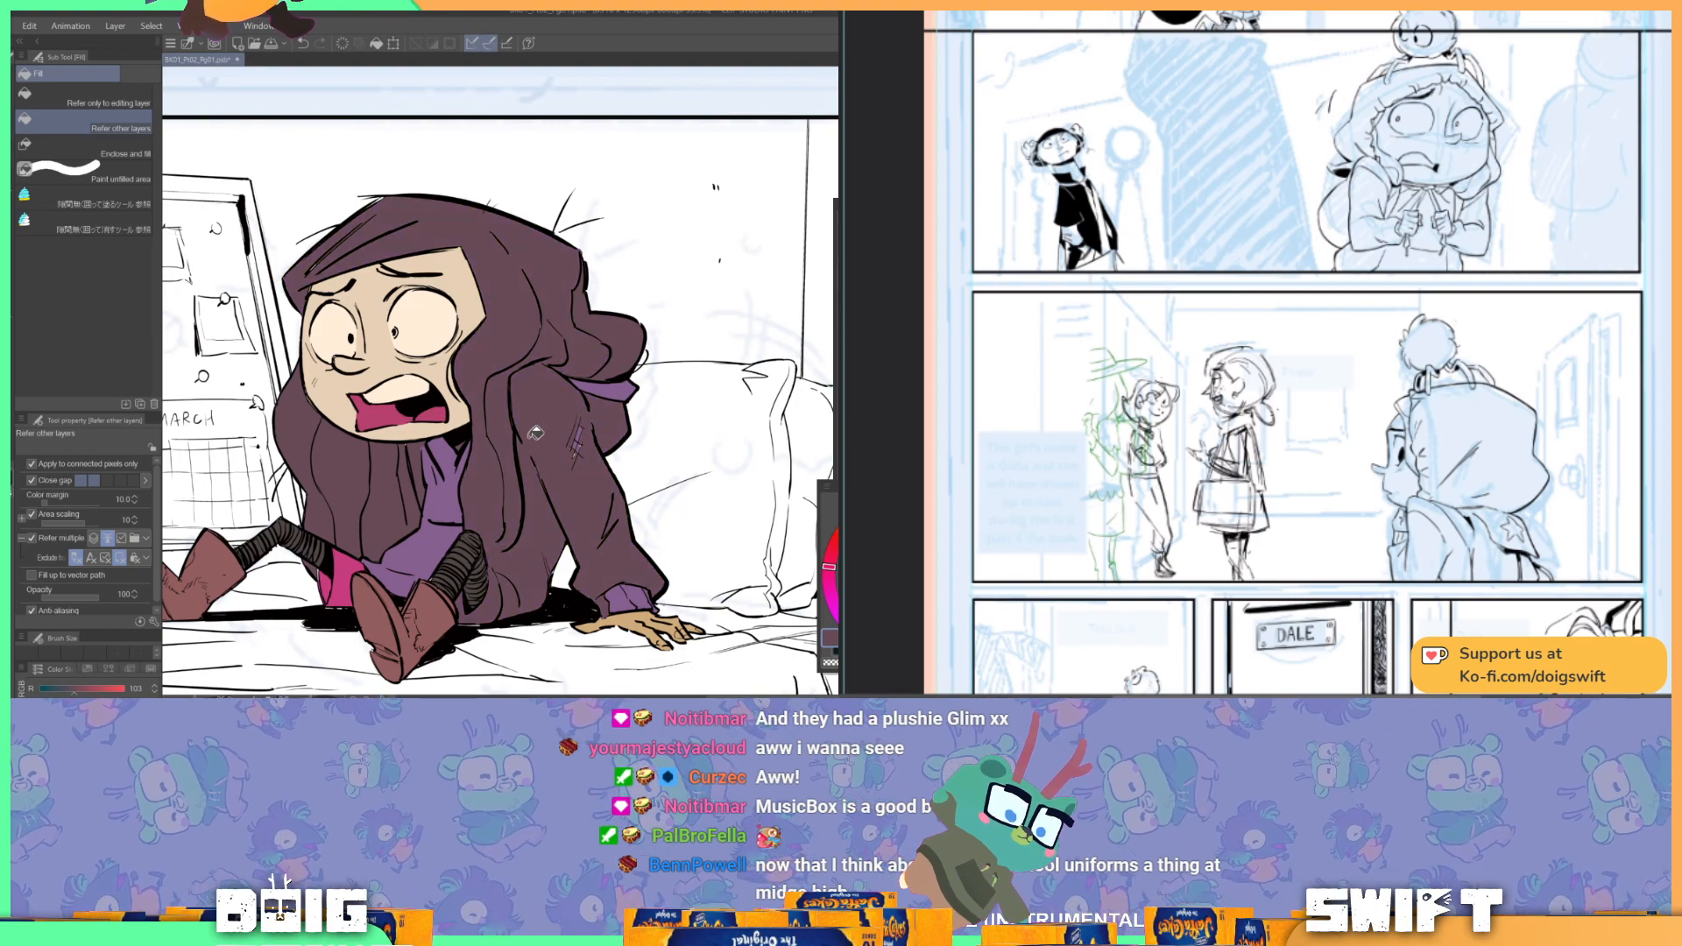
key(ctrl+z)
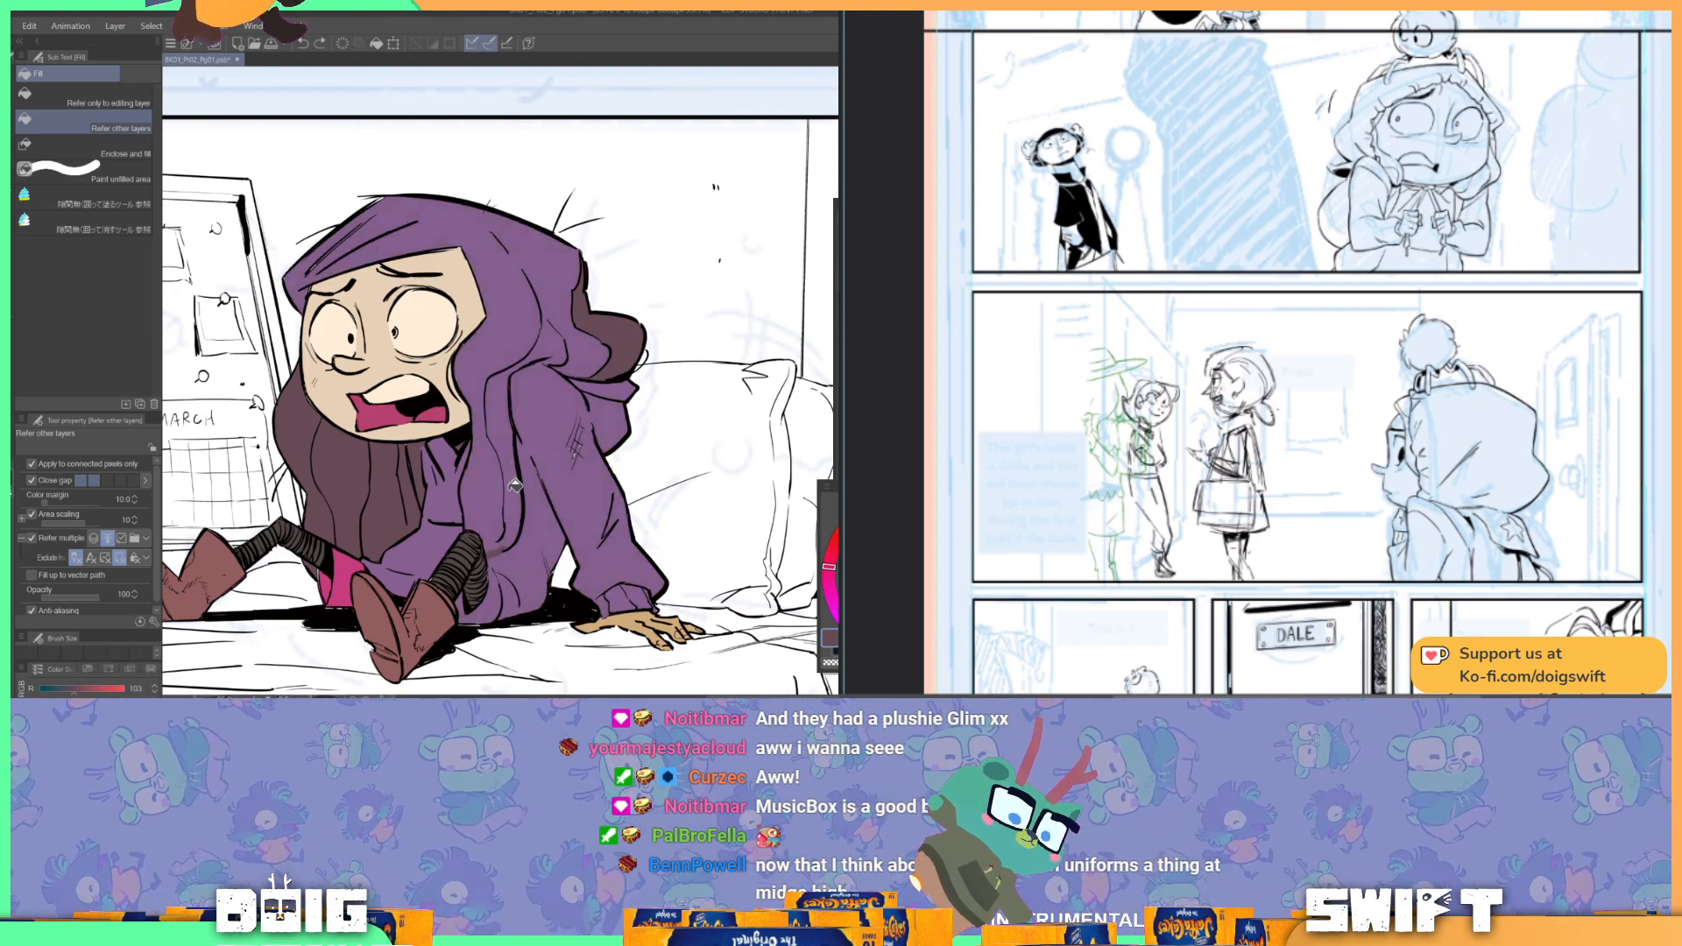
key(b)
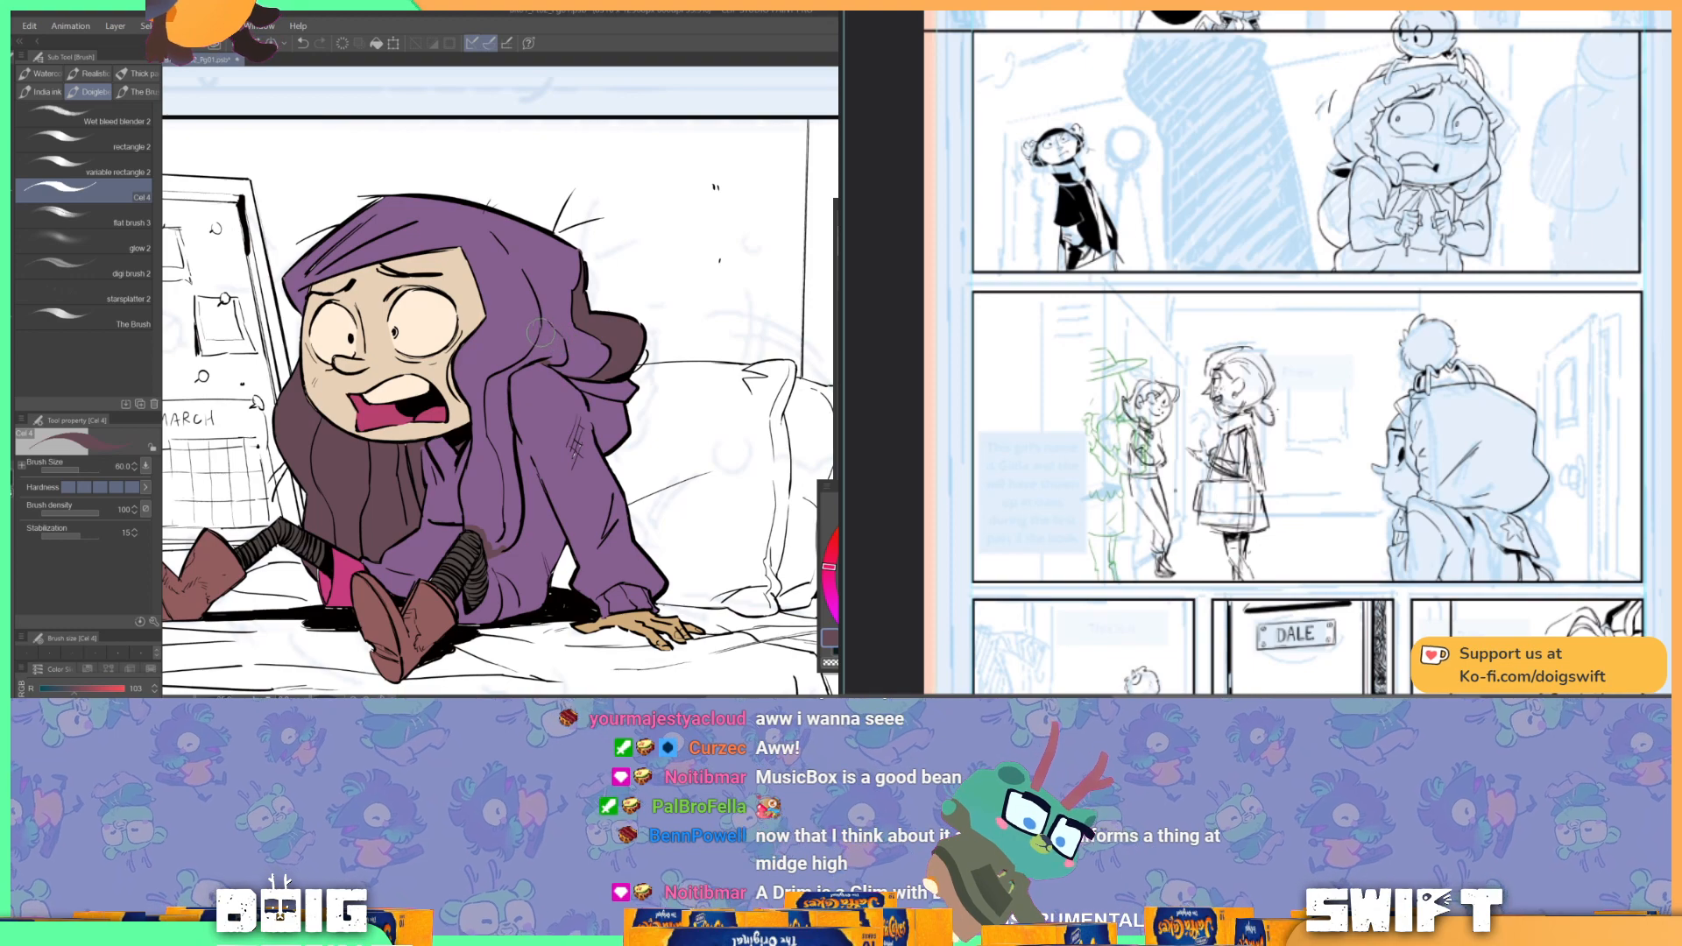
key(g)
key(g)
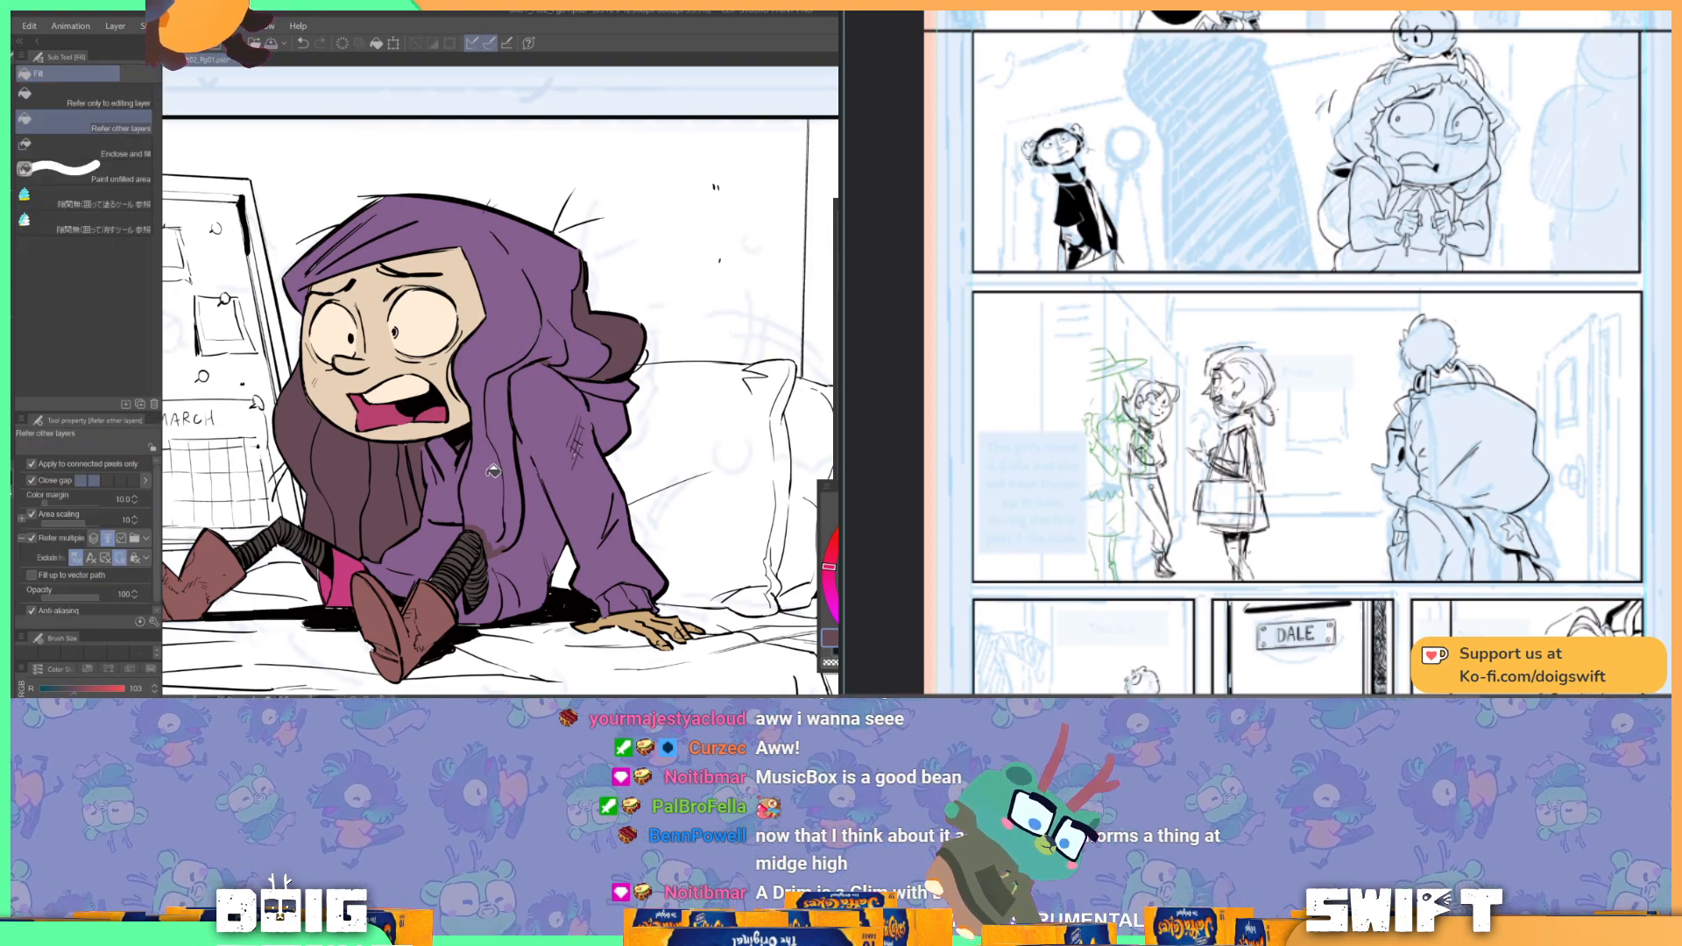
click(491, 472)
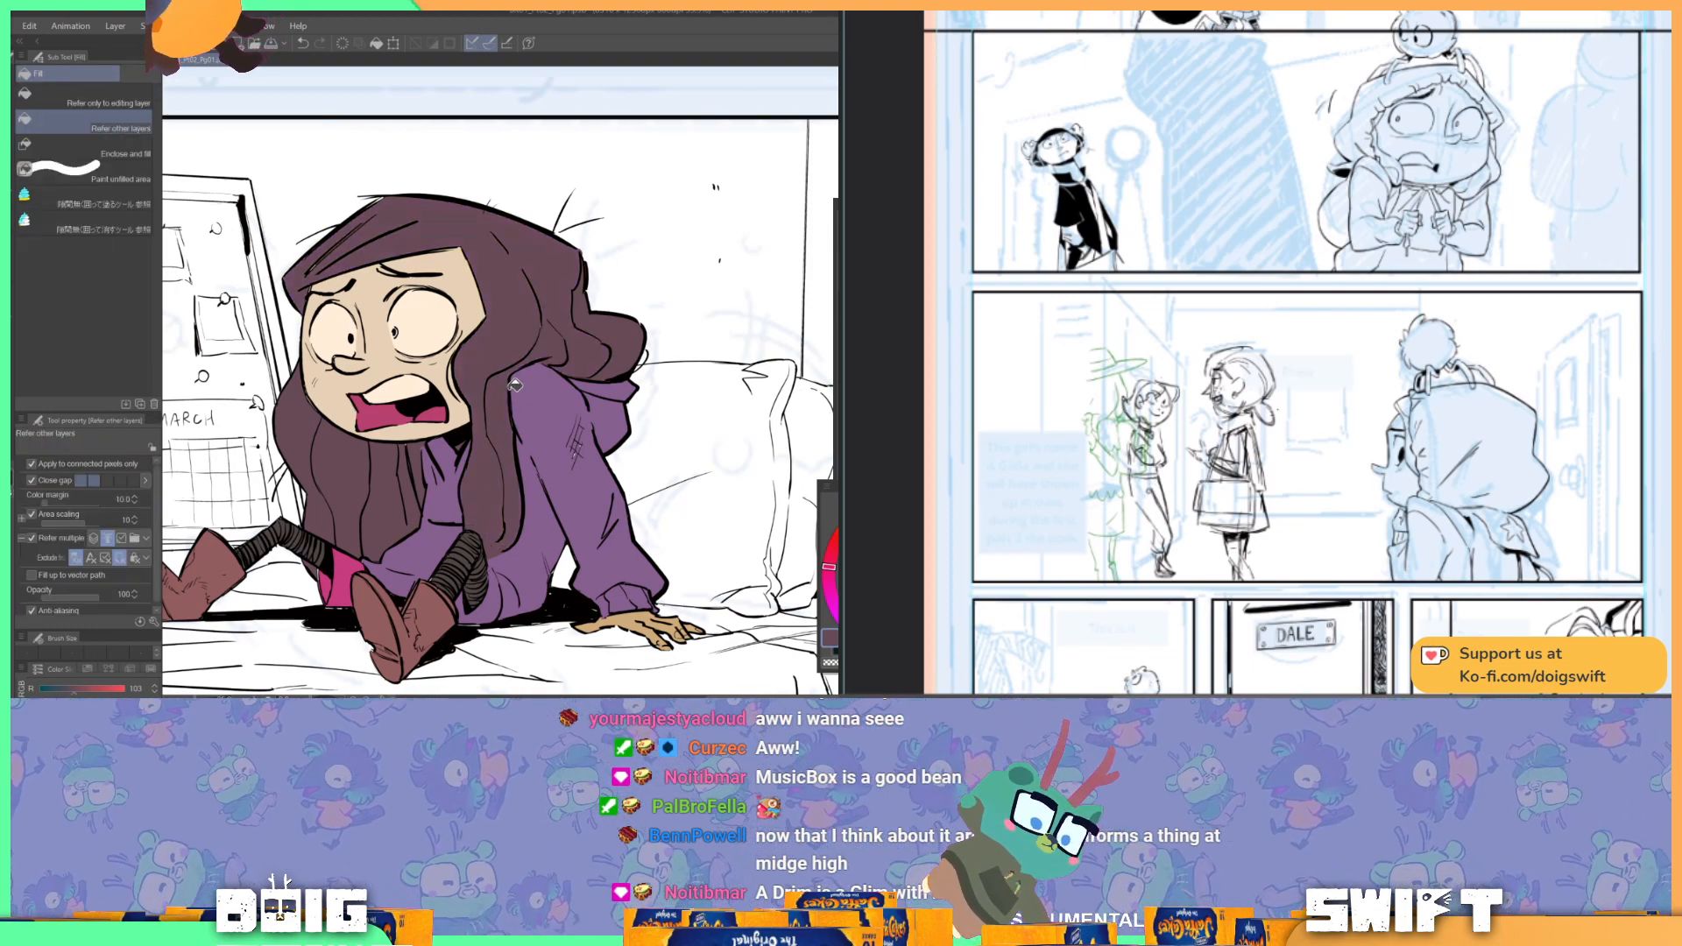
scroll(578, 473, down, 1)
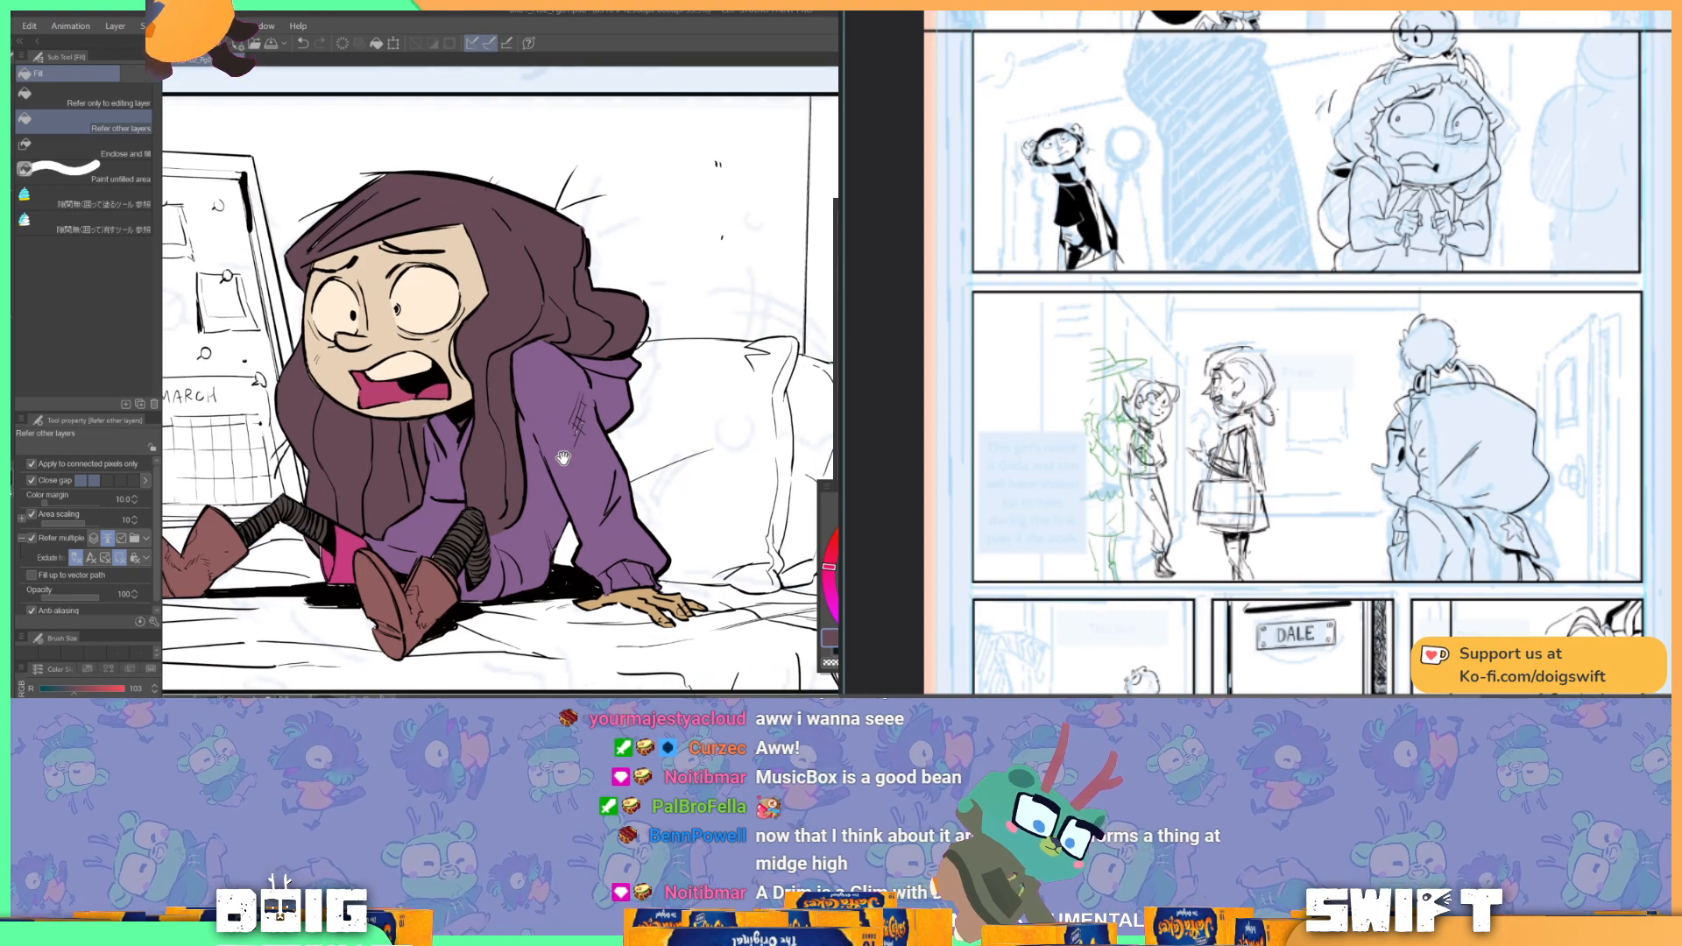
Step: Brush in the remaining patches with sampled colours, using purple for the hoodie and pink for the skirt behind the front boot
key(b)
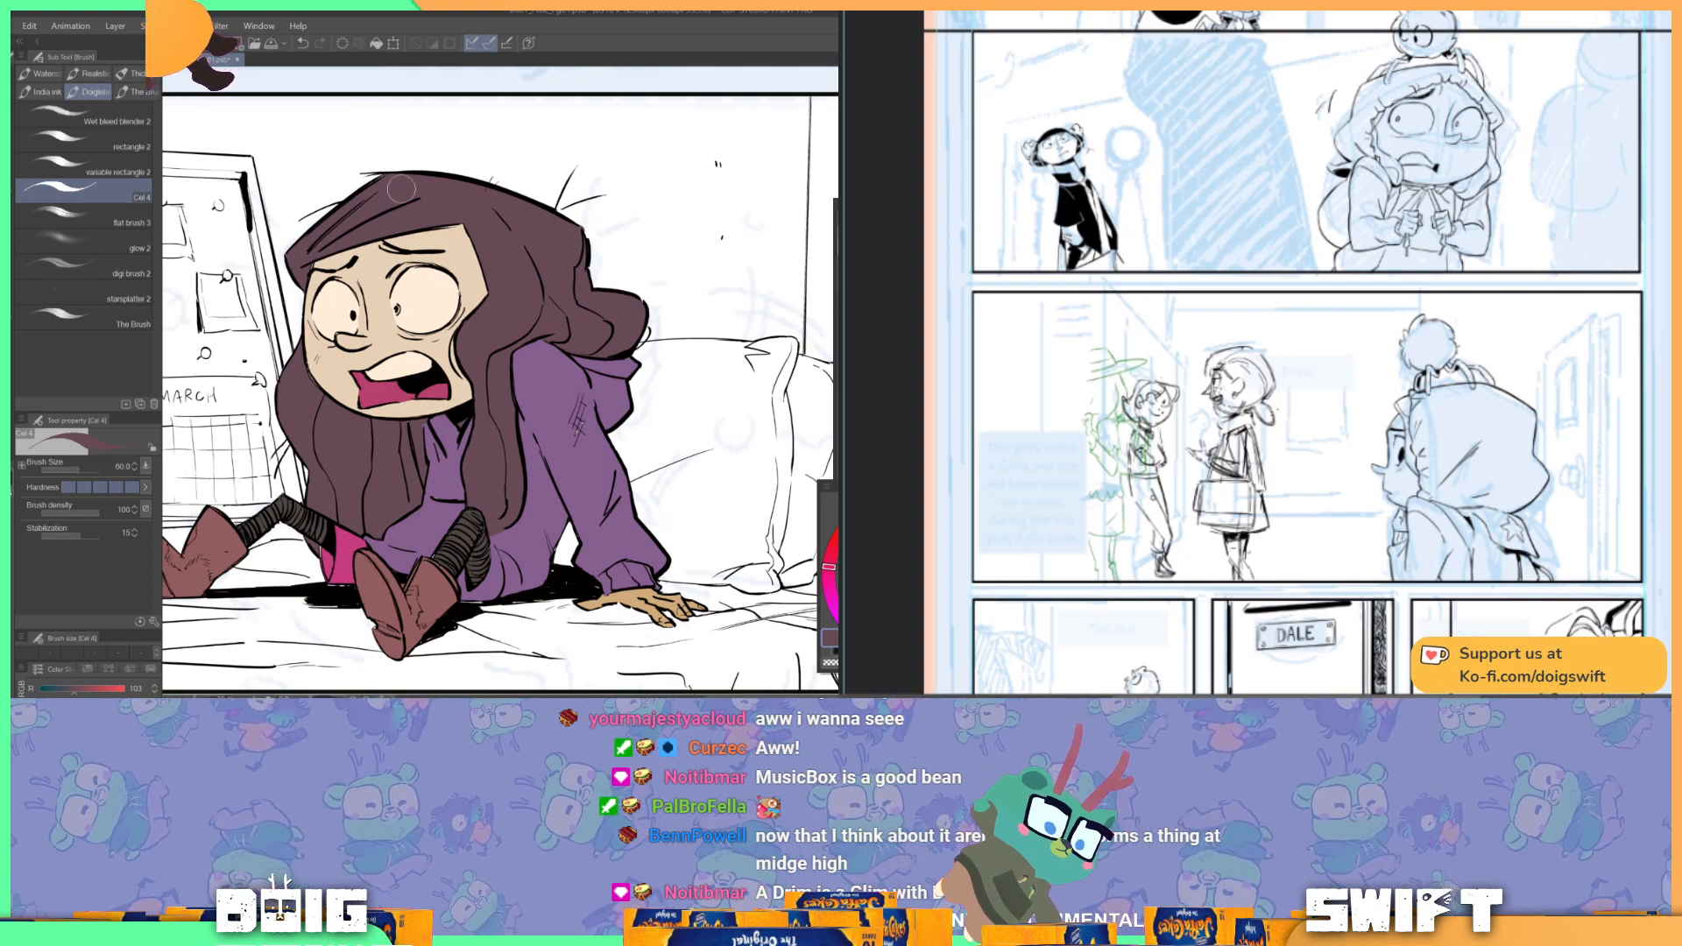
scroll(578, 429, down, 1)
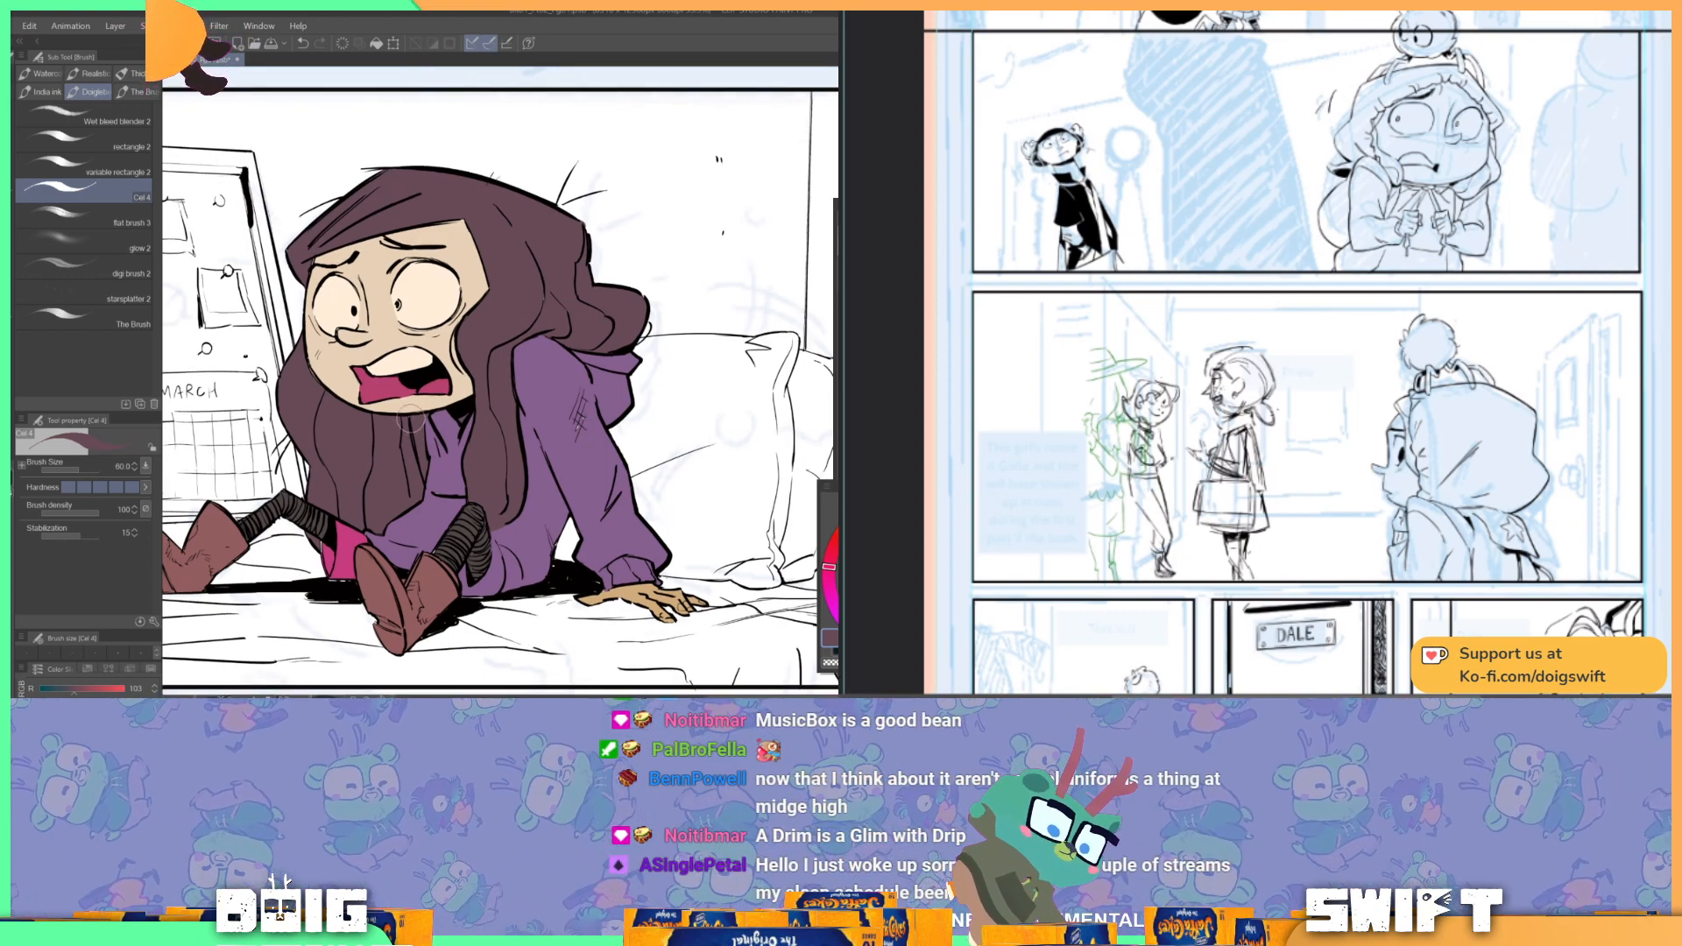
alt+click(600, 435)
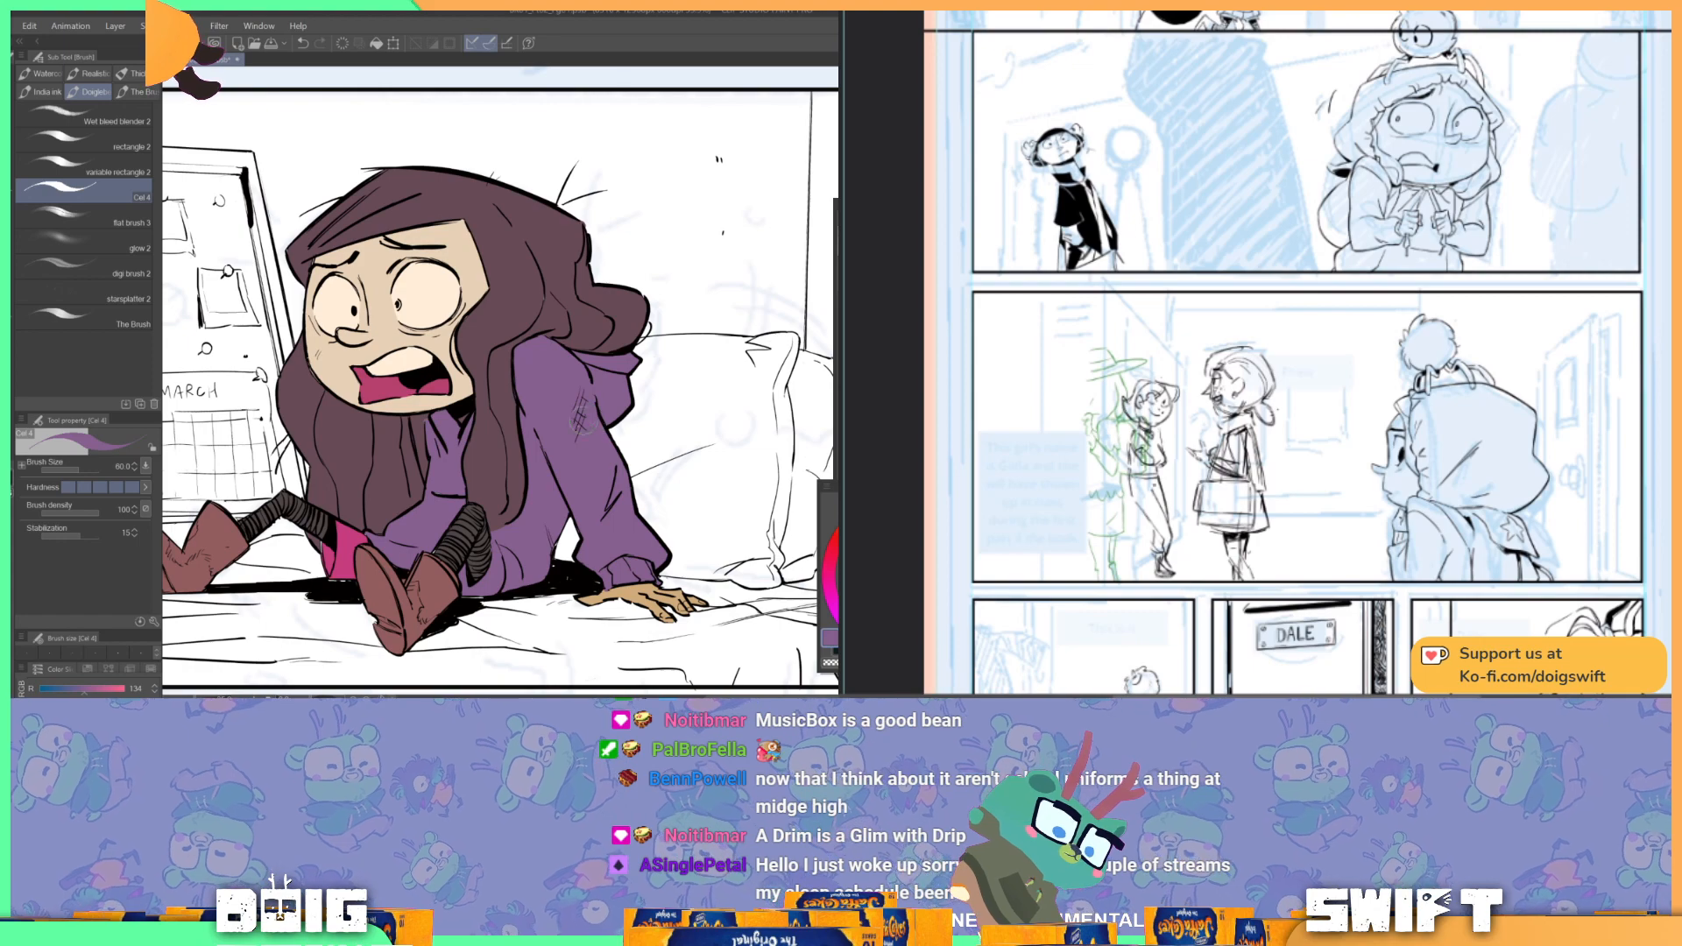
scroll(600, 383, down, 3)
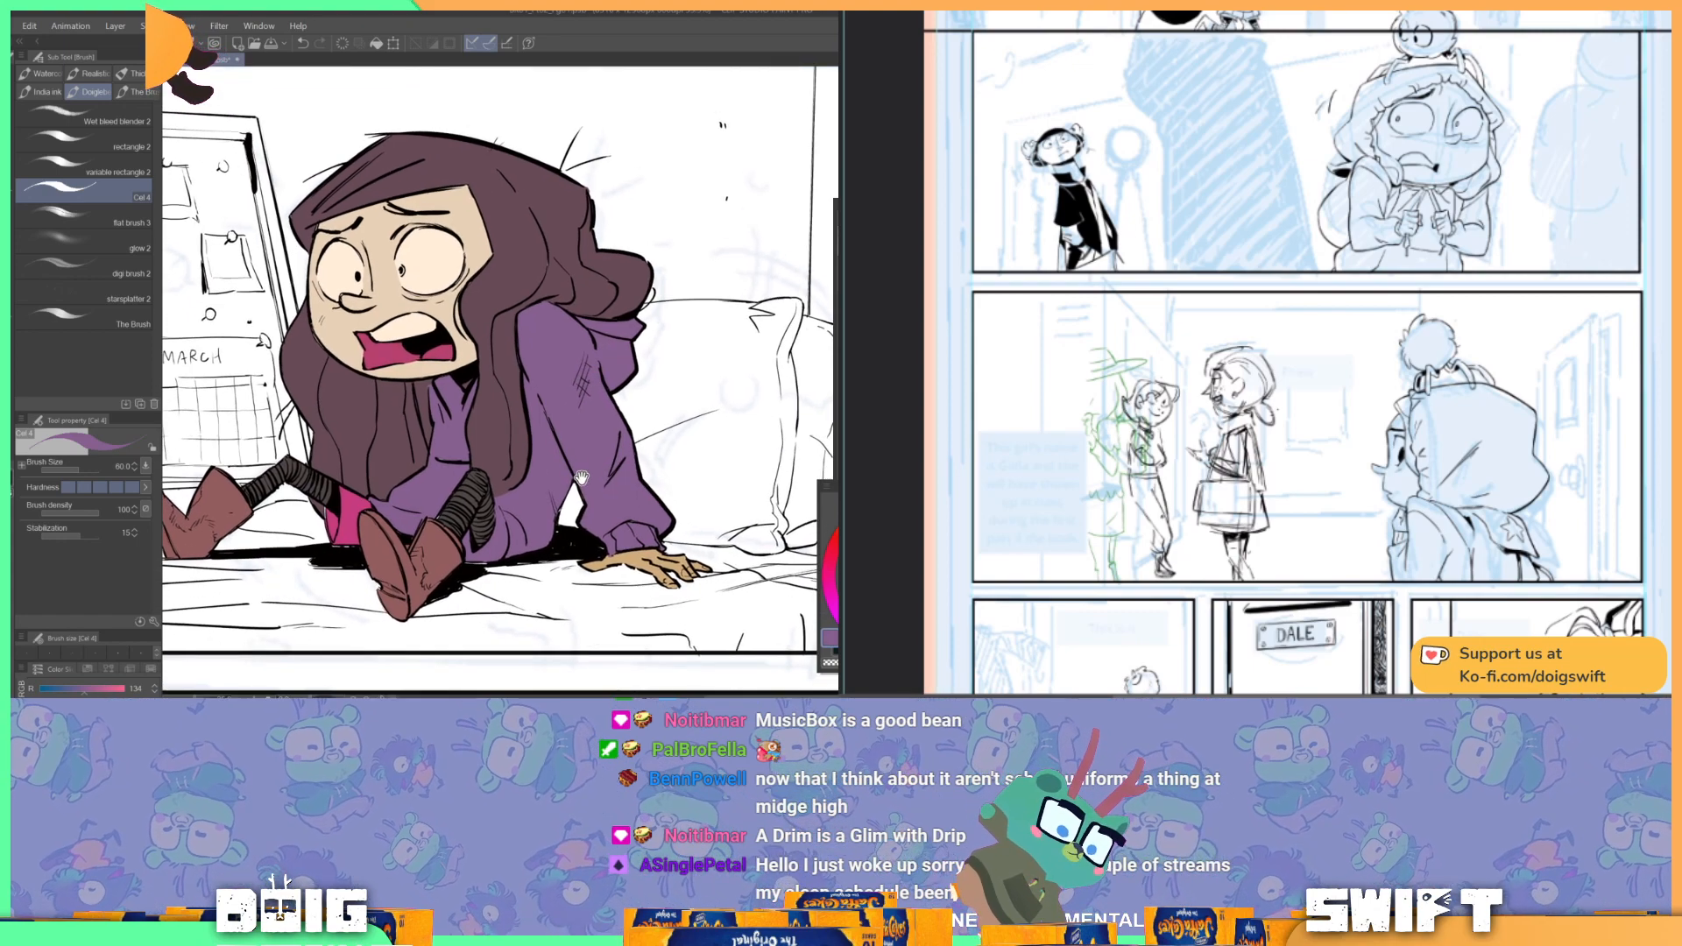
alt+click(358, 500)
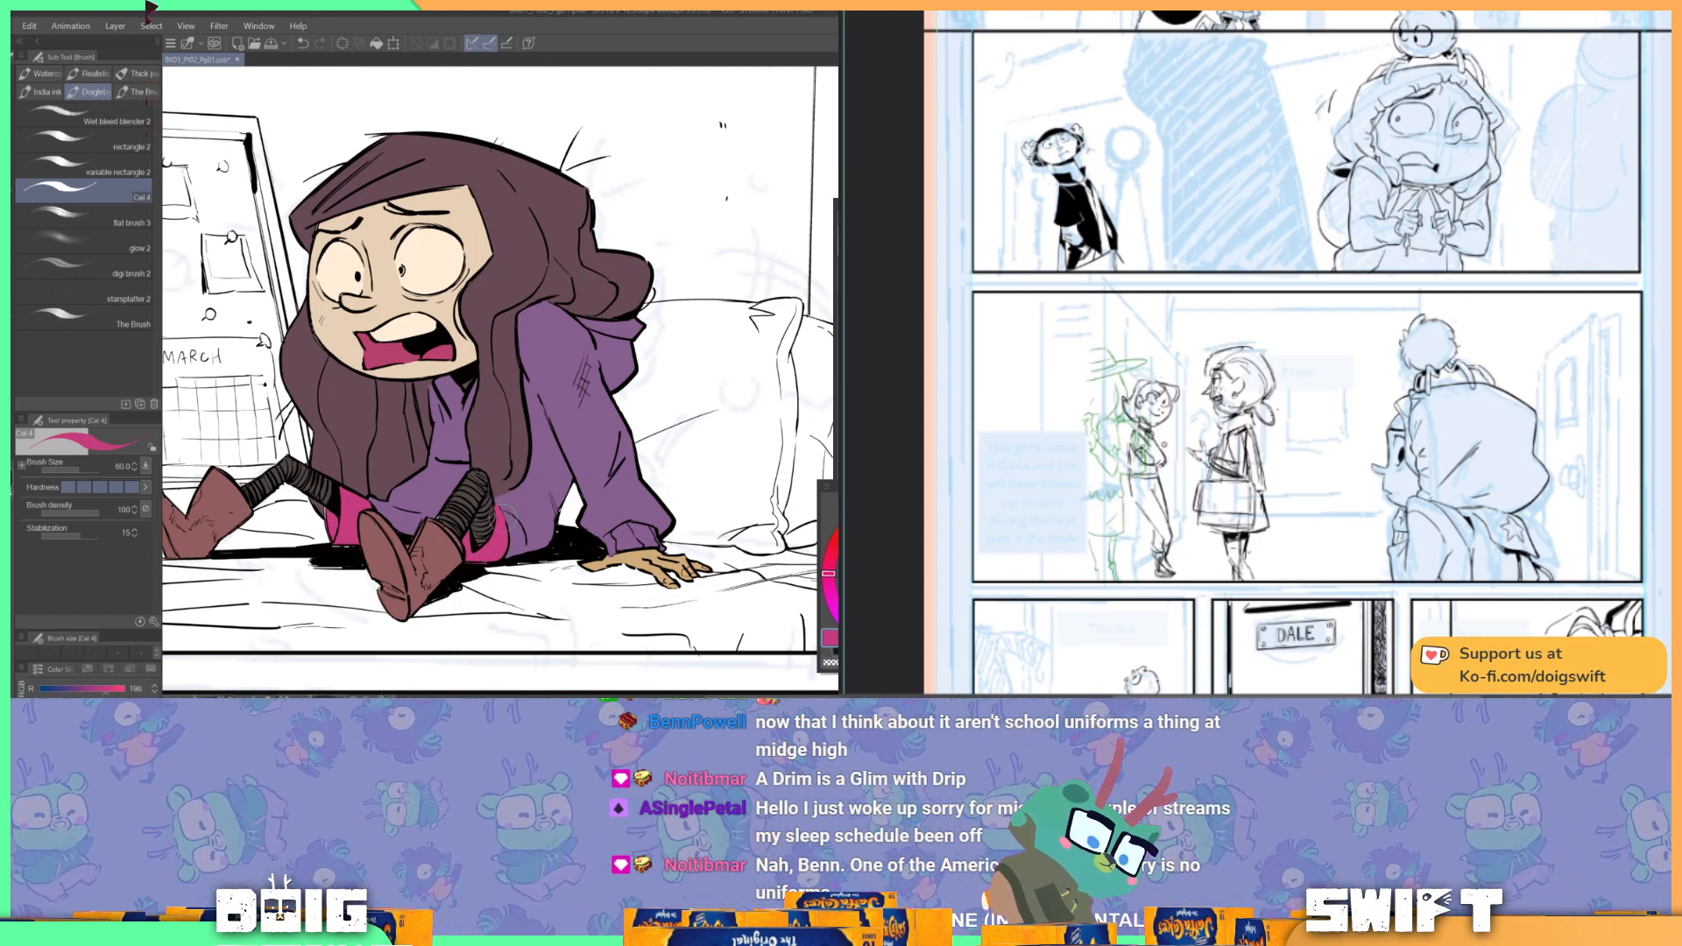
Step: Examine the girl's flat colours in the first panel against the palette, both close up and zoomed out
scroll(496, 490, down, 3)
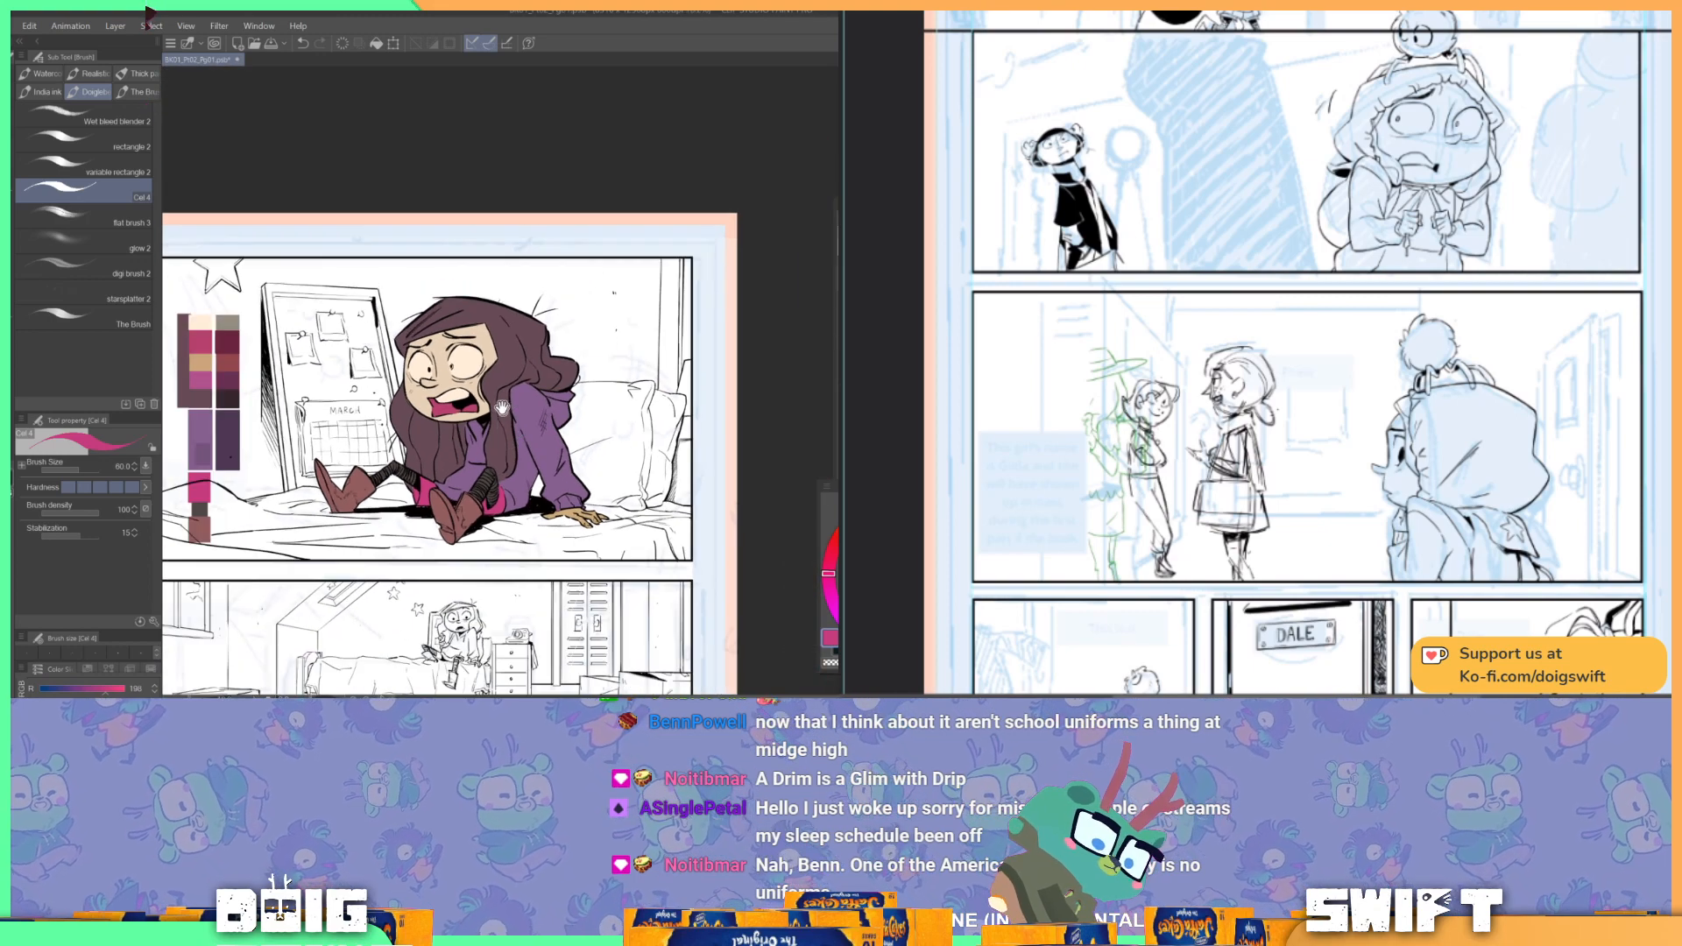
mouse_move(474, 382)
mouse_down()
mouse_move(482, 348)
mouse_move(499, 374)
mouse_move(486, 399)
mouse_move(457, 373)
mouse_up()
scroll(495, 375, up, 5)
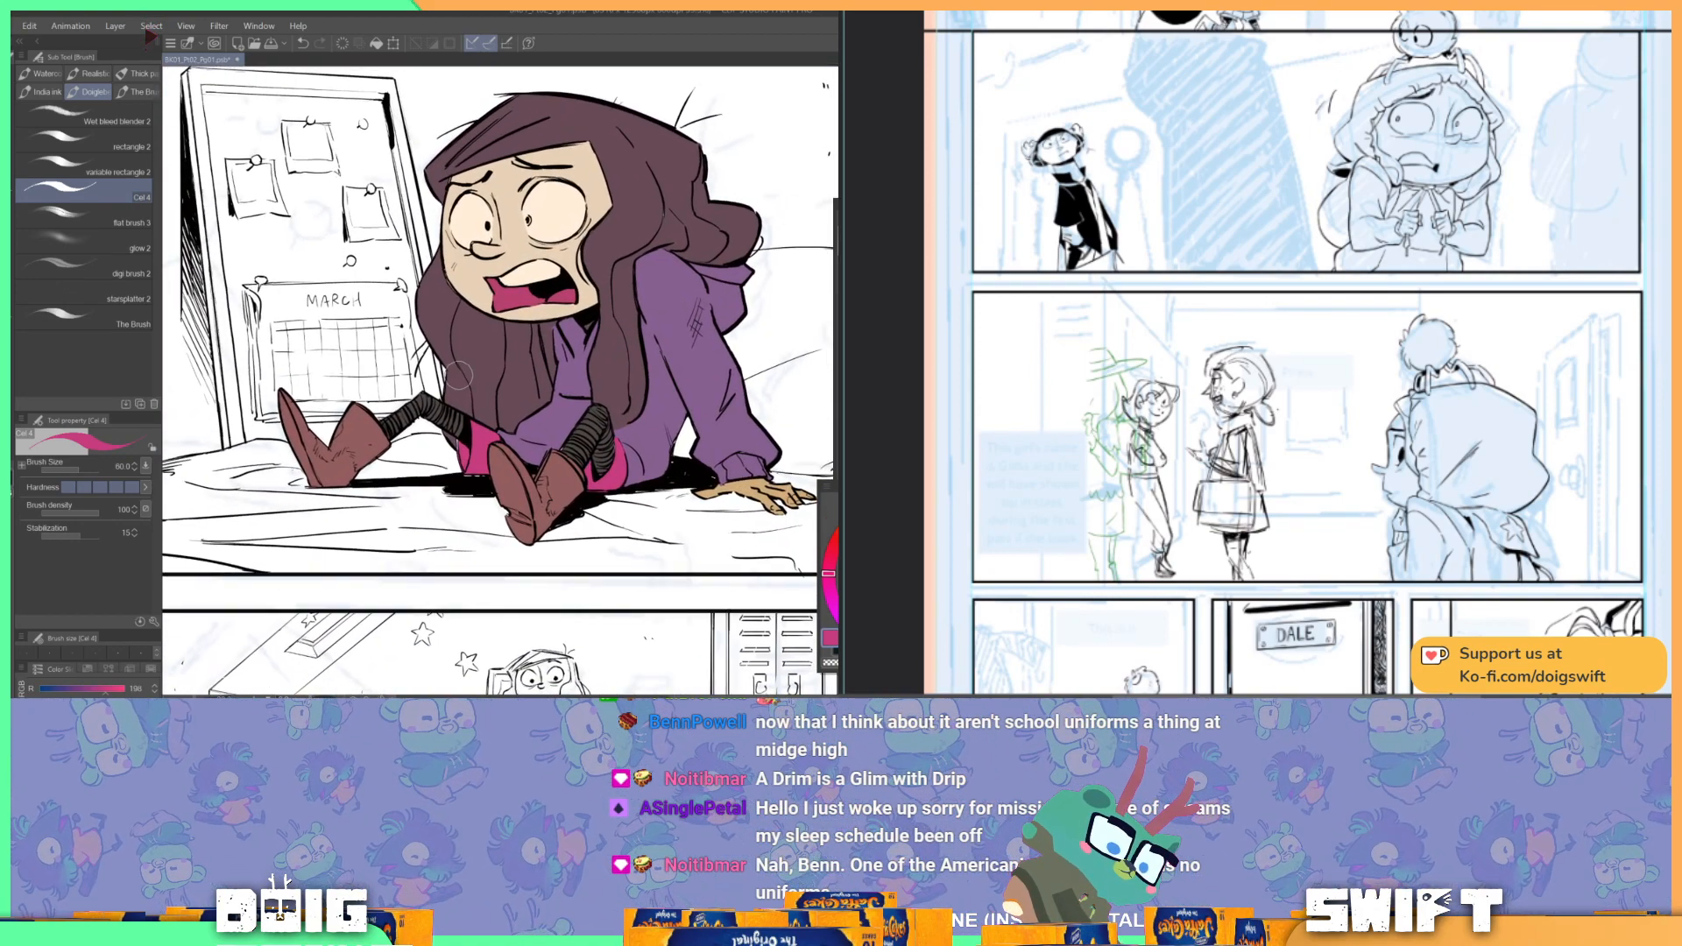
drag(443, 390, 463, 386)
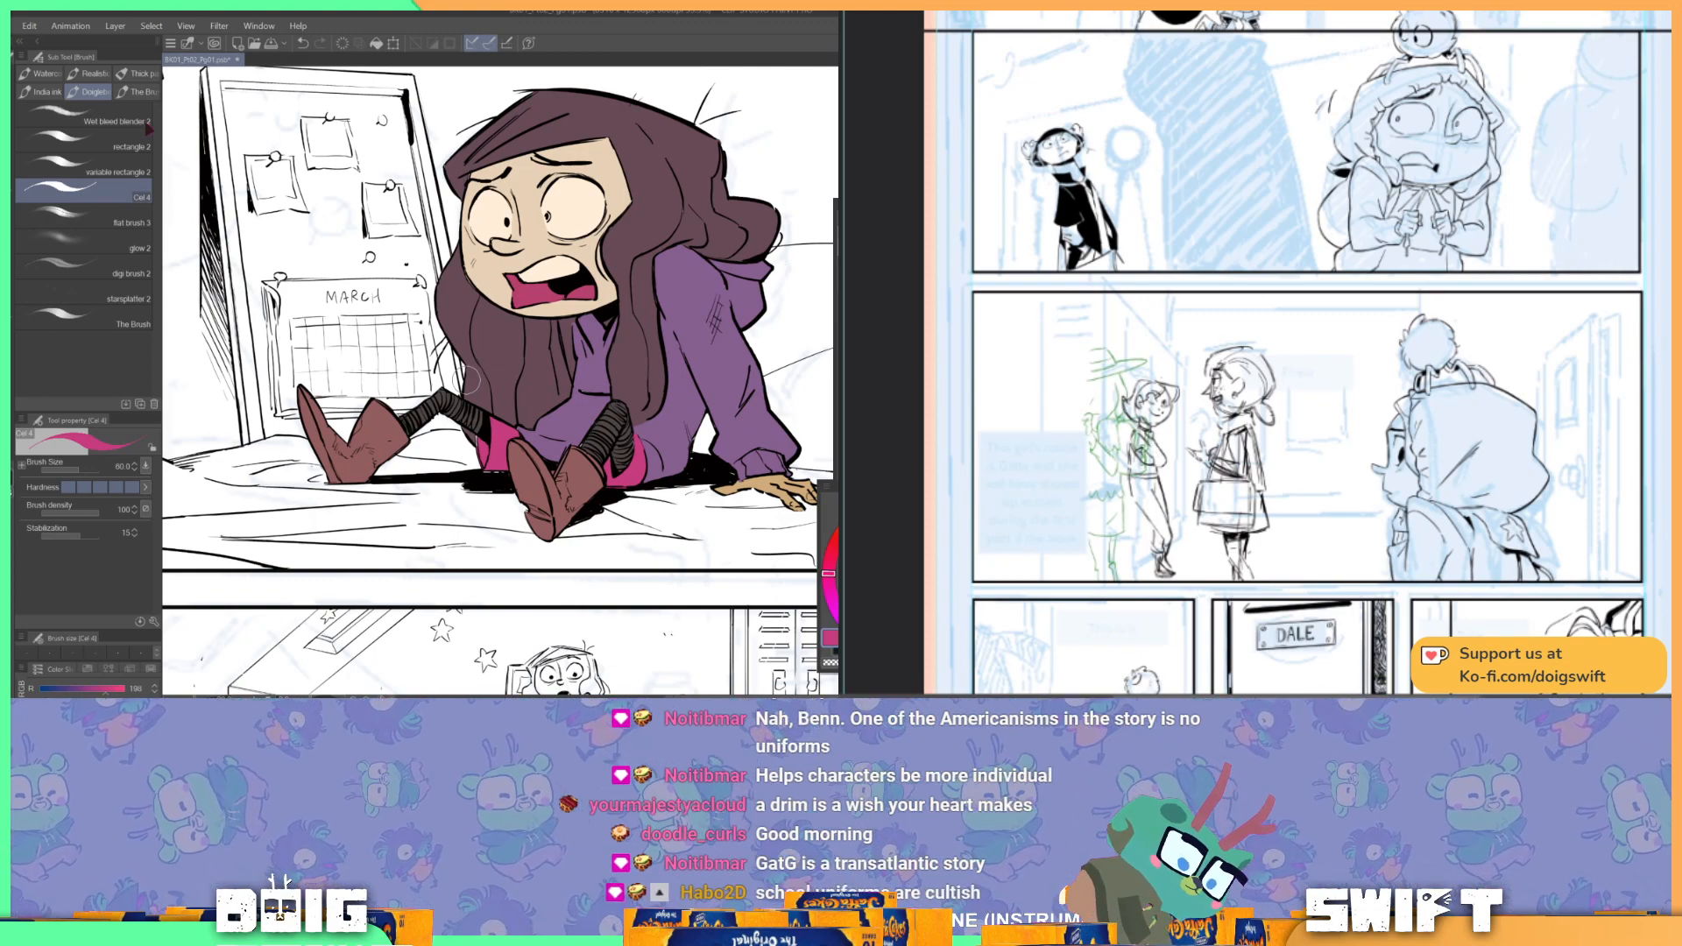
drag(1197, 422, 1135, 452)
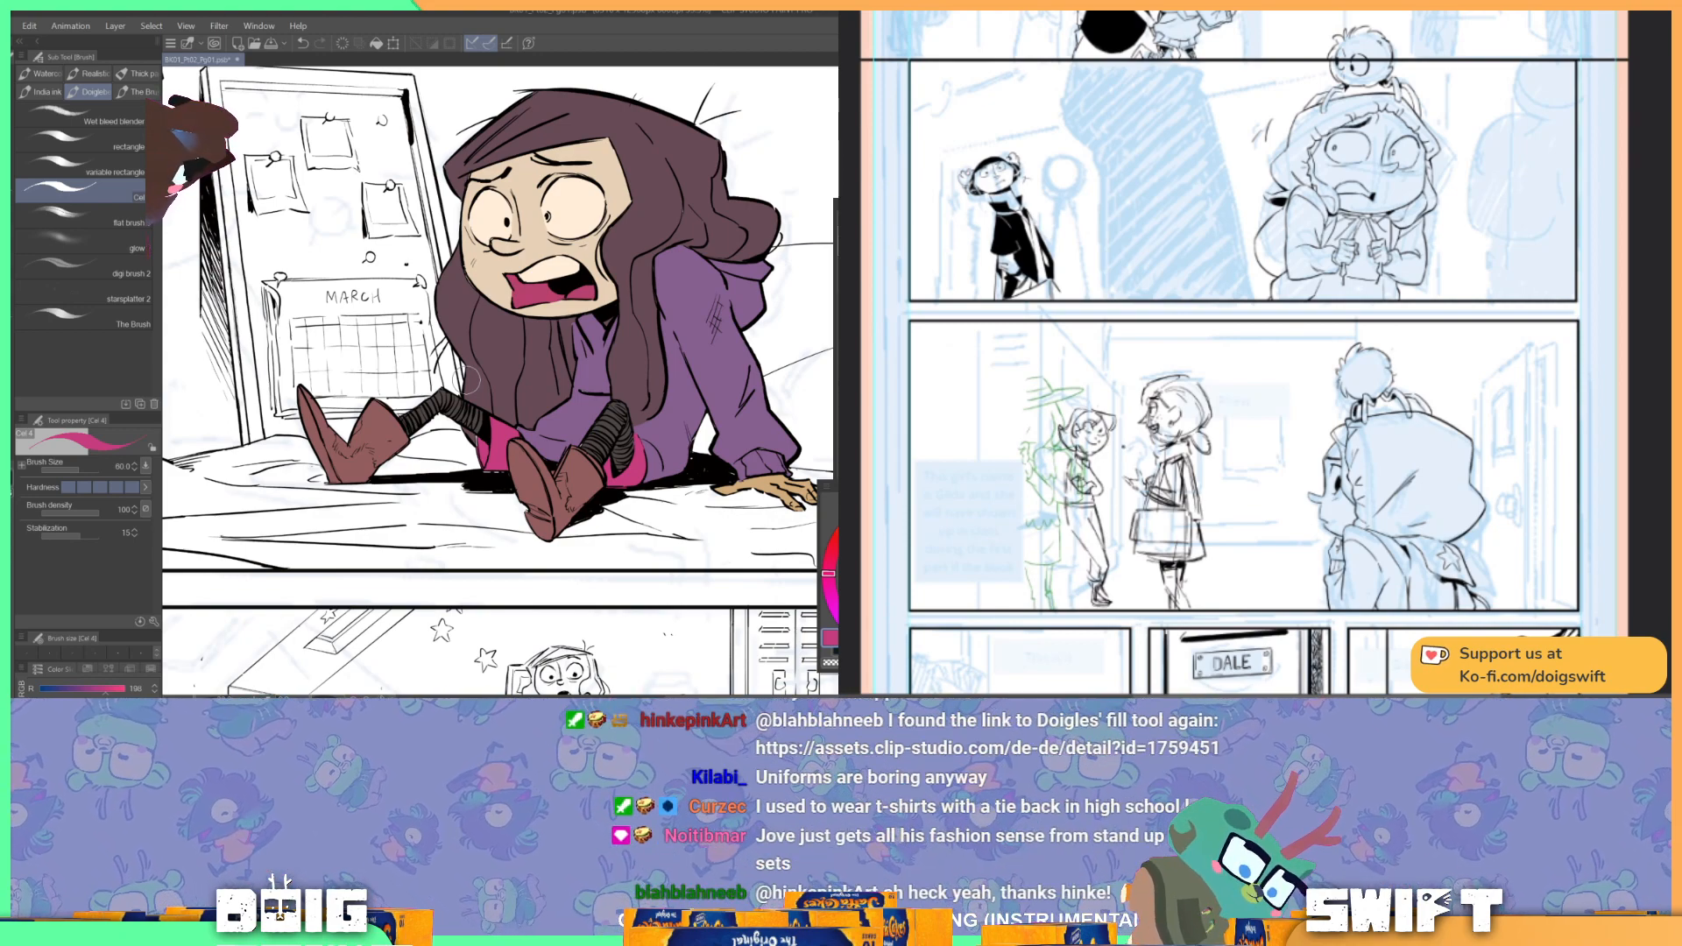
drag(593, 388, 551, 369)
scroll(551, 369, down, 3)
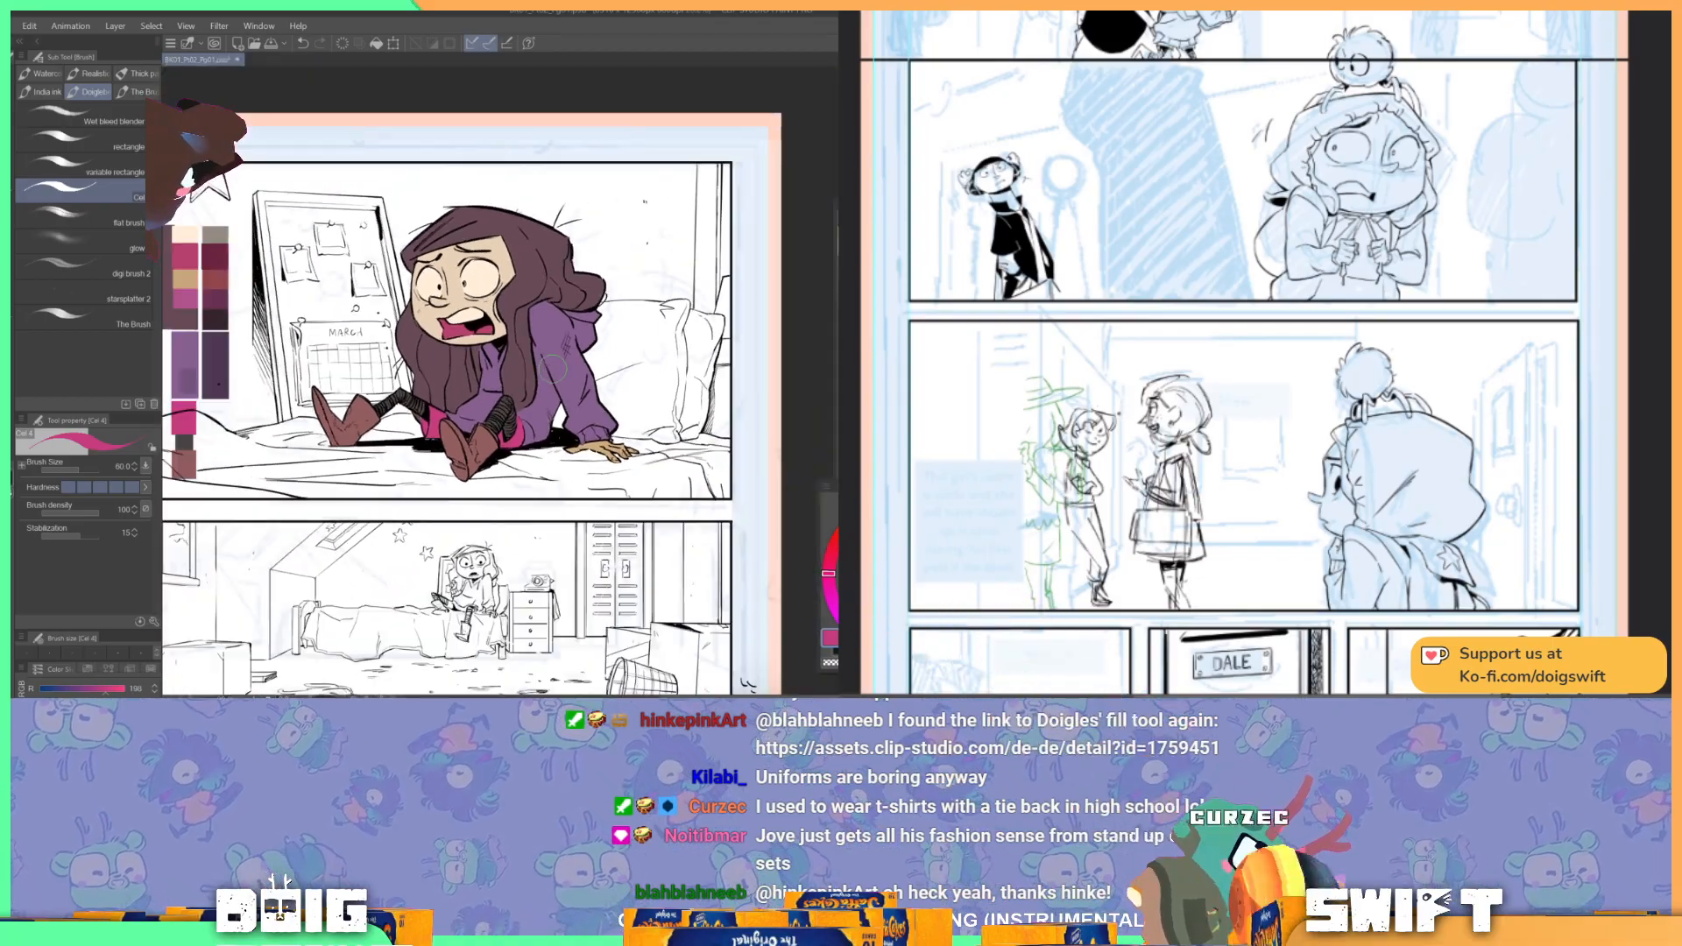
scroll(482, 329, up, 2)
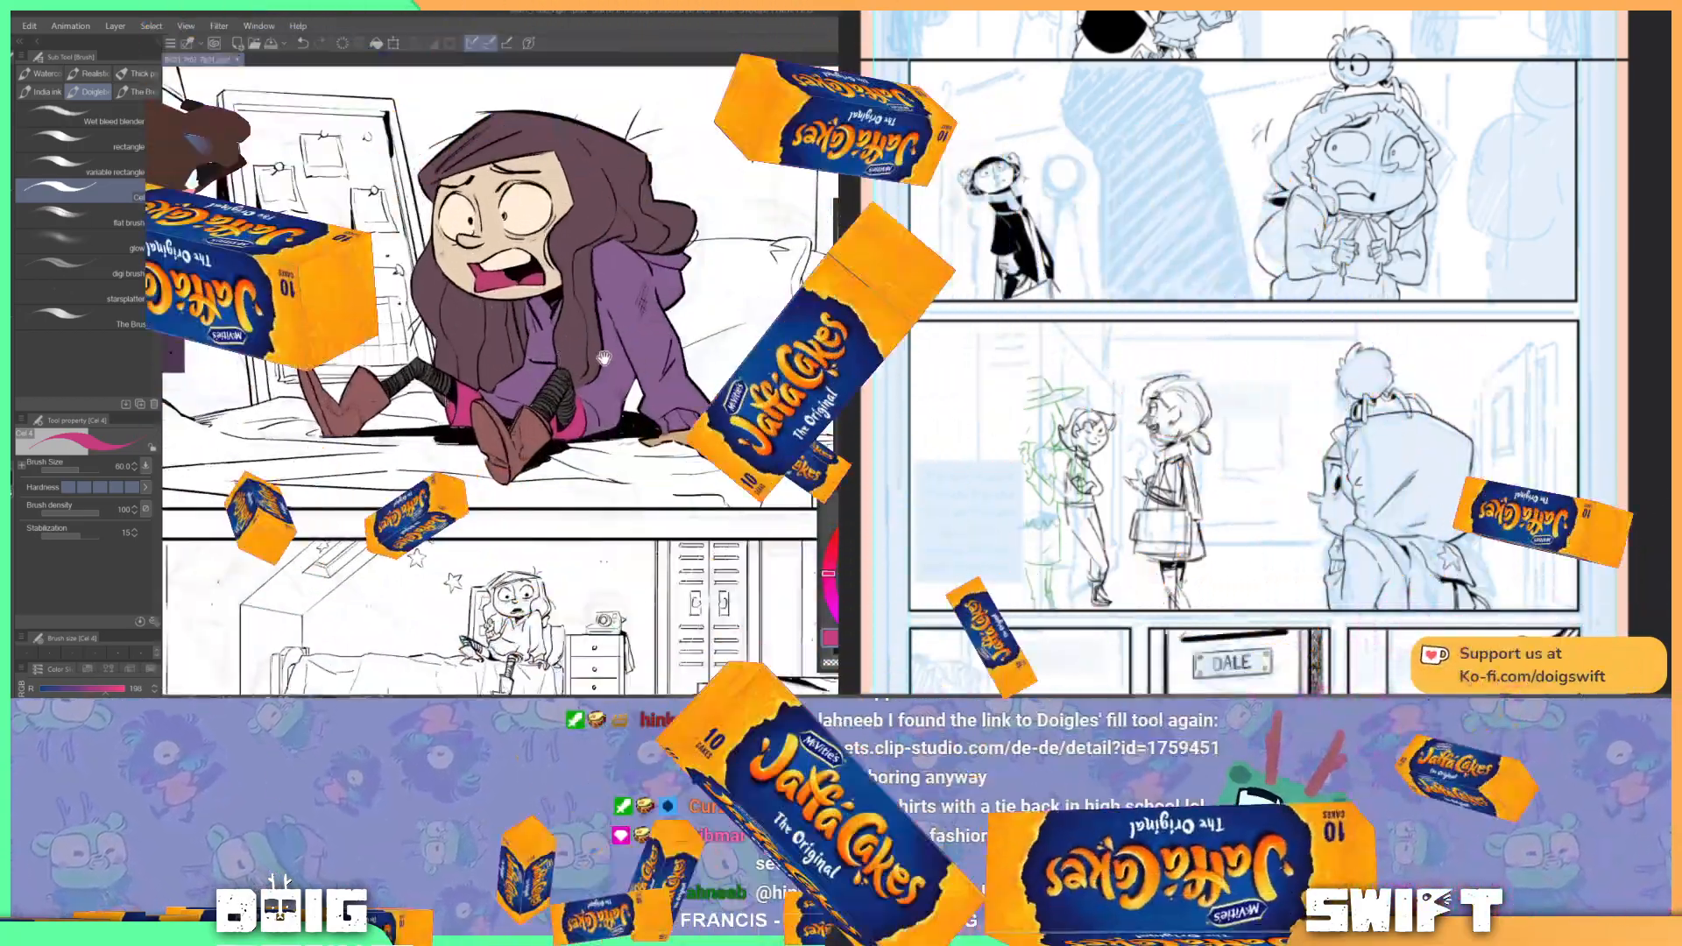
Step: Select the purple hoodie with Auto select, adjust its colour with Hue/Saturation/Luminosity, and clear the selection
key(w)
click(667, 373)
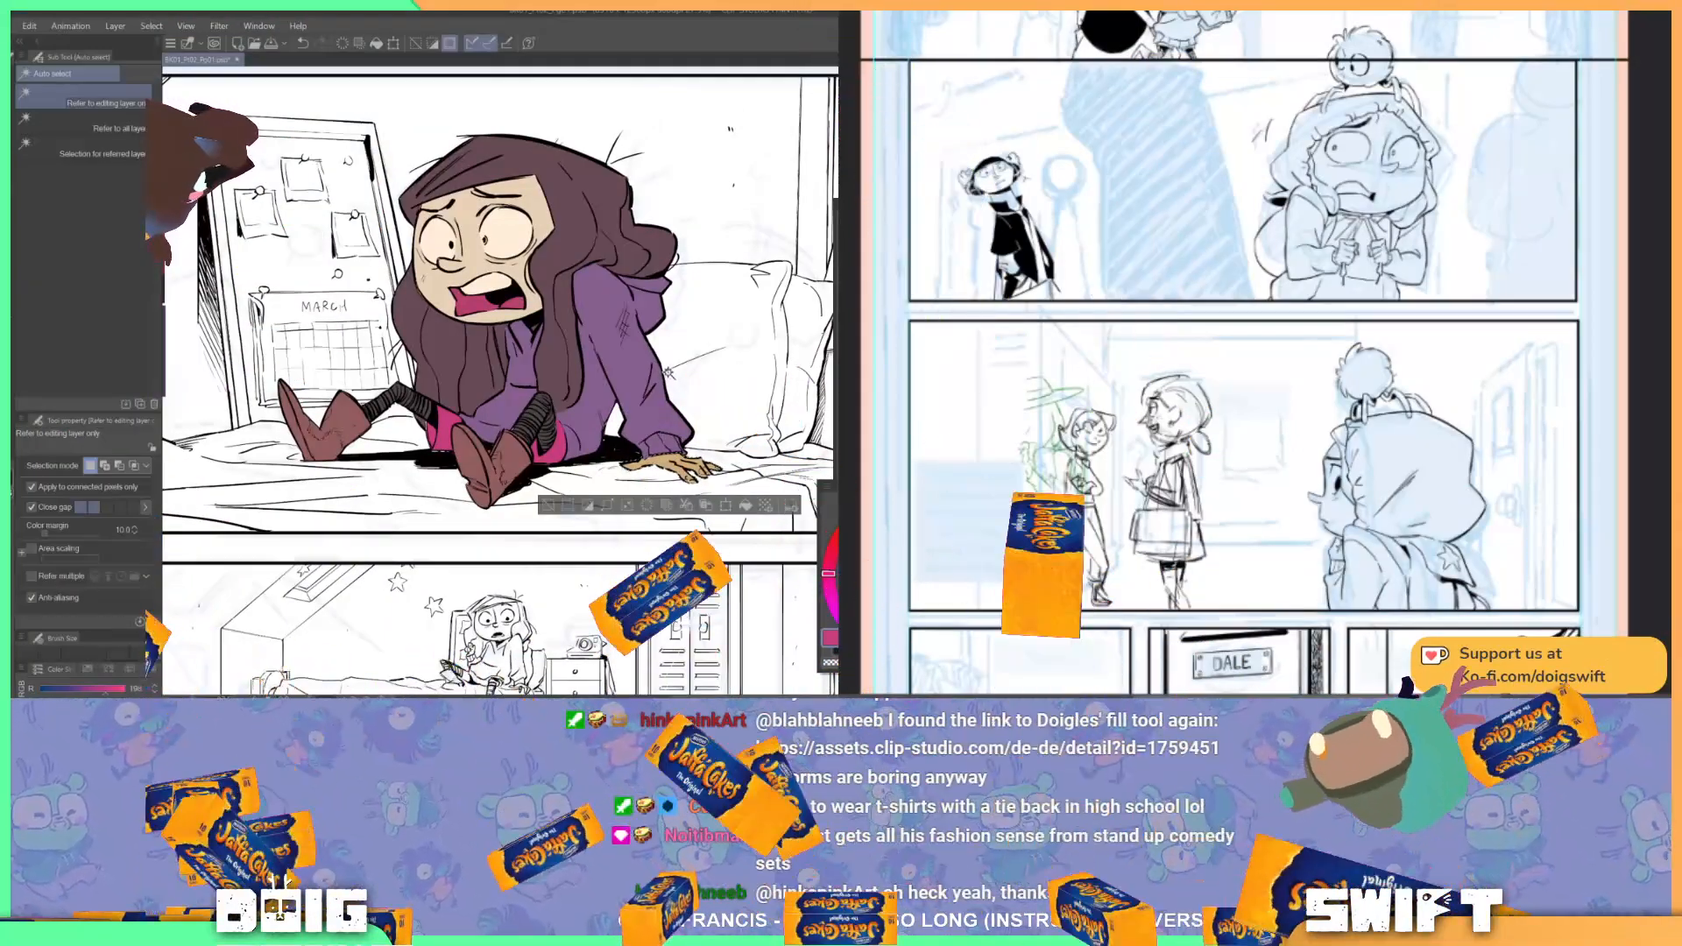
key(ctrl+u)
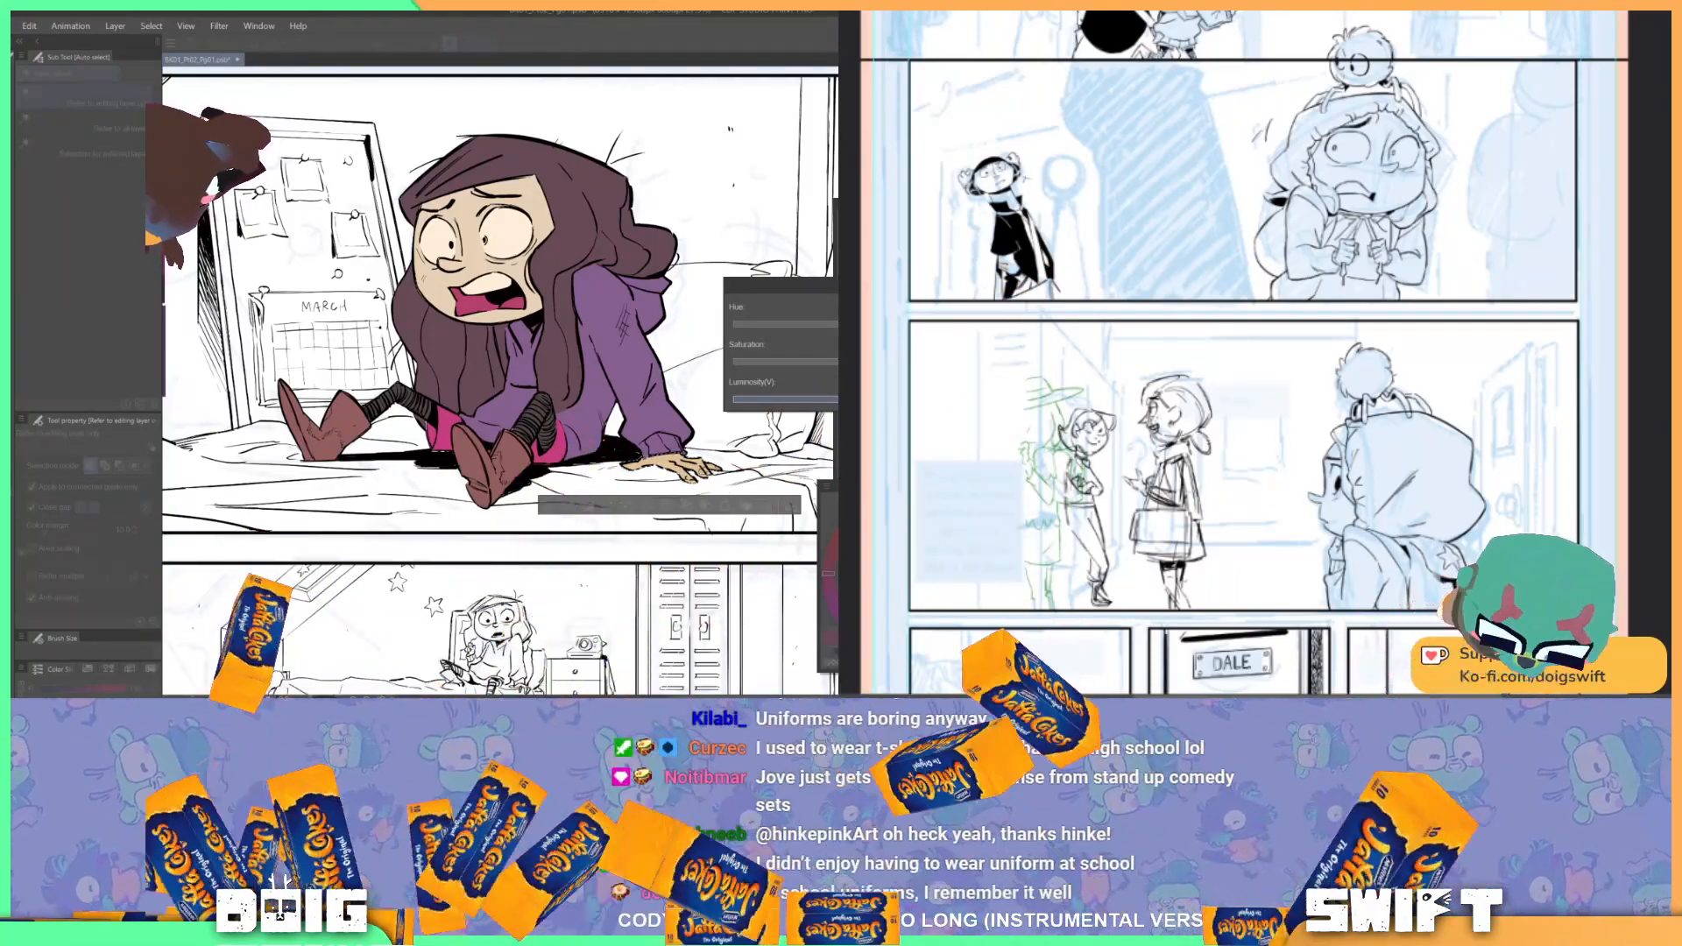
key(Return)
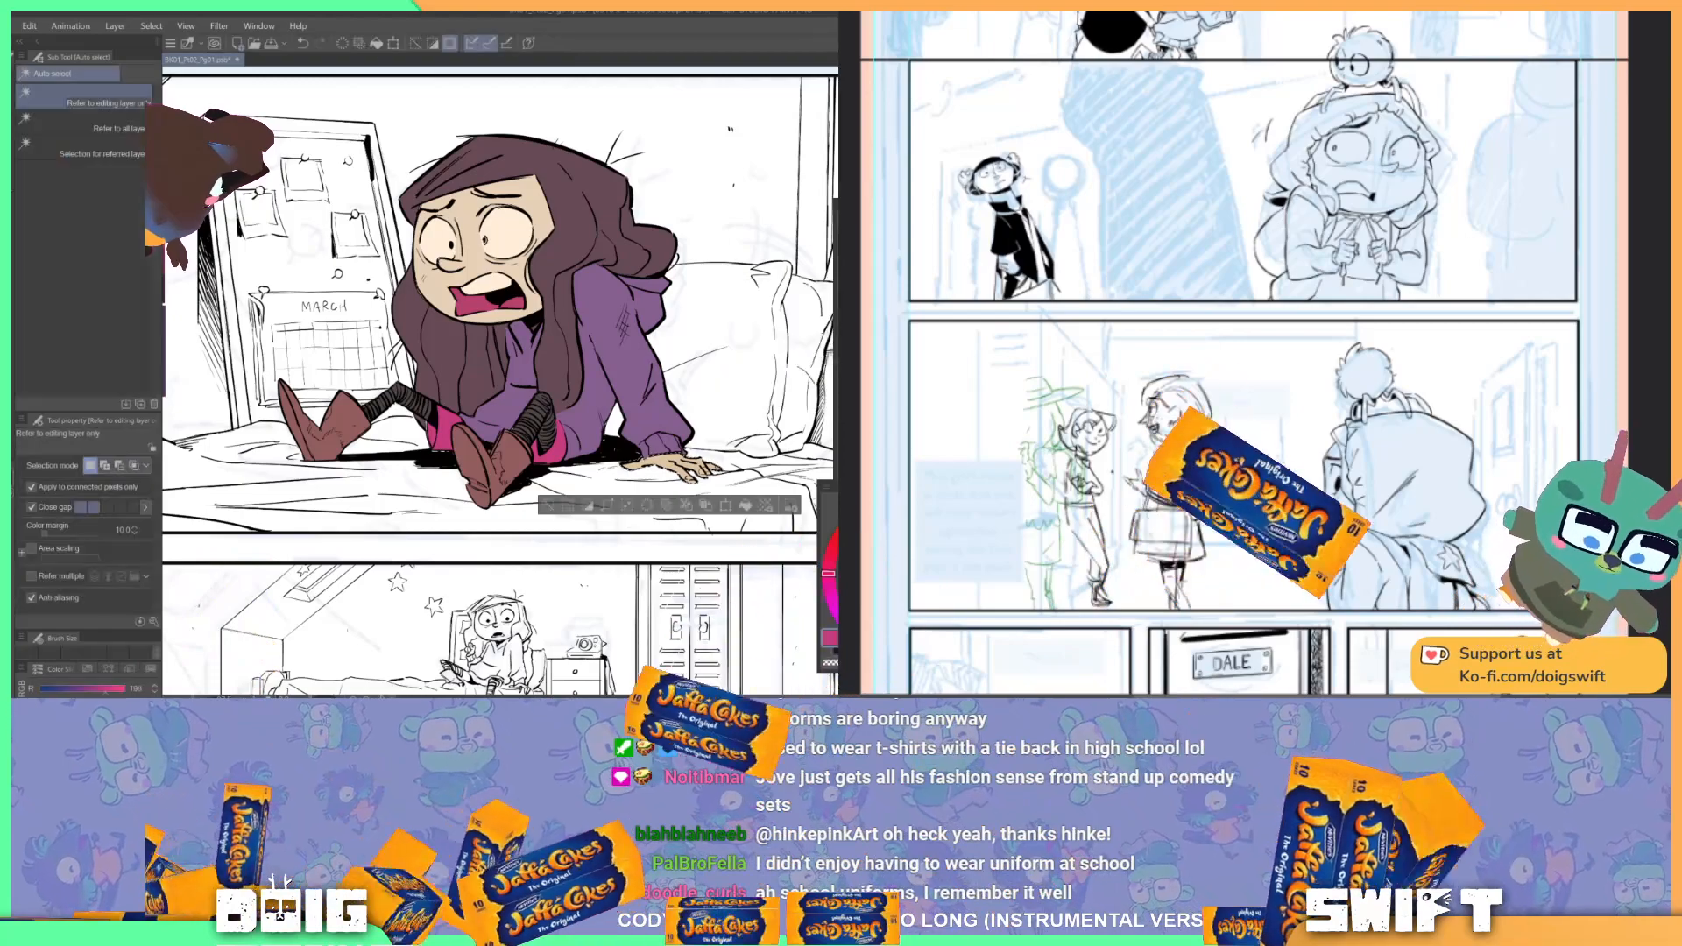
drag(564, 269, 595, 318)
scroll(587, 327, down, 4)
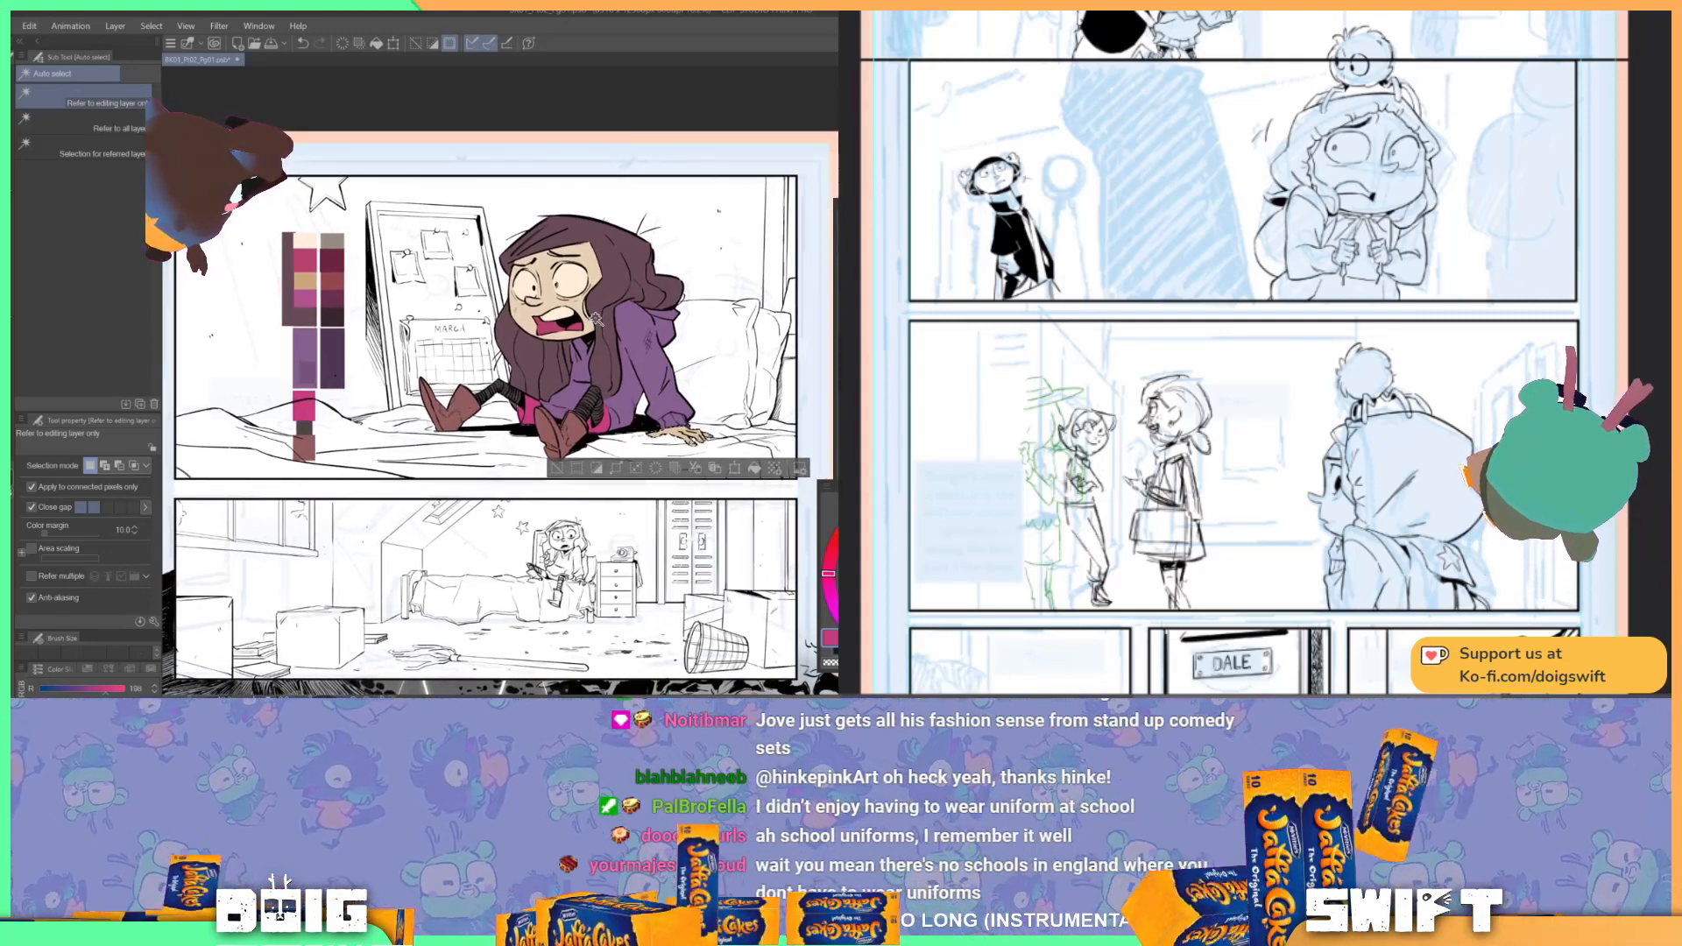
mouse_move(586, 356)
mouse_down()
mouse_move(565, 250)
mouse_move(573, 348)
mouse_up()
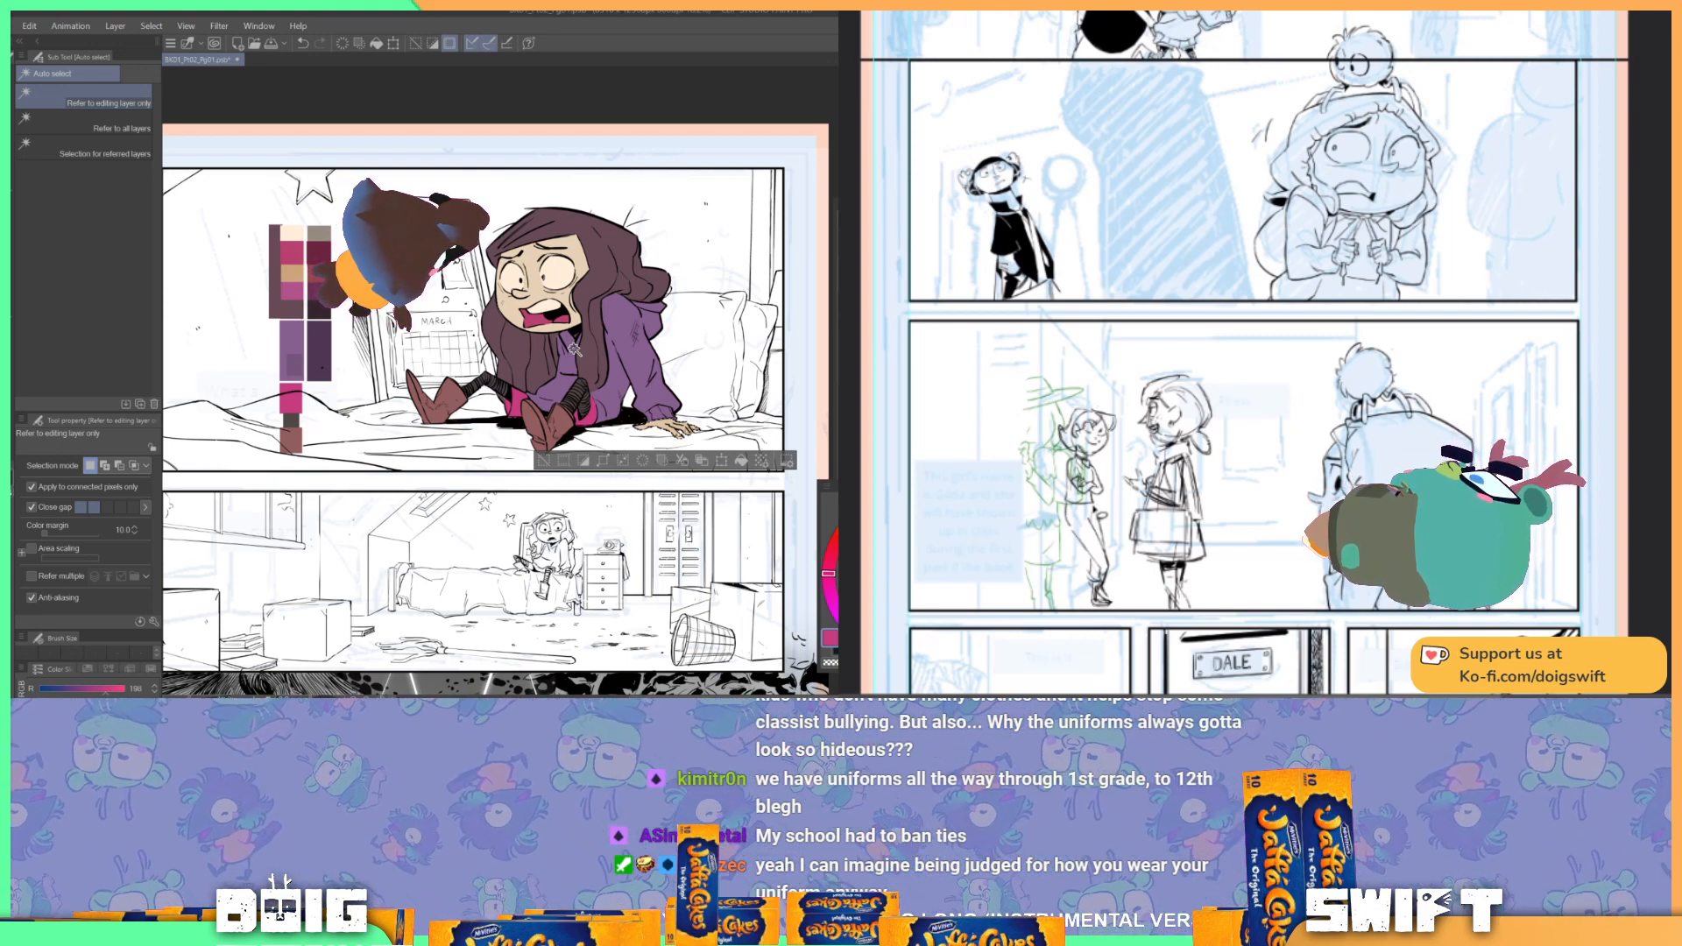
mouse_move(1070, 551)
mouse_down()
mouse_move(1095, 613)
mouse_move(1130, 560)
mouse_move(1115, 506)
mouse_move(1099, 537)
mouse_up()
click(622, 362)
drag(627, 350, 618, 366)
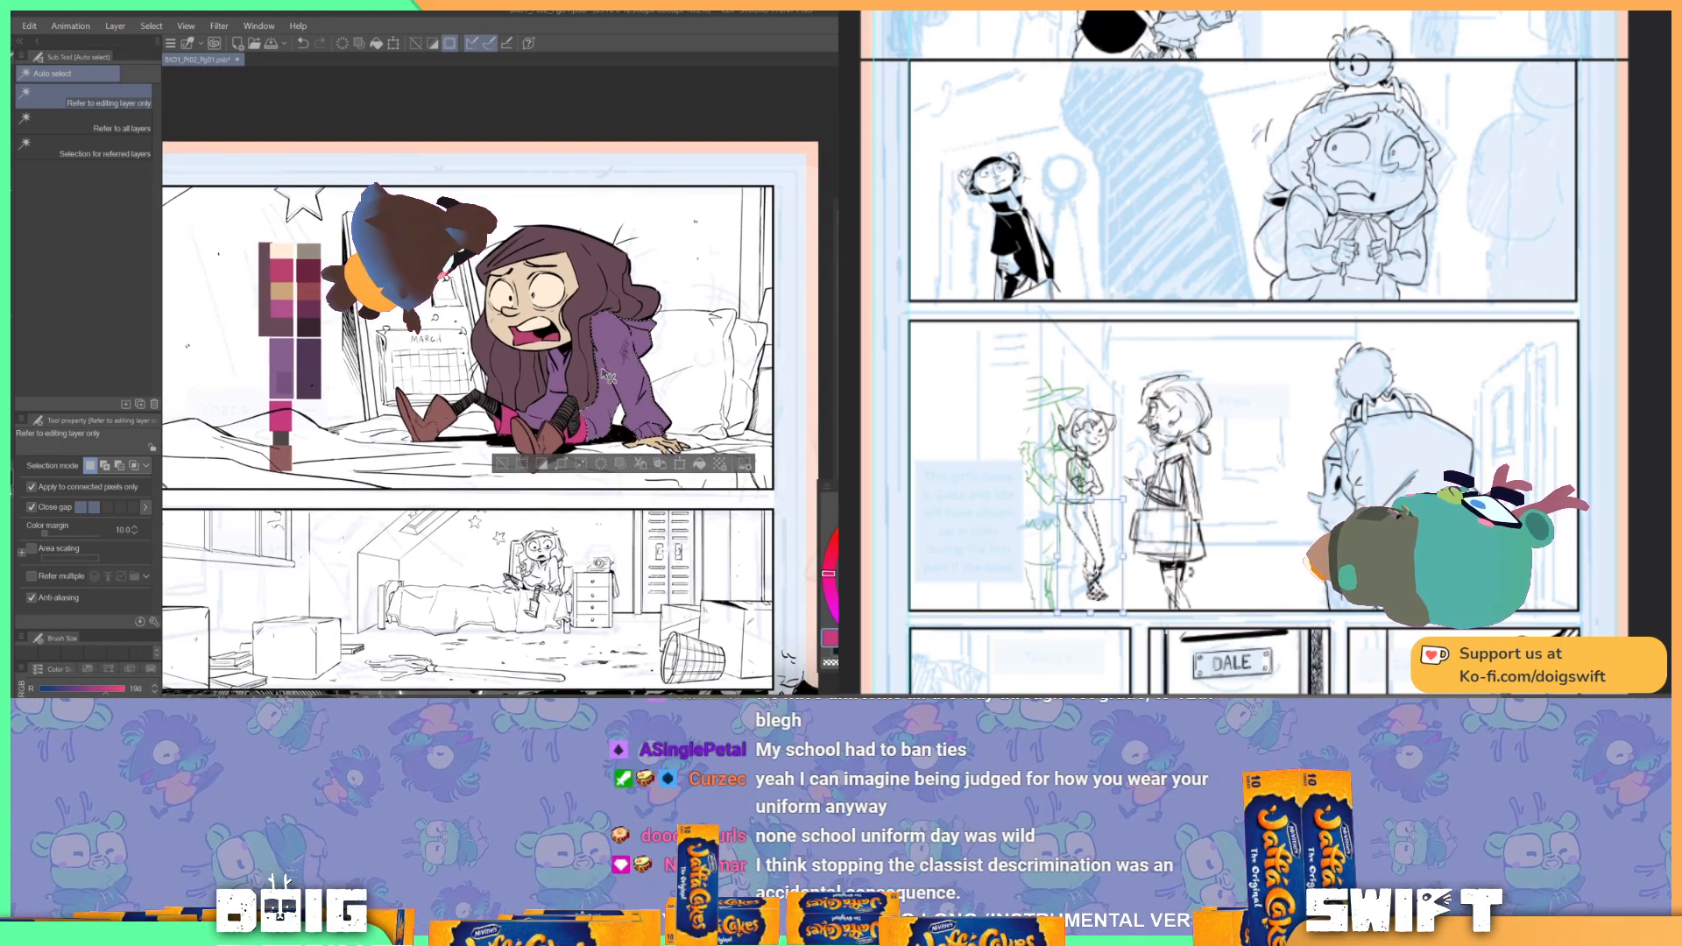
key(ctrl+d)
scroll(603, 369, up, 5)
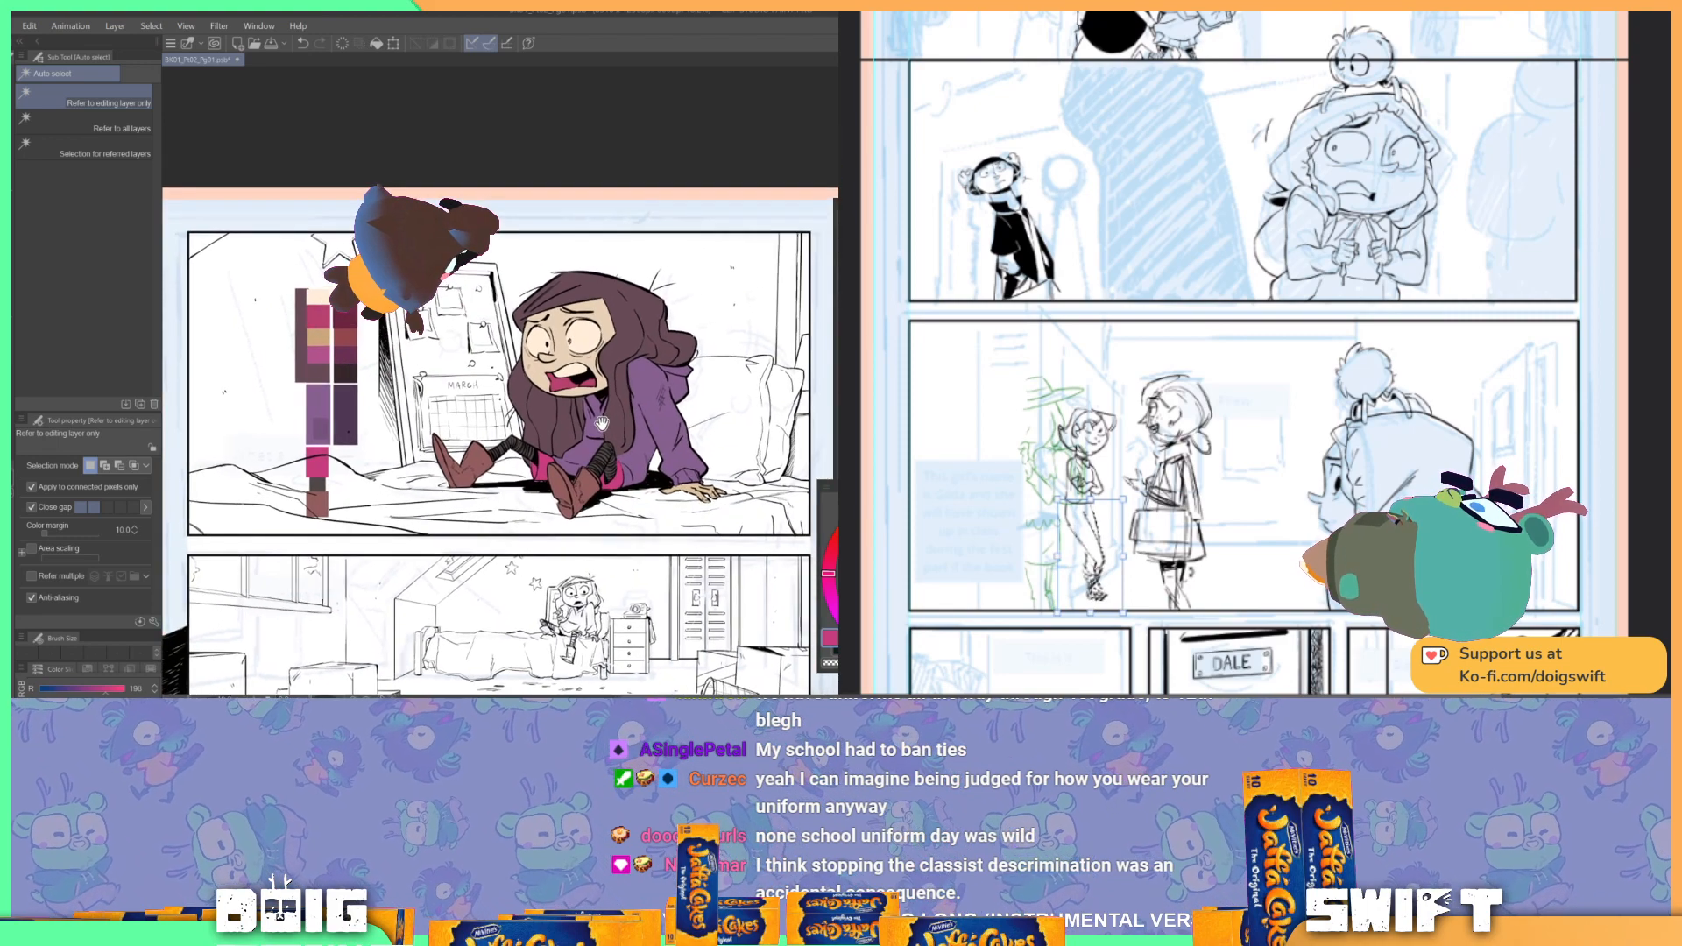
drag(605, 427, 544, 456)
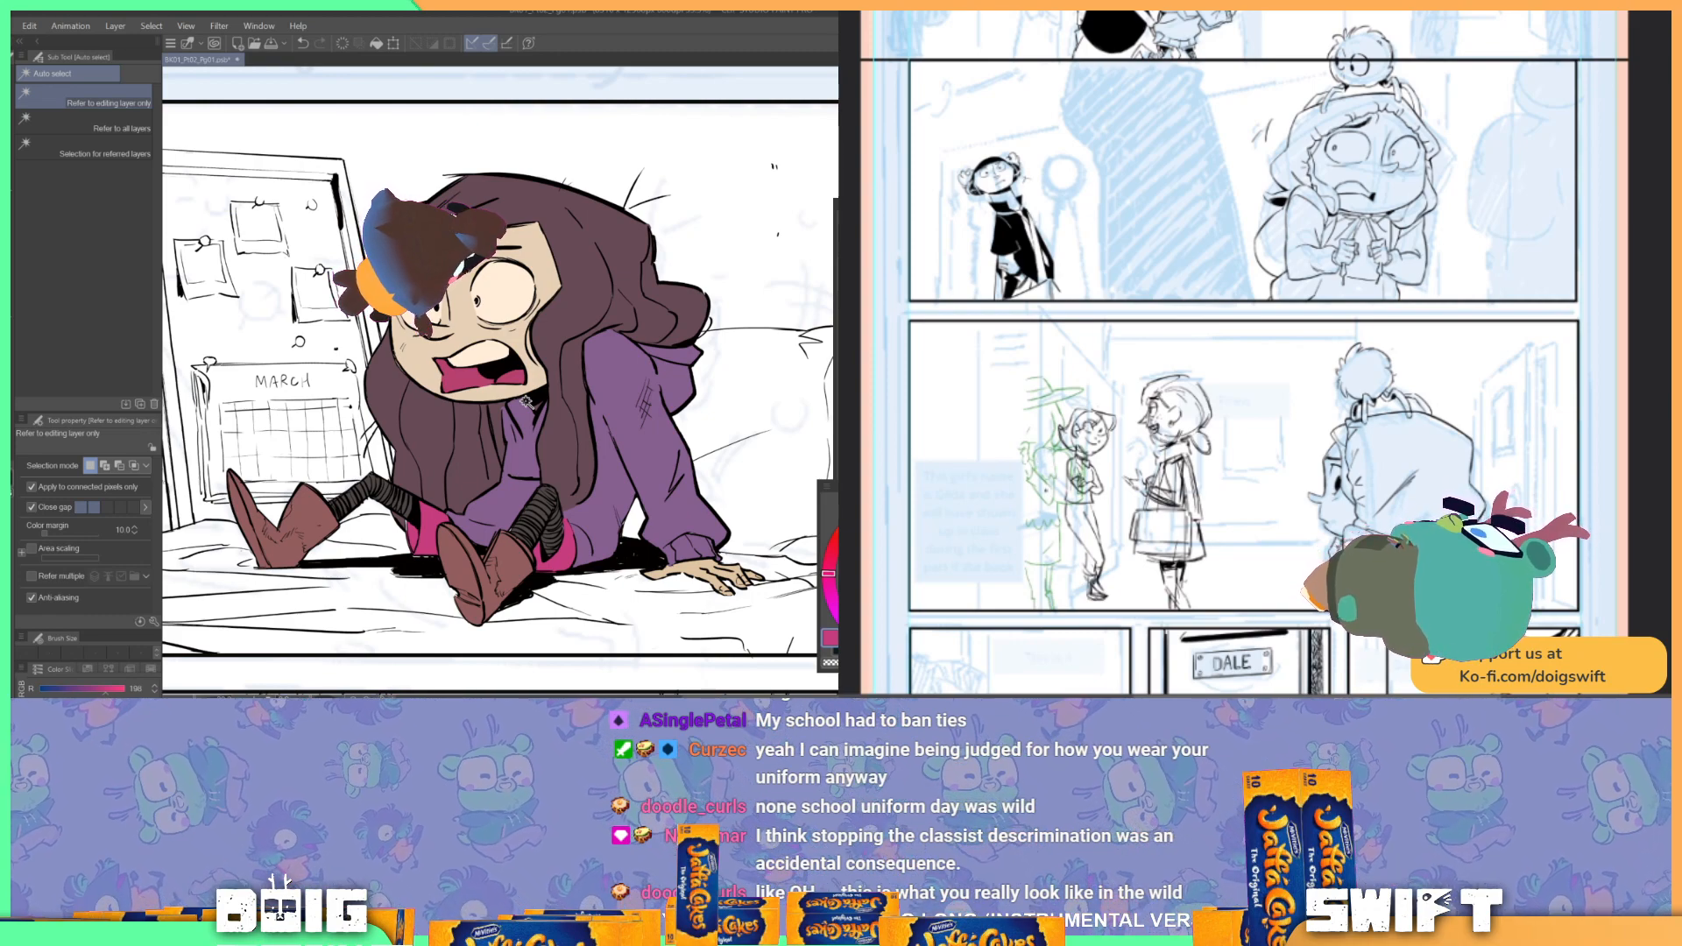
scroll(526, 400, down, 5)
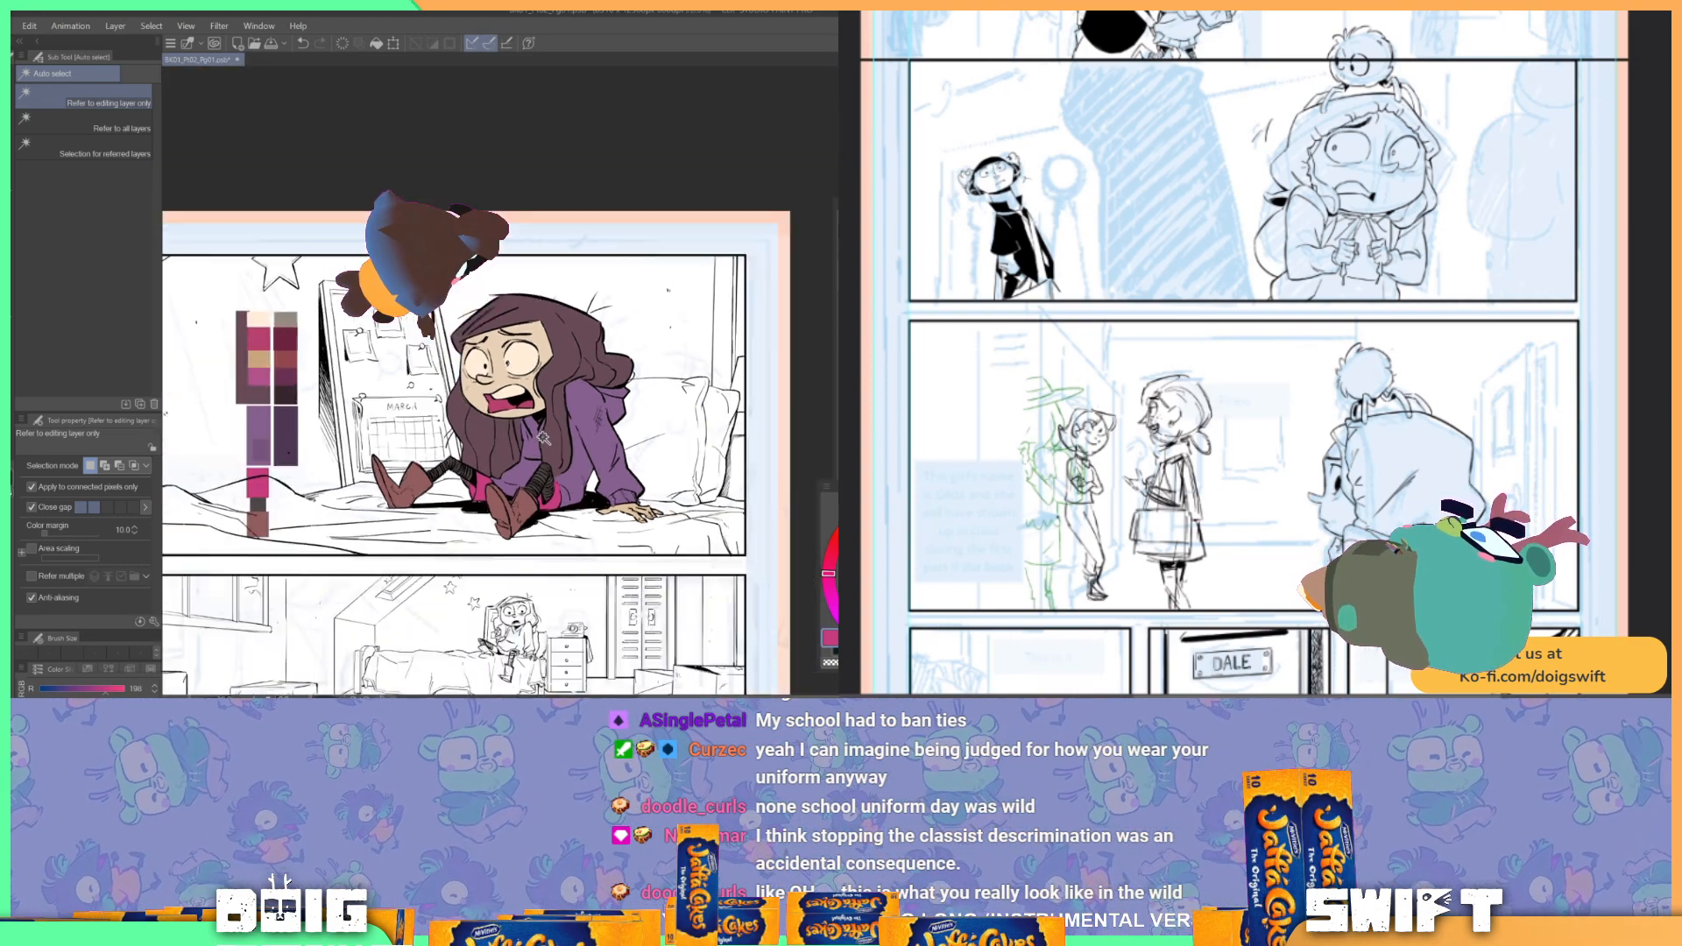
scroll(549, 367, up, 5)
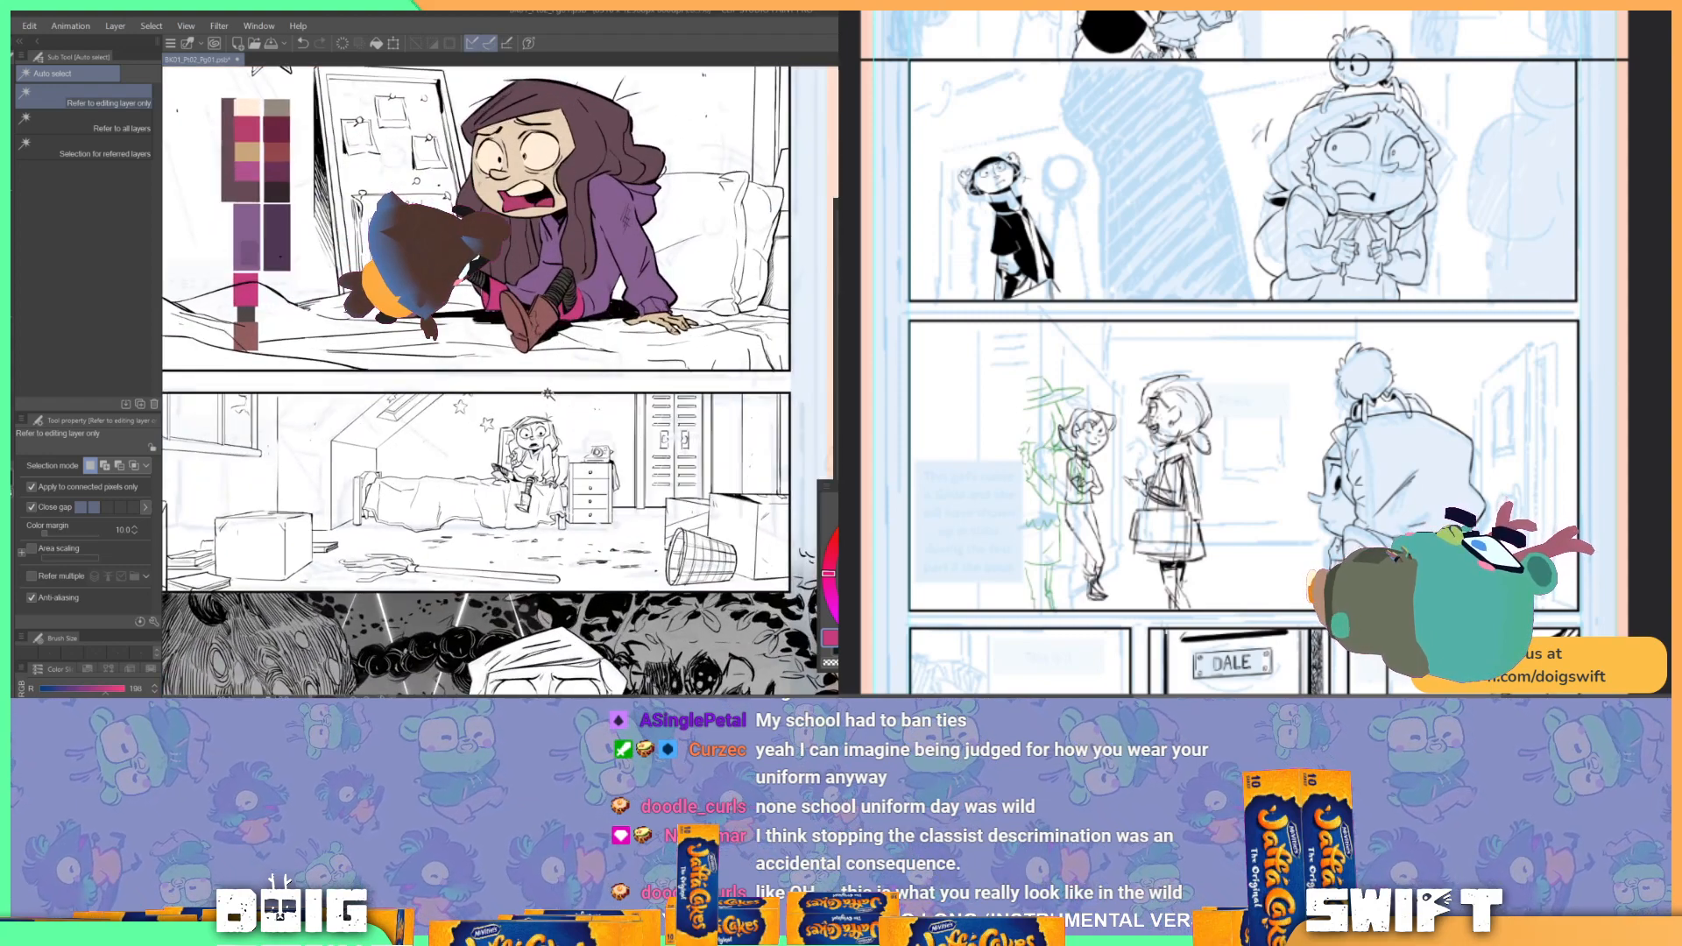
drag(526, 394, 552, 510)
scroll(510, 383, up, 4)
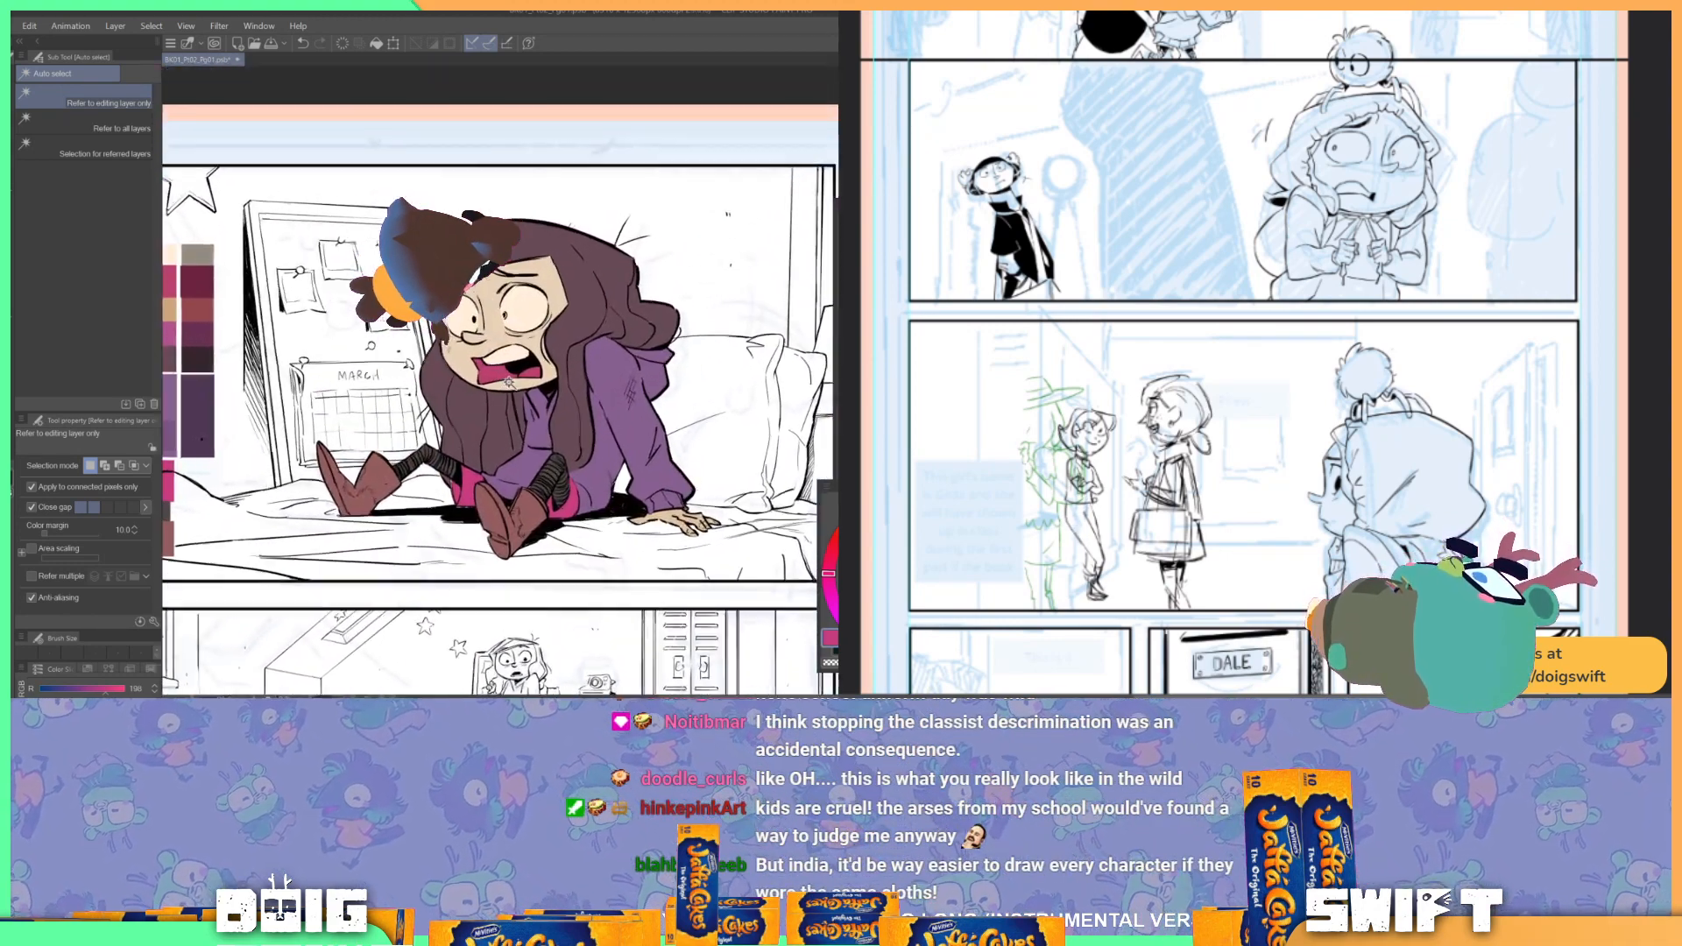
Step: Select the front boot's flat colour with Auto select and inspect its edges against the skirt and hoodie
drag(589, 392, 561, 364)
scroll(560, 364, up, 3)
drag(532, 418, 556, 340)
click(443, 504)
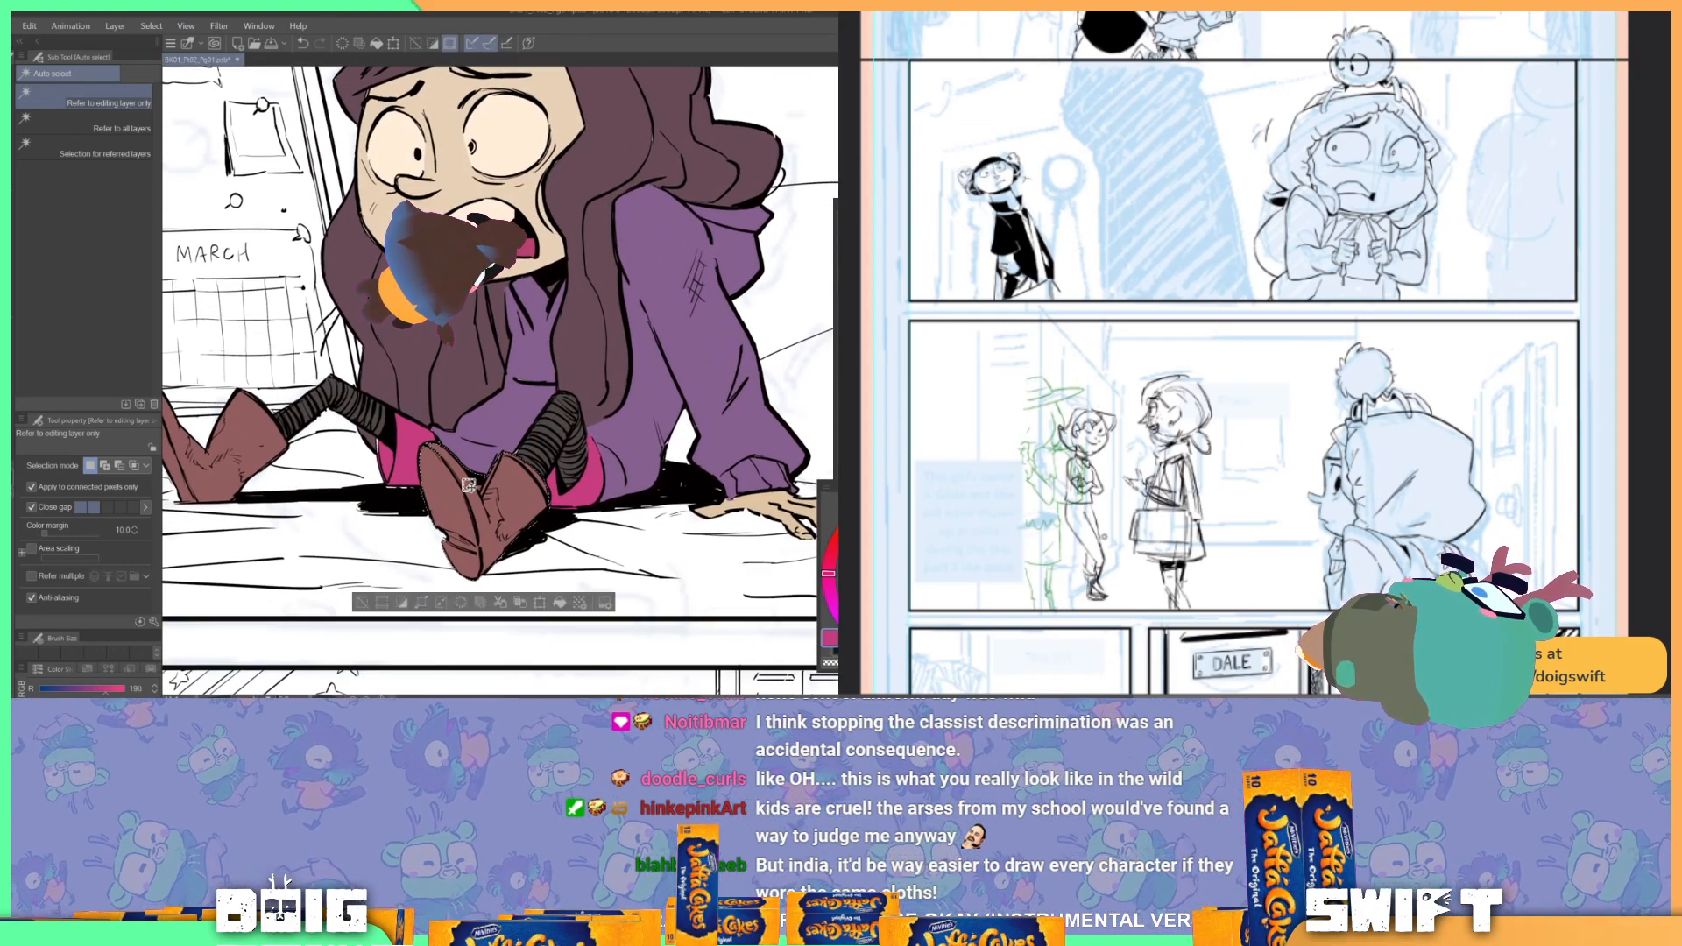
scroll(444, 481, up, 8)
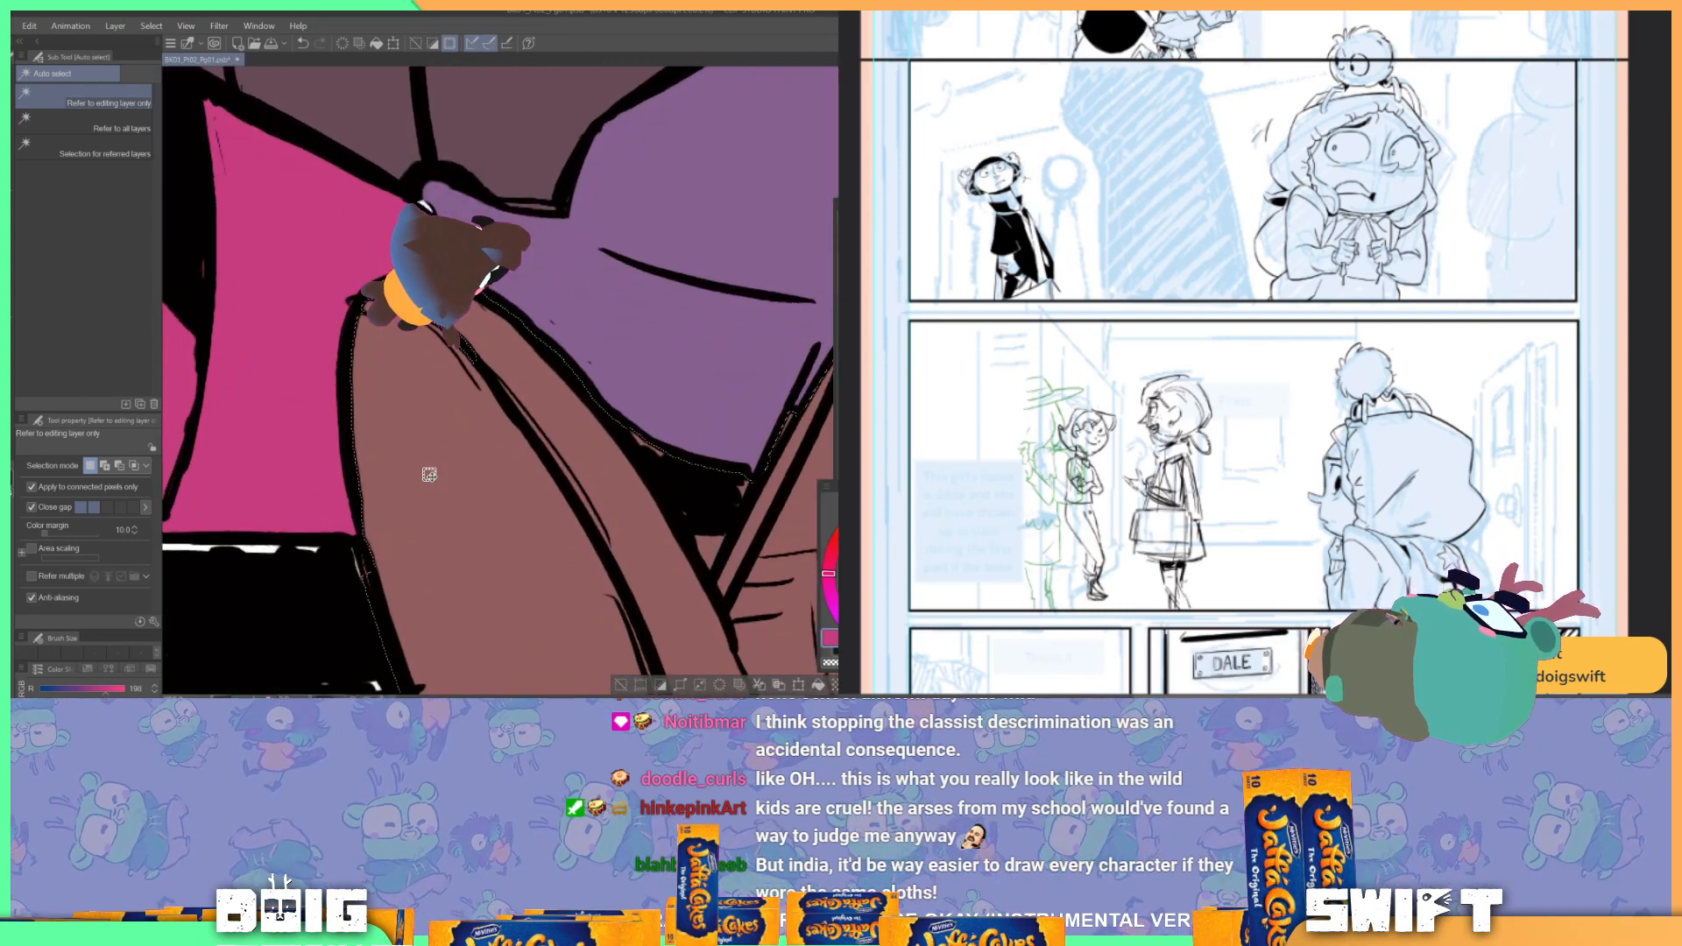
scroll(429, 473, down, 6)
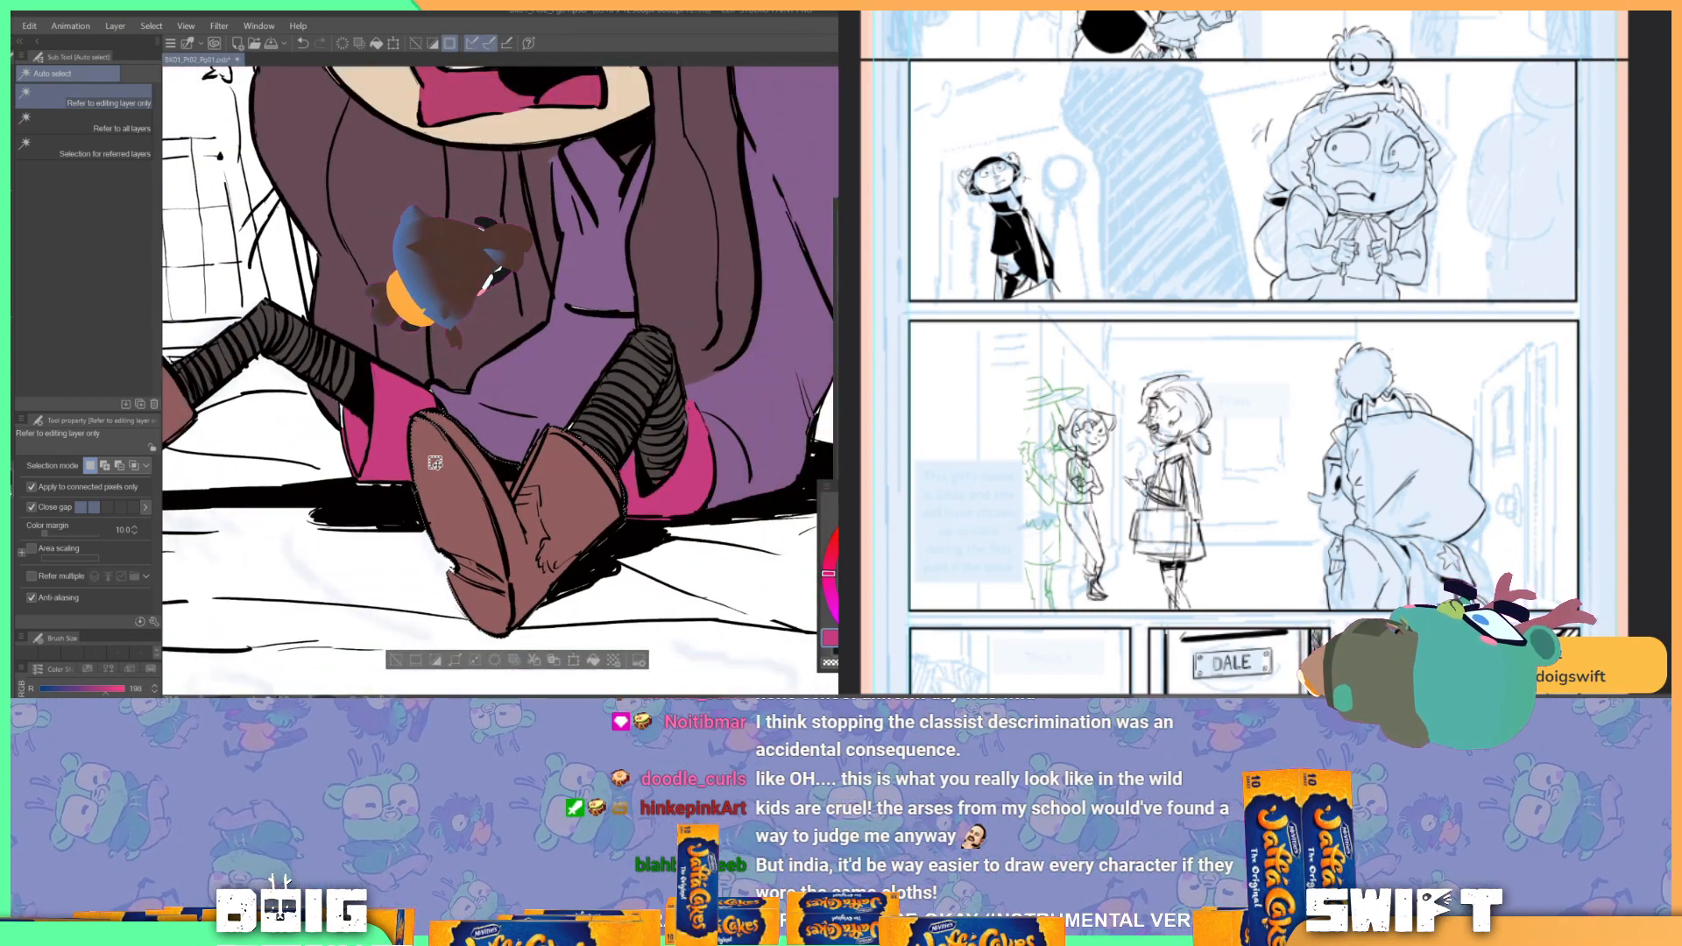
mouse_move(506, 444)
mouse_down()
mouse_move(509, 425)
mouse_move(490, 436)
mouse_up()
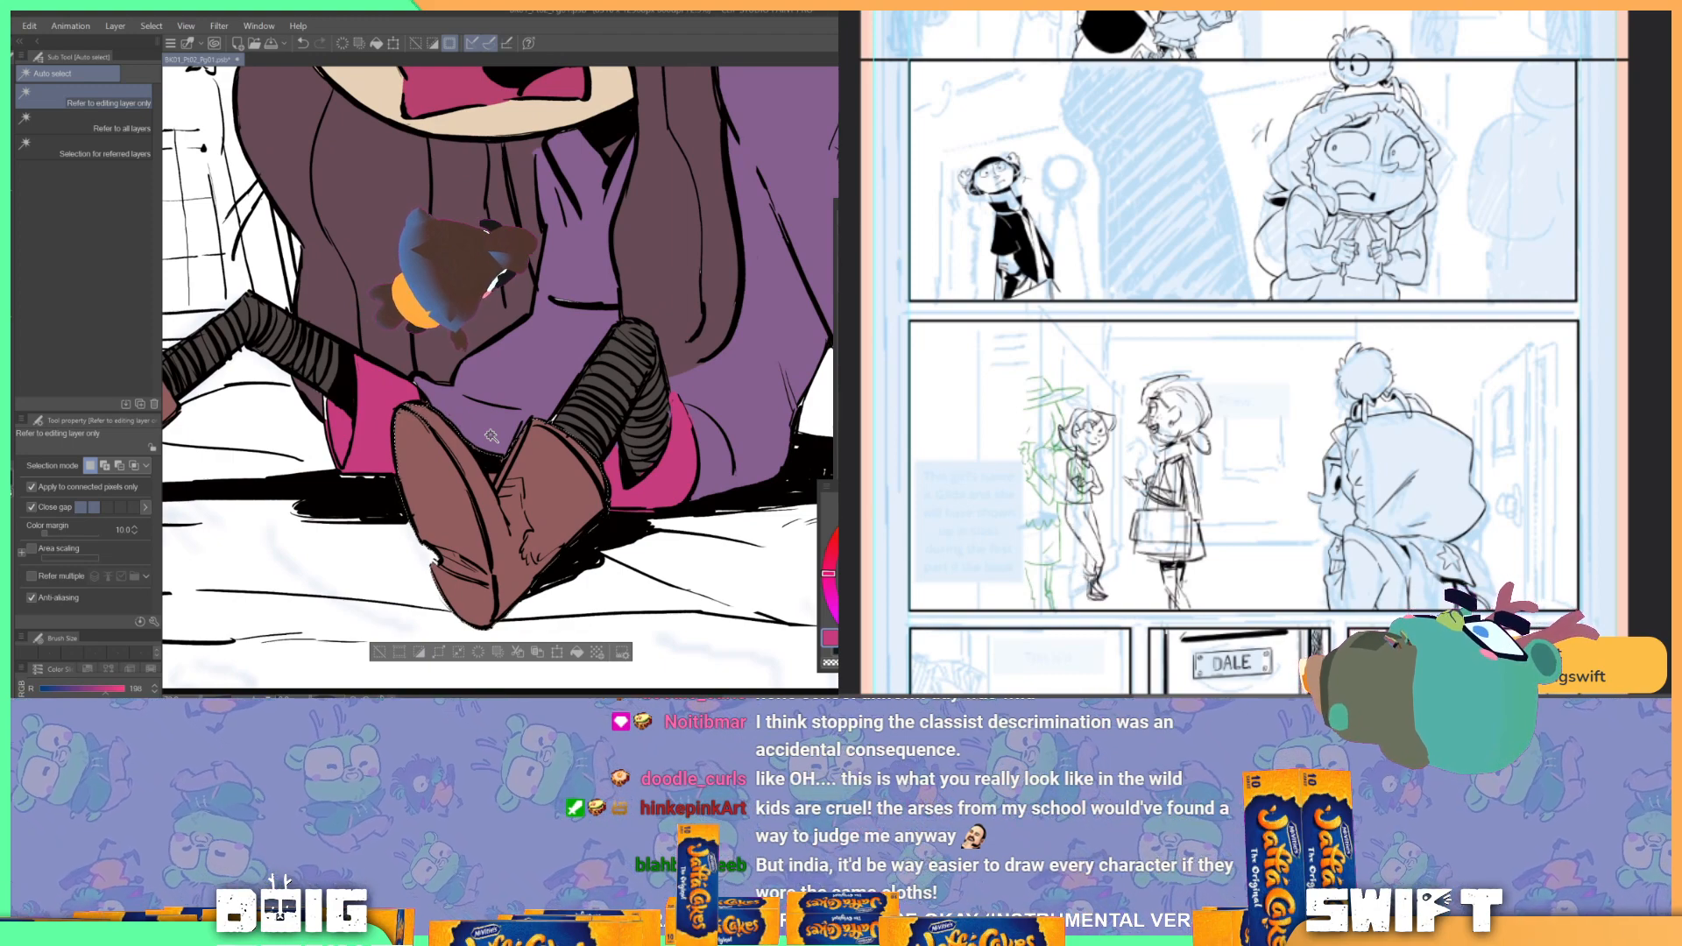
Step: Check the girl's flat colours without the line art, restore the inks, and review the whole first panel
scroll(493, 429, down, 4)
drag(508, 319, 554, 410)
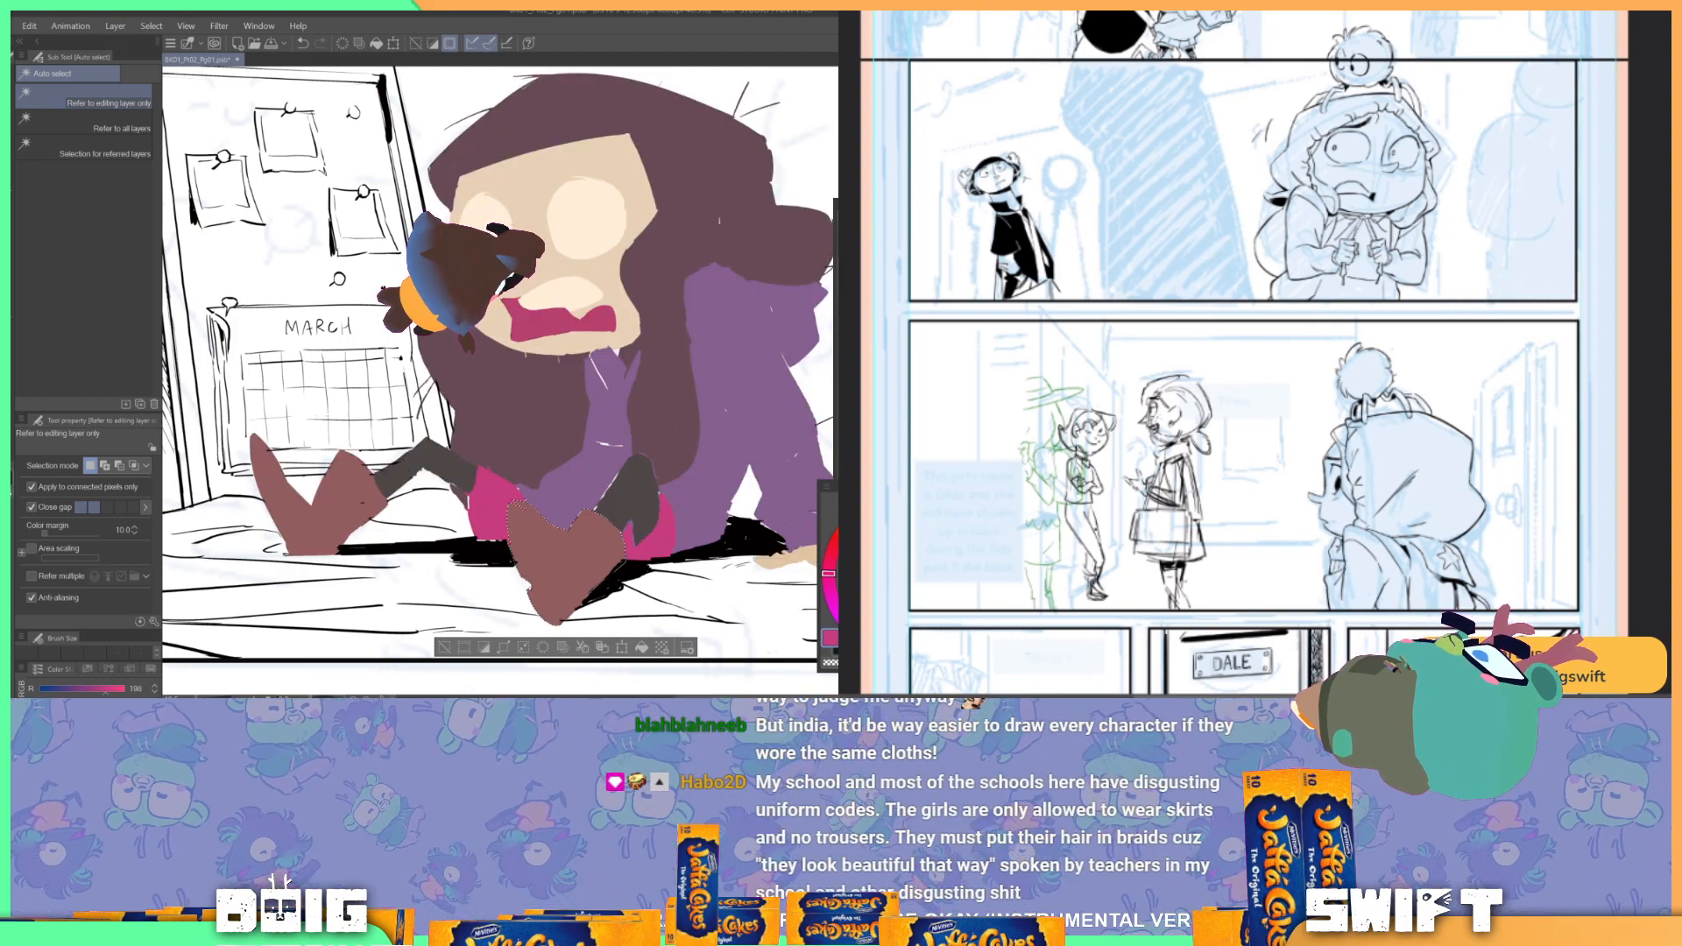
click(1101, 514)
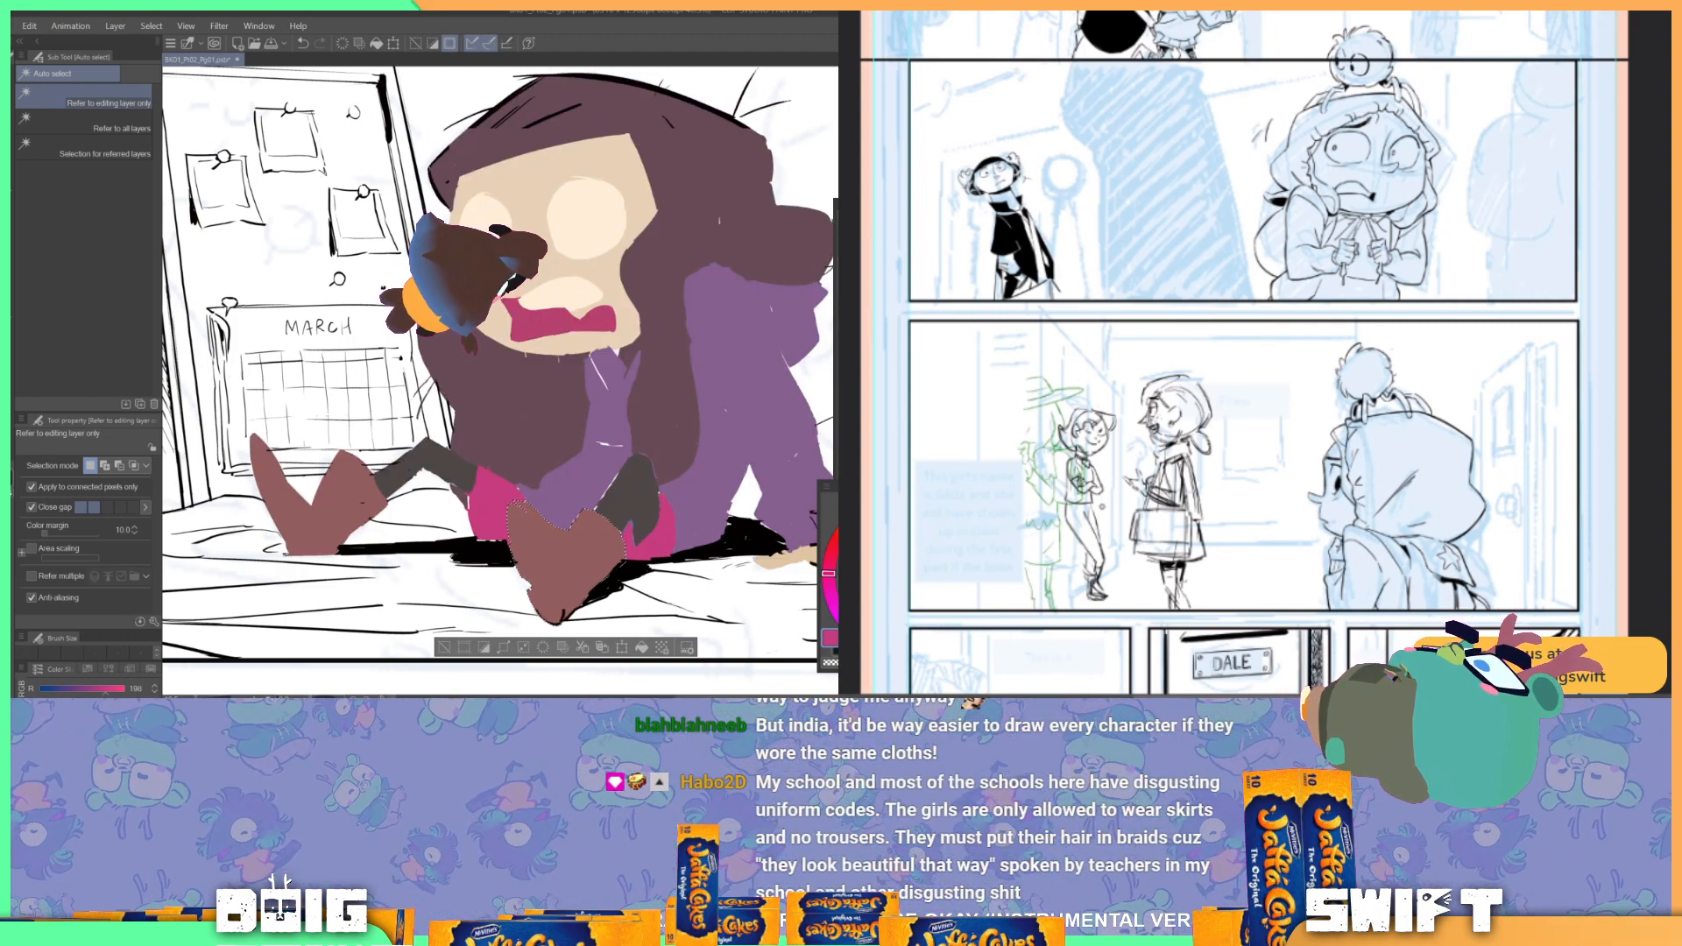
click(1101, 514)
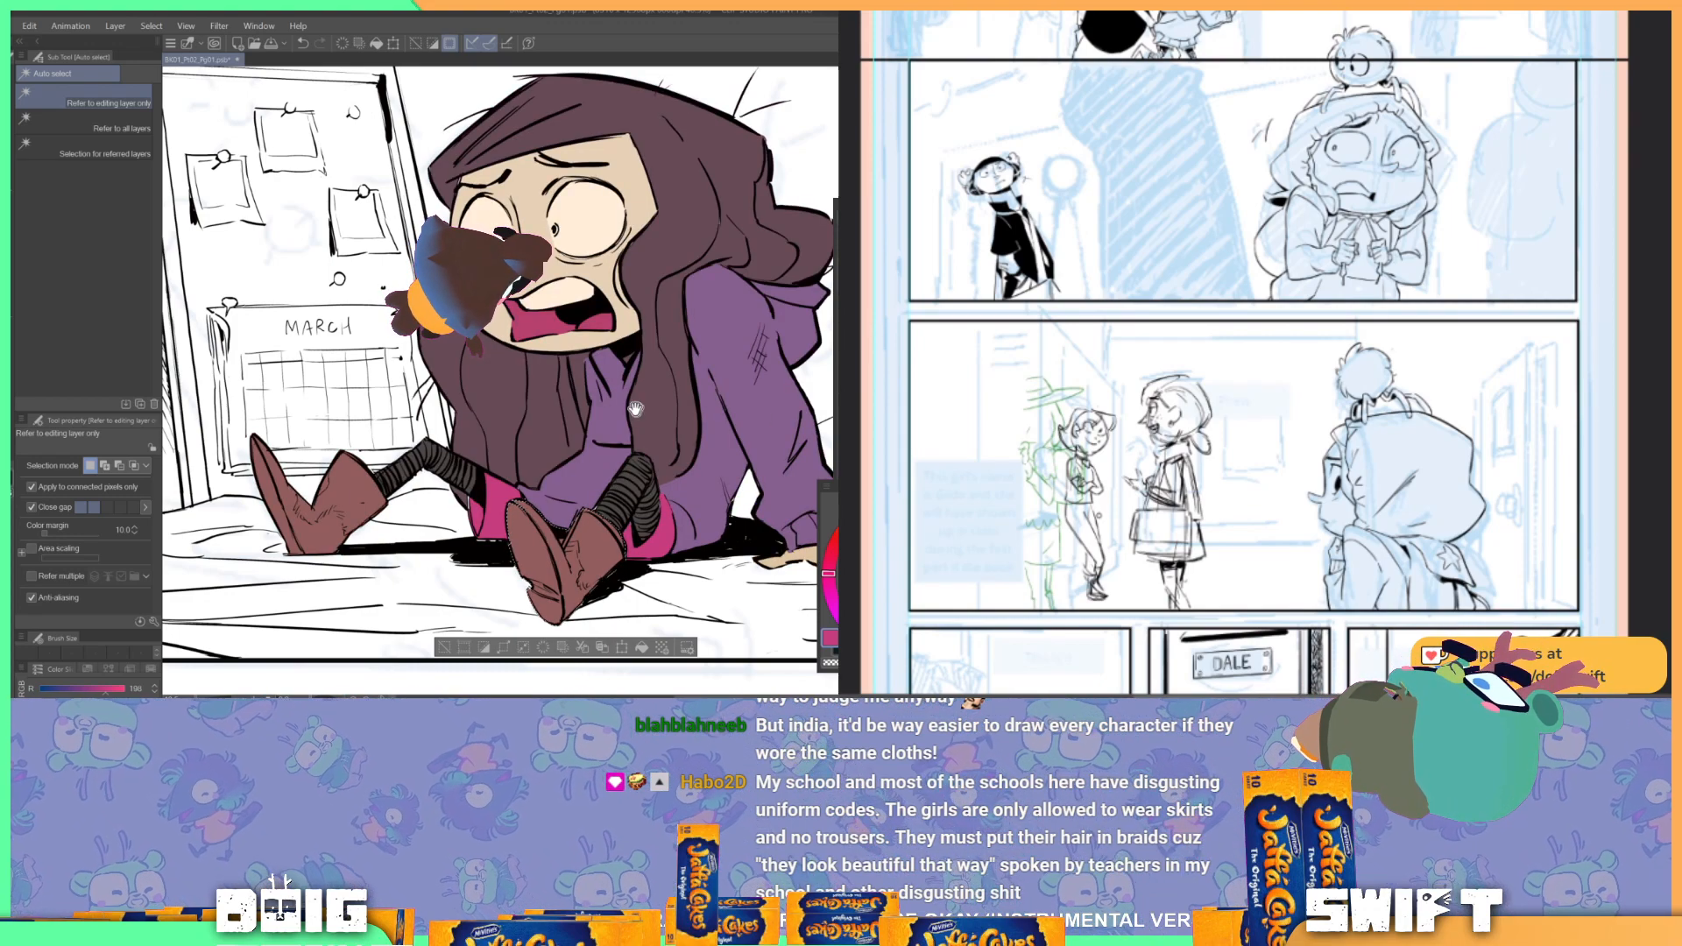
drag(644, 412, 557, 442)
scroll(495, 415, down, 3)
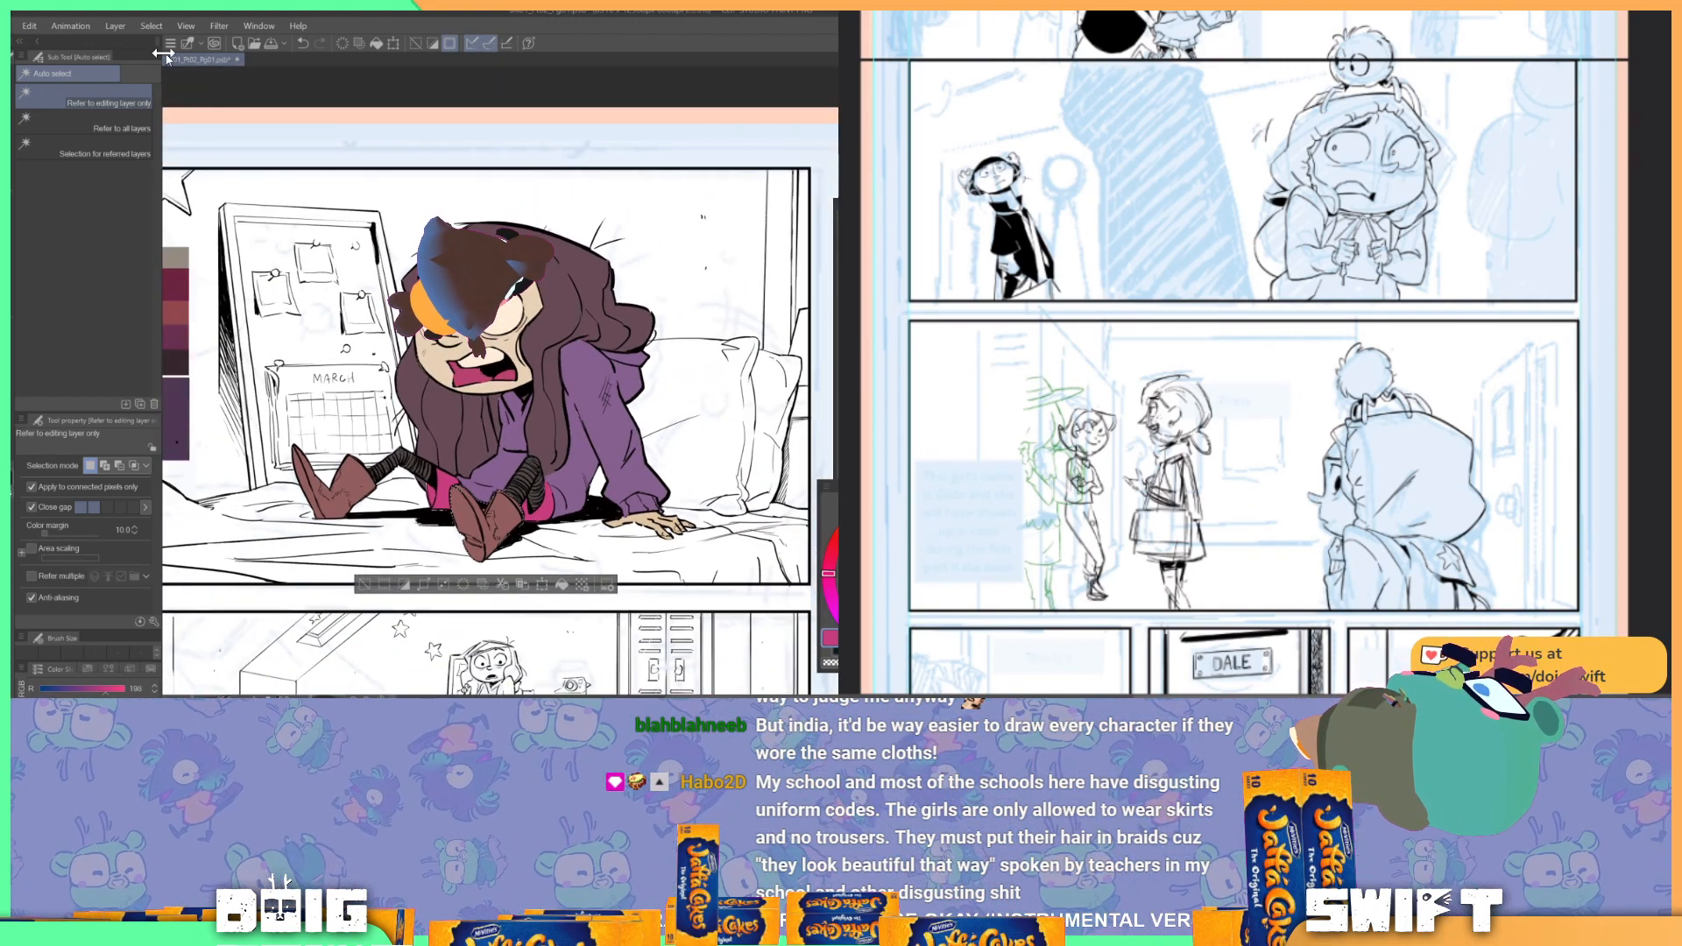
Step: Save the page as a new Photoshop Big Document named BK01_Pt02_Pg01b.psb in the Book 2 Colours folder
click(15, 26)
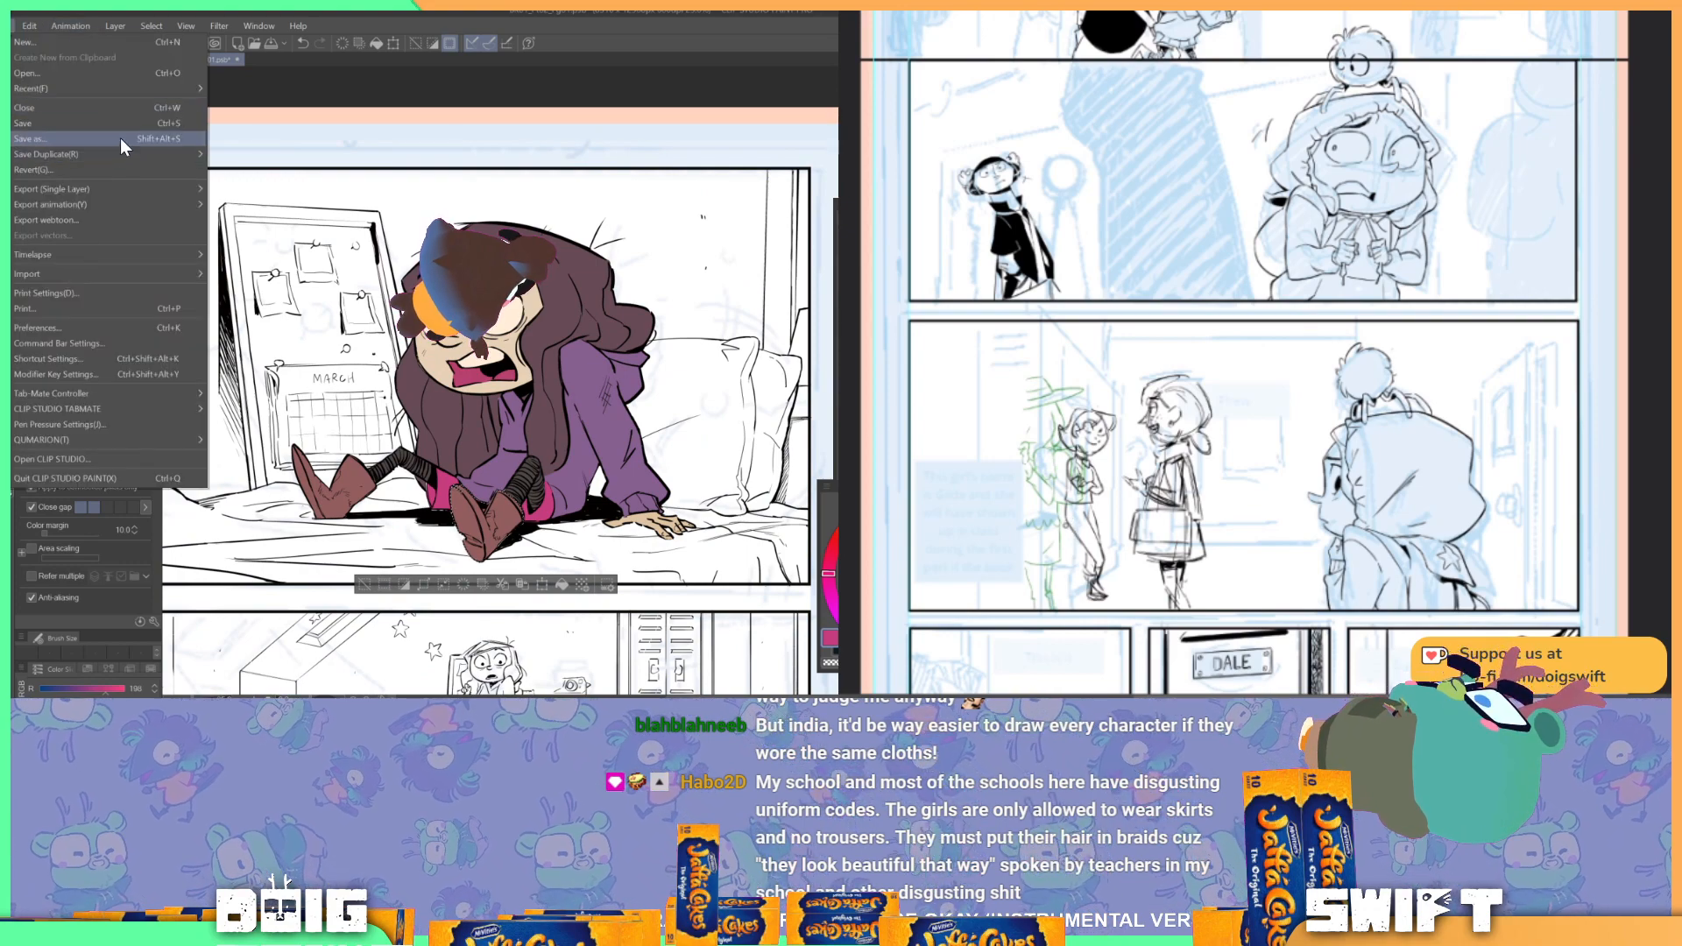
click(119, 139)
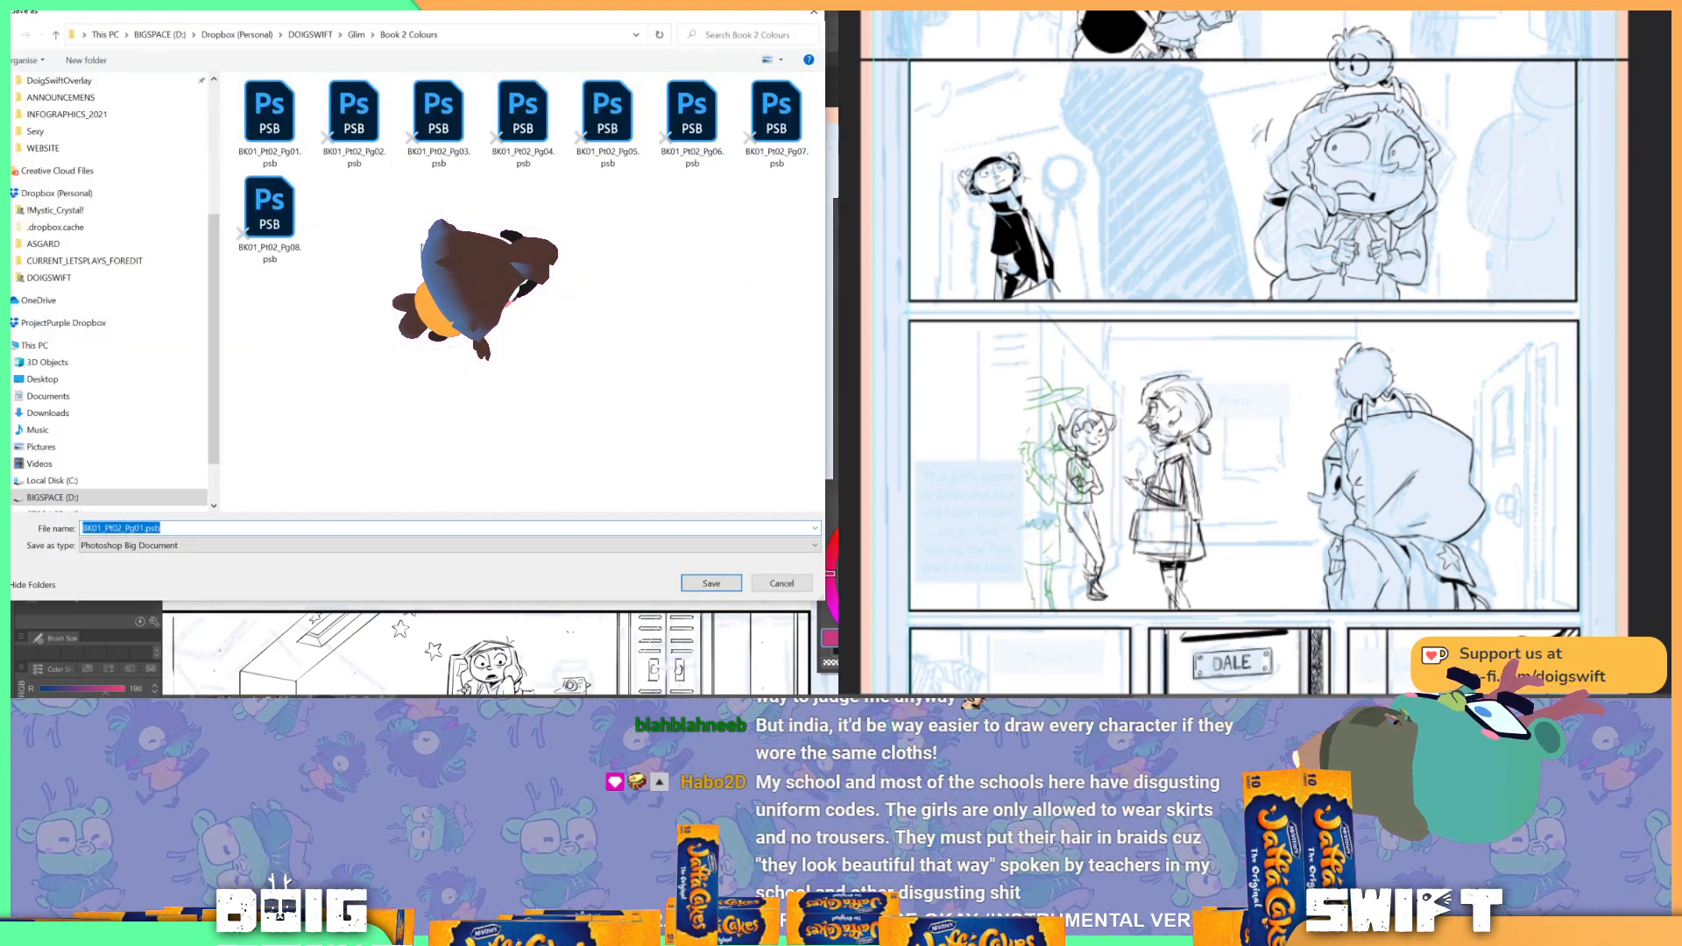
click(287, 132)
click(144, 528)
click(143, 529)
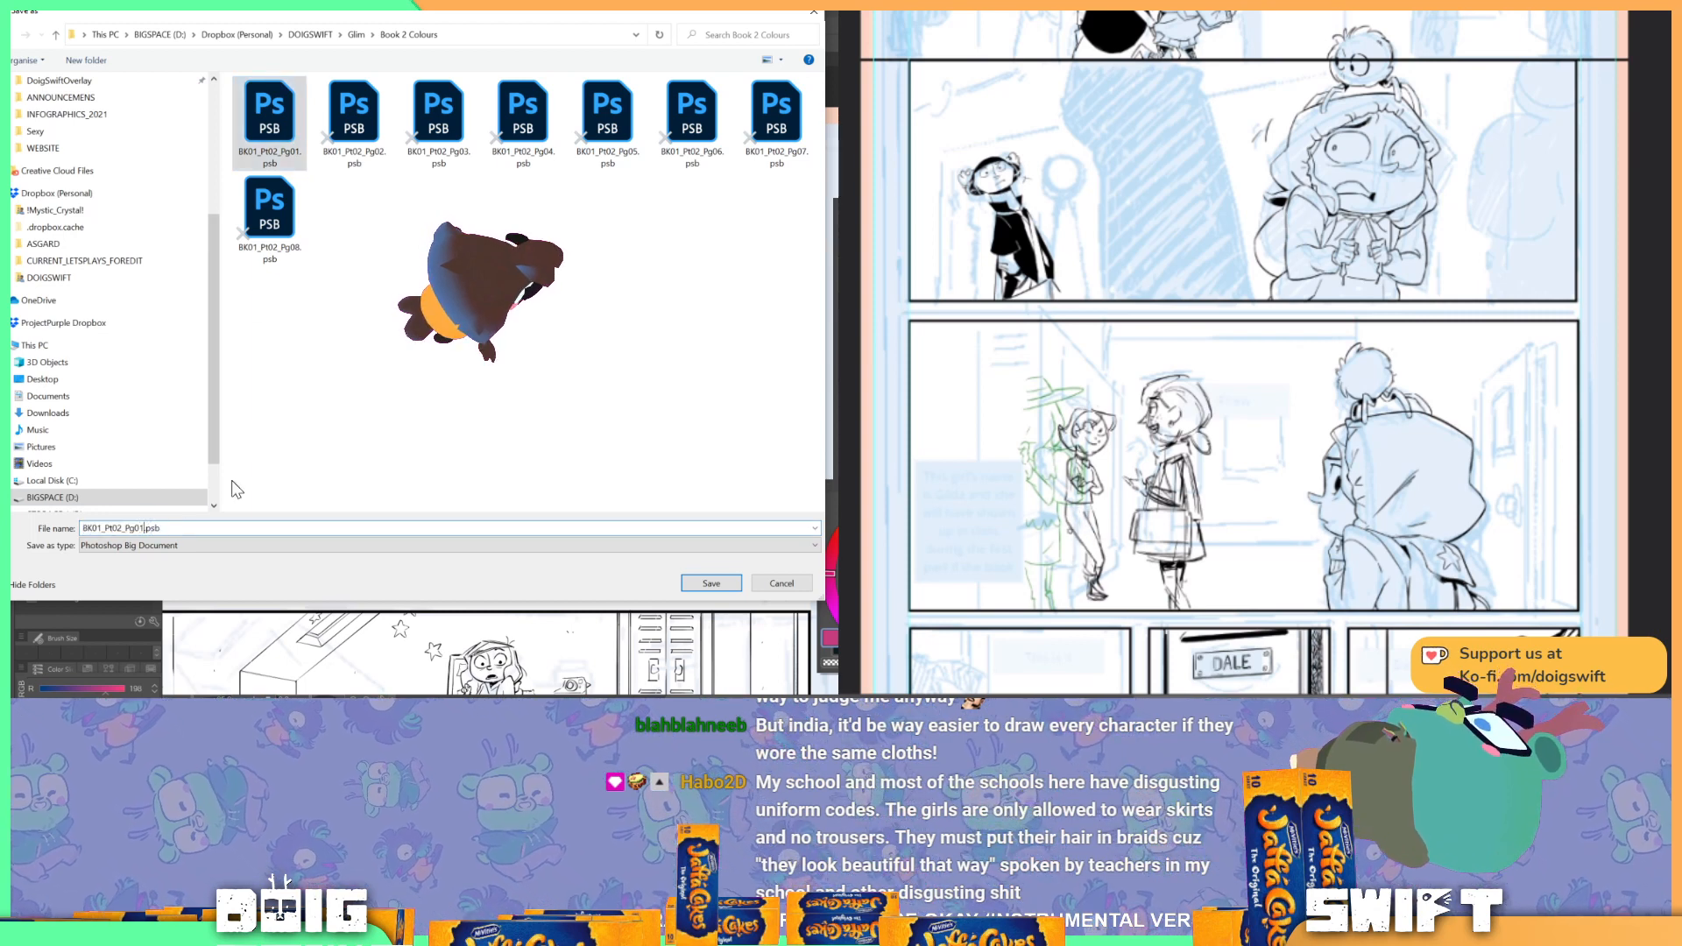
text(b)
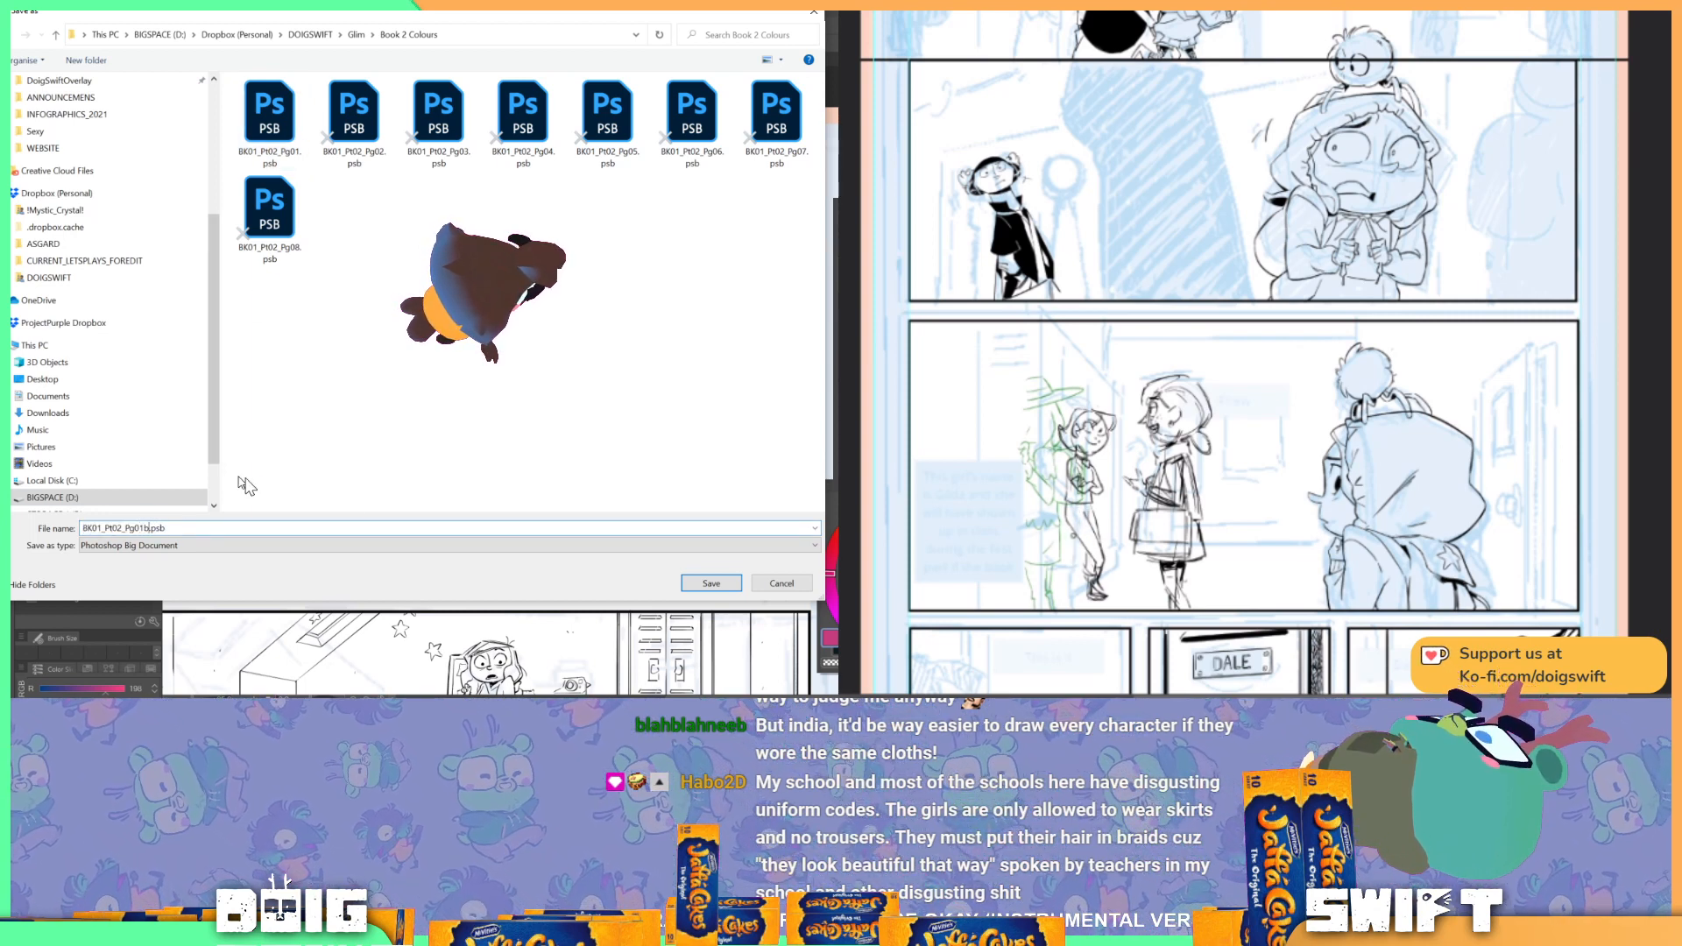
click(700, 582)
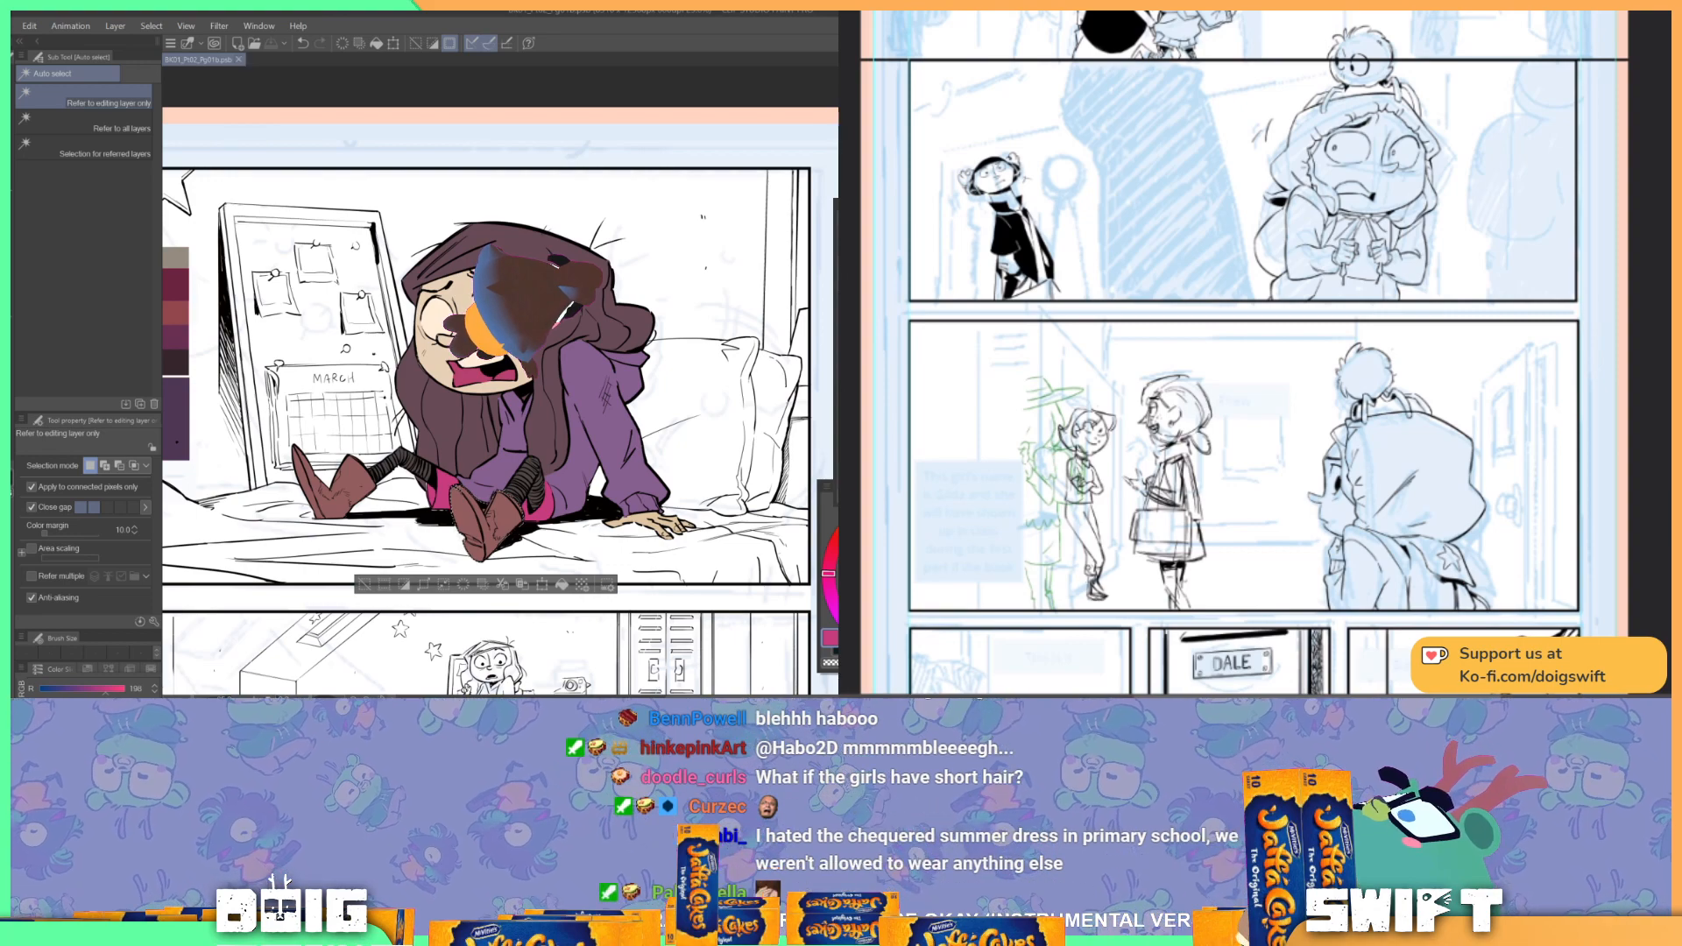
Step: Close the page in Clip Studio Paint, switch to Photoshop, and open BK01_Pt02_Pg01b.psb there
click(241, 60)
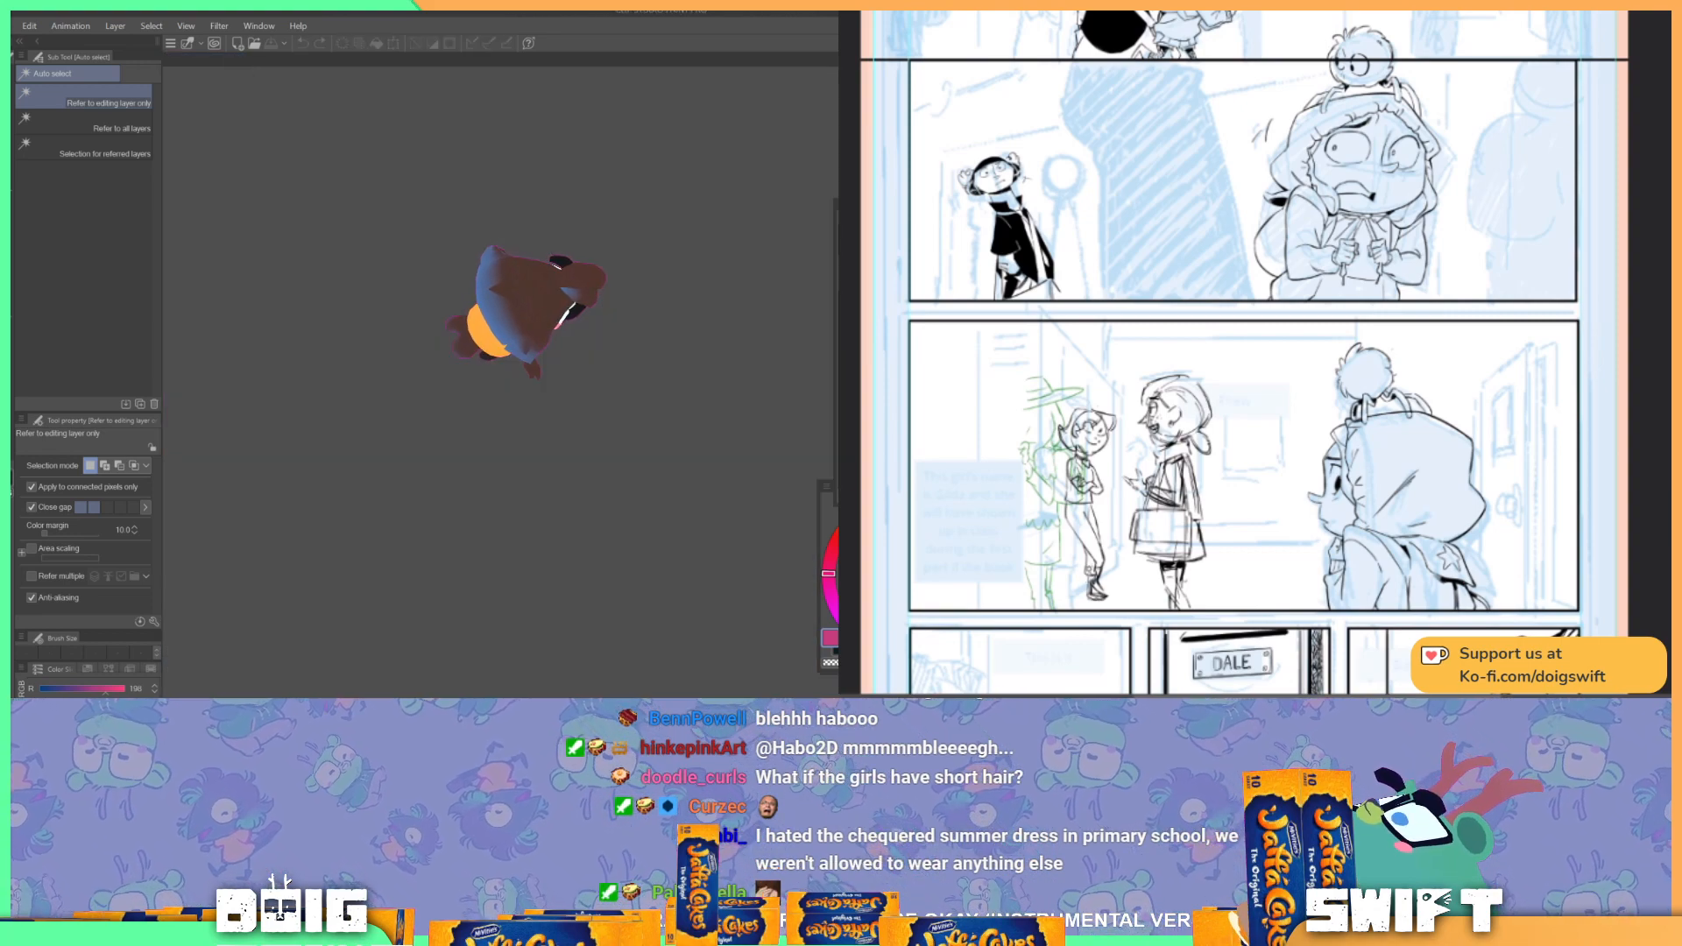
key(alt+Tab)
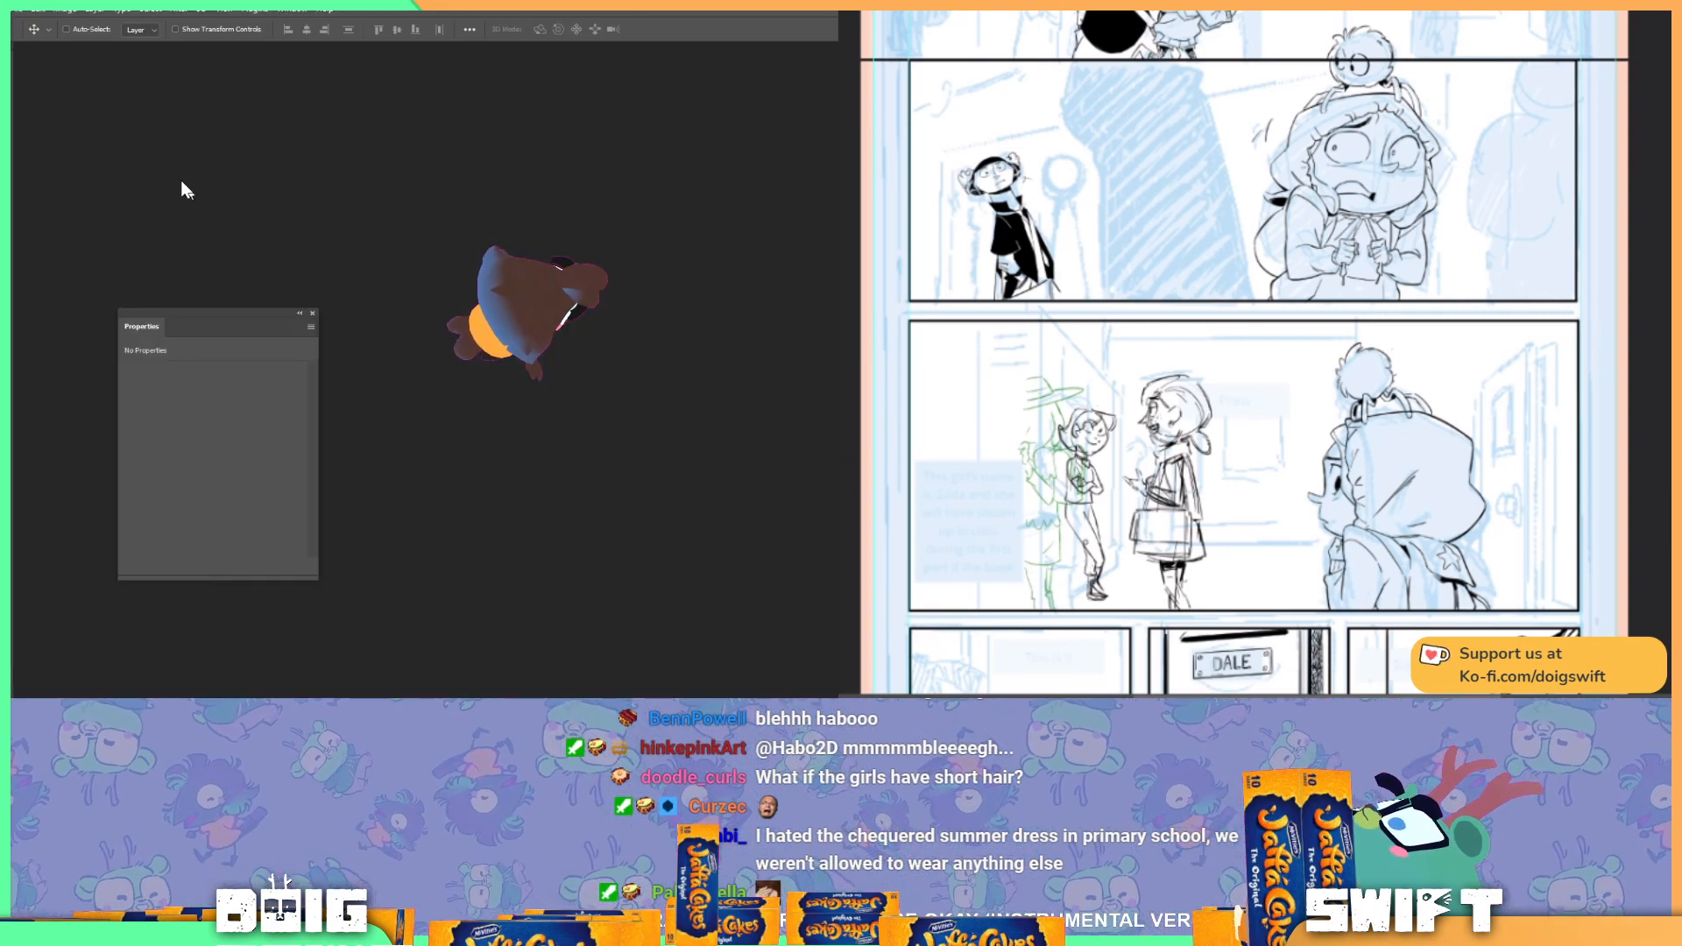
click(20, 9)
mouse_move(102, 99)
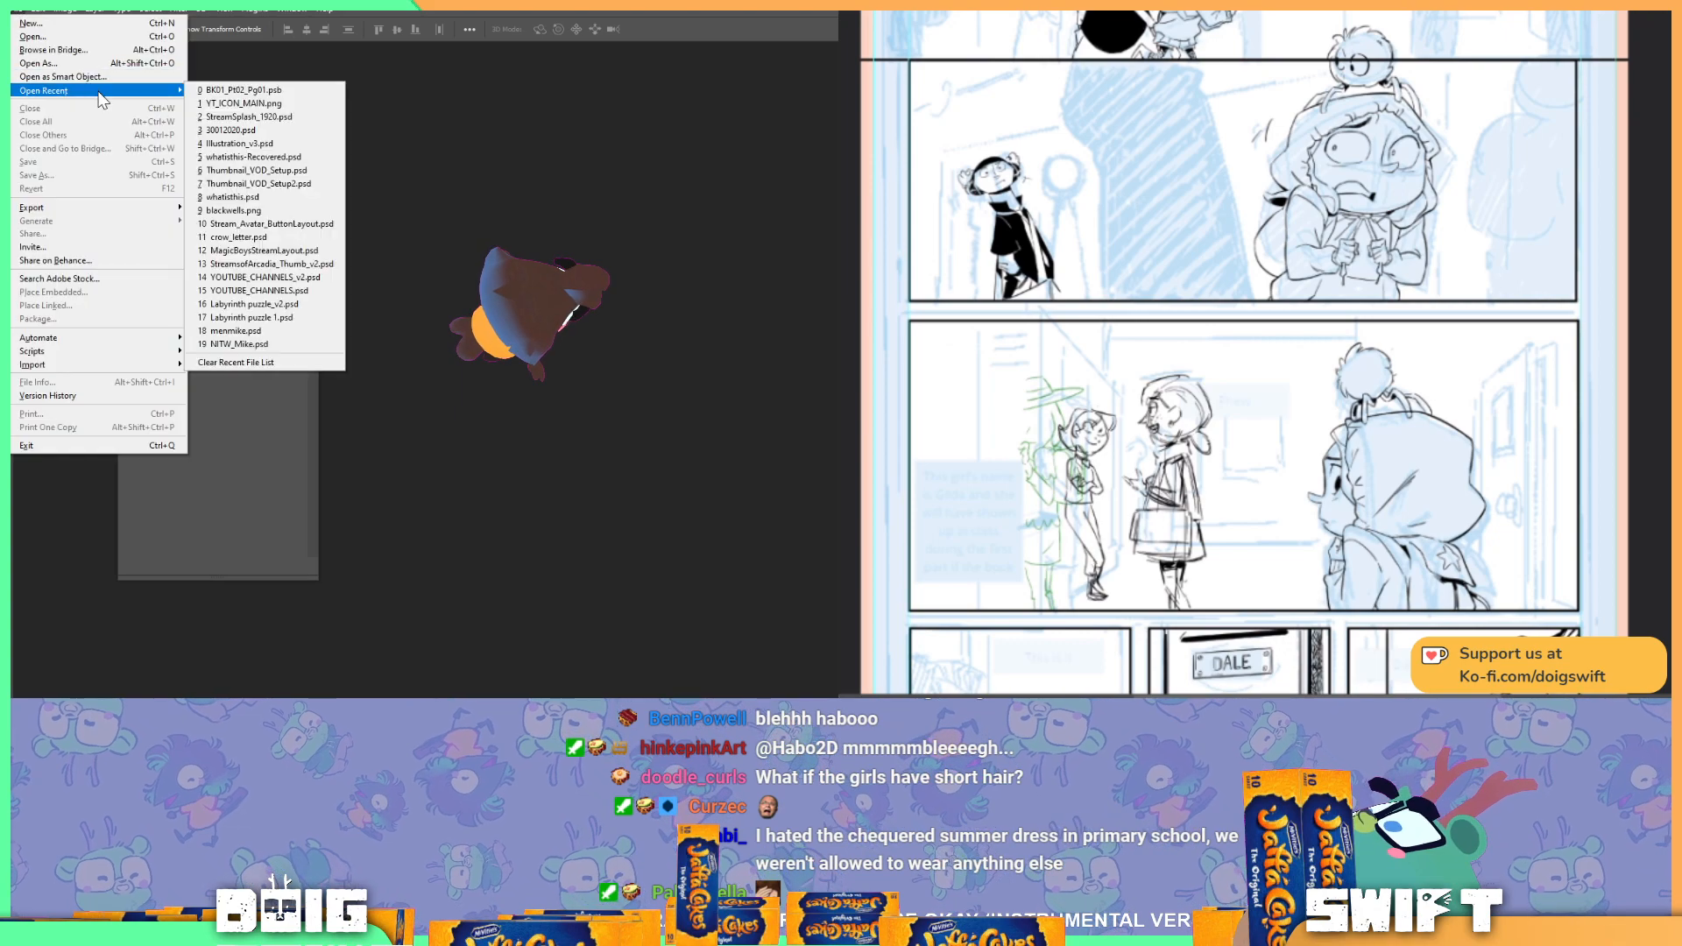
click(101, 37)
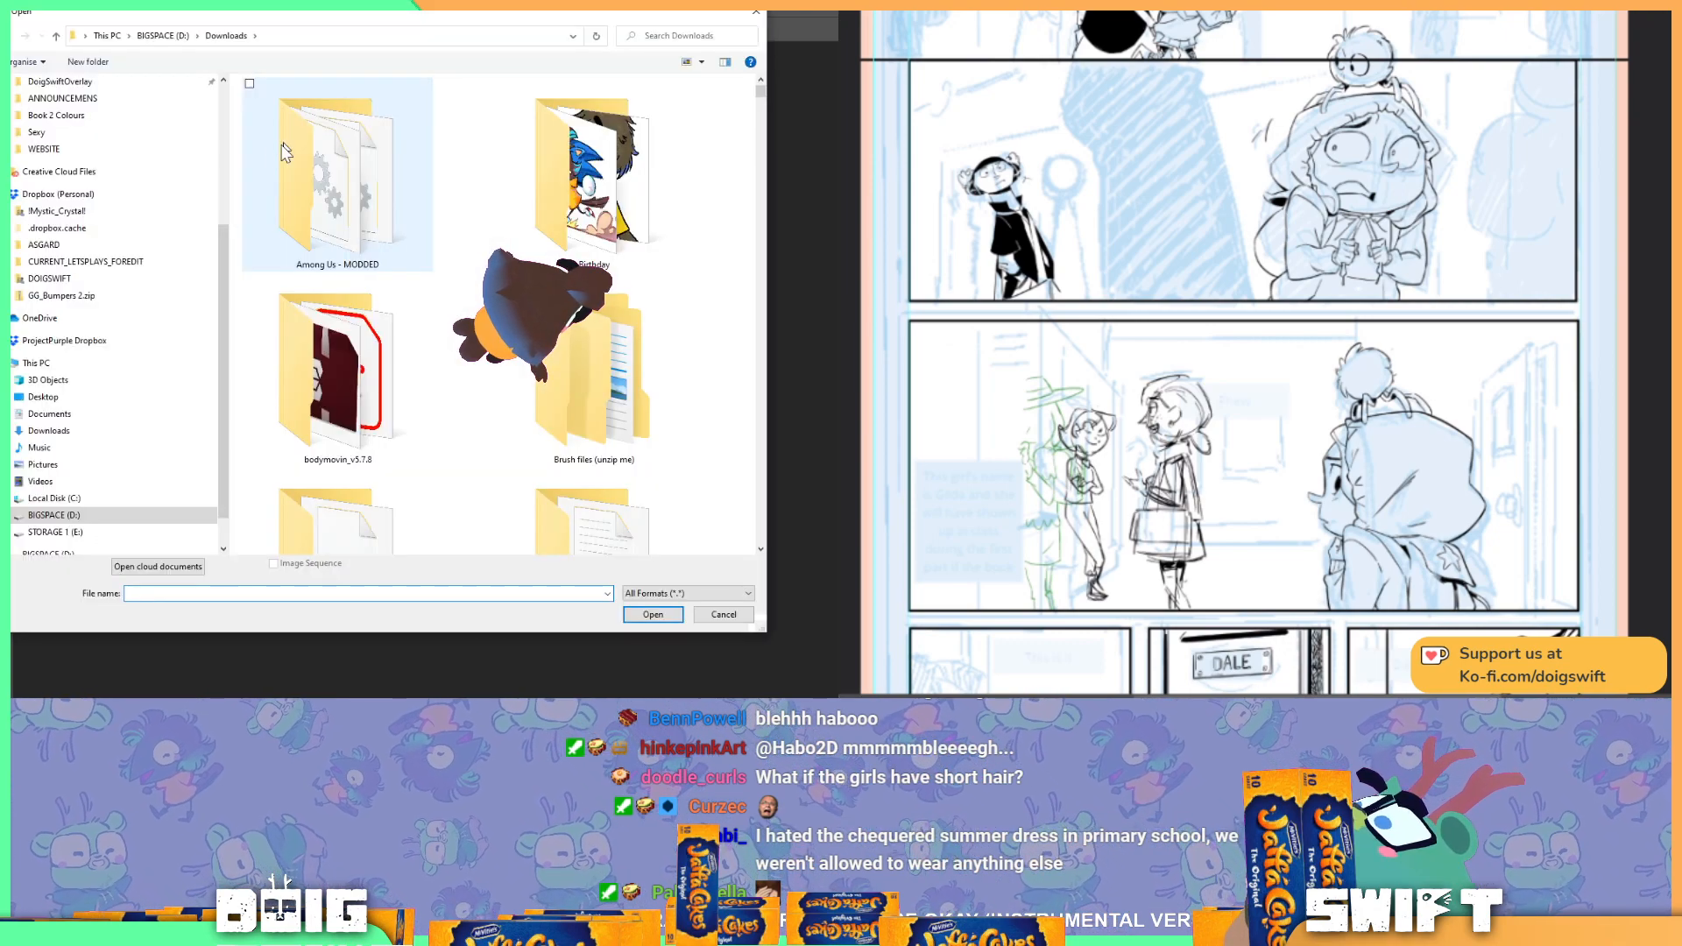
drag(224, 320, 224, 150)
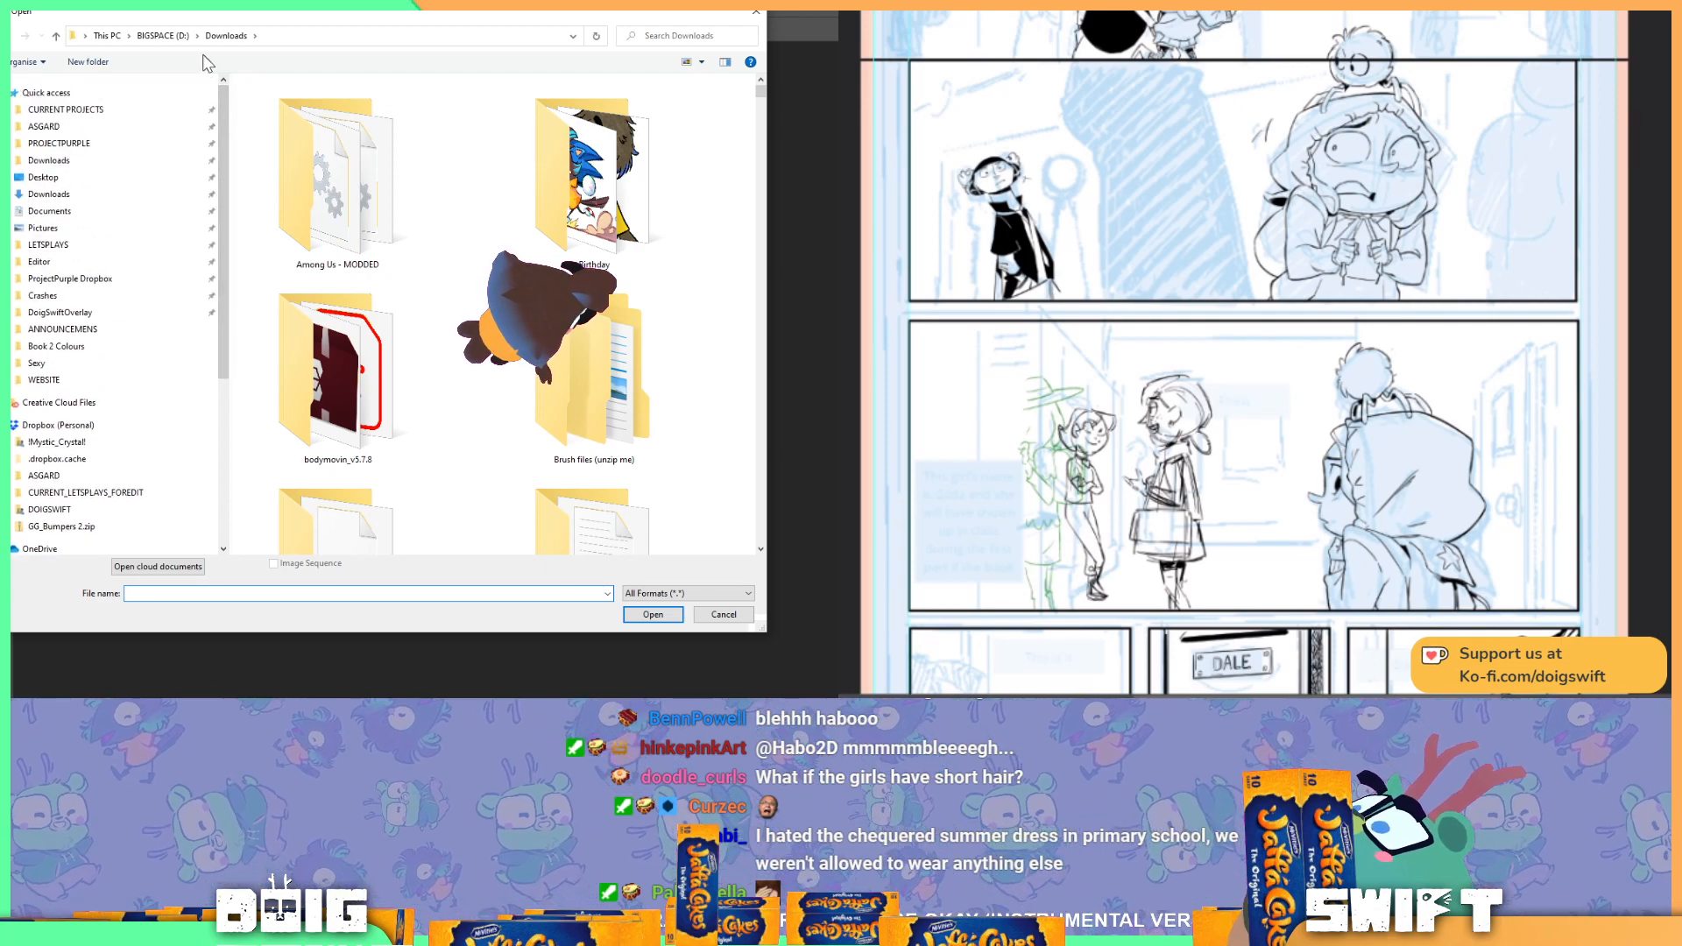
drag(380, 12, 10, 87)
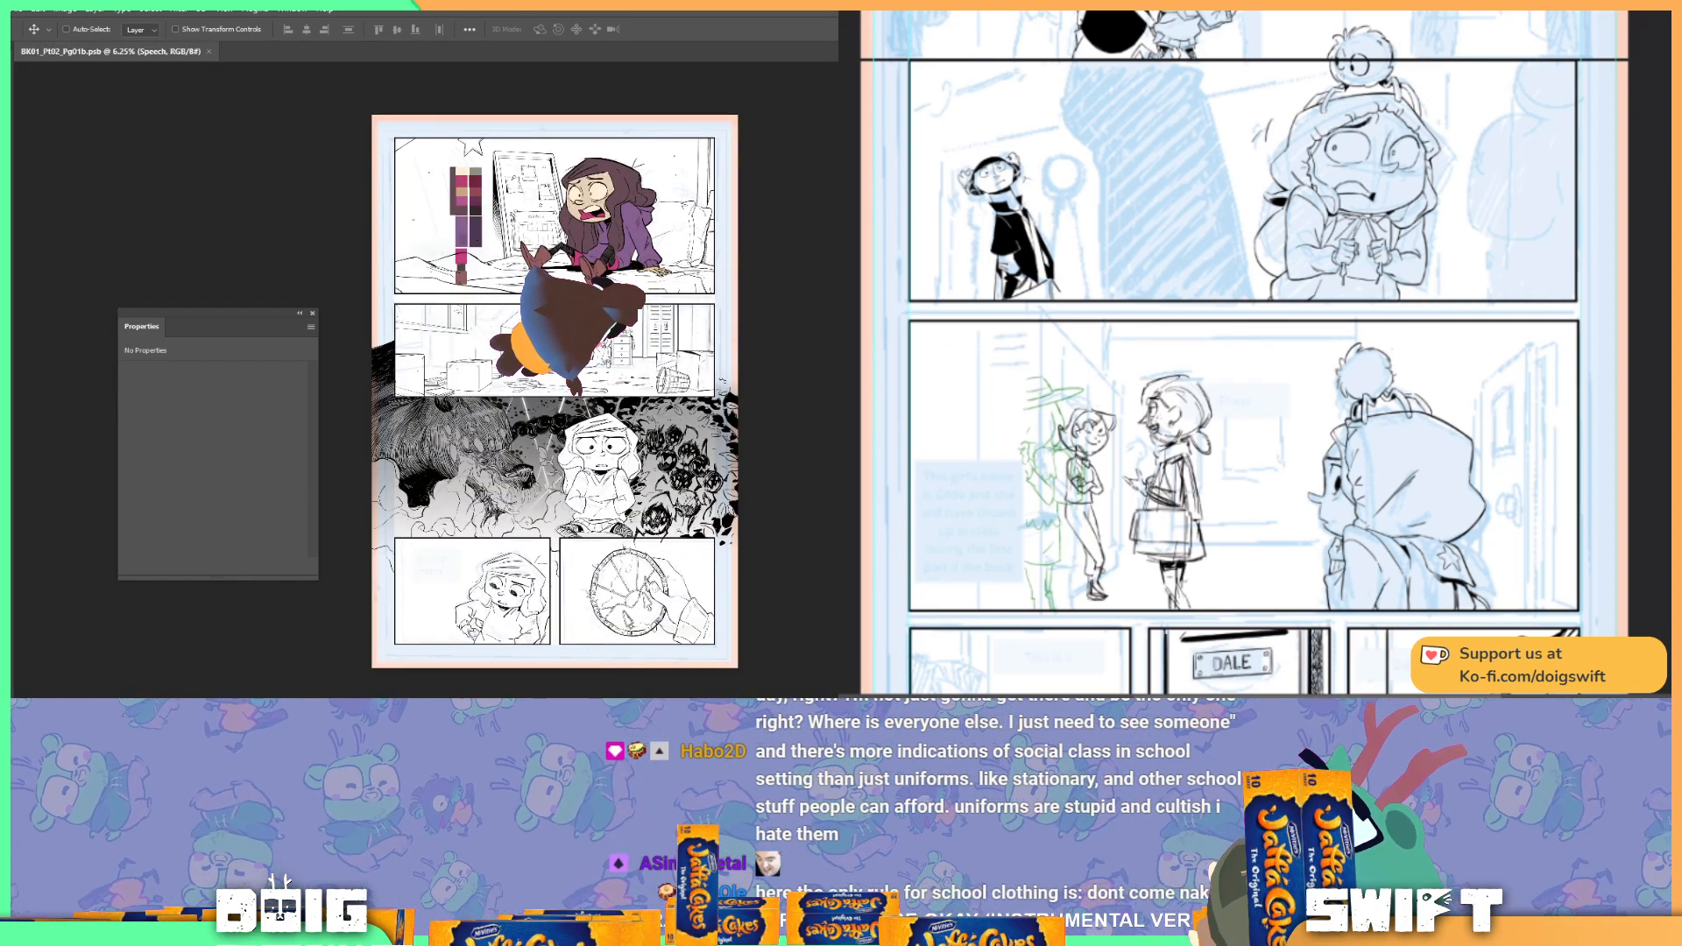
Step: Convert the page to CMYK colour mode without merging layers, accepting the U.S. Web Coated (SWOP) v2 profile
click(66, 7)
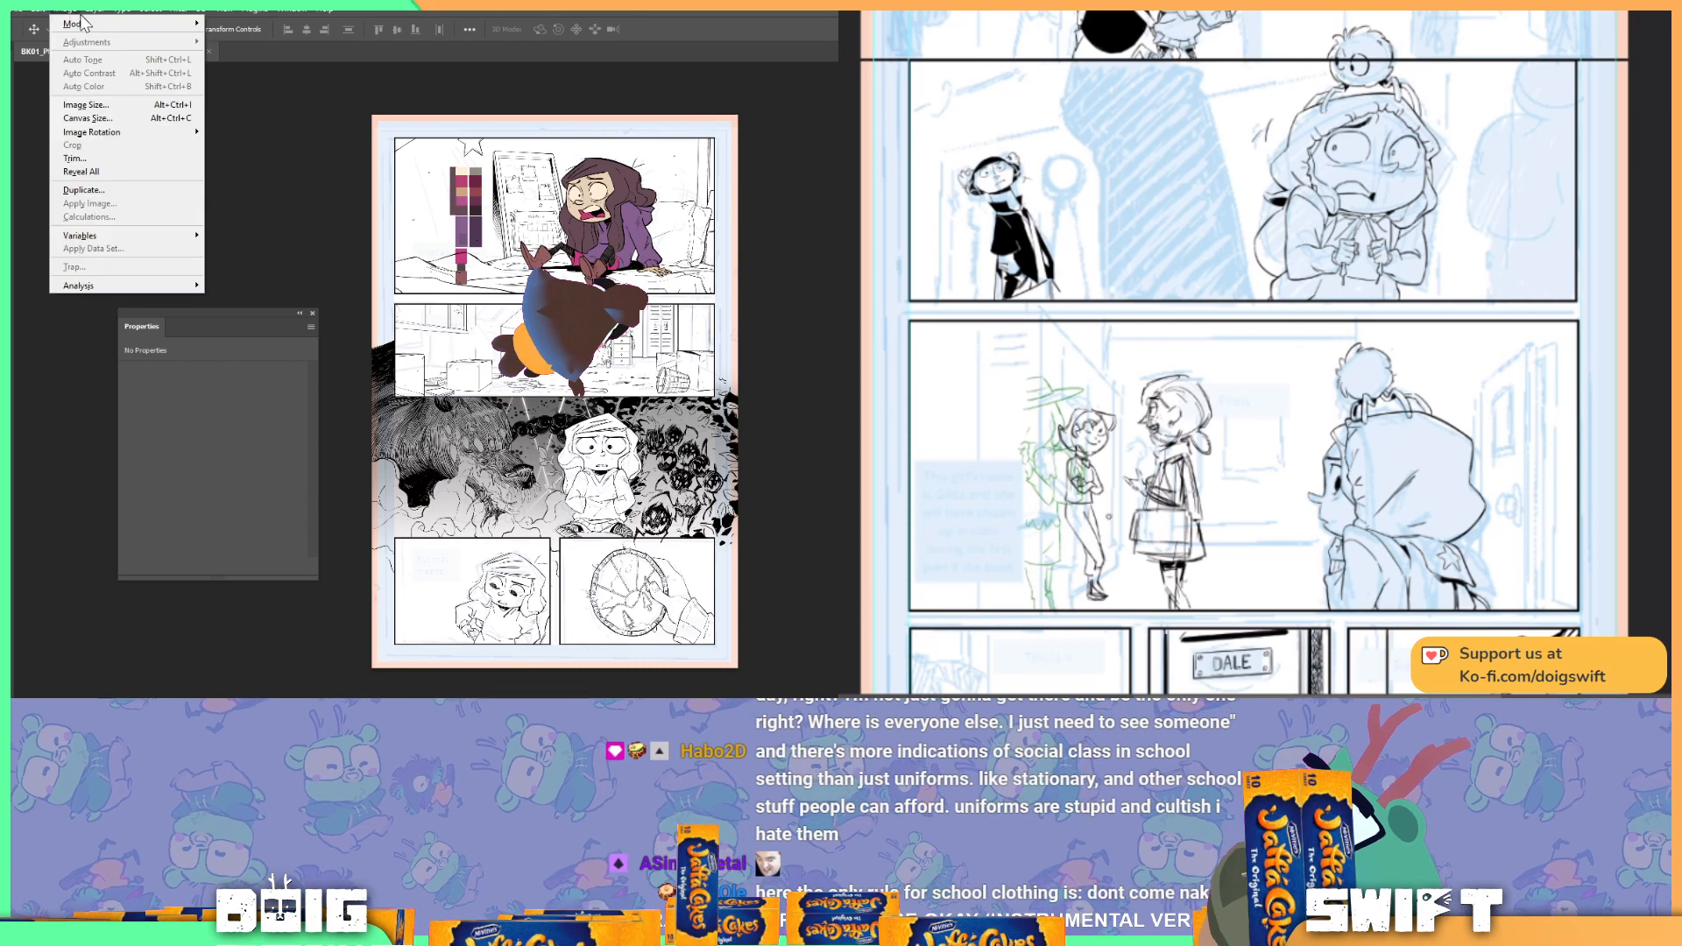
mouse_move(179, 26)
click(238, 90)
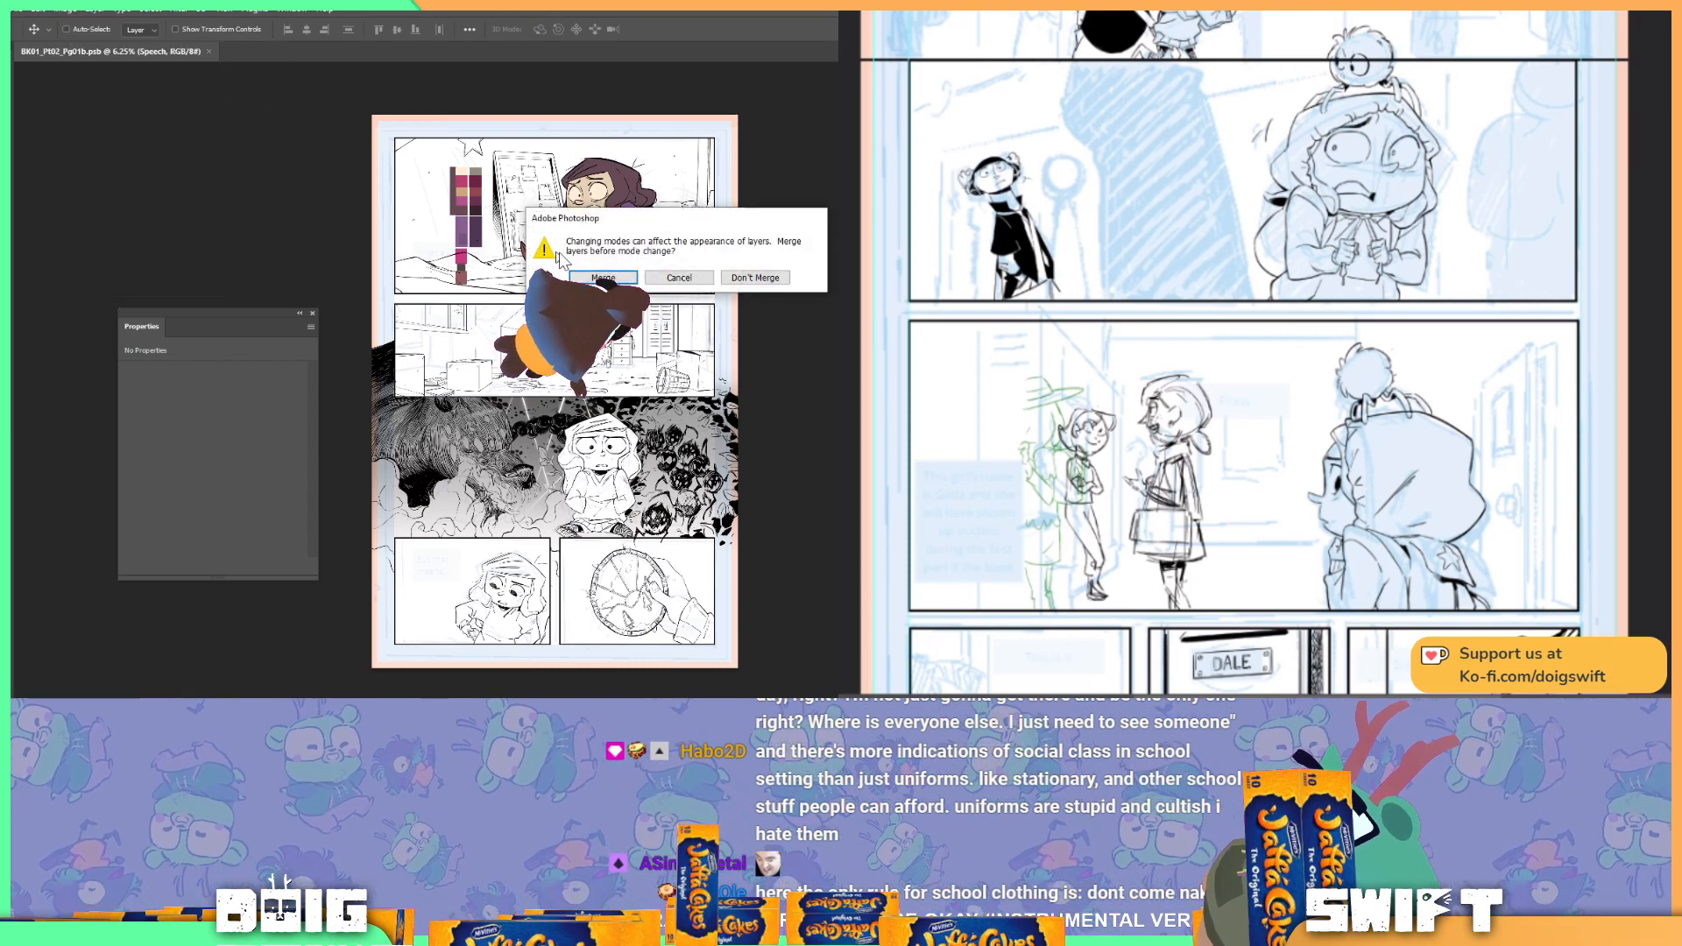
click(735, 279)
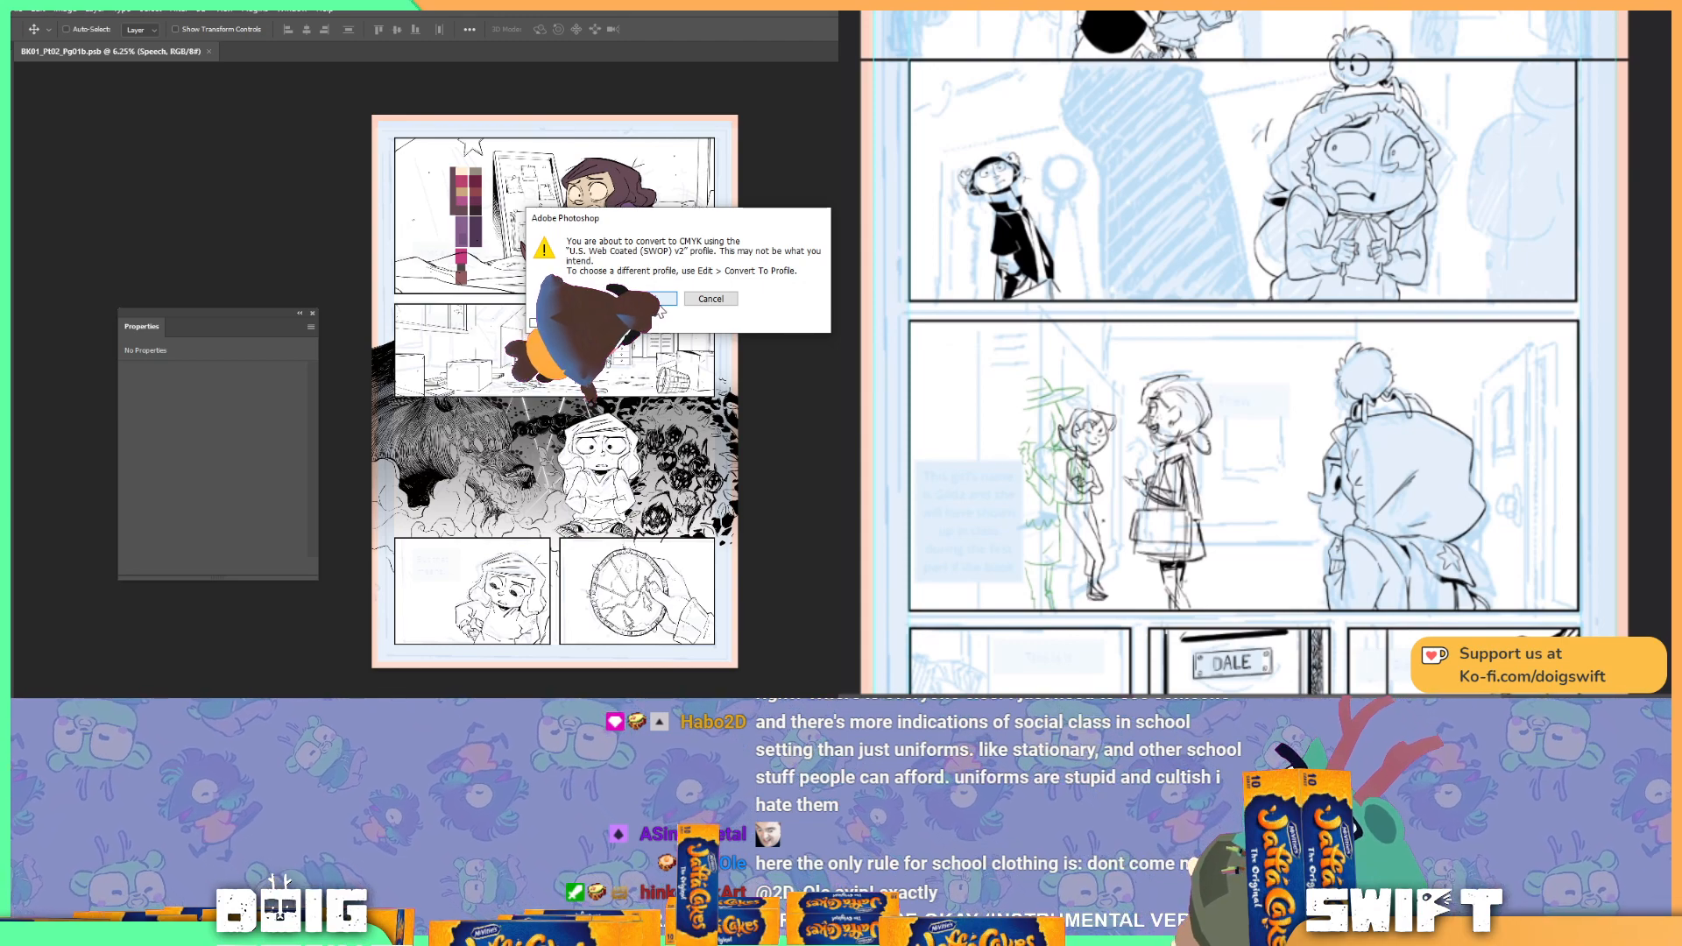
click(654, 301)
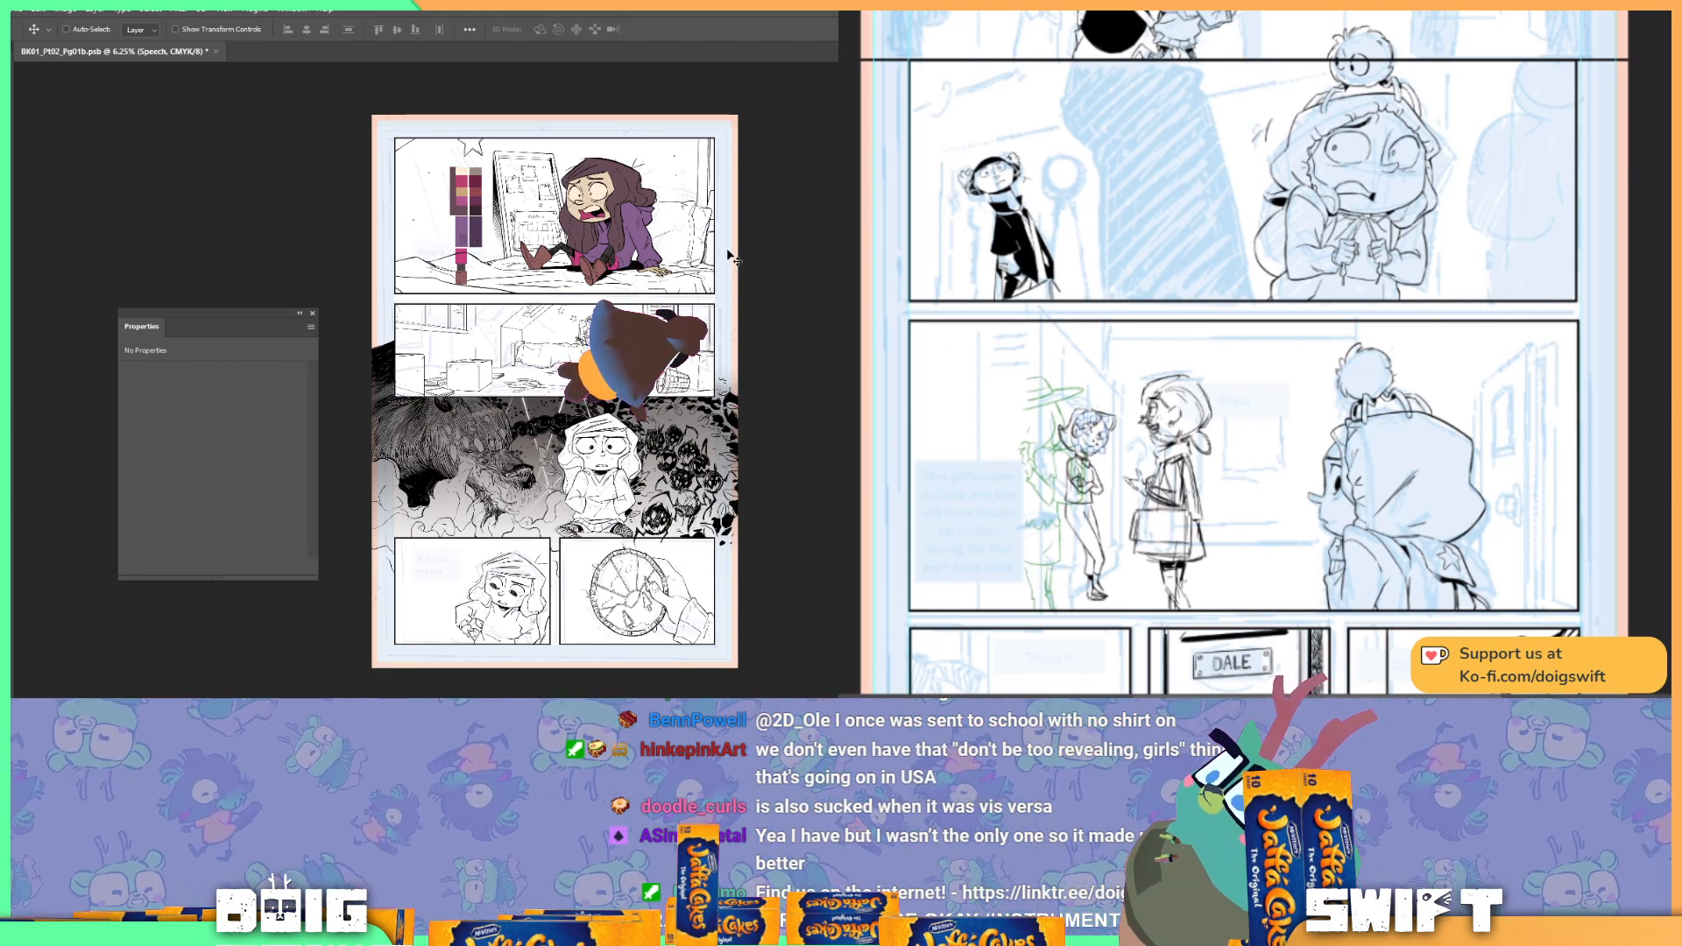
Step: Examine the CMYK colours of the girl and the palette swatches in the first panel at closer range
key(ctrl+equal)
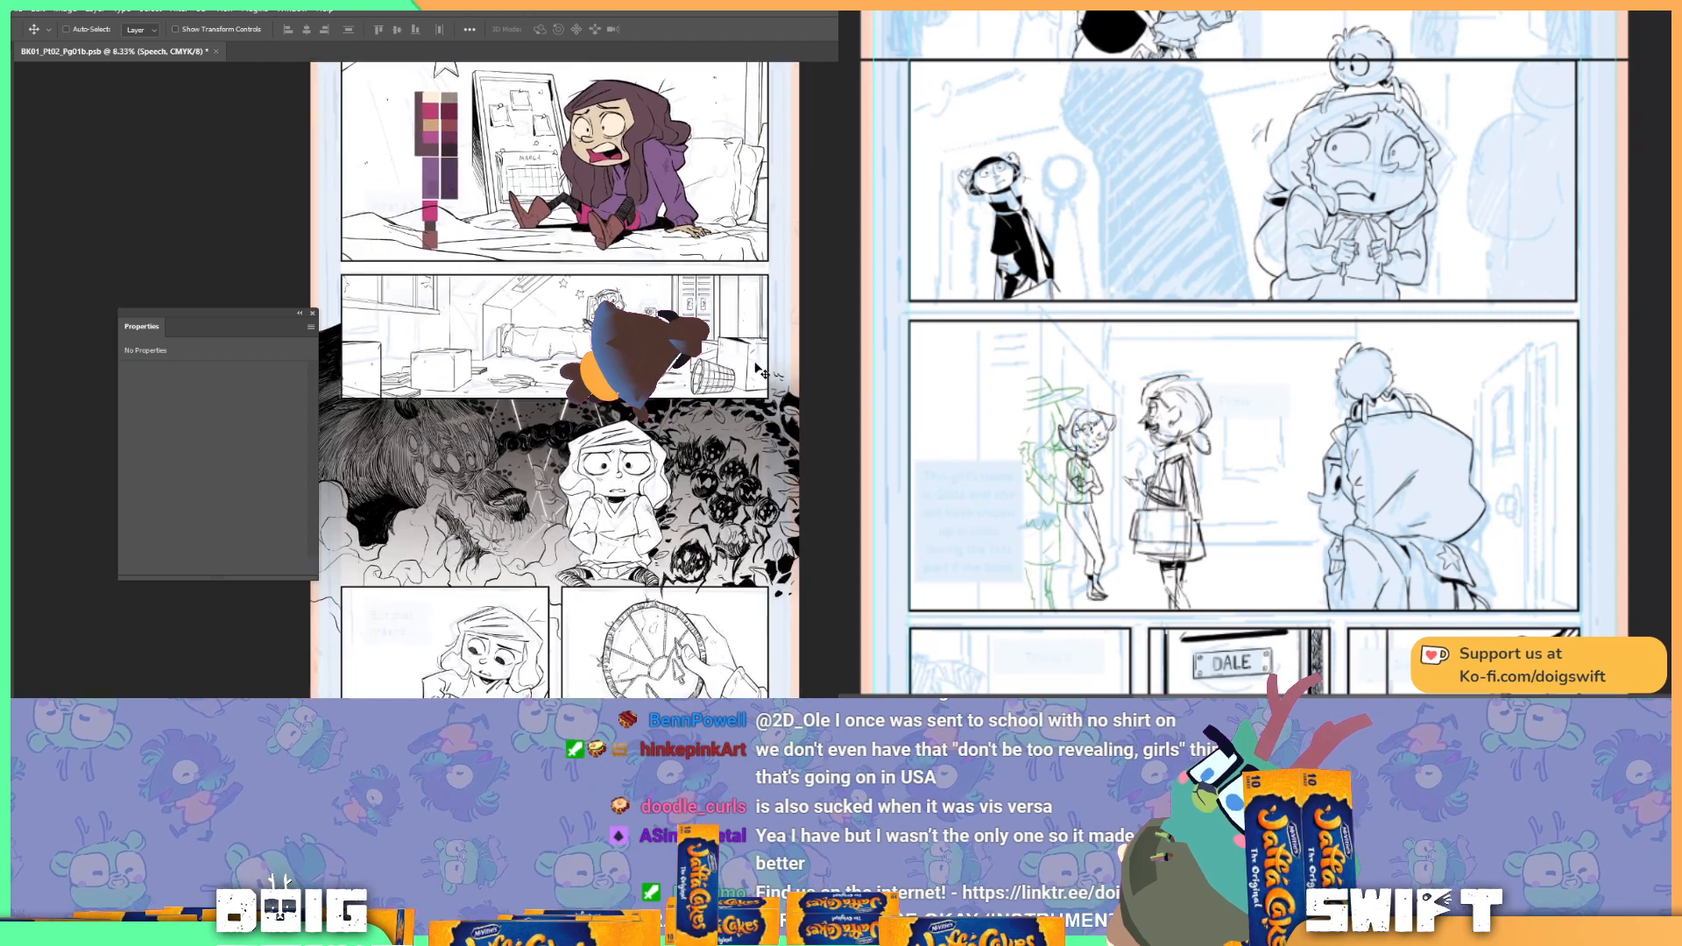
scroll(708, 370, up, 5)
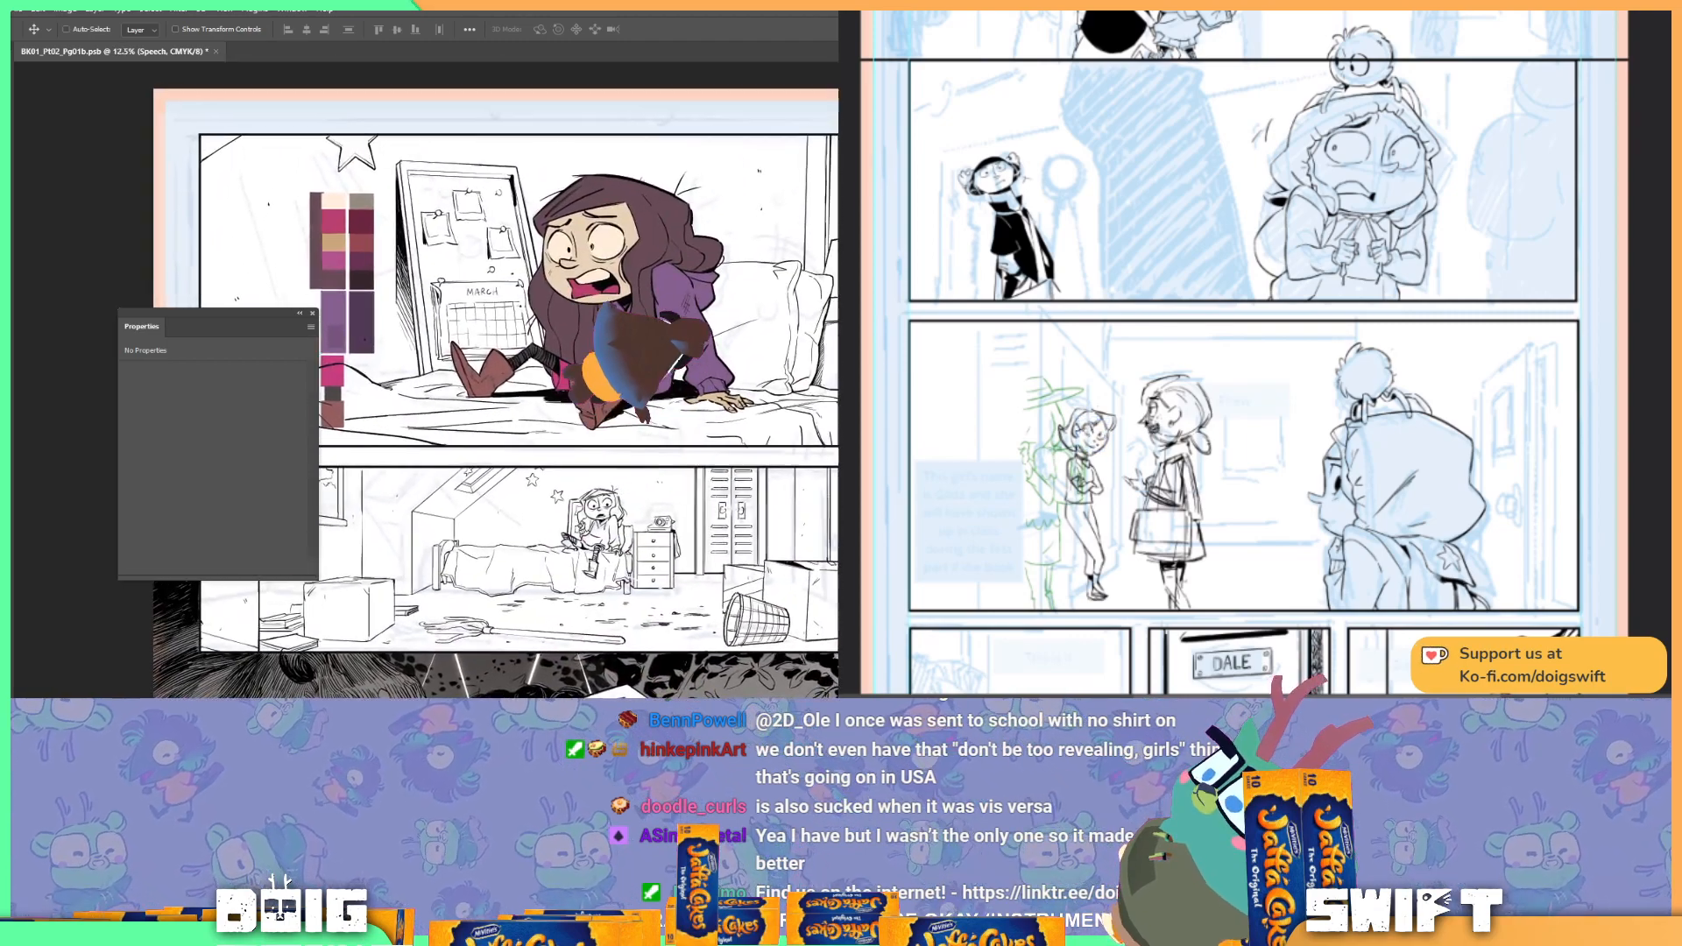
drag(676, 360, 763, 361)
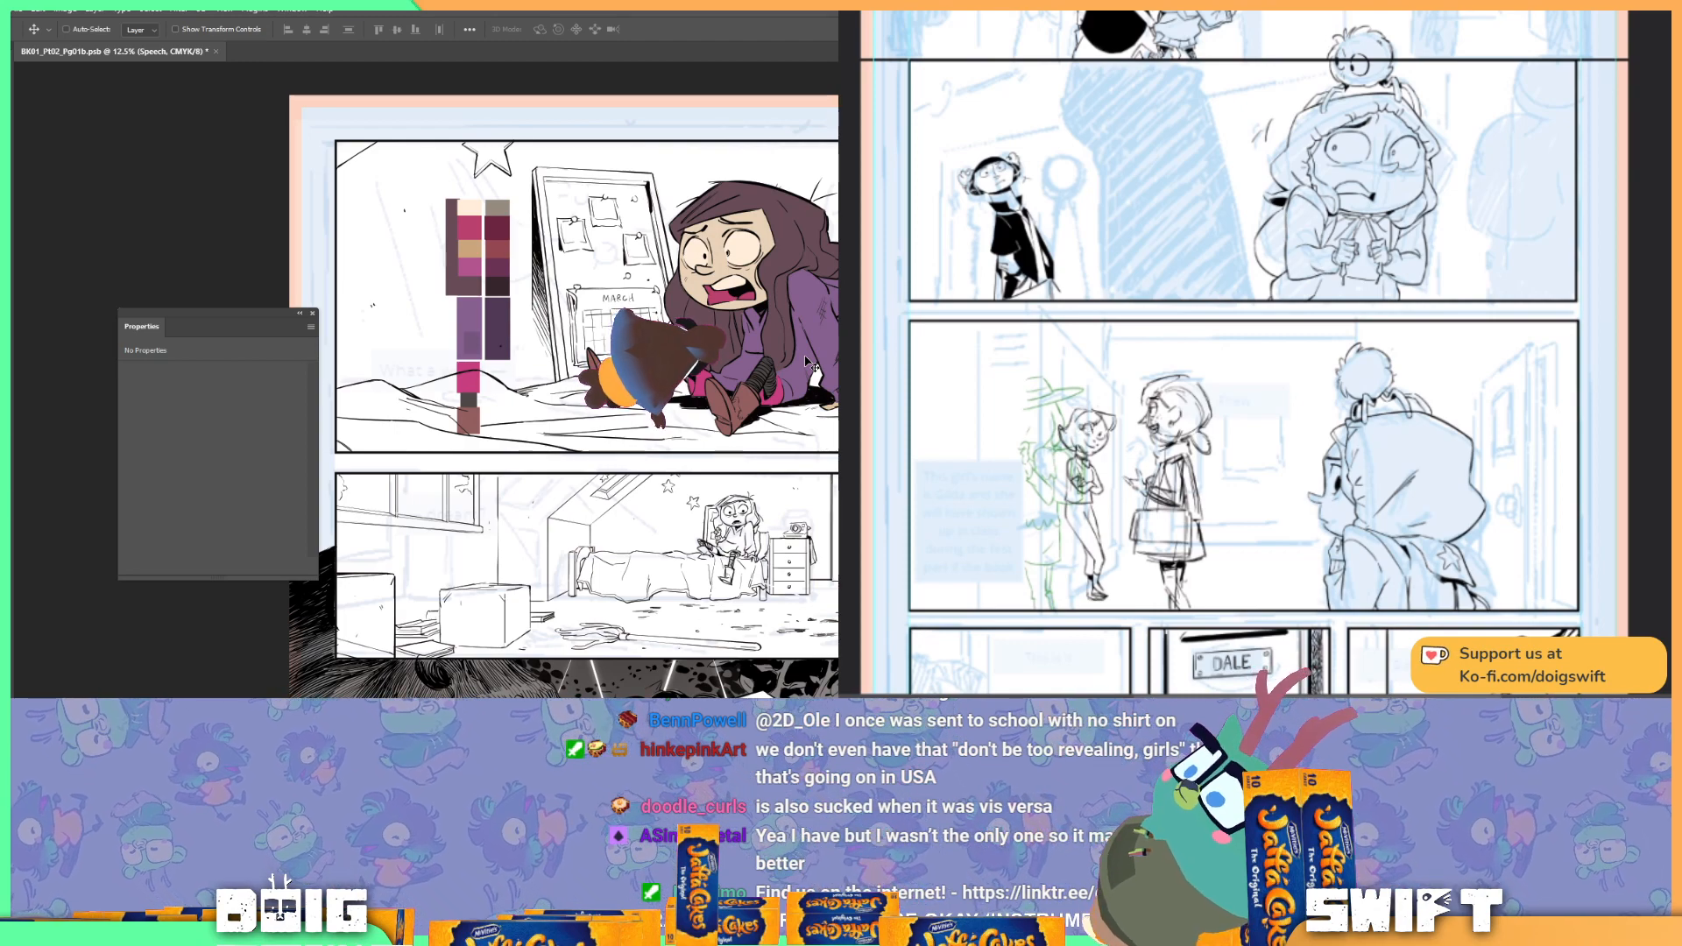
key(ctrl+plus)
key(ctrl+plus)
drag(812, 319, 613, 416)
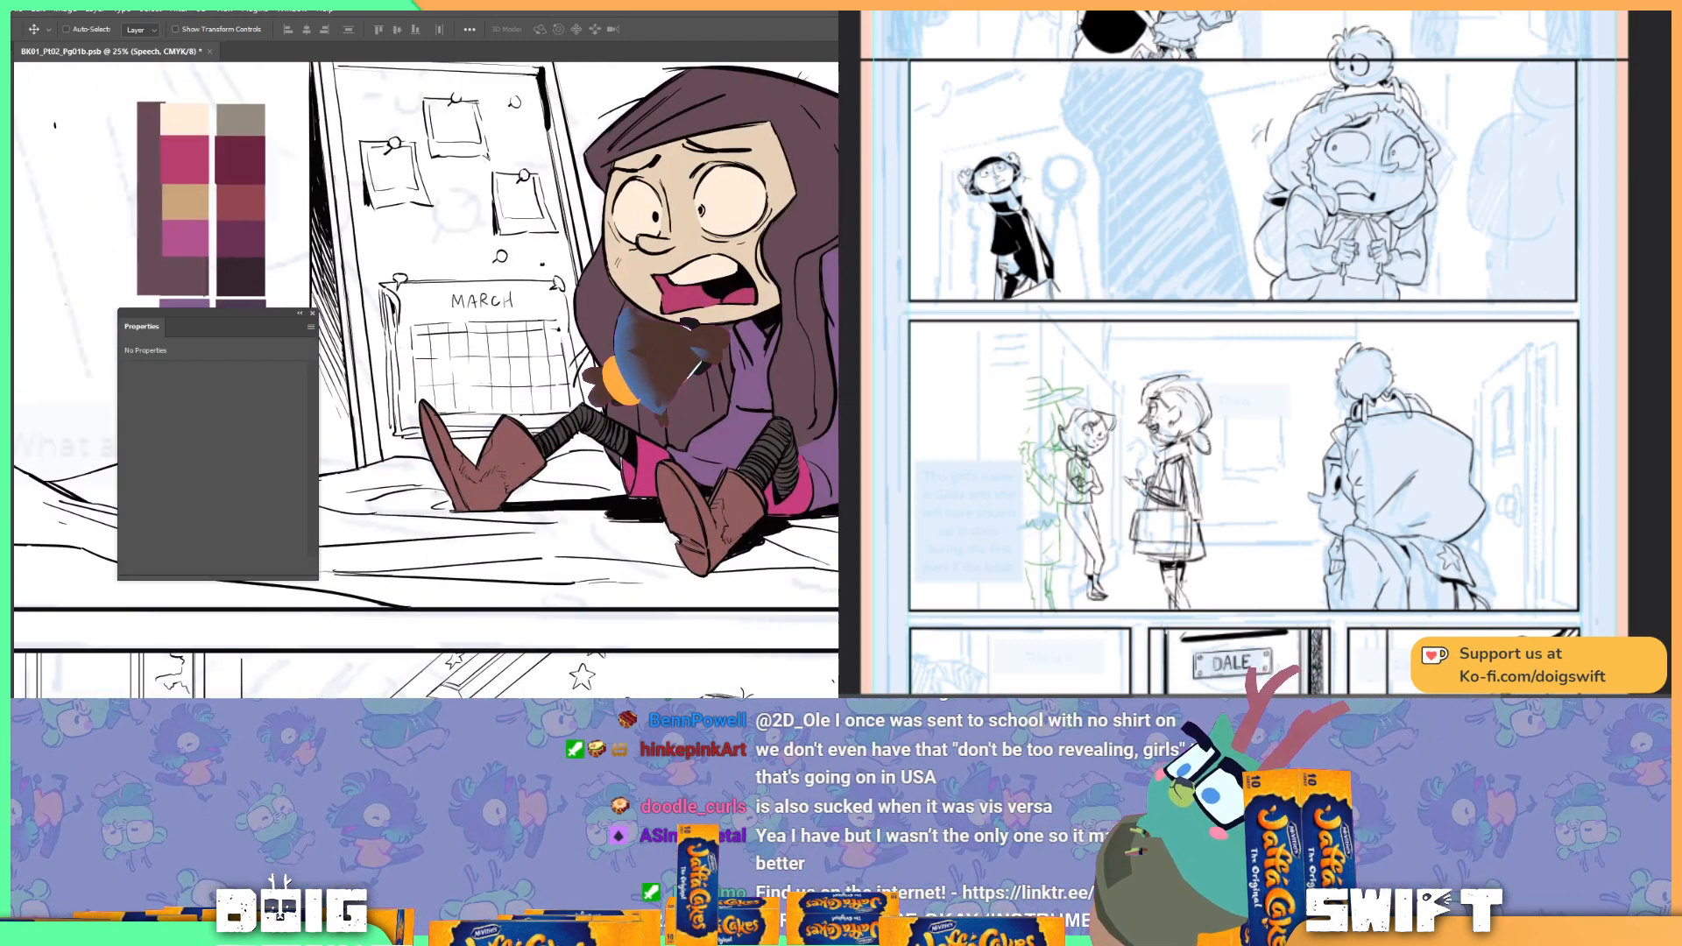
drag(689, 325, 611, 357)
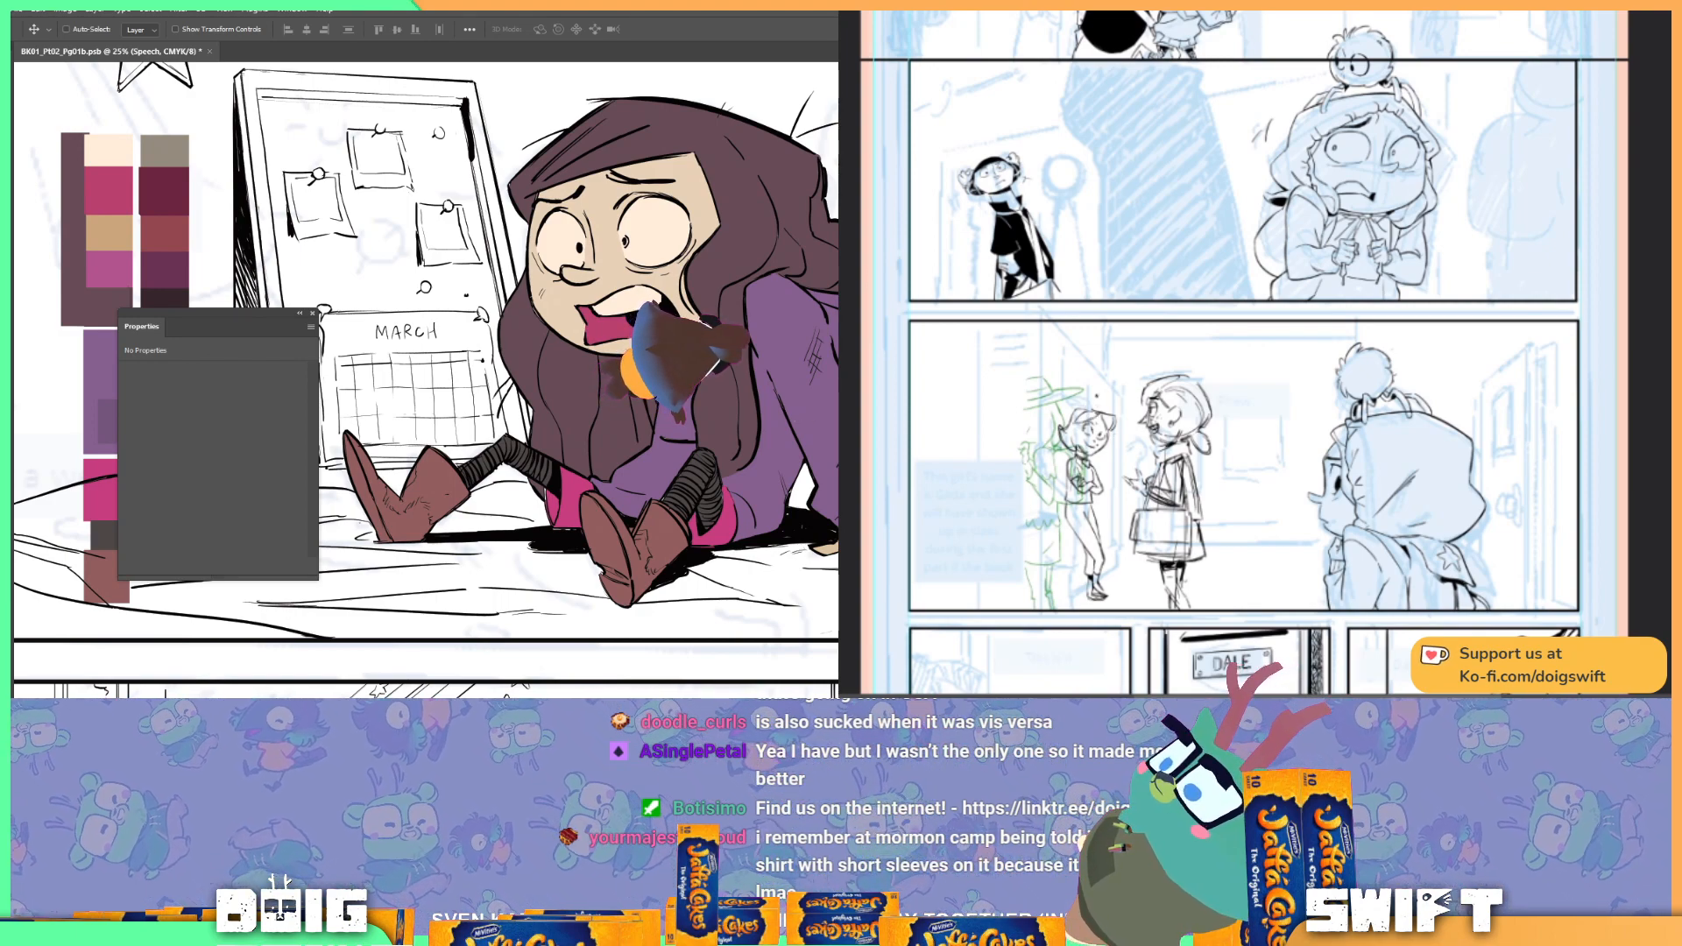
key(ctrl+])
key(ctrl+[)
key(ctrl+])
key(ctrl+[)
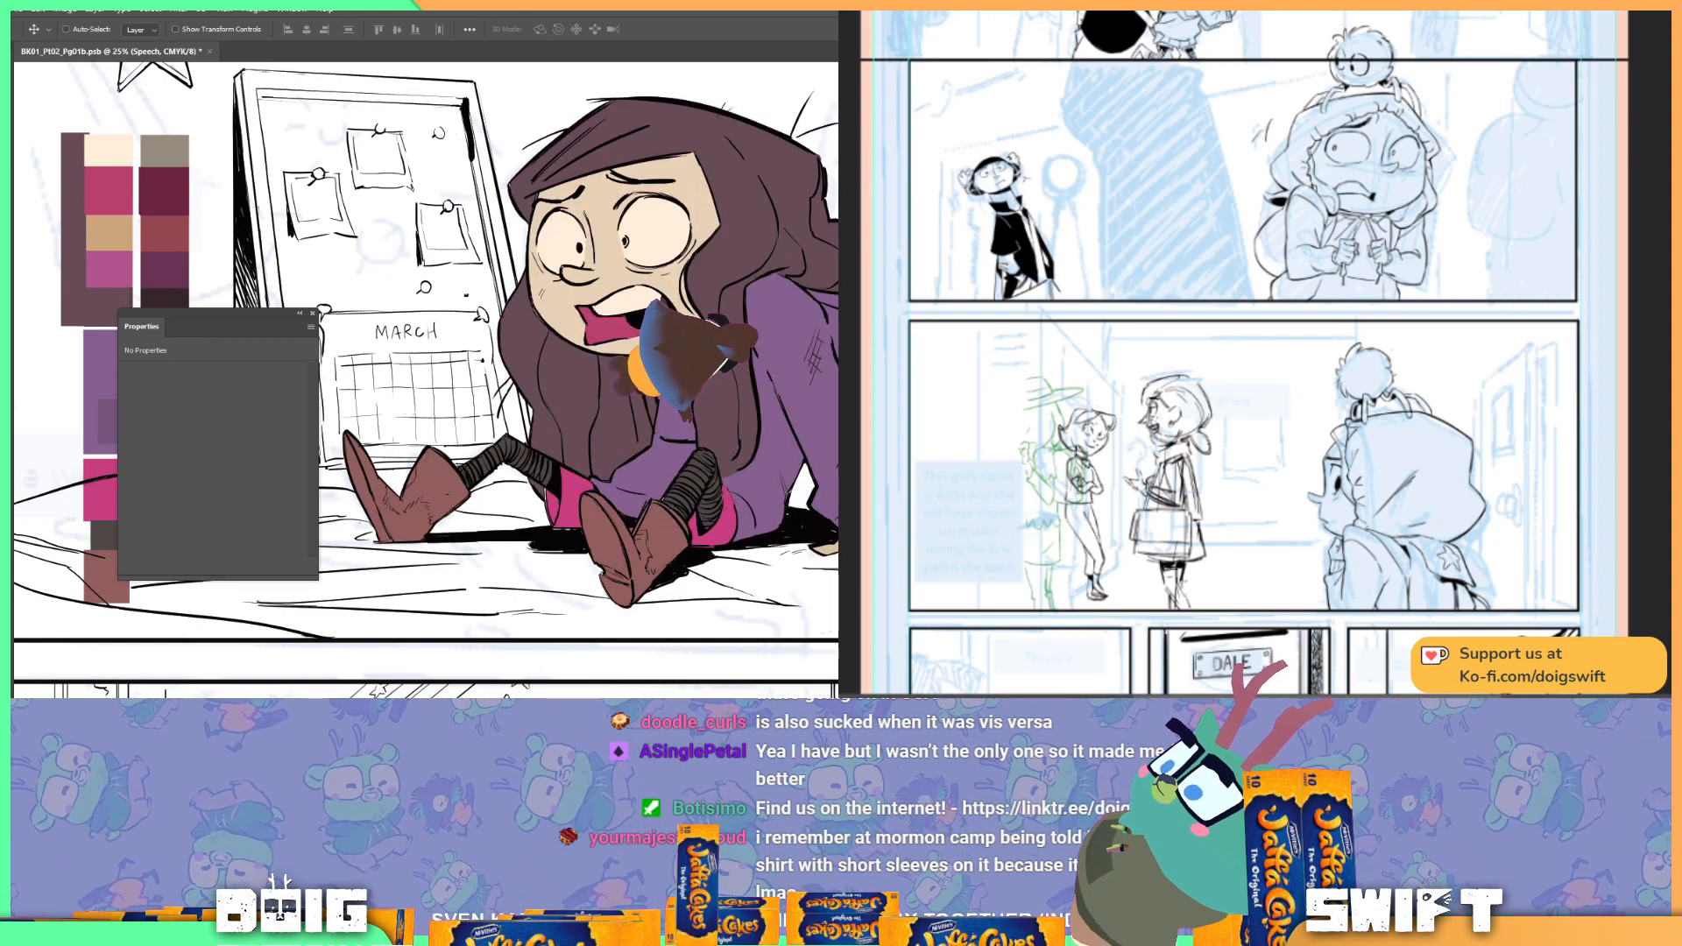
Step: Make Midge Inks the active layer and close the floating Properties window covering the palette
key(alt+[)
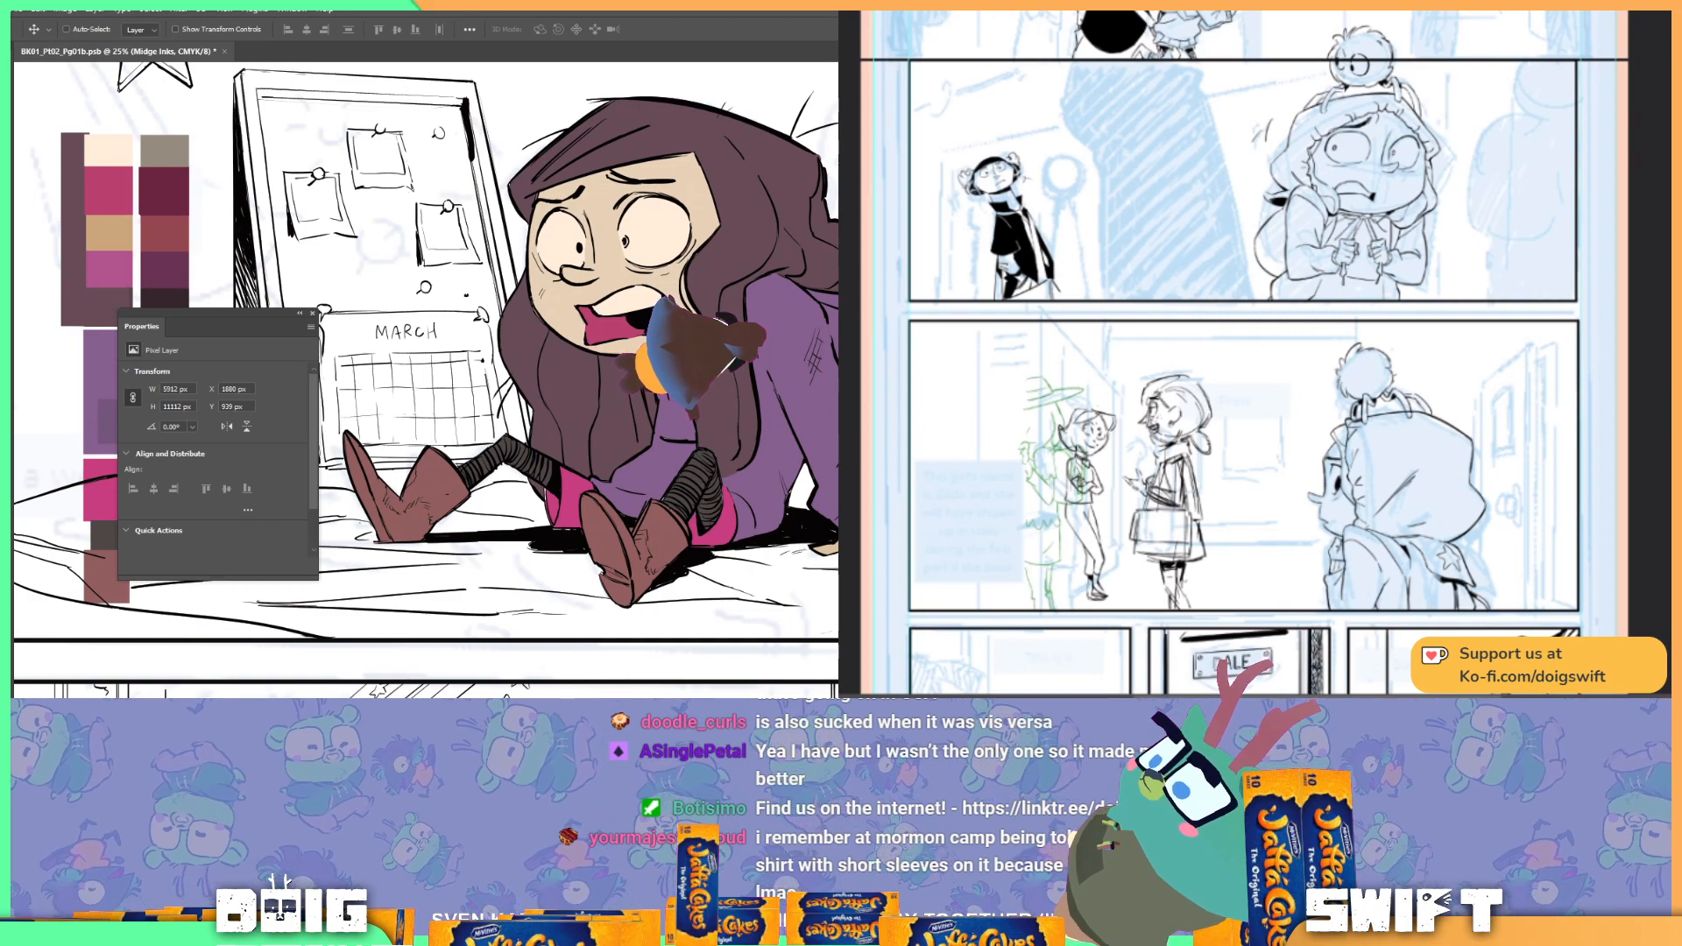
scroll(427, 351, down, 3)
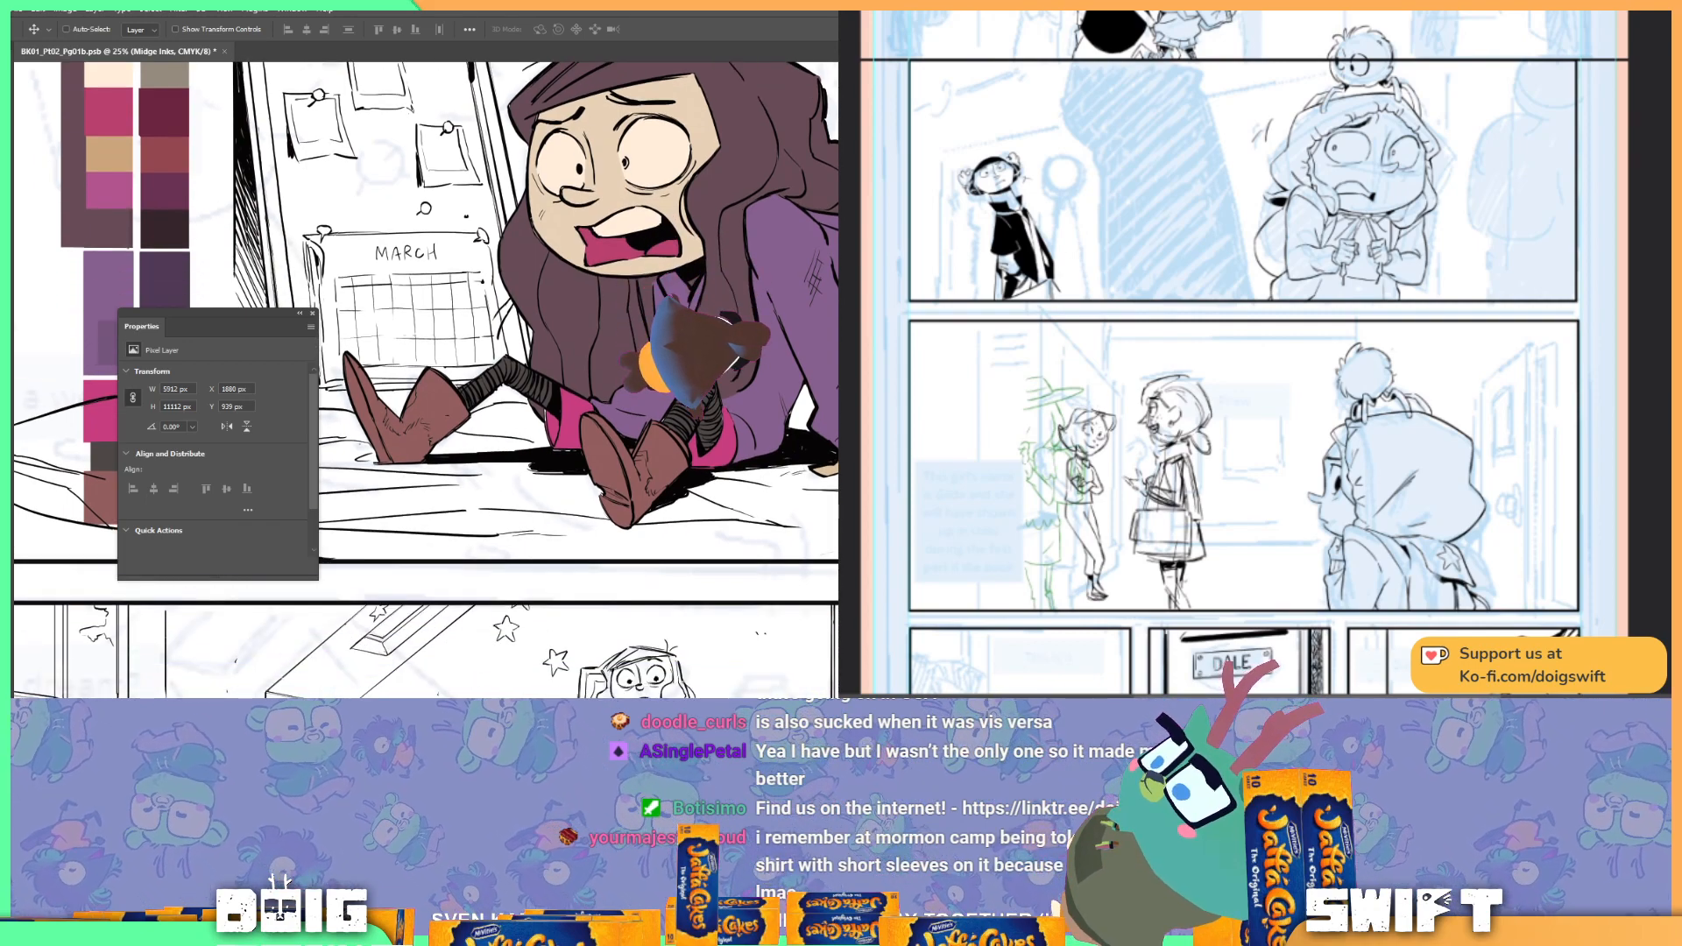
key(ctrl+minus)
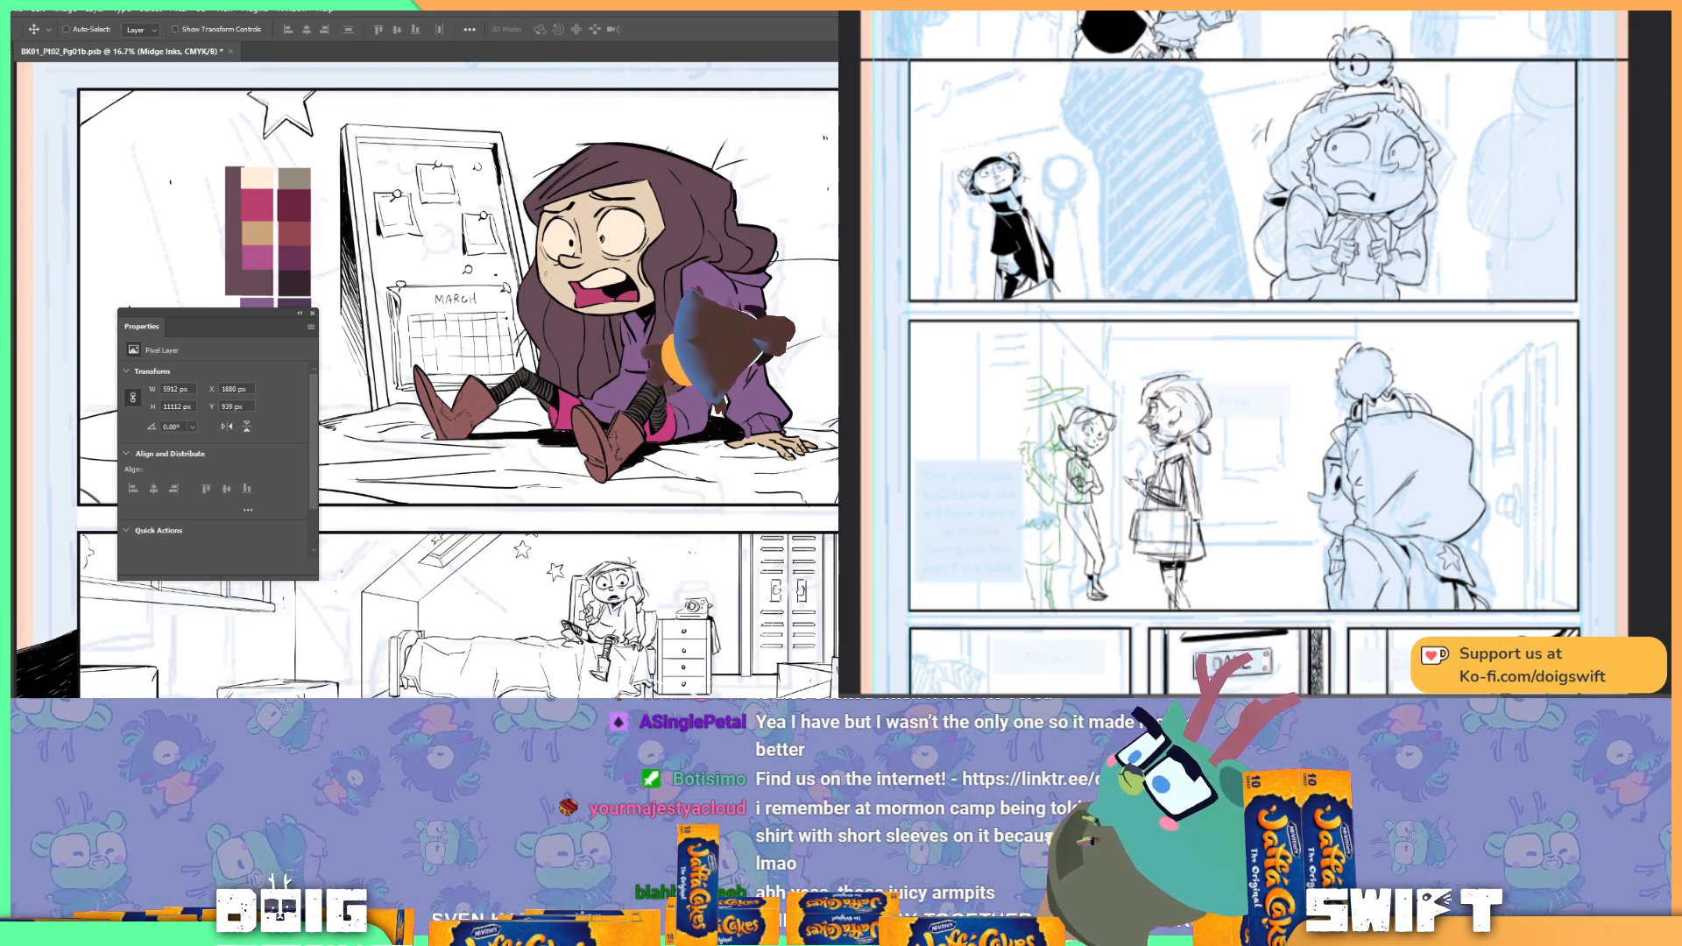
key(alt+Tab)
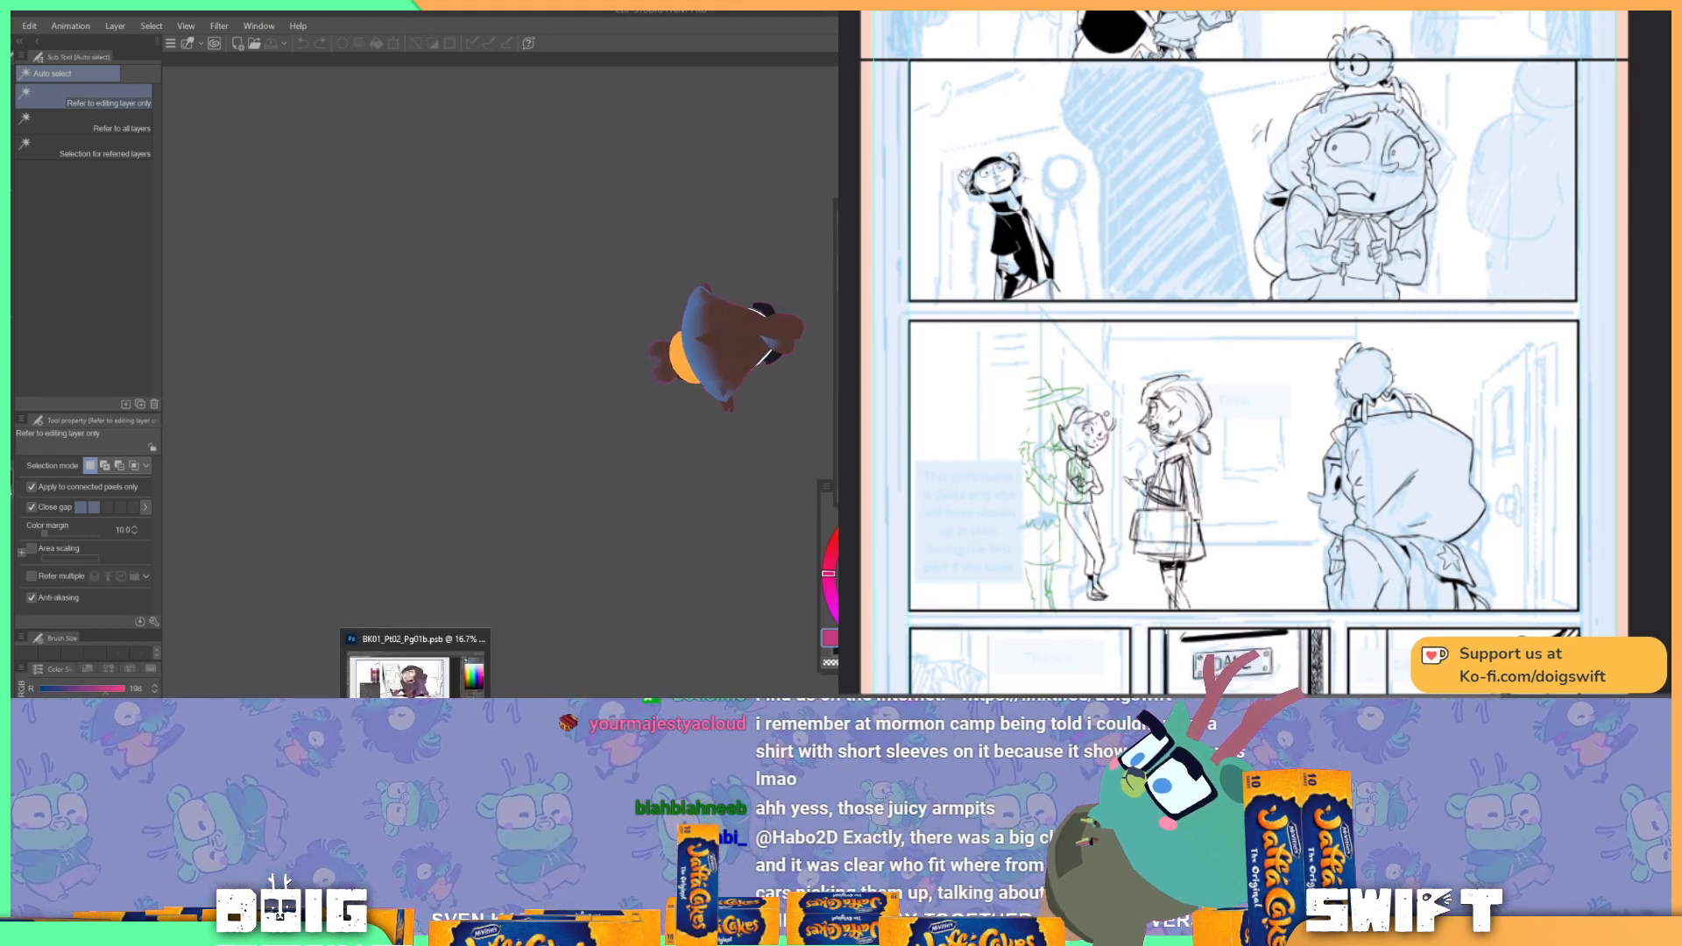
click(415, 743)
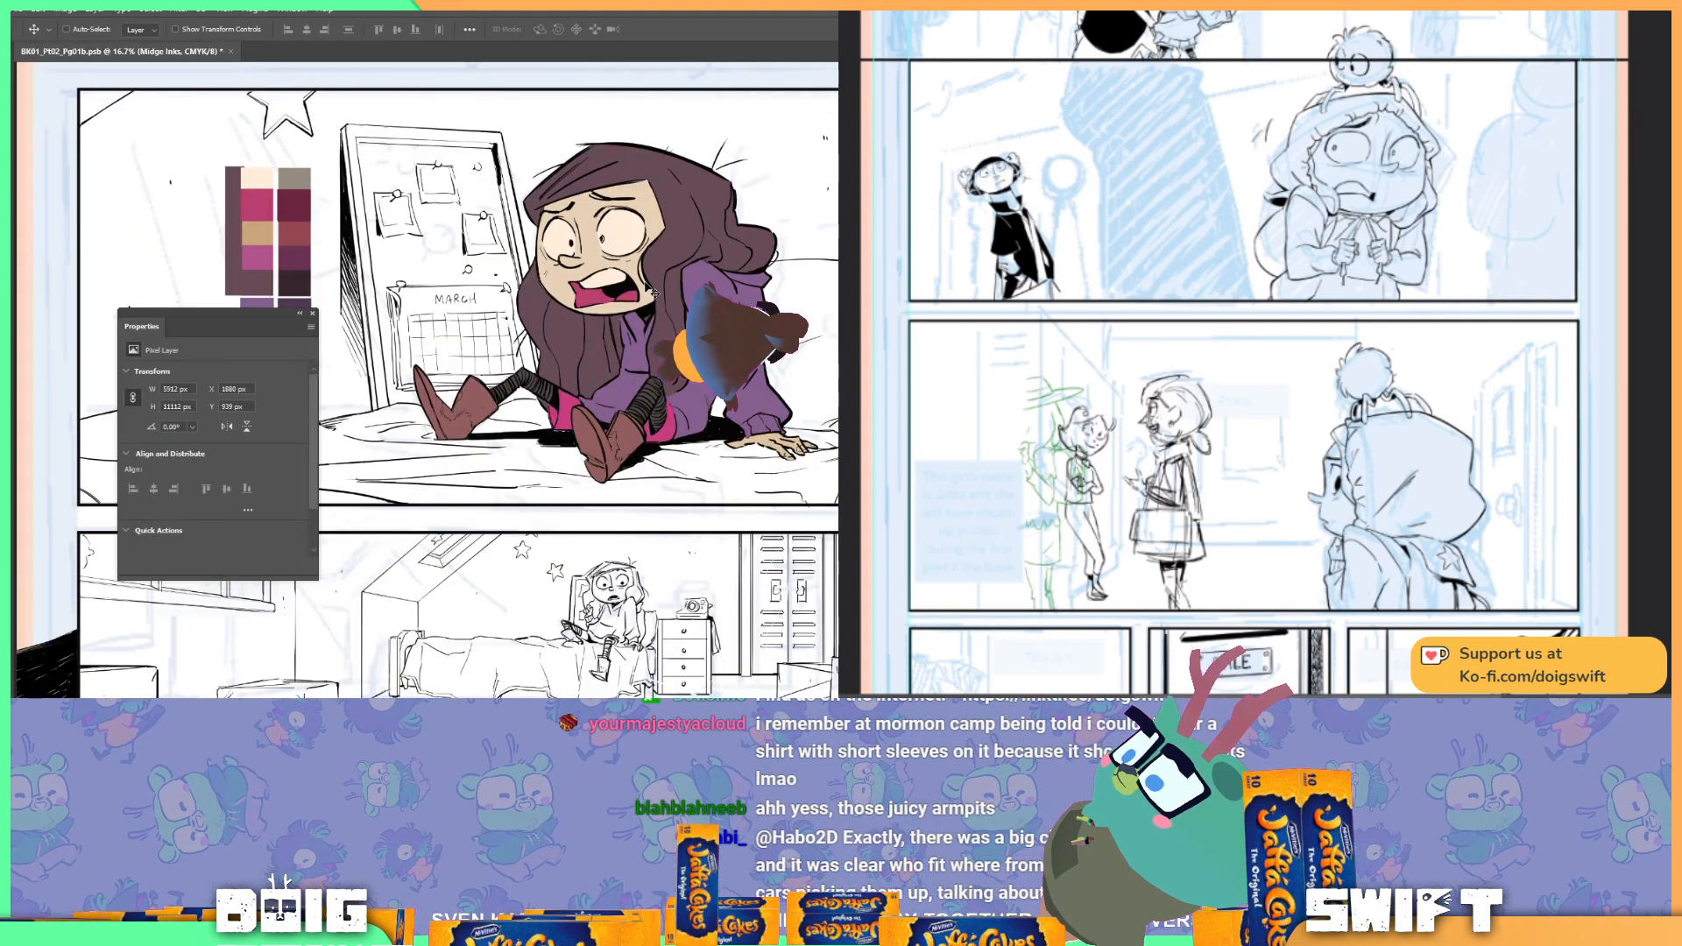
click(314, 312)
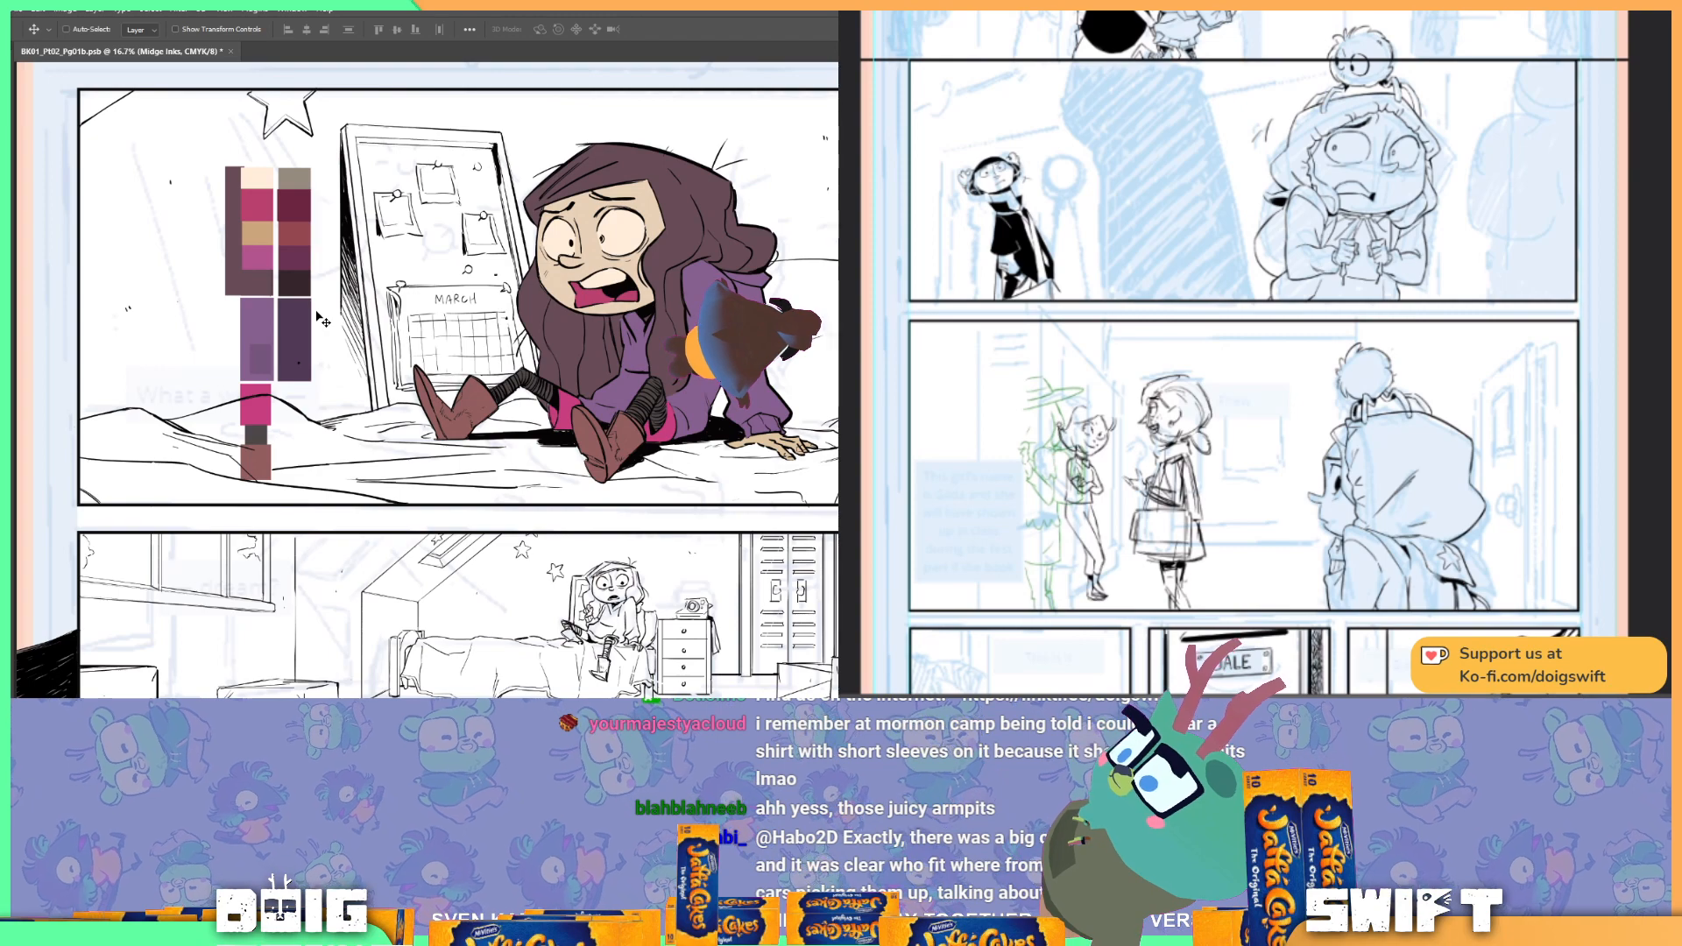
Step: Test Magic Wand selections on the bedsheet and pillow in the first panel, leaving the large pillow behind the girl selected
key(w)
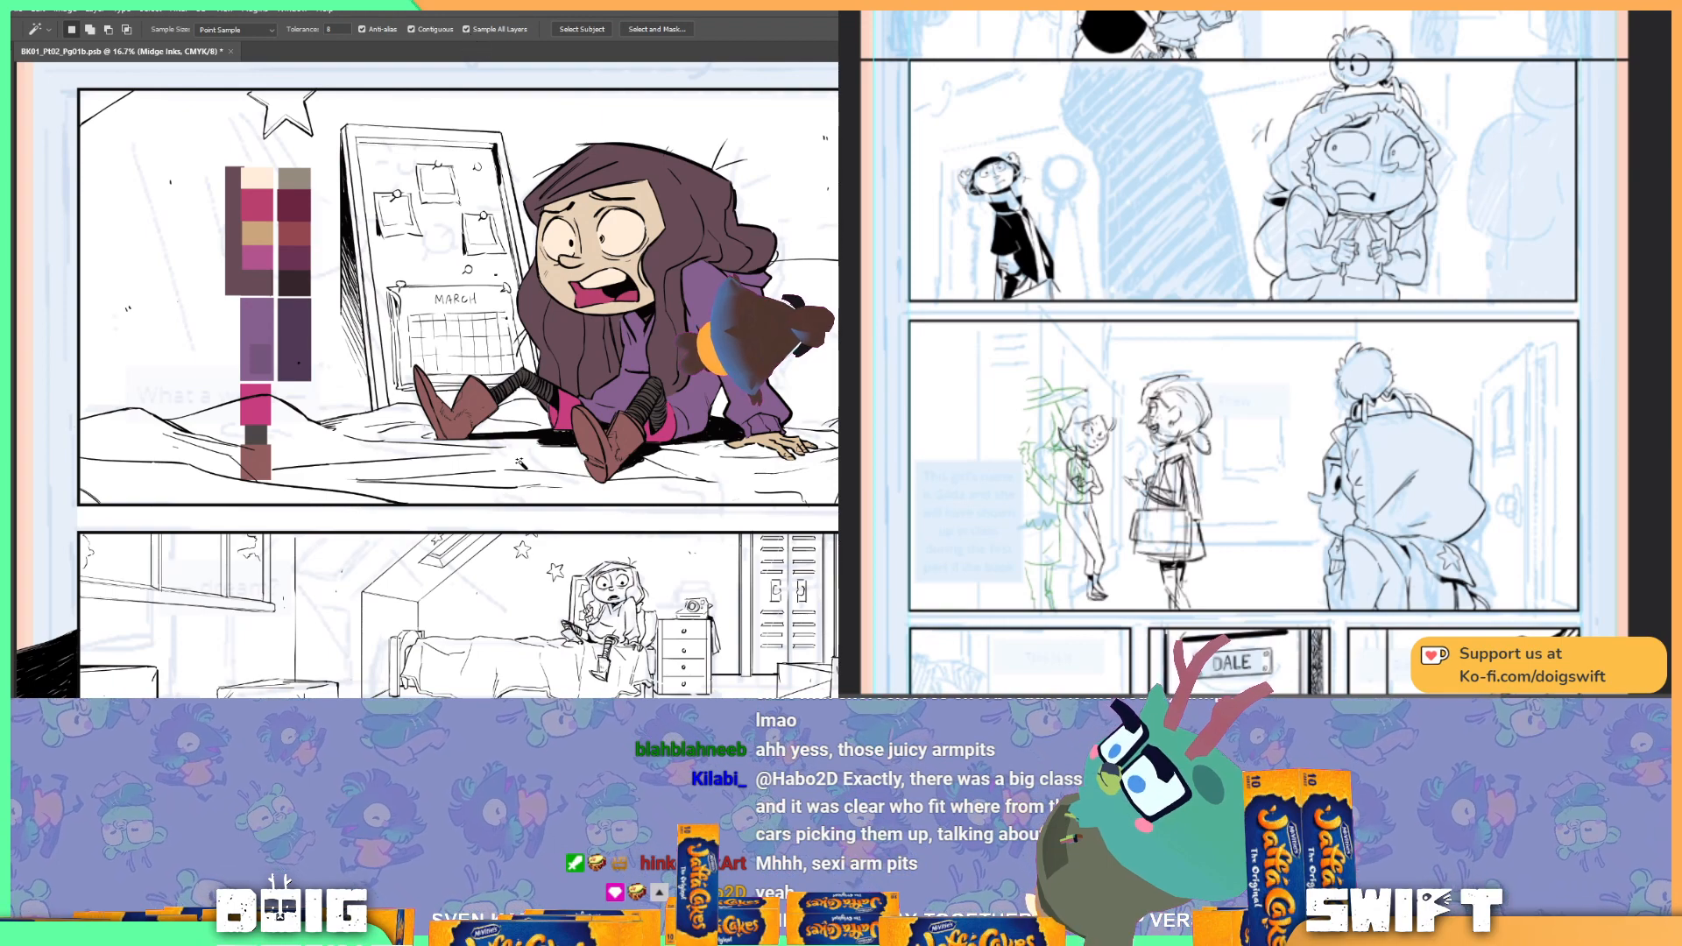
drag(648, 379, 555, 424)
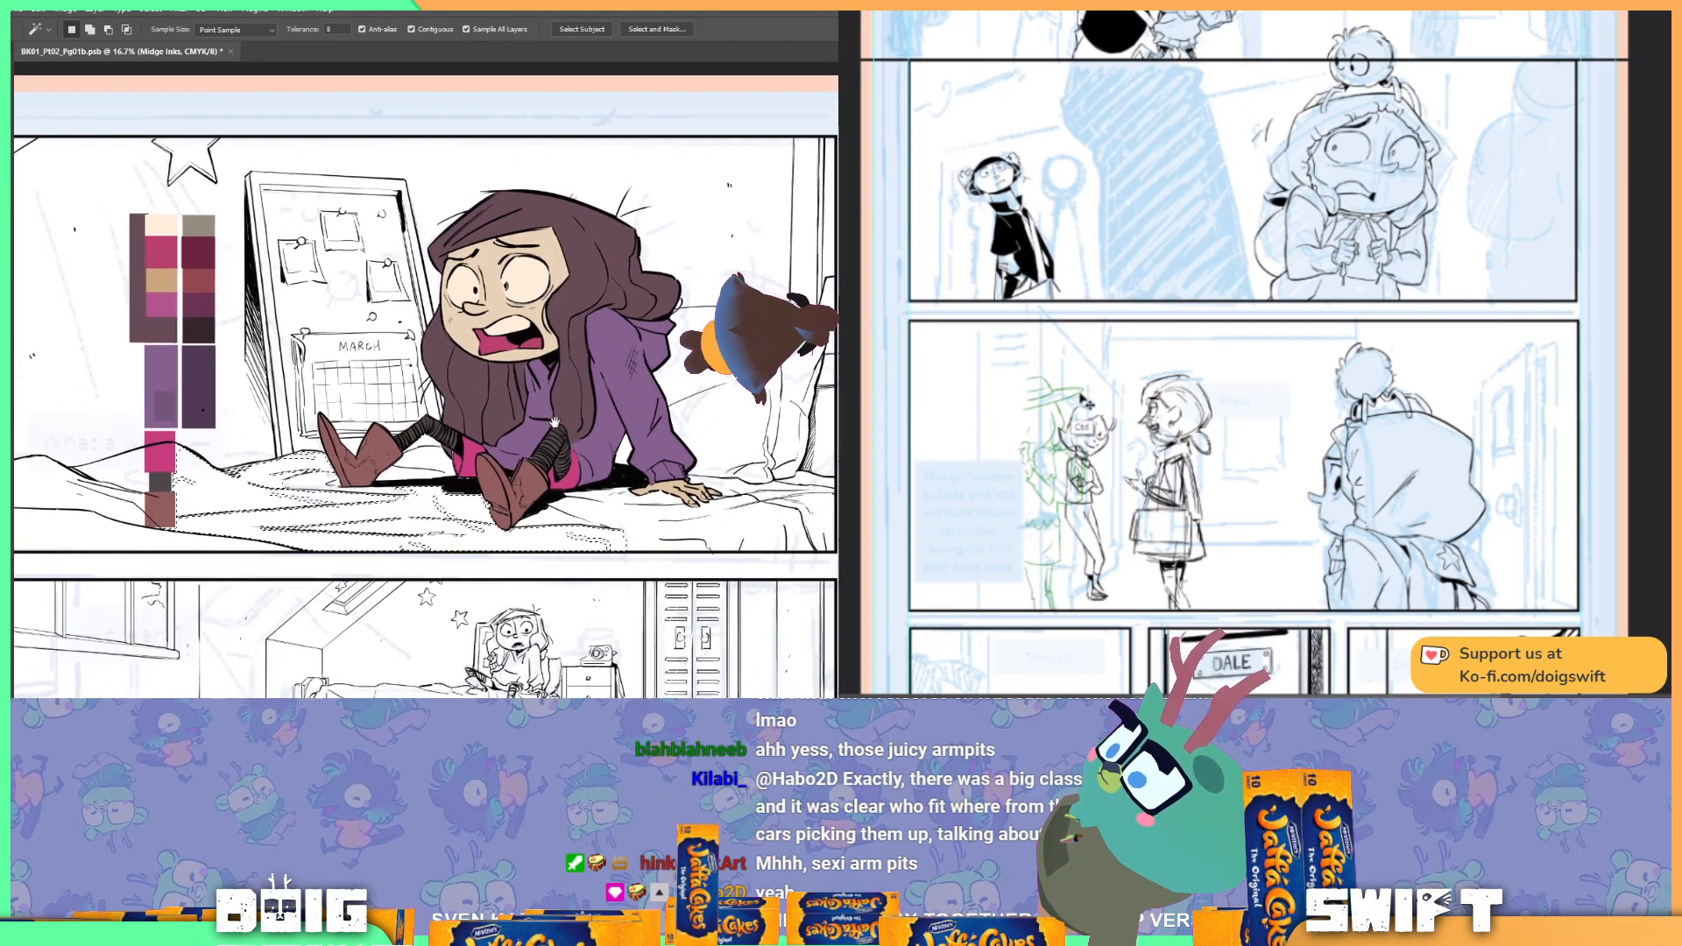
click(705, 425)
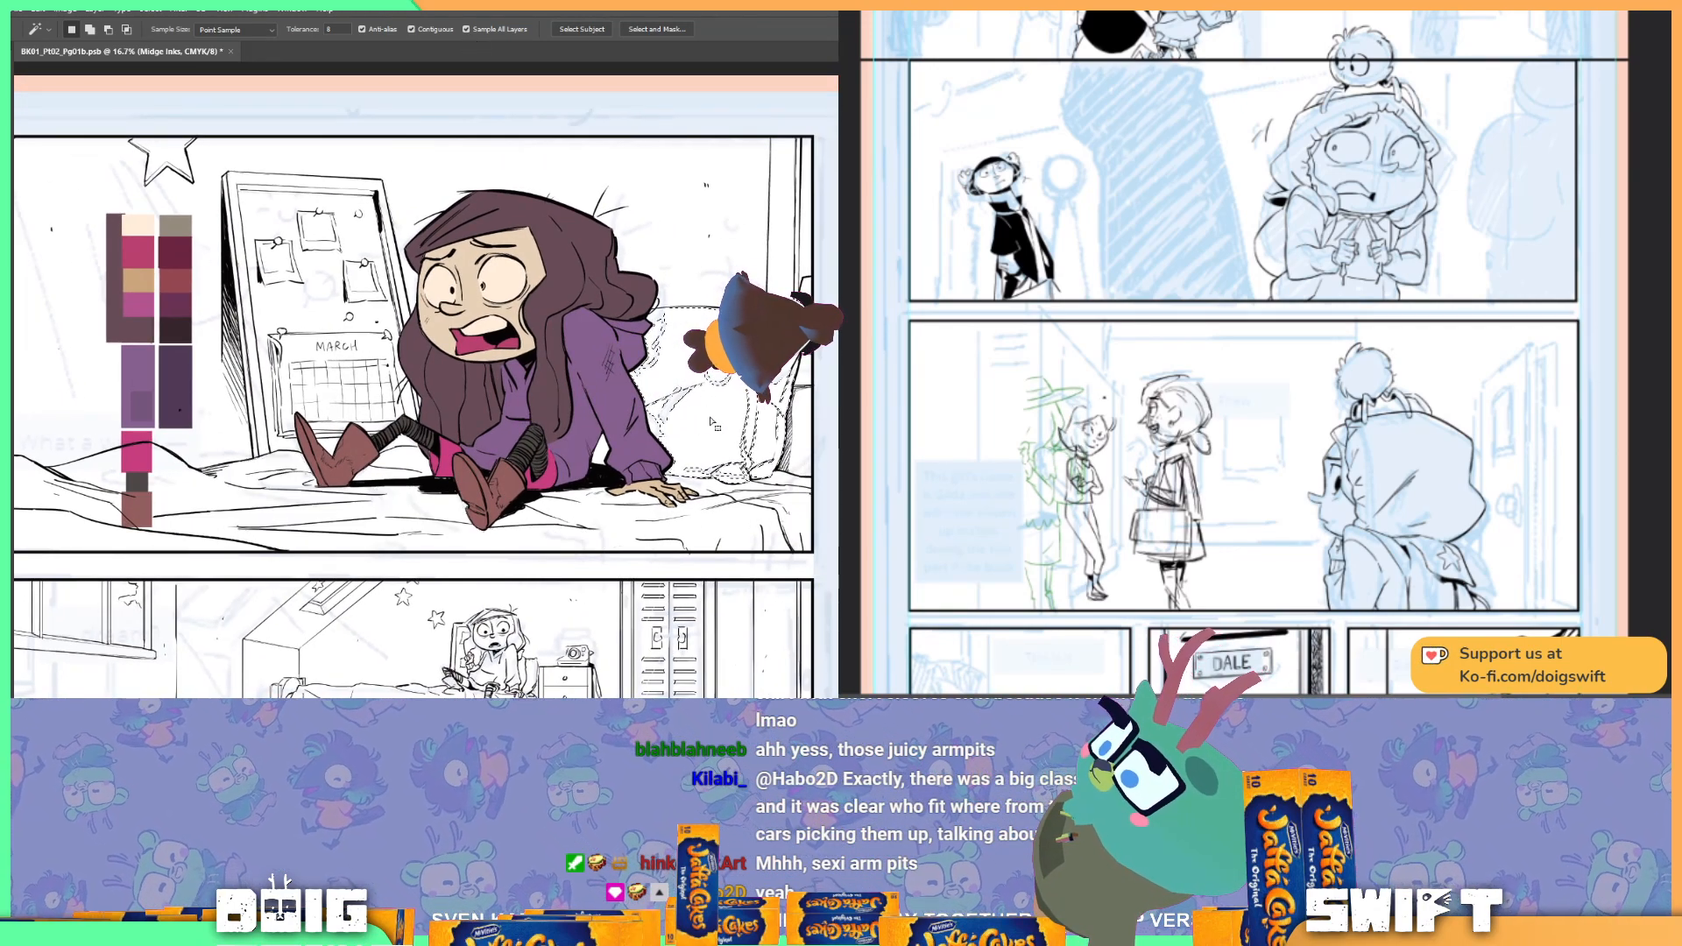
scroll(714, 424, up, 1)
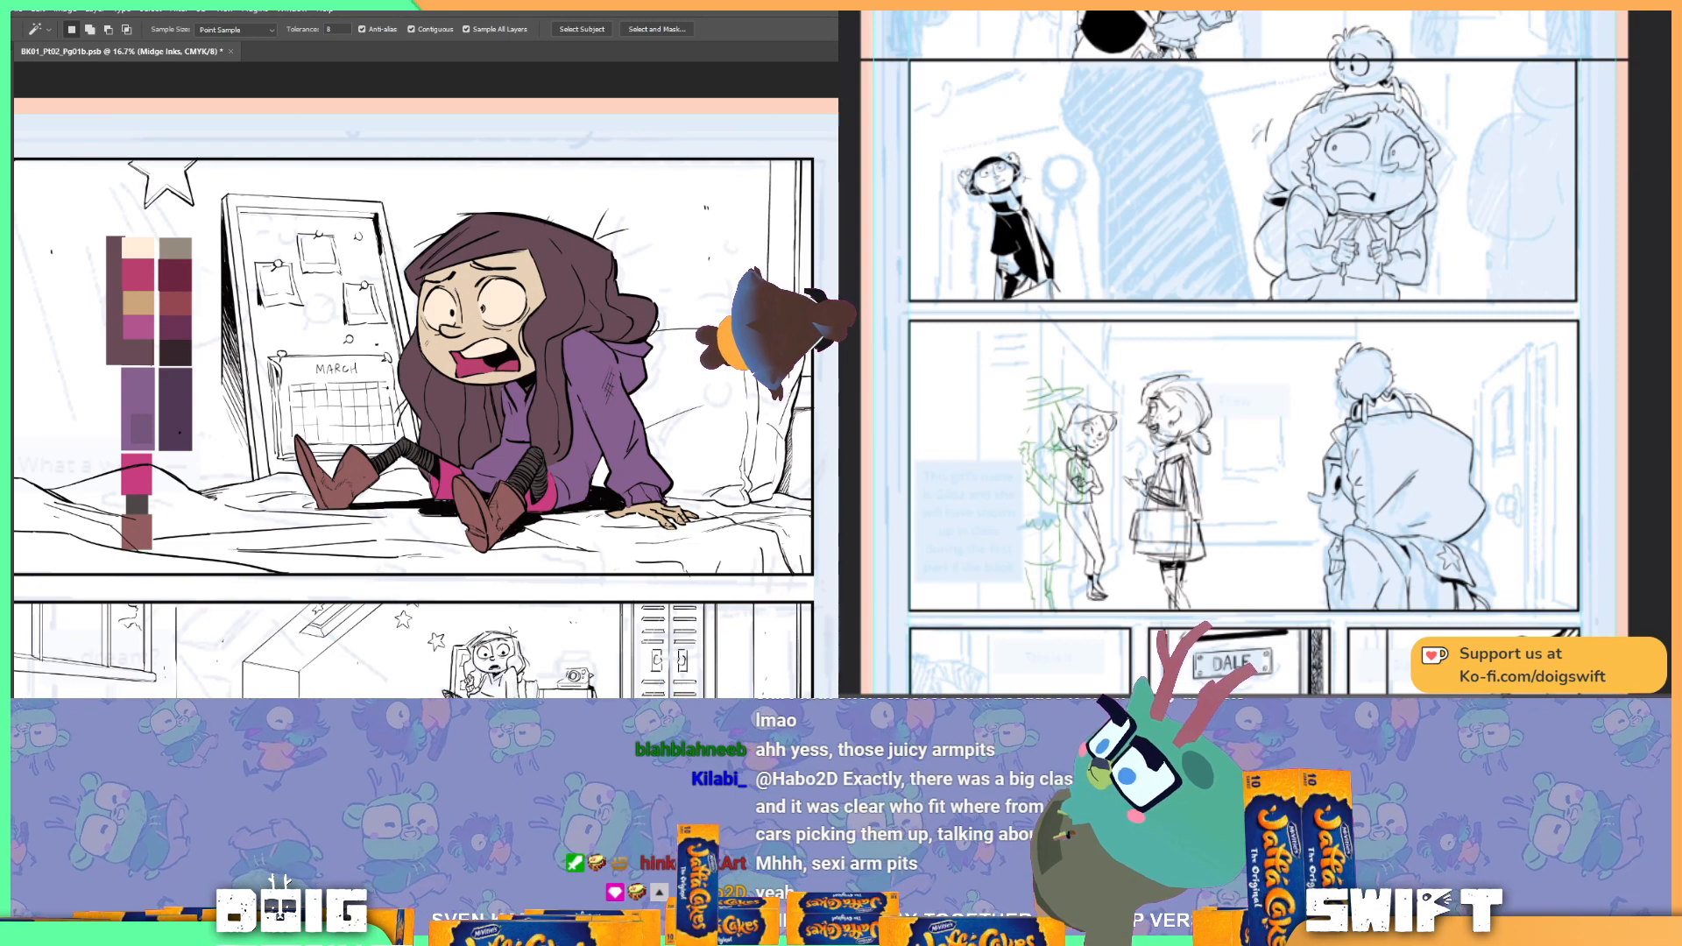
key(ctrl+d)
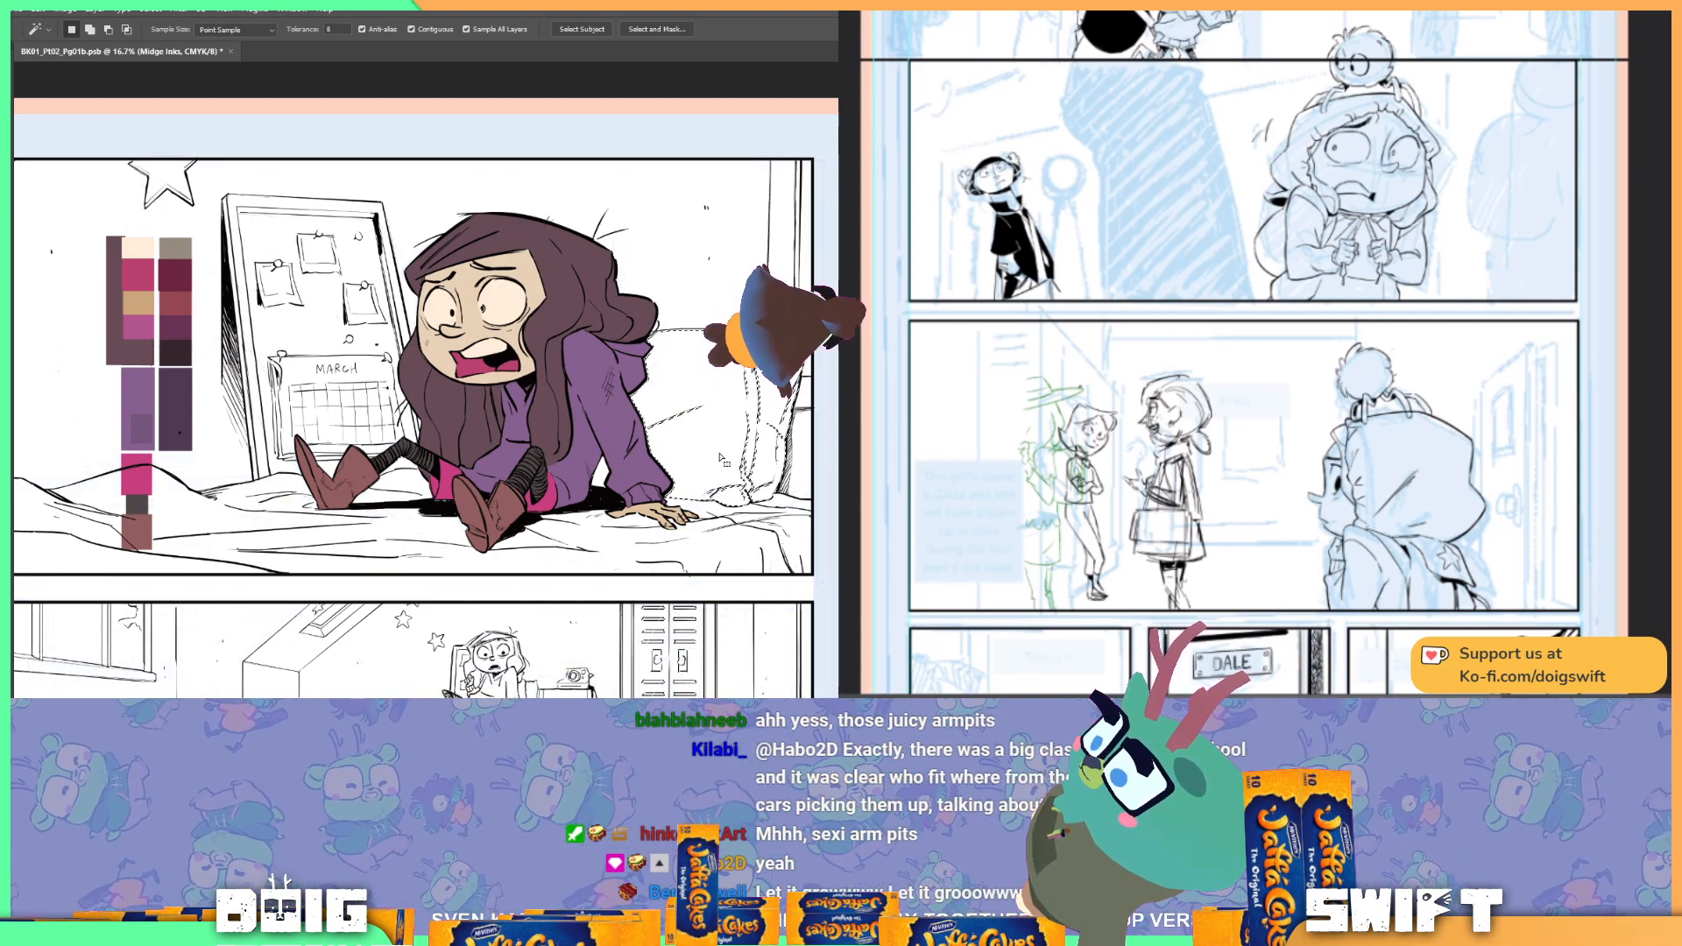
scroll(721, 459, up, 1)
drag(830, 398, 515, 368)
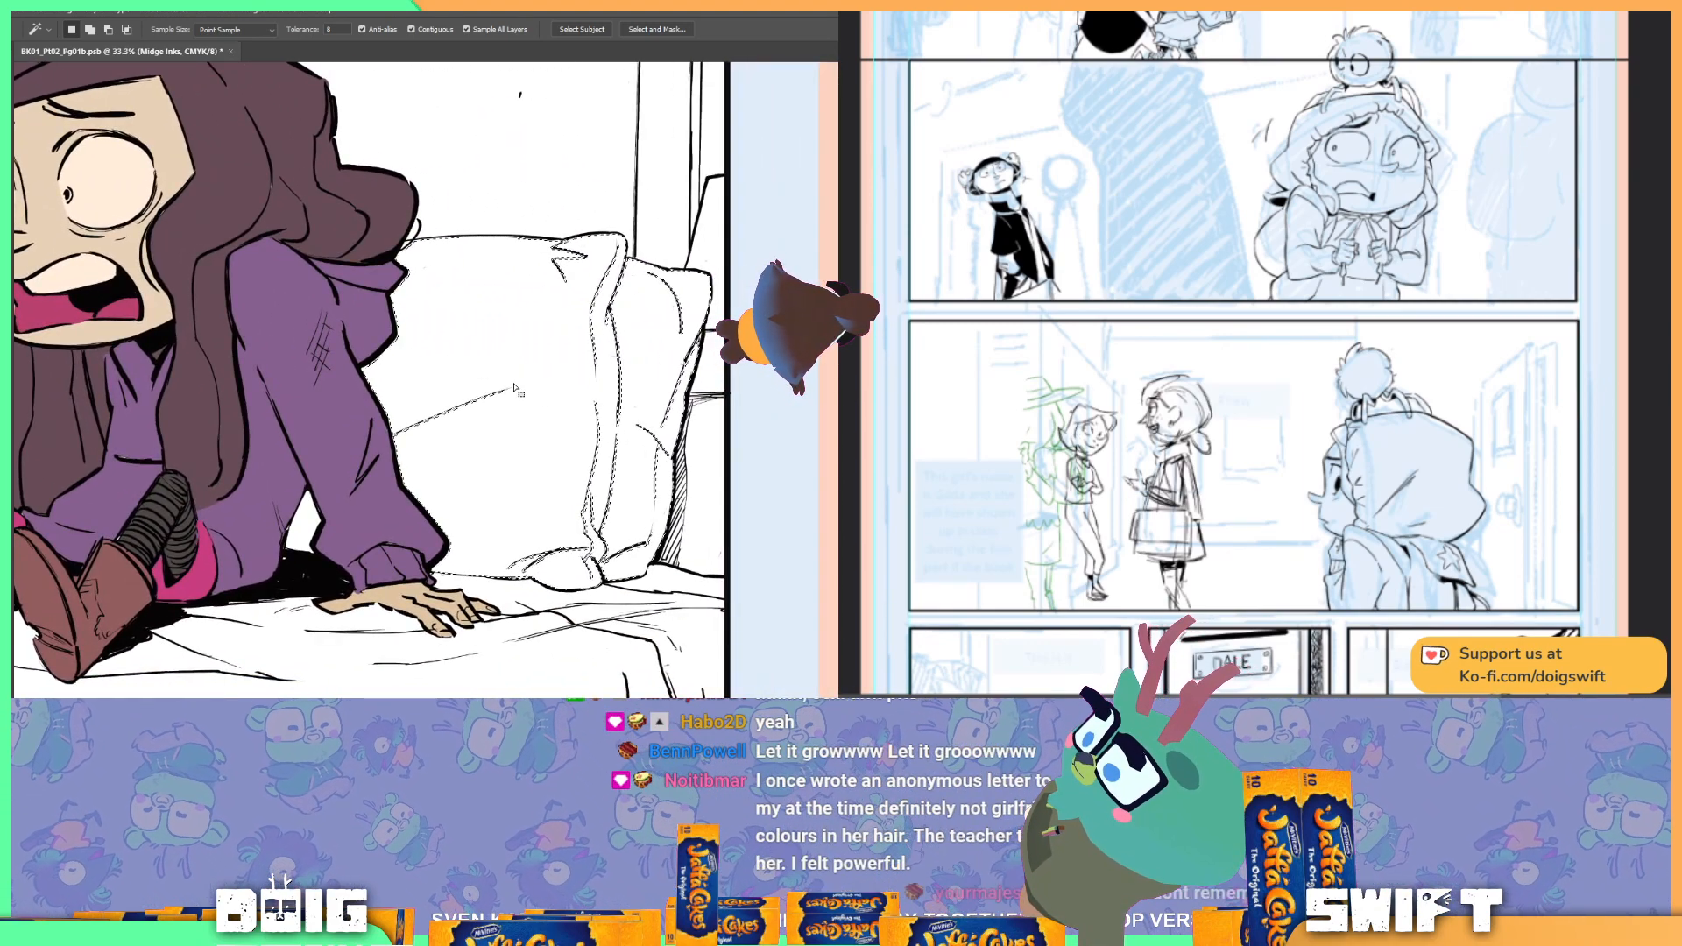
Step: Bring the seated girl and pillows into view and show the Actions panel
drag(522, 317, 586, 367)
scroll(545, 385, down, 3)
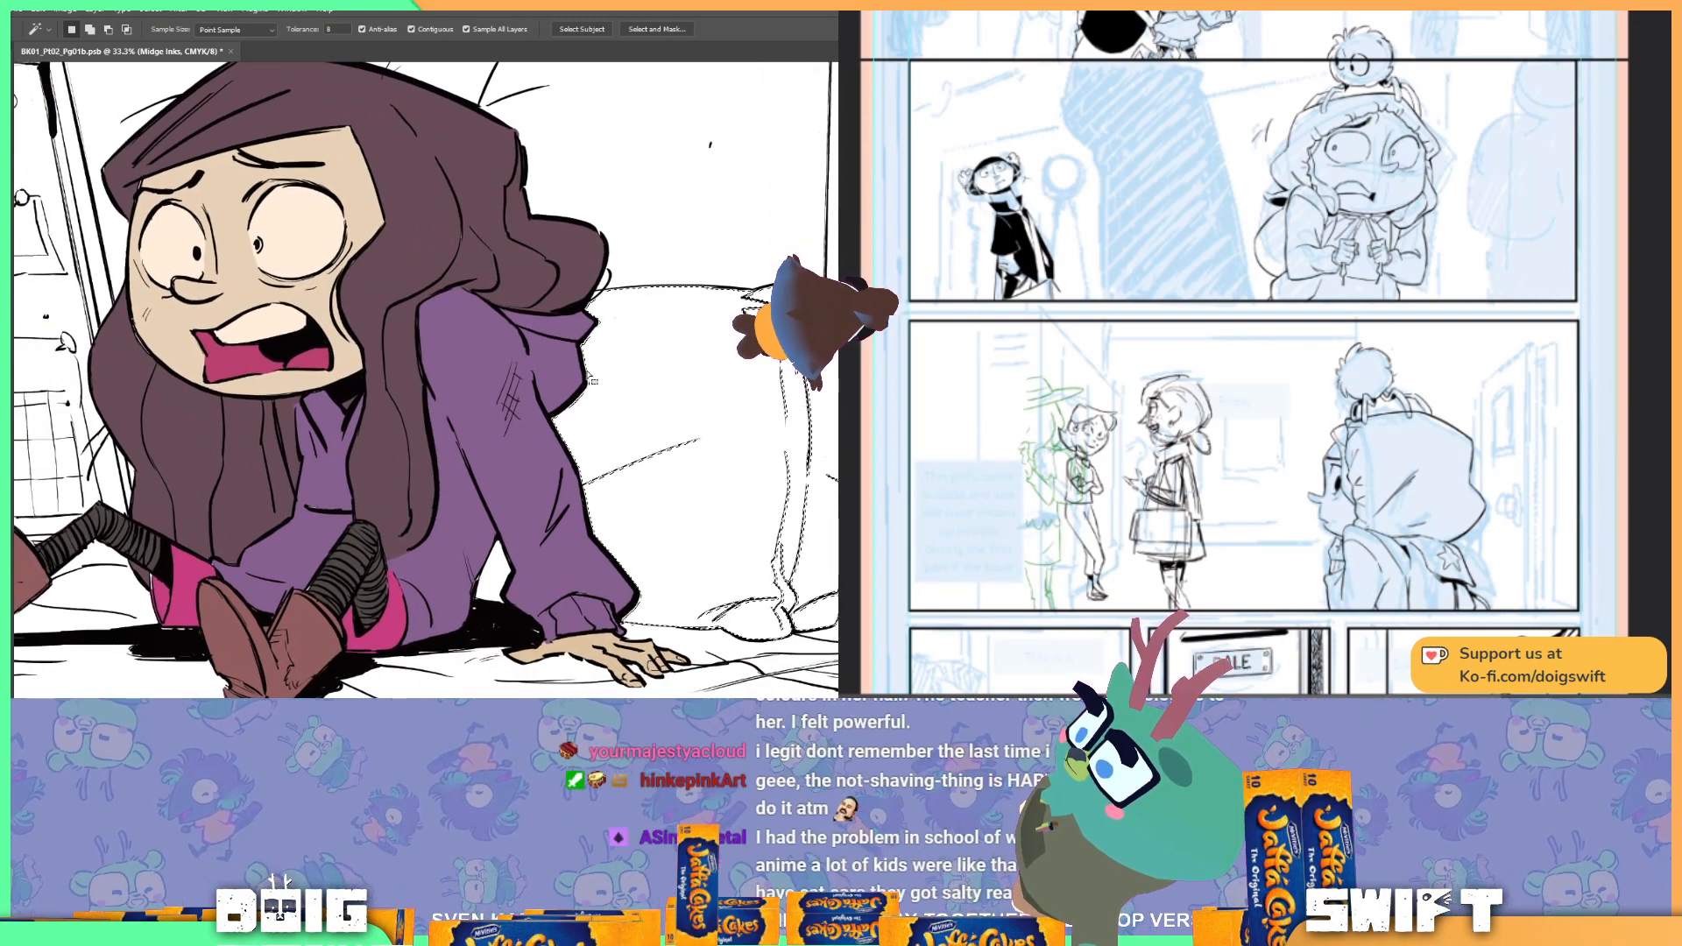
key(ctrl+minus)
drag(530, 315, 603, 368)
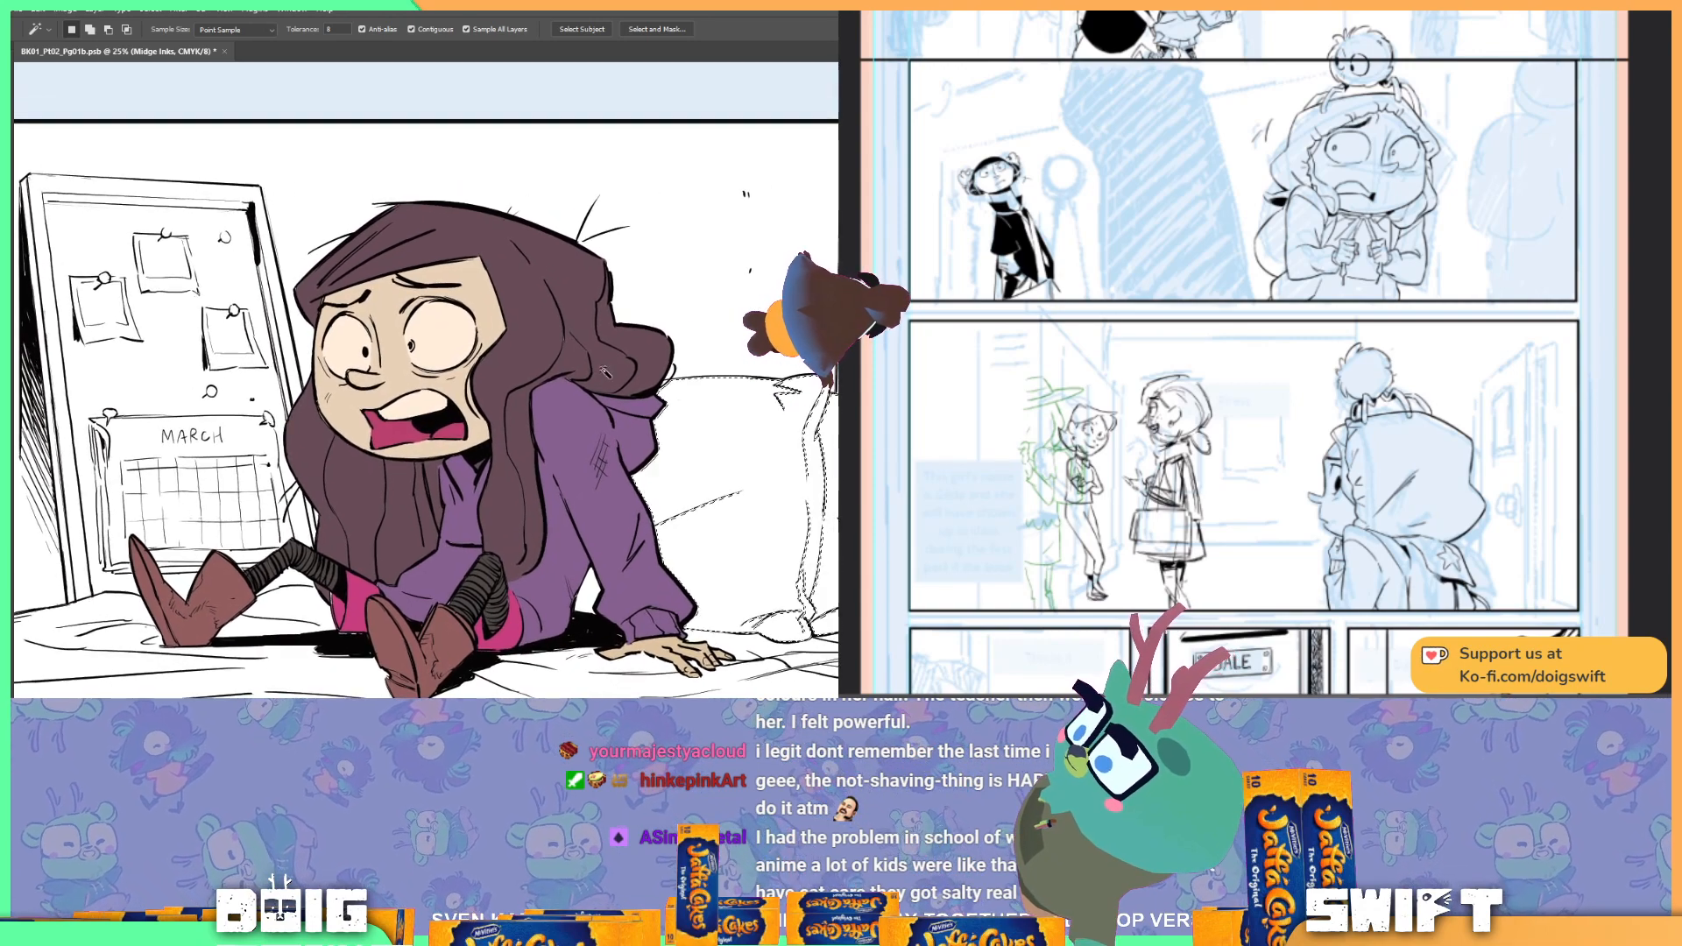
click(287, 9)
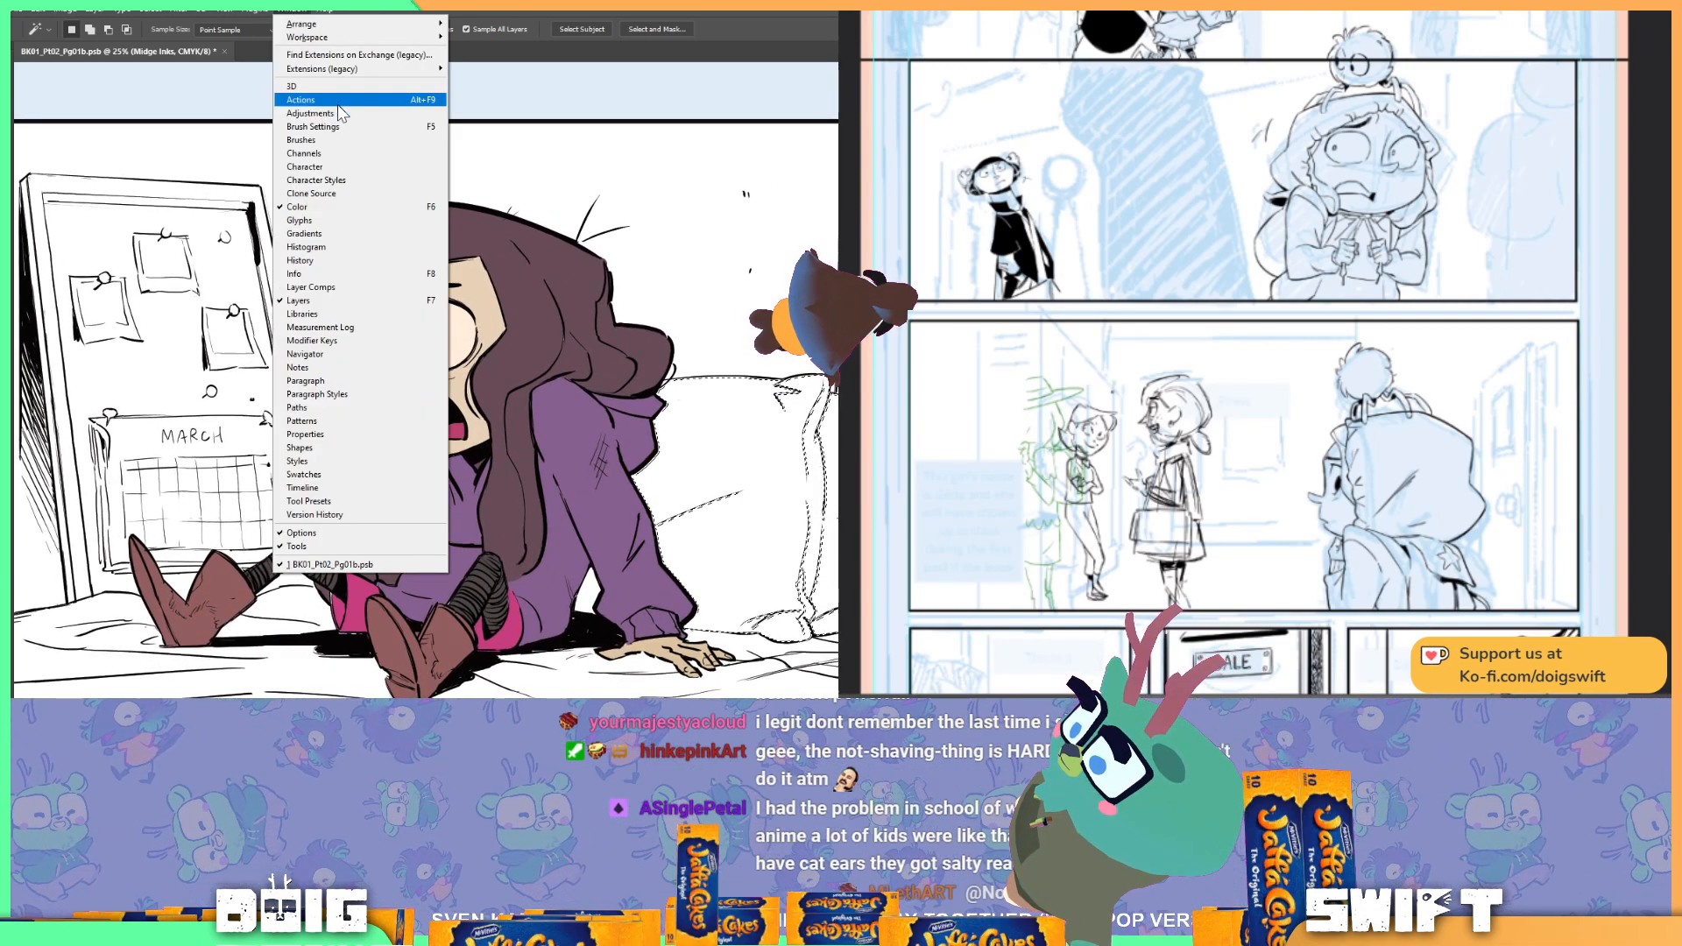
click(338, 103)
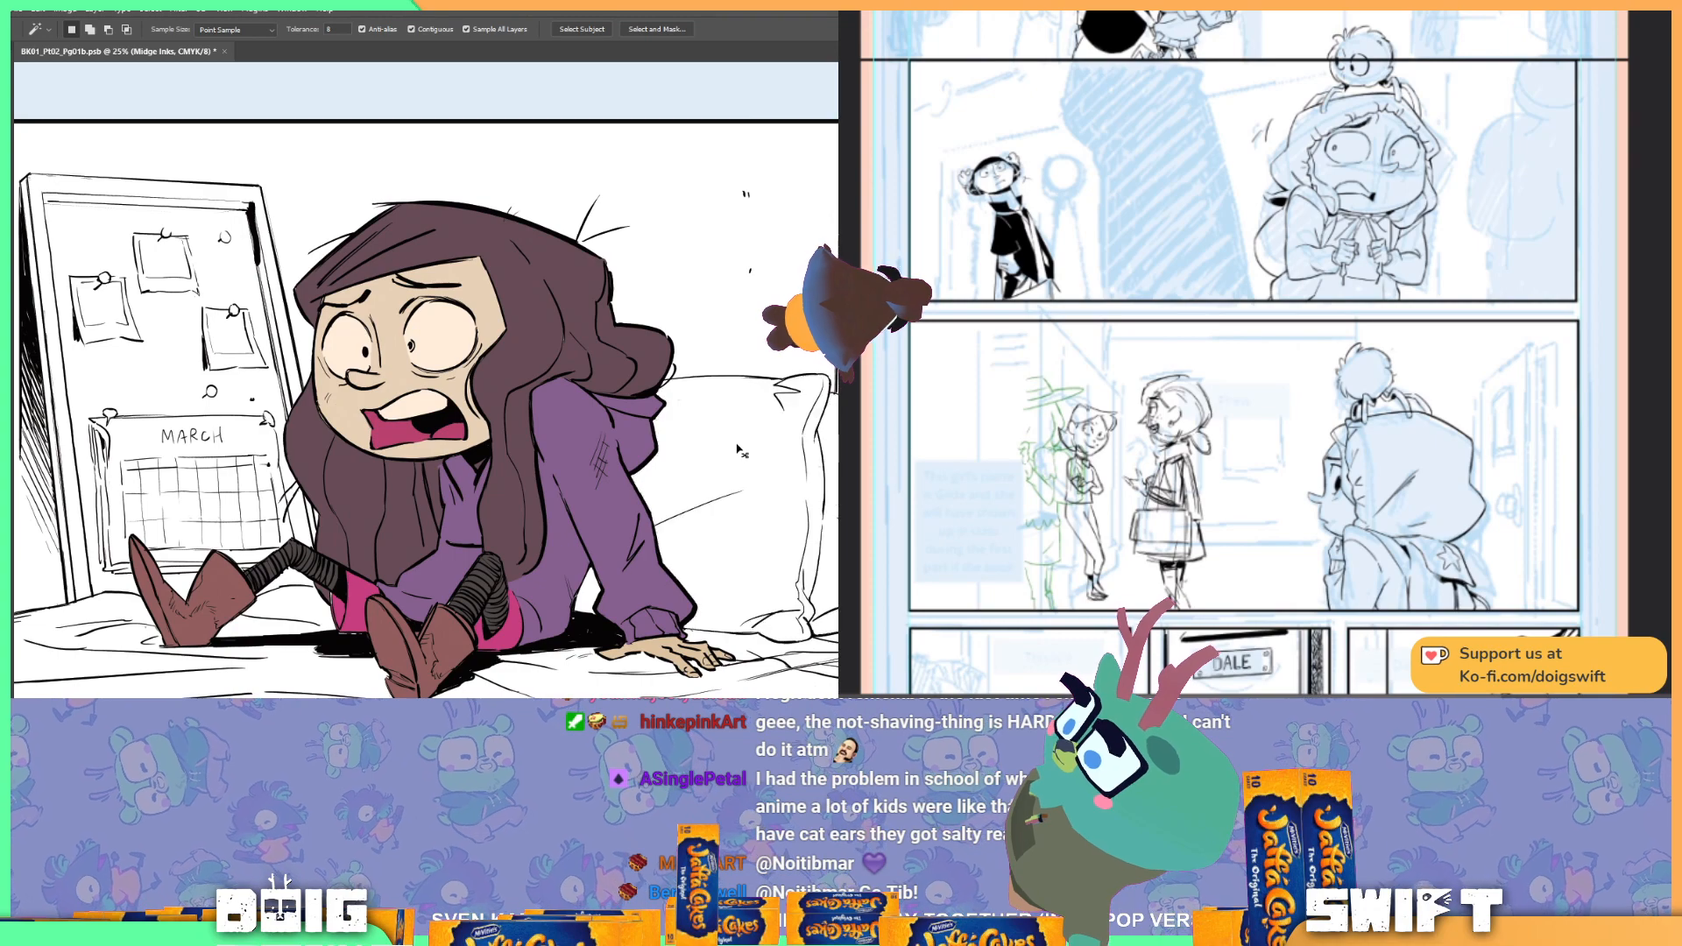
Step: Start recording a new action named Fill Grown Selection in Default Actions, with F2 as its function key, accepting the shortcut override
drag(793, 368, 714, 380)
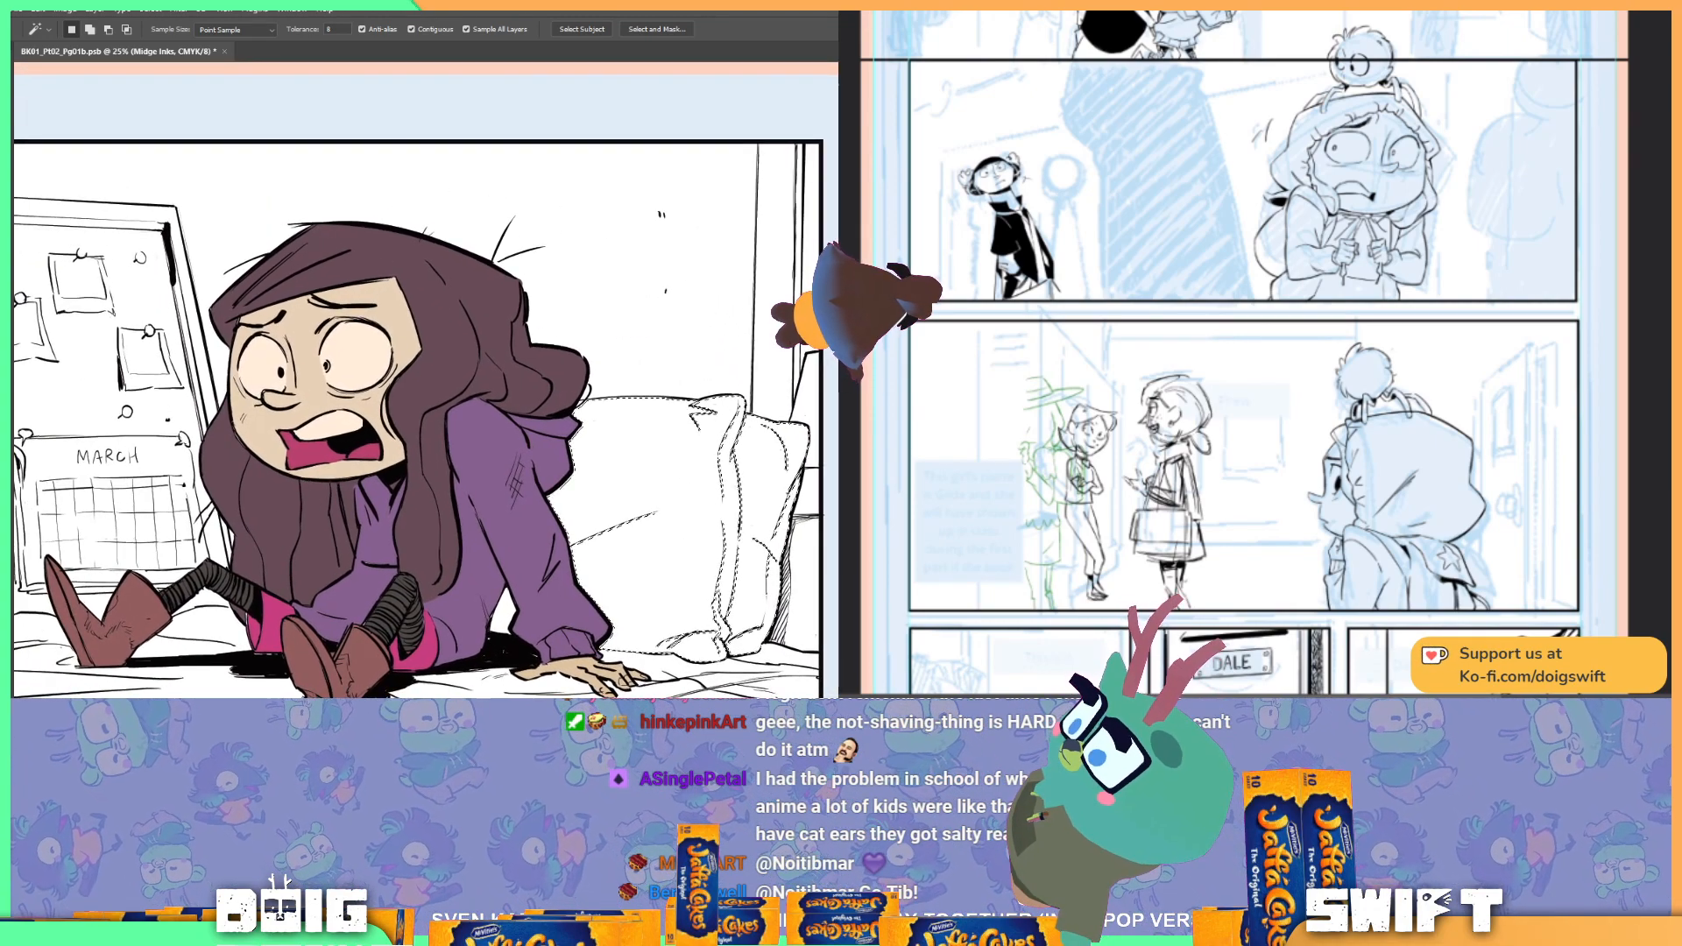
click(798, 262)
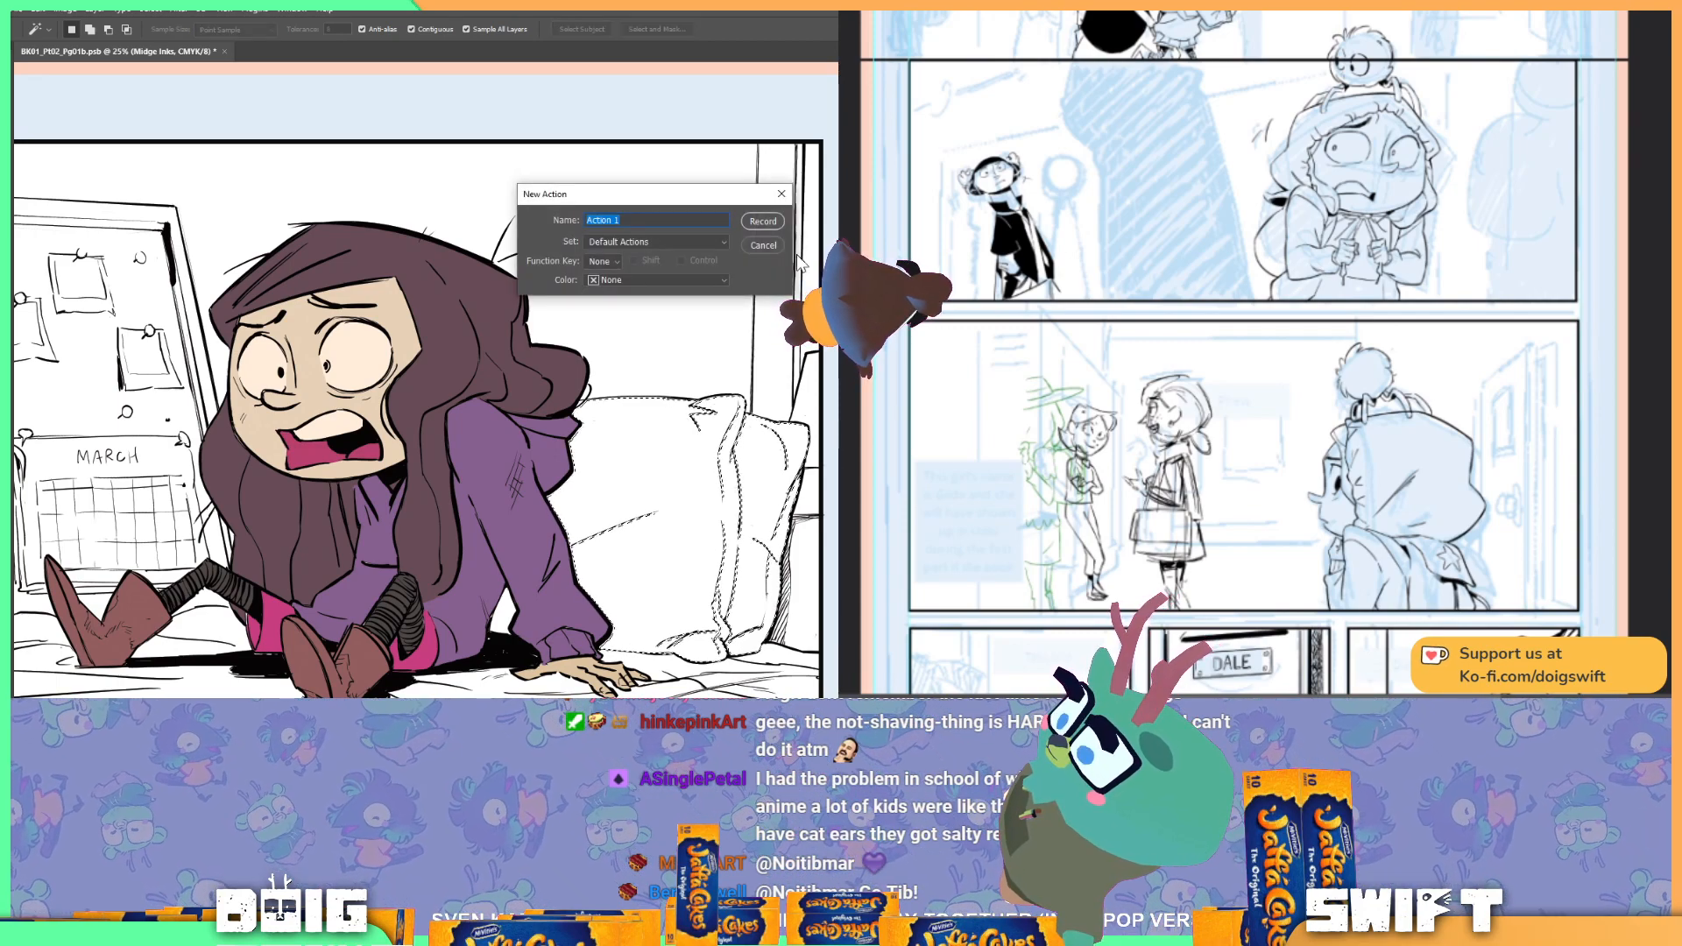
click(712, 238)
click(712, 239)
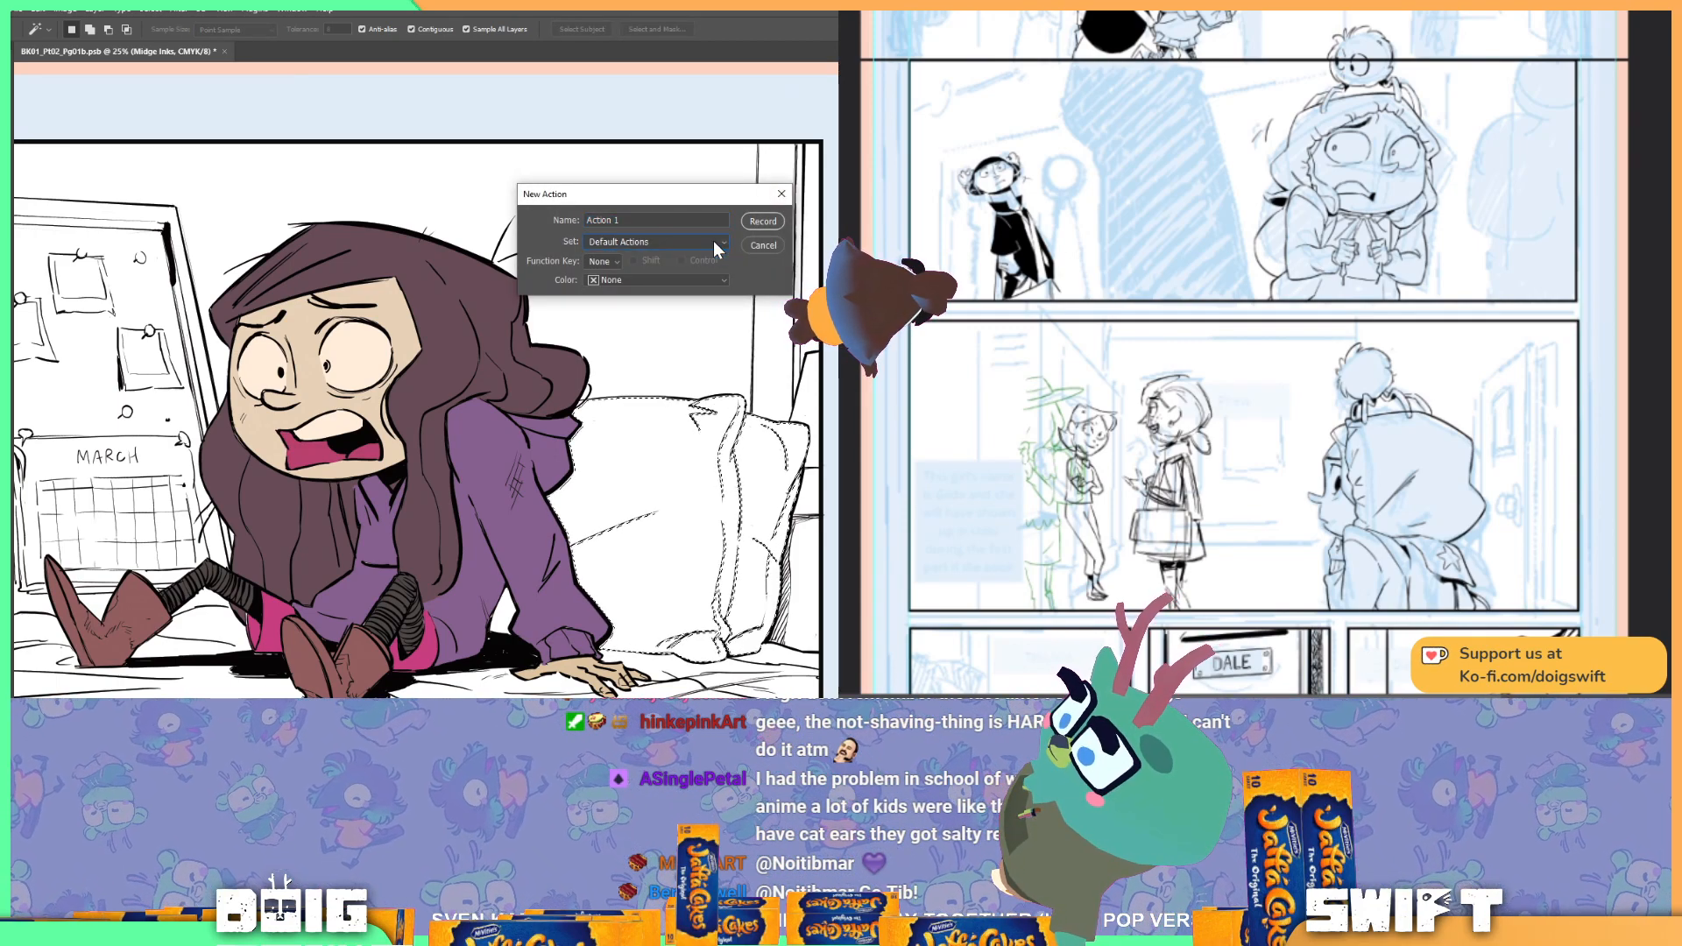
click(611, 263)
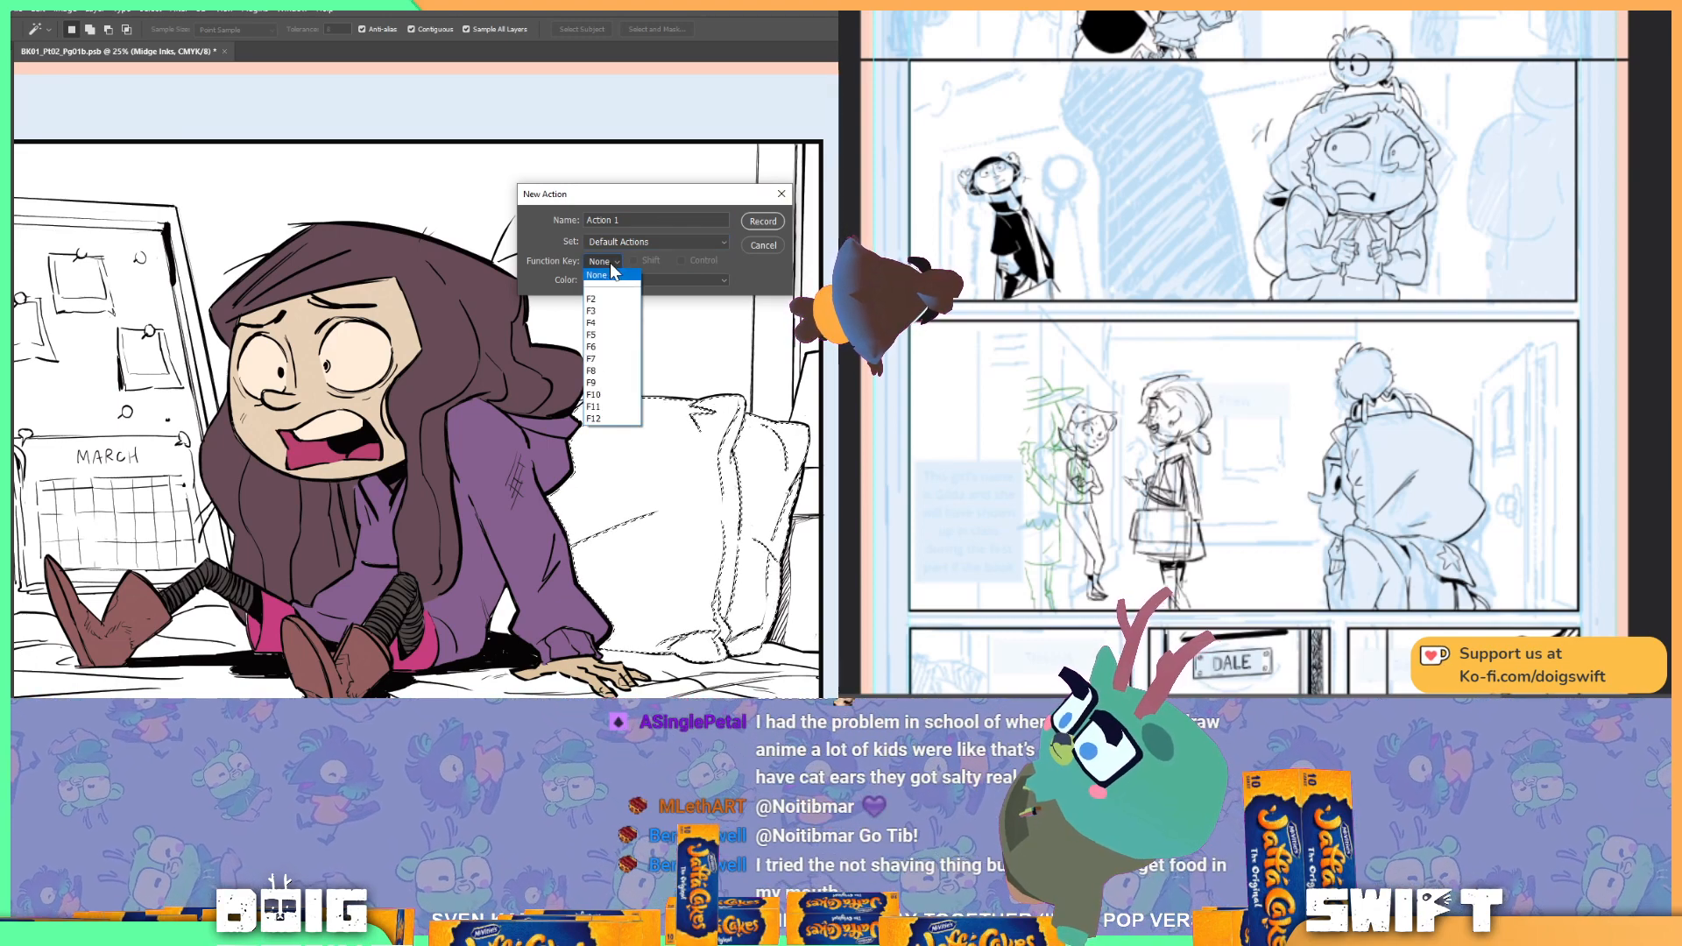
click(610, 311)
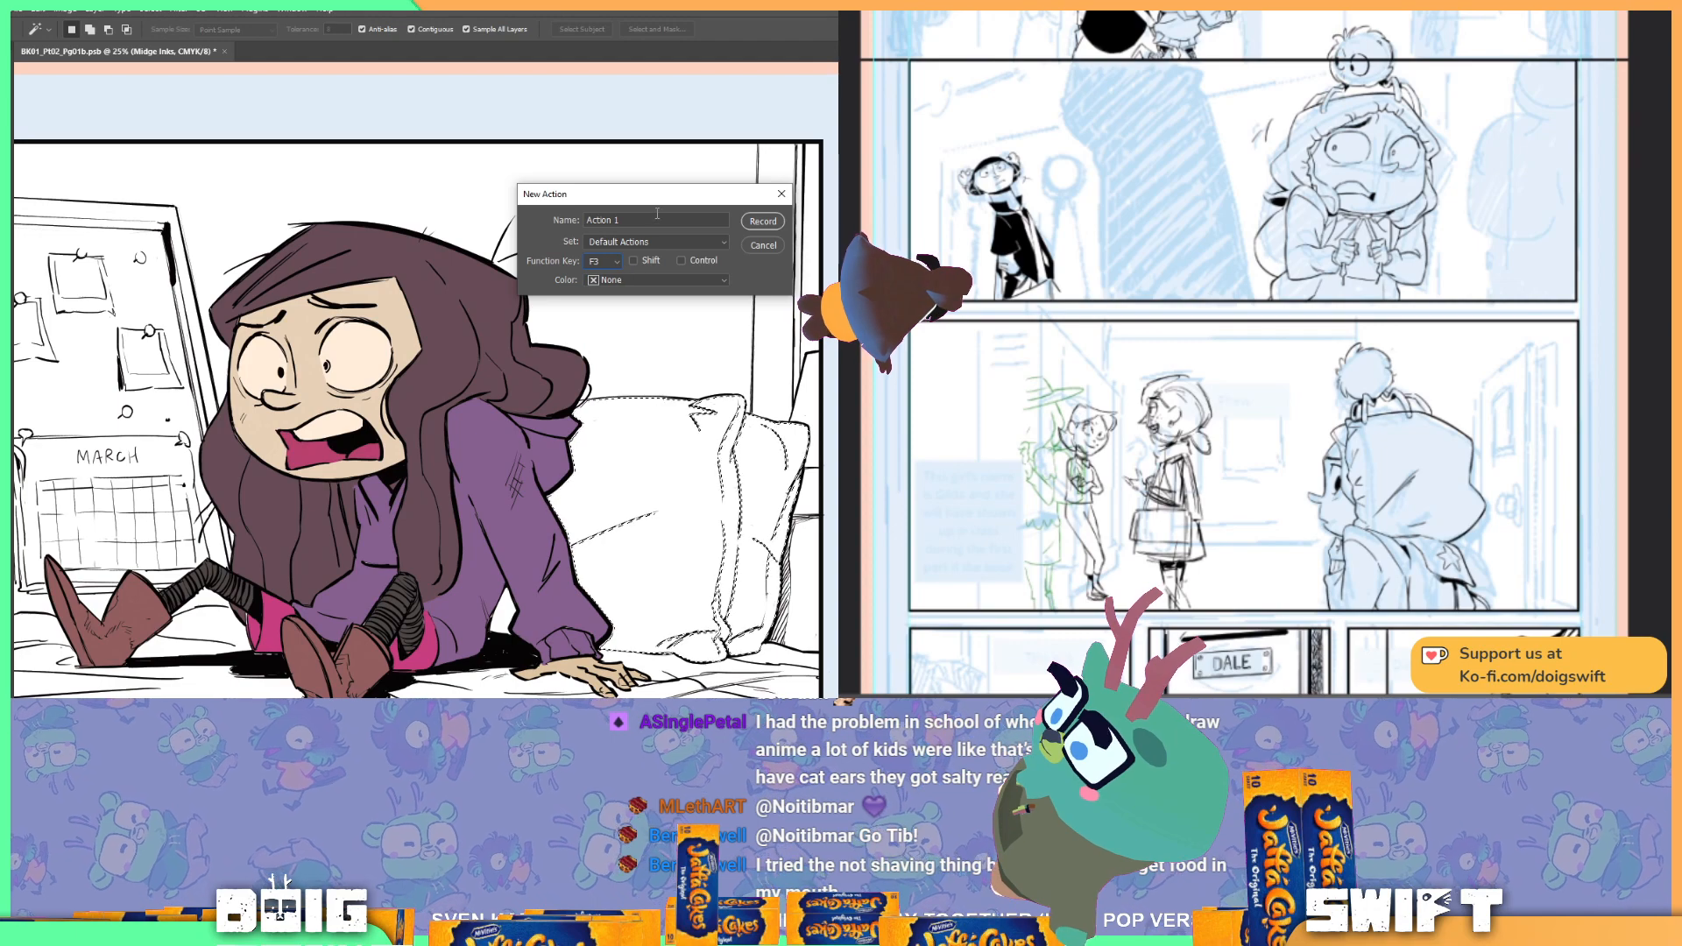
click(609, 265)
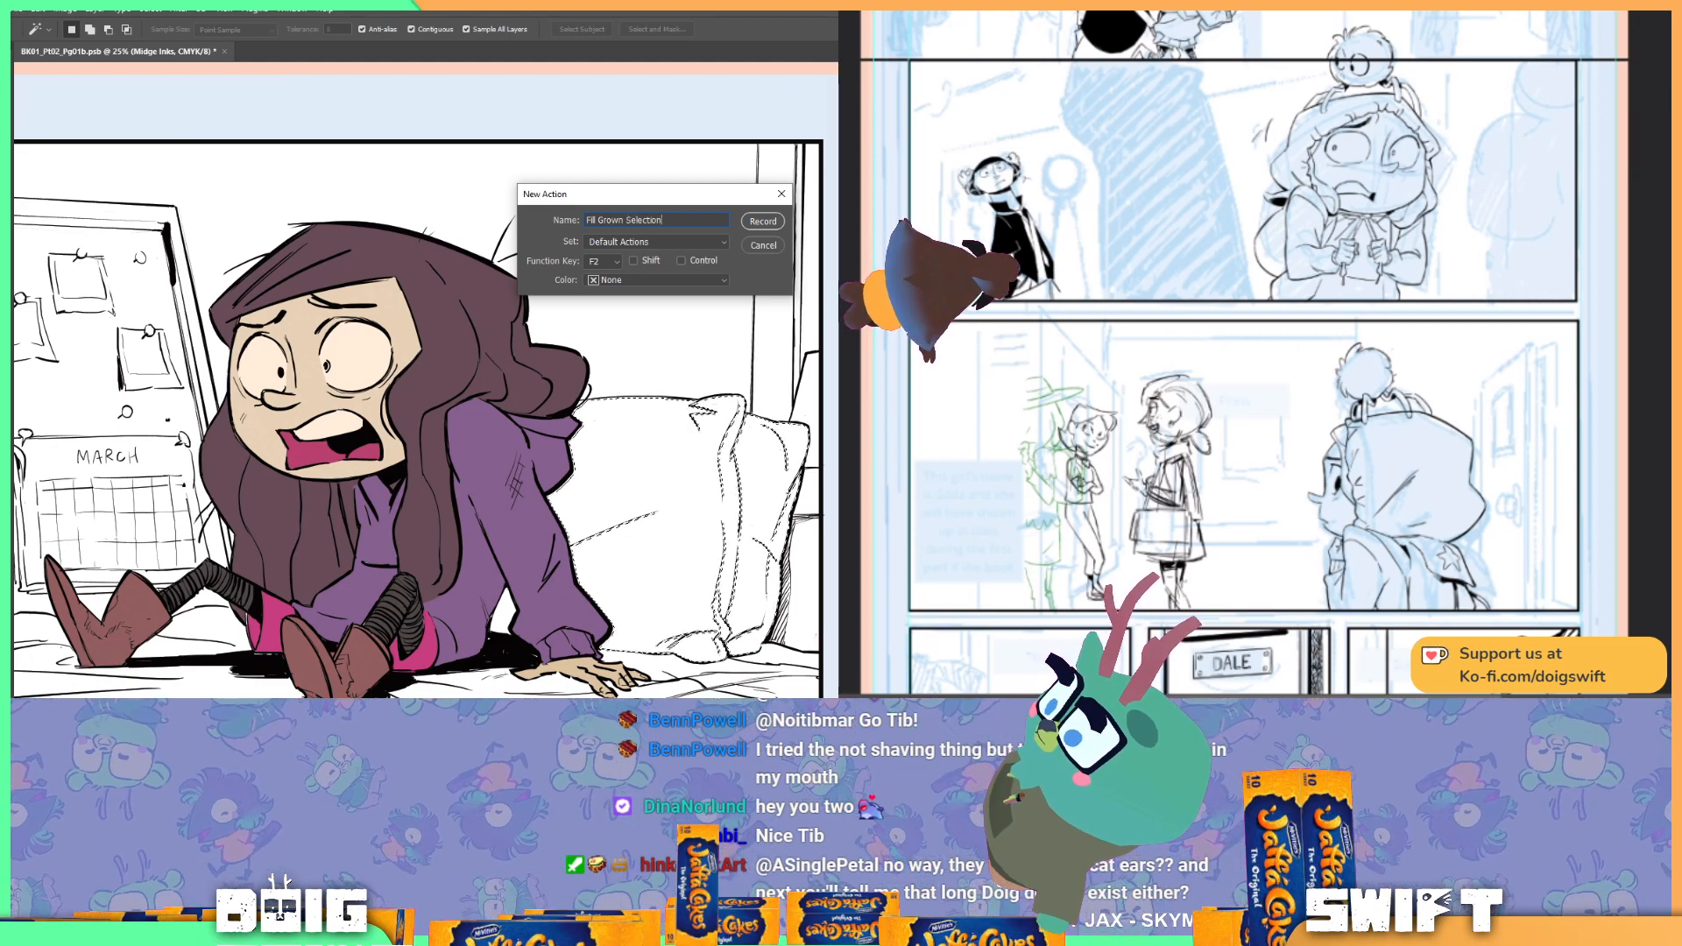
click(765, 223)
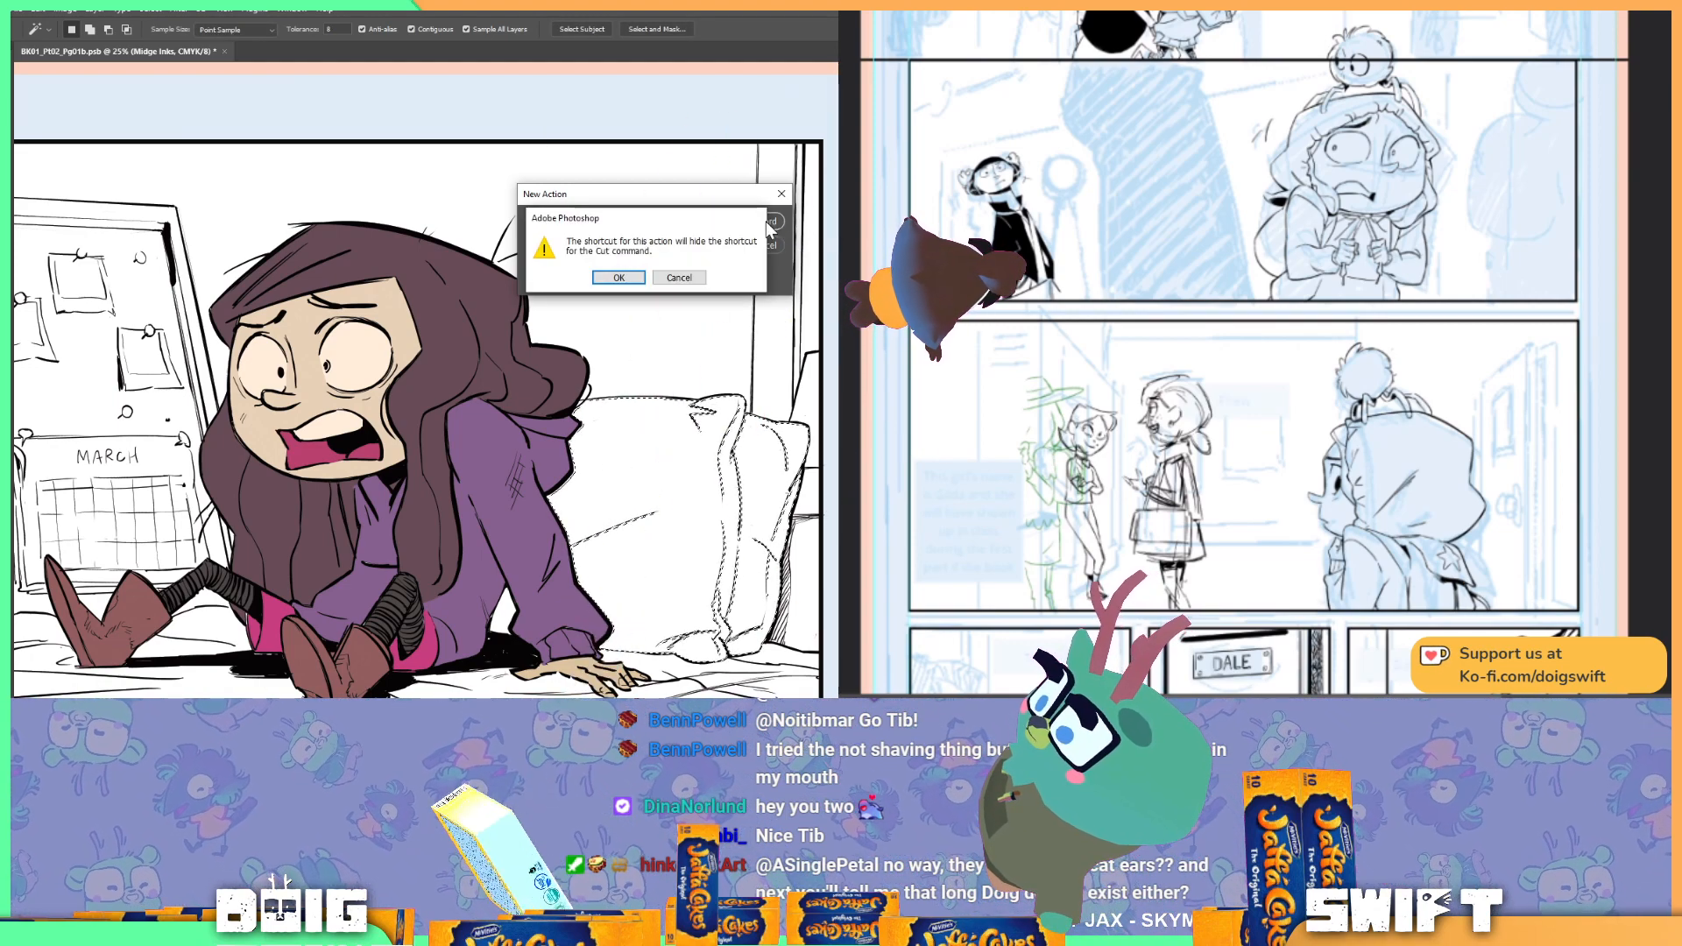
click(618, 277)
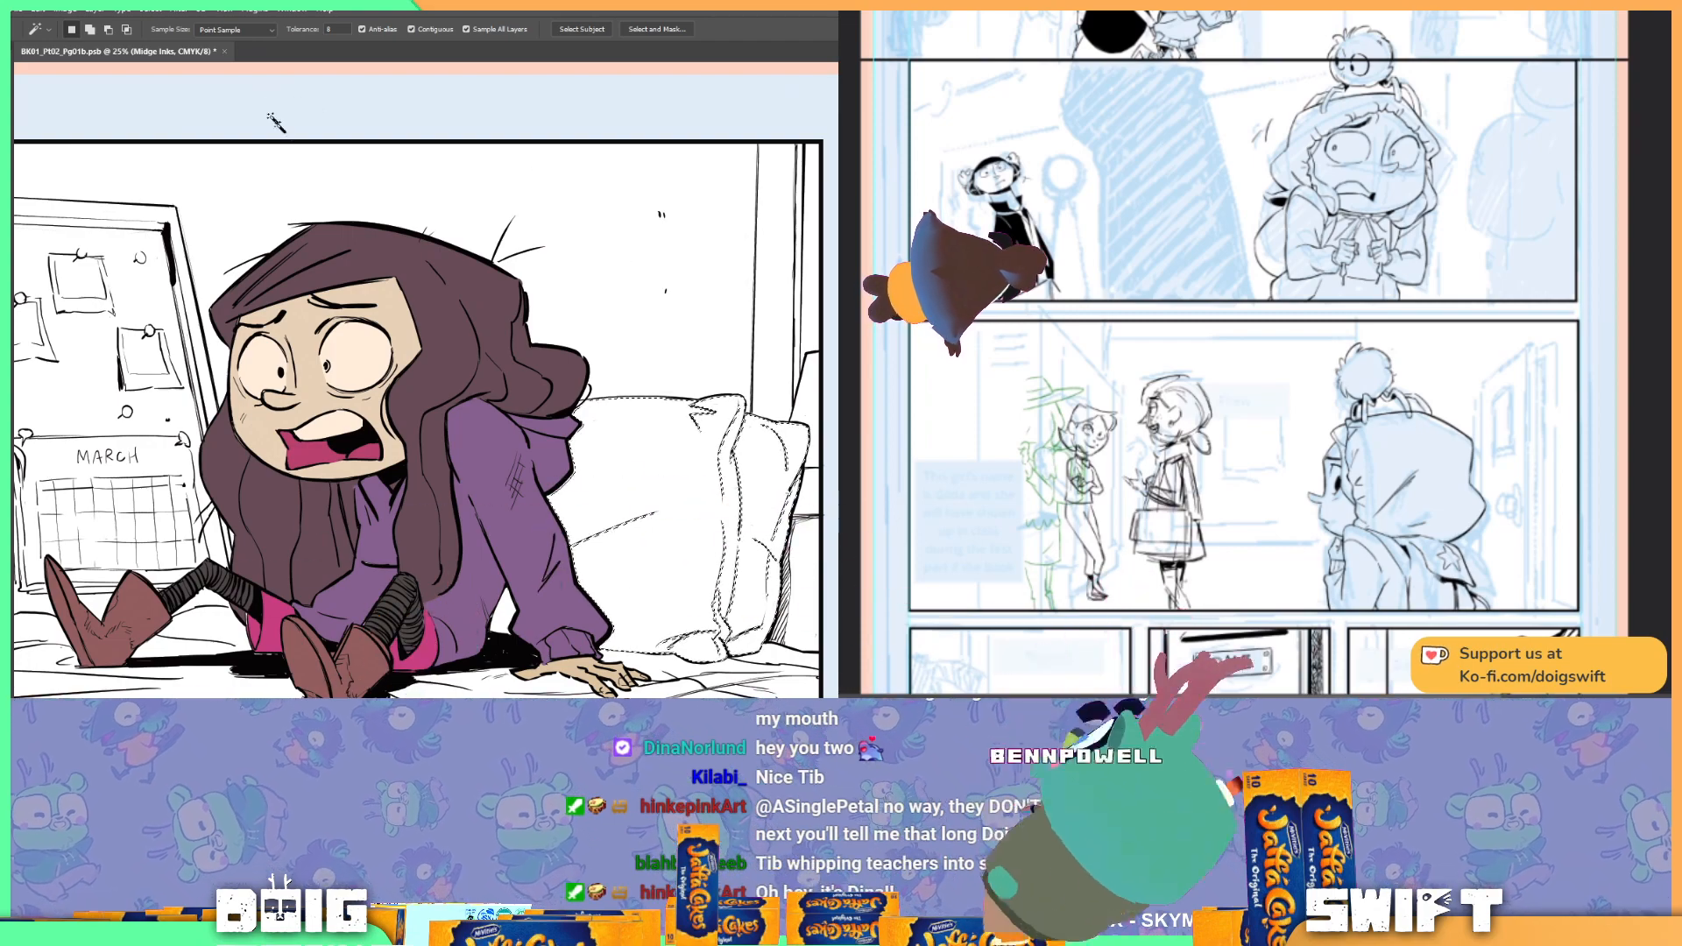
Step: Expand the pillow selection by 6 pixels
click(148, 8)
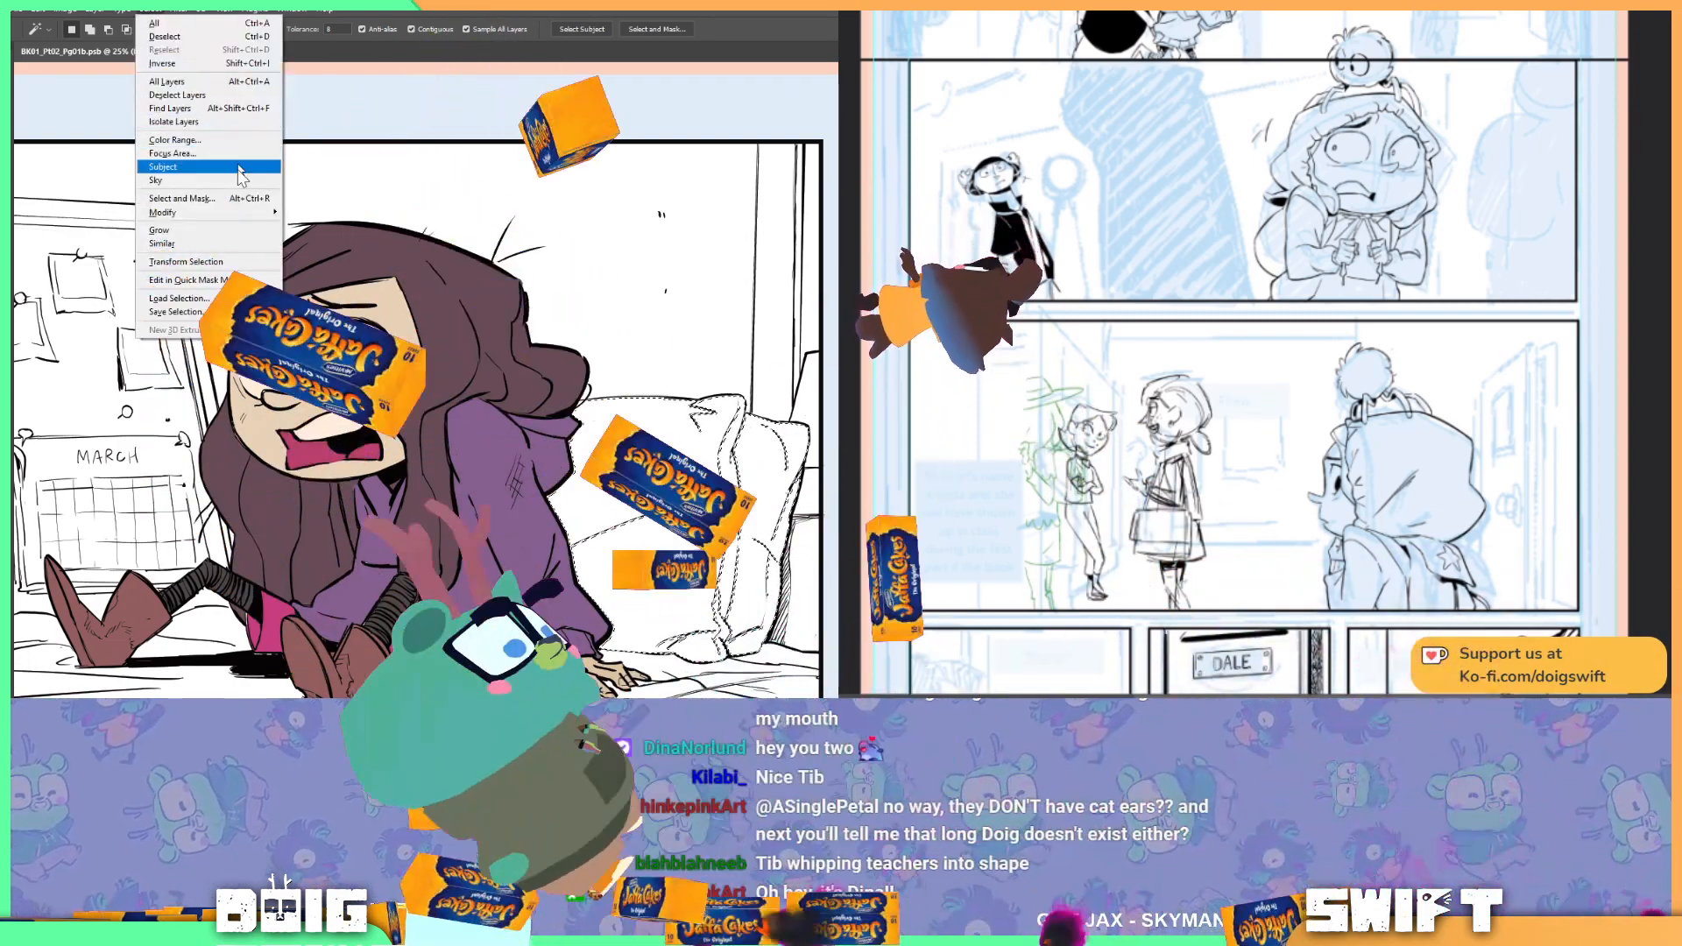
mouse_move(230, 214)
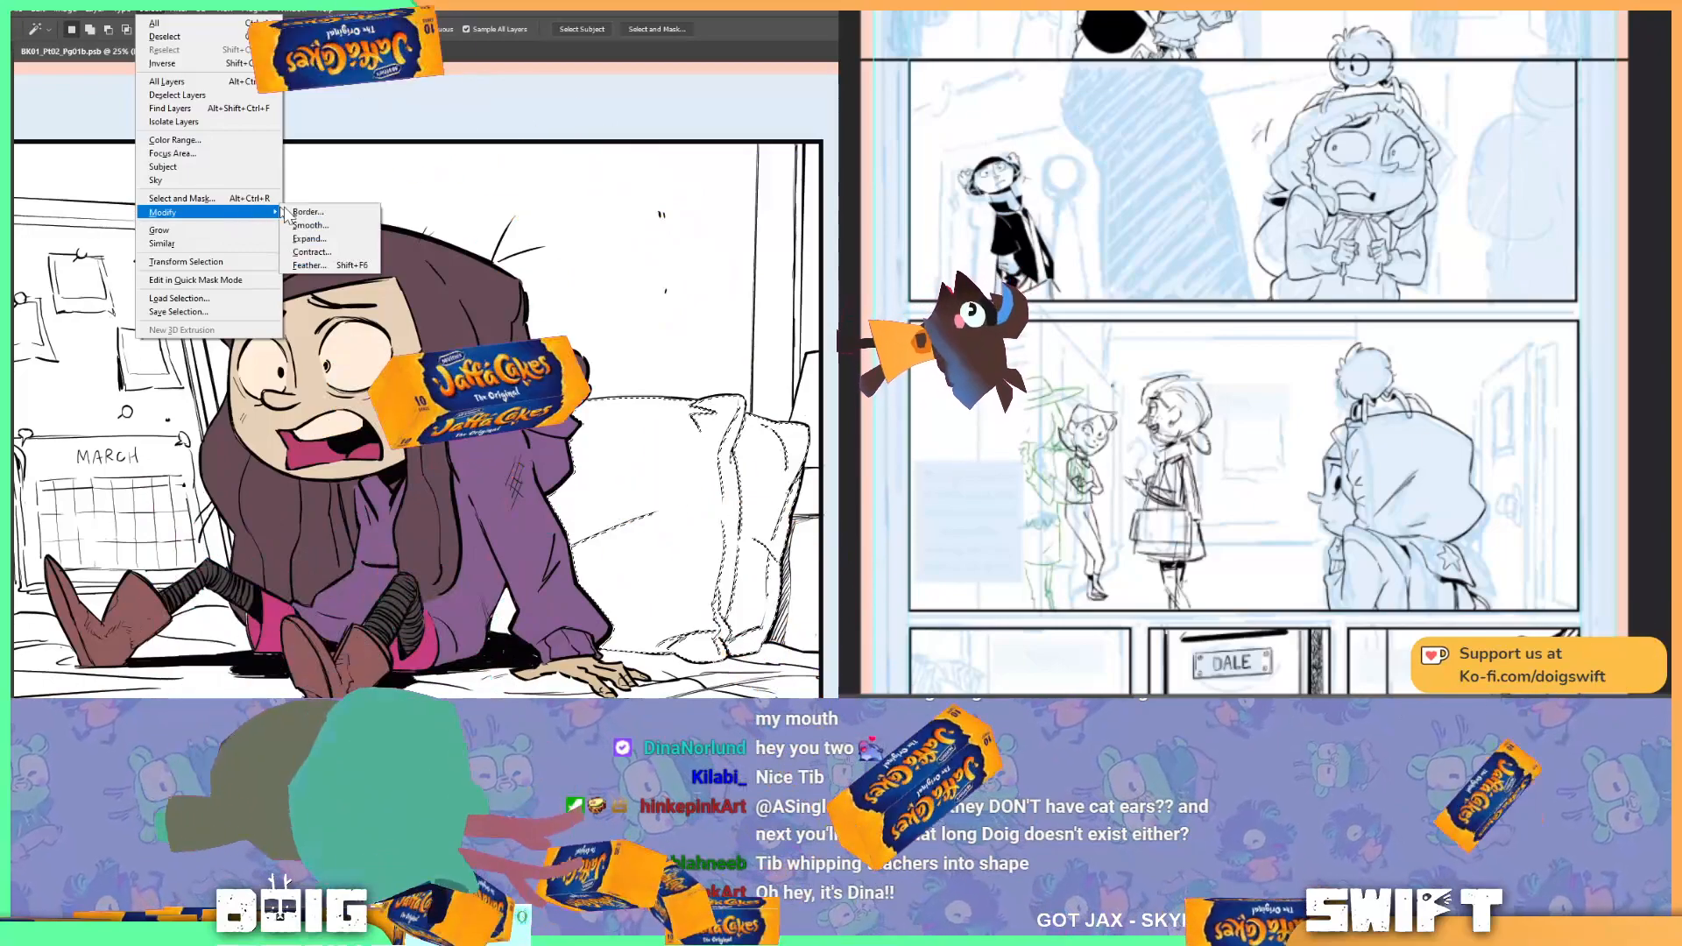
click(326, 240)
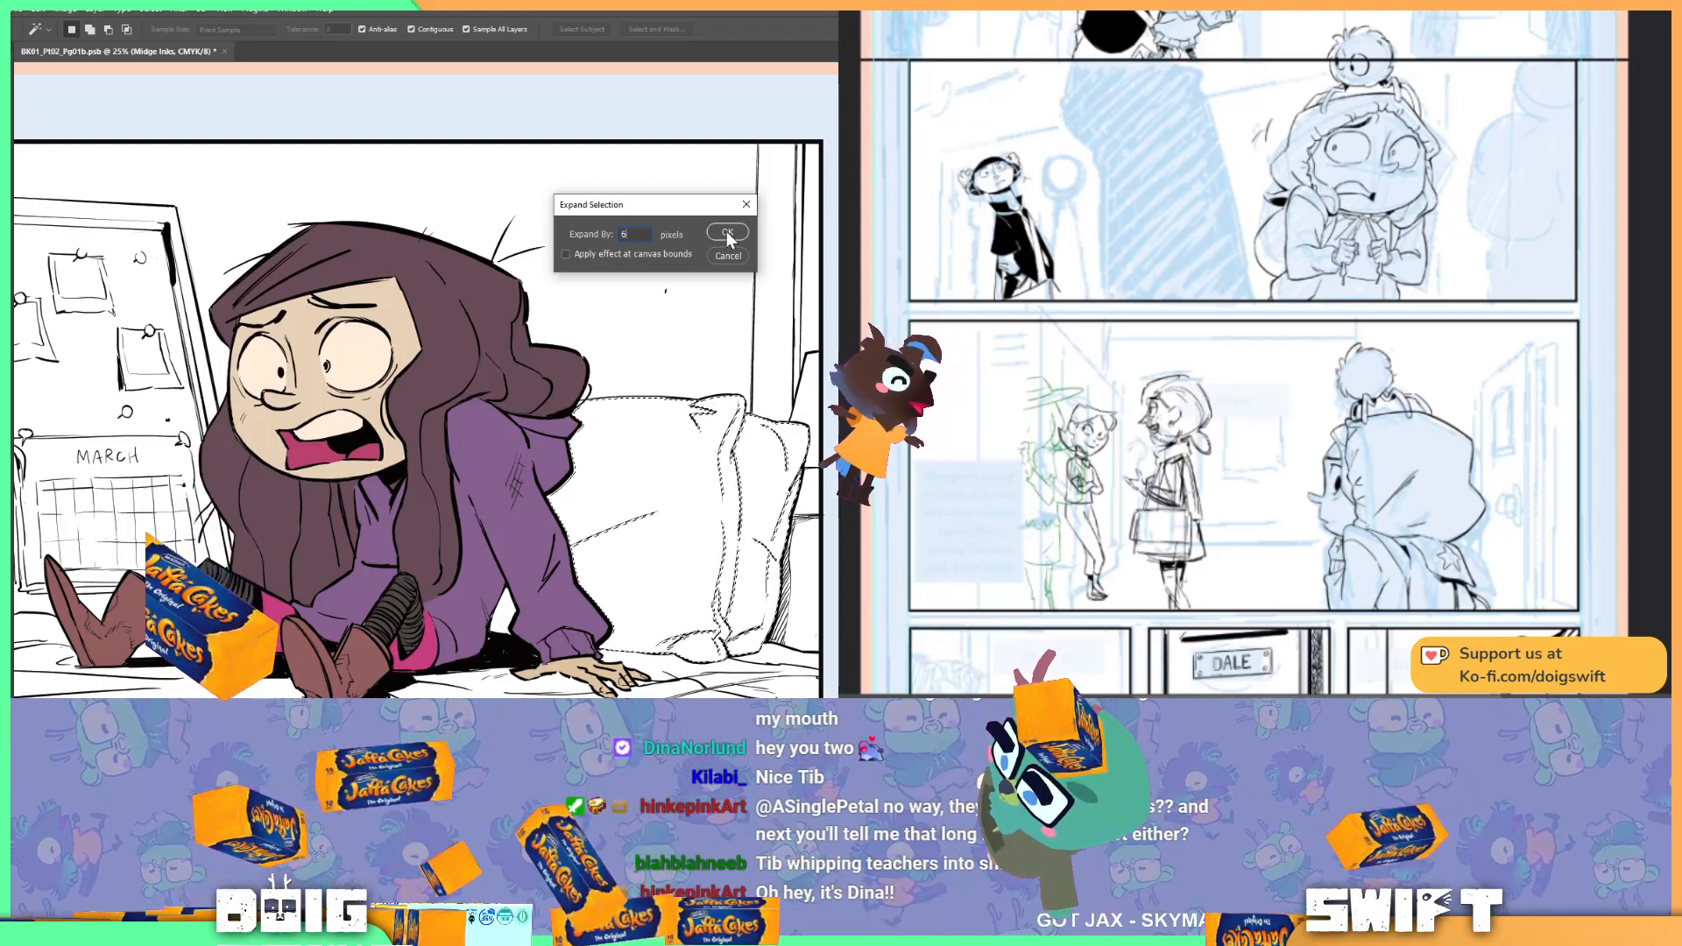
click(726, 232)
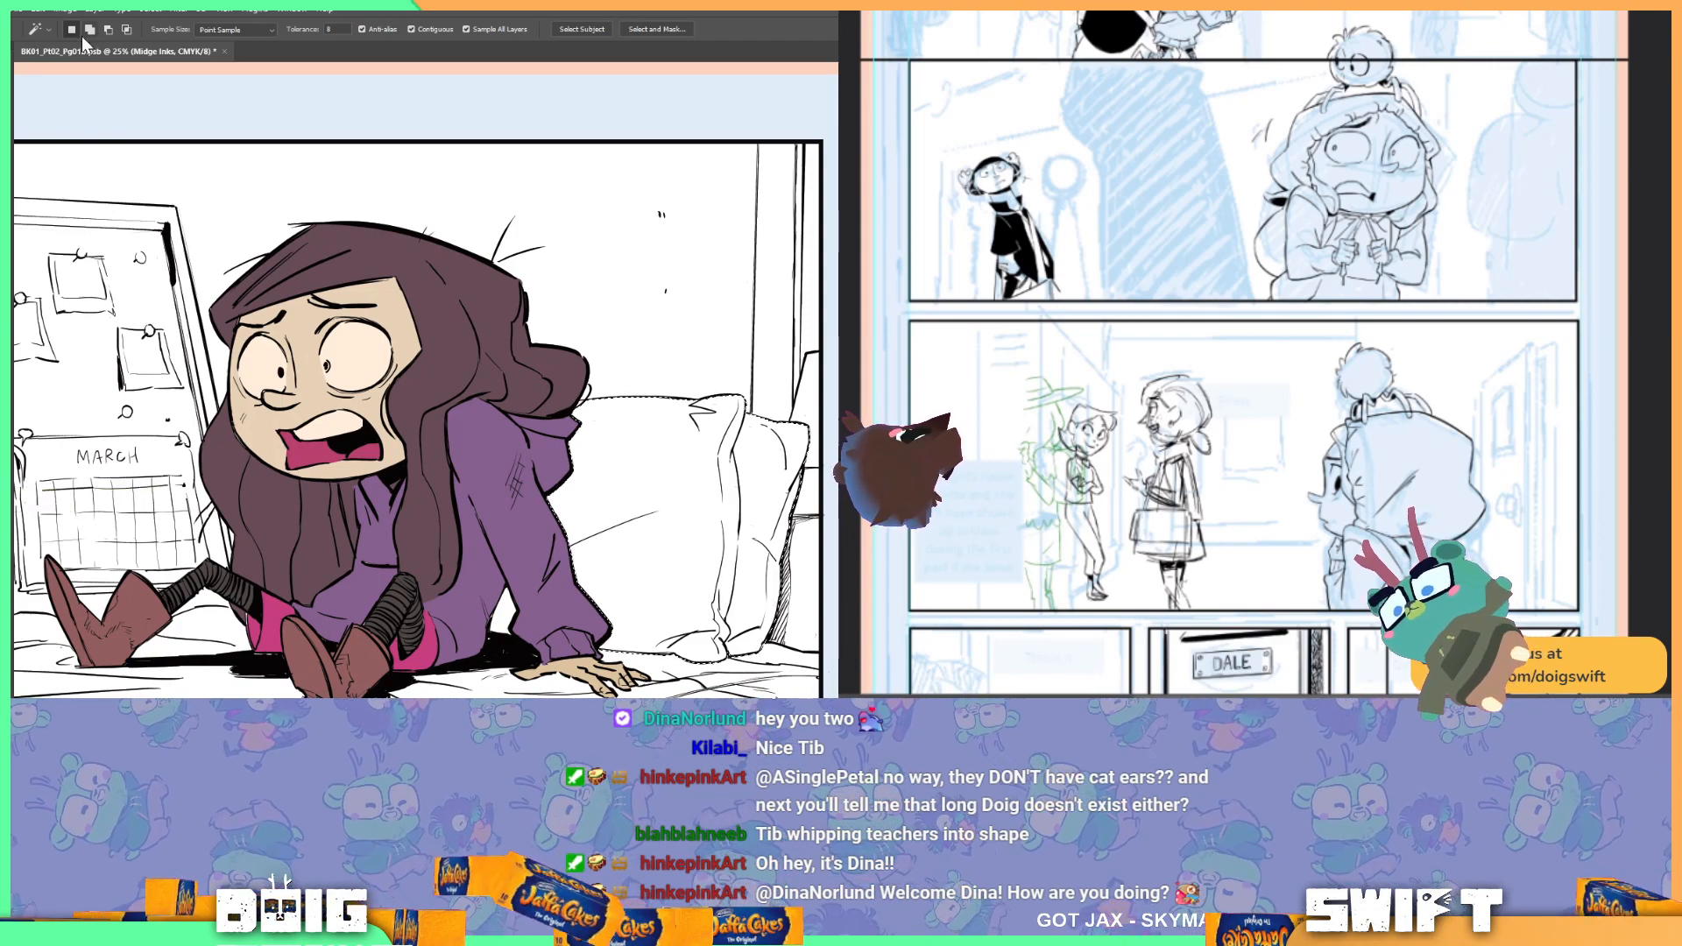
Step: Fill the expanded pillow selection with the Foreground Color in Normal mode at 100% opacity
click(39, 10)
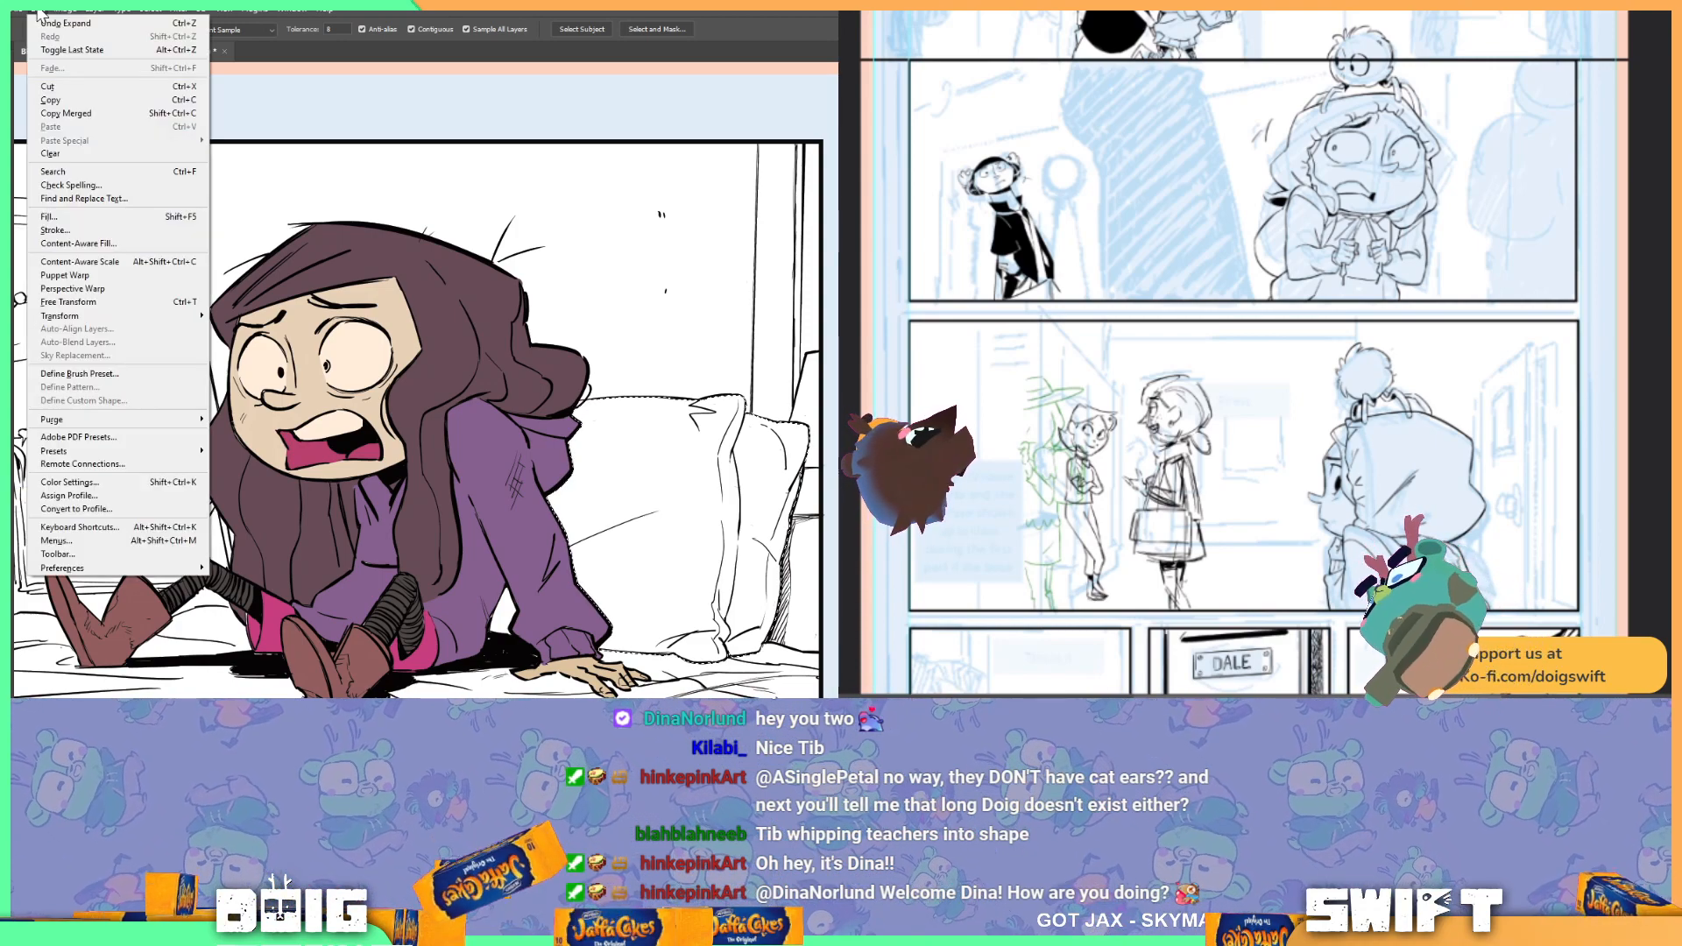
click(108, 219)
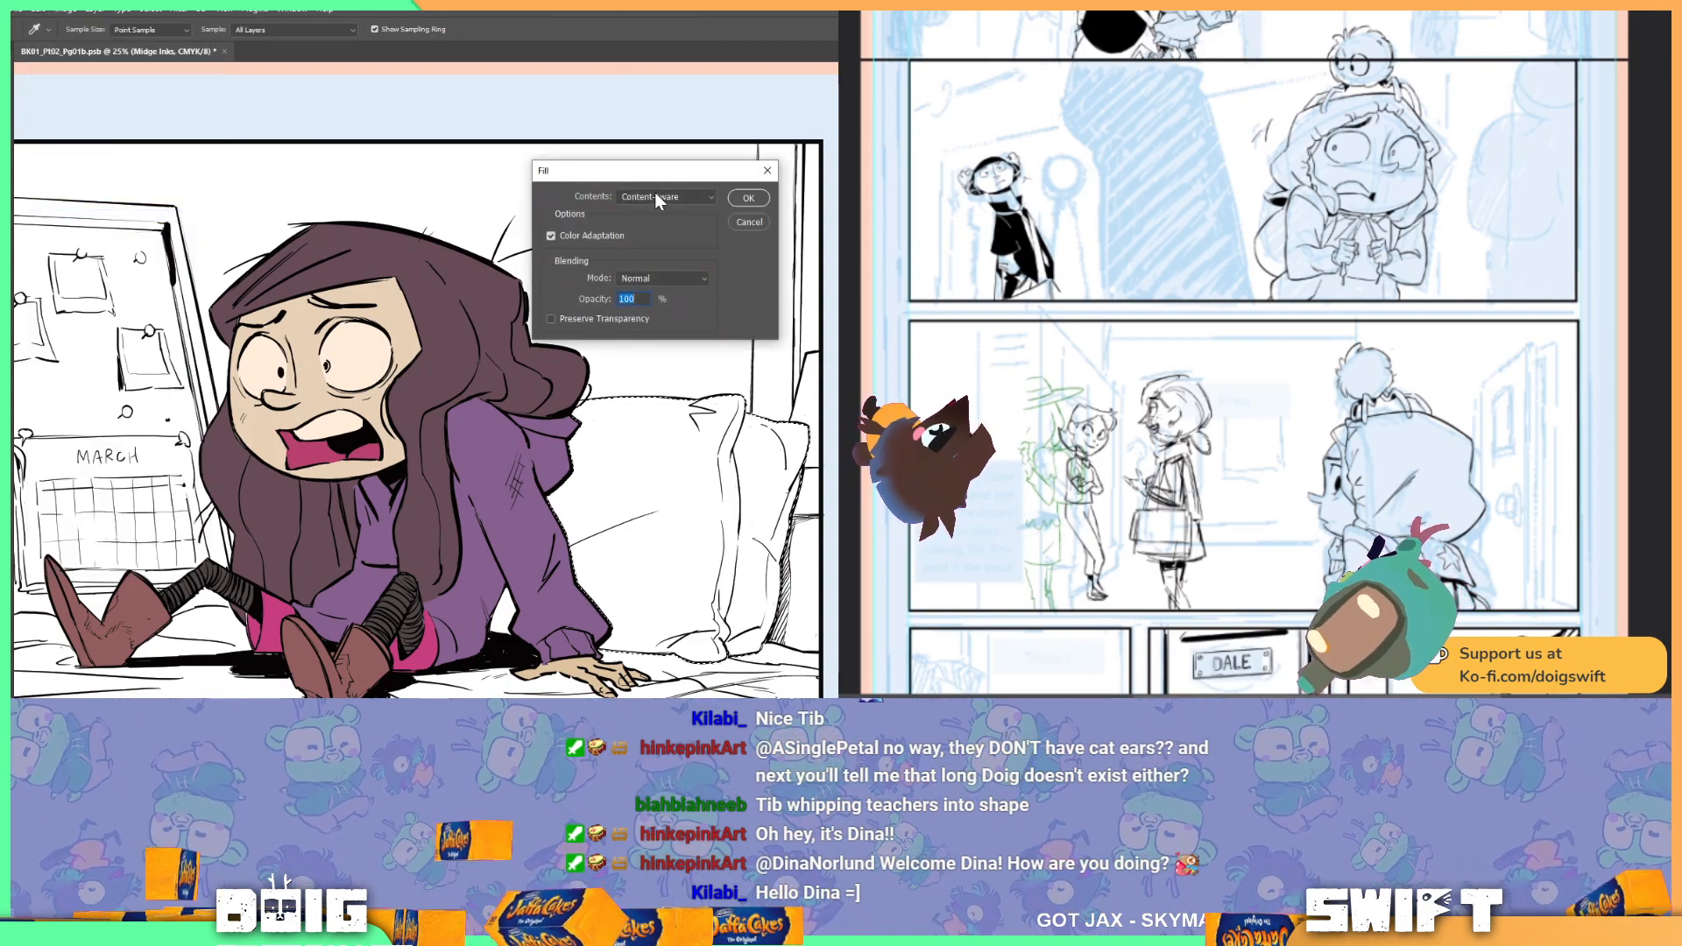
click(697, 202)
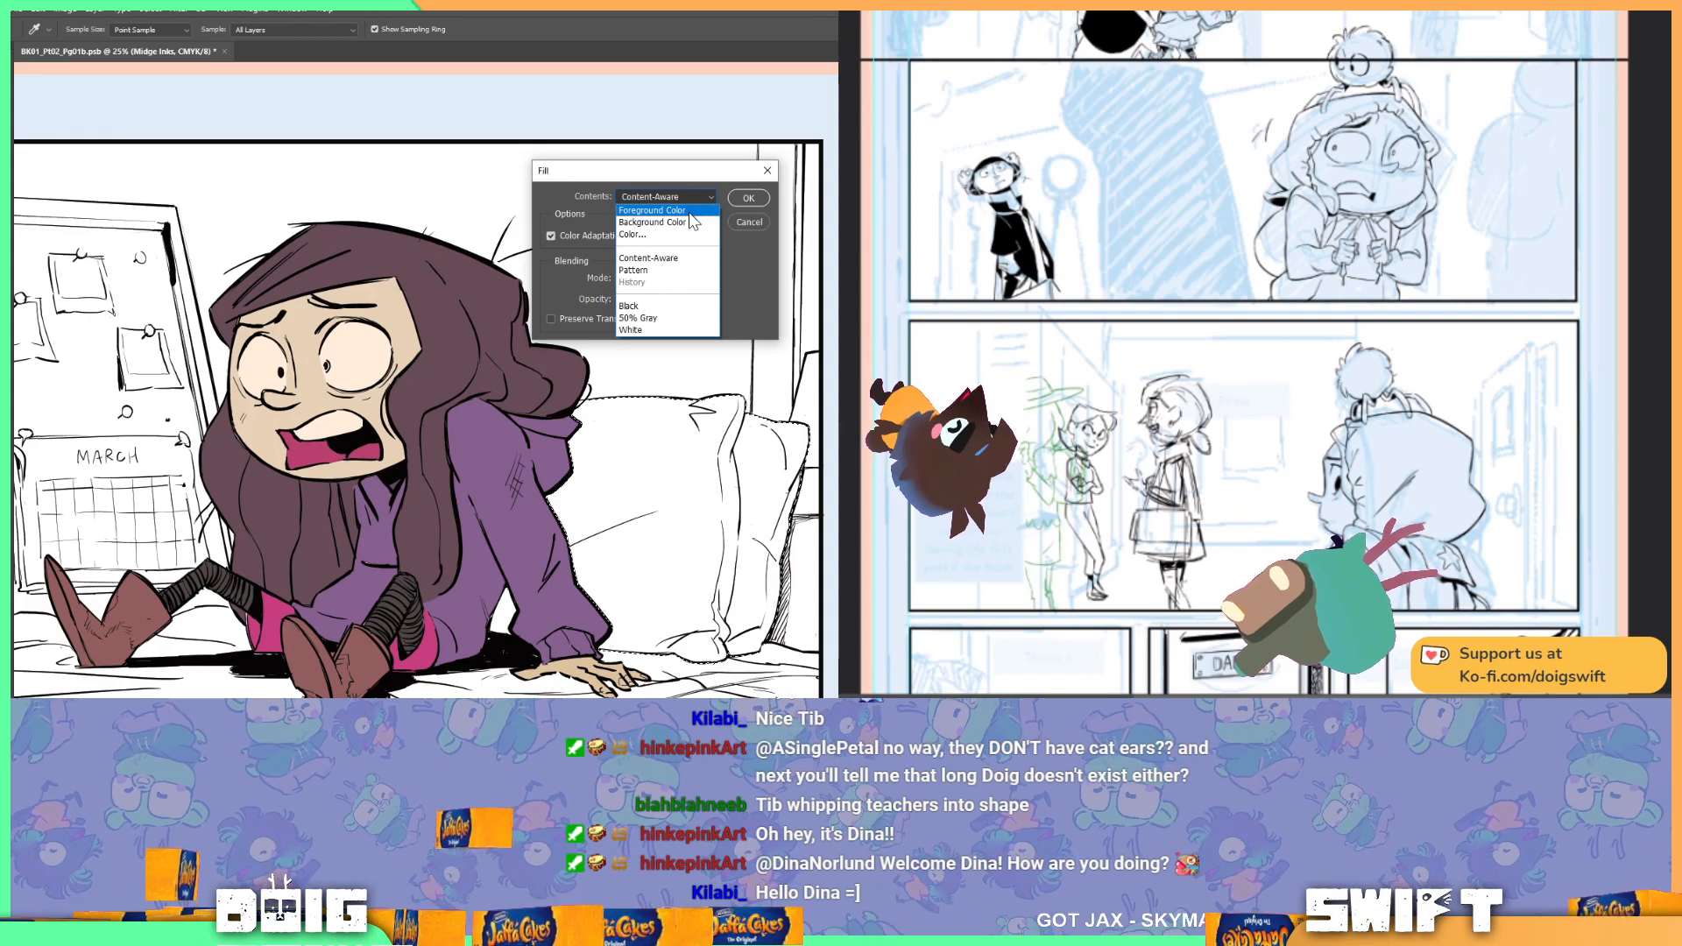
click(688, 211)
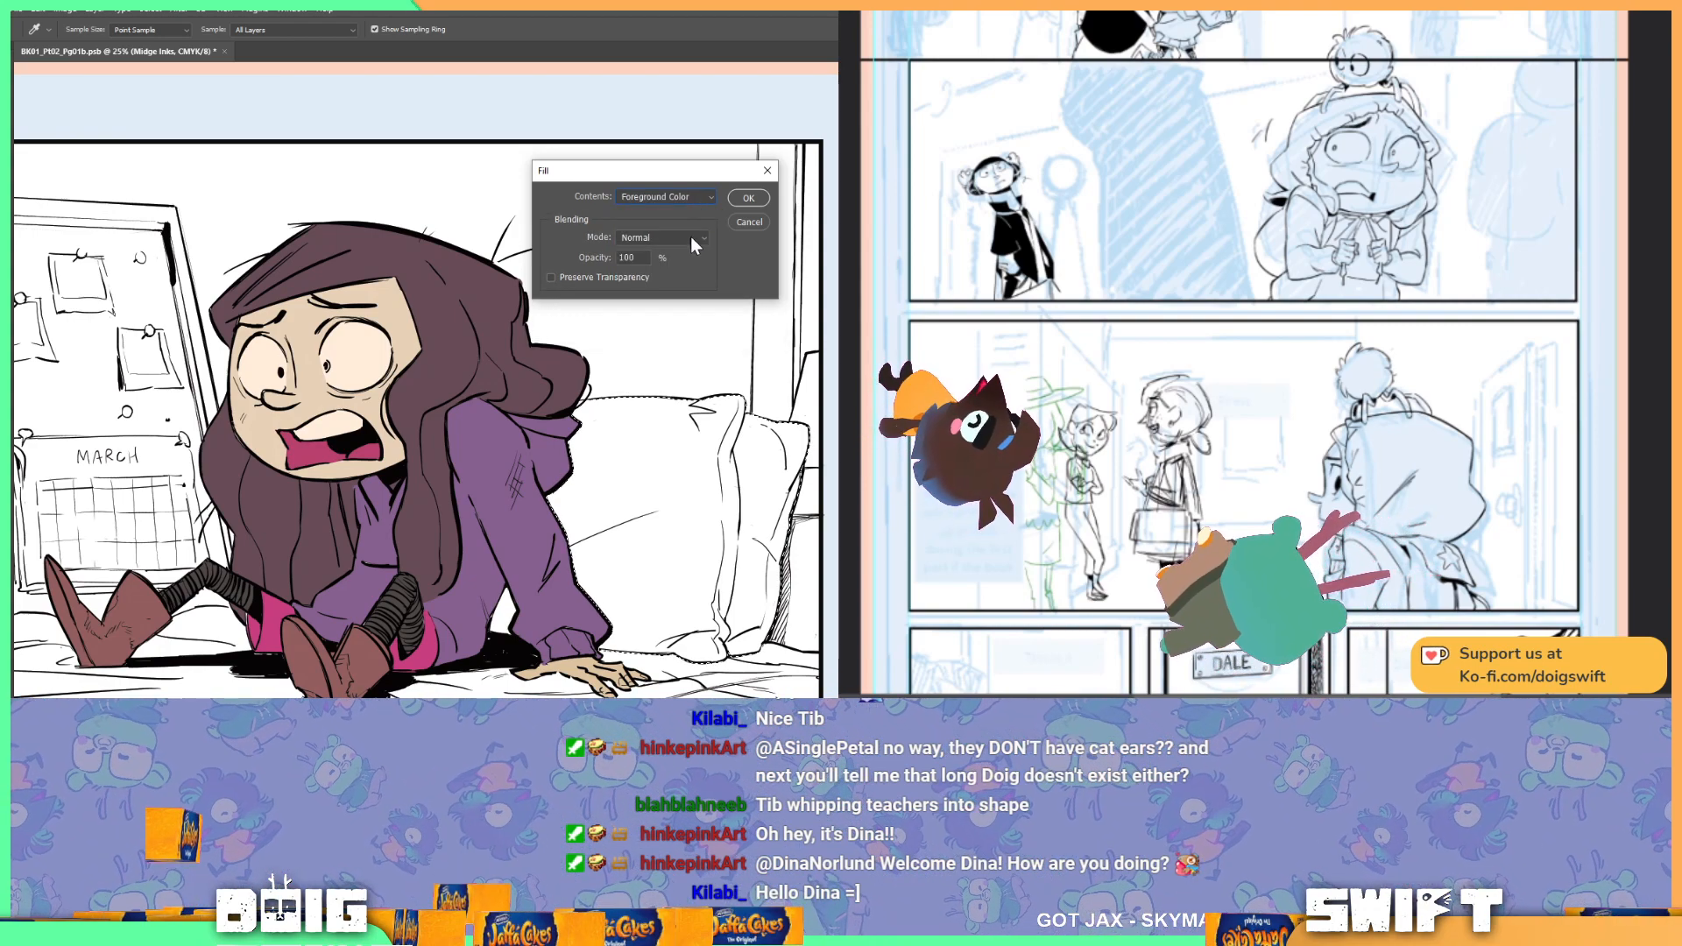
click(750, 203)
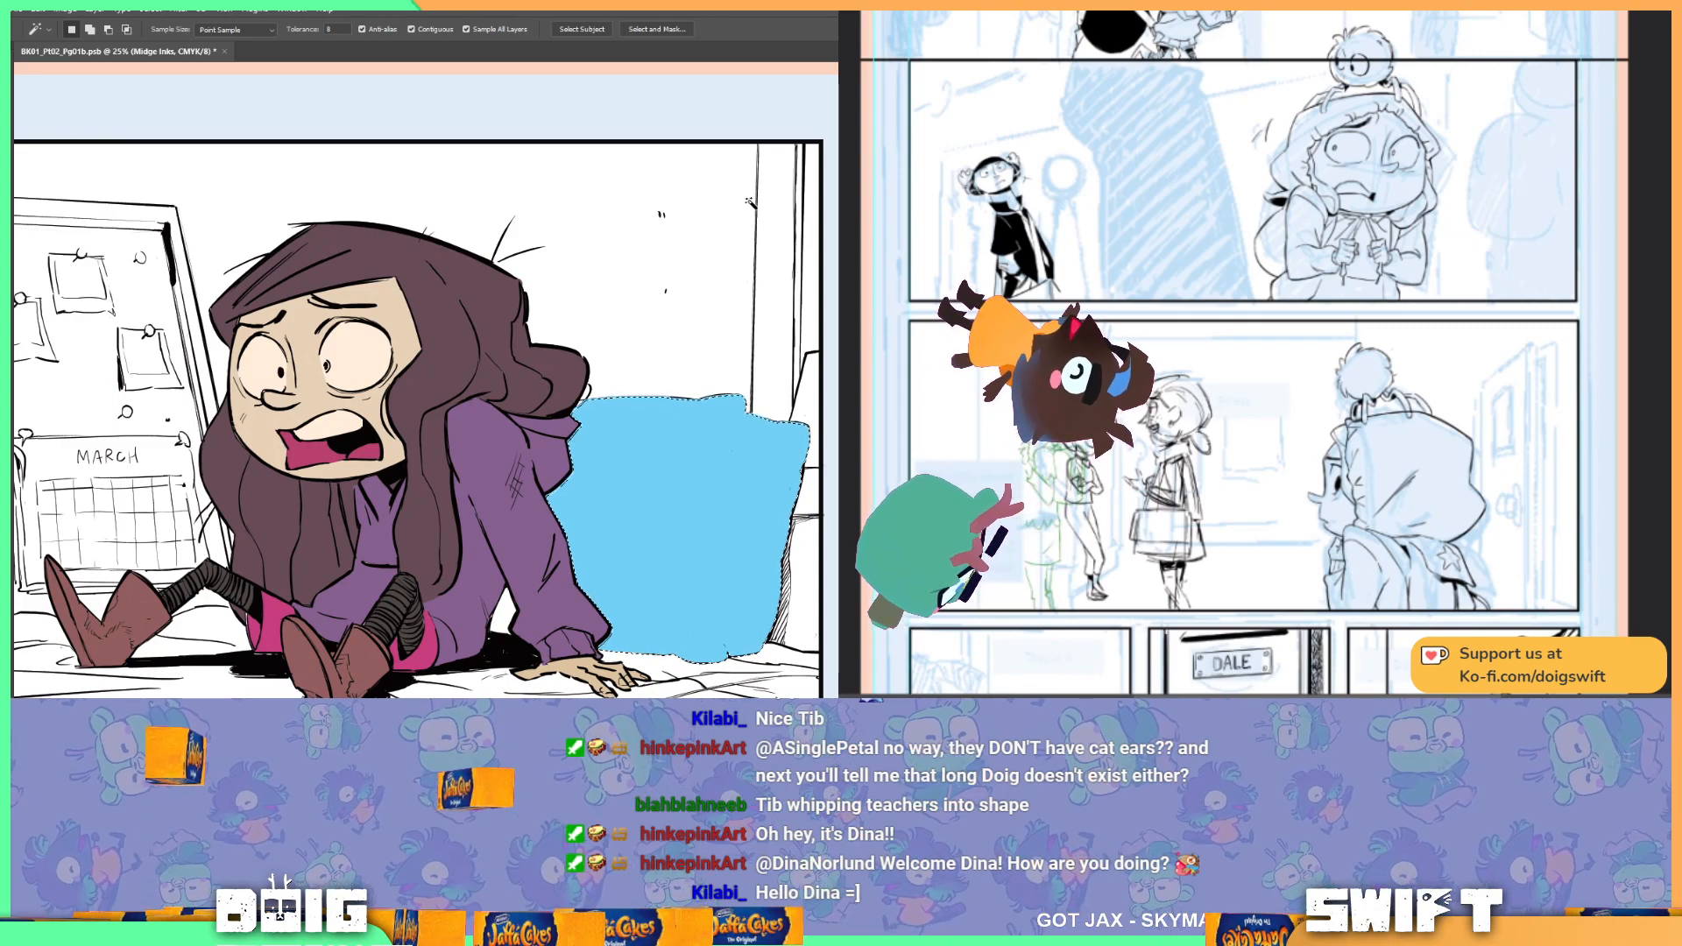
Step: Check the edges of the blue pillow fill up close and deselect it
scroll(691, 450, up, 3)
scroll(669, 499, down, 2)
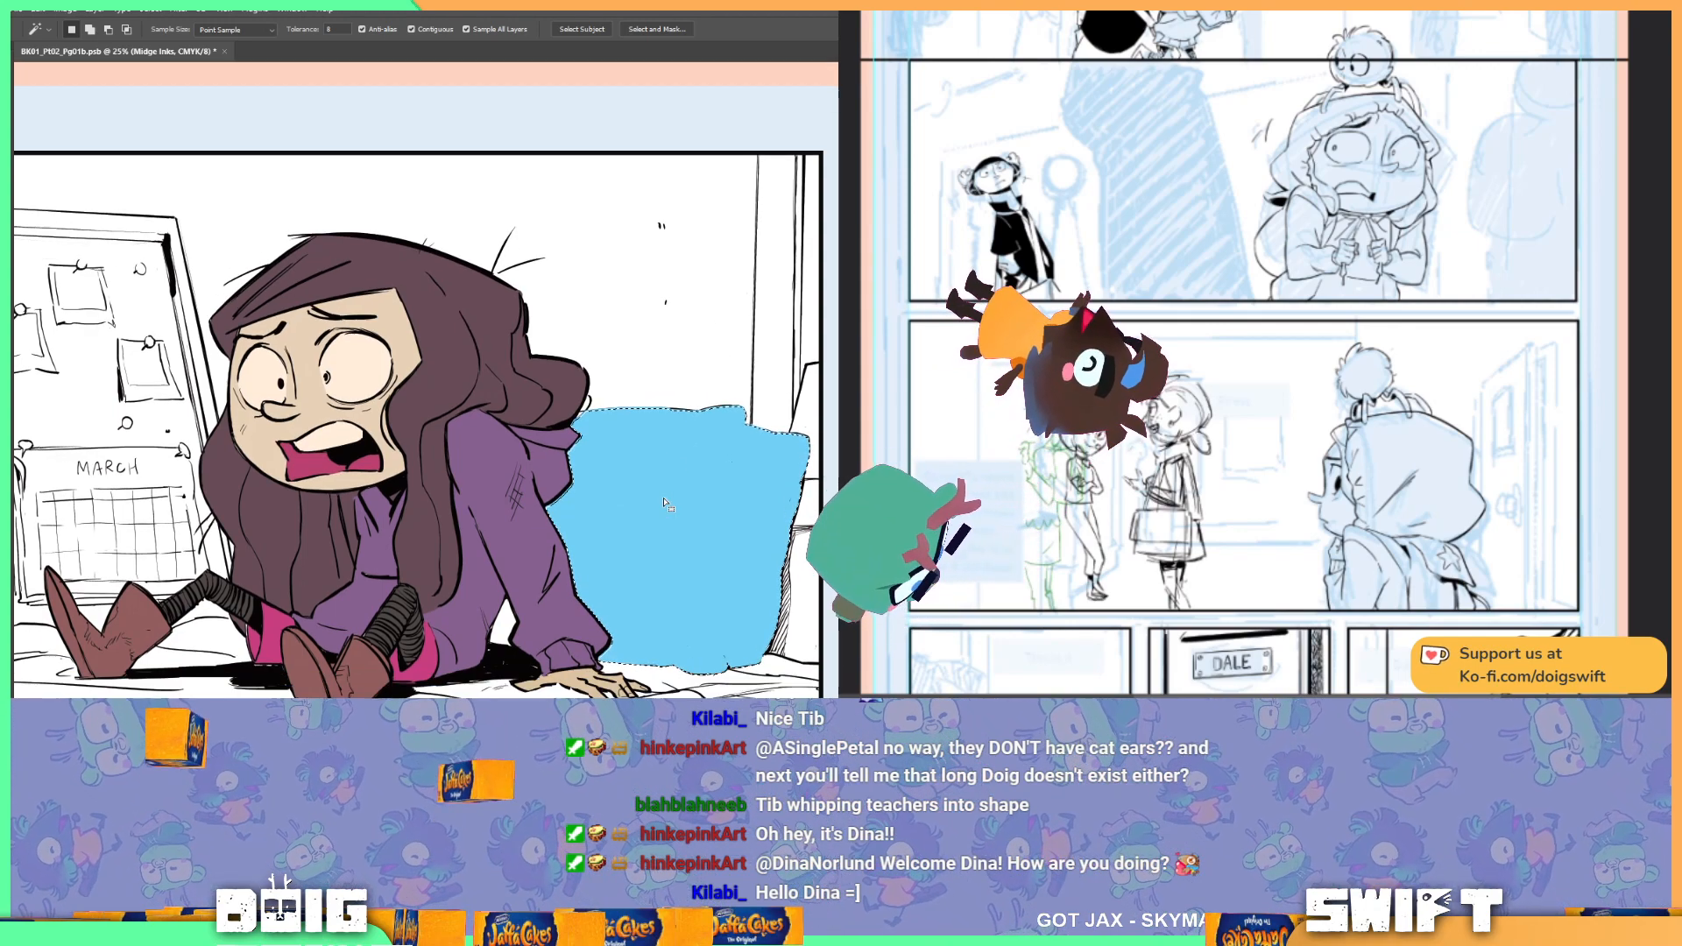
key(ctrl+plus)
scroll(668, 506, up, 3)
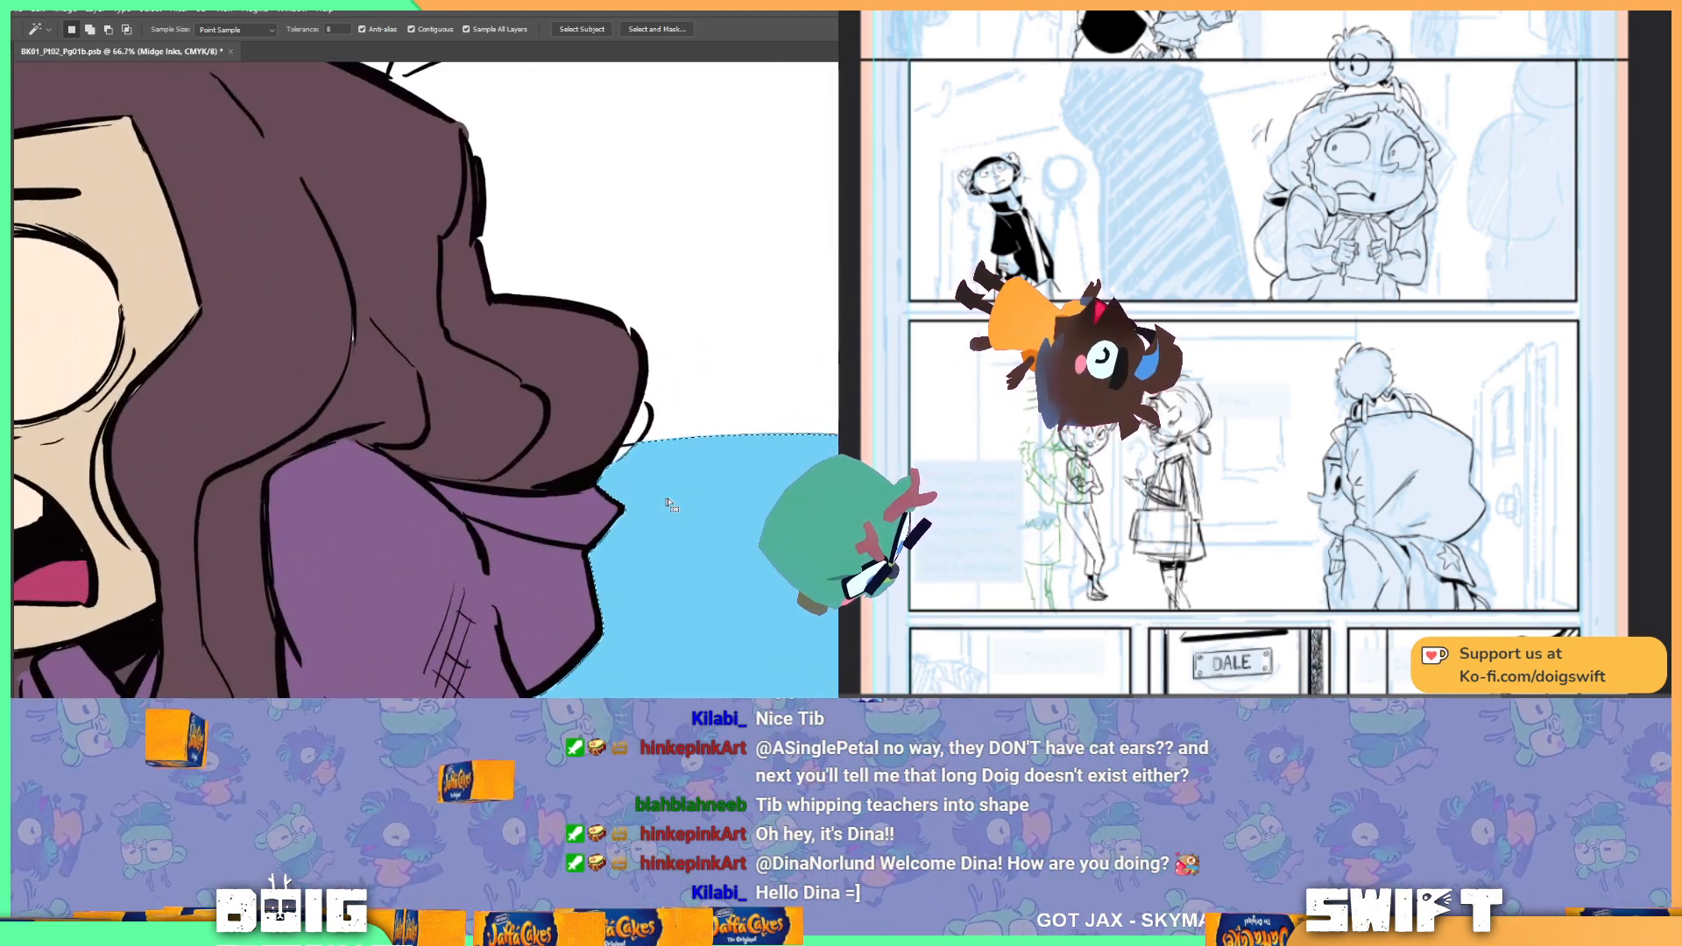
drag(661, 438, 499, 361)
scroll(546, 331, up, 3)
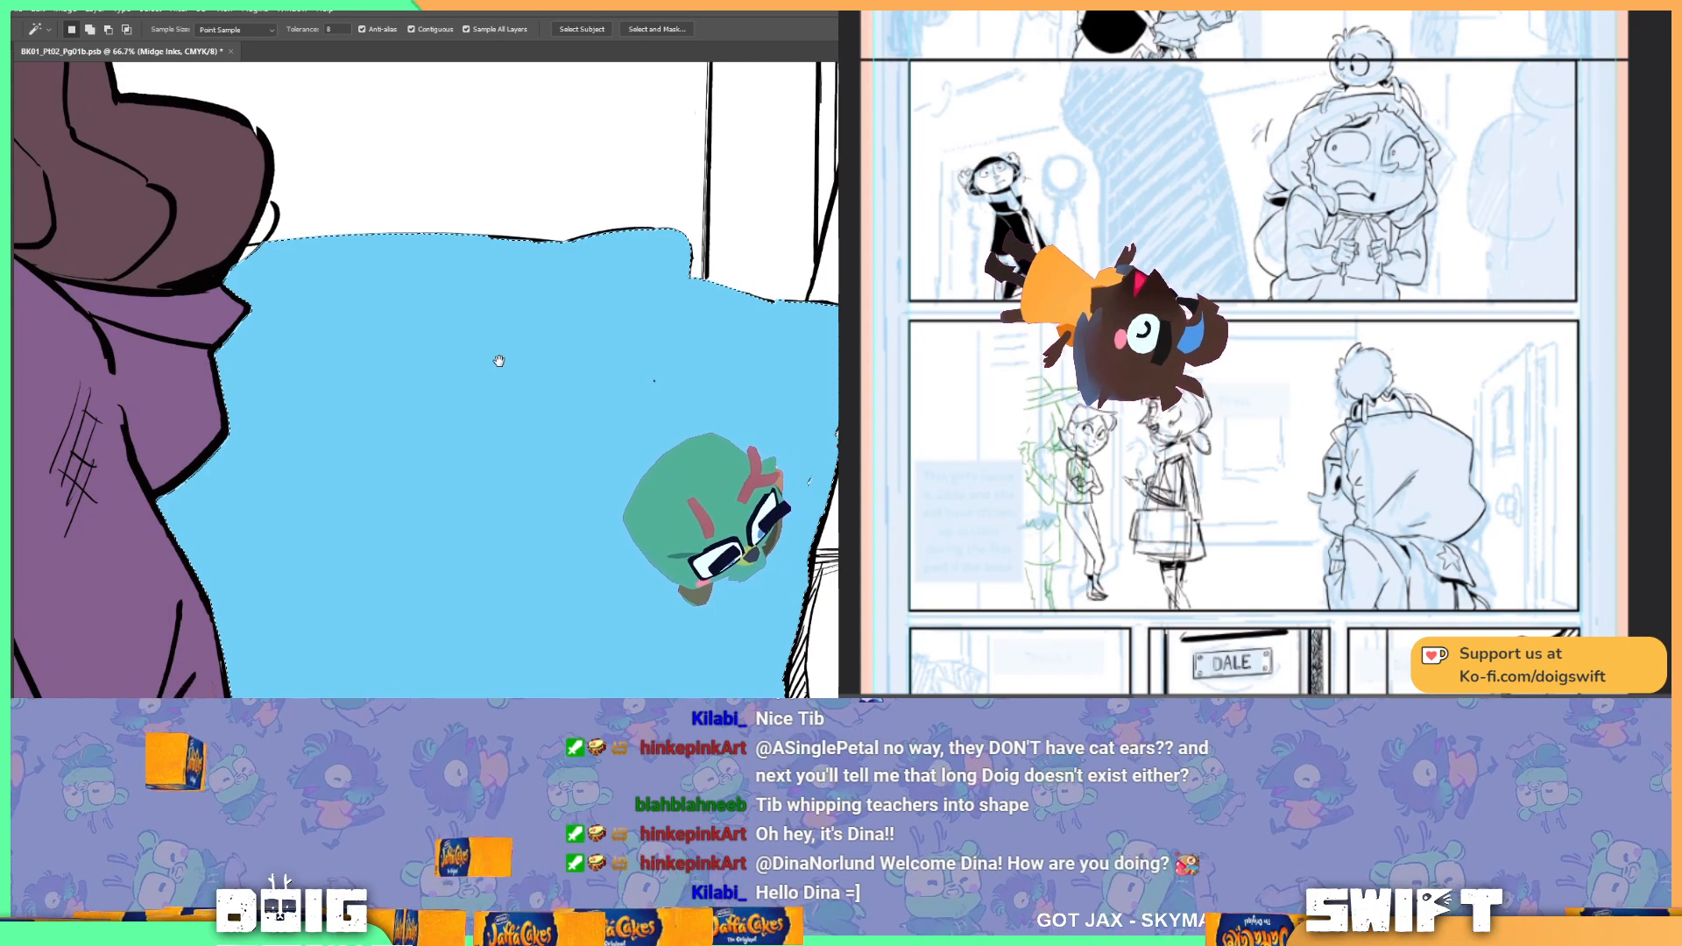
scroll(499, 361, down, 1)
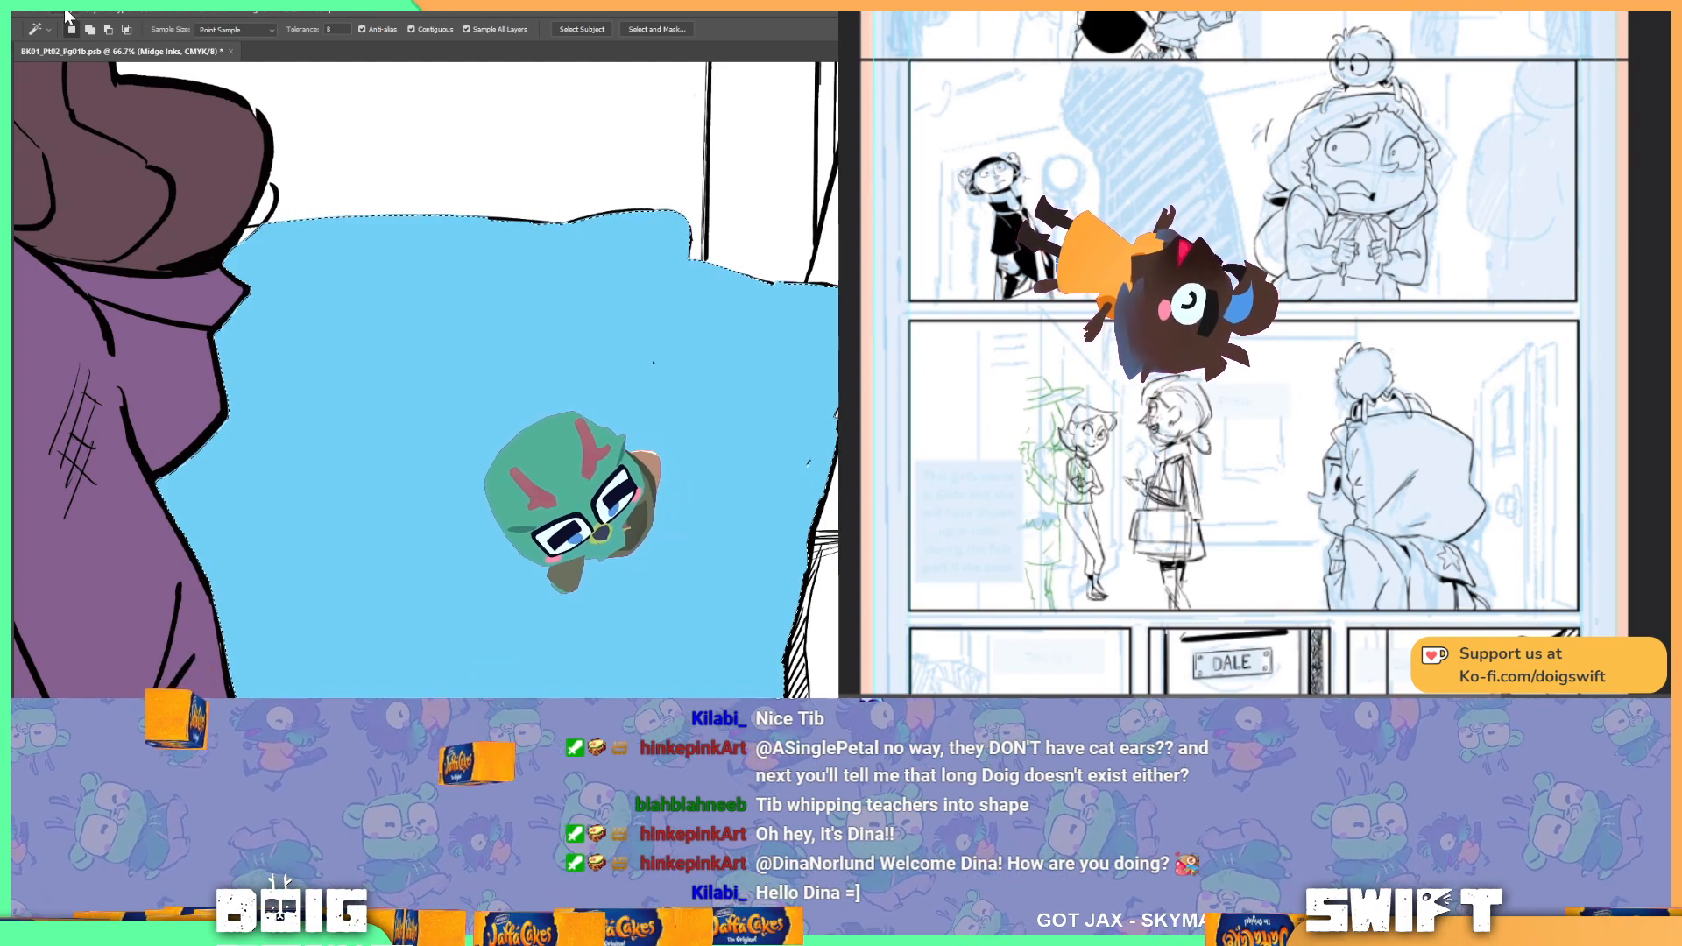
click(151, 8)
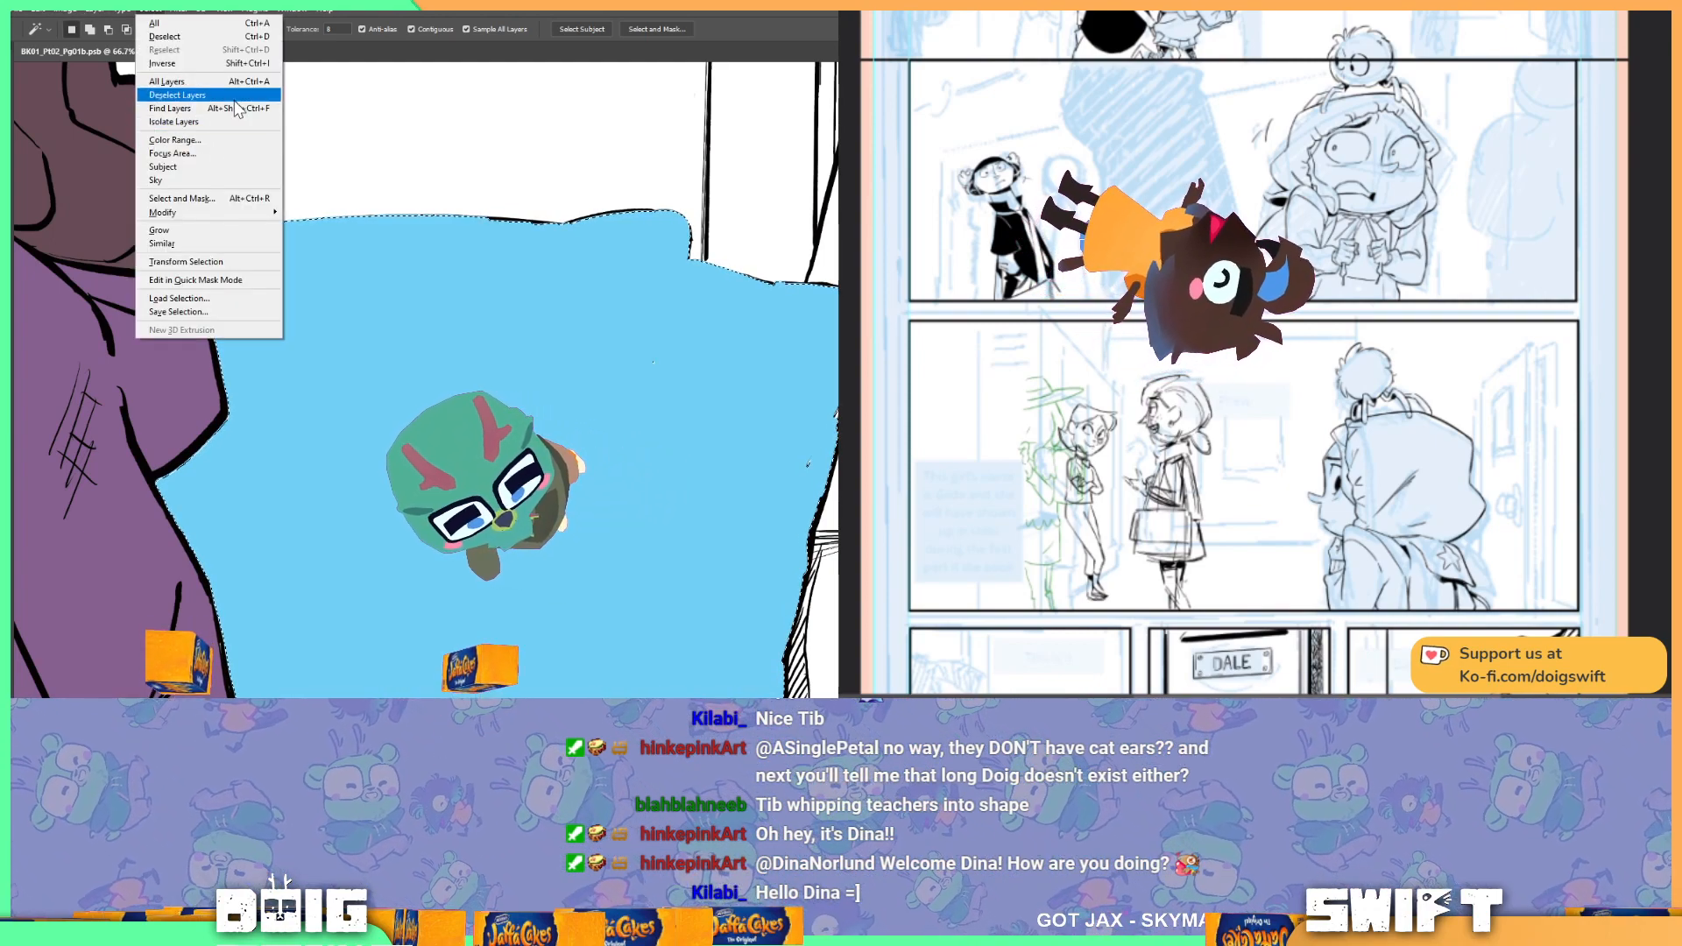
click(217, 37)
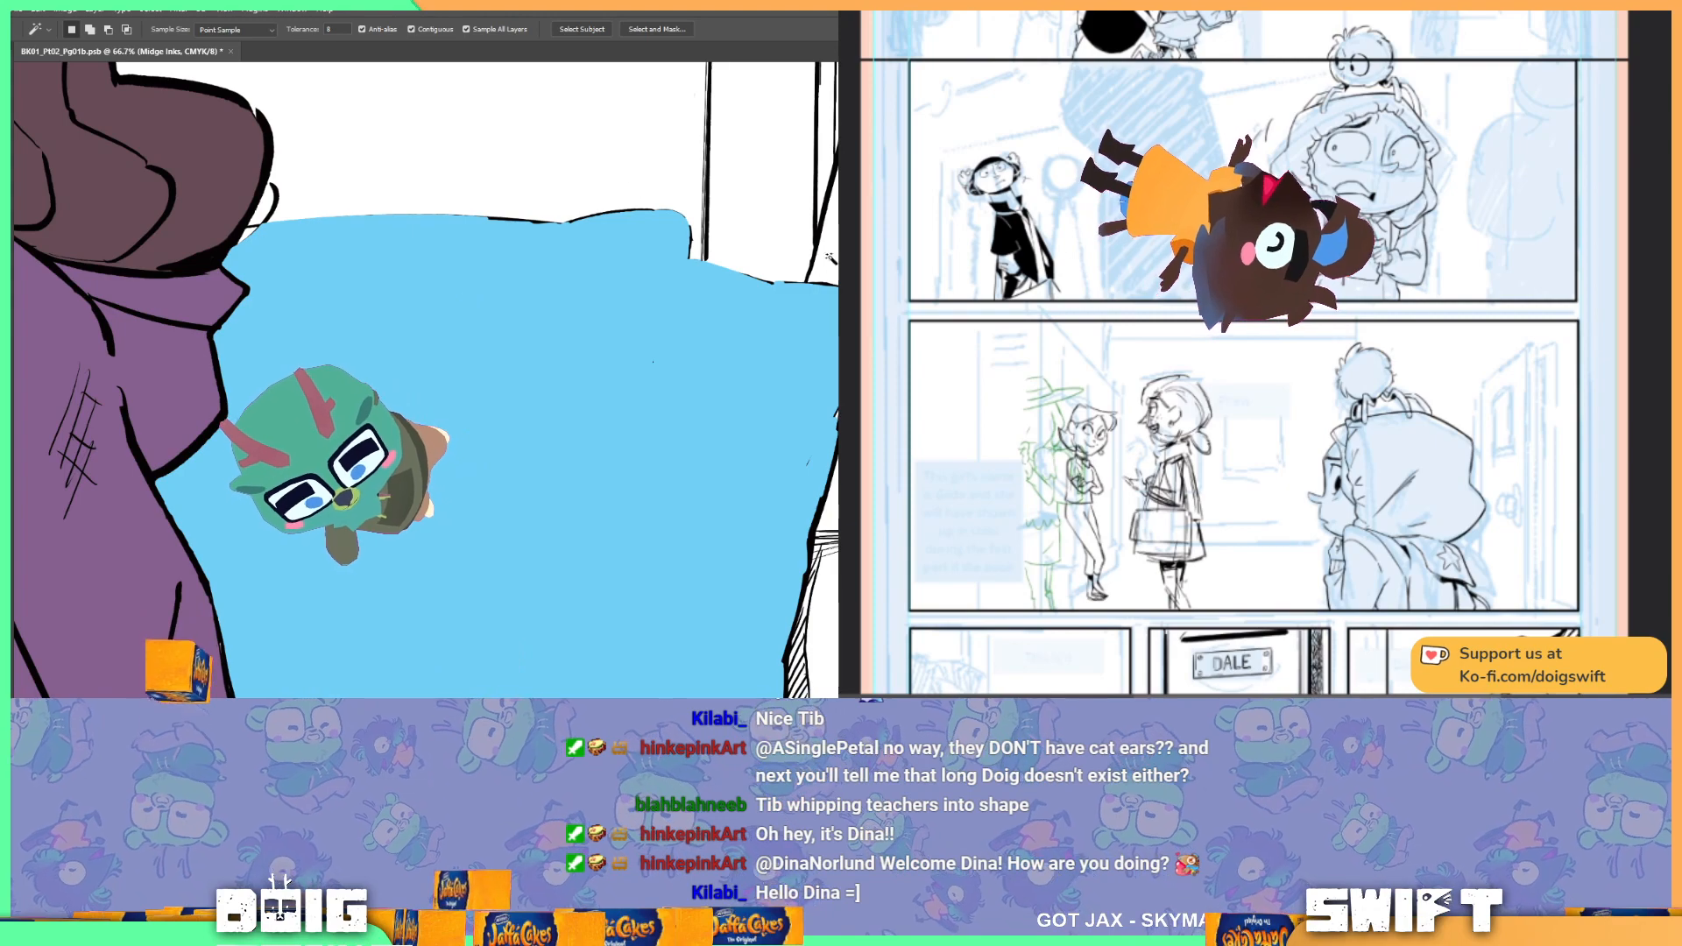
Step: Toggle the visibility of the Midge Inks layer to check which layer holds the blue fill
scroll(558, 366, down, 2)
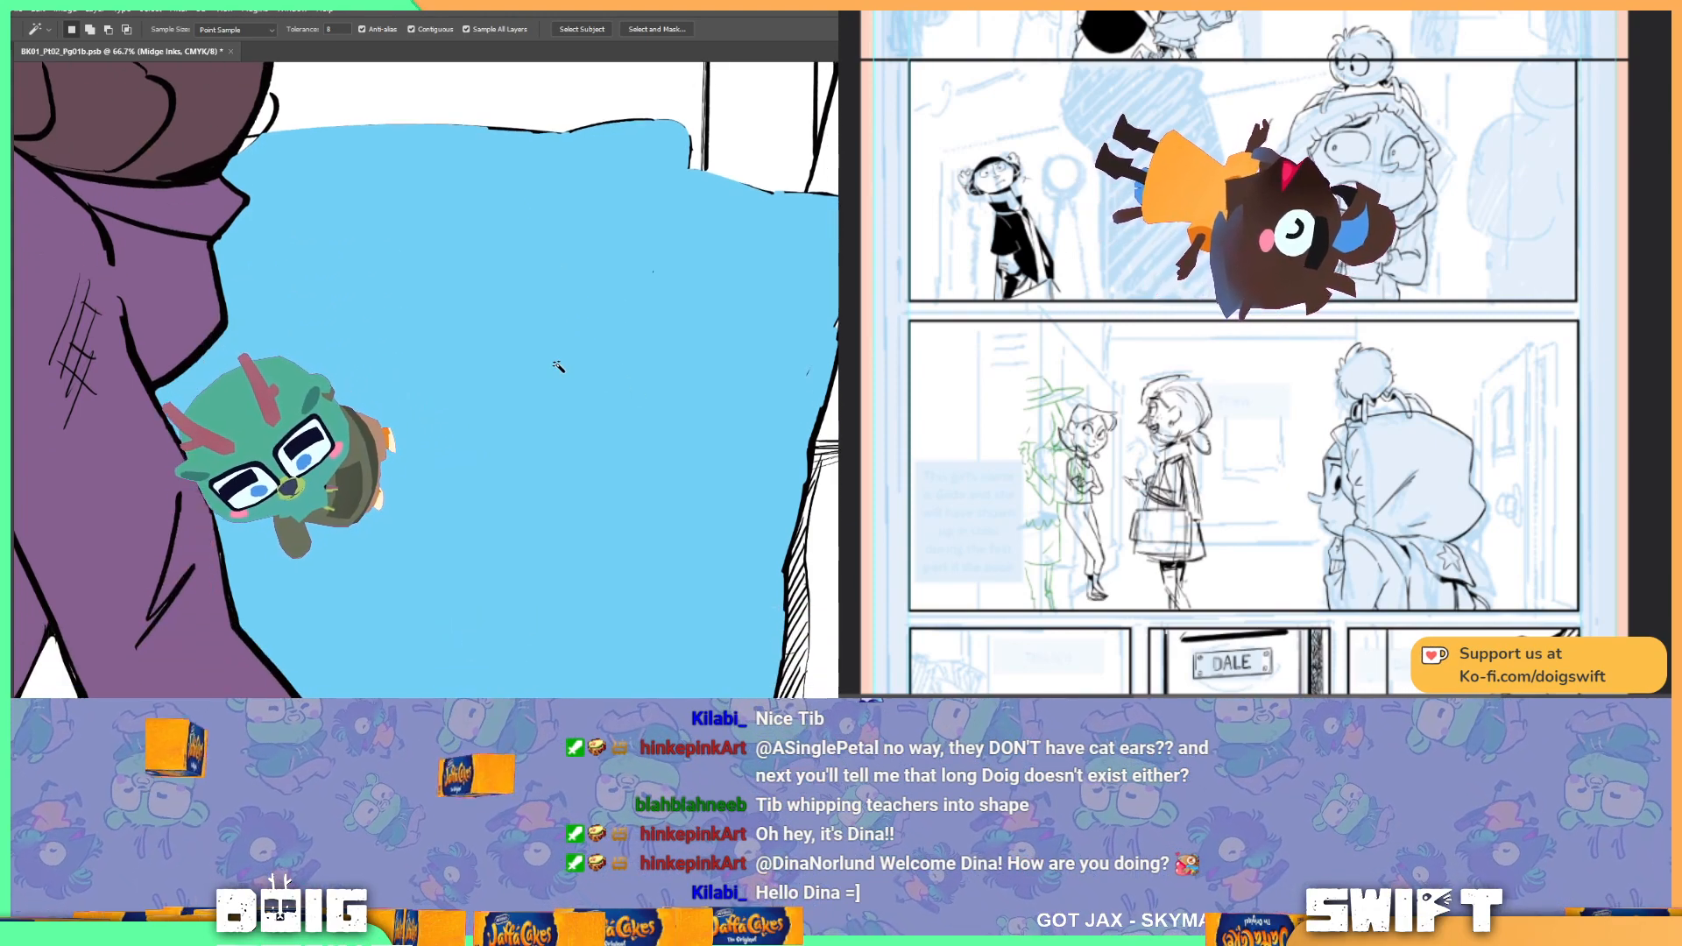
scroll(560, 369, down, 3)
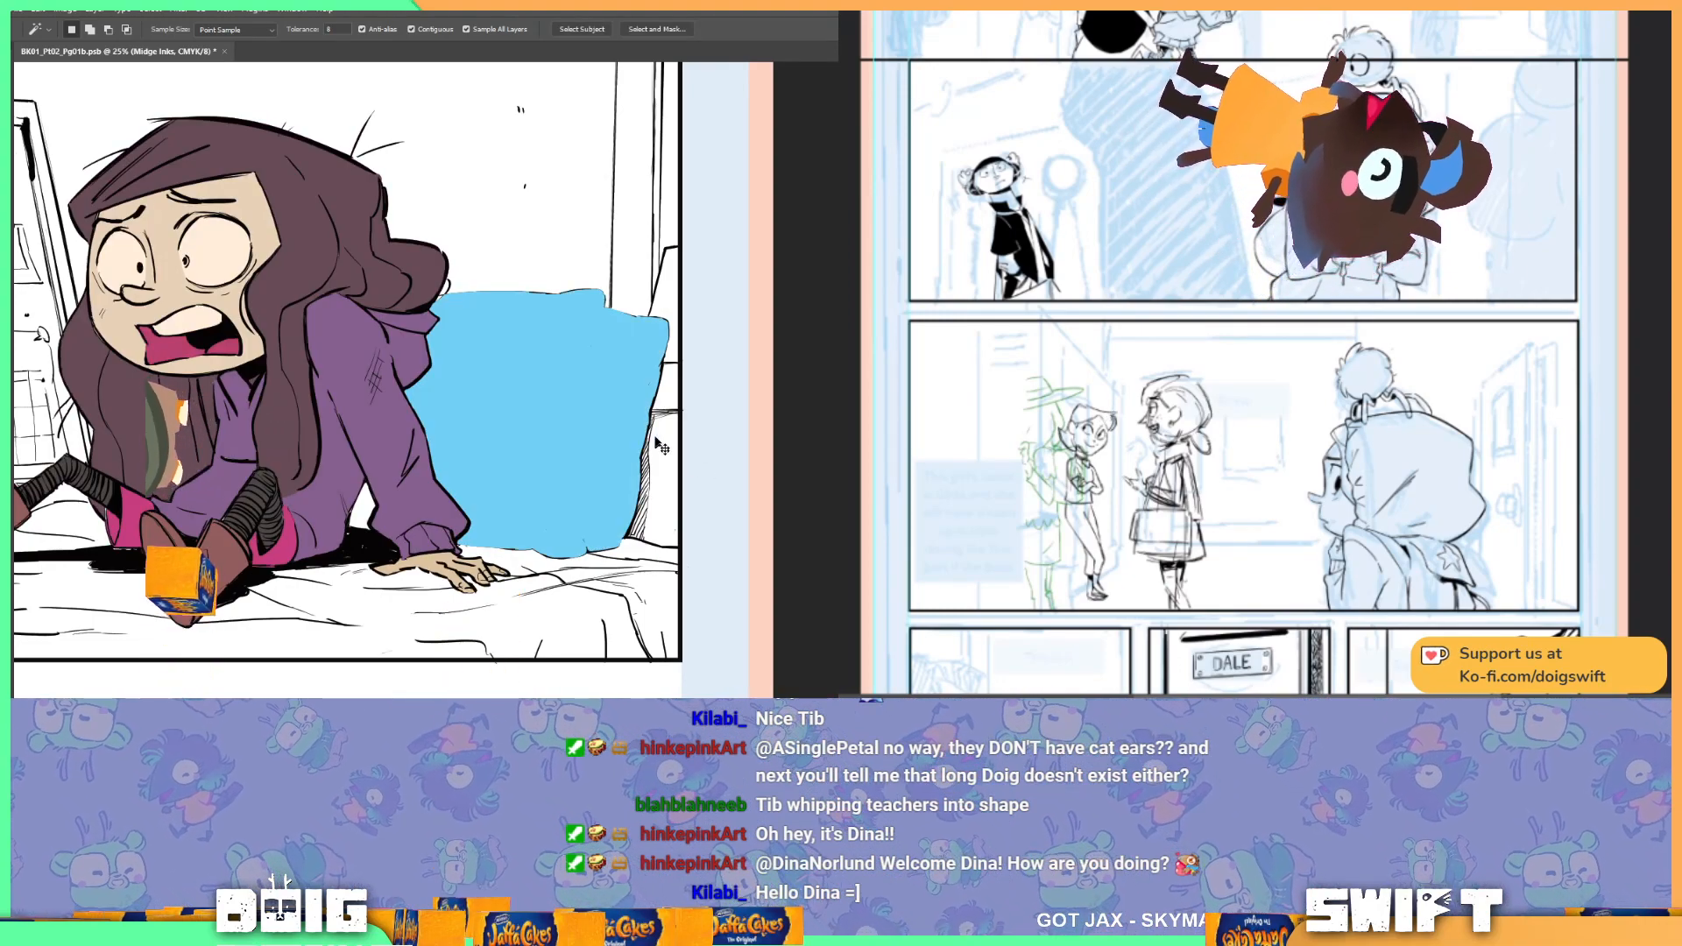
key(ctrl+comma)
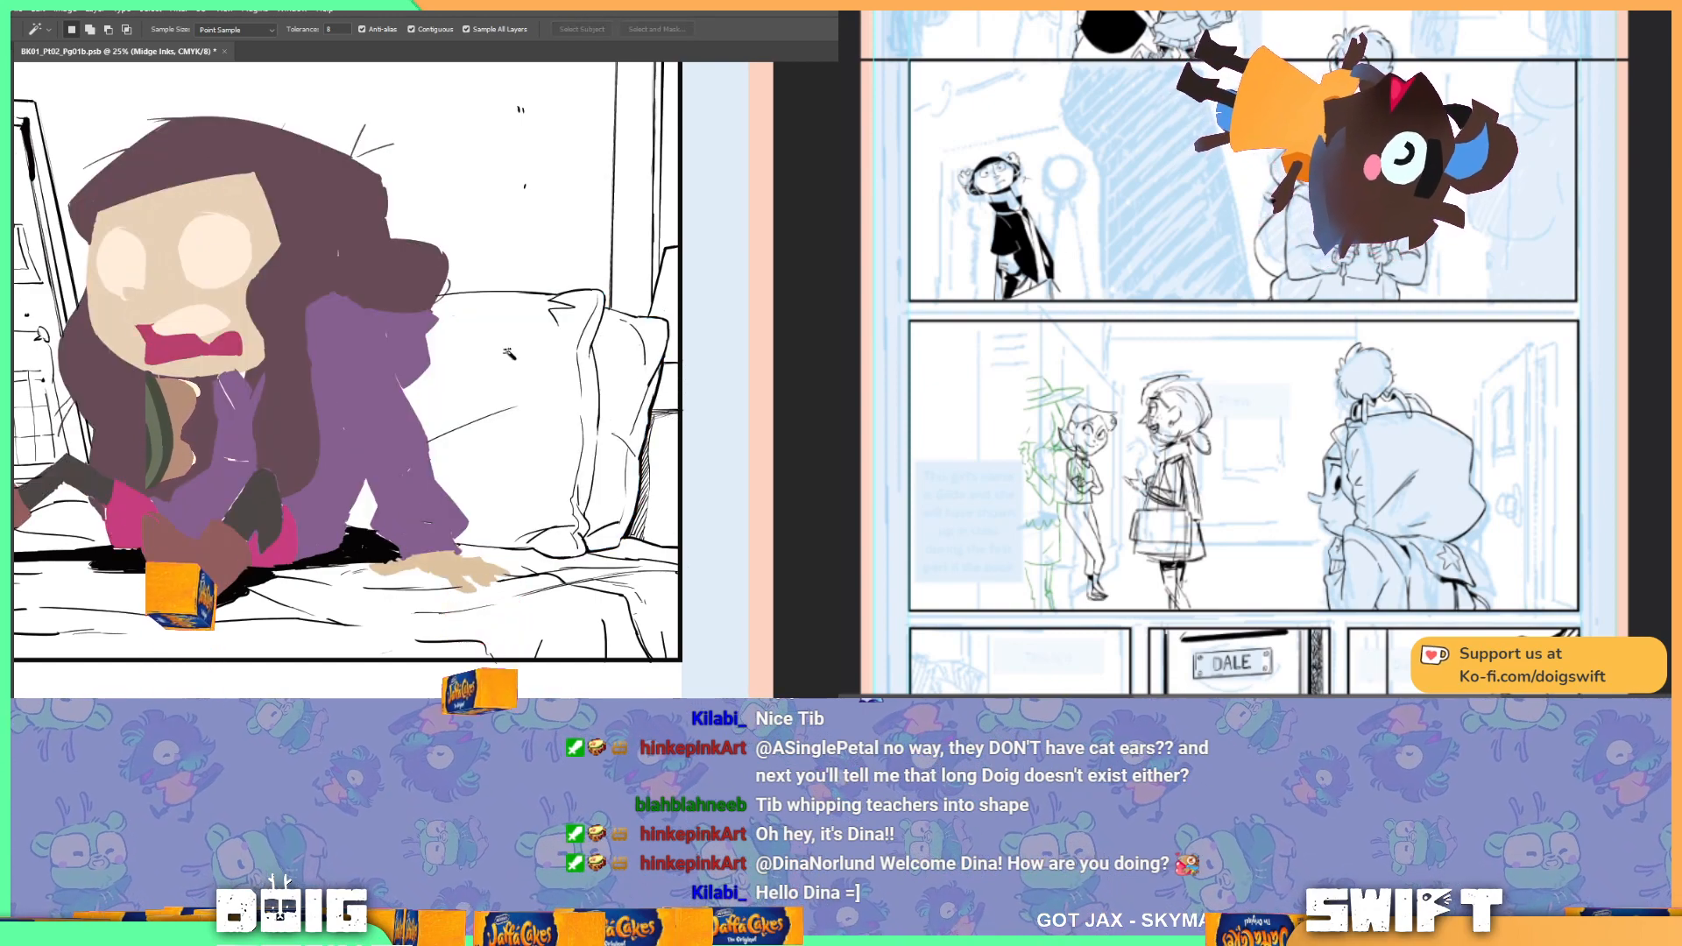
key(ctrl+comma)
key(ctrl+comma)
key(ctrl+comma)
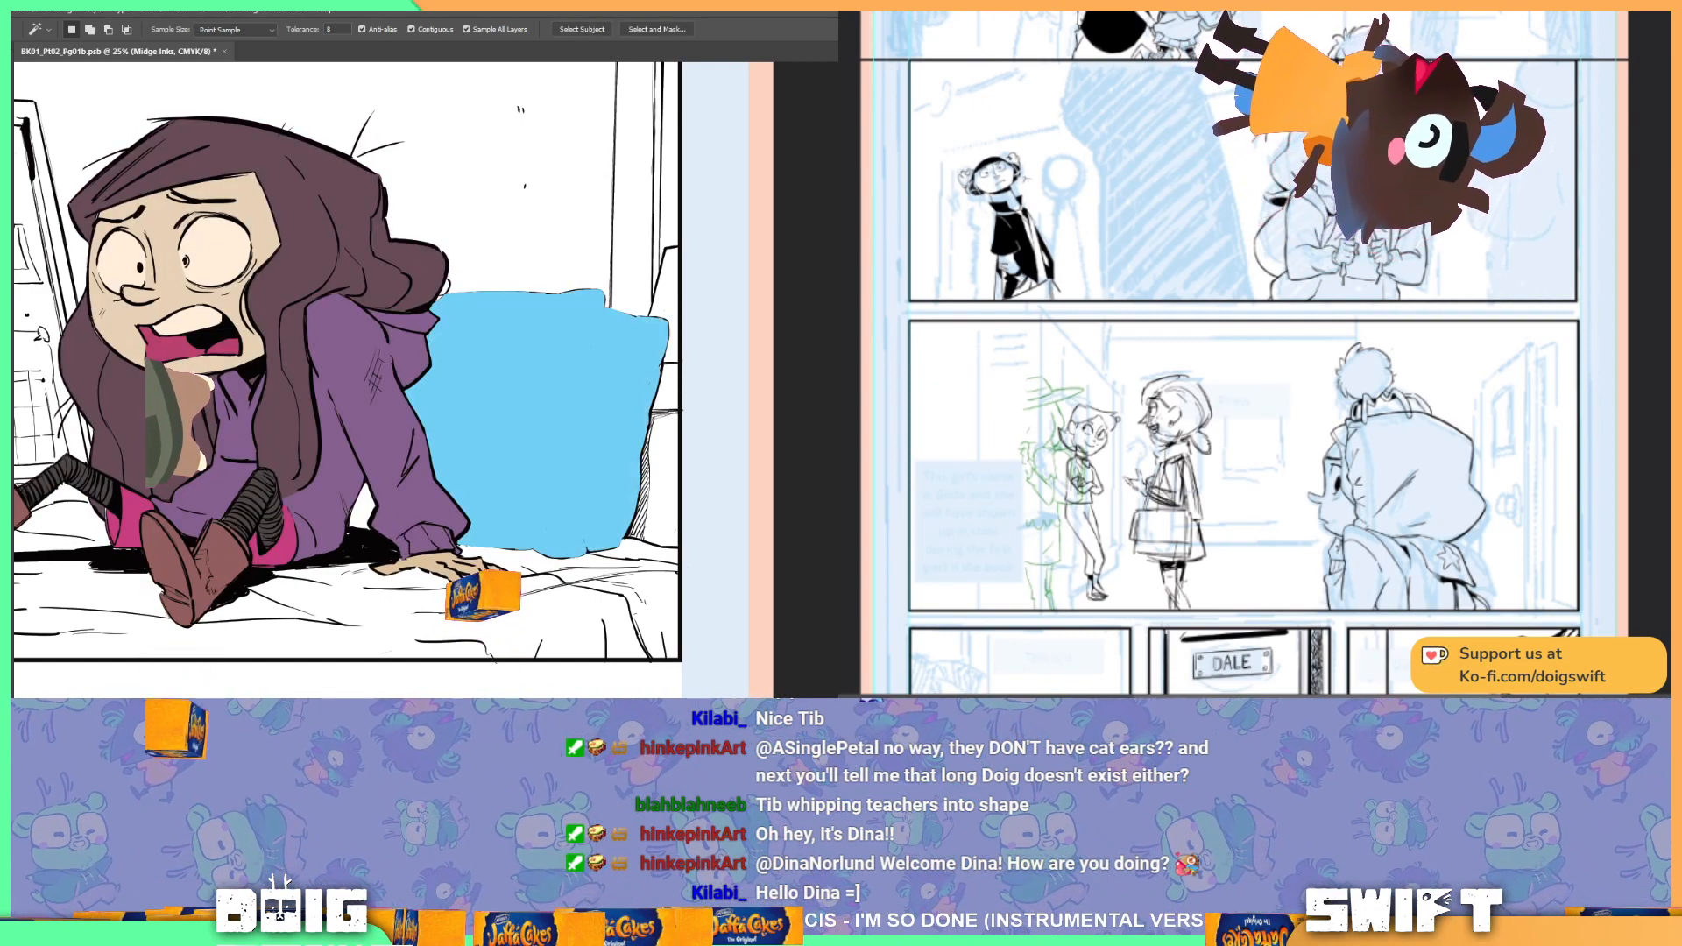
Step: Undo the blue fill on the pillows and clear the selection
key(Delete)
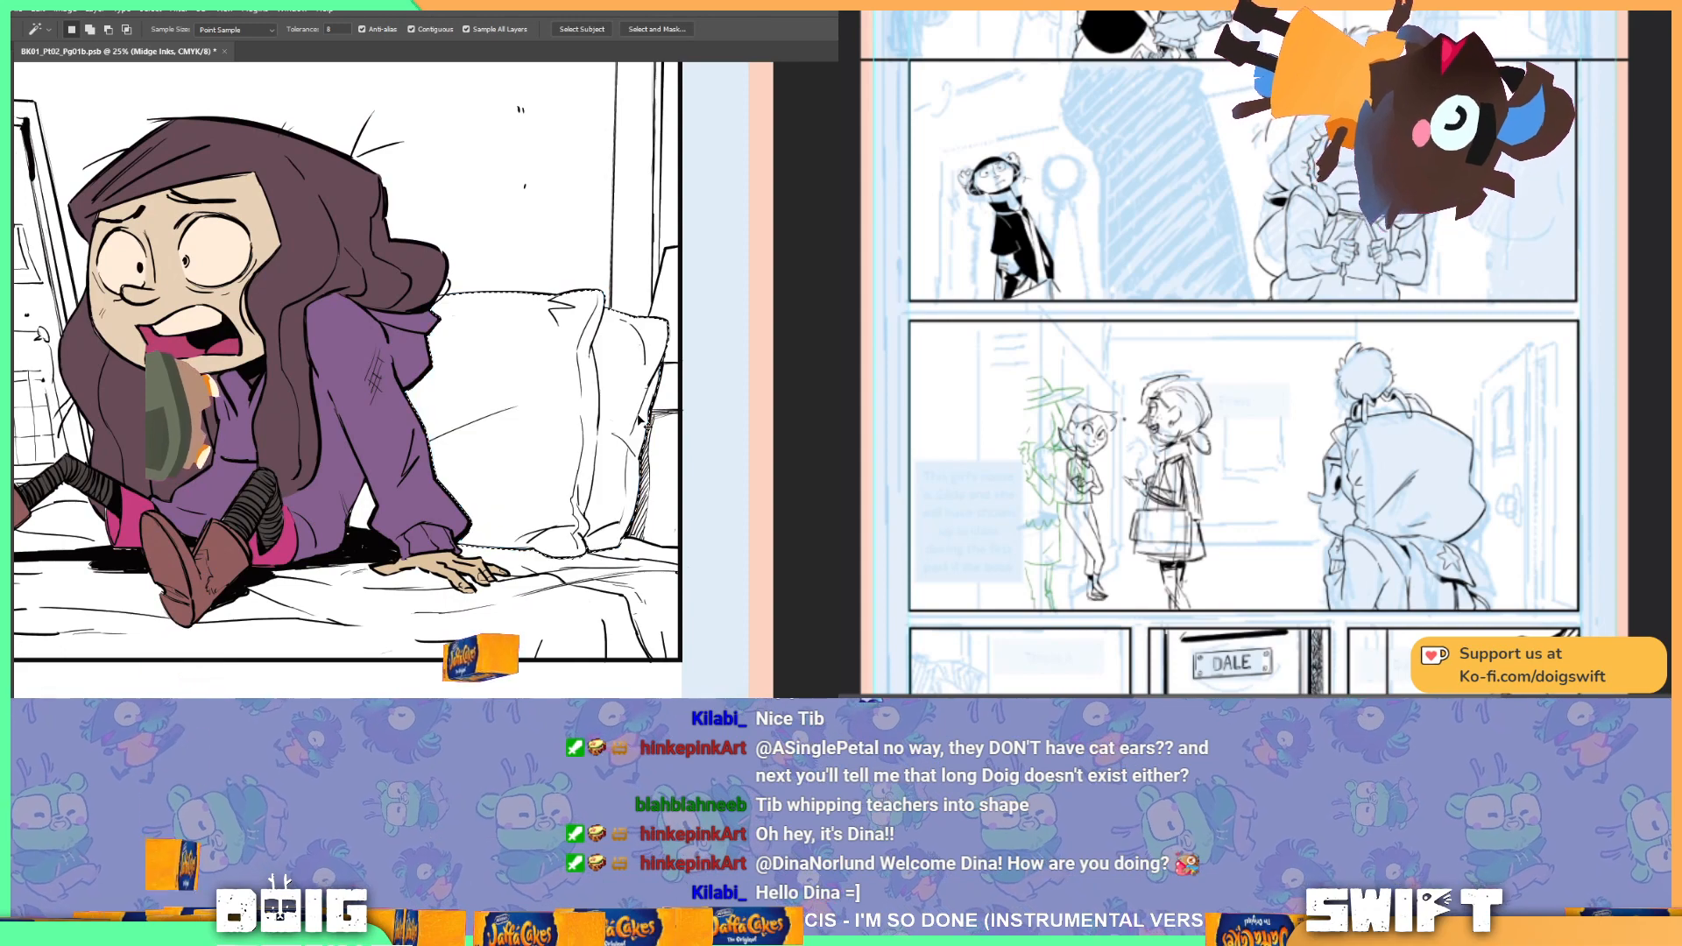
drag(519, 386, 654, 333)
key(ctrl+d)
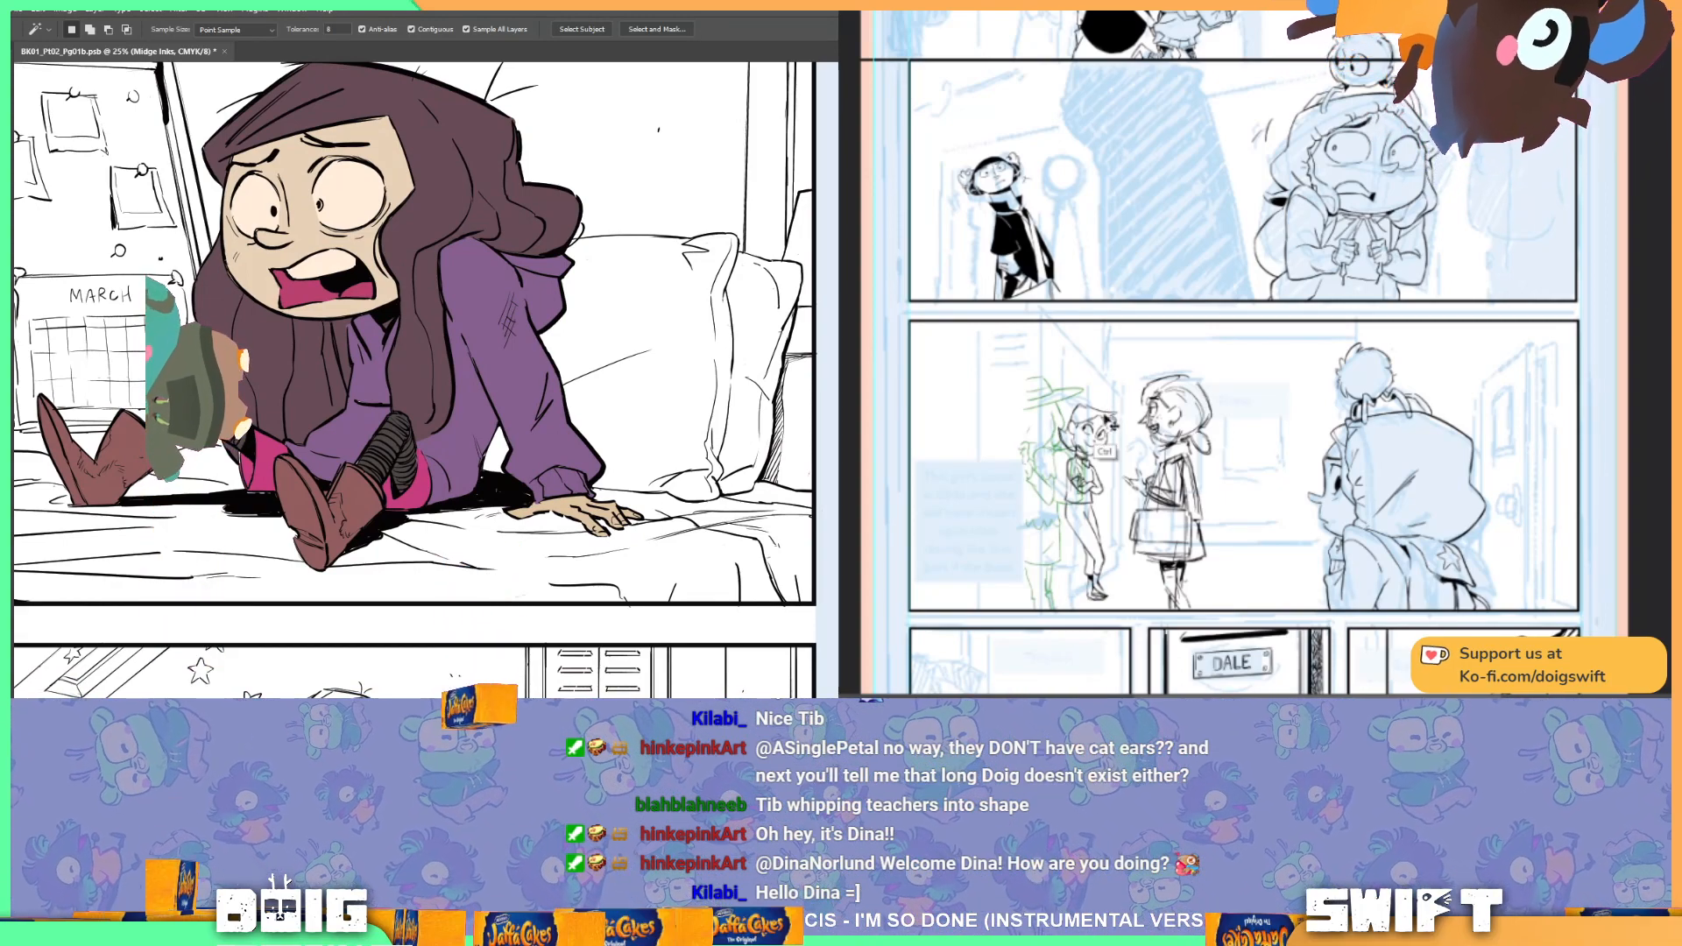
Step: Select the pillows with the Magic Wand and set the foreground color to a pale beige
drag(674, 385, 636, 464)
click(594, 396)
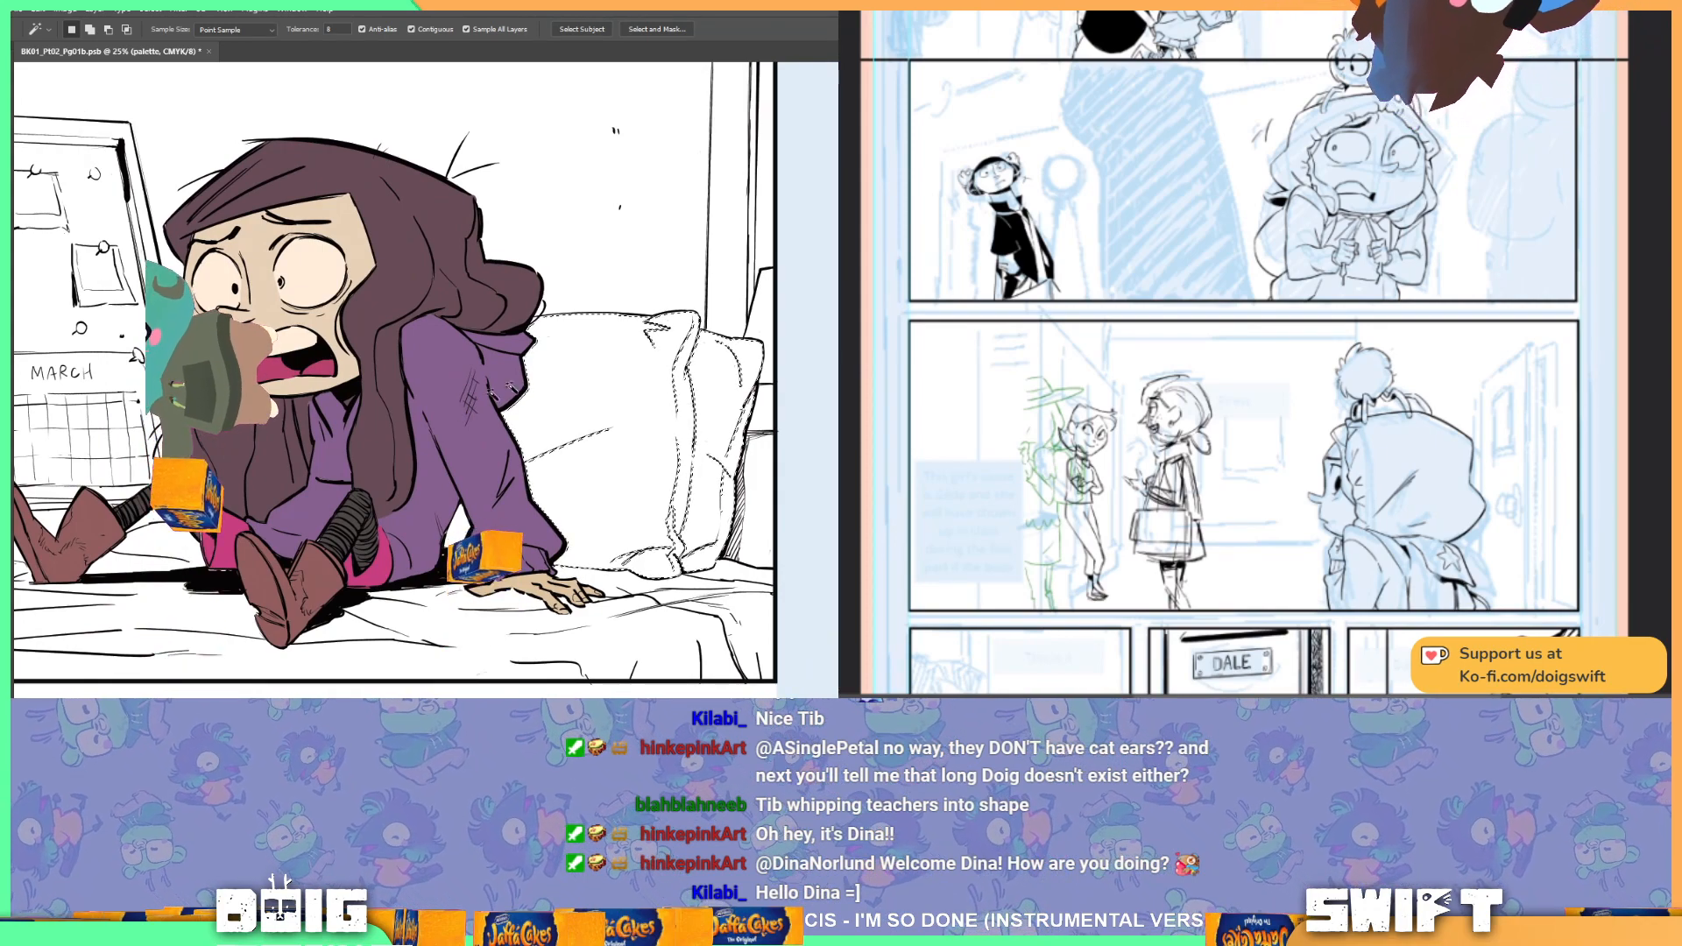
key(n)
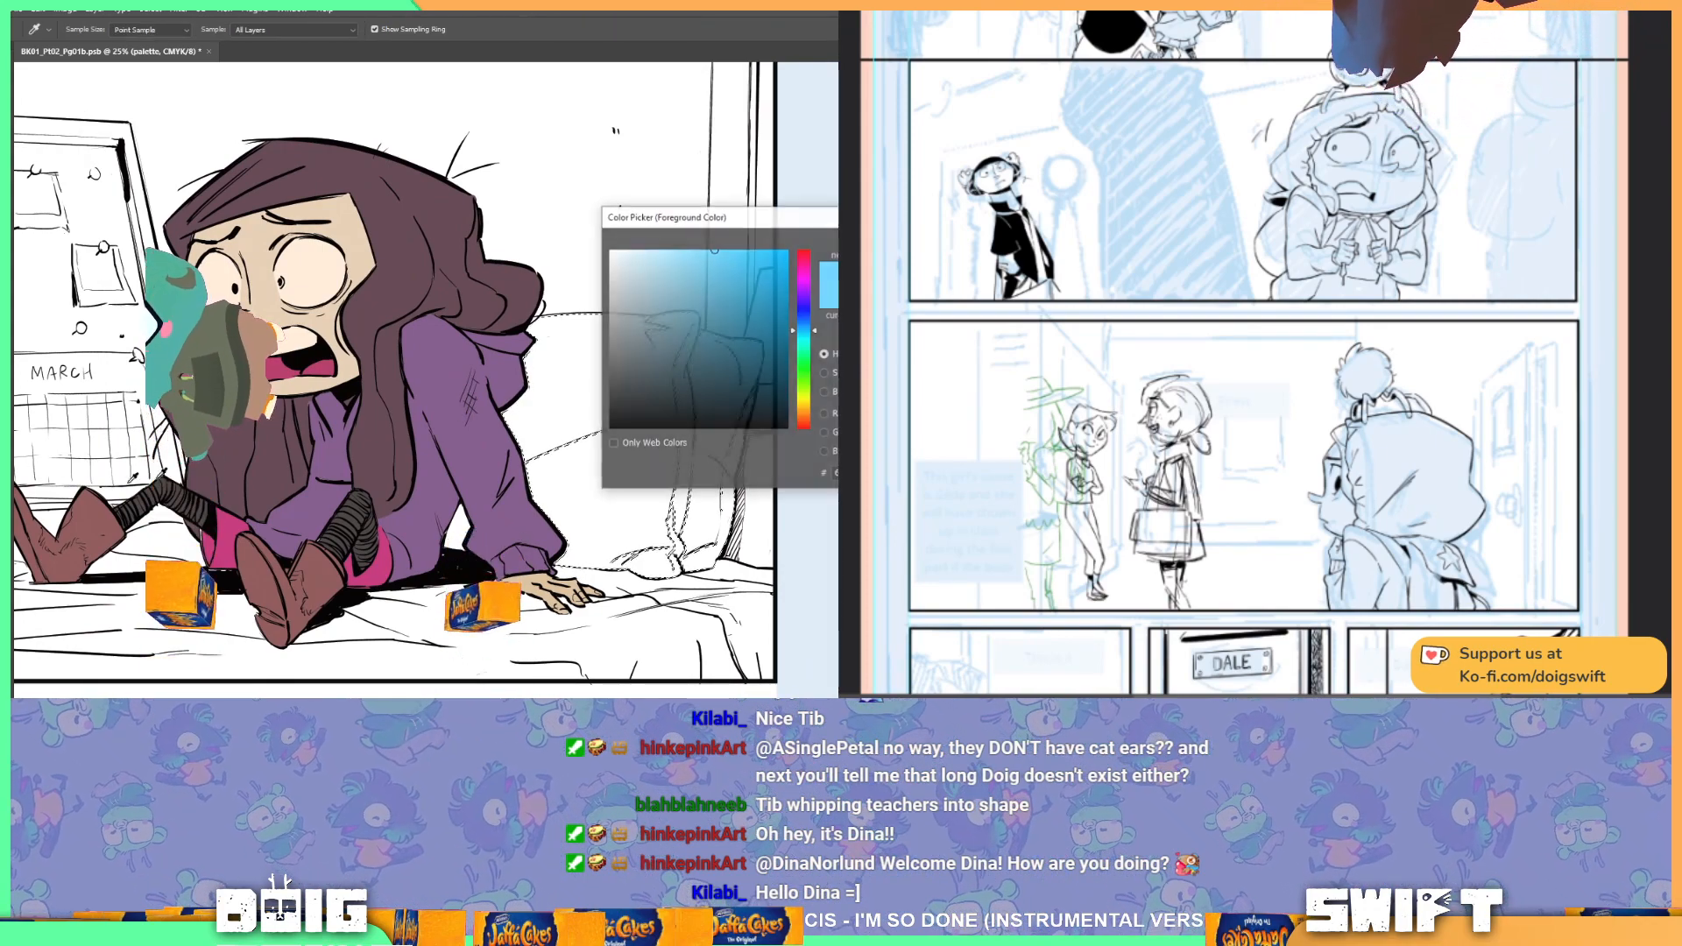
click(624, 271)
mouse_move(799, 411)
mouse_down()
mouse_move(806, 396)
mouse_move(808, 410)
mouse_up()
drag(645, 270, 644, 266)
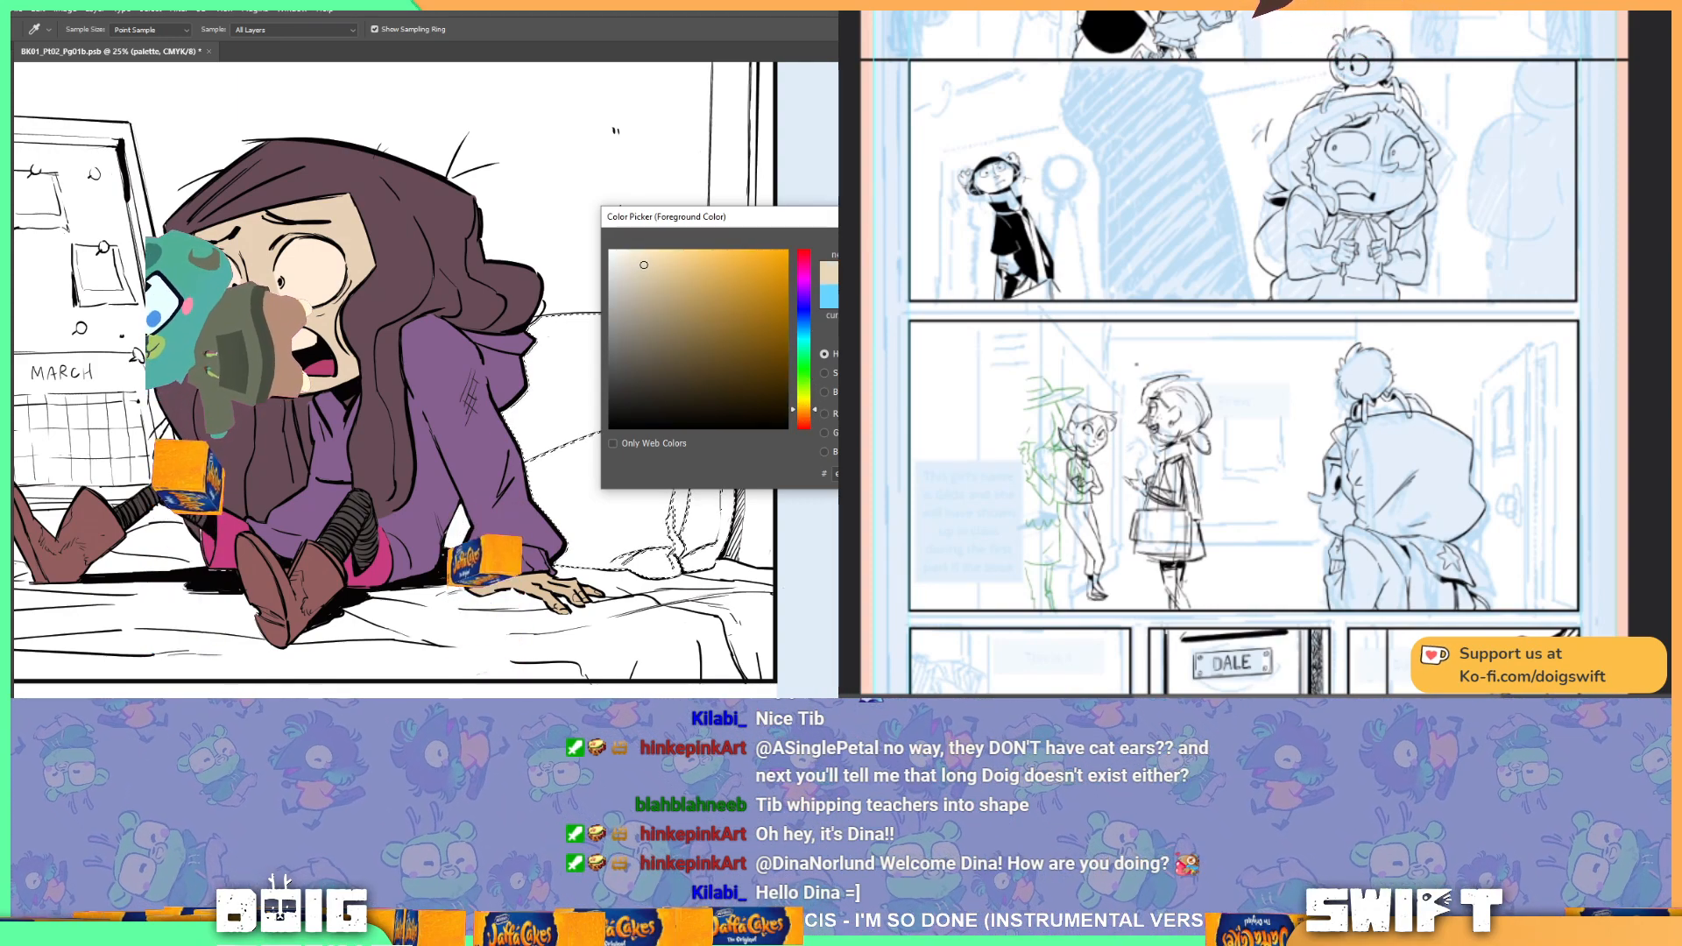
key(Return)
Step: Try to fill the selected pillows with the Foreground Color in Normal mode at 100% opacity, and deselect
key(w)
key(i)
key(shift+BackSpace)
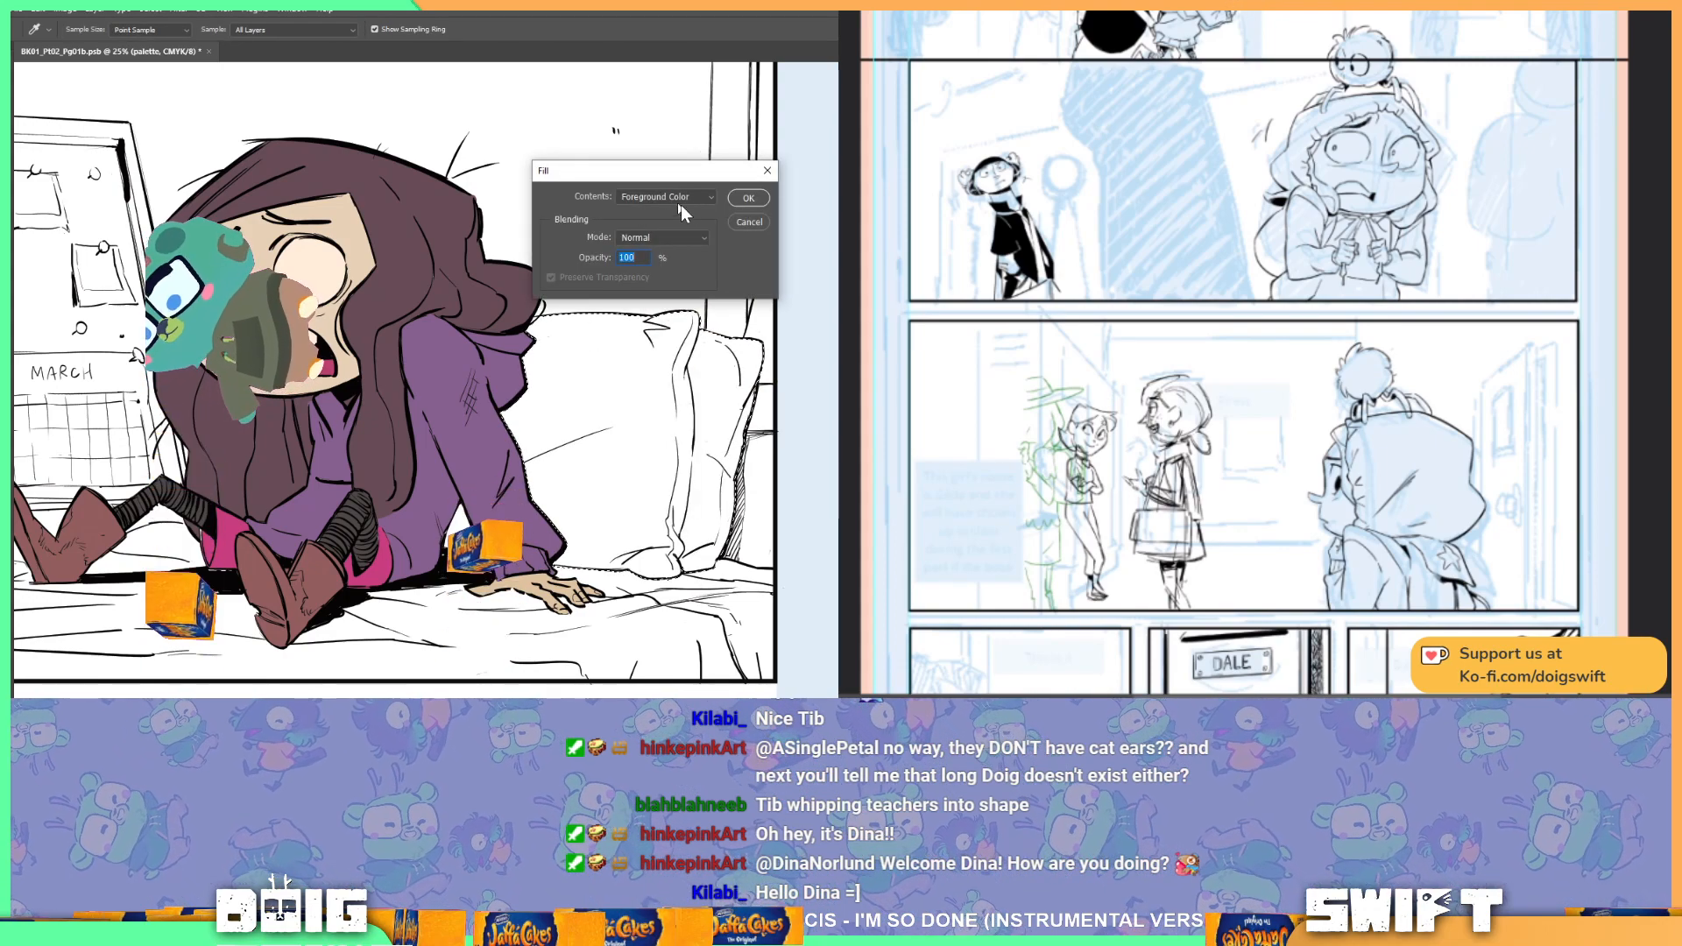
click(744, 197)
key(ctrl+d)
key(w)
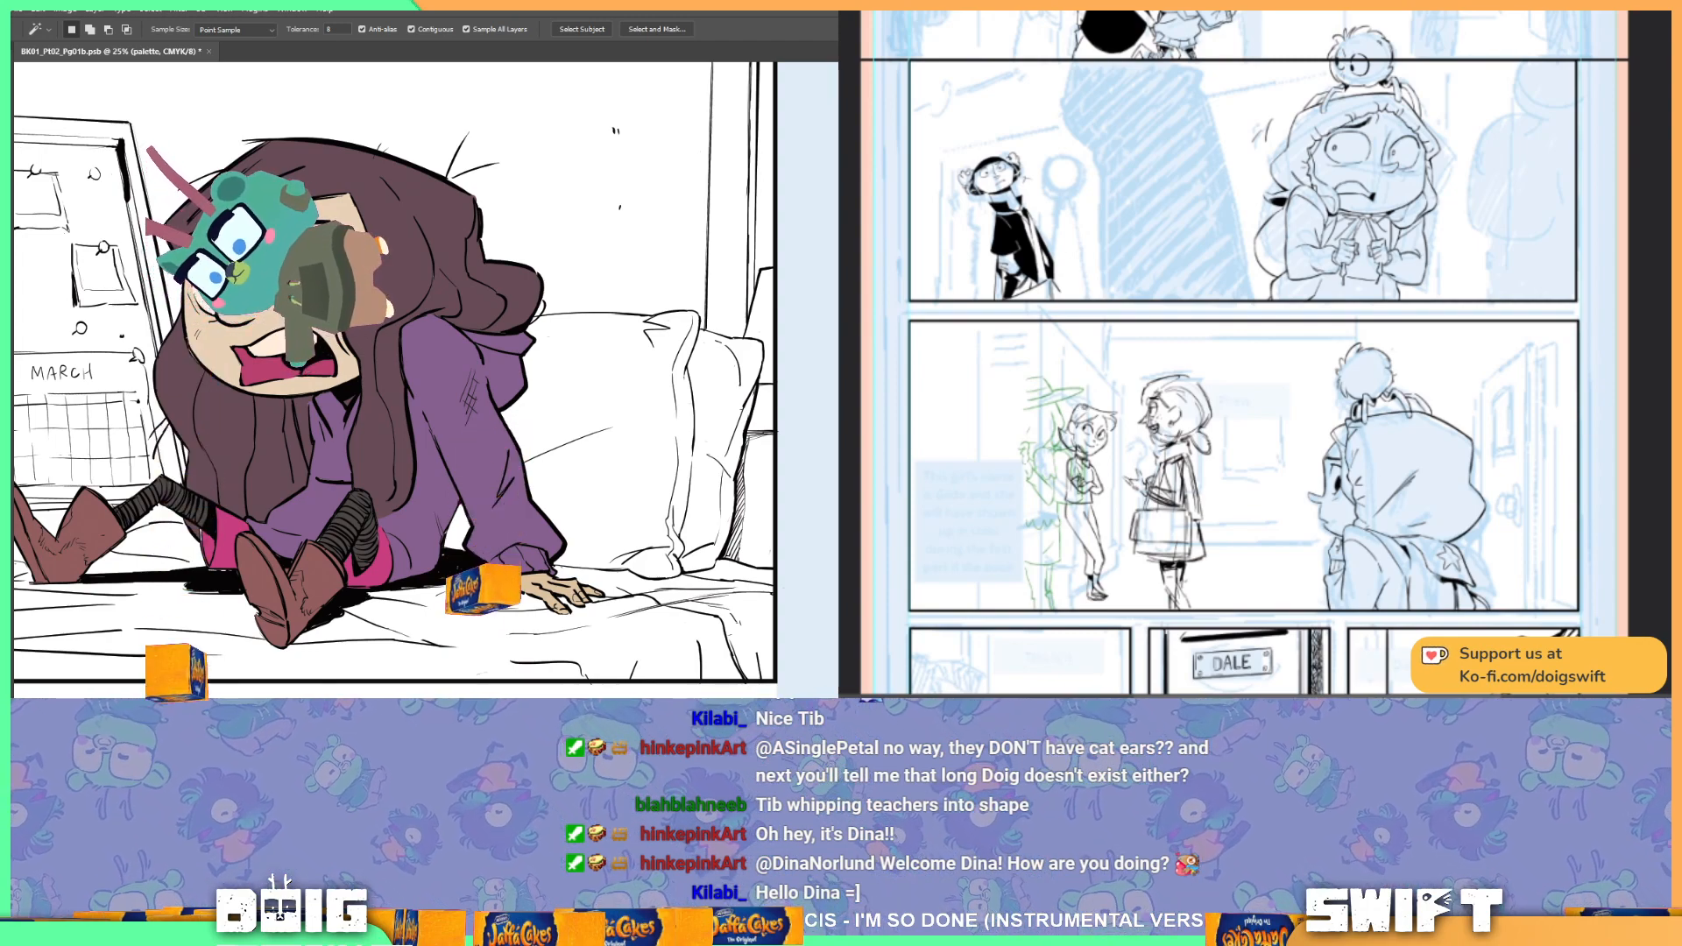
Step: Create a new layer, reselect the pillows and fill them with the beige foreground color
key(ctrl+alt+shift+n)
click(603, 410)
key(alt+BackSpace)
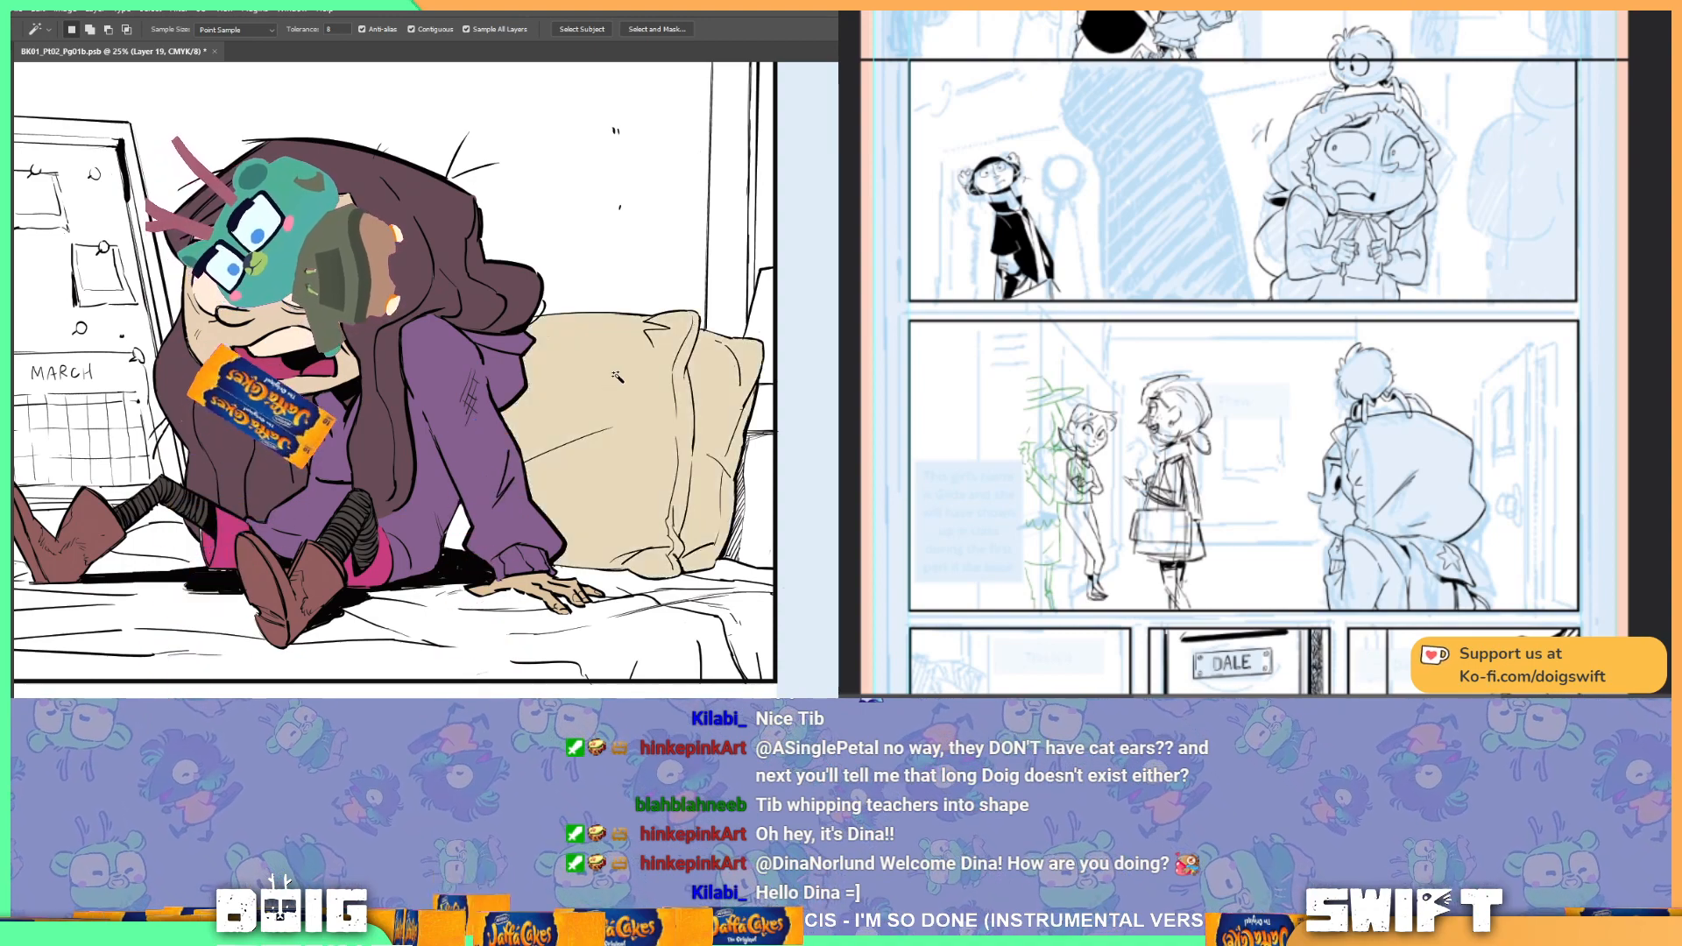
Step: Select the bedsheet areas across the top panel and fill them with light blue
scroll(617, 377, down, 3)
scroll(666, 407, left, 2)
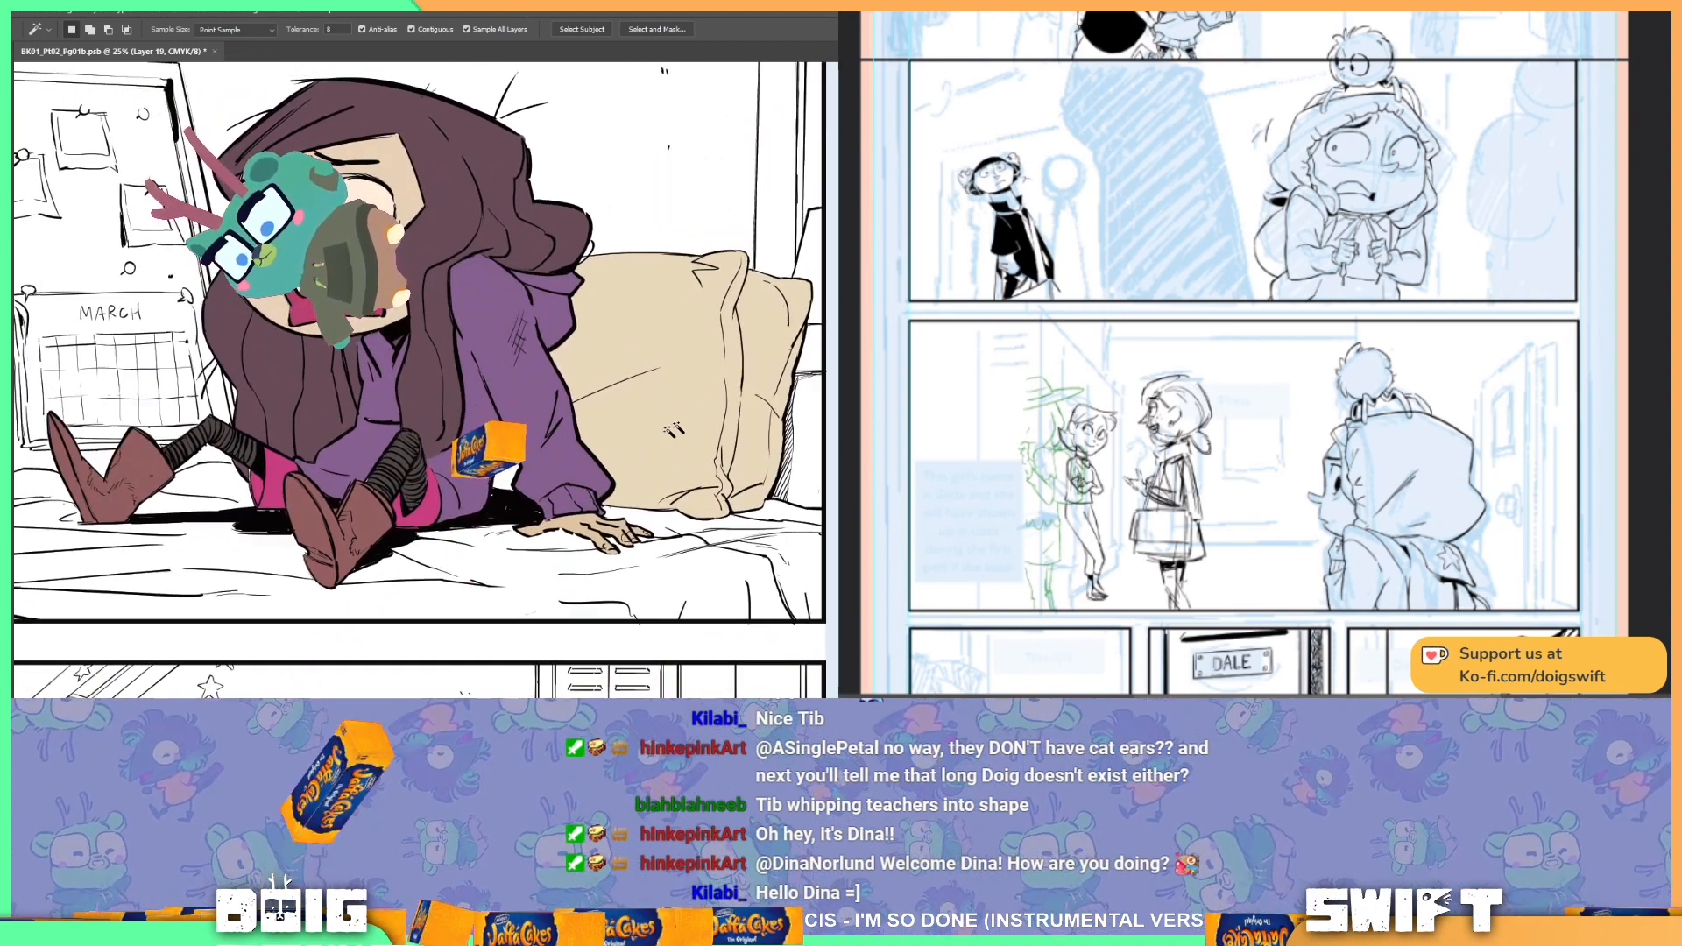
scroll(688, 421, left, 3)
scroll(622, 431, down, 2)
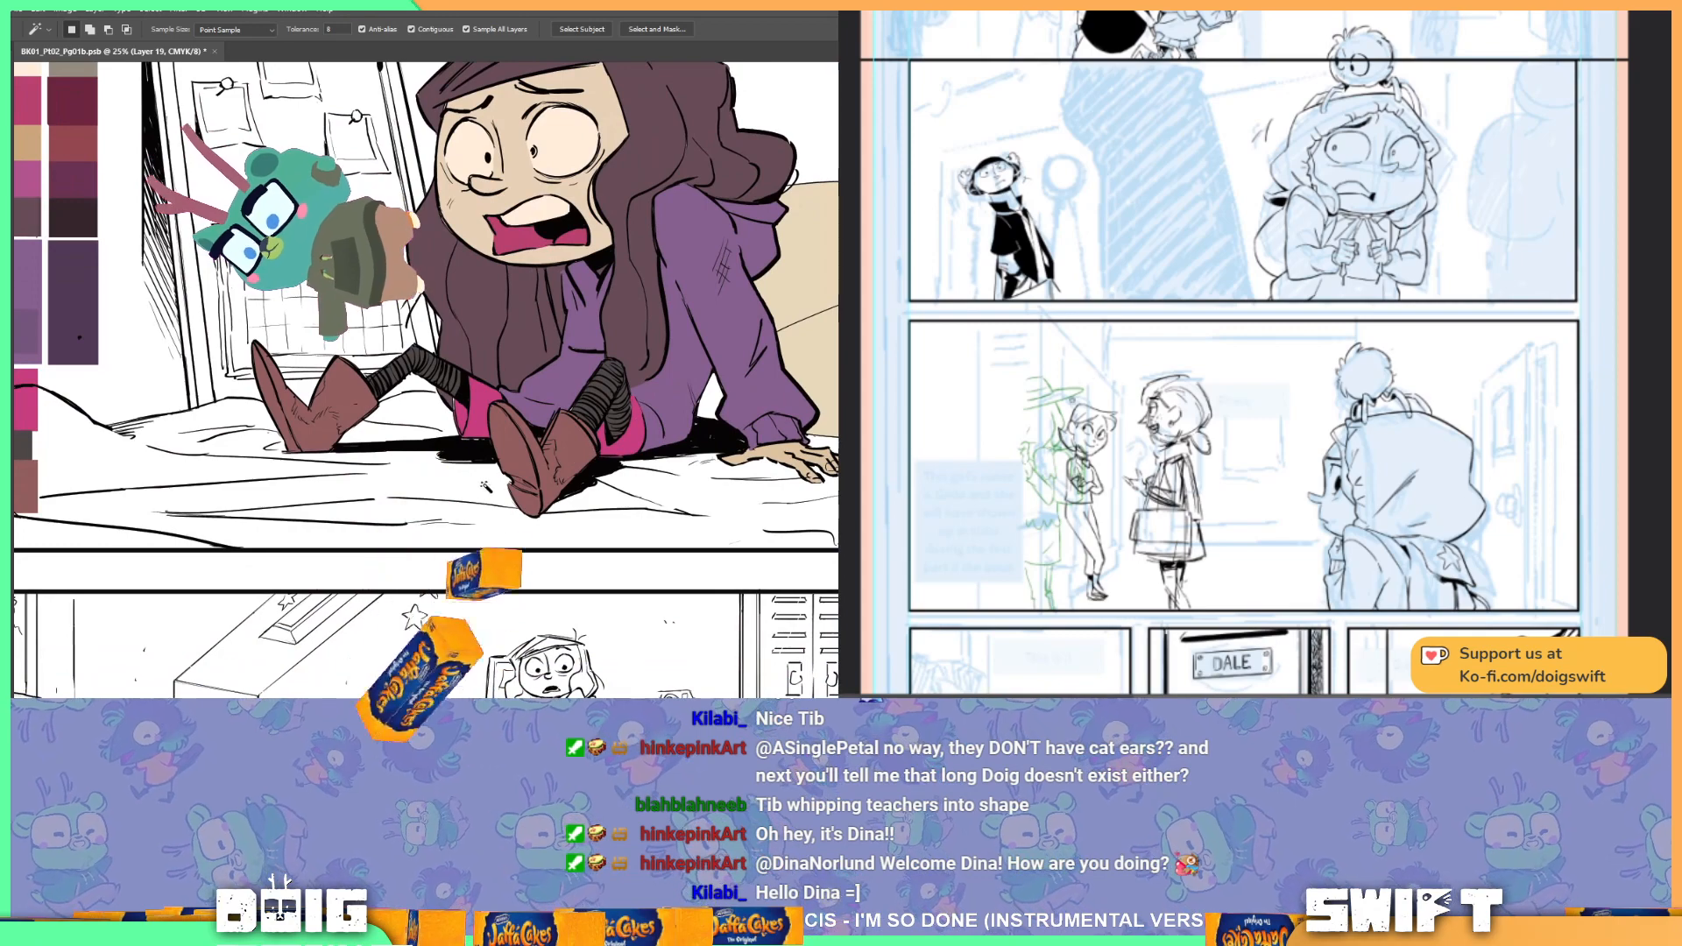
scroll(735, 412, down, 1)
scroll(736, 412, down, 1)
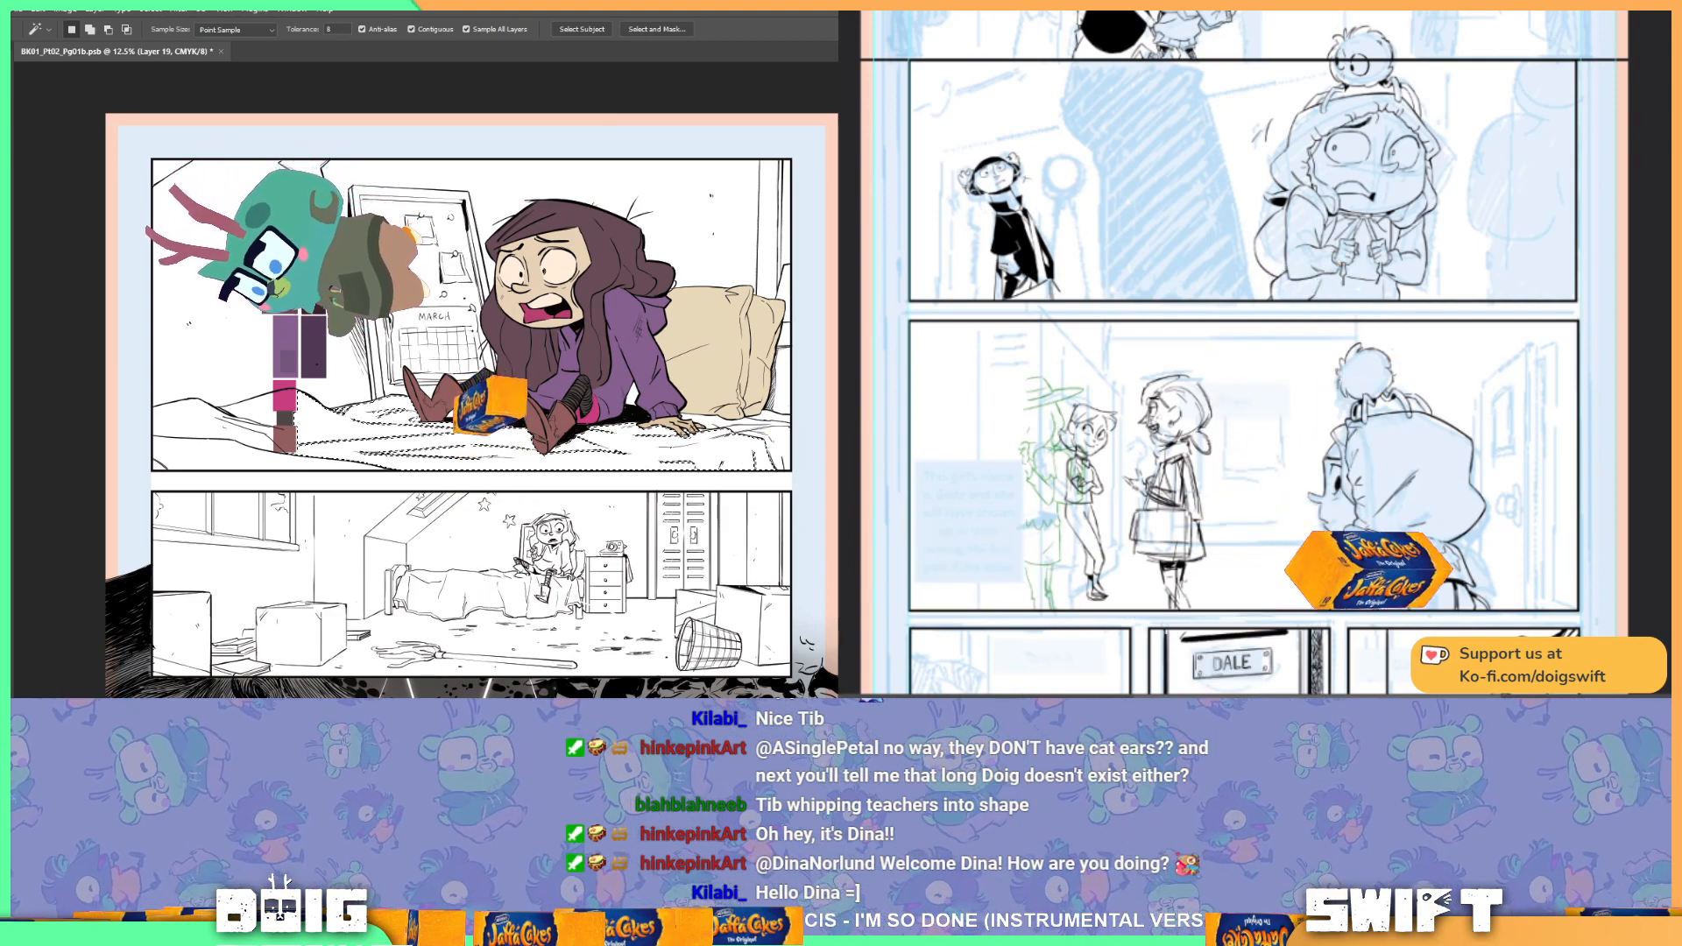
click(226, 436)
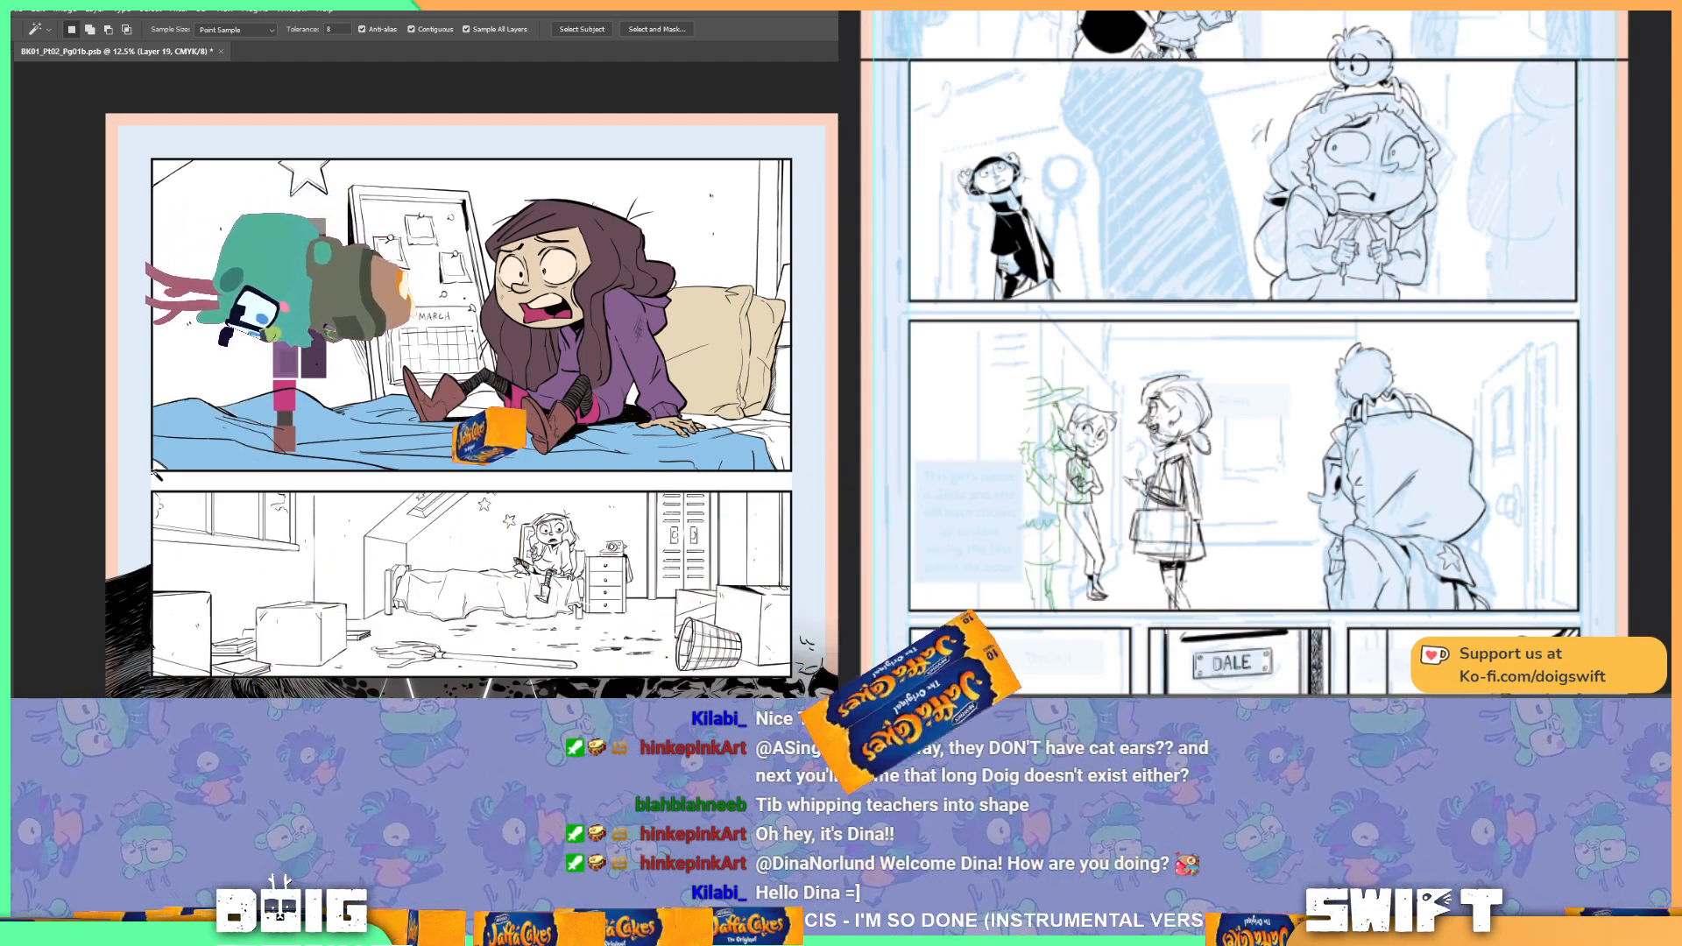
Step: Select the noticeboard behind the girl and fill it with a light orange-brown
scroll(156, 473, up, 1)
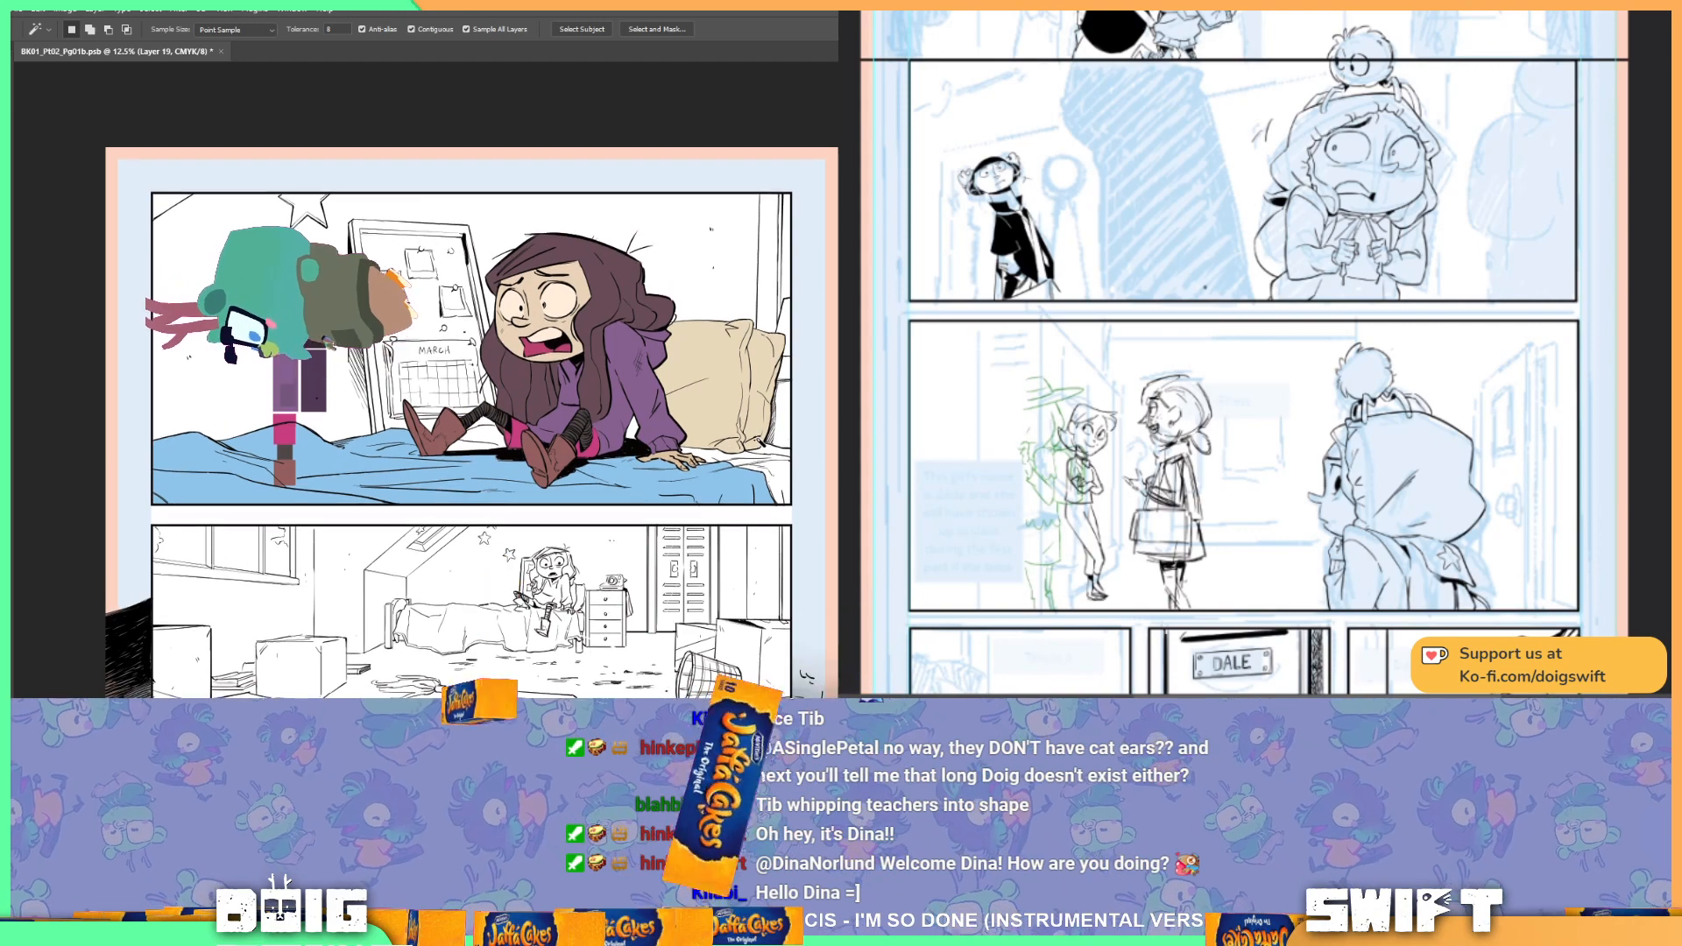
scroll(656, 431, right, 1)
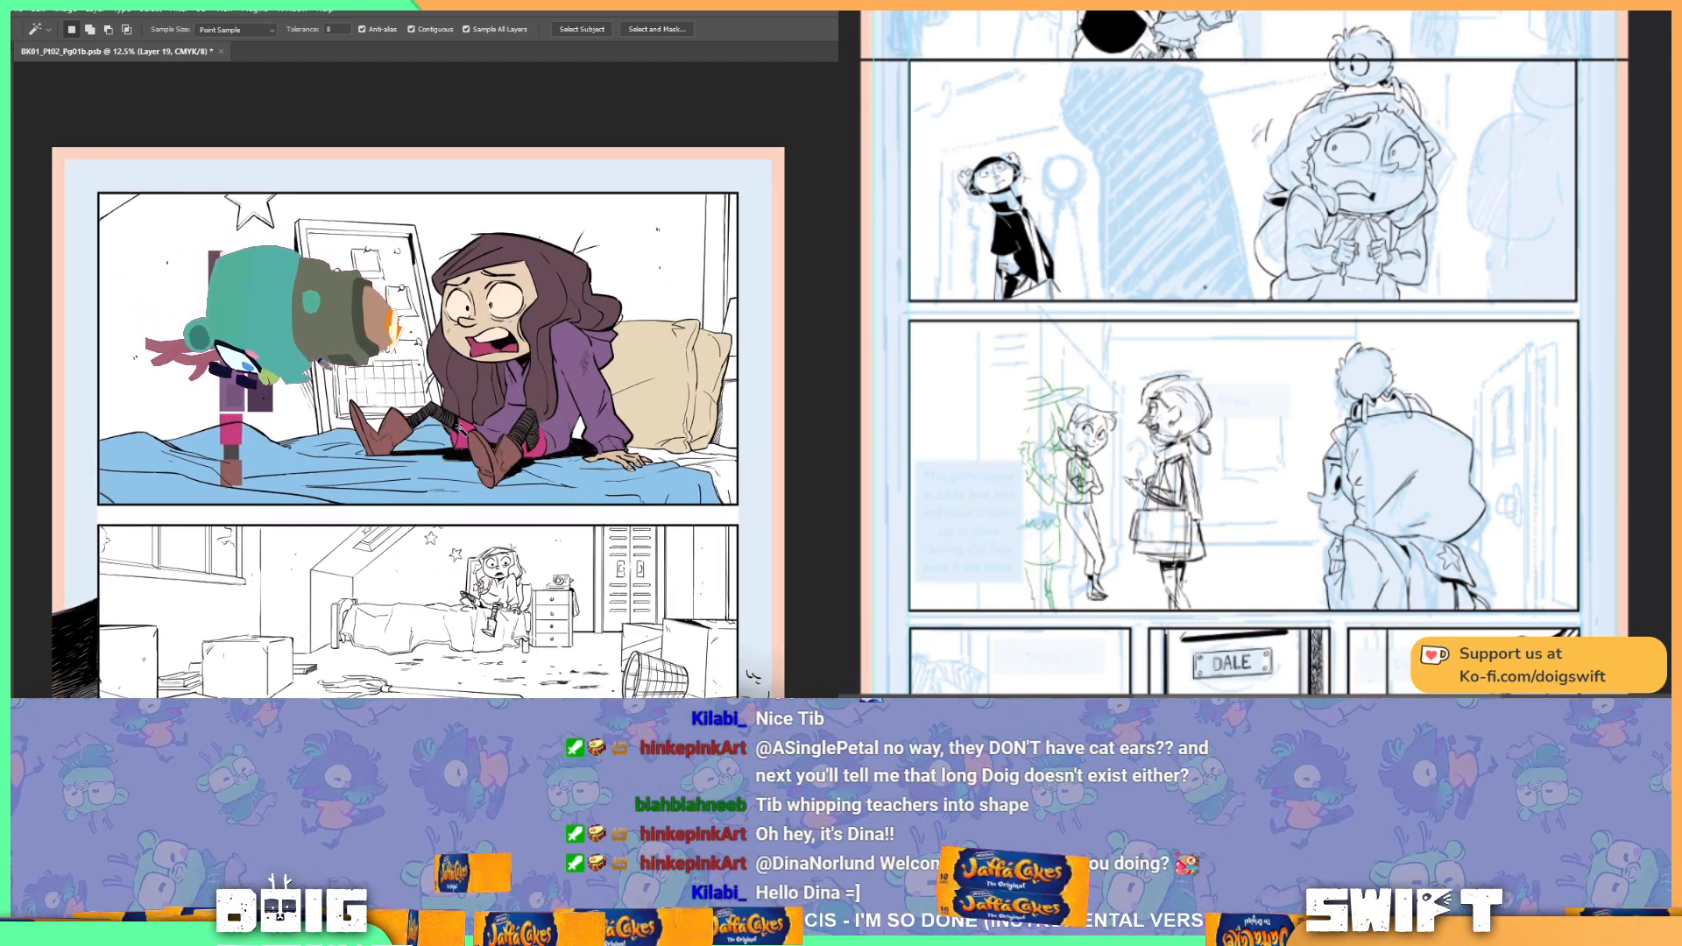
drag(387, 359, 404, 417)
click(418, 362)
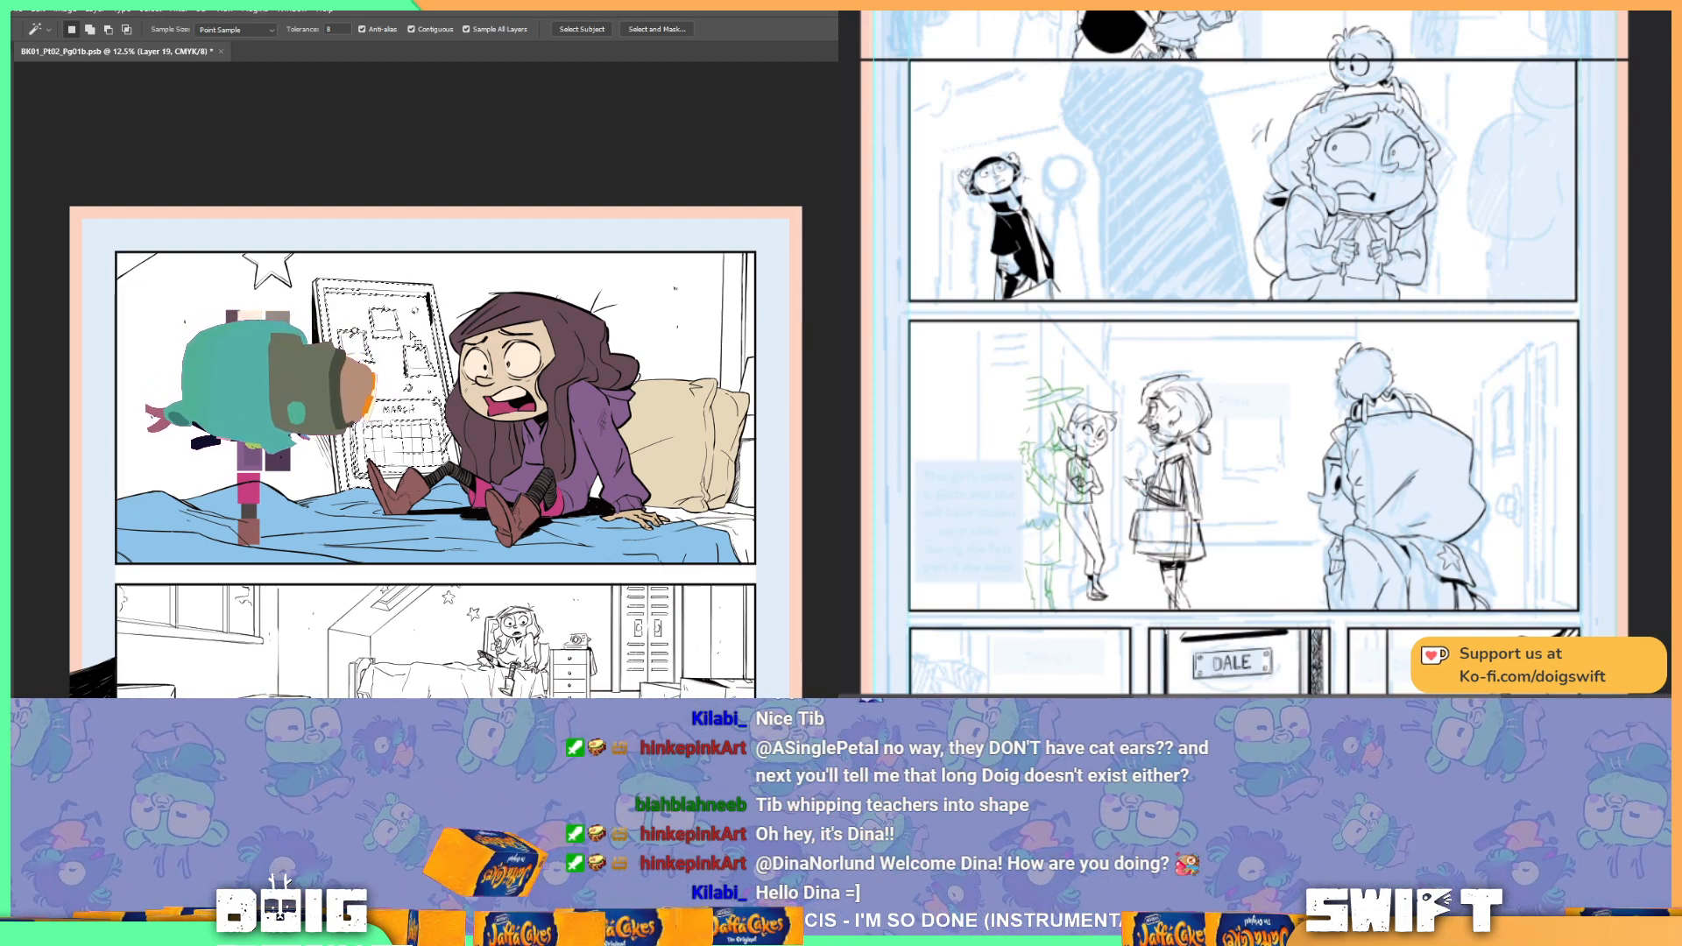
scroll(349, 358, up, 4)
scroll(350, 361, down, 3)
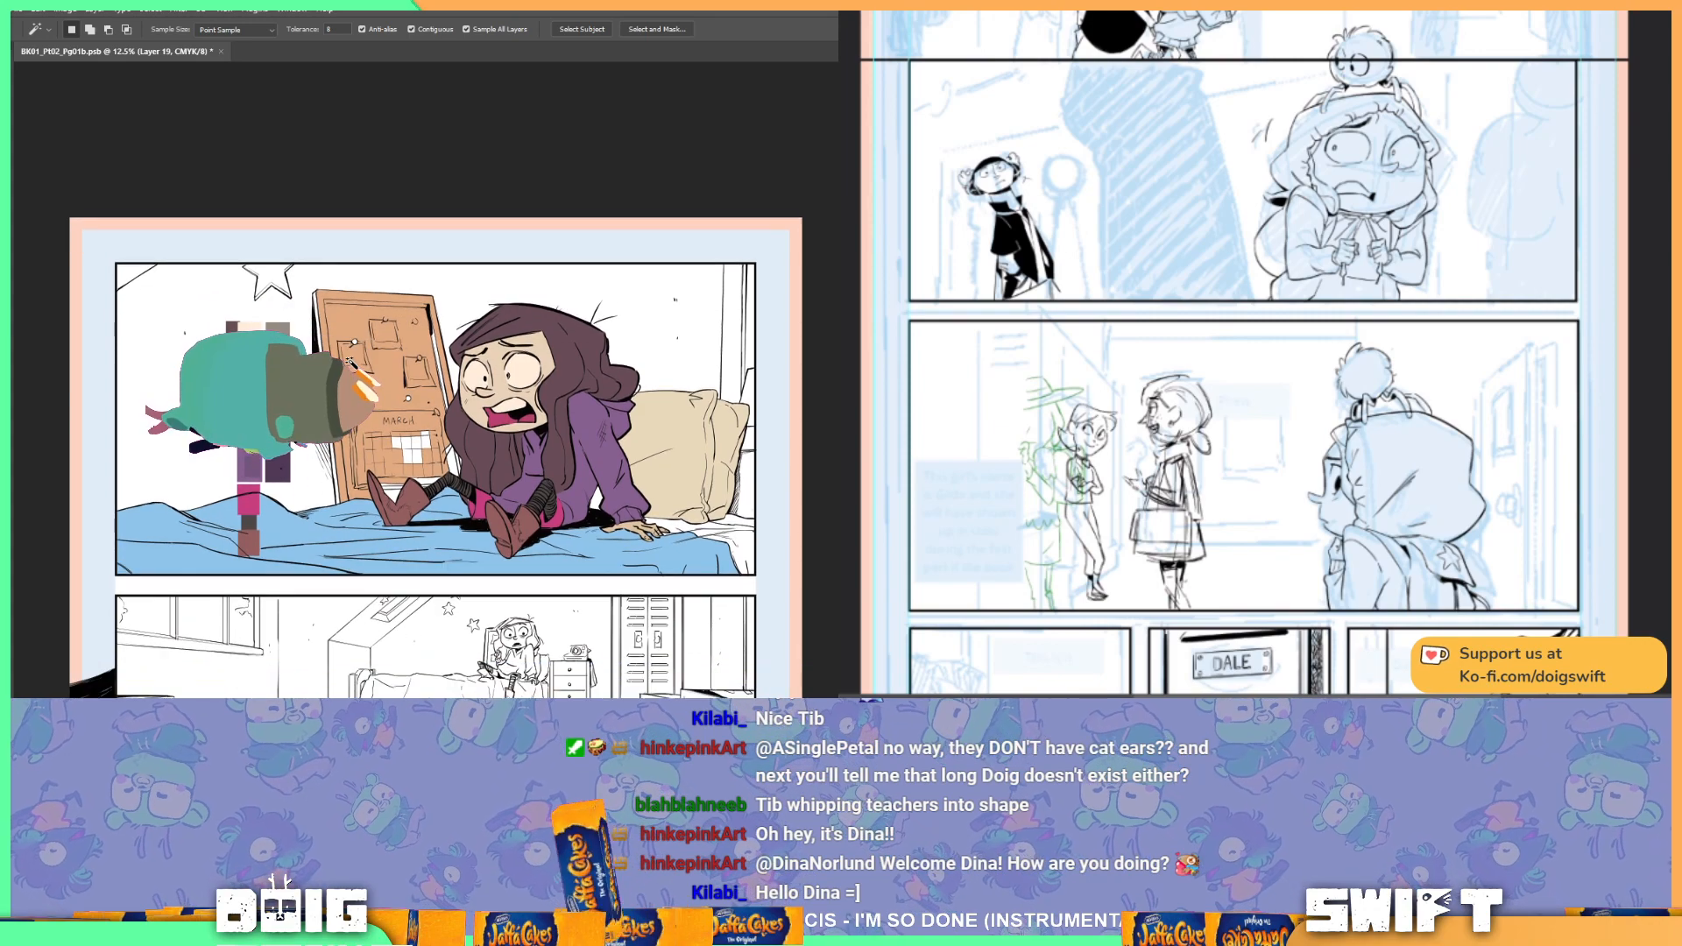
scroll(379, 398, up, 2)
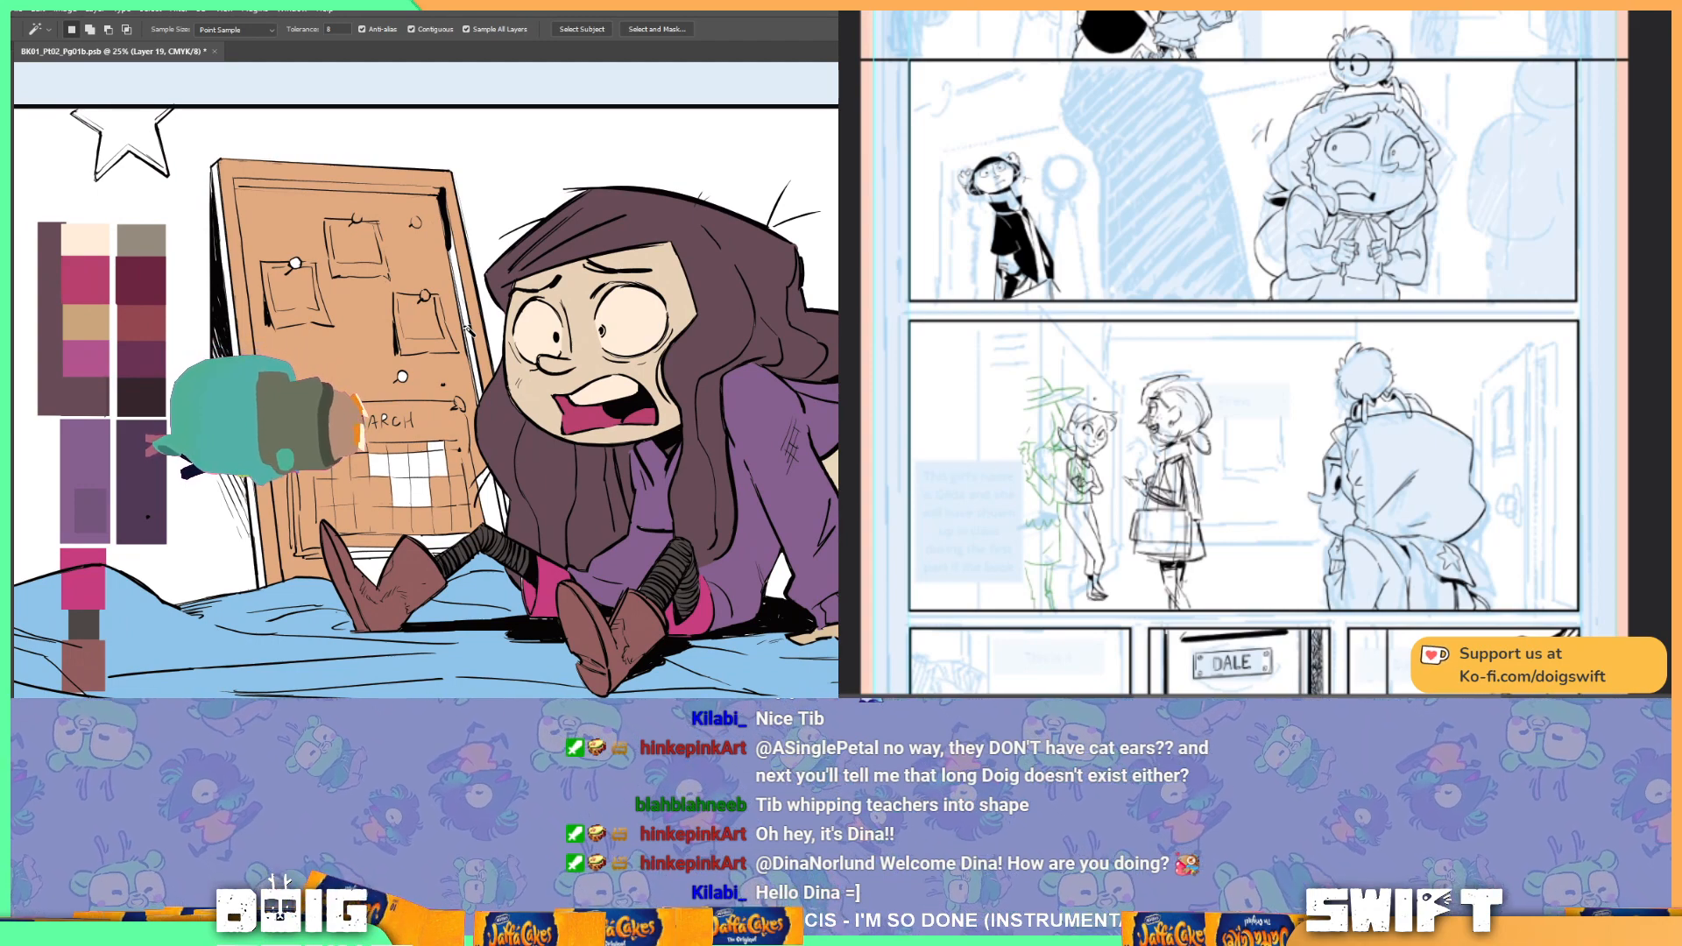
Step: Lasso the strip along the noticeboard's inner right edge, fill it with the Paint Bucket, and deselect
drag(469, 331, 505, 368)
key(l)
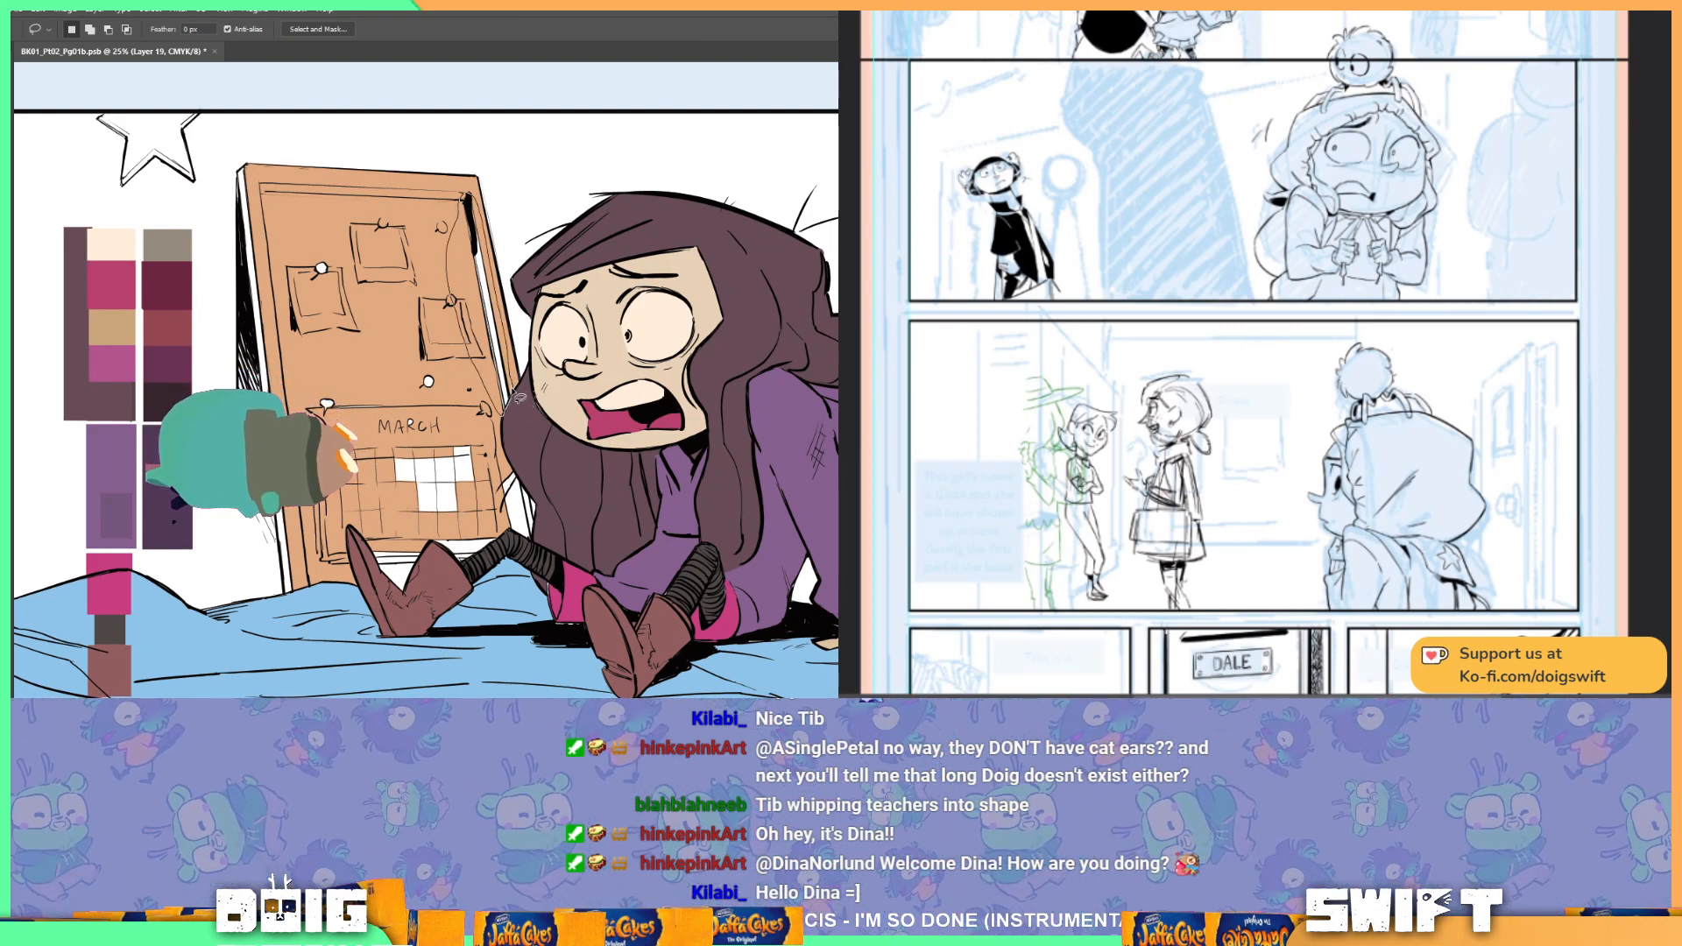
key(g)
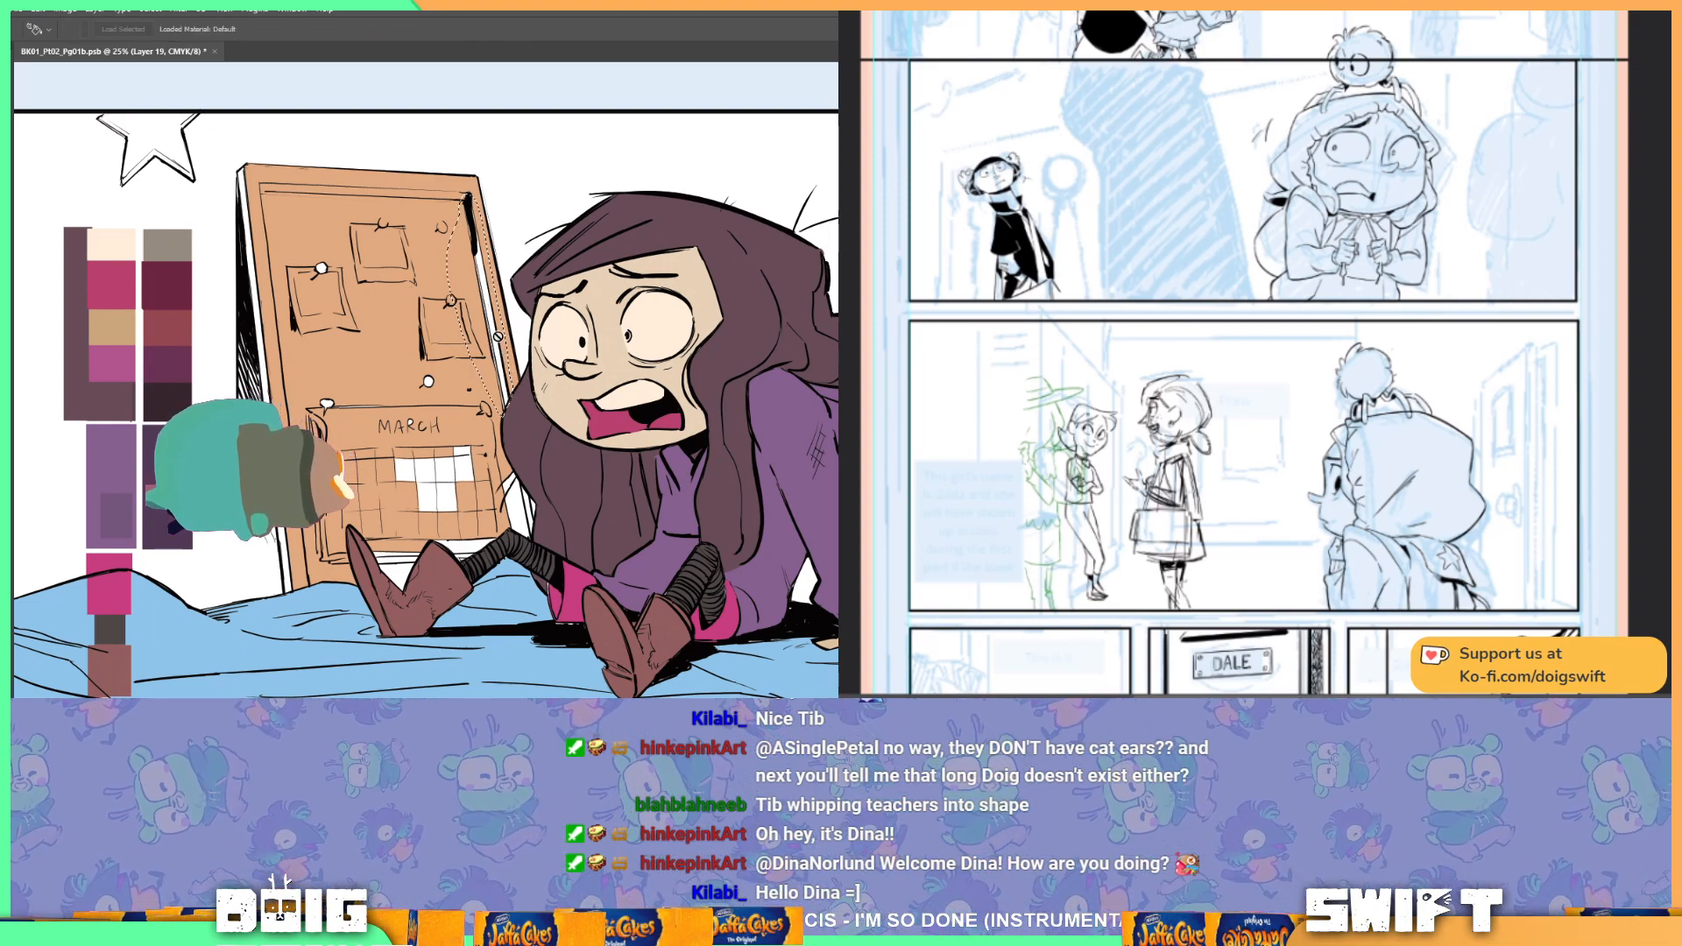
key(shift+g)
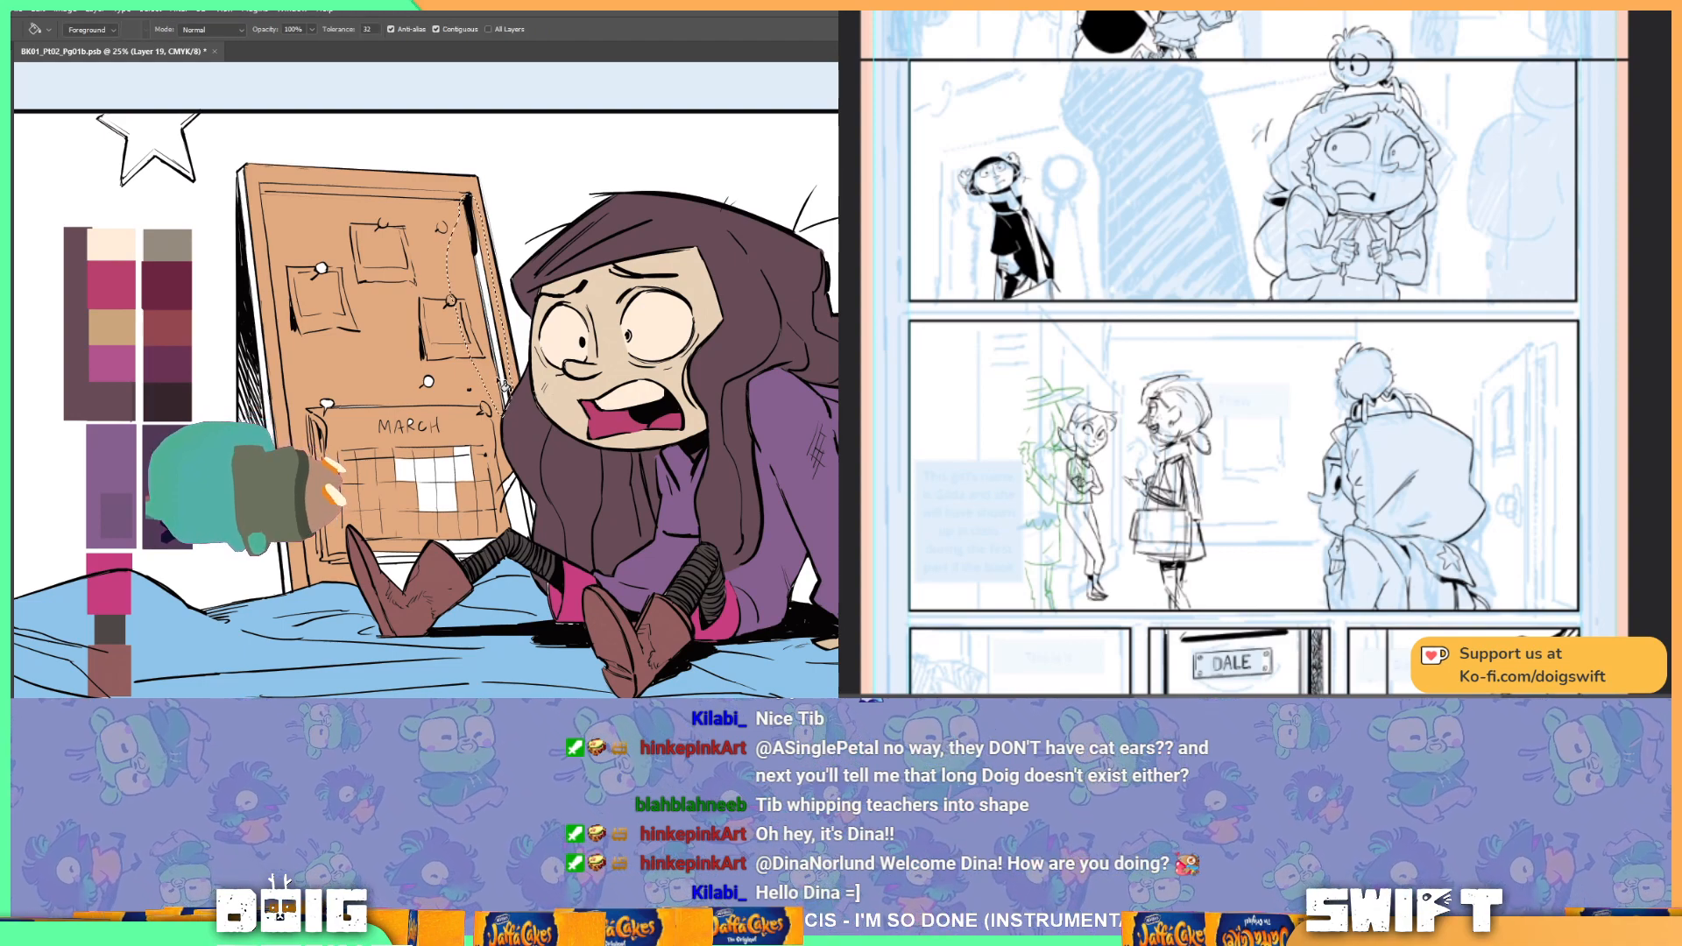
drag(385, 322, 451, 302)
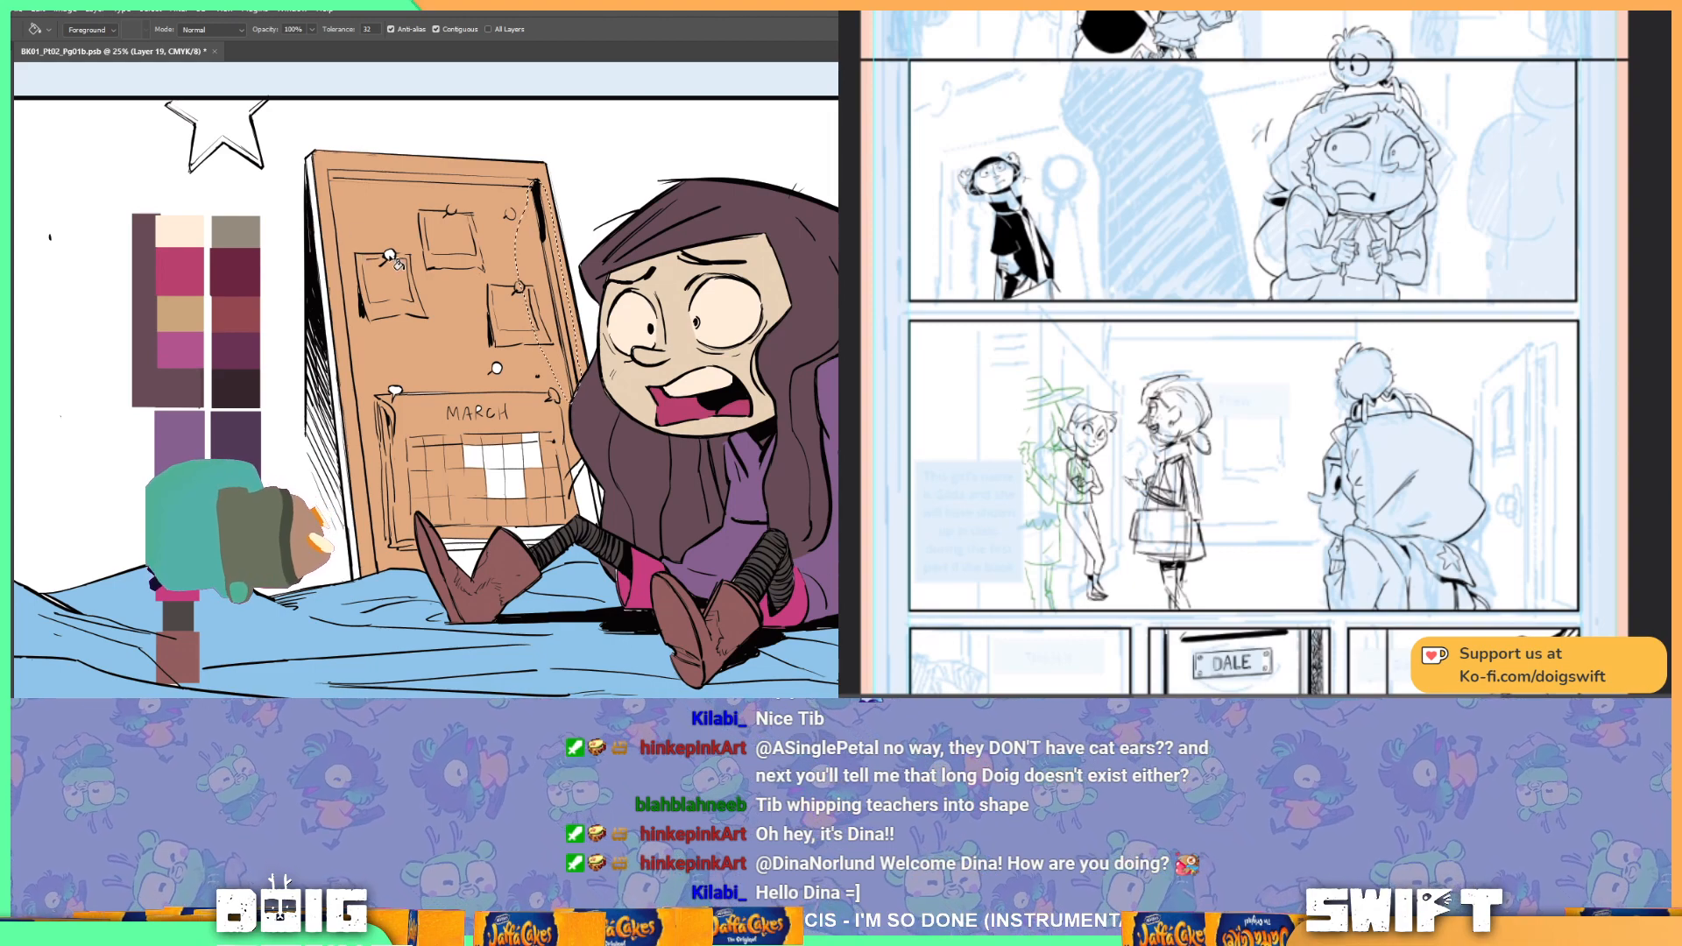
key(ctrl+d)
Step: Lasso the outer left side of the noticeboard's frame and fill it with the Paint Bucket
key(l)
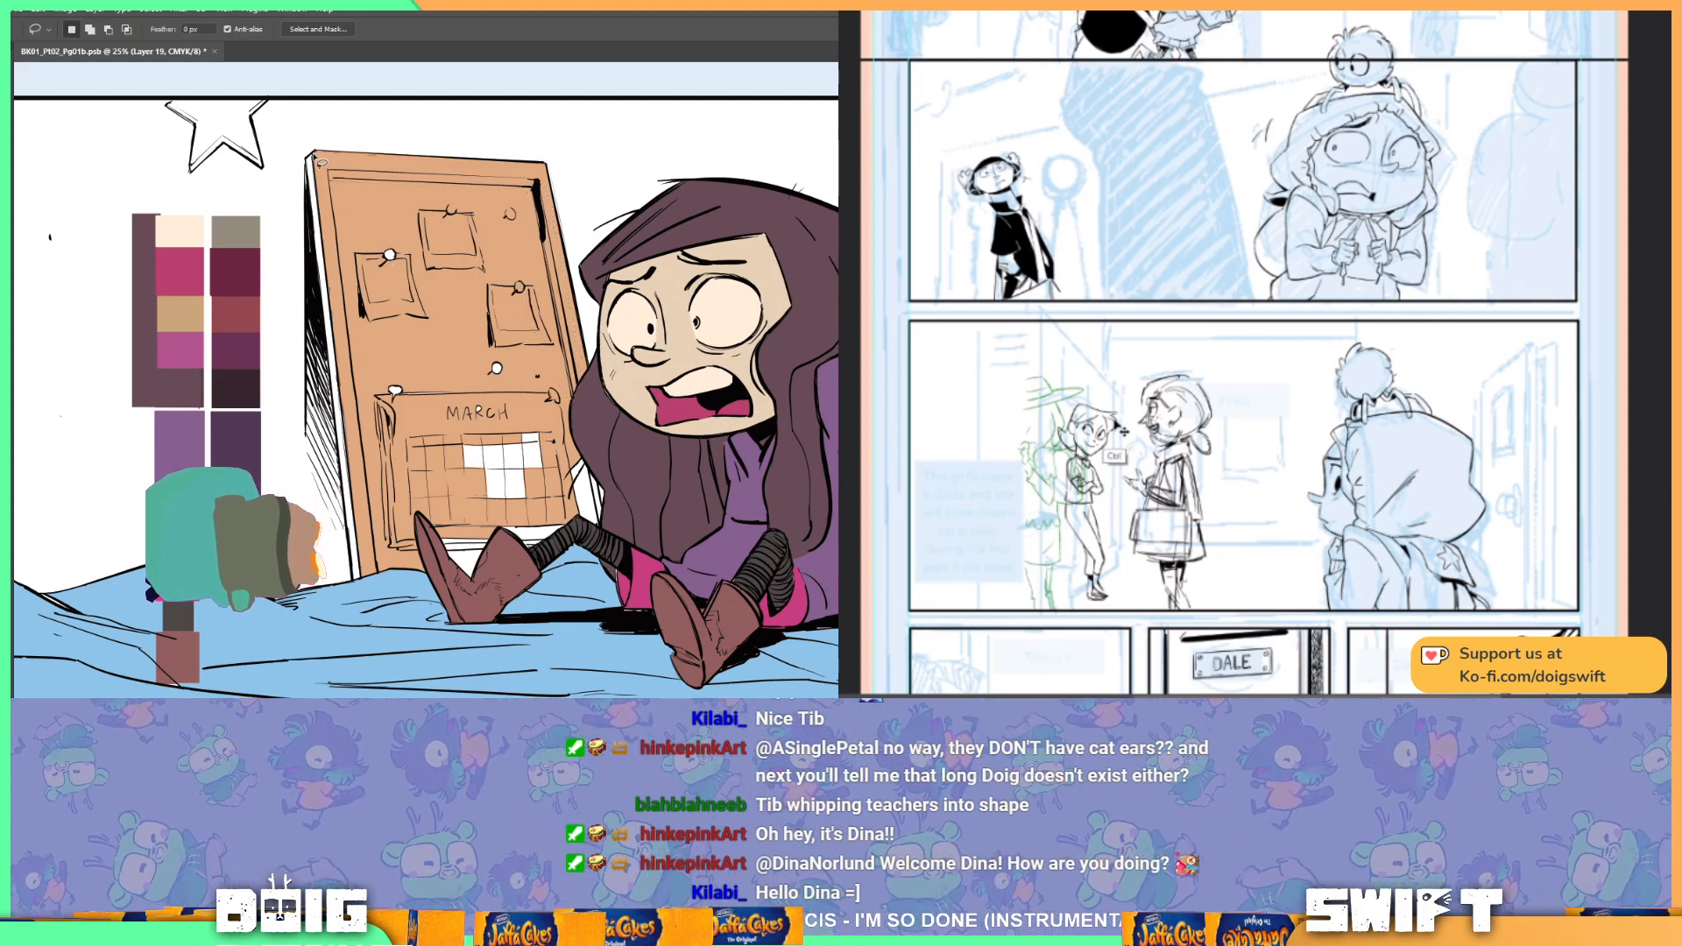
mouse_move(307, 159)
mouse_down()
mouse_move(354, 580)
mouse_move(356, 315)
mouse_move(317, 156)
mouse_up()
key(g)
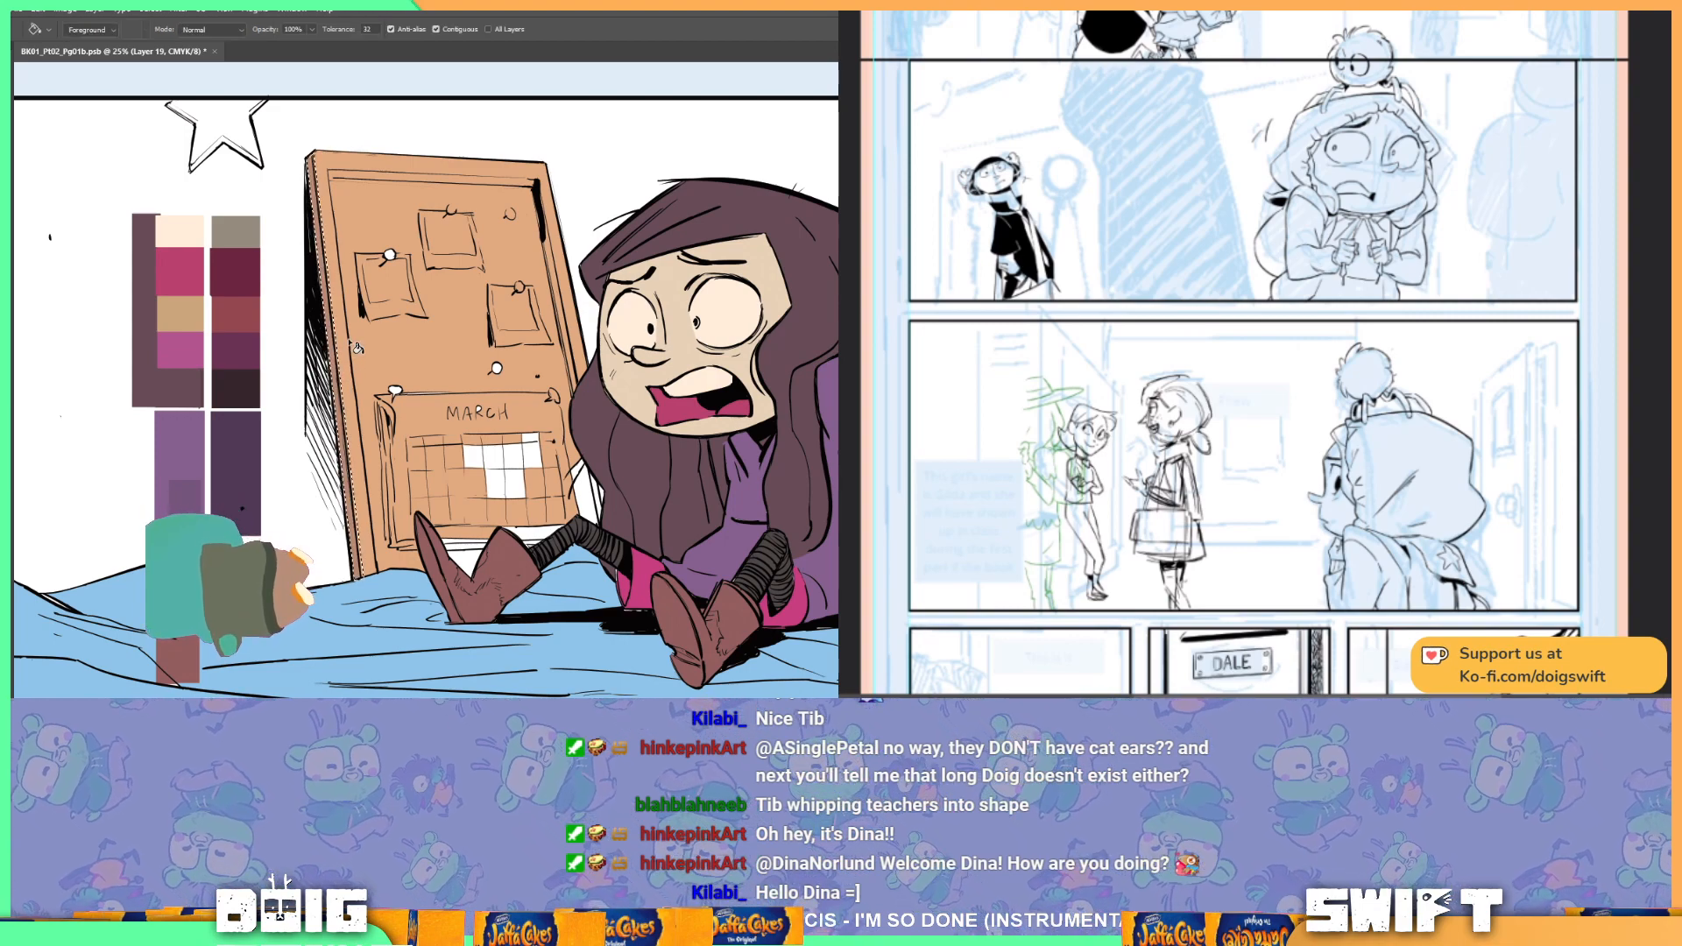
mouse_move(413, 339)
mouse_down()
mouse_move(374, 397)
mouse_move(389, 407)
mouse_up()
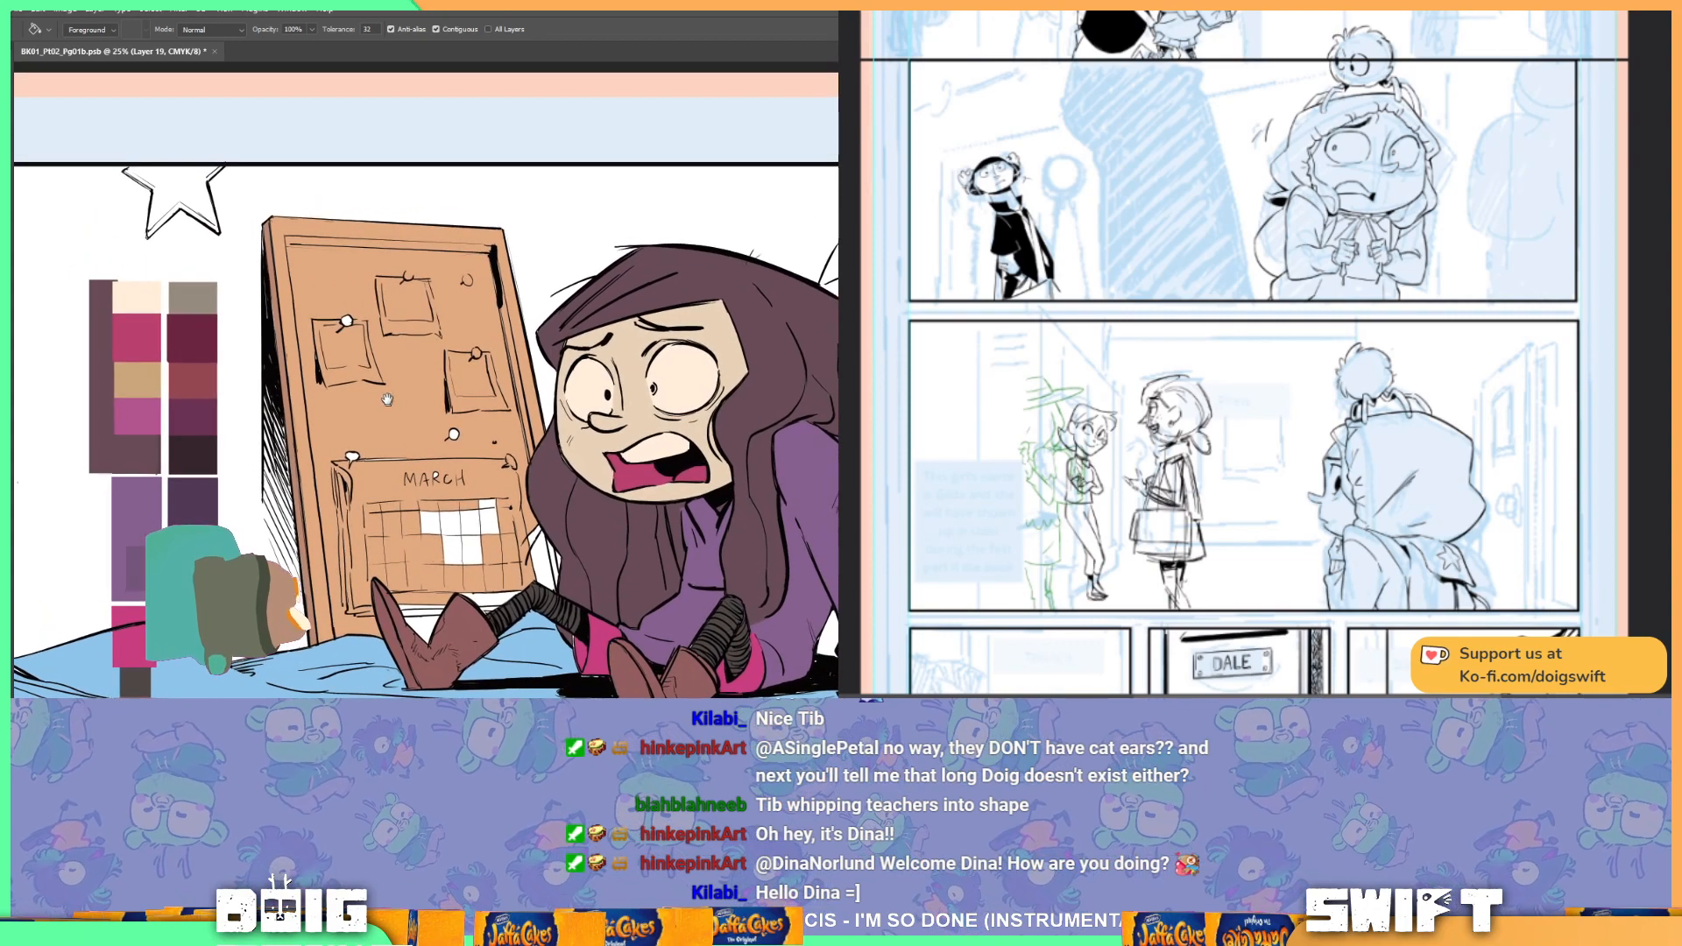
Step: Lasso the two upper pinned notes, fill them with brown, and lighten them to a pale grey-brown using Hue/Saturation
key(l)
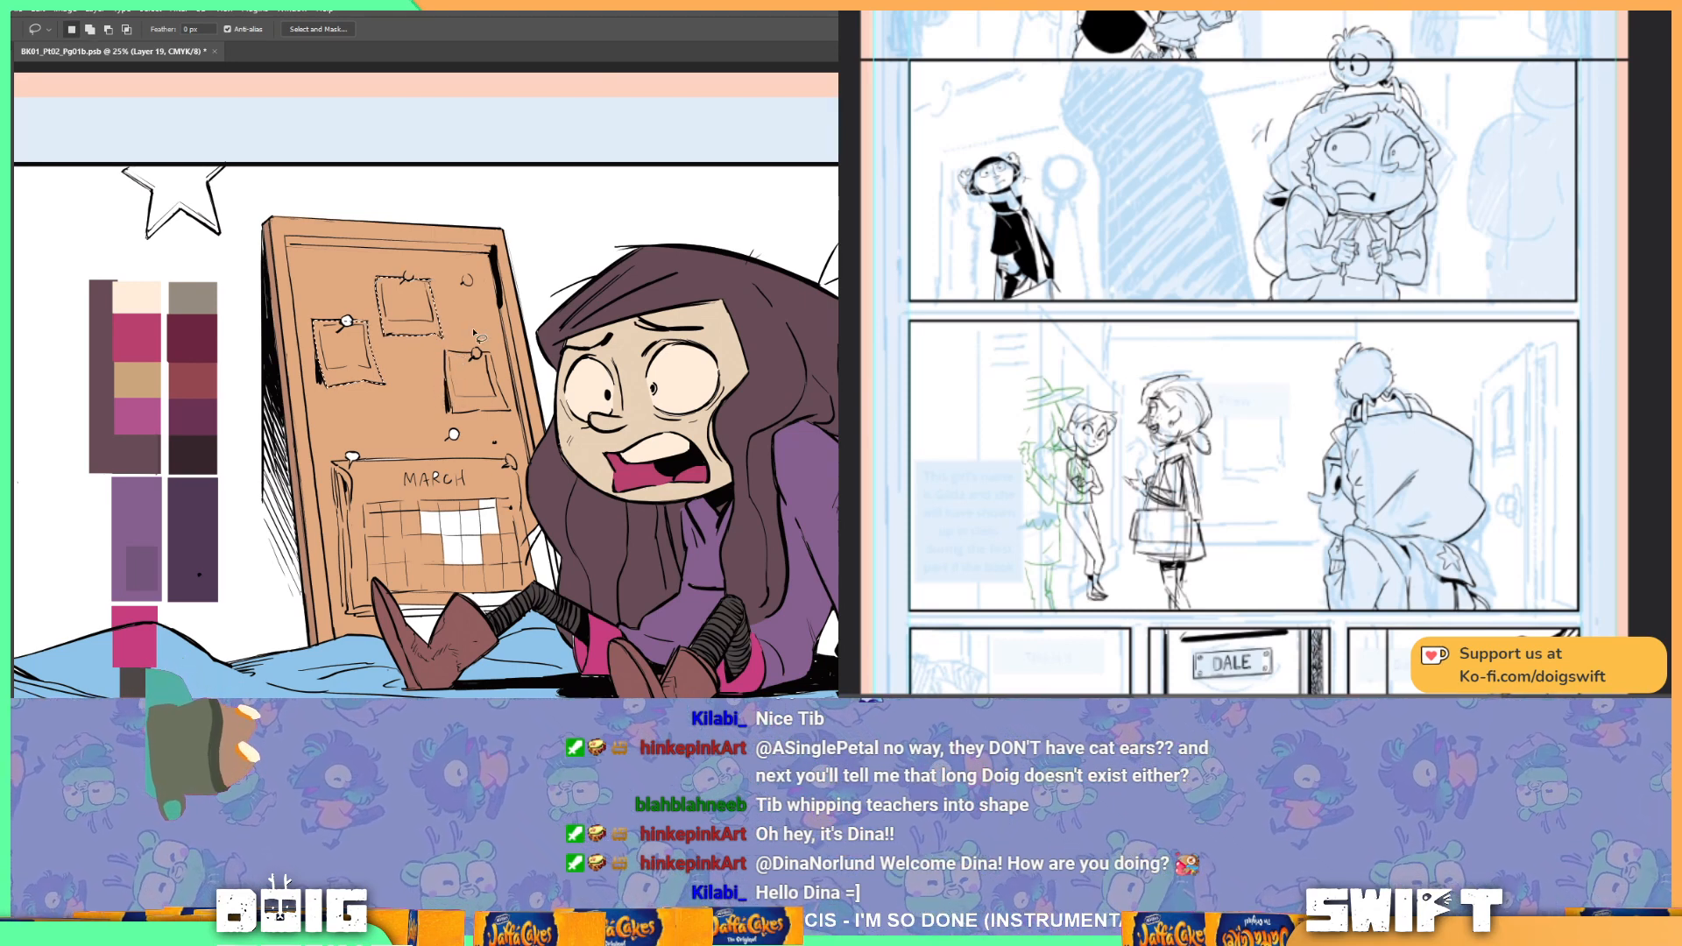
key(g)
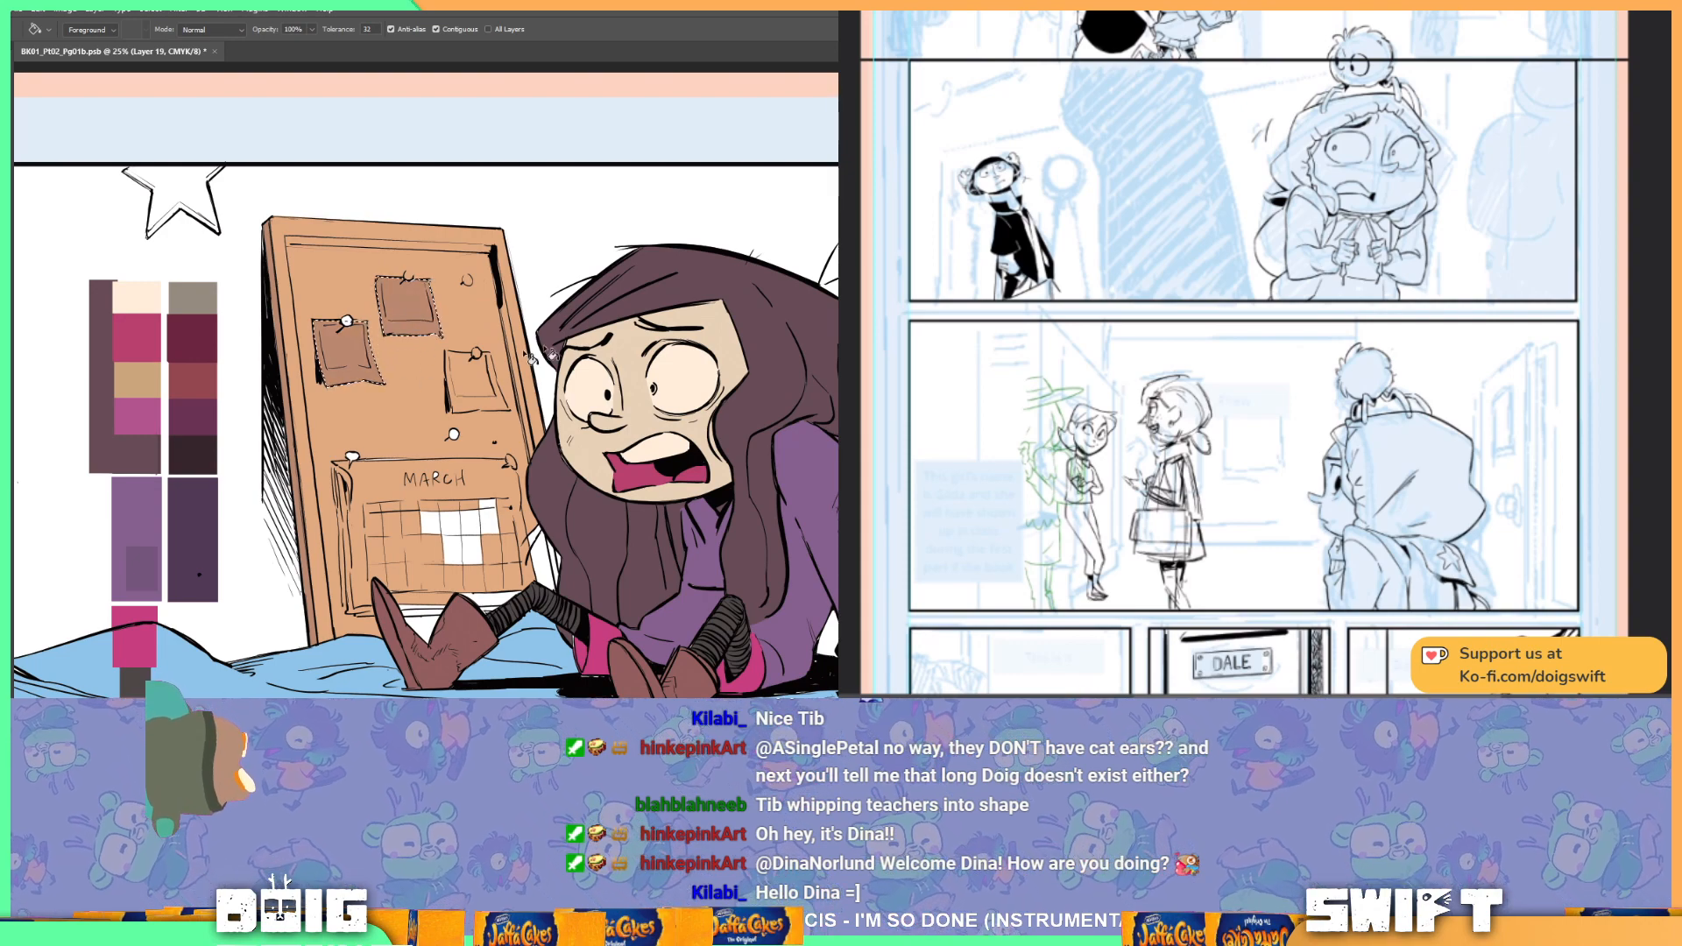
key(ctrl+u)
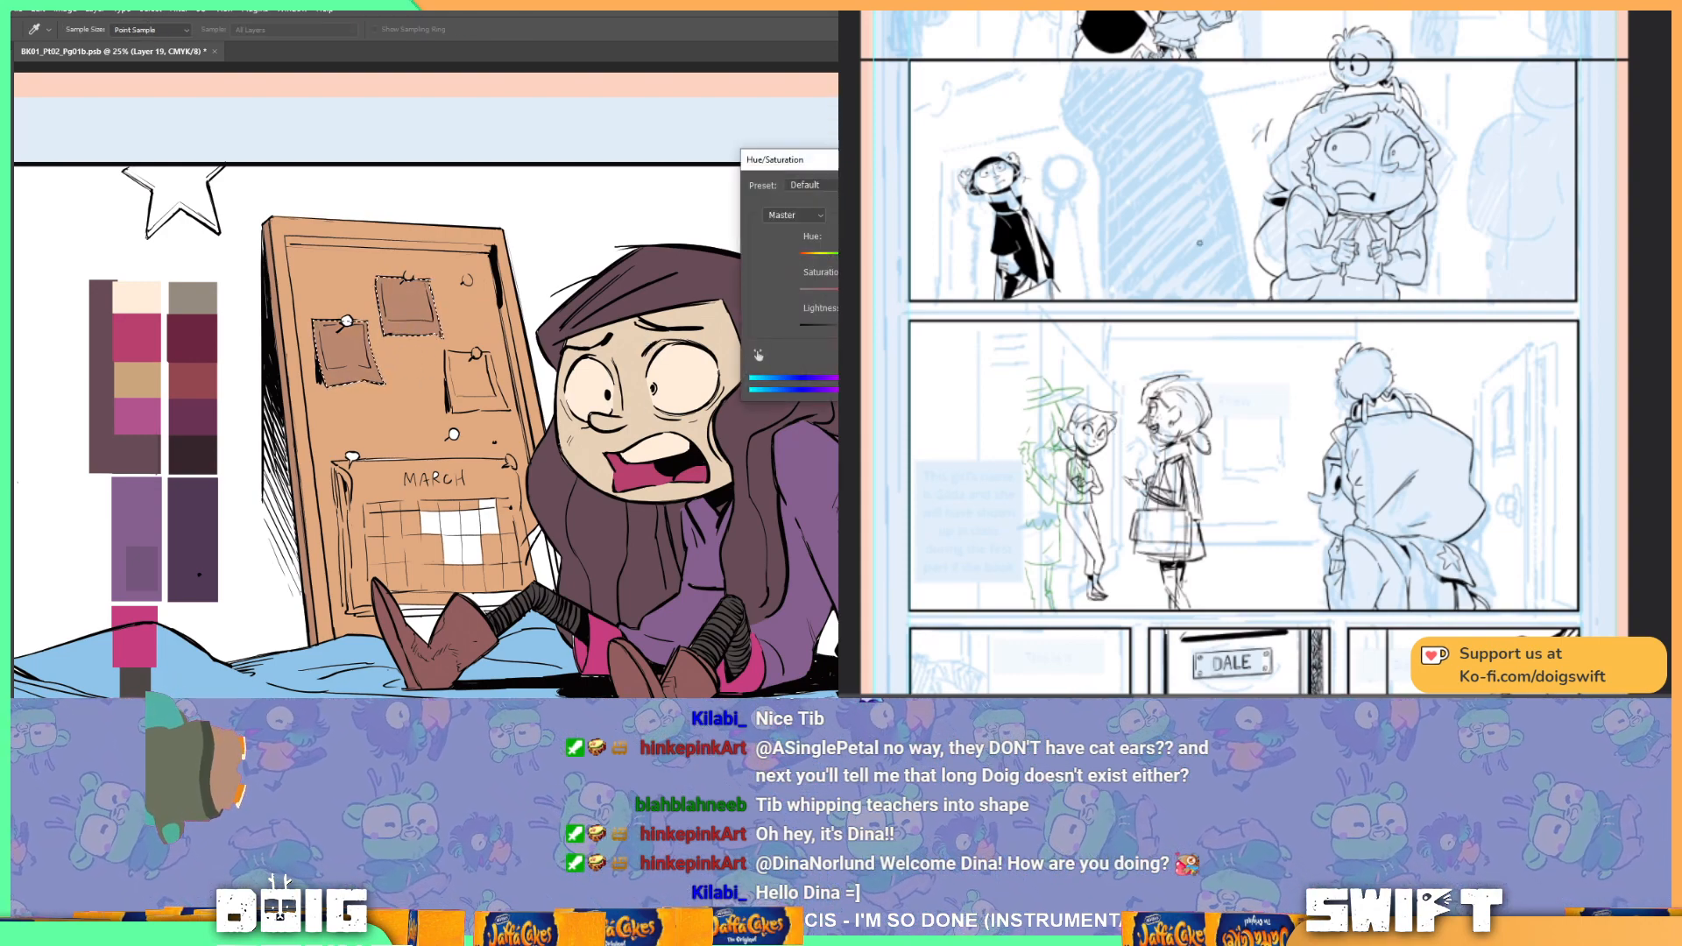
drag(888, 328, 914, 327)
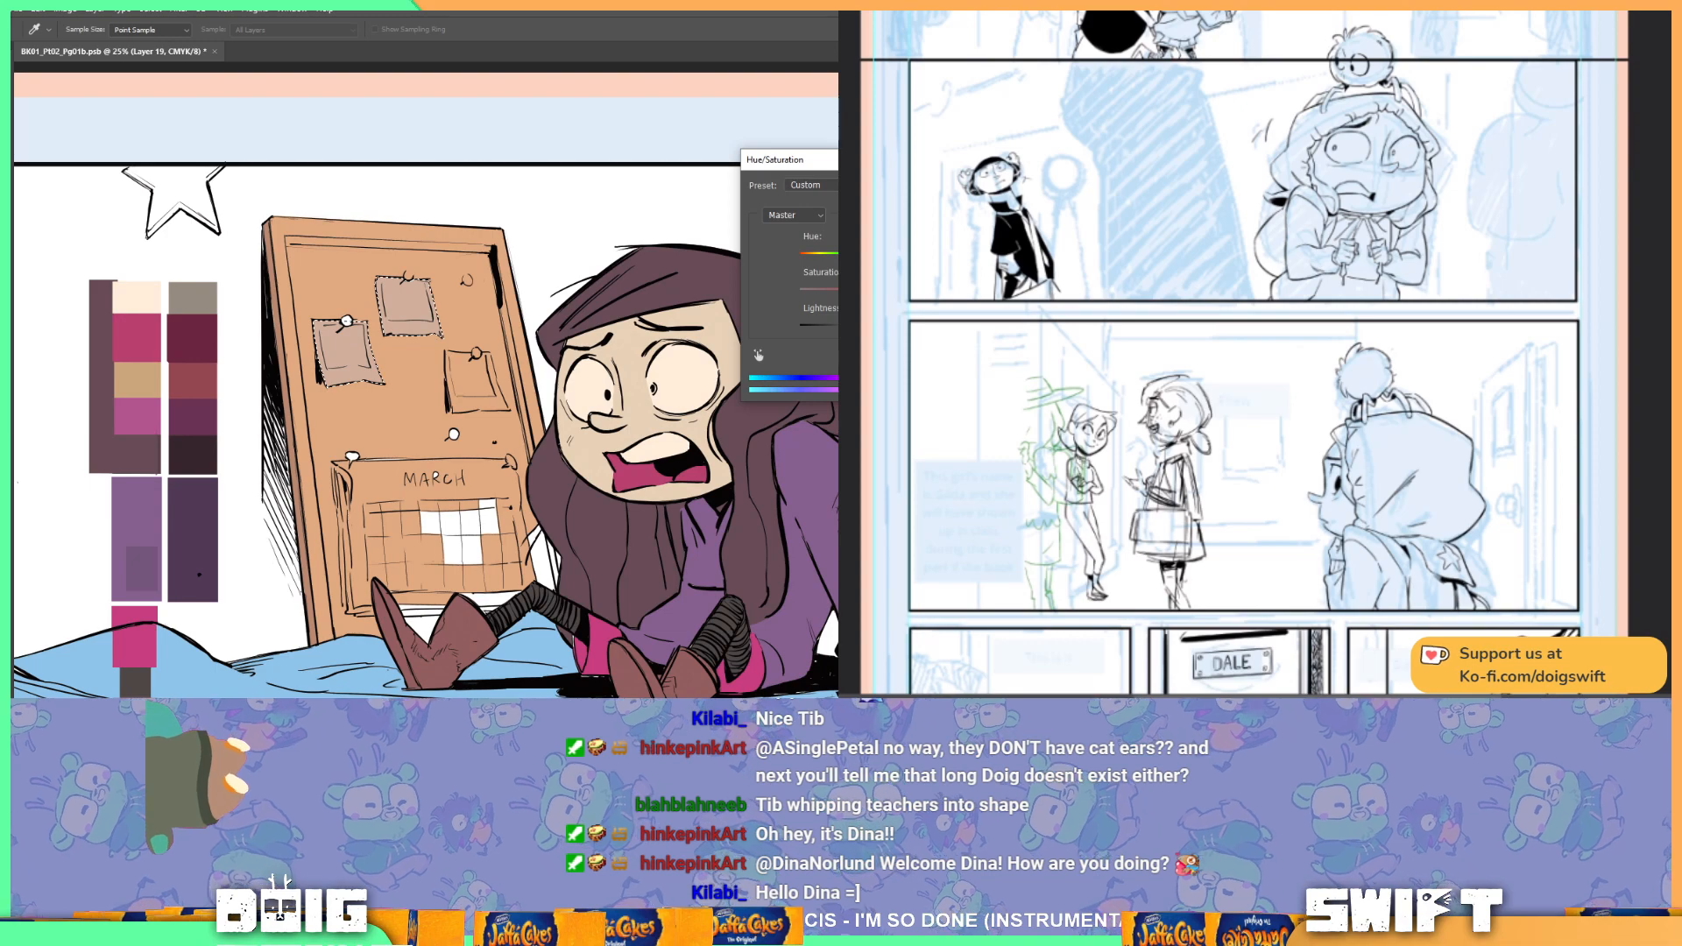
key(Return)
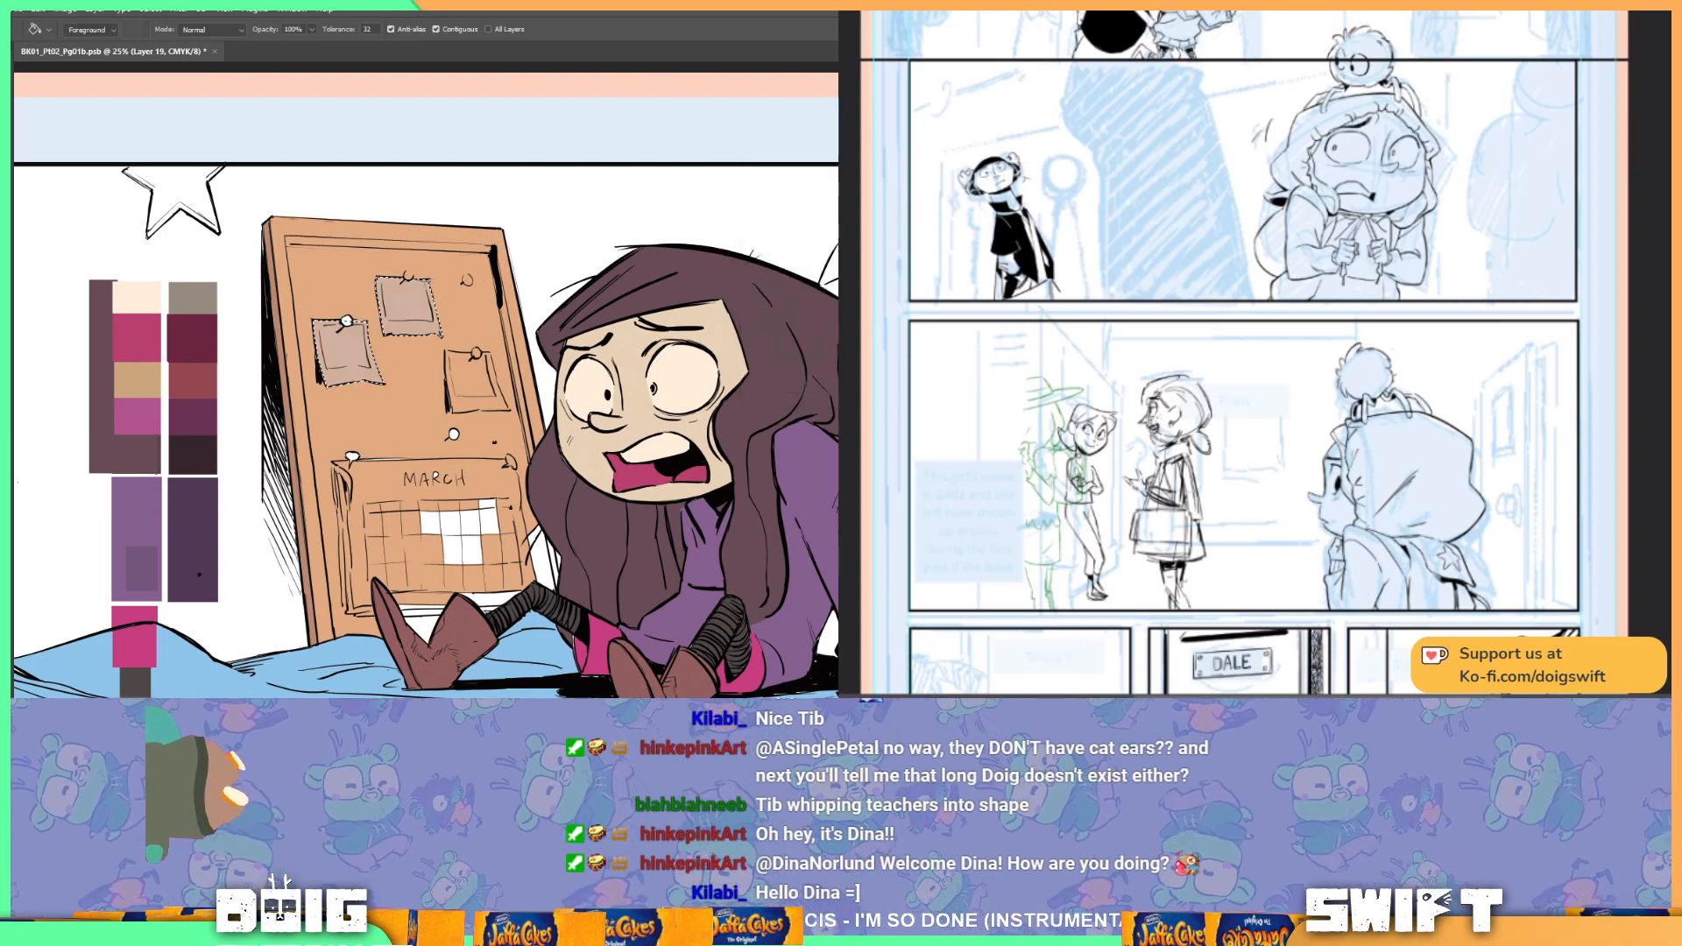
Step: Clear the selection around the pinned notes and turn off anti-aliasing for the Lasso tool
key(l)
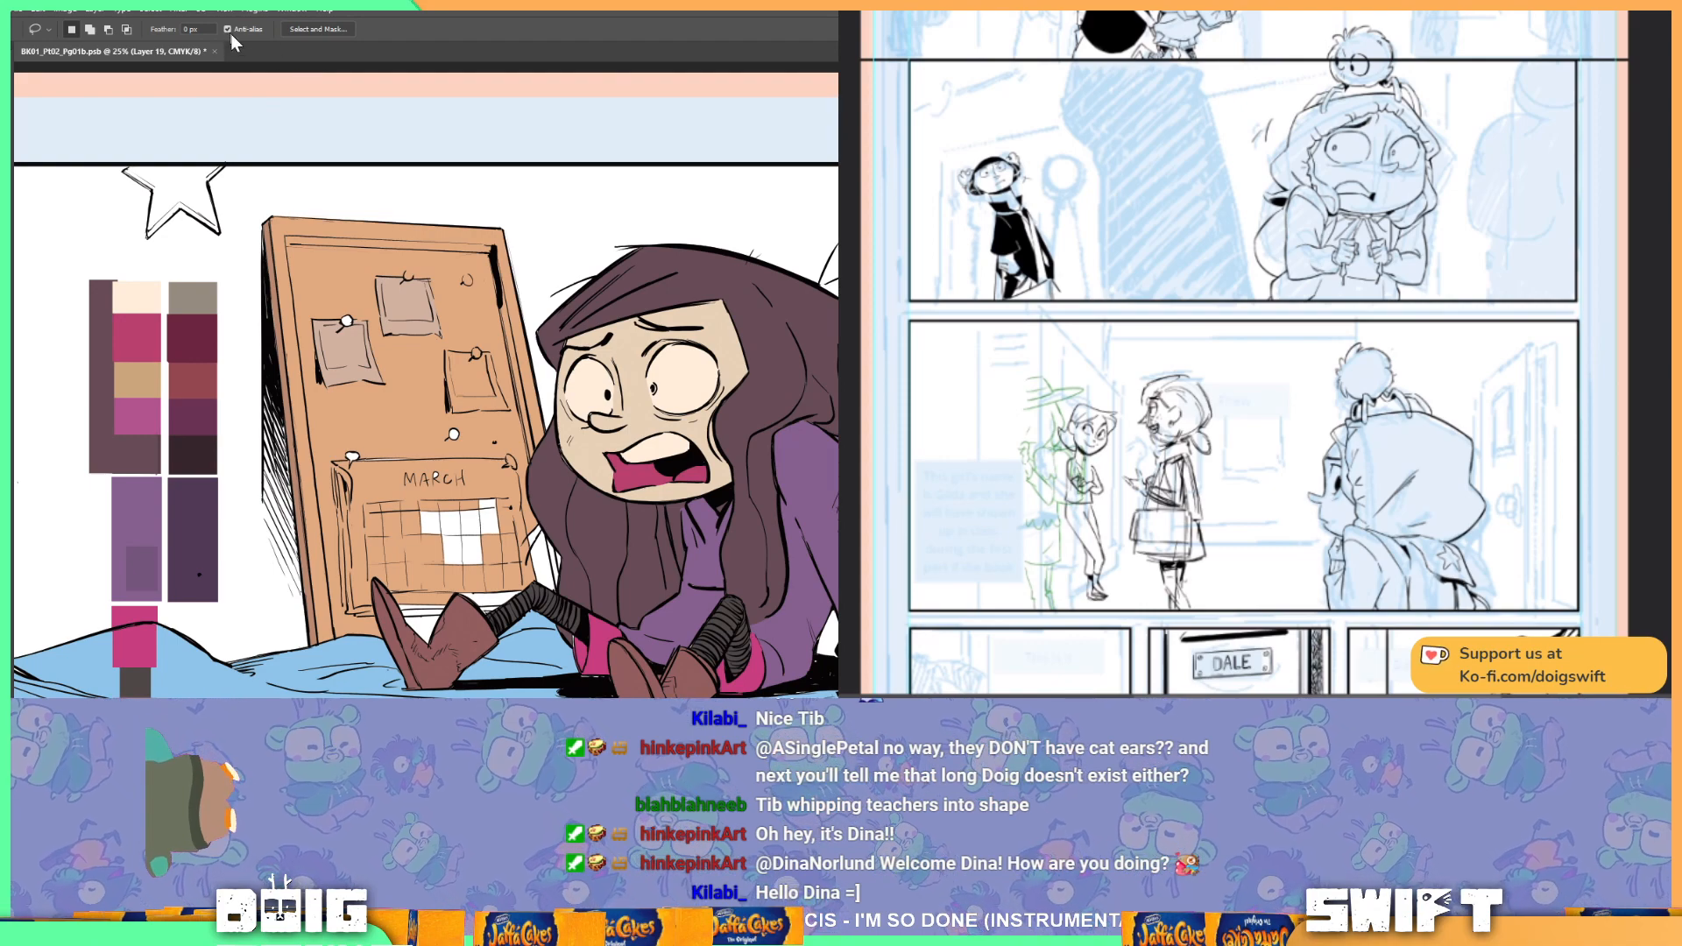
scroll(289, 293, up, 1)
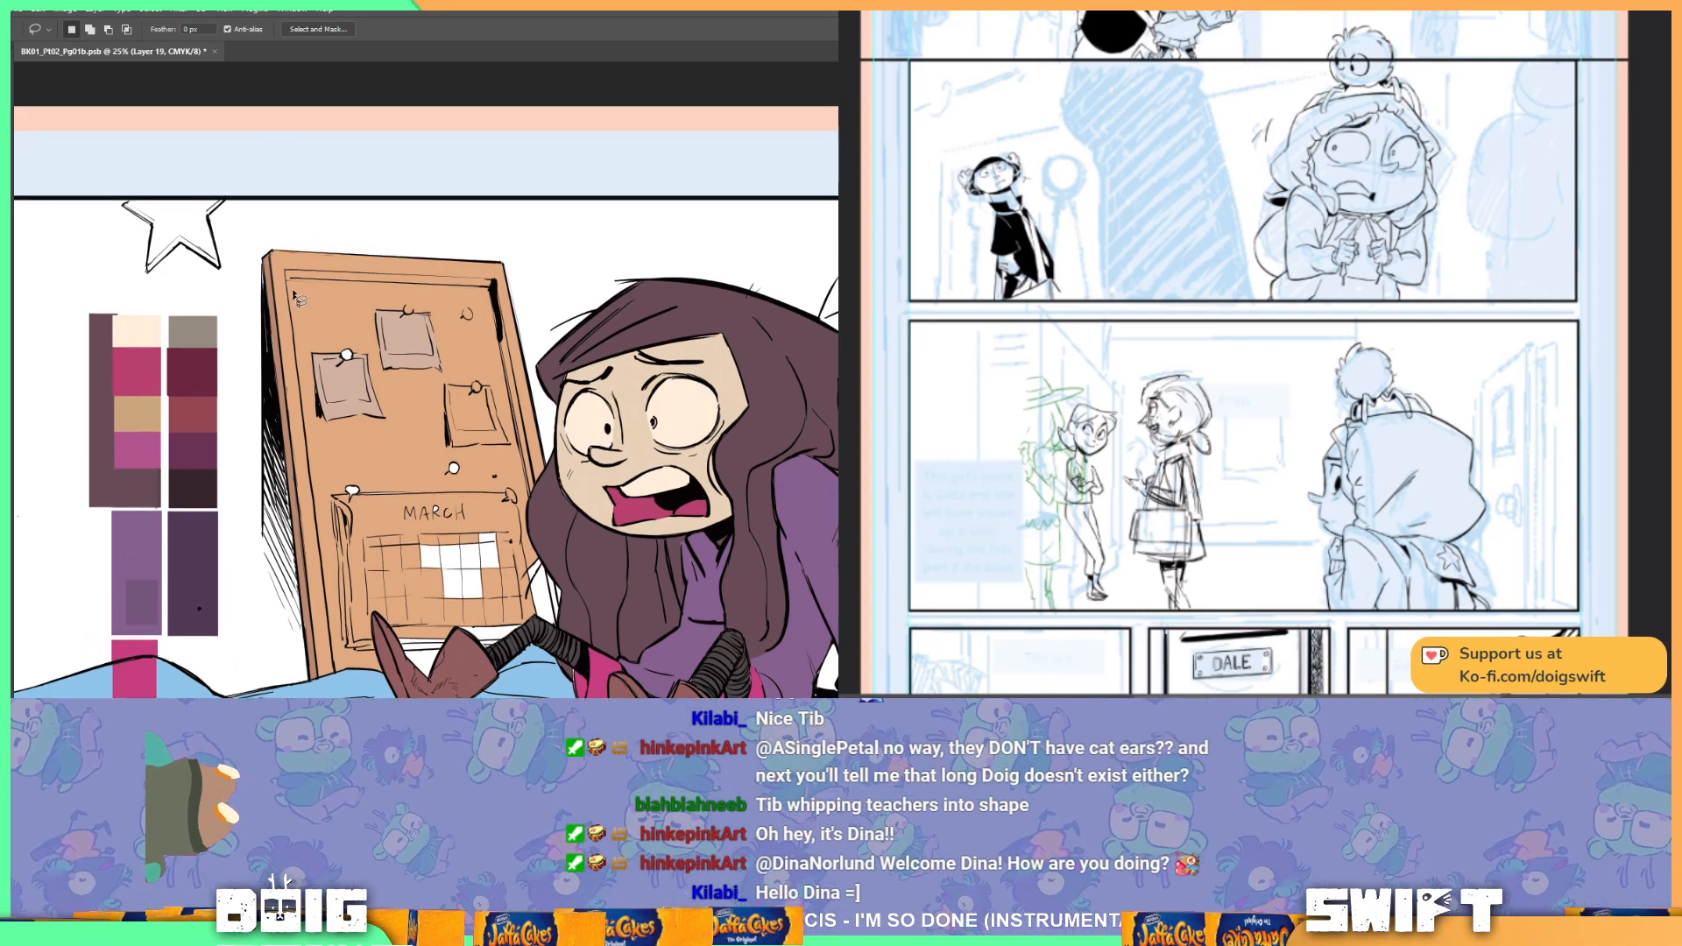
click(227, 29)
drag(274, 350, 321, 326)
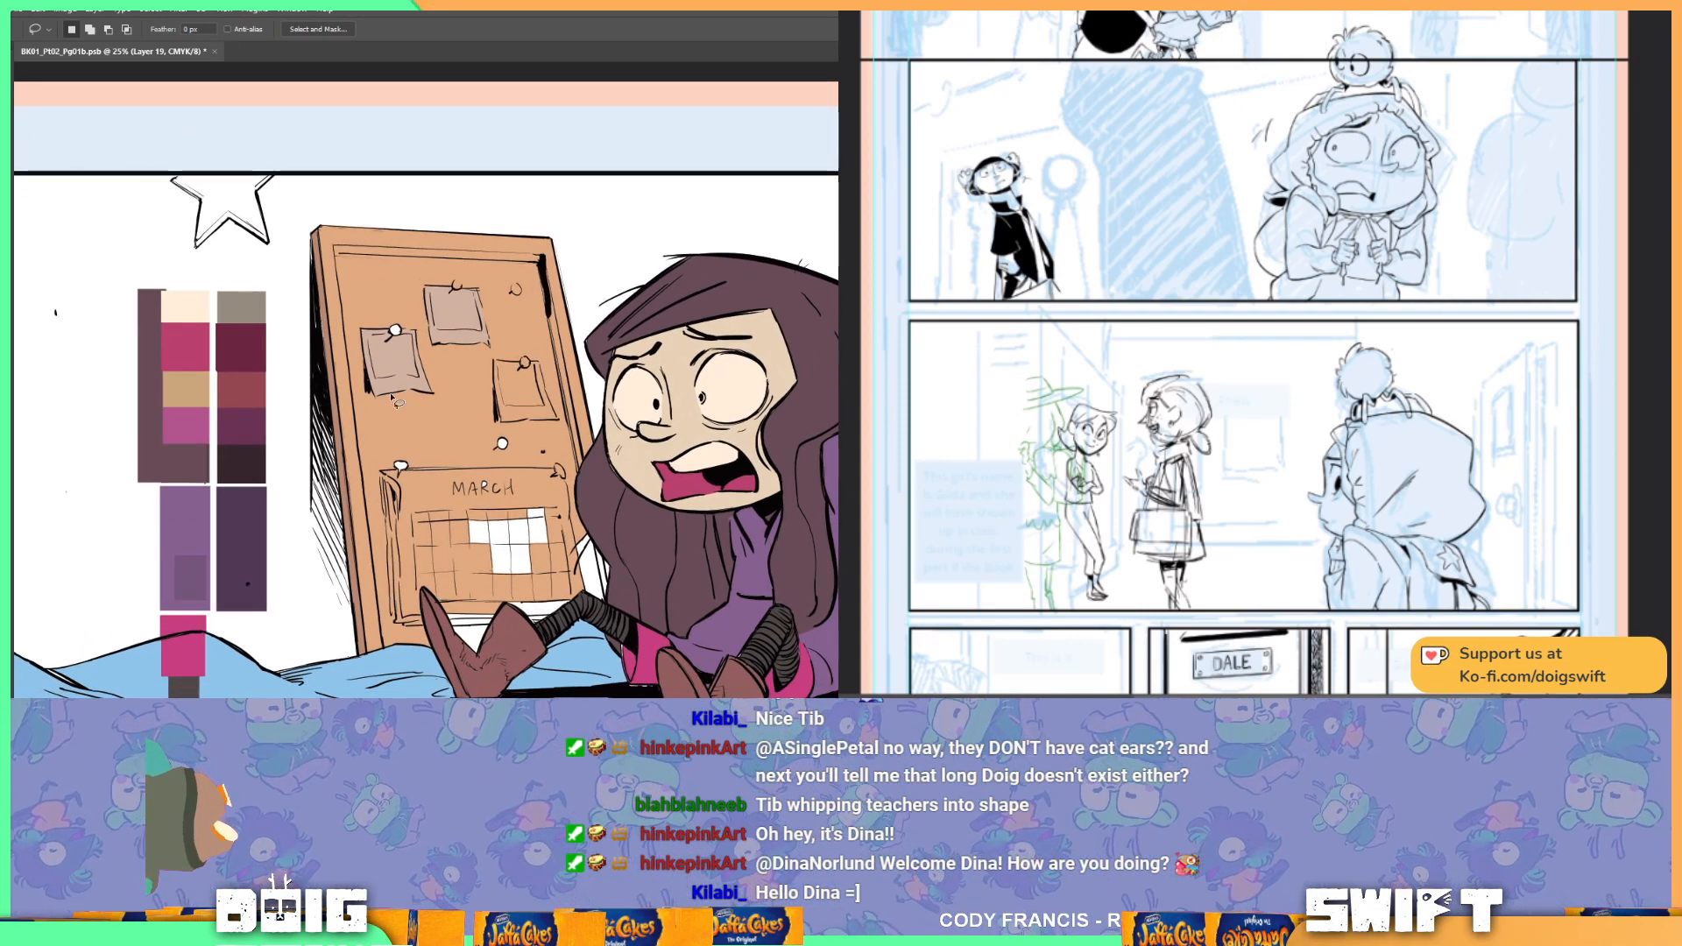
scroll(391, 394, up, 1)
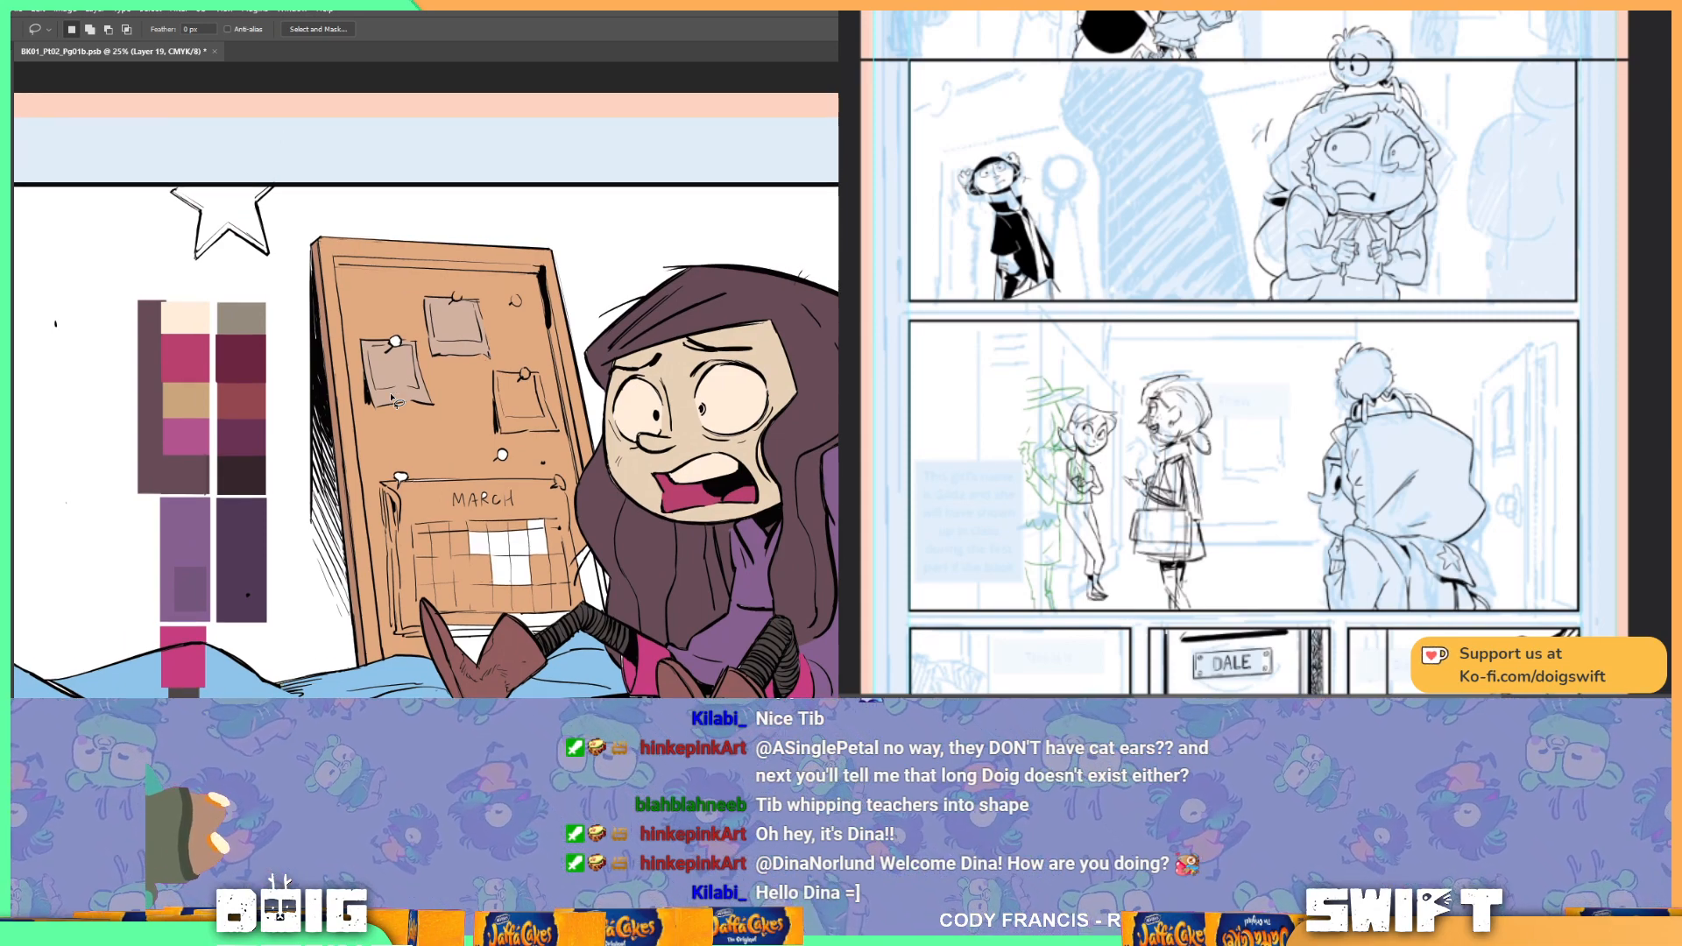
drag(485, 304, 457, 263)
Step: Pick the blue bedsheet with the Magic Wand using Point Sample and contiguous selection
key(w)
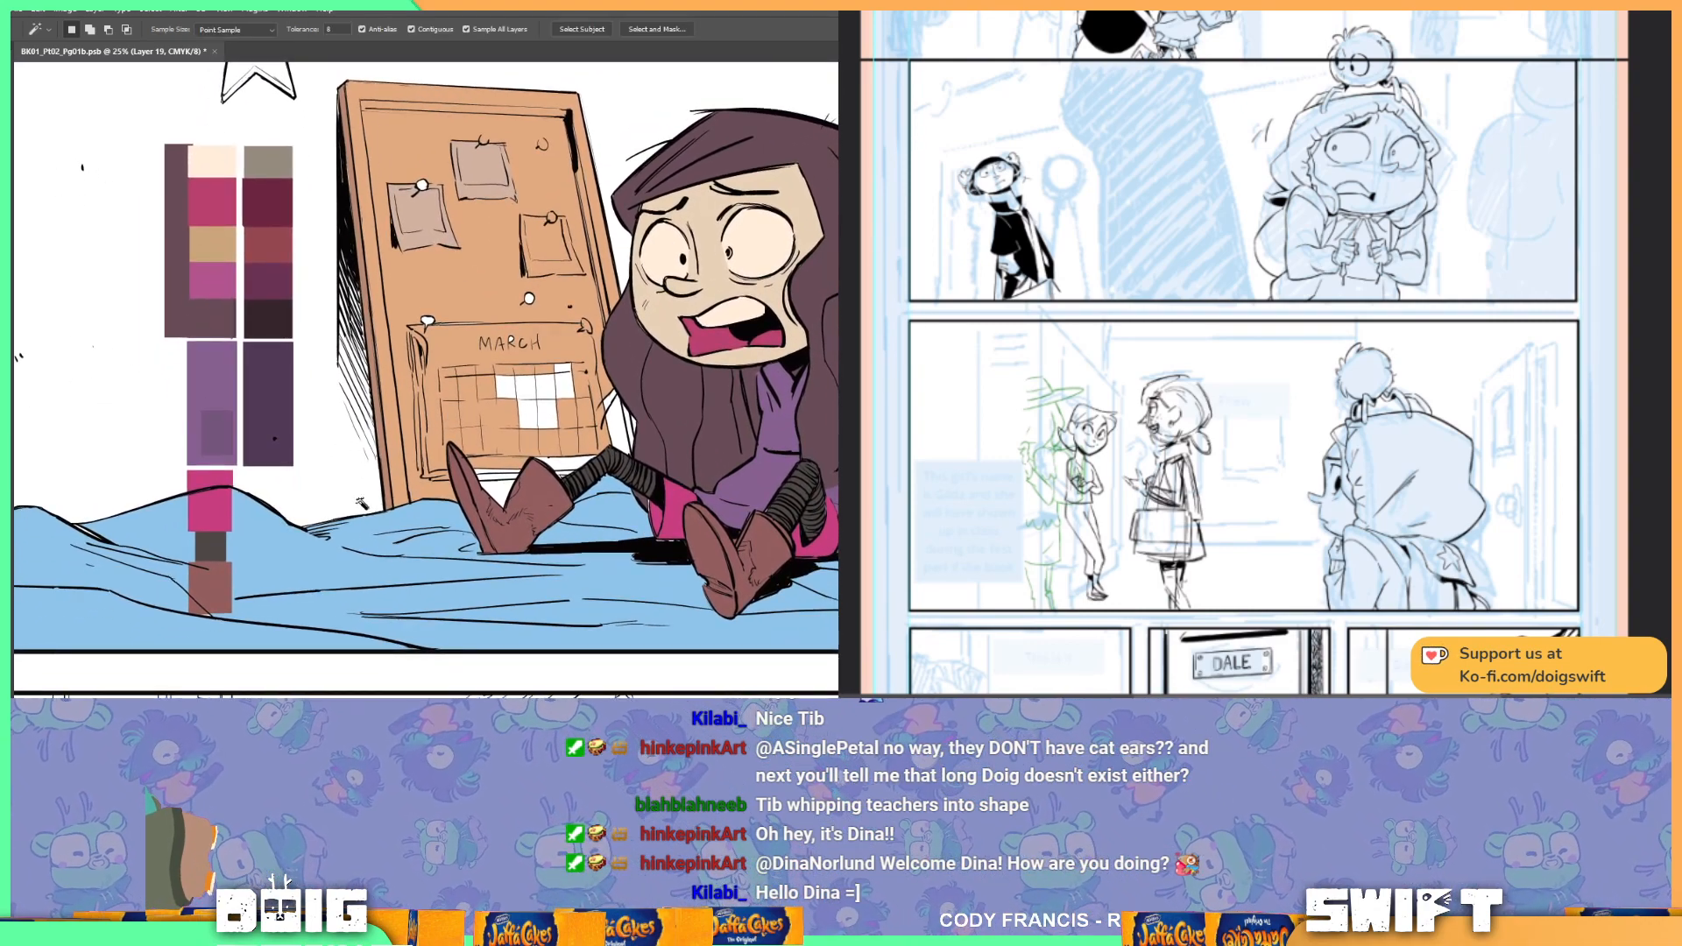
click(314, 580)
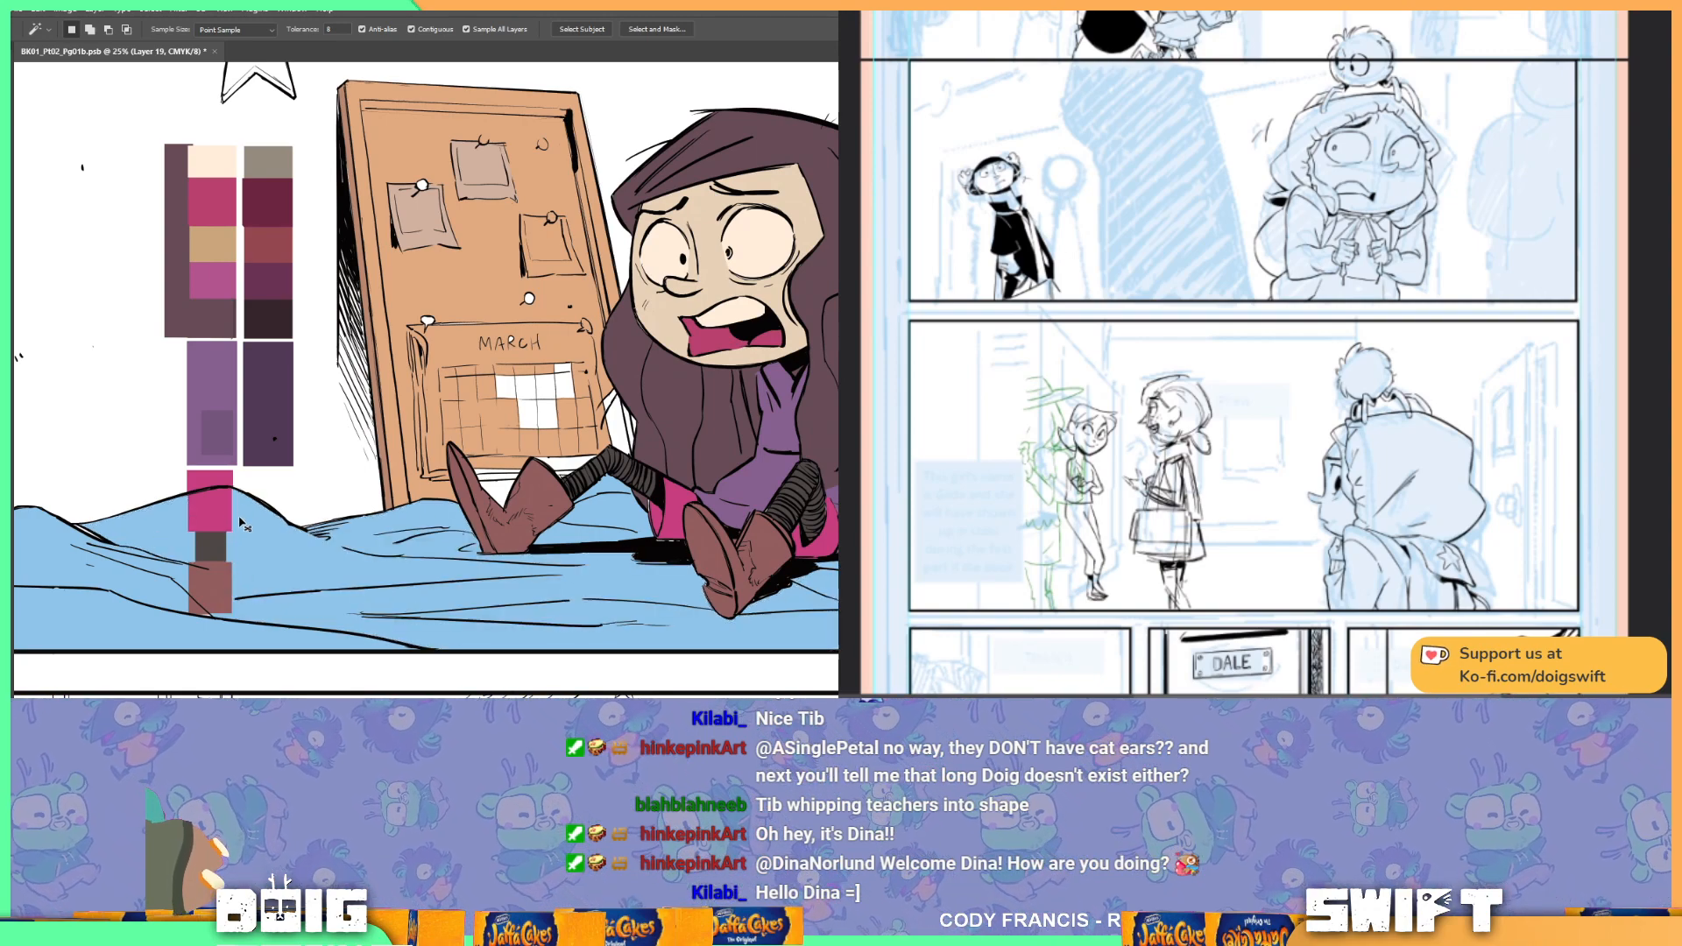
drag(716, 426, 541, 467)
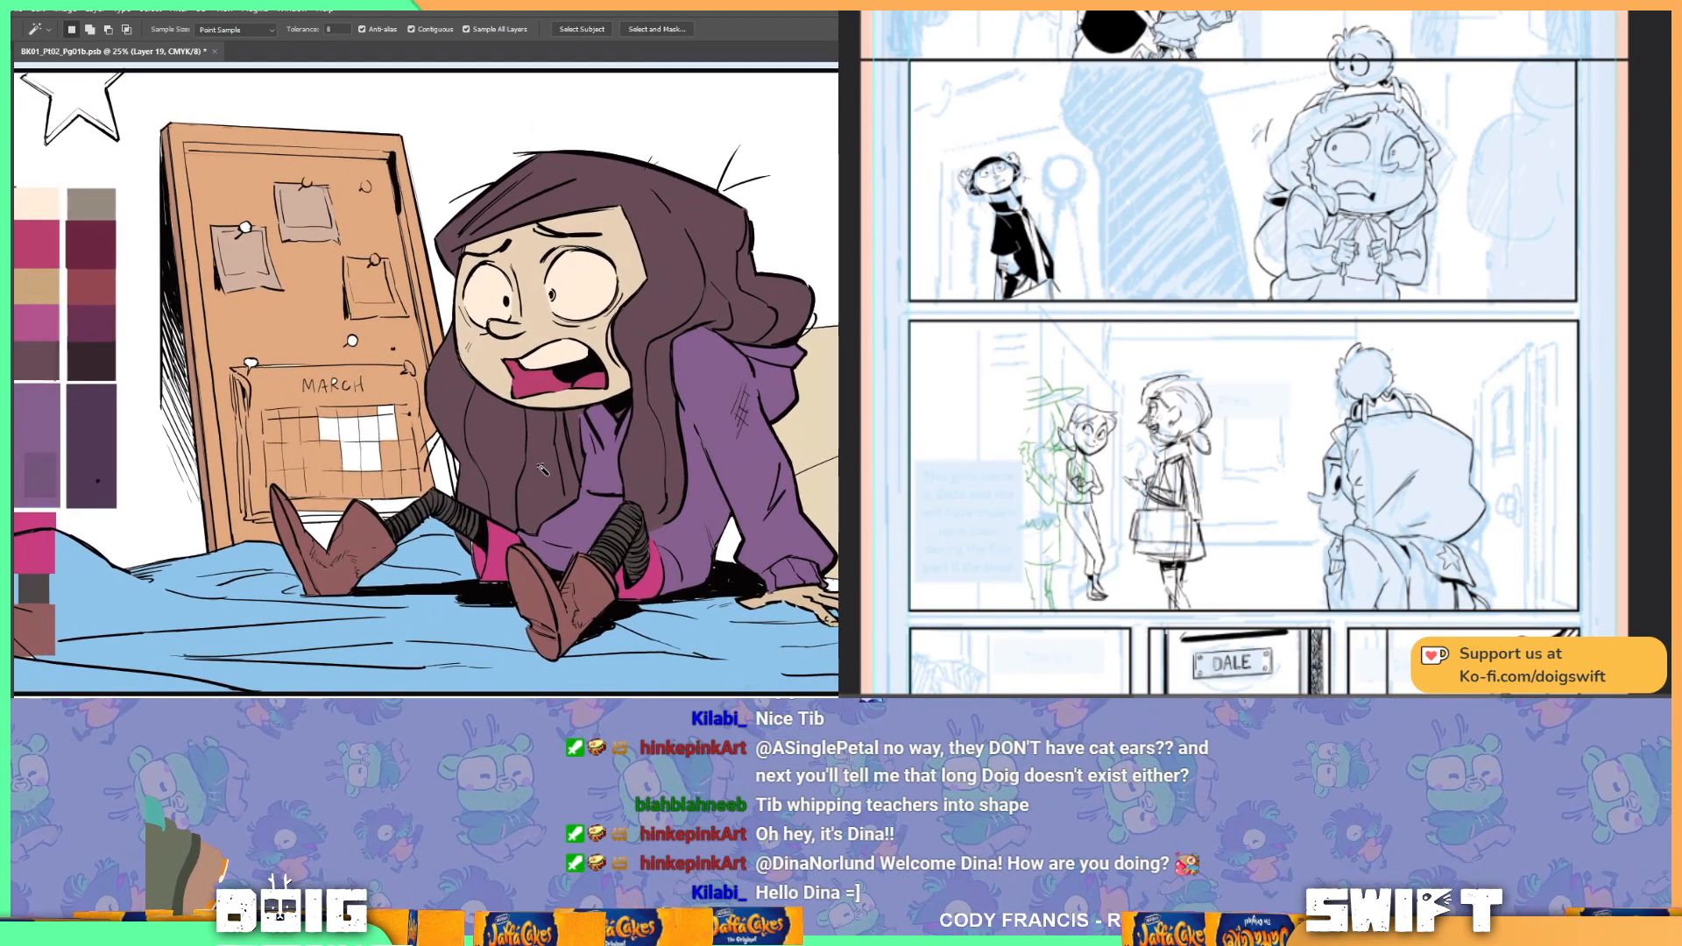
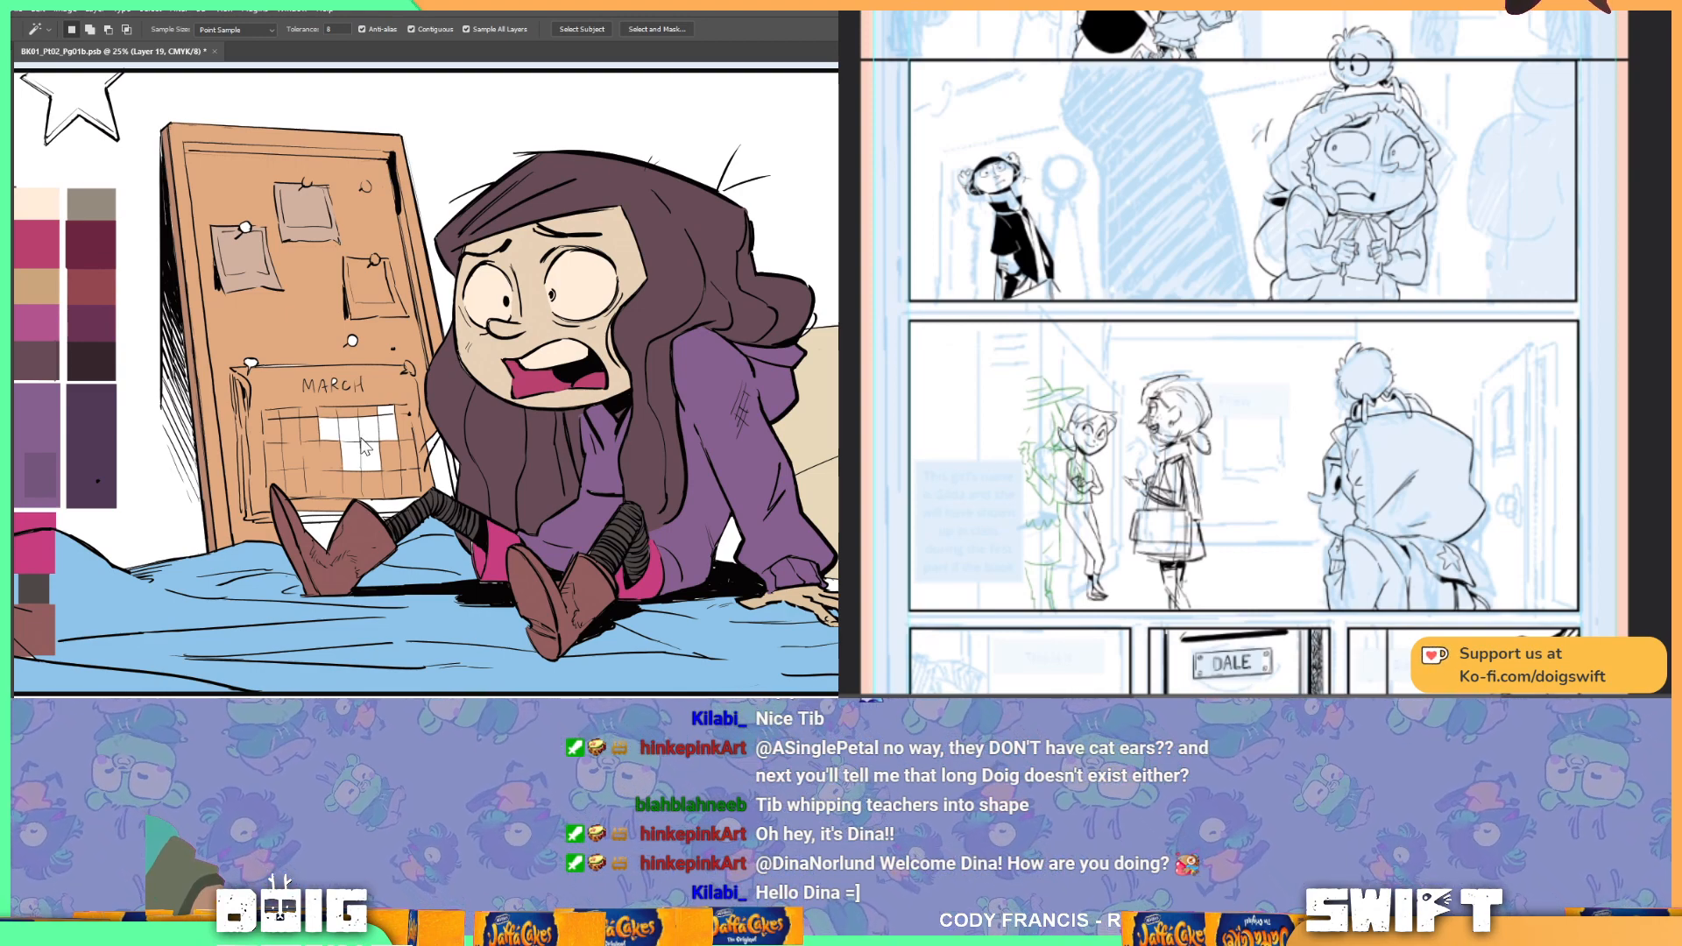
Step: Switch to the Brush tool and choose the Hard Round preset from the General Brushes group
drag(392, 387, 478, 350)
key(b)
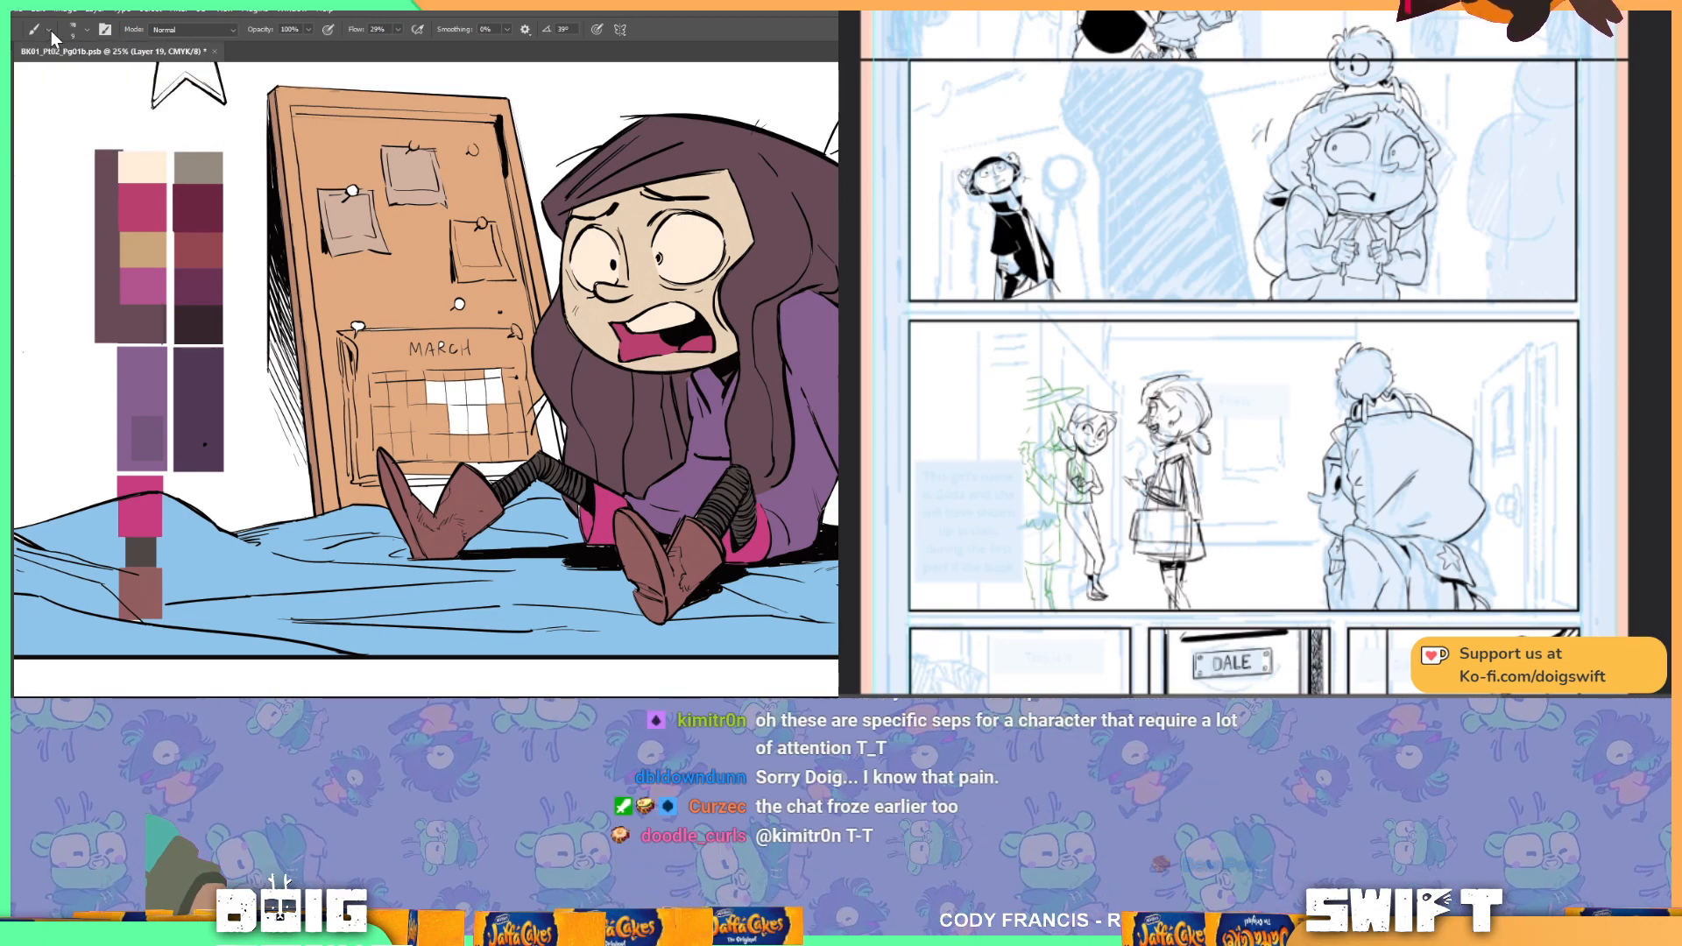
click(87, 30)
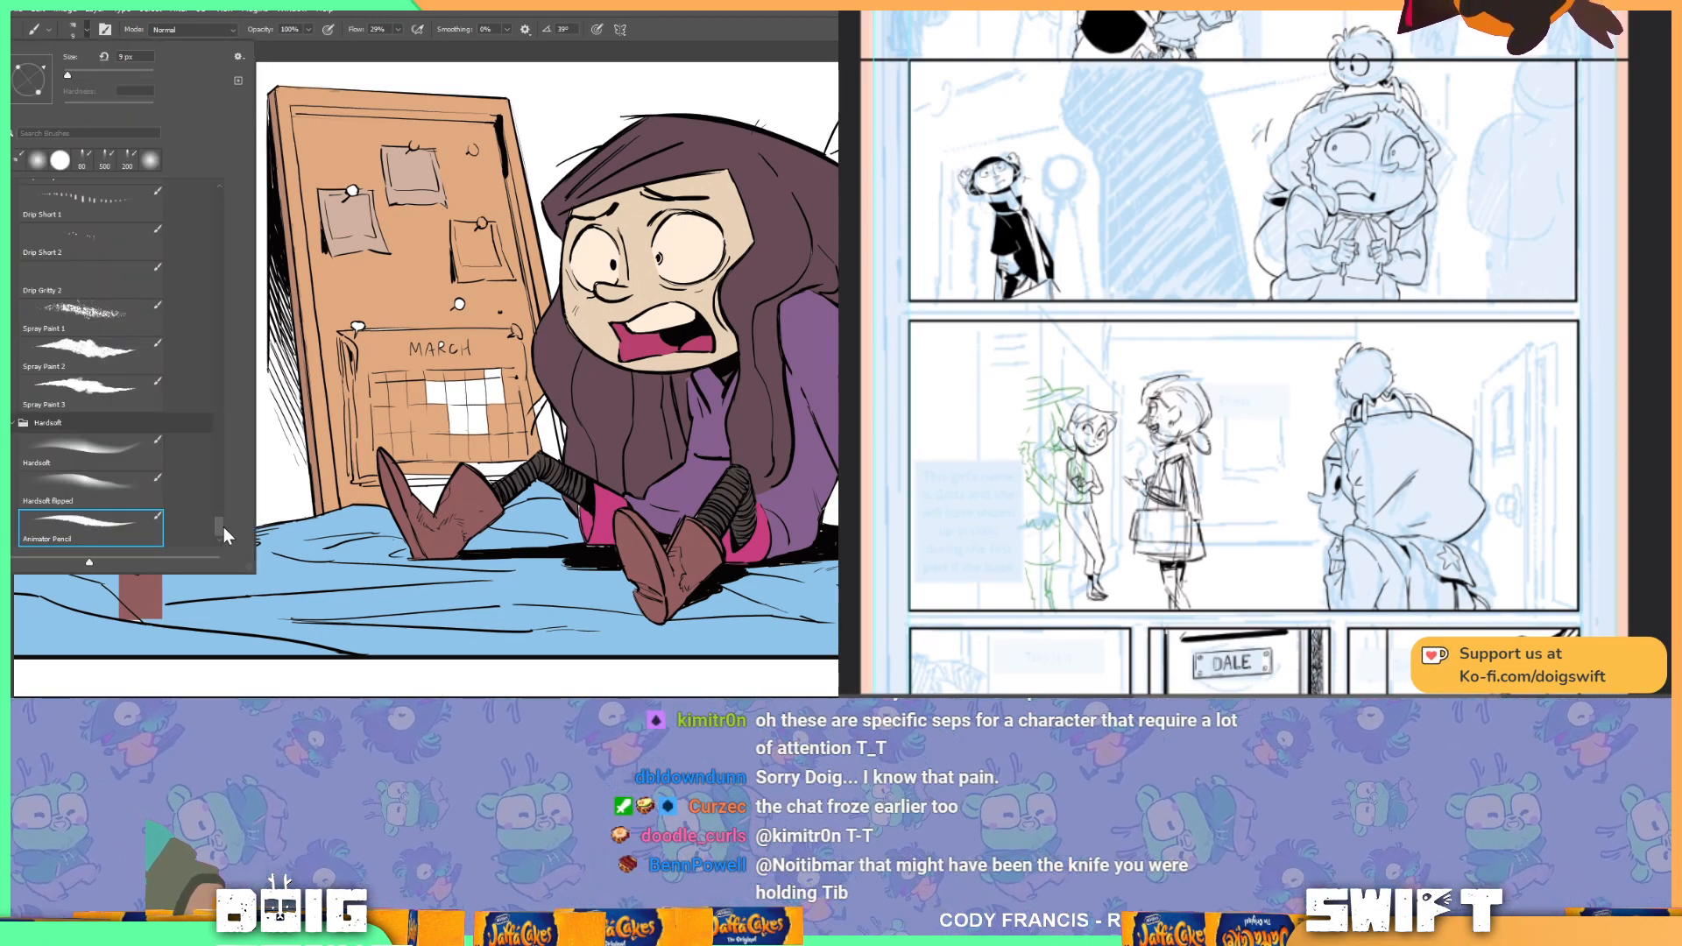
drag(219, 524, 212, 168)
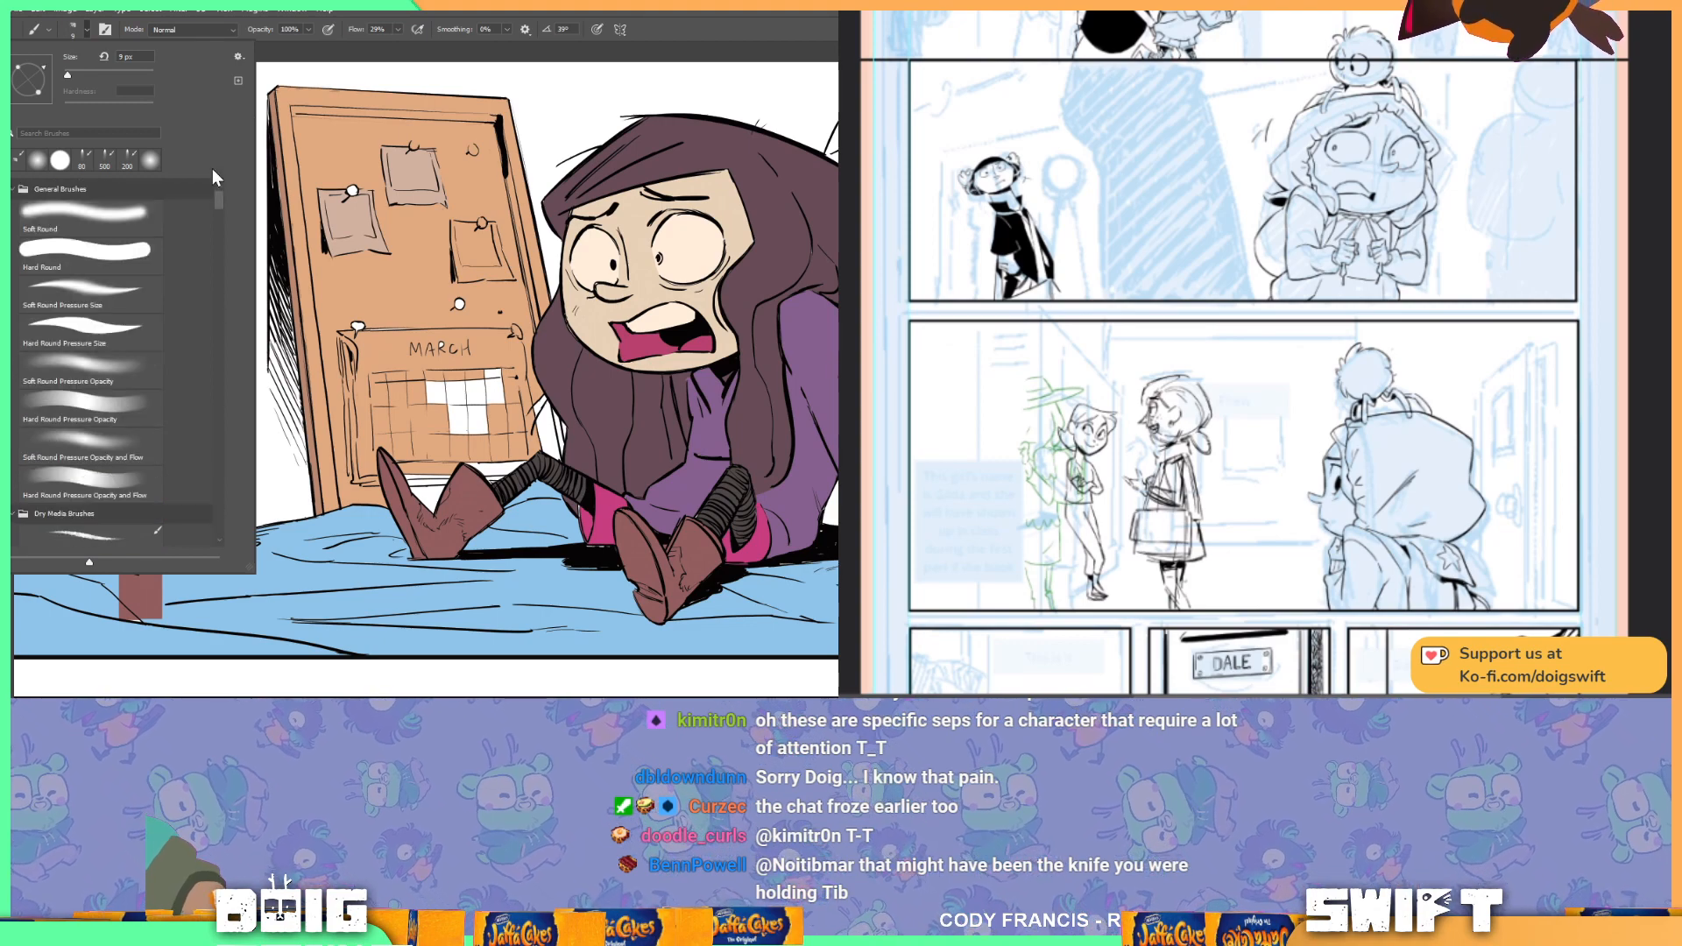
click(110, 260)
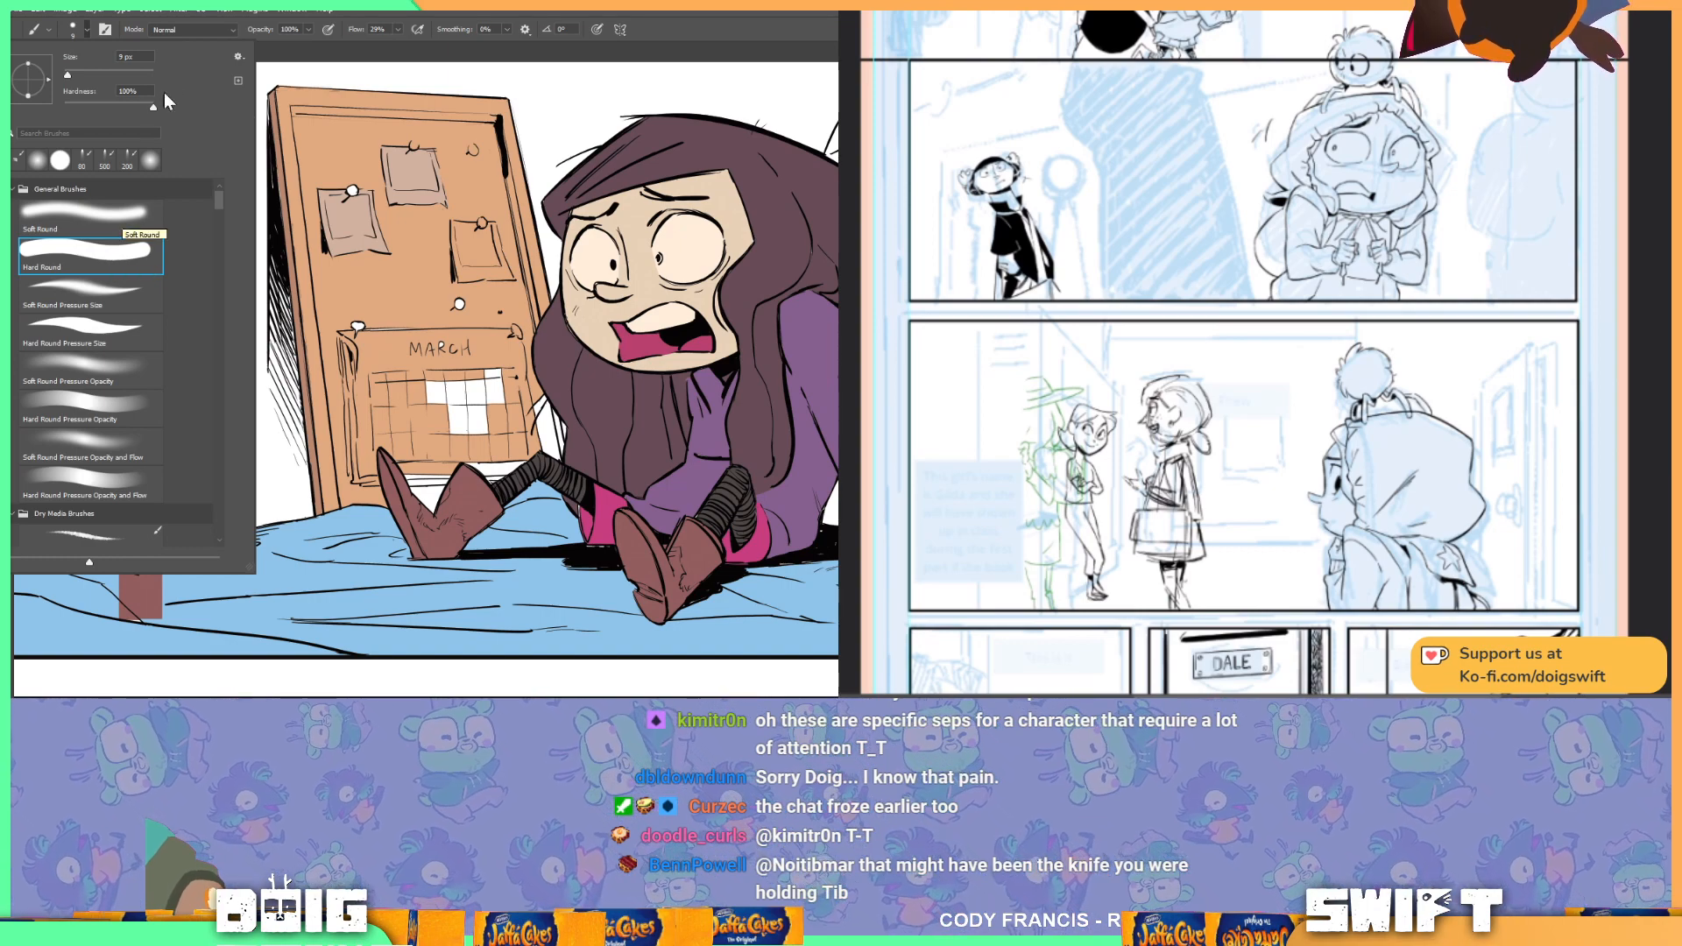
click(239, 59)
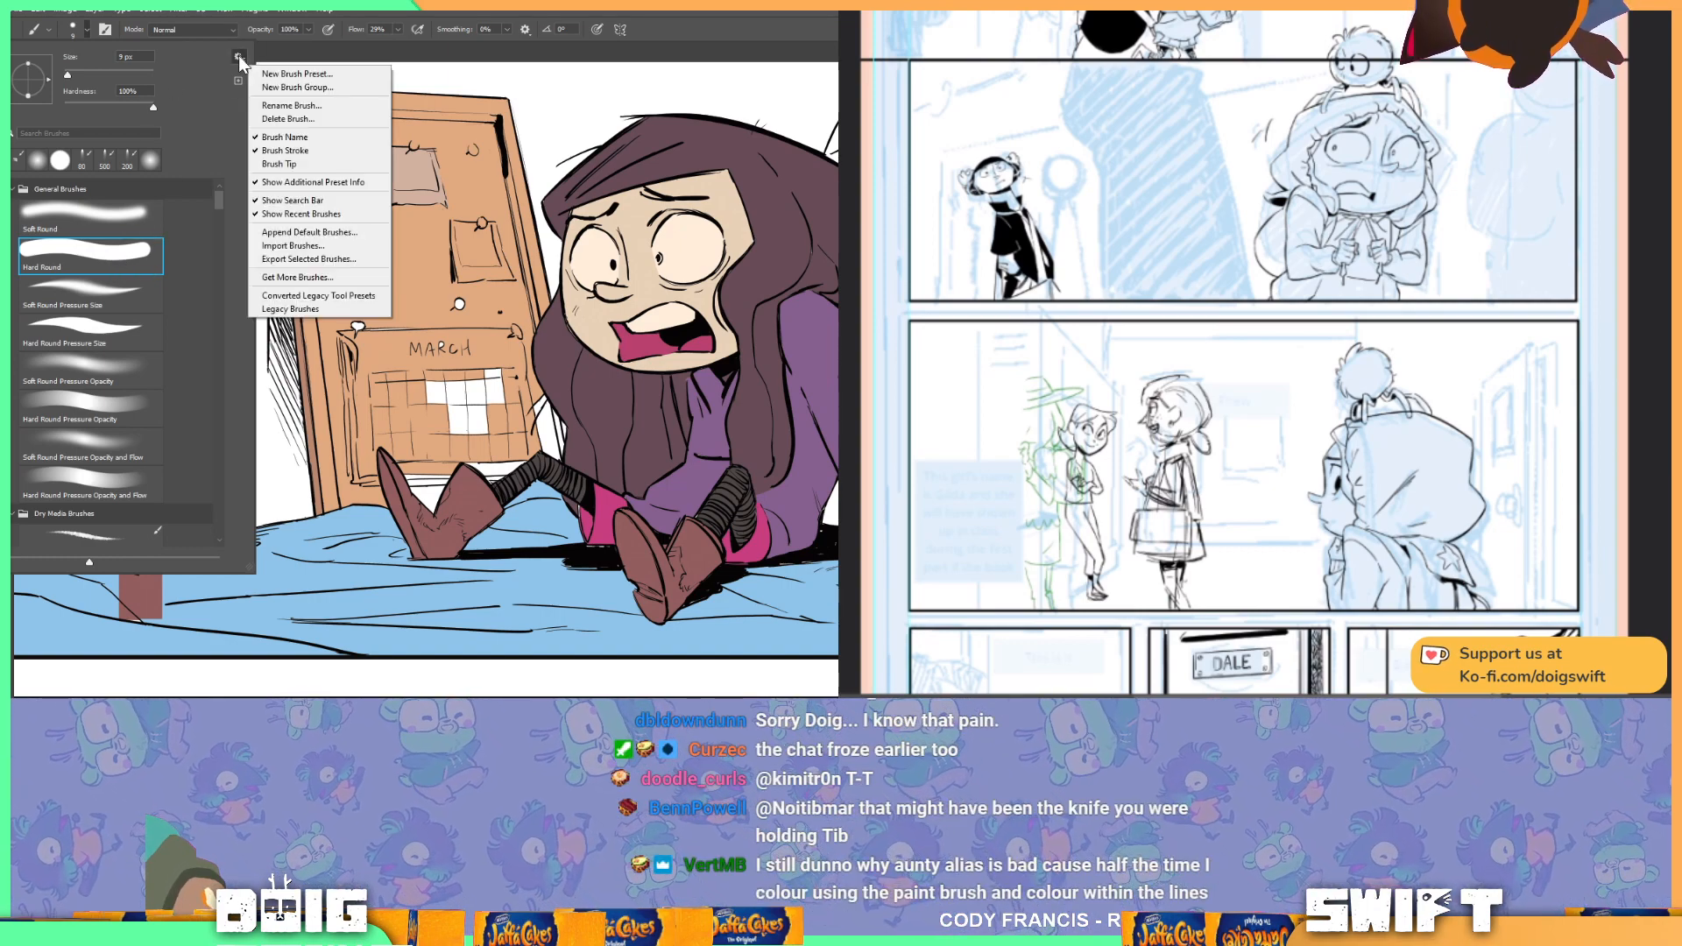
click(115, 257)
double_click(106, 253)
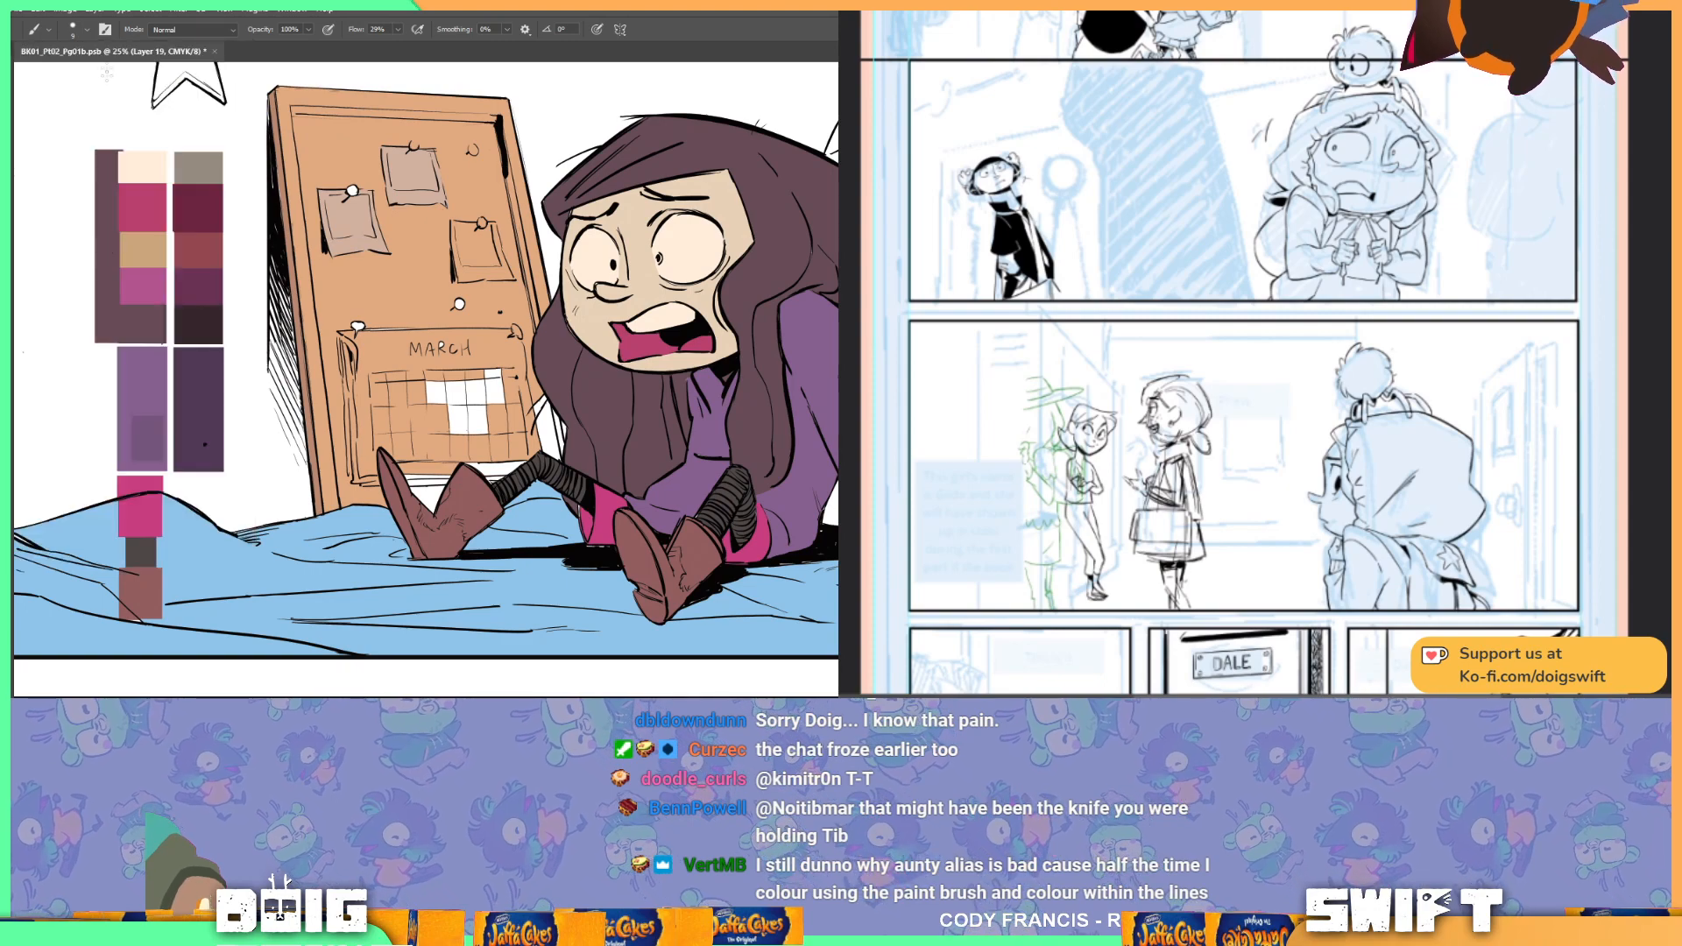
click(87, 29)
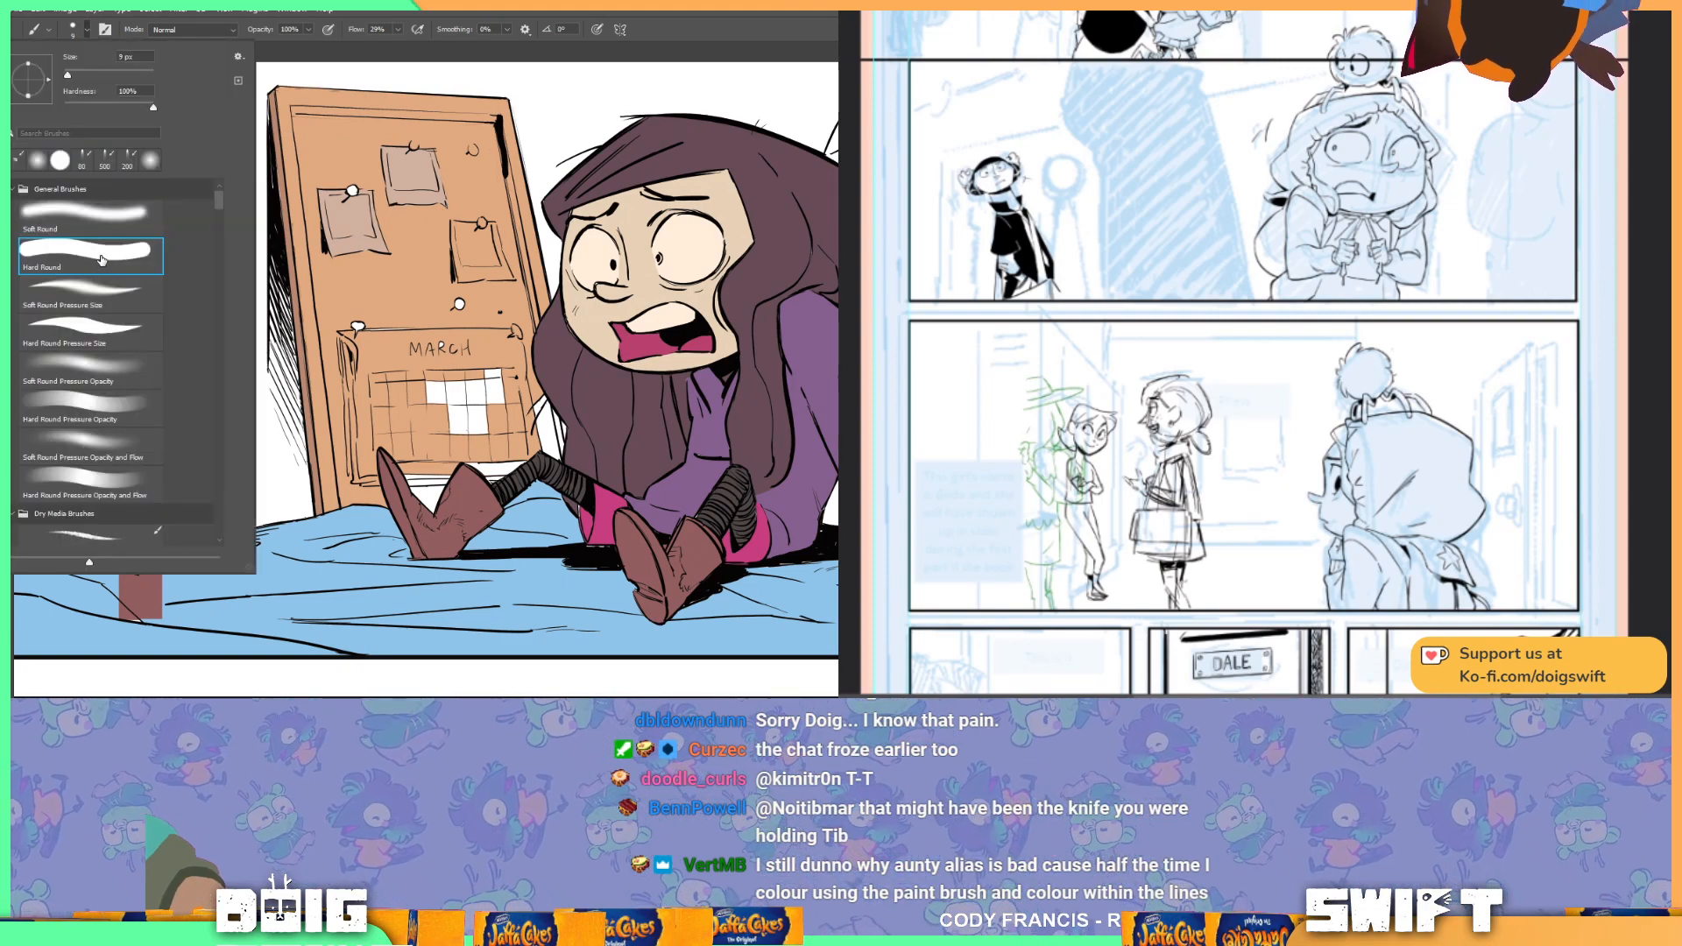
right_click(102, 258)
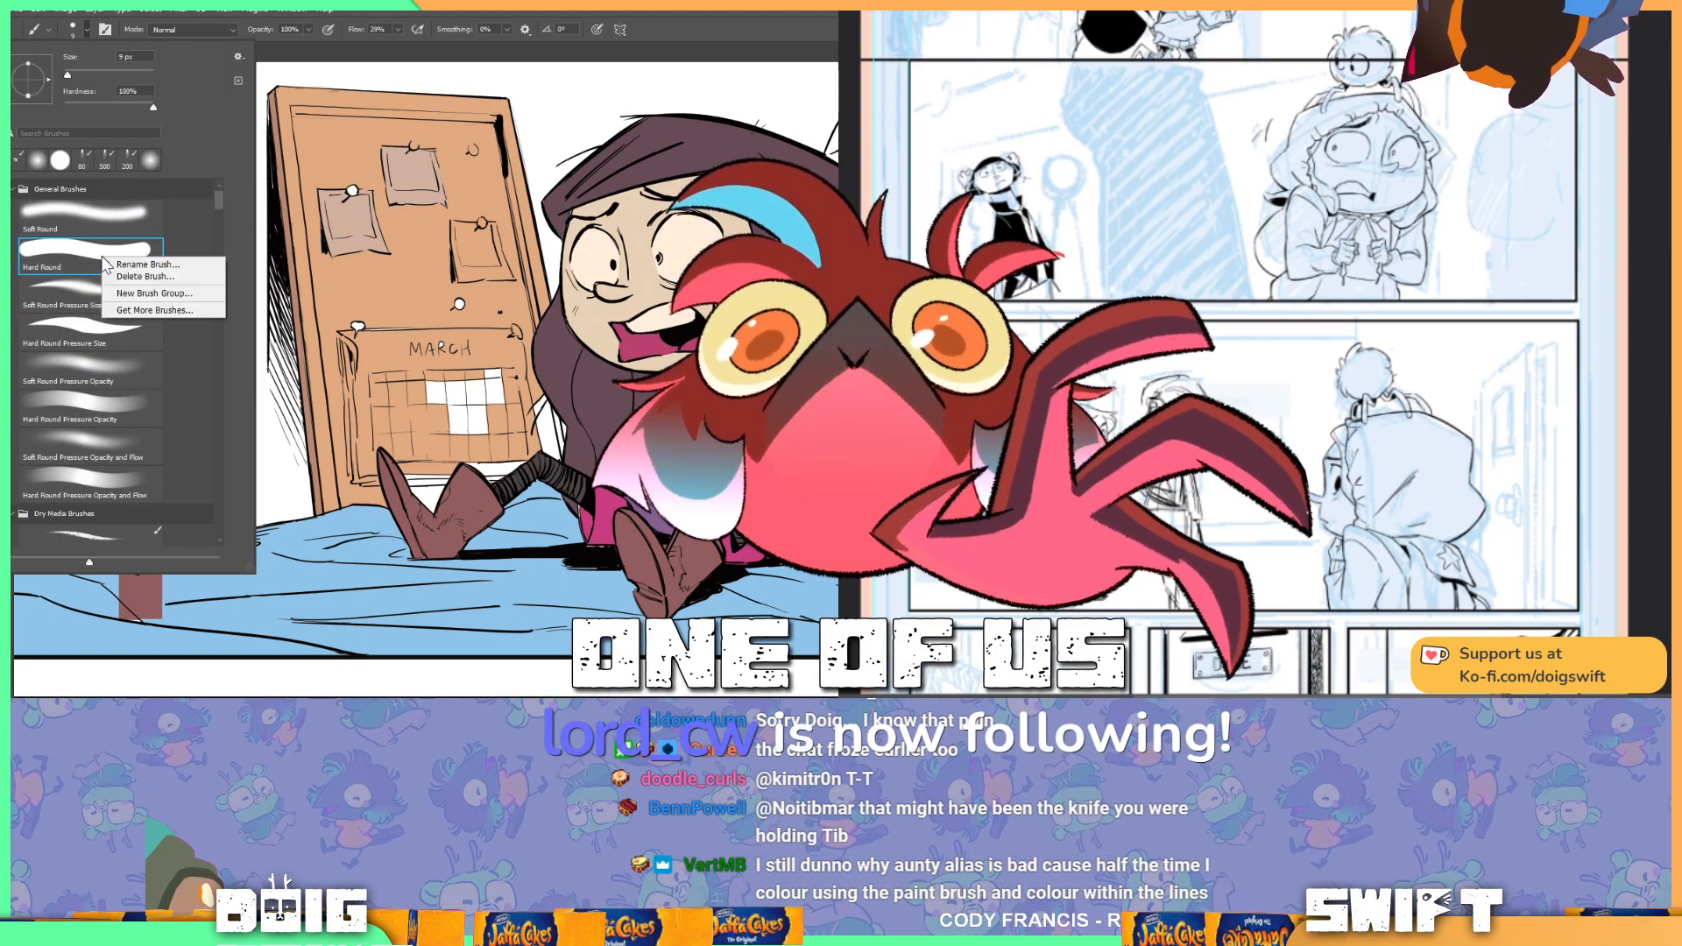
key(Escape)
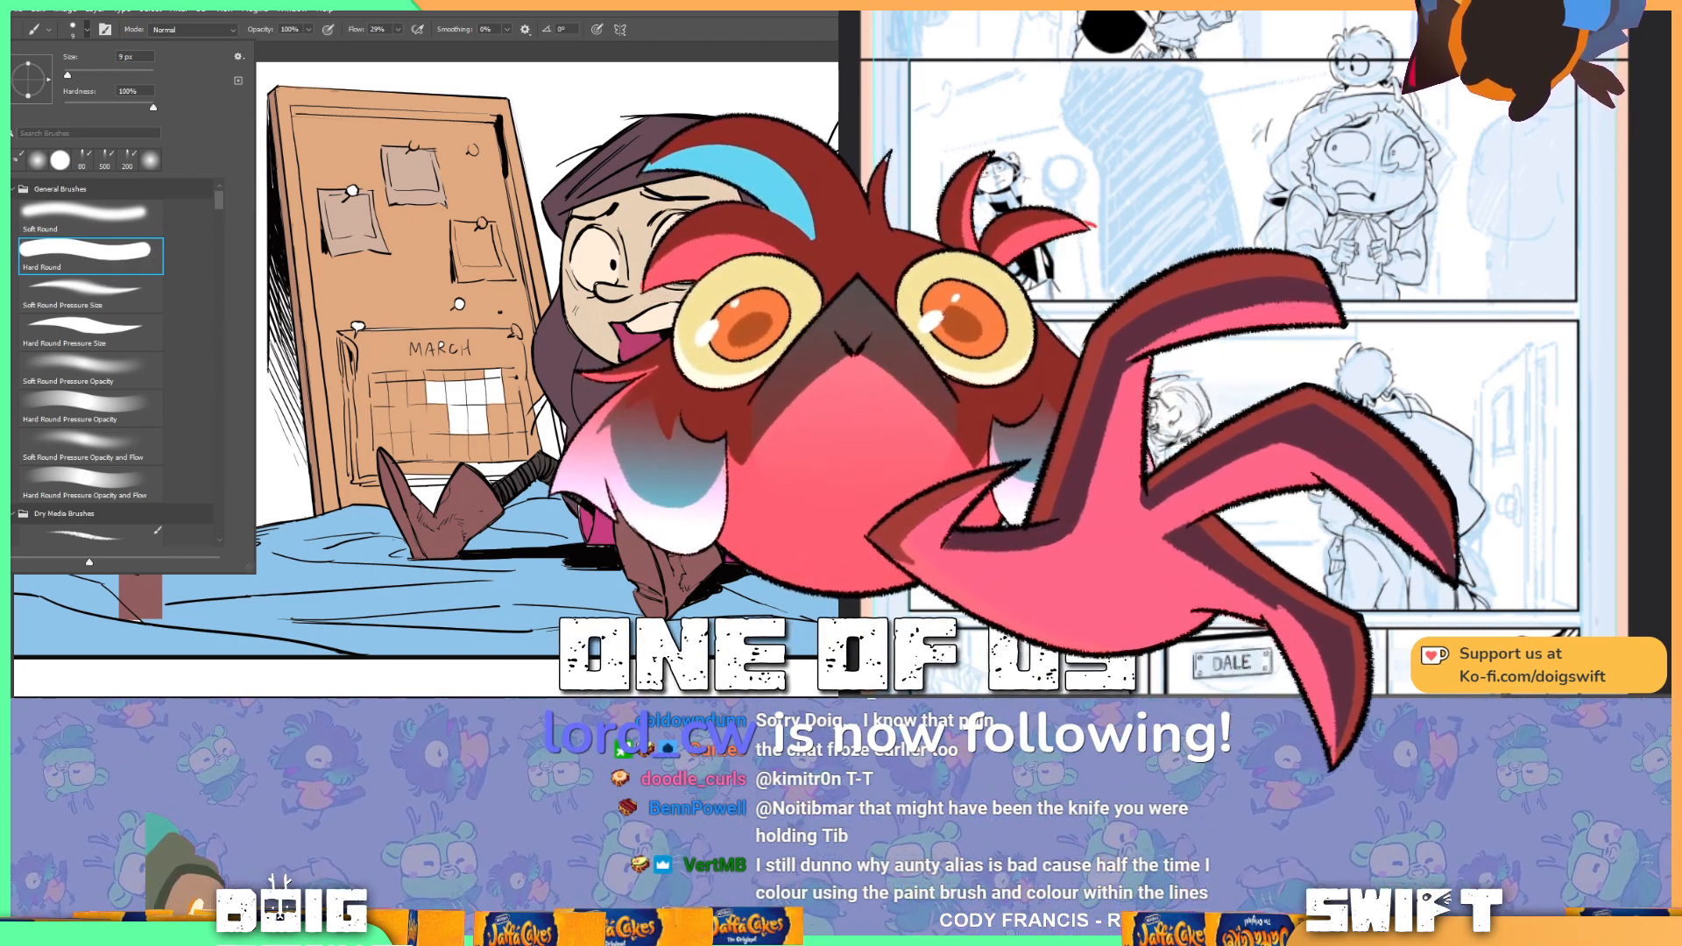
key(Escape)
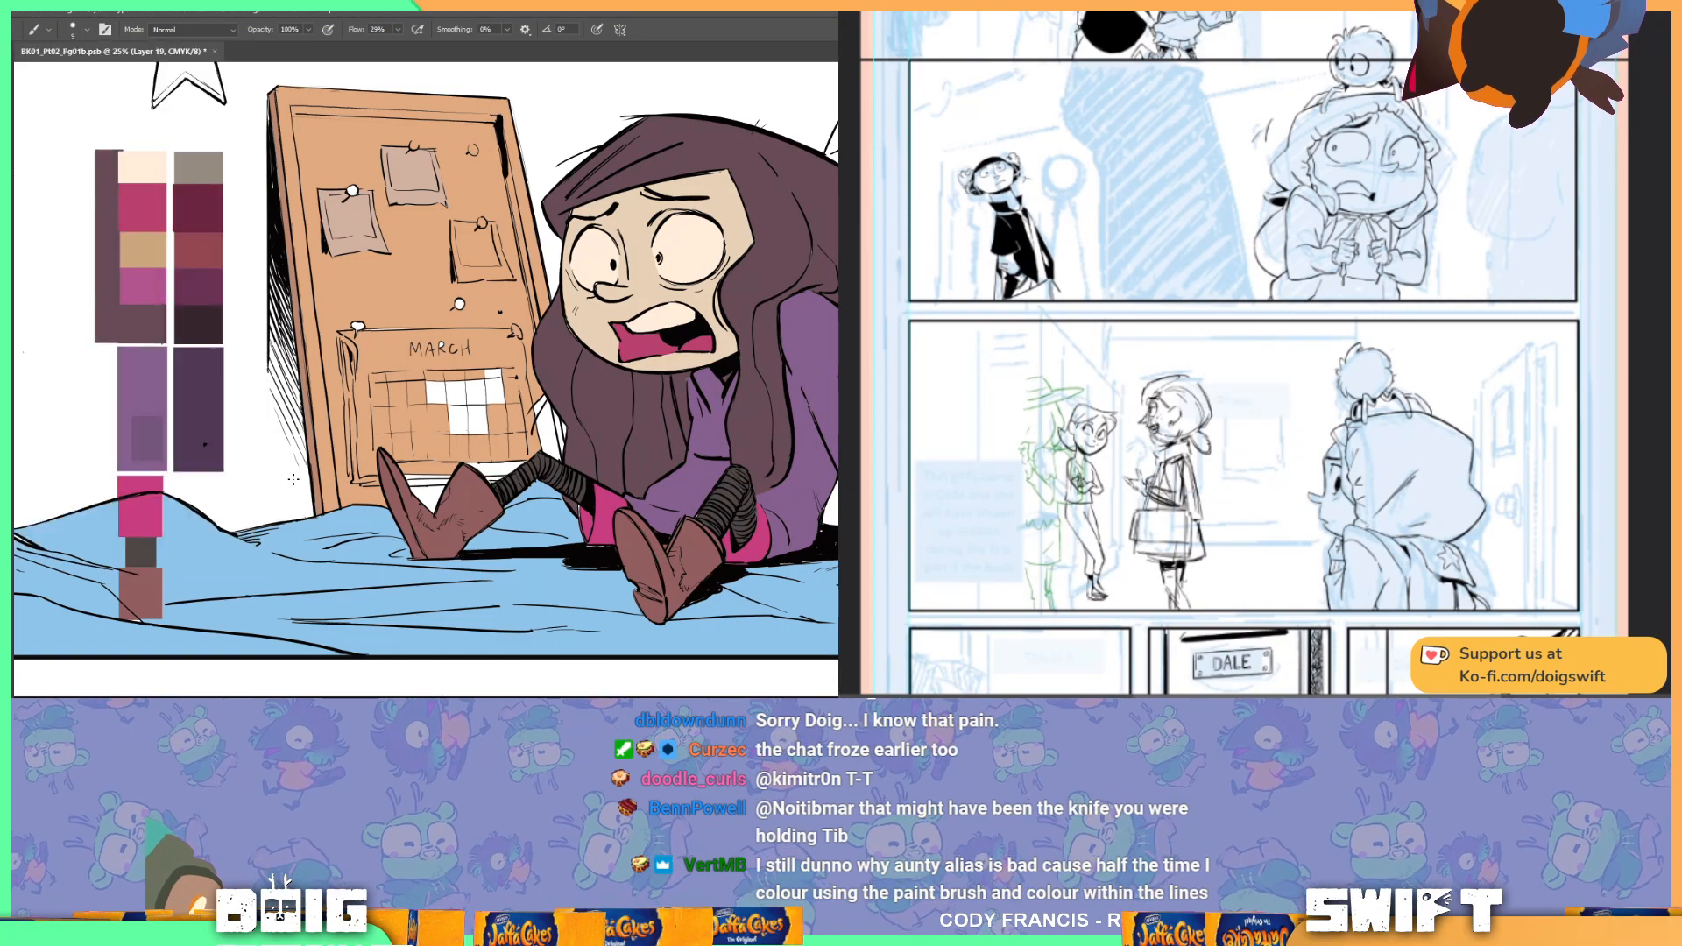
Step: Try a short test stroke with the Hard Round brush on a white square of the March calendar and undo it
key(ctrl+equal)
key(ctrl+equal)
key(ctrl+equal)
key(ctrl+equal)
key(ctrl+equal)
key(ctrl+equal)
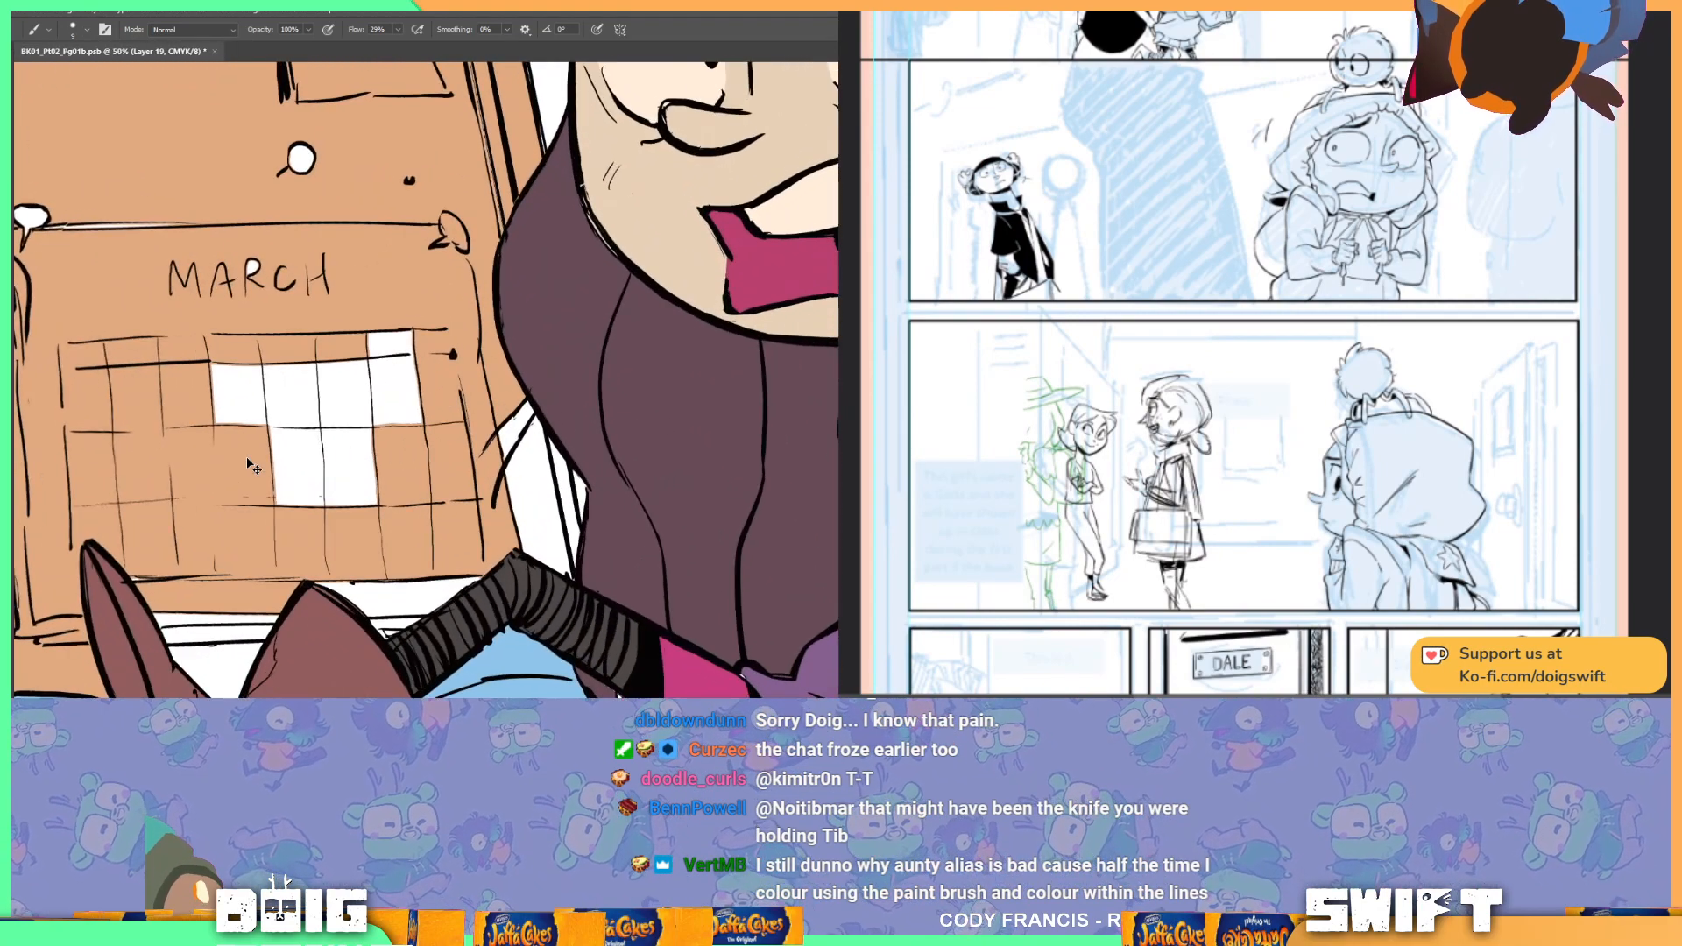
drag(247, 459, 455, 444)
drag(333, 371, 336, 424)
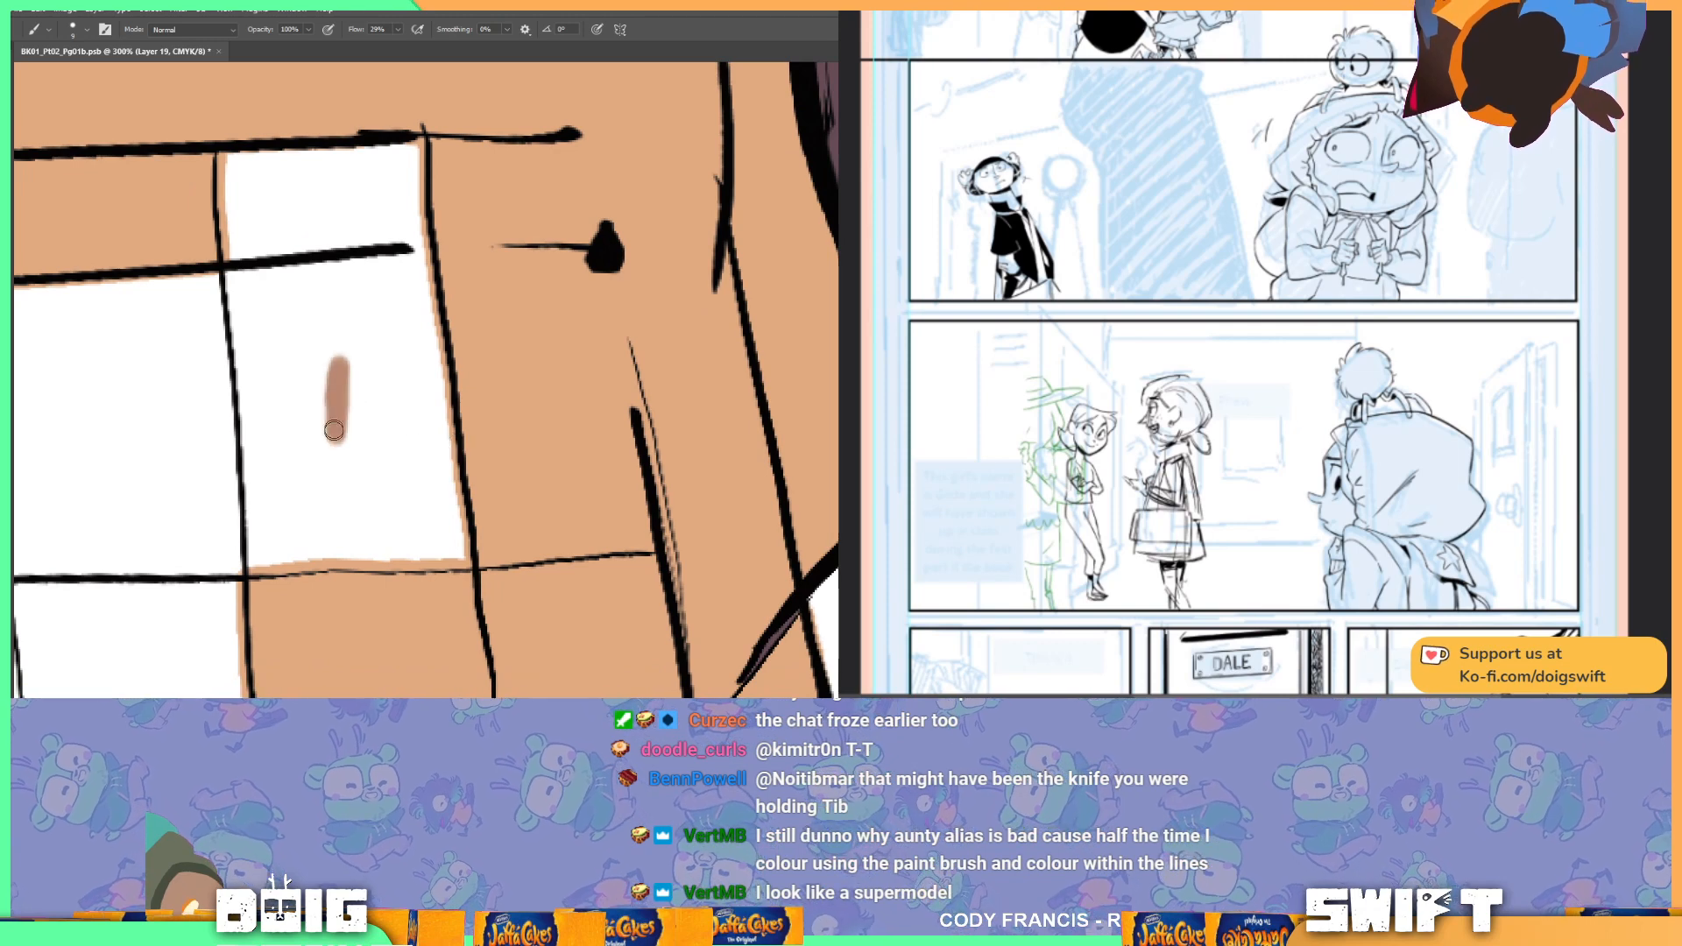
key(ctrl+z)
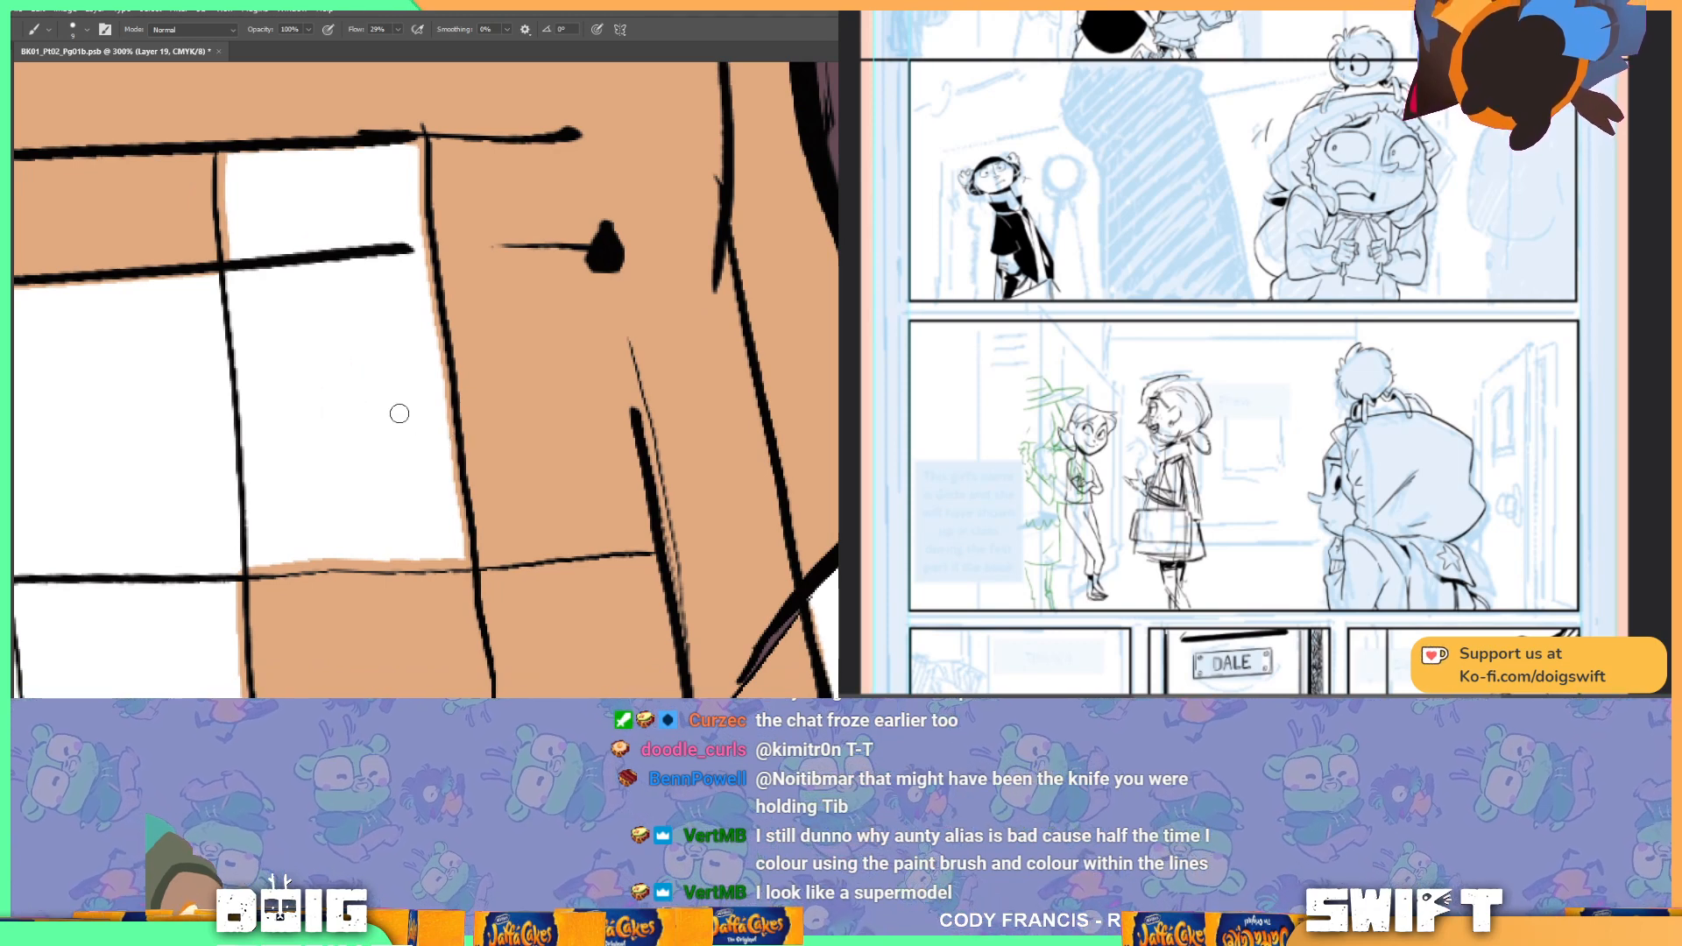
Step: Save the current brush as a new preset named PIXEL HARD, including tool settings but not its size or colour
click(85, 30)
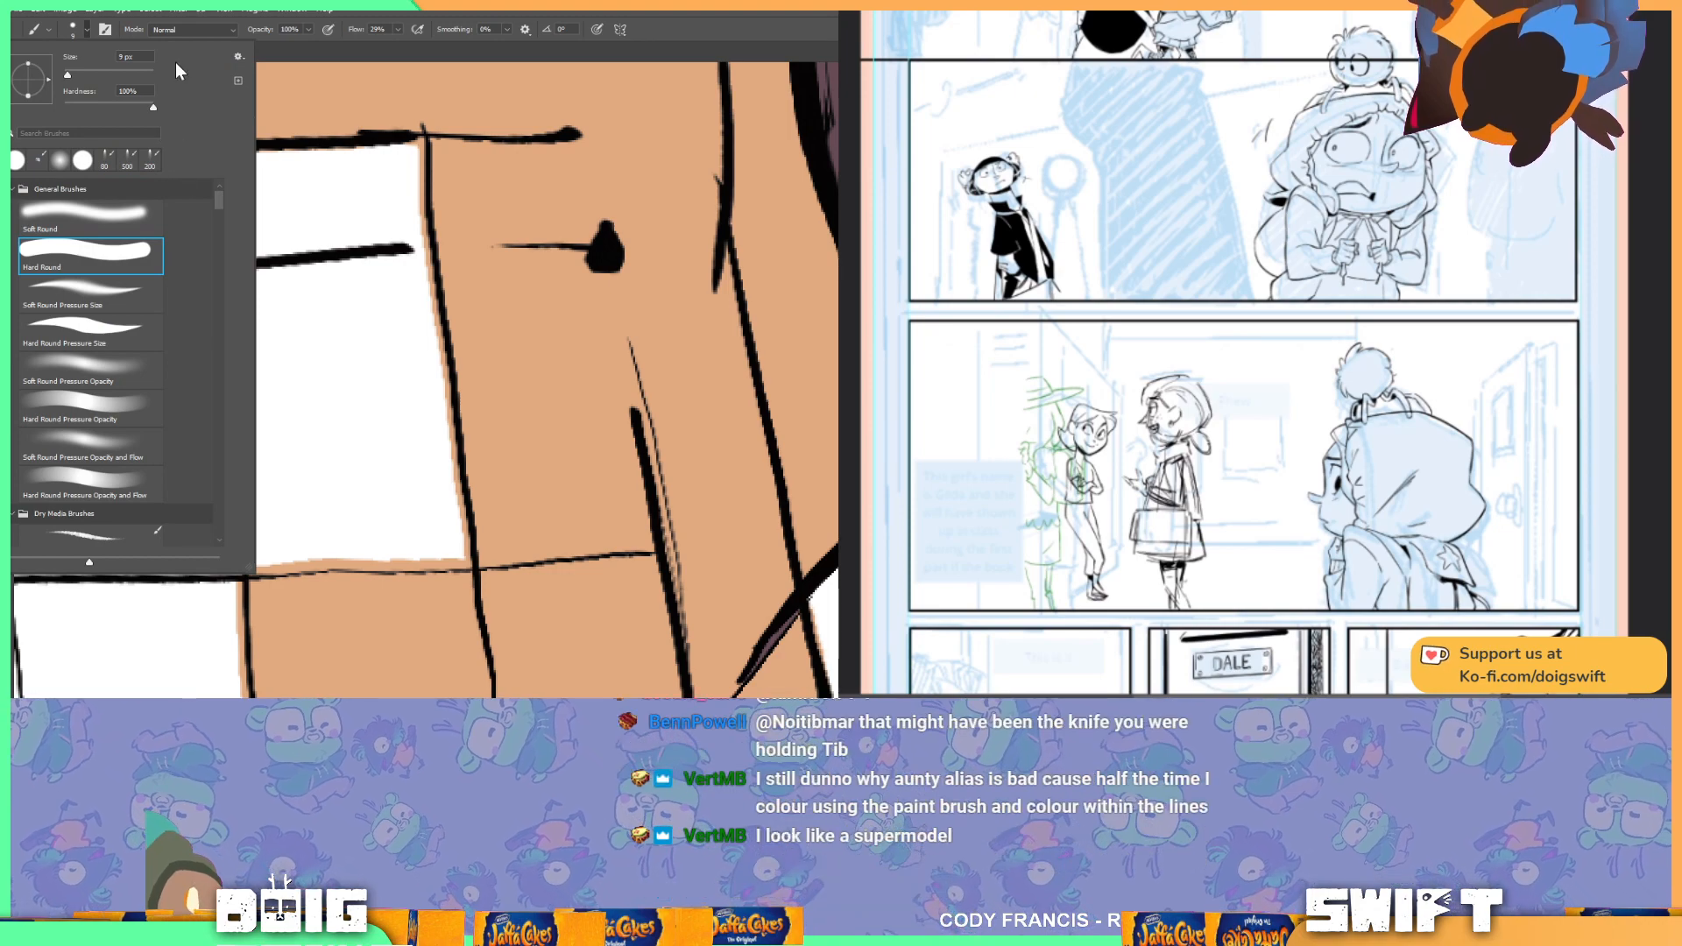
click(238, 81)
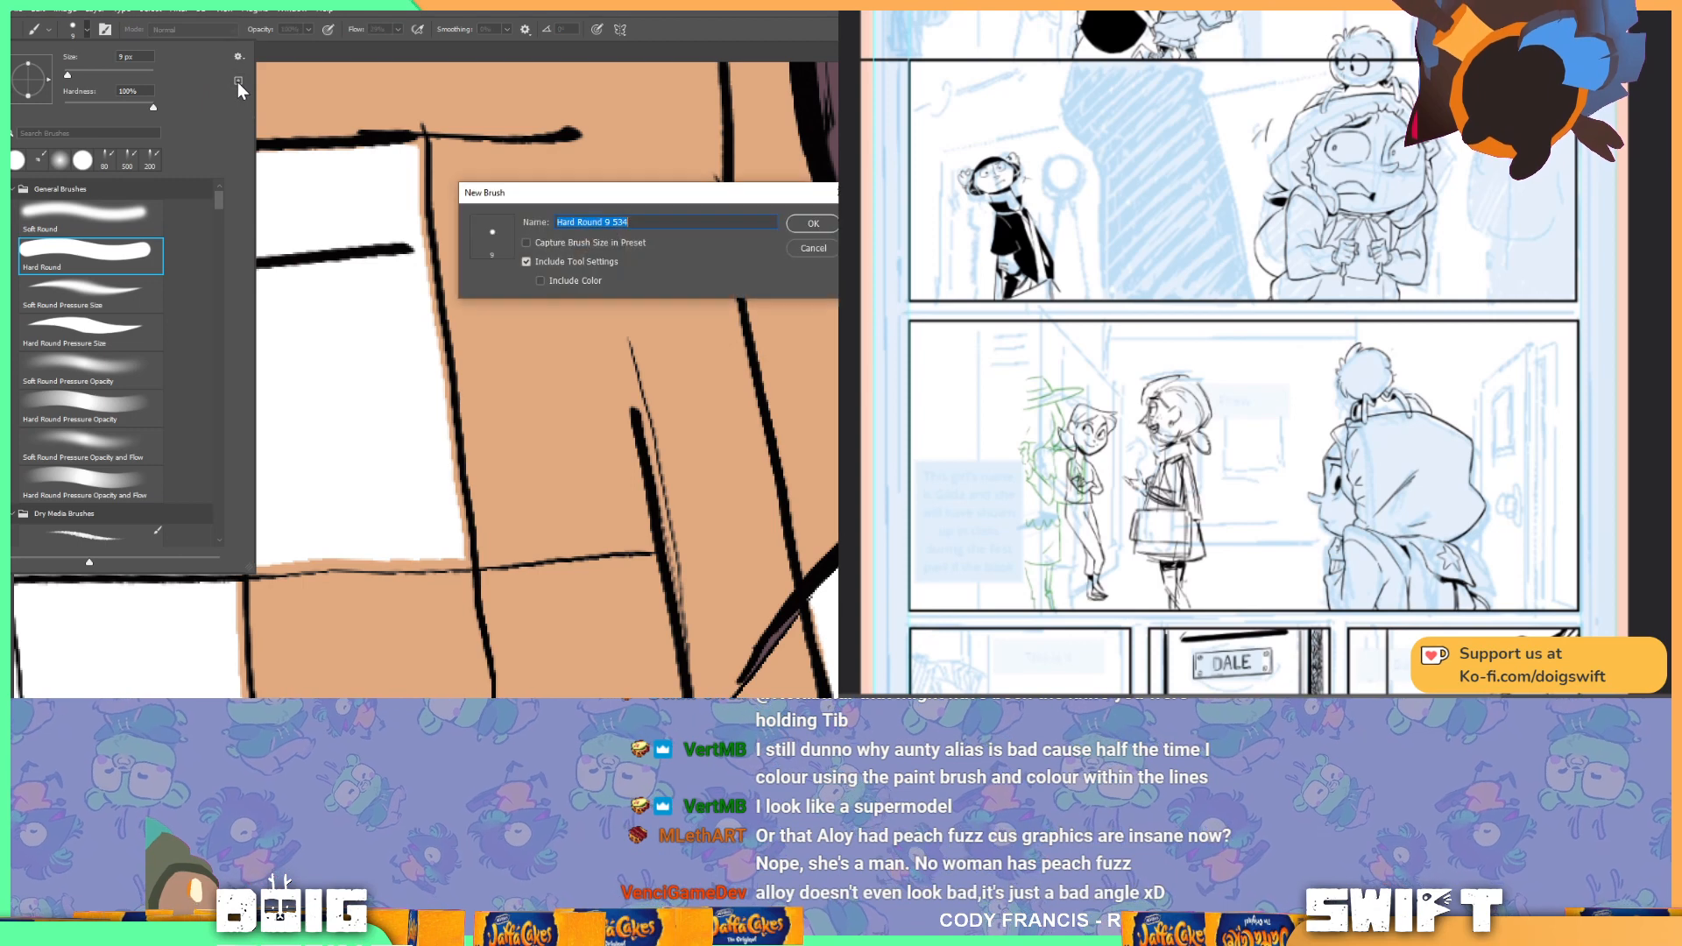
text(PIXEL HA)
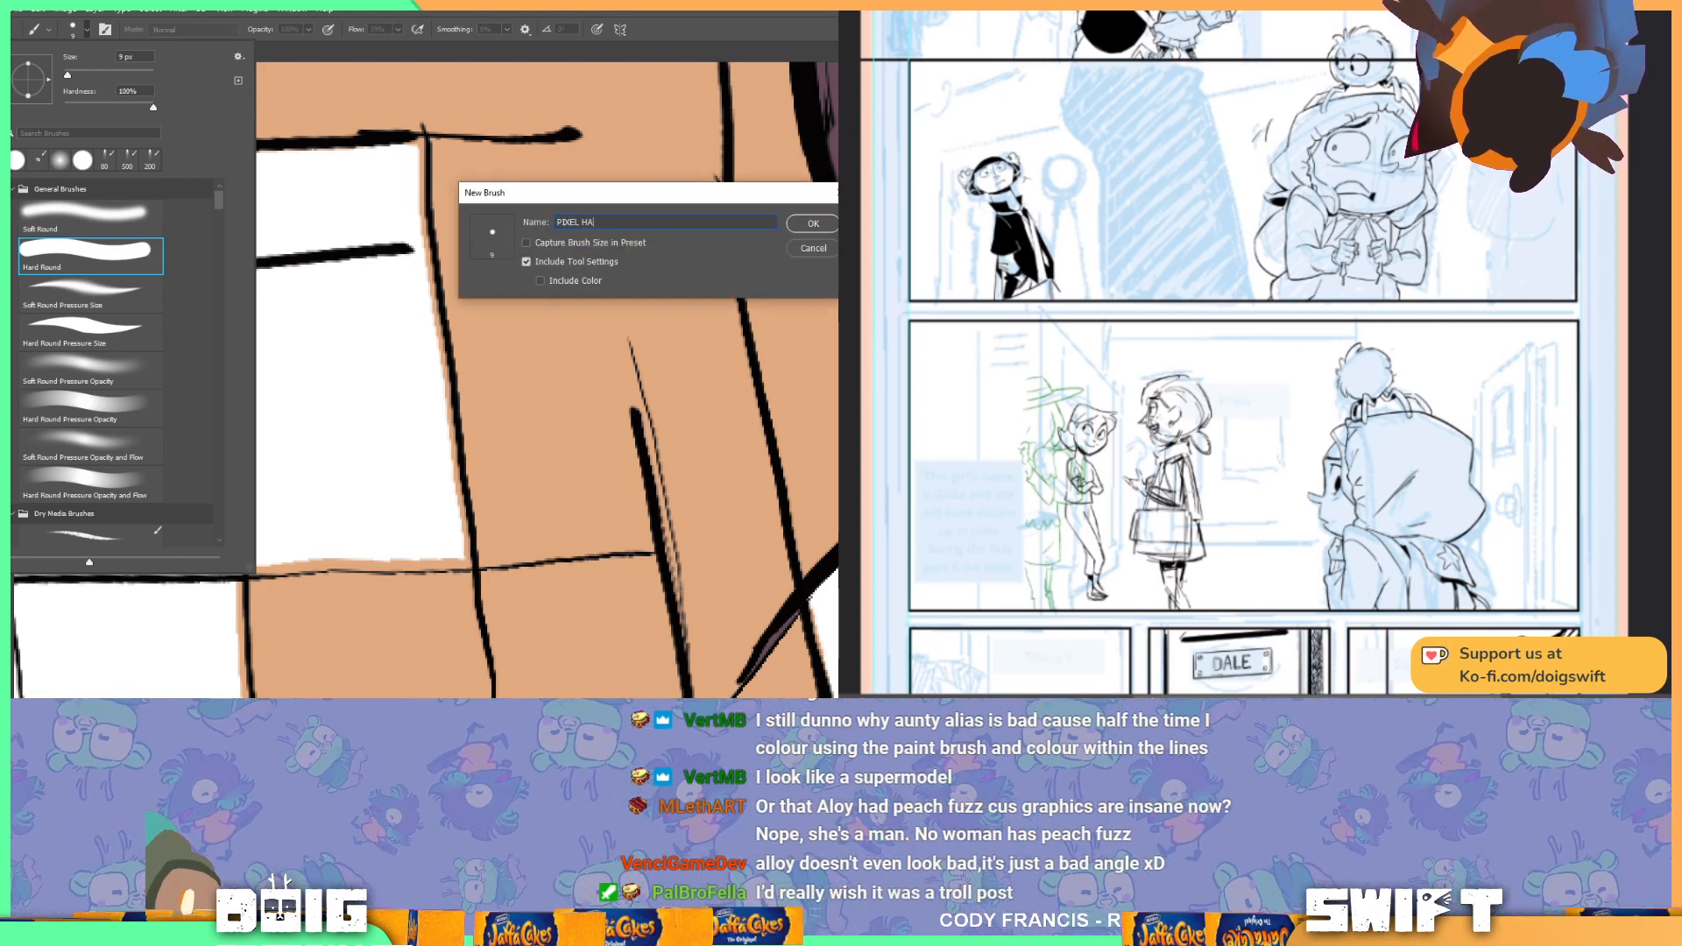
text(RD)
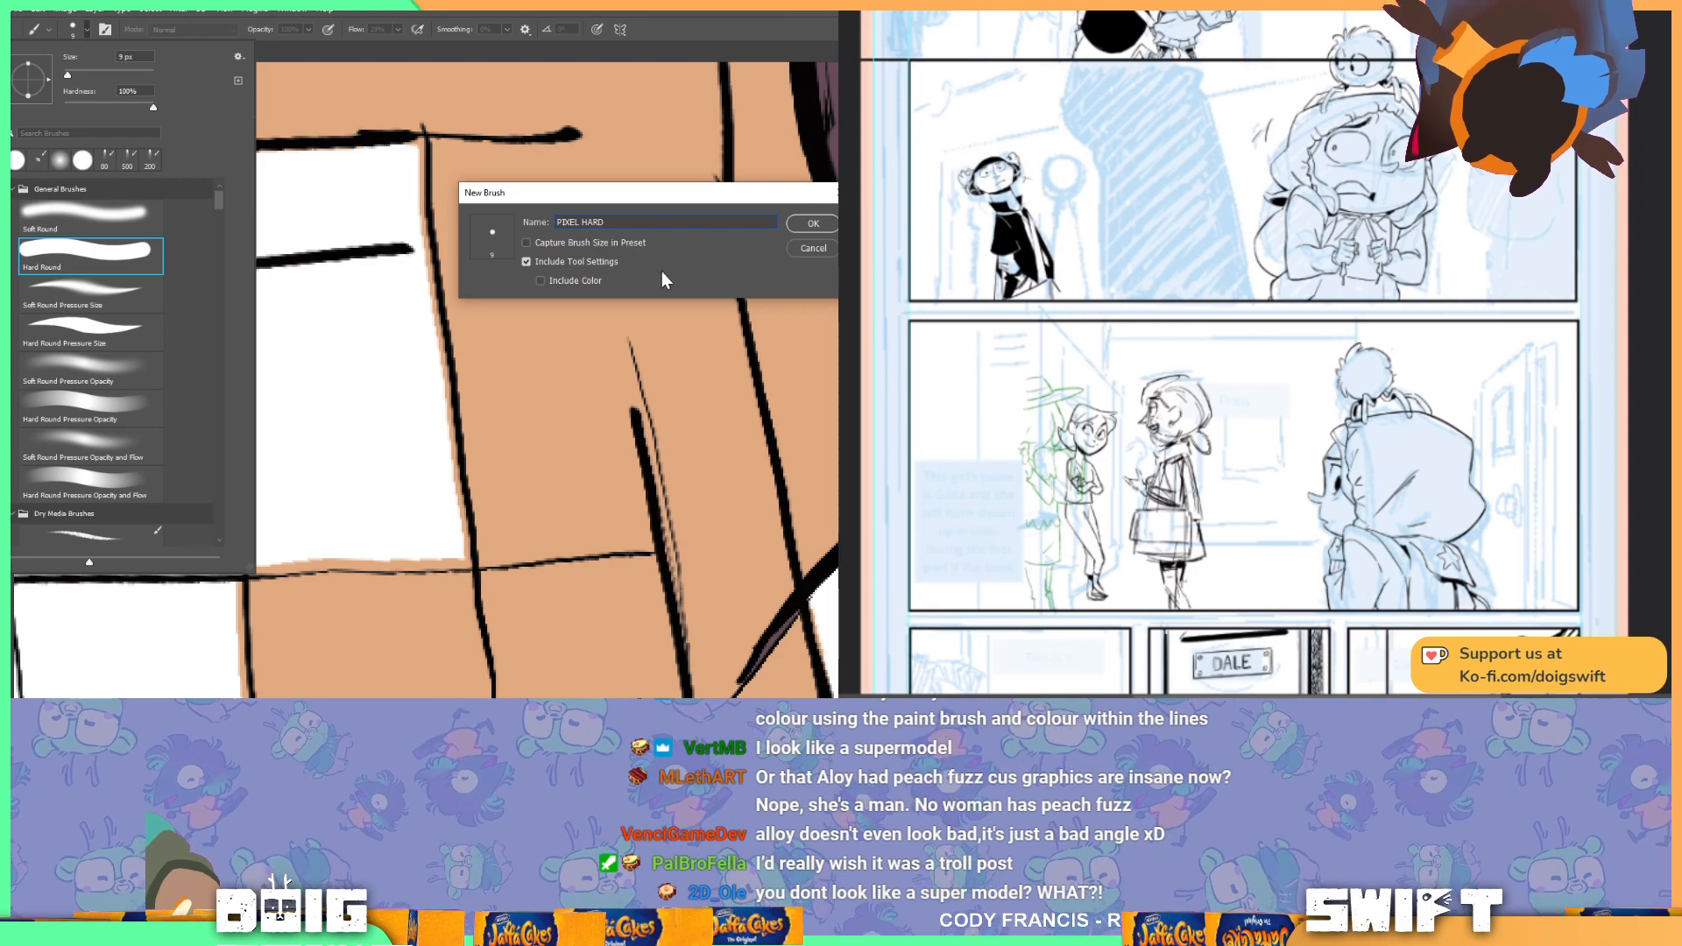
click(810, 232)
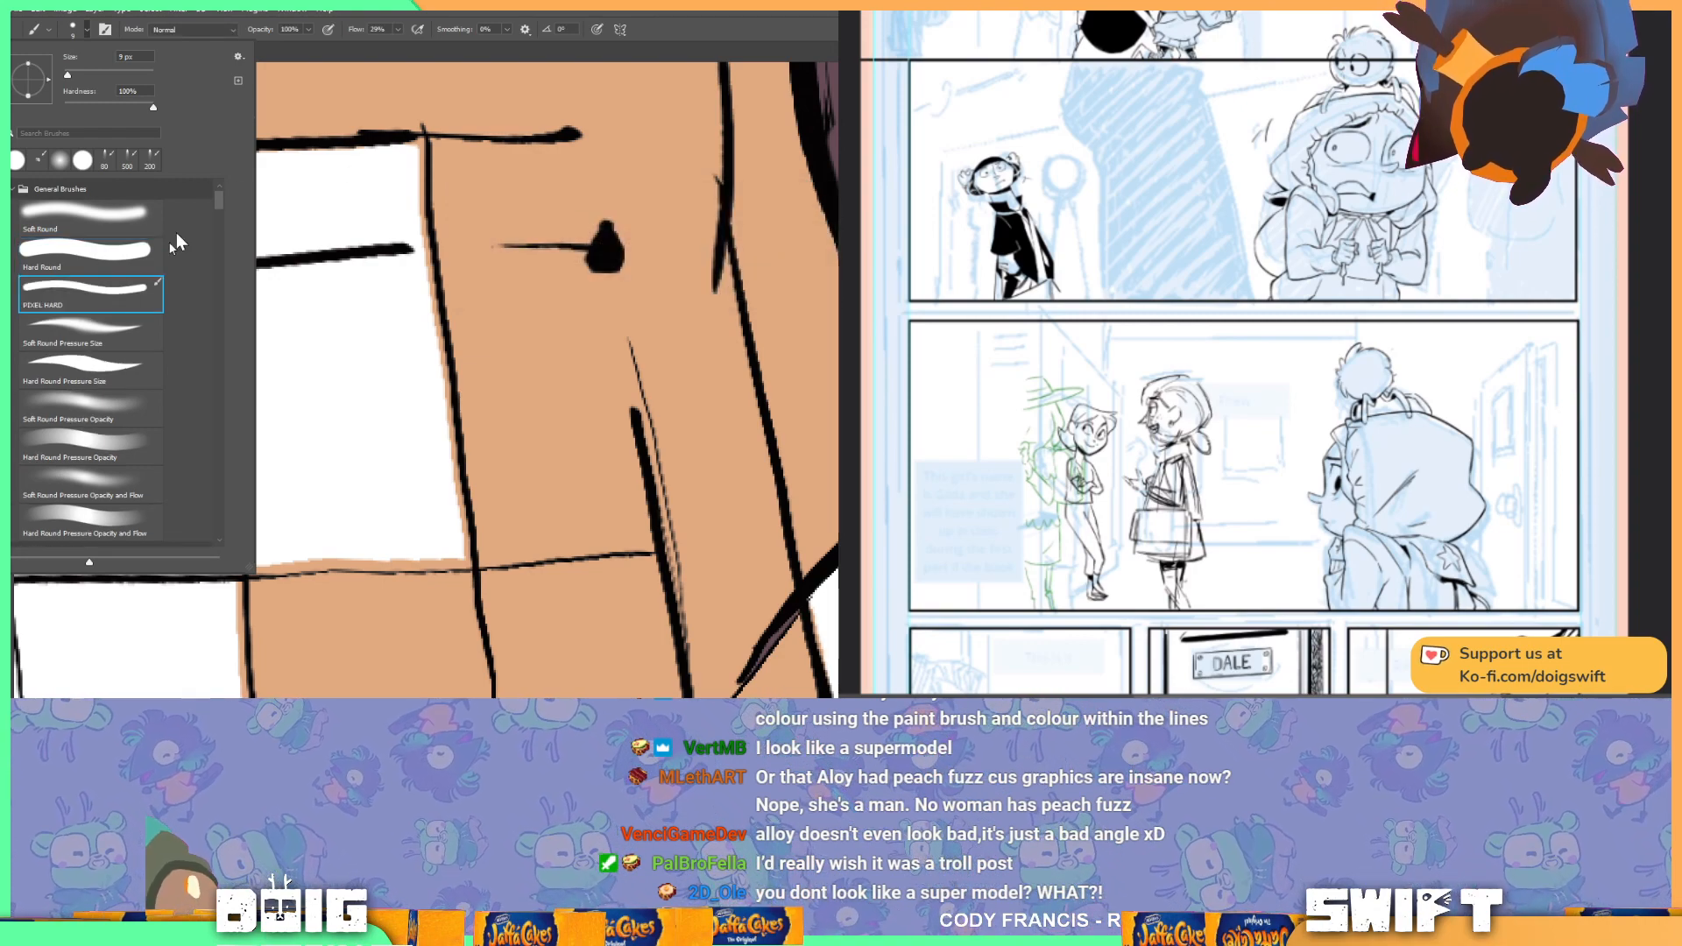
Step: Show the Brush Settings, place them over the canvas and enlarge them to fit more brush tips
click(285, 9)
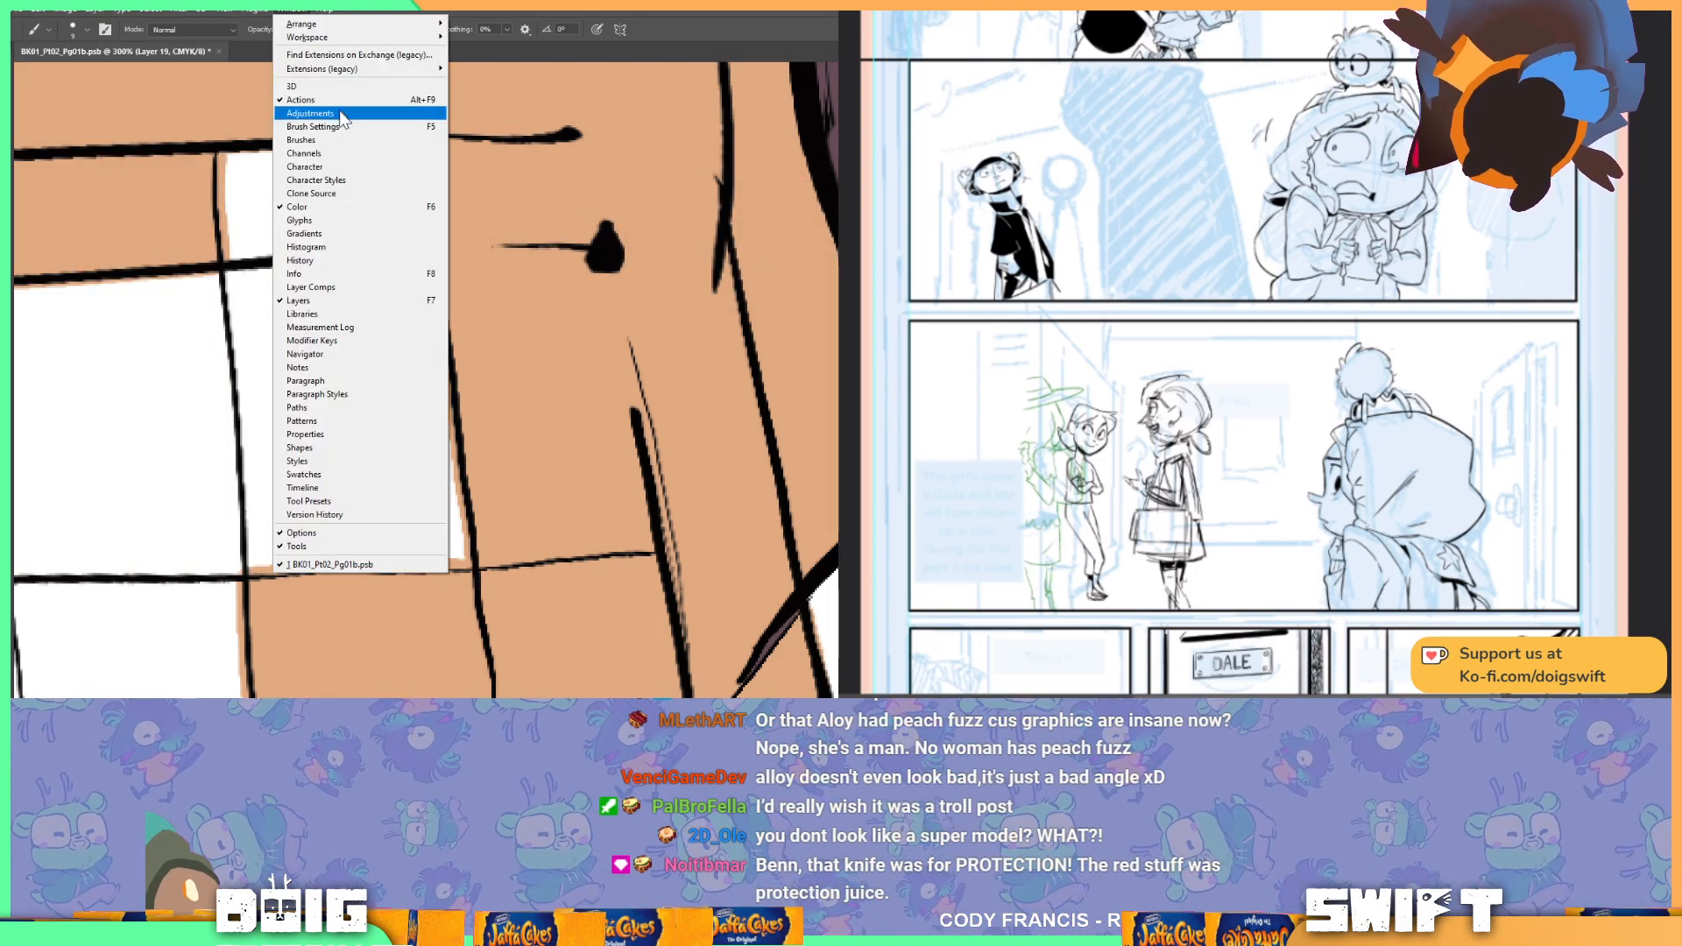
click(340, 140)
click(293, 11)
click(394, 131)
key(ctrl+s)
click(834, 107)
drag(775, 123, 505, 133)
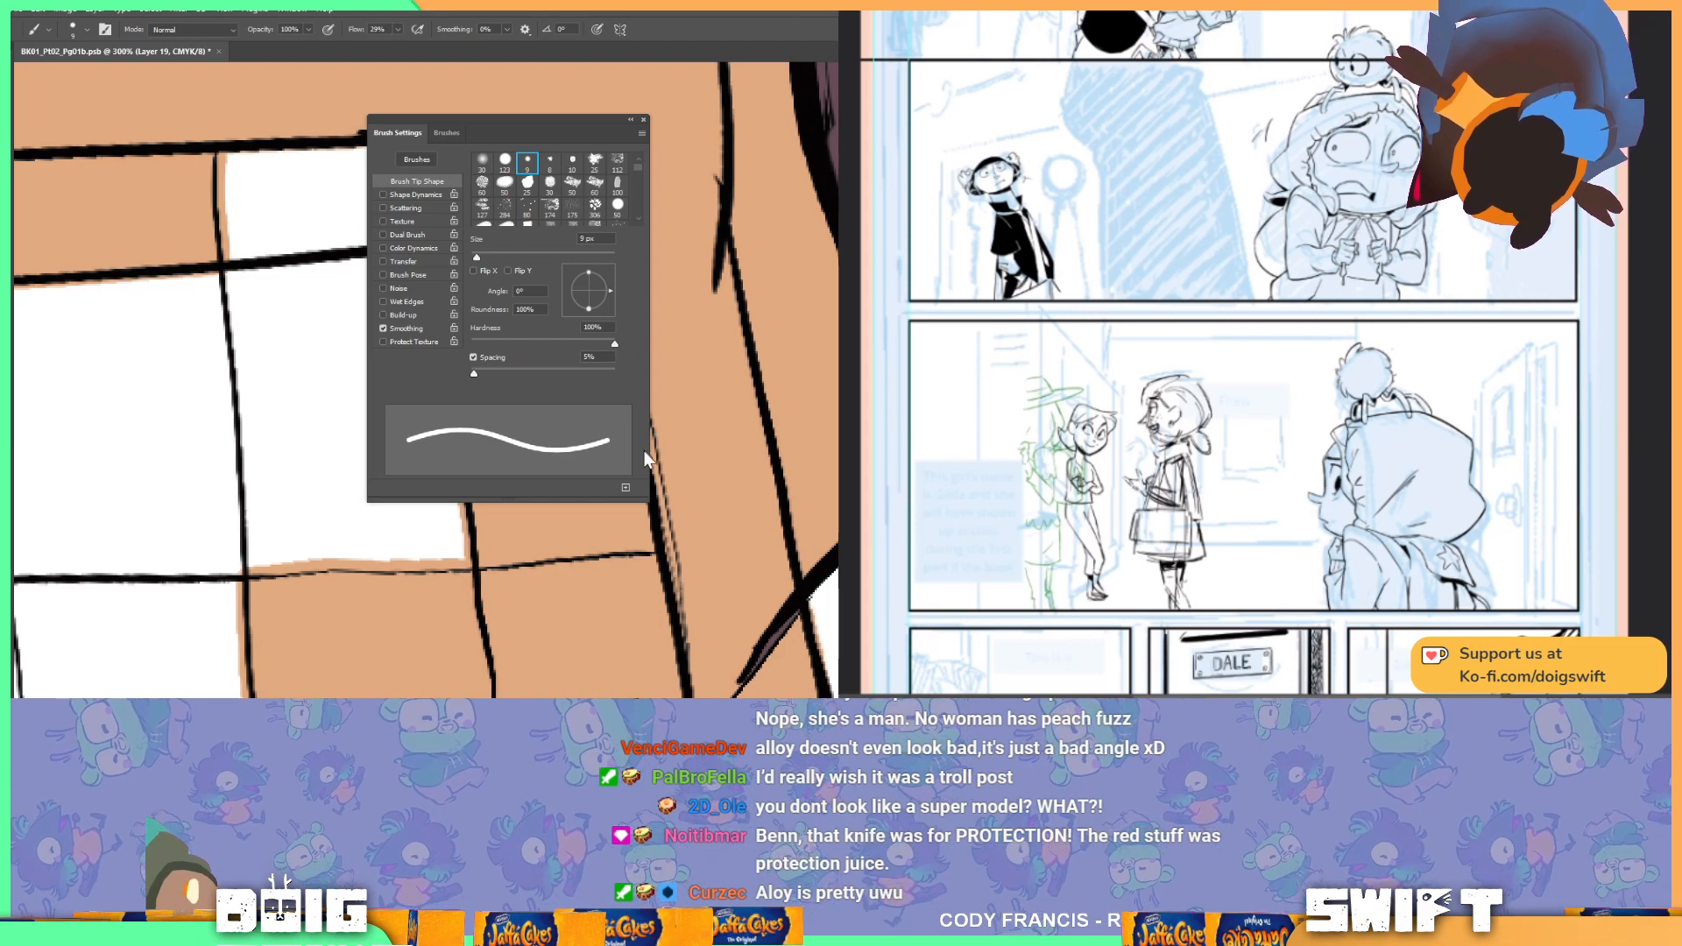
drag(660, 532, 770, 655)
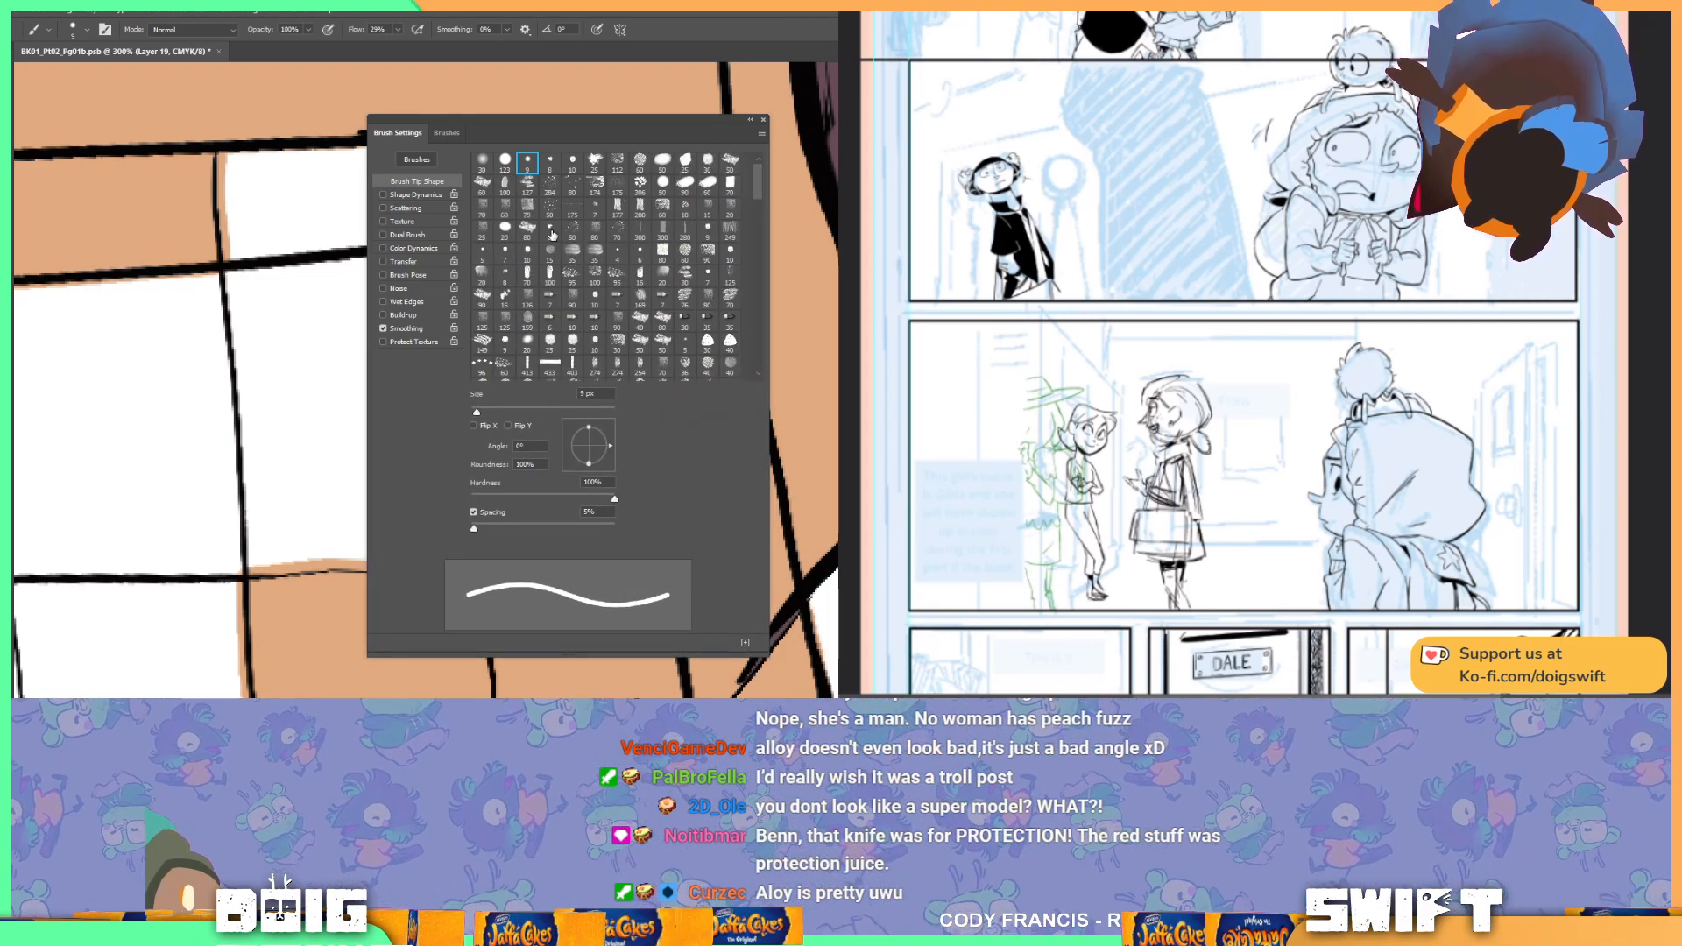
Step: Create a new 128 × 128 pixel document at 300 pixels/inch in RGB Color with a white background
key(m)
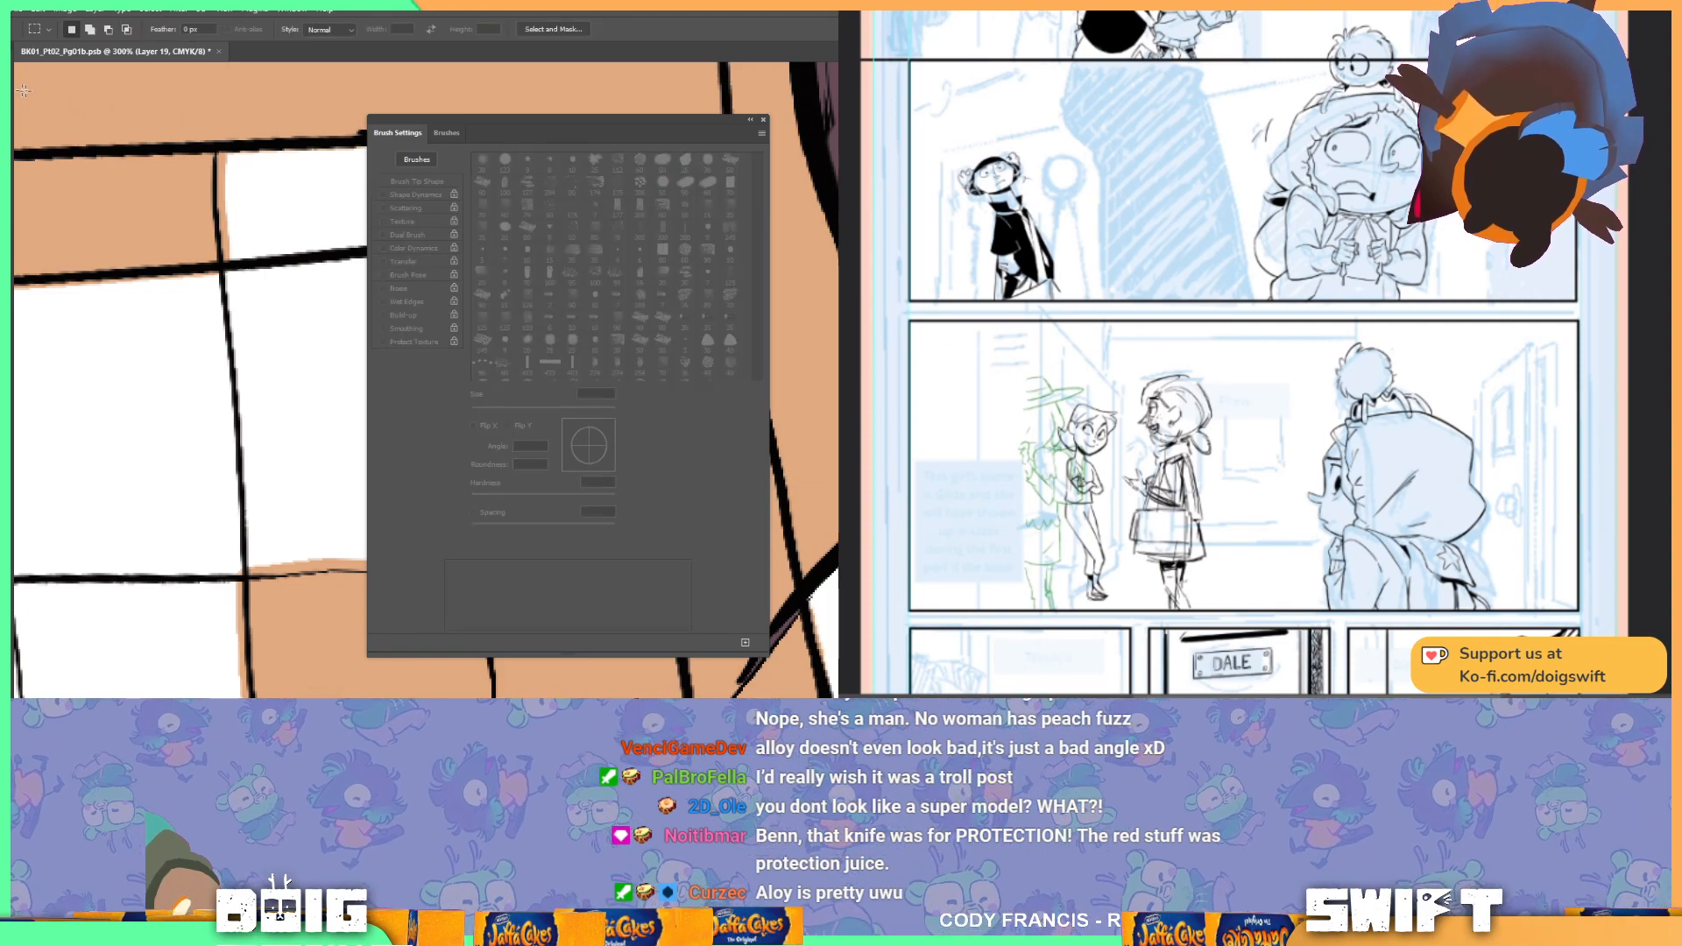
click(19, 10)
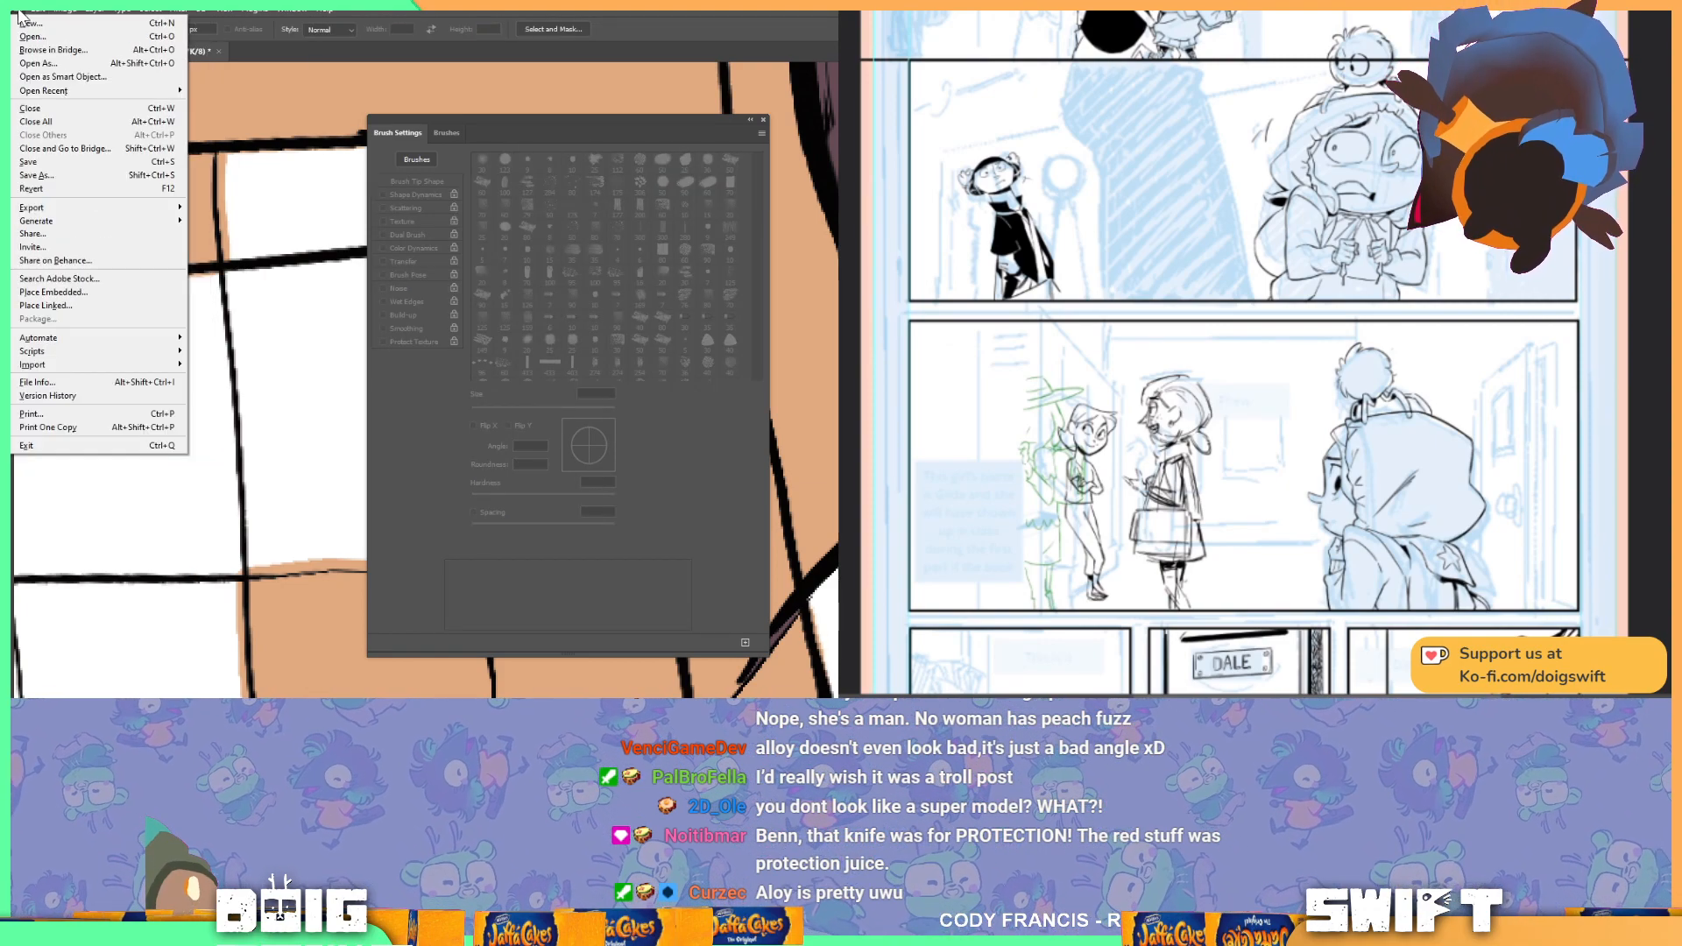
click(27, 23)
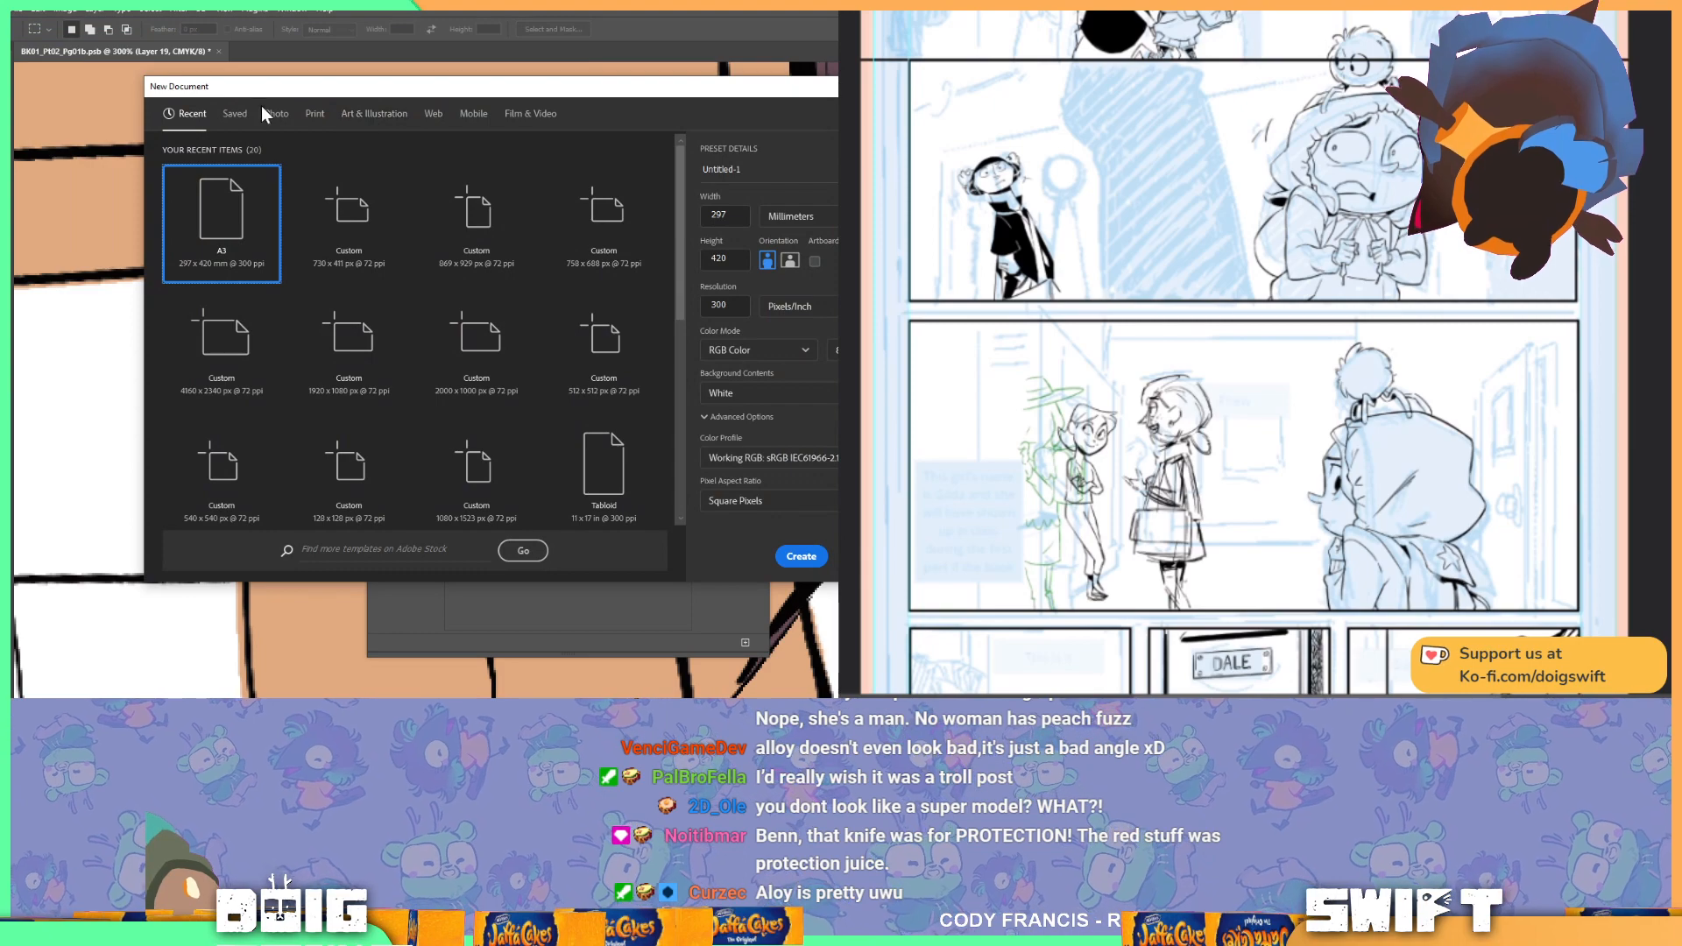
click(794, 215)
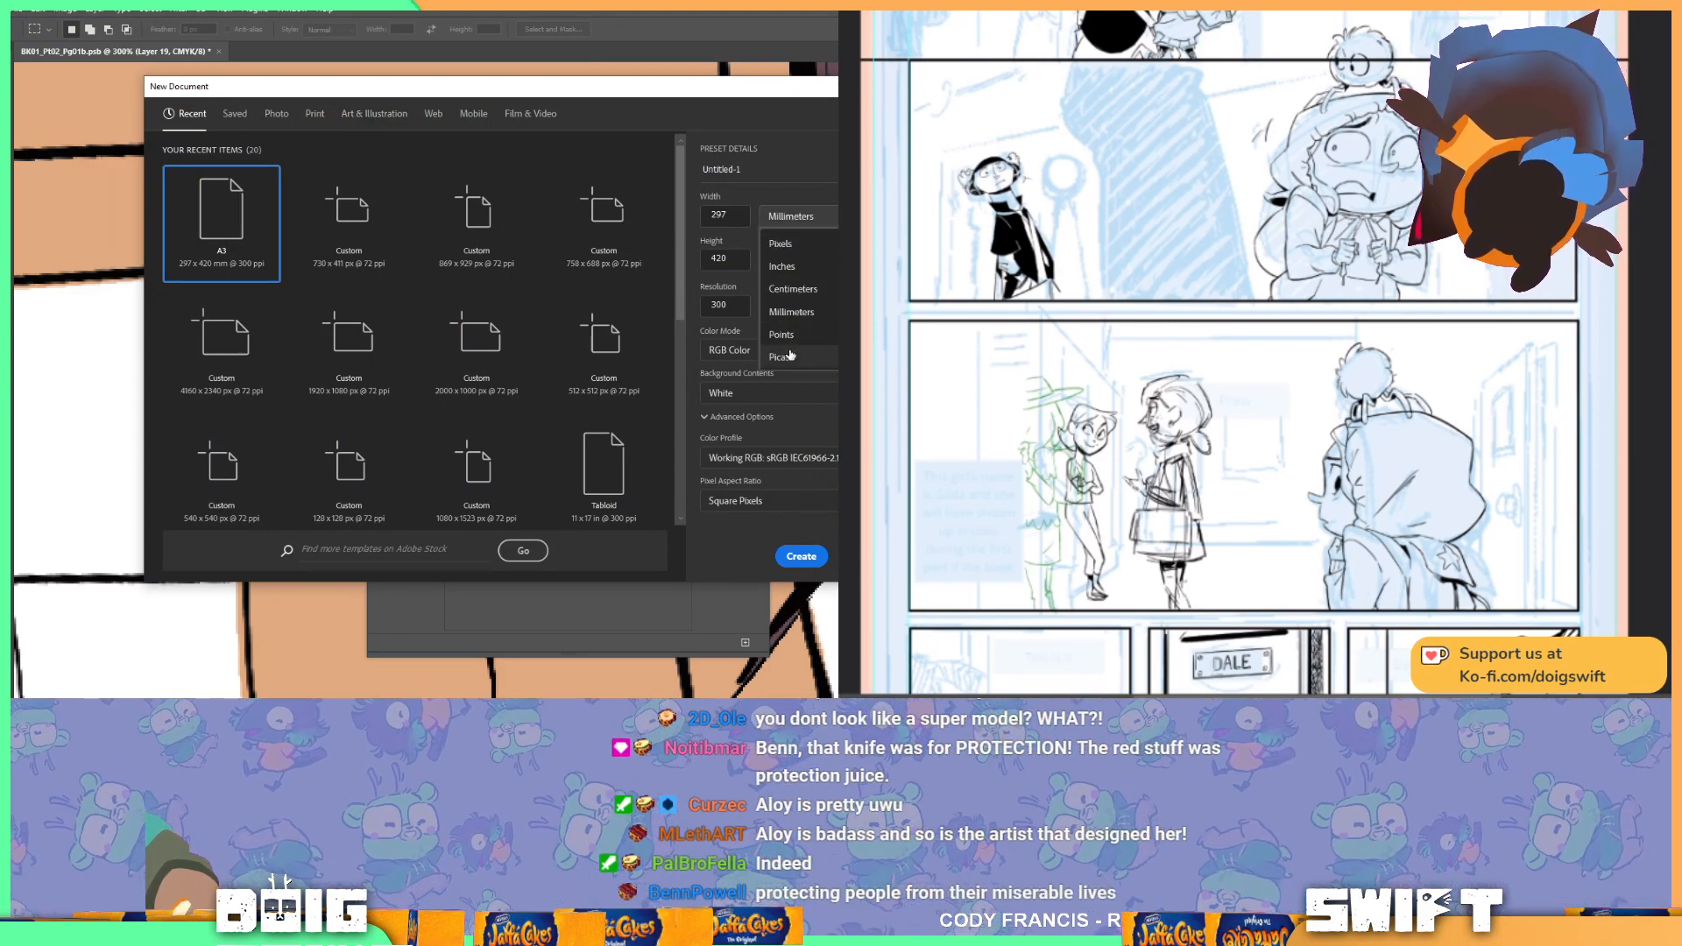
click(802, 246)
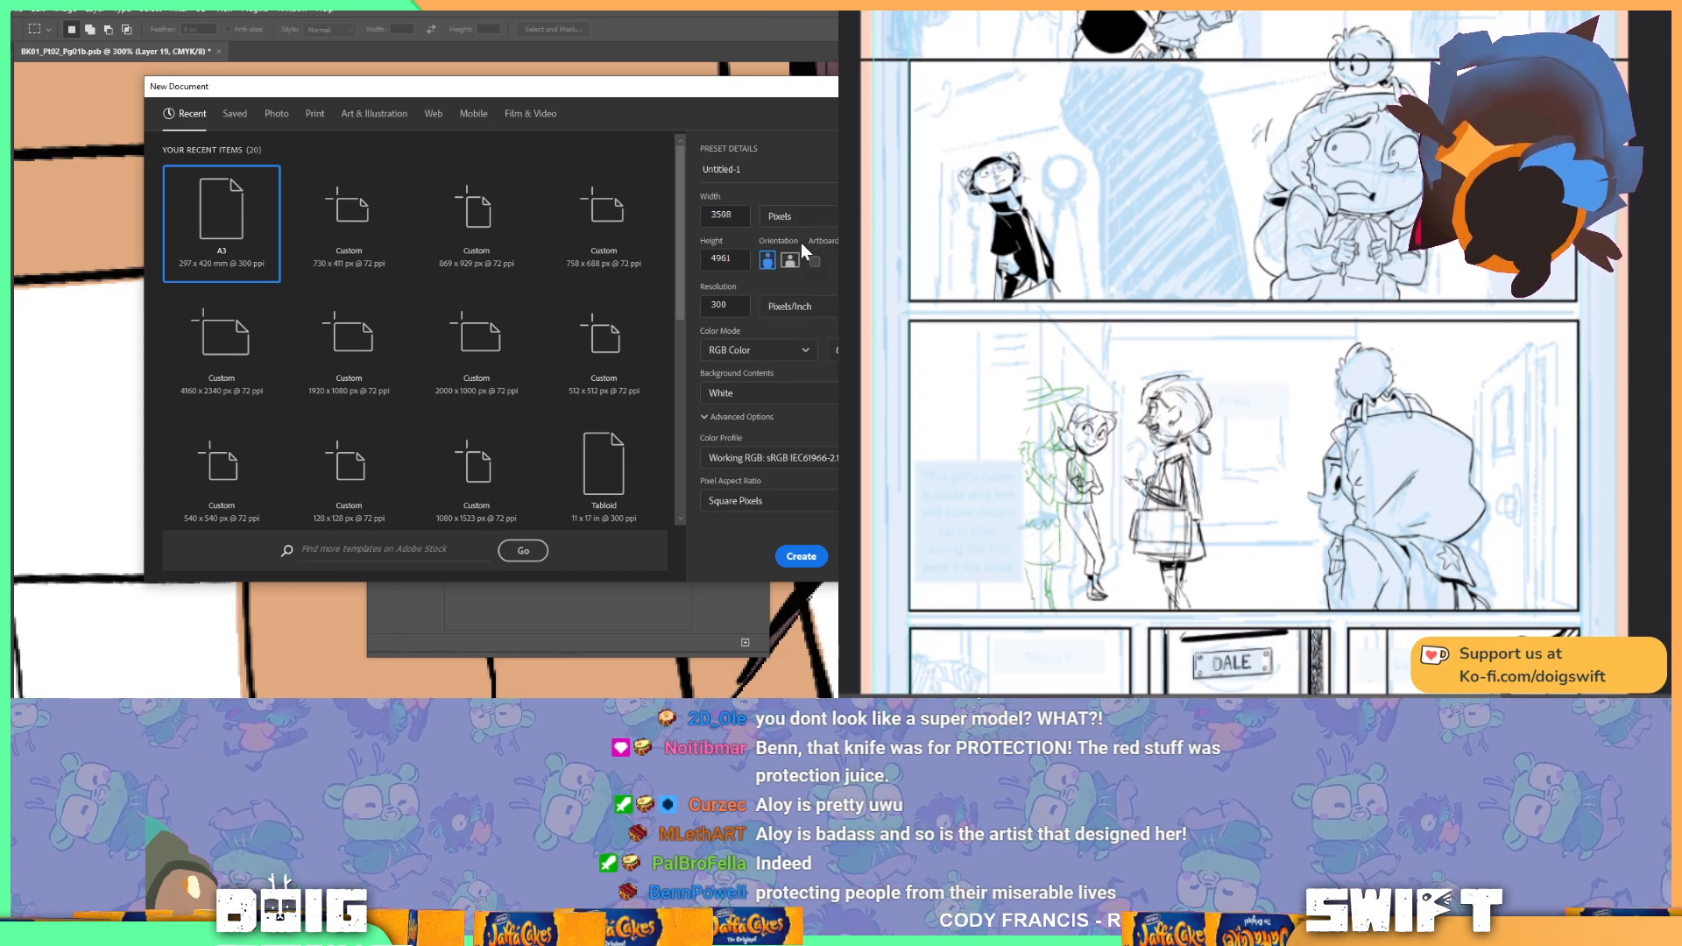
text(128)
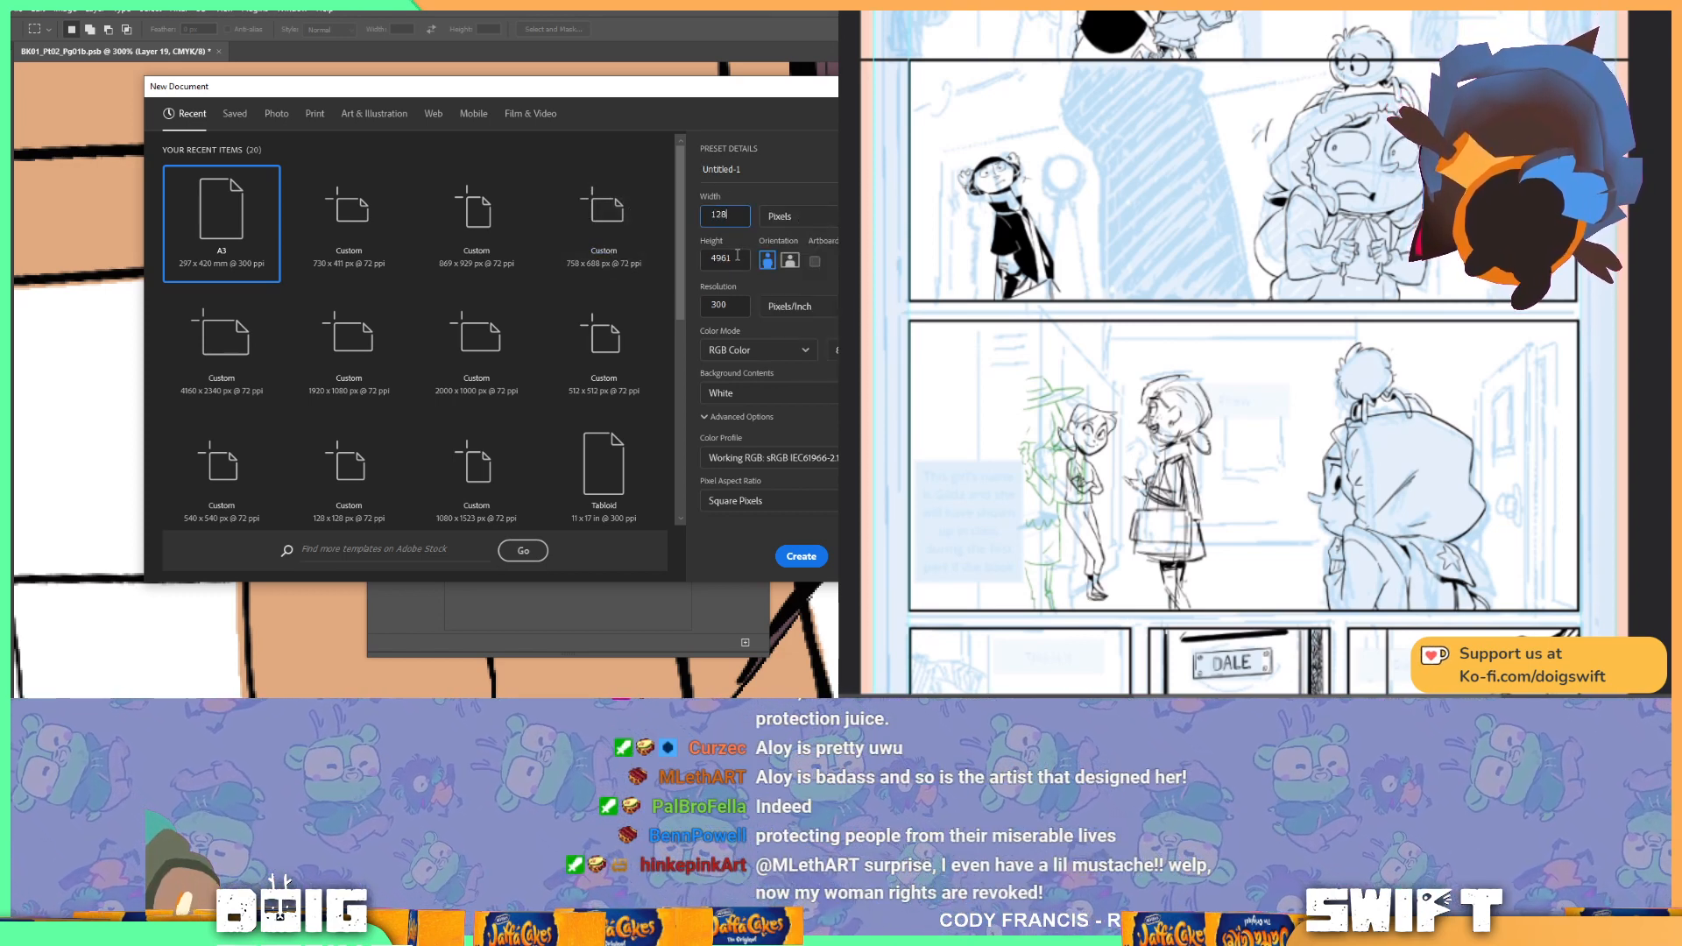
key(Tab)
text(128)
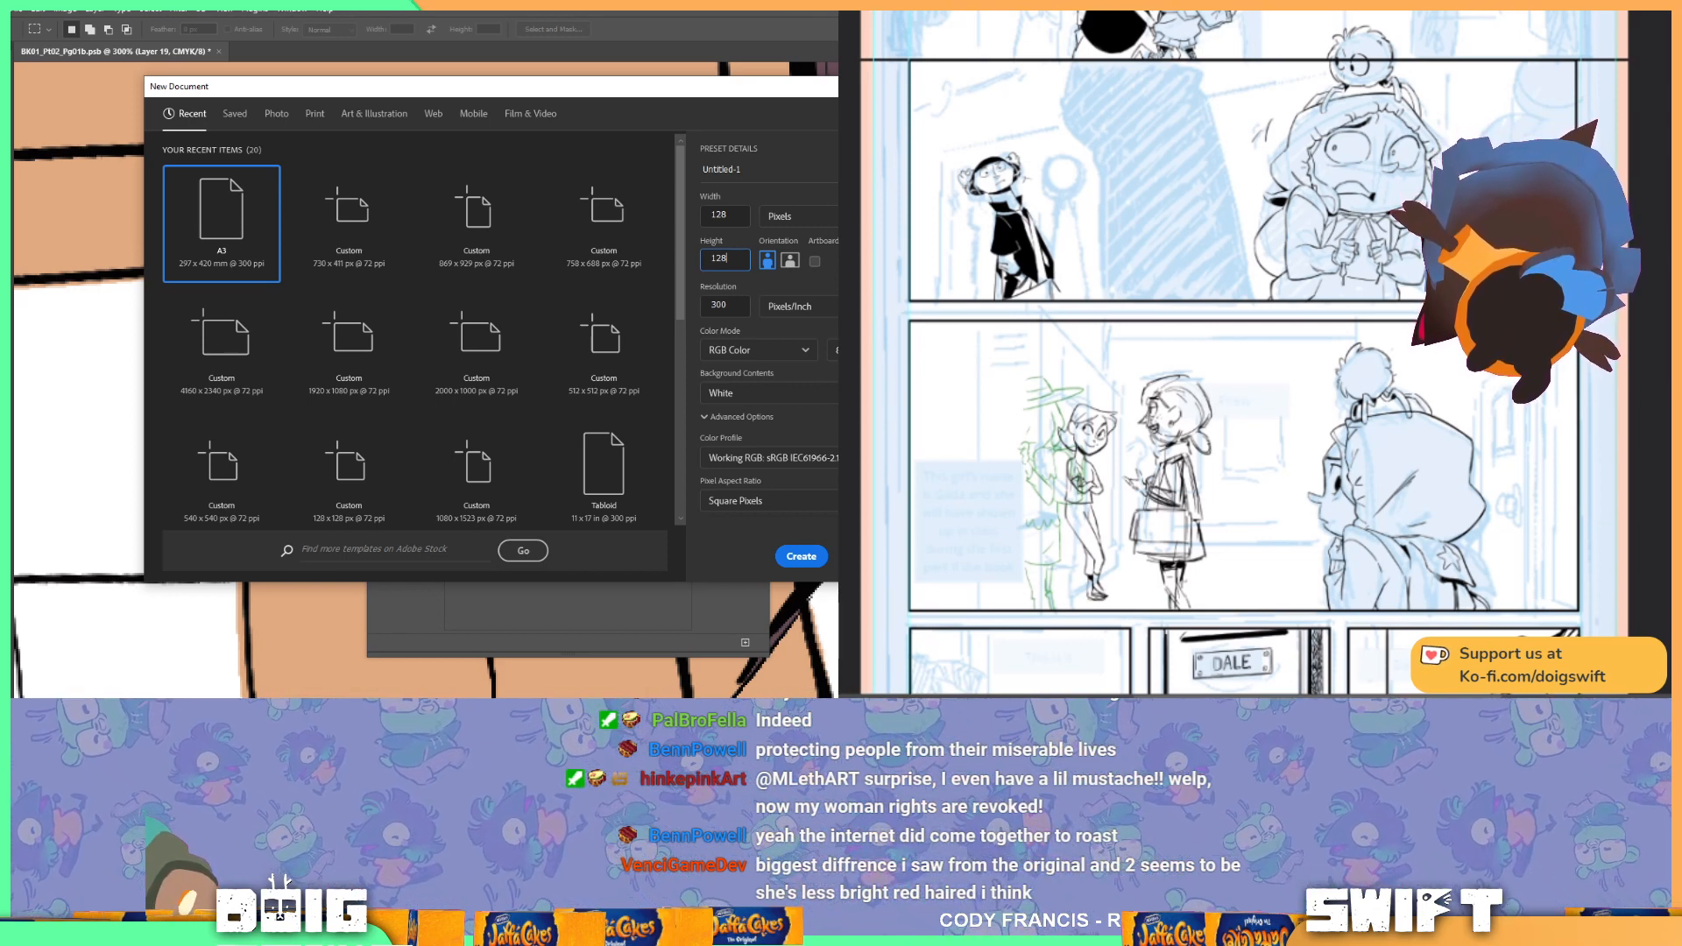
key(Return)
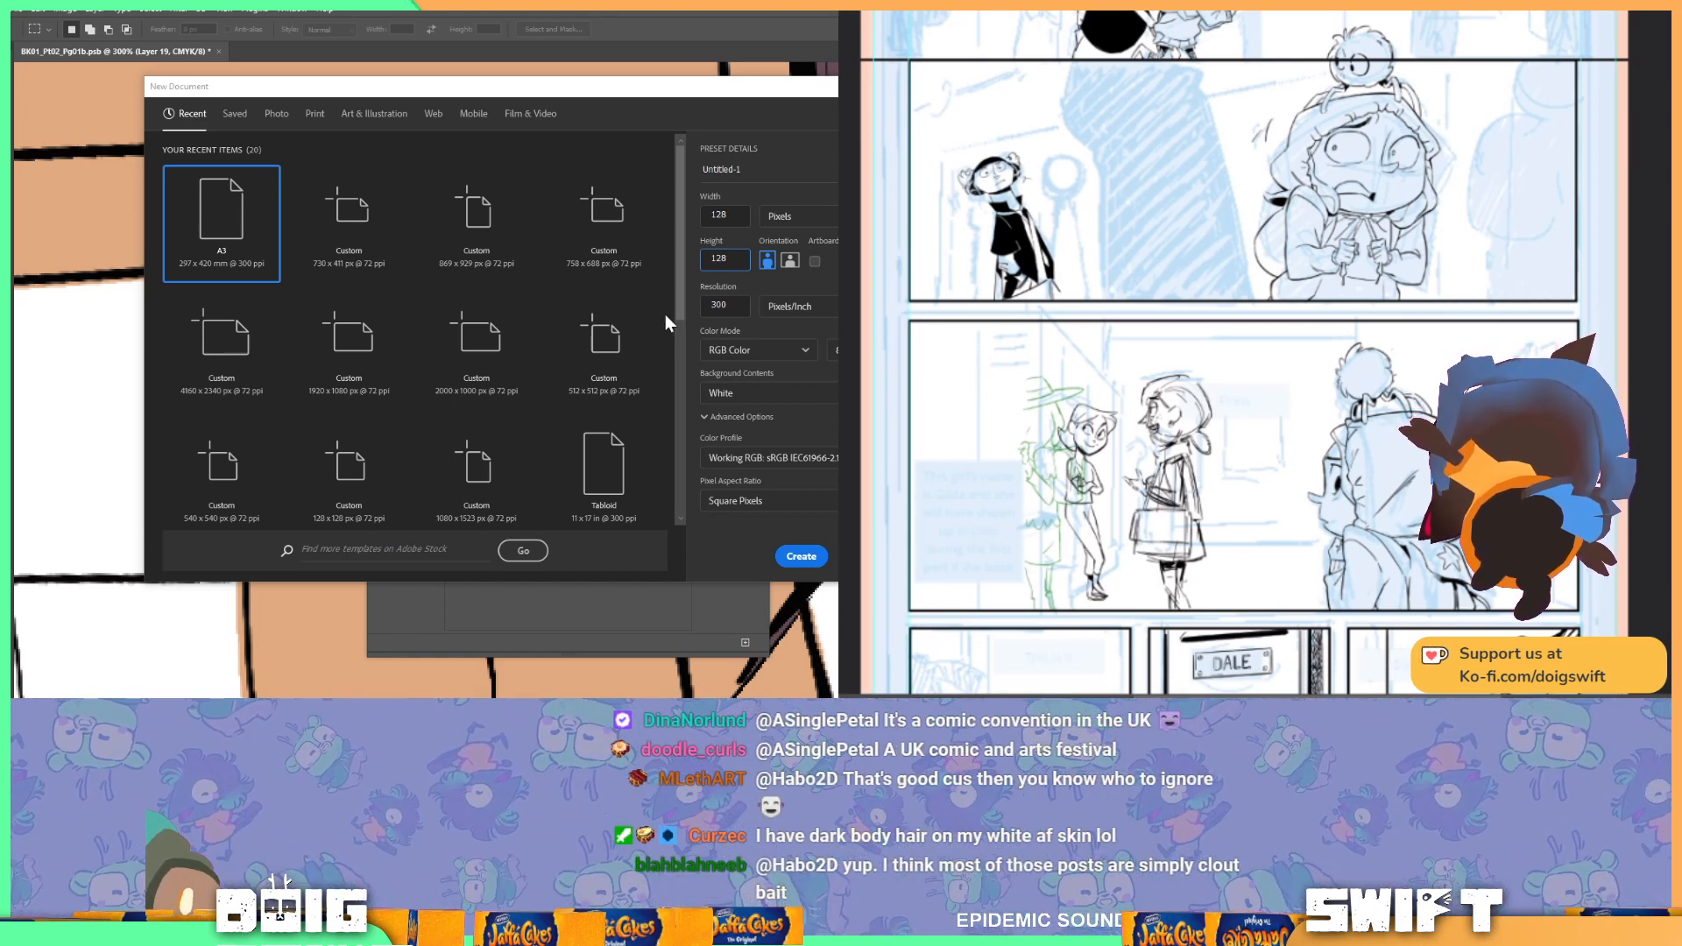
click(801, 556)
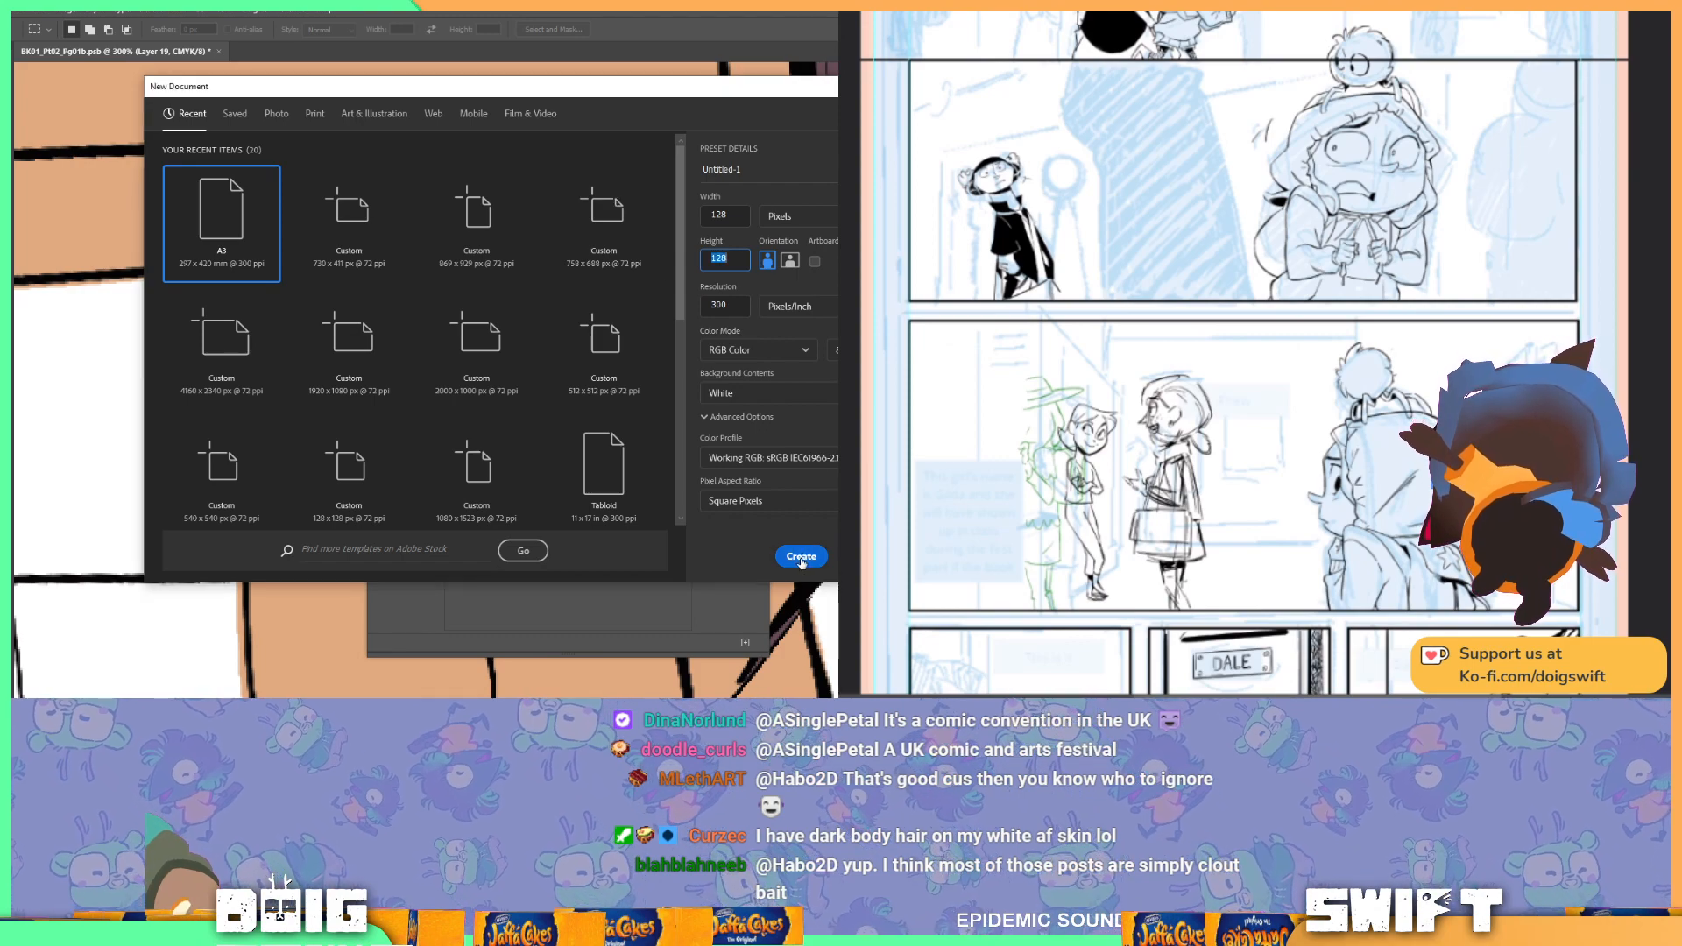
Step: Make a circular selection about 100 px across in the middle of the white canvas with the Elliptical Marquee
mouse_move(587, 132)
mouse_down()
mouse_move(534, 117)
mouse_move(791, 112)
mouse_up()
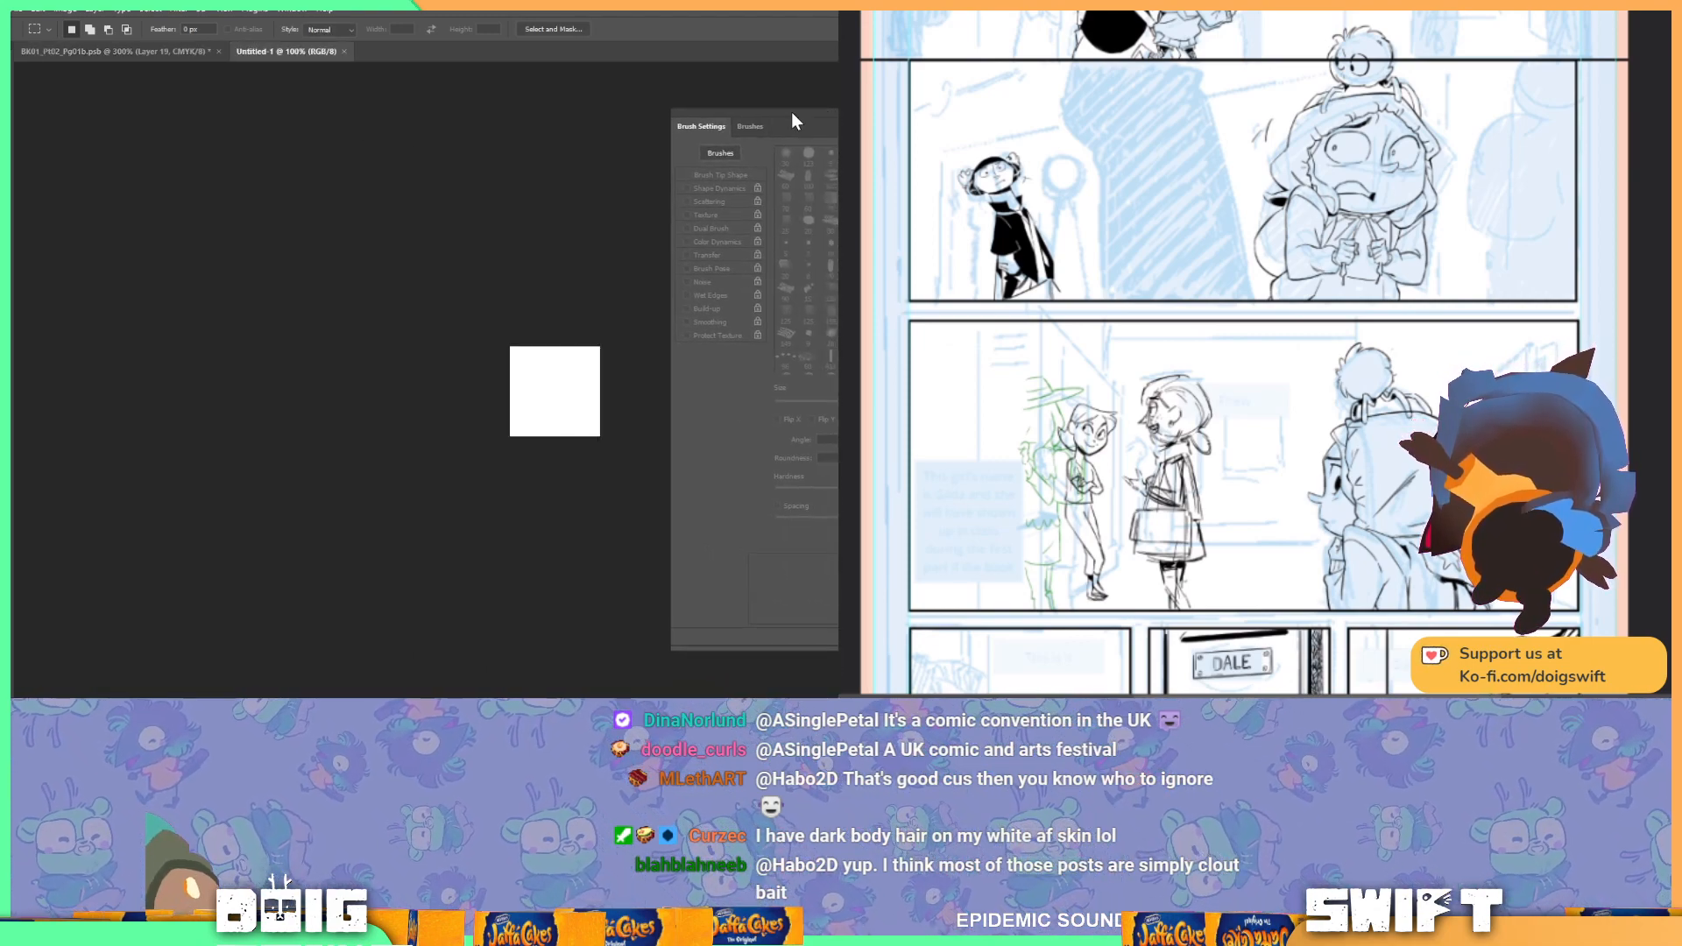
right_click(16, 101)
click(44, 103)
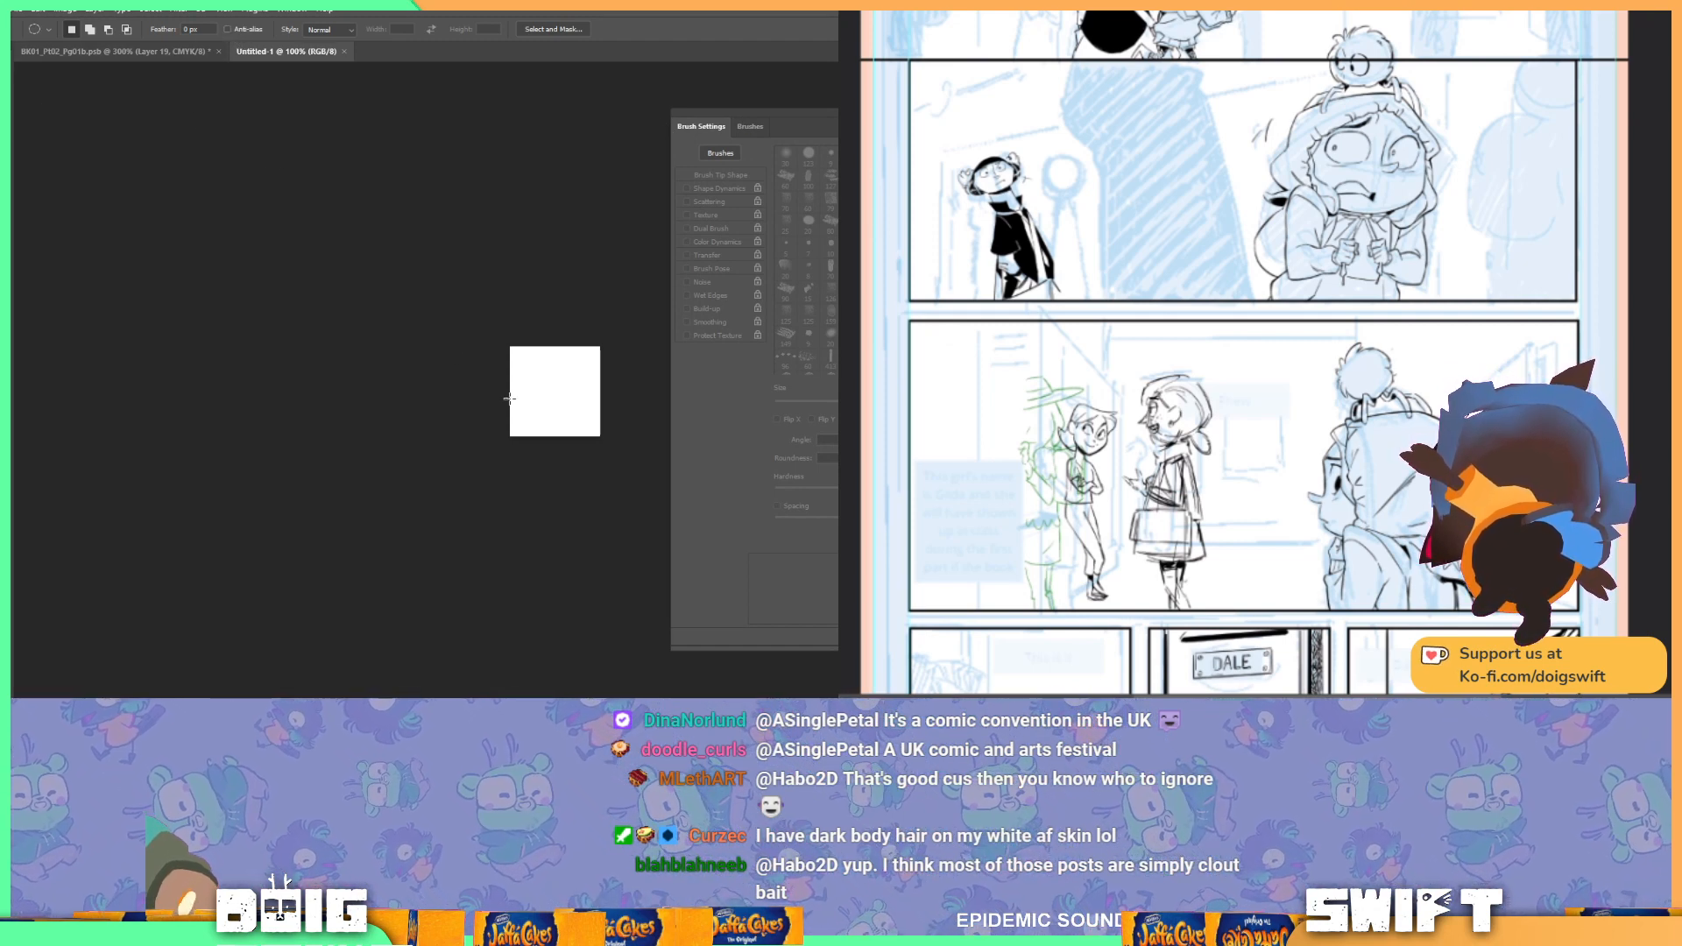
key(ctrl+plus)
key(ctrl+plus)
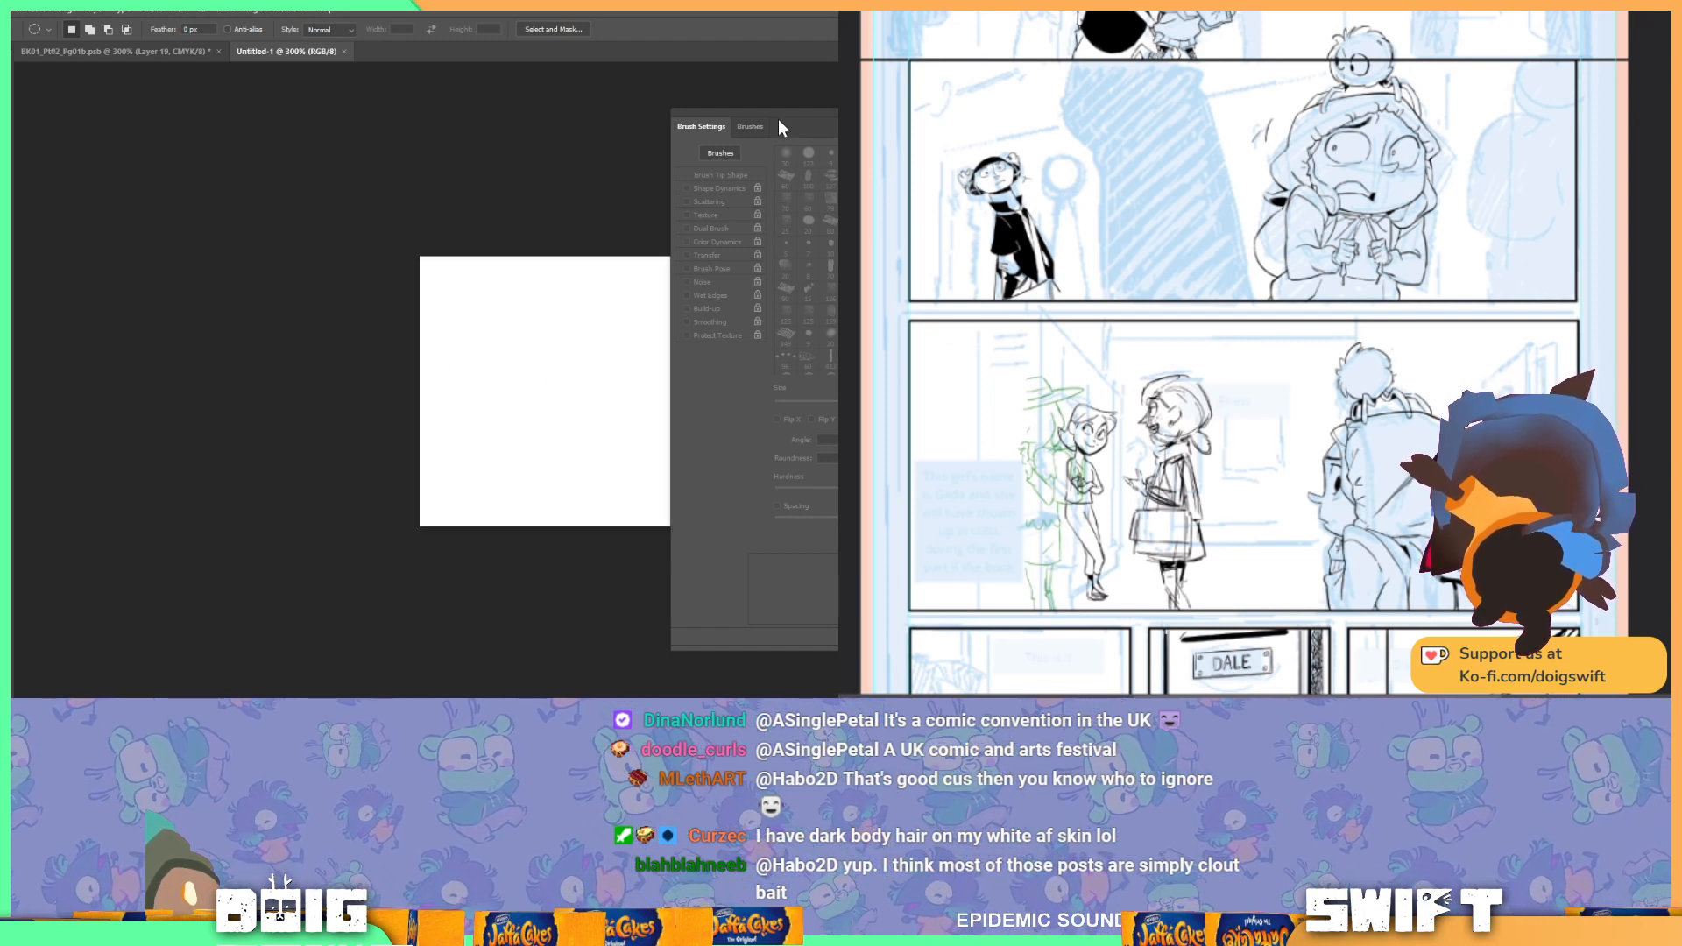
drag(776, 127, 892, 128)
drag(449, 286, 622, 473)
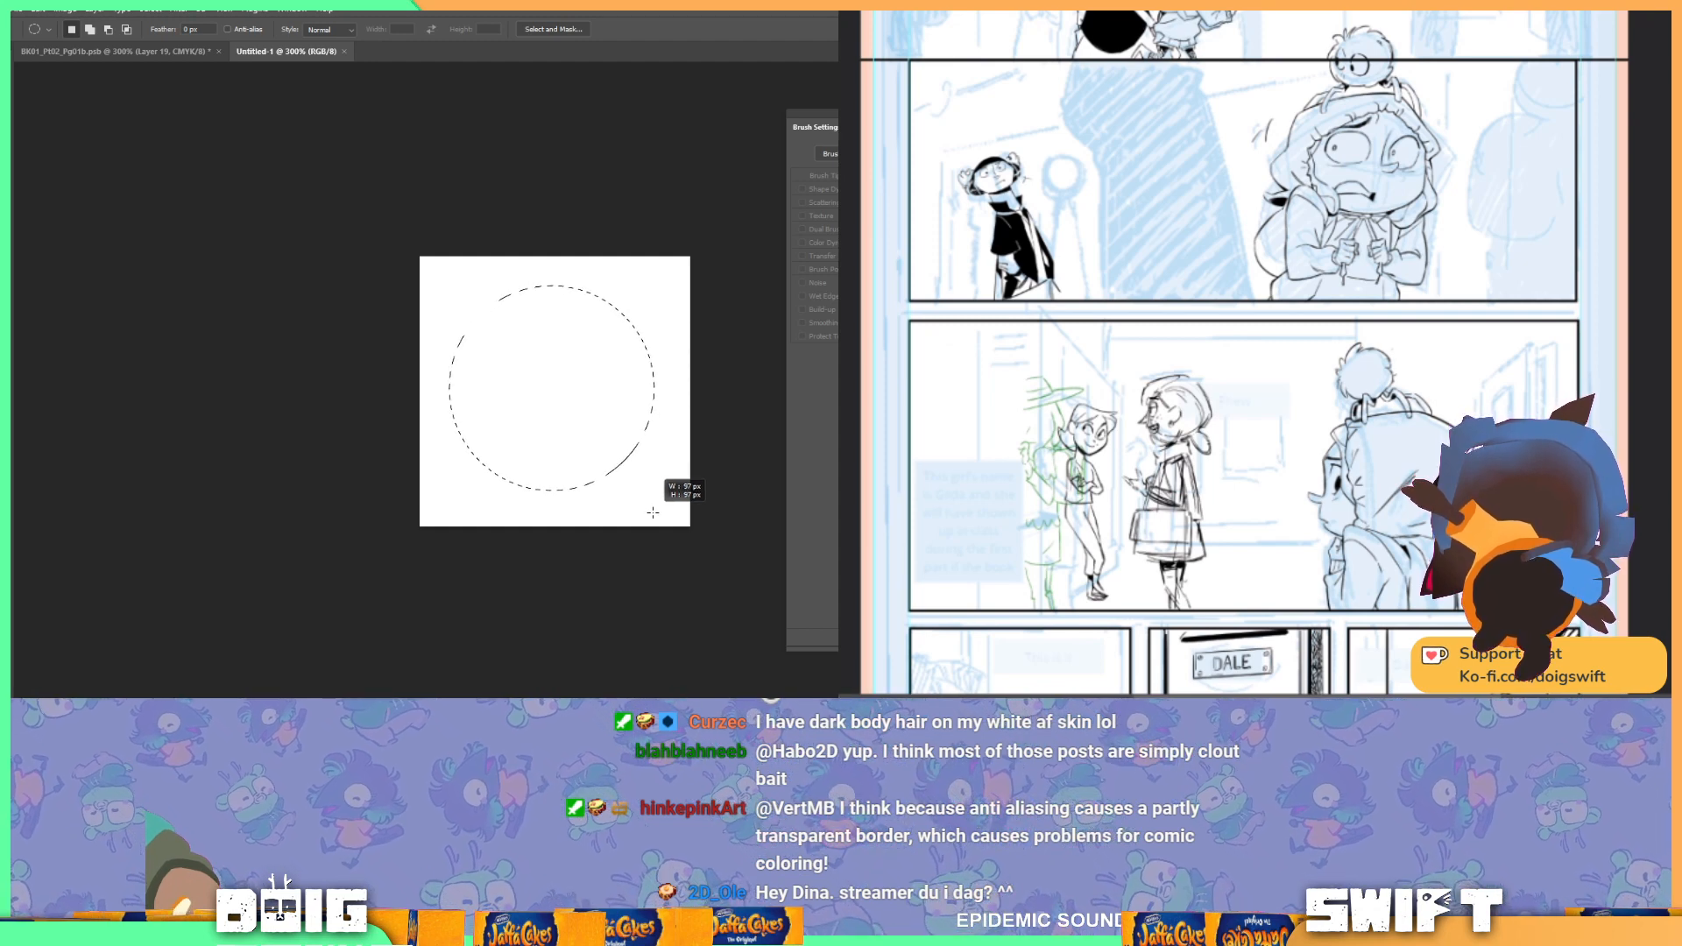
drag(652, 512, 661, 530)
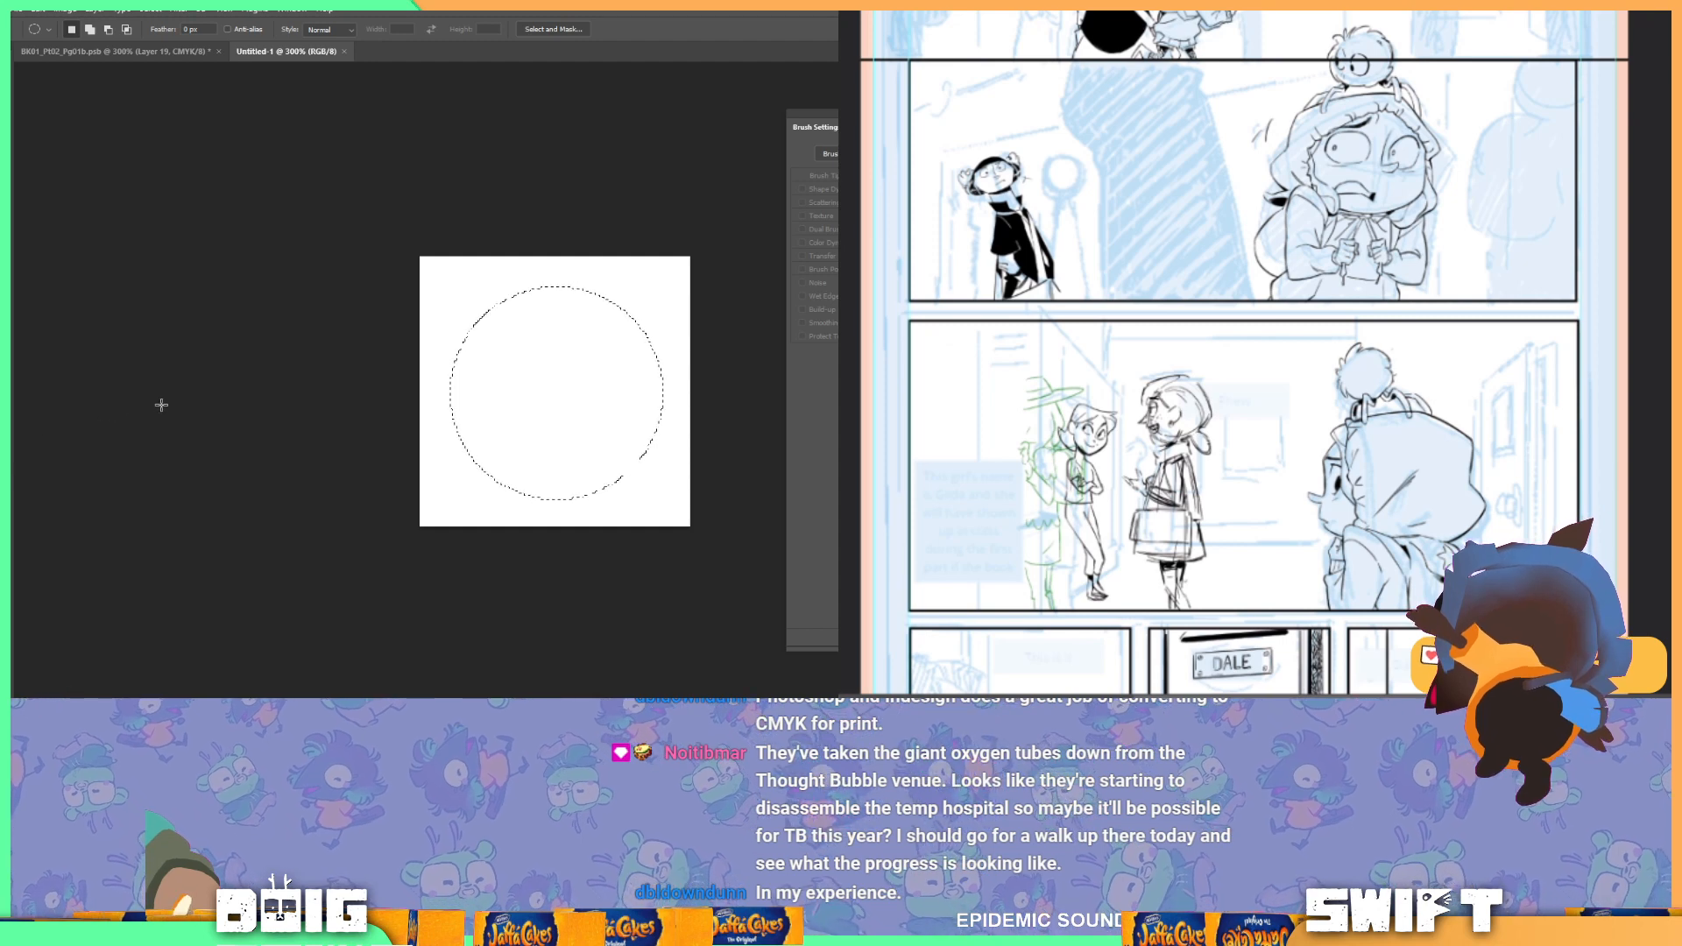
Step: Fill the circular selection with black, deselect it, and define the black circle as a brush preset named PIXEL HARD BRUSH
key(alt+BackSpace)
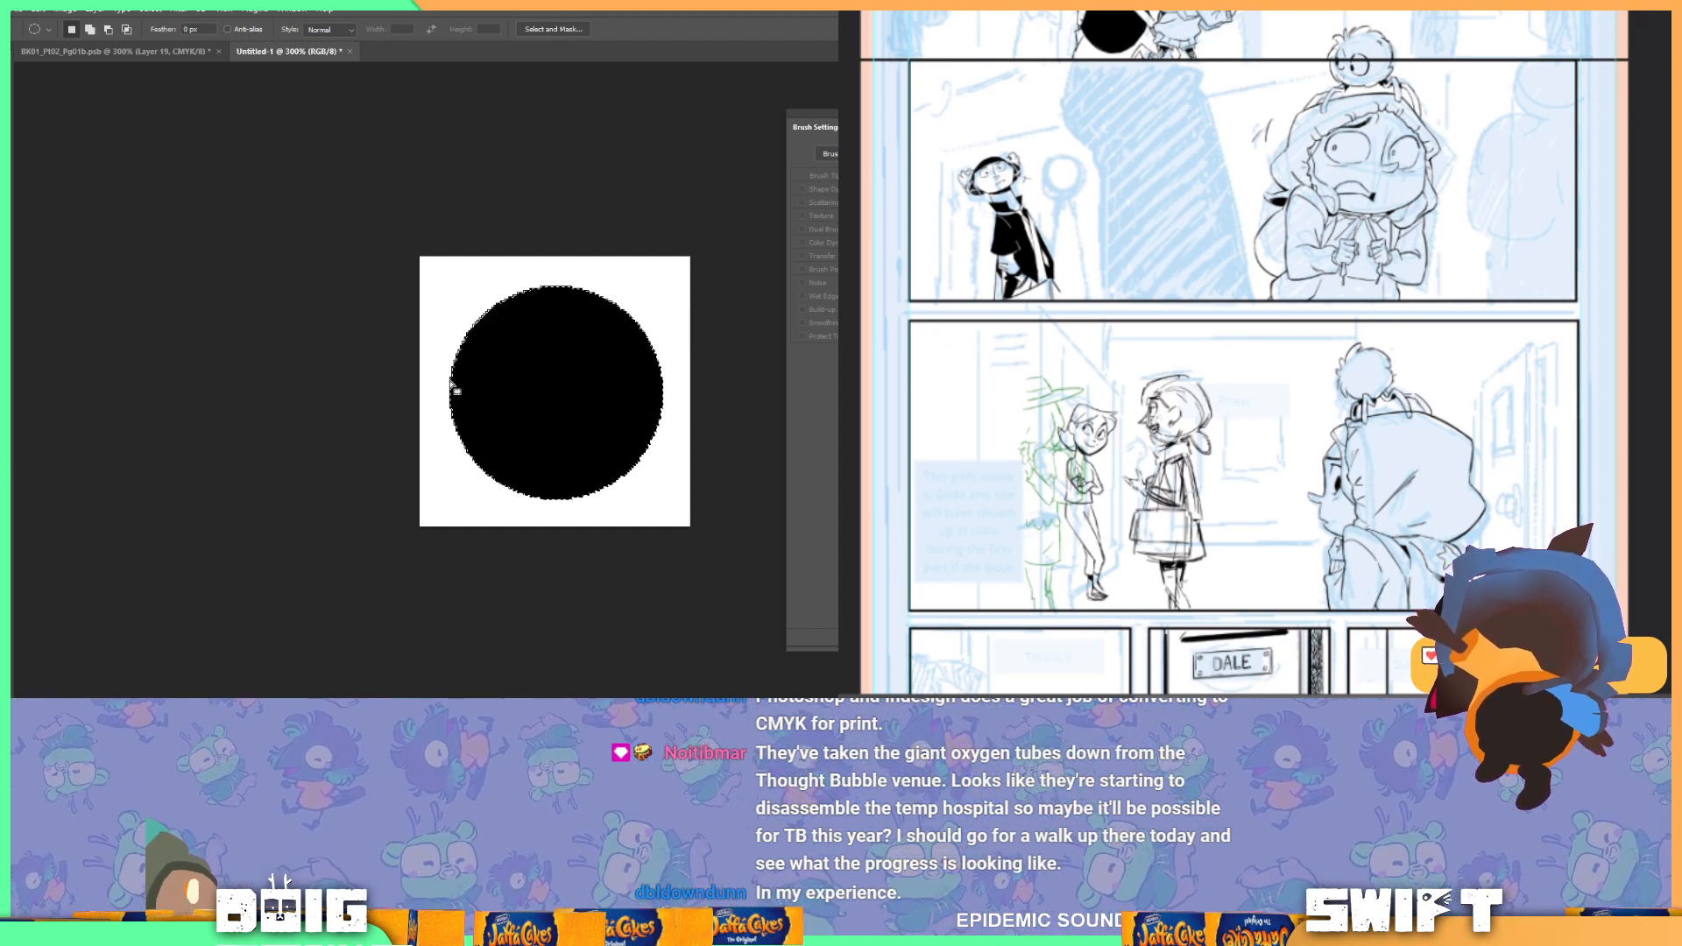
key(ctrl+d)
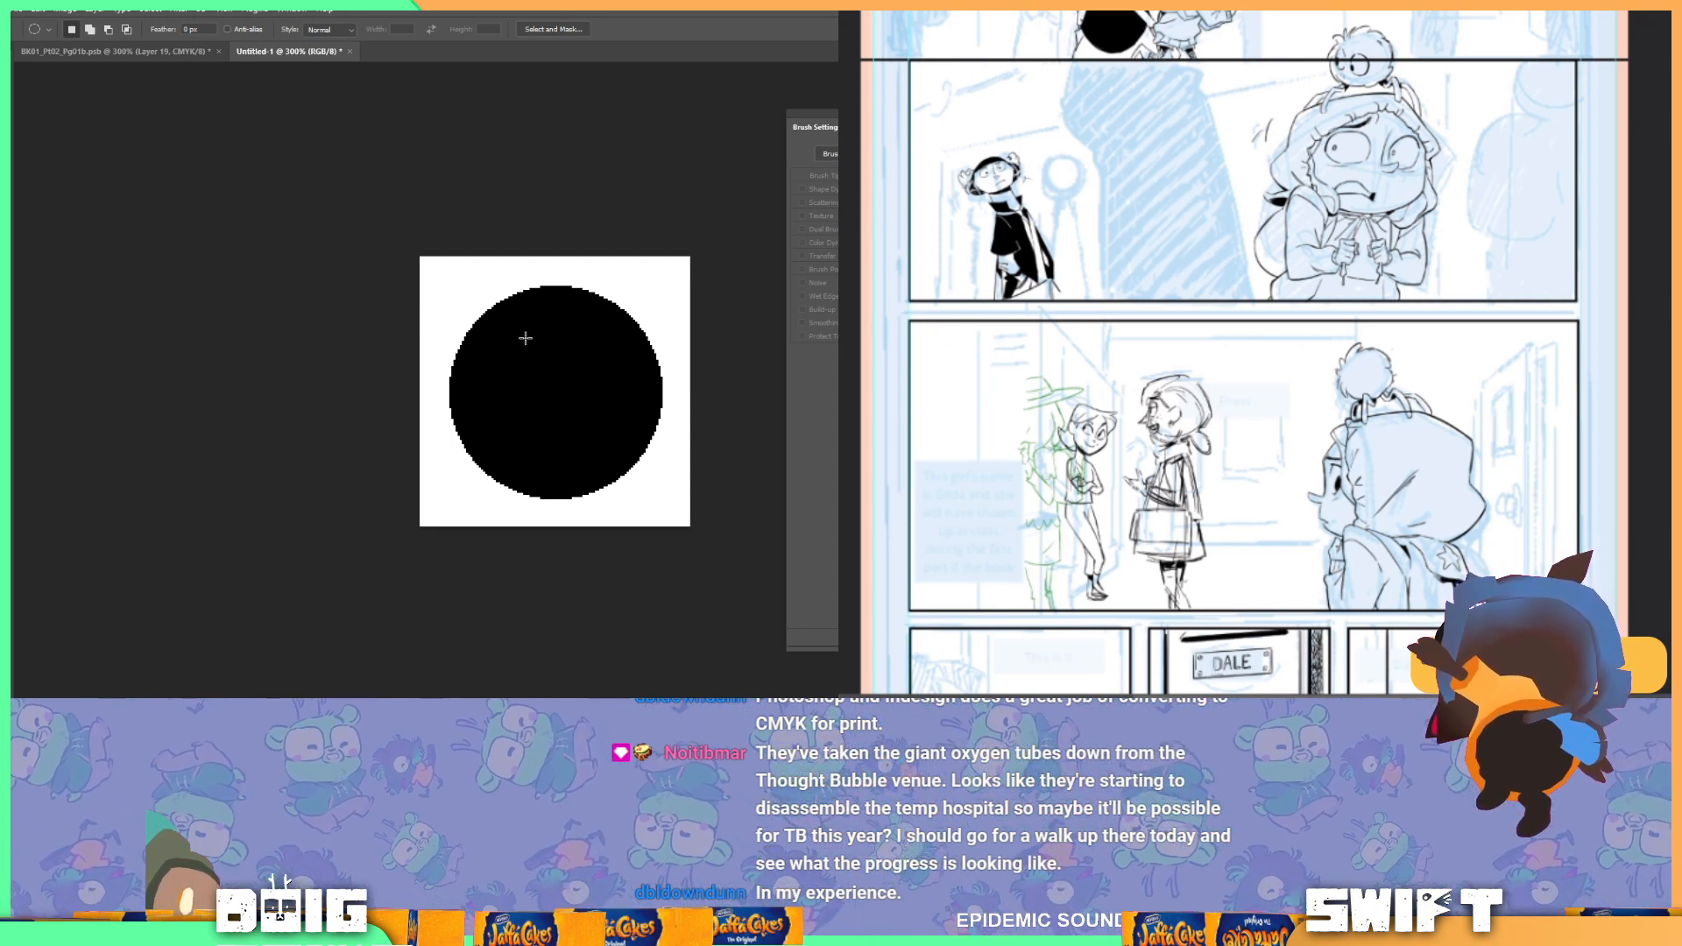
click(18, 9)
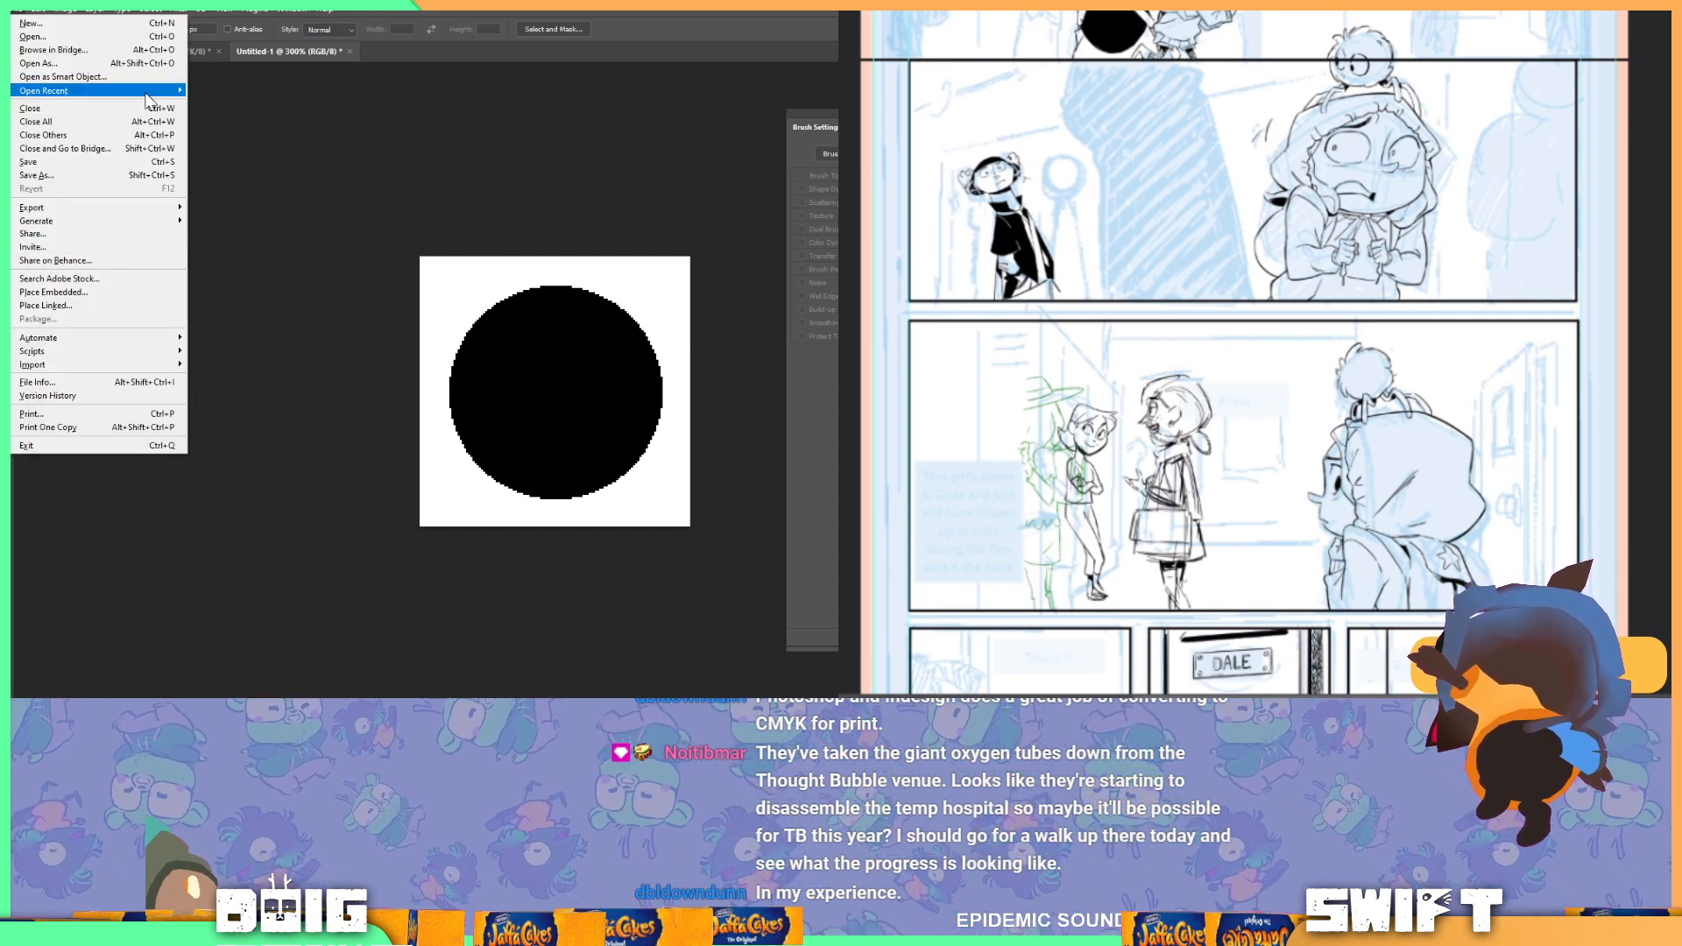
mouse_move(132, 352)
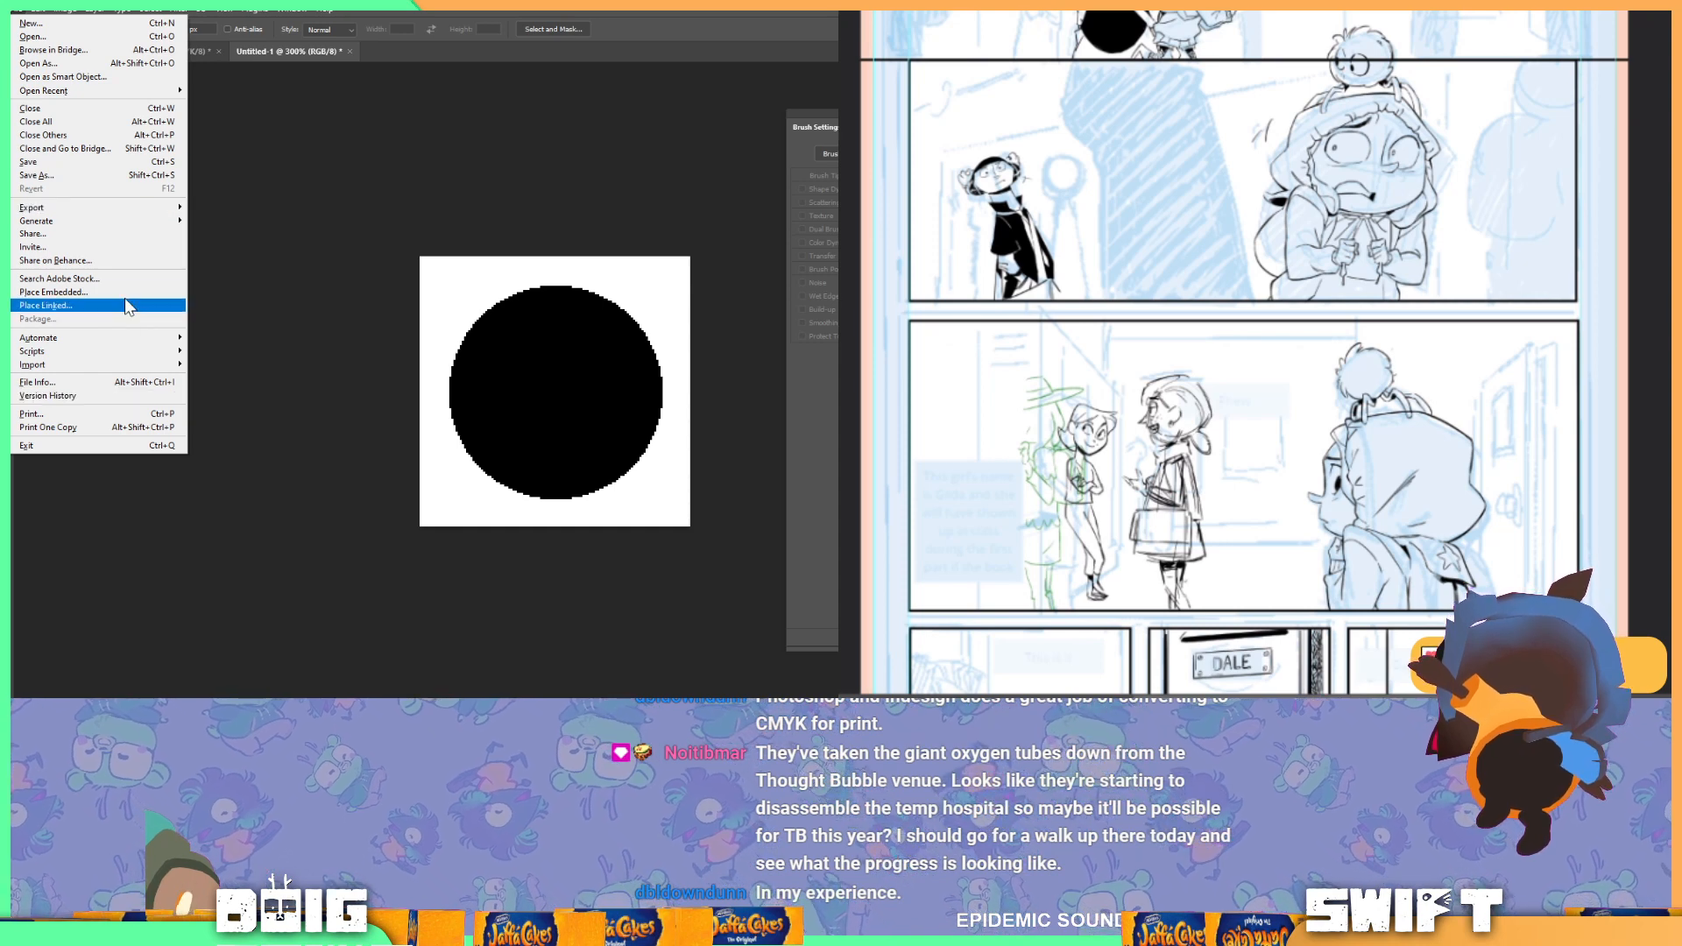
mouse_move(37, 8)
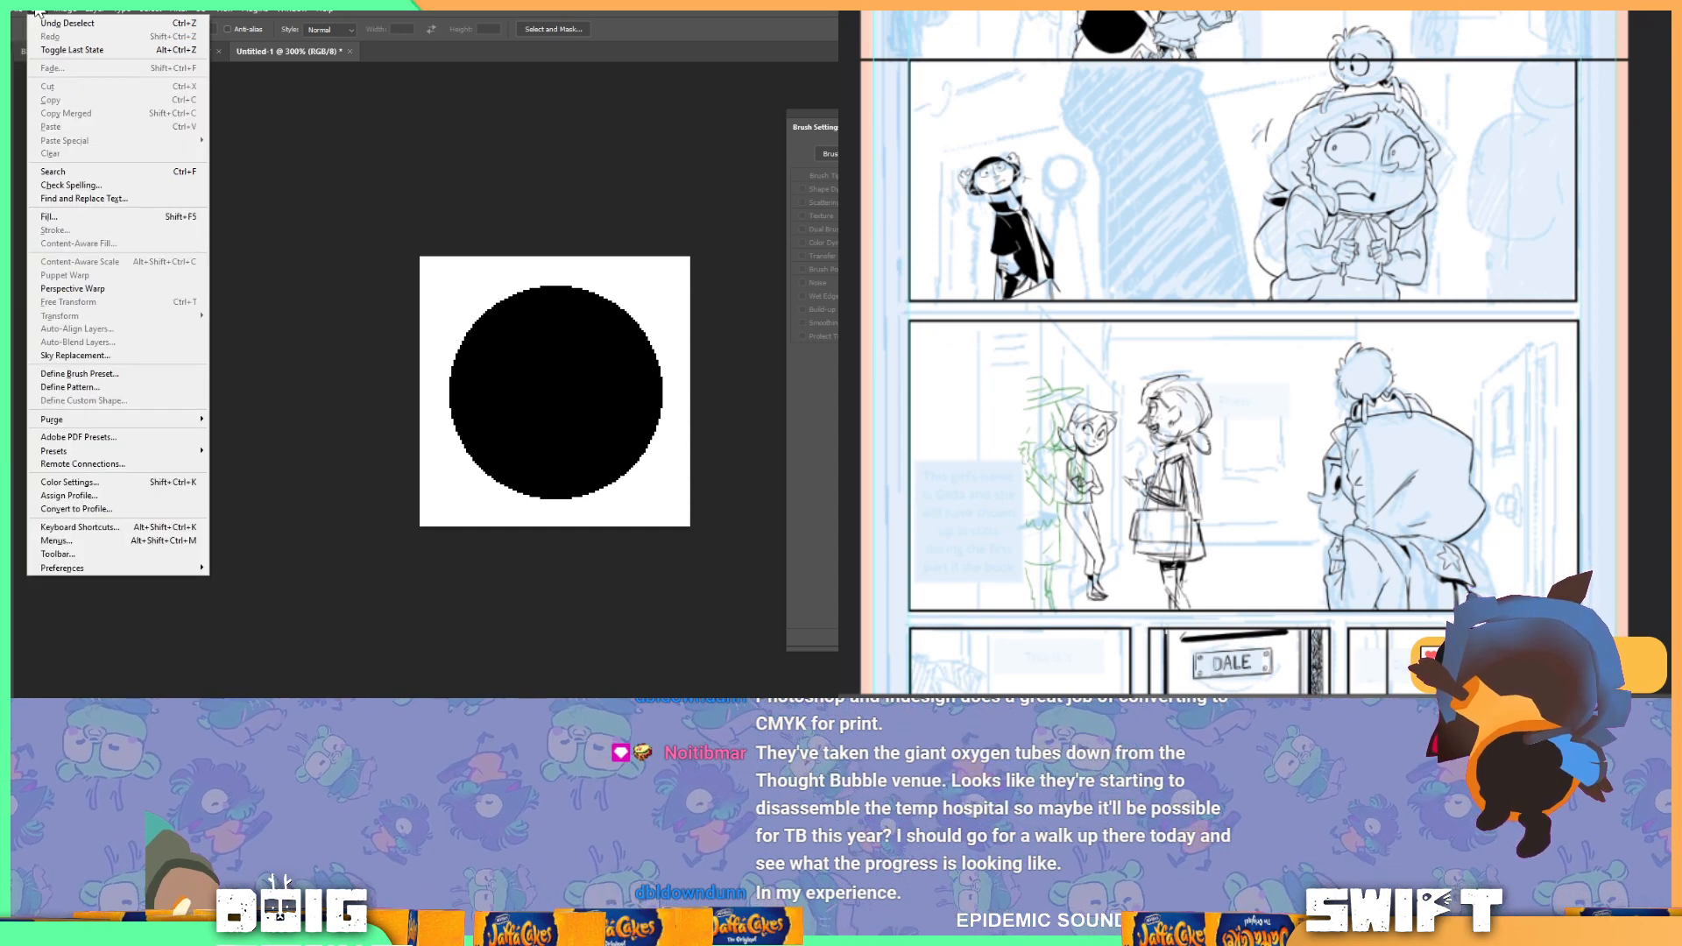
click(154, 376)
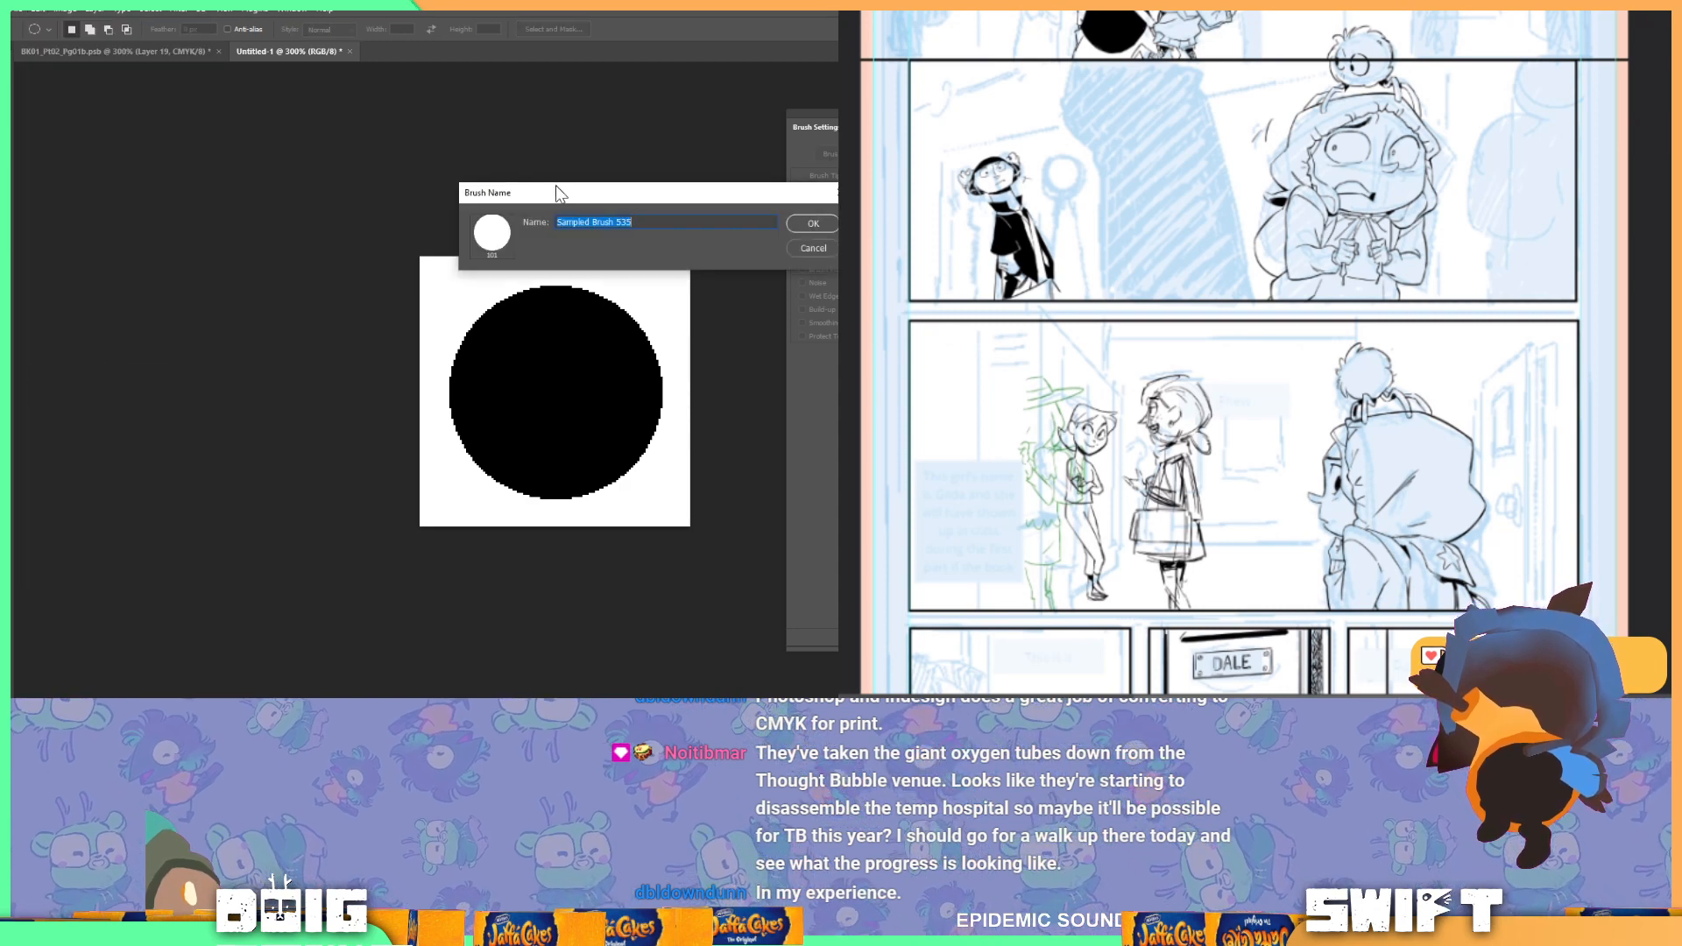
text(PIXEL HARD)
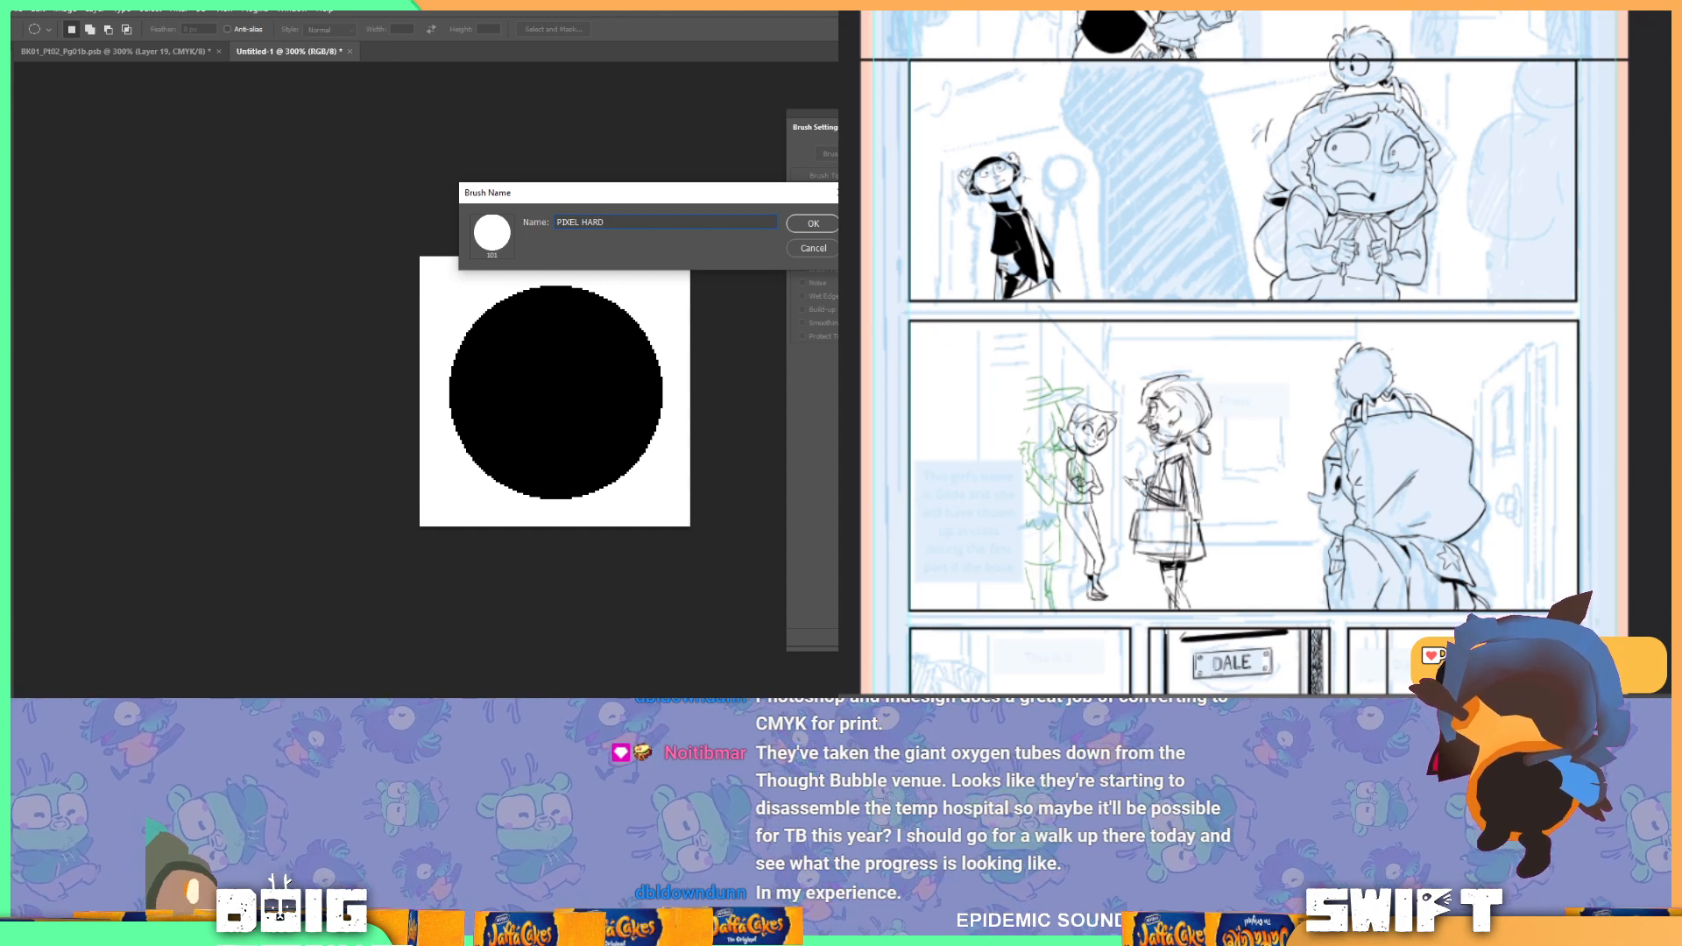
text( BRUSH)
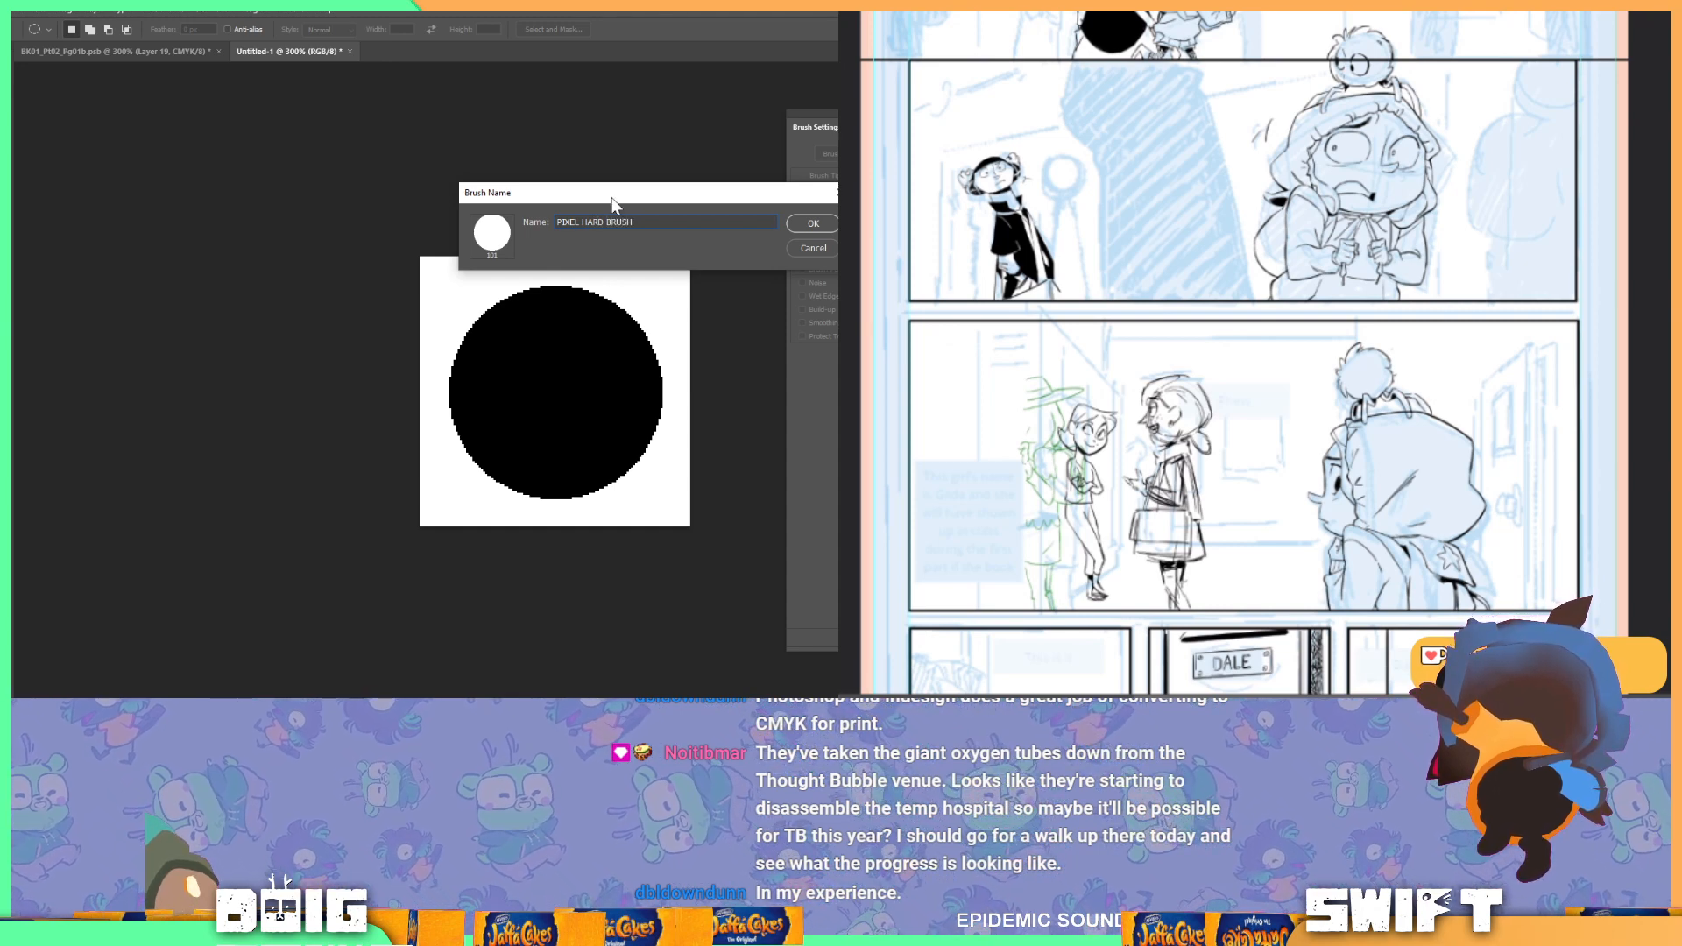
click(811, 223)
Step: Test the new brush over the circle and undo the stroke, then reduce it to about 45 px and dab once on the circle's lower-left edge
mouse_move(350, 339)
mouse_down()
mouse_move(442, 358)
mouse_move(478, 339)
mouse_move(544, 390)
mouse_up()
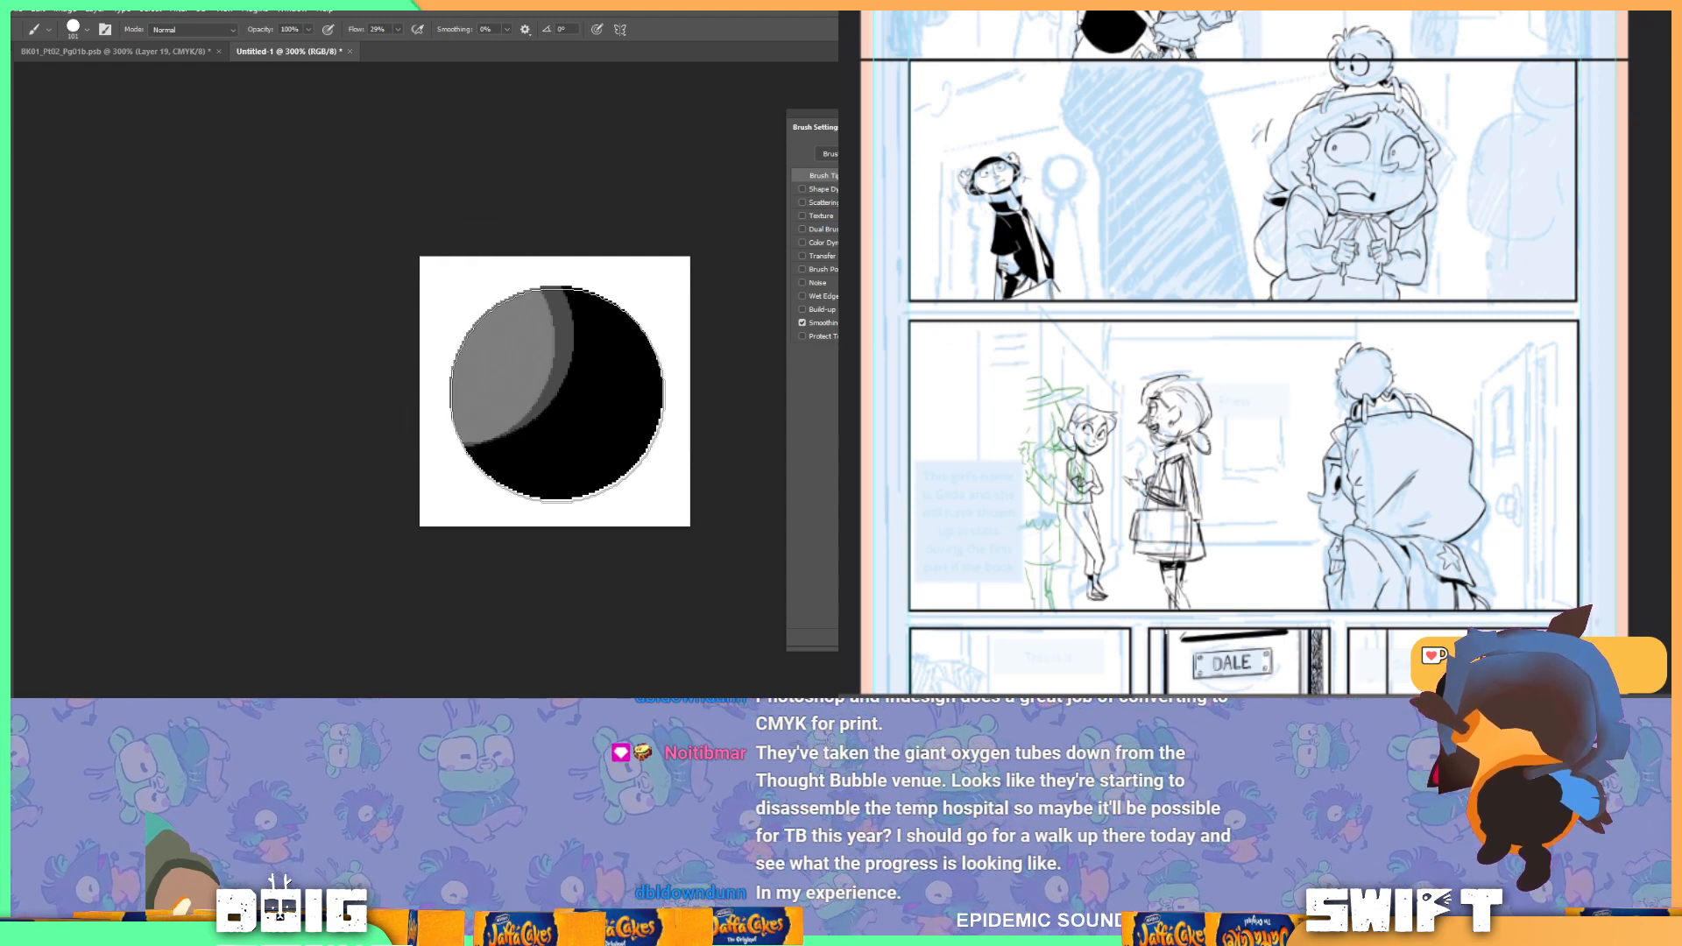
key(ctrl+z)
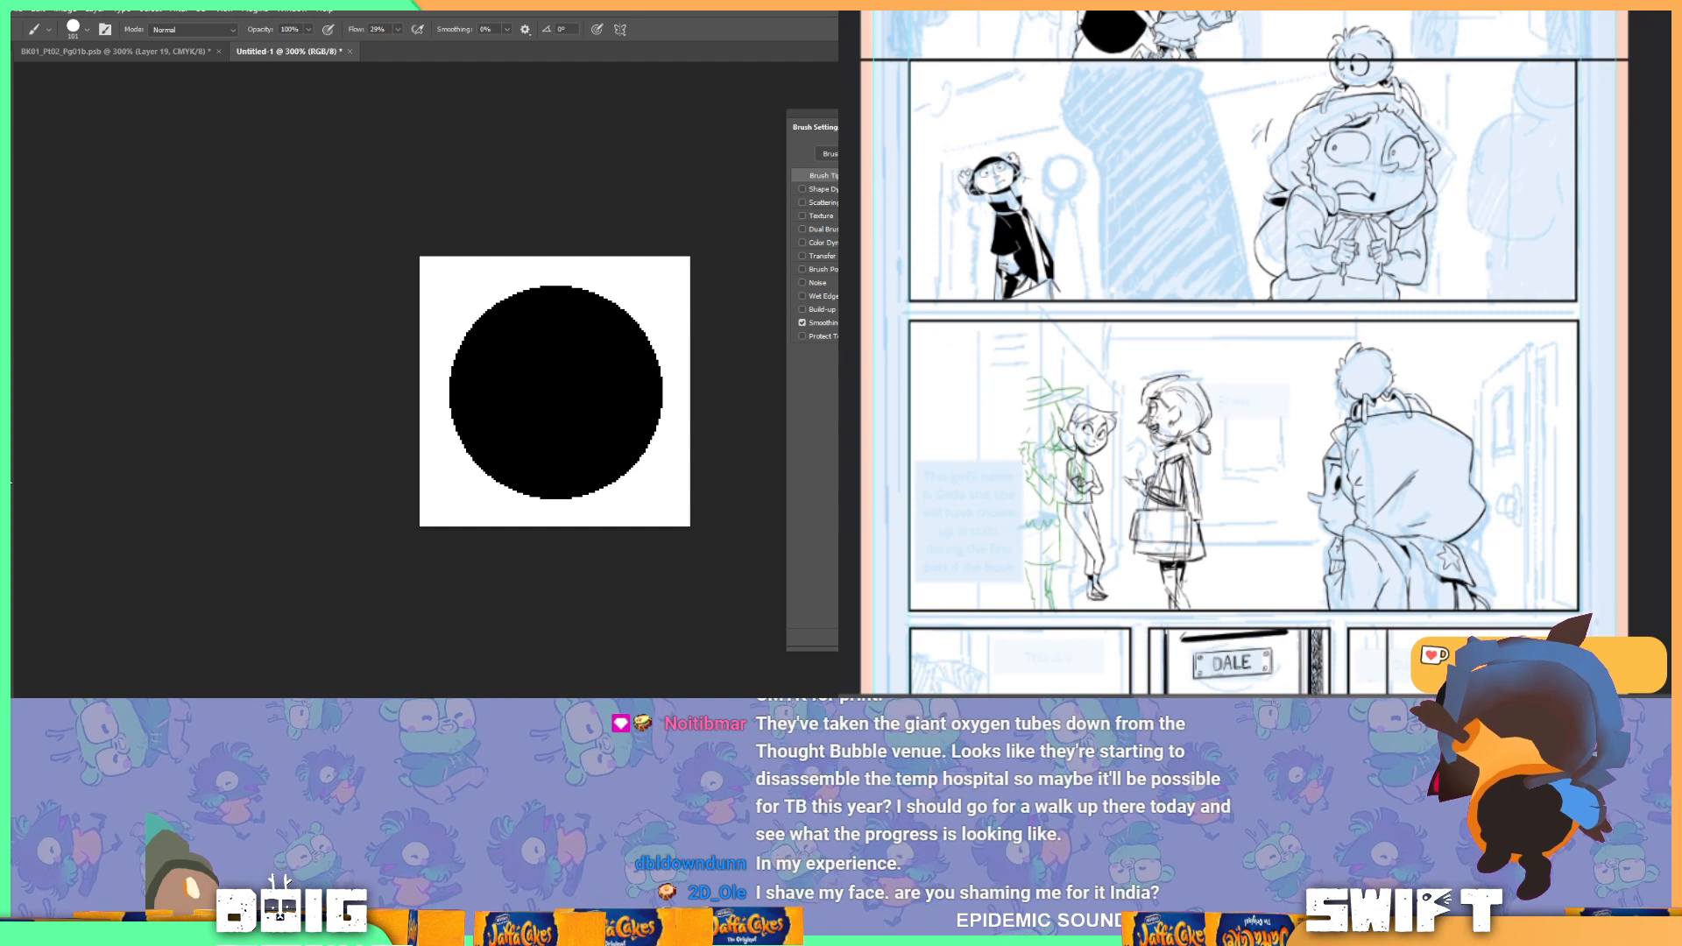
key(bracketleft)
key(bracketleft)
key(bracketleft)
key(bracketleft)
key(bracketleft)
key(bracketleft)
key(bracketleft)
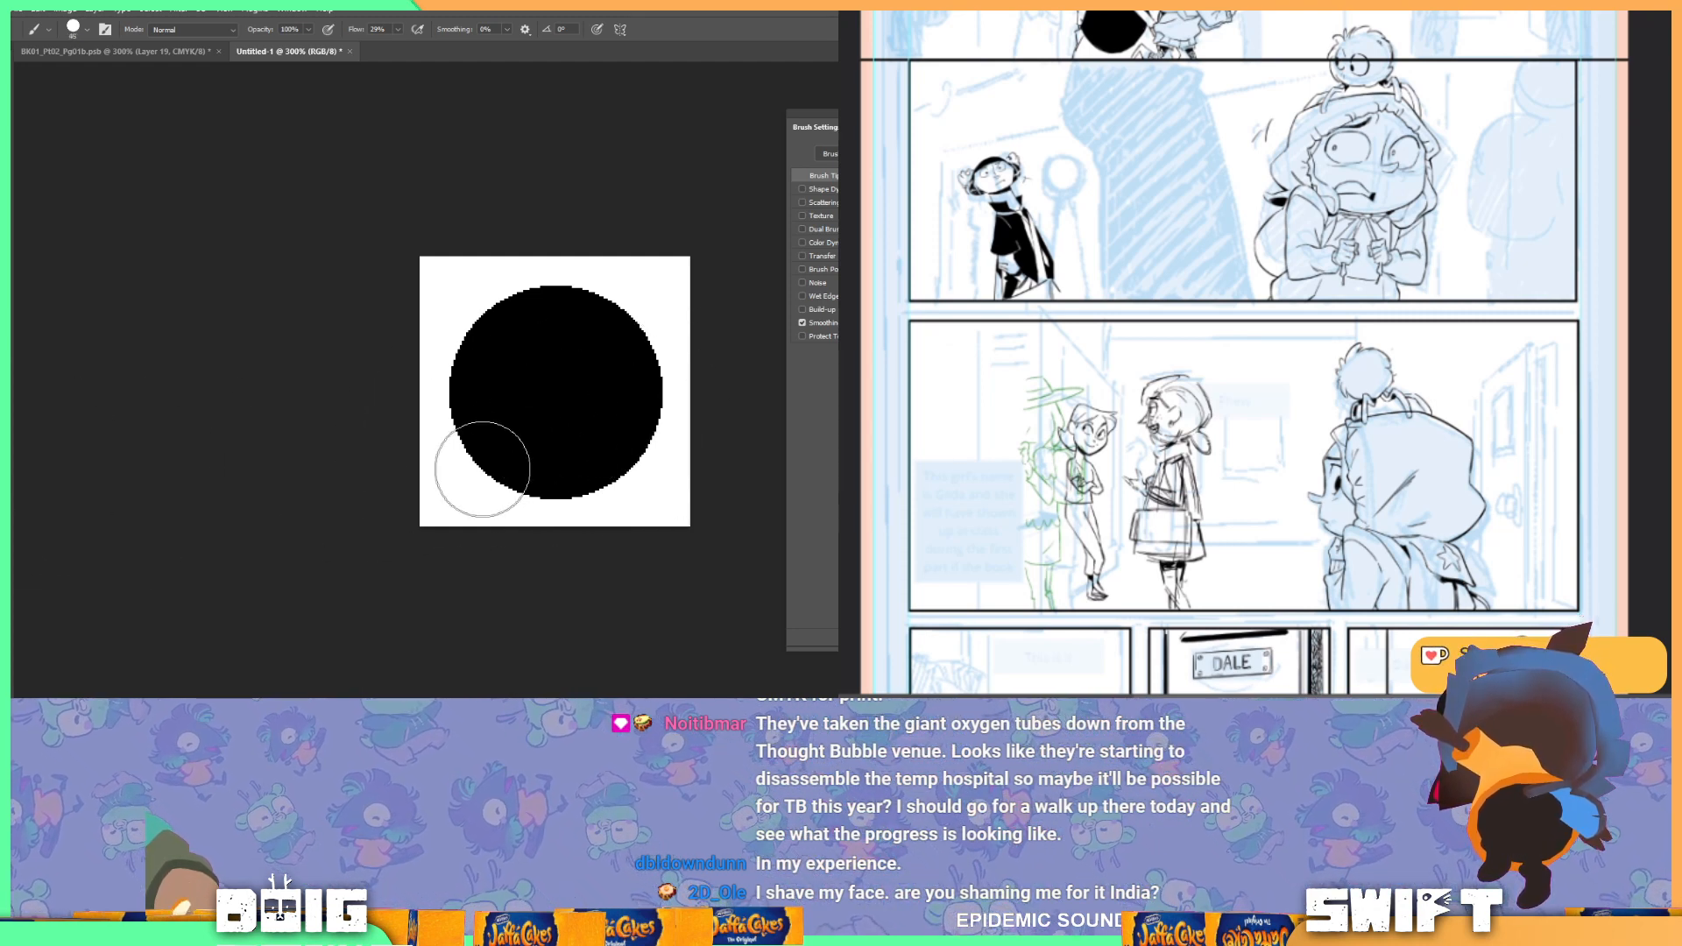
click(480, 471)
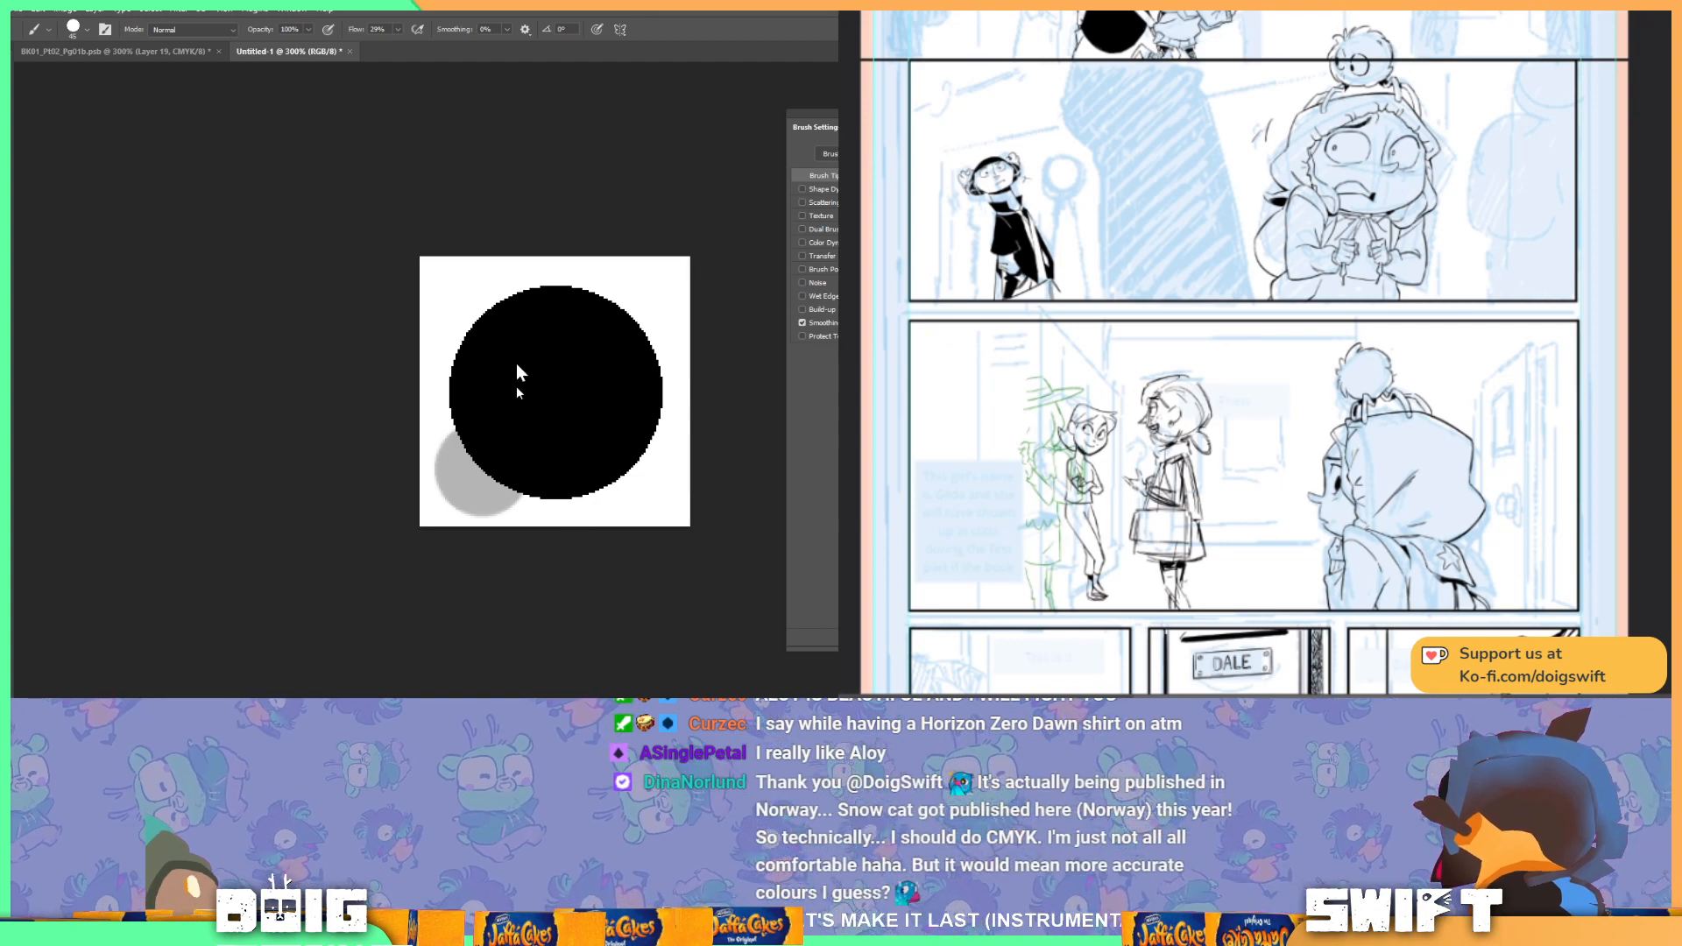
click(37, 10)
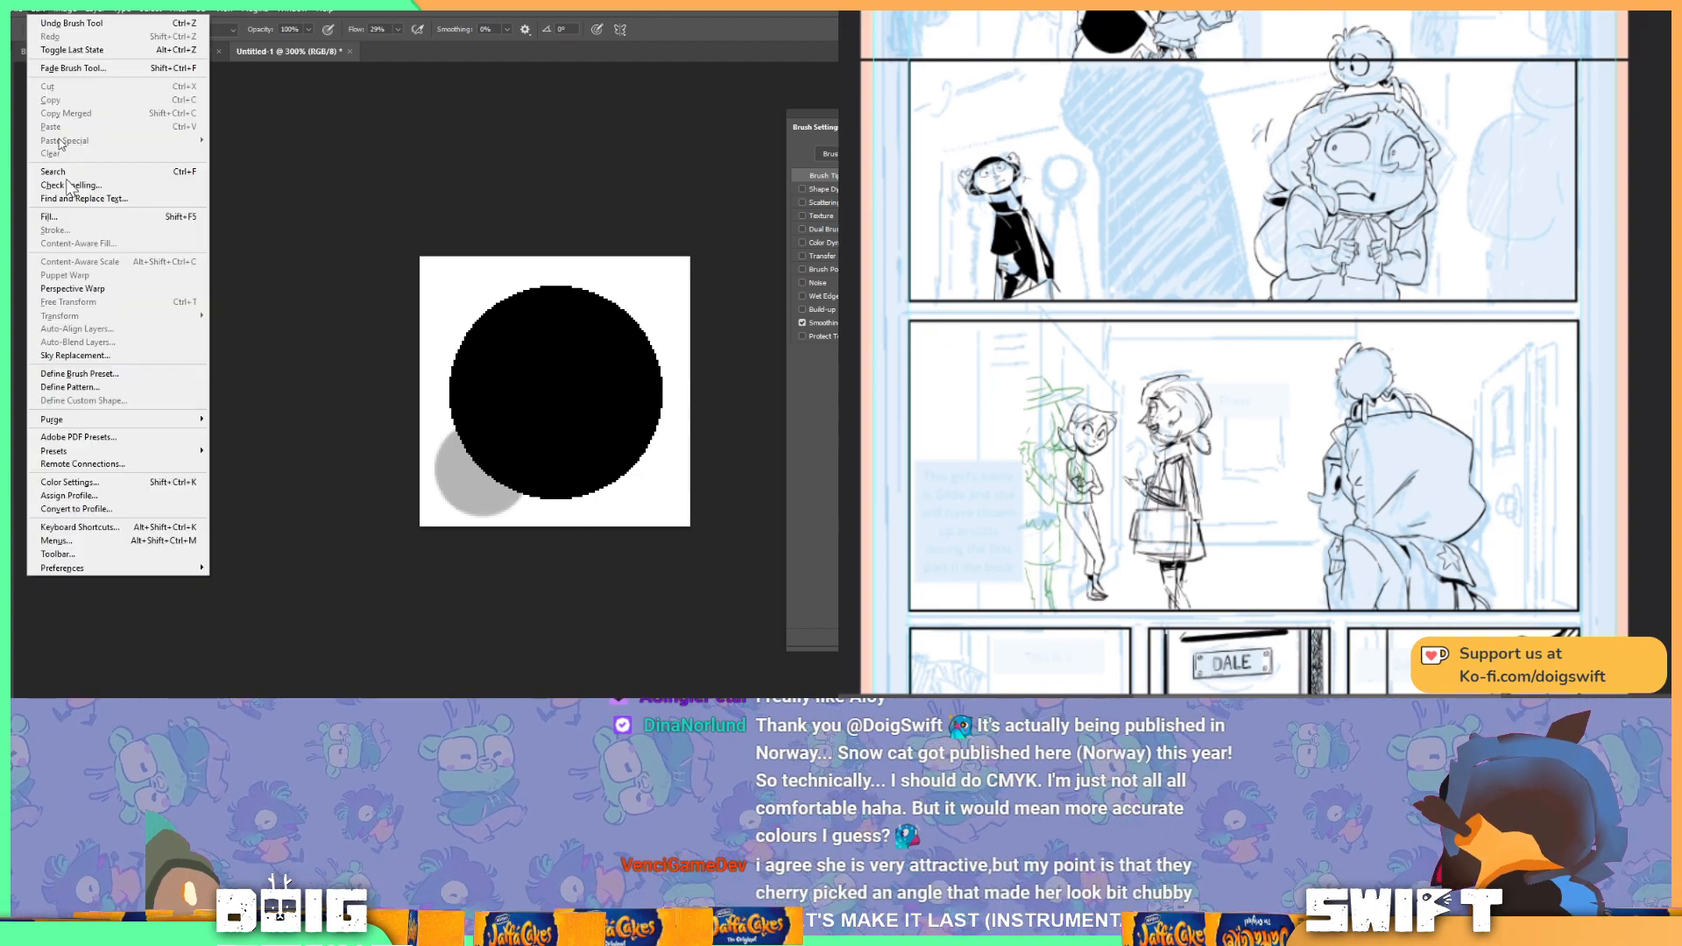
click(136, 374)
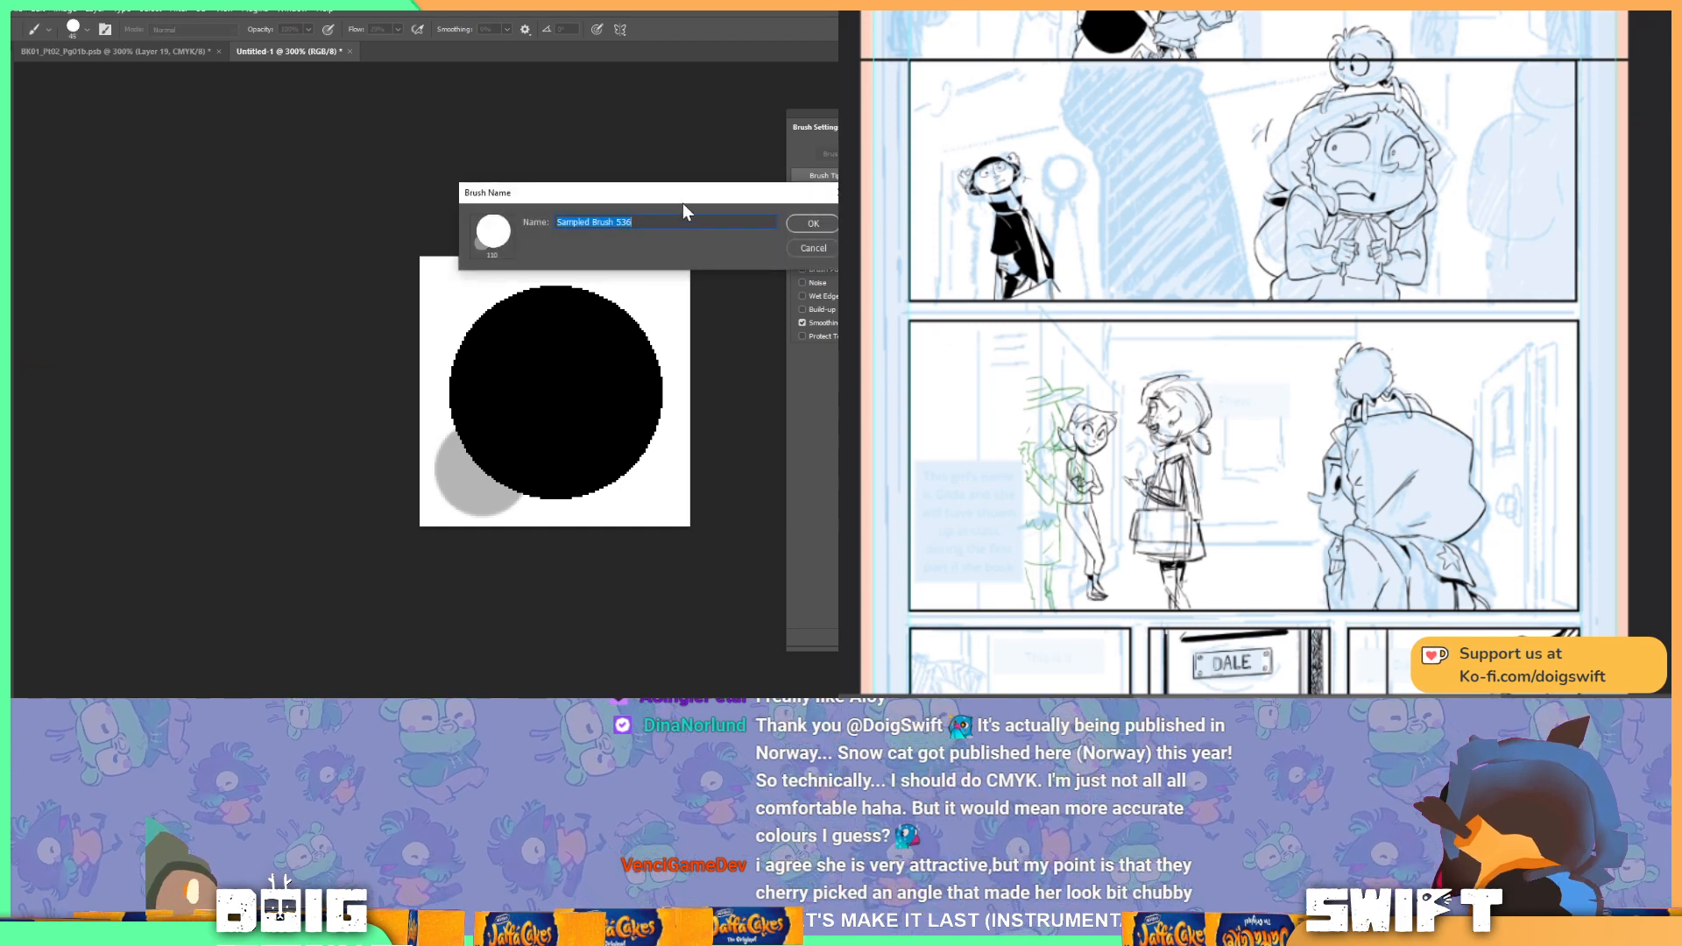
click(807, 244)
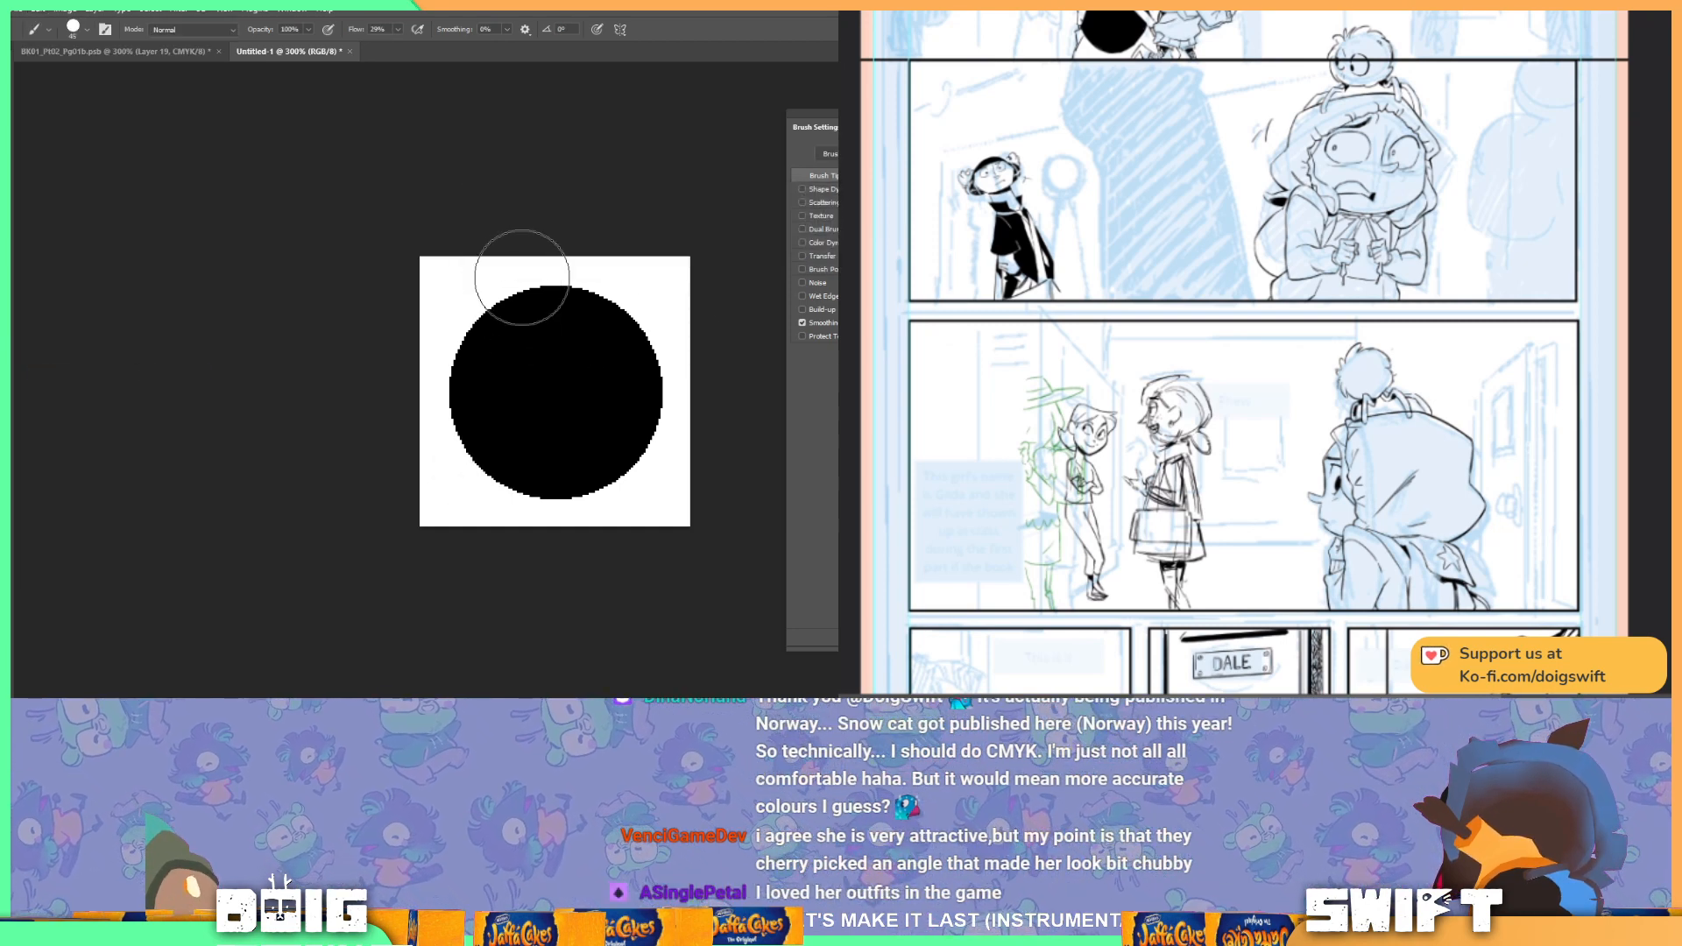
click(19, 9)
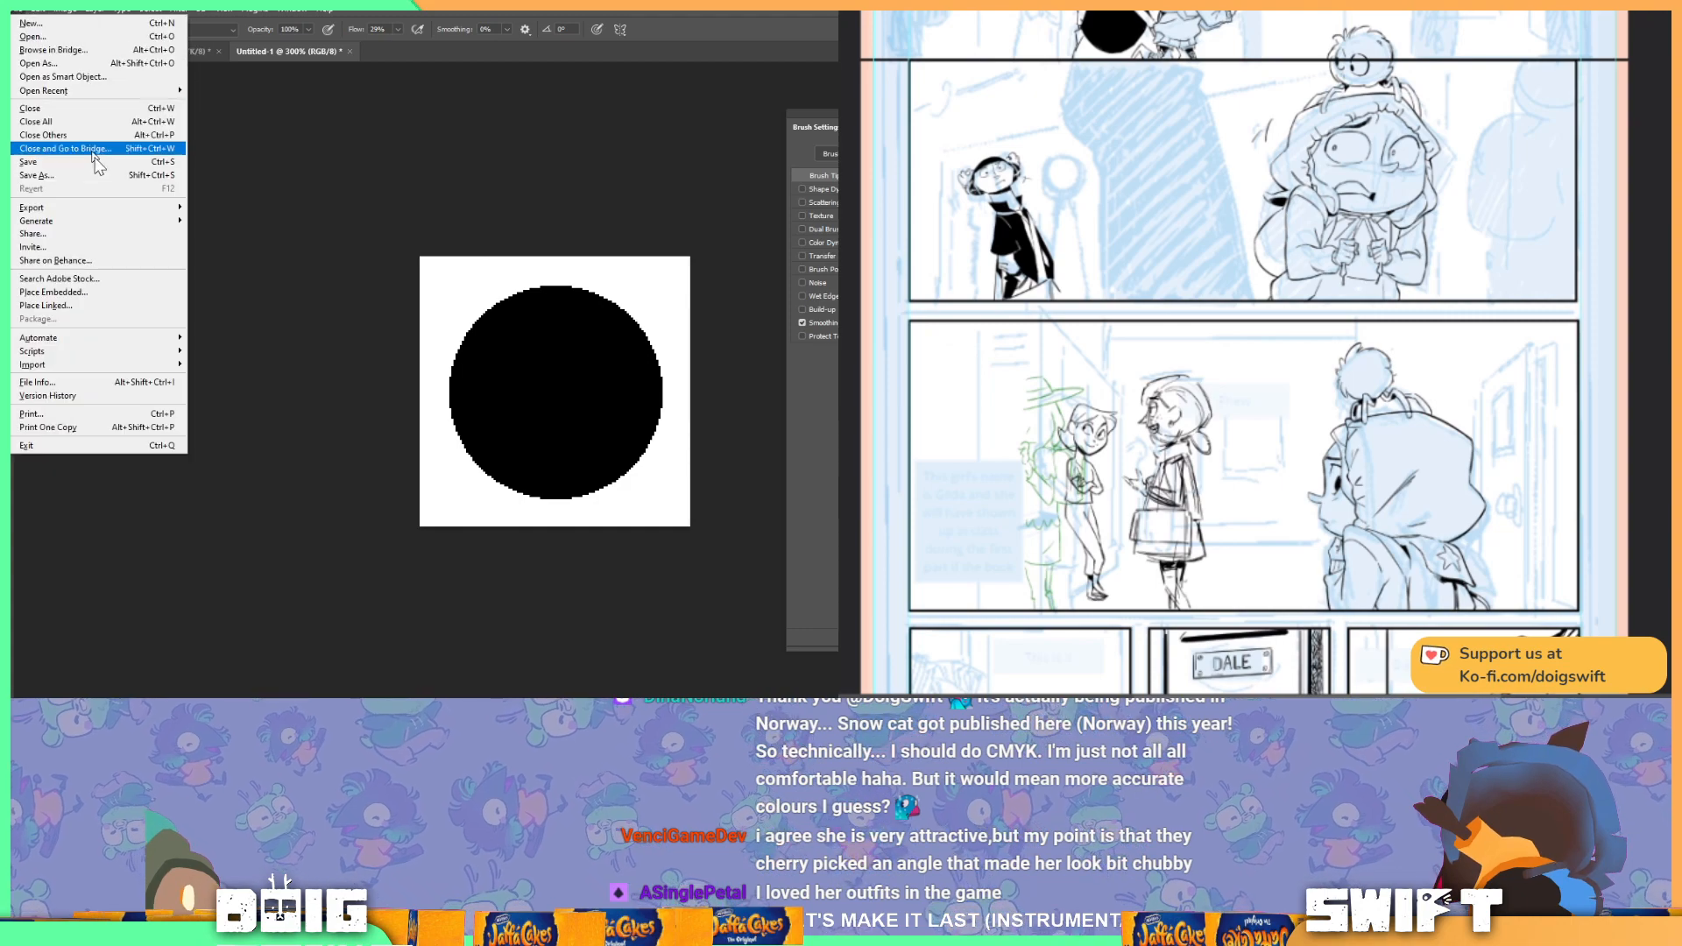
click(66, 11)
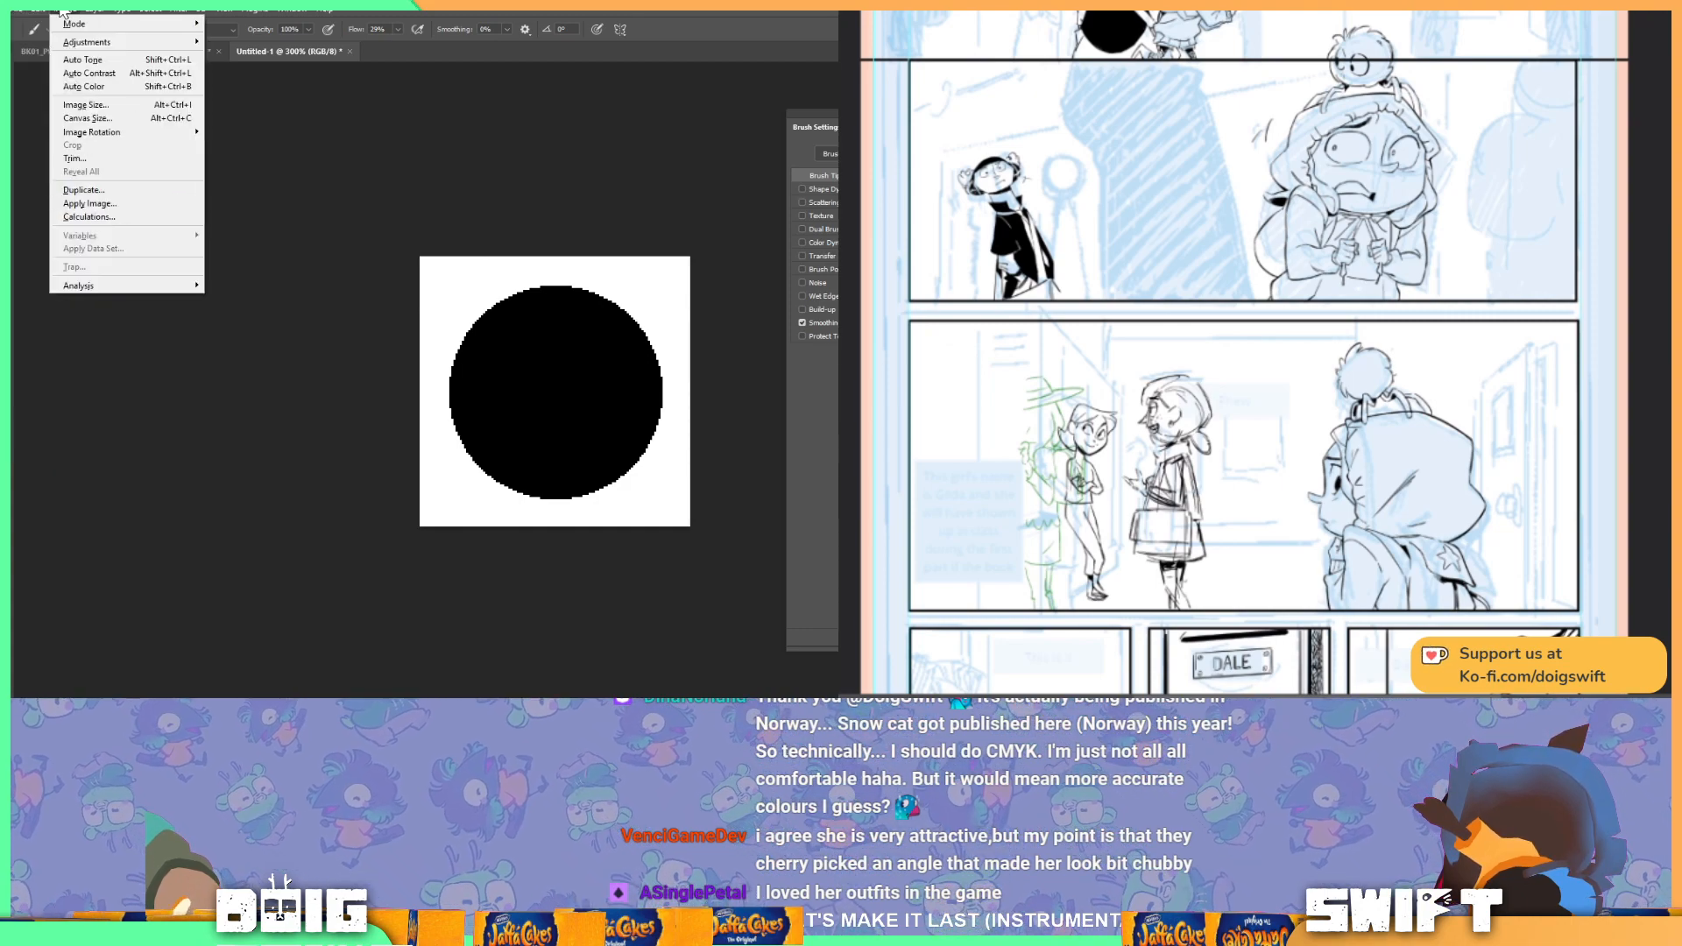
mouse_move(38, 11)
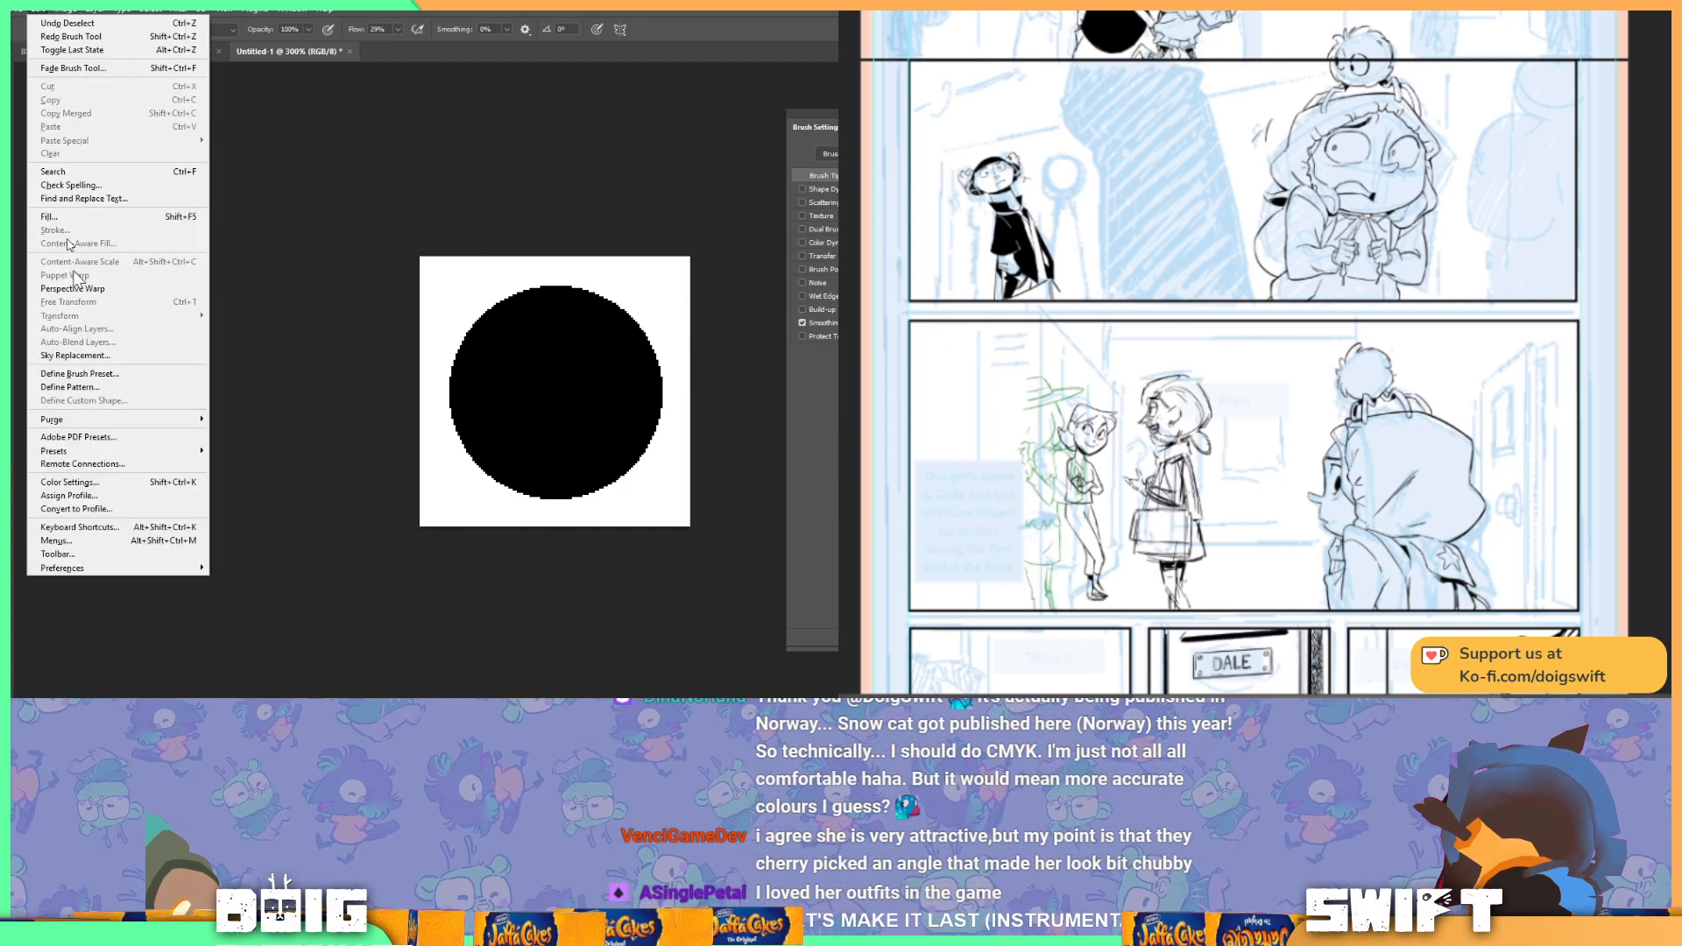
click(157, 376)
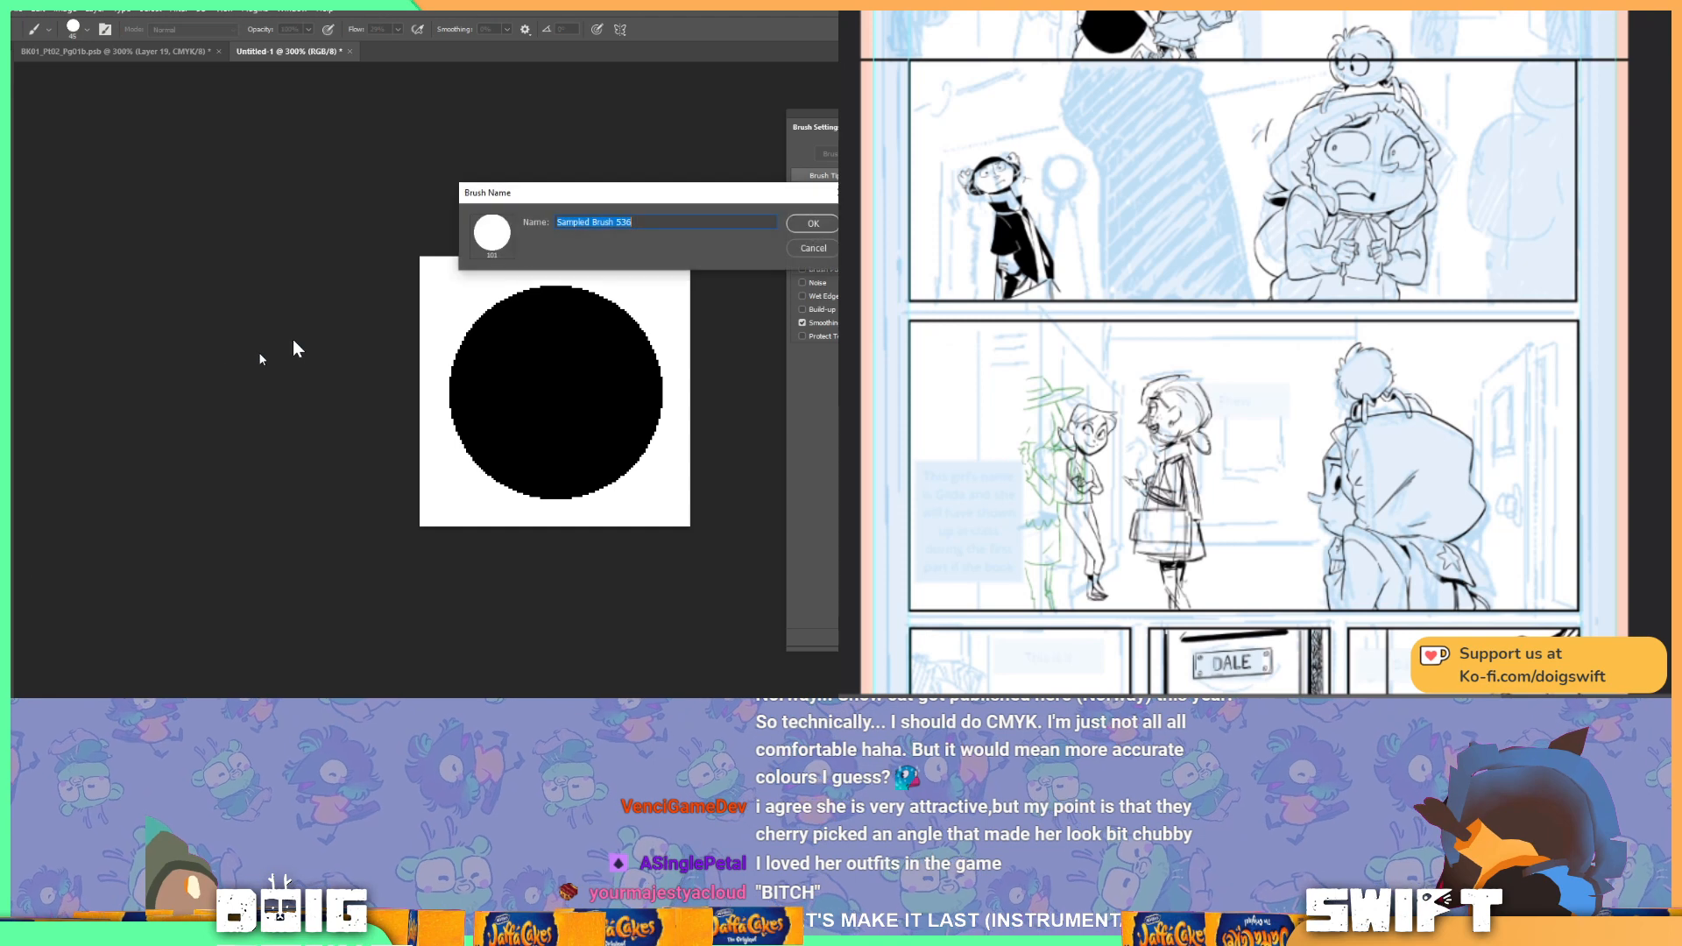
click(808, 247)
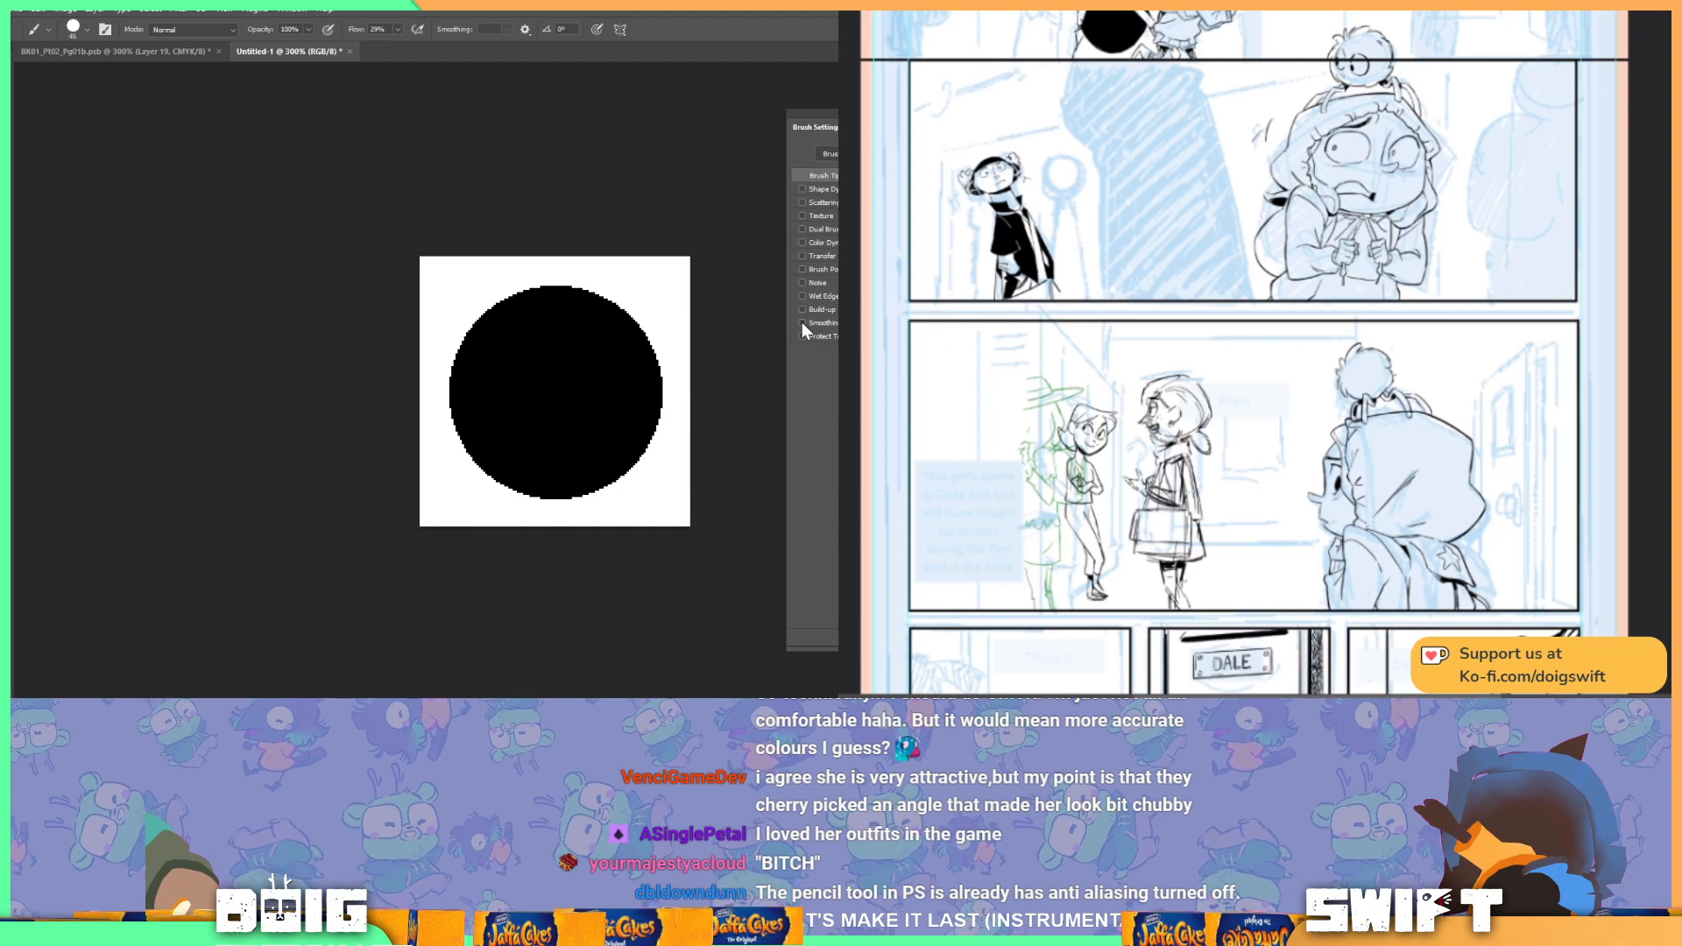
Step: Try a Brush stroke at the circle's upper-left edge, then two short strokes there with the Pencil tool, undoing each of them
drag(443, 331, 465, 307)
key(ctrl+z)
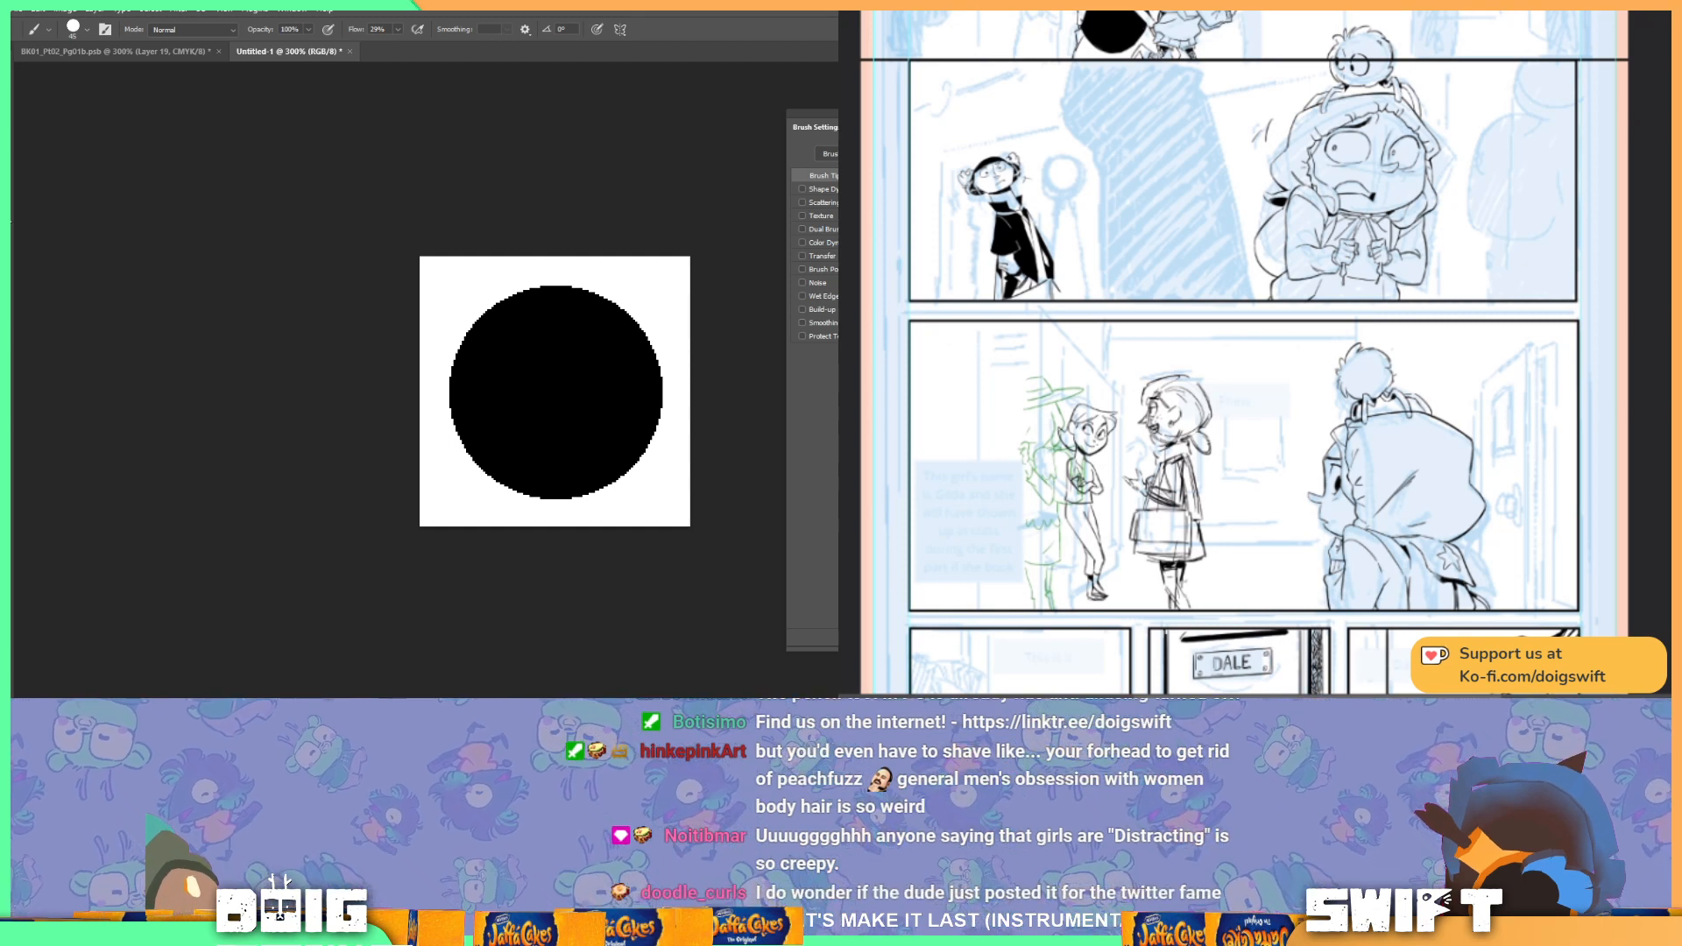
right_click(9, 229)
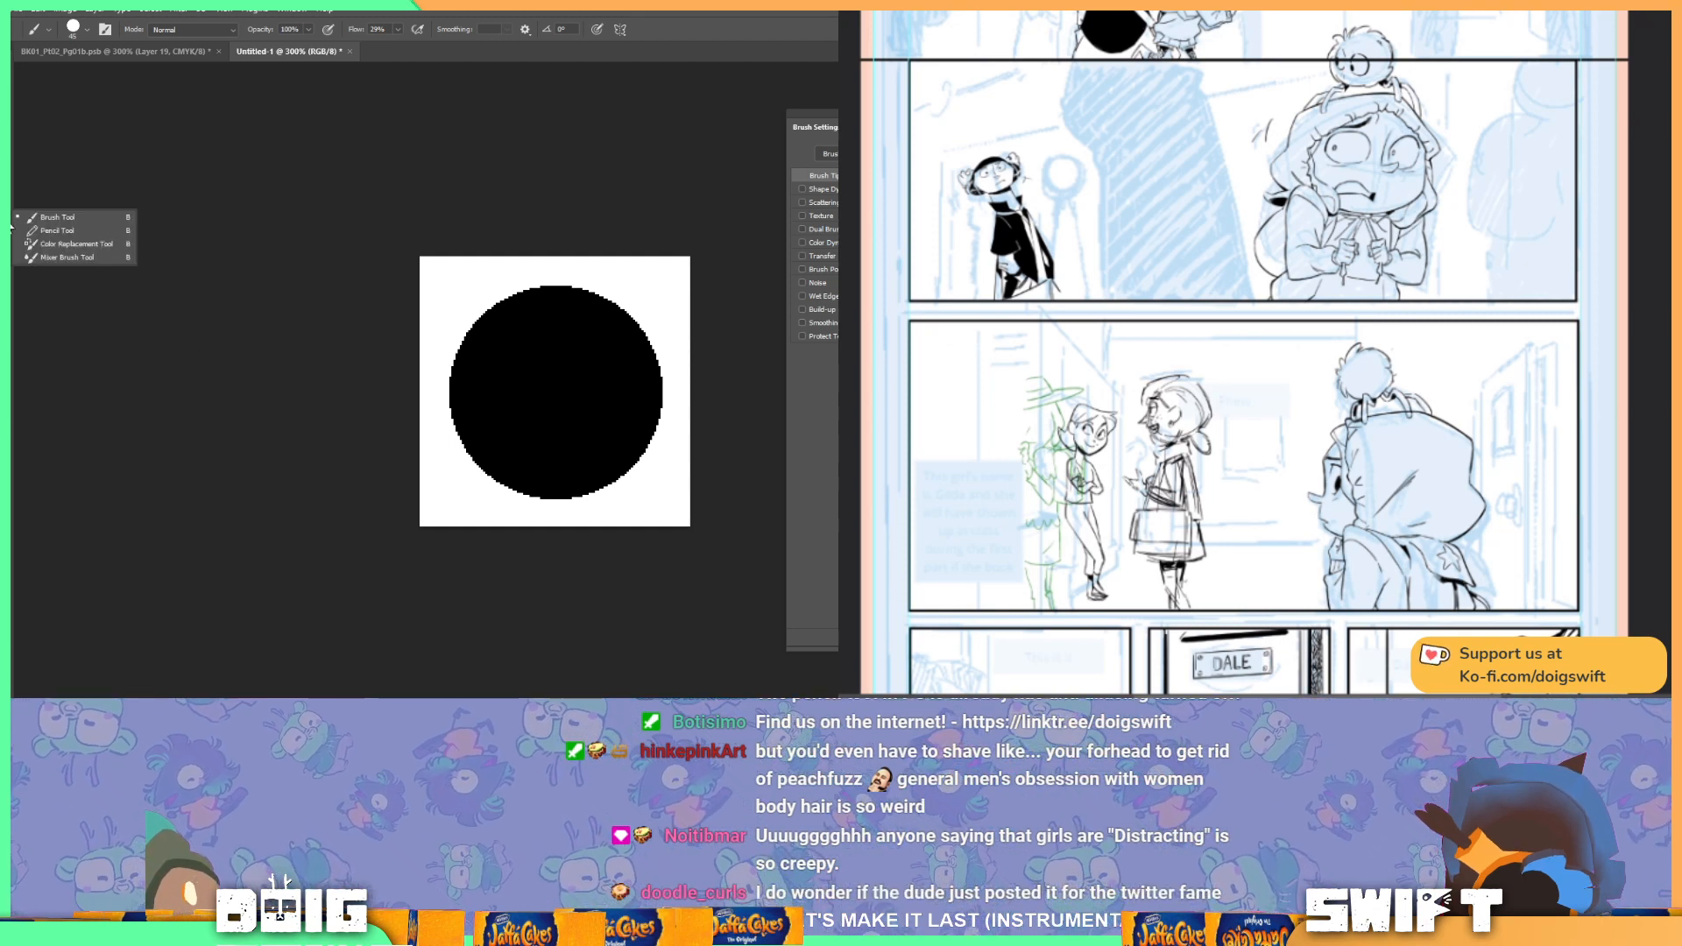
click(65, 230)
drag(451, 280, 467, 325)
drag(486, 281, 483, 323)
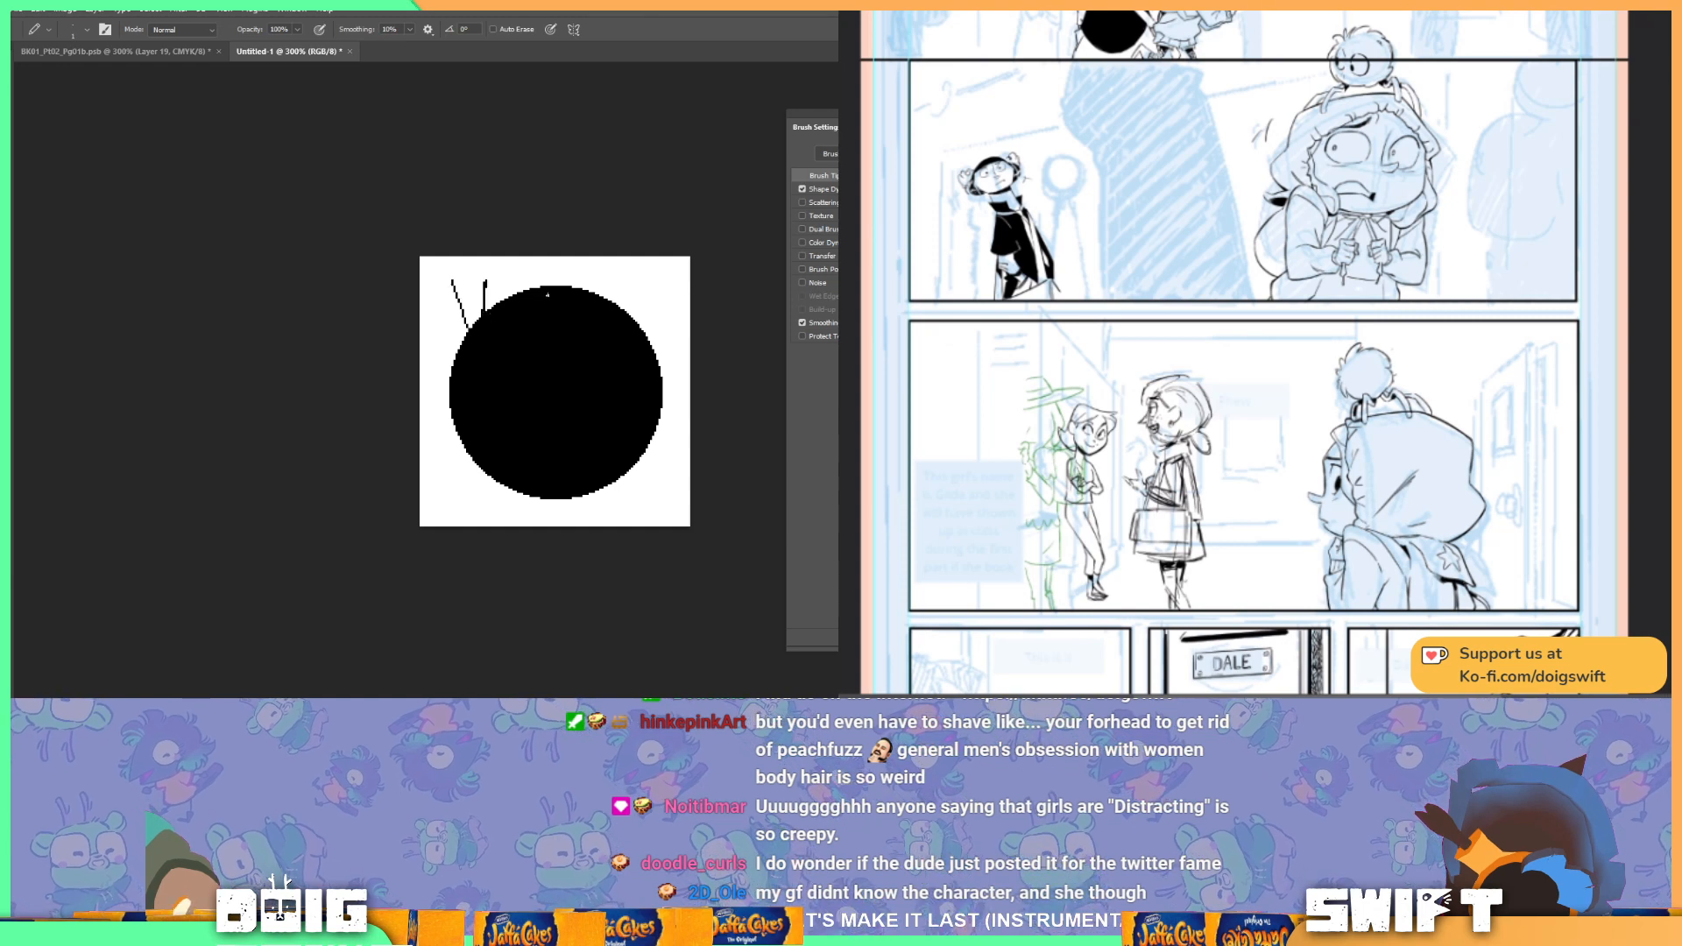
key(ctrl+z)
key(ctrl+z)
Step: Enlarge the pencil tip to about 45 px and draw a thick black stroke across the circle to test its hard edge
key(bracketright)
key(bracketright)
key(bracketright)
key(bracketright)
key(bracketright)
key(bracketright)
key(bracketright)
key(bracketright)
key(bracketright)
key(bracketright)
mouse_move(489, 319)
mouse_down()
mouse_move(478, 352)
mouse_move(535, 443)
mouse_move(528, 492)
mouse_move(585, 524)
mouse_move(631, 495)
mouse_up()
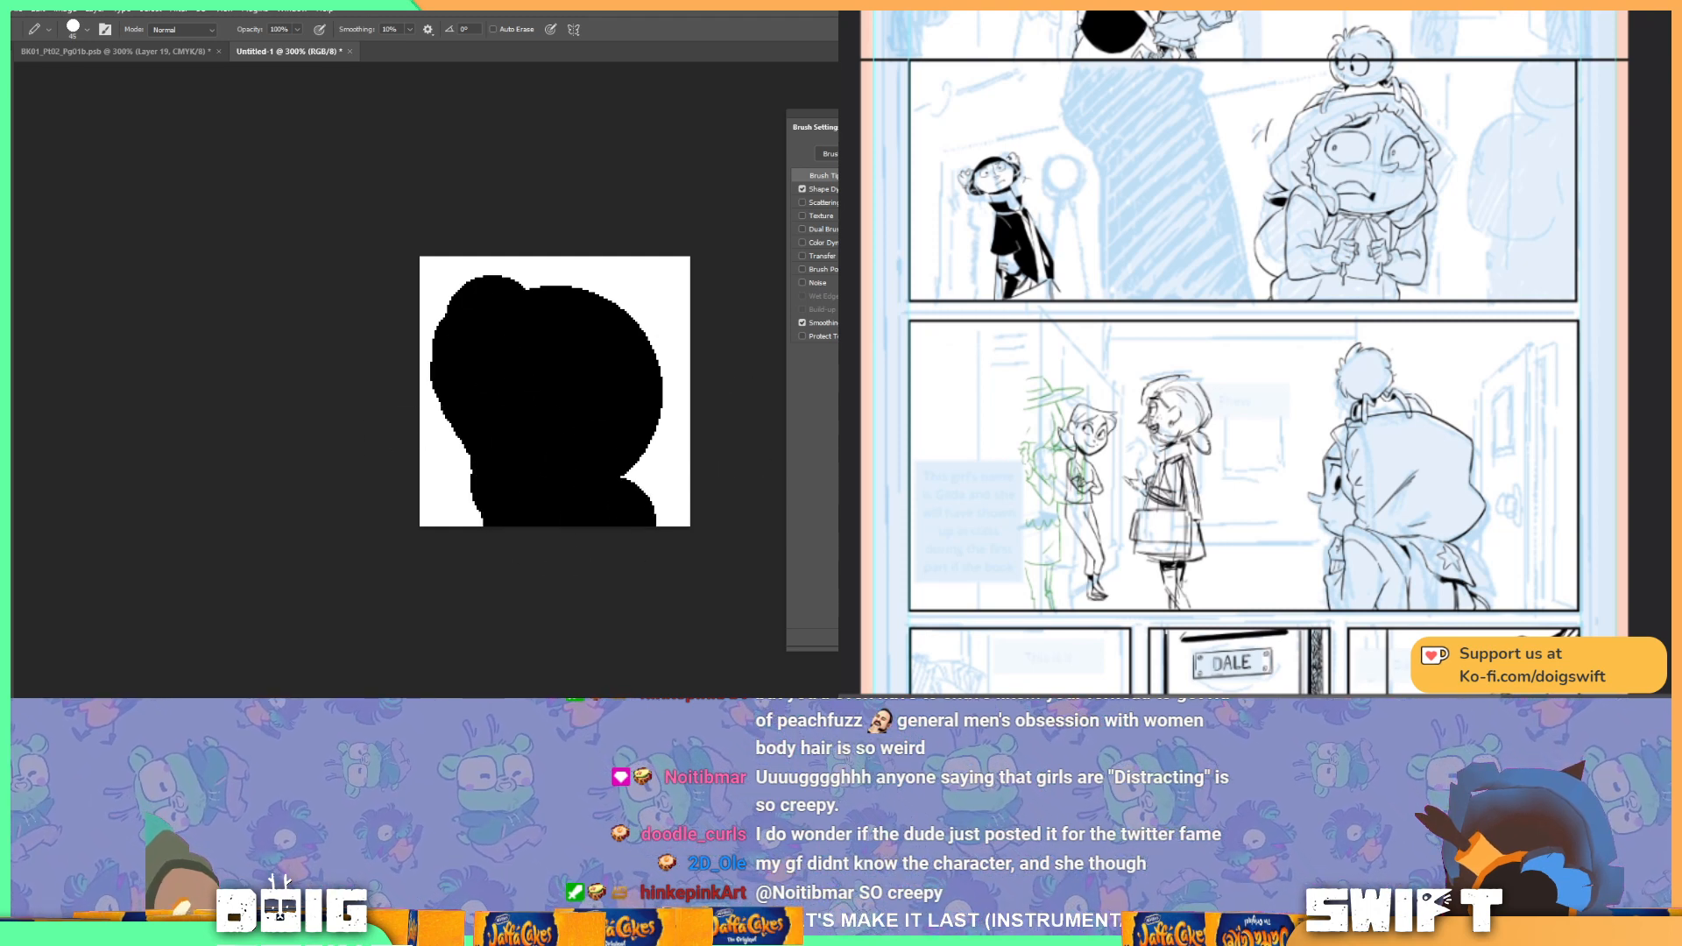
Step: Hide the Brush Settings and test another pencil stroke down the side of the black shape, undoing it
key(F5)
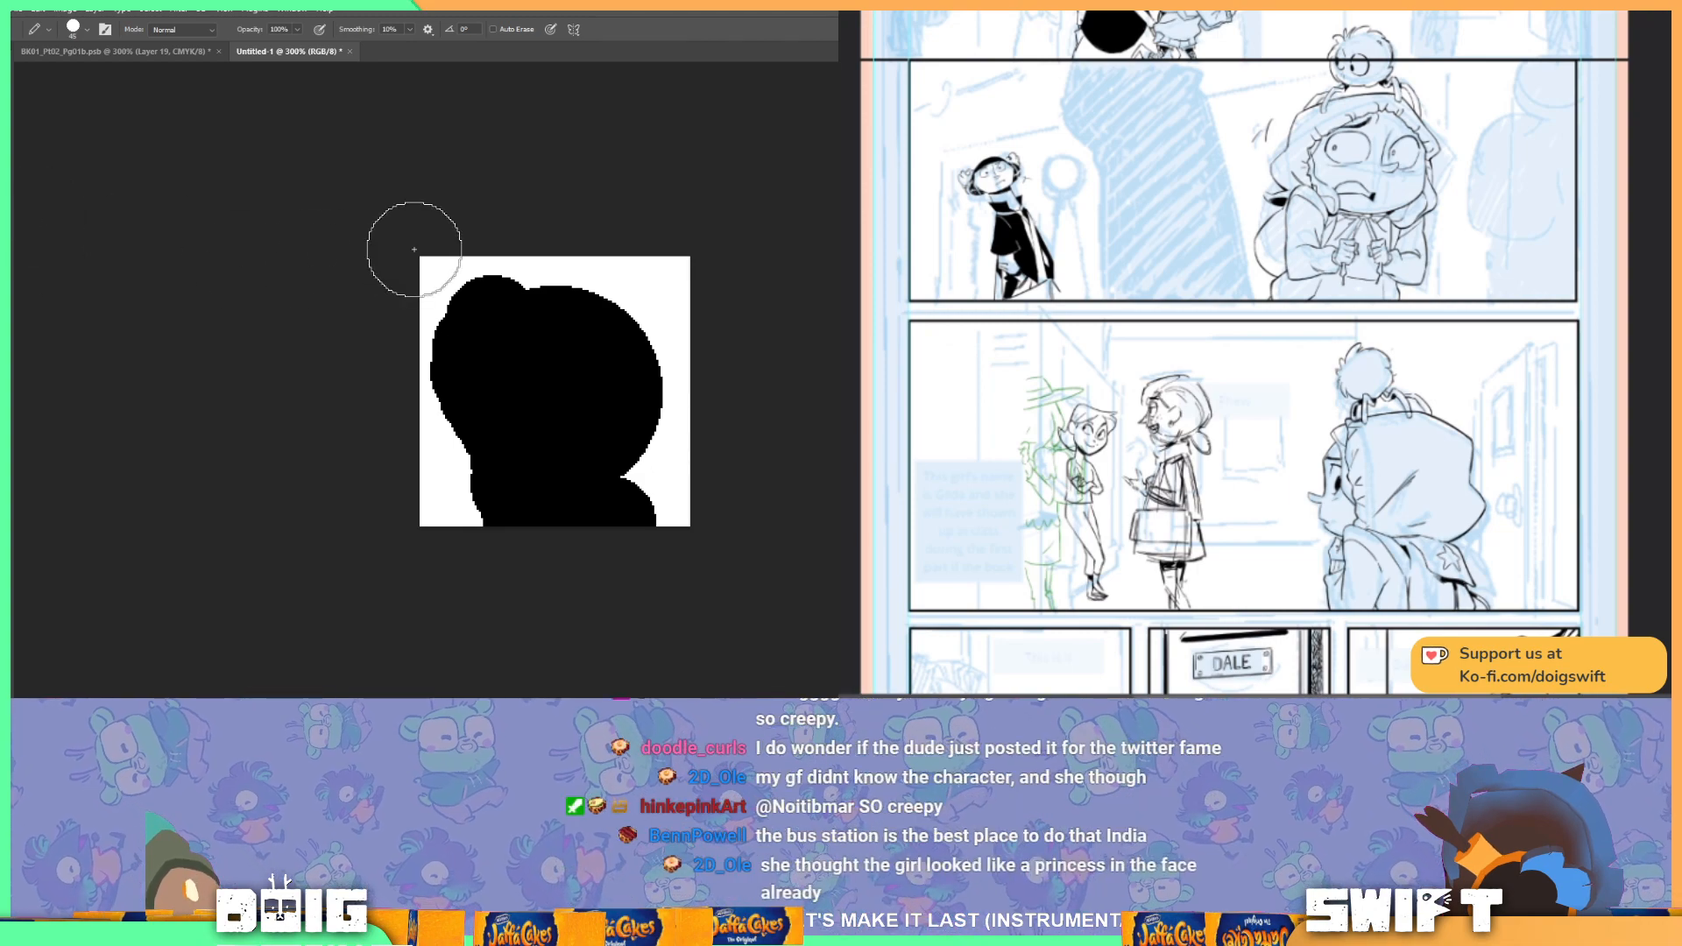
mouse_move(445, 372)
mouse_down()
mouse_move(424, 446)
mouse_move(480, 524)
mouse_up()
key(ctrl+z)
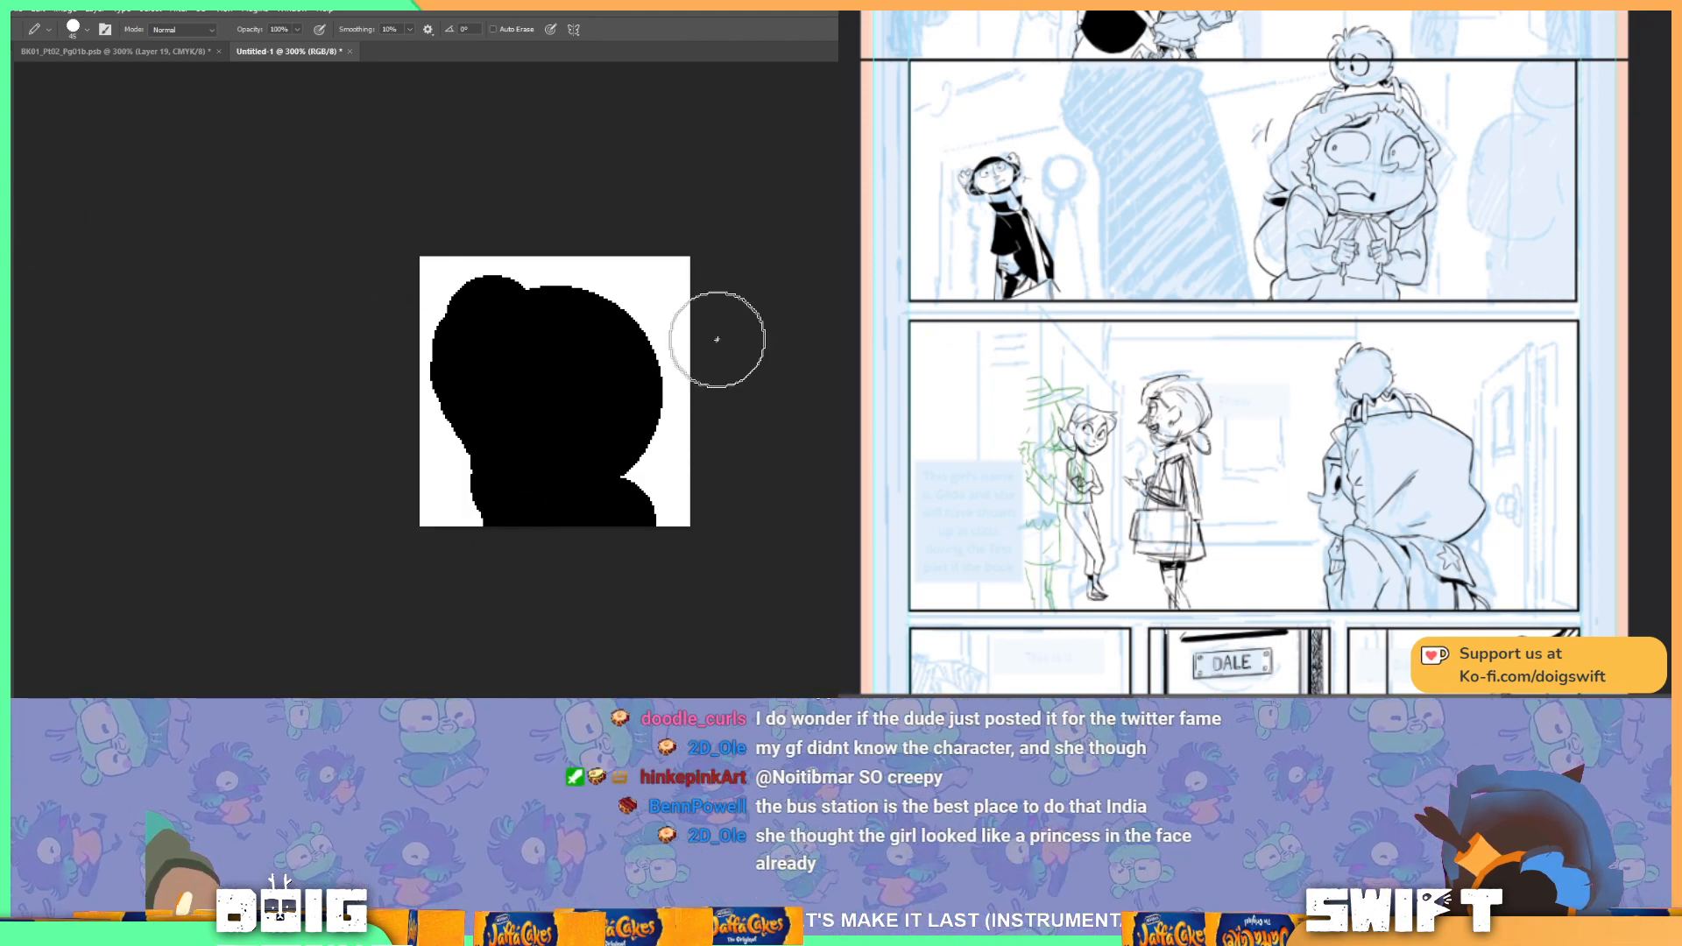
Step: Return to the comic page document and lasso around the outline of the MARCH calendar on the wall
click(93, 49)
scroll(426, 345, down, 1)
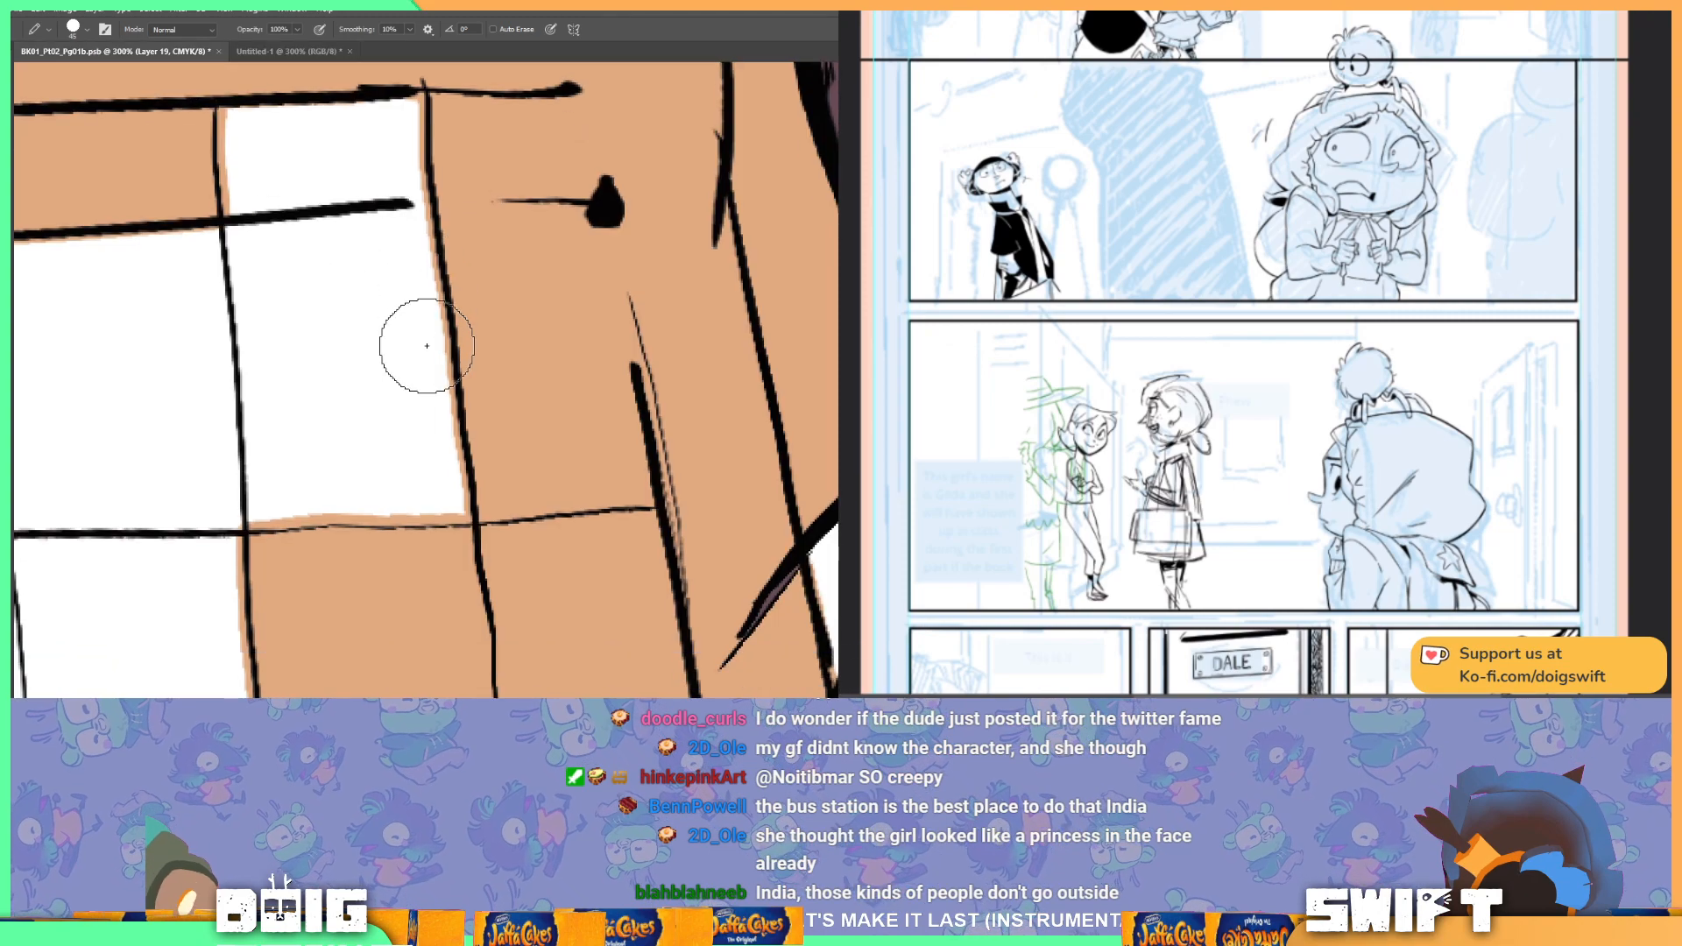
scroll(427, 346, down, 1)
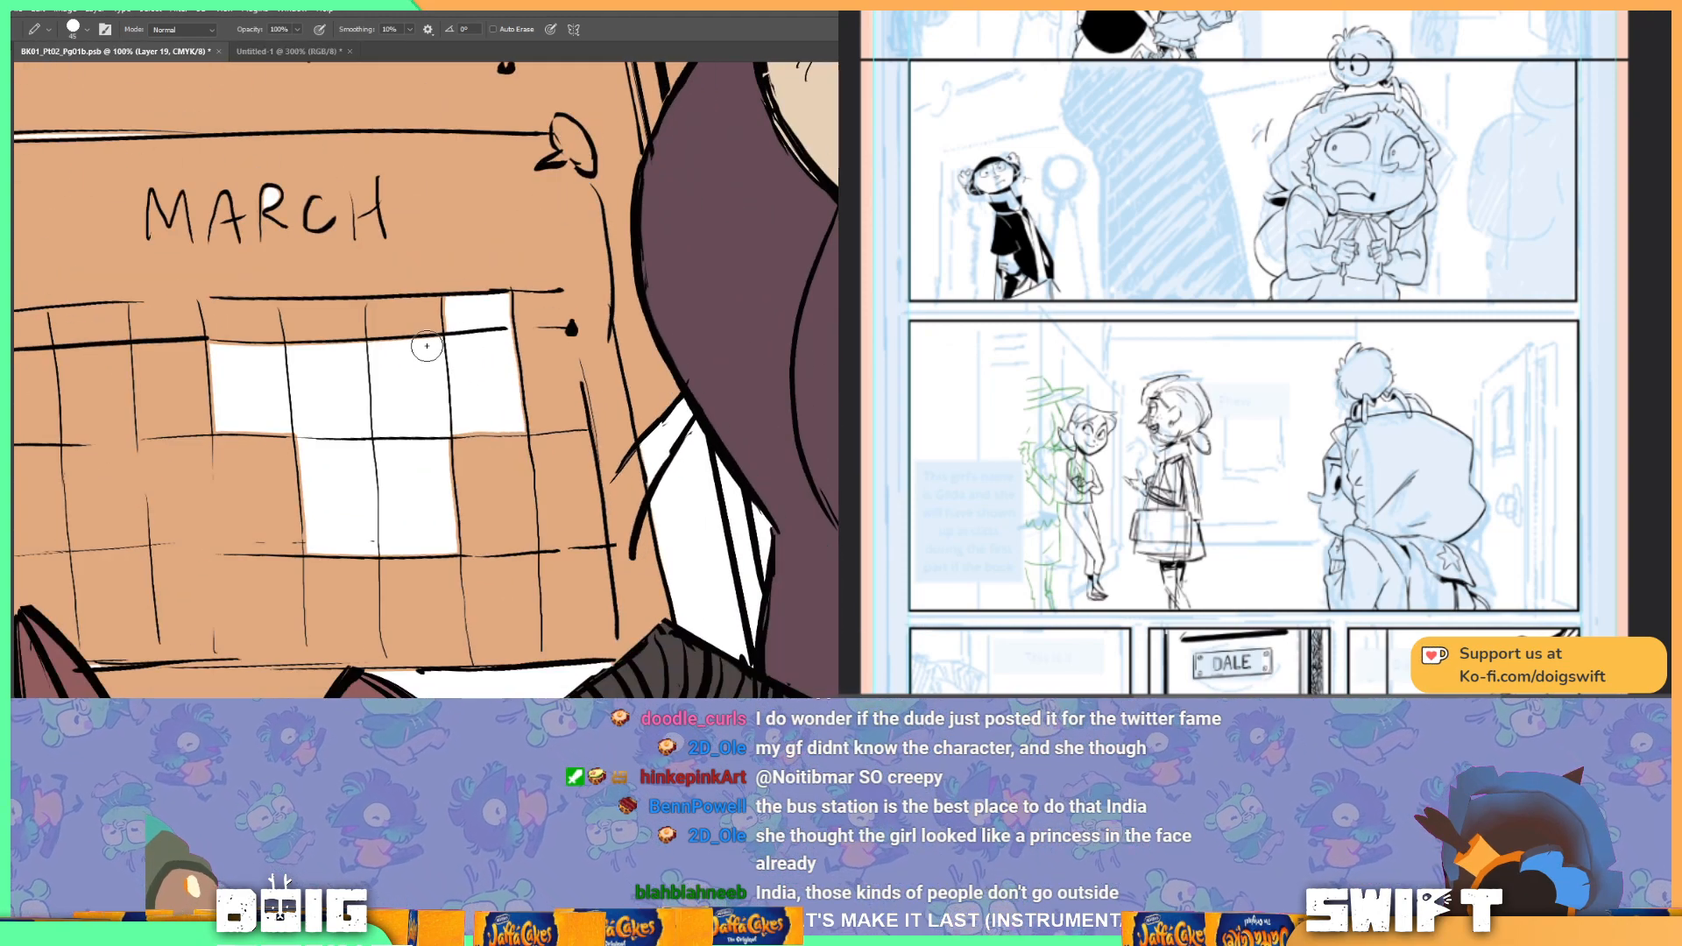
mouse_move(413, 360)
mouse_down()
mouse_move(560, 371)
mouse_move(602, 261)
mouse_move(568, 223)
mouse_up()
key(l)
drag(266, 203, 375, 415)
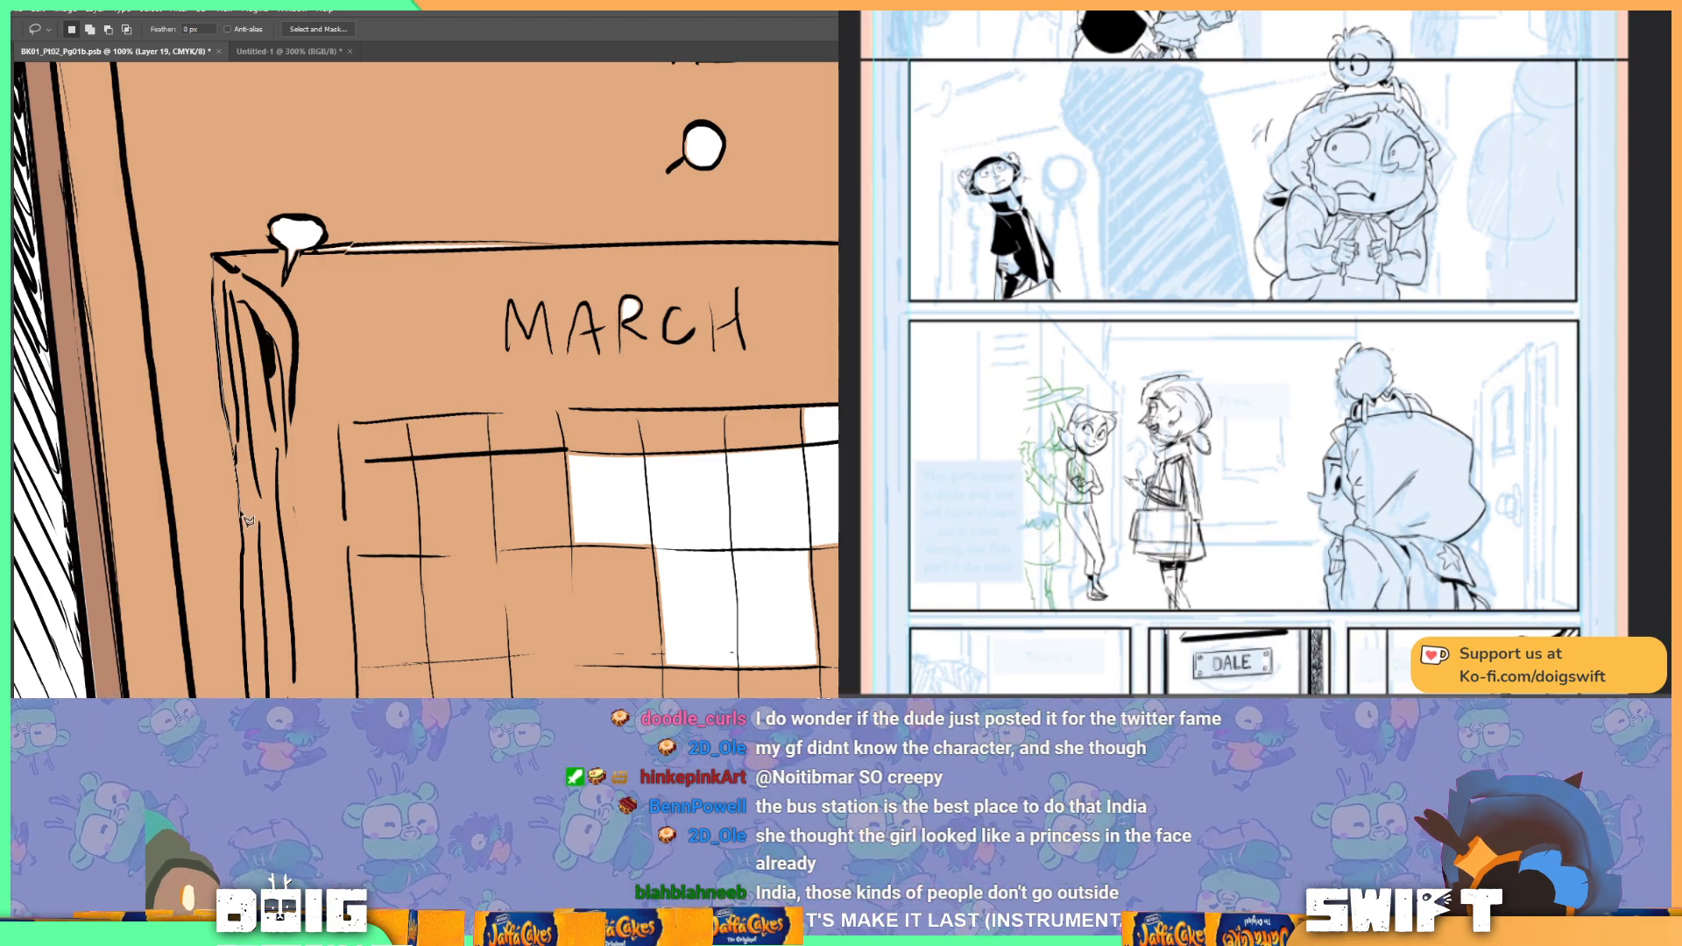
mouse_move(249, 626)
mouse_down()
mouse_move(256, 307)
mouse_move(275, 506)
mouse_move(267, 485)
mouse_move(273, 504)
mouse_move(333, 524)
mouse_move(481, 502)
mouse_move(663, 520)
mouse_move(837, 493)
mouse_up()
key(ctrl+minus)
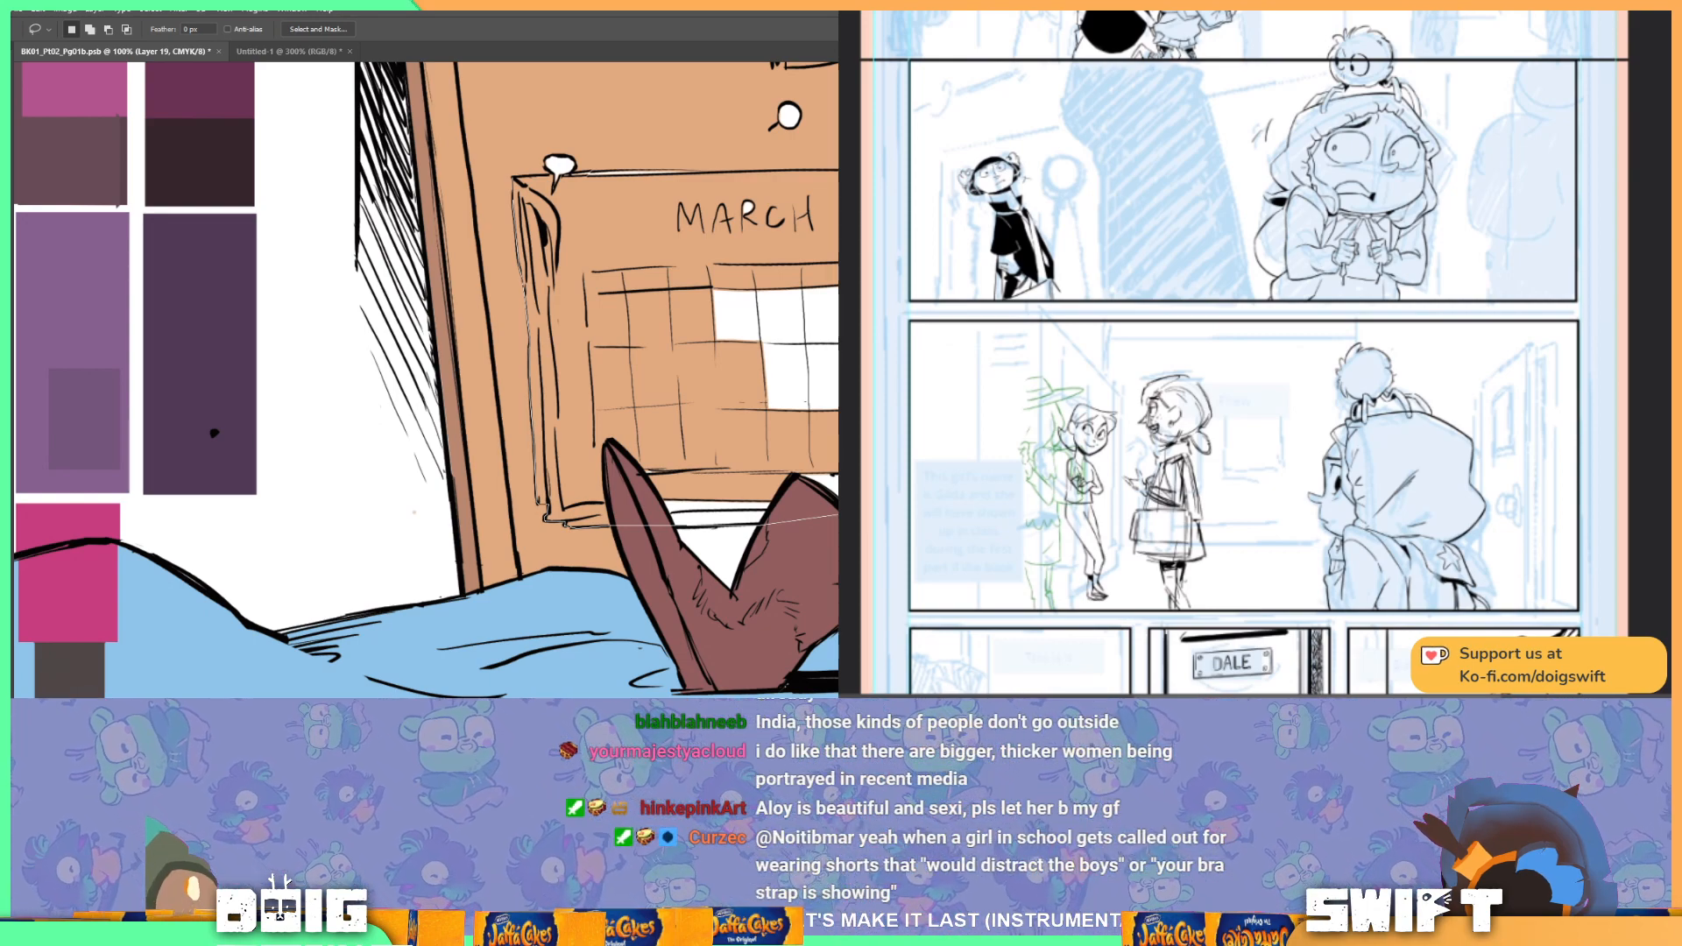
drag(832, 166, 515, 186)
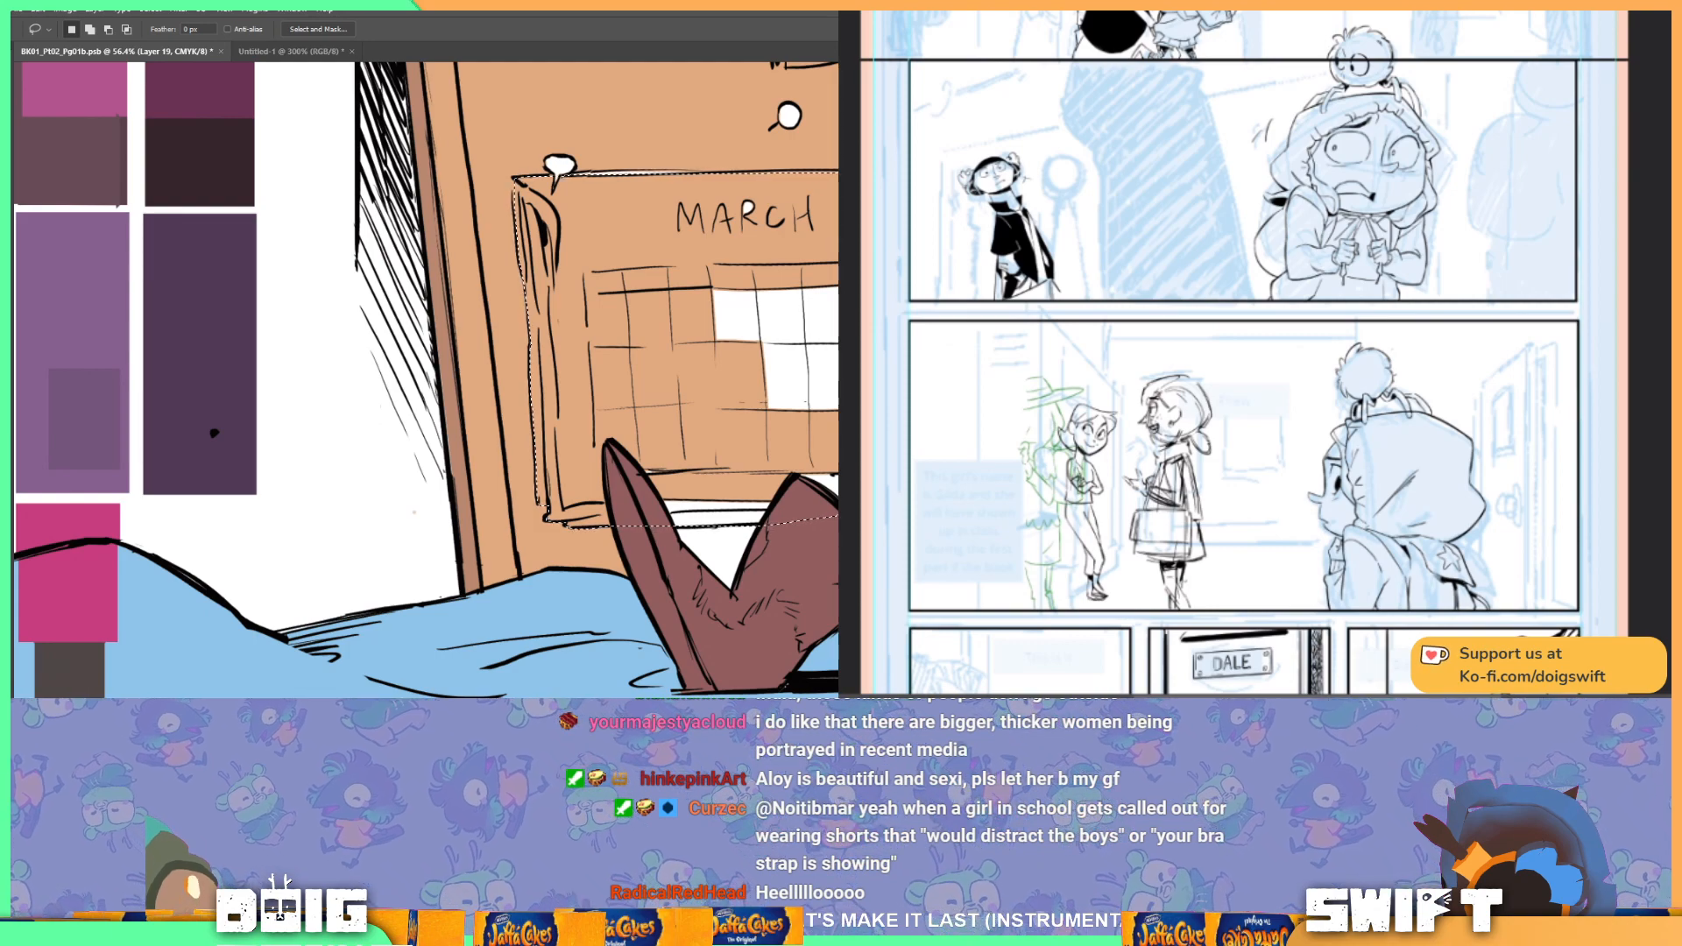
drag(613, 351, 464, 366)
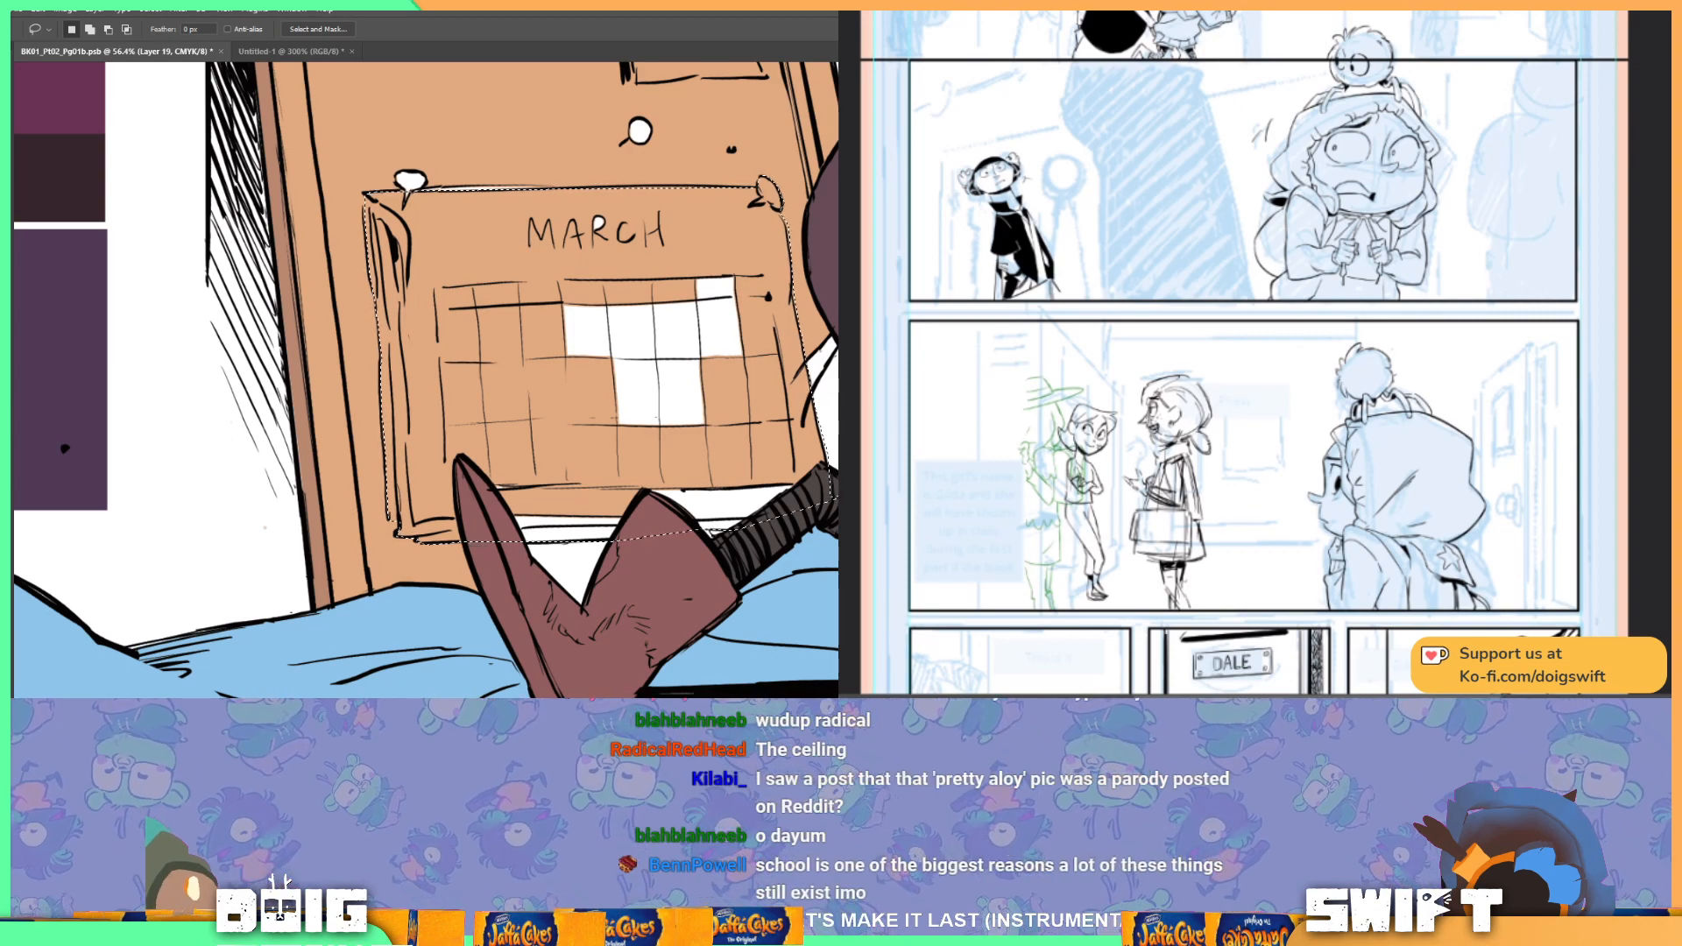
Step: Fill the selected calendar with light tan using the Paint Bucket, including its white date cells and the strip along its lower edge
key(g)
click(585, 418)
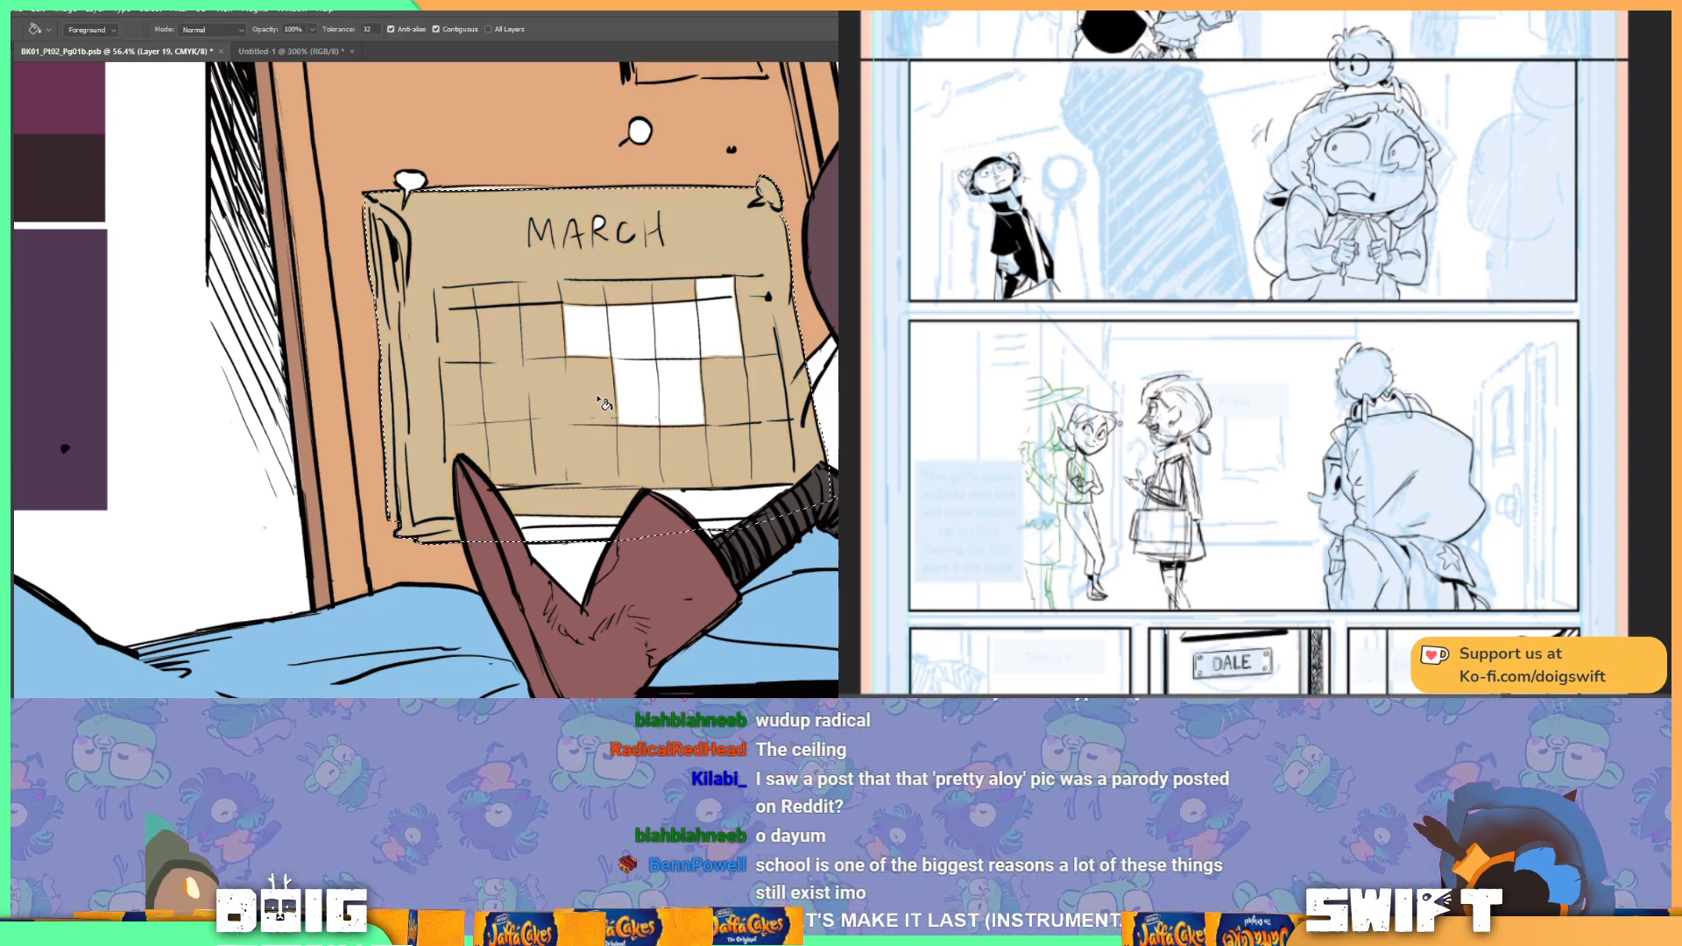
click(712, 341)
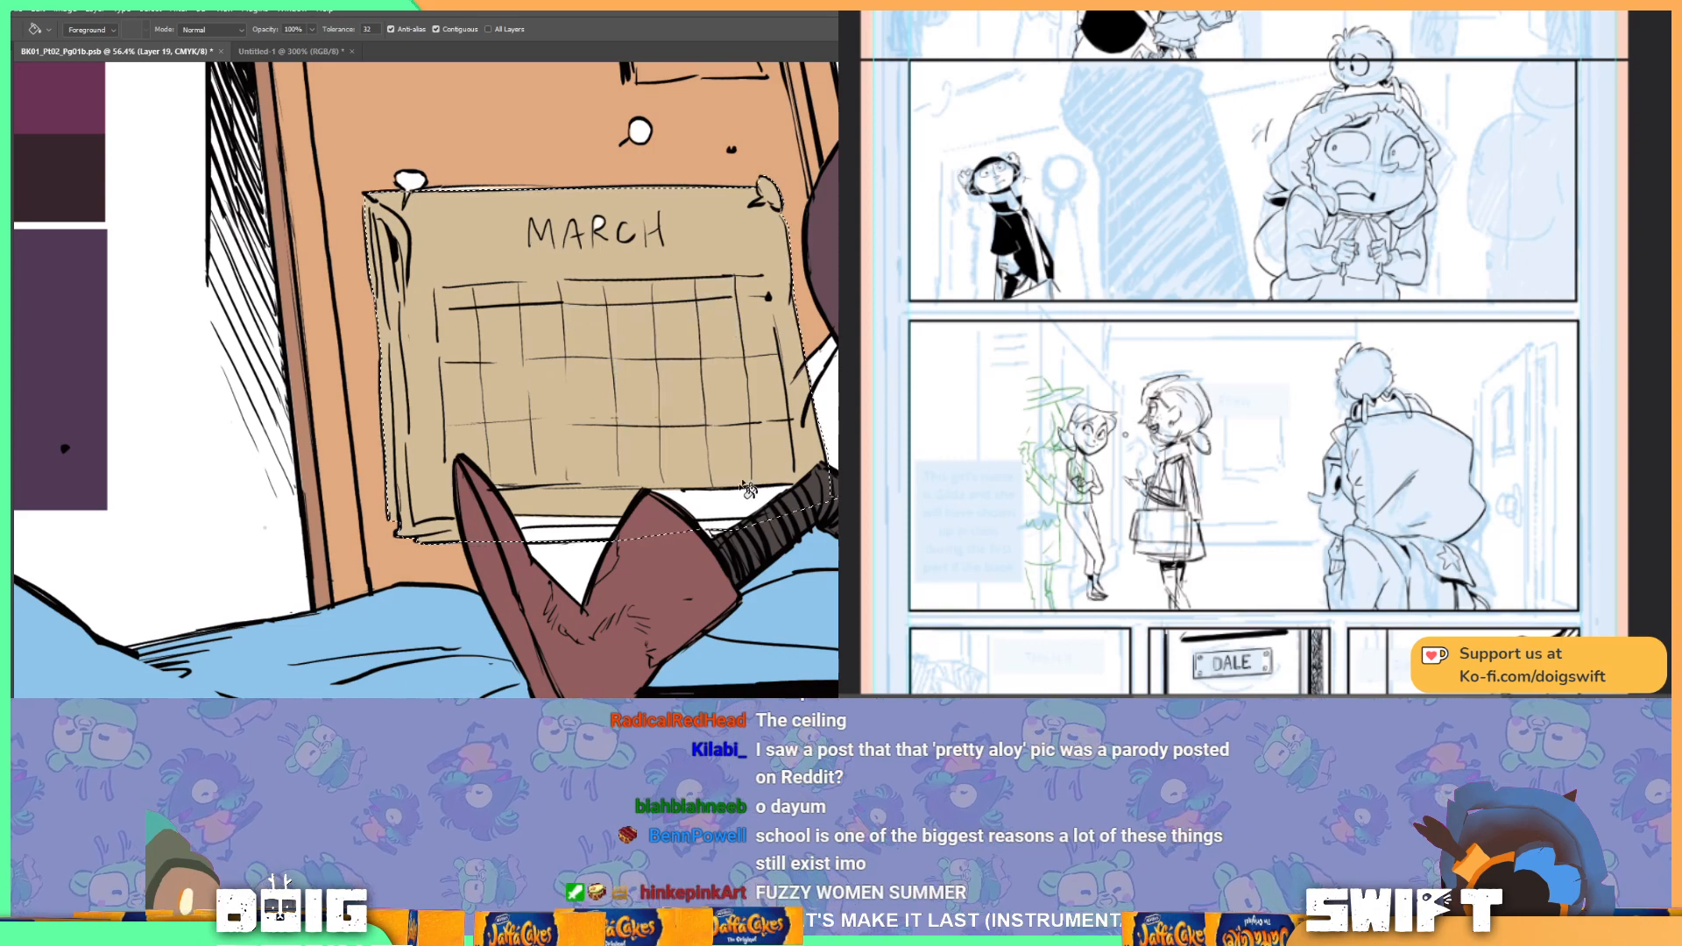
click(738, 503)
key(ctrl+d)
drag(788, 371, 718, 441)
key(ctrl+shift+d)
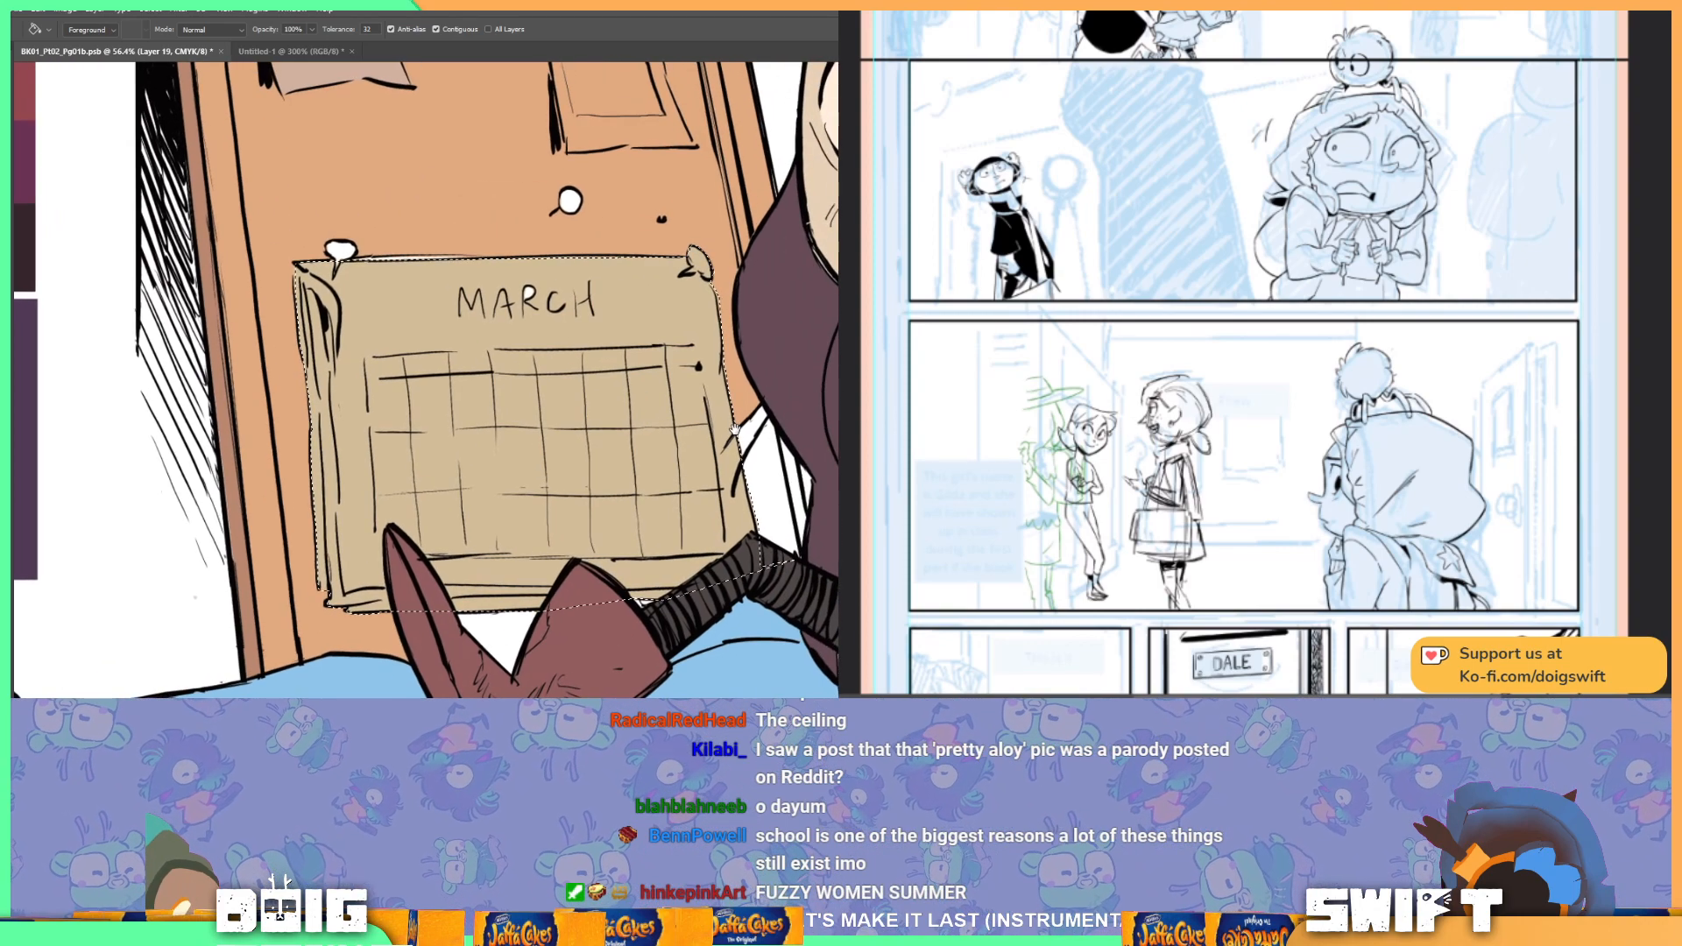
Step: Clear the selection around the tan MARCH calendar and bring the whole comic panel back into view
click(534, 296)
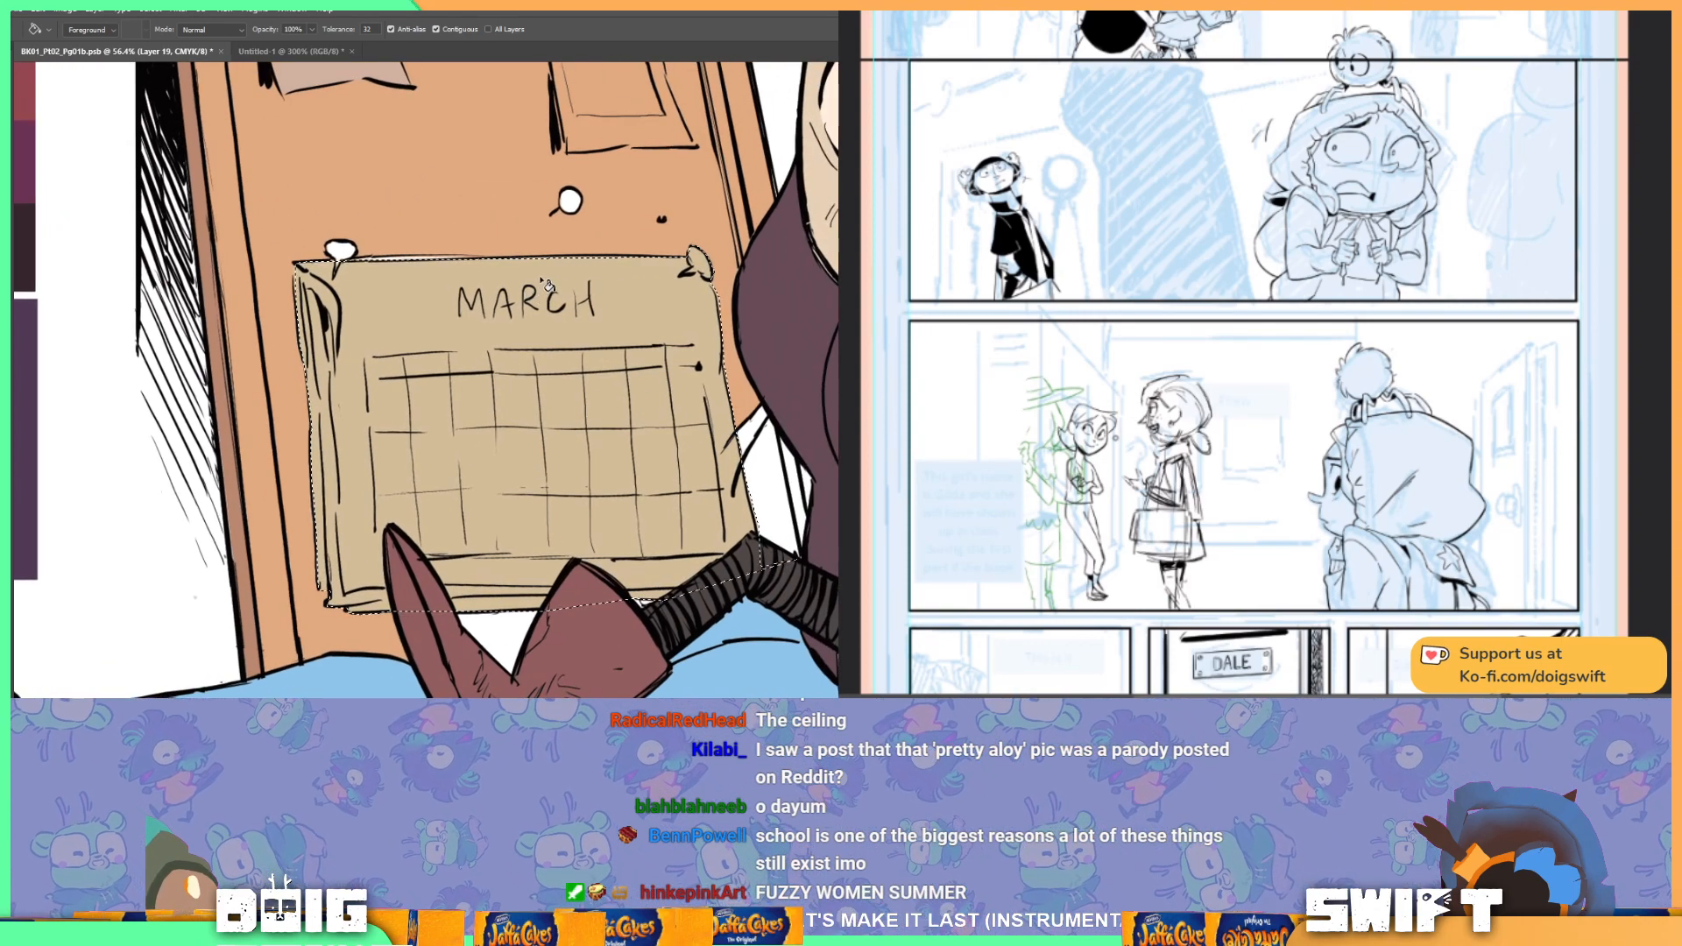
drag(500, 316, 526, 343)
key(ctrl+d)
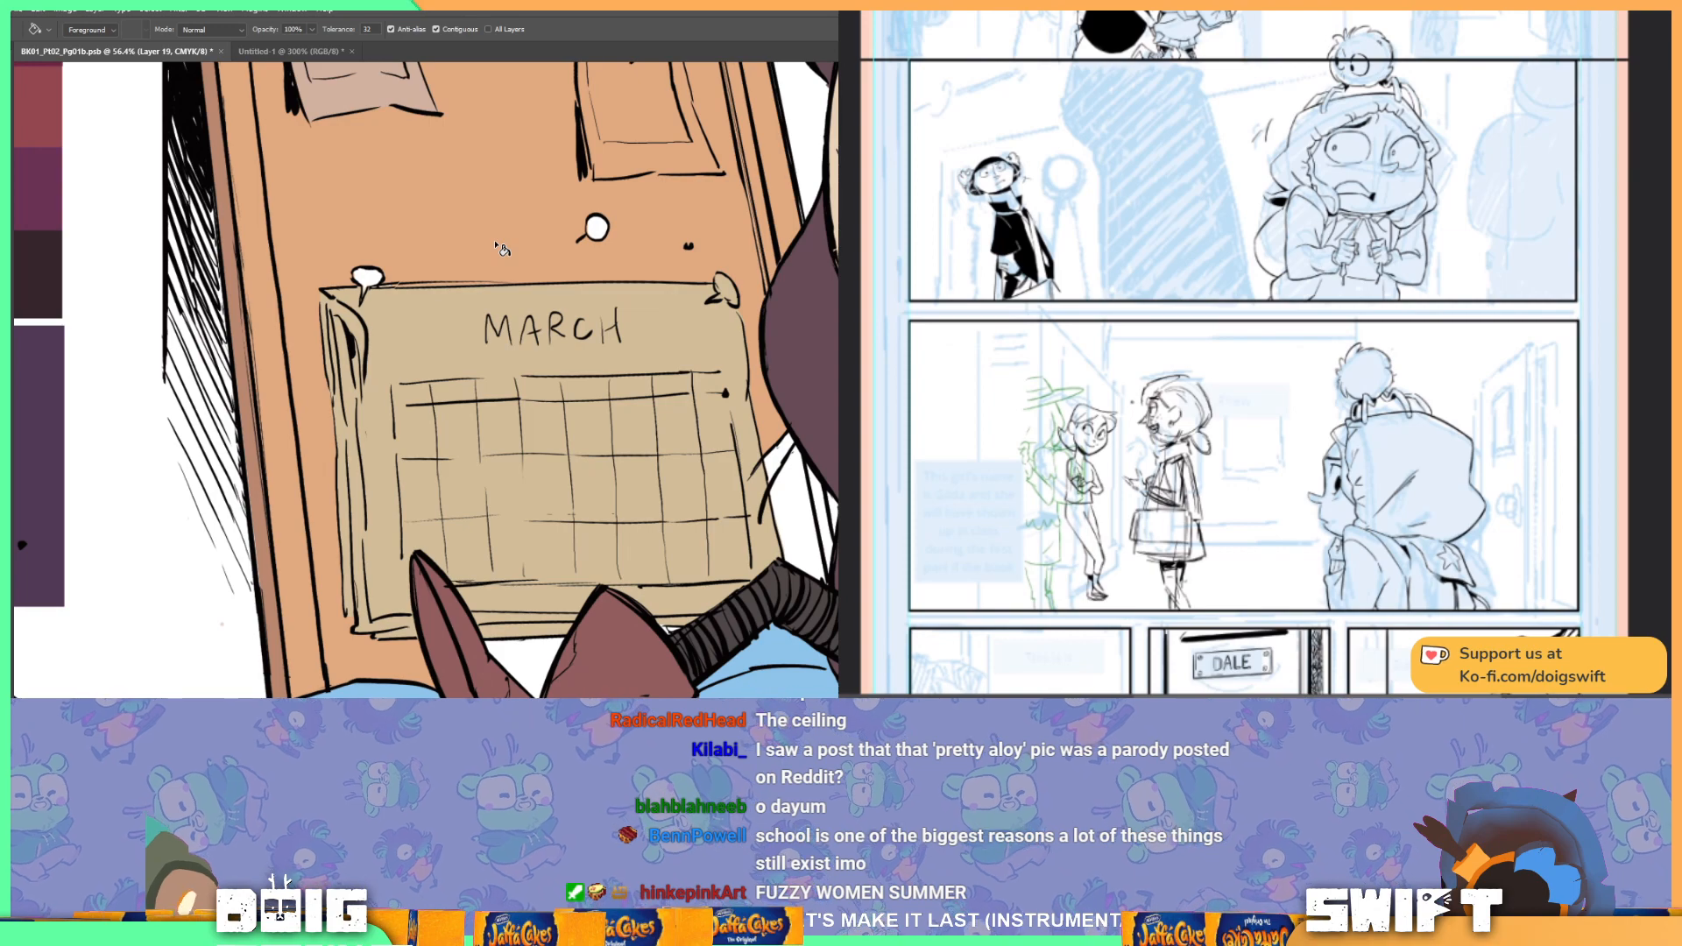
scroll(499, 249, down, 2)
scroll(501, 249, down, 5)
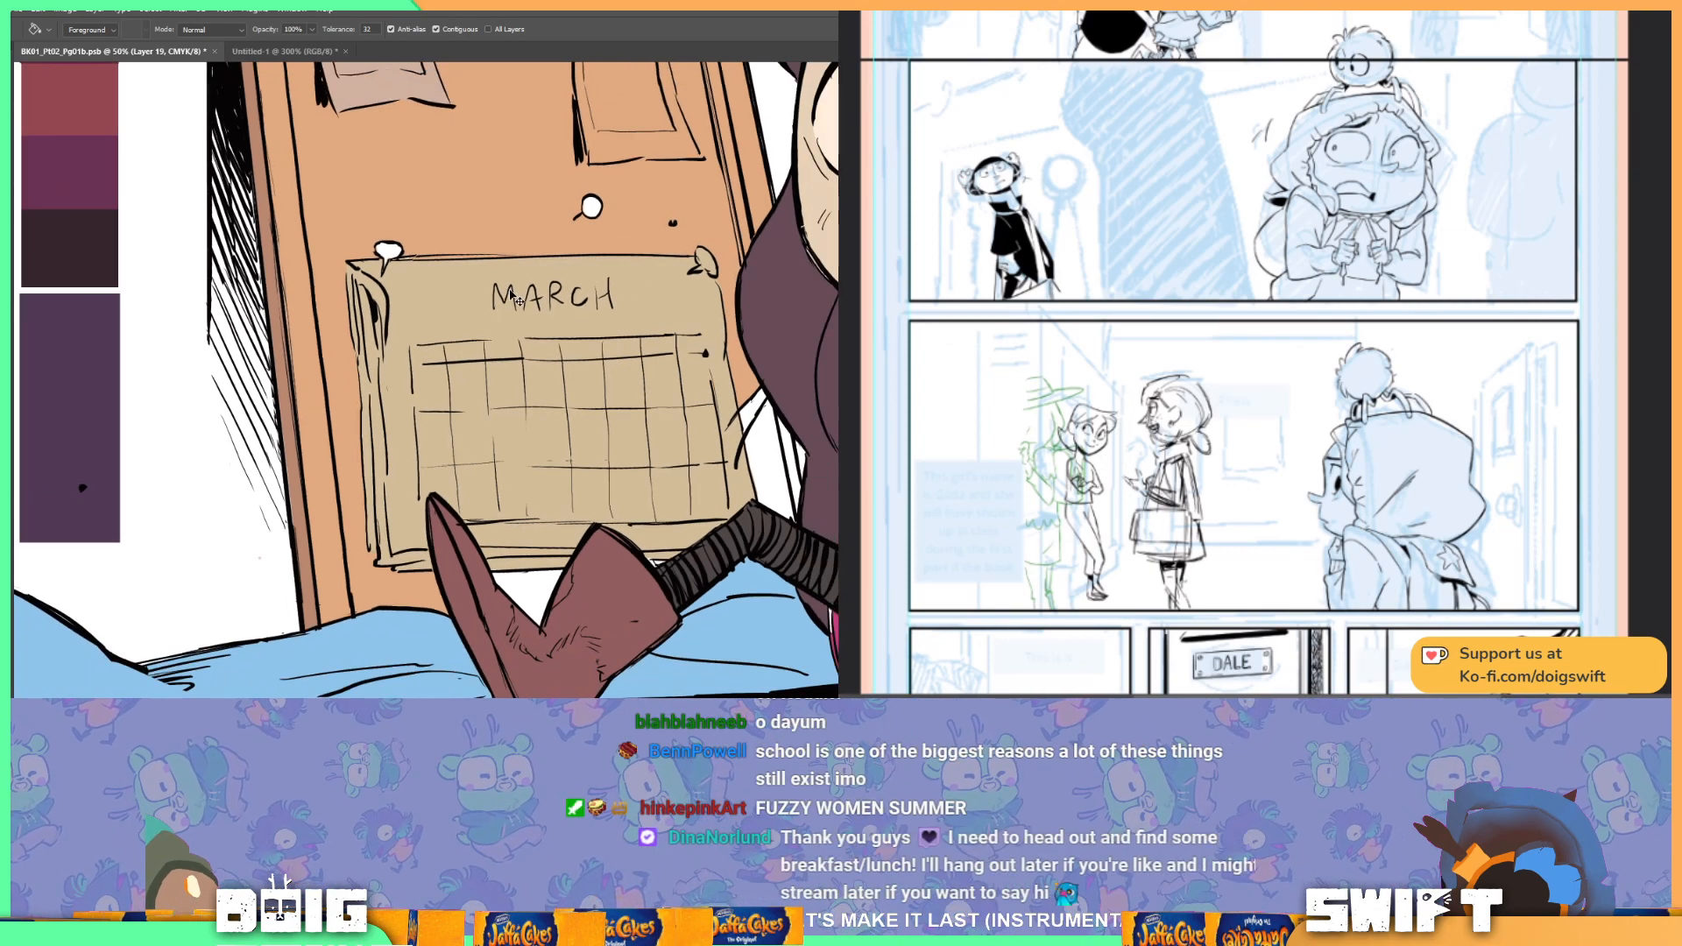
scroll(474, 362, up, 1)
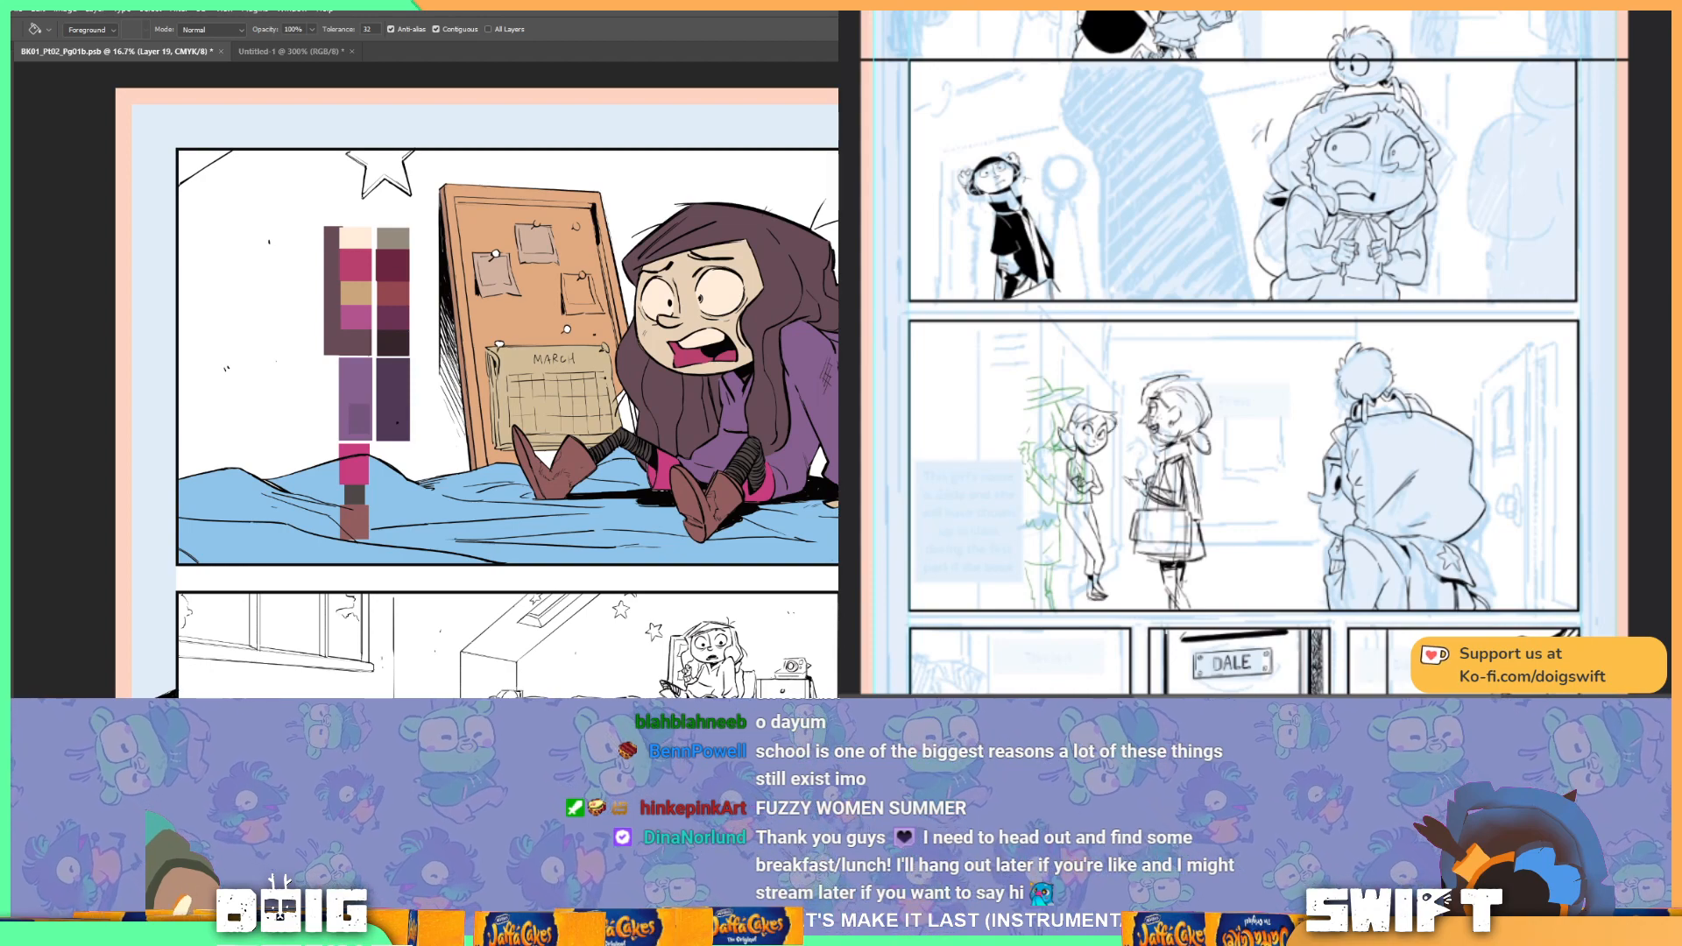
drag(1114, 448, 1135, 423)
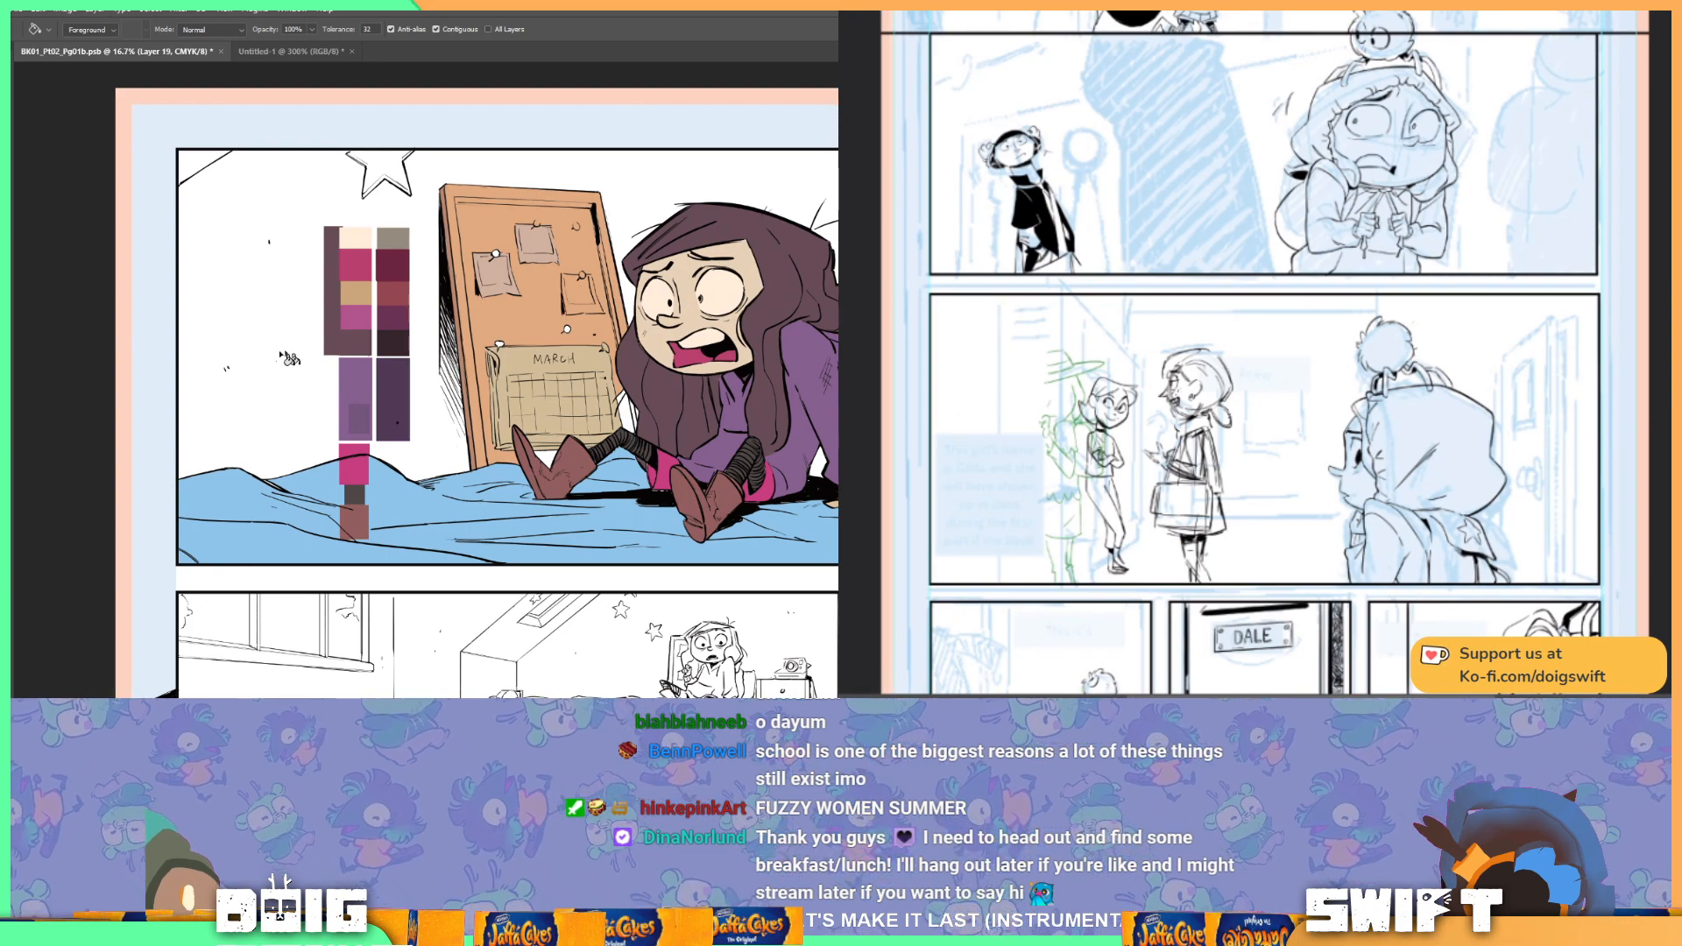
Step: Select the entire top comic panel along its black border with the Rectangular Marquee Tool
click(298, 492)
key(ctrl+z)
key(m)
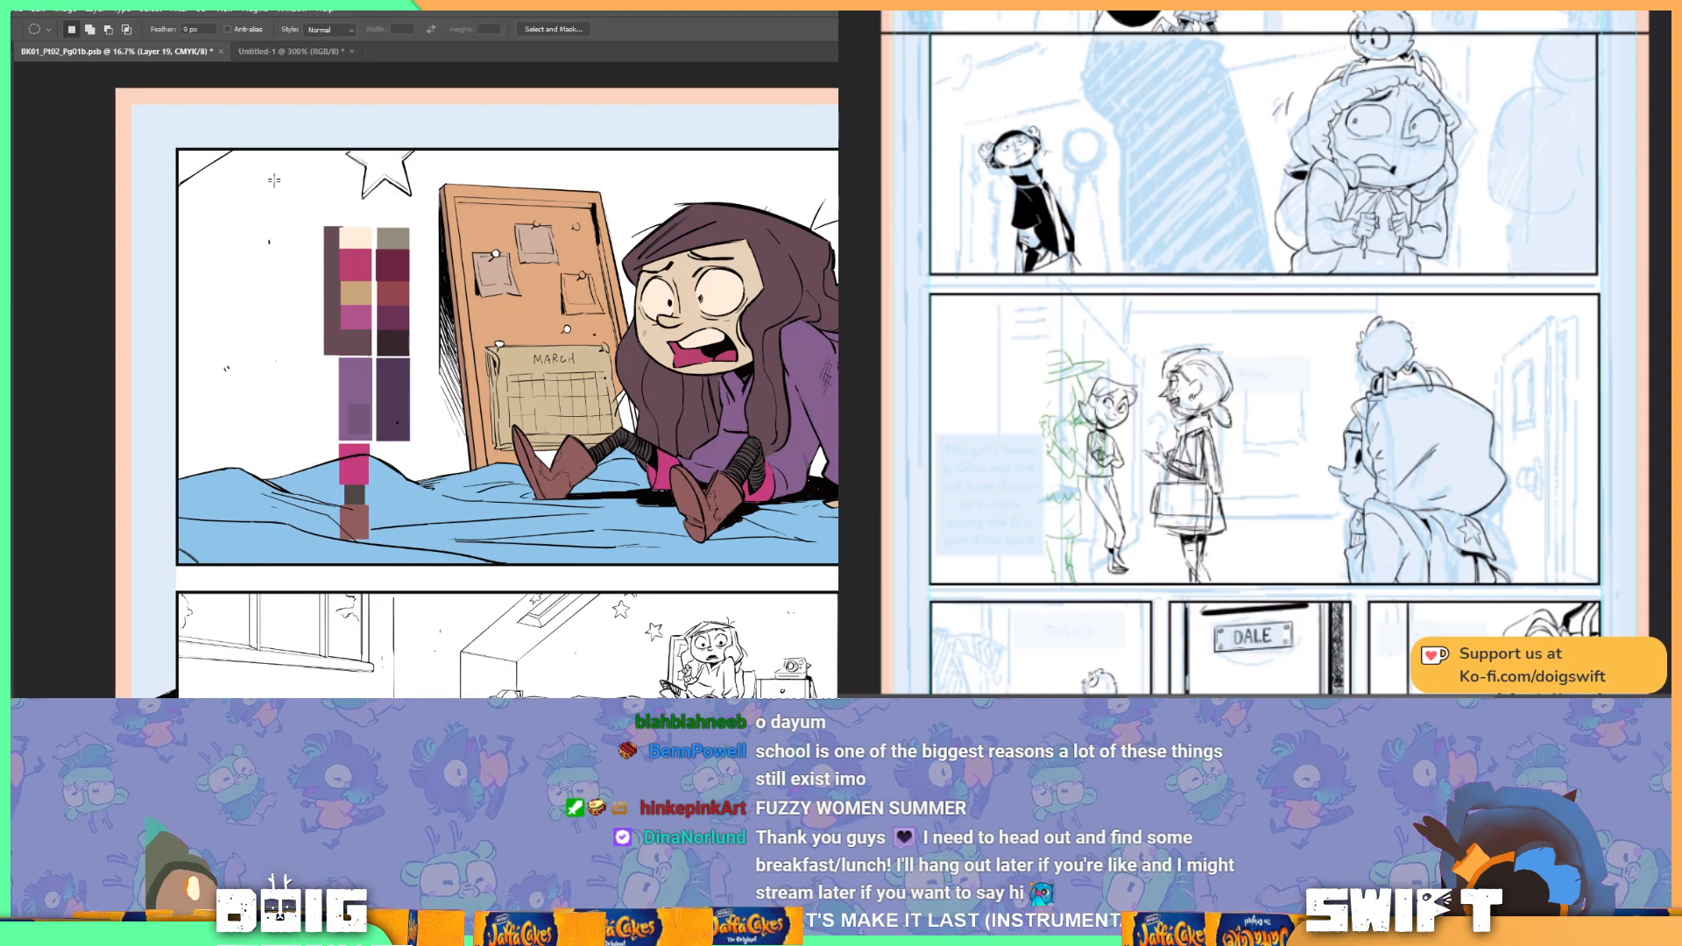
right_click(14, 95)
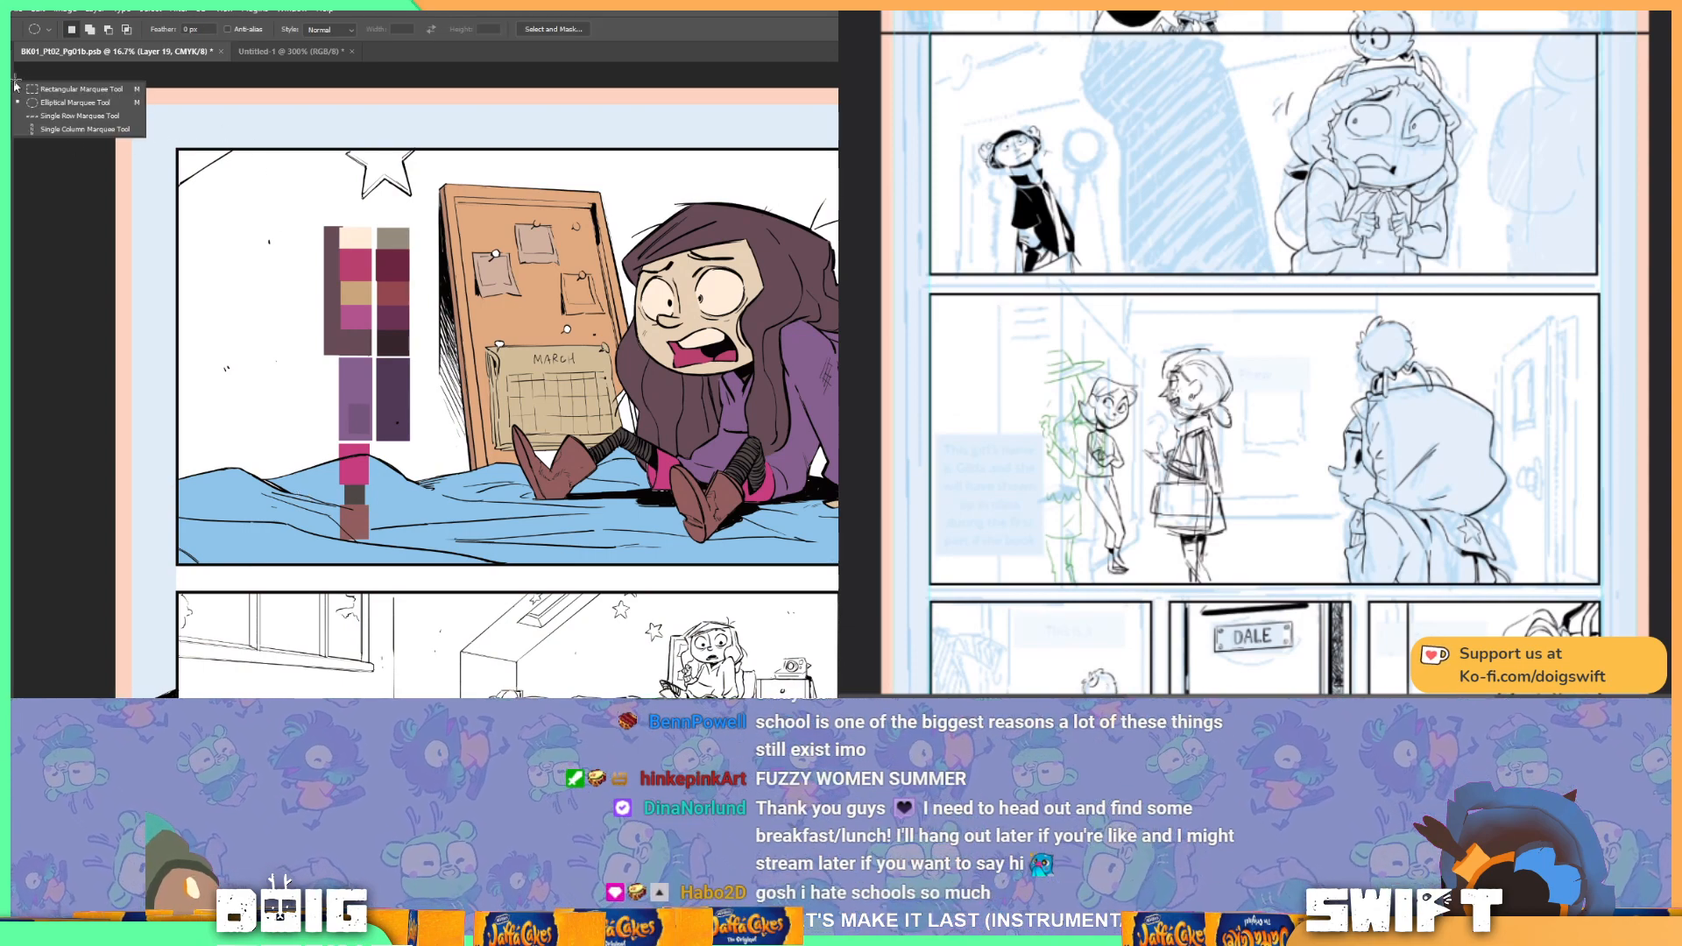
click(82, 92)
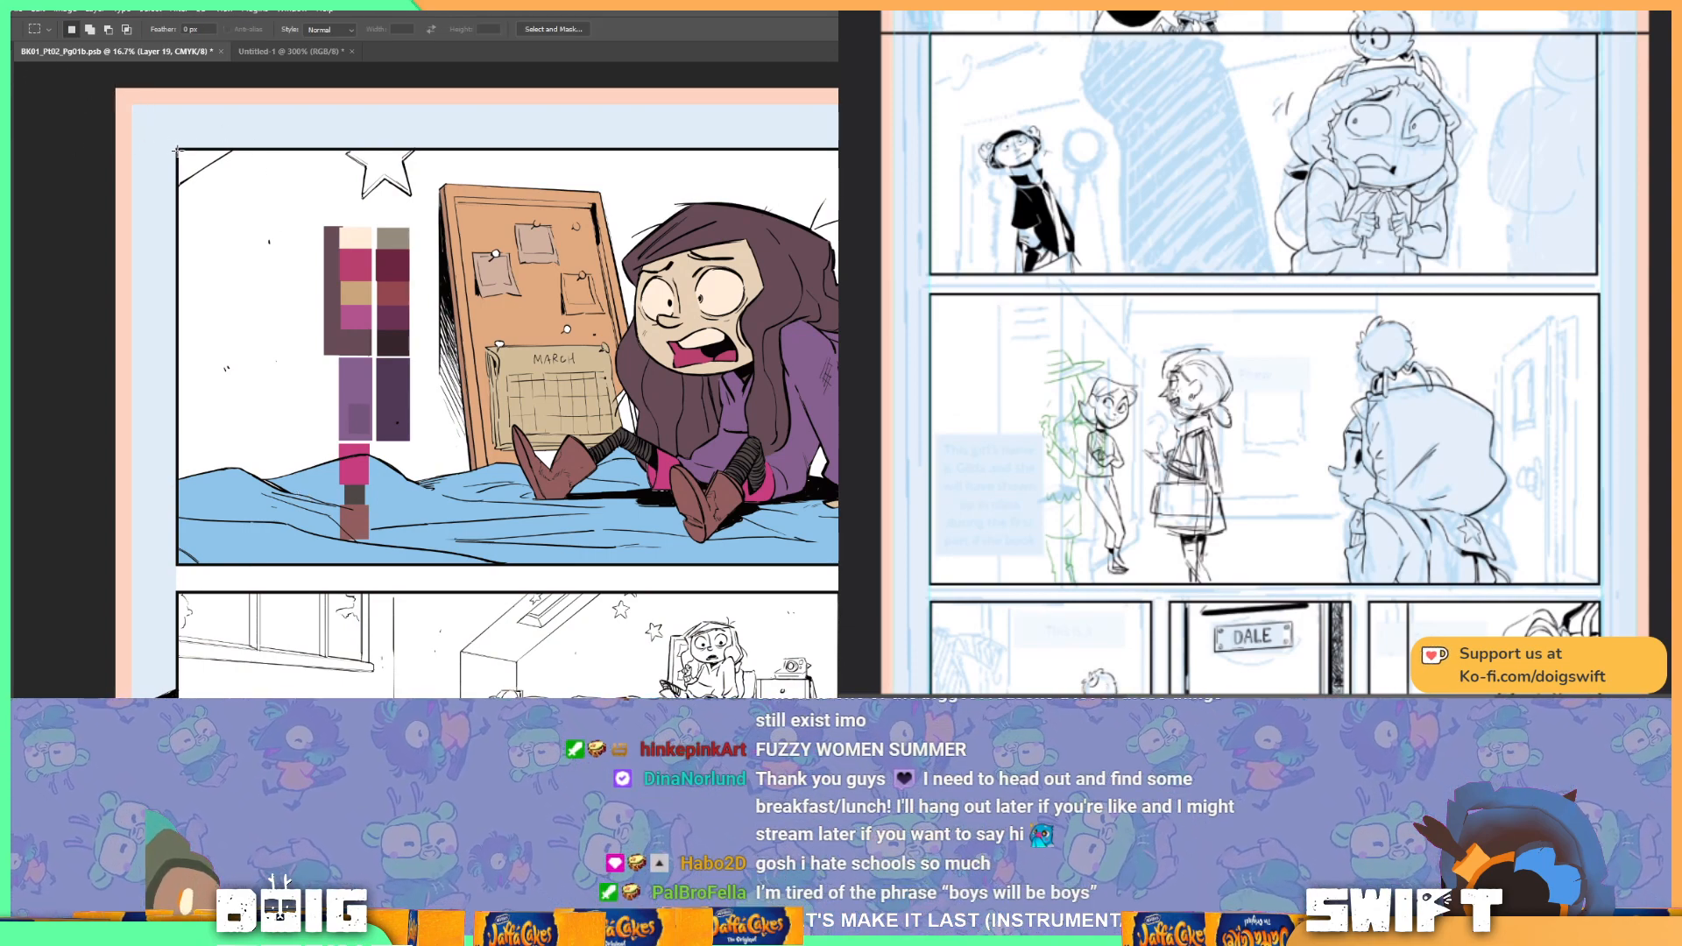
drag(178, 149, 838, 565)
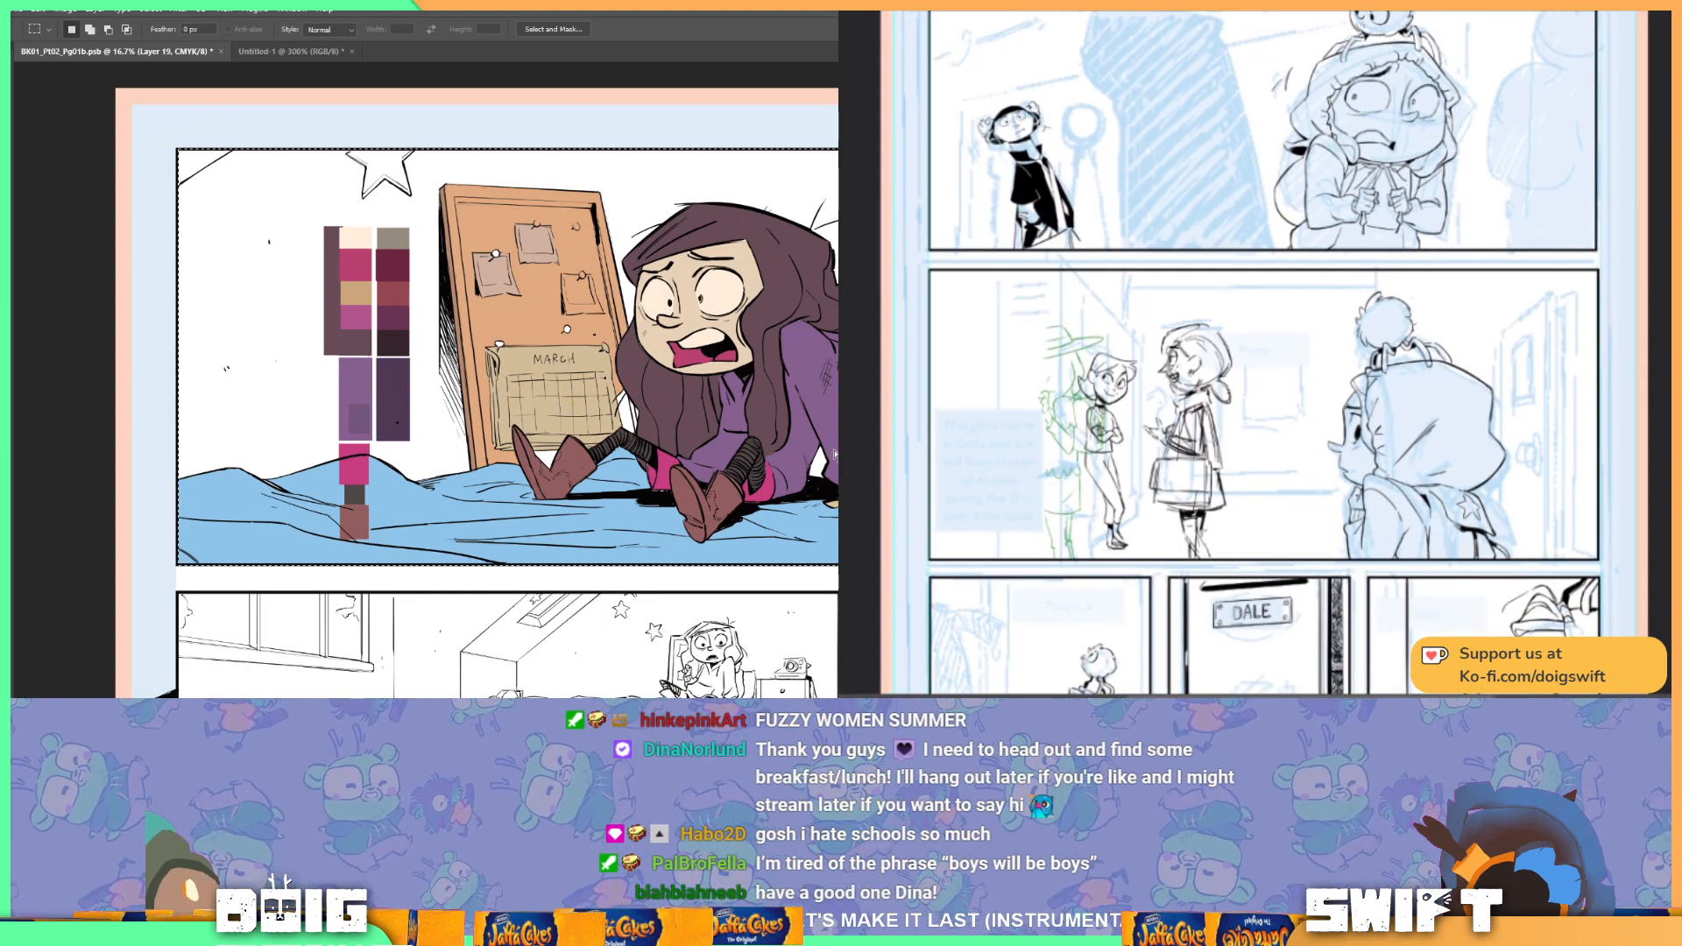
key(g)
click(412, 433)
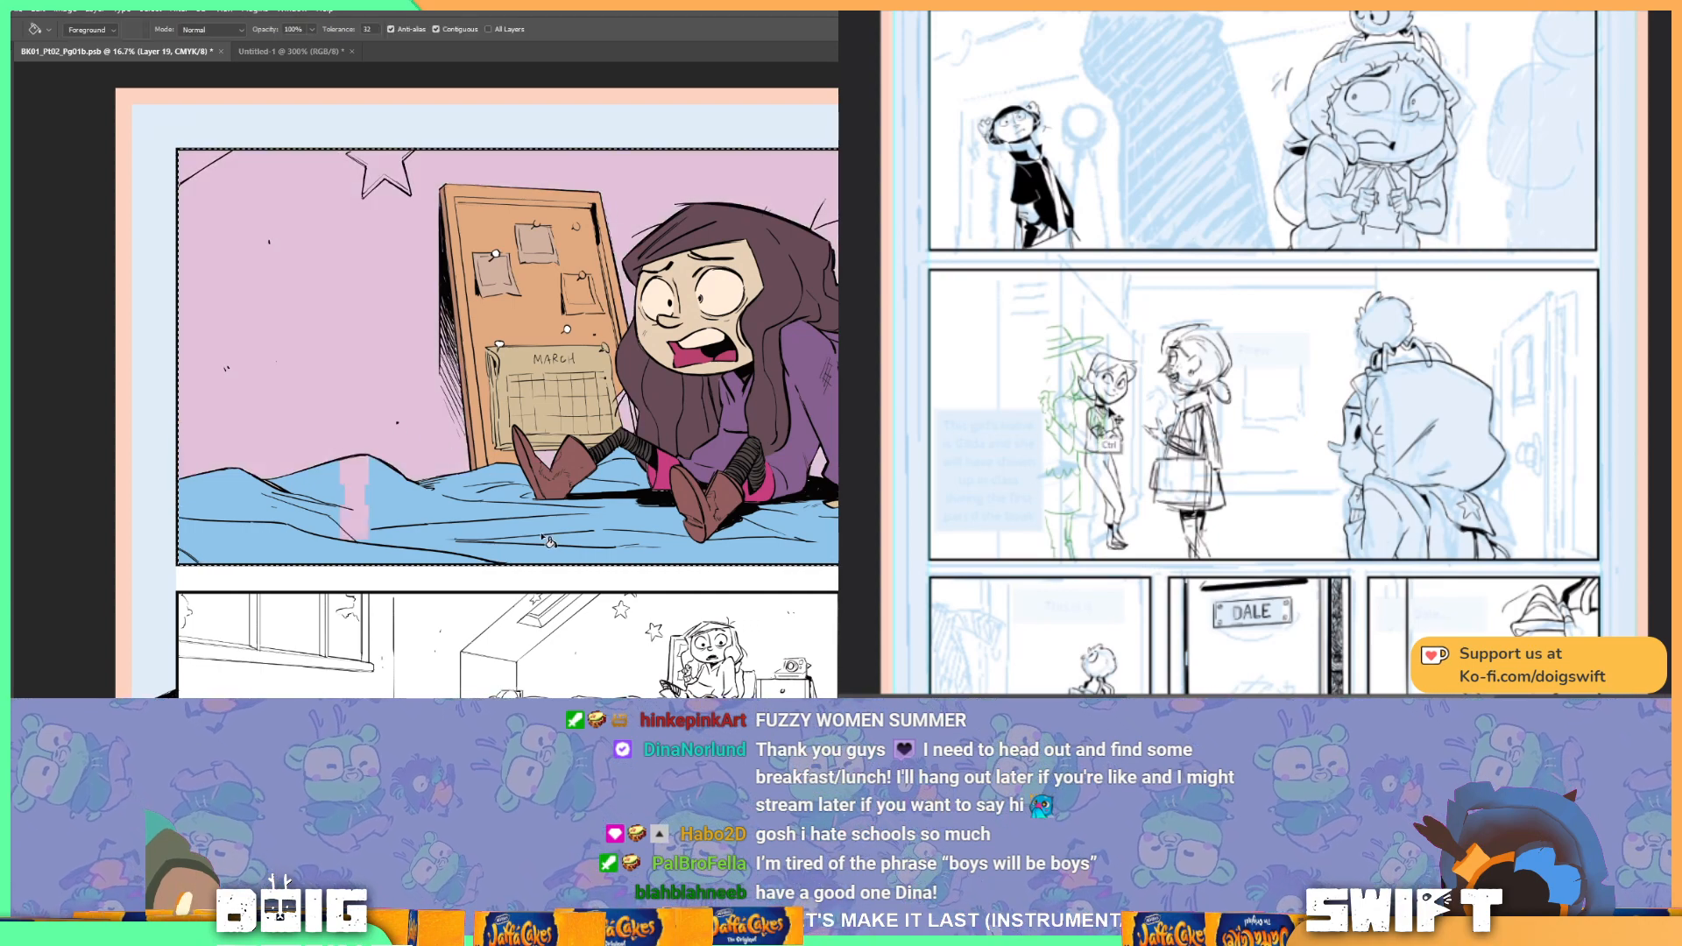
key(ctrl+z)
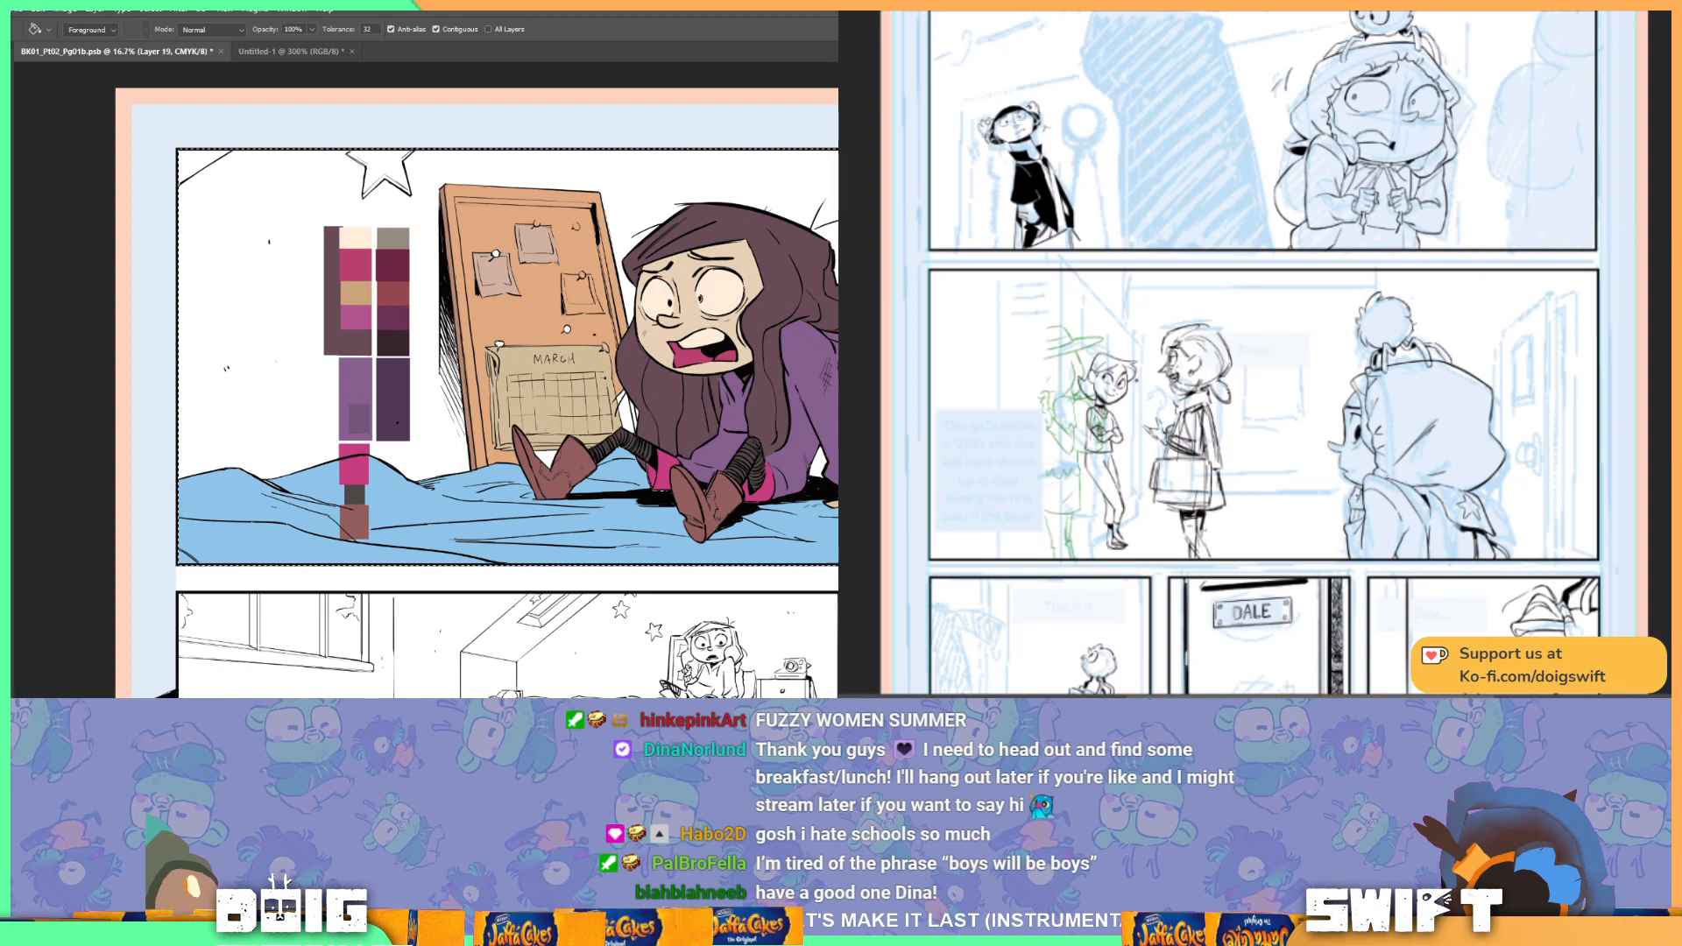
key(ctrl+e)
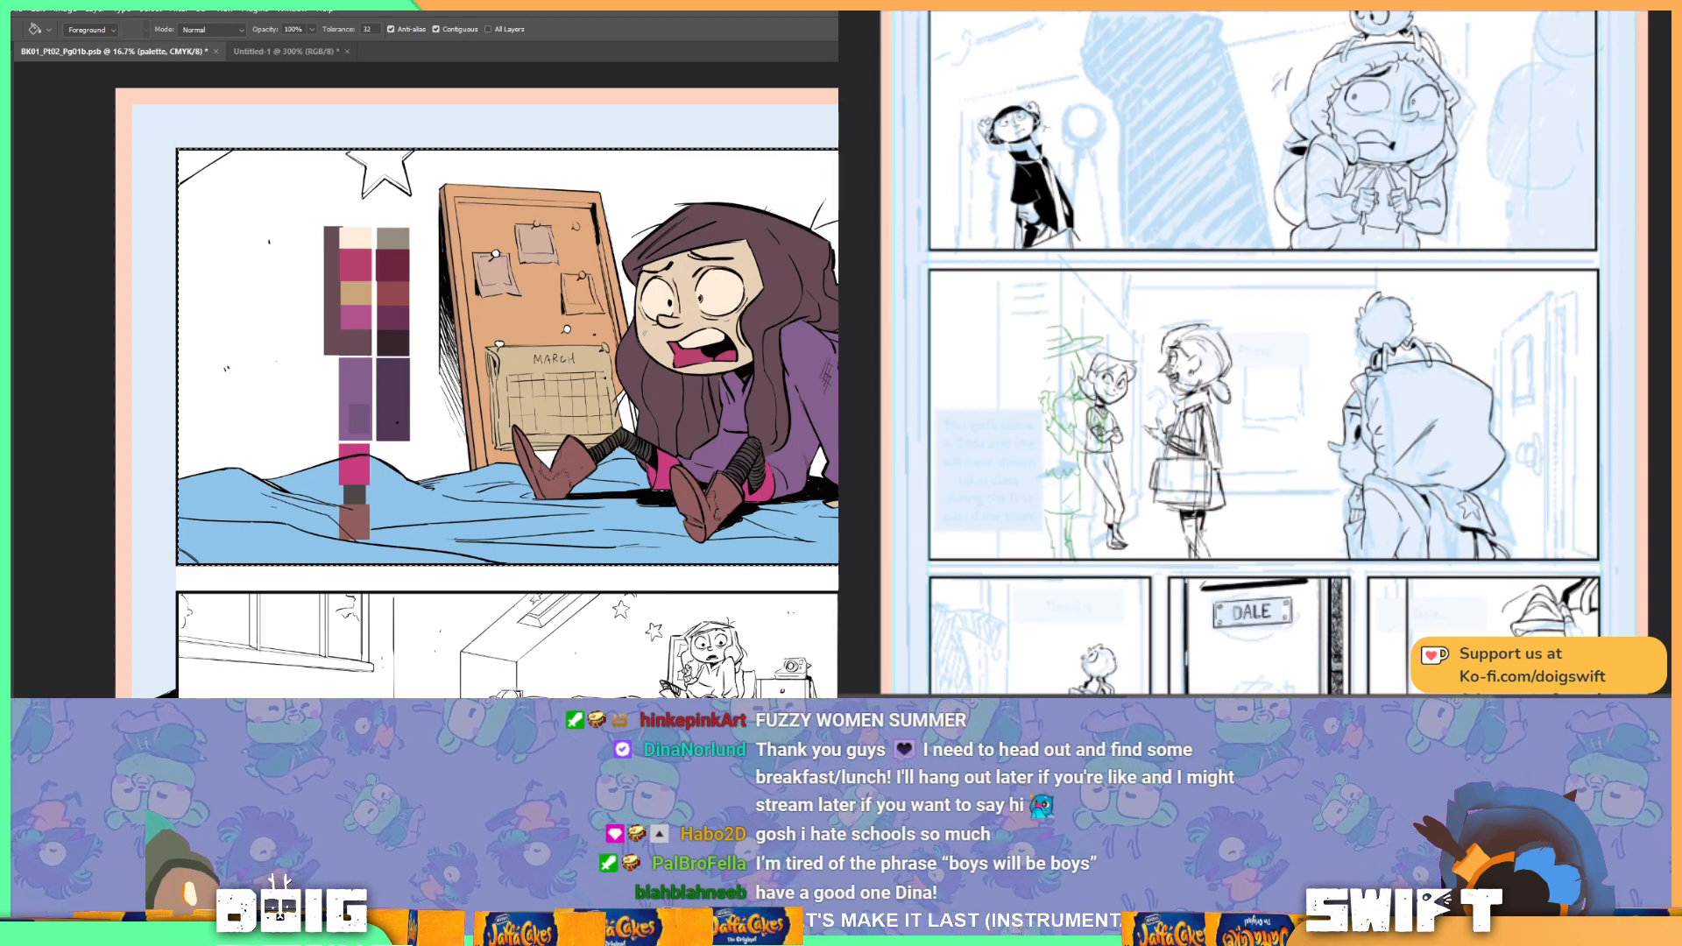
key(ctrl+z)
Step: Fill the white wall inside the selected panel with pale pink, leaving the colour palette swatches uncovered
click(272, 344)
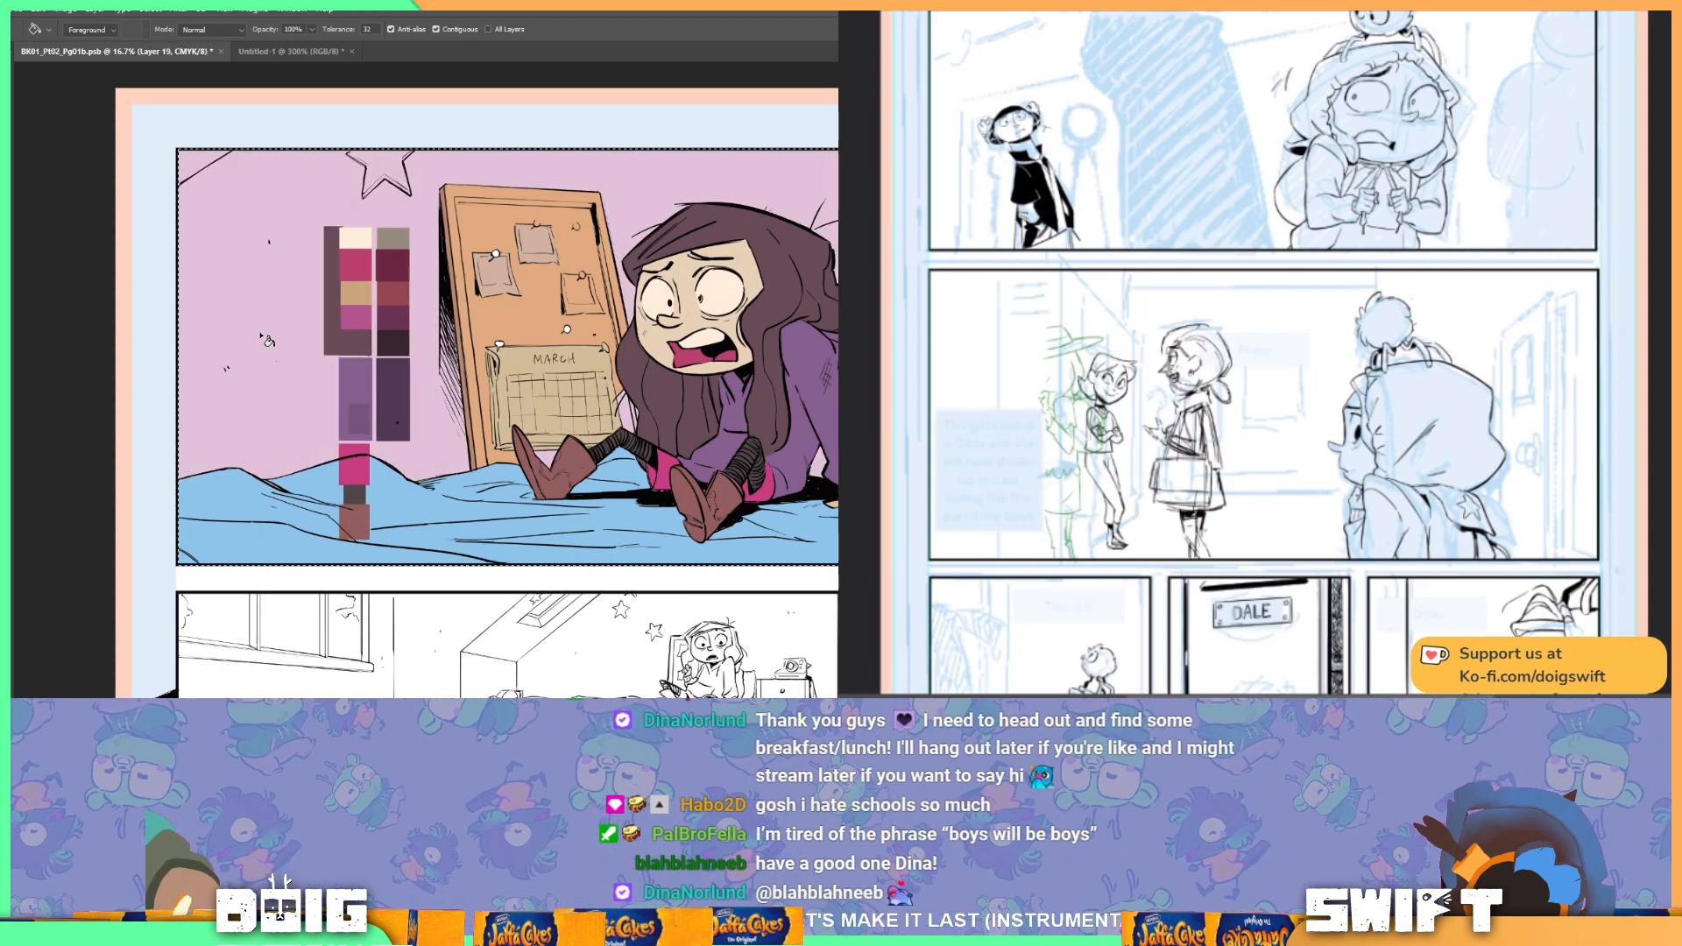
drag(511, 317, 513, 357)
drag(347, 212, 418, 298)
Step: Select the wall star with the Magic Wand, fill it with pale mint green and deselect
key(w)
click(469, 298)
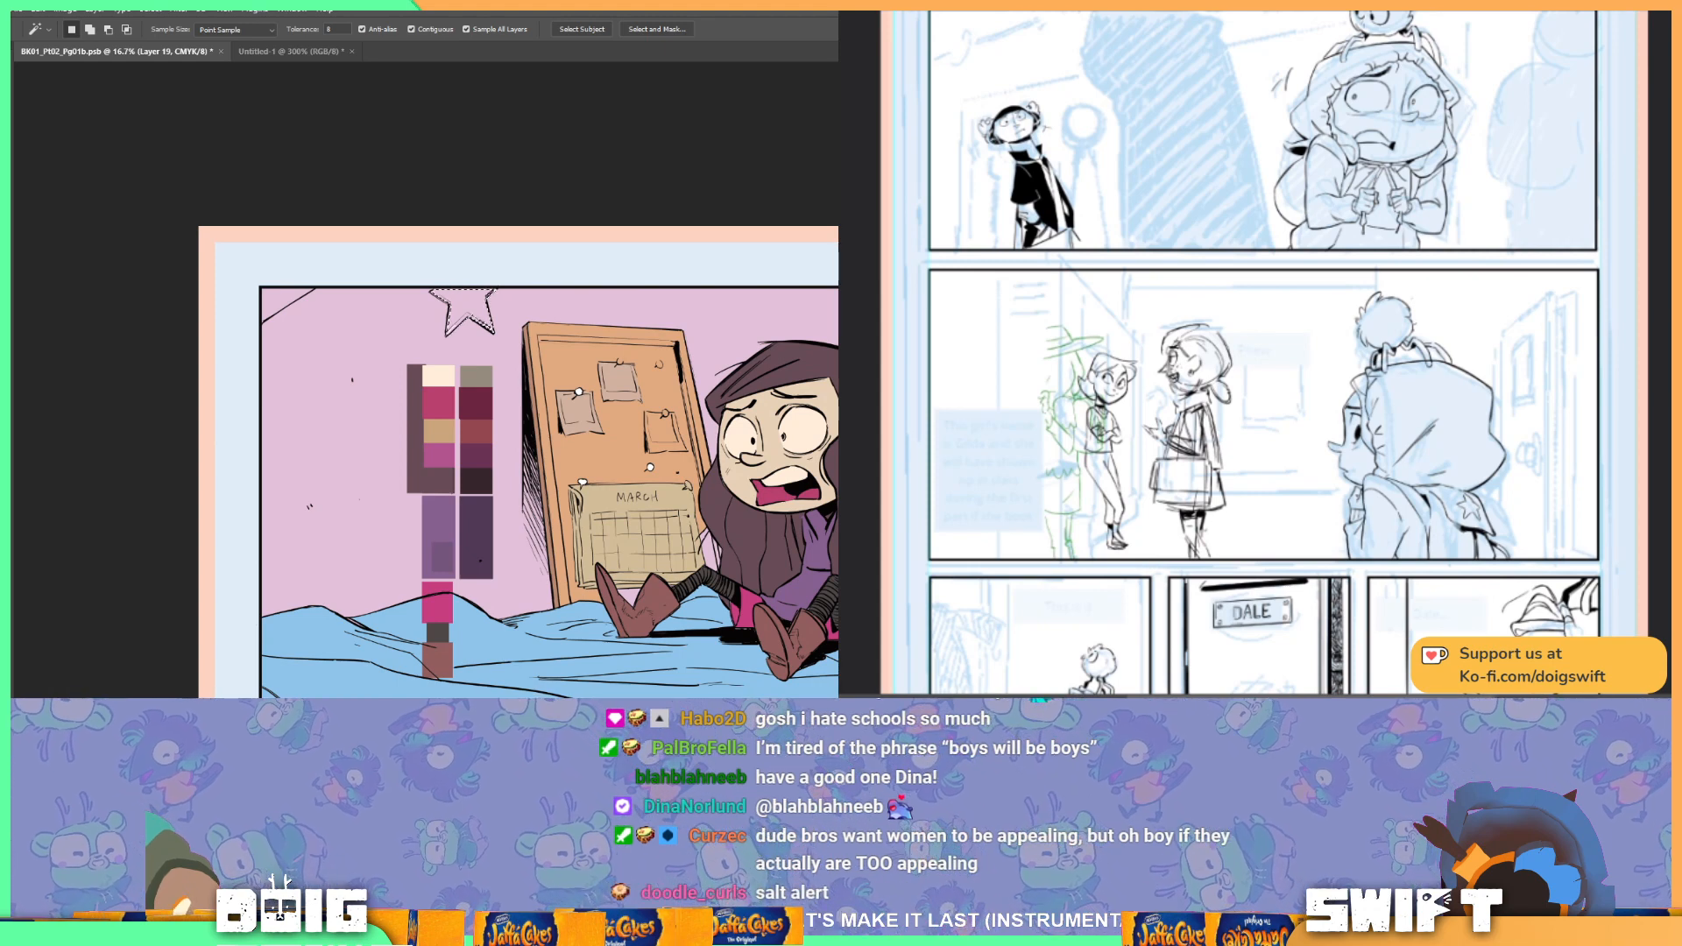
key(alt+BackSpace)
key(ctrl+d)
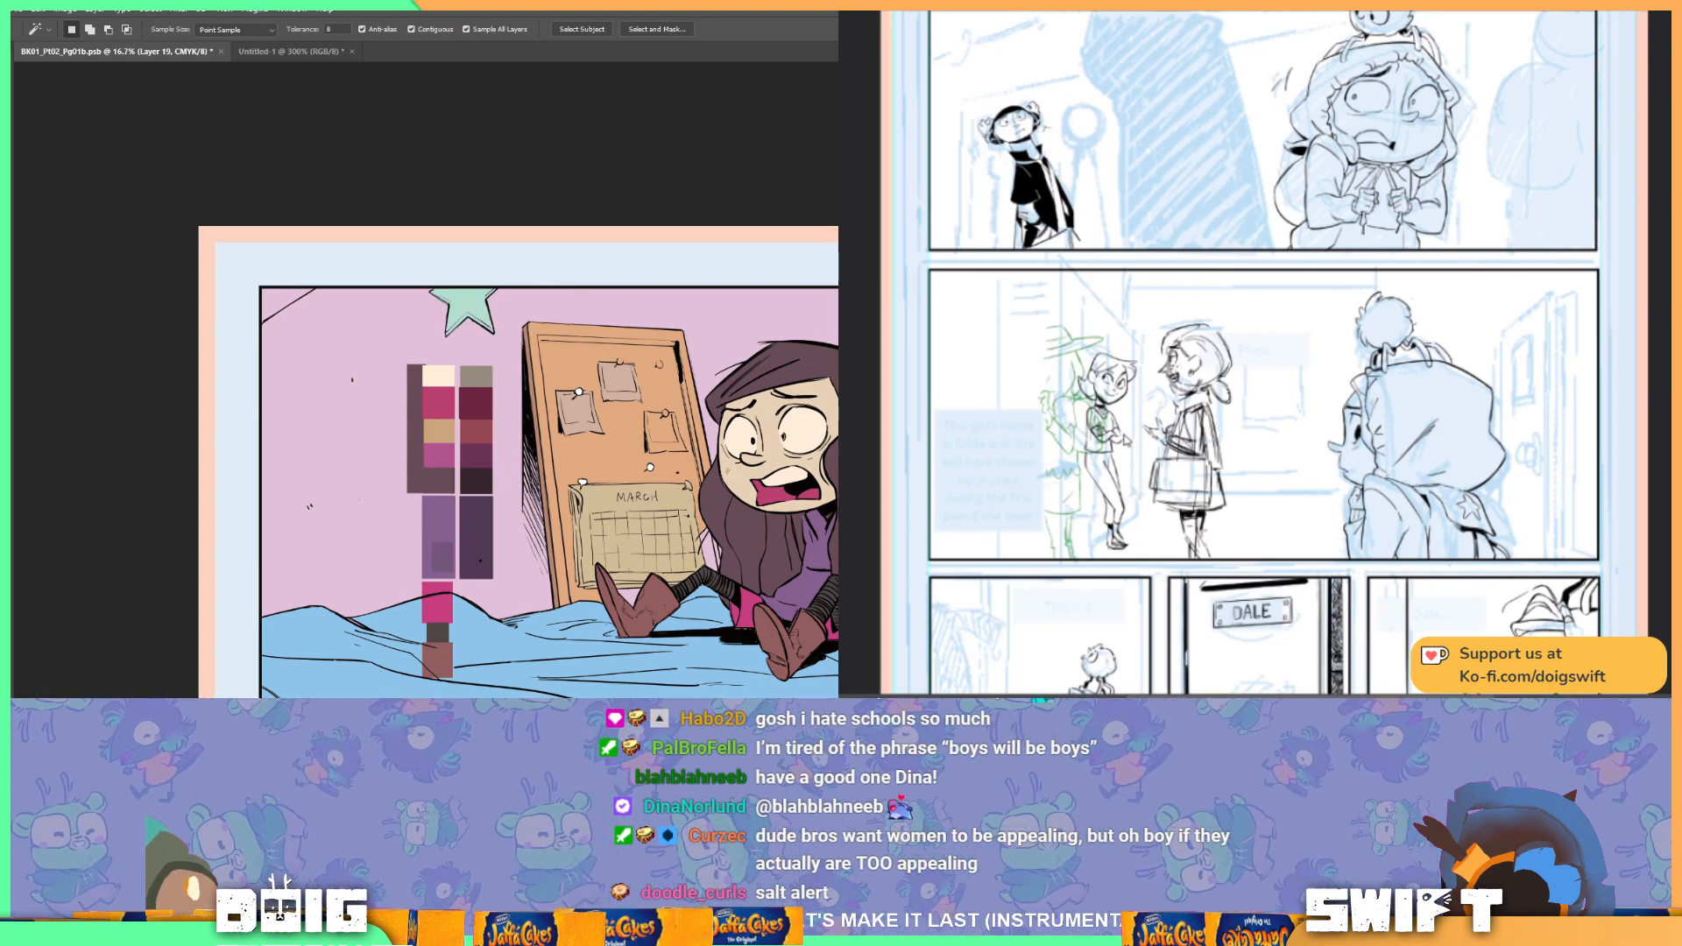
Step: Lasso the narrow upright strip at the wall's far right edge behind the pillows and fill it with grey-brown
drag(1175, 412, 705, 331)
key(l)
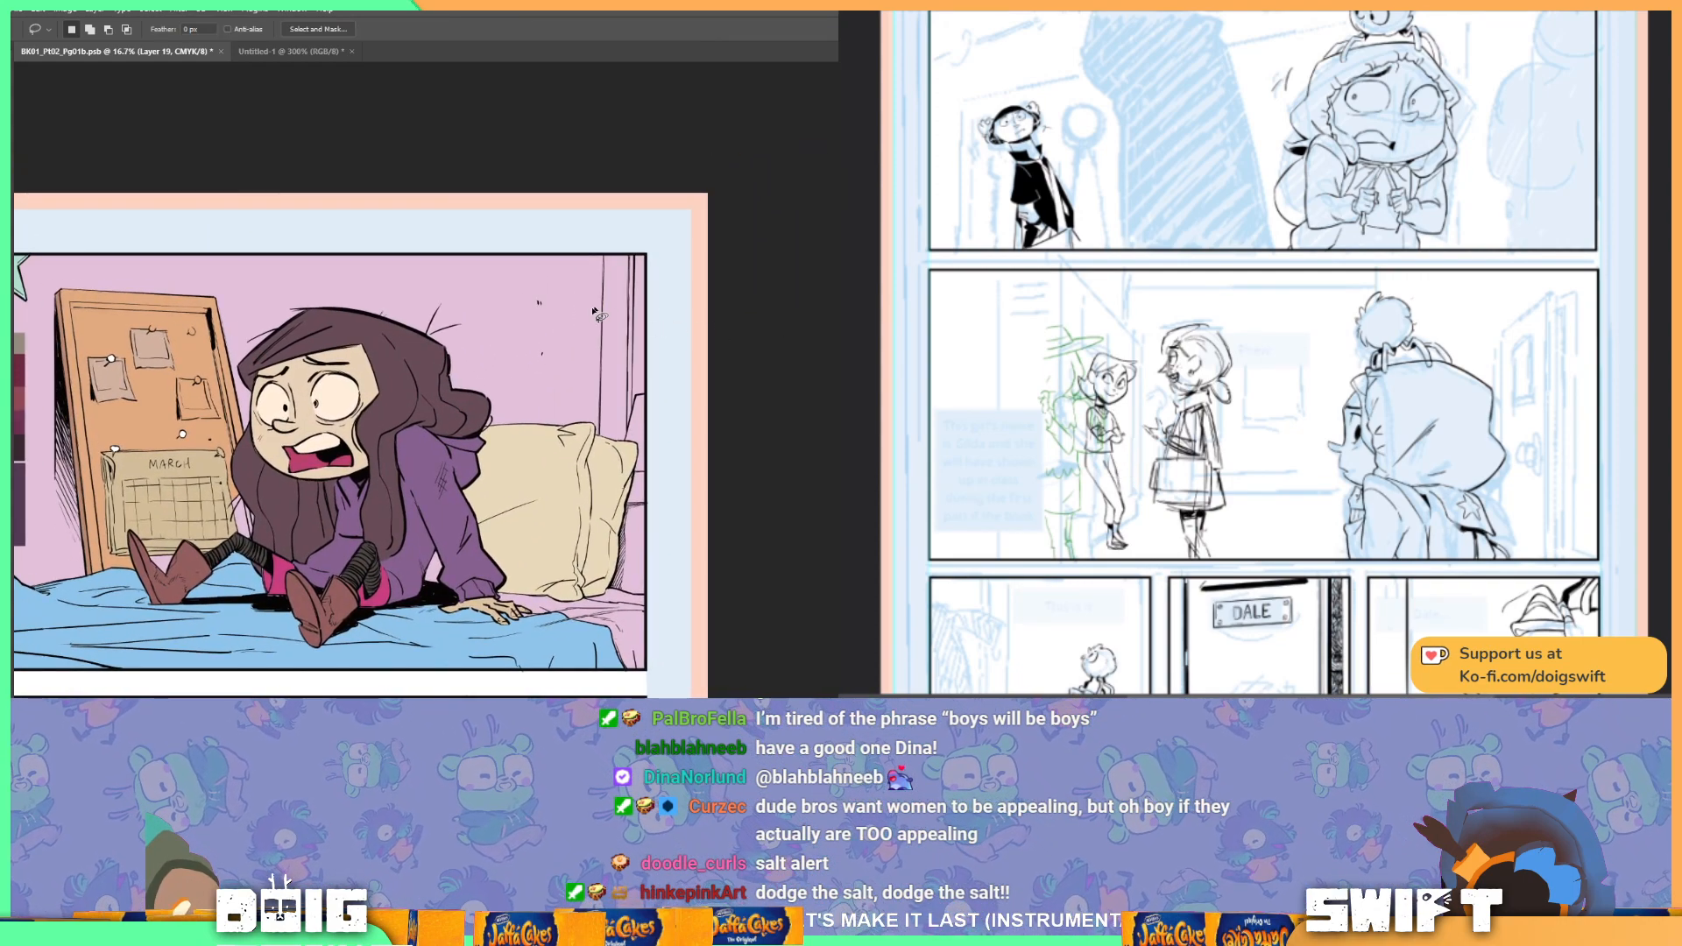
key(ctrl+plus)
drag(690, 324, 656, 318)
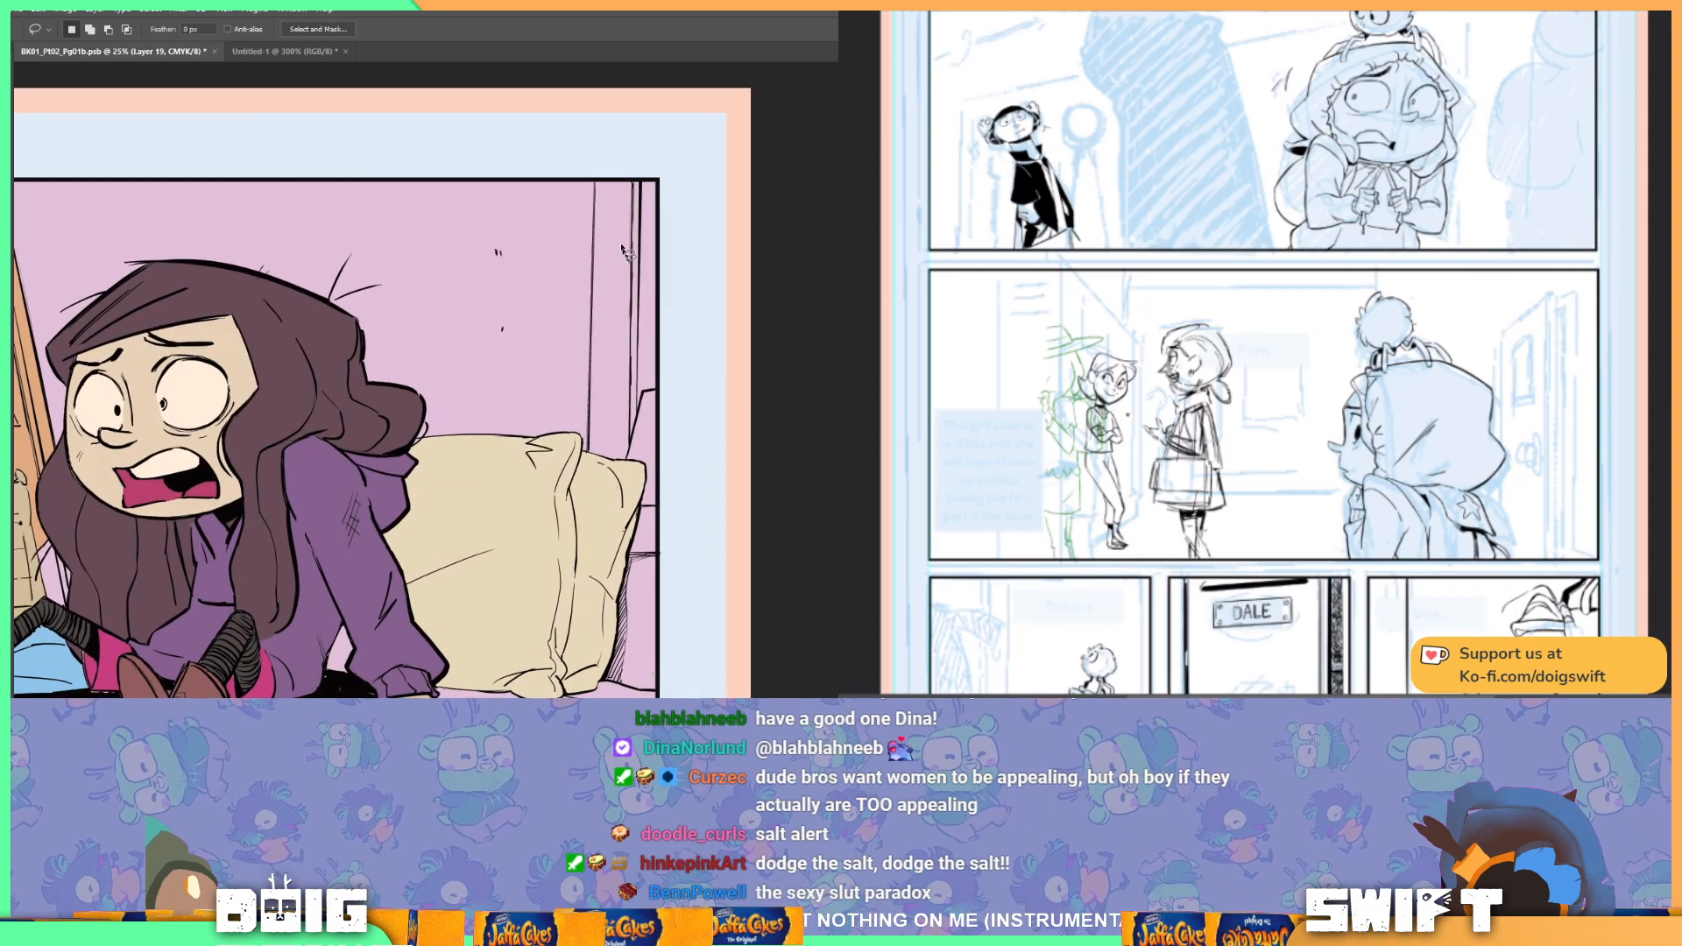
mouse_move(597, 173)
mouse_down()
mouse_move(589, 458)
mouse_move(608, 552)
mouse_move(591, 648)
mouse_move(598, 497)
mouse_move(599, 536)
mouse_up()
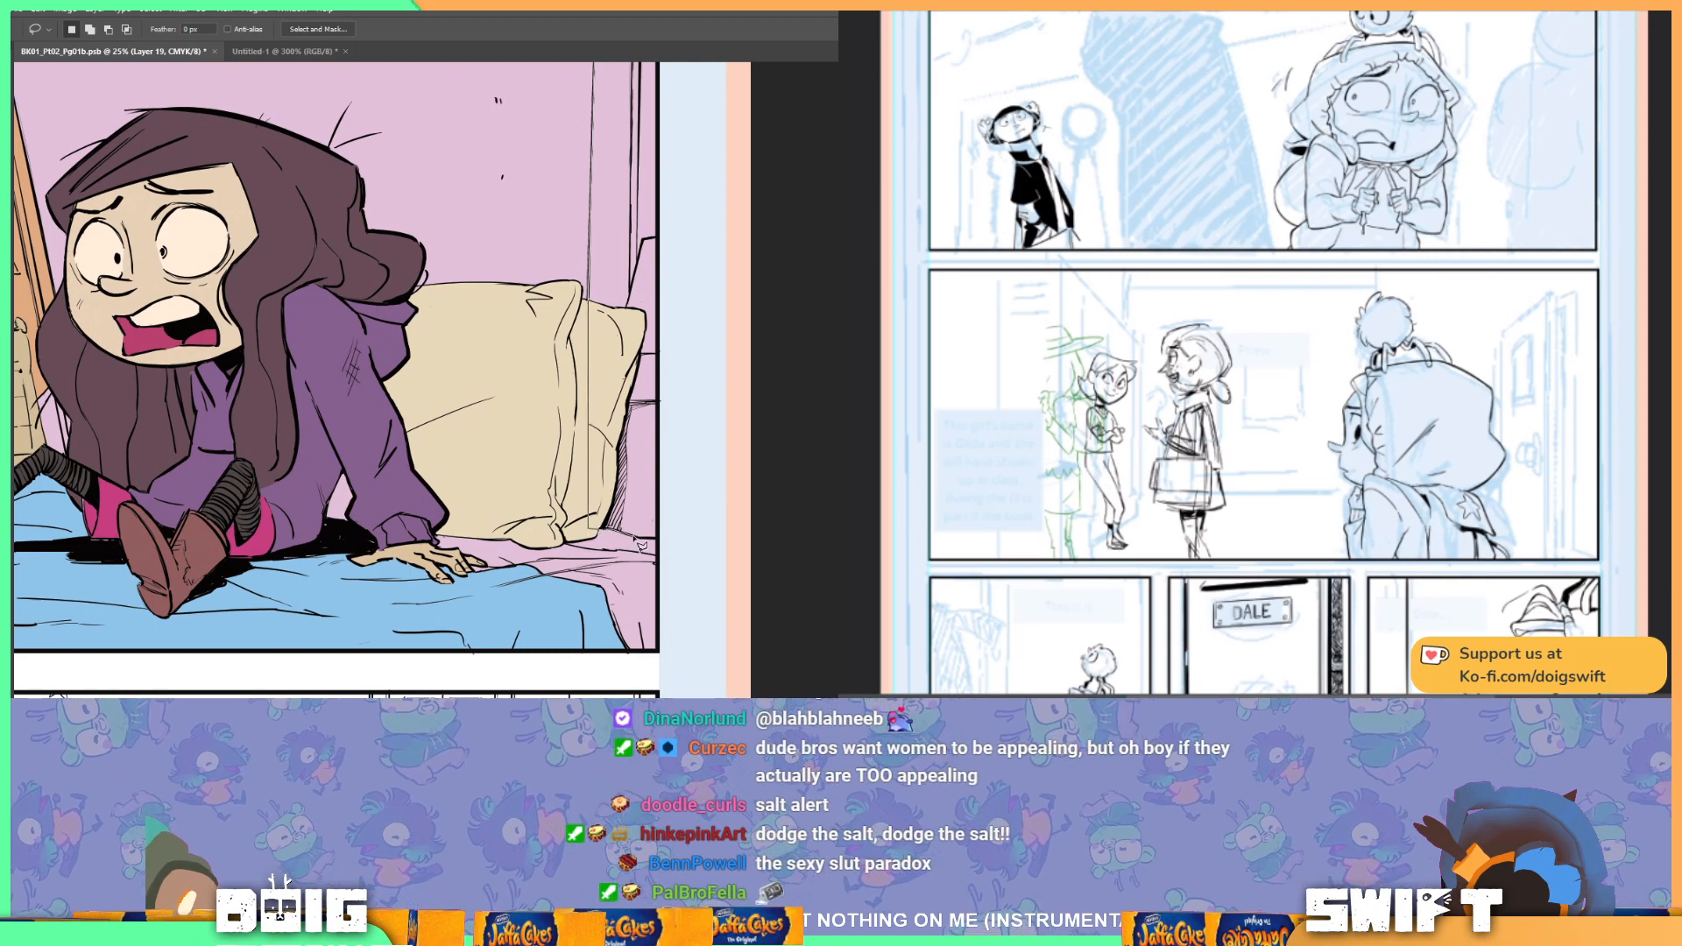
mouse_move(674, 545)
mouse_down()
mouse_move(683, 37)
mouse_move(666, 229)
mouse_move(670, 195)
mouse_move(598, 198)
mouse_up()
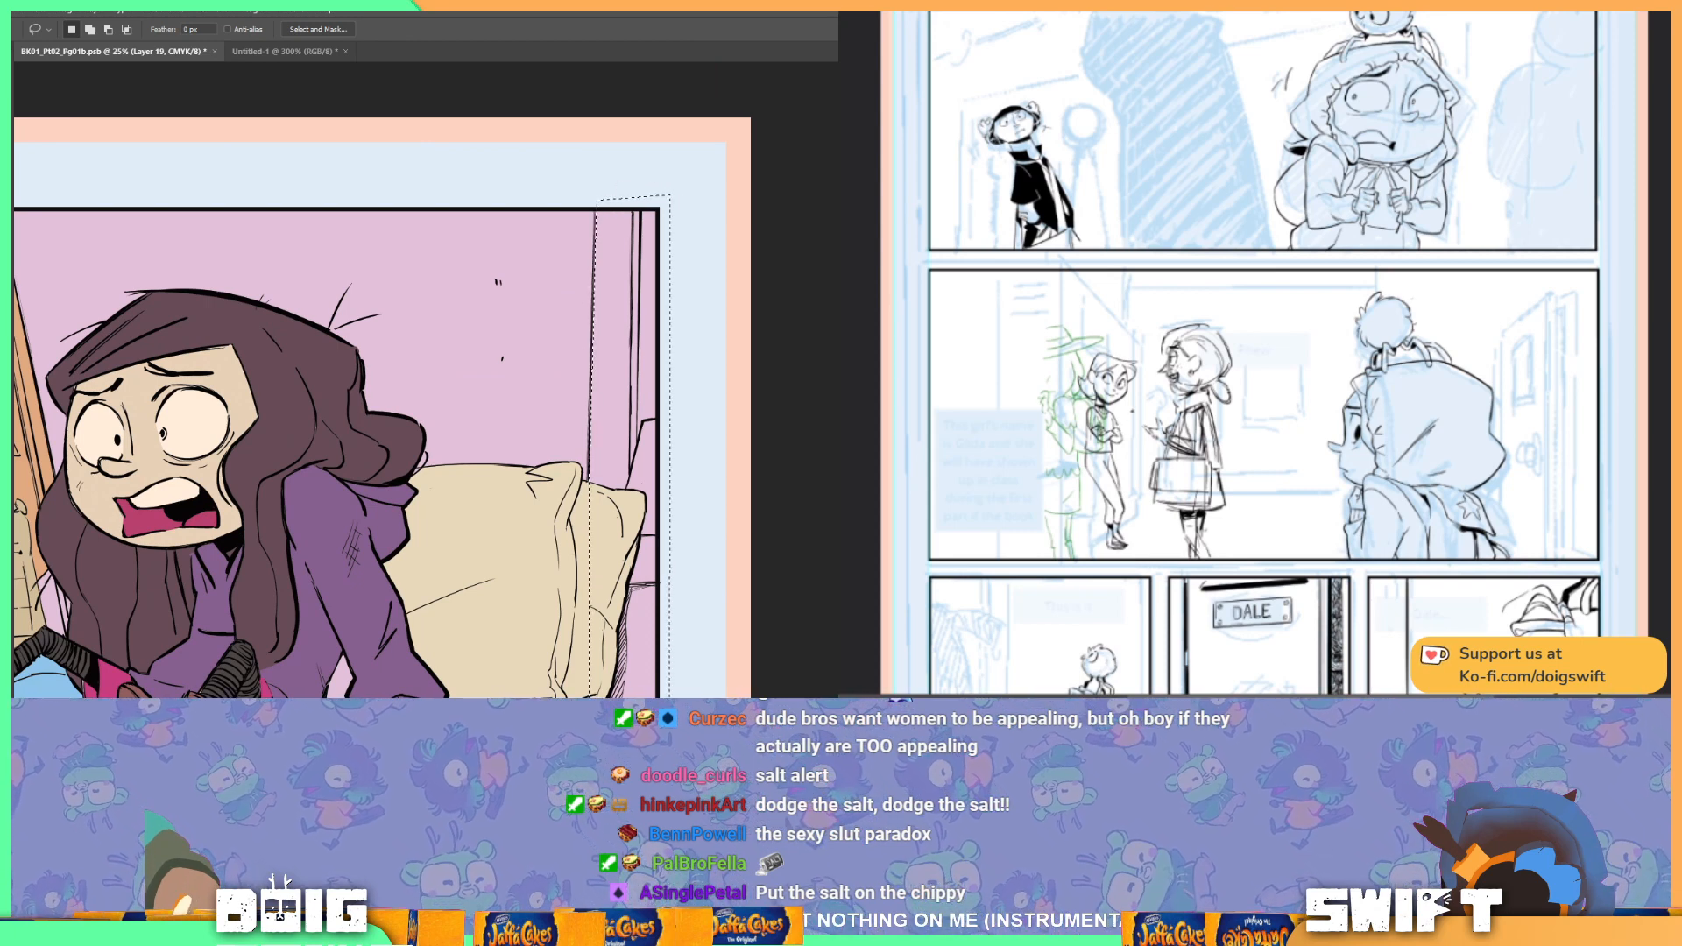
key(g)
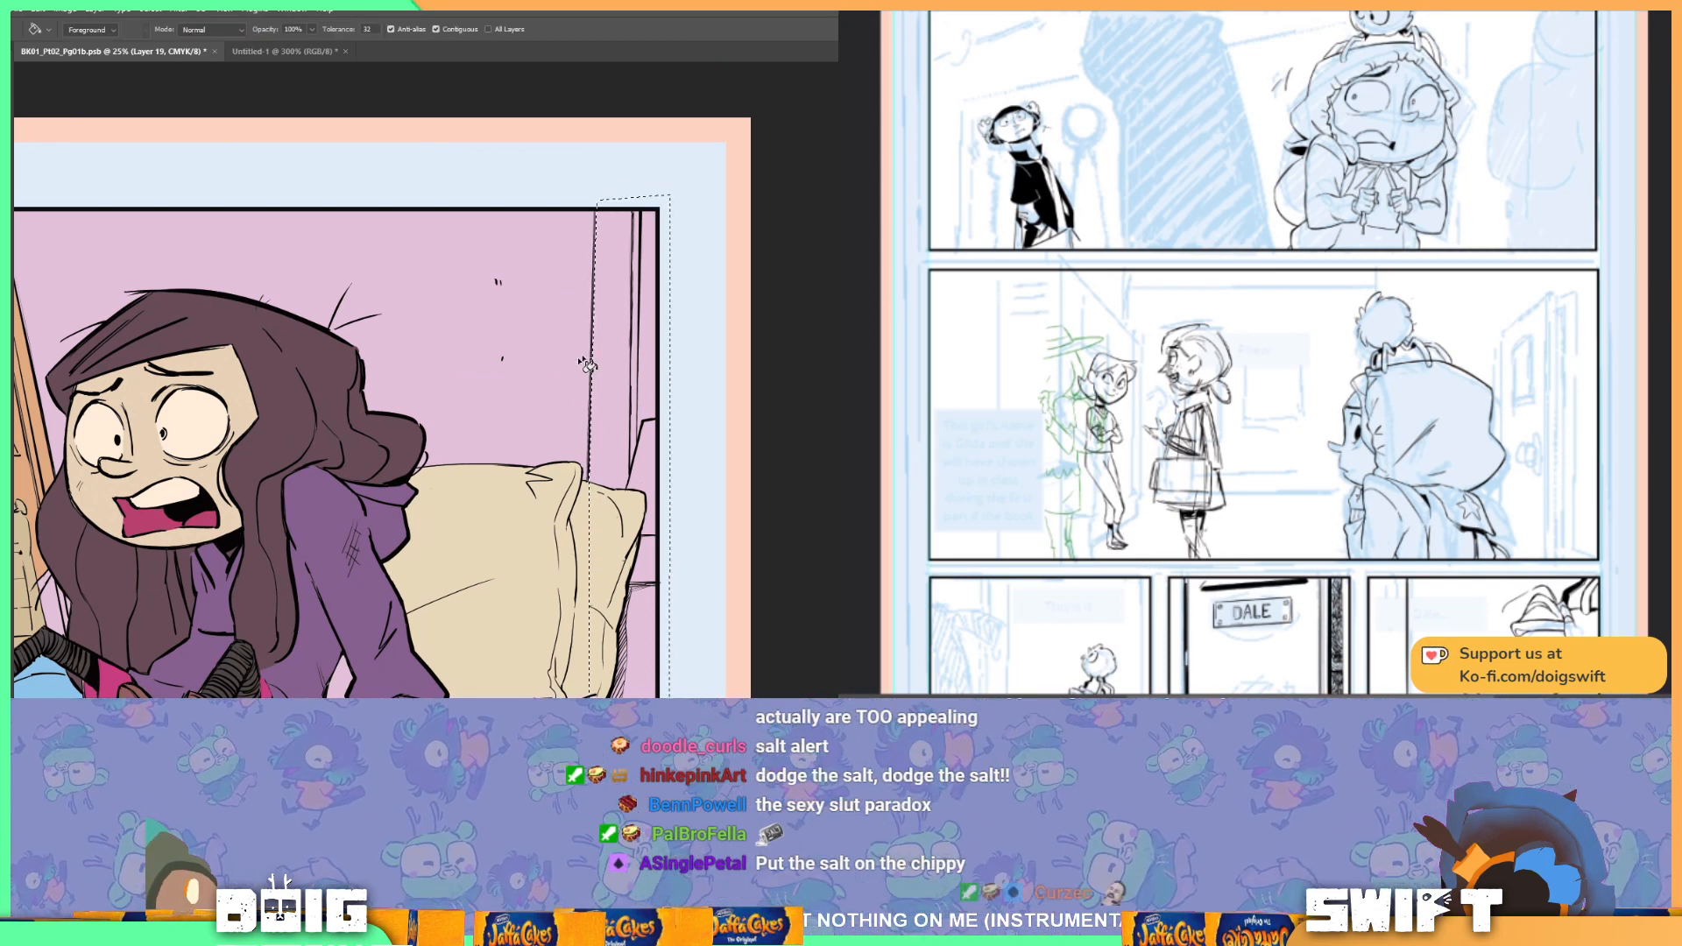
click(613, 473)
drag(621, 490, 611, 434)
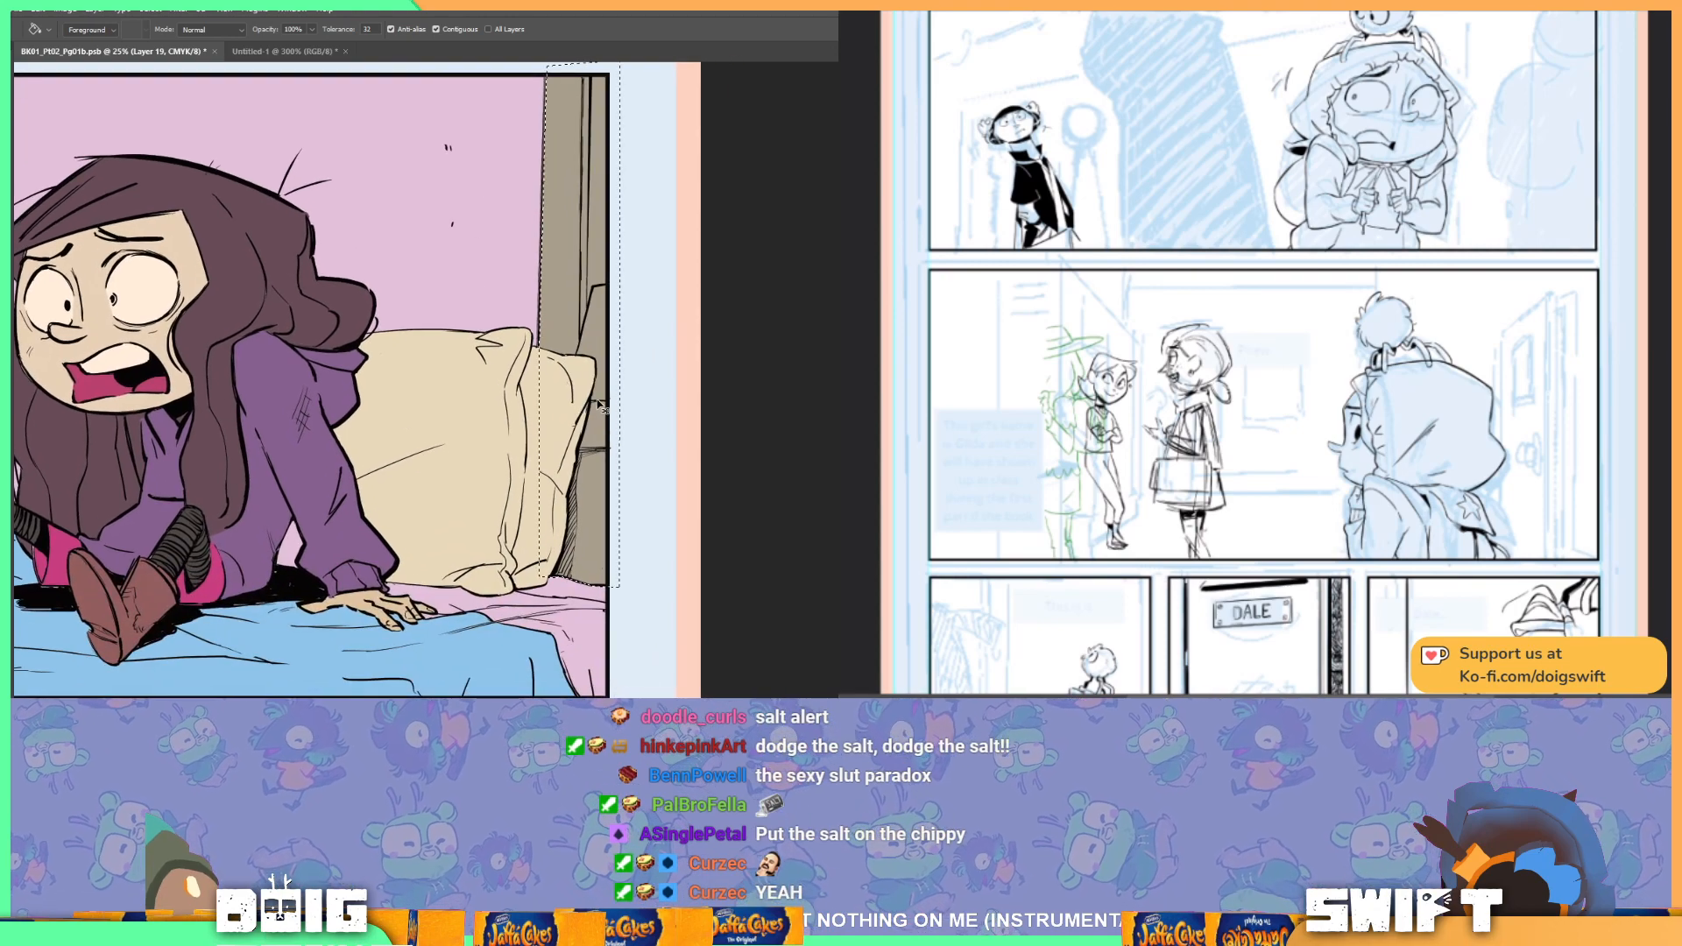
Step: Lasso the upper and lower parts of the furniture beside the pillows and fill them with dark brown
key(l)
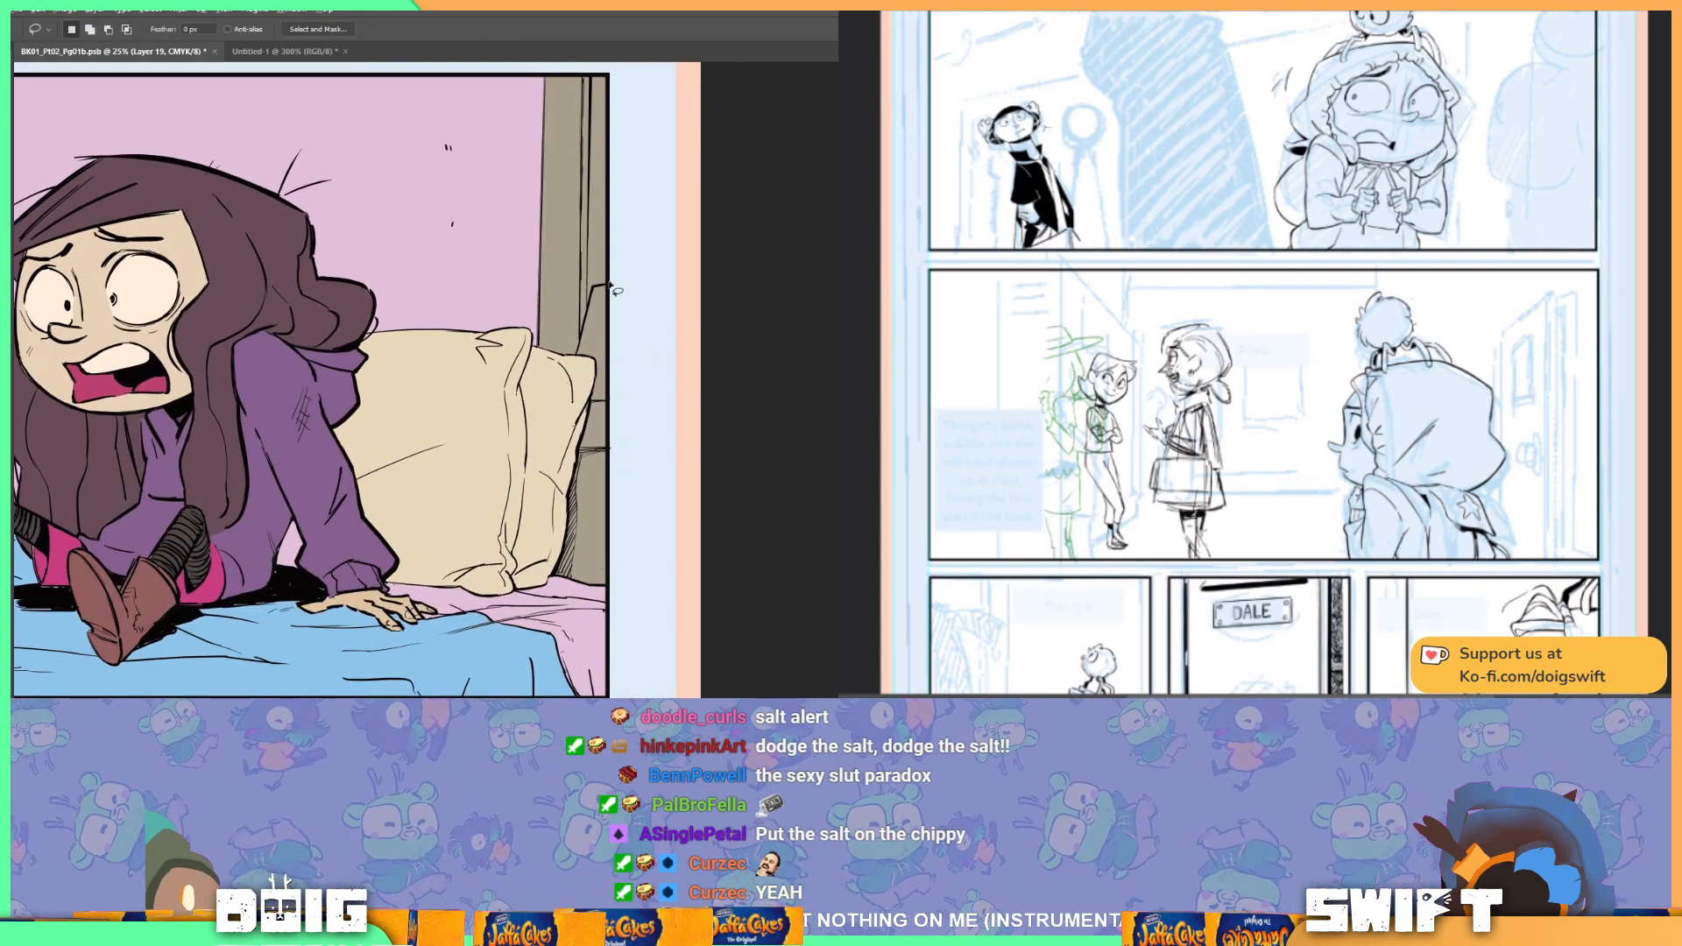
mouse_move(588, 339)
mouse_down()
mouse_move(579, 433)
mouse_move(593, 399)
mouse_move(622, 401)
mouse_move(642, 308)
mouse_move(594, 285)
mouse_up()
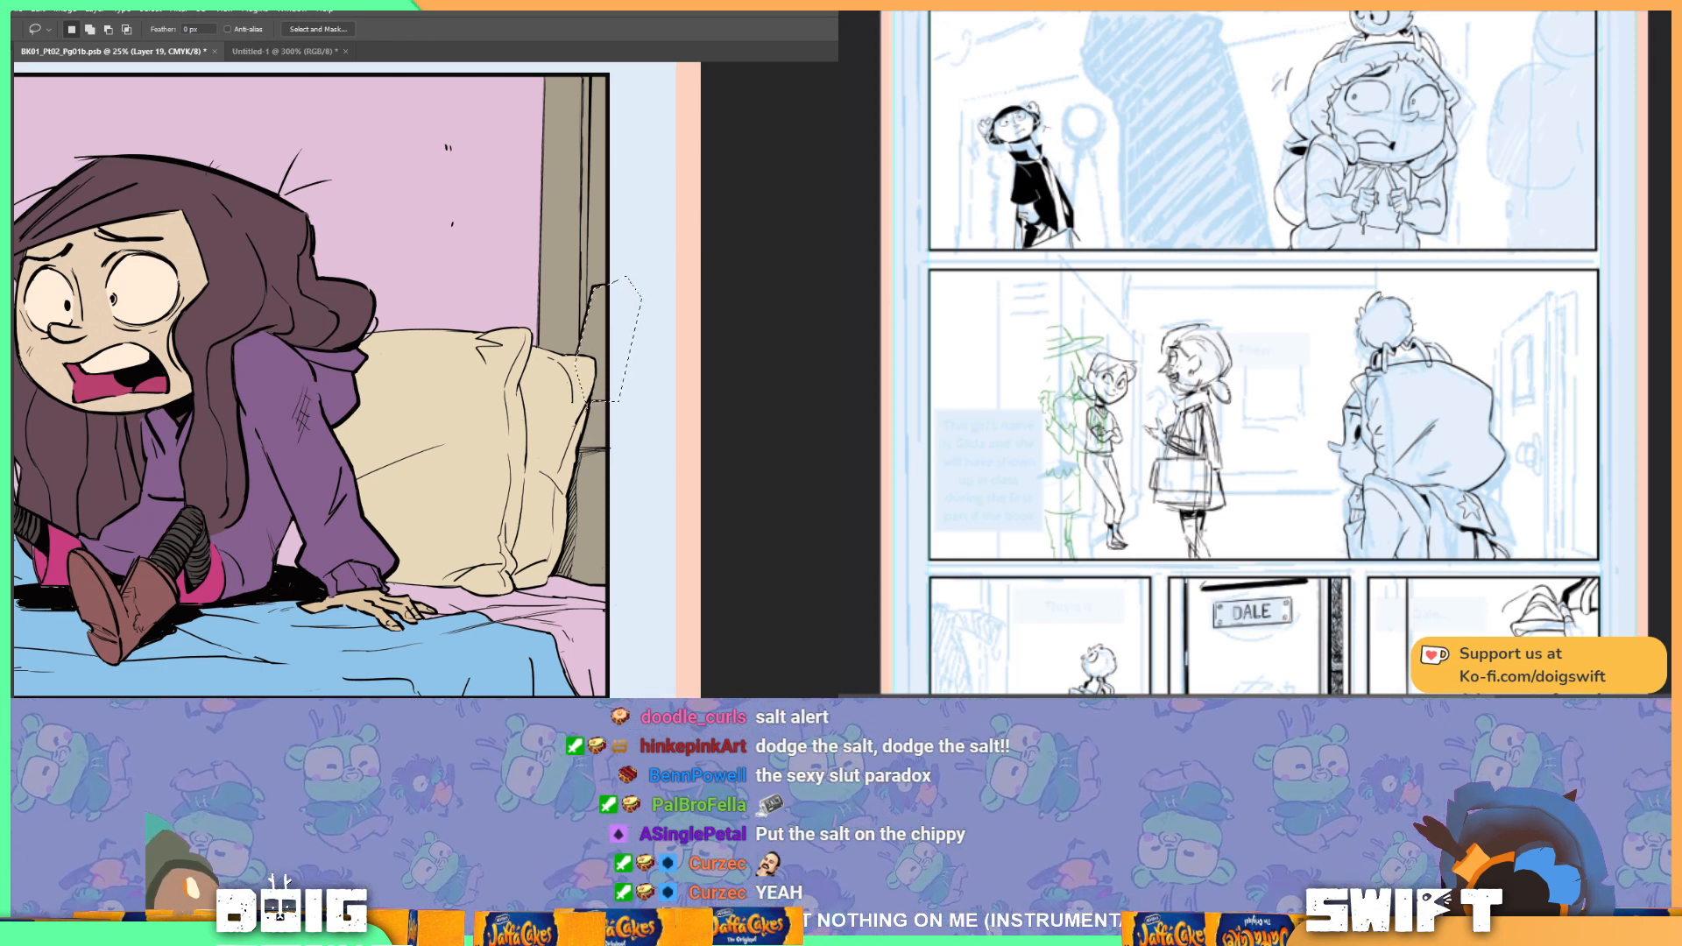
key(g)
click(599, 351)
mouse_move(593, 429)
mouse_down()
mouse_move(600, 341)
mouse_move(568, 313)
mouse_move(536, 480)
mouse_move(581, 518)
mouse_move(638, 509)
mouse_move(633, 308)
mouse_up()
key(l)
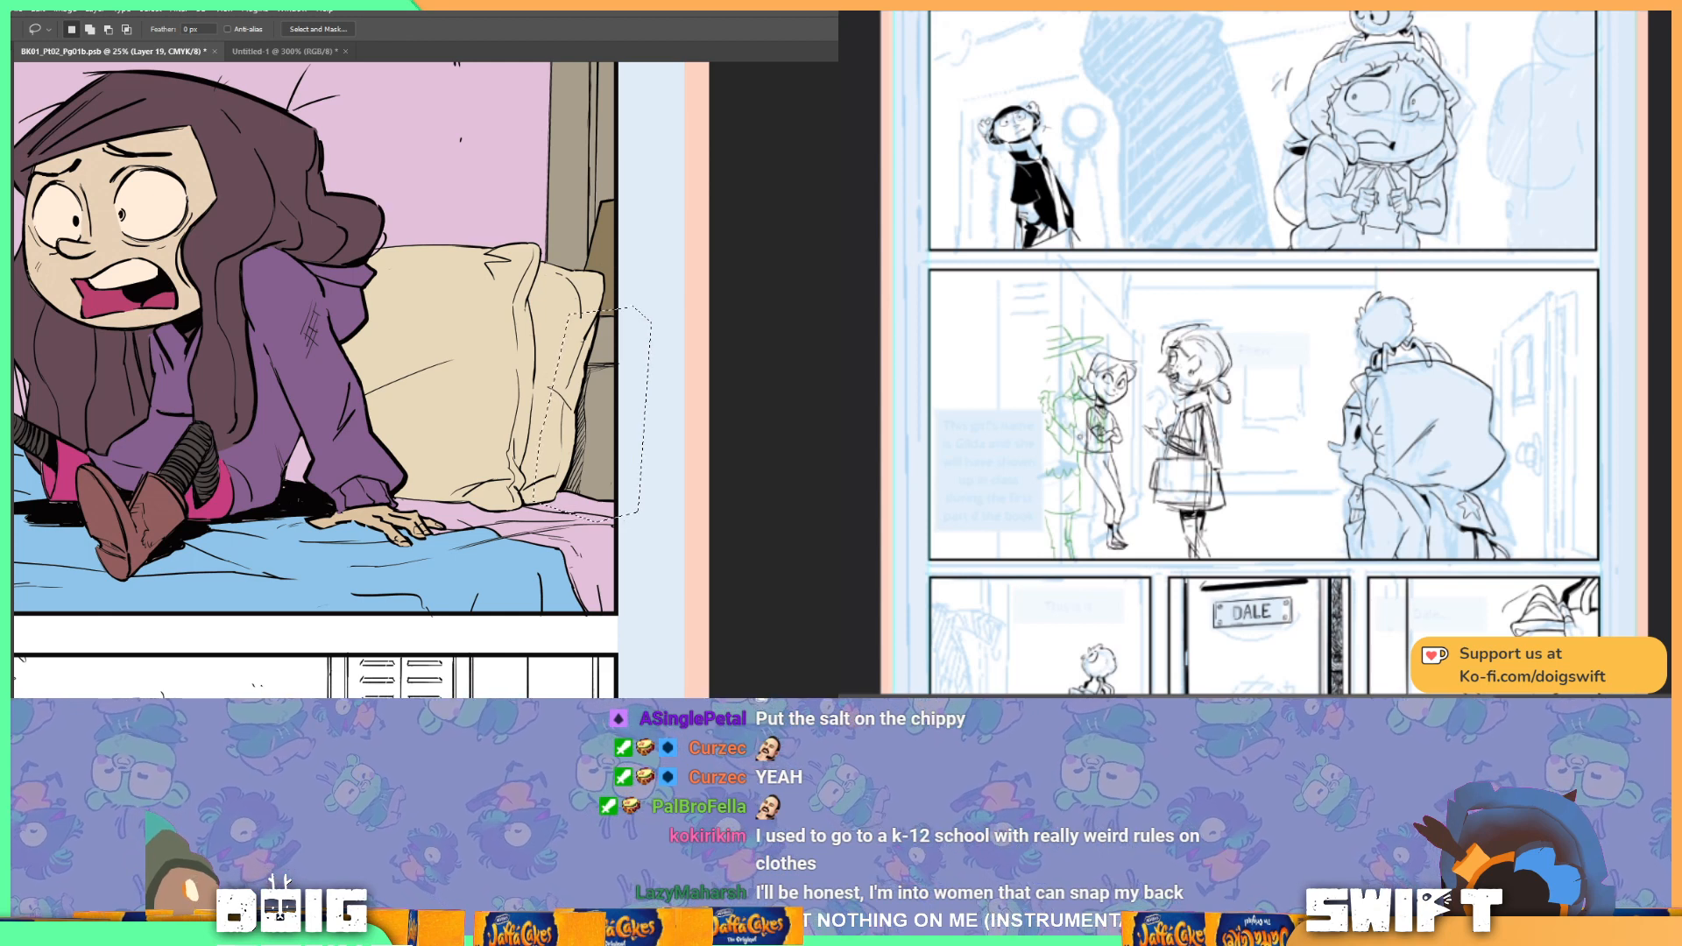
key(g)
click(568, 455)
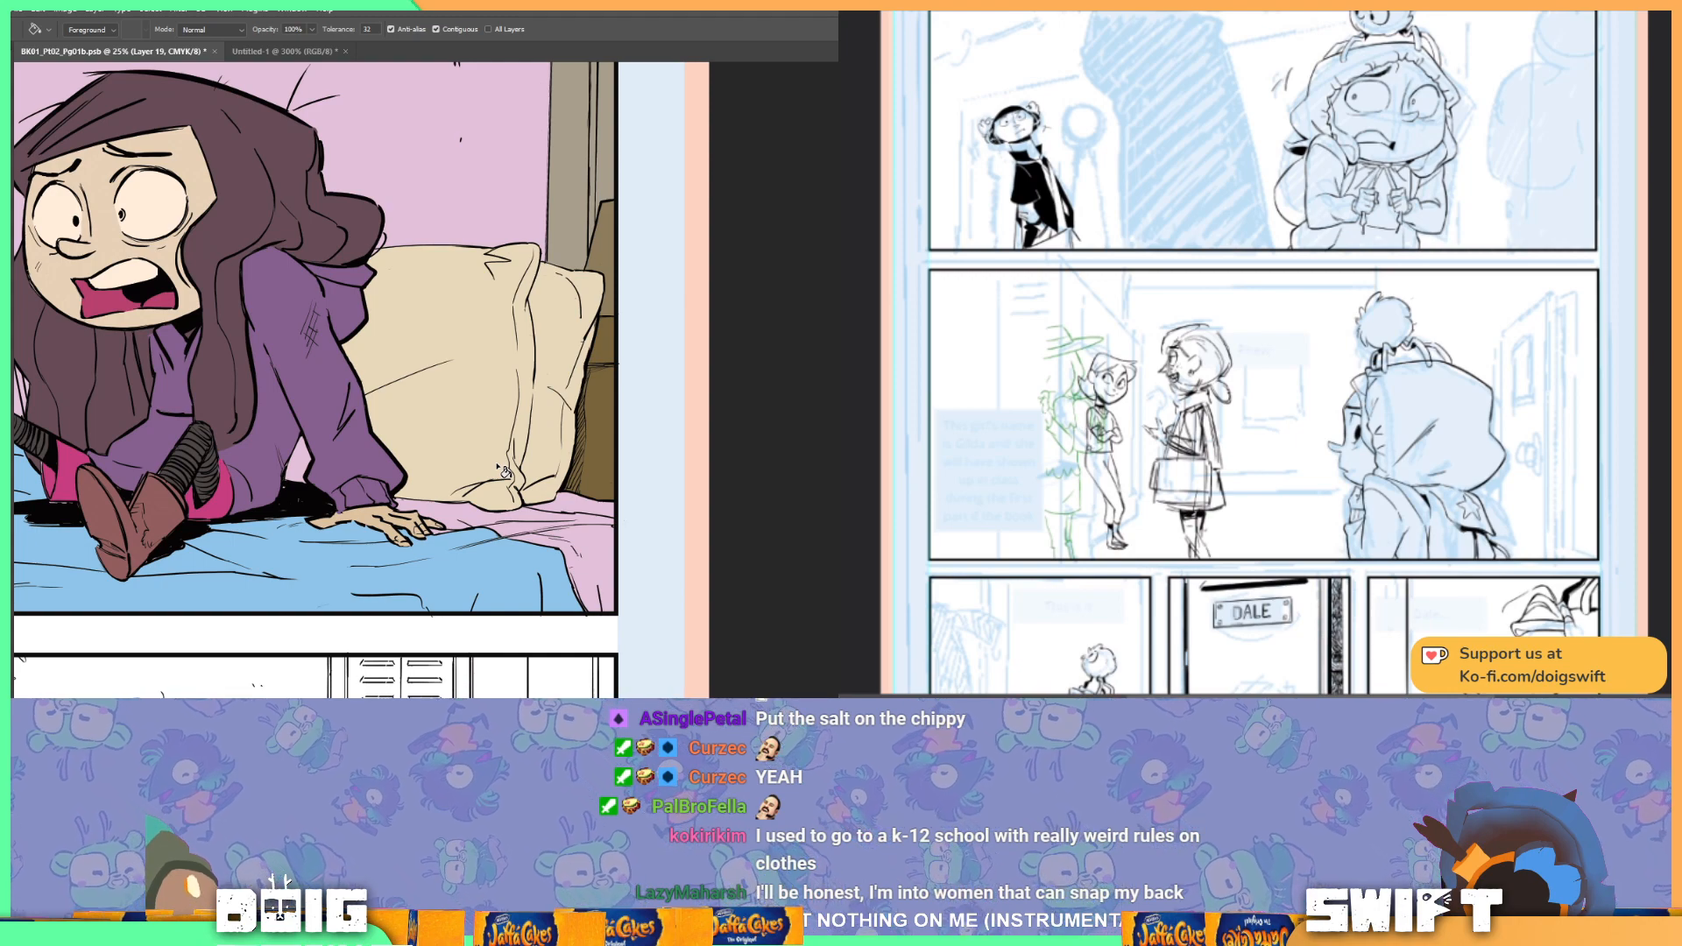
Step: Lasso the pink bedding area beyond the girl's hand, fill it with darker blue and deselect
drag(276, 400, 306, 385)
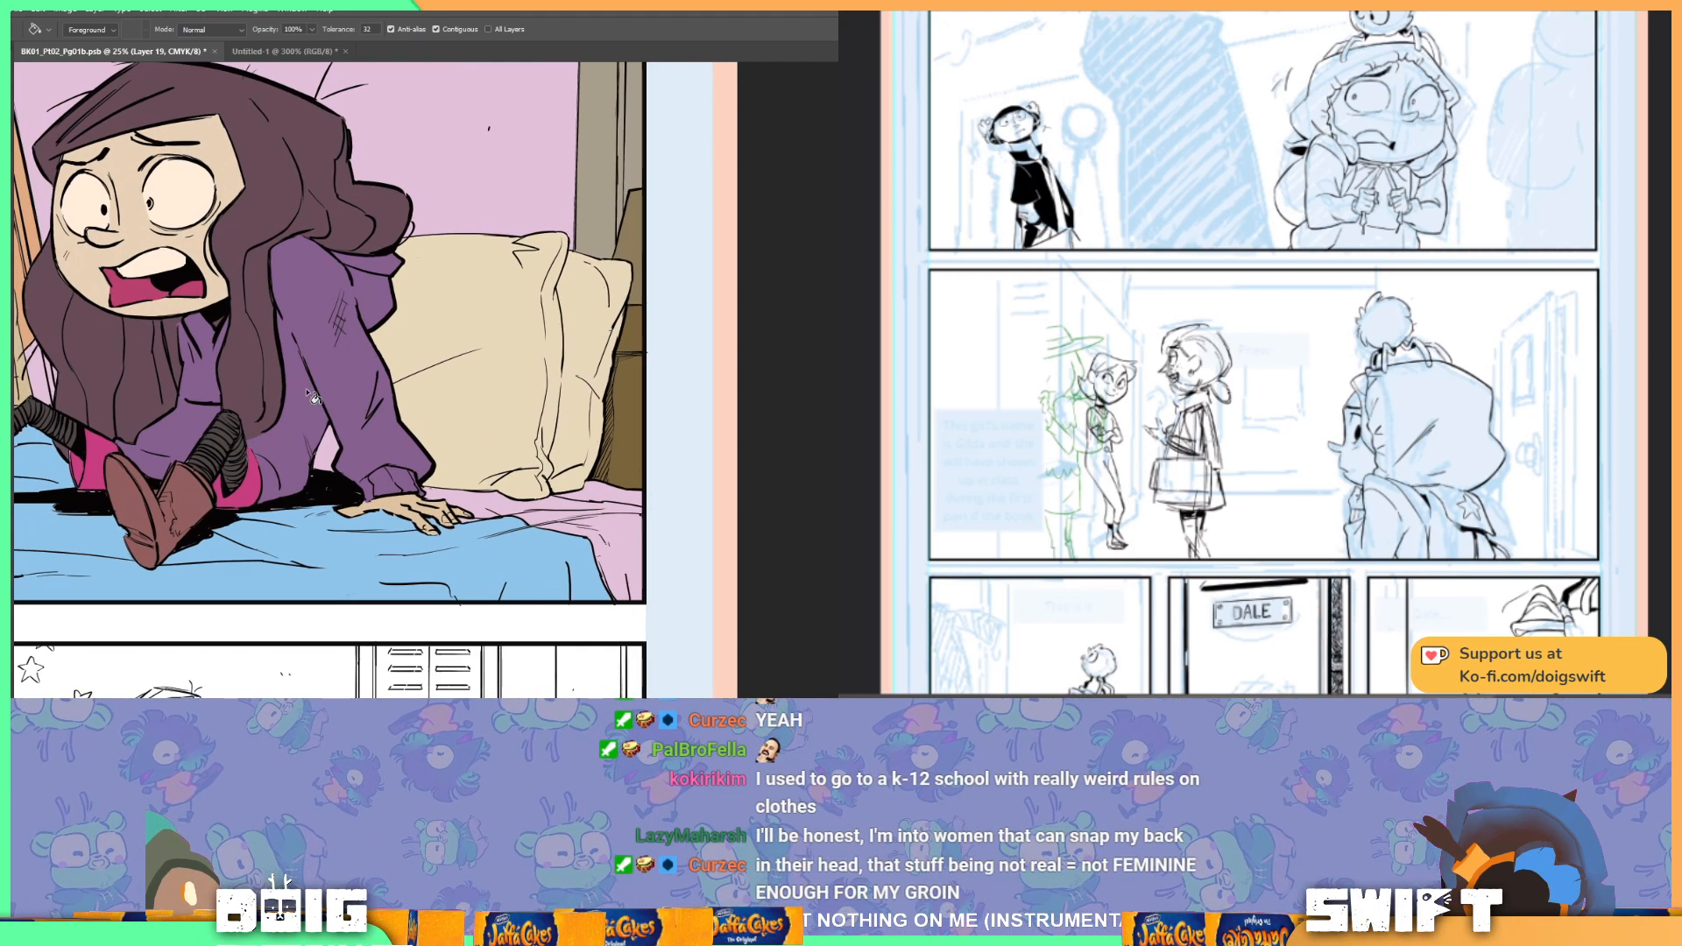
key(ctrl+minus)
drag(528, 404, 511, 415)
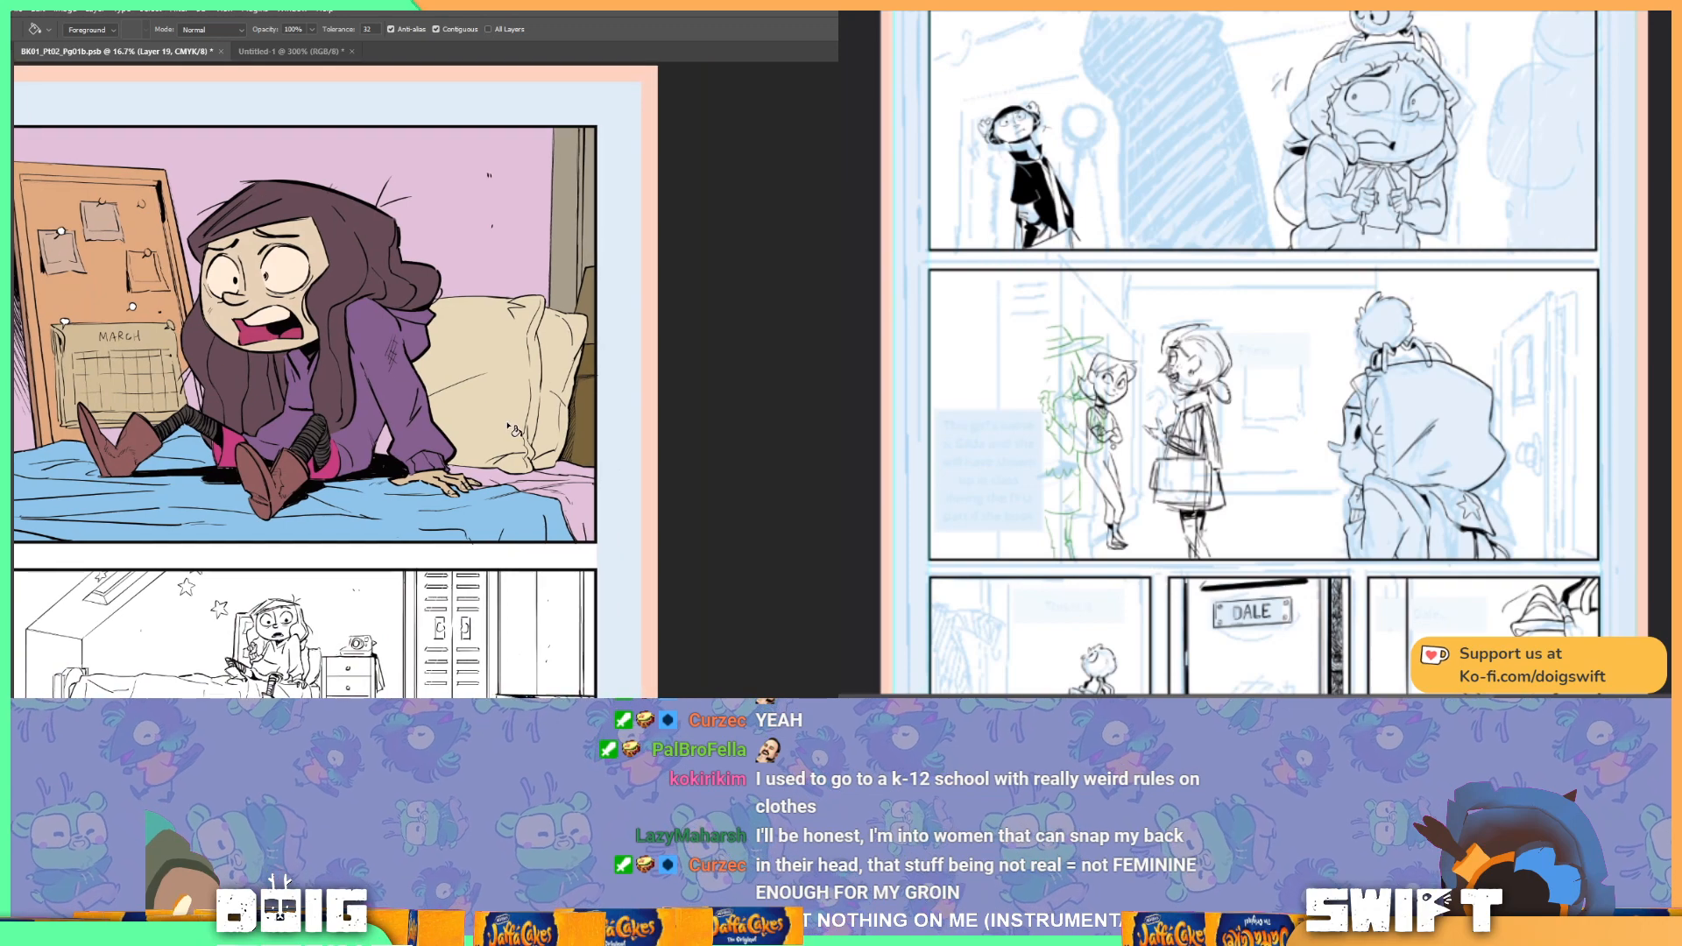
key(i)
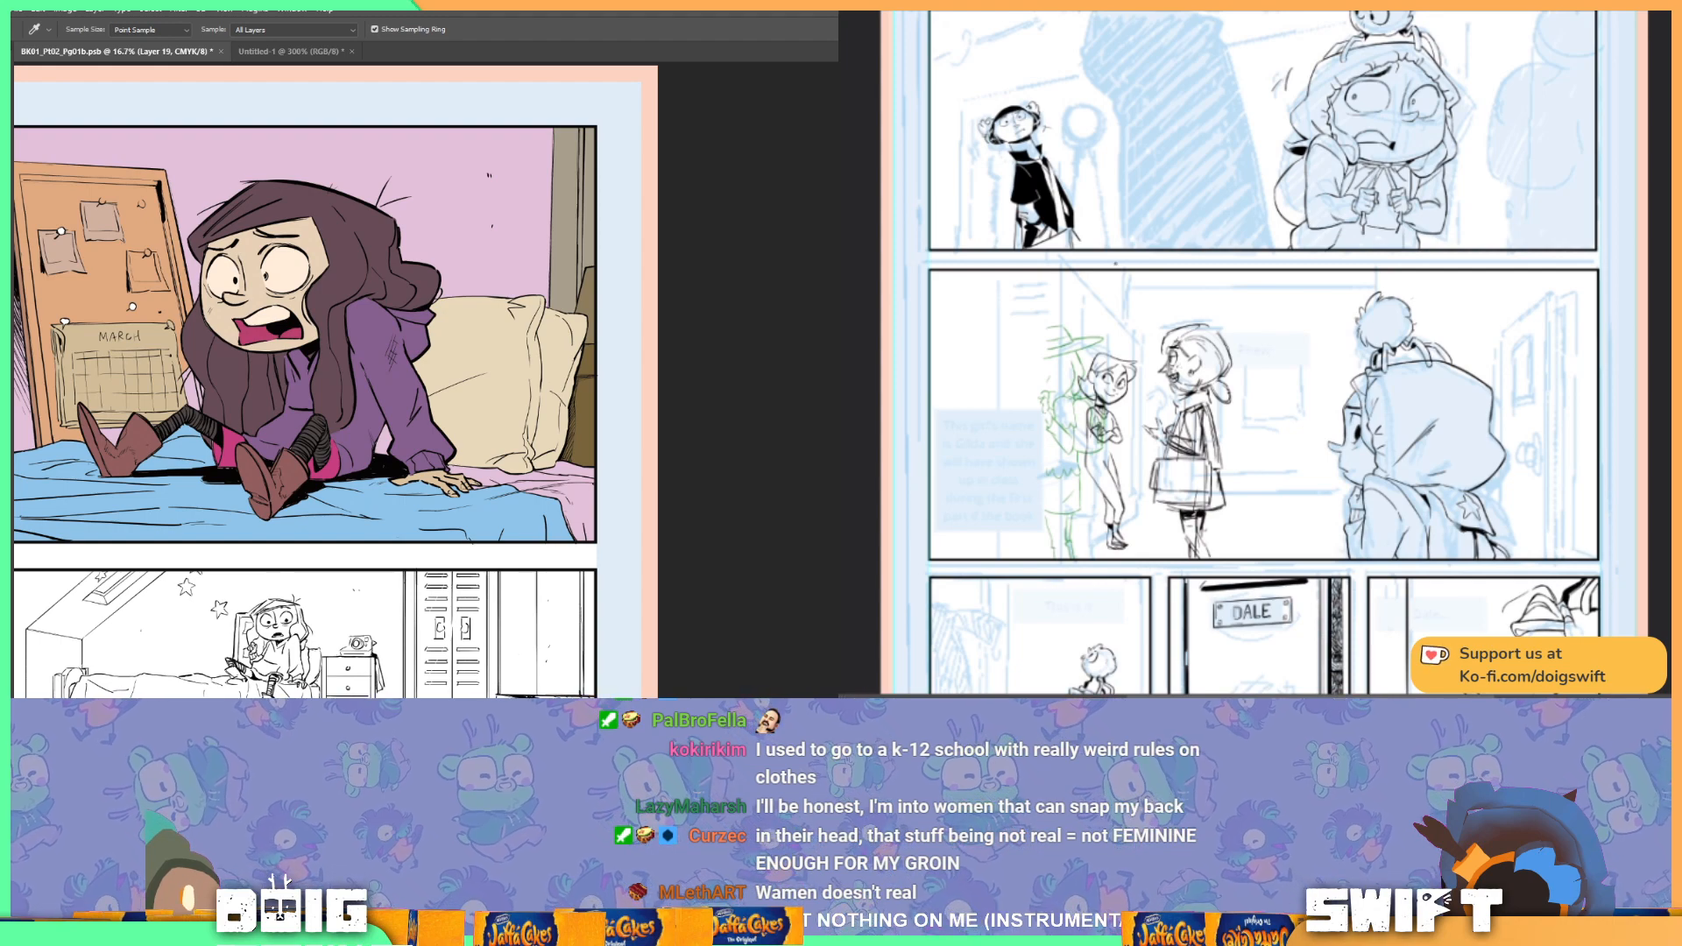
key(l)
key(ctrl+plus)
key(ctrl+plus)
scroll(625, 499, down, 2)
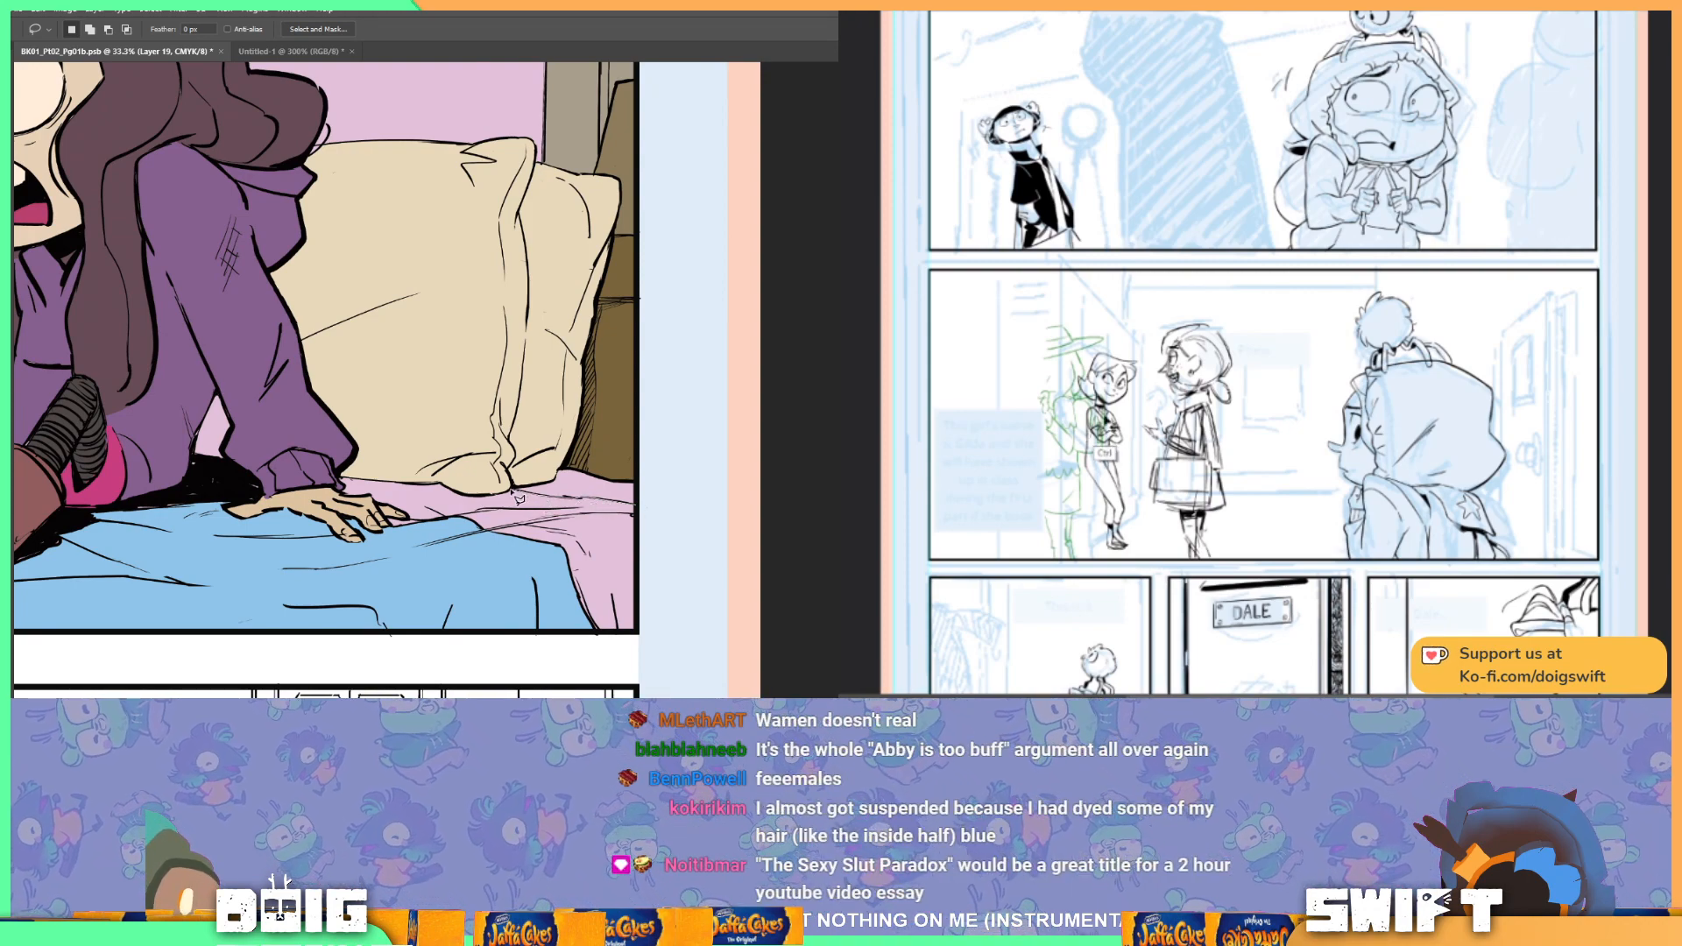
mouse_move(500, 480)
mouse_down()
mouse_move(346, 430)
mouse_move(252, 456)
mouse_move(202, 543)
mouse_move(305, 604)
mouse_move(605, 658)
mouse_move(663, 601)
mouse_move(644, 506)
mouse_up()
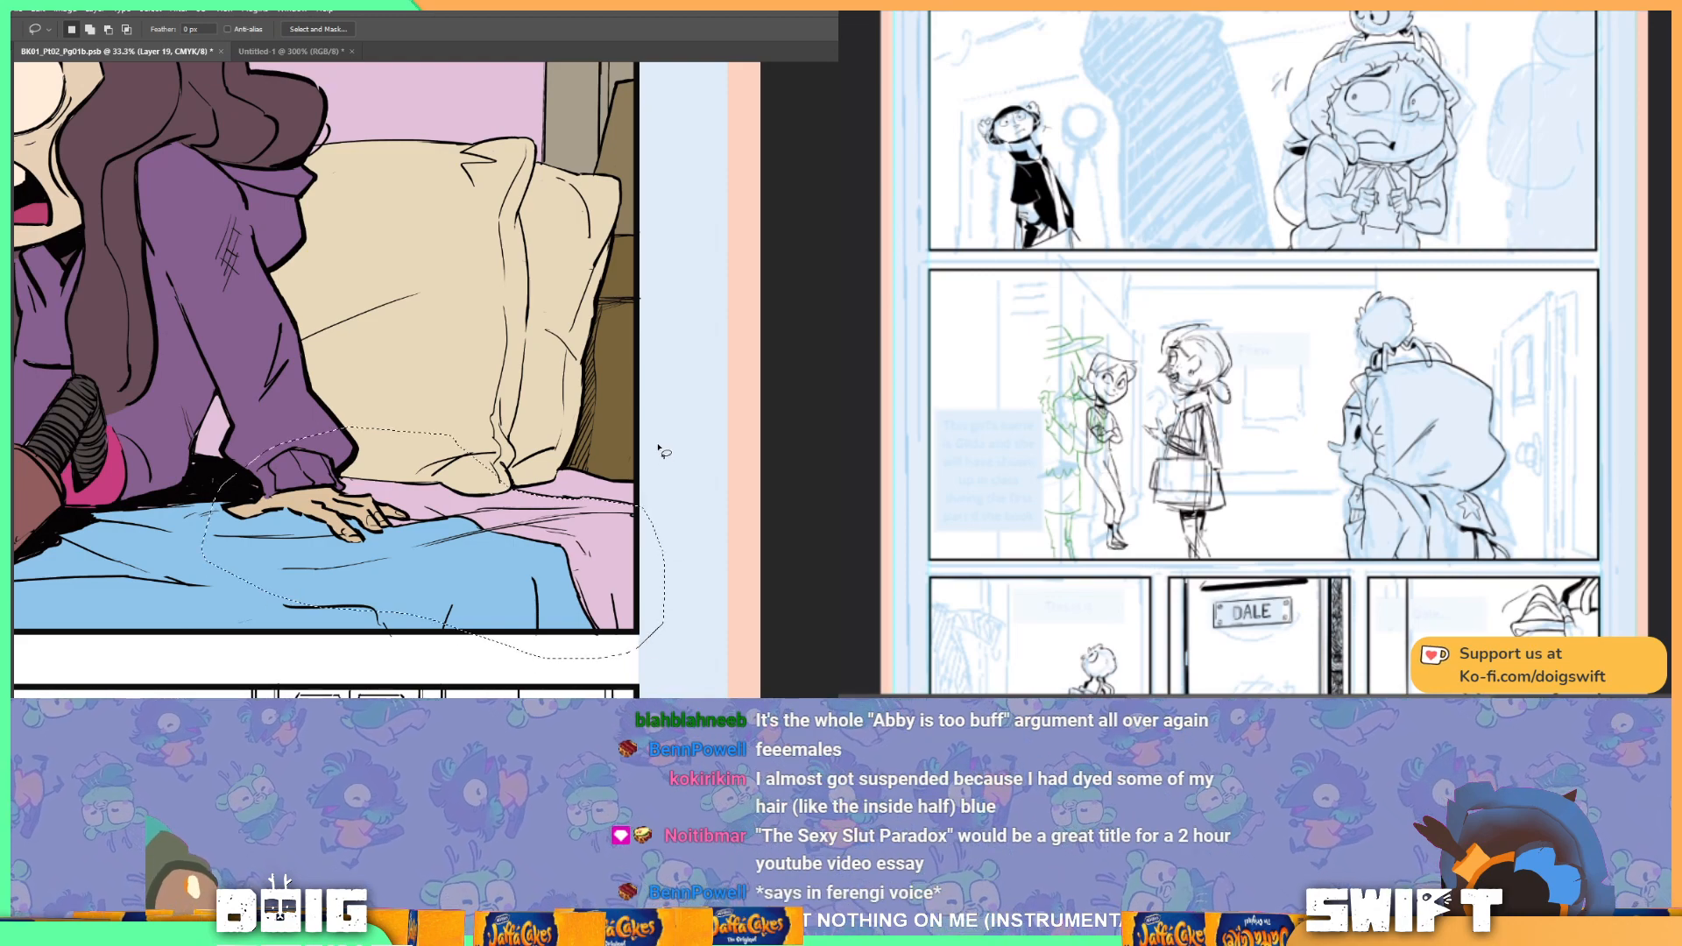
key(g)
scroll(570, 516, down, 1)
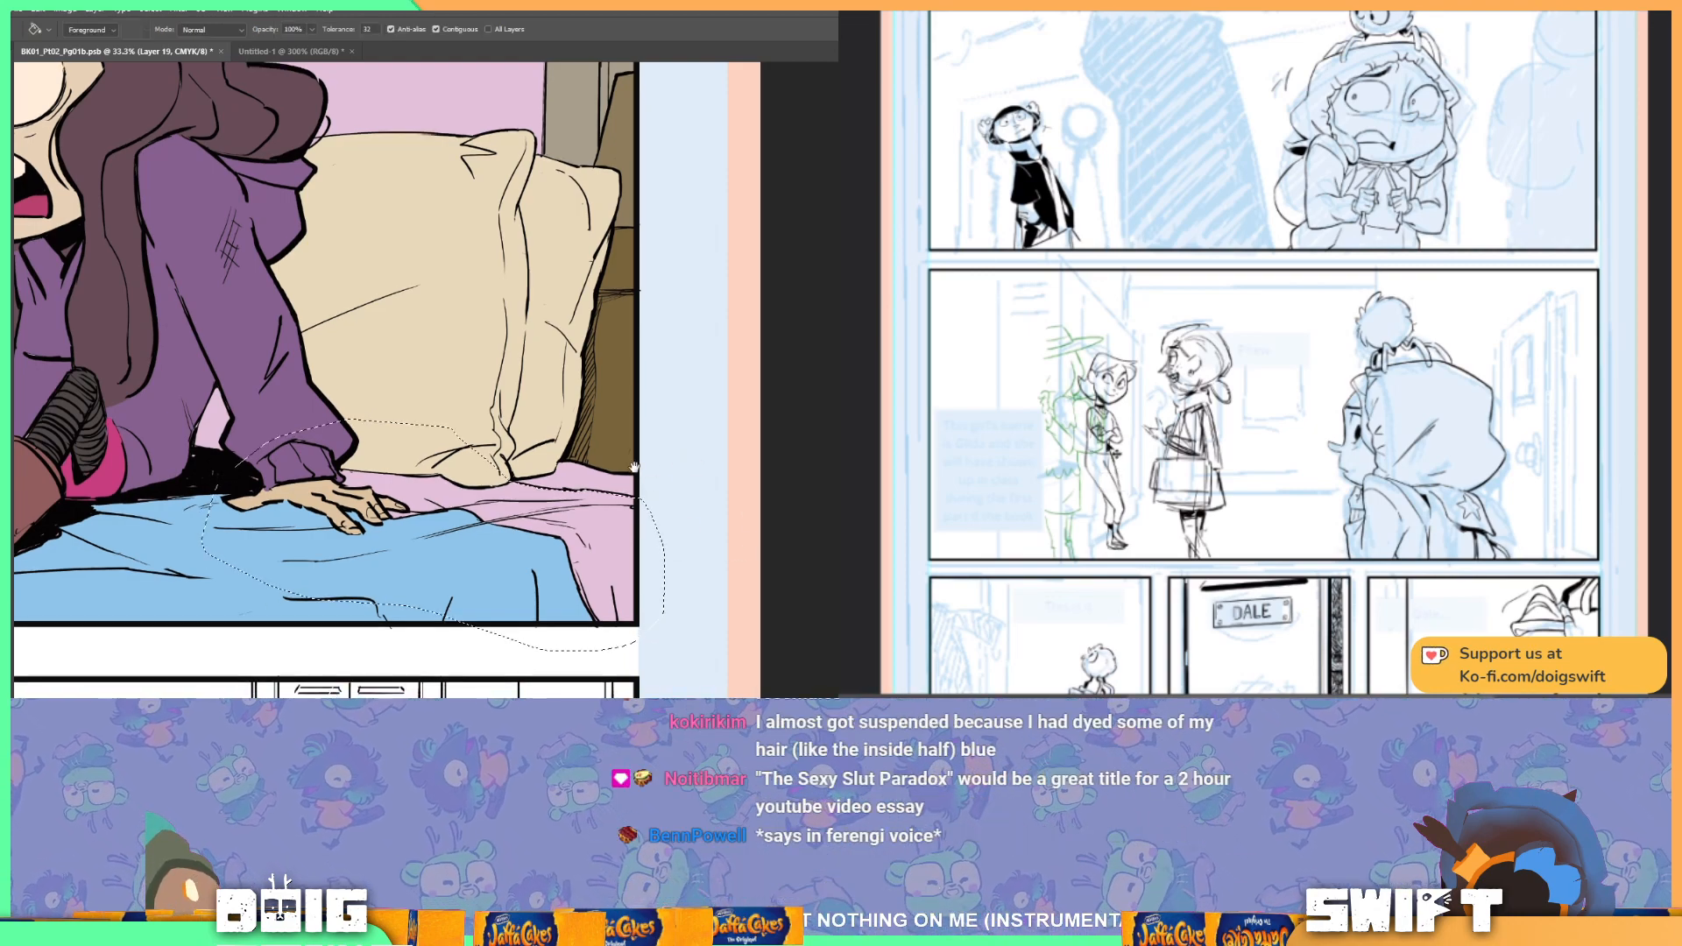
click(561, 524)
key(ctrl+d)
Step: Sample the pillow colour, lasso the leftover pink strip beneath the pillows and fill it with pale beige
key(i)
click(432, 377)
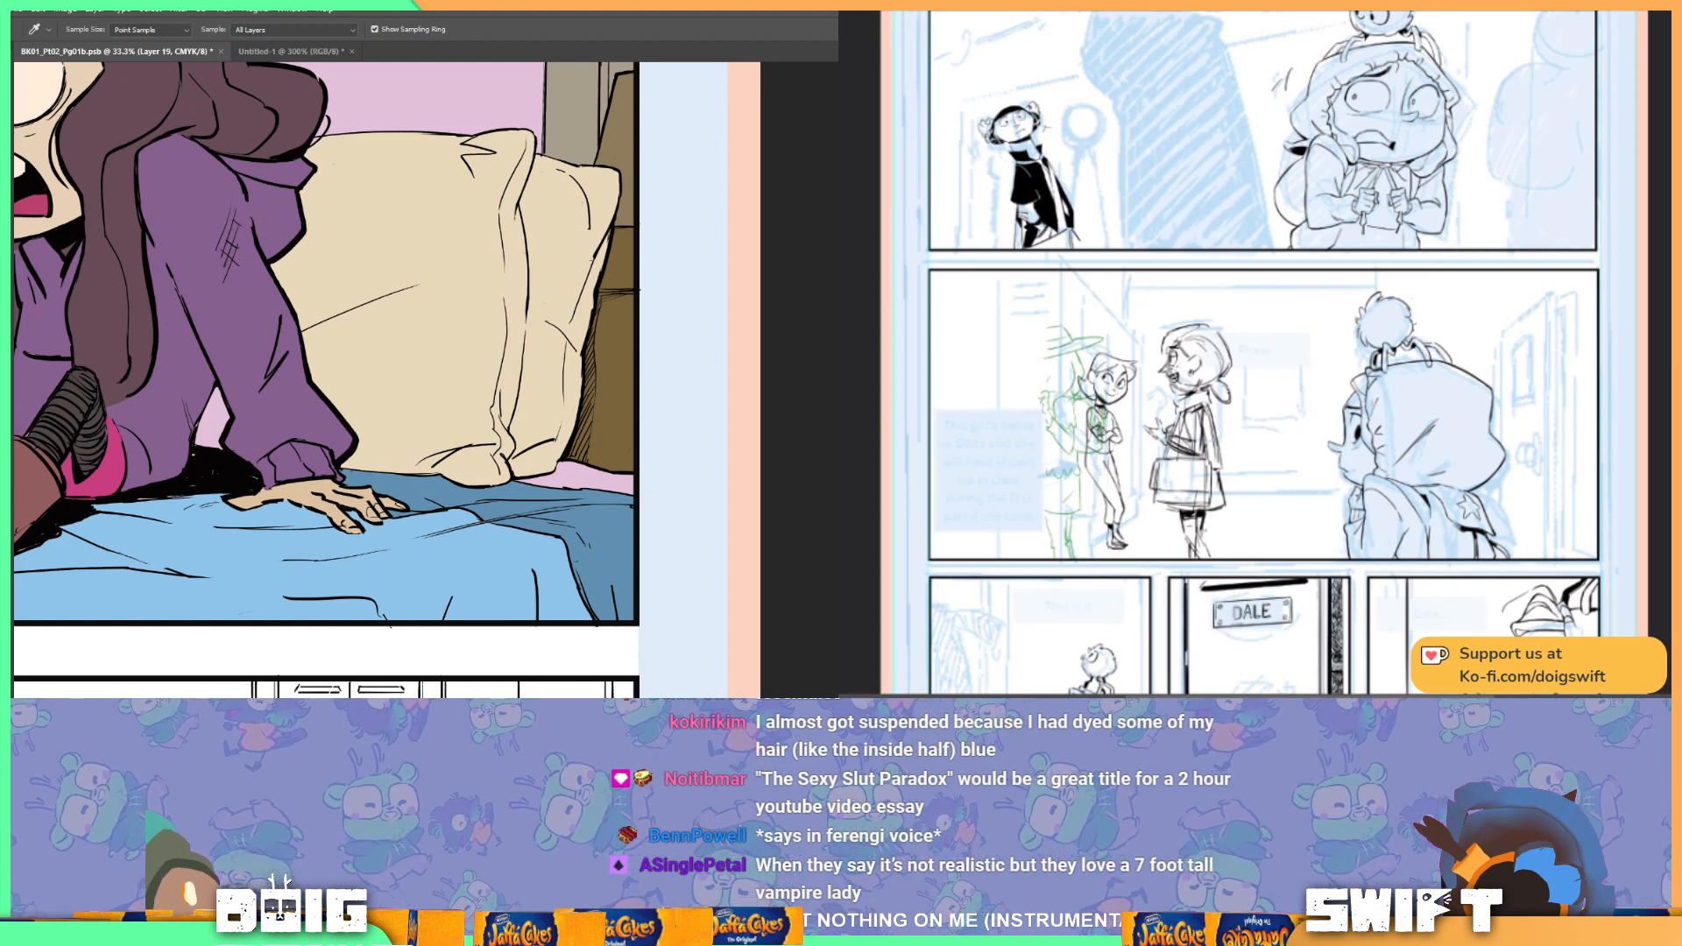
key(l)
mouse_move(569, 449)
mouse_down()
mouse_move(518, 535)
mouse_move(576, 452)
mouse_up()
key(space)
key(g)
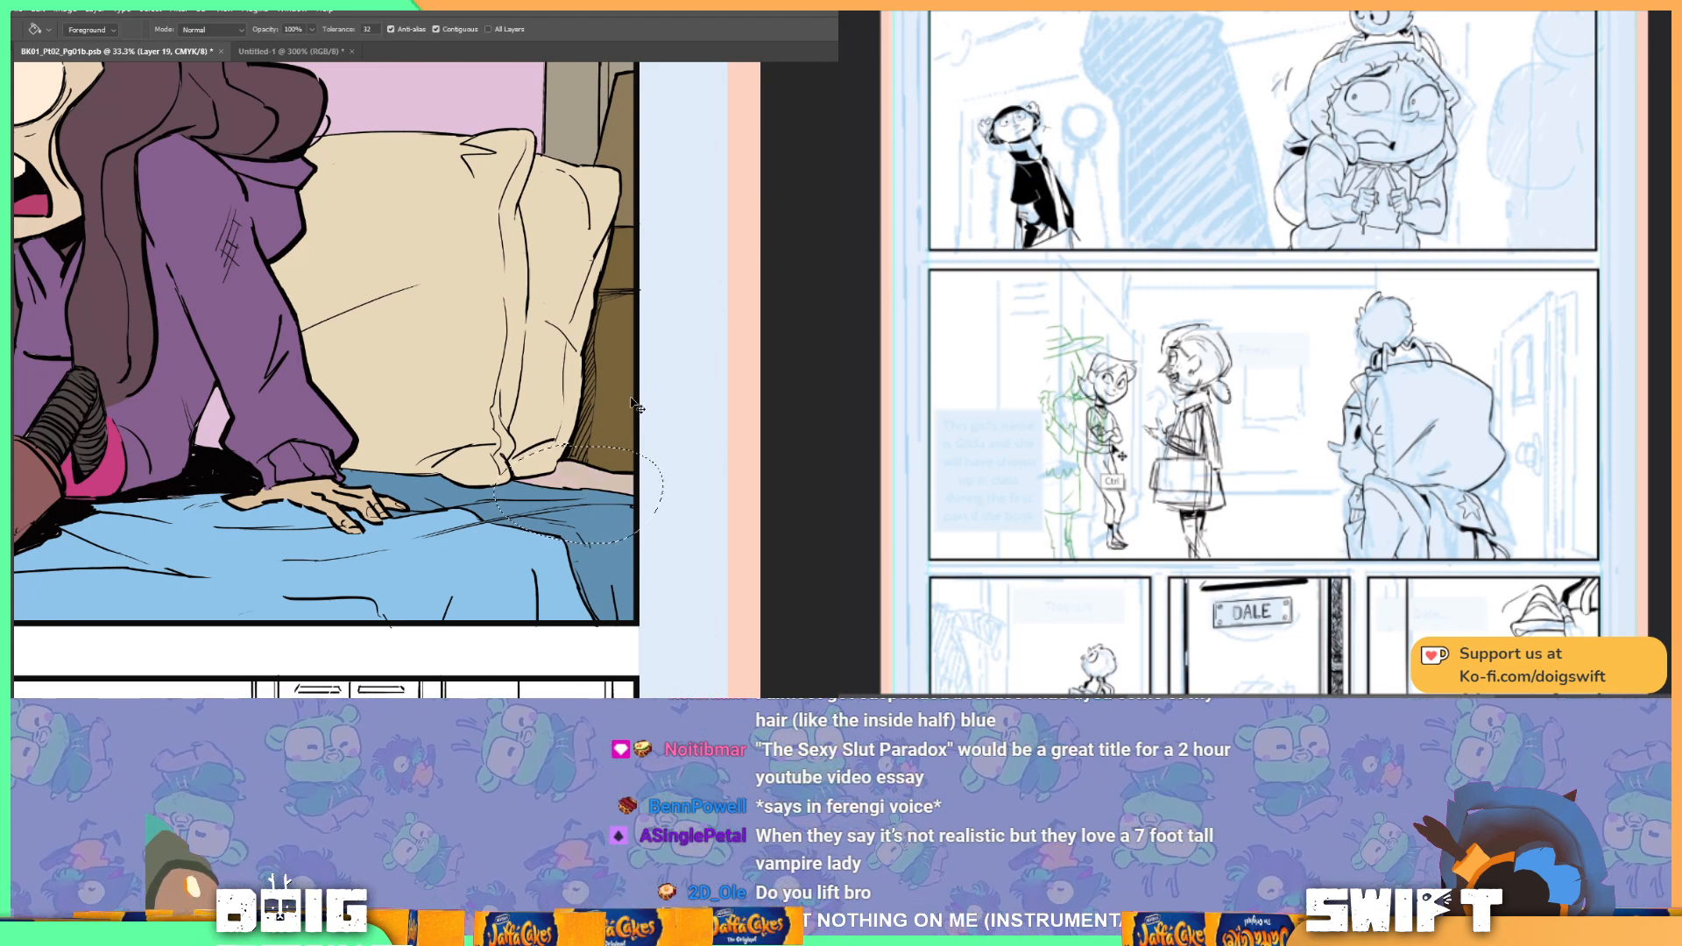
Step: Clear the selection and turn off Contiguous for the Magic Wand
scroll(523, 401, up, 2)
key(w)
click(493, 365)
key(ctrl+d)
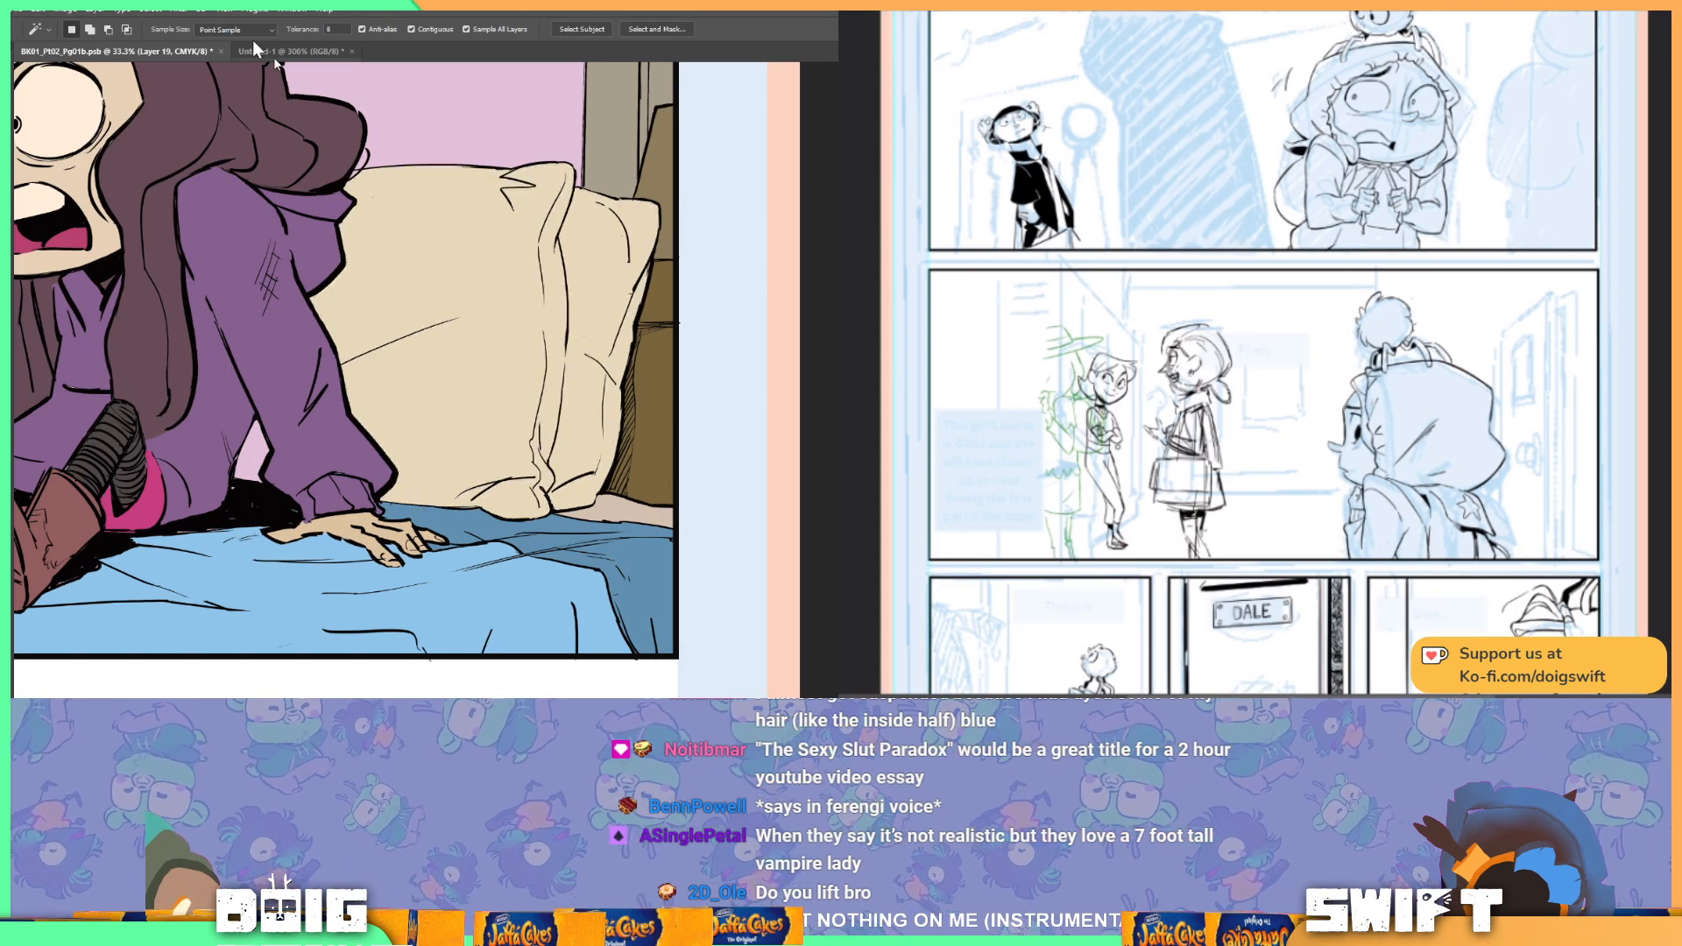
click(411, 29)
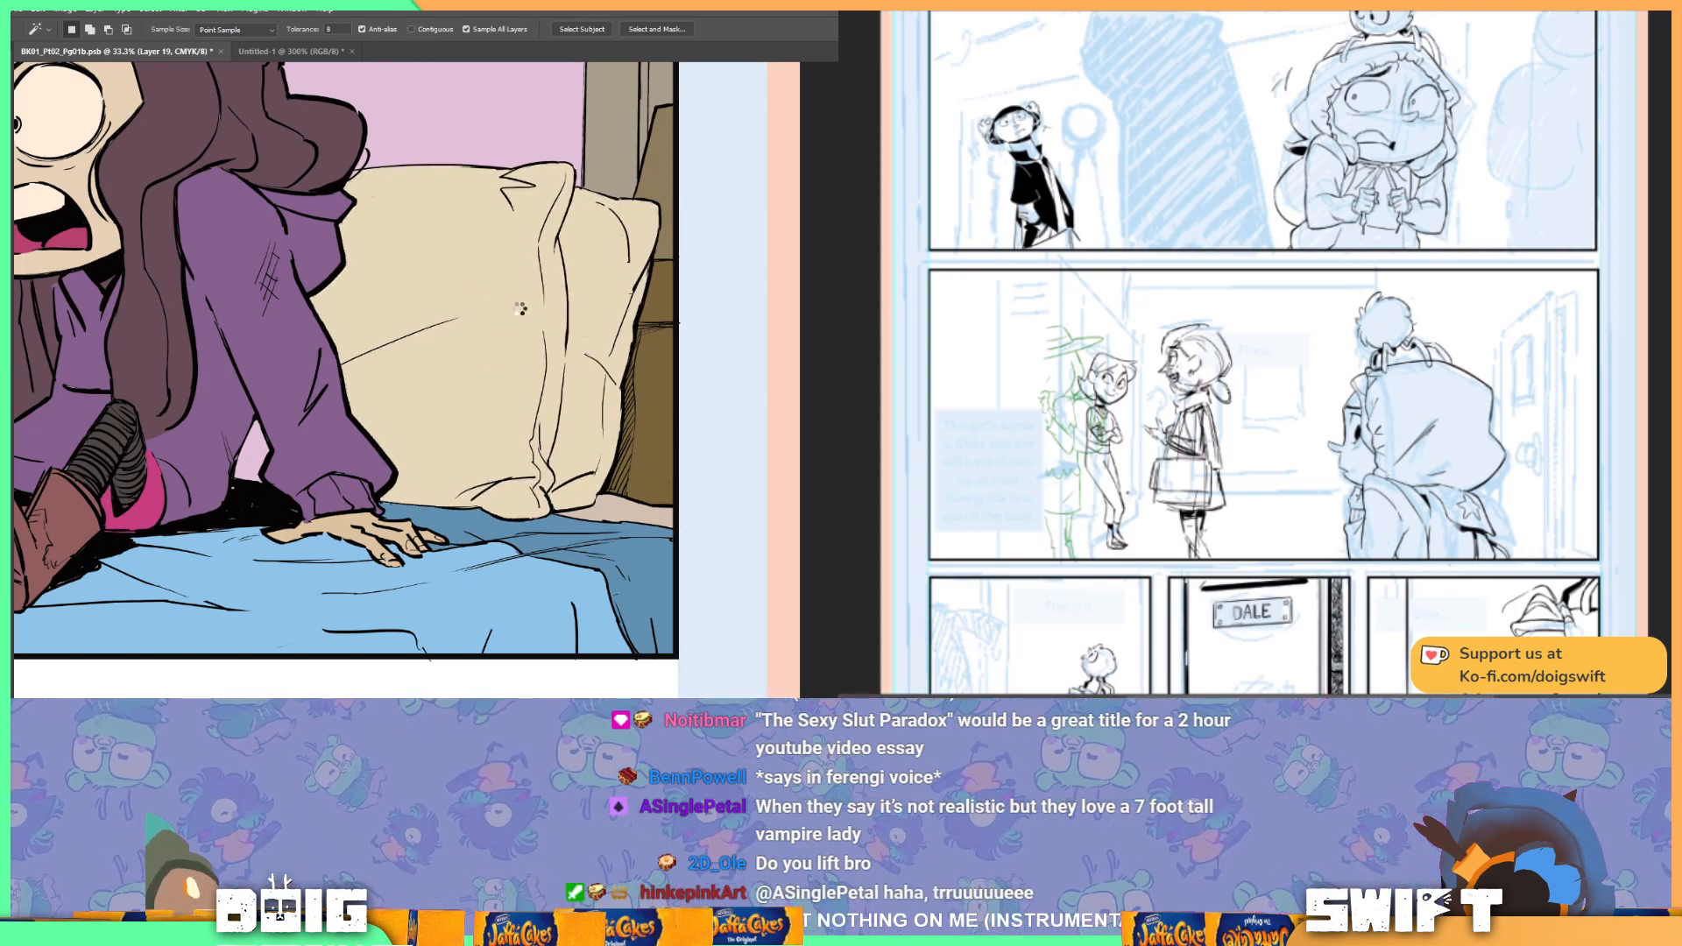
Step: Turn on Contiguous and turn off Sample All Layers for the Magic Wand, then select both beige pillows
key(ctrl+d)
click(411, 29)
click(466, 30)
click(503, 314)
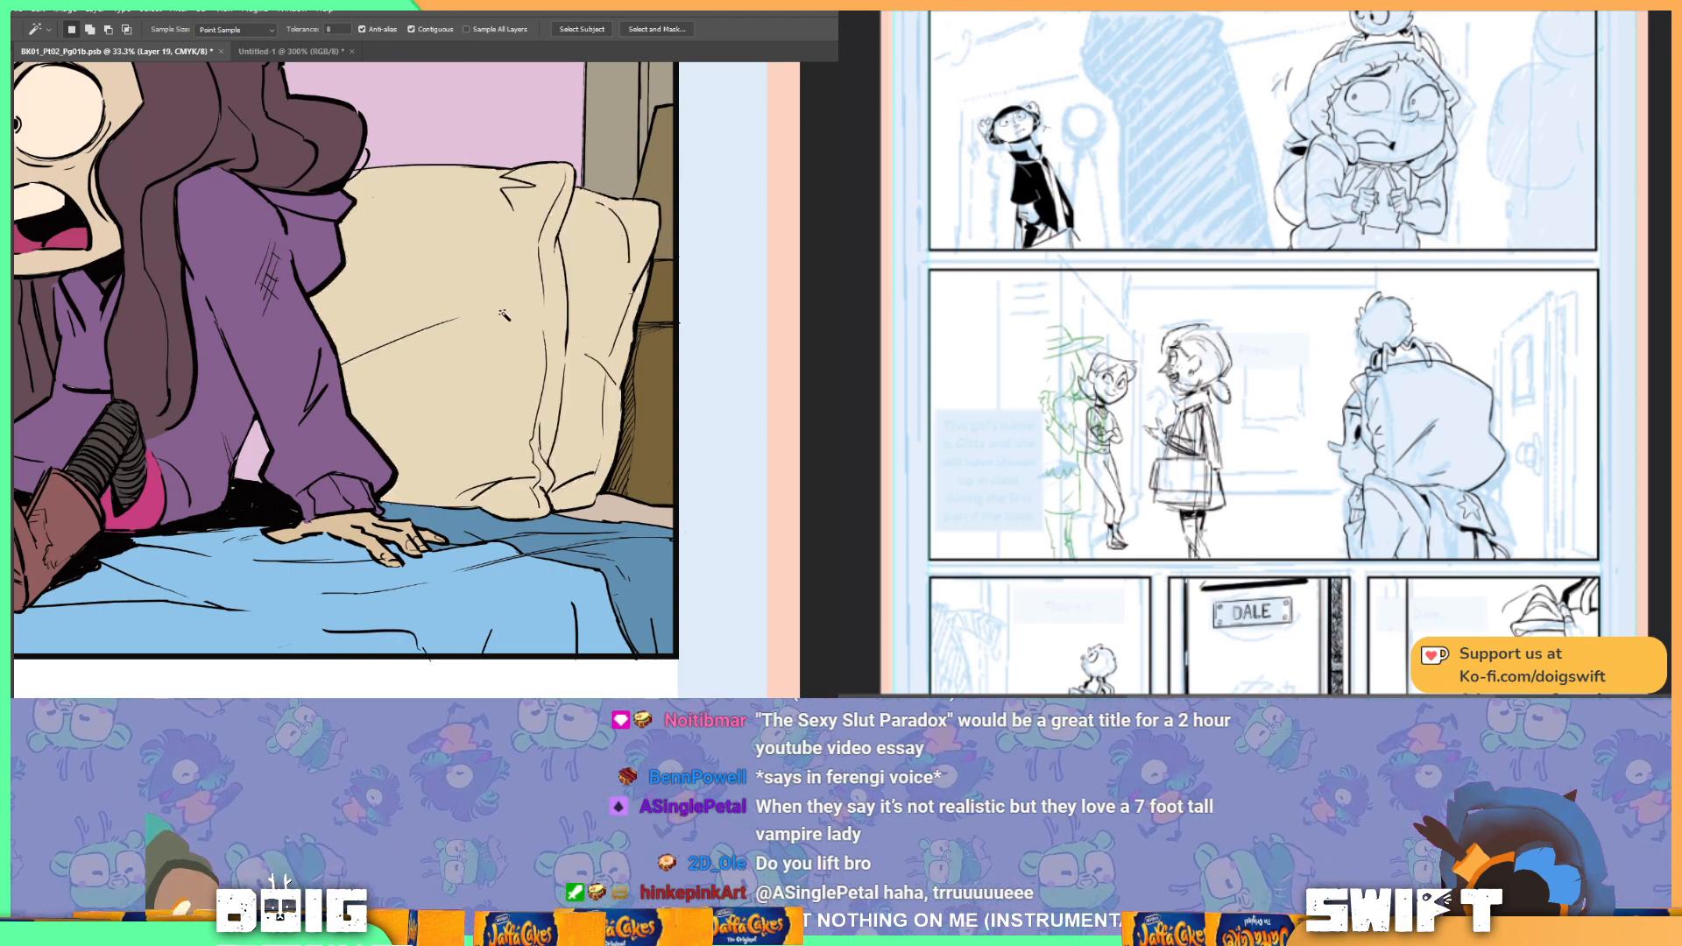
Step: Shift the selected pillows' colour to a pale yellow-green with Hue/Saturation and clear the selection
key(ctrl+u)
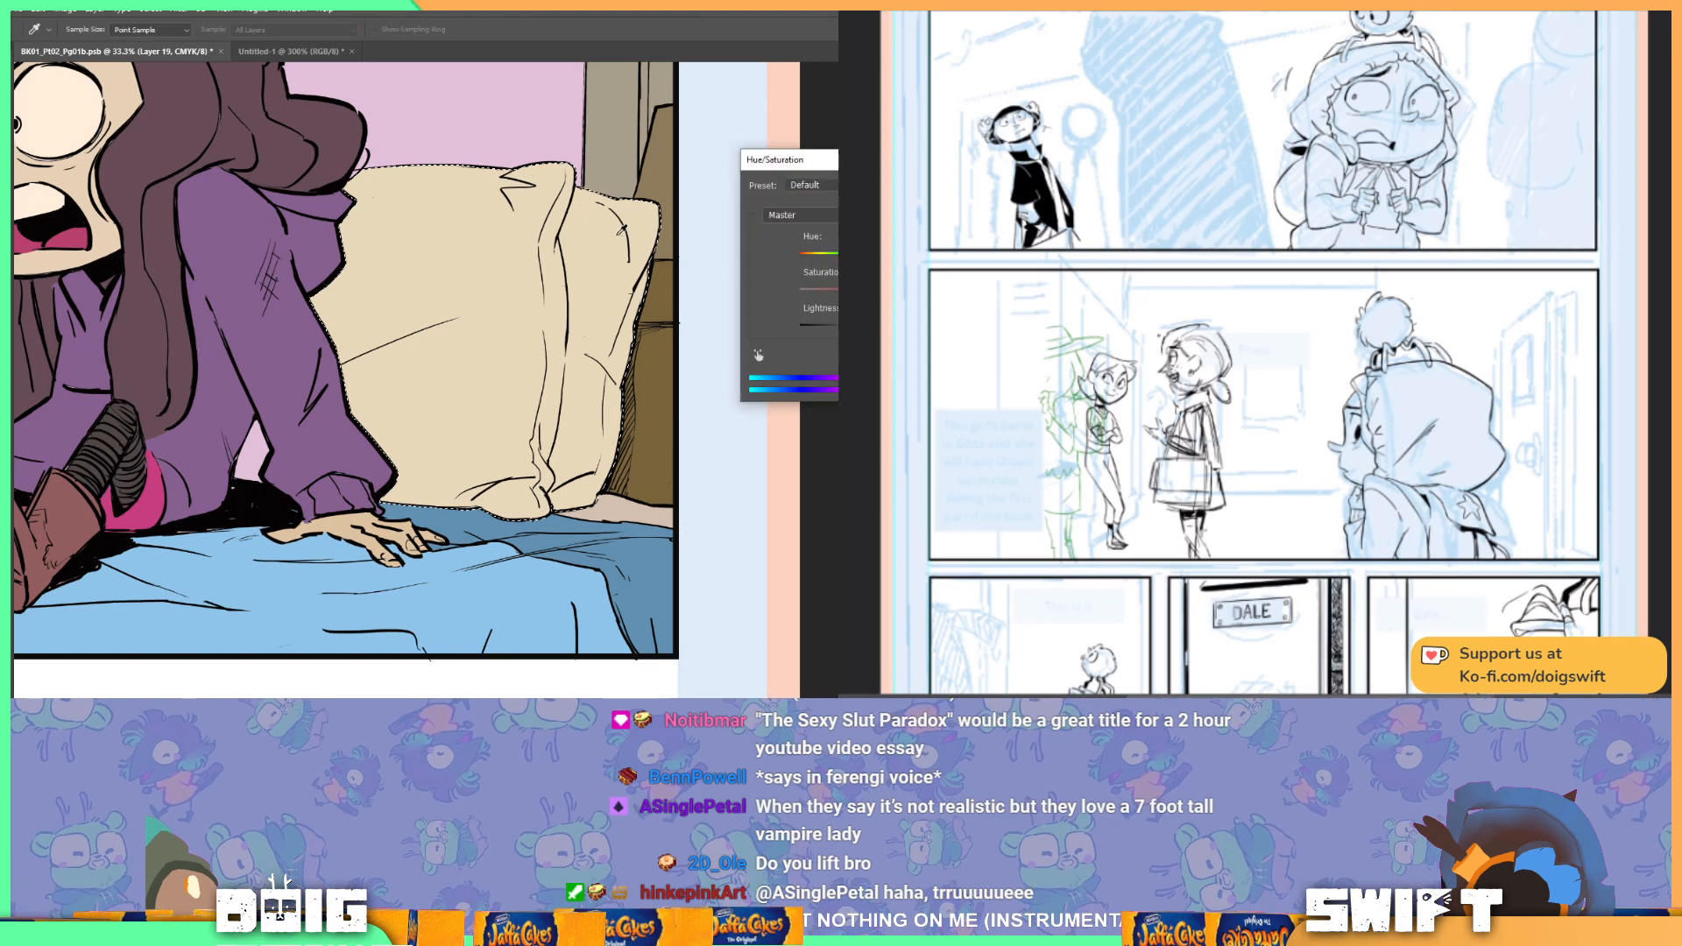
drag(888, 258, 908, 257)
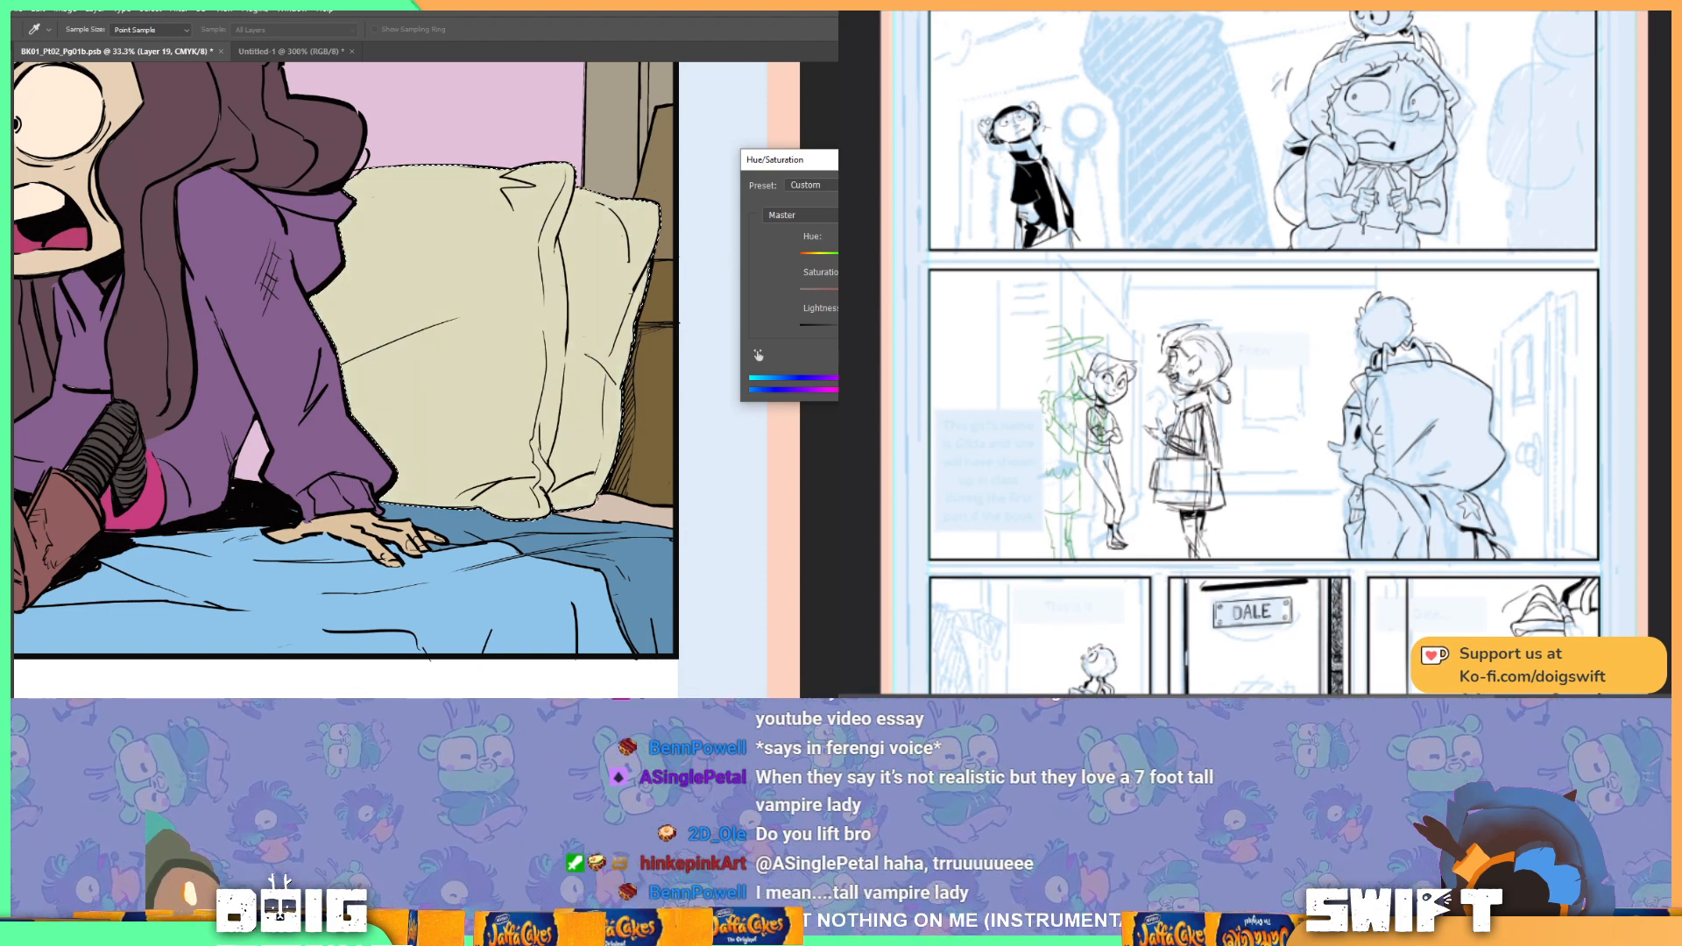
key(Return)
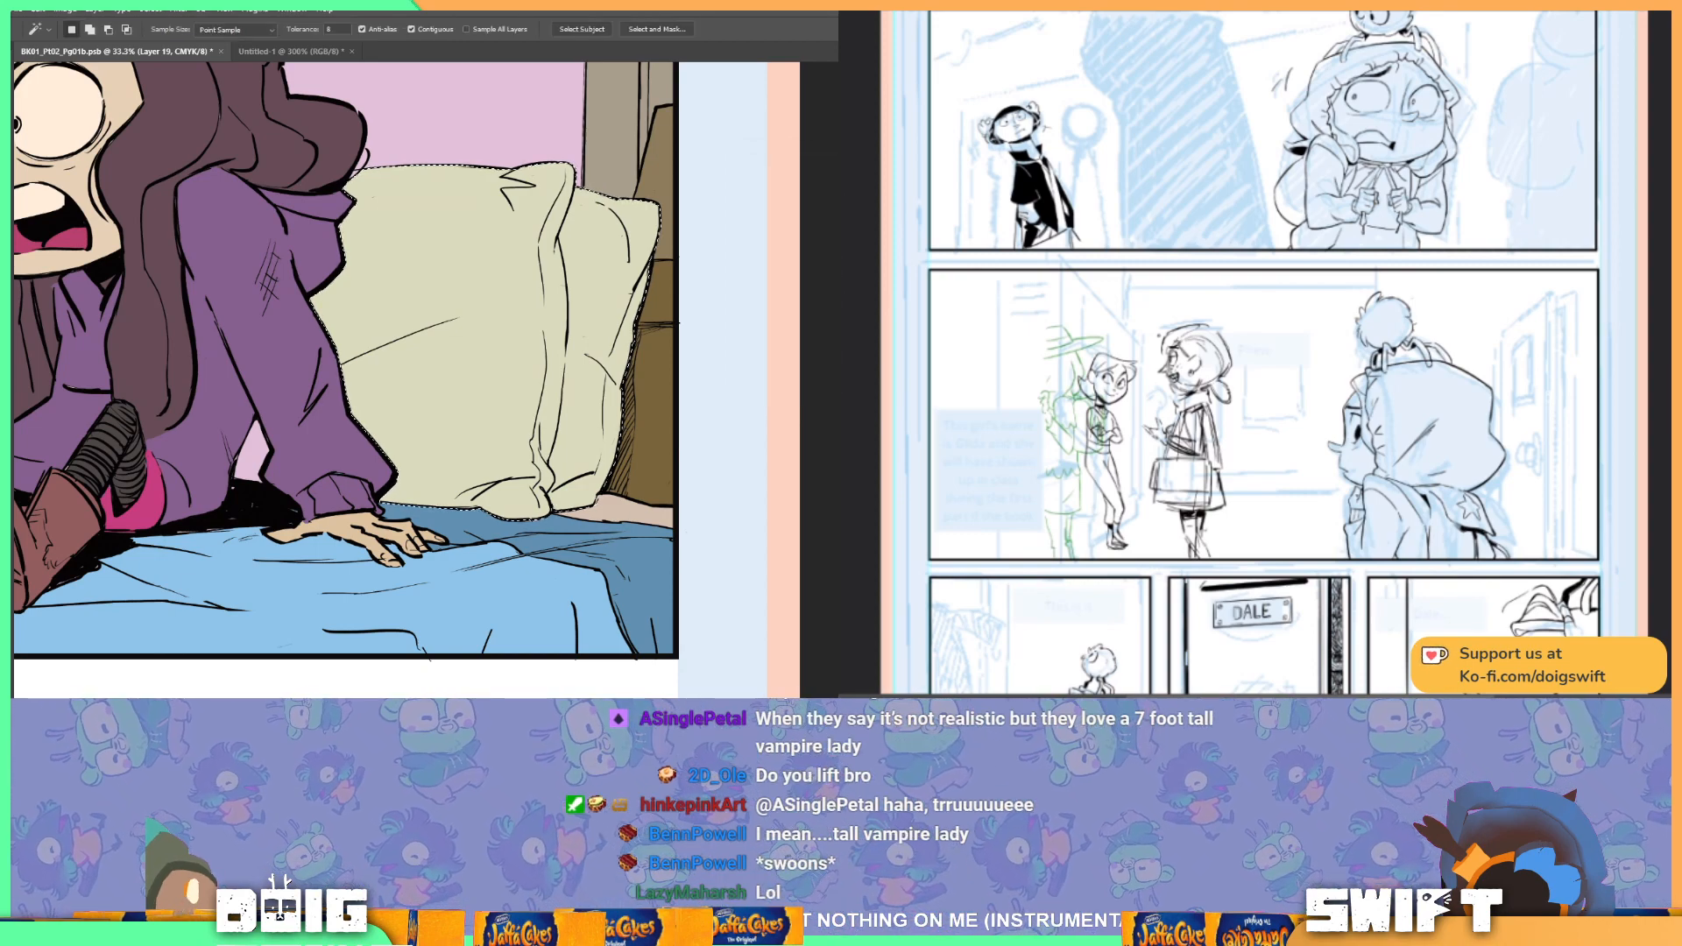
key(l)
key(ctrl+d)
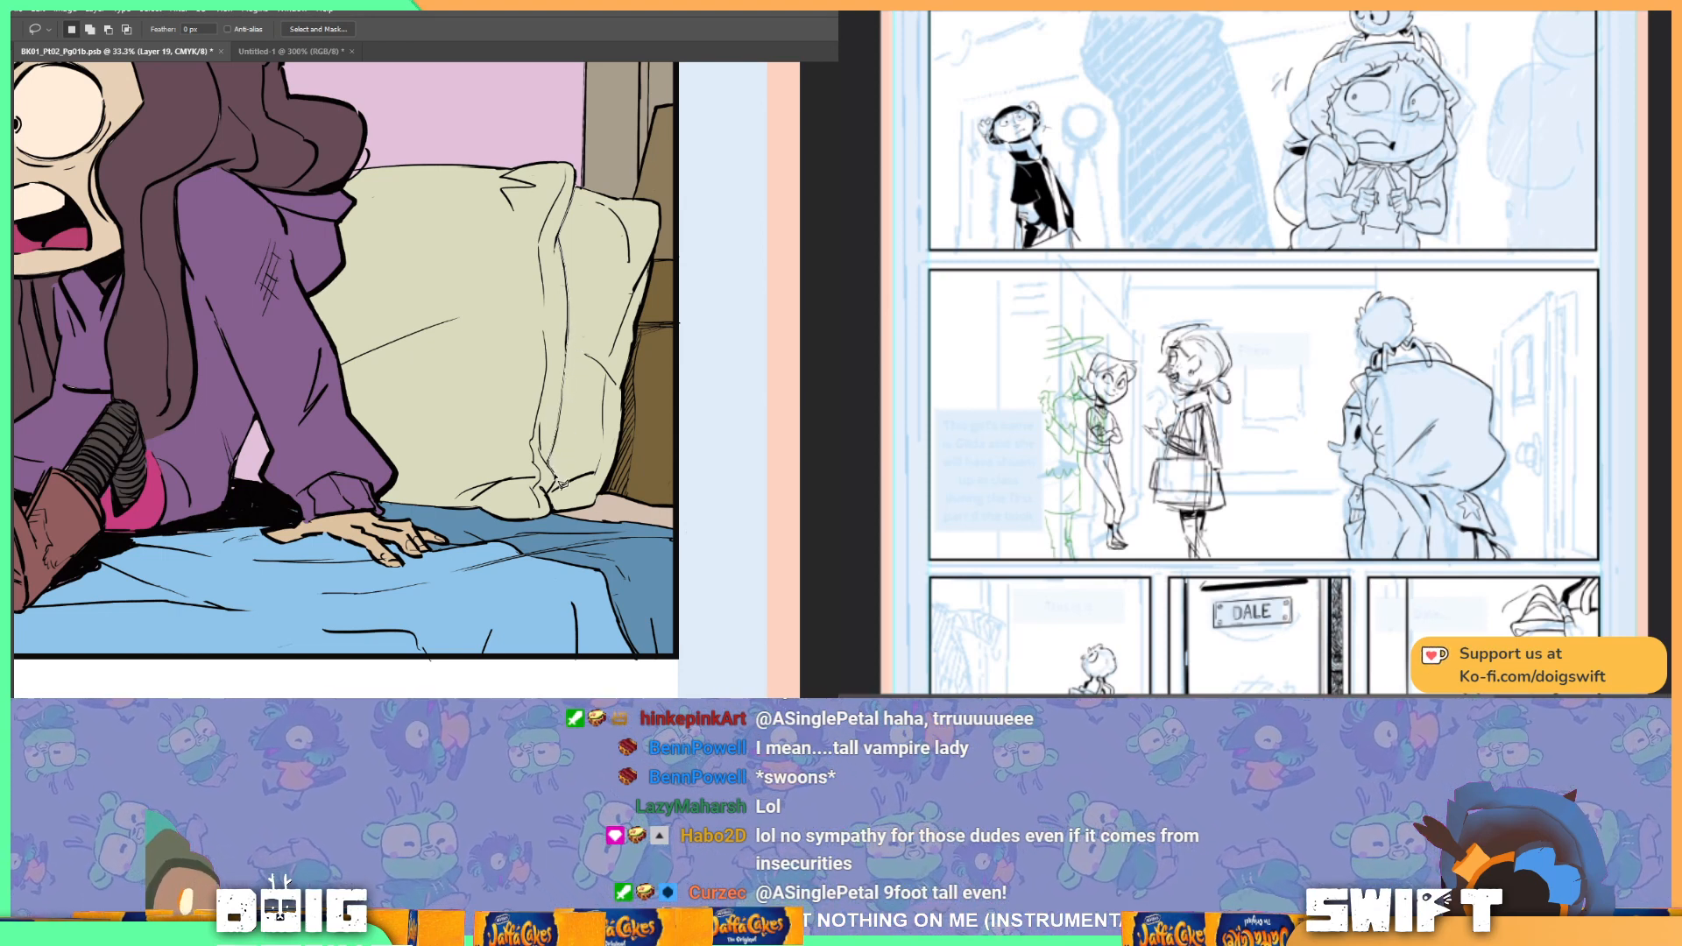
Step: Lasso the rear pillow, fill it with greyish blue and deselect
mouse_move(559, 520)
mouse_down()
mouse_move(630, 535)
mouse_move(679, 259)
mouse_move(571, 176)
mouse_move(552, 539)
mouse_up()
key(g)
click(608, 340)
key(ctrl+d)
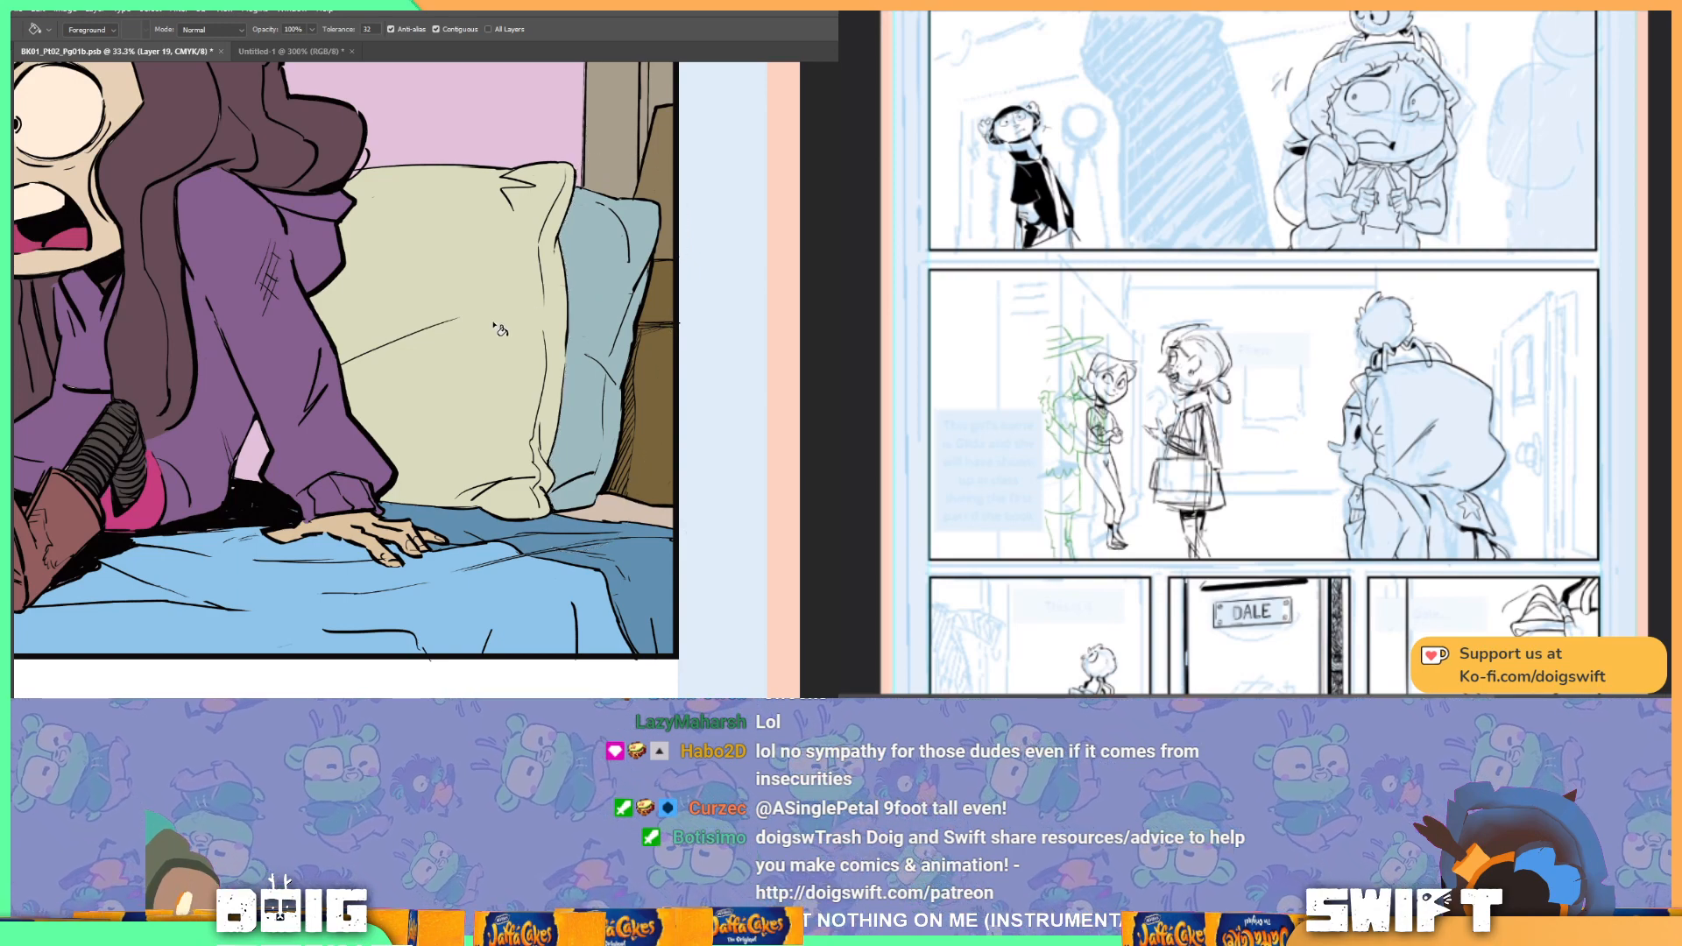
Step: Lasso the thin sliver at the gap in the outline between the two pillows, fill it with greyish blue and deselect
scroll(560, 351, right, 2)
scroll(561, 350, up, 1)
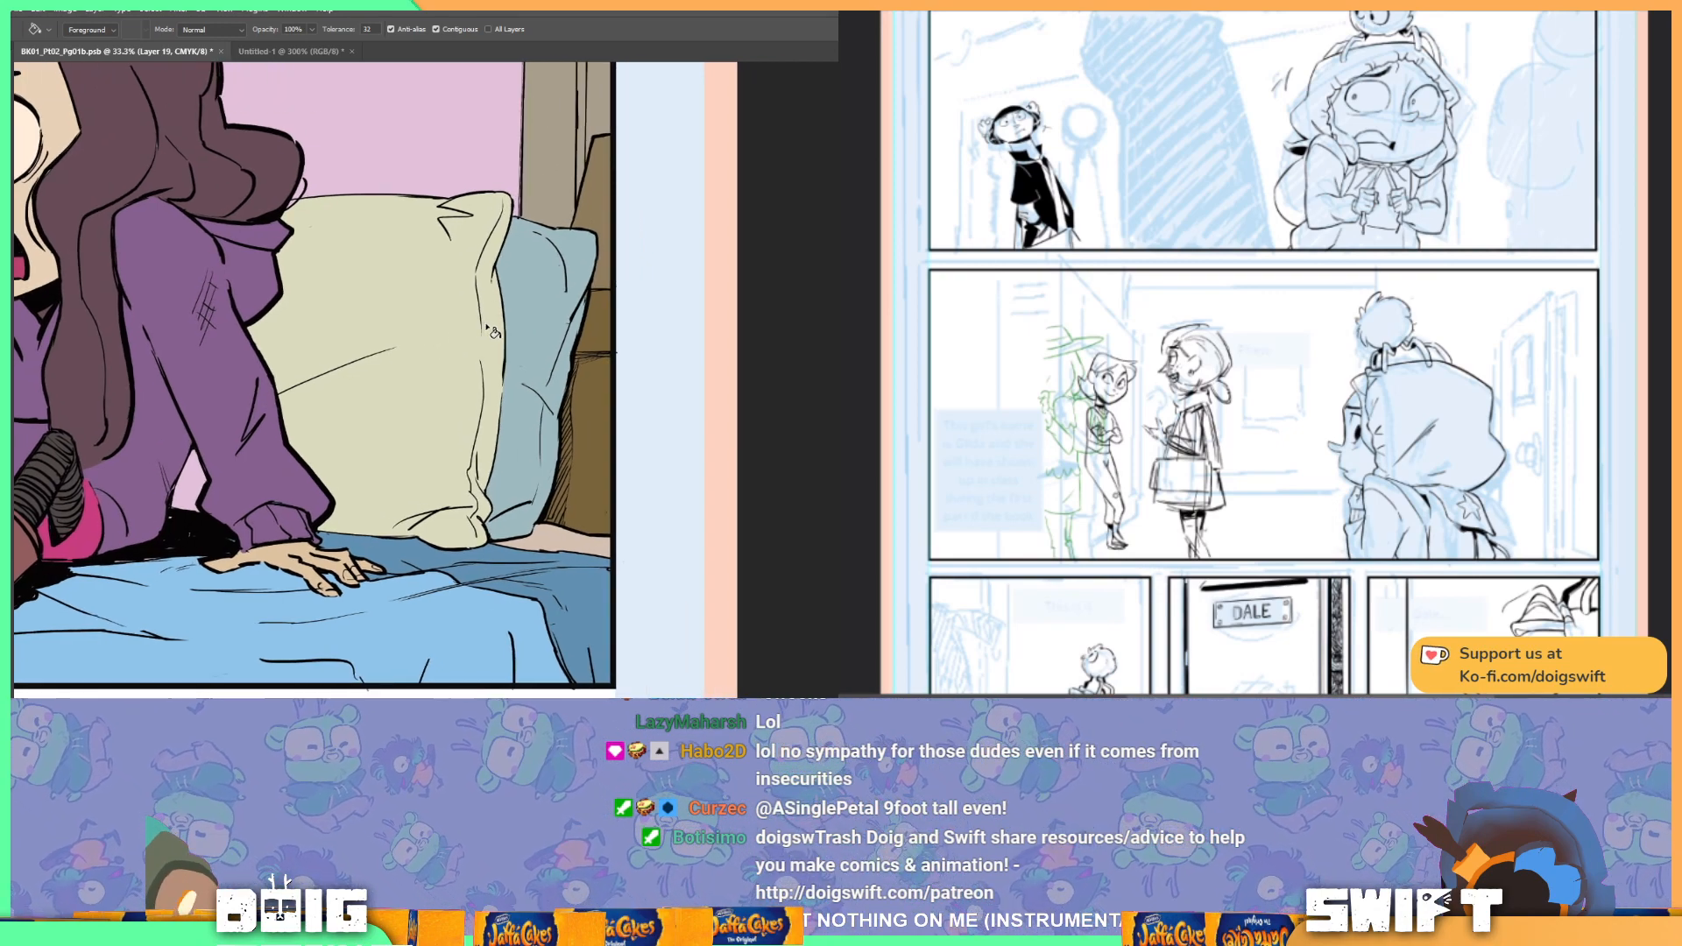
scroll(490, 331, up, 1)
mouse_move(490, 331)
mouse_down()
mouse_move(552, 336)
mouse_move(513, 341)
mouse_up()
key(w)
scroll(565, 379, right, 1)
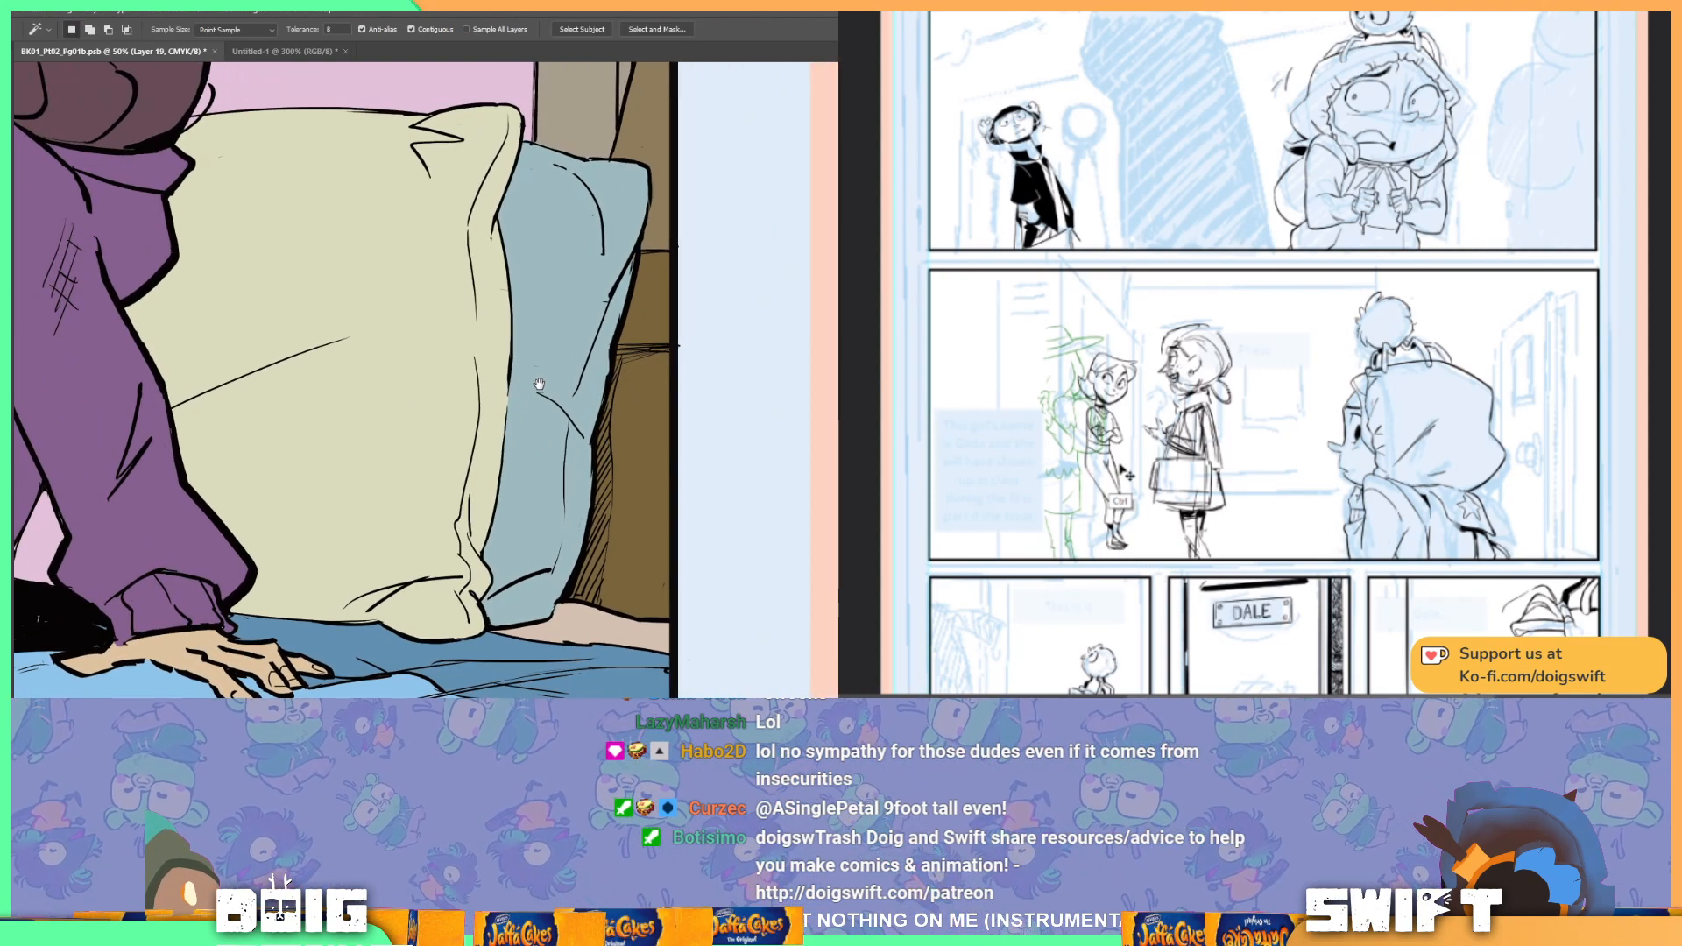
scroll(526, 395, up, 2)
scroll(434, 401, up, 2)
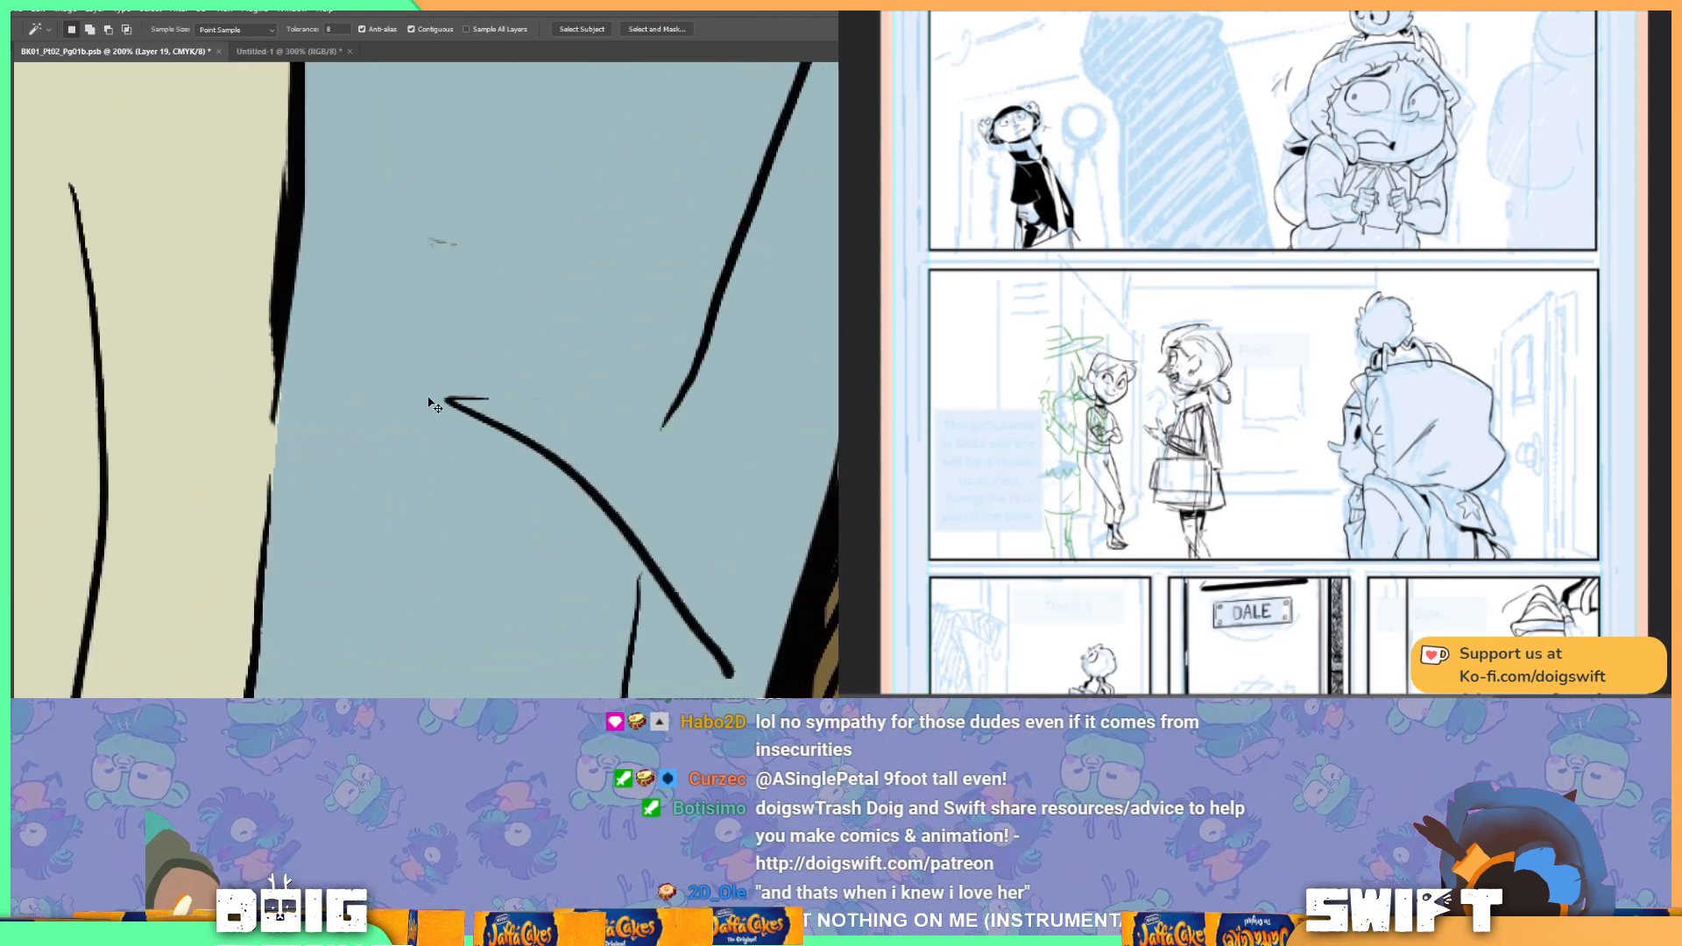
scroll(350, 390, up, 1)
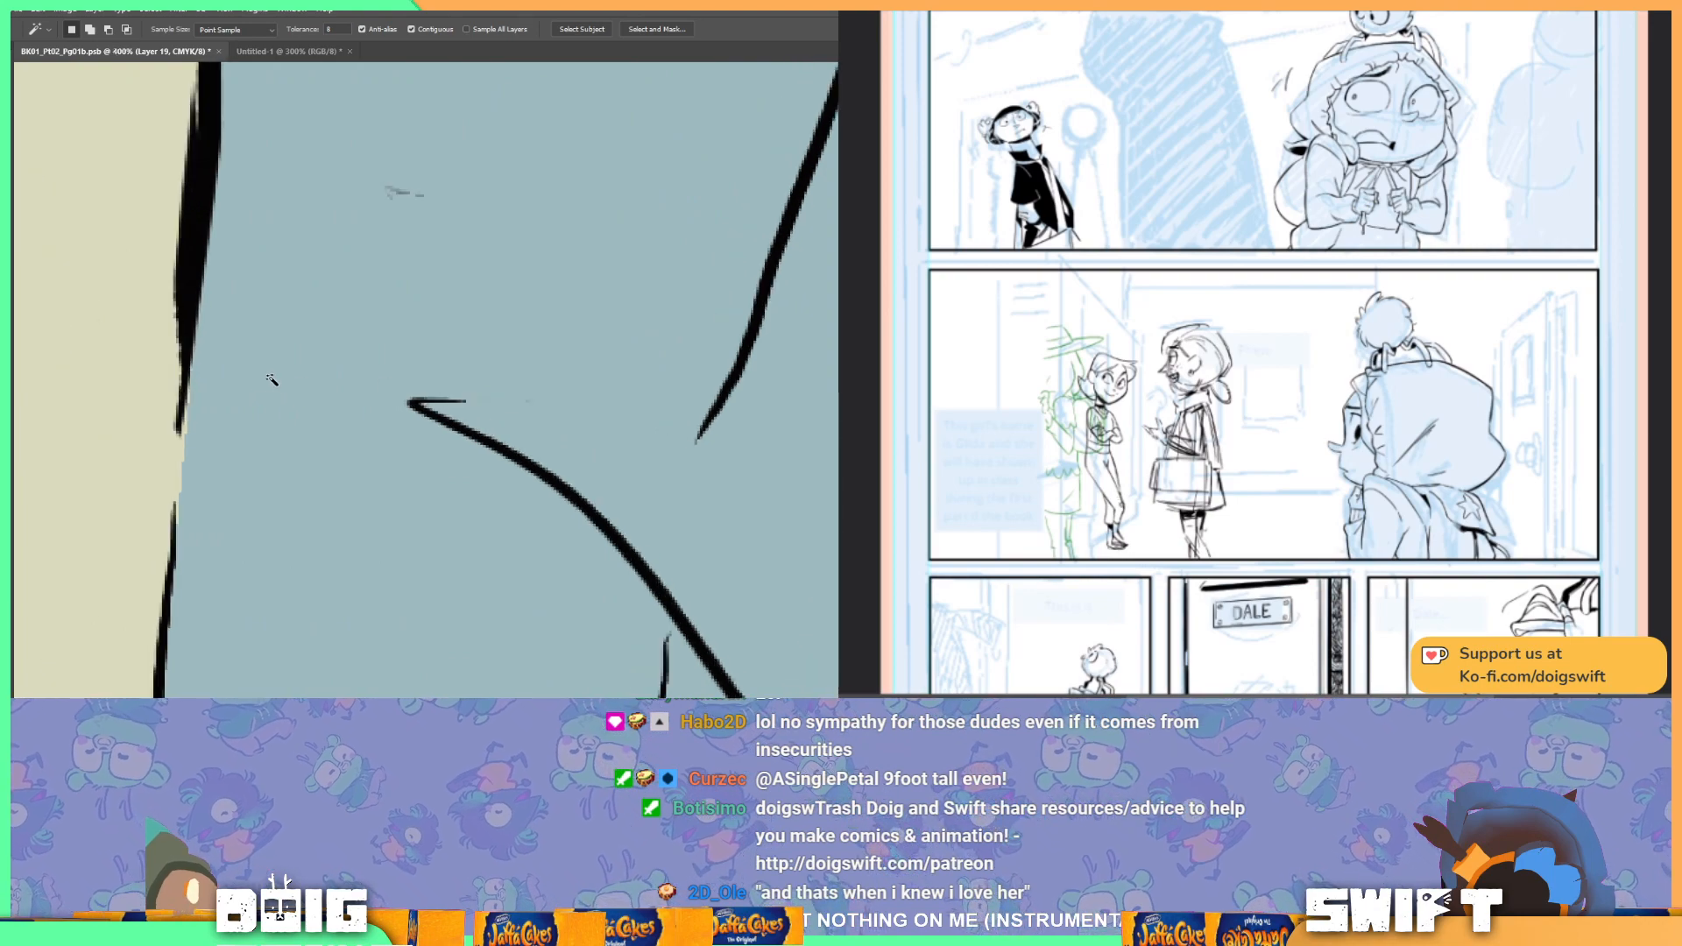
scroll(289, 387, down, 2)
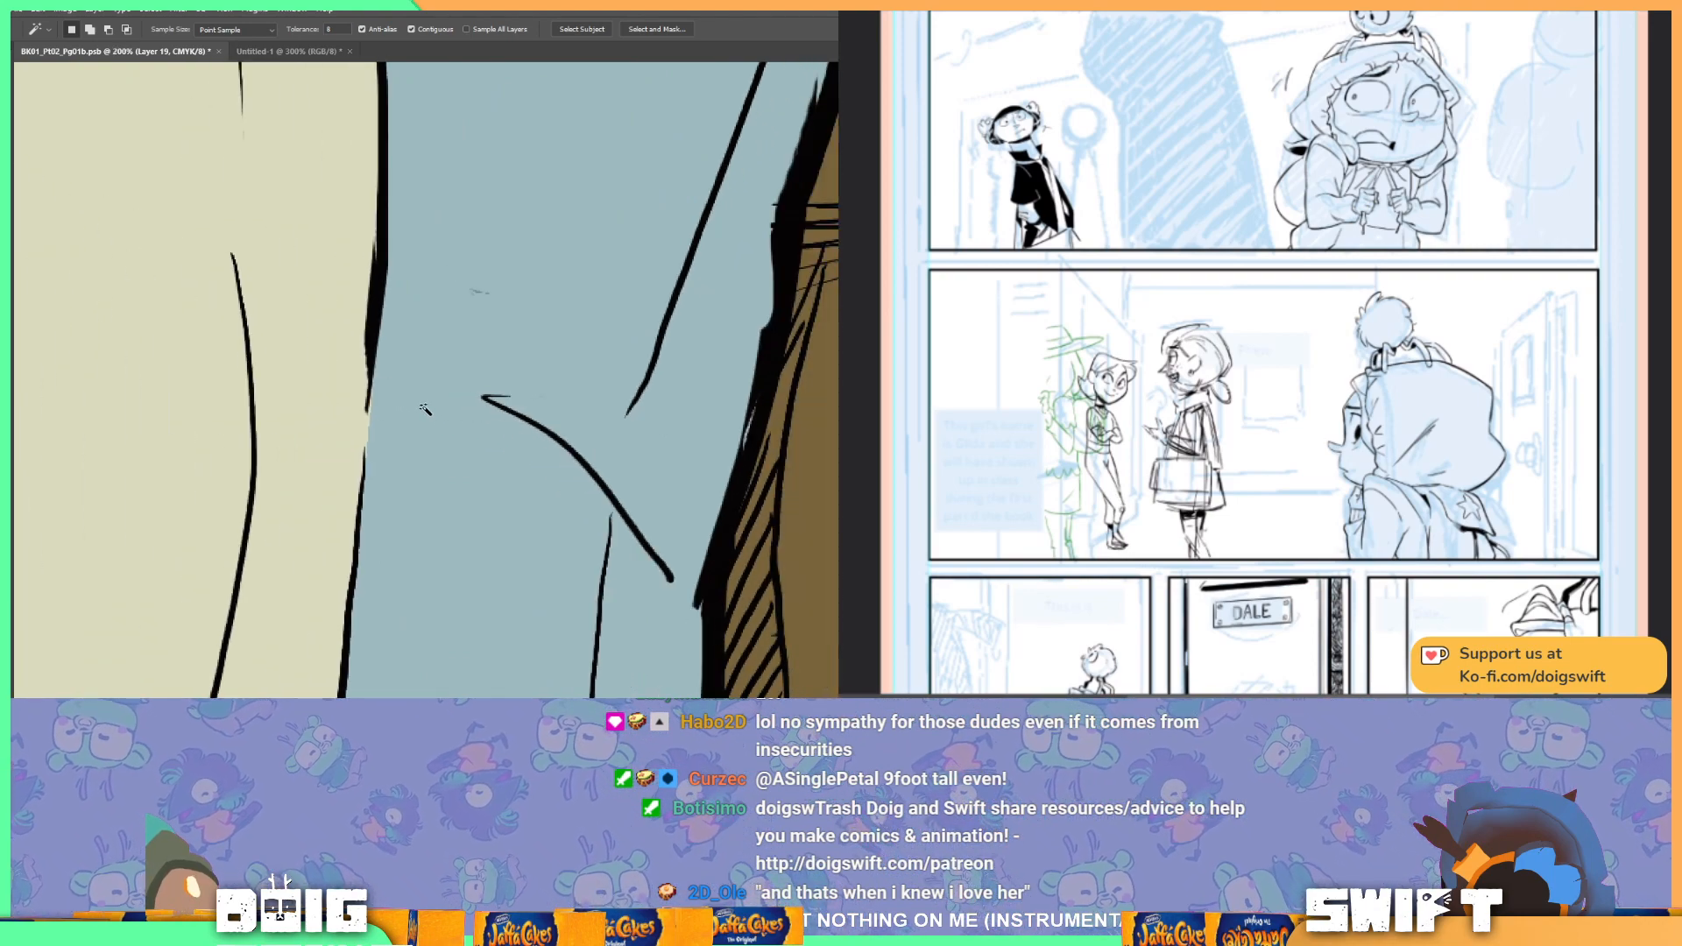
key(l)
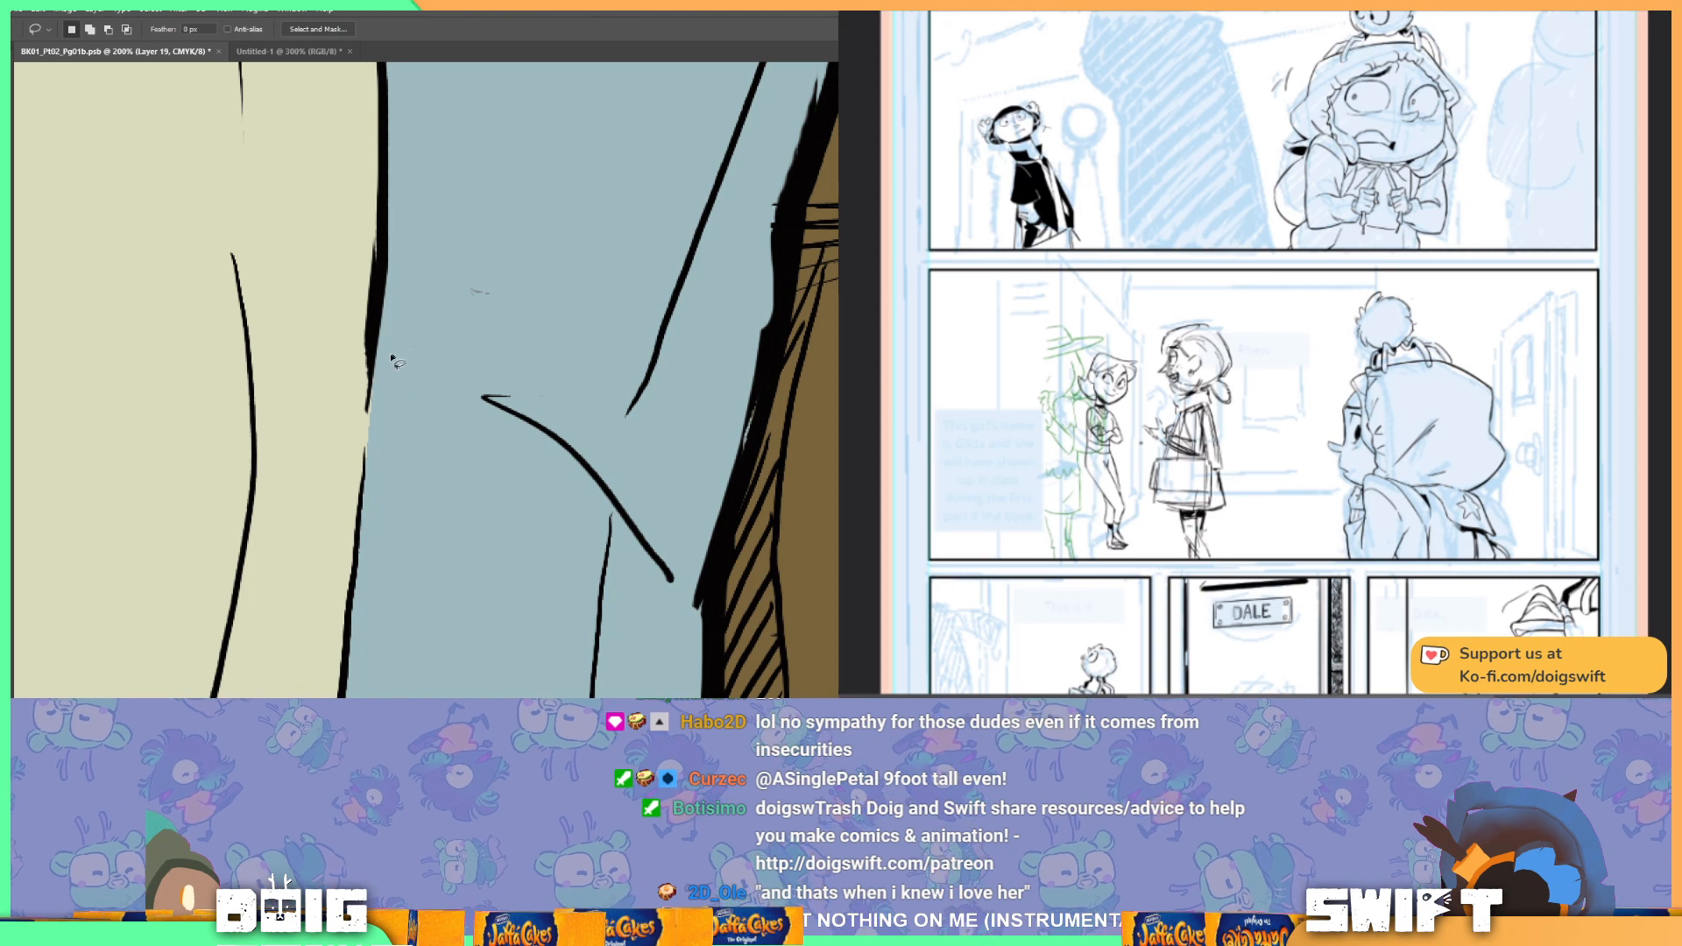
mouse_move(372, 462)
mouse_down()
mouse_move(379, 490)
mouse_move(375, 352)
mouse_up()
key(g)
click(370, 420)
key(ctrl+d)
scroll(352, 400, down, 8)
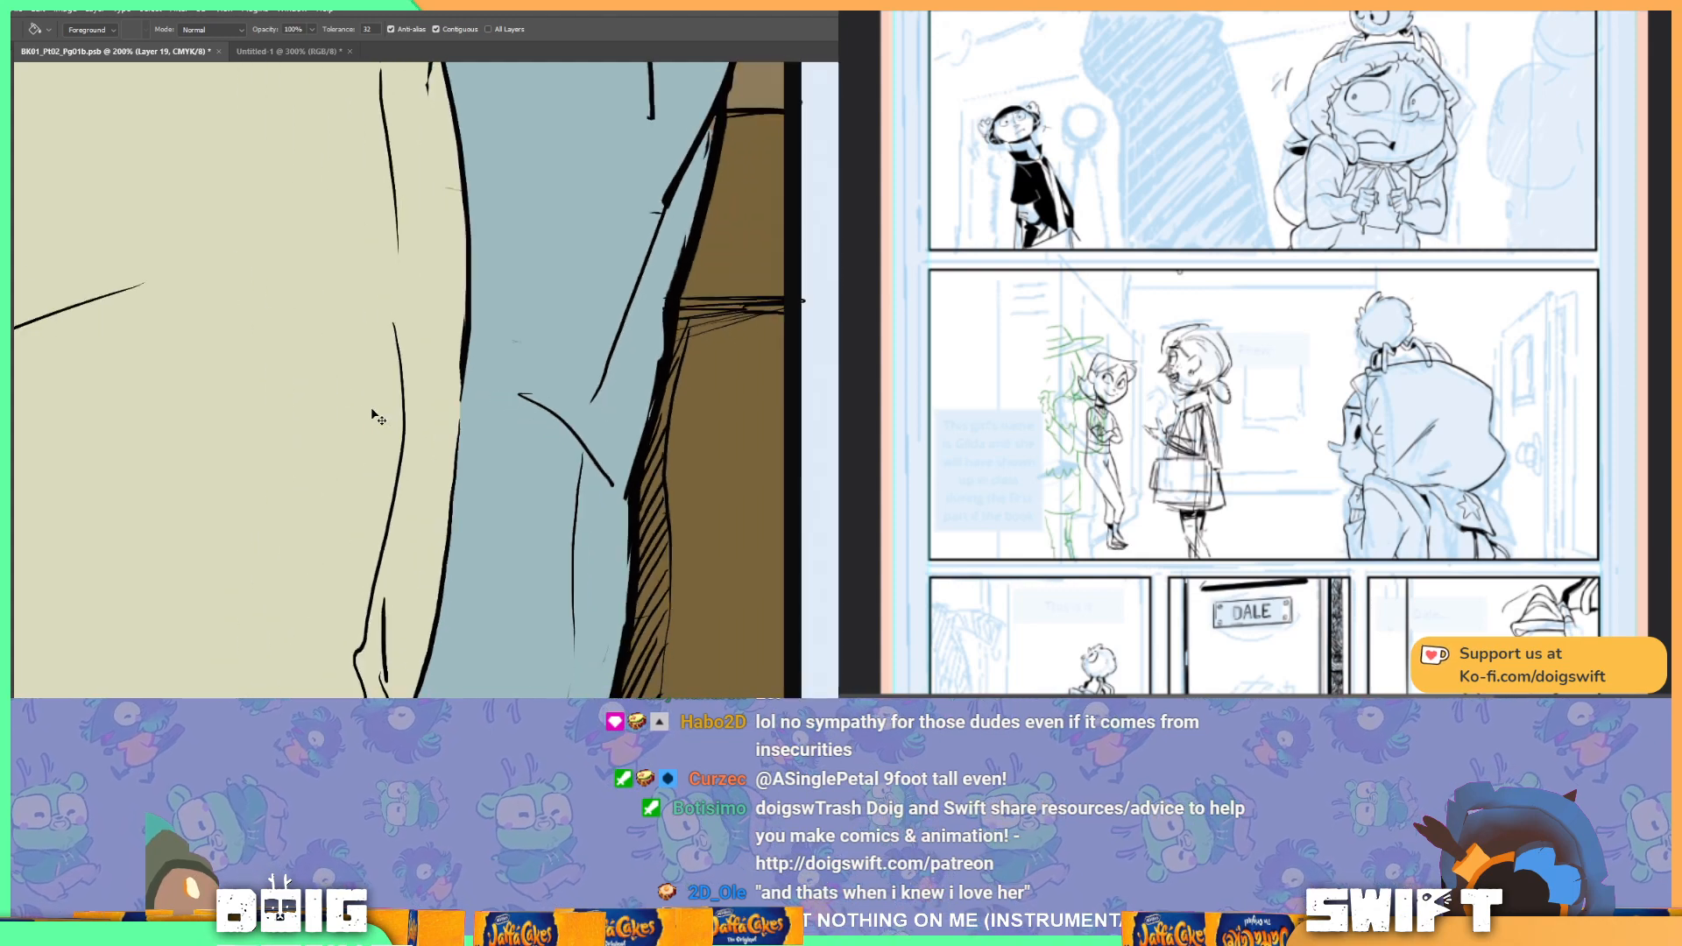
Step: Sample the noticeboard's orange beside the girl's raised boot
key(ctrl+minus)
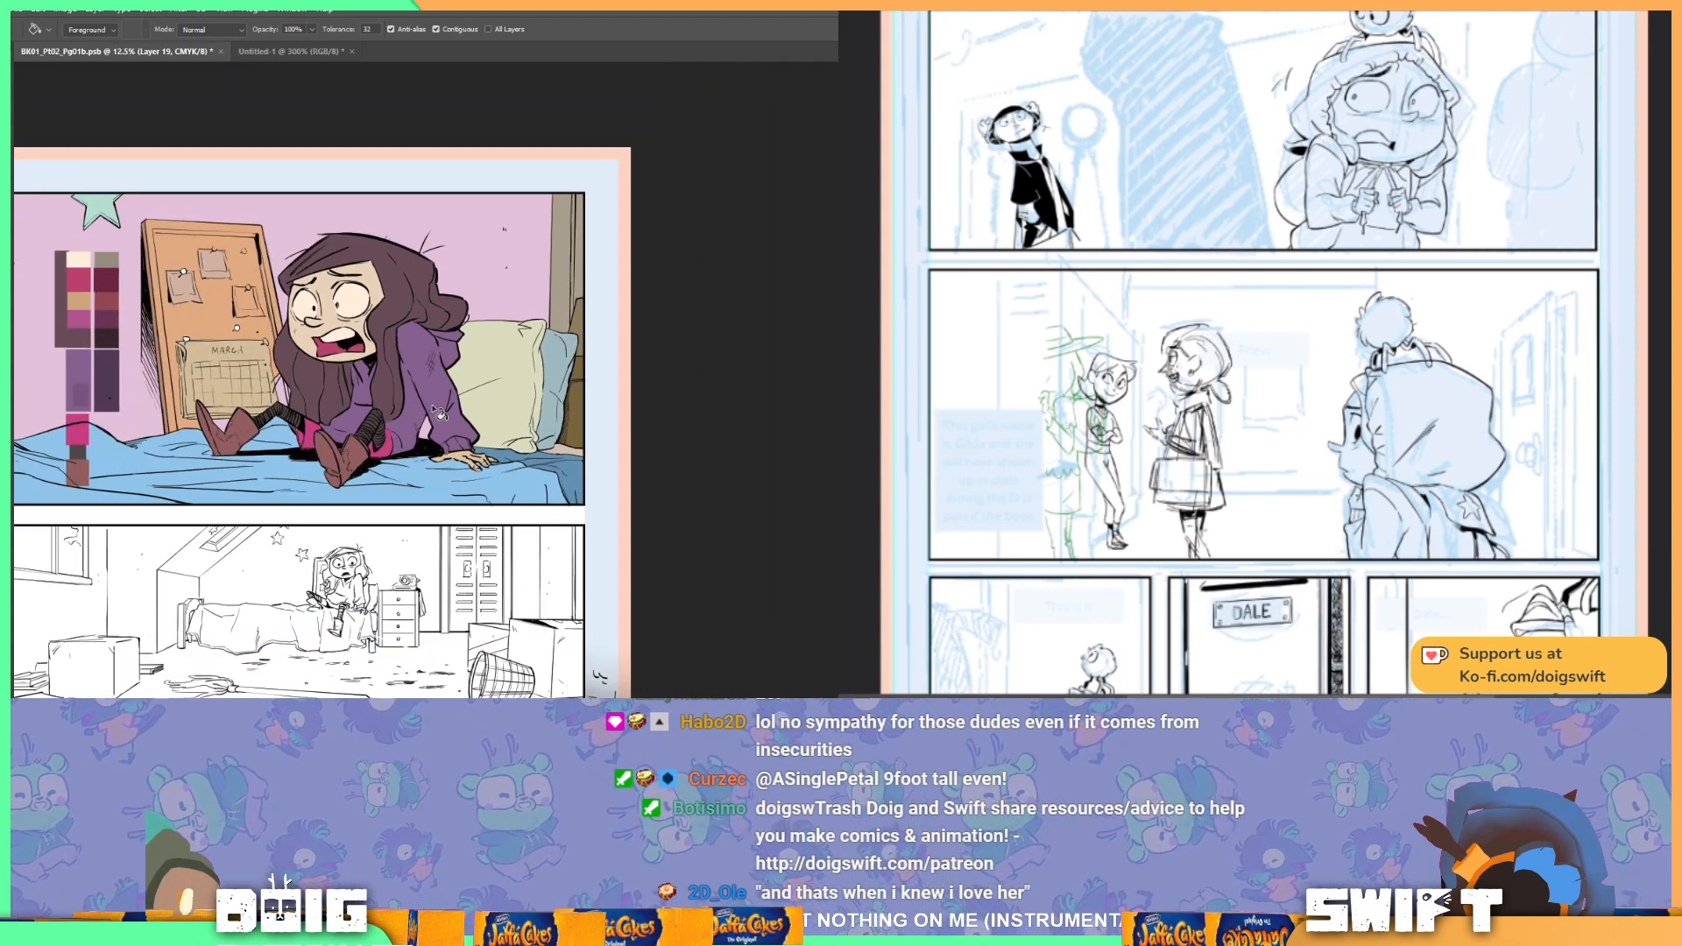
mouse_move(256, 400)
mouse_down()
mouse_move(431, 402)
mouse_move(445, 441)
mouse_move(701, 302)
mouse_up()
scroll(433, 430, up, 4)
key(i)
drag(593, 446, 667, 437)
drag(607, 372, 693, 266)
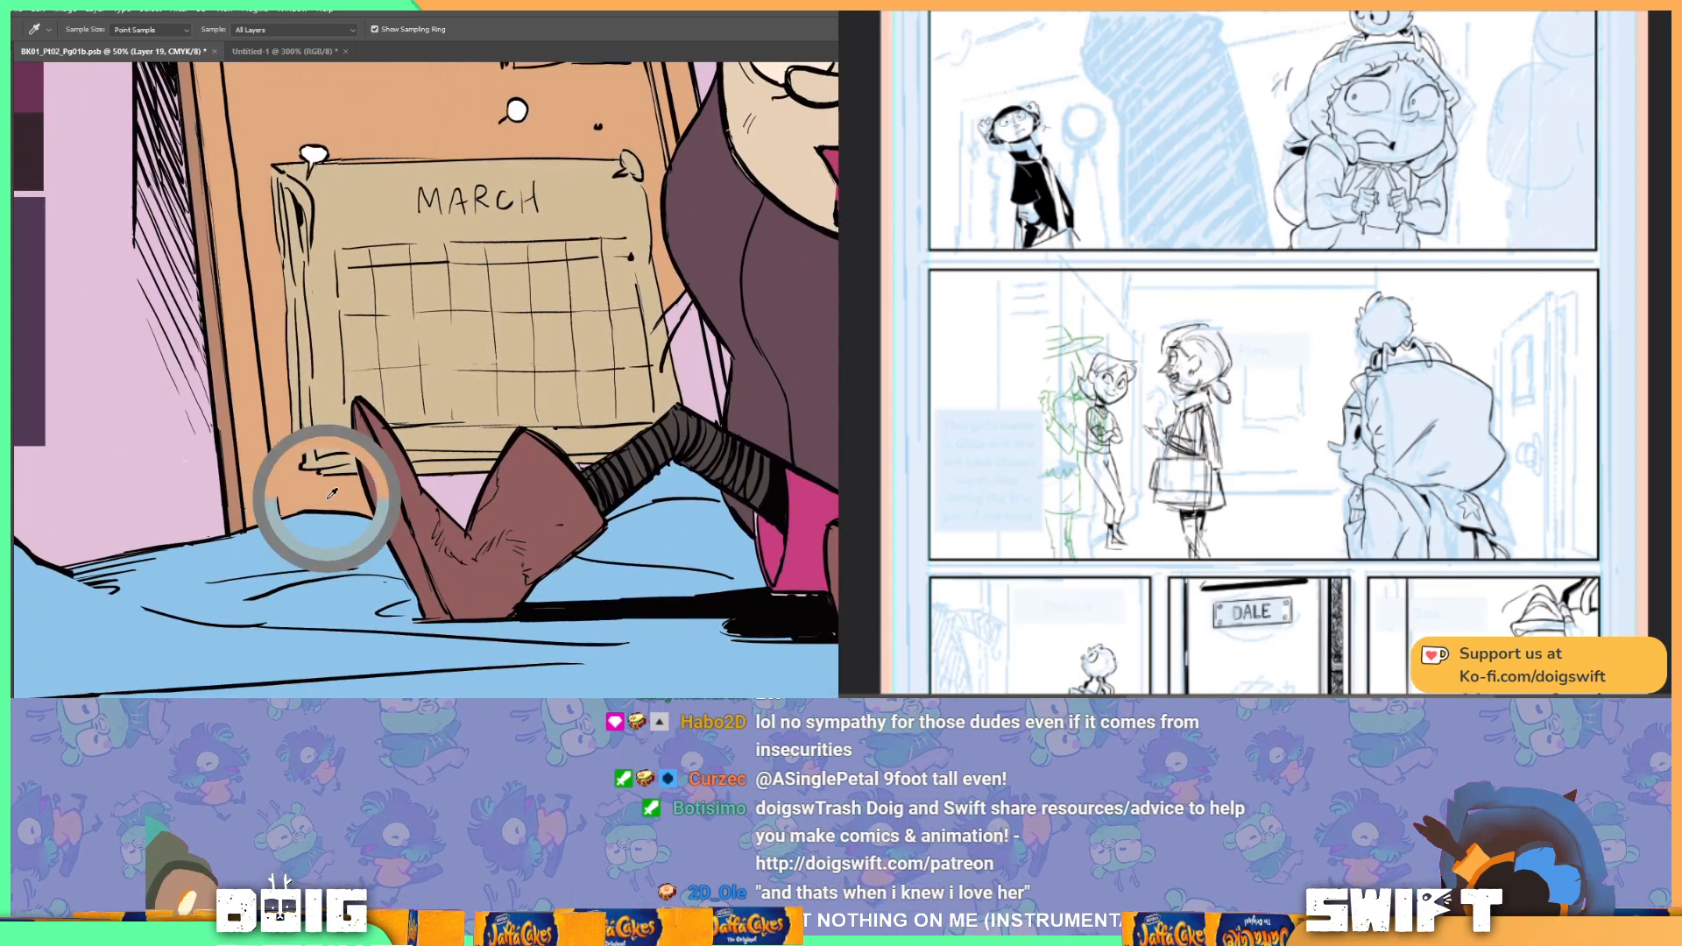
key(g)
click(484, 504)
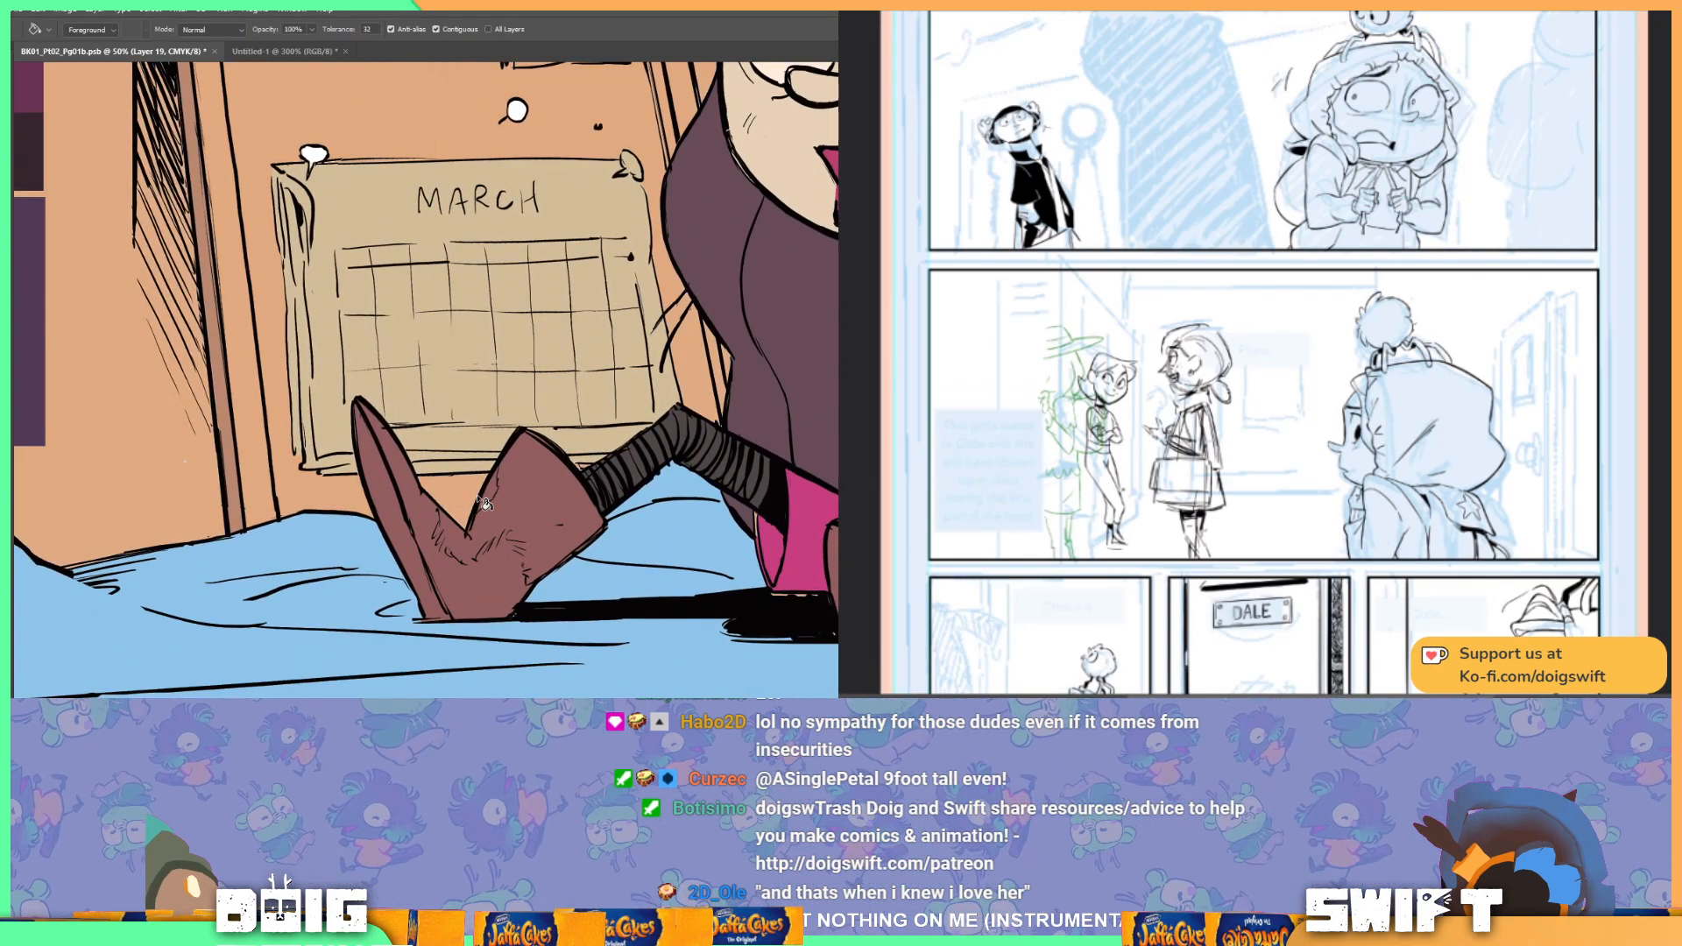
key(ctrl+z)
Step: Lasso the pink gap between the raised boot's toe and cuff and fill it with the noticeboard's orange
key(l)
mouse_move(477, 442)
mouse_down()
mouse_move(413, 446)
mouse_move(453, 574)
mouse_move(486, 443)
mouse_up()
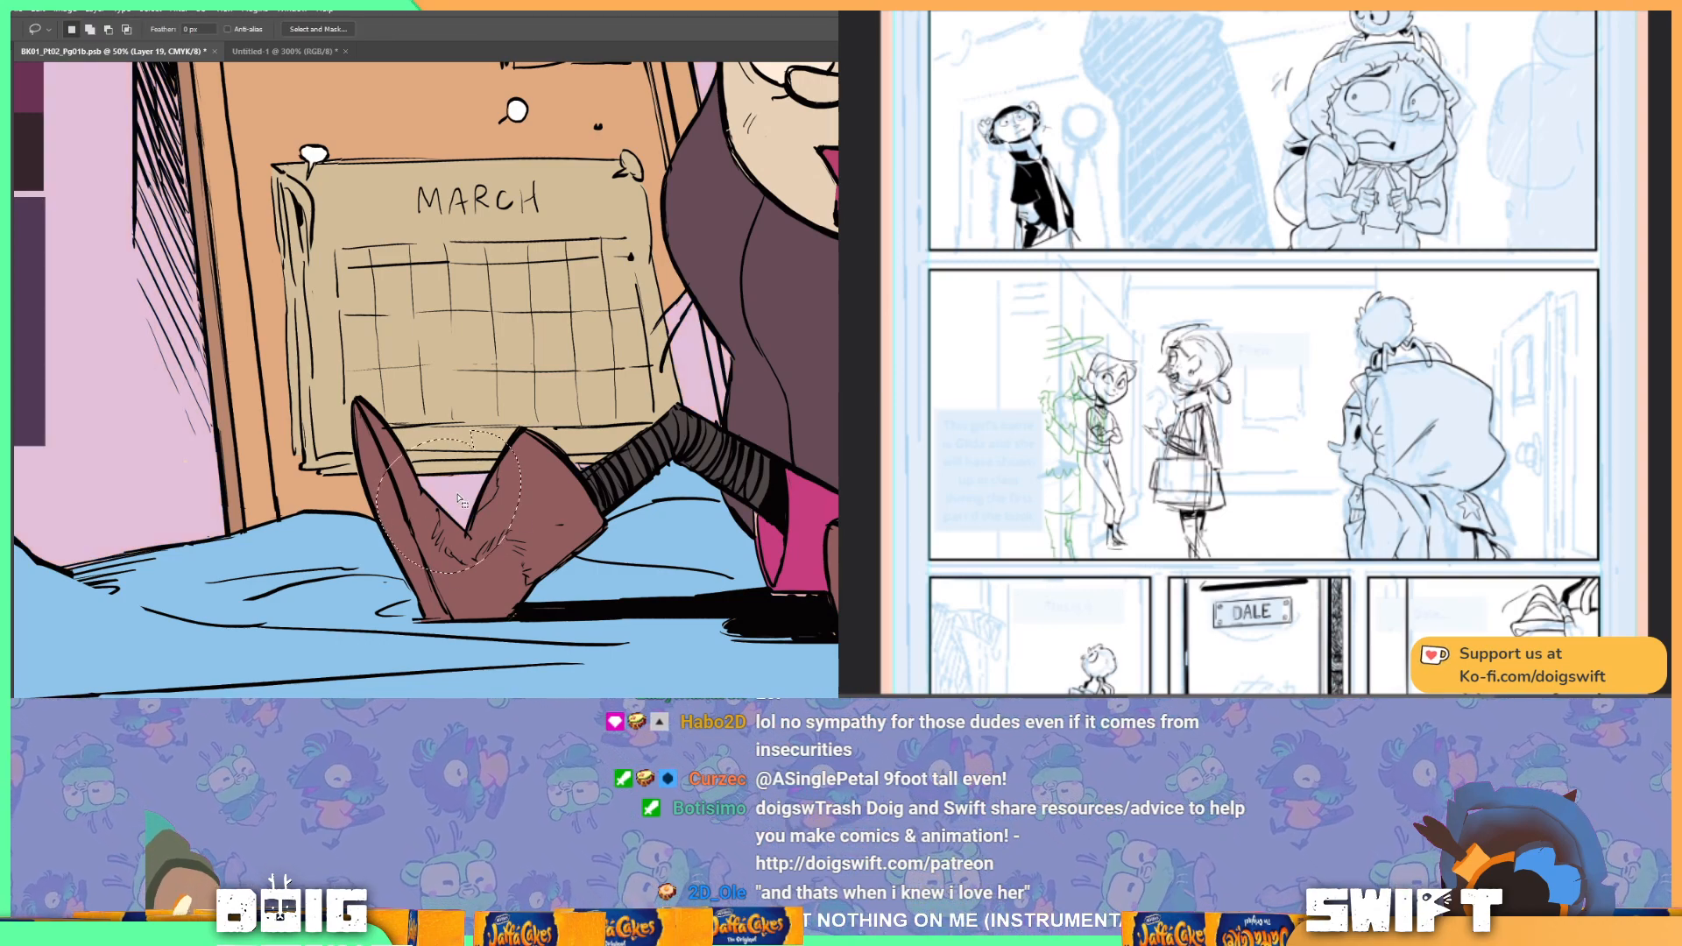
key(g)
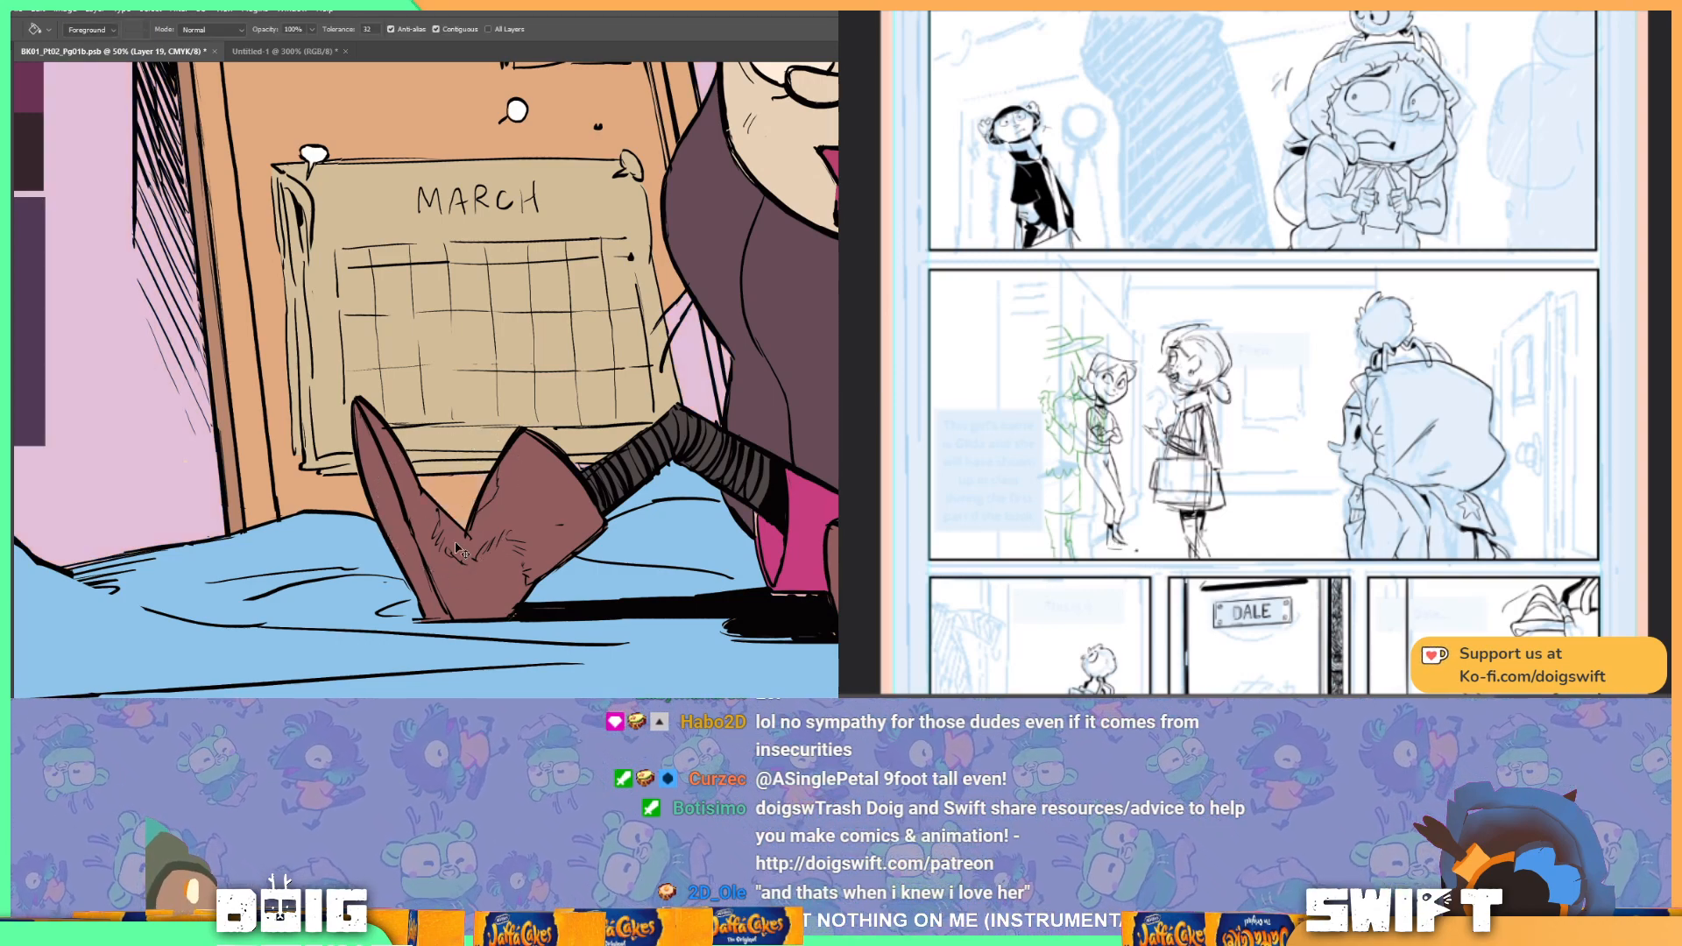
key(ctrl+minus)
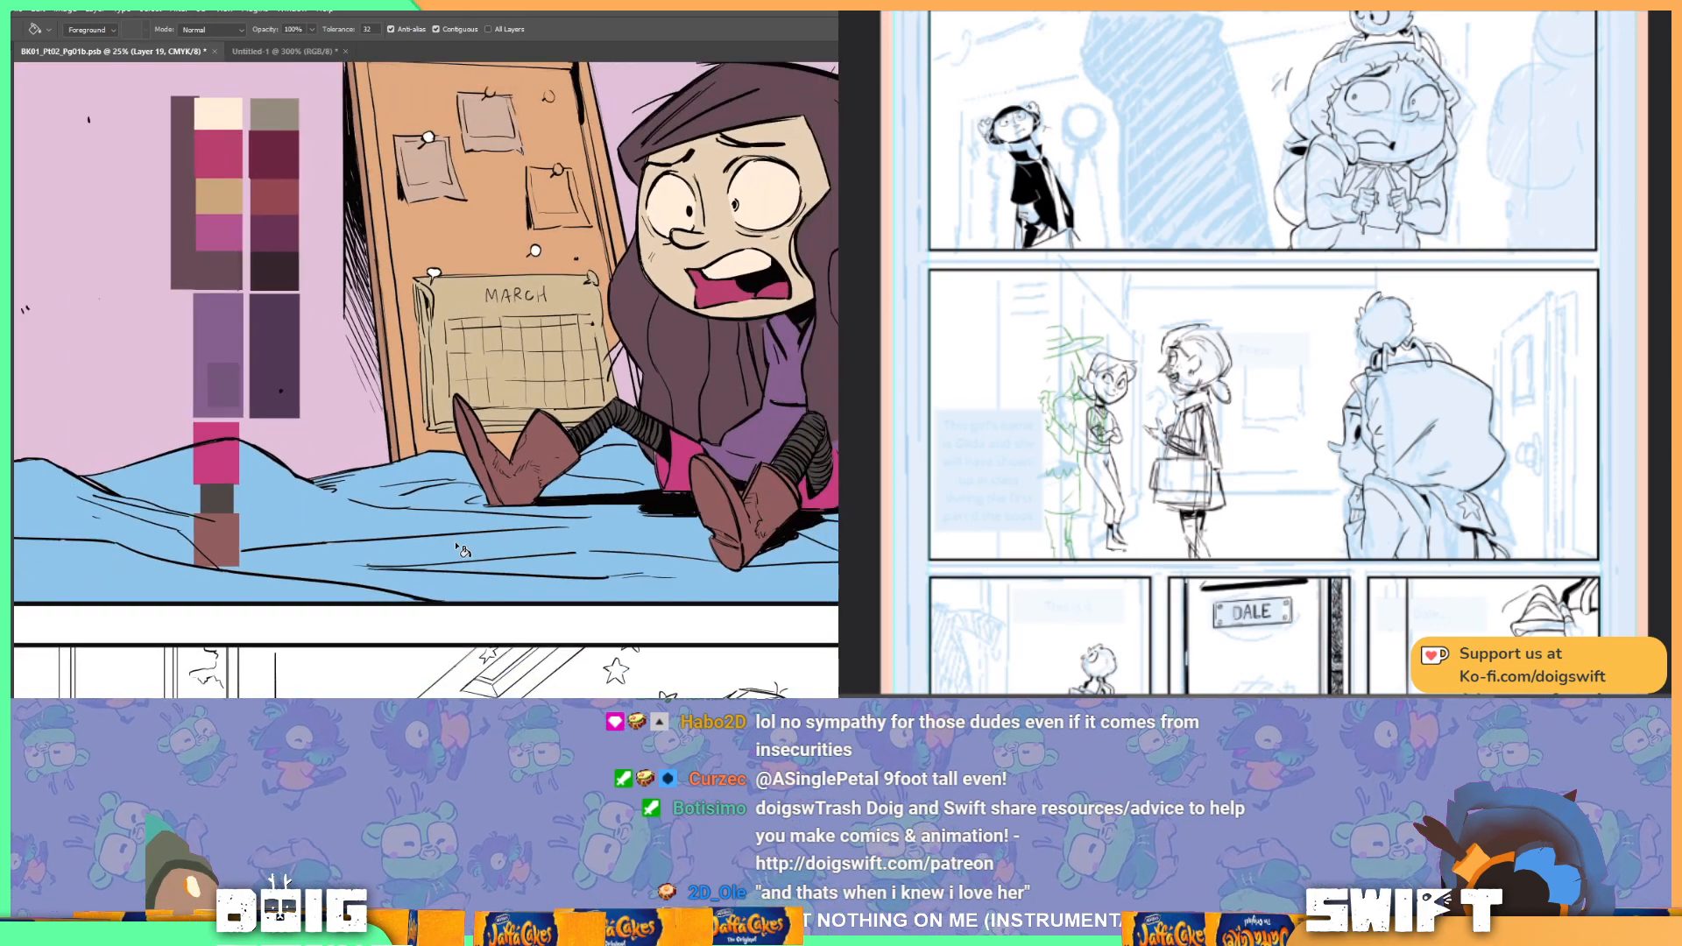
Step: Lasso the leftover pink areas around the girl's striped leg and hair and fill them with the noticeboard's orange
drag(643, 317, 609, 298)
key(l)
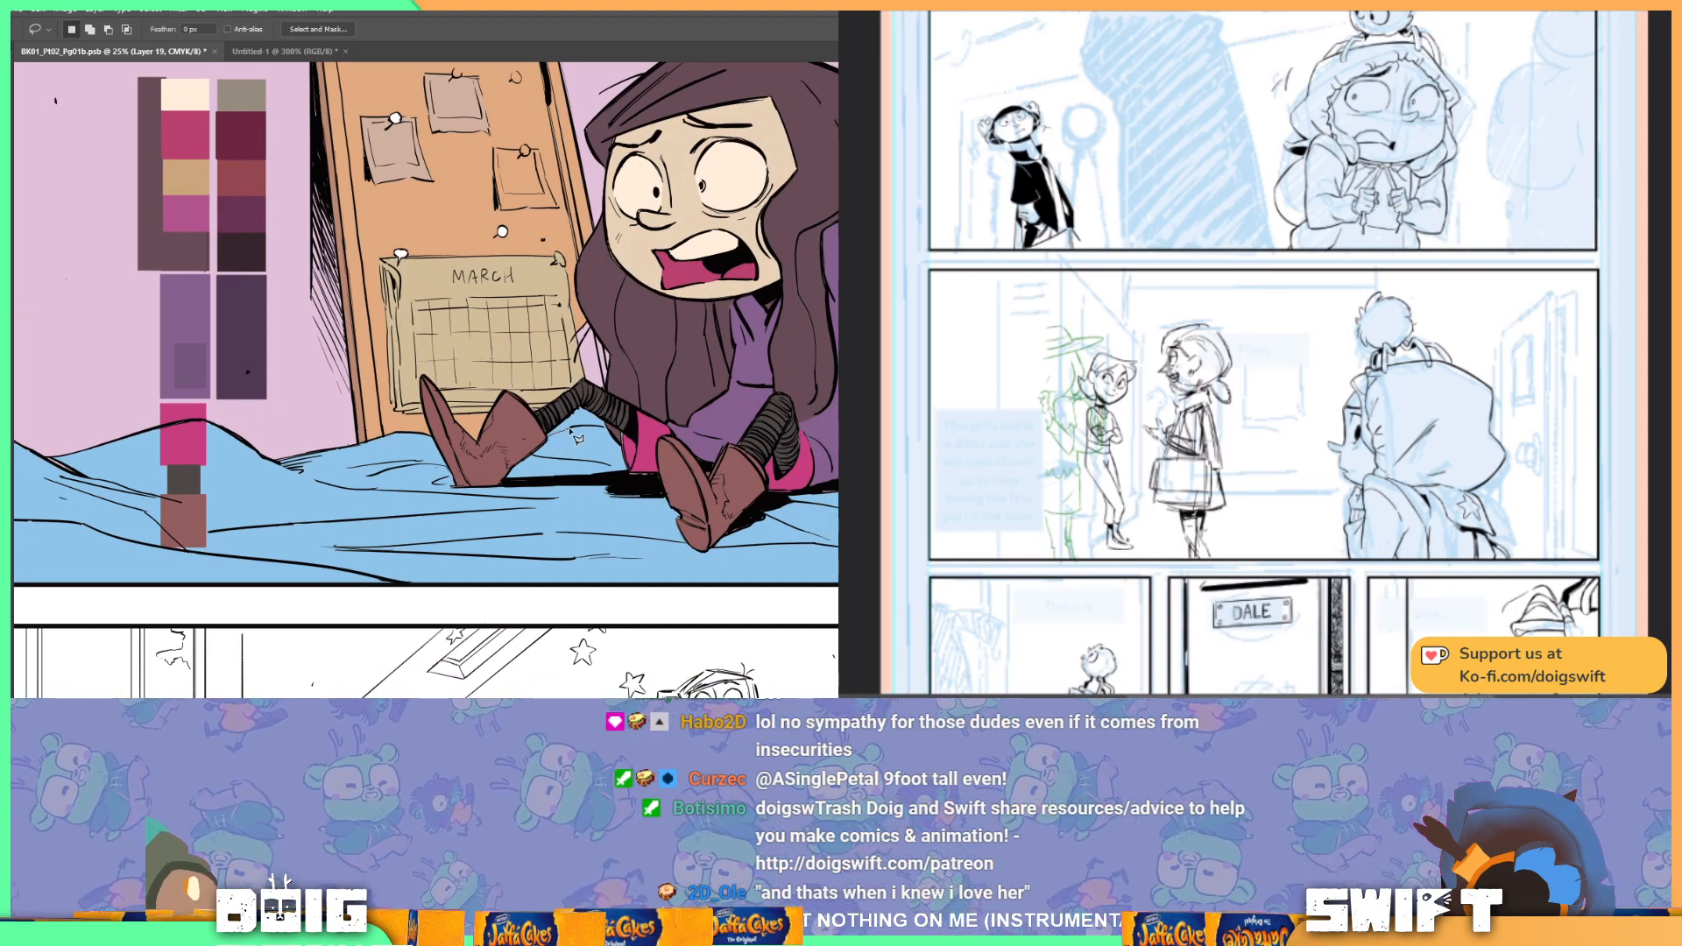
mouse_move(618, 436)
mouse_down()
mouse_move(623, 364)
mouse_move(598, 294)
mouse_move(539, 352)
mouse_move(517, 437)
mouse_move(578, 394)
mouse_up()
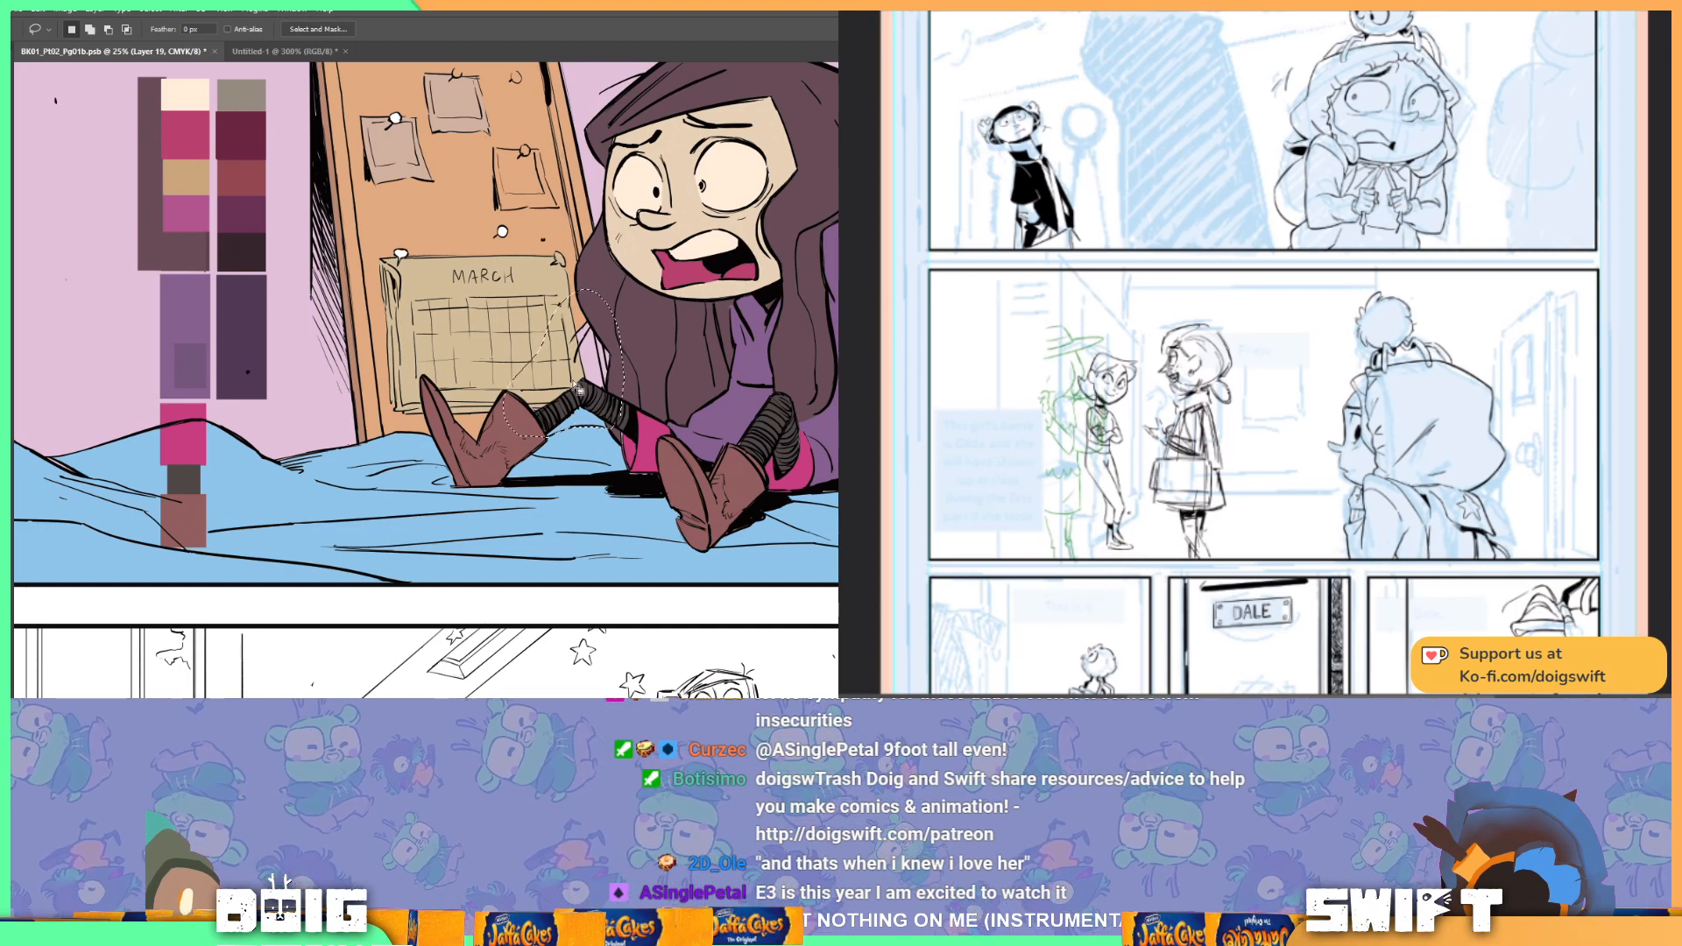
key(g)
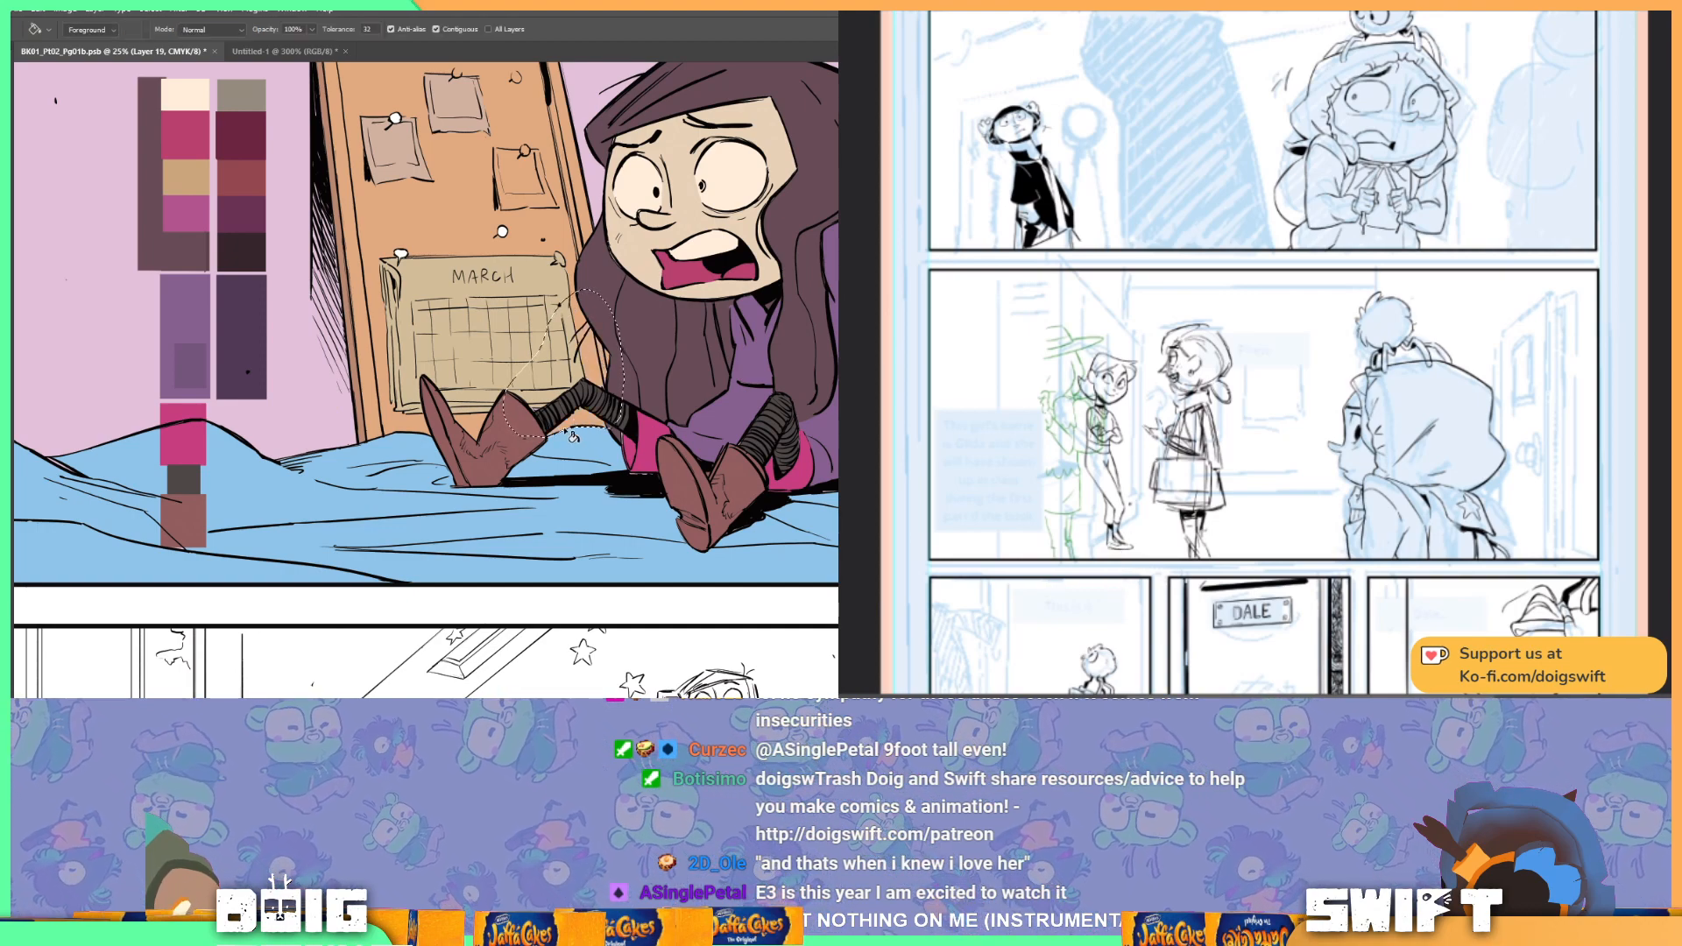
scroll(531, 335, down, 1)
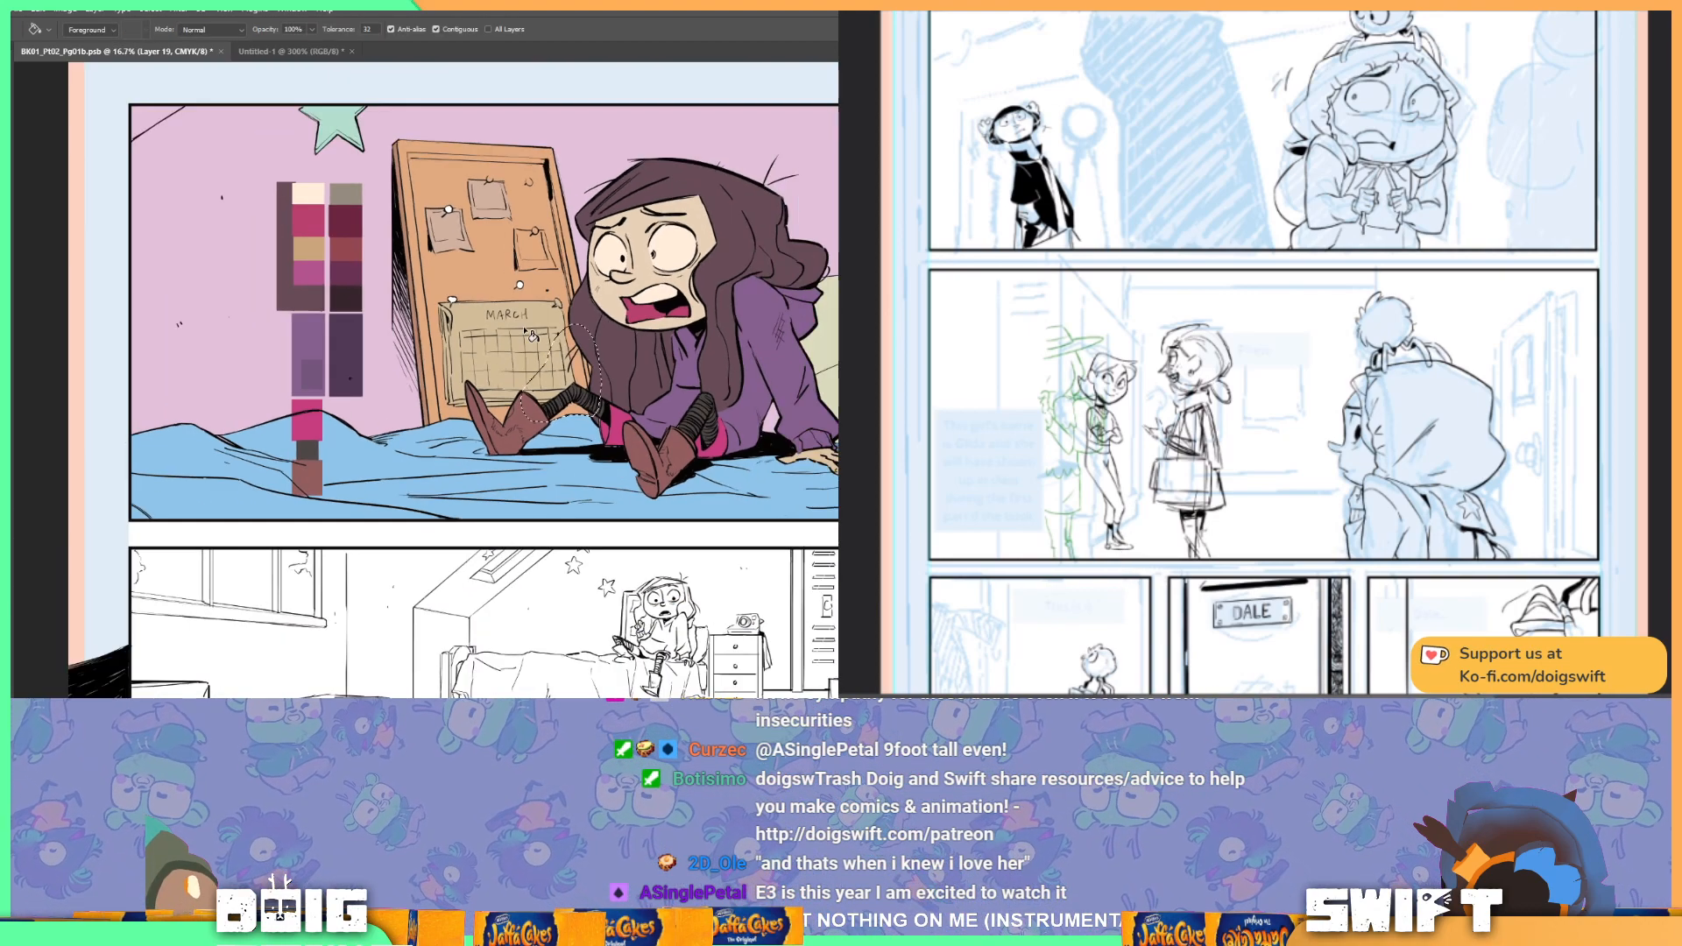
Step: Lasso the unfilled note above the calendar, fill it with the greyish pink sampled from the other notes and deselect
key(l)
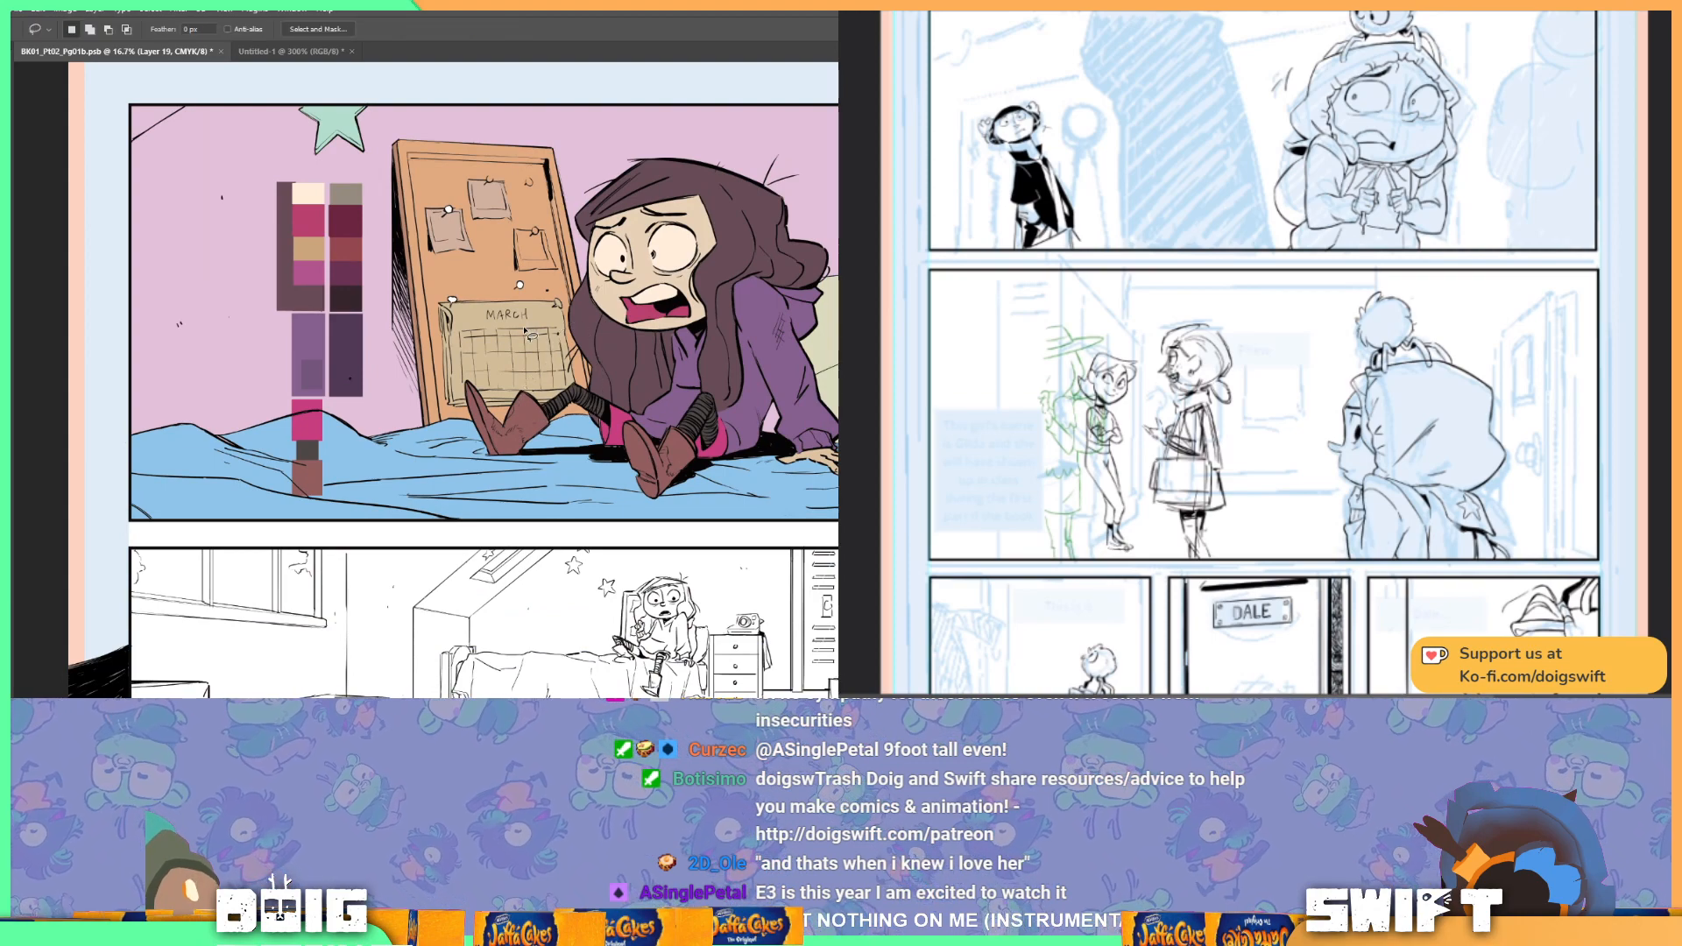
scroll(532, 336, up, 3)
drag(495, 272, 511, 362)
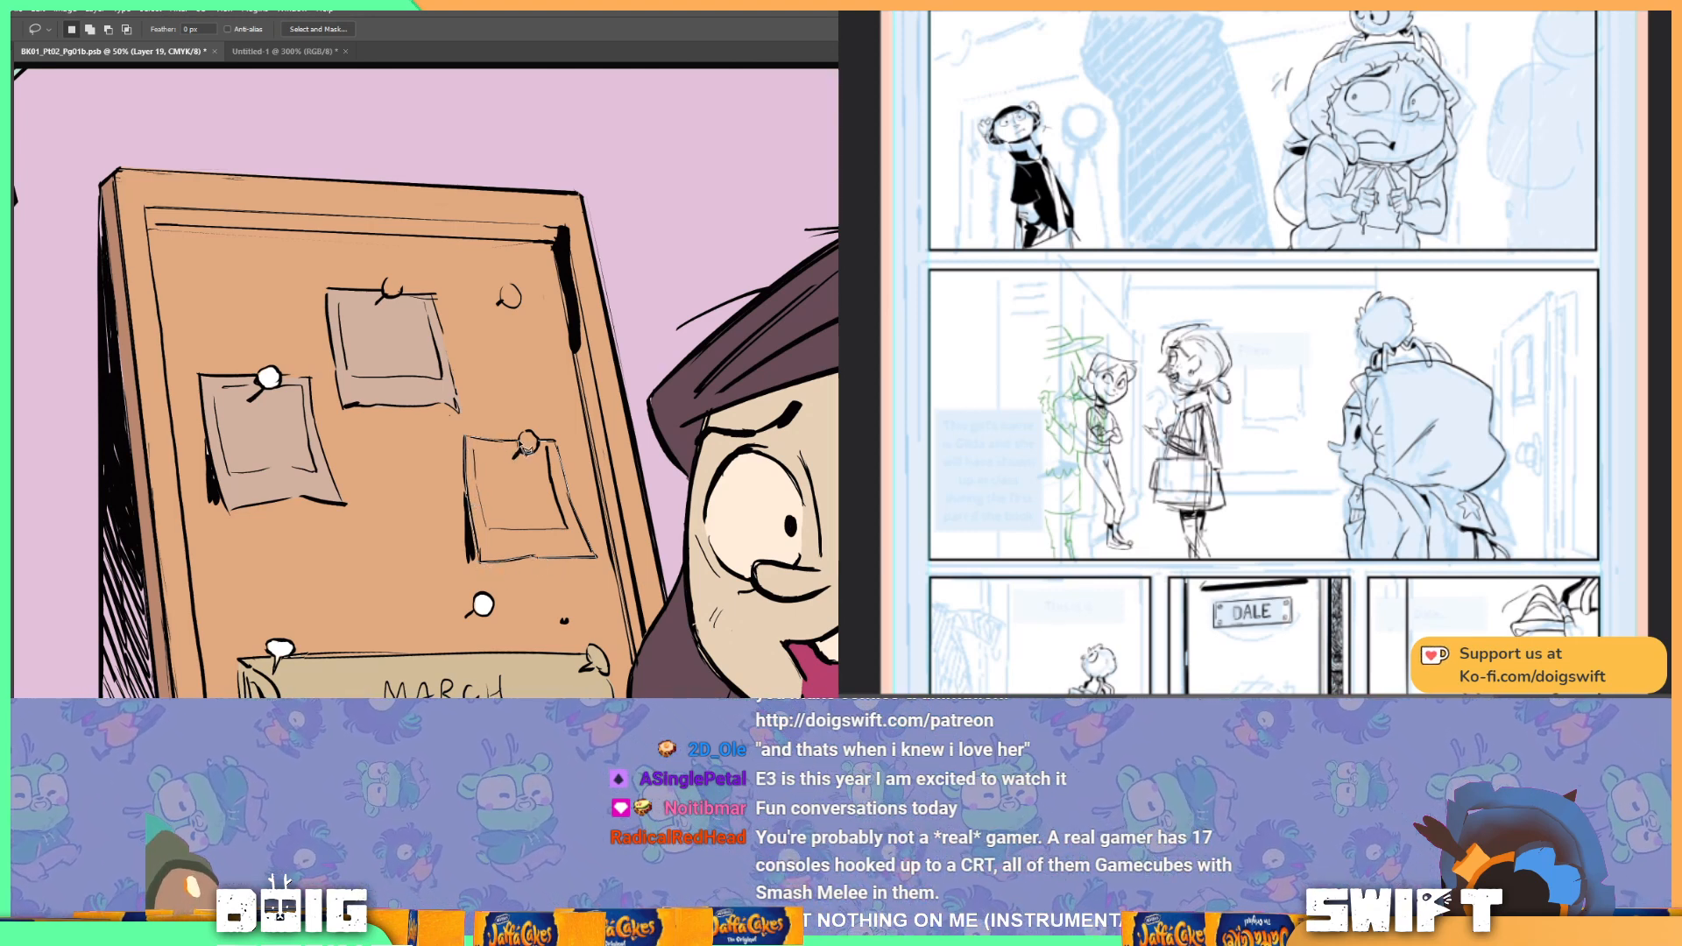
drag(545, 453, 539, 441)
key(i)
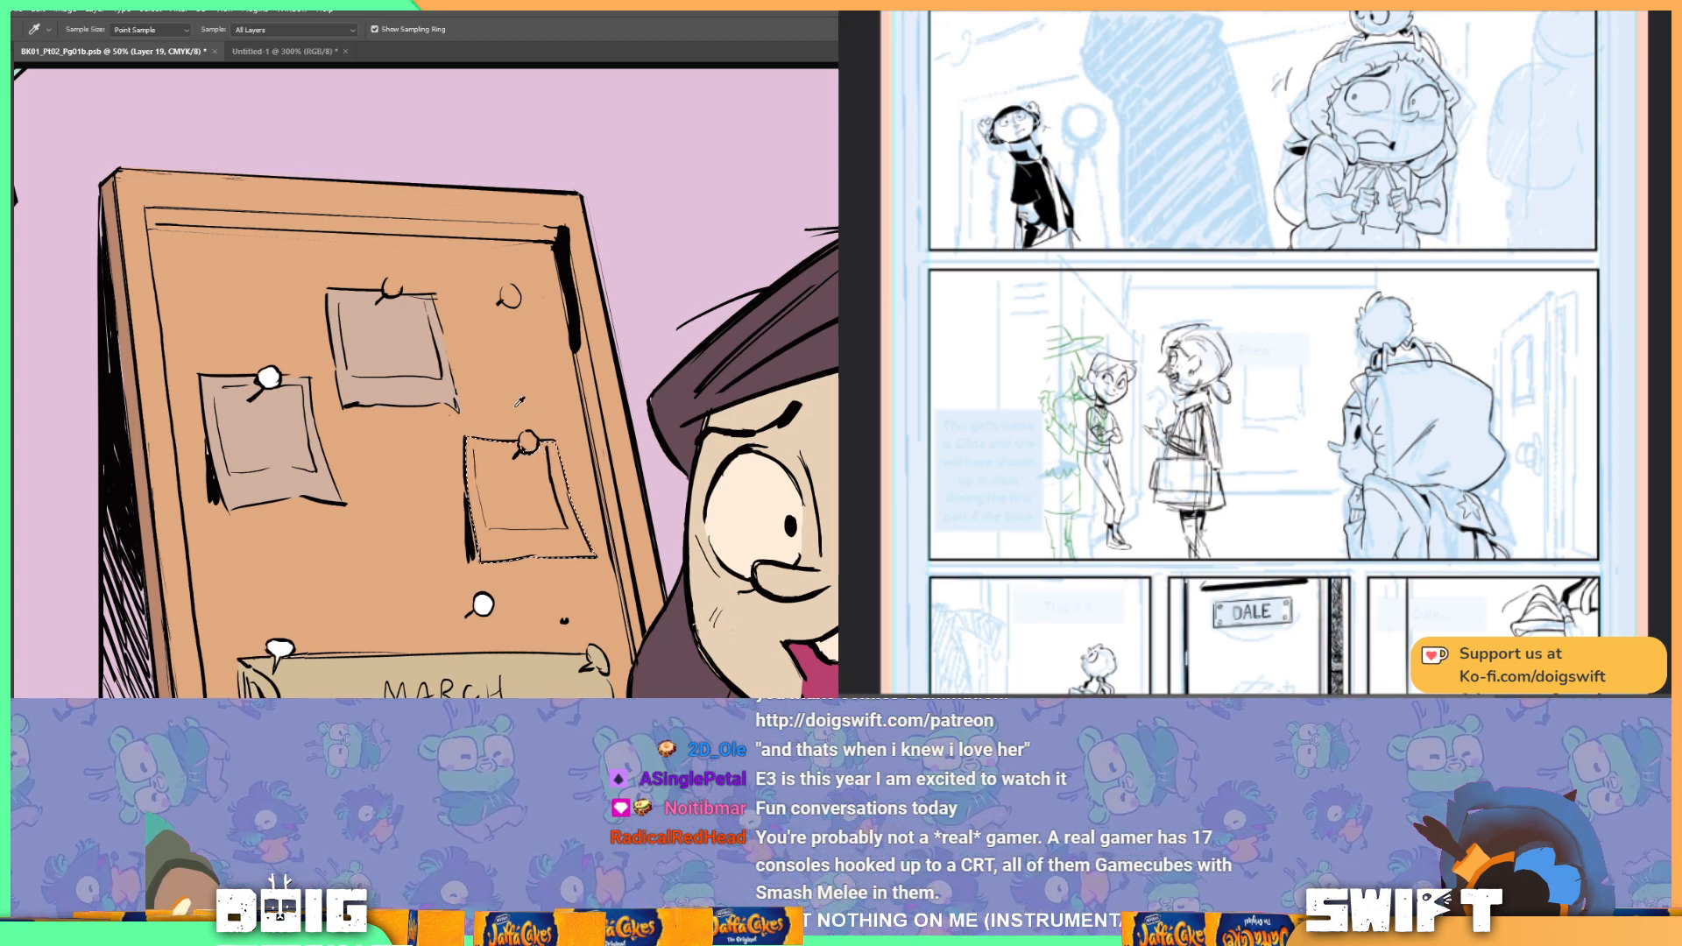
click(272, 452)
key(g)
click(534, 500)
scroll(535, 499, down, 2)
scroll(534, 375, down, 1)
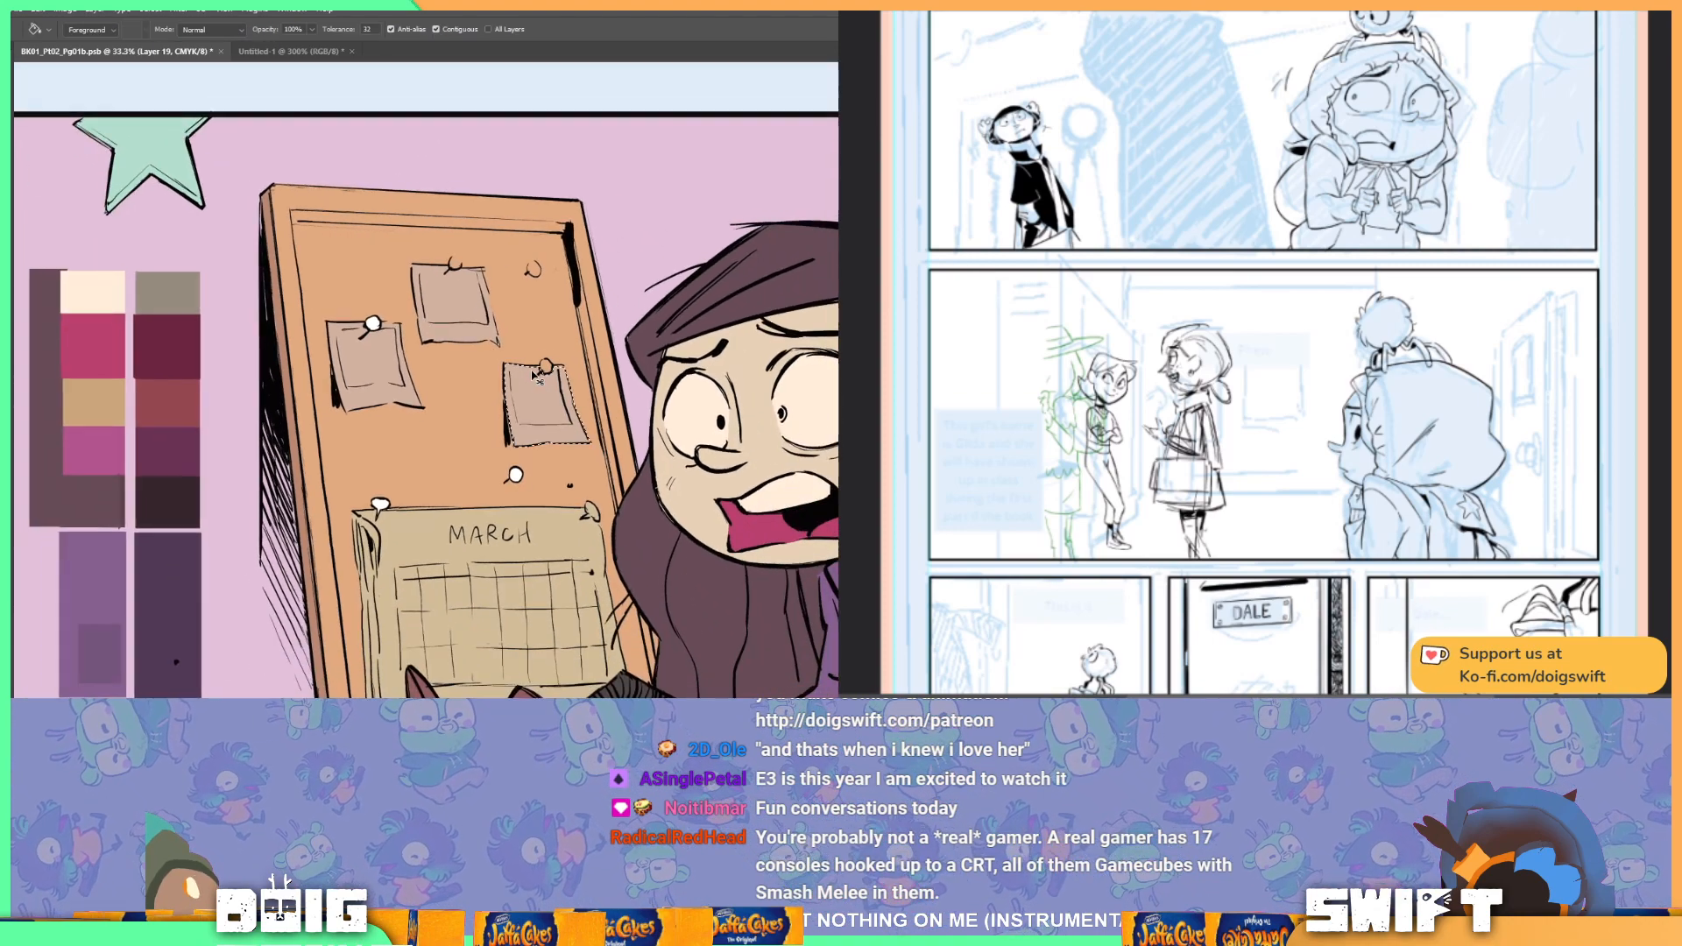
scroll(535, 375, down, 3)
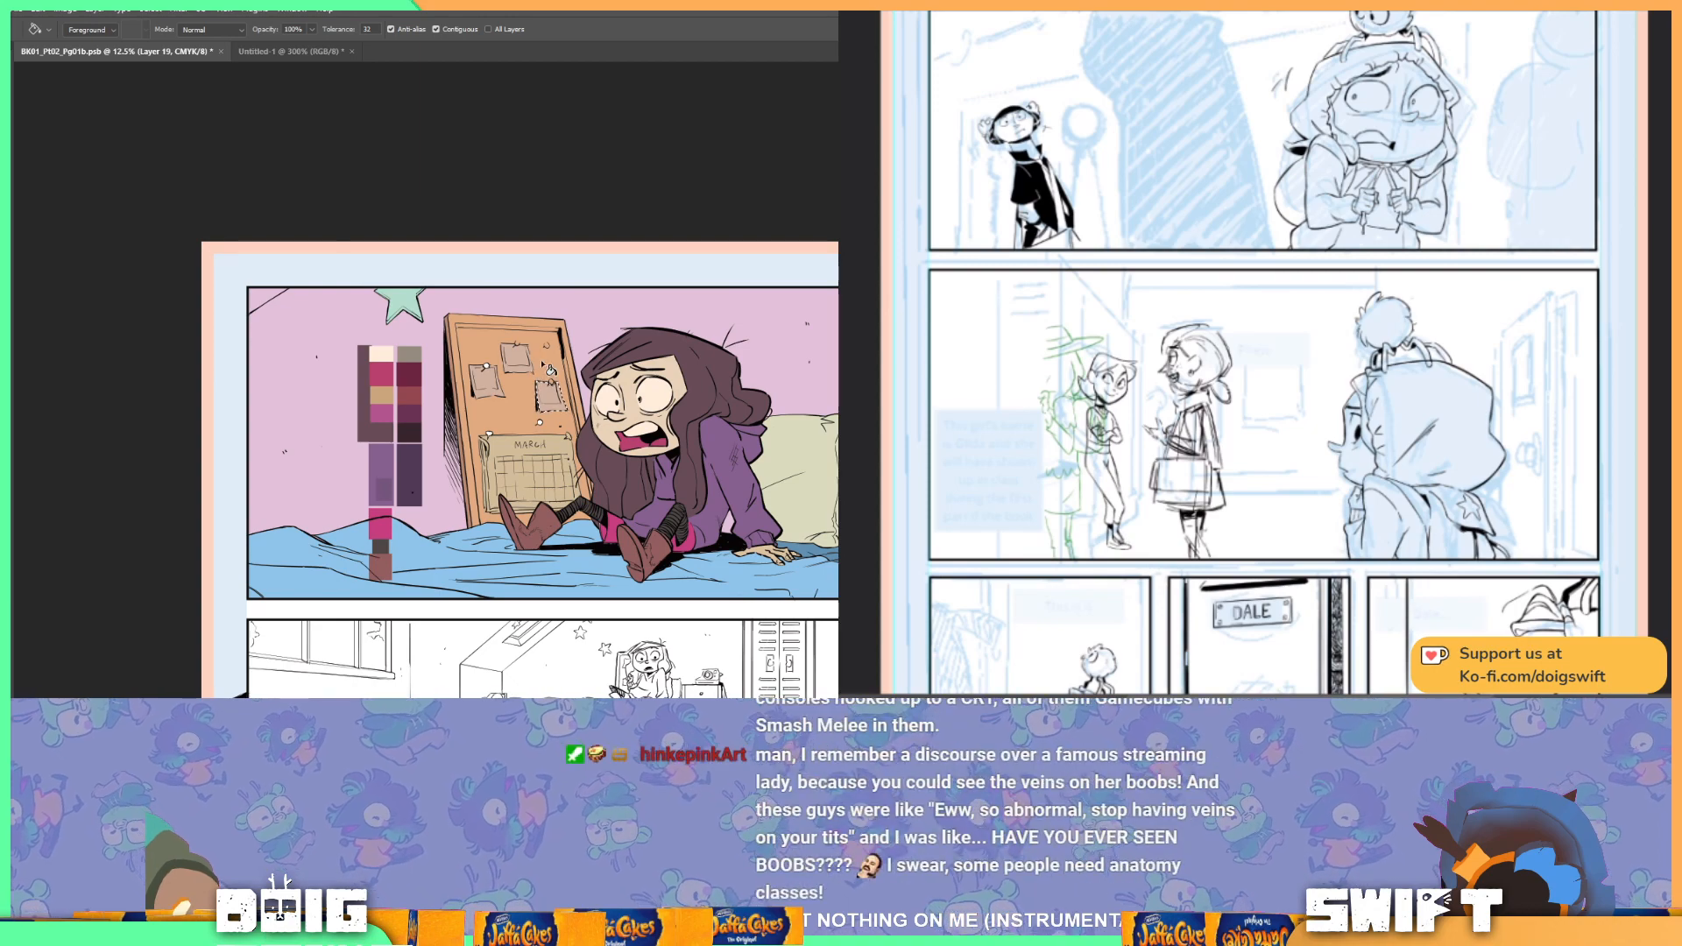
scroll(551, 373, up, 5)
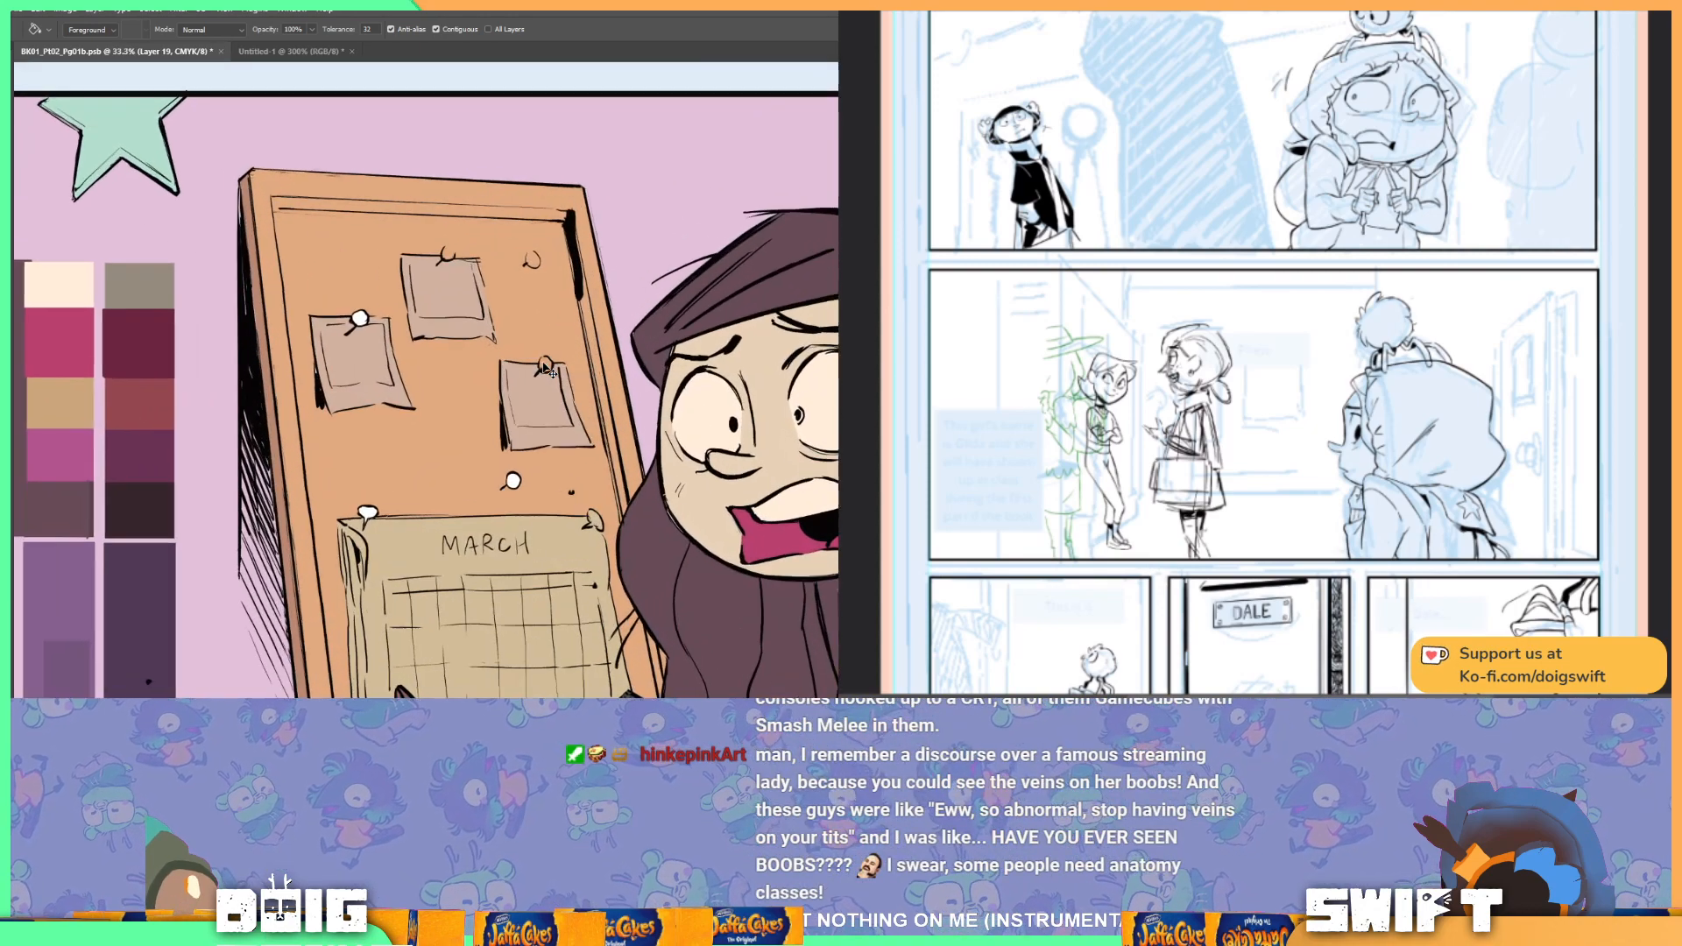
key(ctrl+d)
Step: Lasso the pushpin head on the note nearest the girl and fill it with teal
key(l)
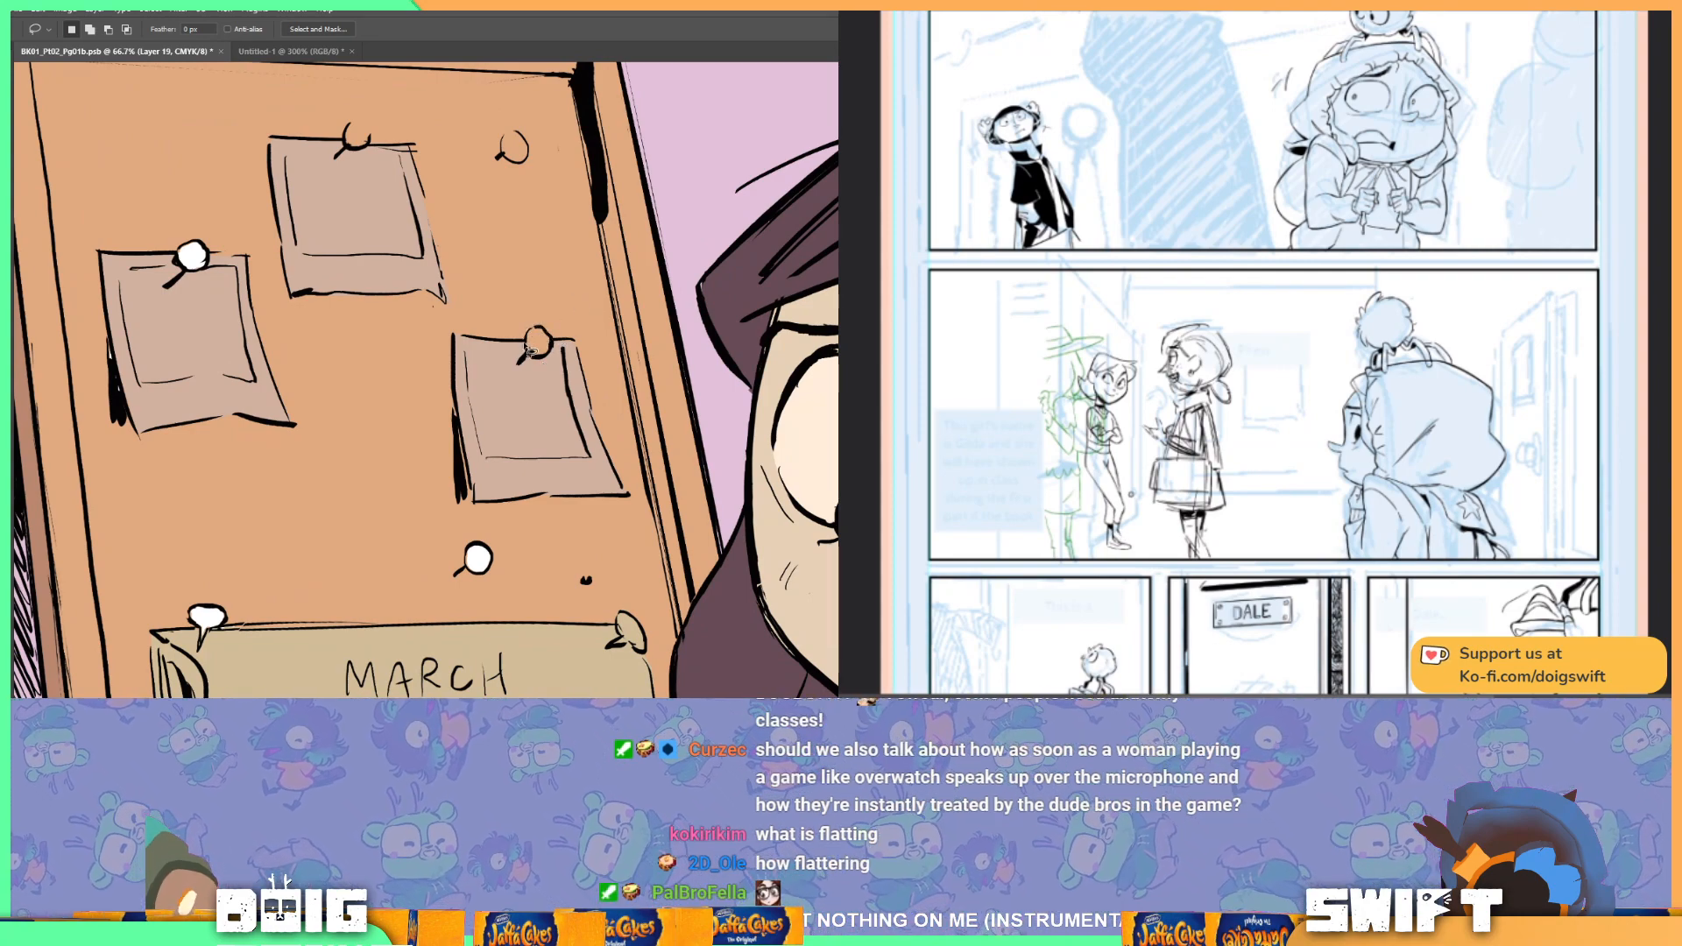
mouse_move(545, 337)
mouse_down()
mouse_move(562, 357)
mouse_move(536, 375)
mouse_move(530, 338)
mouse_up()
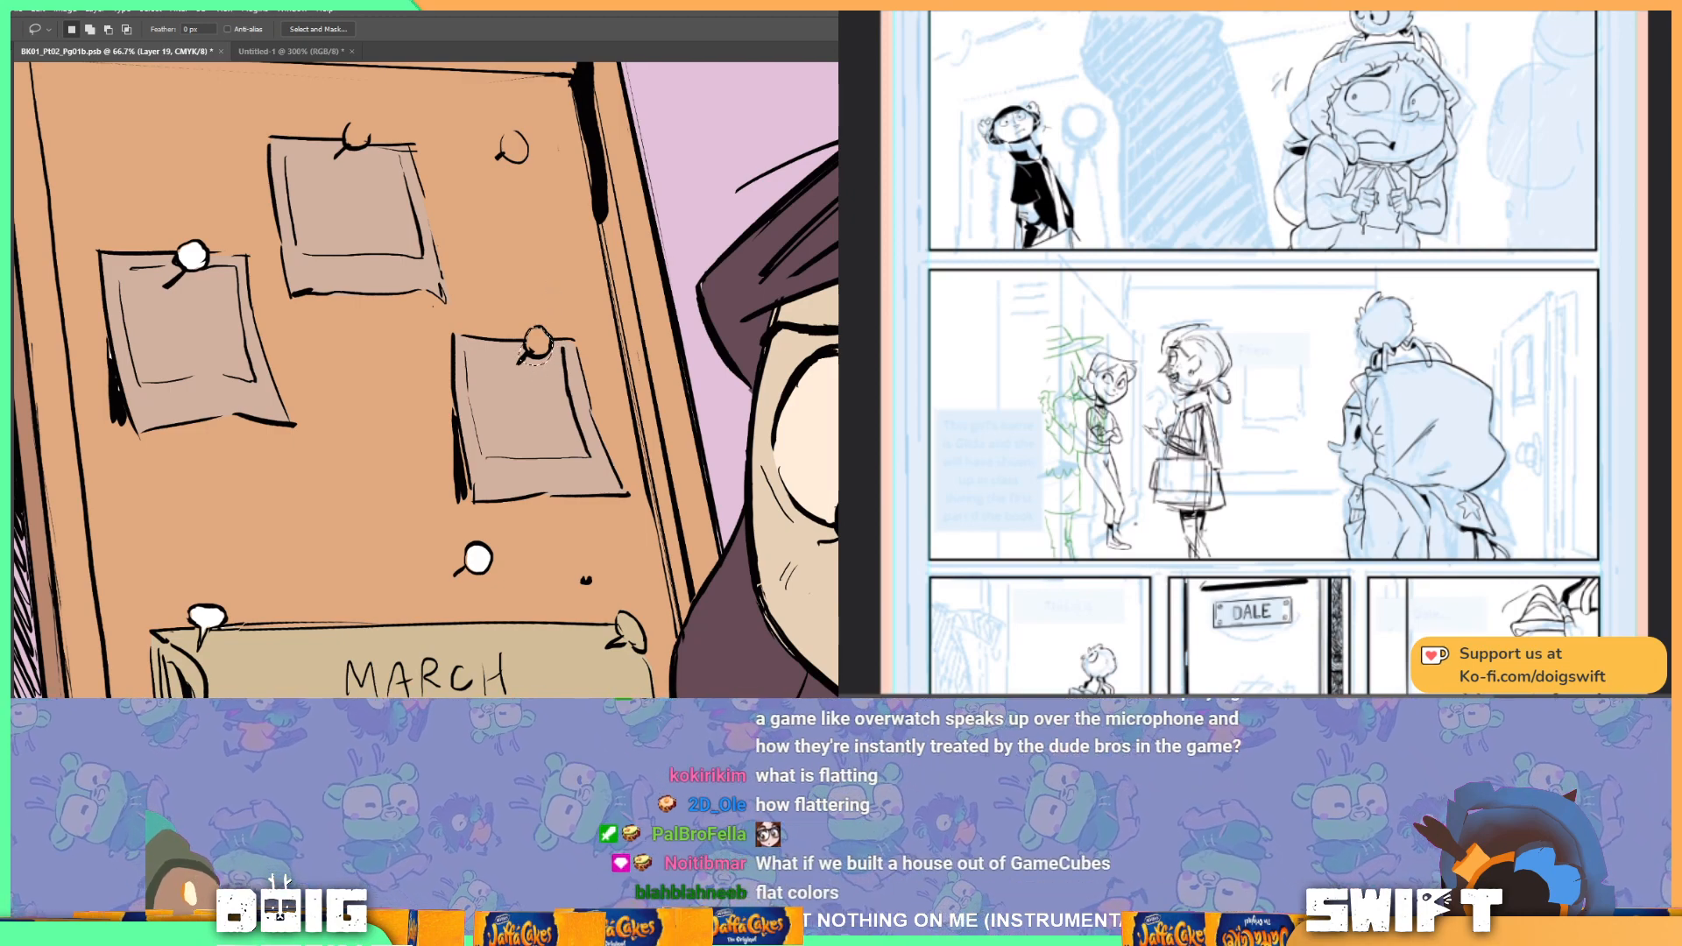
key(g)
click(532, 348)
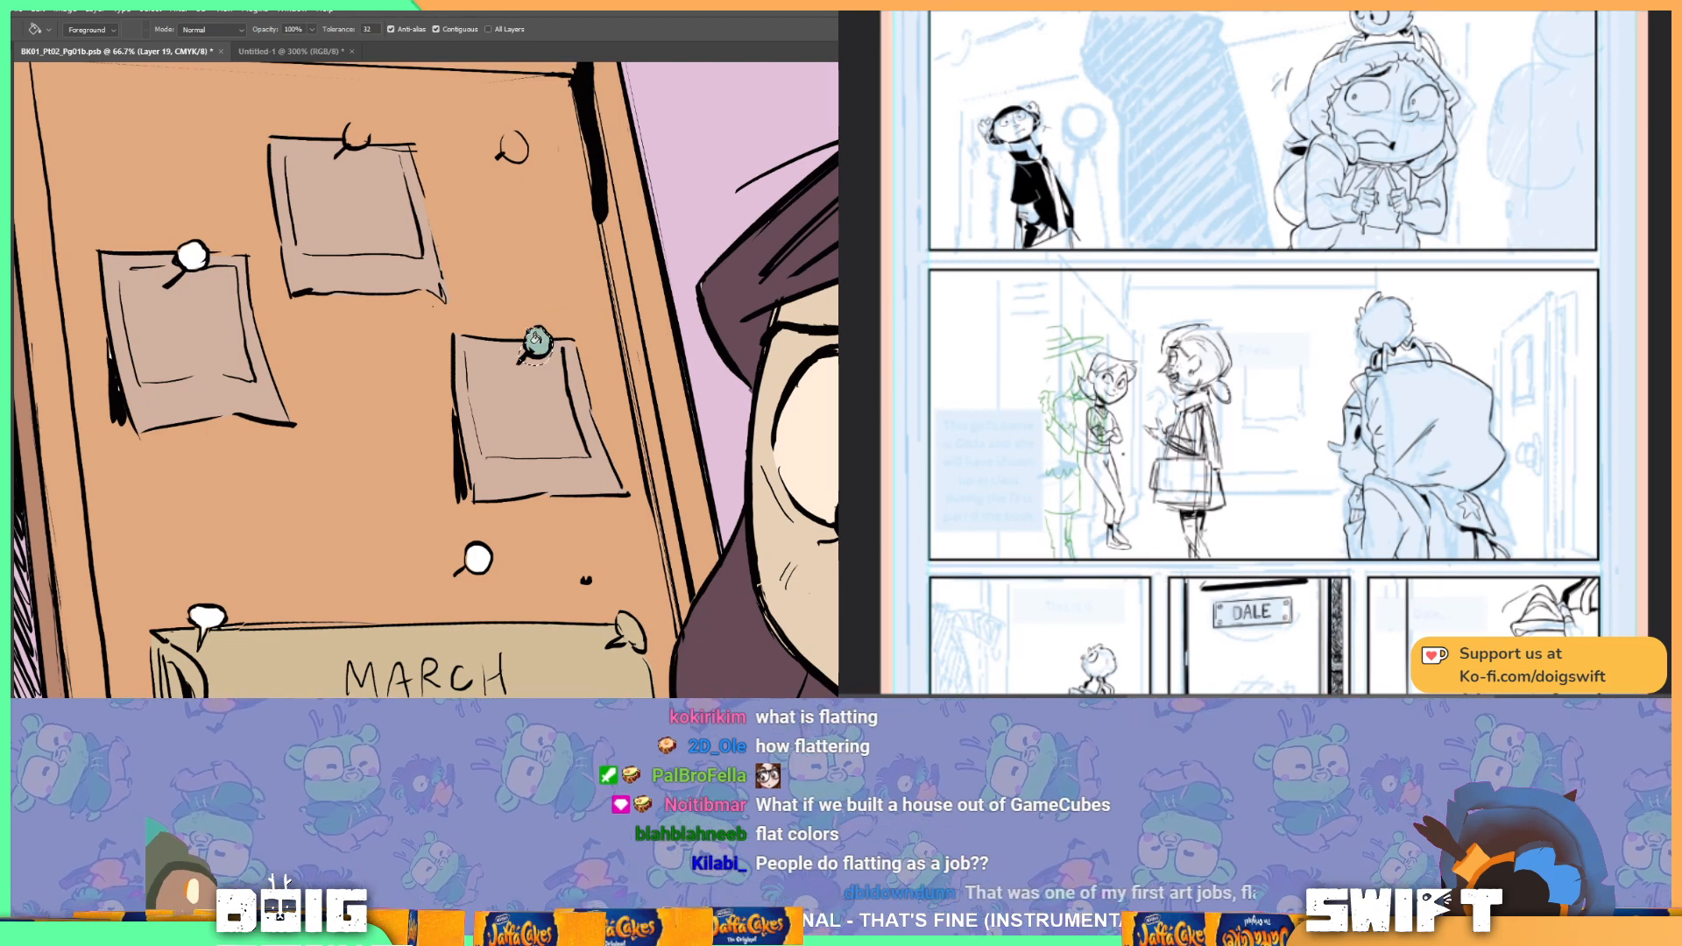
Step: Lasso the white pushpin head on the note farthest from the girl, fill it with teal and deselect
key(l)
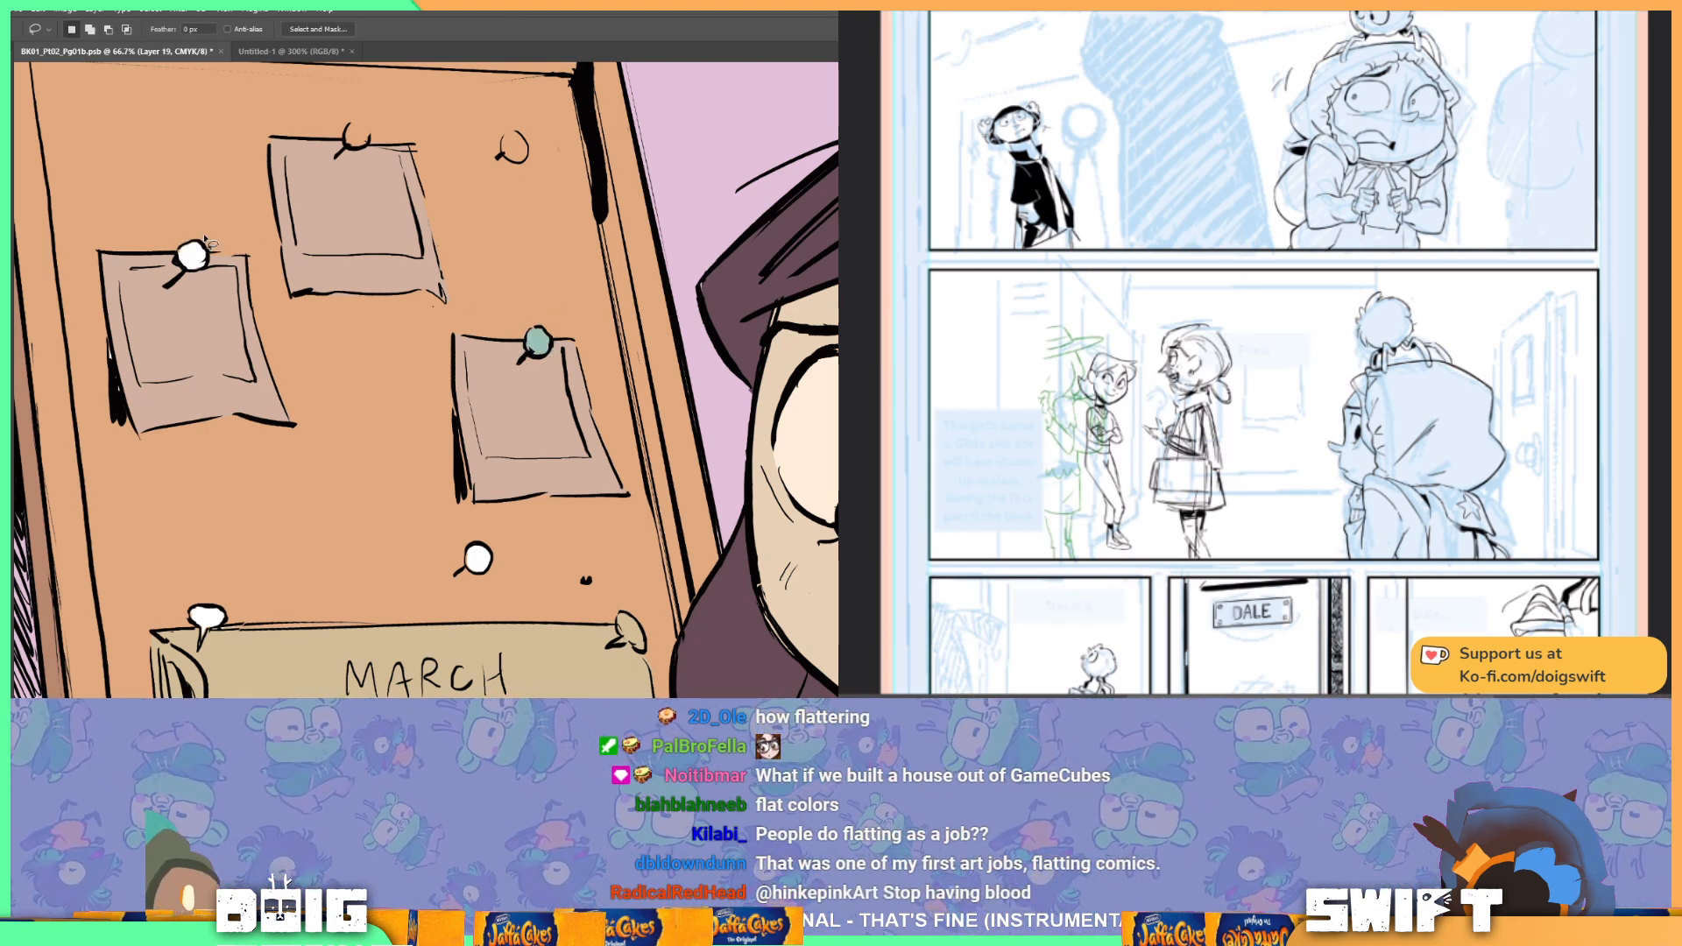
mouse_move(217, 261)
mouse_down()
mouse_move(180, 289)
mouse_move(197, 234)
mouse_move(173, 256)
mouse_move(195, 261)
mouse_up()
key(g)
click(191, 259)
key(ctrl+d)
Step: Lasso the pushpin head on the uppermost note and fill it with teal
key(l)
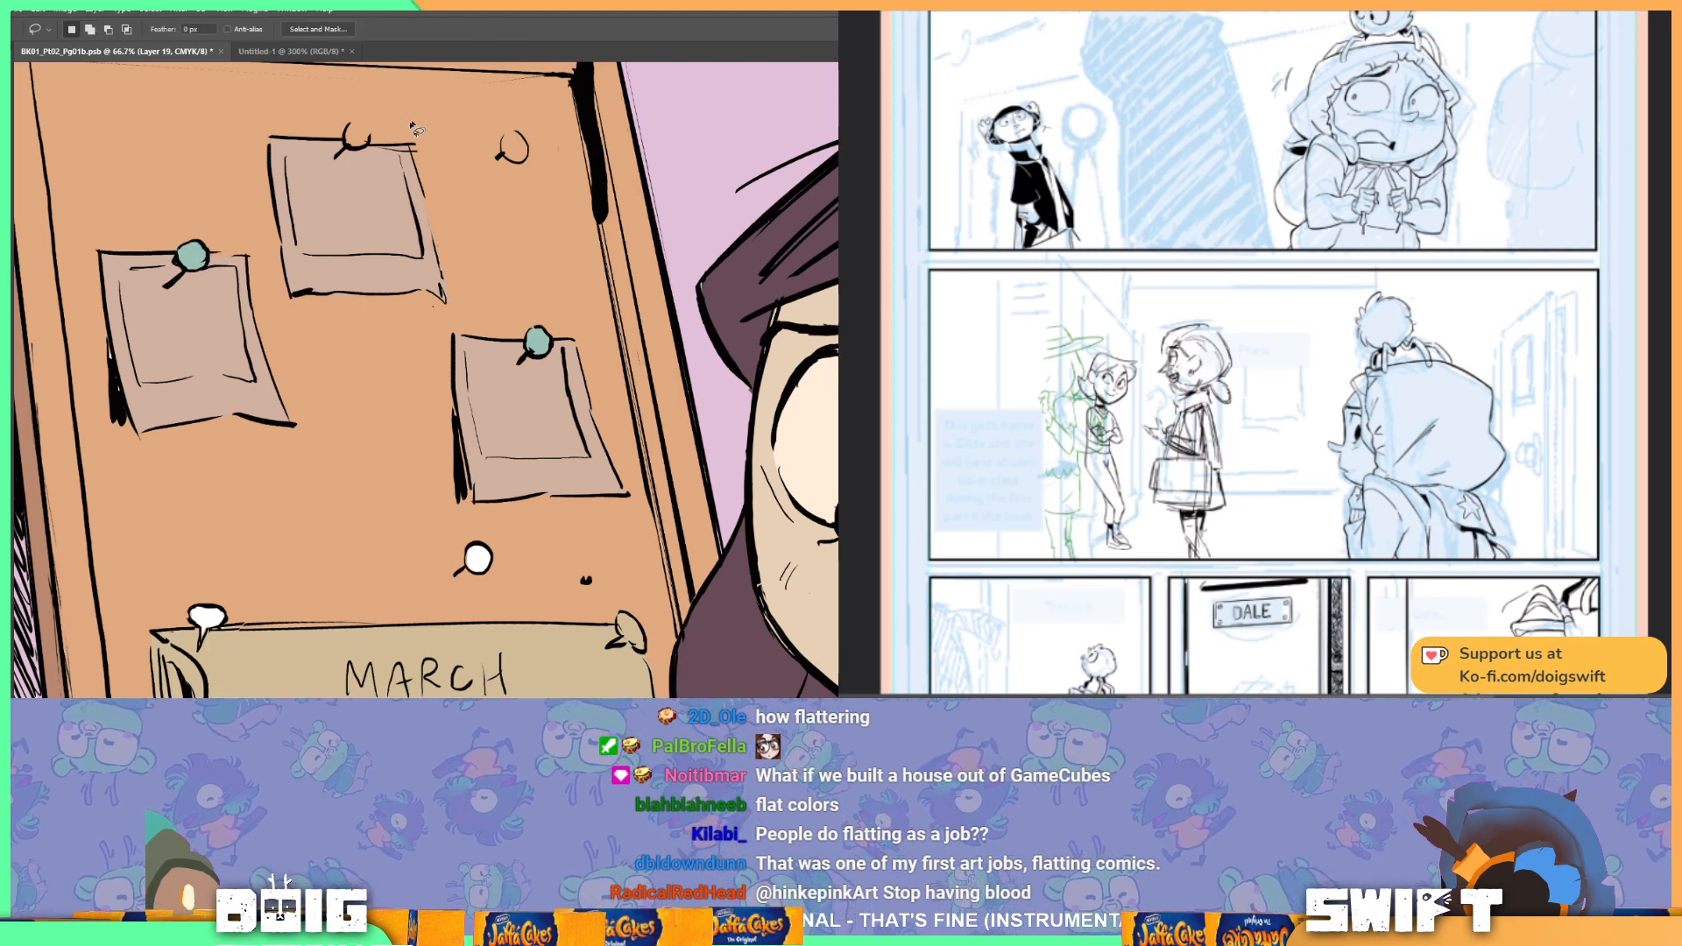
mouse_move(361, 122)
mouse_down()
mouse_move(379, 142)
mouse_move(368, 159)
mouse_move(355, 121)
mouse_up()
key(g)
click(356, 133)
drag(498, 528, 560, 326)
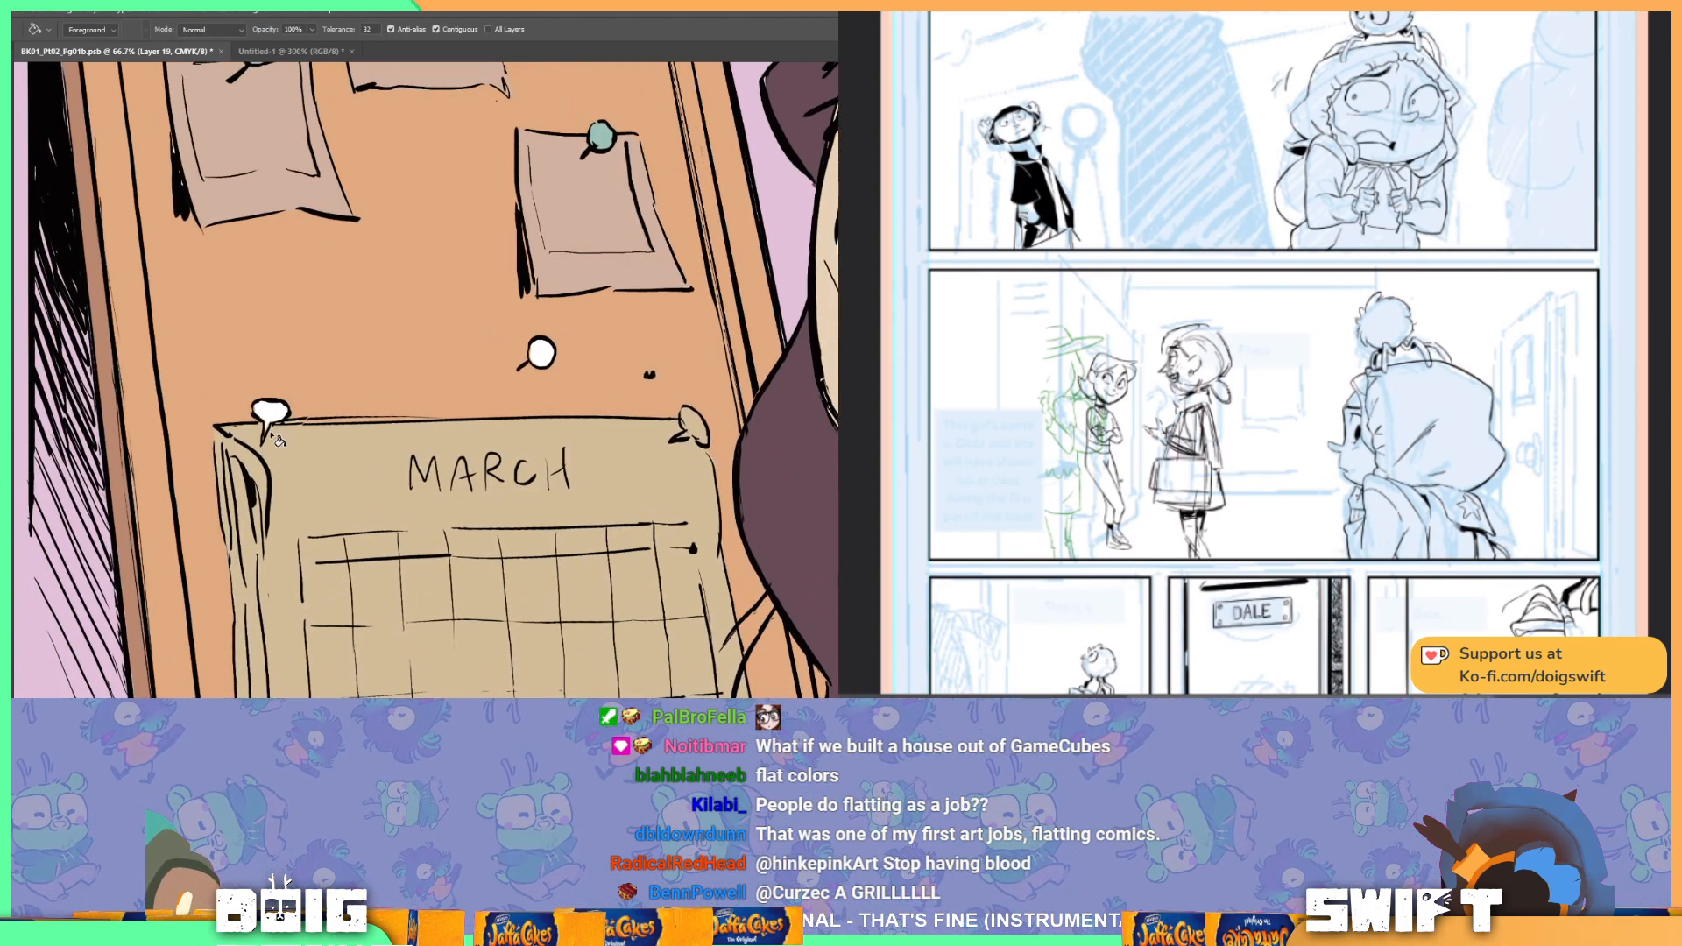
Step: Lasso the pushpin heads at the calendar's corner farthest from the girl and just above the calendar, and fill both with teal
key(l)
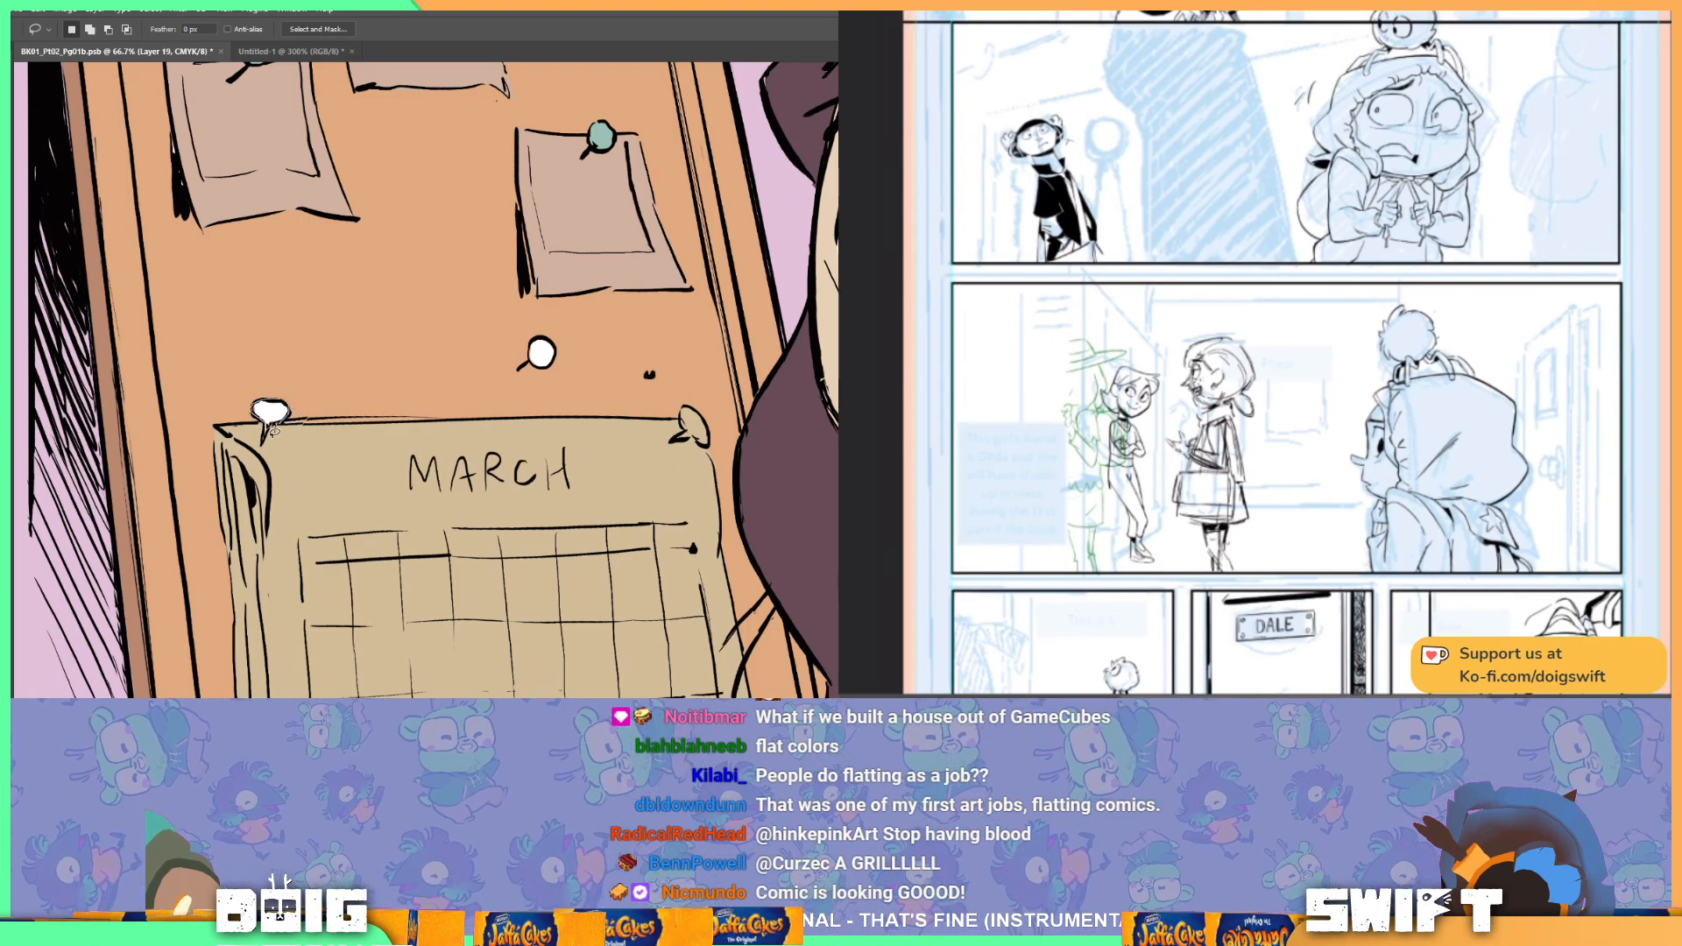
key(g)
click(290, 411)
key(l)
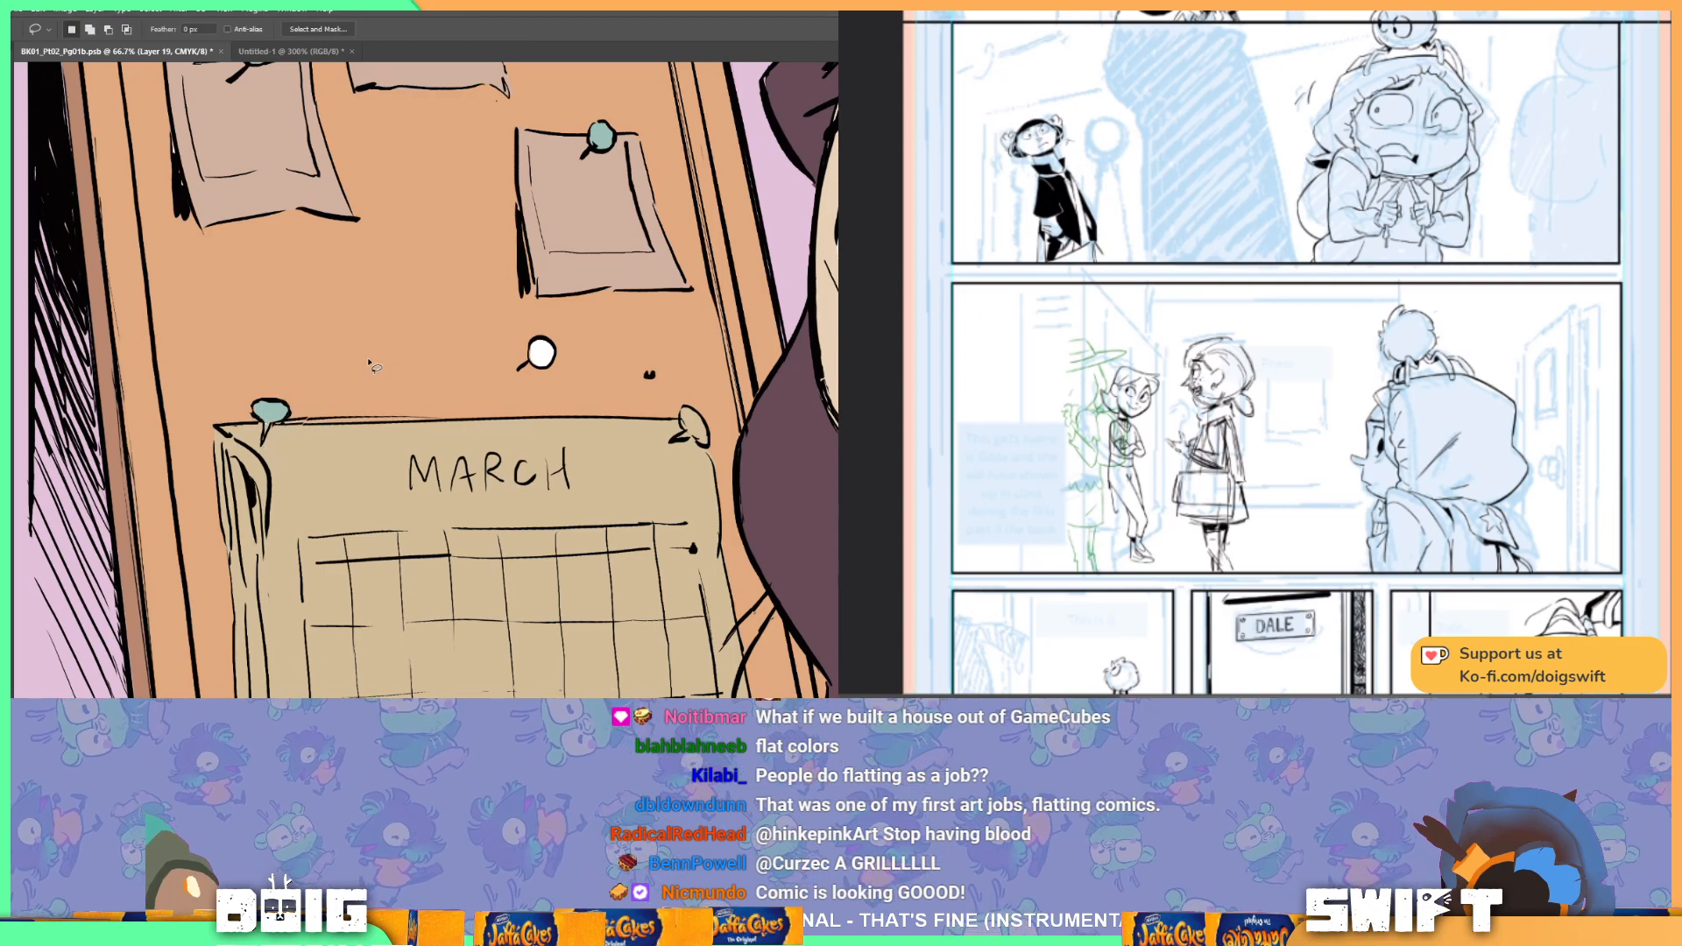
key(g)
click(542, 355)
key(l)
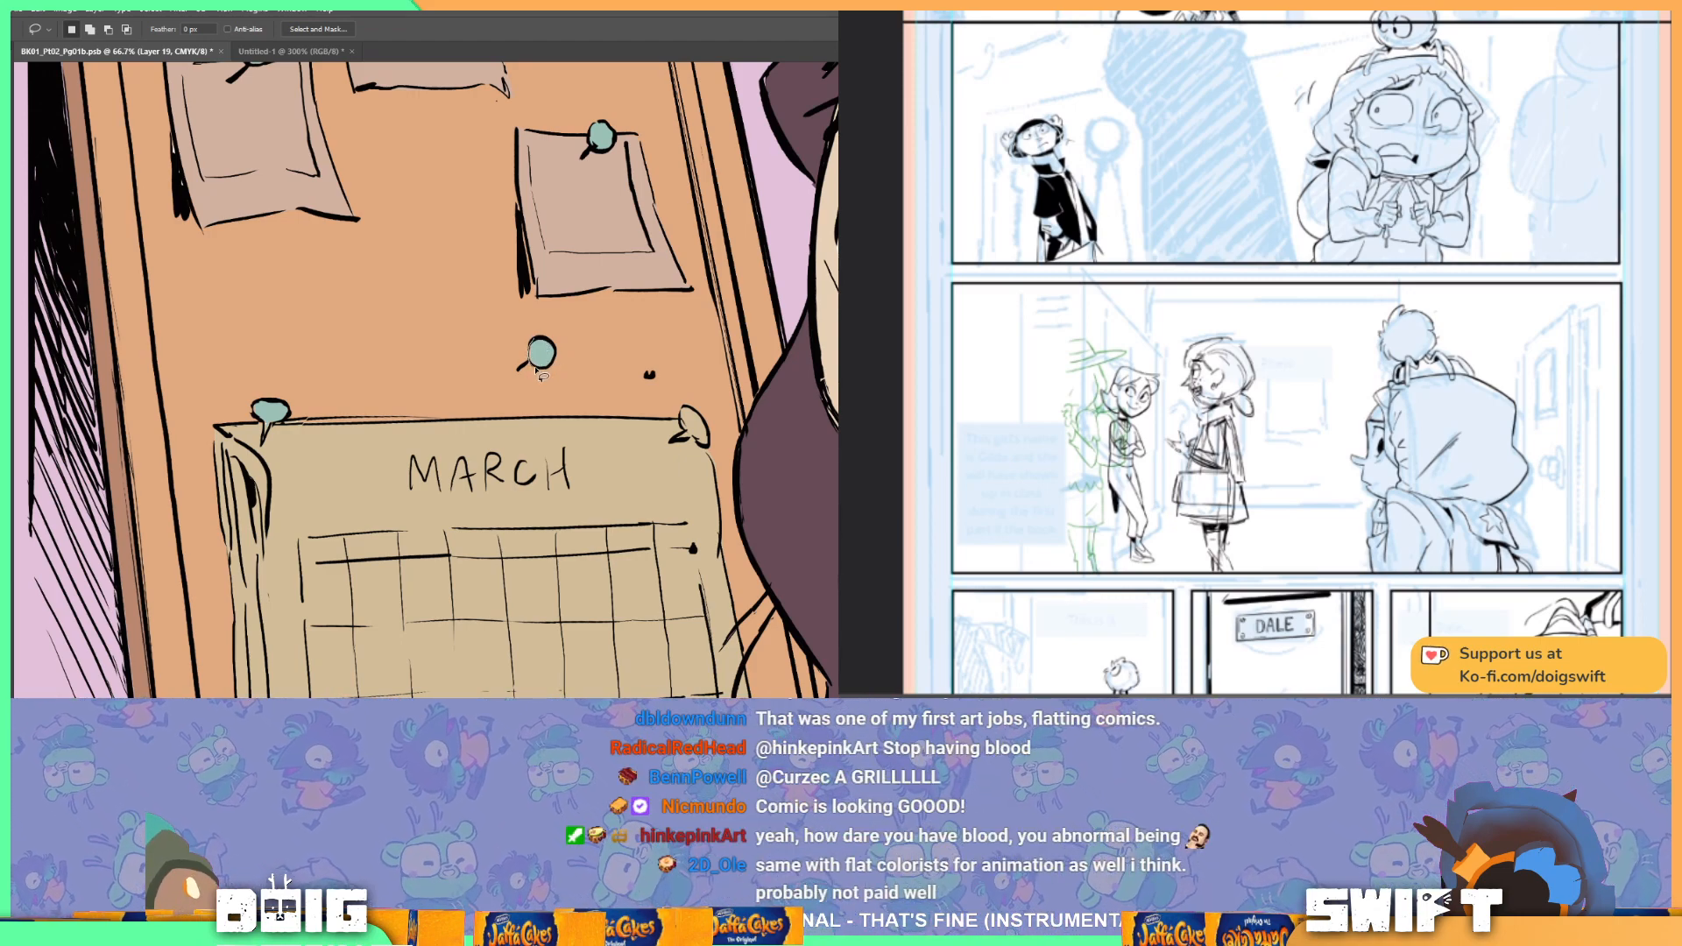
Step: Lasso the pushpin head at the calendar's corner nearest the girl and fill it with teal
key(g)
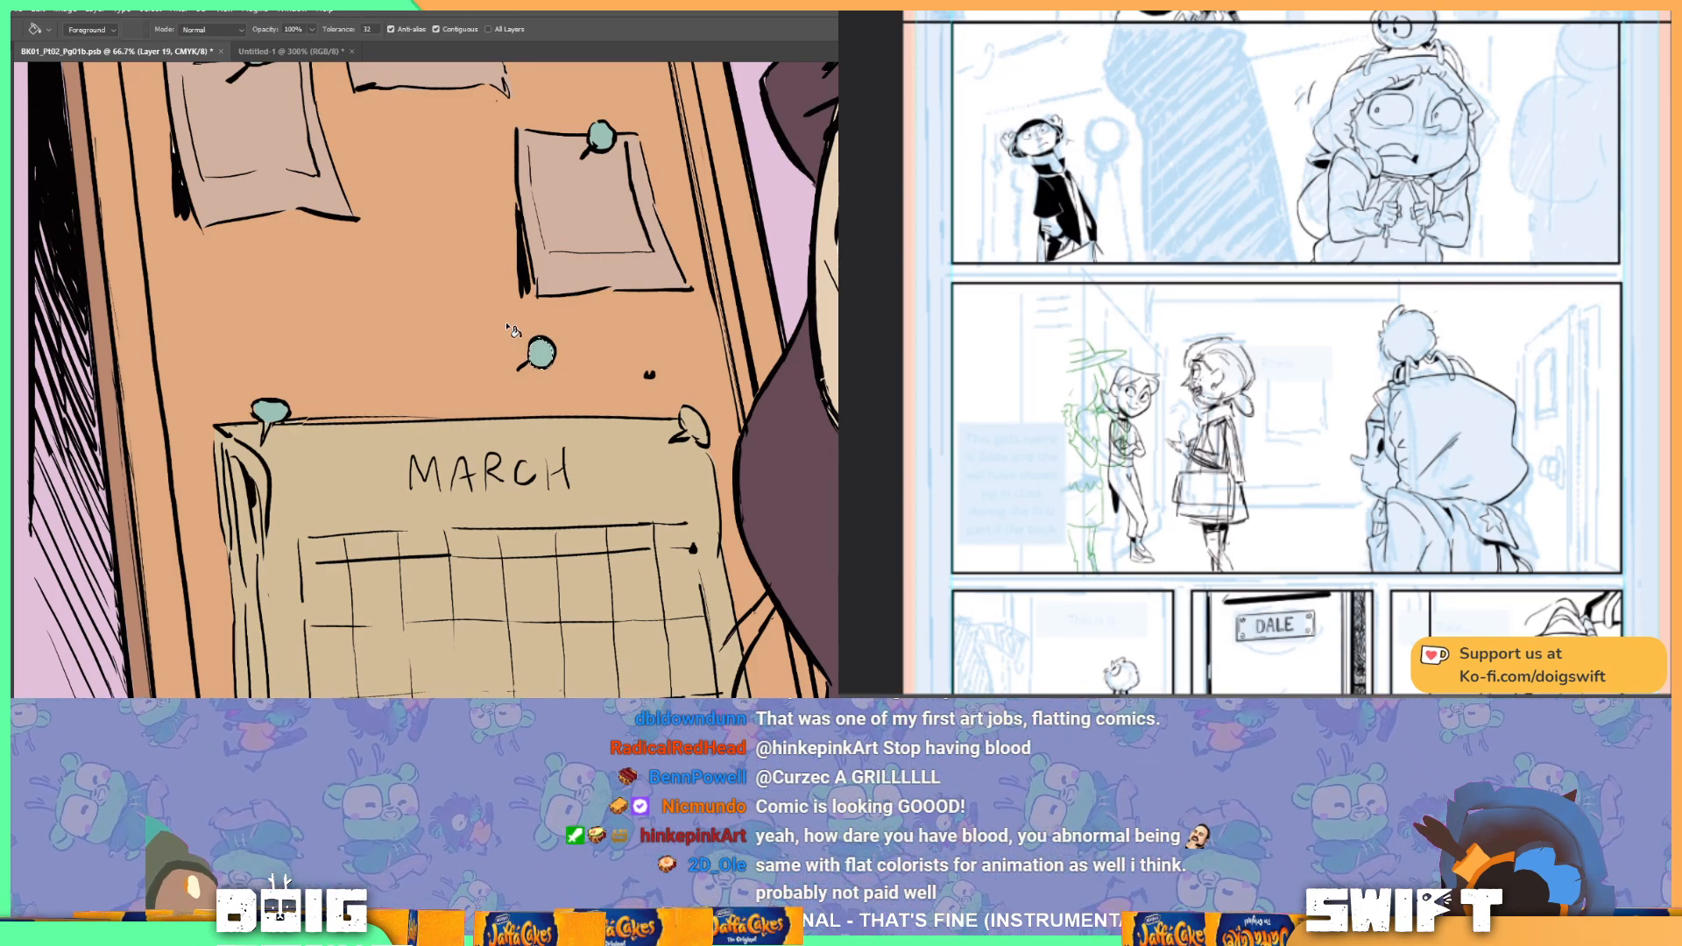
key(l)
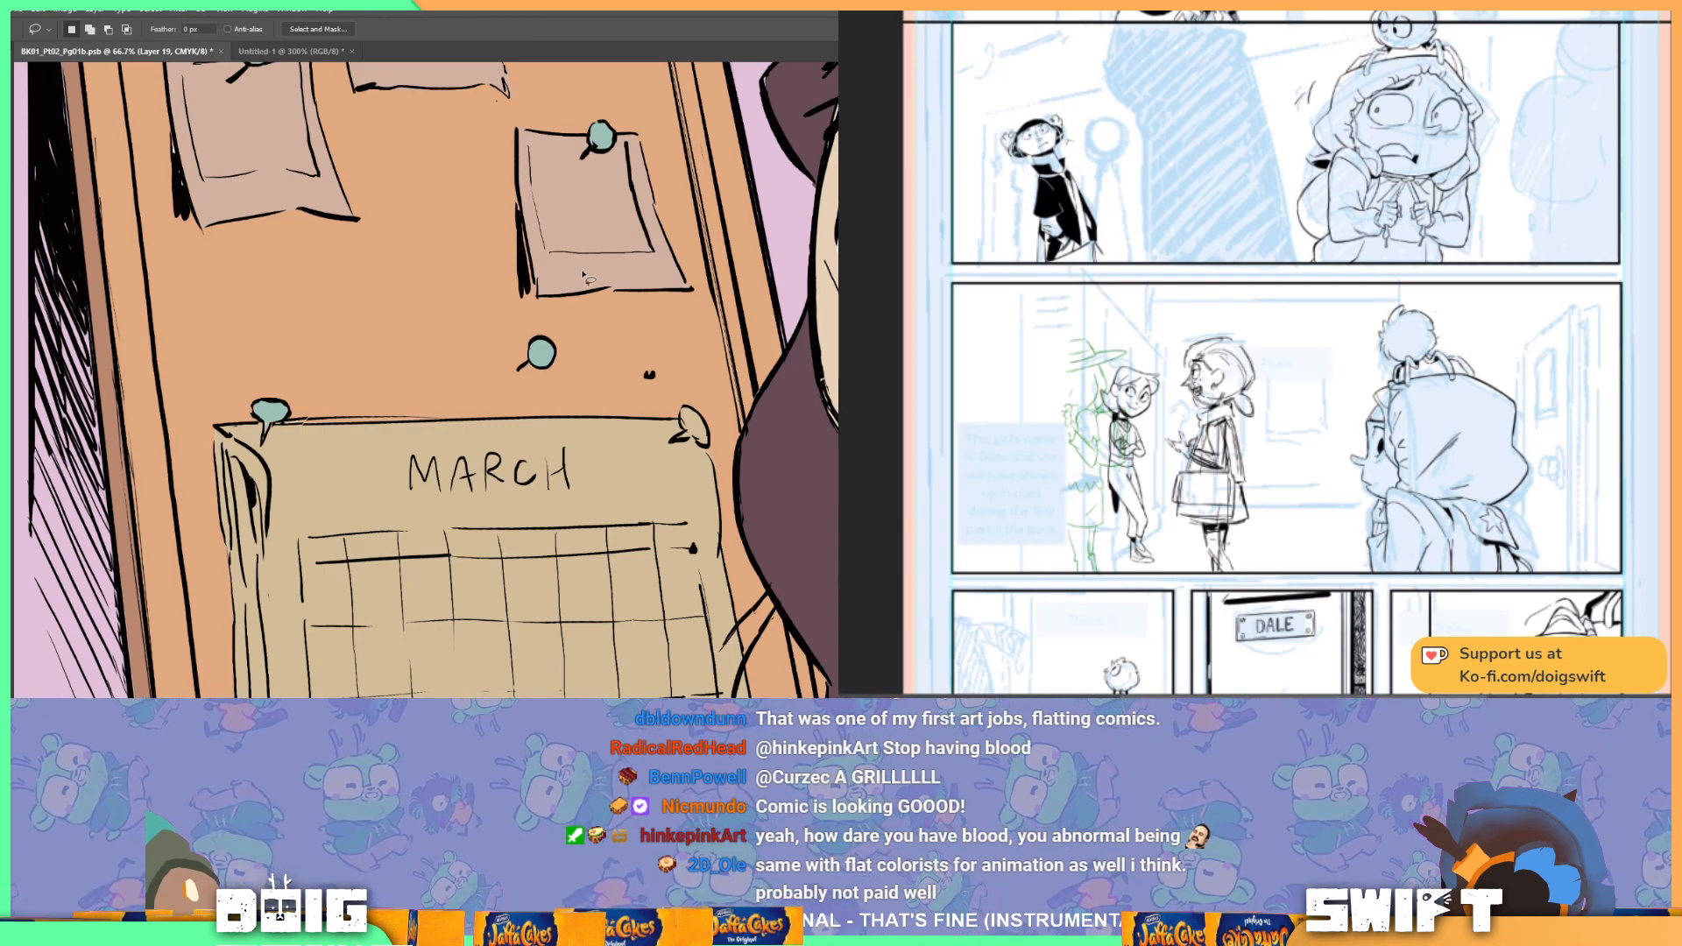
drag(675, 373, 565, 322)
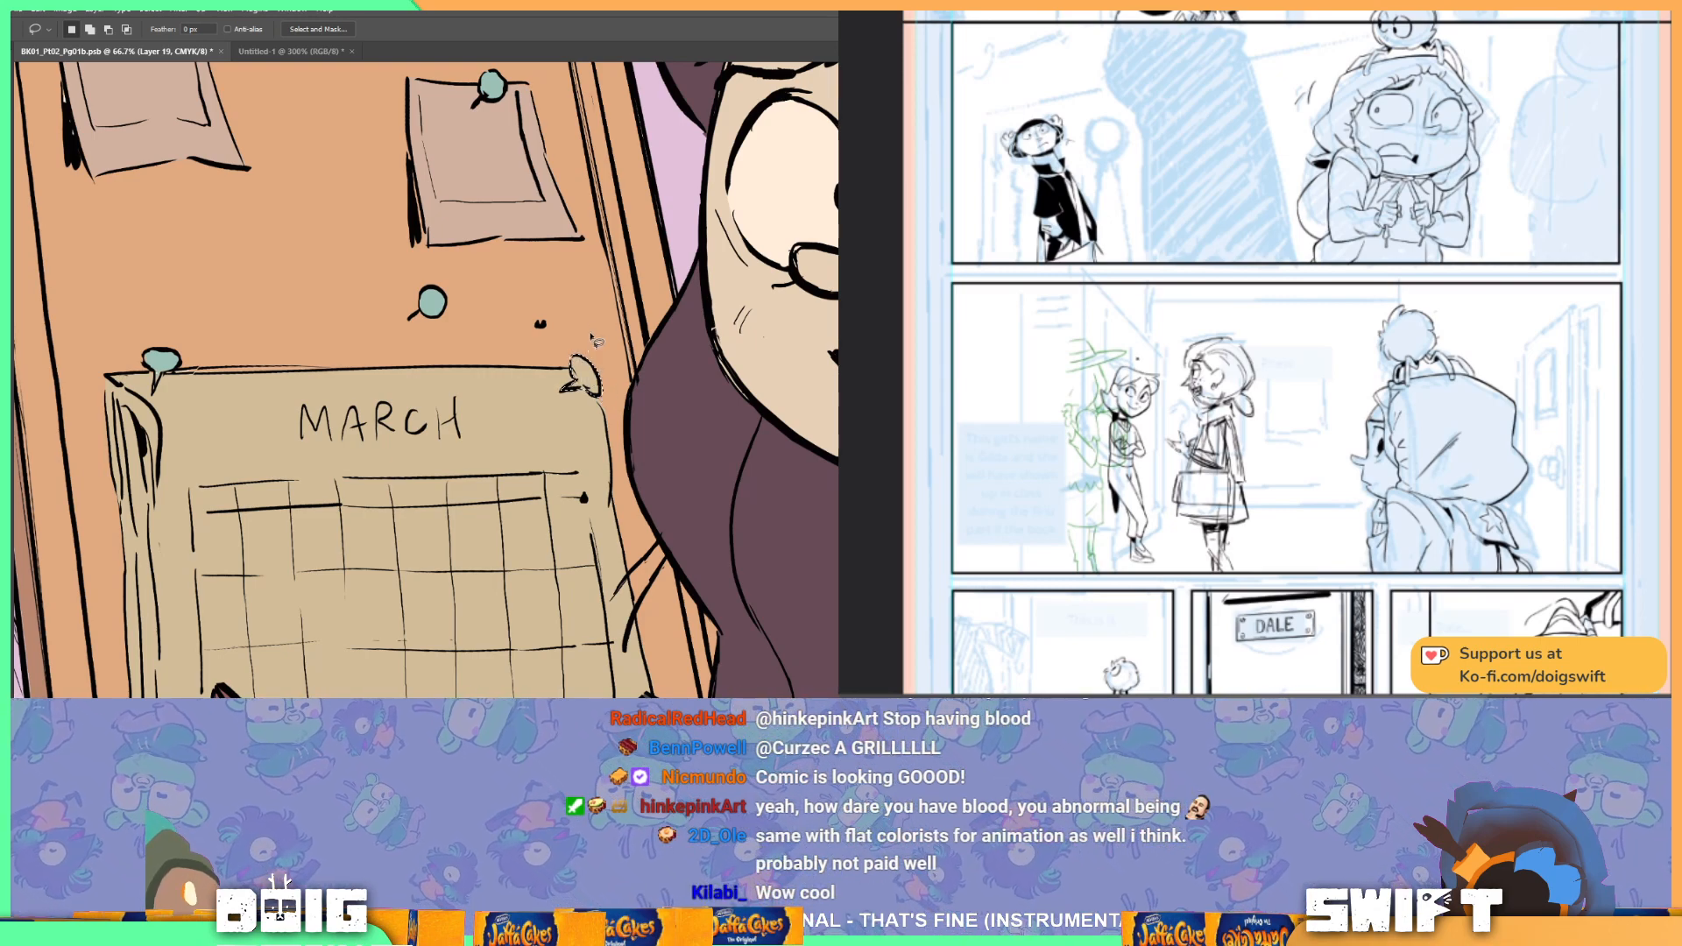
key(g)
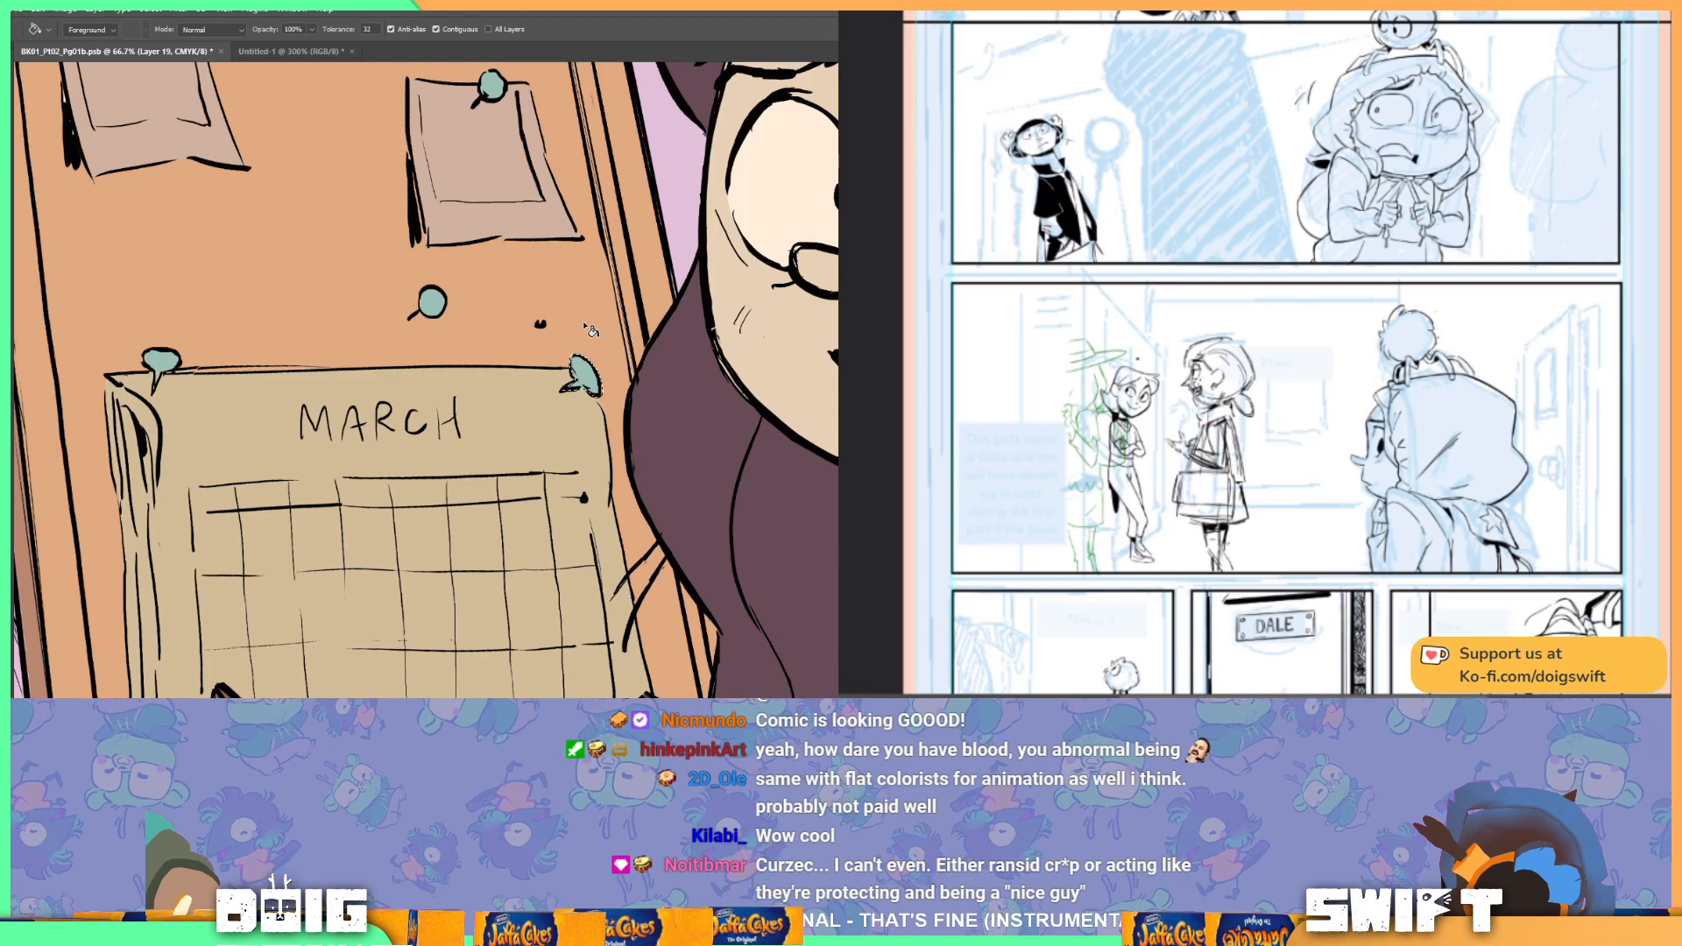
scroll(589, 330, down, 2)
key(ctrl+minus)
key(ctrl+minus)
key(ctrl+minus)
drag(544, 279, 526, 350)
key(ctrl+minus)
mouse_move(645, 401)
mouse_down()
mouse_move(575, 364)
mouse_move(425, 345)
mouse_up()
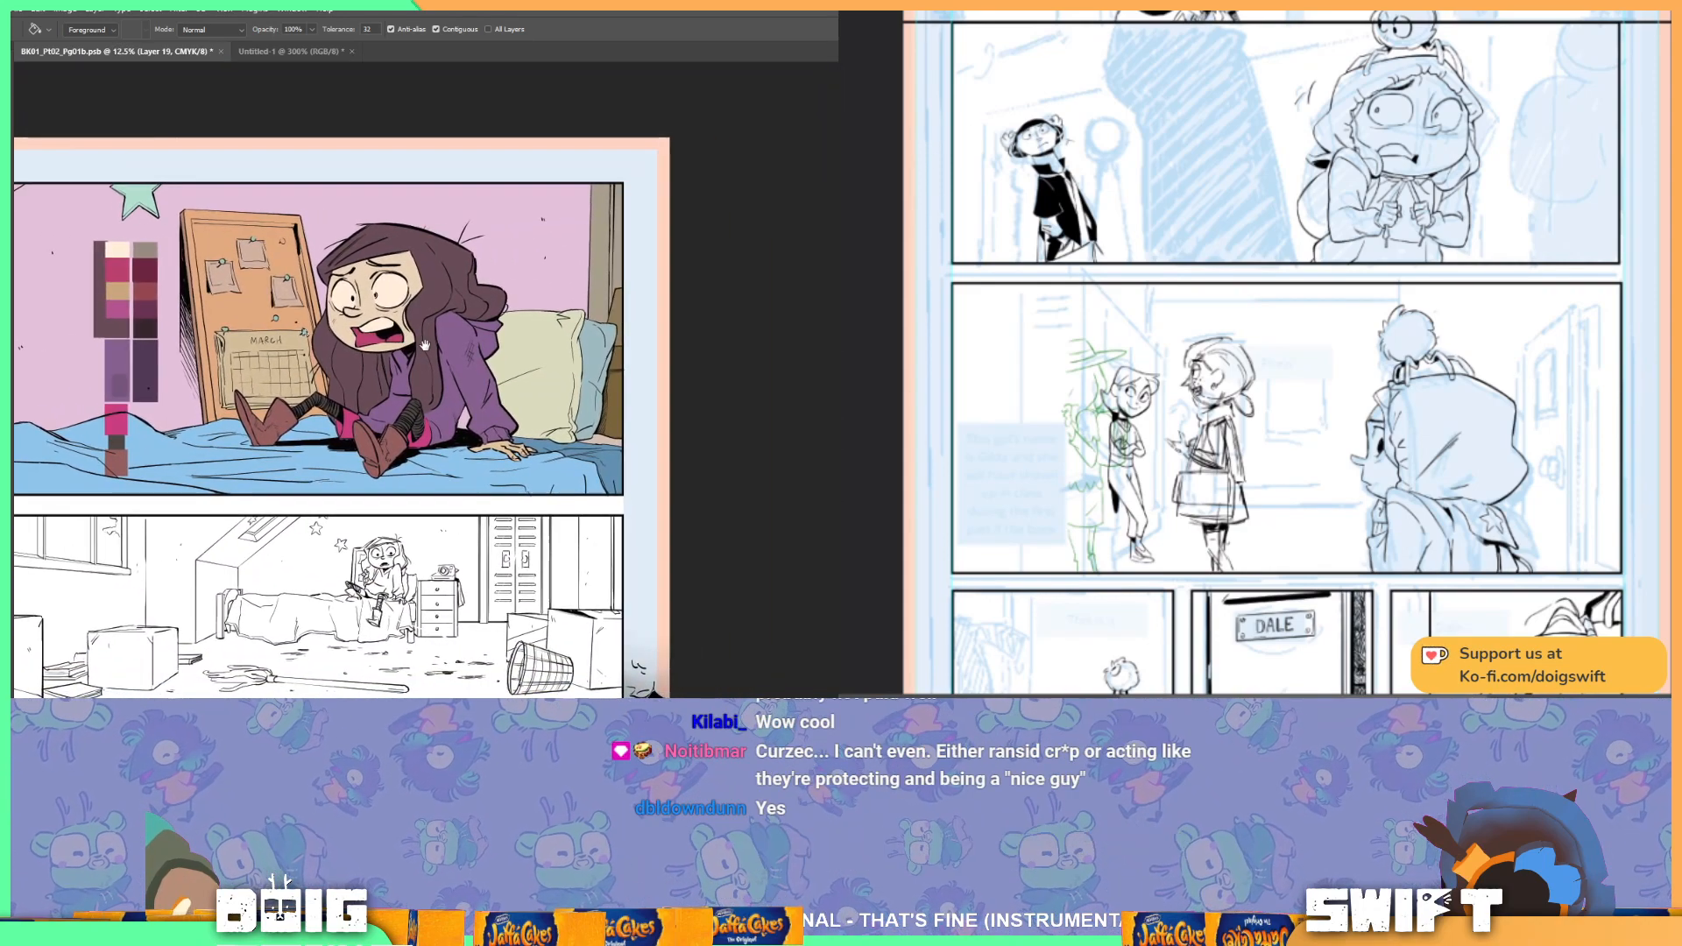
key(w)
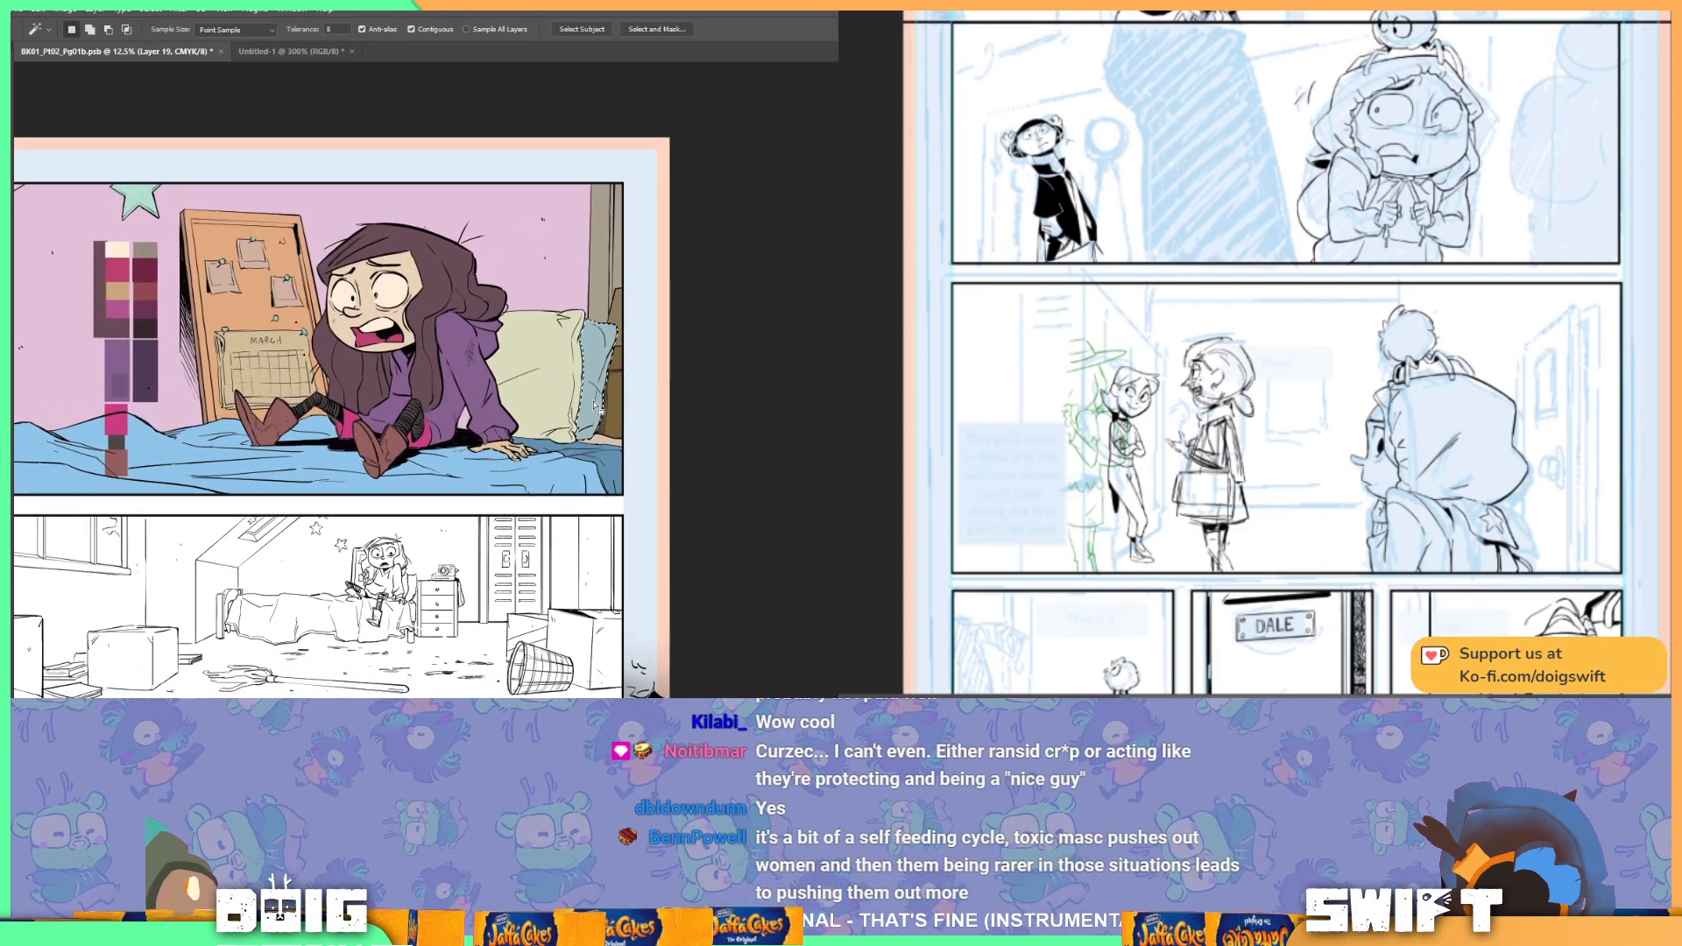
key(ctrl+u)
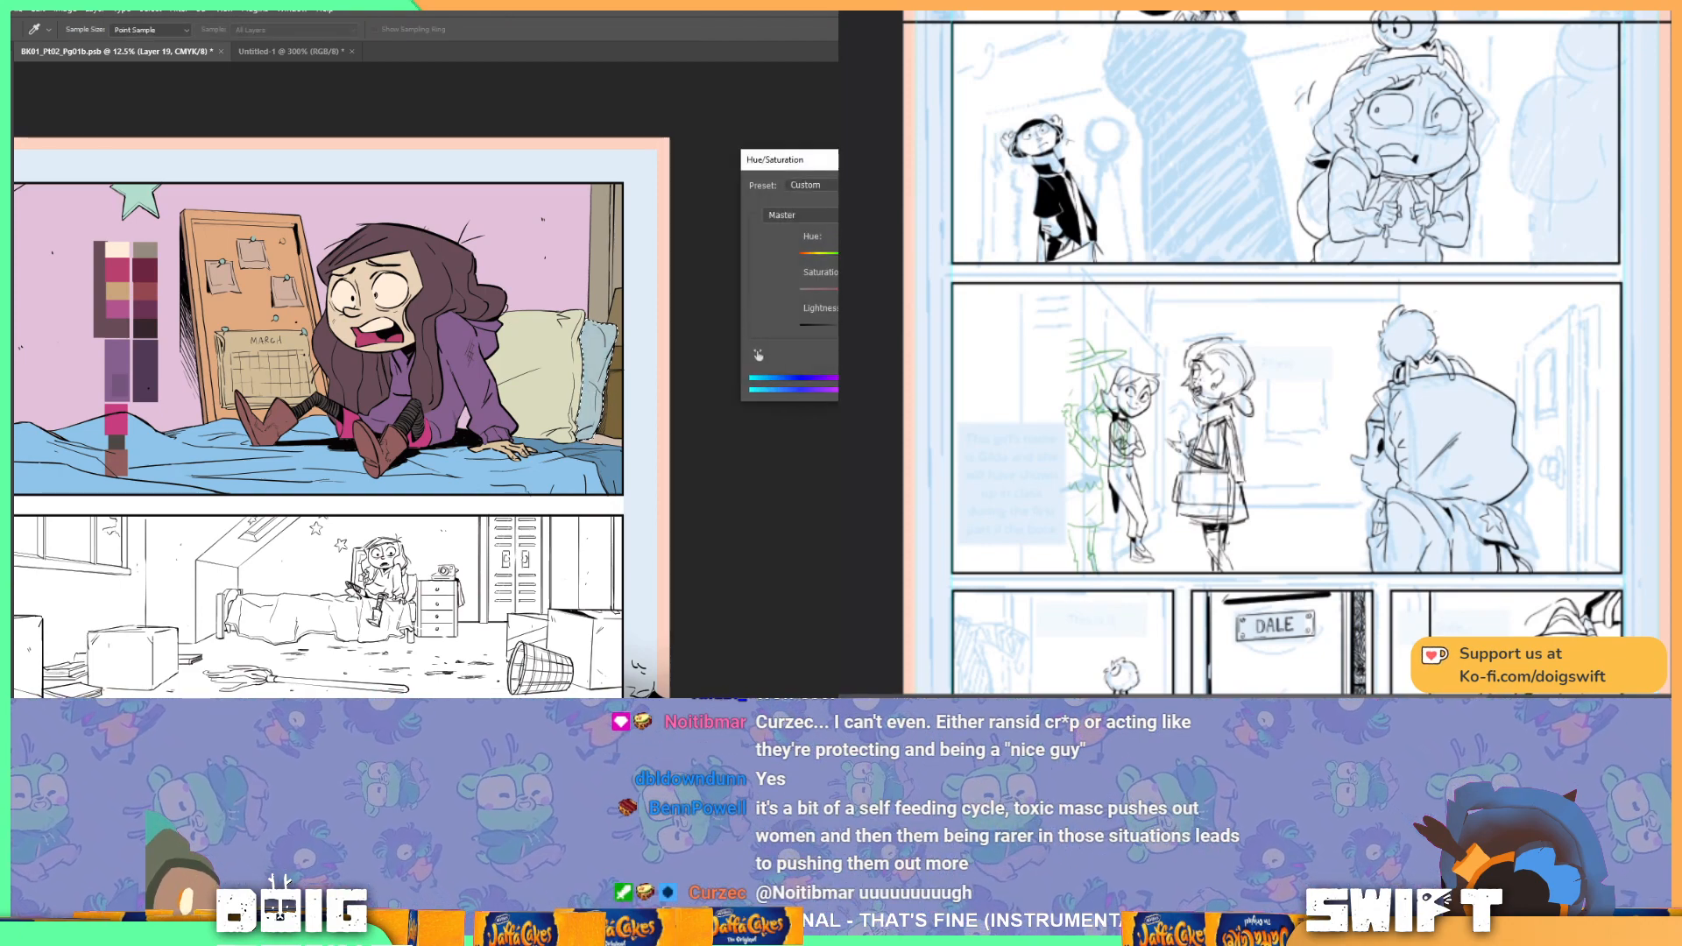
key(Escape)
Step: Set the Magic Wand to sample all layers and try a selection on the girl in the uncoloured bedroom panel
drag(419, 431, 543, 273)
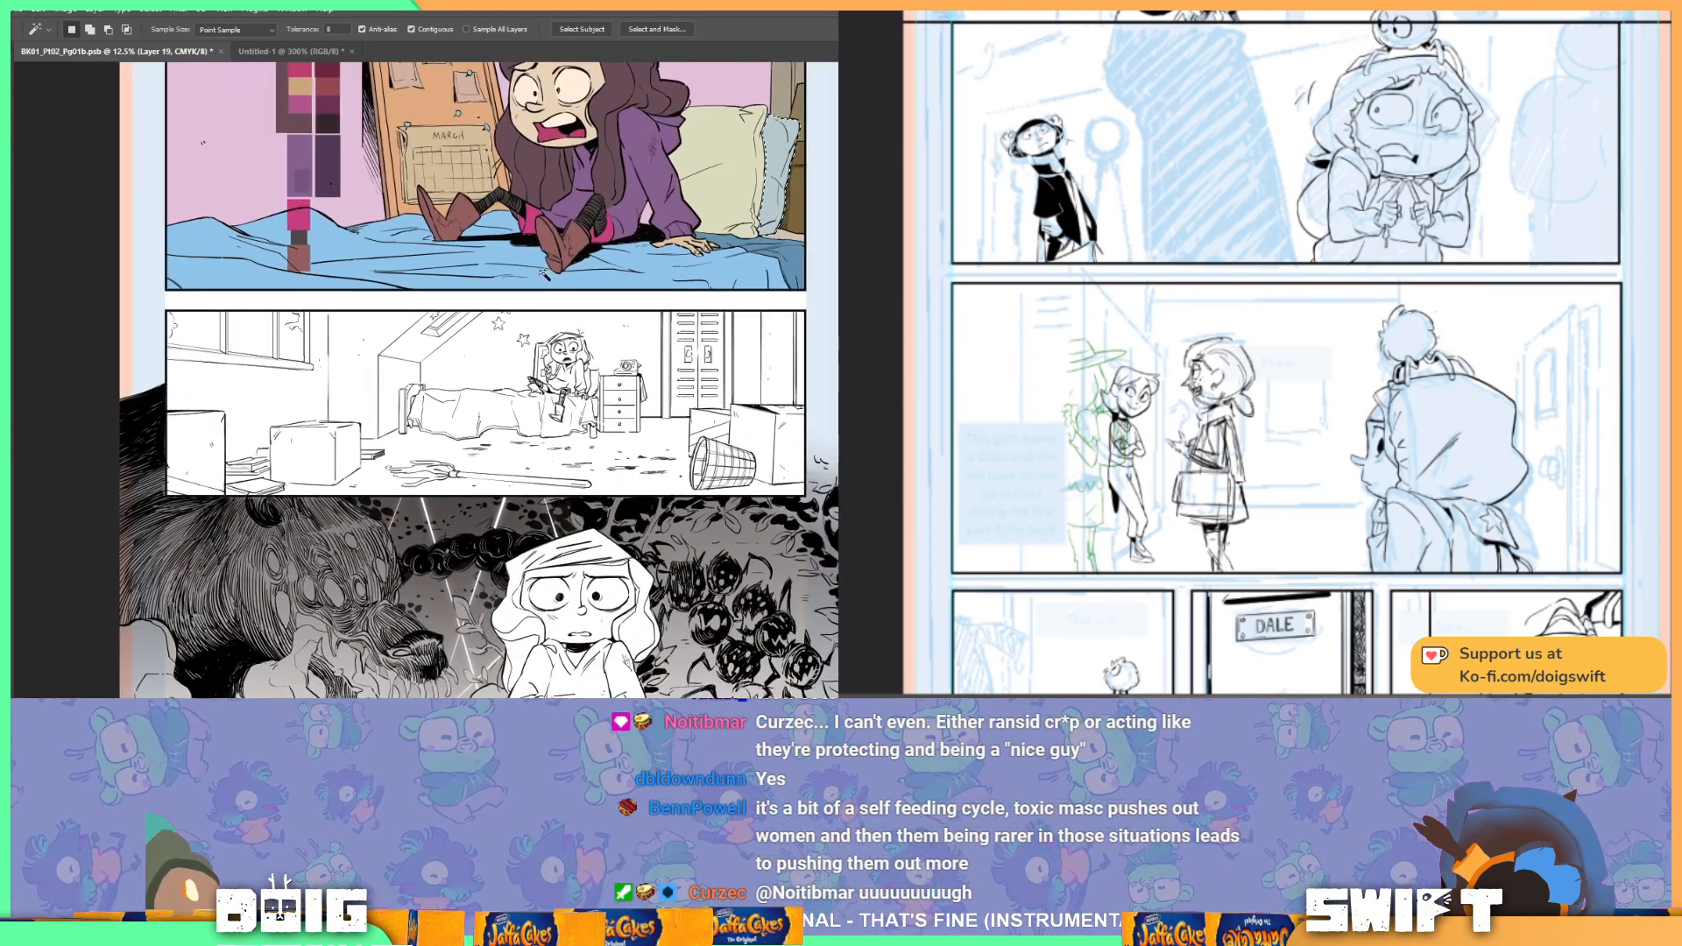
drag(478, 381, 447, 363)
drag(327, 364, 338, 366)
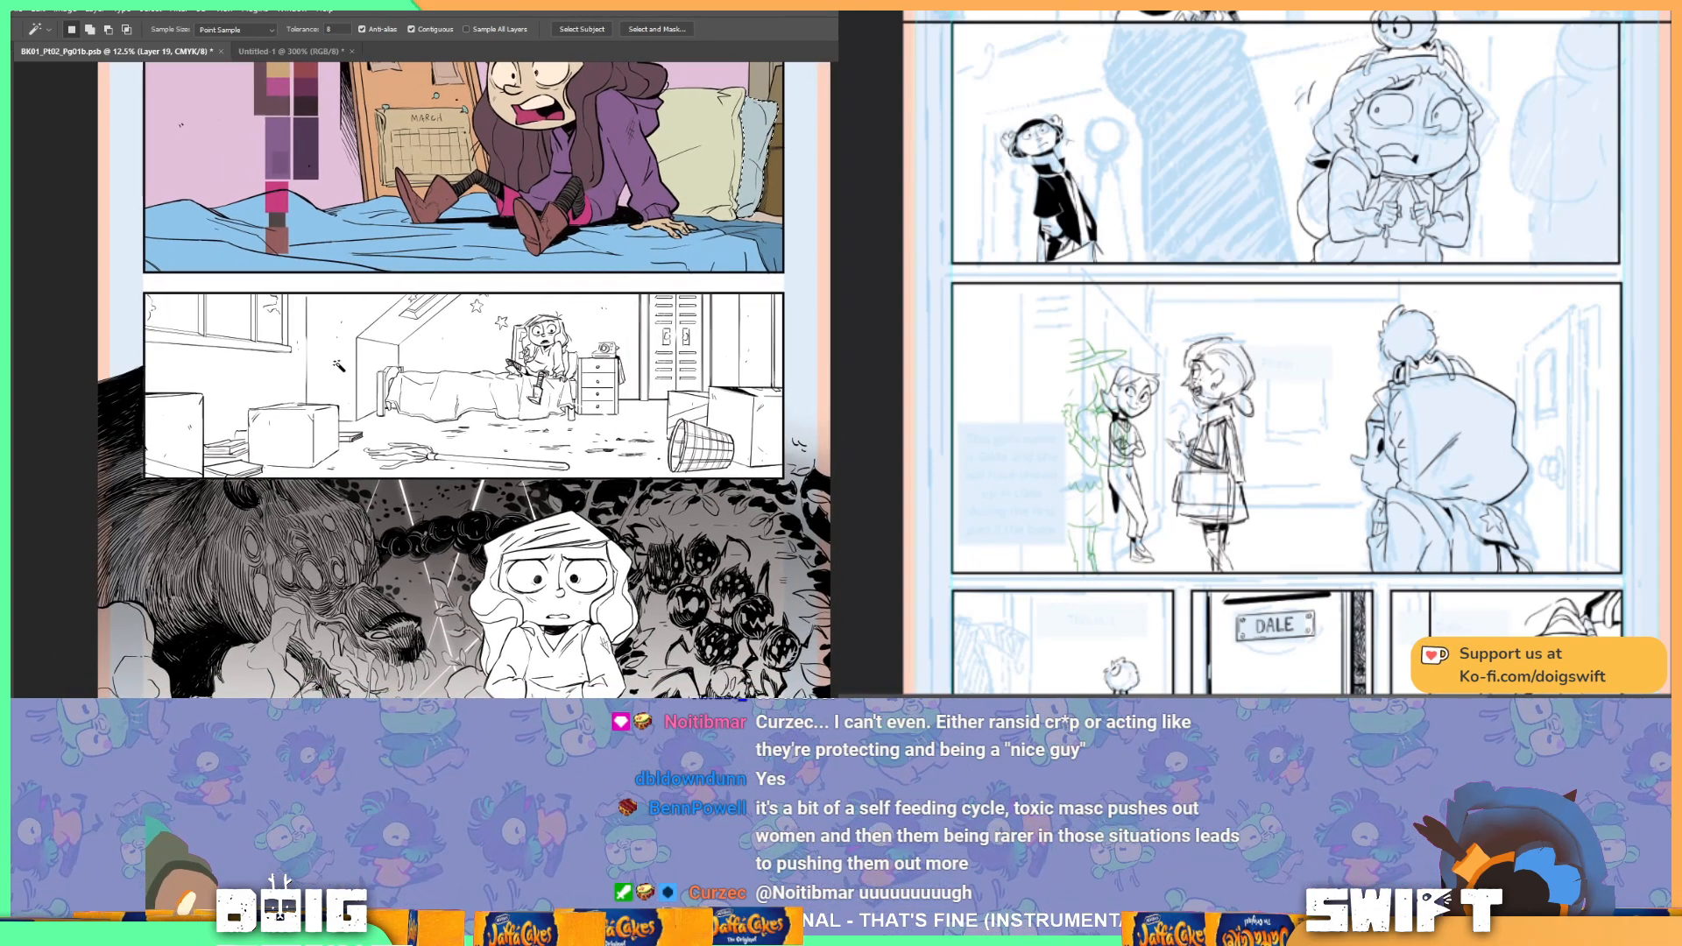
click(466, 29)
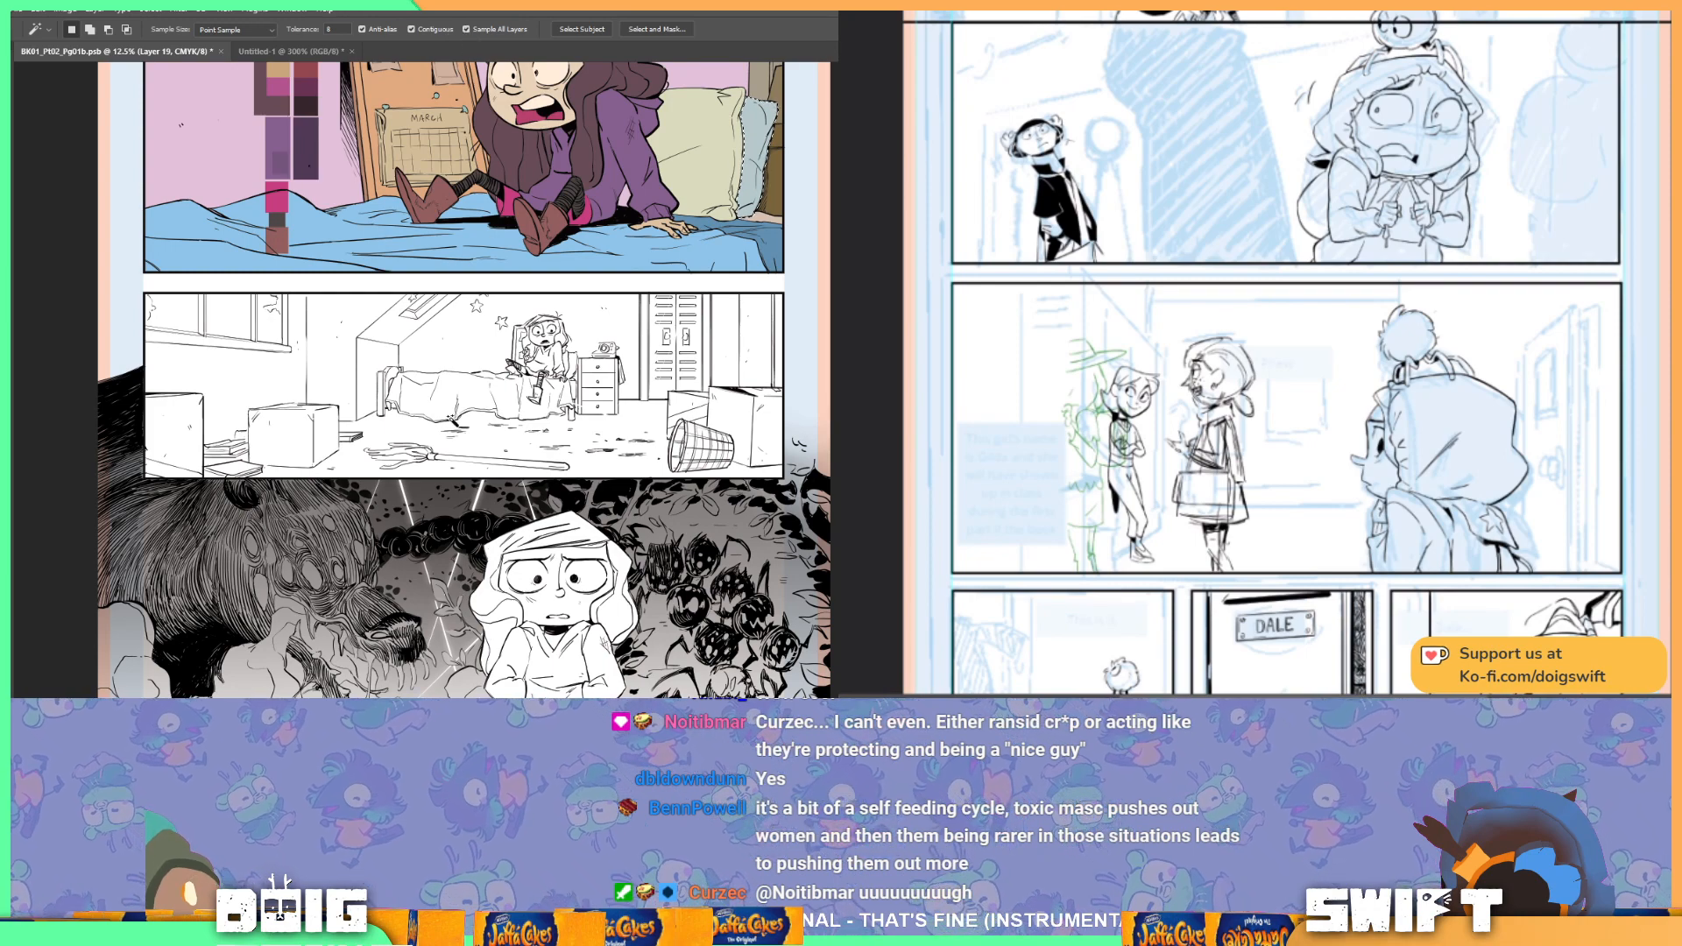
drag(427, 395, 399, 387)
click(554, 314)
key(ctrl+d)
scroll(553, 389, up, 2)
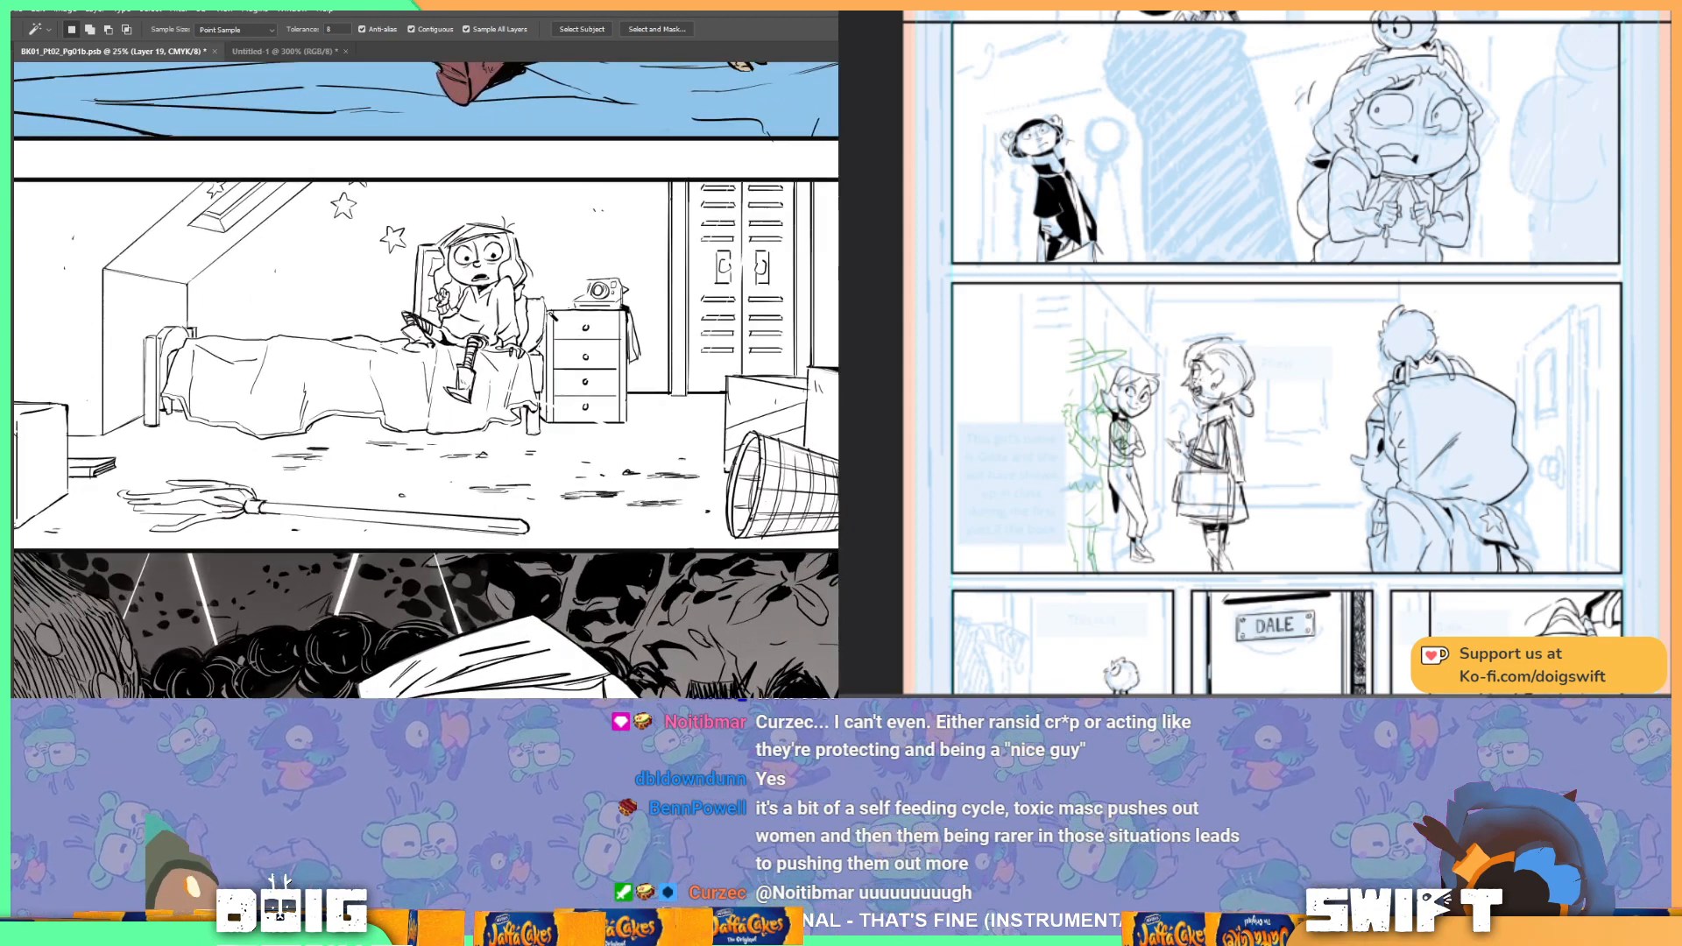
Step: Select the whole bedroom panel with a rectangular marquee, fill it with the pushpin teal and deselect
drag(124, 331, 391, 356)
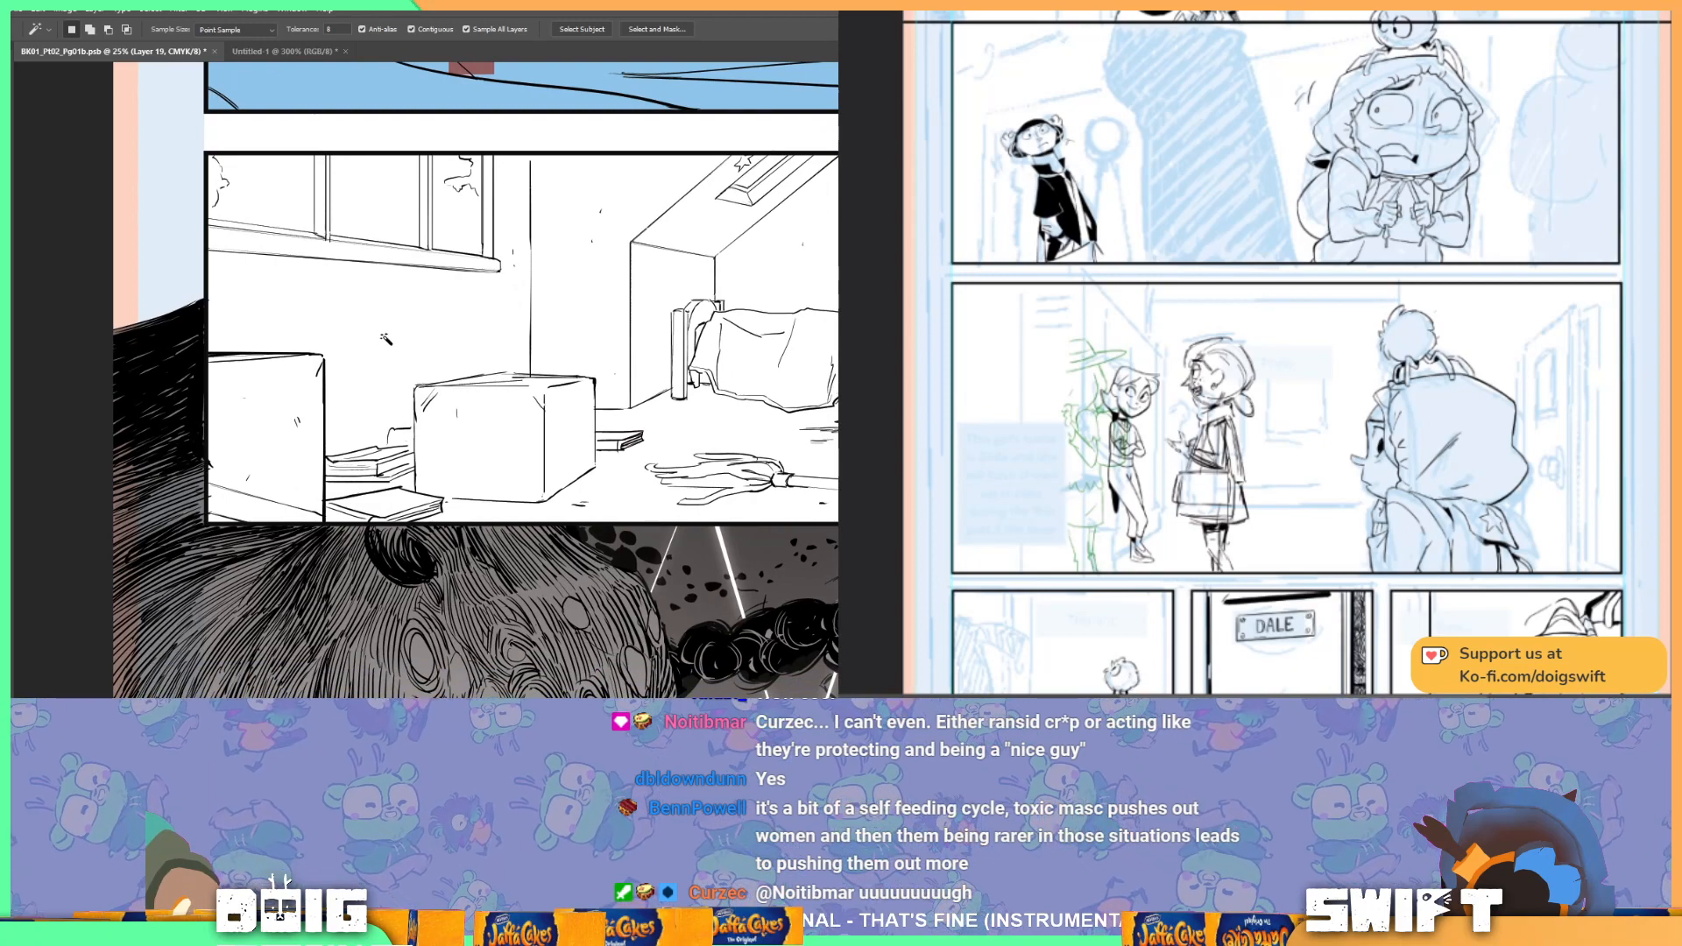
key(m)
scroll(385, 339, down, 1)
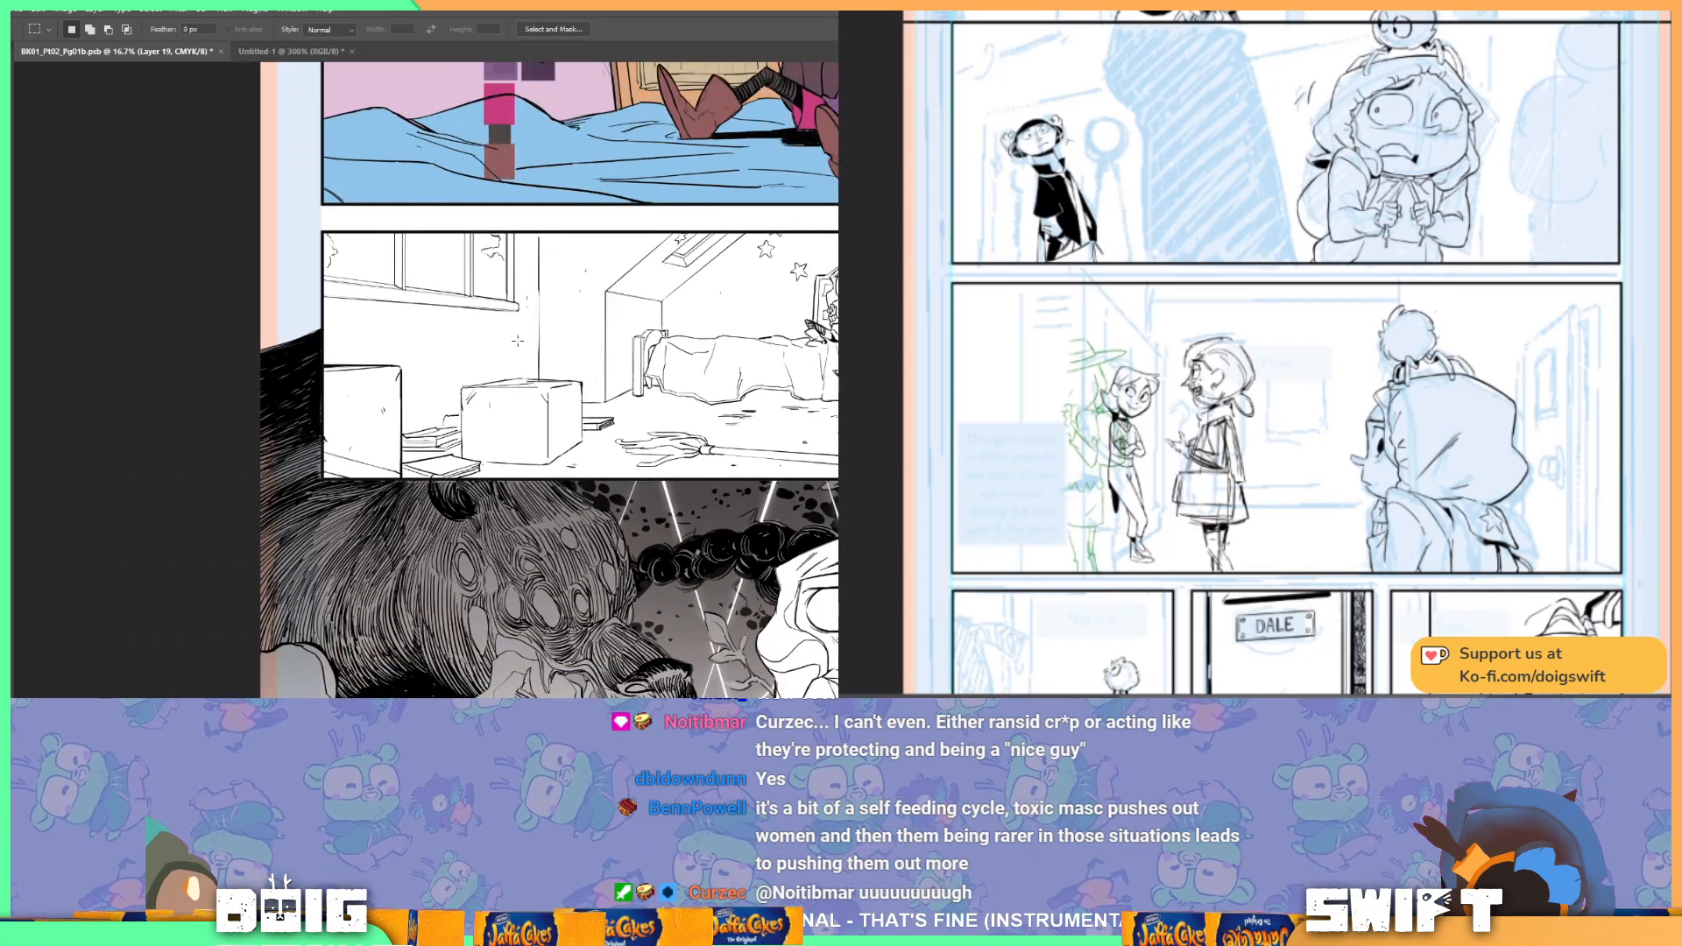
drag(355, 382, 245, 394)
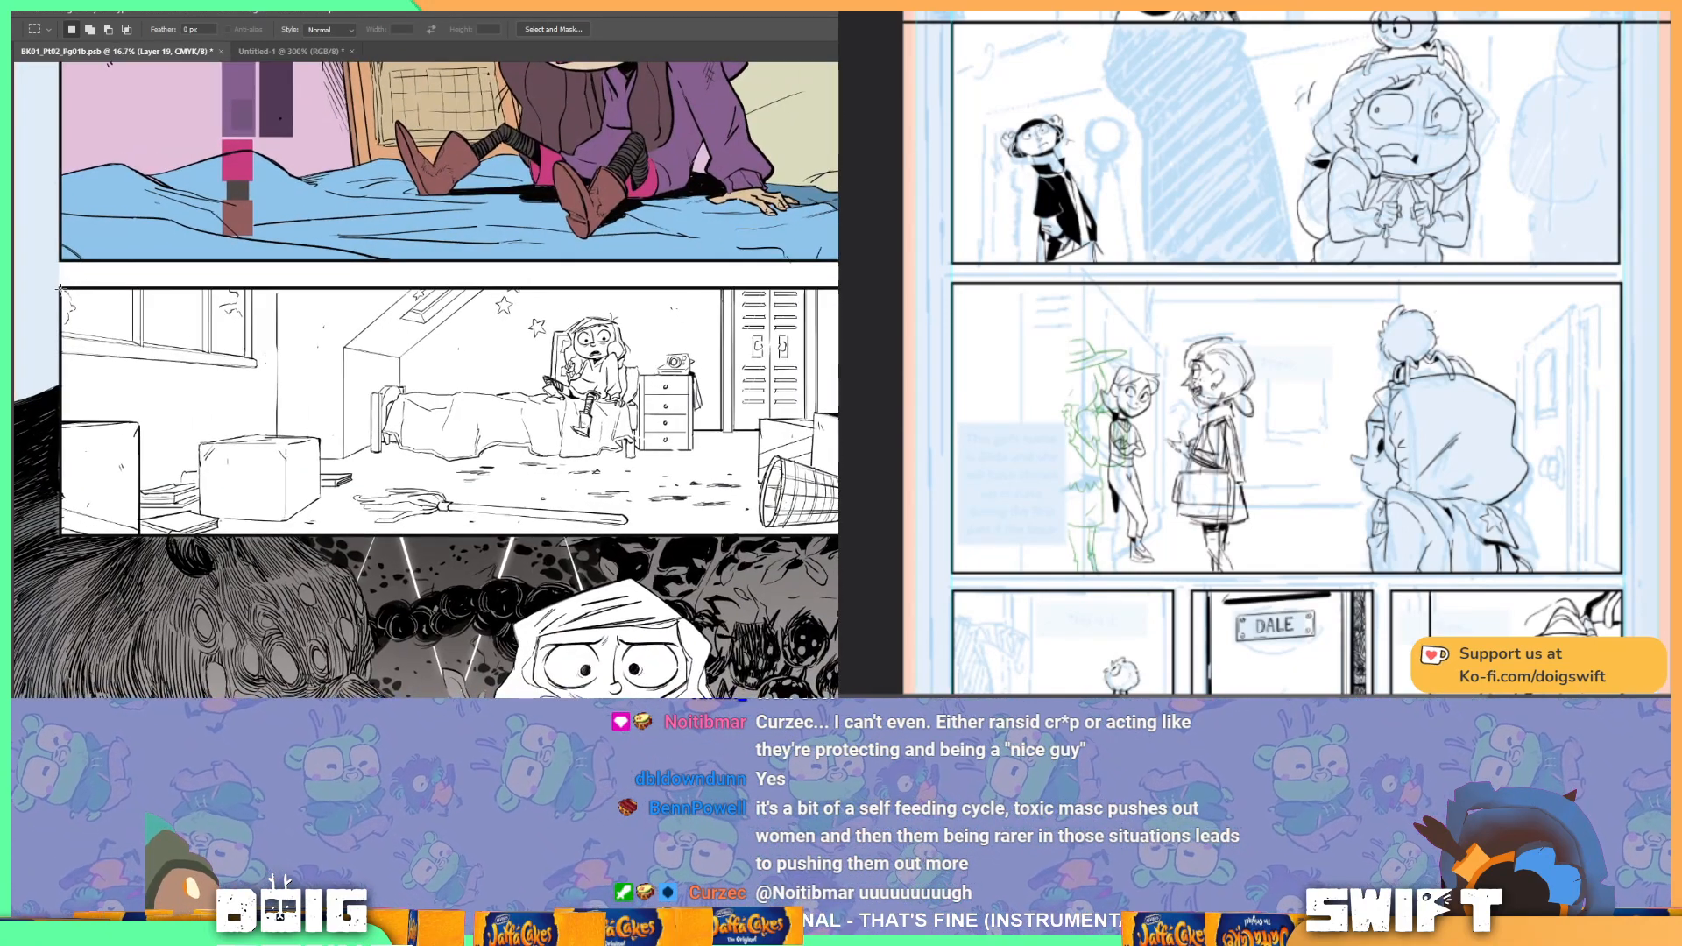
drag(63, 290, 554, 500)
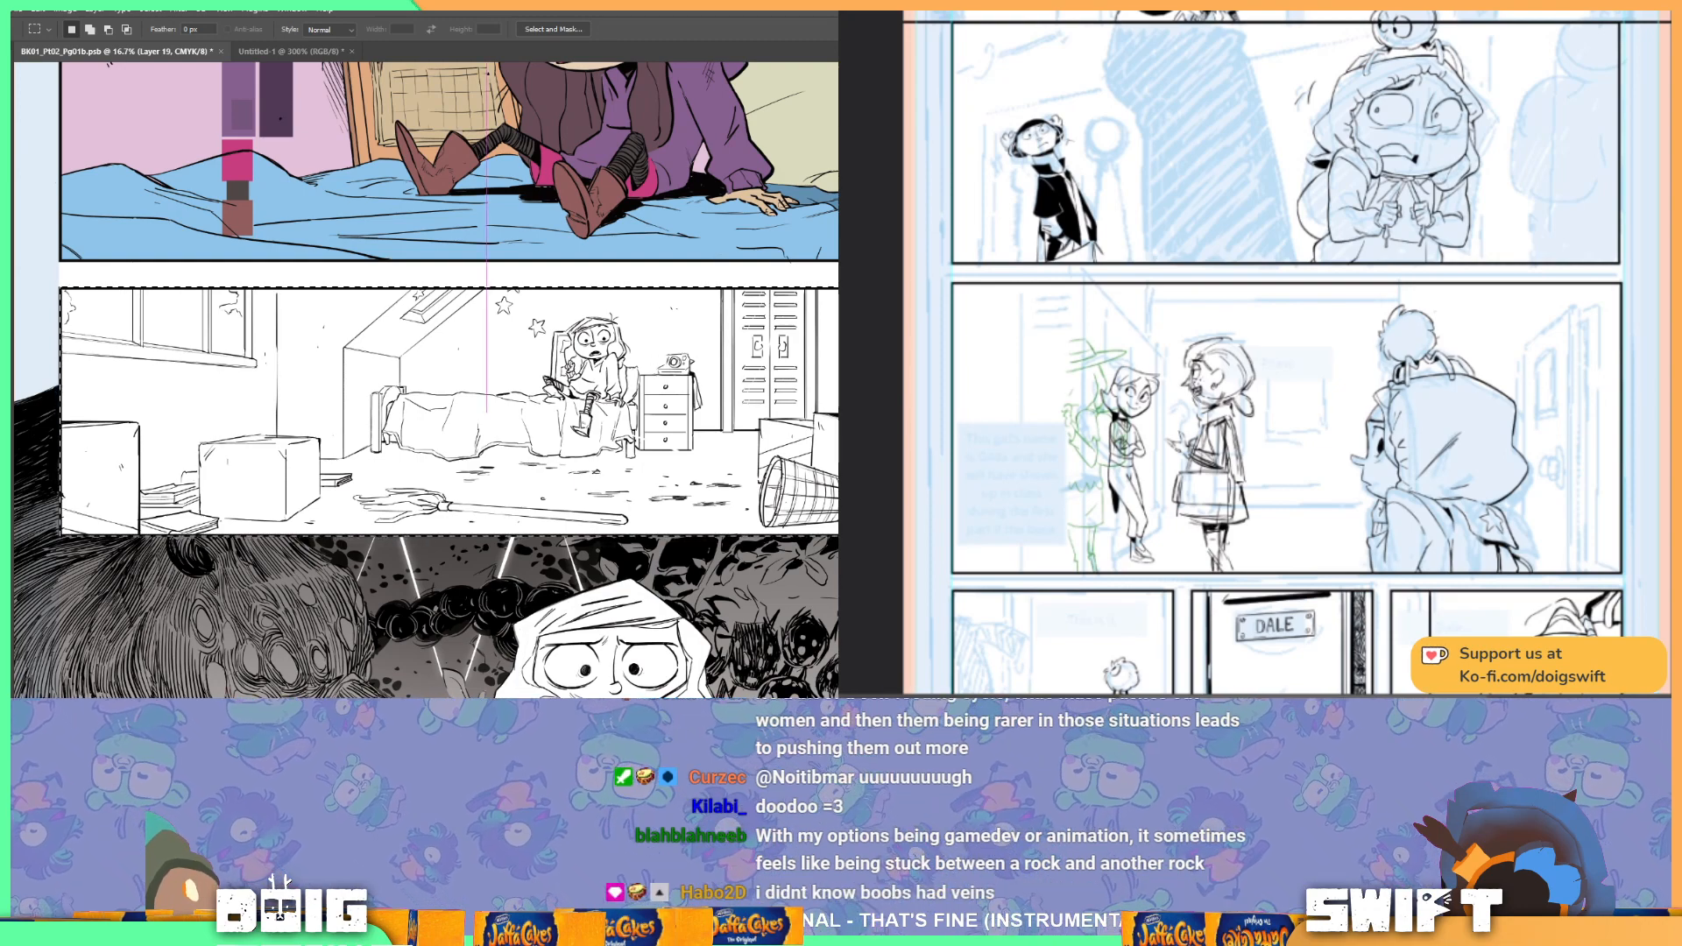
key(g)
click(563, 398)
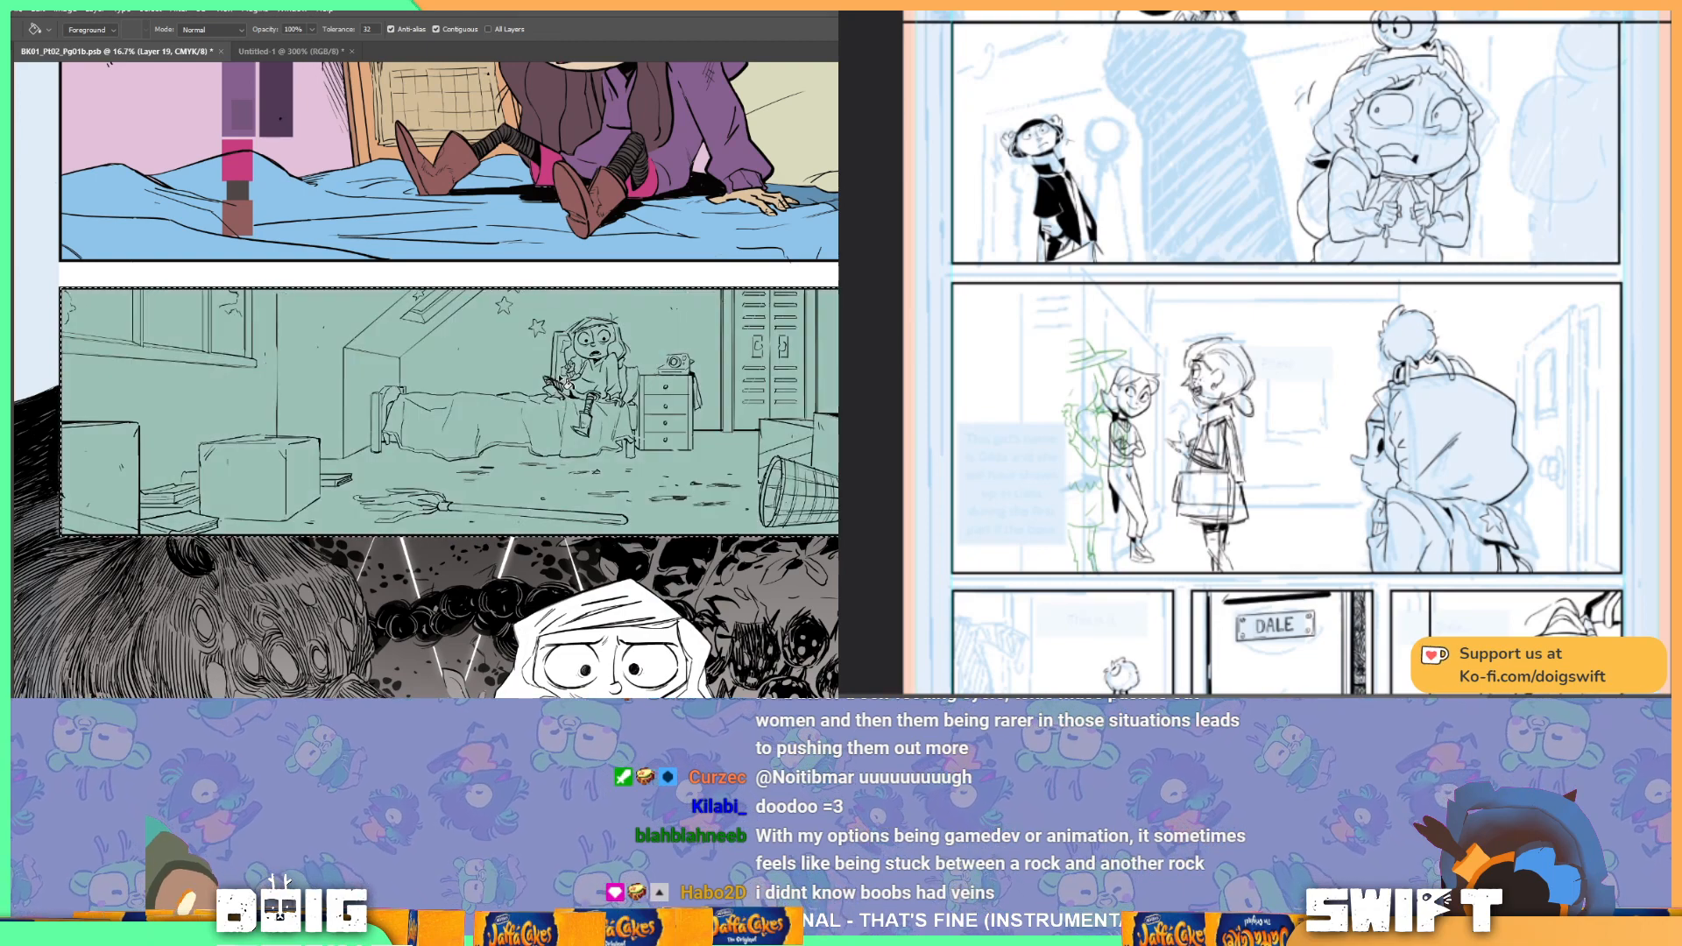
scroll(562, 388, up, 1)
scroll(375, 379, up, 2)
drag(473, 382, 578, 385)
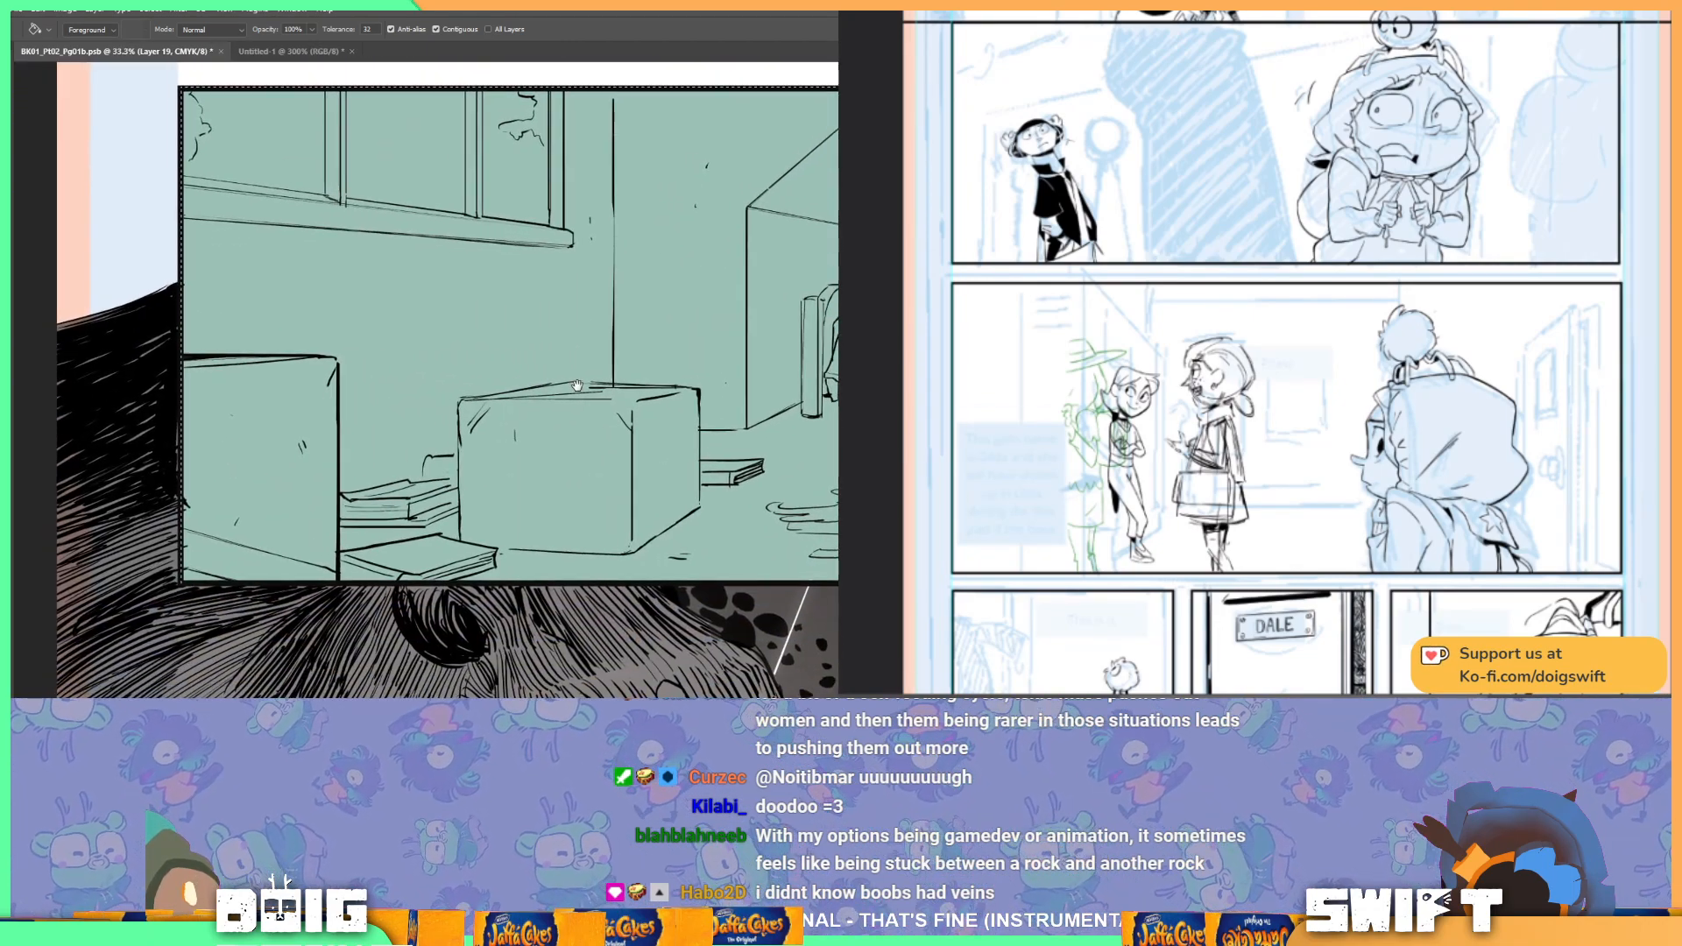
key(ctrl+d)
Step: Lasso the cardboard box under the window at the panel's edge, fill it with brown and deselect
key(l)
alt+click(179, 355)
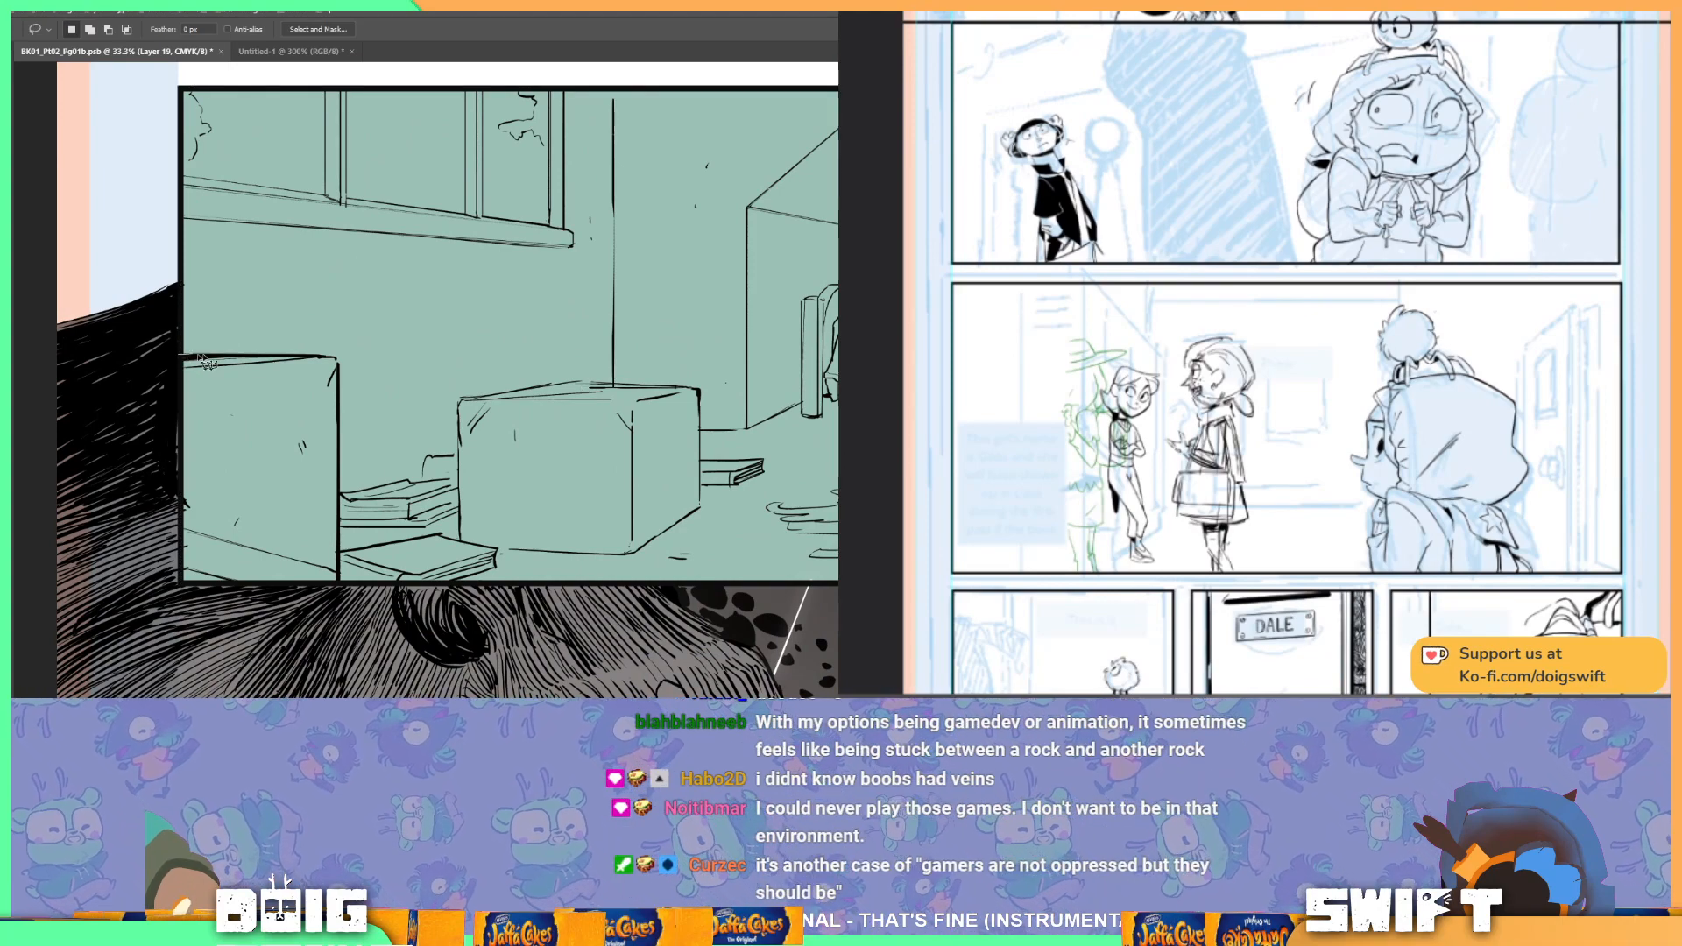
click(338, 362)
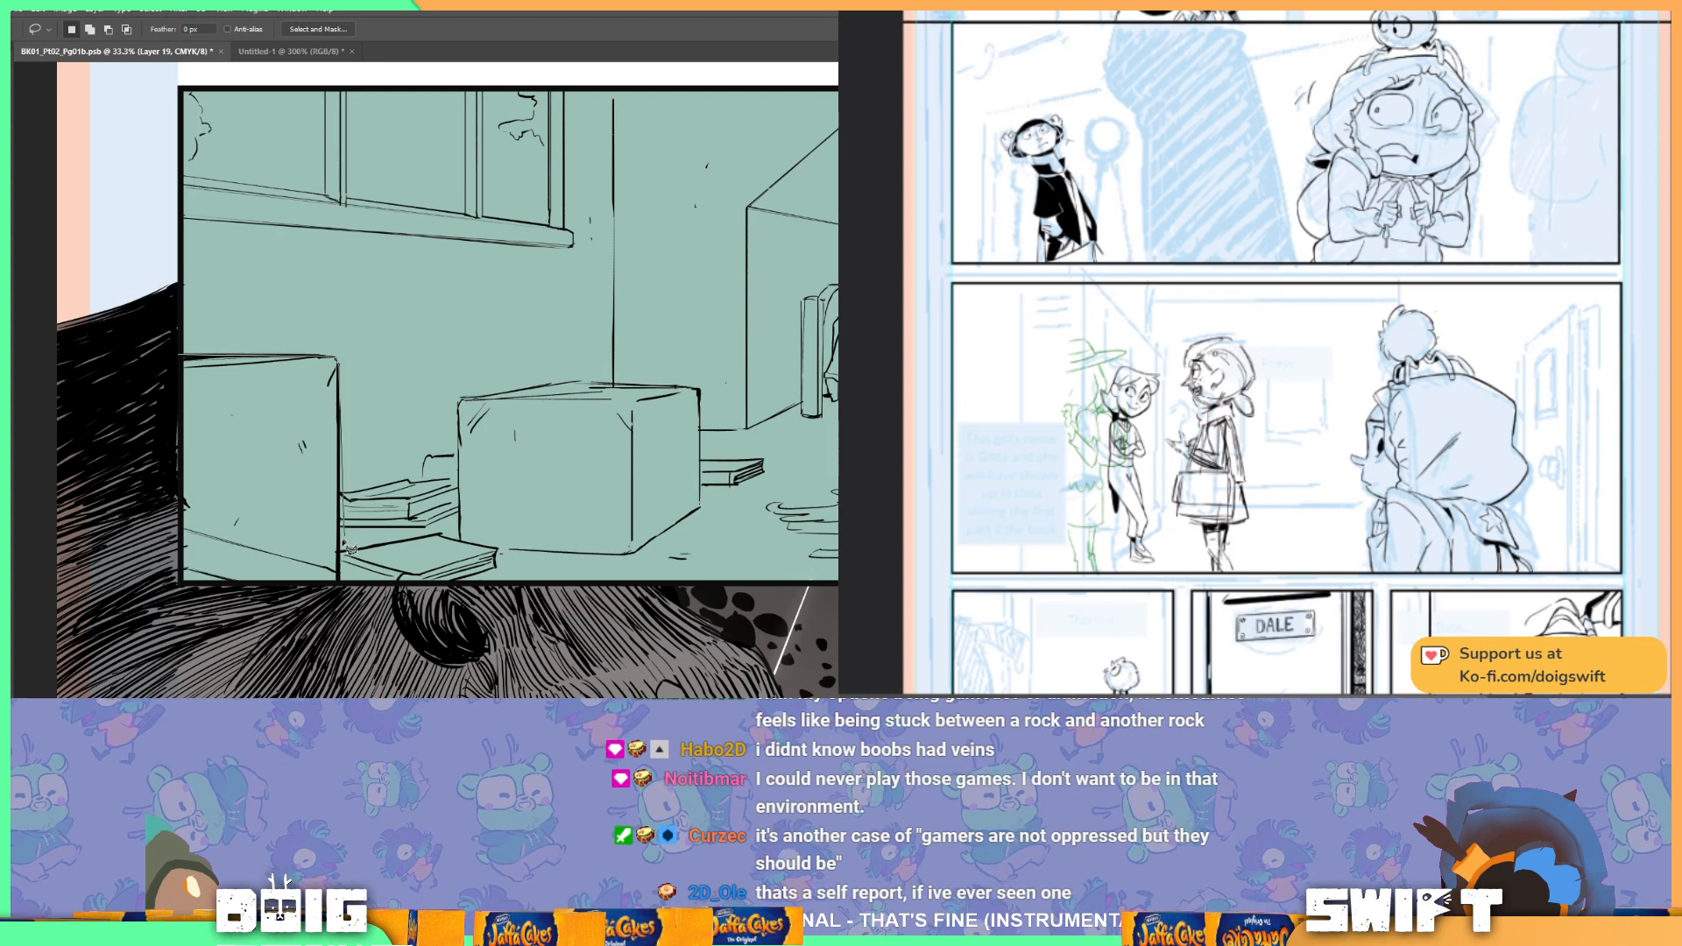
alt+click(338, 590)
alt+click(163, 601)
alt+click(183, 355)
click(186, 359)
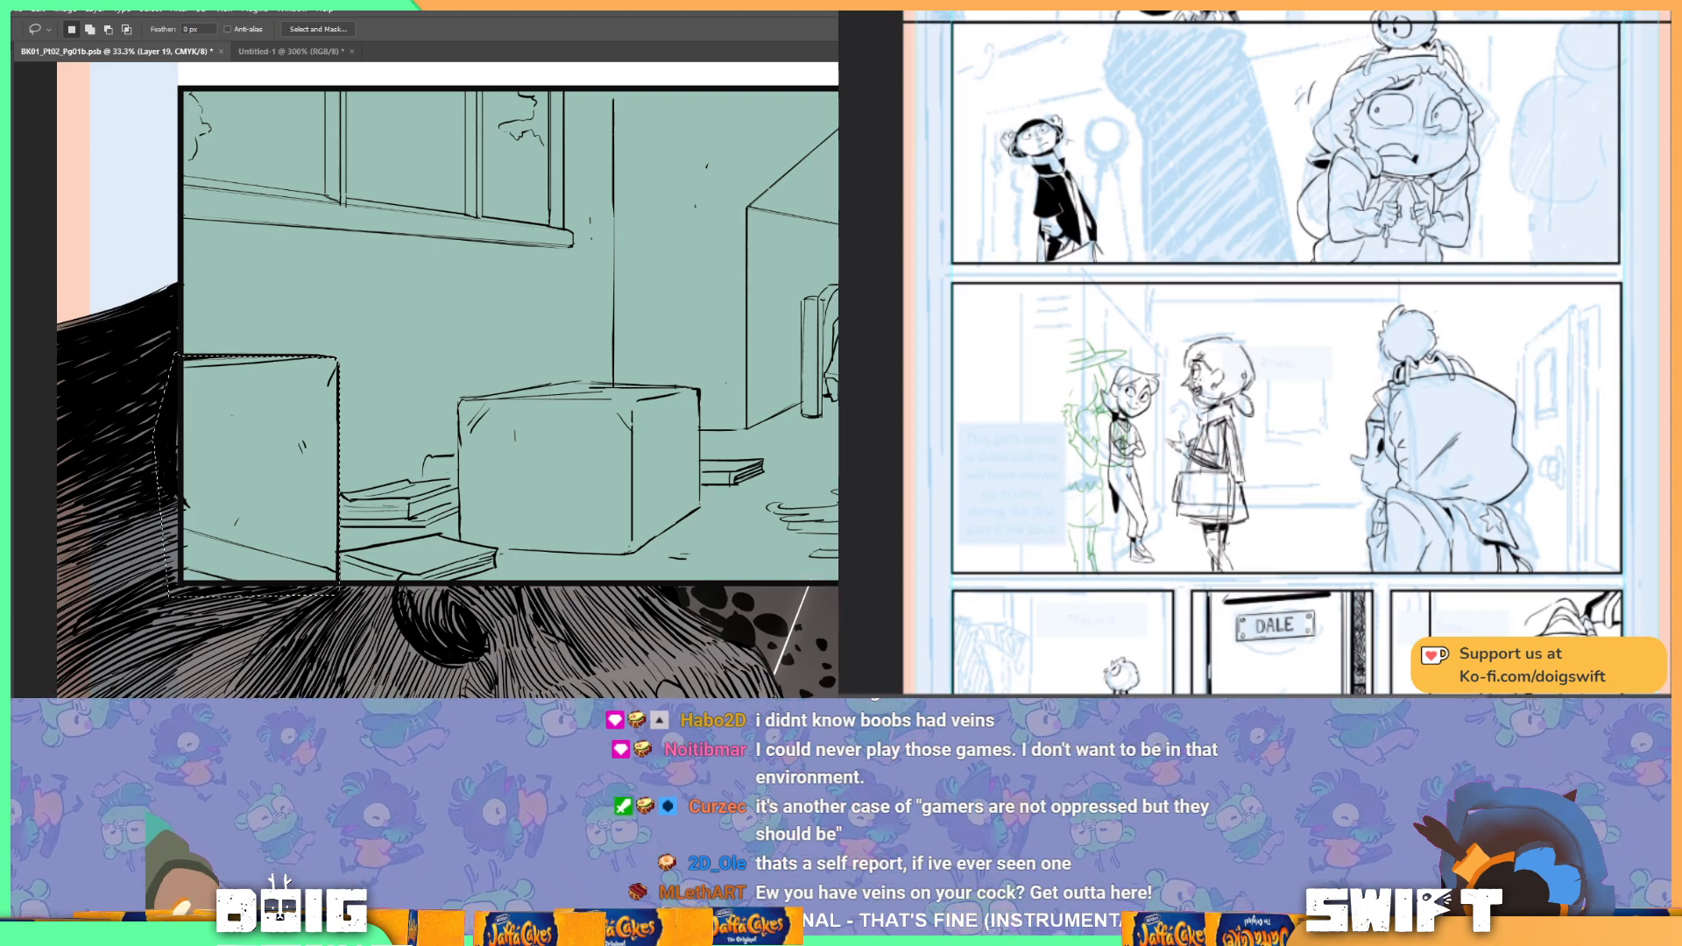
key(g)
click(294, 466)
key(ctrl+d)
Step: Lasso the free-standing box between the stacks of books, fill it with the same brown and deselect
key(l)
mouse_move(465, 417)
mouse_down()
mouse_move(466, 549)
mouse_move(622, 561)
mouse_move(674, 521)
mouse_move(701, 378)
mouse_move(464, 406)
mouse_up()
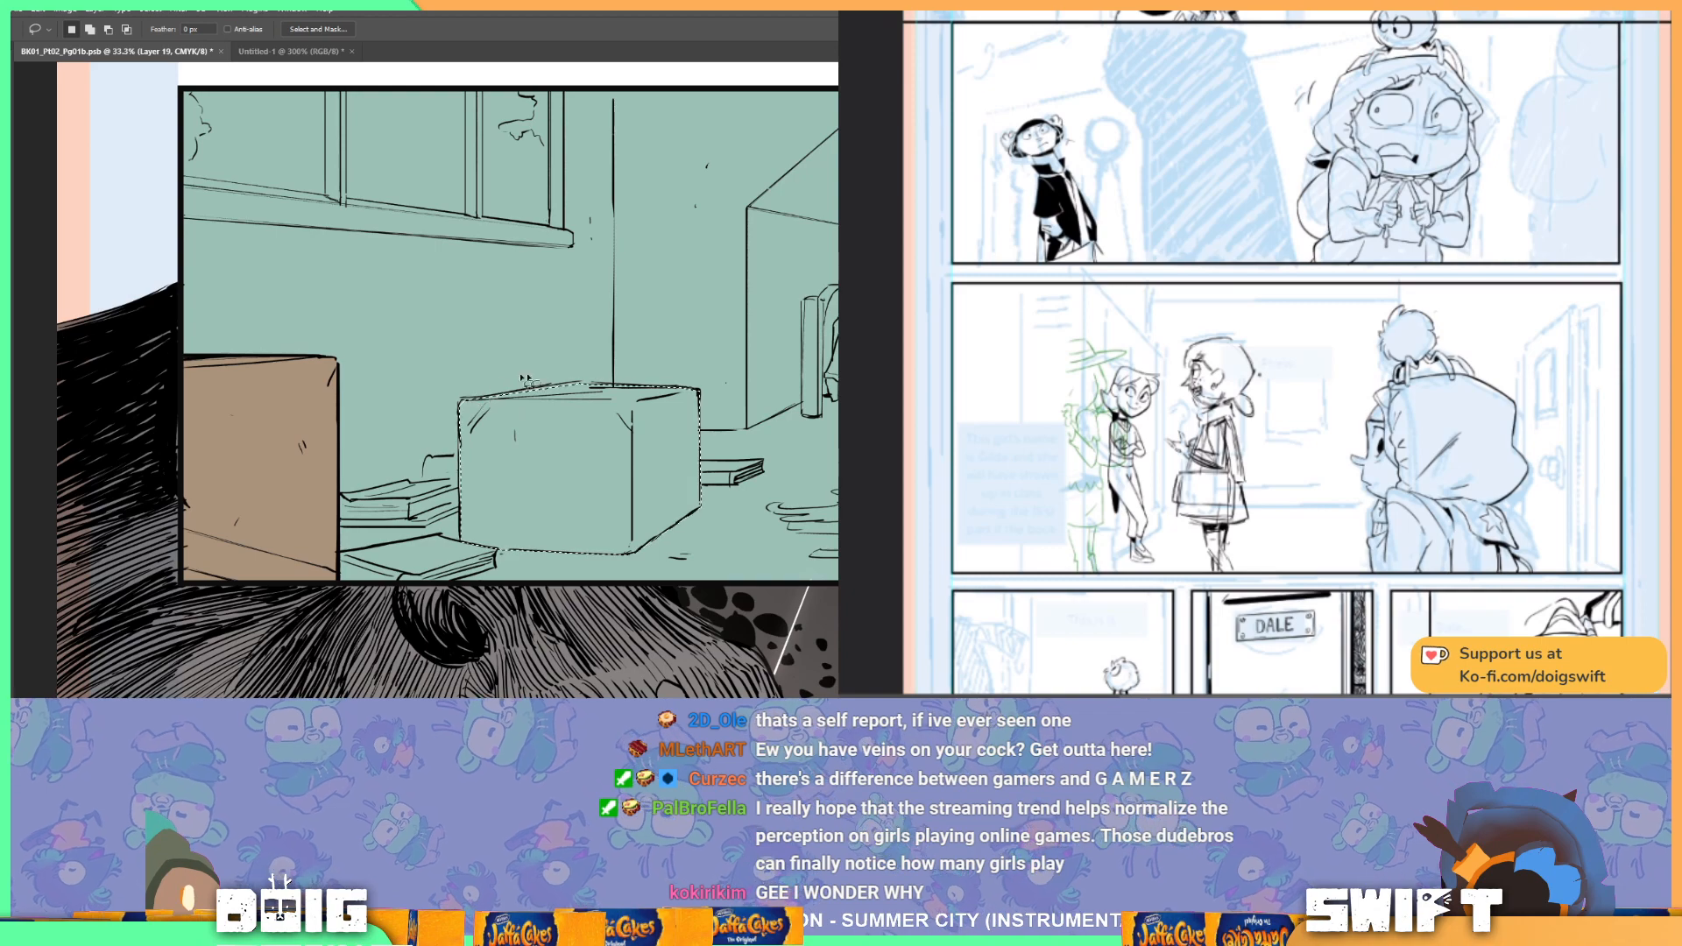
key(g)
click(580, 448)
key(ctrl+d)
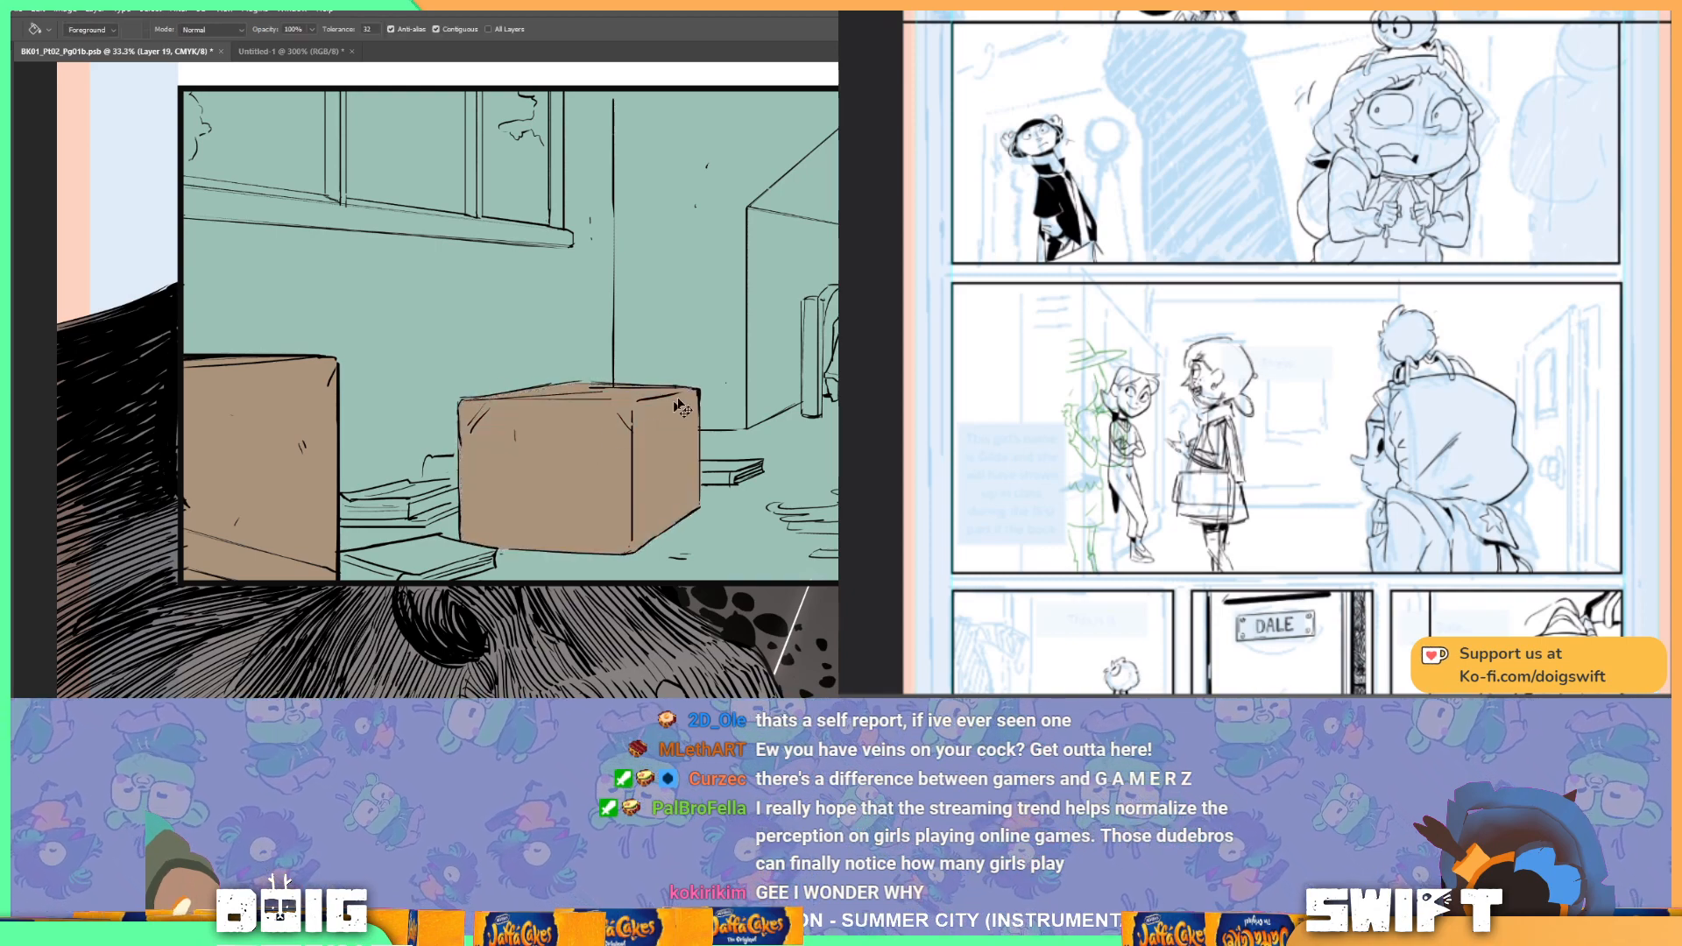
Step: Lasso the two boxes behind the wastebasket together, fill them with the same brown and deselect
drag(794, 392, 627, 353)
key(l)
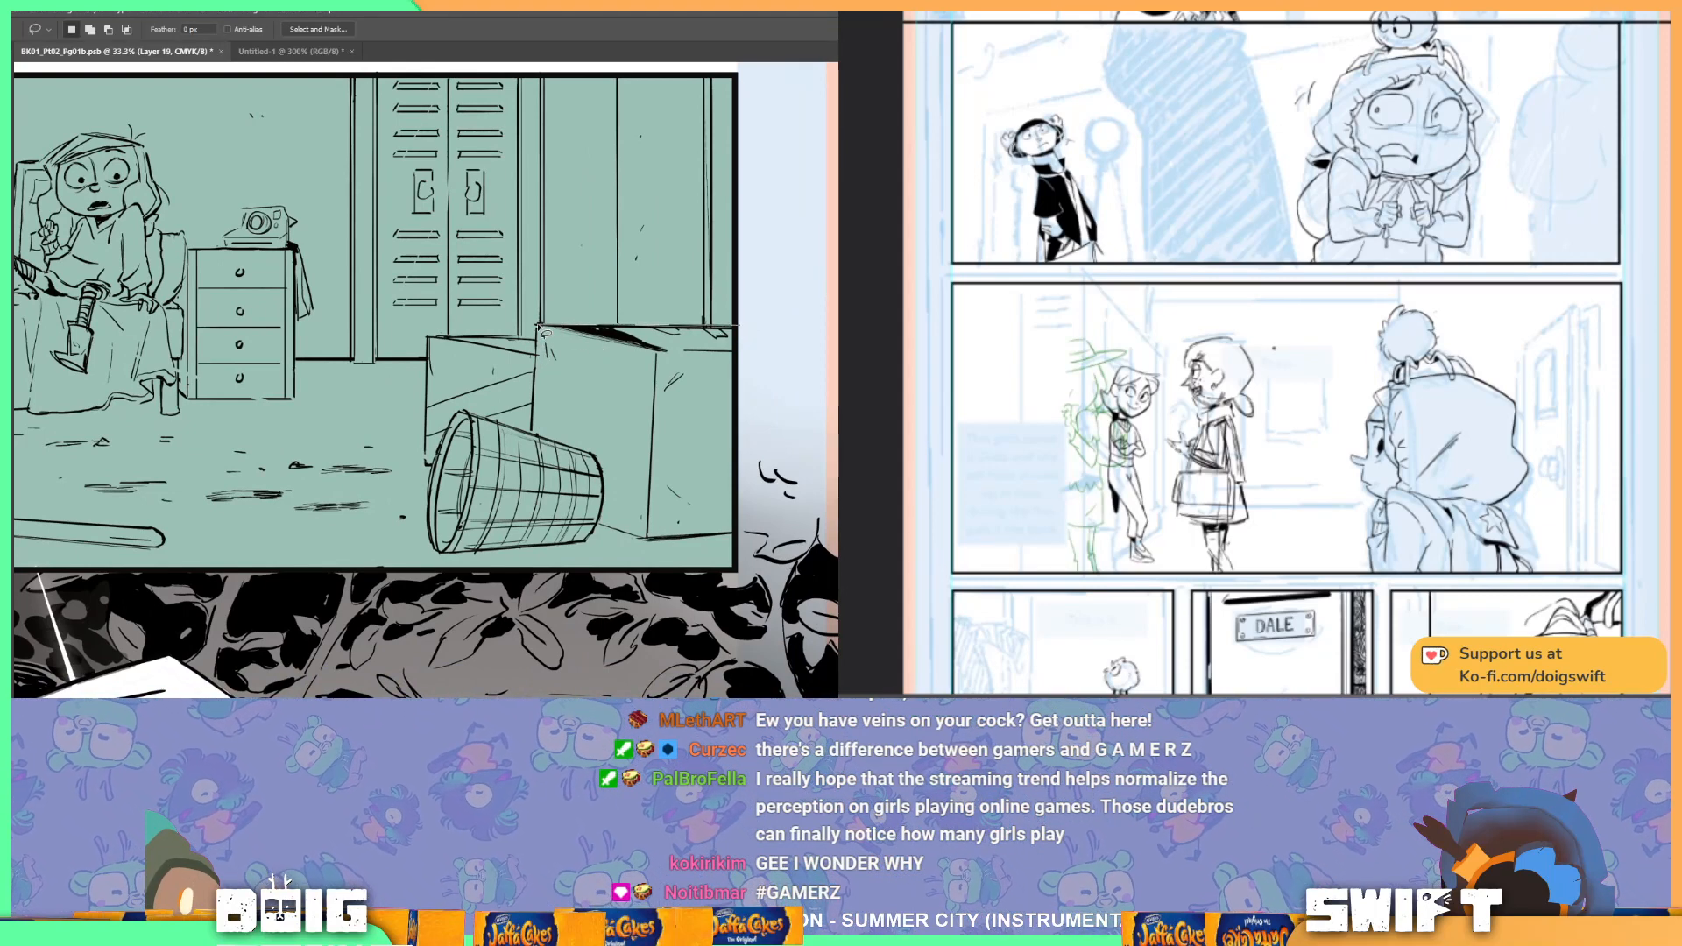
alt+click(536, 342)
alt+click(427, 337)
mouse_move(431, 471)
mouse_down()
mouse_move(469, 415)
mouse_move(597, 462)
mouse_move(613, 506)
mouse_move(657, 542)
mouse_move(754, 536)
mouse_move(767, 491)
mouse_move(749, 330)
mouse_up()
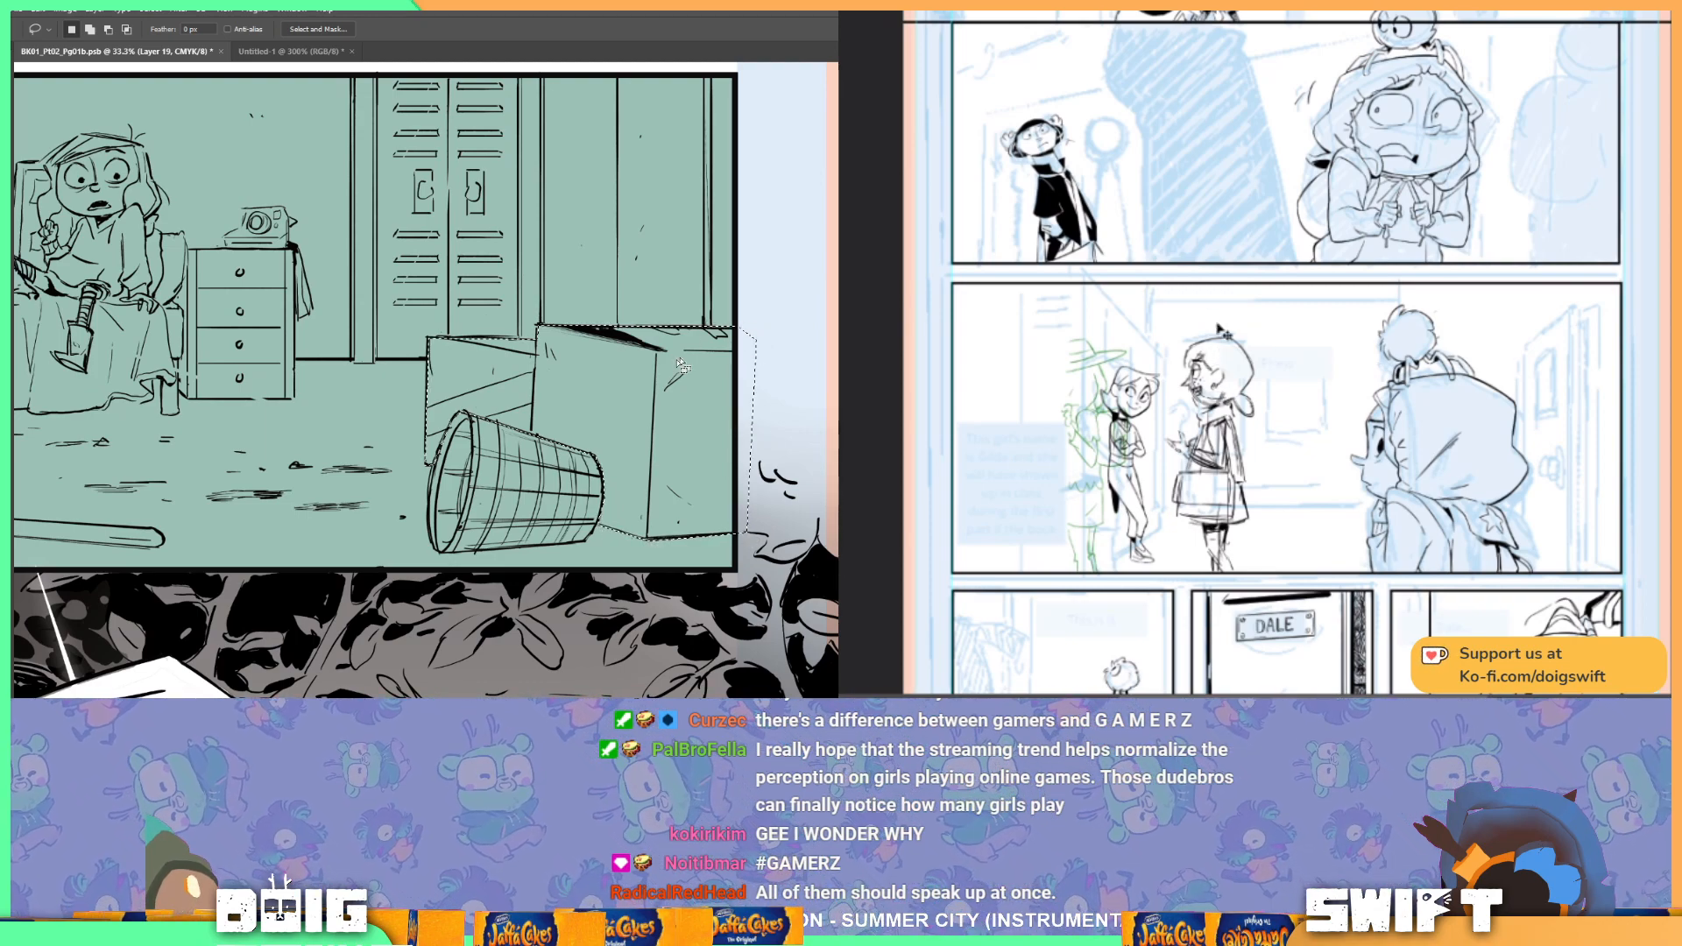
key(g)
click(653, 416)
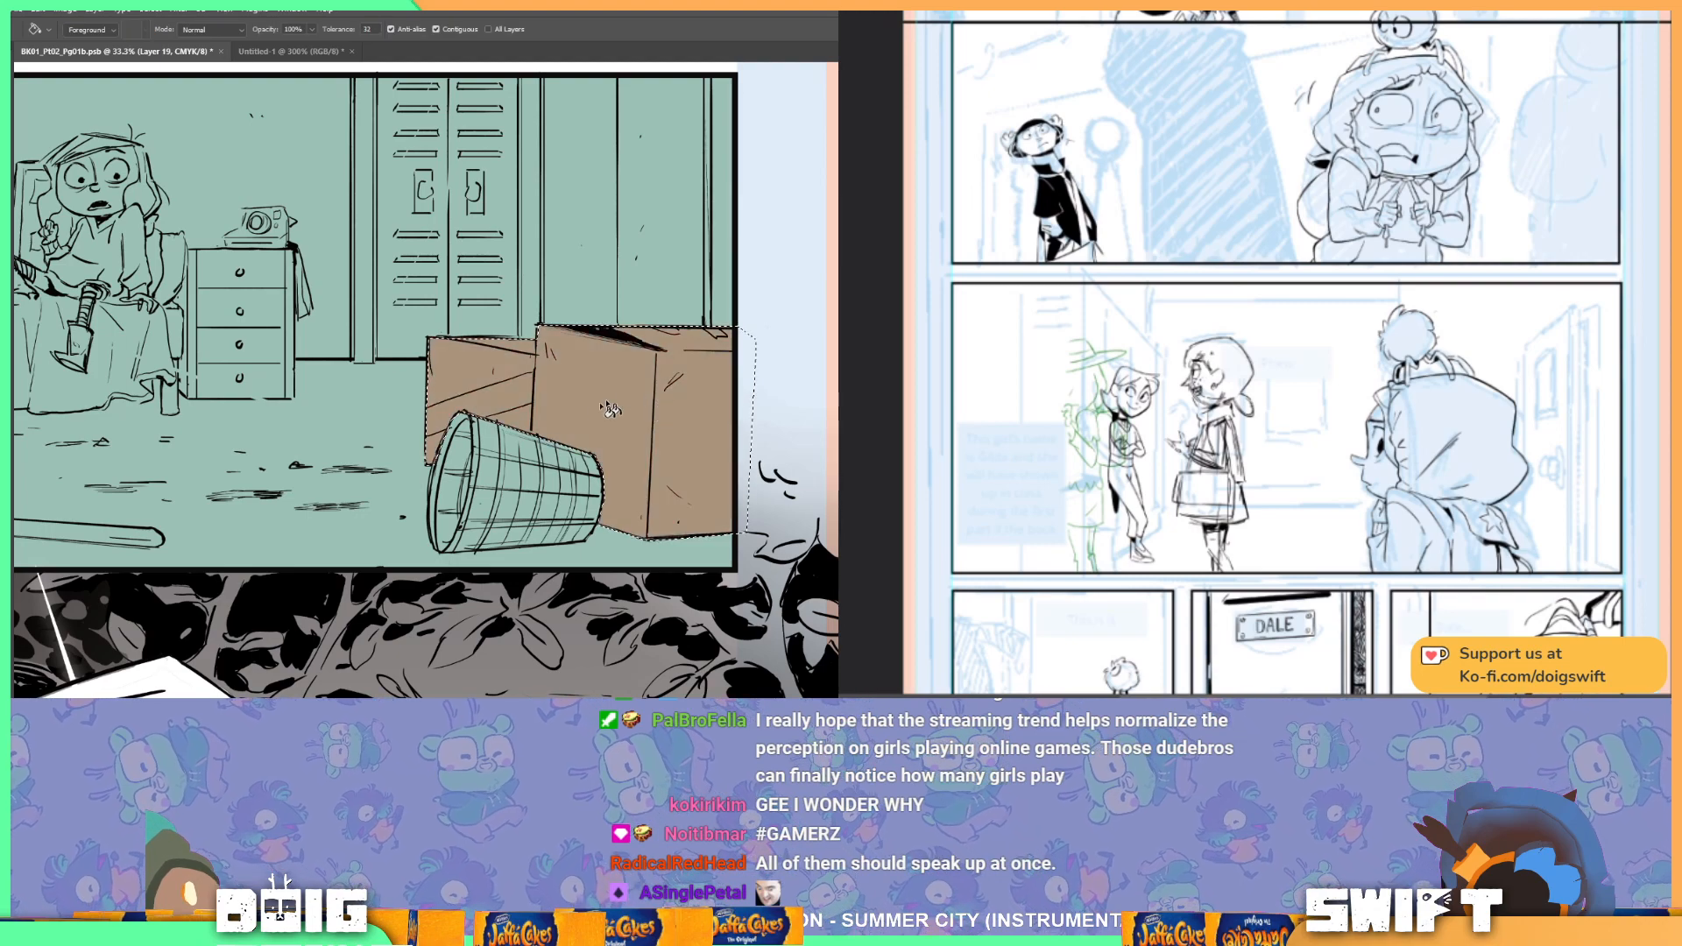
key(l)
key(ctrl+d)
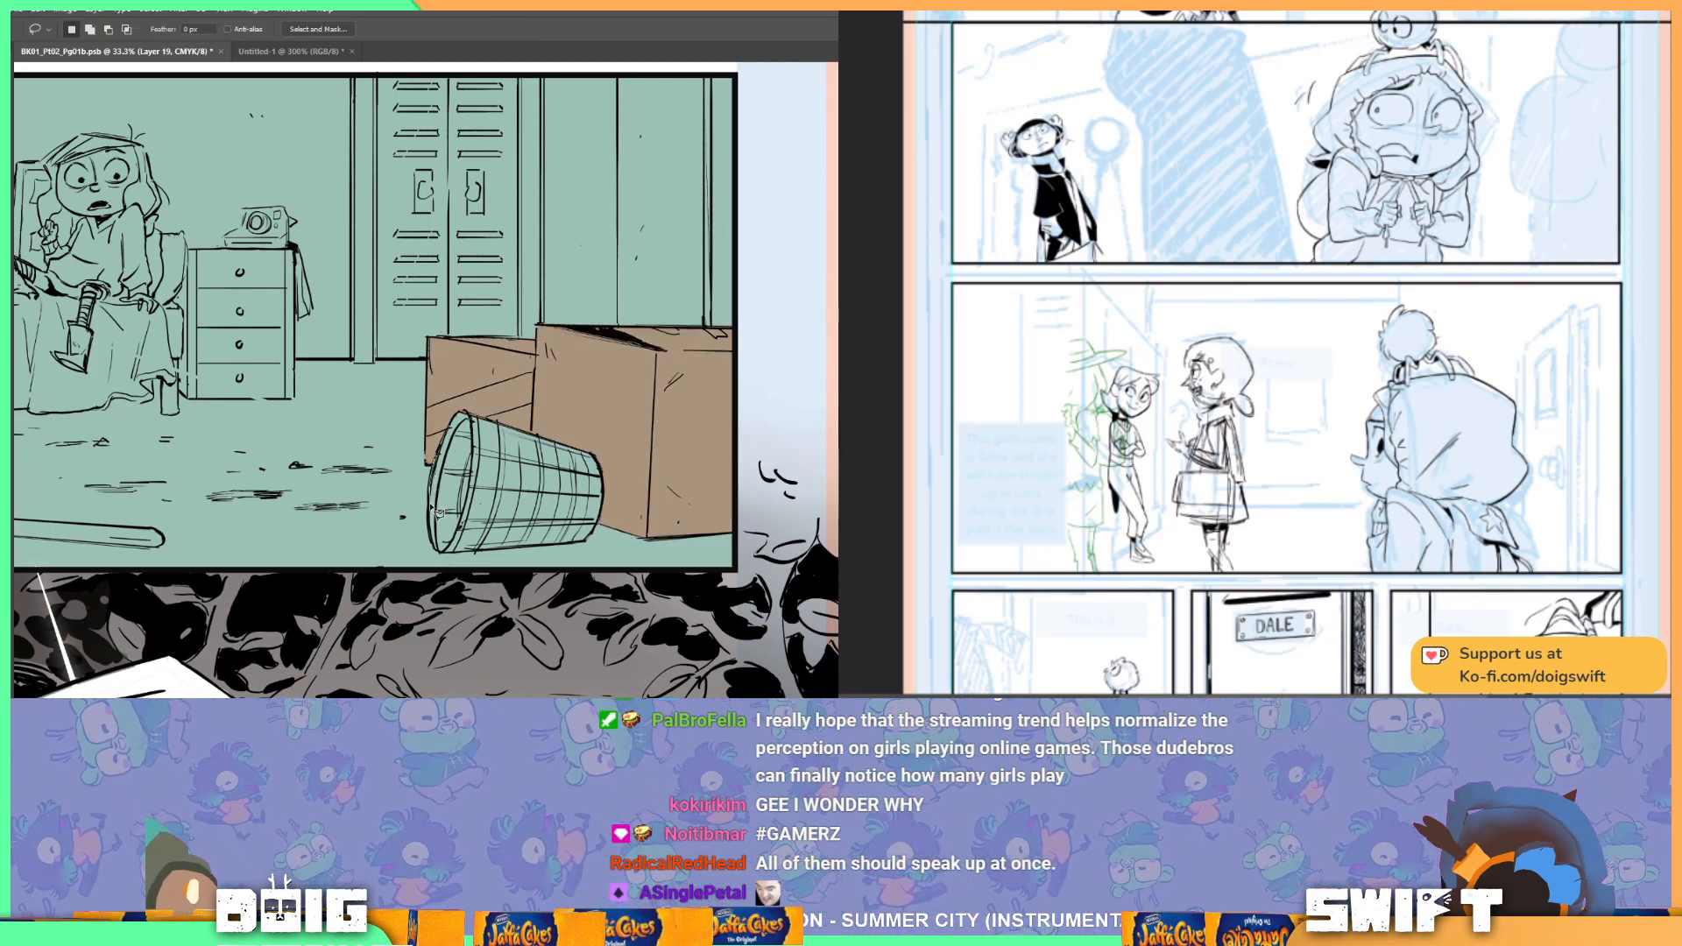
Step: Lasso the whole tipped-over wastebasket and fill it with dark green
mouse_move(438, 549)
mouse_down()
mouse_move(582, 546)
mouse_move(615, 491)
mouse_move(570, 408)
mouse_move(472, 403)
mouse_move(438, 447)
mouse_up()
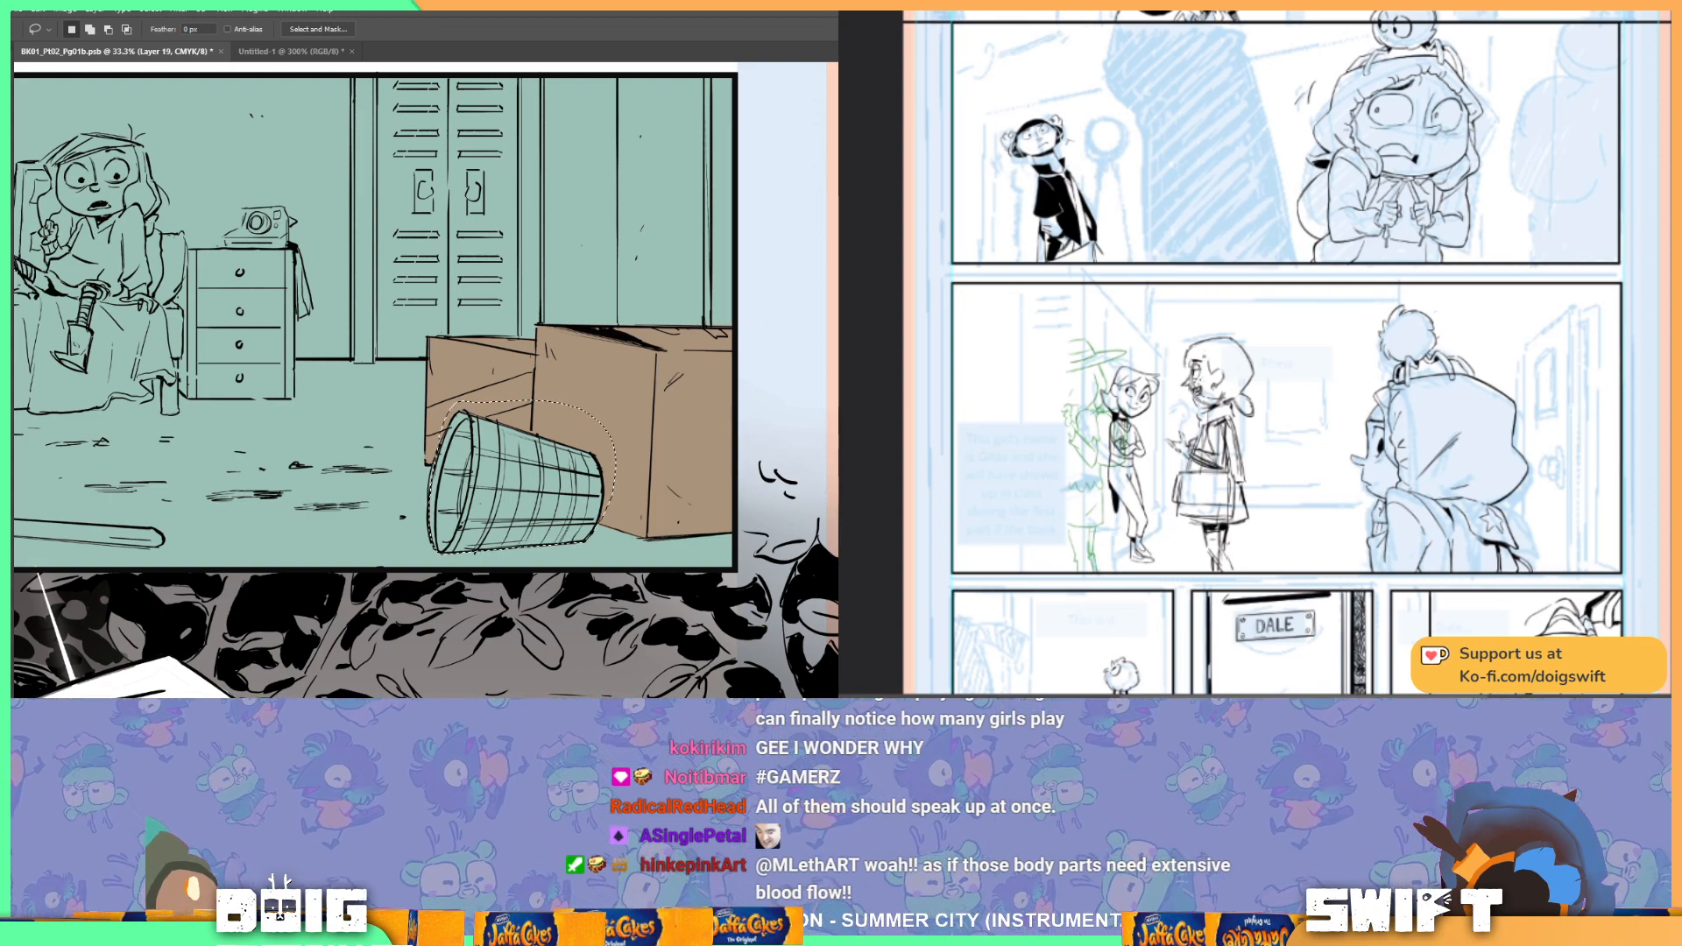
key(g)
click(443, 534)
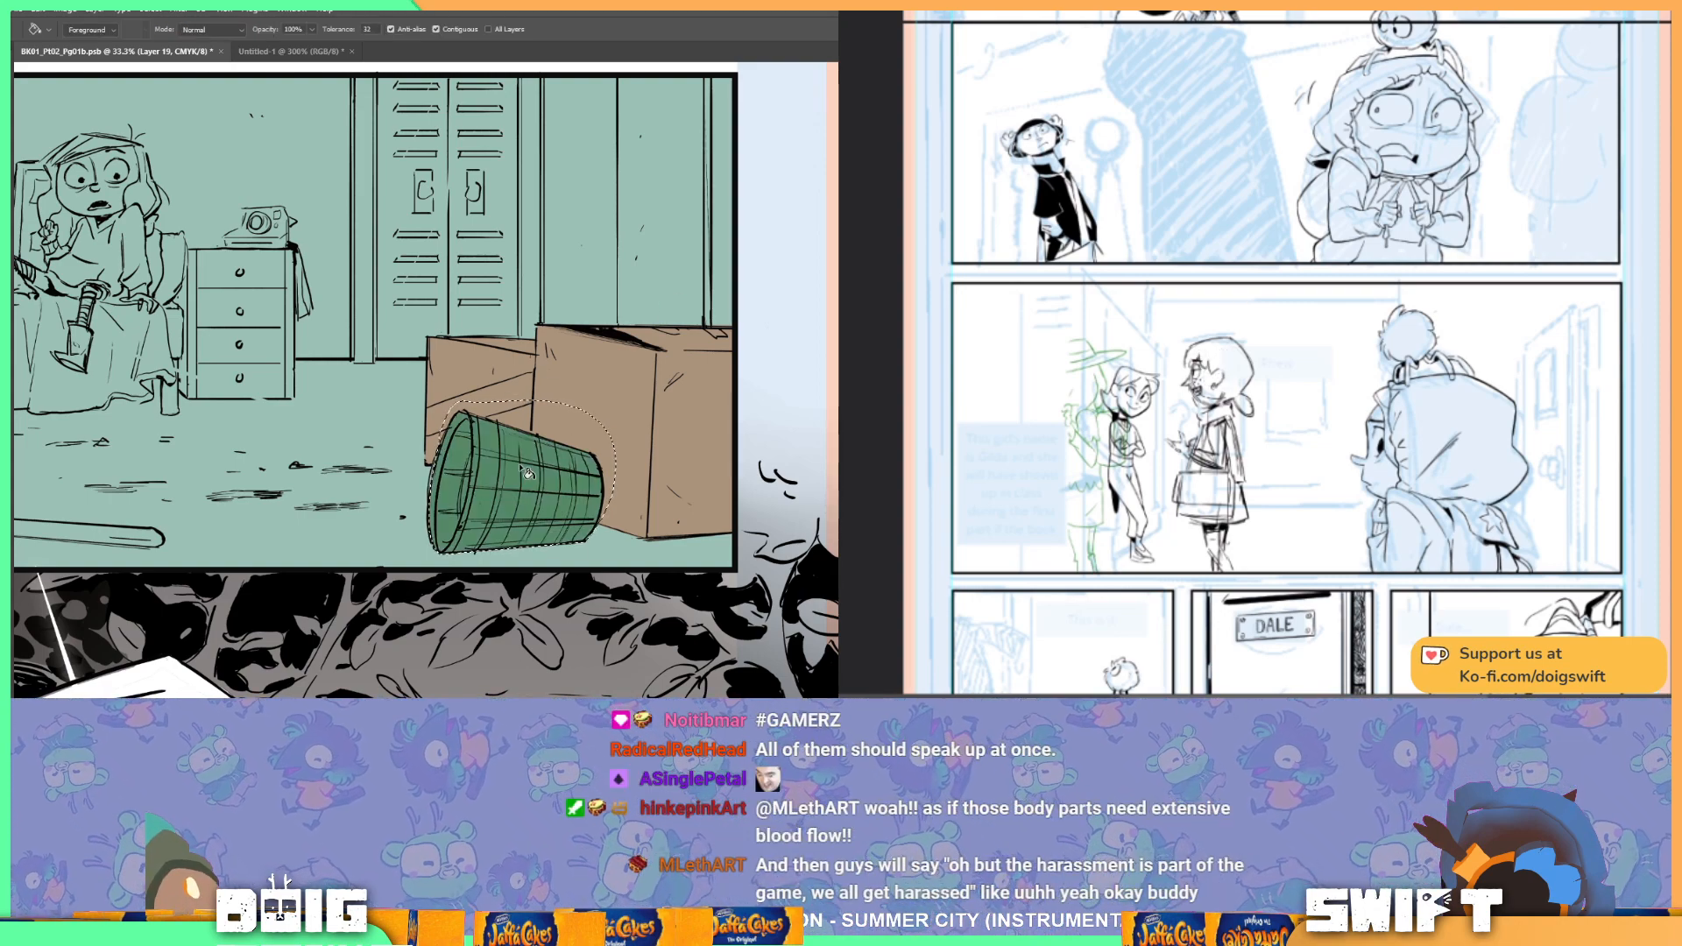
key(l)
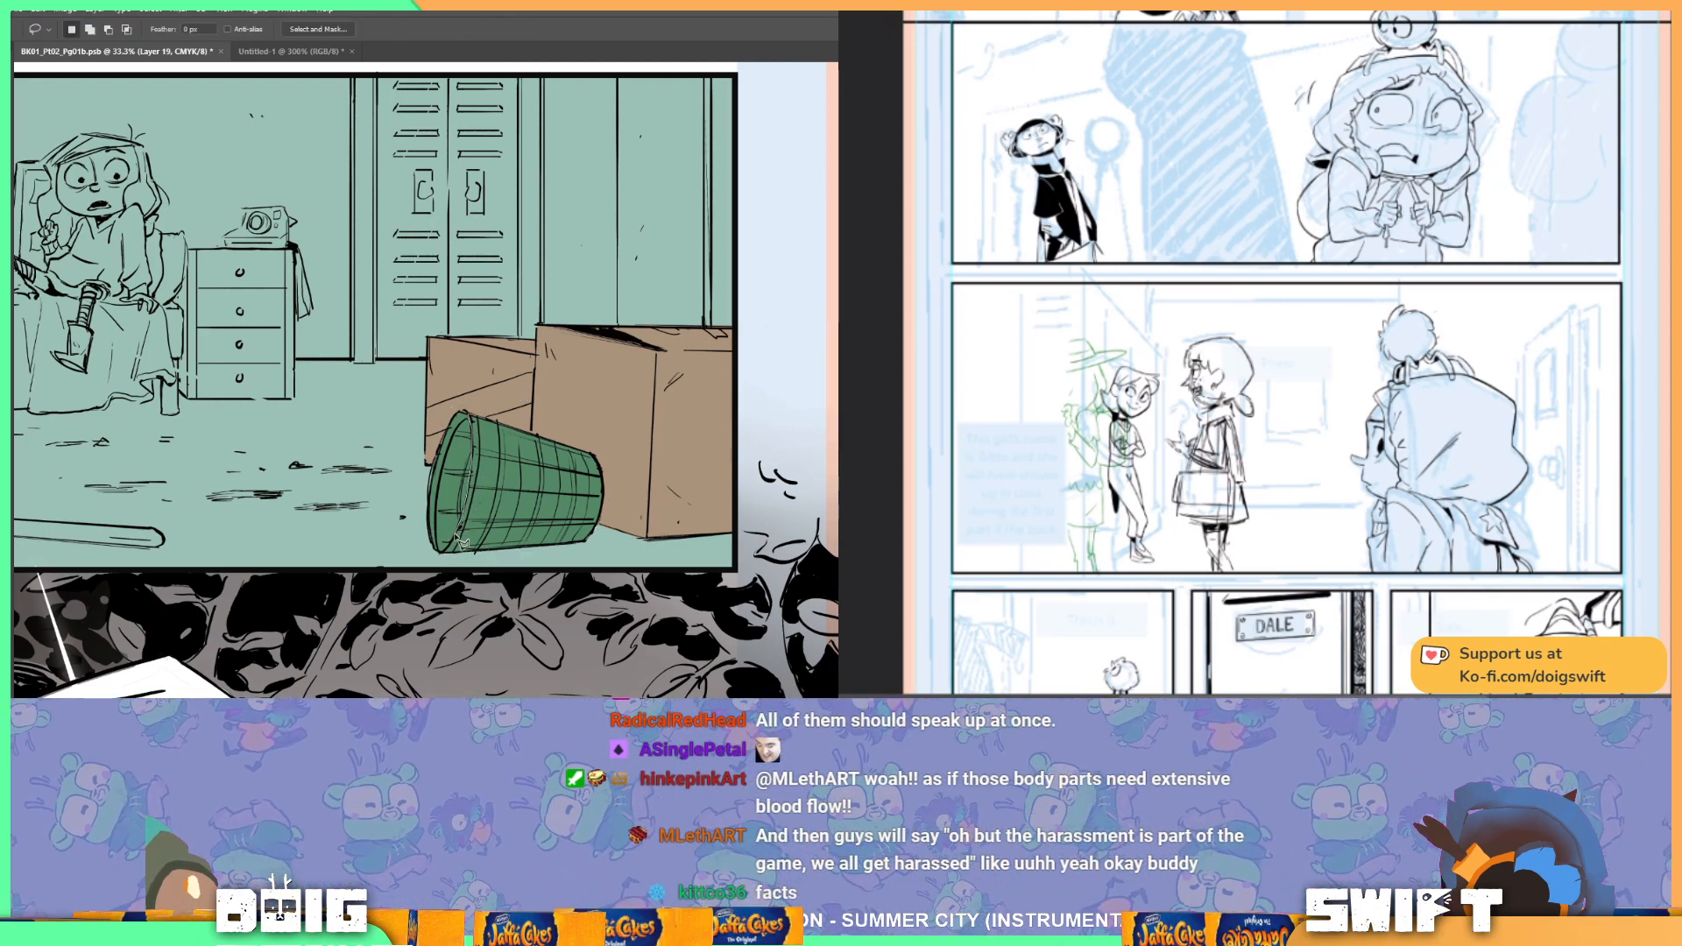
Step: Lasso the wastebasket's outer side without its opening, fill it with a lighter green and deselect
mouse_move(442, 568)
mouse_down()
mouse_move(612, 560)
mouse_move(469, 410)
mouse_move(445, 568)
mouse_up()
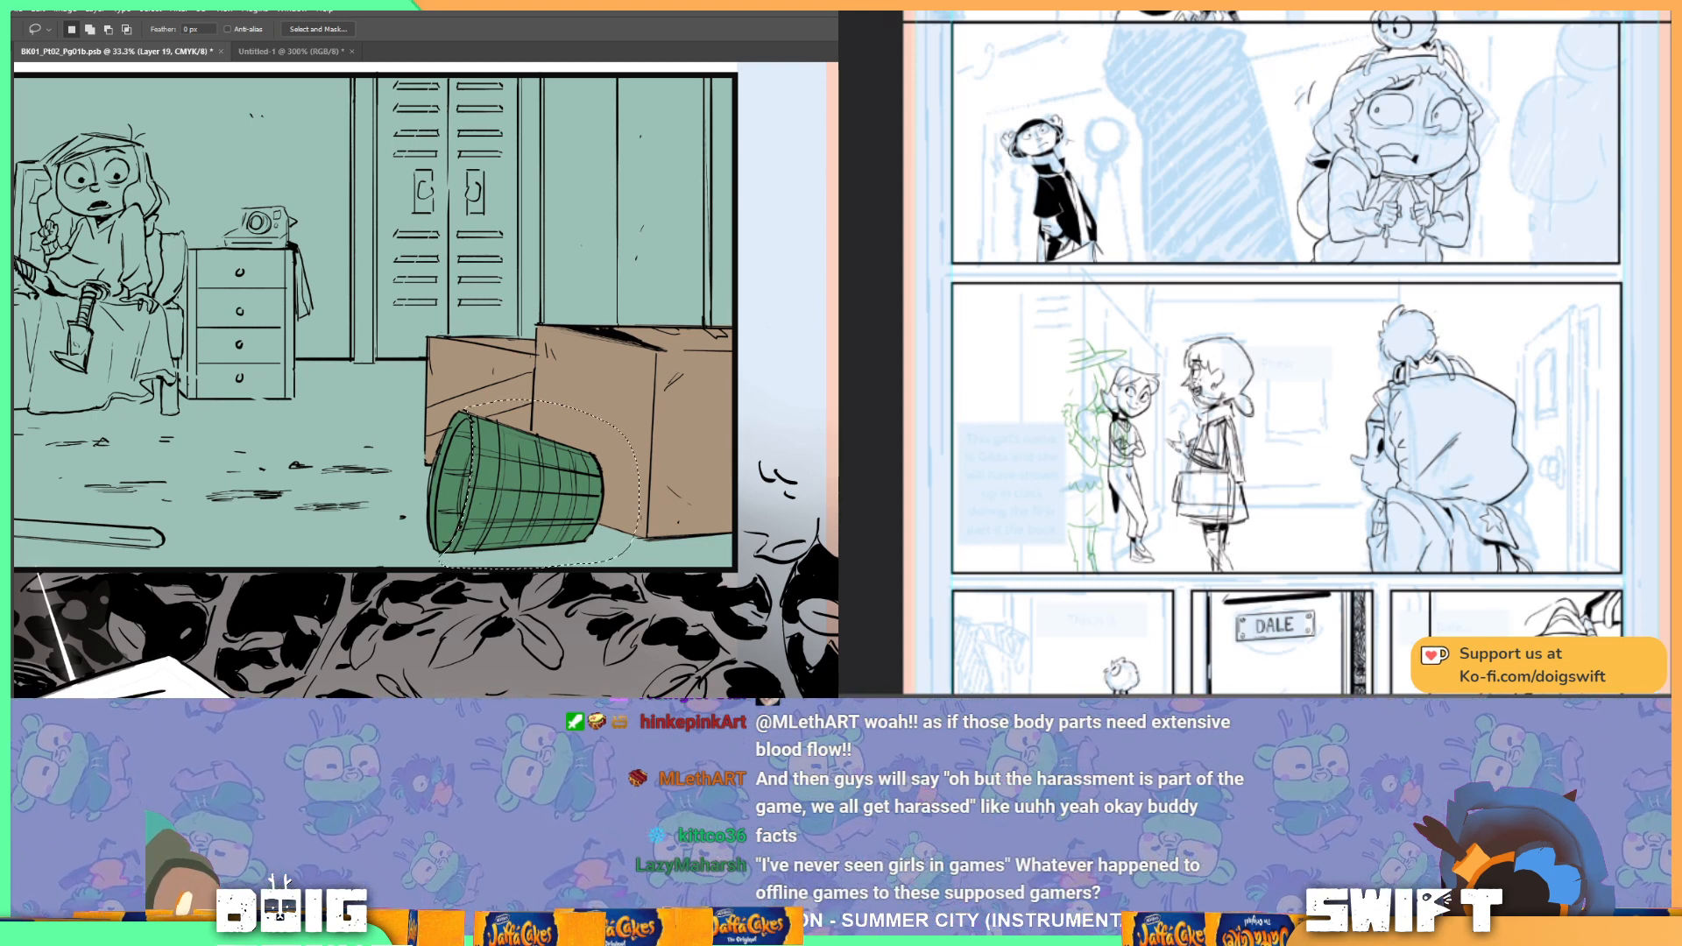
key(g)
click(568, 471)
key(ctrl+d)
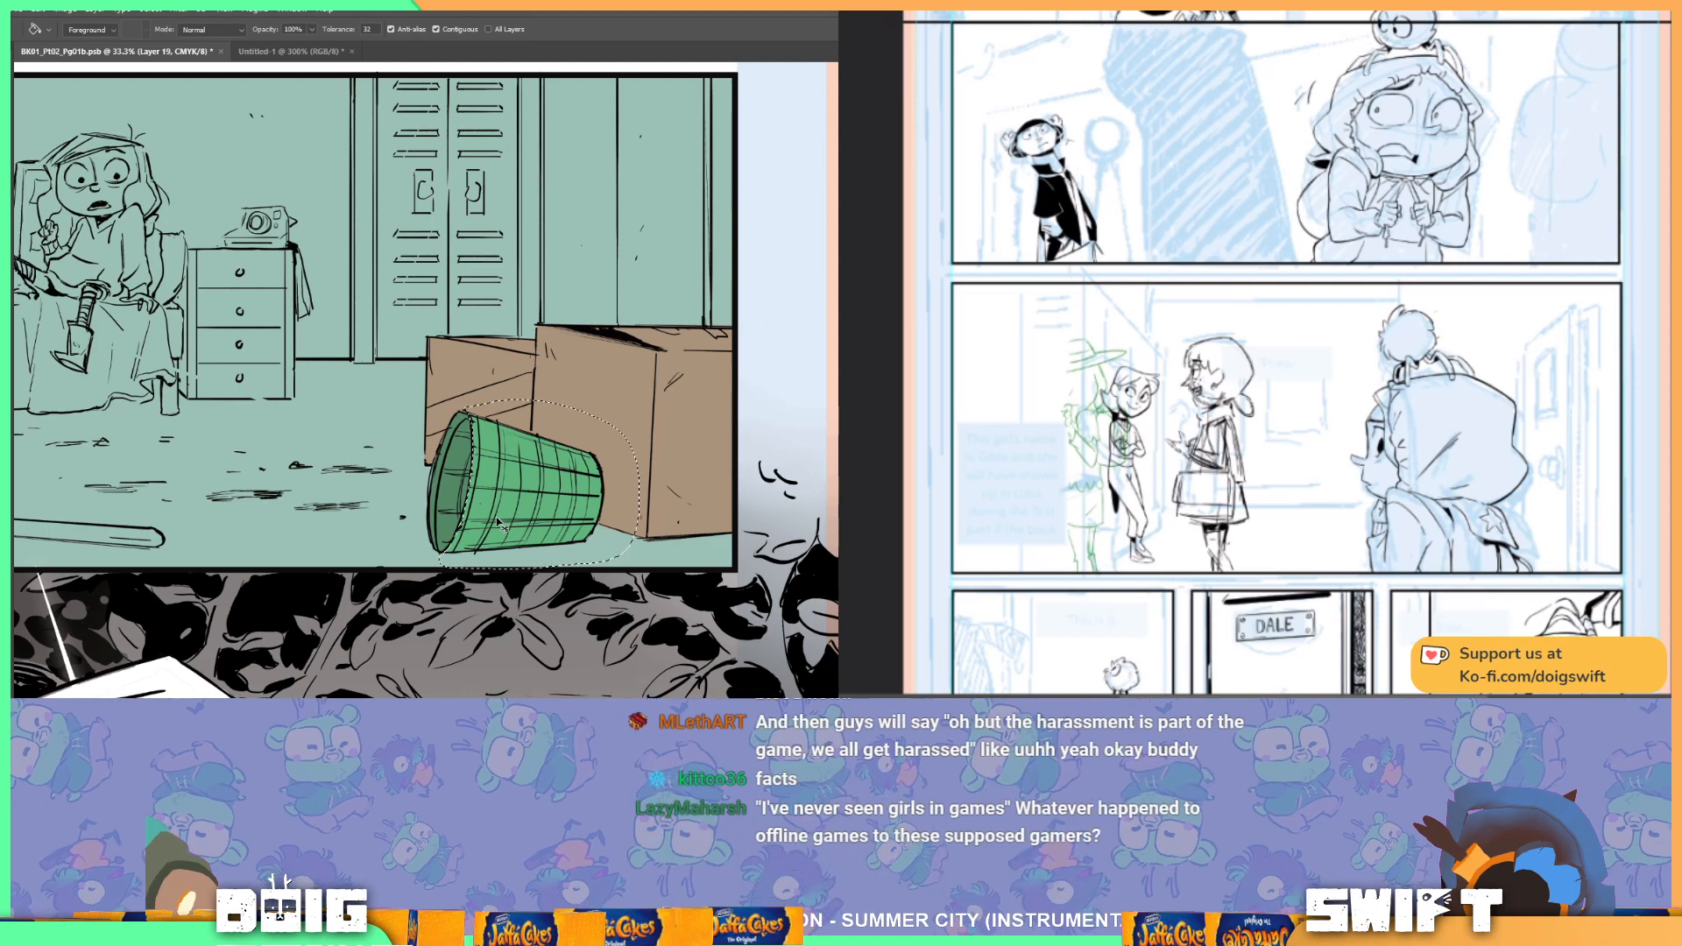
Step: Lasso the mop lying on the bedroom floor, fill its handle and head with green and deselect
key(l)
scroll(498, 524, left, 10)
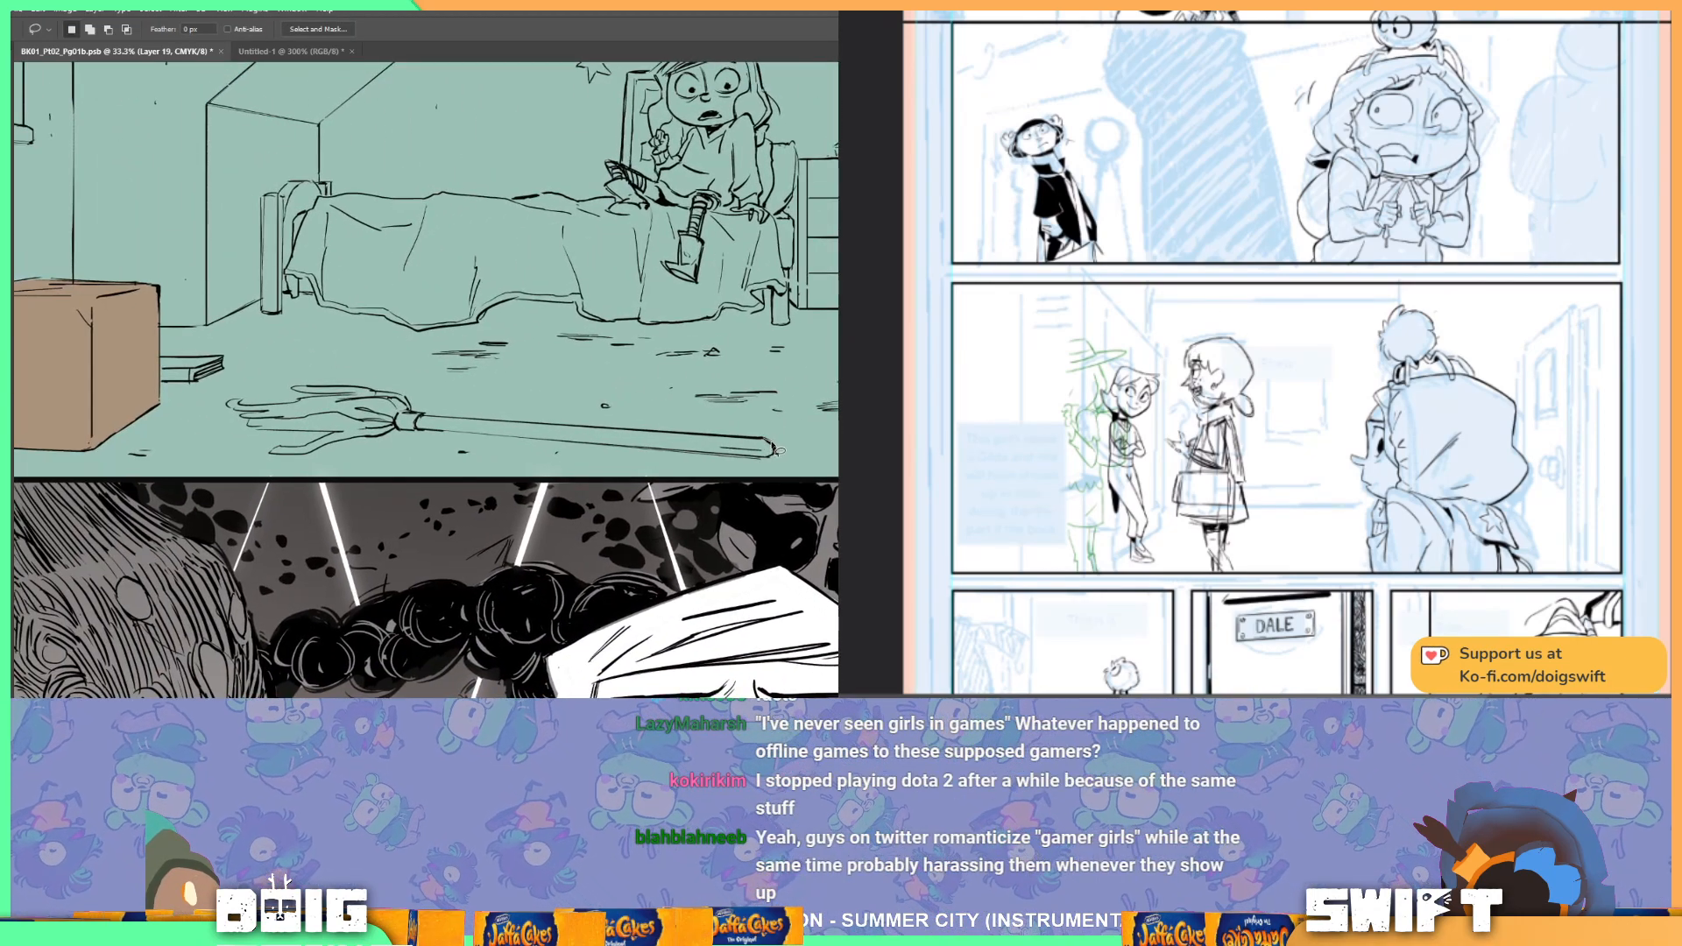
mouse_move(768, 457)
mouse_down()
mouse_move(439, 434)
mouse_move(324, 459)
mouse_up()
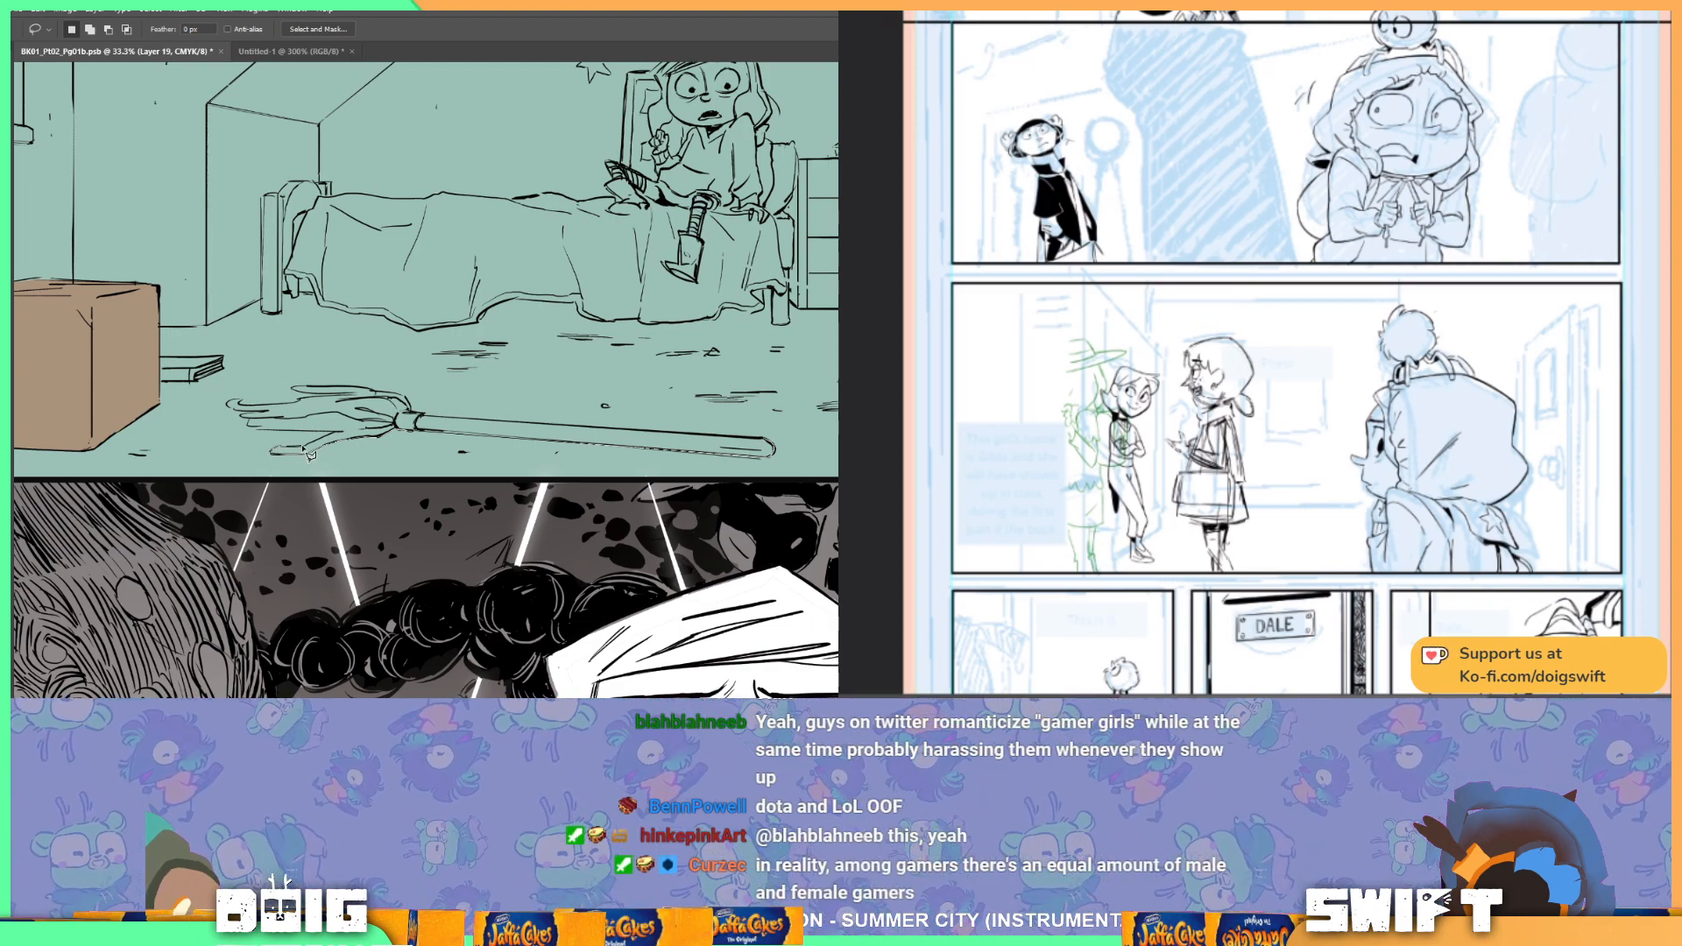
mouse_move(311, 446)
mouse_down()
mouse_move(333, 434)
mouse_move(259, 435)
mouse_move(351, 402)
mouse_move(302, 404)
mouse_move(414, 416)
mouse_move(335, 402)
mouse_move(766, 447)
mouse_move(267, 442)
mouse_up()
key(g)
click(570, 428)
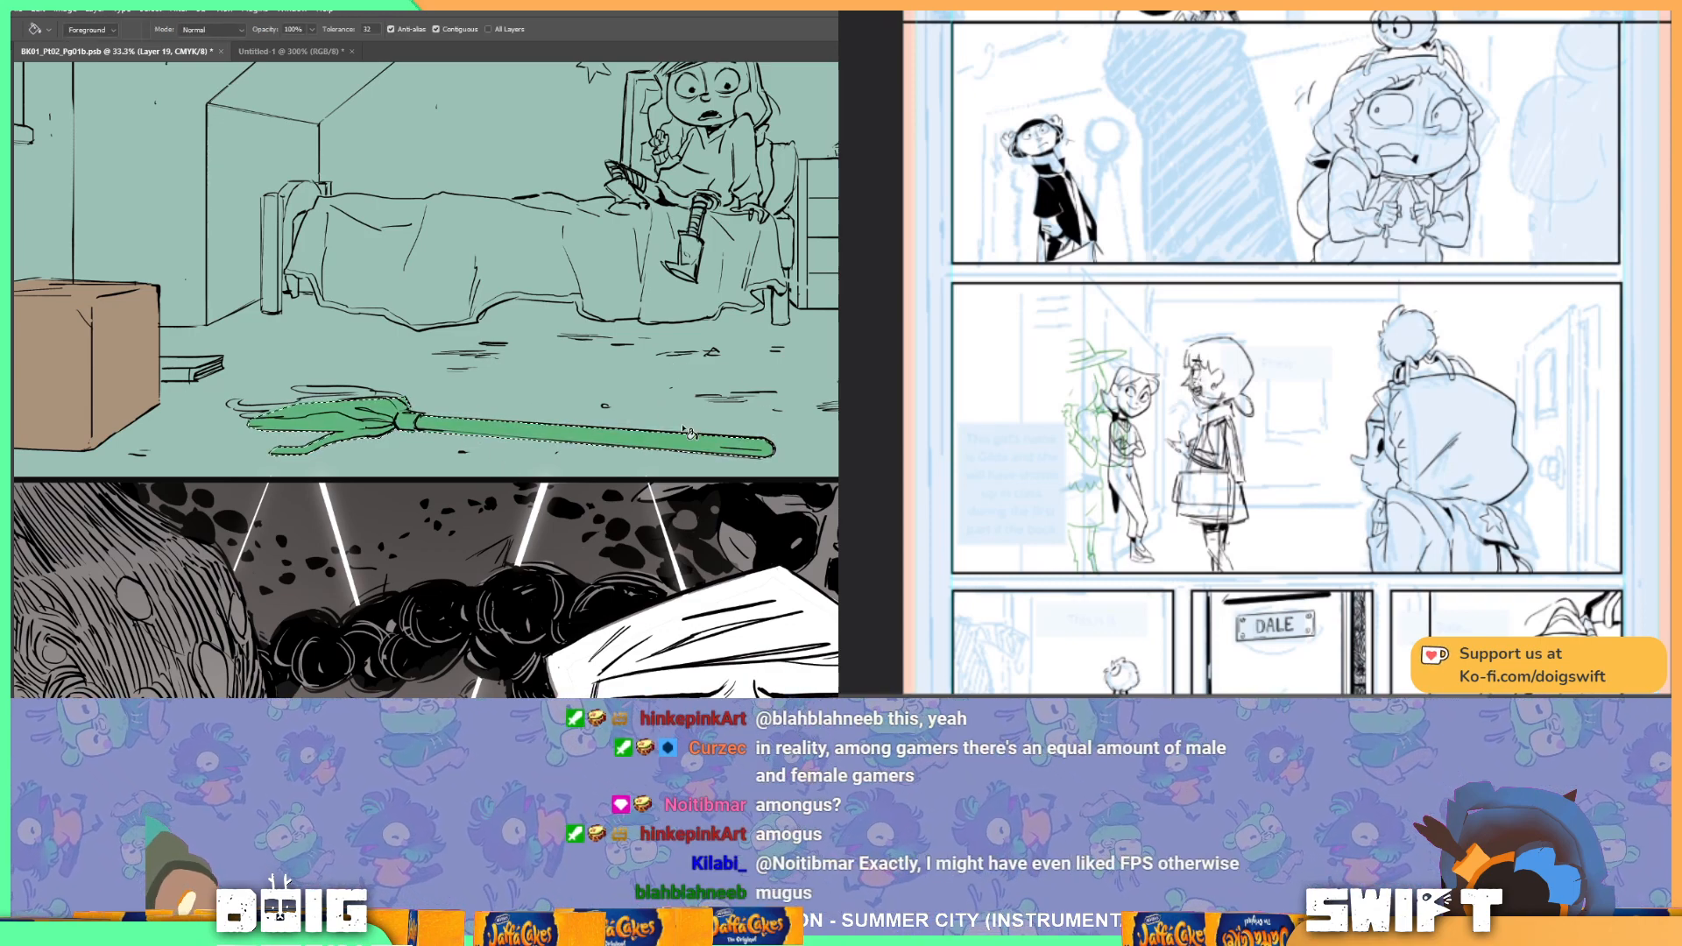
key(ctrl+d)
Step: Lasso the mop head's remaining upper strands, fill them with the same green and deselect
key(l)
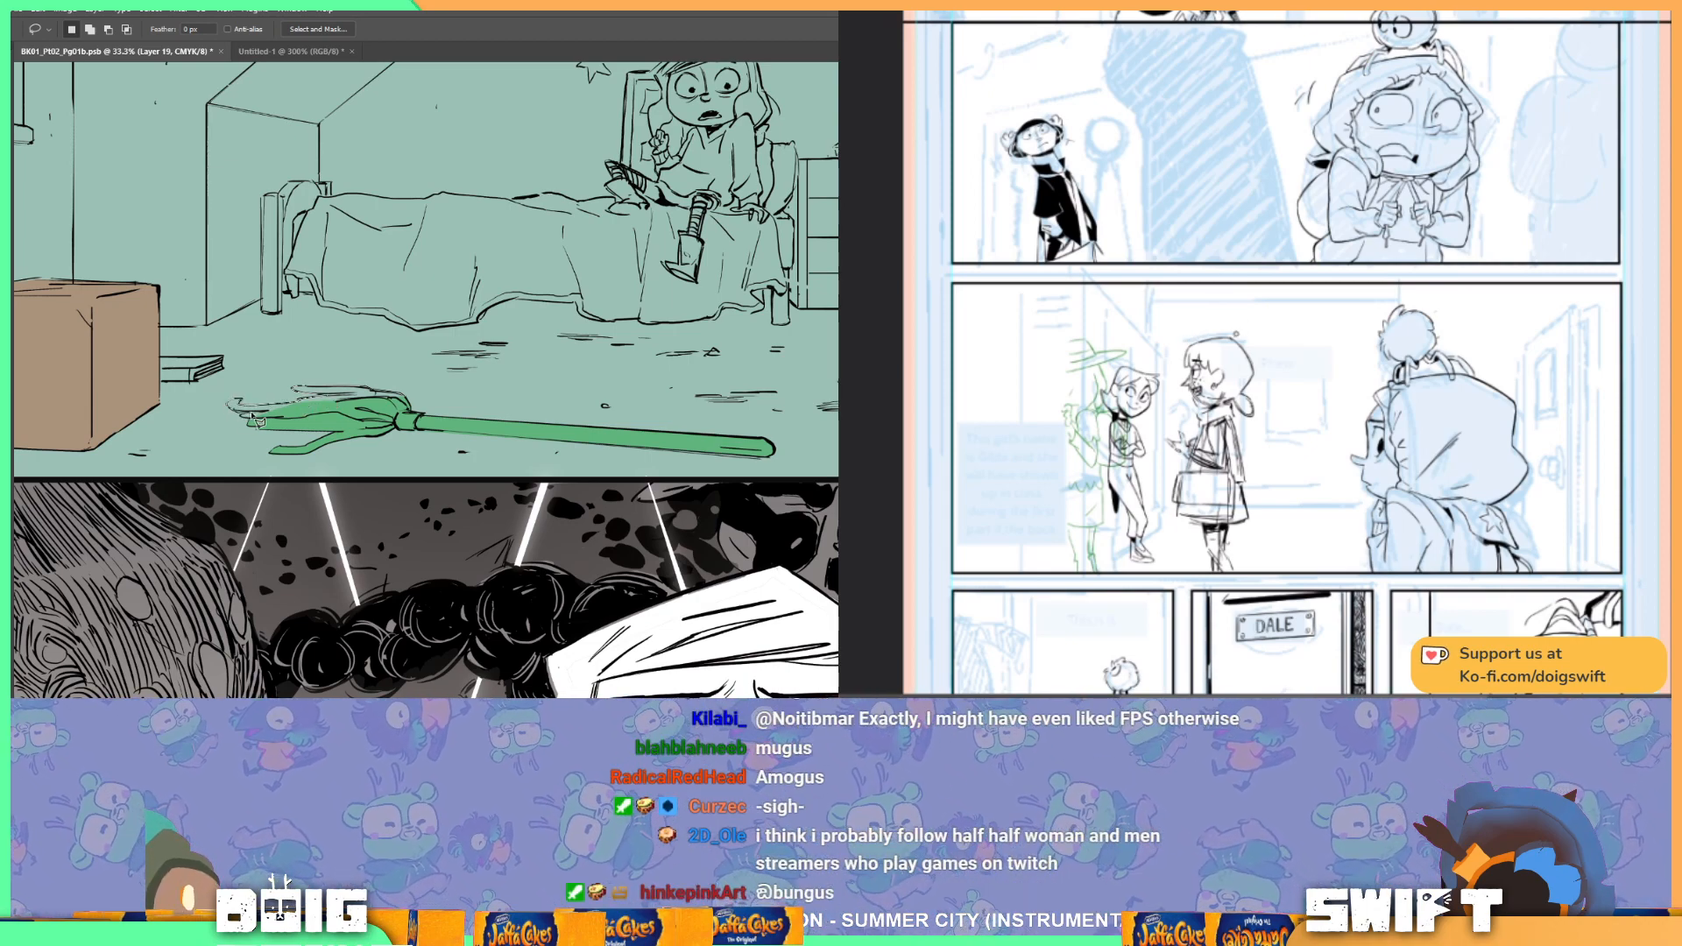
mouse_move(243, 421)
mouse_down()
mouse_move(386, 426)
mouse_move(417, 405)
mouse_move(376, 382)
mouse_move(263, 398)
mouse_up()
key(g)
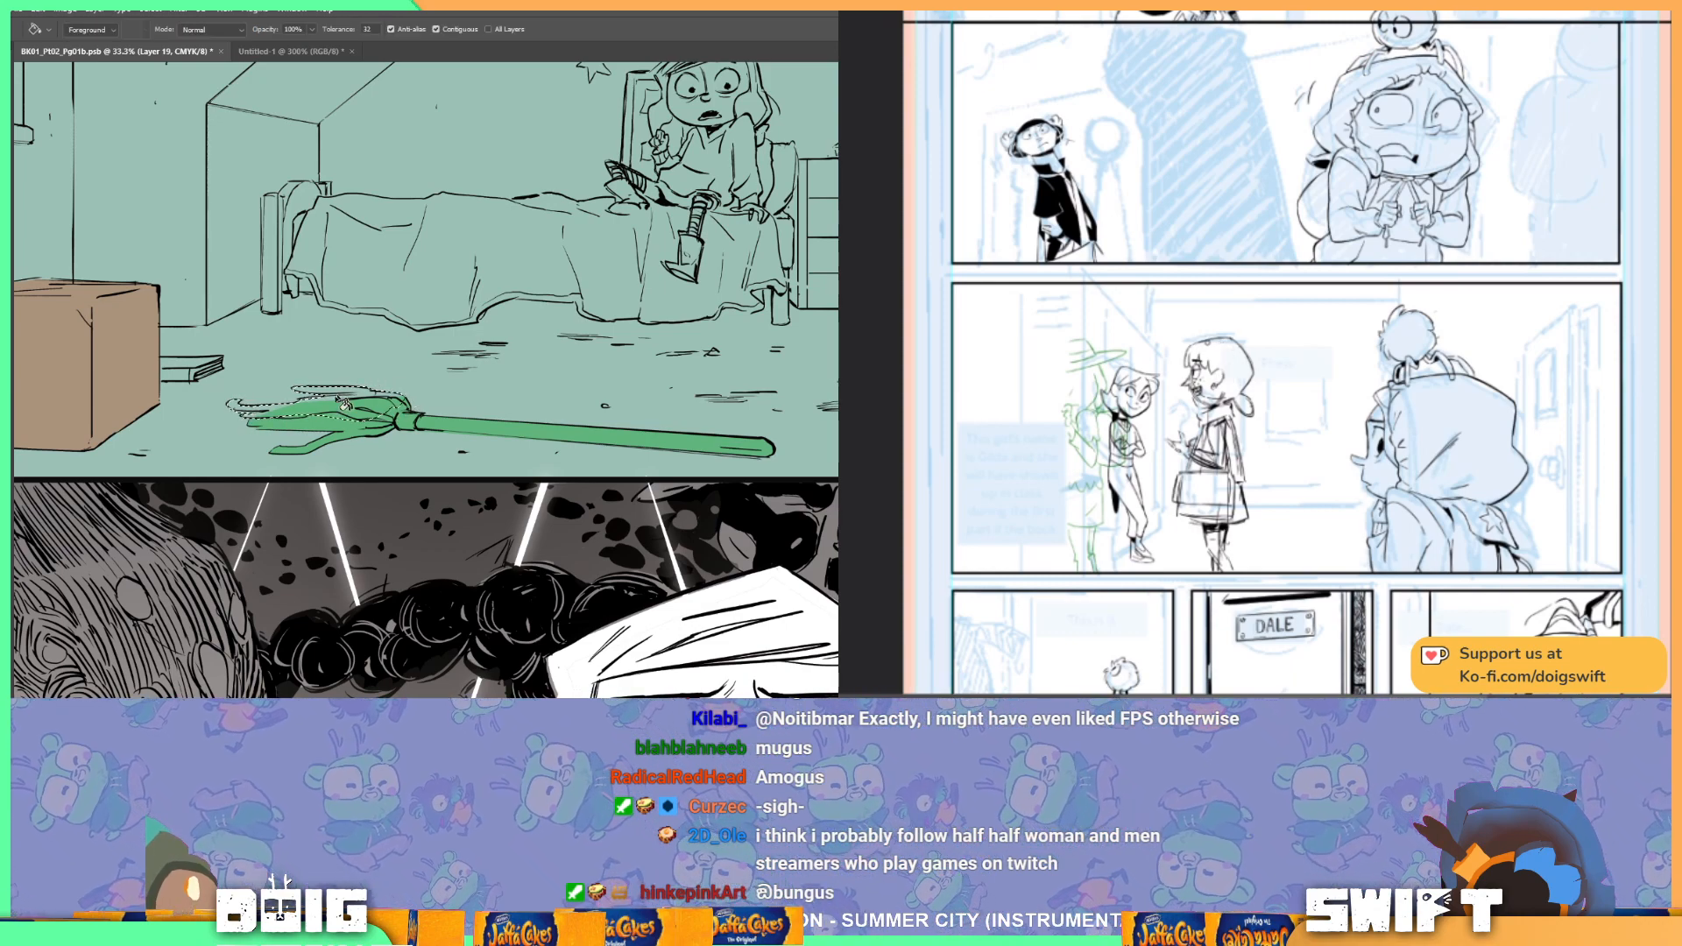
key(ctrl+d)
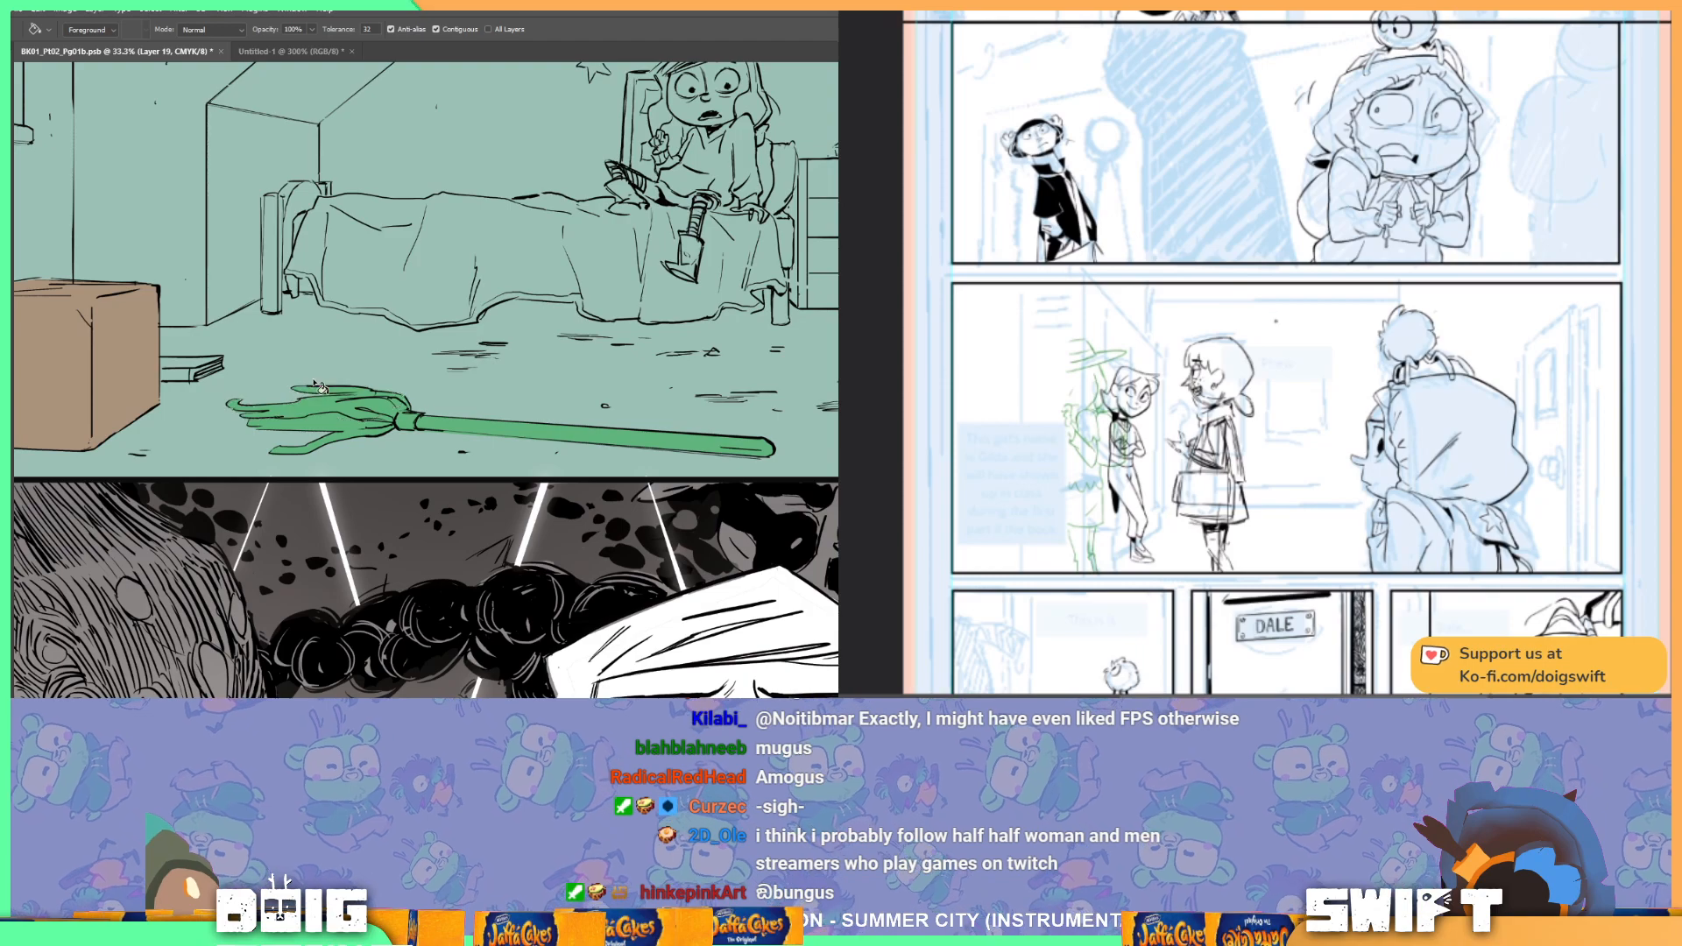
Step: Select the bed's end post with the Magic Wand, sample the boxes' brown and fill the post with it
key(ctrl+minus)
key(ctrl+minus)
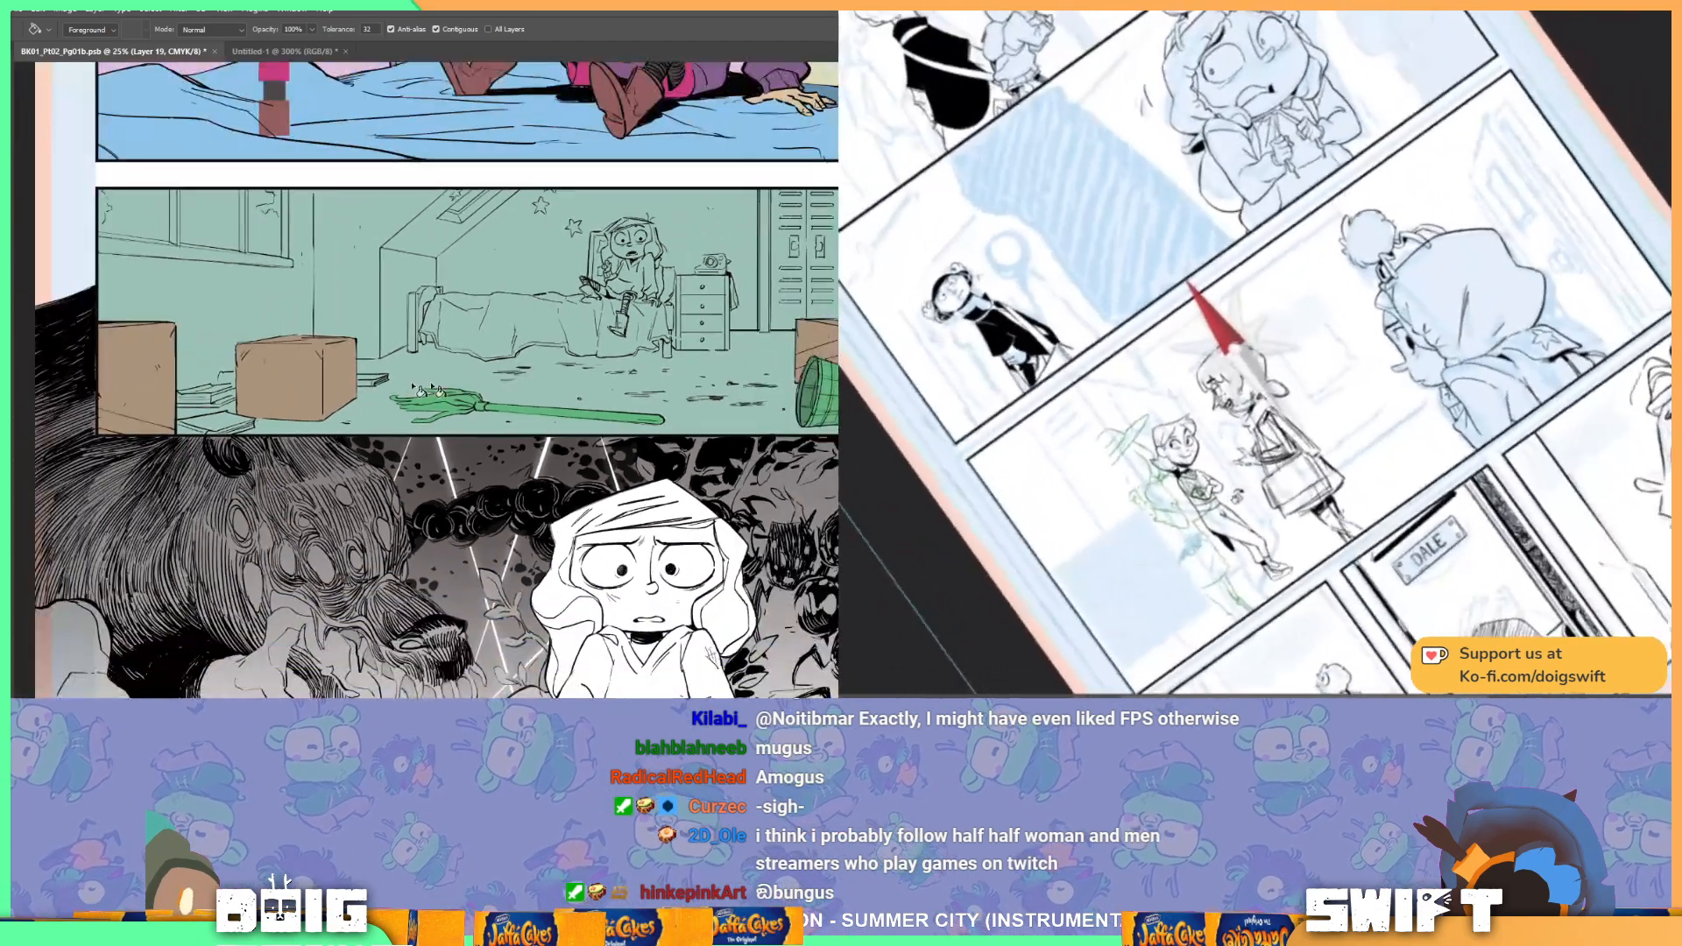
mouse_move(590, 355)
mouse_down()
mouse_move(456, 396)
mouse_move(518, 416)
mouse_move(433, 414)
mouse_move(597, 435)
mouse_up()
key(l)
scroll(419, 405, up, 2)
drag(371, 426, 421, 395)
key(w)
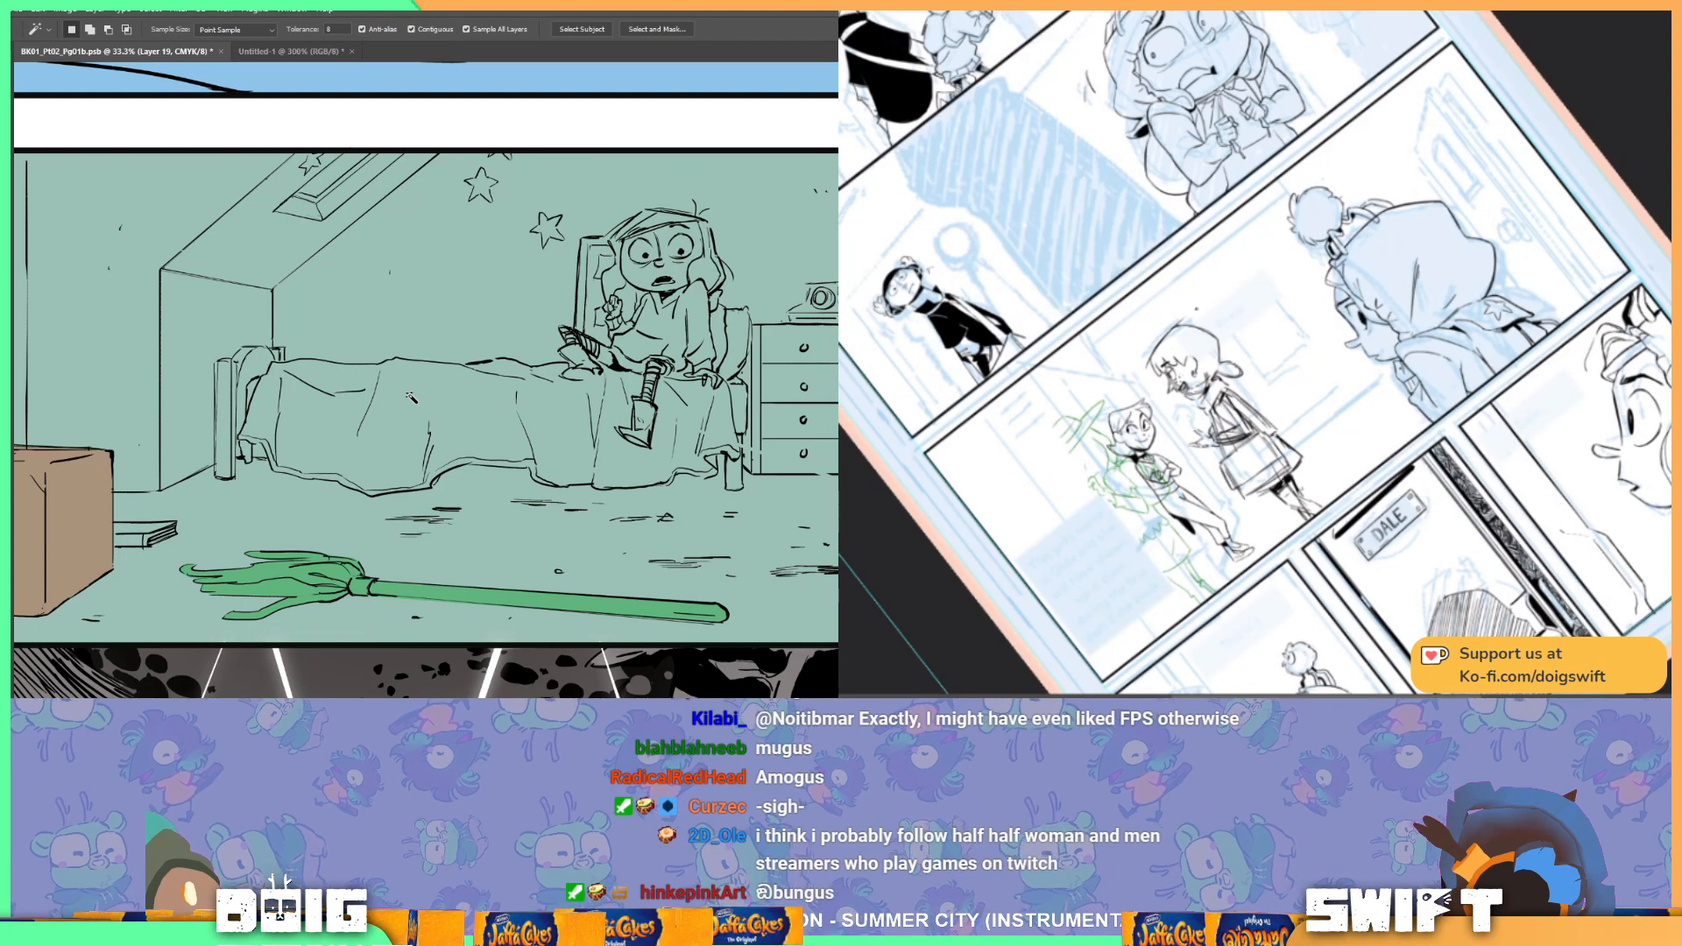
click(221, 391)
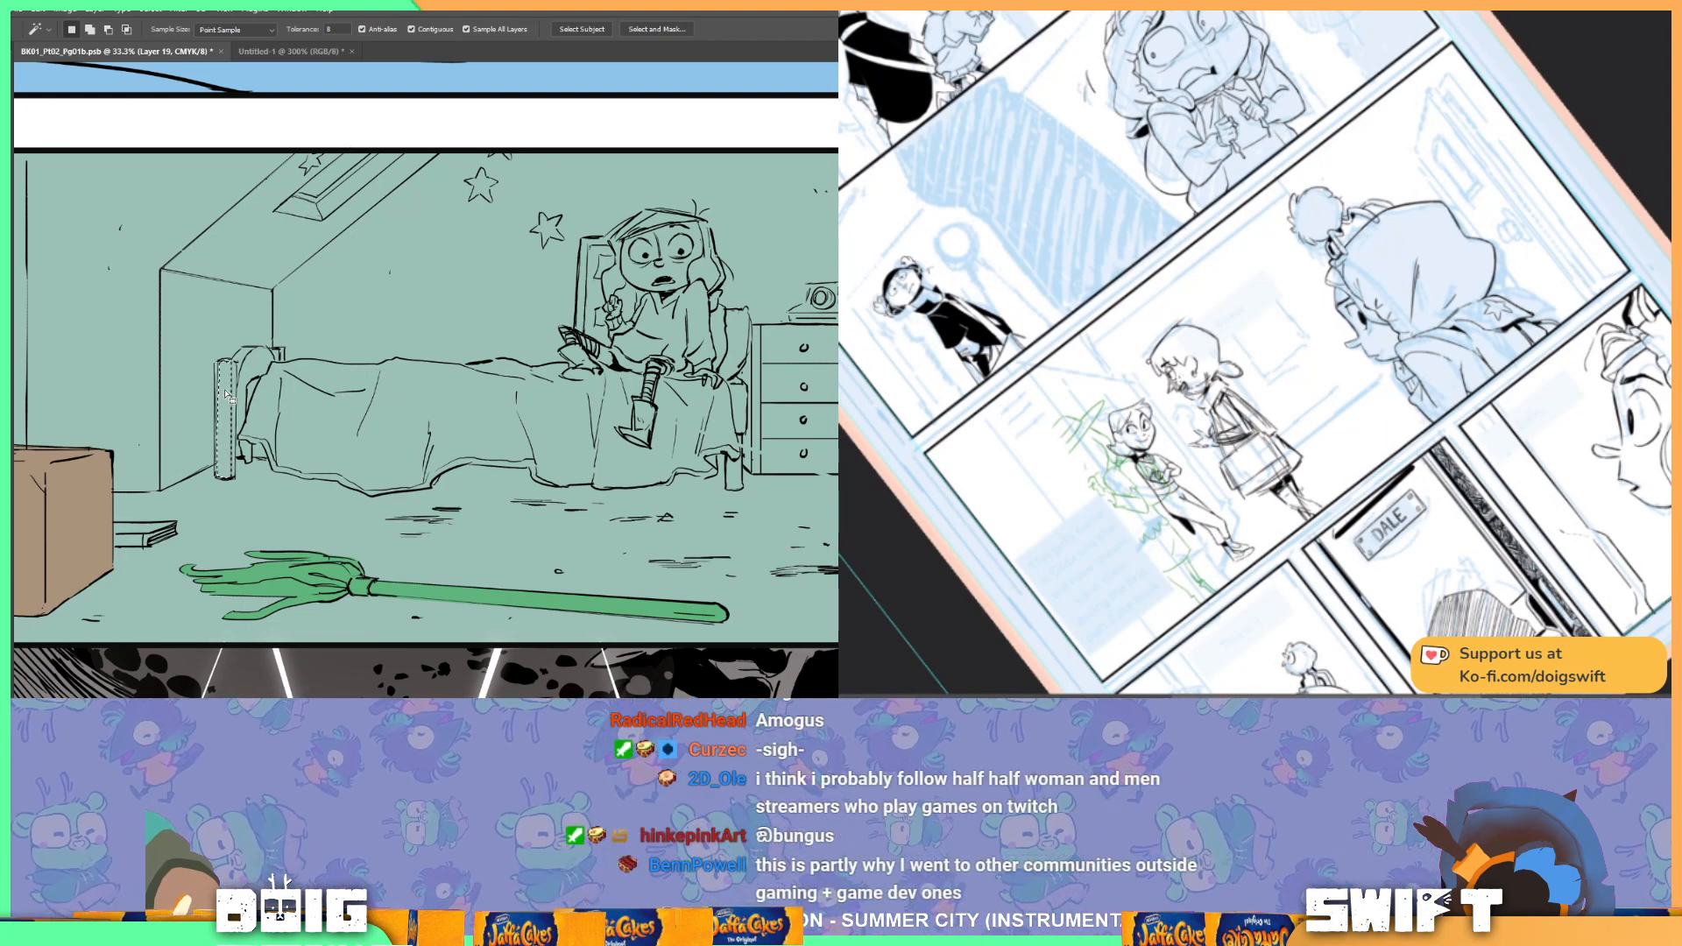
key(i)
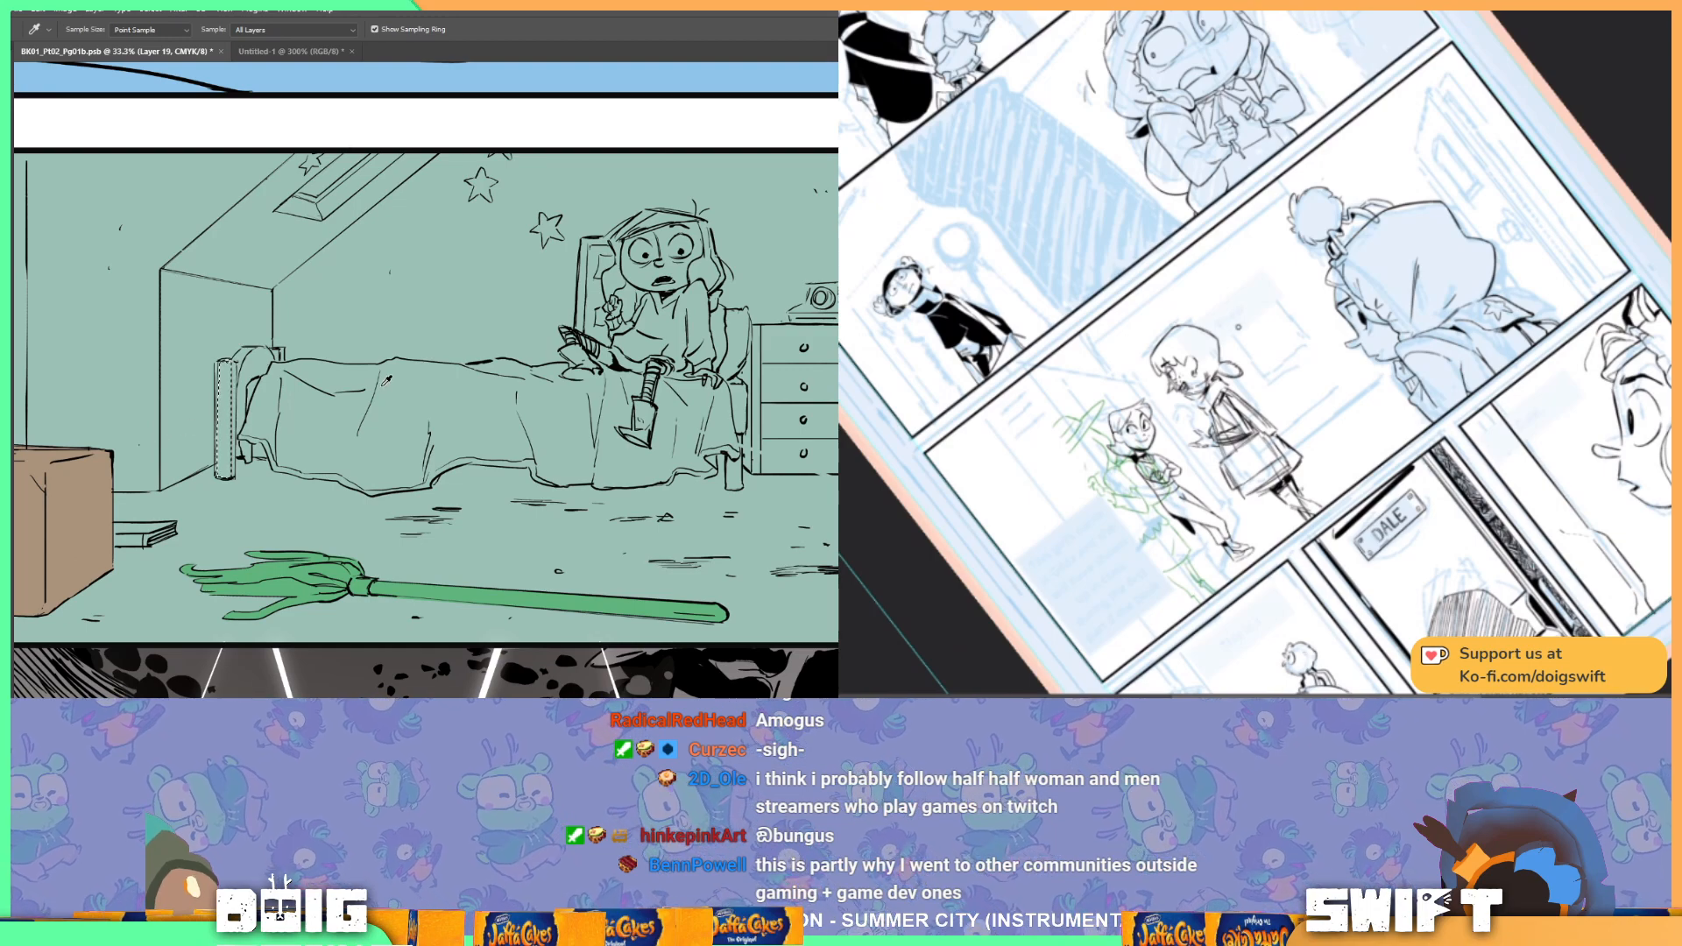
key(alt+BackSpace)
Step: Close the gaps in the bedside drawers' outline by painting brown along their base and the side next to the bed
drag(454, 374, 262, 365)
key(w)
click(589, 423)
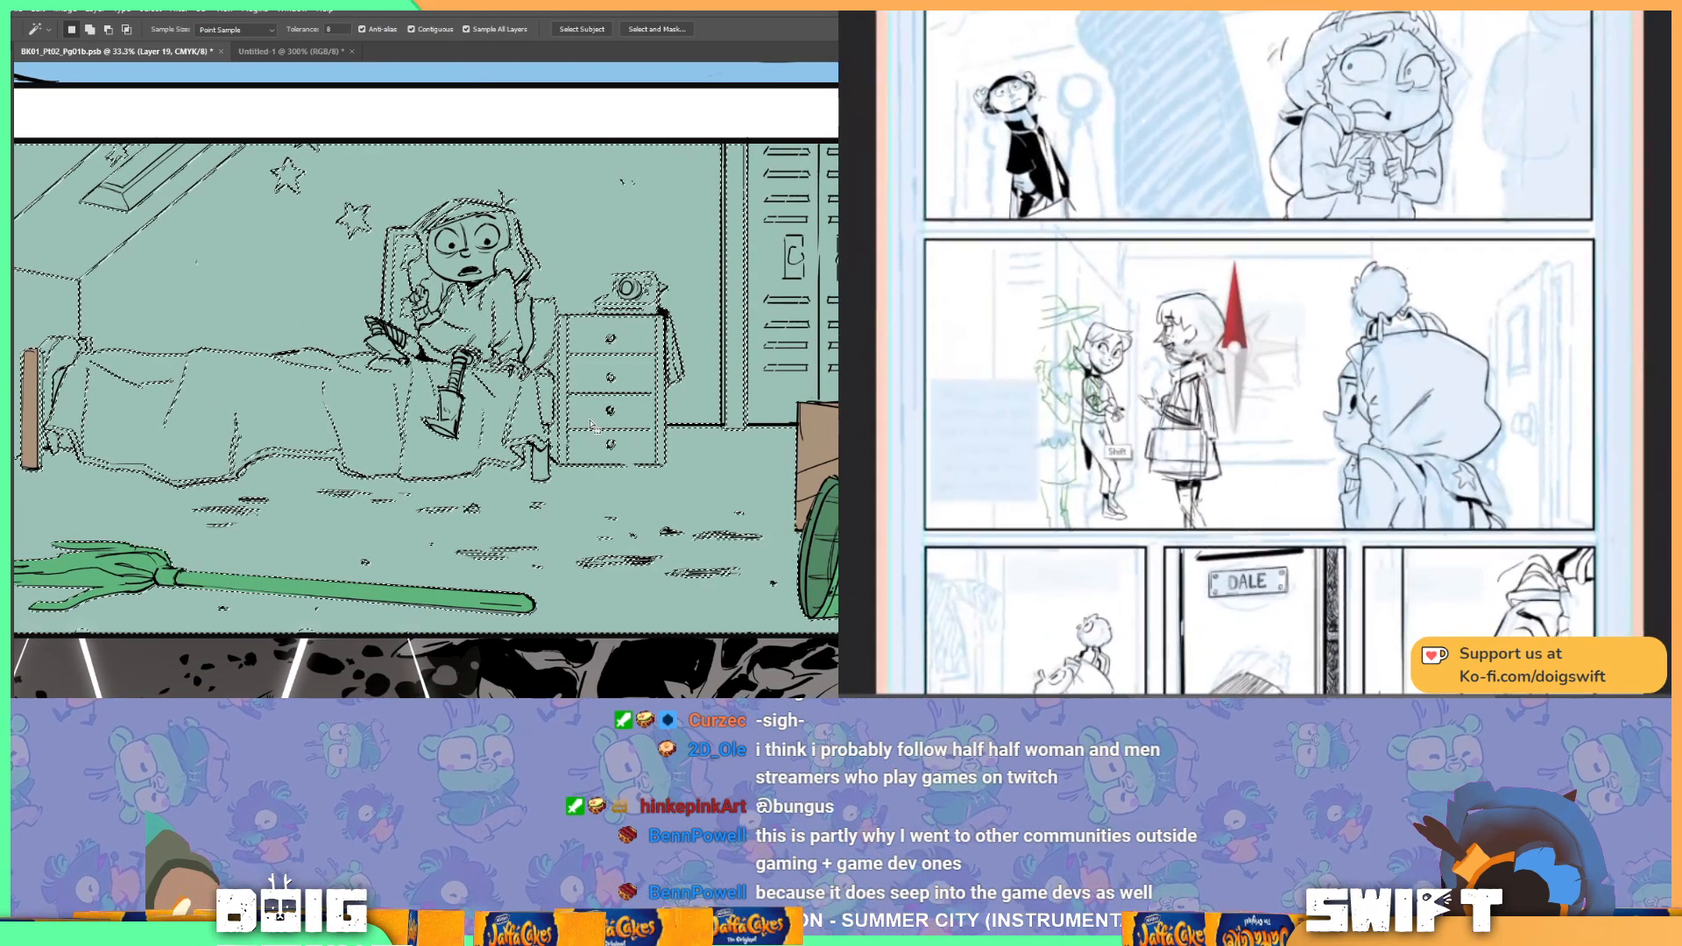
key(b)
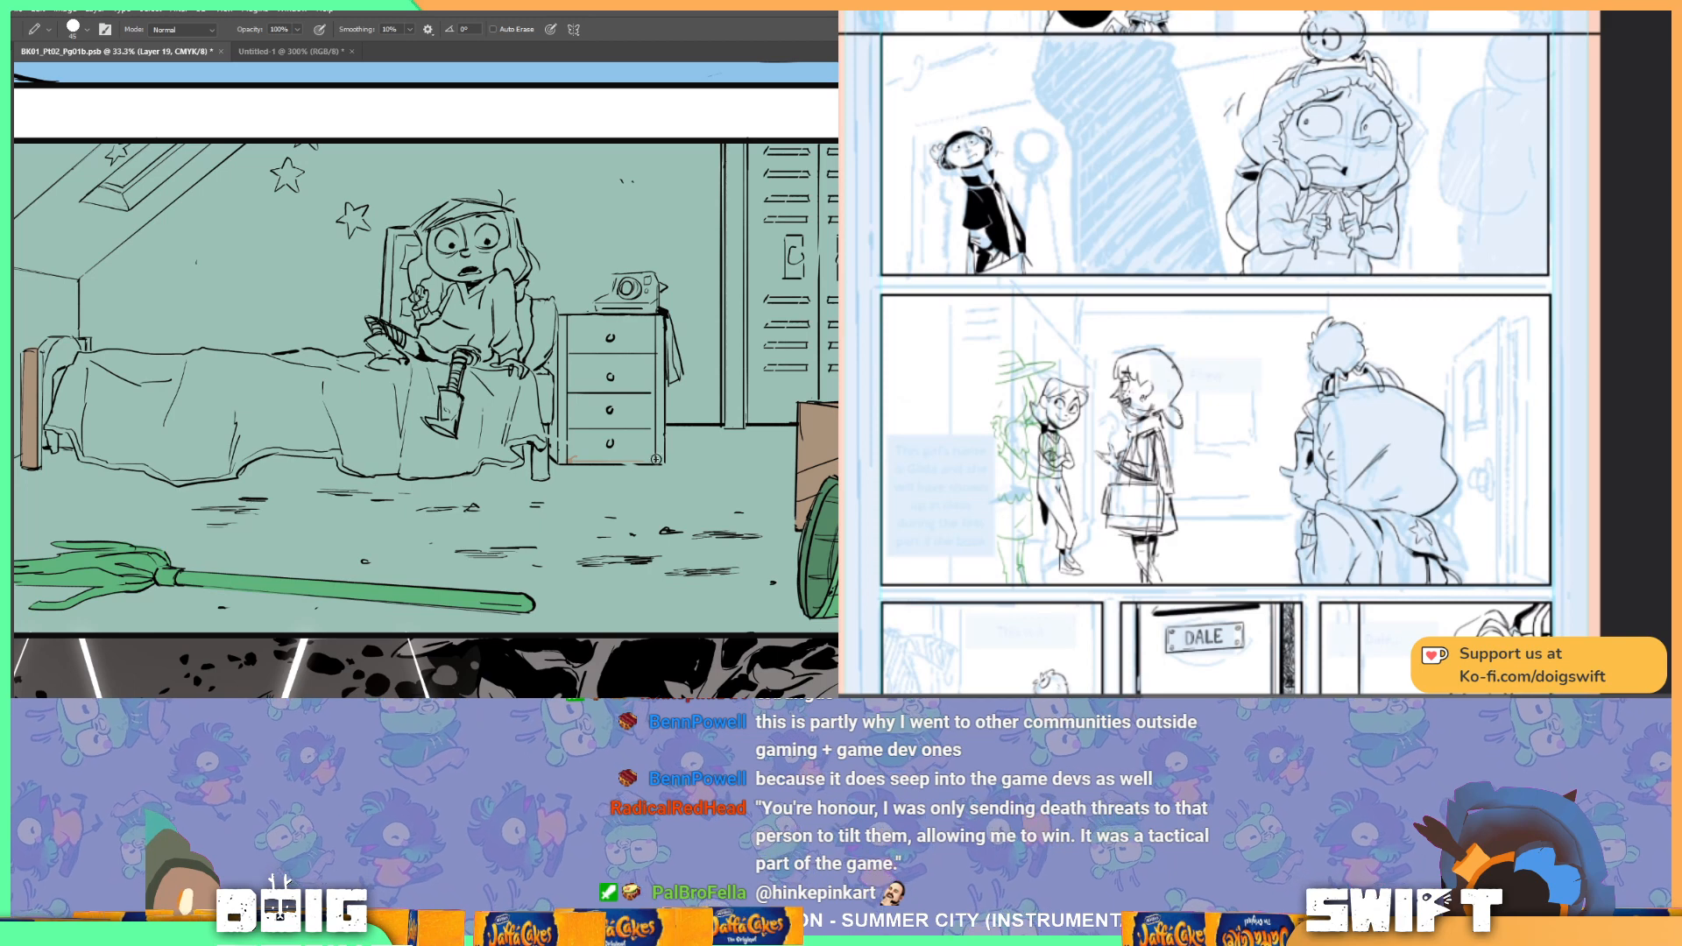
drag(609, 462, 663, 460)
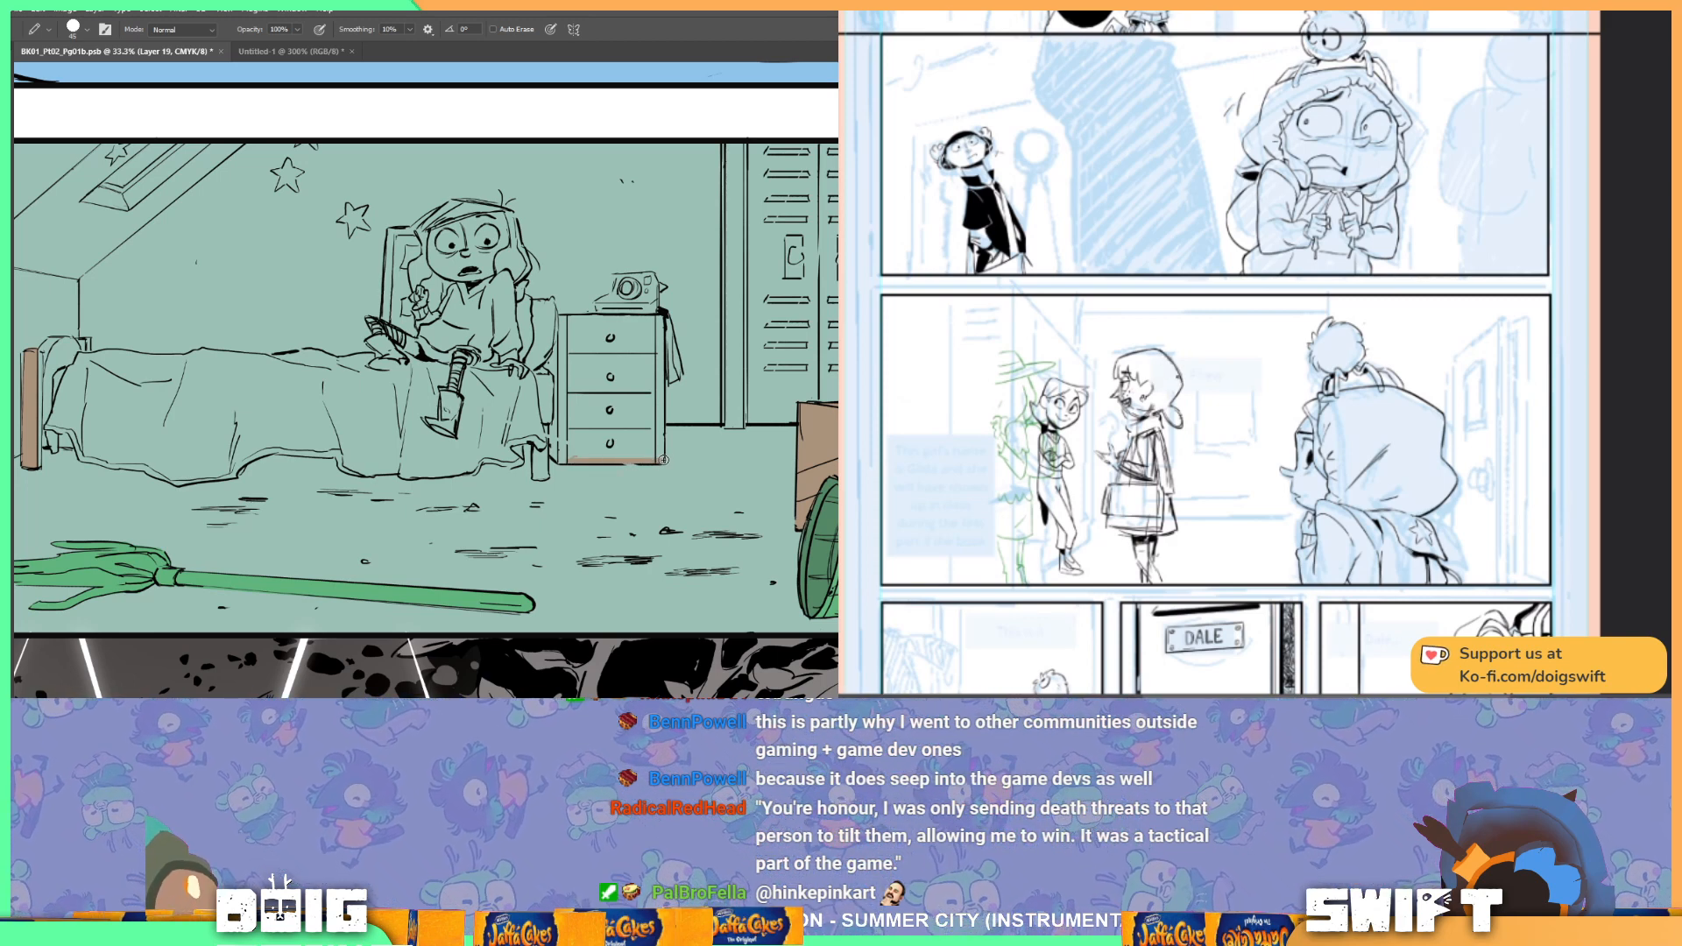
key(w)
click(636, 414)
key(ctrl+d)
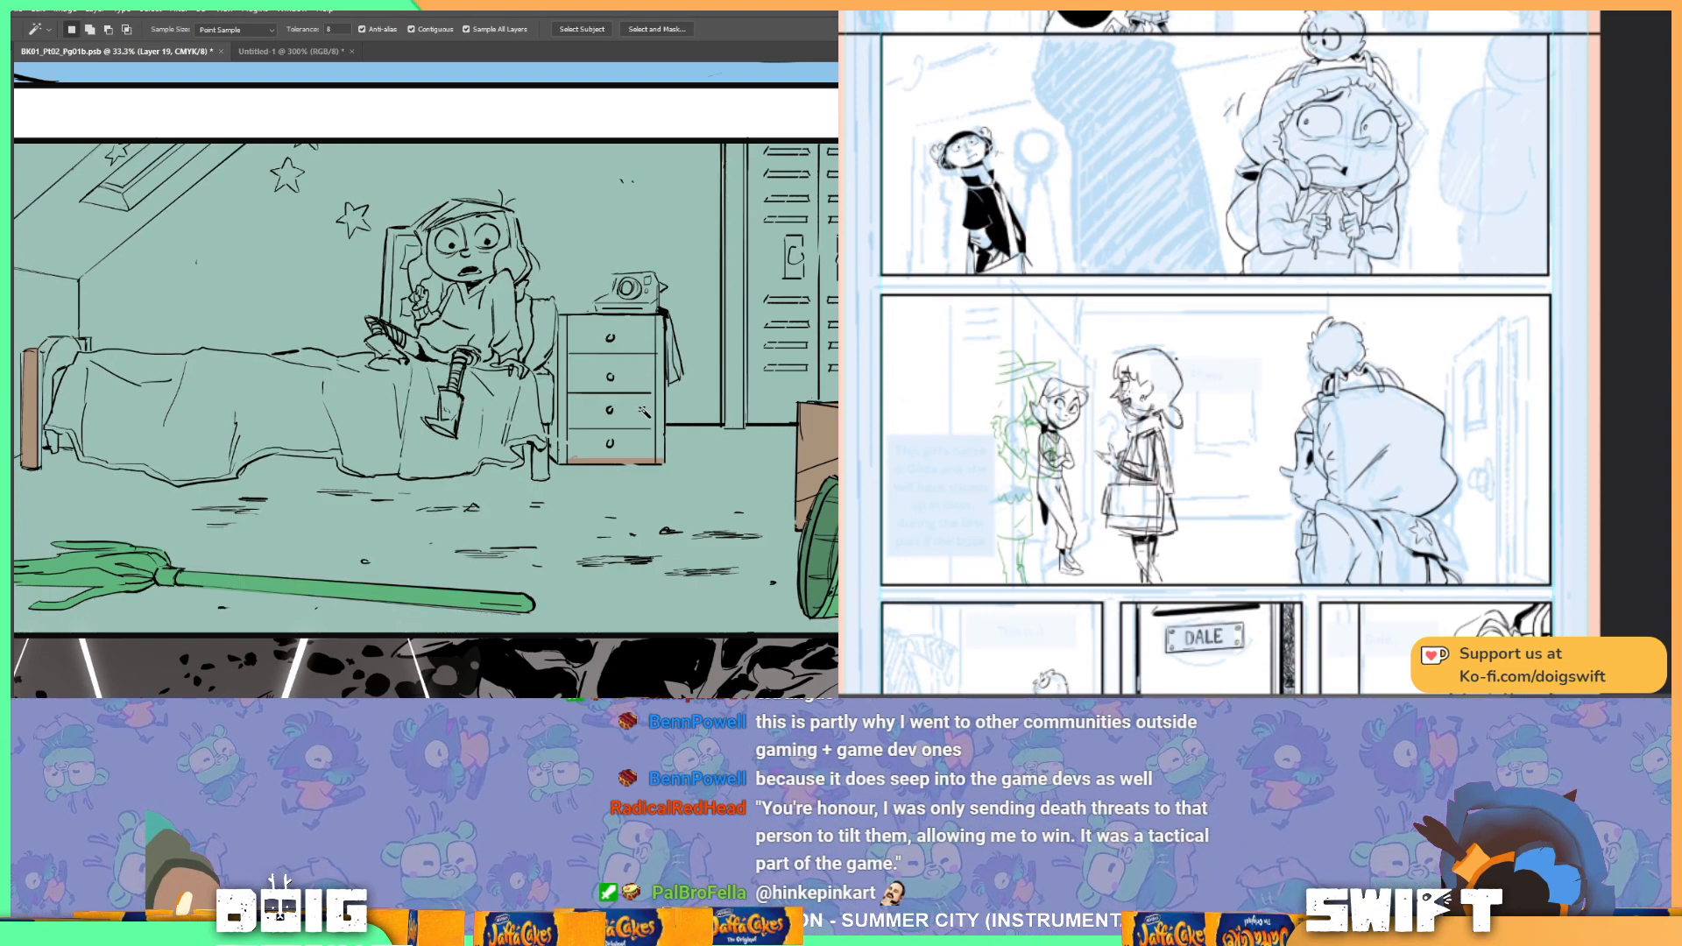
key(b)
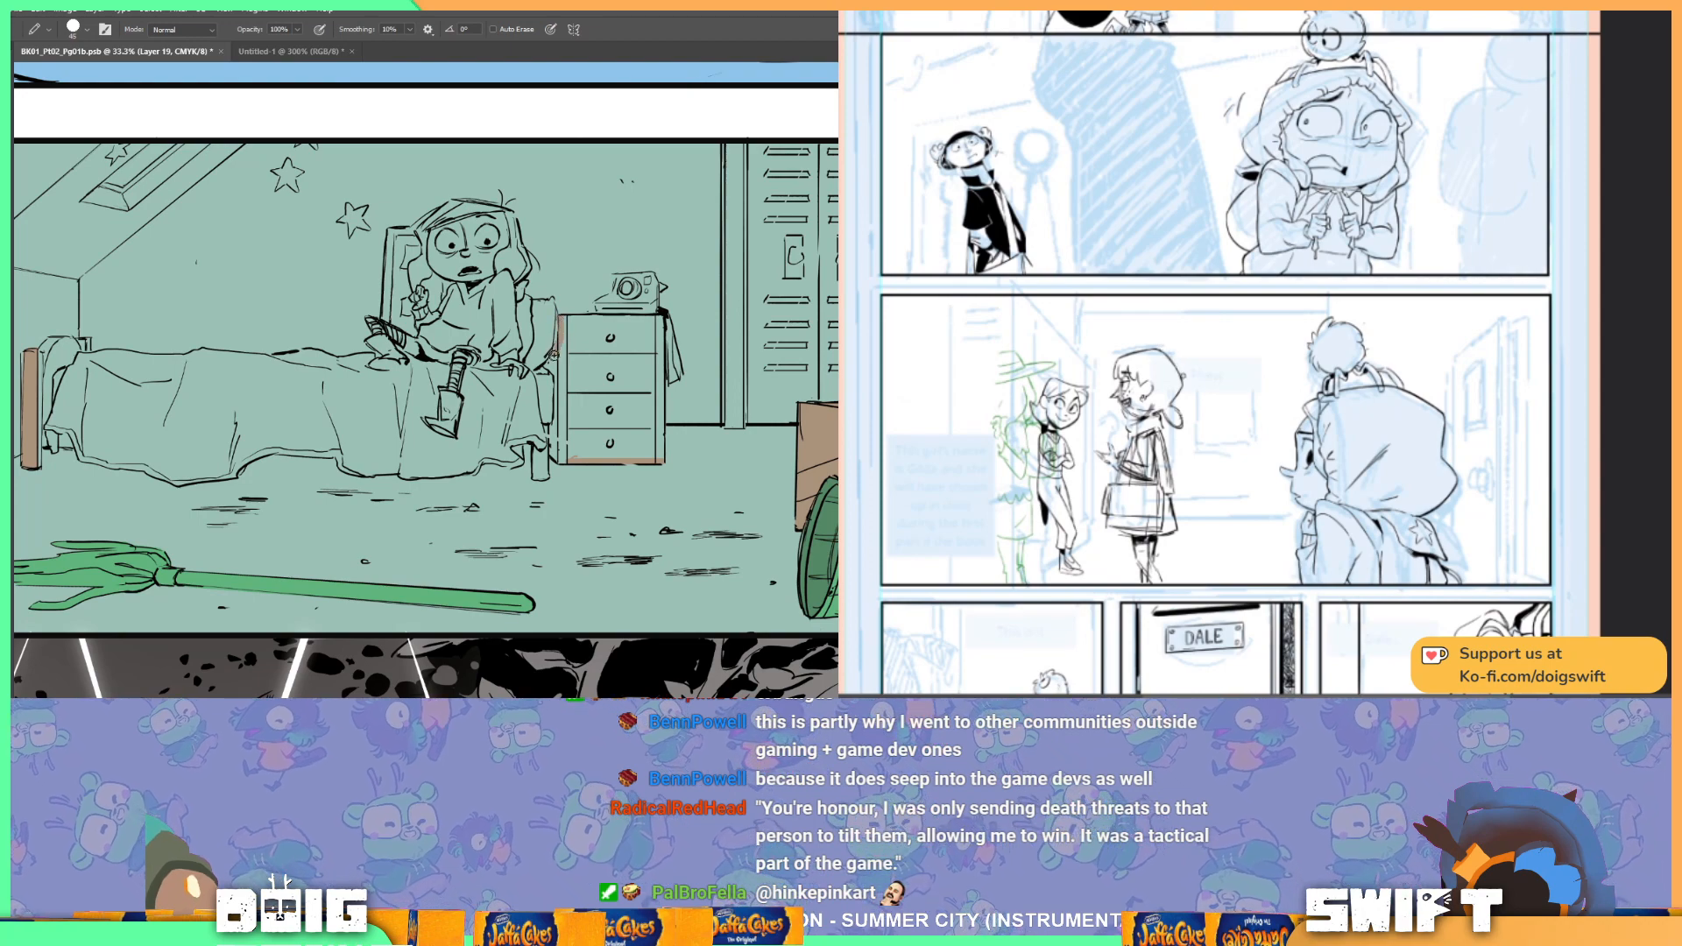
drag(556, 379, 557, 427)
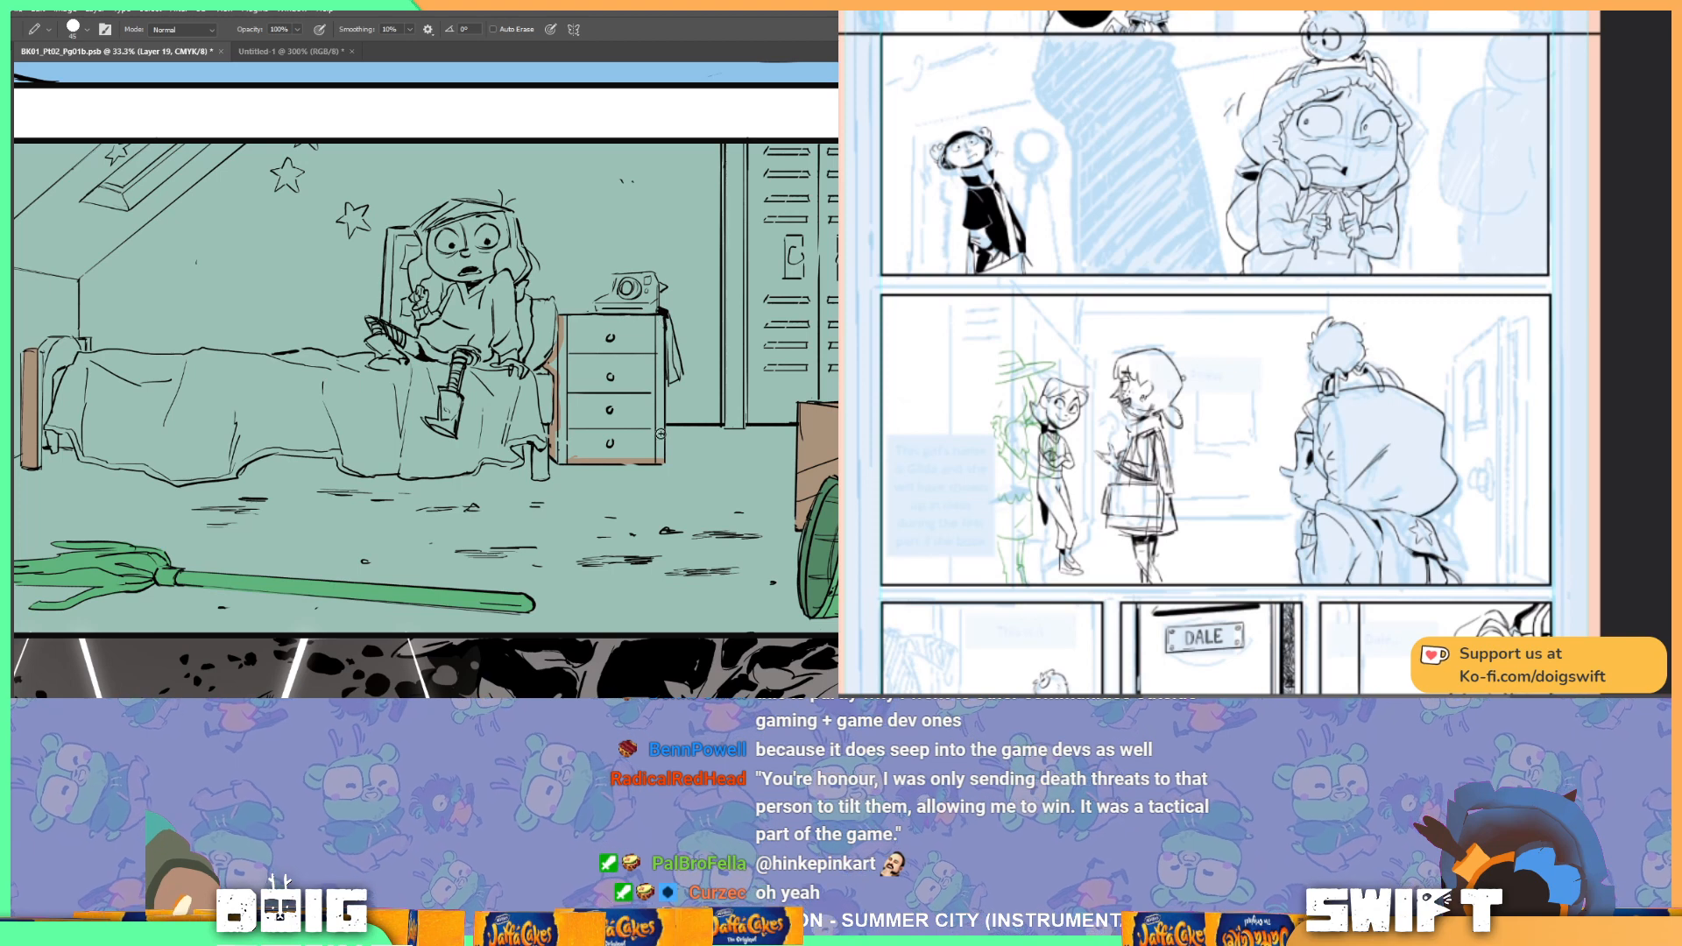
Step: Select the drawer fronts and the unit's narrow side strip with the Magic Wand, fill both with brown and deselect
key(w)
click(629, 390)
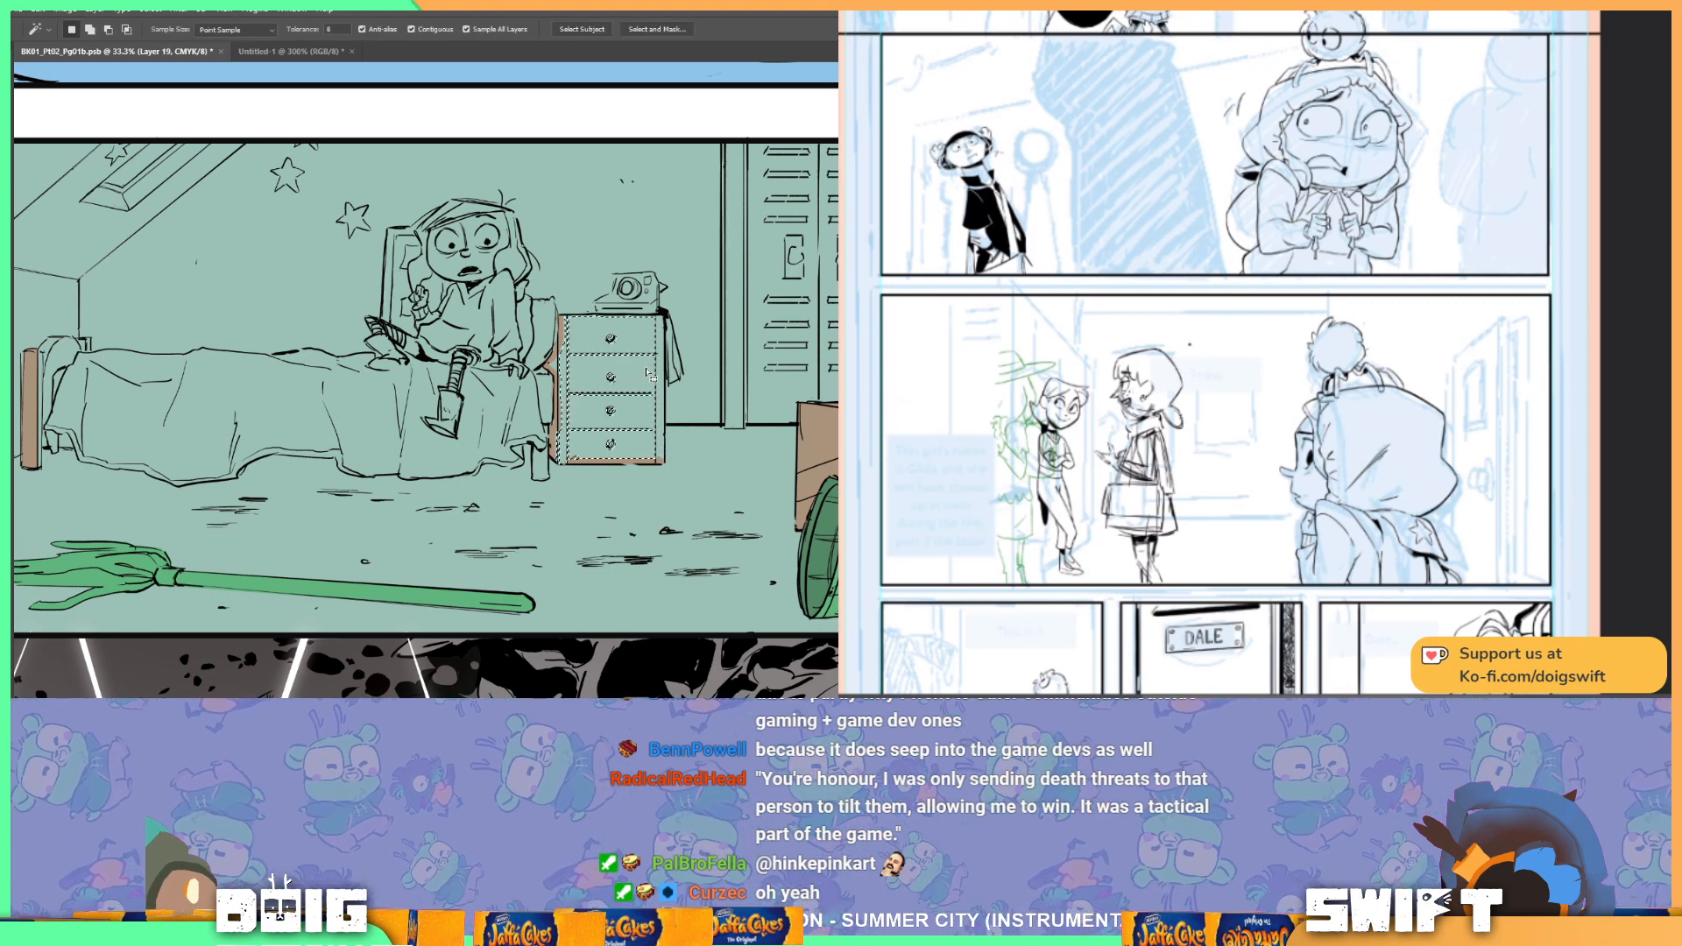
key(alt+BackSpace)
key(ctrl+d)
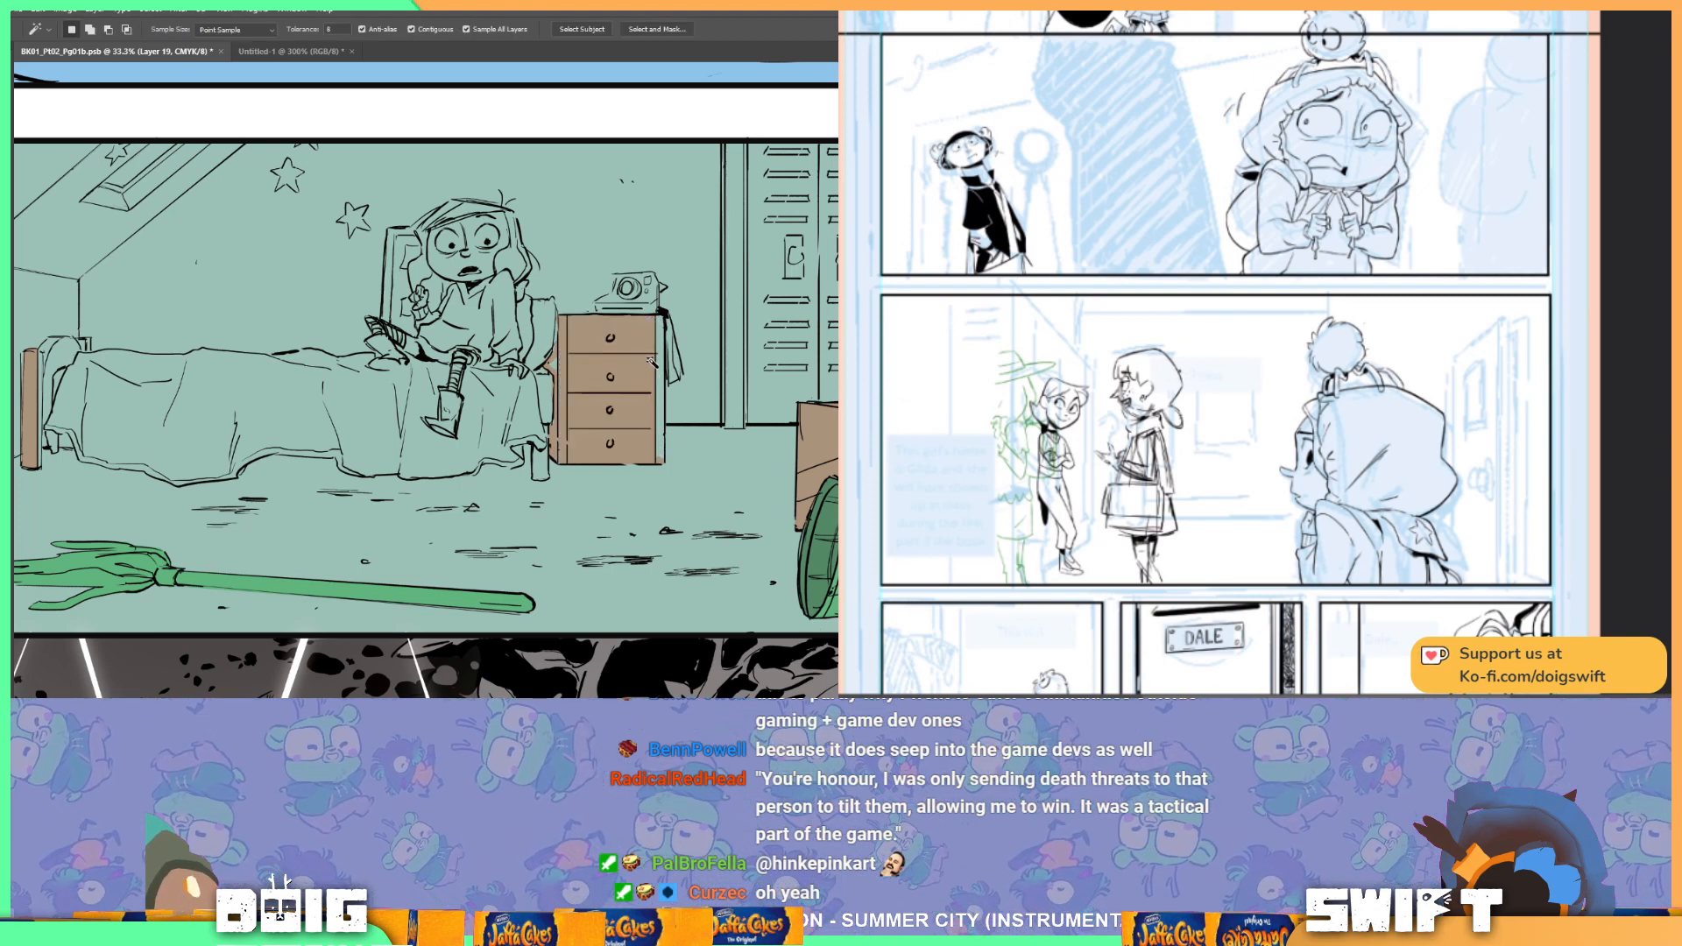
click(661, 385)
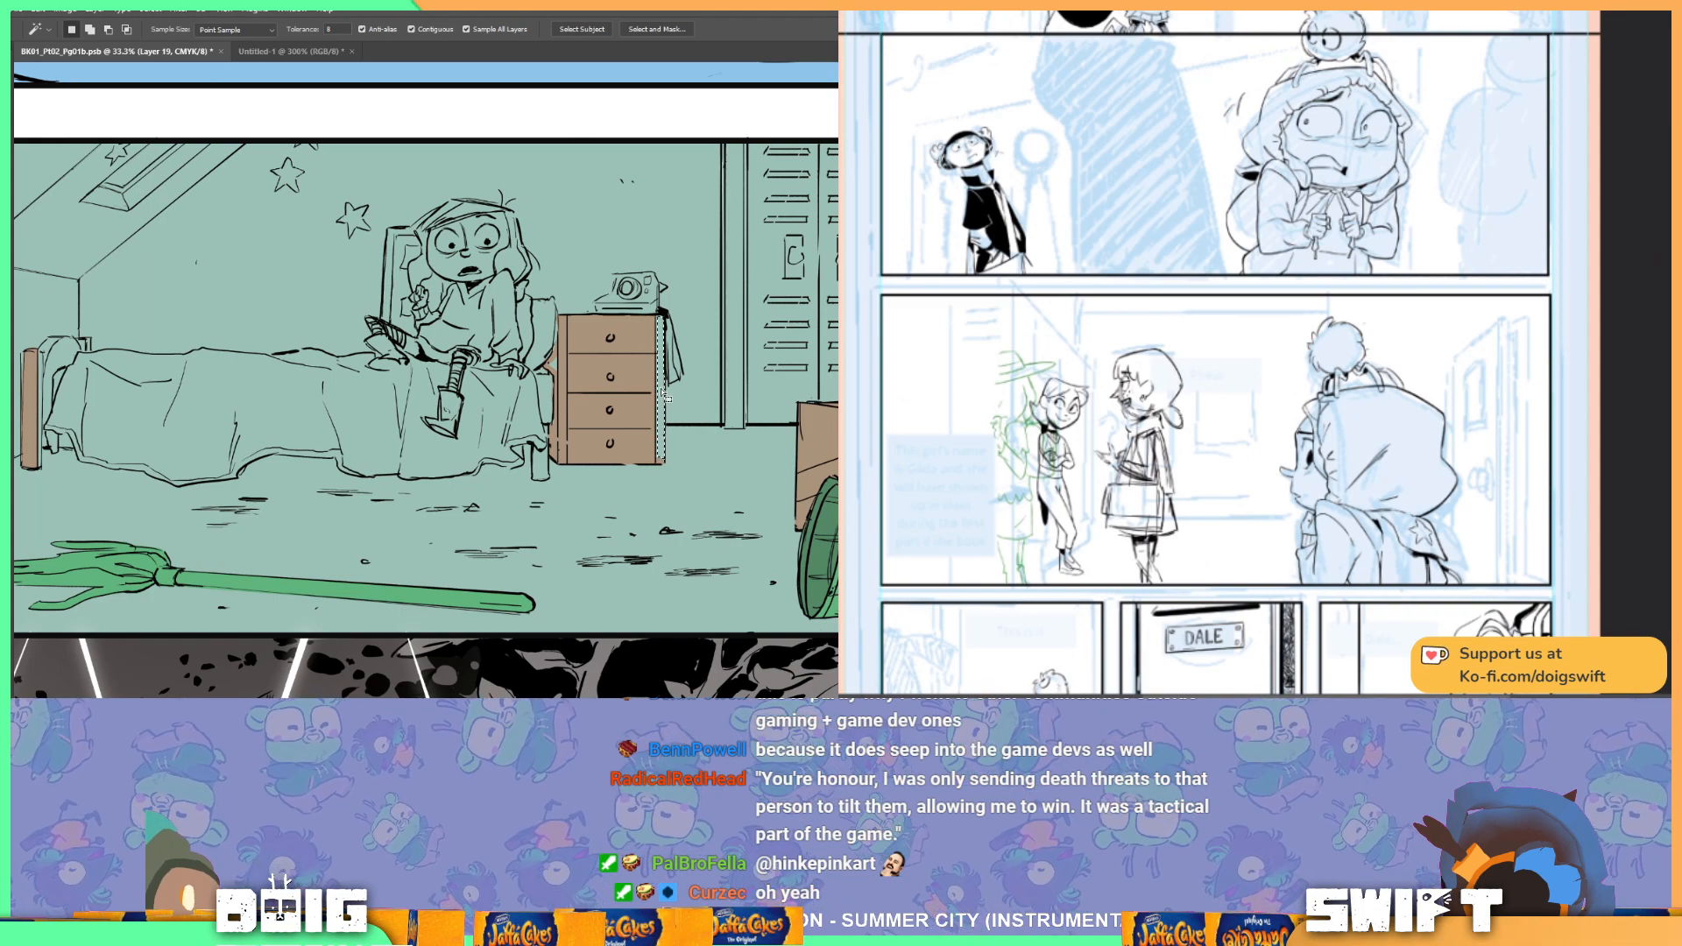
key(alt+BackSpace)
key(ctrl+d)
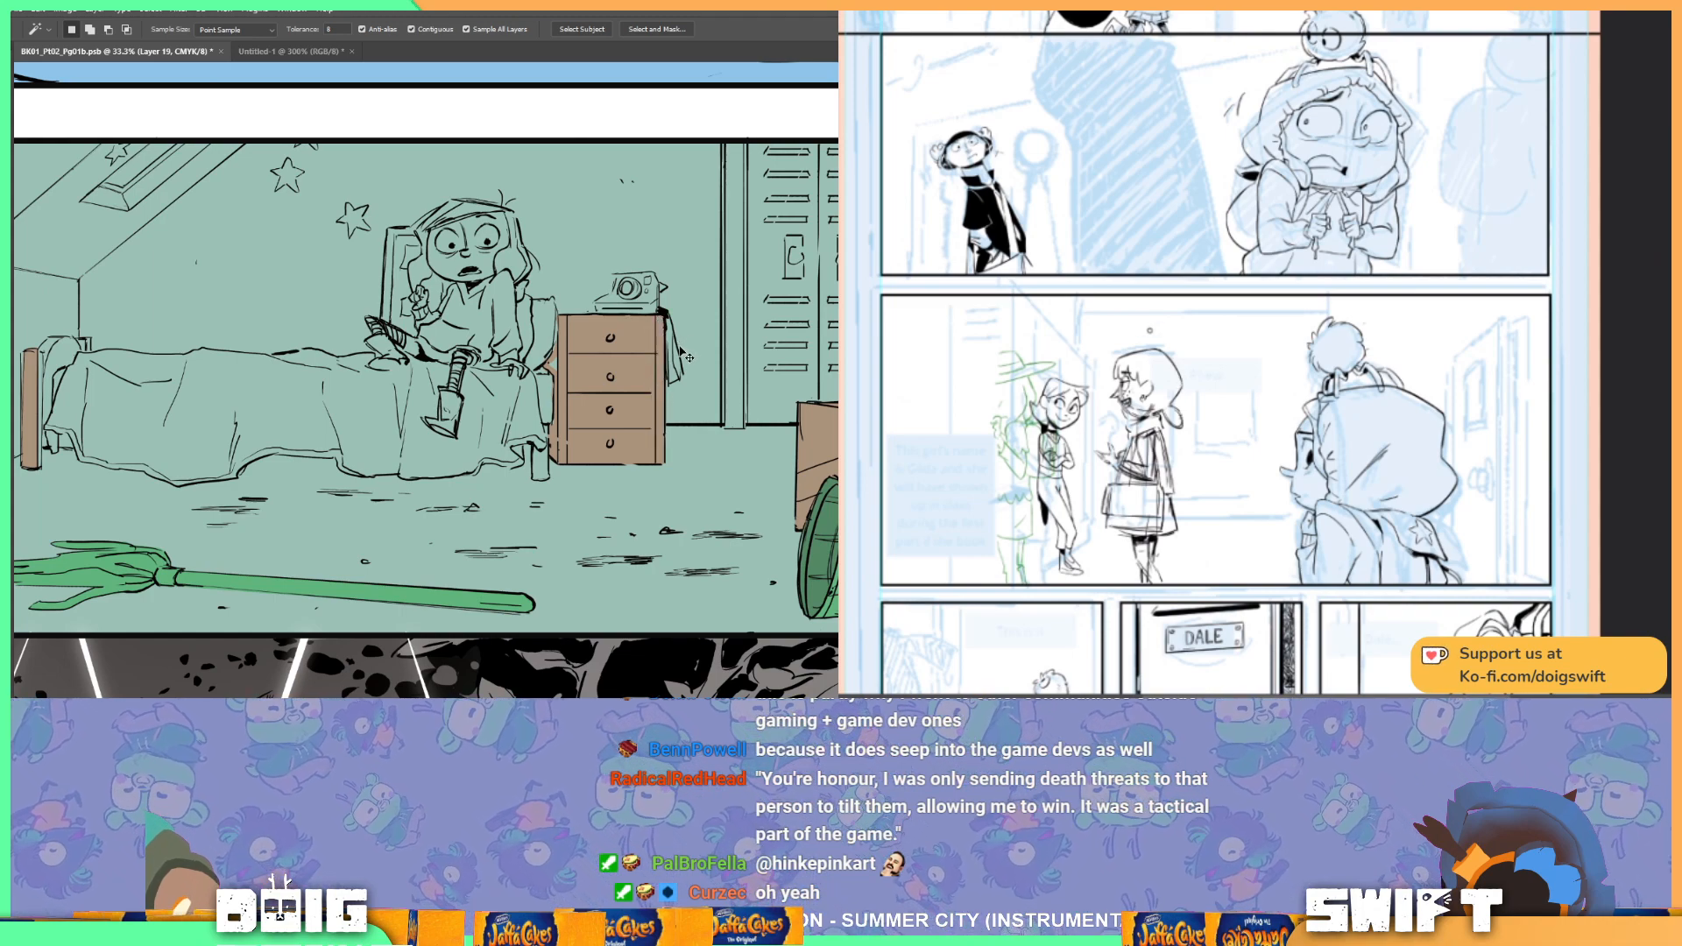
drag(598, 357, 599, 363)
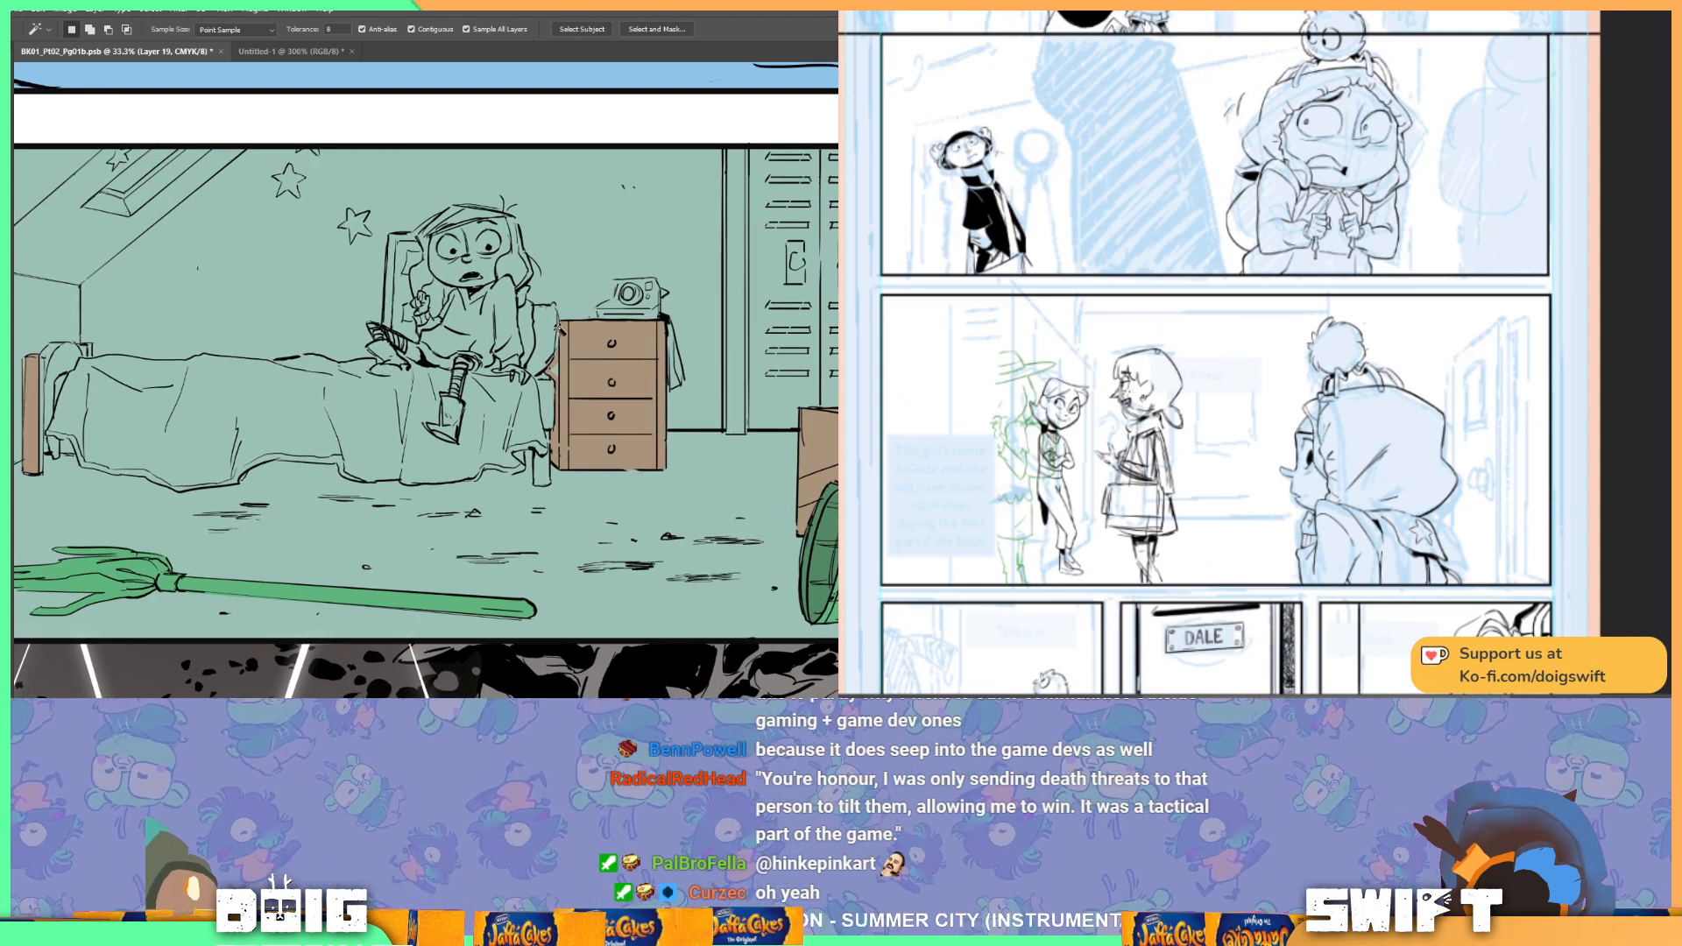
key(b)
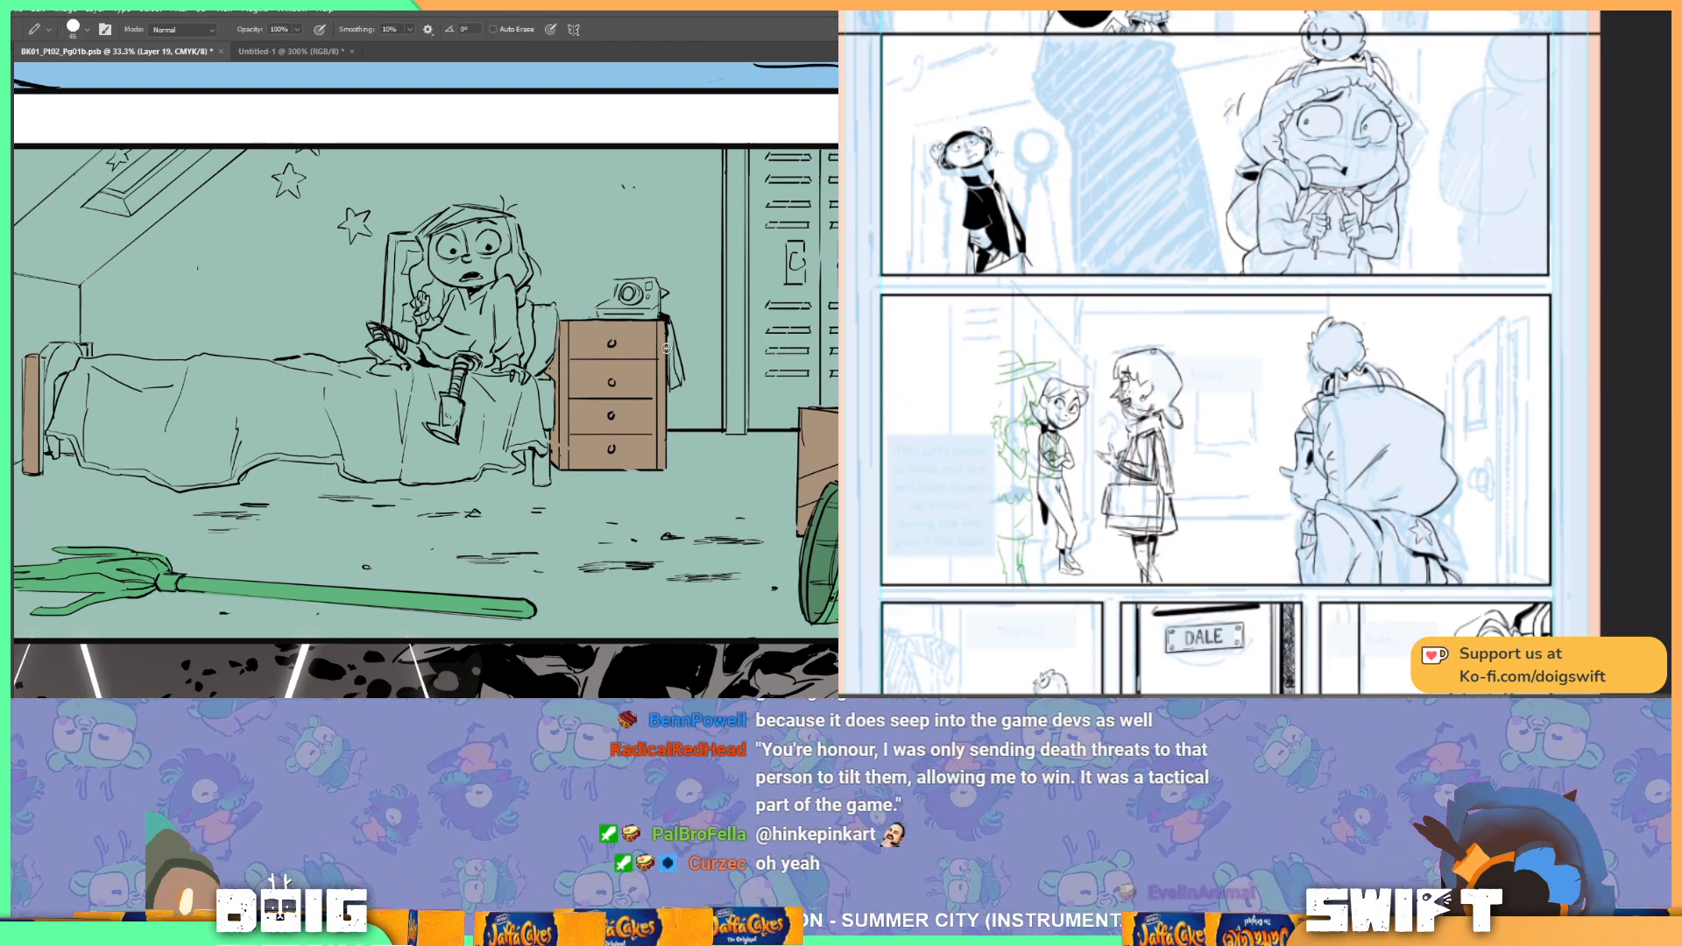
drag(735, 383, 699, 404)
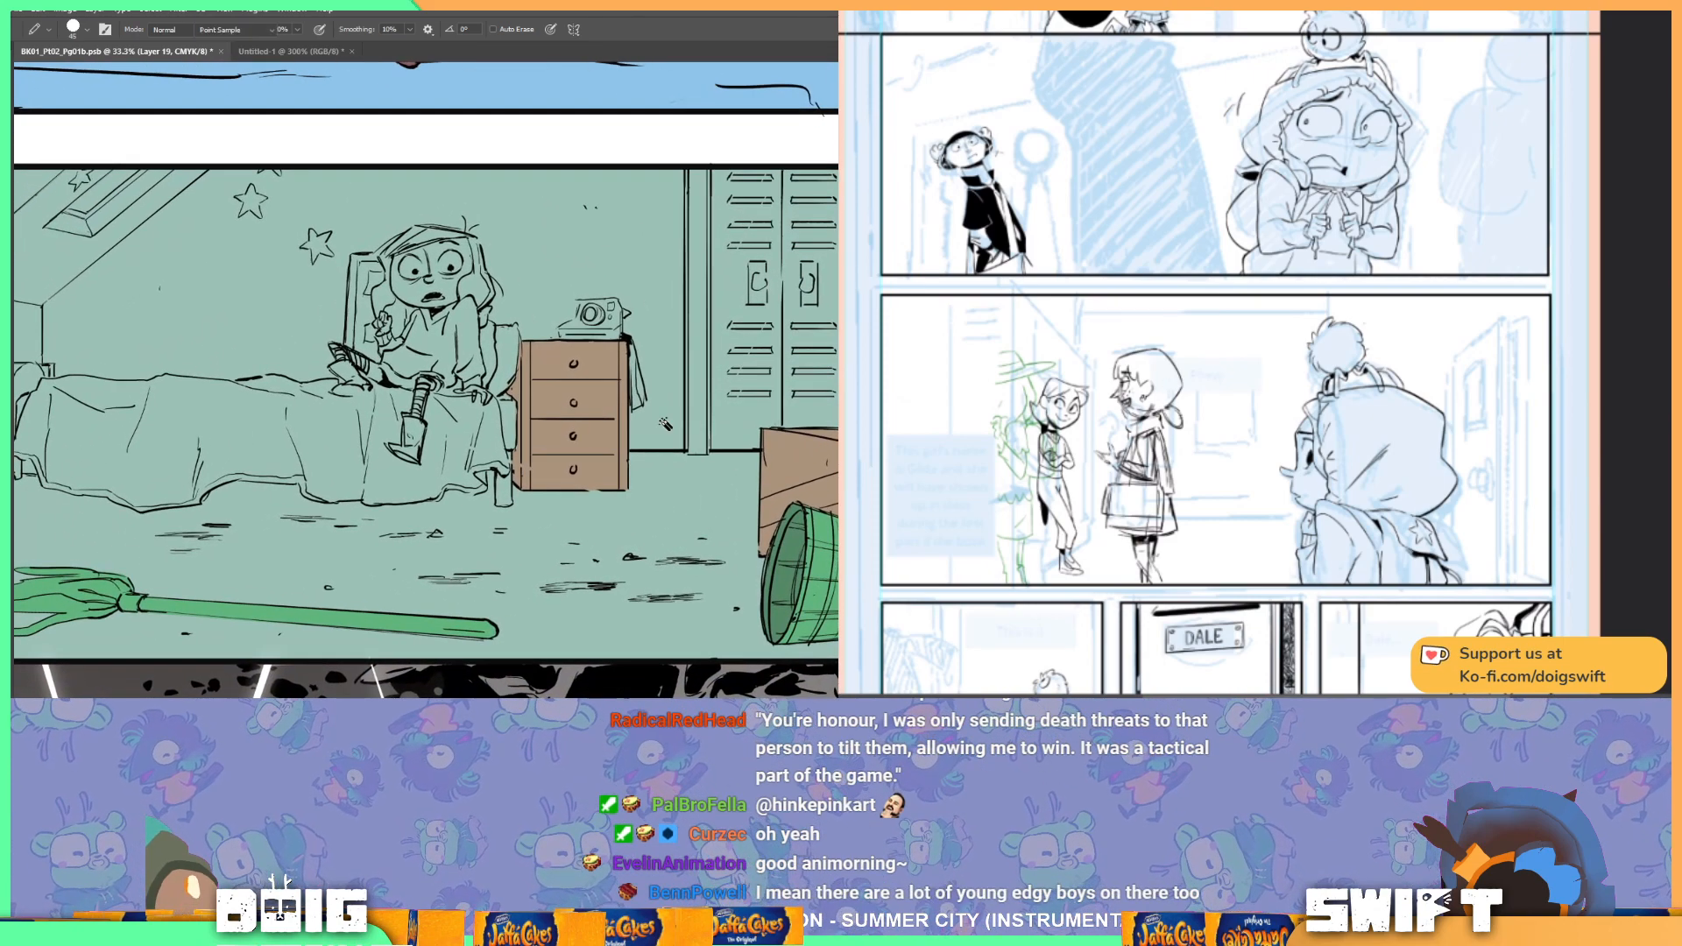
key(w)
click(664, 428)
key(ctrl+d)
Step: Lasso the wall behind the bed from the sloped ceiling along the bedspread, fill it with pale pink and deselect
drag(356, 468, 419, 528)
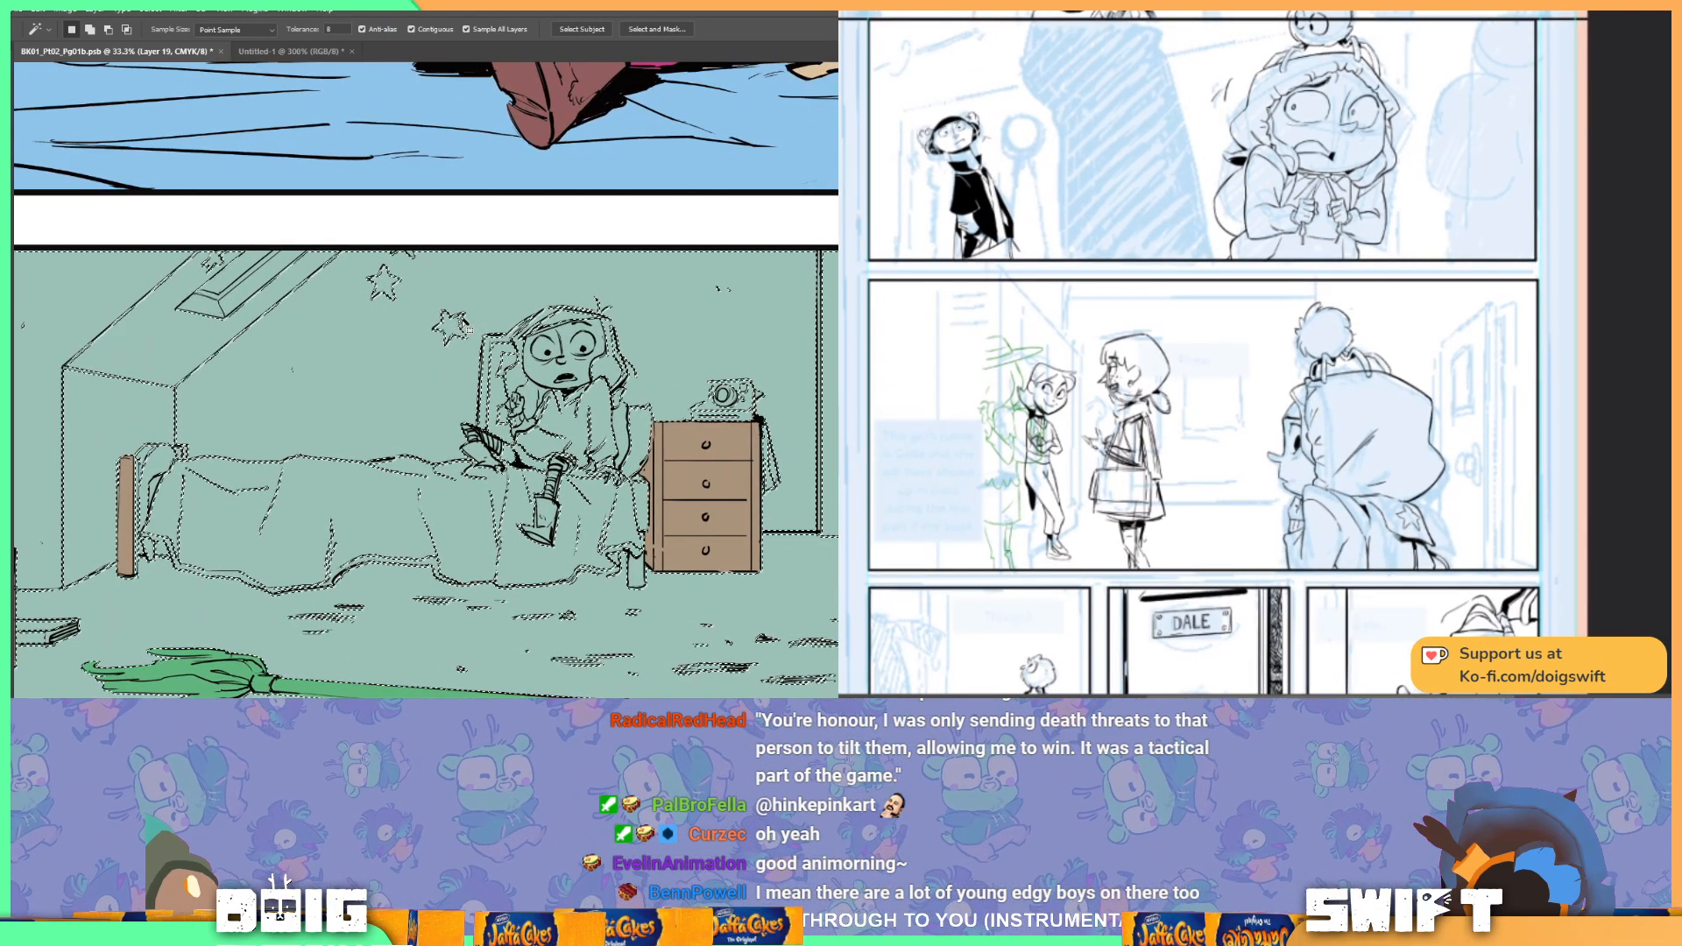
drag(351, 298, 438, 298)
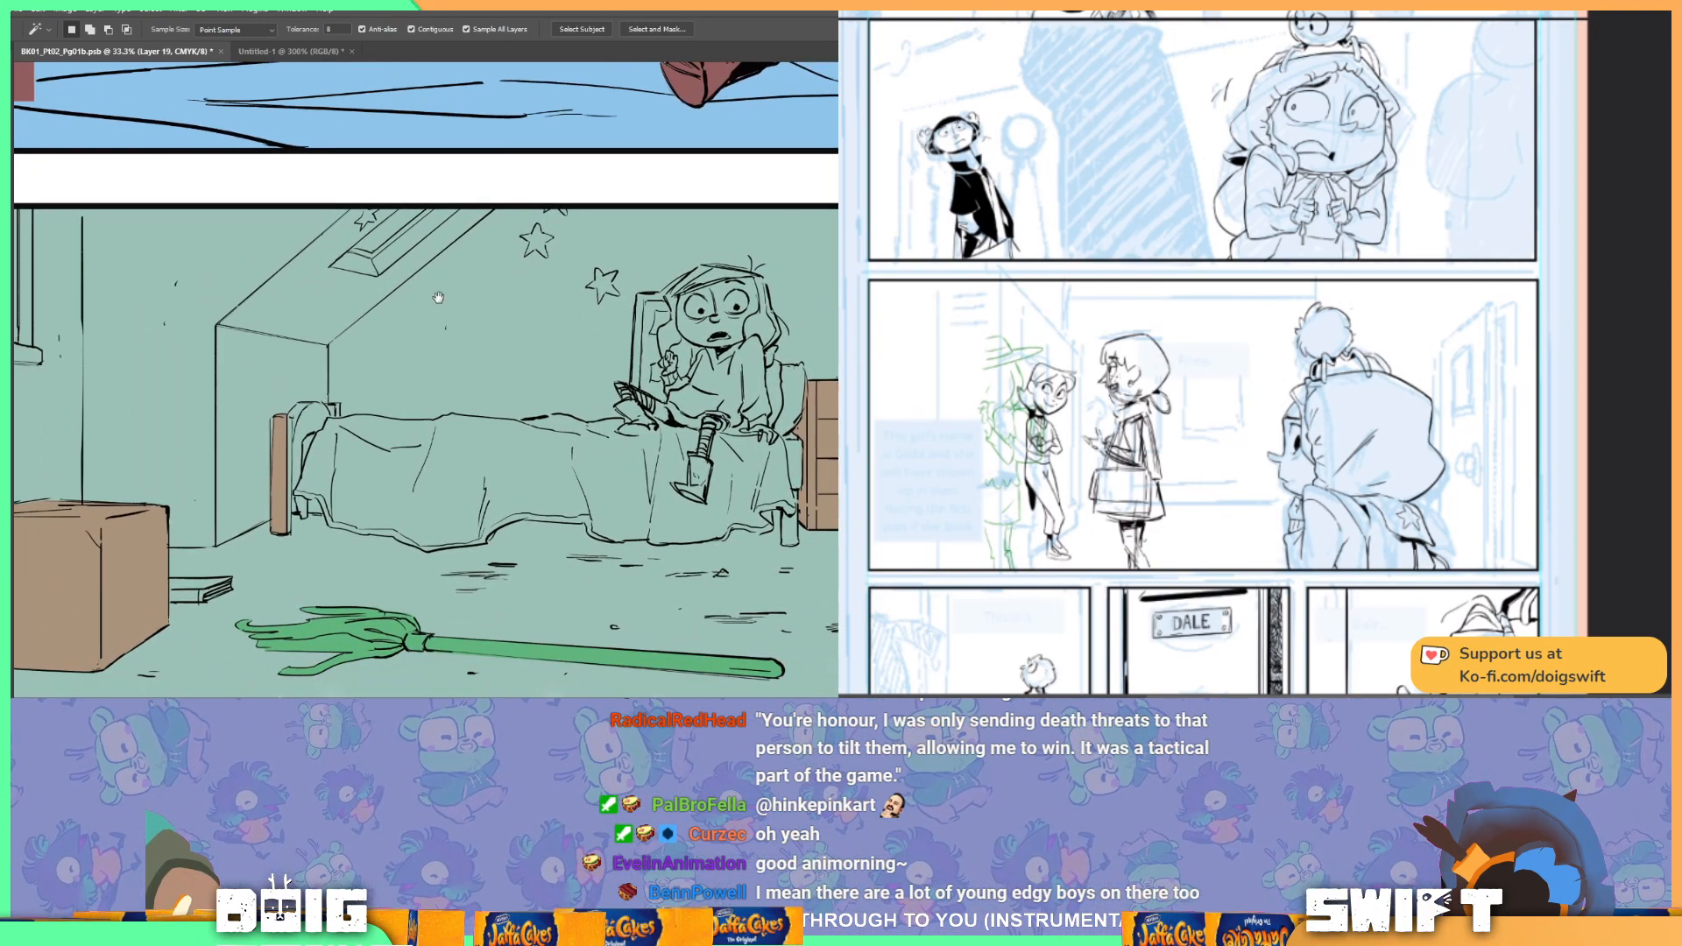
key(l)
mouse_move(535, 224)
mouse_down()
mouse_move(366, 345)
mouse_move(380, 422)
mouse_move(413, 397)
mouse_move(435, 424)
mouse_move(470, 423)
mouse_move(401, 446)
mouse_move(458, 416)
mouse_move(428, 422)
mouse_move(719, 442)
mouse_move(828, 429)
mouse_up()
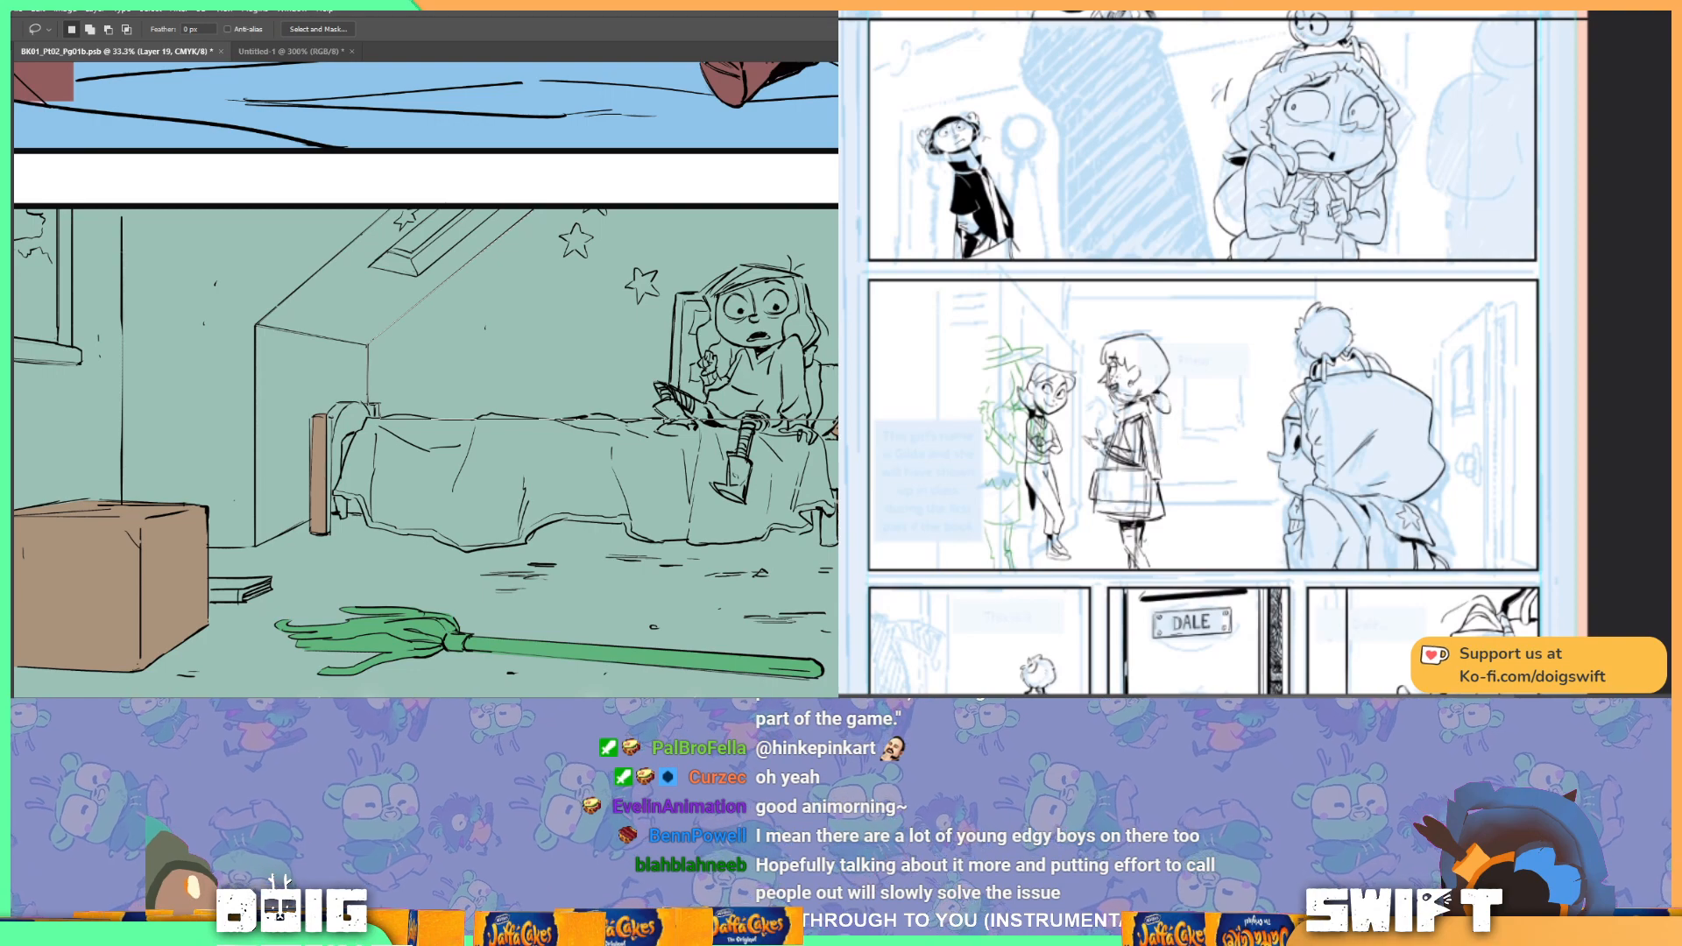
double_click(551, 200)
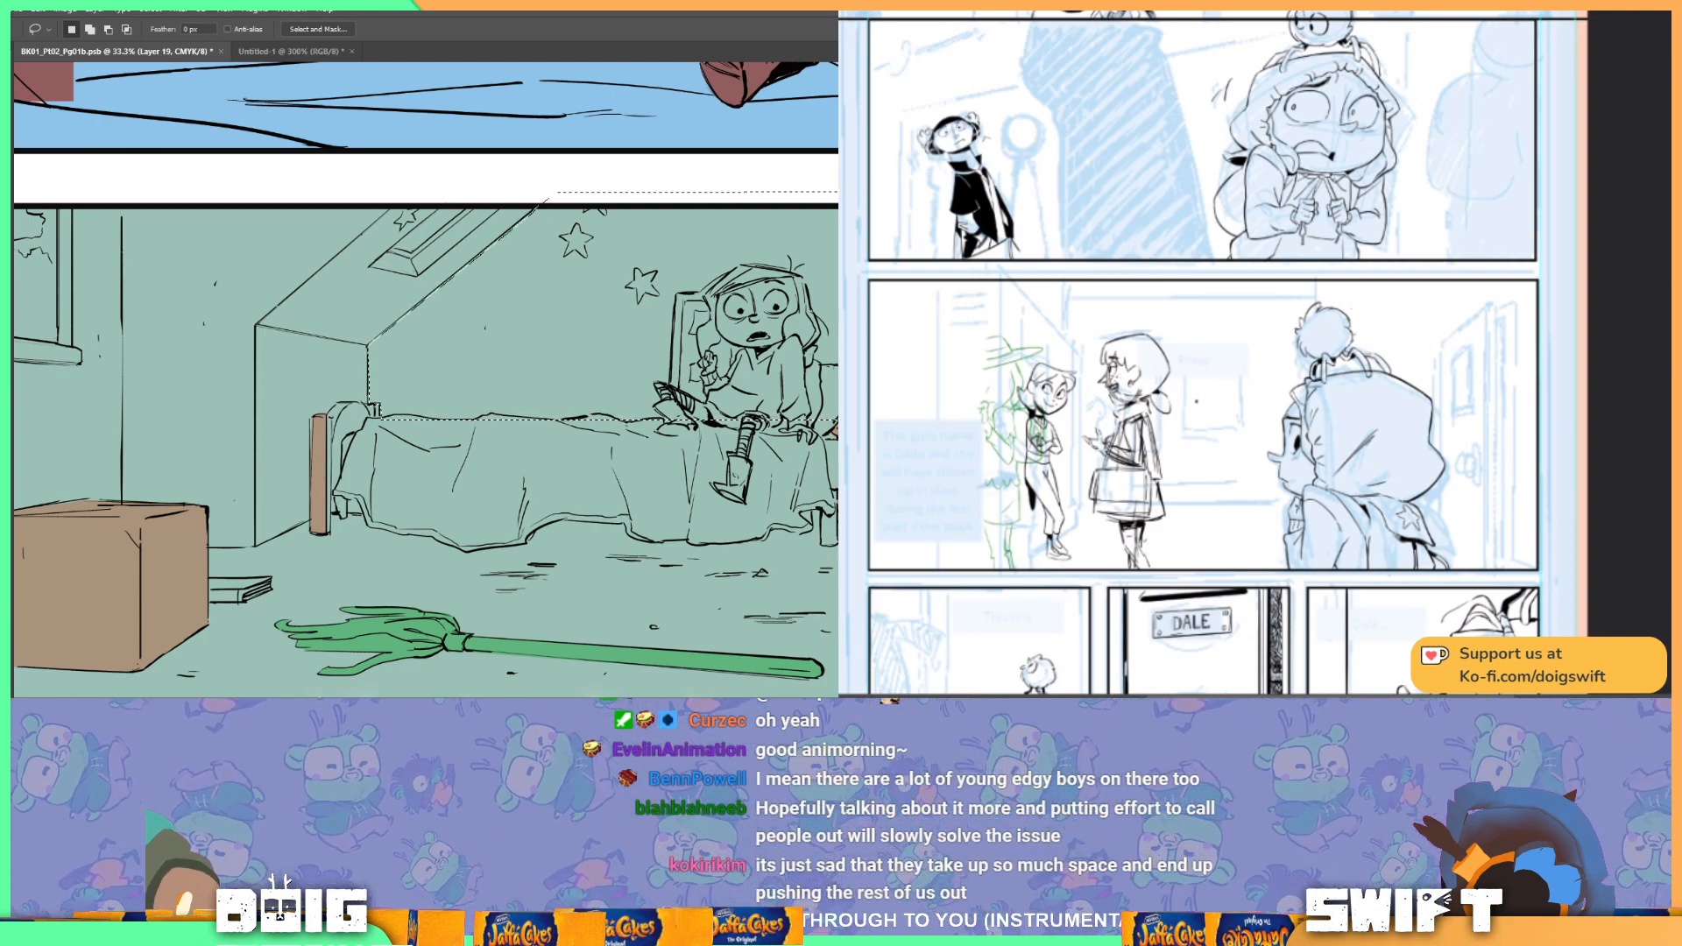
key(g)
click(543, 359)
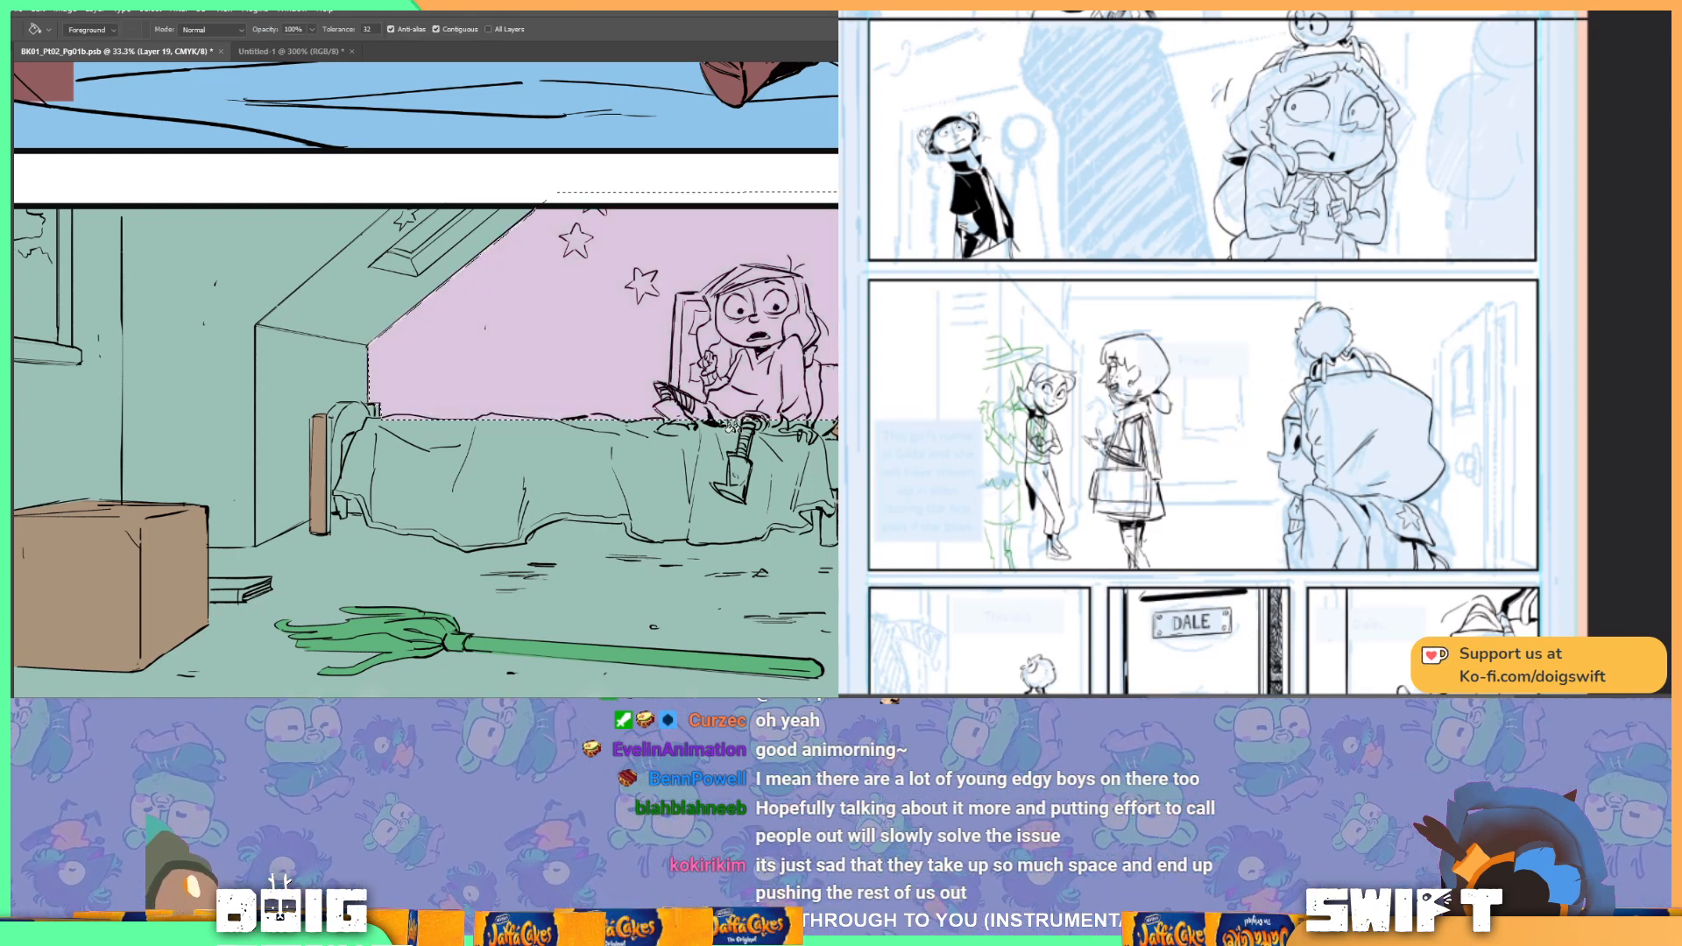
key(ctrl+d)
Step: Touch up the colour boundary between the pink wall and the bedspread's upper edge with the Pencil tool
key(b)
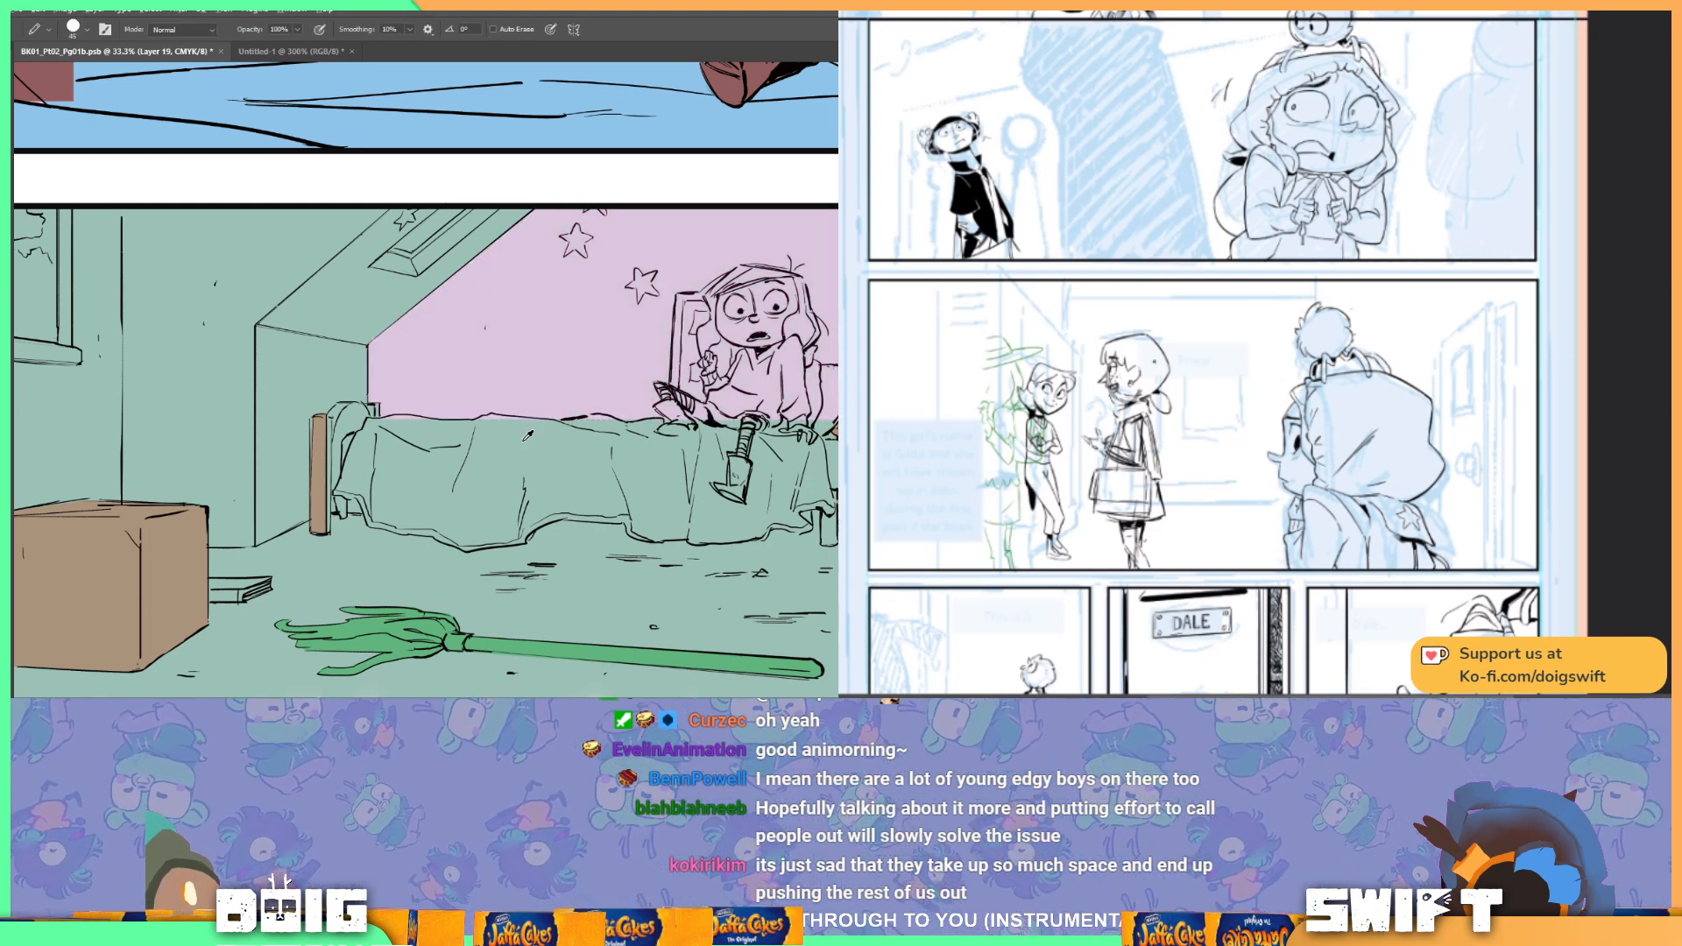
right_click(490, 421)
click(478, 424)
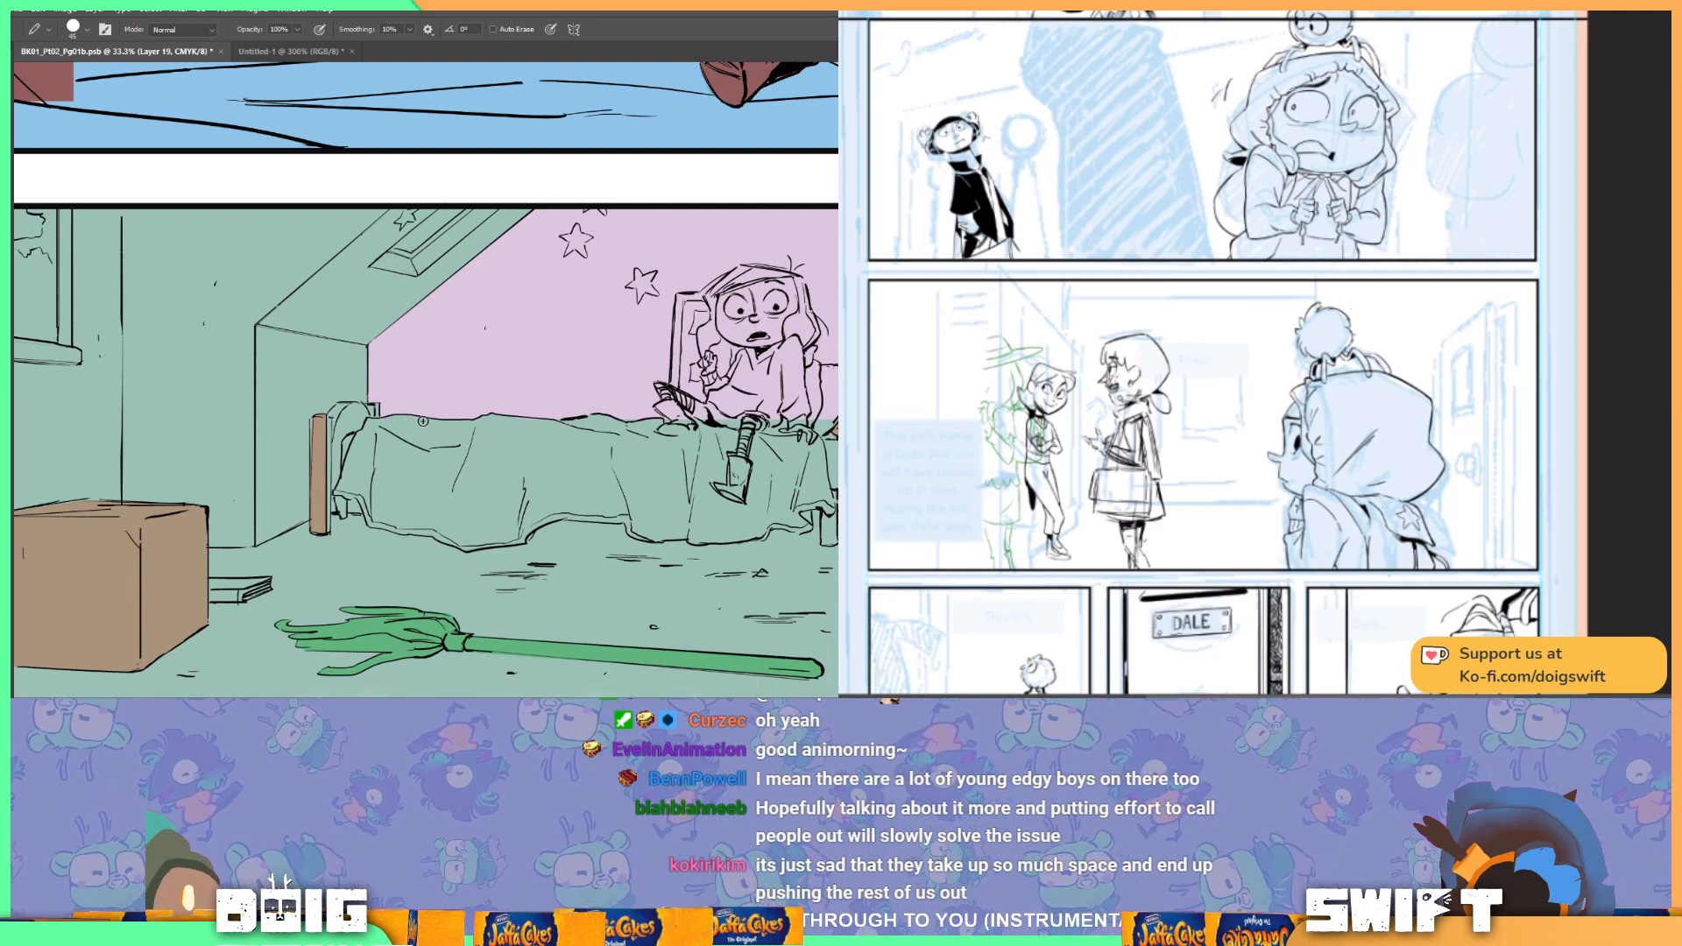
Step: Lasso the curved end board of the bed, fill it with brown sampled from the bed post and deselect
drag(504, 445, 513, 462)
key(l)
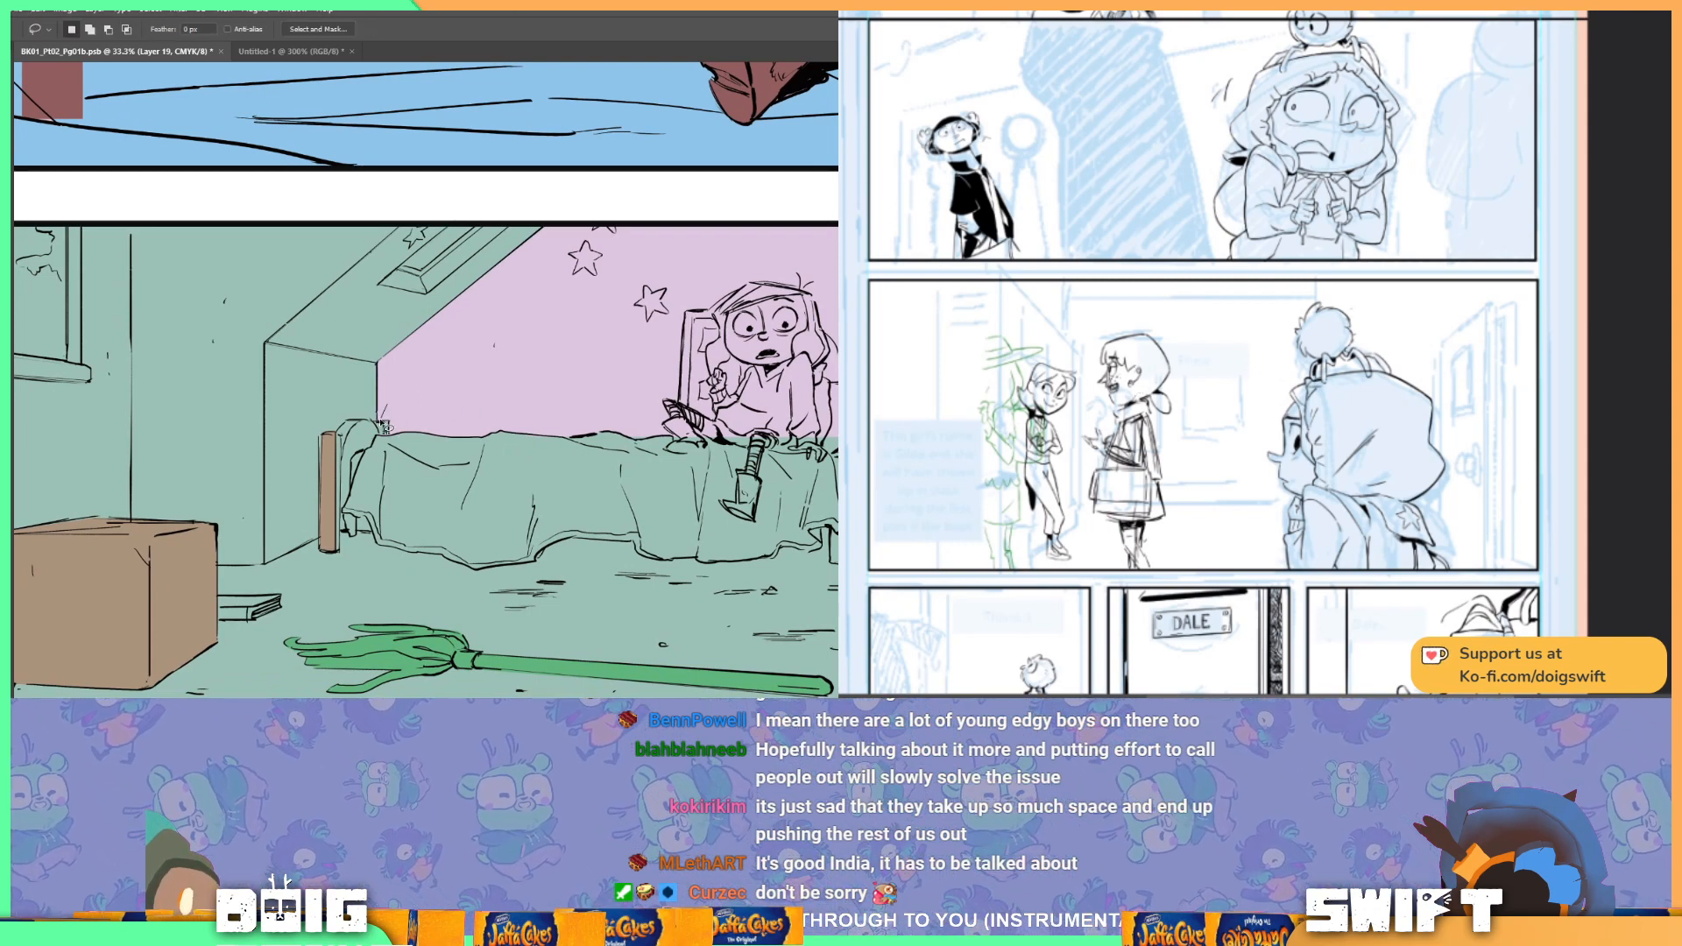
mouse_move(359, 428)
mouse_down()
mouse_move(333, 557)
mouse_move(359, 466)
mouse_move(385, 427)
mouse_up()
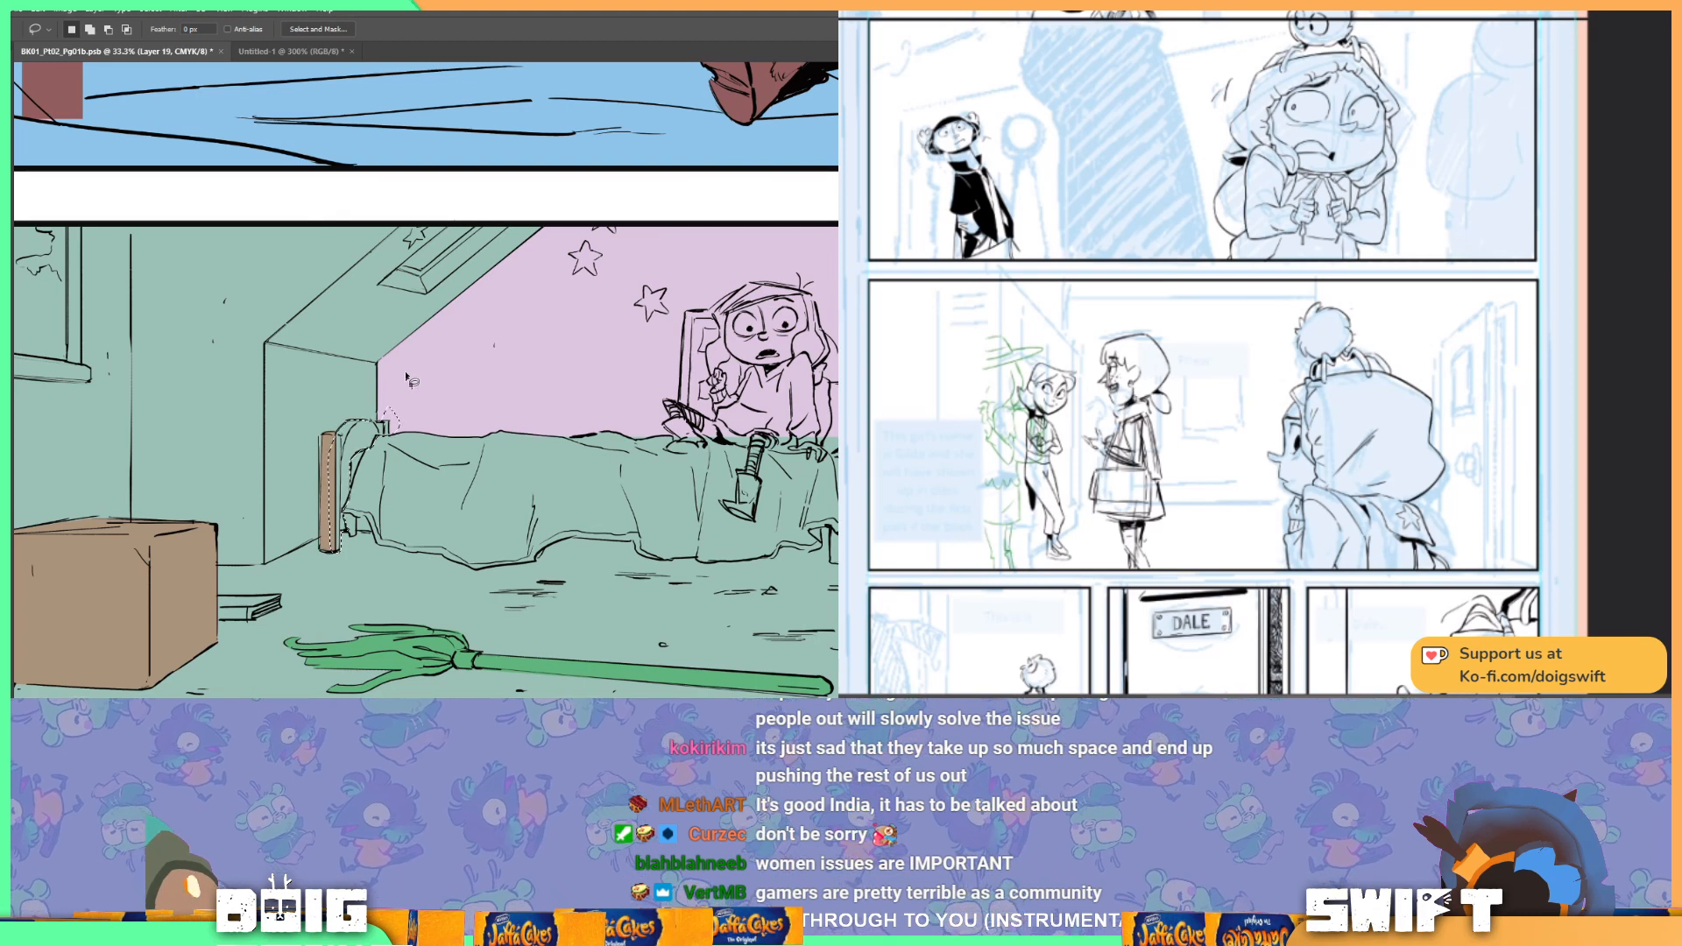
key(i)
click(332, 495)
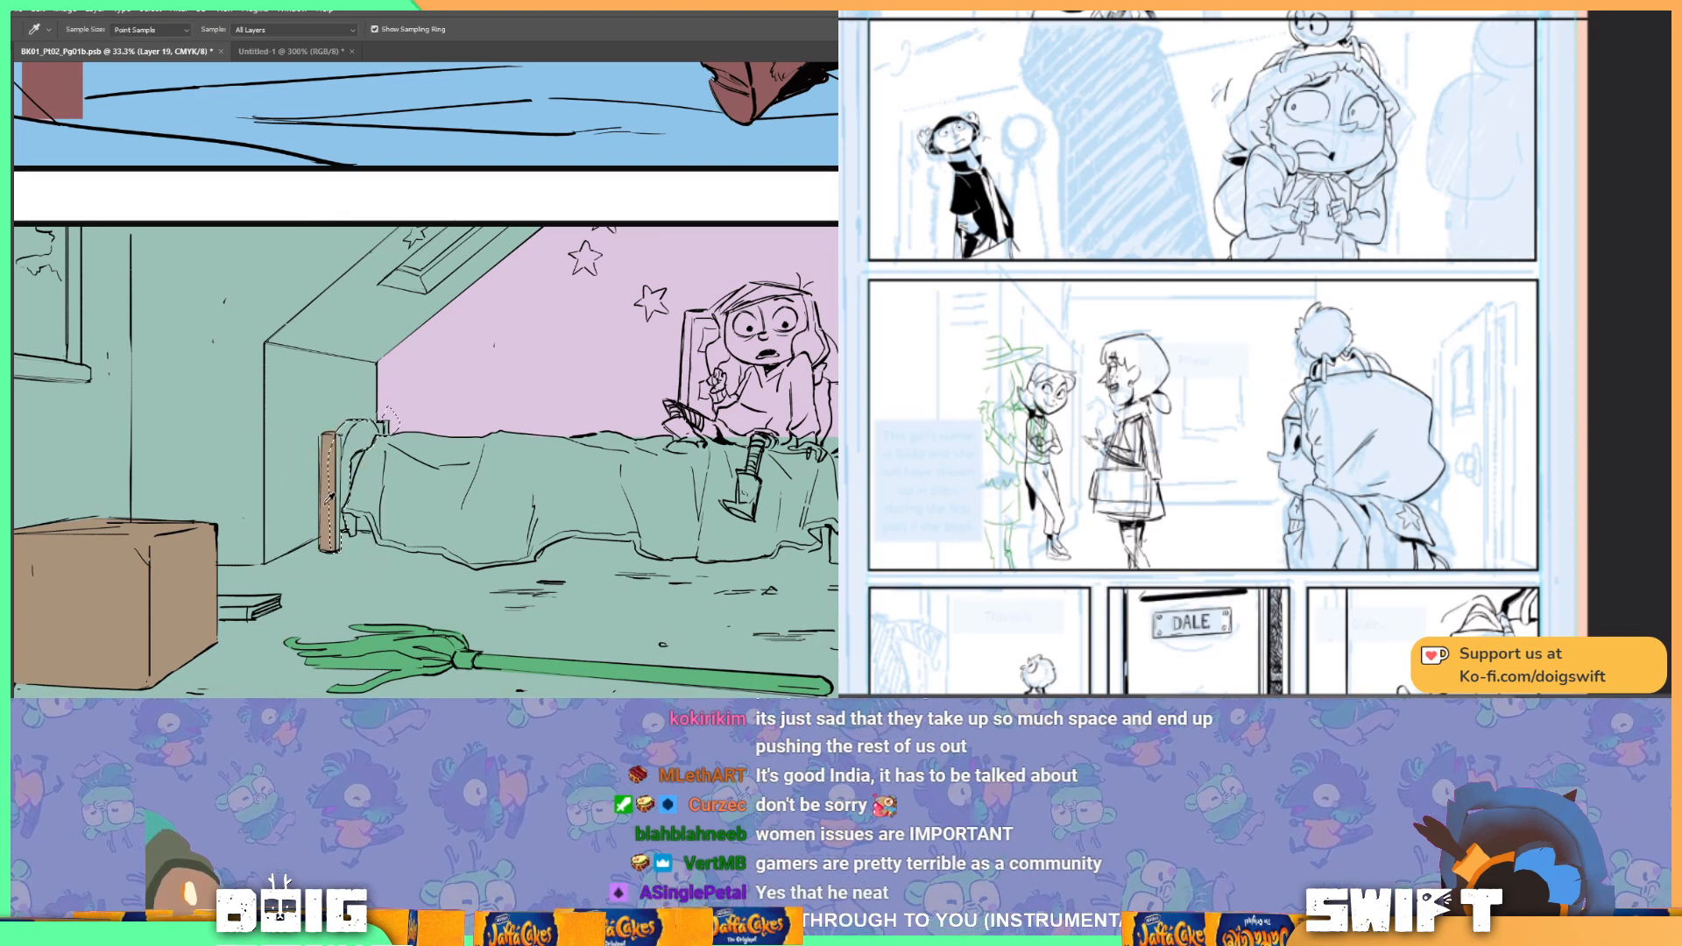
key(g)
click(366, 448)
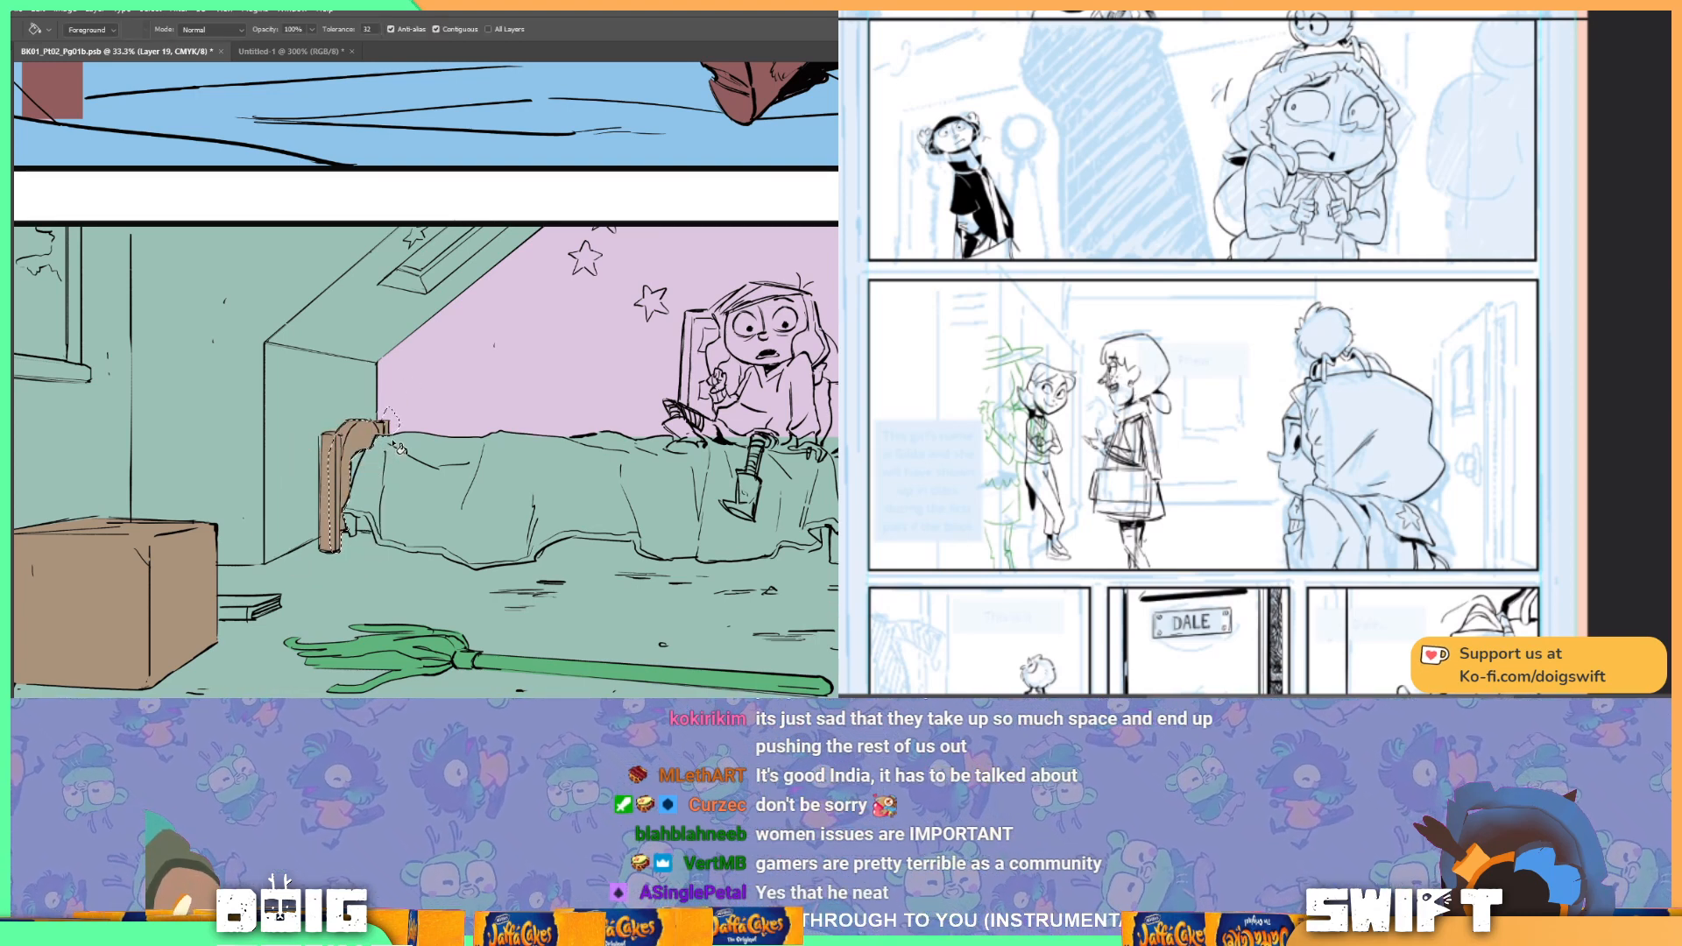
key(ctrl+d)
Step: Lasso the bed's leg beside the chest of drawers and fill it with the bed frame's brown
key(l)
drag(553, 500, 355, 463)
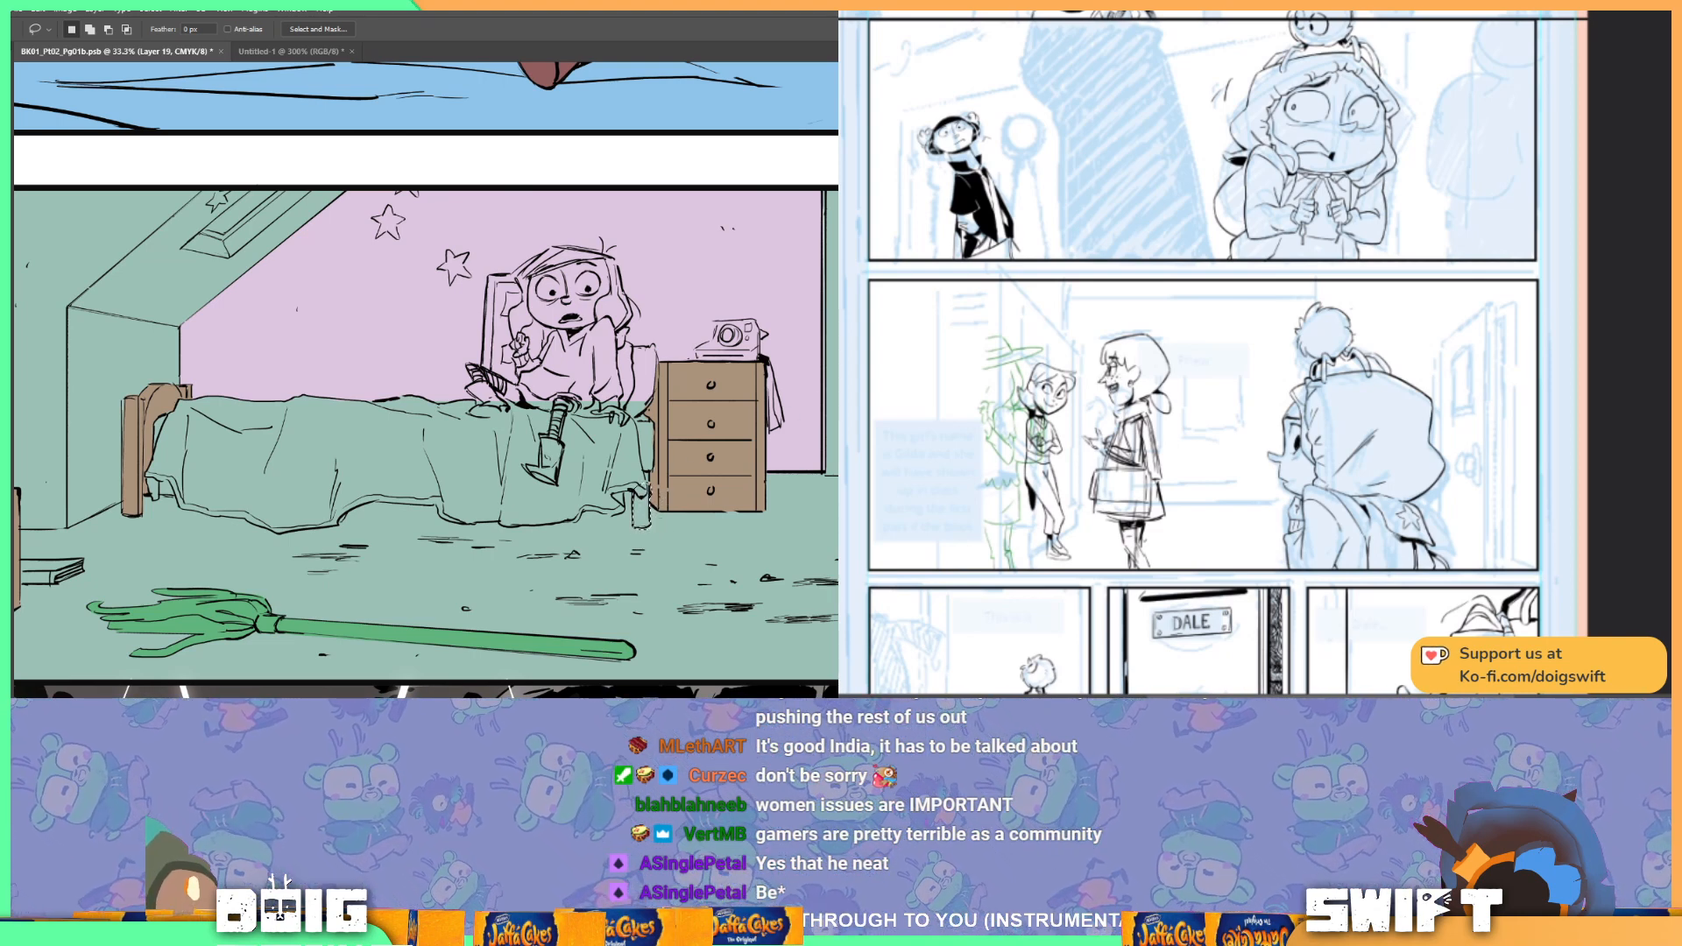
key(g)
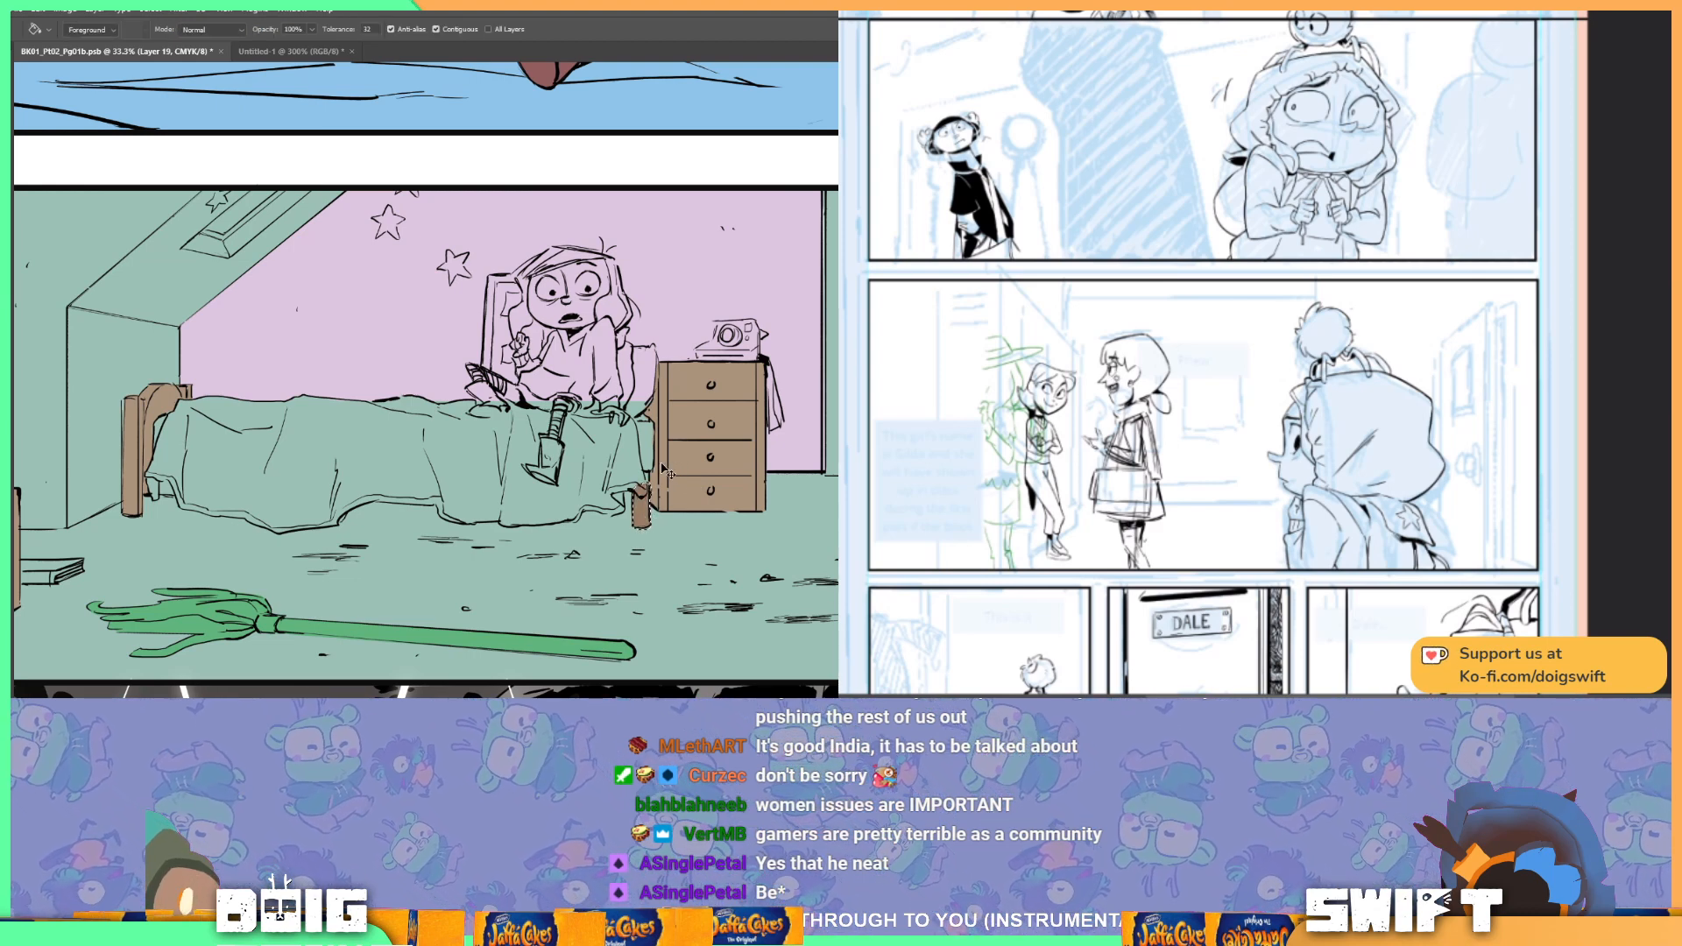
key(l)
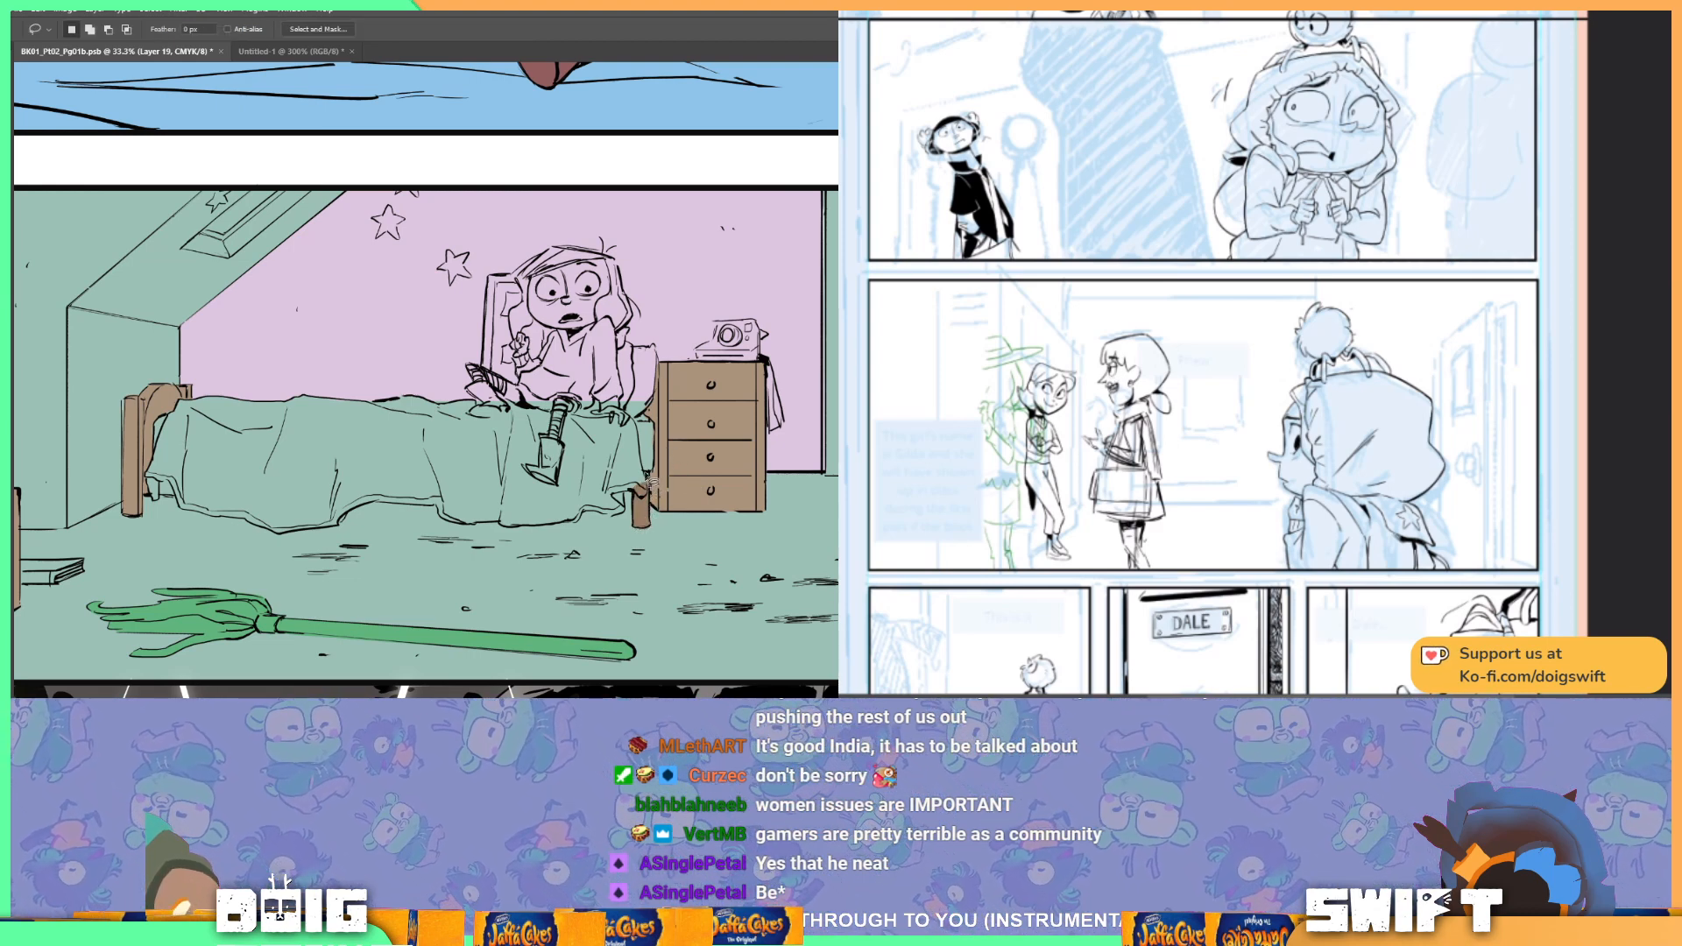
drag(466, 480, 482, 482)
key(w)
click(399, 468)
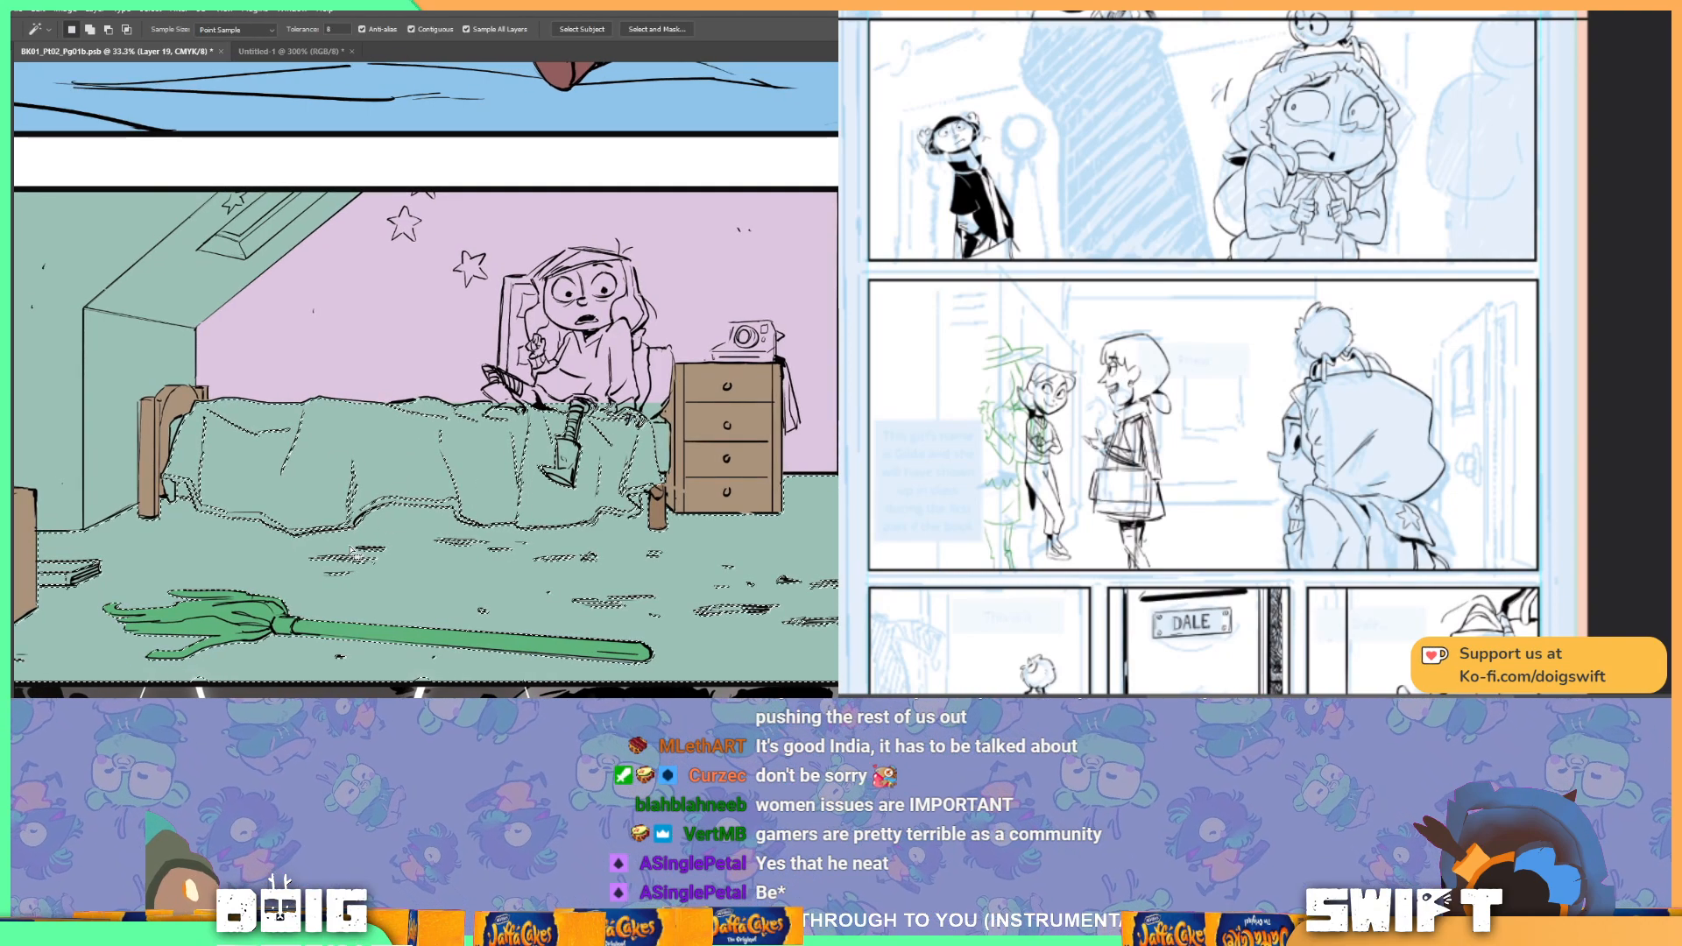
key(b)
key(ctrl+d)
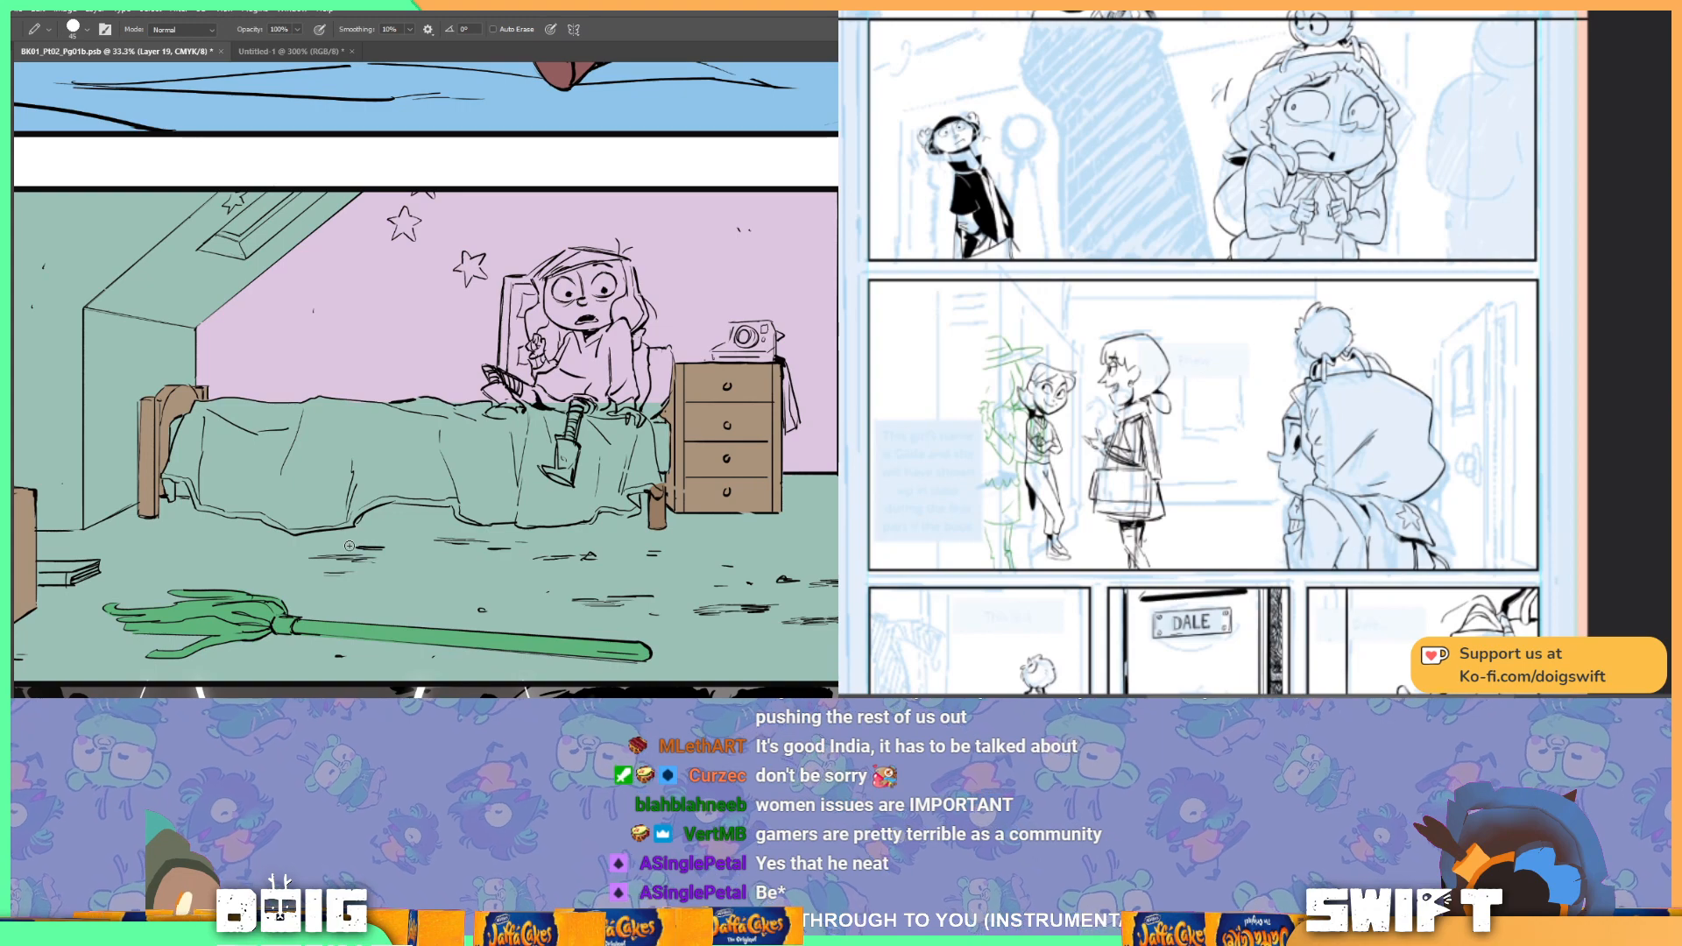
Step: Sample the blue of the bedding in the panel above and pencil it along the hem at both lower corners of the bedspread
scroll(525, 421, up, 3)
key(i)
click(706, 257)
key(b)
scroll(677, 359, down, 3)
scroll(677, 359, down, 2)
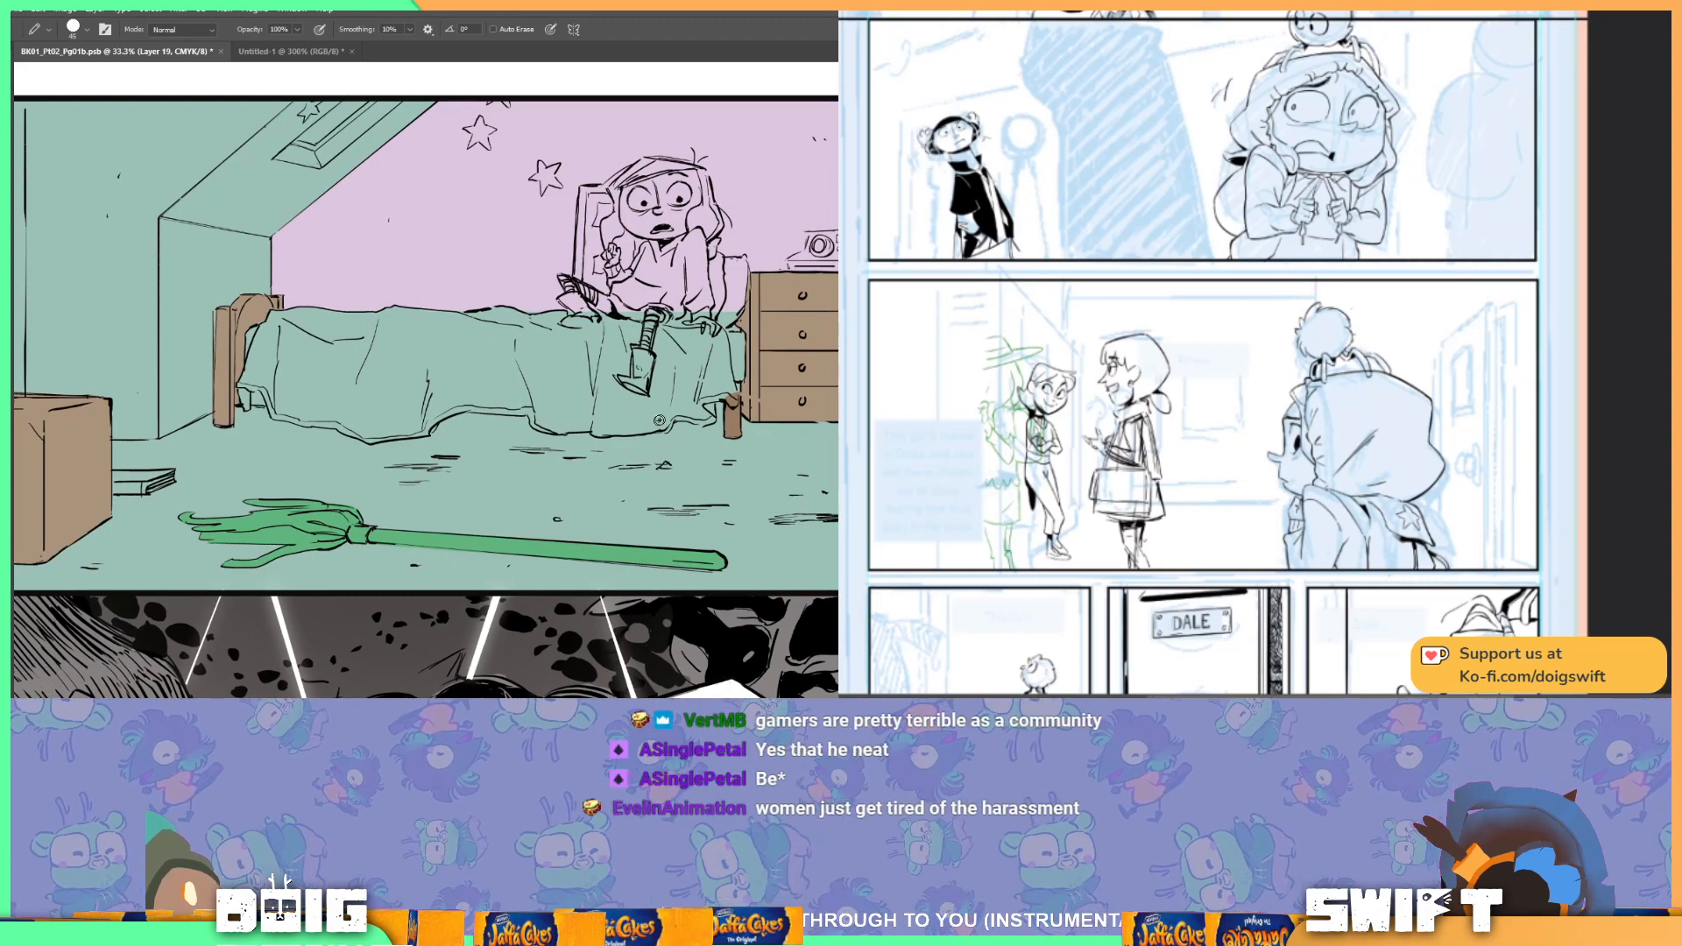
mouse_move(661, 427)
mouse_down()
mouse_move(671, 418)
mouse_move(728, 397)
mouse_up()
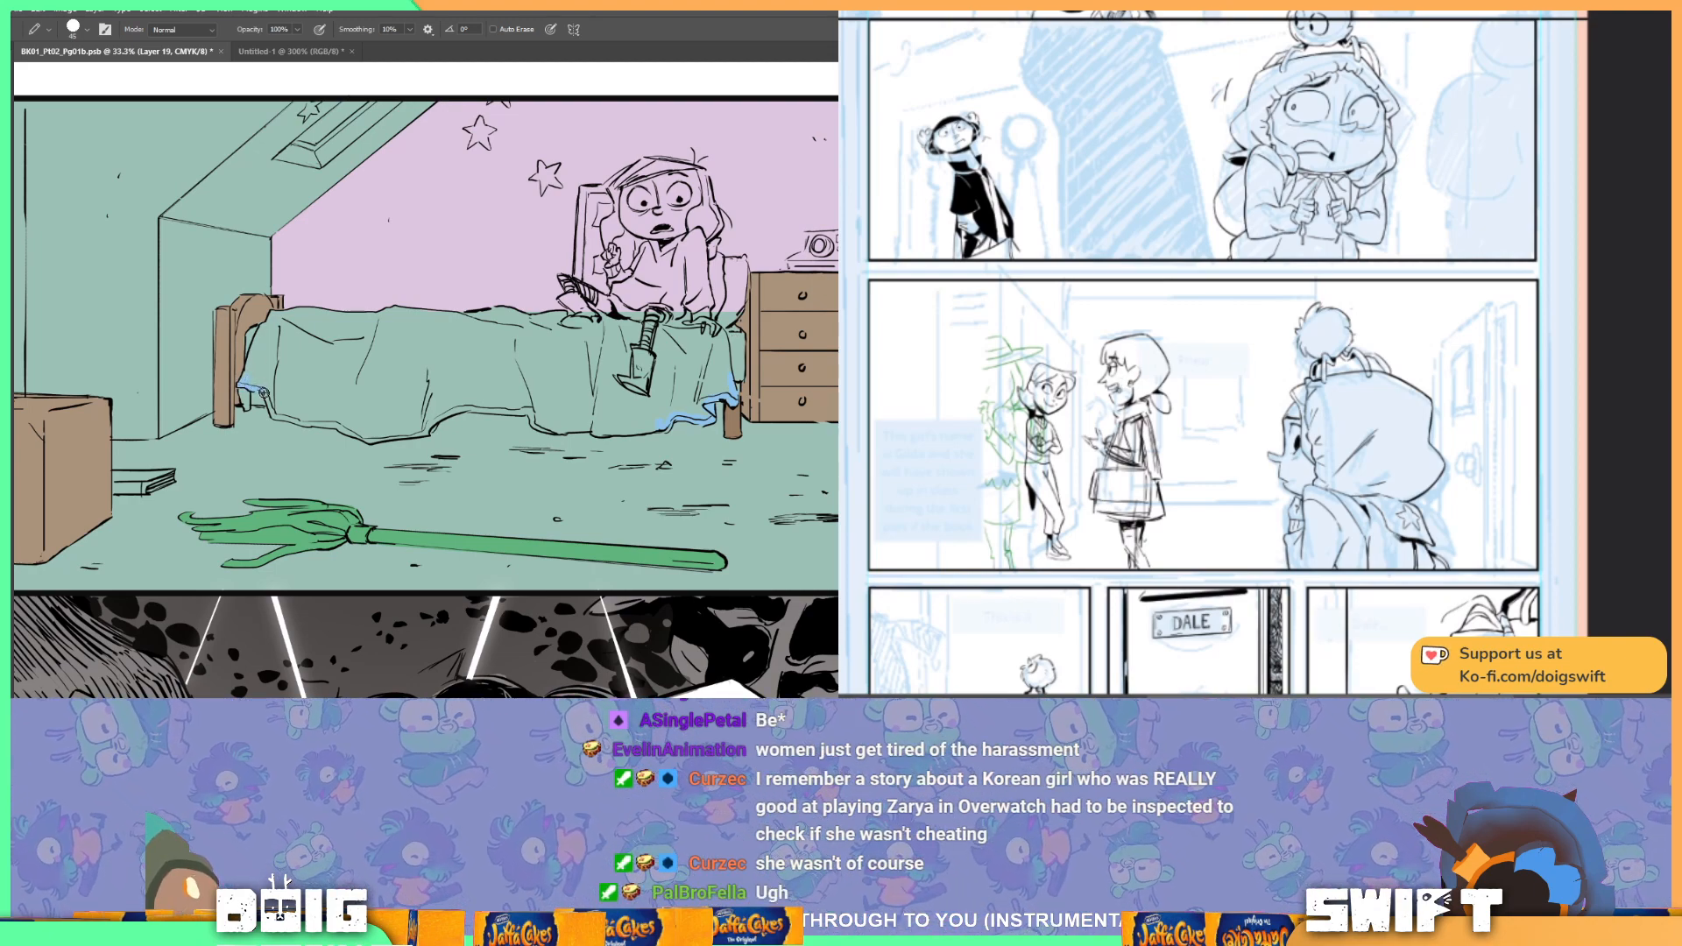
drag(275, 415, 356, 425)
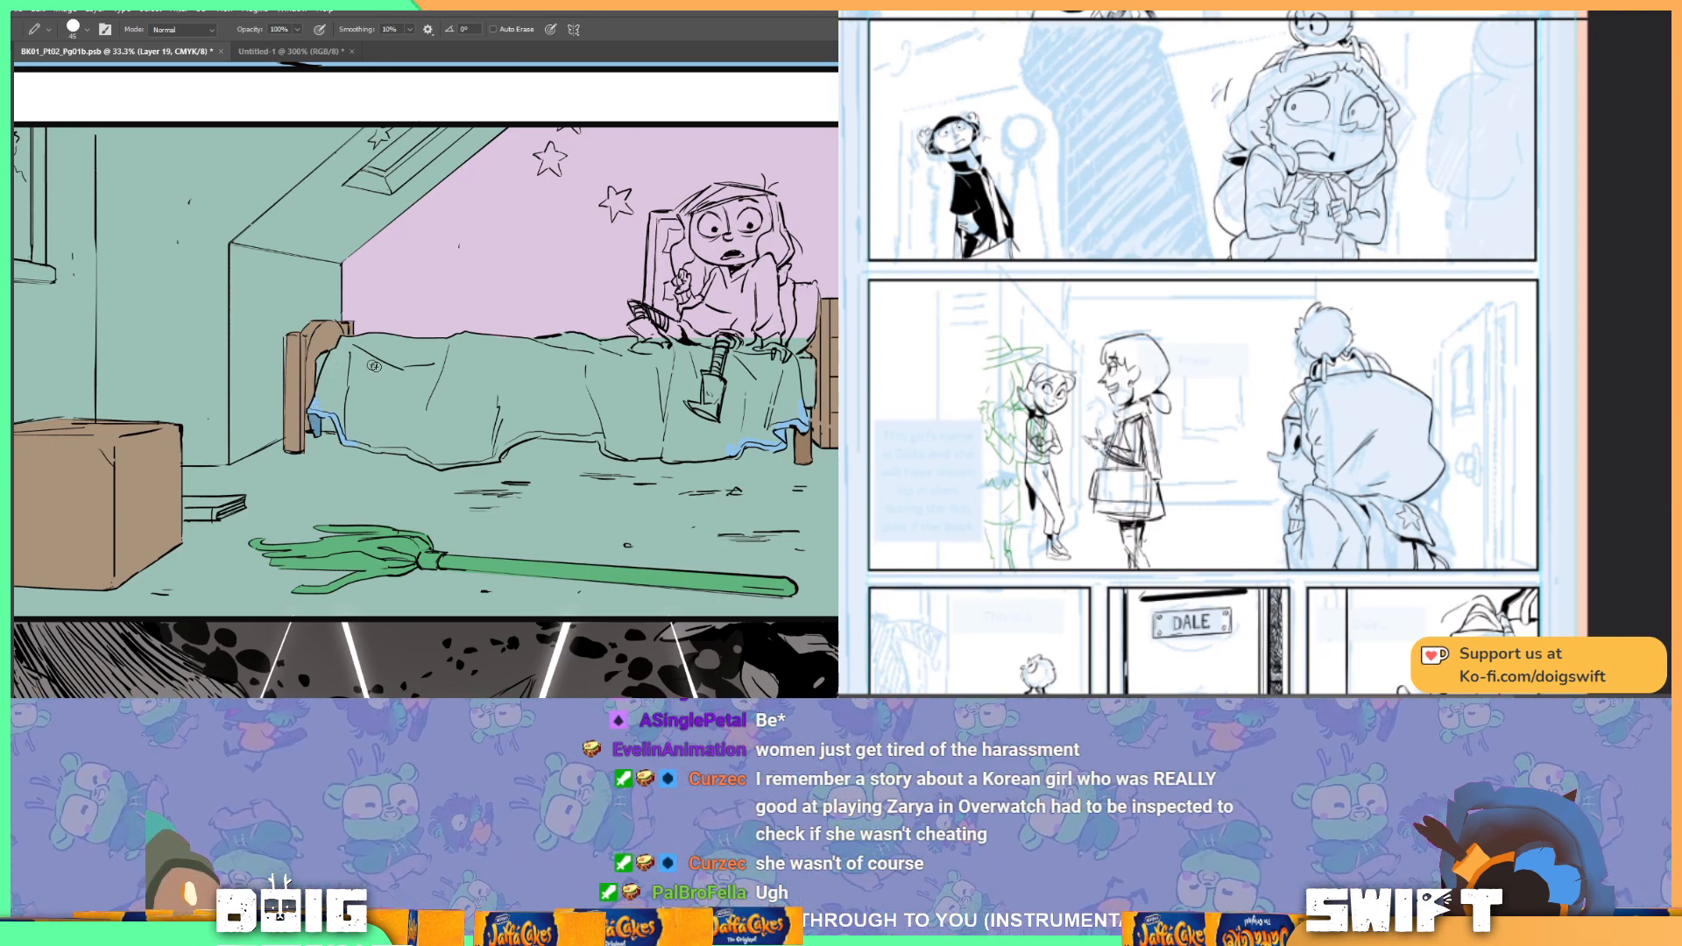
Step: Extend the blue Pencil line along the rest of the bedspread's lower hem to separate it from the floor
key(w)
click(438, 396)
key(ctrl+h)
key(b)
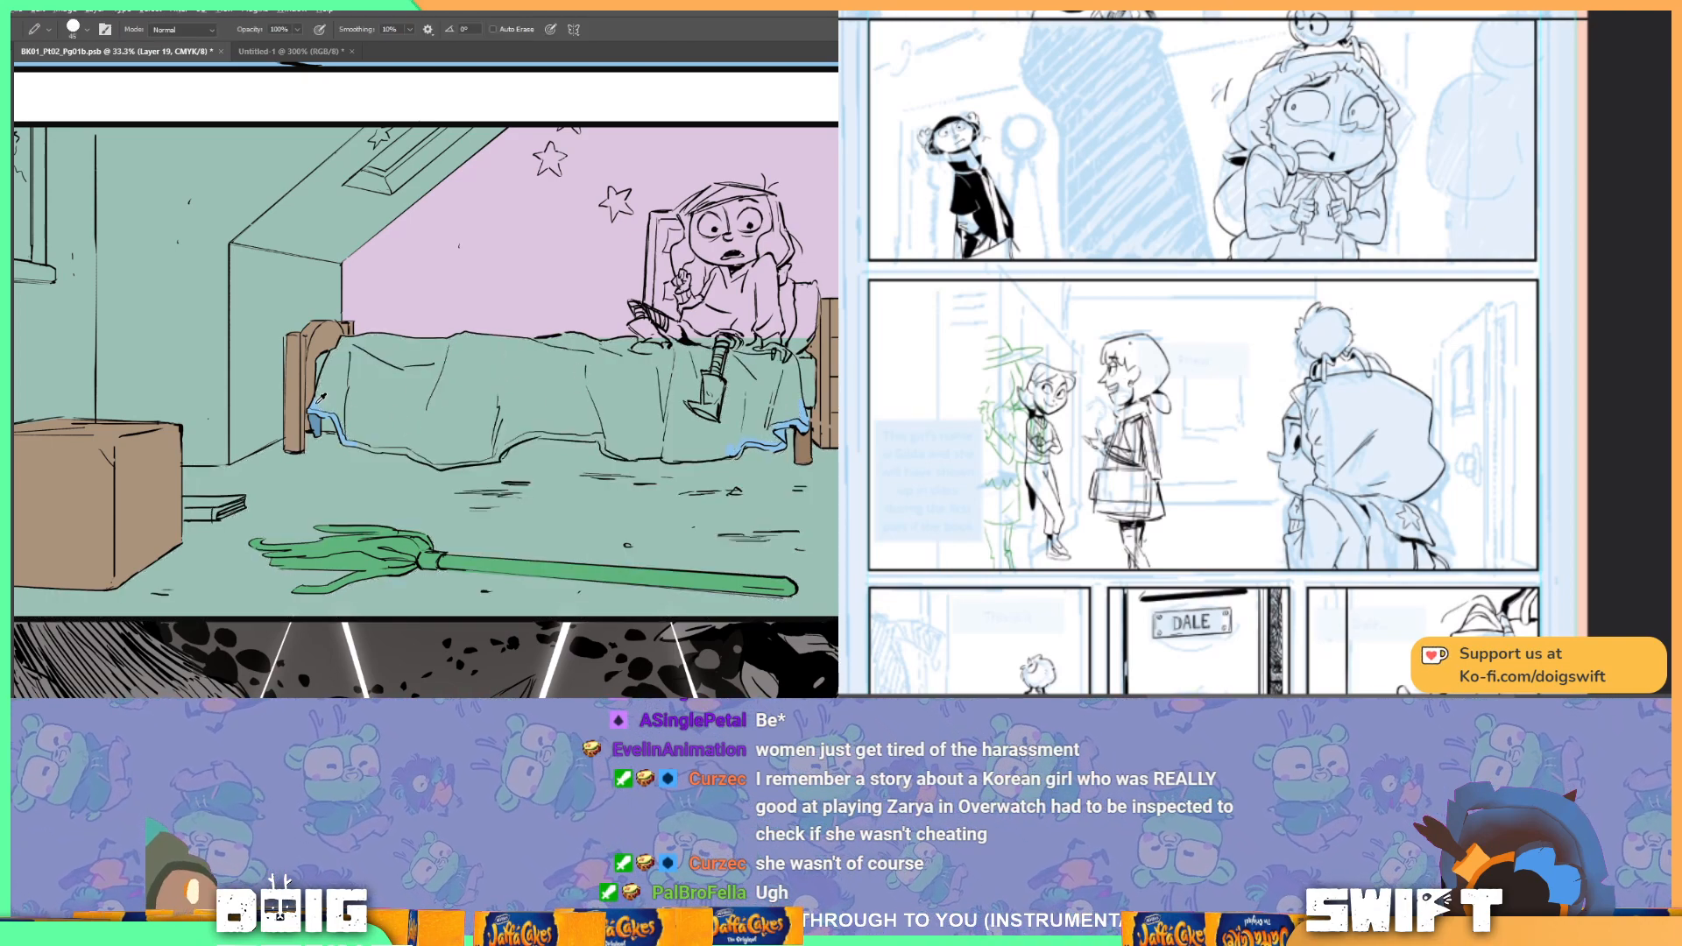
drag(345, 439, 366, 444)
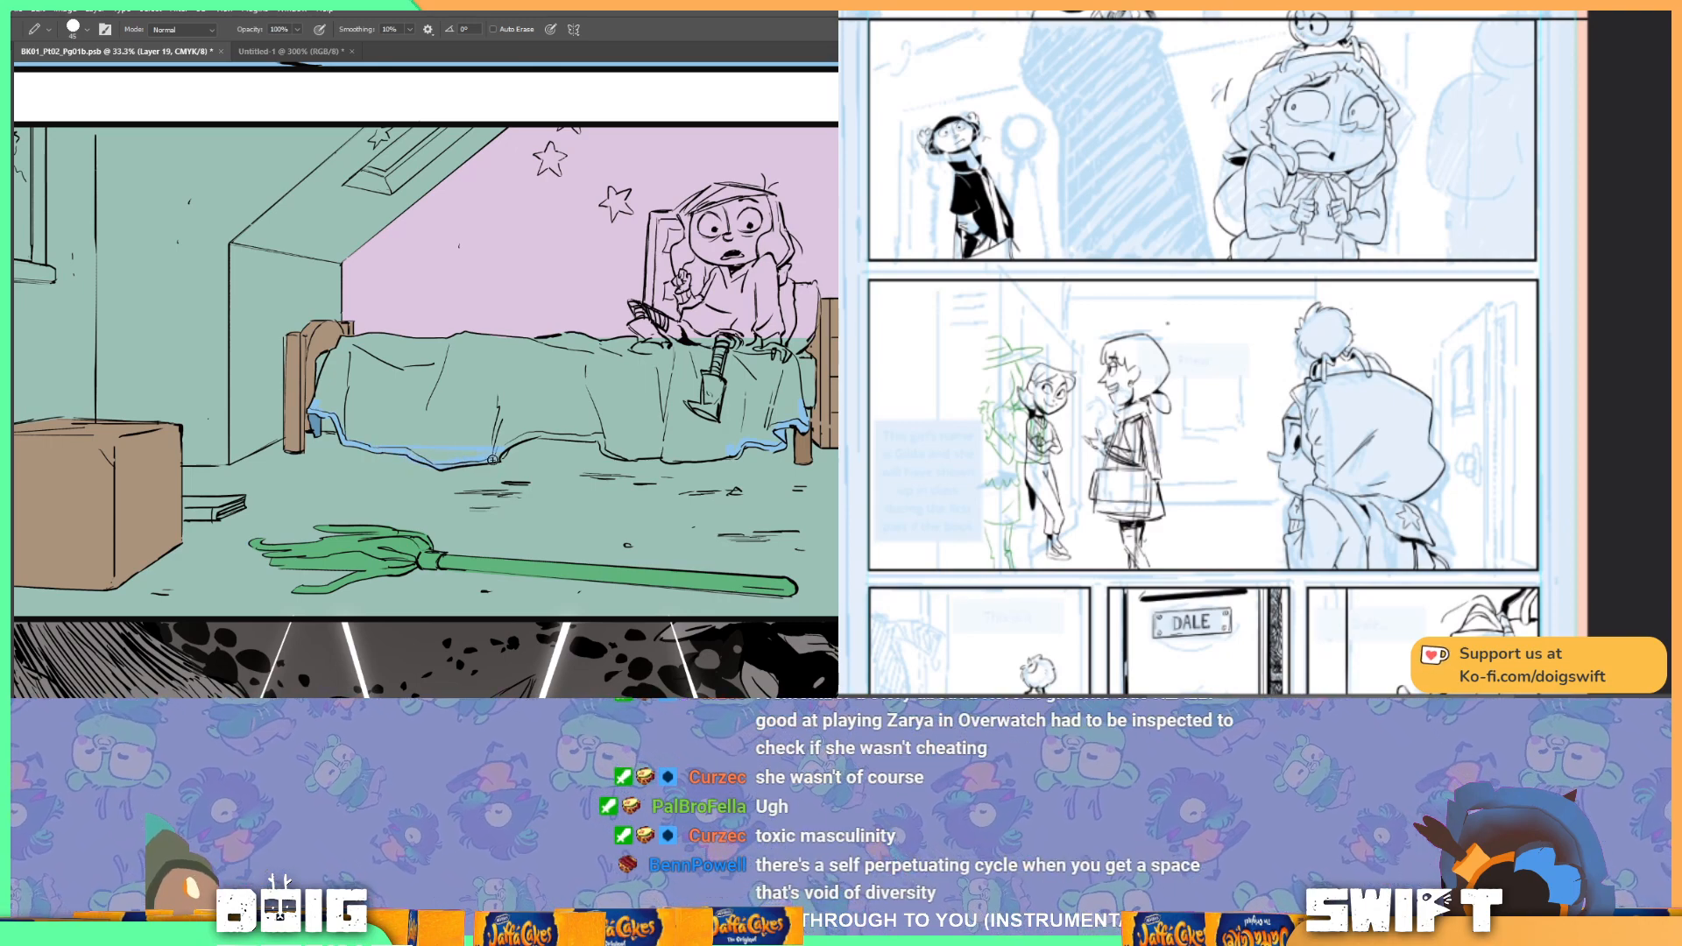
mouse_move(495, 459)
mouse_down()
mouse_move(543, 434)
mouse_move(637, 463)
mouse_move(702, 455)
mouse_up()
Step: Select the bedspread inside the hem line with the Magic Wand, fill it with blue, deselect and cover the leftover green bits
key(w)
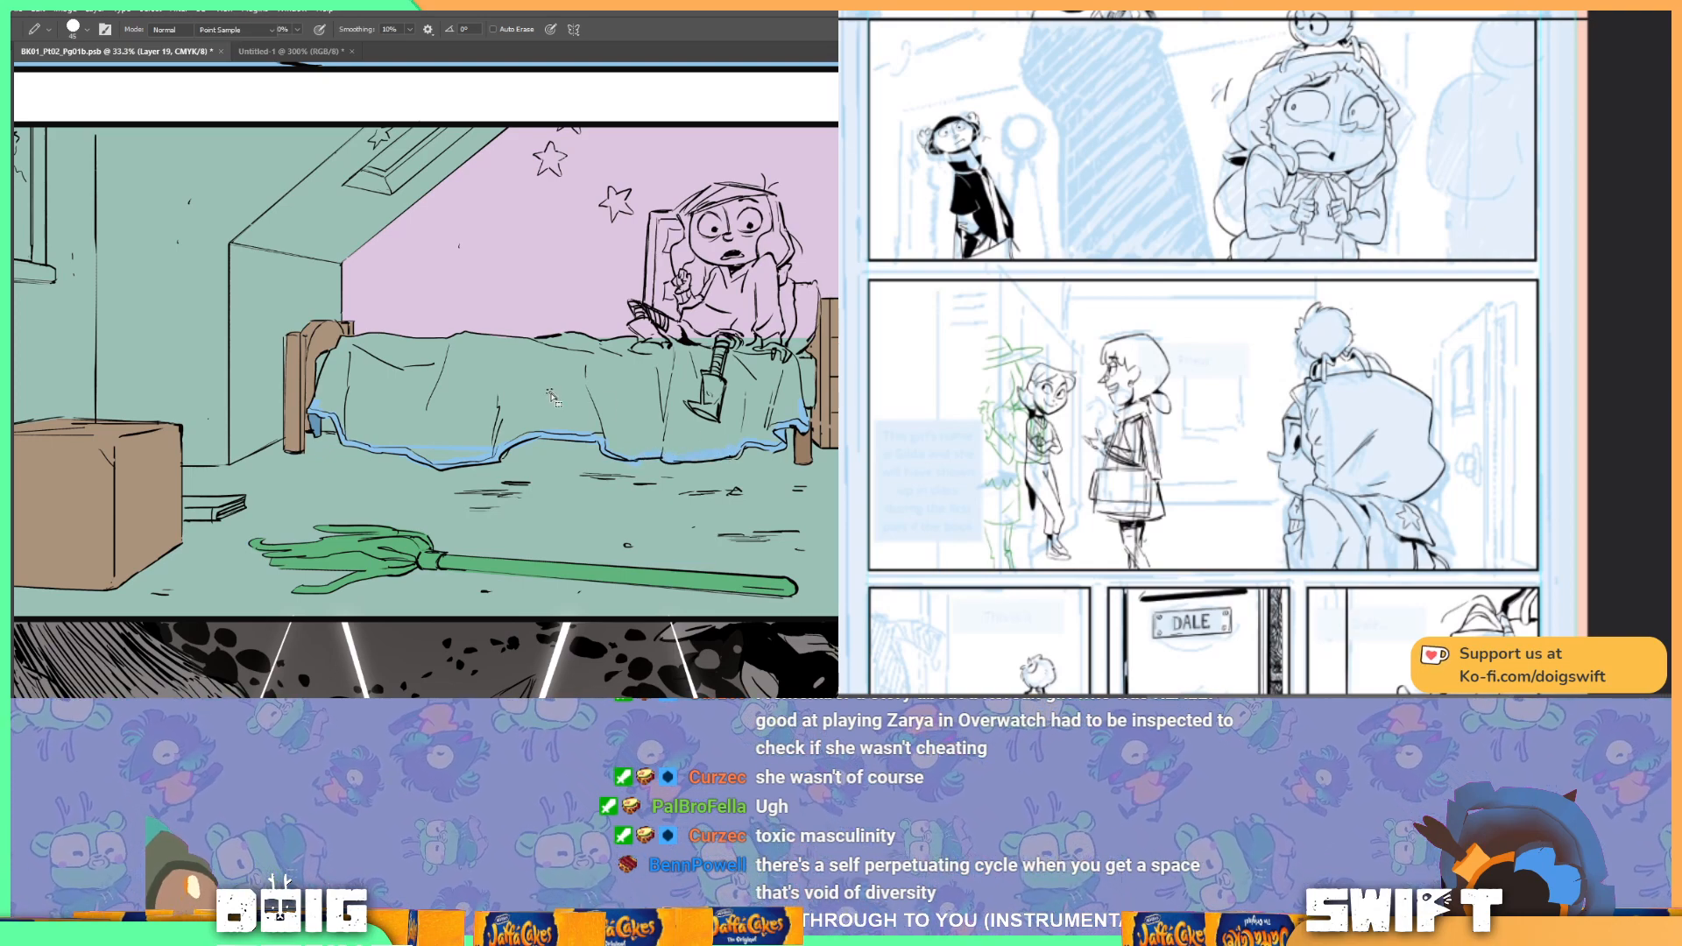
click(565, 393)
key(alt+BackSpace)
key(ctrl+d)
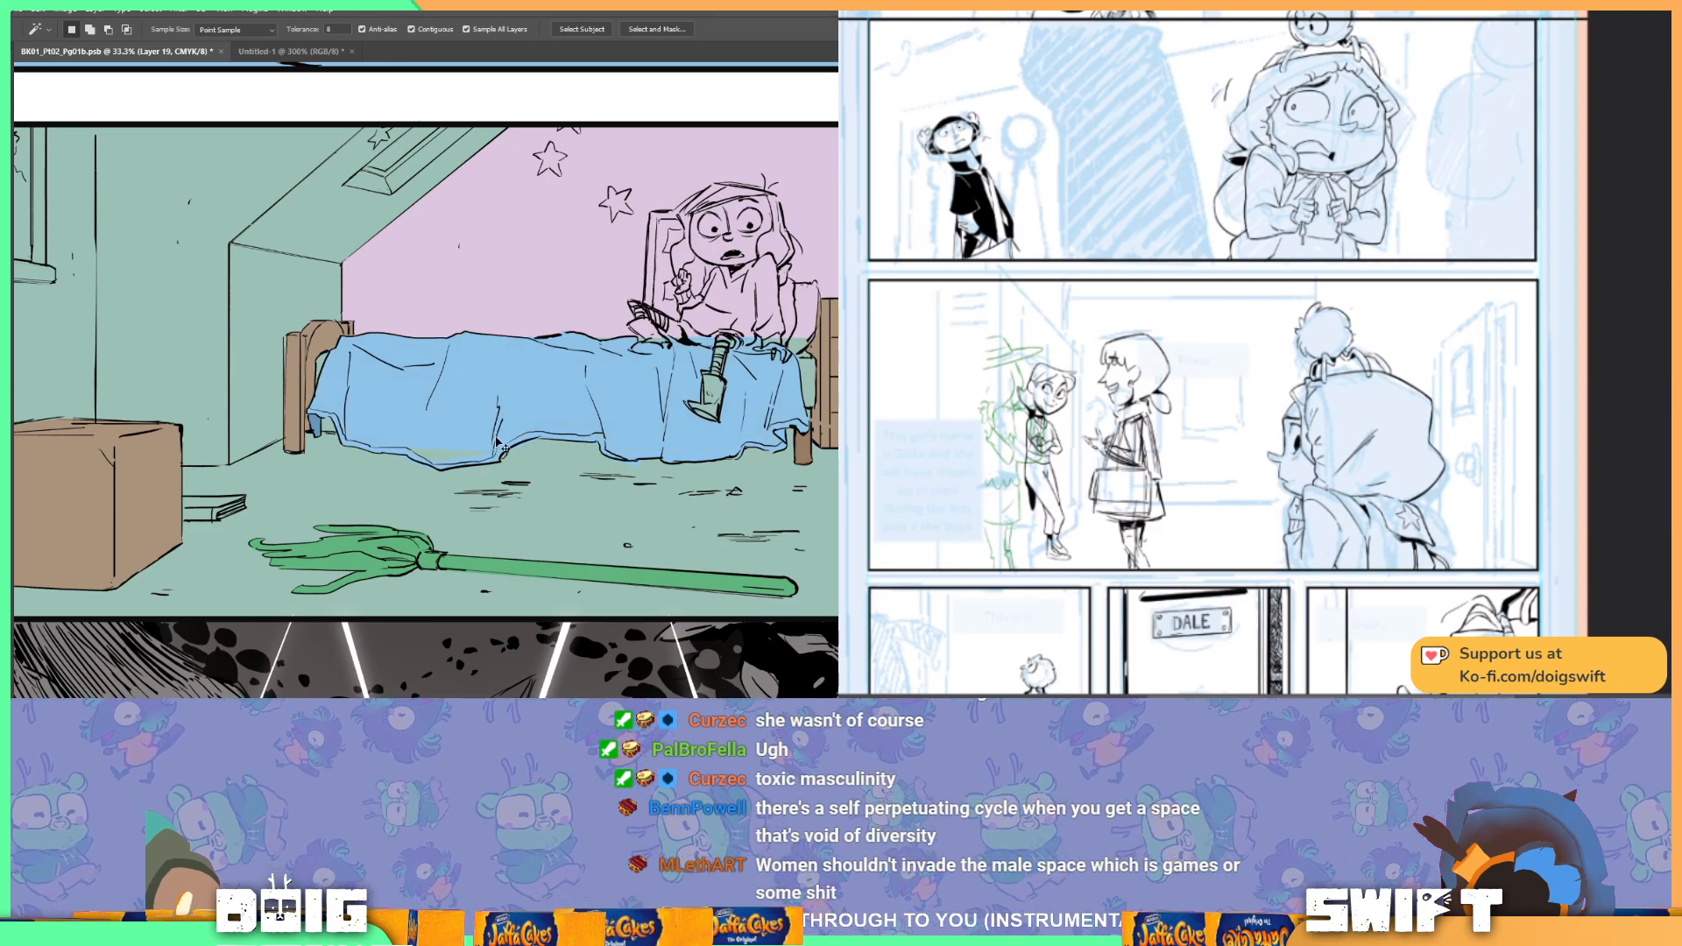
key(b)
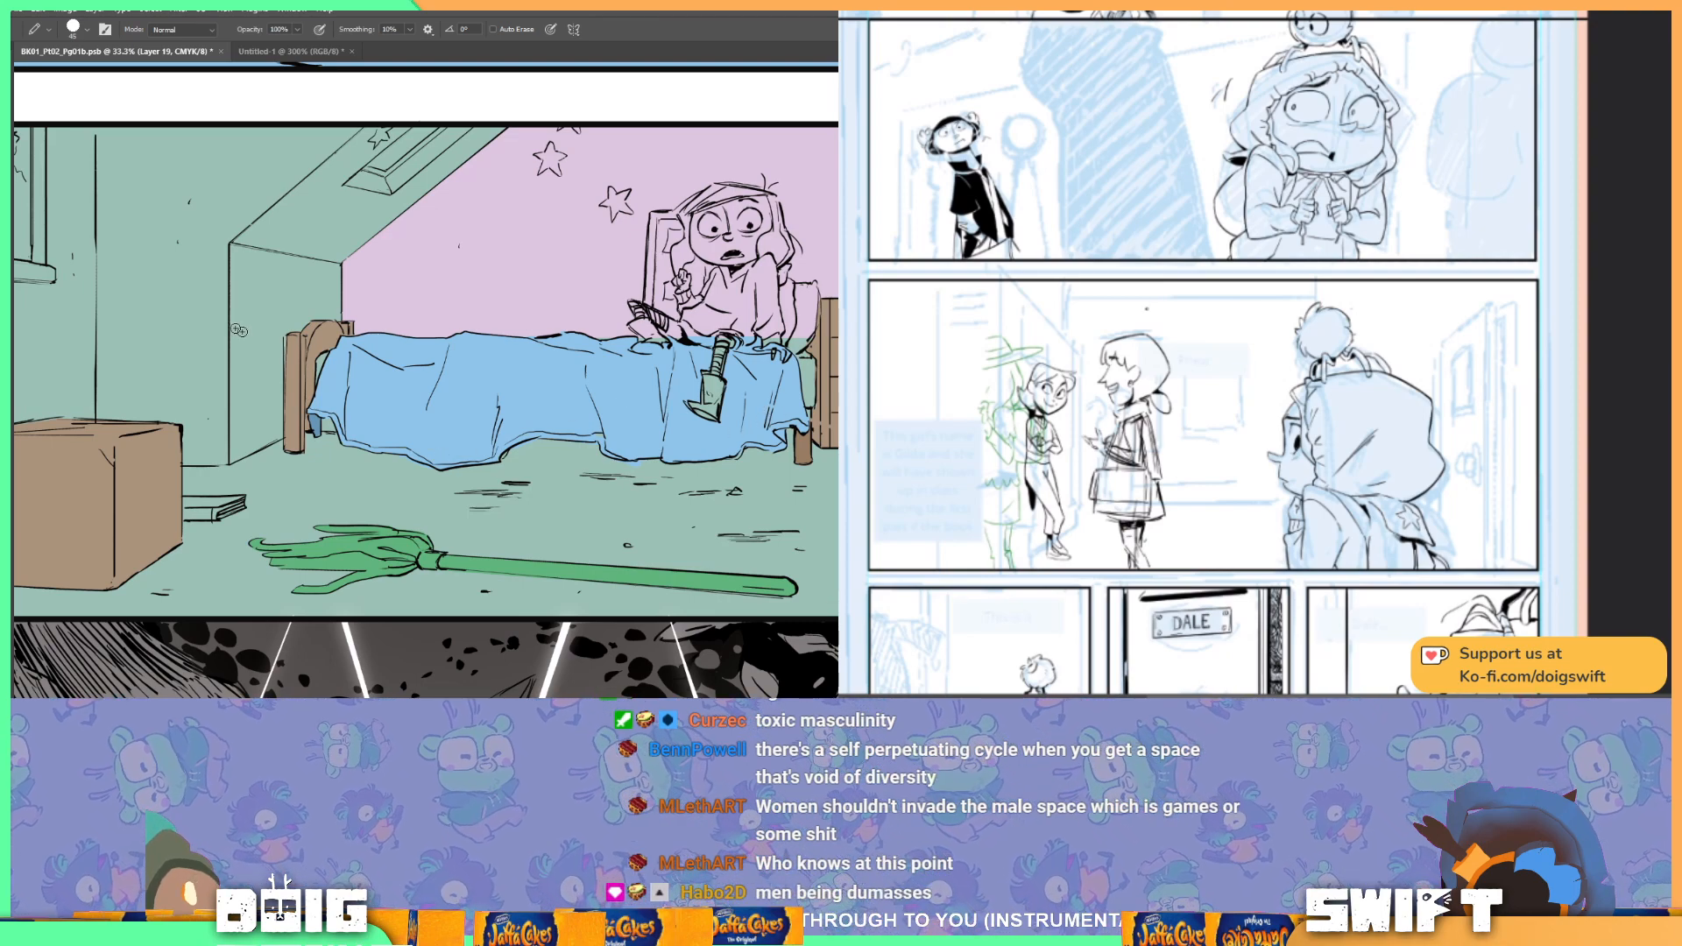
Step: Examine the bed's end board and the adjoining edge of the bedspread up close for colour gaps
scroll(309, 362, up, 1)
scroll(308, 399, left, 3)
scroll(309, 399, up, 1)
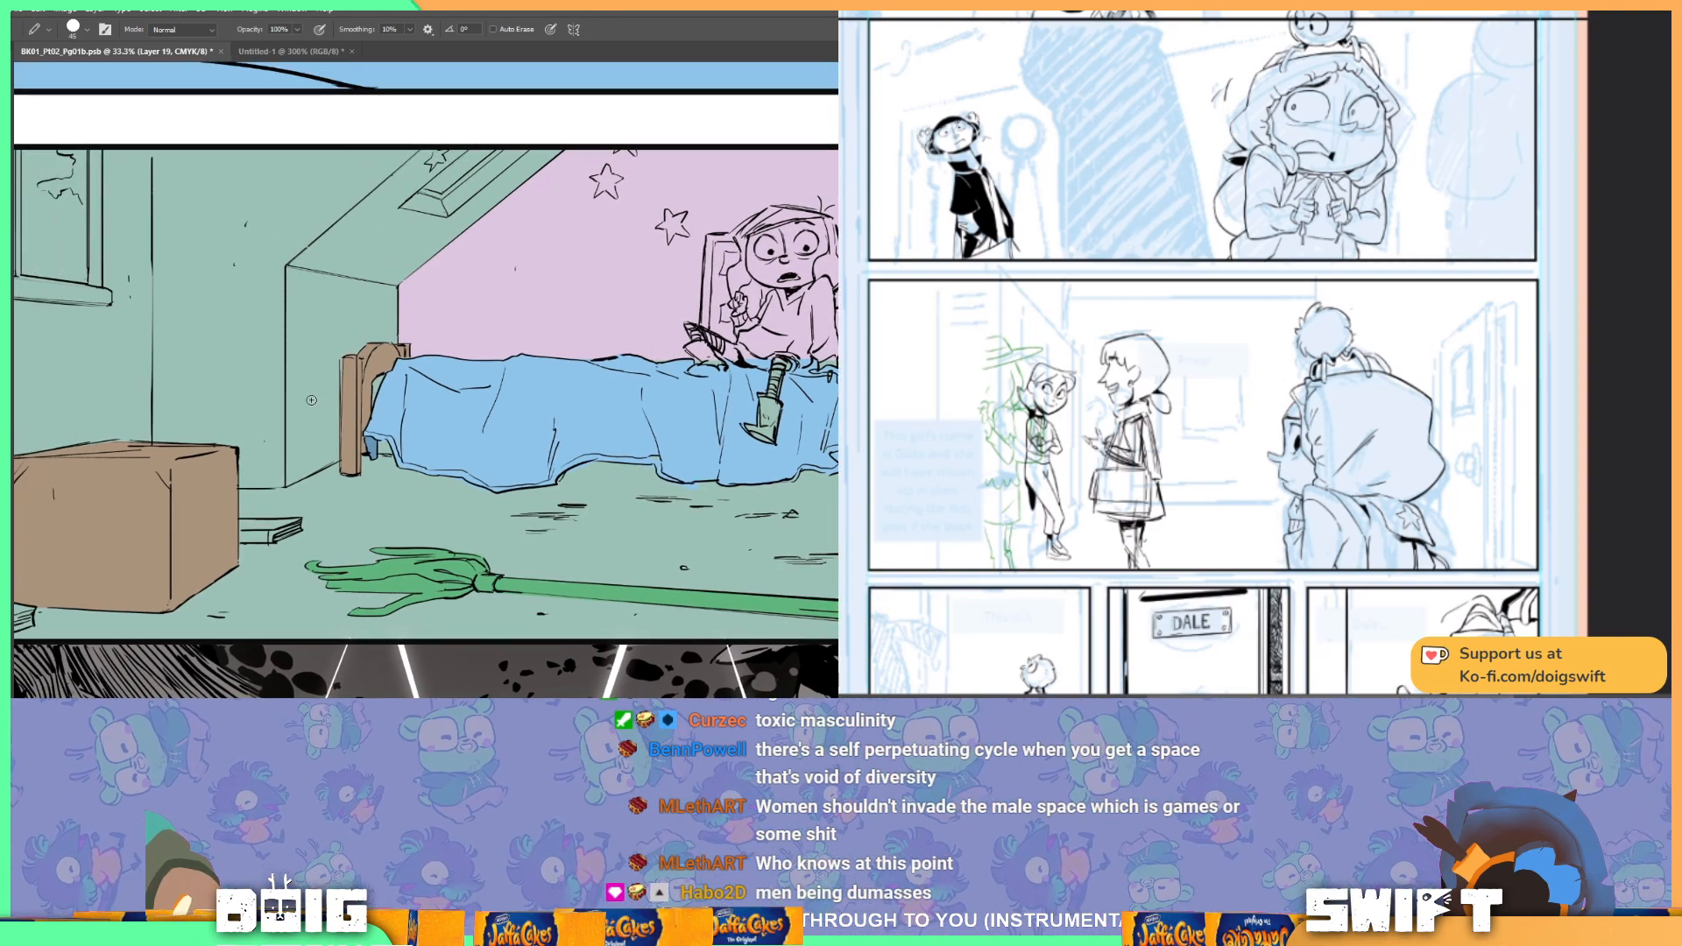
key(ctrl+plus)
key(ctrl+plus)
scroll(402, 485, down, 1)
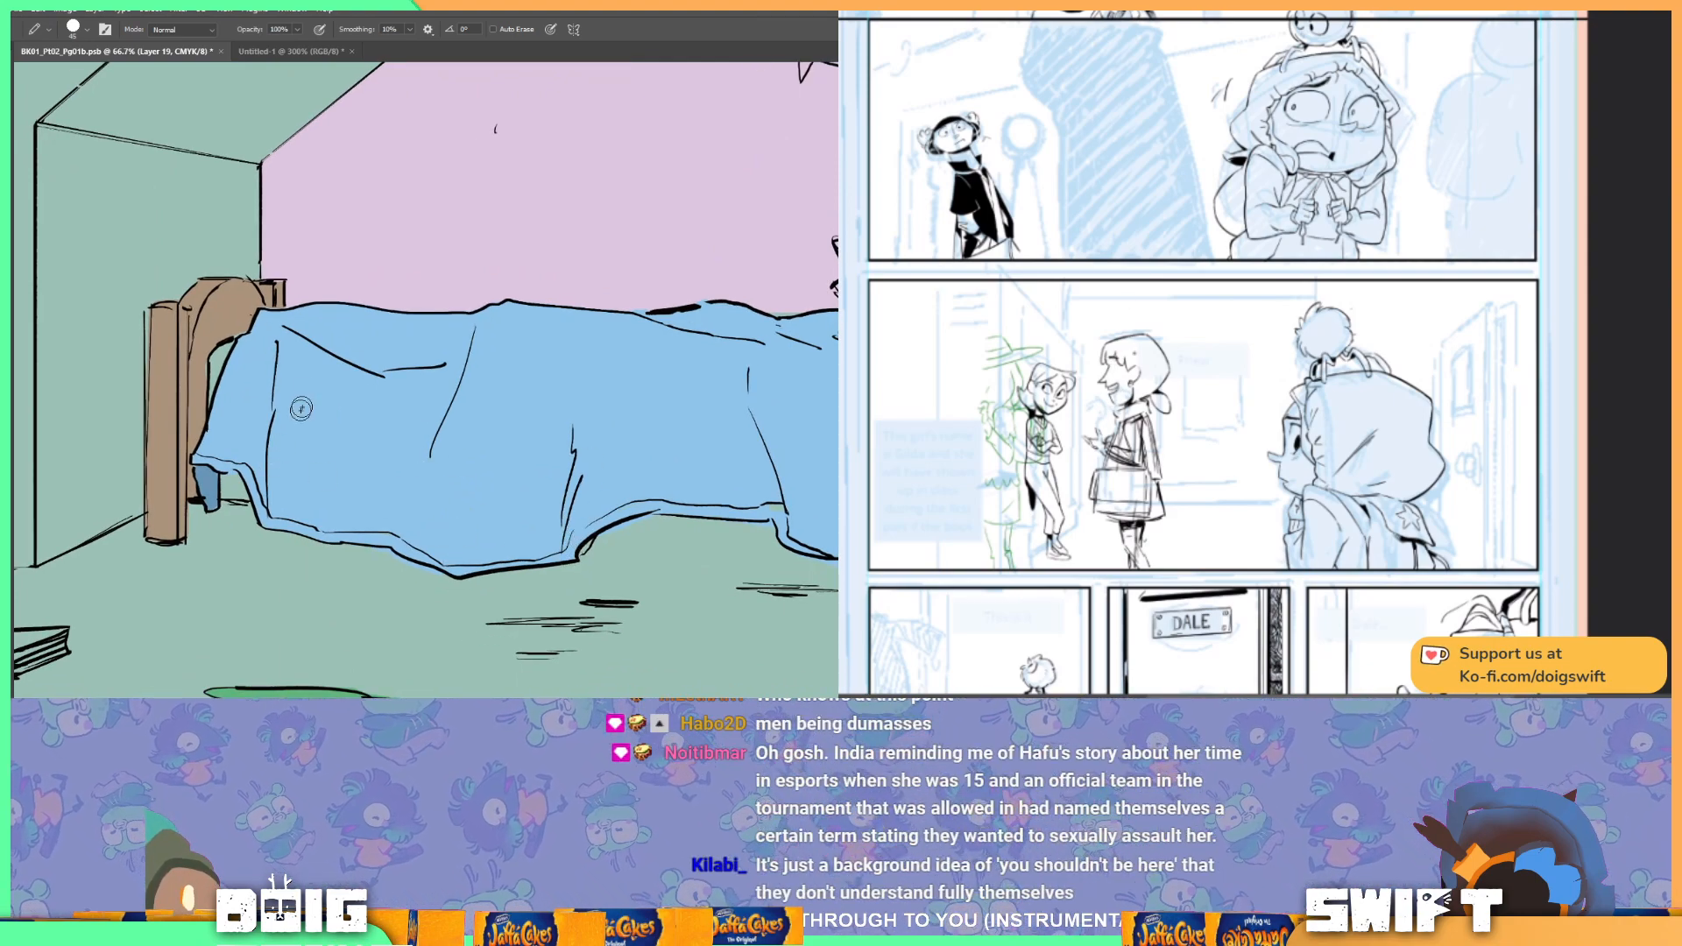
drag(336, 358, 449, 368)
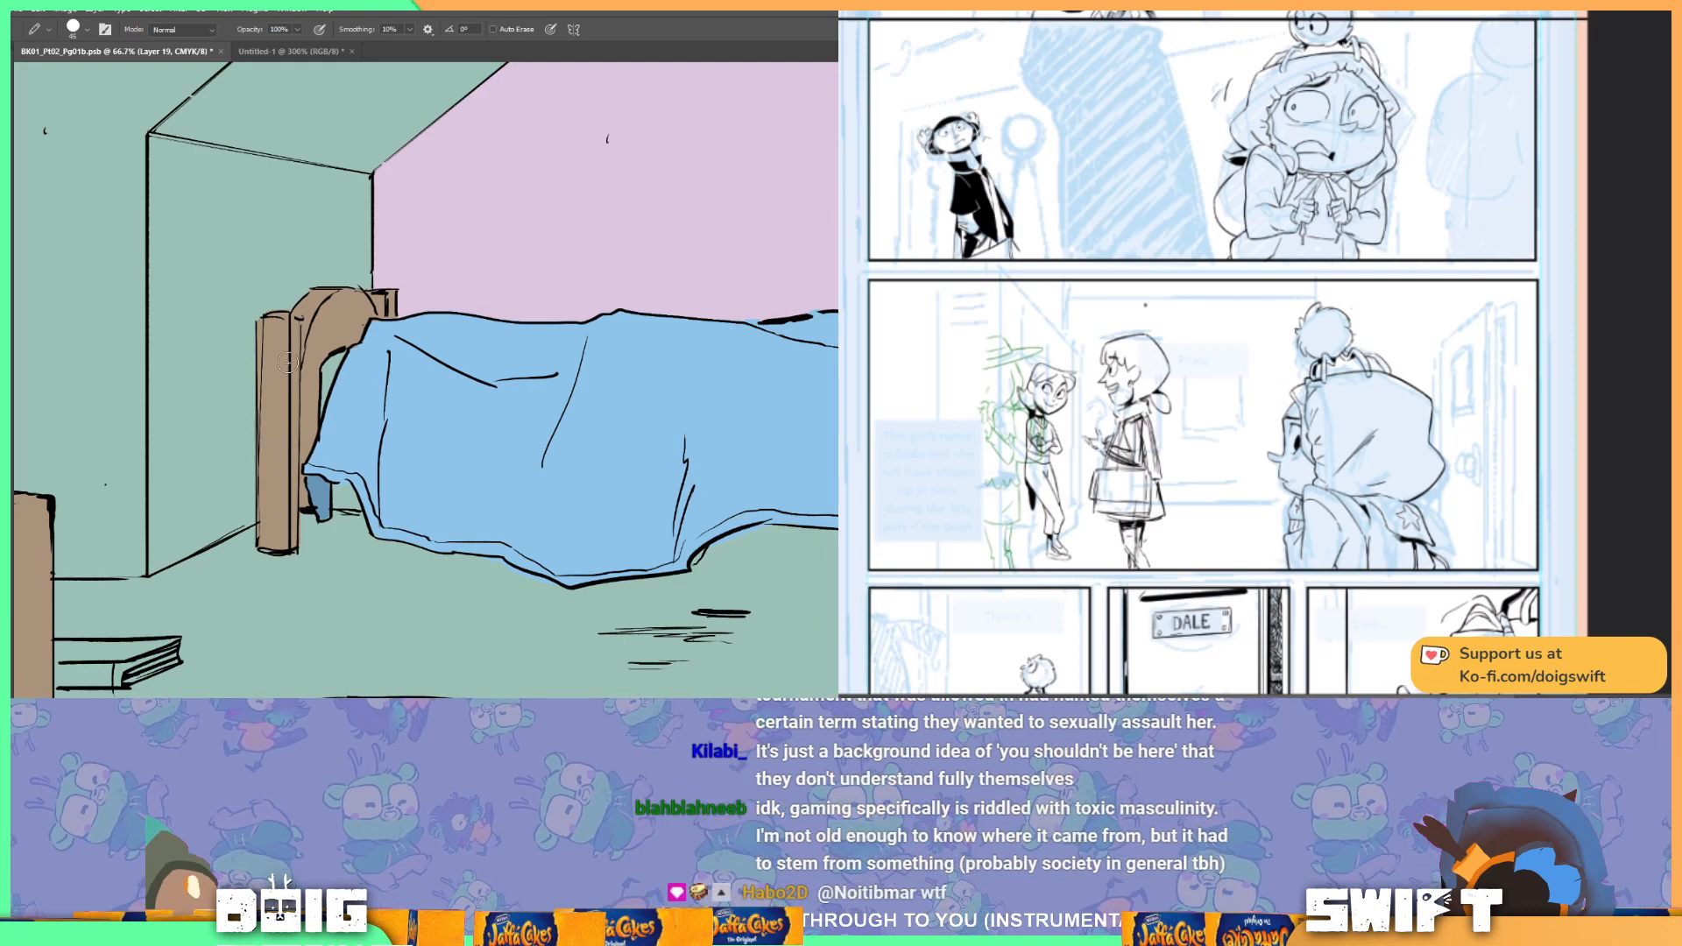
key(ctrl+minus)
key(ctrl+minus)
key(ctrl+minus)
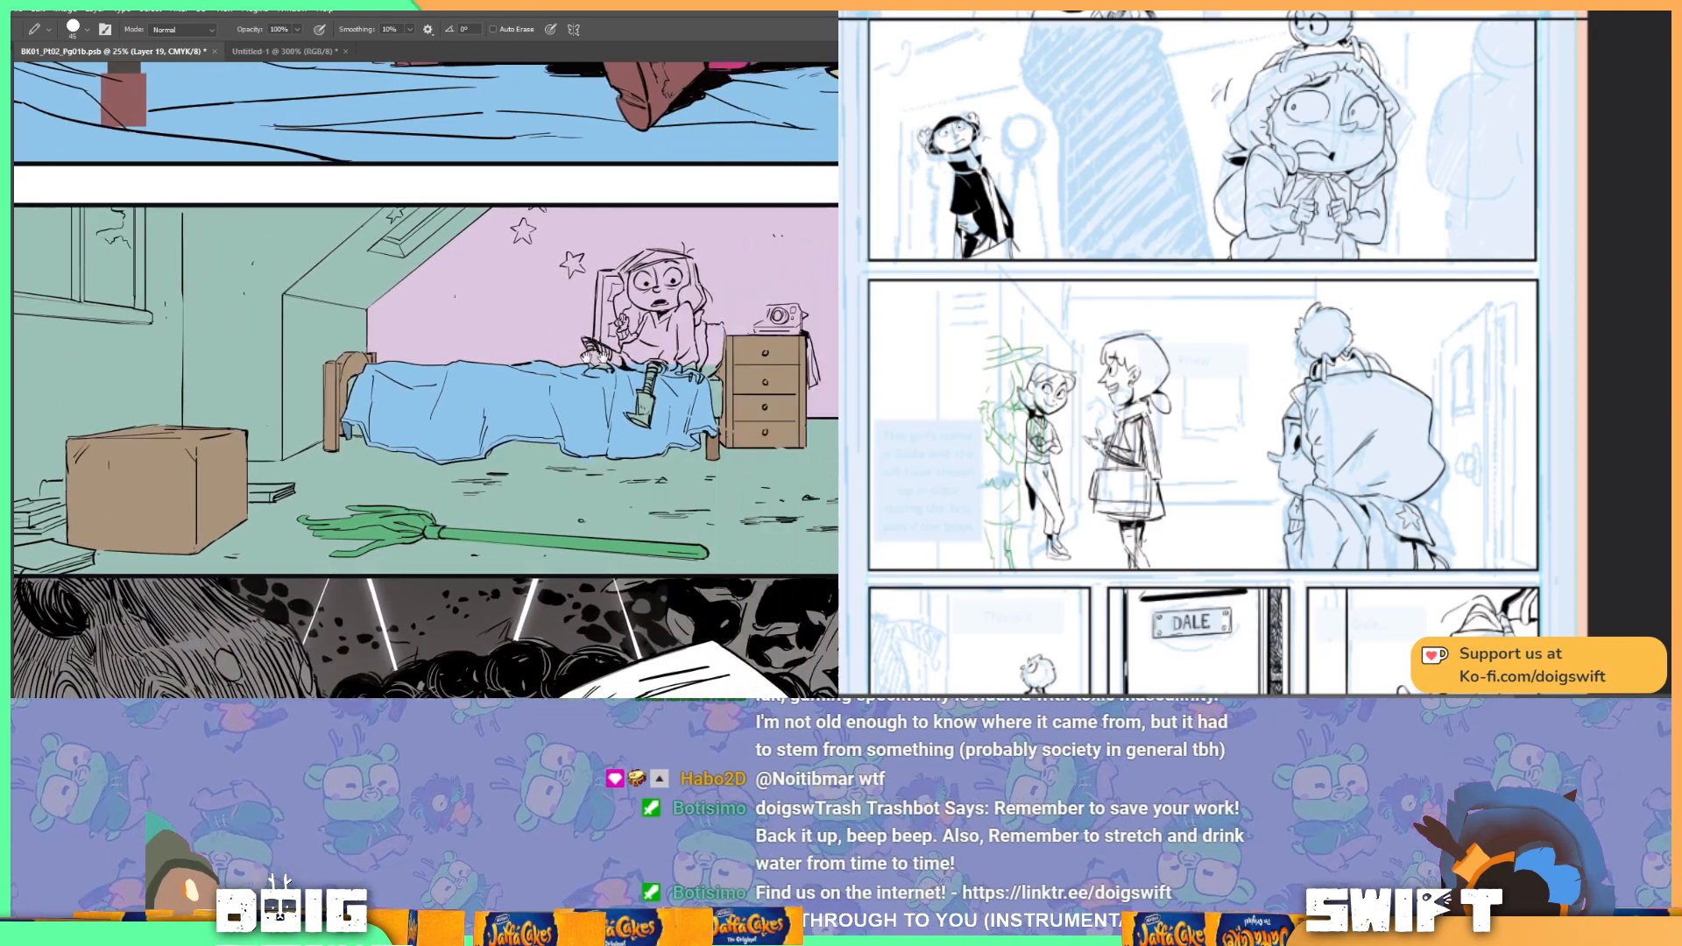
Step: Lasso the strip of mattress between the bedspread and the chest of drawers and fill it with off-white
scroll(426, 350, right, 3)
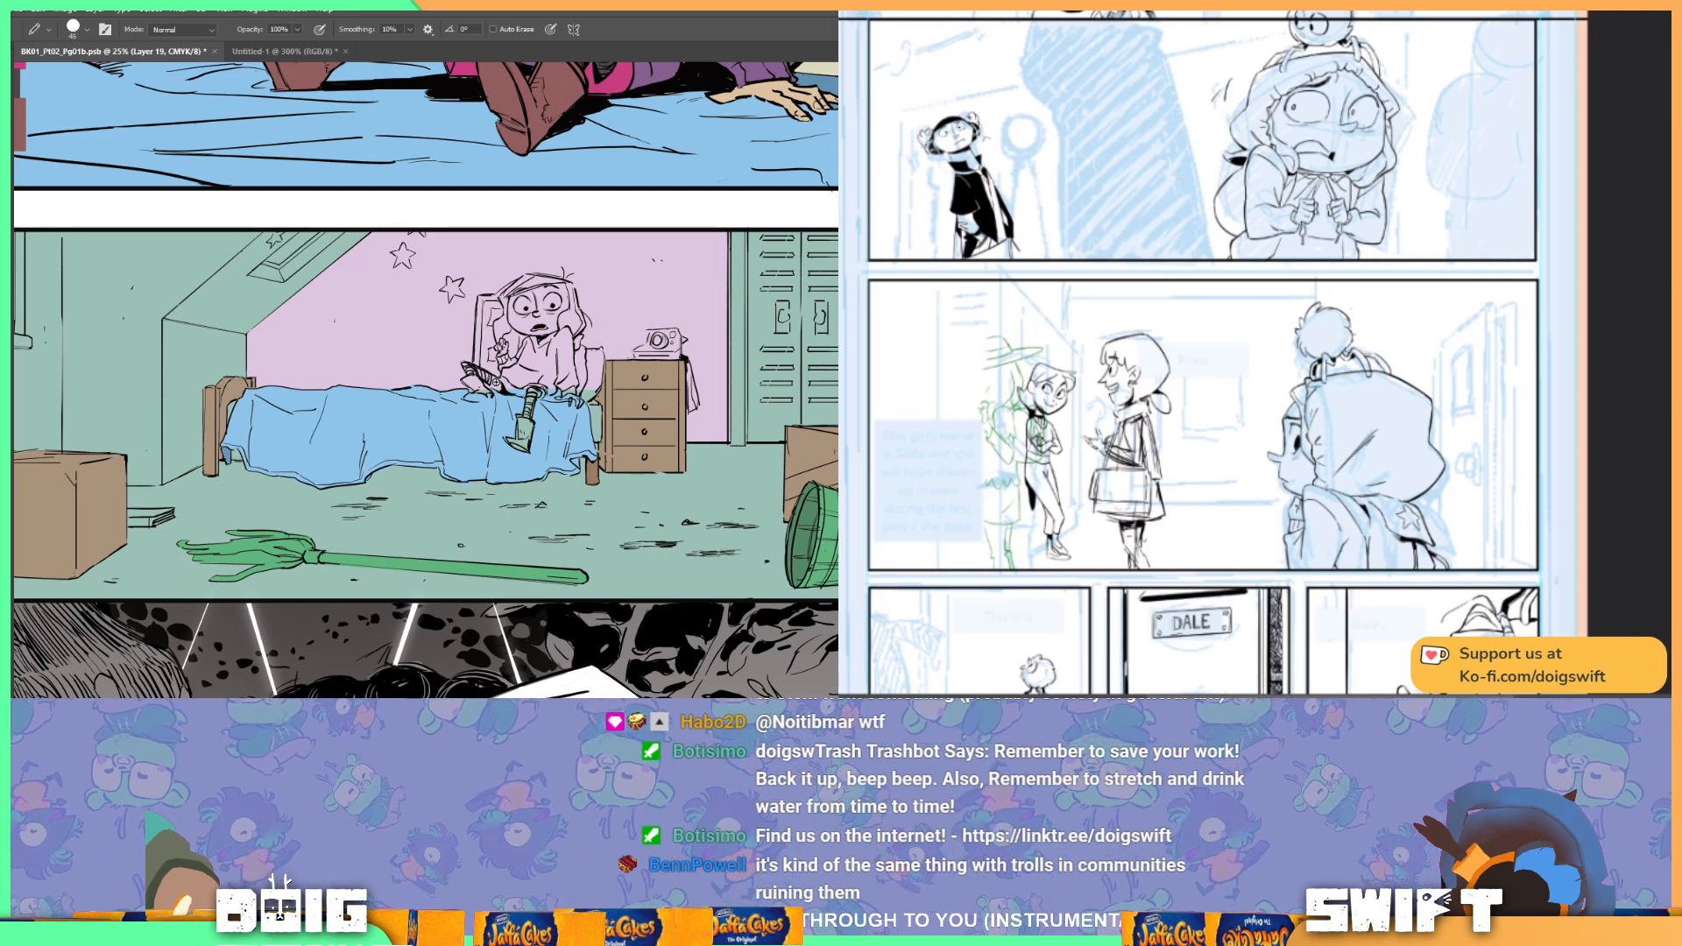
scroll(488, 447, up, 3)
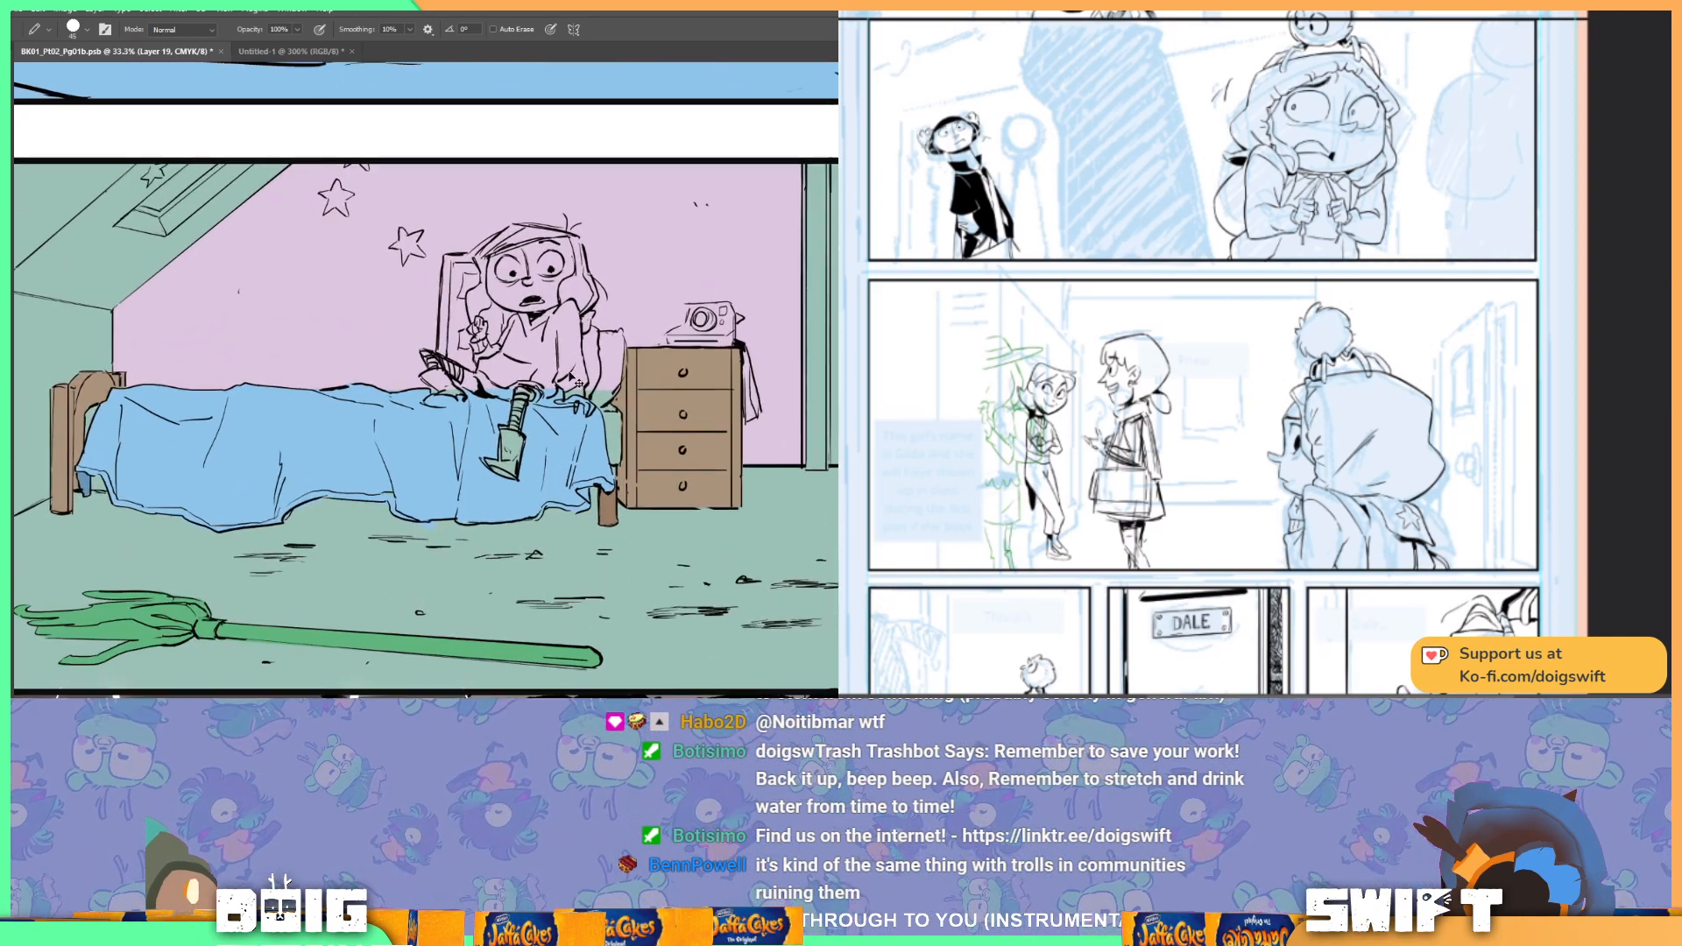
key(i)
click(536, 462)
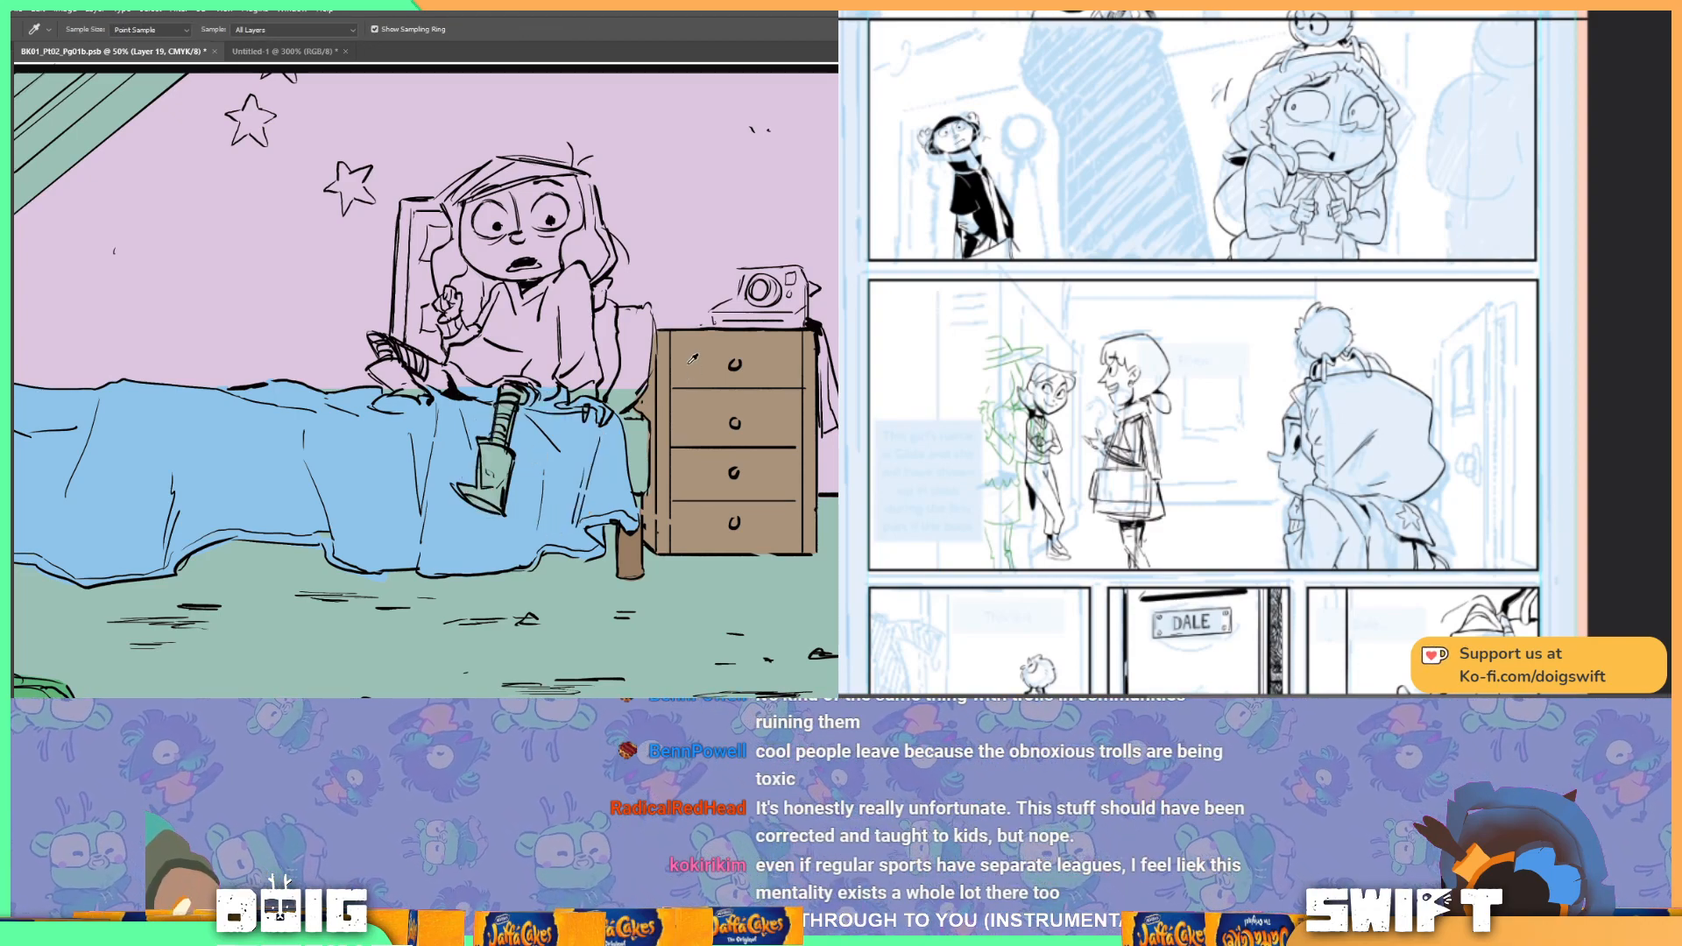
key(l)
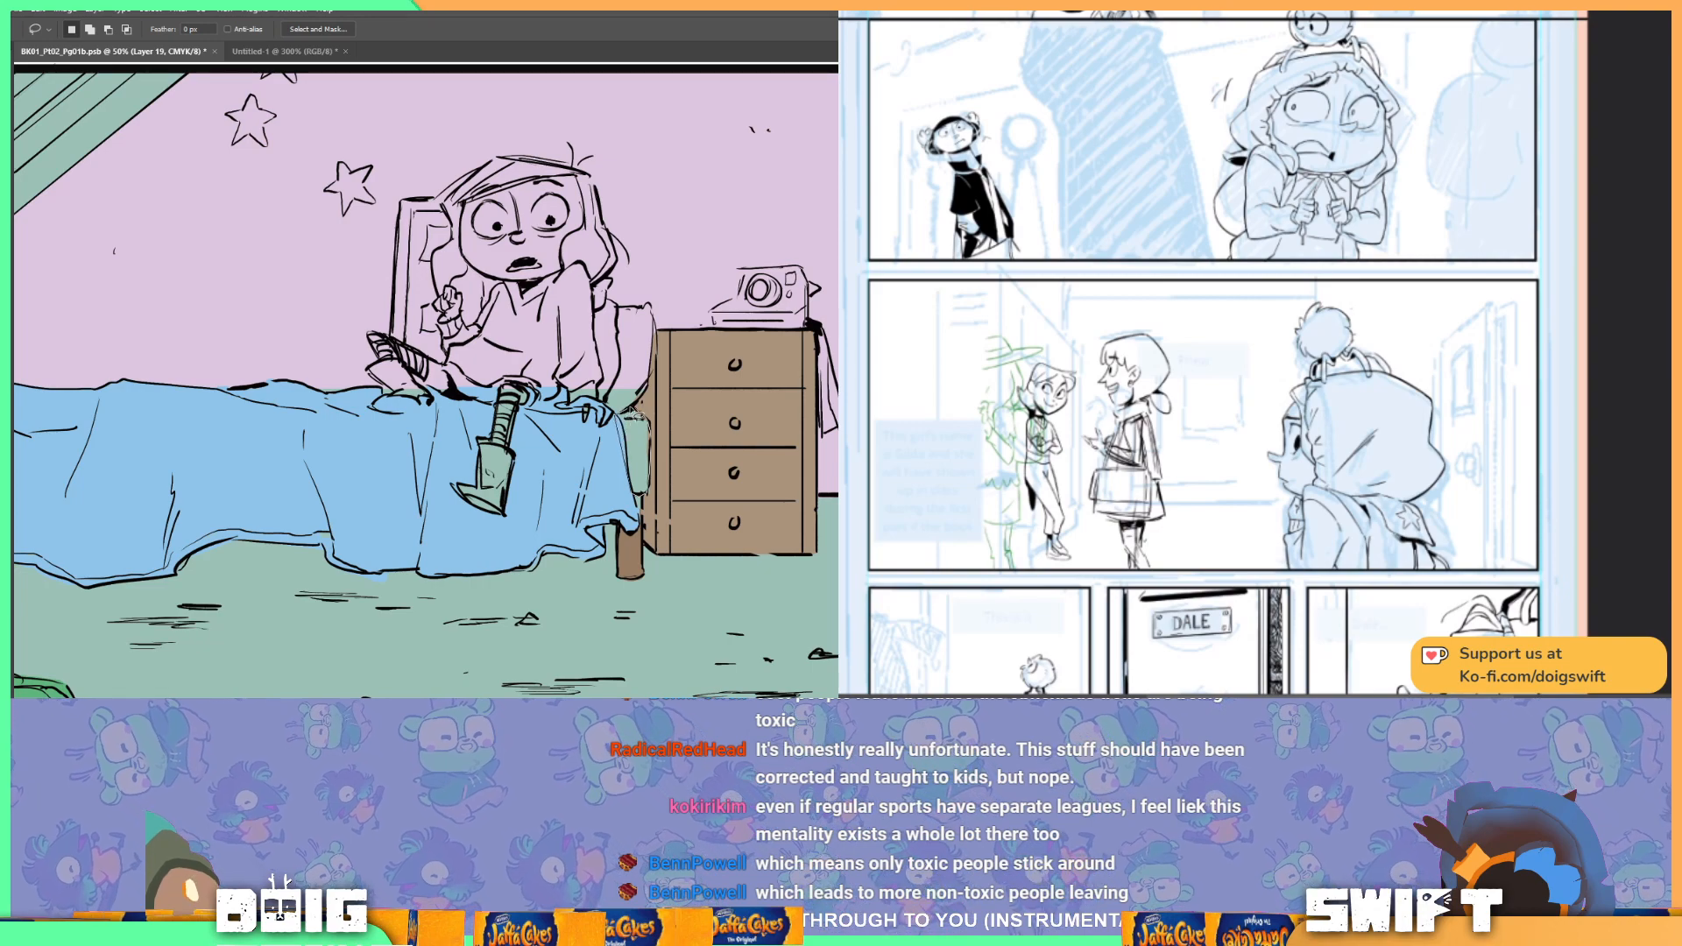
drag(635, 412, 646, 407)
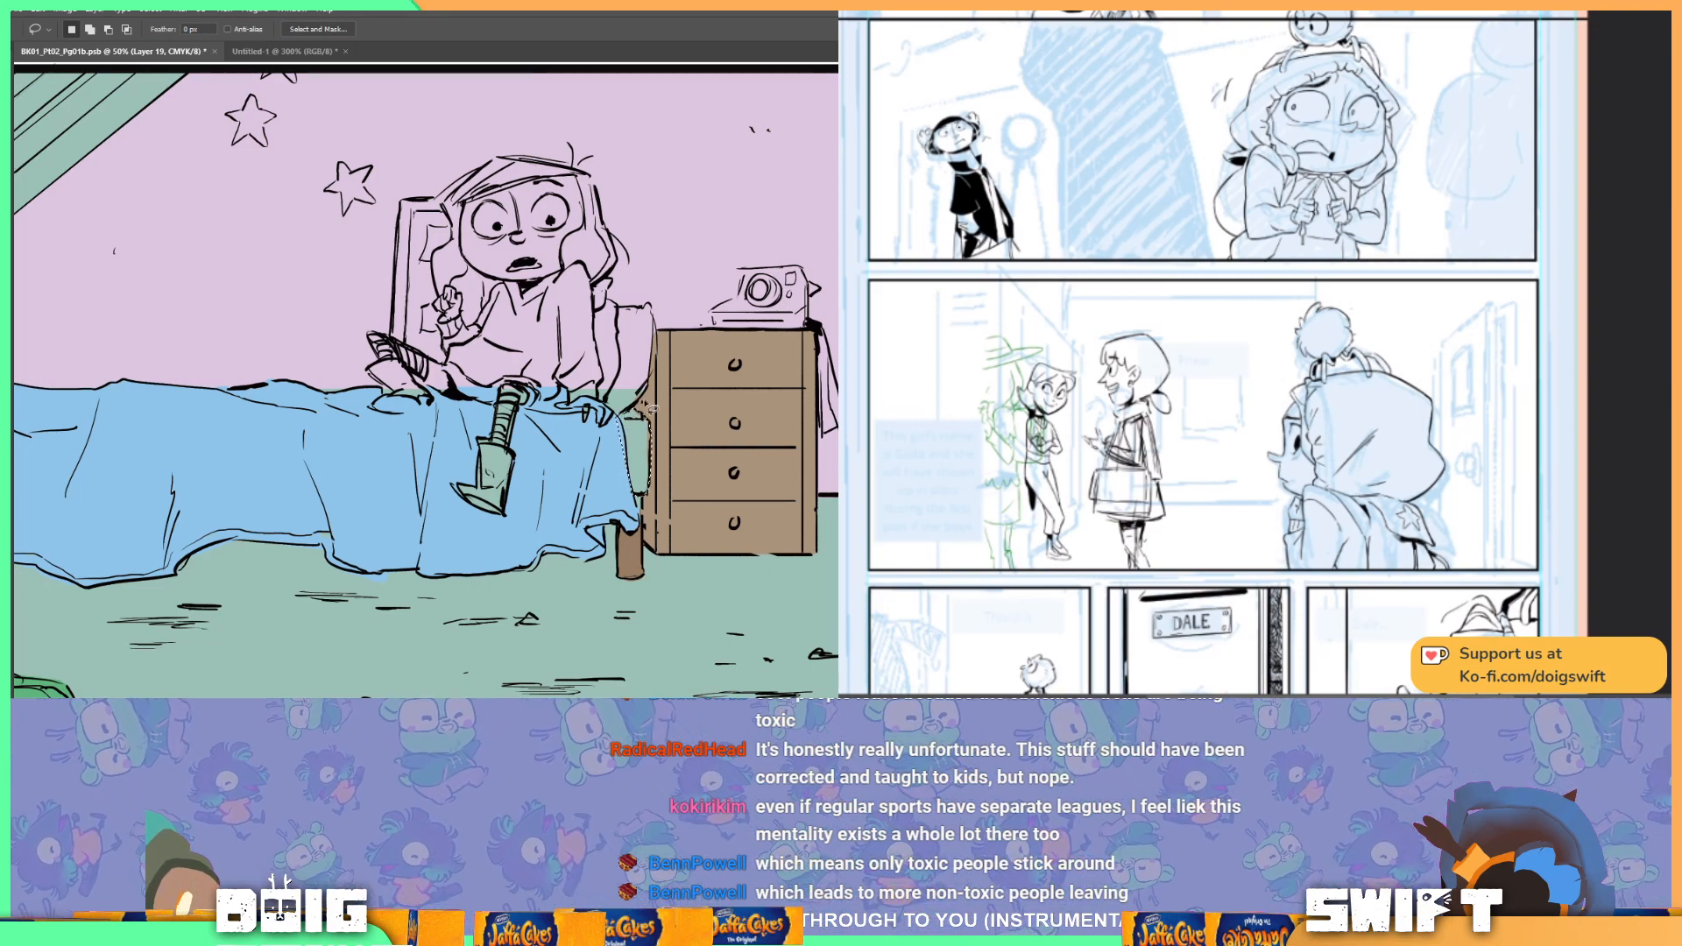
key(g)
click(649, 458)
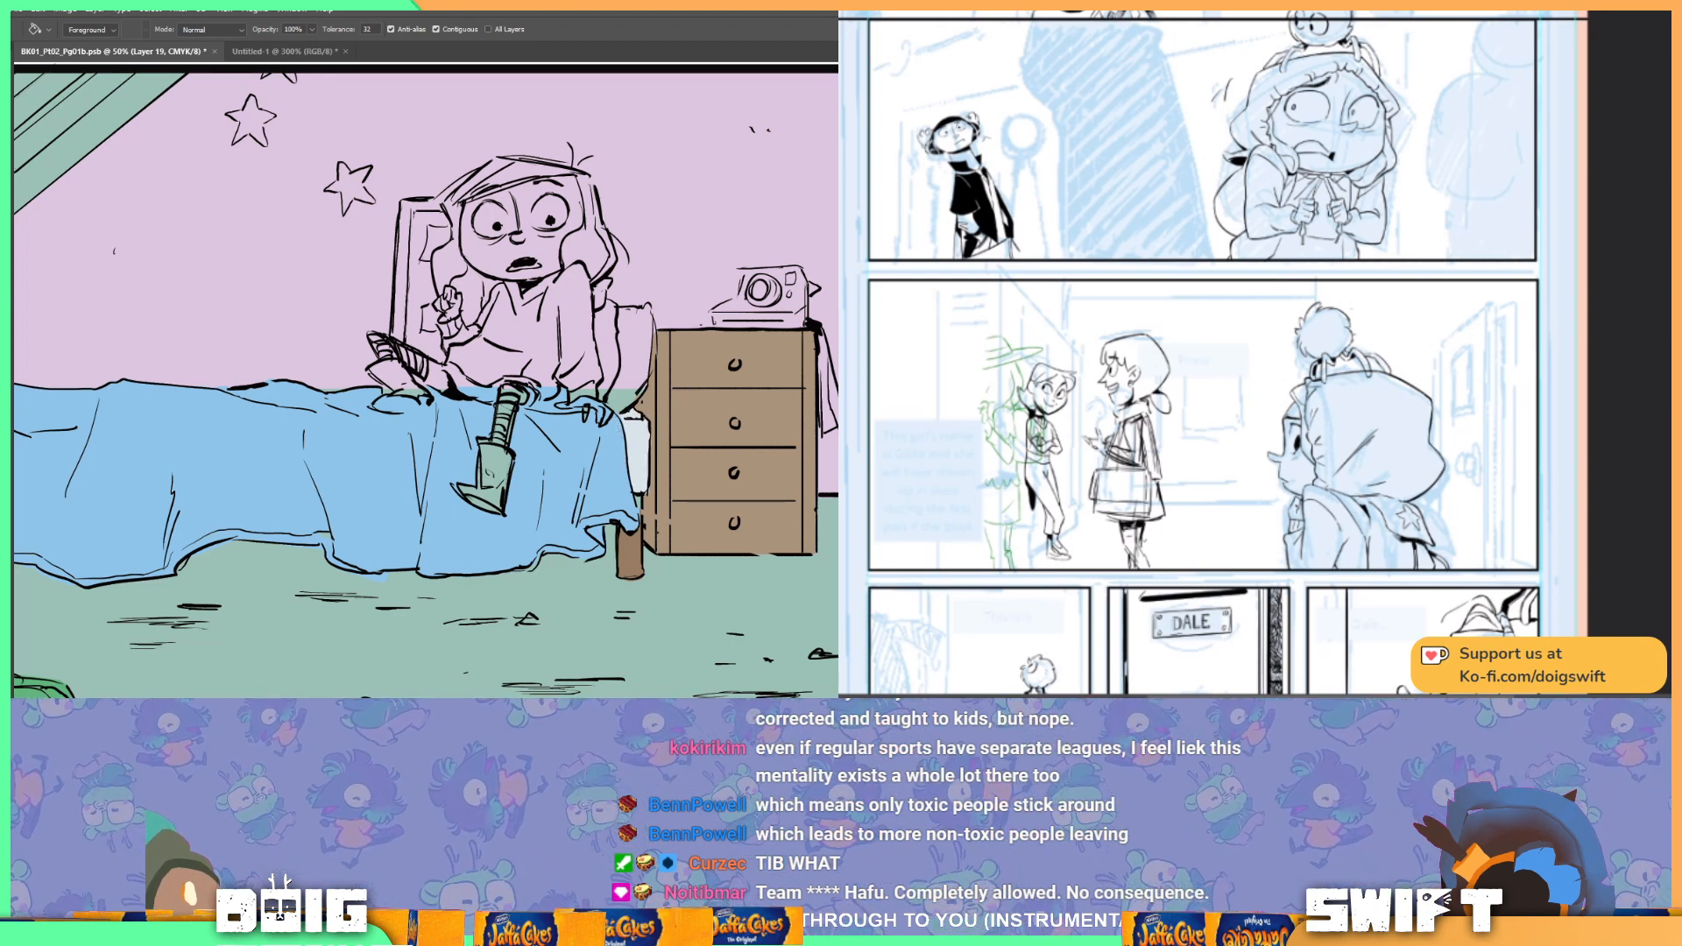
Step: Lasso the pillow between the seated girl and the chest of drawers and fill it with pale blue-grey
key(l)
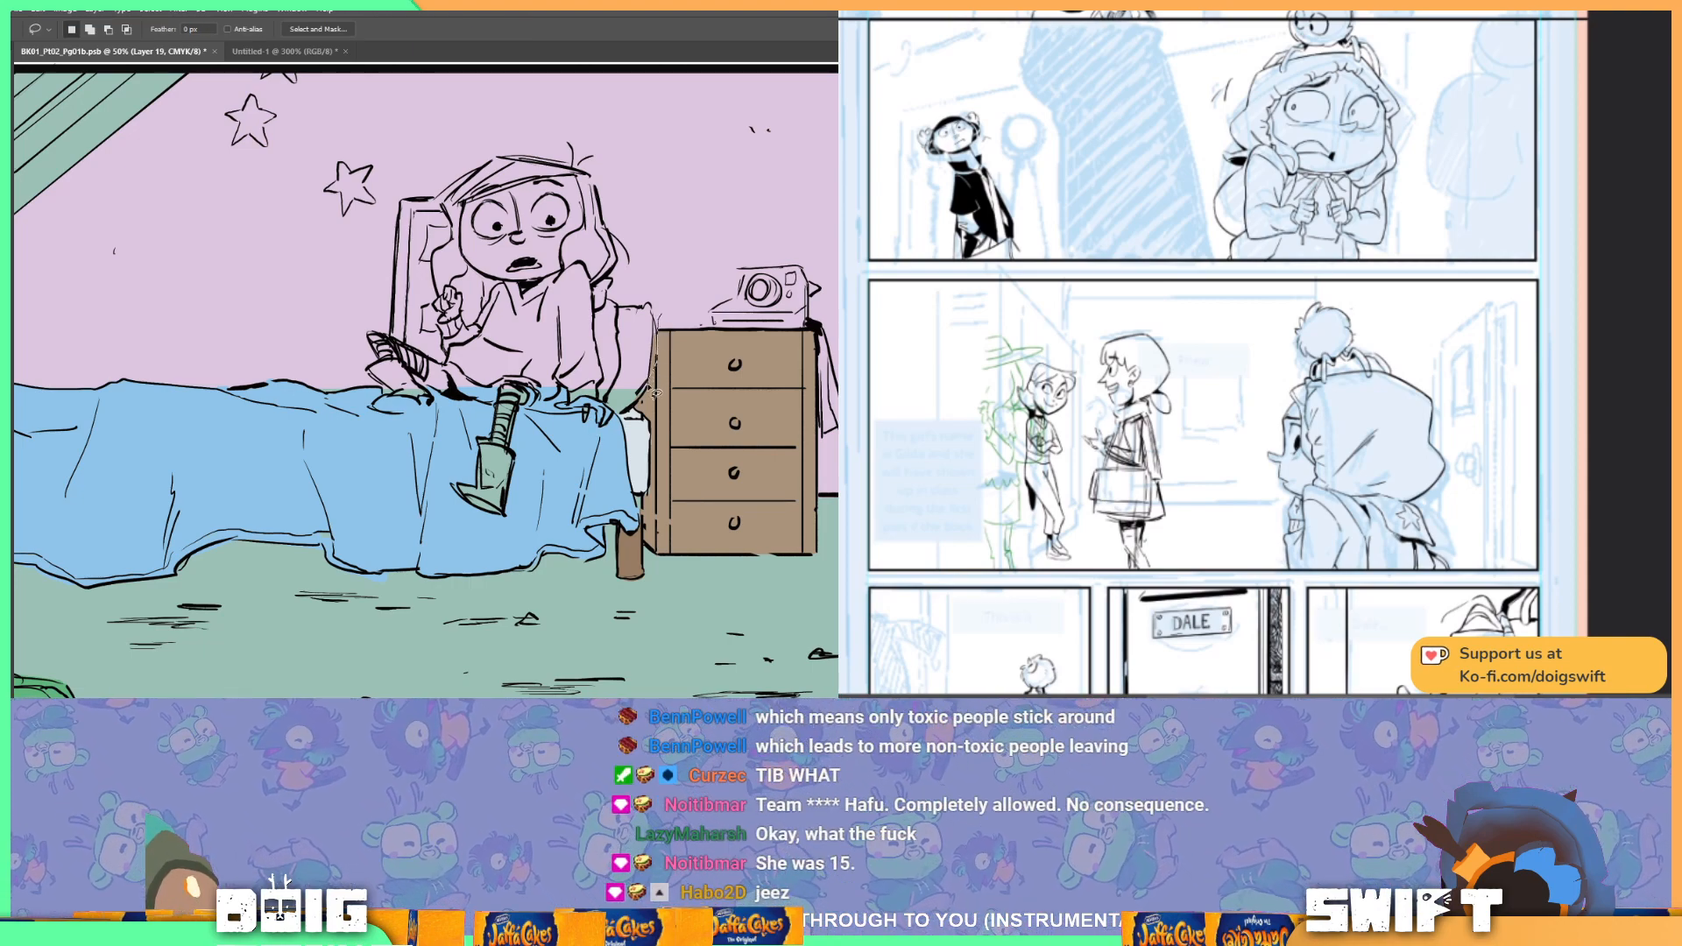
mouse_move(600, 422)
mouse_down()
mouse_move(582, 313)
mouse_move(603, 284)
mouse_move(587, 314)
mouse_move(613, 309)
mouse_up()
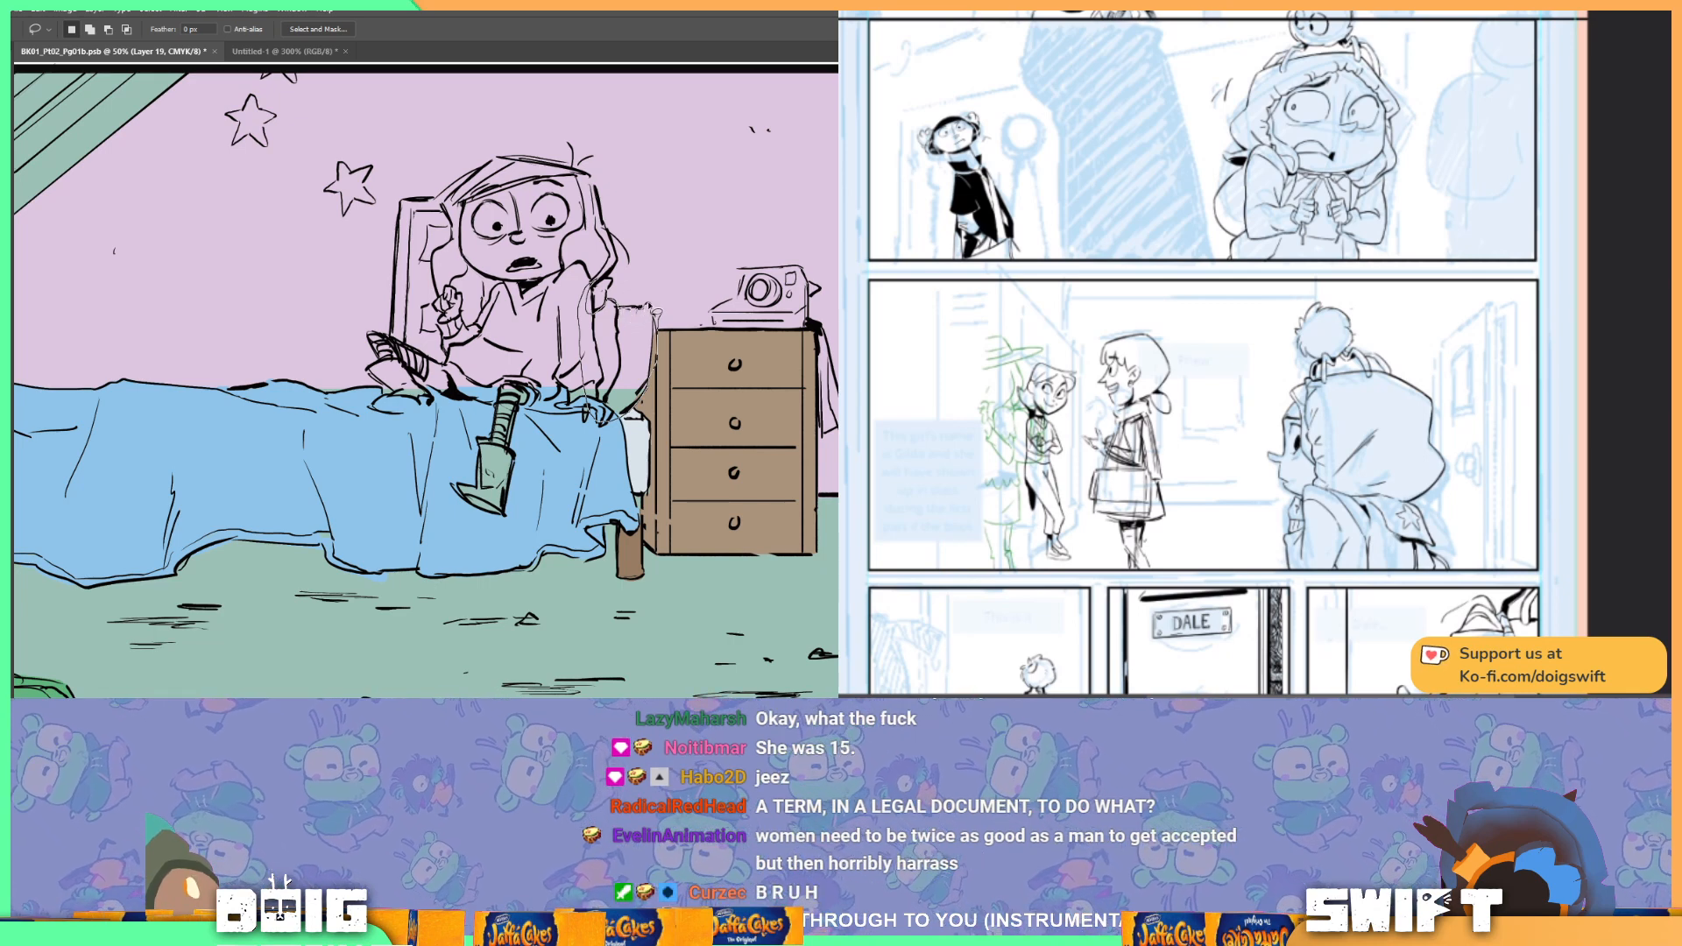
drag(664, 340, 660, 353)
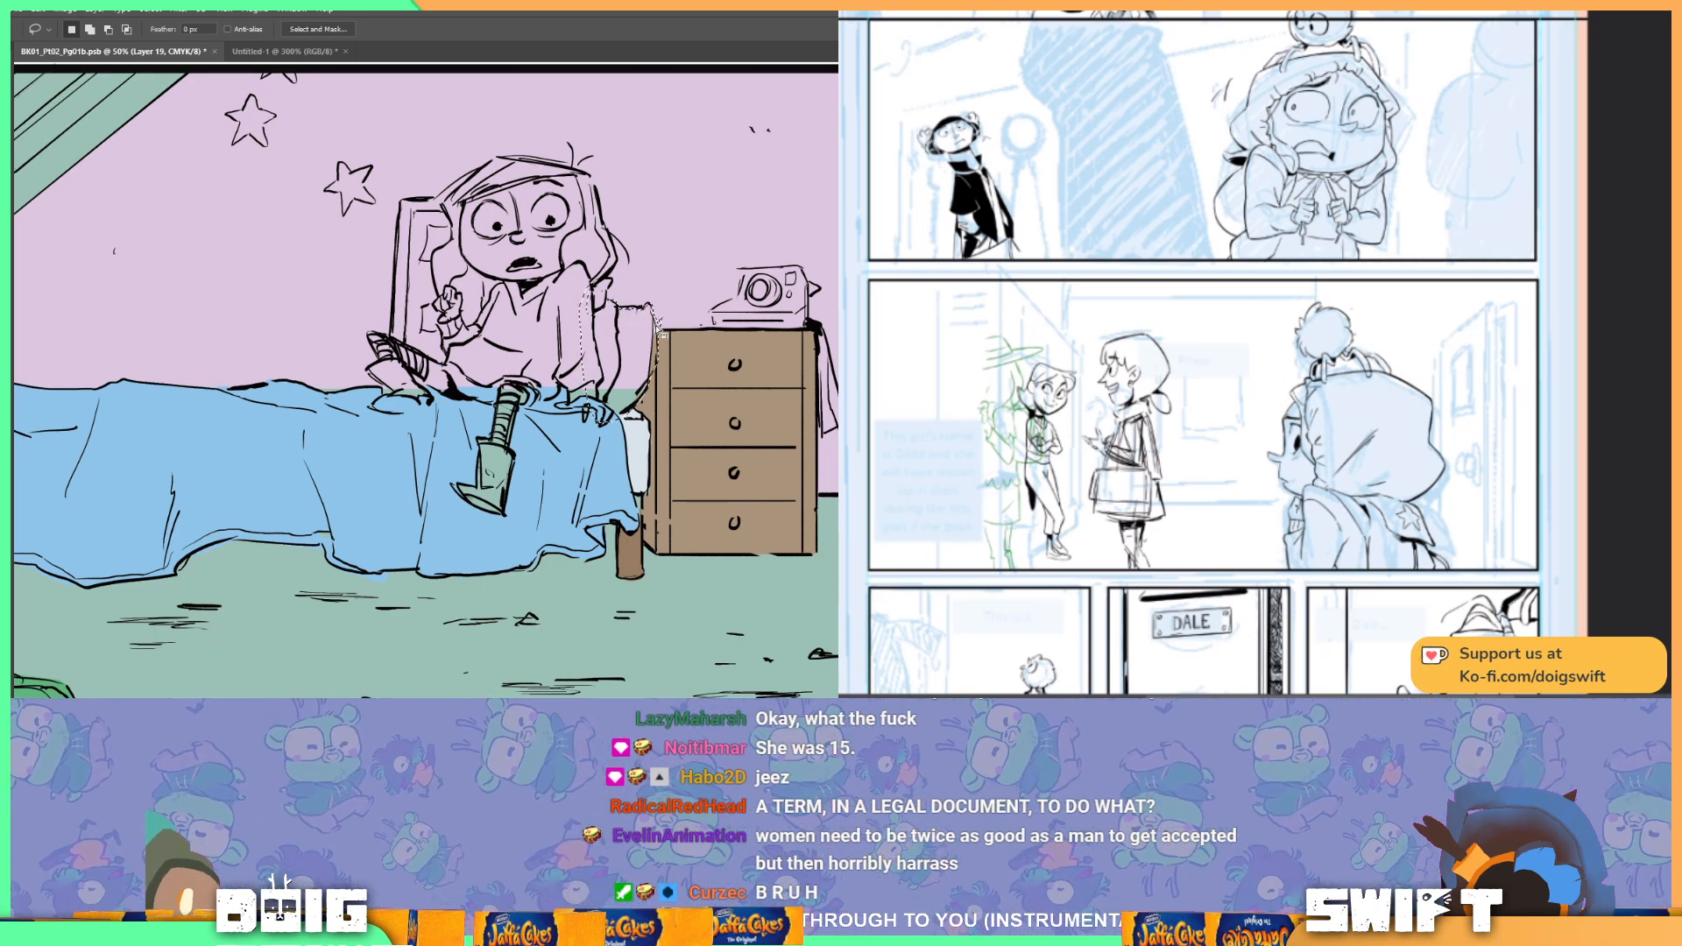
key(g)
click(626, 405)
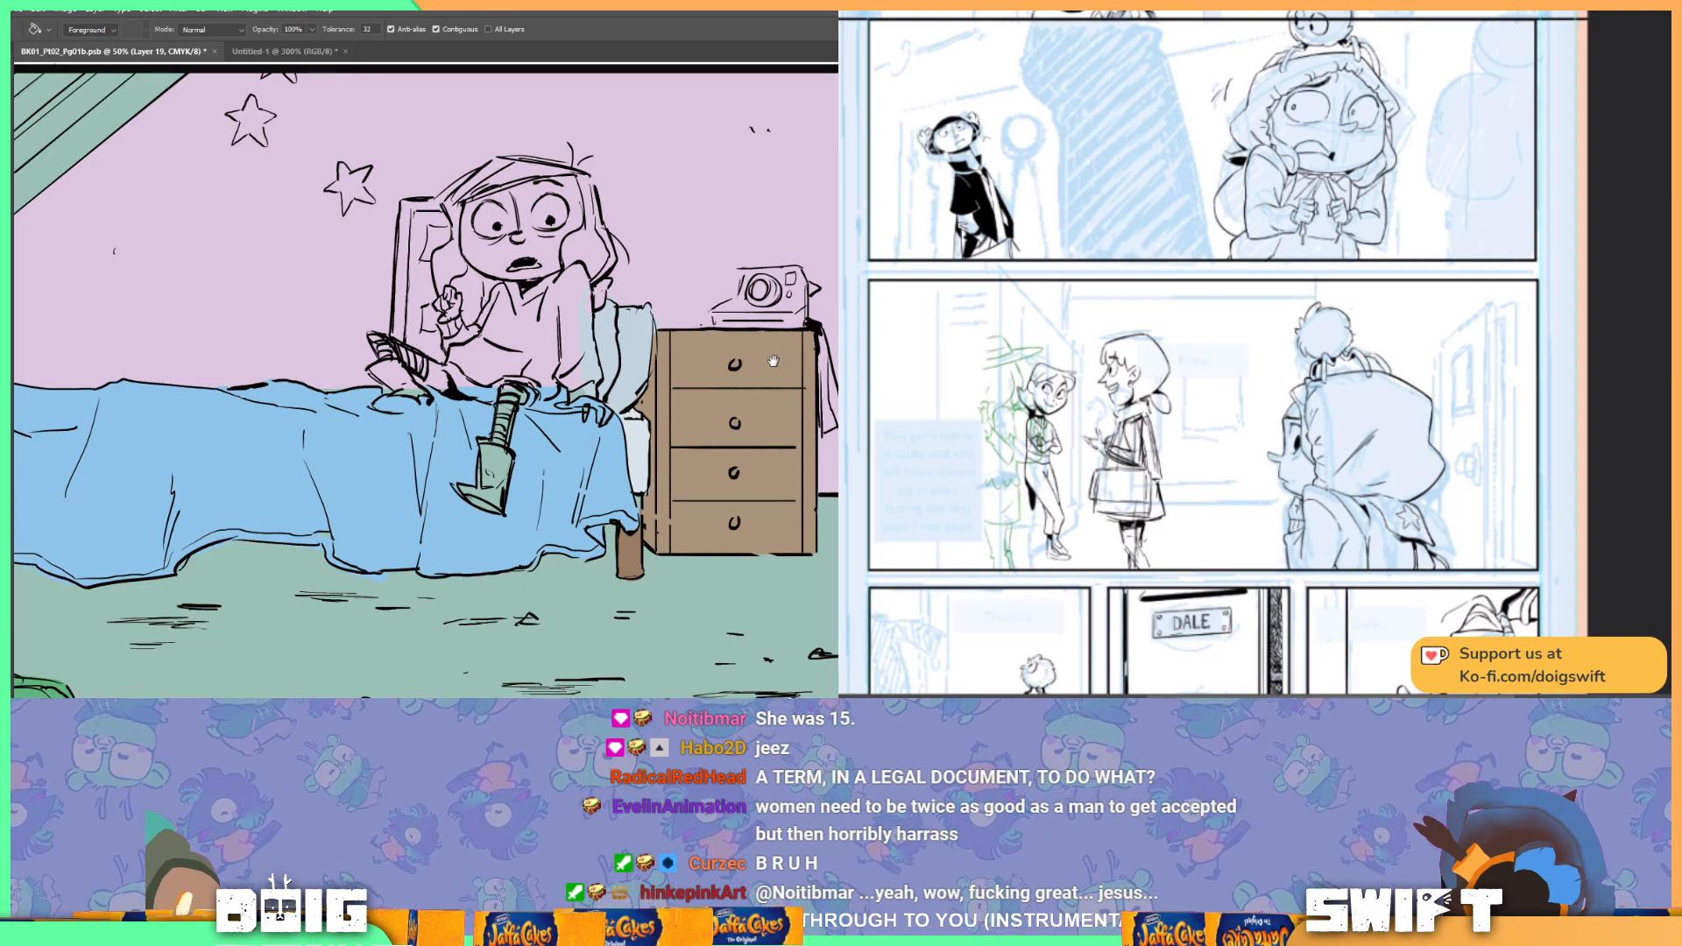
Step: Lasso the instant camera on top of the chest of drawers, fill it with grey and deselect
drag(774, 359, 627, 421)
key(l)
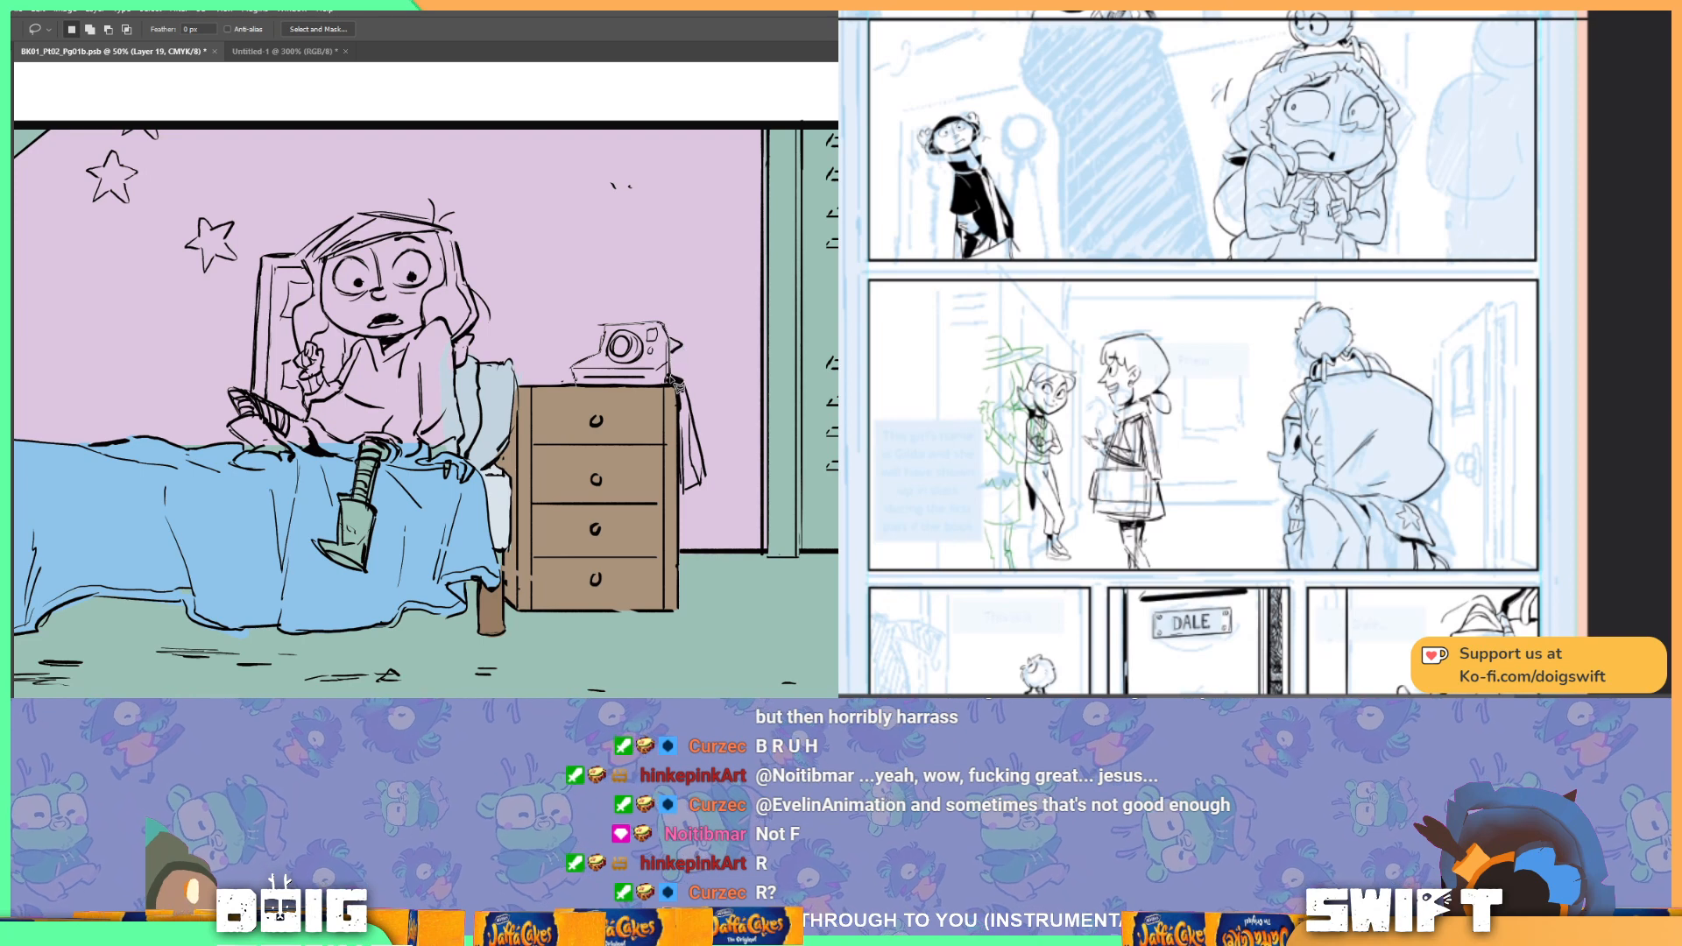
drag(623, 406, 575, 387)
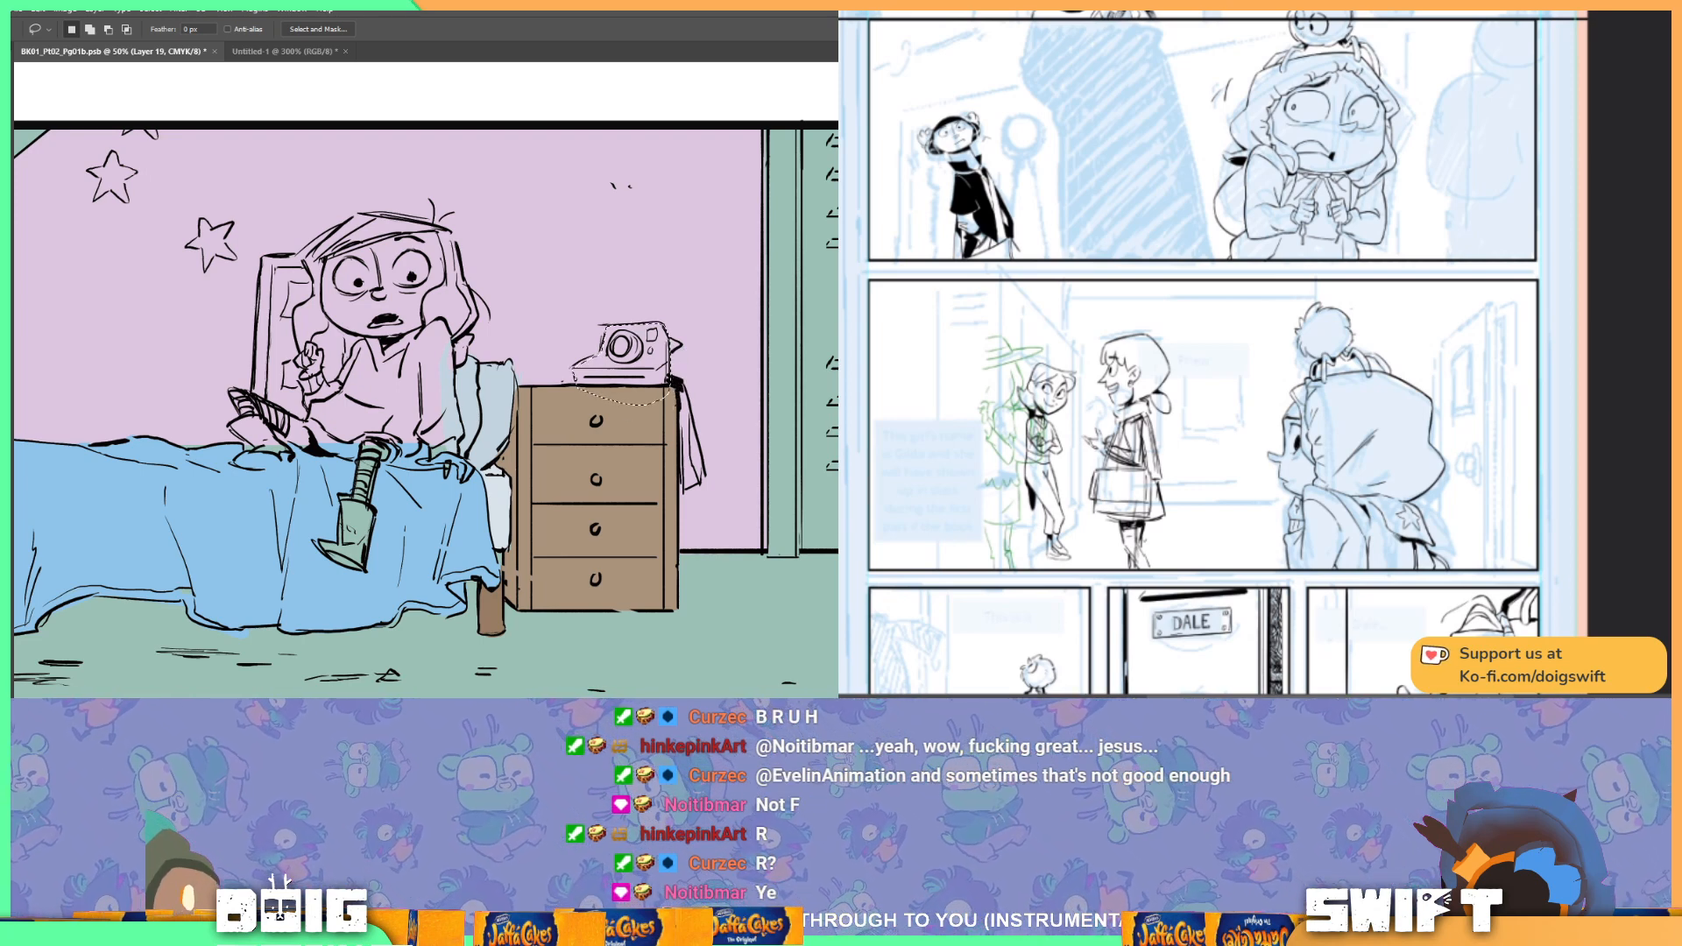
key(g)
click(619, 362)
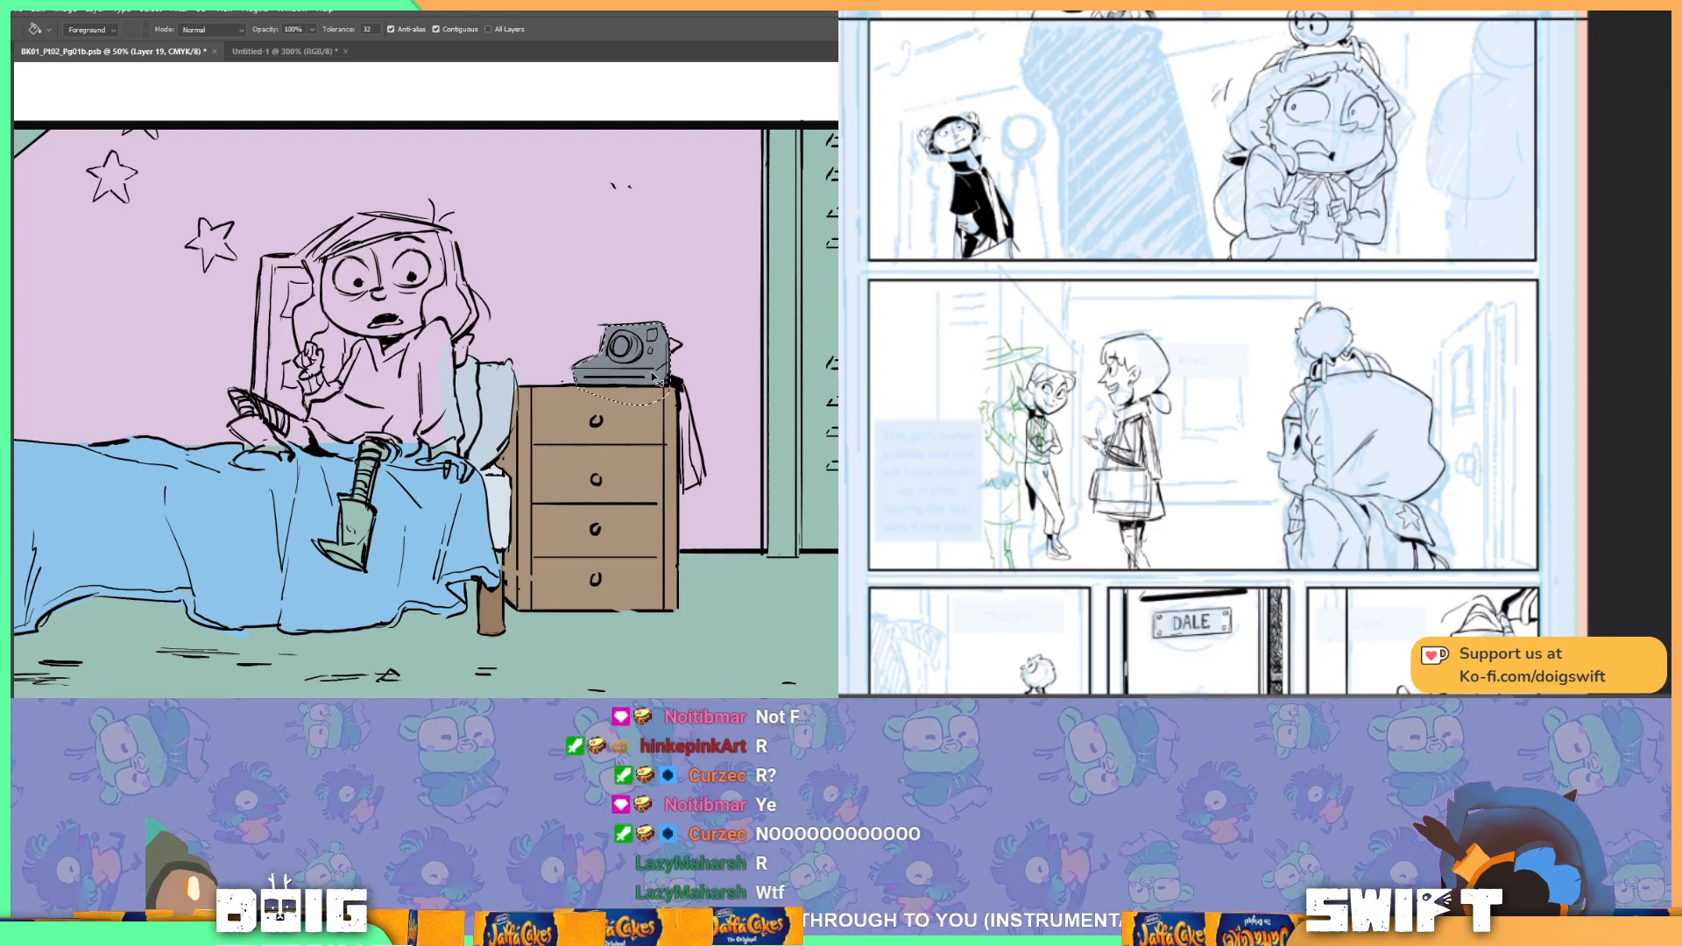
scroll(659, 382, up, 3)
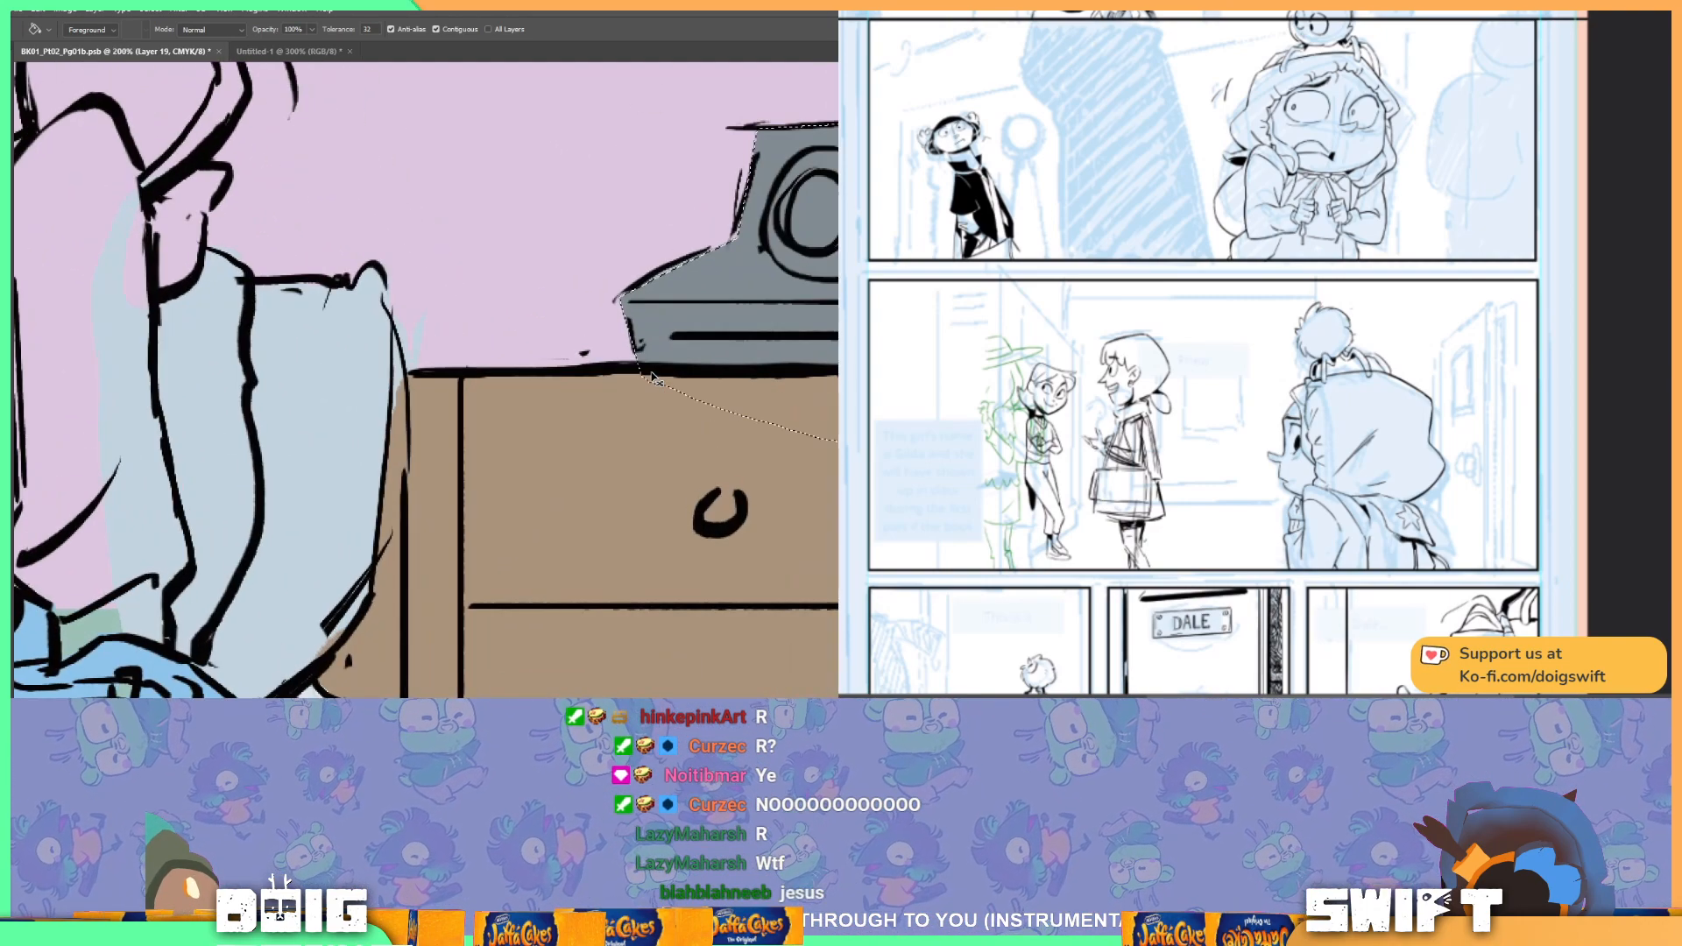
drag(818, 302, 471, 442)
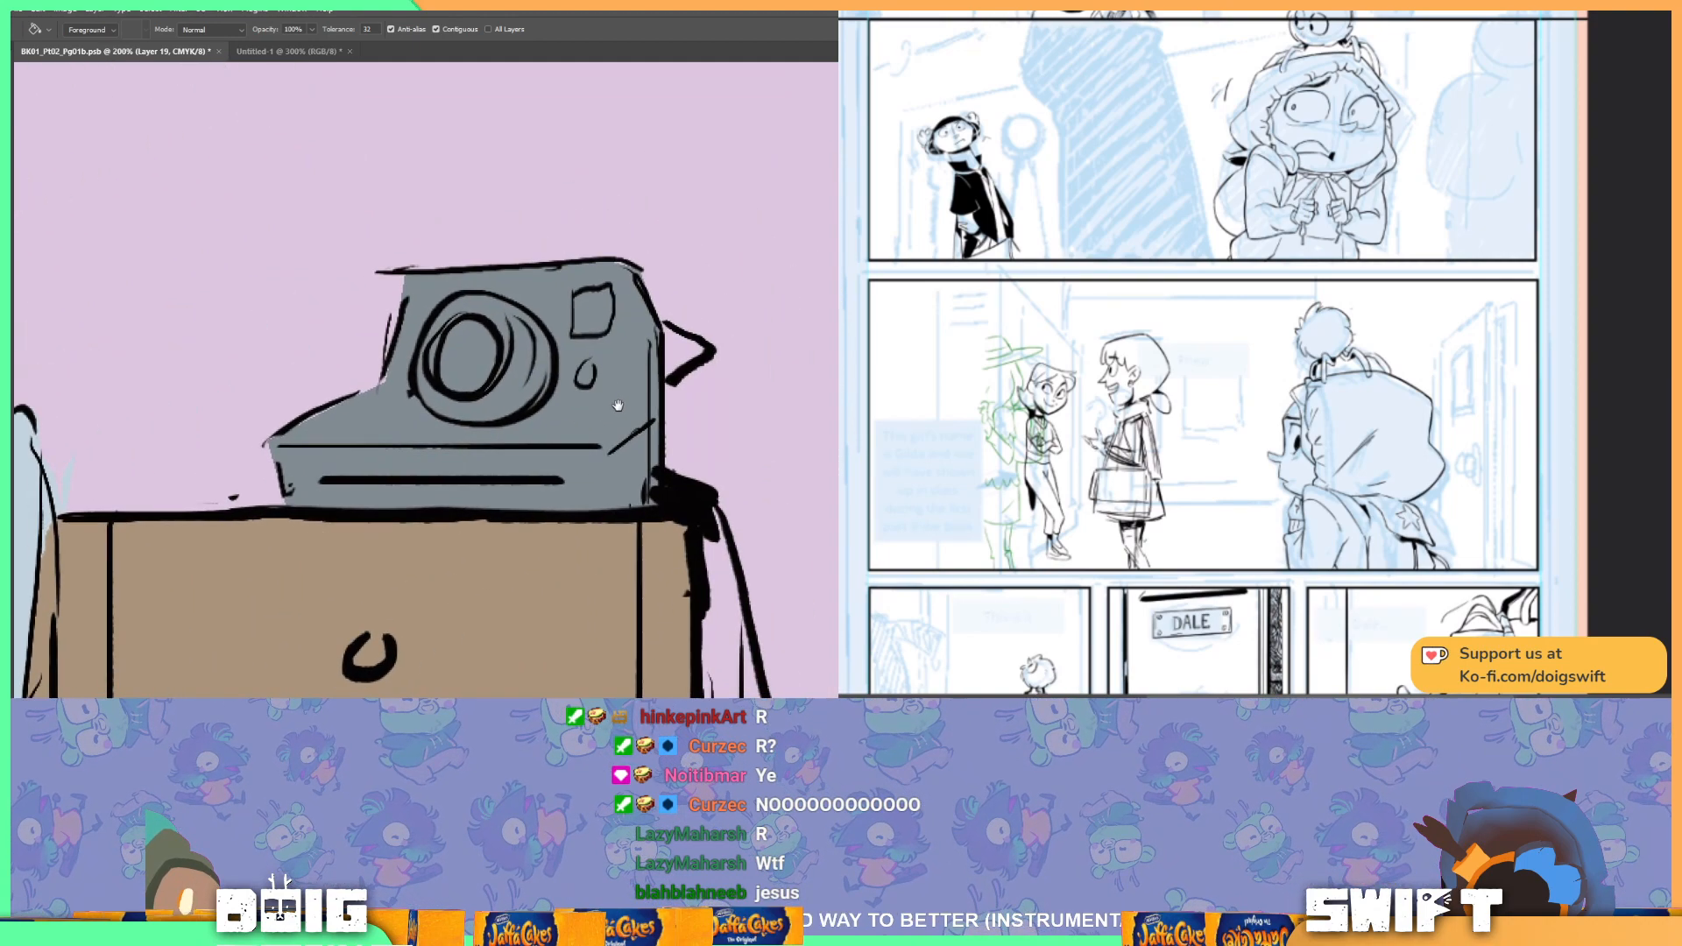
key(ctrl+d)
Step: Touch up the grey along the instant camera's edges using the Pencil tool at a smaller brush size
key(b)
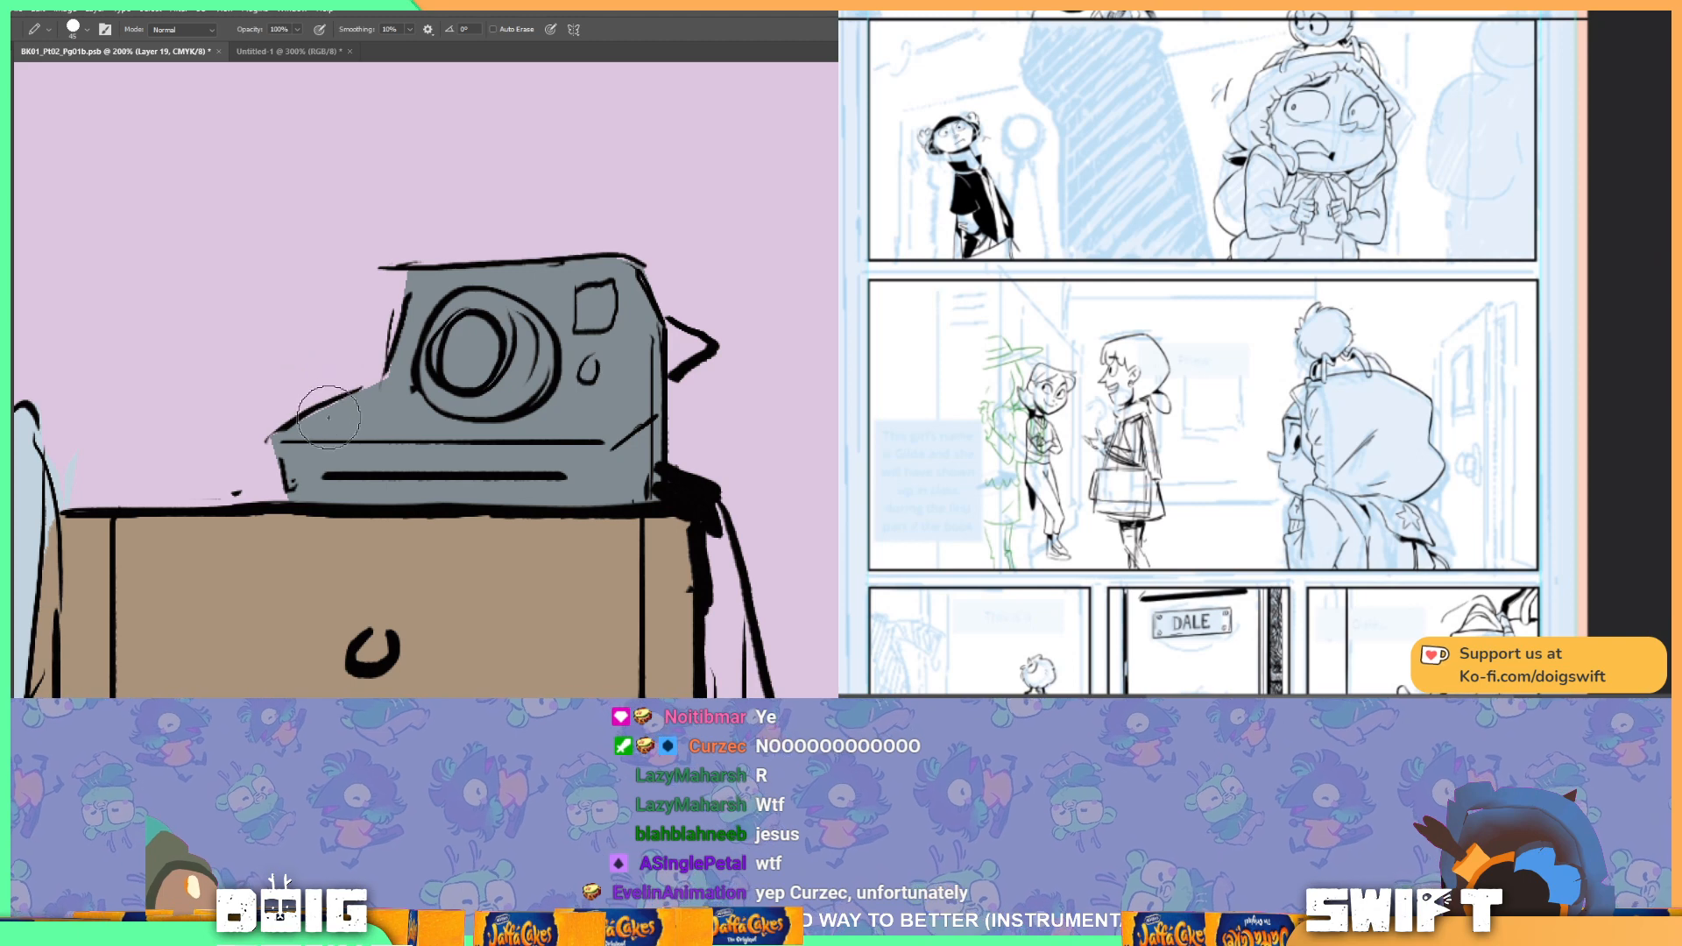
key(bracketleft)
key(bracketleft)
key(bracketleft)
key(bracketleft)
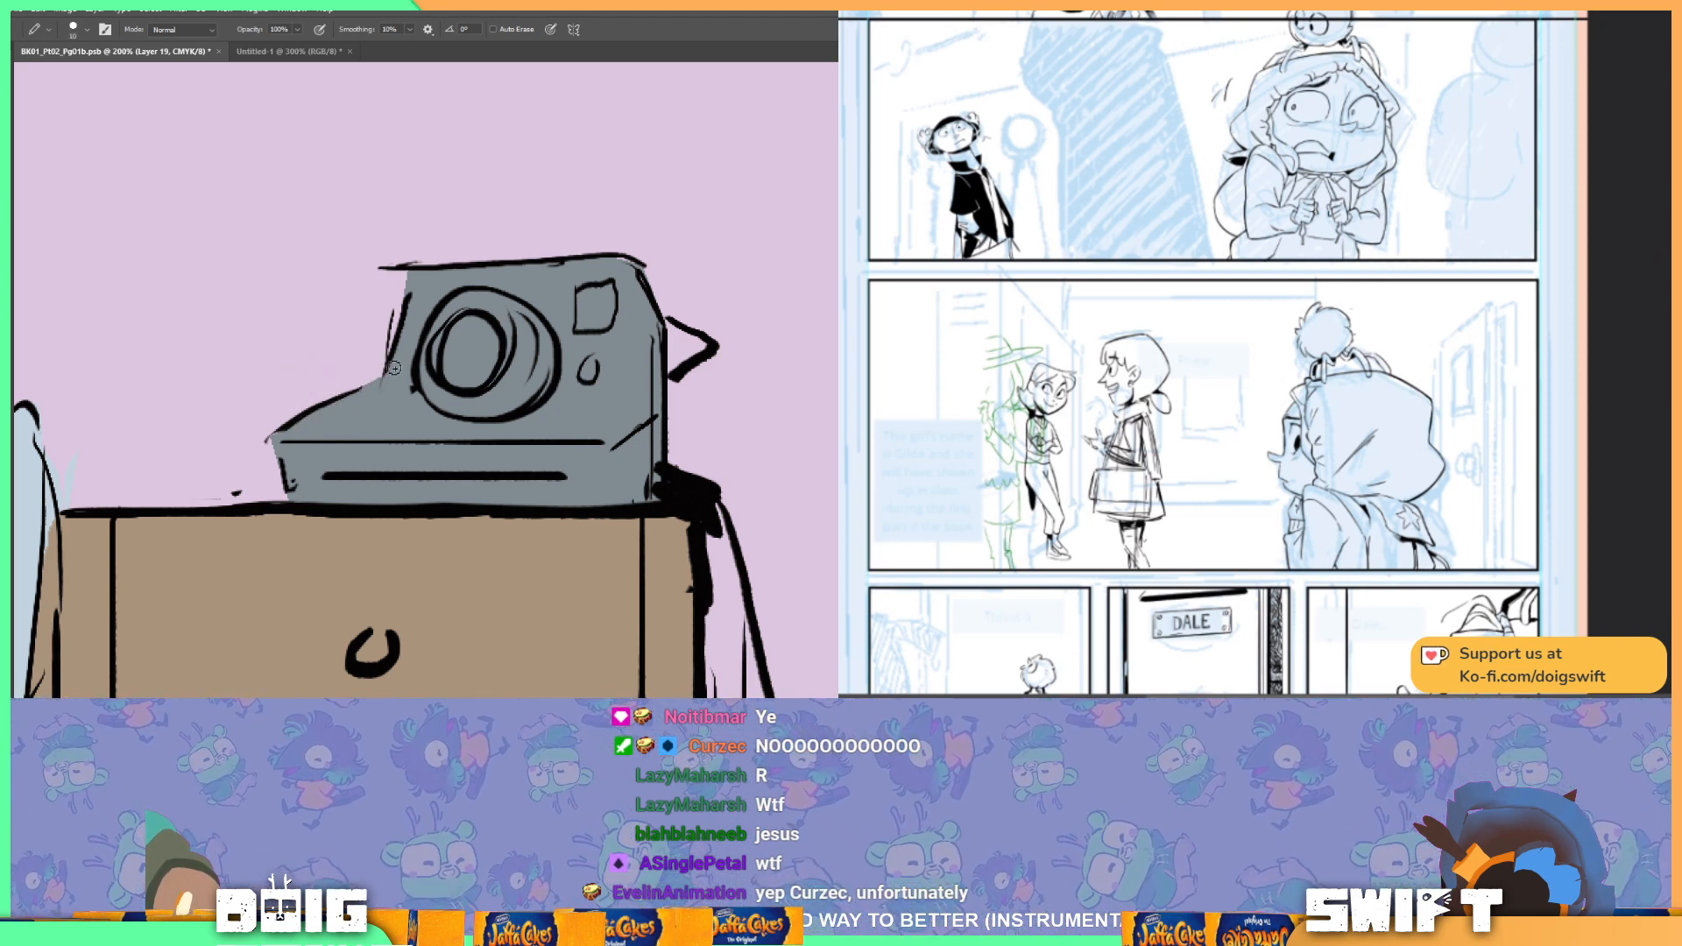
drag(738, 412, 702, 315)
key(ctrl+minus)
key(ctrl+minus)
key(ctrl+minus)
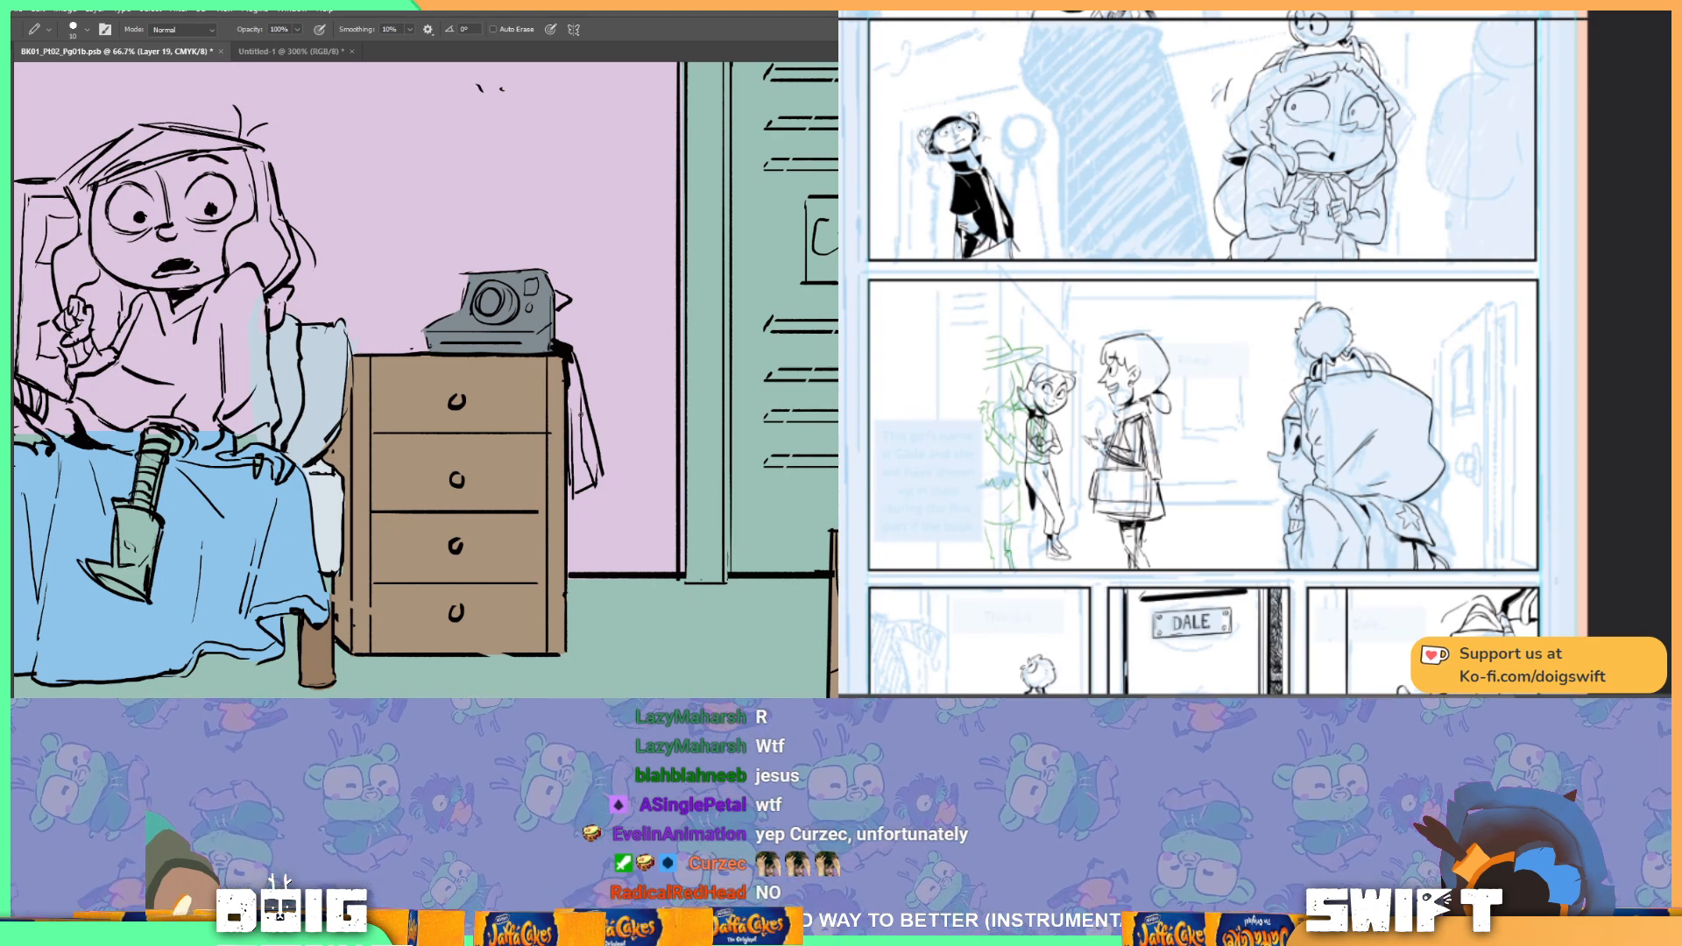
Step: Lasso the cloth hanging behind the side of the chest of drawers, fill it with dark brown and deselect
key(l)
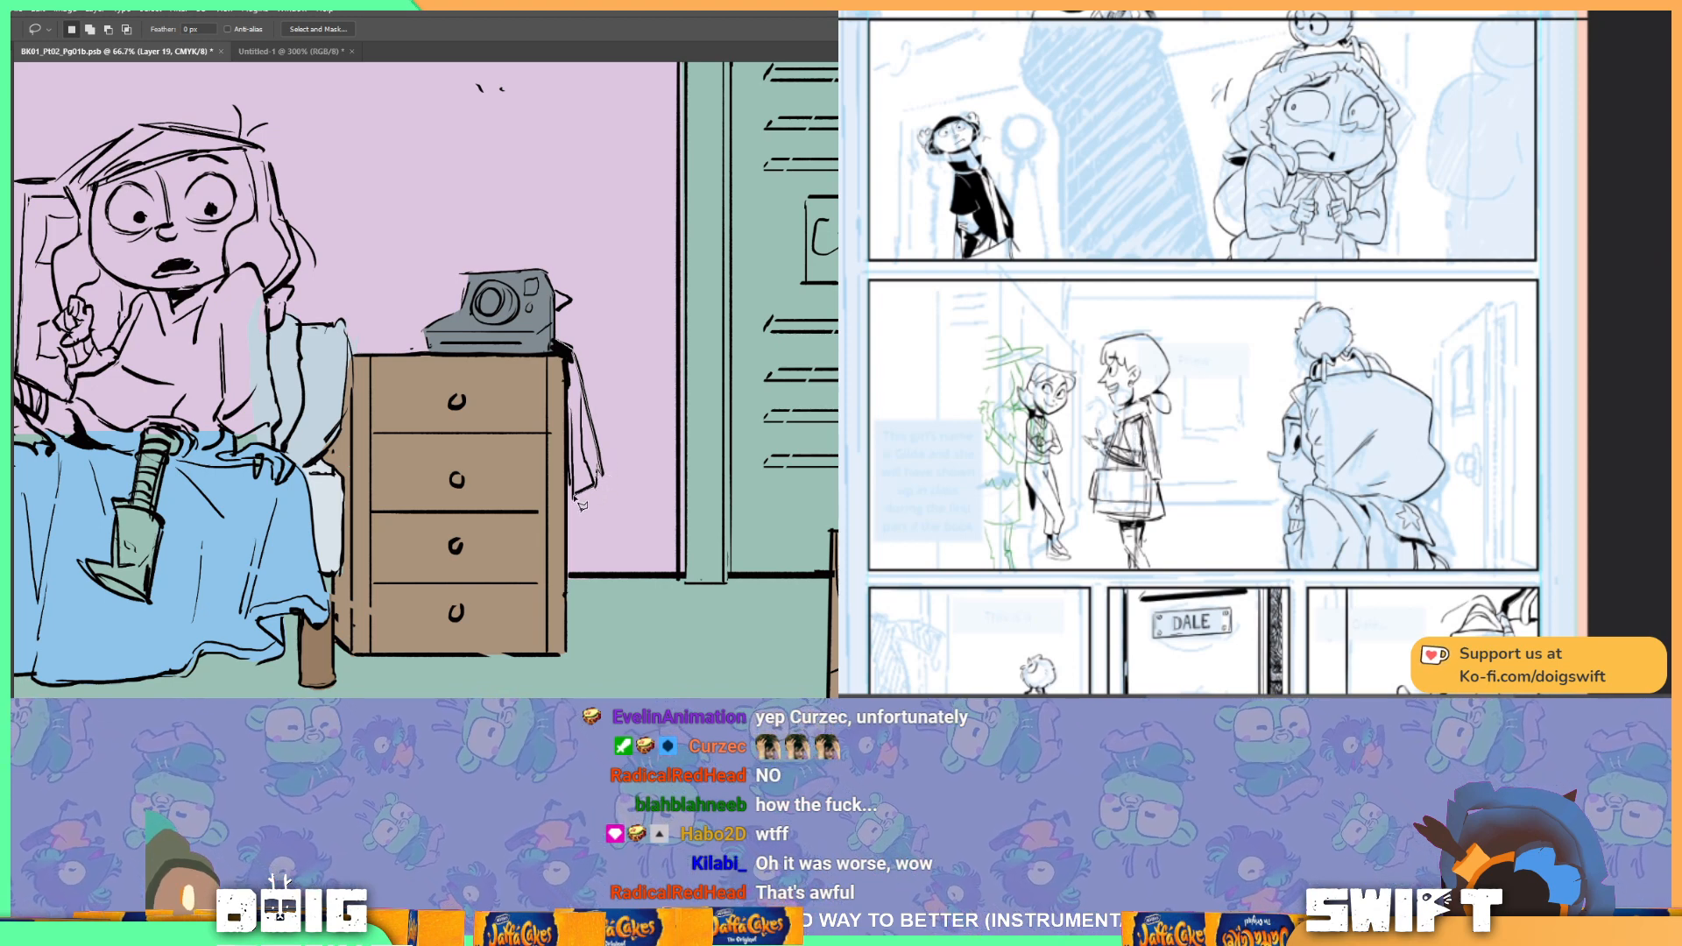
mouse_move(565, 469)
mouse_down()
mouse_move(545, 343)
mouse_move(570, 349)
mouse_up()
key(g)
click(570, 399)
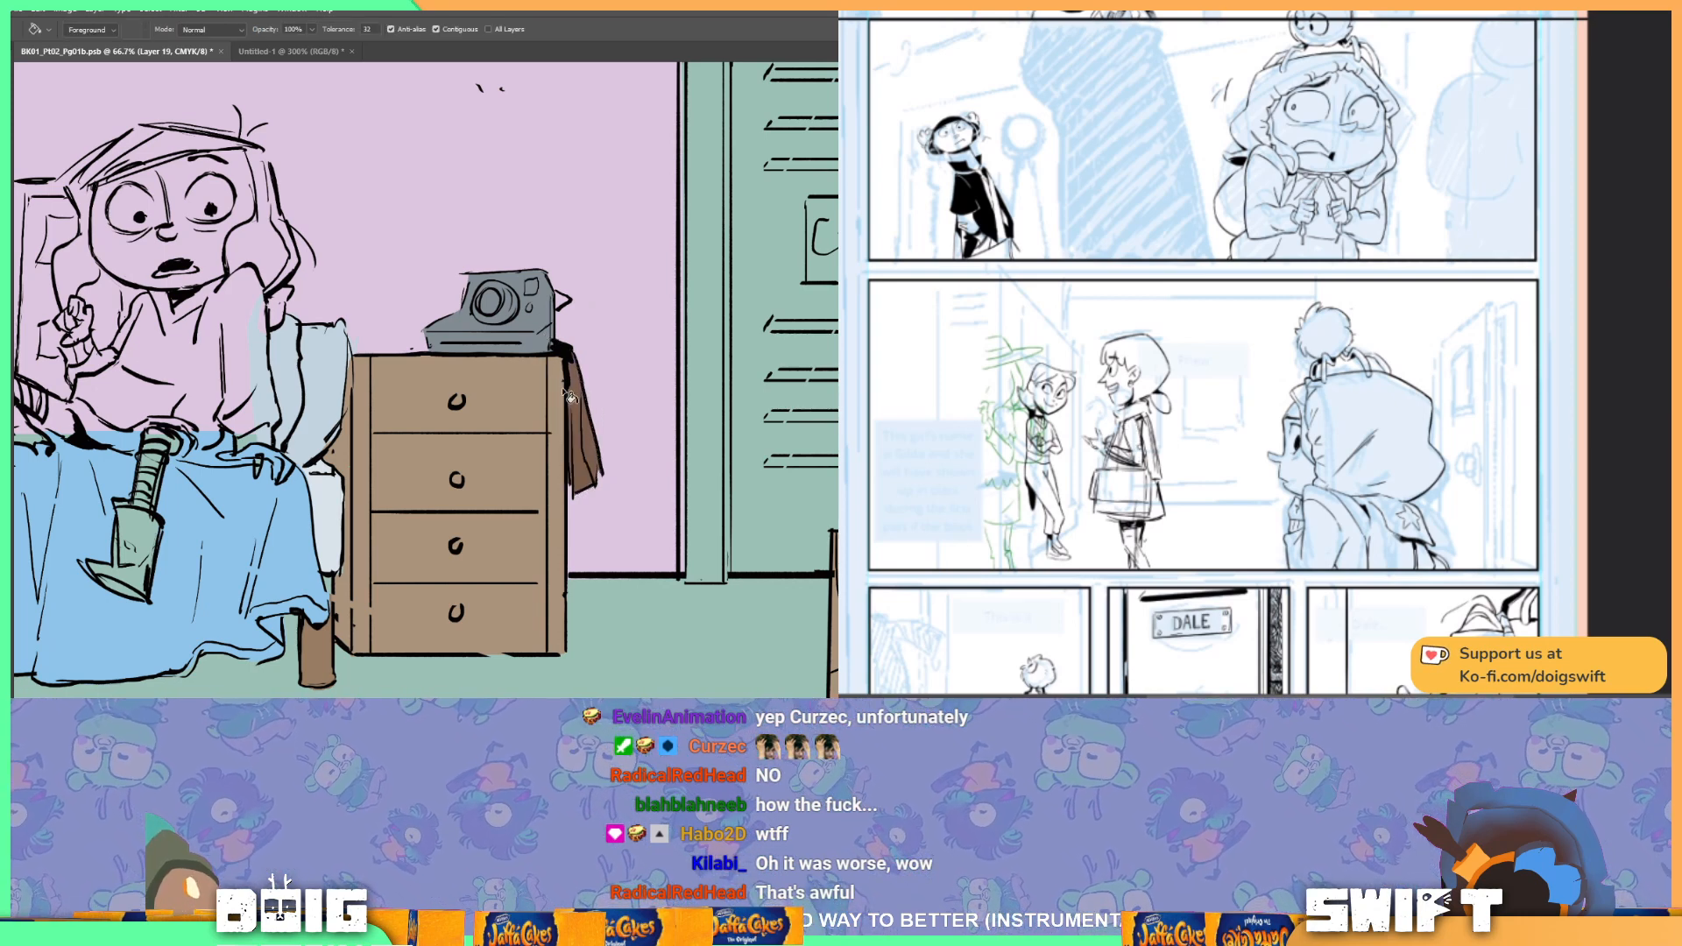
key(ctrl+d)
Step: Lasso the small pointed shape sticking out behind the instant camera, fill it with dark brown and deselect
key(l)
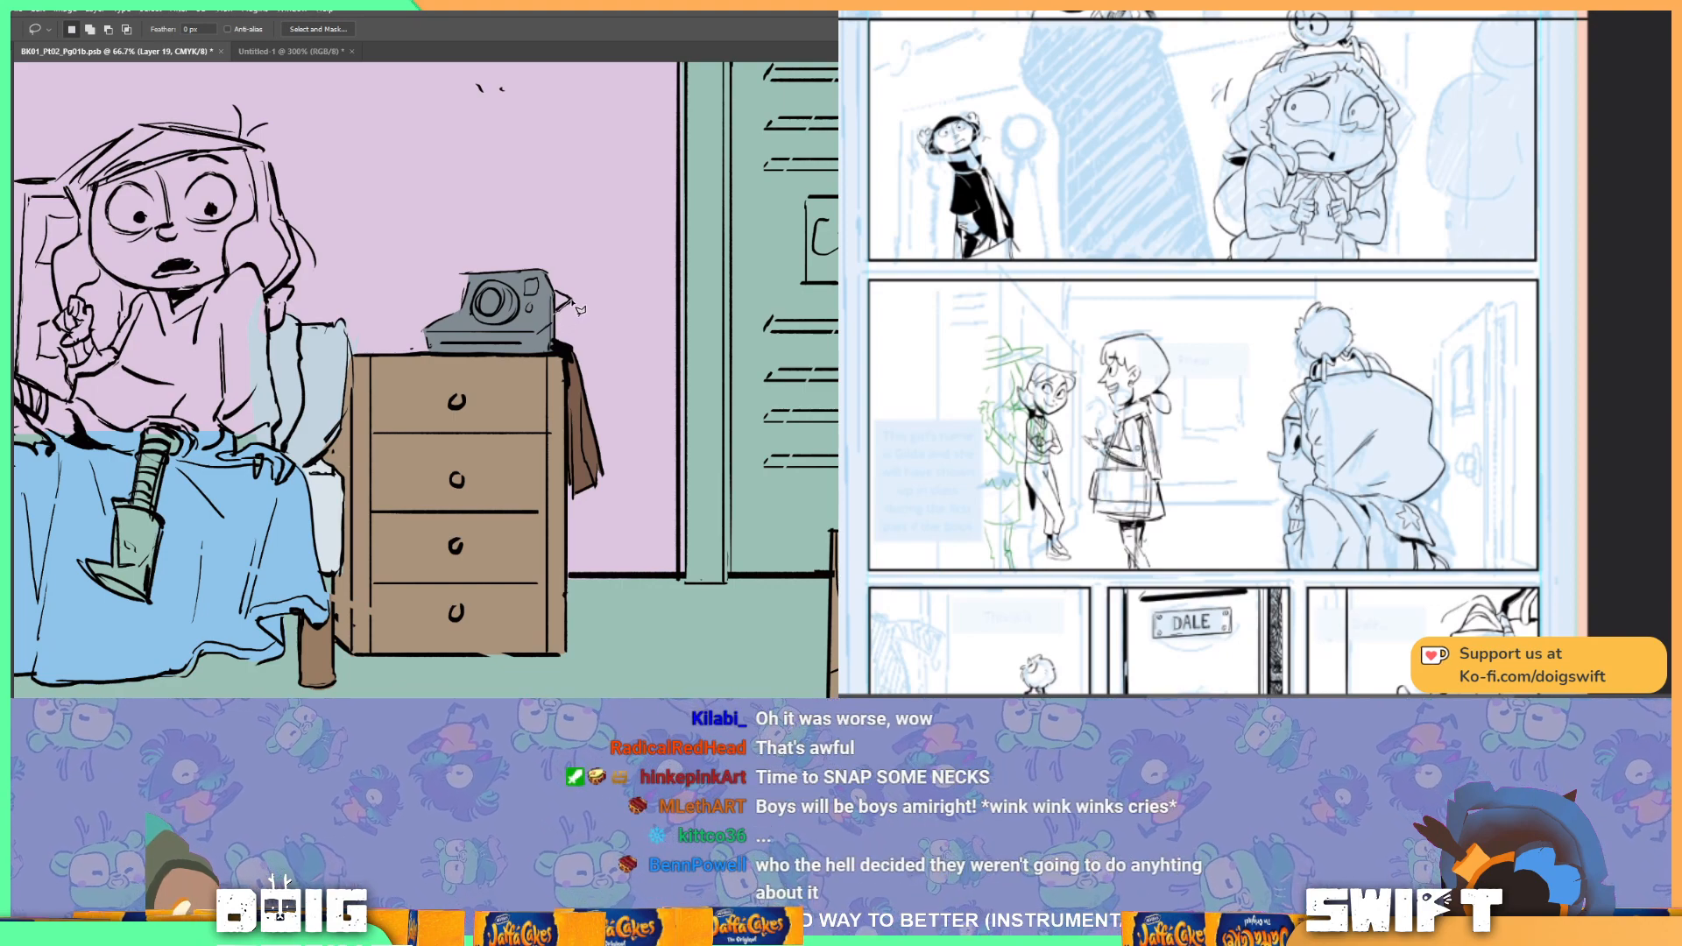
mouse_move(565, 302)
mouse_down()
mouse_move(550, 291)
mouse_move(549, 322)
mouse_move(578, 301)
mouse_up()
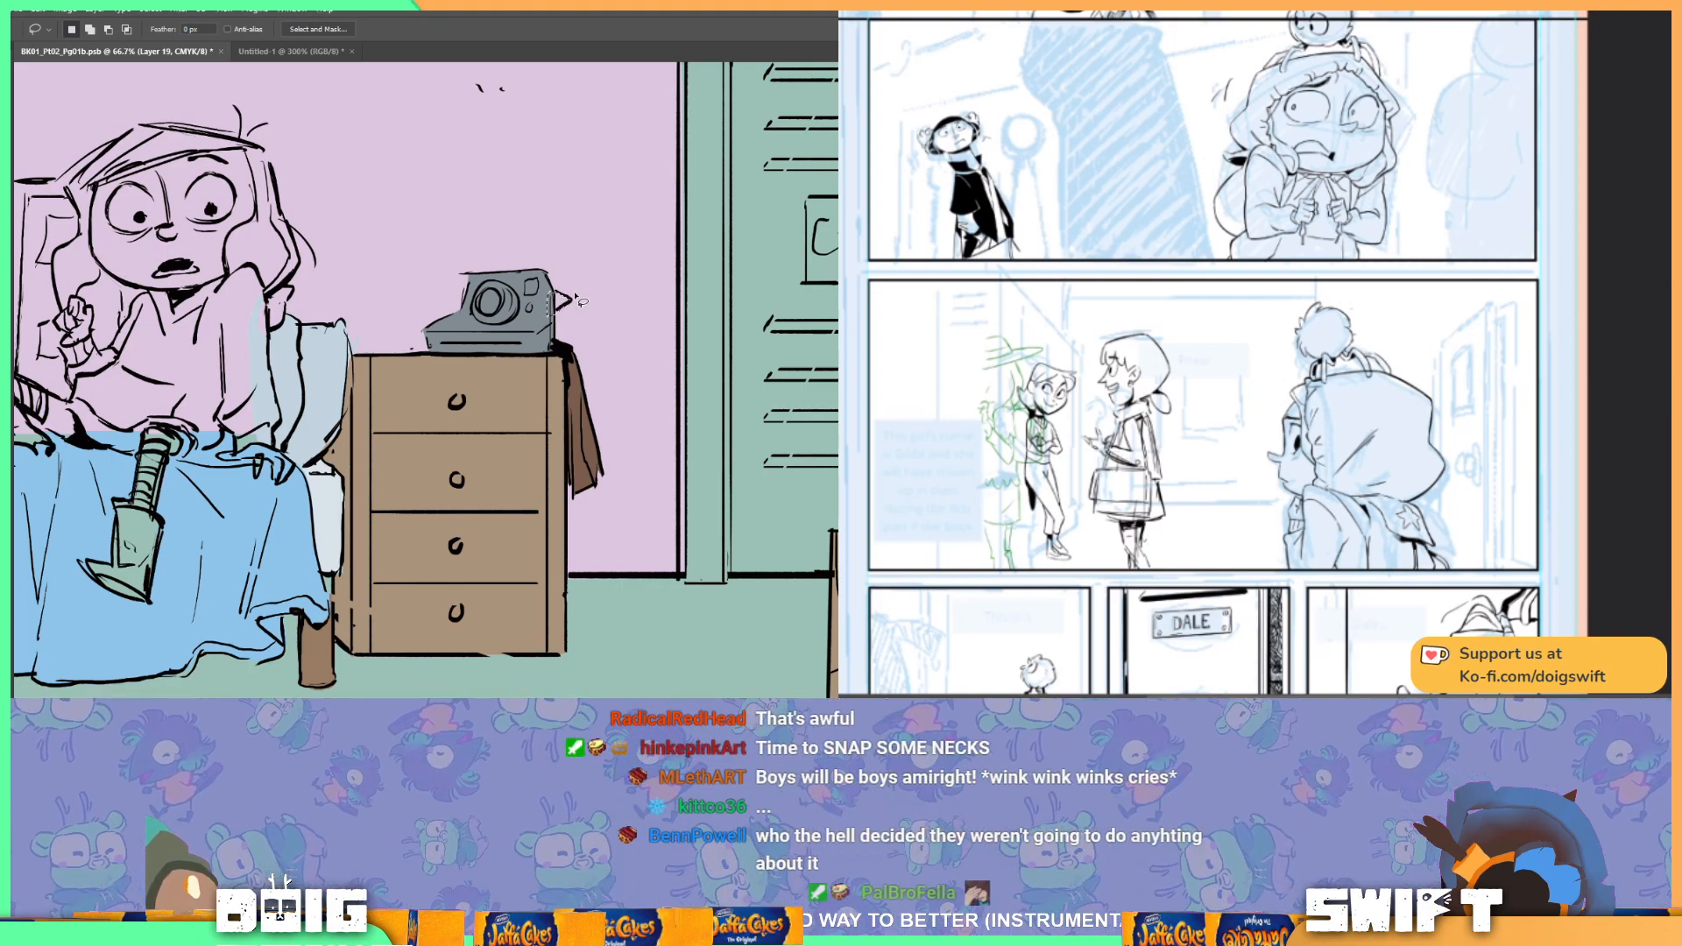
key(g)
click(562, 303)
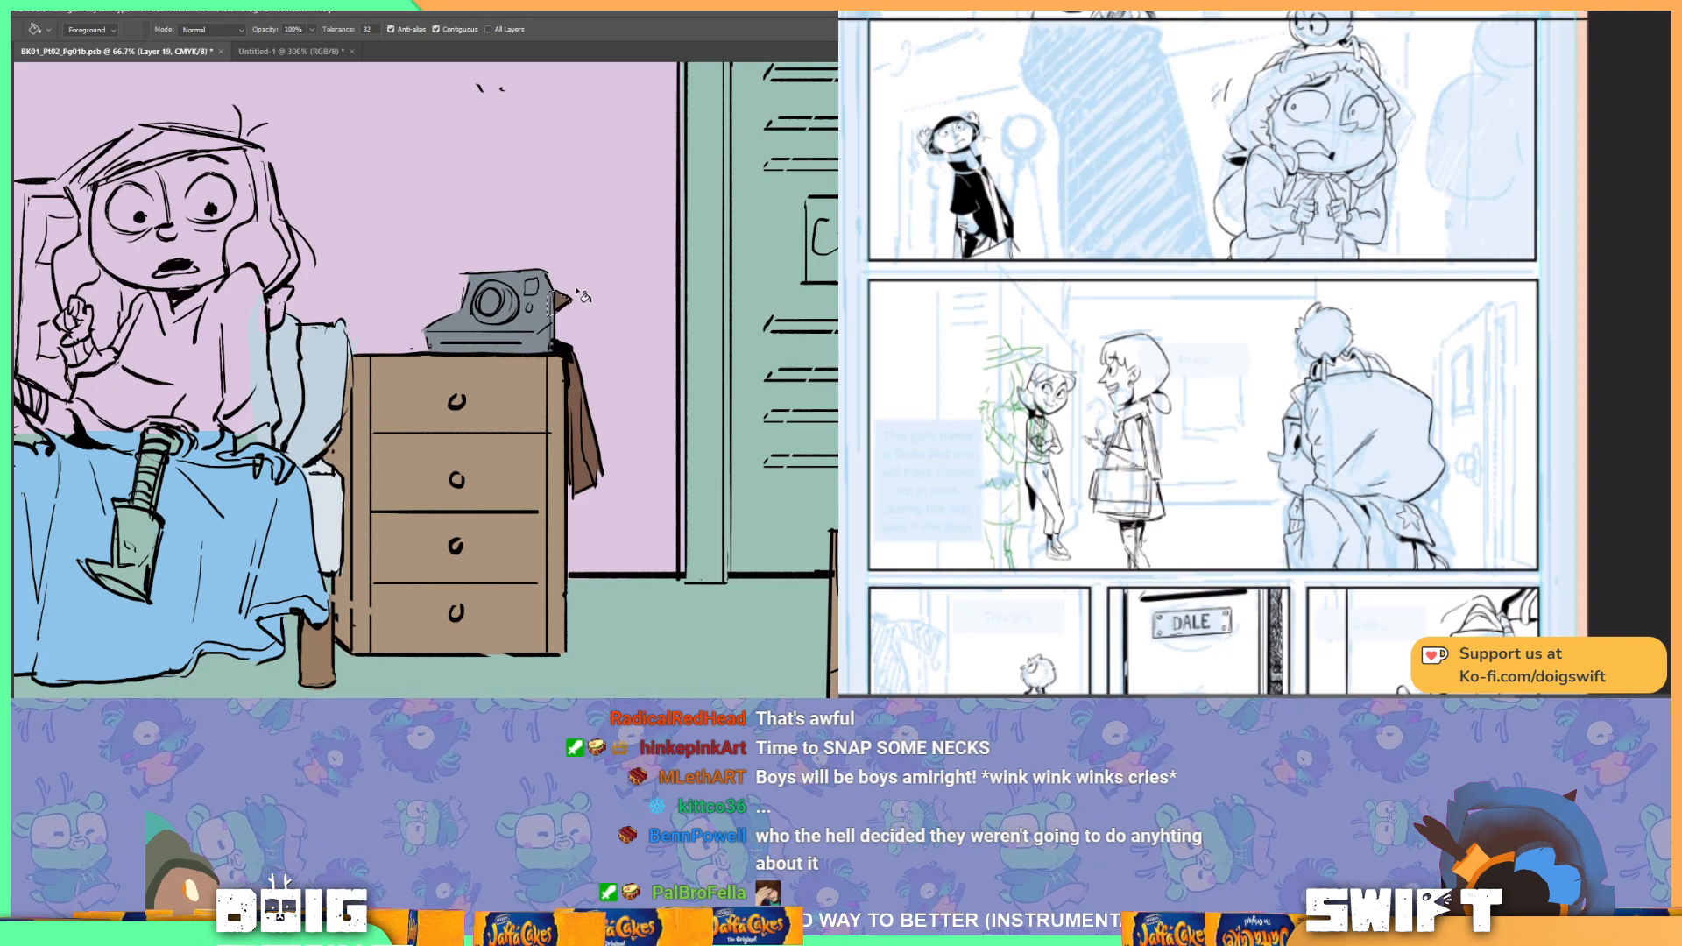
key(ctrl+d)
Step: Lasso the instant camera's outer lens ring, fill the whole lens with light cyan and deselect
key(l)
drag(489, 295, 497, 311)
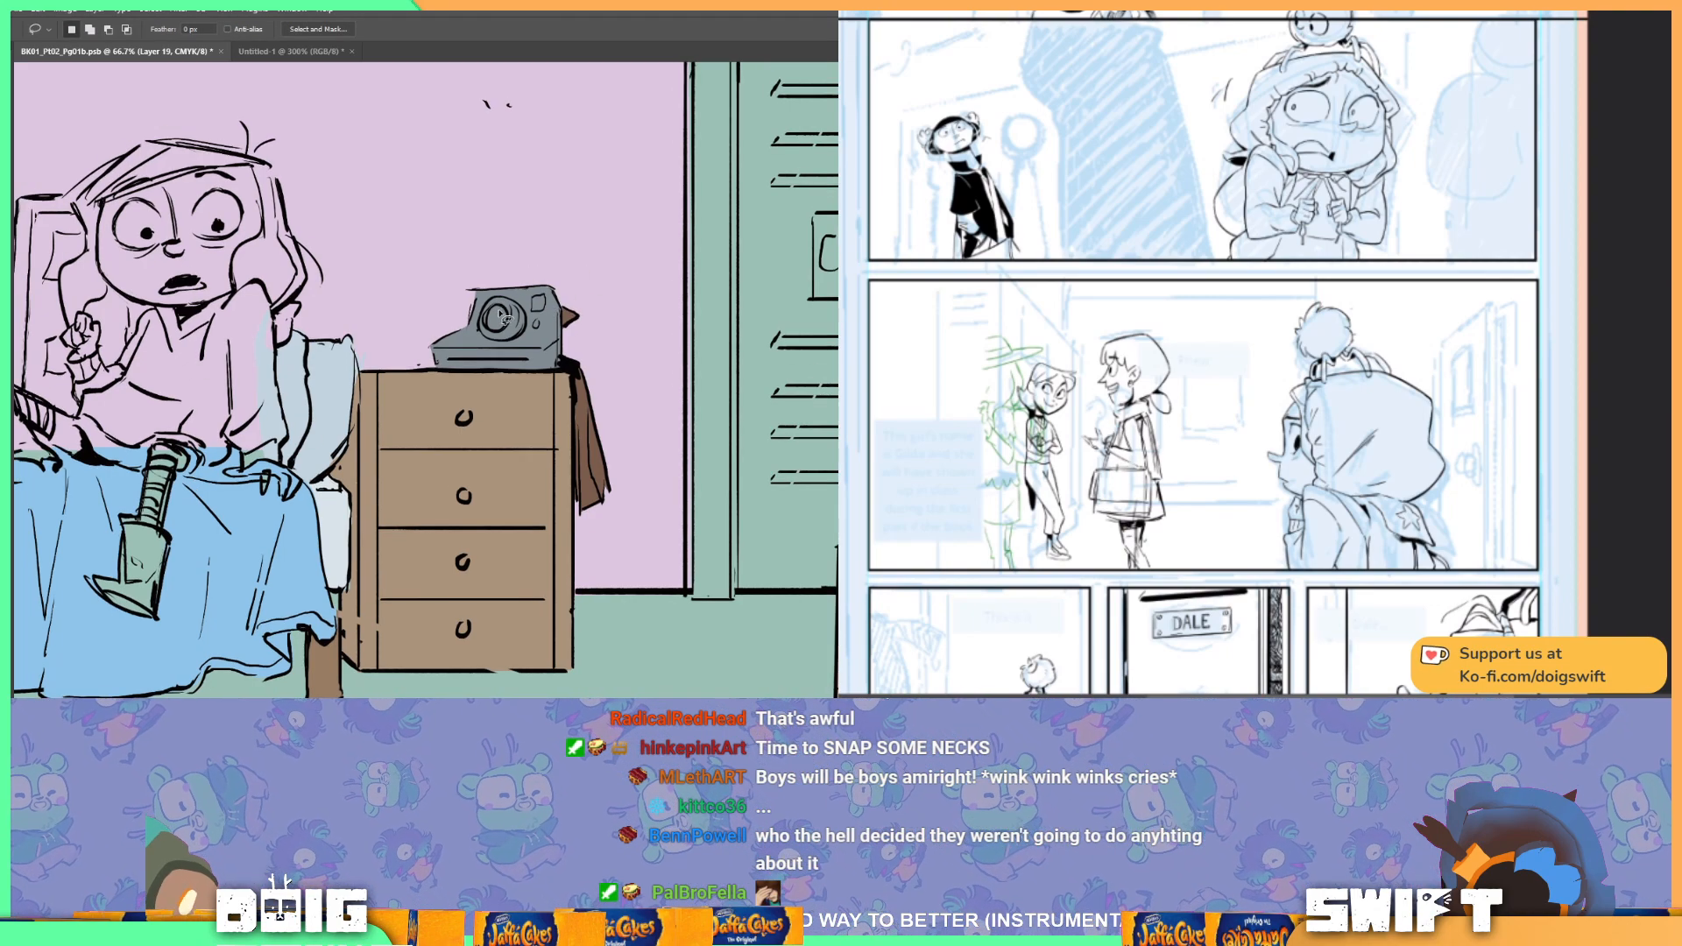
key(ctrl+plus)
key(ctrl+plus)
mouse_move(421, 240)
mouse_down()
mouse_move(474, 353)
mouse_move(527, 394)
mouse_up()
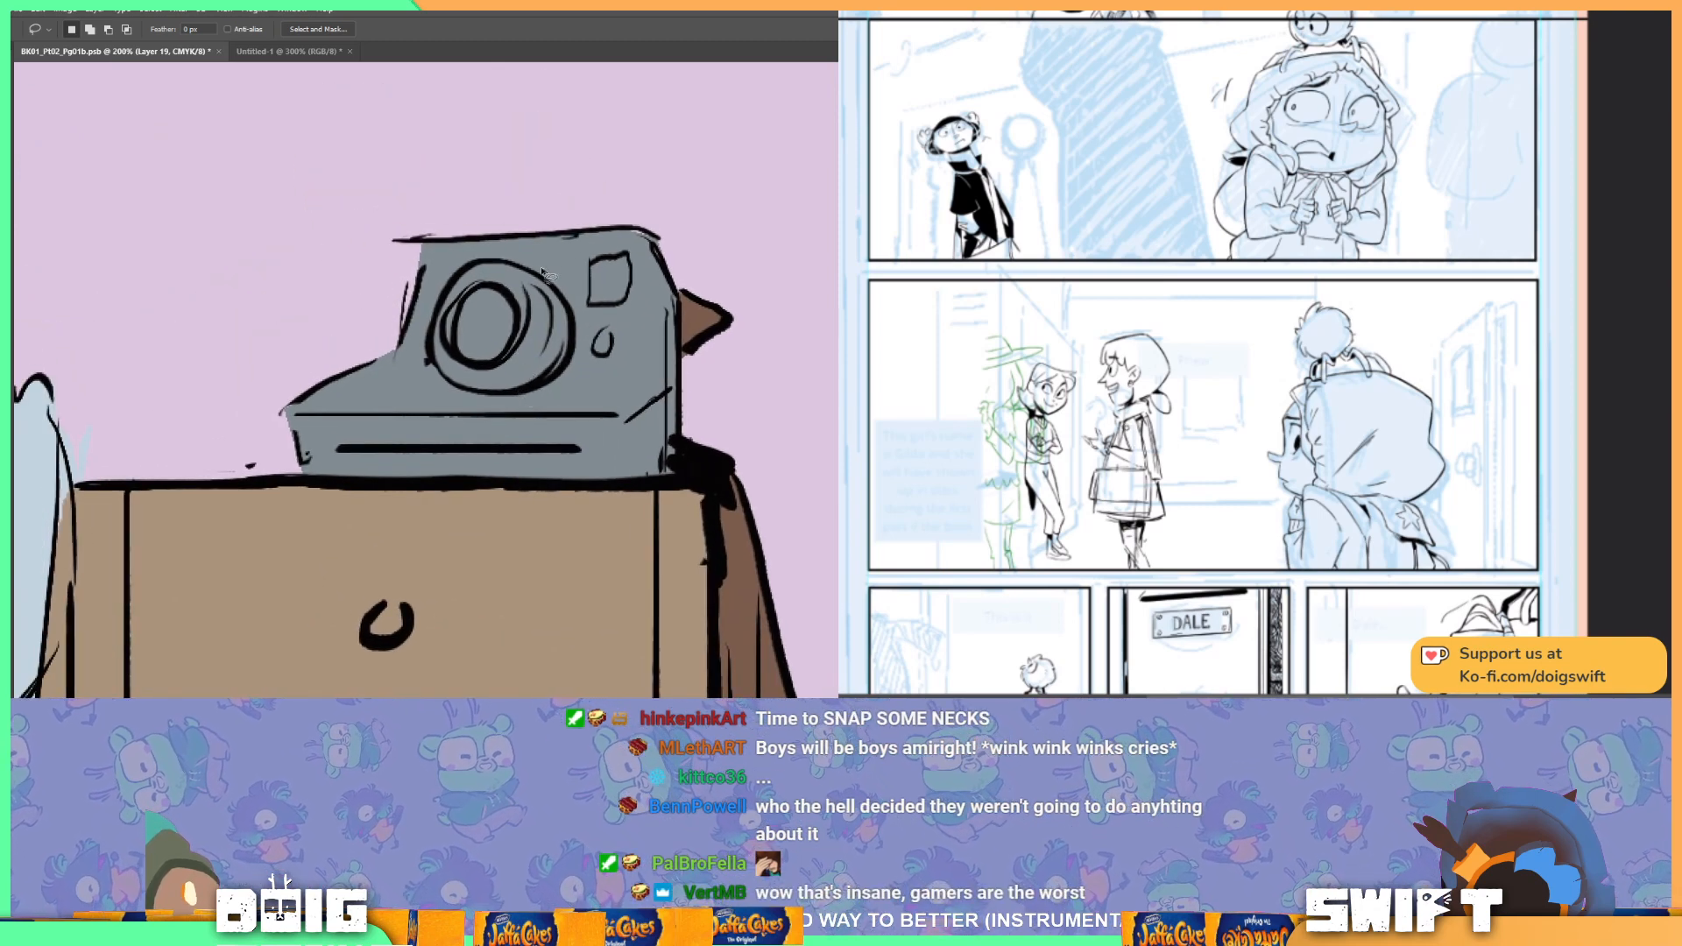
mouse_move(454, 284)
mouse_down()
mouse_move(430, 346)
mouse_move(455, 388)
mouse_move(507, 394)
mouse_move(562, 369)
mouse_move(575, 319)
mouse_move(545, 266)
mouse_move(548, 283)
mouse_move(454, 275)
mouse_up()
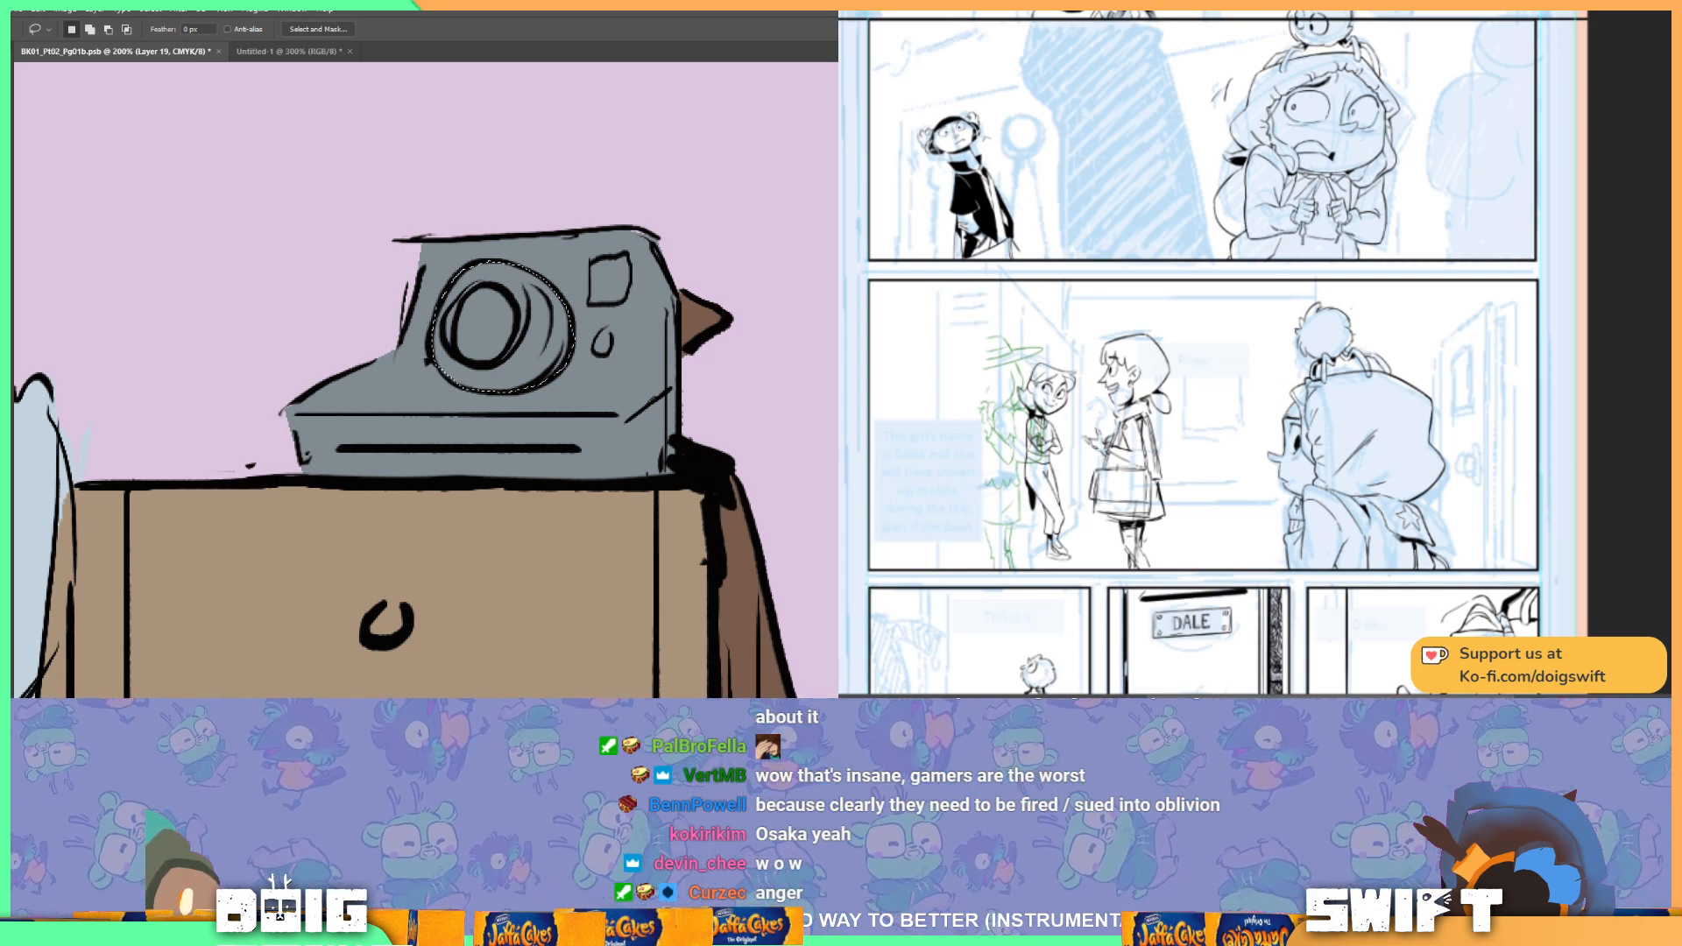
key(g)
click(501, 330)
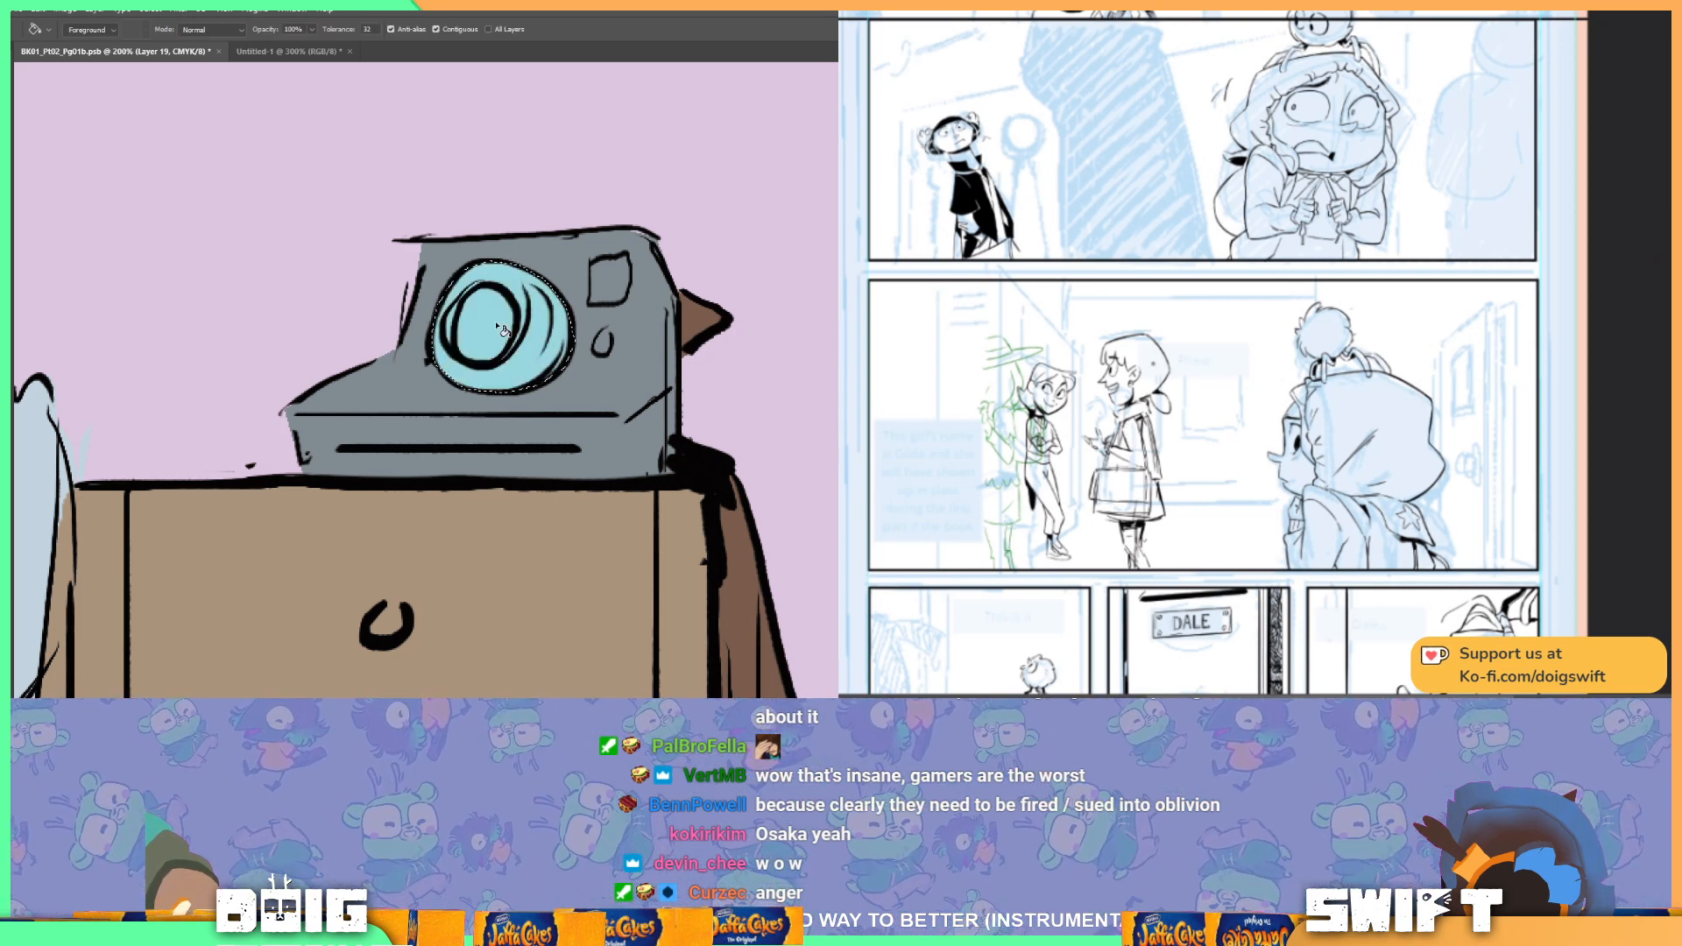
key(l)
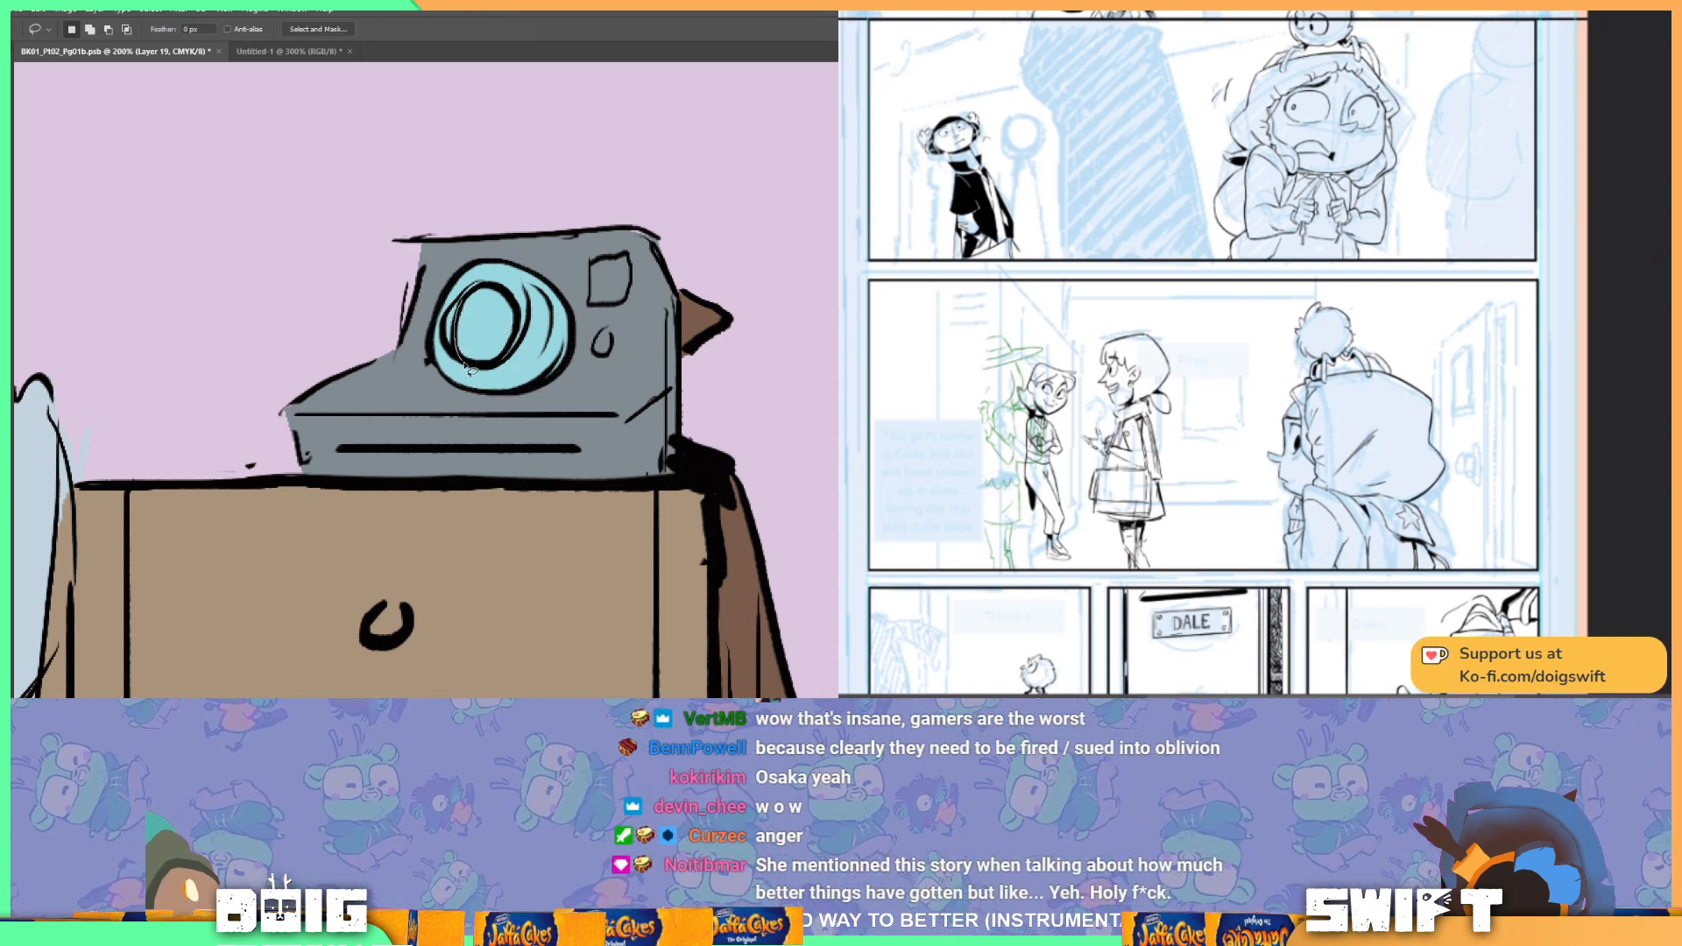
Step: Lasso the inner circle of the instant camera's lens, fill it with muted grey-blue and deselect
mouse_move(501, 362)
mouse_down()
mouse_move(521, 324)
mouse_move(459, 326)
mouse_move(491, 364)
mouse_up()
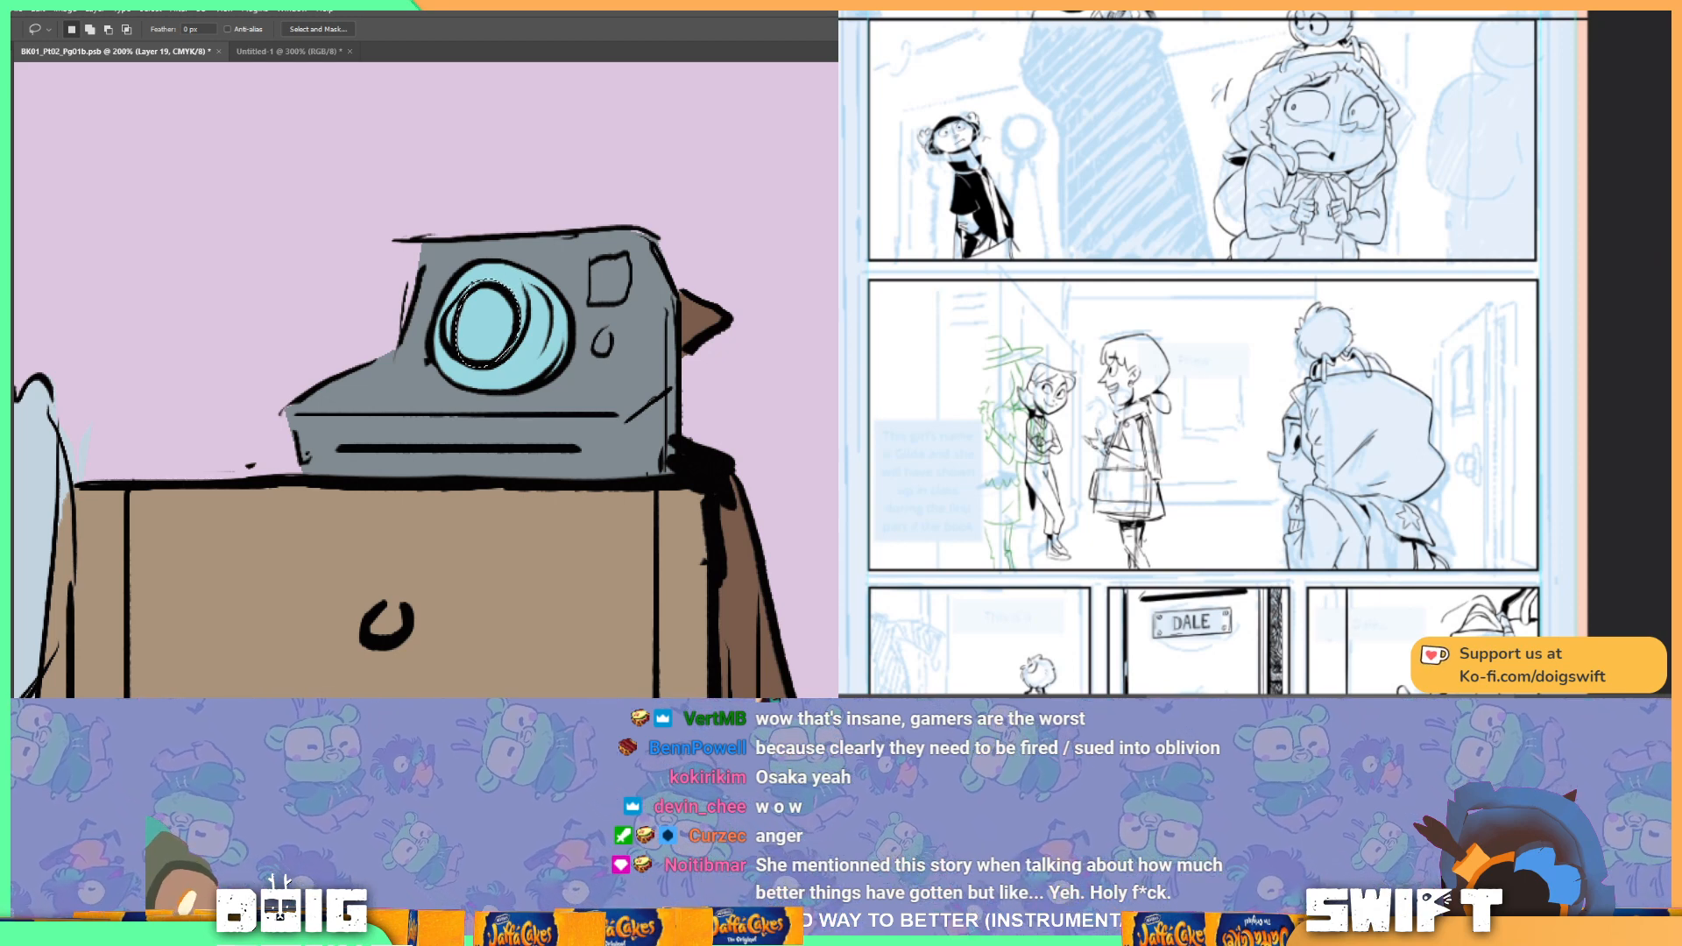
key(g)
click(495, 340)
key(ctrl+d)
Step: Lasso the instant camera's lower front section with the photo slot, fill it with teal-grey and deselect
key(l)
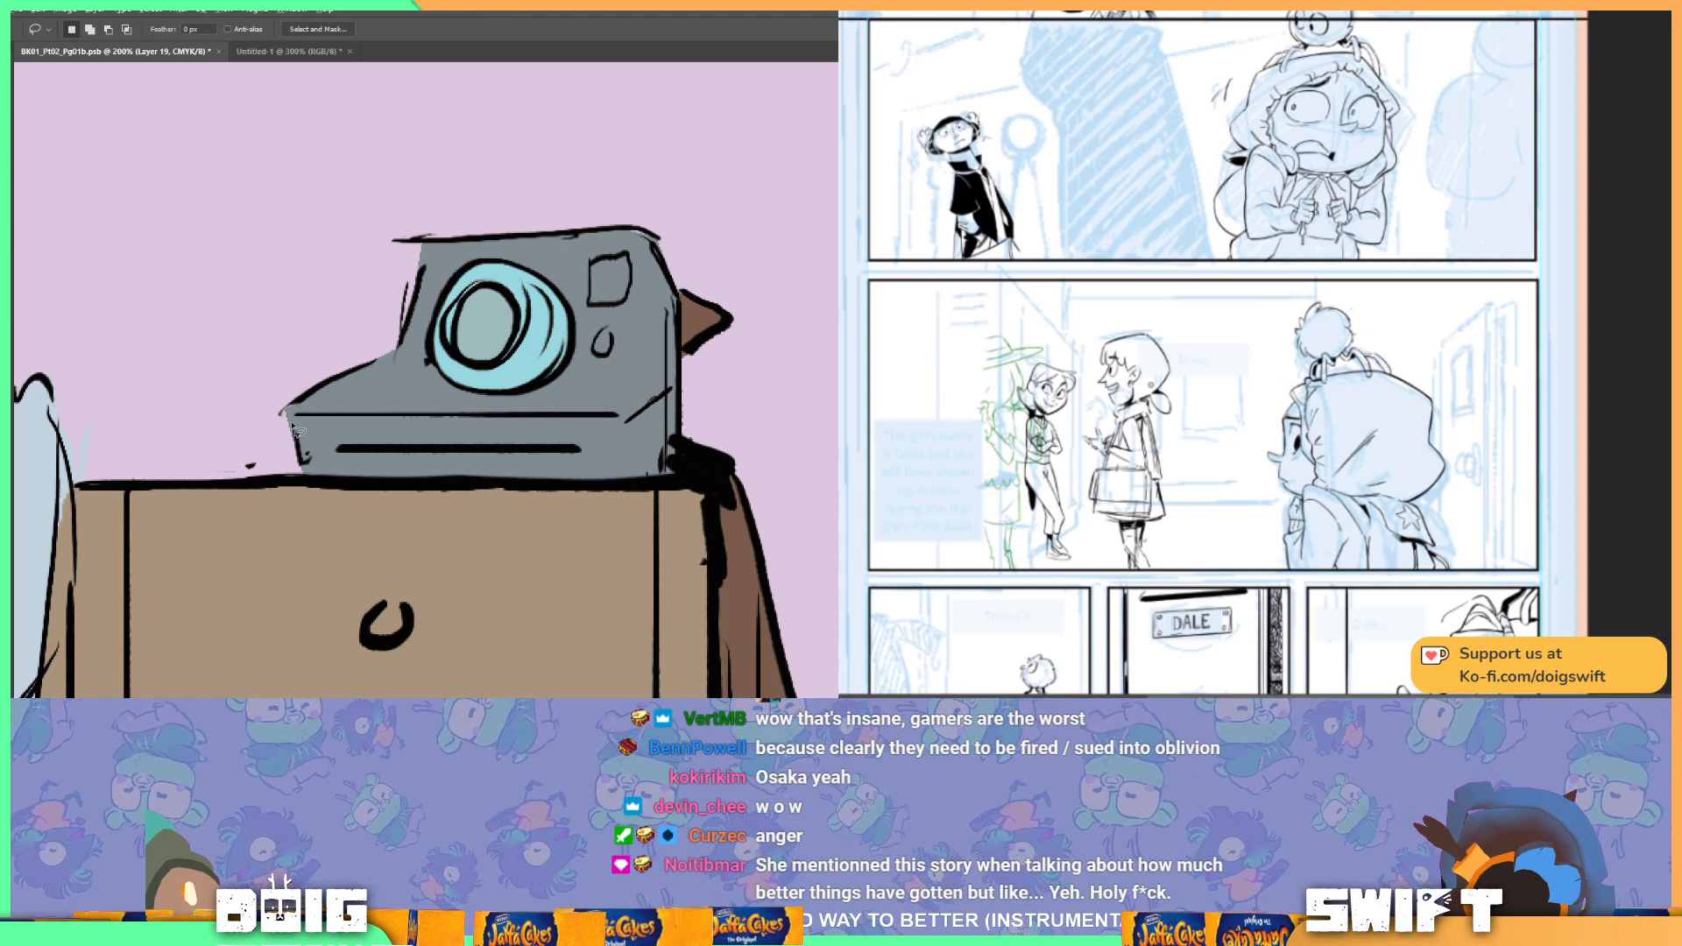
mouse_move(289, 419)
mouse_down()
mouse_move(629, 420)
mouse_move(681, 381)
mouse_move(678, 483)
mouse_move(624, 467)
mouse_move(307, 482)
mouse_move(289, 417)
mouse_up()
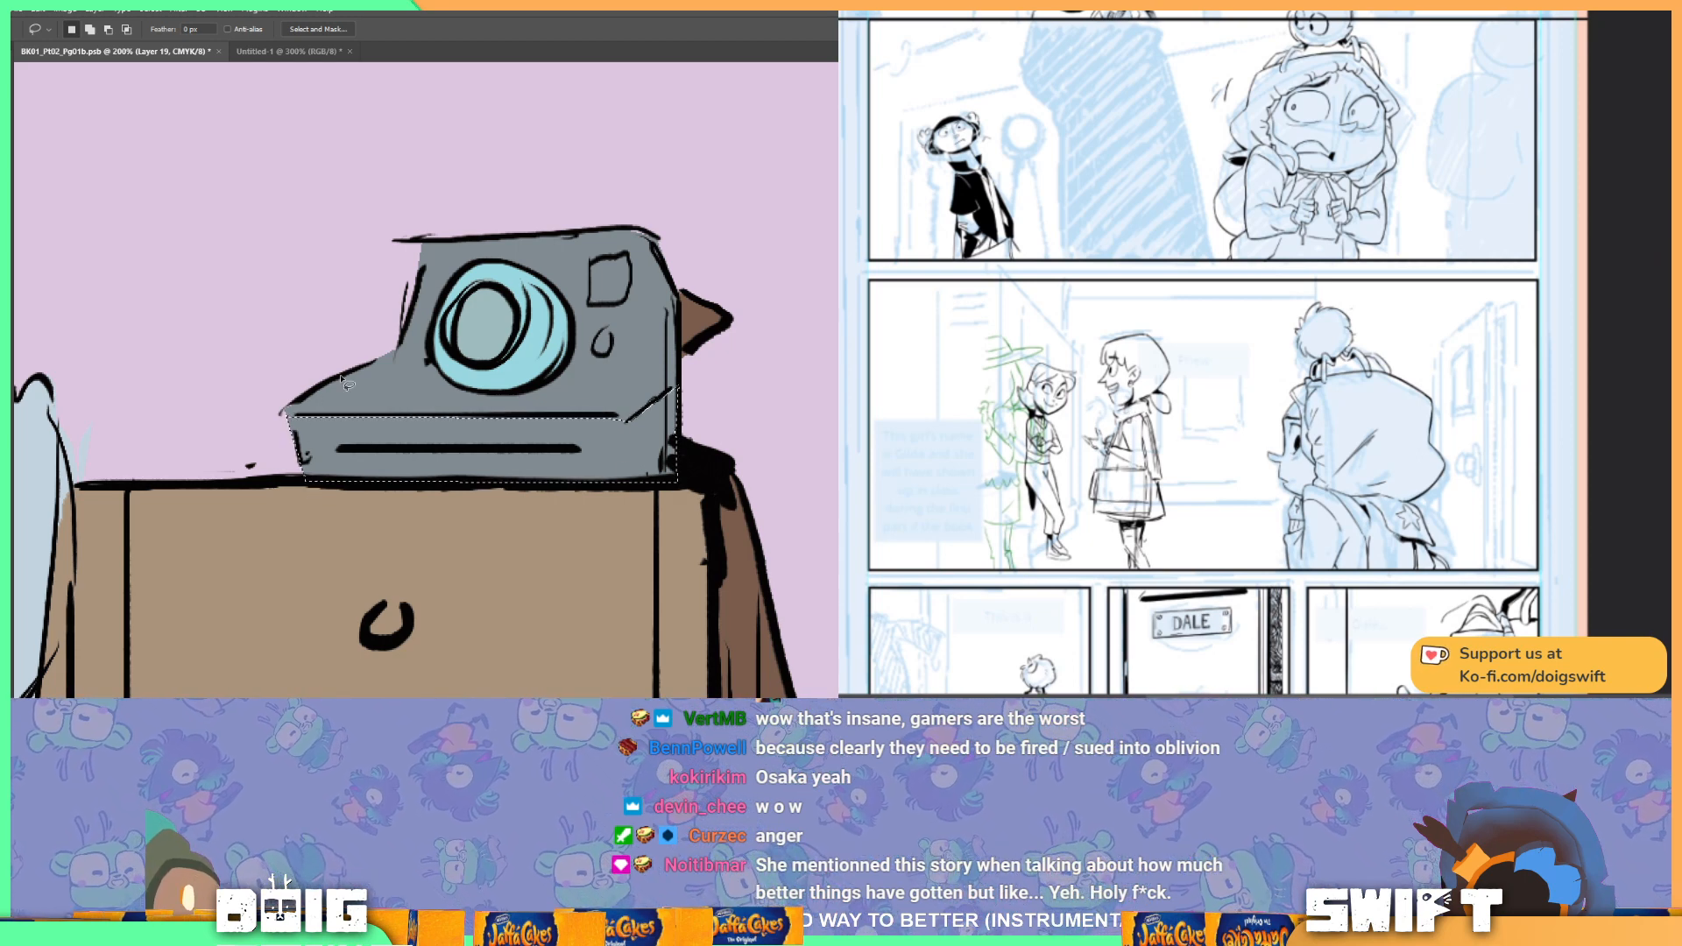
key(g)
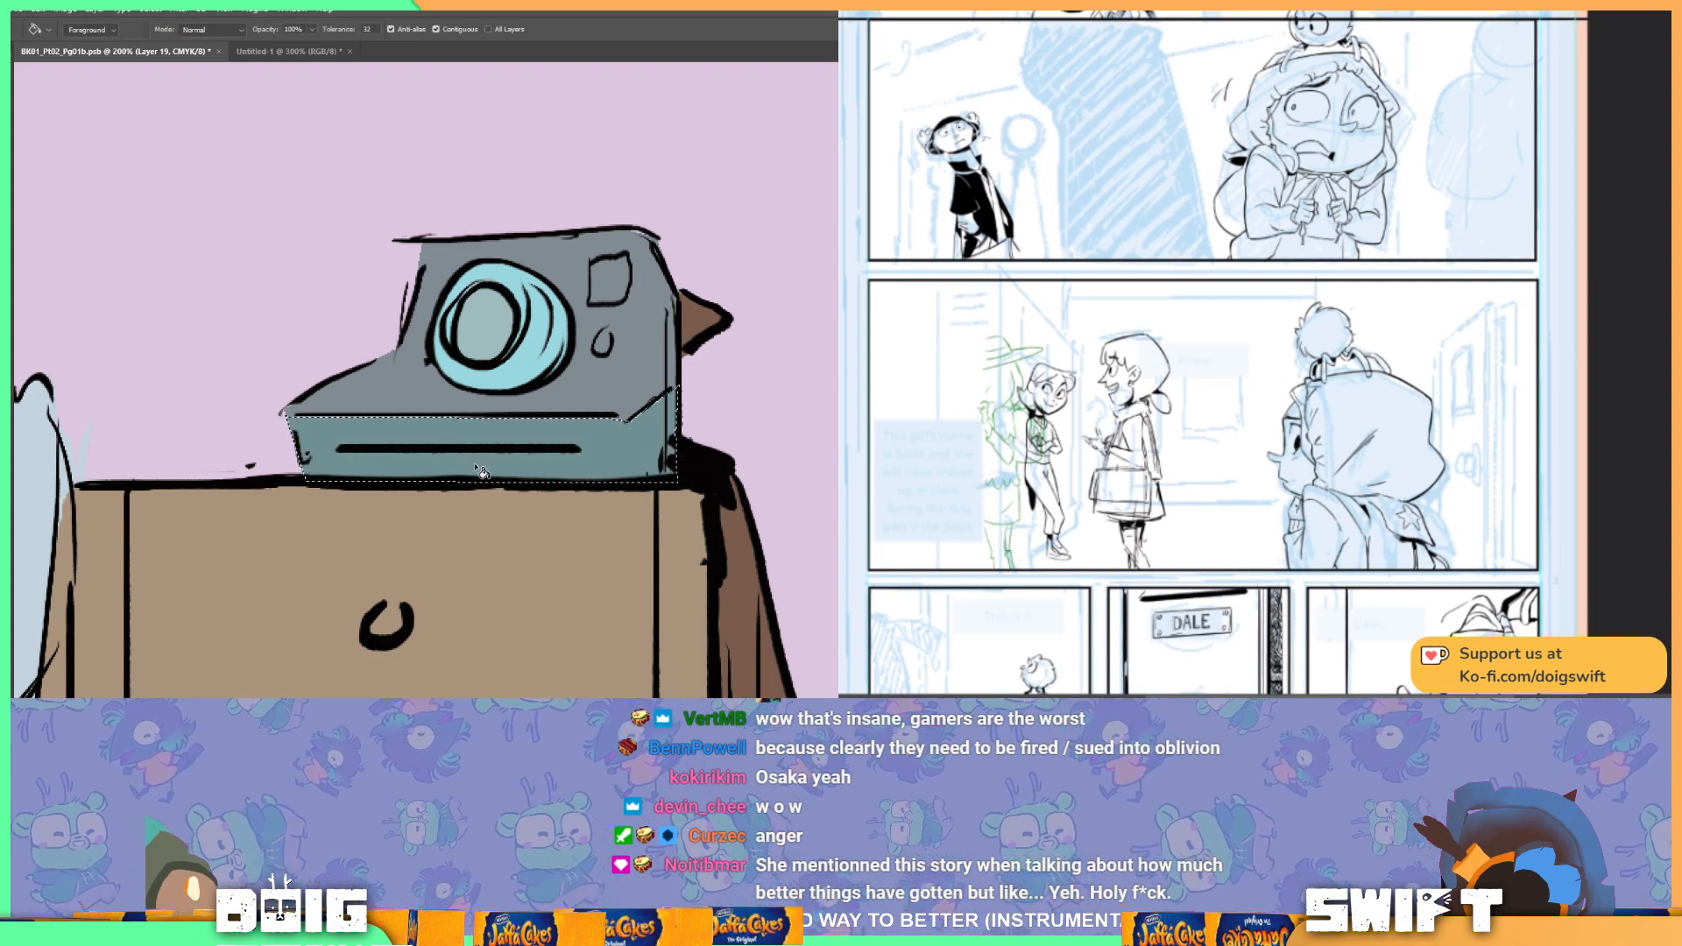
key(ctrl+d)
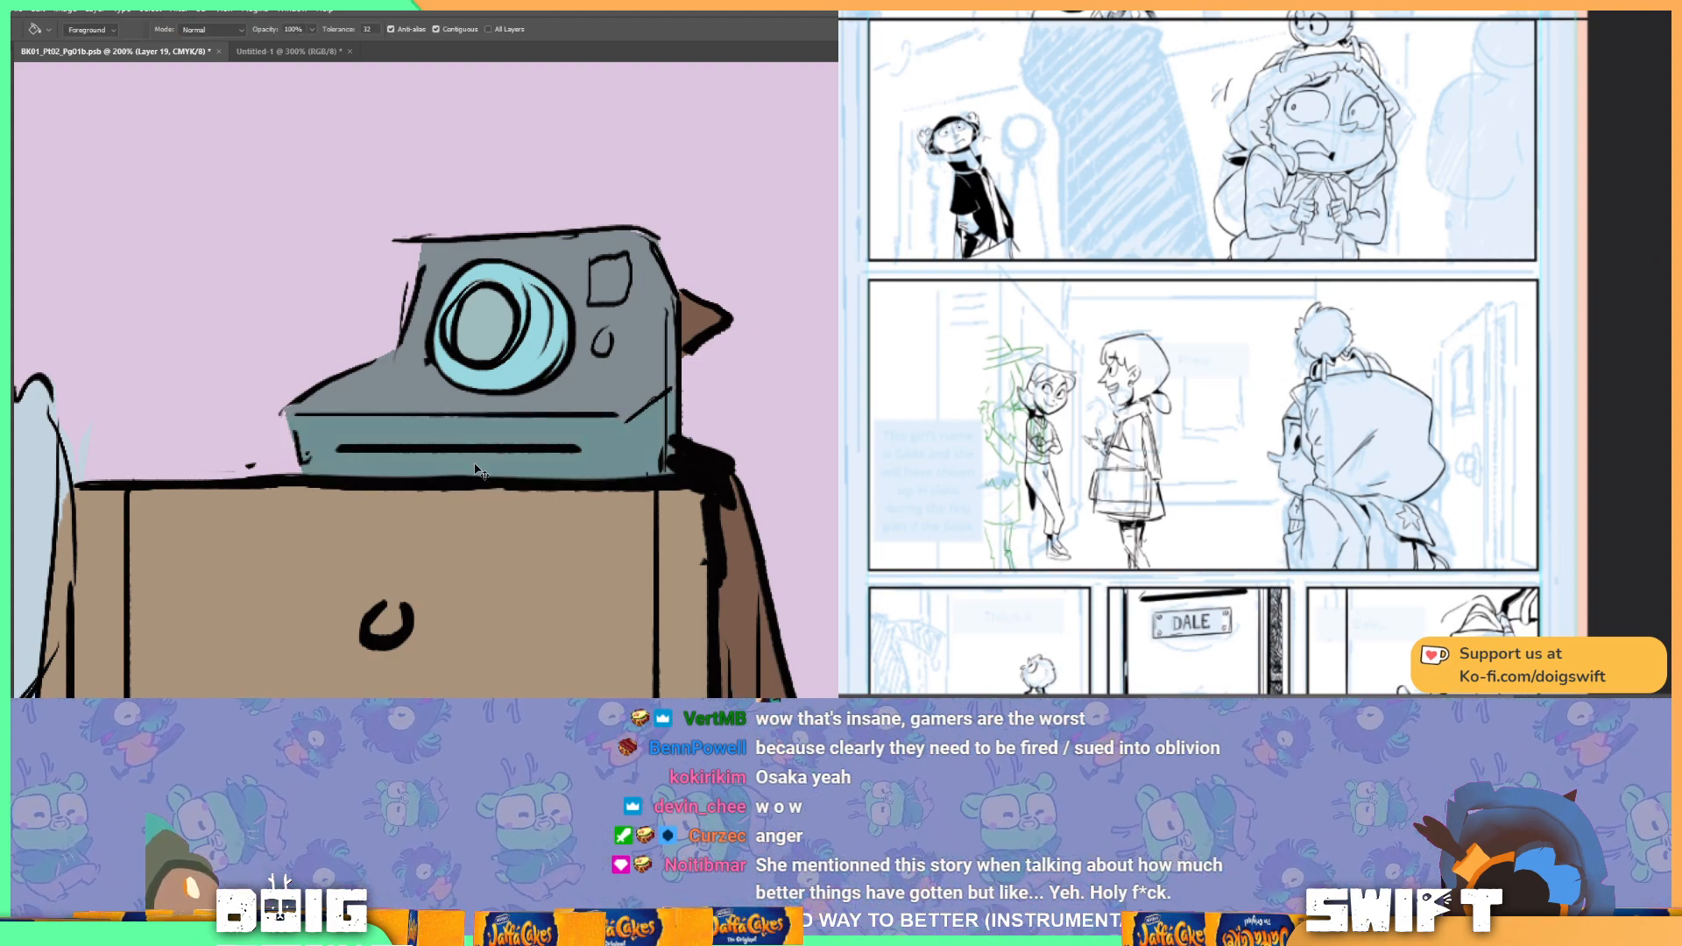
Step: Sample the pink of the bedroom's back wall, lasso the wall area beyond the louvred wardrobe above the boxes and fill it with that pink
scroll(480, 472, down, 6)
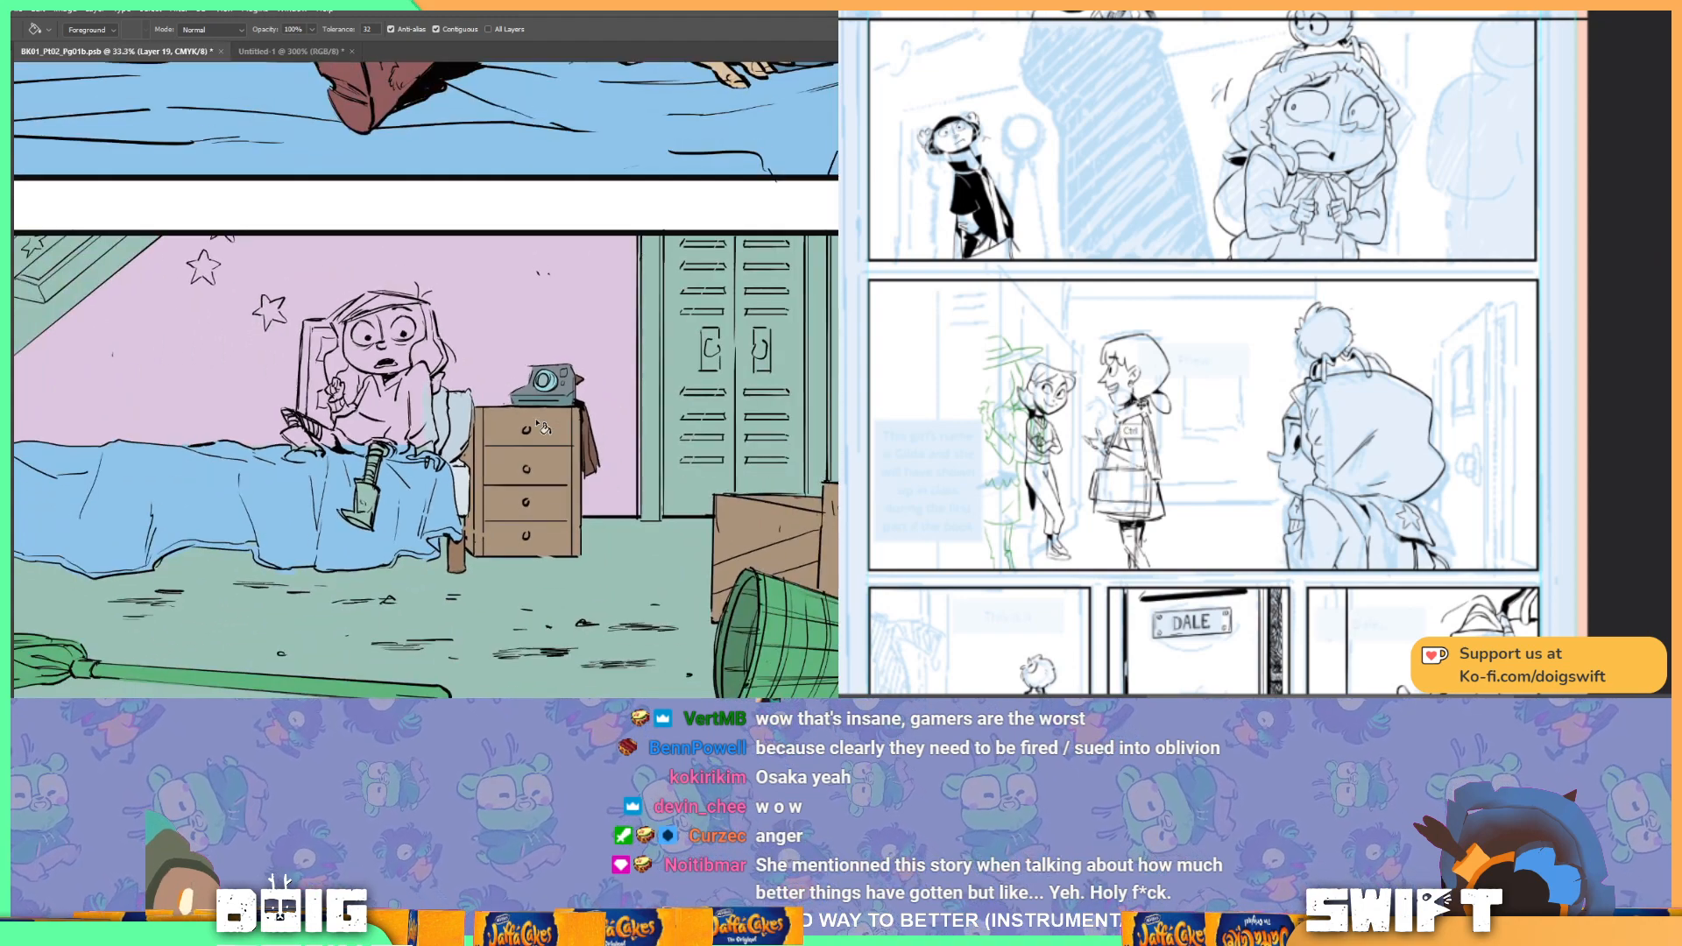
drag(580, 427, 439, 443)
key(i)
click(452, 349)
key(l)
scroll(554, 396, up, 1)
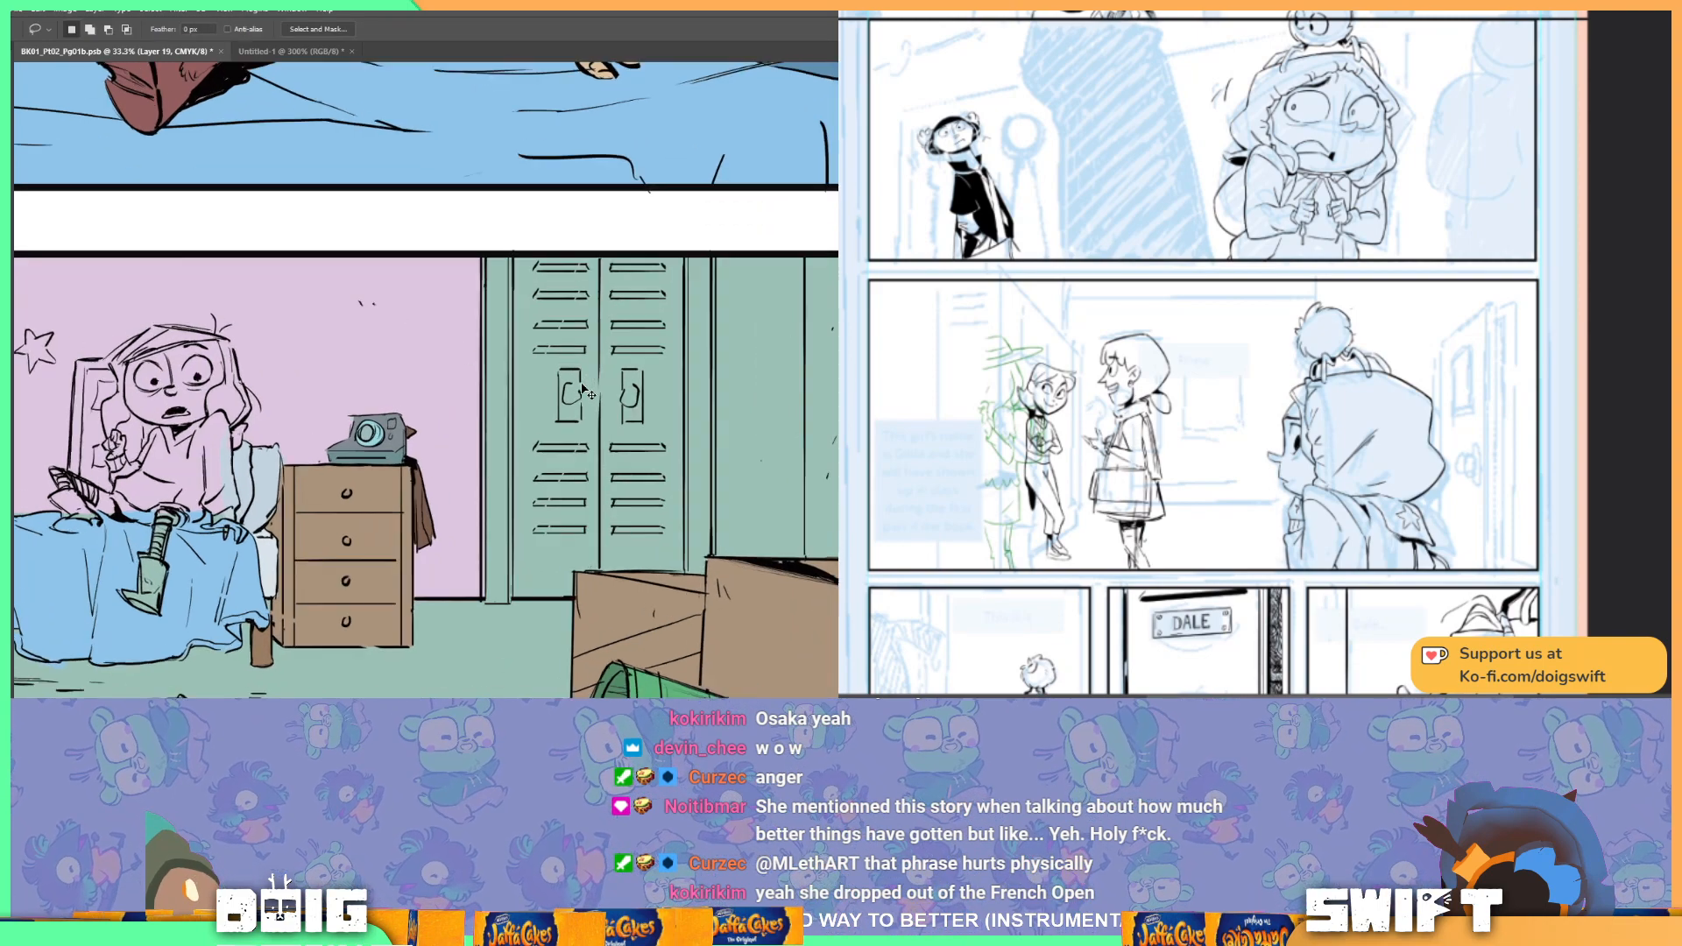
drag(673, 434, 539, 420)
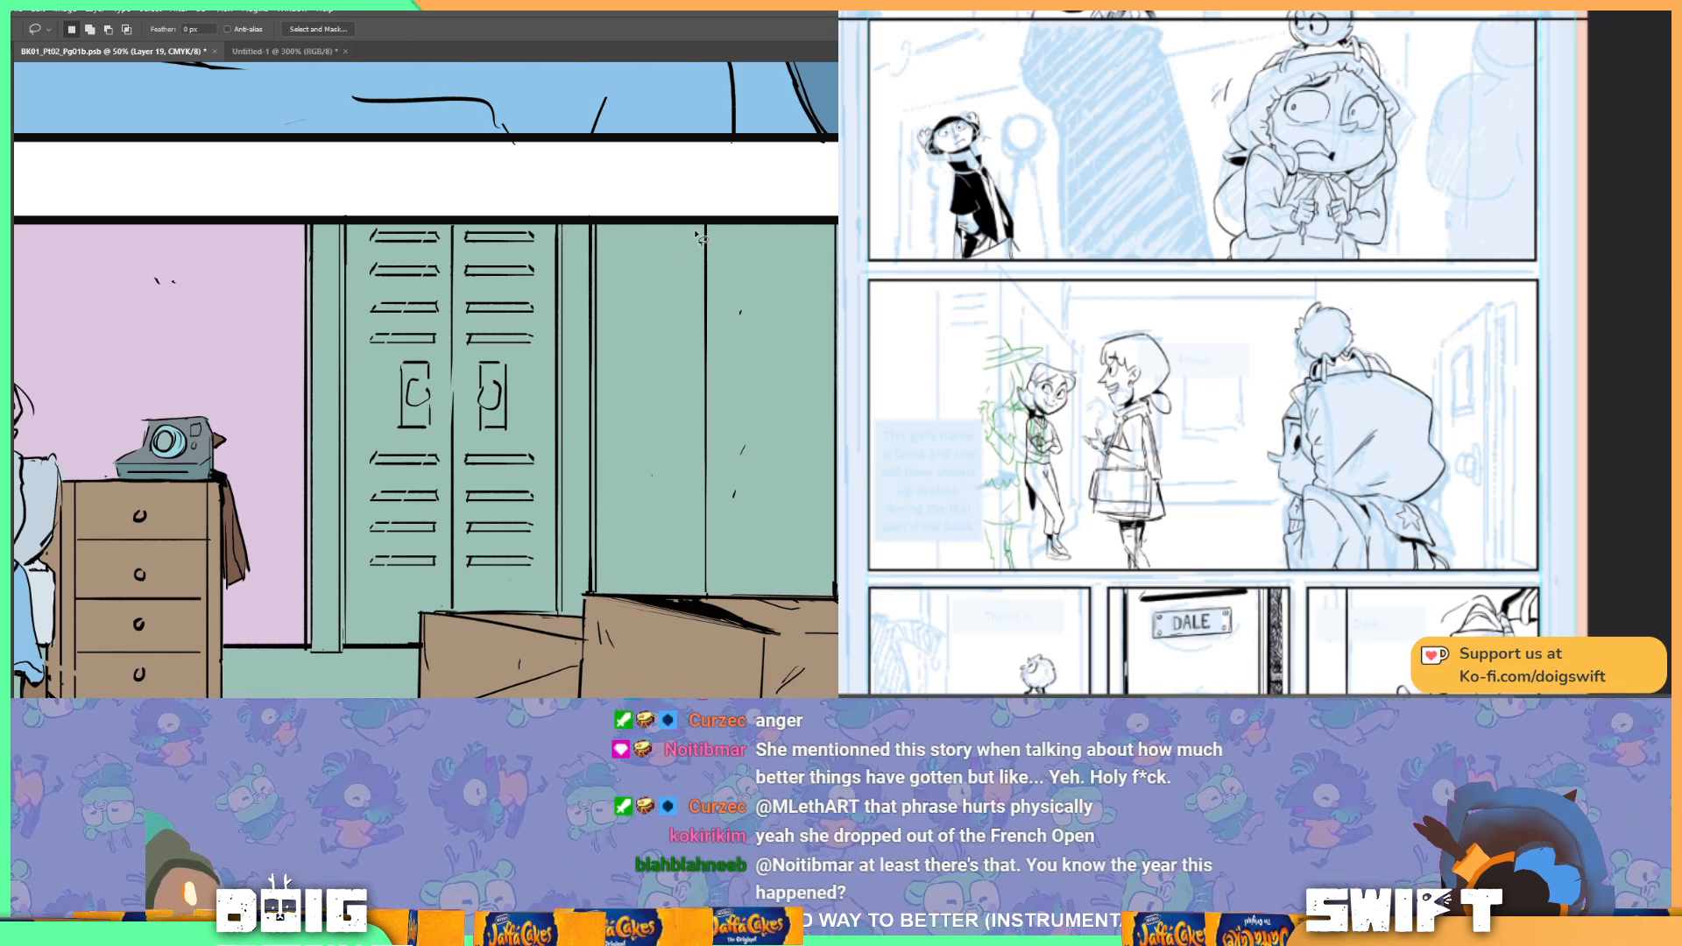
mouse_move(602, 236)
mouse_down()
mouse_move(582, 571)
mouse_move(601, 601)
mouse_move(740, 624)
mouse_up()
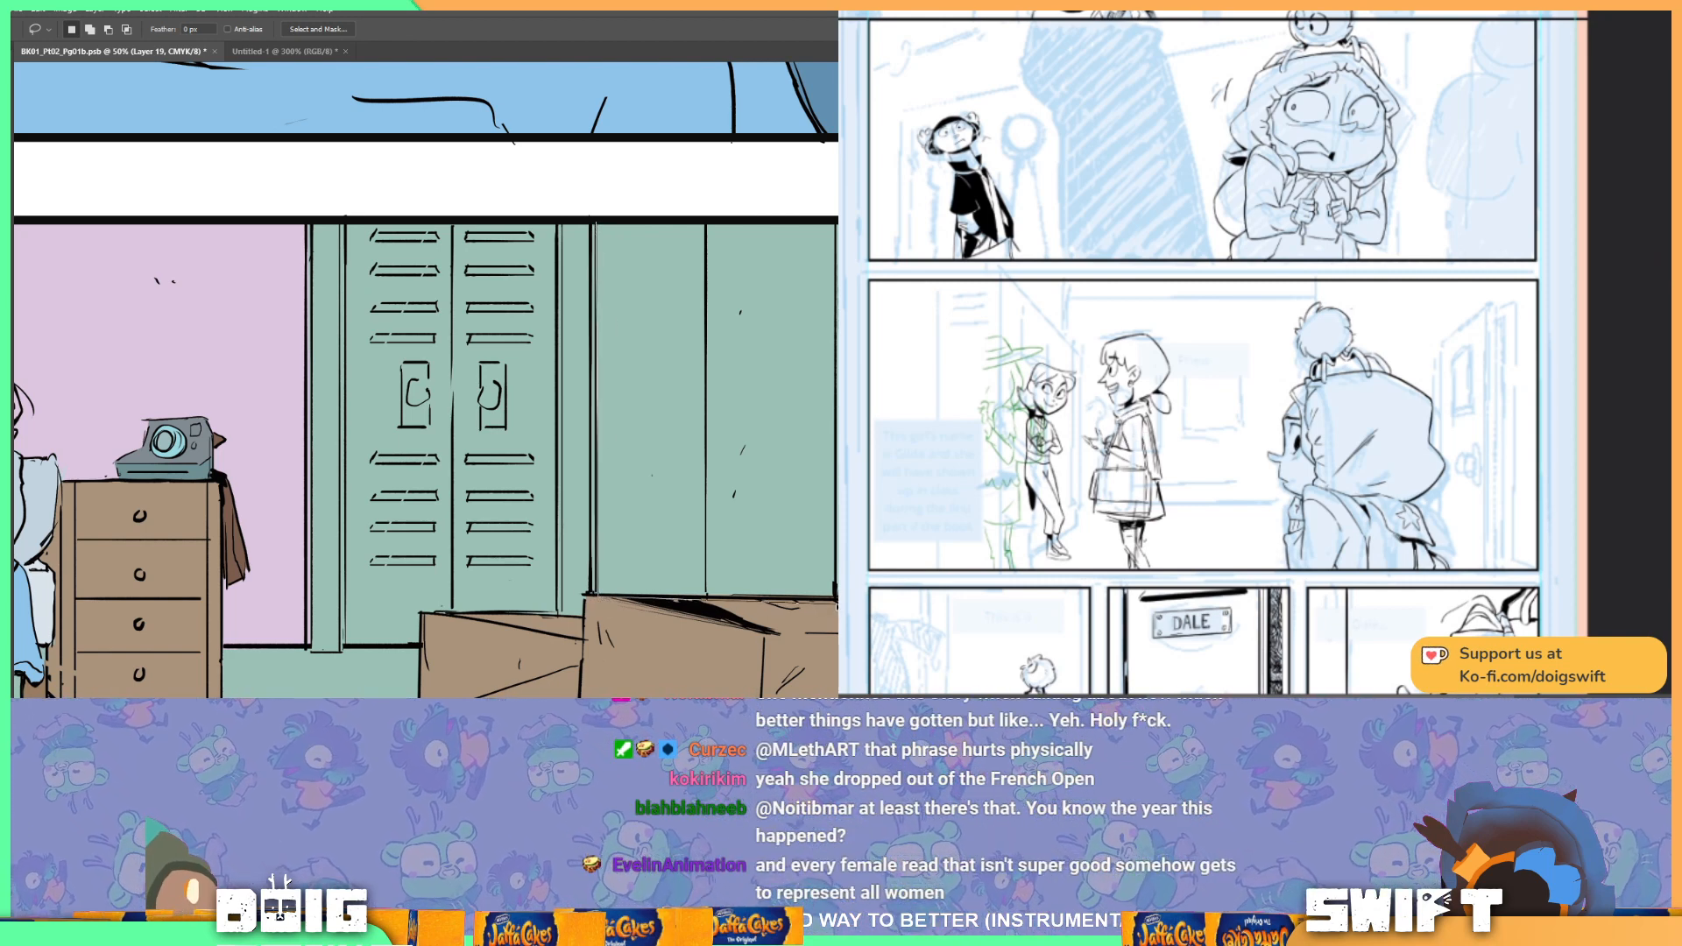
mouse_move(833, 527)
mouse_down()
mouse_move(836, 214)
mouse_move(603, 210)
mouse_up()
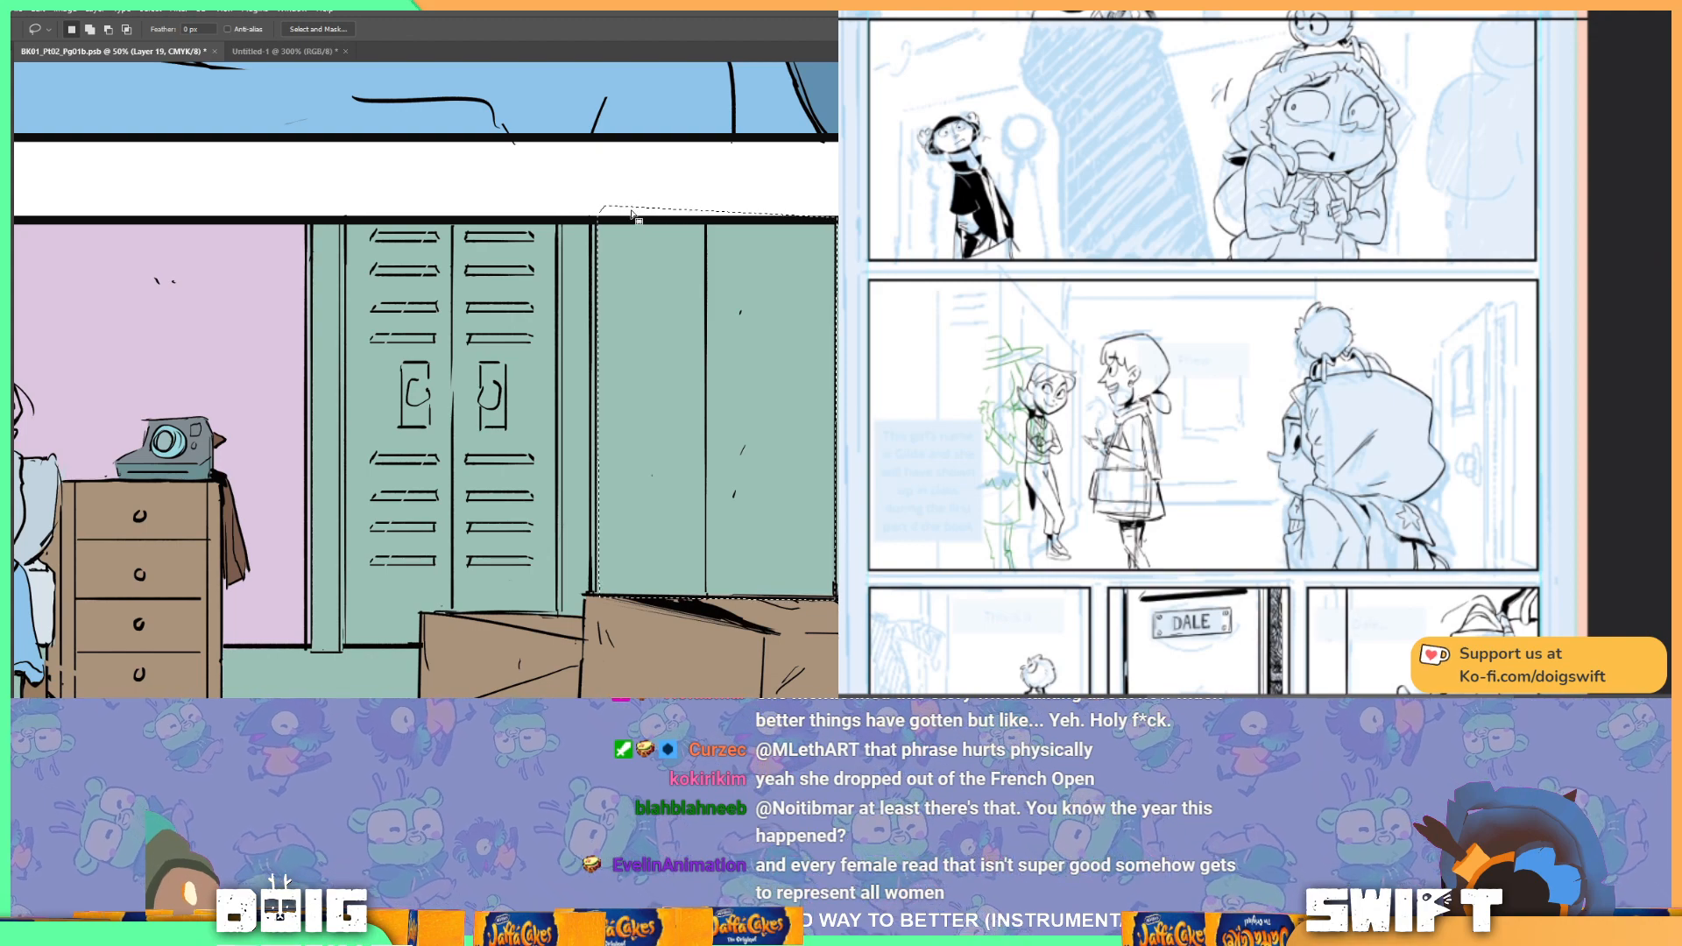
key(g)
click(707, 415)
key(ctrl+d)
Step: Lasso the wall section between the window wall's corner and the bed alcove, behind the box, and fill it with the same pink
mouse_move(755, 431)
mouse_down()
mouse_move(714, 433)
mouse_move(741, 426)
mouse_up()
drag(557, 428, 648, 425)
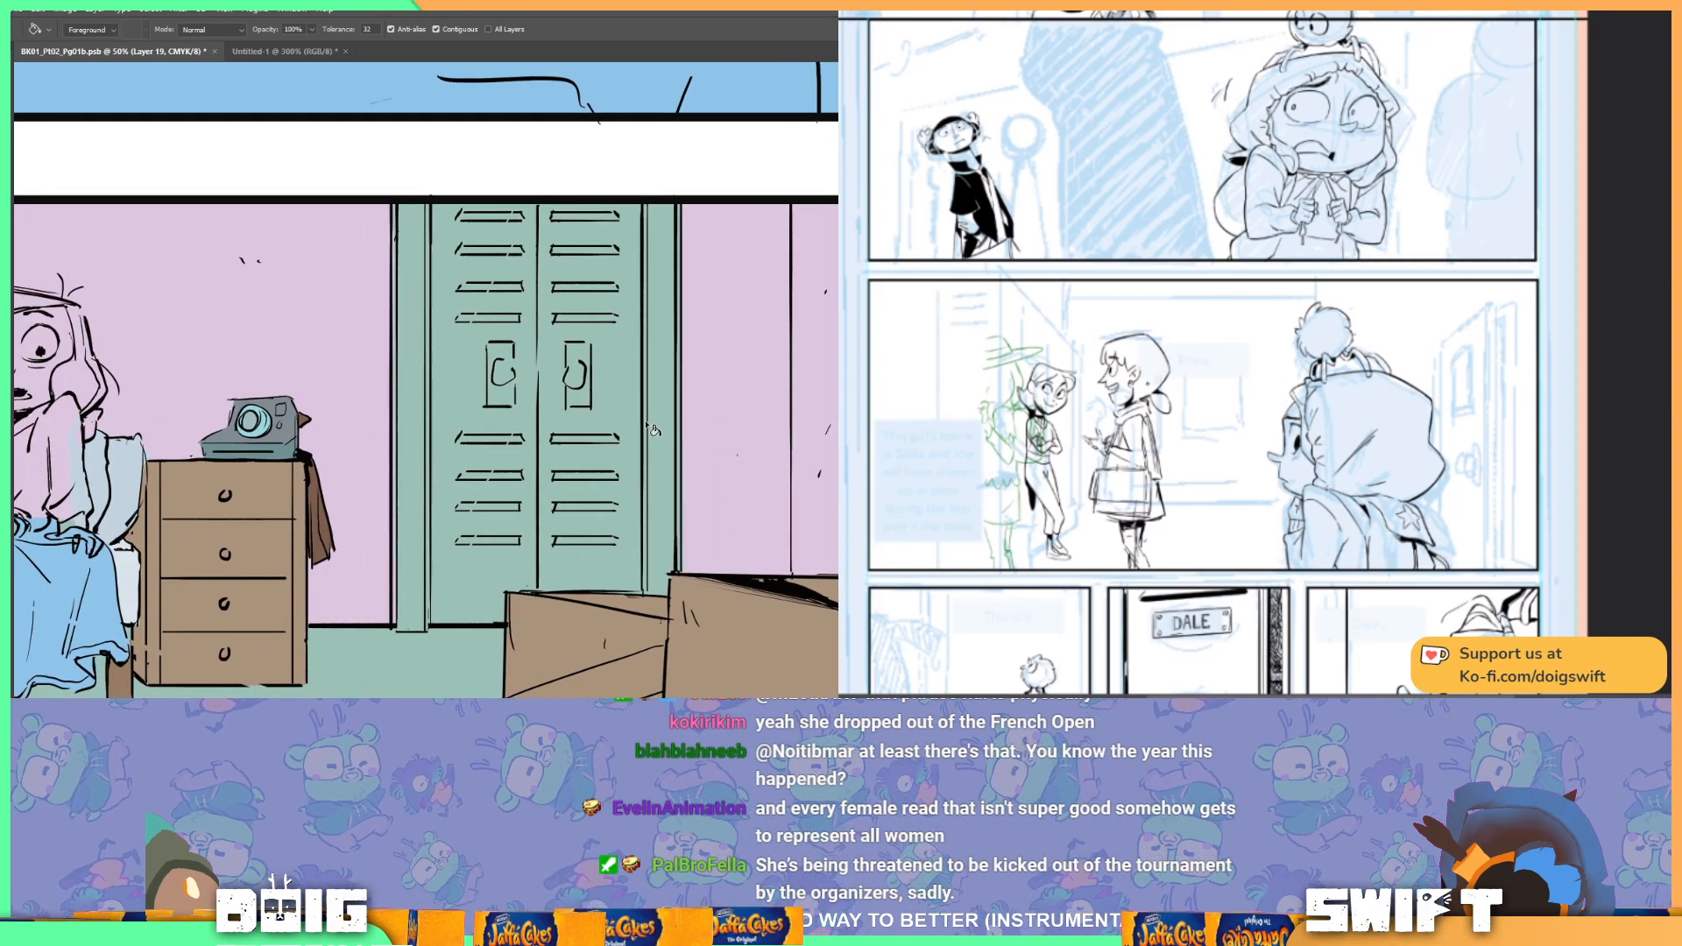
scroll(650, 429, down, 4)
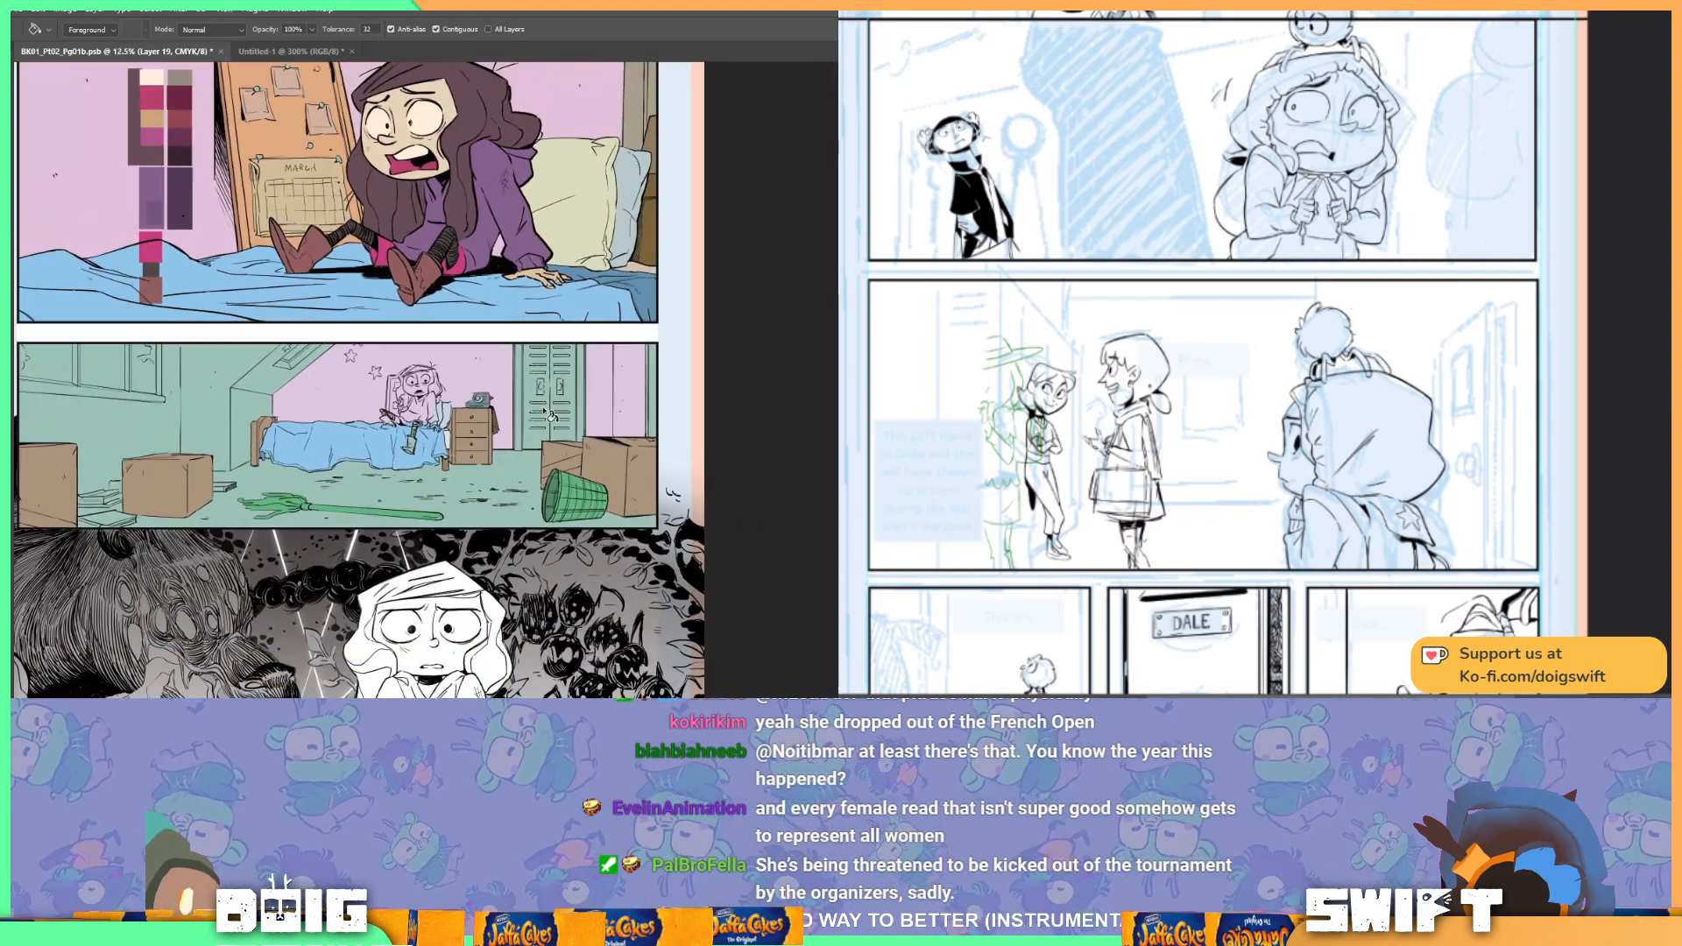
drag(363, 412, 496, 409)
drag(382, 412, 498, 419)
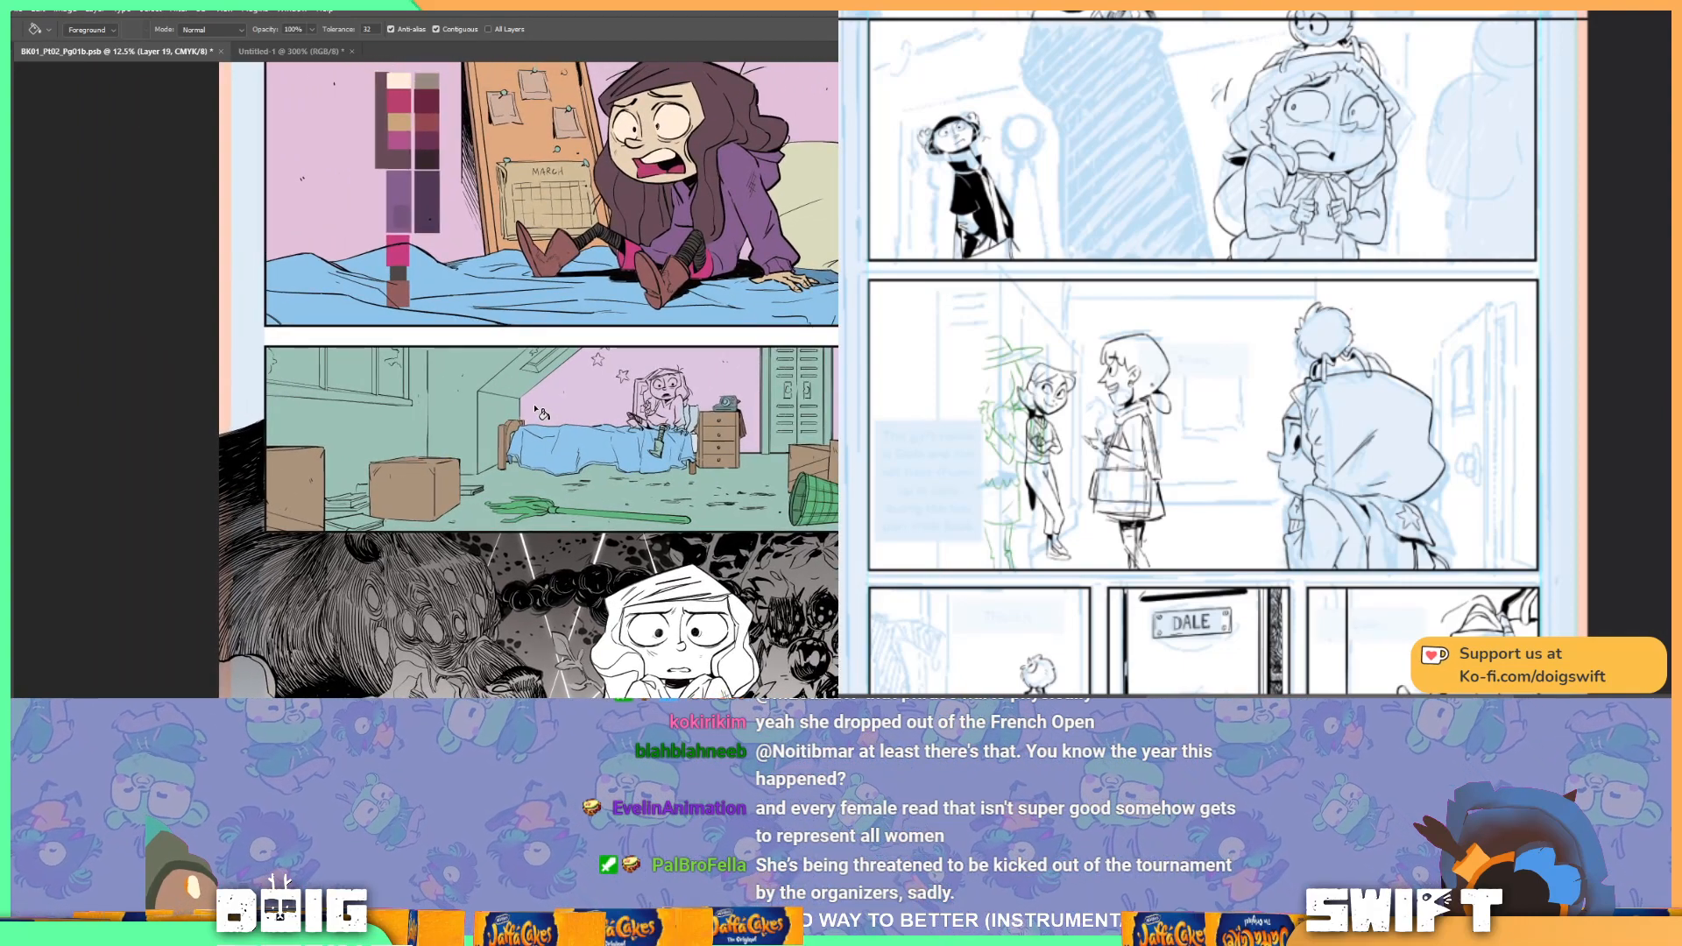
scroll(535, 408, up, 1)
key(i)
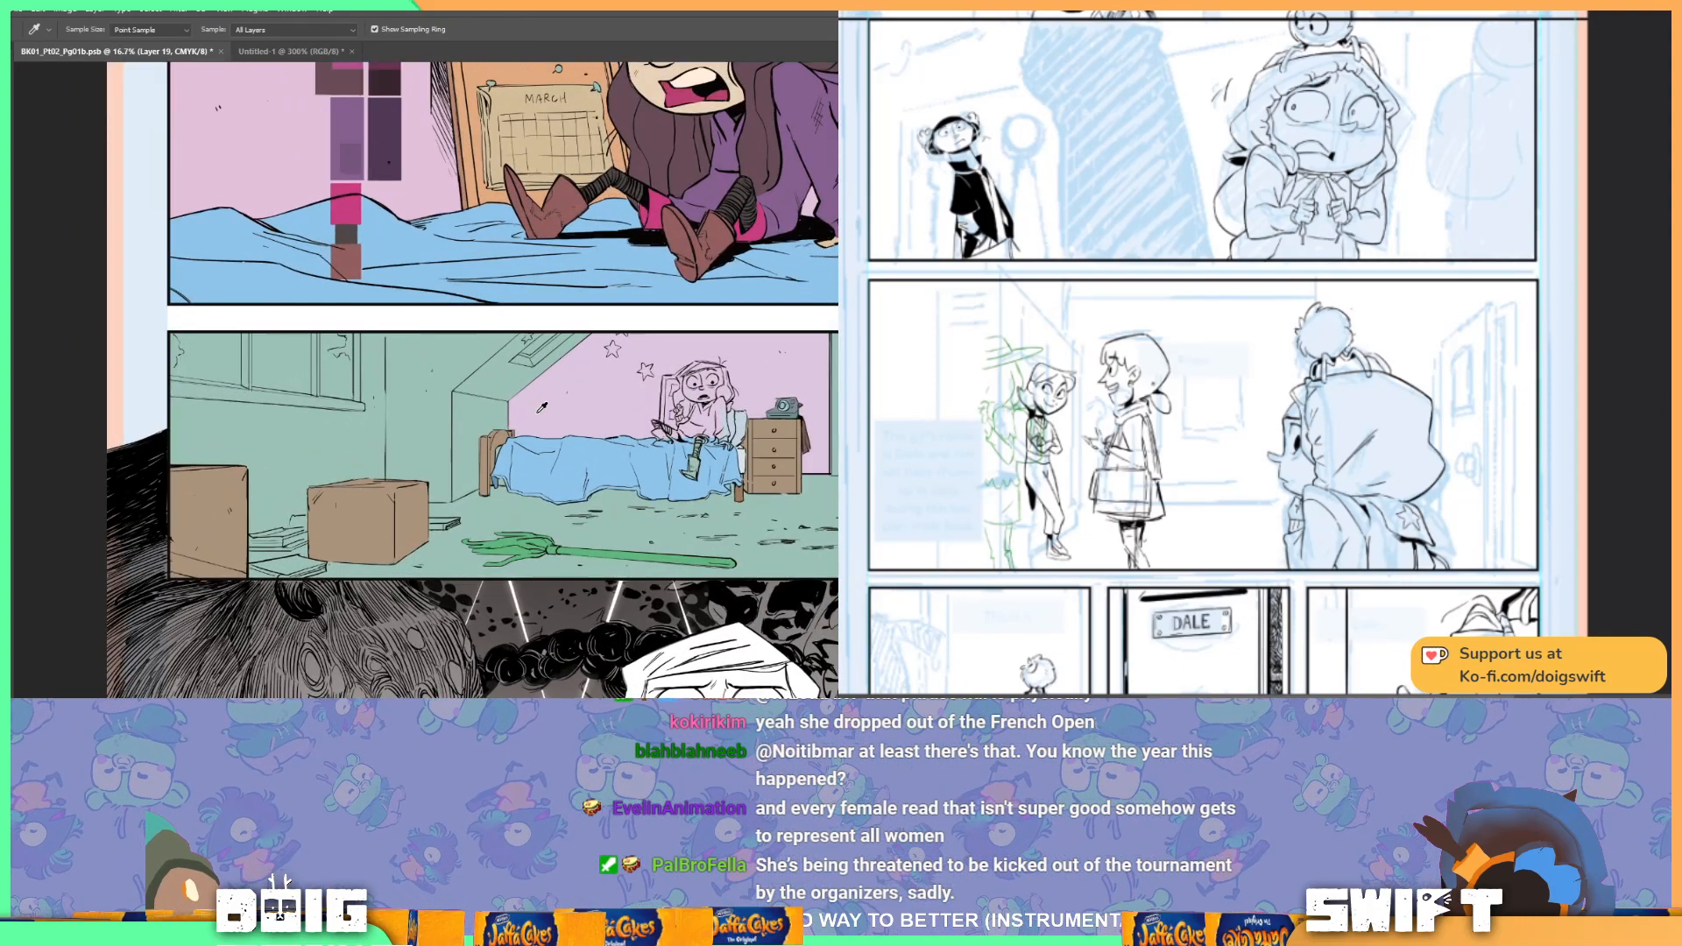
key(l)
scroll(536, 398, up, 2)
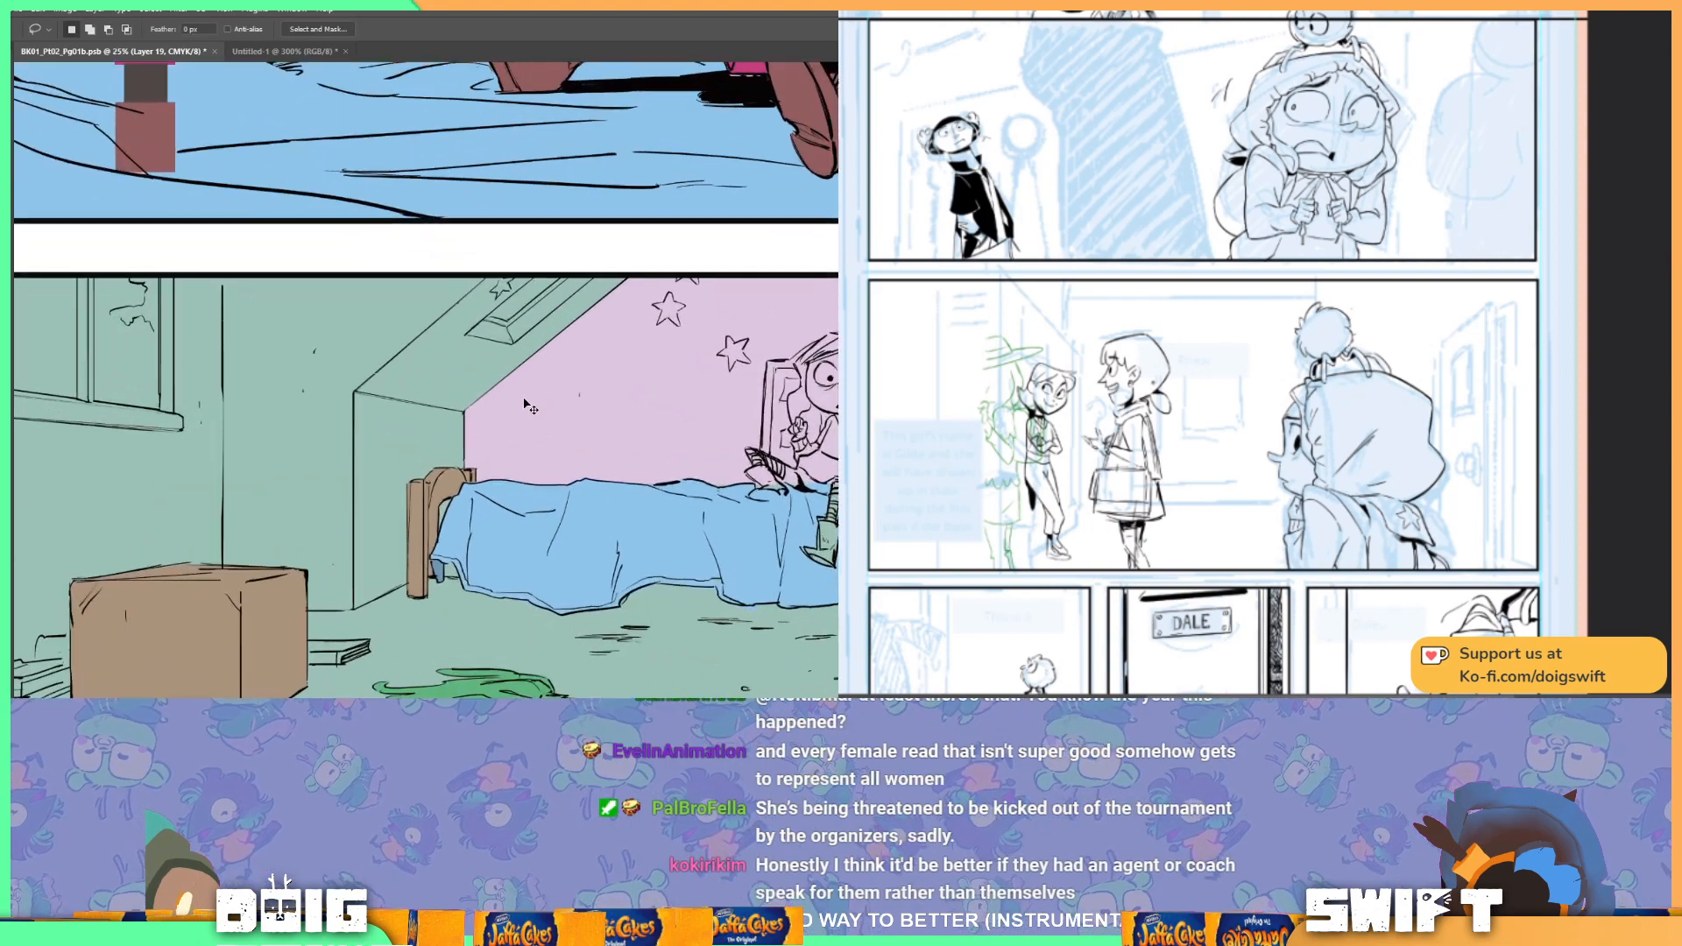
alt+click(586, 294)
alt+click(450, 415)
alt+click(449, 634)
alt+click(327, 642)
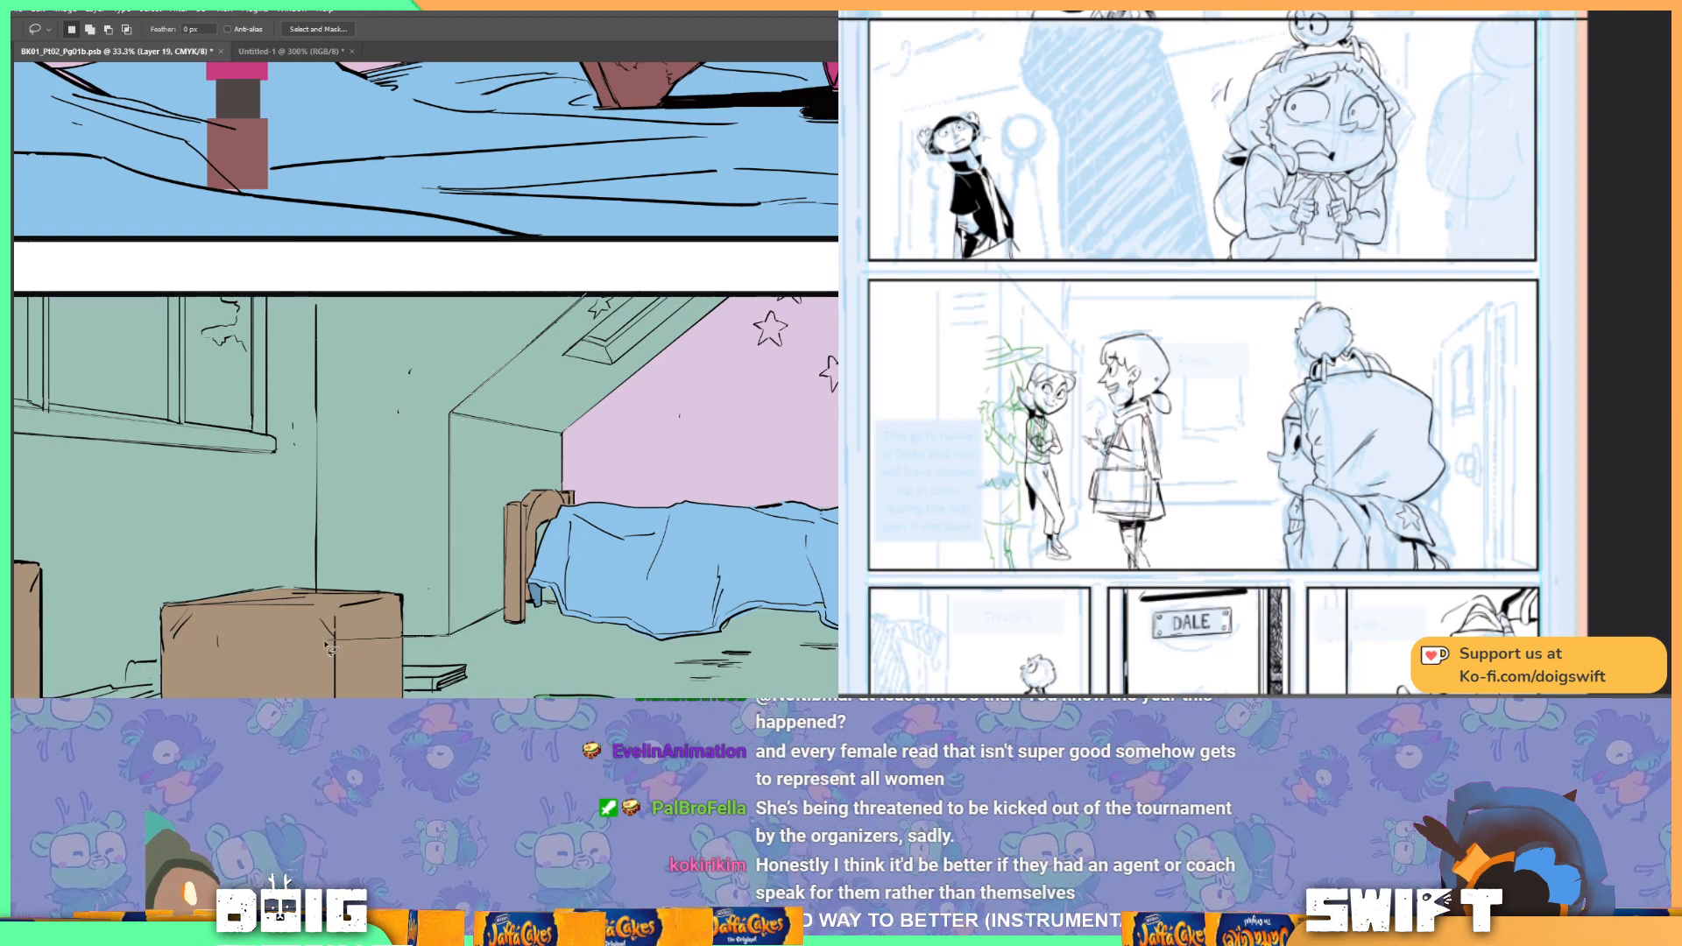
alt+click(317, 592)
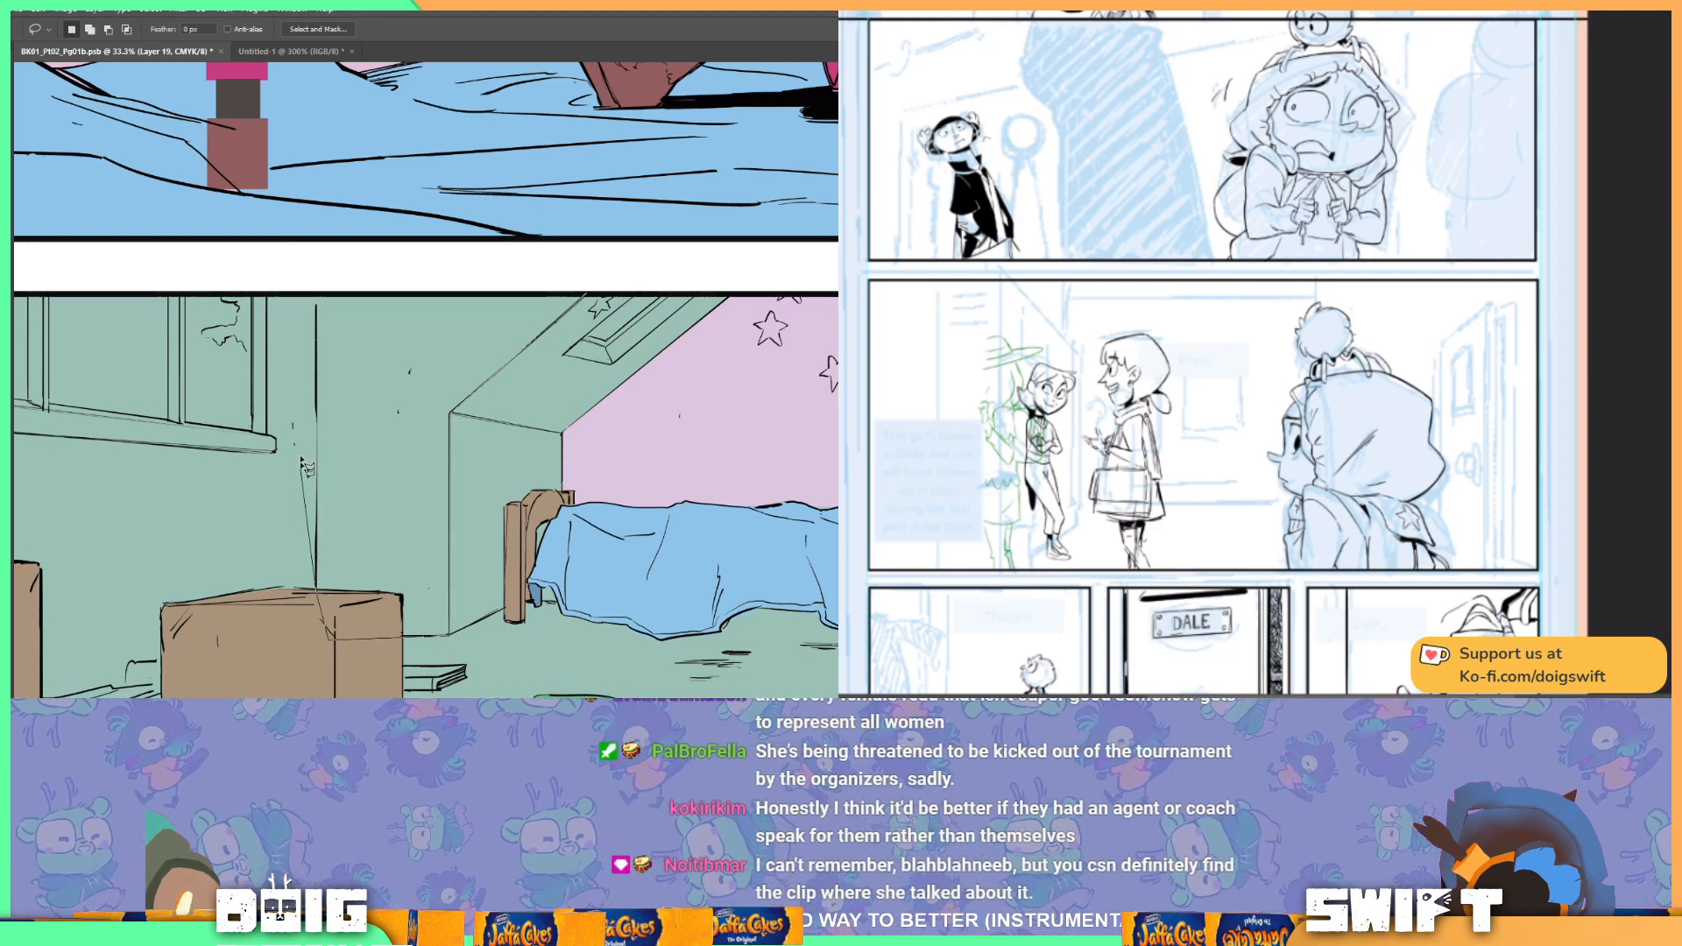
alt+click(316, 287)
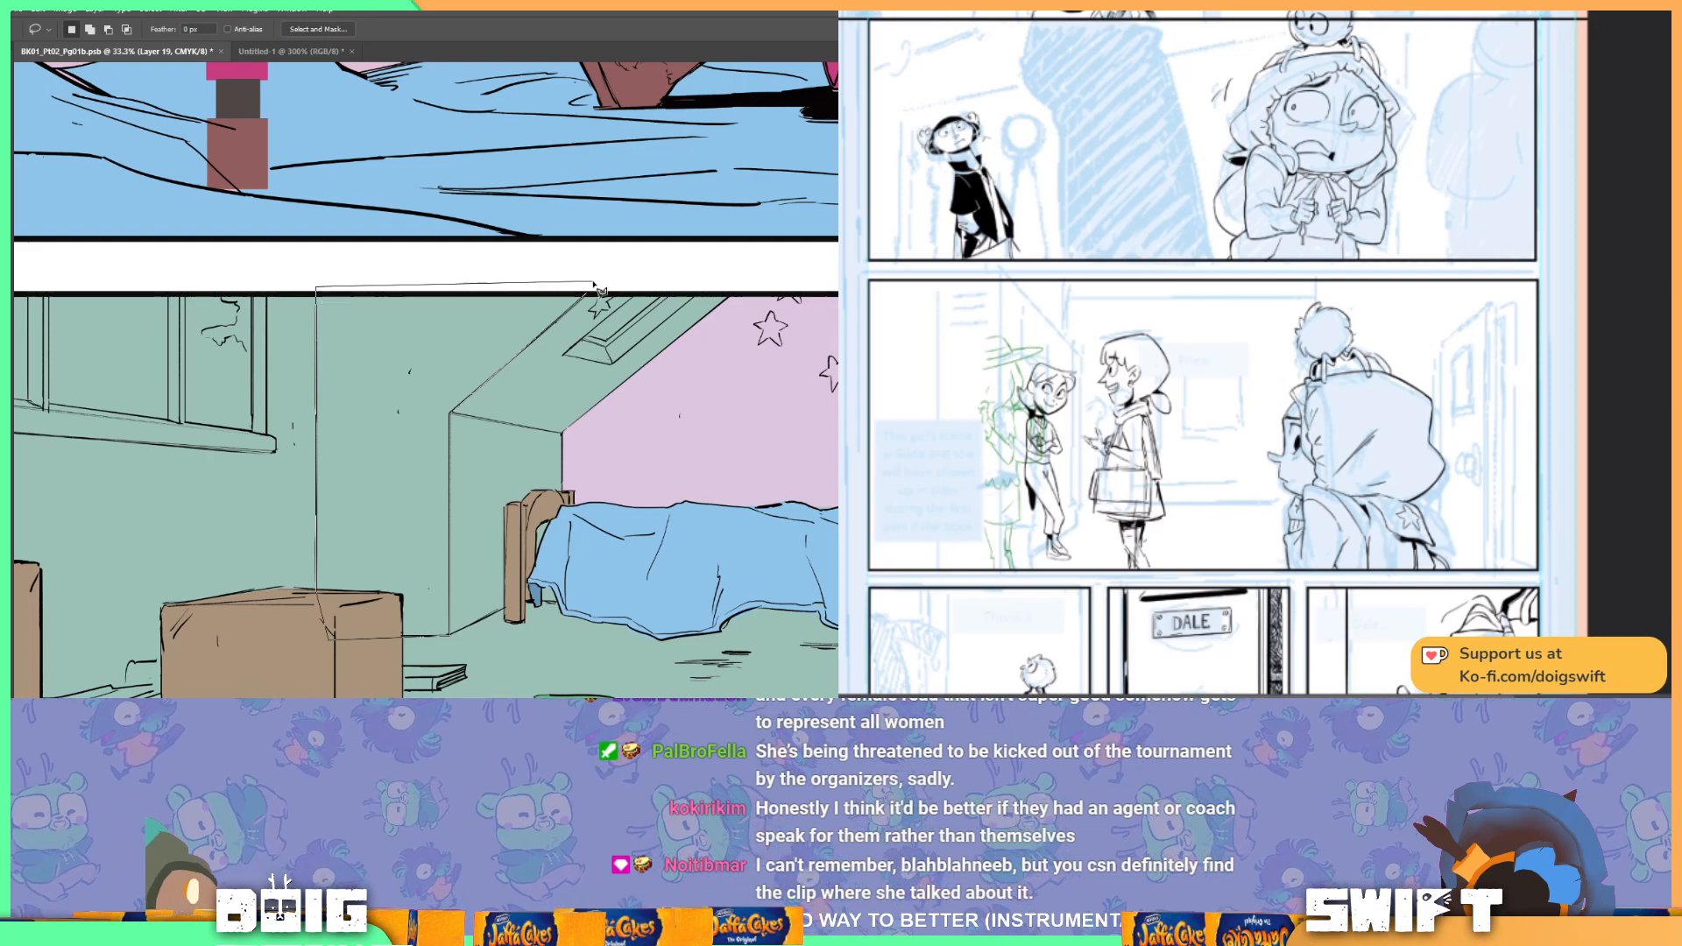
alt+click(593, 285)
key(ctrl+plus)
key(ctrl+plus)
key(ctrl+plus)
drag(108, 466, 264, 352)
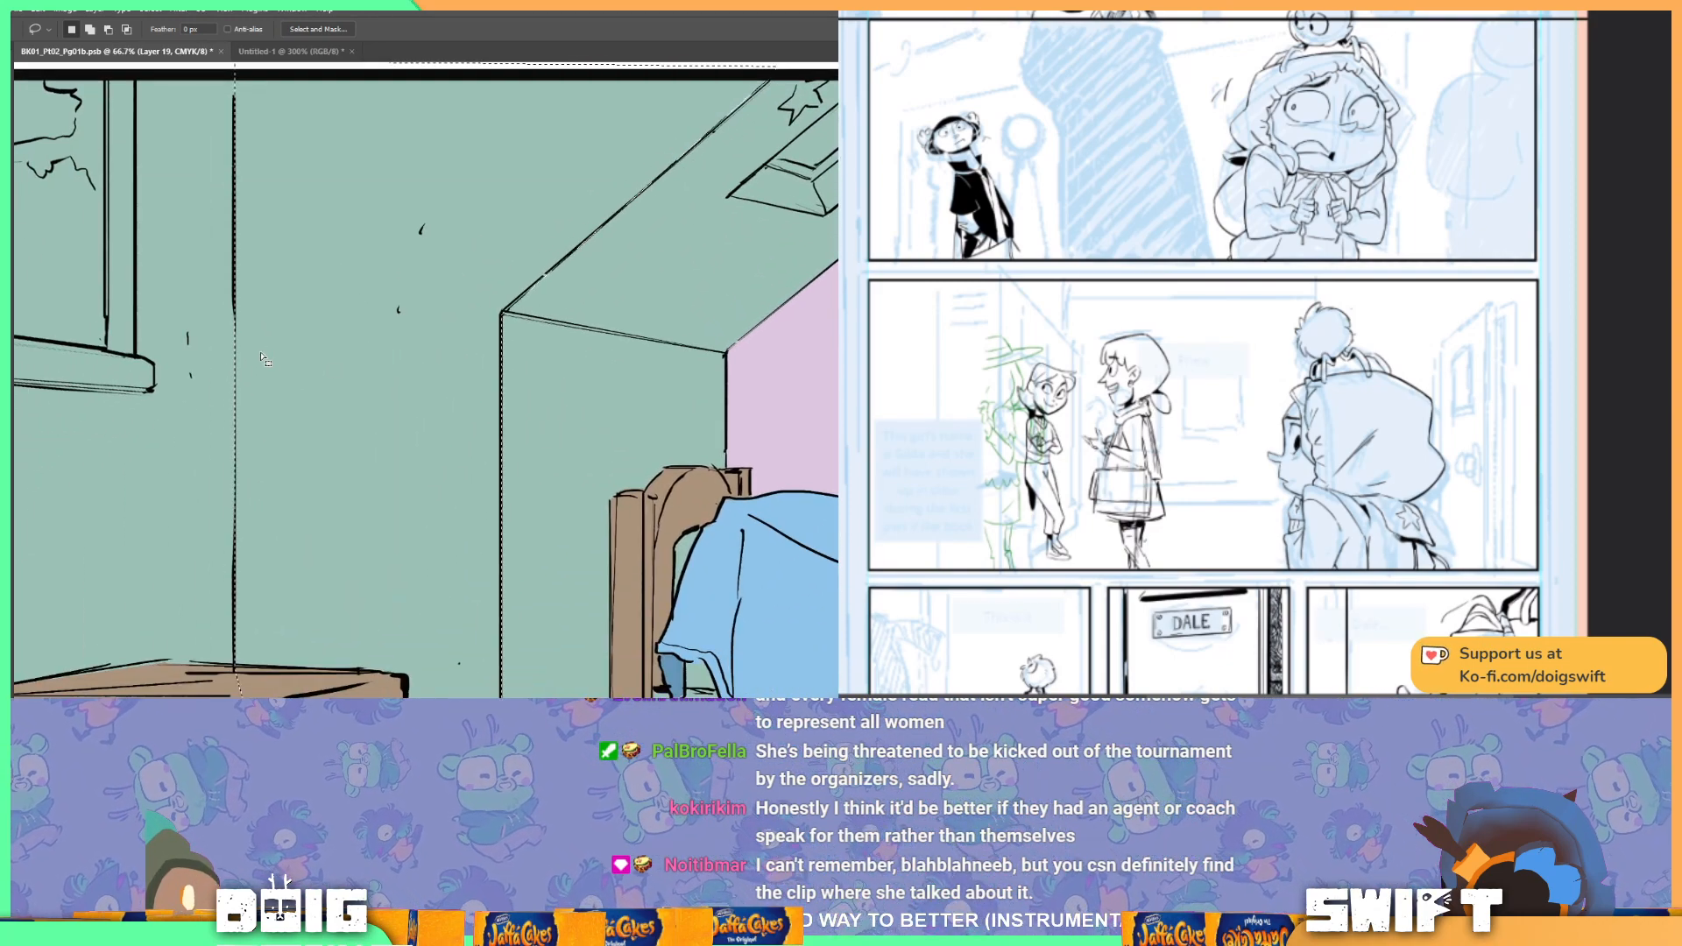
key(g)
click(442, 460)
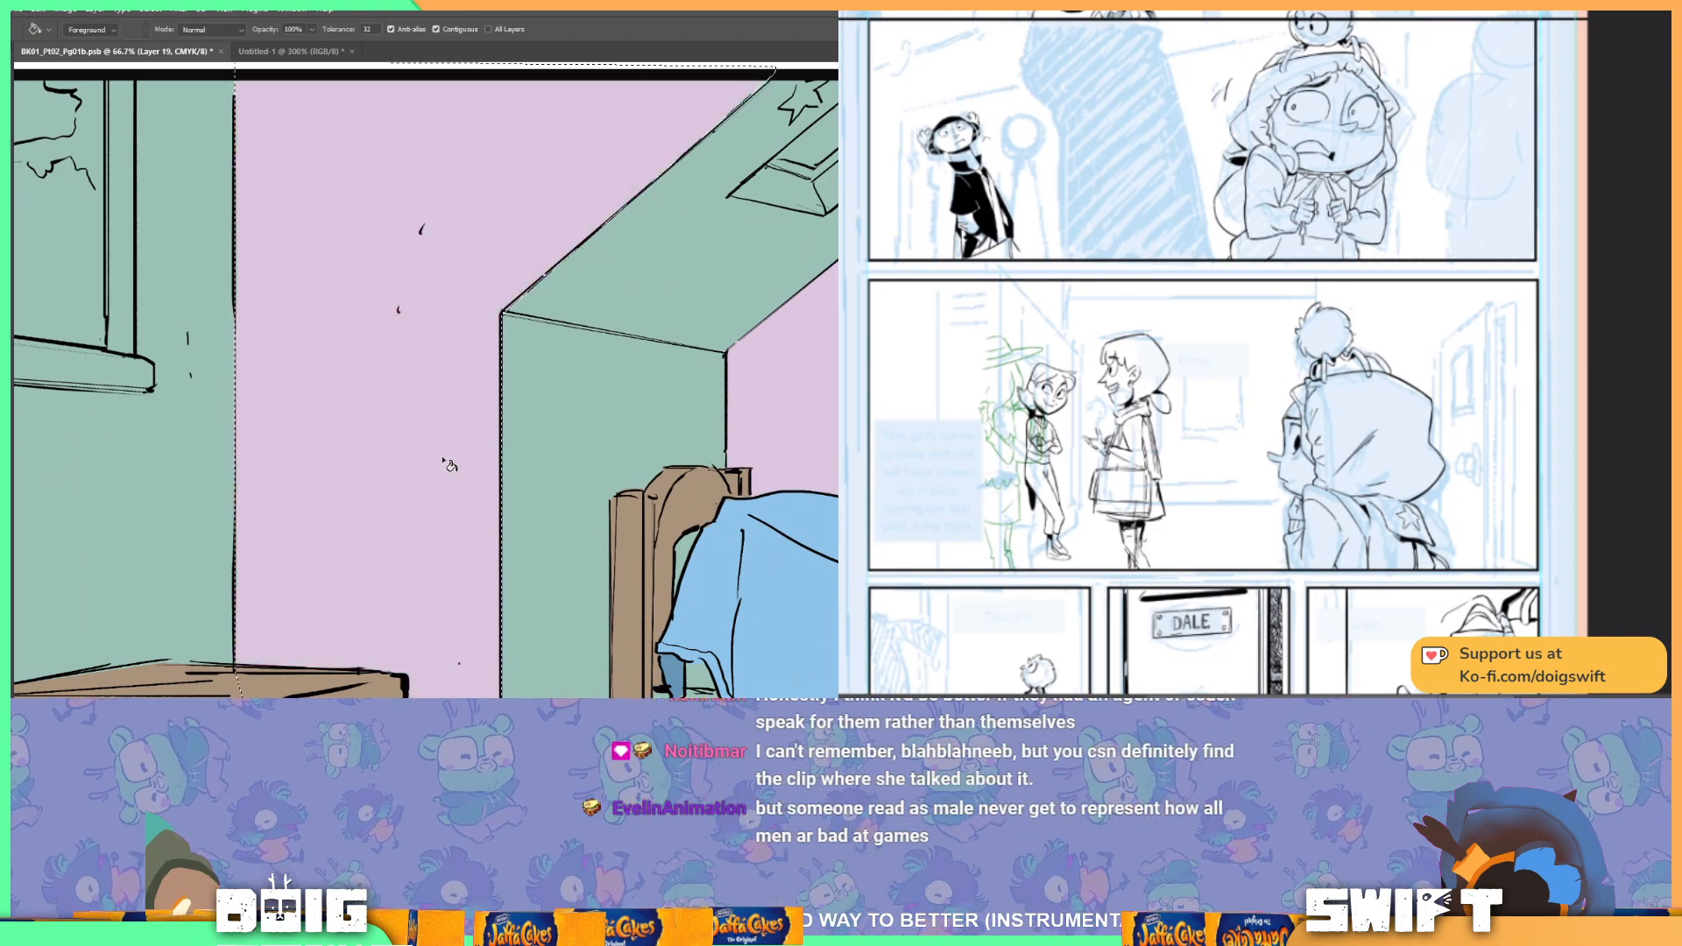
key(ctrl+minus)
key(ctrl+minus)
key(ctrl+minus)
drag(550, 475, 443, 510)
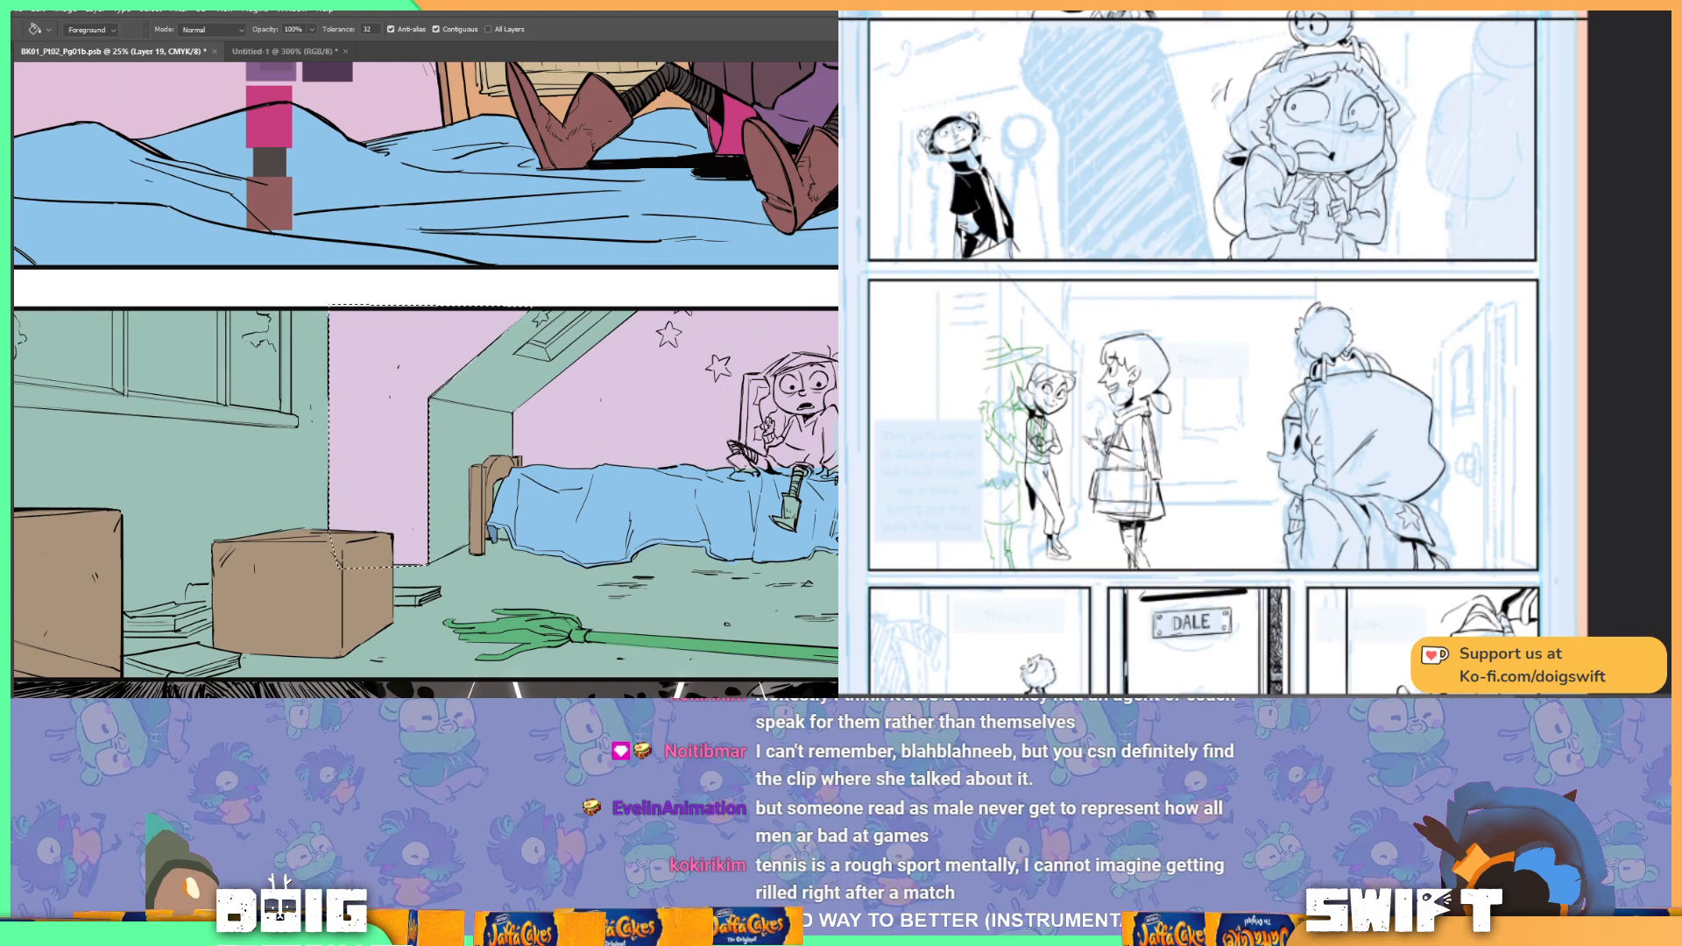
Step: Lasso the sloped dormer section behind the bed's headboard and fill it with a darker purple than the wall
key(l)
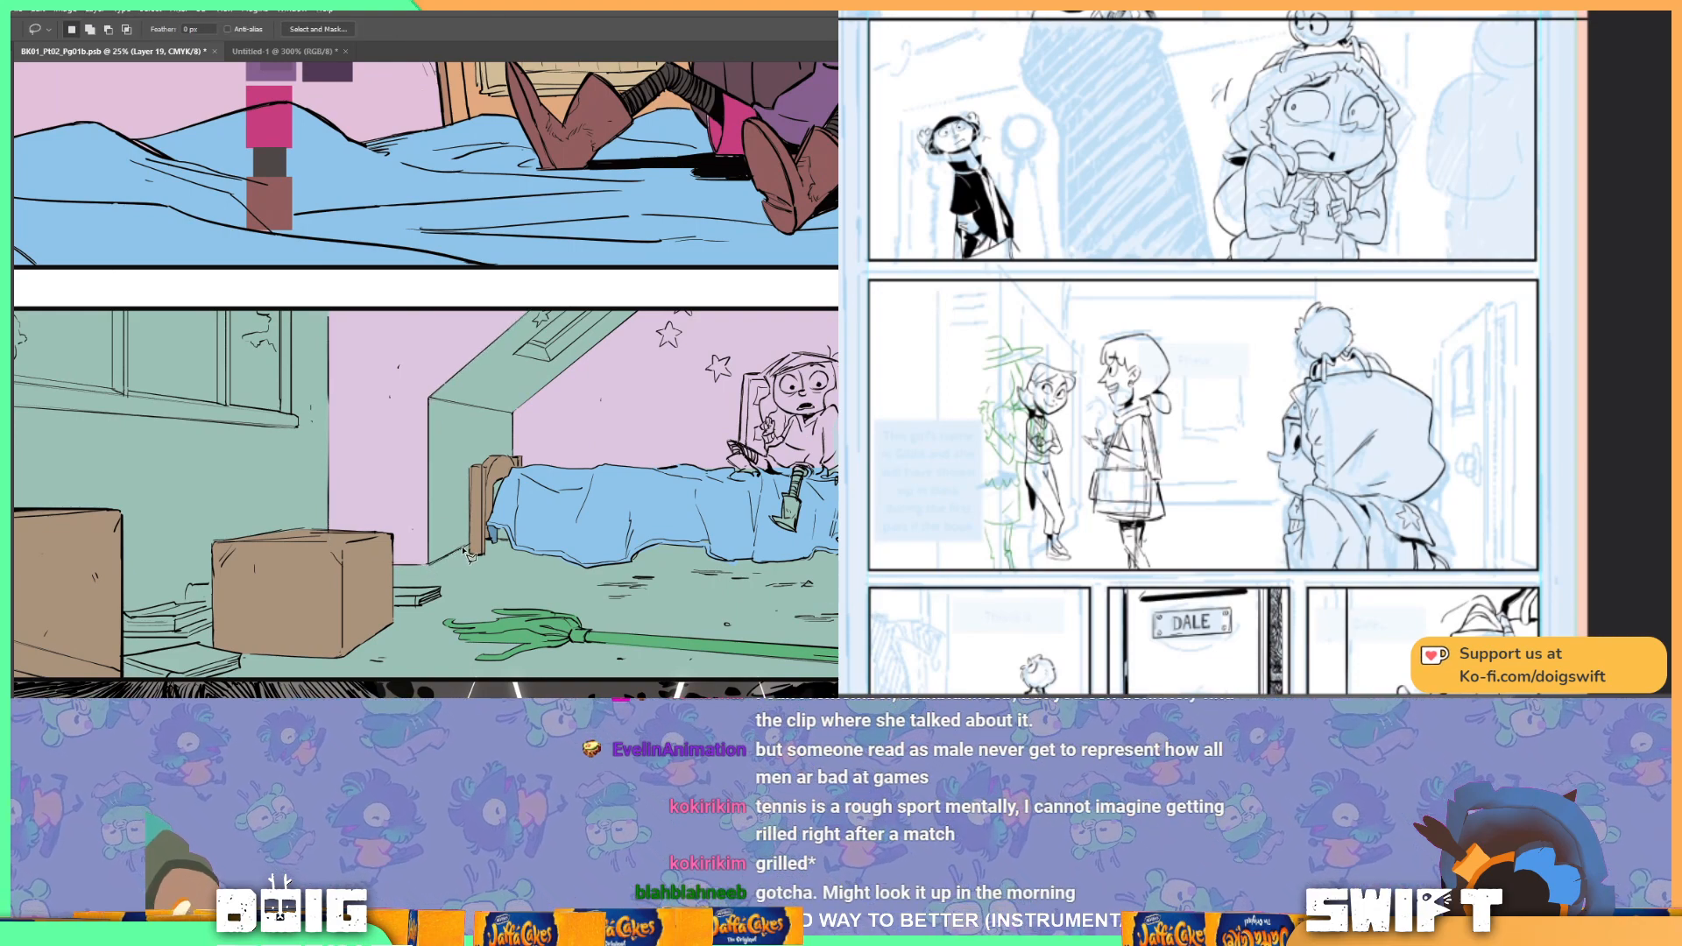
mouse_move(469, 550)
mouse_down()
mouse_move(507, 446)
mouse_move(645, 319)
mouse_move(649, 295)
mouse_move(492, 307)
mouse_move(433, 364)
mouse_move(409, 416)
mouse_move(433, 567)
mouse_up()
key(g)
click(474, 445)
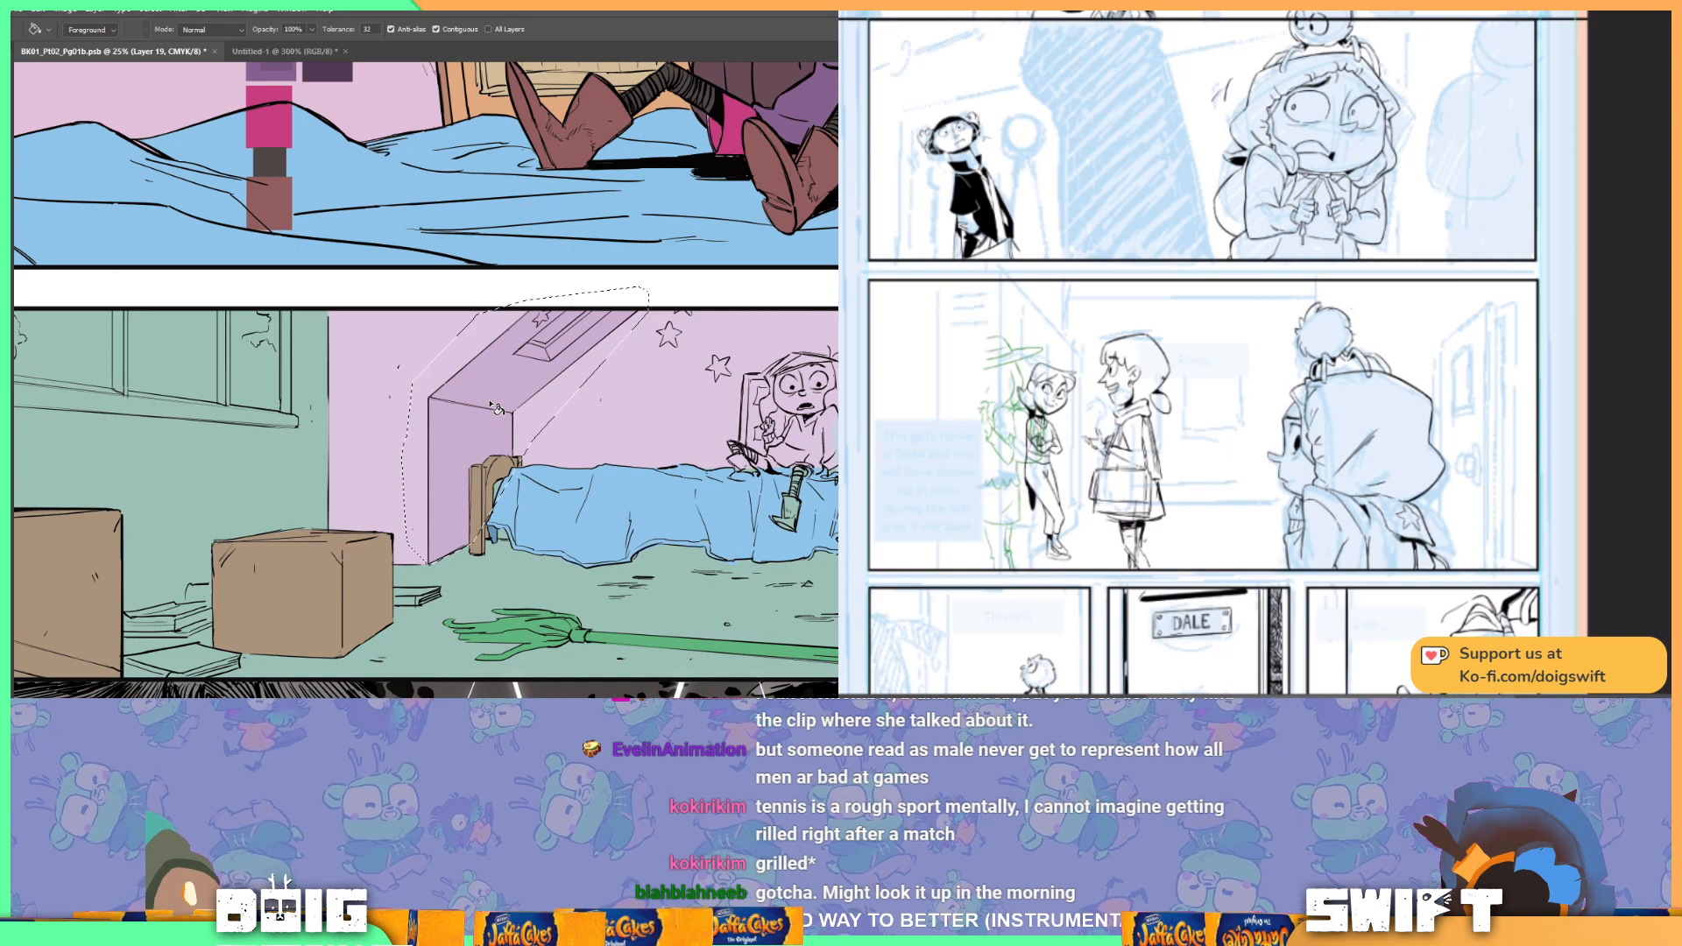
key(ctrl+plus)
key(ctrl+plus)
key(ctrl+plus)
drag(473, 332, 429, 448)
key(ctrl+d)
Step: Lasso the skylight frame on the sloped ceiling and fill it with light pink
key(l)
drag(542, 396, 485, 465)
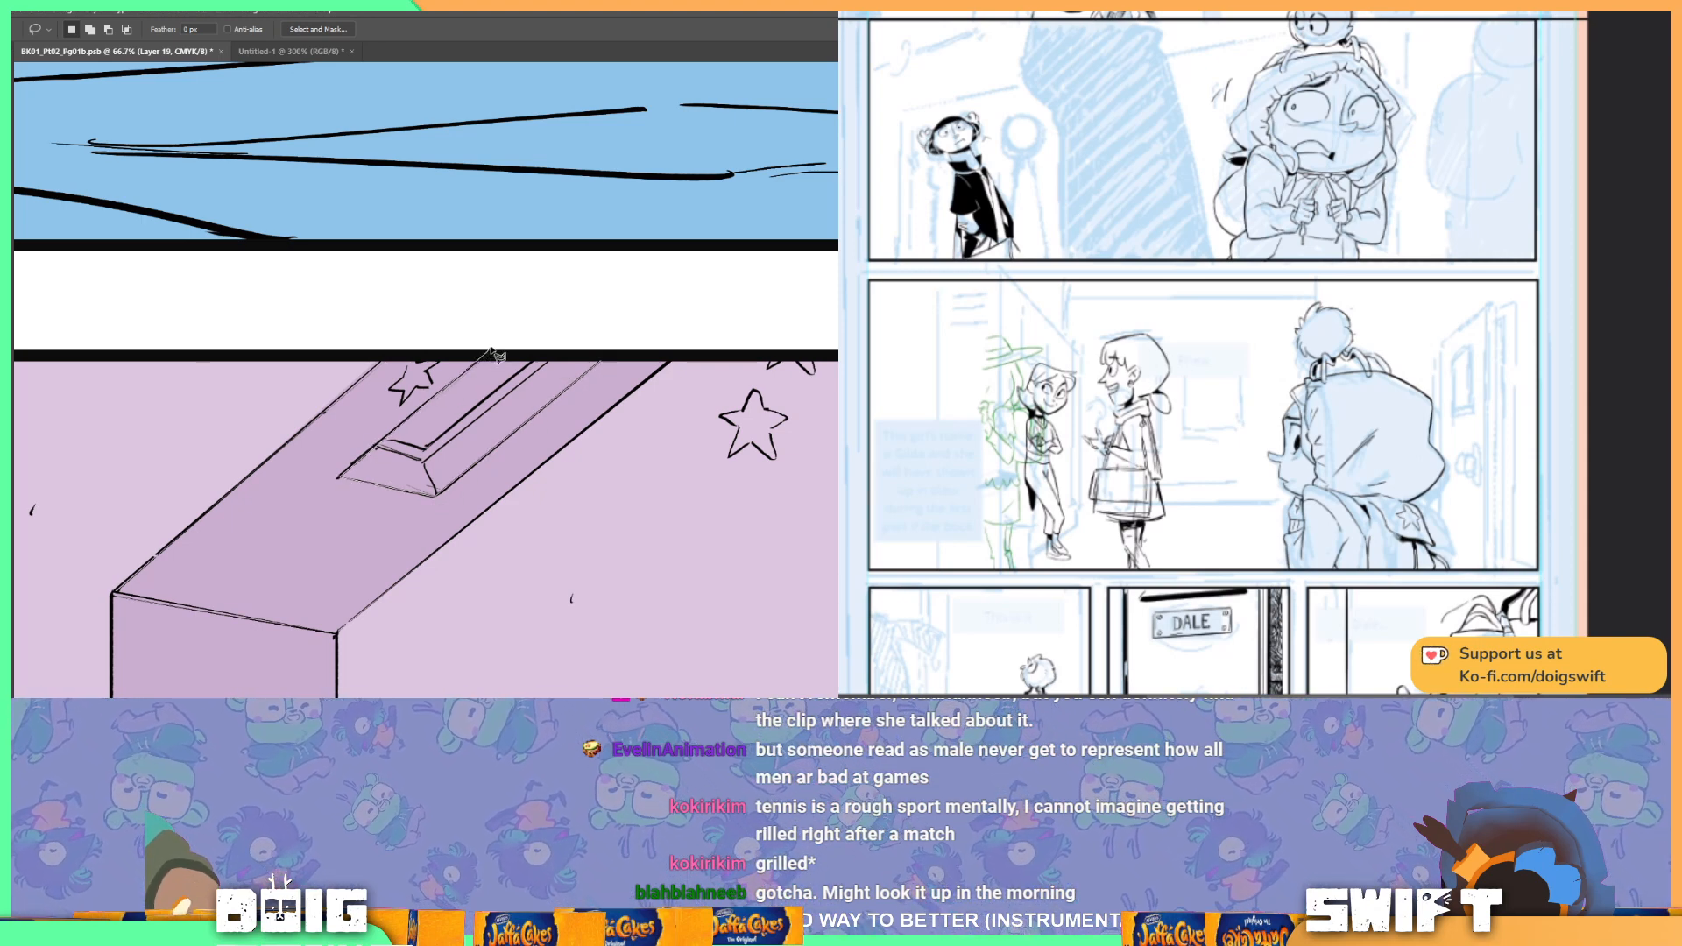
click(611, 361)
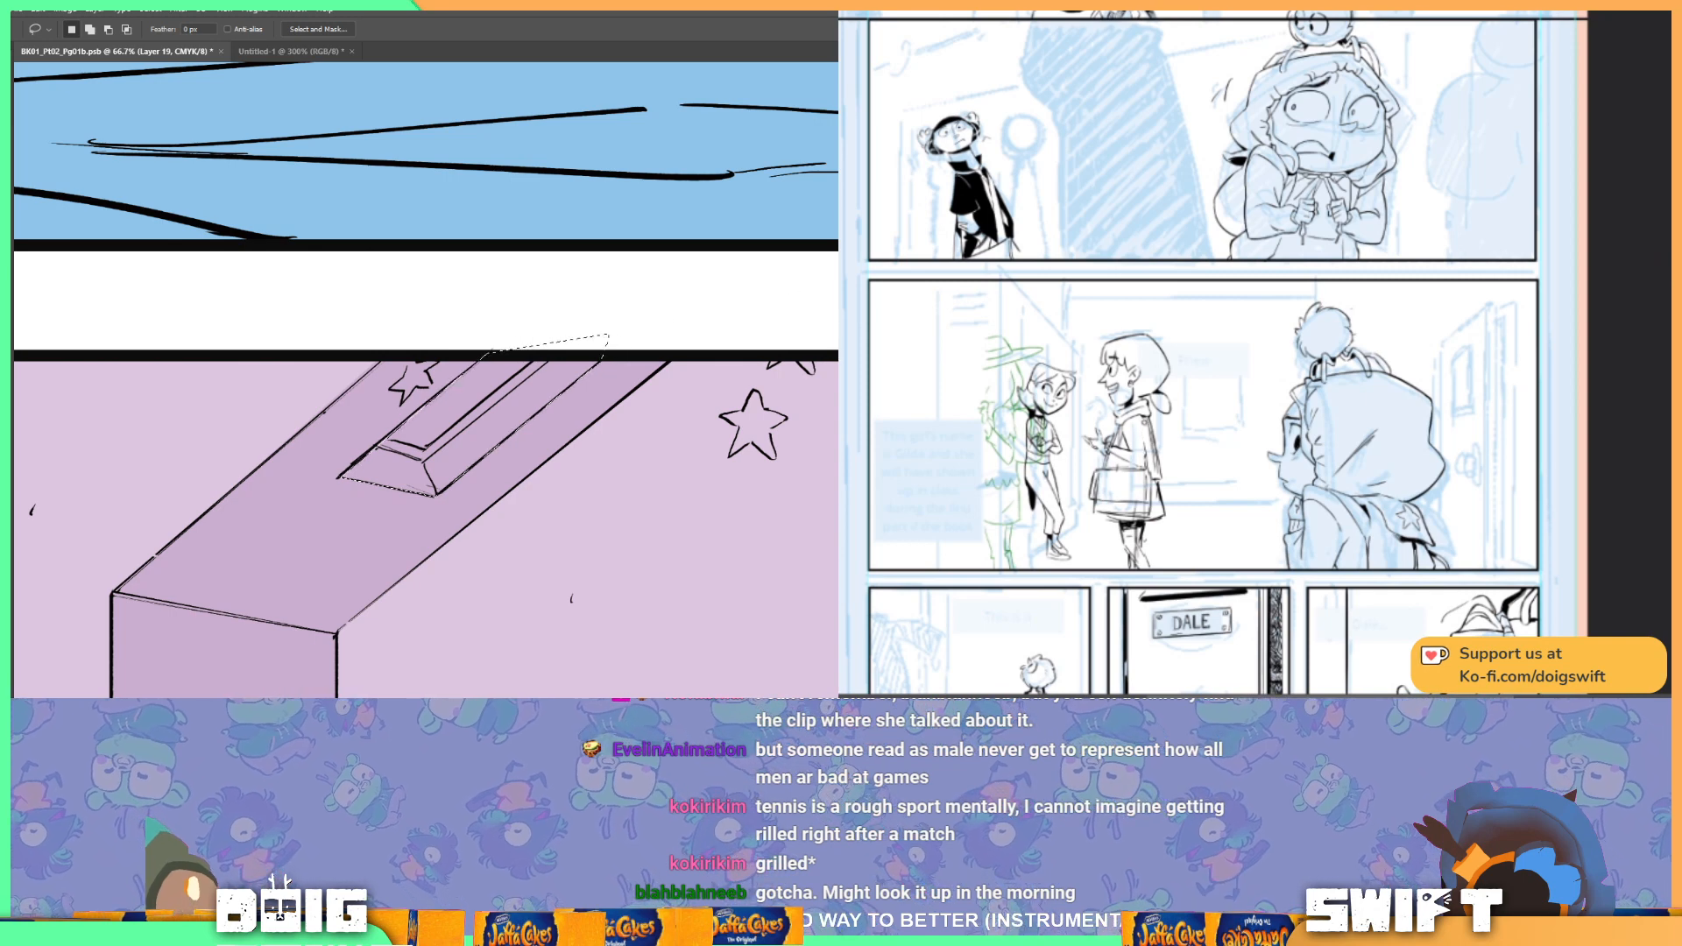
key(g)
click(496, 405)
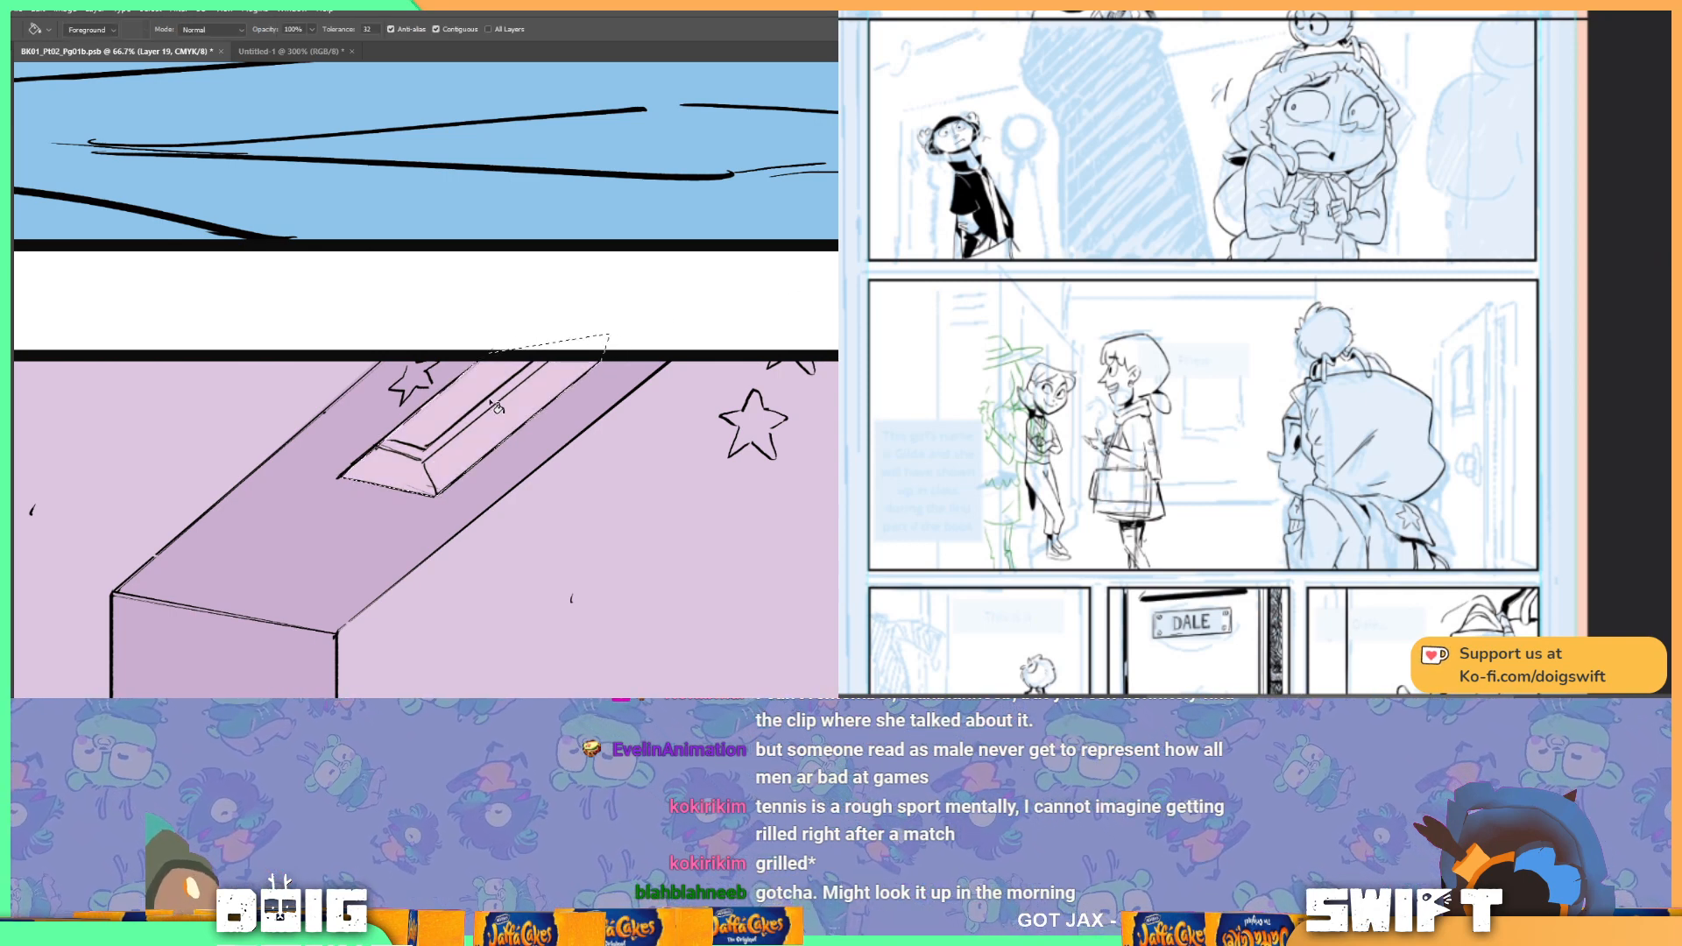
Step: Select the skylight's inner pane and fill it with a paler pink than its frame
key(l)
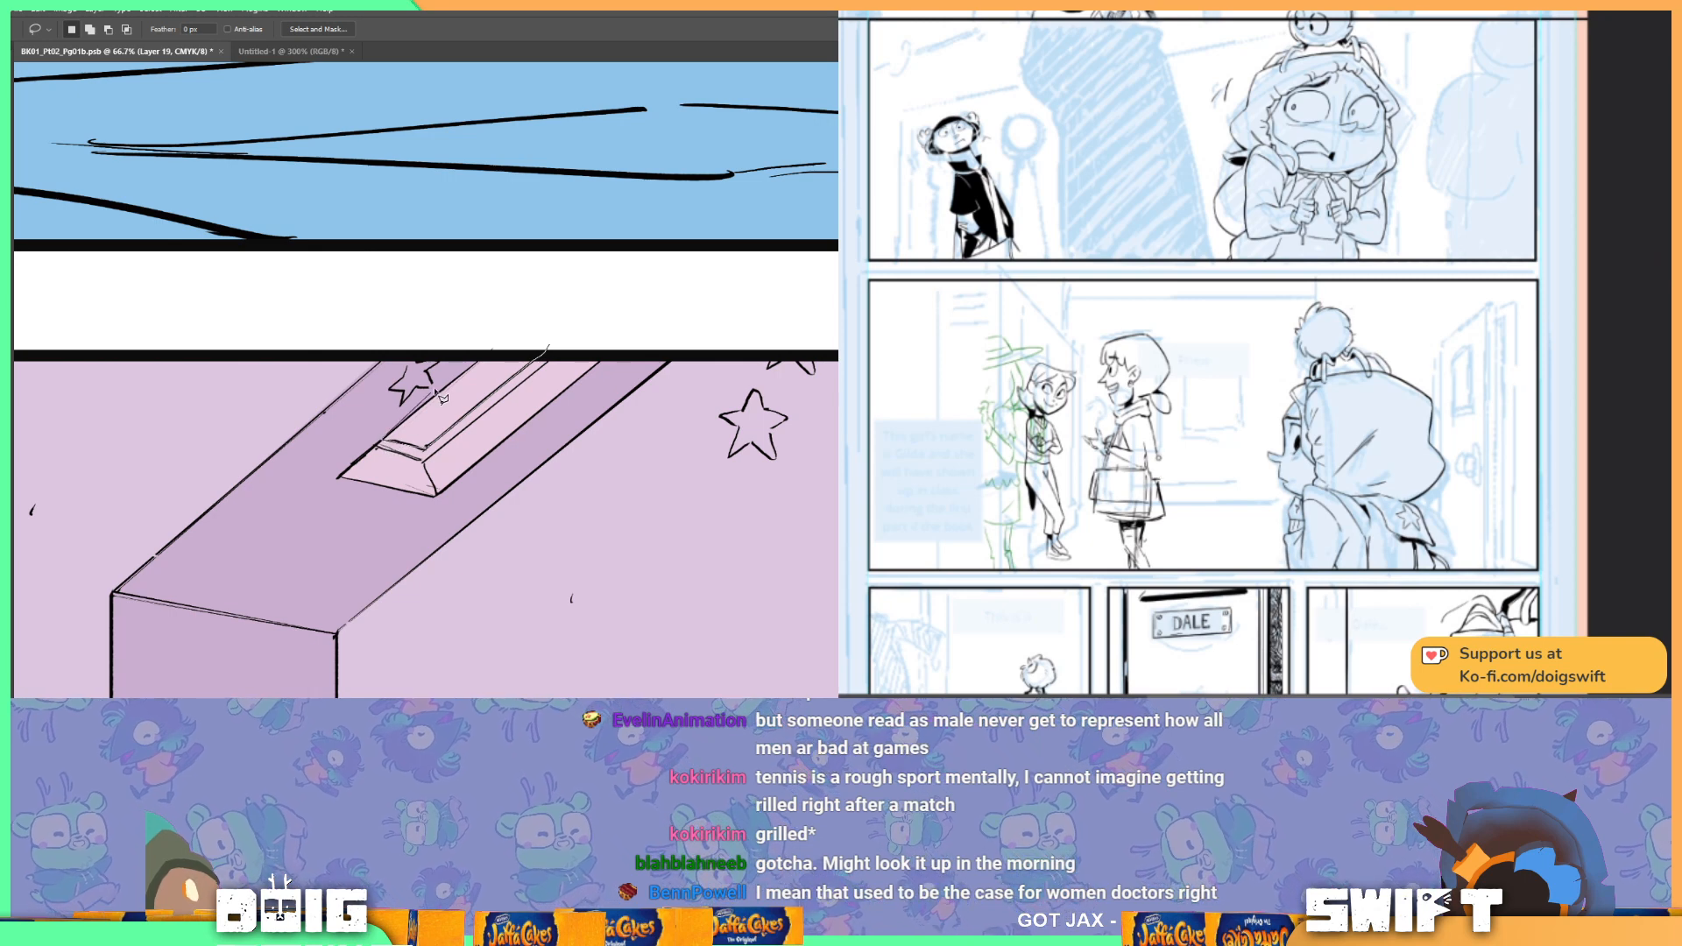
mouse_move(426, 359)
mouse_down()
mouse_move(560, 331)
mouse_move(403, 403)
mouse_move(386, 439)
mouse_up()
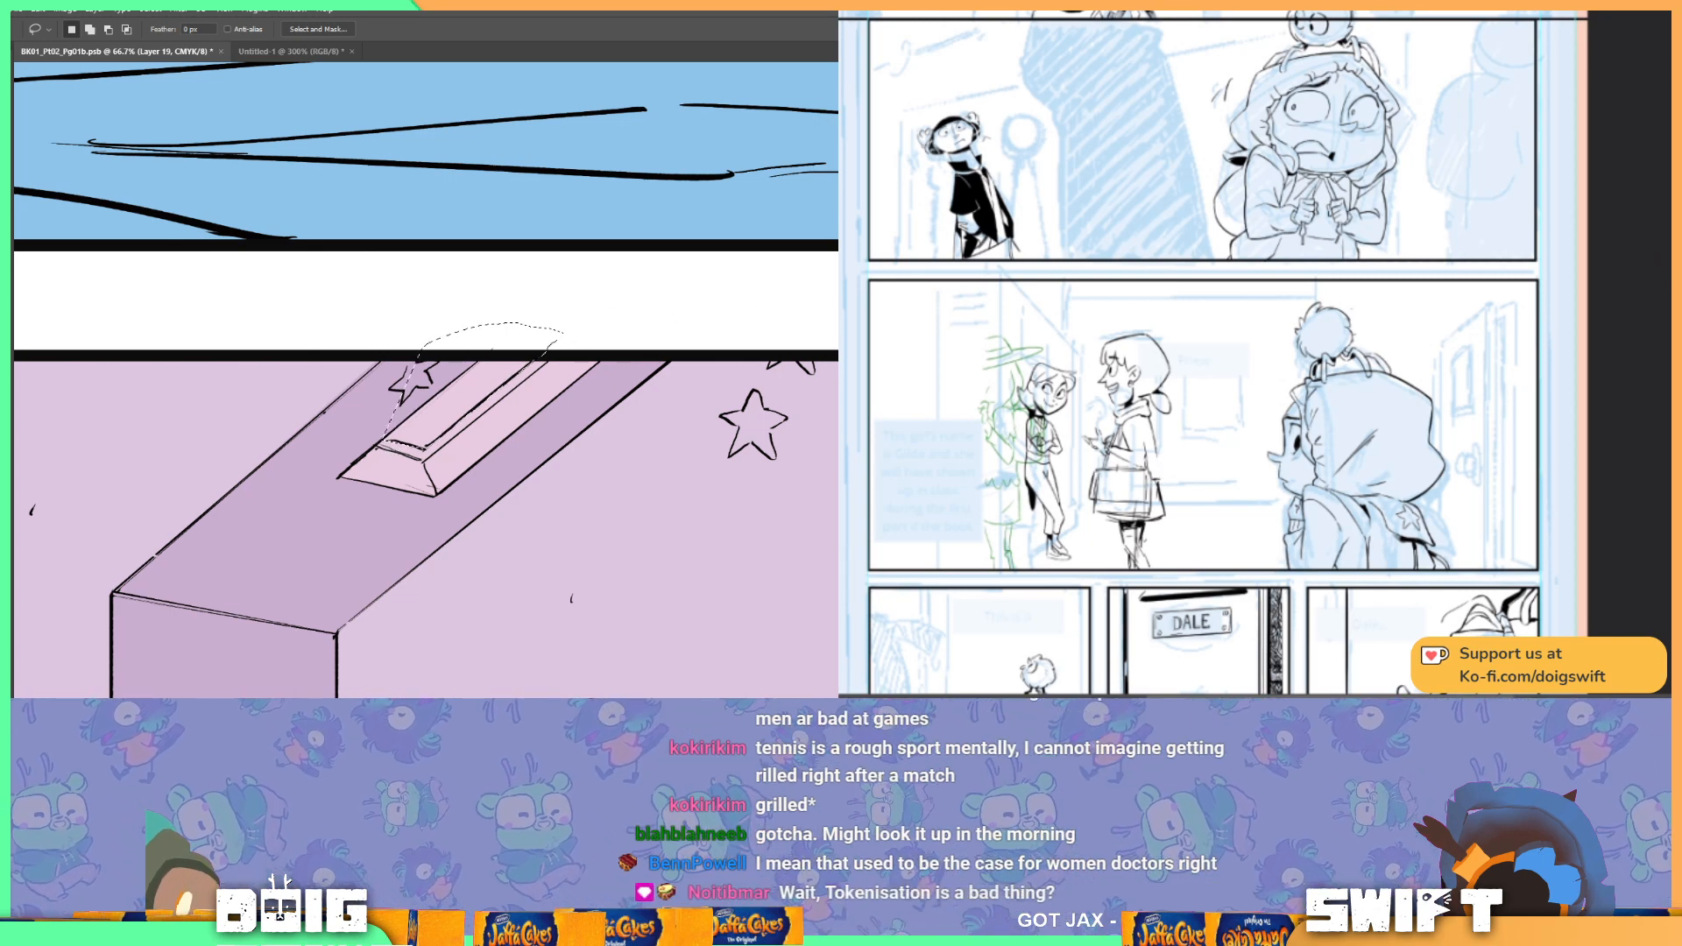
key(g)
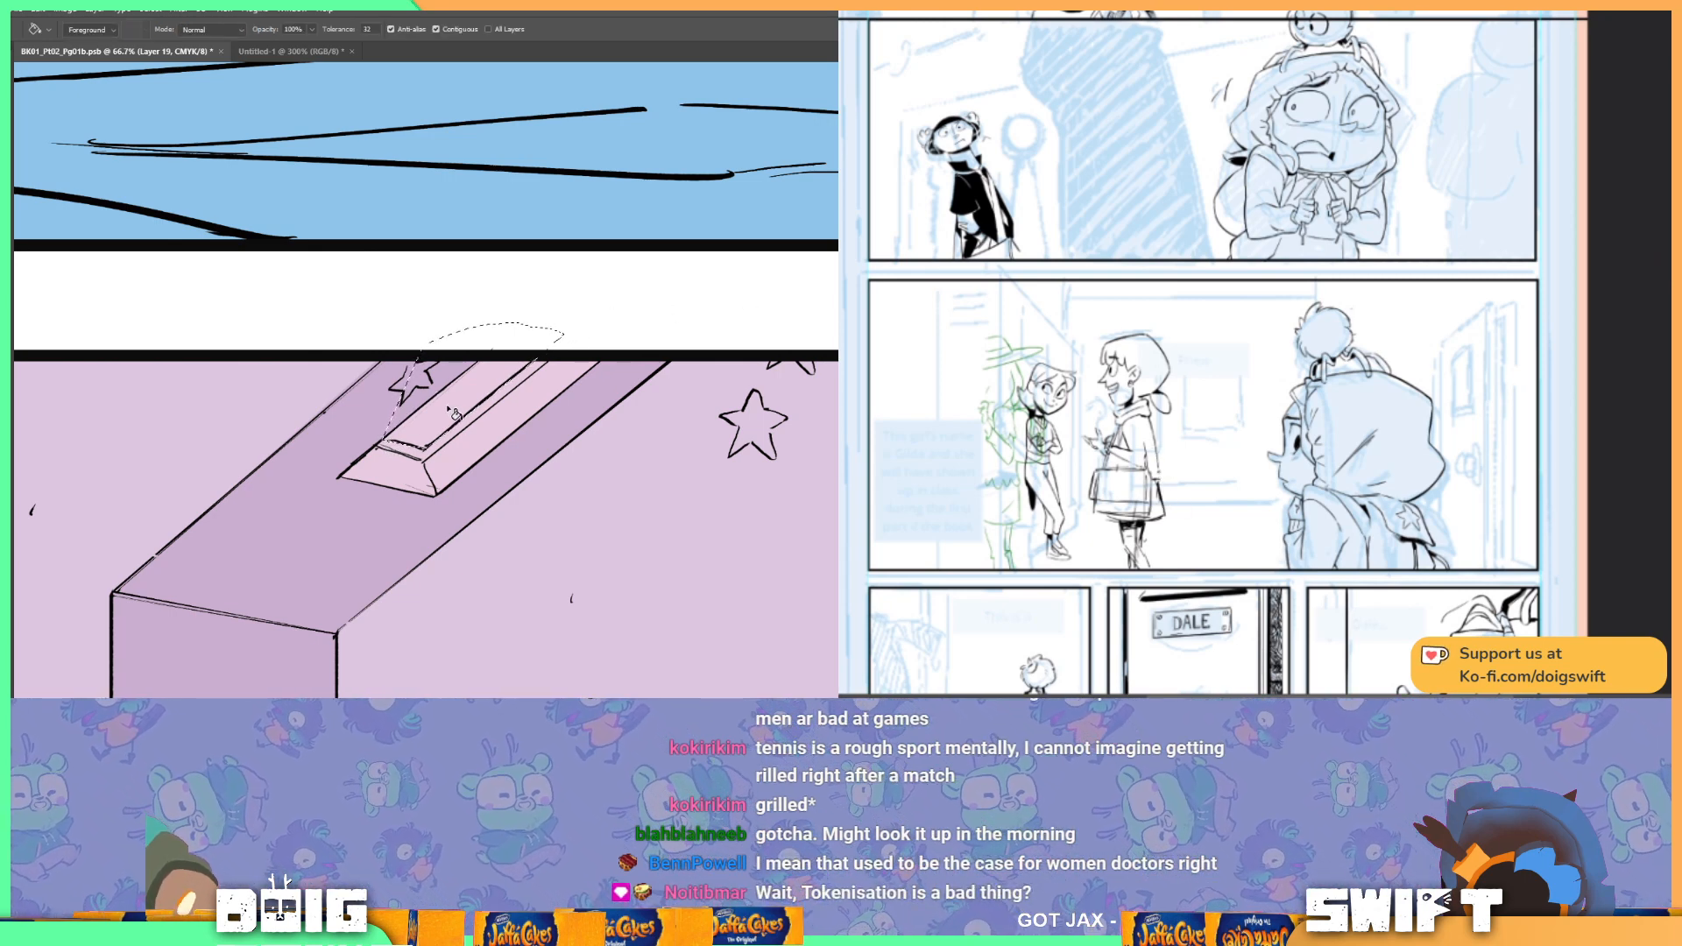
click(446, 443)
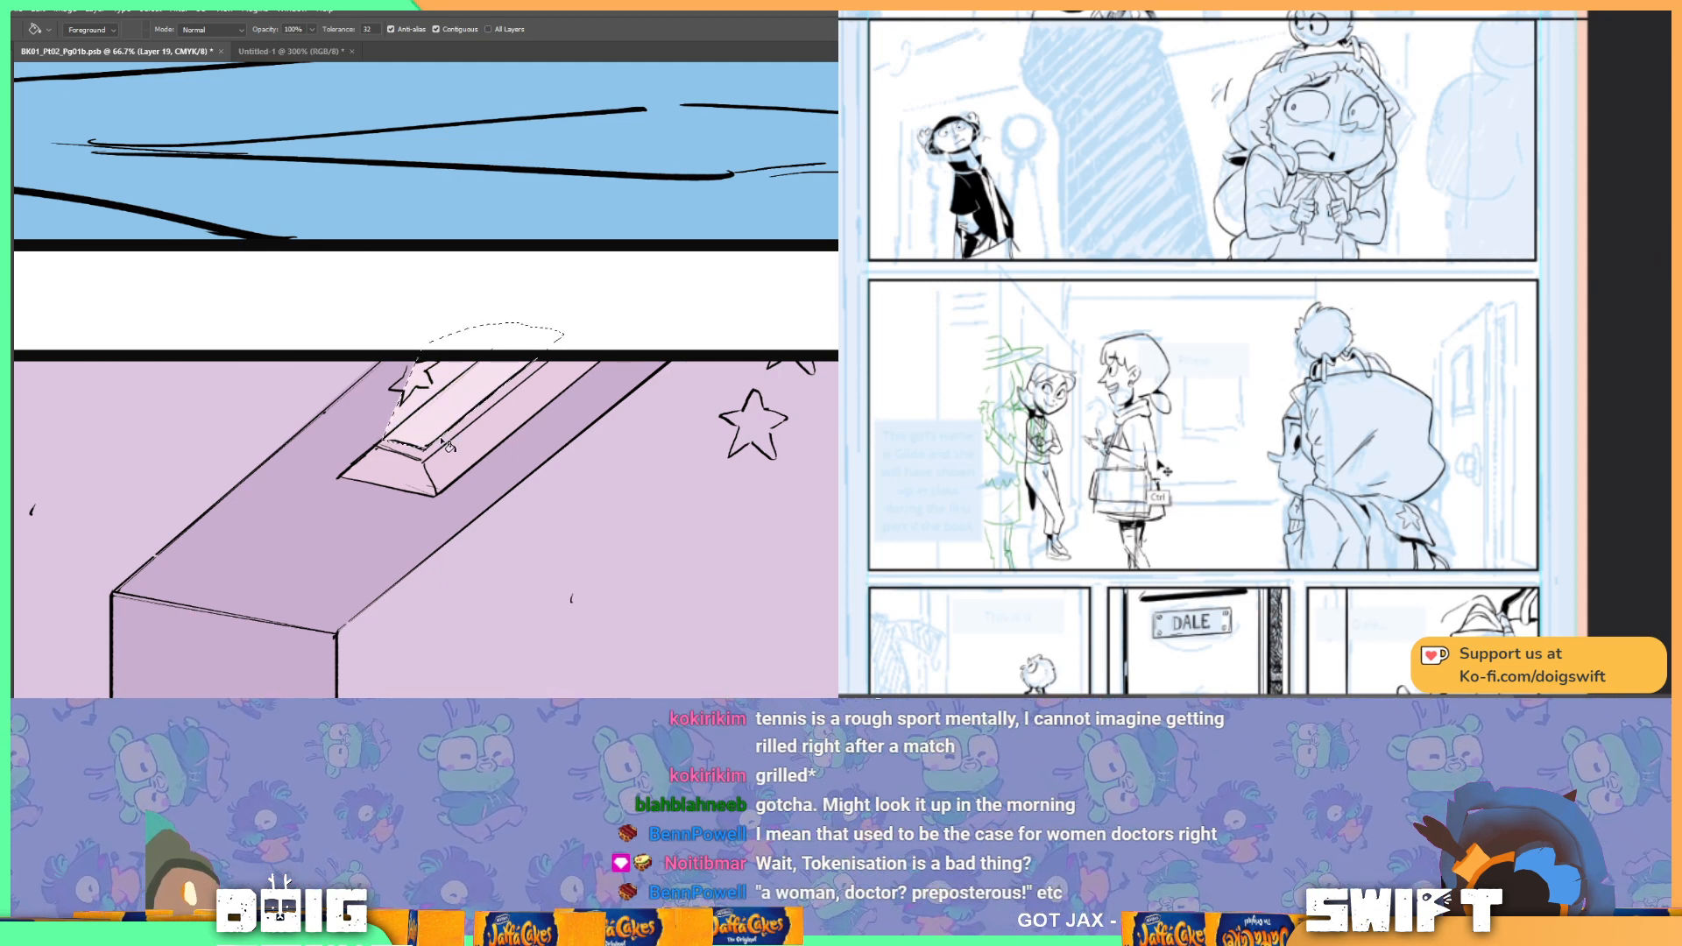
key(ctrl+d)
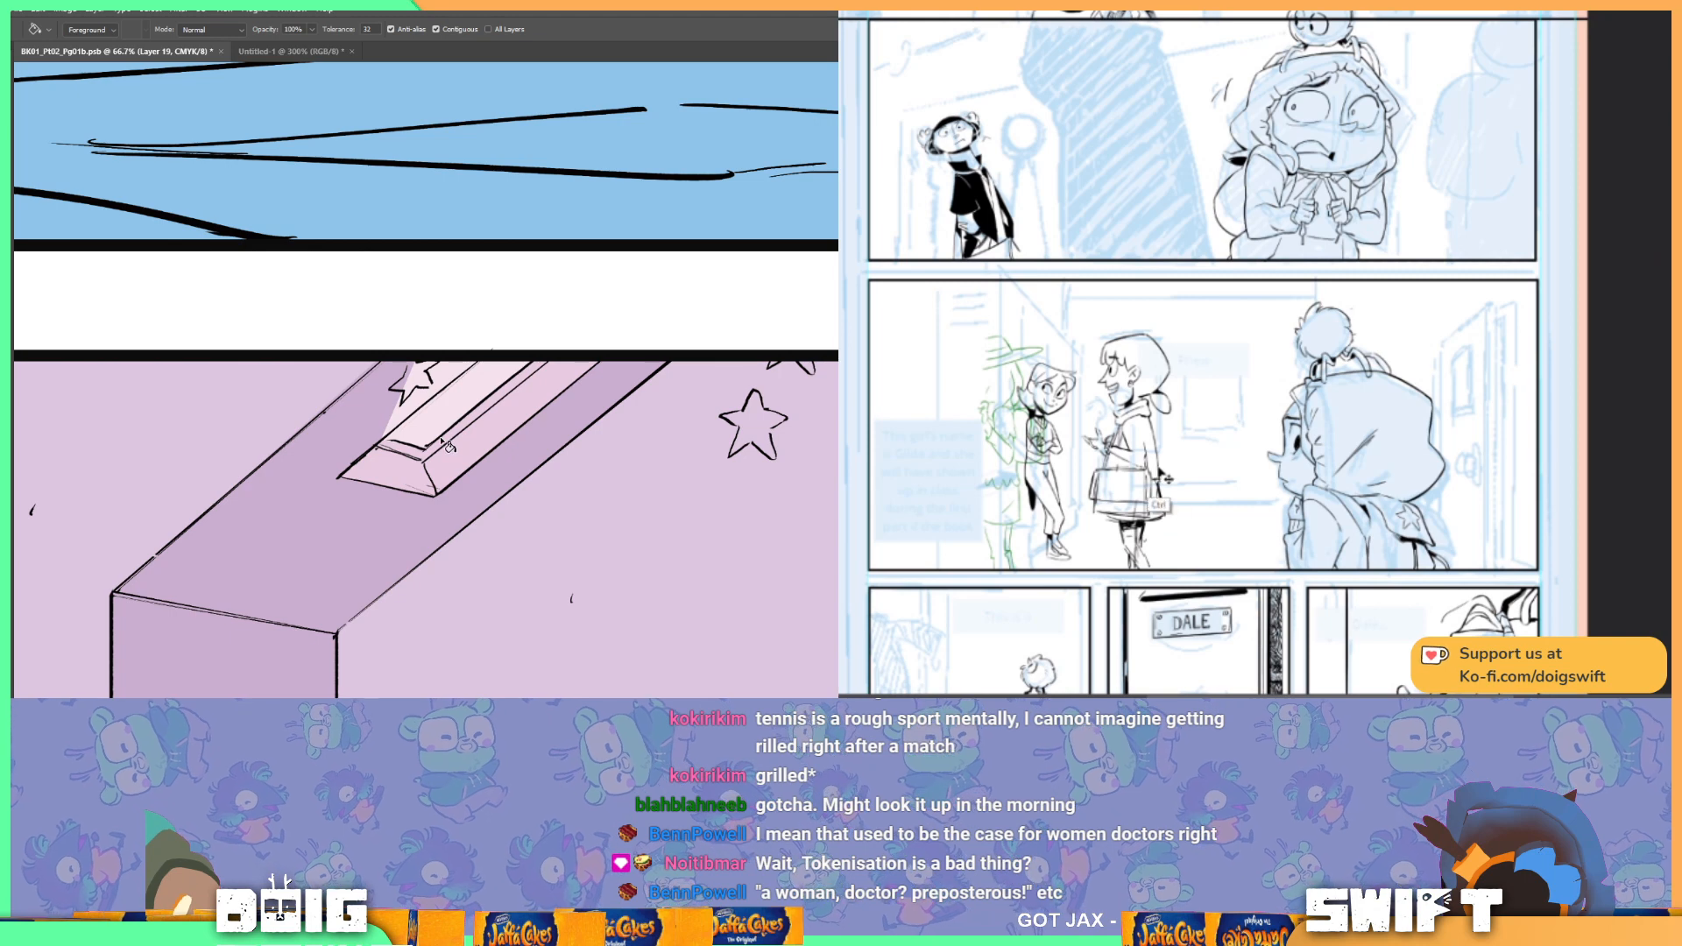
Step: Refill the pale pink spill beside the skylight with the slope's darker purple
key(b)
key(l)
mouse_move(493, 357)
mouse_down()
mouse_move(378, 449)
mouse_move(356, 440)
mouse_move(419, 327)
mouse_move(491, 358)
mouse_up()
key(g)
key(ctrl+d)
Step: Lasso the star next to the skylight and fill it with pale mint
key(l)
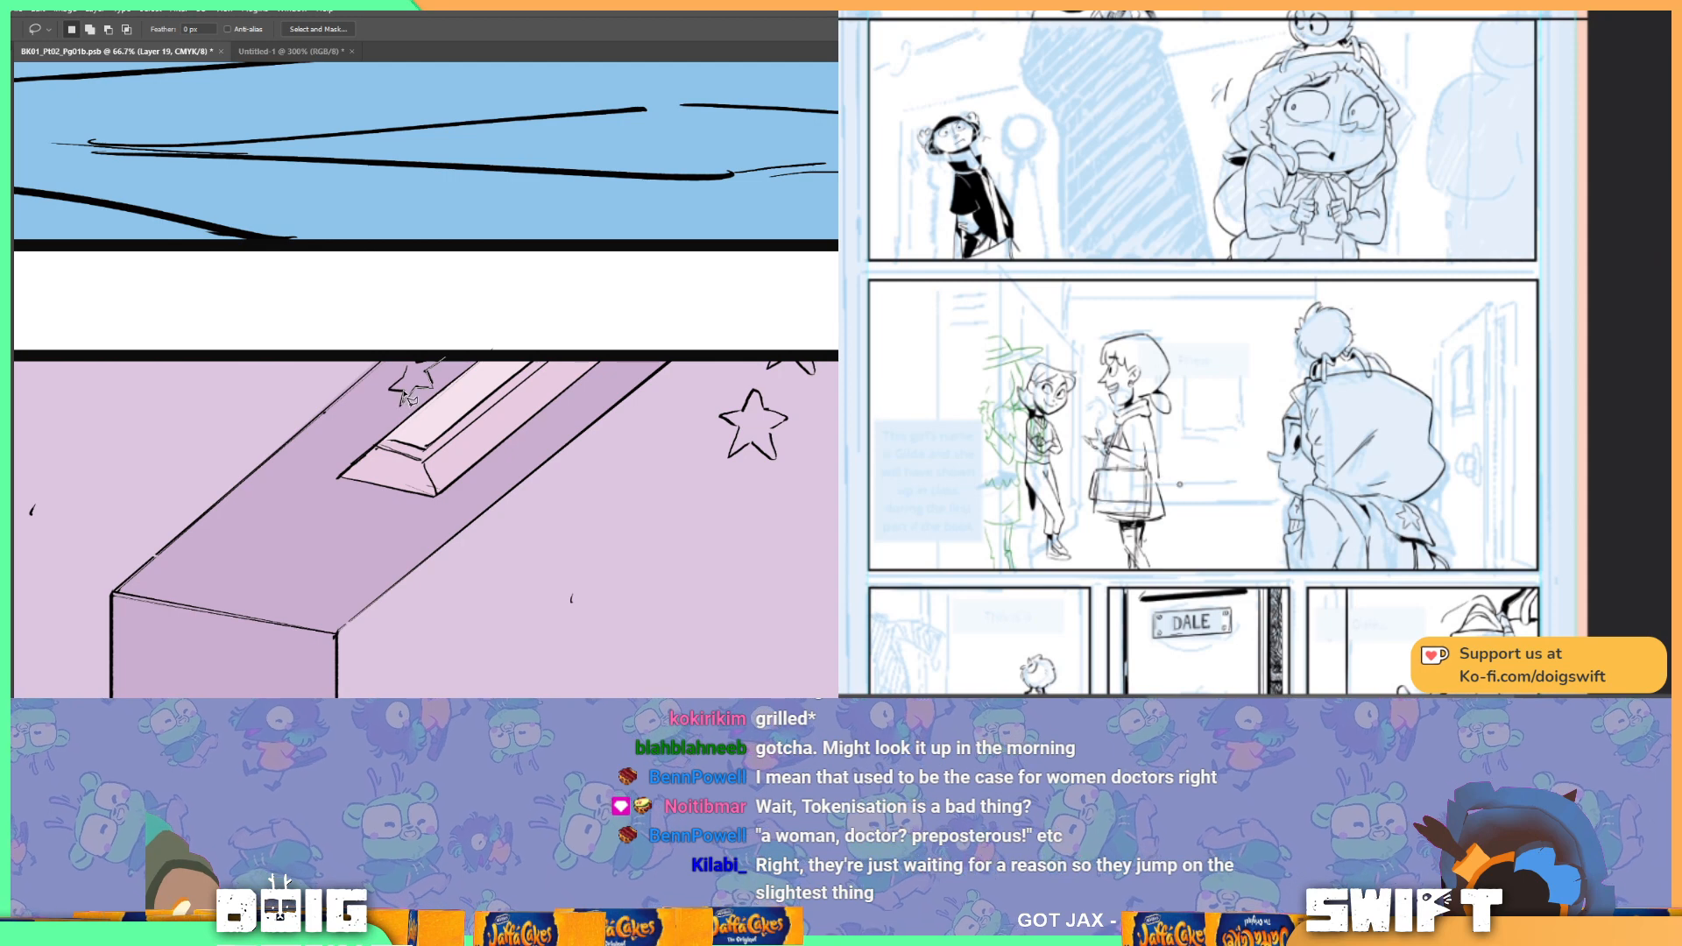
mouse_move(415, 375)
mouse_down()
mouse_move(433, 338)
mouse_move(638, 355)
mouse_move(491, 355)
mouse_move(407, 385)
mouse_move(425, 390)
mouse_up()
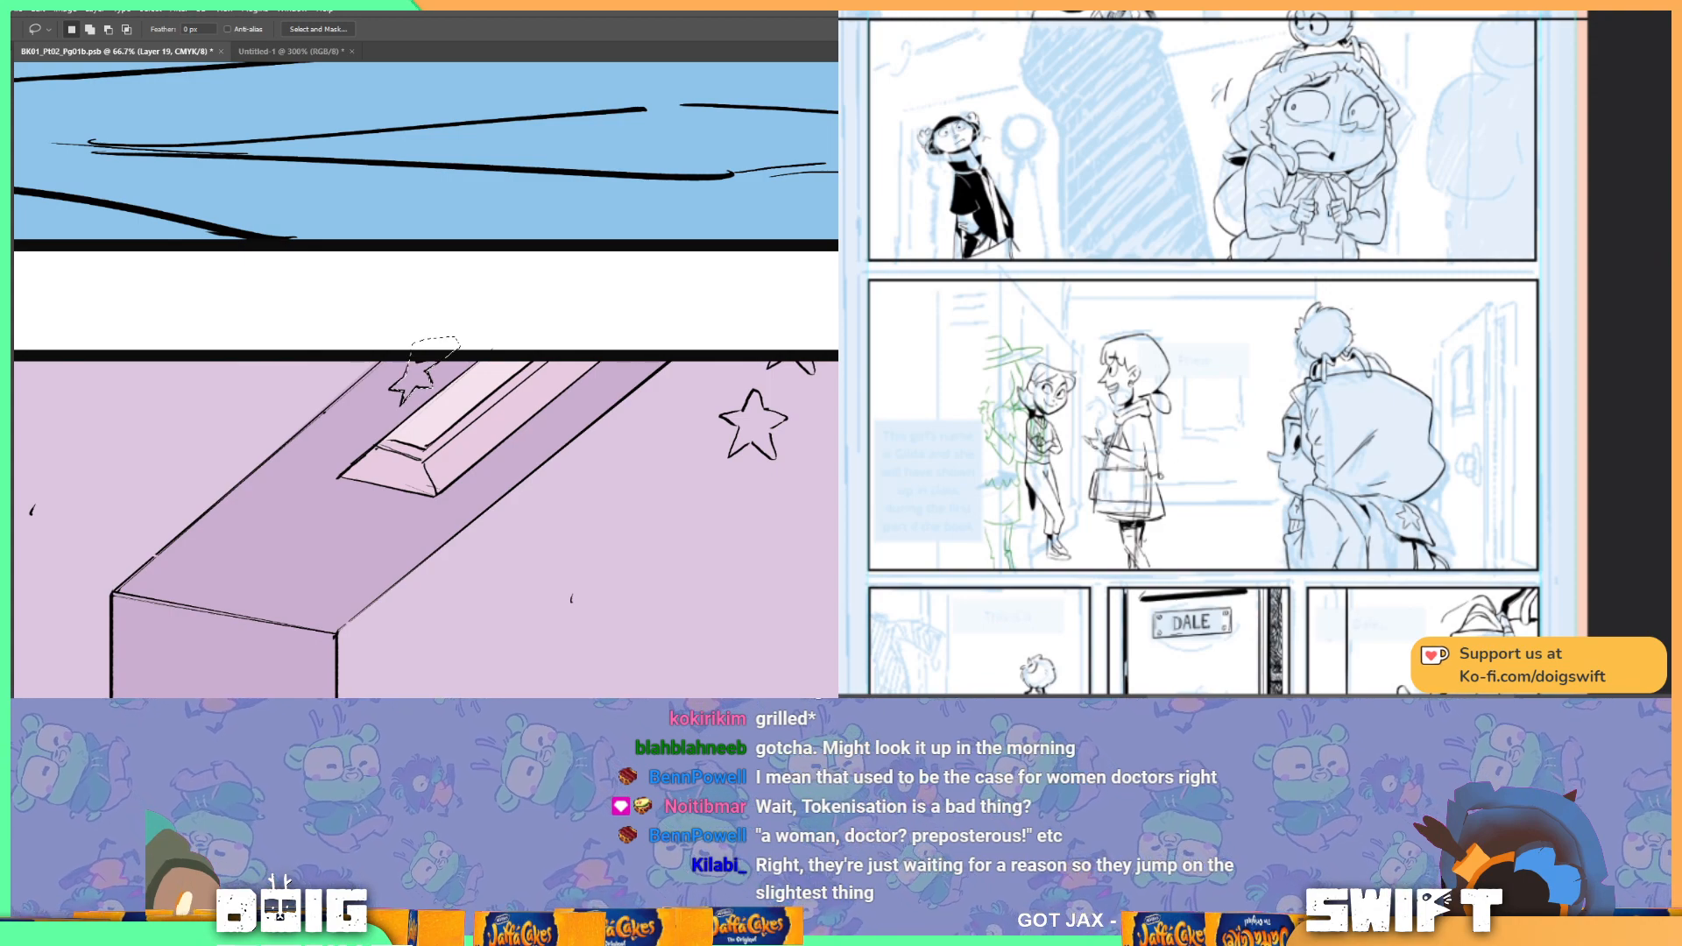
key(g)
click(420, 383)
key(ctrl+d)
Step: Select the star cut off by the panel border and the full star below it, and fill both pale mint
key(l)
scroll(530, 350, right, 5)
scroll(526, 333, down, 1)
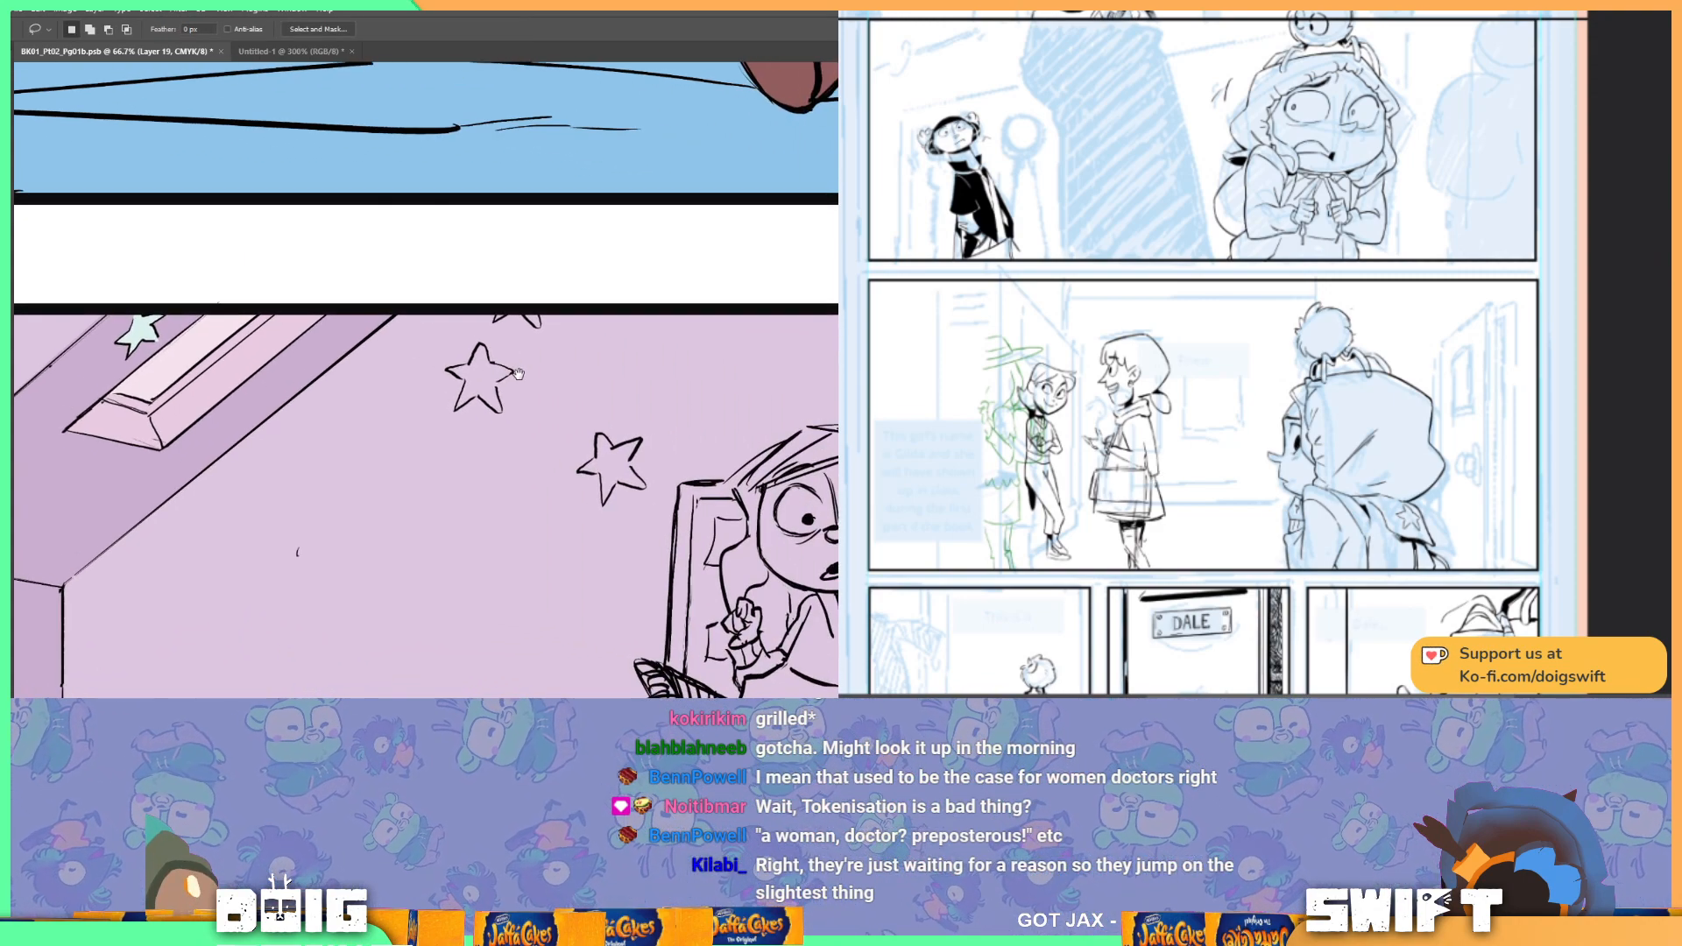
mouse_move(501, 296)
mouse_down()
mouse_move(536, 295)
mouse_move(517, 313)
mouse_move(543, 335)
mouse_move(502, 294)
mouse_up()
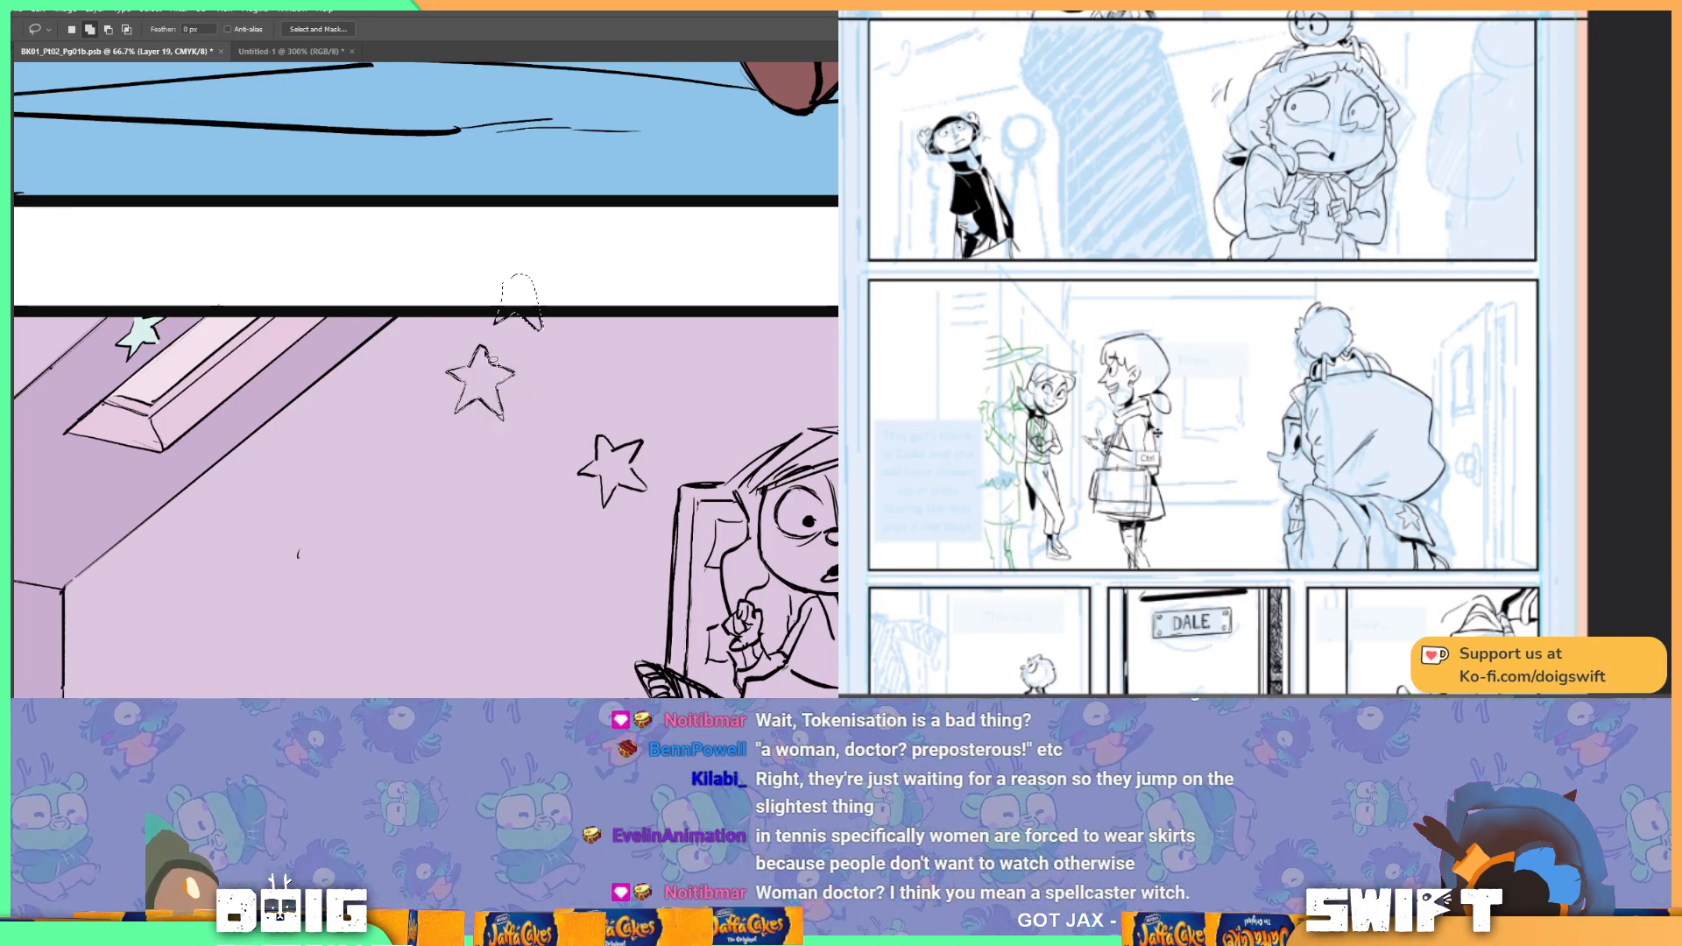
key(alt)
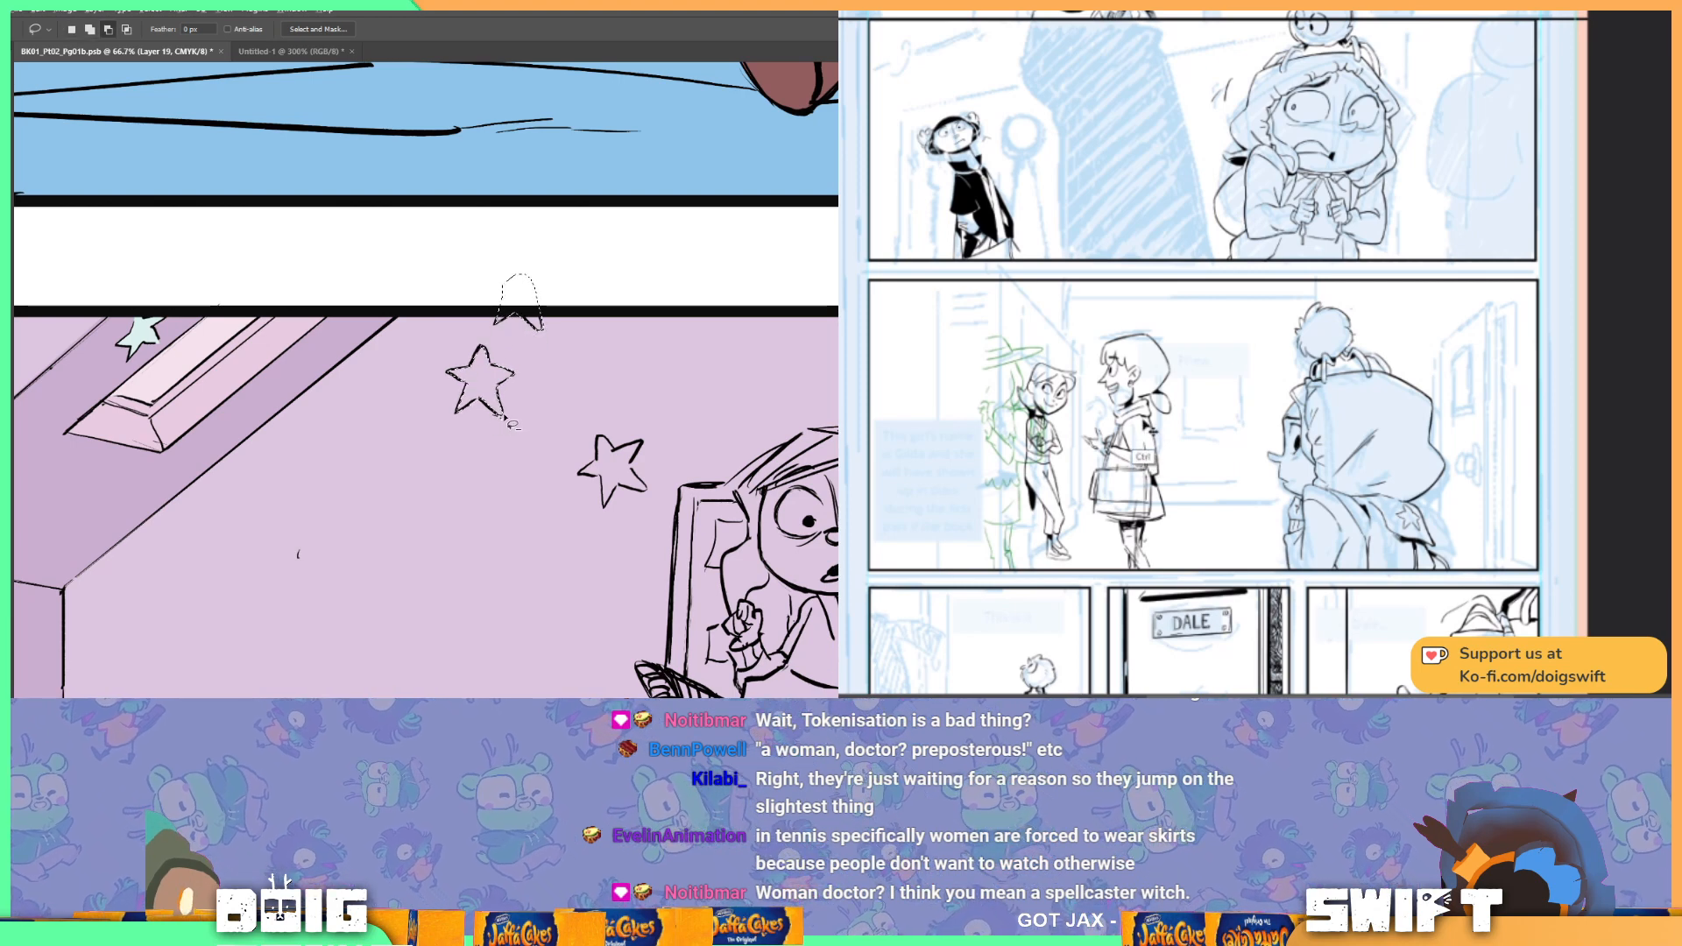
key(g)
click(508, 373)
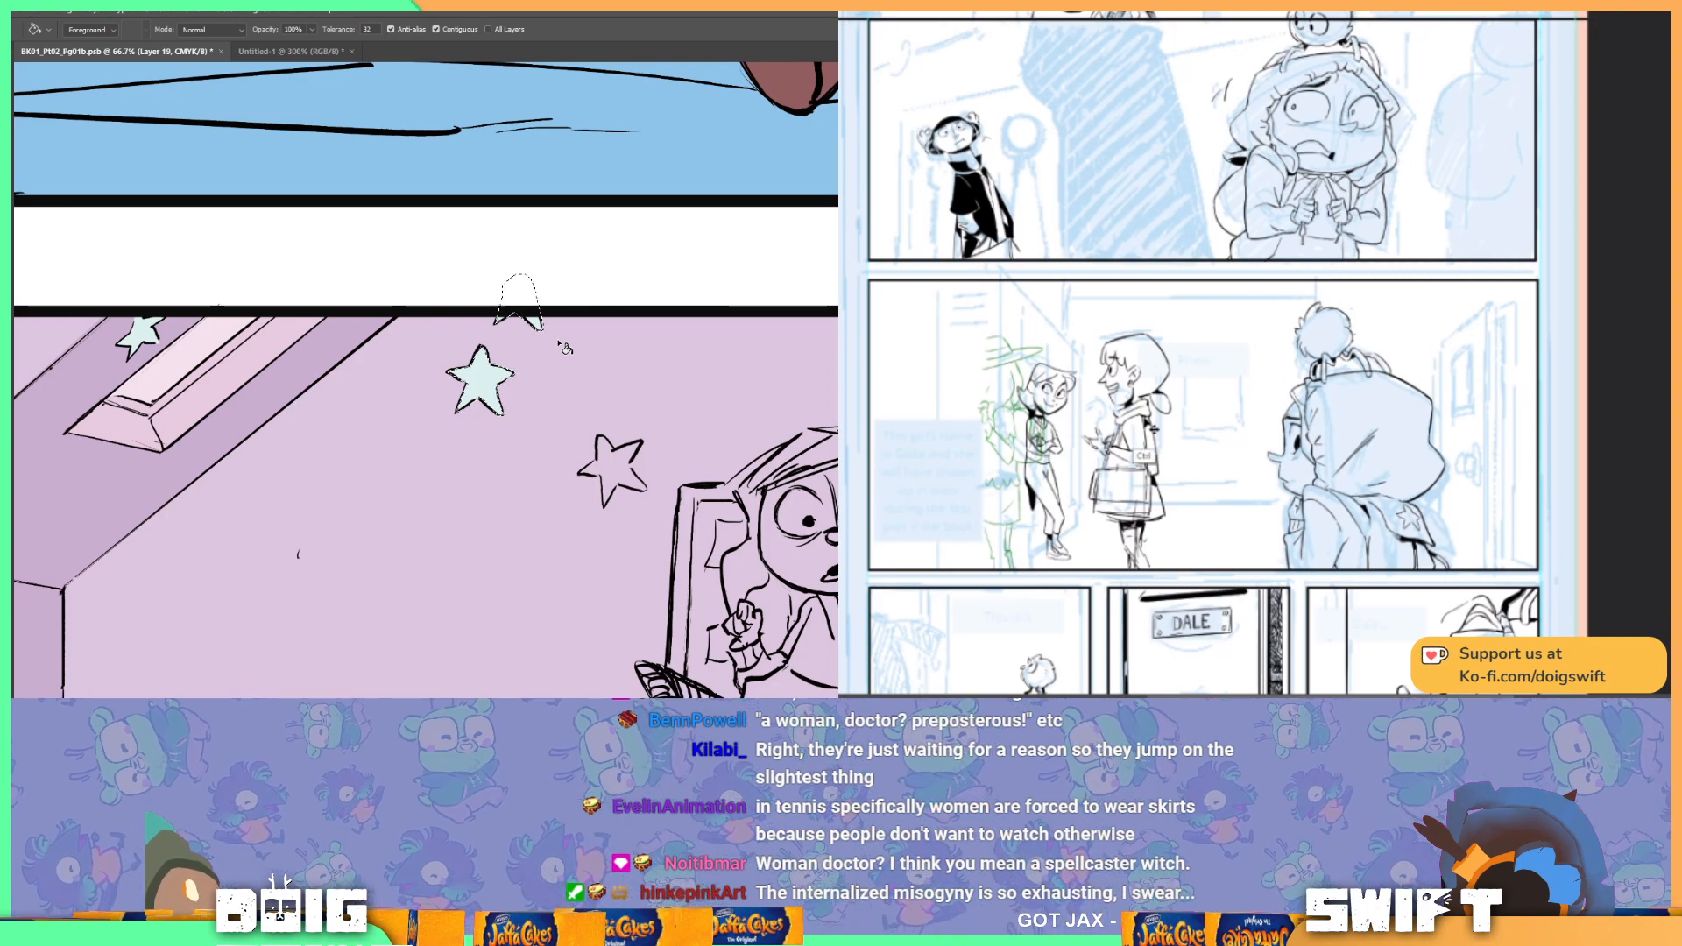
key(ctrl+d)
Step: Lasso the star nearest the seated character's head and fill it with the same pale mint
key(l)
drag(662, 429, 576, 365)
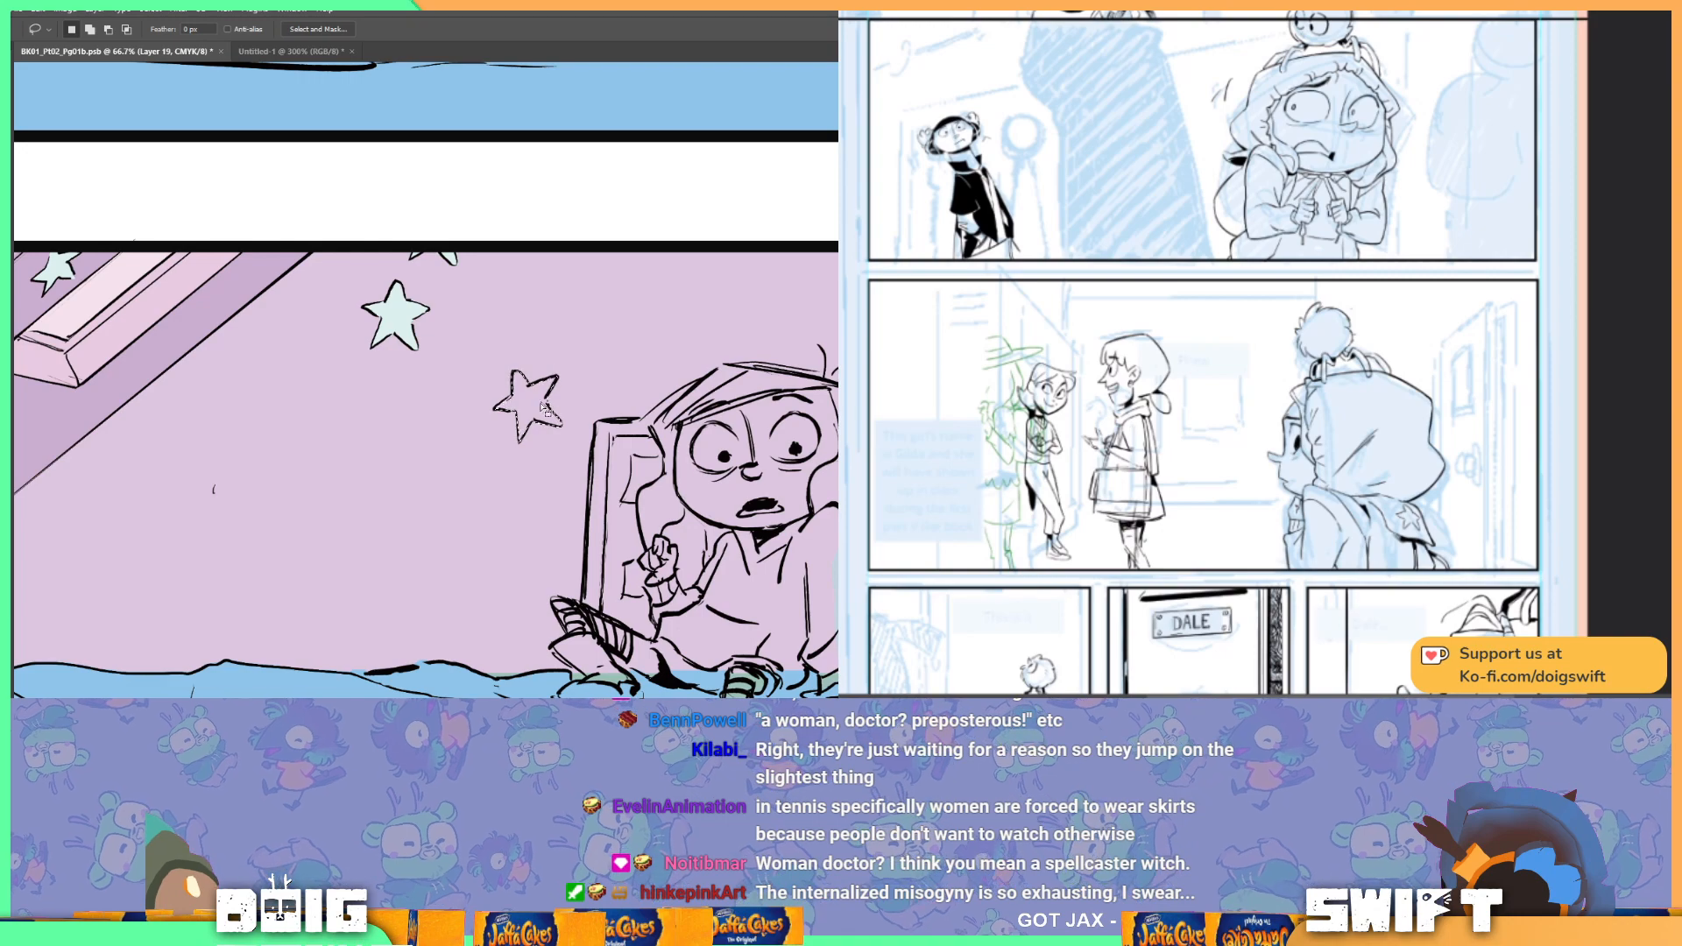
key(alt+BackSpace)
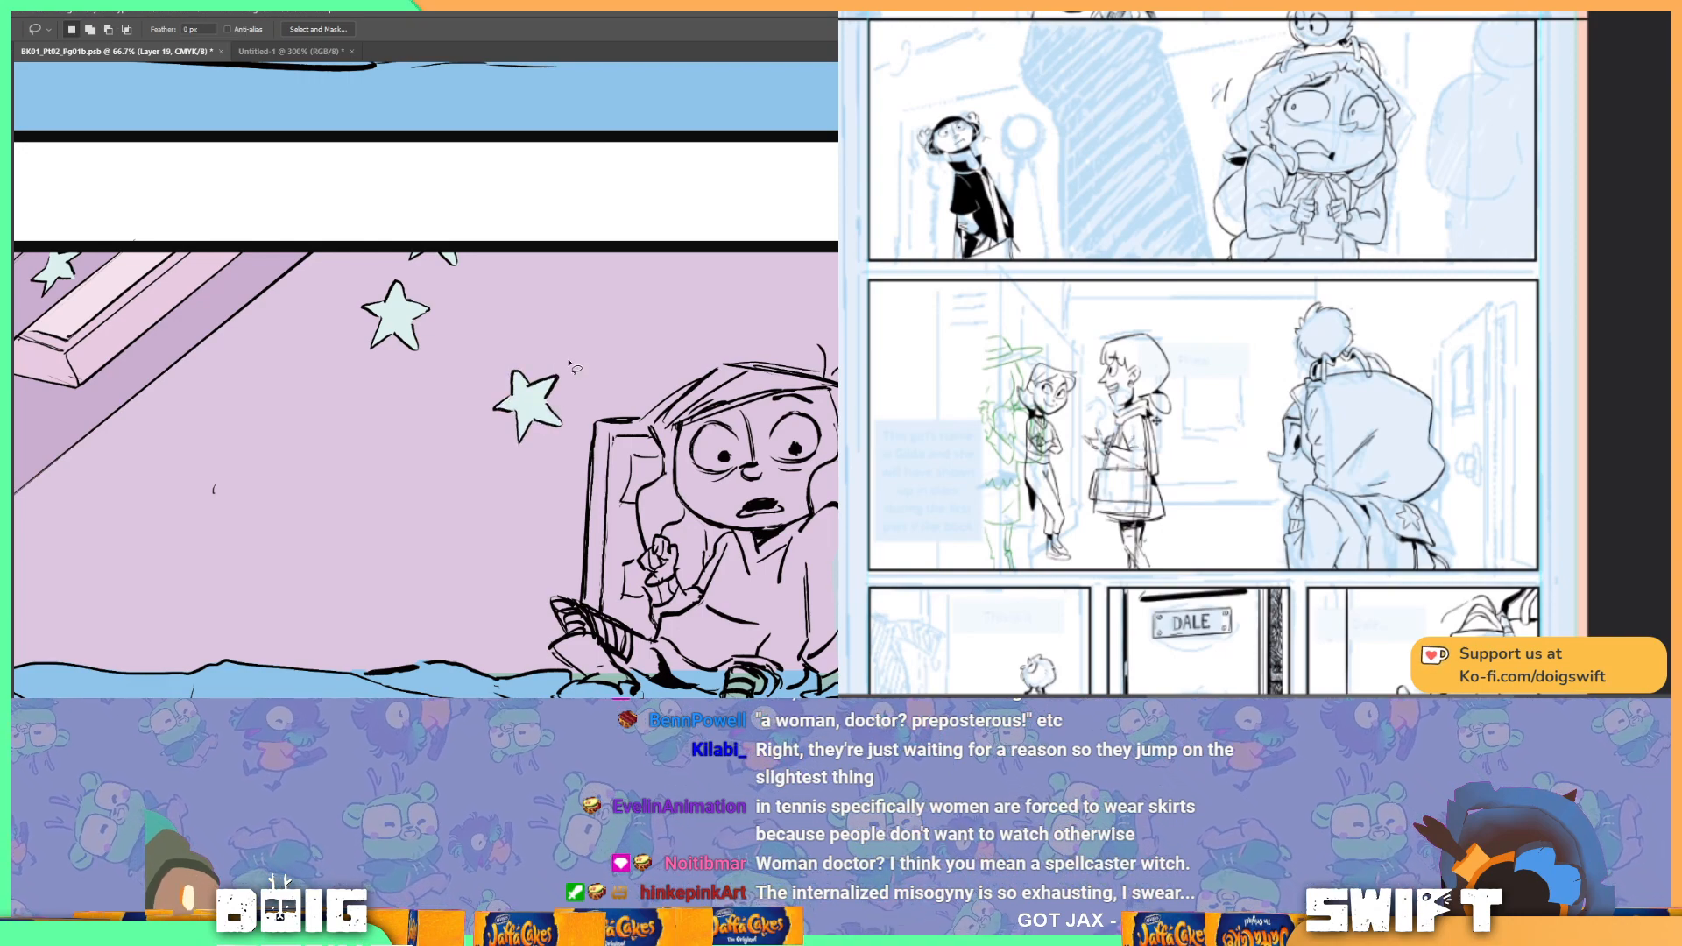
Step: Lasso the bedroom floor across the whole panel and fill it with periwinkle blue, leaving the furniture and props uncoloured by it
scroll(569, 366, down, 3)
drag(530, 445, 388, 410)
drag(690, 403, 556, 419)
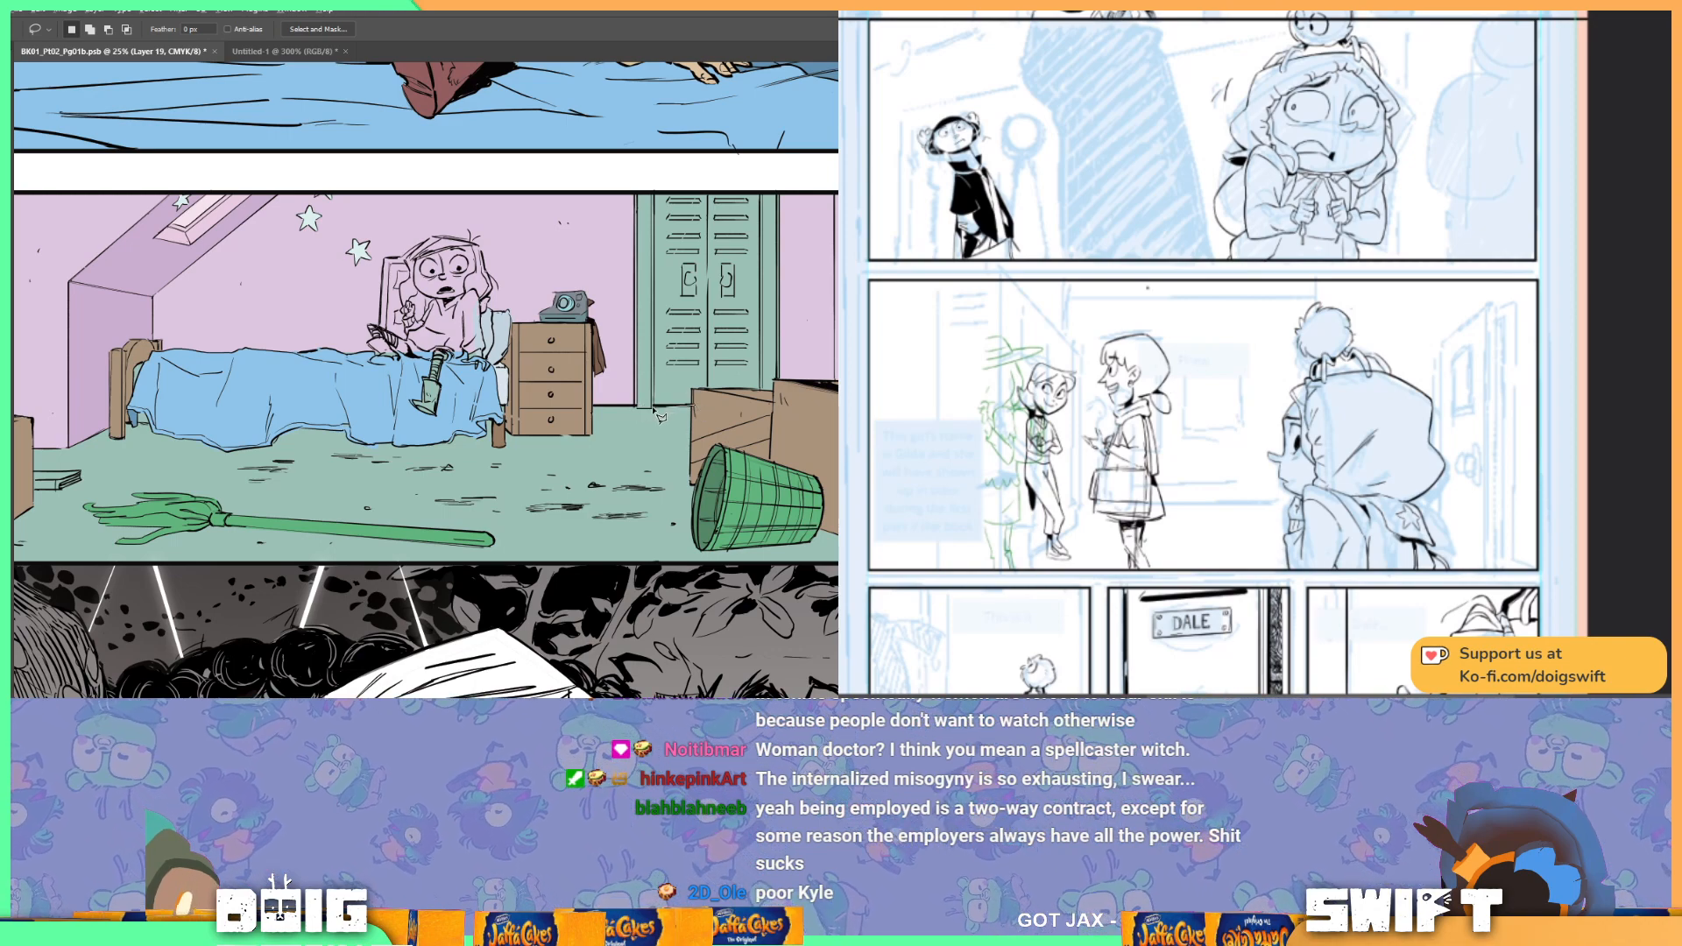
mouse_move(640, 414)
mouse_down()
mouse_move(589, 388)
mouse_move(254, 419)
mouse_up()
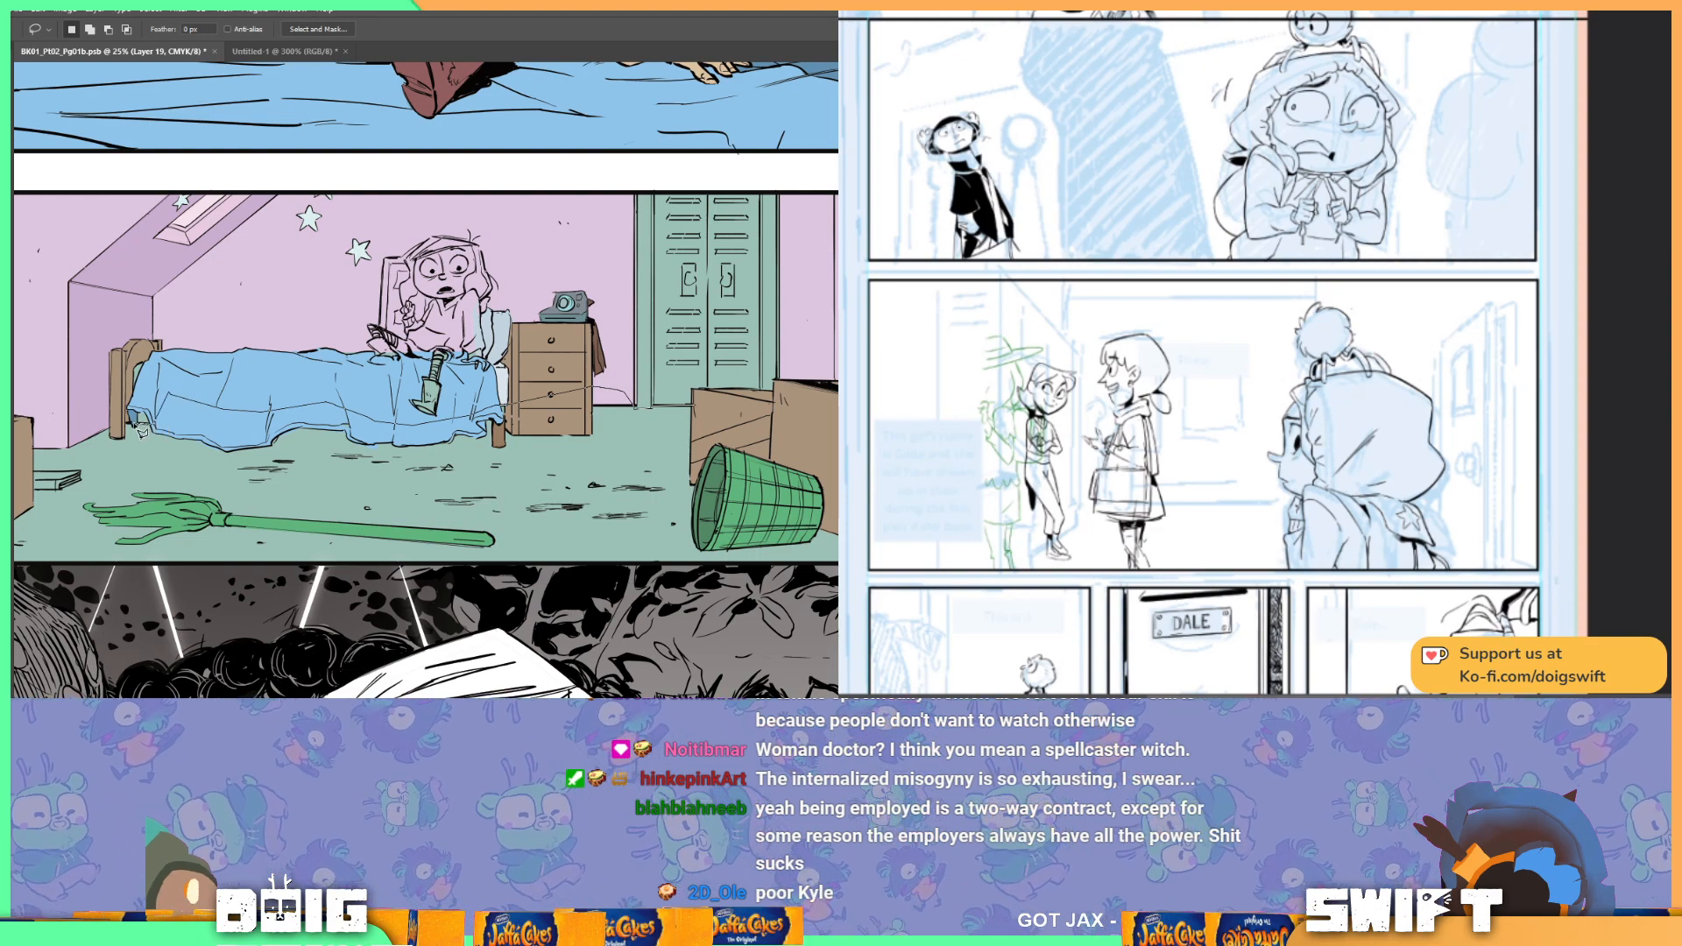
mouse_move(131, 425)
mouse_down()
mouse_move(89, 410)
mouse_move(236, 387)
mouse_move(425, 398)
mouse_move(318, 446)
mouse_move(284, 500)
mouse_move(160, 556)
mouse_move(151, 571)
mouse_move(198, 600)
mouse_move(635, 603)
mouse_move(800, 570)
mouse_move(742, 586)
mouse_move(760, 580)
mouse_move(770, 522)
mouse_move(673, 456)
mouse_move(523, 409)
mouse_up()
key(g)
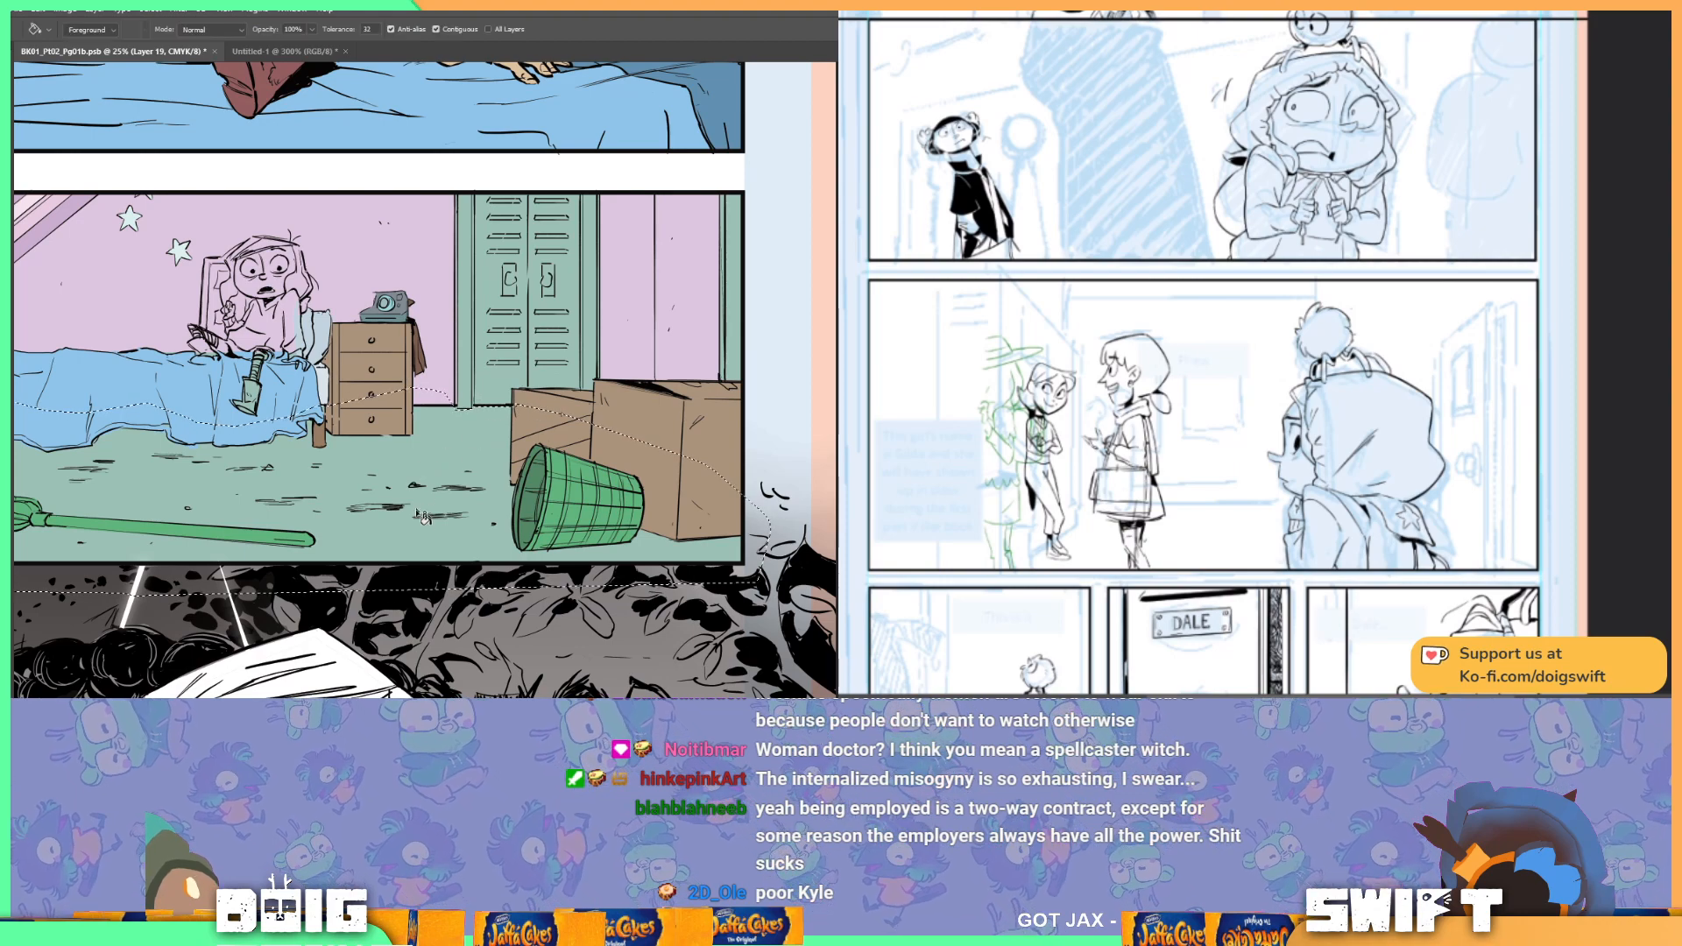
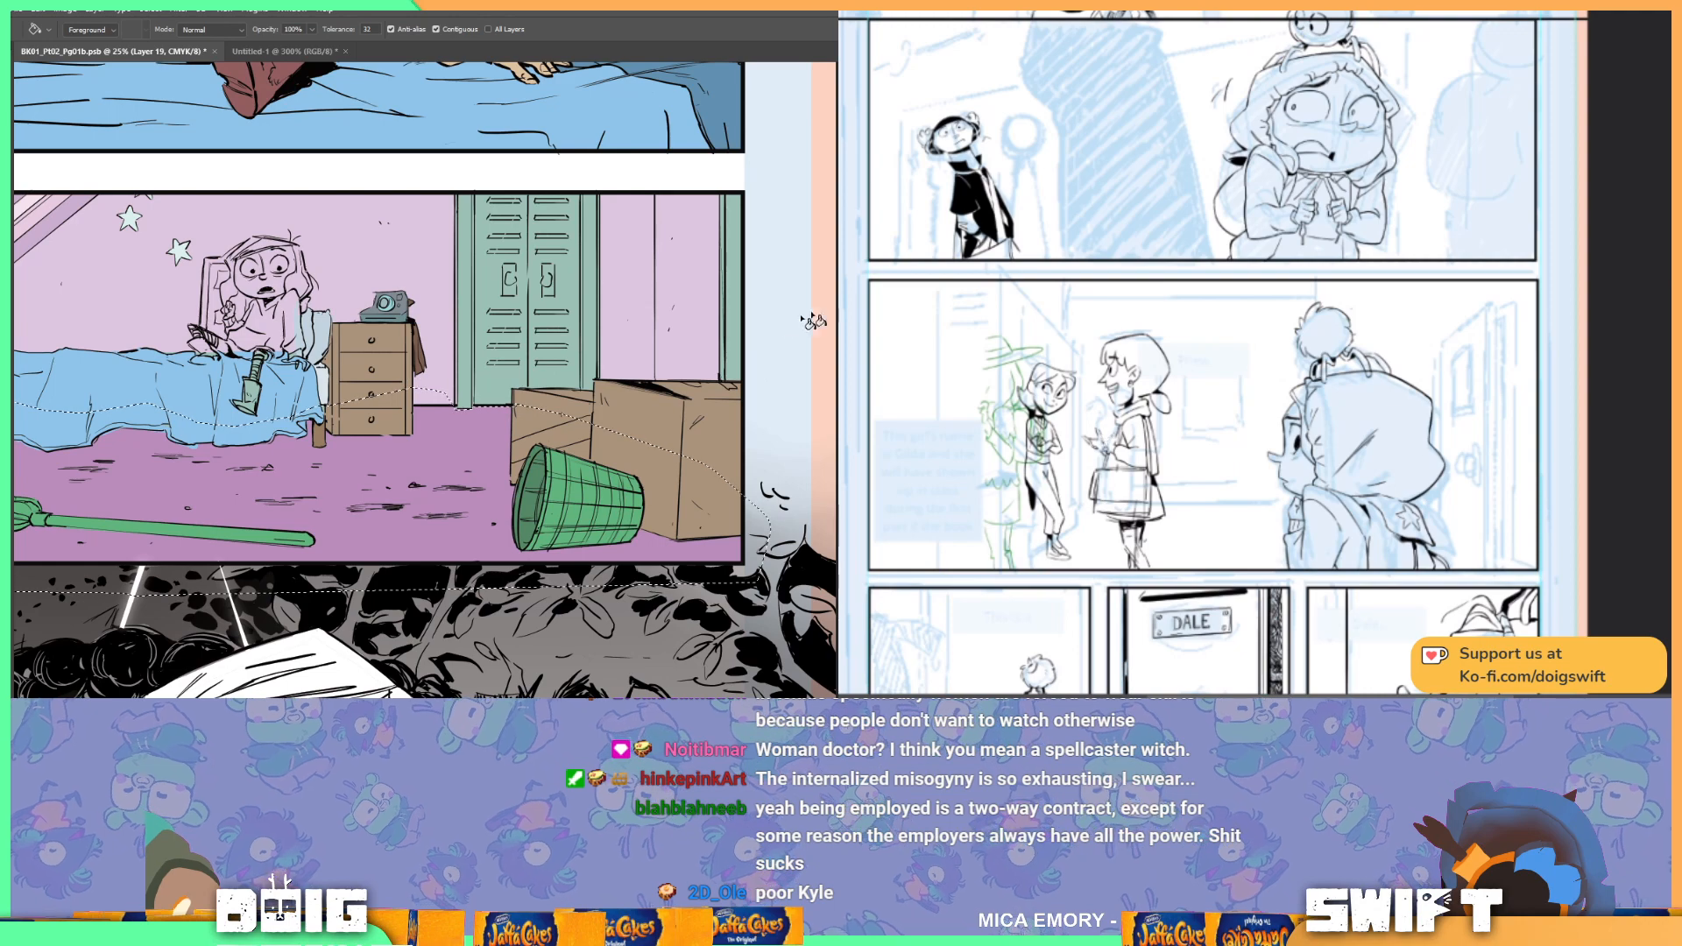
drag(415, 550, 828, 559)
mouse_move(317, 456)
mouse_down()
mouse_move(453, 461)
mouse_move(388, 466)
mouse_up()
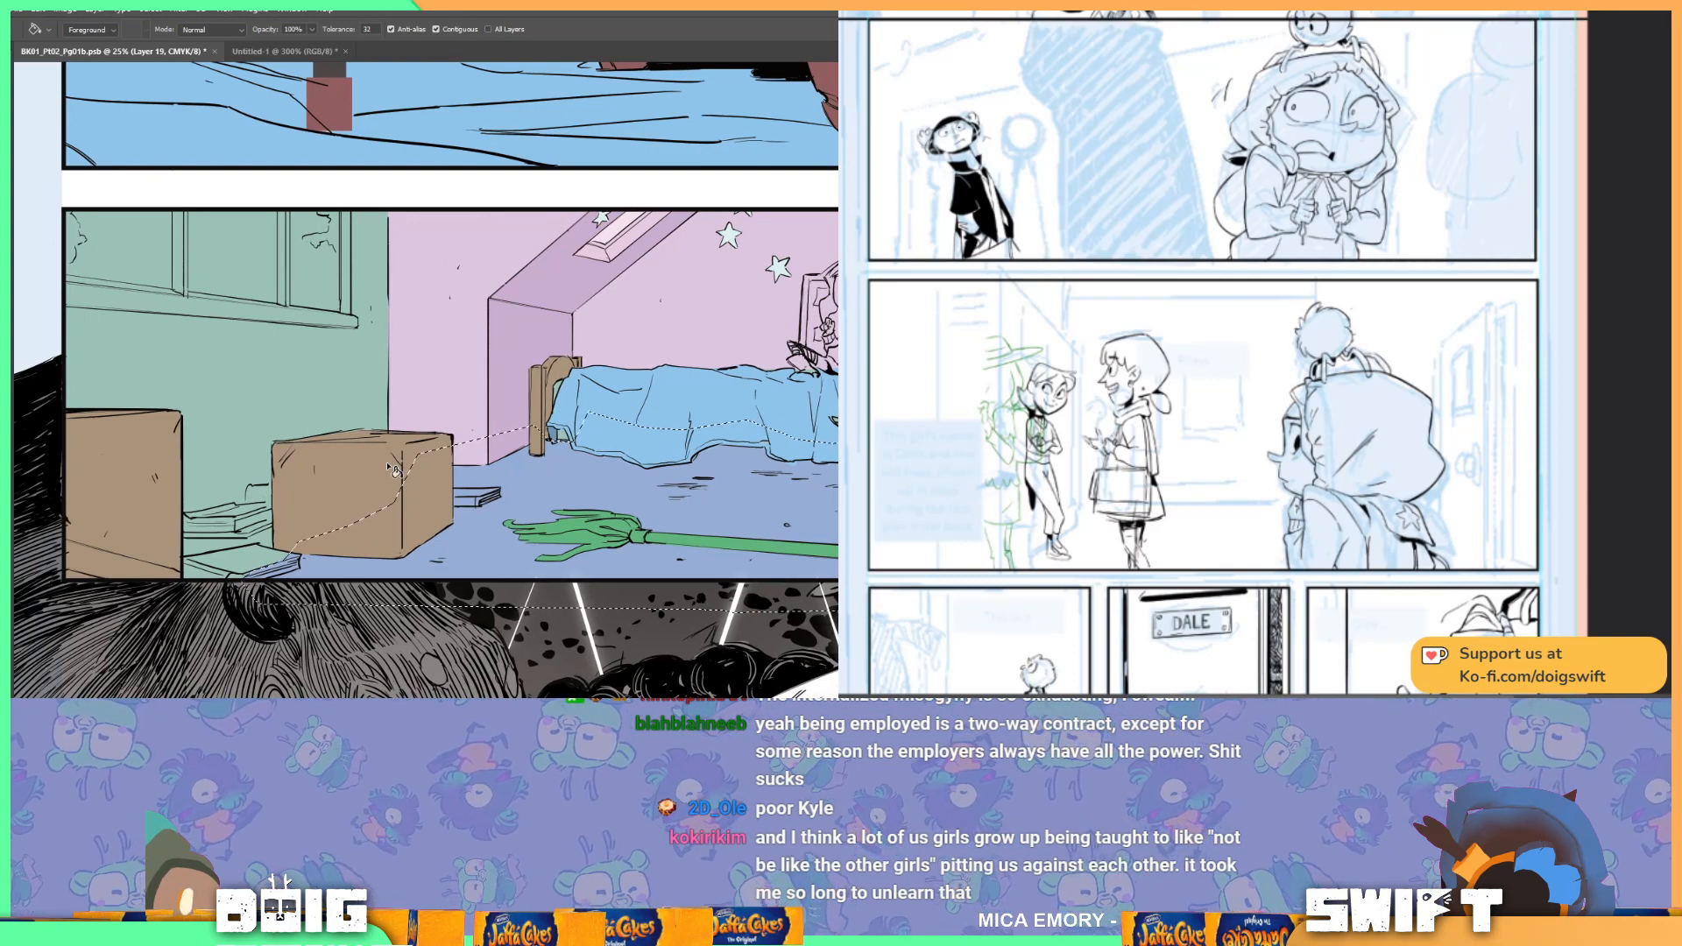
key(ctrl+d)
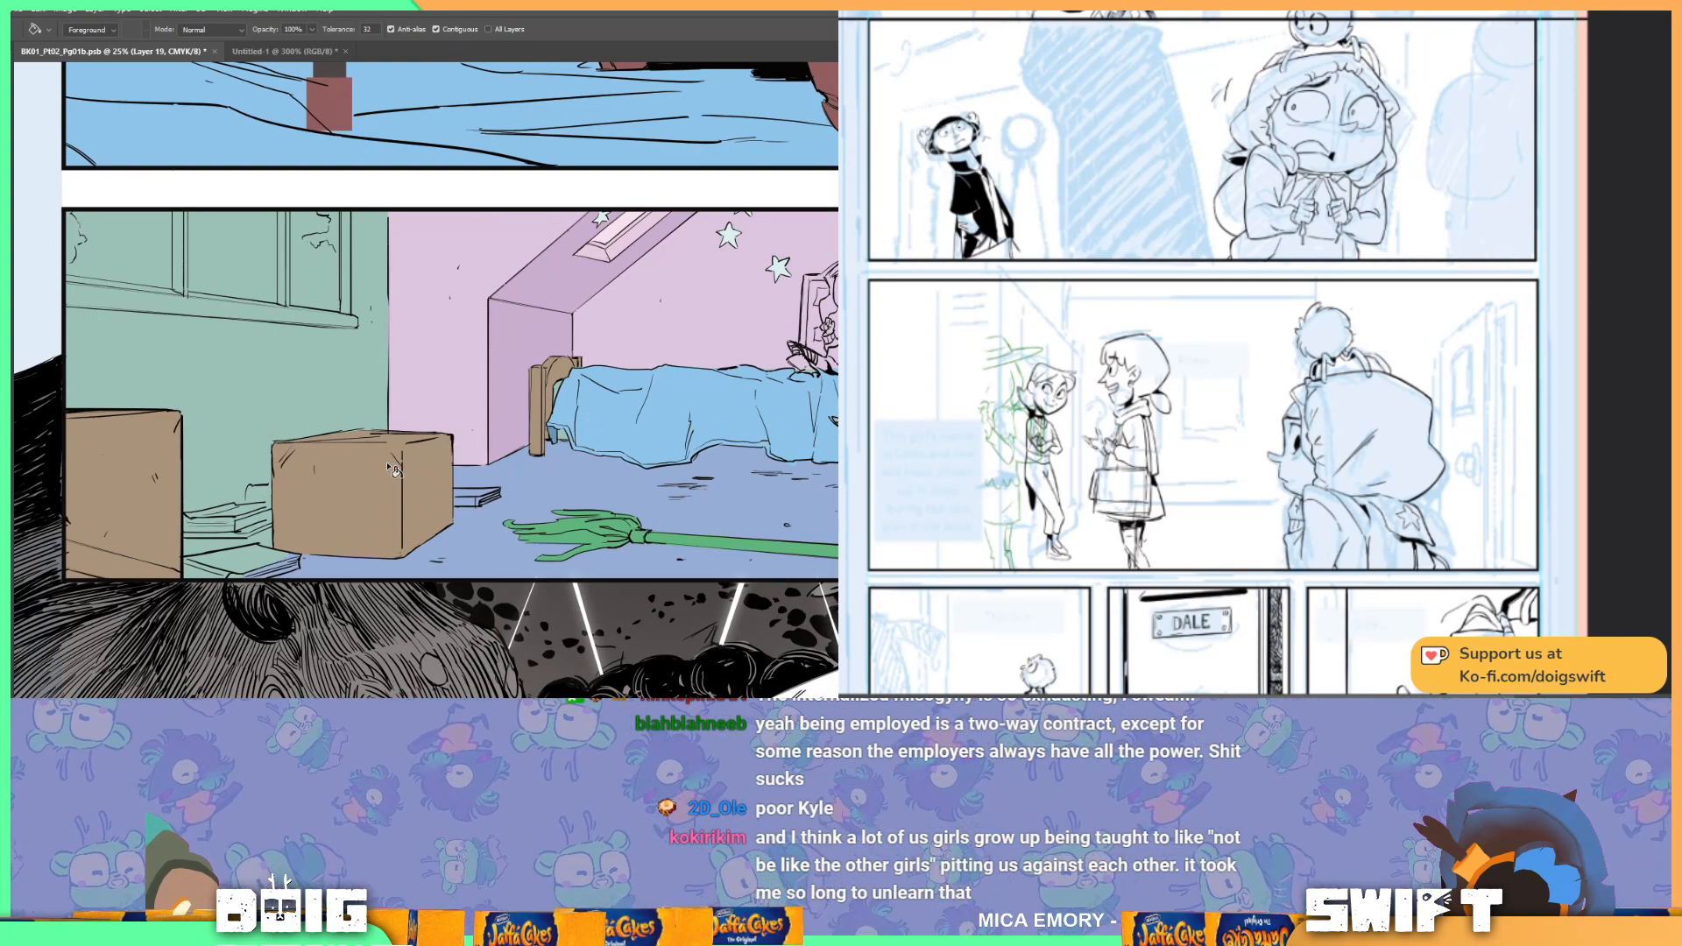
Step: Lasso the window and its sill on the green wall and fill them with very pale pink
key(l)
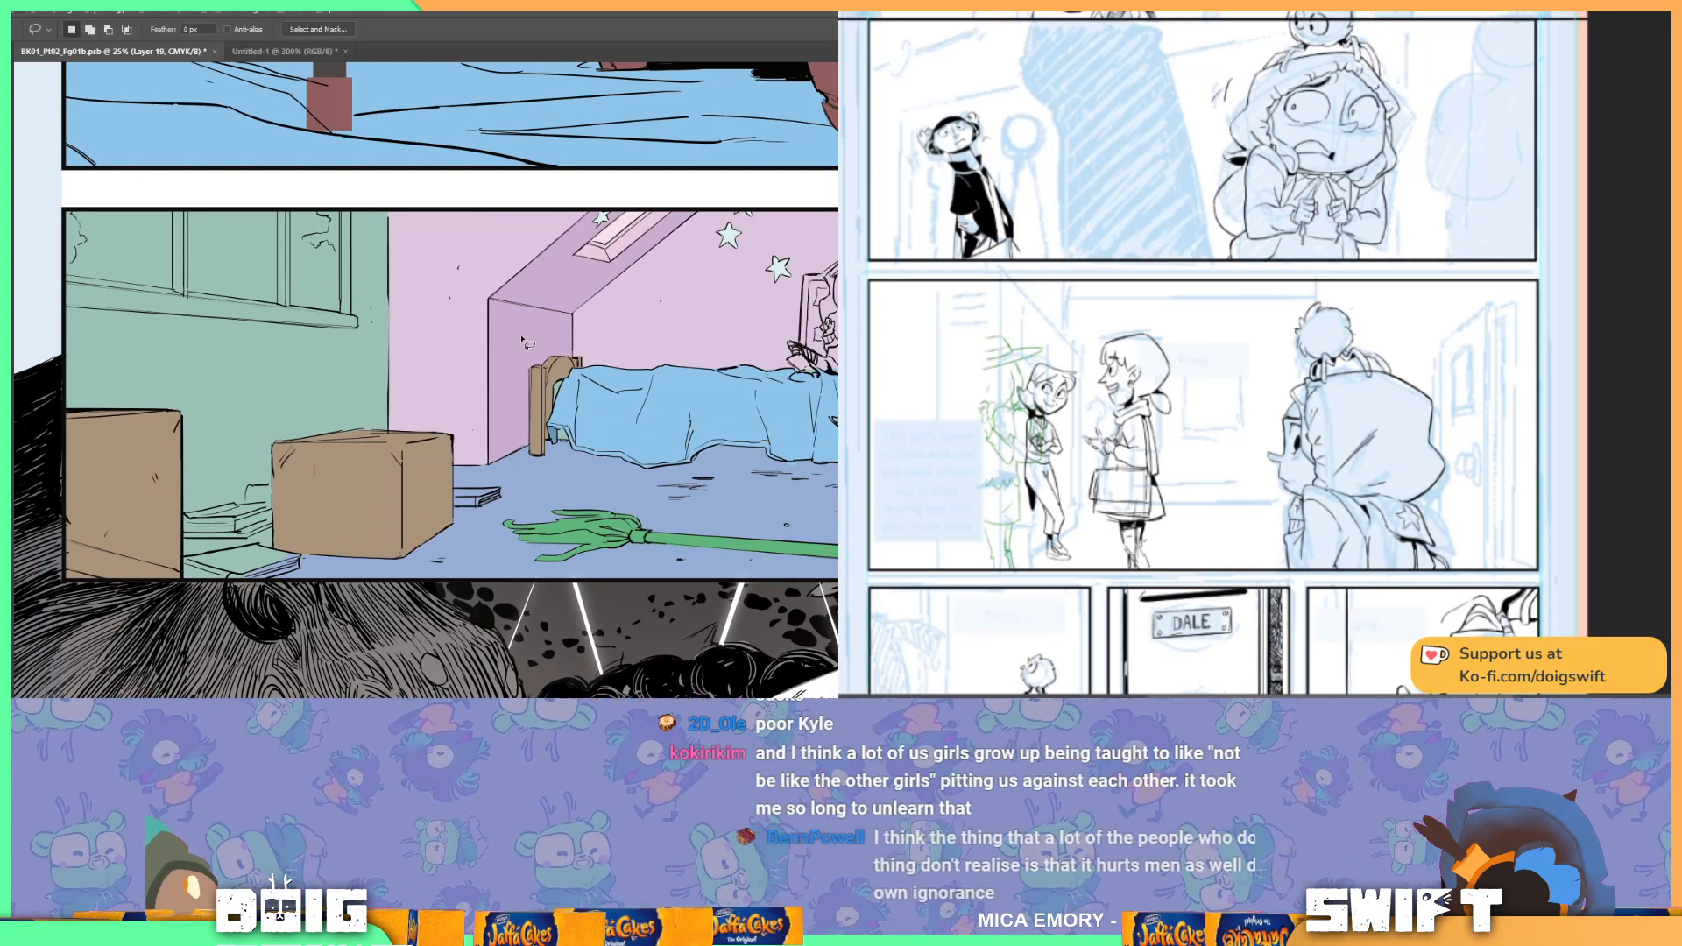
key(i)
key(l)
drag(362, 295, 451, 342)
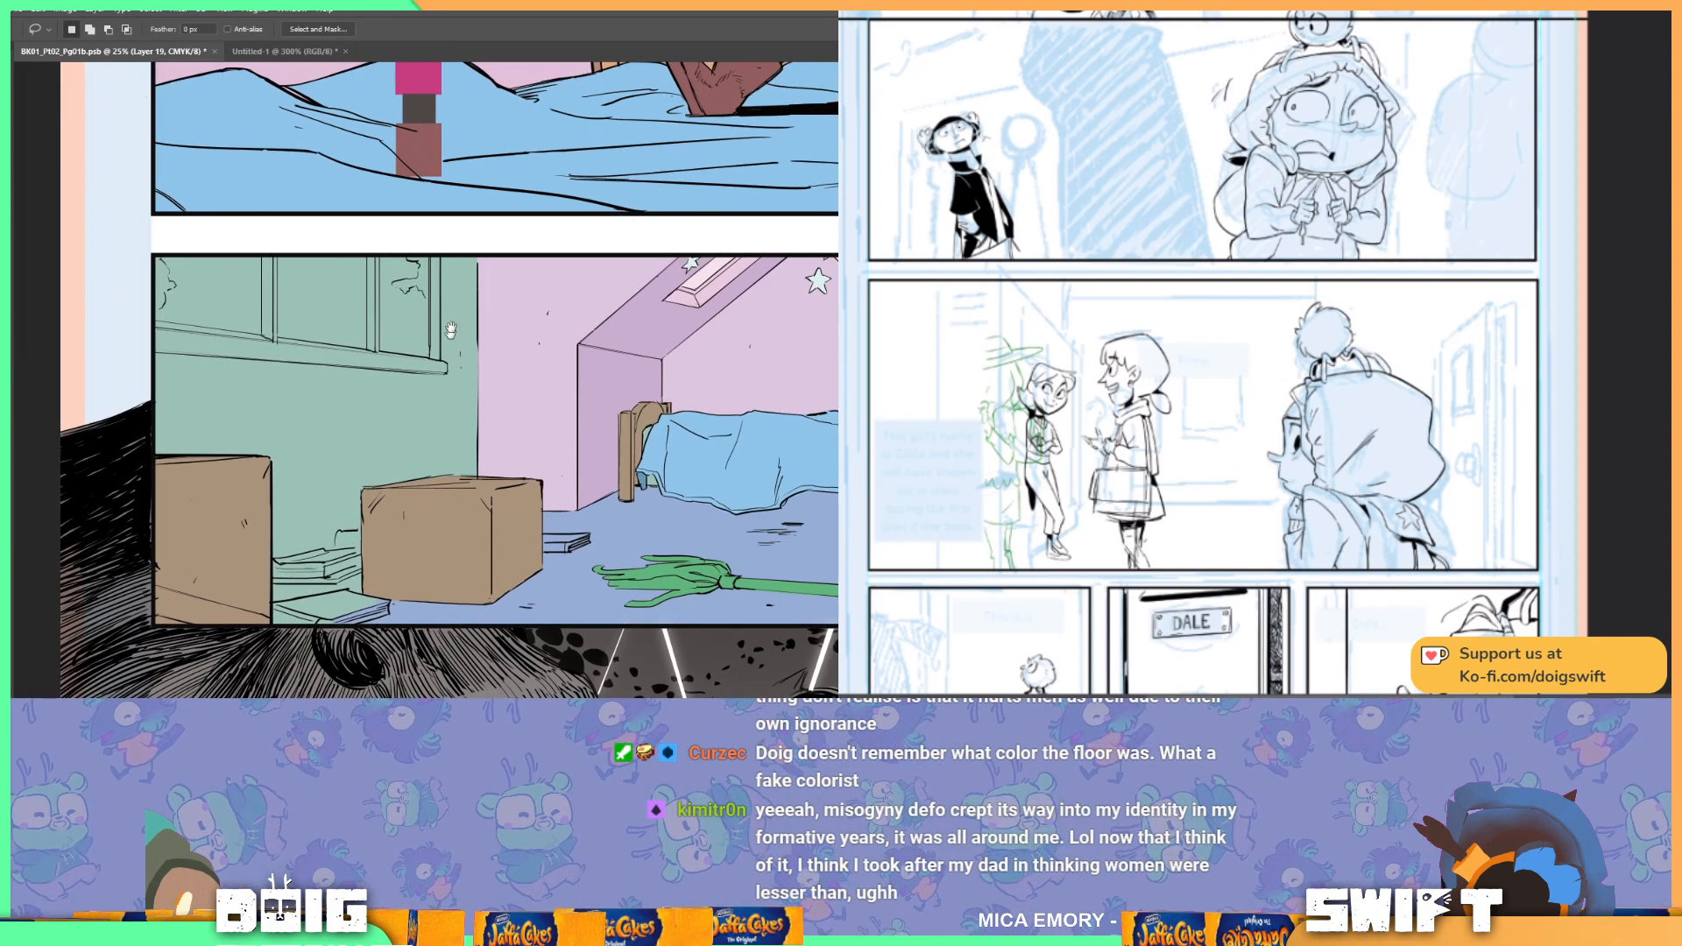
mouse_move(441, 248)
mouse_down()
mouse_move(447, 377)
mouse_move(439, 355)
mouse_move(355, 330)
mouse_move(146, 356)
mouse_move(142, 240)
mouse_move(443, 247)
mouse_up()
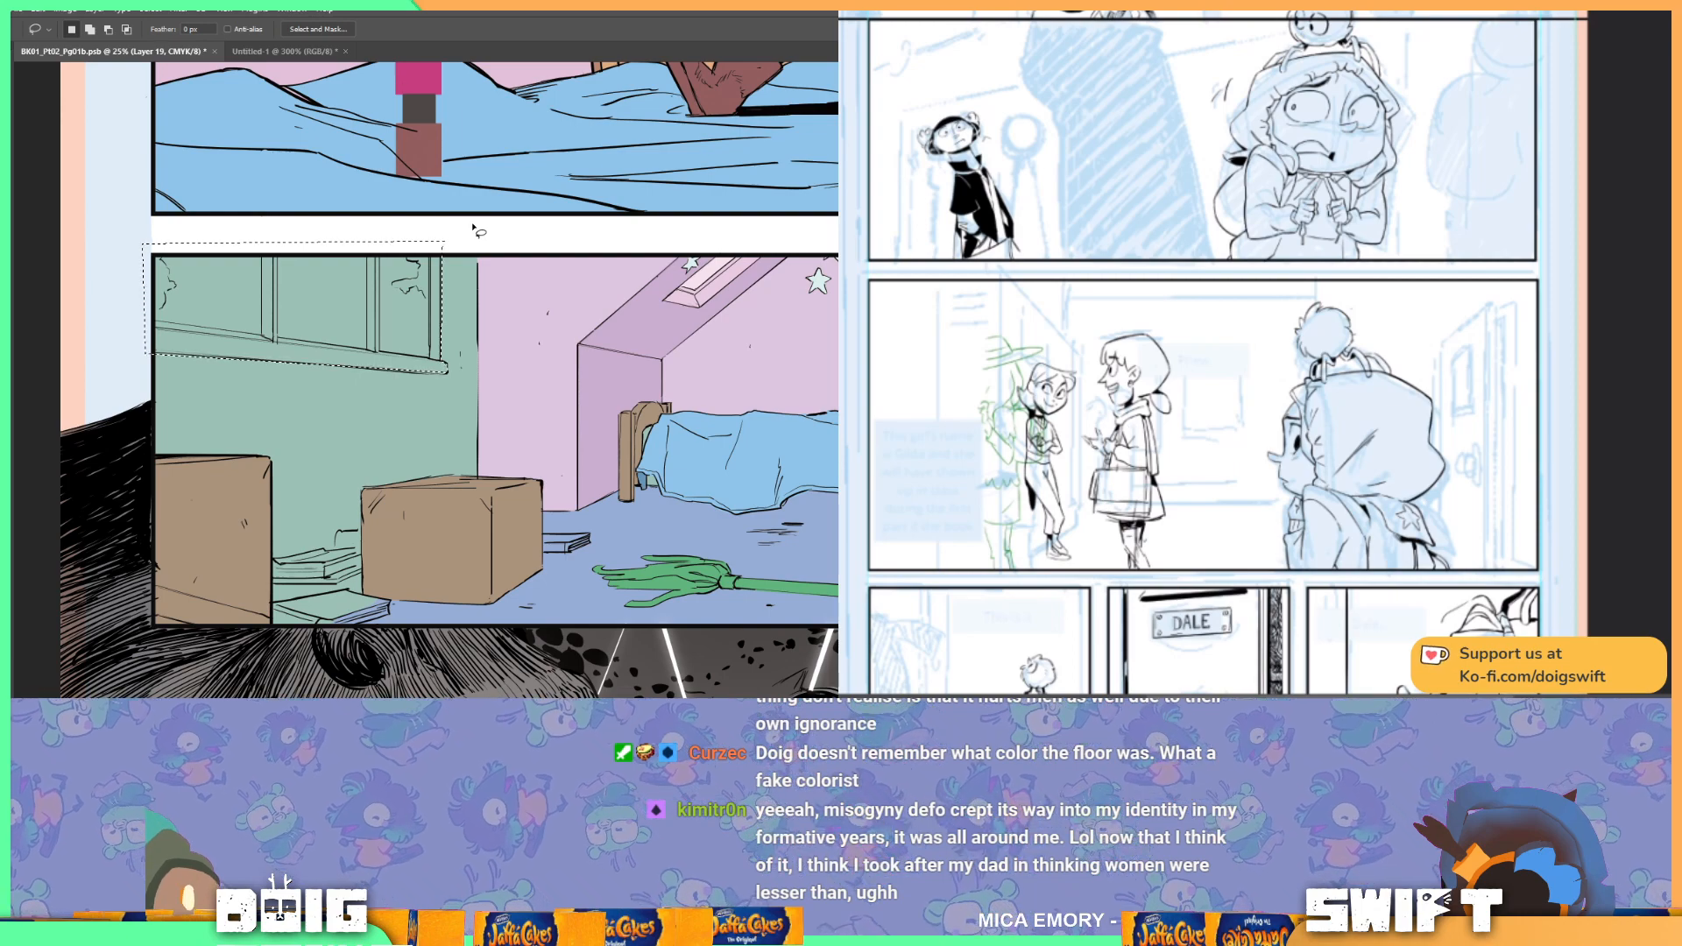
drag(366, 217, 448, 233)
key(g)
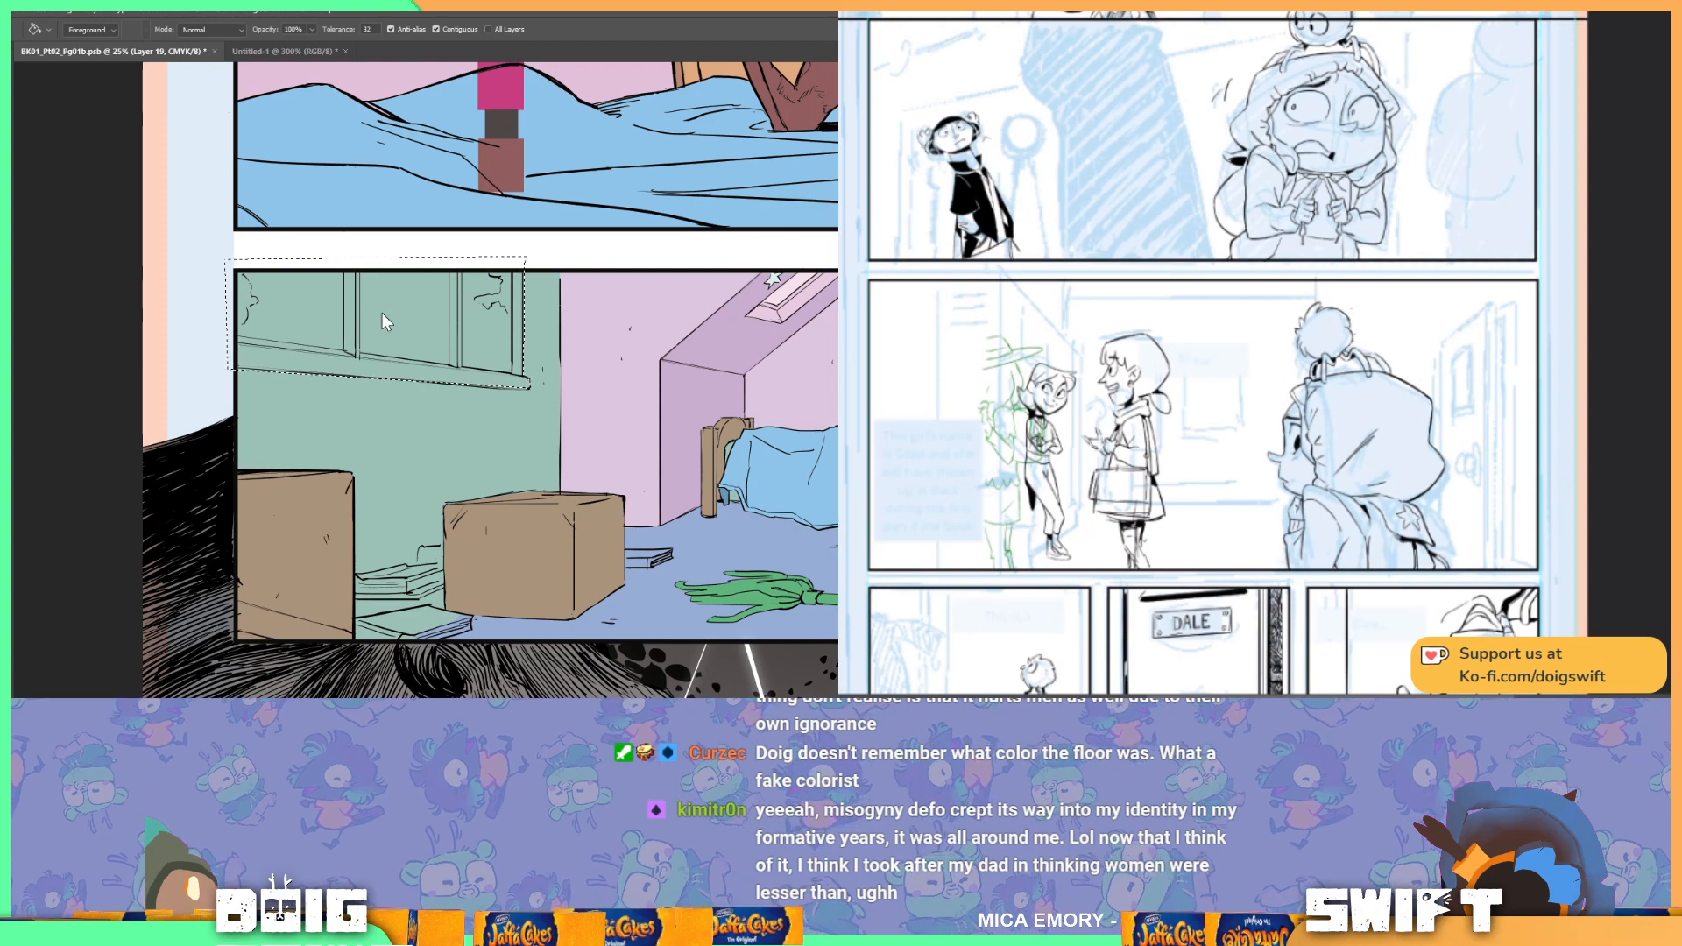
click(493, 303)
key(ctrl+z)
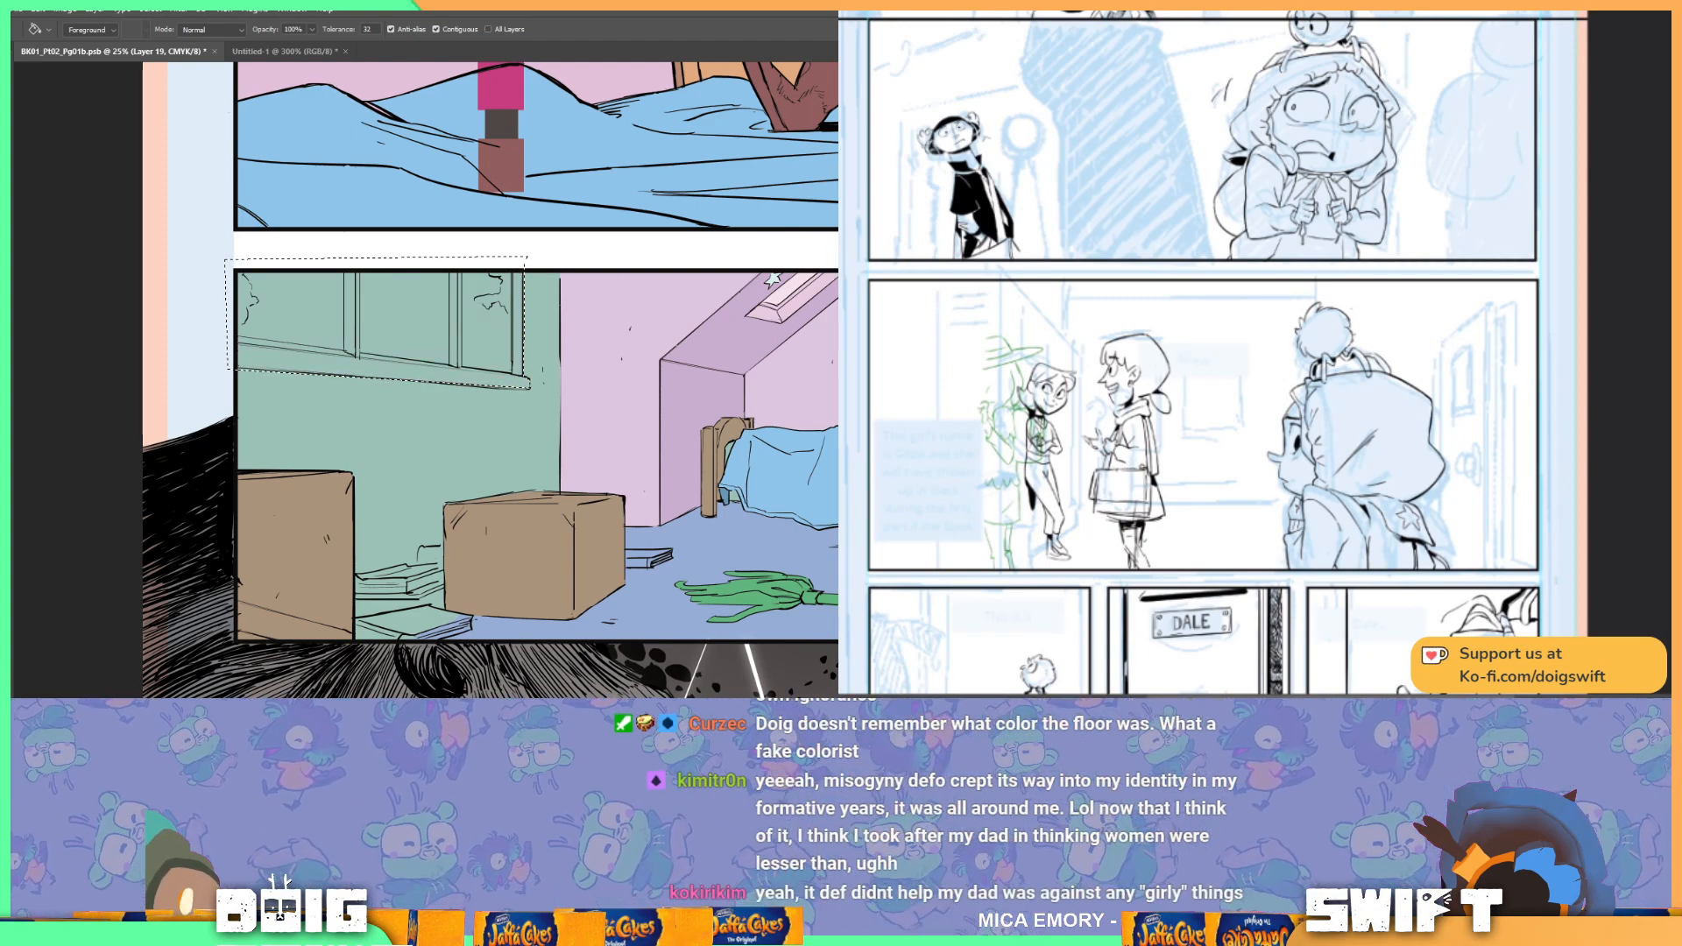
click(432, 341)
drag(506, 321, 585, 383)
key(l)
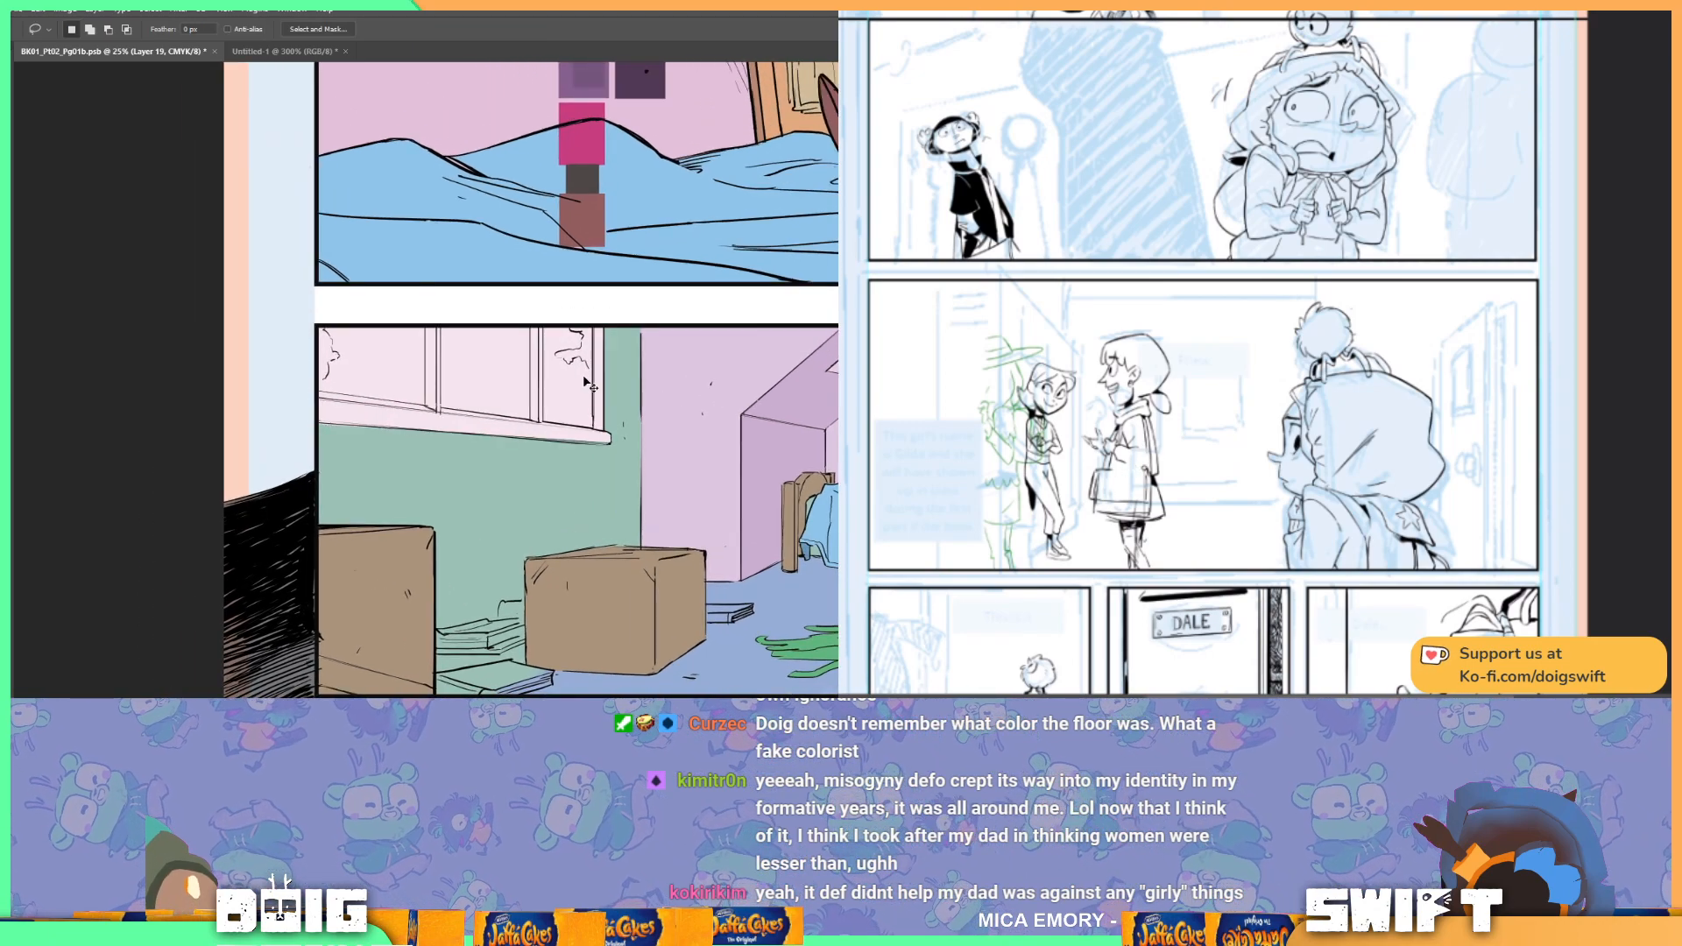
Step: Lasso the window pane nearest the panel's outer border, inside its frame, and fill it with pale aqua
scroll(585, 382, up, 2)
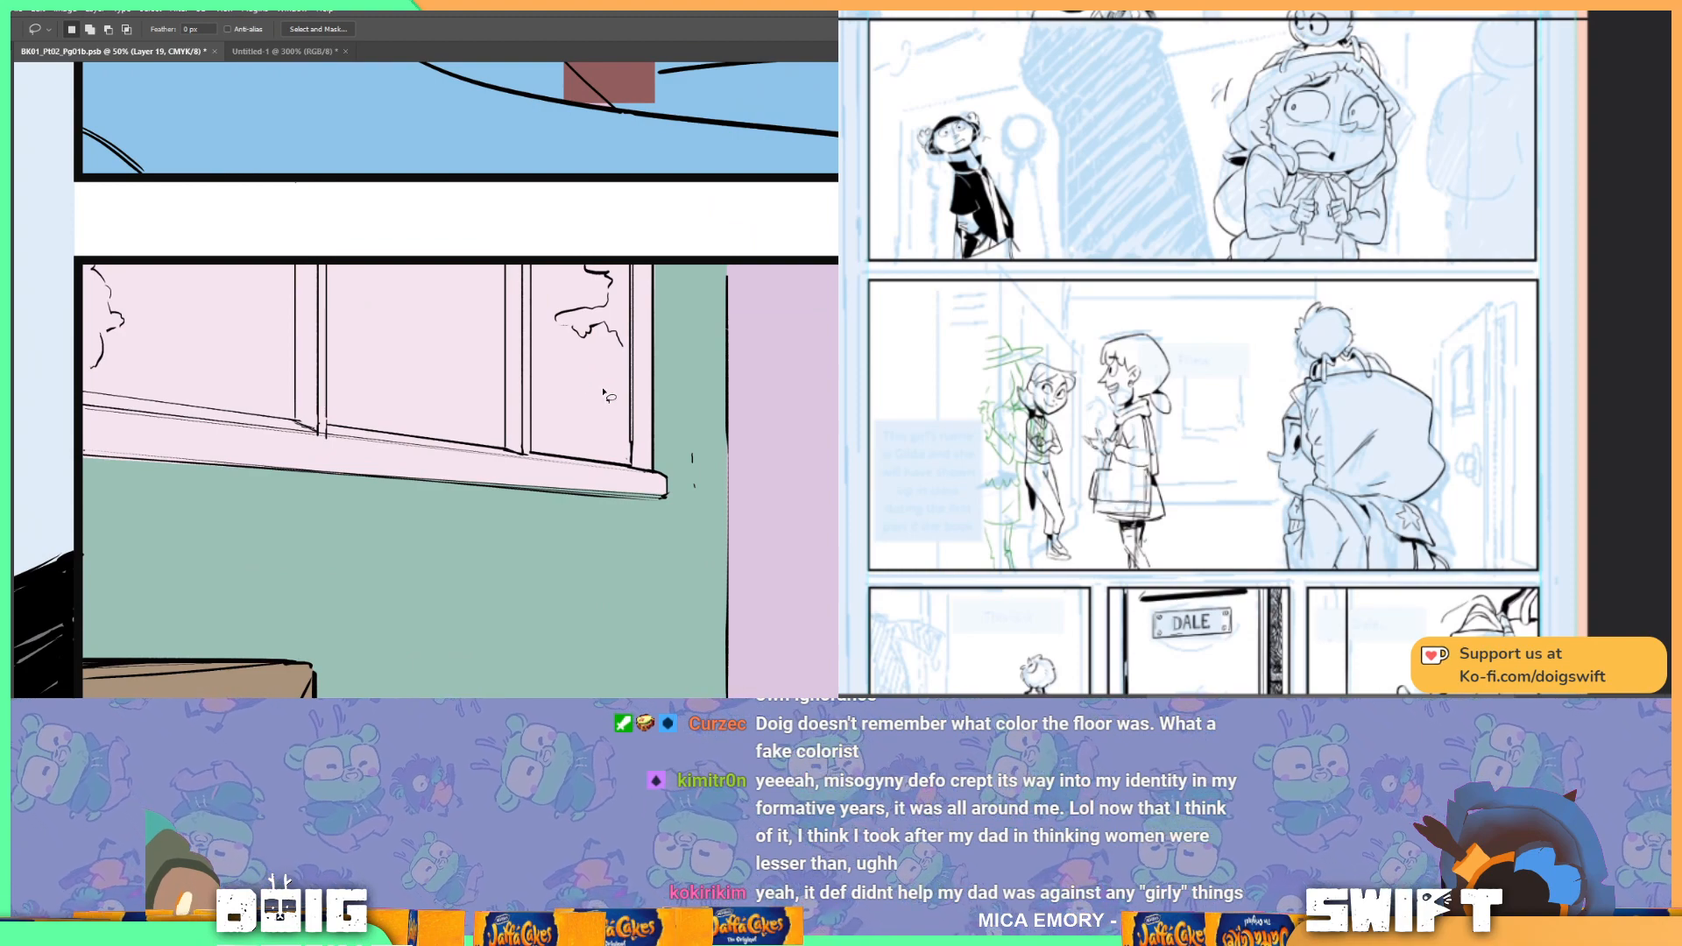
drag(328, 401, 523, 456)
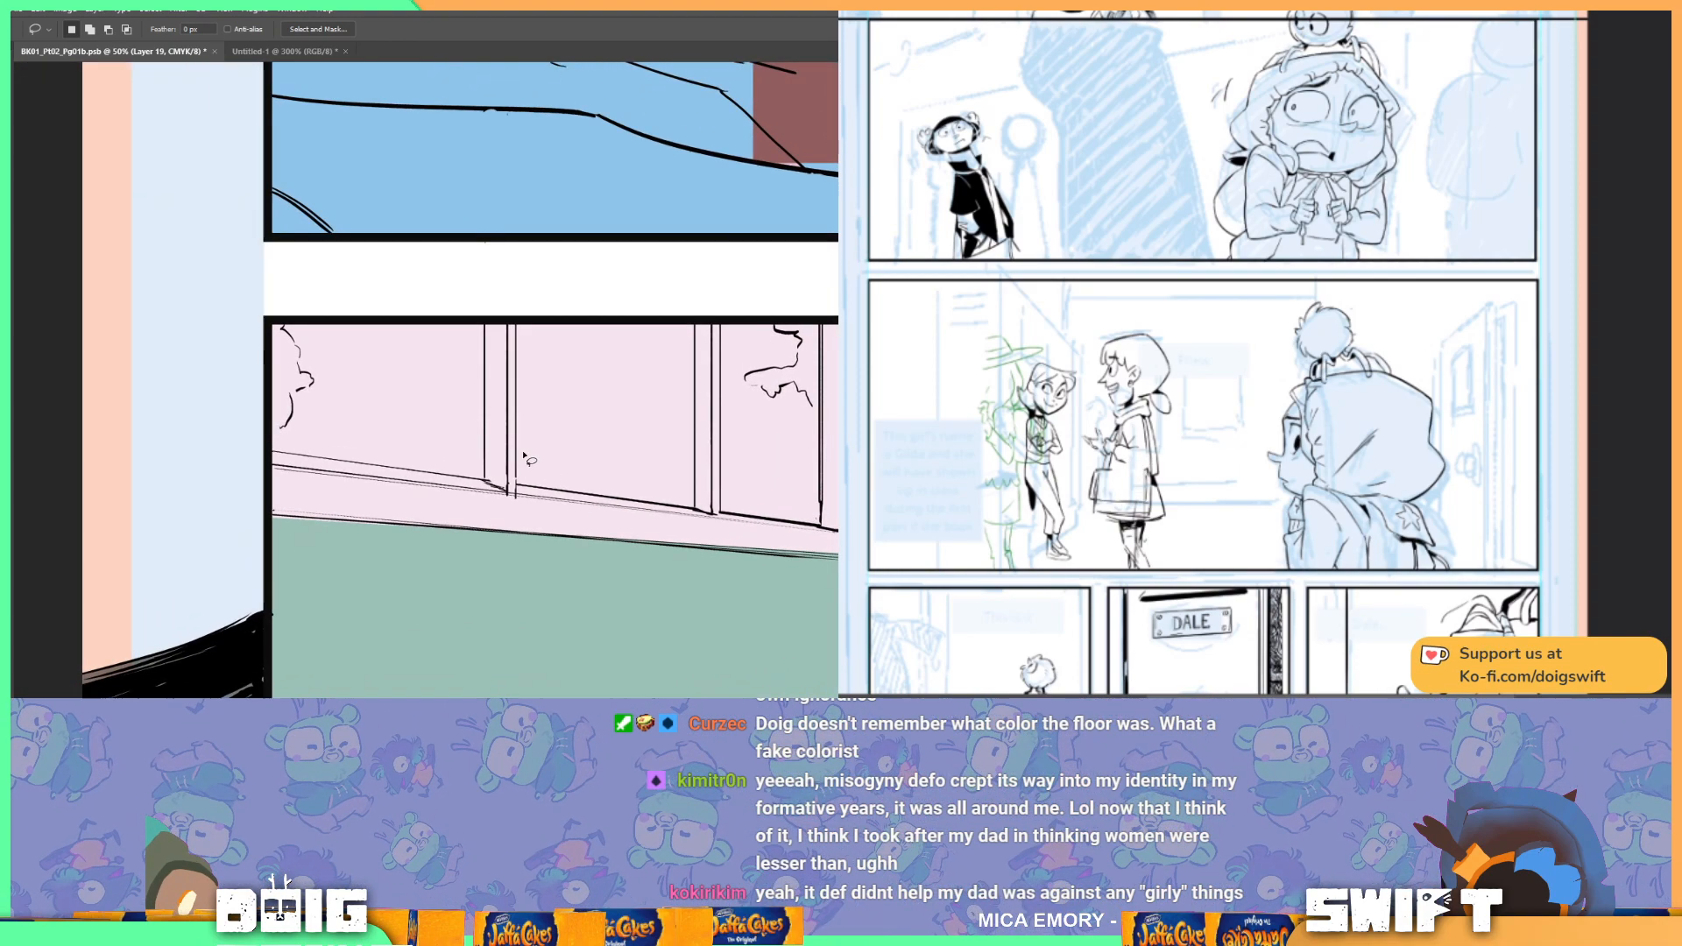
mouse_move(487, 302)
mouse_down()
mouse_move(490, 486)
mouse_move(262, 456)
mouse_move(248, 337)
mouse_move(489, 273)
mouse_move(502, 296)
mouse_move(496, 283)
mouse_up()
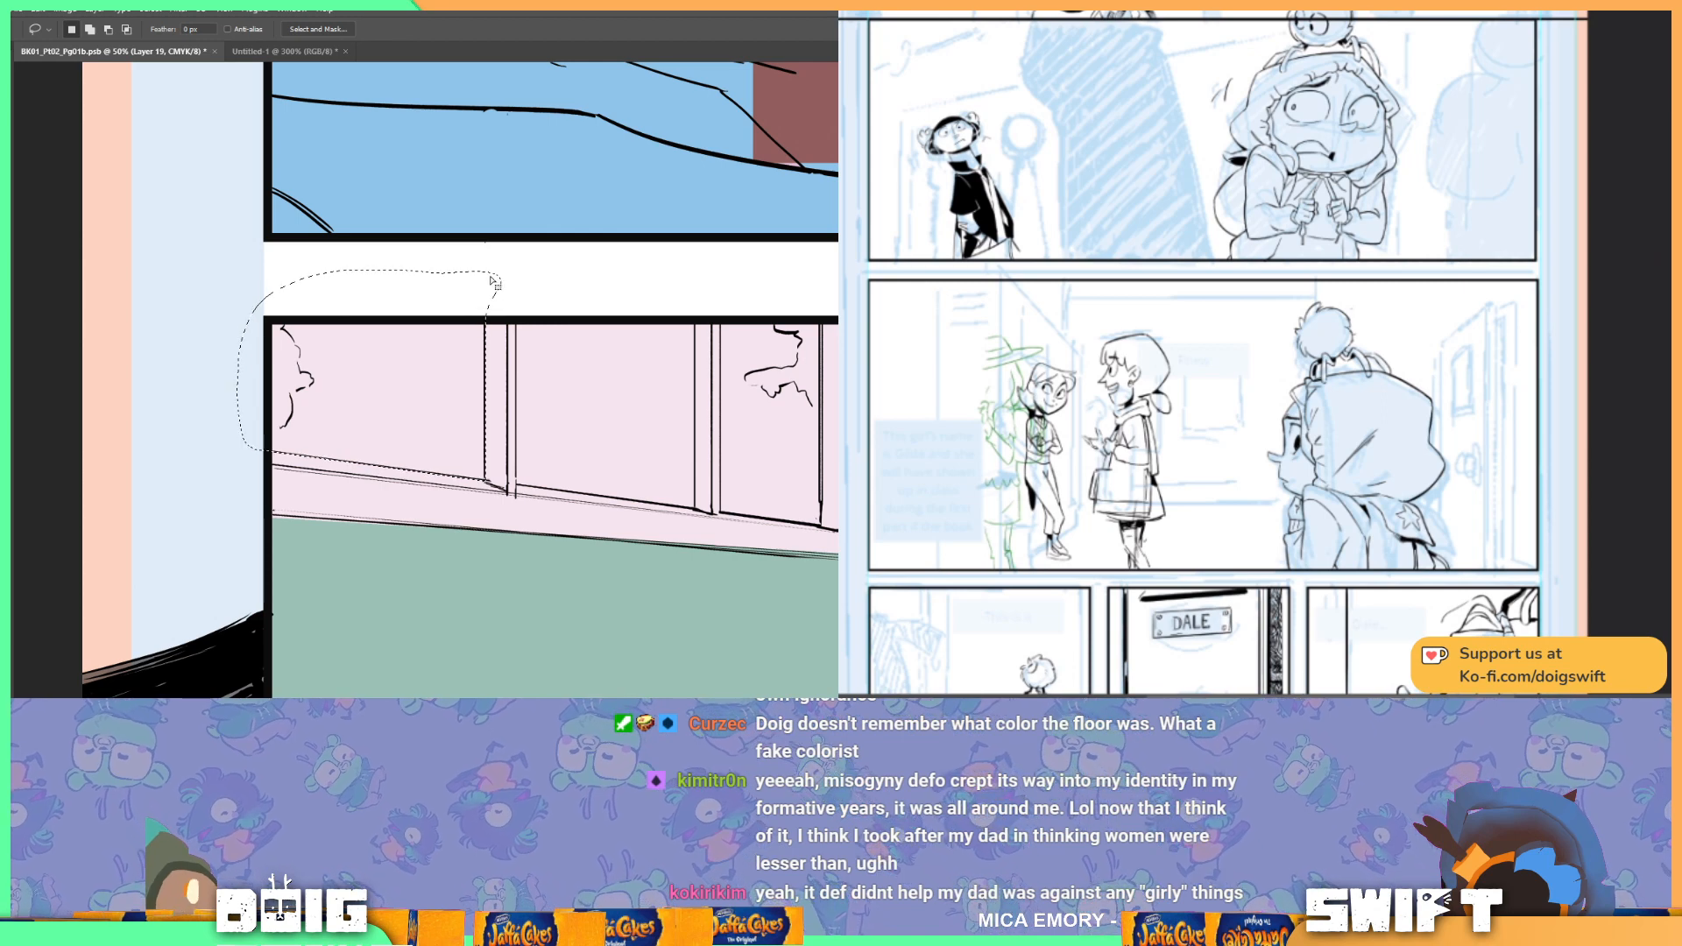
drag(538, 351, 450, 353)
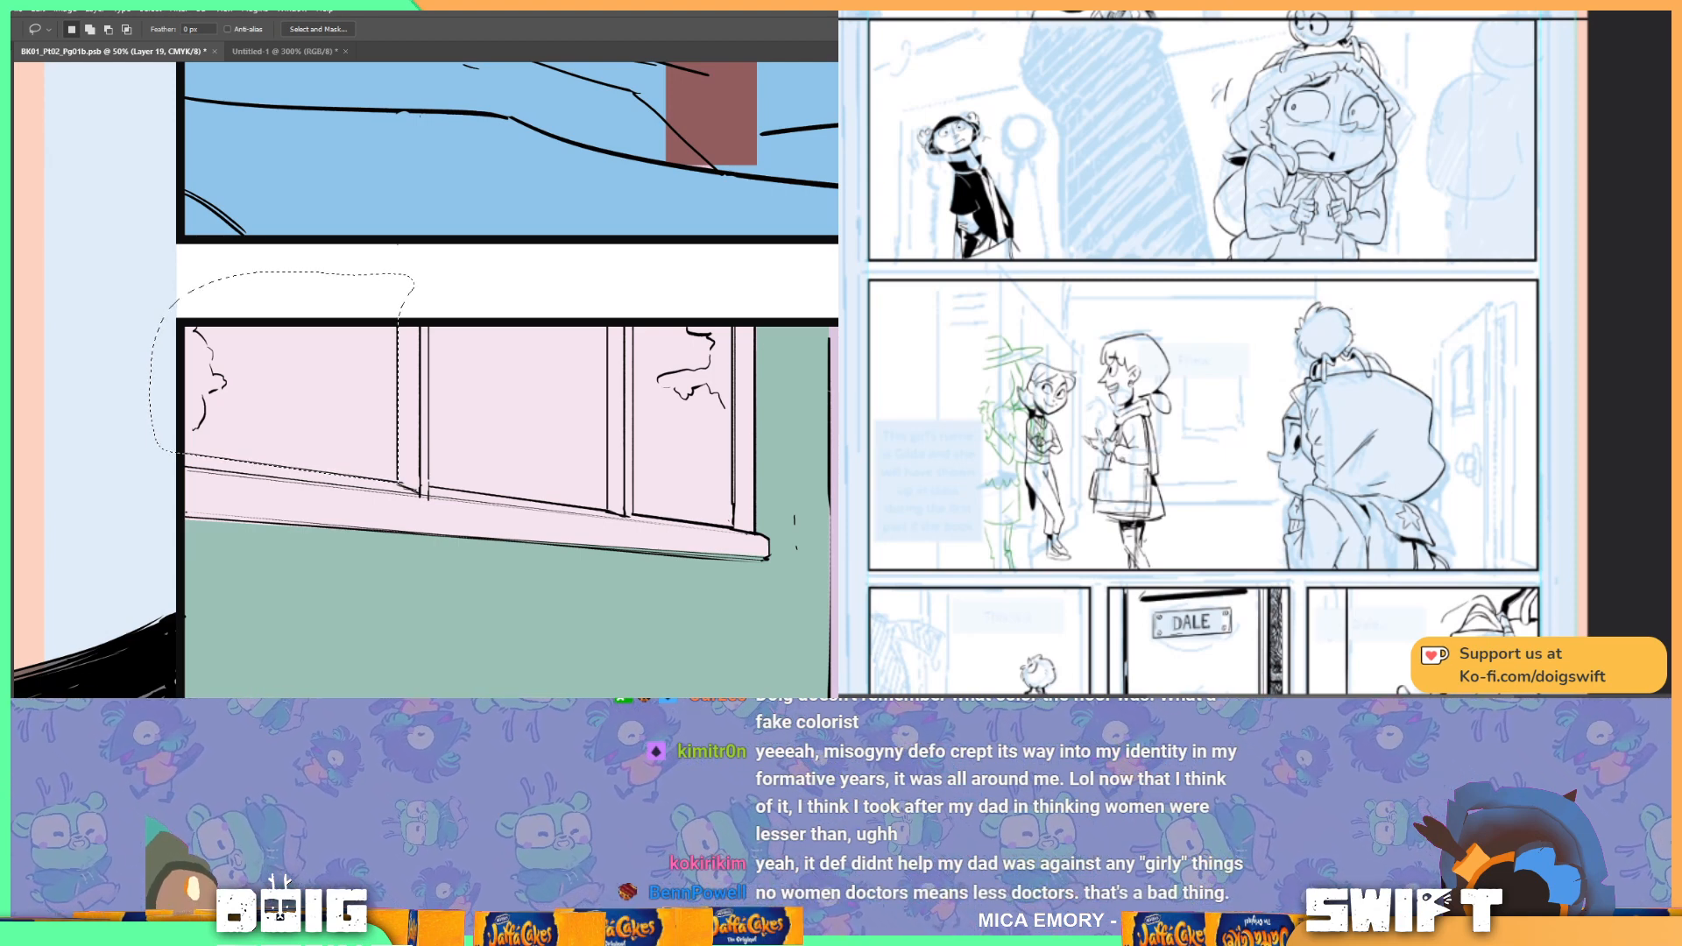
mouse_move(483, 427)
mouse_down()
mouse_move(475, 402)
mouse_move(389, 413)
mouse_move(485, 399)
mouse_move(525, 424)
mouse_up()
key(ctrl+d)
key(ctrl+minus)
key(ctrl+plus)
key(ctrl+plus)
mouse_move(432, 350)
mouse_down()
mouse_move(345, 485)
mouse_move(552, 413)
mouse_move(559, 340)
mouse_move(364, 319)
mouse_move(478, 347)
mouse_move(486, 372)
mouse_up()
key(ctrl+d)
key(g)
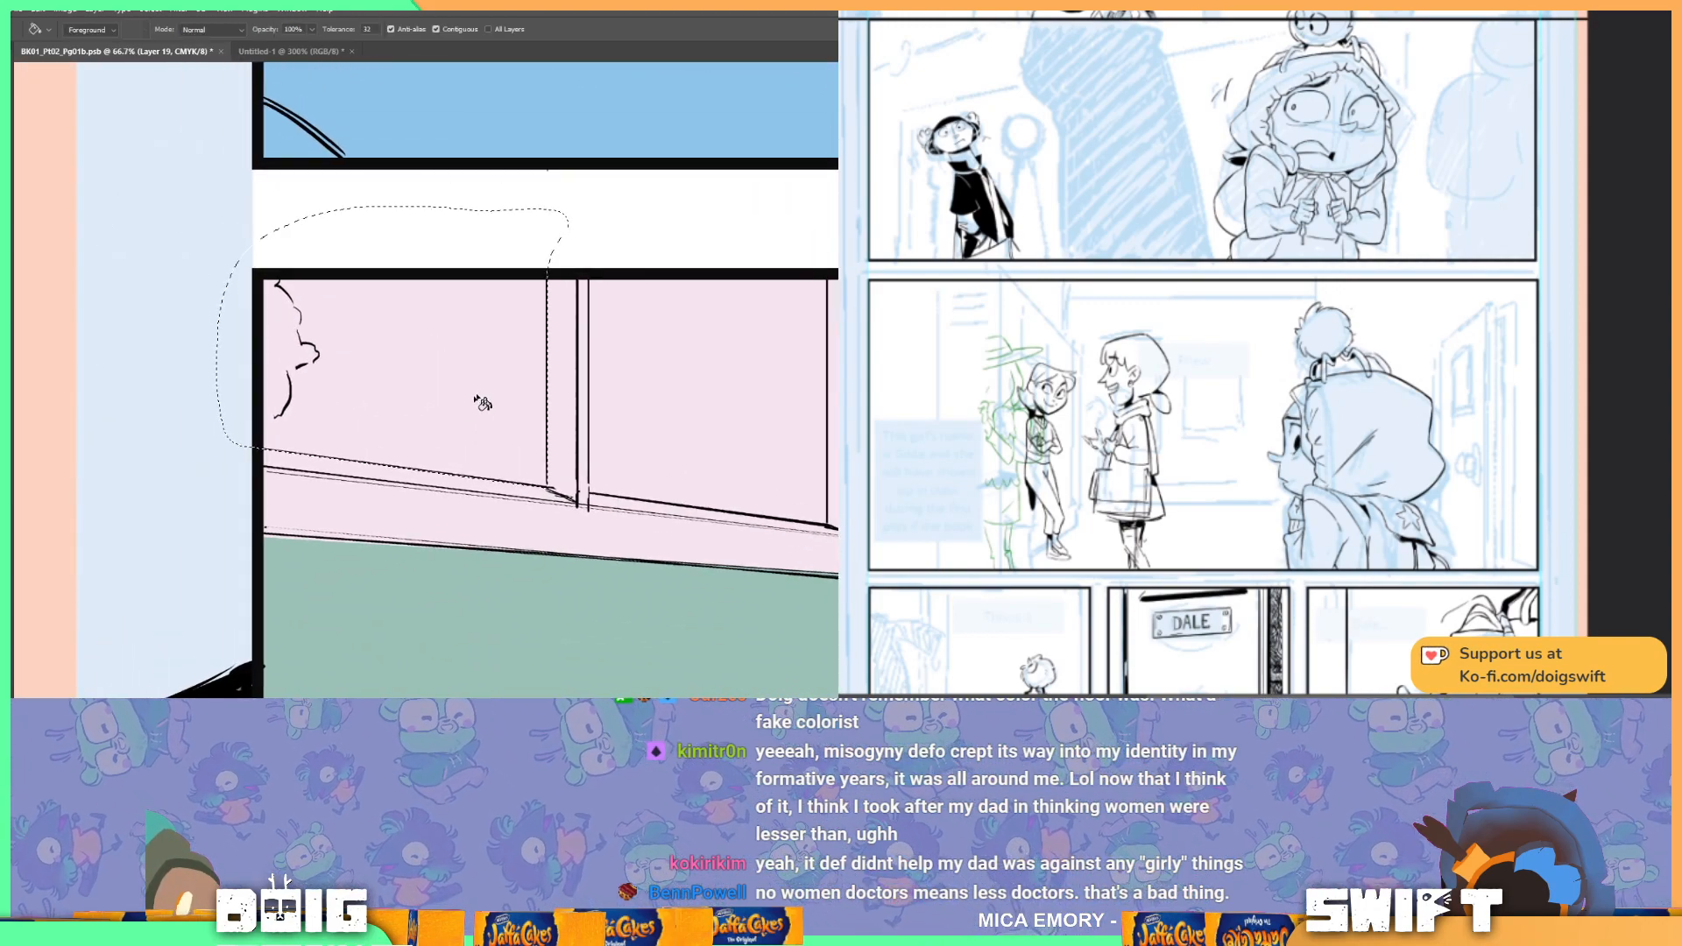
click(420, 379)
key(ctrl+d)
Step: Lasso the middle window pane between the two mullions and fill it with the same pale aqua
key(l)
drag(678, 357, 579, 360)
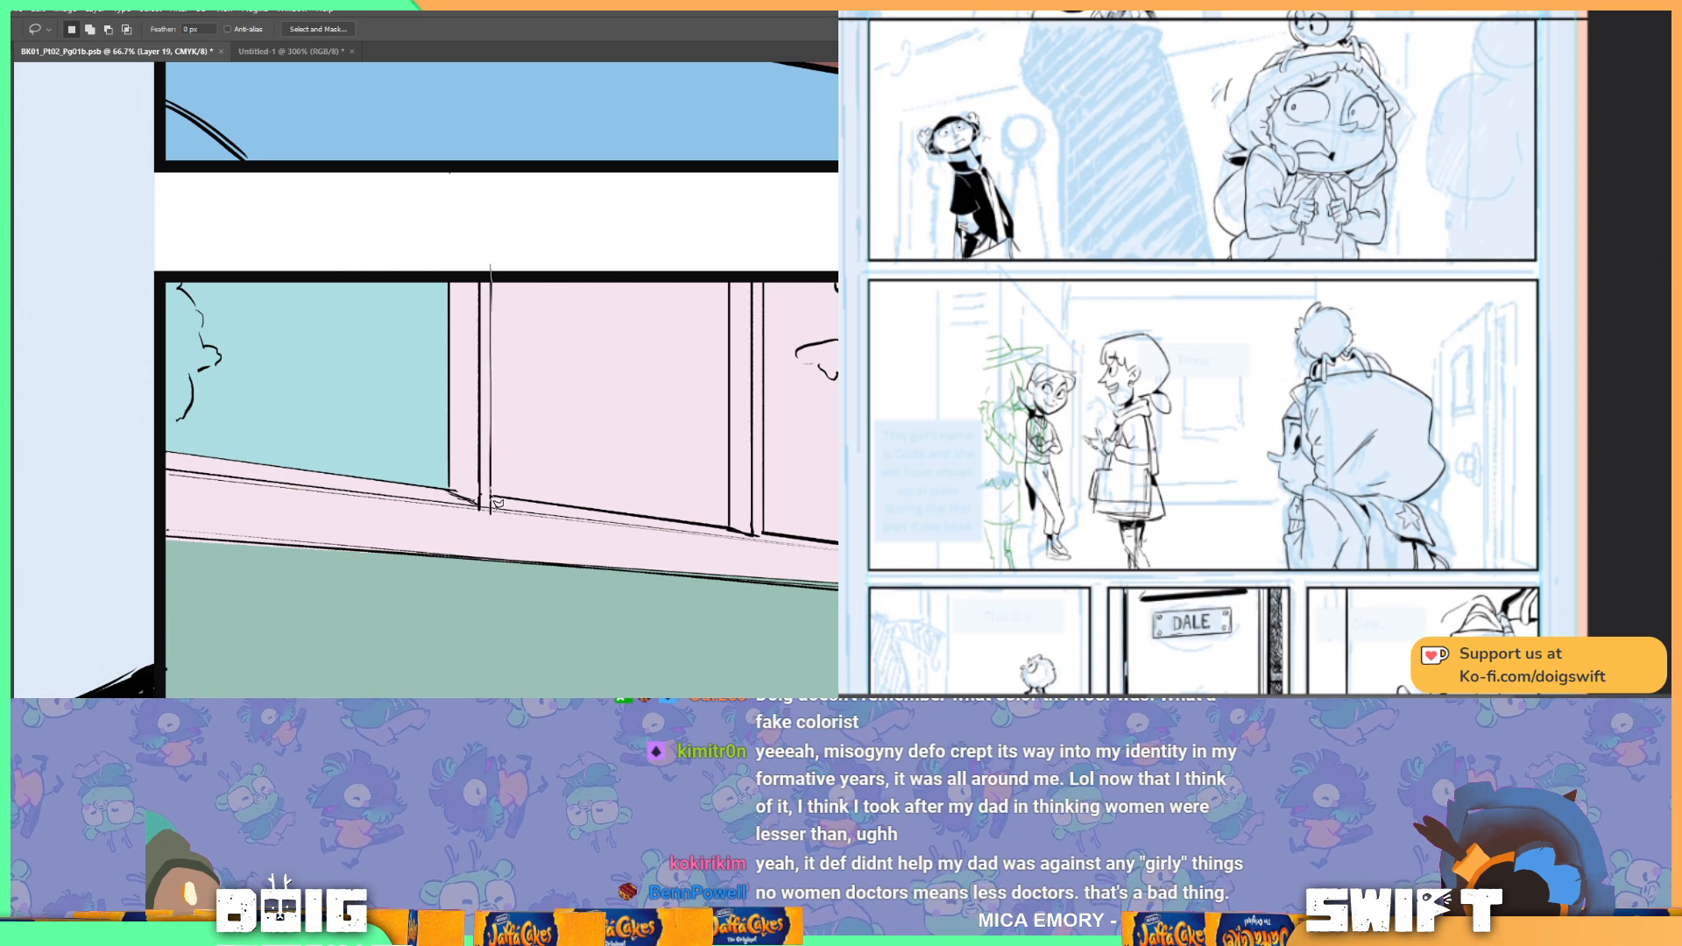
mouse_move(495, 504)
mouse_down()
mouse_move(679, 517)
mouse_move(736, 539)
mouse_move(751, 296)
mouse_move(730, 491)
mouse_move(736, 233)
mouse_move(494, 271)
mouse_move(491, 410)
mouse_up()
scroll(569, 394, right, 3)
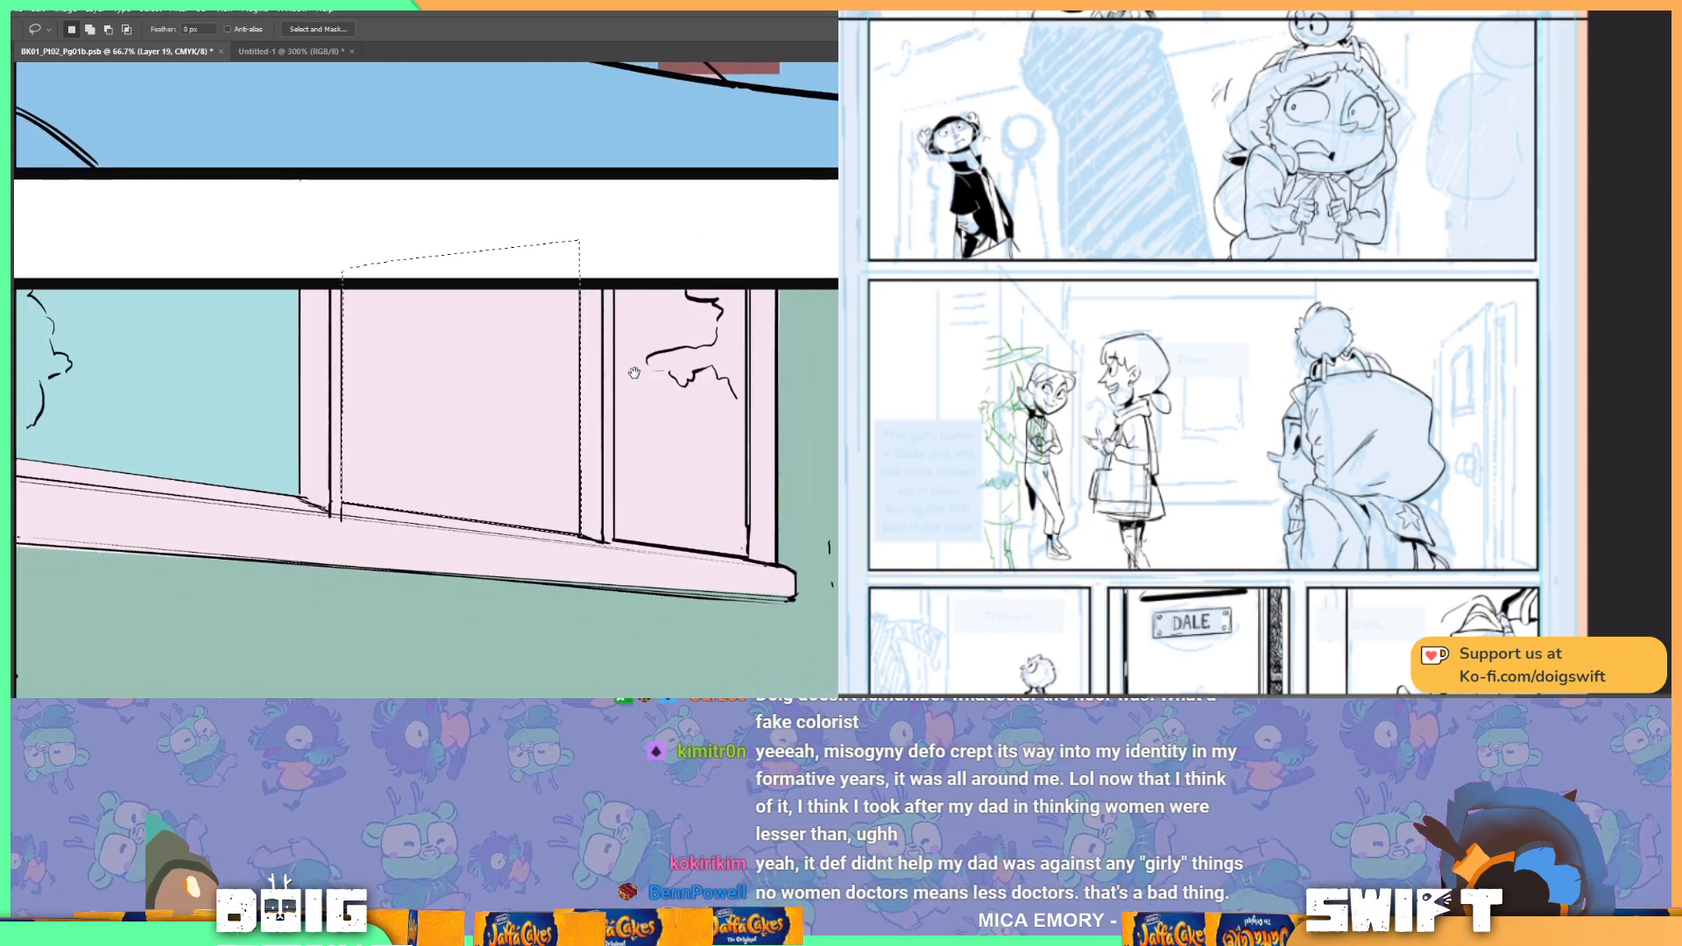
key(g)
click(469, 425)
key(ctrl+d)
Step: Lasso the remaining narrow window pane next to the wall corner and fill it with pale aqua
drag(661, 396, 540, 377)
key(l)
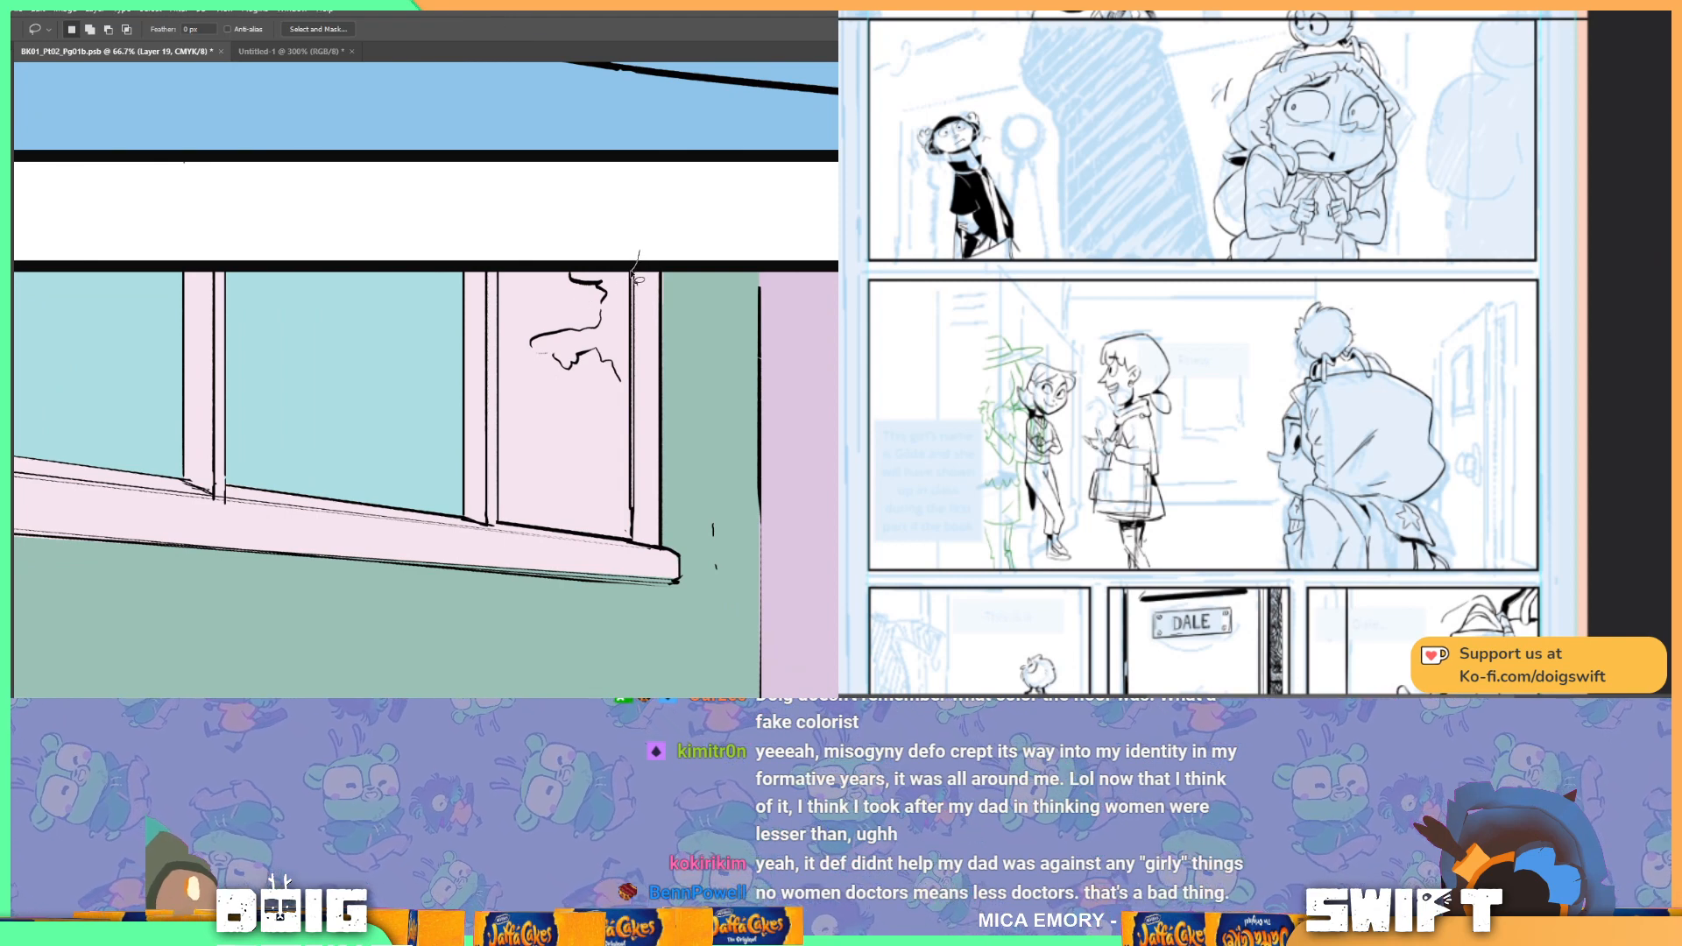
mouse_move(642, 386)
mouse_down()
mouse_move(633, 547)
mouse_move(500, 528)
mouse_move(498, 231)
mouse_move(640, 253)
mouse_up()
key(g)
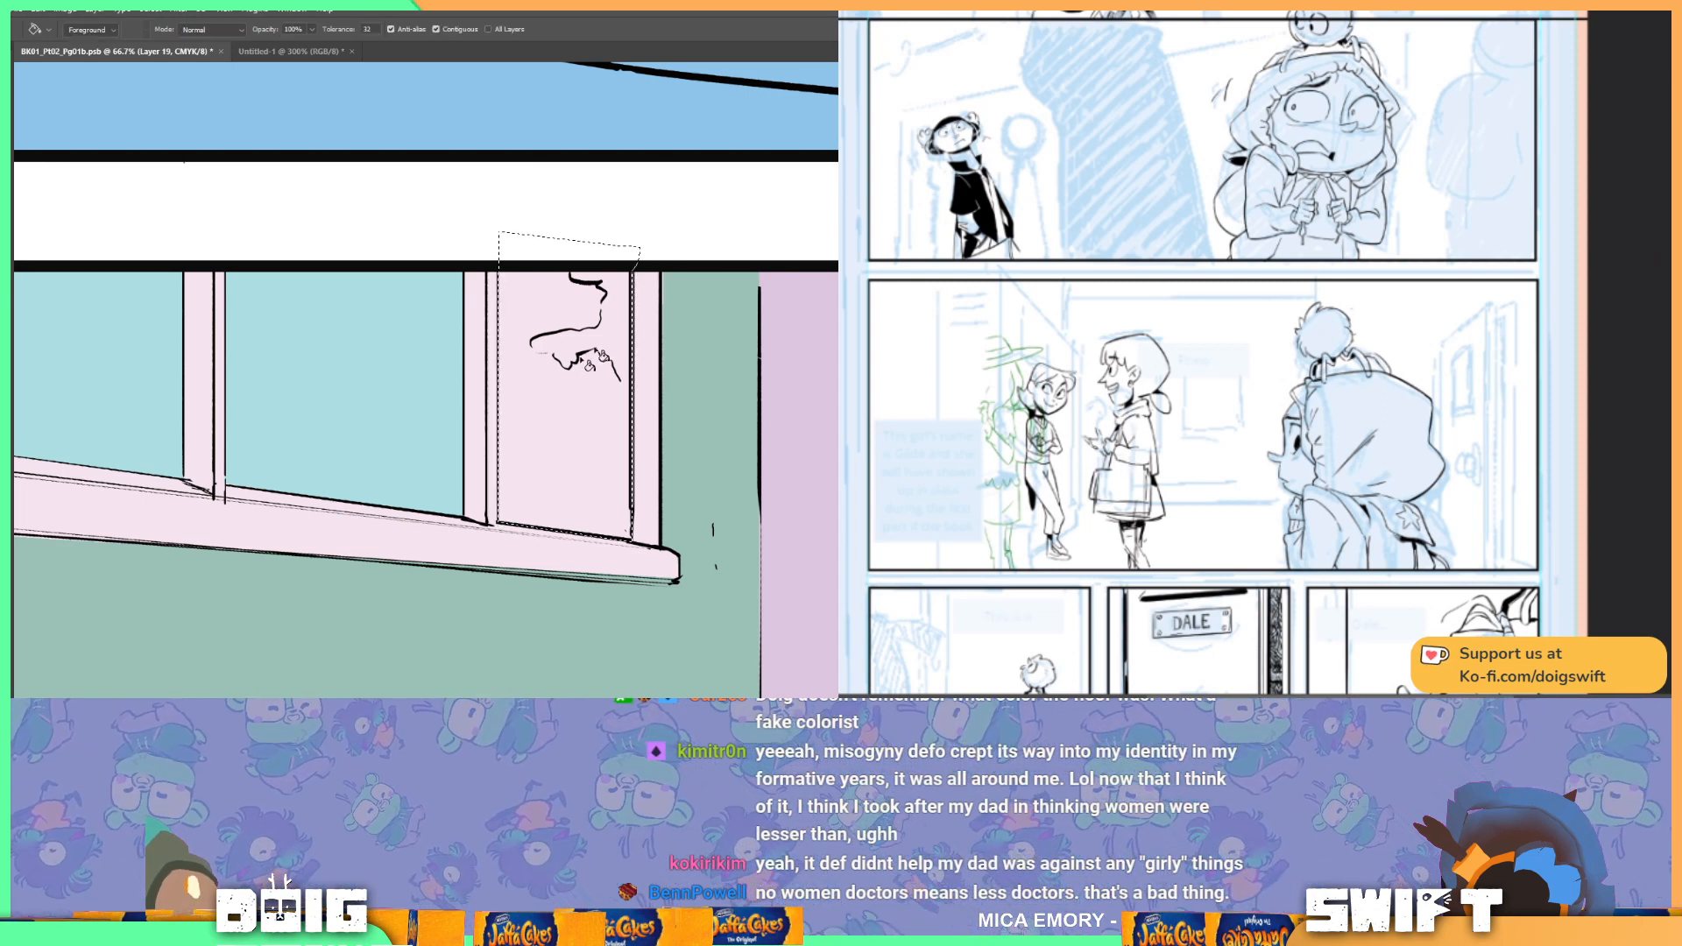
click(565, 393)
scroll(565, 393, down, 2)
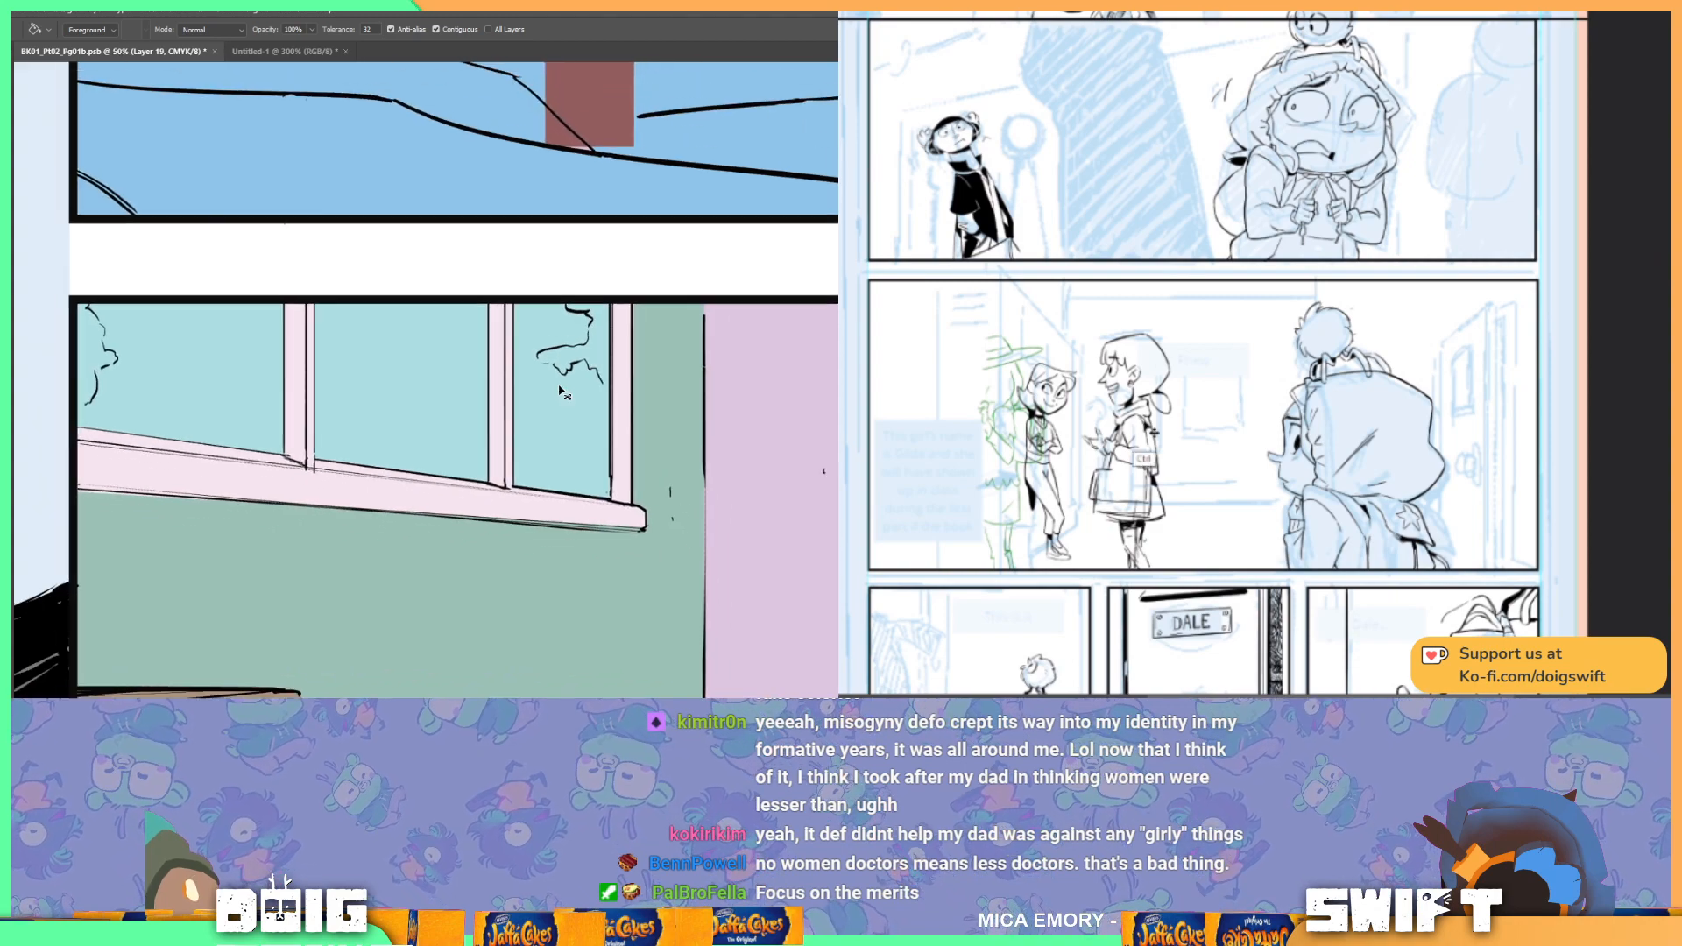
drag(605, 348, 589, 403)
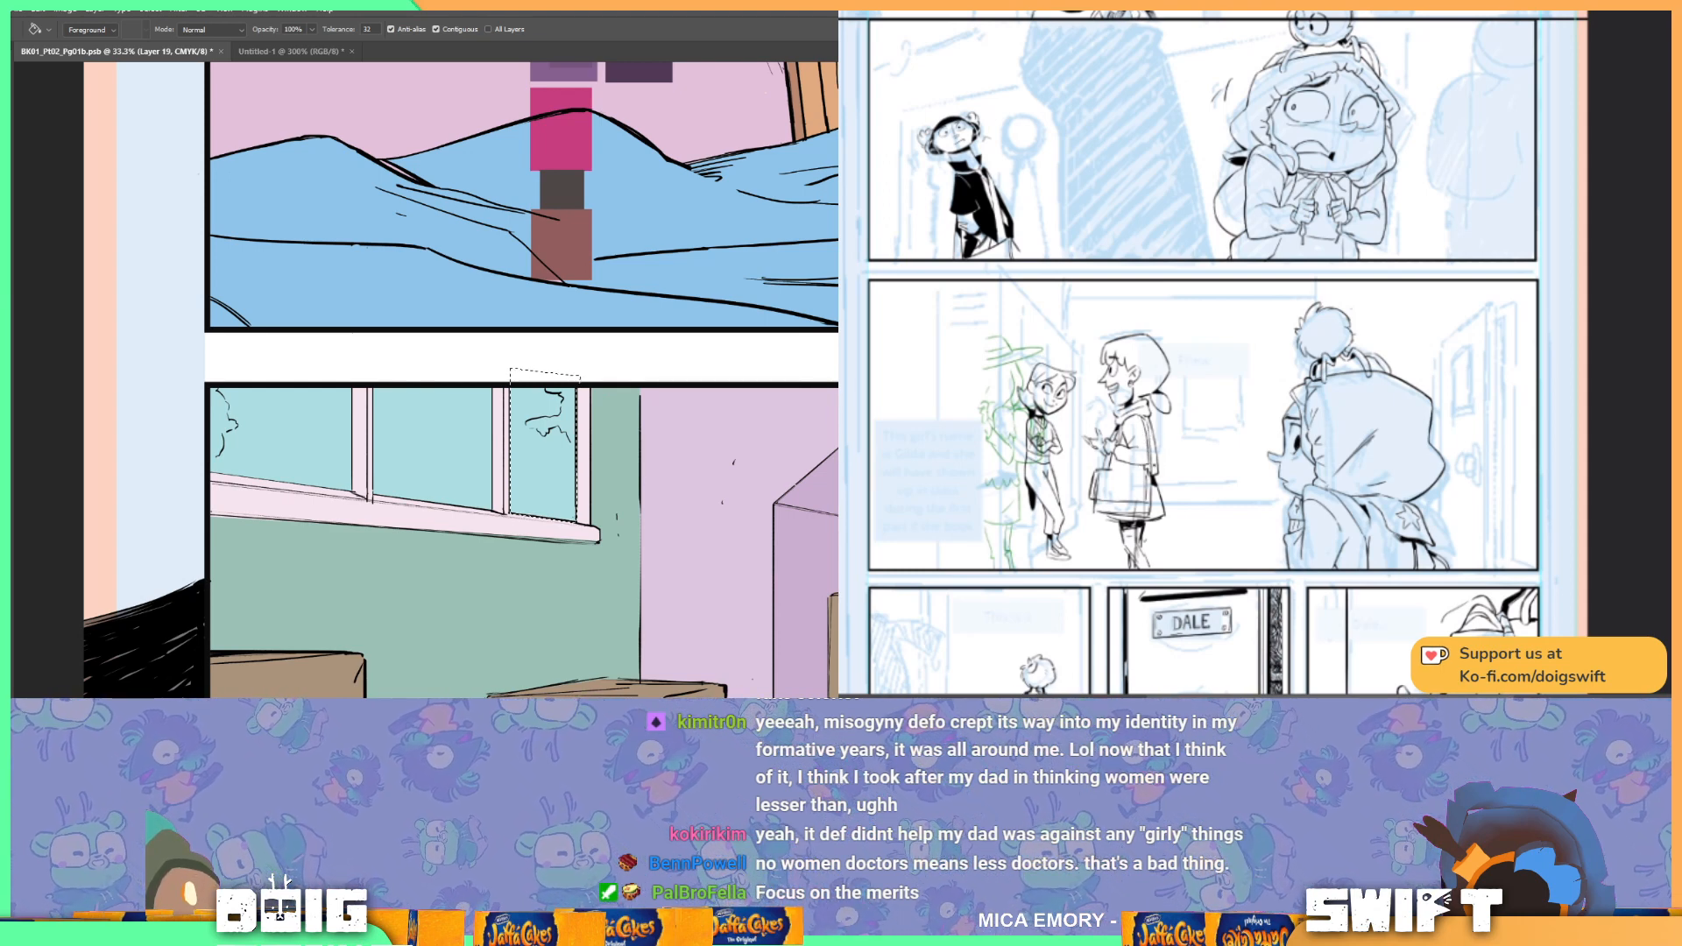
Step: Lasso around the whole window and fill its frame, mullions and sill with brown
key(l)
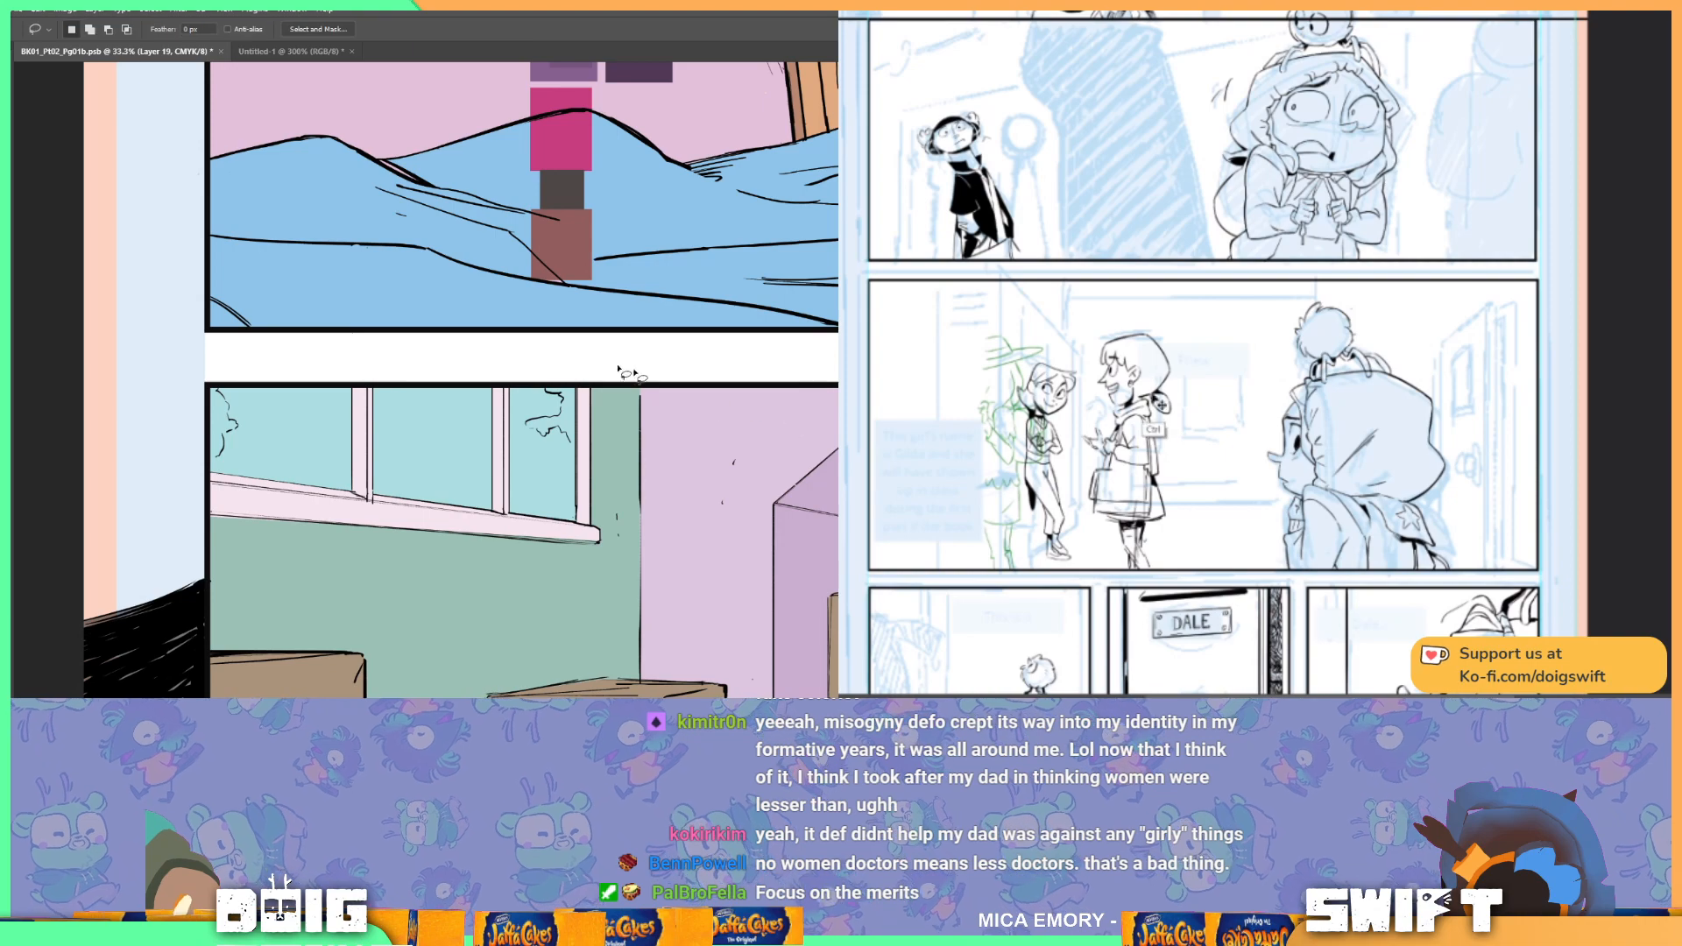
scroll(603, 382, down, 3)
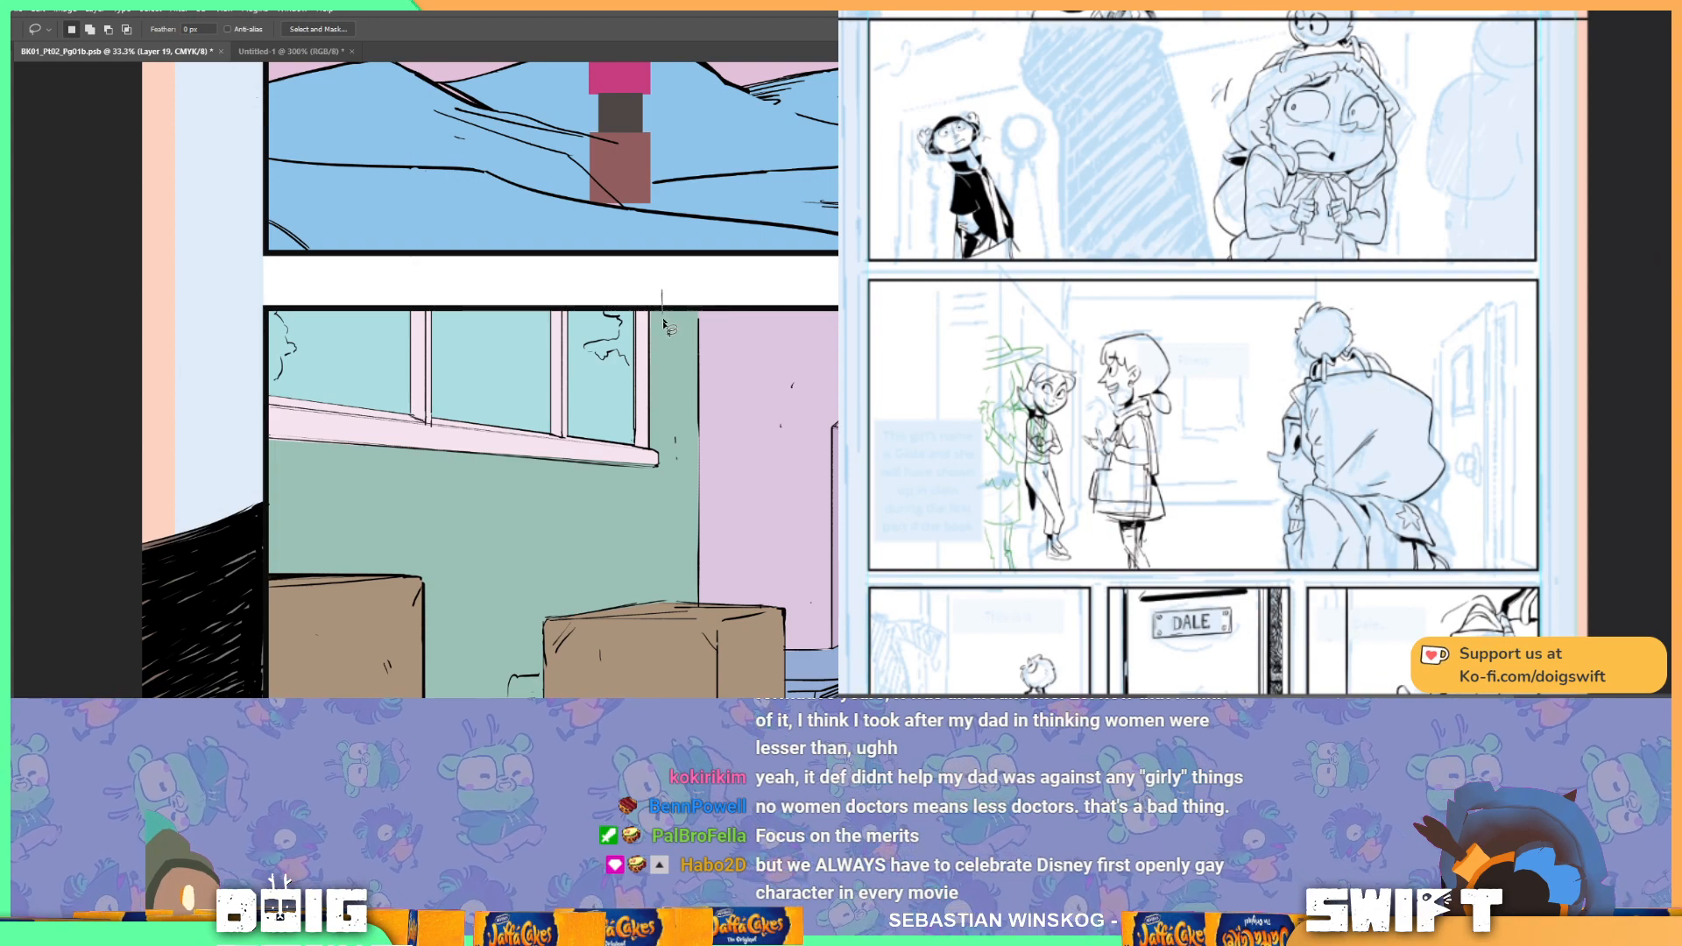
mouse_move(658, 287)
mouse_down()
mouse_move(674, 385)
mouse_move(596, 524)
mouse_move(381, 518)
mouse_move(230, 419)
mouse_move(261, 296)
mouse_move(688, 290)
mouse_up()
key(g)
click(467, 450)
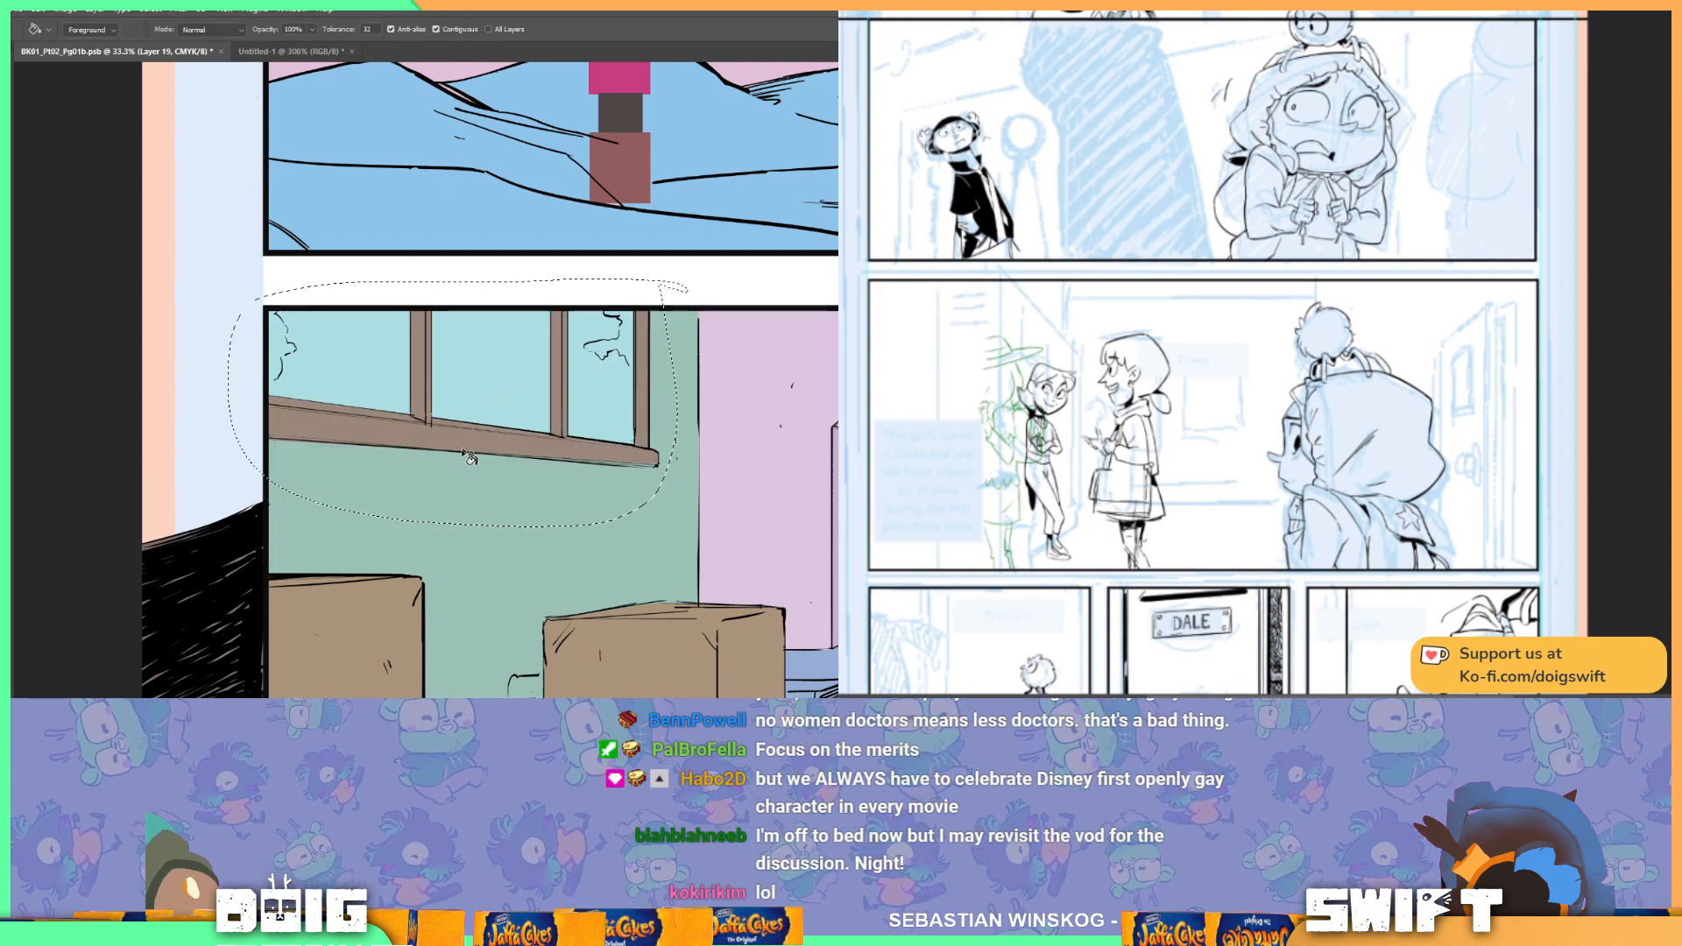
key(ctrl+d)
Step: Lasso the green wall around the window down to the boxes and books, and fill it with the alcove's darker mauve
mouse_move(546, 655)
mouse_down()
mouse_move(426, 544)
mouse_move(441, 544)
mouse_up()
key(i)
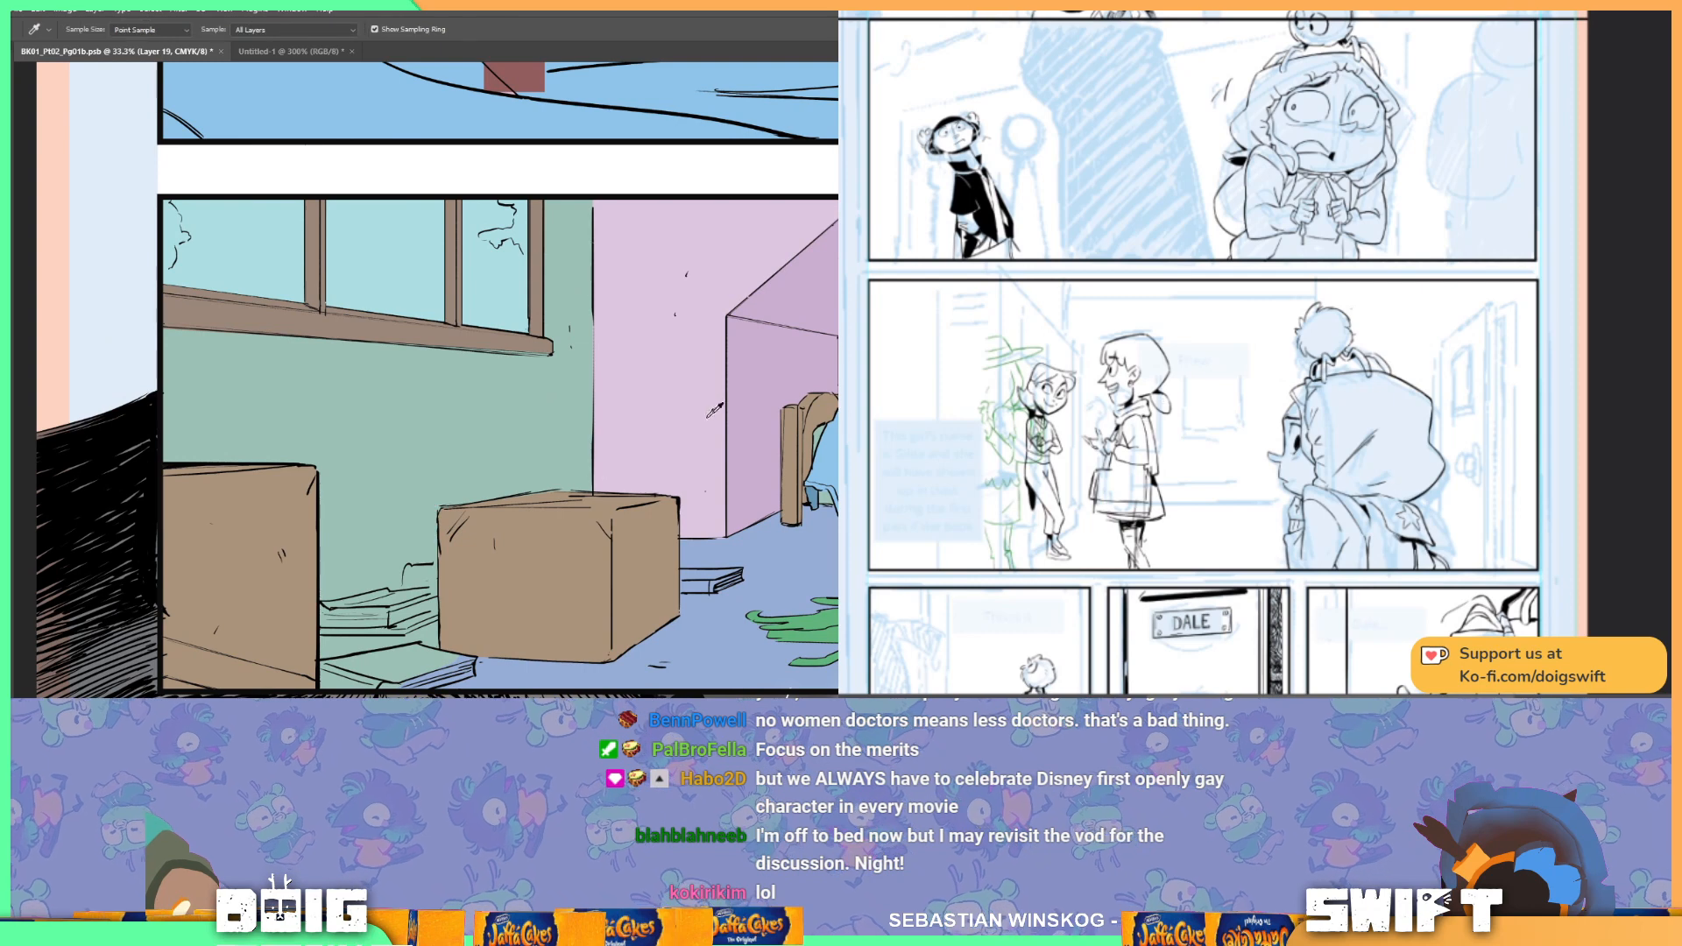
key(l)
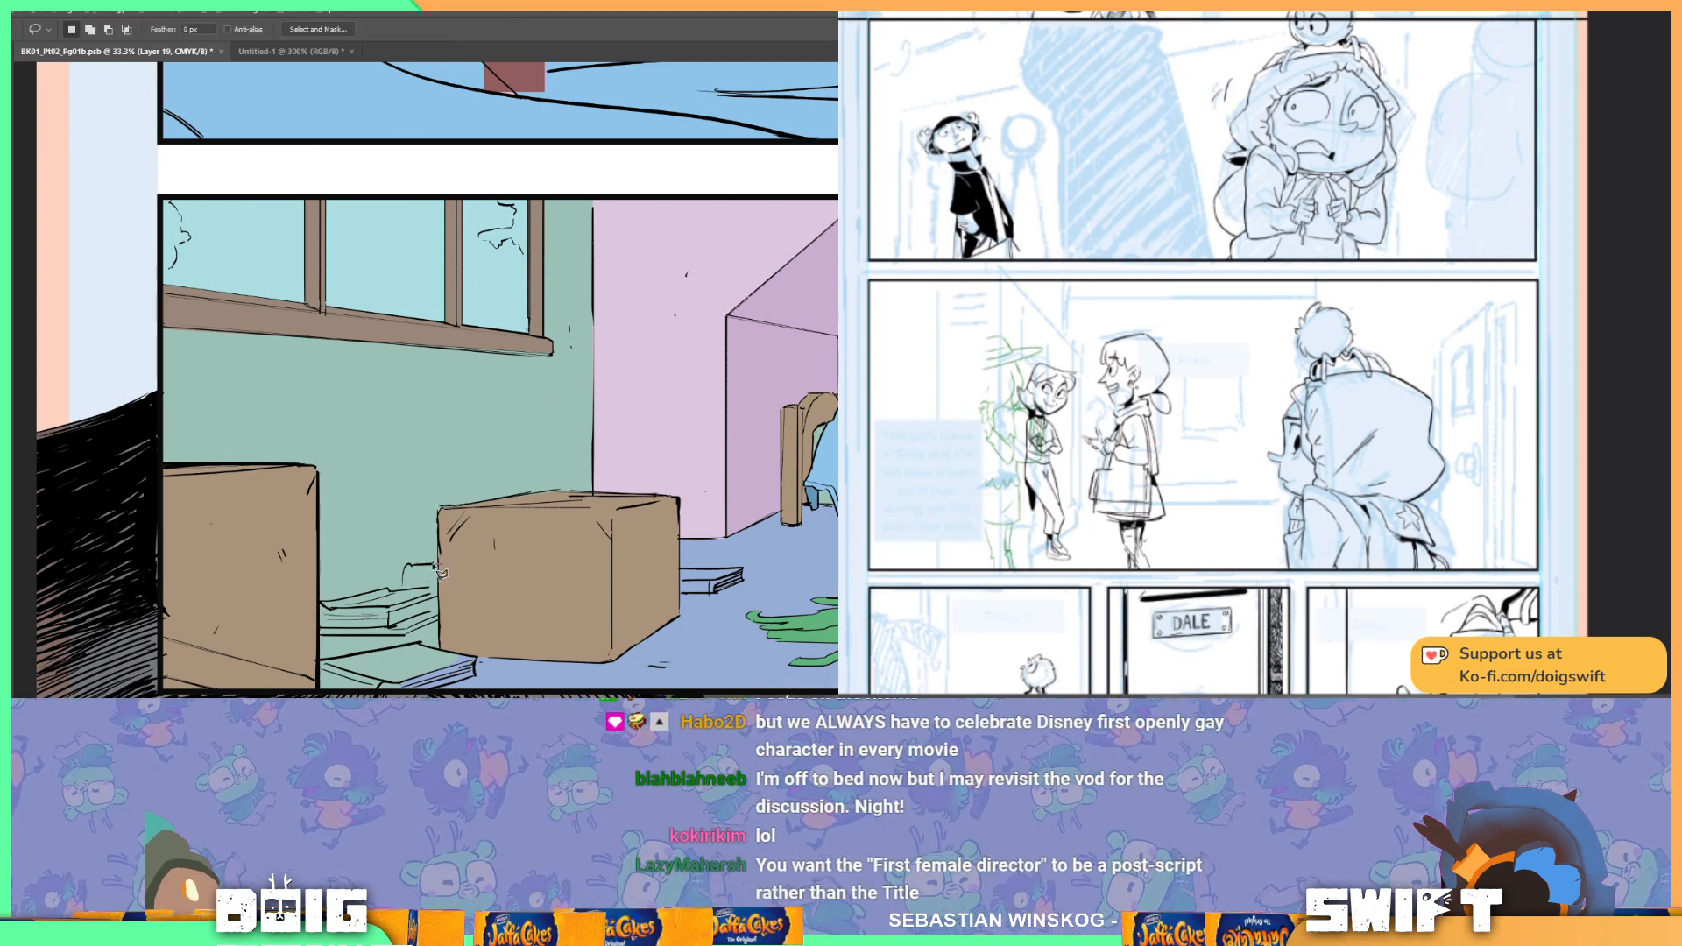
mouse_move(414, 571)
mouse_down()
mouse_move(405, 598)
mouse_move(235, 604)
mouse_move(139, 540)
mouse_move(100, 281)
mouse_move(491, 156)
mouse_move(644, 364)
mouse_move(594, 543)
mouse_move(438, 566)
mouse_up()
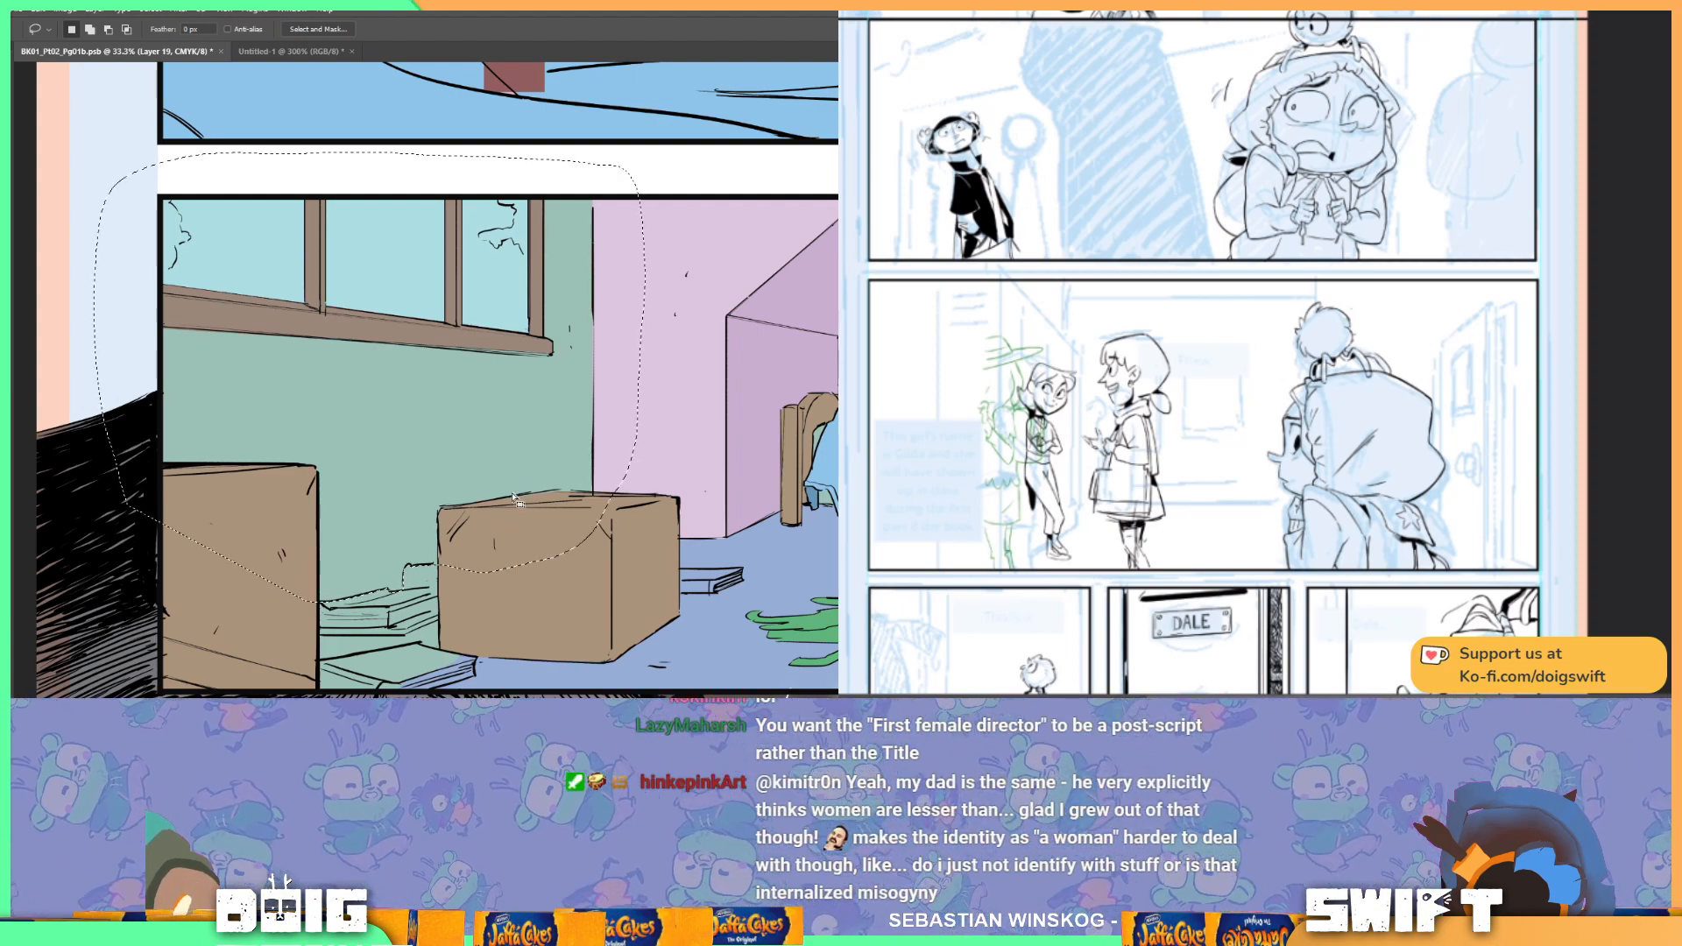
key(g)
click(463, 484)
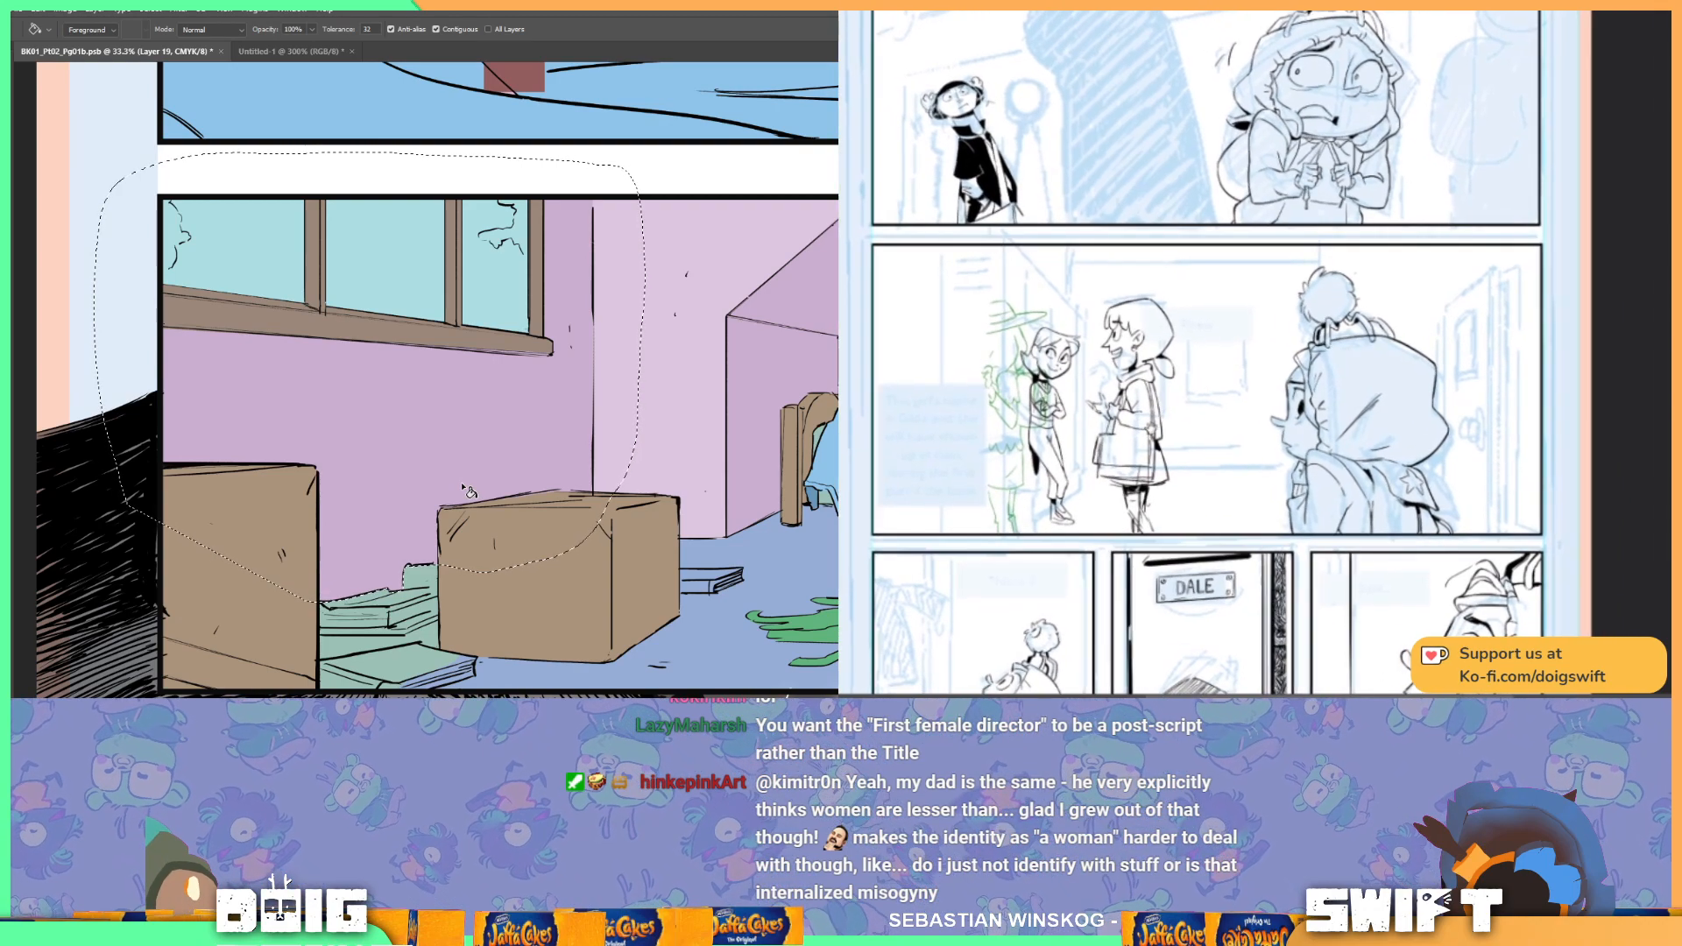
mouse_move(470, 462)
mouse_down()
mouse_move(416, 491)
mouse_move(394, 388)
mouse_move(487, 409)
mouse_move(464, 399)
mouse_up()
key(ctrl+minus)
Step: Fill the green gaps between the headboard and blanket and beneath the blanket's hanging edge with very pale blue-grey
key(i)
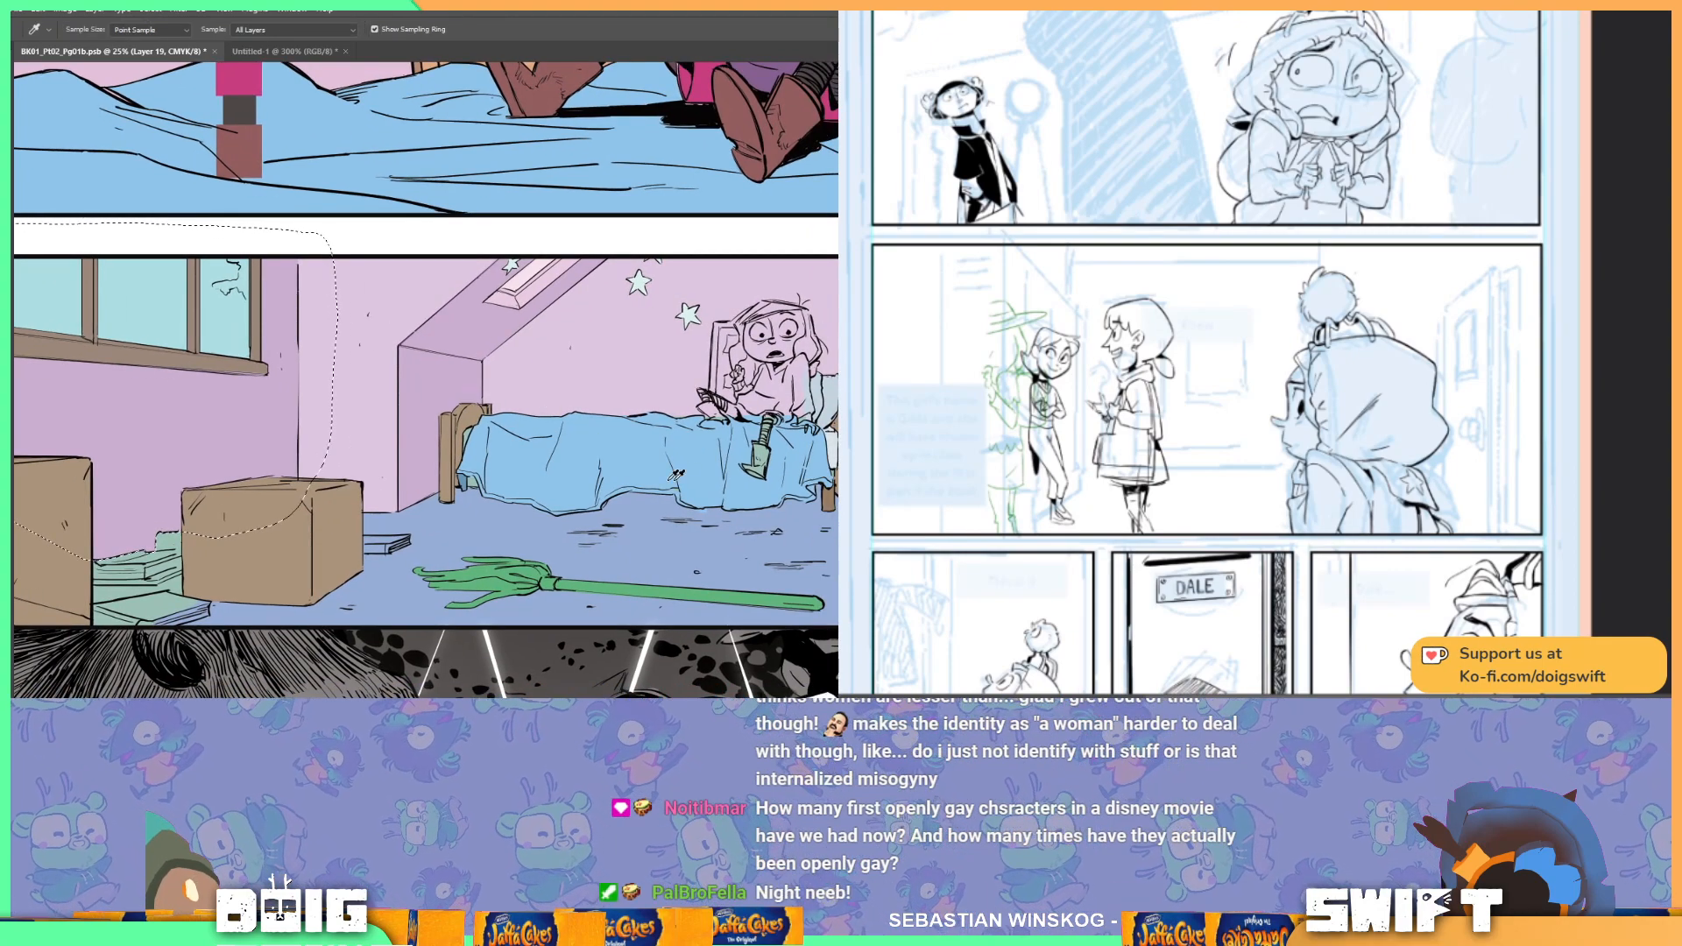
key(ctrl+d)
key(l)
key(ctrl+plus)
key(ctrl+plus)
key(ctrl+plus)
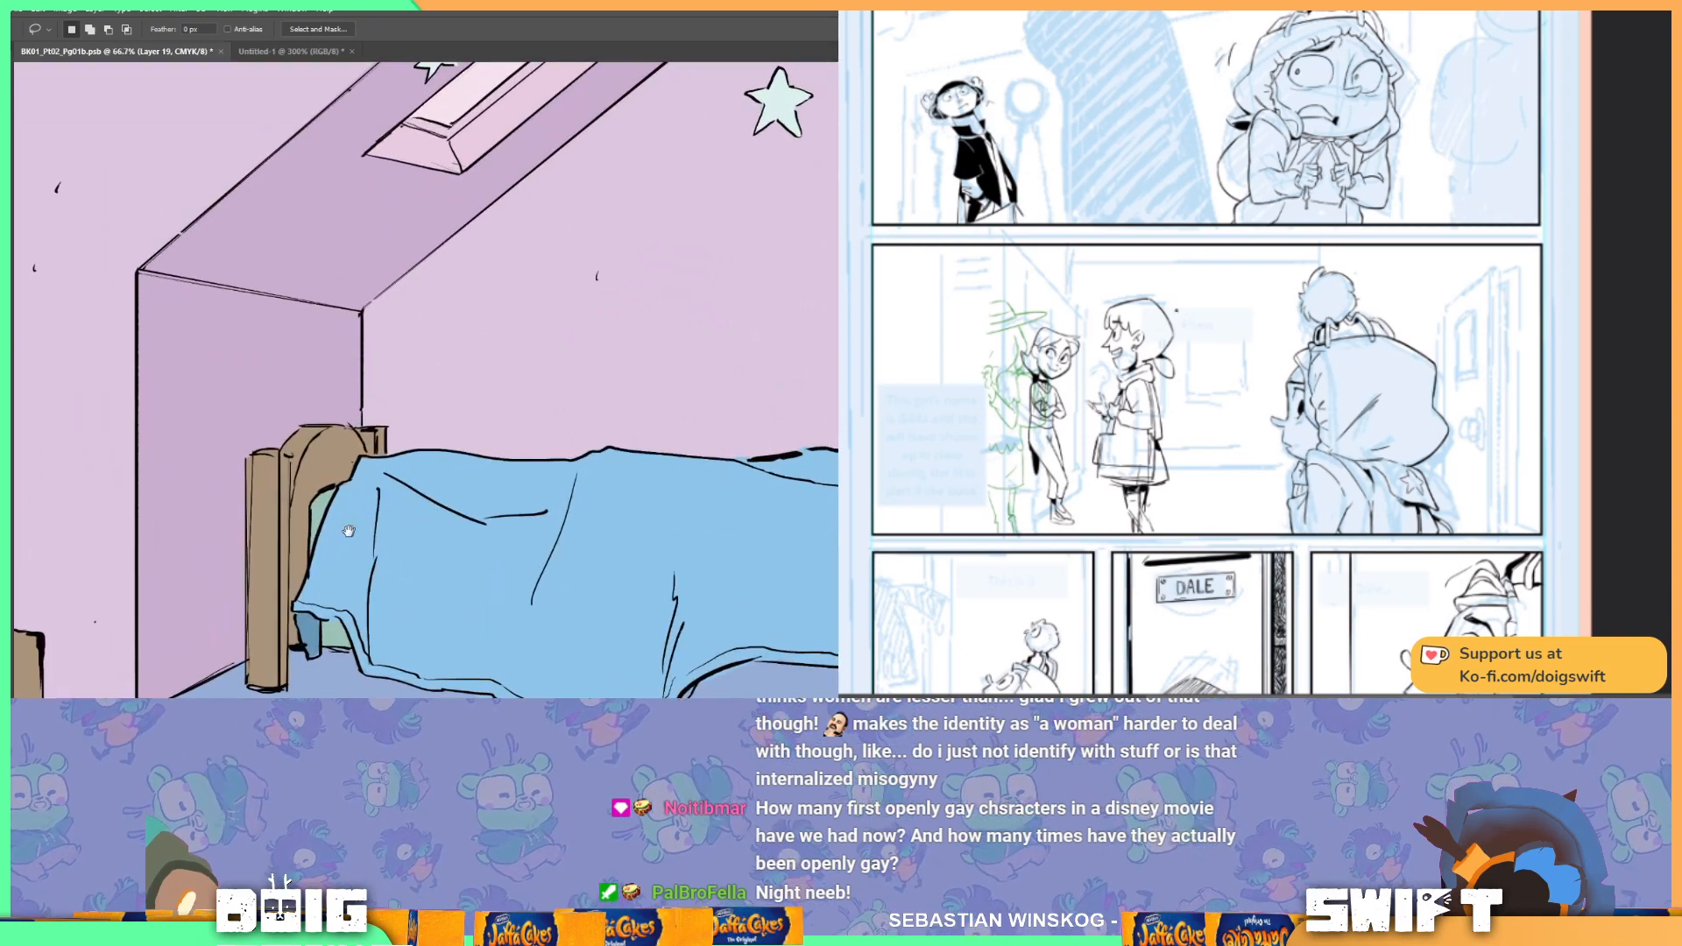
drag(352, 541, 408, 457)
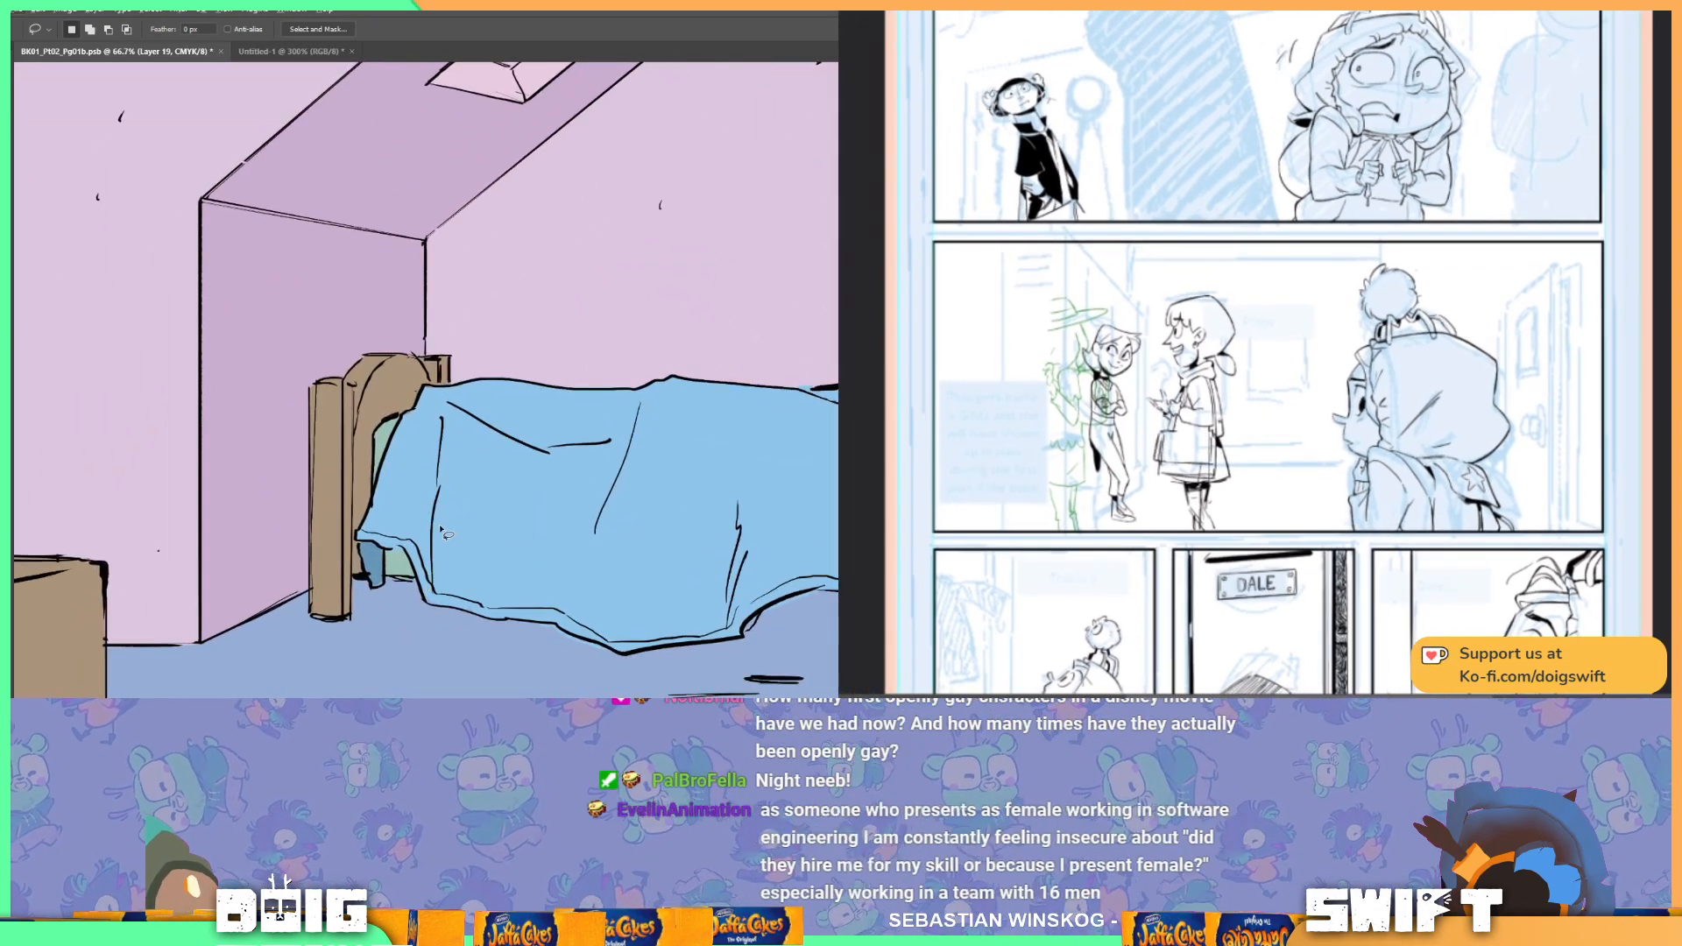
key(g)
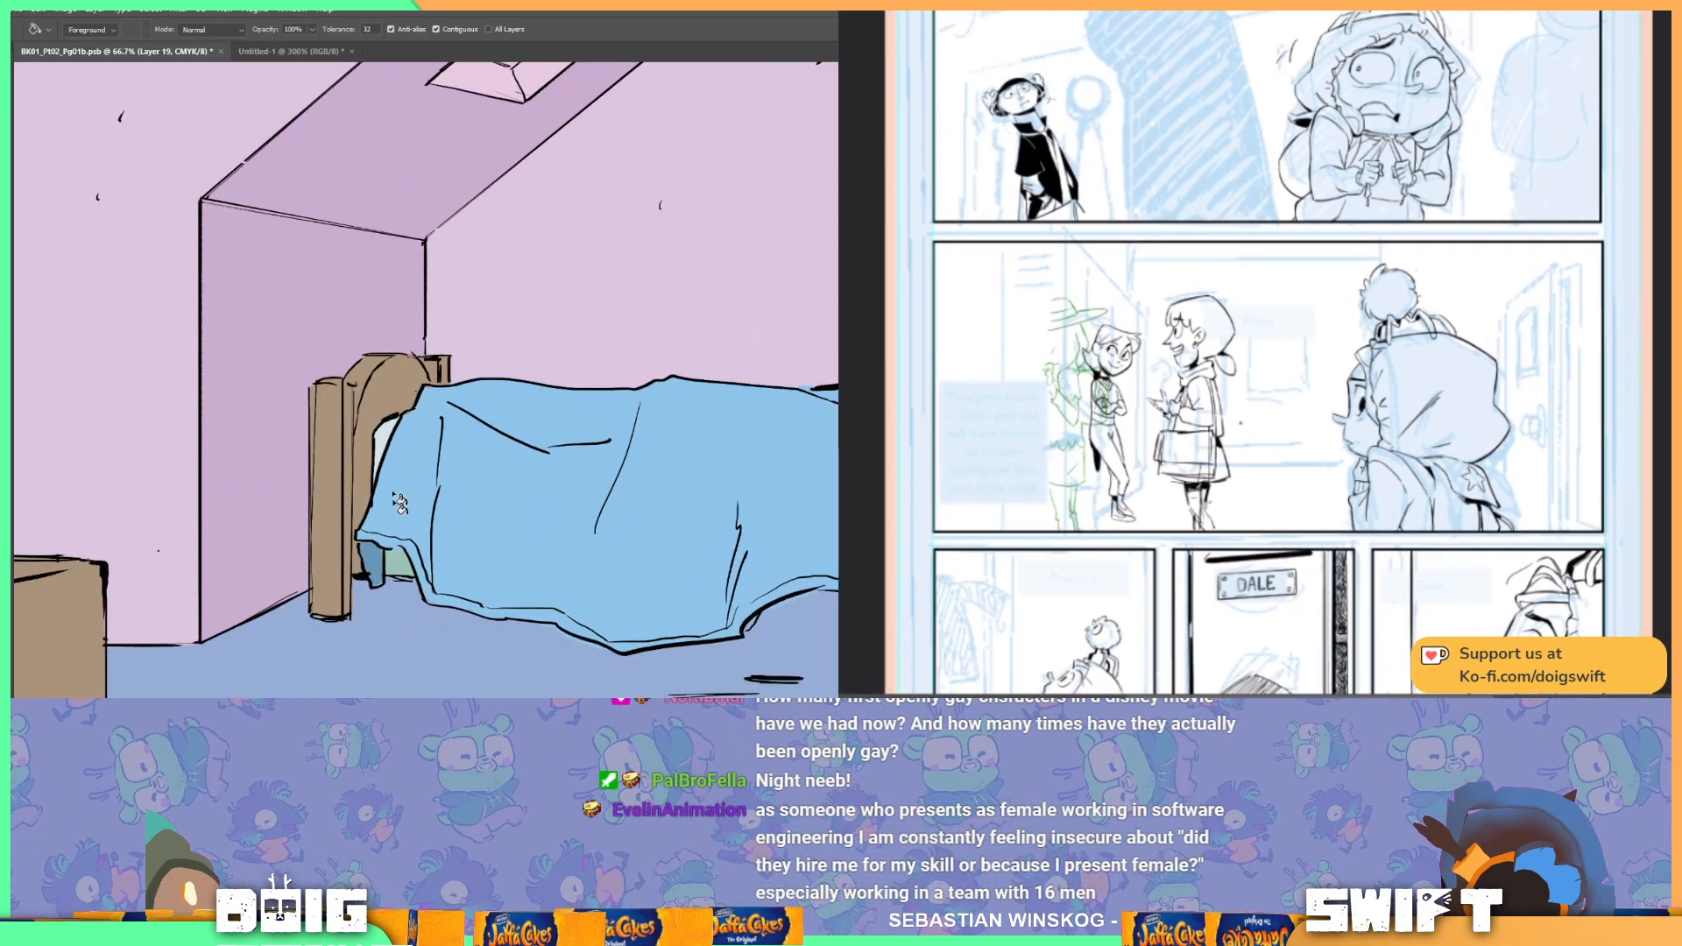
click(405, 574)
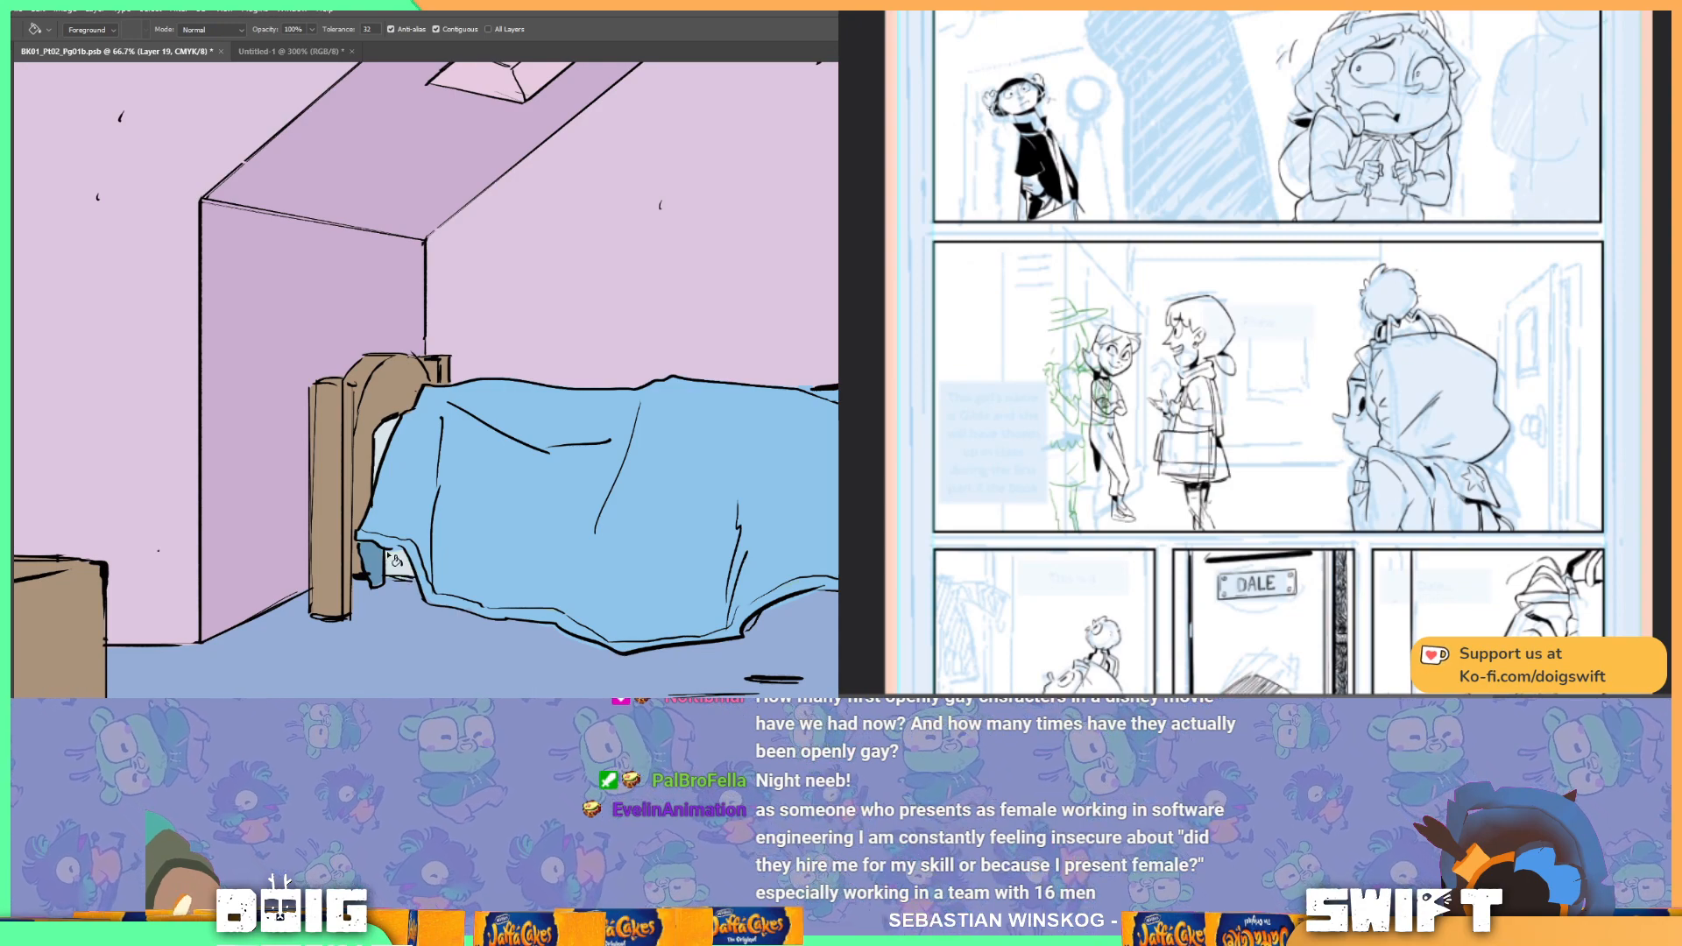
Step: Lasso the upper stack of books between the two cardboard boxes and fill it with very pale blue-grey
key(ctrl+minus)
key(ctrl+minus)
drag(200, 510, 580, 437)
key(l)
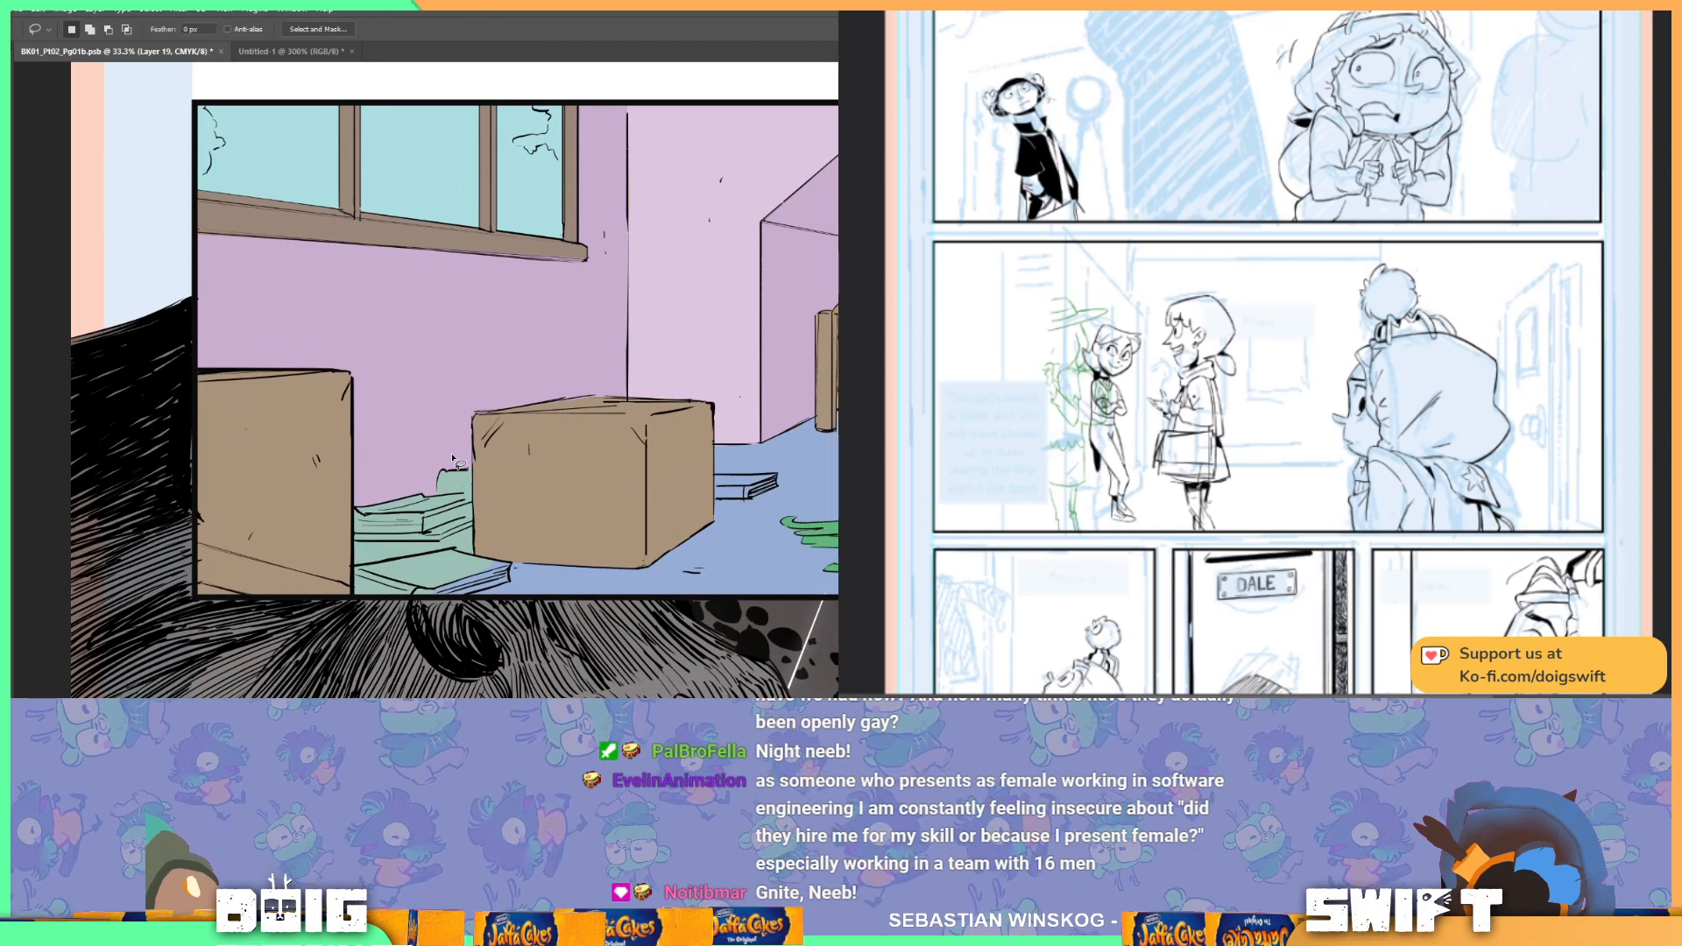
scroll(457, 463, up, 1)
mouse_move(460, 470)
mouse_down()
mouse_move(490, 452)
mouse_move(508, 490)
mouse_move(460, 498)
mouse_move(405, 468)
mouse_move(332, 493)
mouse_move(340, 595)
mouse_move(344, 561)
mouse_move(468, 563)
mouse_move(537, 535)
mouse_move(543, 493)
mouse_up()
key(g)
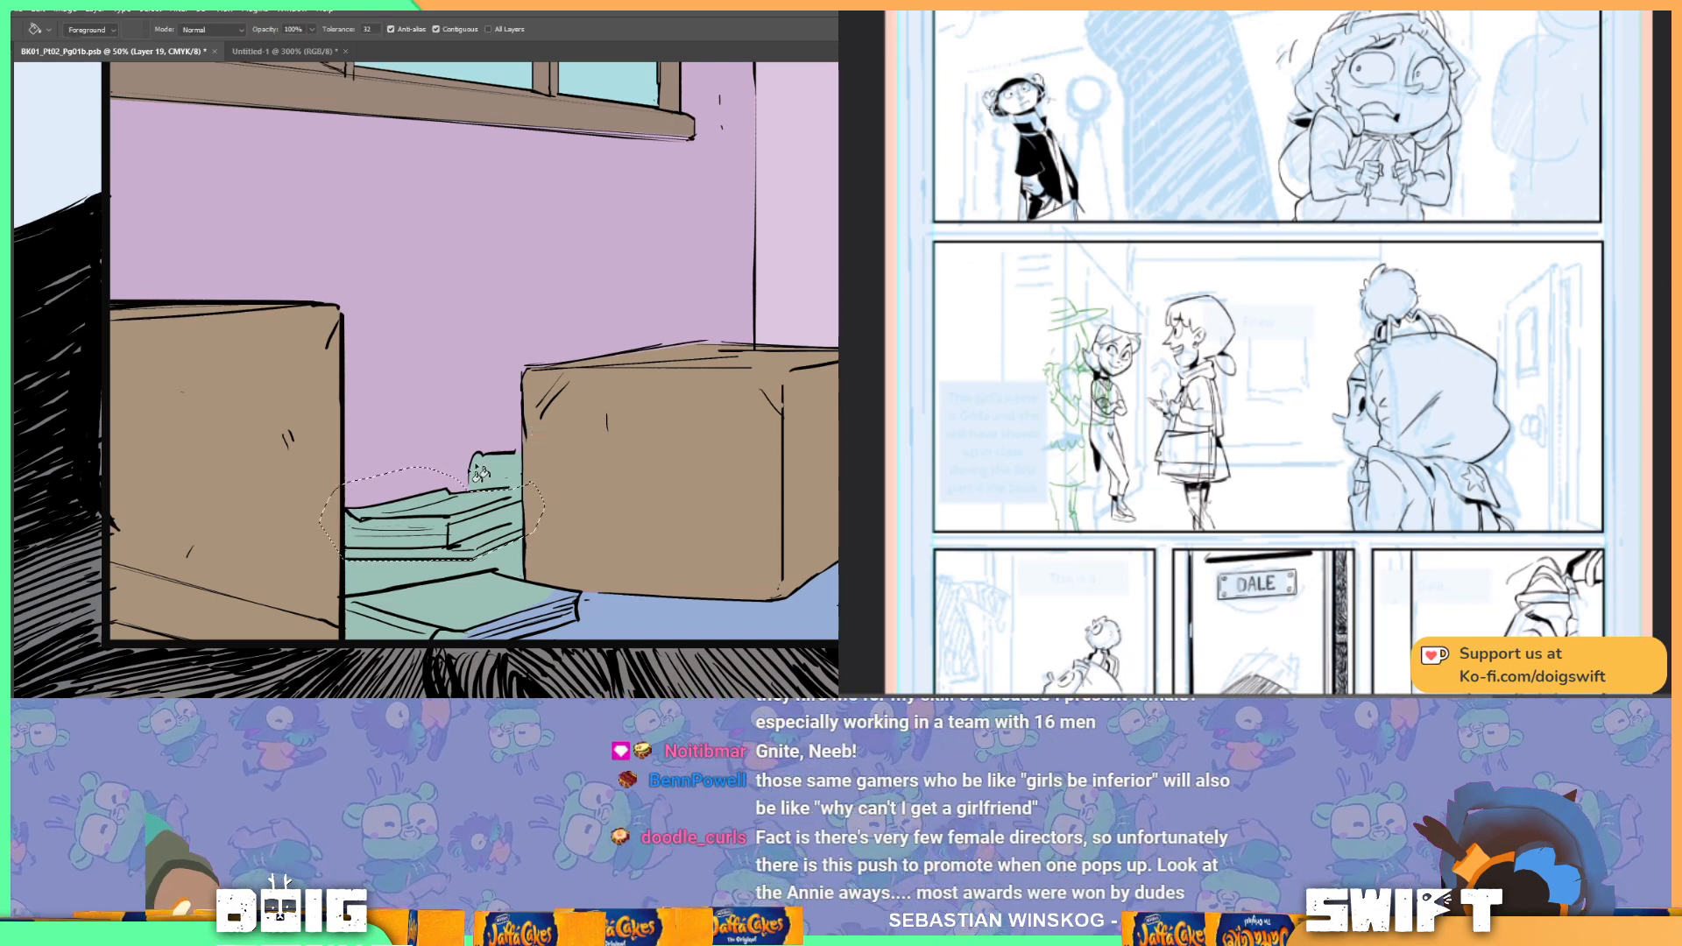
click(433, 523)
key(ctrl+d)
Step: Lasso the books lying by the panel's bottom border and fill their cover and page edges with the same very pale blue-grey
key(l)
drag(452, 584, 433, 475)
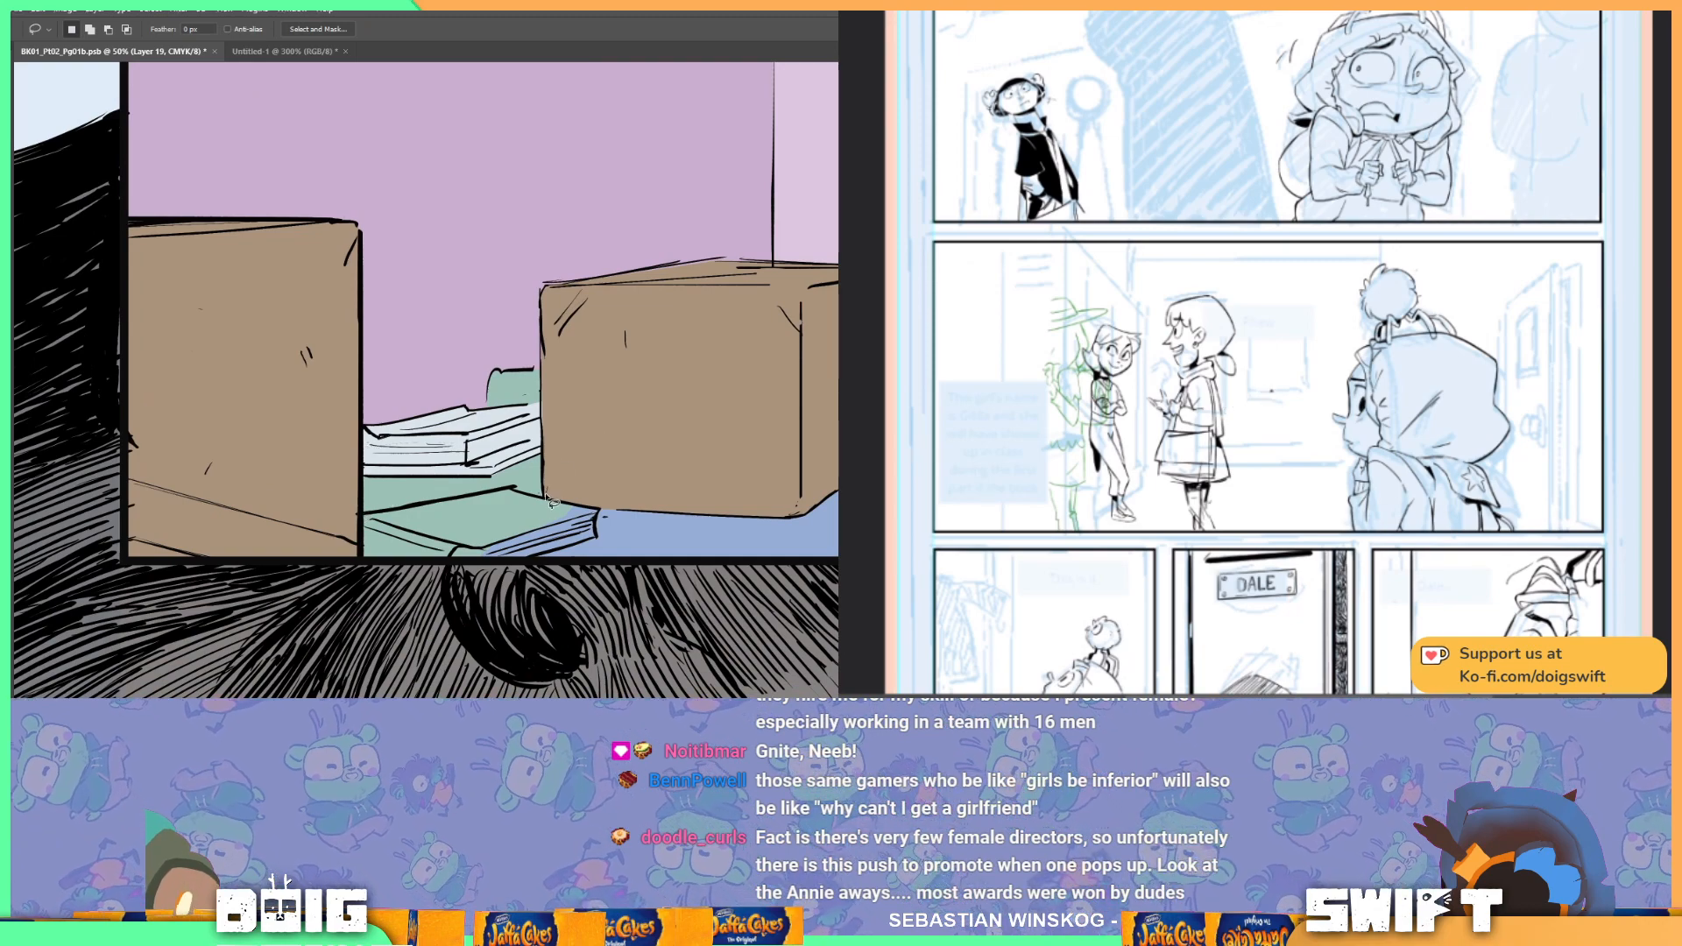
mouse_move(544, 498)
mouse_down()
mouse_move(352, 519)
mouse_move(342, 604)
mouse_move(593, 583)
mouse_move(526, 569)
mouse_move(602, 541)
mouse_move(604, 501)
mouse_move(547, 492)
mouse_up()
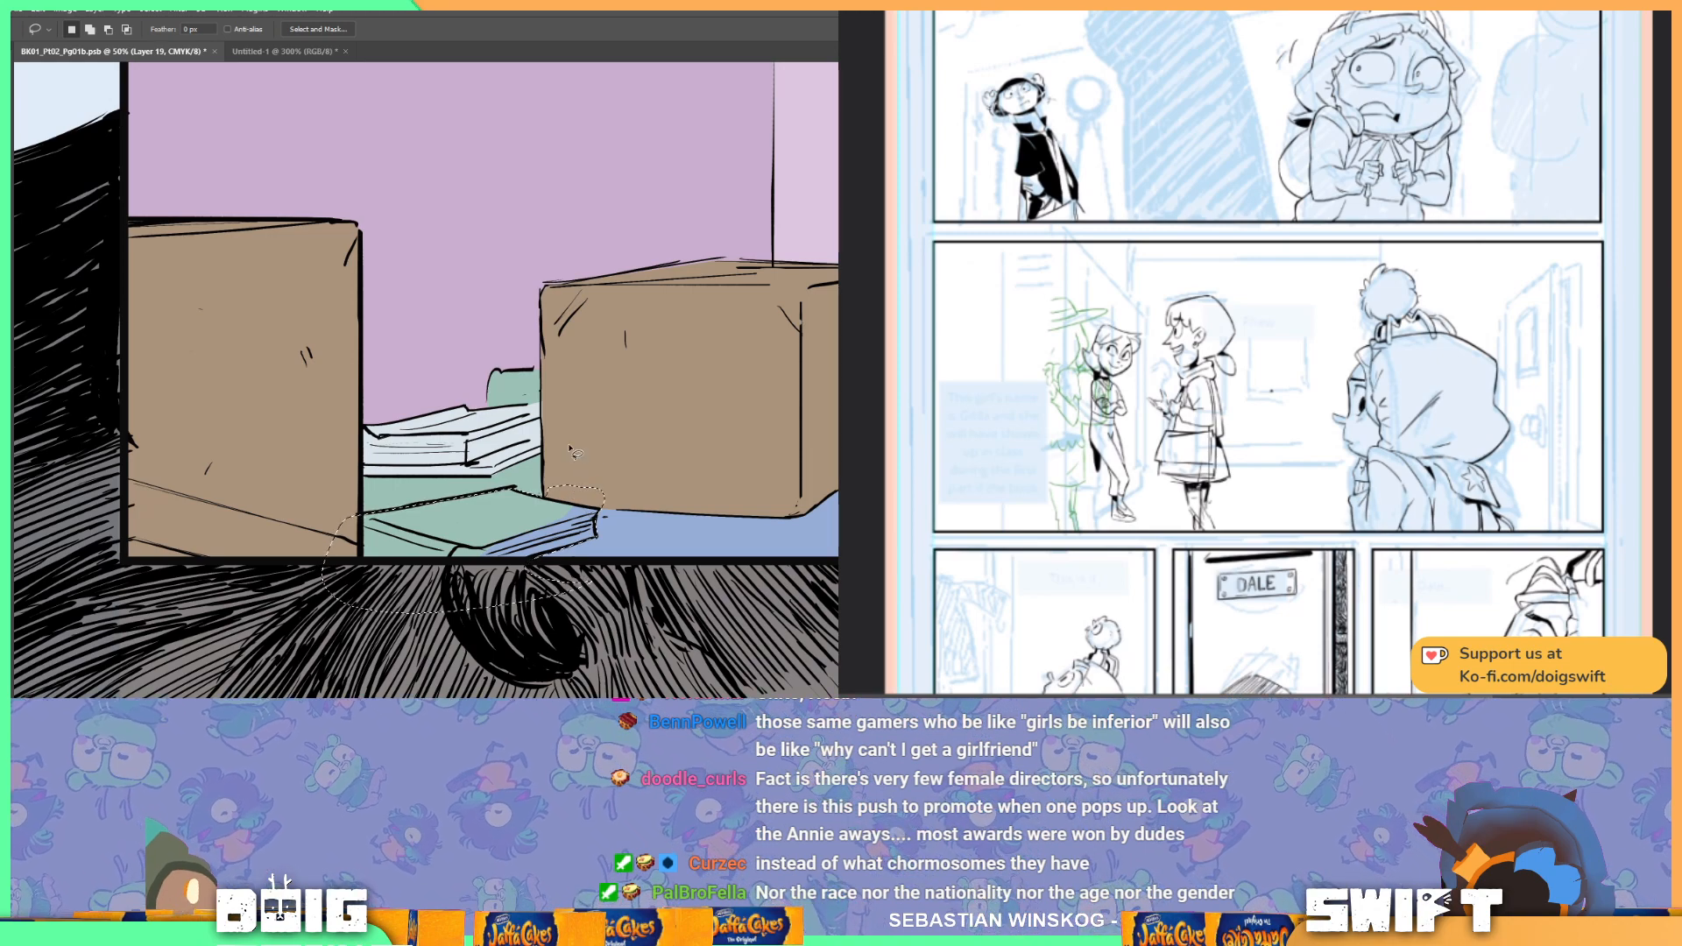
key(g)
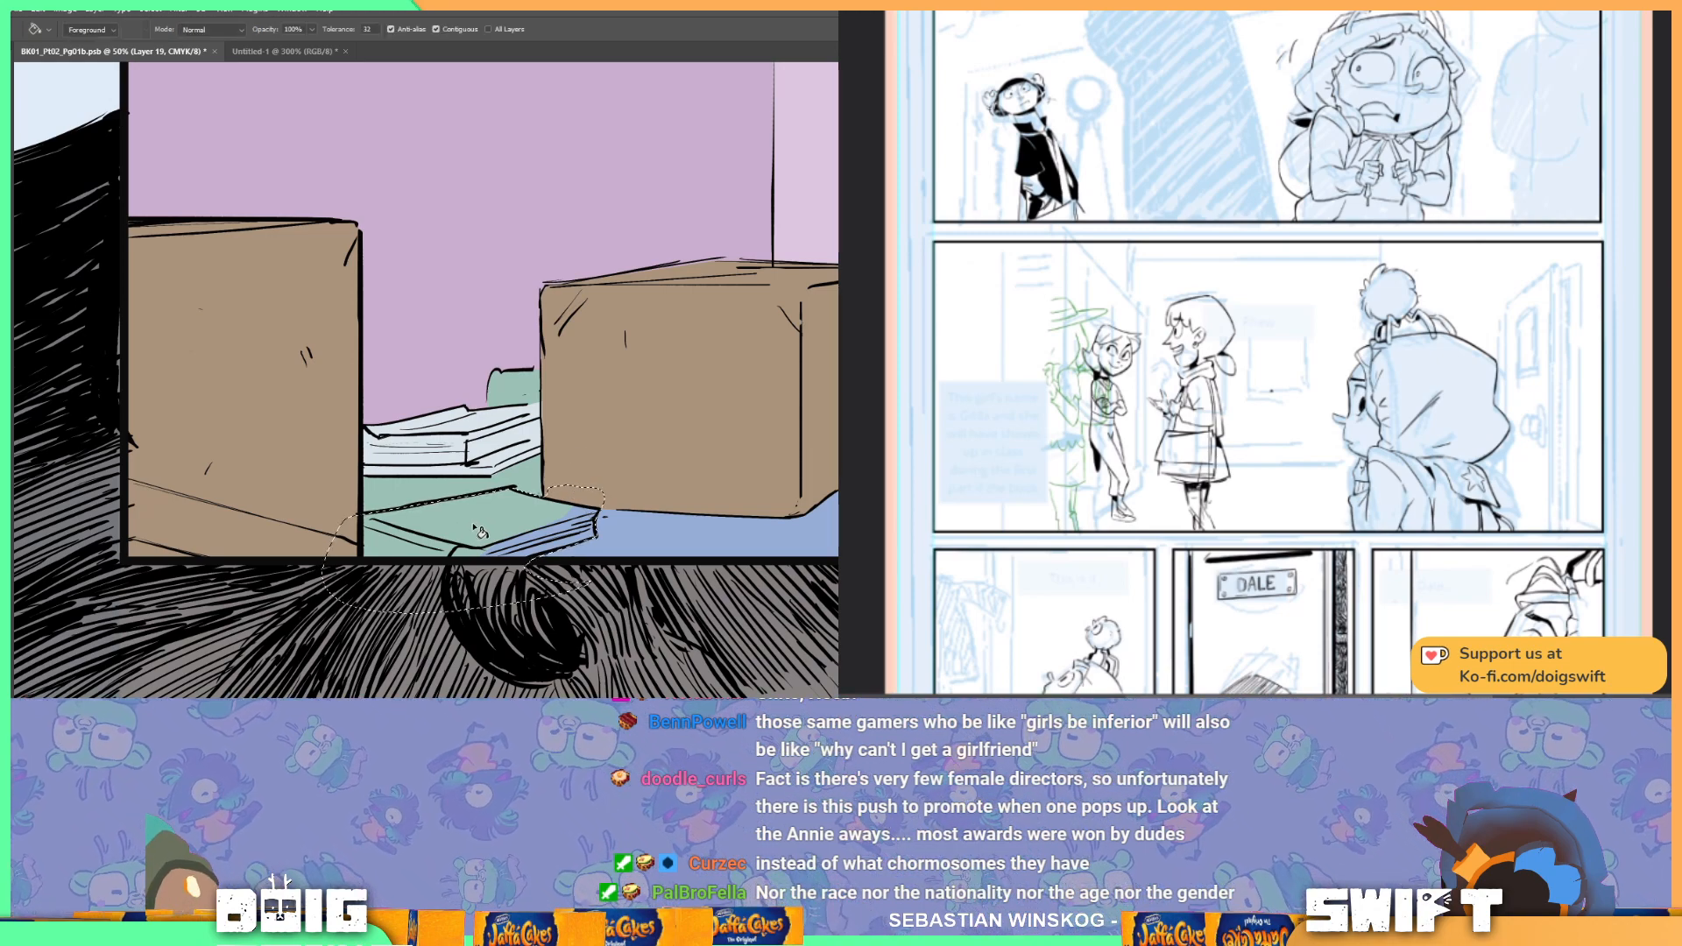
click(478, 532)
click(513, 547)
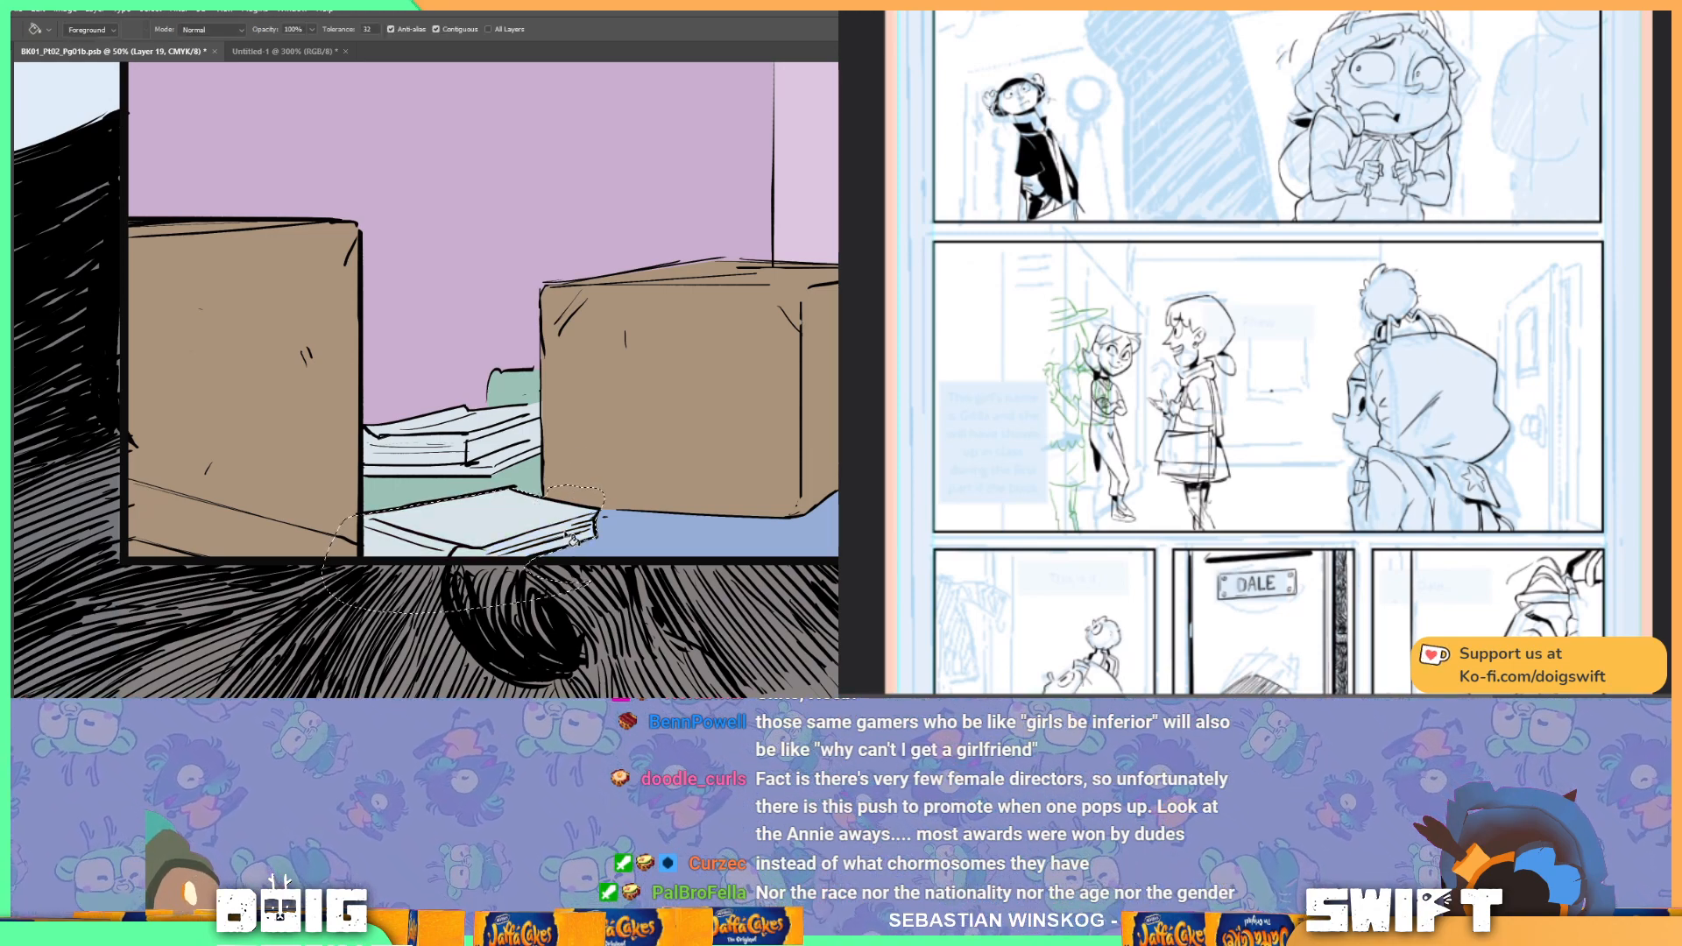
click(508, 550)
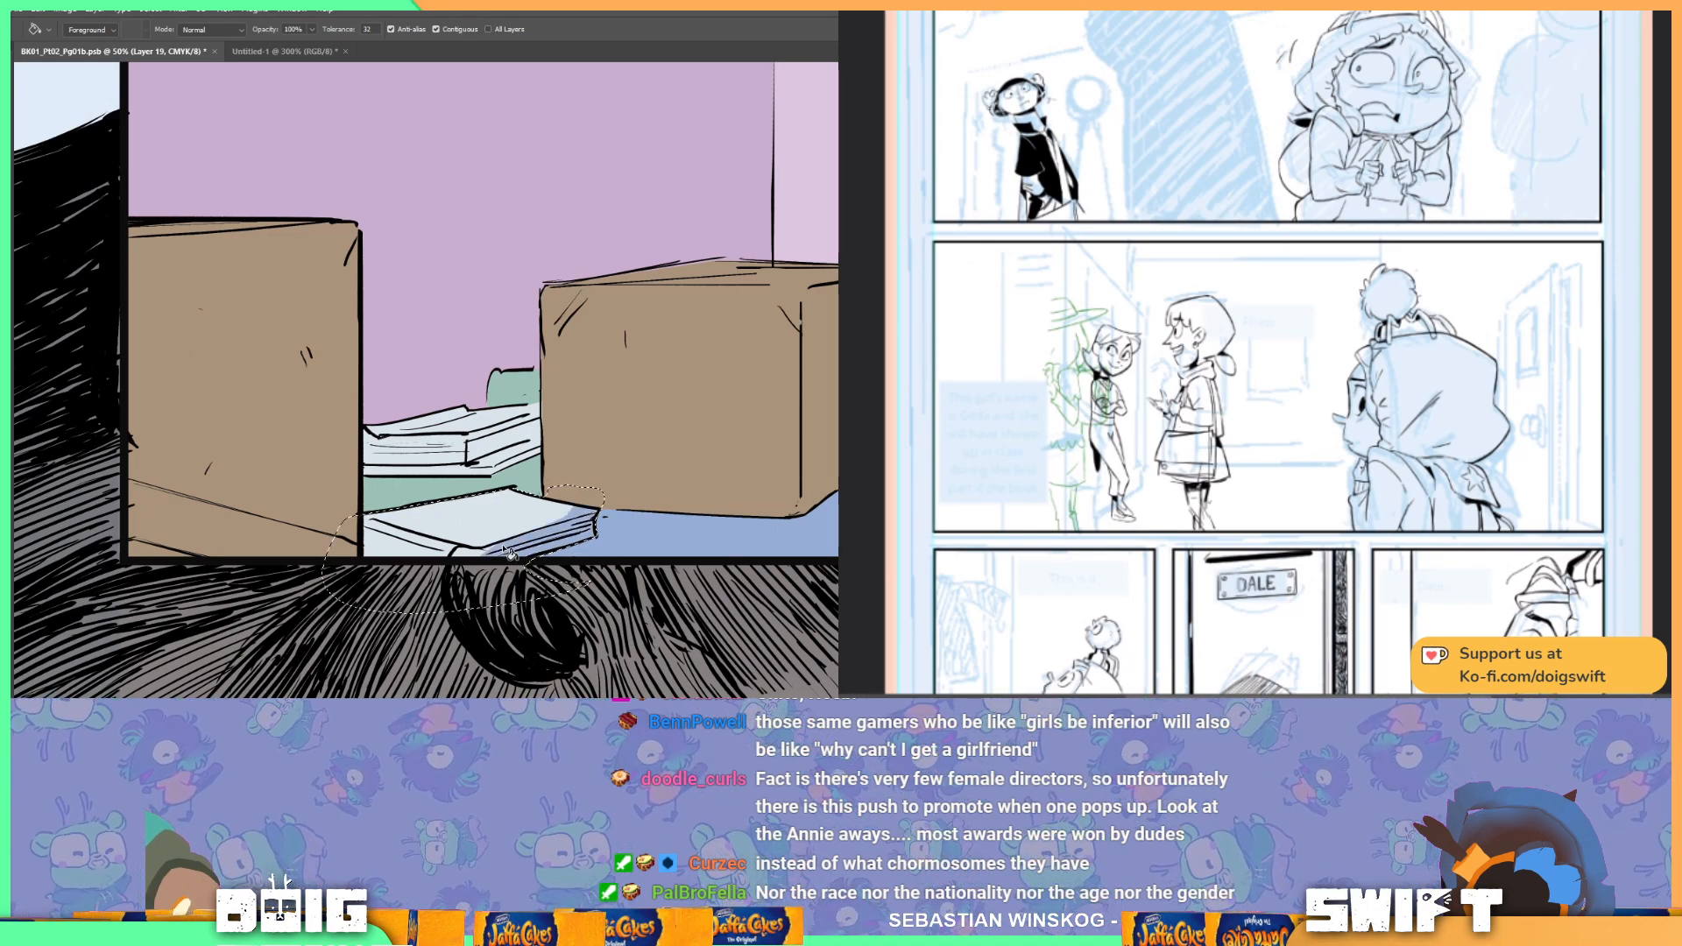
key(ctrl+z)
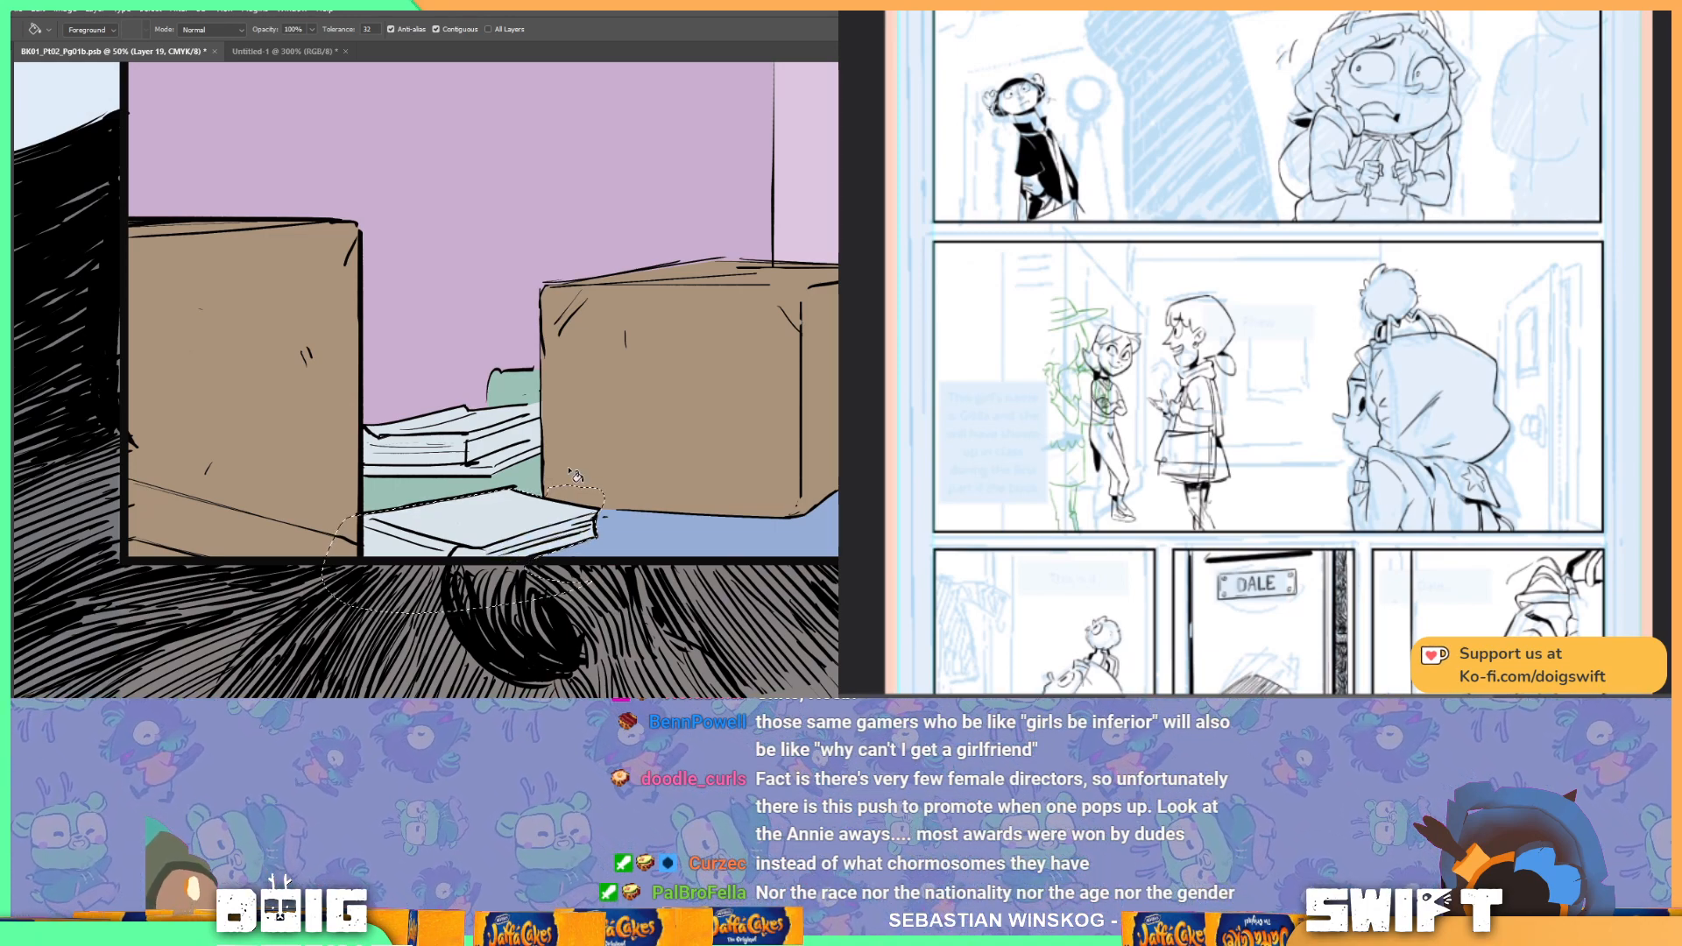
key(ctrl+d)
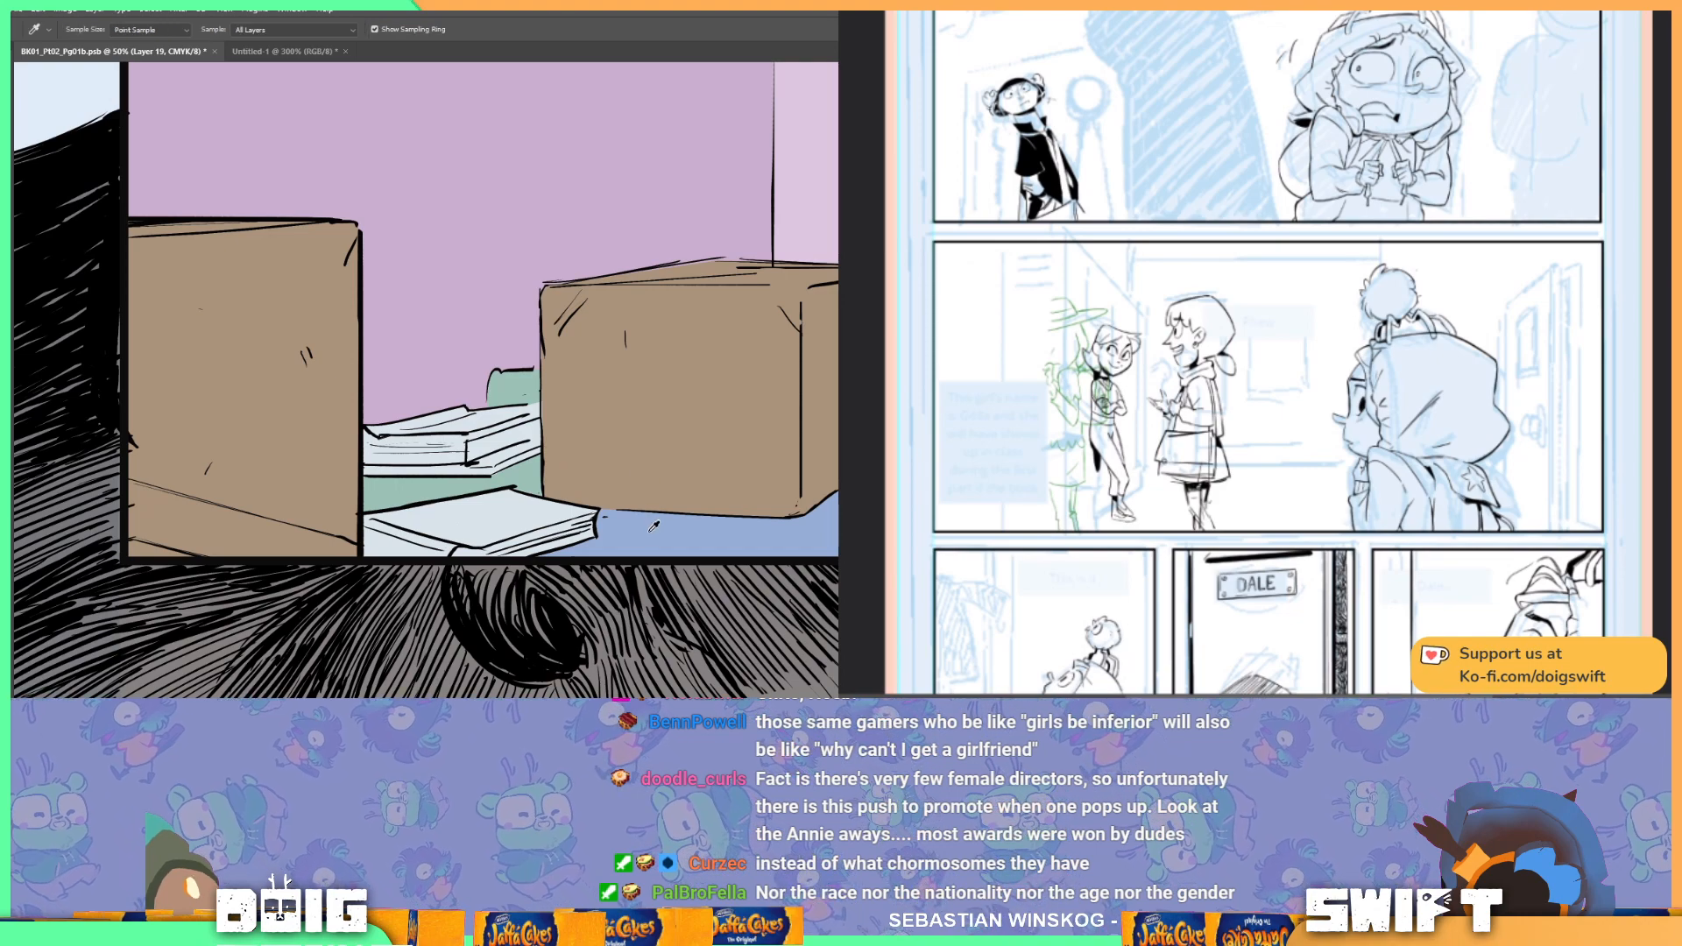
Step: Fill the floor gap between the book stacks with periwinkle blue and the small green object behind the books with brown
click(438, 498)
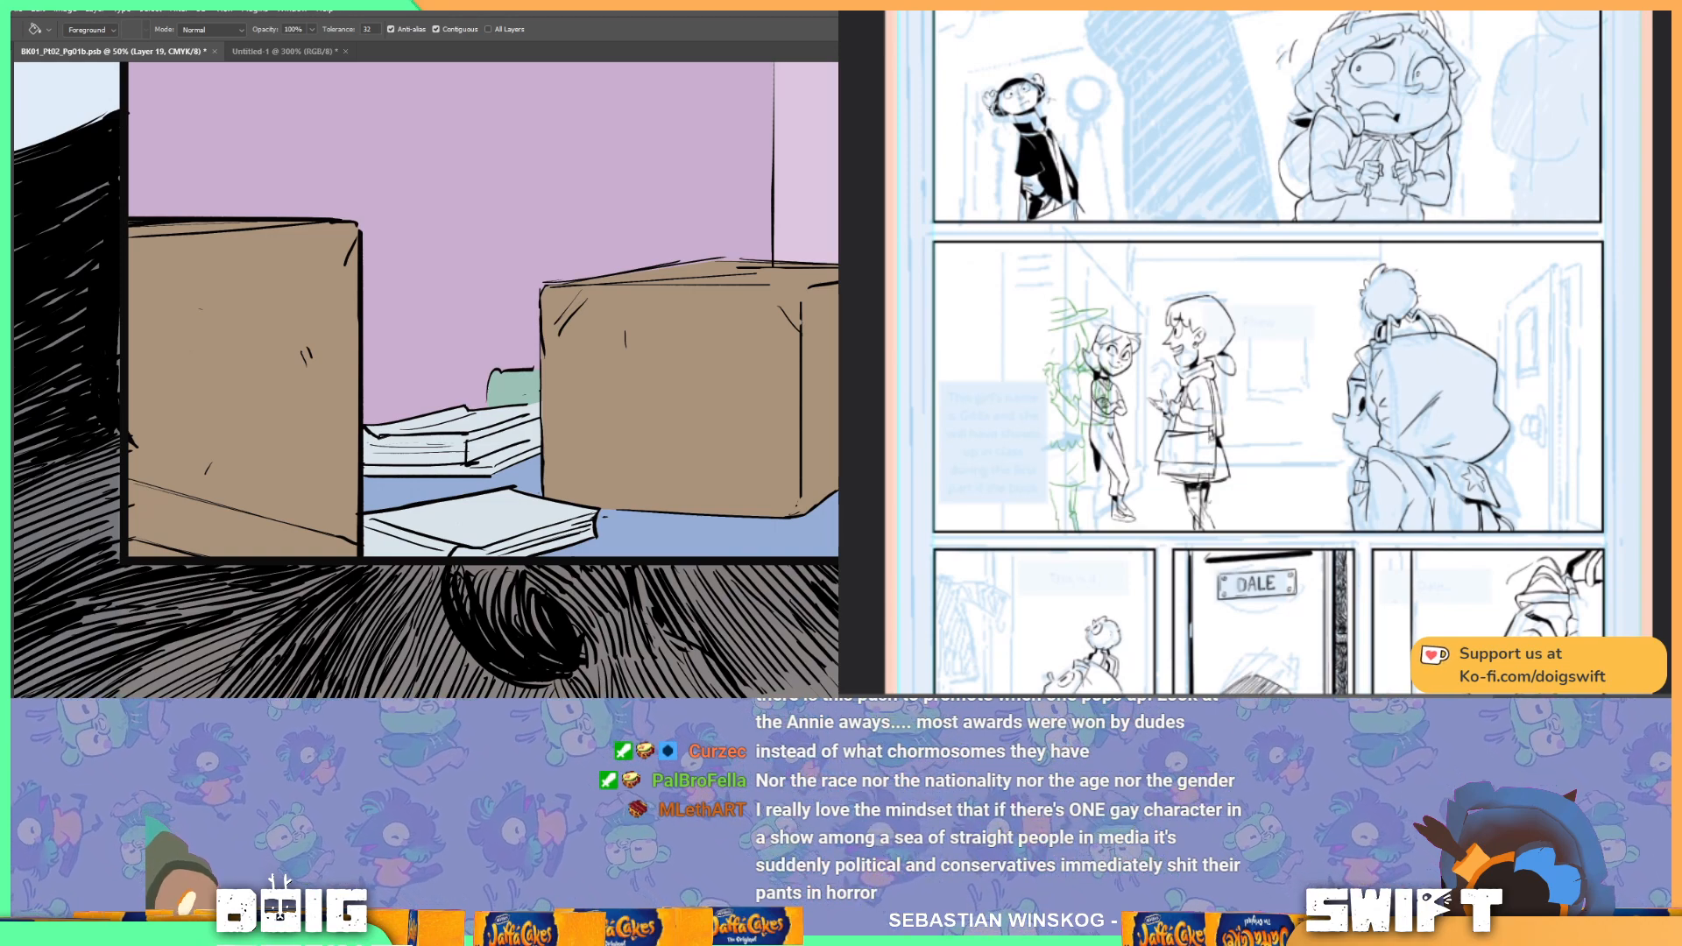
key(l)
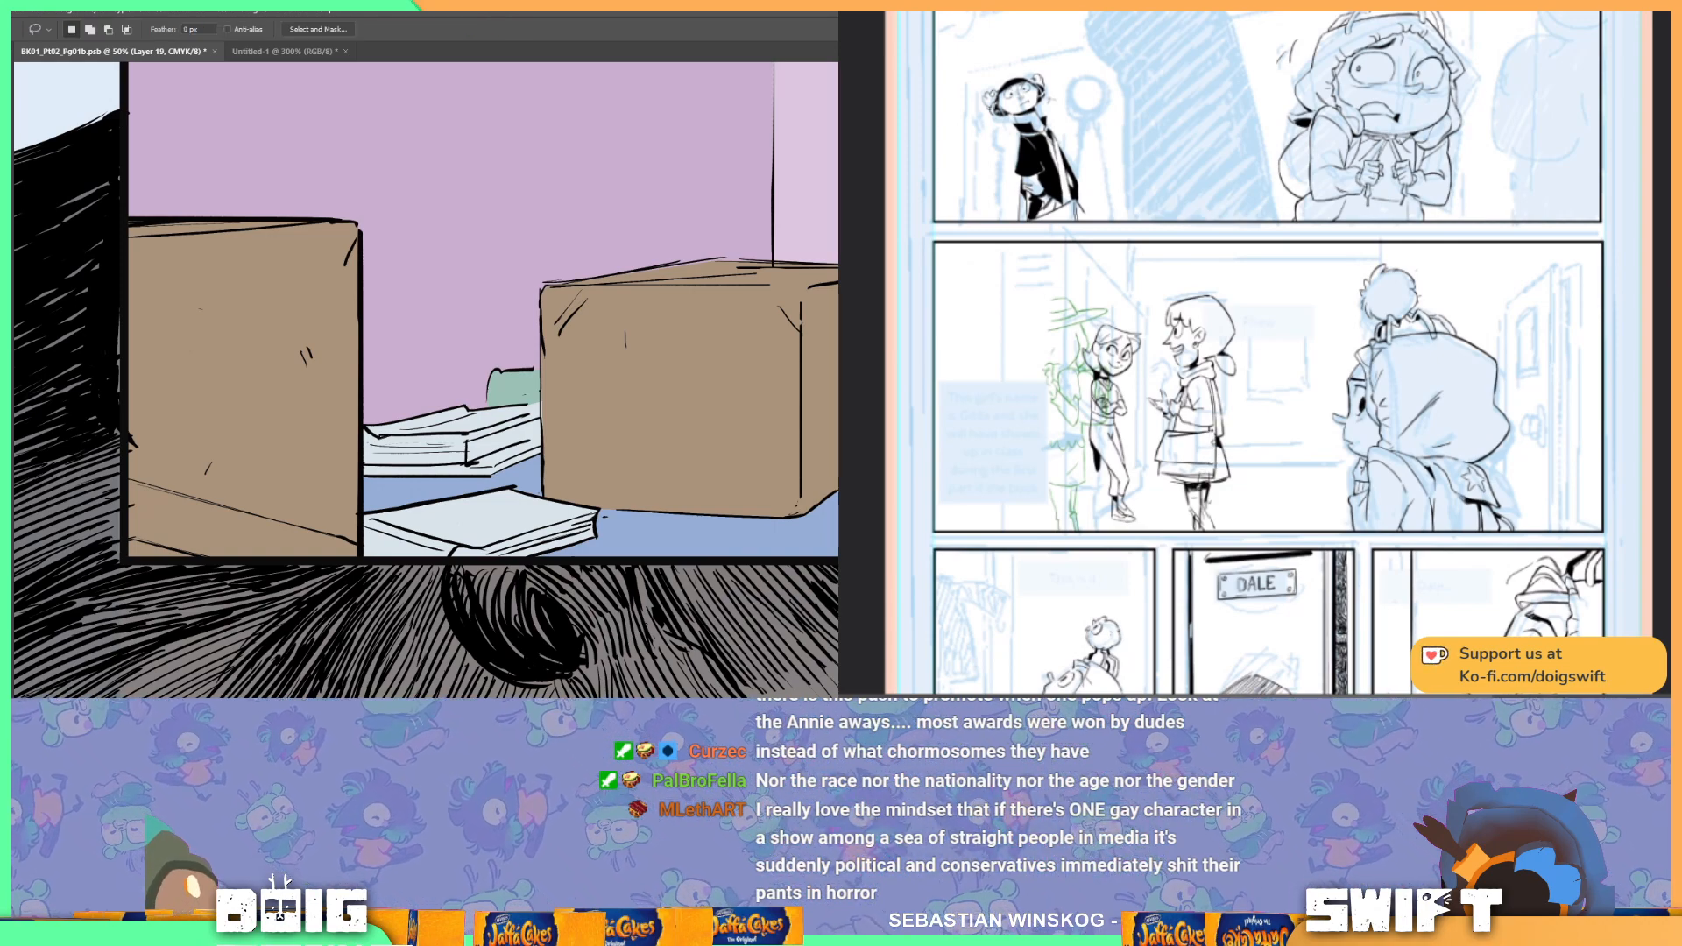
key(g)
click(523, 392)
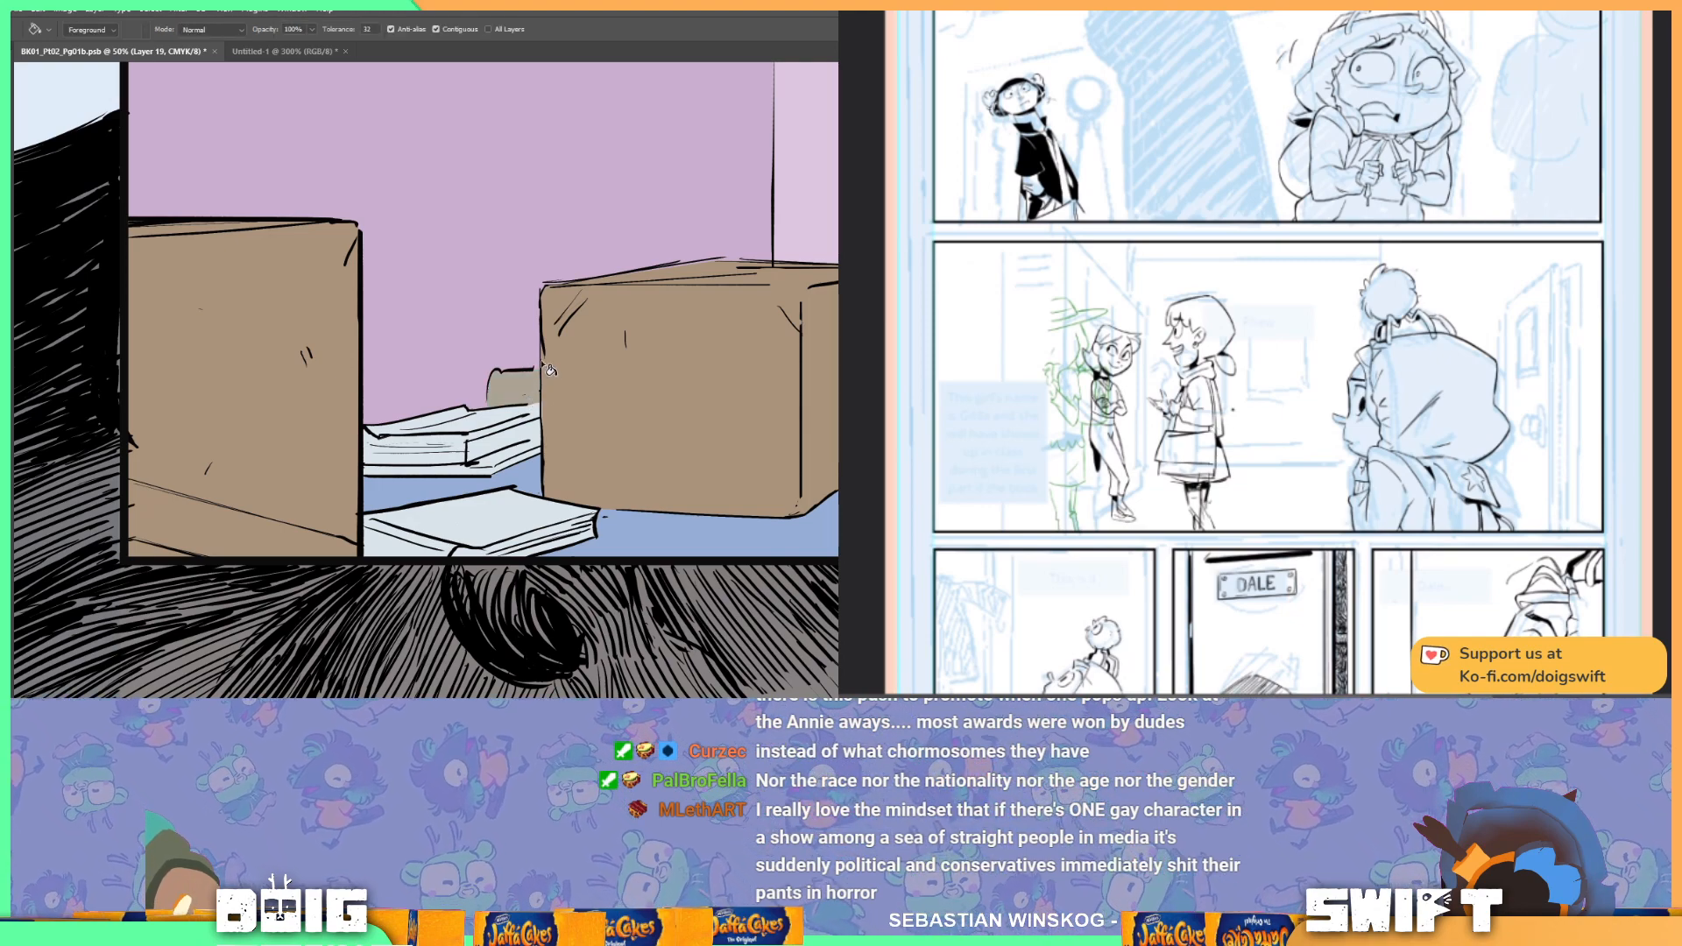
Step: Lasso the book lying on the floor beside the second cardboard box and fill it with dark muted green
key(ctrl+minus)
key(ctrl+minus)
key(ctrl+plus)
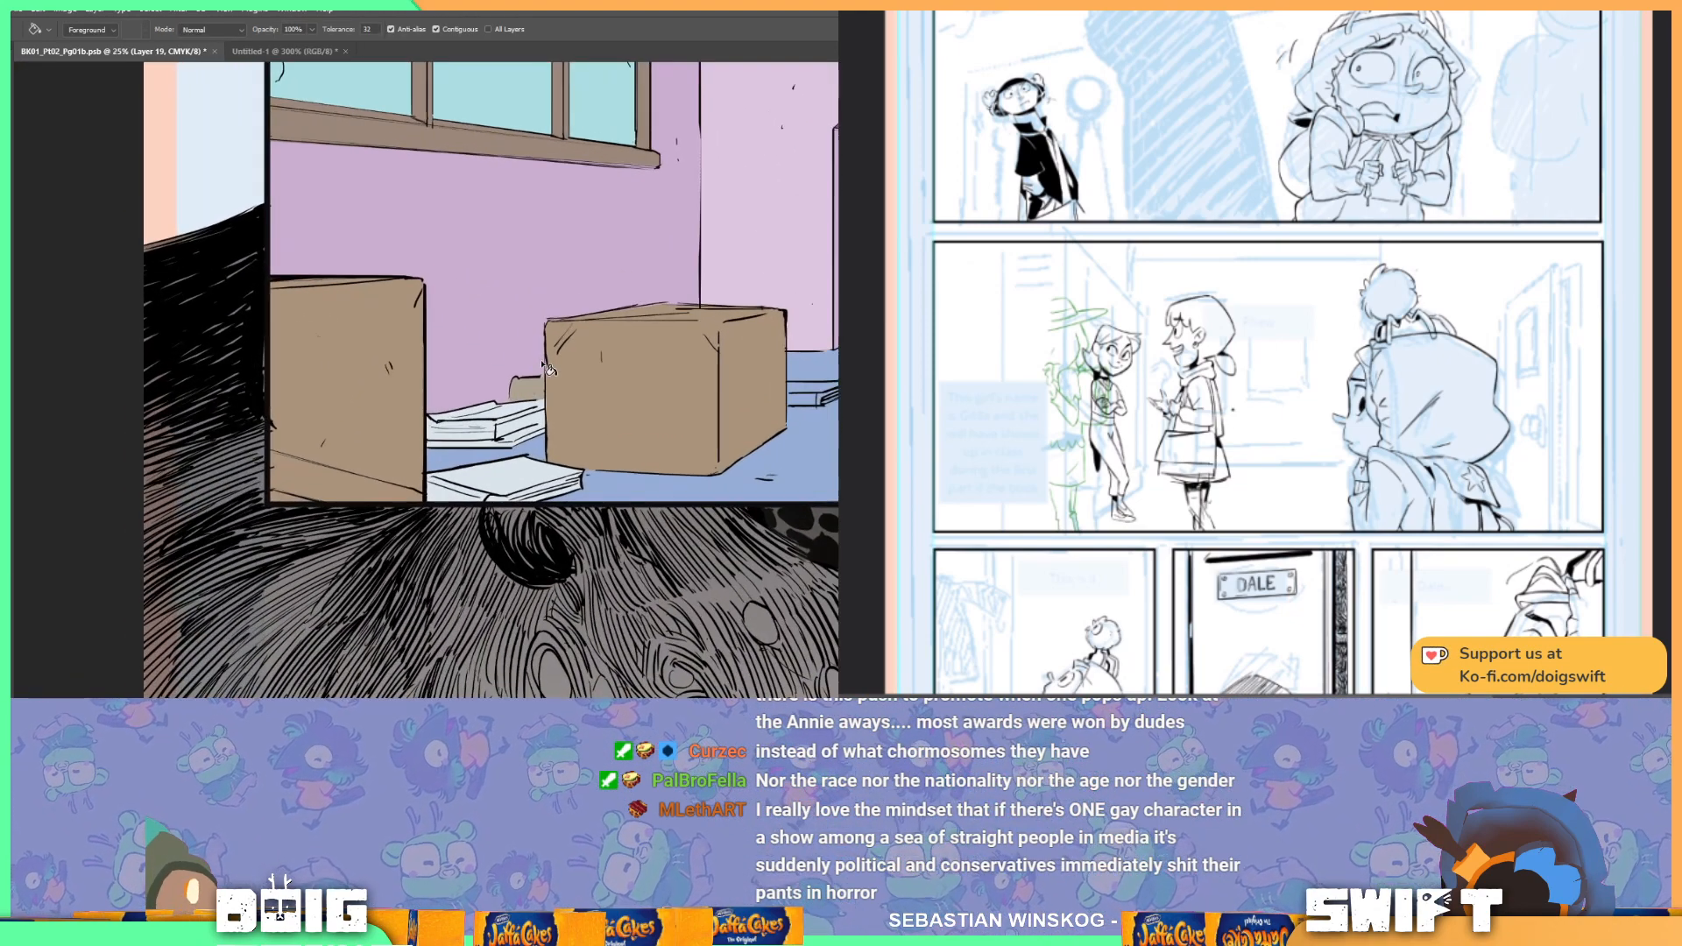
drag(728, 394, 479, 439)
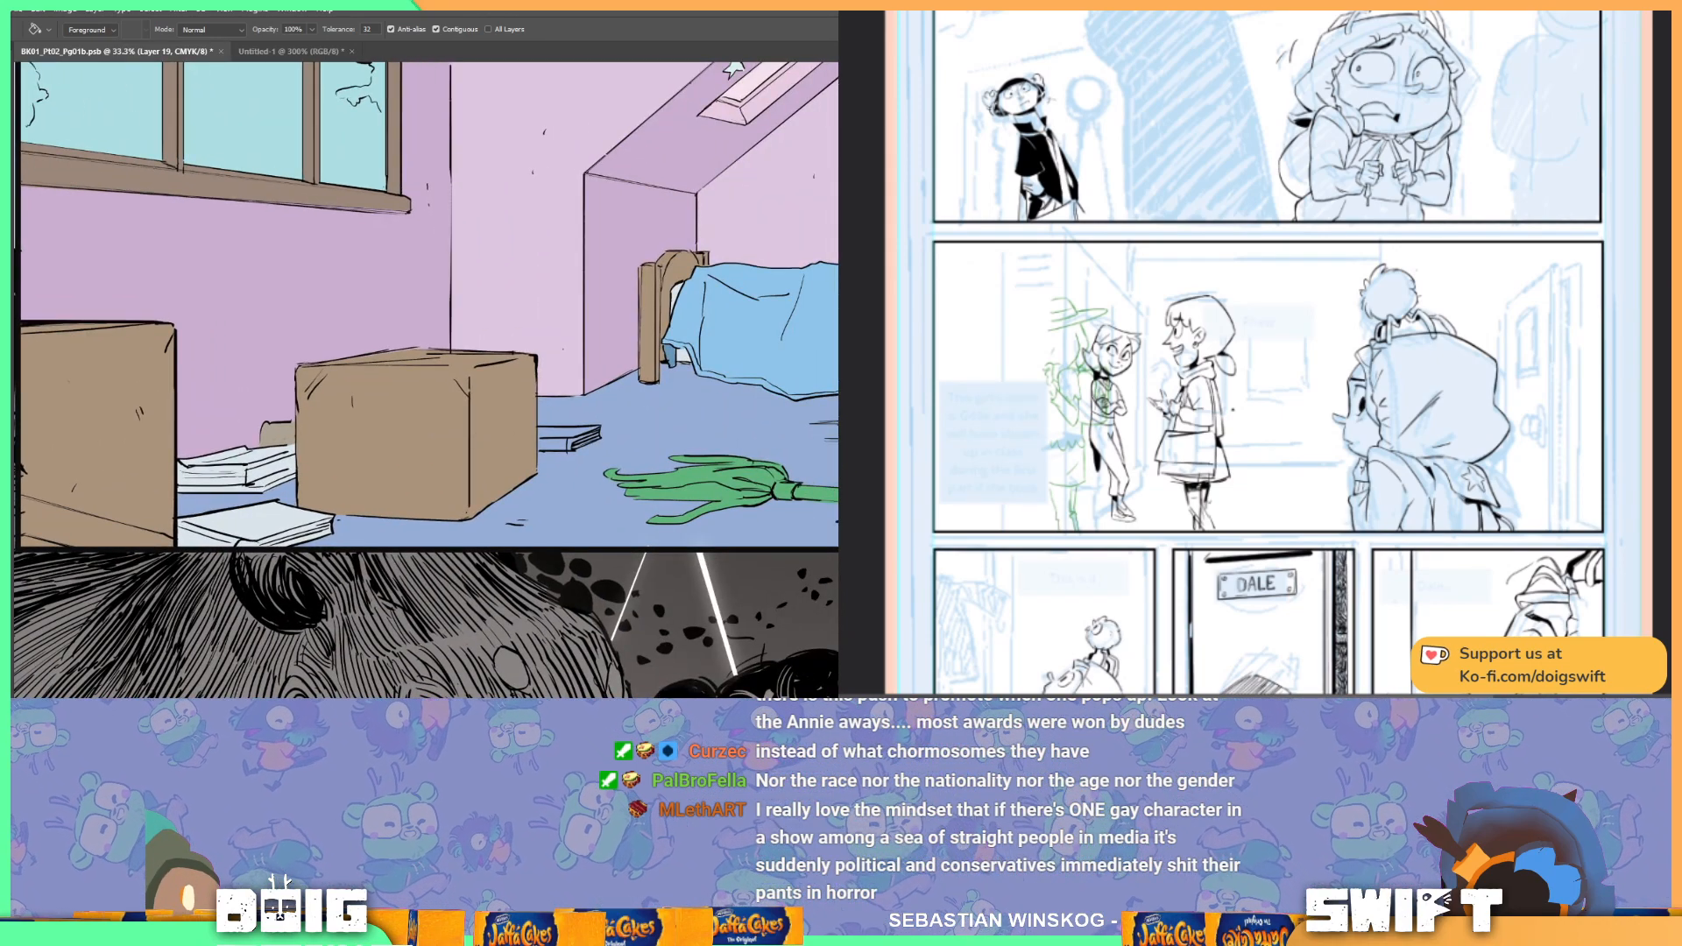
key(l)
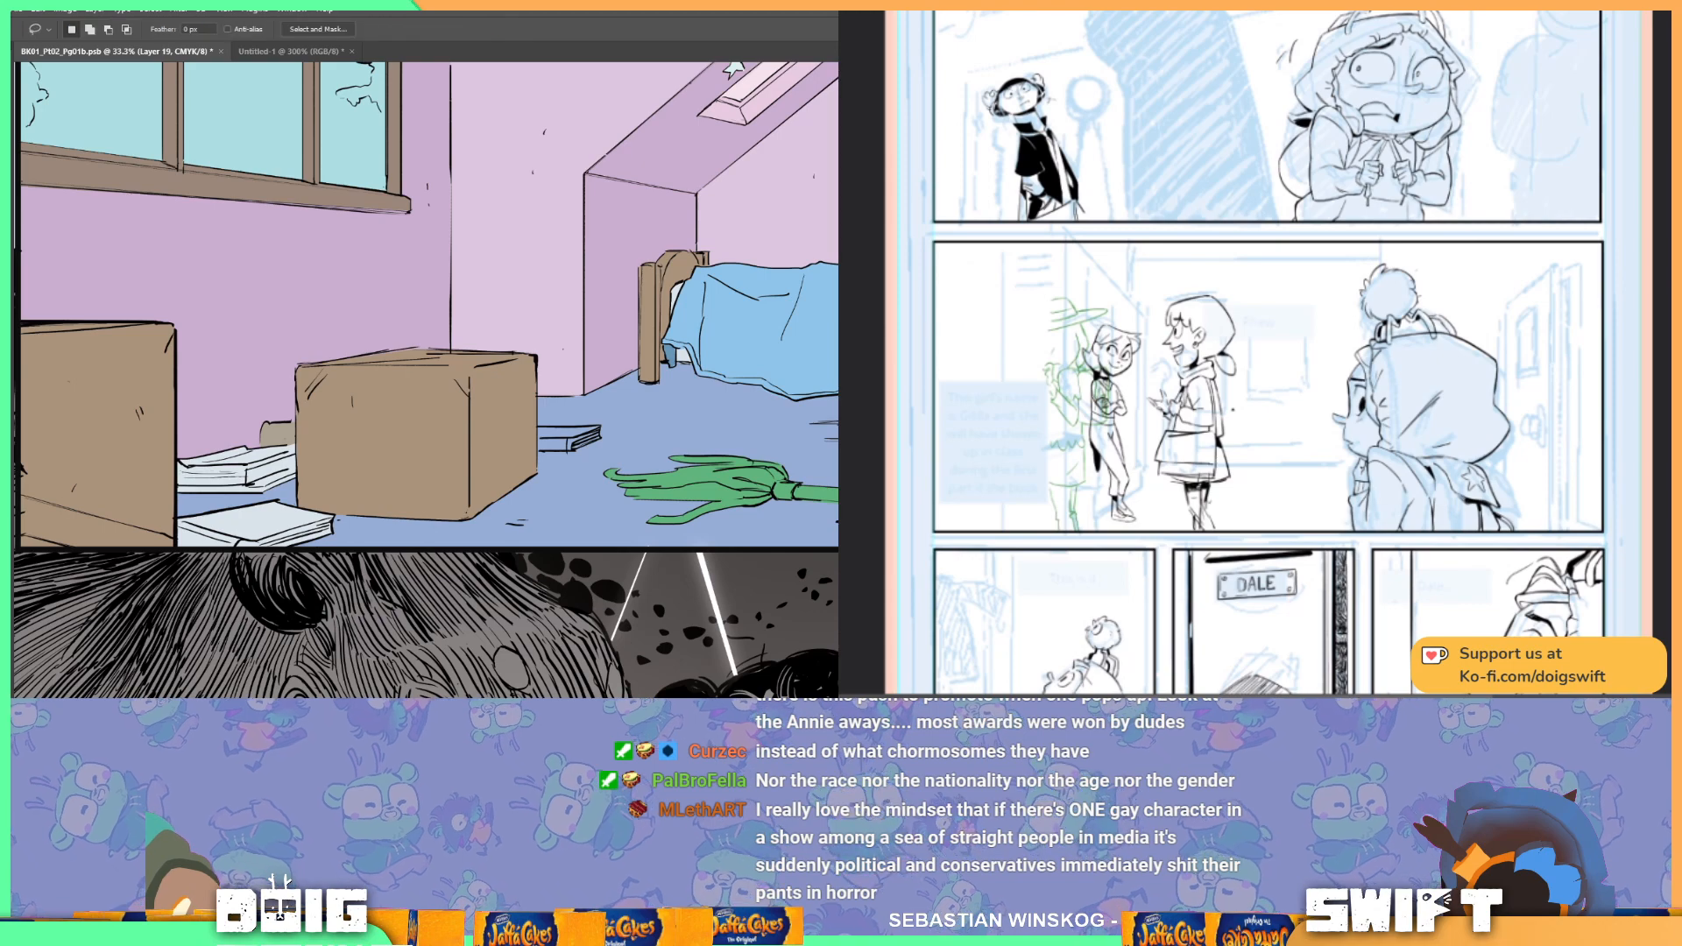
key(ctrl+plus)
key(ctrl+plus)
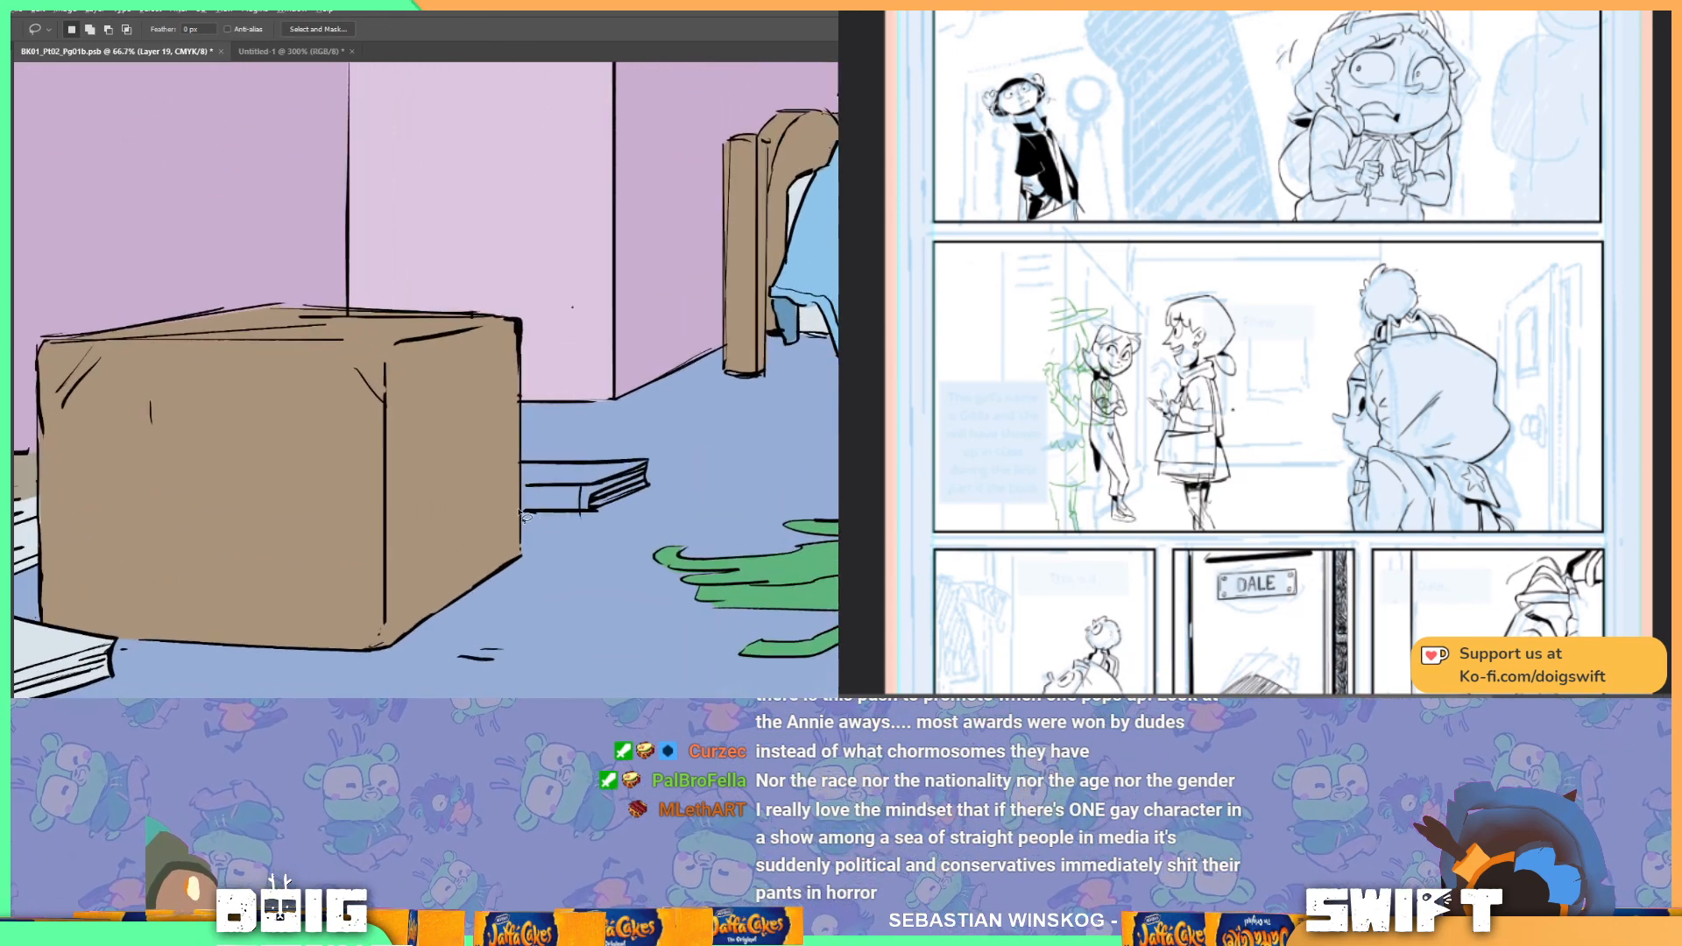
drag(562, 512, 600, 514)
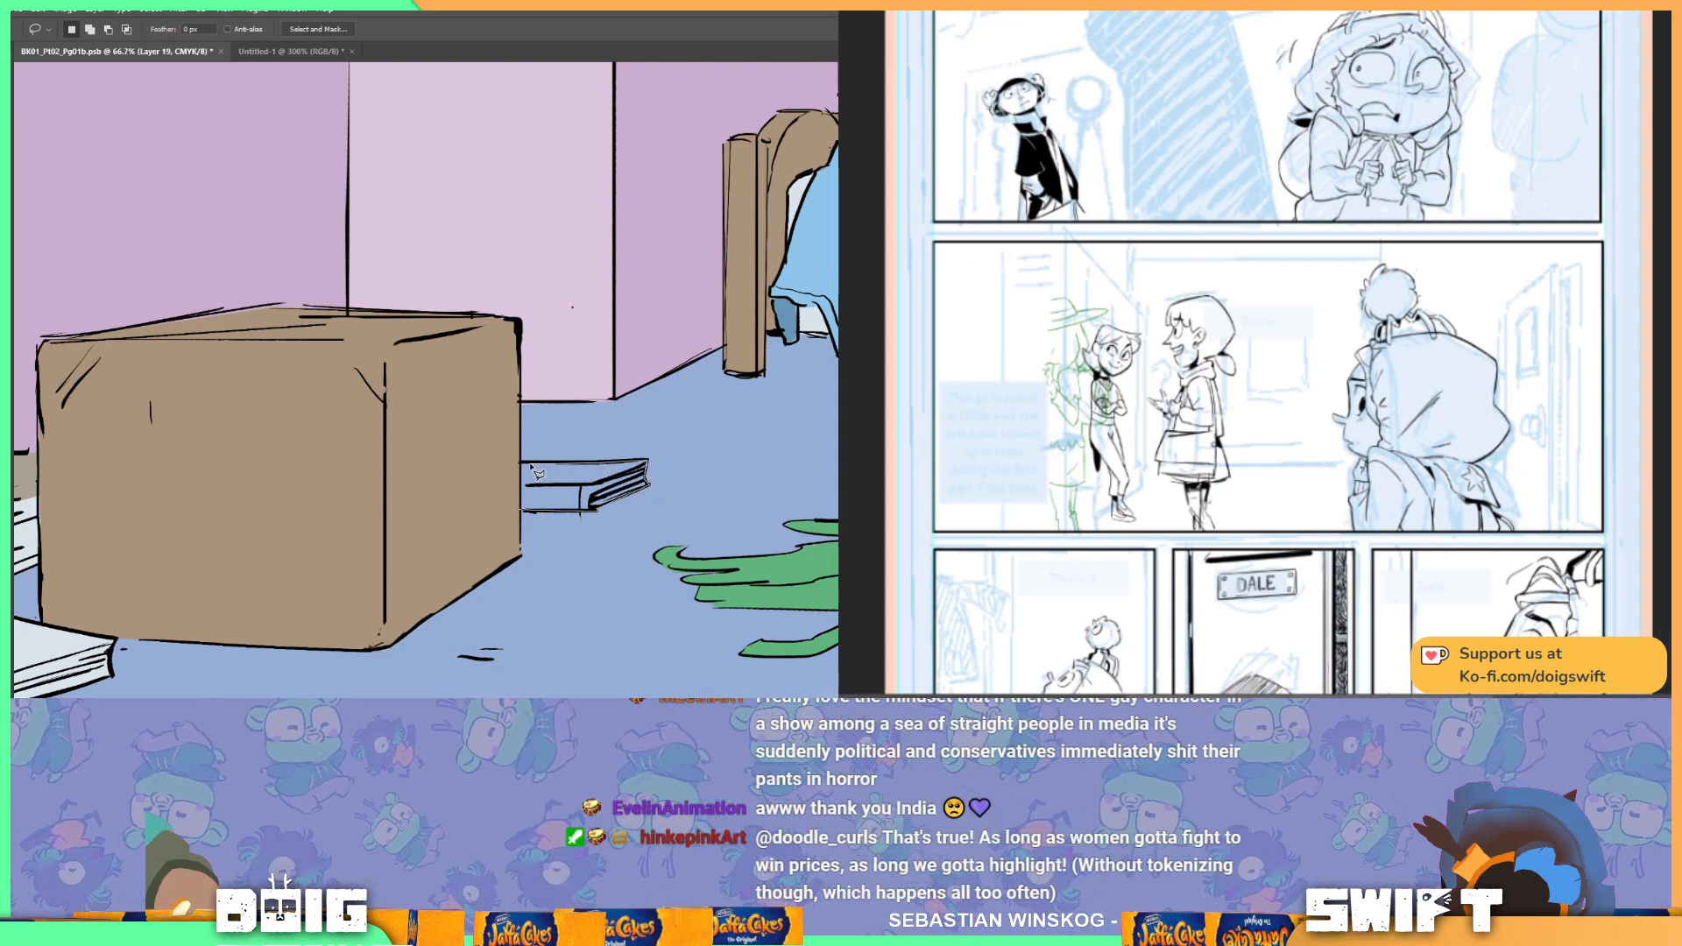
drag(514, 513, 517, 511)
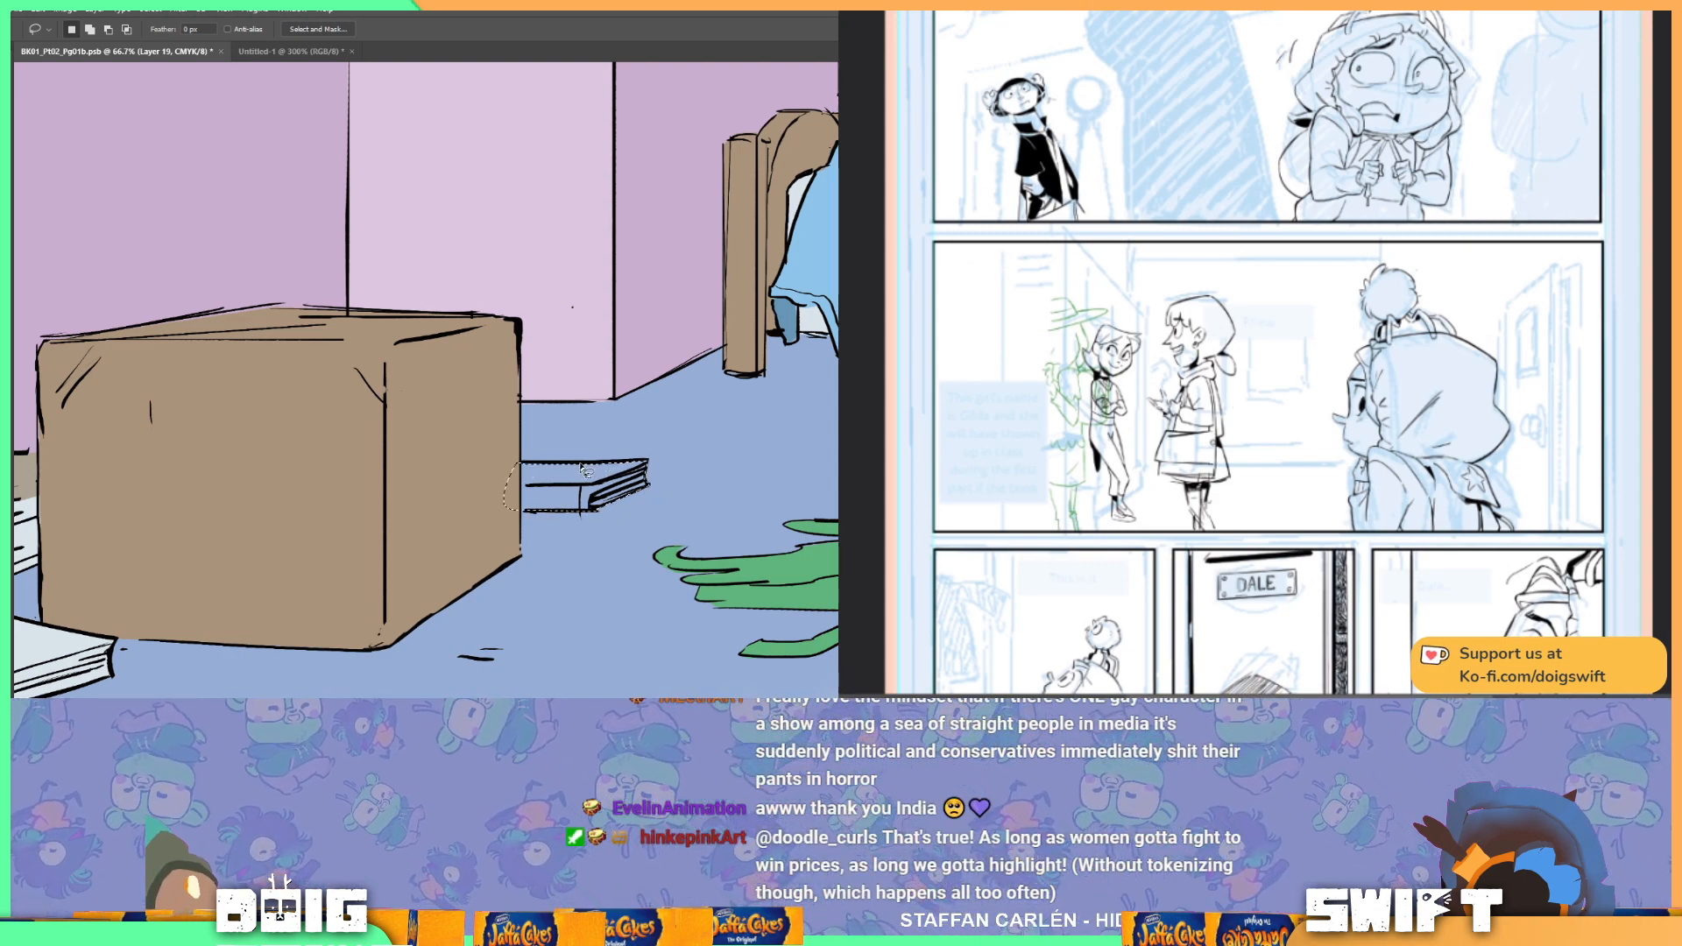
key(g)
click(568, 484)
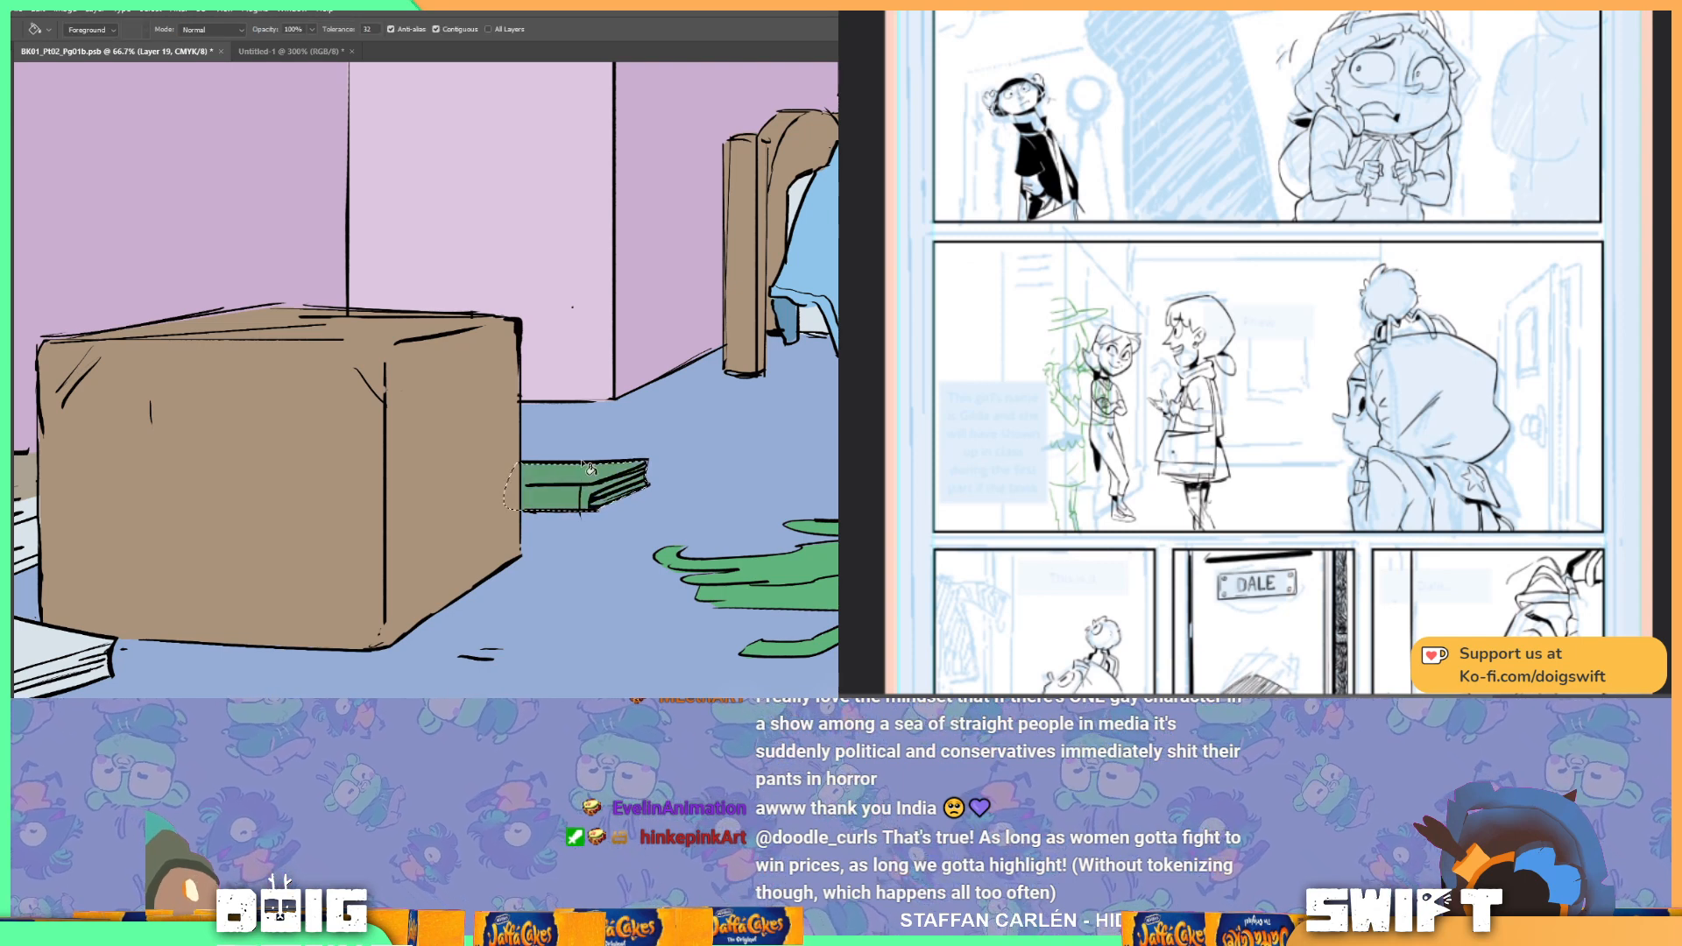
Step: Lasso the page edges of the green book and fill them with the very pale blue-grey sampled from the other books
key(l)
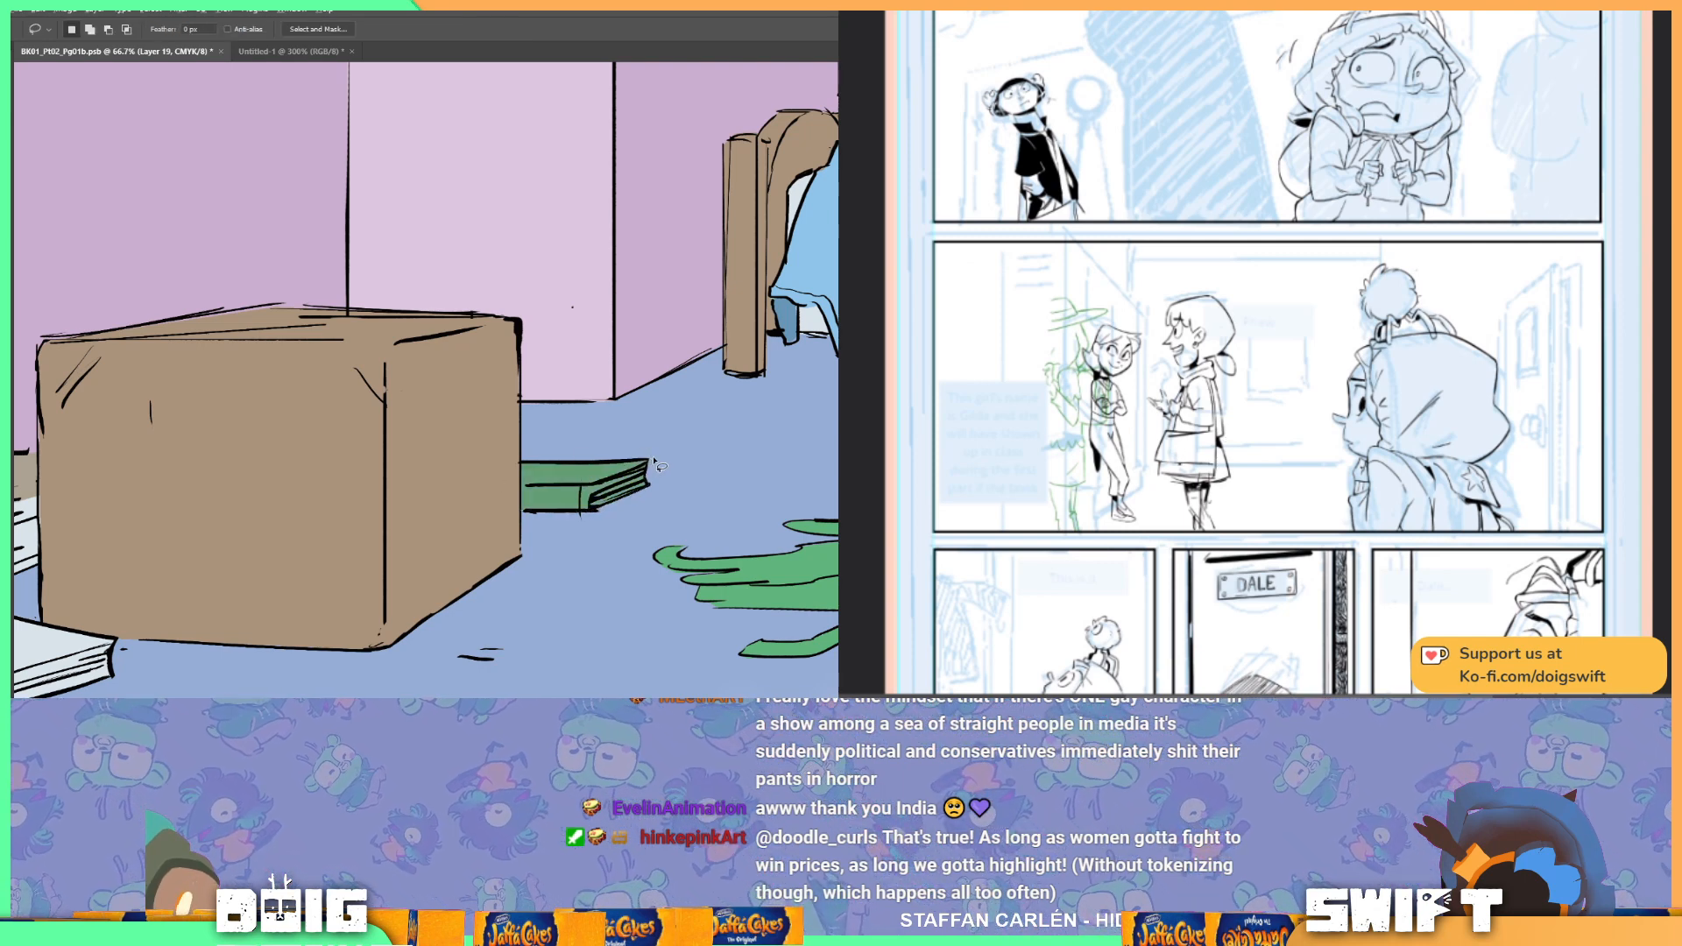
mouse_move(585, 497)
mouse_down()
mouse_move(602, 533)
mouse_move(665, 506)
mouse_move(657, 452)
mouse_up()
key(ctrl+d)
mouse_move(480, 458)
mouse_down()
mouse_move(354, 404)
mouse_move(691, 327)
mouse_up()
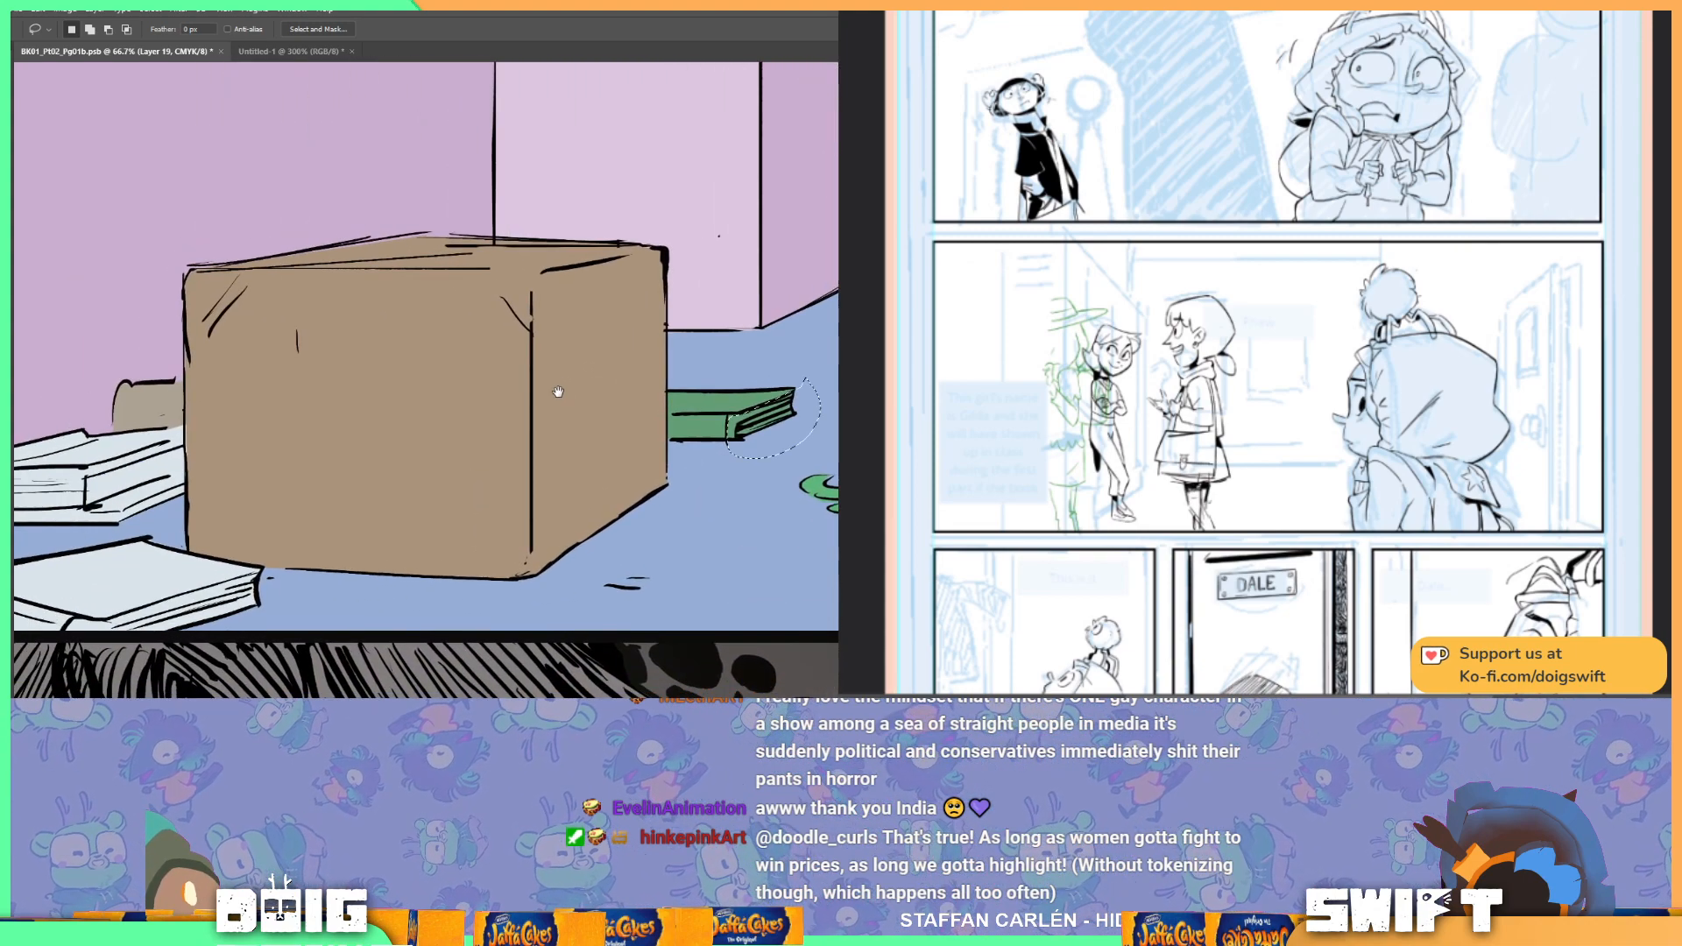
key(i)
click(131, 449)
drag(131, 448, 78, 423)
key(g)
click(781, 414)
Step: Lasso the side edges of the book by the panel's bottom border, fill them with muted teal-green and deselect
mouse_move(613, 351)
mouse_down()
mouse_move(702, 409)
mouse_move(785, 398)
mouse_up()
drag(404, 484, 531, 444)
key(l)
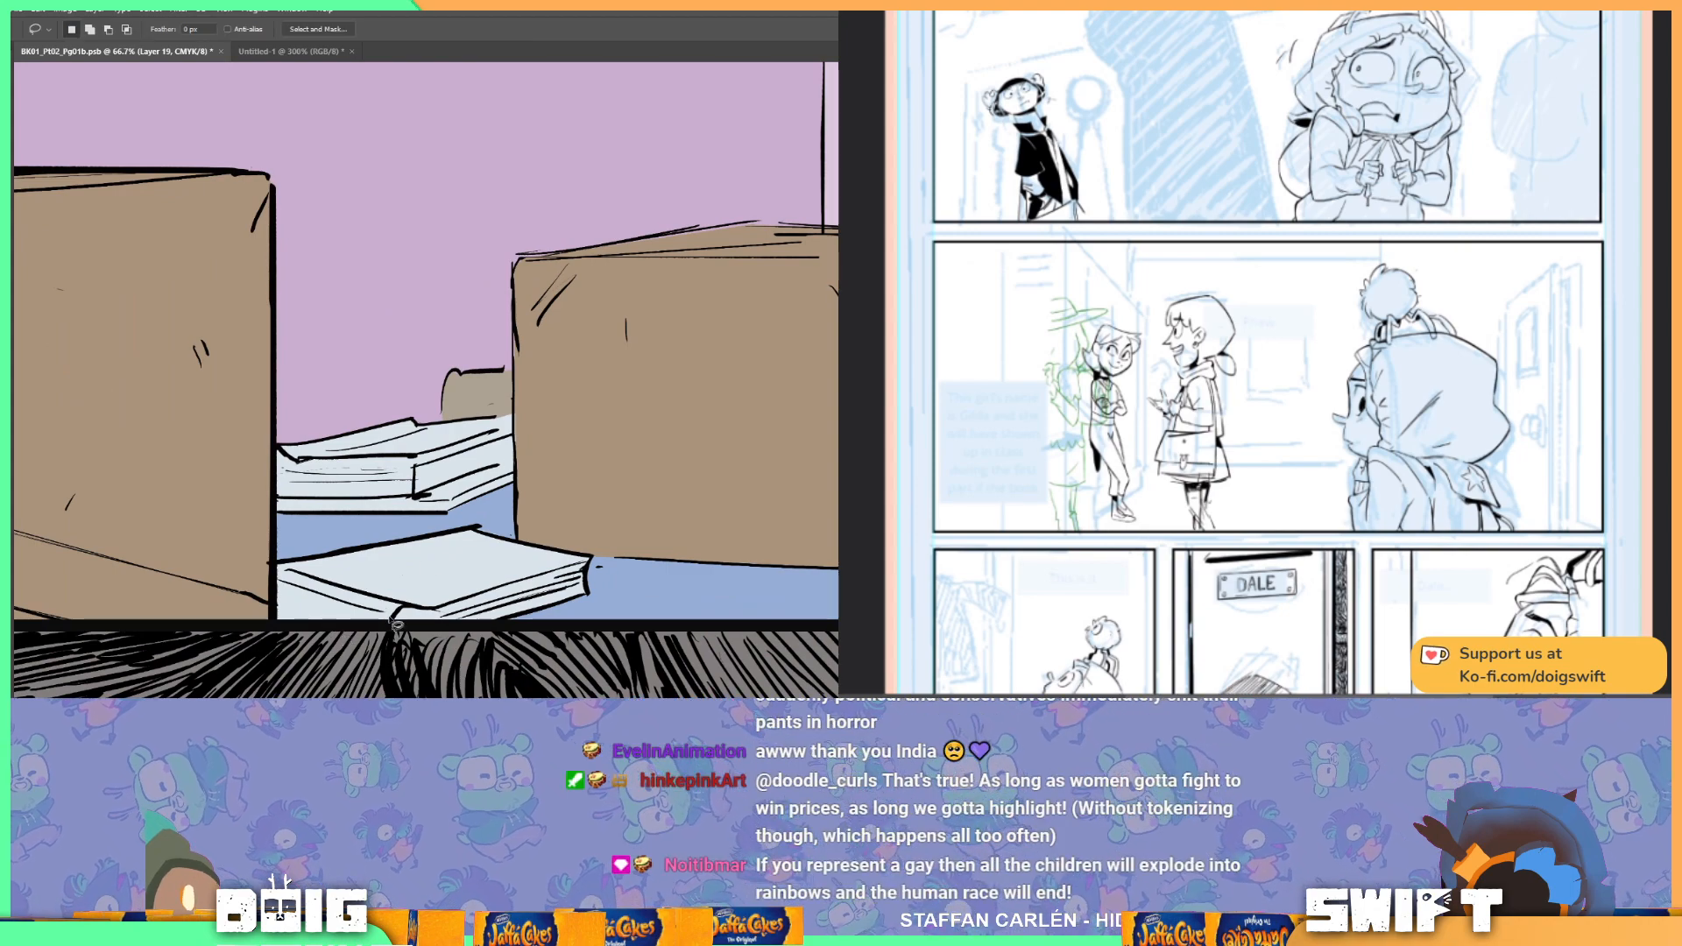
mouse_move(481, 598)
mouse_down()
mouse_move(618, 552)
mouse_move(498, 682)
mouse_move(377, 644)
mouse_up()
key(ctrl+minus)
drag(570, 461, 459, 496)
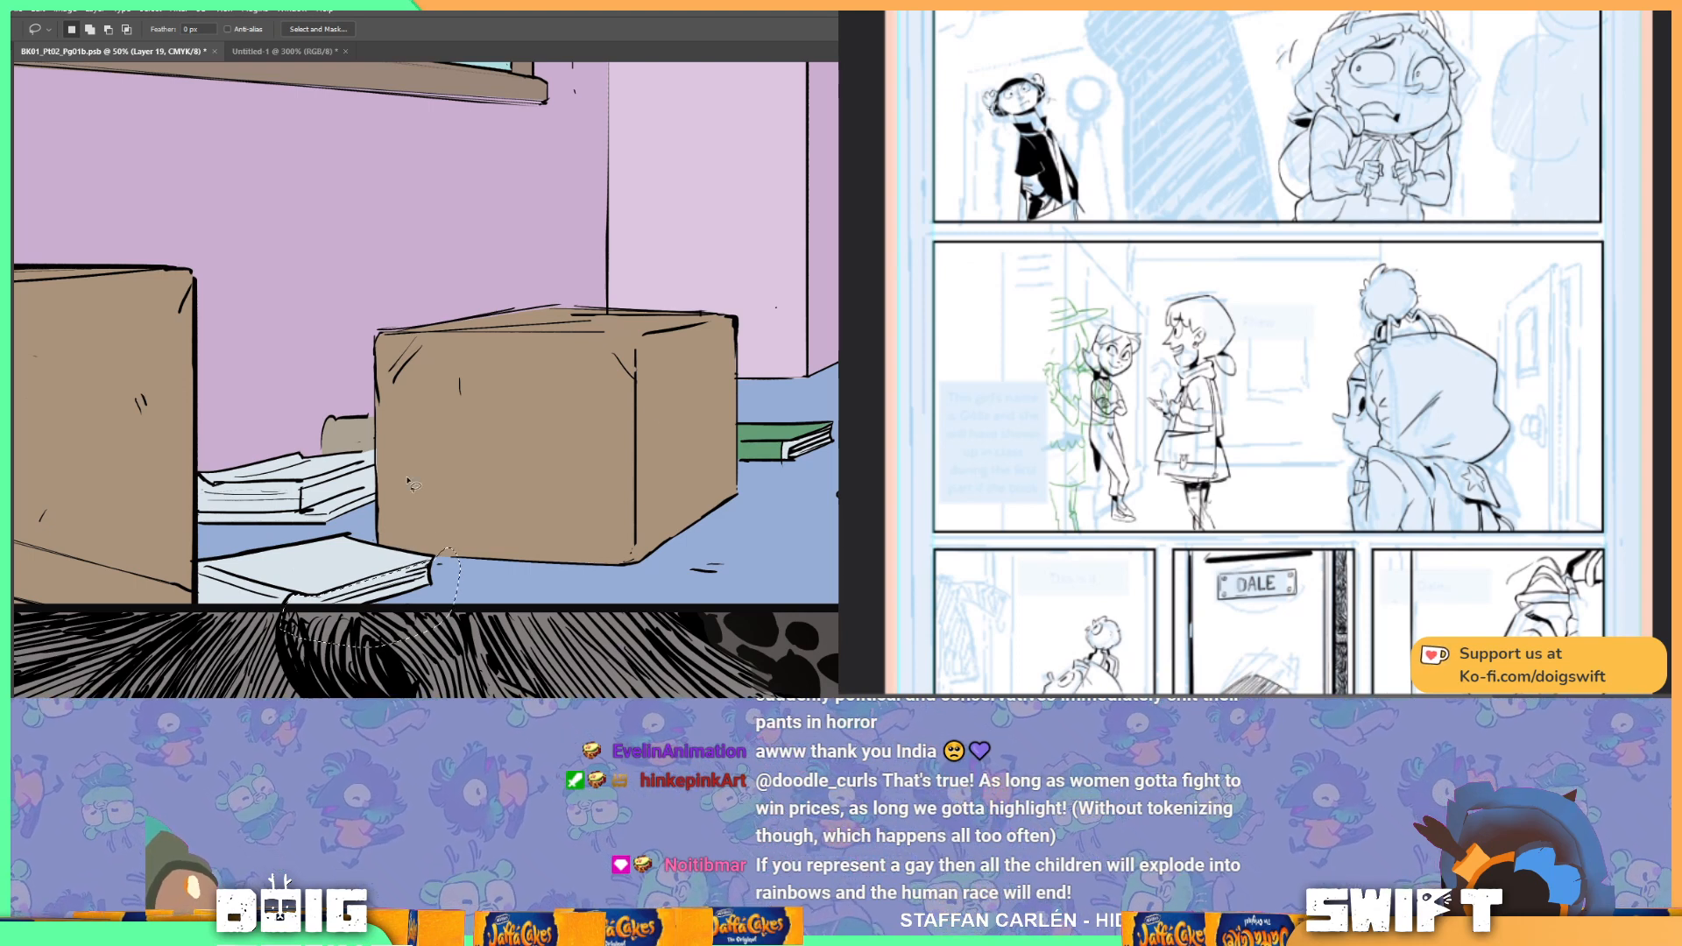
key(g)
click(328, 578)
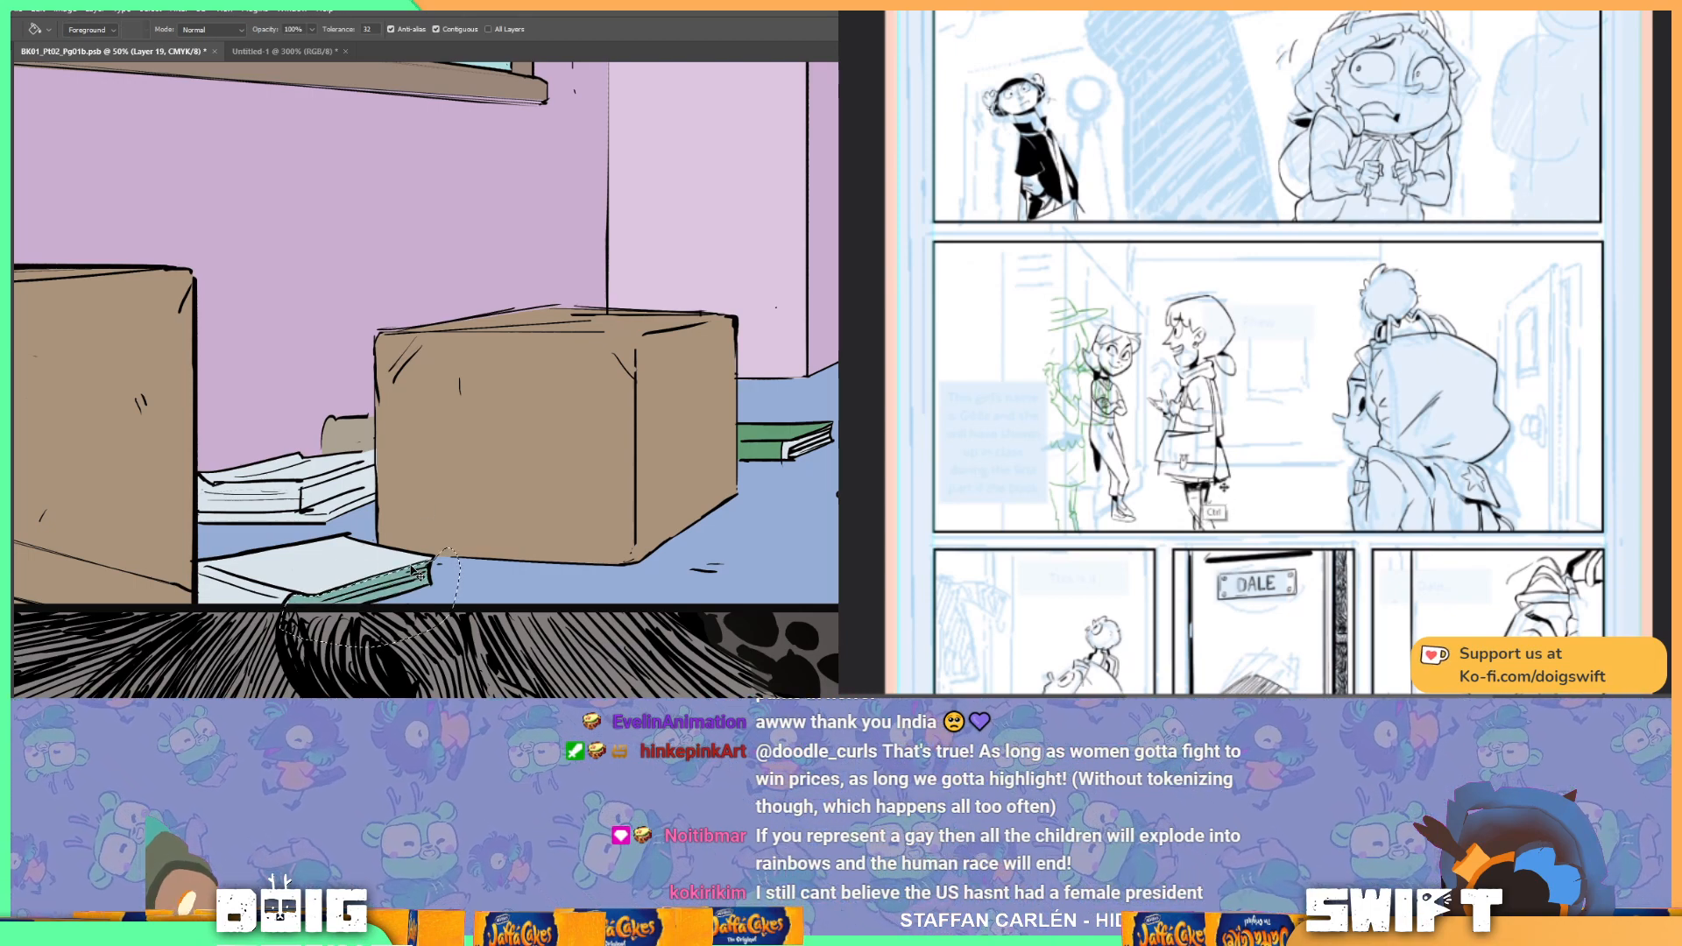
key(ctrl+d)
Step: Lasso the collar between the mop's head and handle, fill it with brown and shift that colour to salmon red
scroll(473, 508, up, 1)
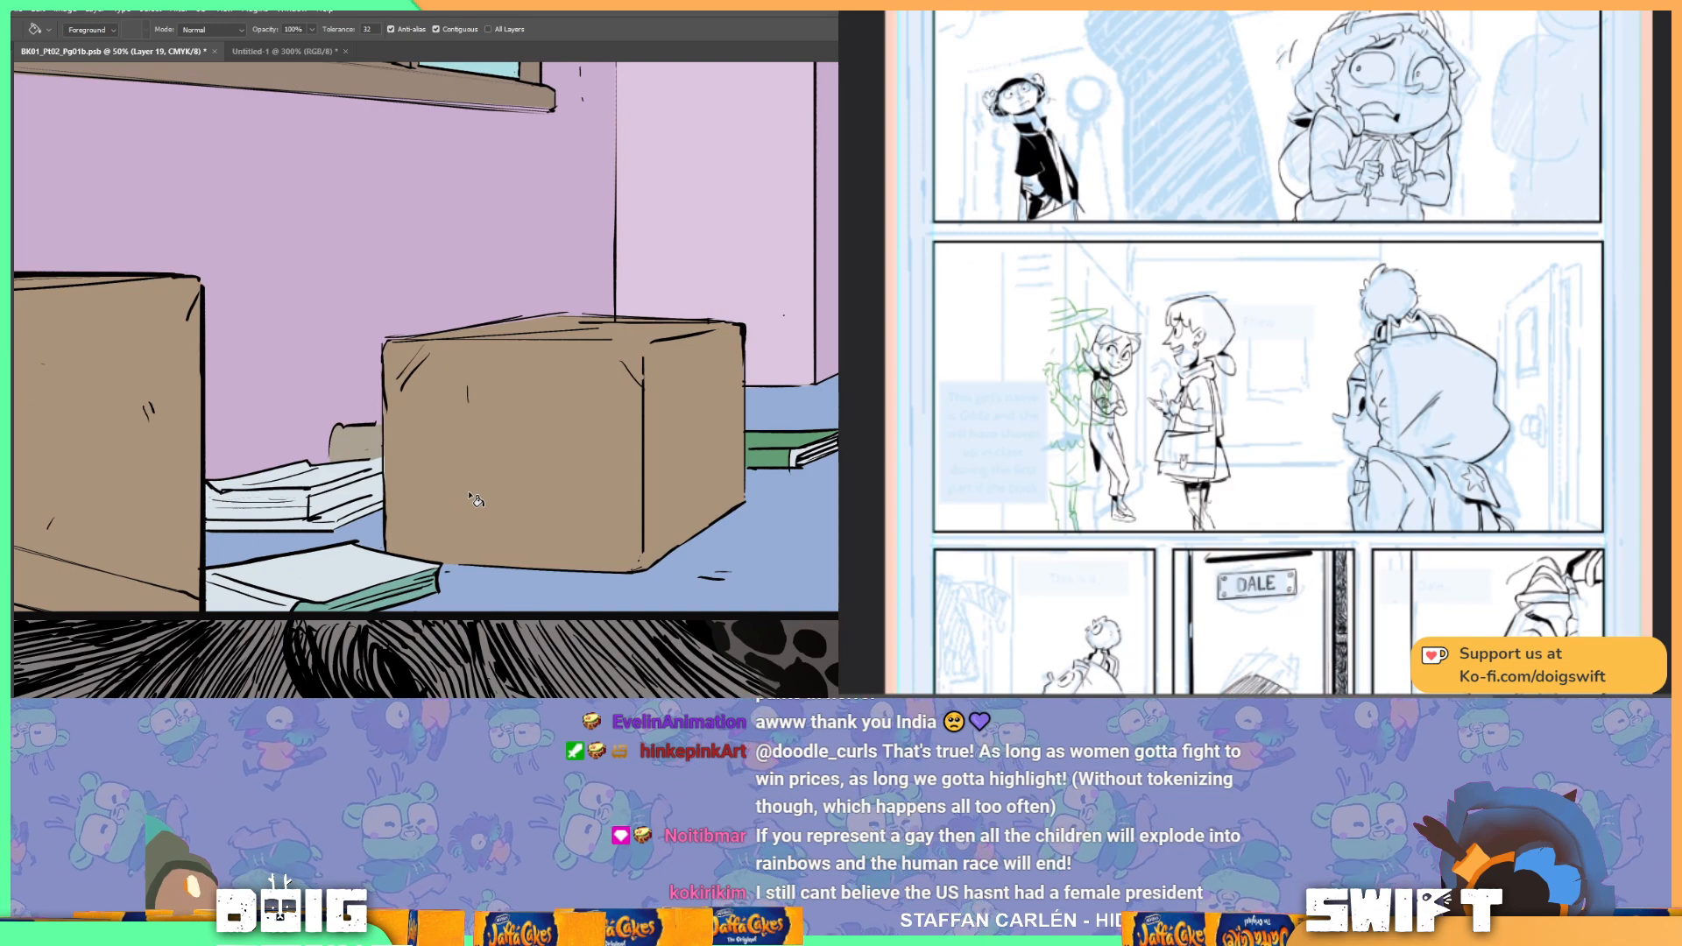
drag(813, 493, 171, 426)
key(l)
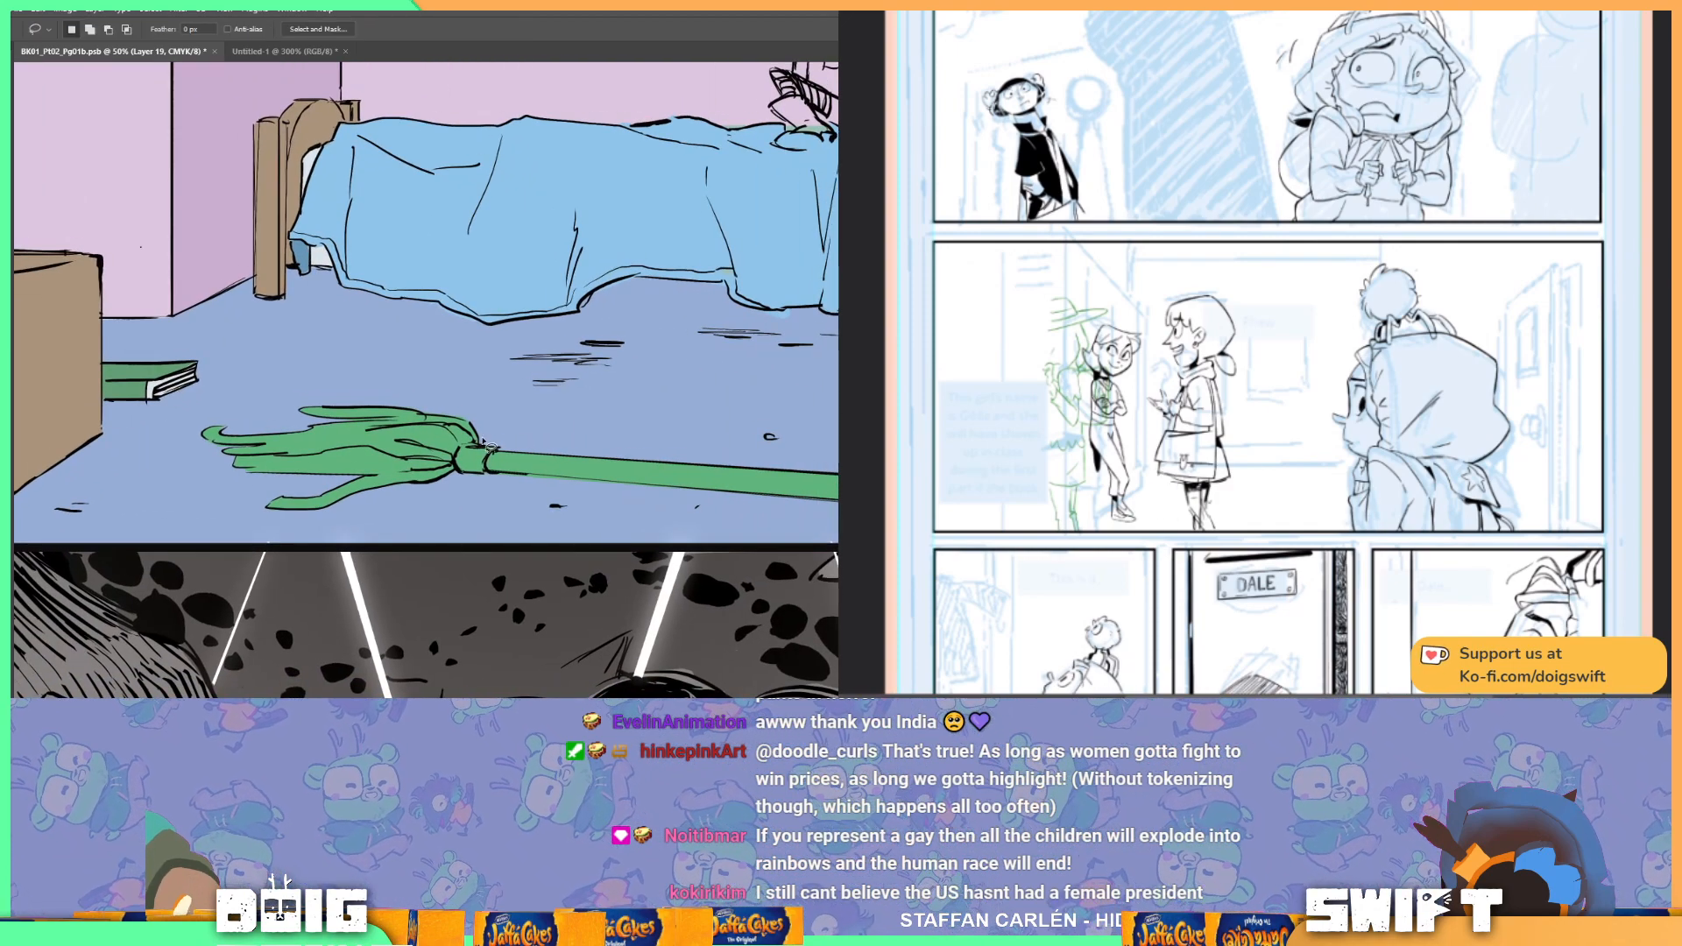
mouse_move(477, 491)
mouse_down()
mouse_move(508, 438)
mouse_move(484, 429)
mouse_move(460, 460)
mouse_up()
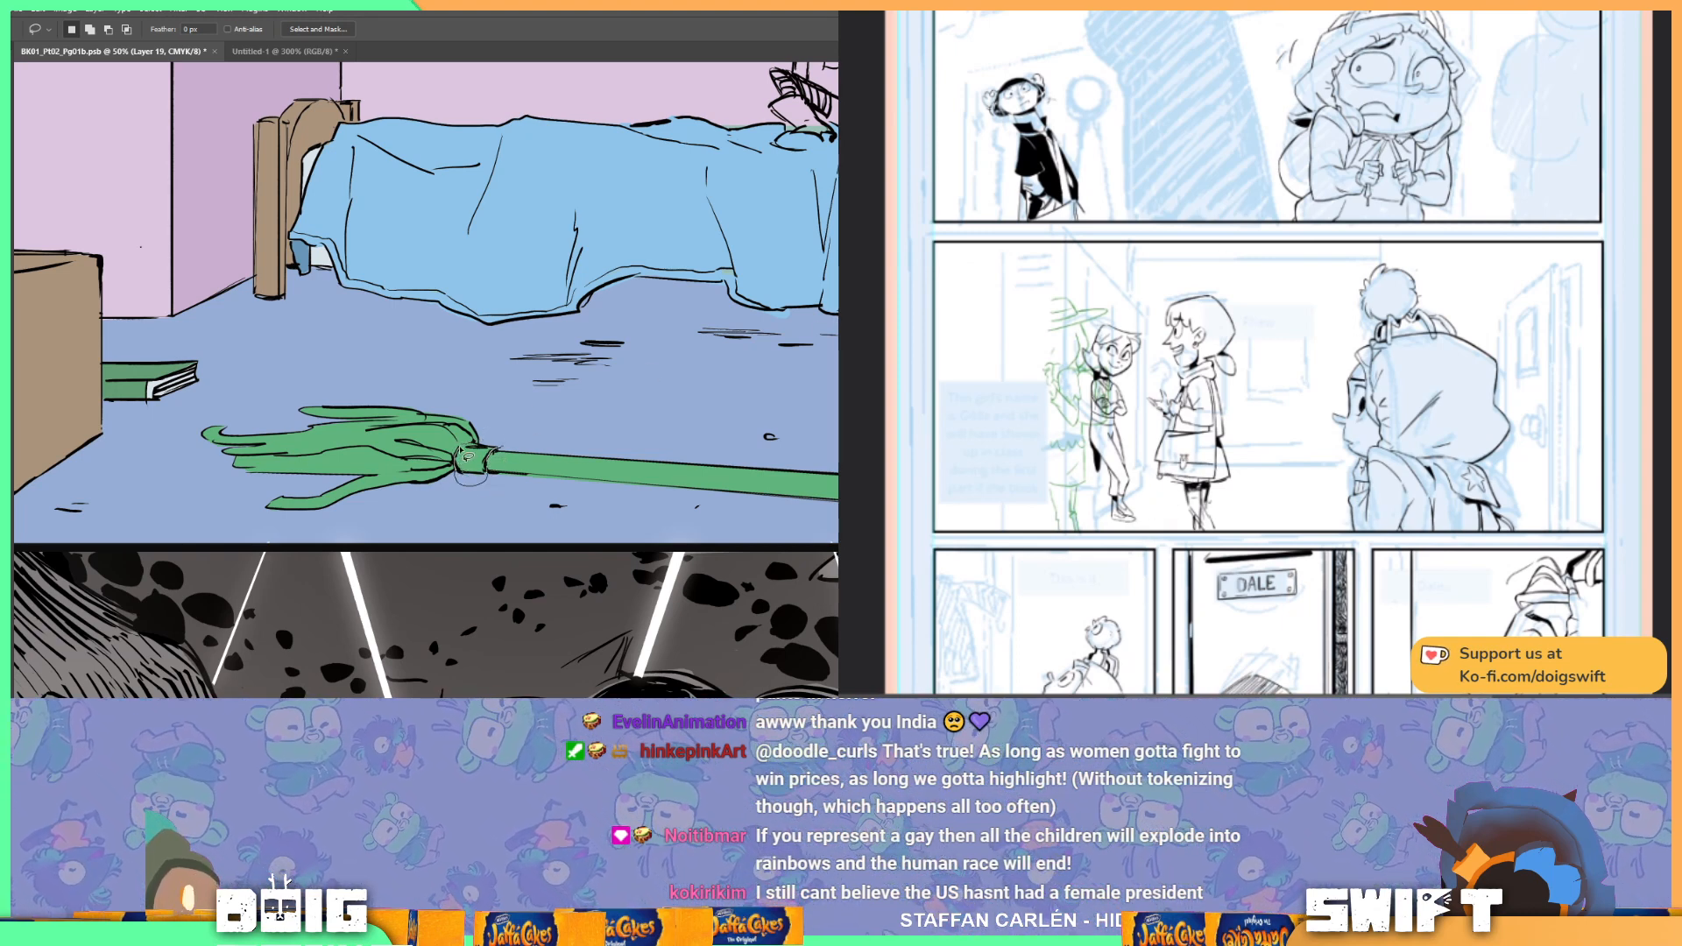
drag(513, 429, 502, 448)
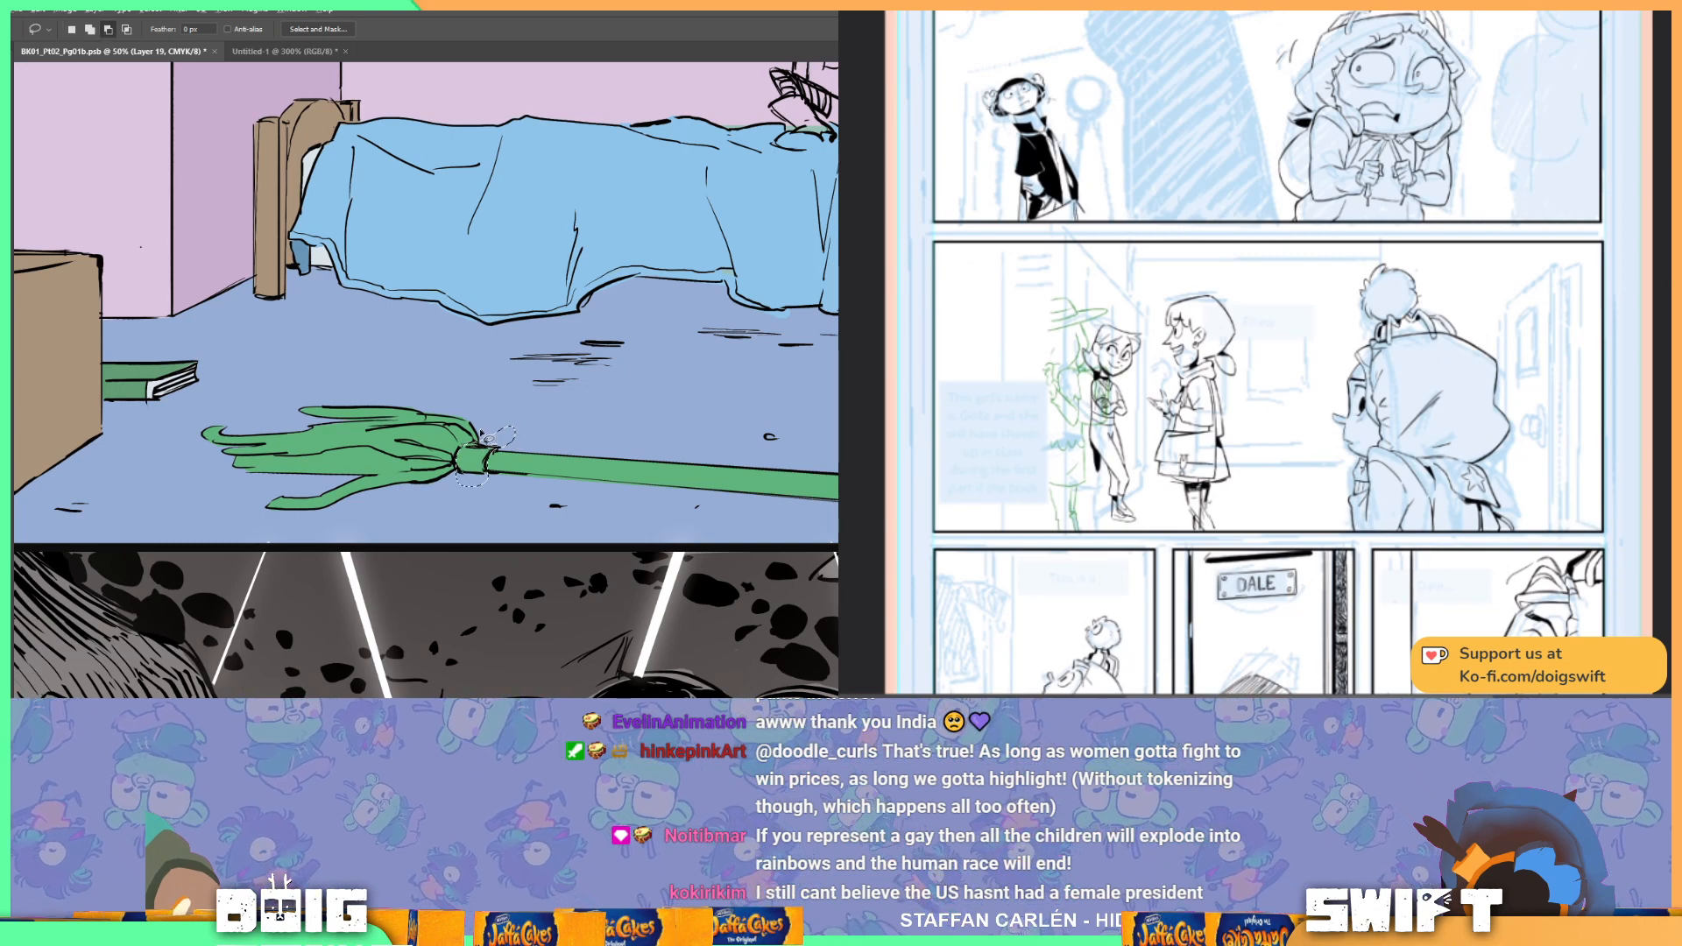
key(alt)
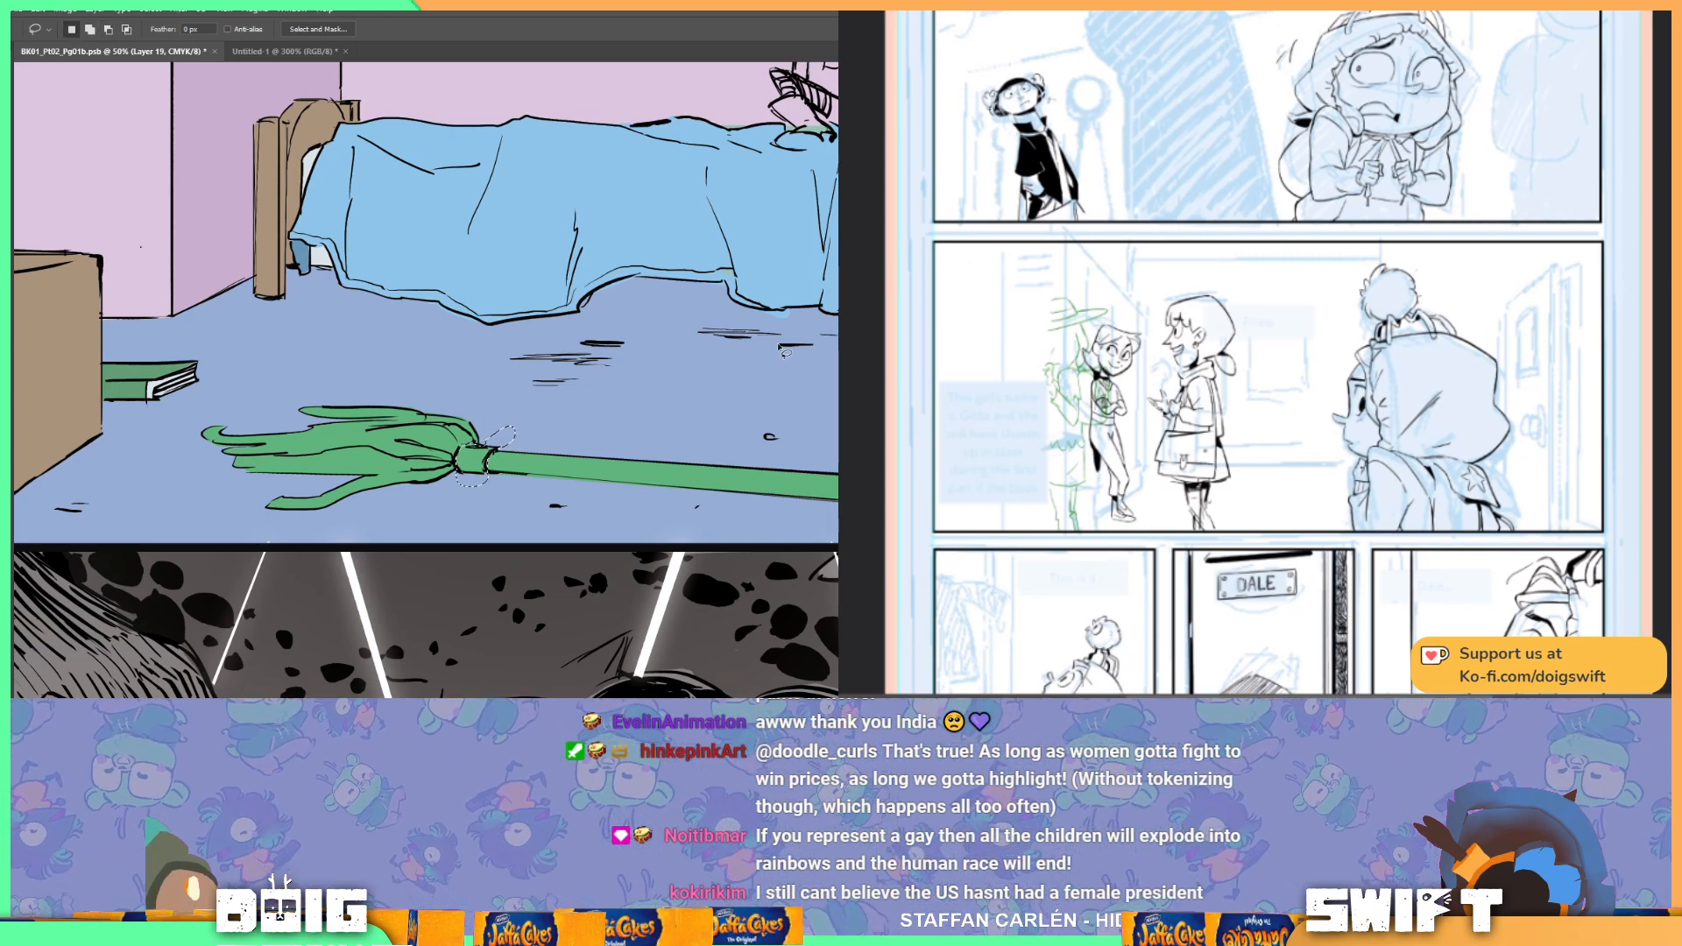
scroll(785, 351, up, 4)
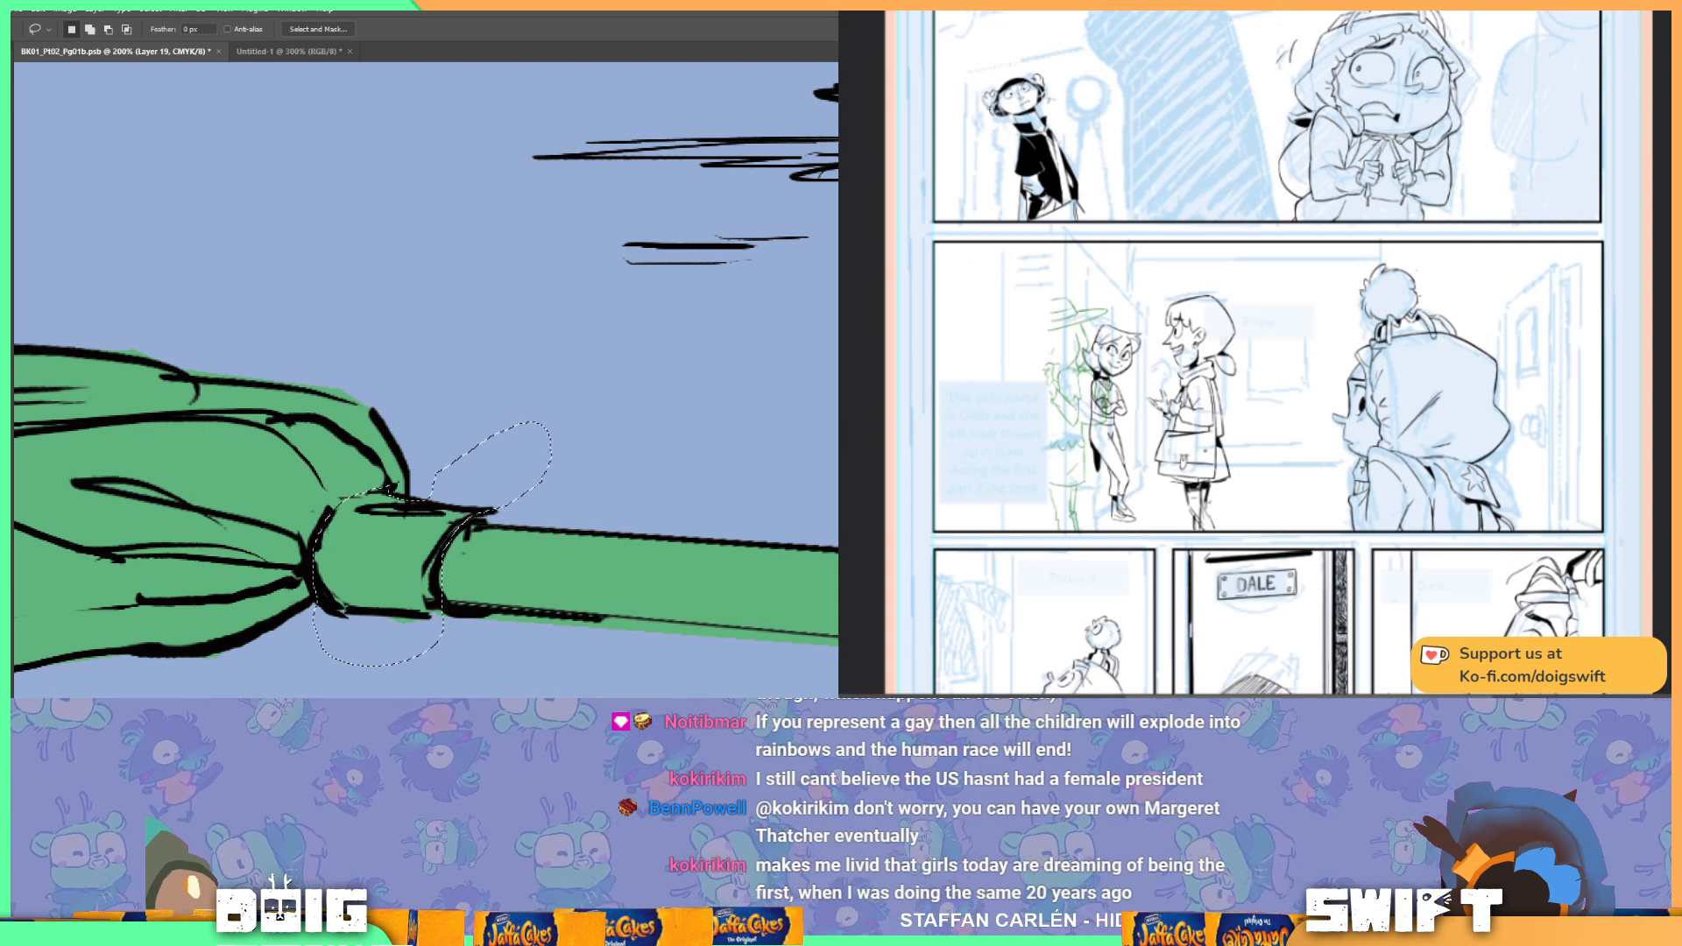
key(g)
click(411, 544)
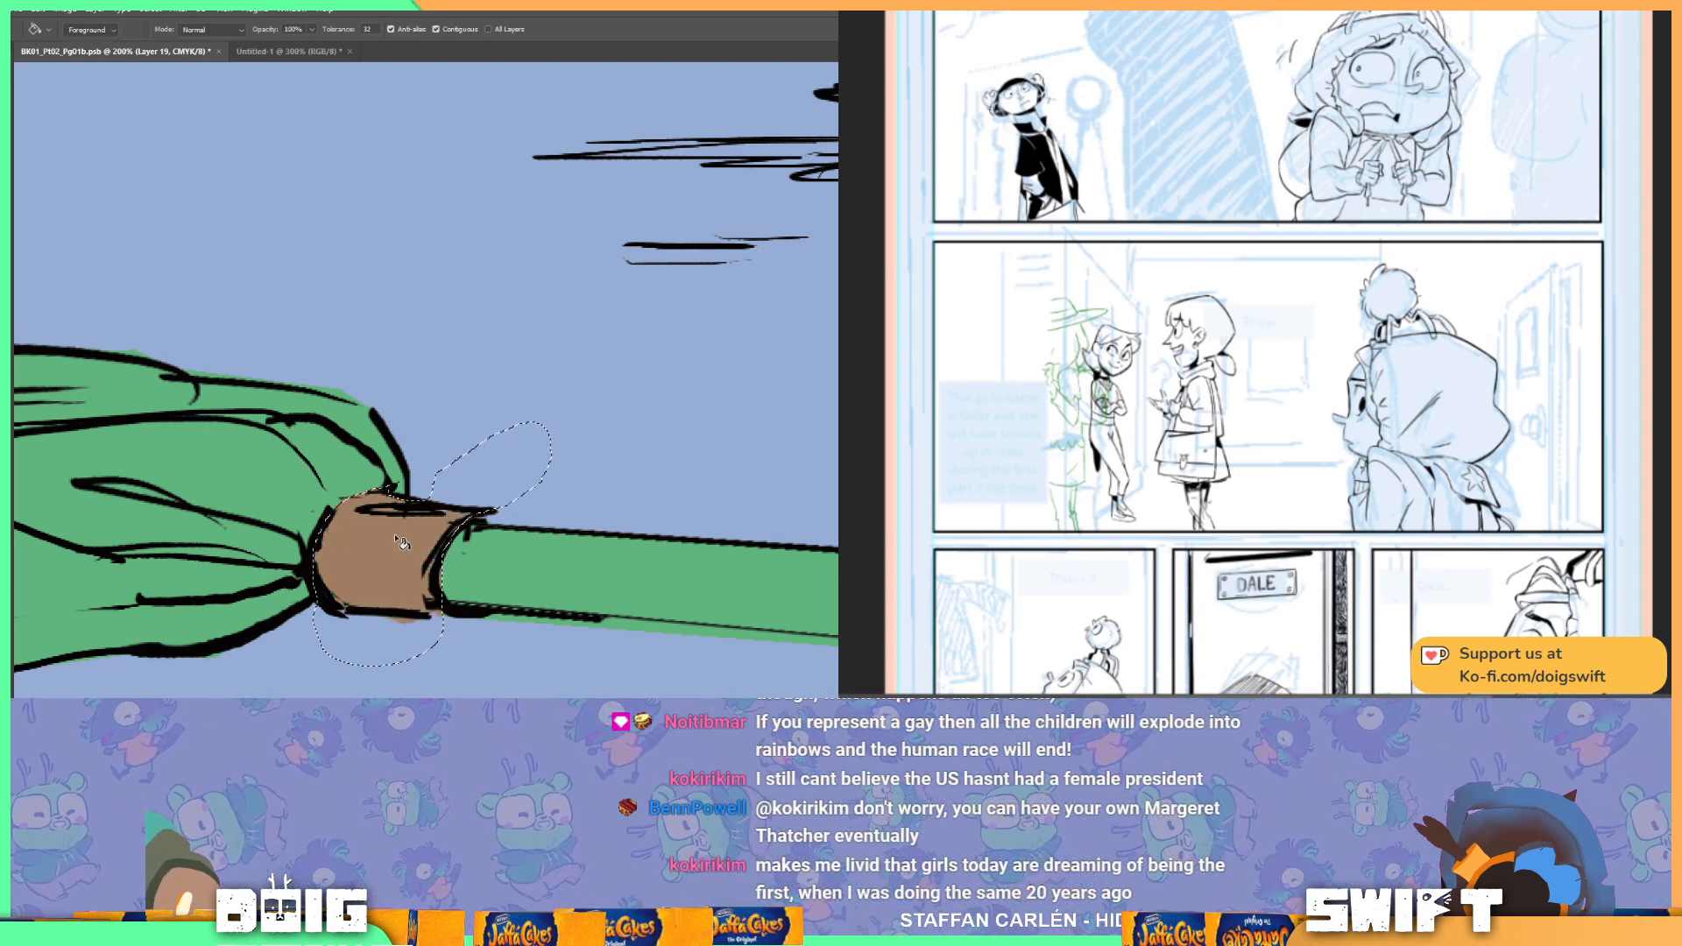
key(ctrl+minus)
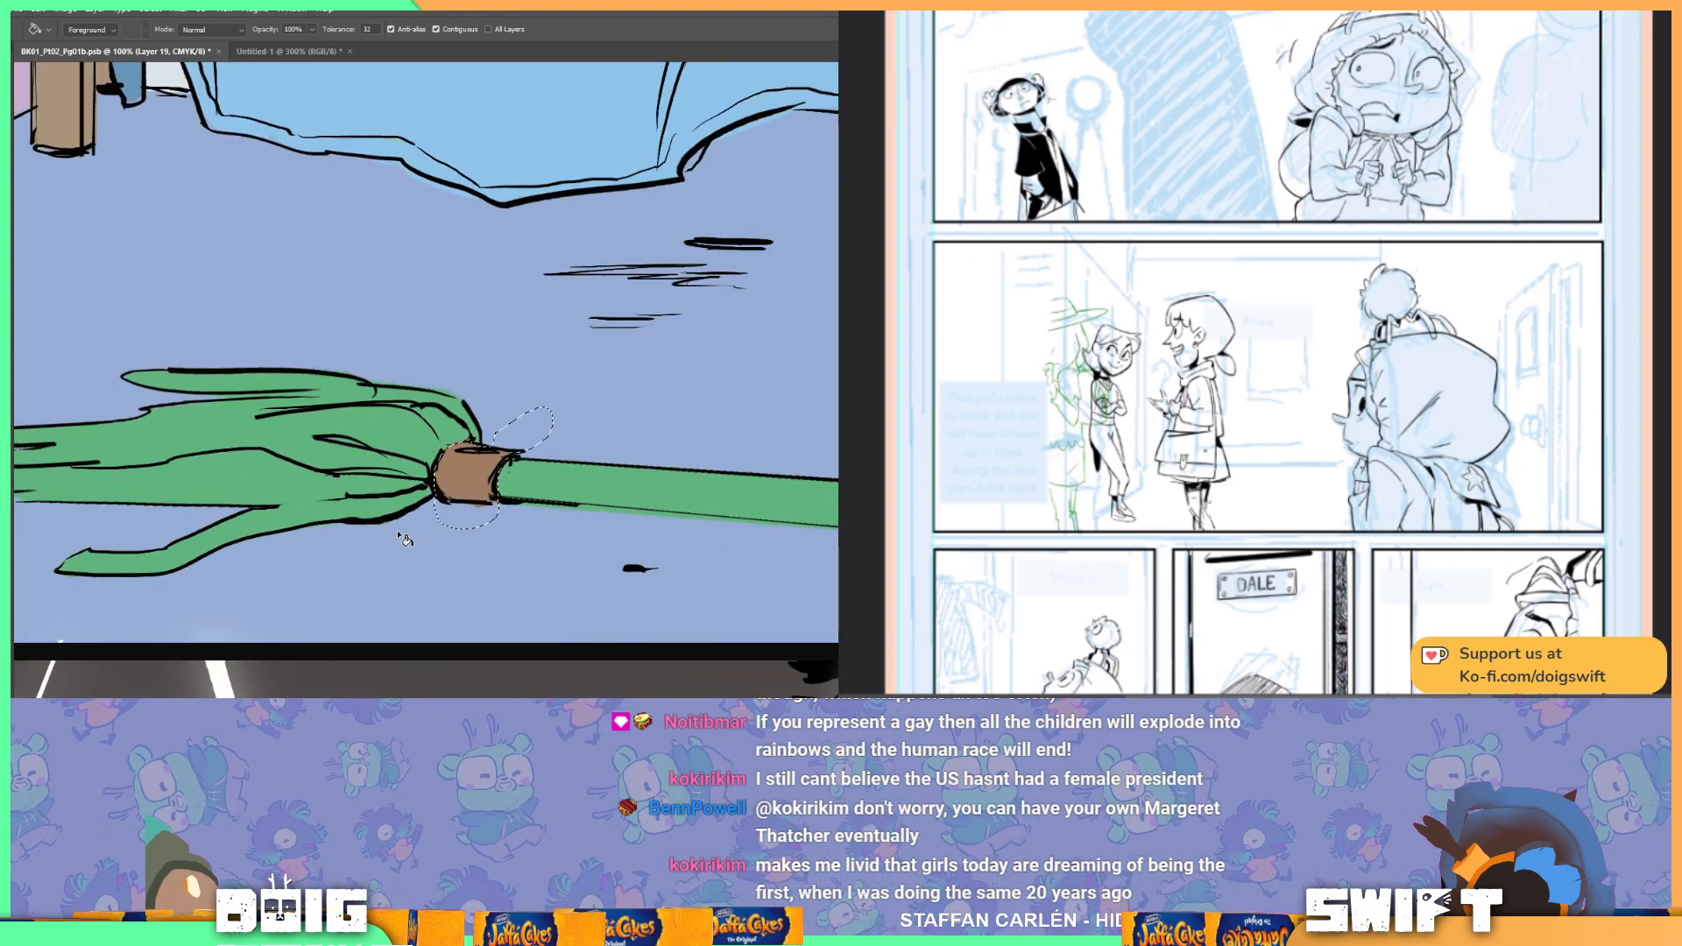
key(ctrl+minus)
key(ctrl+minus)
key(ctrl+minus)
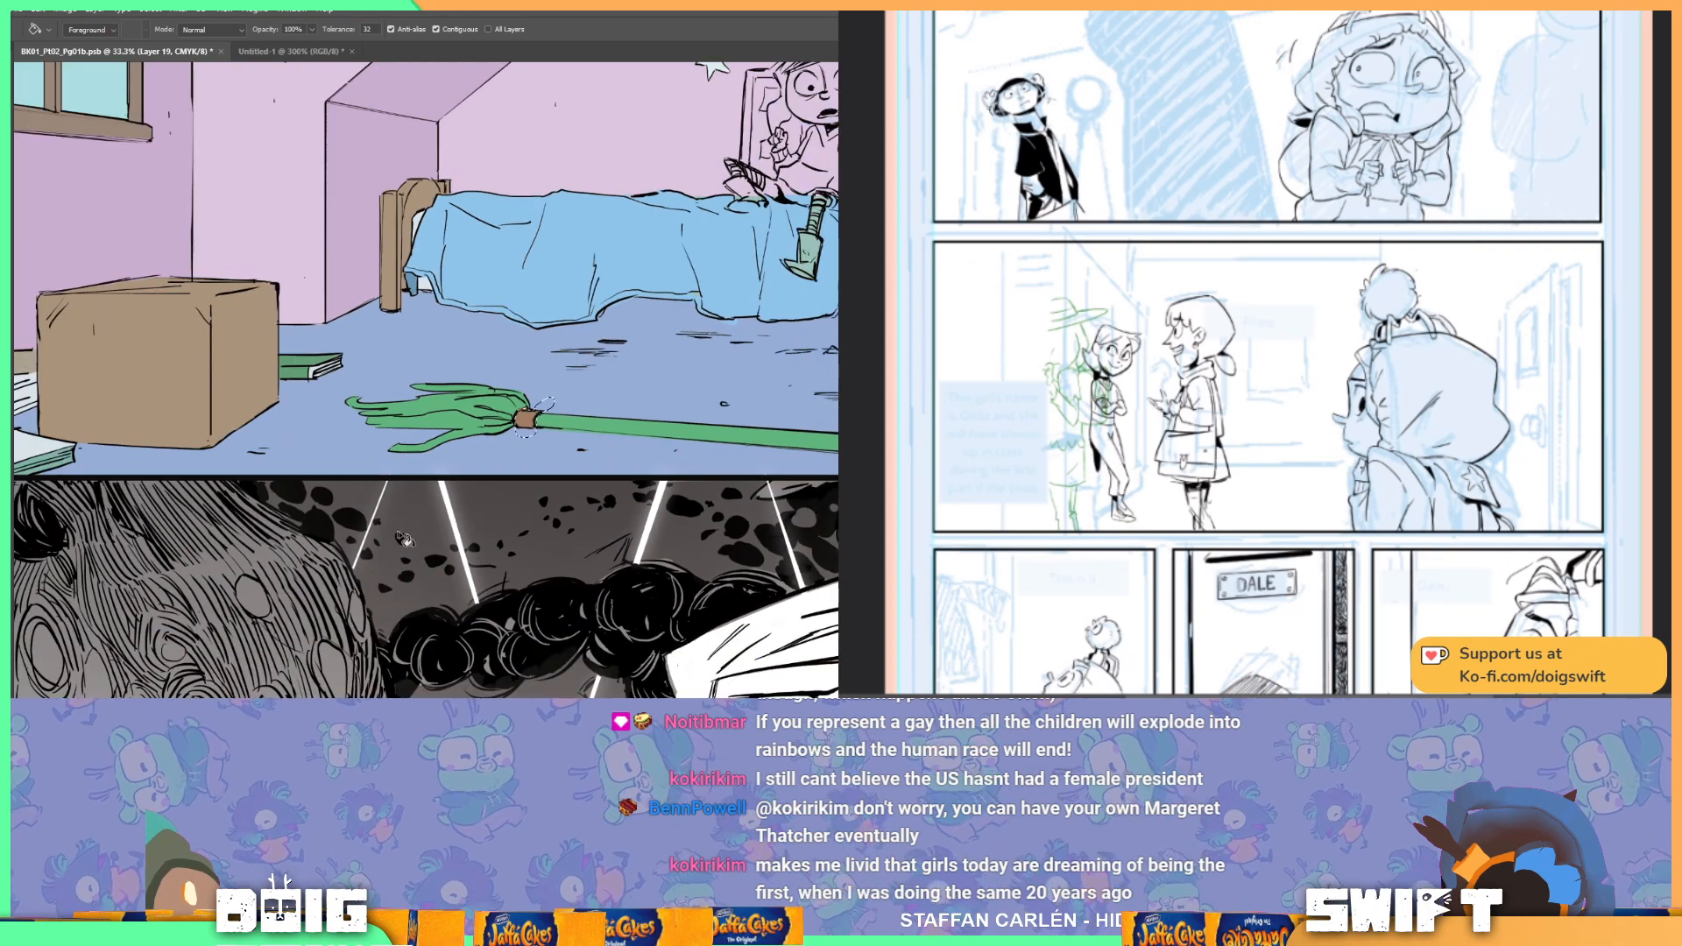
drag(612, 353, 617, 430)
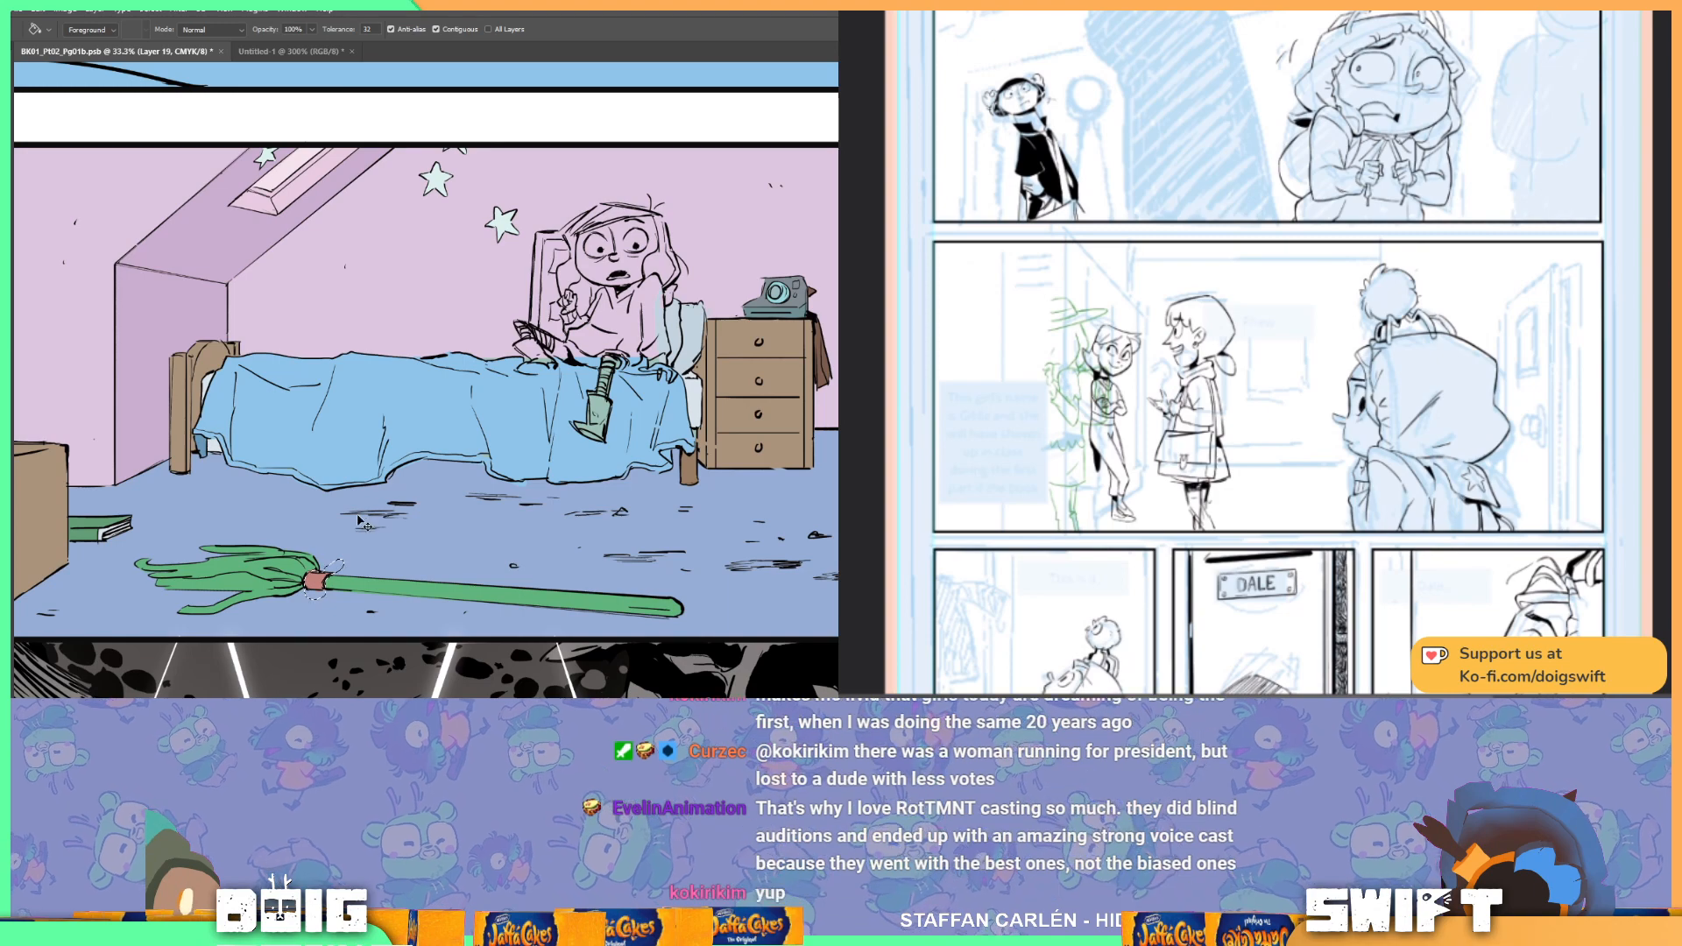
Step: Sample the purple of the girl's jumper in the panel above as the fill colour
scroll(363, 524, down, 4)
drag(616, 481, 534, 470)
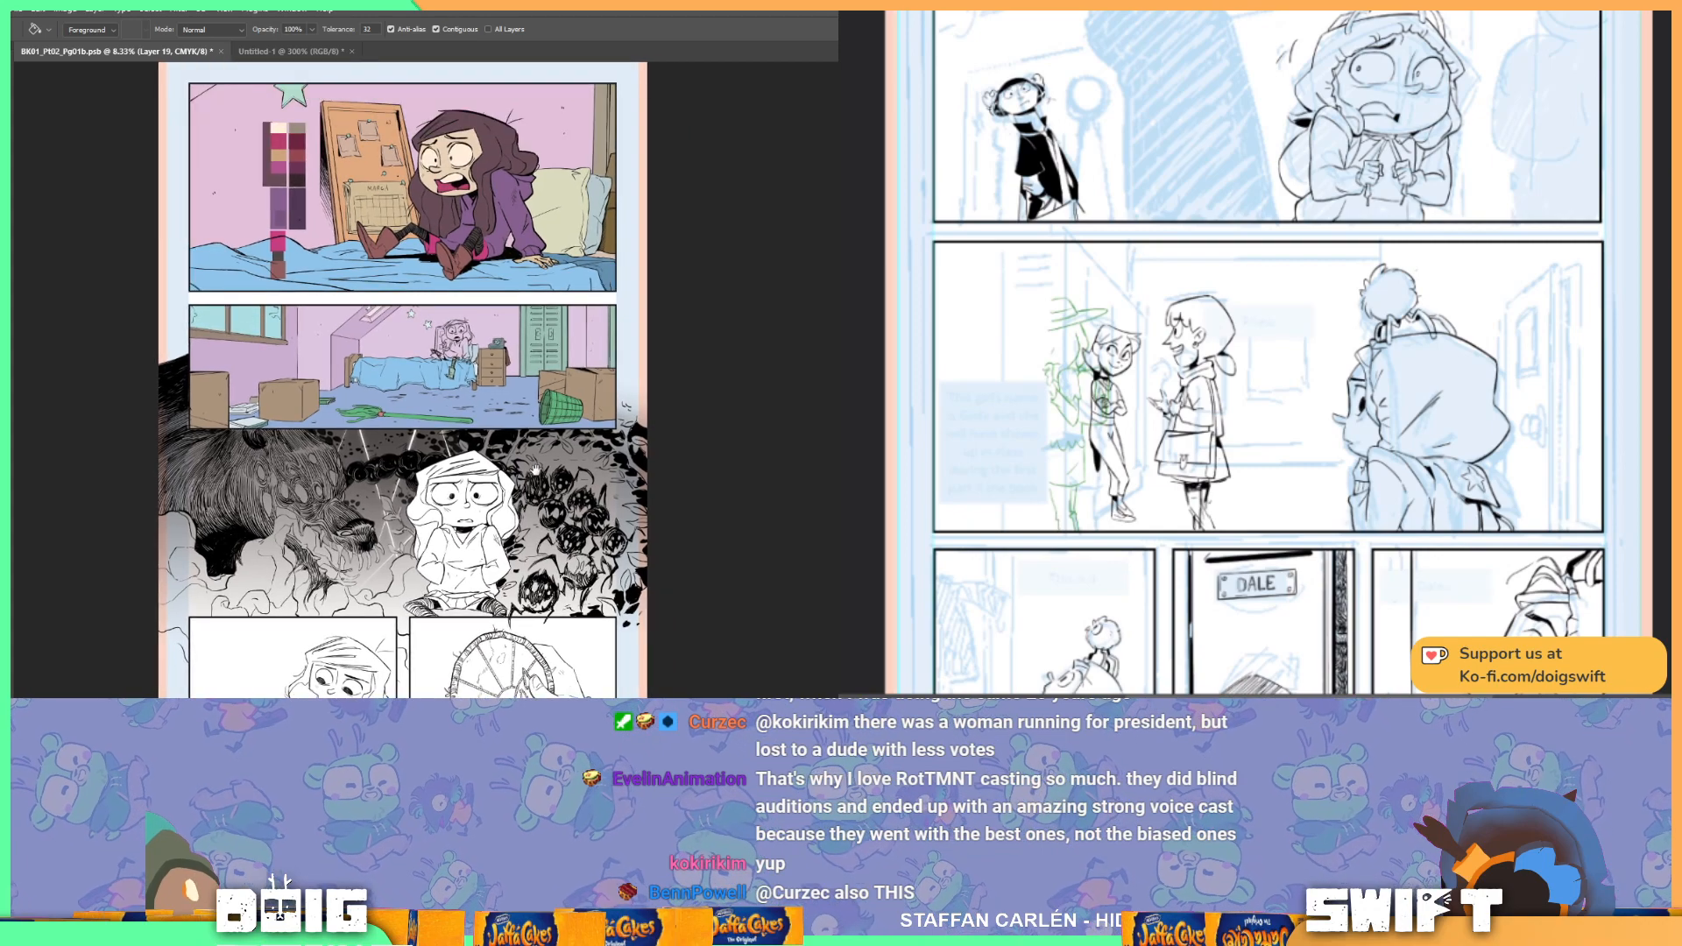
scroll(535, 470, down, 5)
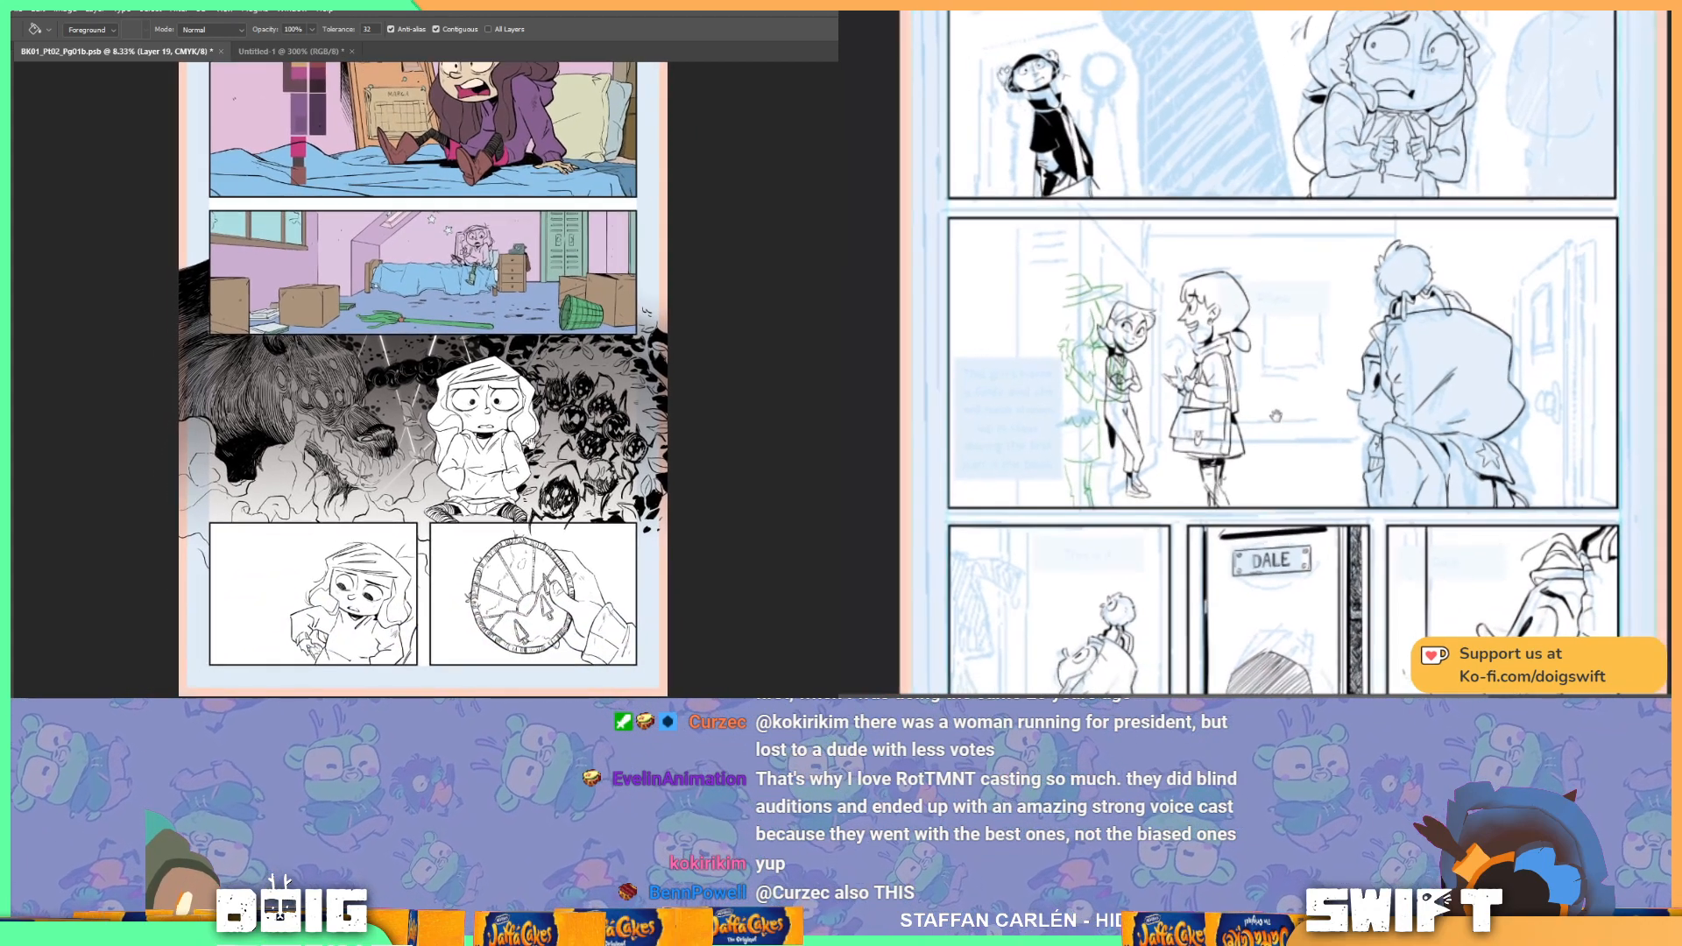
mouse_move(534, 451)
mouse_down()
mouse_move(486, 613)
mouse_move(484, 525)
mouse_up()
scroll(508, 366, up, 3)
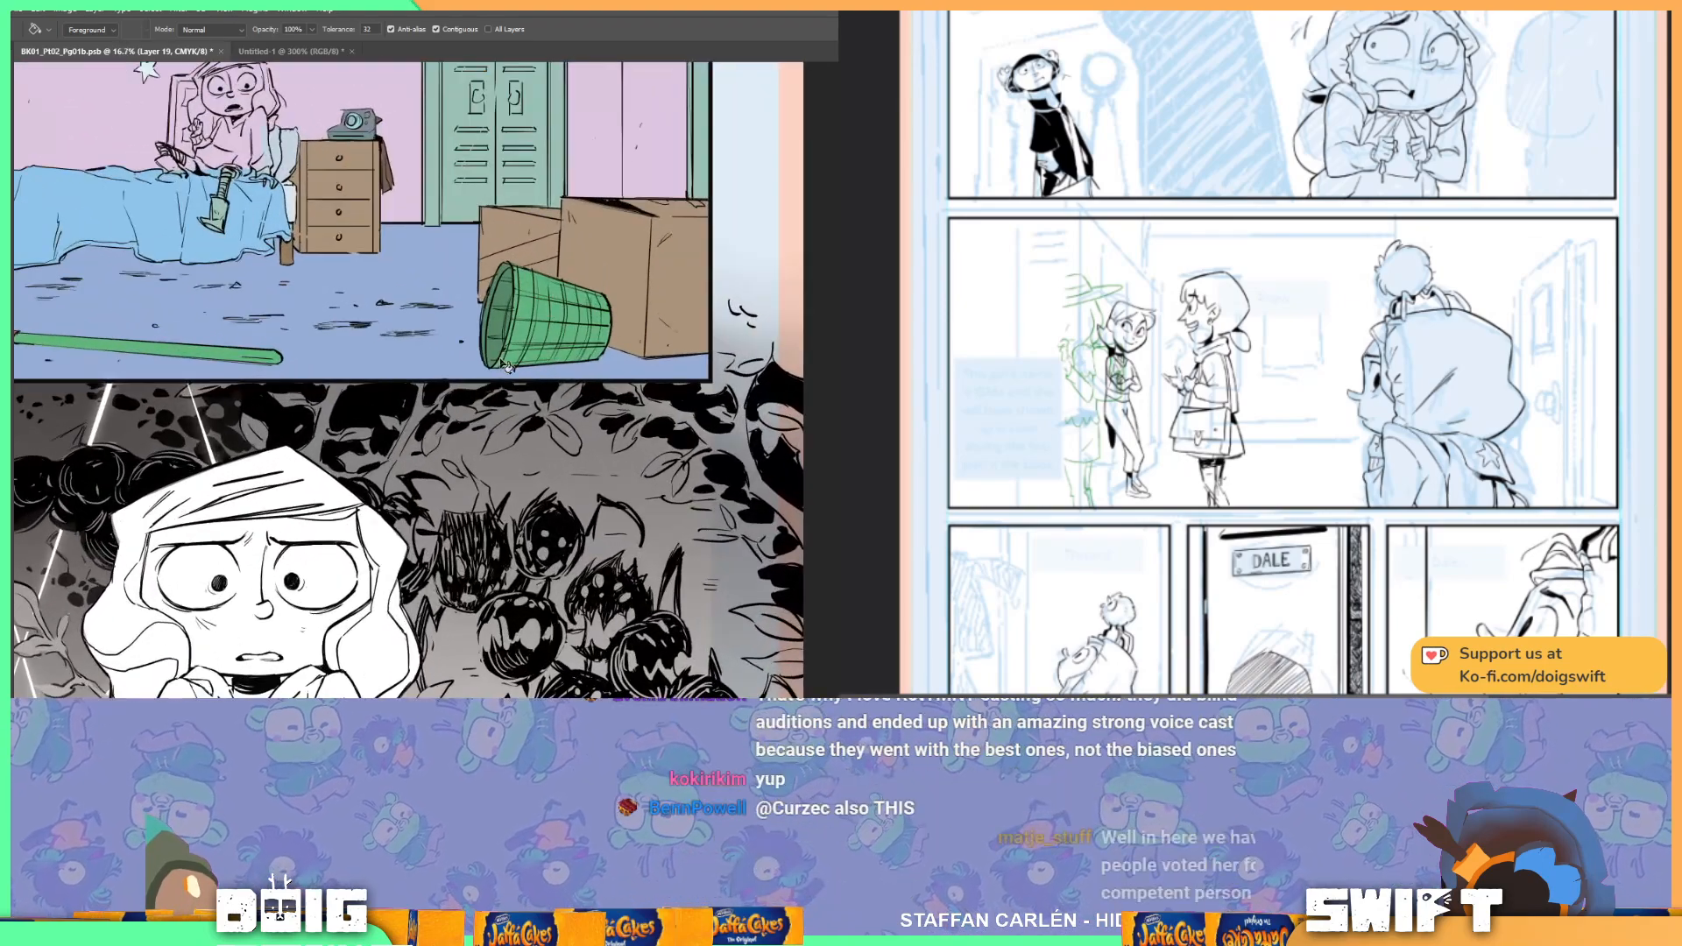
drag(495, 324, 483, 432)
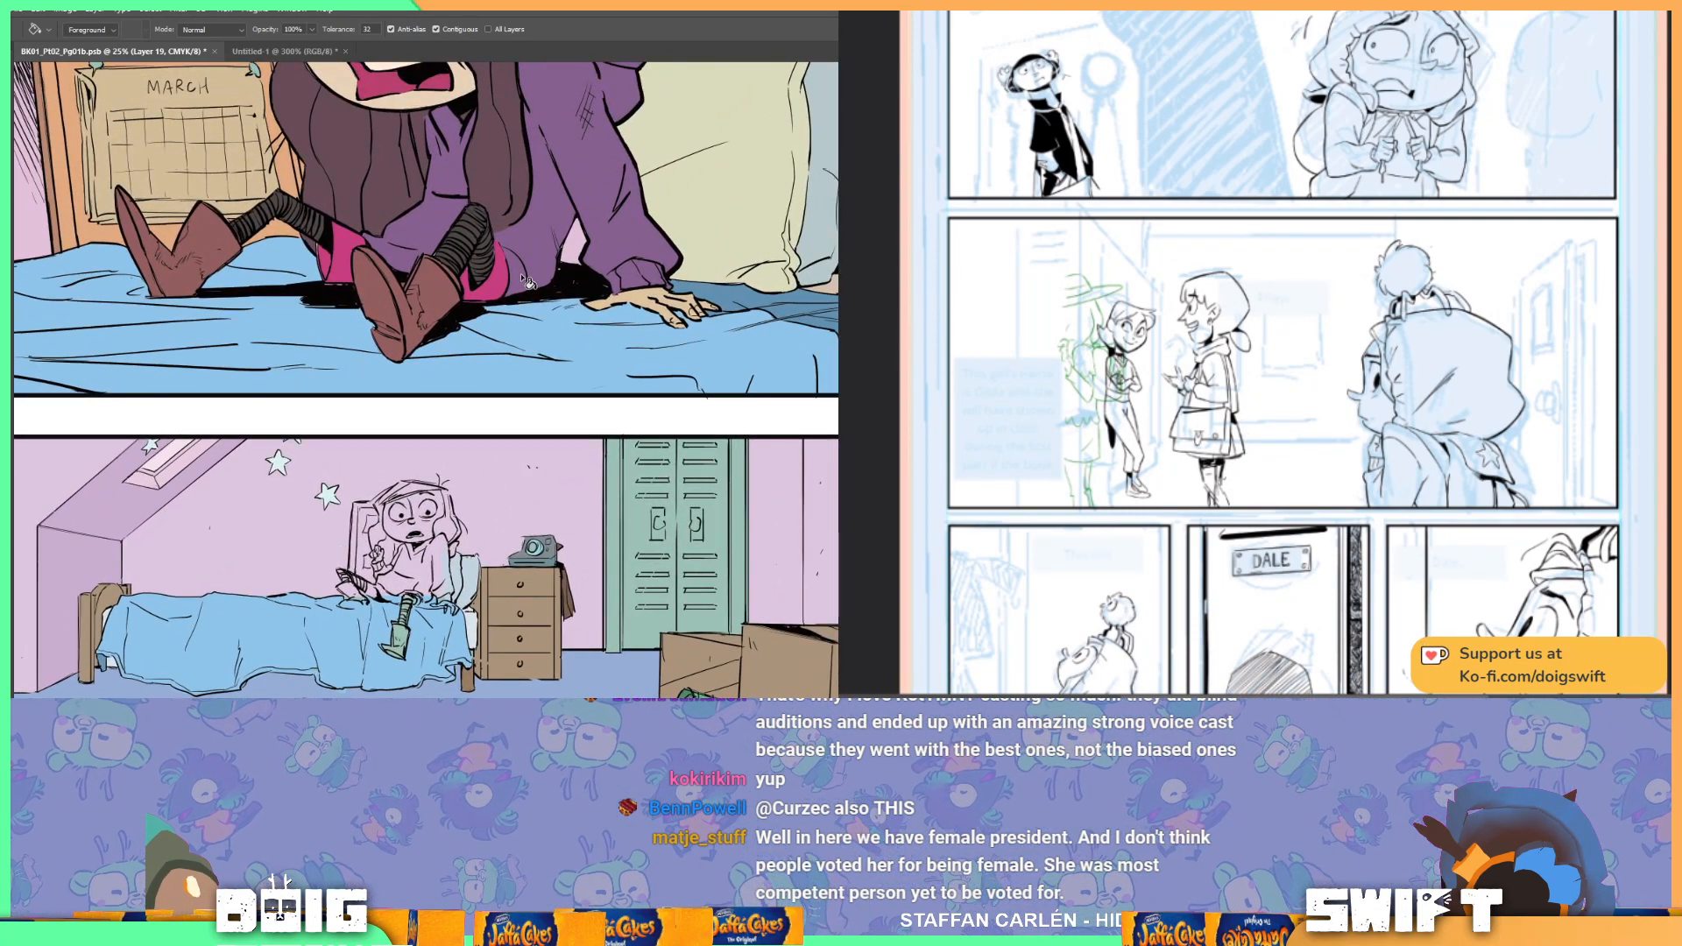
key(i)
click(594, 187)
drag(594, 186, 517, 186)
scroll(517, 186, down, 3)
Step: Lasso the whole seated girl on the bed, fill her body, hair, arms and legs with the sampled purple, and deselect
key(l)
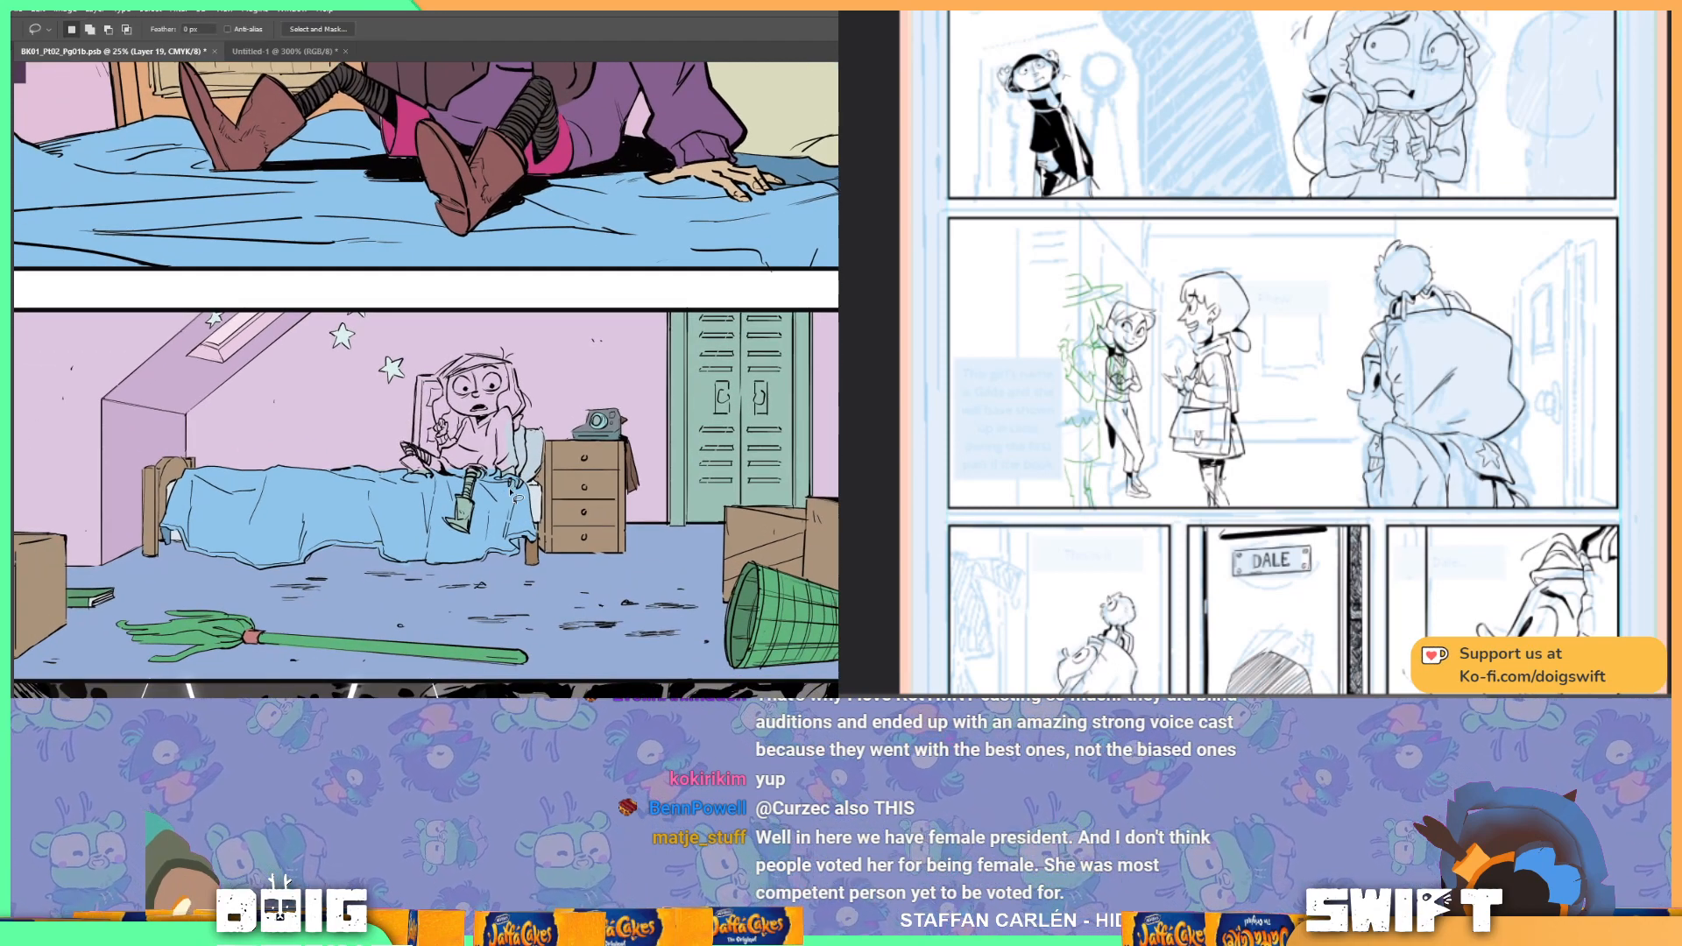
key(ctrl+plus)
key(ctrl+plus)
key(ctrl+plus)
drag(473, 557, 566, 462)
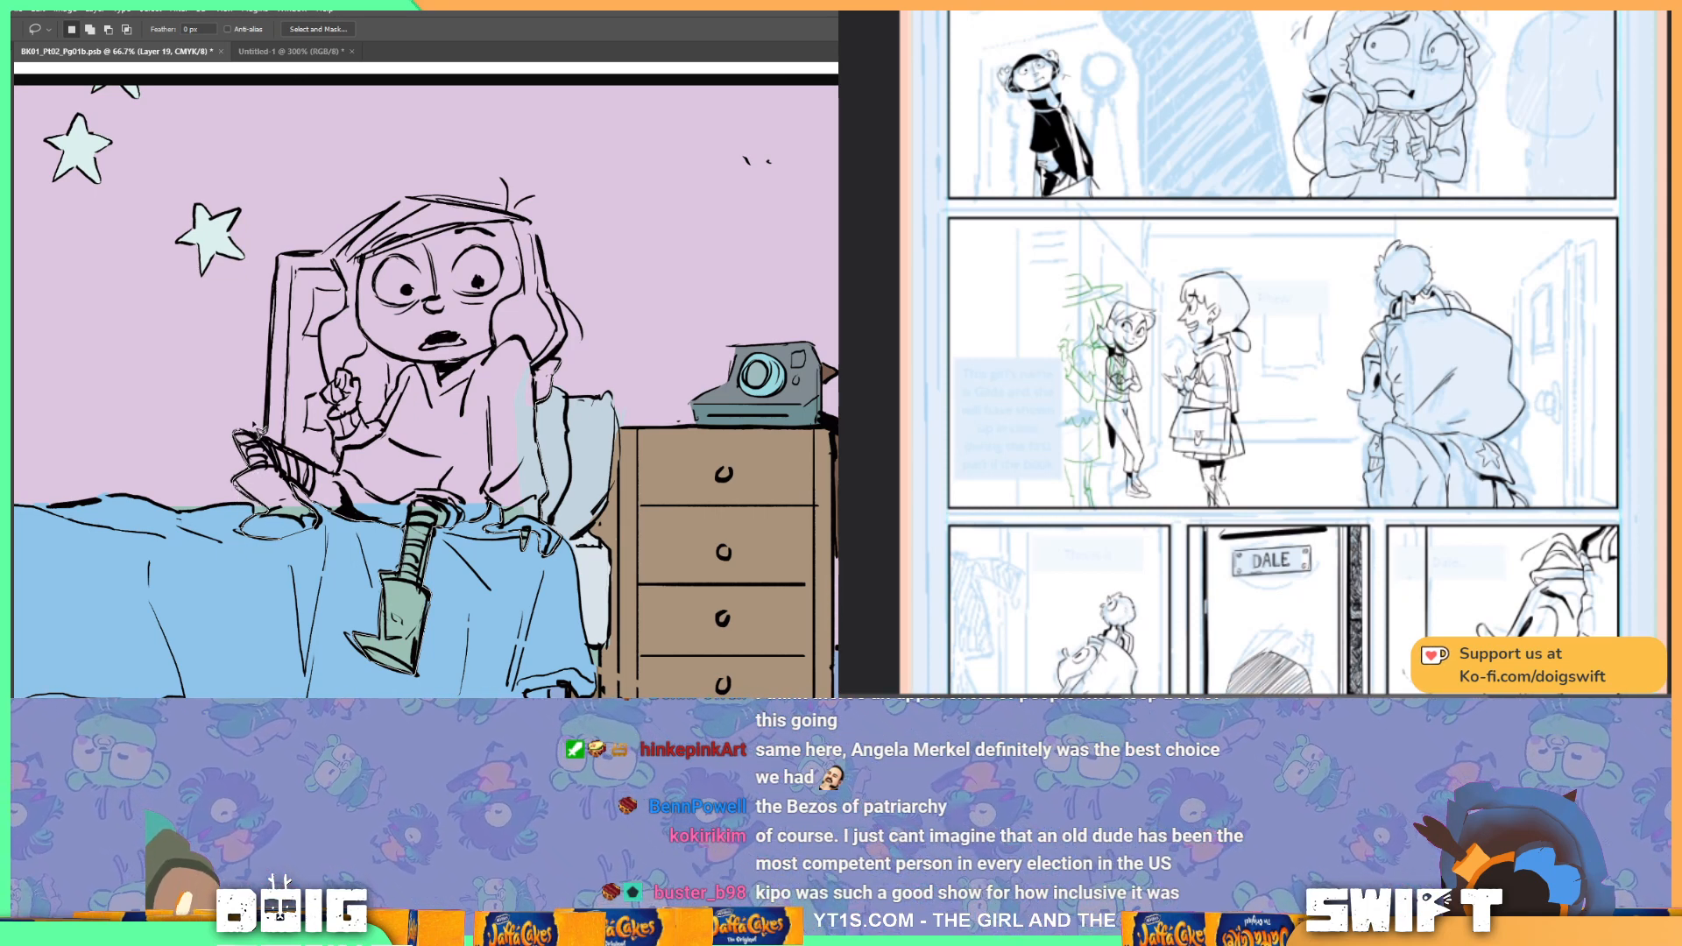
mouse_move(278, 260)
mouse_down()
mouse_move(341, 228)
mouse_move(328, 260)
mouse_move(376, 218)
mouse_move(499, 172)
mouse_move(497, 194)
mouse_move(443, 200)
mouse_move(527, 225)
mouse_move(553, 206)
mouse_move(538, 233)
mouse_move(573, 328)
mouse_move(561, 387)
mouse_up()
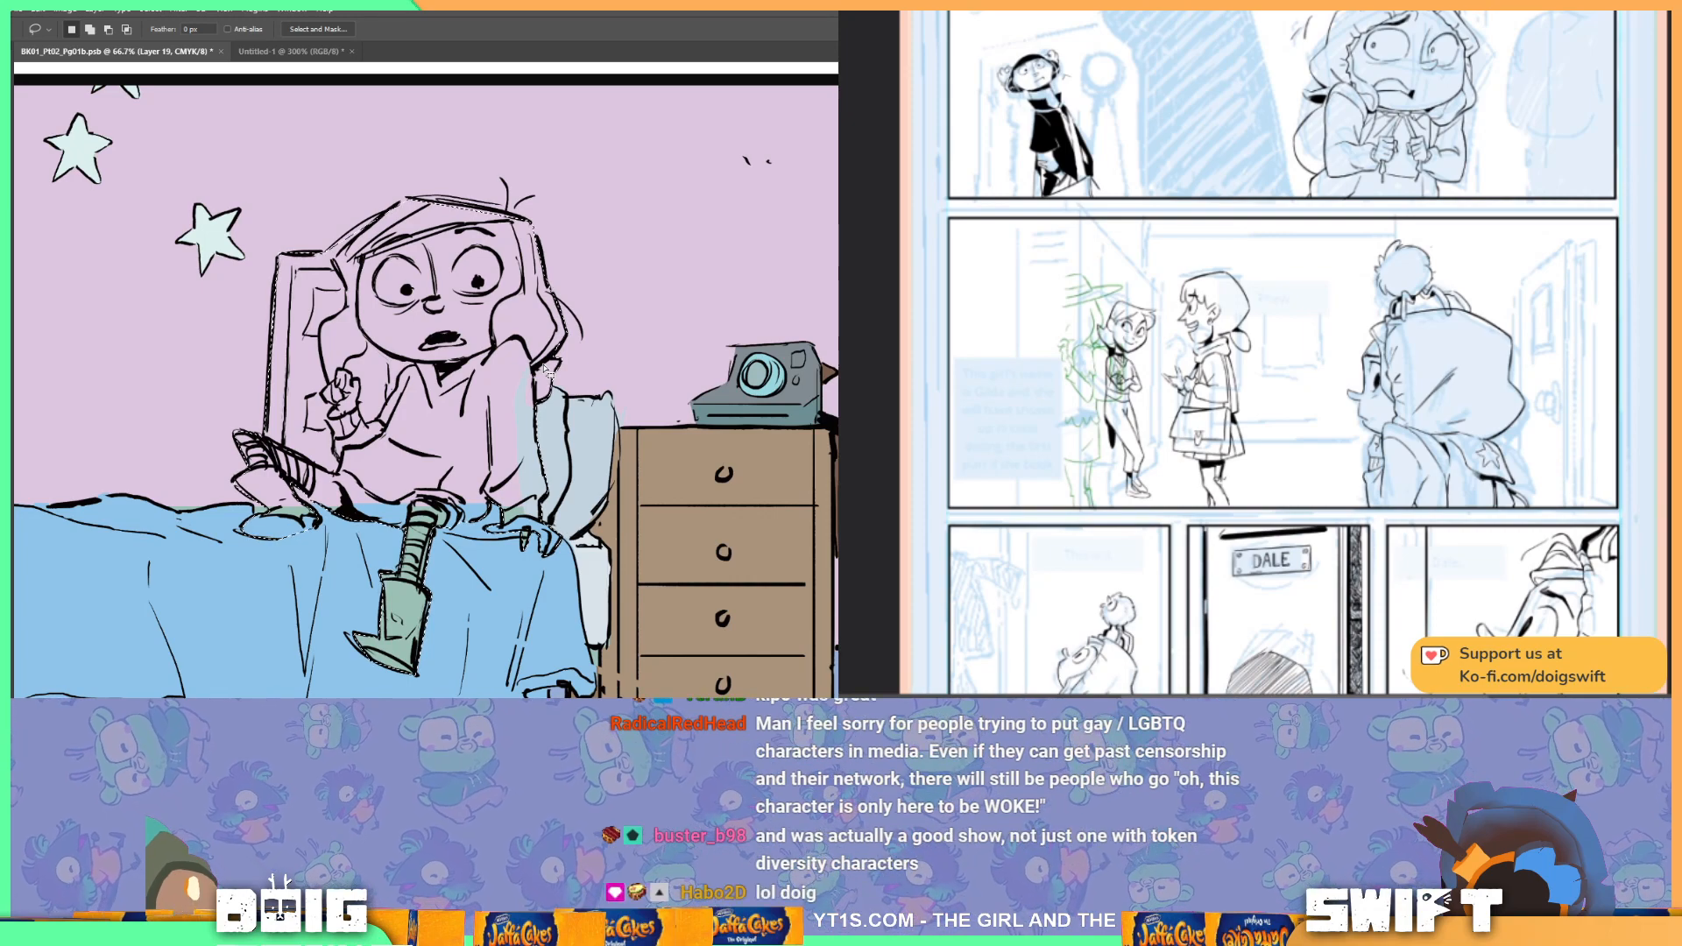
key(g)
click(435, 433)
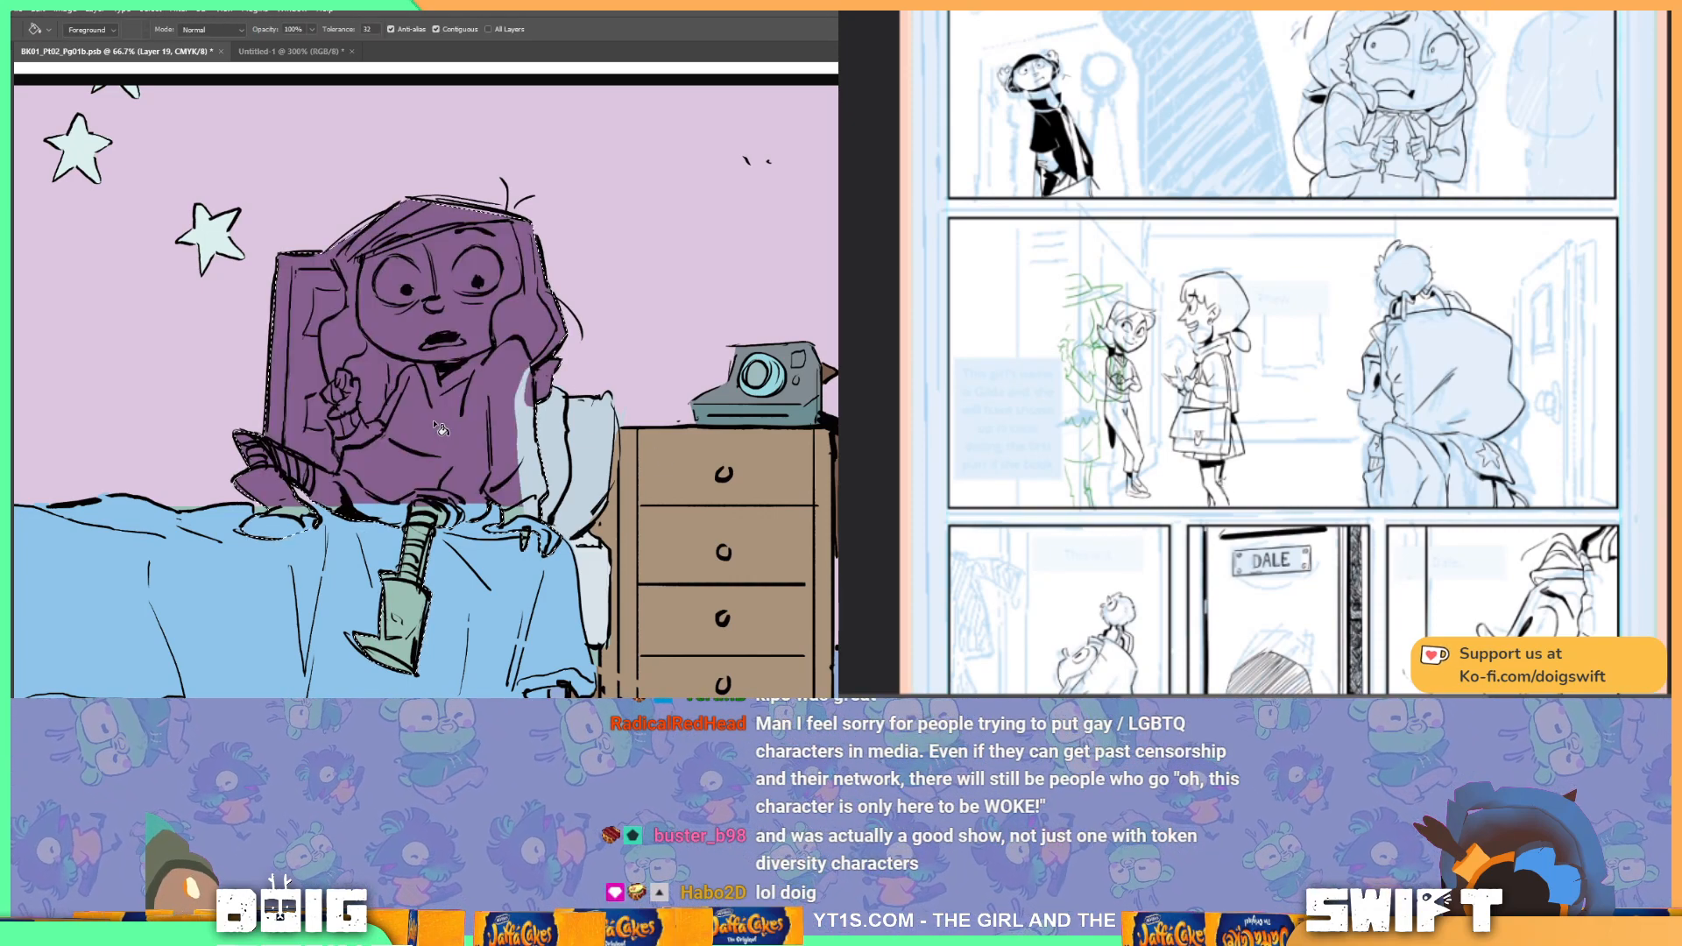
click(519, 522)
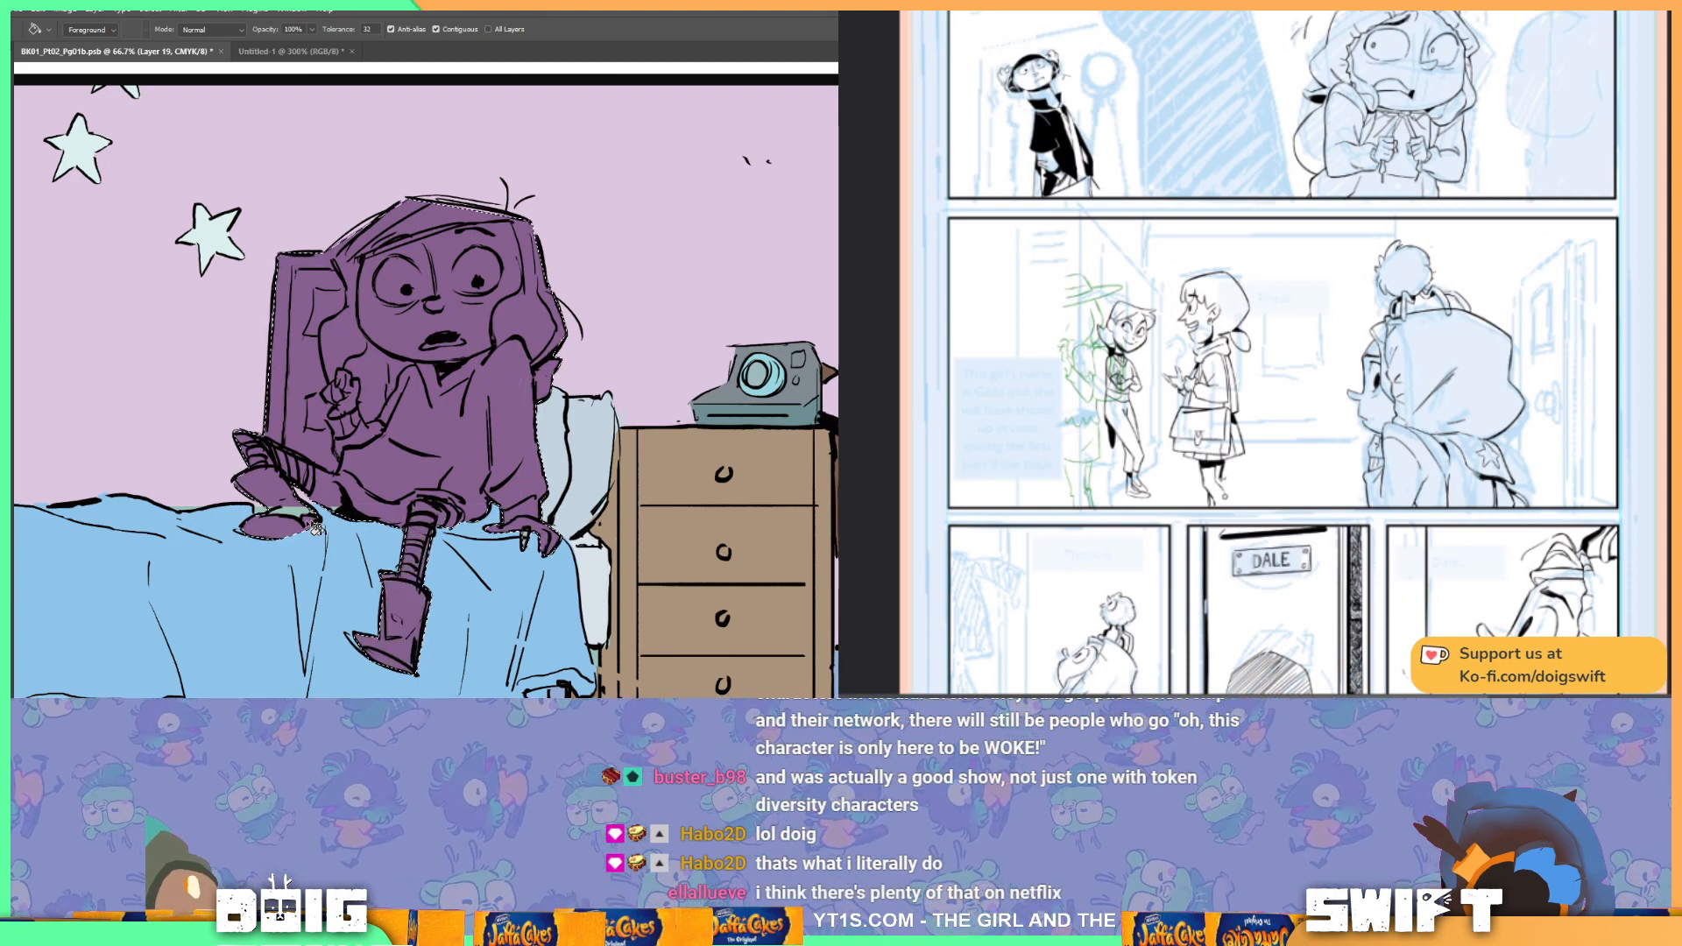
drag(438, 377, 559, 390)
key(ctrl+d)
Step: Lasso the girl's head and hair together with the headboard behind her, fill them with tan-brown and deselect
key(l)
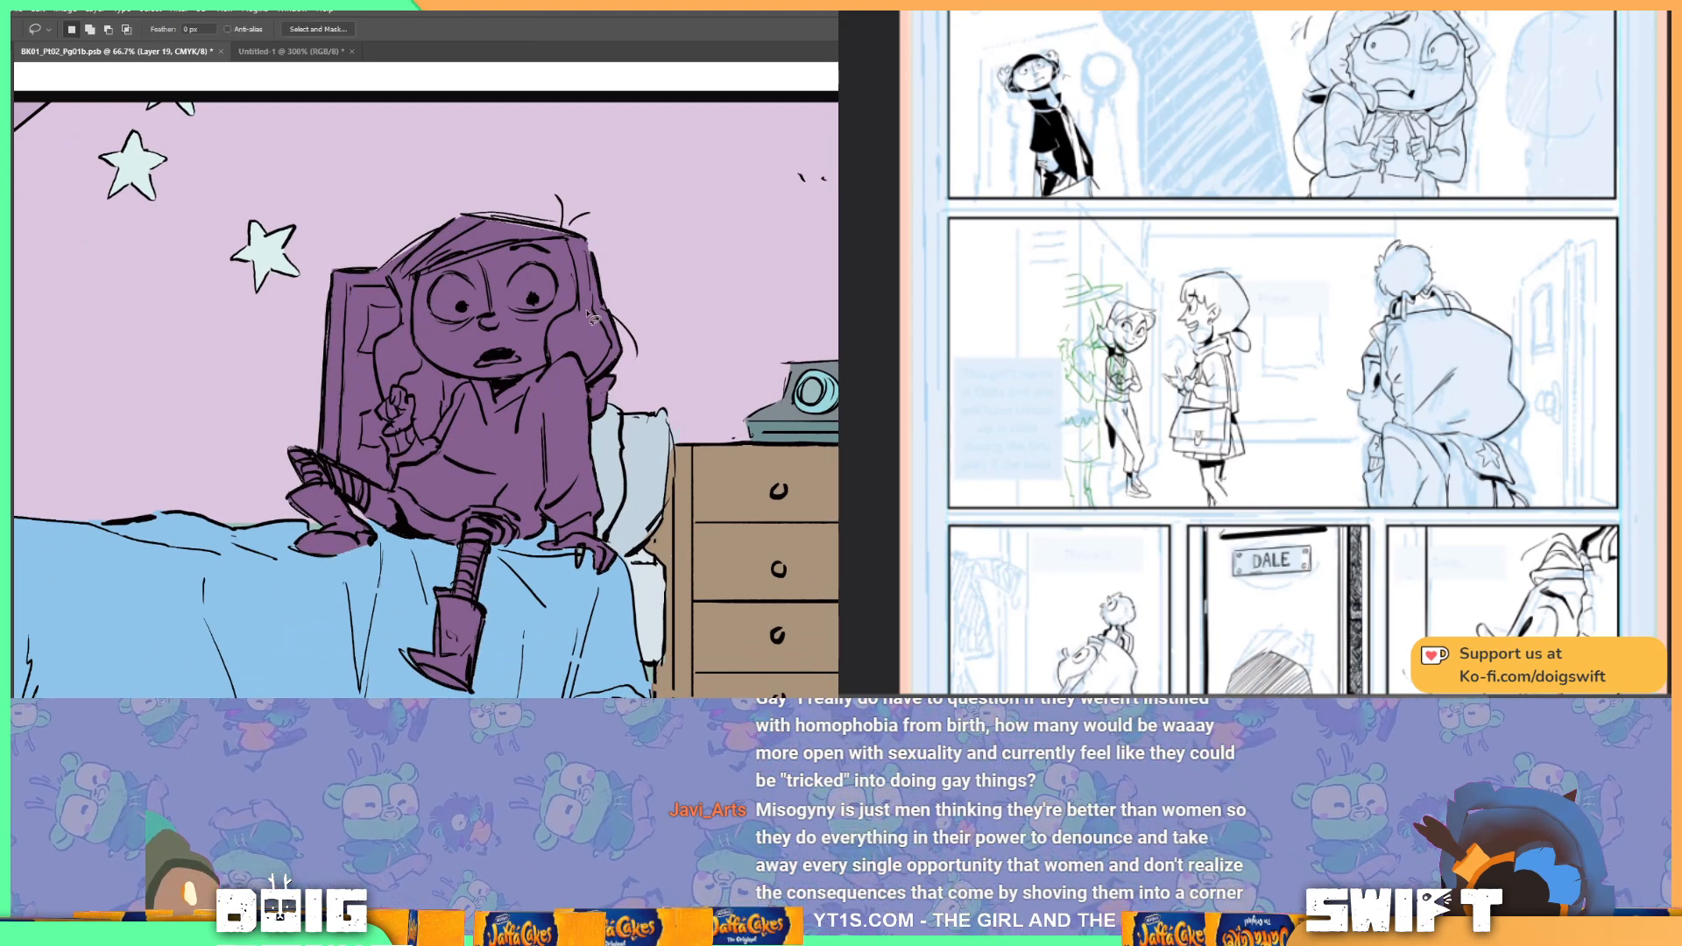
mouse_move(593, 394)
mouse_down()
mouse_move(570, 359)
mouse_move(473, 387)
mouse_move(415, 444)
mouse_move(420, 408)
mouse_move(399, 391)
mouse_move(391, 472)
mouse_move(356, 476)
mouse_up()
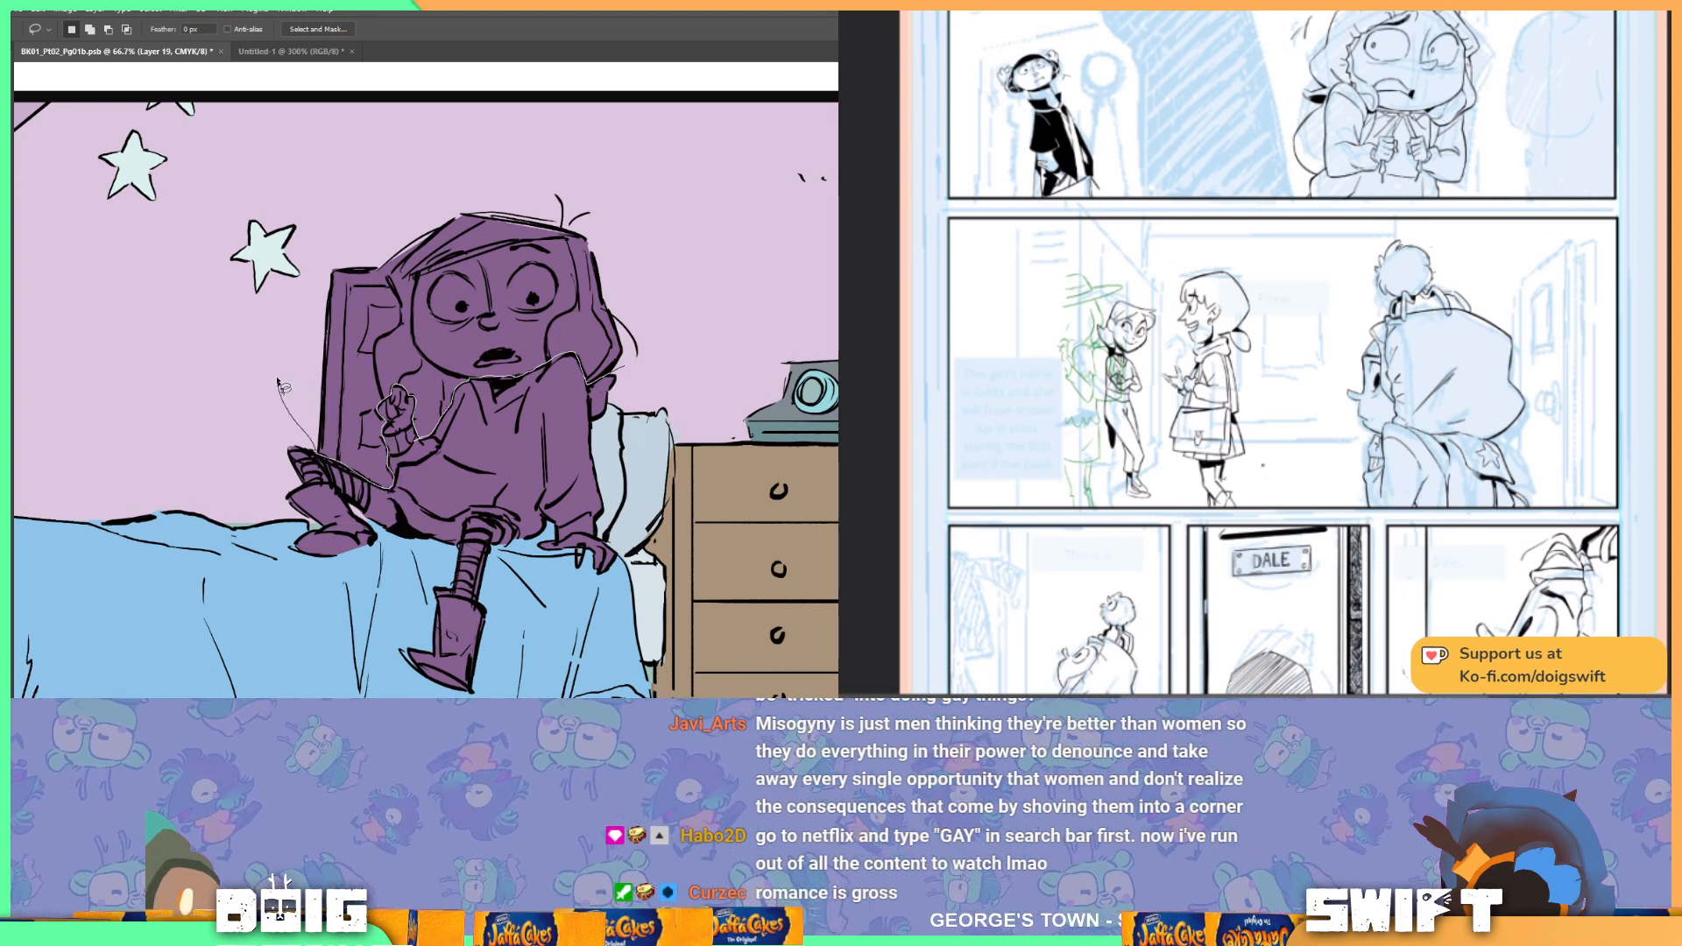
mouse_move(568, 136)
mouse_down()
mouse_move(660, 229)
mouse_move(654, 343)
mouse_move(629, 369)
mouse_up()
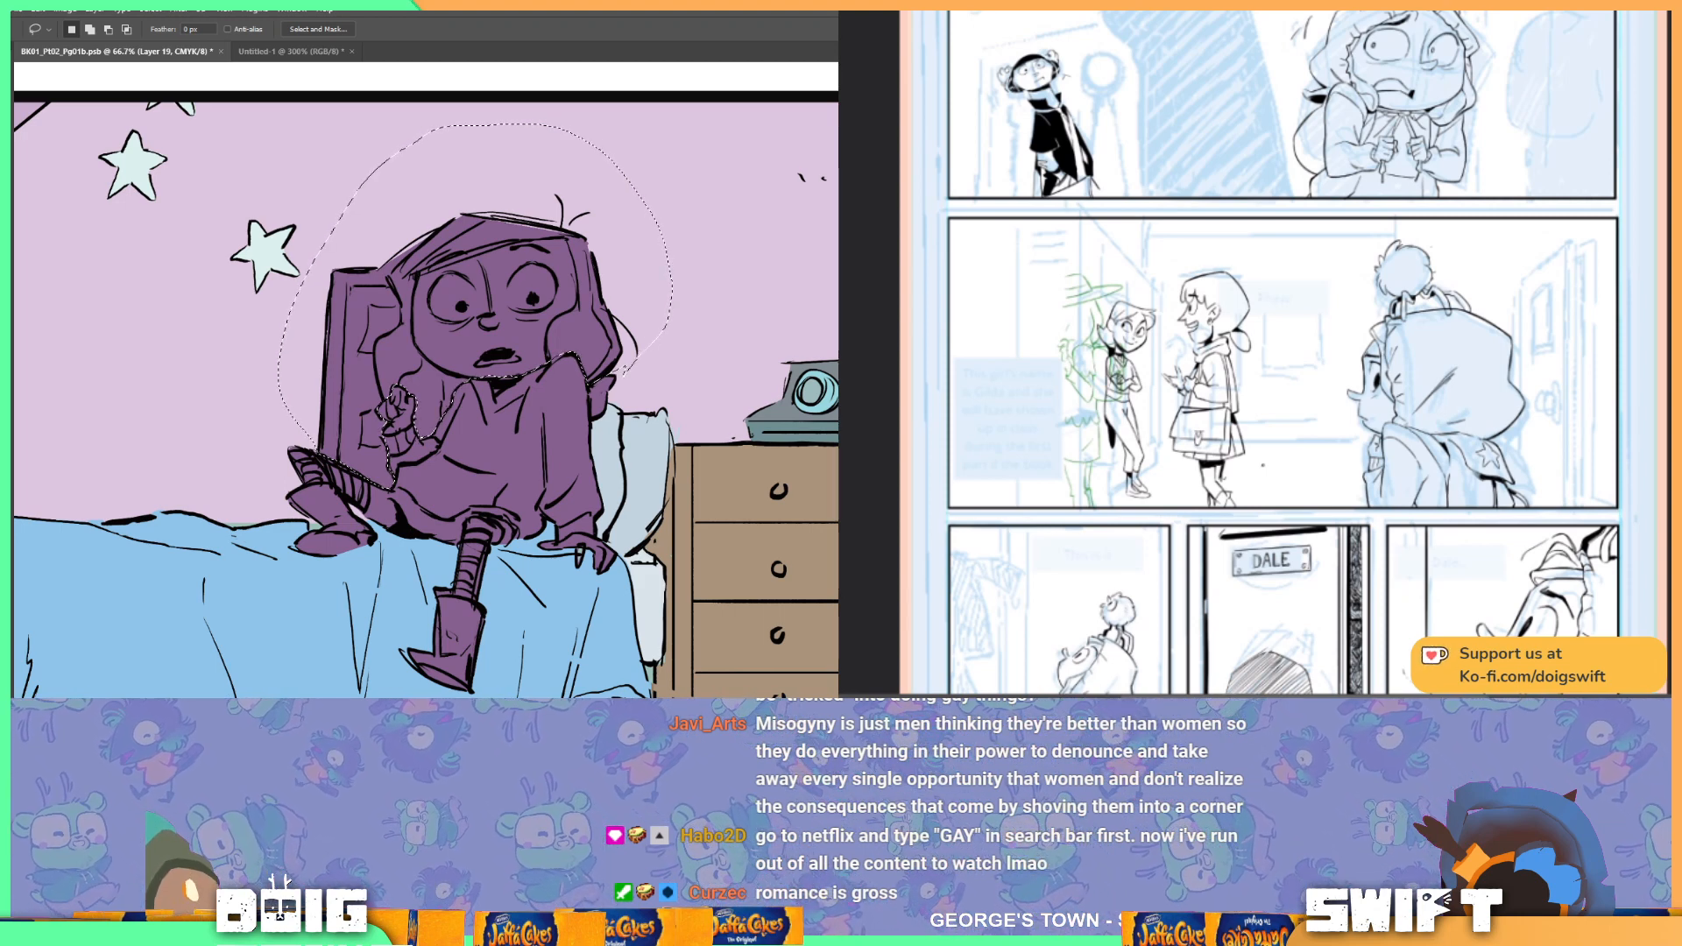
key(g)
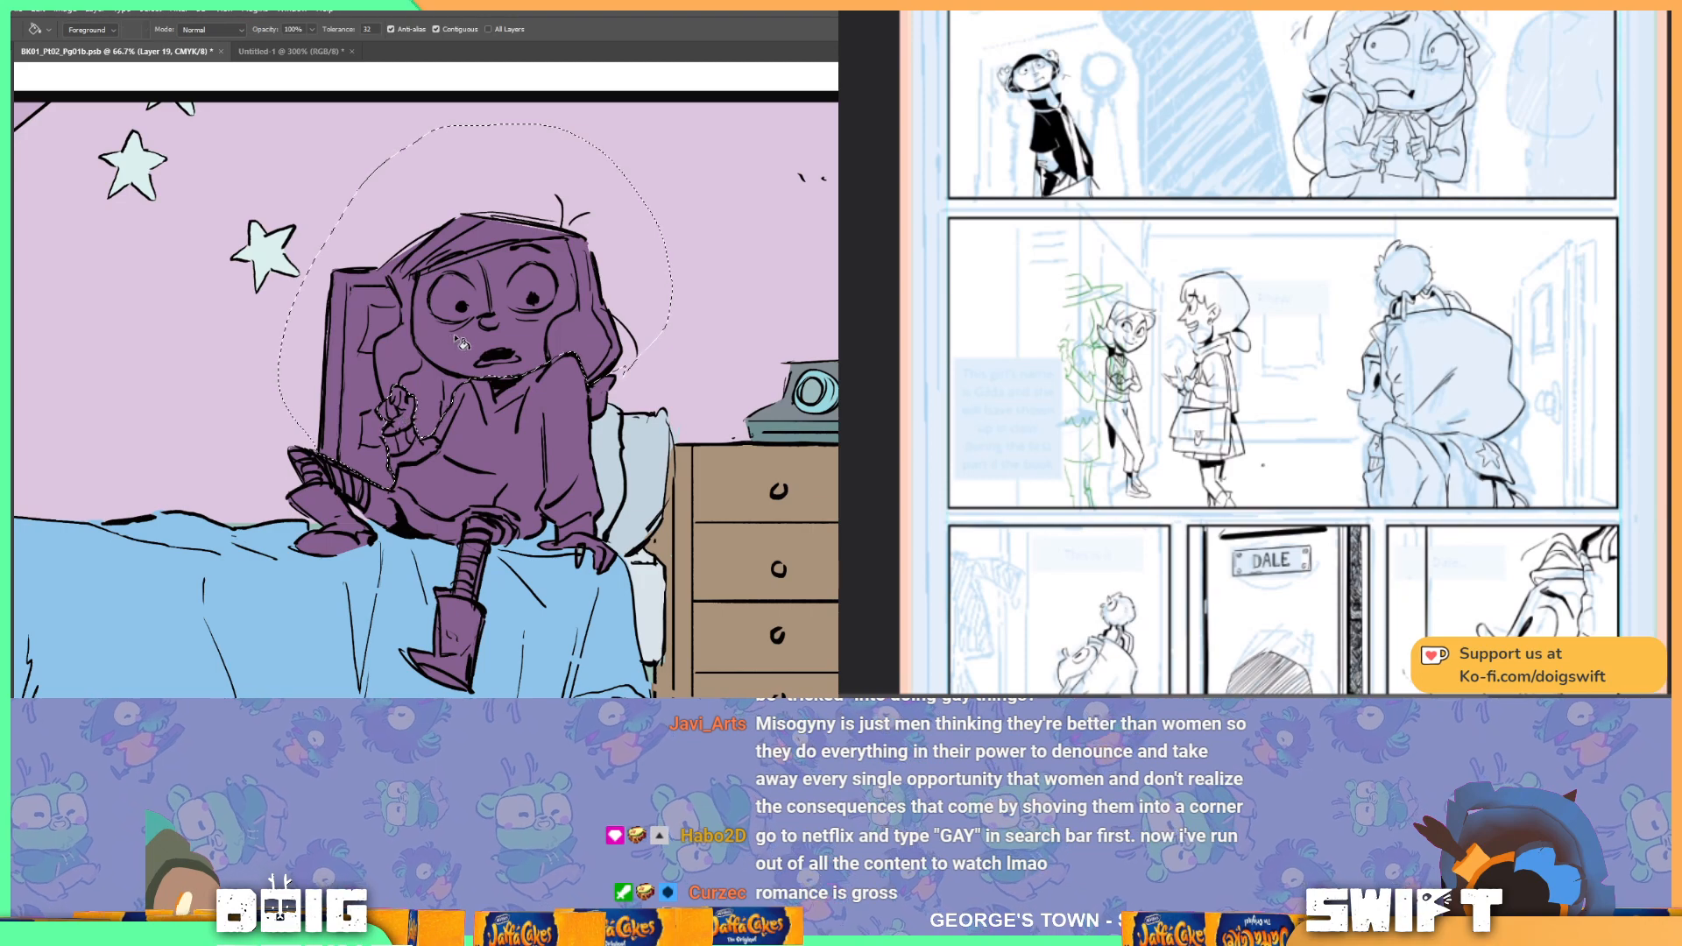
click(505, 349)
key(ctrl+d)
Step: Lasso the sliver of wall where the headboard meets the girl's hair, tidy it with the wall's pink and deselect
key(l)
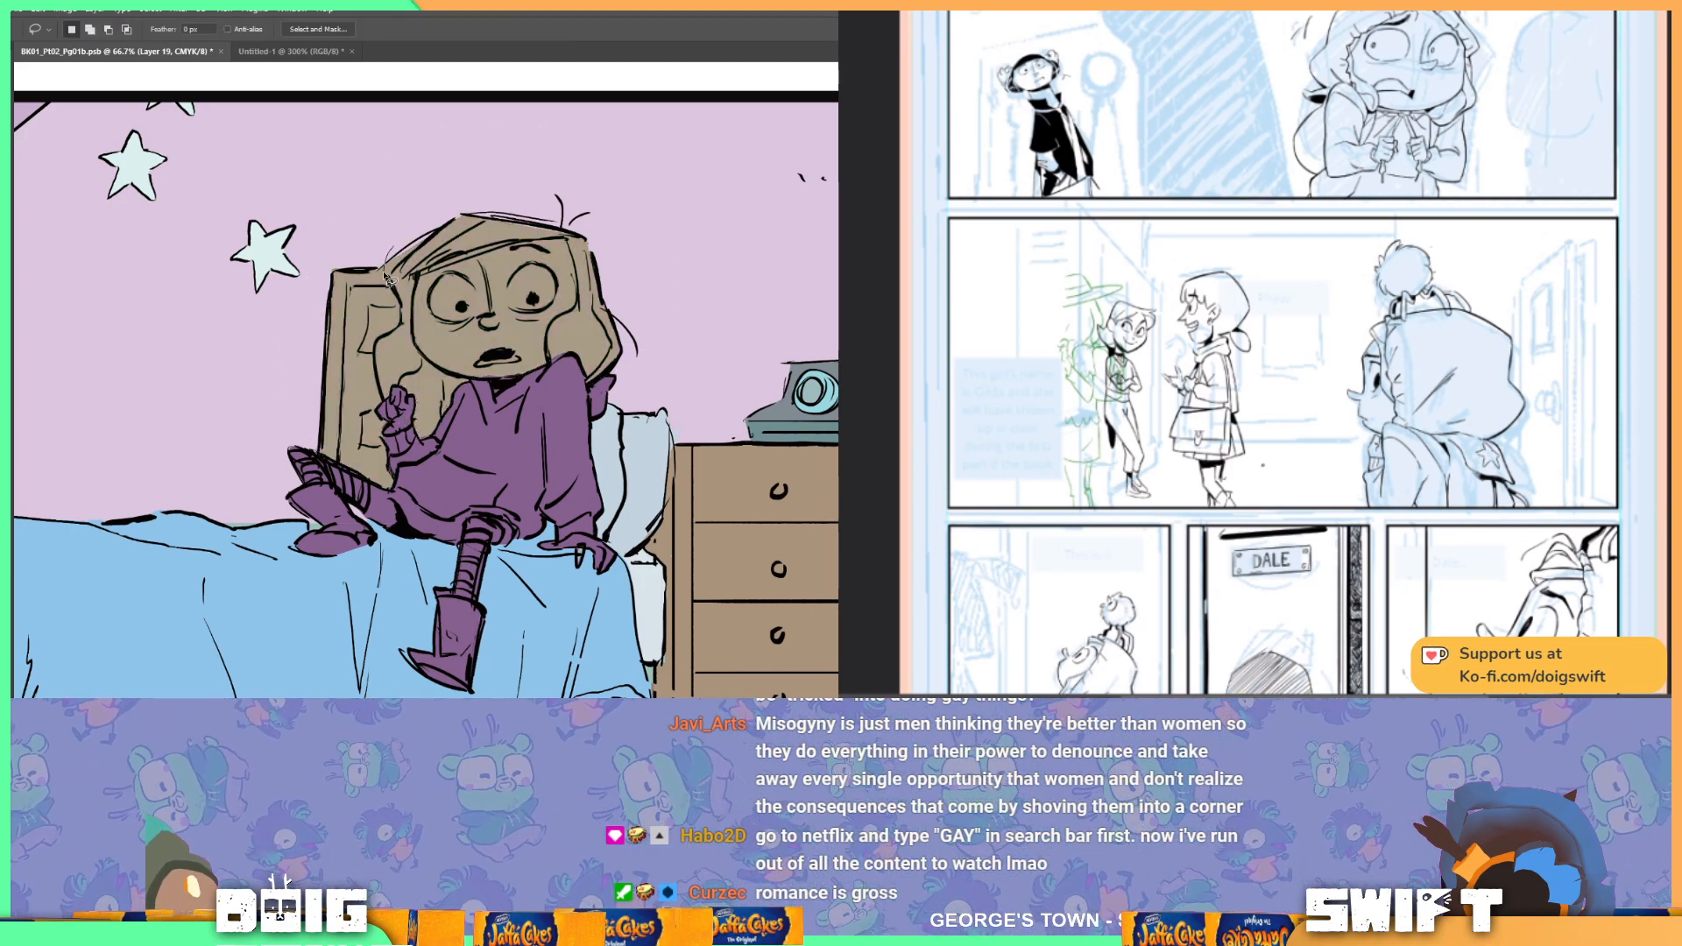
mouse_move(399, 296)
mouse_down()
mouse_move(419, 233)
mouse_move(461, 215)
mouse_up()
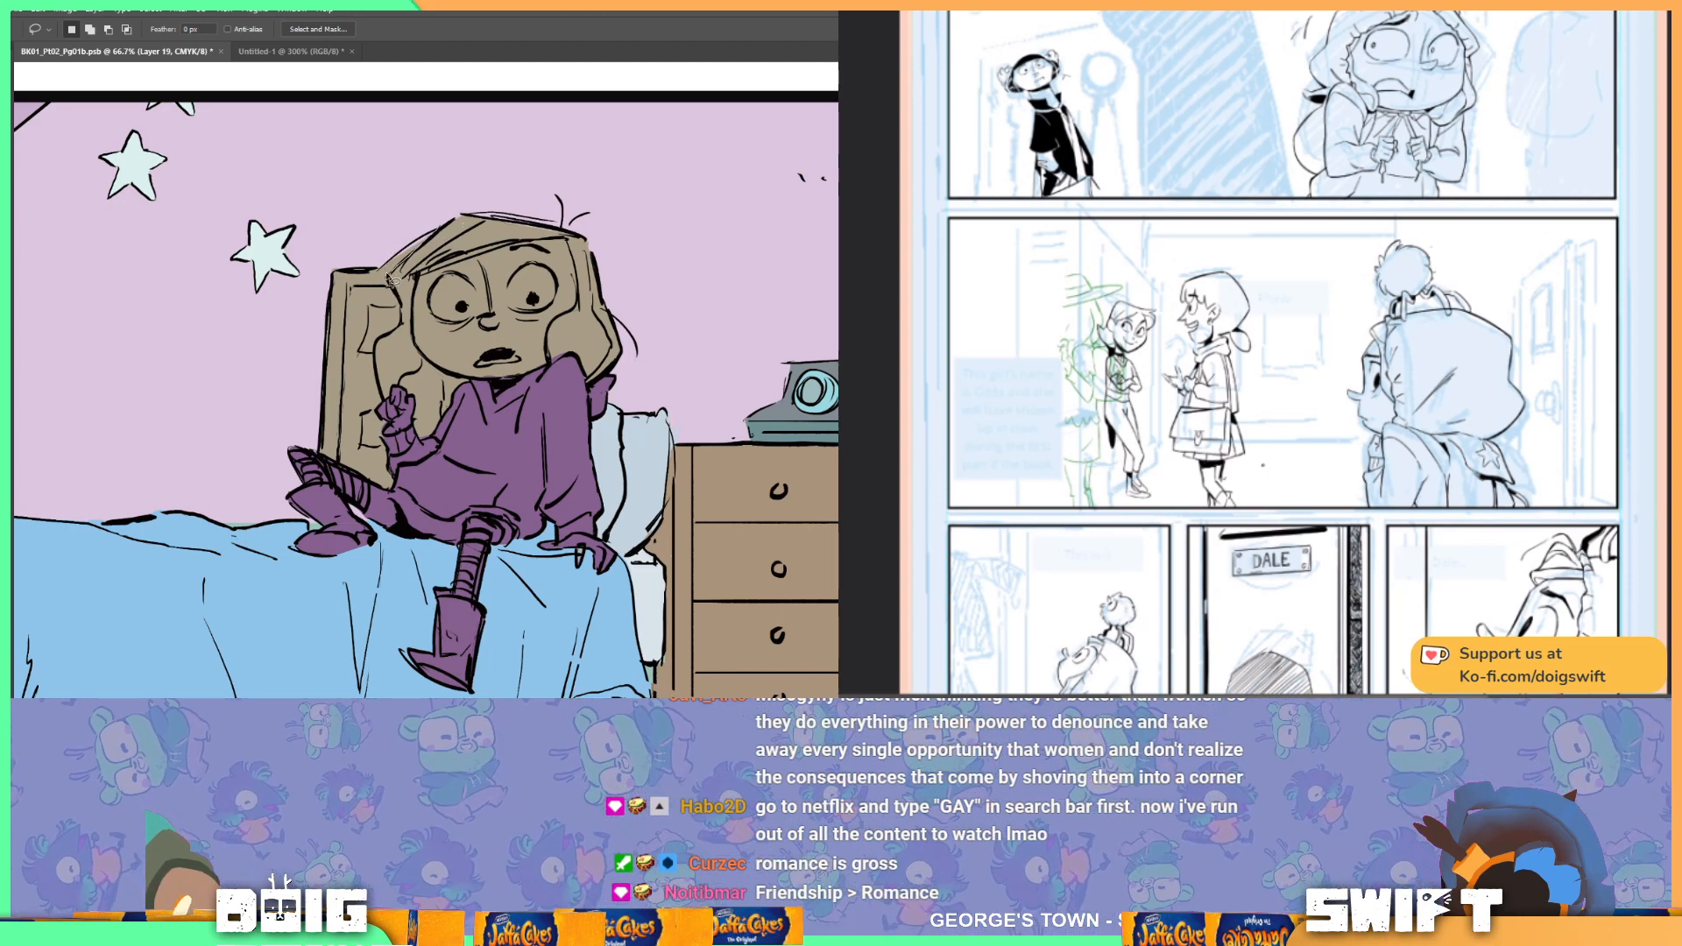
mouse_move(374, 275)
mouse_down()
mouse_move(377, 227)
mouse_move(477, 203)
mouse_up()
key(g)
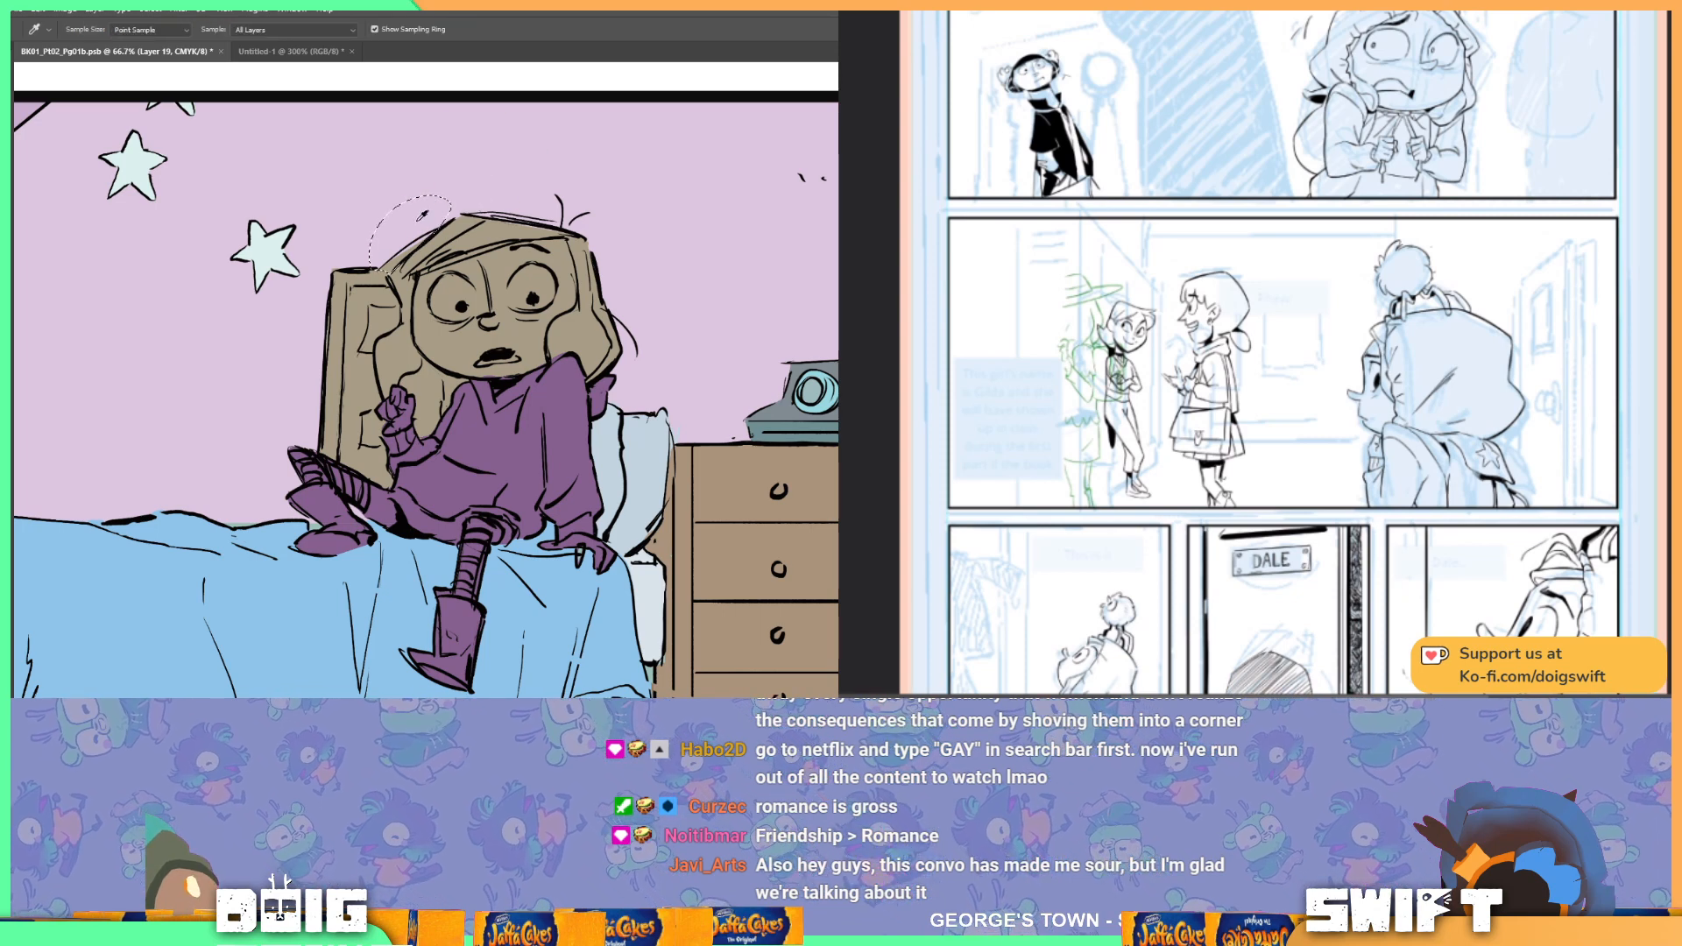
key(ctrl+d)
key(l)
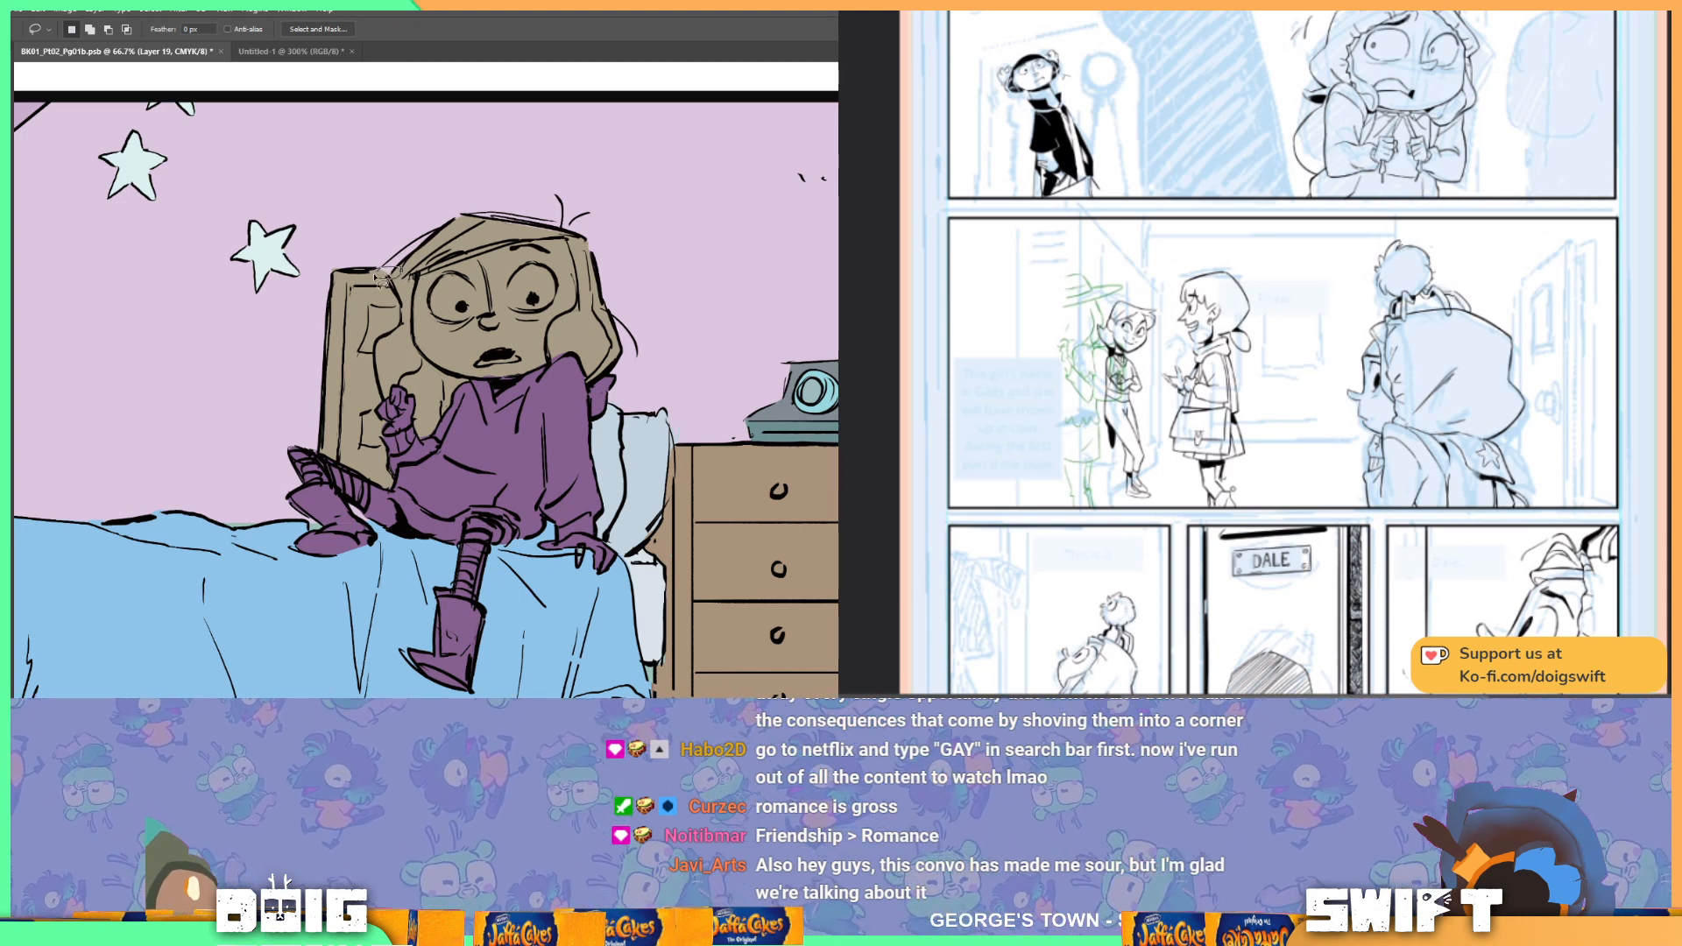
key(g)
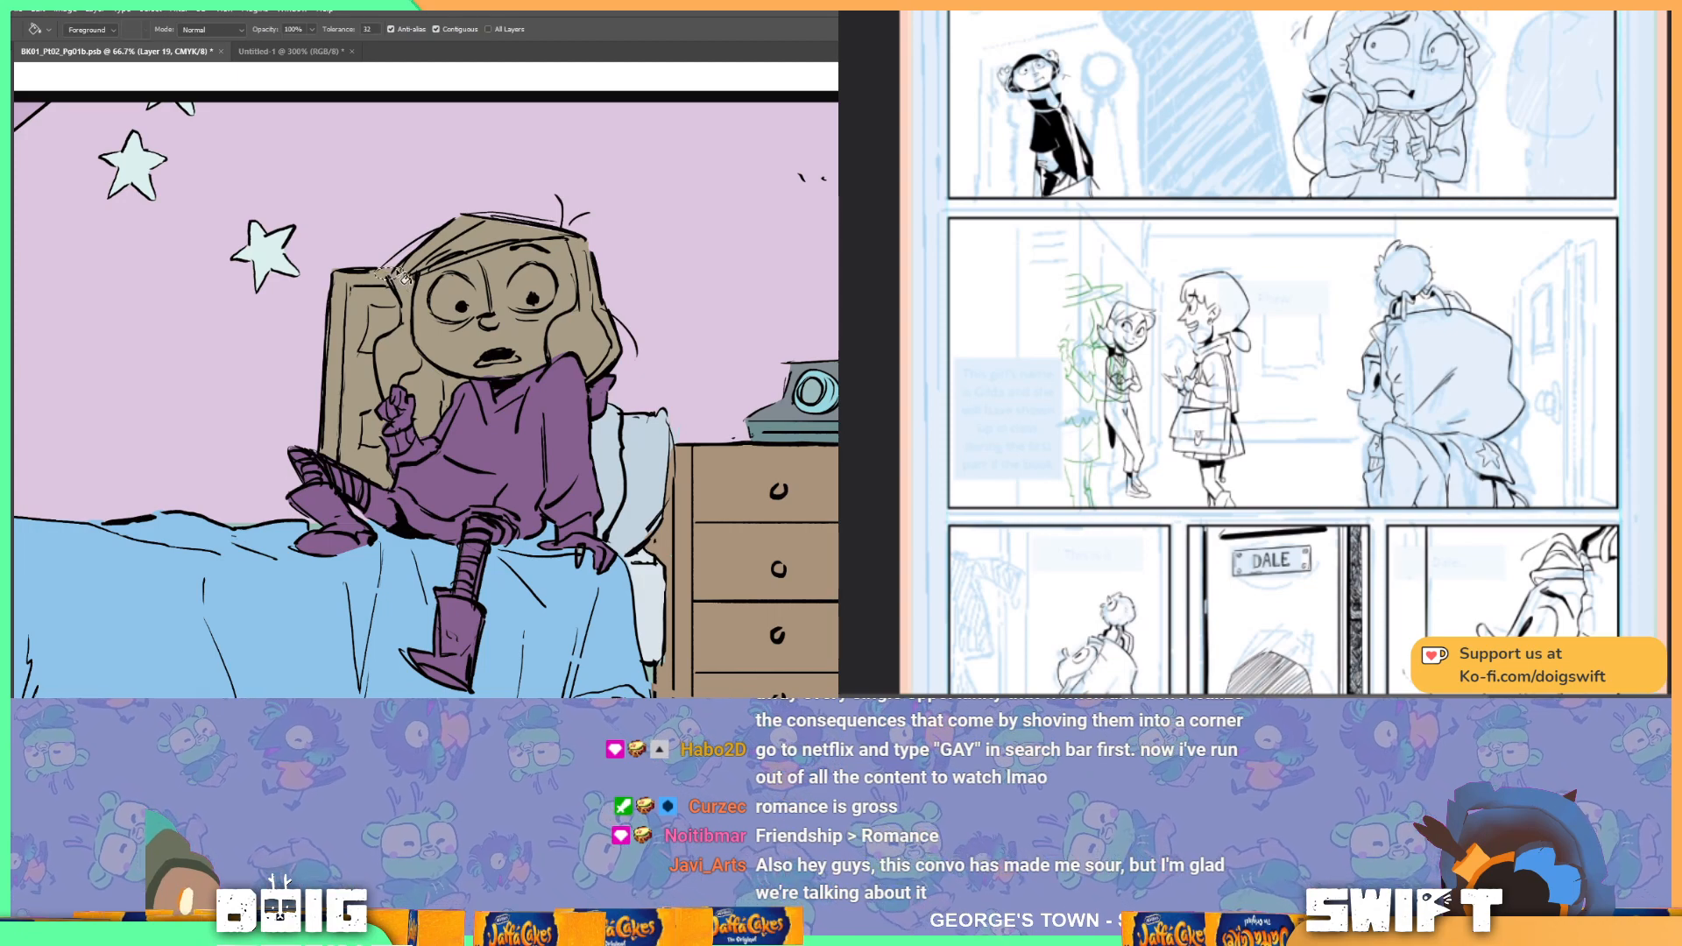
Step: Lasso the girl's head and hair without the headboard and fill them with the dark brown sampled from the panel above
key(l)
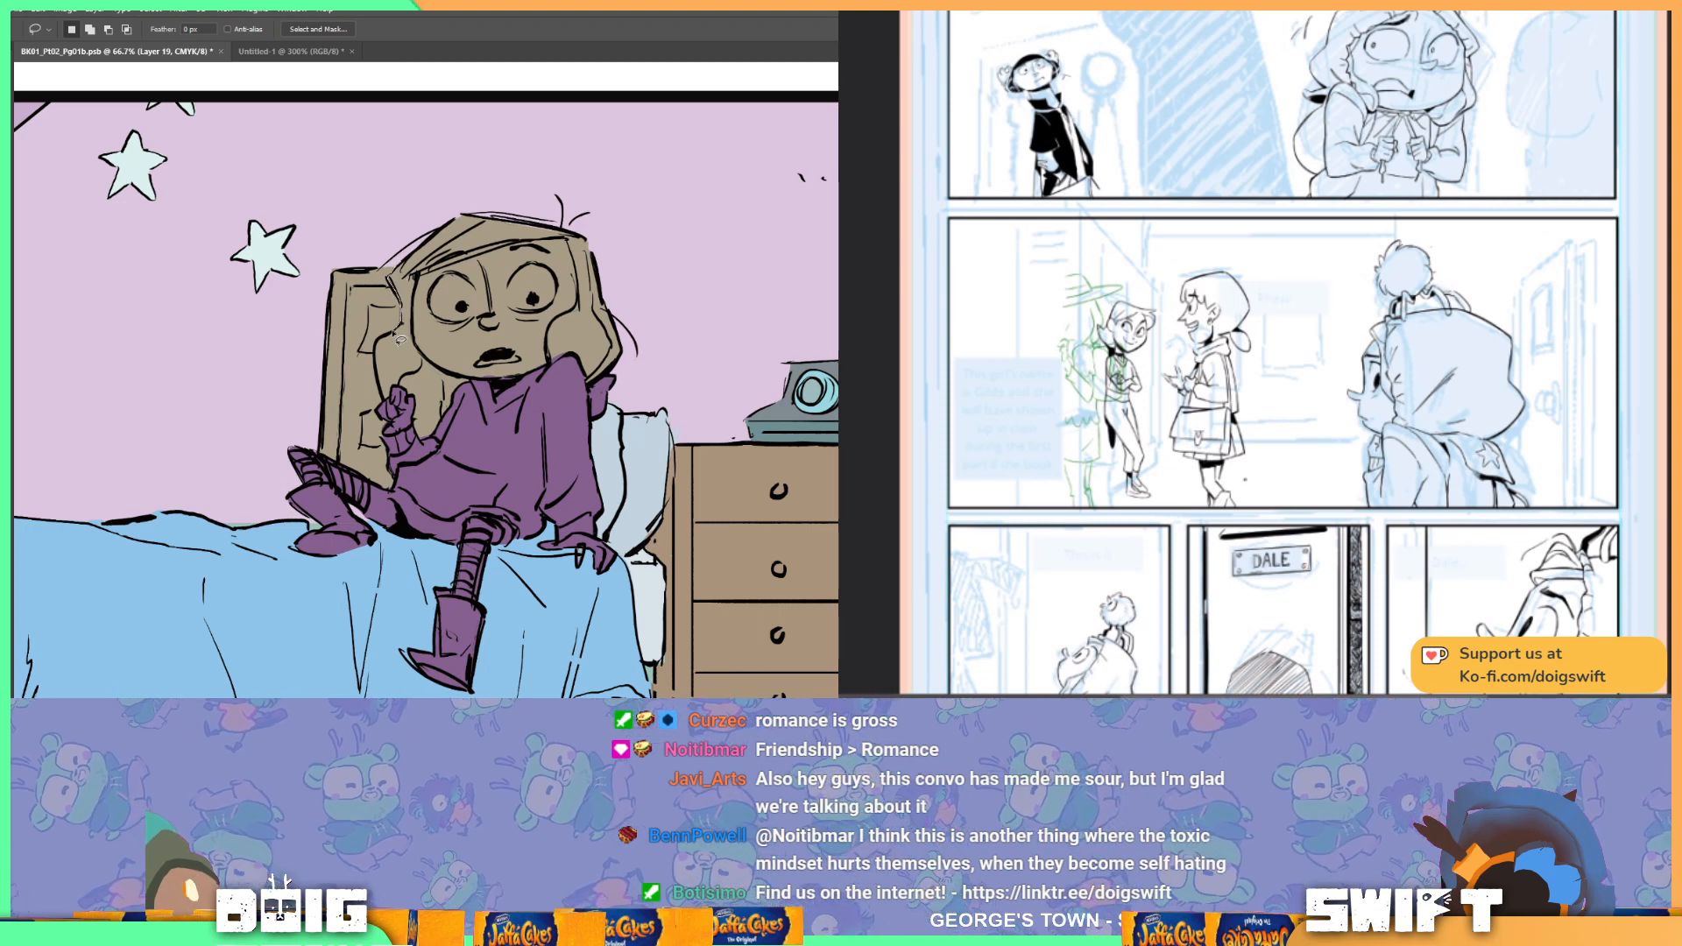
mouse_move(390, 414)
mouse_down()
mouse_move(416, 473)
mouse_move(467, 471)
mouse_move(615, 380)
mouse_move(652, 303)
mouse_move(591, 196)
mouse_move(459, 182)
mouse_move(399, 213)
mouse_move(401, 254)
mouse_up()
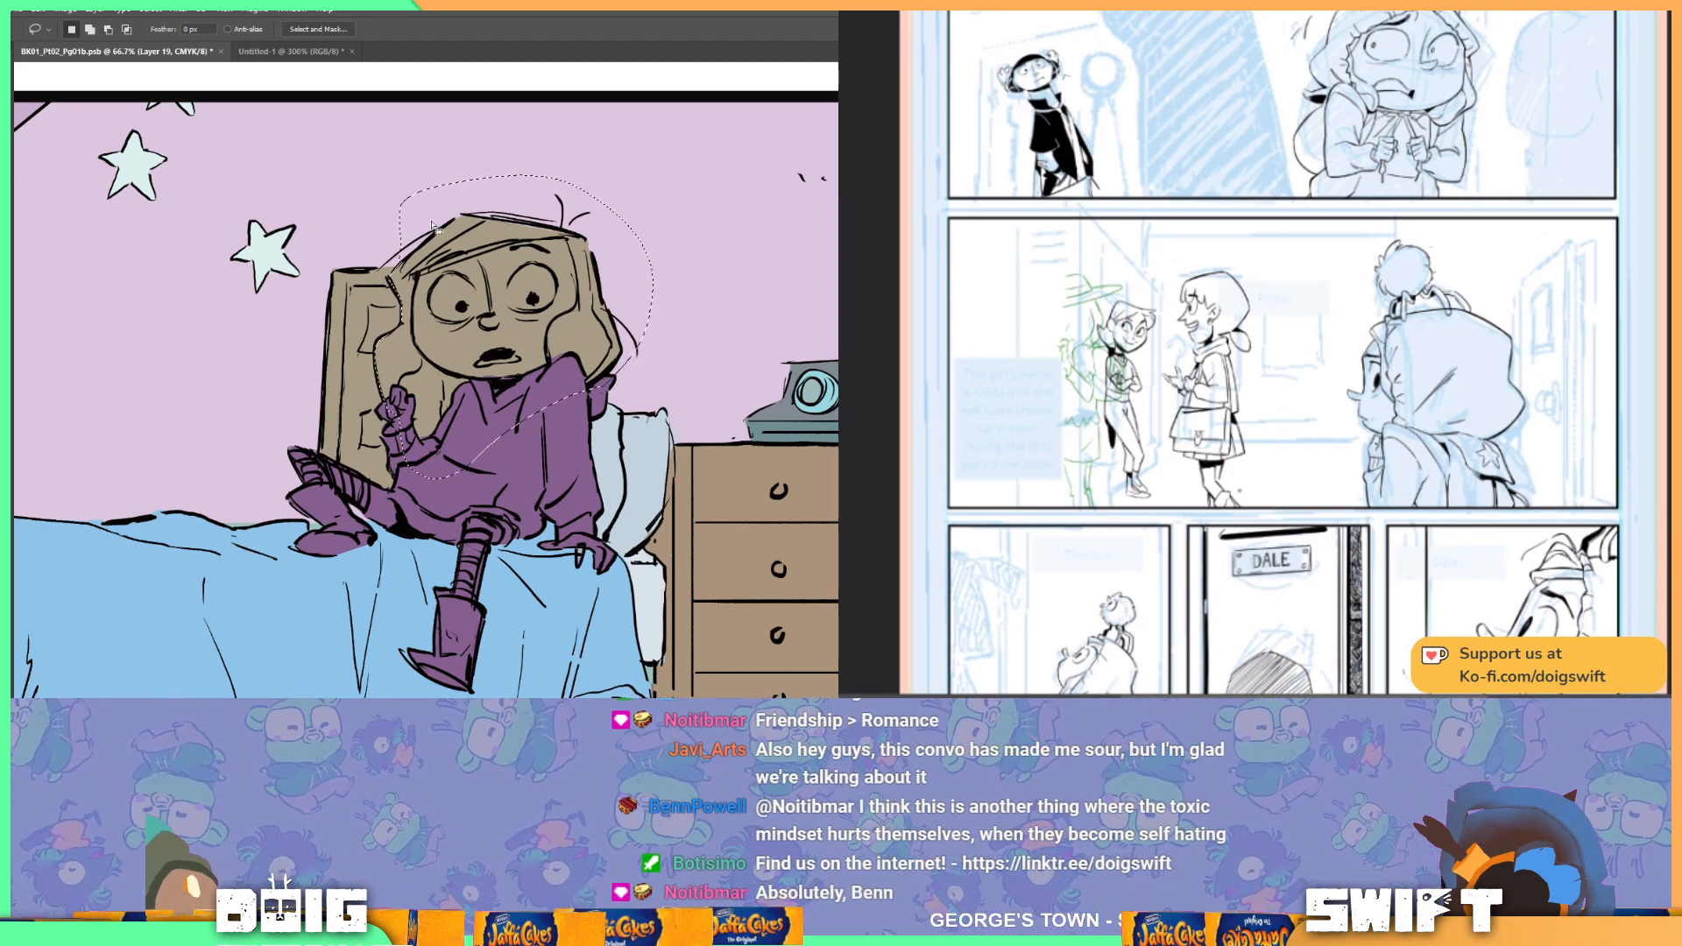
key(ctrl+minus)
key(ctrl+minus)
key(ctrl+minus)
drag(365, 427, 401, 524)
key(i)
click(119, 210)
key(g)
drag(242, 315, 44, 140)
click(476, 524)
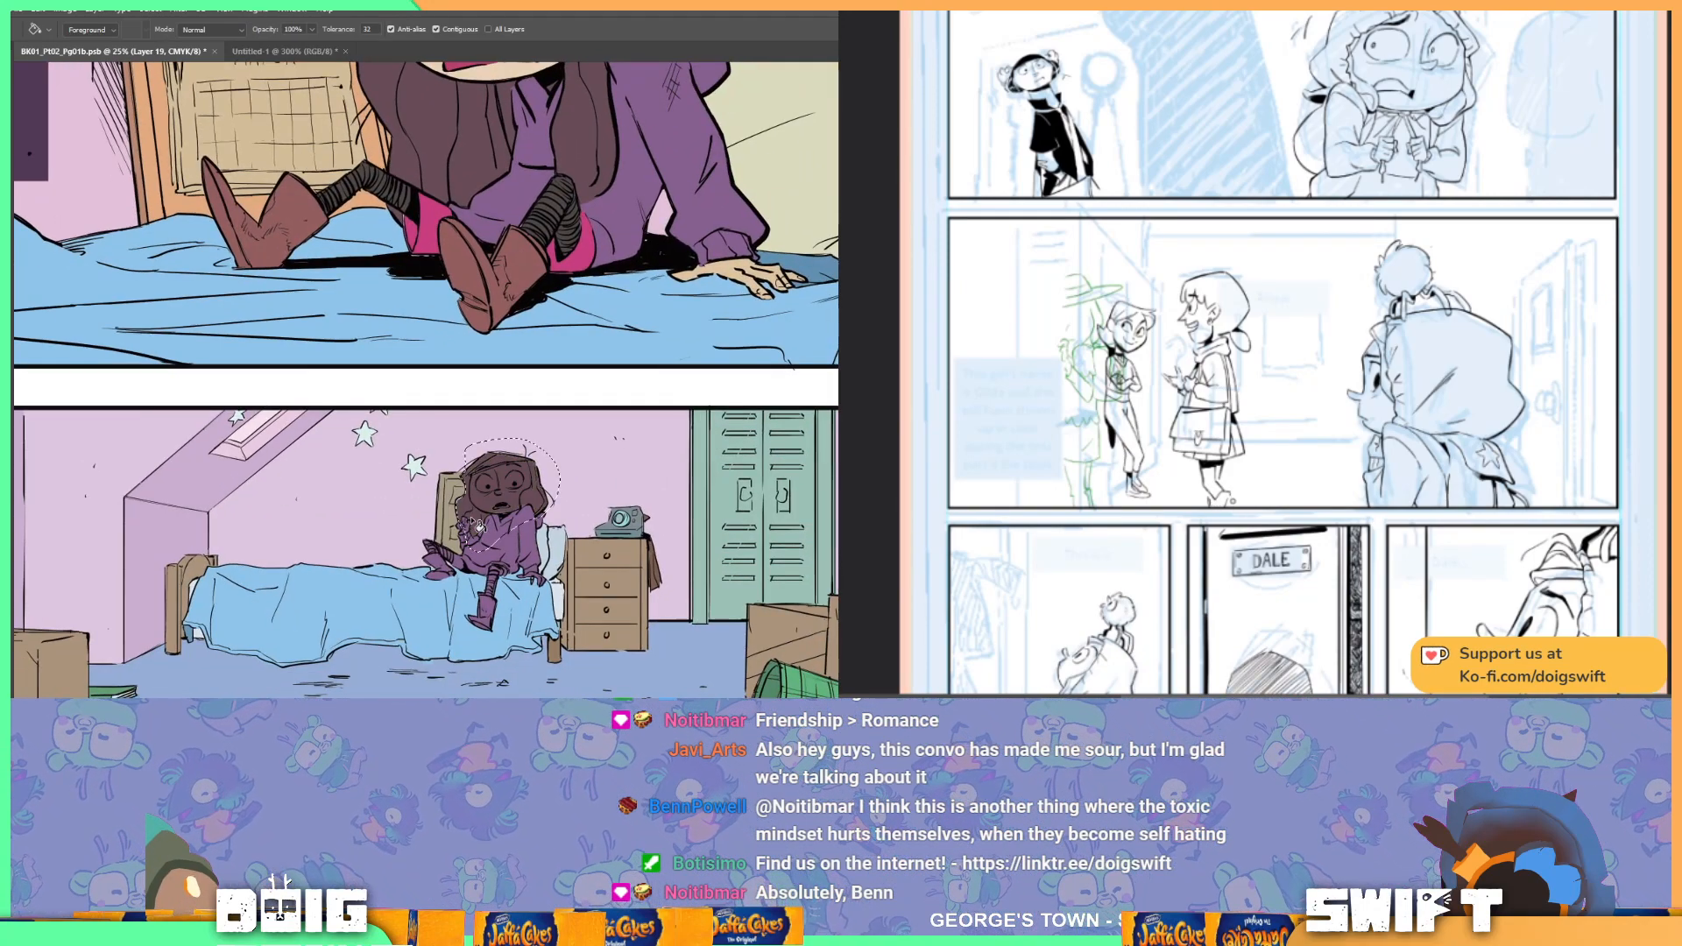
Step: Sample the girl's skin tone from the panel above as the fill colour, save the document and clear the head selection
drag(426, 172, 531, 452)
key(i)
drag(624, 811, 501, 452)
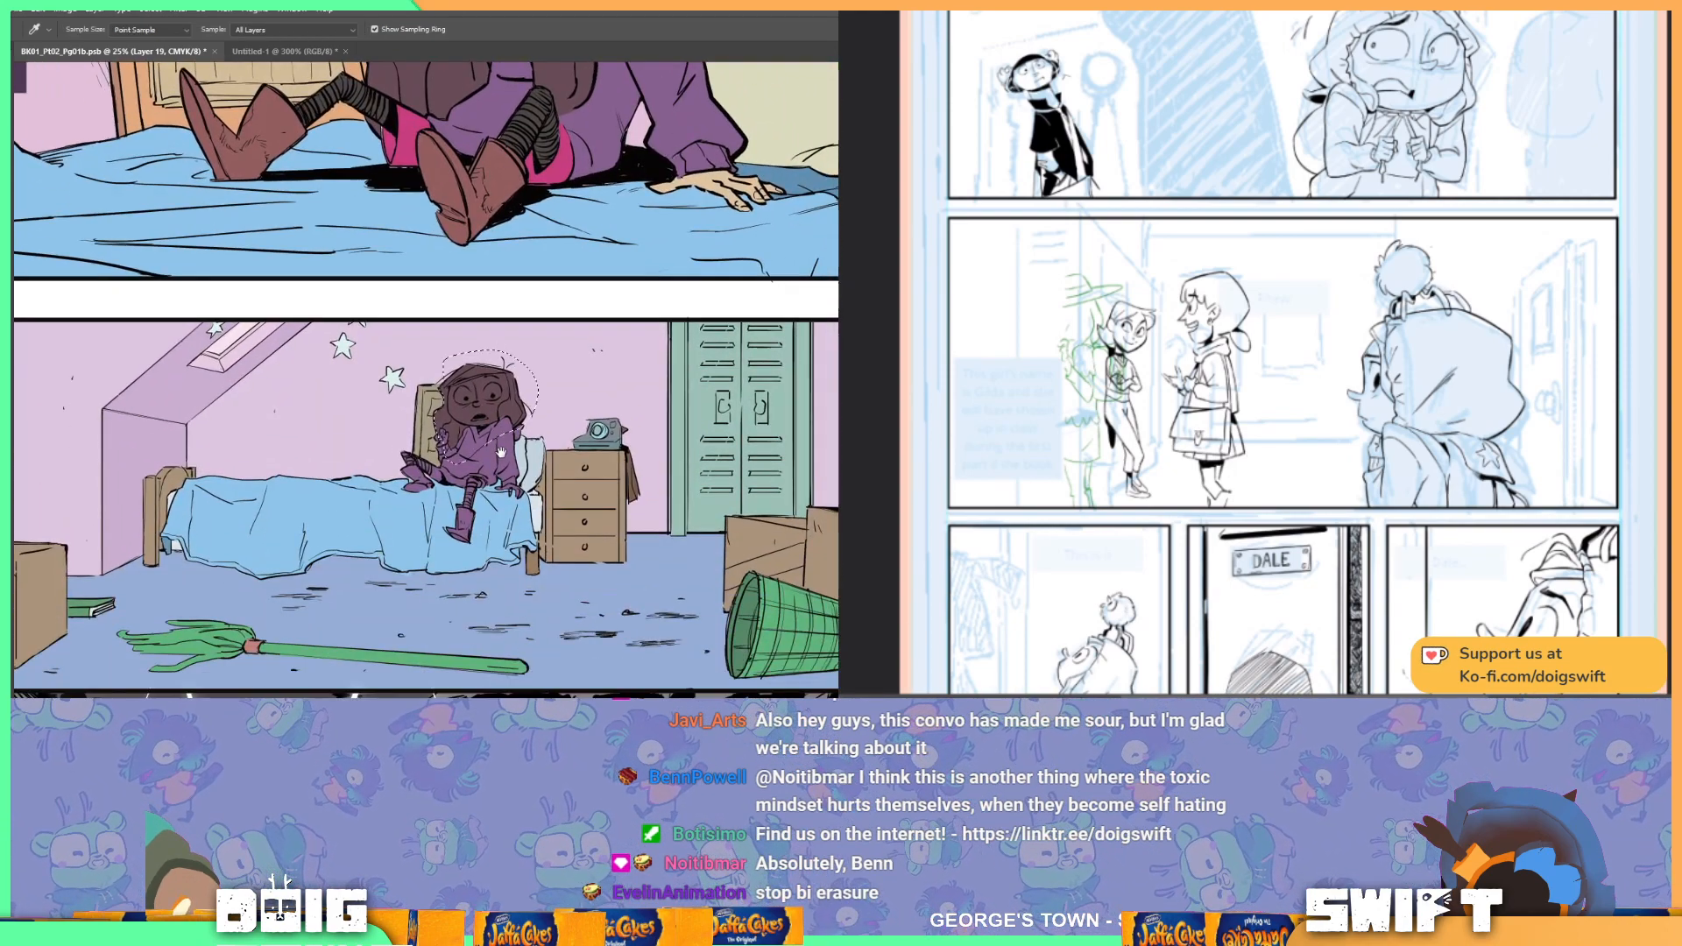
key(l)
key(ctrl+plus)
key(ctrl+plus)
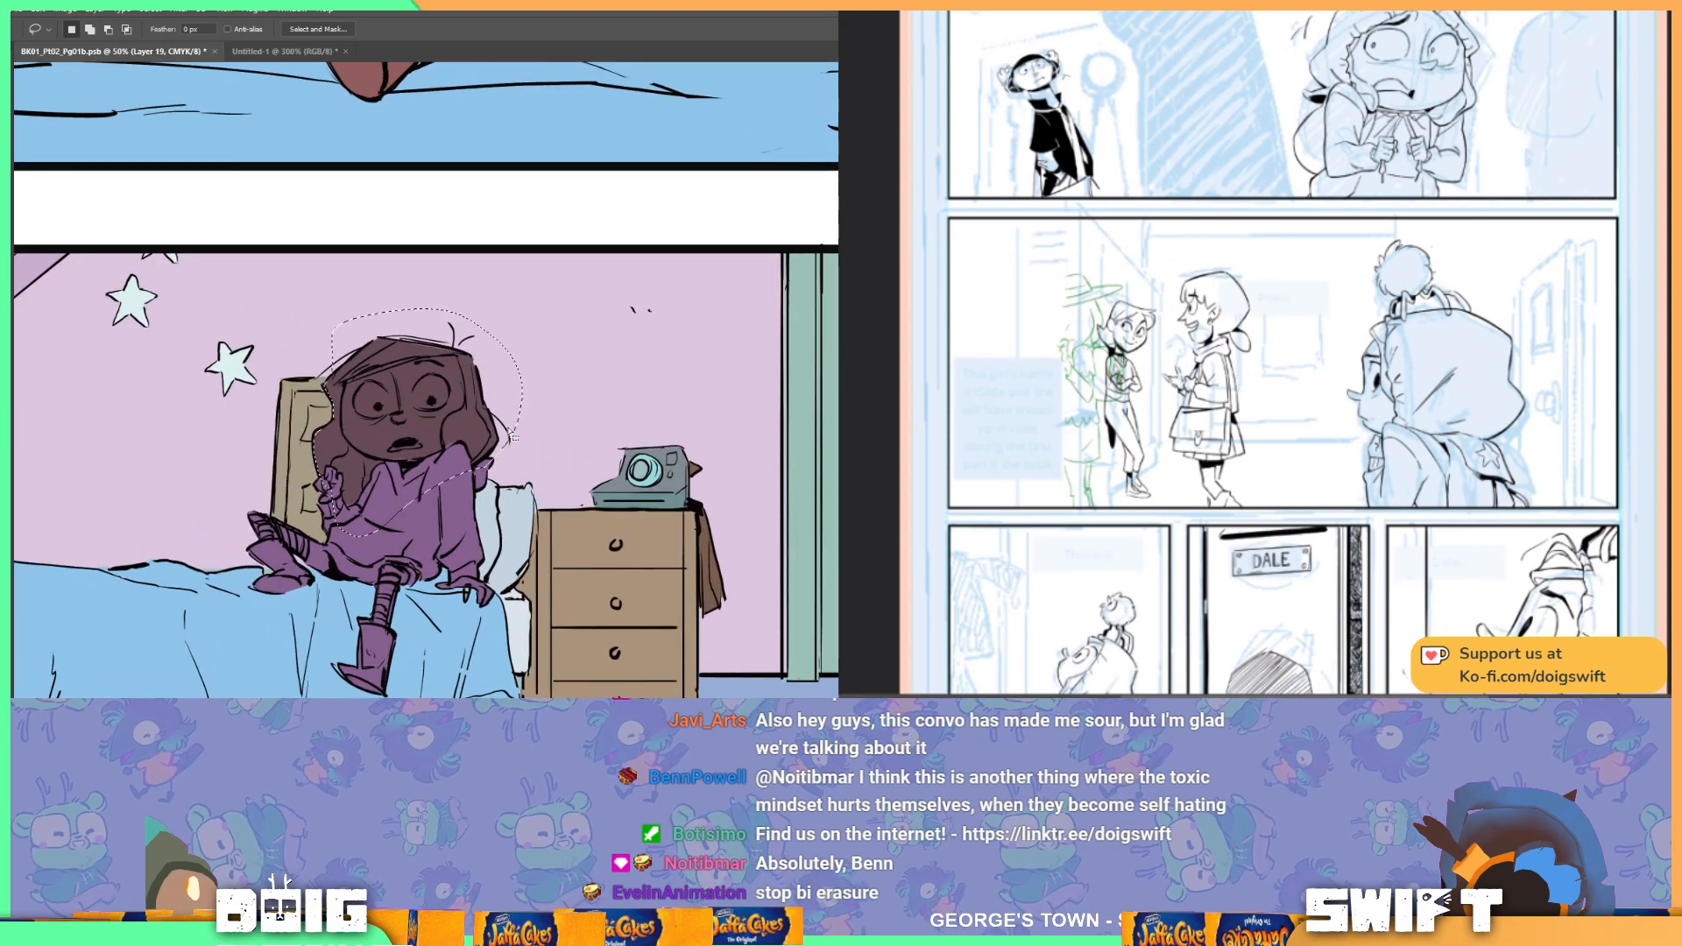
drag(431, 323, 466, 352)
drag(473, 344, 470, 356)
key(ctrl+s)
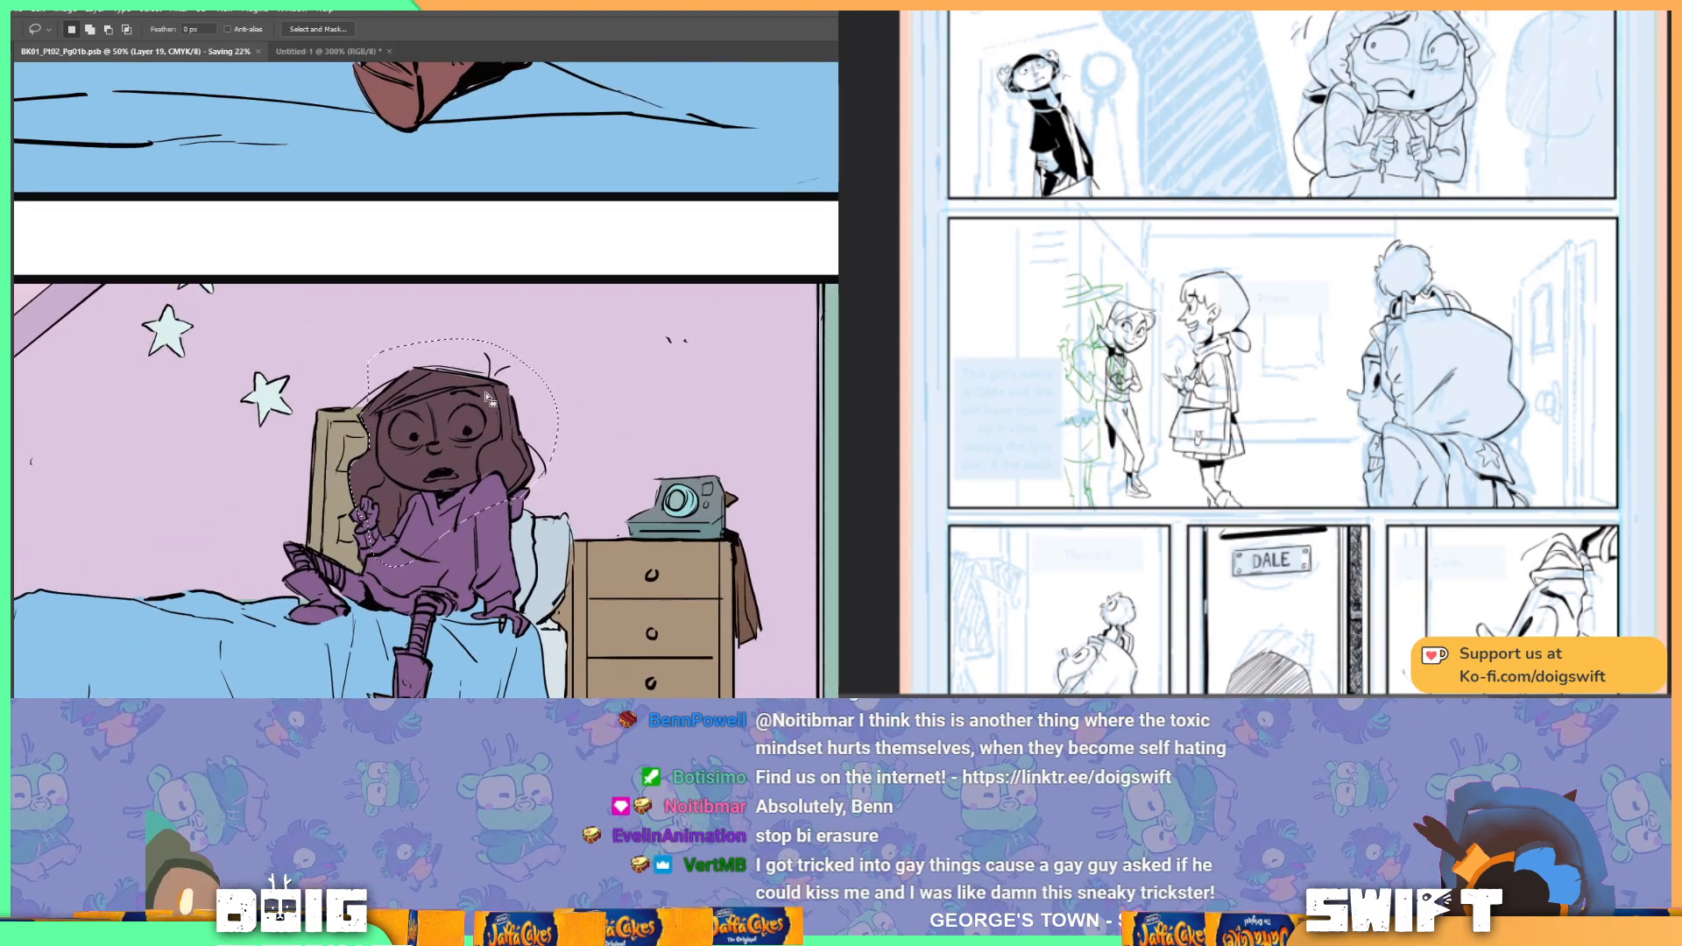
key(ctrl+d)
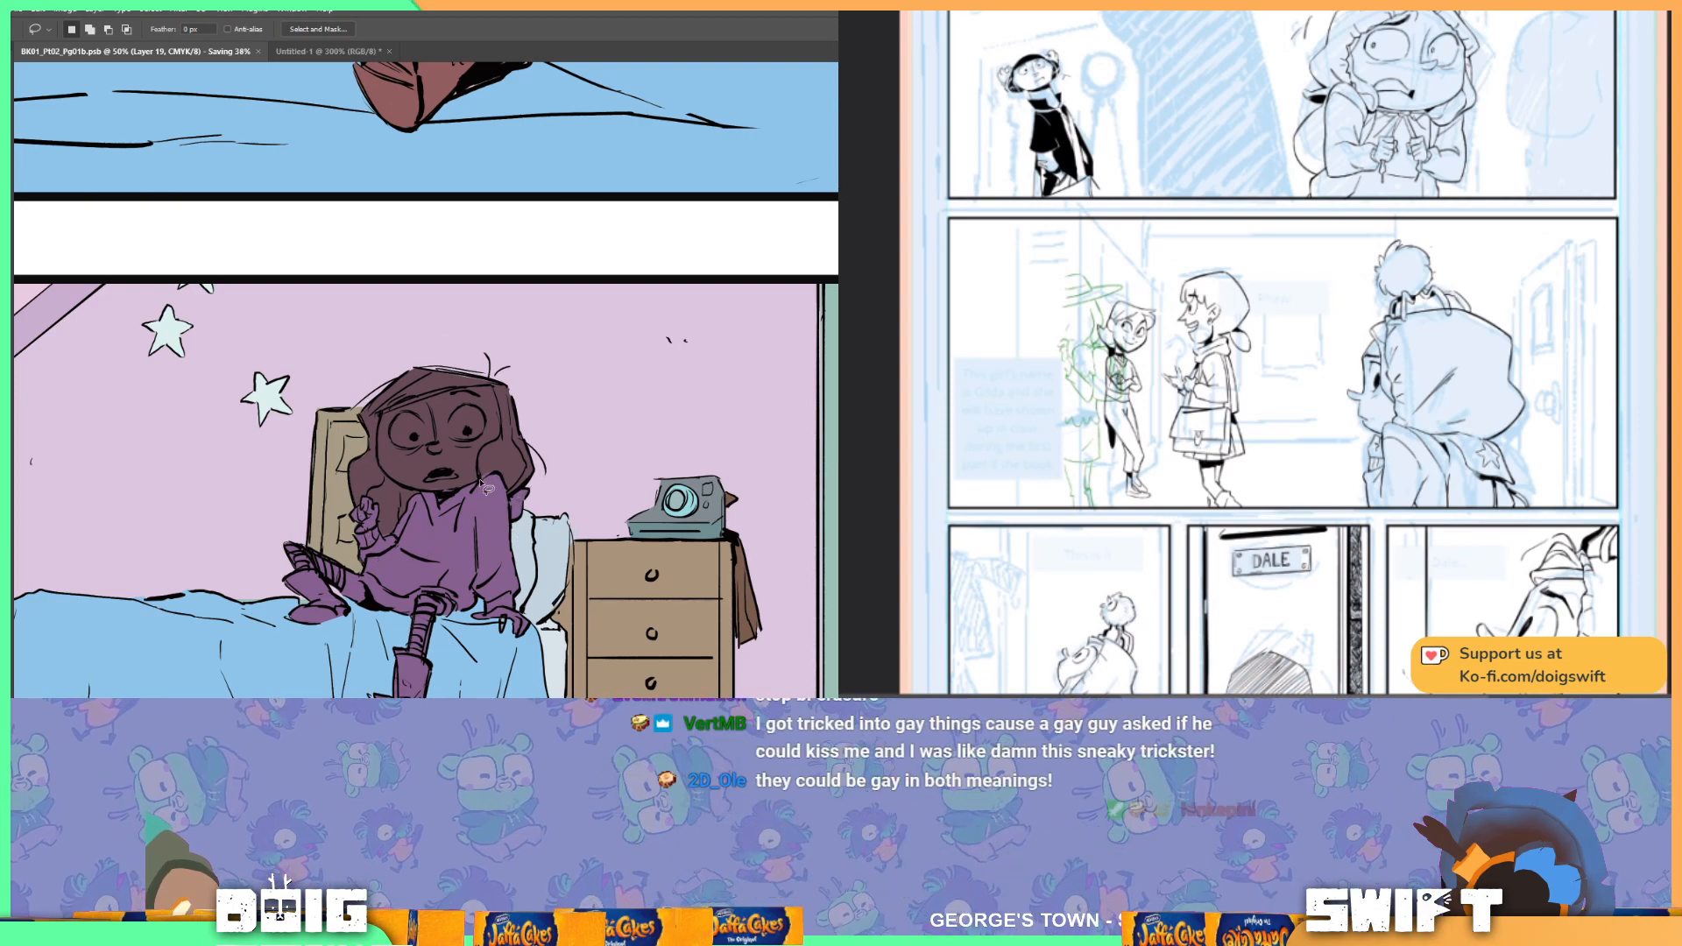
Step: Lasso the girl's face inside the hairline, fill it with the light skin tone and deselect
mouse_move(506, 445)
mouse_down()
mouse_move(494, 384)
mouse_move(459, 385)
mouse_move(387, 410)
mouse_move(377, 449)
mouse_move(429, 509)
mouse_move(483, 507)
mouse_move(501, 451)
mouse_up()
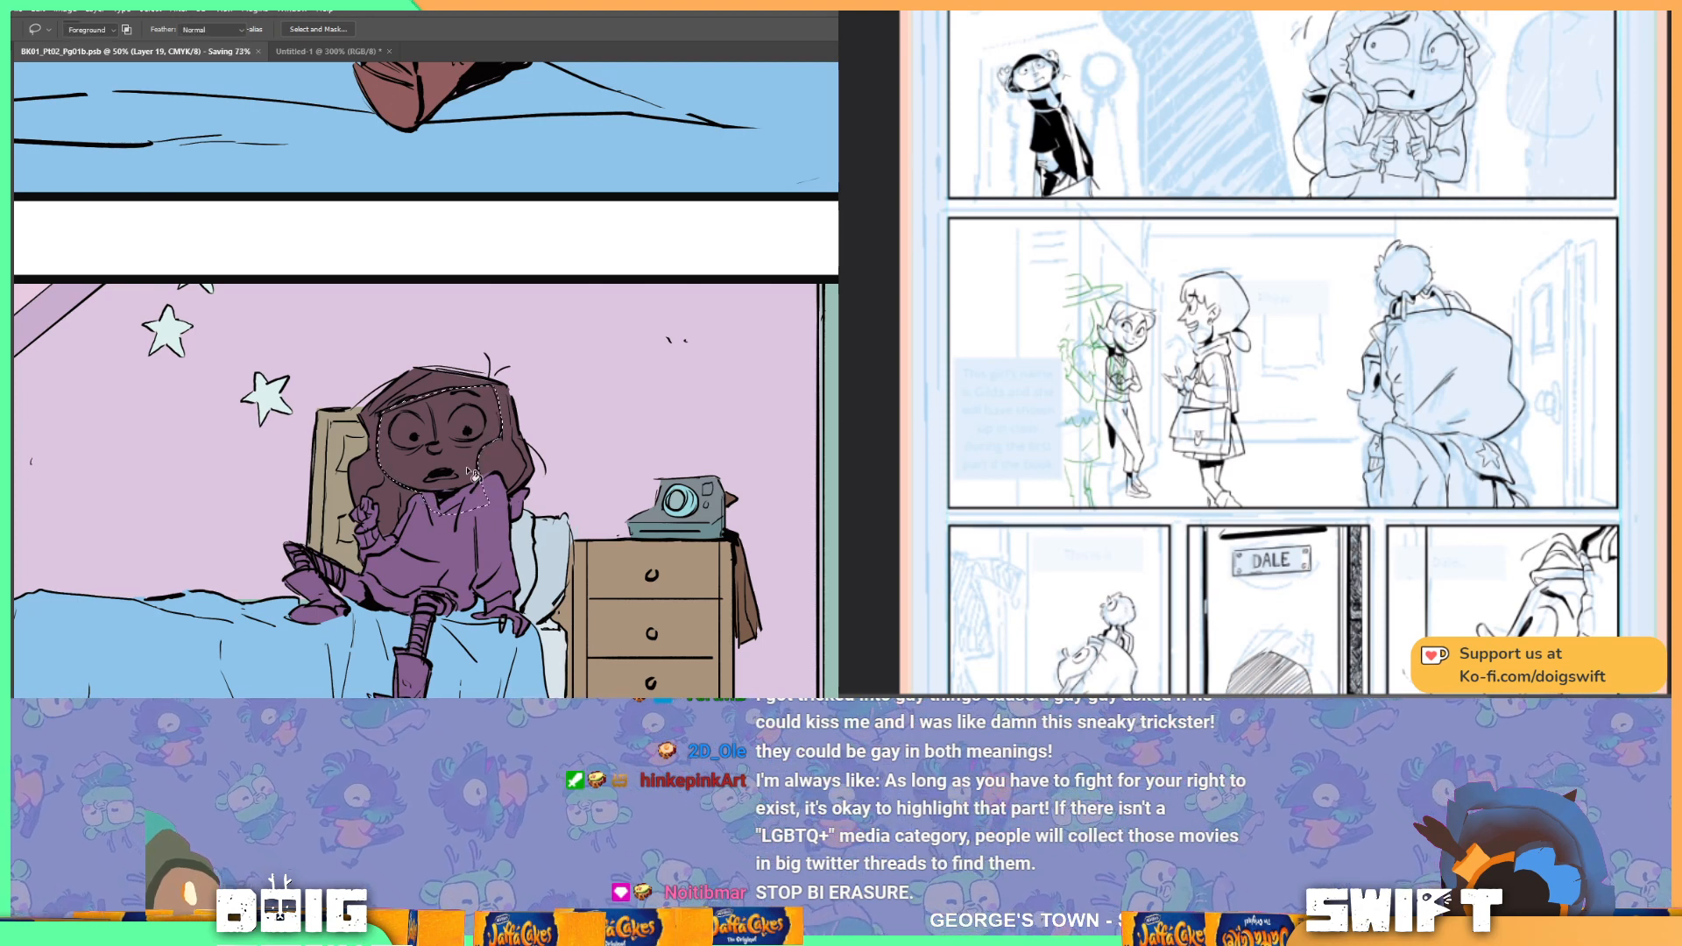
key(g)
click(484, 429)
key(ctrl+d)
key(b)
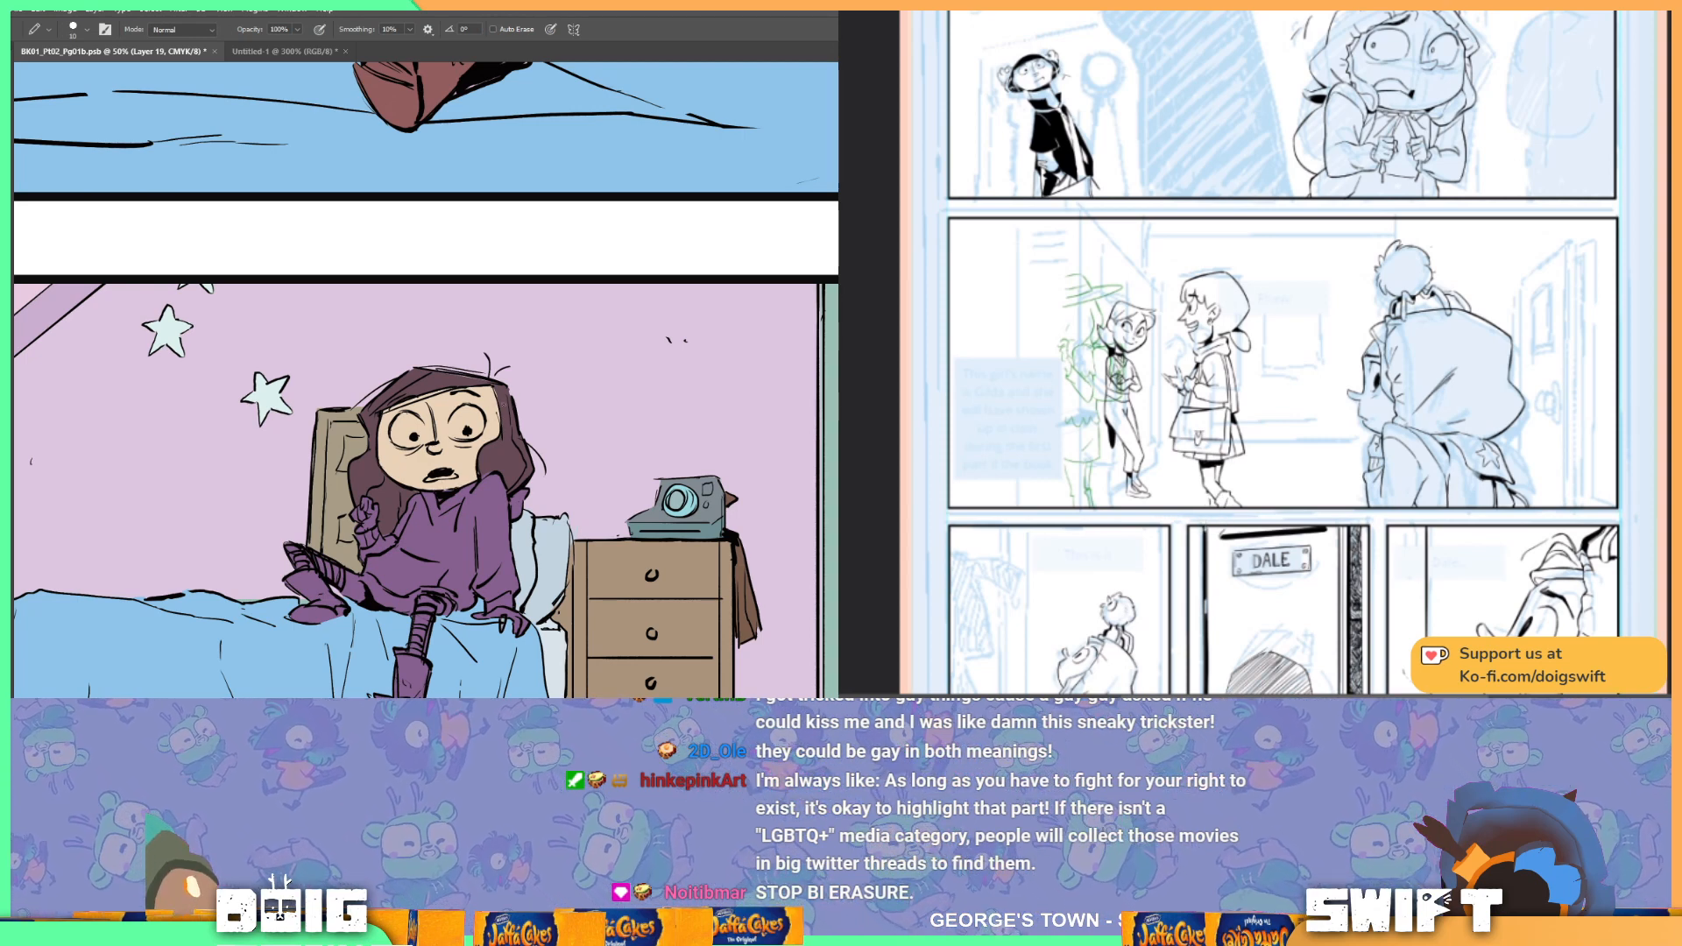
Step: Lasso the girl's hand resting on the edge of the bed, fill it with the skin tone and deselect
key(l)
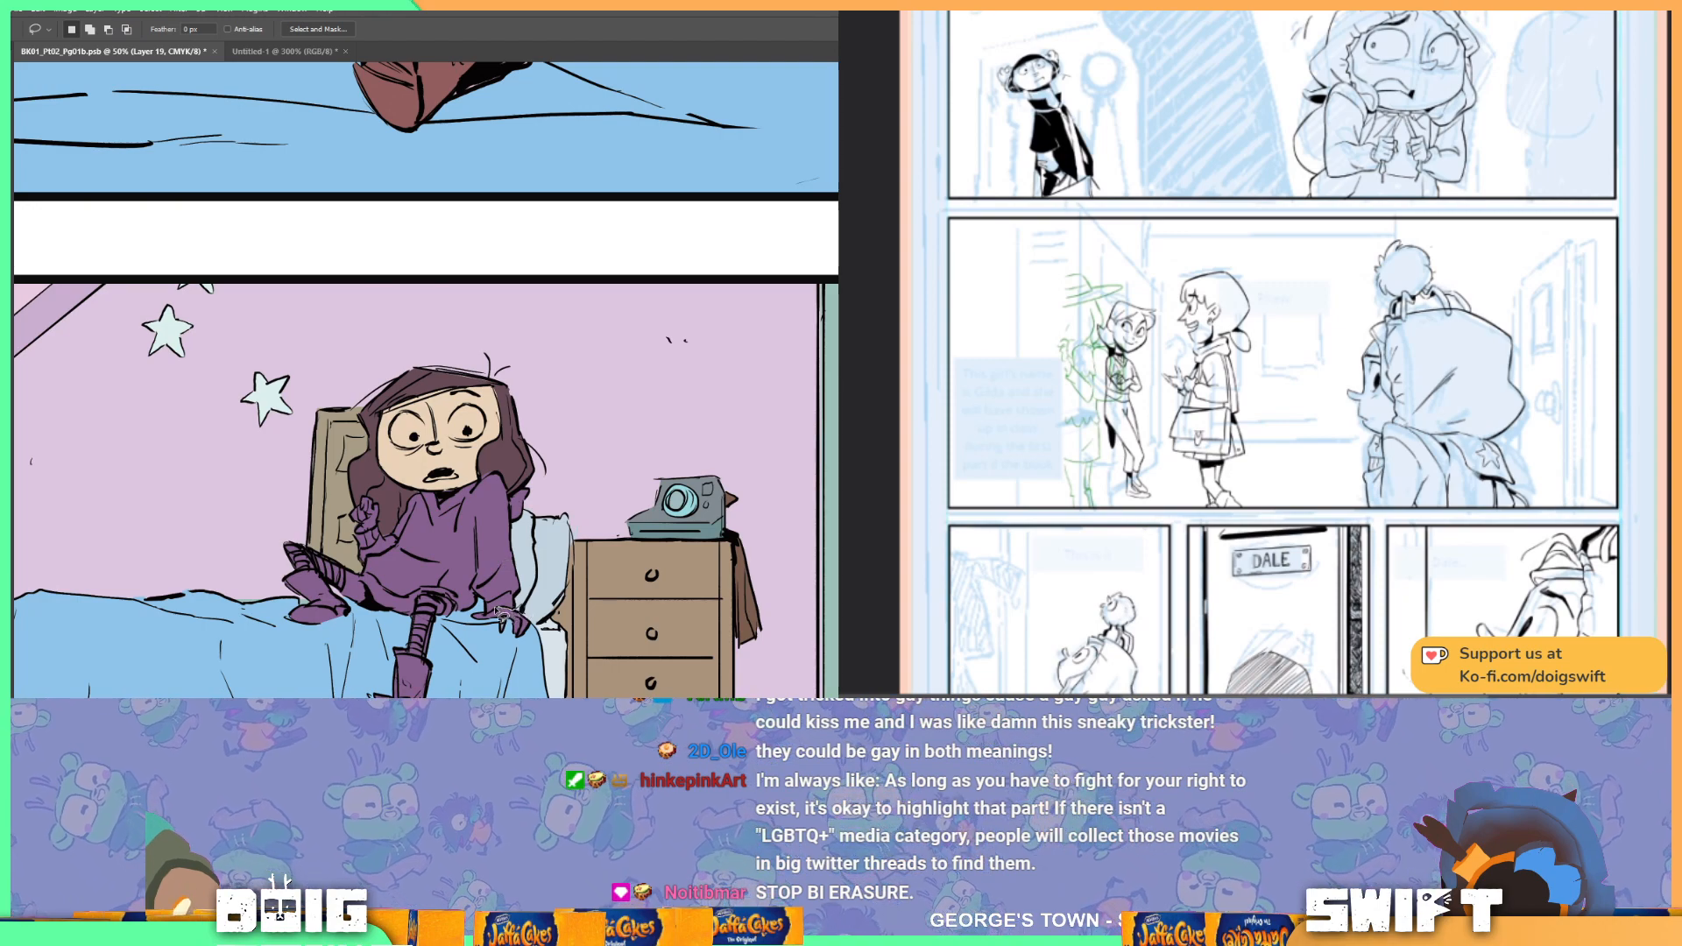
drag(538, 620, 536, 616)
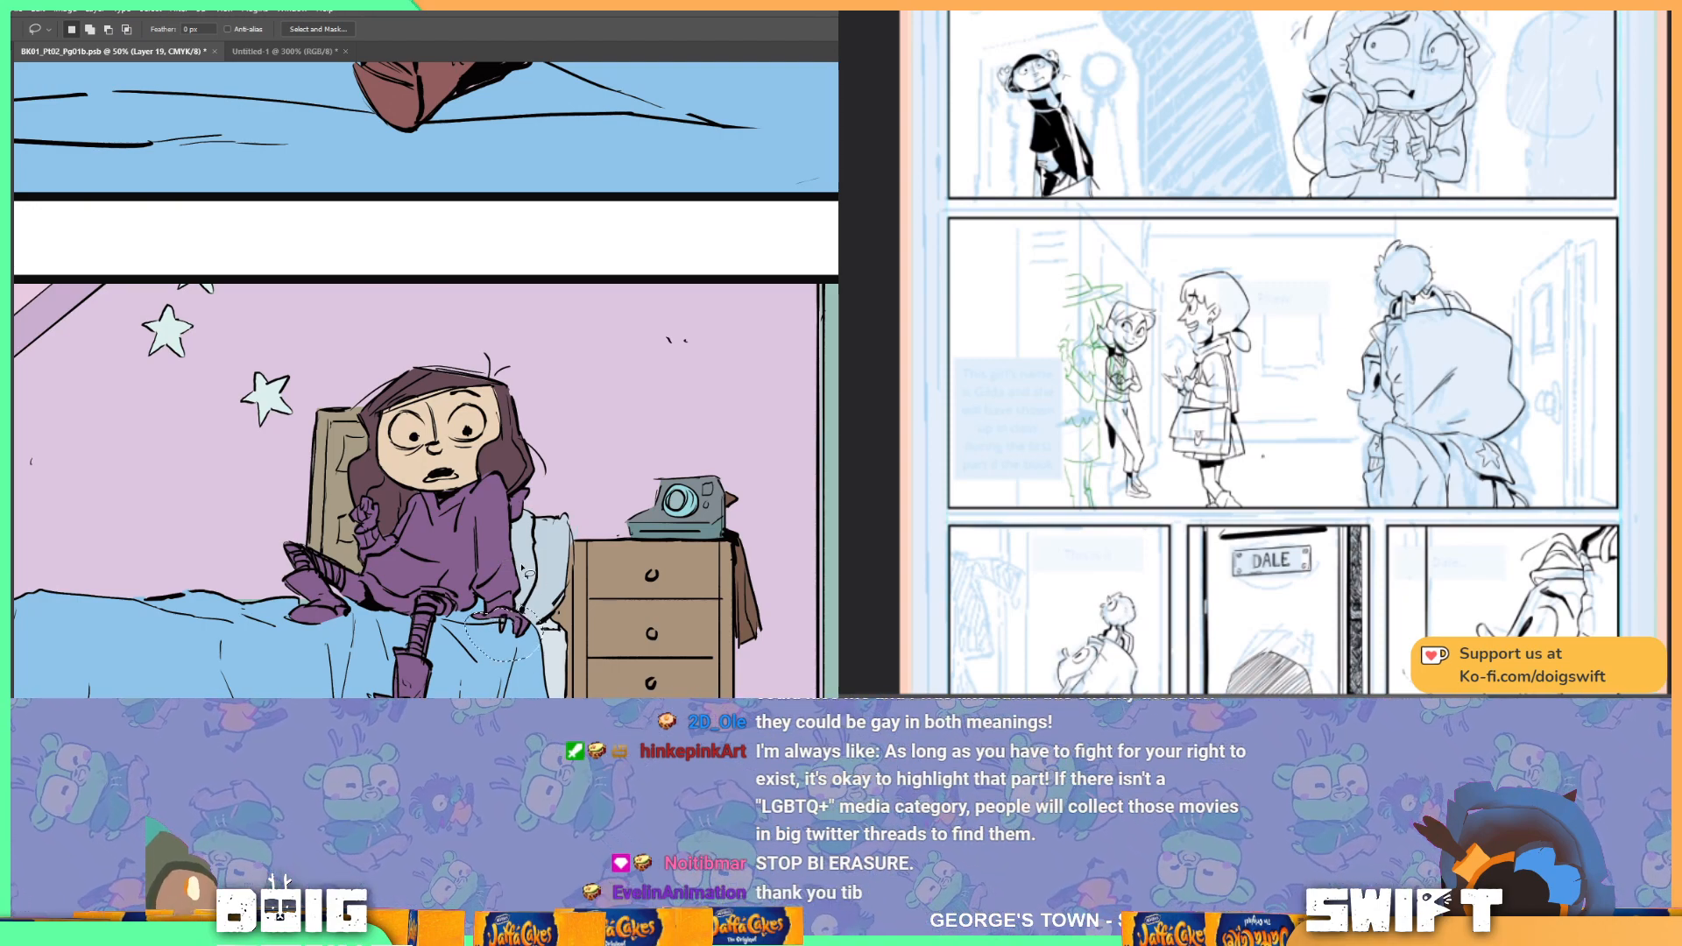
key(g)
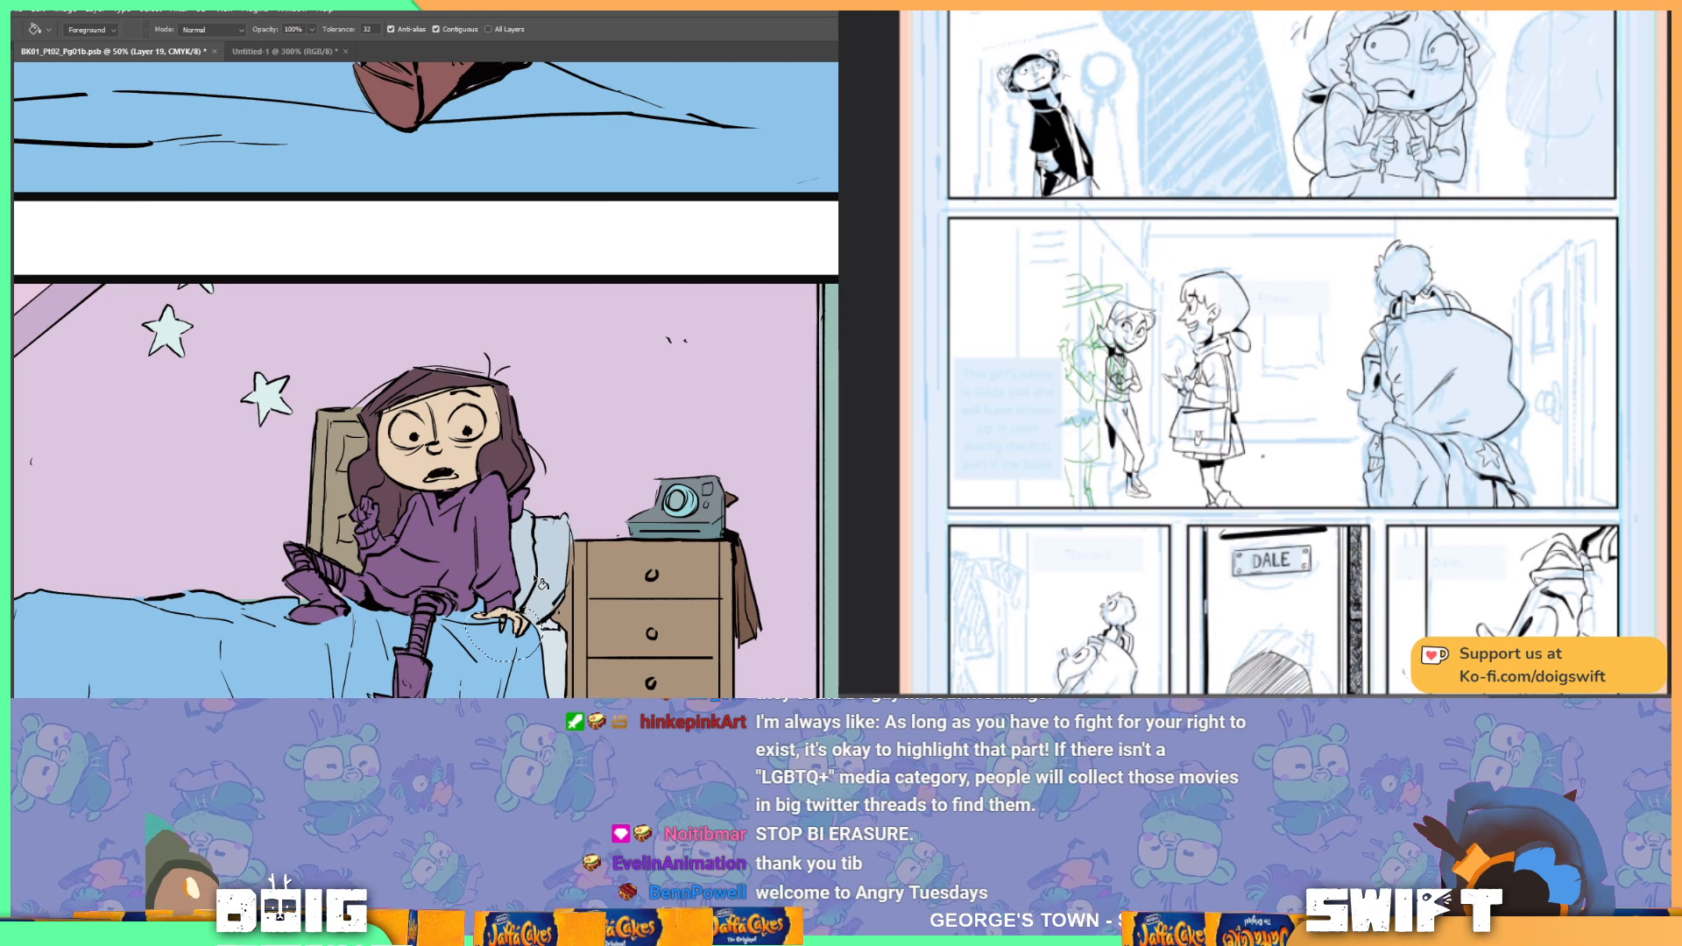
key(l)
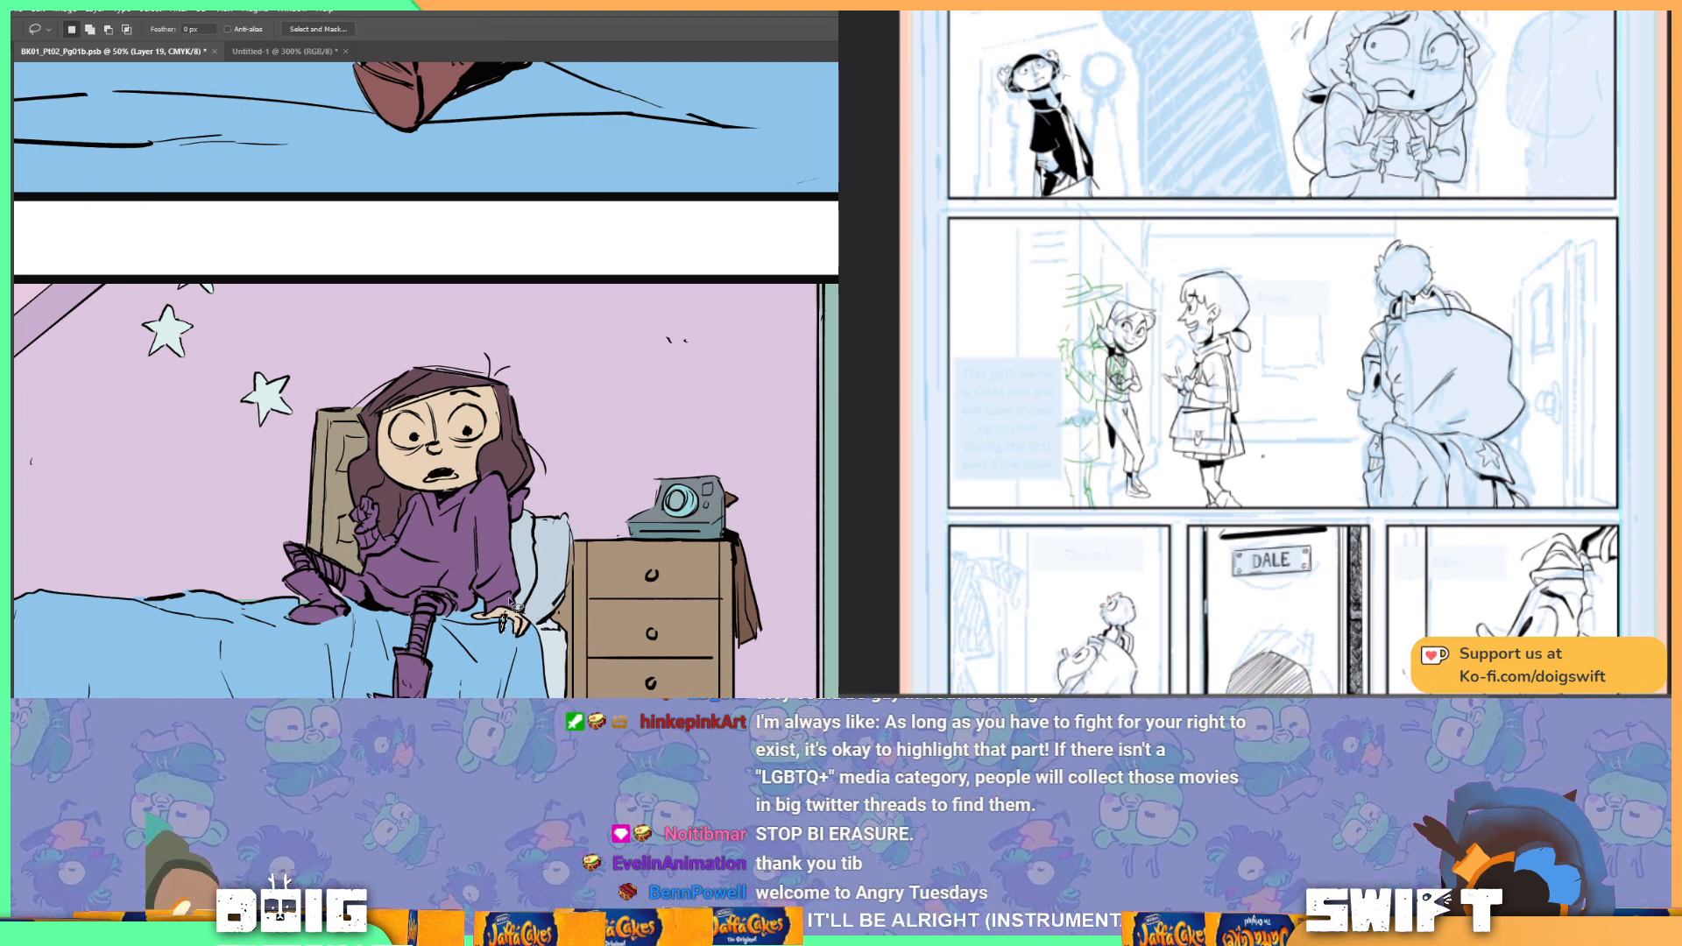
key(g)
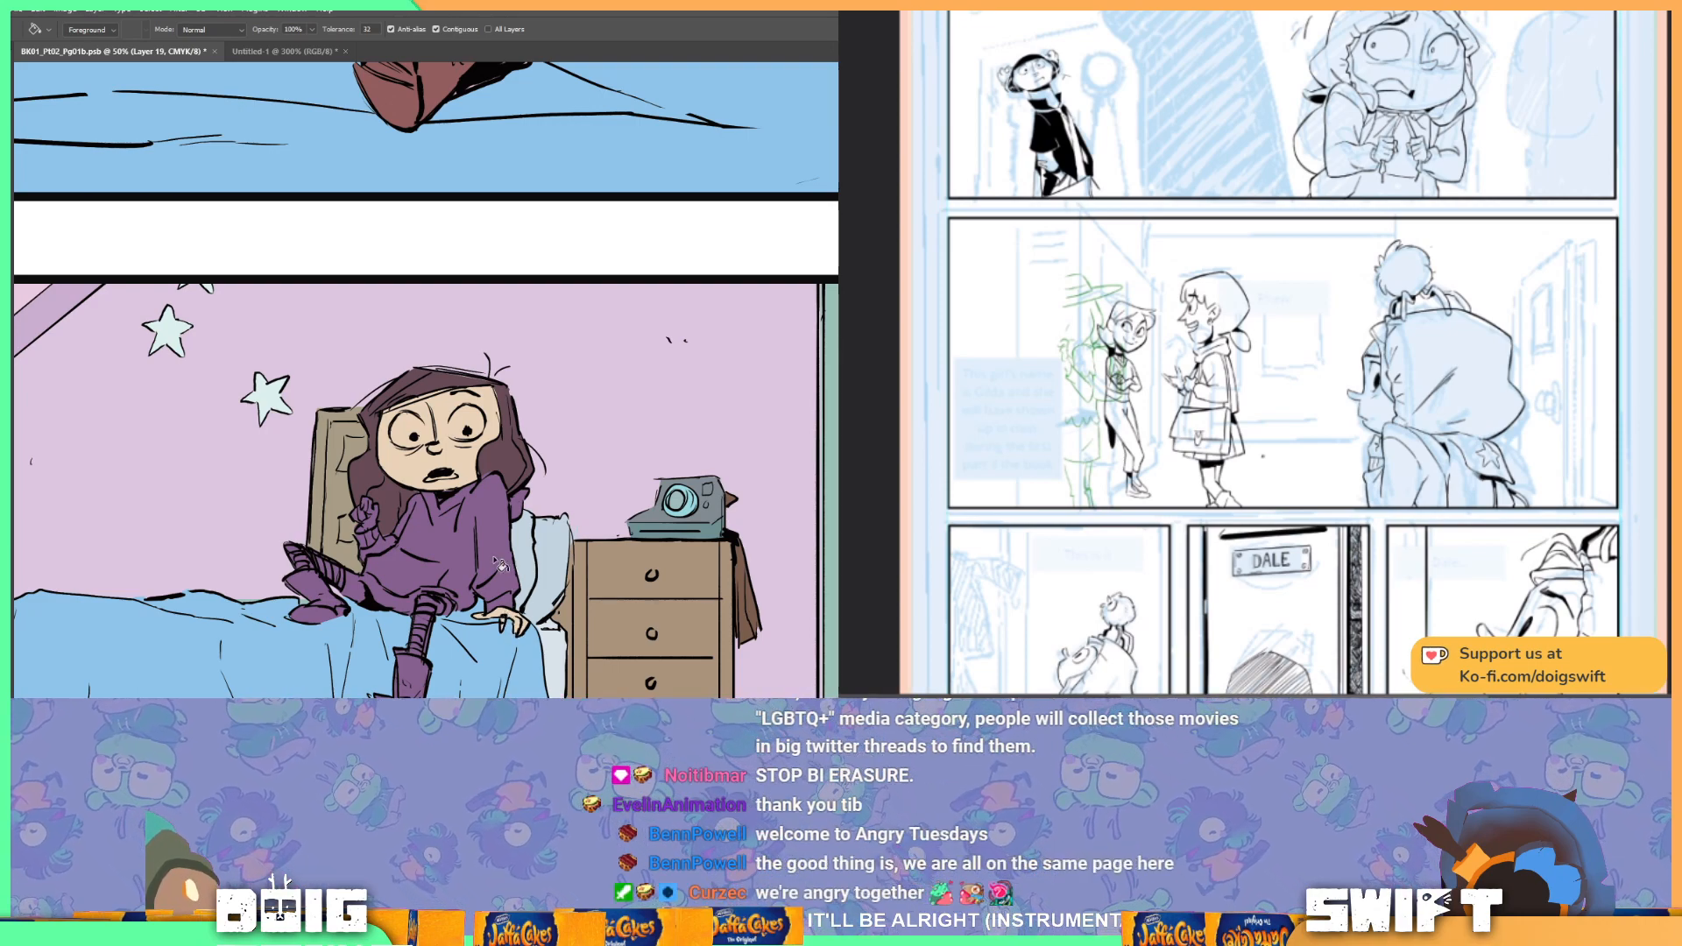
Step: Lasso the girl's raised hand beside her hair, fill it with the skin tone and deselect
scroll(499, 563, up, 2)
drag(398, 604, 552, 502)
drag(474, 599, 556, 467)
key(l)
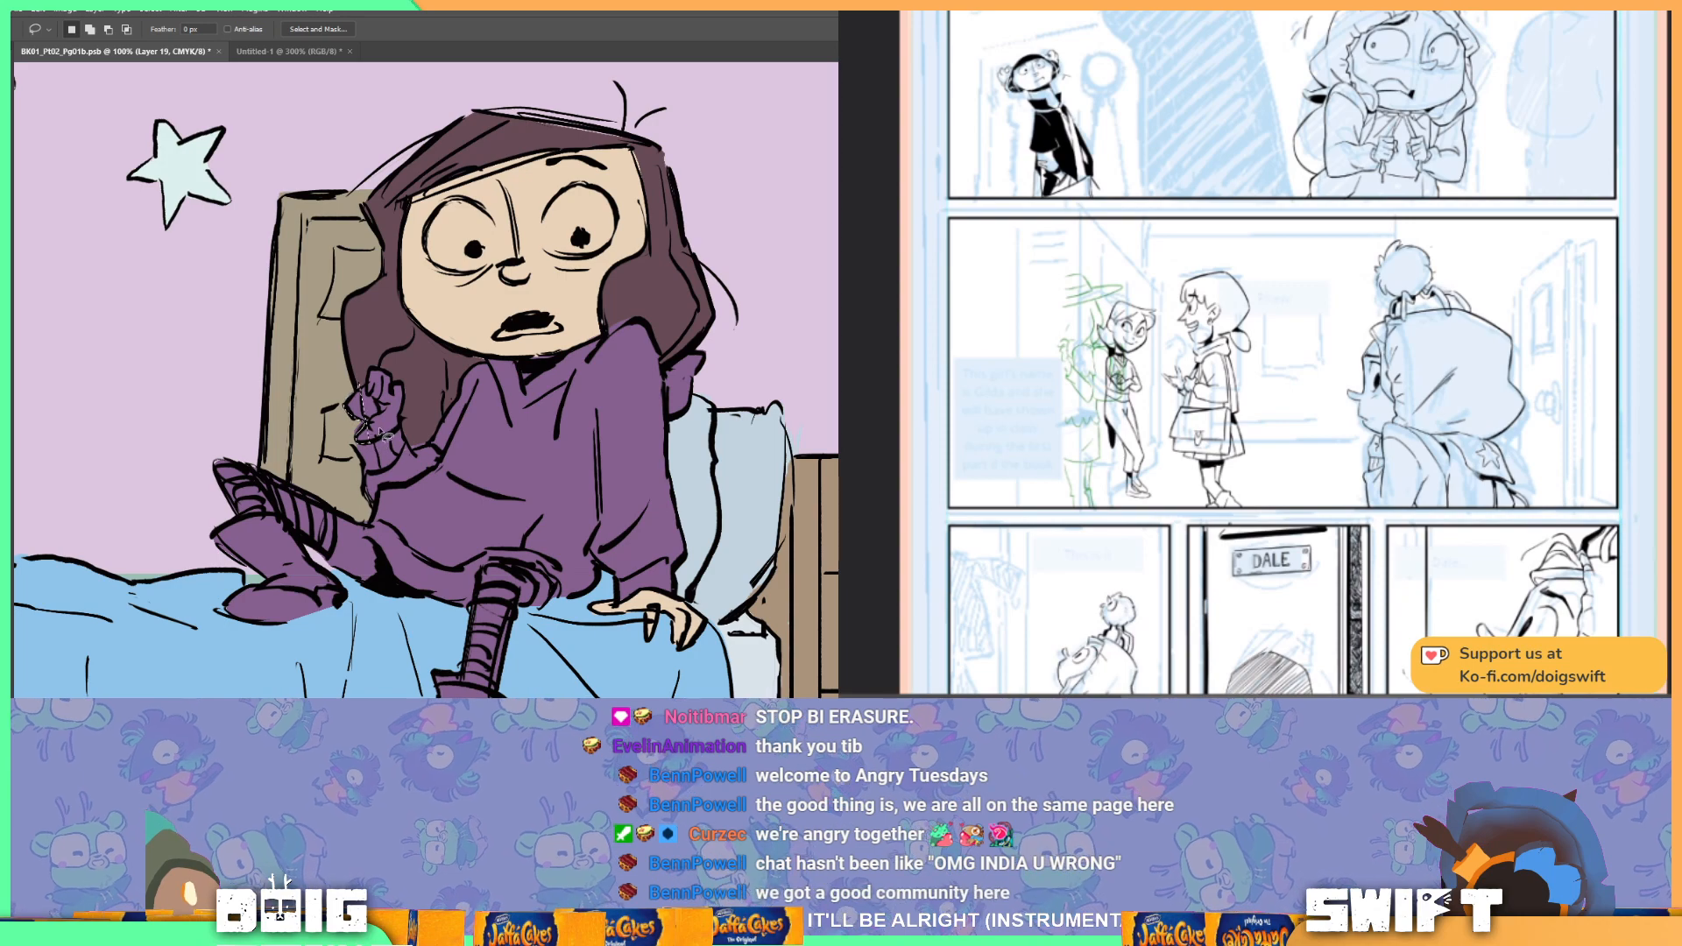
mouse_move(401, 427)
mouse_down()
mouse_move(414, 383)
mouse_move(376, 360)
mouse_move(347, 390)
mouse_move(399, 424)
mouse_up()
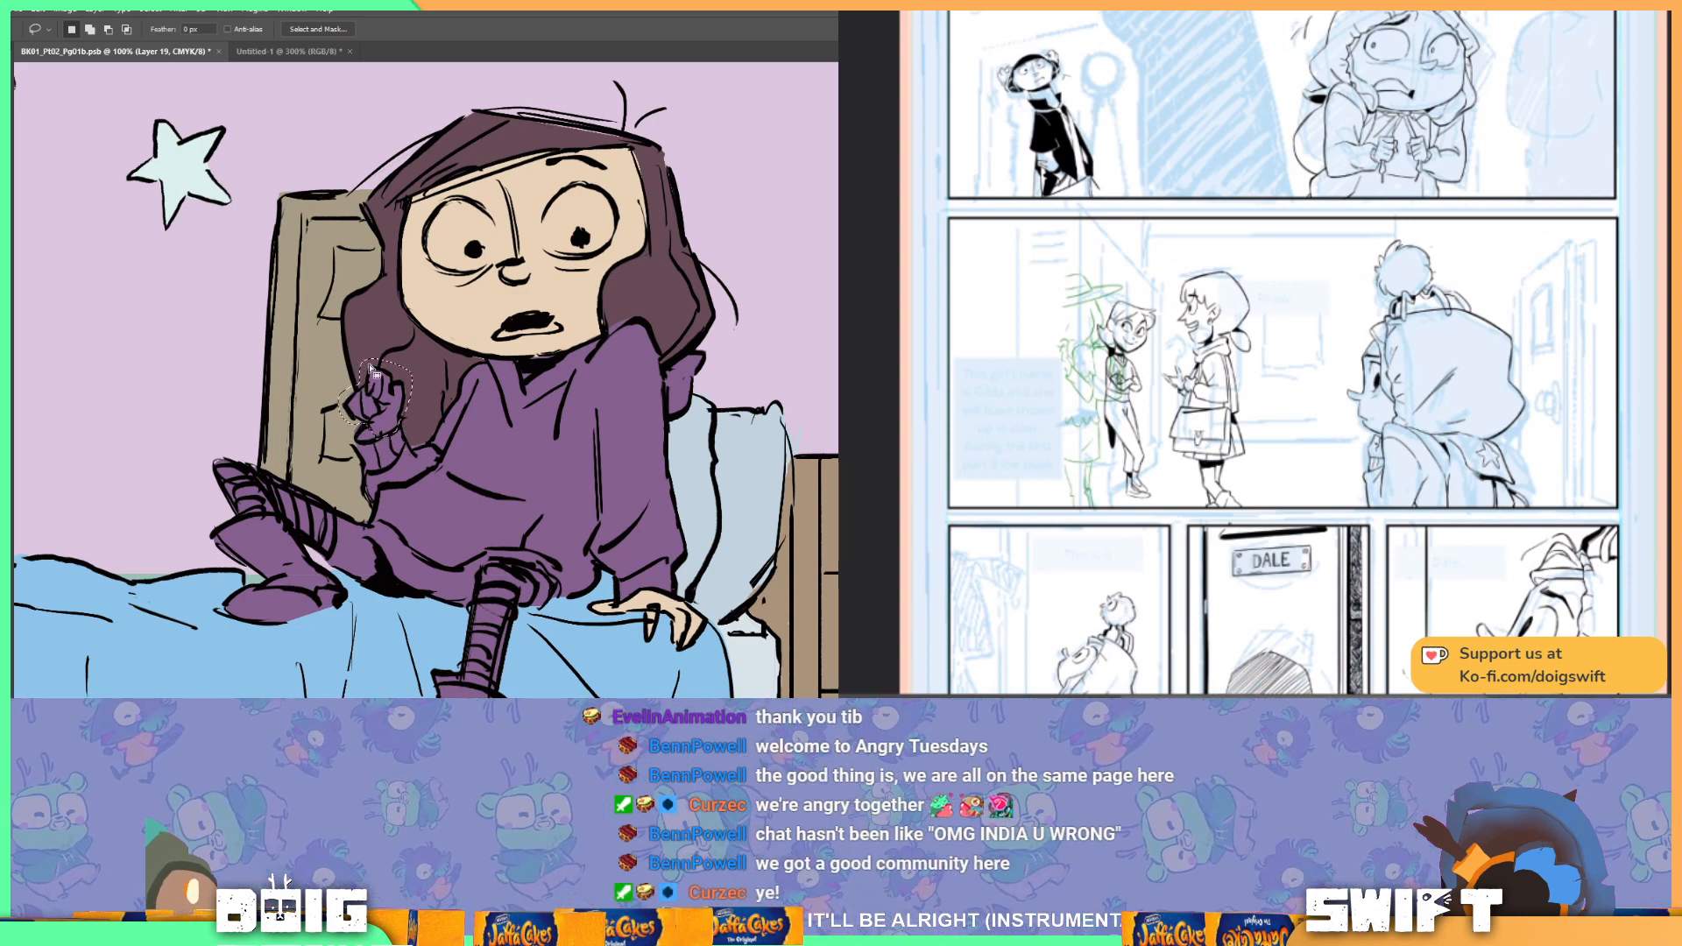
key(g)
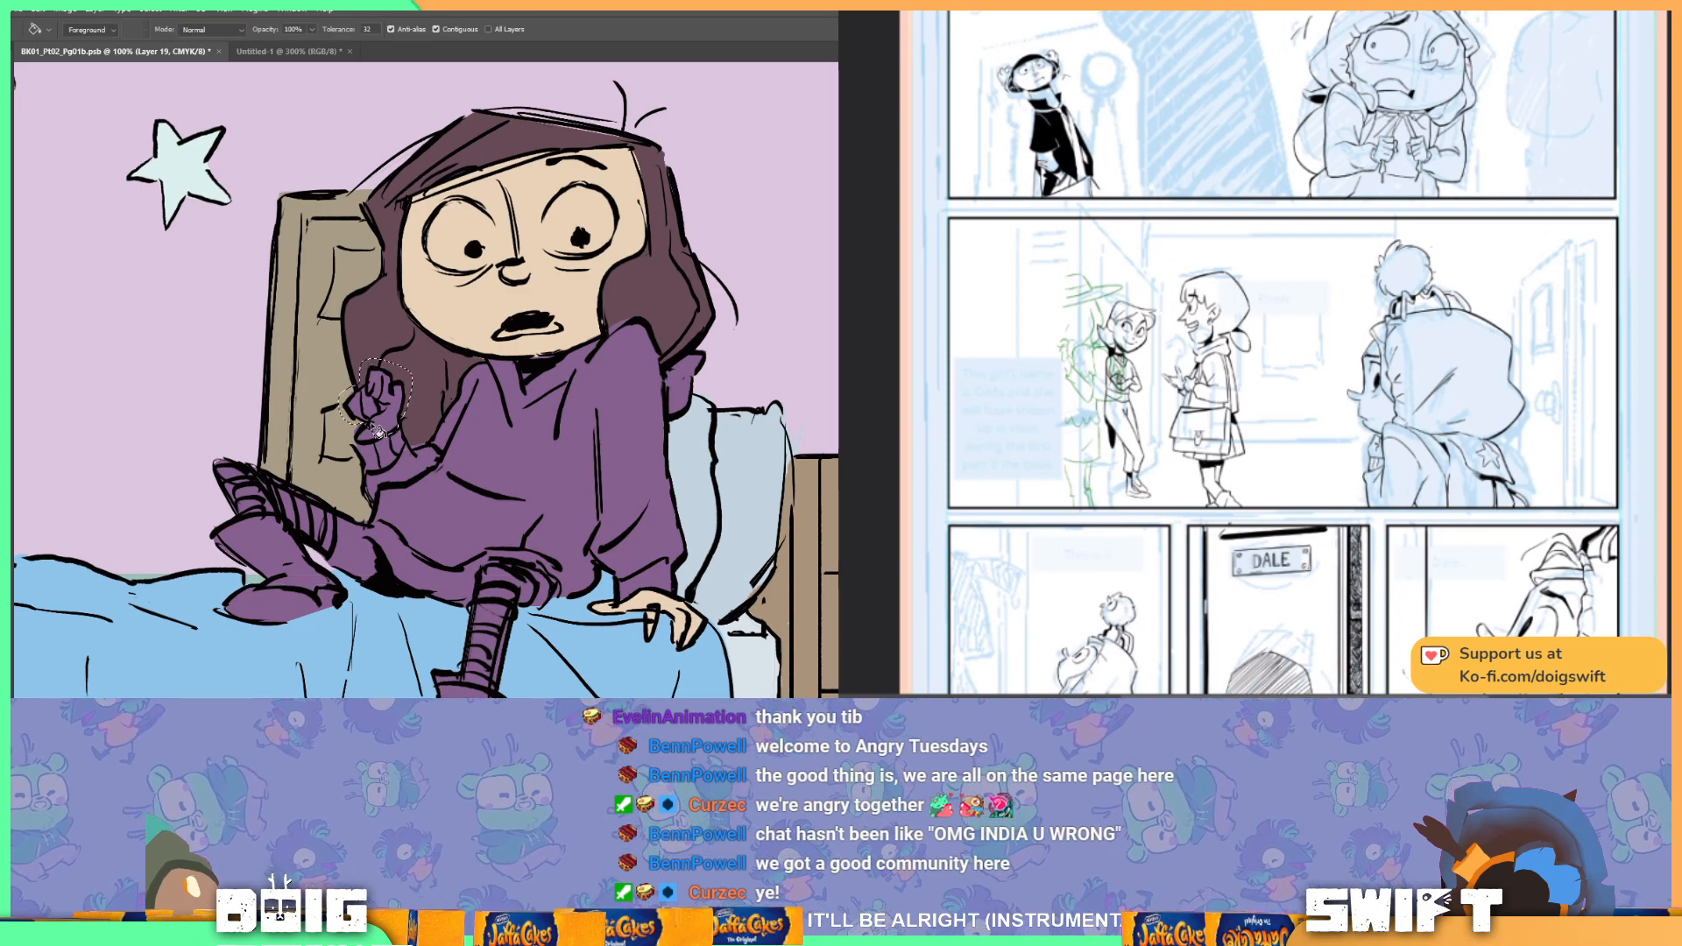
click(355, 436)
key(ctrl+d)
Step: Lasso the patch of shorts between the jumper's hem and the striped stocking of the girl's raised leg
key(l)
drag(472, 555, 483, 542)
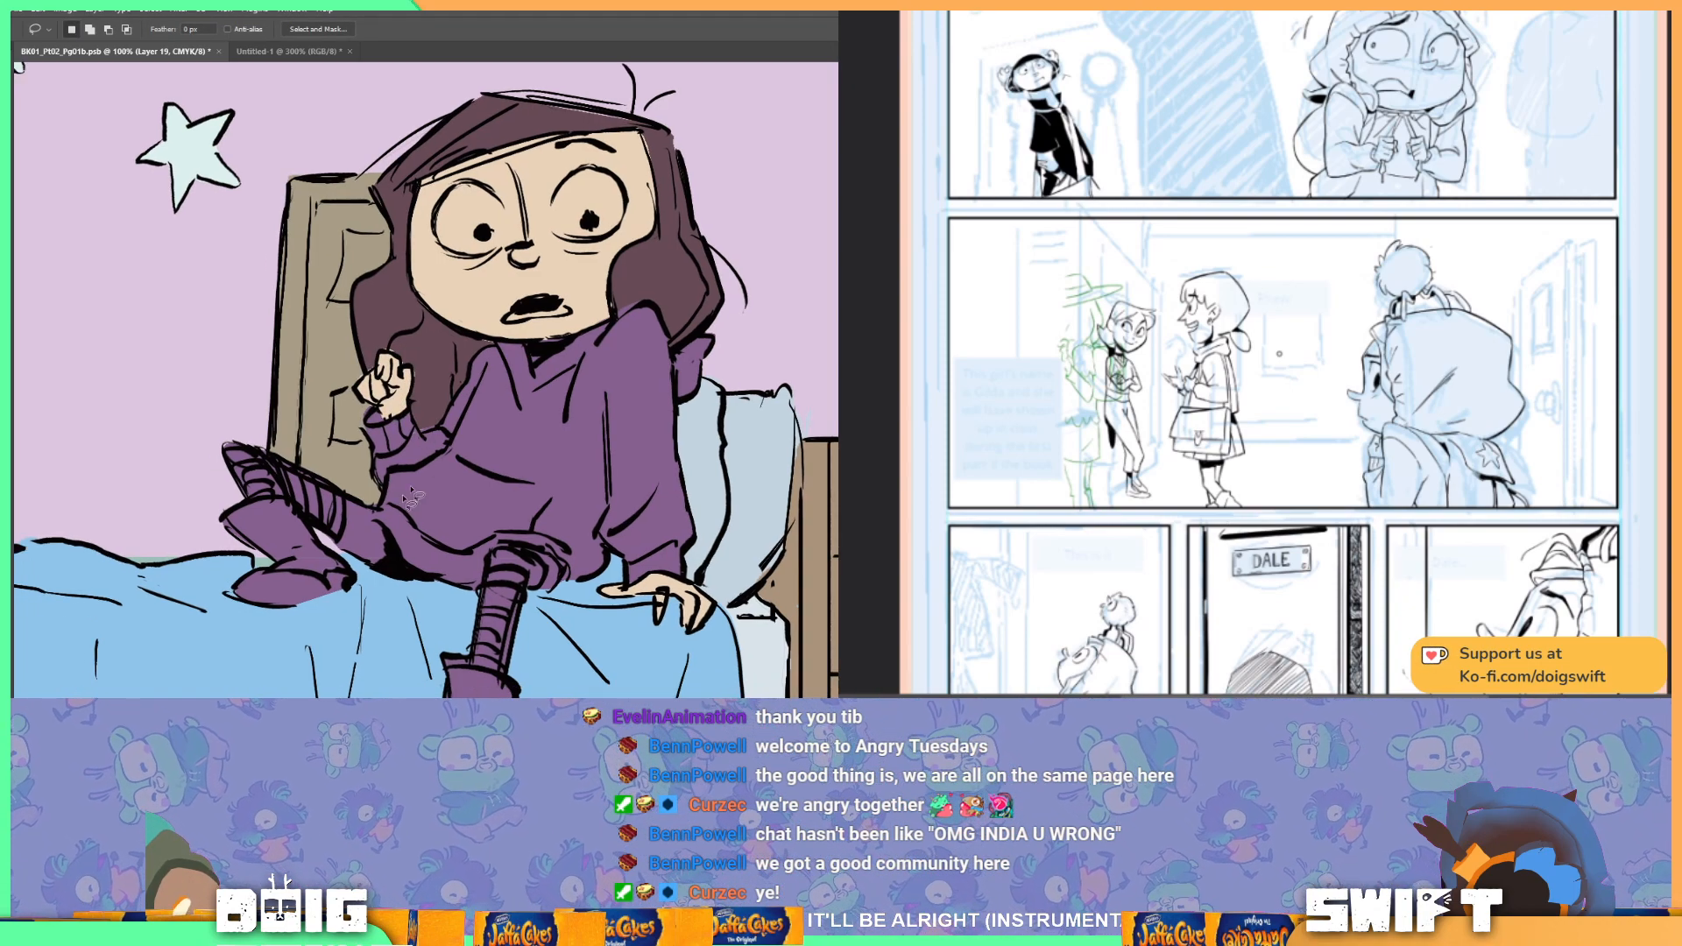
mouse_move(381, 524)
mouse_down()
mouse_move(400, 572)
mouse_move(372, 583)
mouse_move(334, 548)
mouse_move(350, 478)
mouse_move(390, 504)
mouse_up()
key(ctrl+d)
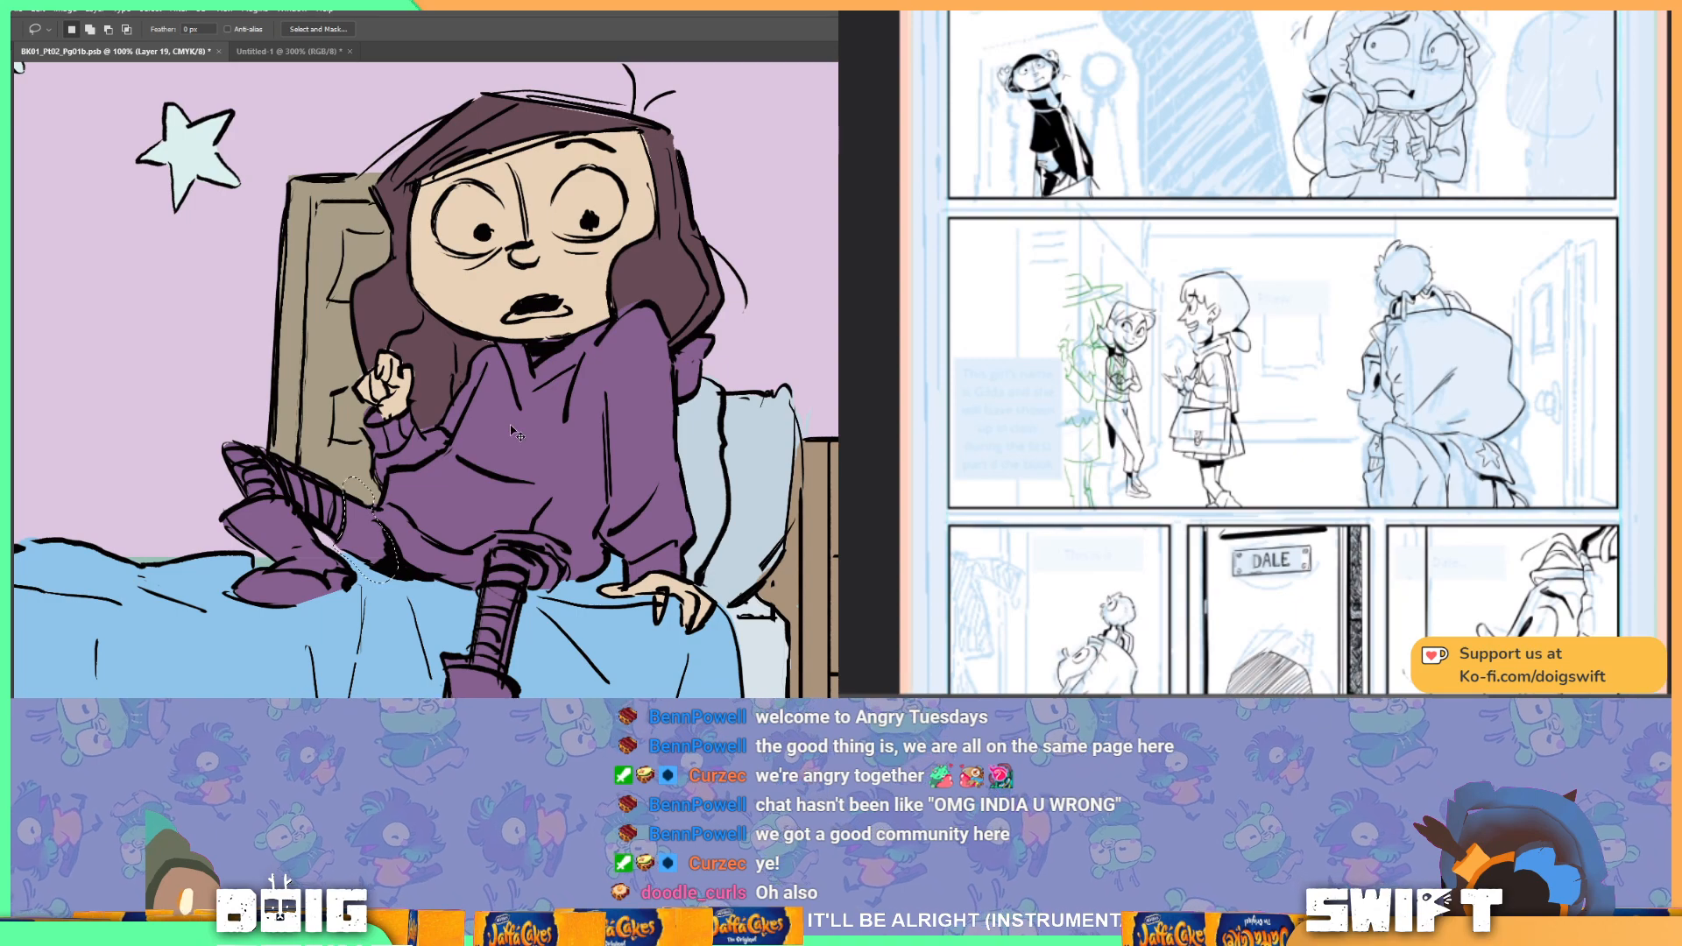
Step: Sample the magenta-pink swatch beside the girl in the panel above as the fill colour
key(ctrl+minus)
key(ctrl+minus)
mouse_move(342, 402)
mouse_down()
mouse_move(370, 382)
mouse_move(477, 447)
mouse_up()
key(ctrl+minus)
key(ctrl+minus)
key(ctrl+minus)
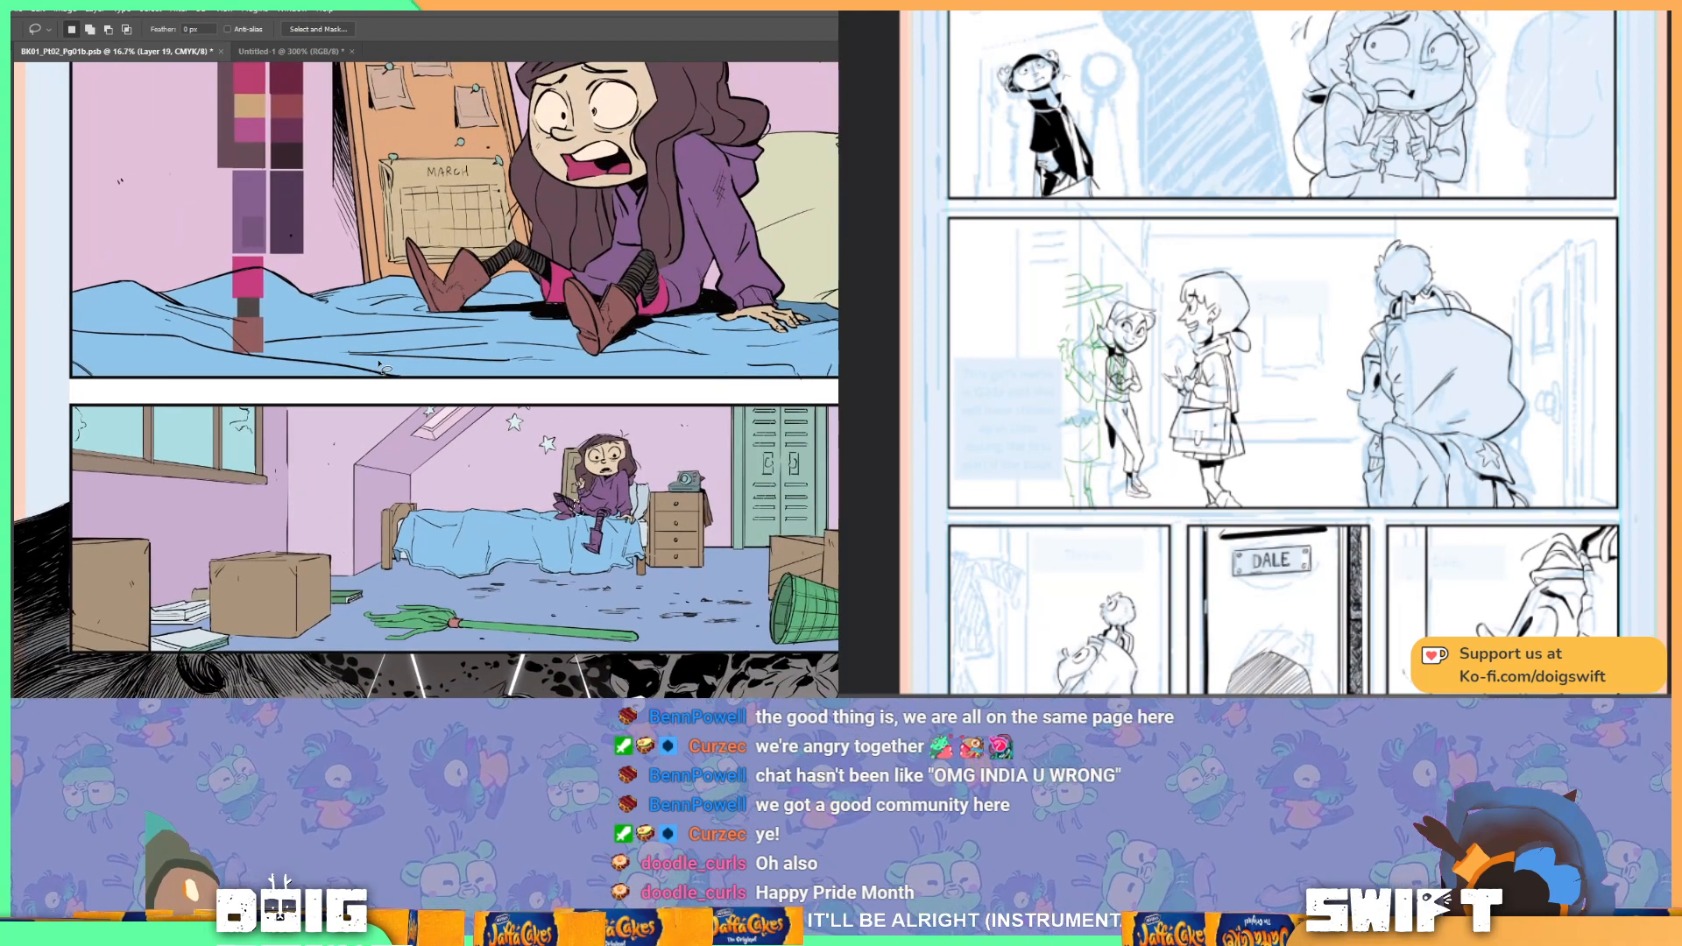
key(i)
click(243, 276)
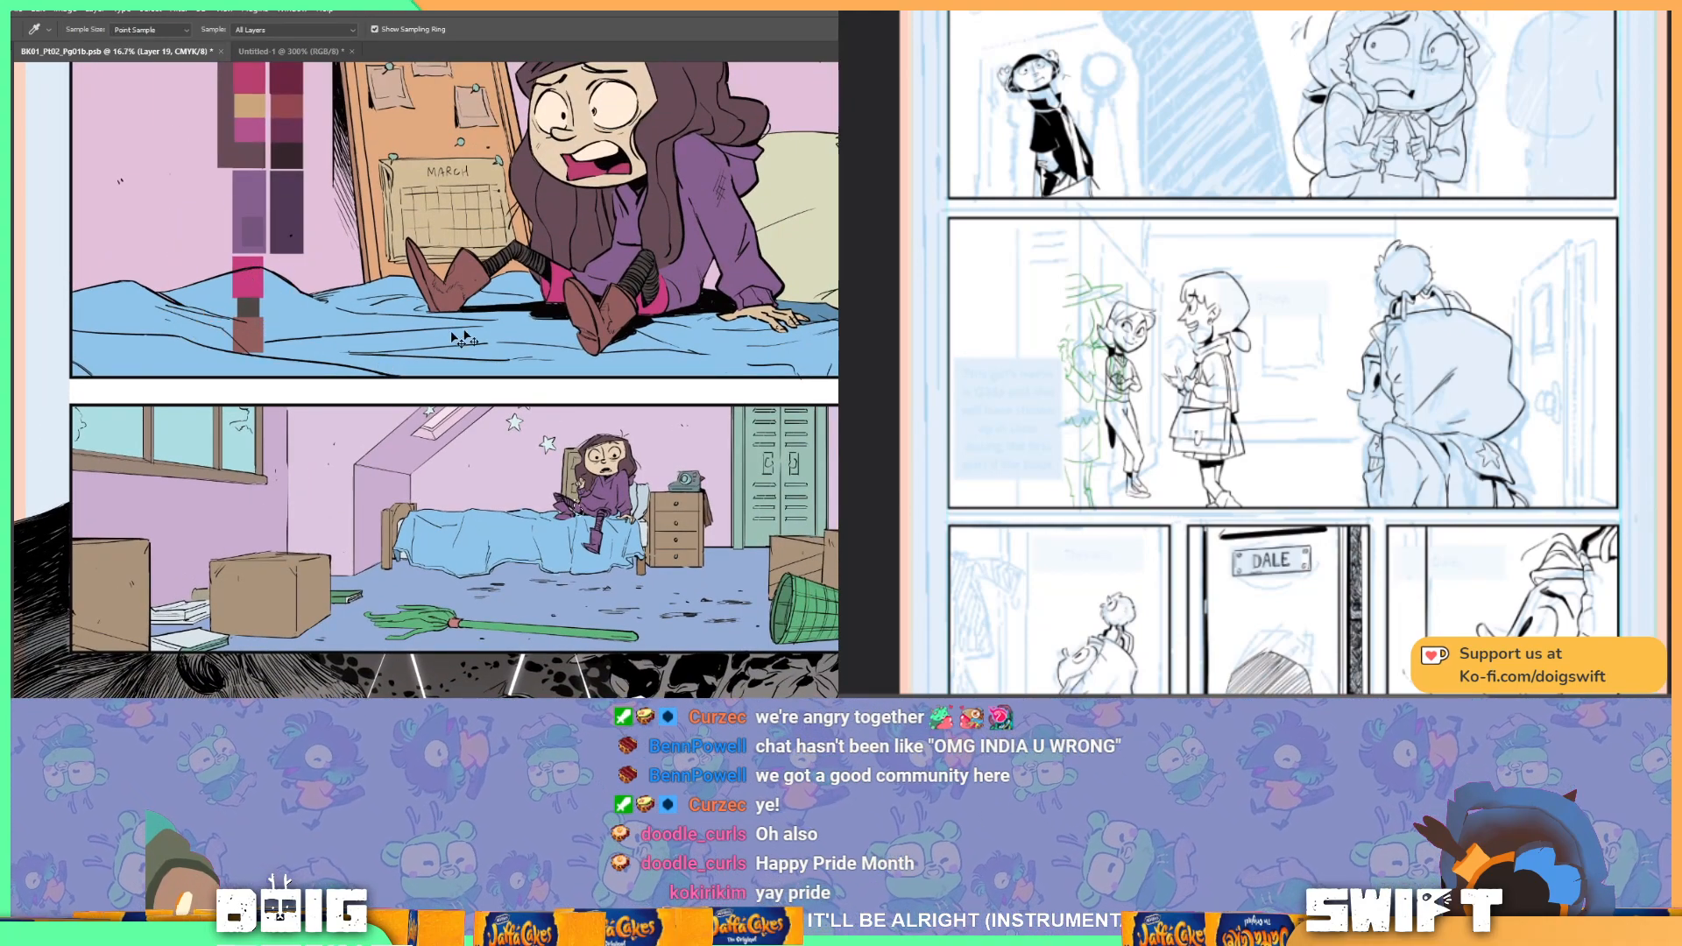
Step: Fill the selected patch of the seated girl's shorts with the sampled magenta-pink
key(ctrl+plus)
key(ctrl+plus)
key(ctrl+plus)
key(ctrl+plus)
drag(733, 695, 543, 295)
key(g)
click(451, 469)
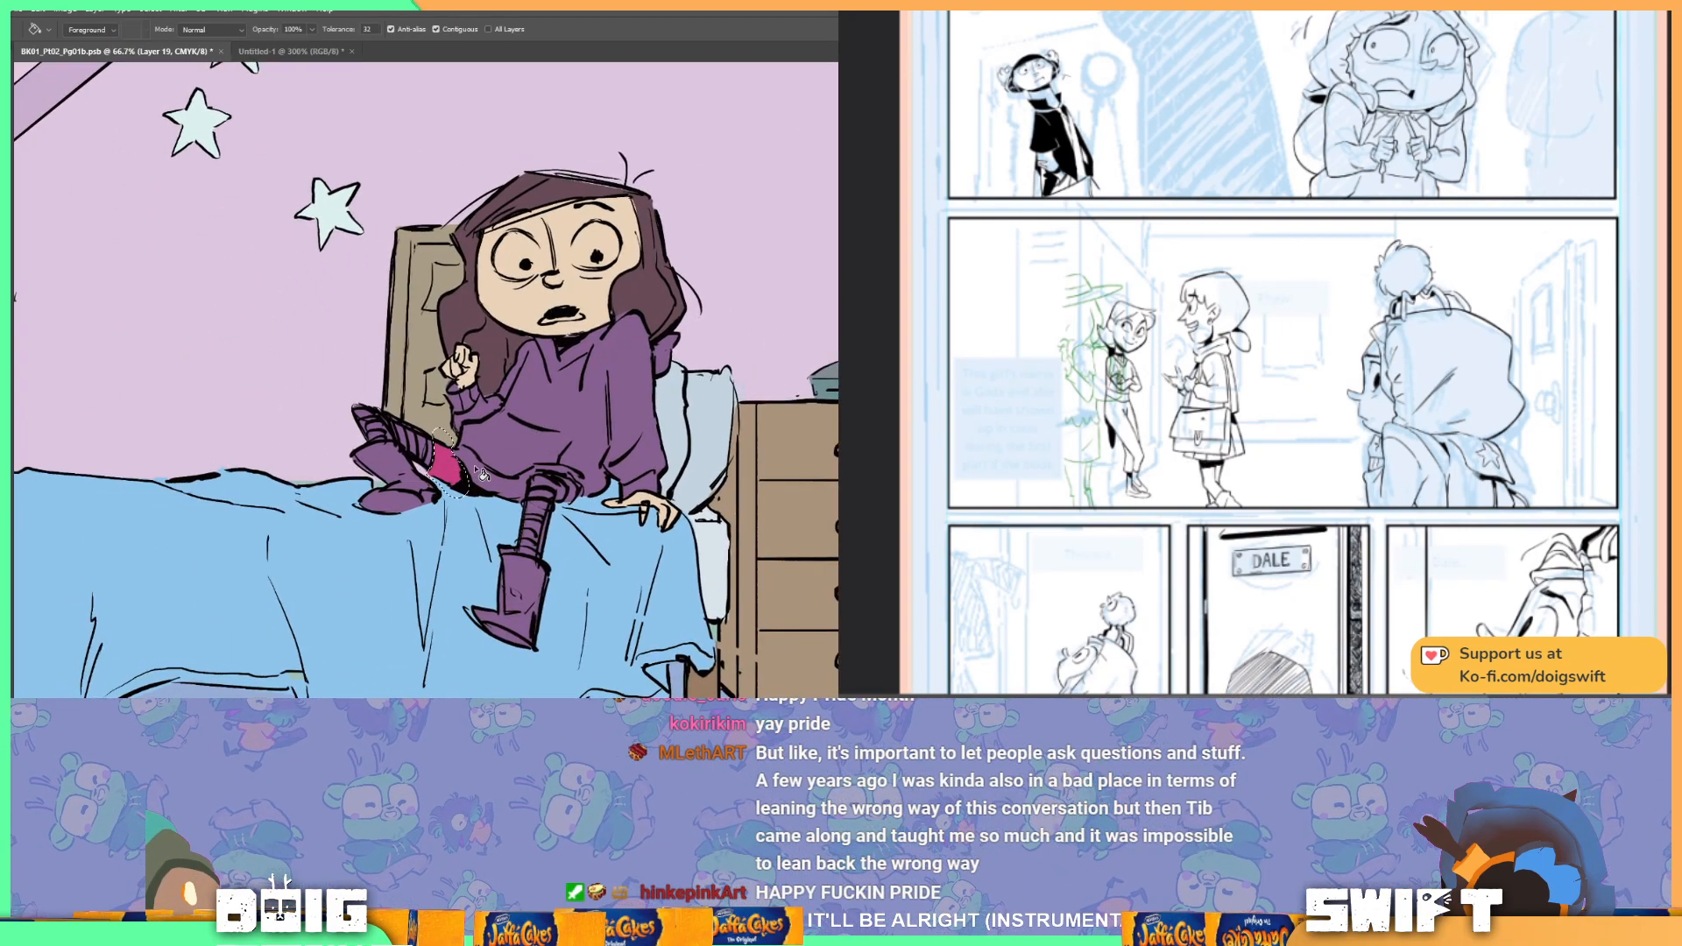
Step: Lasso the patch of shorts between the jumper's hem and the top of the girl's lowered striped leg
key(l)
key(ctrl+plus)
key(ctrl+plus)
drag(525, 579, 529, 466)
key(b)
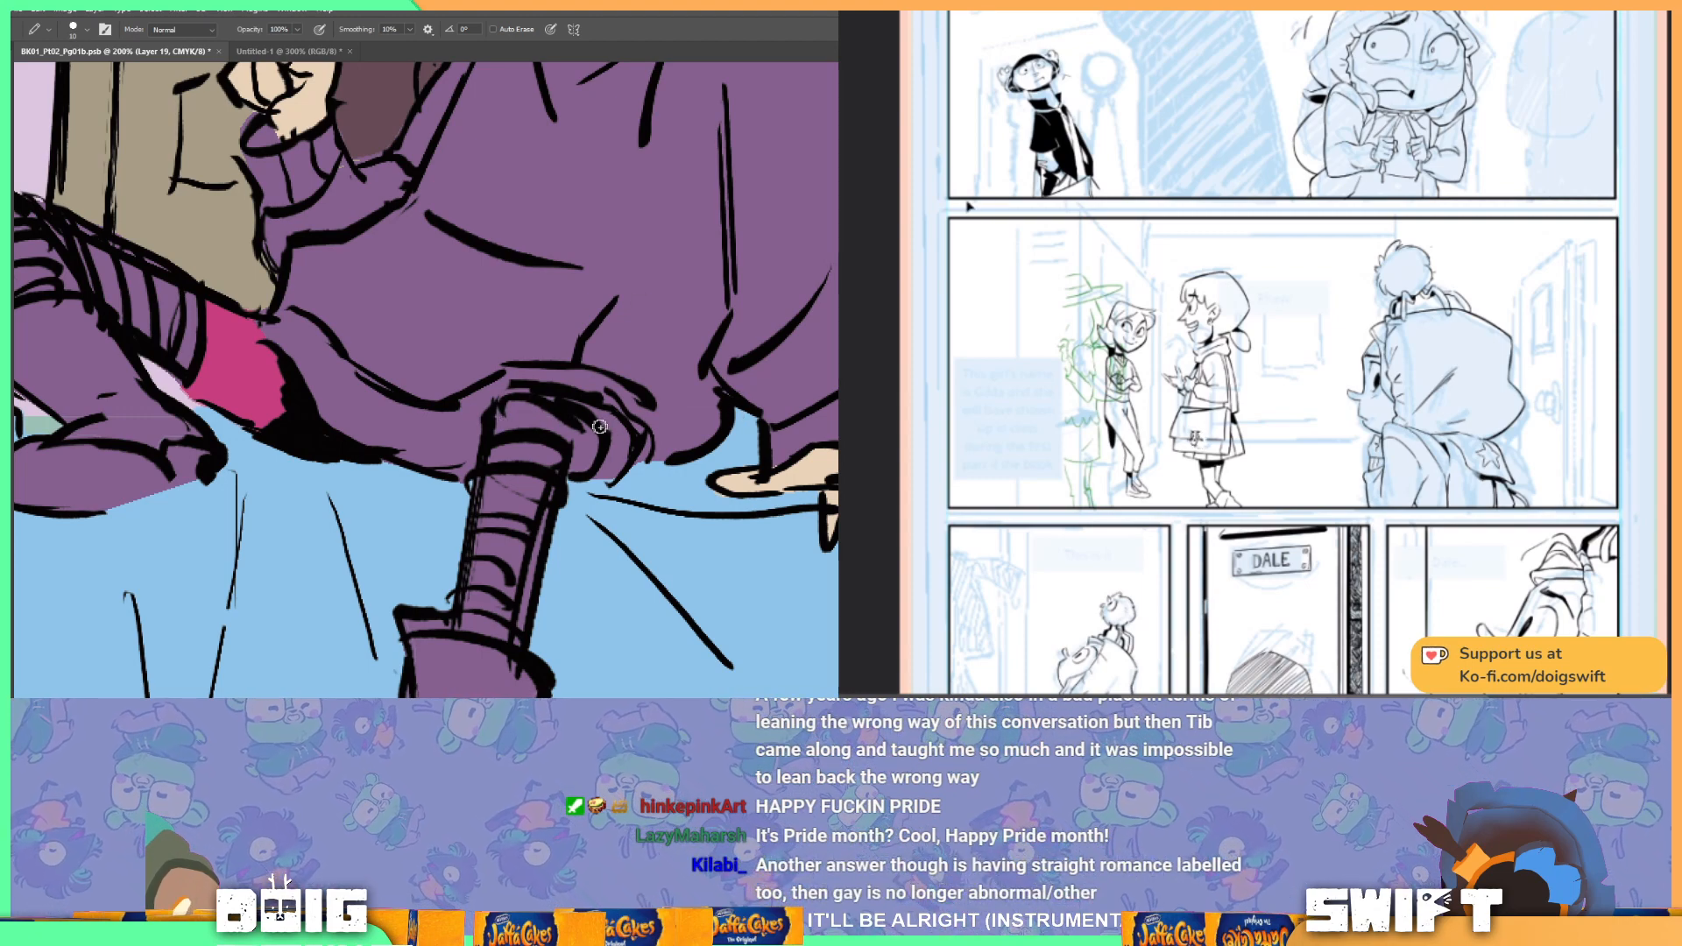
key(l)
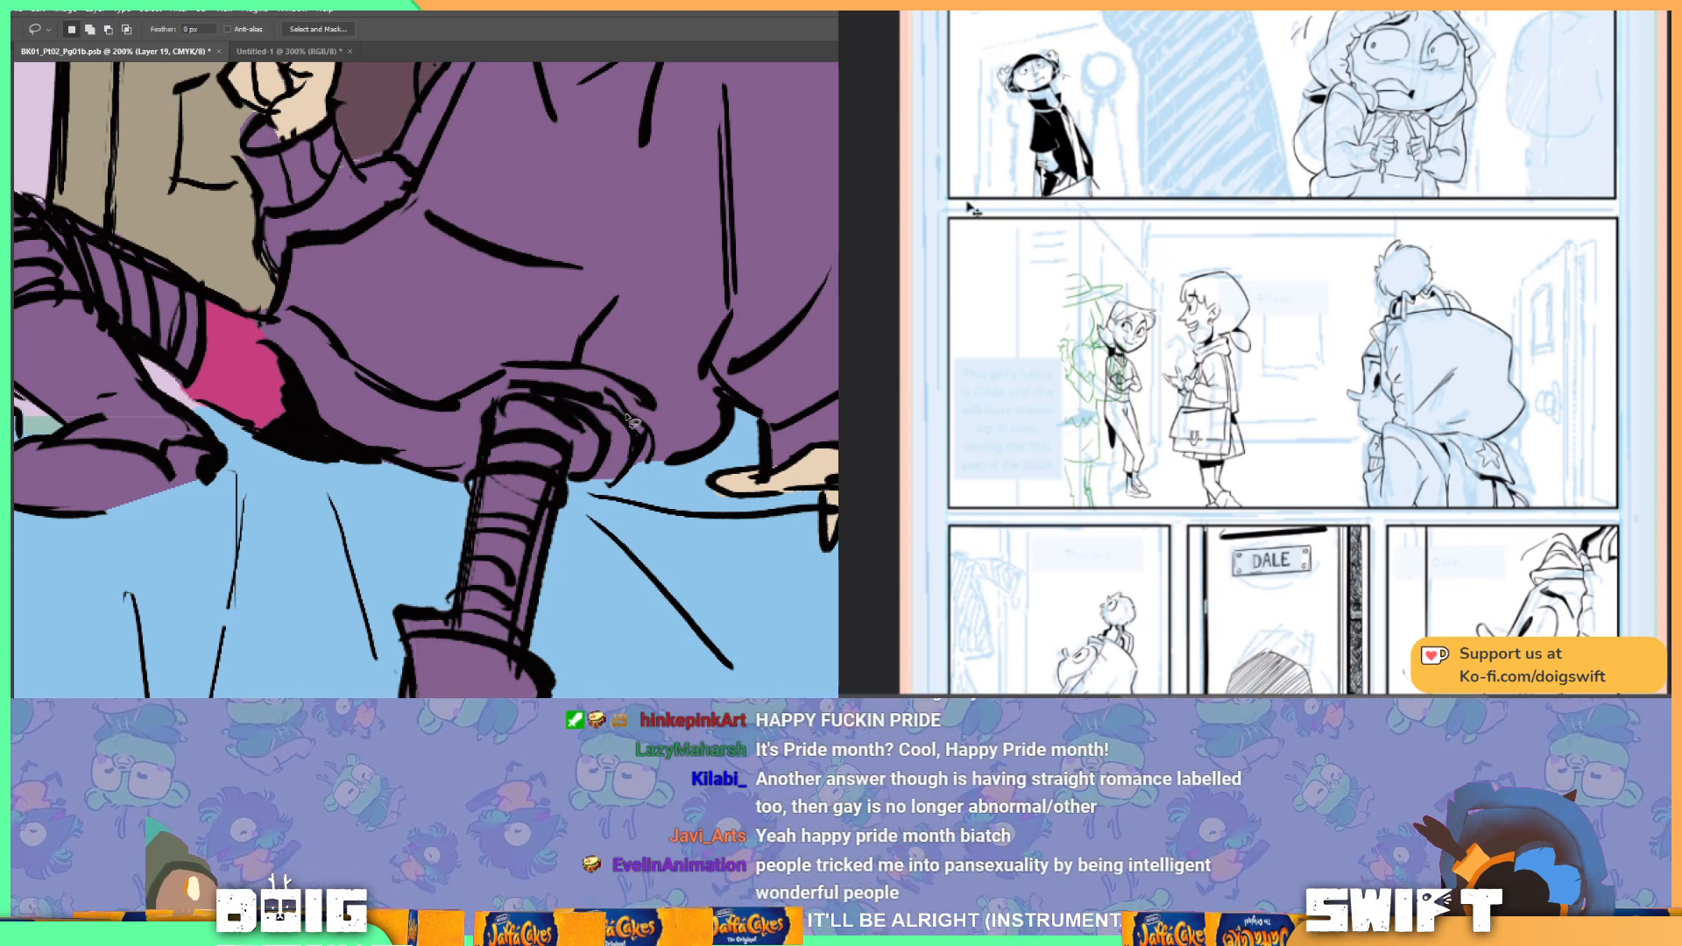
mouse_move(583, 478)
mouse_down()
mouse_move(611, 431)
mouse_move(515, 392)
mouse_move(616, 406)
mouse_move(640, 434)
mouse_move(614, 473)
mouse_up()
Step: Fill the selected patch above the lowered leg with the magenta-pink of the shorts and deselect
key(g)
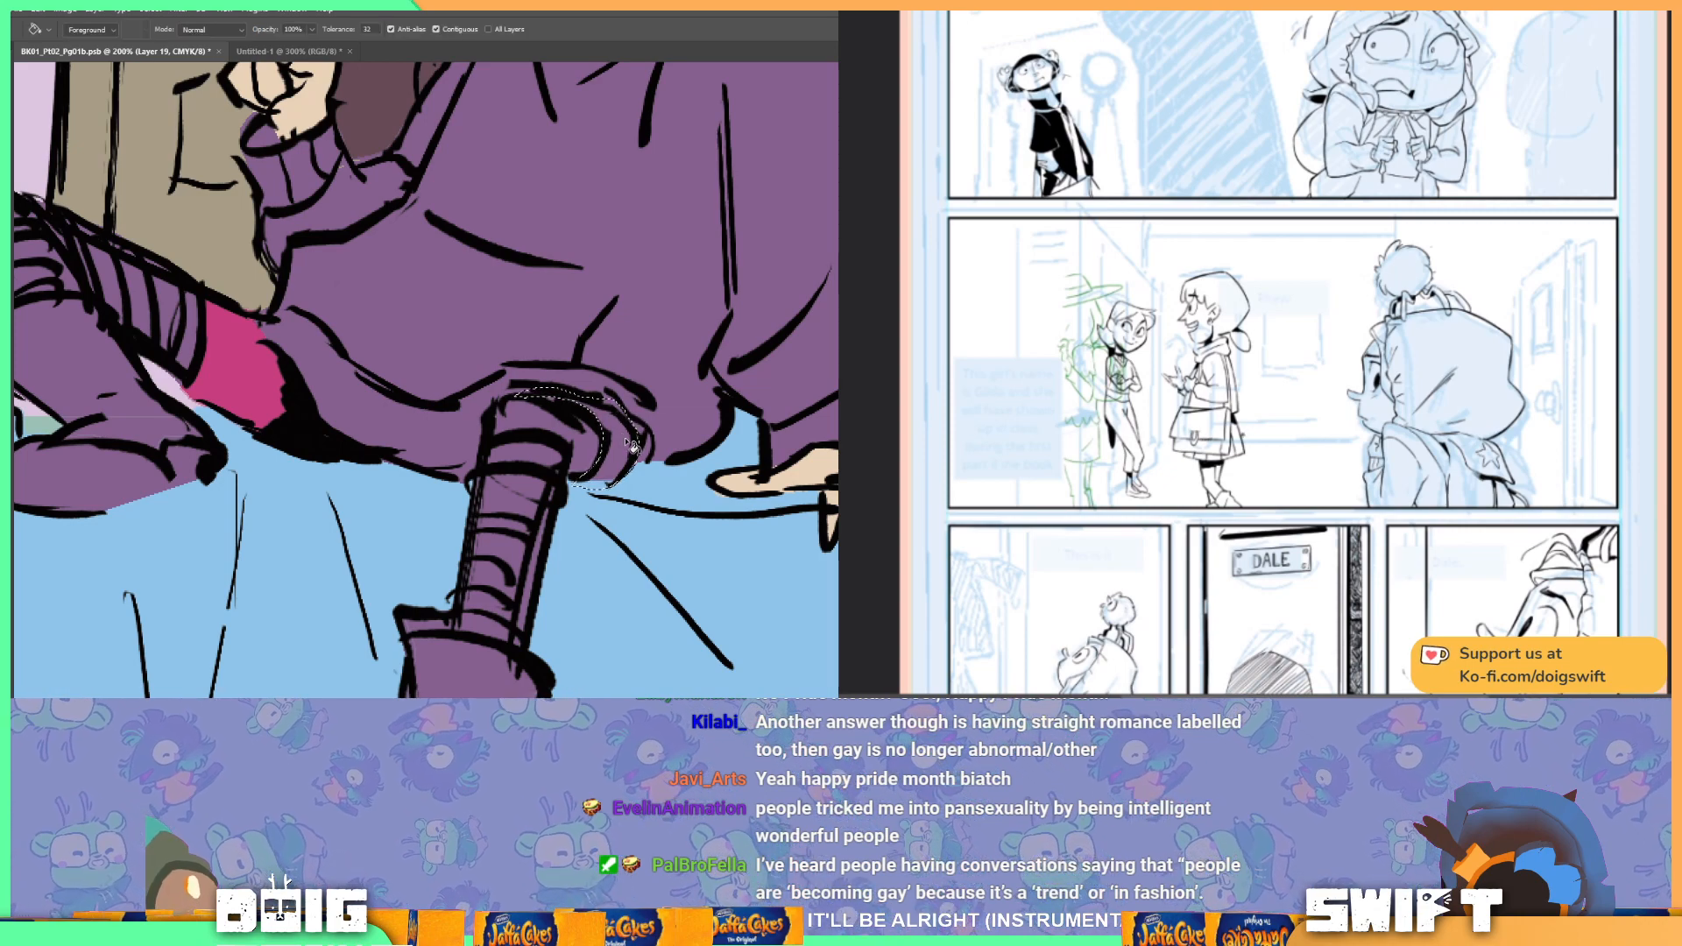
key(i)
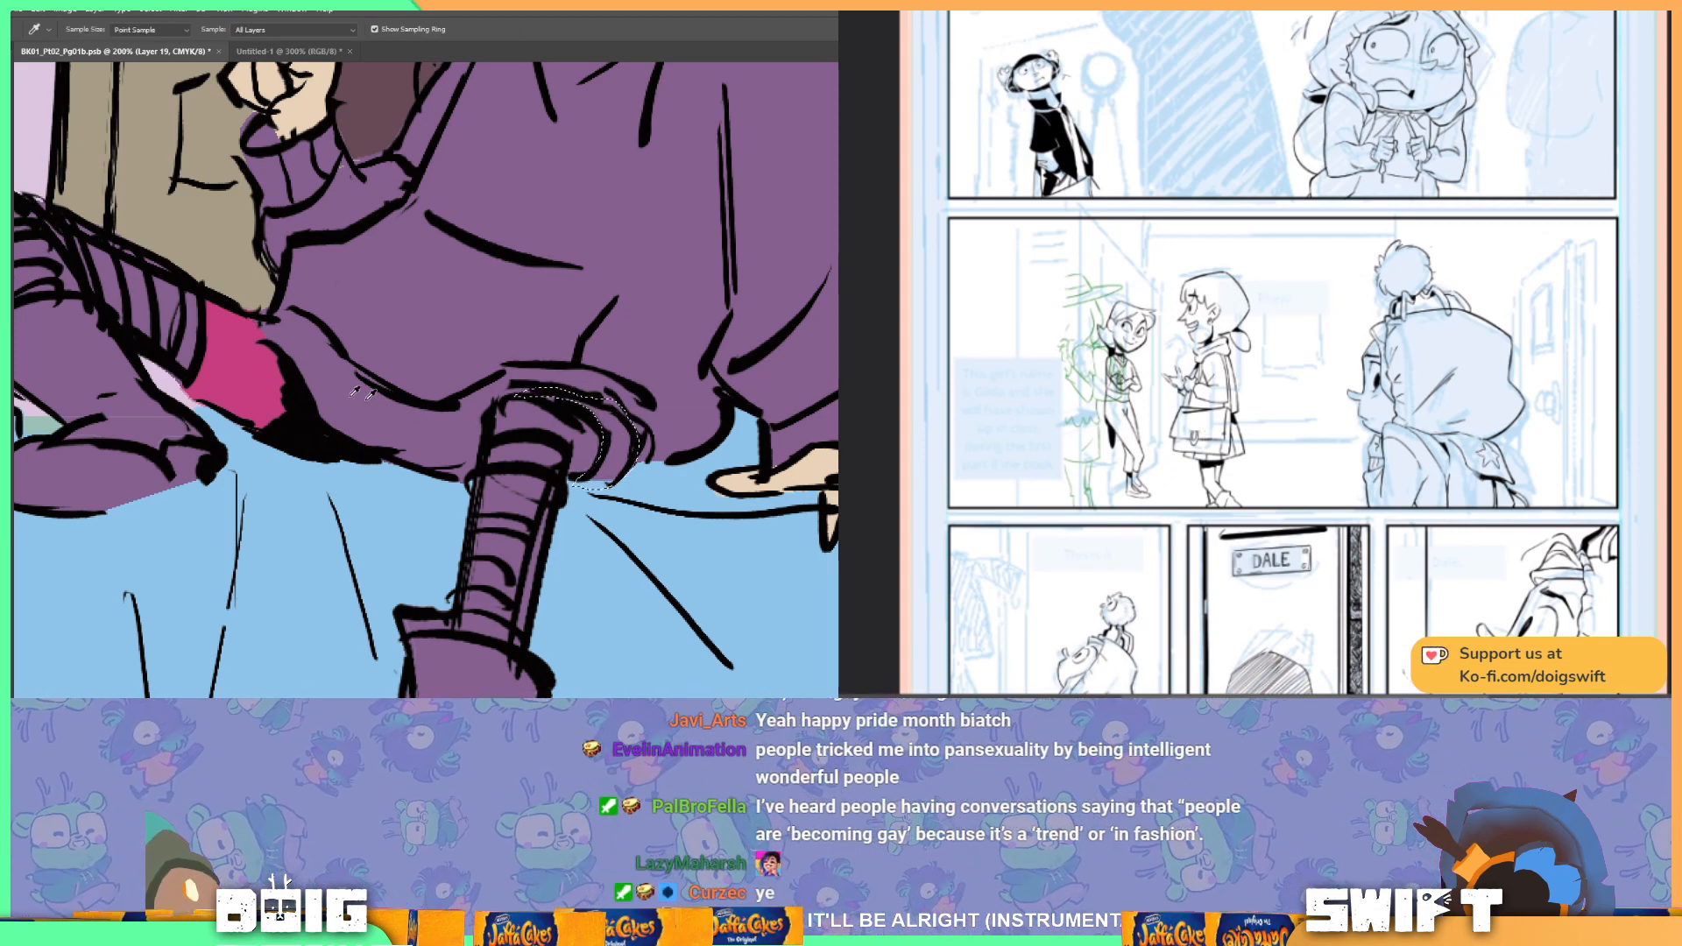
key(g)
click(580, 438)
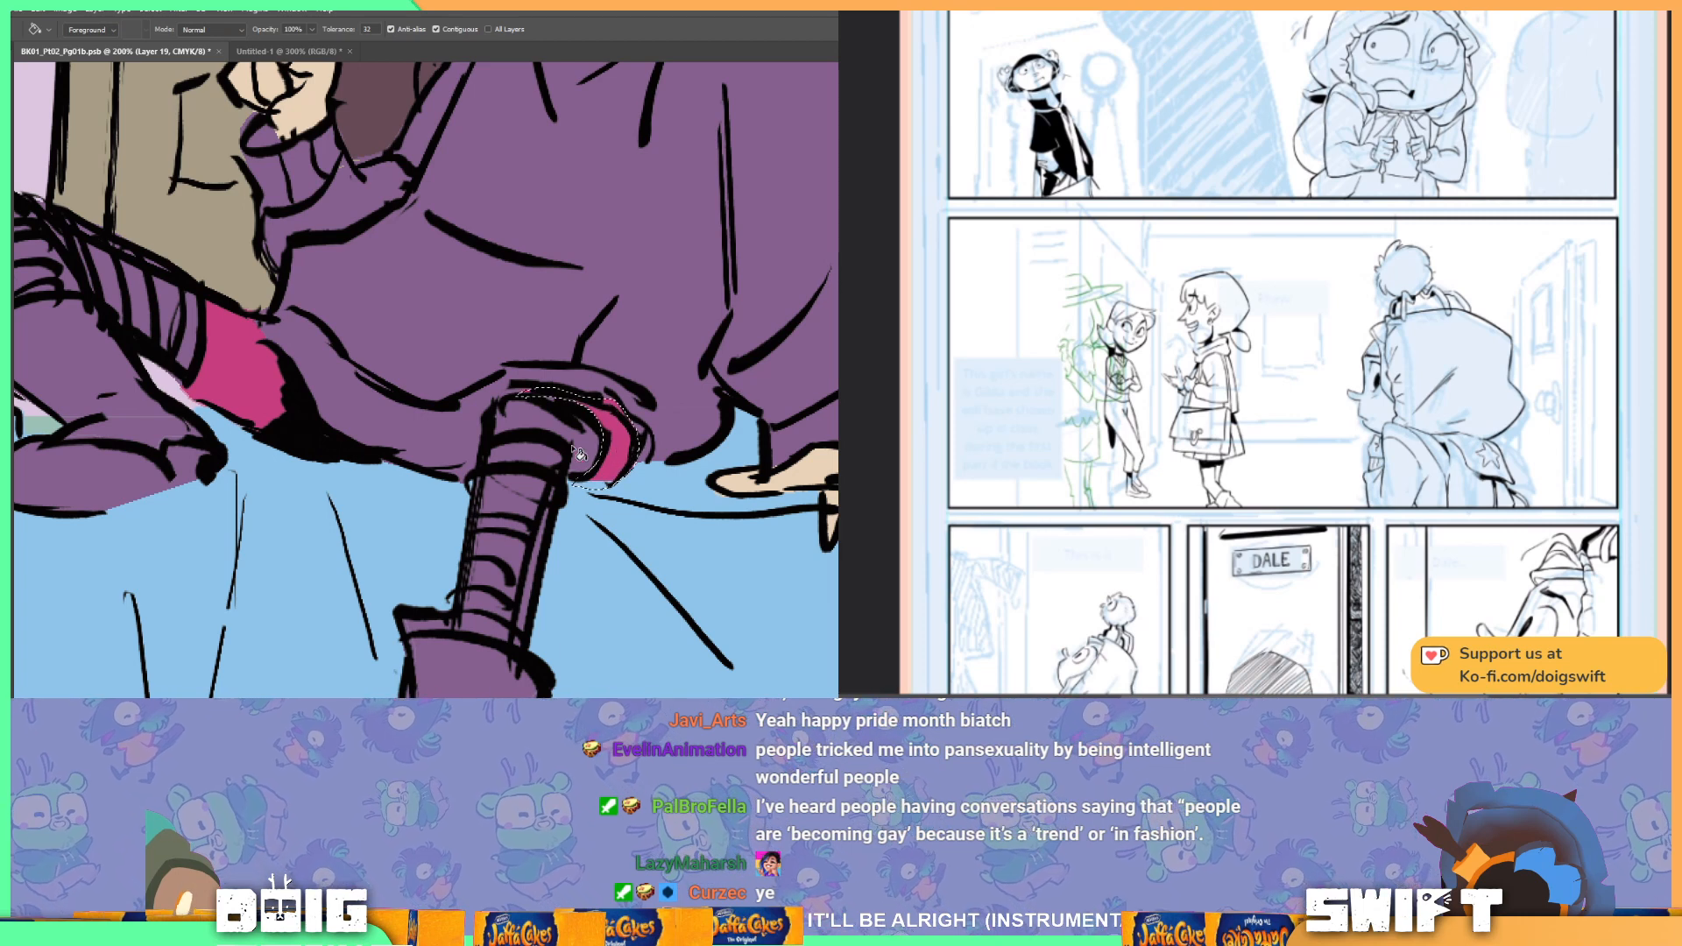
key(ctrl+d)
key(b)
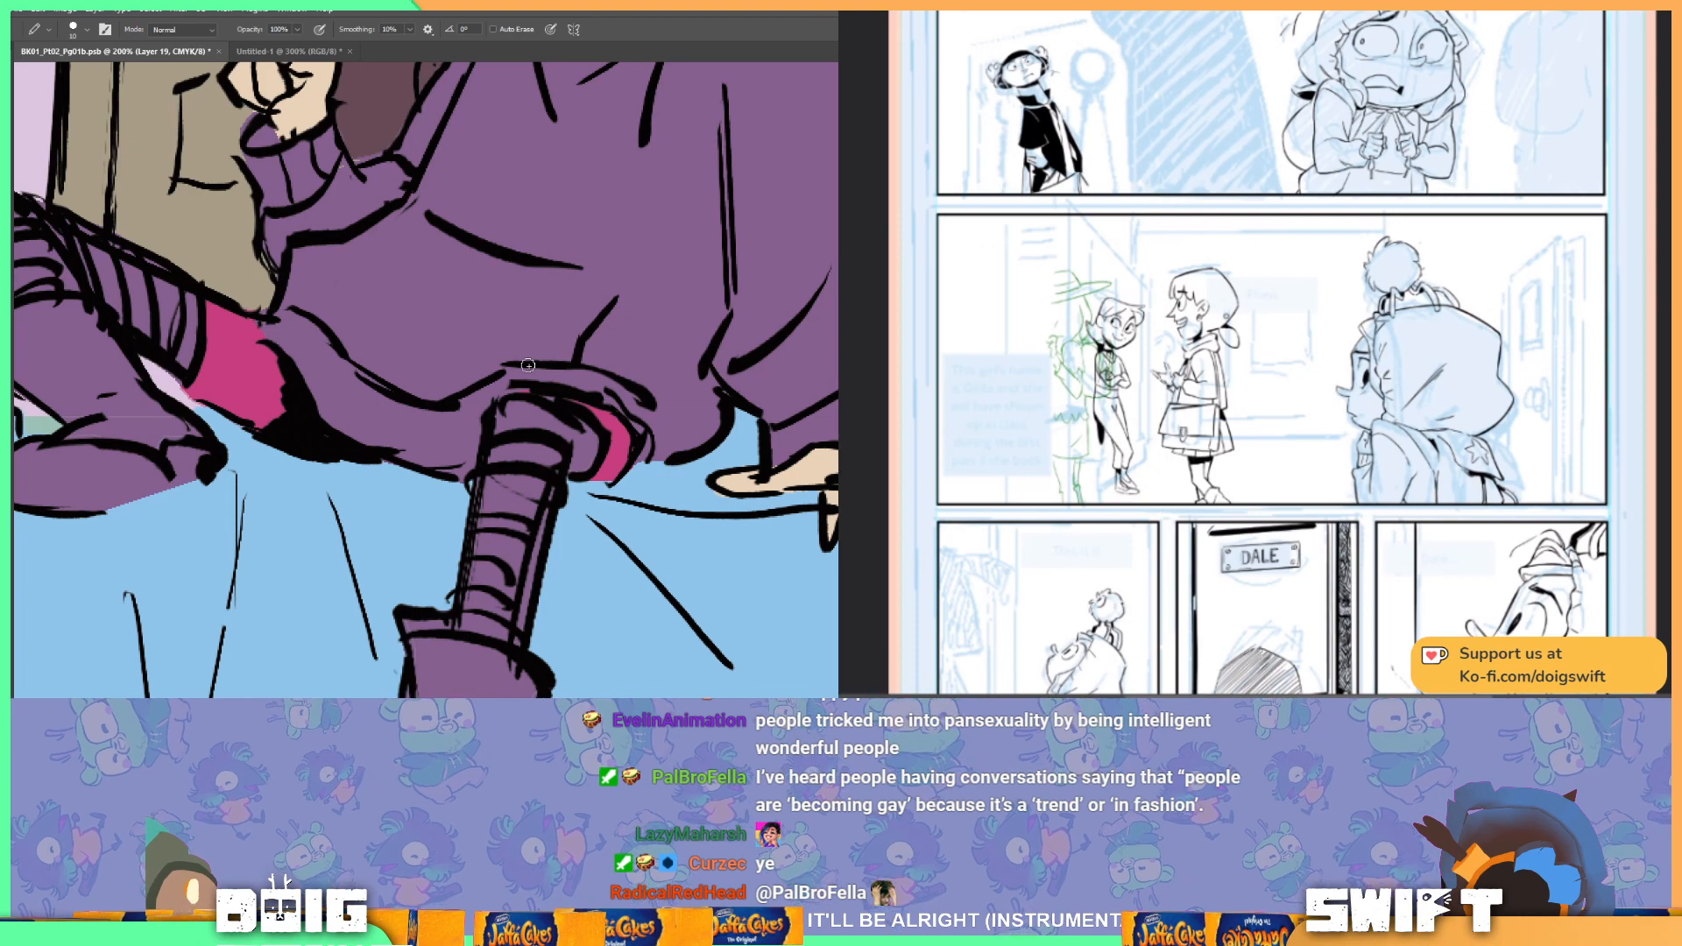
Step: Lasso both of the seated girl's boots, adding the raised foot's boot to the selection of the dangling one
scroll(527, 364, down, 2)
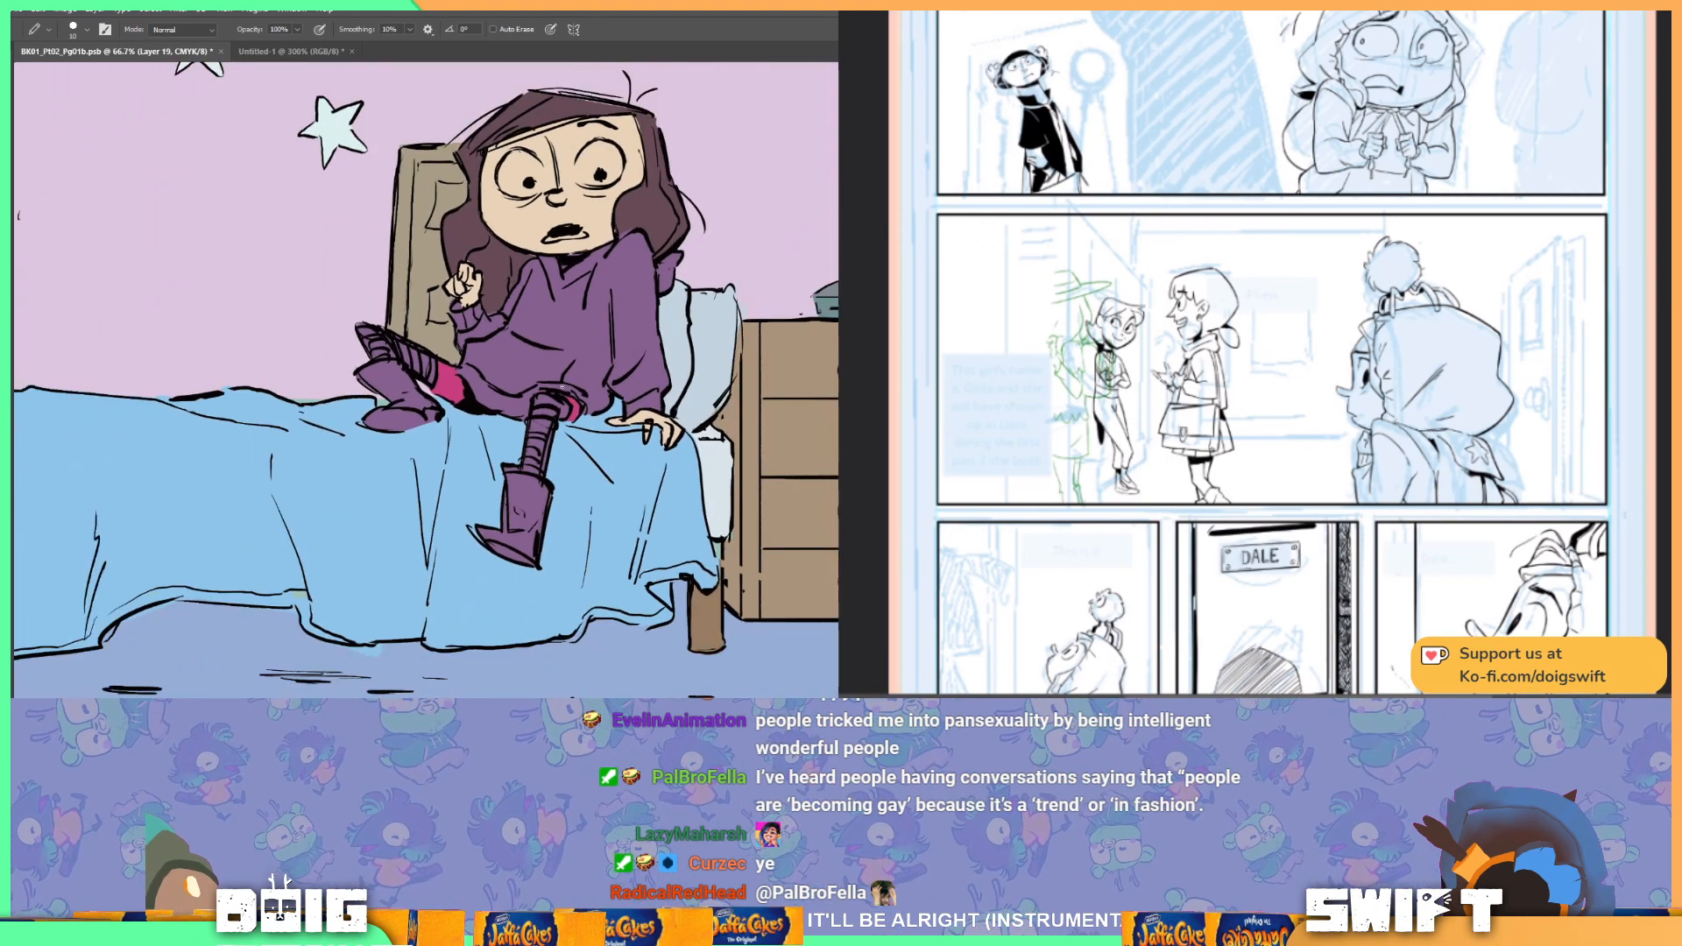
key(l)
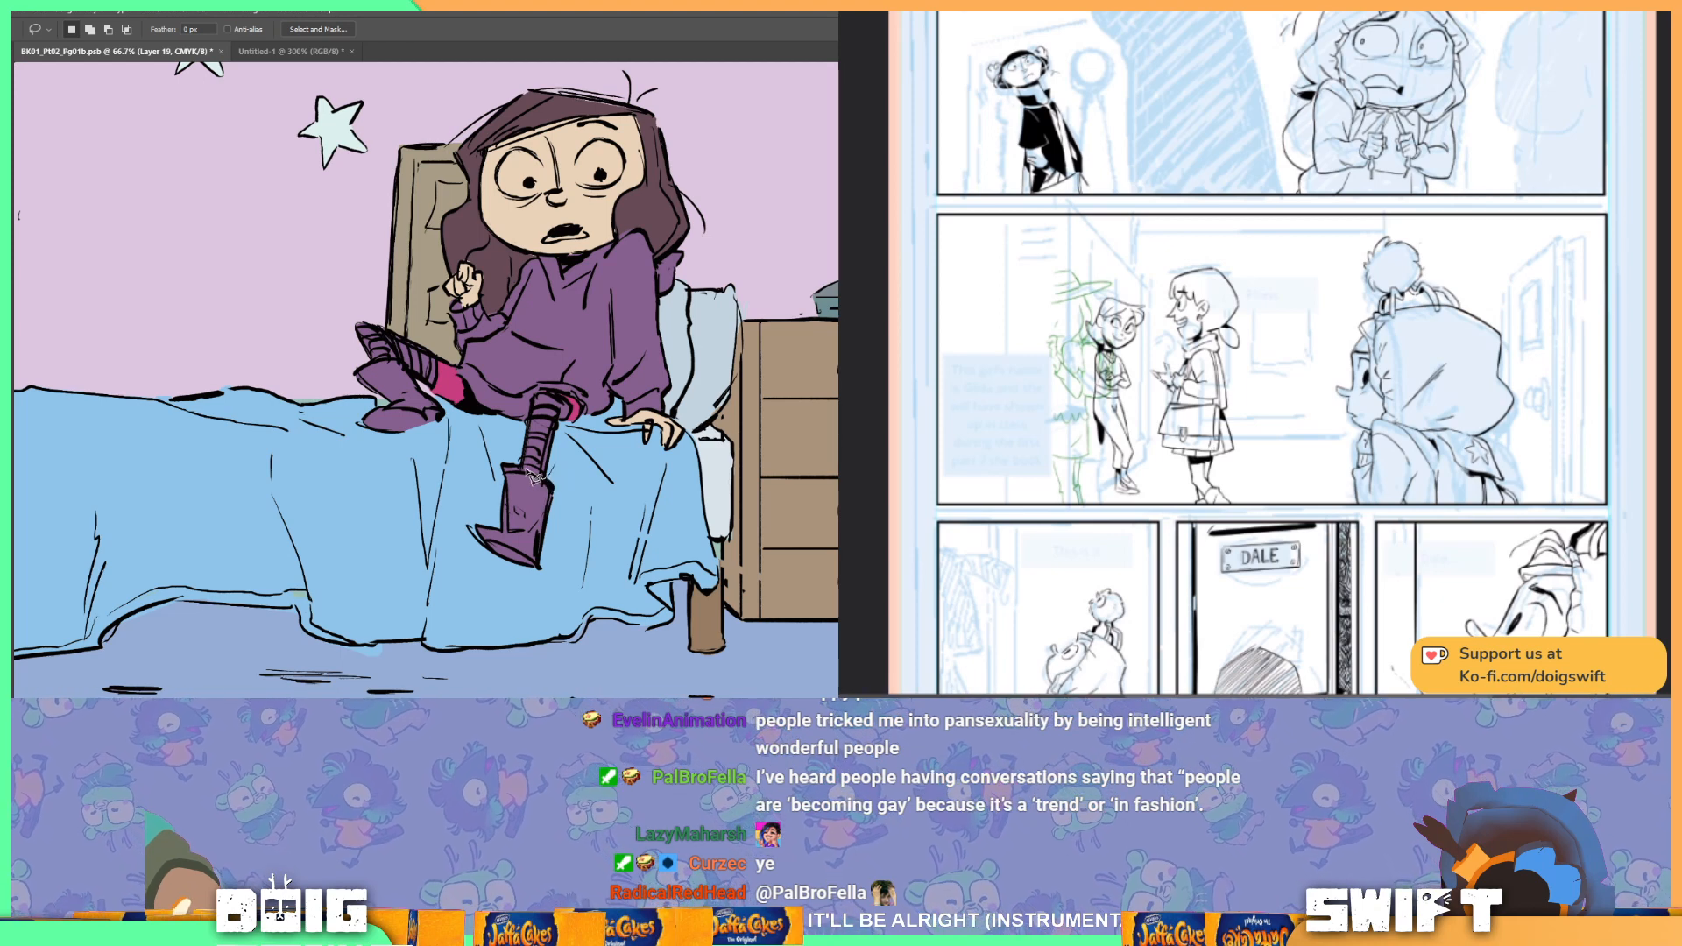
mouse_move(523, 474)
mouse_down()
mouse_move(489, 475)
mouse_move(452, 544)
mouse_move(550, 577)
mouse_move(548, 468)
mouse_up()
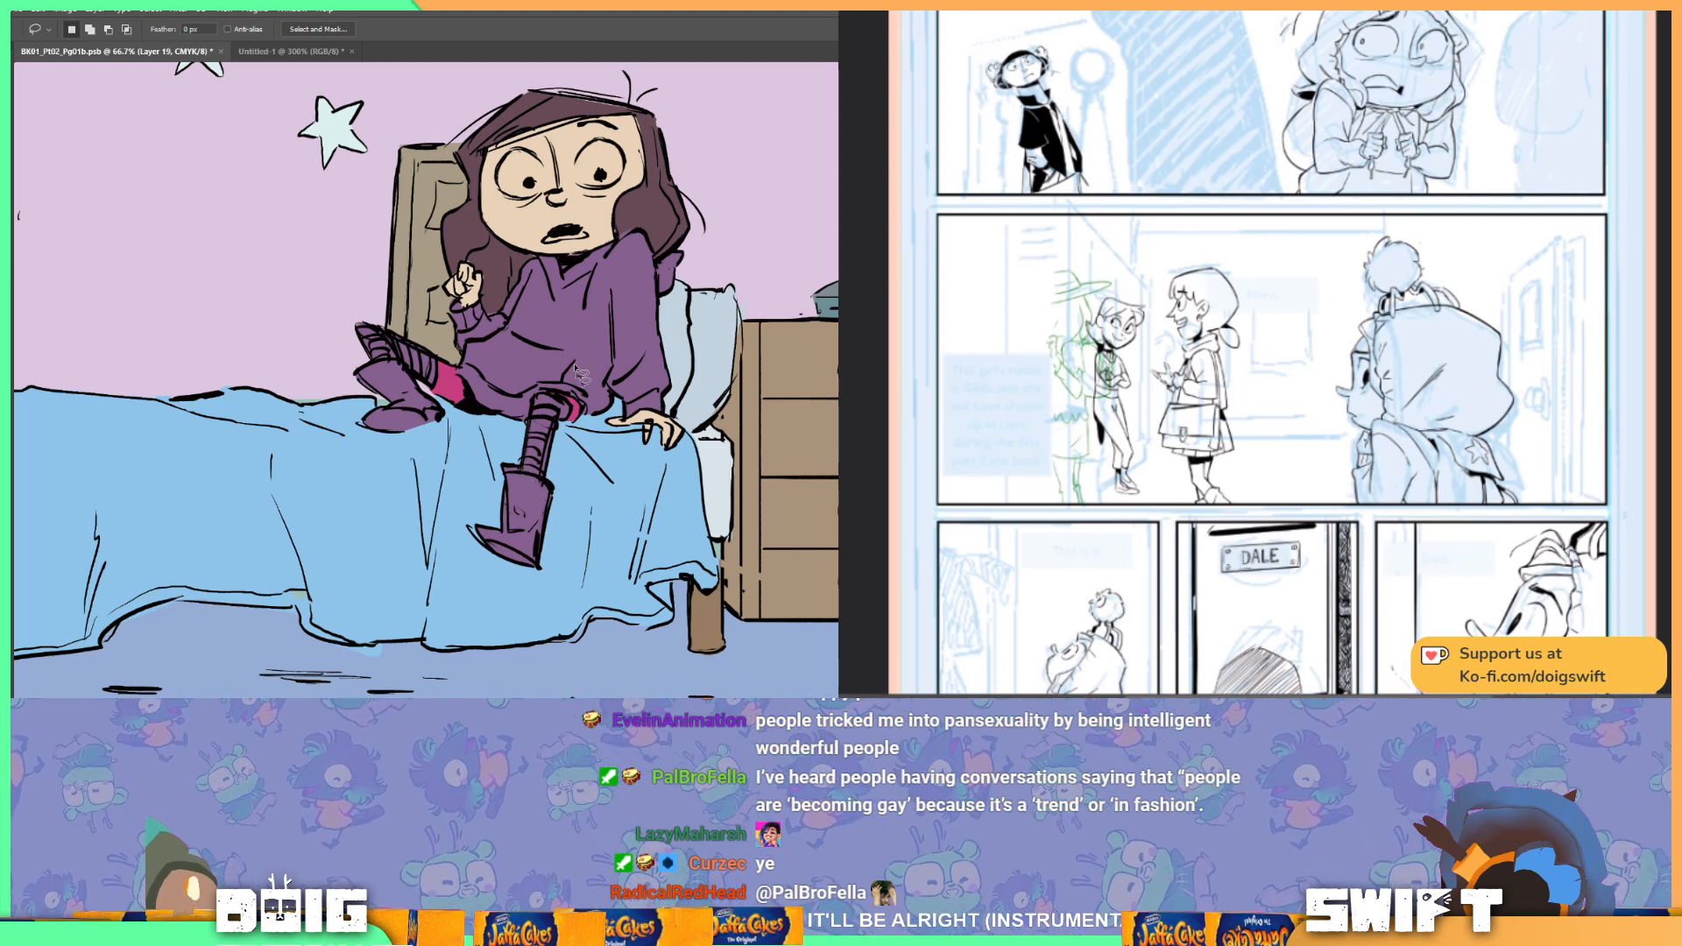
key(shift)
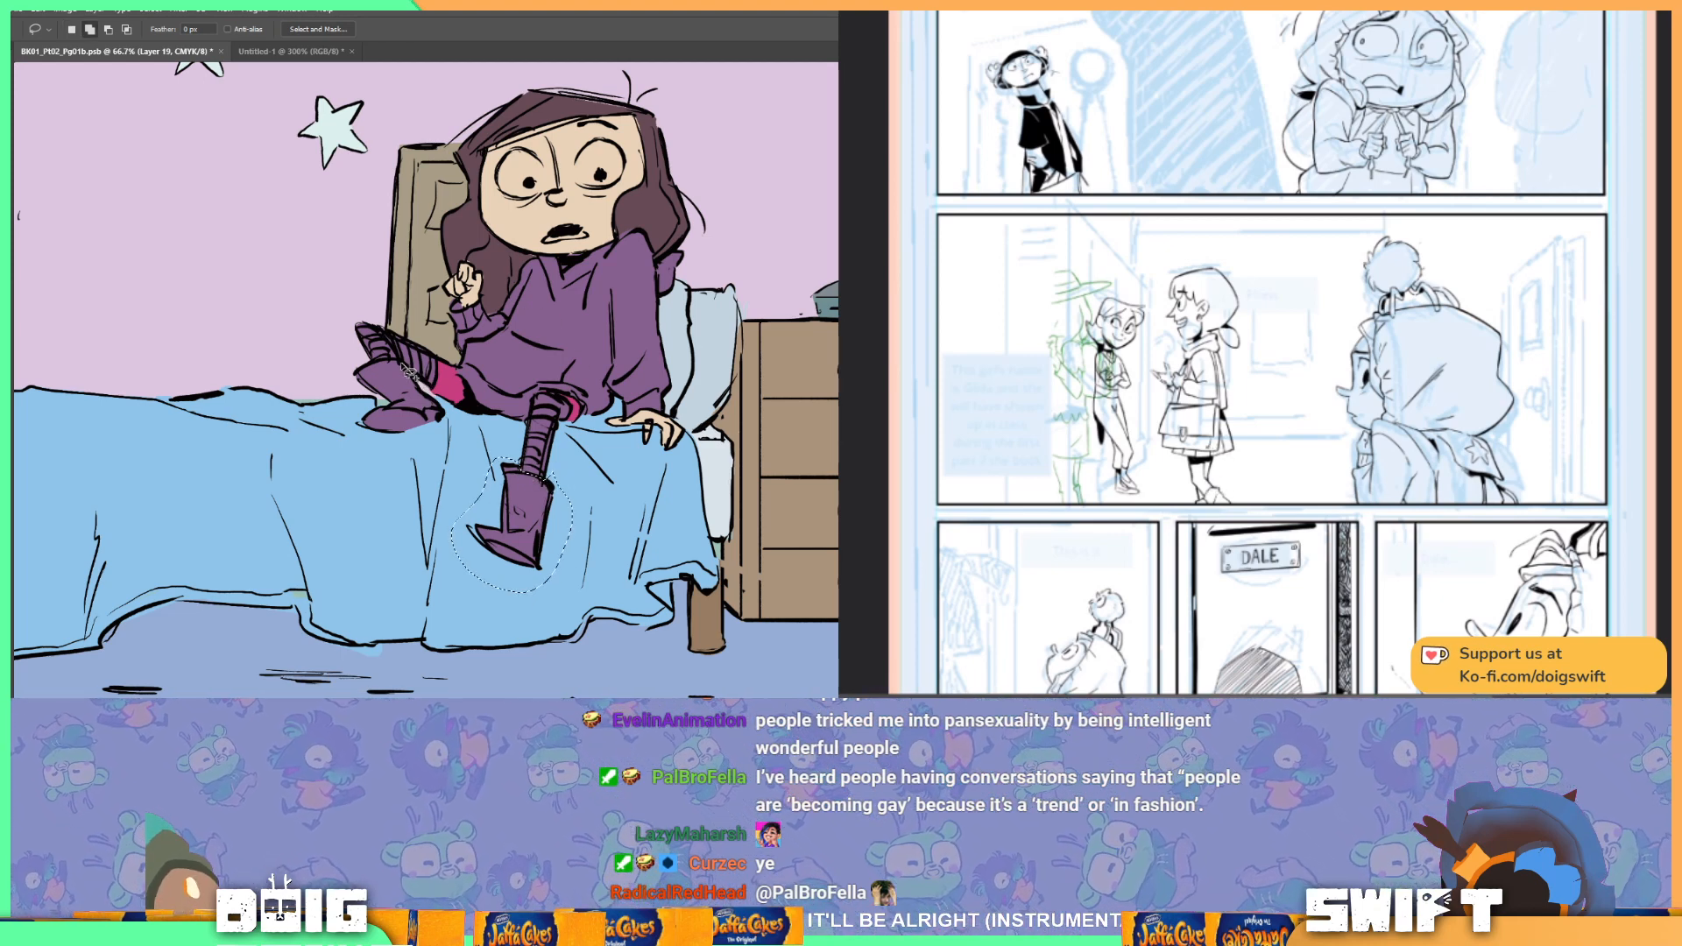
mouse_move(390, 368)
mouse_down()
mouse_move(342, 378)
mouse_move(379, 461)
mouse_move(451, 452)
mouse_move(421, 382)
mouse_up()
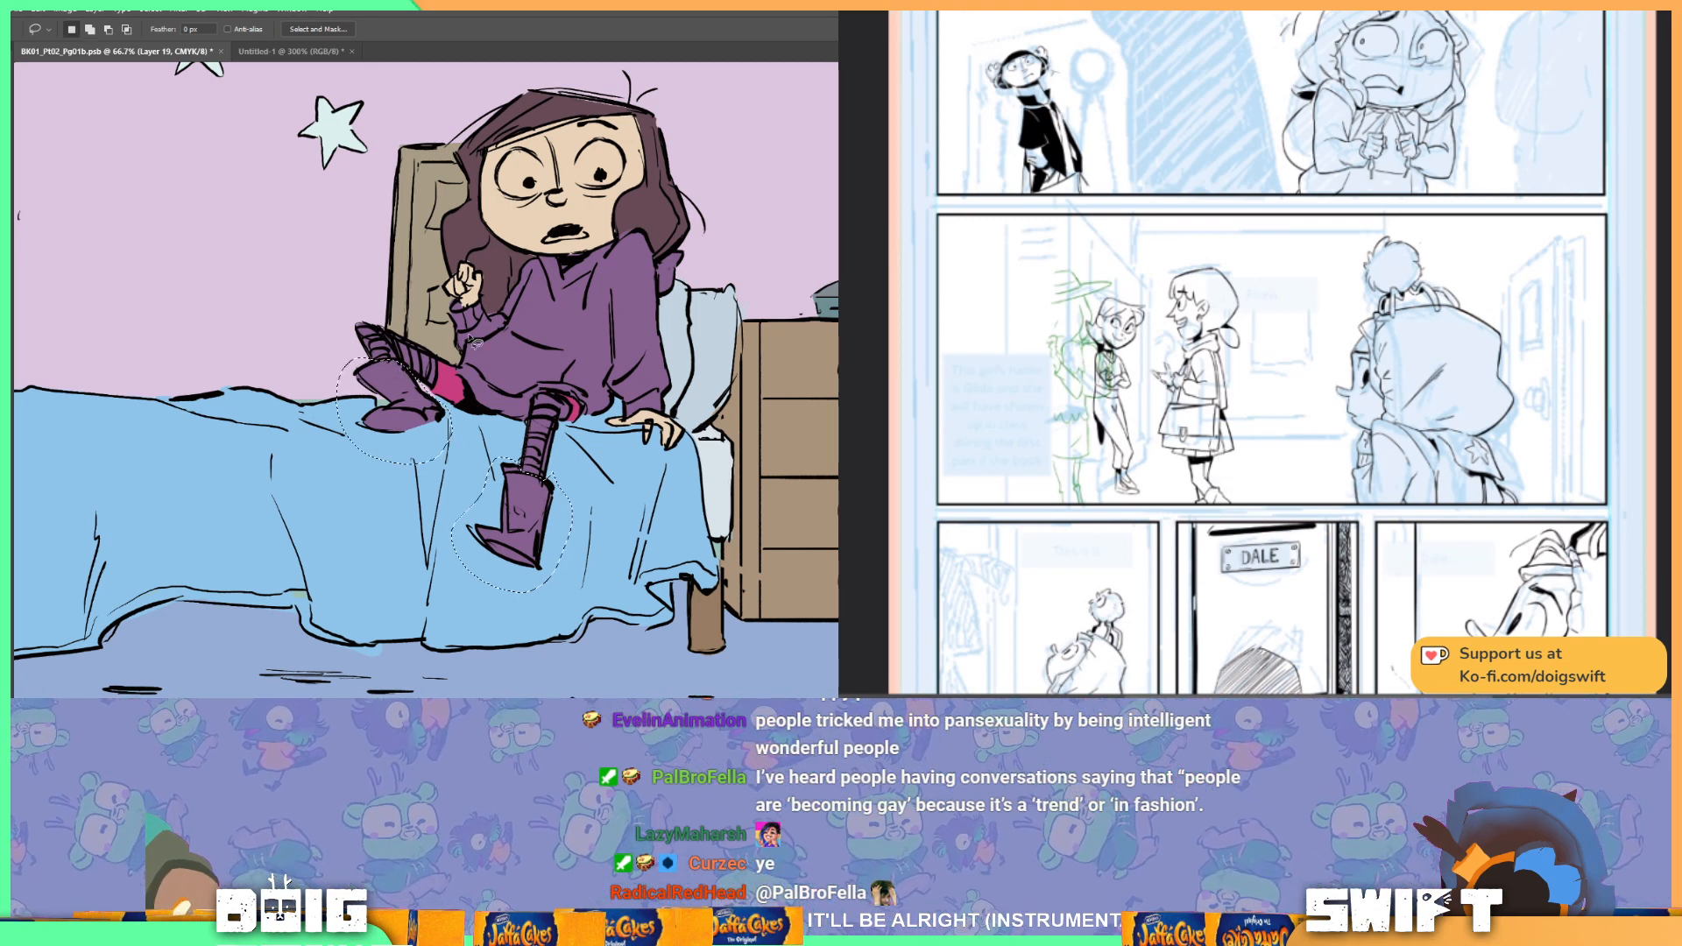
drag(1263, 389, 1238, 408)
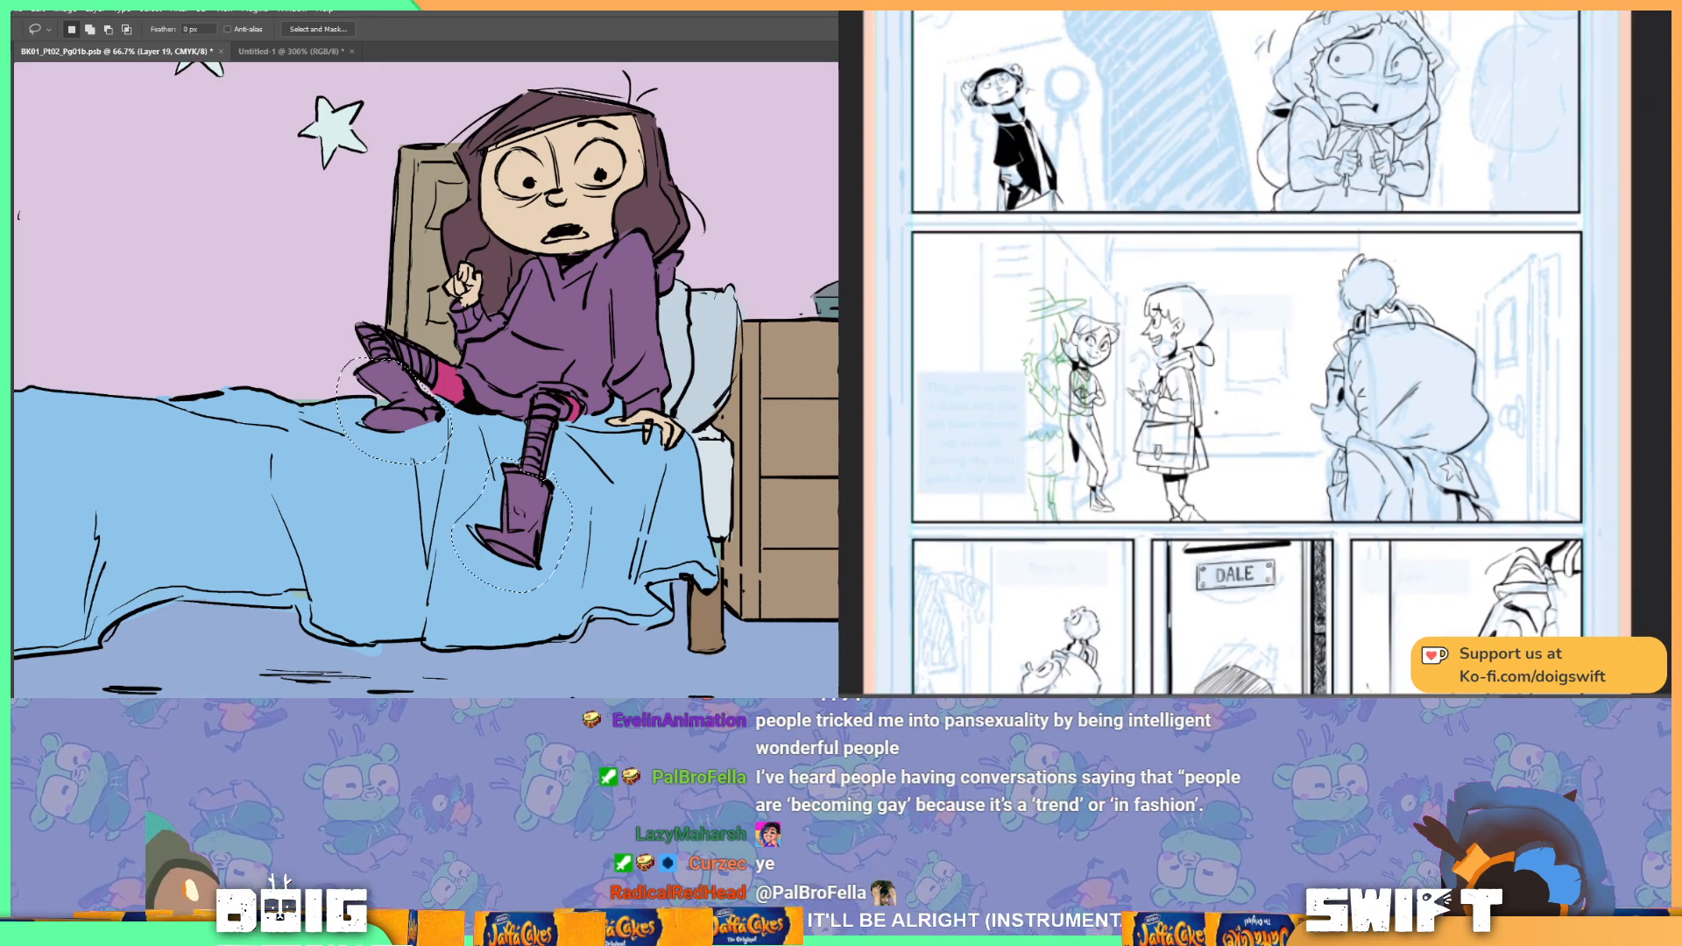
Step: Fill both selected boots with a greyish brown and deselect
key(g)
click(517, 517)
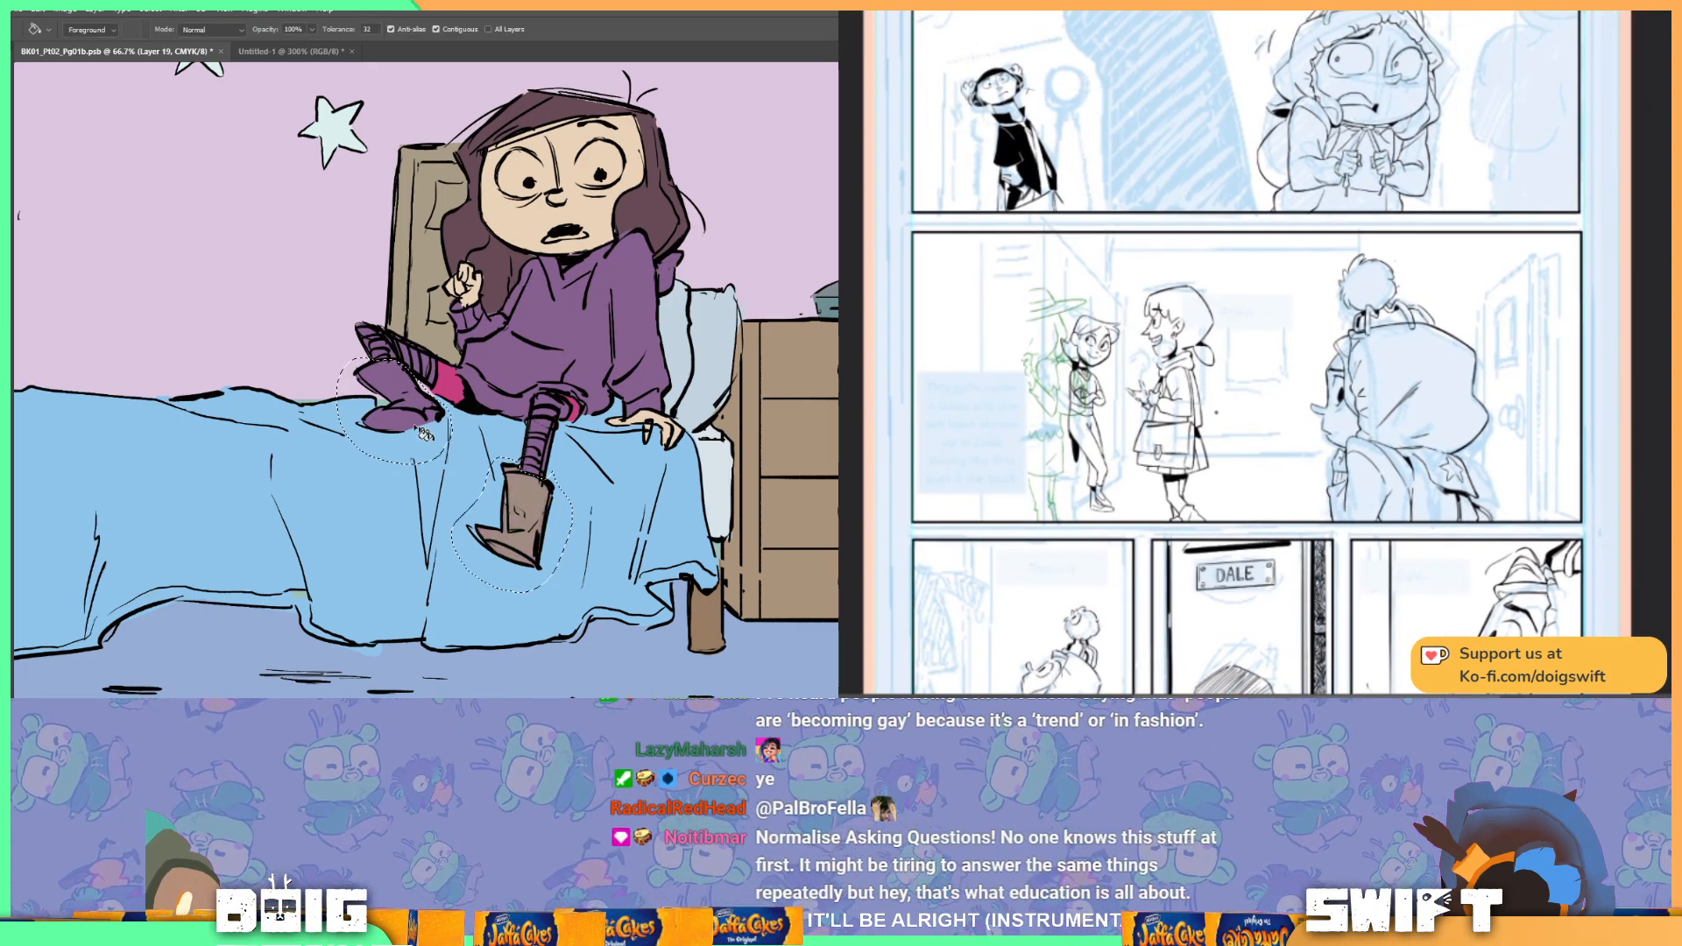
click(412, 417)
click(414, 382)
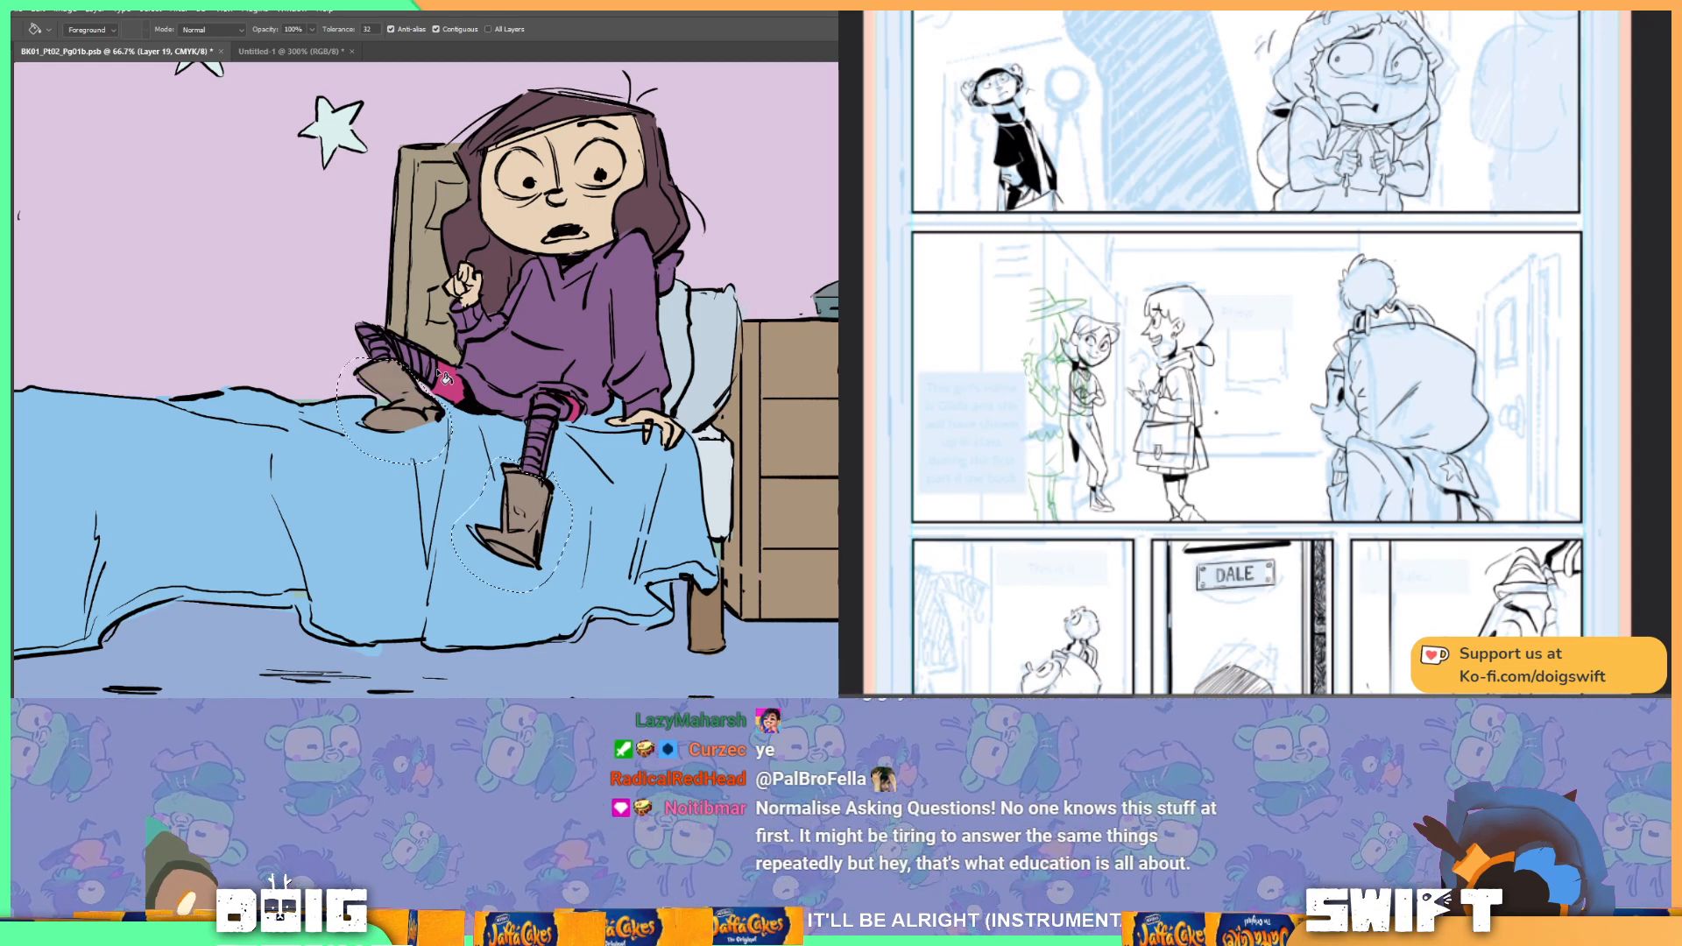
key(ctrl+d)
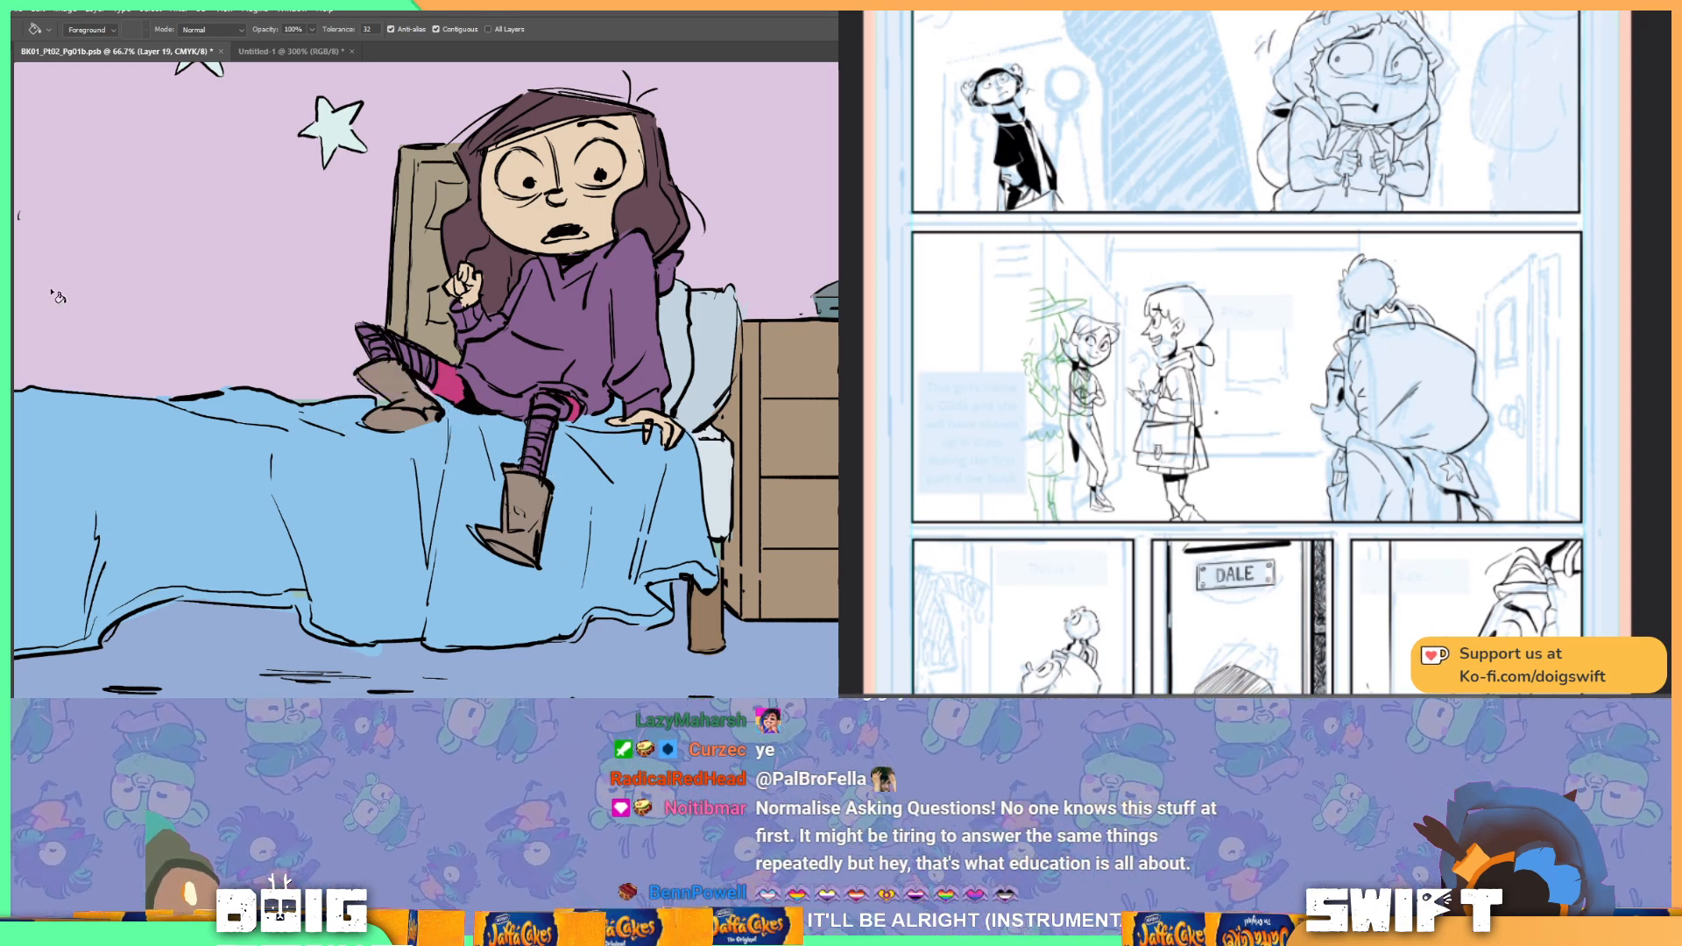
Step: Lasso the girl's two wide eyes, fill them with a pale off-white and deselect
key(m)
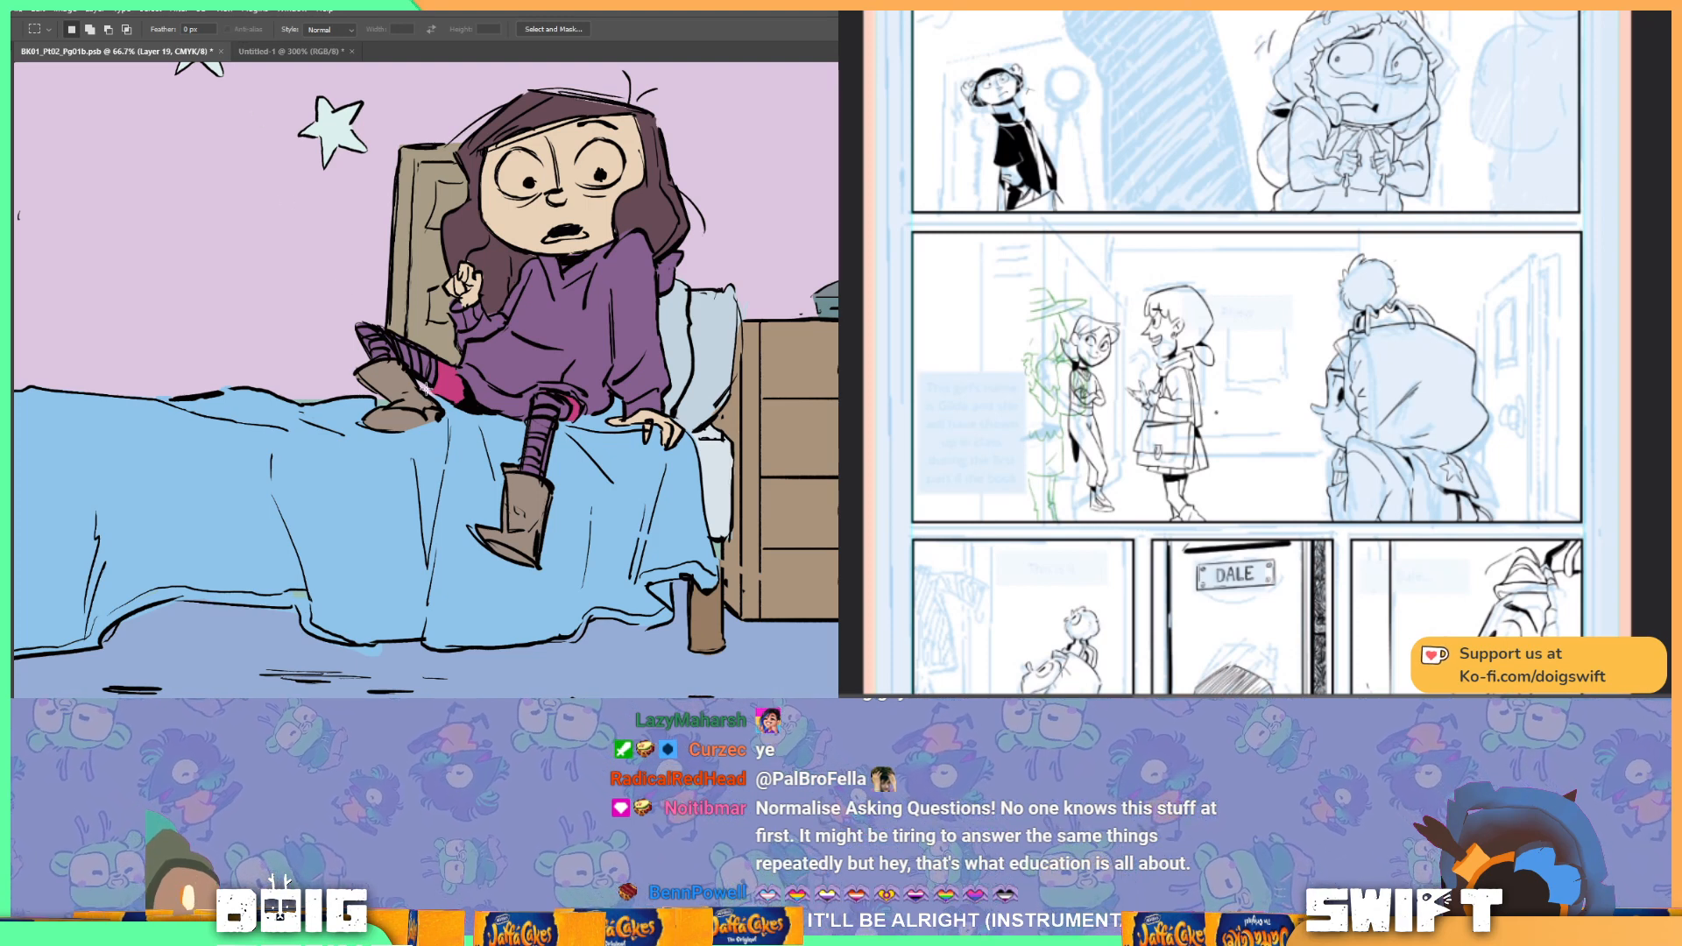
key(l)
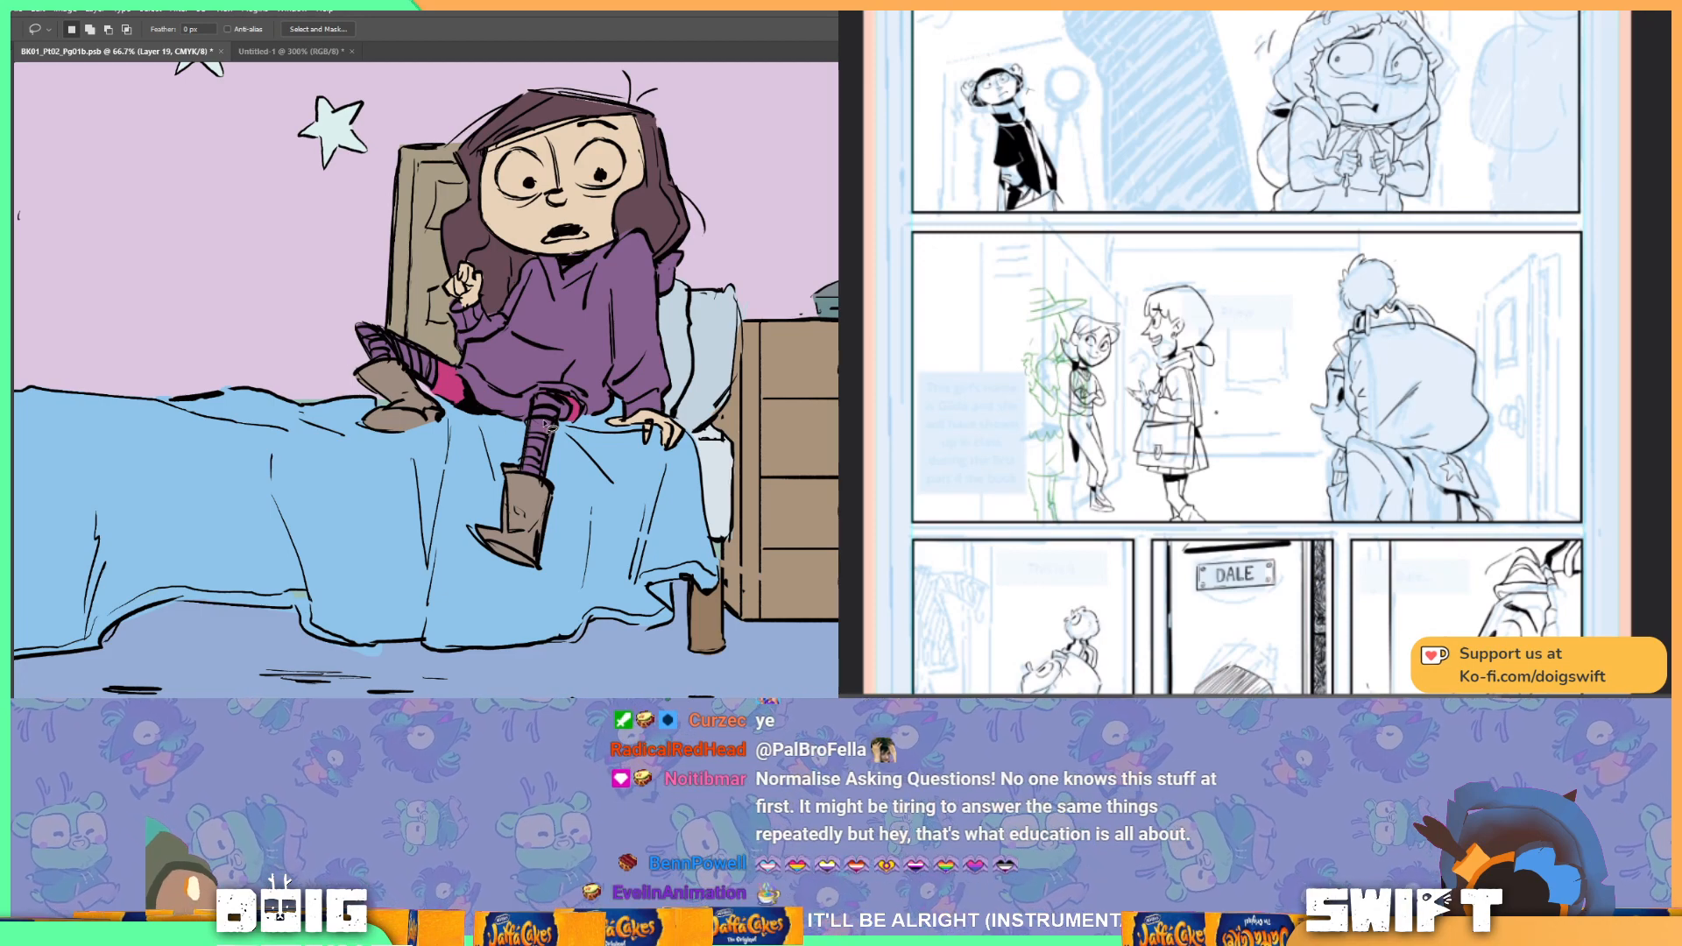
key(ctrl+minus)
key(ctrl+minus)
key(ctrl+minus)
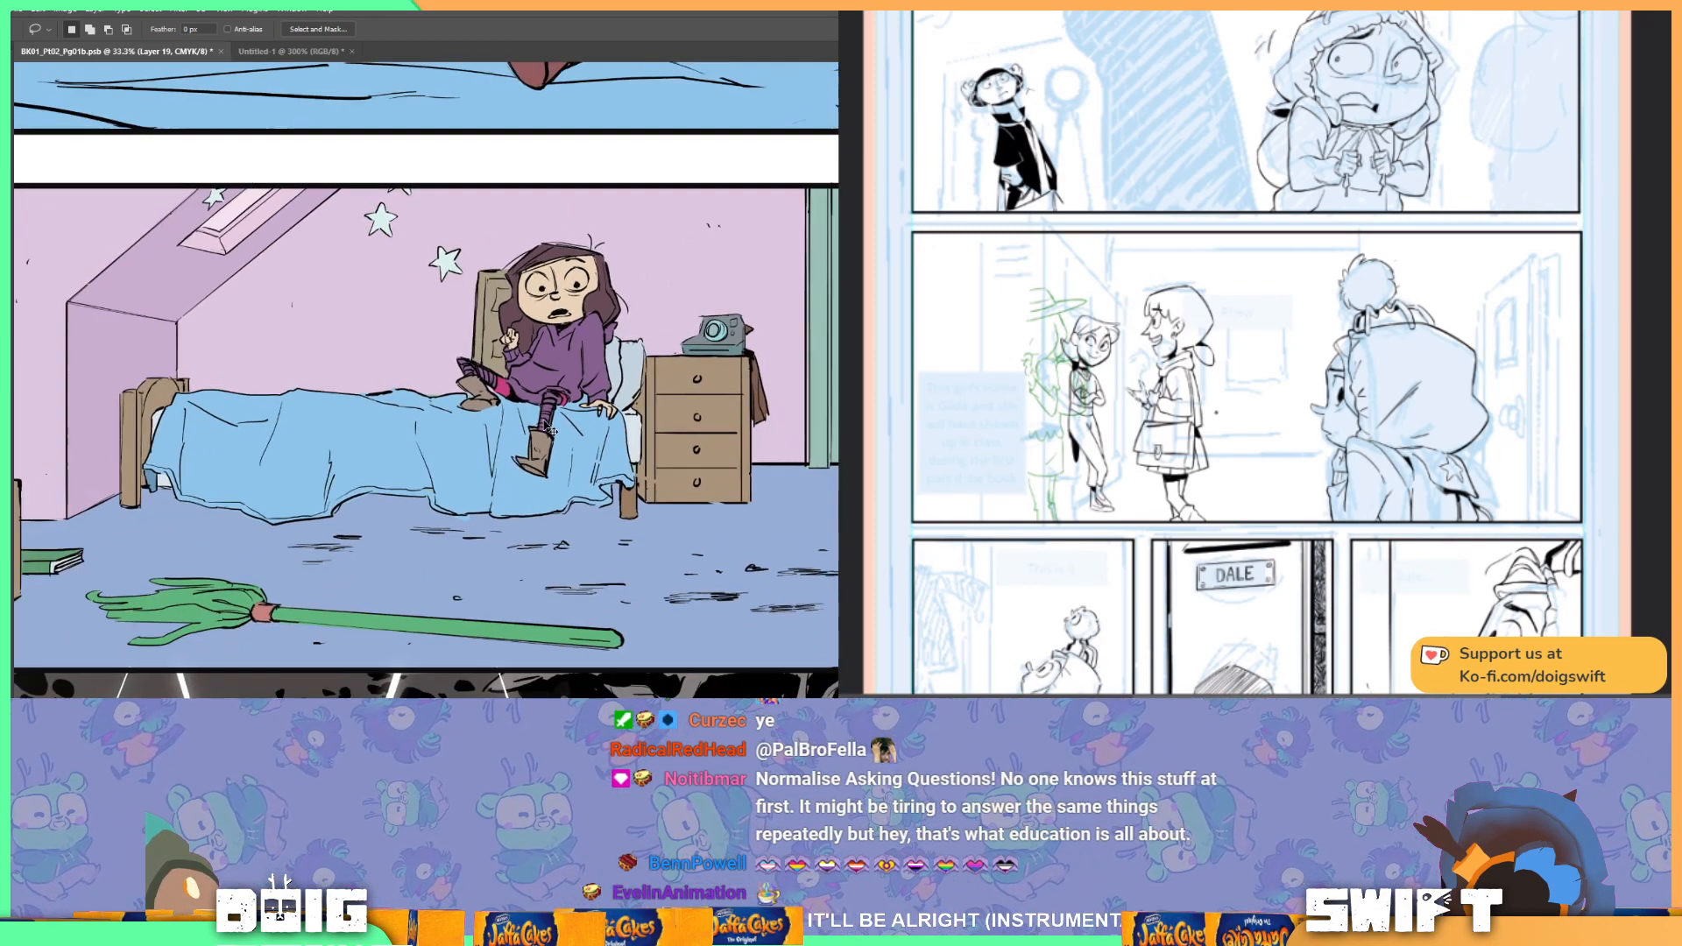
key(ctrl+plus)
key(ctrl+plus)
key(ctrl+plus)
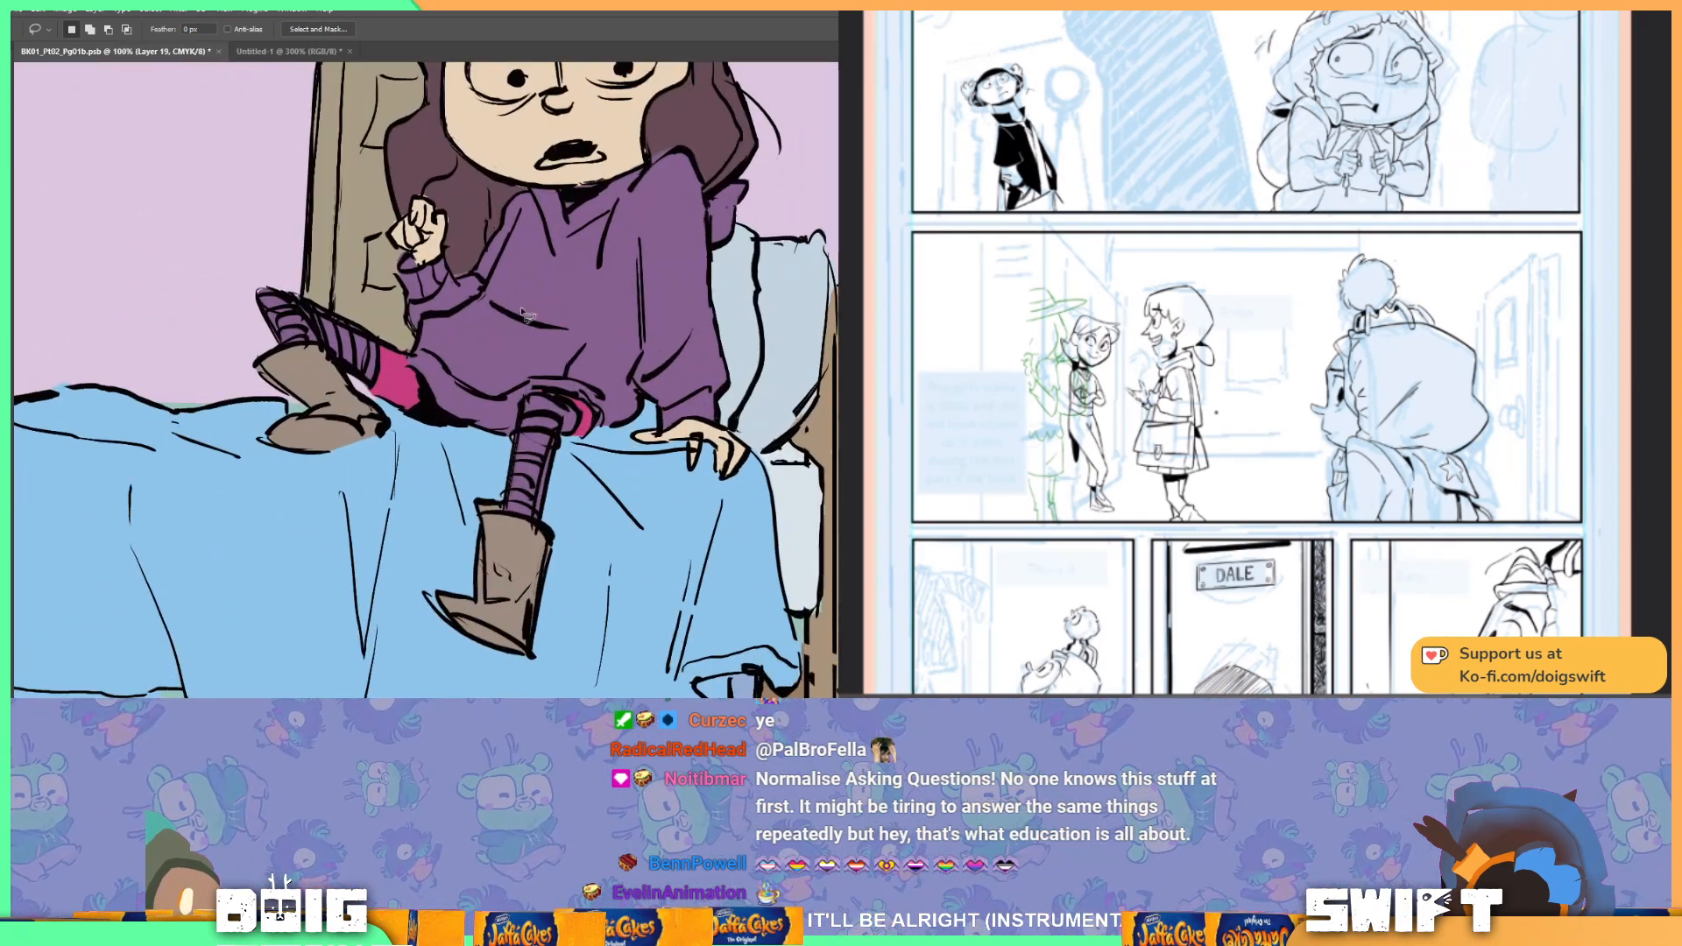
mouse_move(497, 224)
mouse_down()
mouse_move(511, 574)
mouse_move(483, 469)
mouse_up()
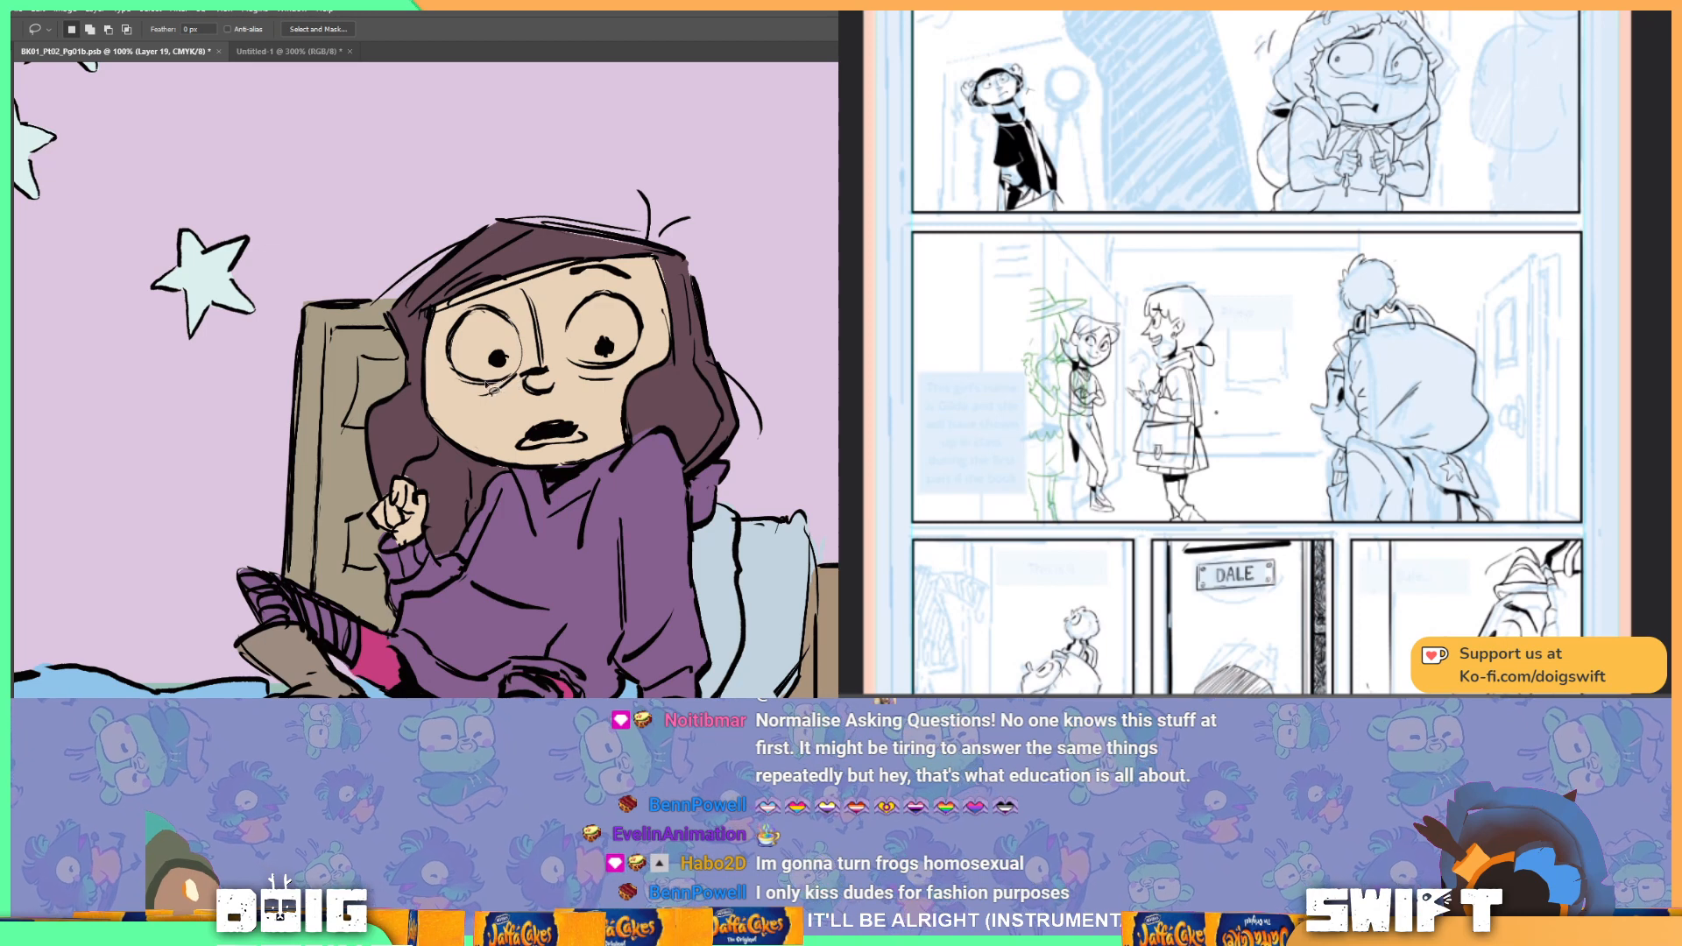
mouse_move(457, 372)
mouse_down()
mouse_move(451, 337)
mouse_move(482, 311)
mouse_move(521, 331)
mouse_move(524, 363)
mouse_move(574, 331)
mouse_move(576, 372)
mouse_move(636, 372)
mouse_move(648, 331)
mouse_move(631, 302)
mouse_move(599, 302)
mouse_up()
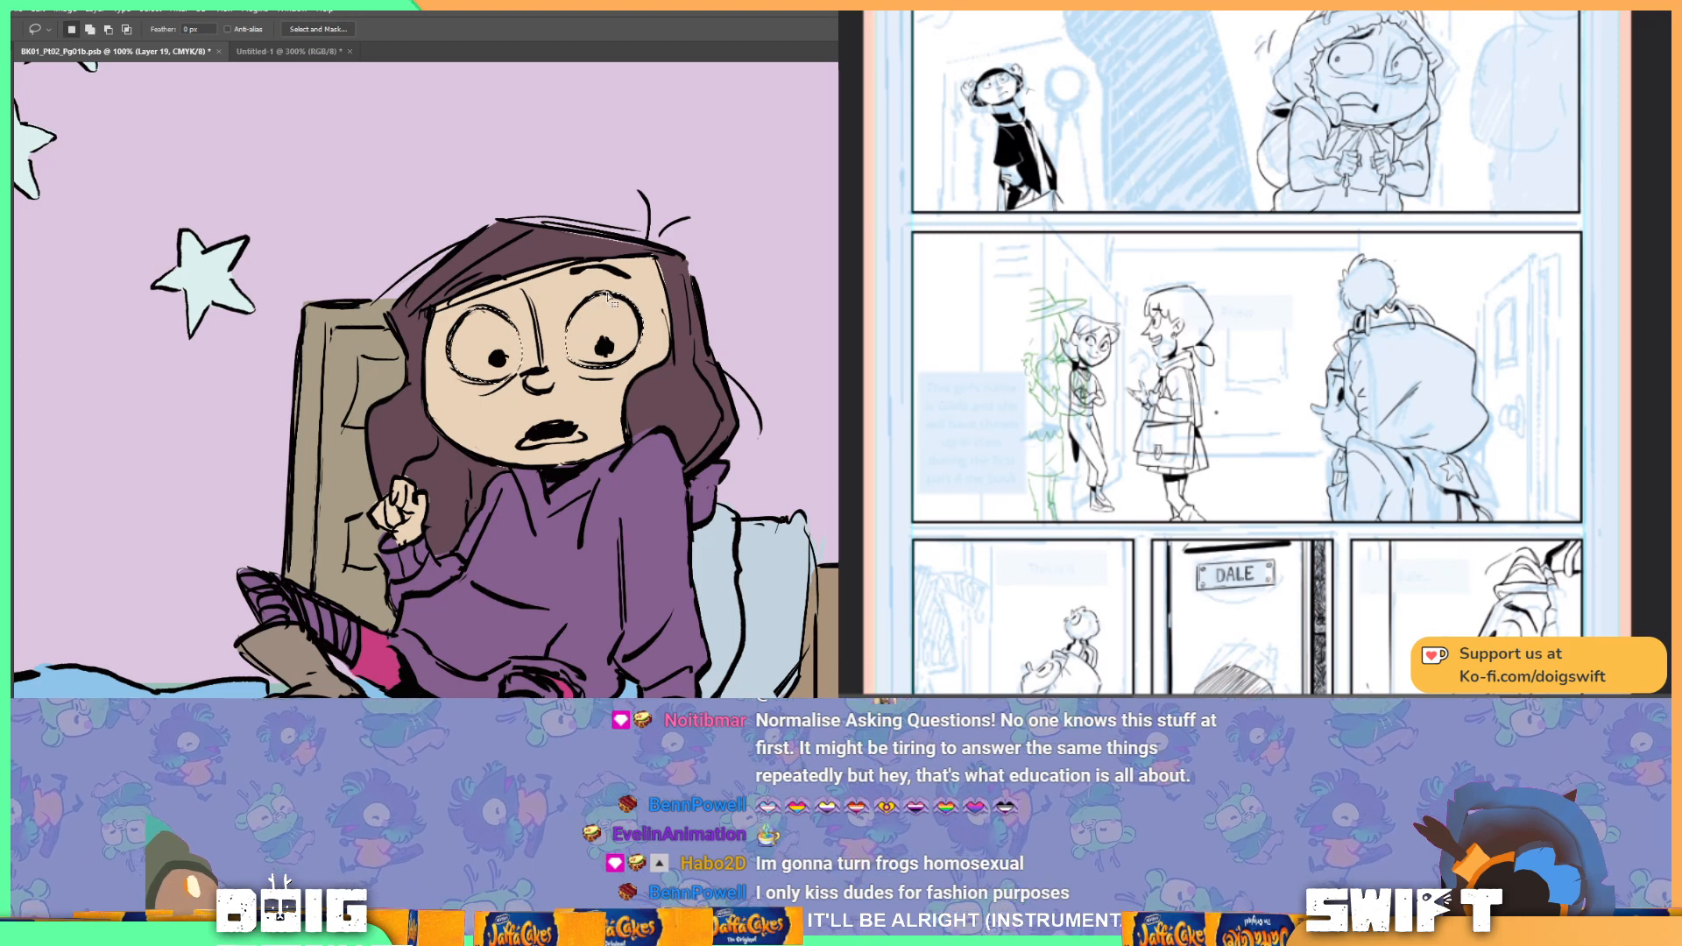
key(g)
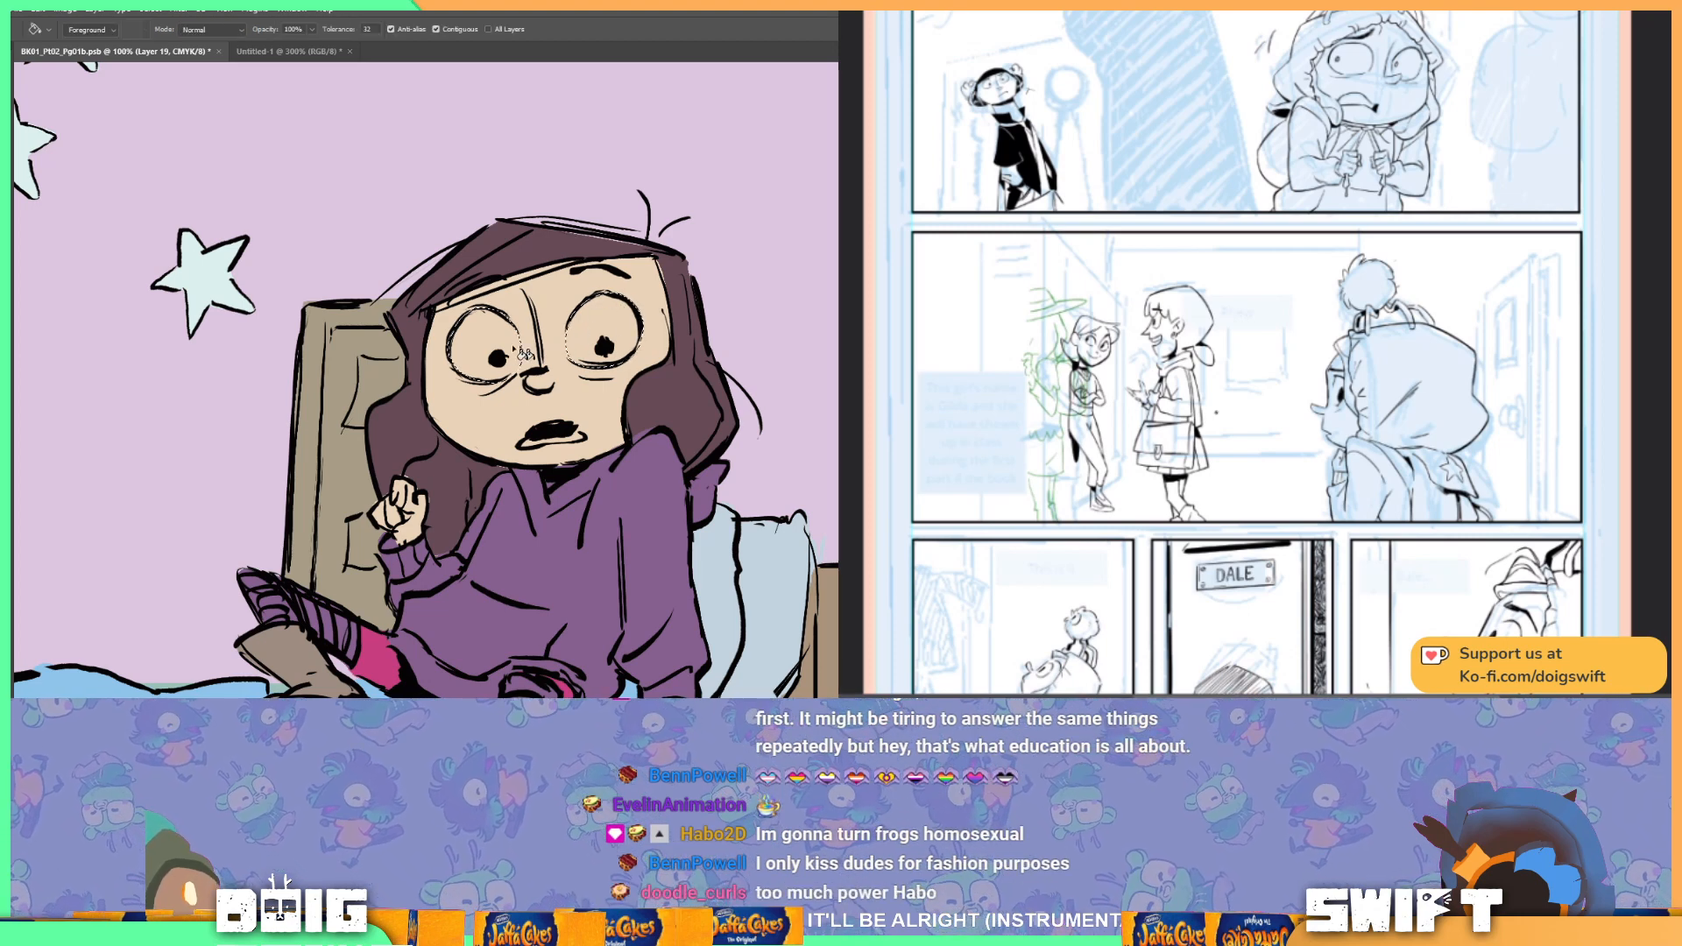
key(ctrl+d)
Step: Lasso the girl's open mouth and fill its uncoloured lower part with a dusky pink
key(l)
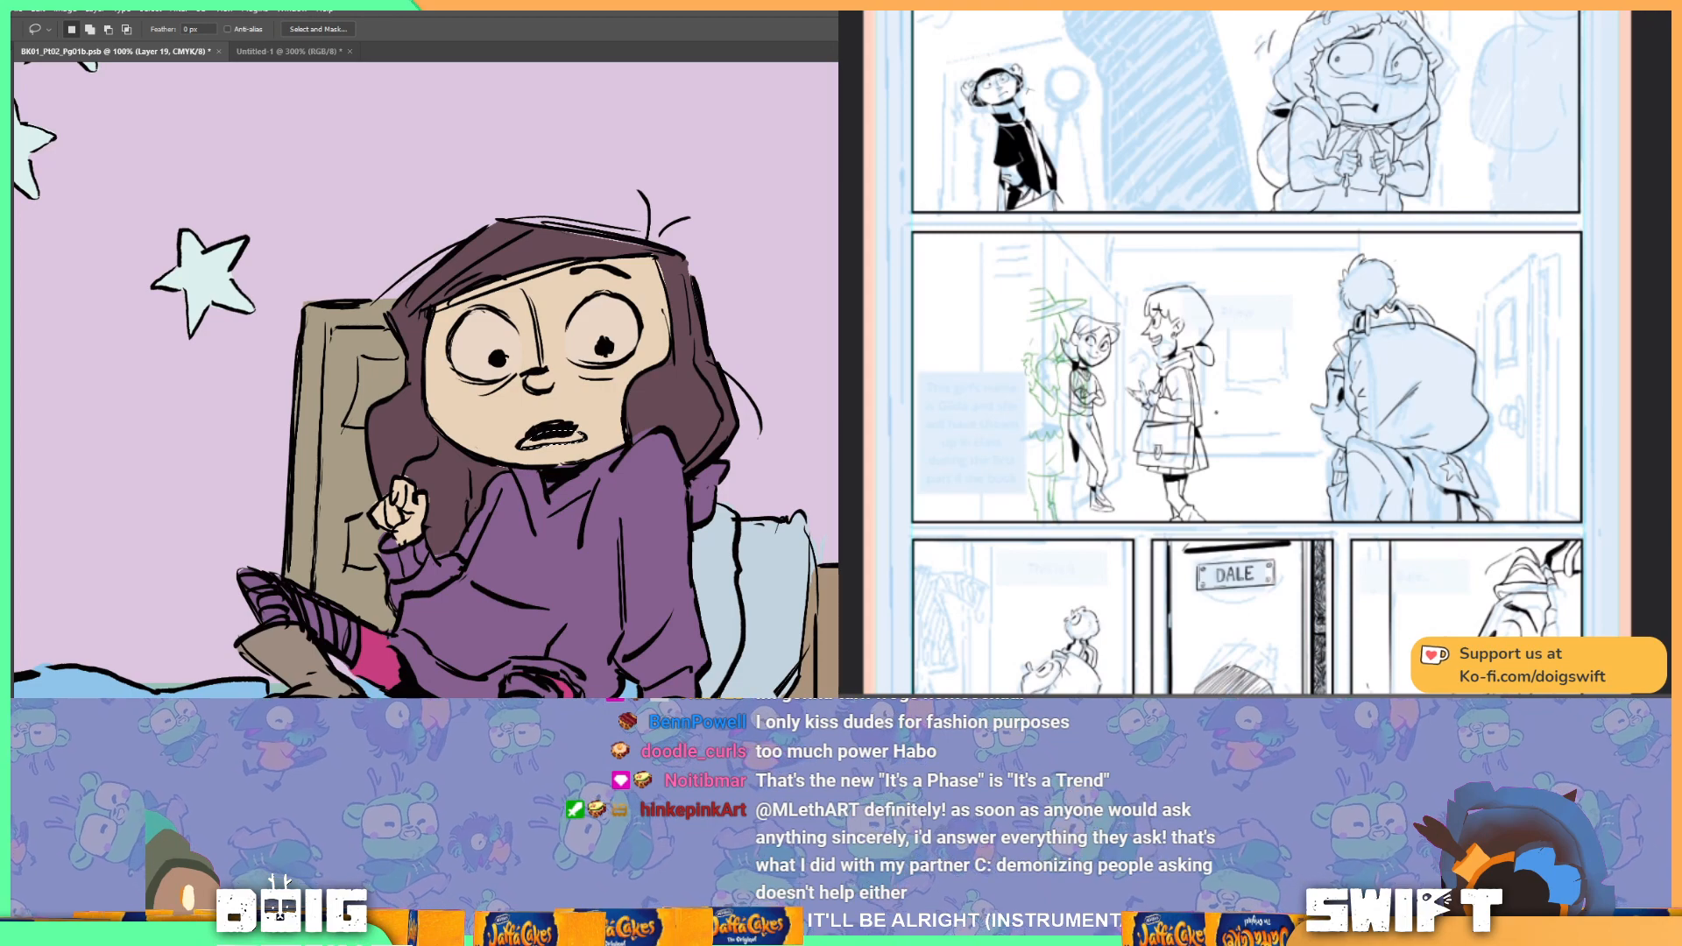
key(g)
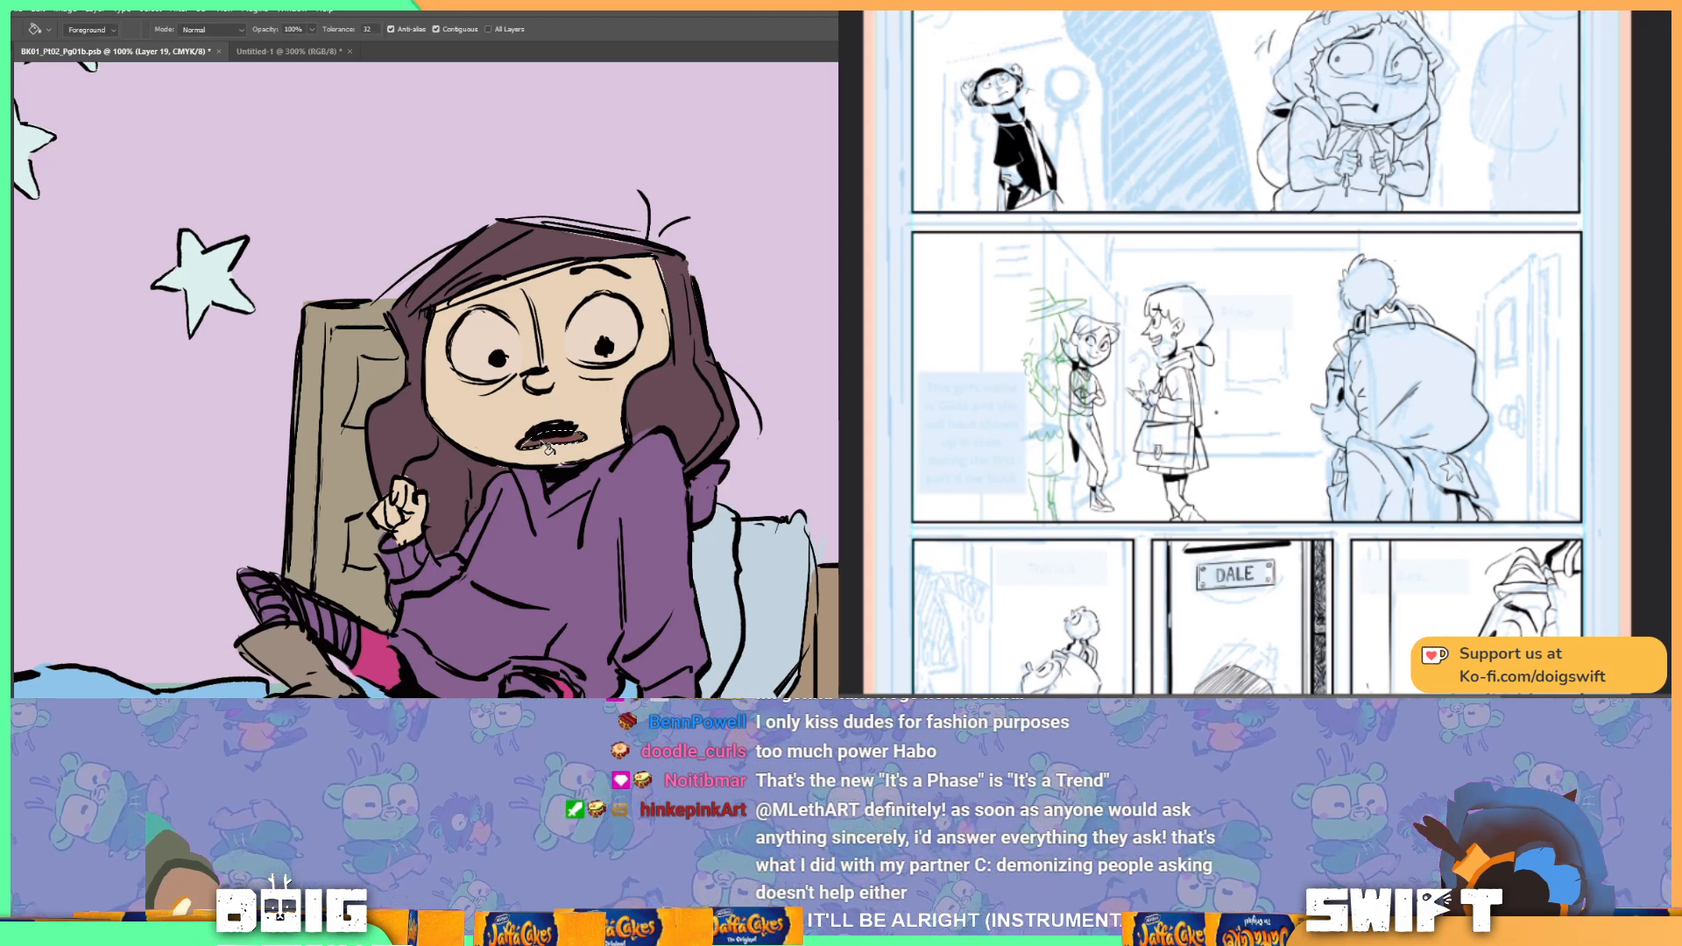
key(ctrl+minus)
key(ctrl+minus)
key(ctrl+minus)
key(ctrl+minus)
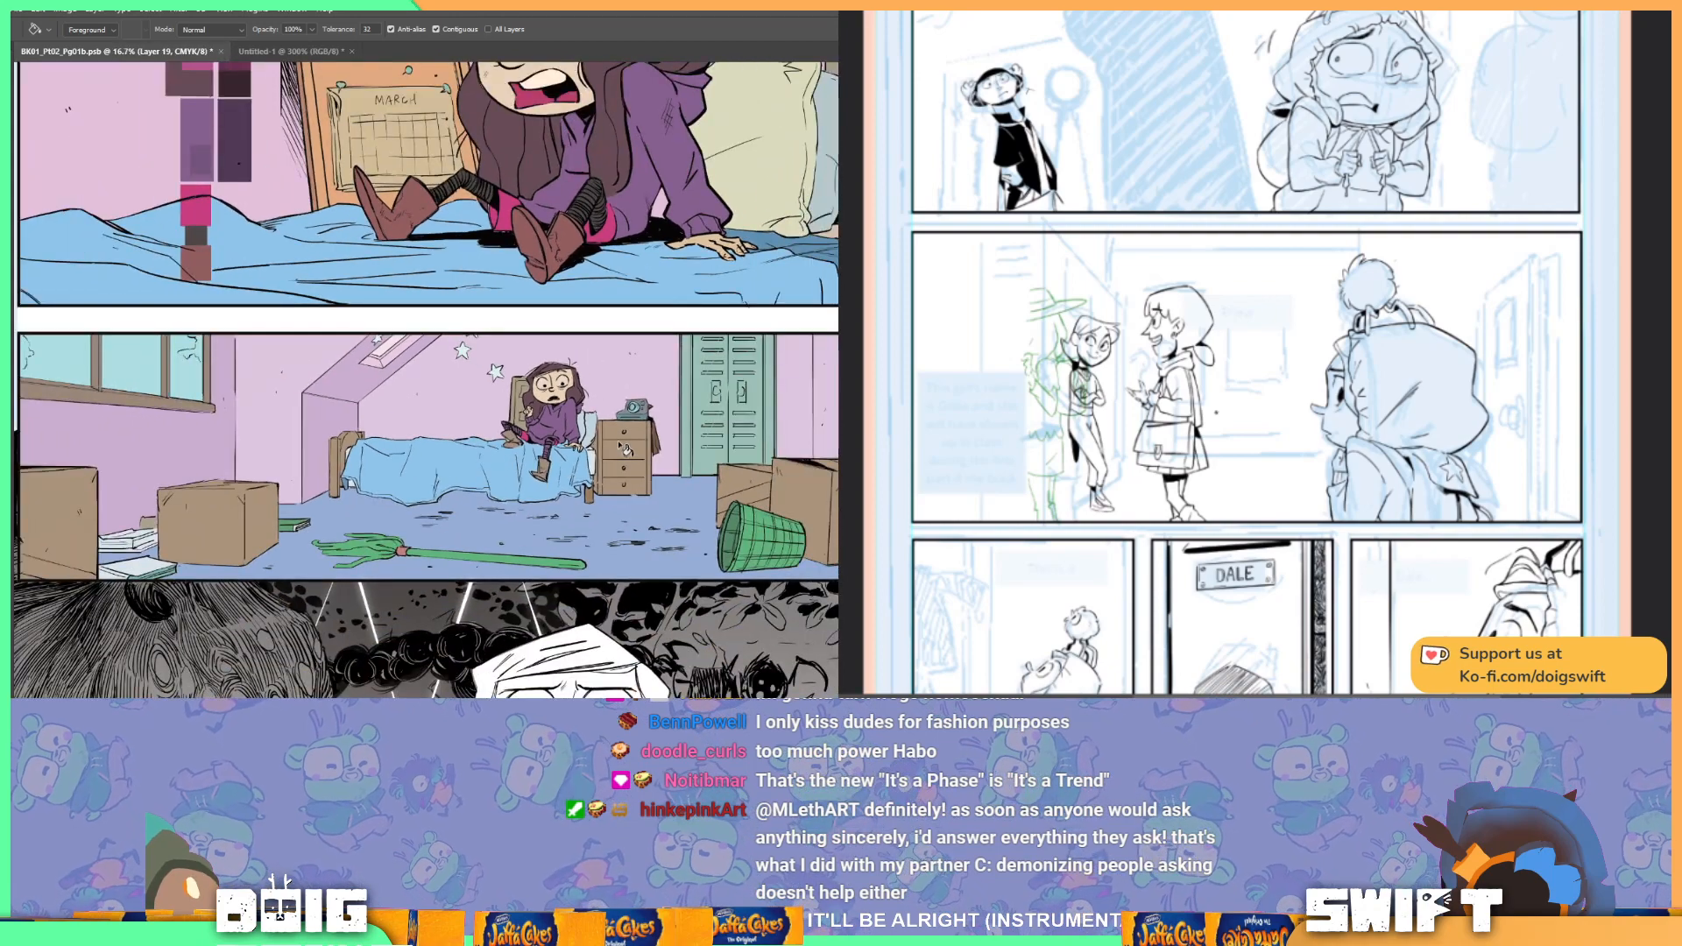
key(ctrl+minus)
key(w)
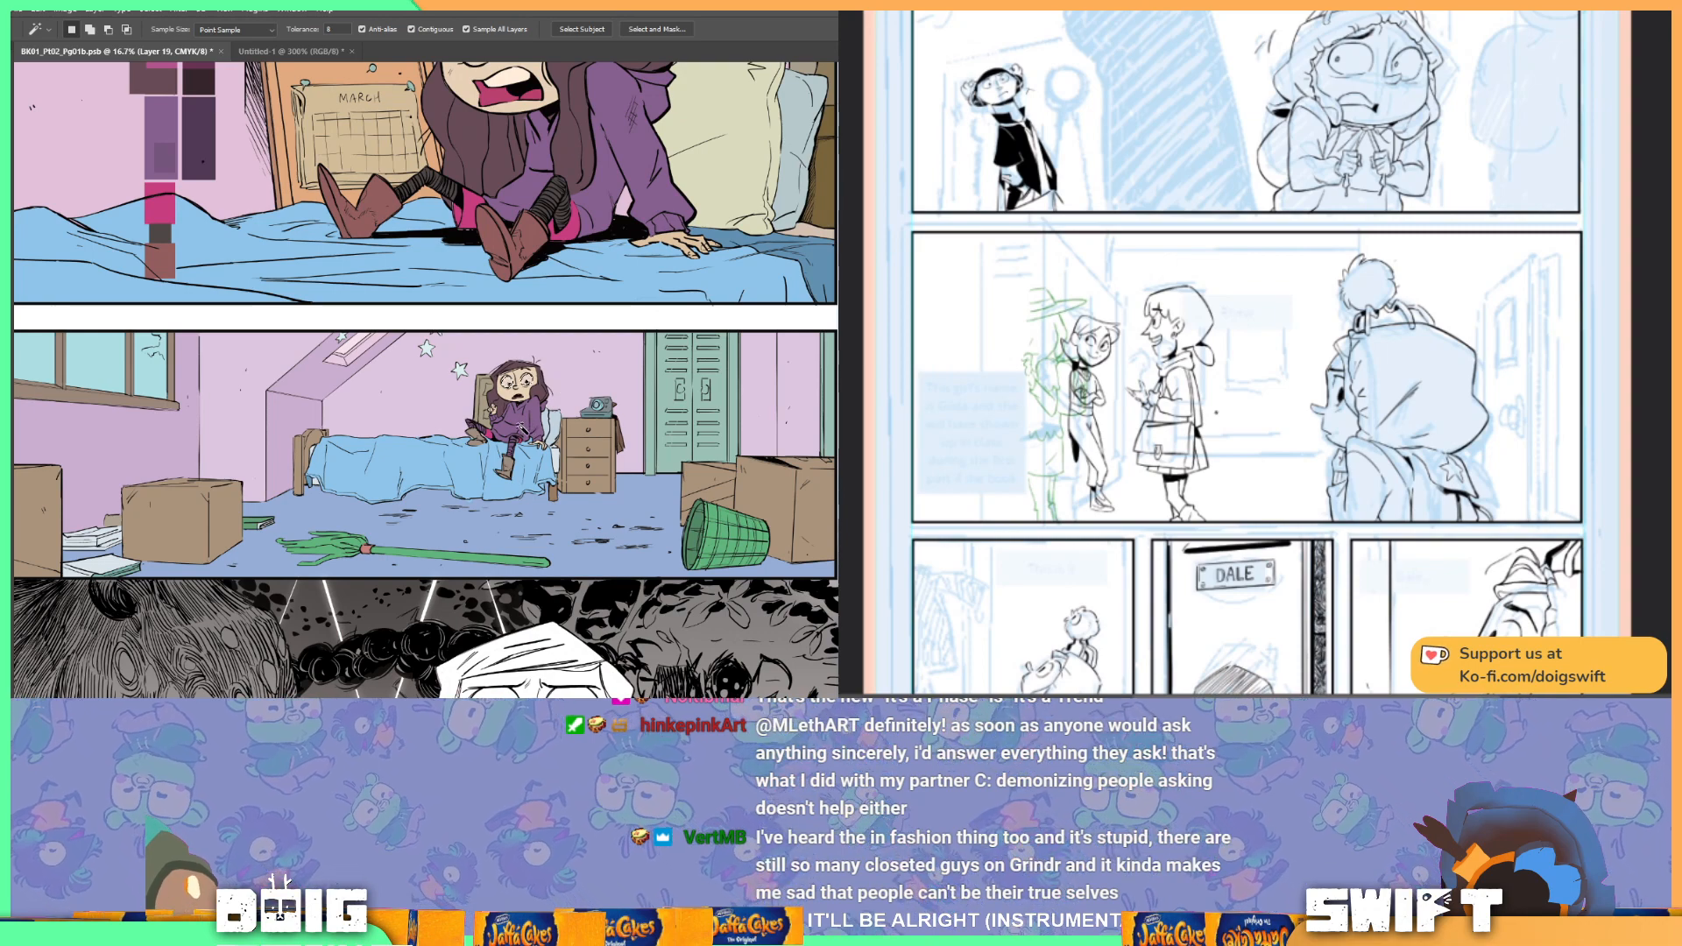
scroll(522, 423, up, 1)
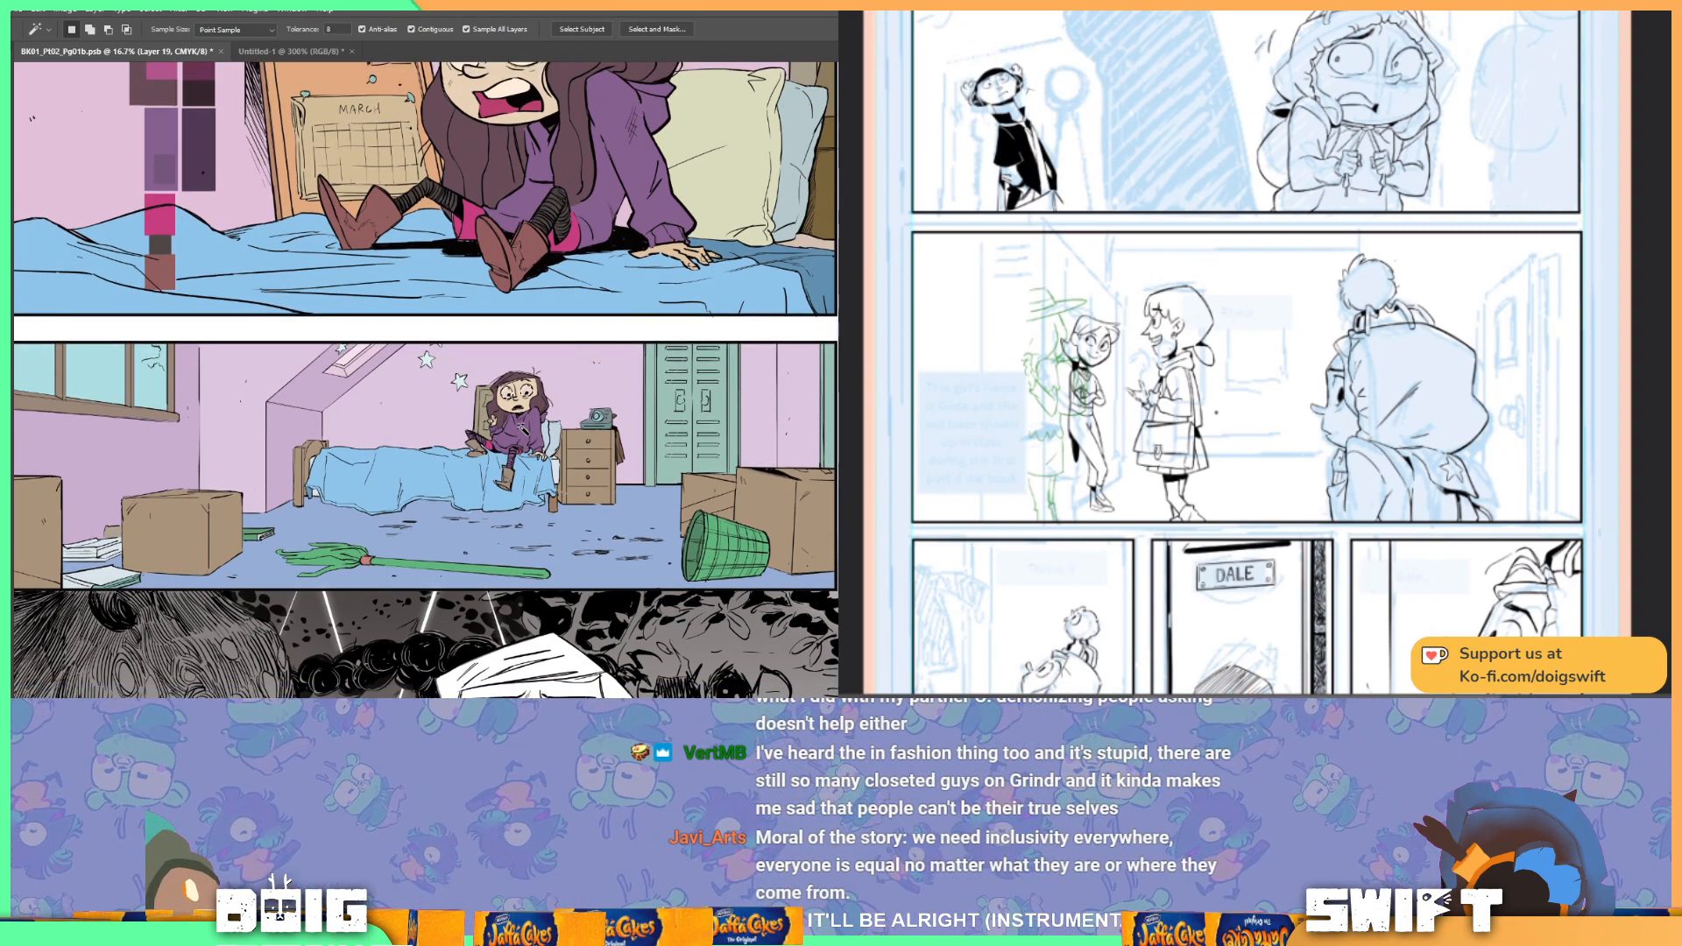
scroll(525, 432, up, 3)
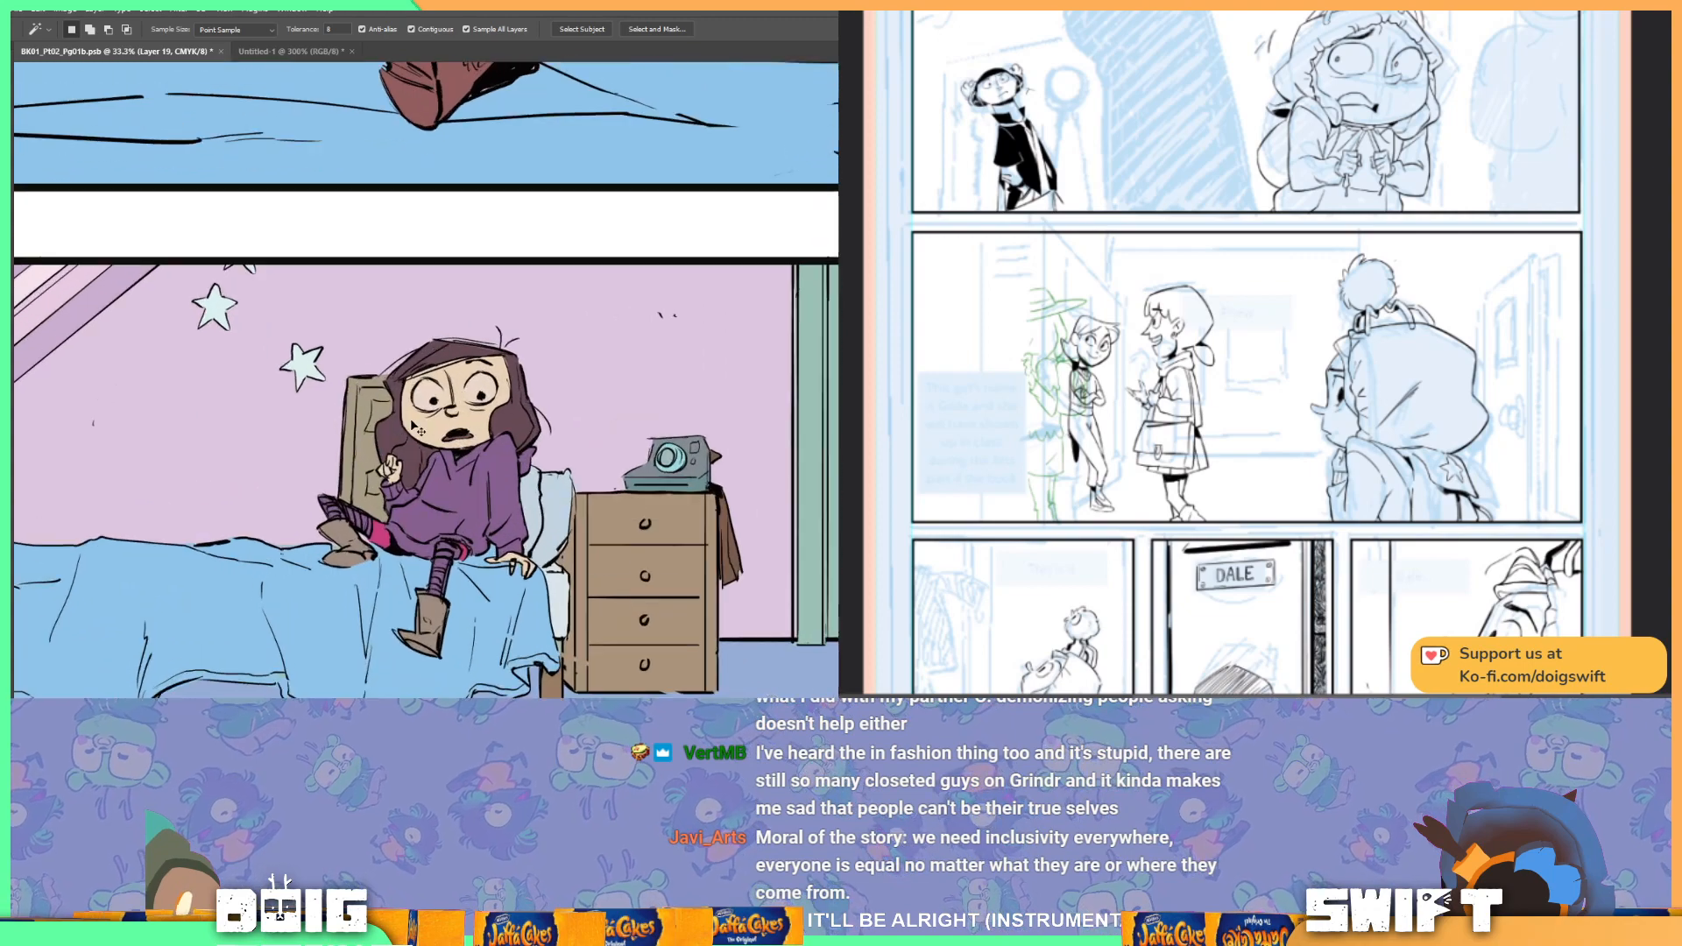
scroll(346, 436, up, 4)
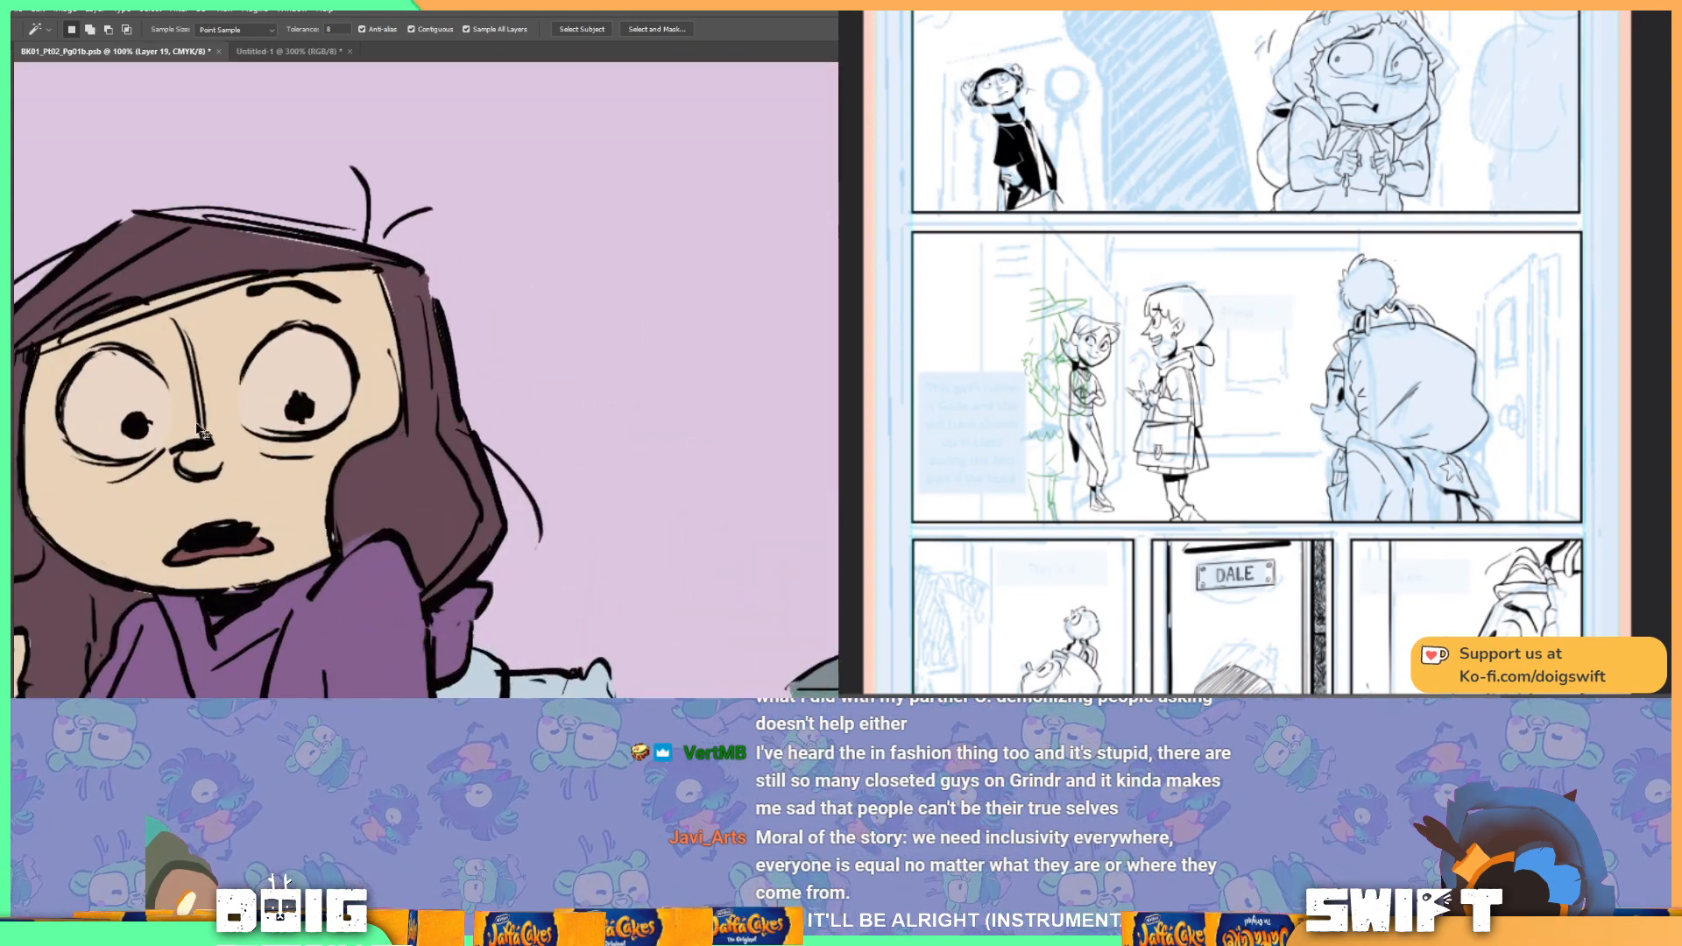
drag(201, 427, 627, 429)
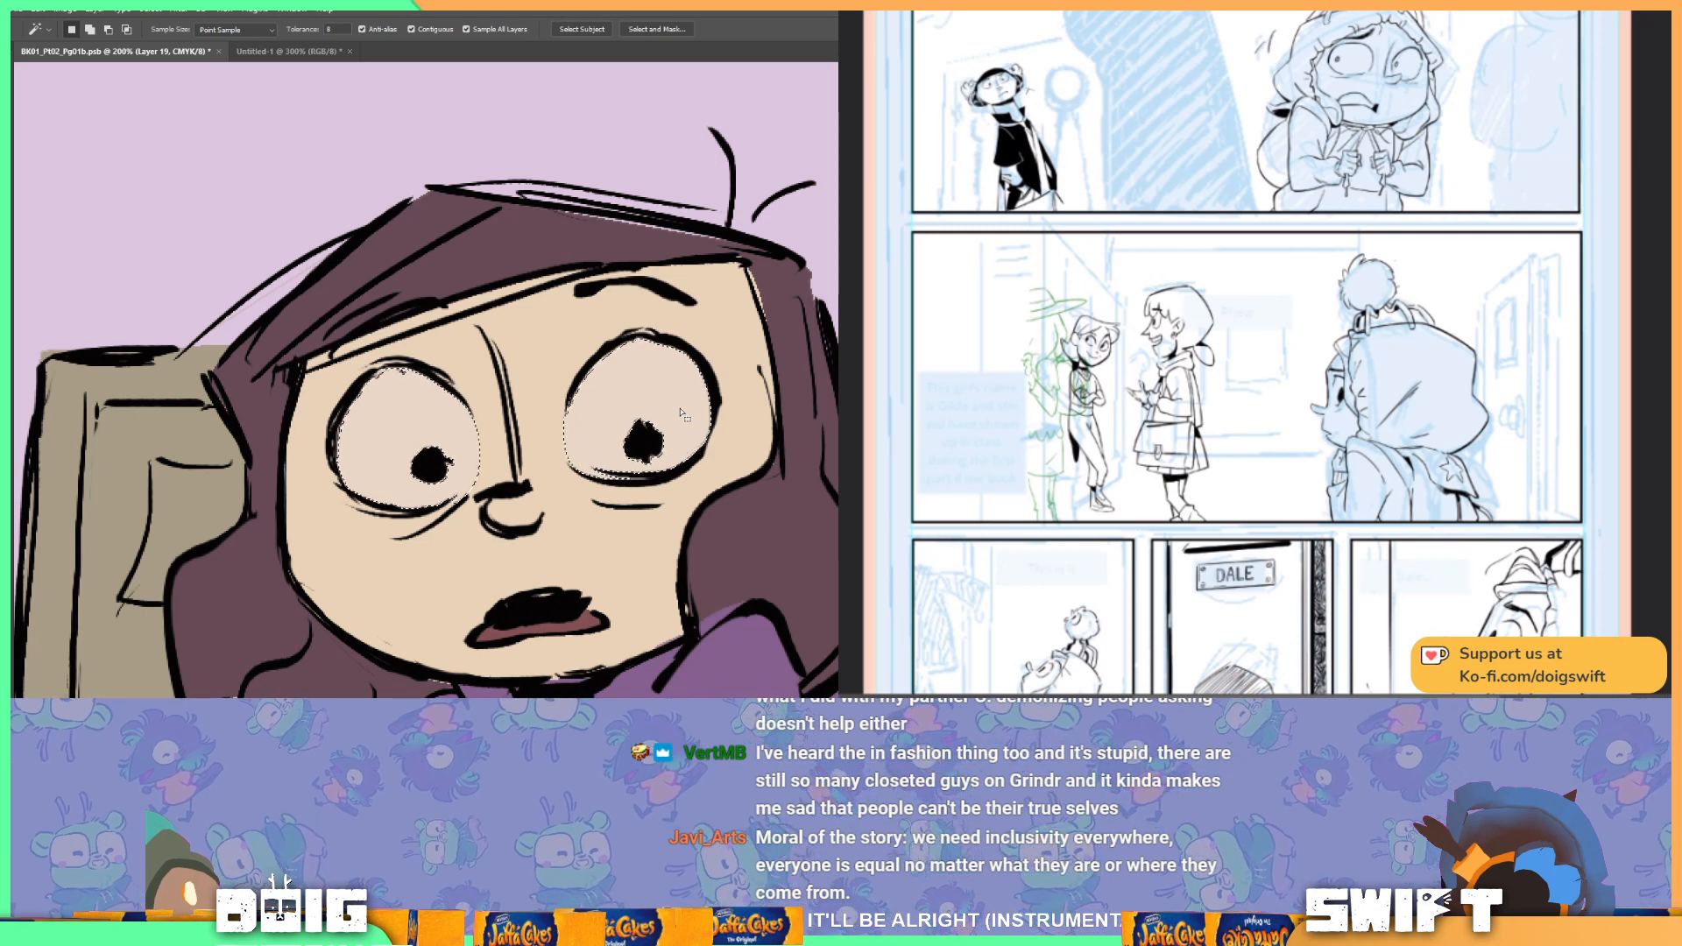
key(ctrl+d)
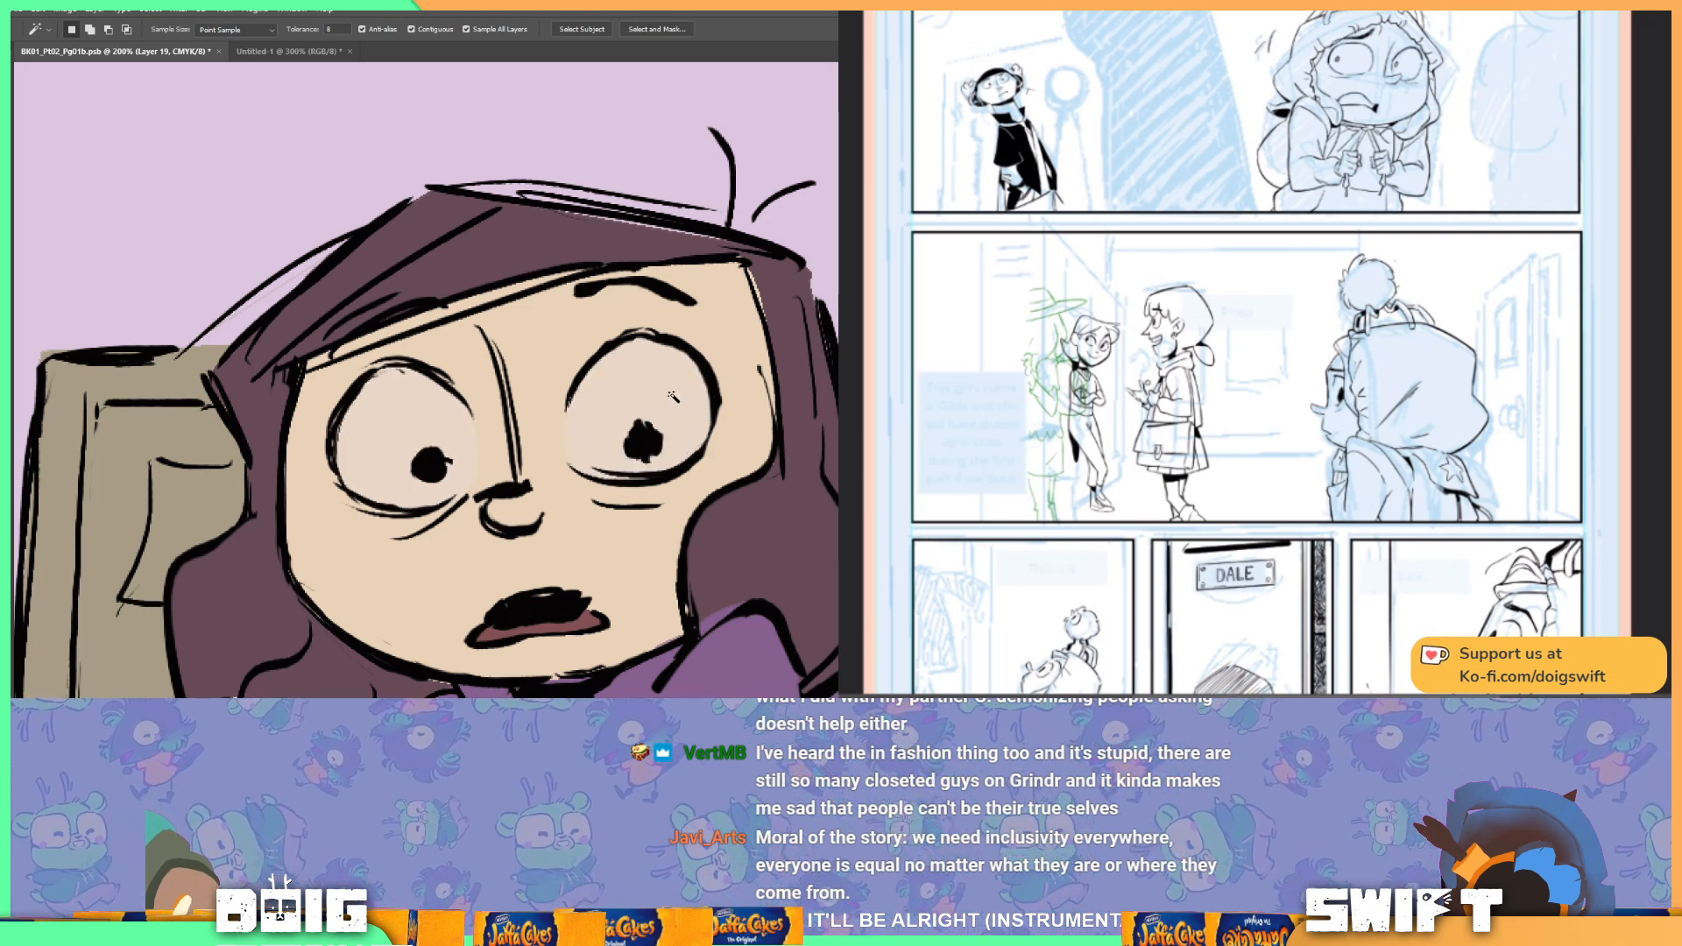
Step: Reselect the whites of both of the girl's eyes with the Magic Wand and clear the selection again
click(467, 29)
shift+click(637, 405)
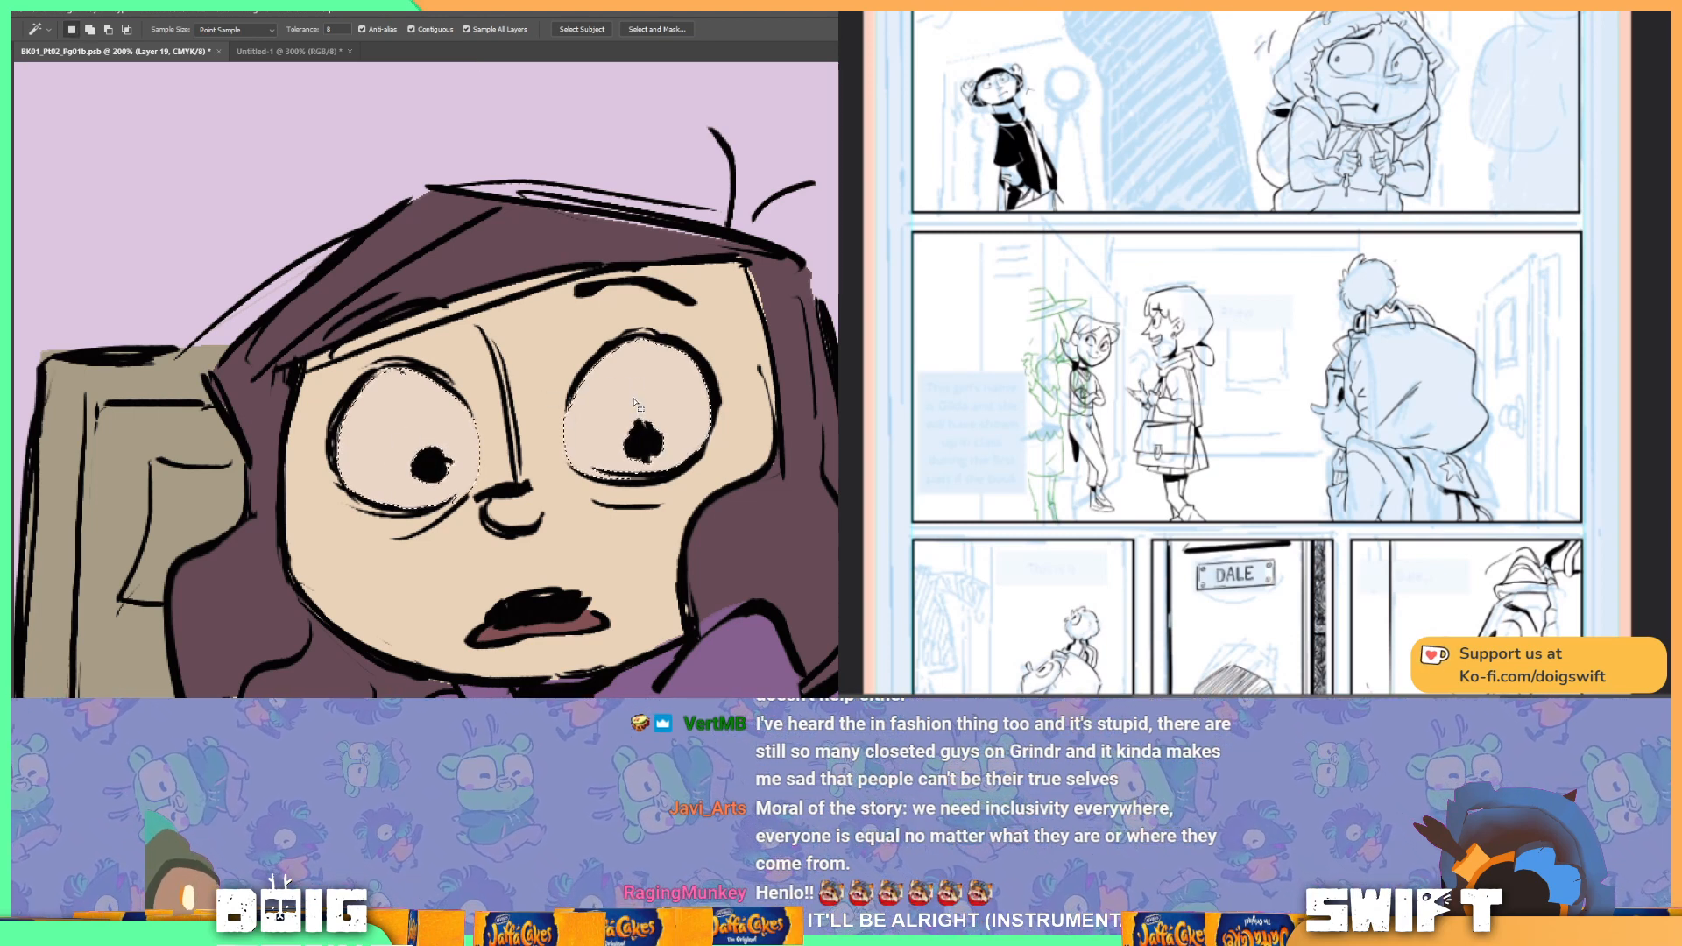
key(g)
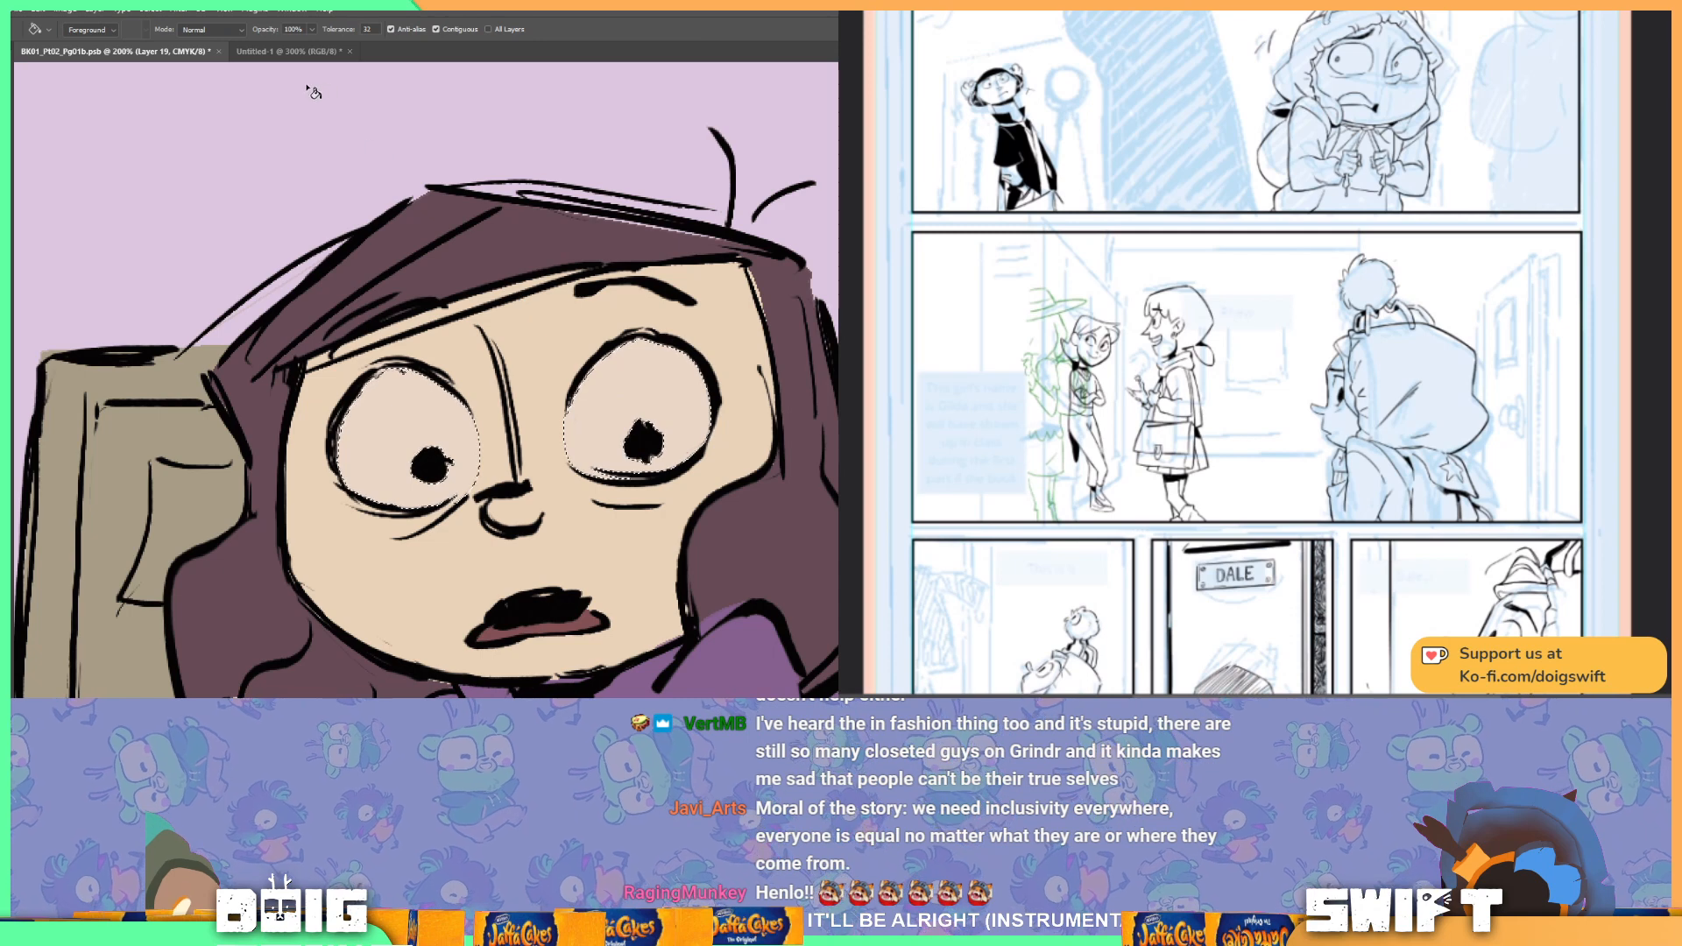
key(ctrl+d)
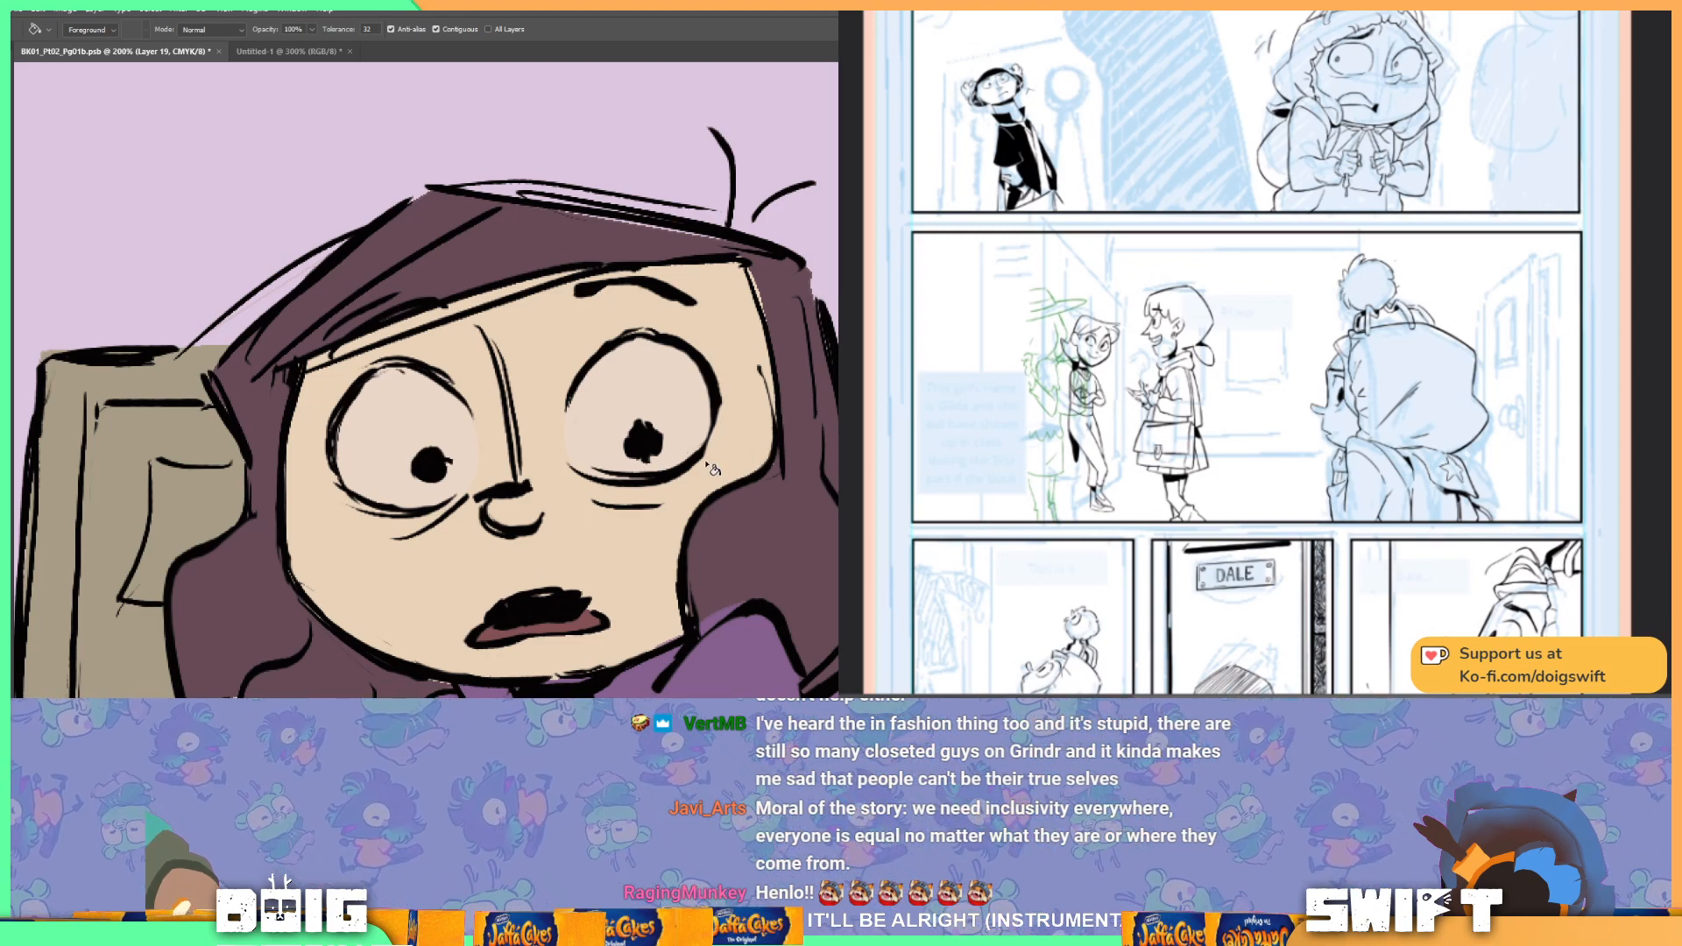
scroll(684, 455, down, 3)
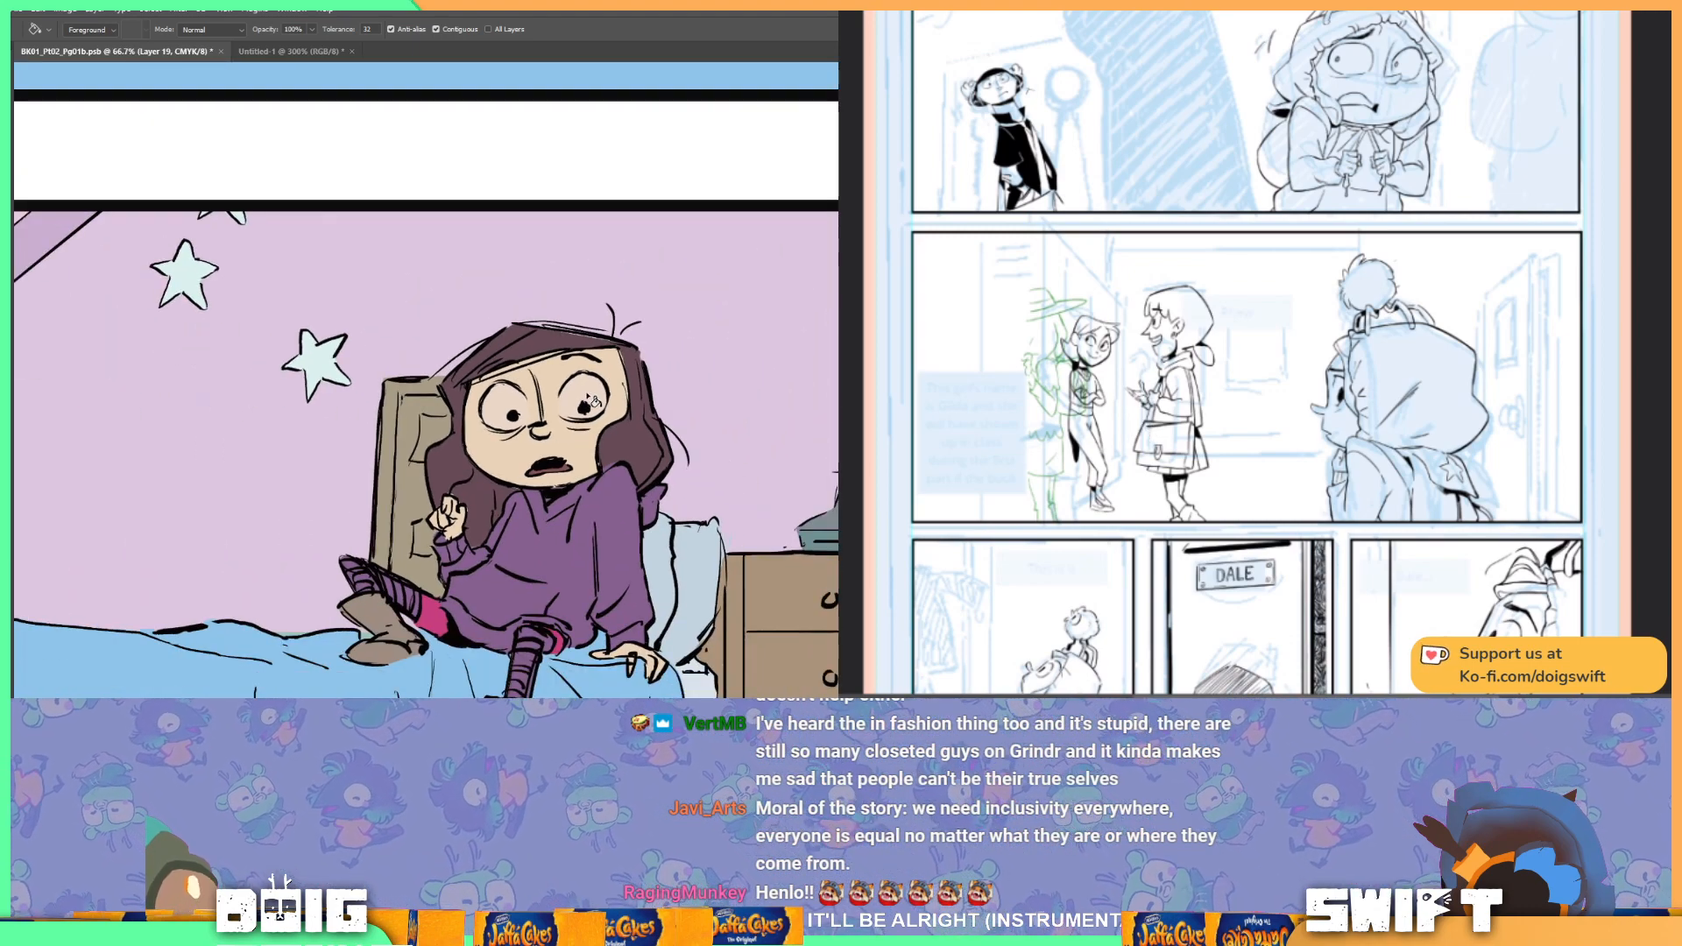
Step: Select the whites of both of the girl's eyes with the Magic Wand and lighten them with Hue/Saturation
key(w)
click(512, 410)
shift+click(578, 397)
scroll(578, 397, down, 1)
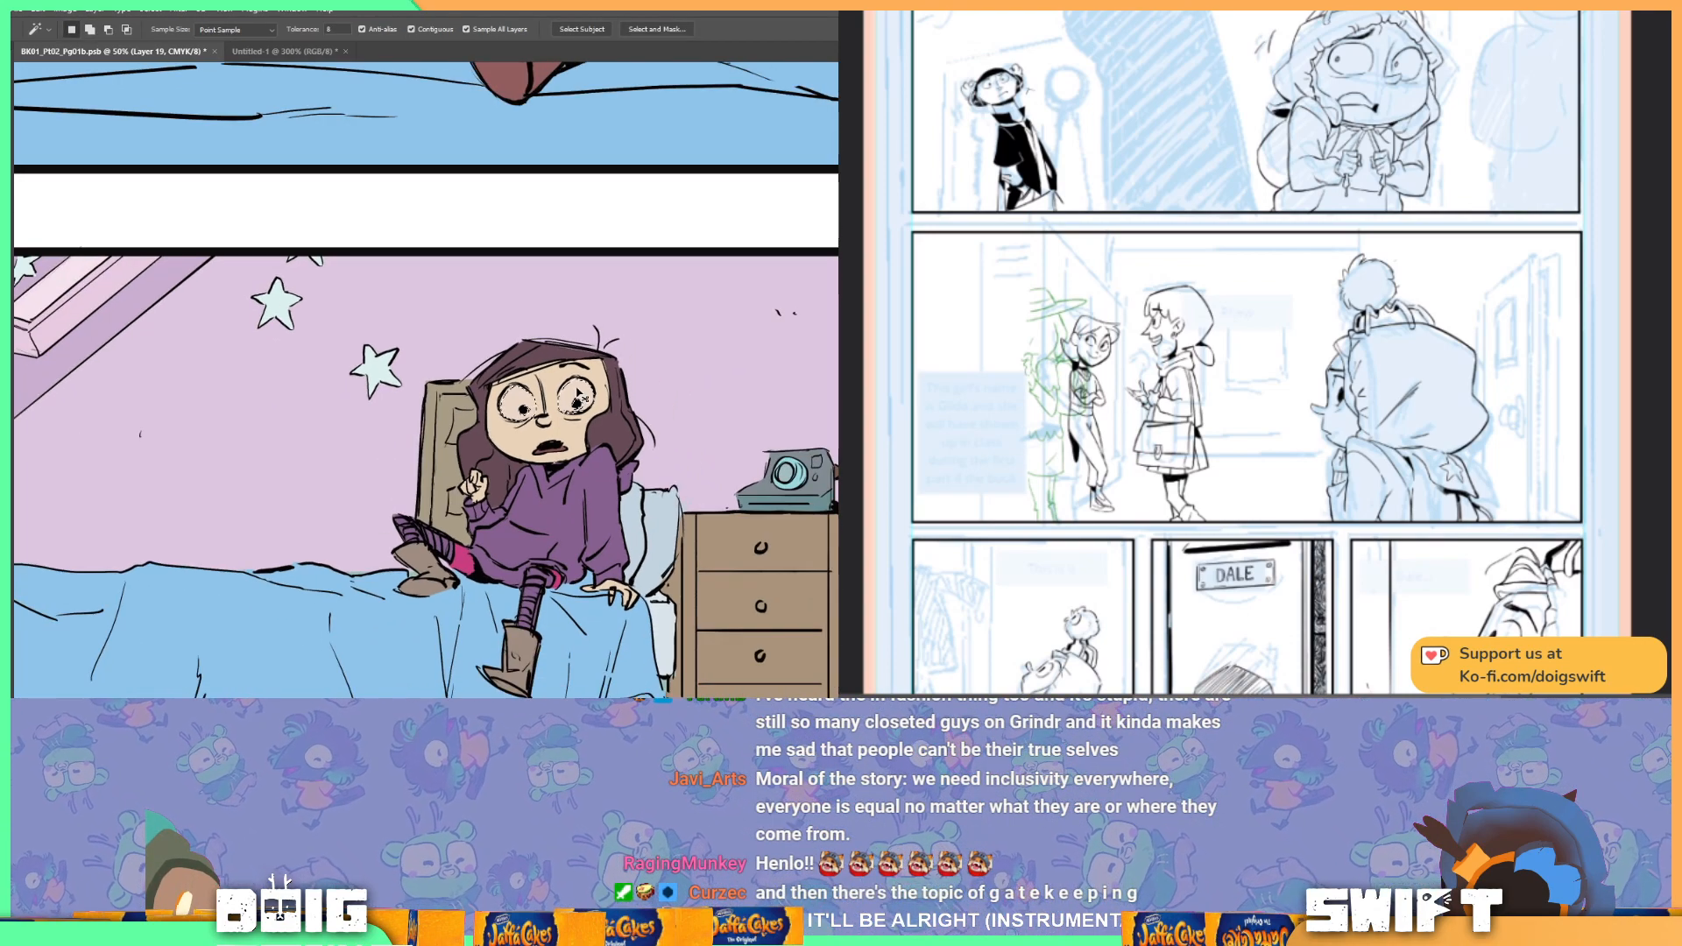
scroll(543, 390, up, 5)
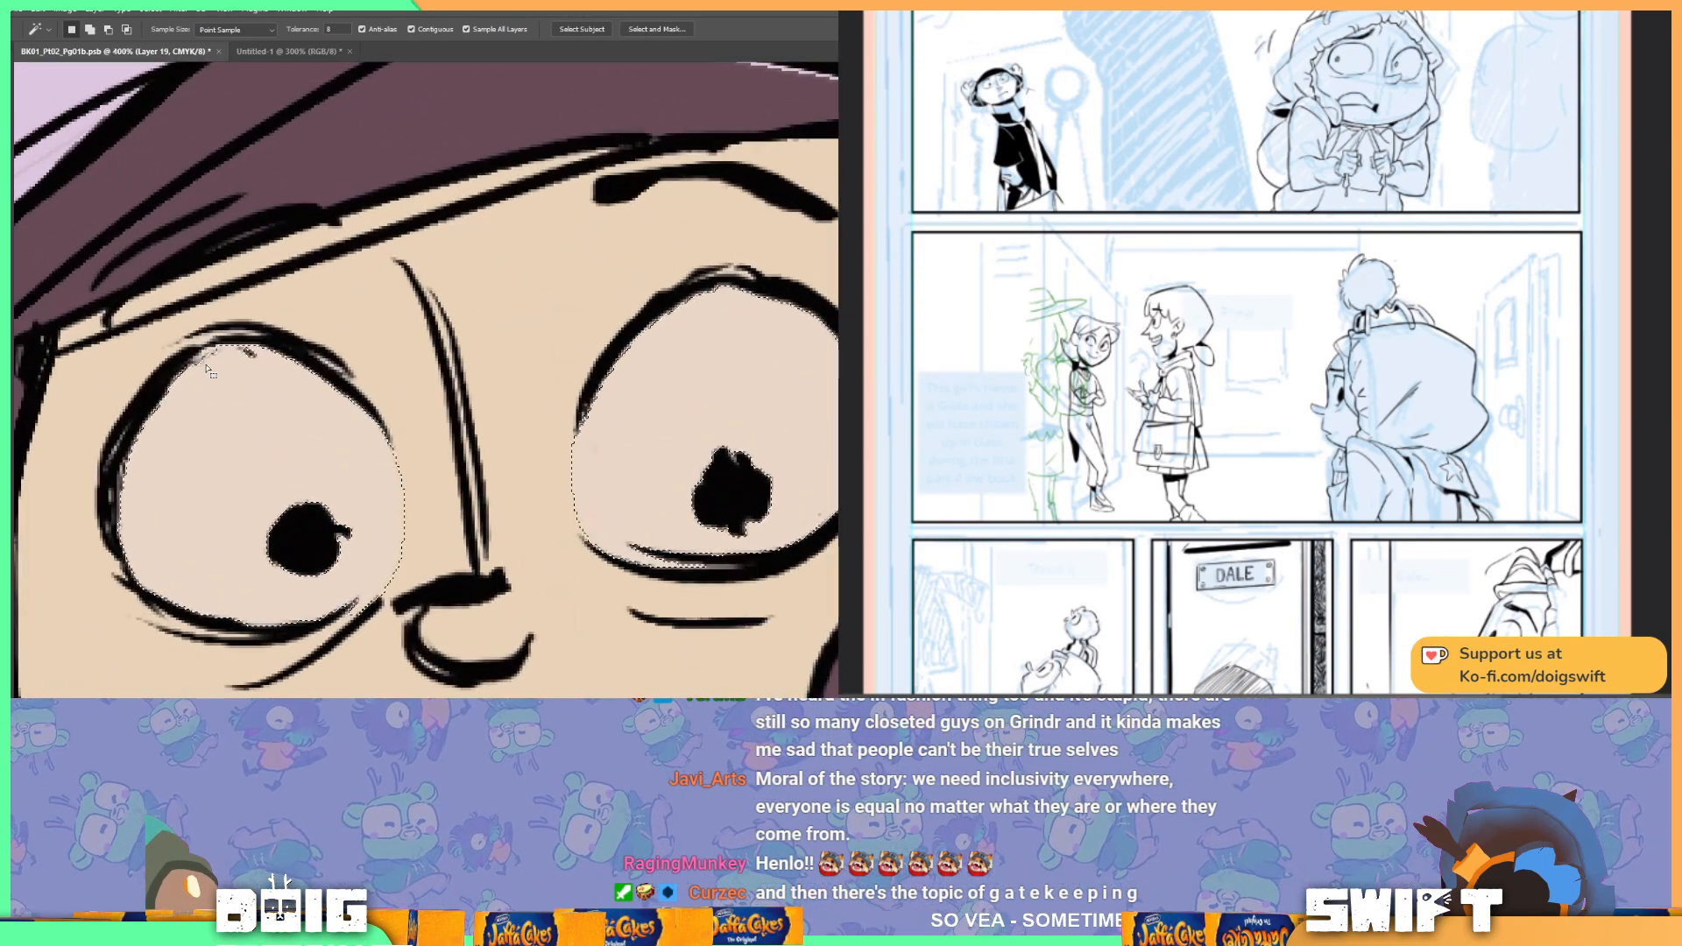
scroll(421, 478, down, 2)
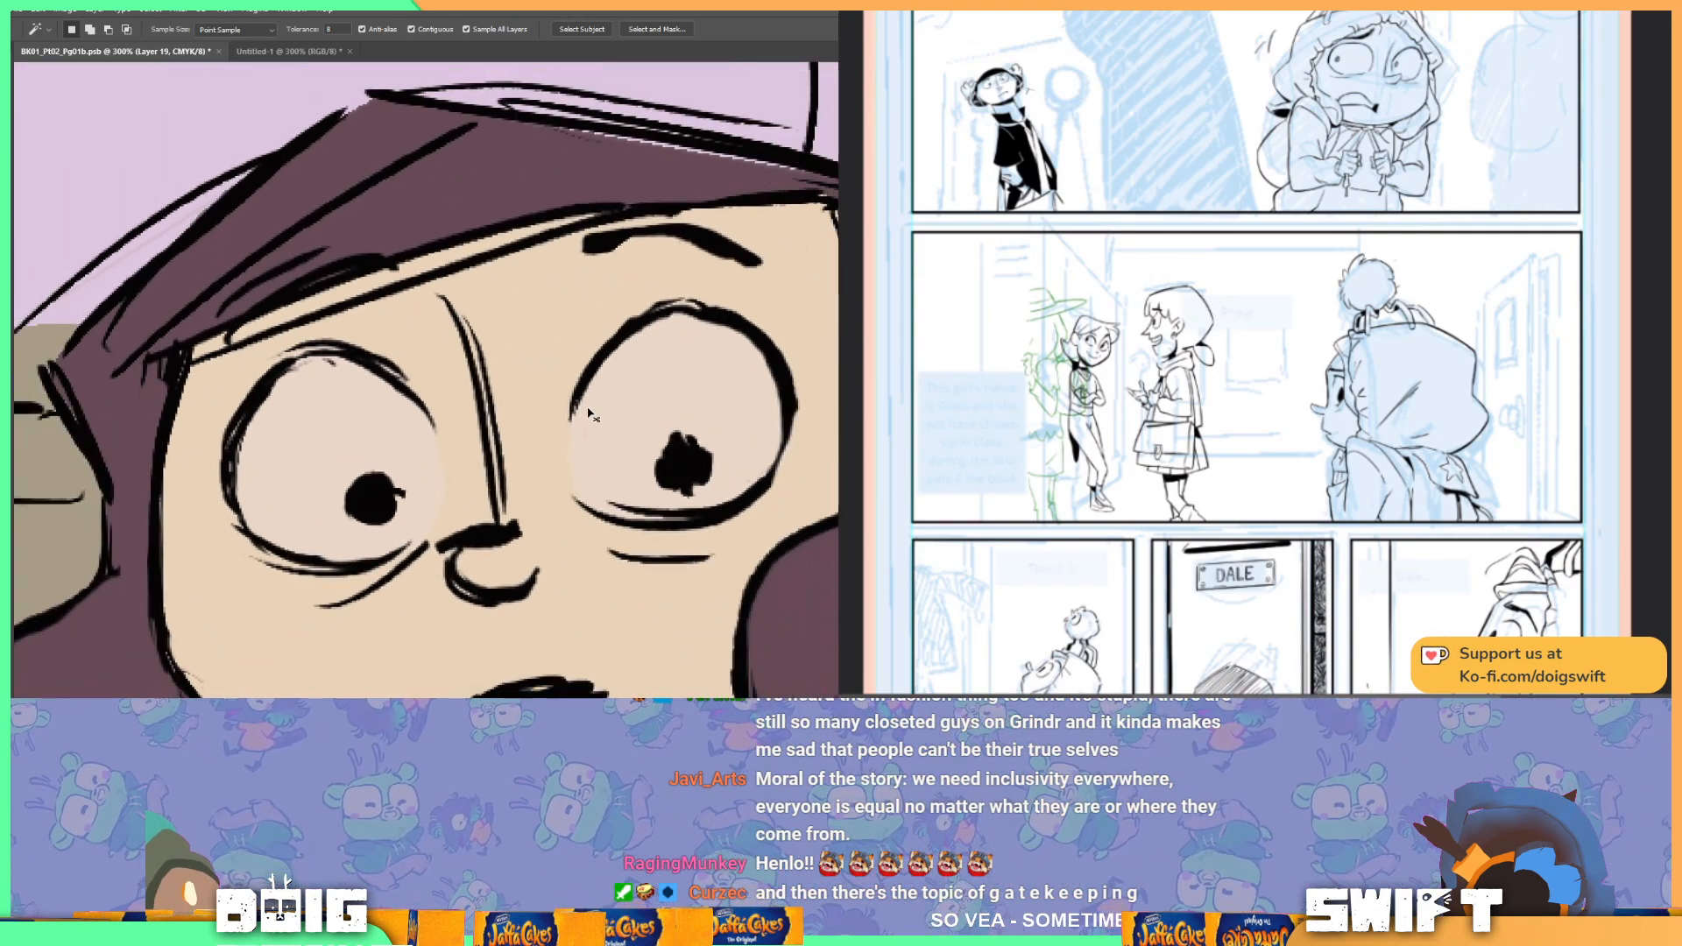
scroll(637, 433, down, 3)
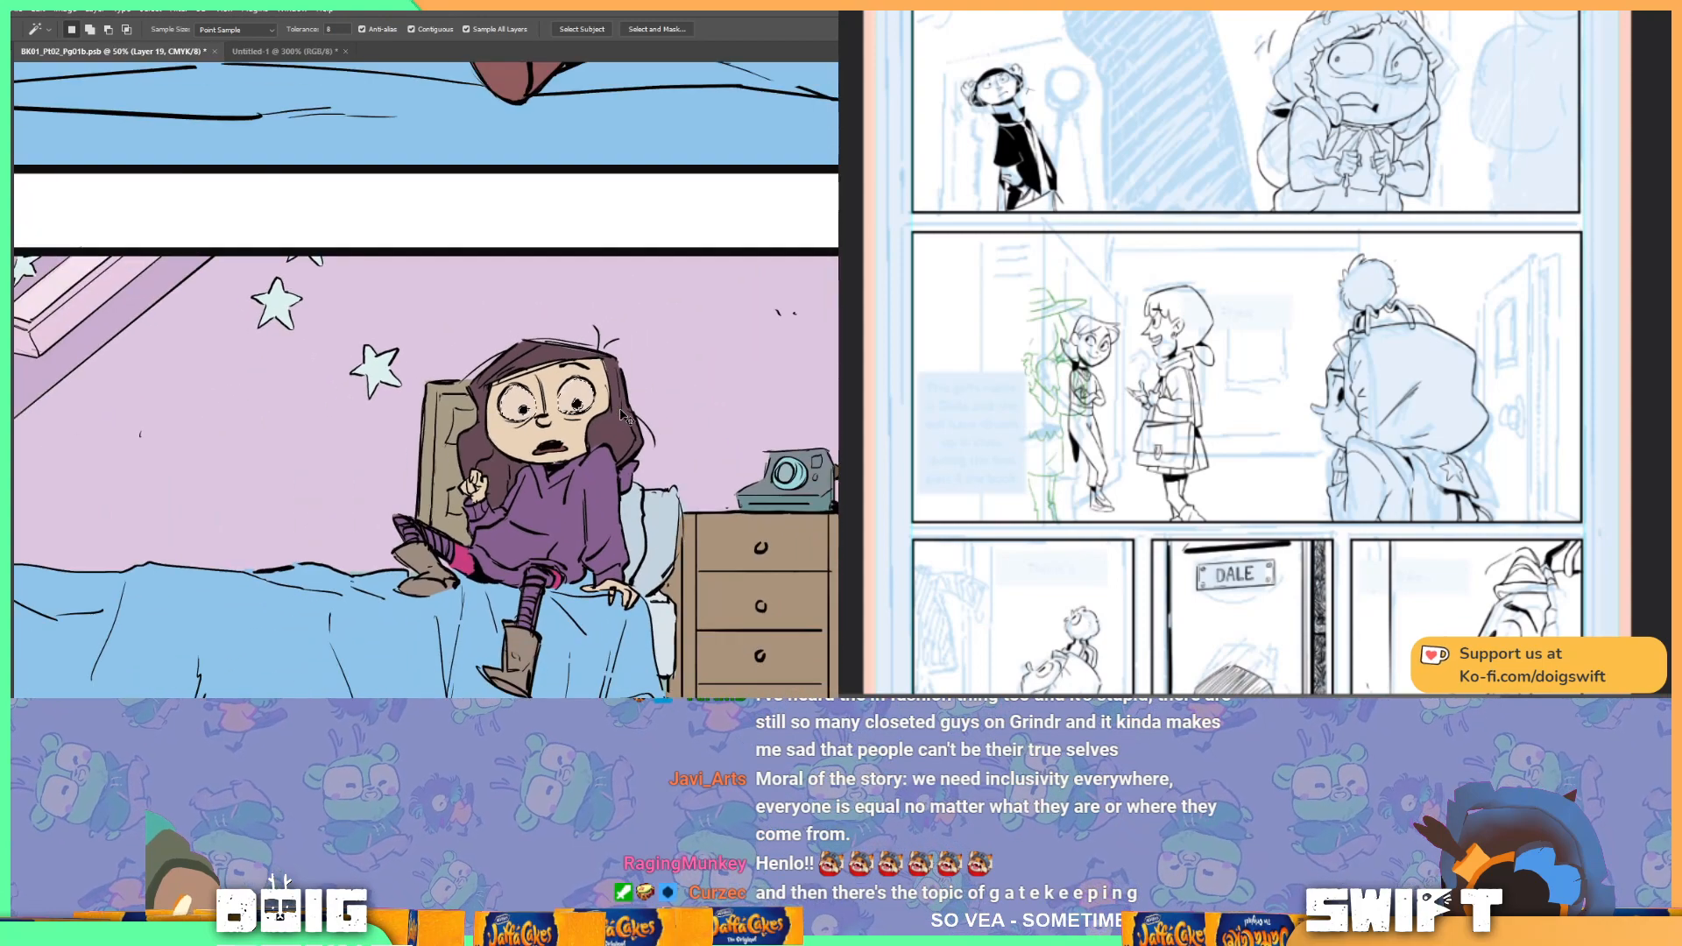
scroll(549, 422, down, 2)
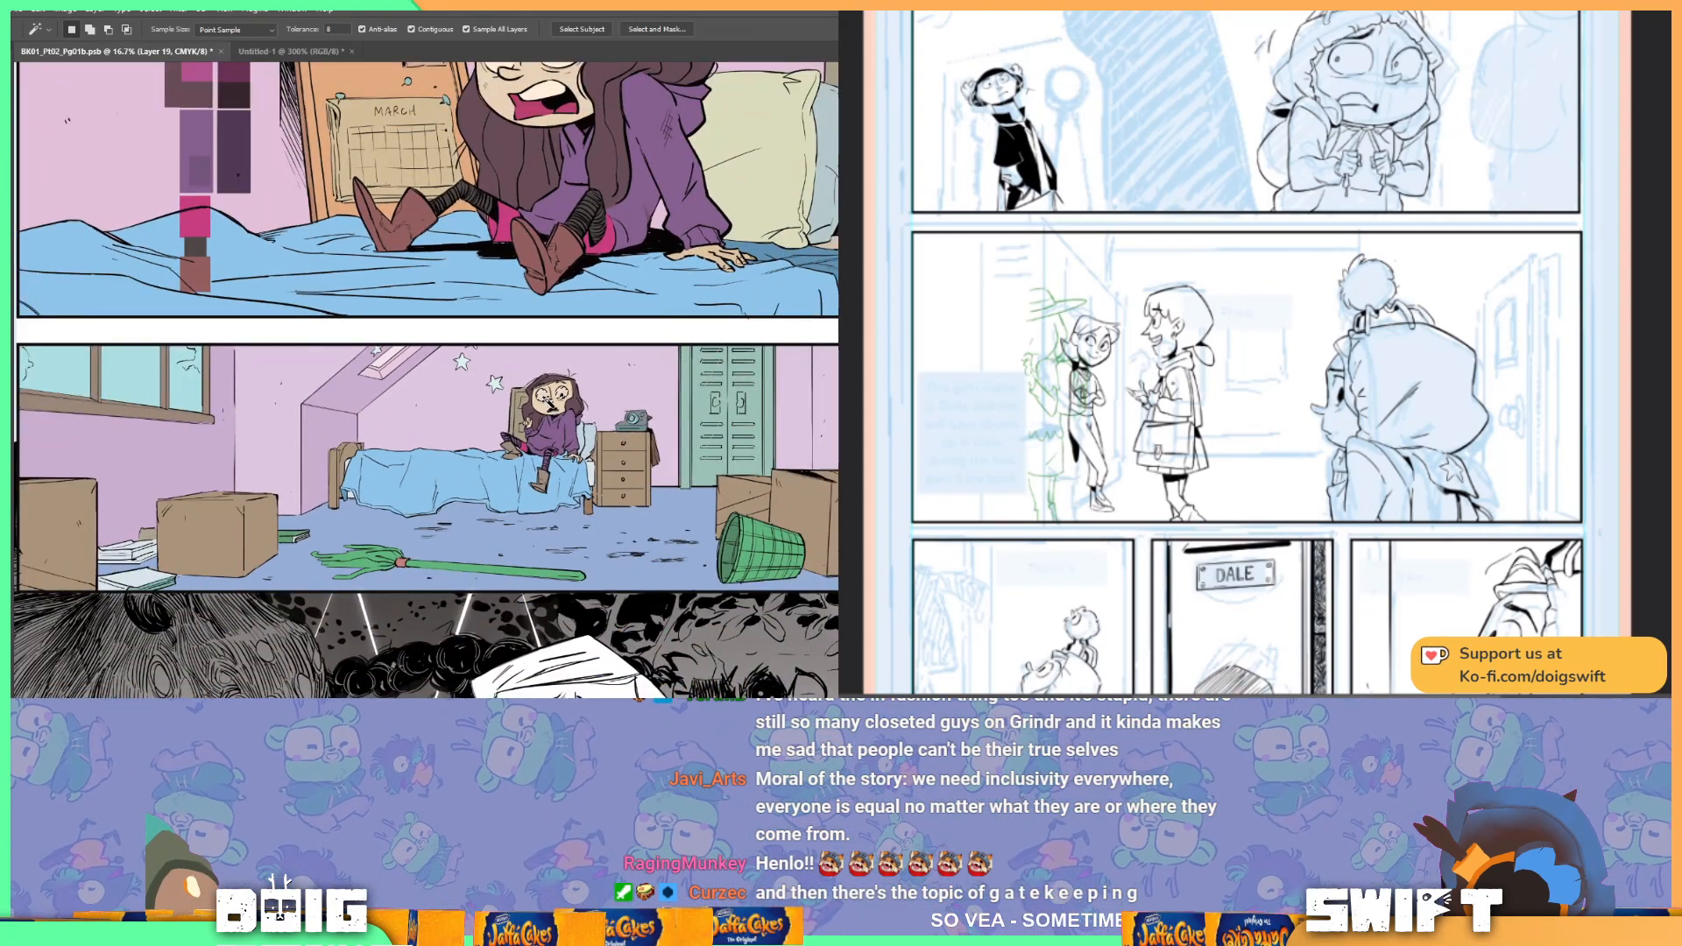
scroll(599, 447, up, 3)
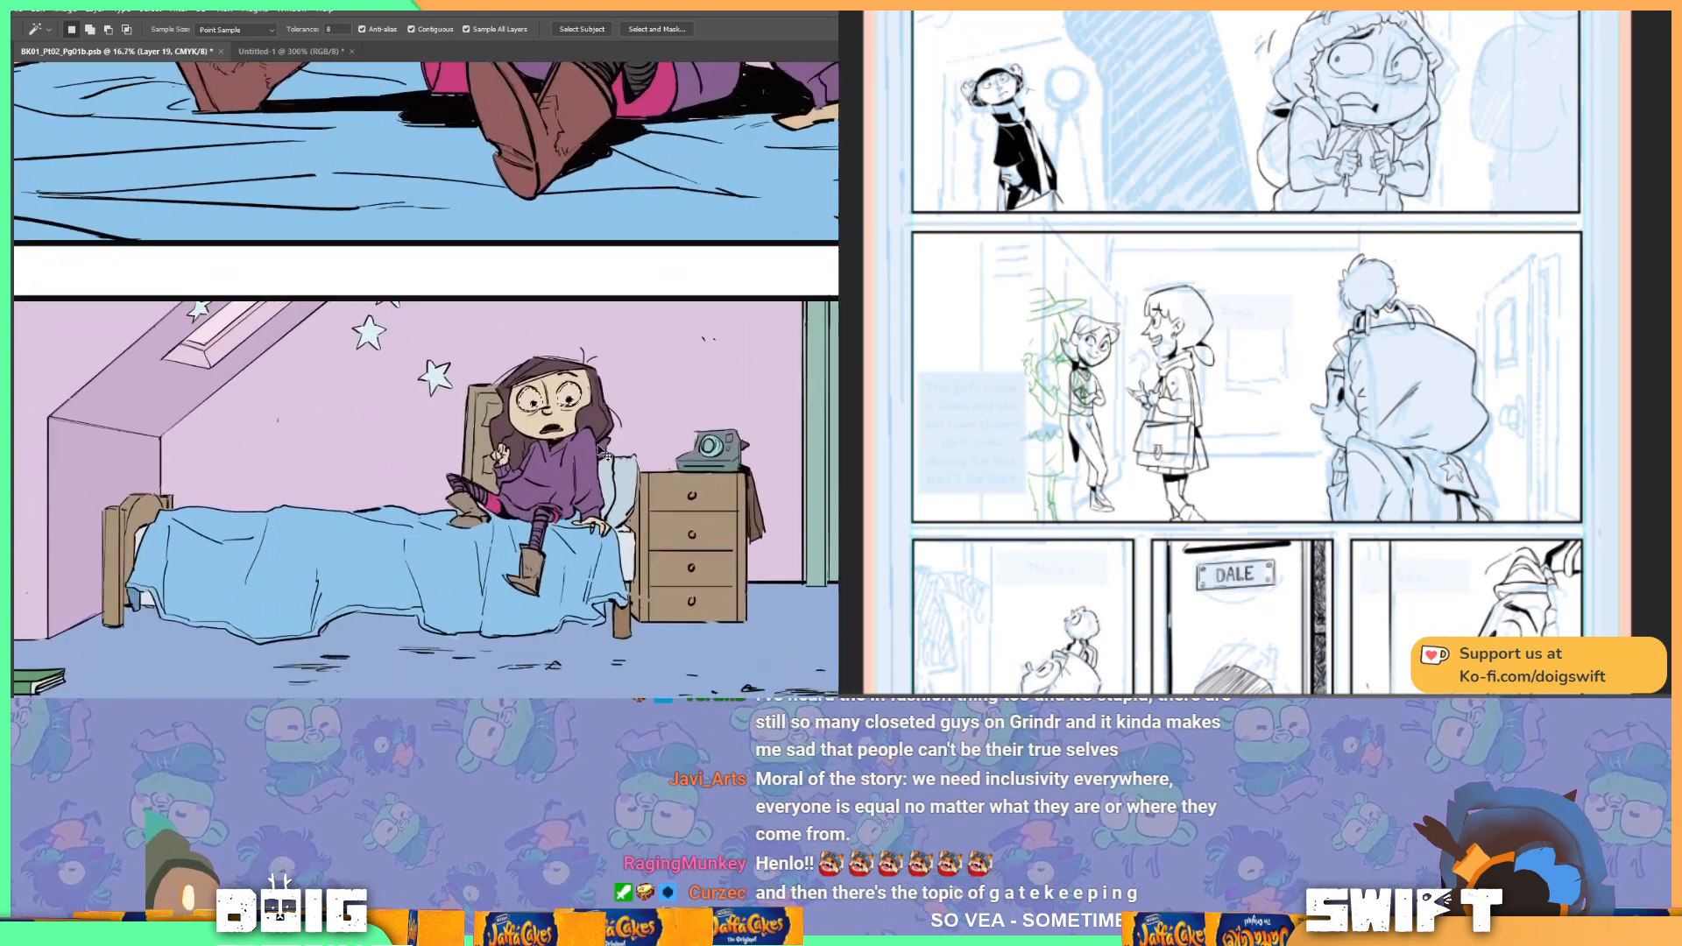
scroll(601, 450, up, 2)
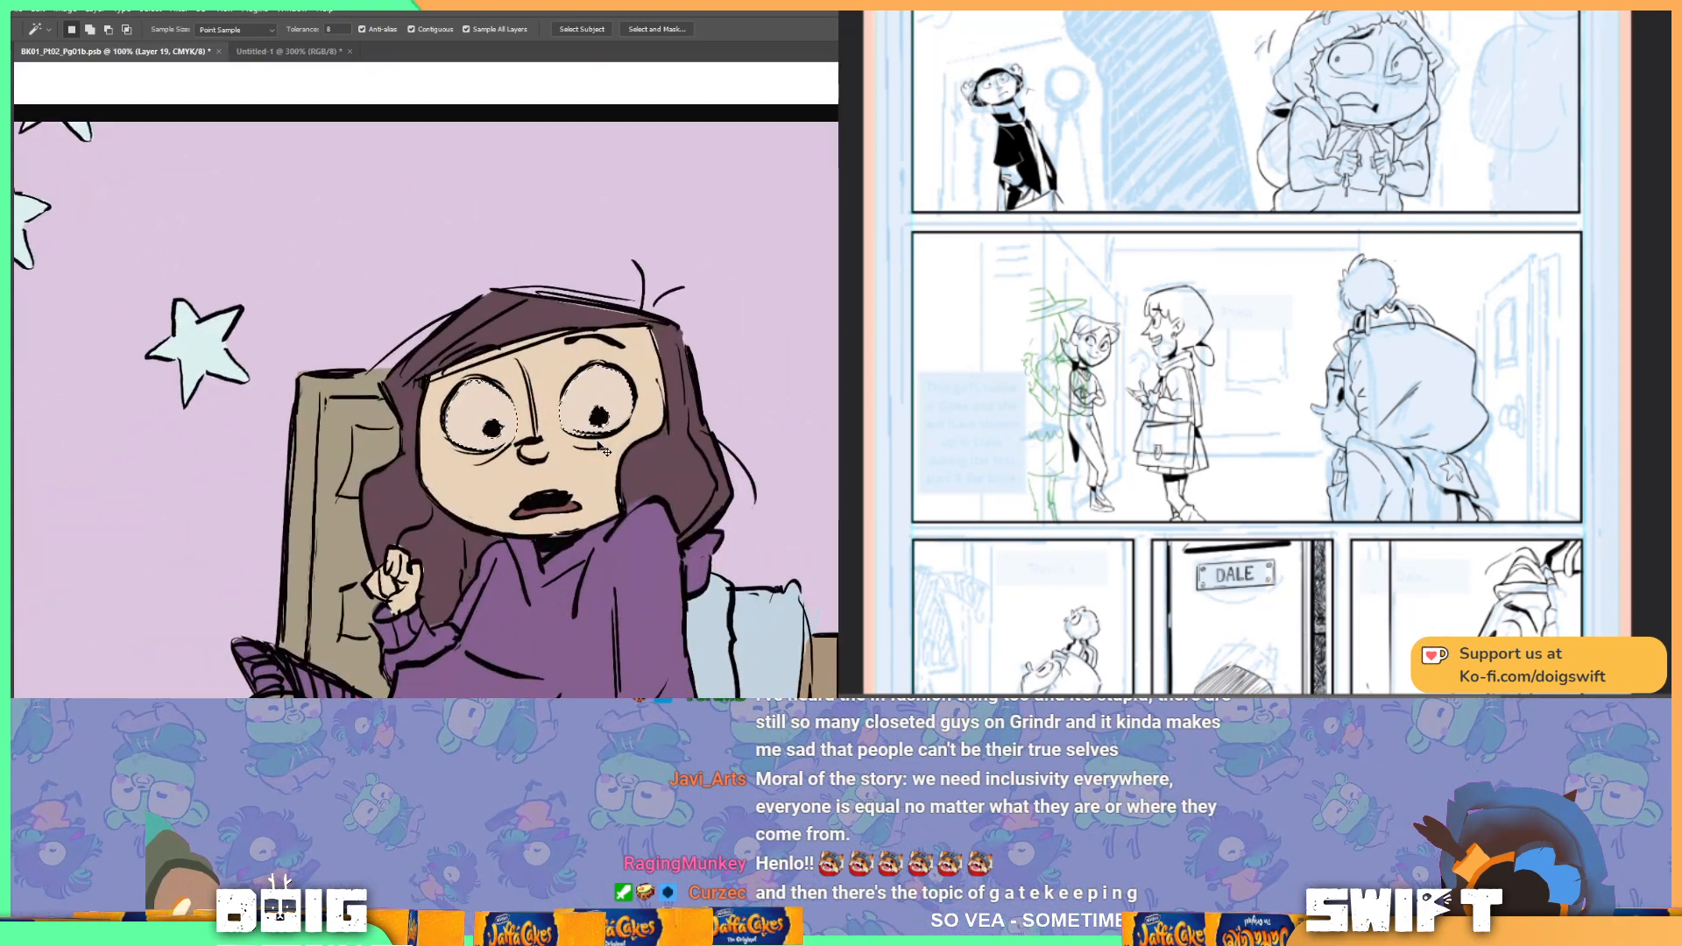
key(ctrl+u)
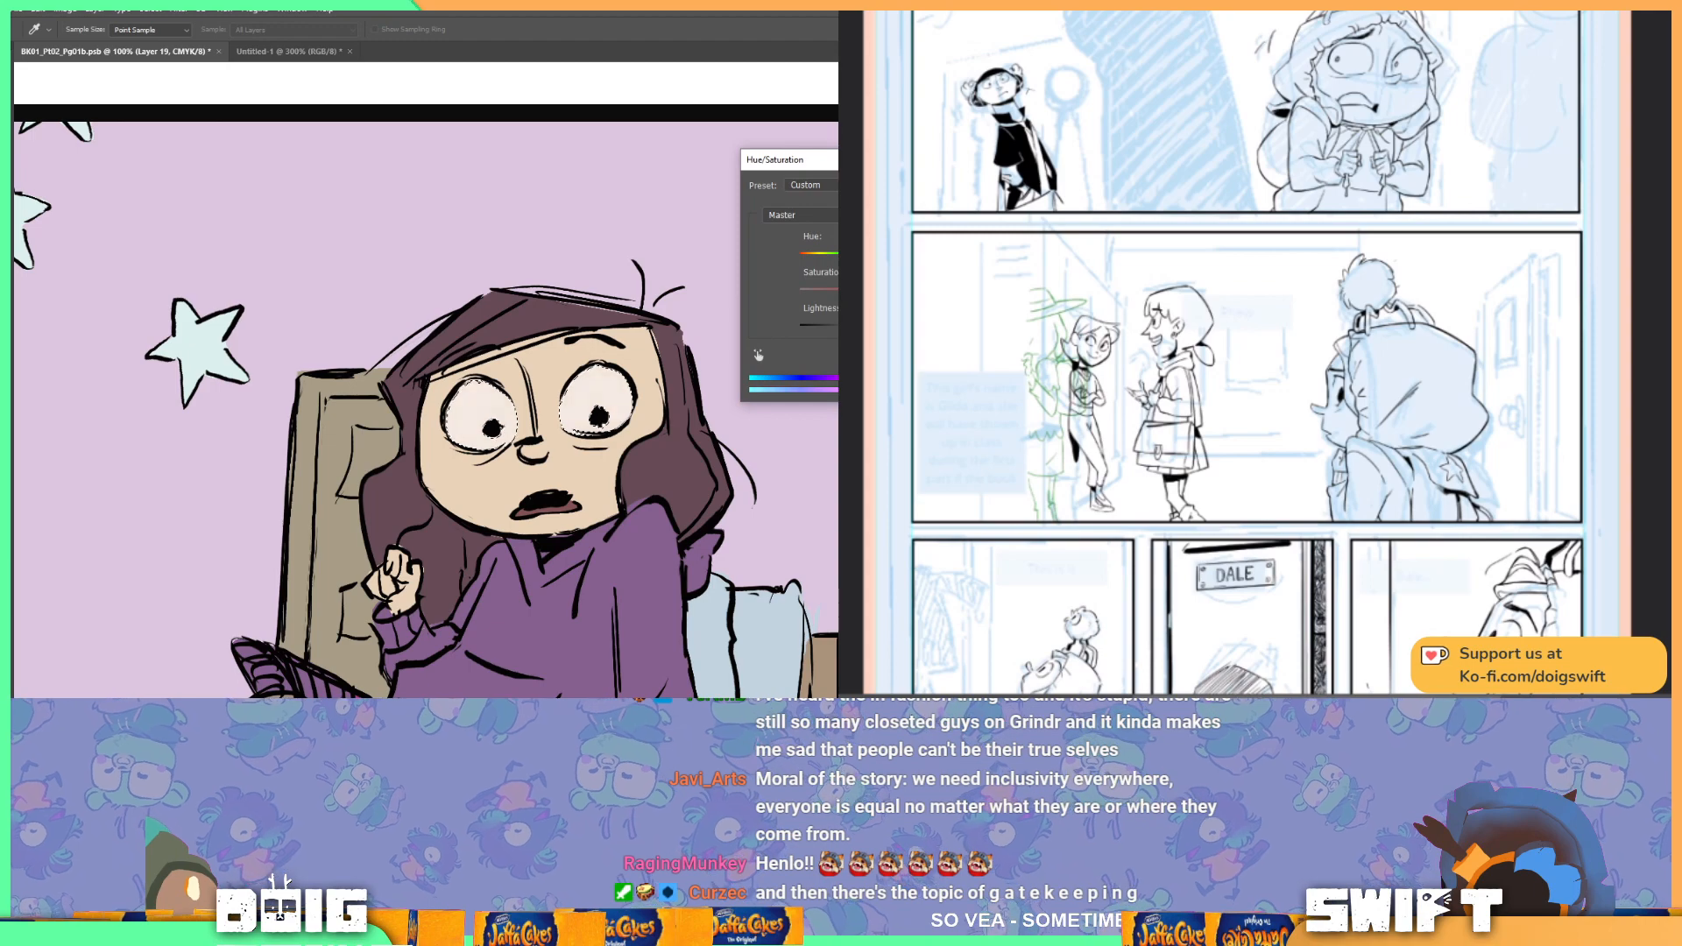
key(Escape)
key(w)
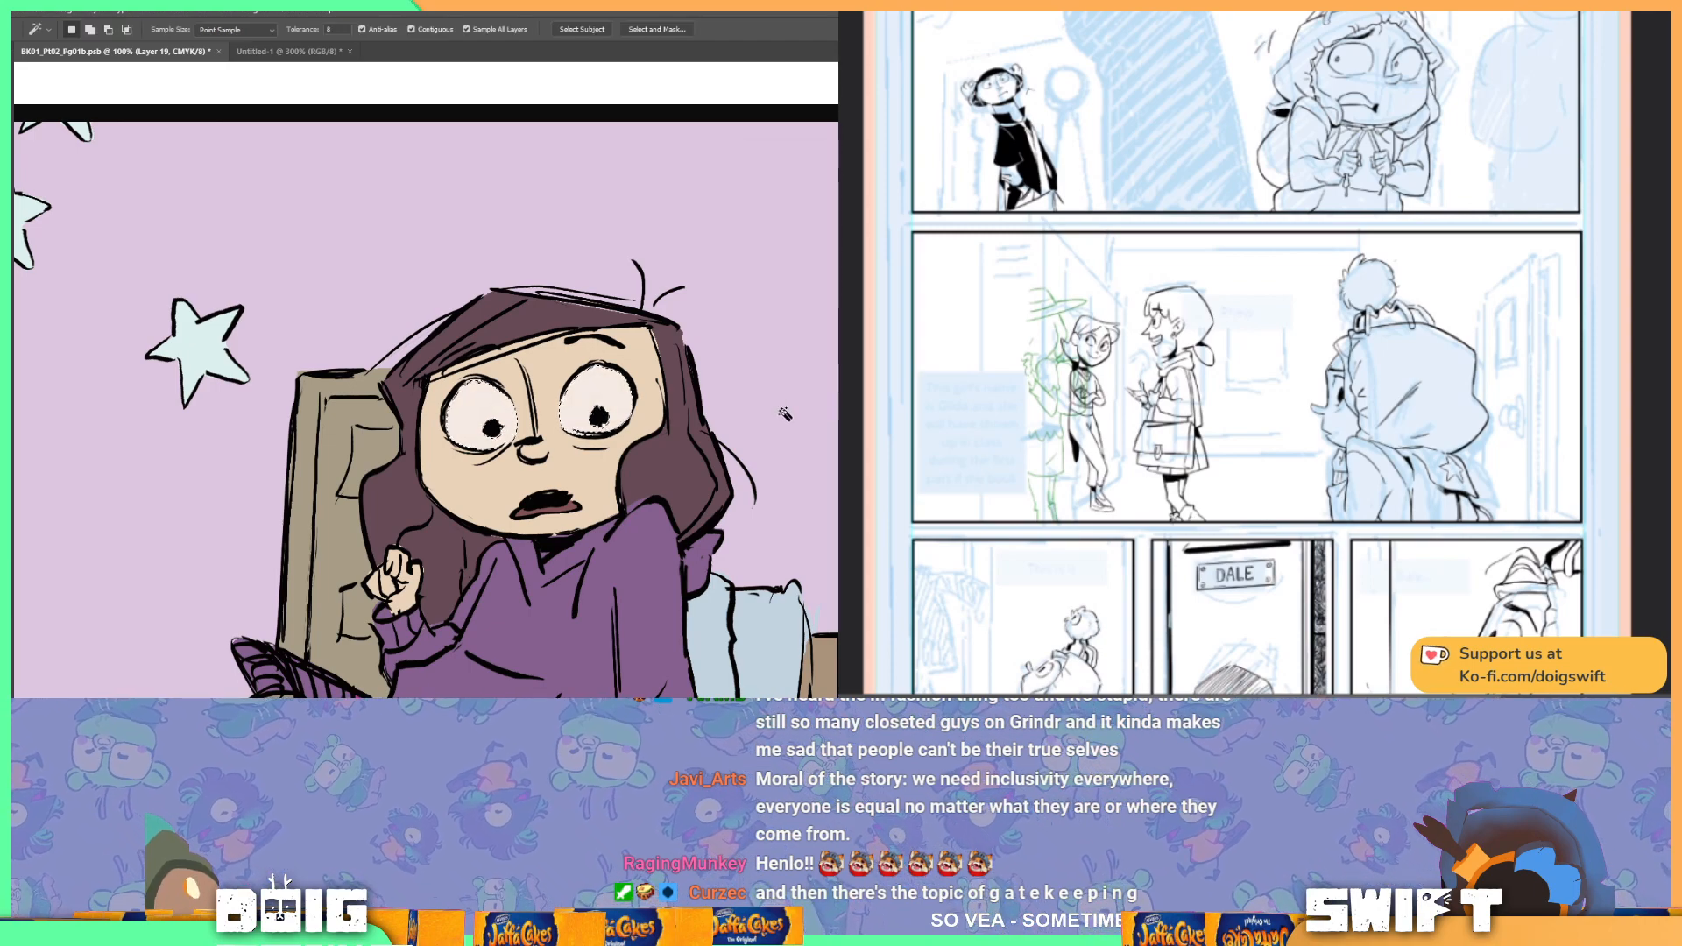
Step: Fill the cover of the front book on the floor beside the cardboard boxes with a muted red
scroll(698, 465, down, 5)
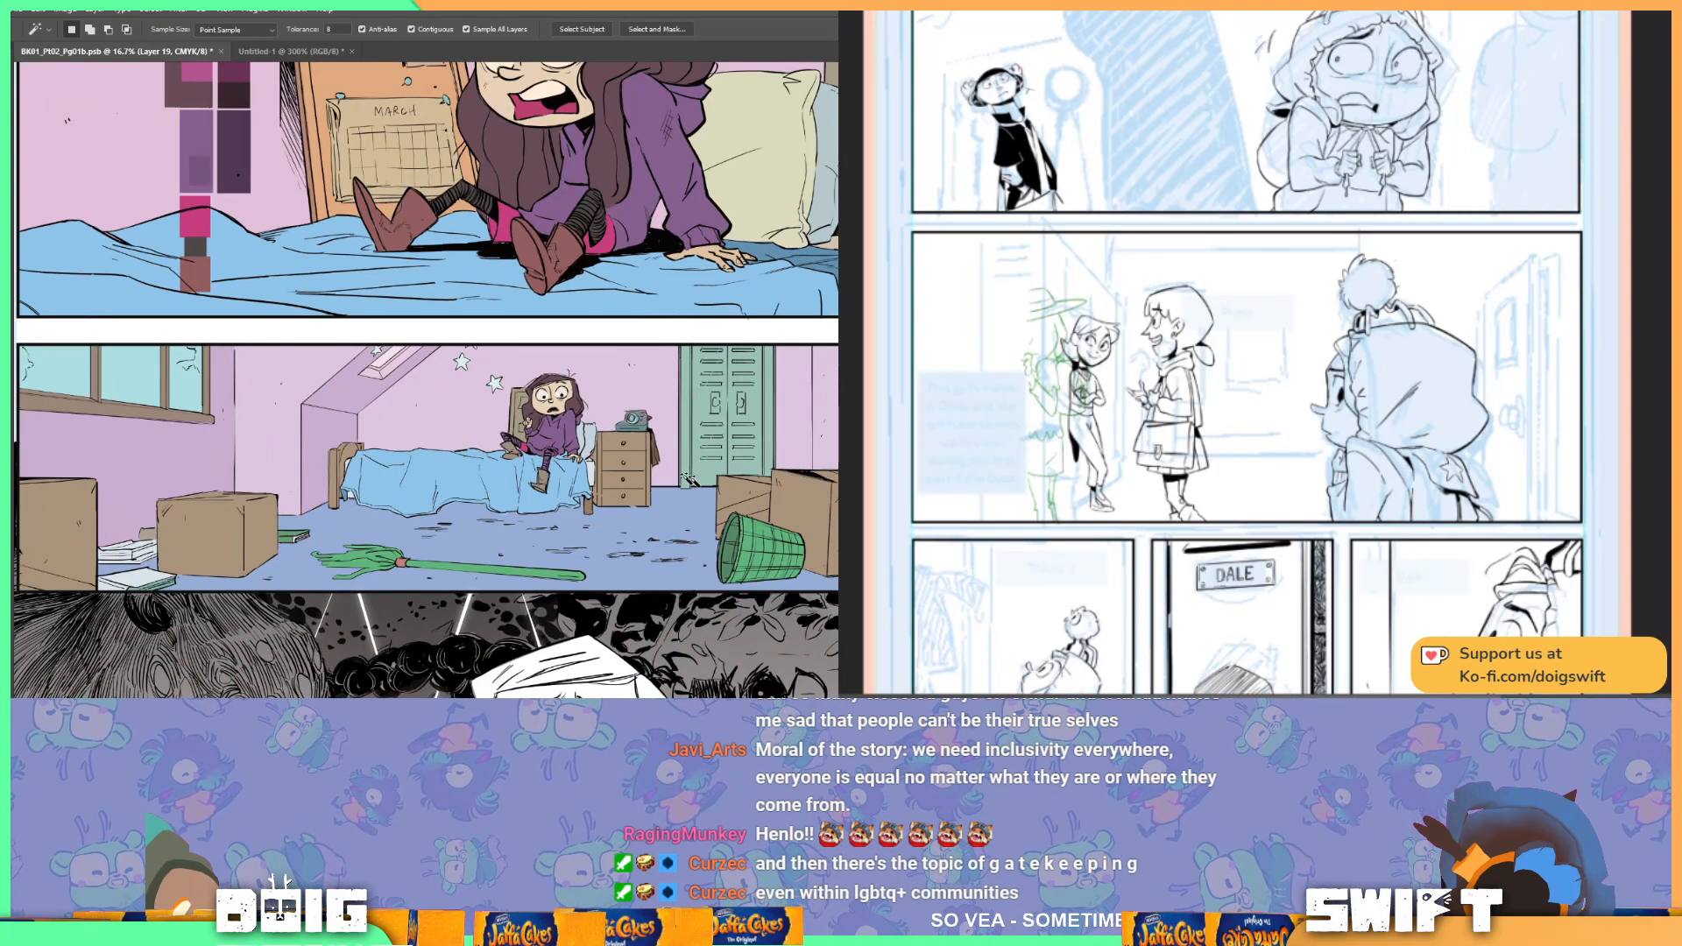
scroll(680, 475, down, 2)
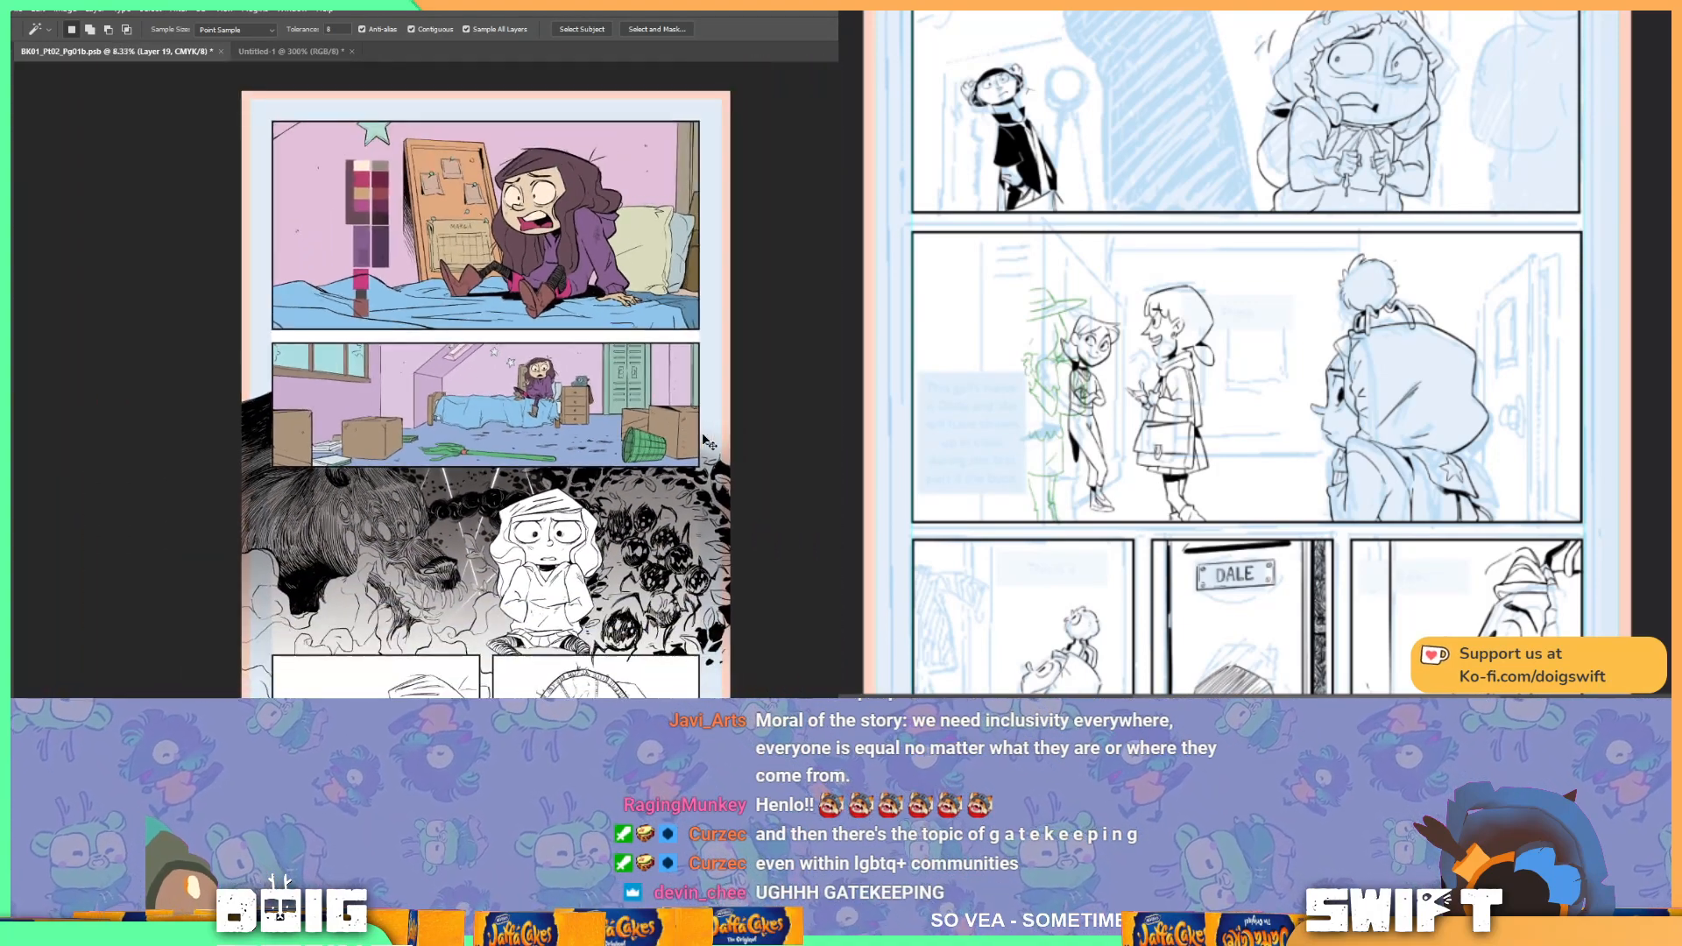
mouse_move(616, 495)
mouse_down()
mouse_move(594, 317)
mouse_move(572, 394)
mouse_move(637, 392)
mouse_up()
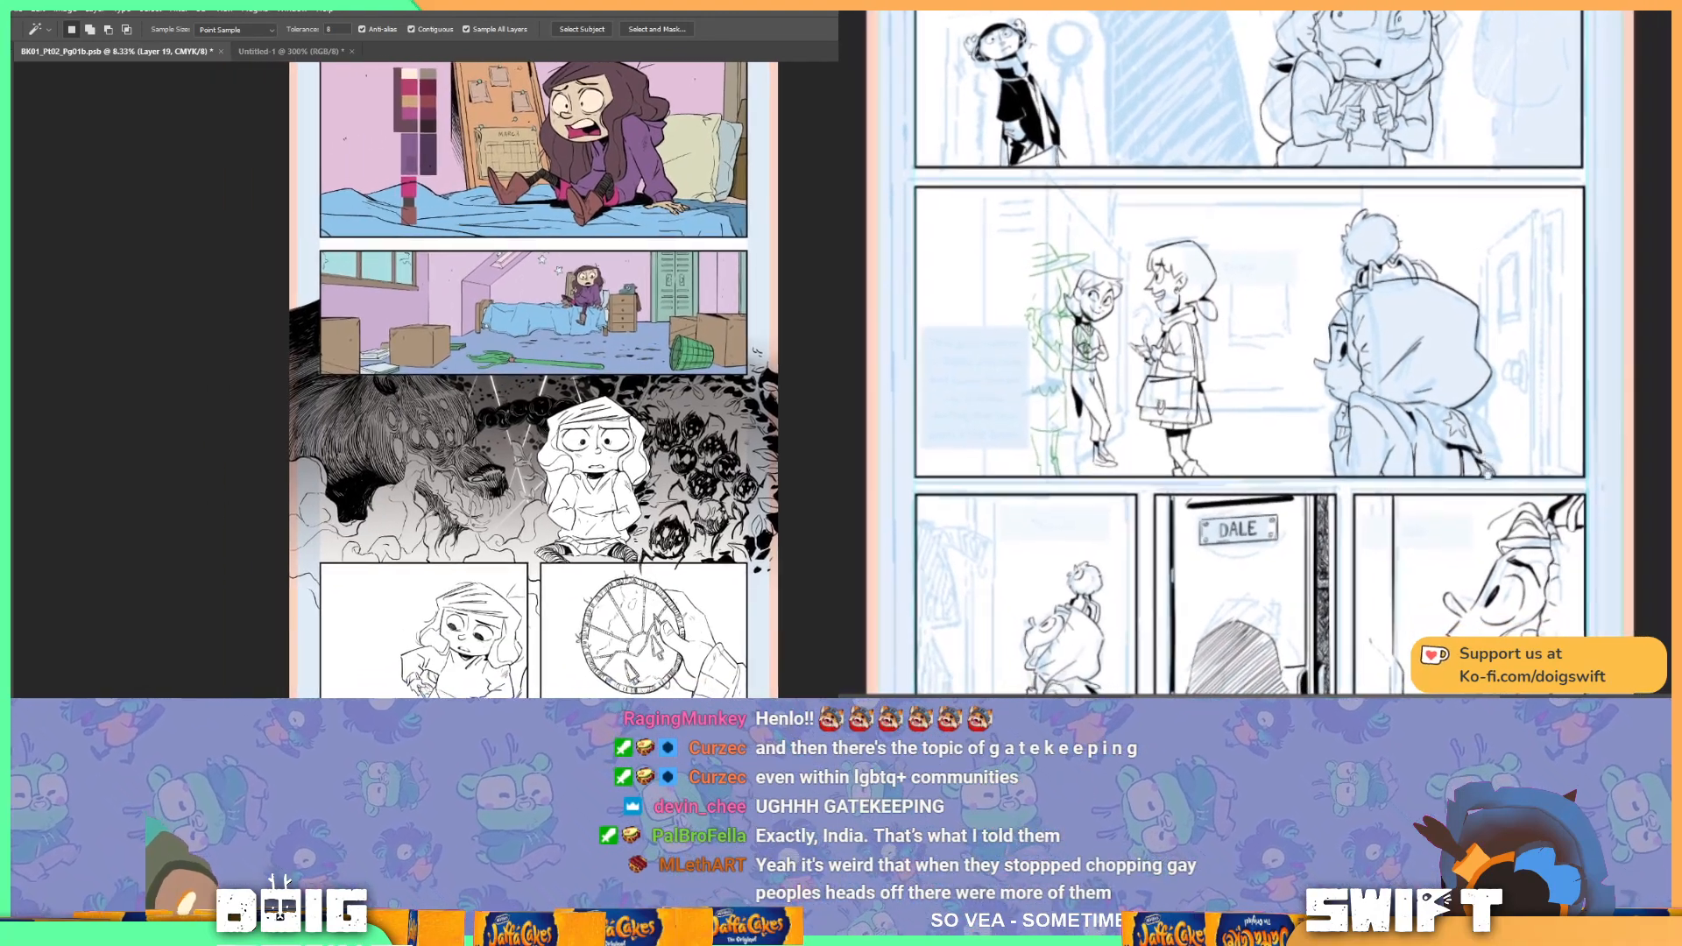
drag(1490, 474, 1493, 456)
key(g)
mouse_move(1485, 633)
mouse_down()
mouse_move(1492, 502)
mouse_move(1592, 518)
mouse_up()
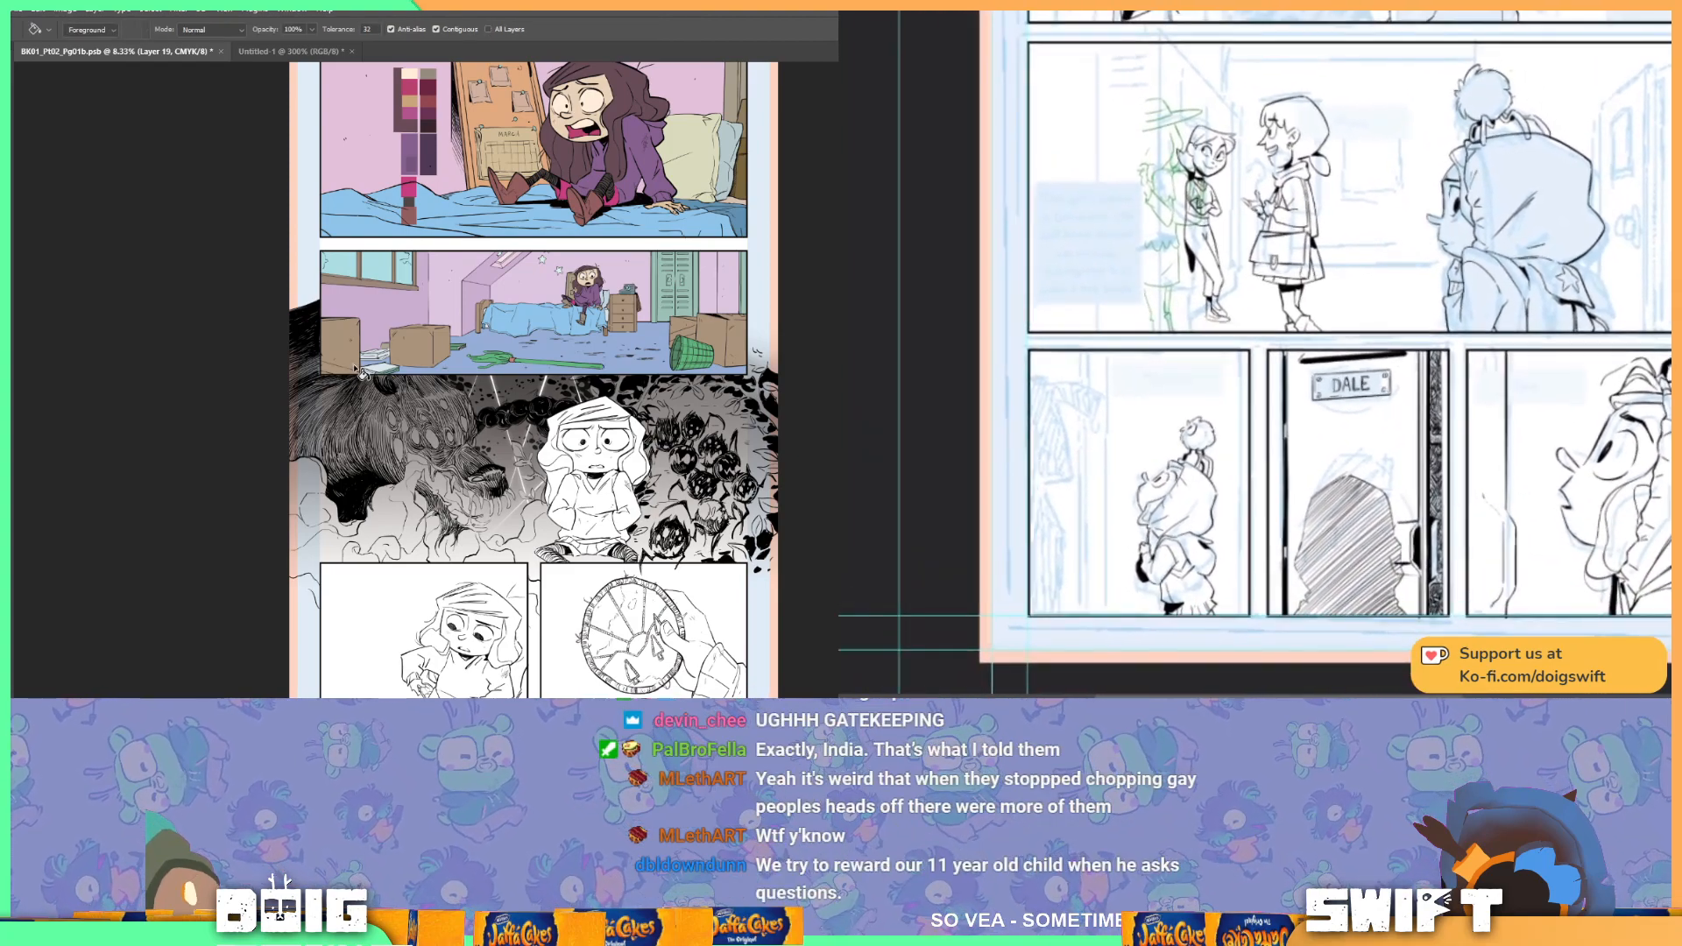
scroll(354, 370, up, 3)
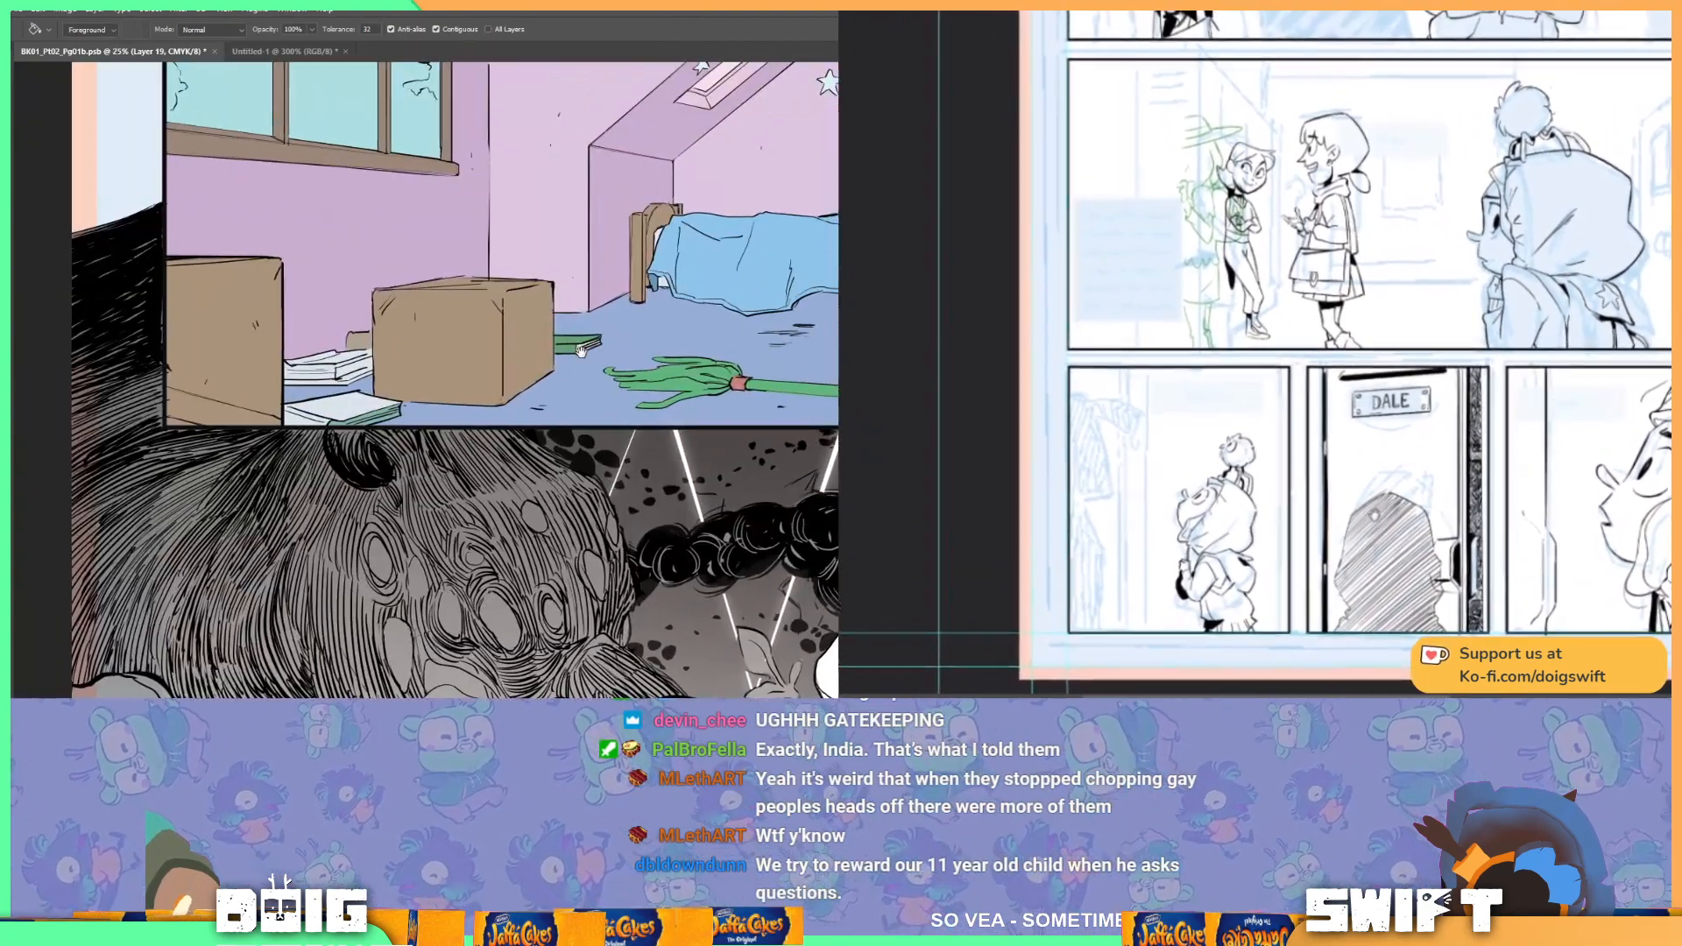
click(333, 395)
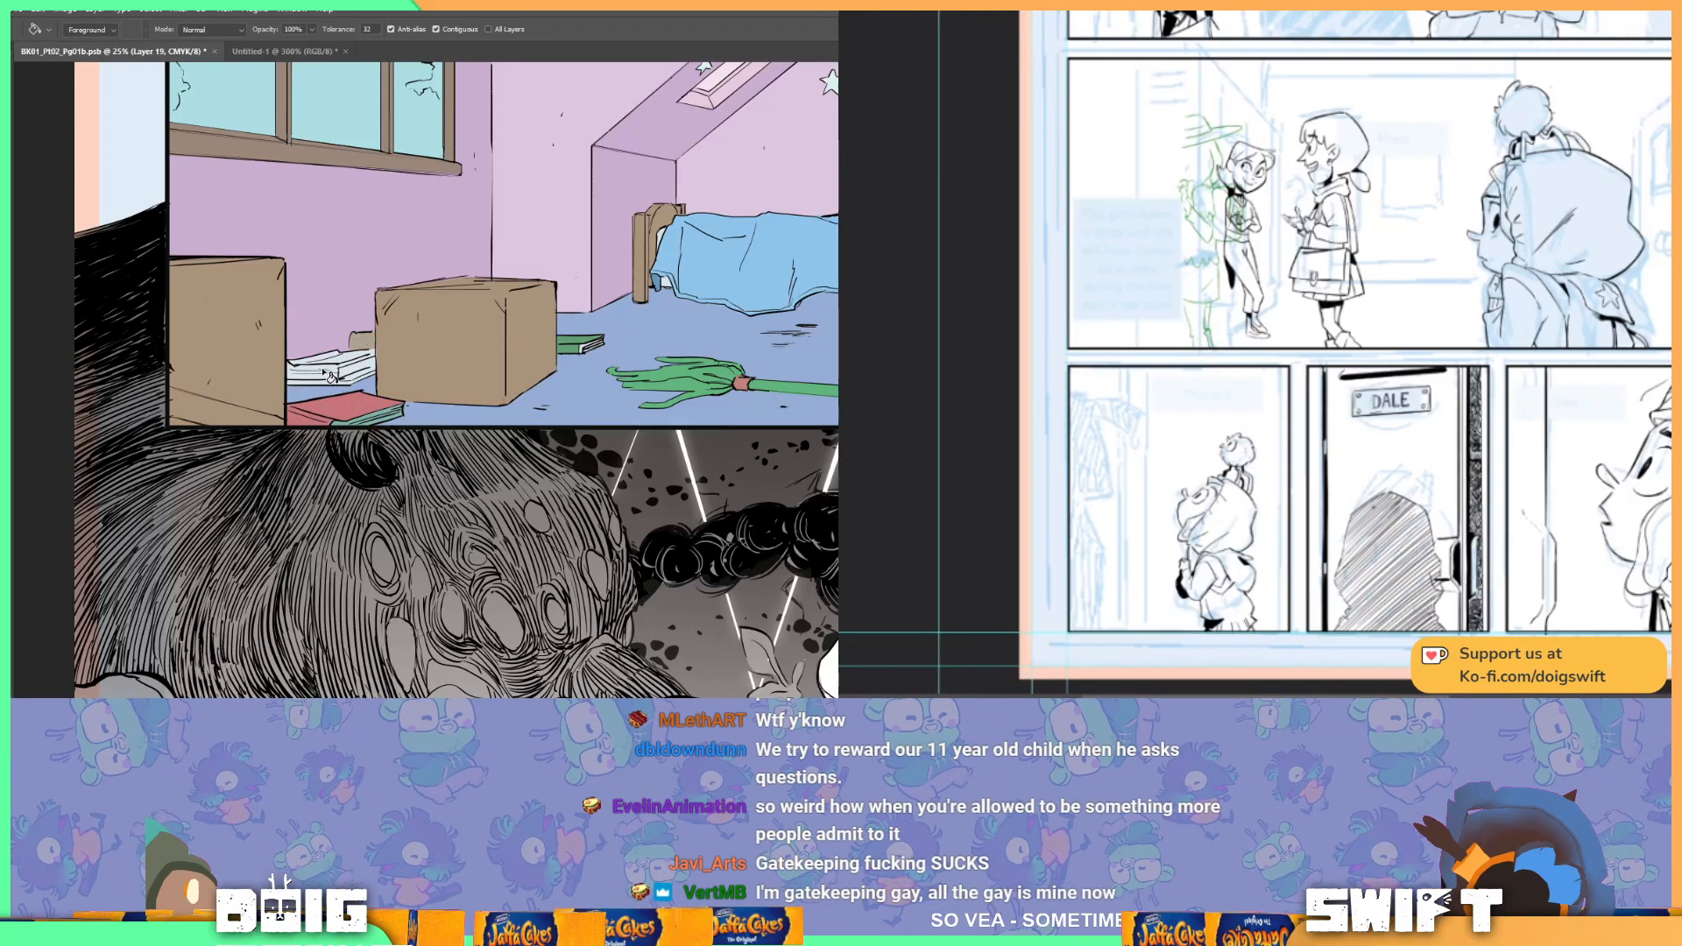
Step: Lasso the handle plate on the wardrobe's right door and fill it with a sandy yellow
drag(591, 340, 392, 379)
drag(531, 398, 459, 401)
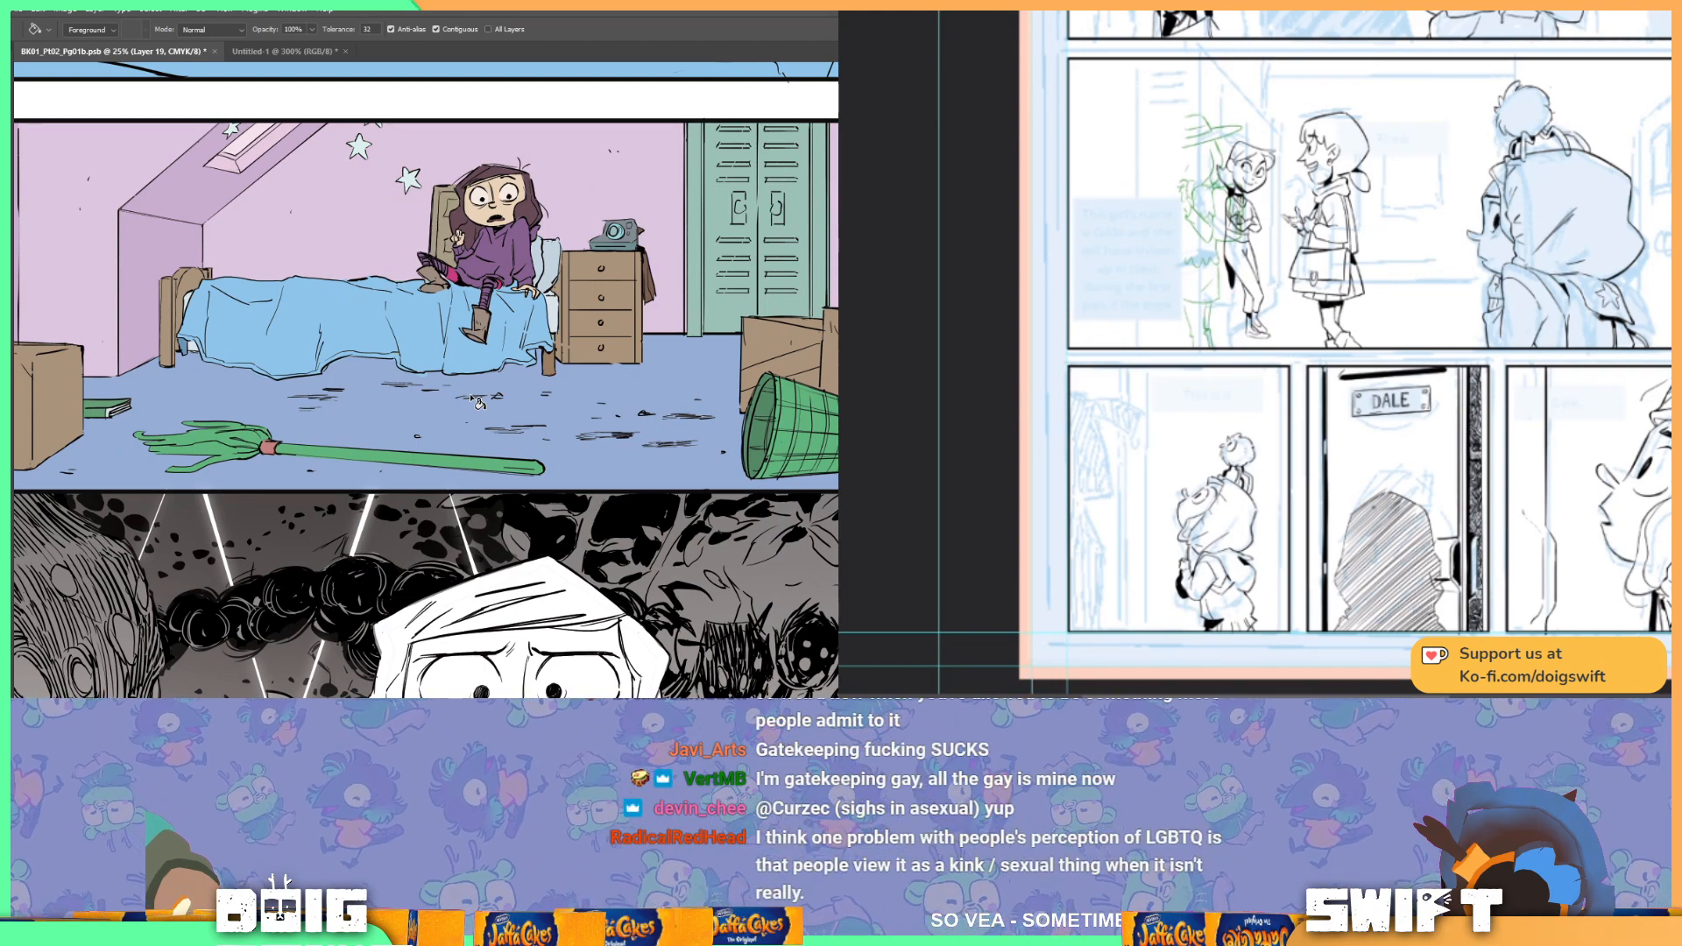
key(l)
key(ctrl+plus)
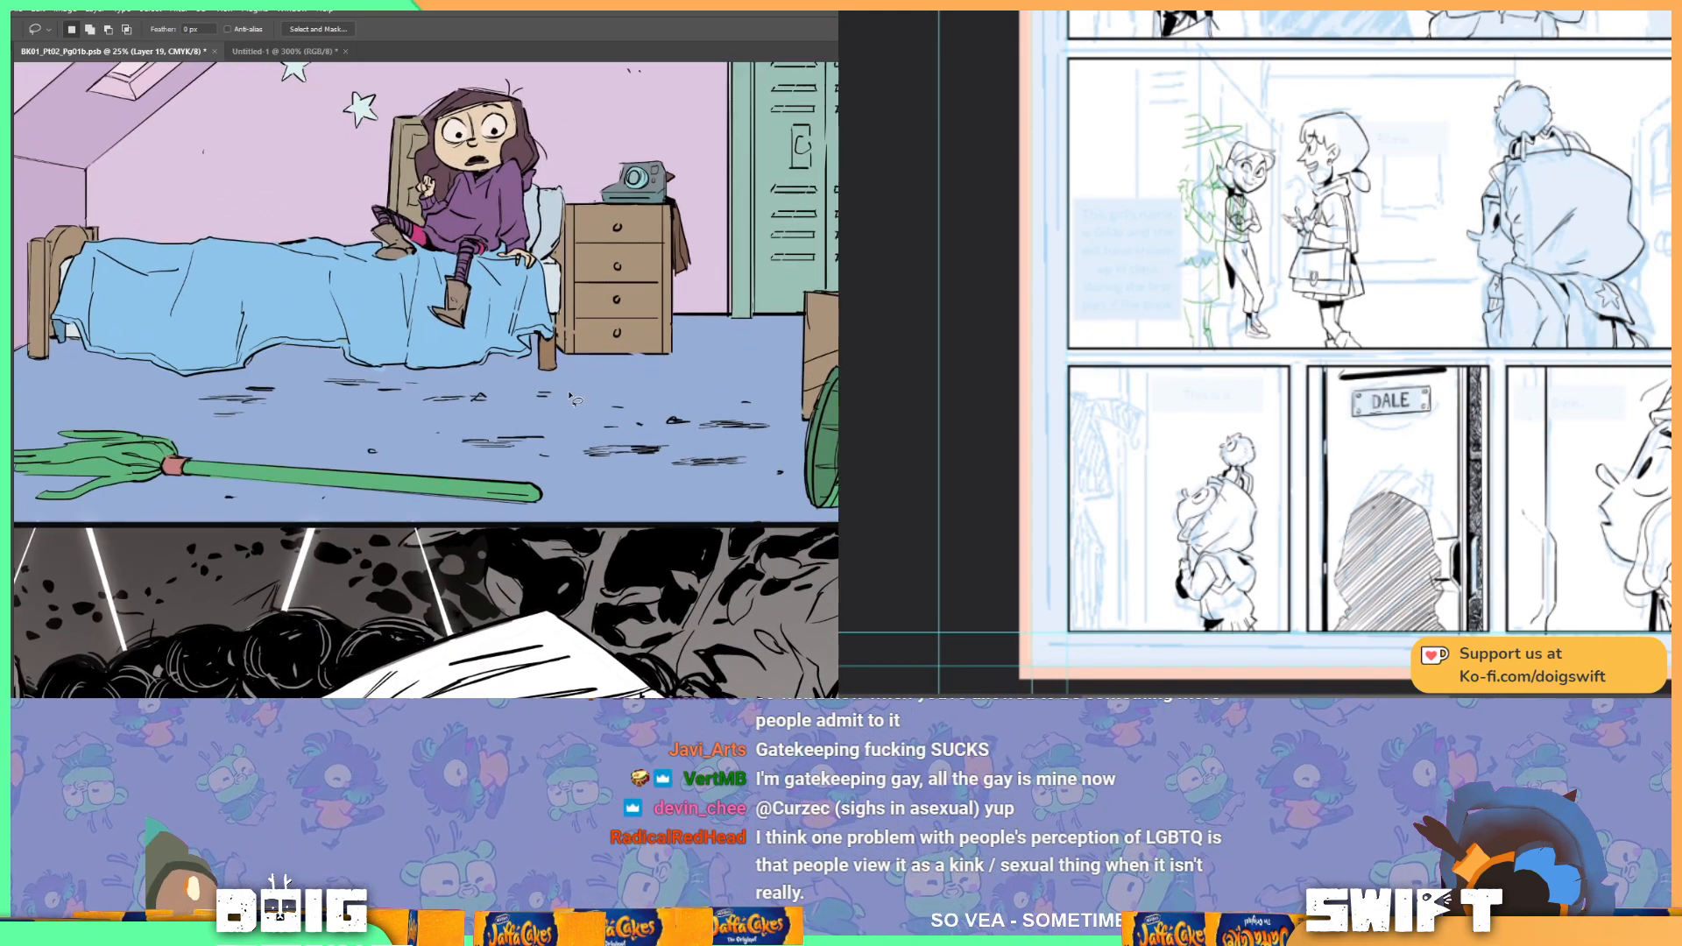
drag(799, 209, 531, 393)
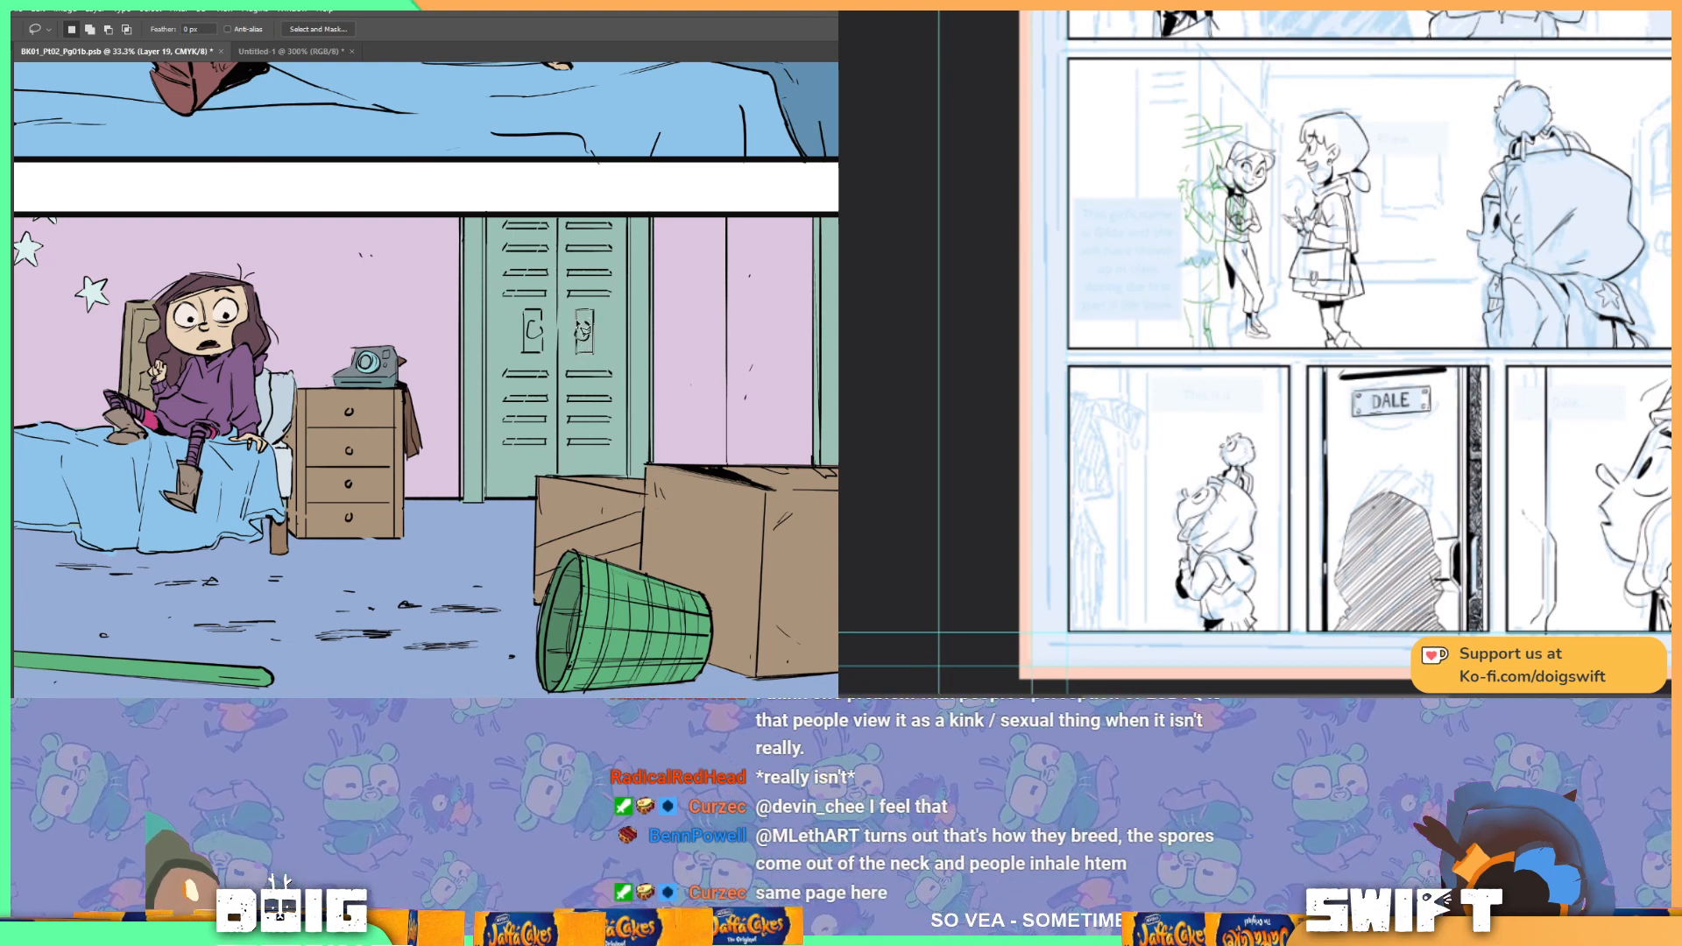
key(shift)
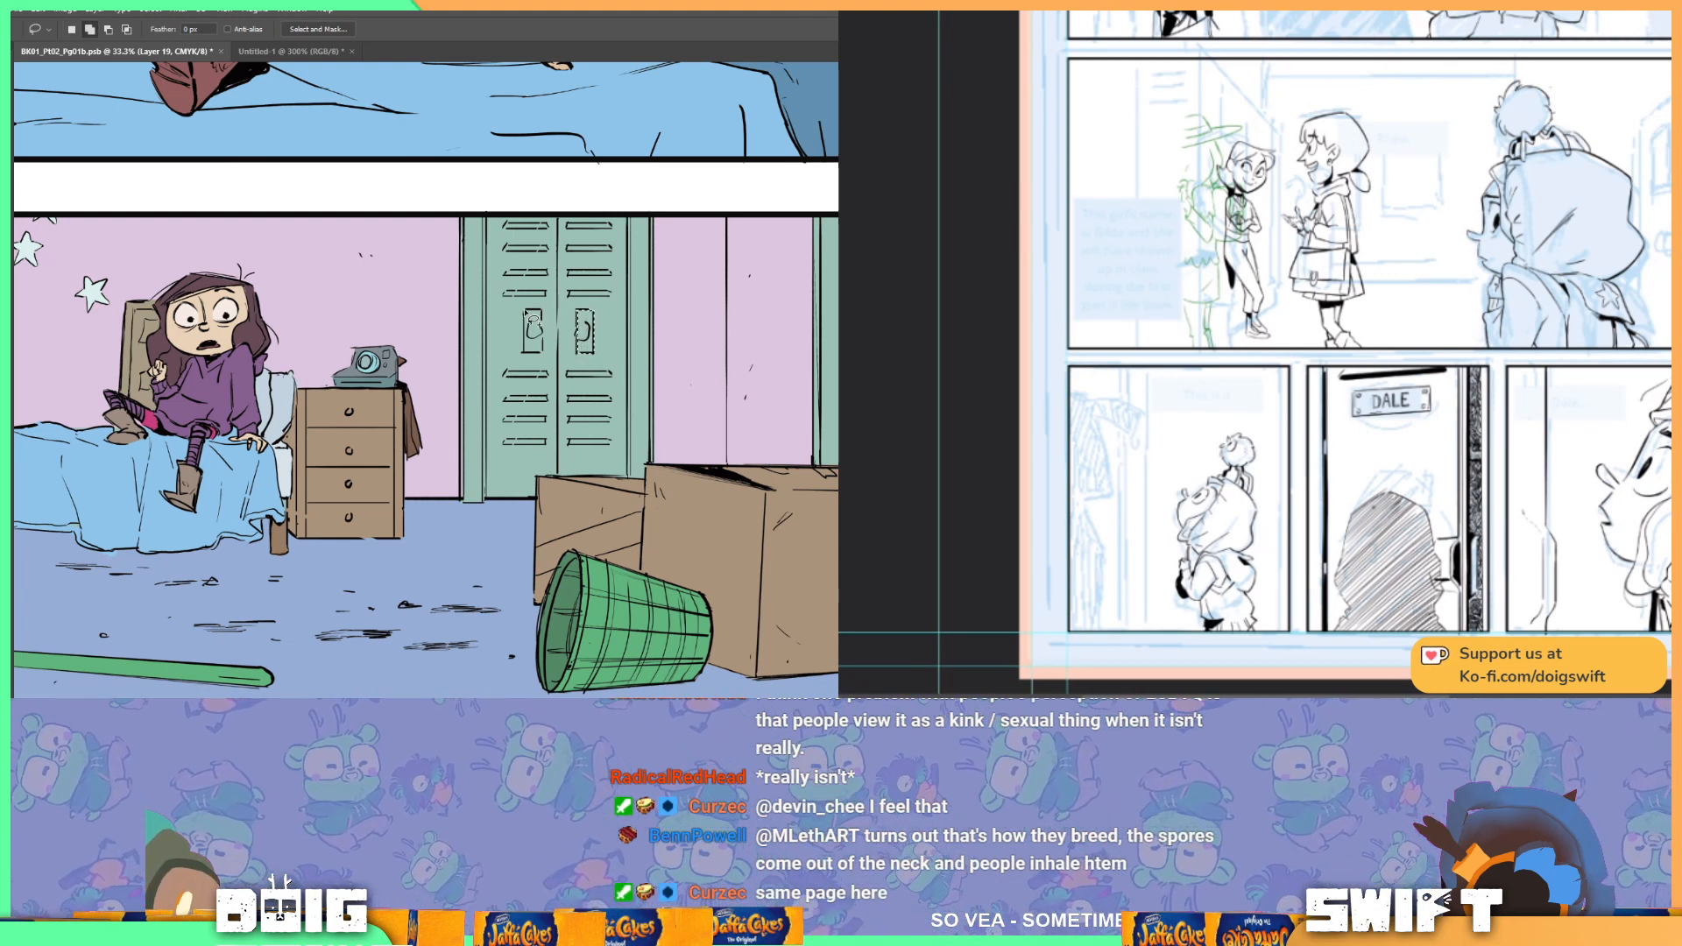
alt+click(526, 312)
alt+click(524, 352)
alt+click(541, 353)
alt+click(541, 311)
alt+click(525, 311)
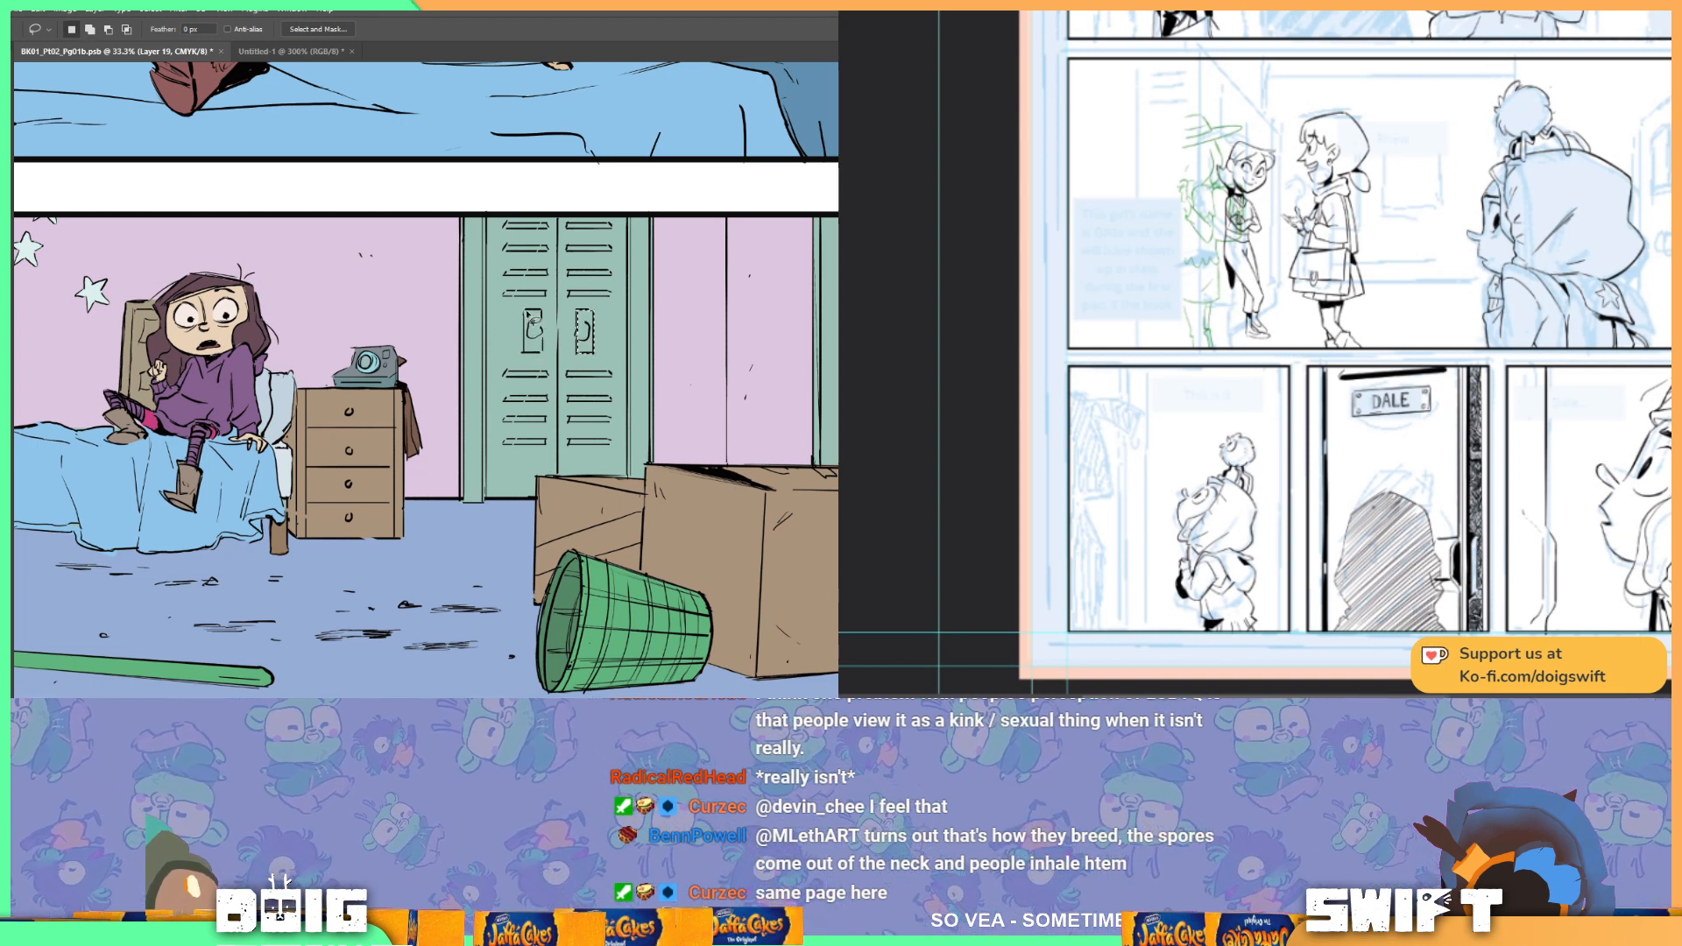
key(shift)
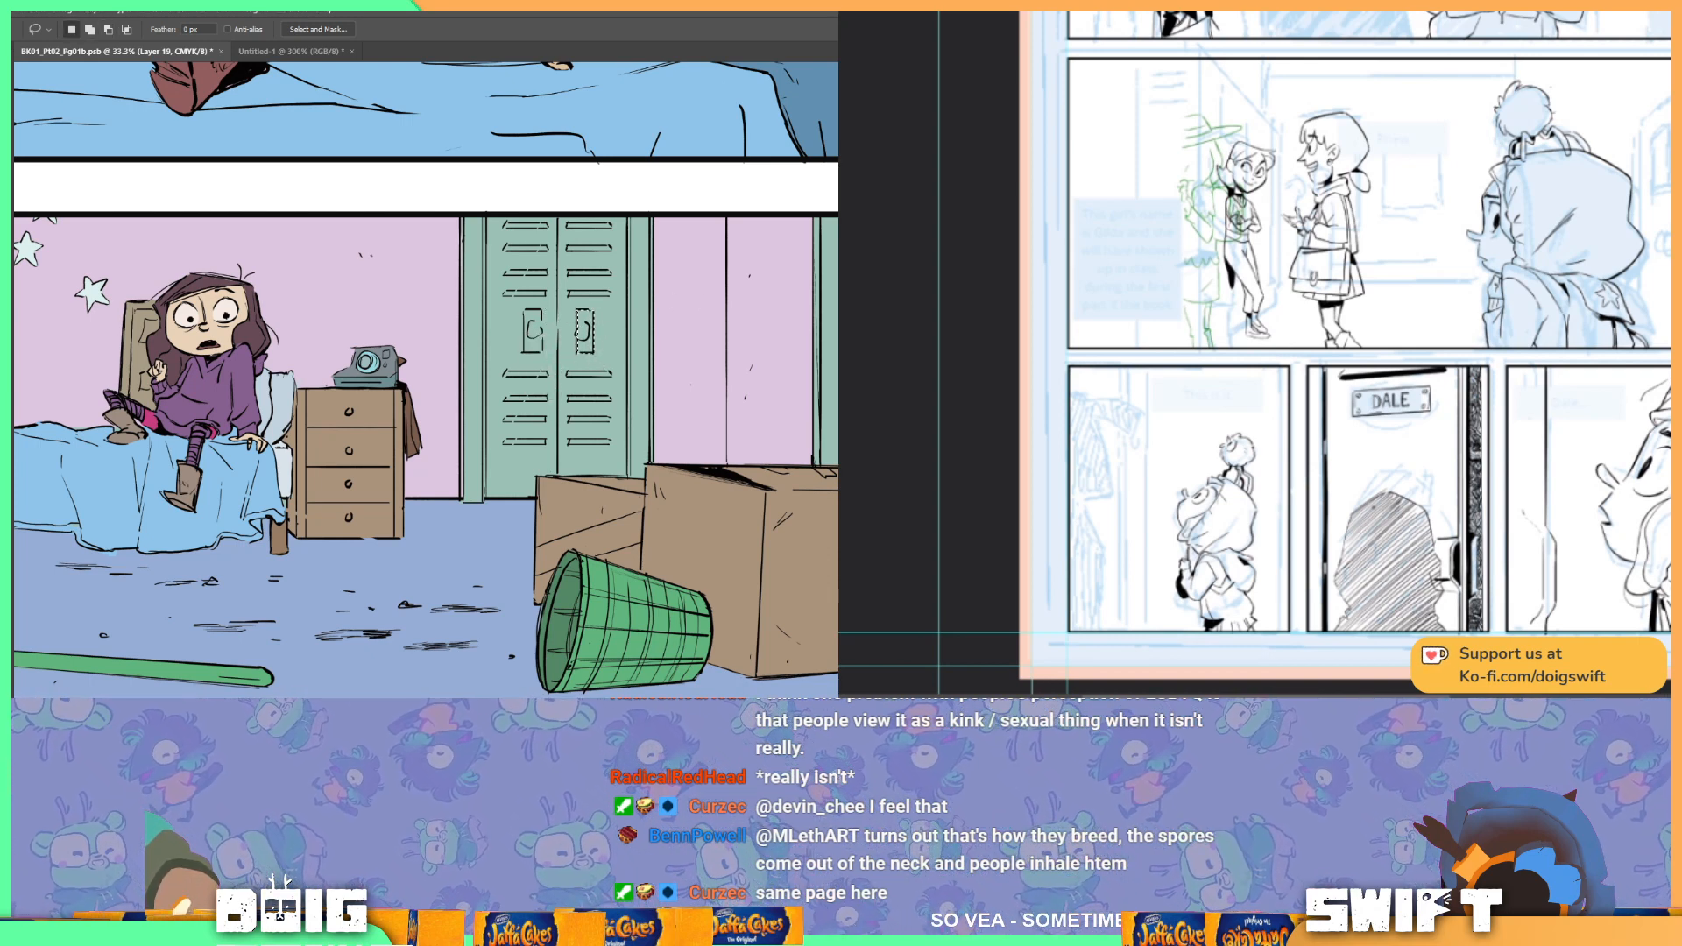
key(g)
click(582, 320)
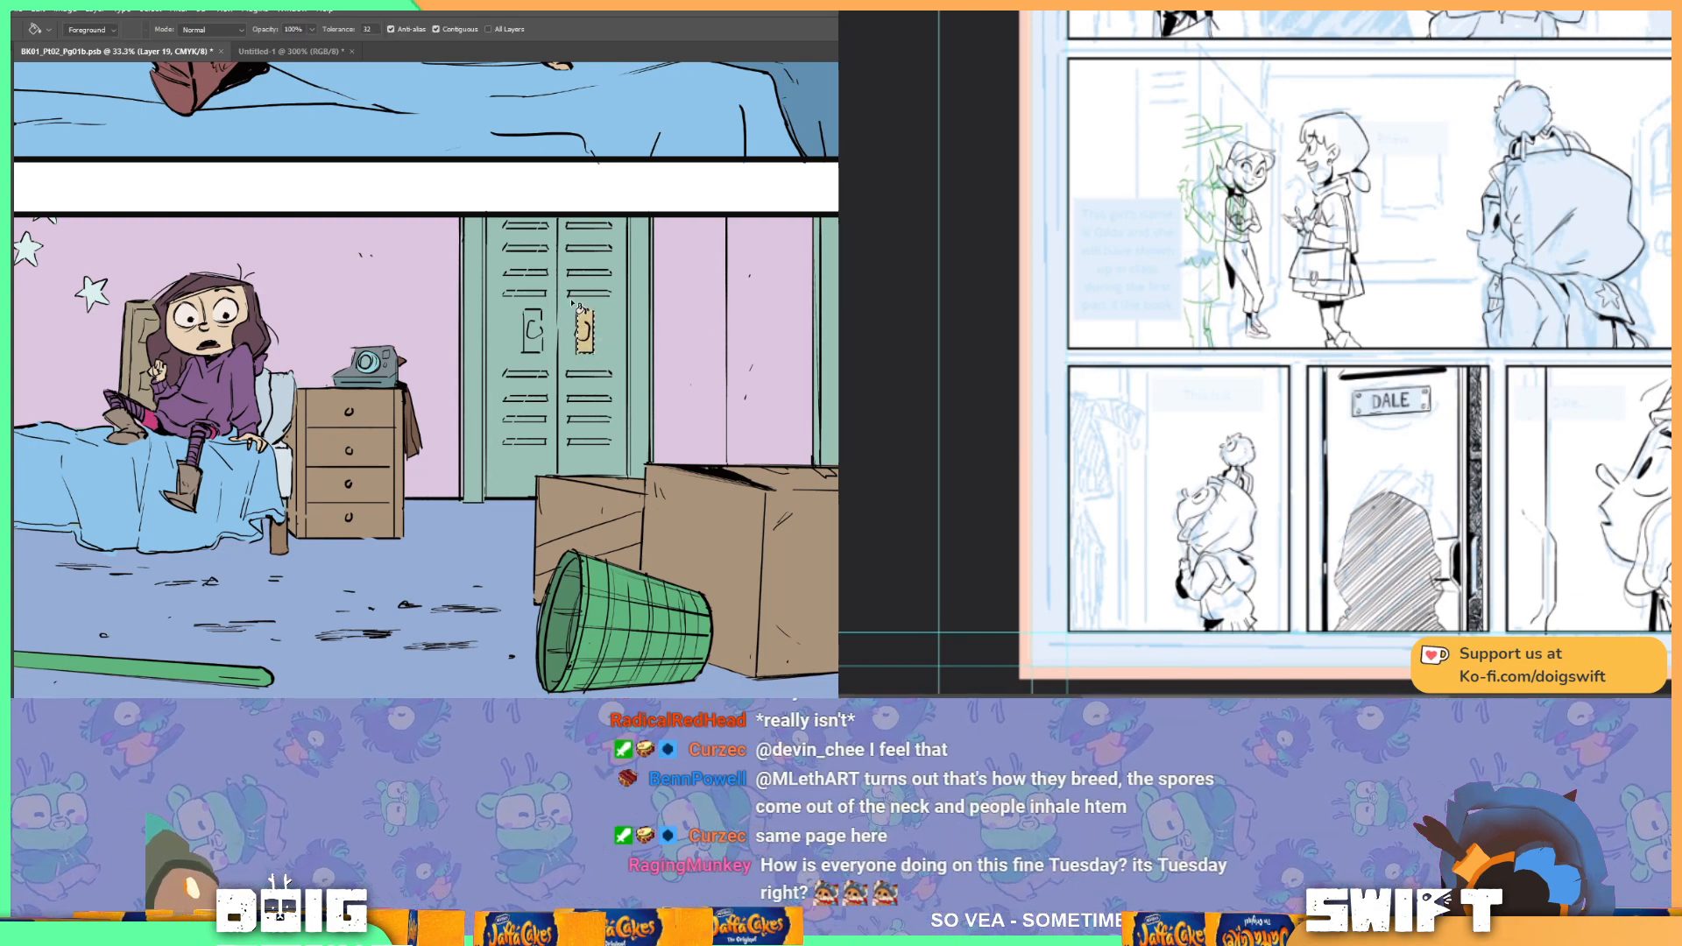
Step: Clear the selection, then lasso the part of the right door's handle projecting beyond its plate and fill it with the same sandy yellow
key(ctrl+plus)
key(ctrl+plus)
key(ctrl+plus)
key(ctrl+plus)
drag(724, 240, 620, 398)
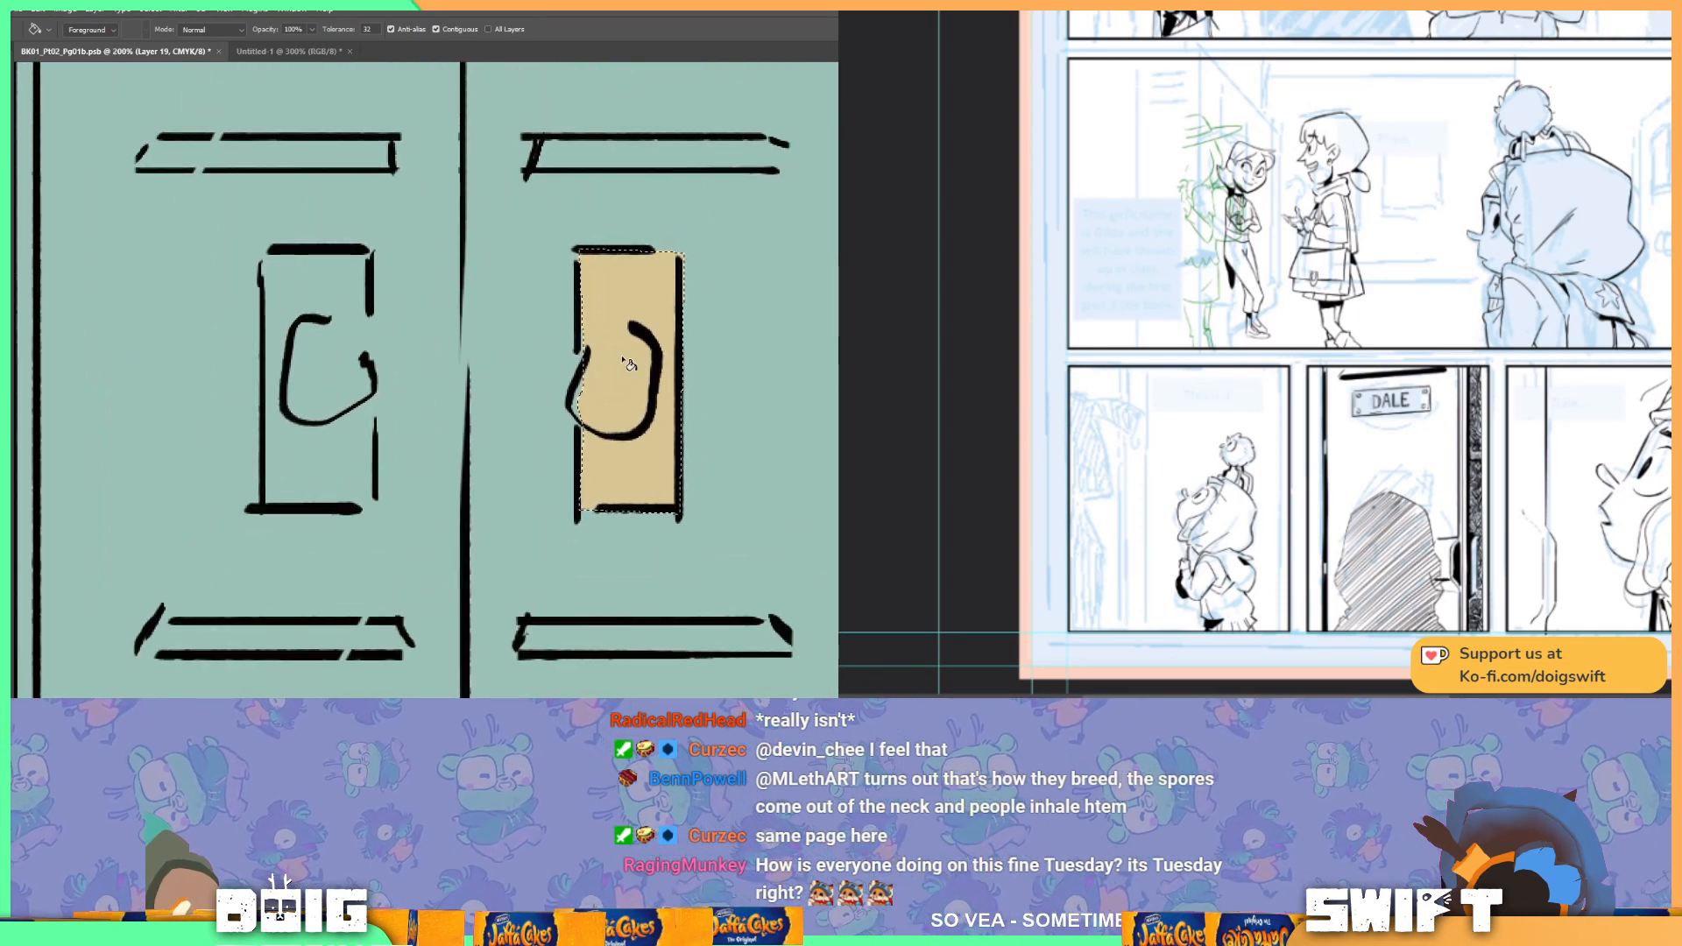
key(ctrl+d)
key(l)
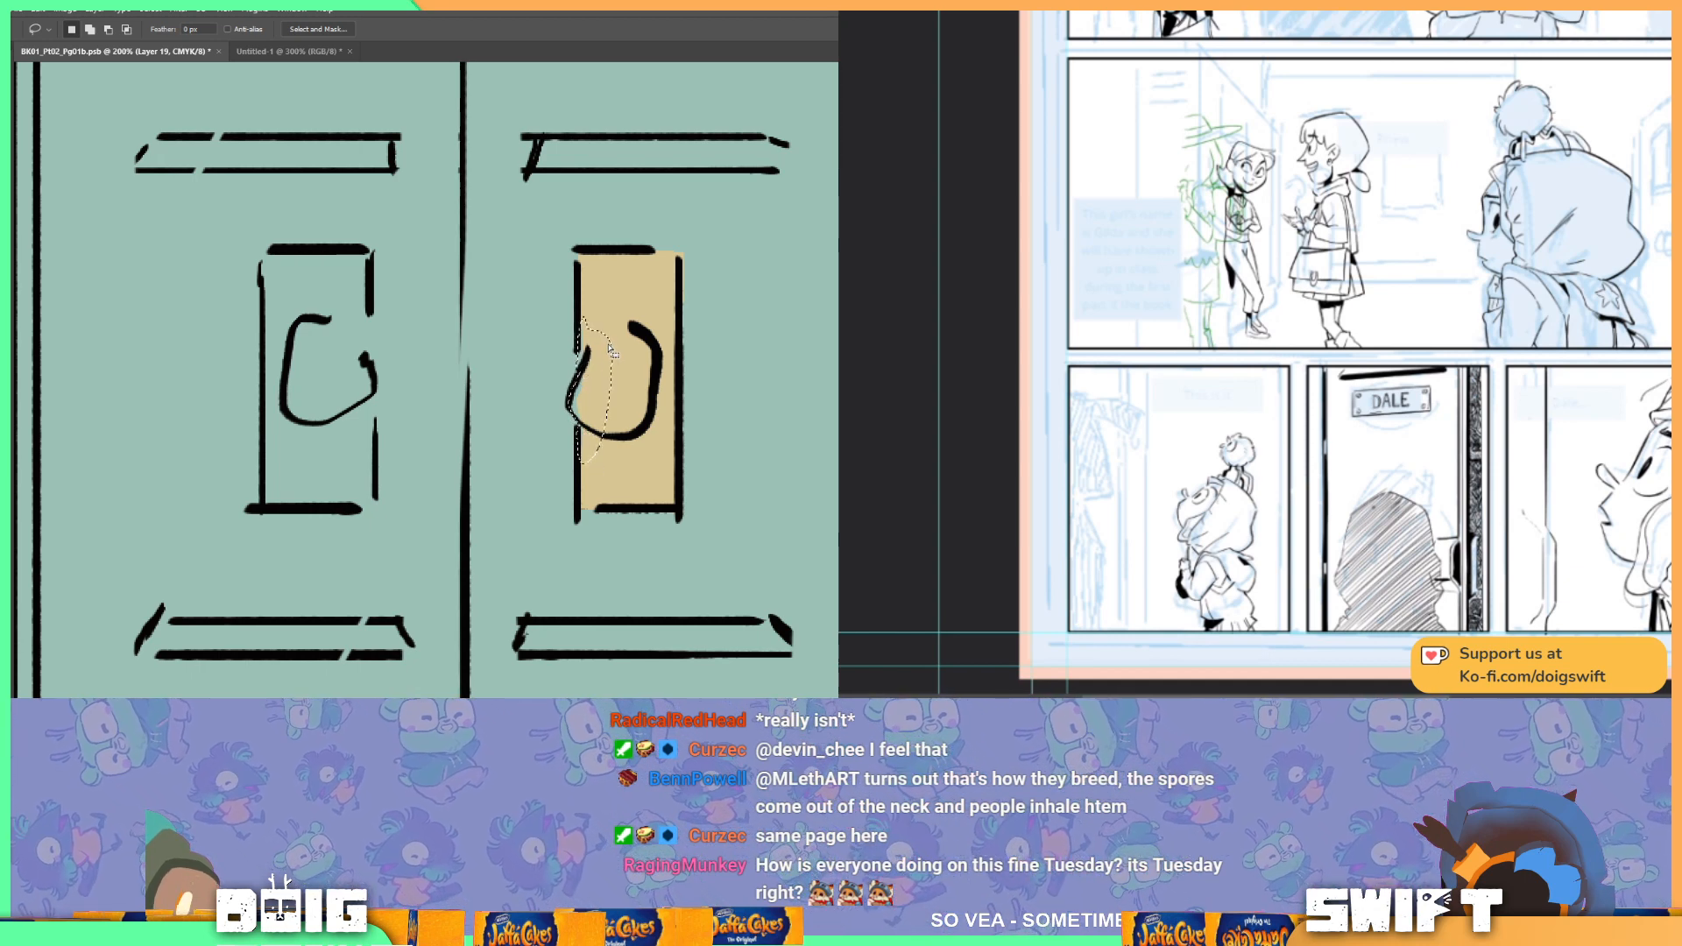
key(g)
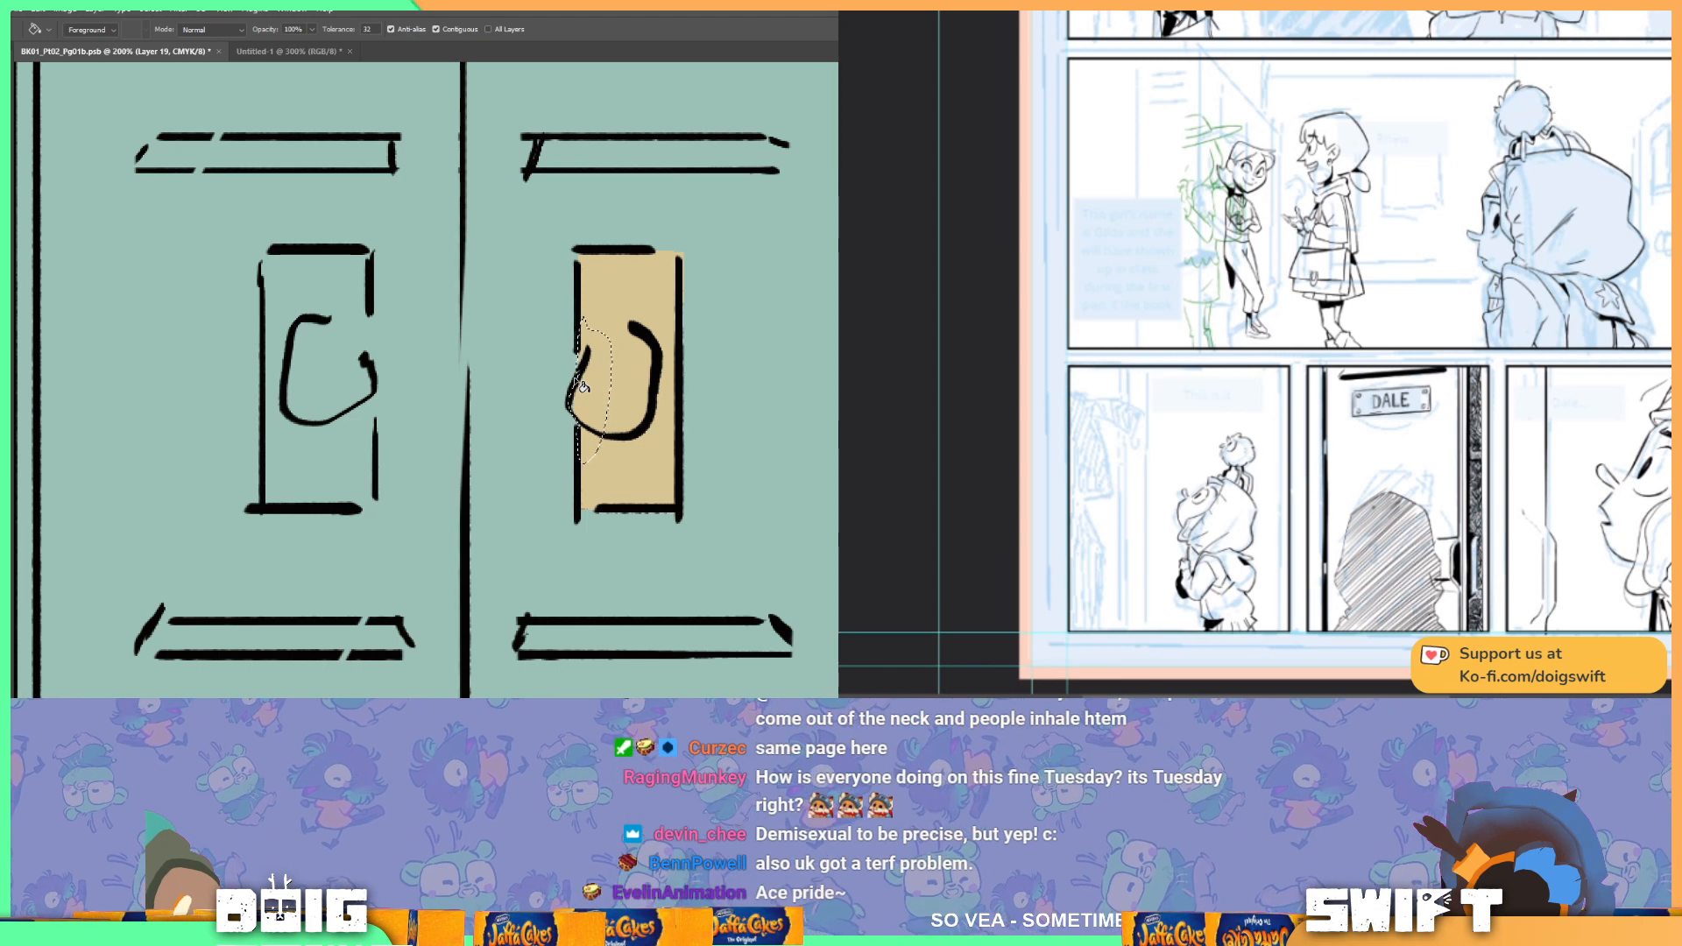
Step: Lasso the handle plate on the wardrobe's left door and fill it with the same sandy yellow
key(l)
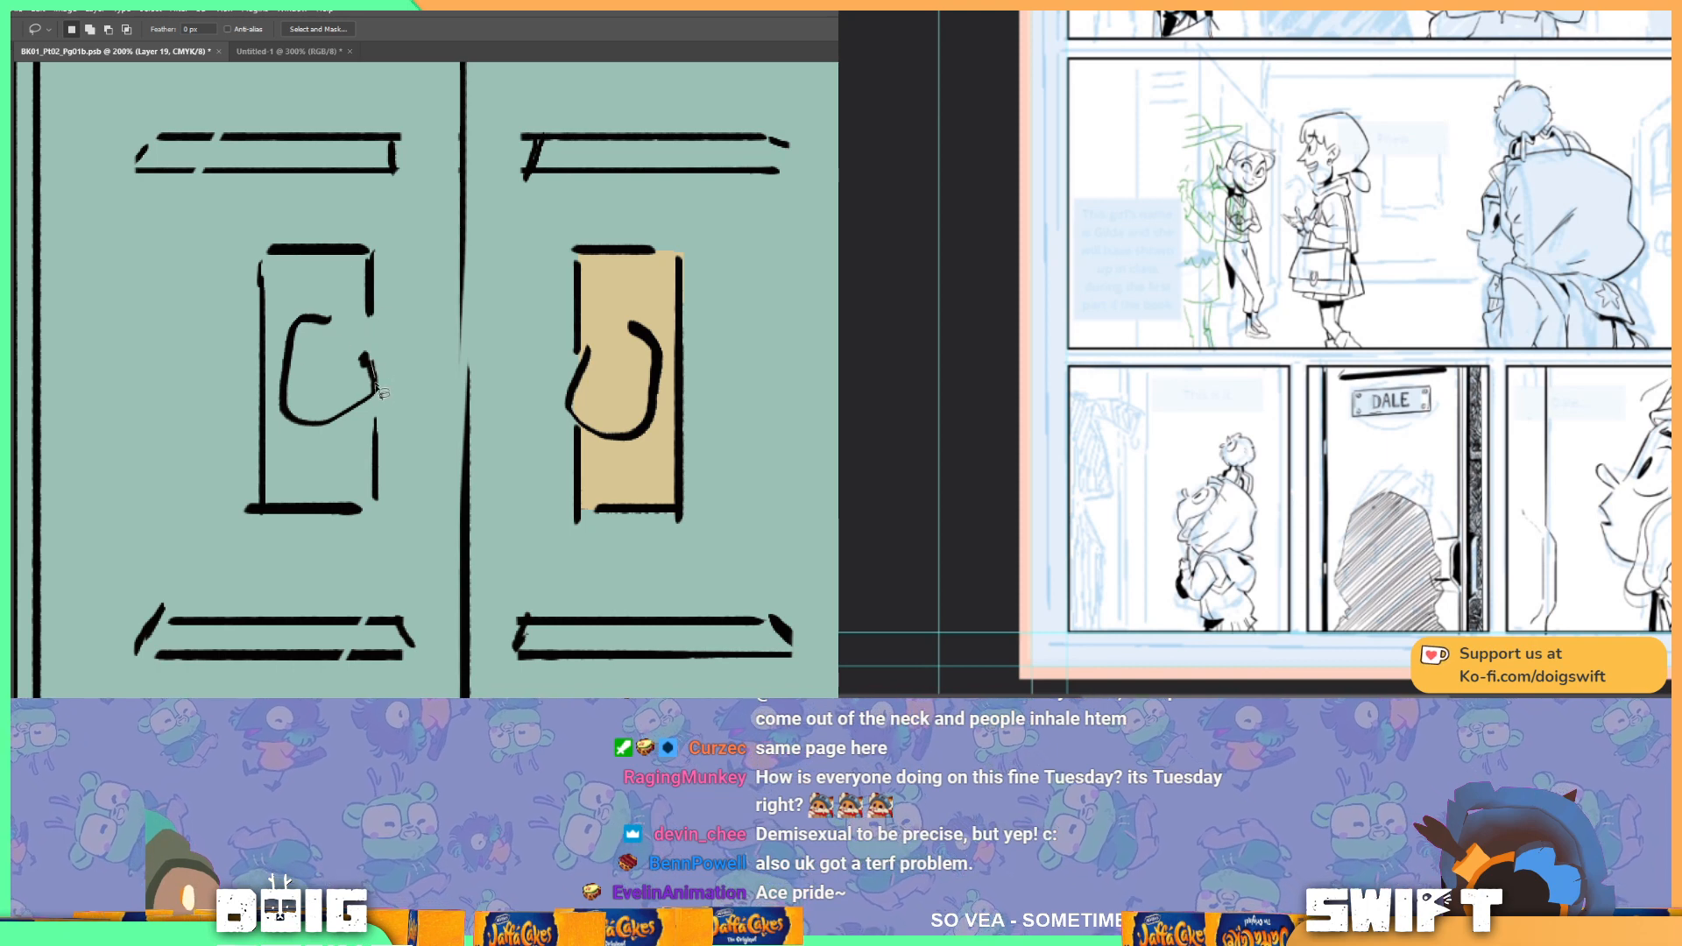
drag(375, 398, 378, 489)
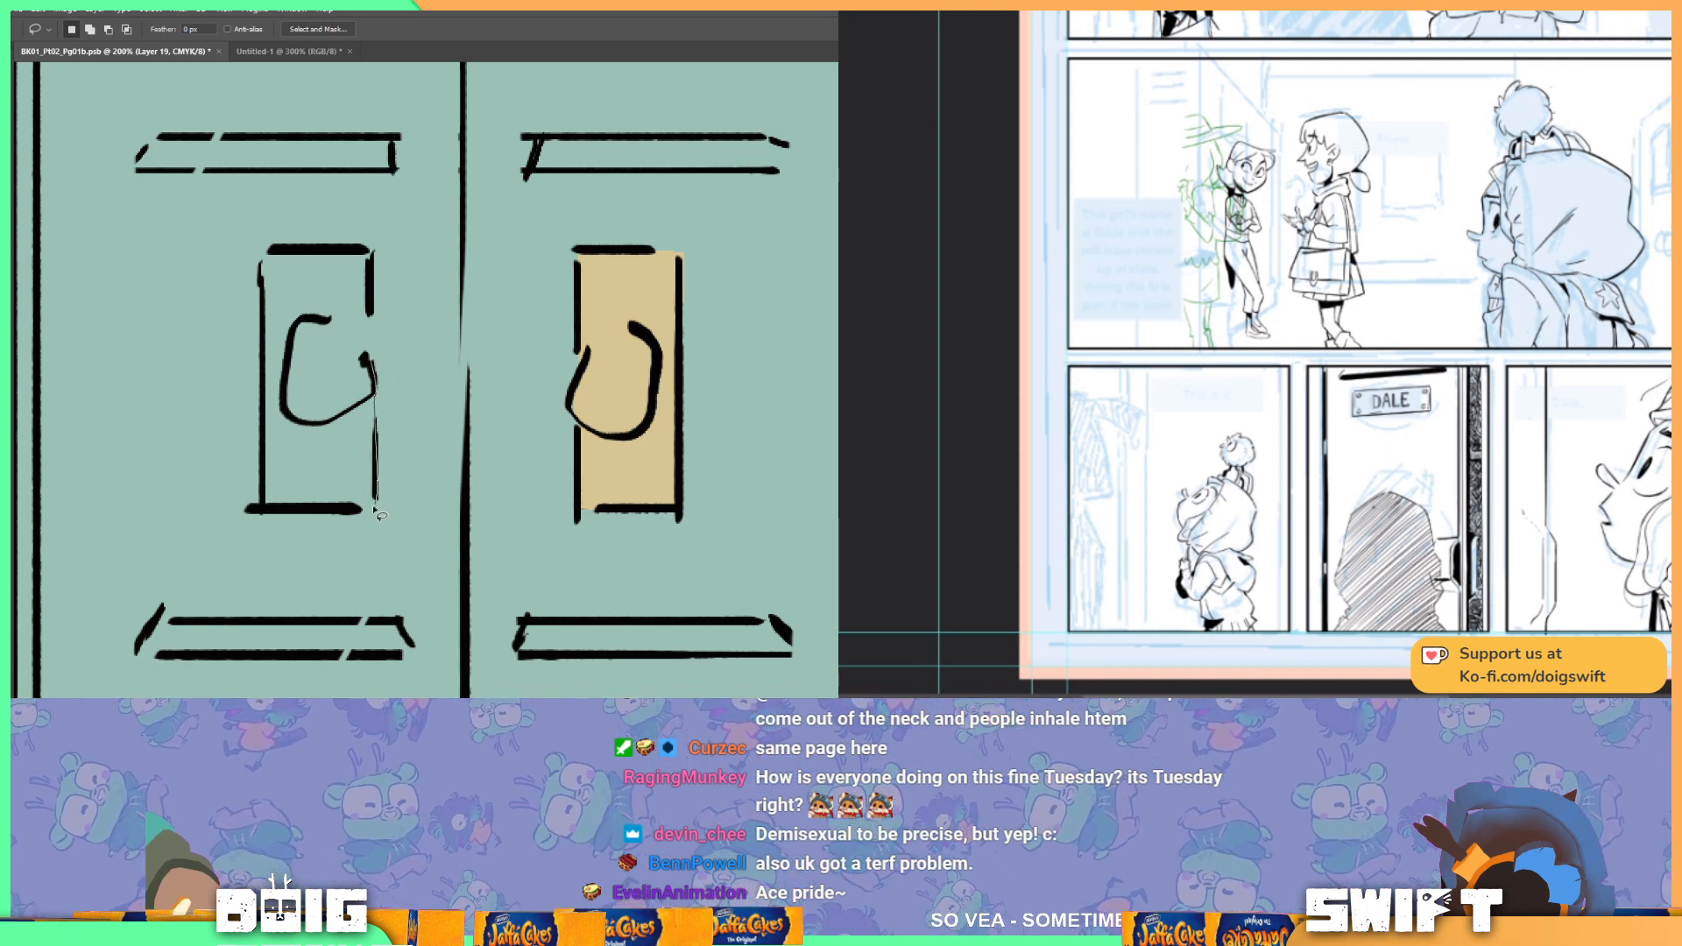
mouse_move(280, 506)
mouse_down()
mouse_move(262, 507)
mouse_move(261, 280)
mouse_move(298, 247)
mouse_move(374, 253)
mouse_move(375, 399)
mouse_up()
key(g)
click(352, 420)
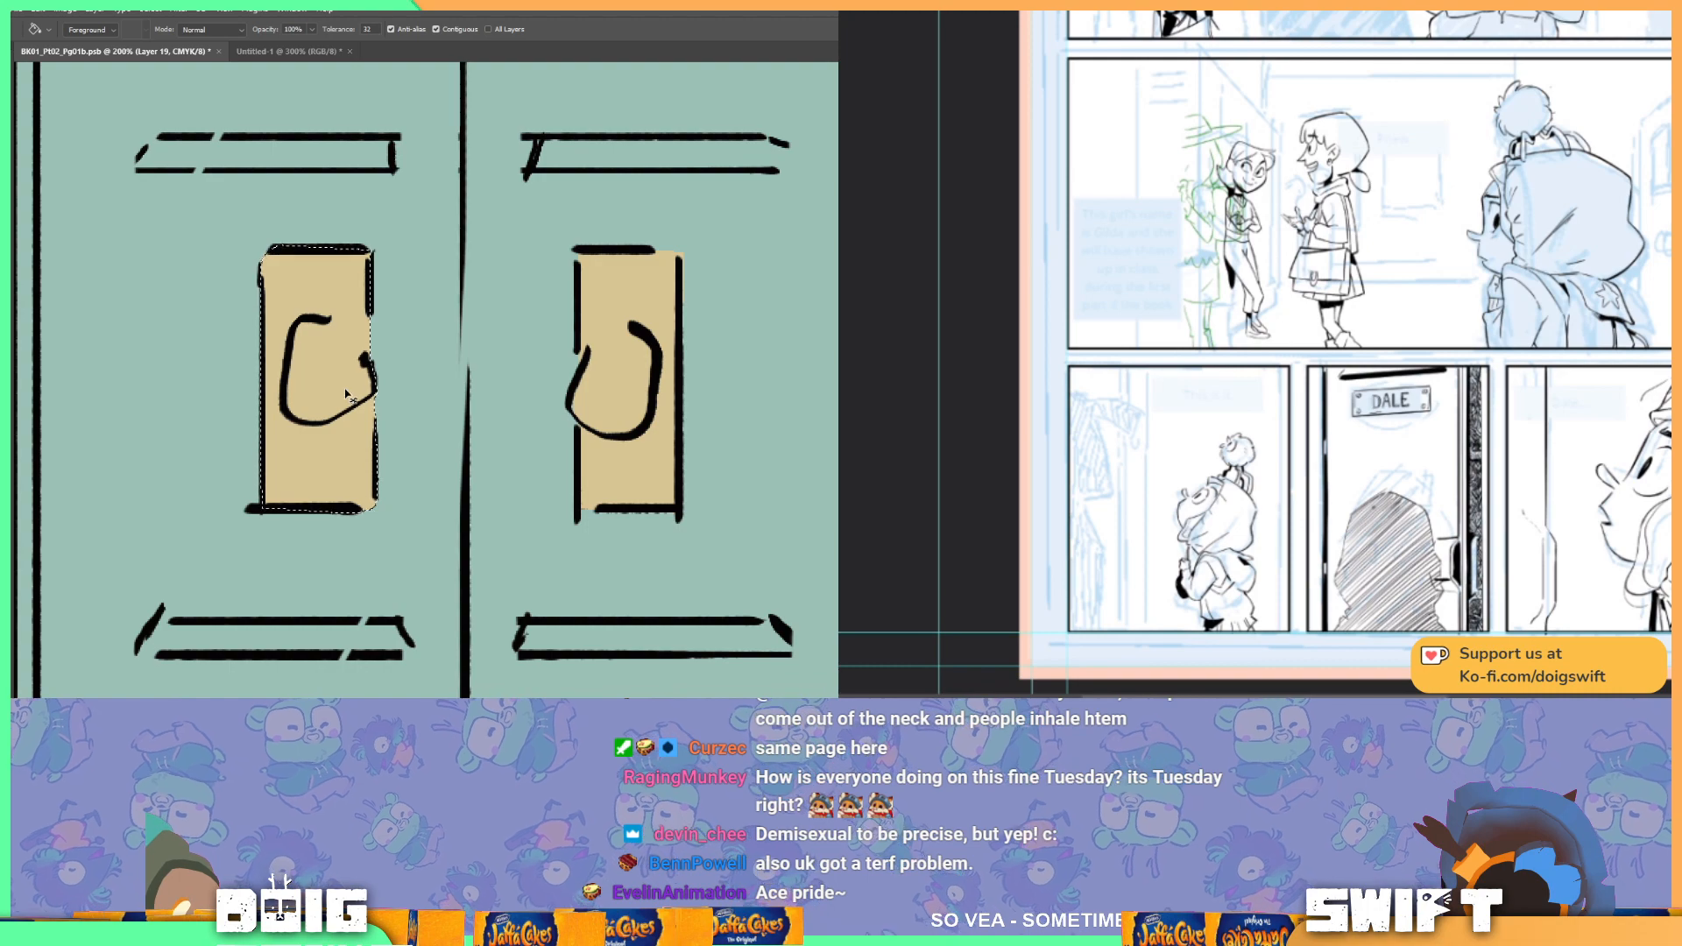
key(ctrl+minus)
key(ctrl+minus)
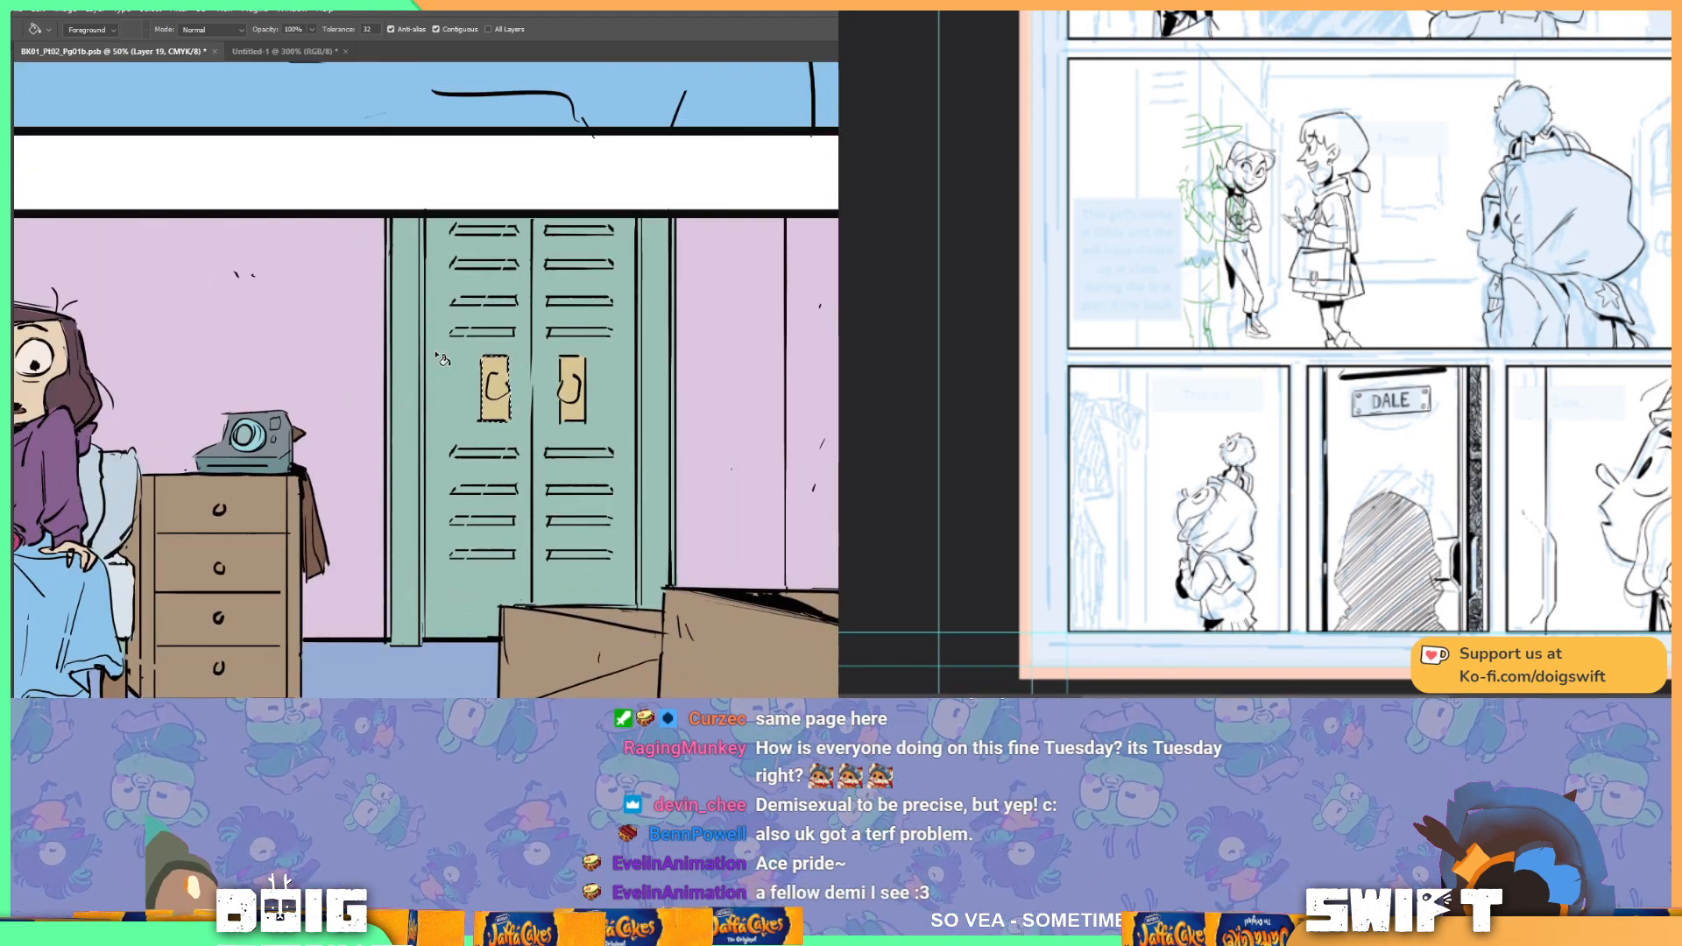
Step: Lasso around the whole wardrobe, recolour its green doors and frame with an orange-brown fill and deselect
key(l)
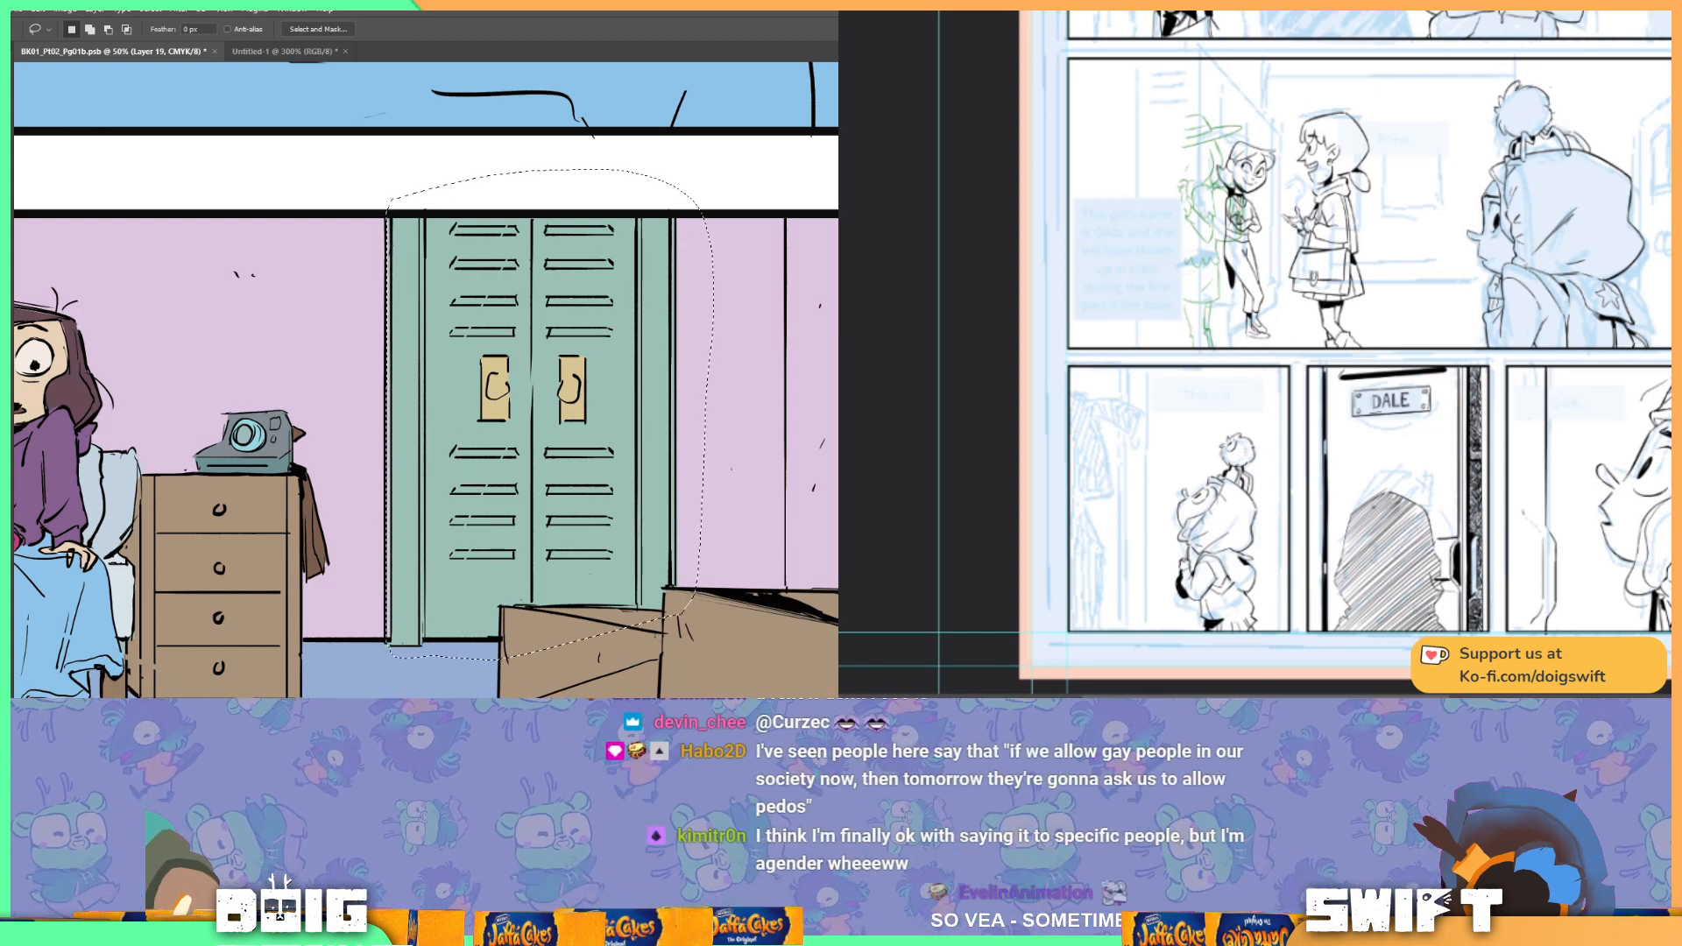
key(g)
click(396, 478)
click(389, 482)
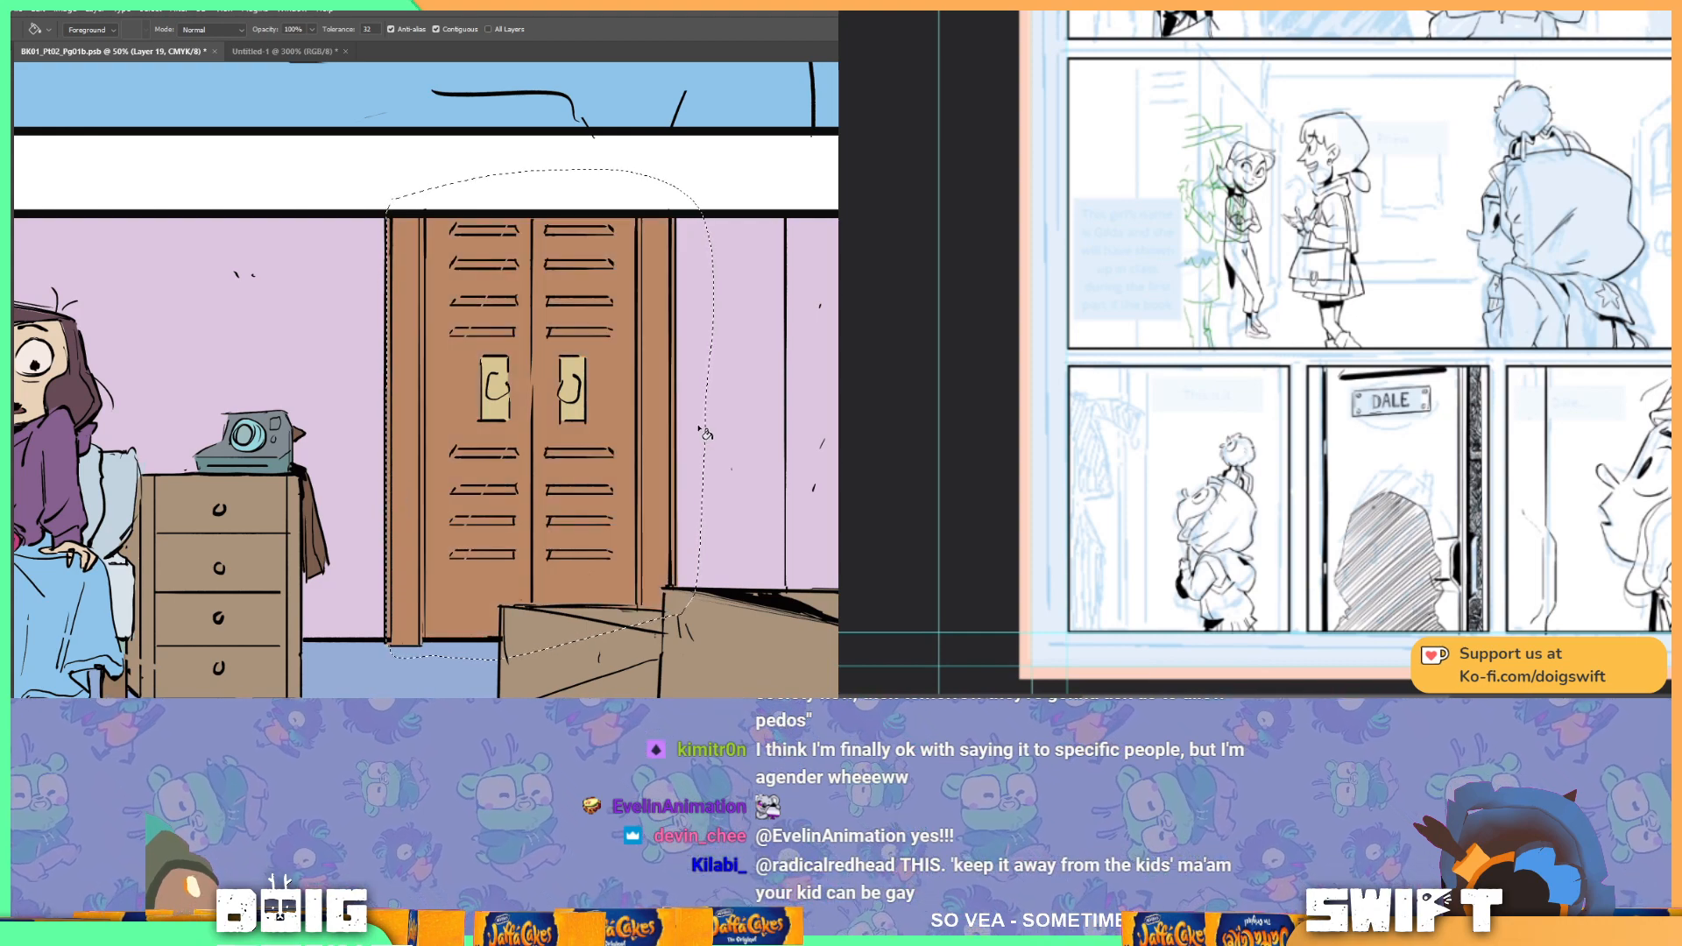
key(ctrl+d)
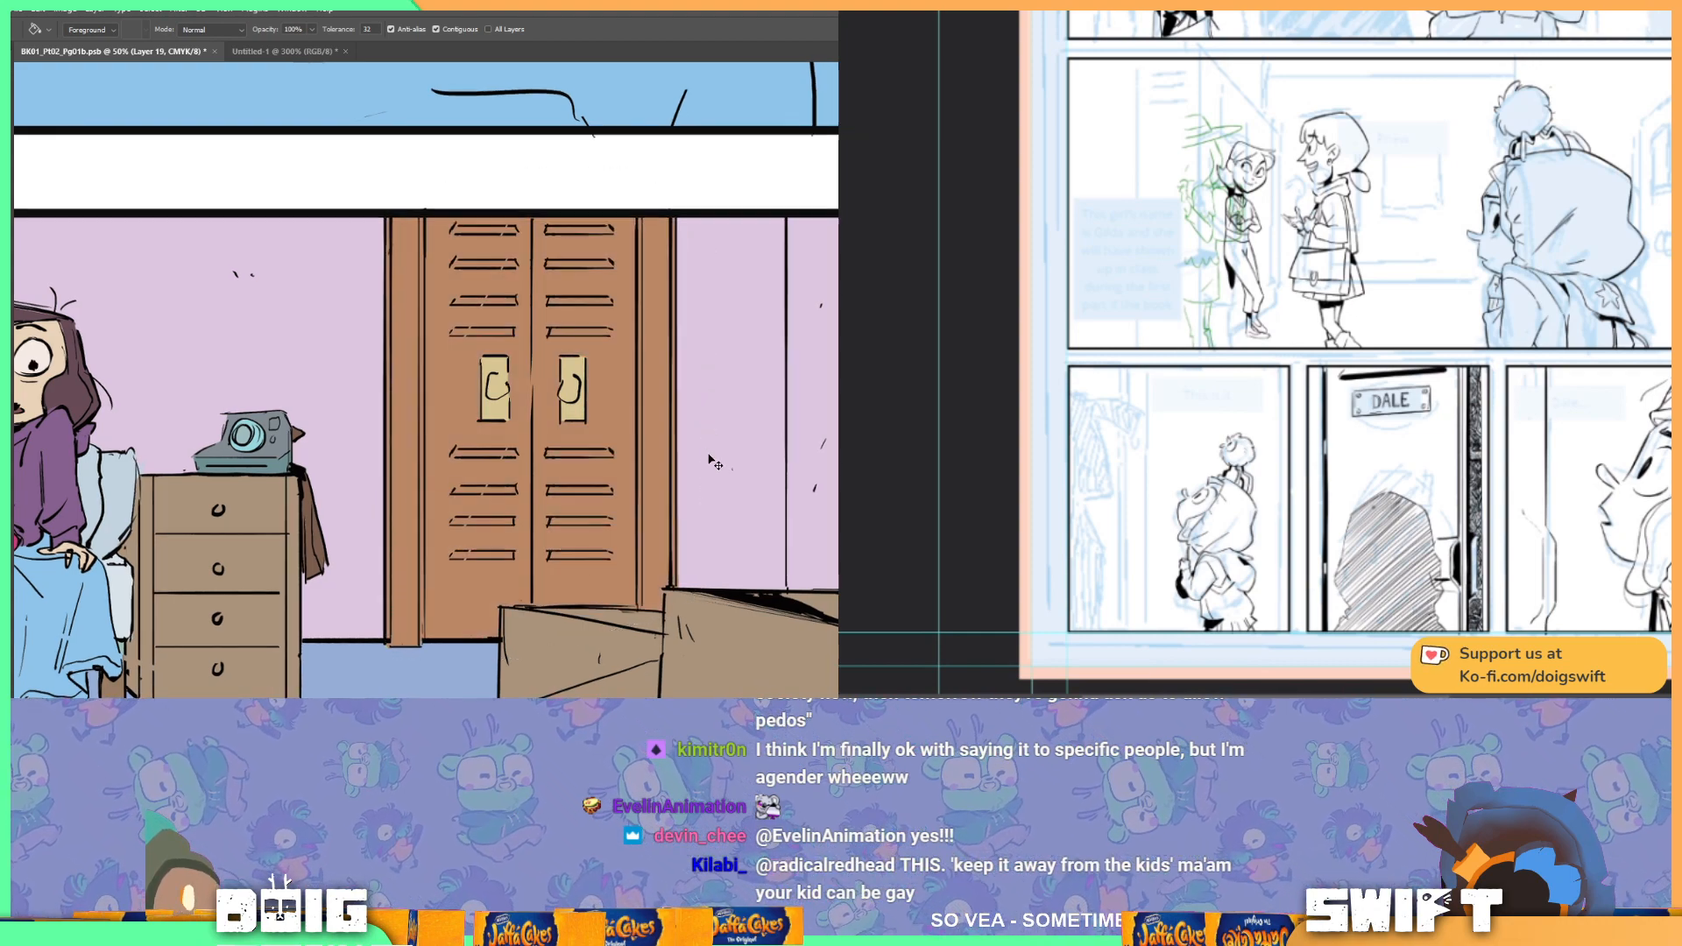
Step: Lasso the wardrobe's double doors inside the orange-brown frame, fill them with a dusty red and deselect
key(ctrl+plus)
drag(487, 482, 559, 423)
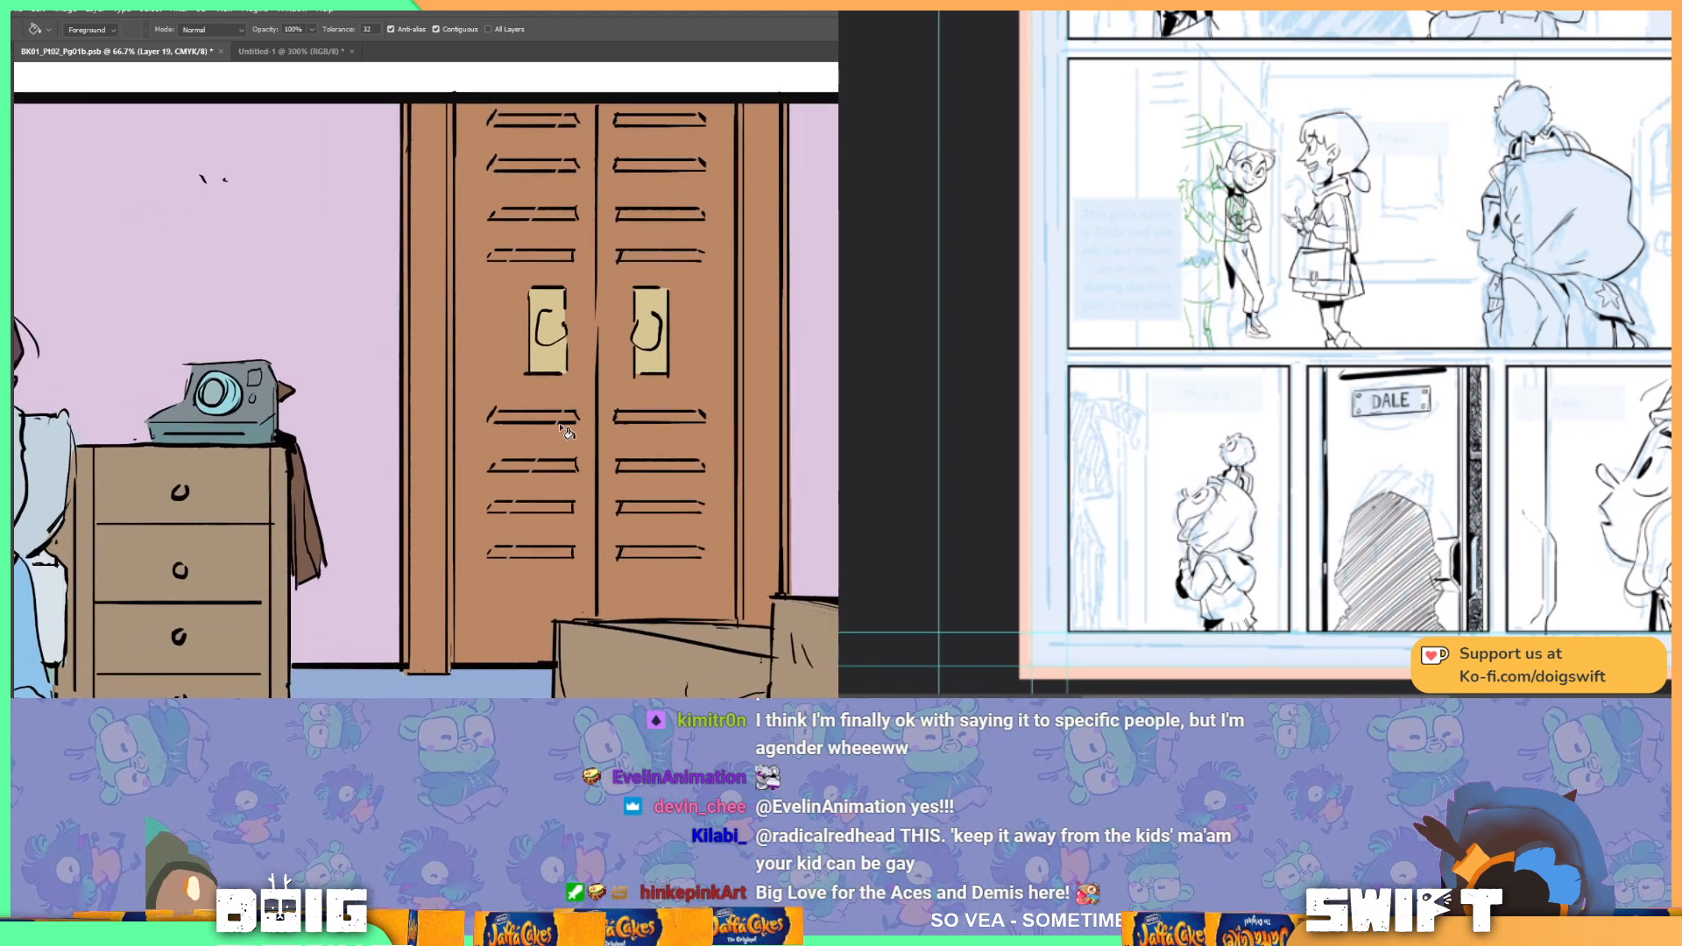
key(l)
drag(451, 98, 457, 677)
mouse_move(738, 629)
mouse_down()
mouse_move(738, 83)
mouse_move(695, 65)
mouse_move(457, 79)
mouse_up()
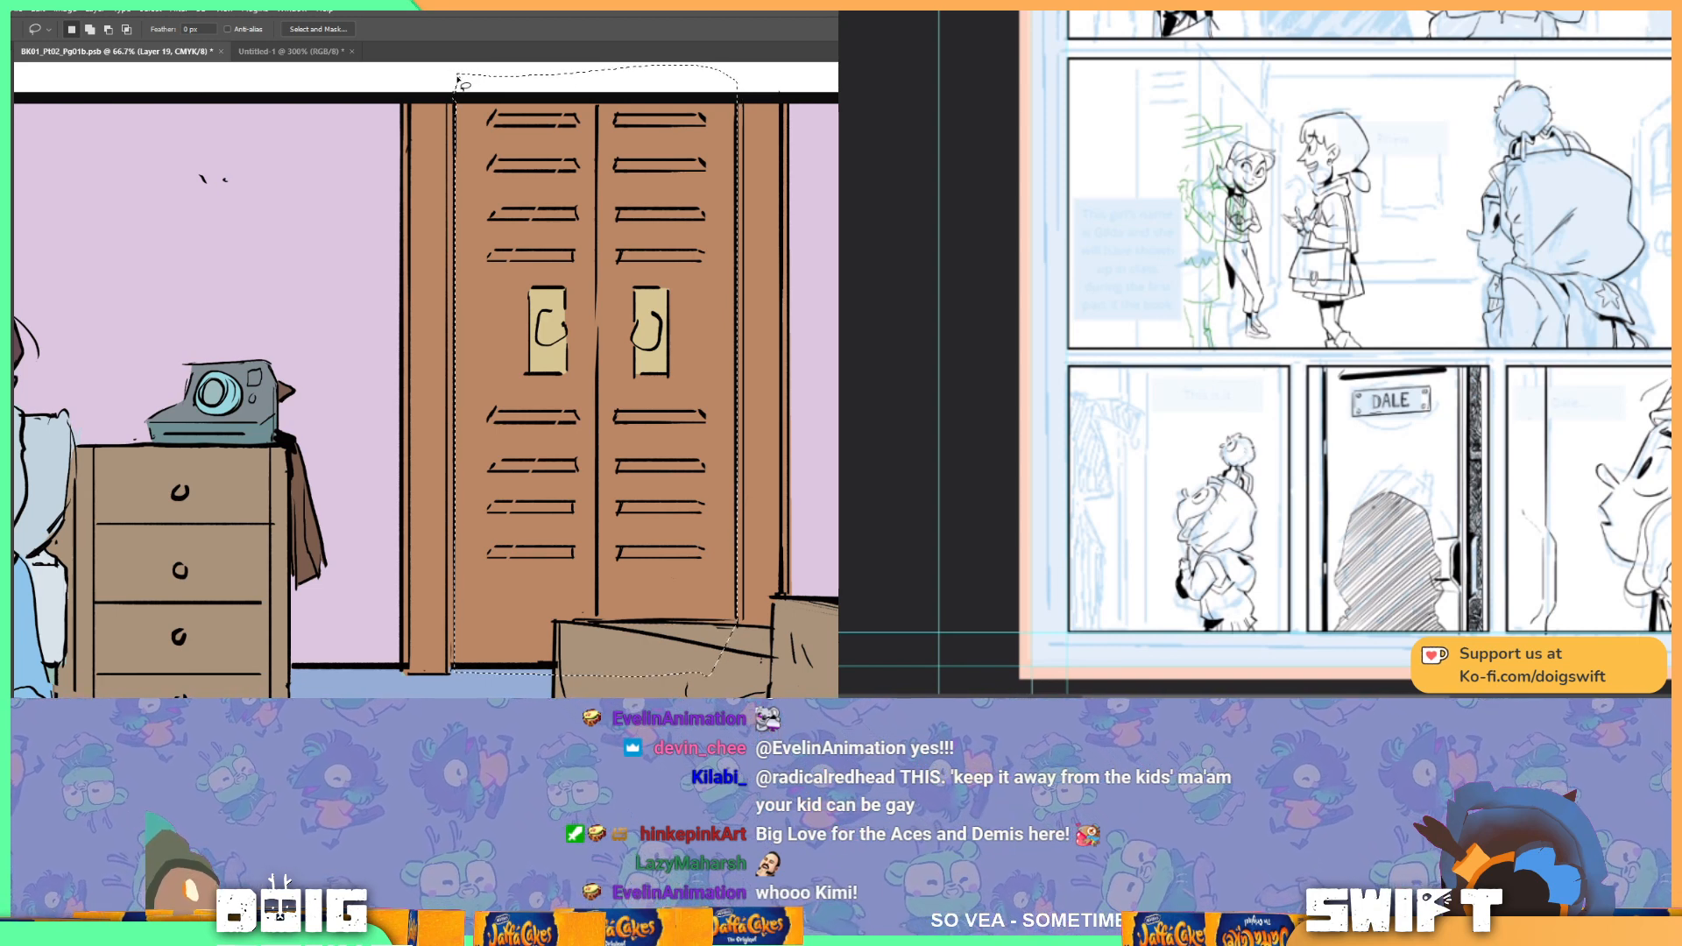
drag(643, 285, 614, 282)
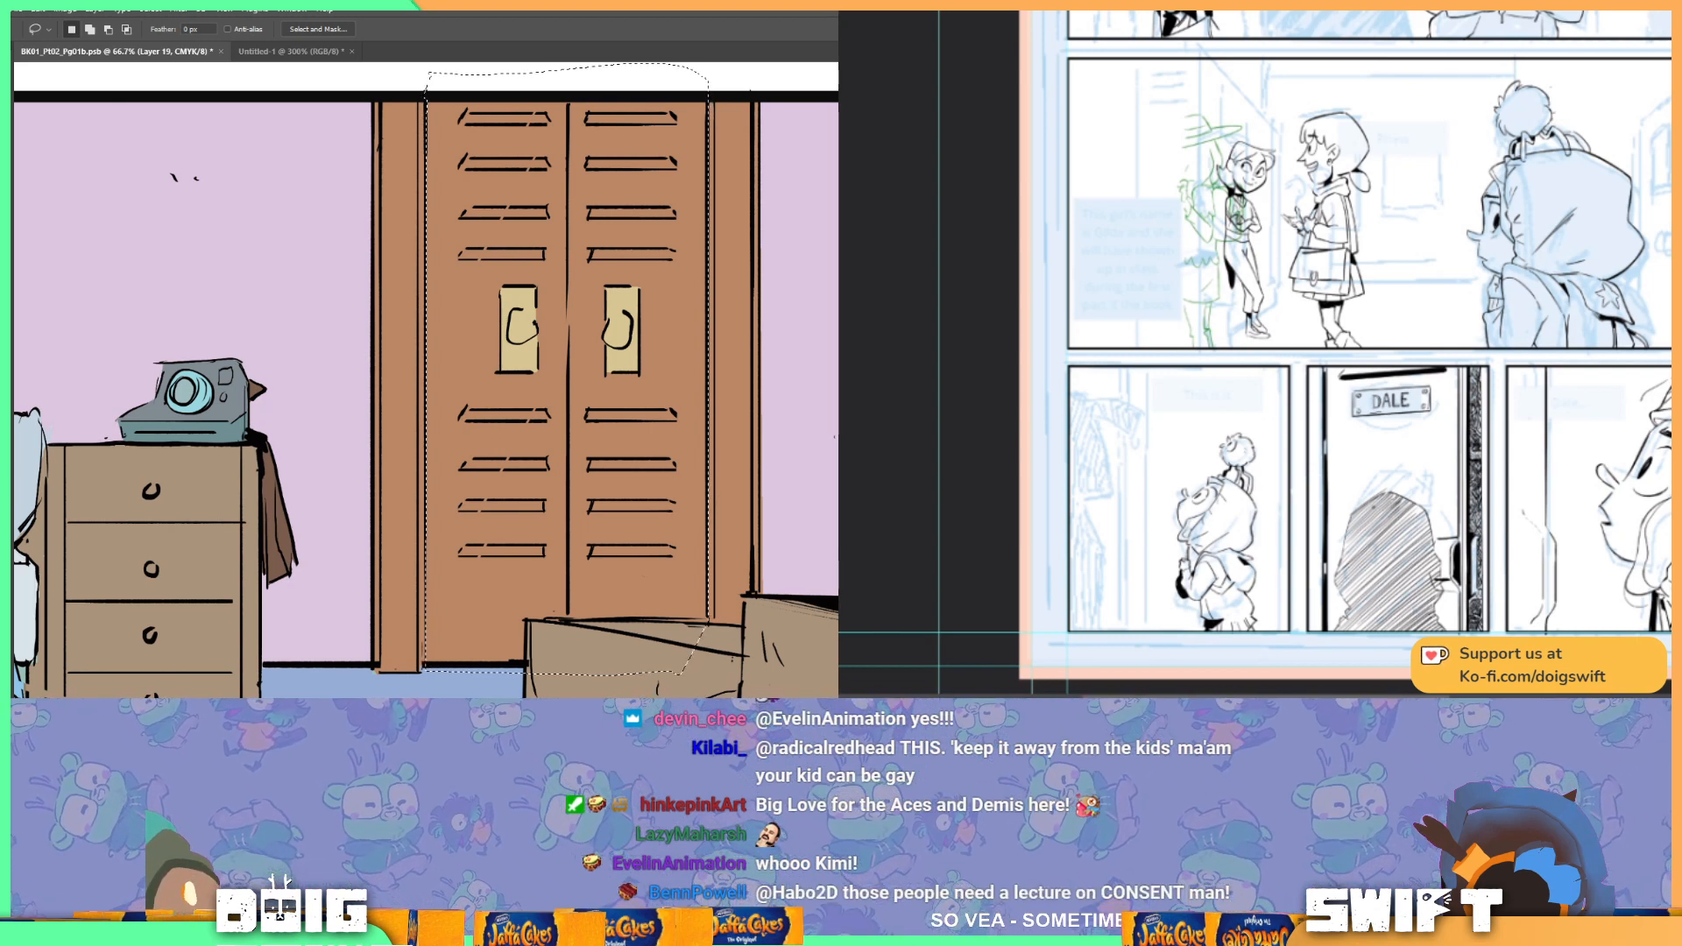
key(g)
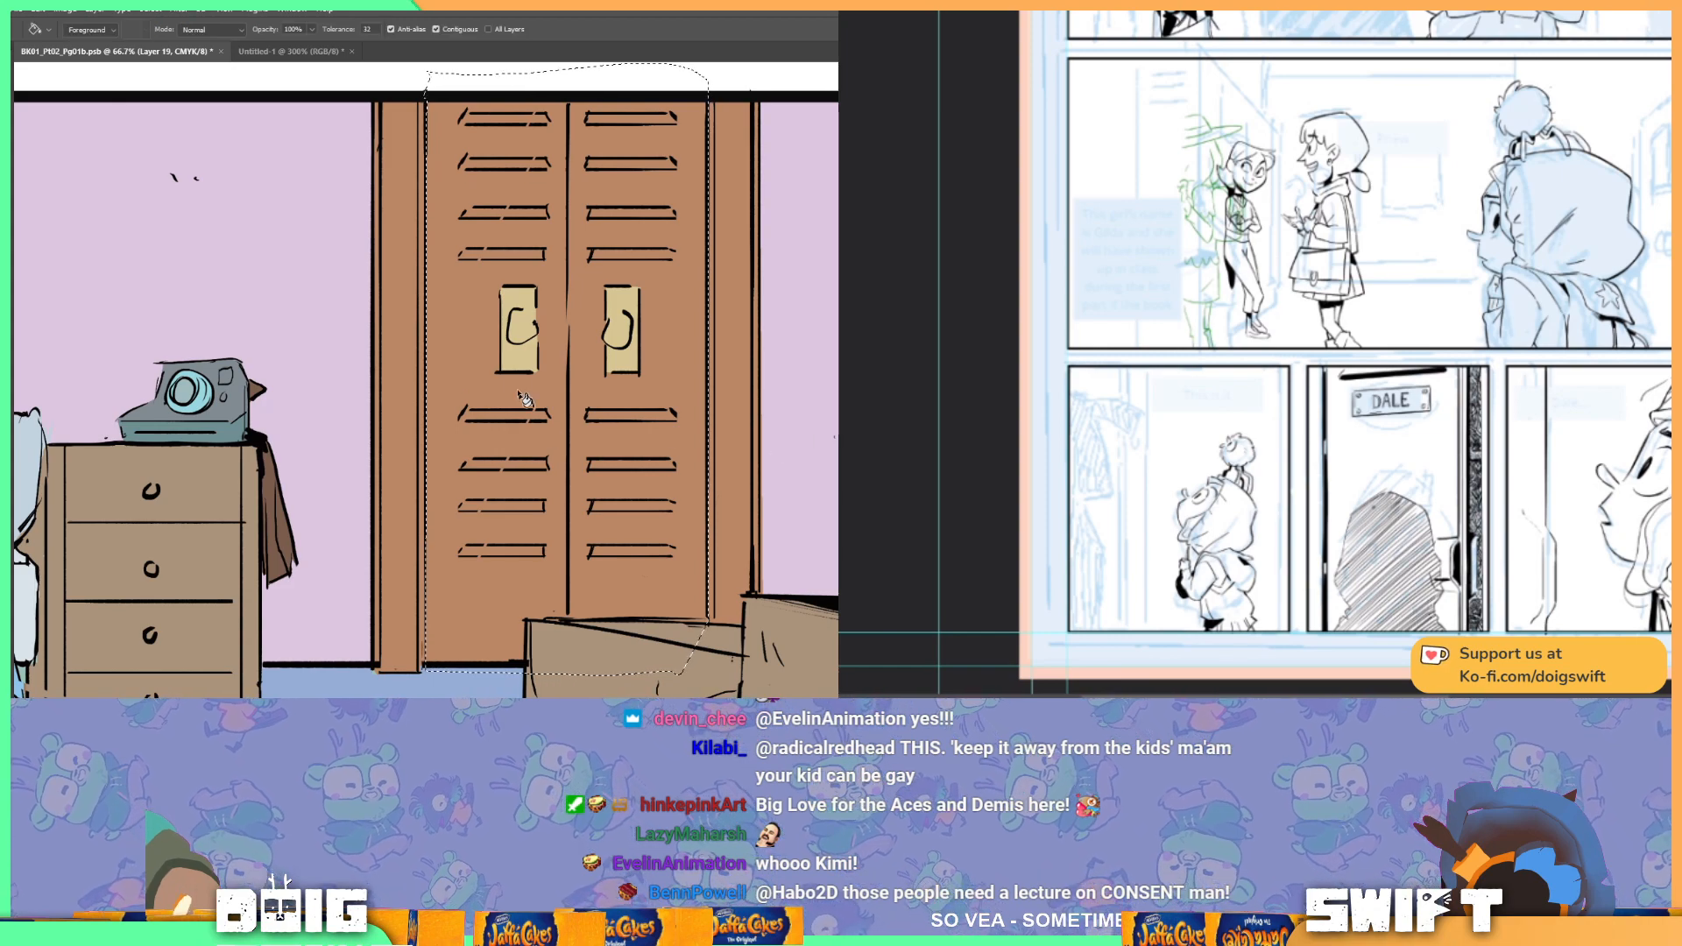
click(449, 359)
key(ctrl+z)
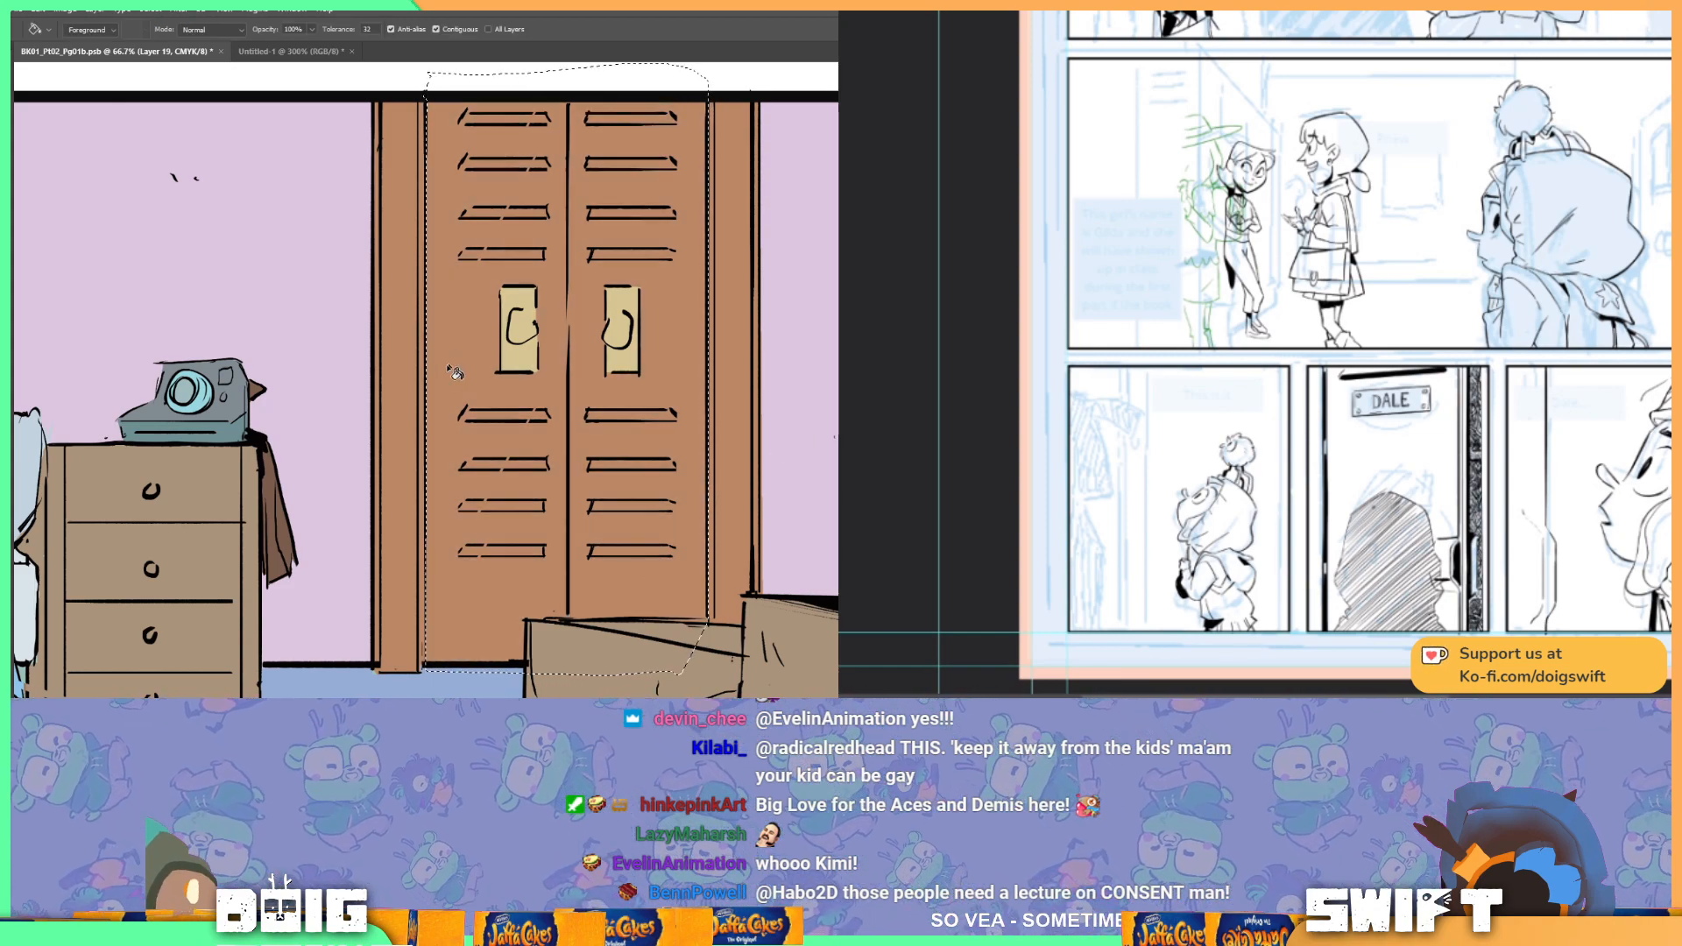
mouse_move(679, 347)
mouse_down()
mouse_move(605, 376)
mouse_move(632, 340)
mouse_move(647, 347)
mouse_up()
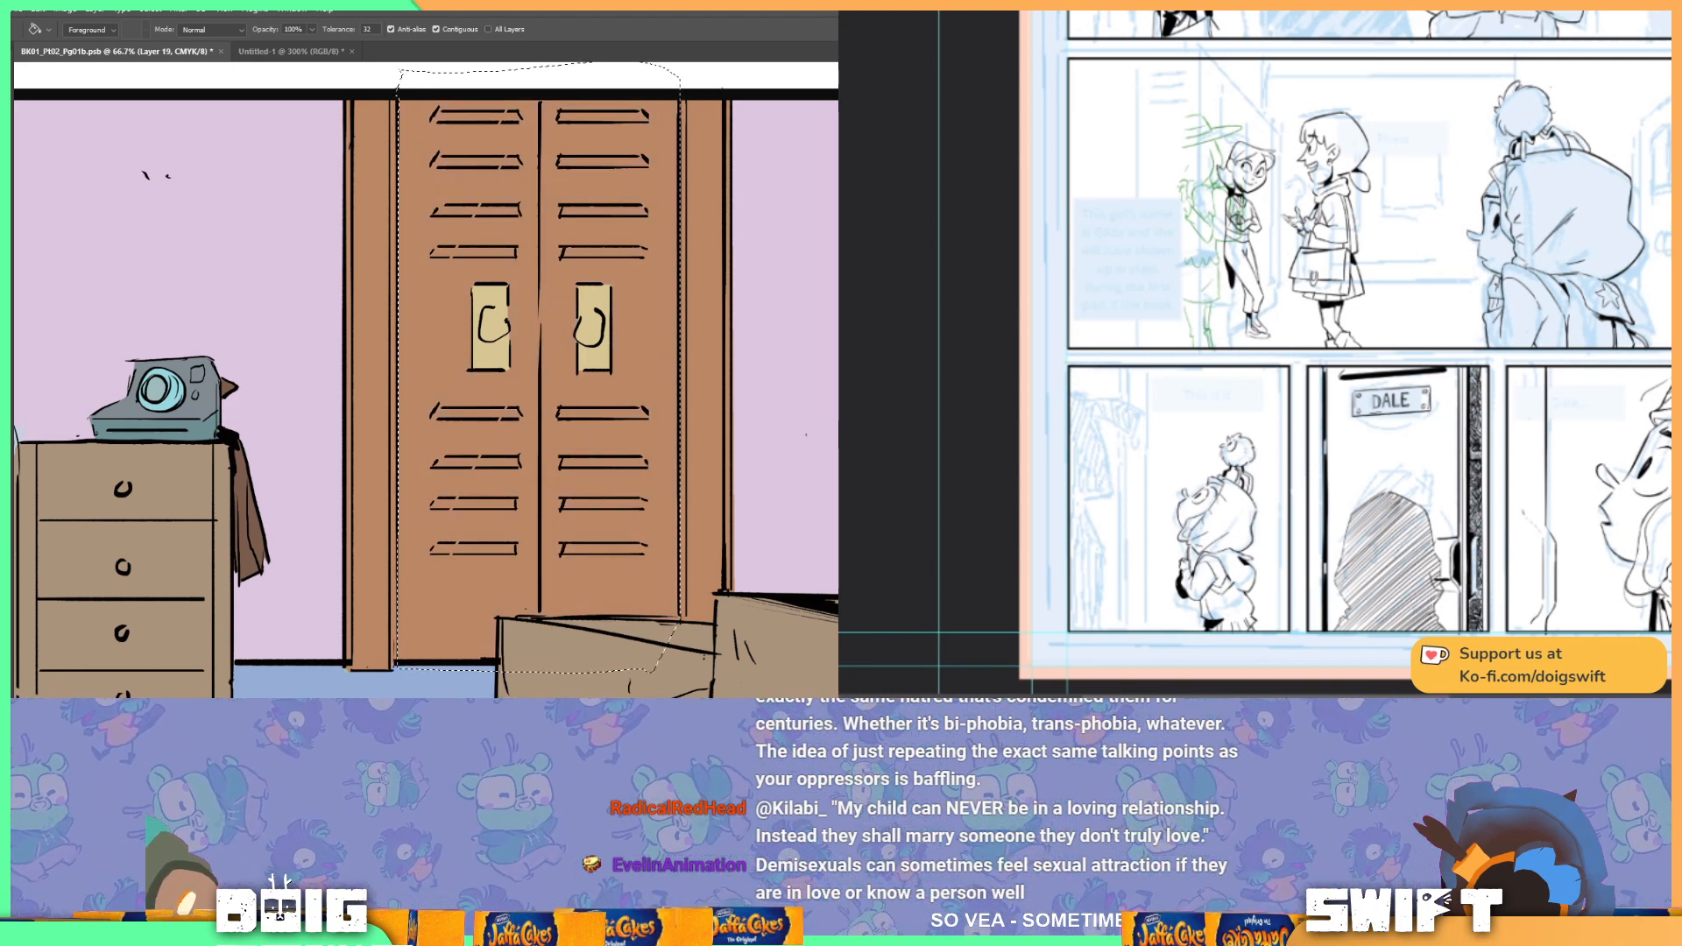
click(457, 372)
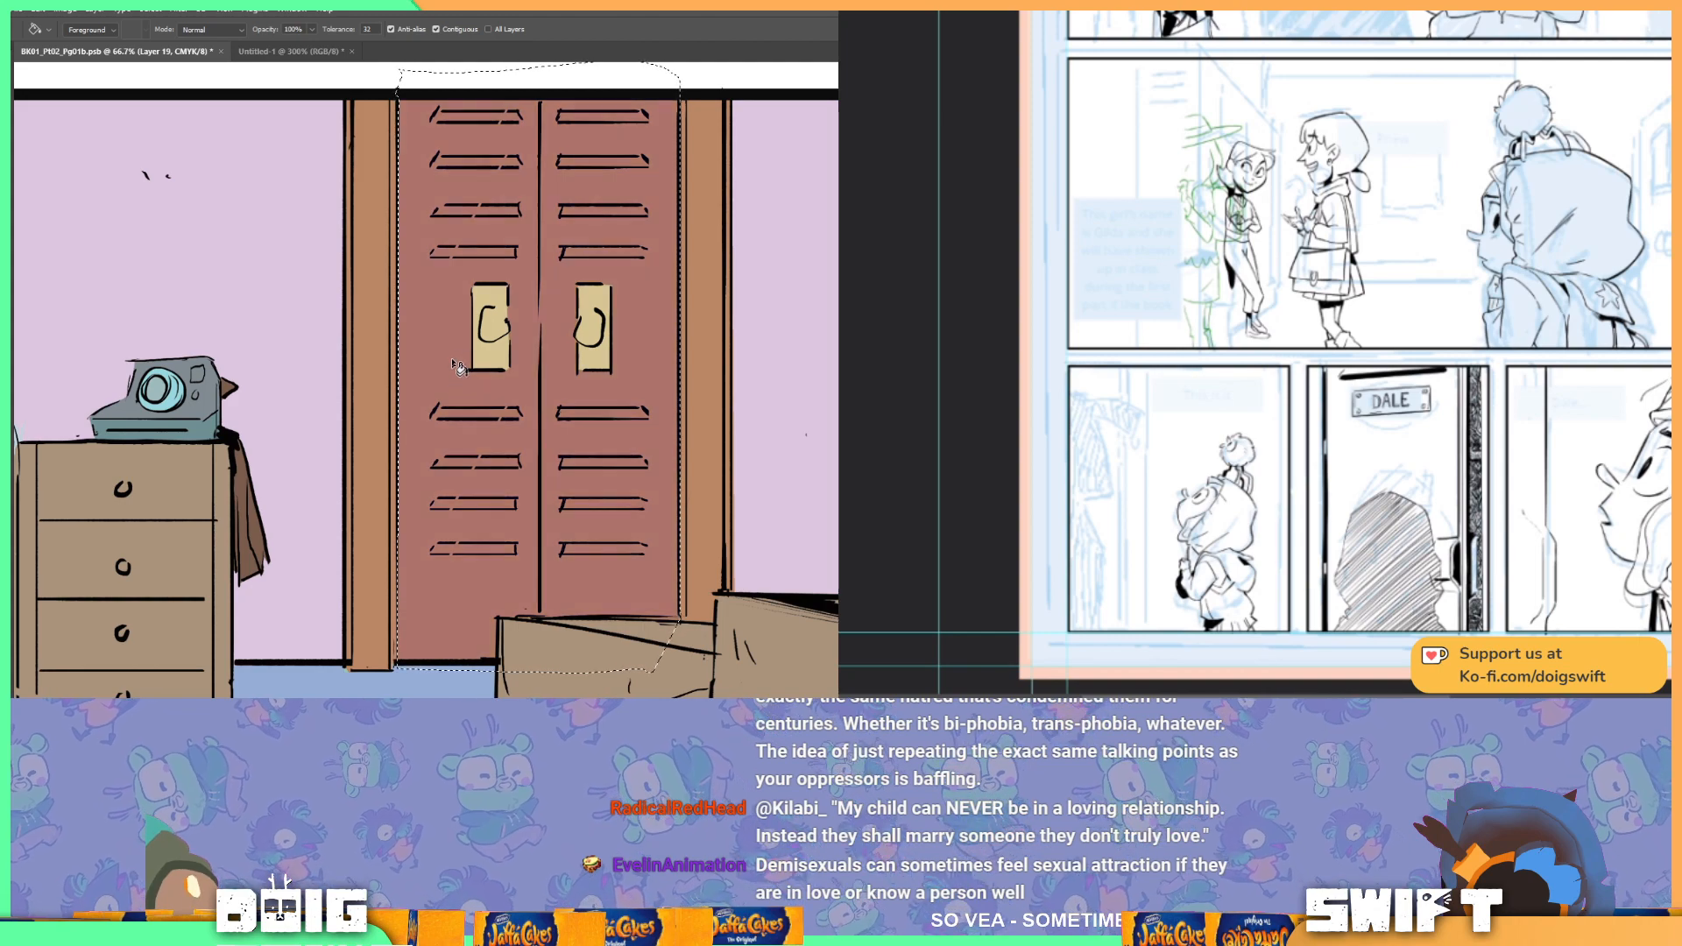
key(ctrl+d)
key(ctrl+minus)
key(ctrl+minus)
key(ctrl+minus)
key(ctrl+d)
scroll(644, 381, right, 1)
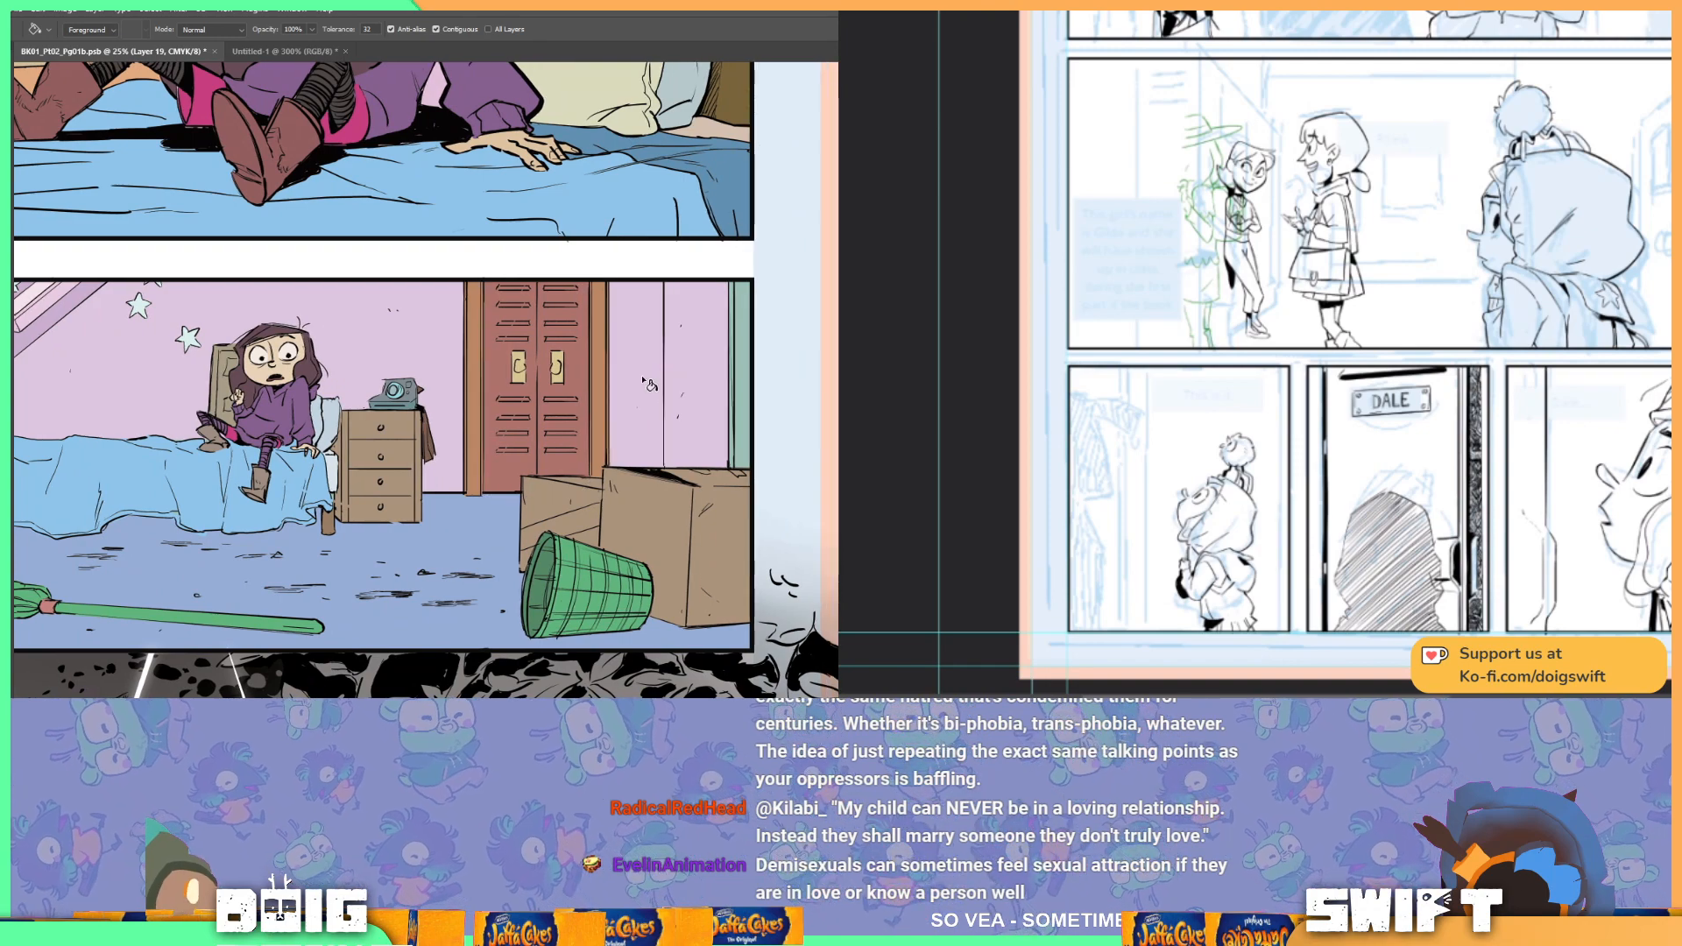
Step: Lasso the third vent slat below the handle on the wardrobe's right door and fill it with dark brown
key(l)
key(ctrl+plus)
key(ctrl+plus)
key(ctrl+plus)
key(ctrl+plus)
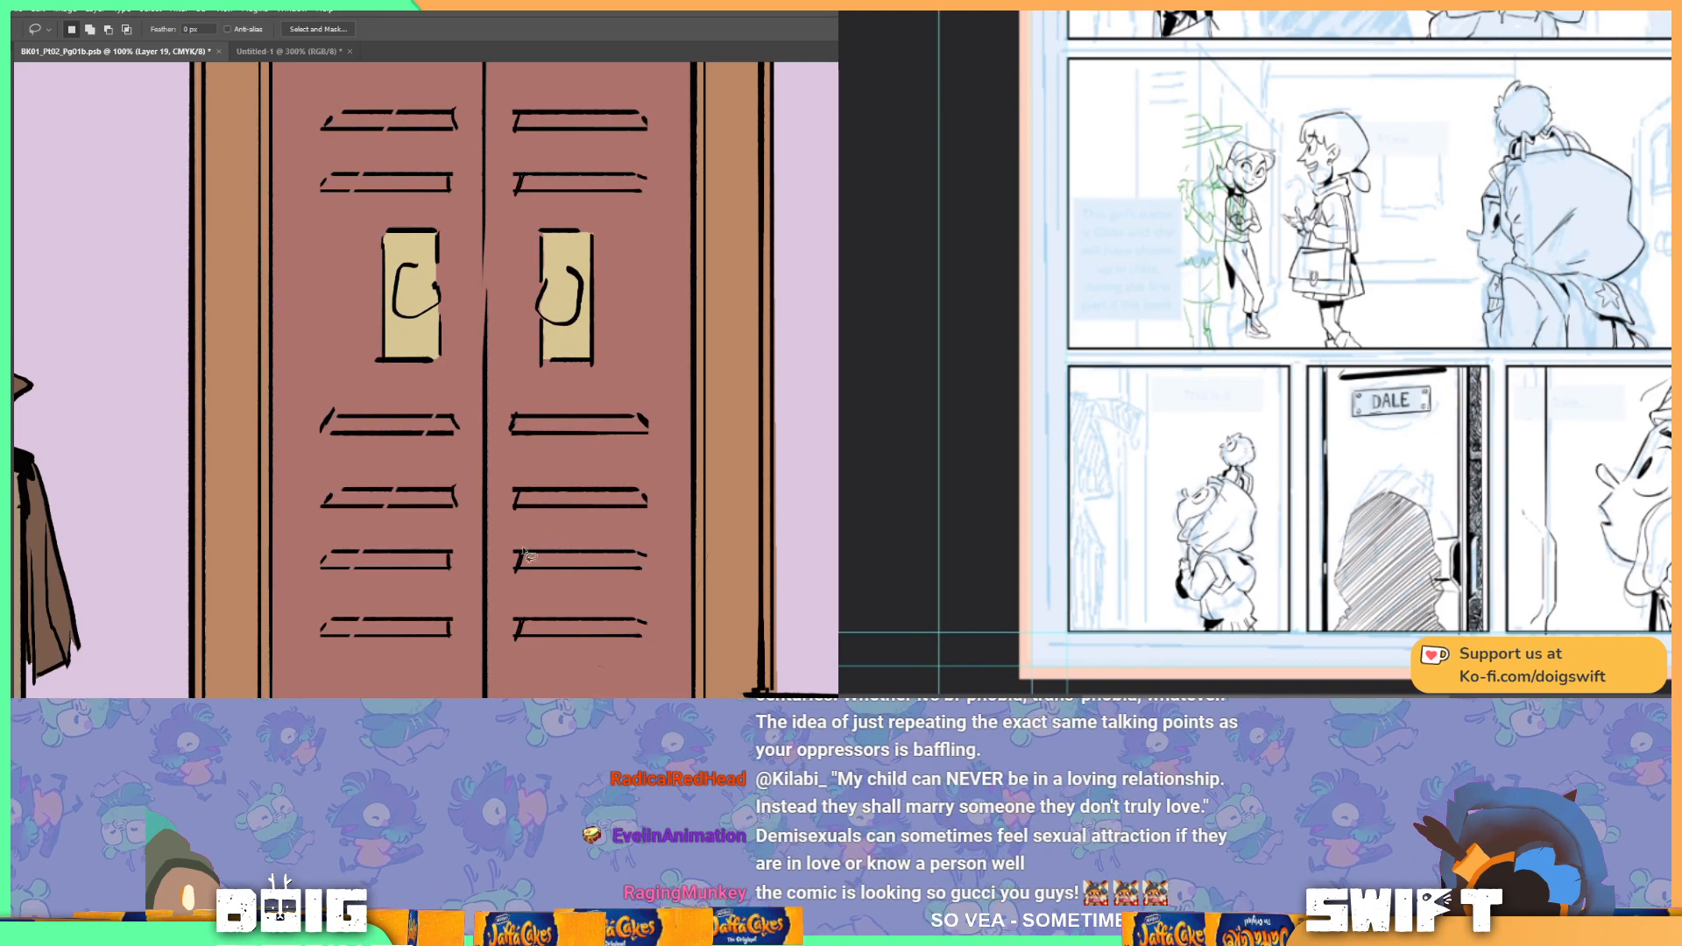
drag(523, 558, 642, 559)
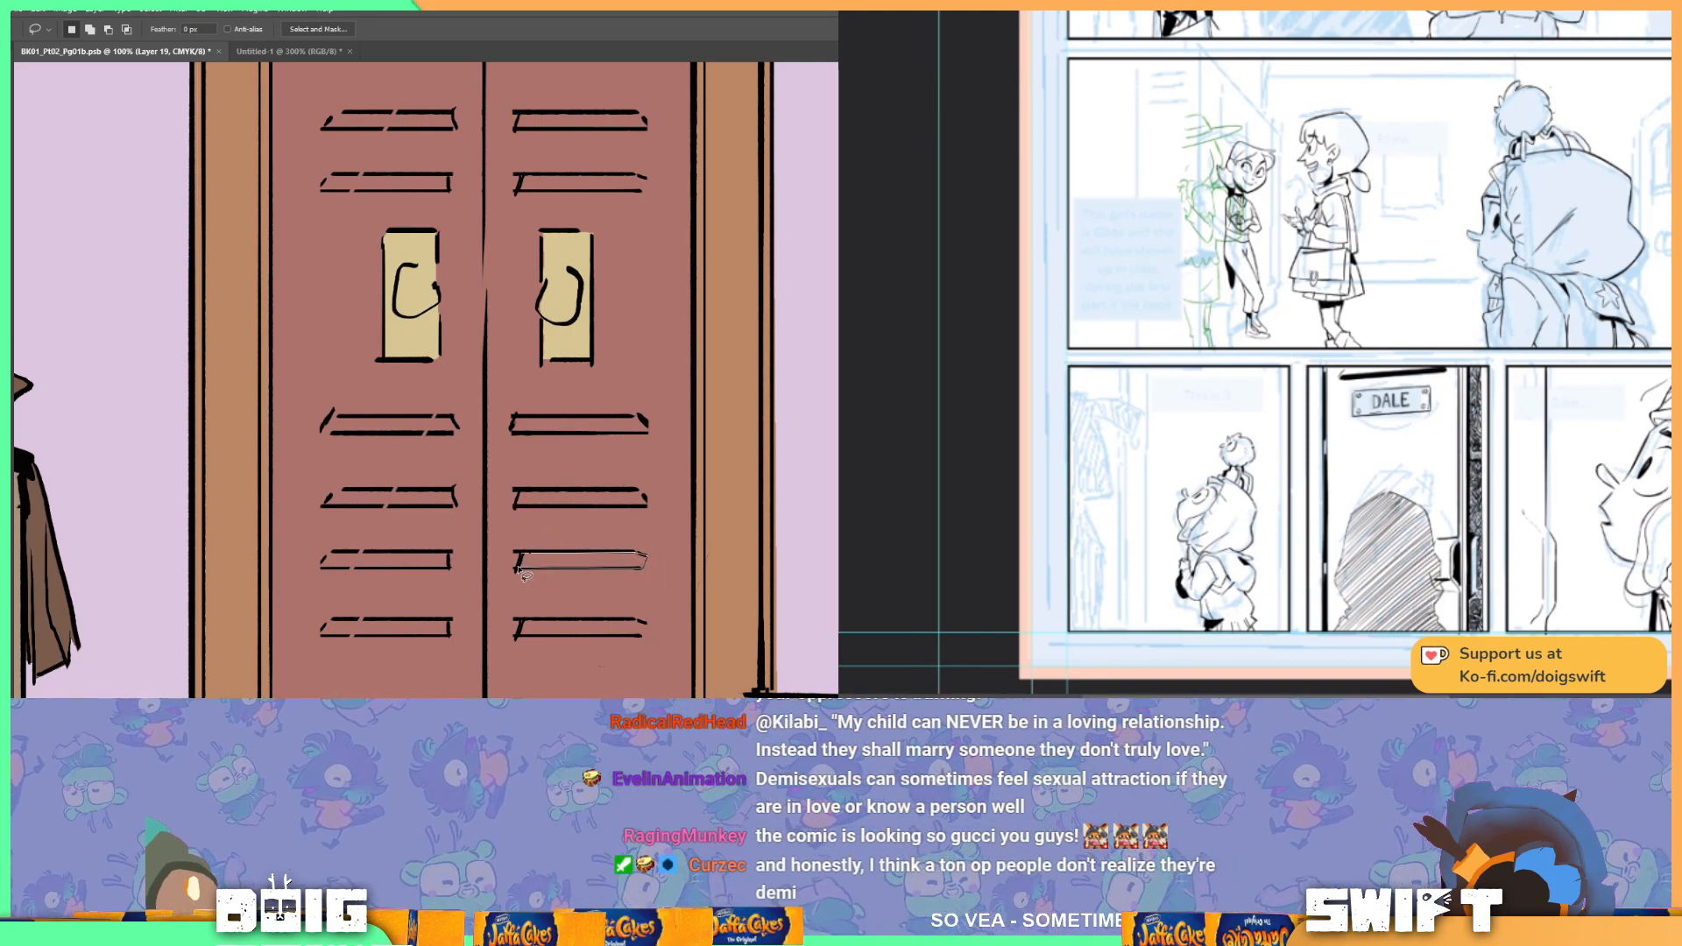
key(shift)
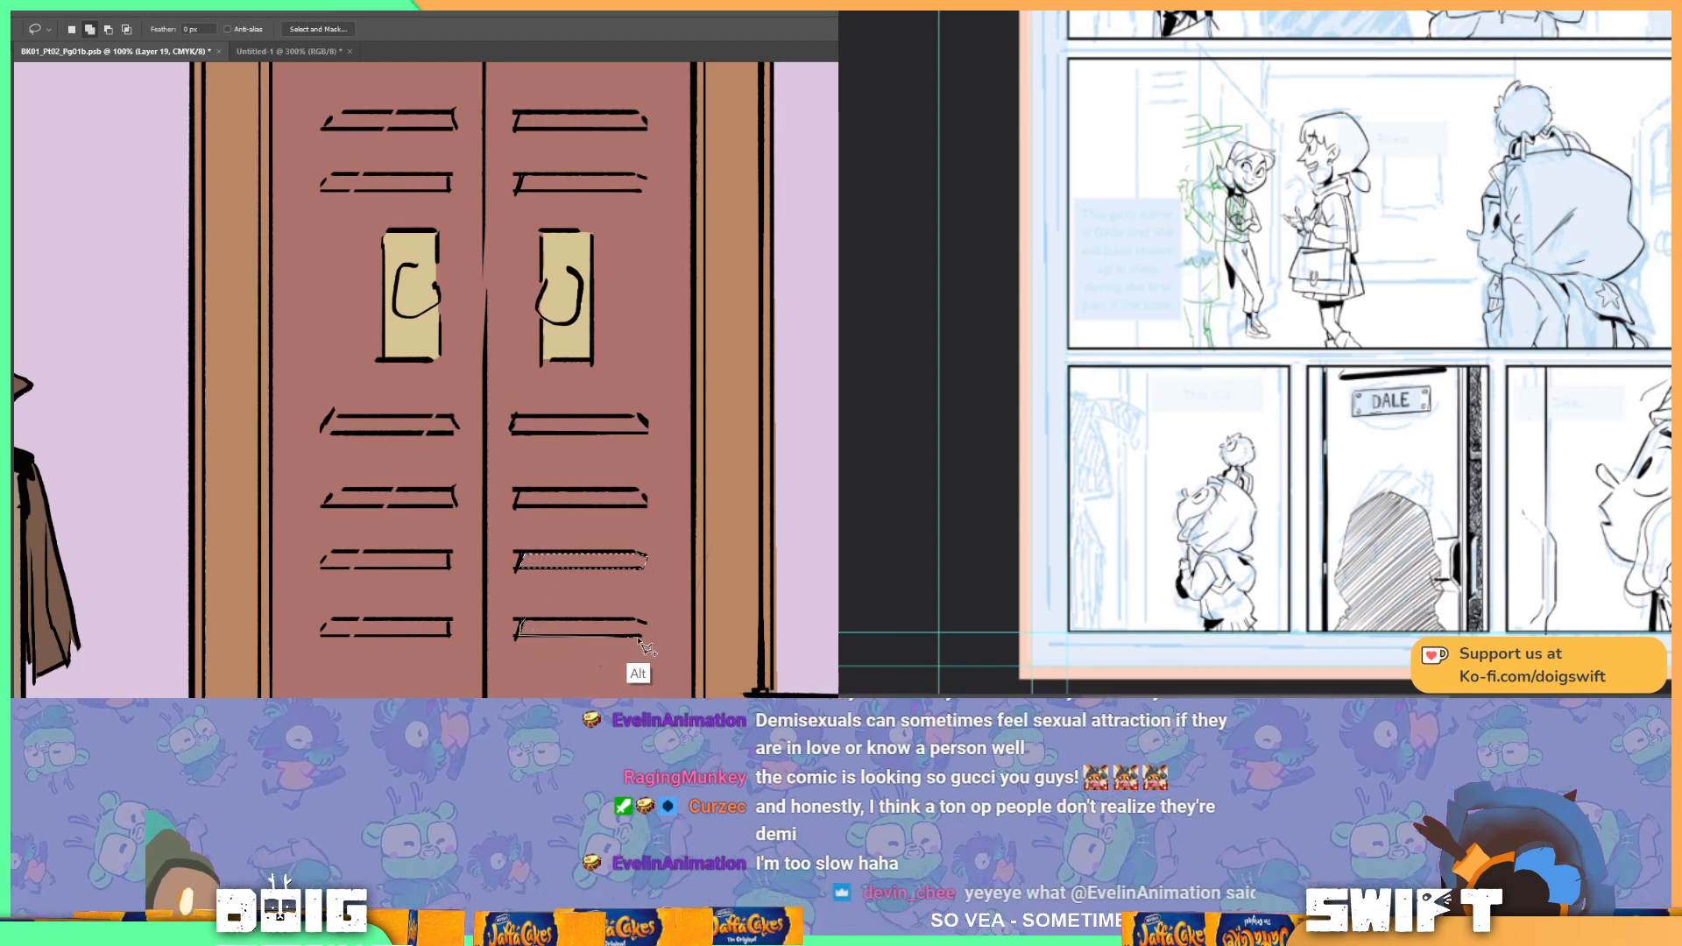
drag(646, 627, 645, 642)
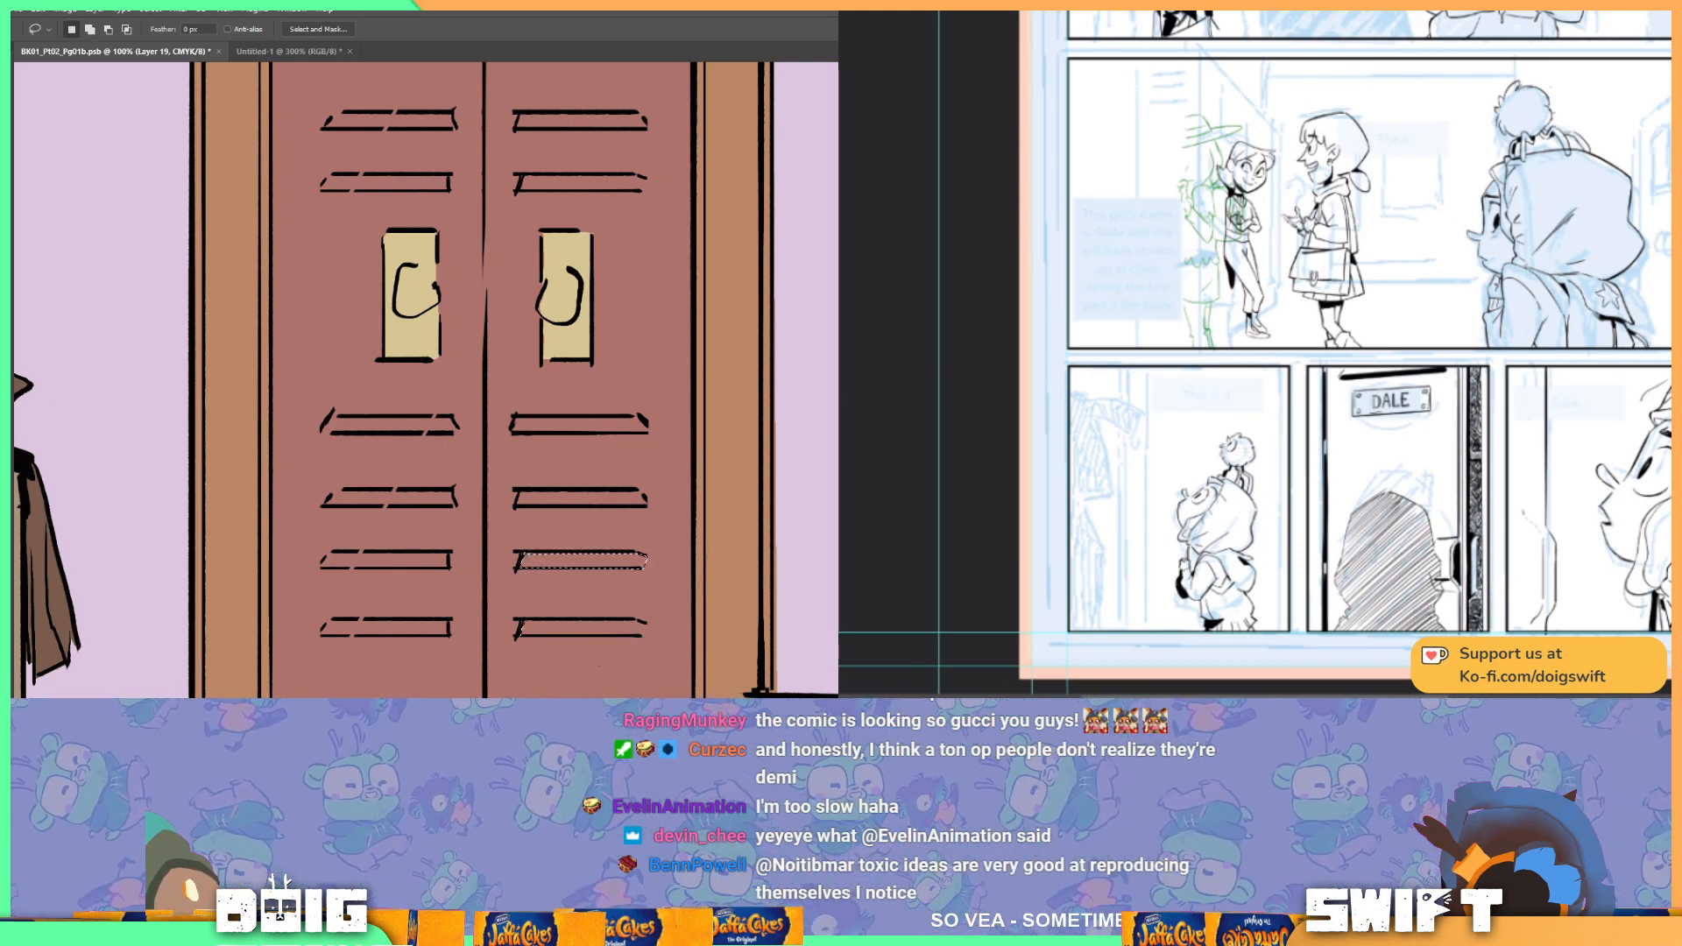
key(b)
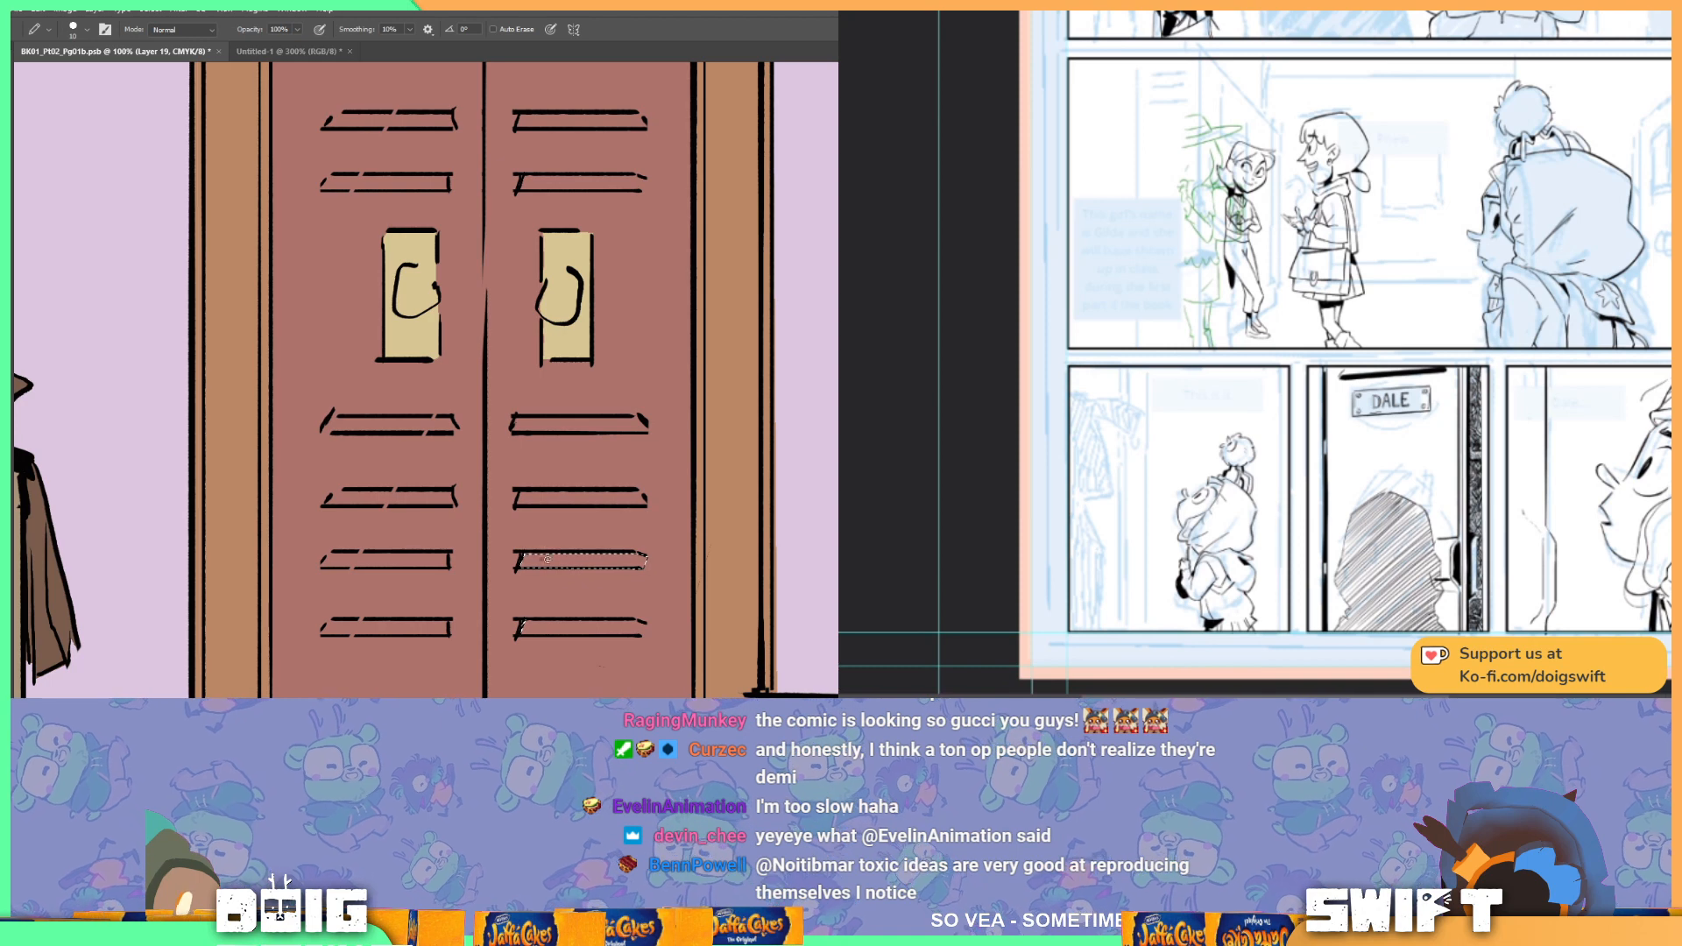
key(g)
click(578, 568)
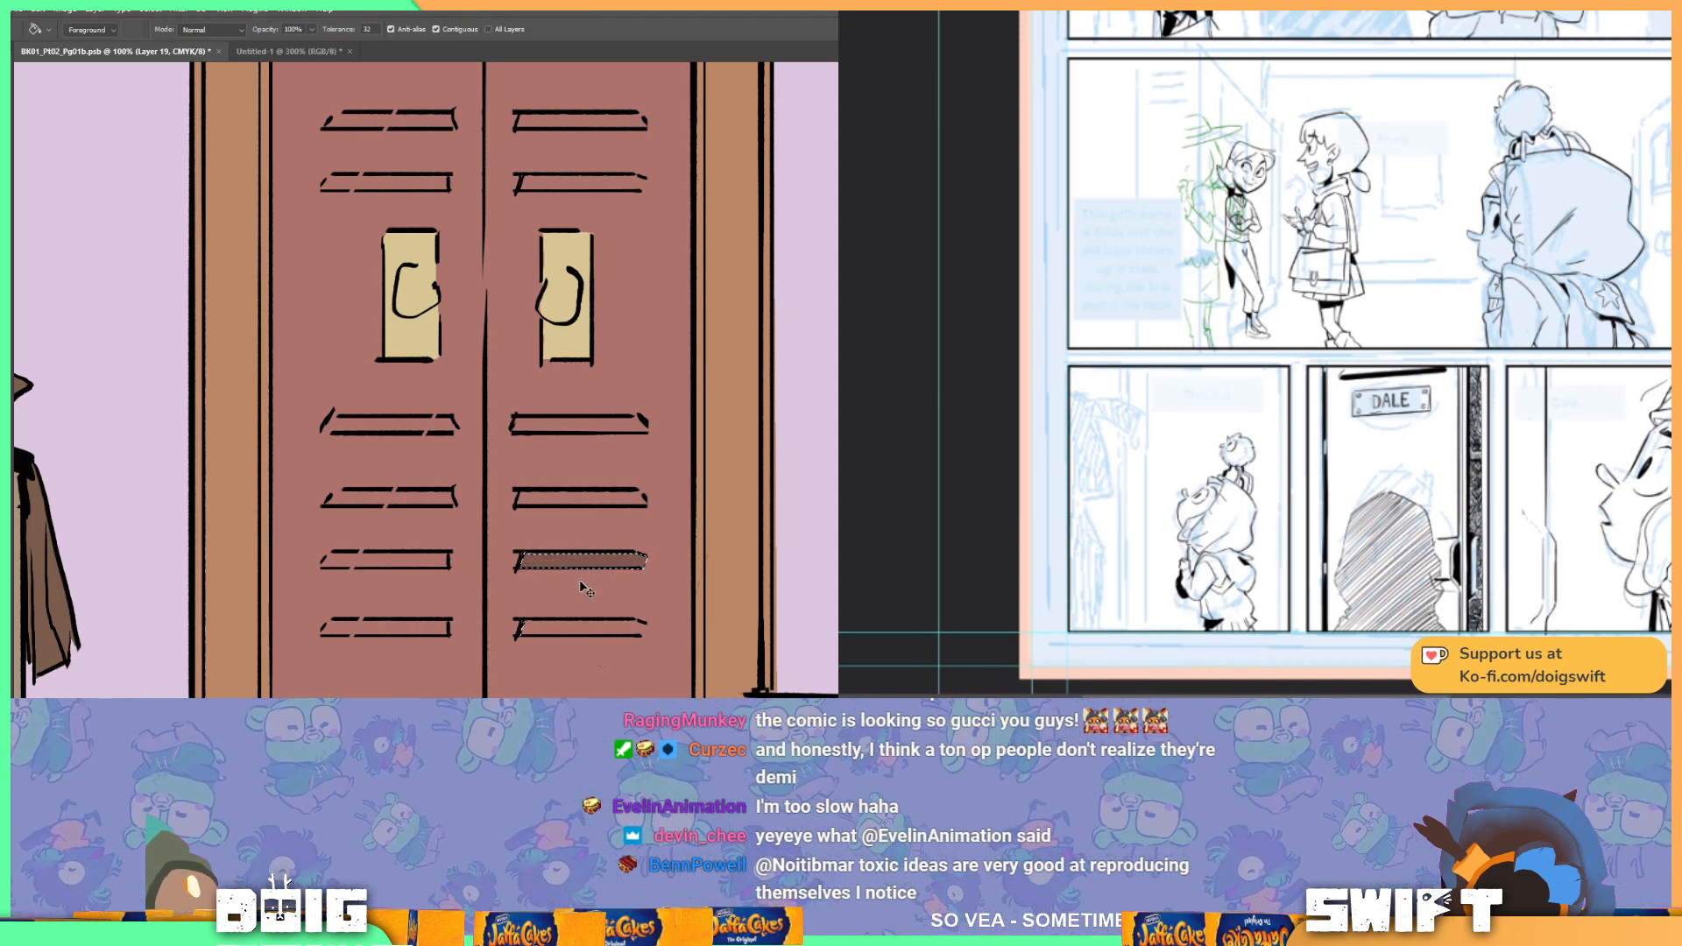
Step: Colour the rest of the lowest three rows of vent slats on both wardrobe doors dark brown with the Pencil
drag(590, 585, 633, 488)
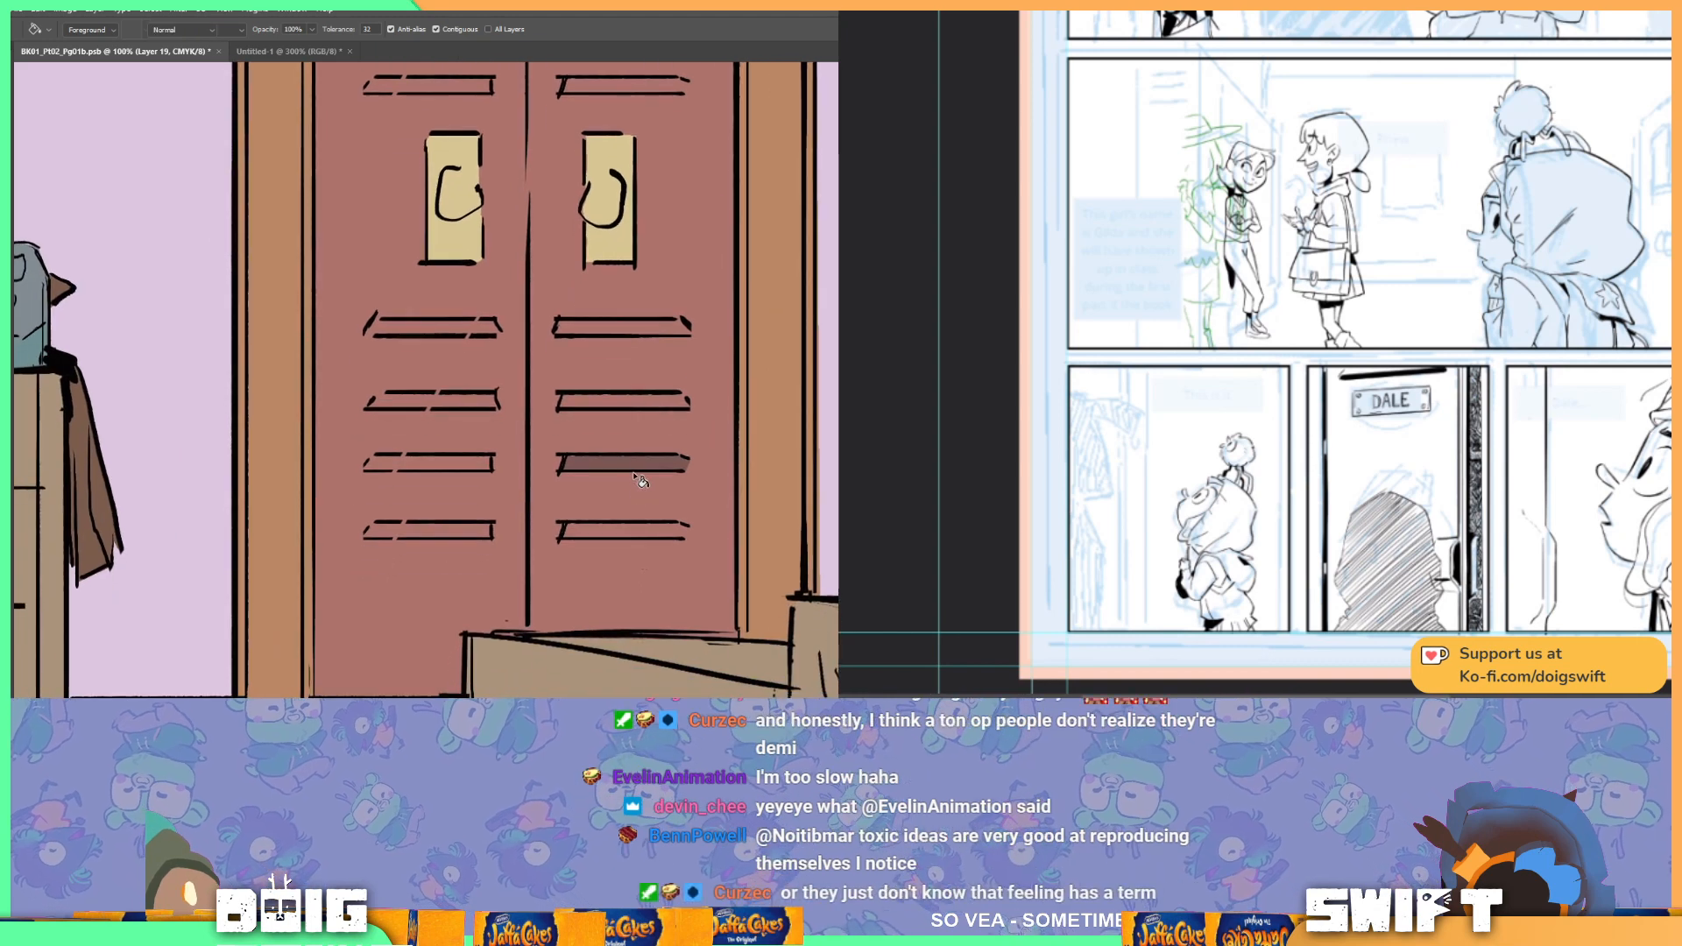
key(b)
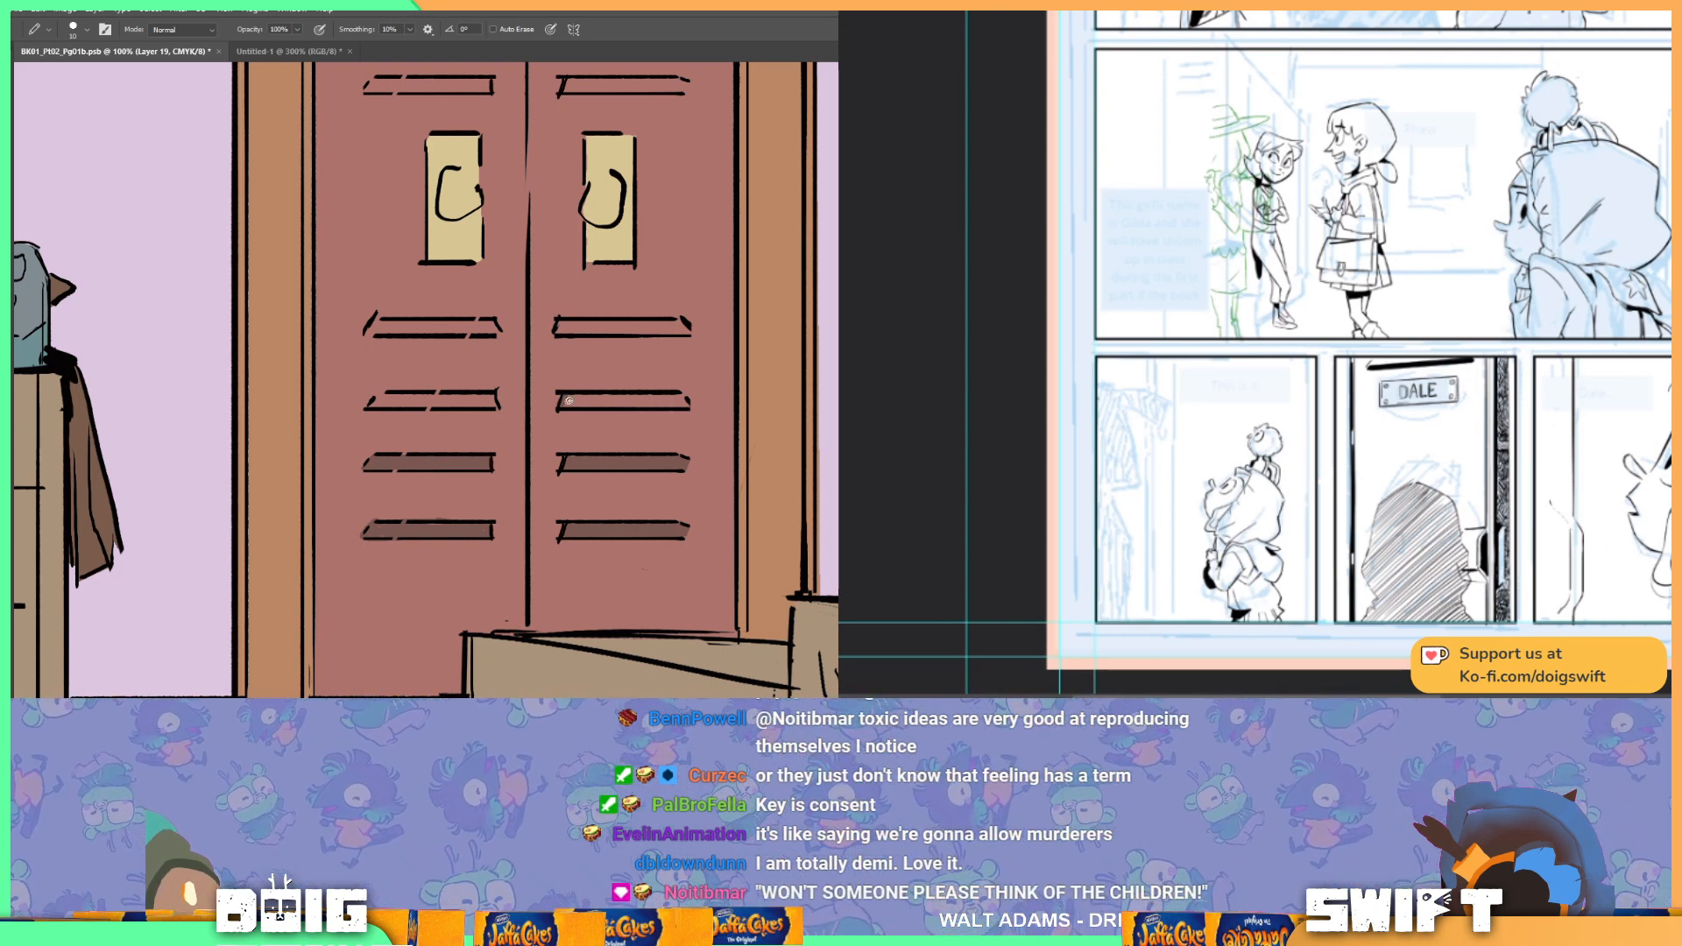
drag(626, 401, 683, 406)
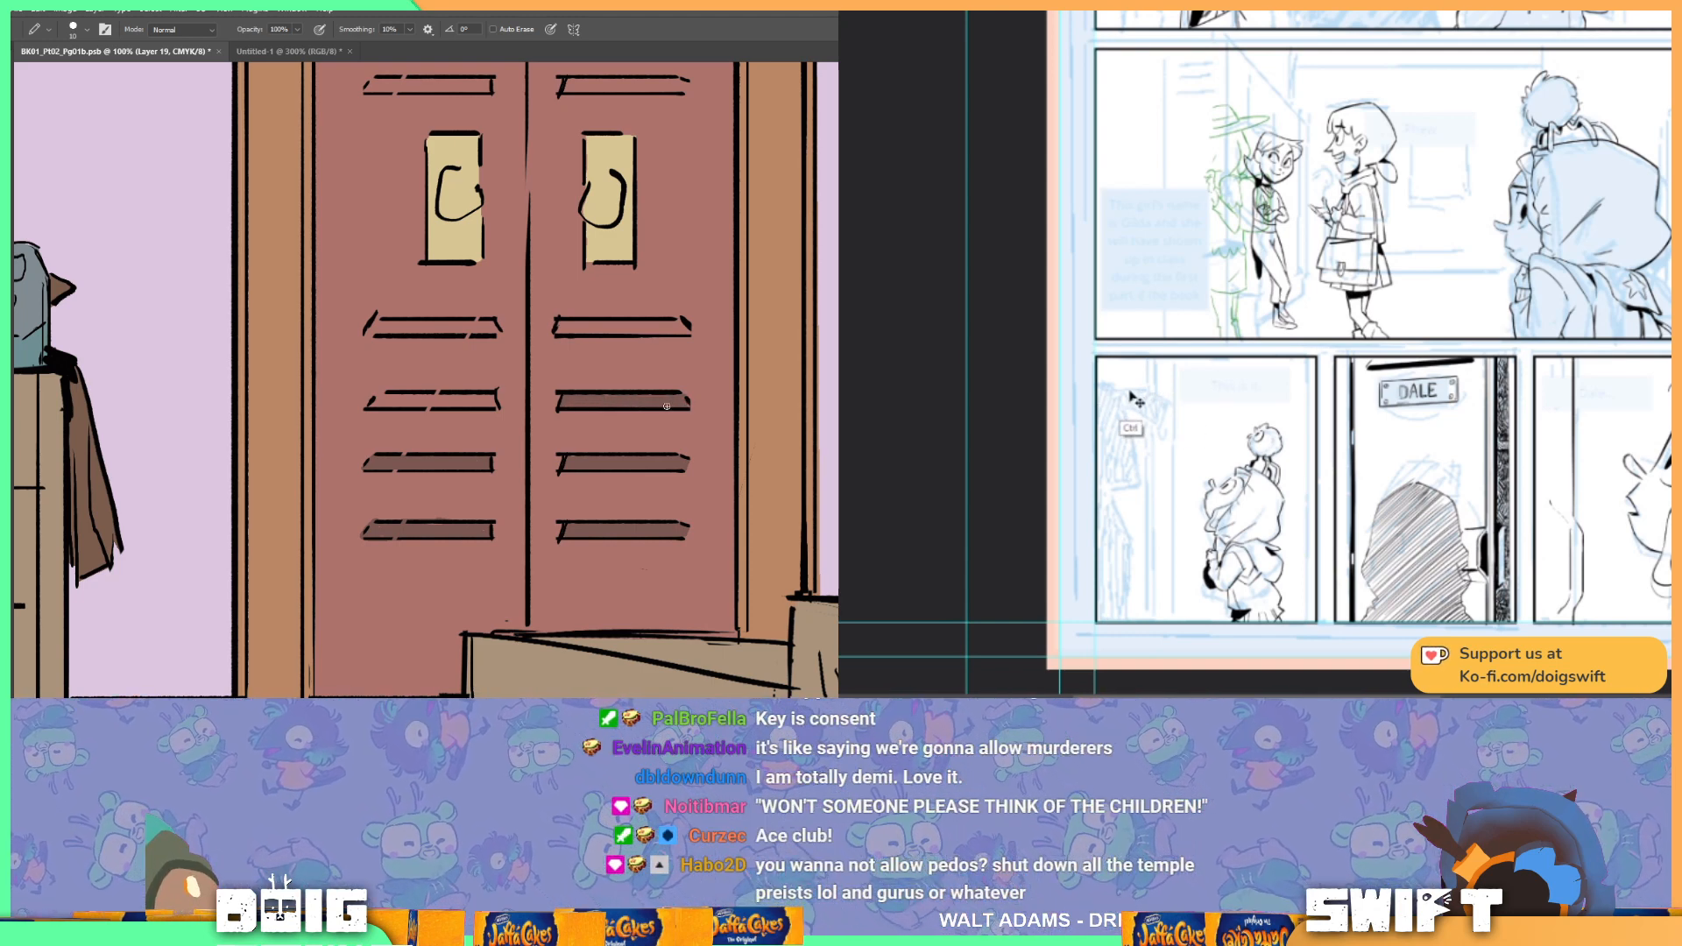
key(bracketright)
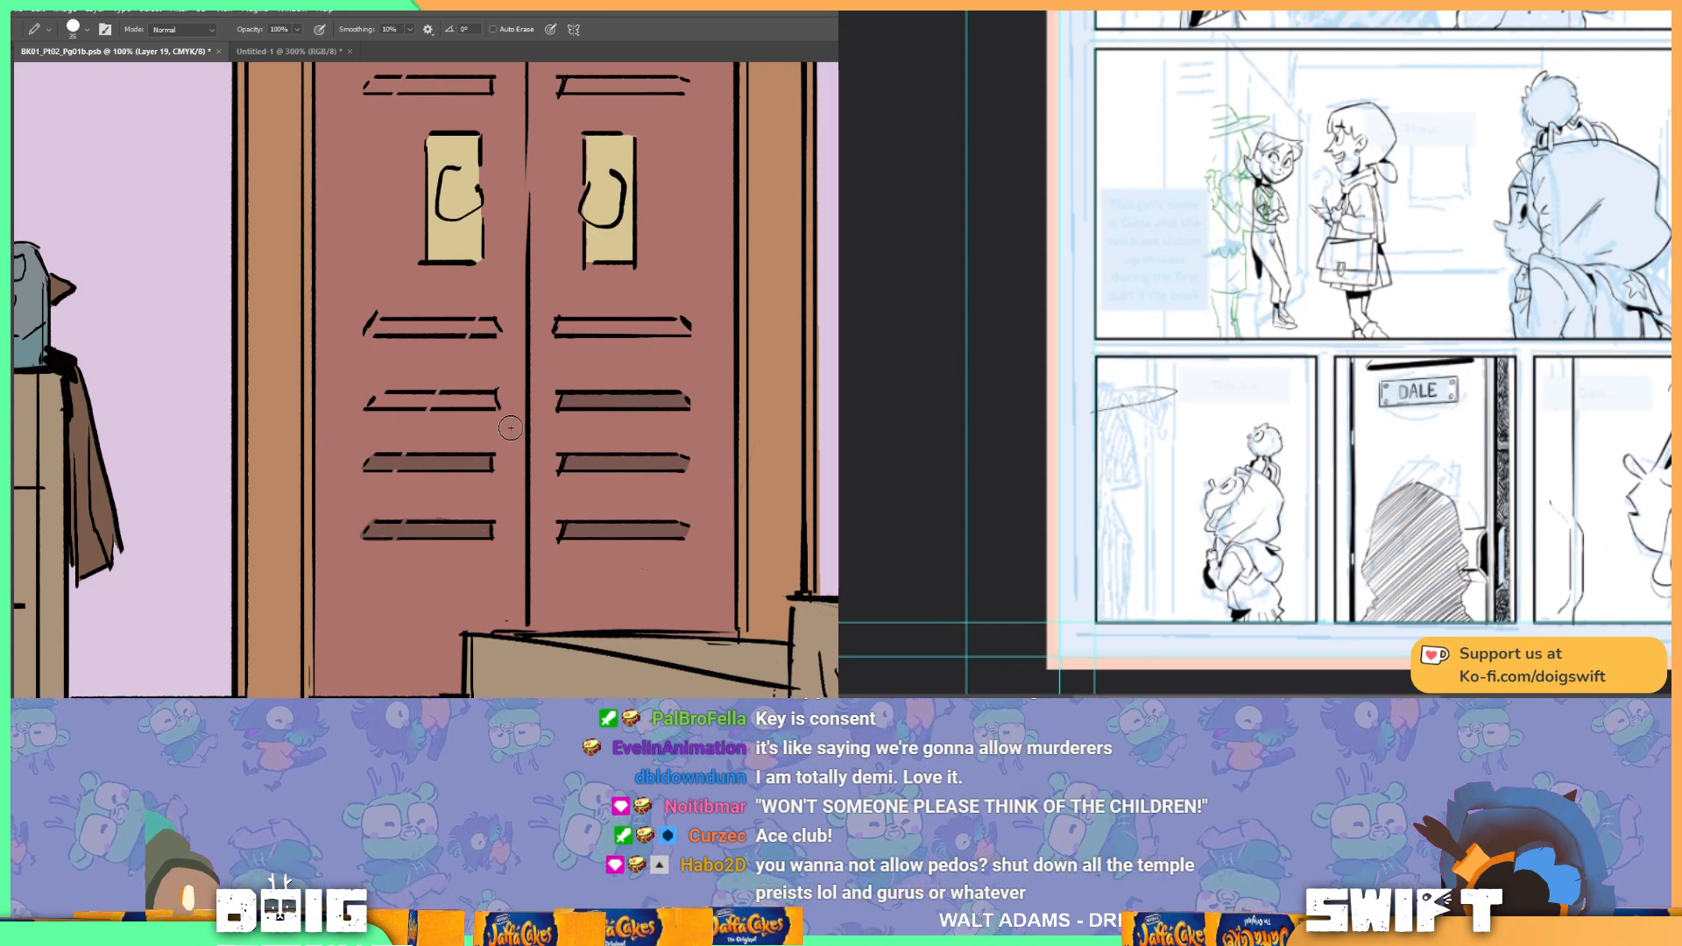
scroll(495, 416, left, 5)
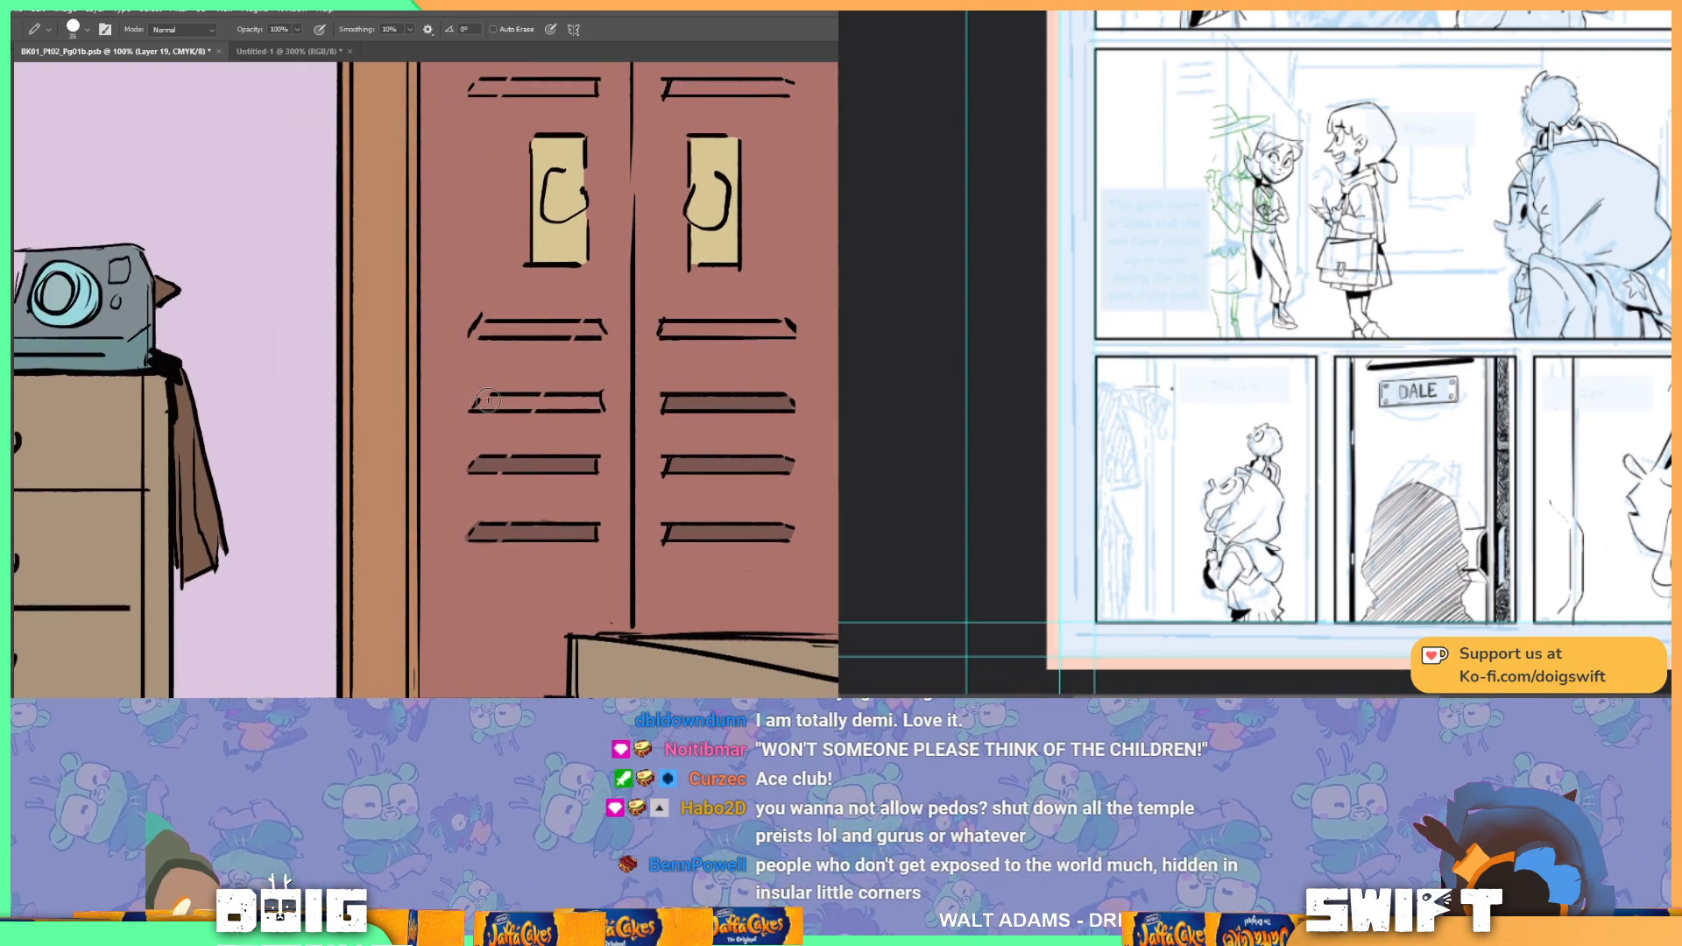
drag(499, 401, 576, 401)
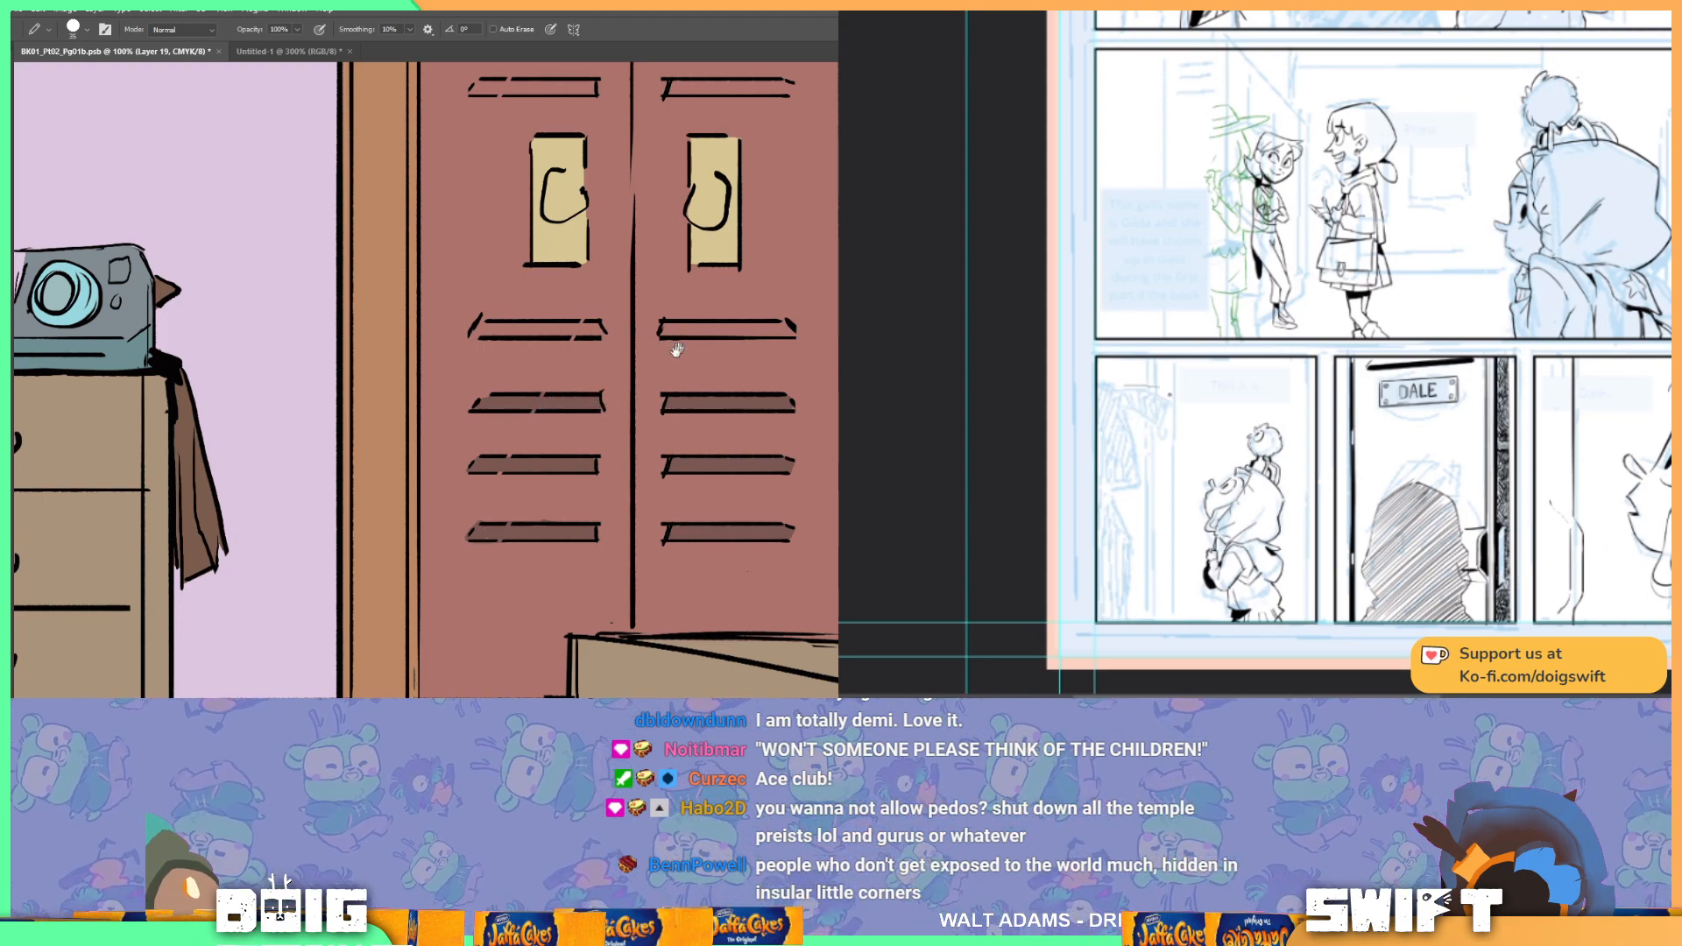
Step: Paint the first vent slat directly below the handle on both wardrobe doors with the same dark brown
scroll(624, 377, up, 2)
scroll(623, 377, right, 2)
shift+click(627, 376)
key(ctrl+z)
drag(629, 378, 741, 376)
key(ctrl+z)
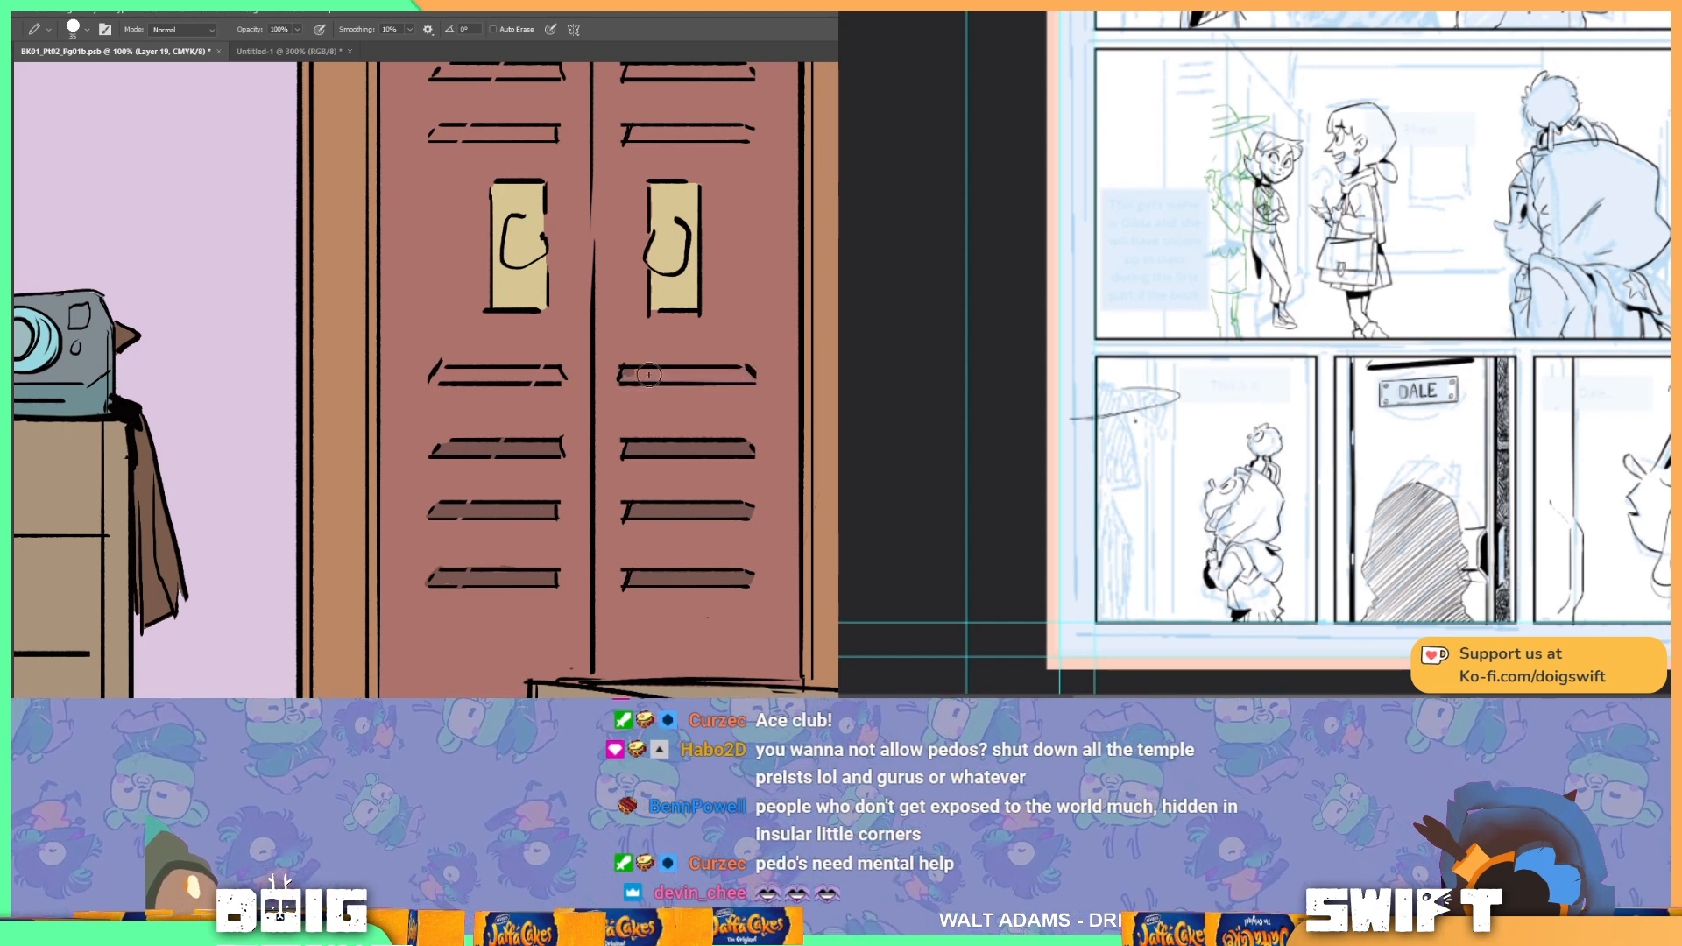
drag(627, 376, 739, 380)
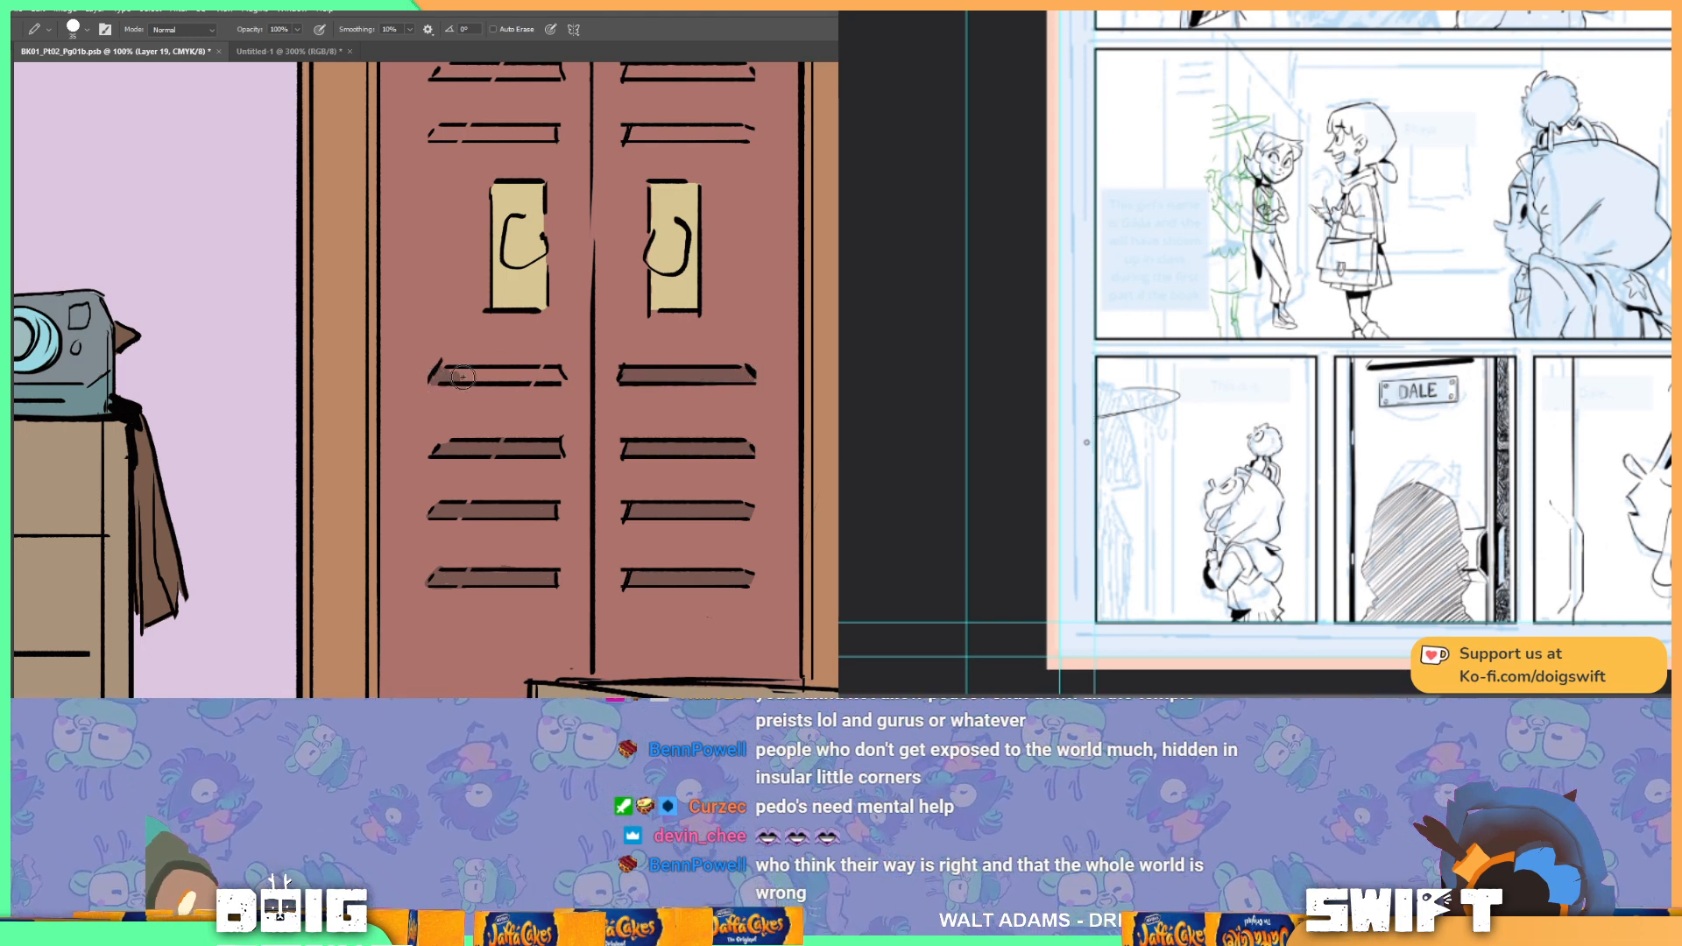
drag(458, 374, 492, 376)
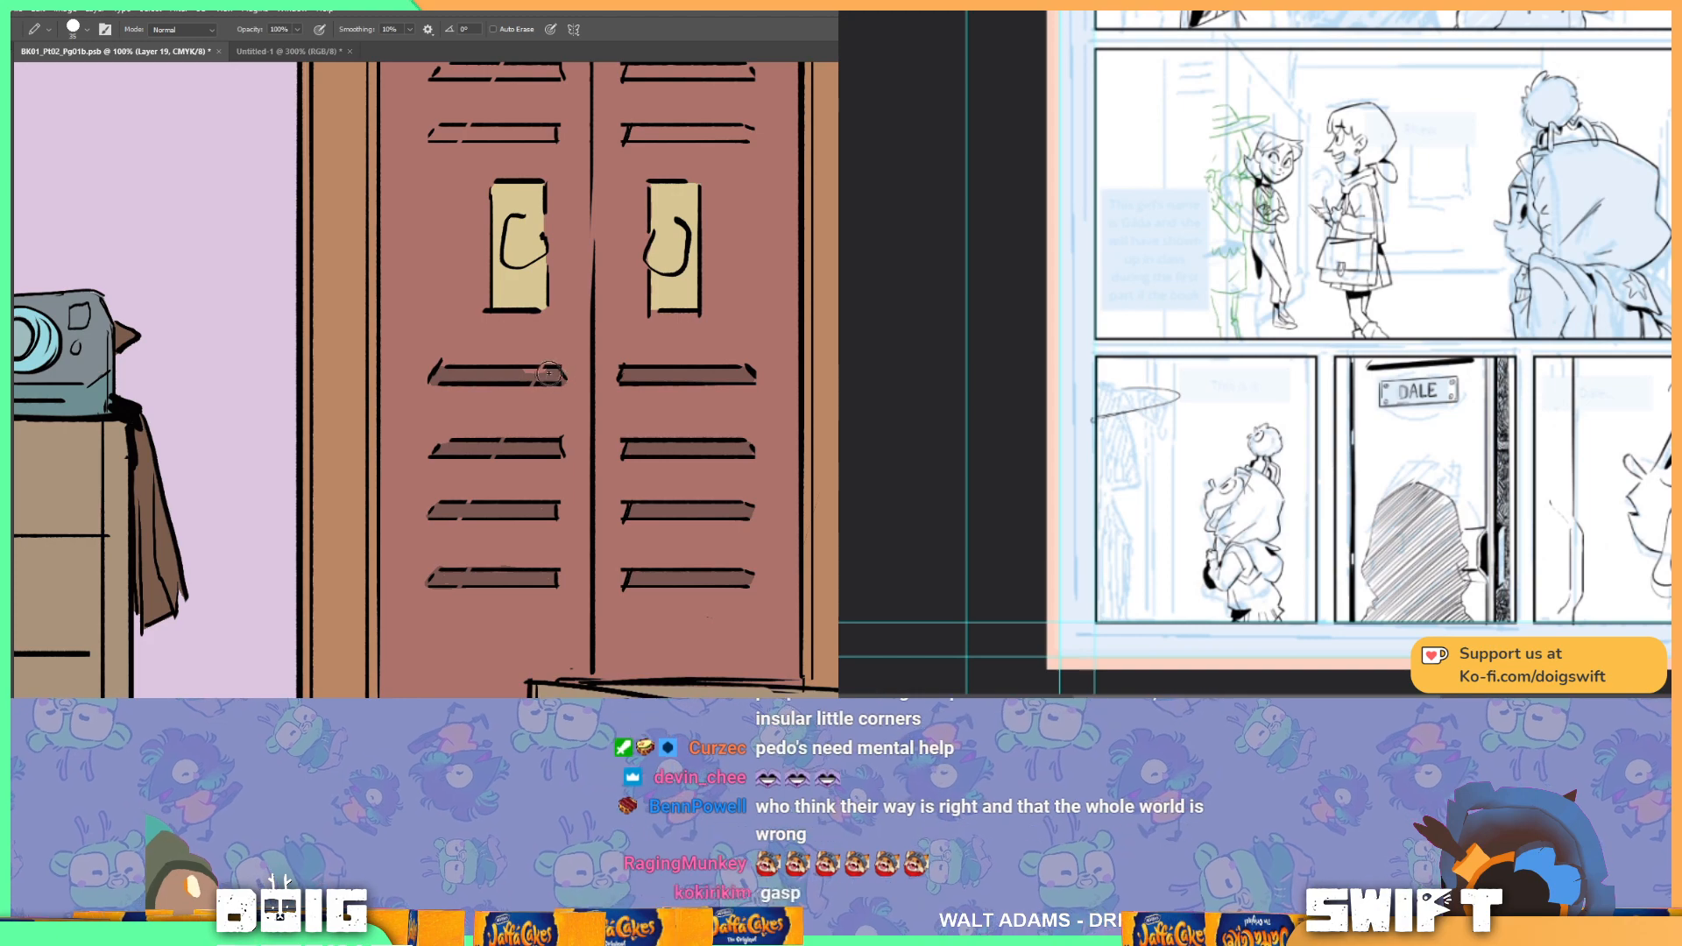
Step: Paint the four vent slats above the handle on the wardrobe's right door dark brown
drag(609, 215, 502, 465)
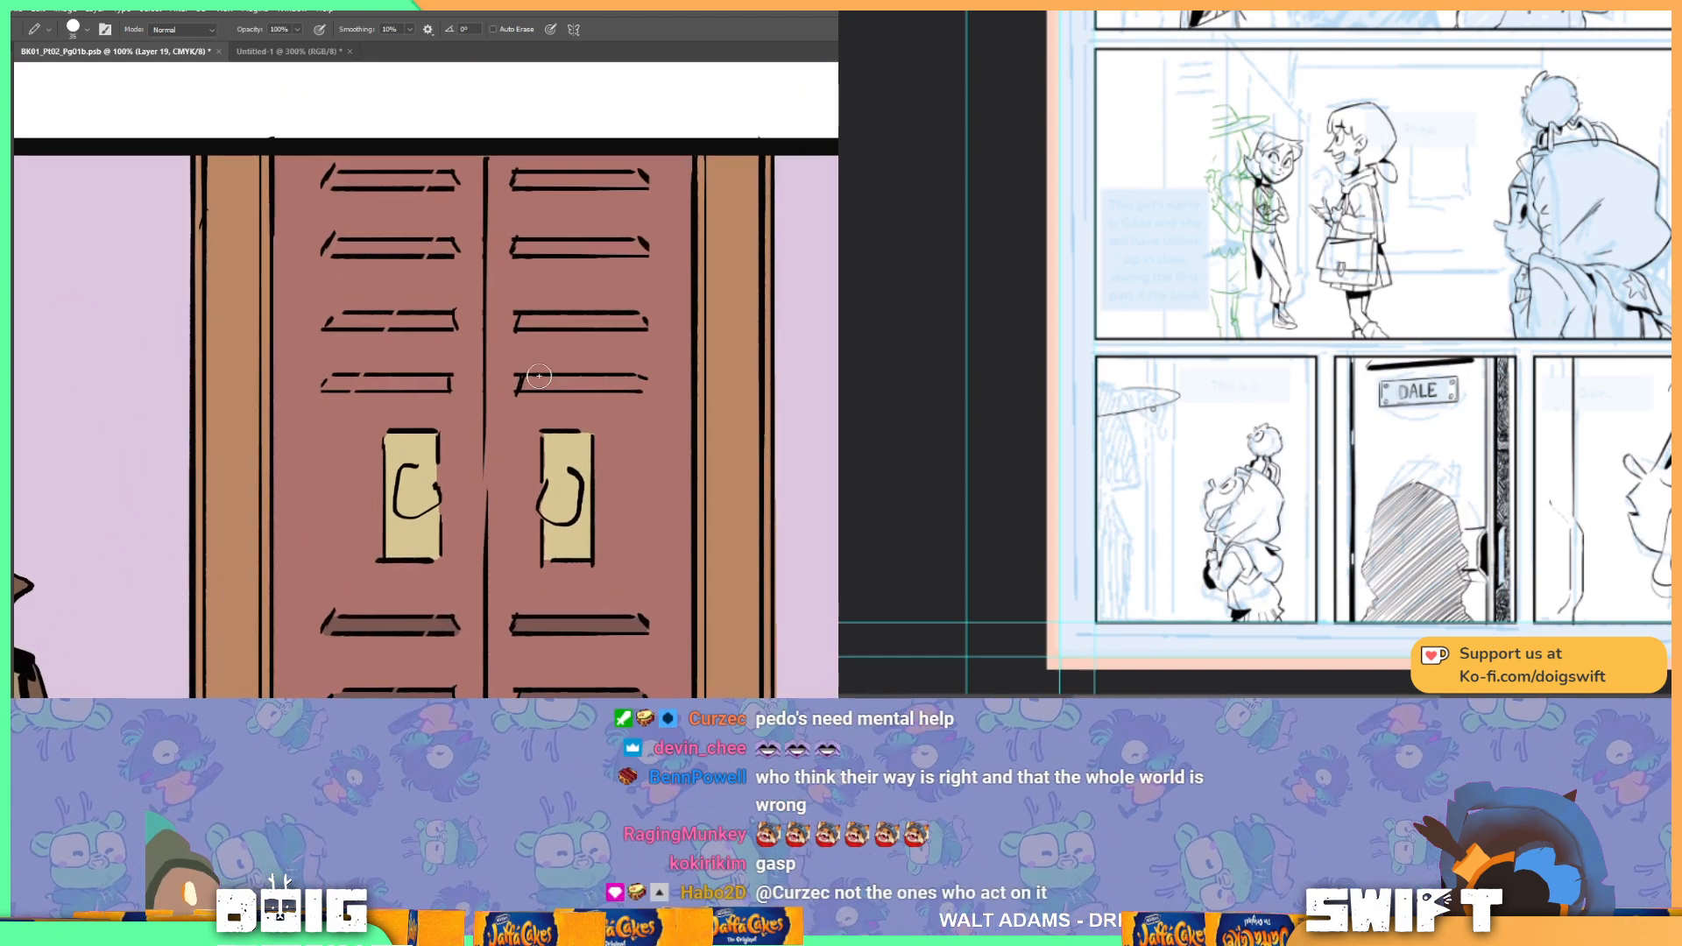
drag(529, 382, 638, 382)
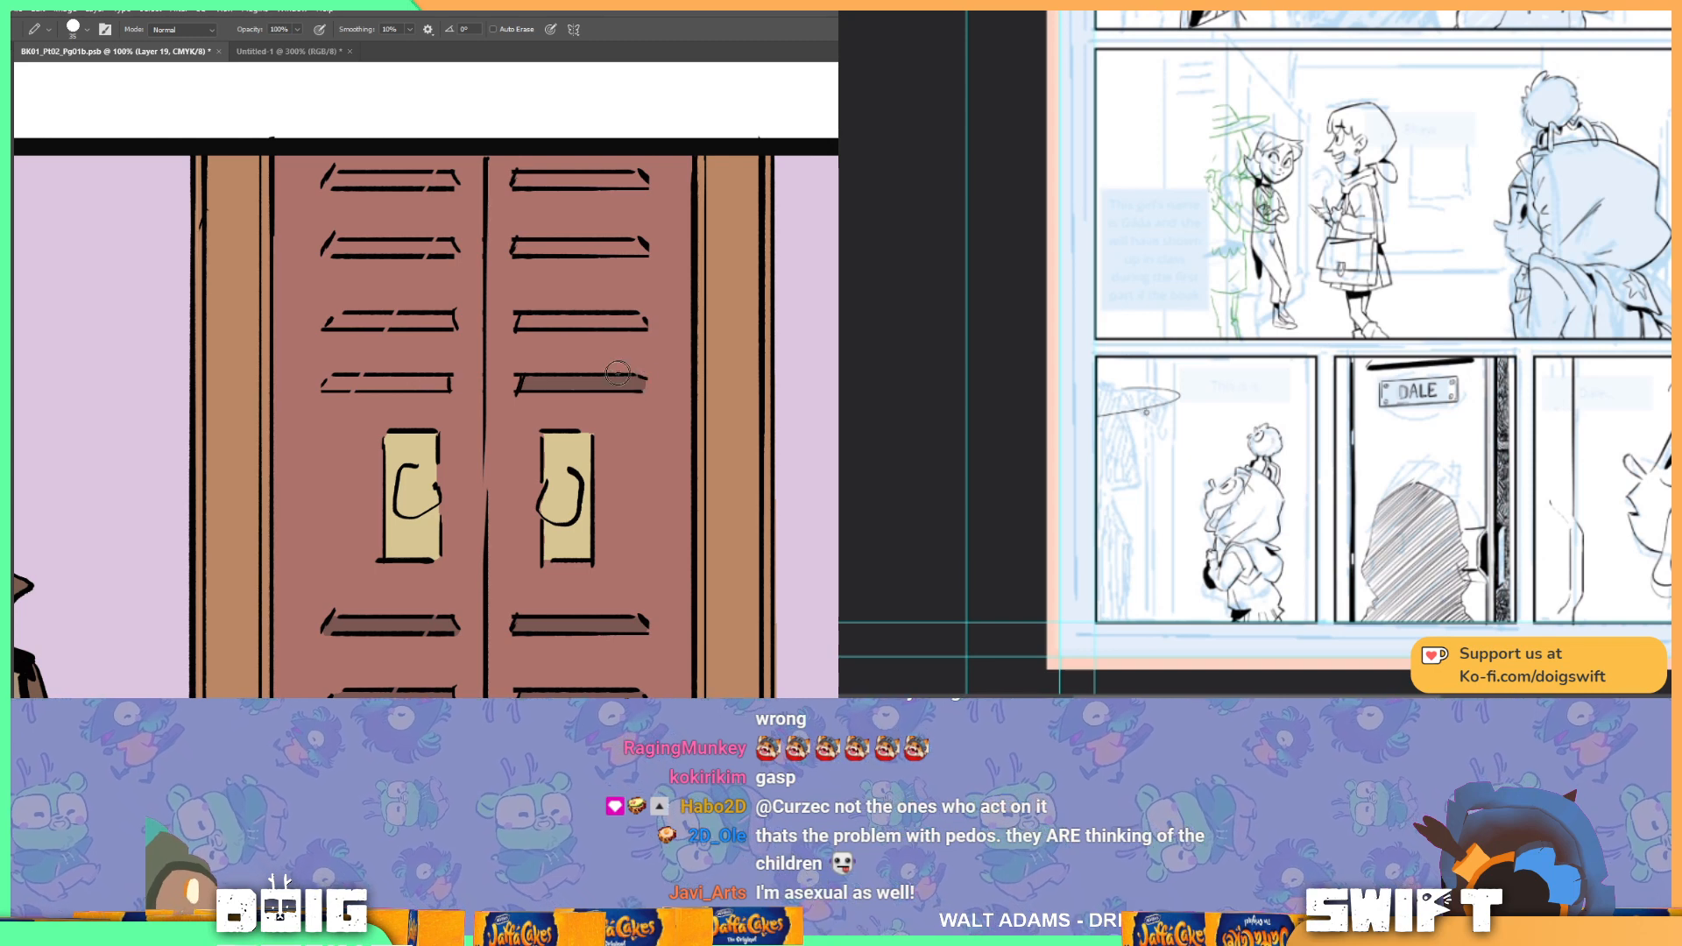
drag(521, 322, 640, 325)
mouse_move(596, 215)
mouse_down()
mouse_move(626, 280)
mouse_move(569, 311)
mouse_move(605, 311)
mouse_move(559, 309)
mouse_move(670, 313)
mouse_up()
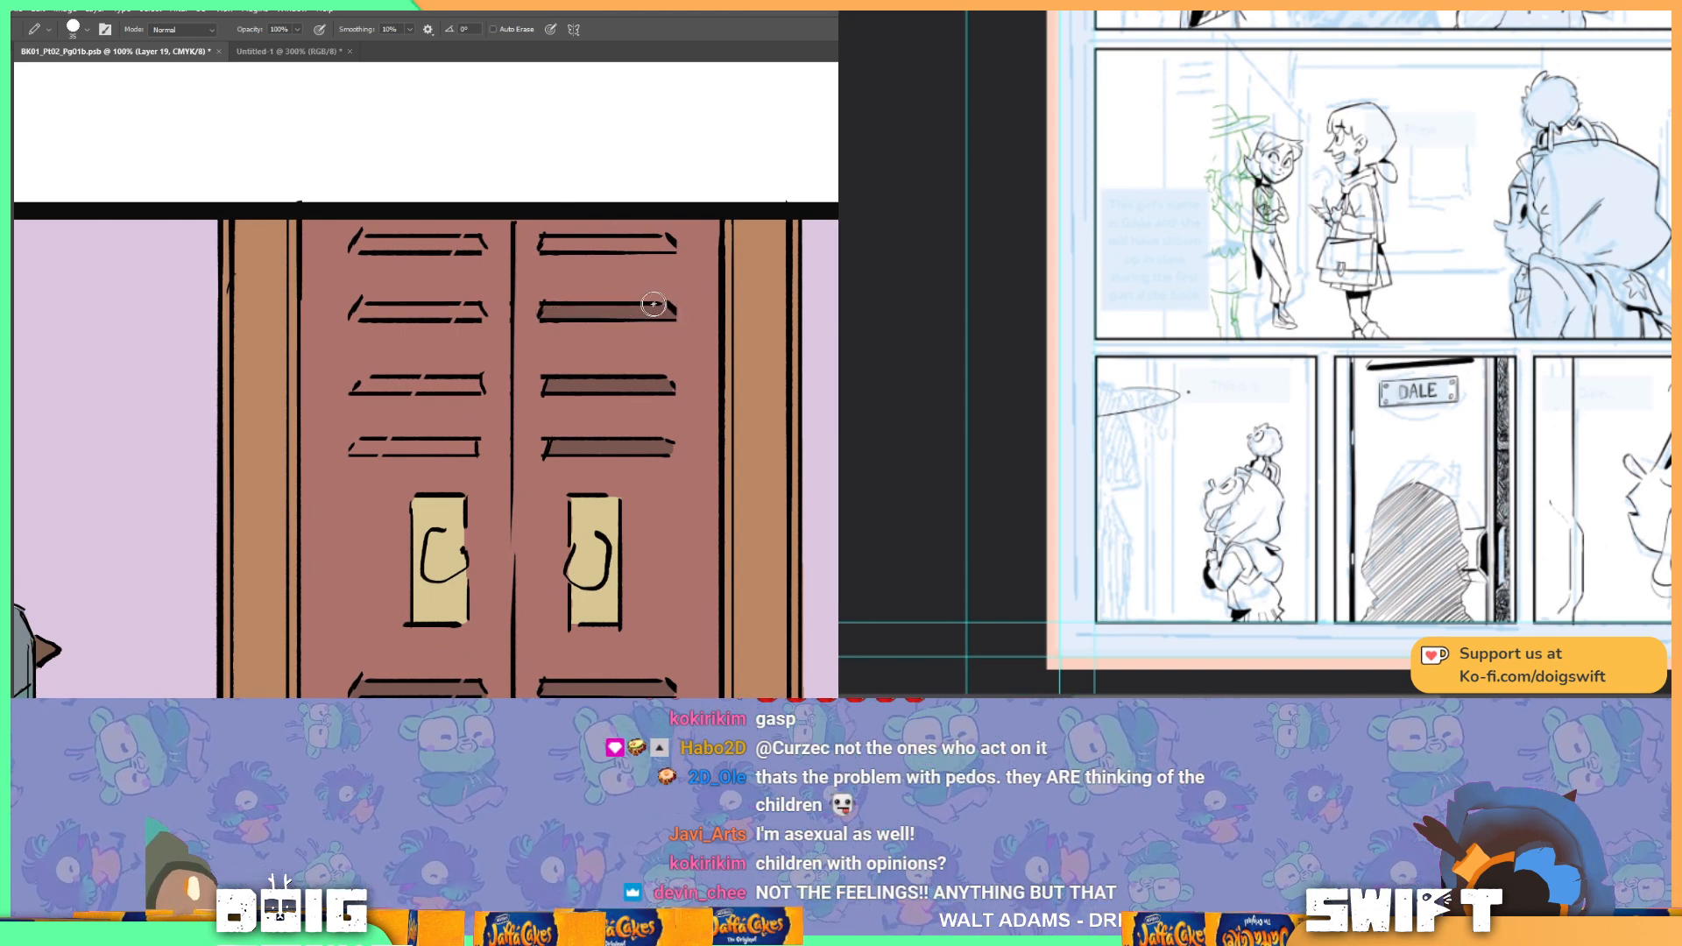
mouse_move(565, 239)
mouse_down()
mouse_move(548, 244)
mouse_move(670, 246)
mouse_move(644, 240)
mouse_up()
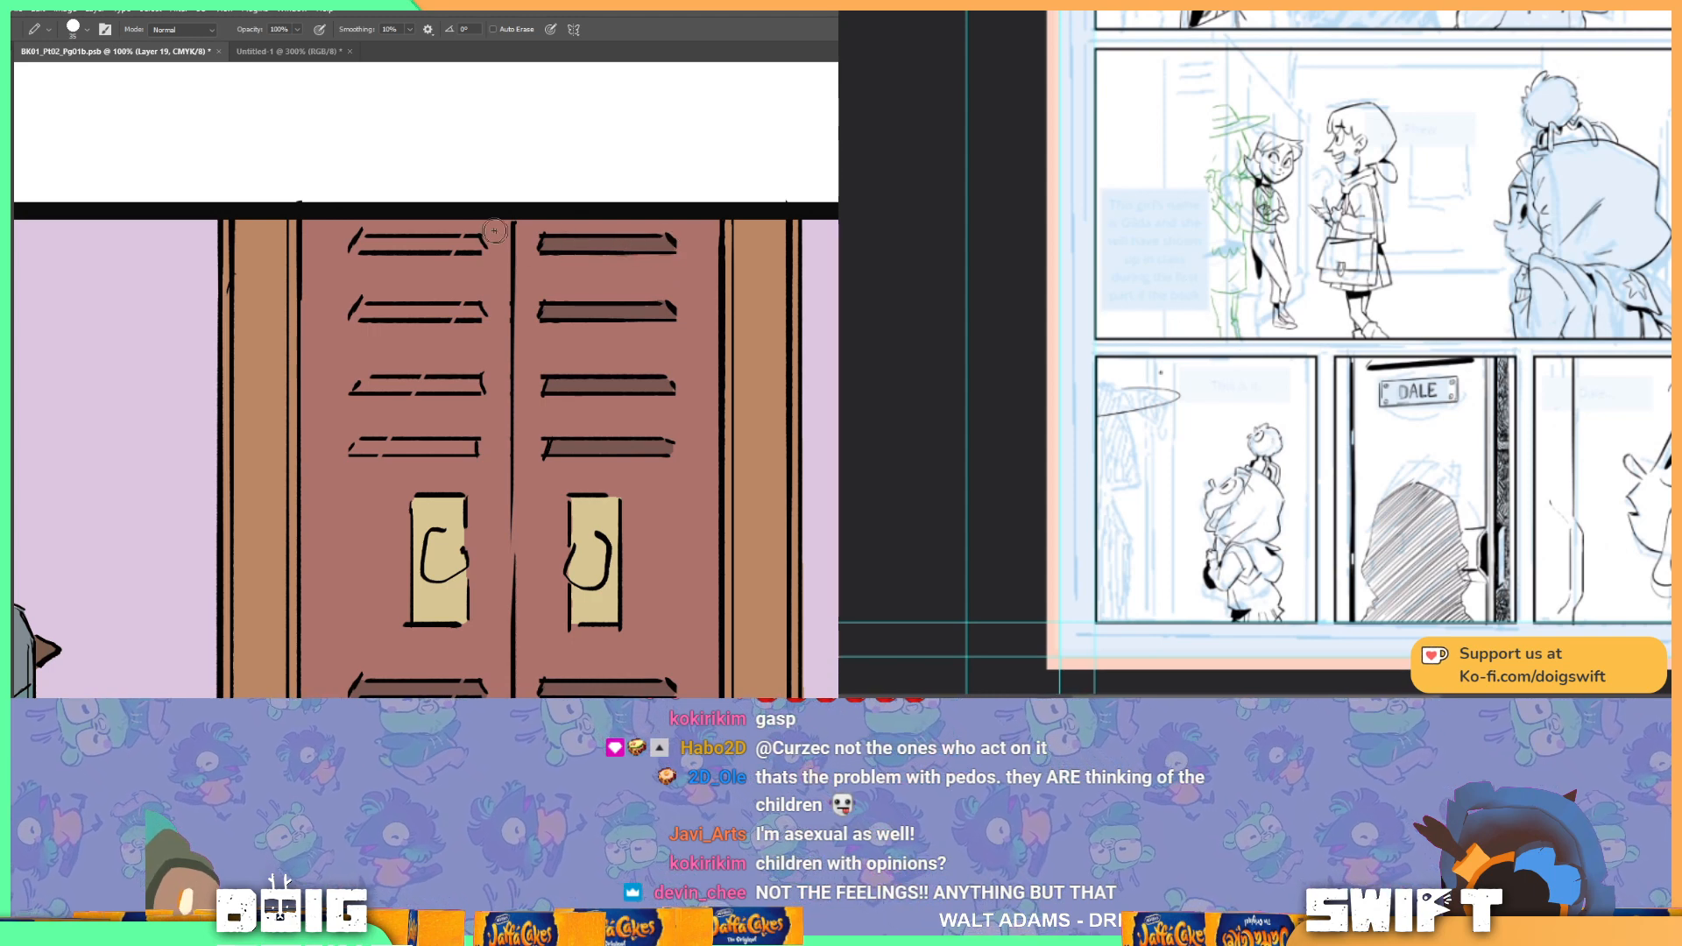
Step: Paint the four vent slats above the left door's handle dark brown, touching up the lowest one's edge with the sampled door red
drag(367, 247, 482, 244)
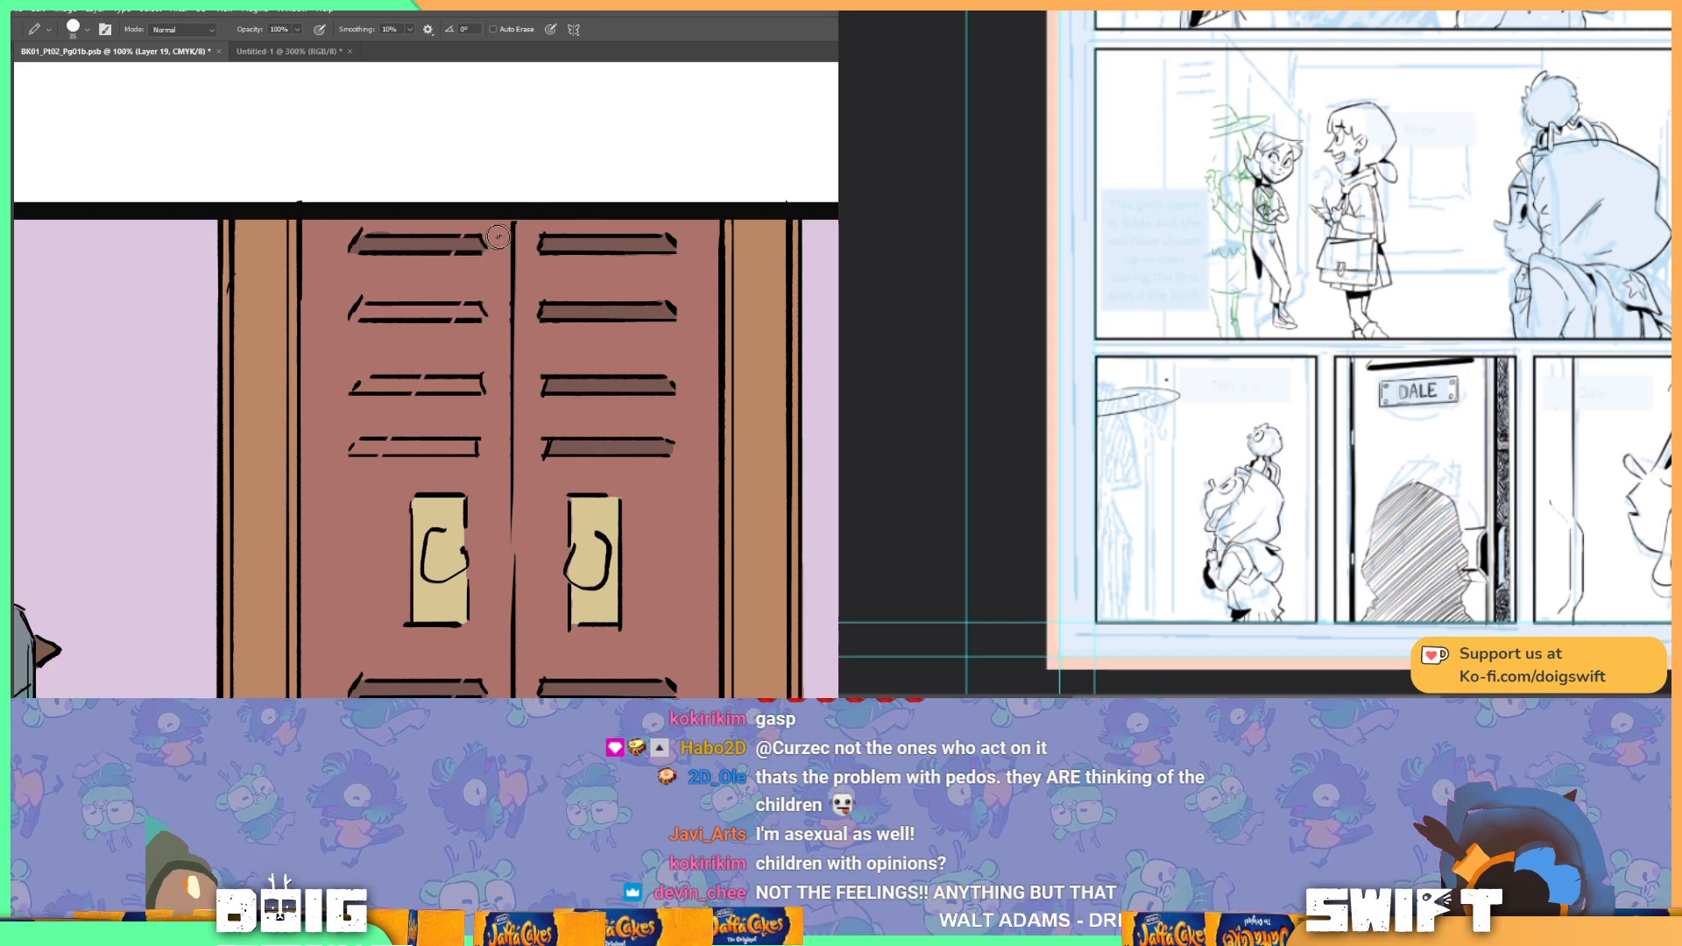
drag(367, 309, 481, 311)
drag(367, 385, 480, 386)
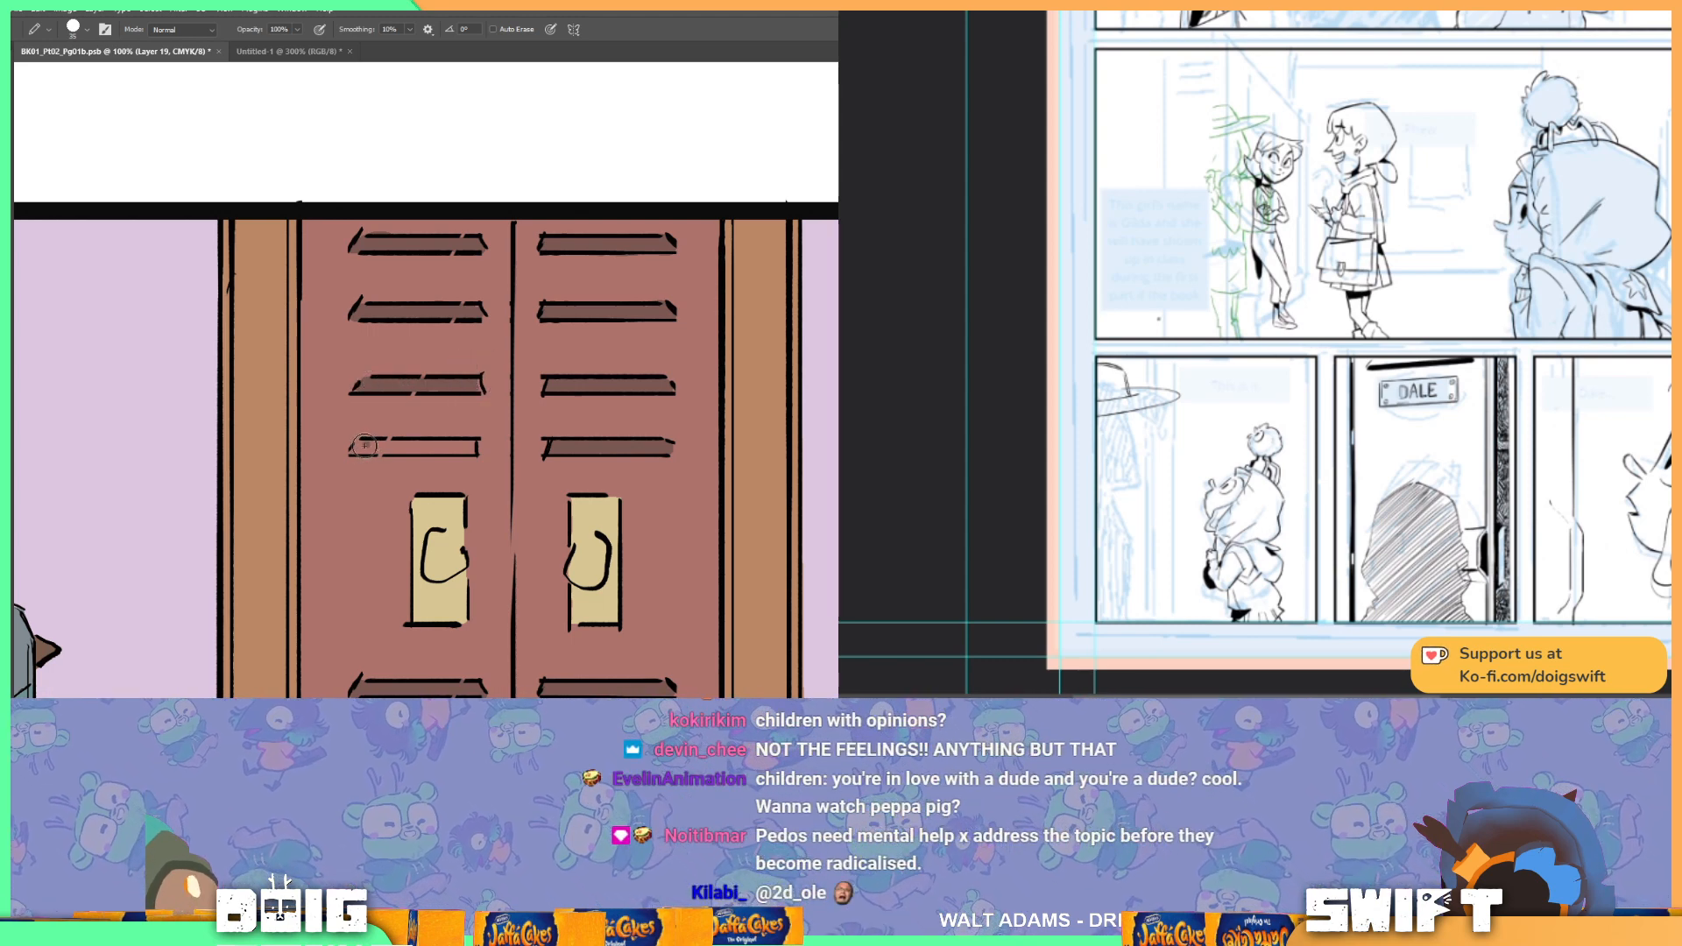
mouse_move(387, 448)
mouse_down()
mouse_move(475, 446)
mouse_move(391, 456)
mouse_up()
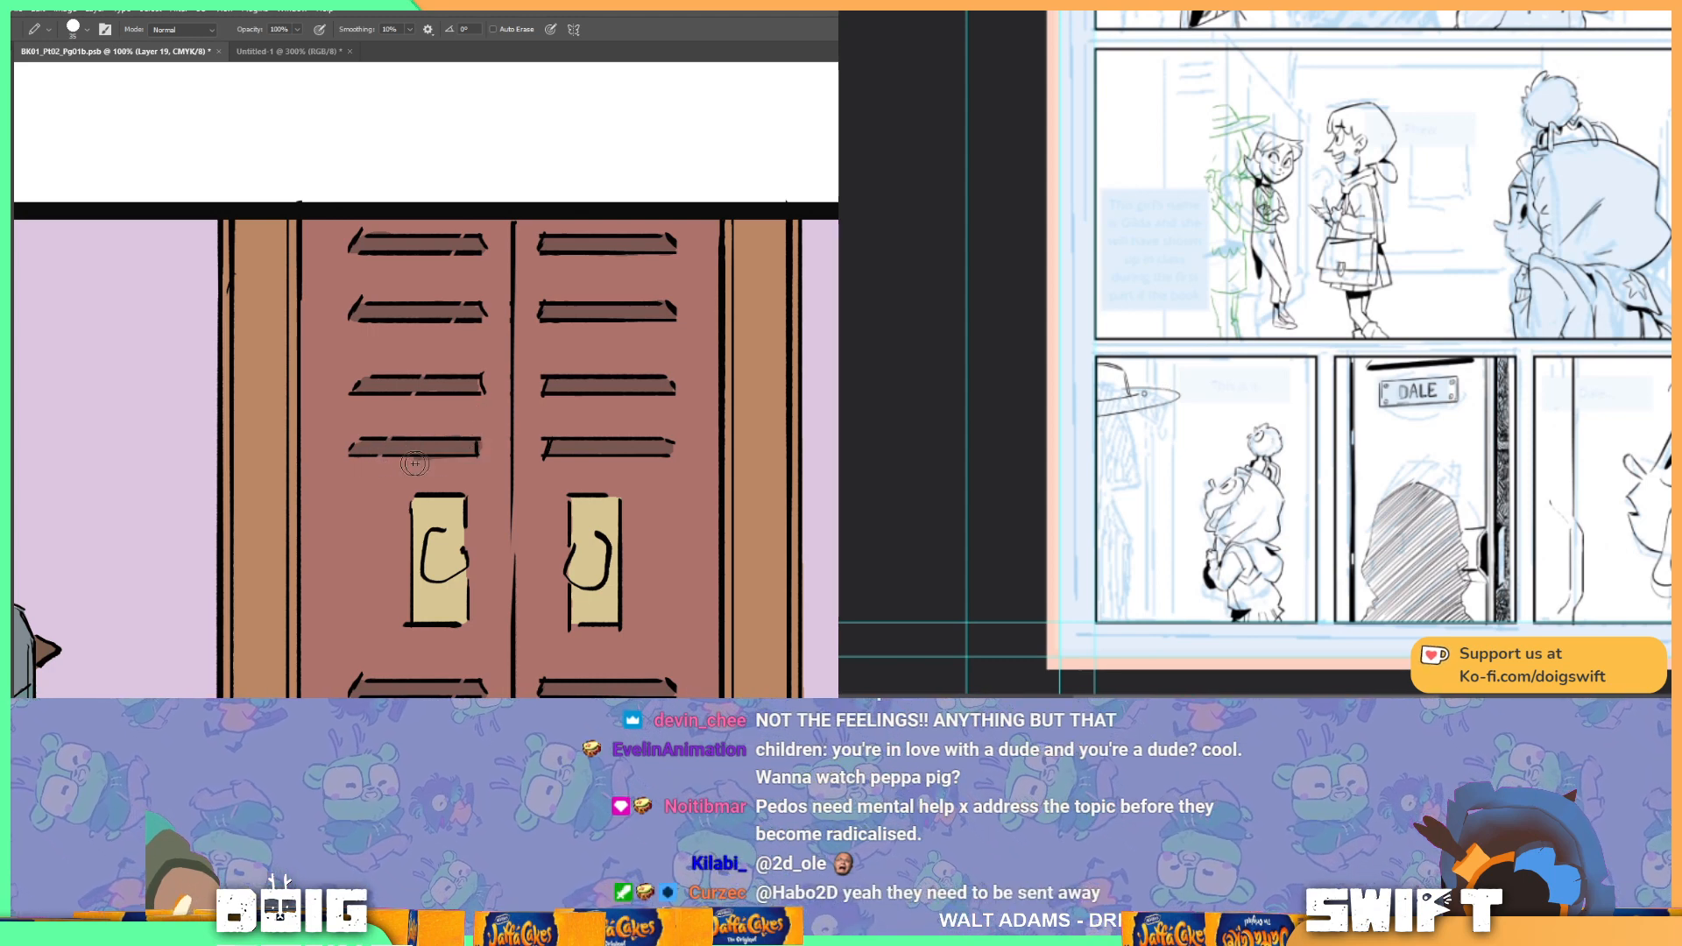
alt+click(489, 463)
drag(458, 447, 470, 447)
alt+click(426, 449)
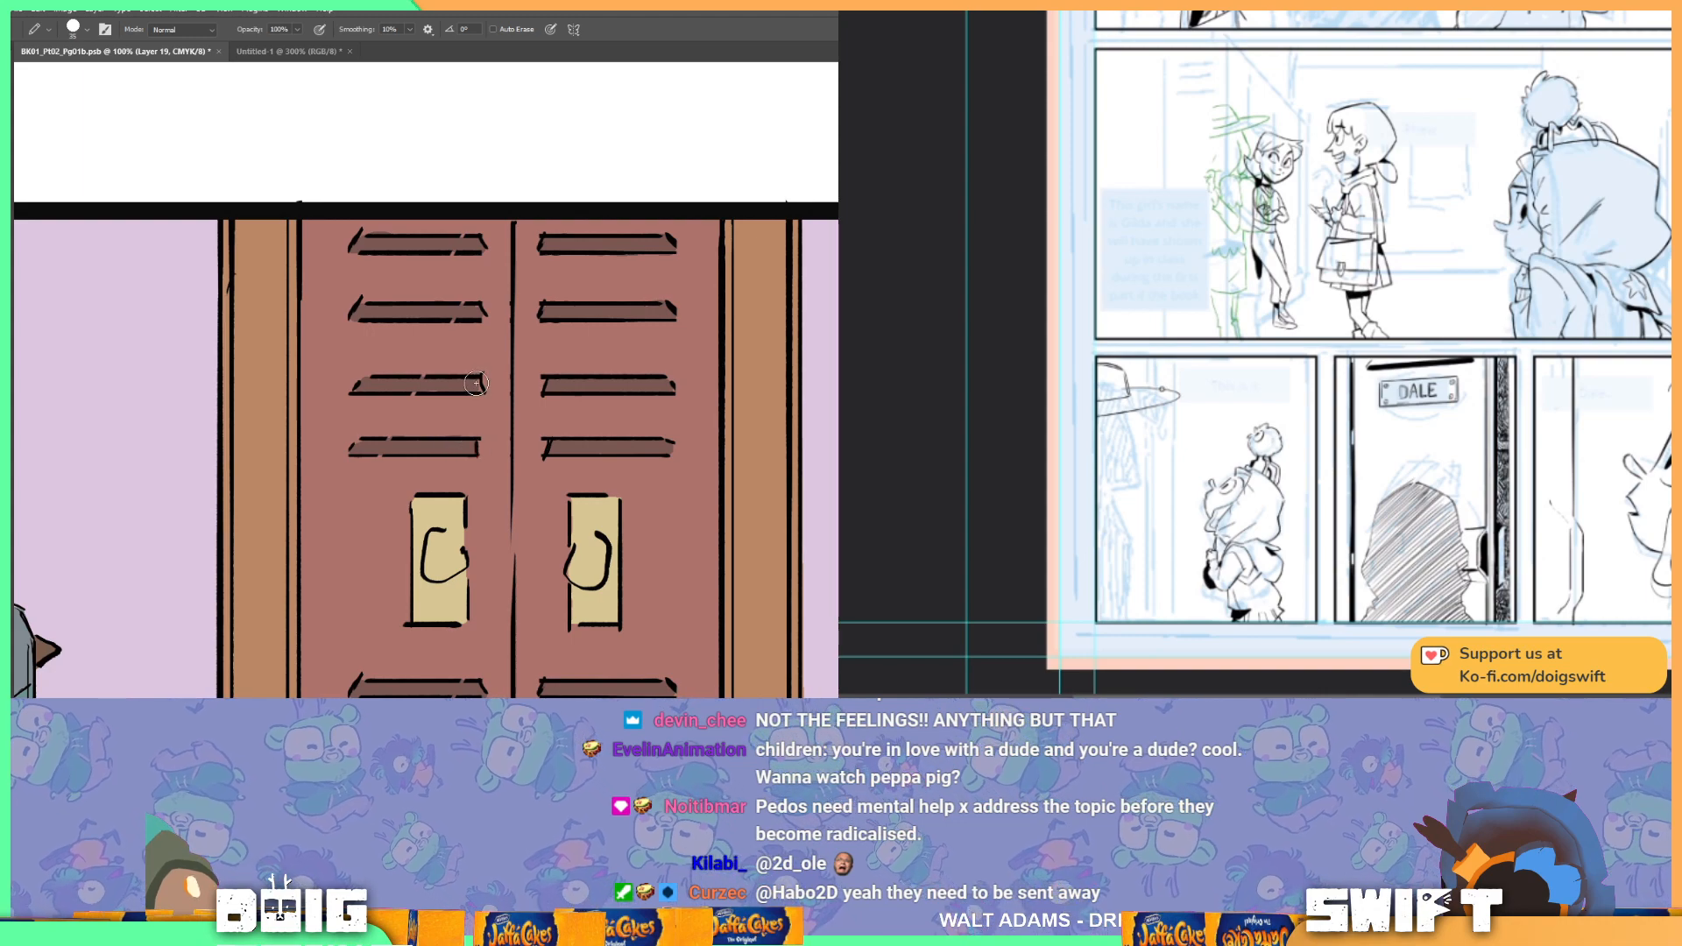
Step: Examine the whole bedroom panel to judge the wardrobe's new colours against the rest of the room
key(ctrl+minus)
key(ctrl+minus)
key(ctrl+minus)
key(ctrl+minus)
key(ctrl+minus)
key(ctrl+minus)
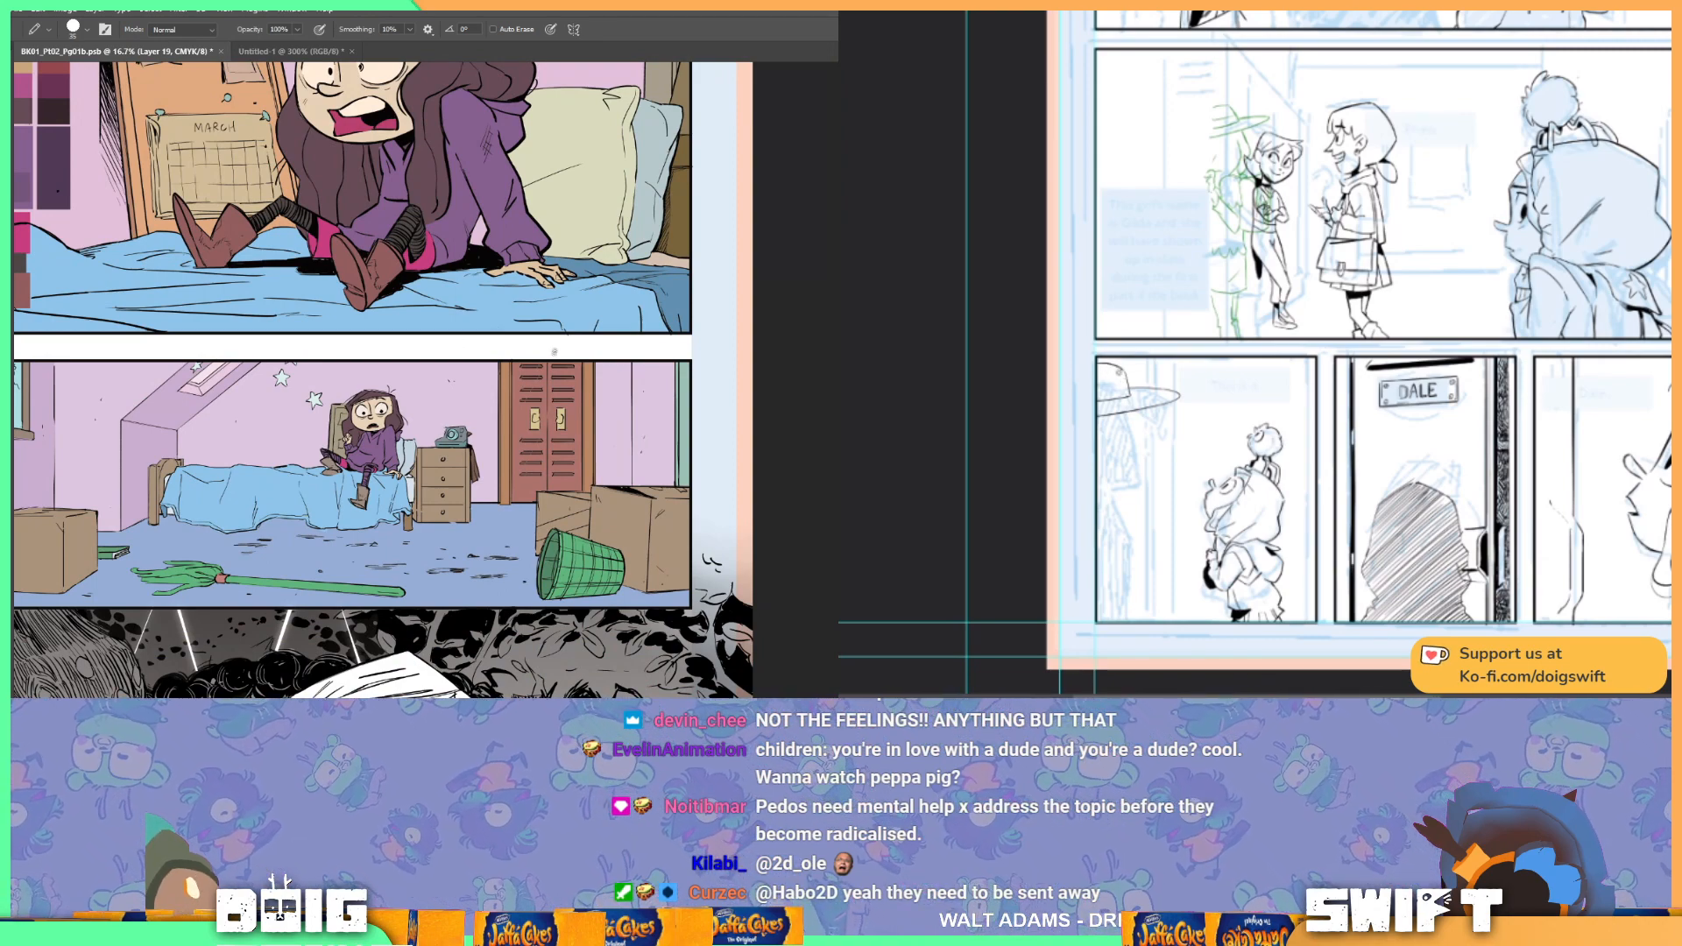
drag(473, 436, 449, 389)
drag(529, 369, 391, 408)
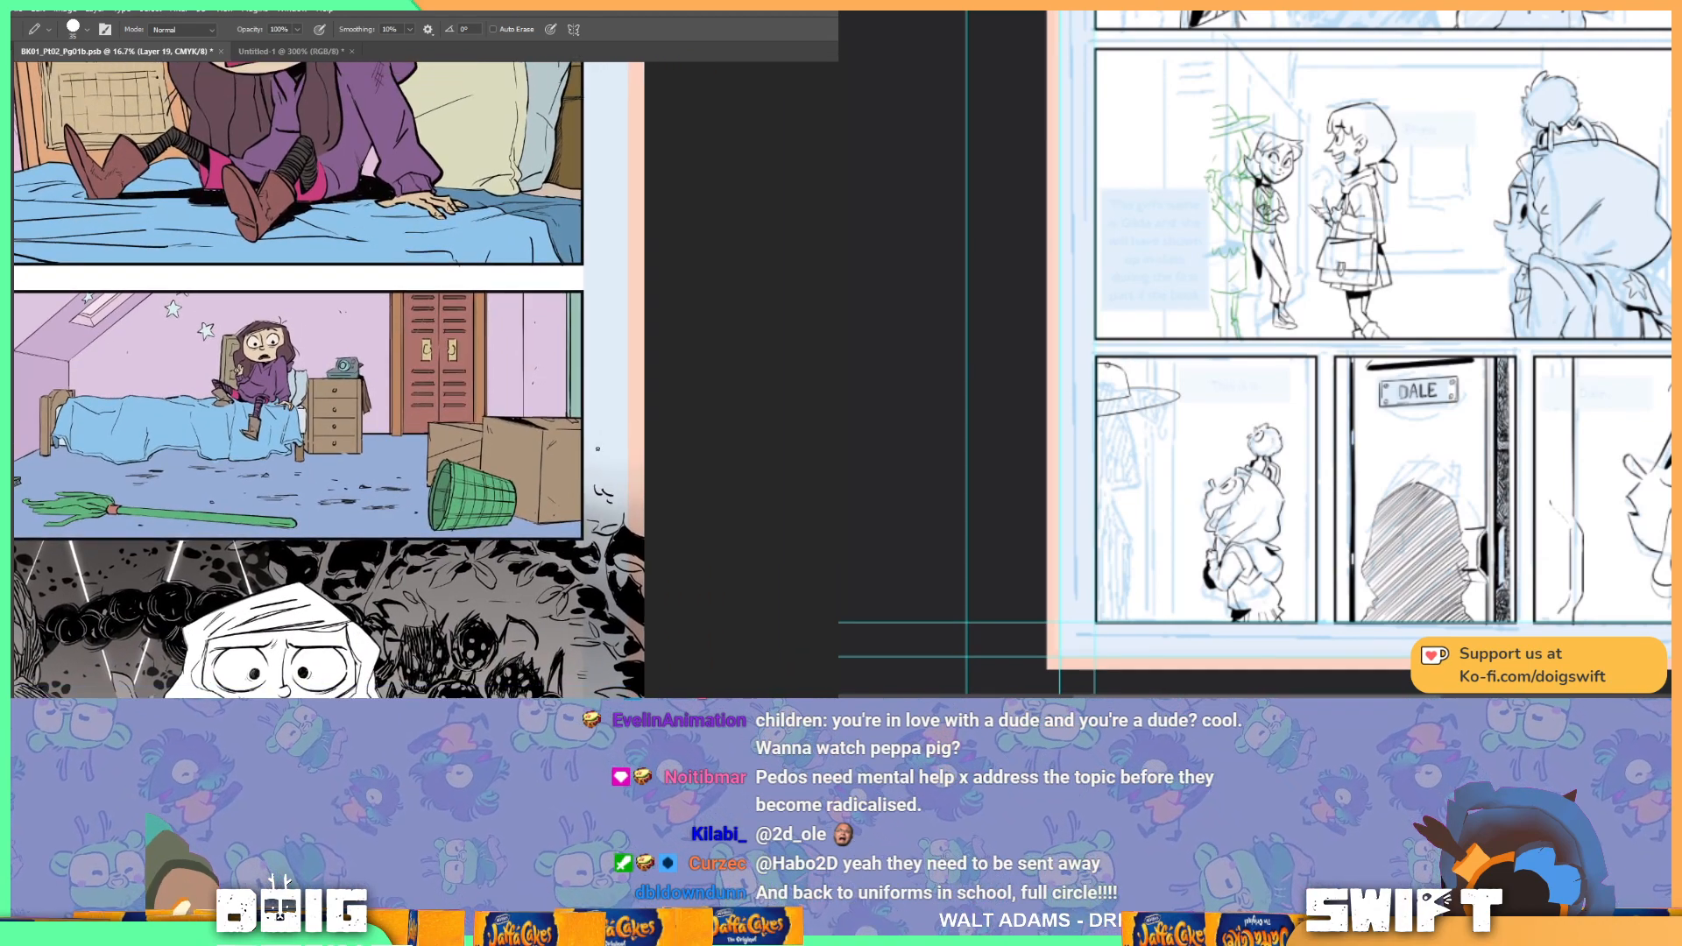
Step: Select the large cardboard box's right side face with the Lasso and fill it with a lighter orange-tan based on the sampled box brown
scroll(533, 397, up, 2)
drag(554, 434, 557, 362)
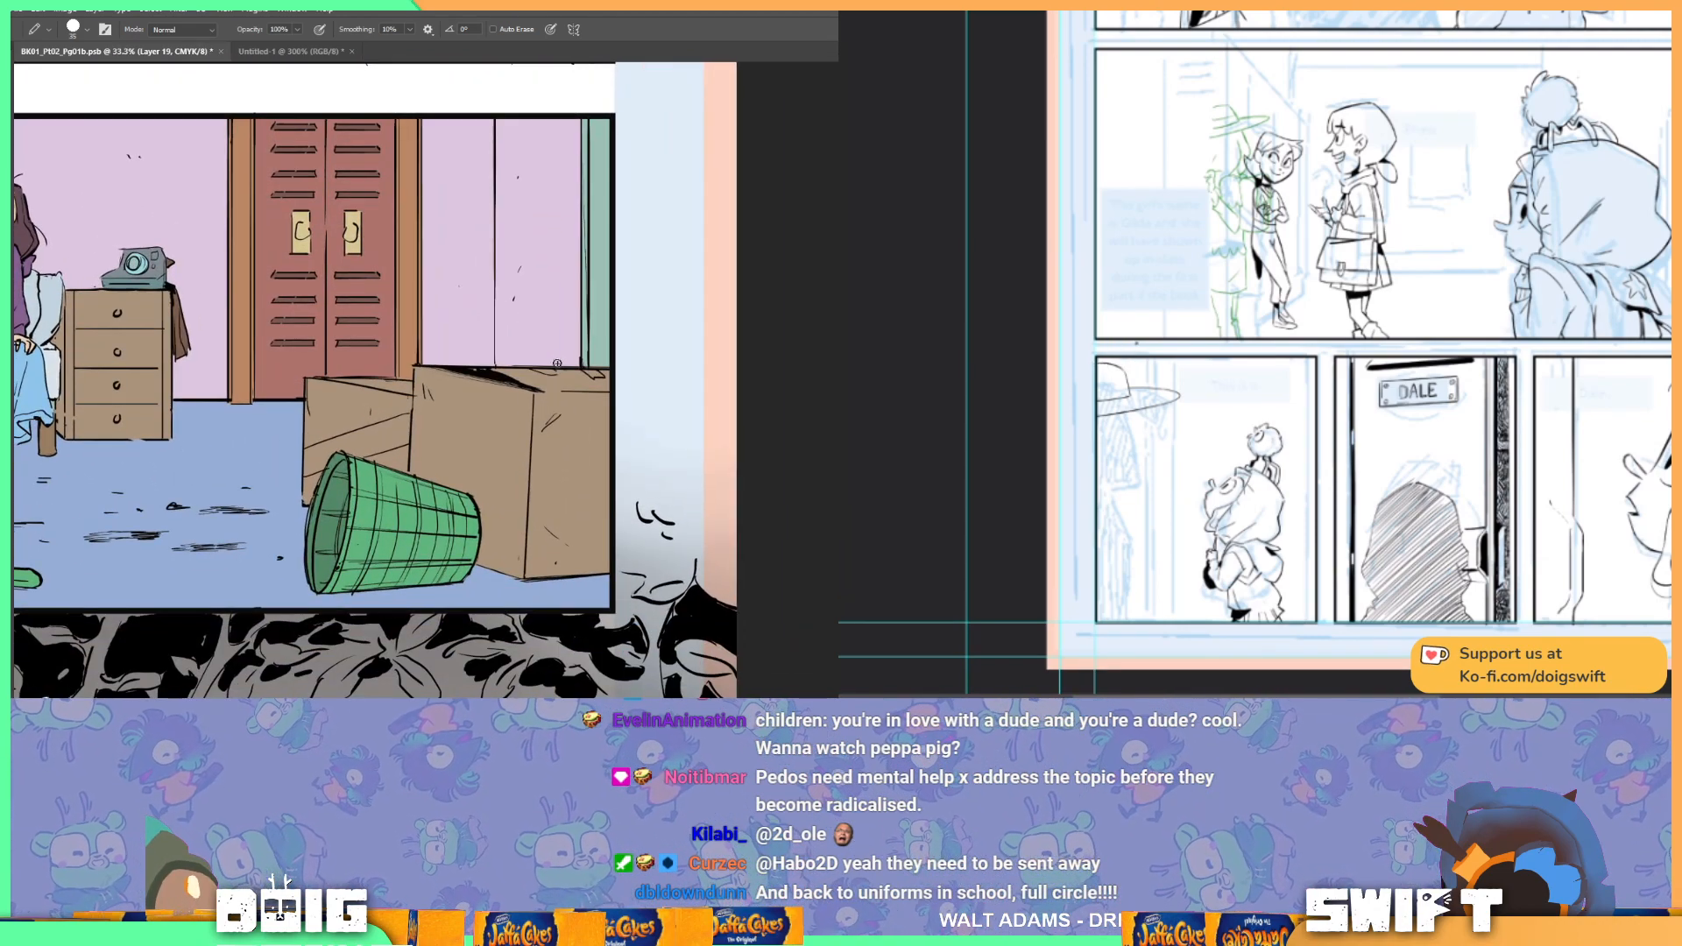
key(w)
key(i)
click(490, 440)
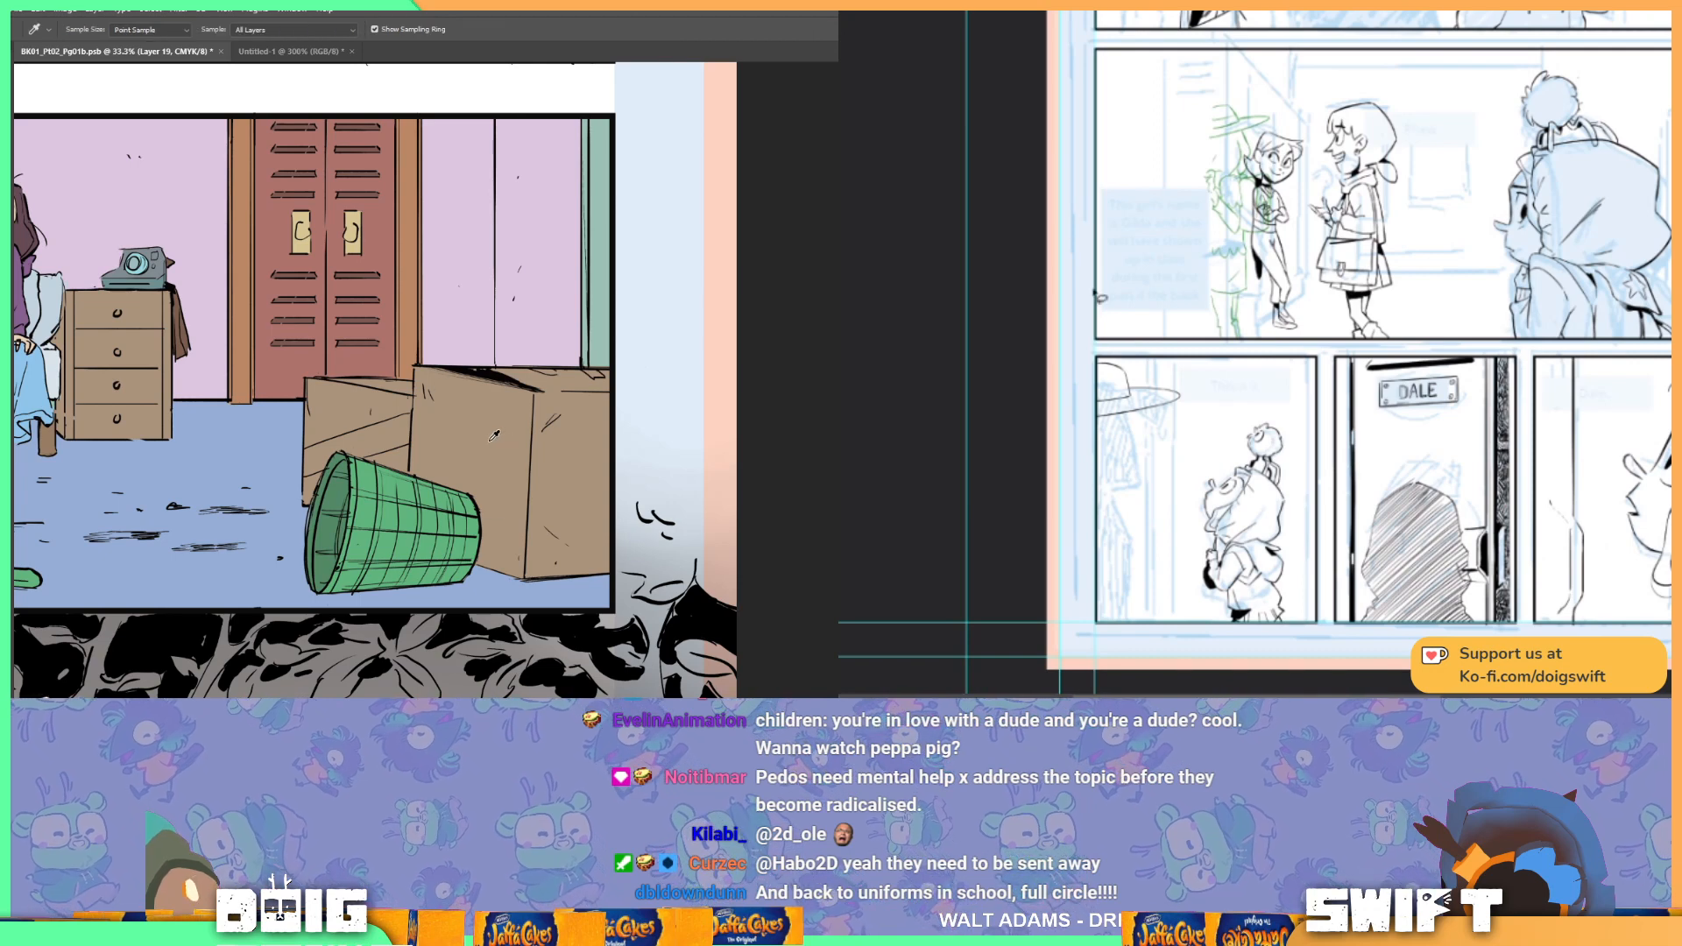
key(l)
alt+click(618, 392)
alt+click(535, 391)
mouse_move(526, 579)
mouse_down()
mouse_move(624, 574)
mouse_move(629, 383)
mouse_up()
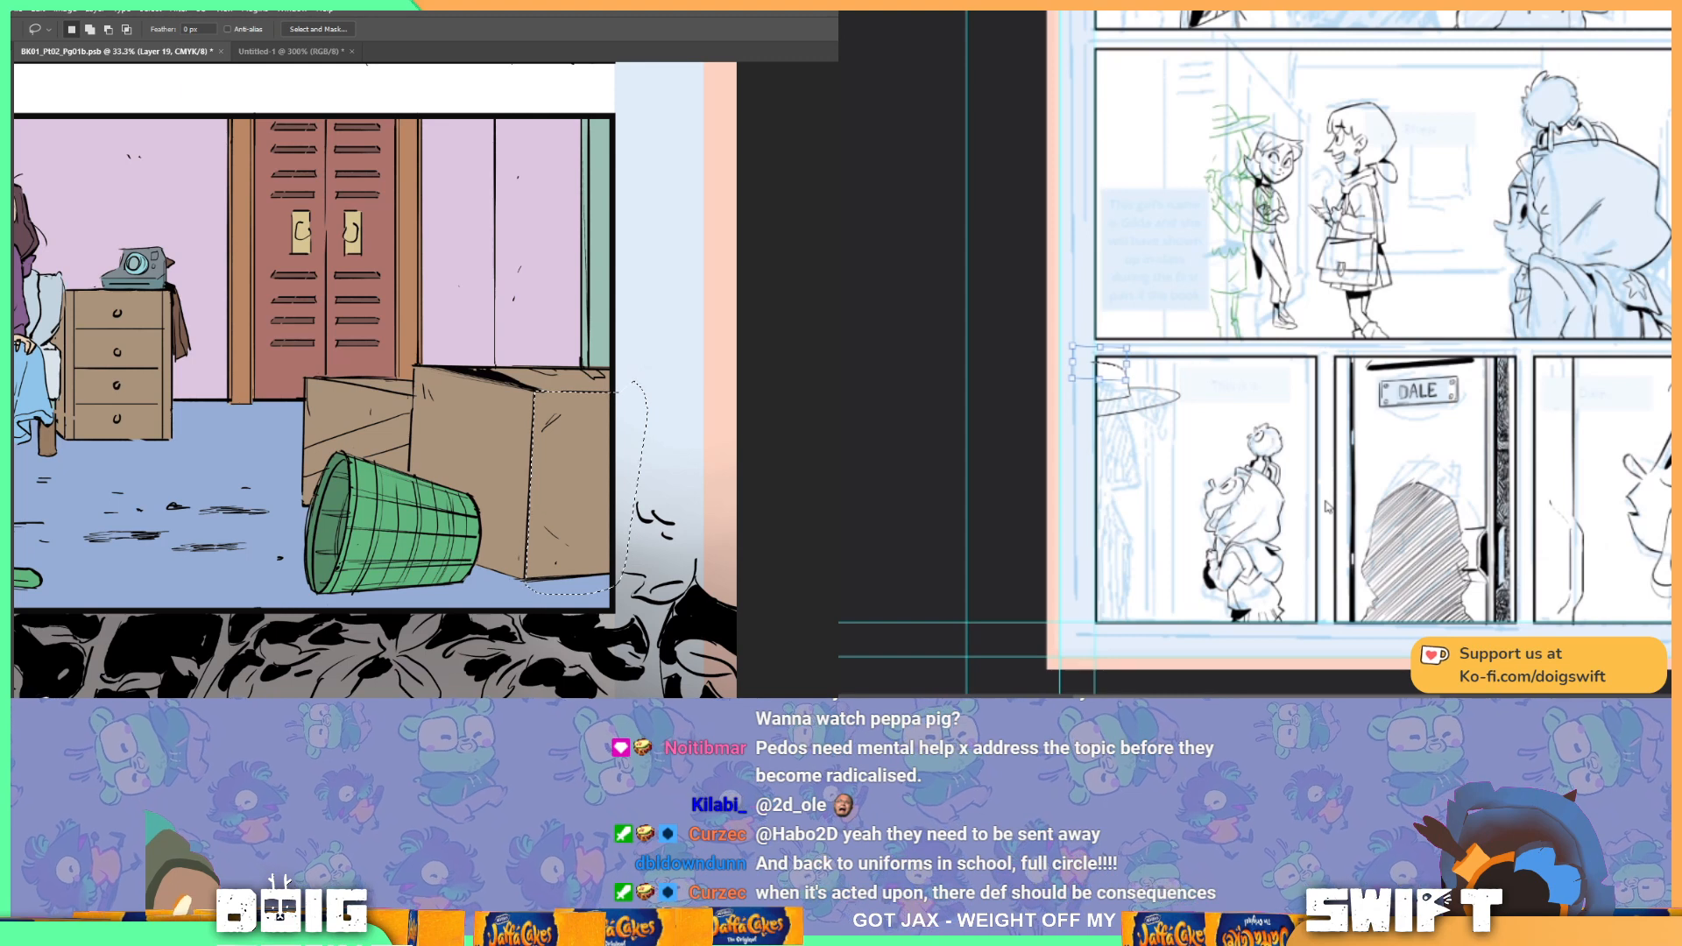
key(g)
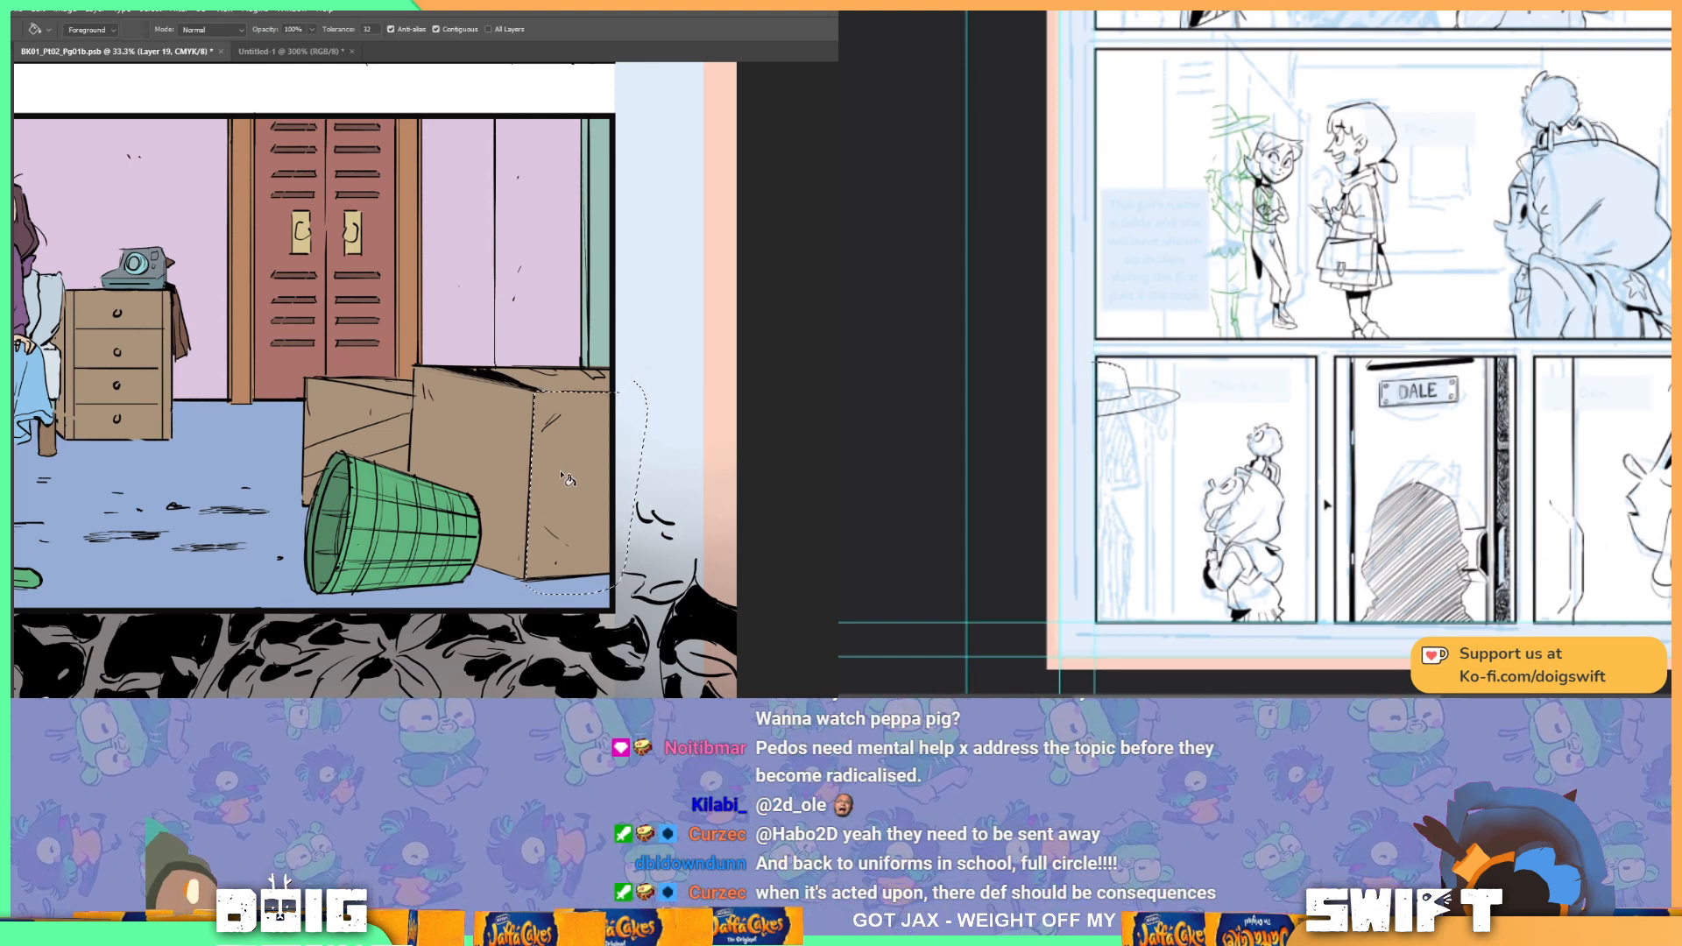
click(569, 479)
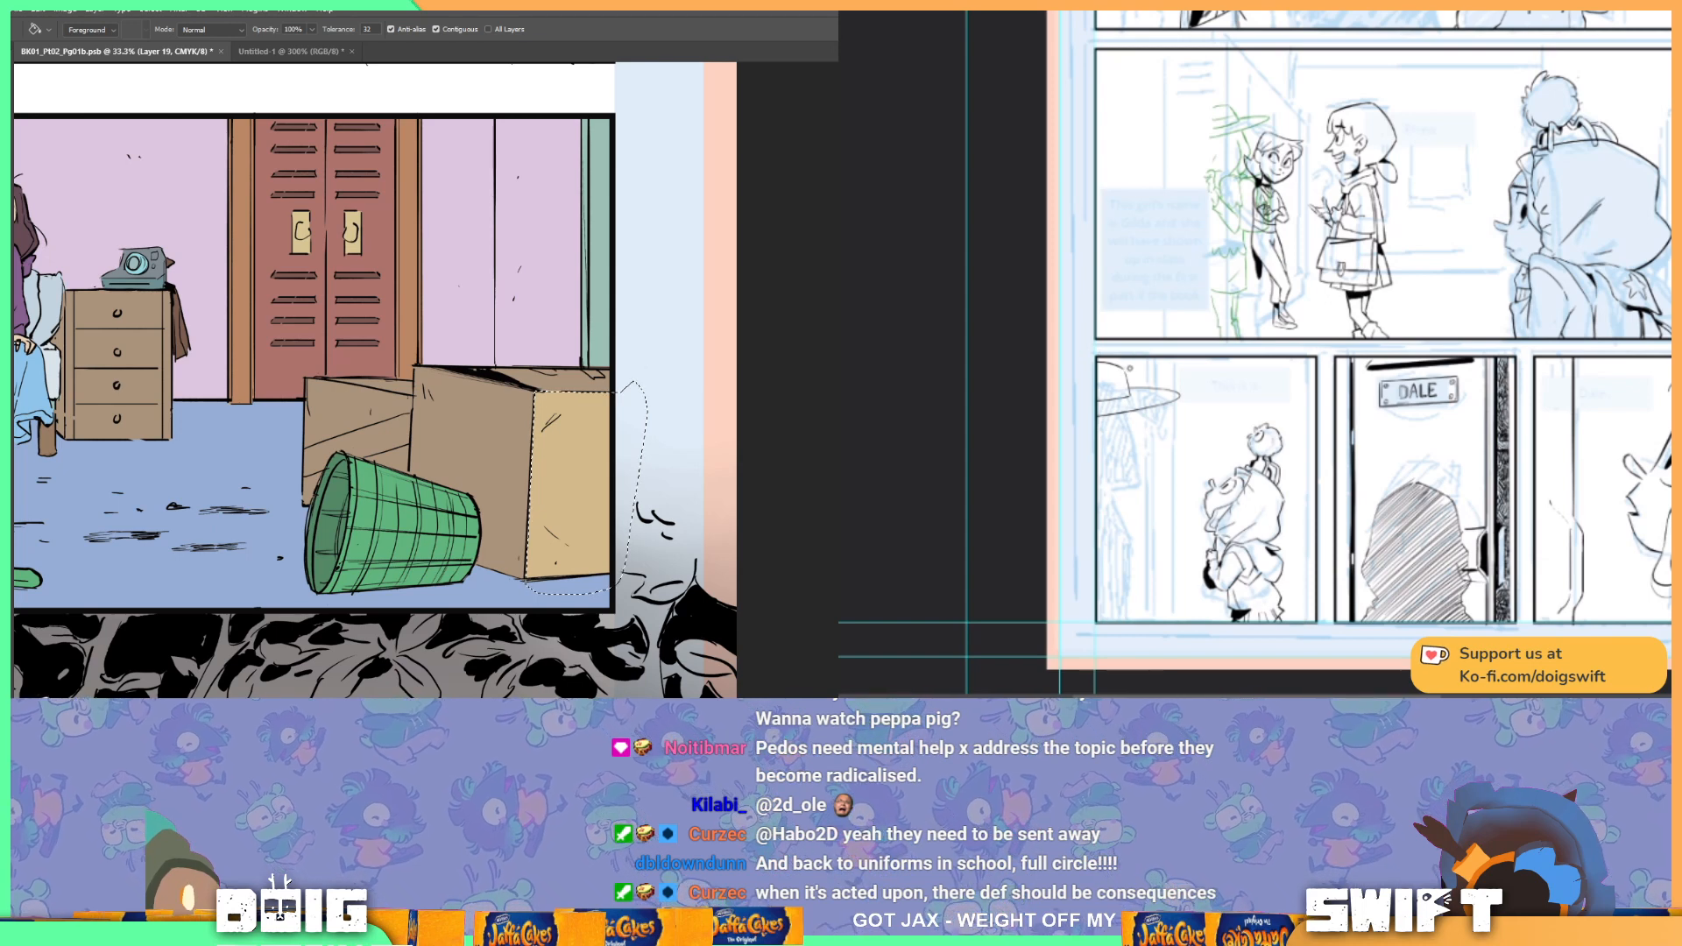
click(583, 459)
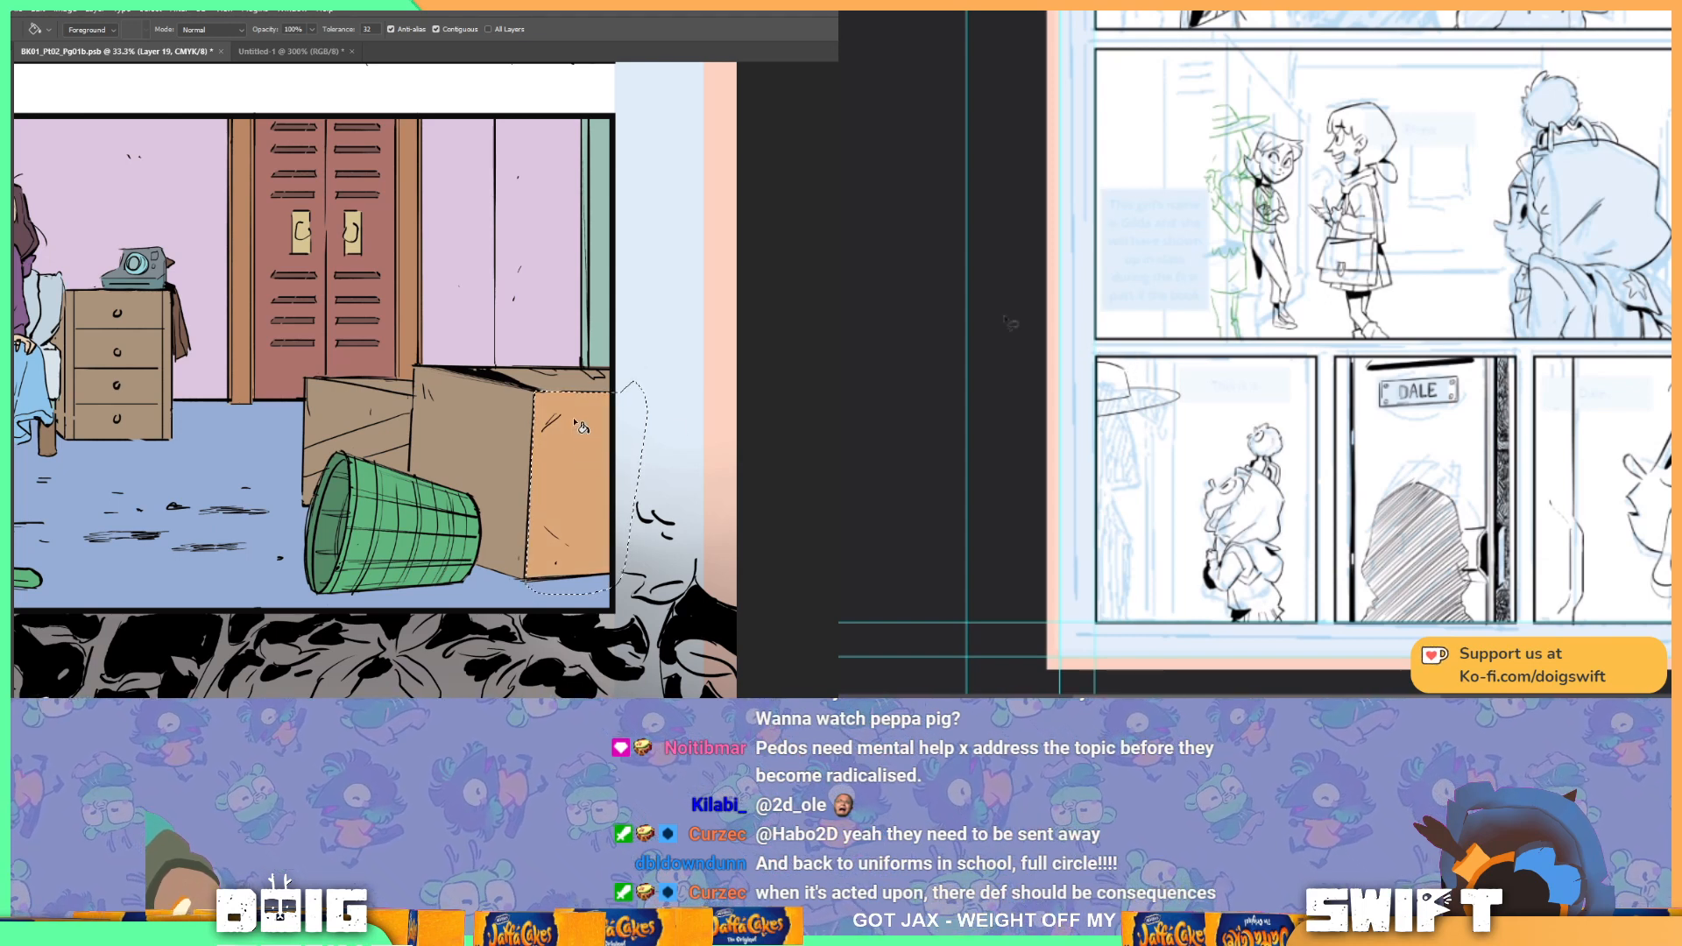
key(ctrl+d)
key(w)
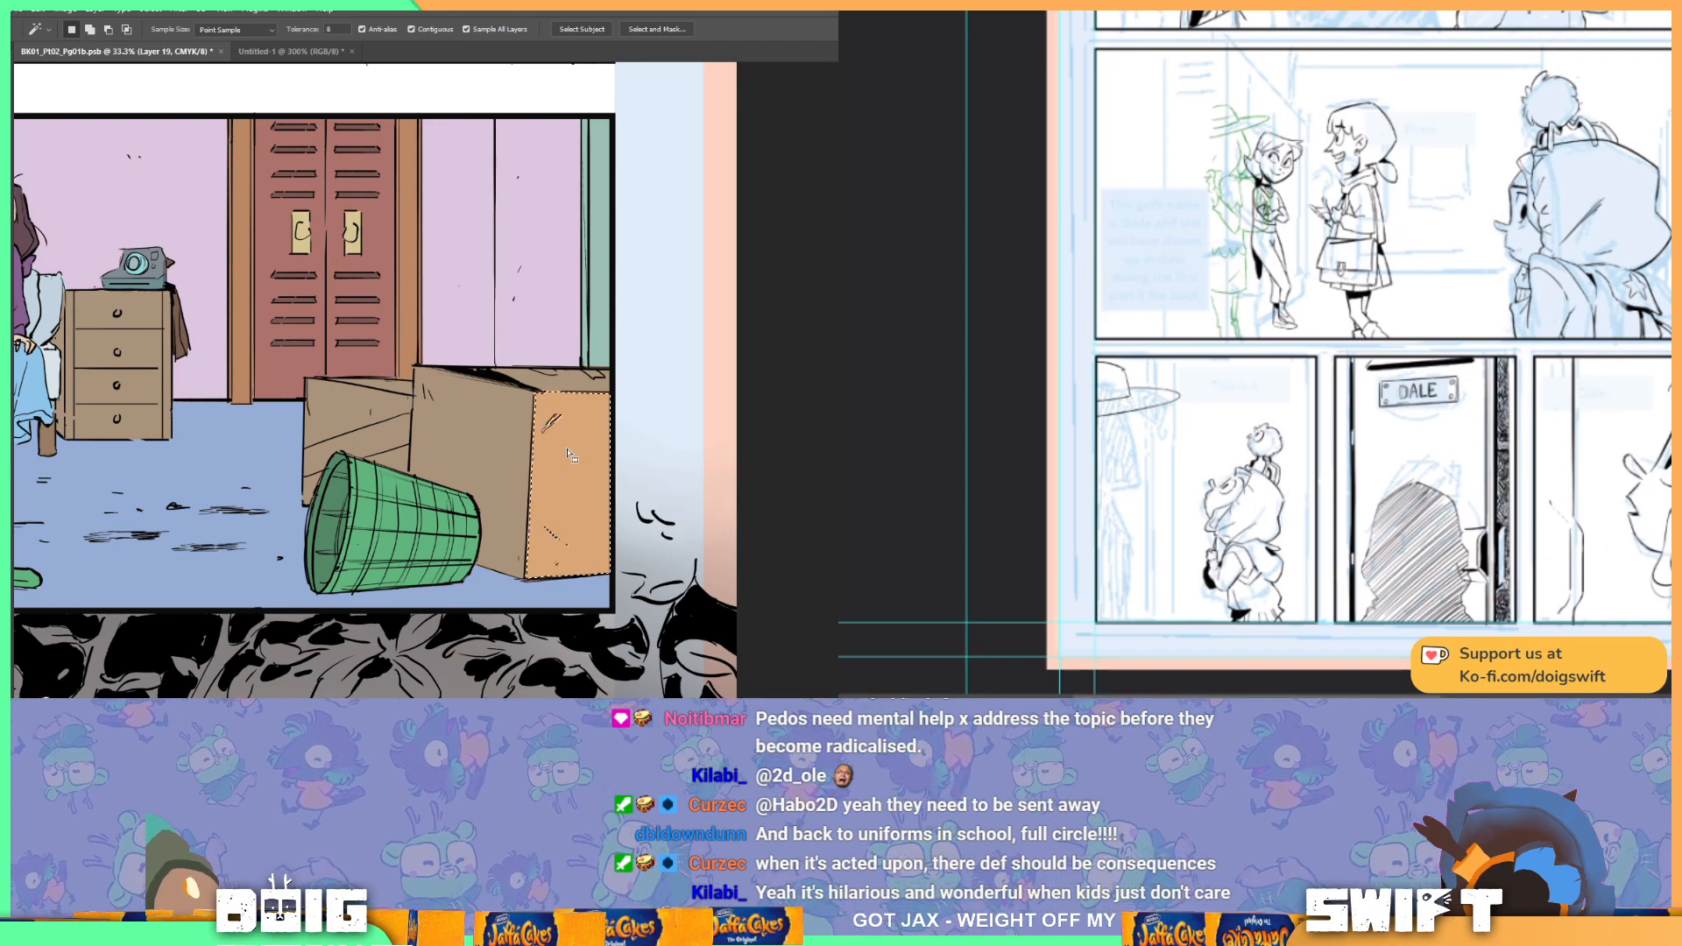
key(ctrl+d)
drag(474, 432, 542, 412)
click(449, 410)
key(ctrl+d)
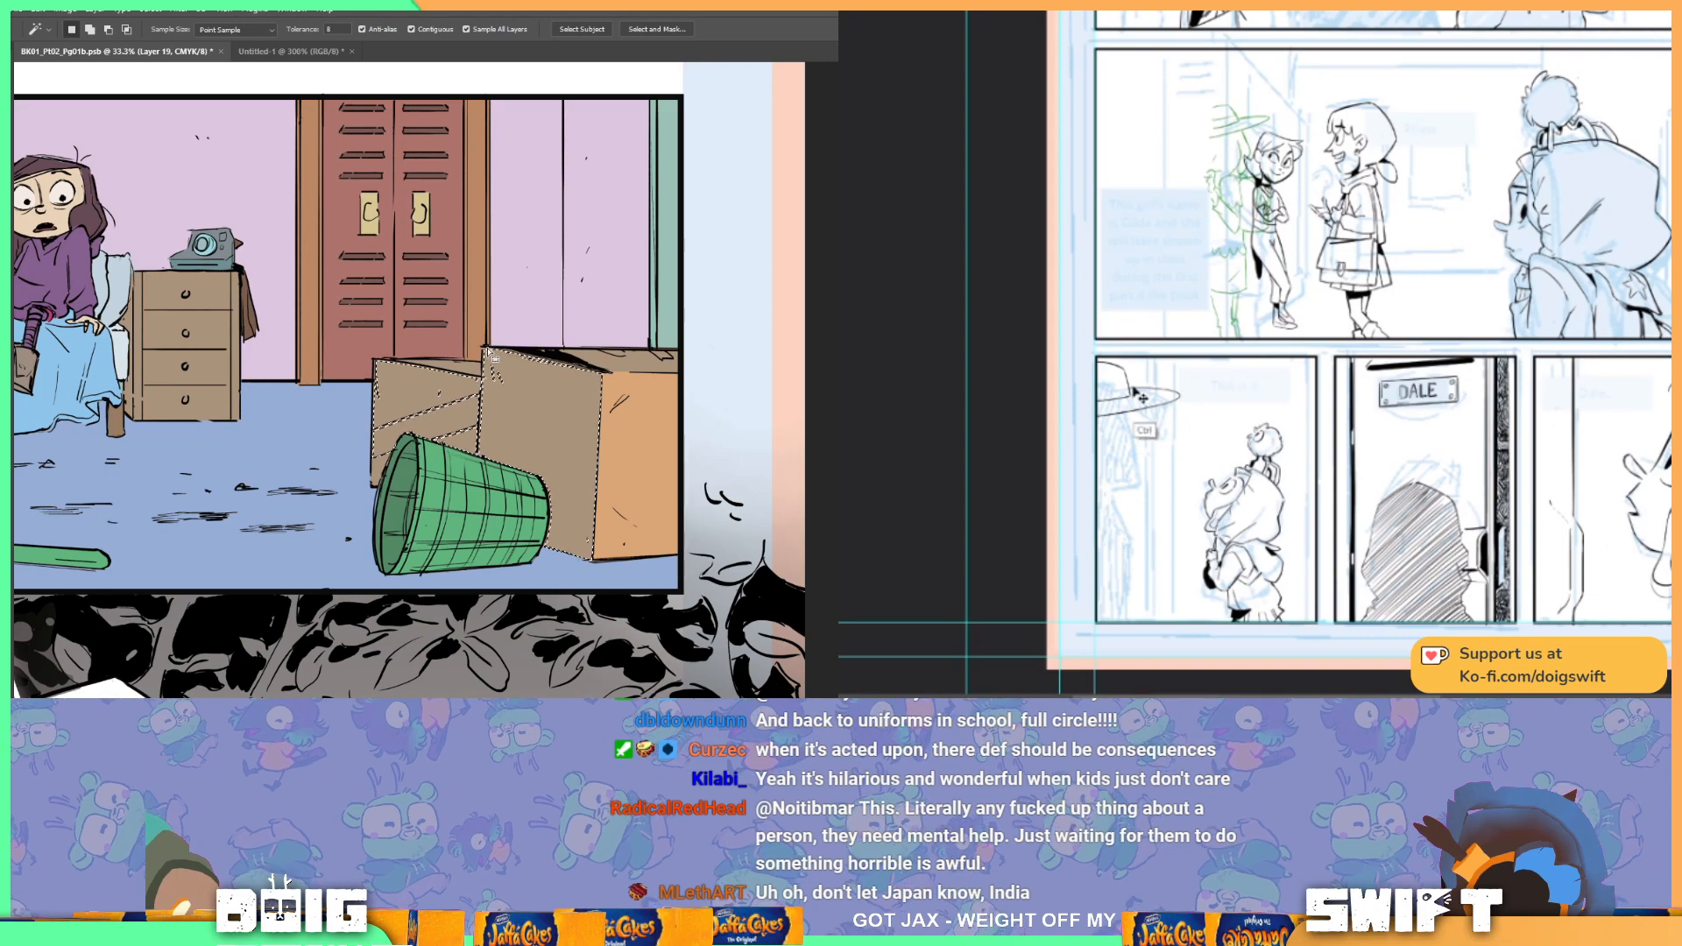
Step: Select the diagonal tape strip on the smaller box behind the green basket and fill it with pale beige
drag(499, 404, 541, 409)
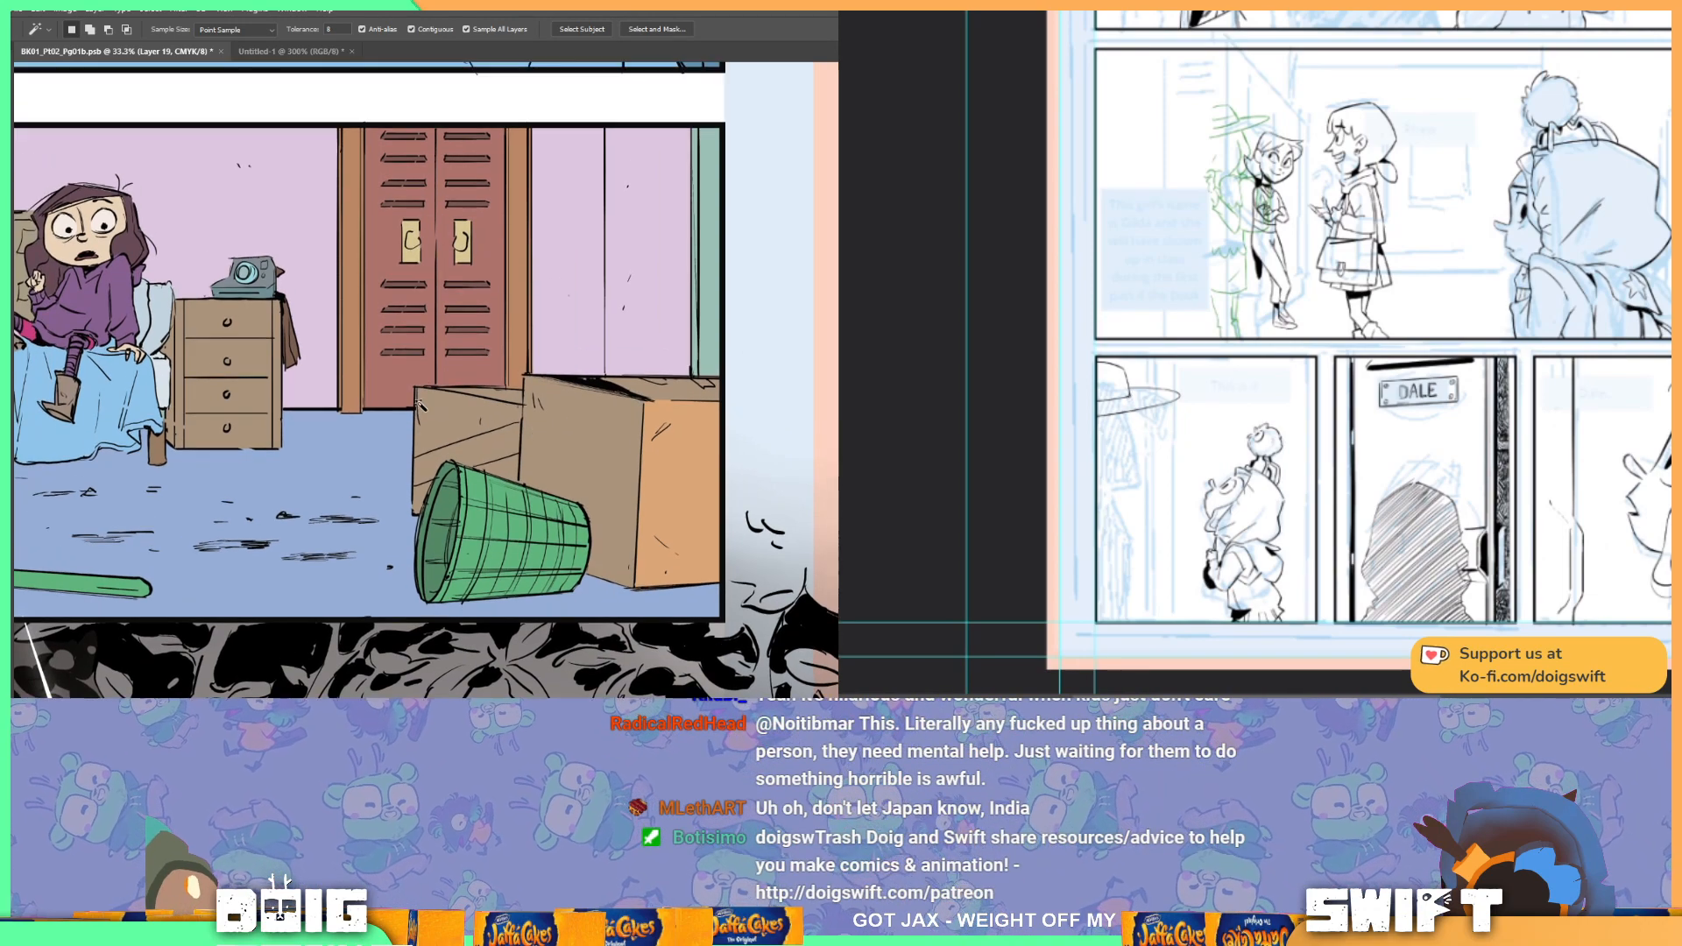
key(ctrl+plus)
key(ctrl+plus)
mouse_move(403, 364)
mouse_down()
mouse_move(544, 362)
mouse_move(588, 422)
mouse_move(586, 450)
mouse_move(397, 519)
mouse_move(386, 462)
mouse_move(595, 384)
mouse_up()
key(l)
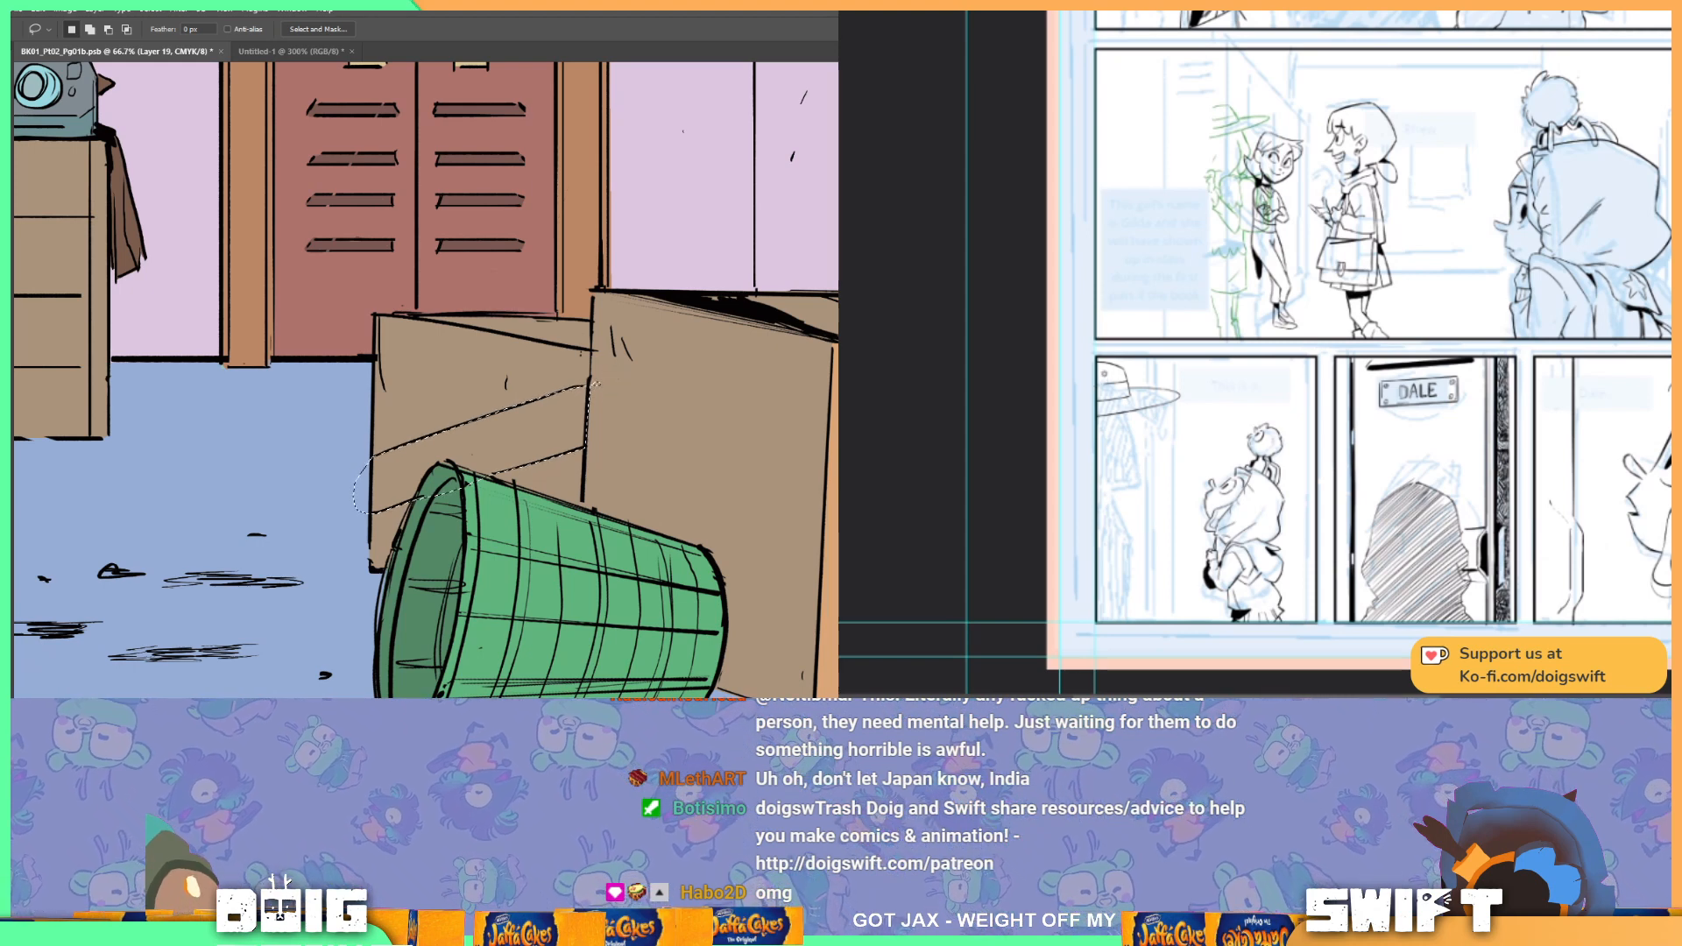
key(g)
click(523, 430)
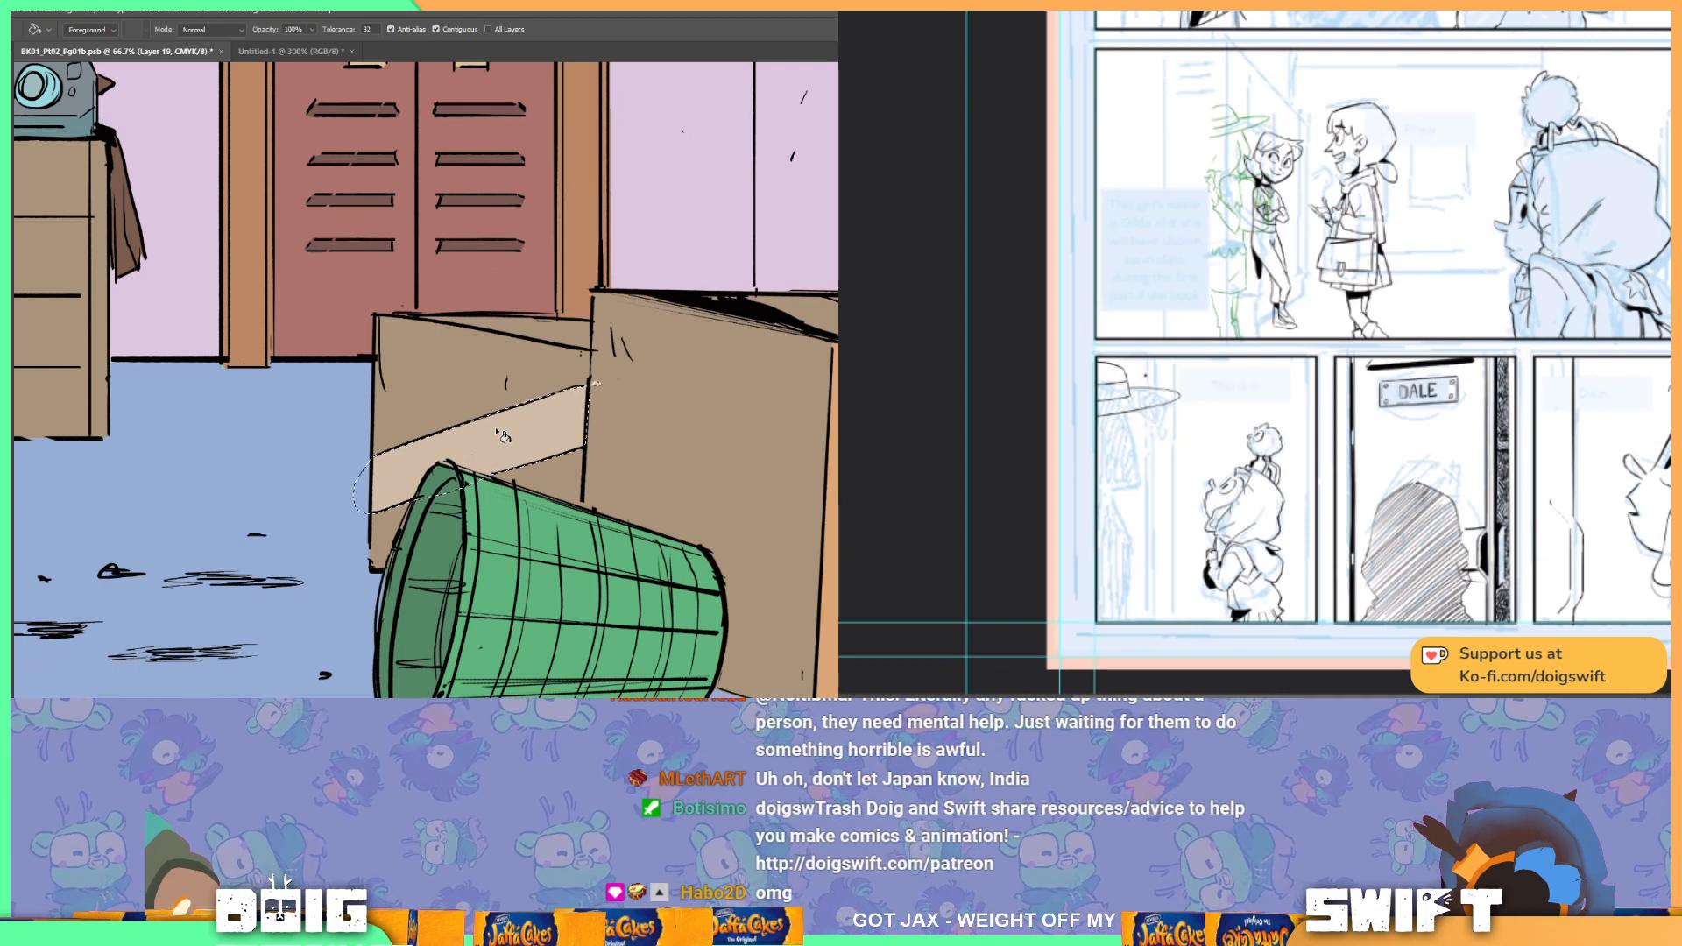
key(ctrl+d)
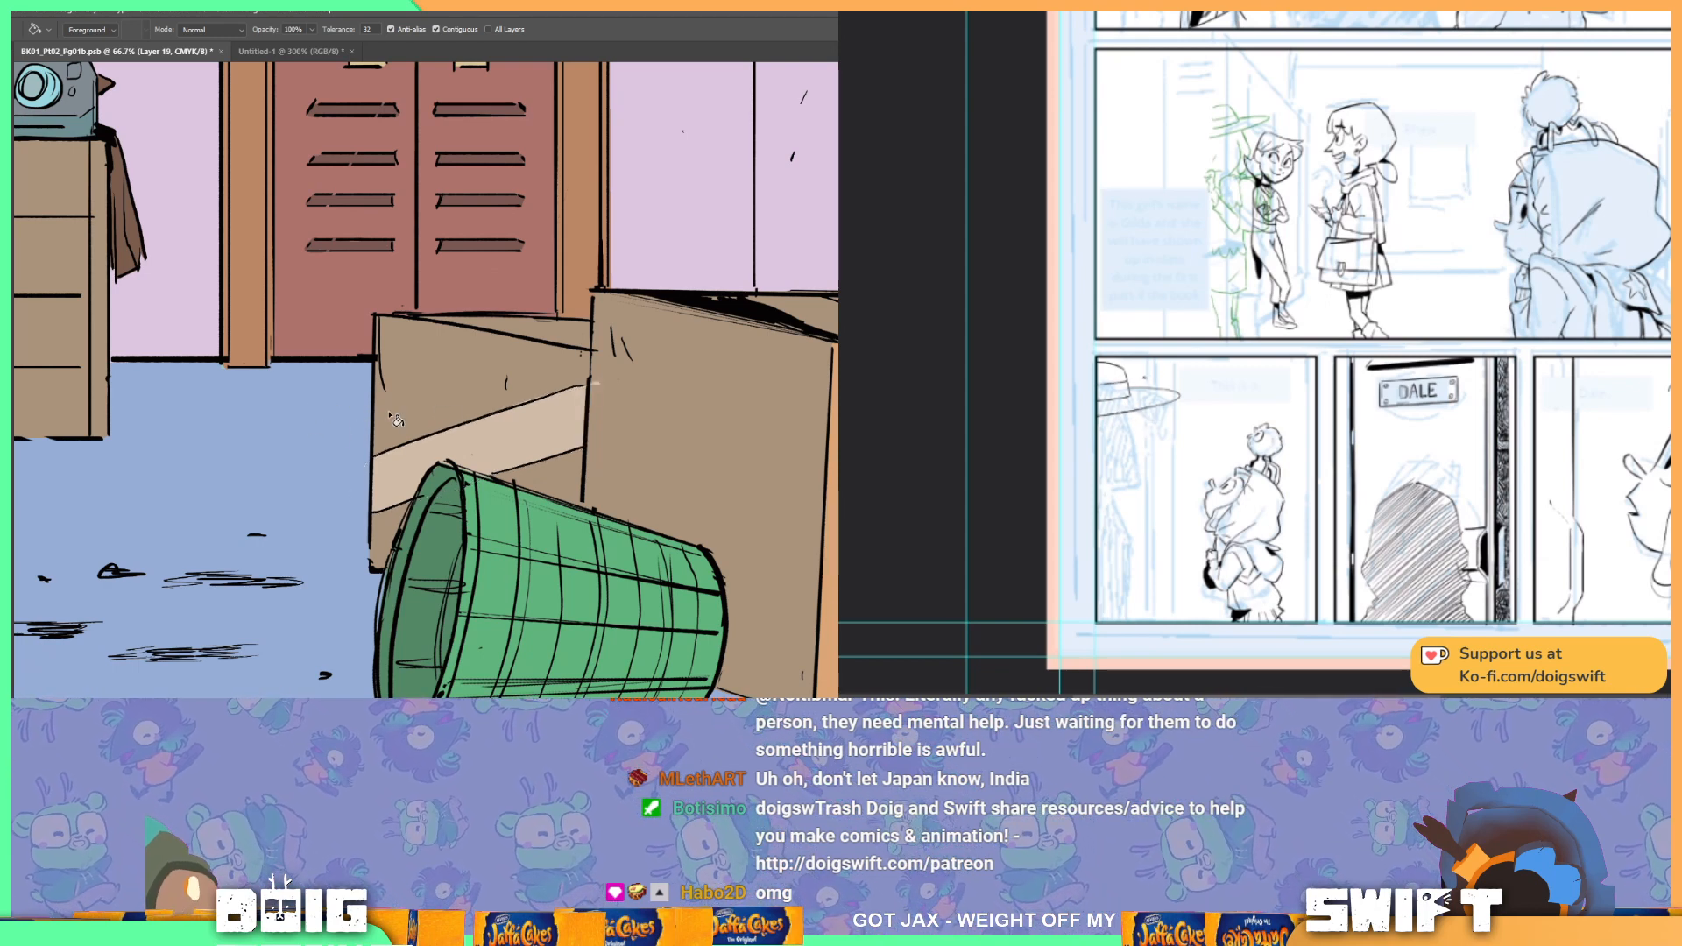
drag(607, 391, 599, 388)
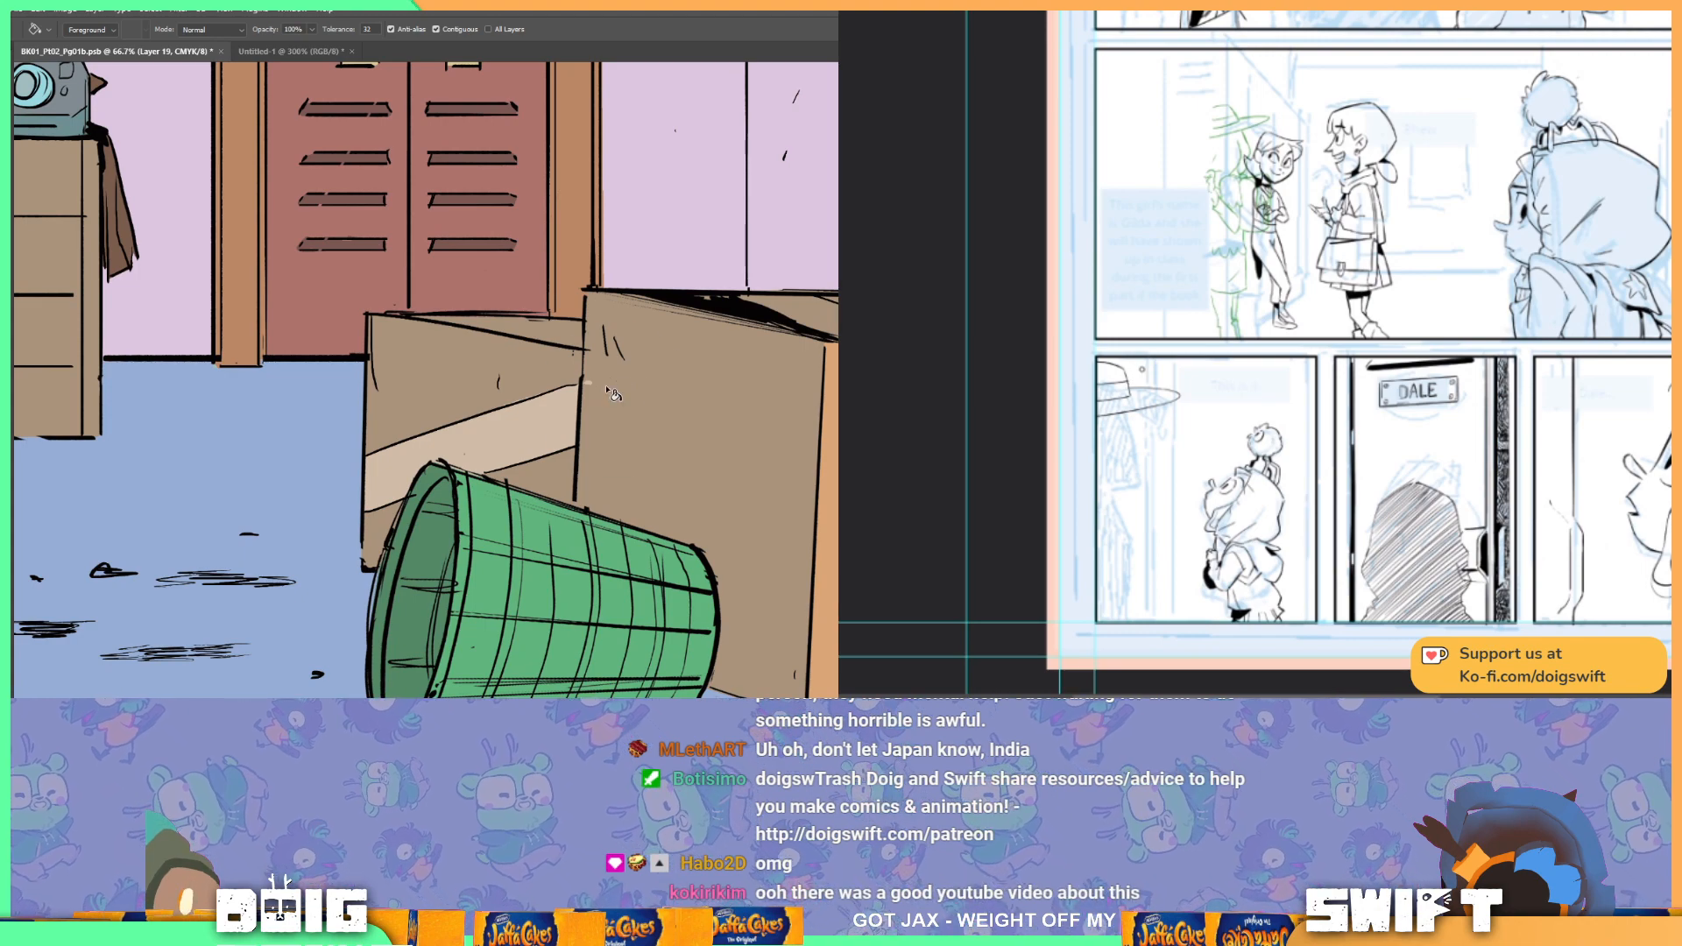
key(b)
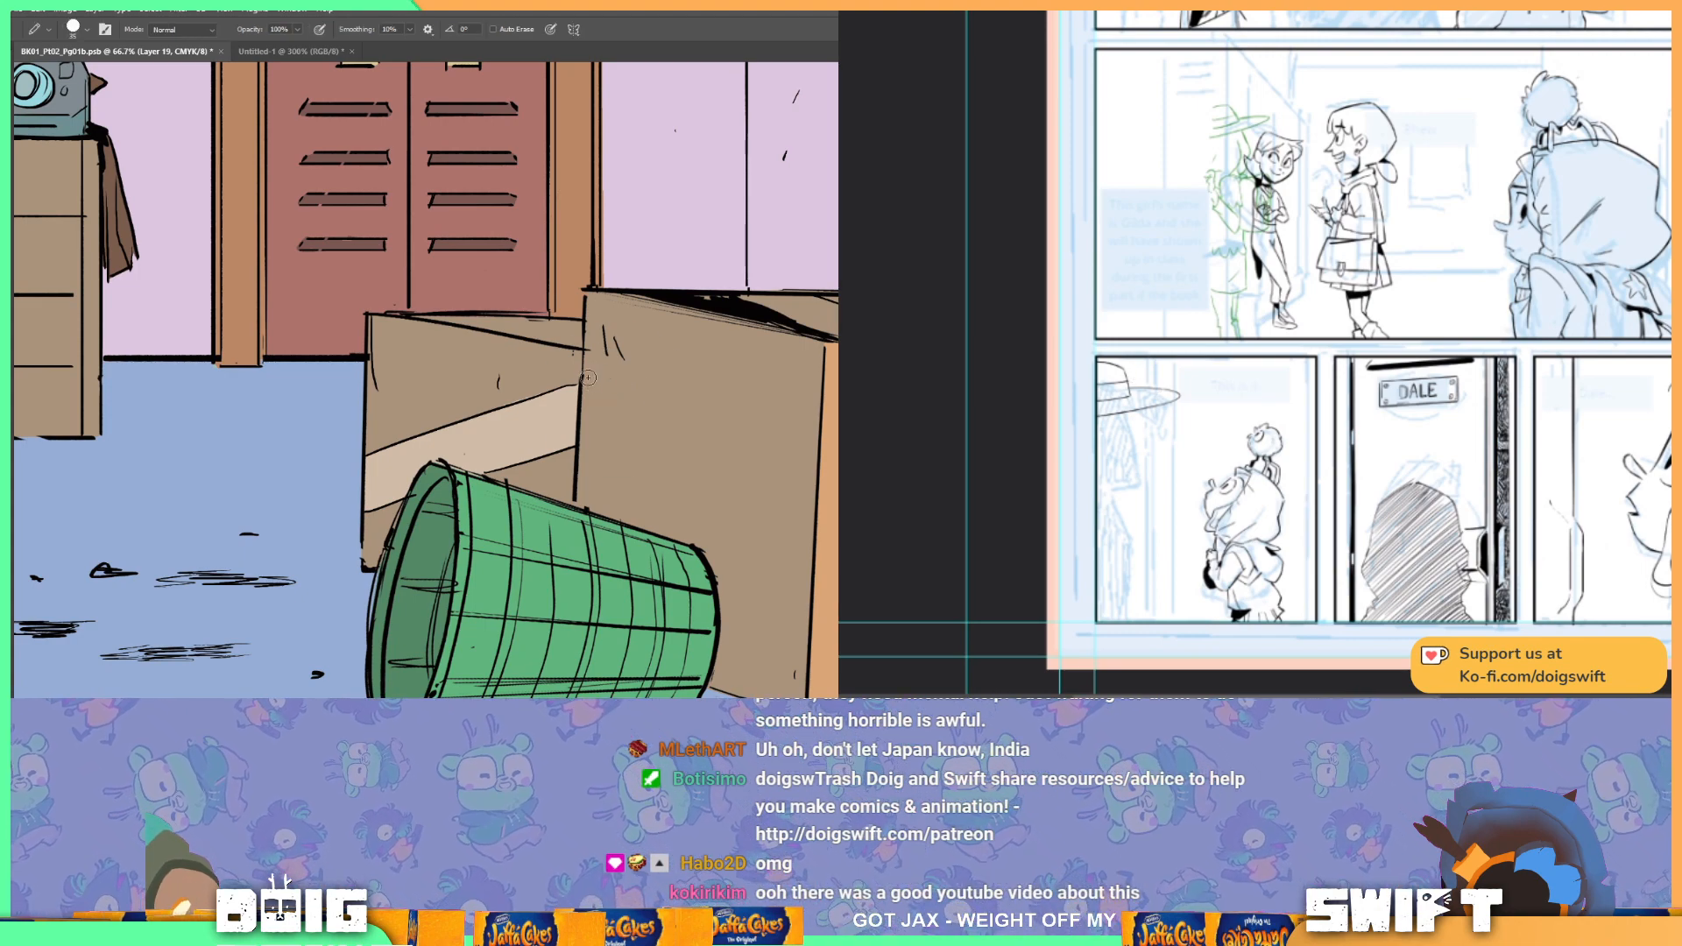
scroll(579, 344, down, 2)
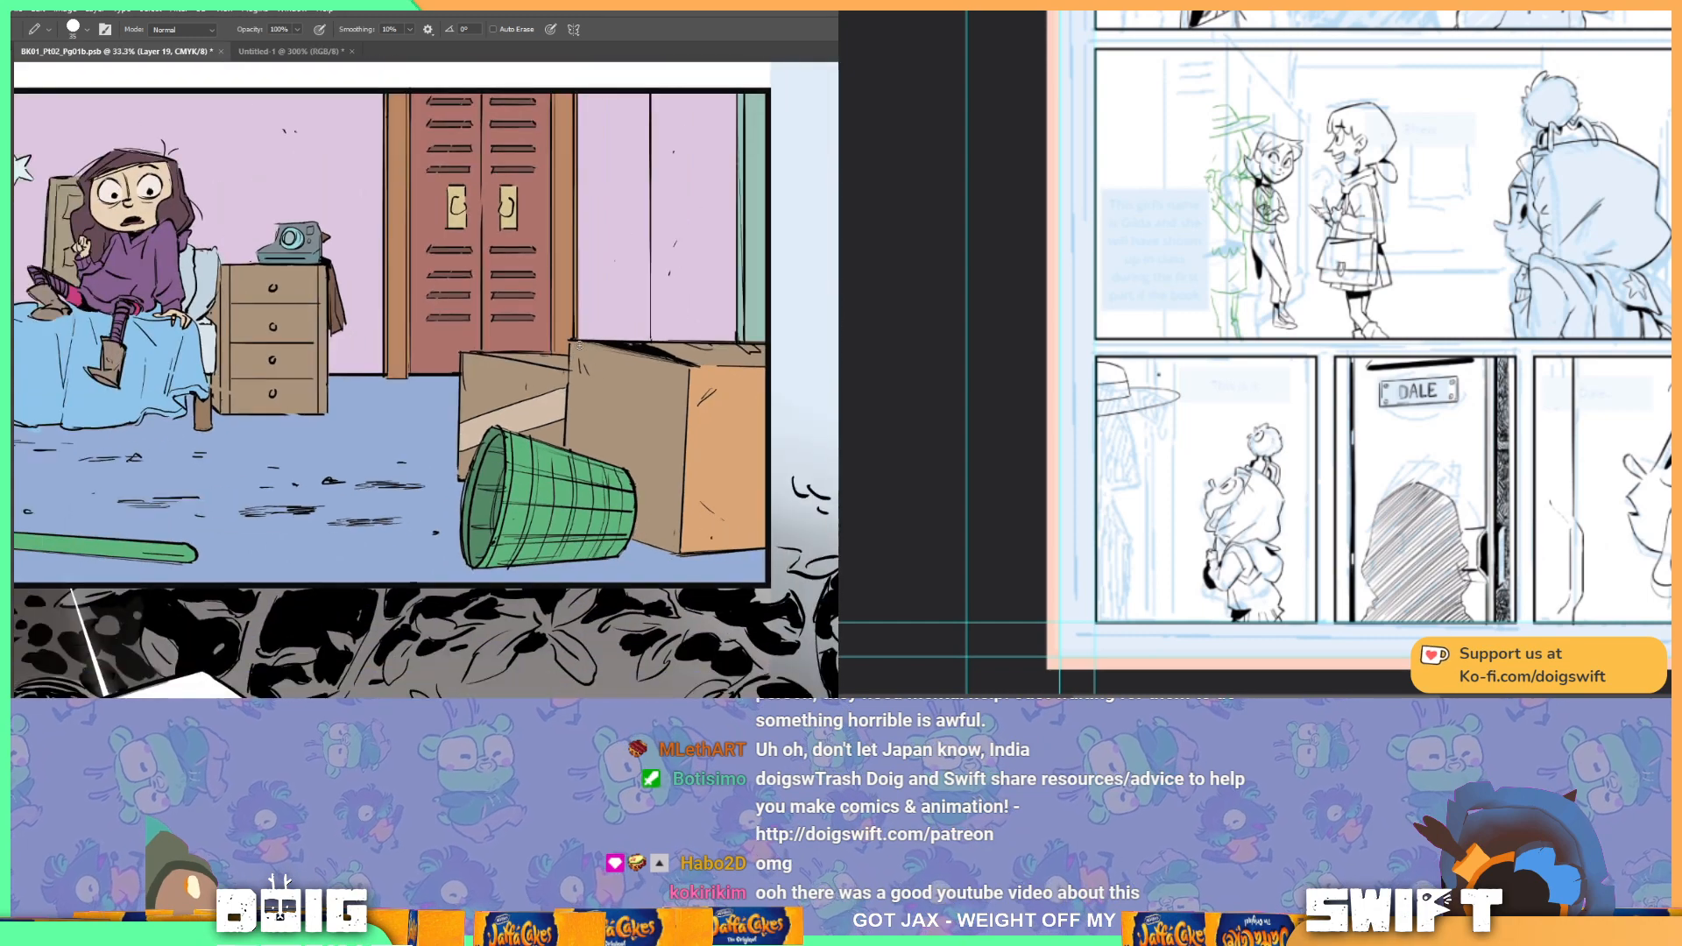
Step: Select the large box's orange side face and mute it to a duller tan with Hue/Saturation
drag(631, 383, 572, 423)
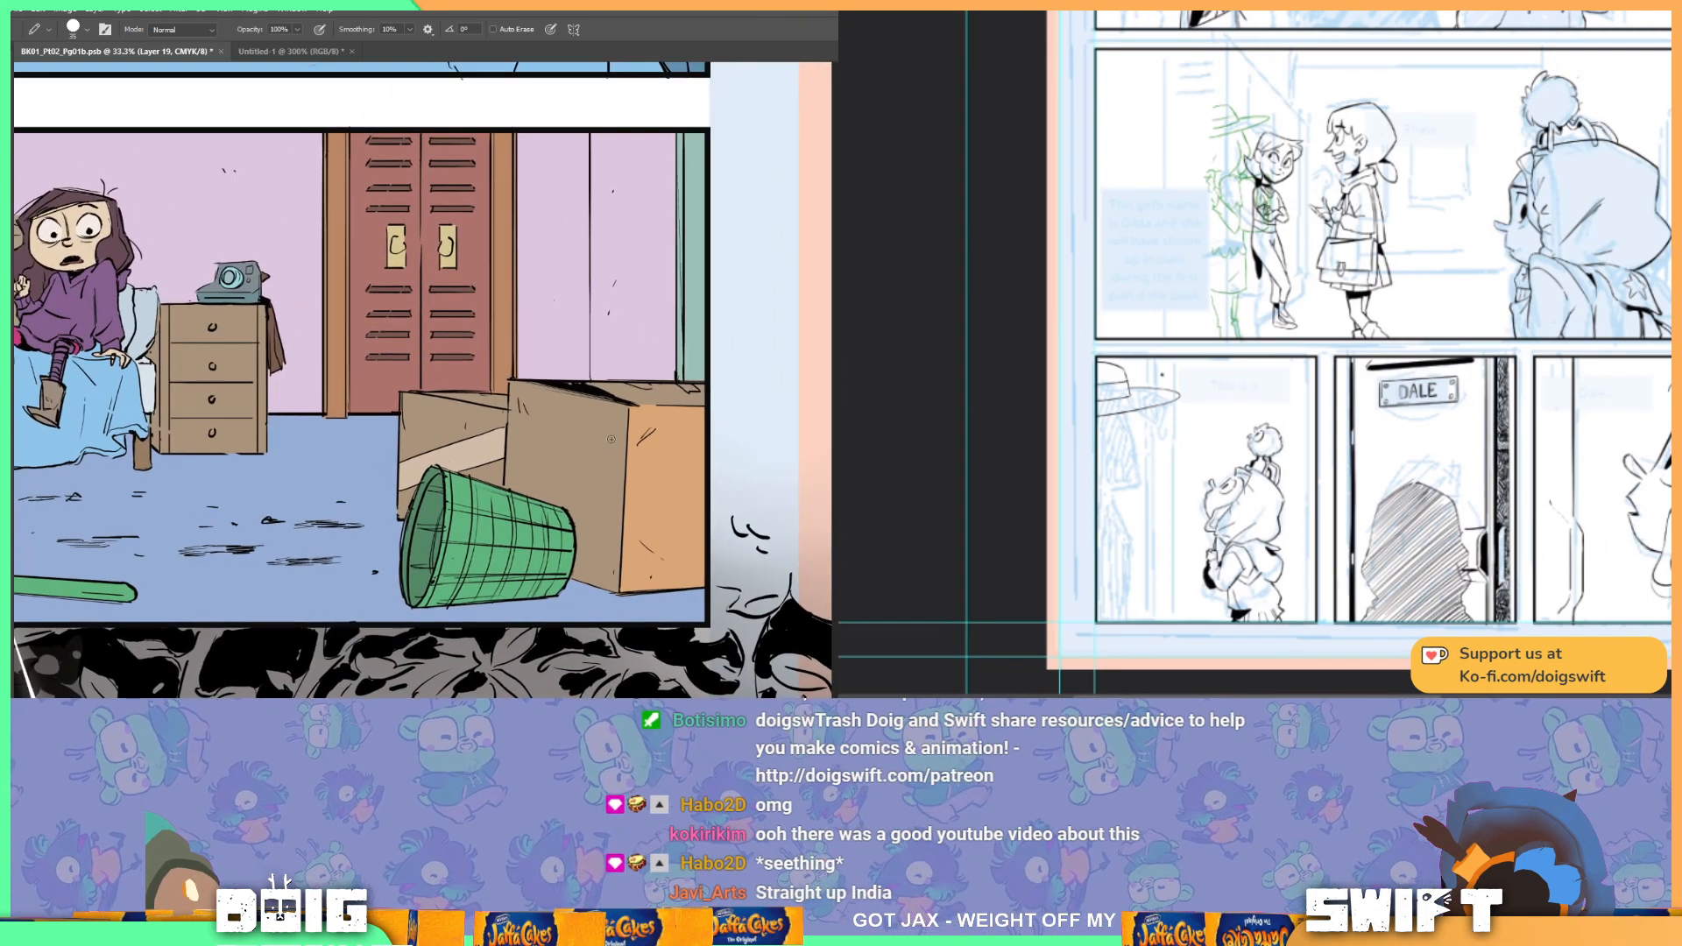
key(w)
click(647, 438)
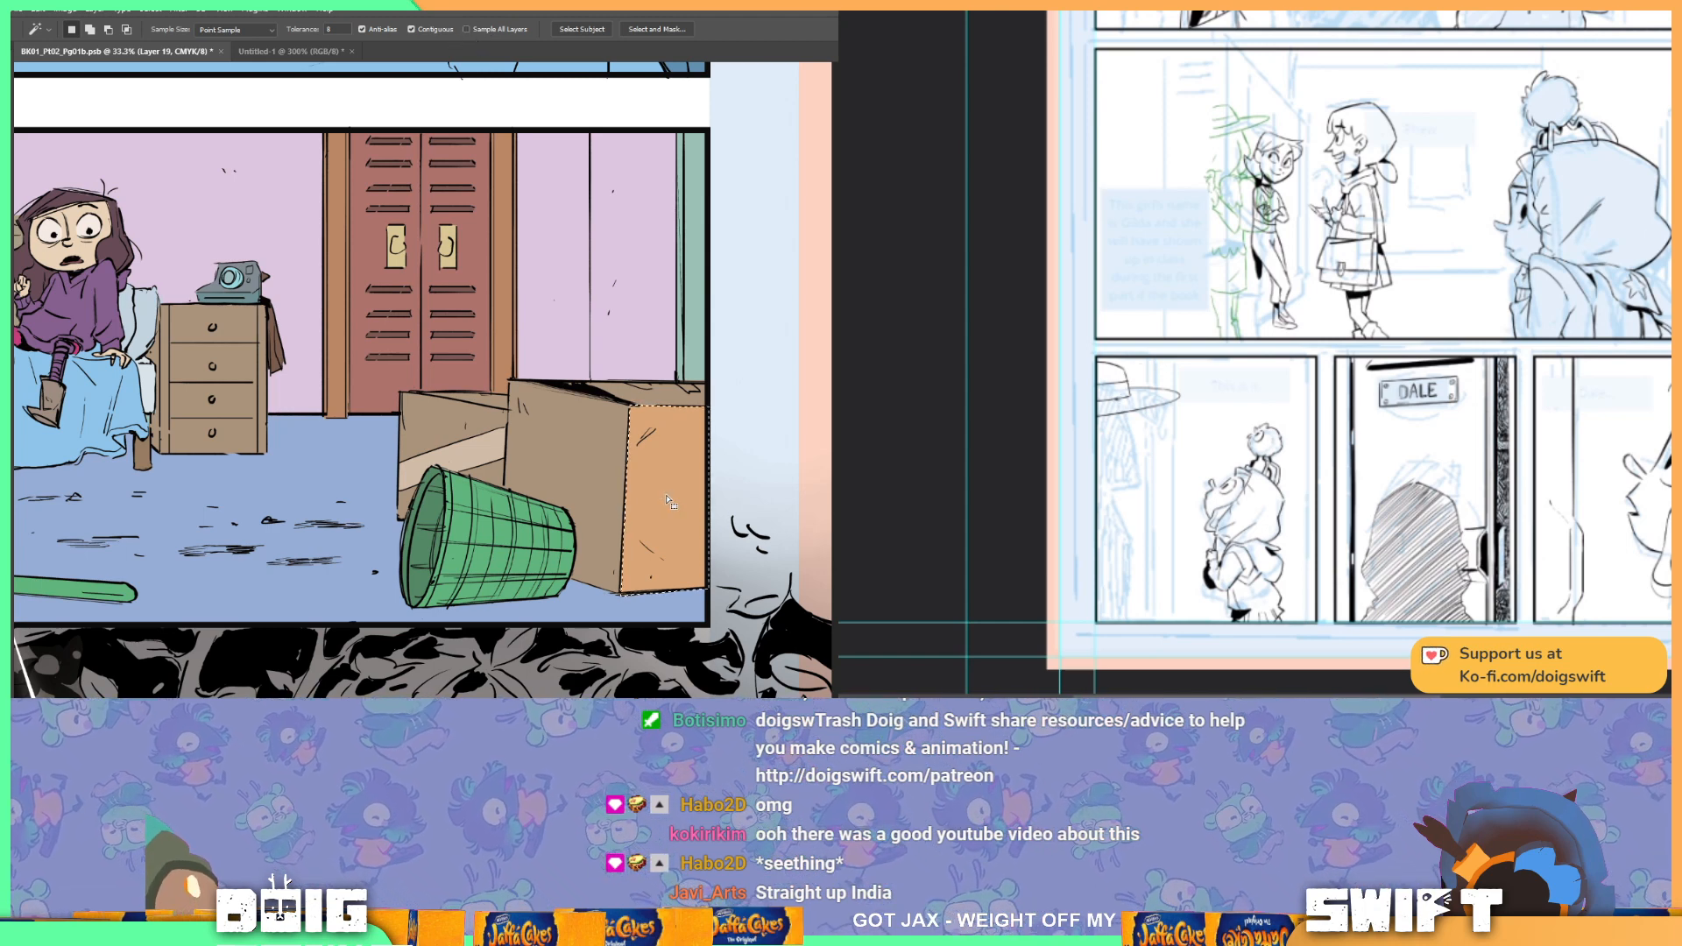
key(ctrl+u)
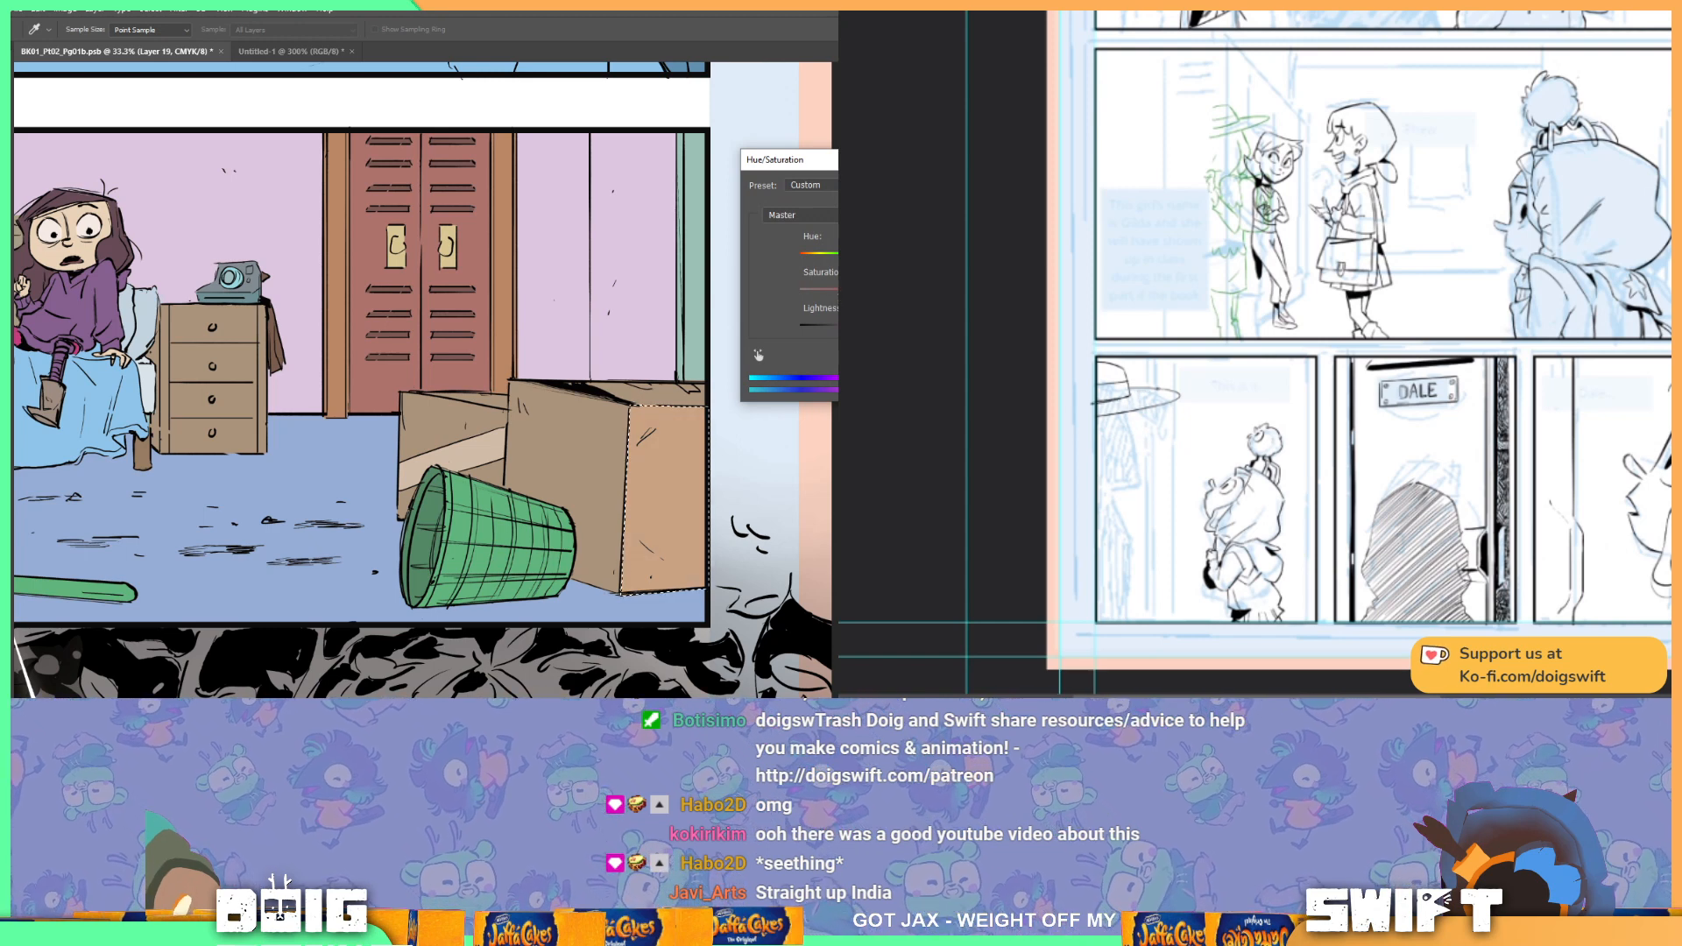
key(Escape)
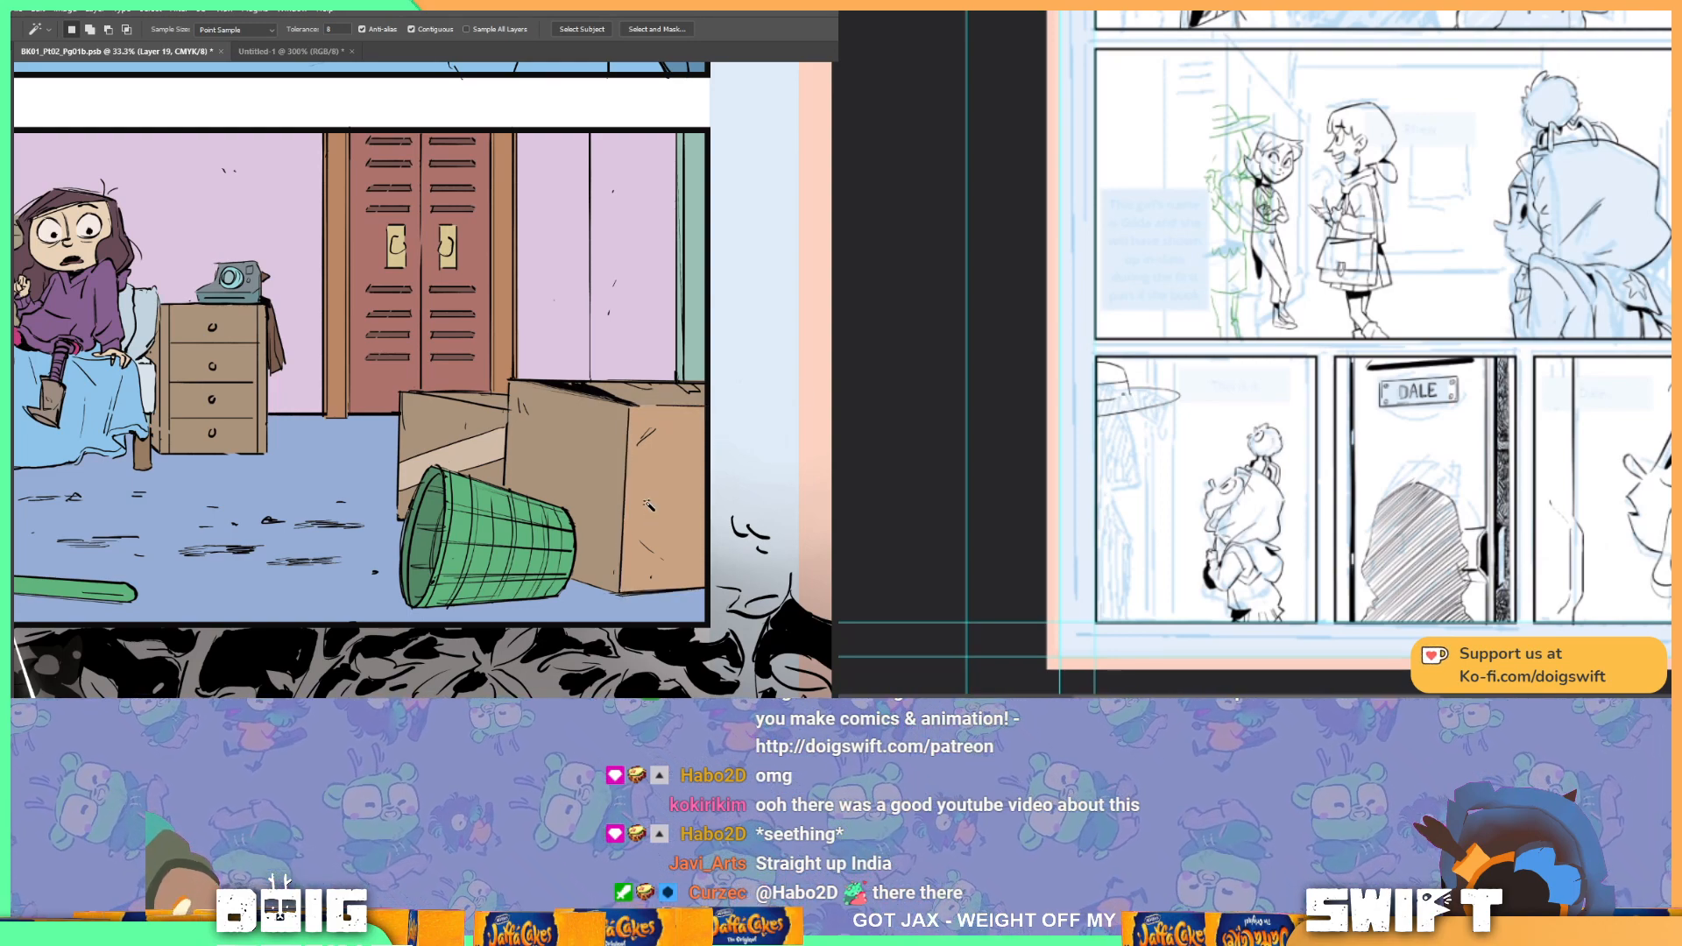
key(ctrl+minus)
key(ctrl+minus)
key(ctrl+plus)
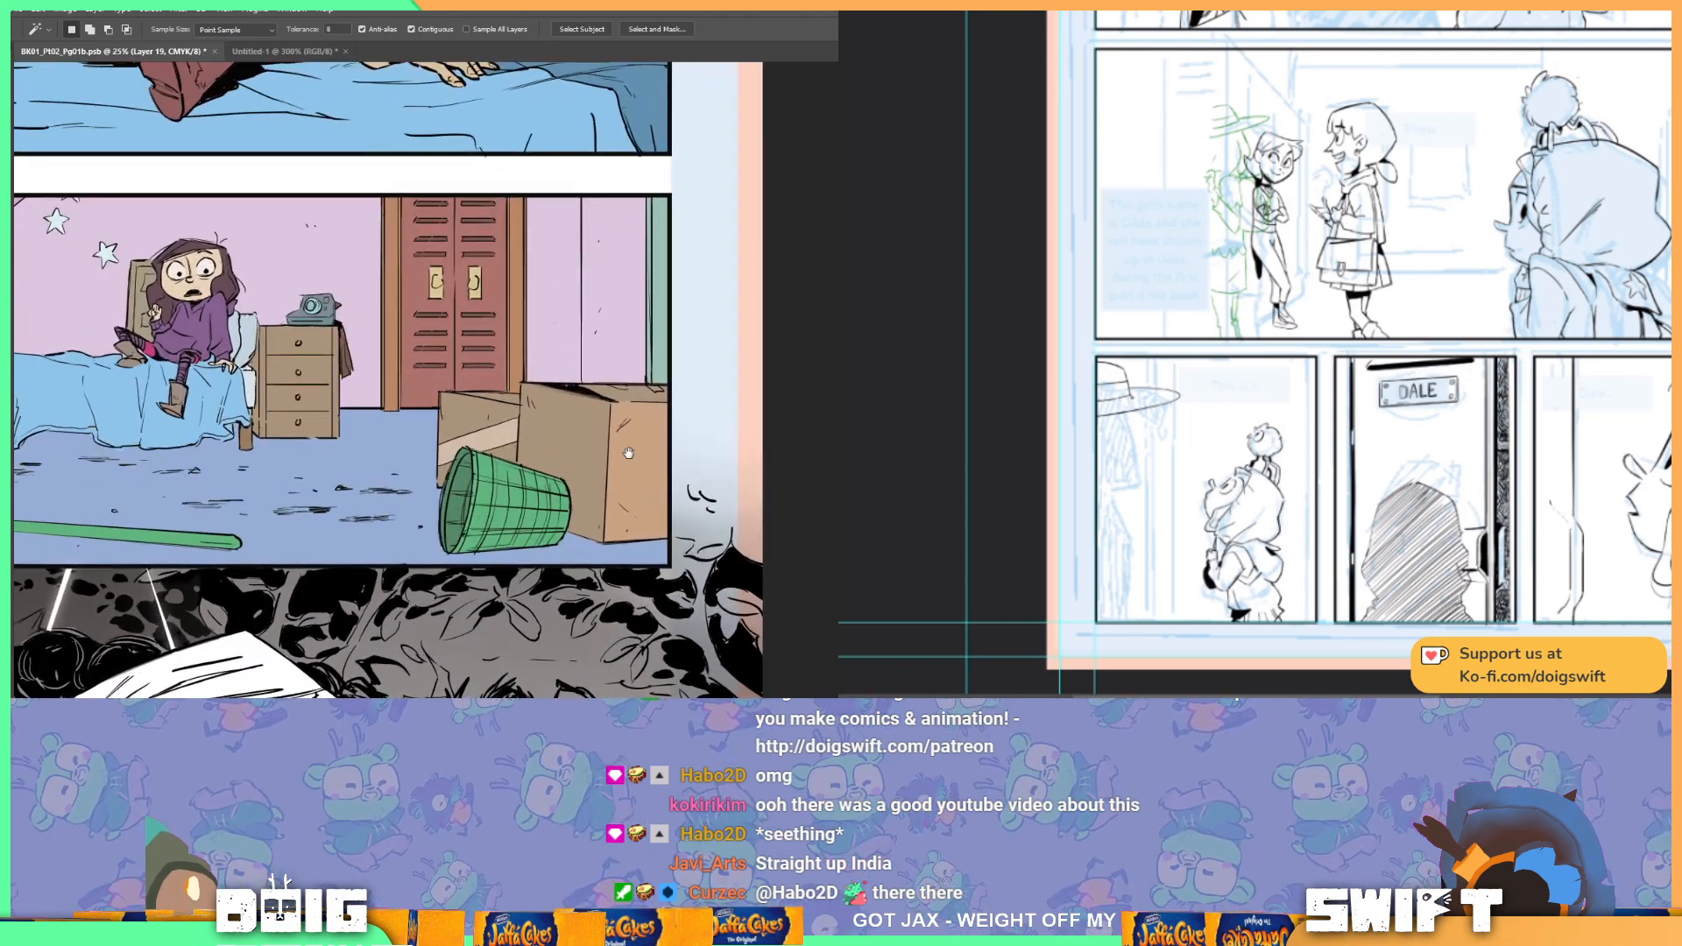
drag(628, 453, 628, 456)
Step: Fill the top face of the smaller box behind the basket with the tan sampled from the large box's side face
key(i)
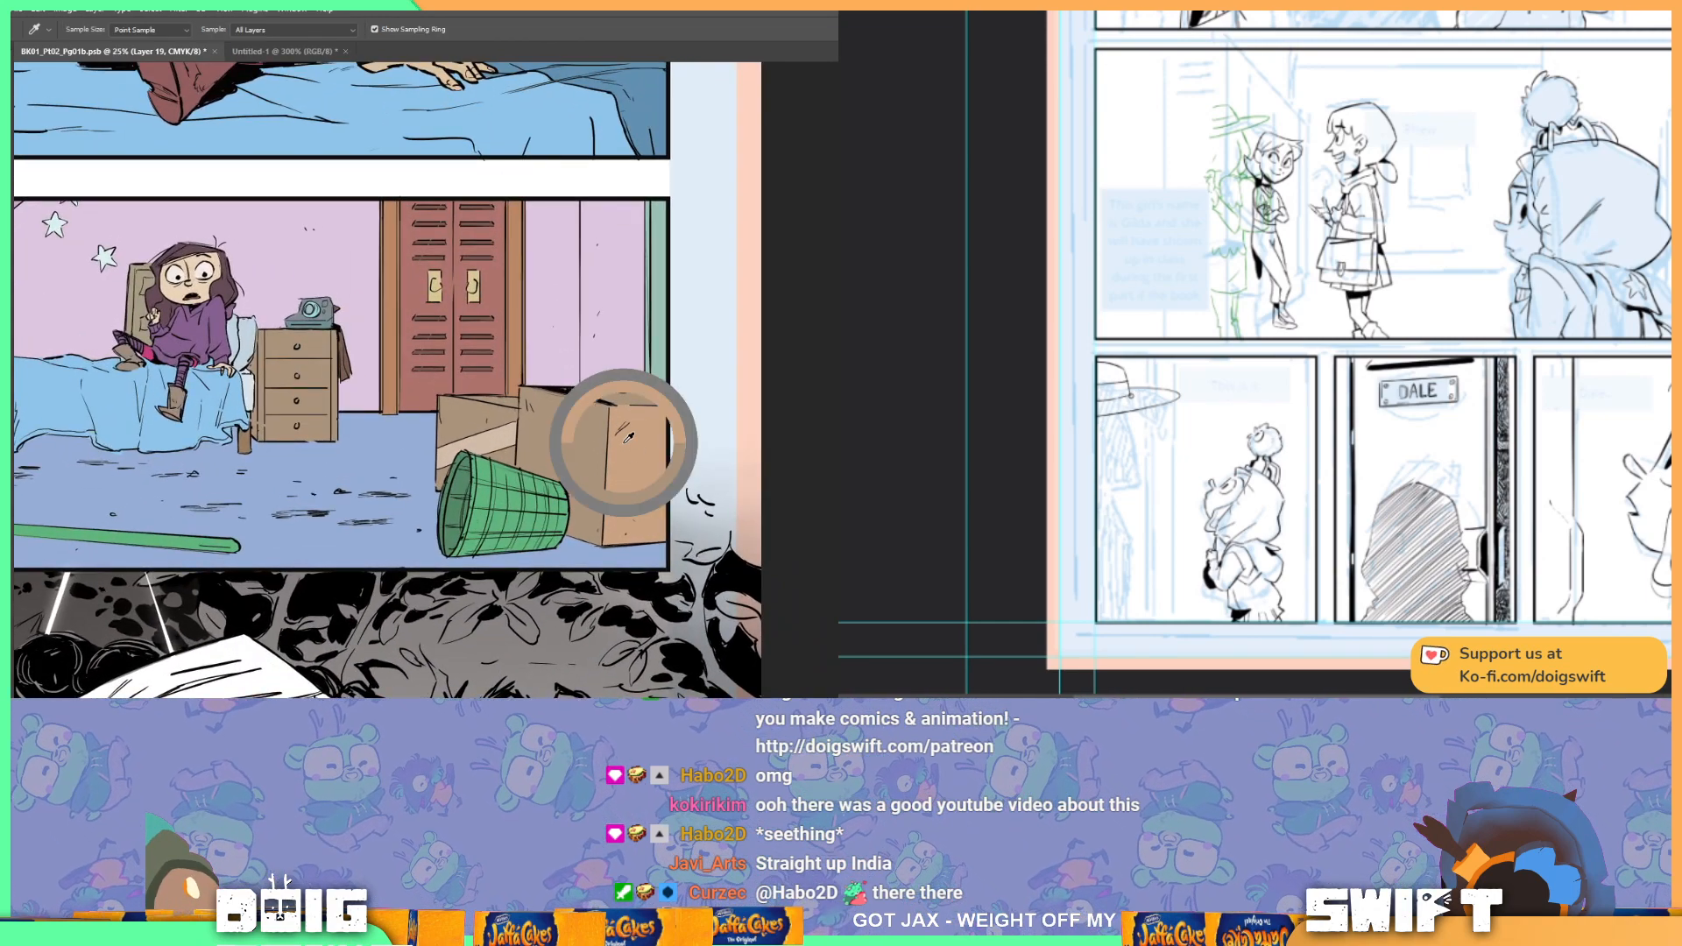
key(l)
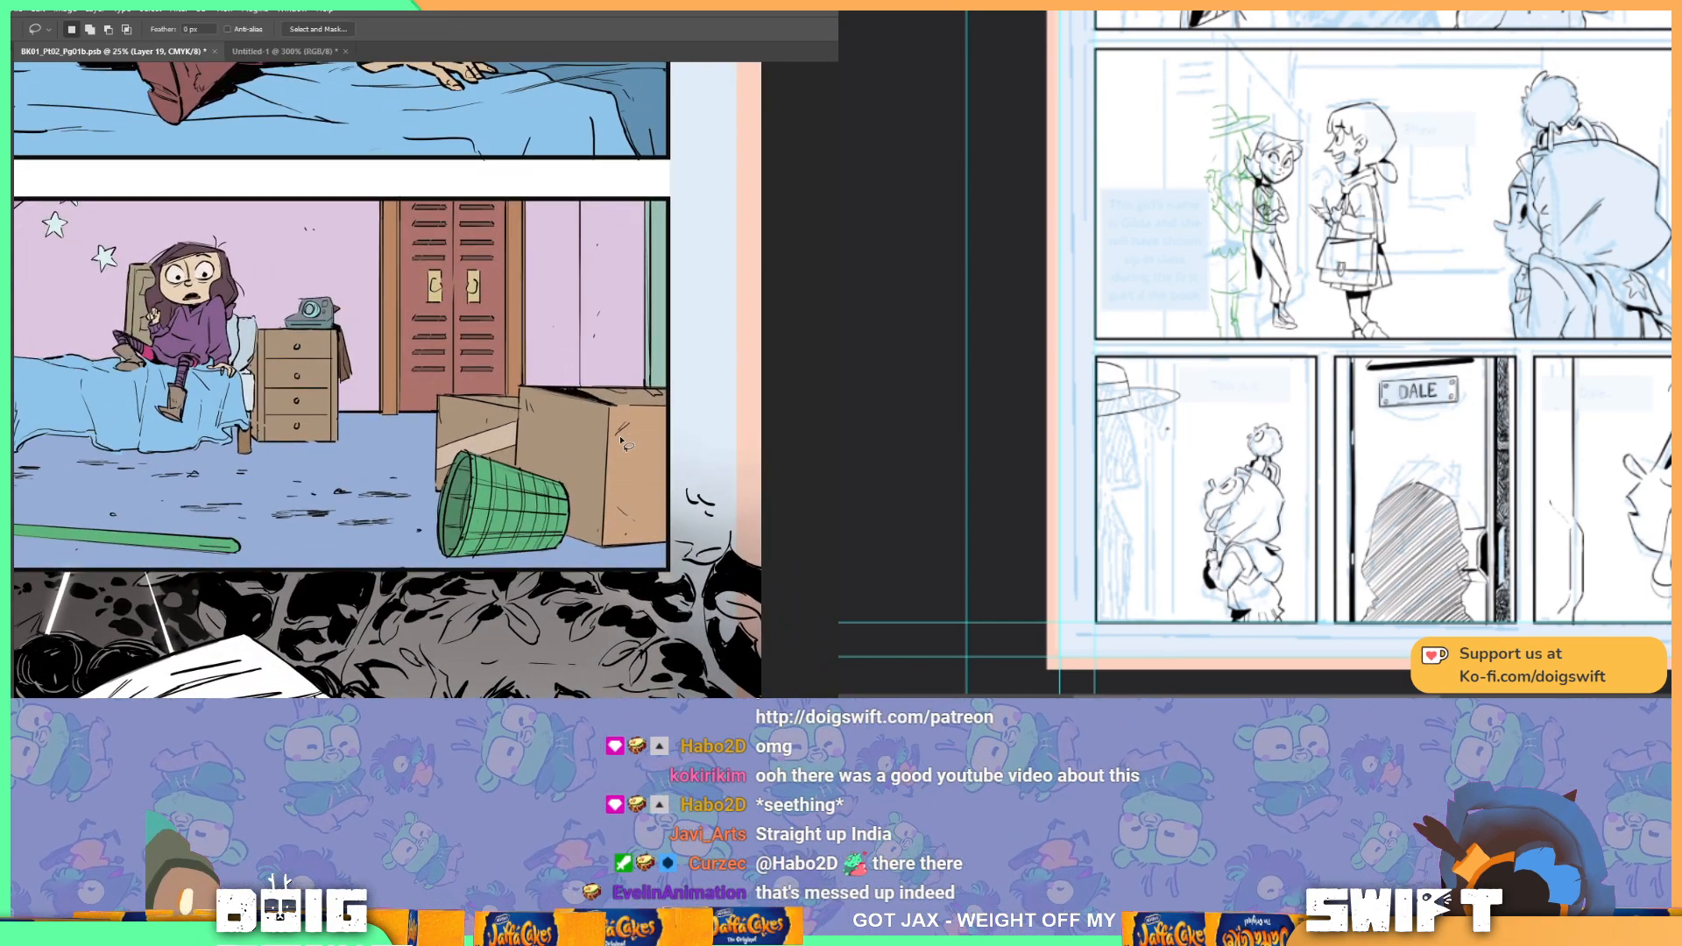
scroll(622, 442, up, 1)
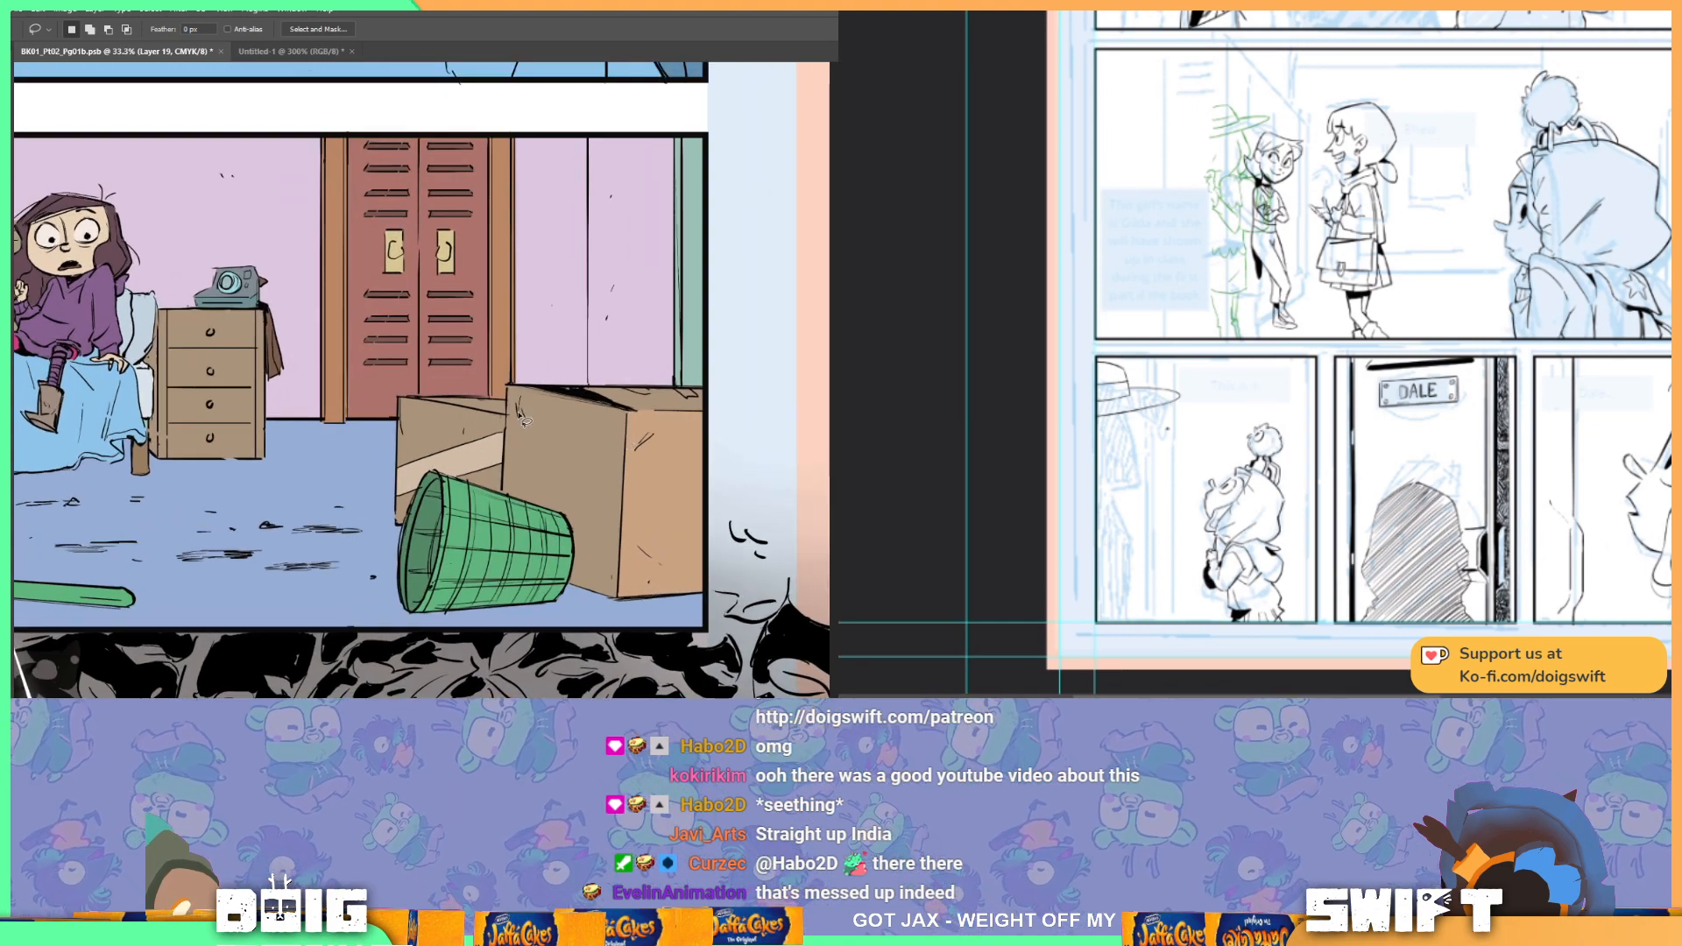
mouse_move(474, 422)
mouse_down()
mouse_move(399, 398)
mouse_move(517, 387)
mouse_up()
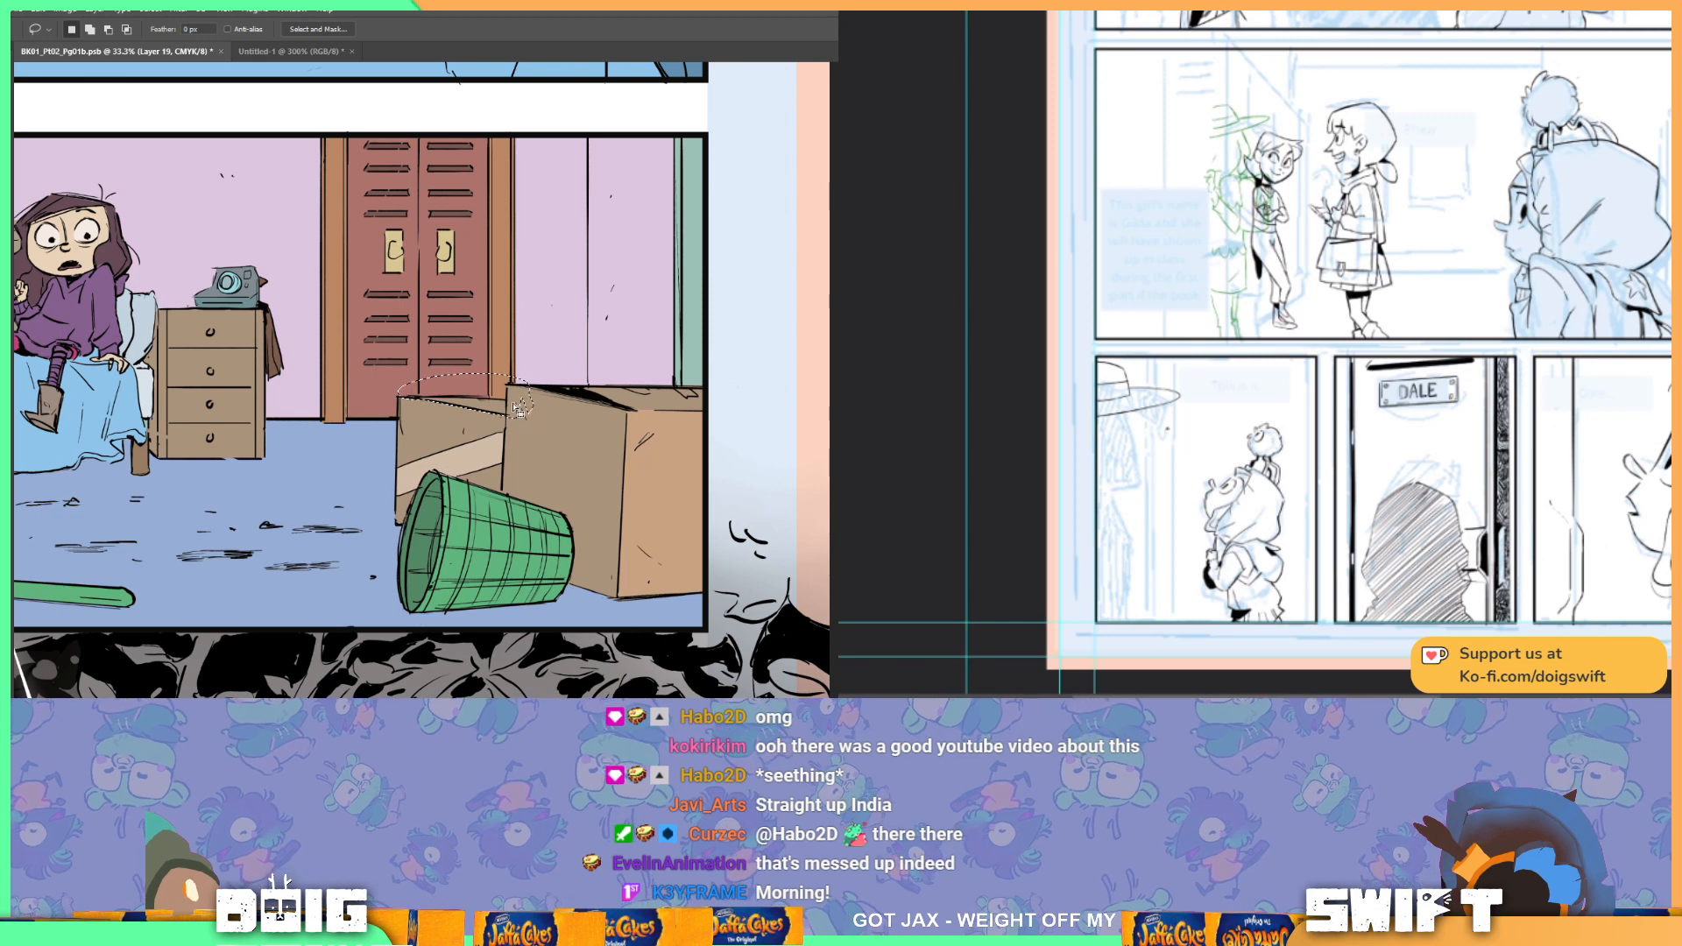
key(g)
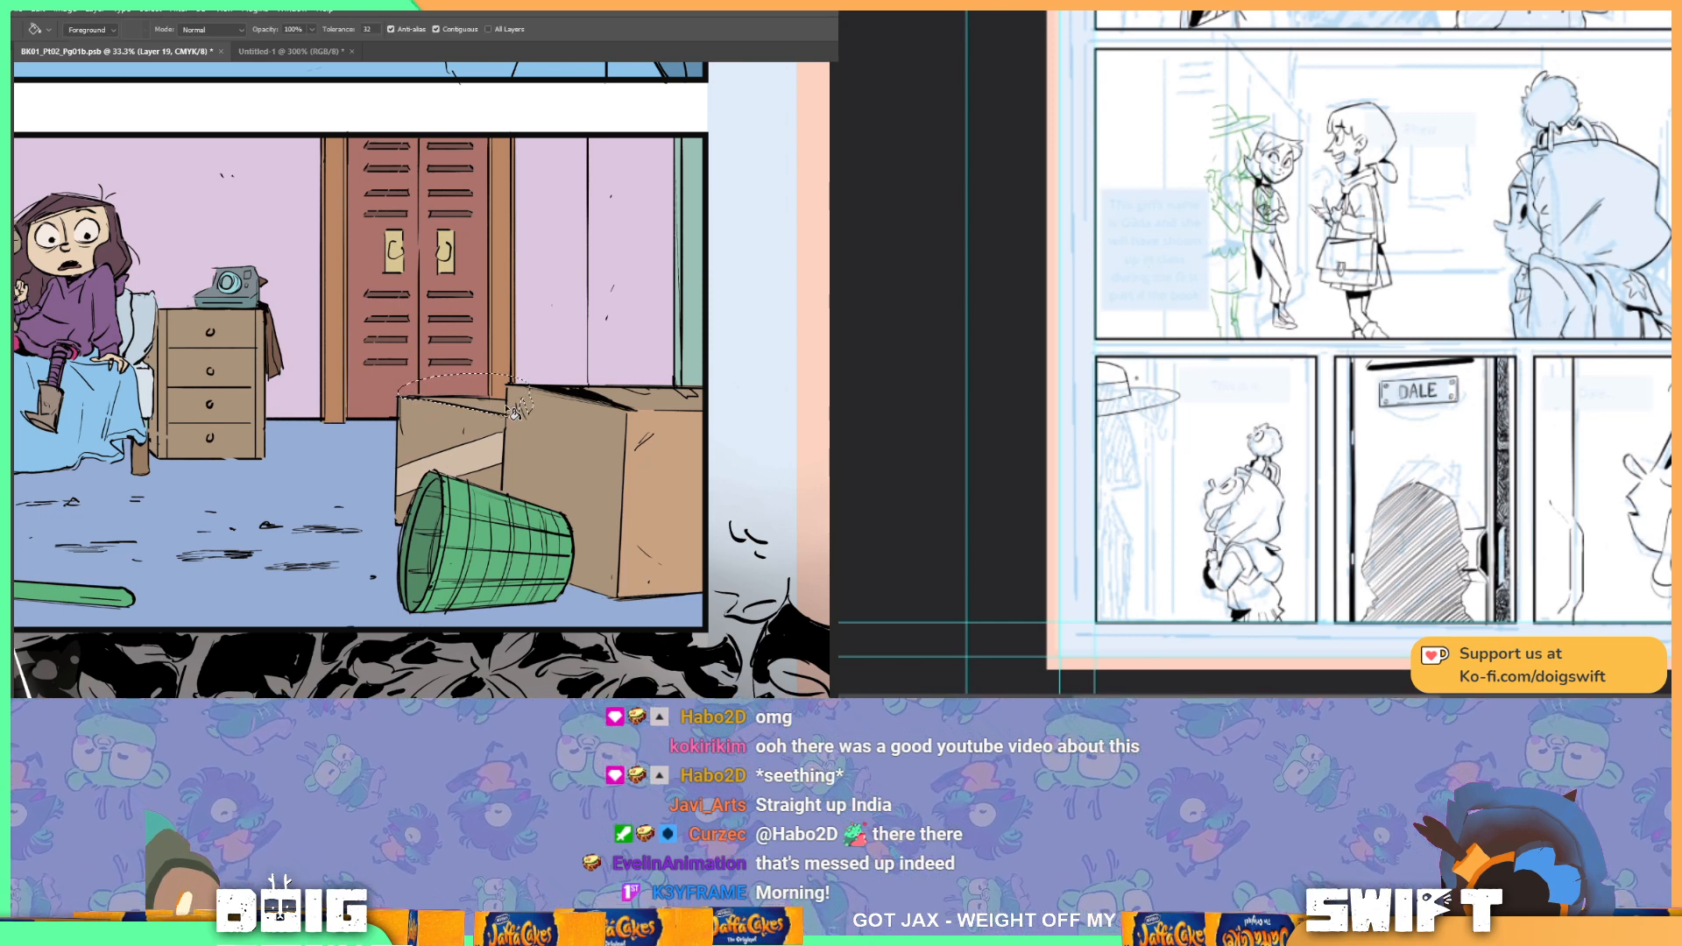
click(517, 398)
key(ctrl+d)
Step: Select the tan spill on the large box's upper corner and refill it with the box's sampled front brown
key(l)
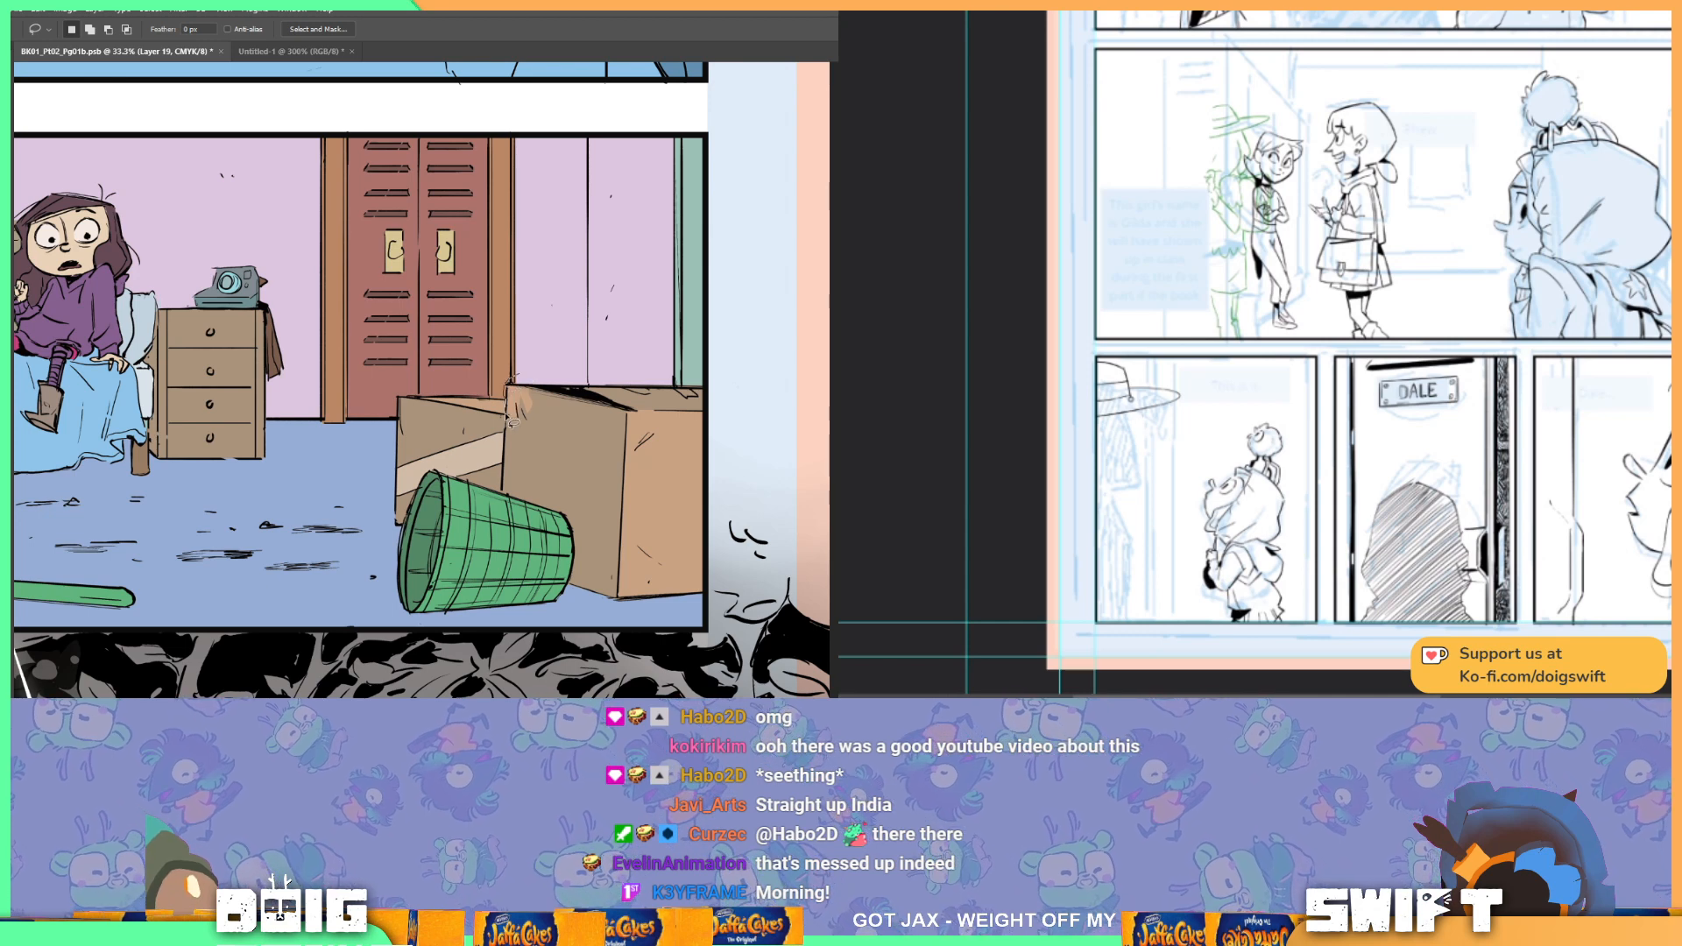
drag(560, 391, 530, 366)
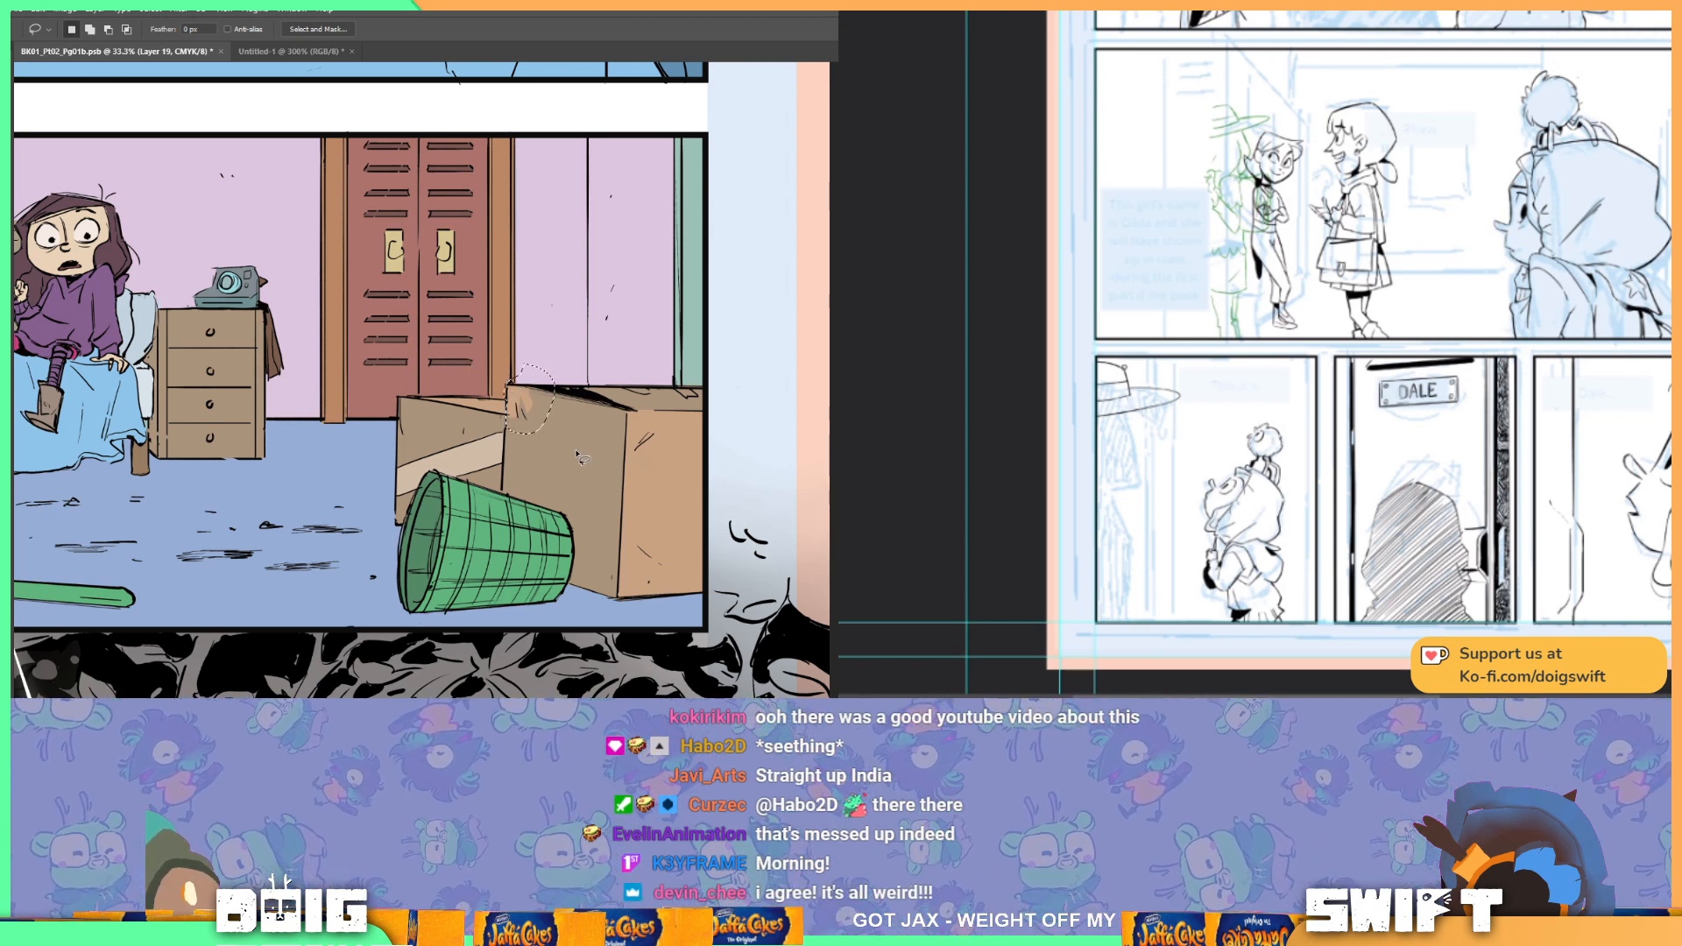
key(u)
key(i)
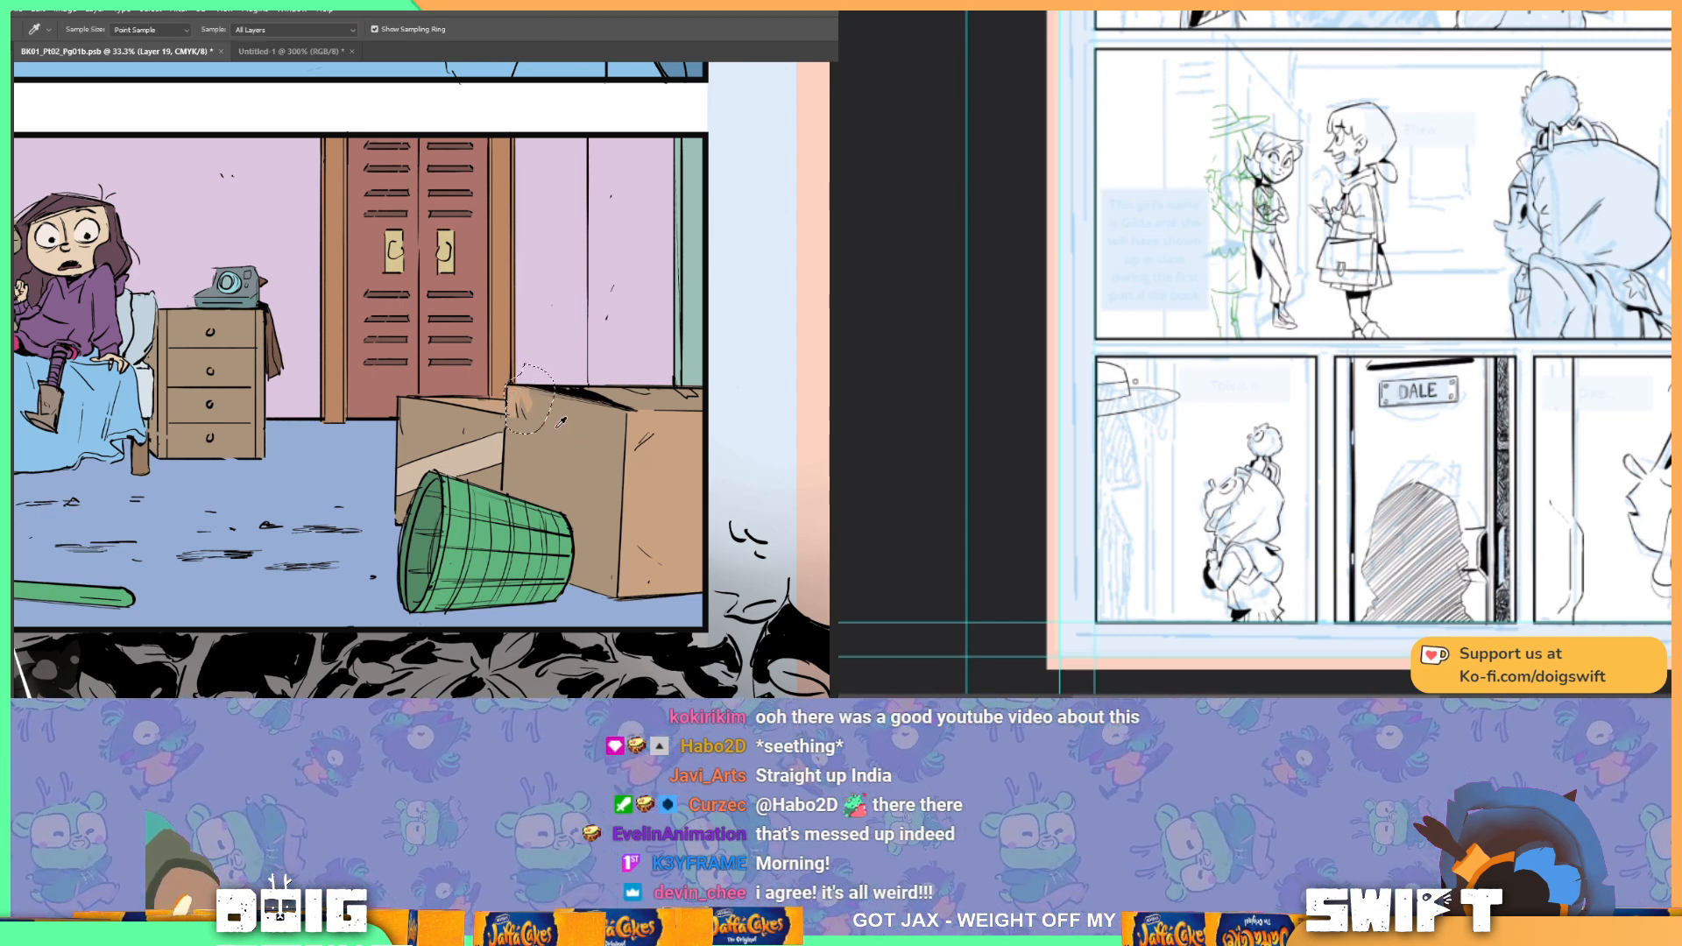
key(g)
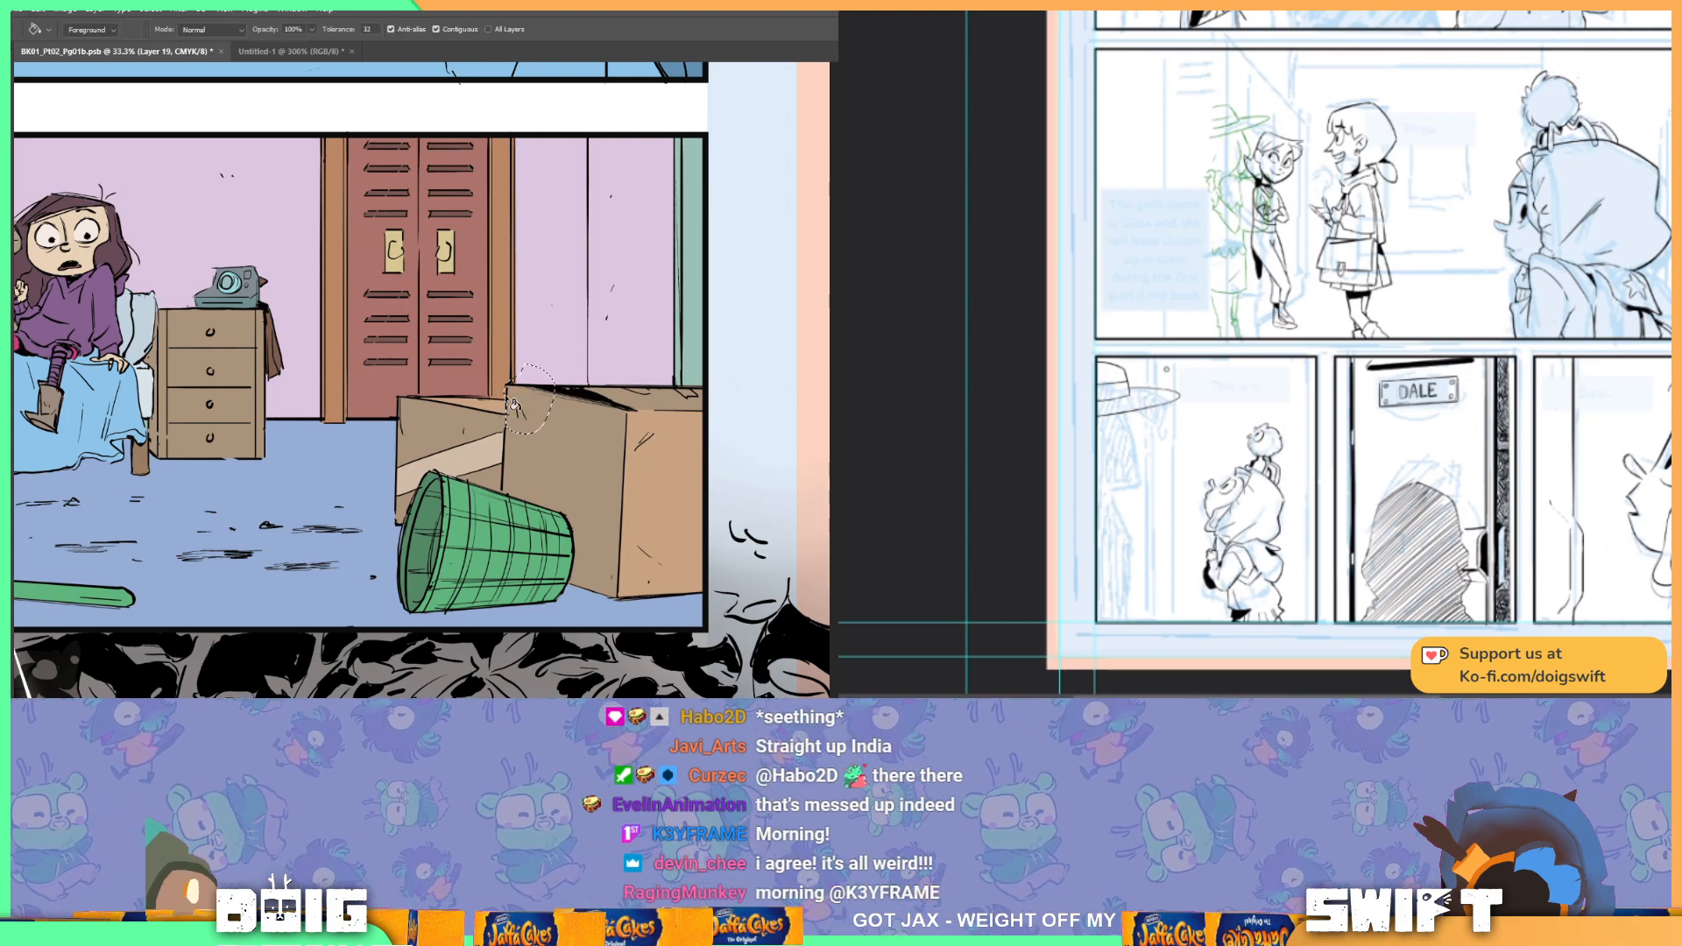
Step: Select the top and side of the middle box near the foot of the bed and fill the side with the large box's sampled tan
key(ctrl+minus)
drag(254, 396, 811, 390)
drag(396, 390, 456, 397)
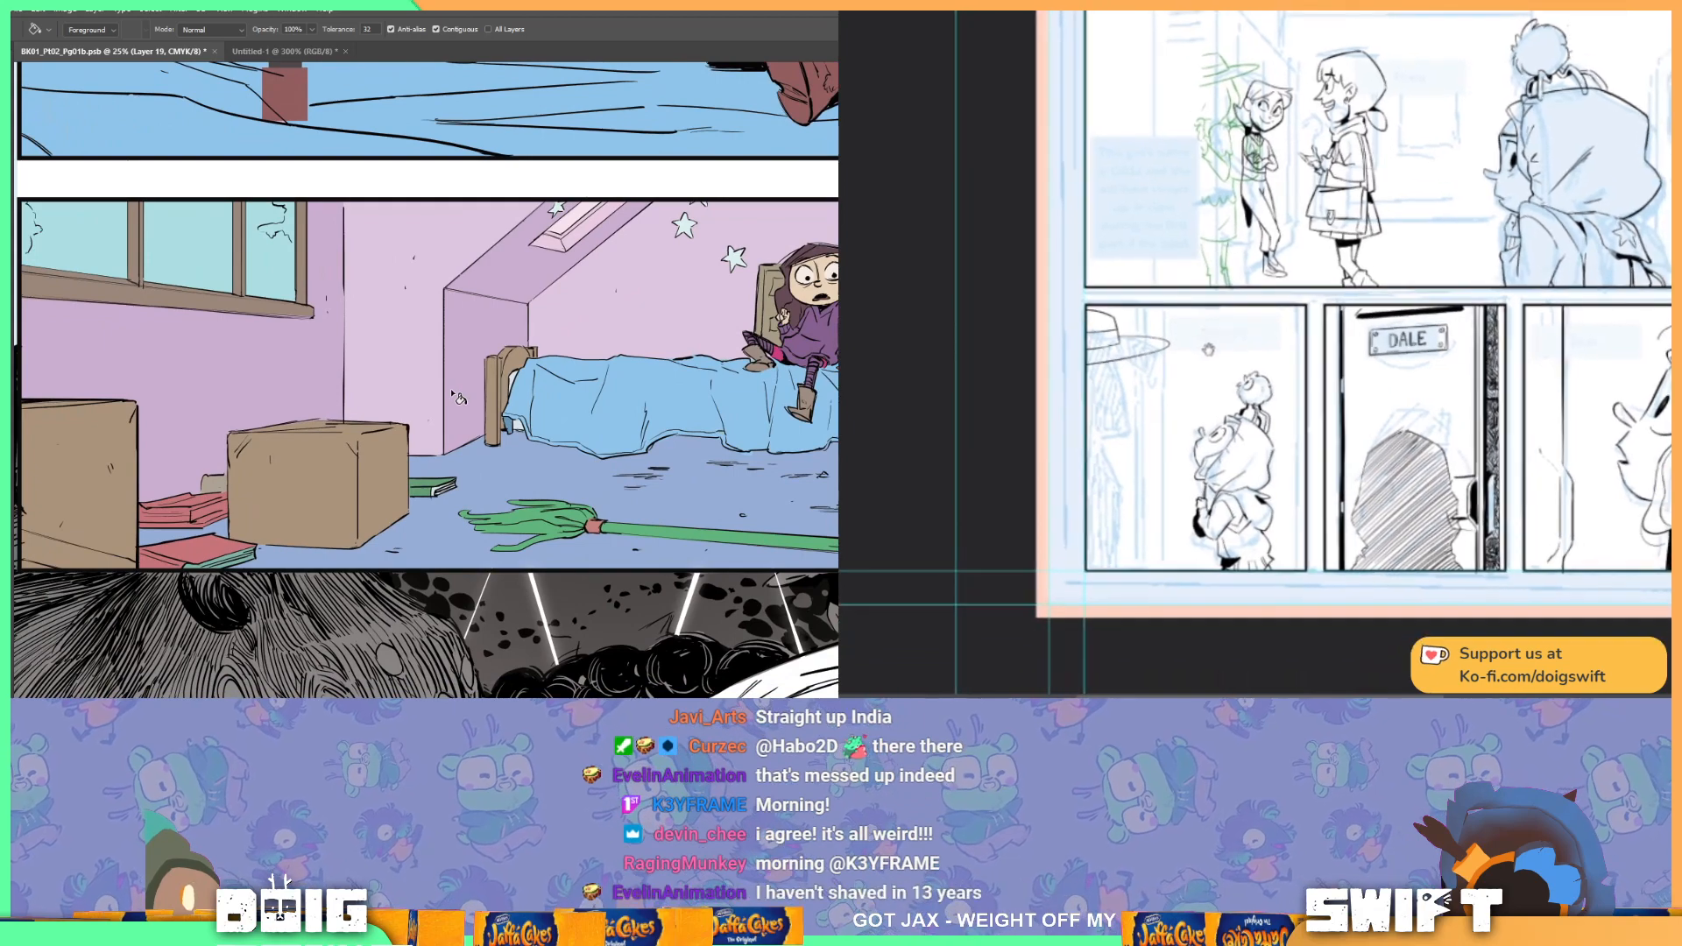
key(l)
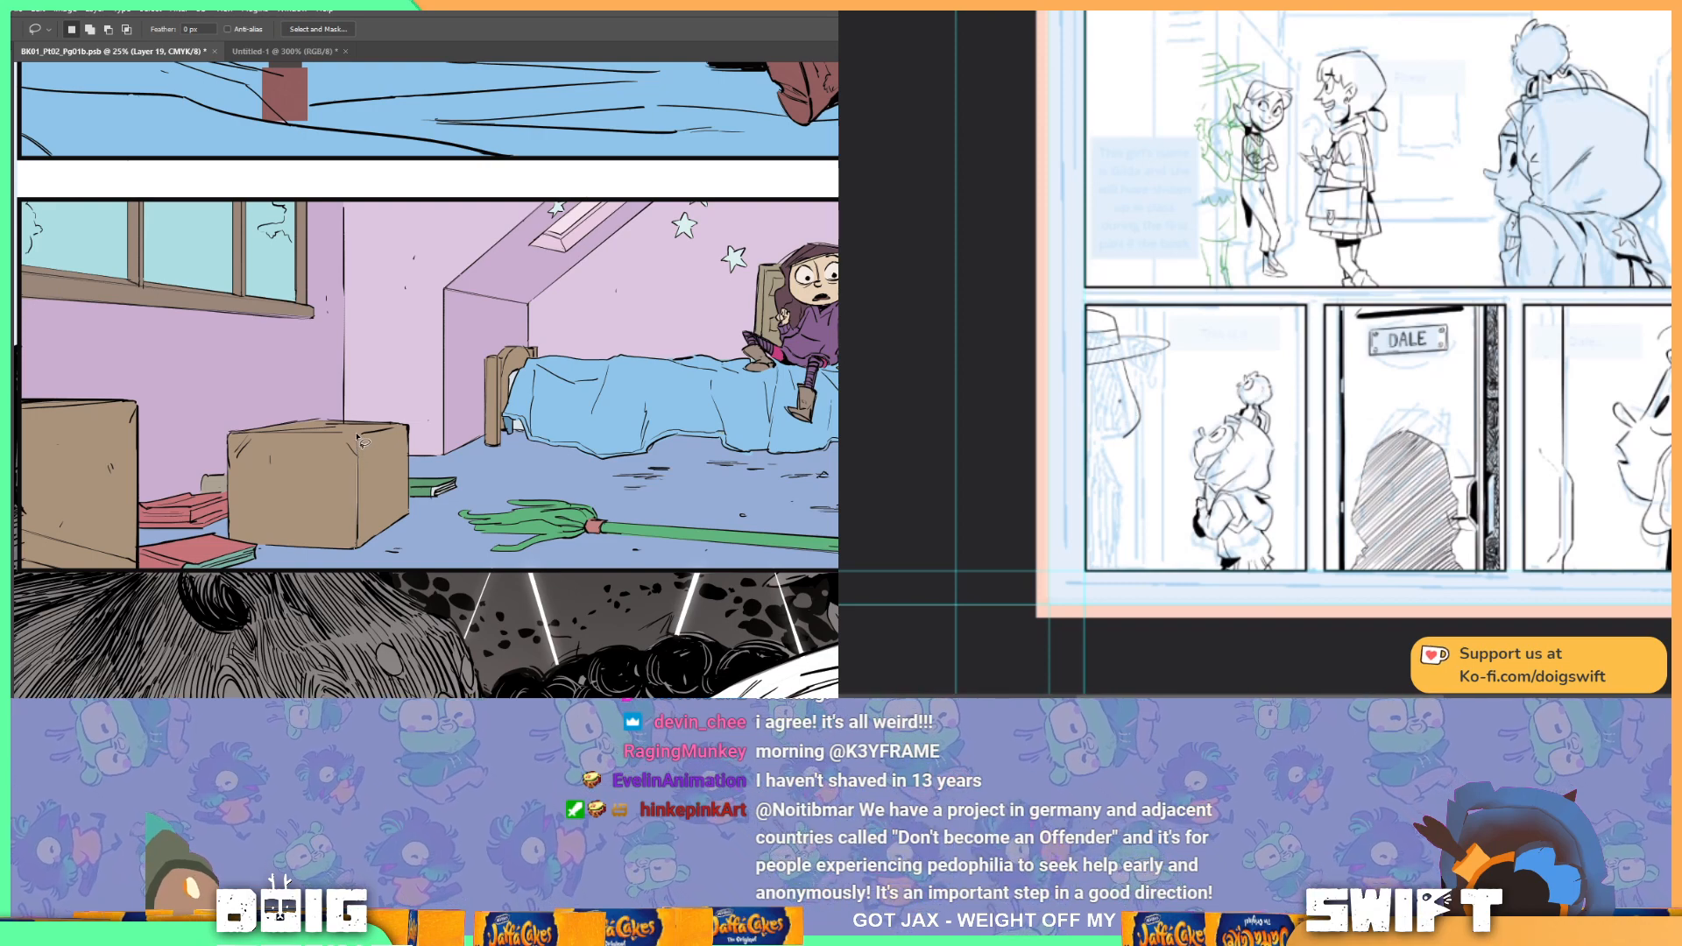
mouse_move(329, 440)
mouse_down()
mouse_move(234, 436)
mouse_move(241, 415)
mouse_move(432, 408)
mouse_move(412, 553)
mouse_move(361, 560)
mouse_move(357, 435)
mouse_up()
key(g)
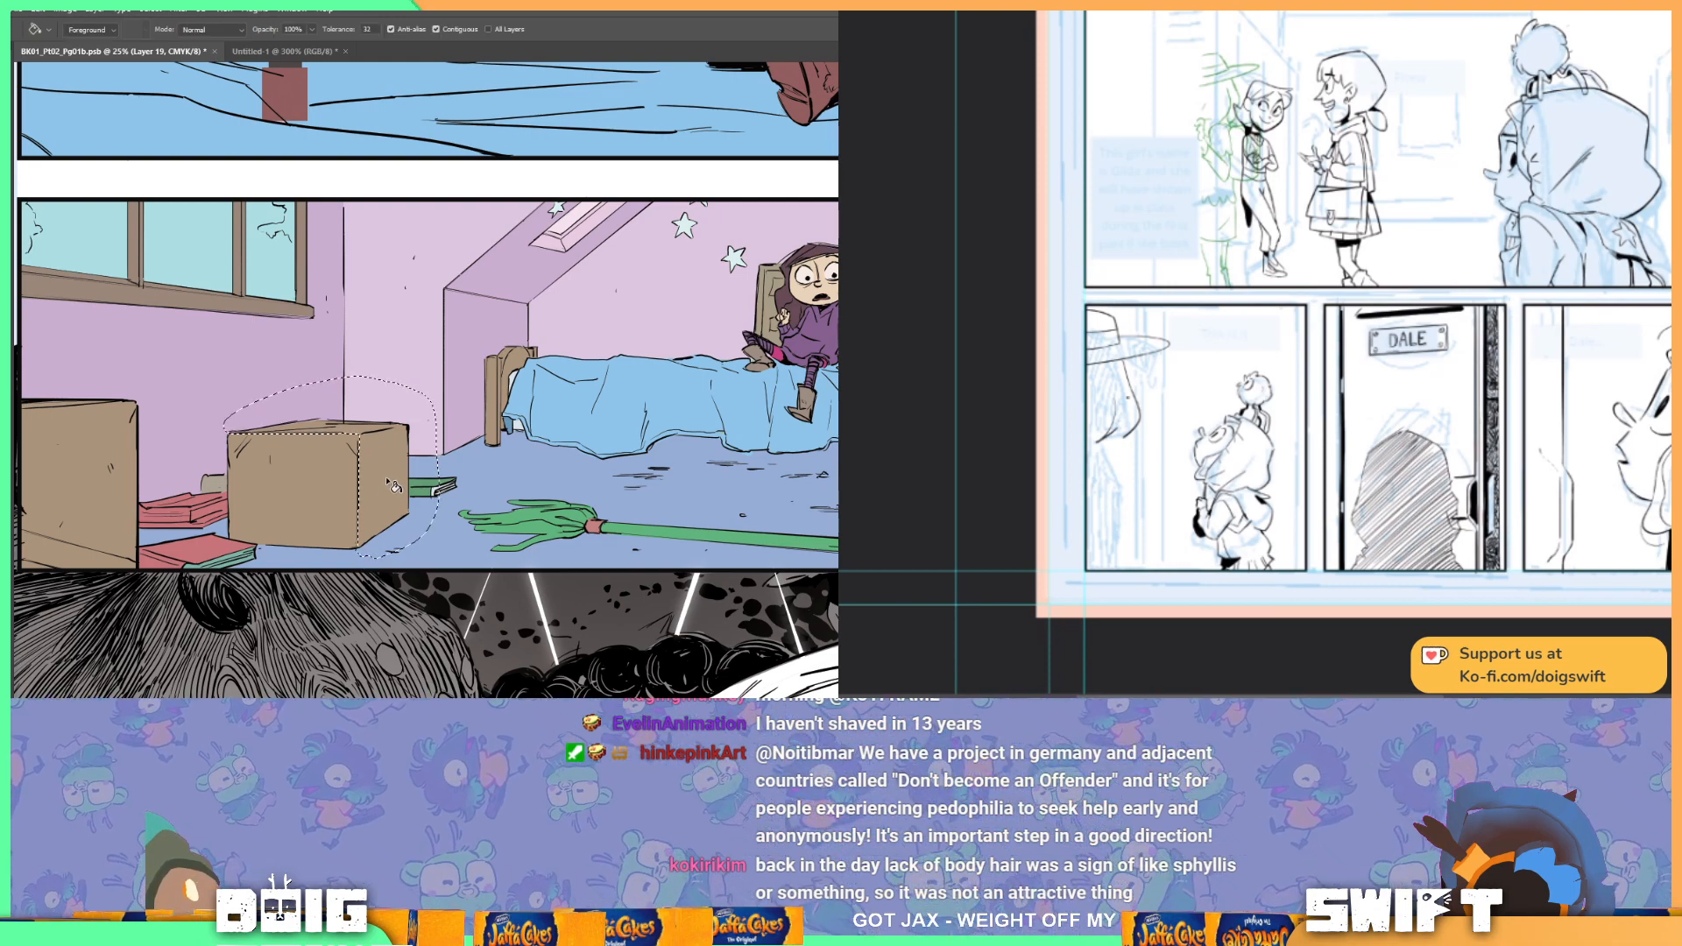
key(i)
drag(665, 466, 371, 432)
click(838, 376)
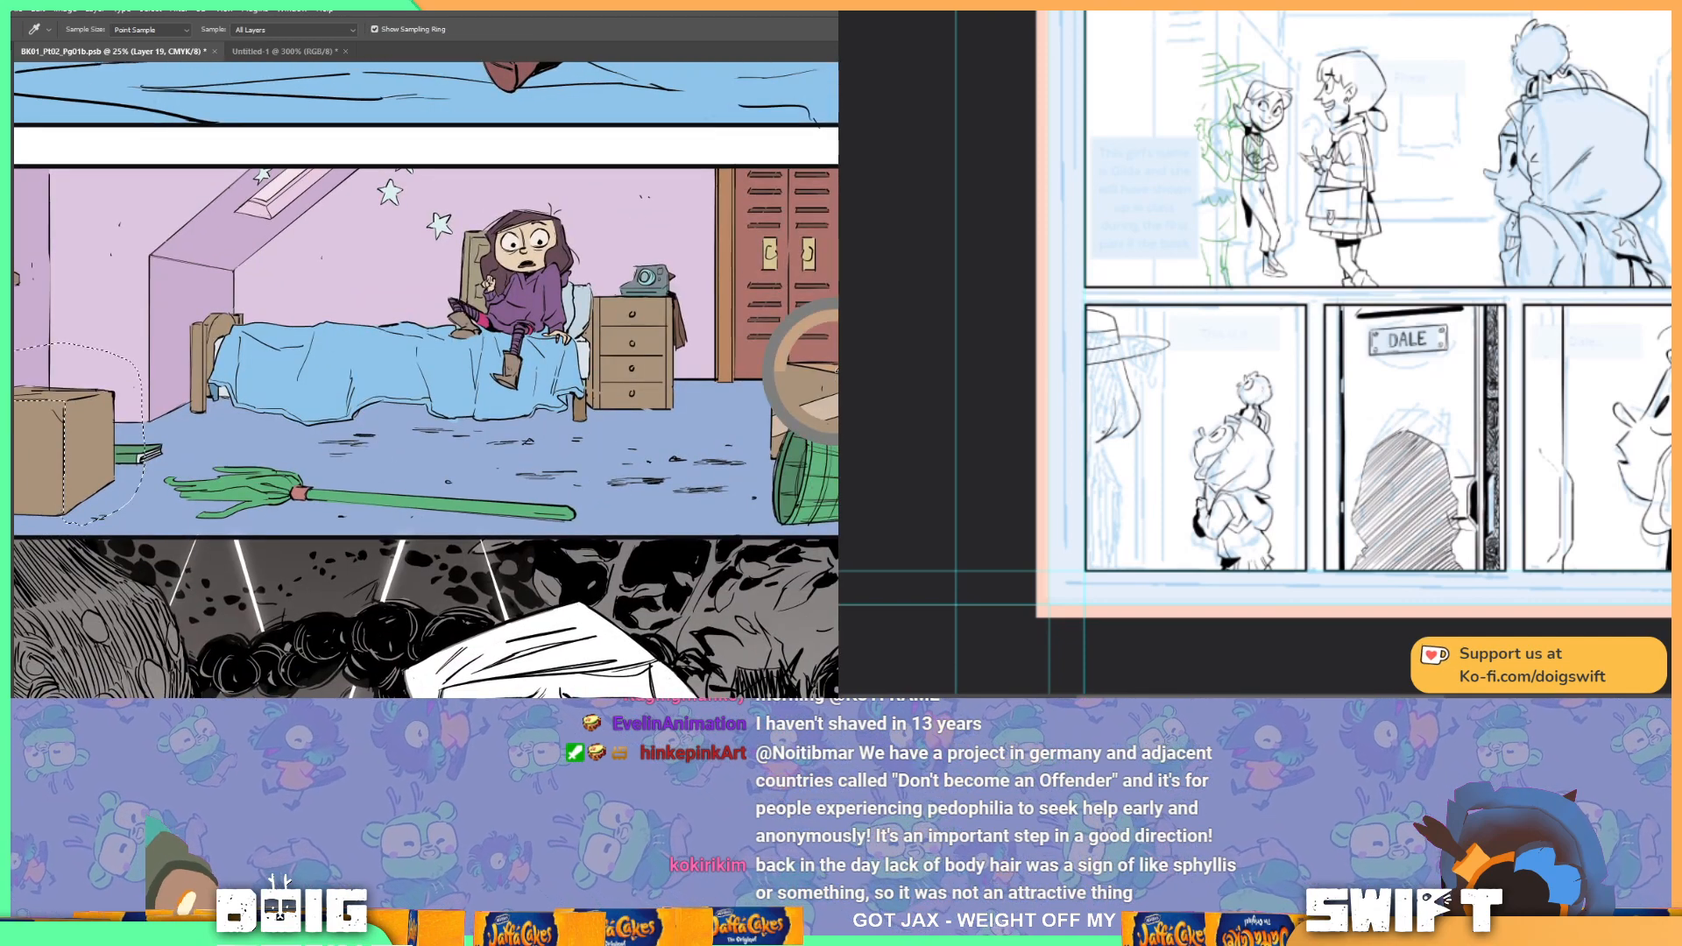
mouse_move(18, 342)
mouse_down()
mouse_move(314, 422)
mouse_move(348, 390)
mouse_up()
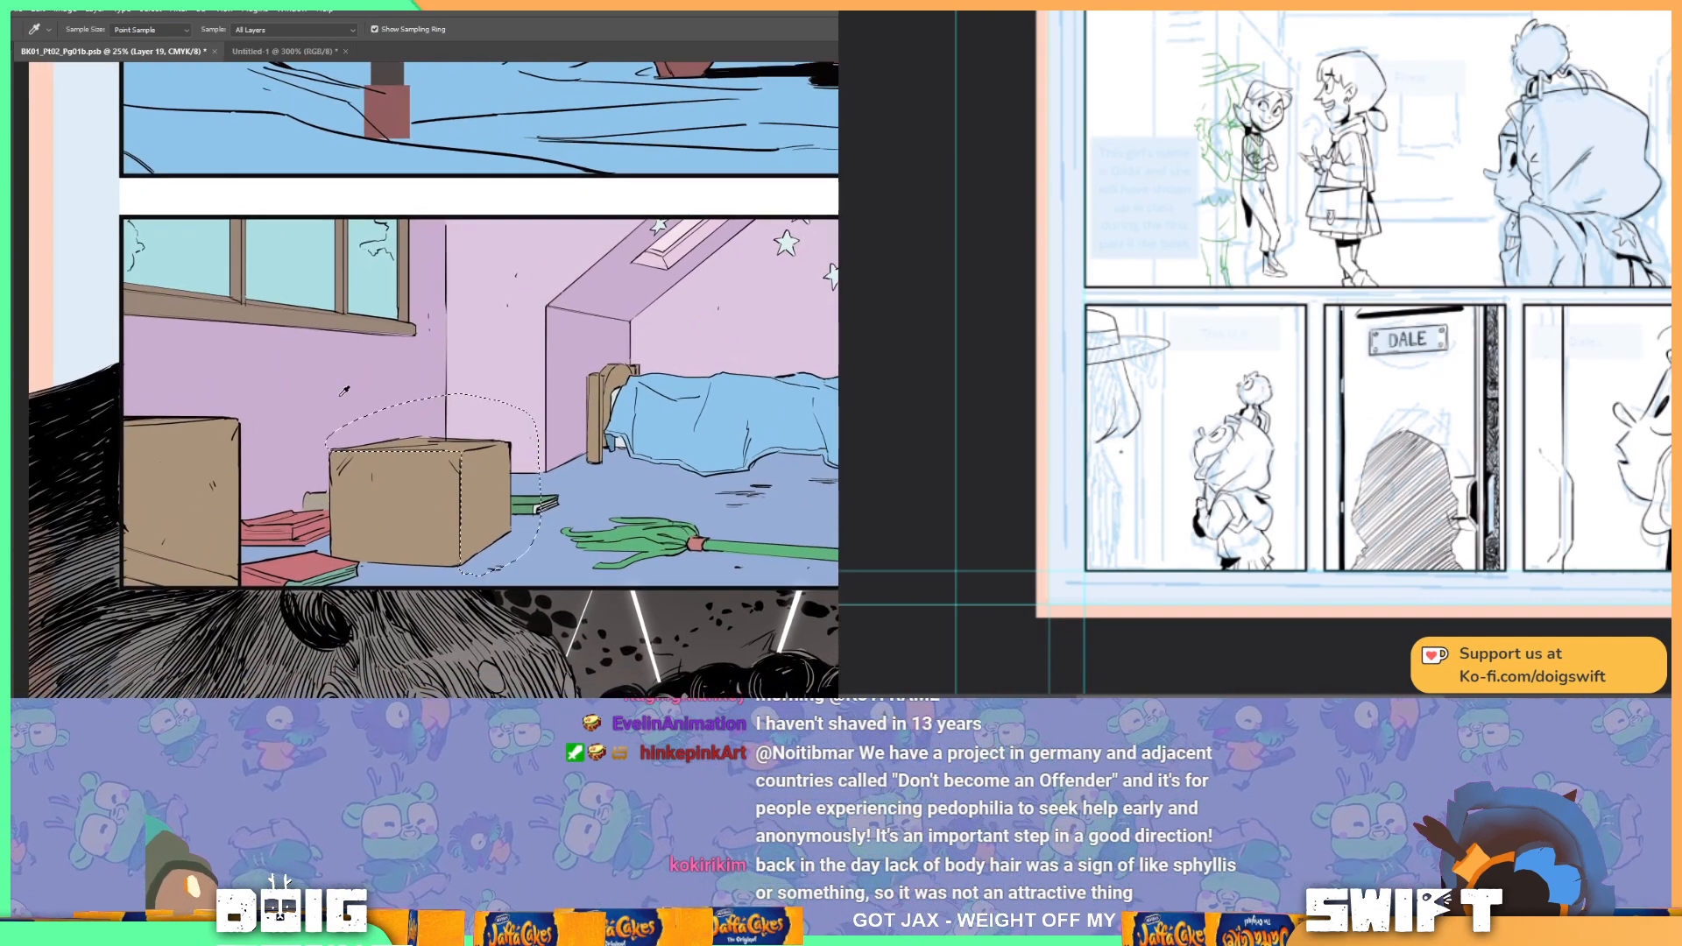
key(g)
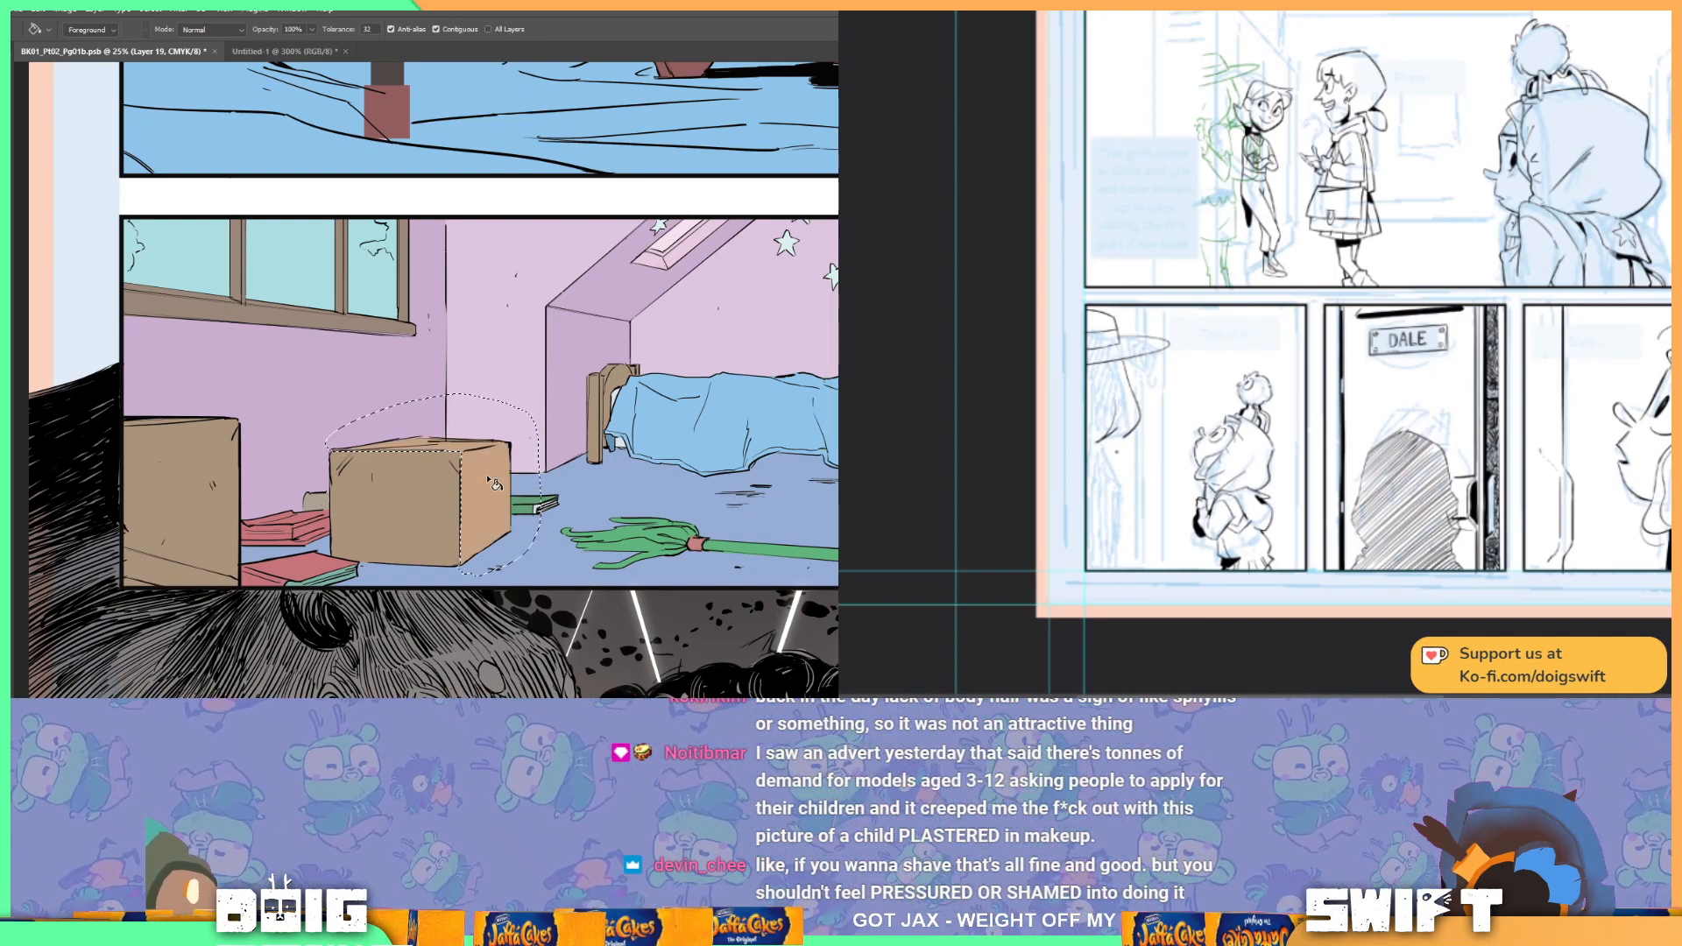
Step: Select the tape strip low on the box at the panel's left edge and fill it with the sampled pale tape colour
key(ctrl+d)
scroll(478, 488, right, 10)
key(i)
click(639, 384)
scroll(422, 477, left, 8)
scroll(422, 477, left, 8)
key(l)
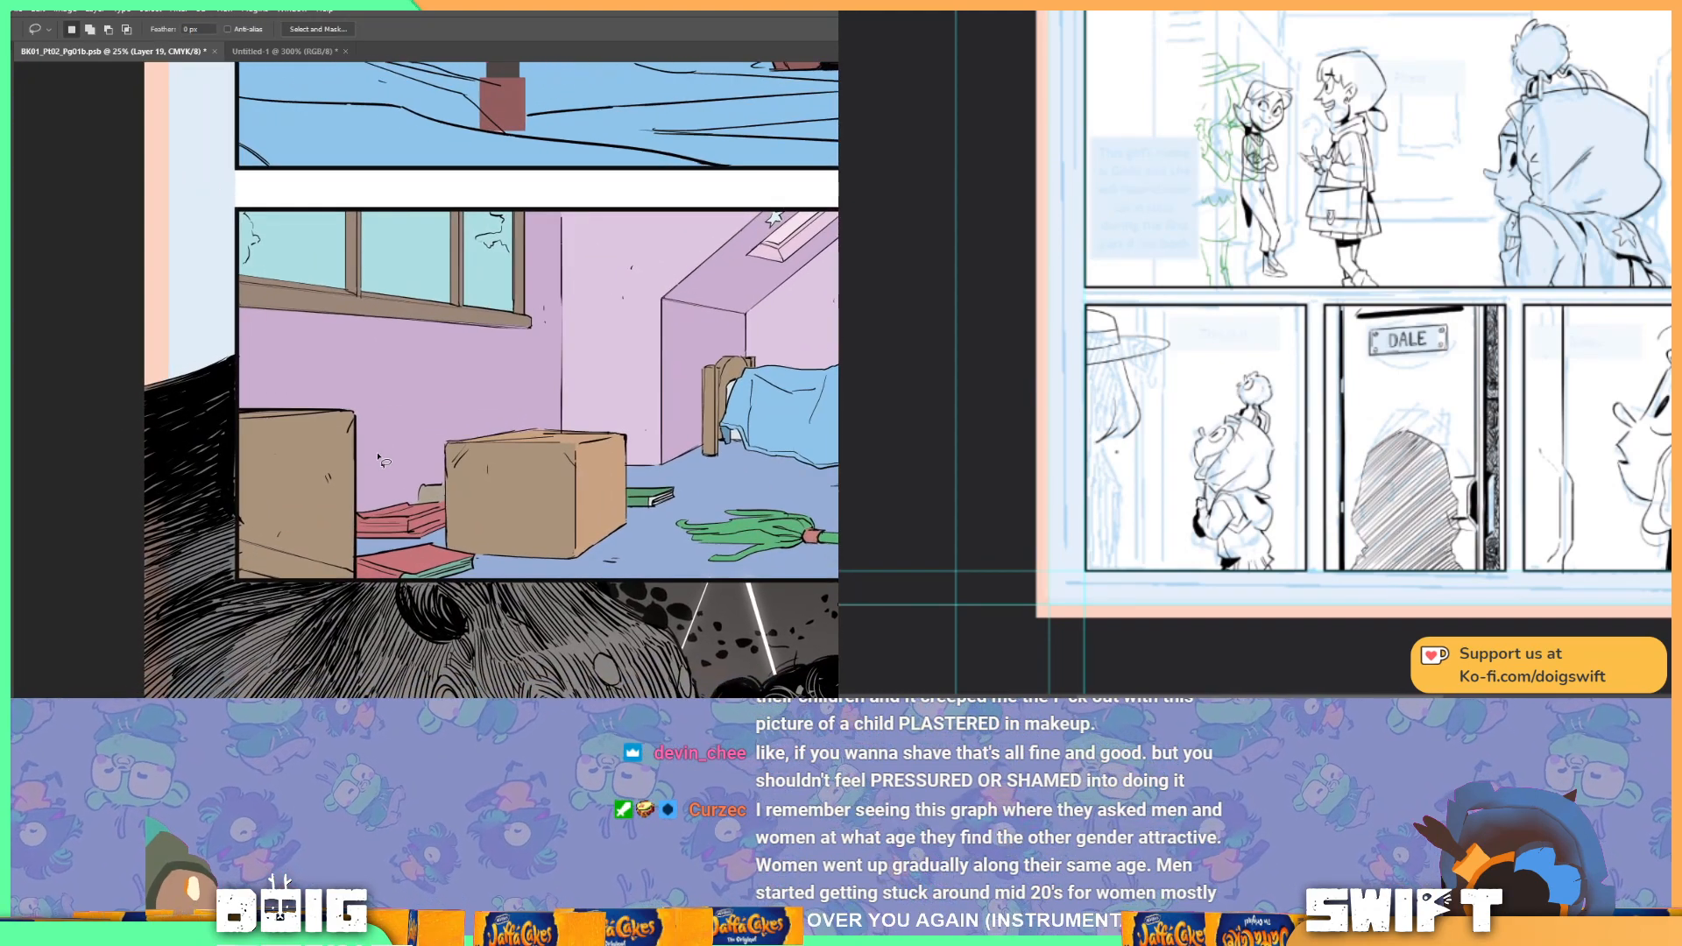
scroll(390, 632, up, 1)
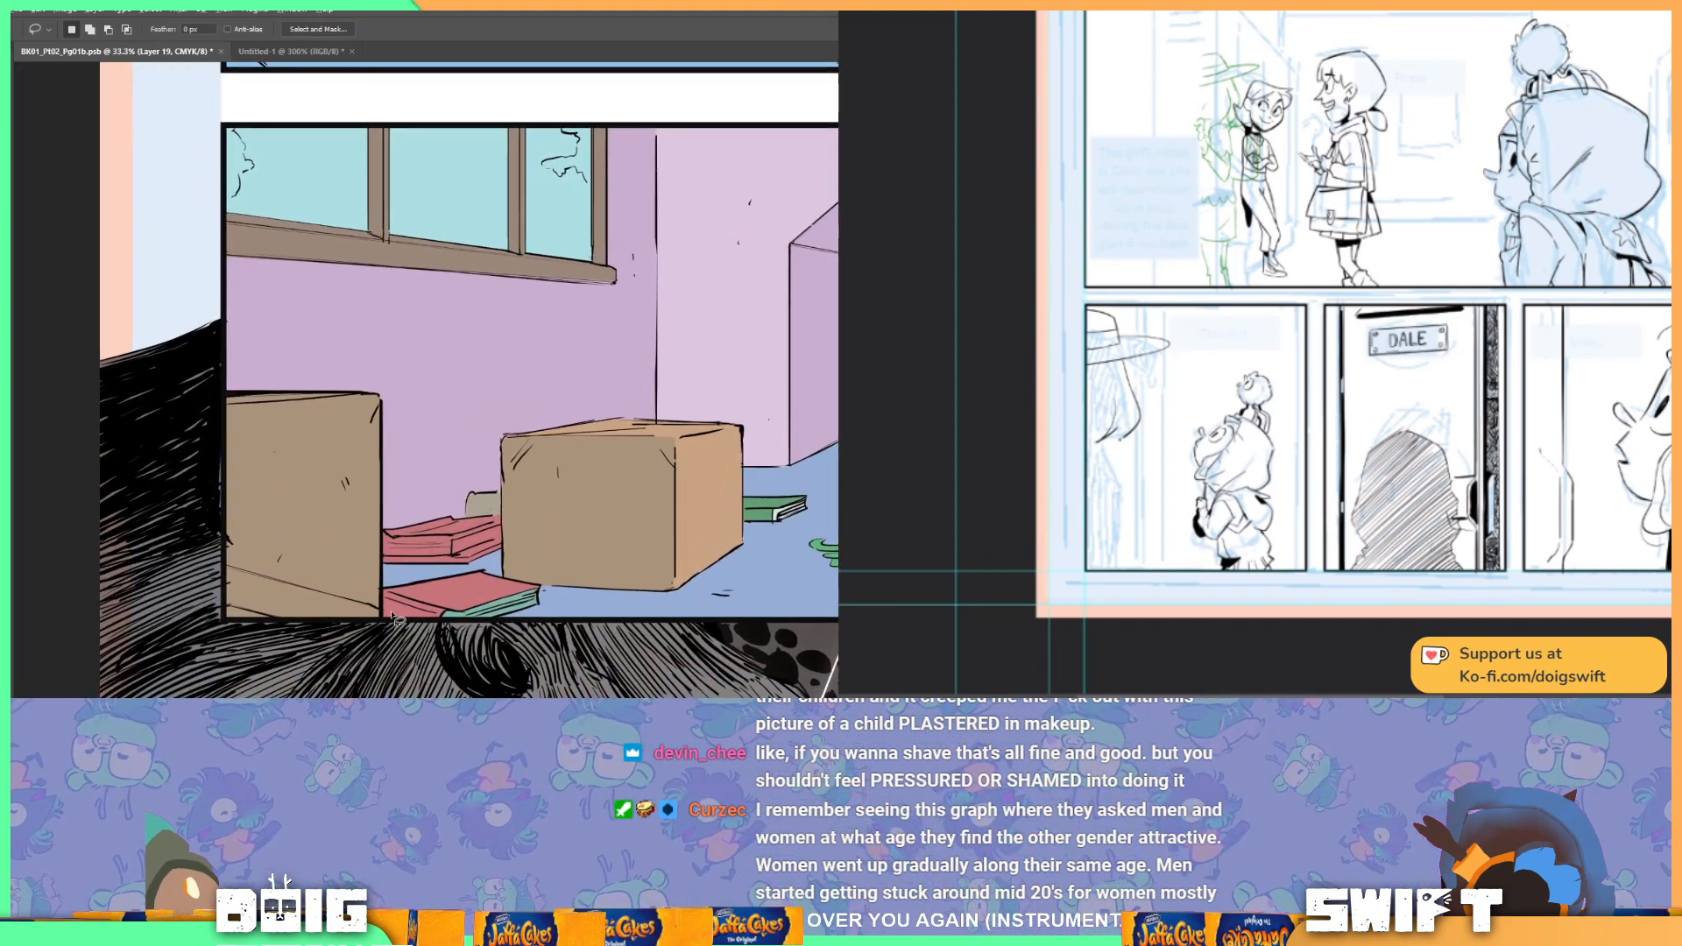
mouse_move(373, 611)
mouse_down()
mouse_move(185, 549)
mouse_move(217, 633)
mouse_up()
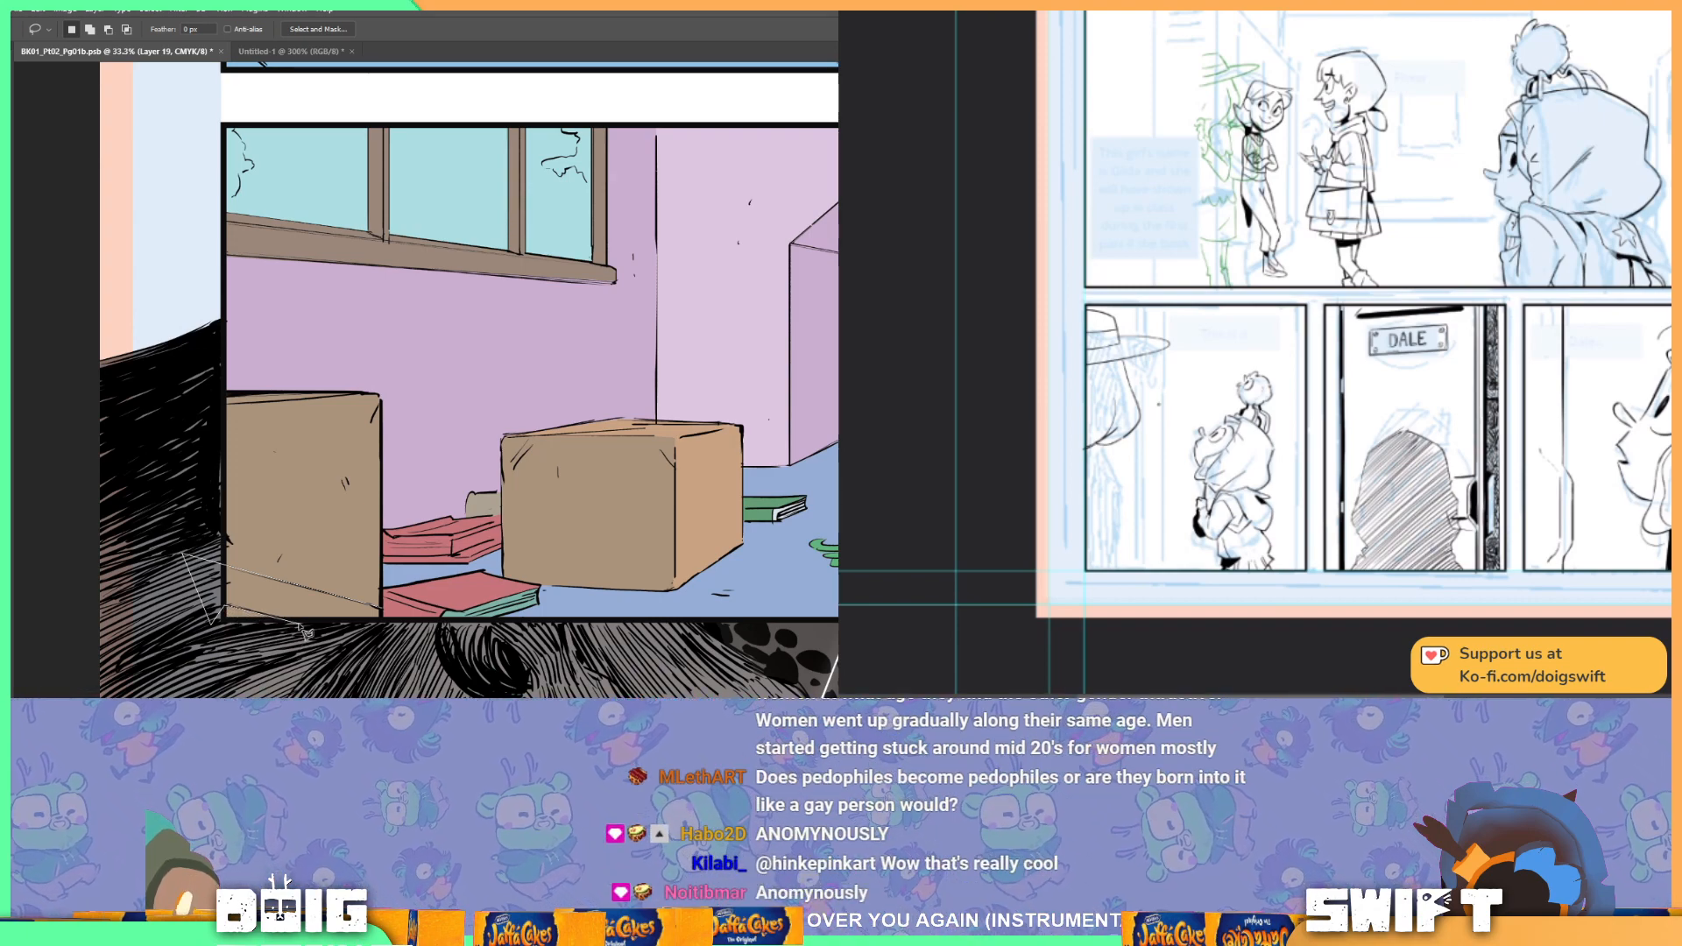
drag(396, 630, 386, 611)
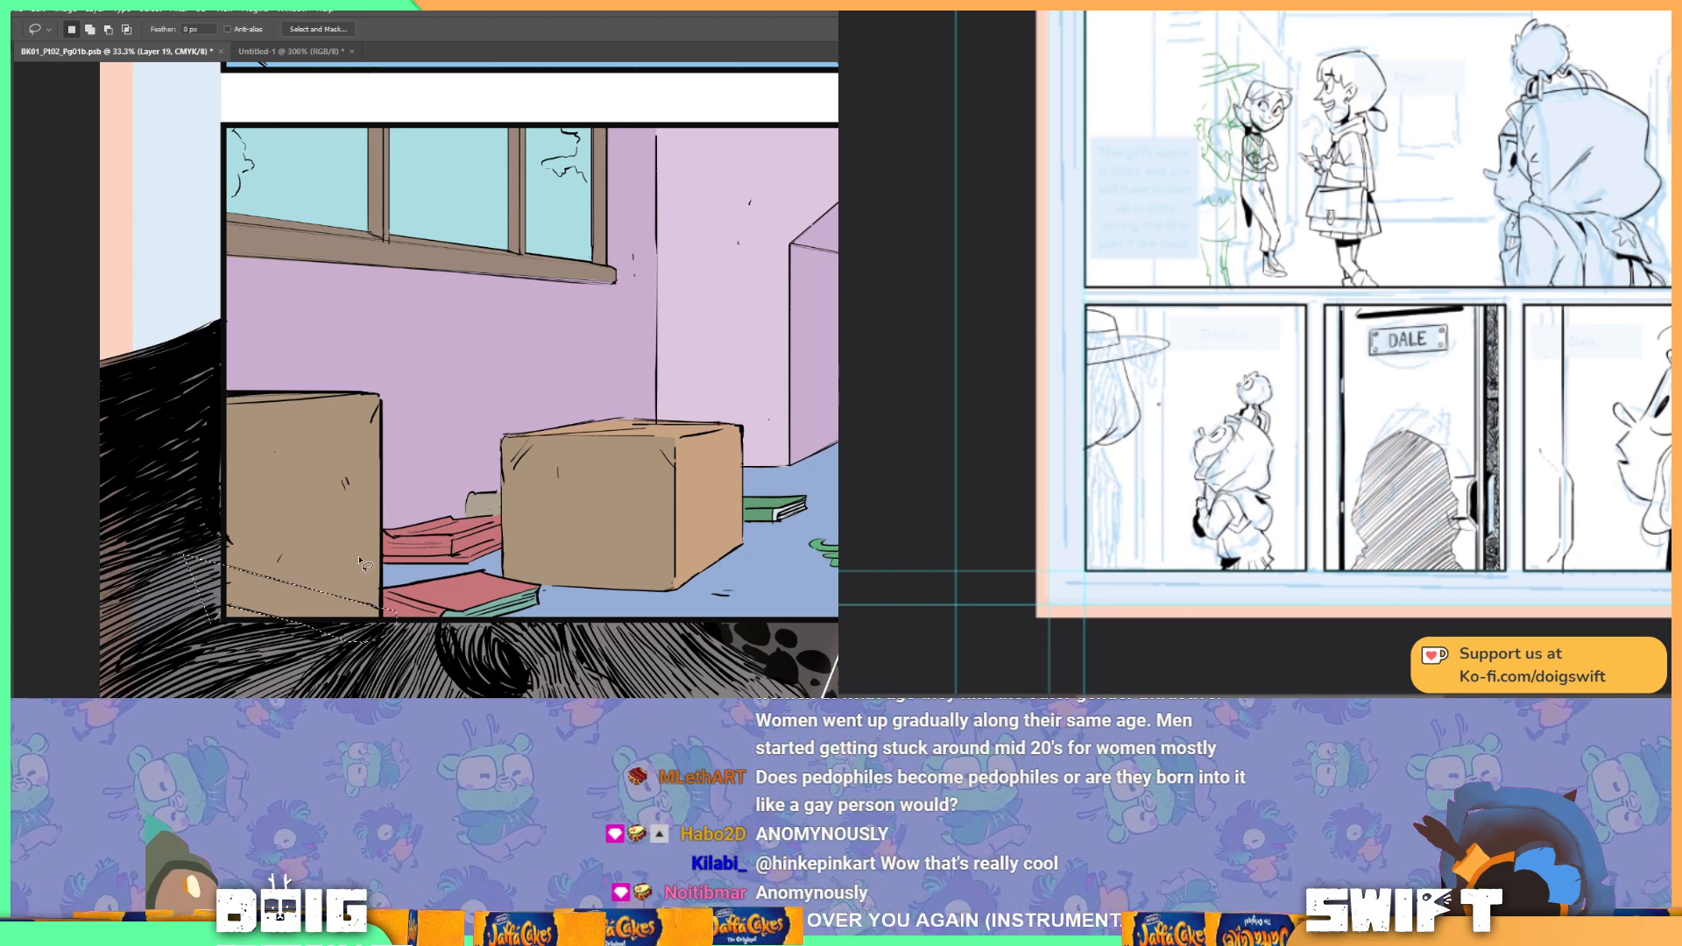
key(g)
click(282, 592)
drag(430, 533, 370, 579)
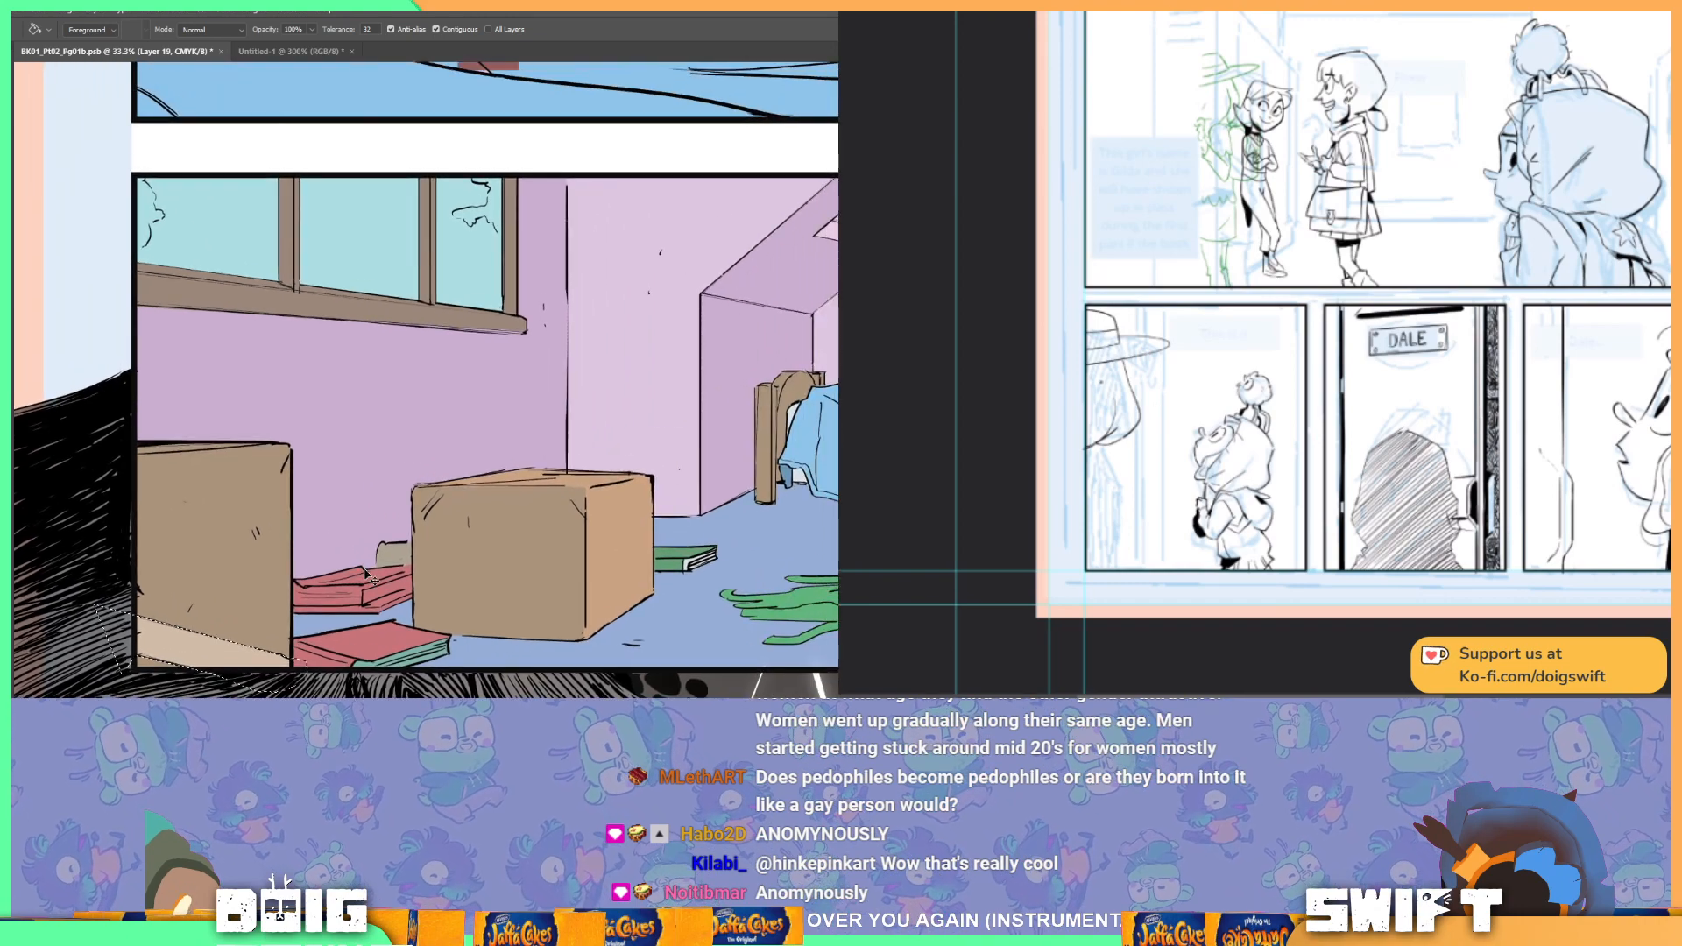
Step: Select the top face of the box at the panel's left edge and fill it with the tan sampled from the middle box's side
key(ctrl+minus)
drag(409, 485, 357, 559)
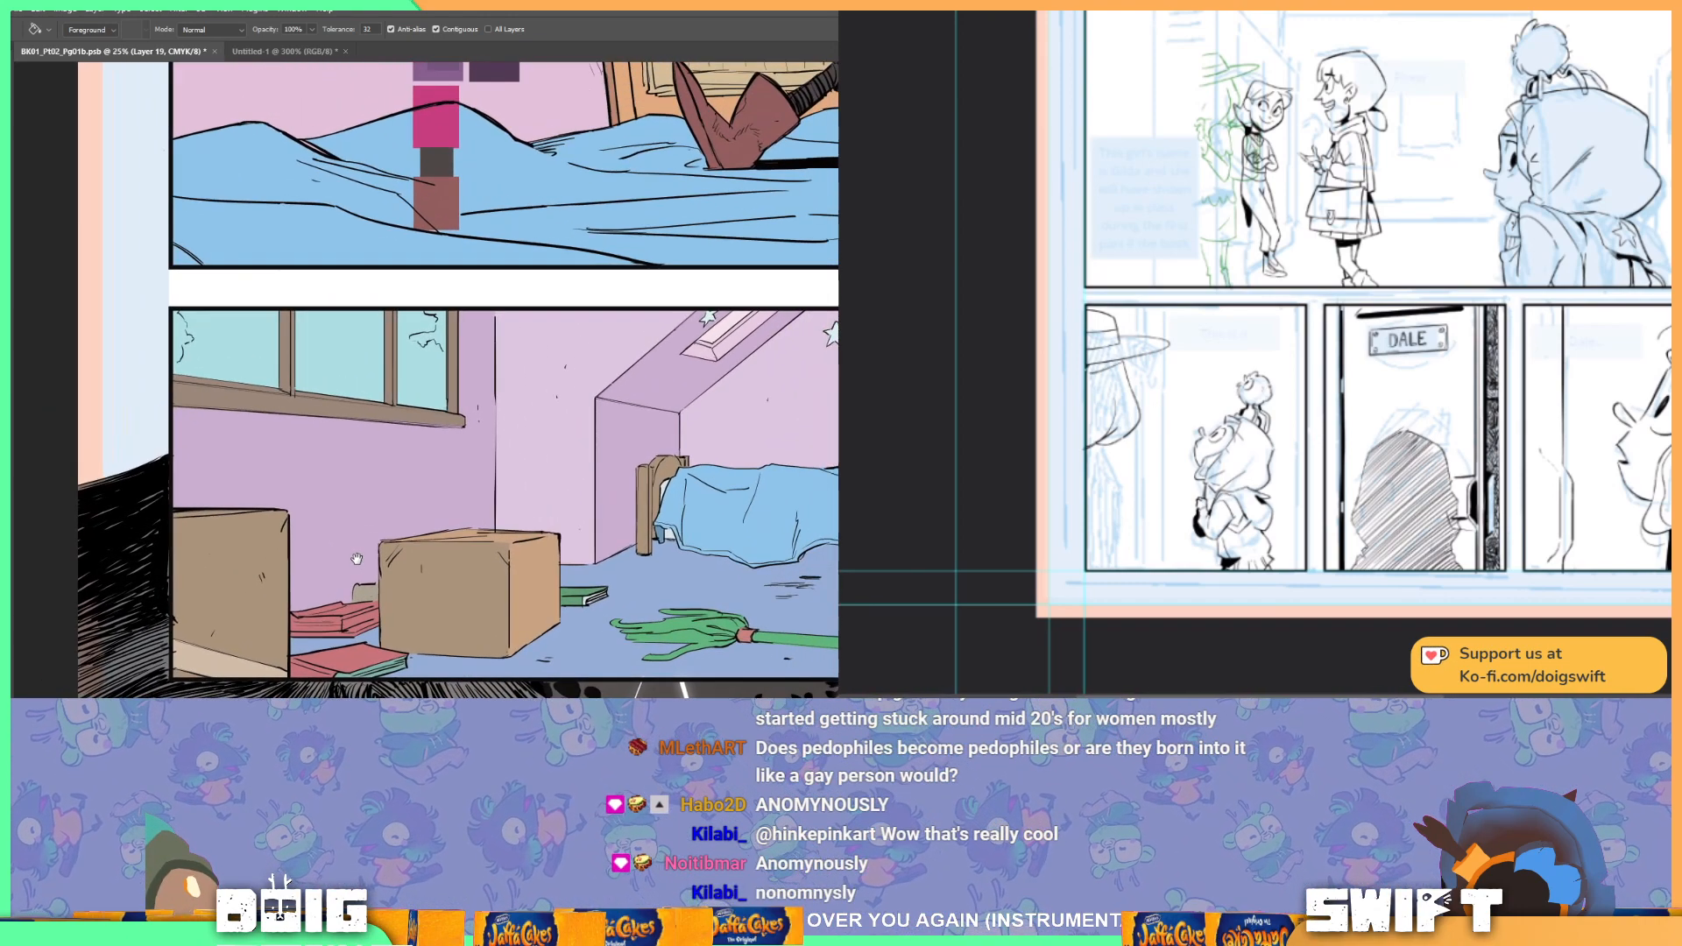
key(l)
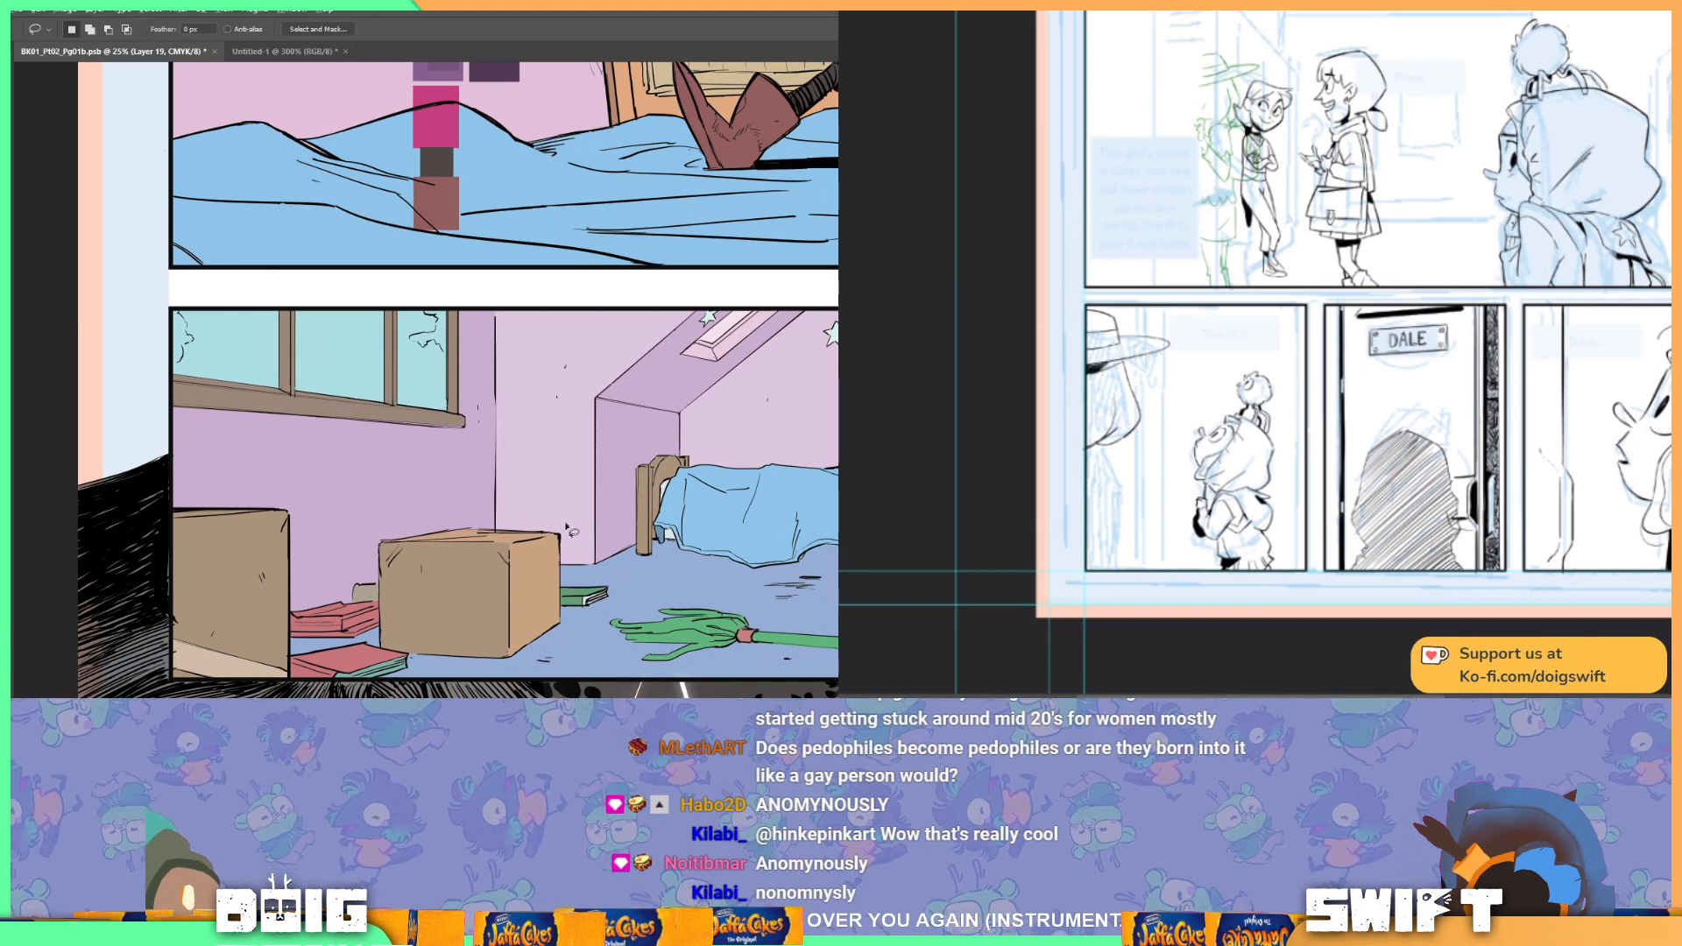
mouse_move(495, 553)
mouse_down()
mouse_move(431, 630)
mouse_move(612, 613)
mouse_move(578, 519)
mouse_up()
mouse_move(409, 498)
mouse_down()
mouse_move(362, 489)
mouse_move(514, 487)
mouse_move(499, 486)
mouse_up()
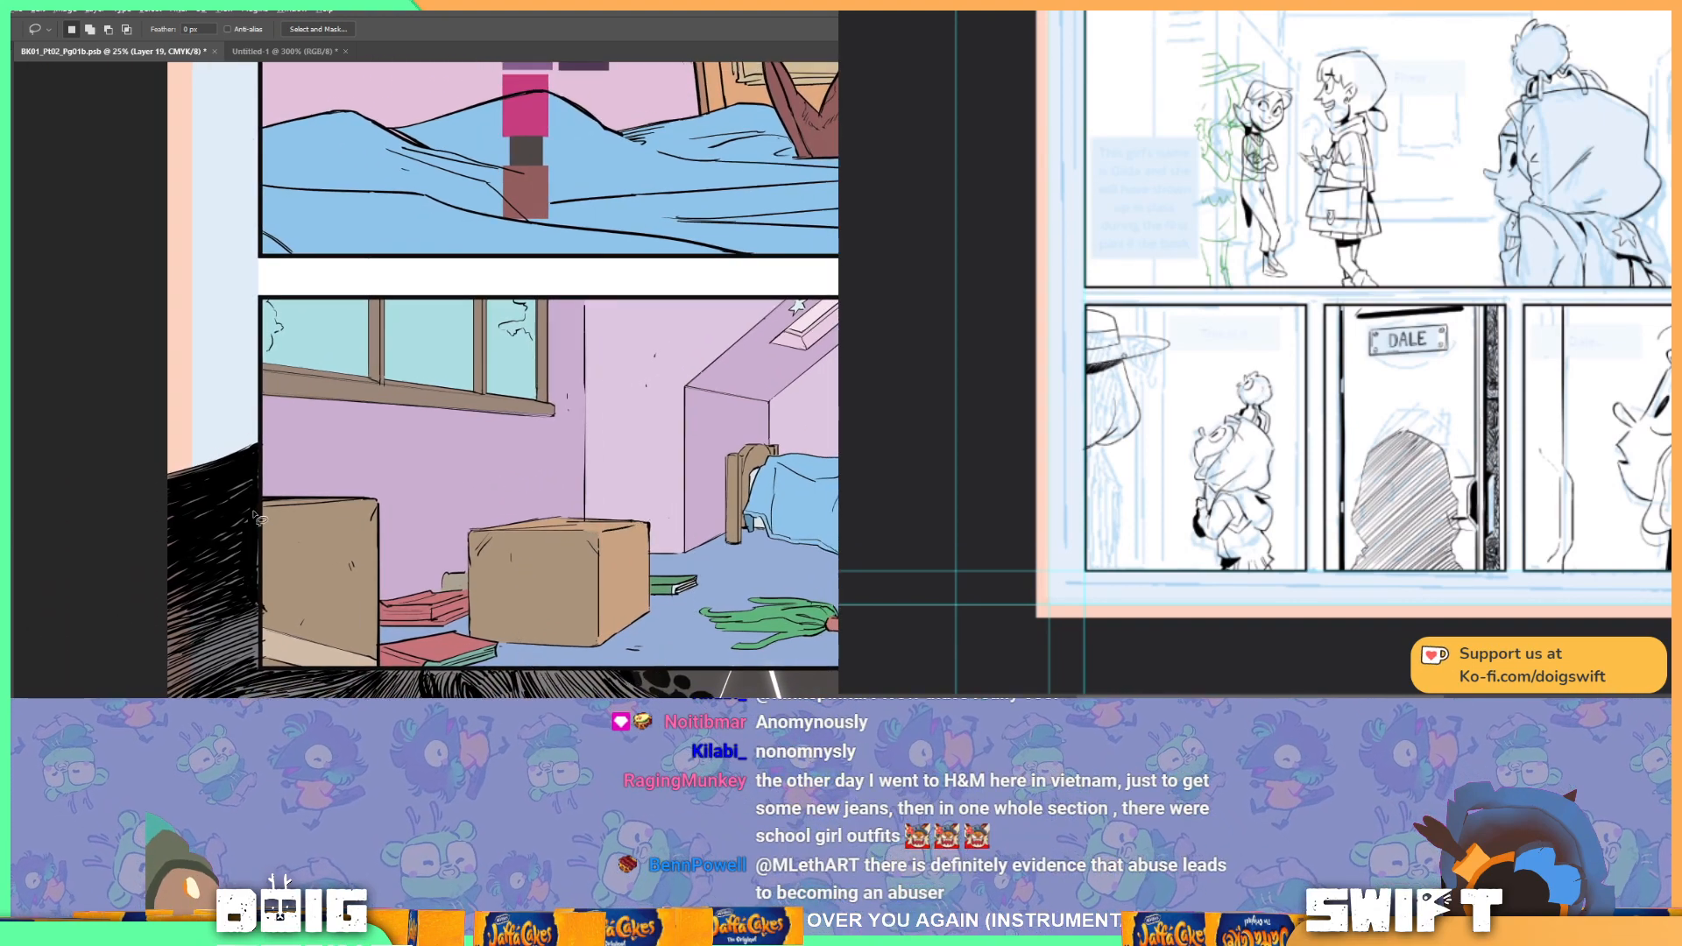
mouse_move(269, 514)
mouse_down()
mouse_move(394, 489)
mouse_move(300, 462)
mouse_move(267, 514)
mouse_up()
key(i)
click(620, 563)
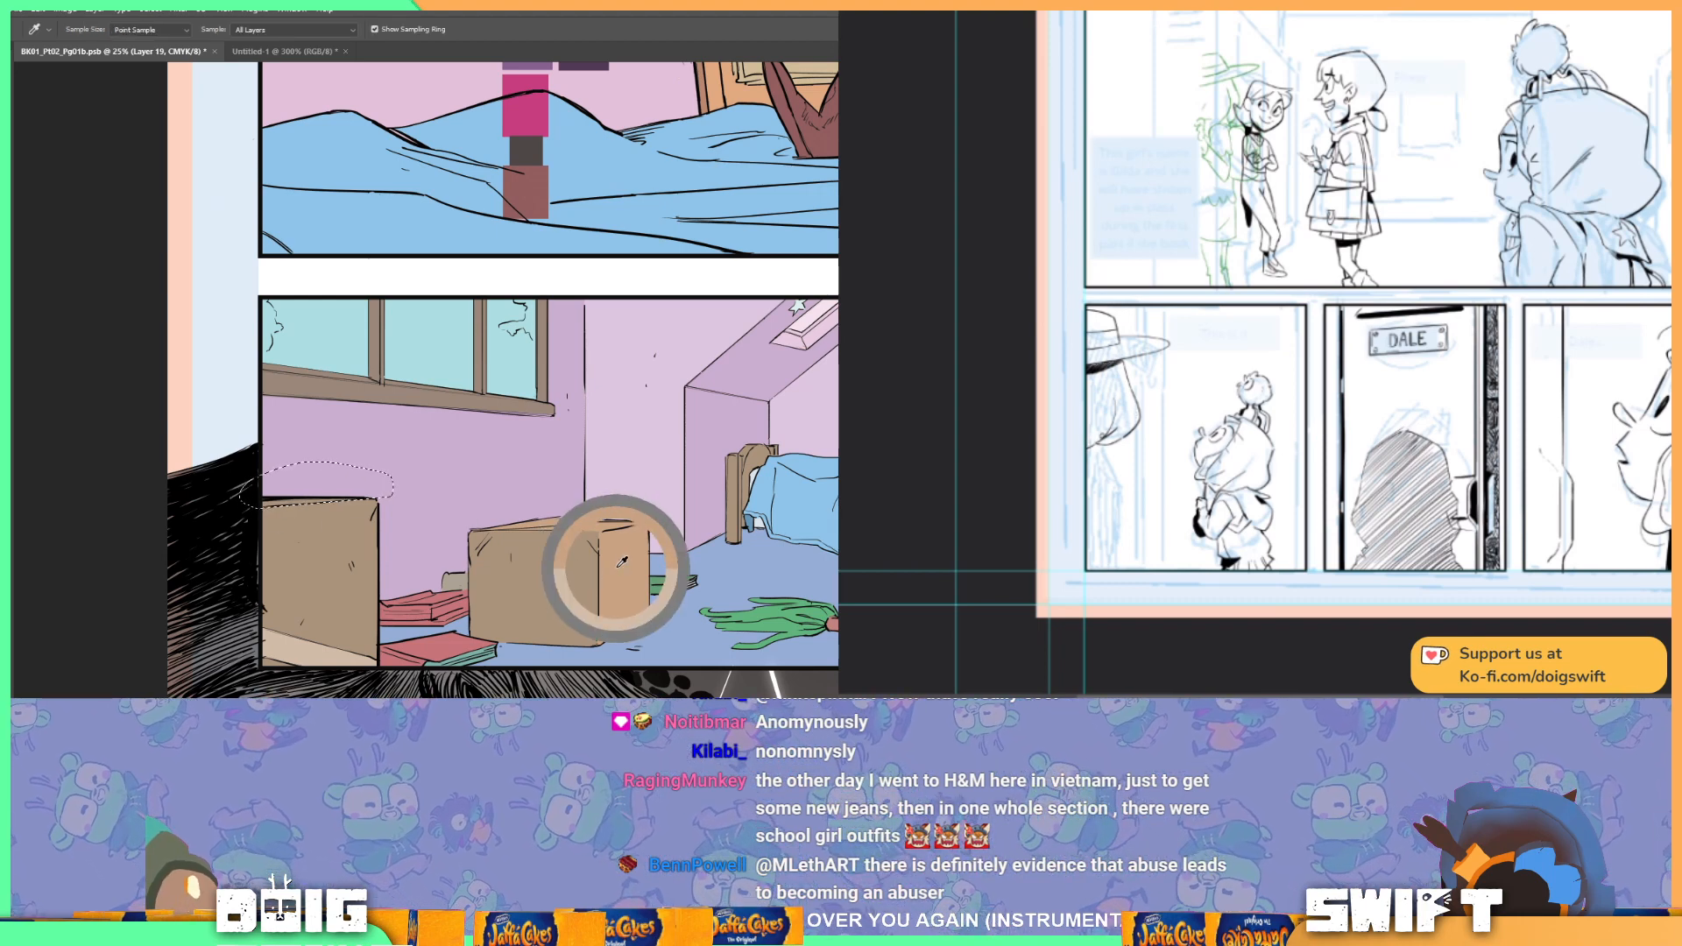
key(g)
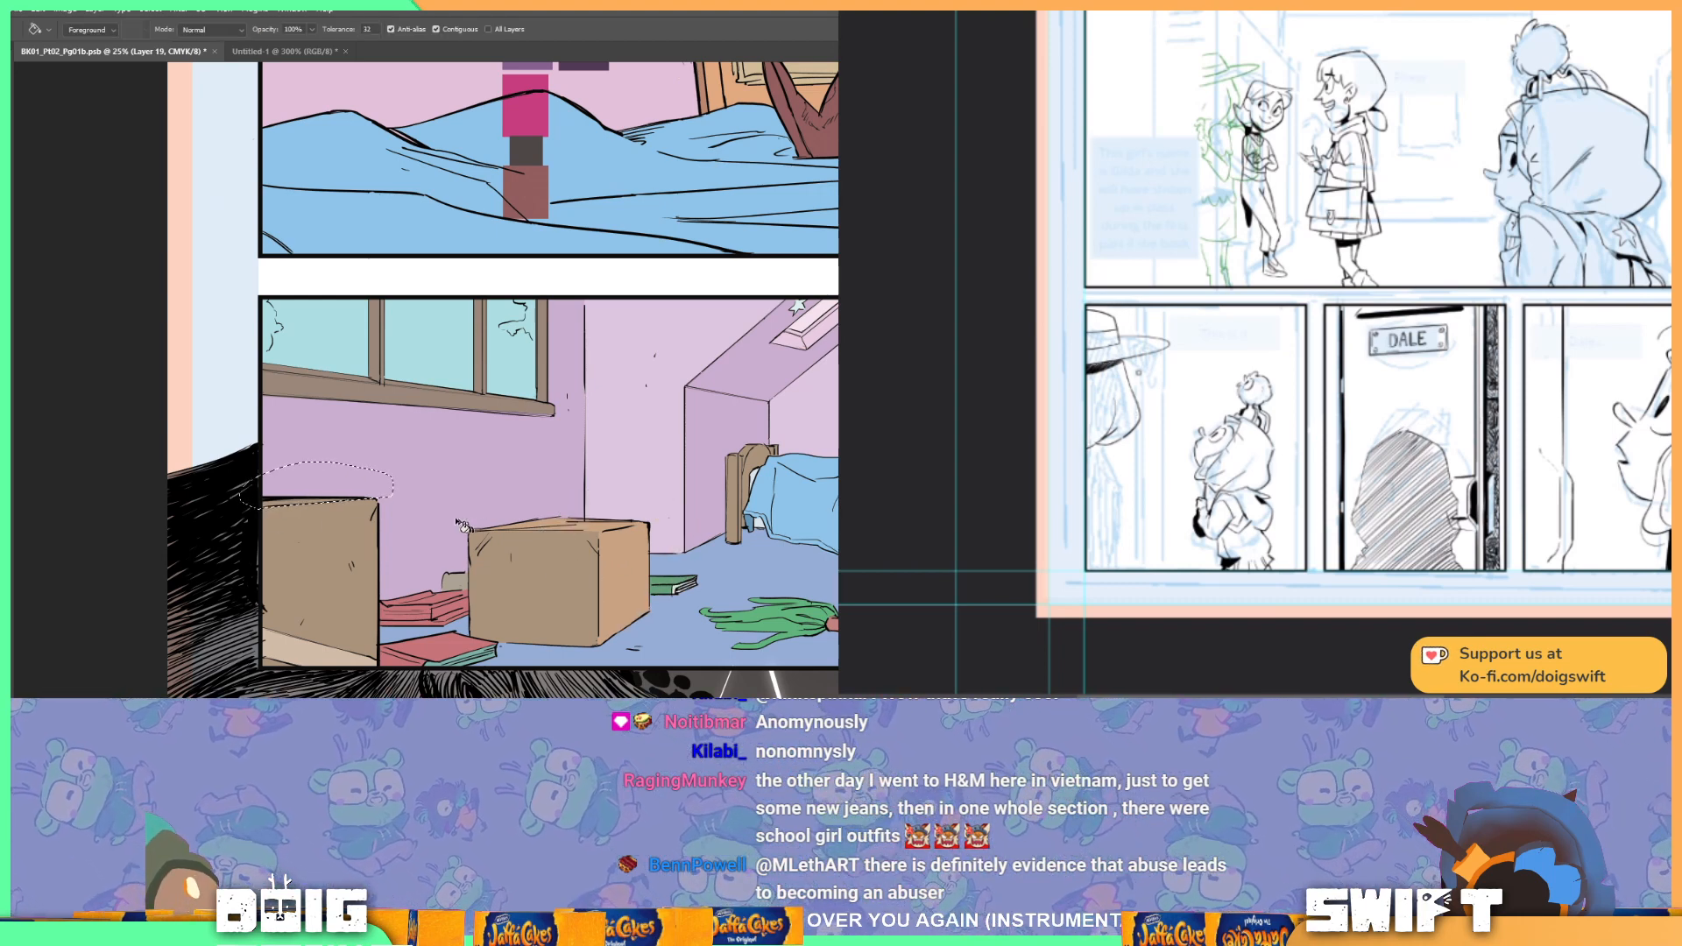
click(274, 503)
Step: Select the small tape area on top of the large box beside the basket and fill it with the smaller box's pale tape colour
drag(563, 558, 355, 509)
drag(823, 501, 449, 536)
key(i)
click(445, 549)
key(l)
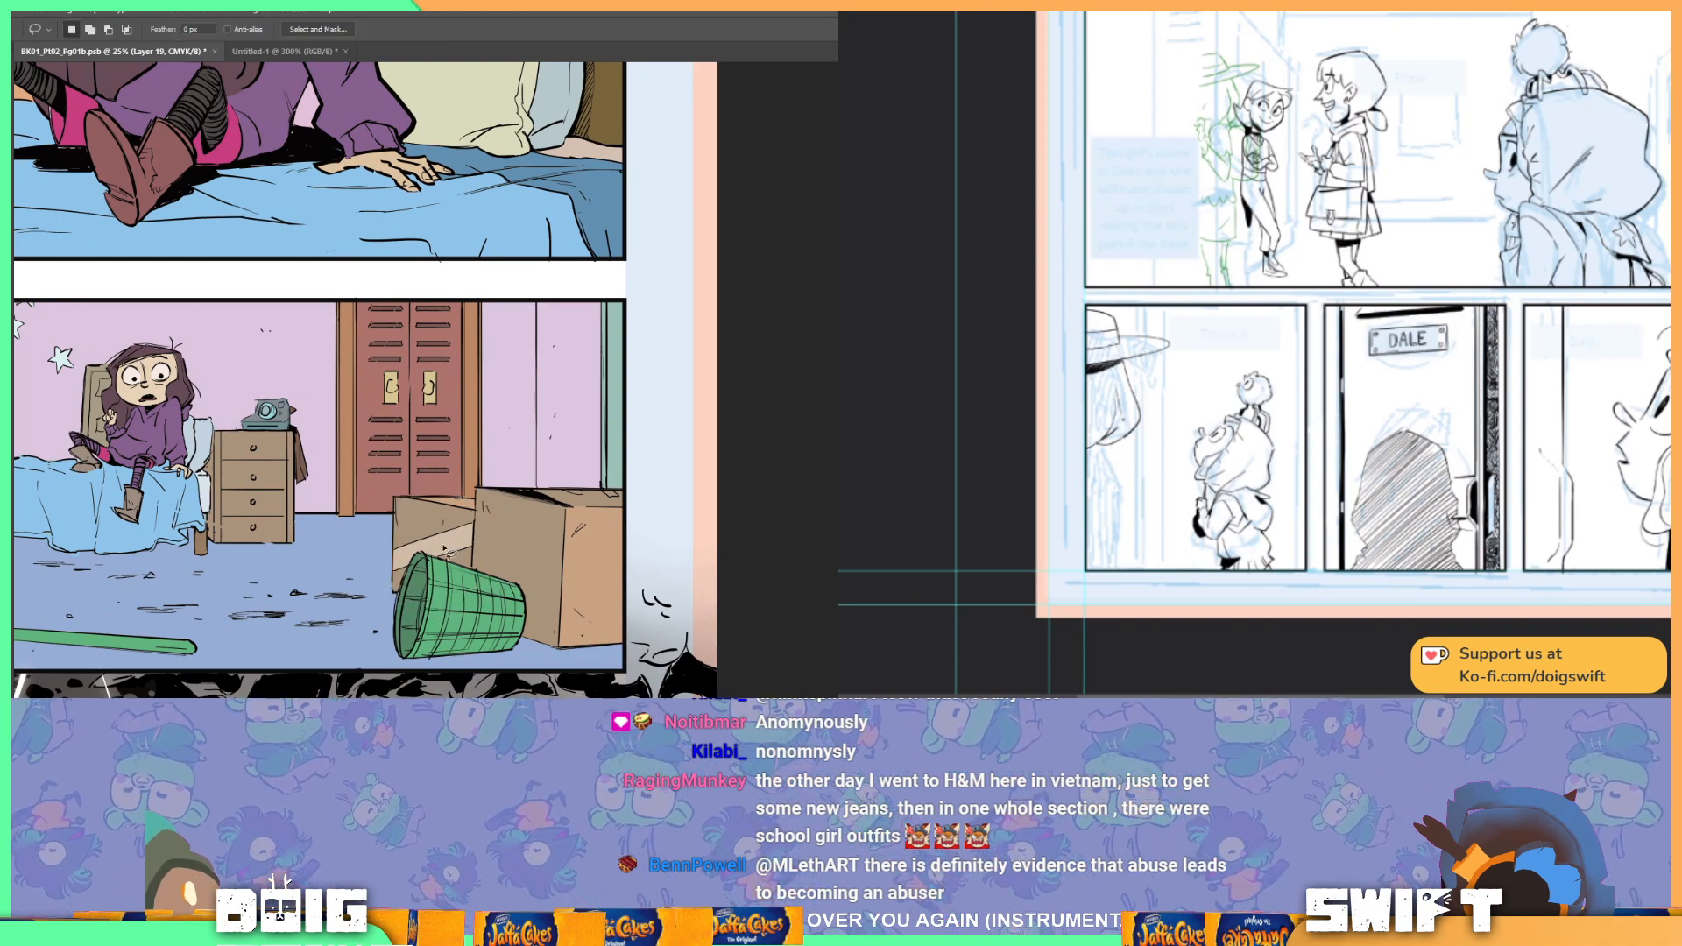
key(ctrl+plus)
key(ctrl+plus)
drag(572, 579, 471, 495)
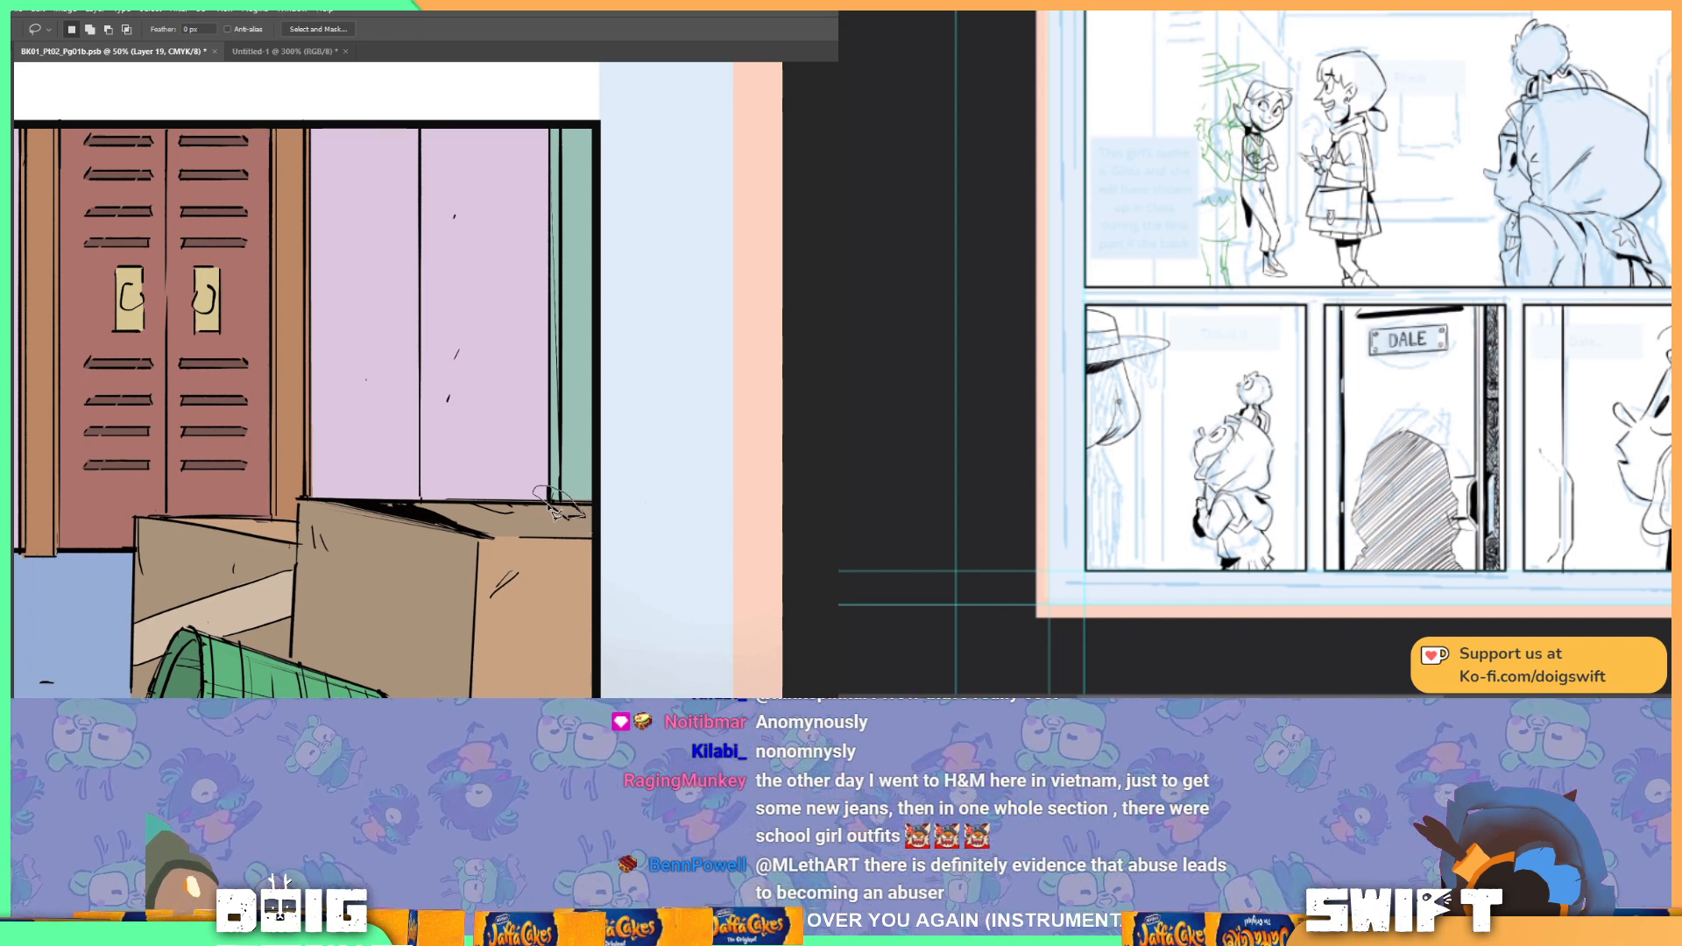
key(g)
key(ctrl+d)
Step: Recolour the green mop head on the bedroom floor with the pale beige tape colour
key(ctrl+minus)
drag(300, 432, 823, 358)
drag(276, 465, 555, 467)
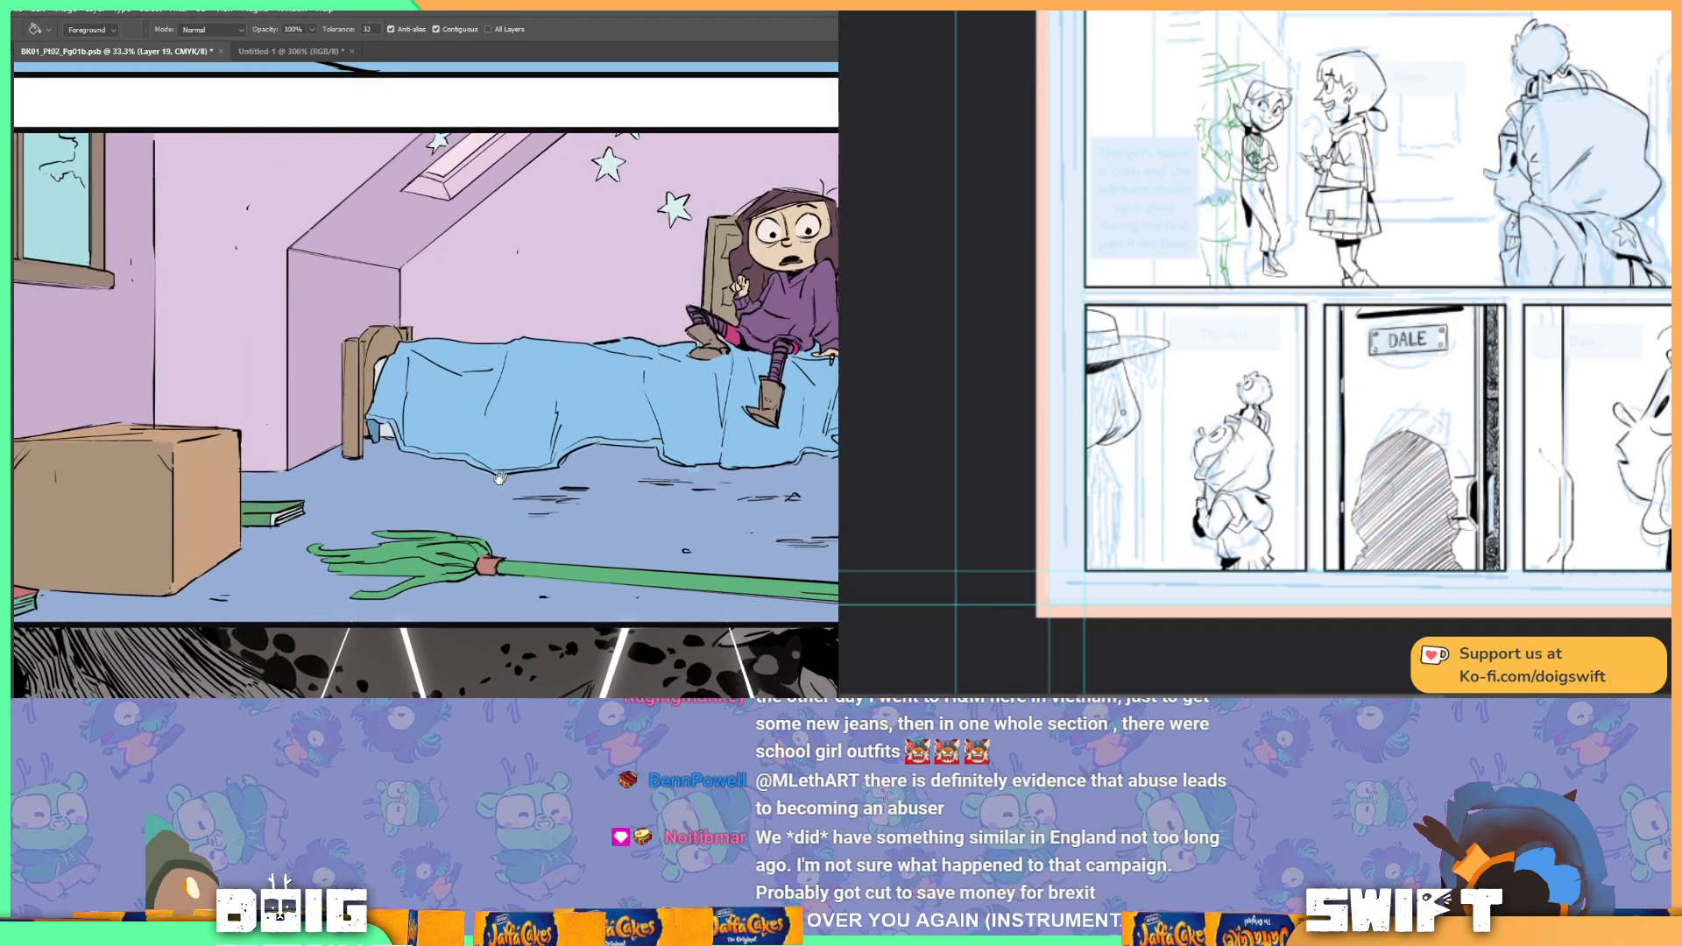
click(419, 570)
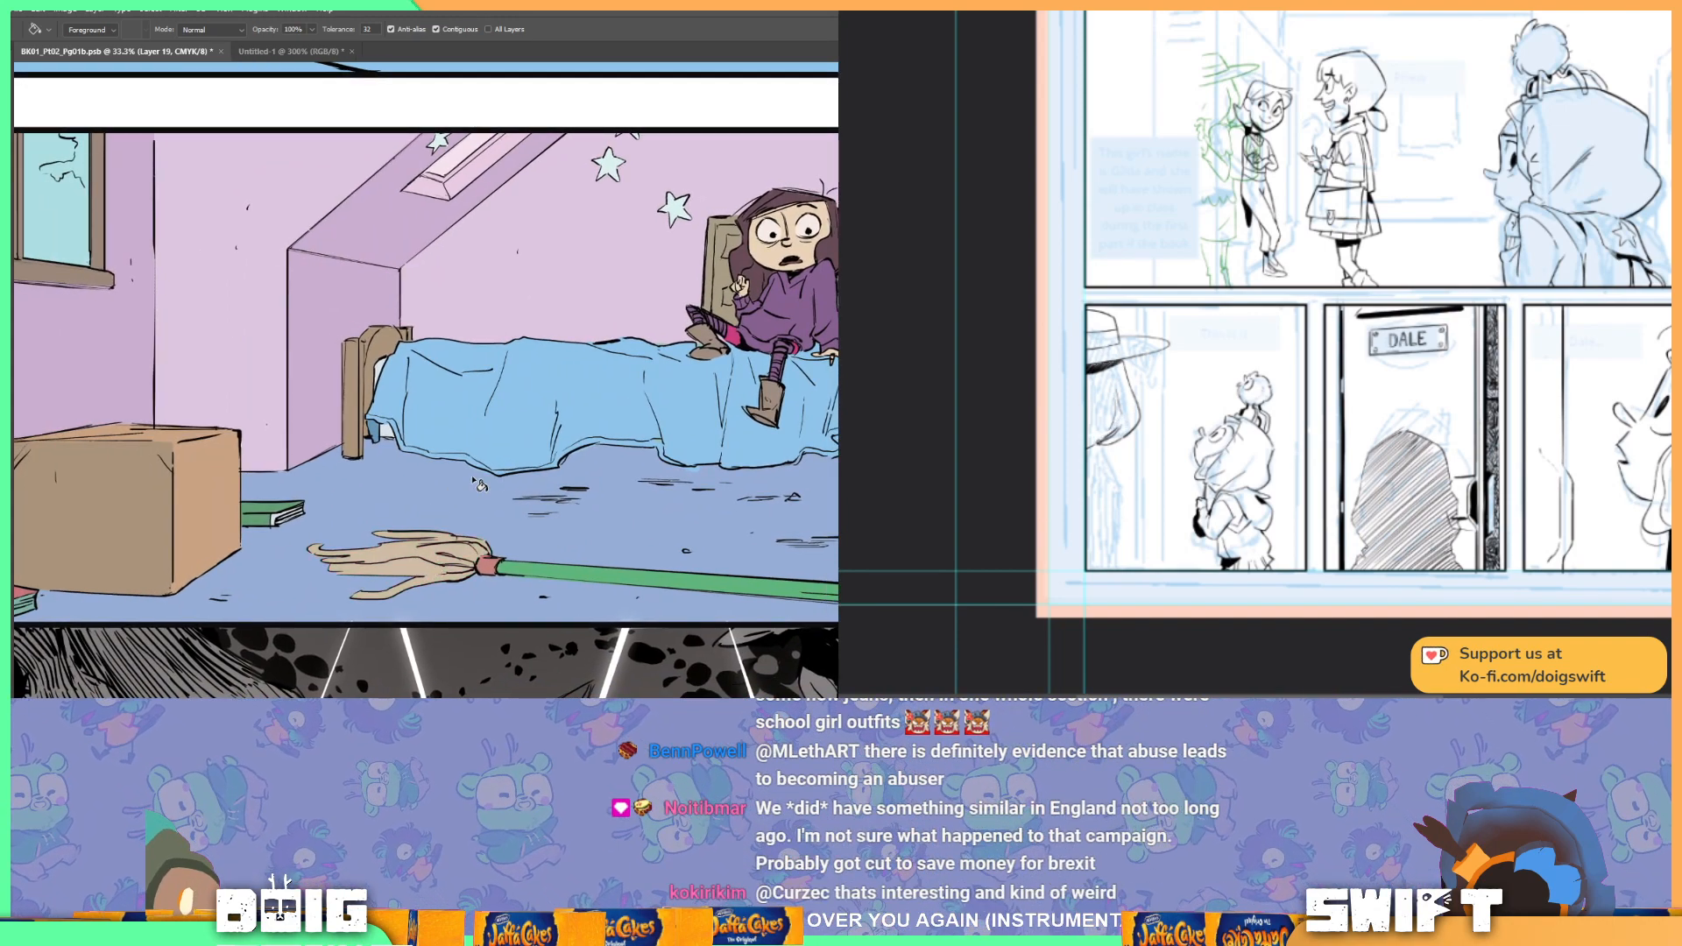
Step: Fill the bedroom window's panes with a pale cream
key(ctrl+minus)
key(ctrl+minus)
key(ctrl+minus)
key(ctrl+minus)
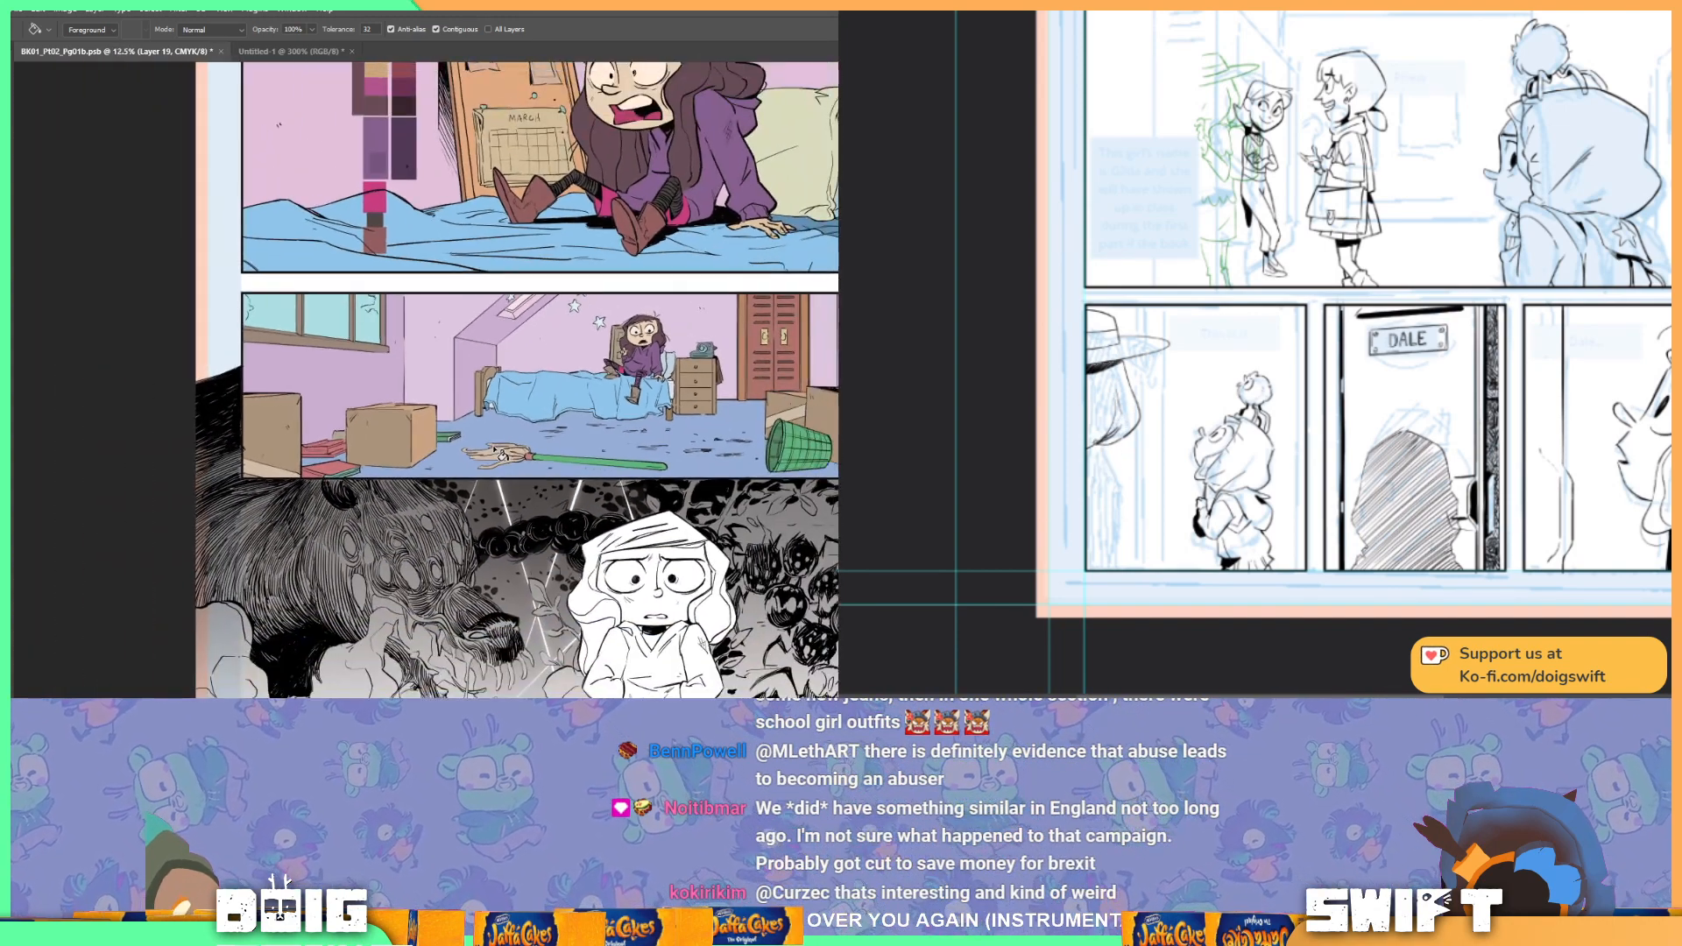
drag(601, 444, 556, 435)
drag(413, 431, 491, 458)
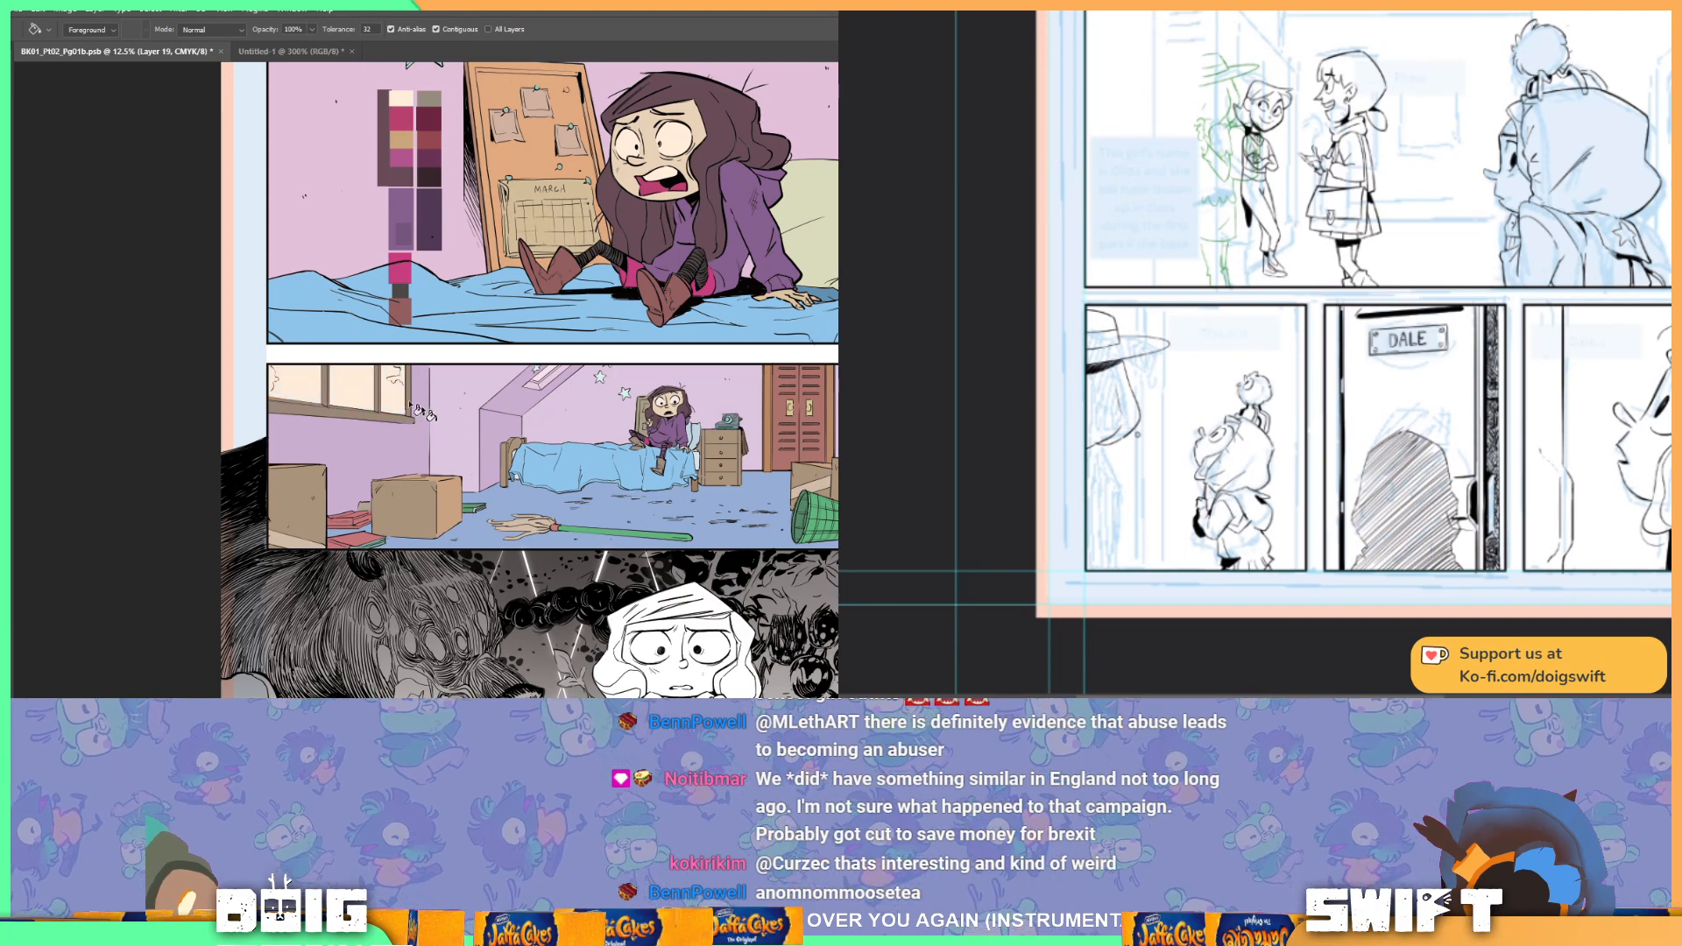
Step: Set the Paint Bucket tolerance to 8 and fill the skylight pane above the bed with pale cream
drag(603, 421, 545, 439)
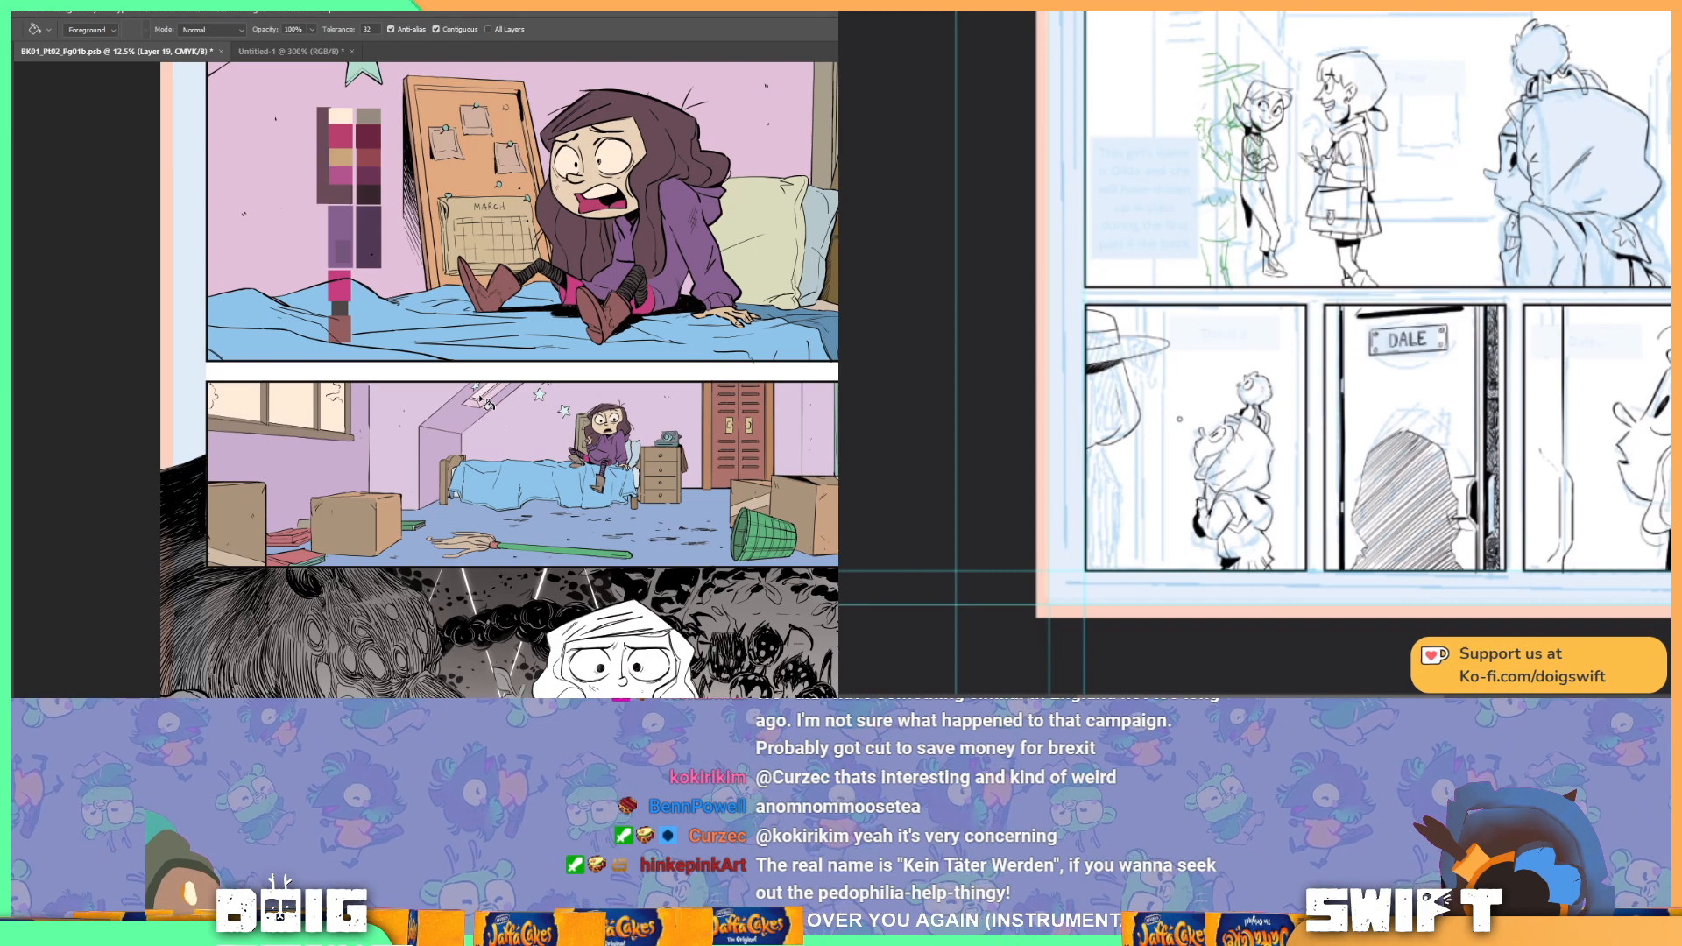
key(ctrl+plus)
key(ctrl+plus)
key(ctrl+plus)
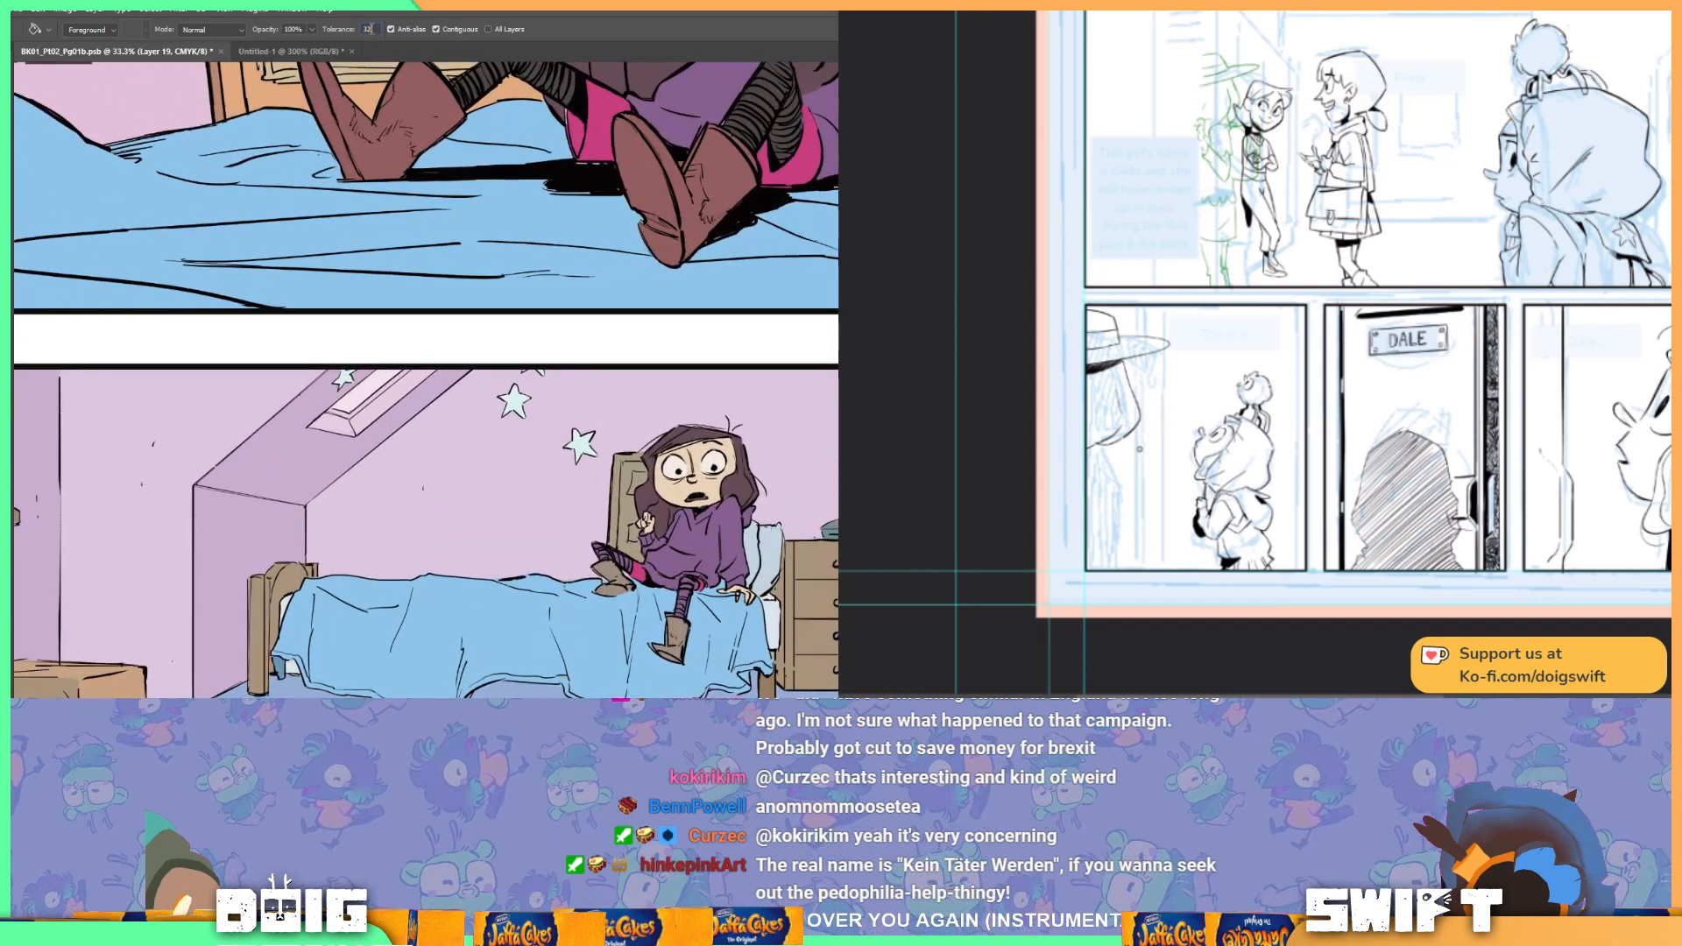
text(8)
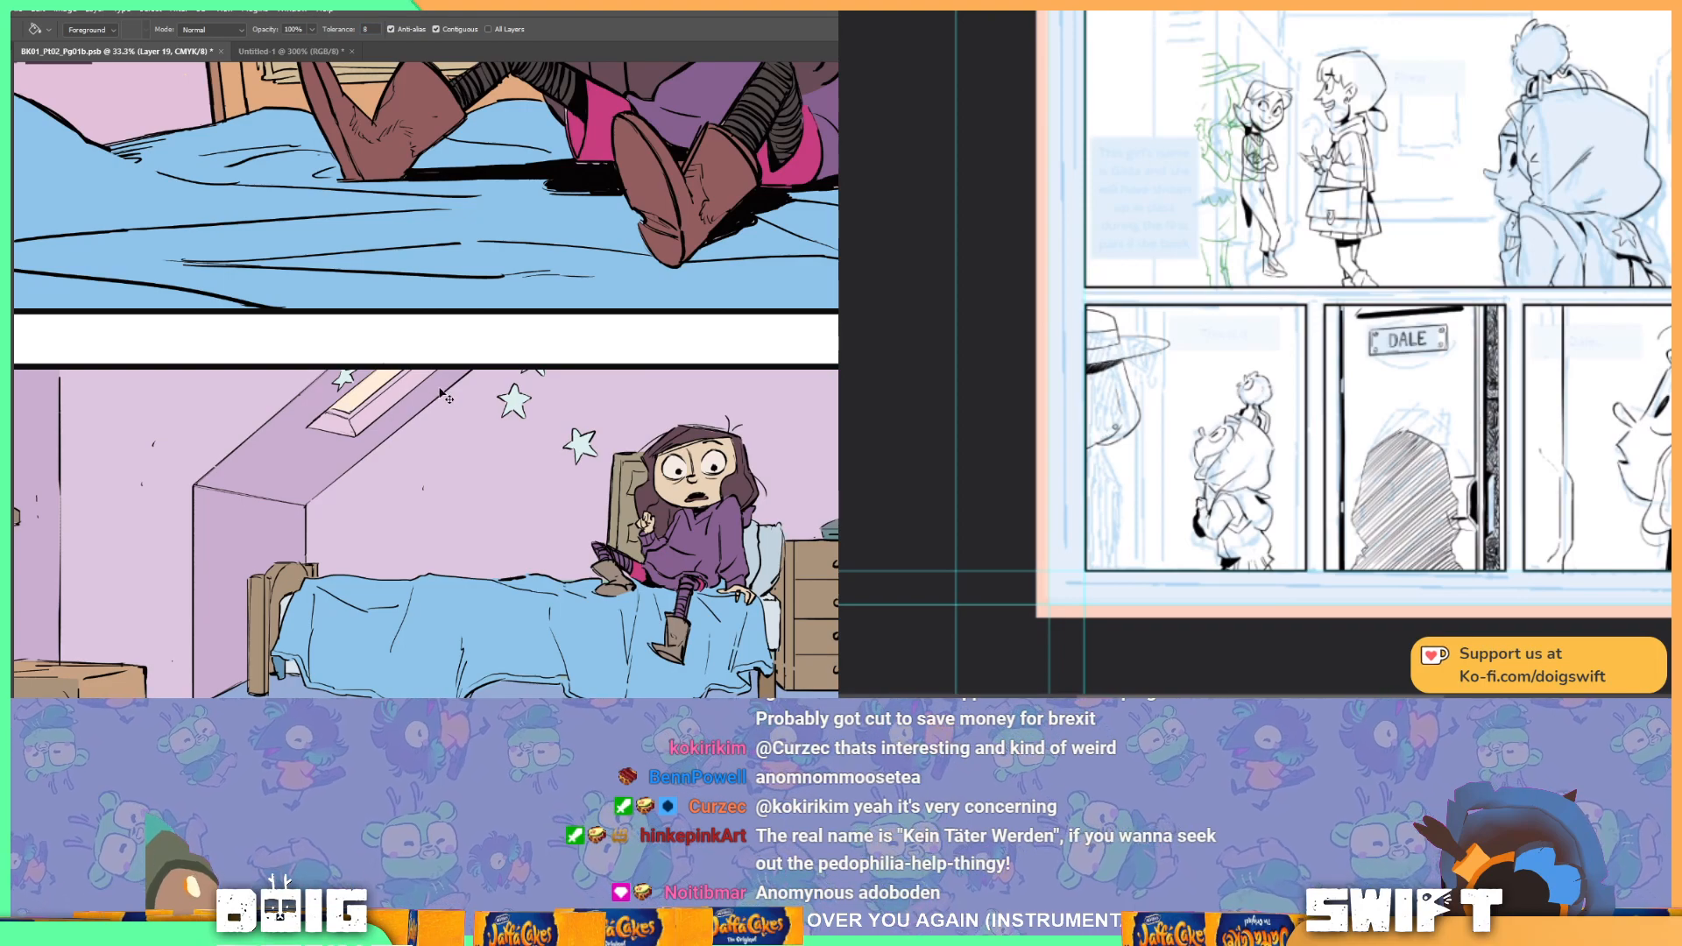
Step: Select the background of the panel showing the hand and round disc with the Magic Wand, sampling all layers, and fill it teal
key(ctrl+minus)
key(ctrl+minus)
key(ctrl+minus)
drag(617, 501, 427, 473)
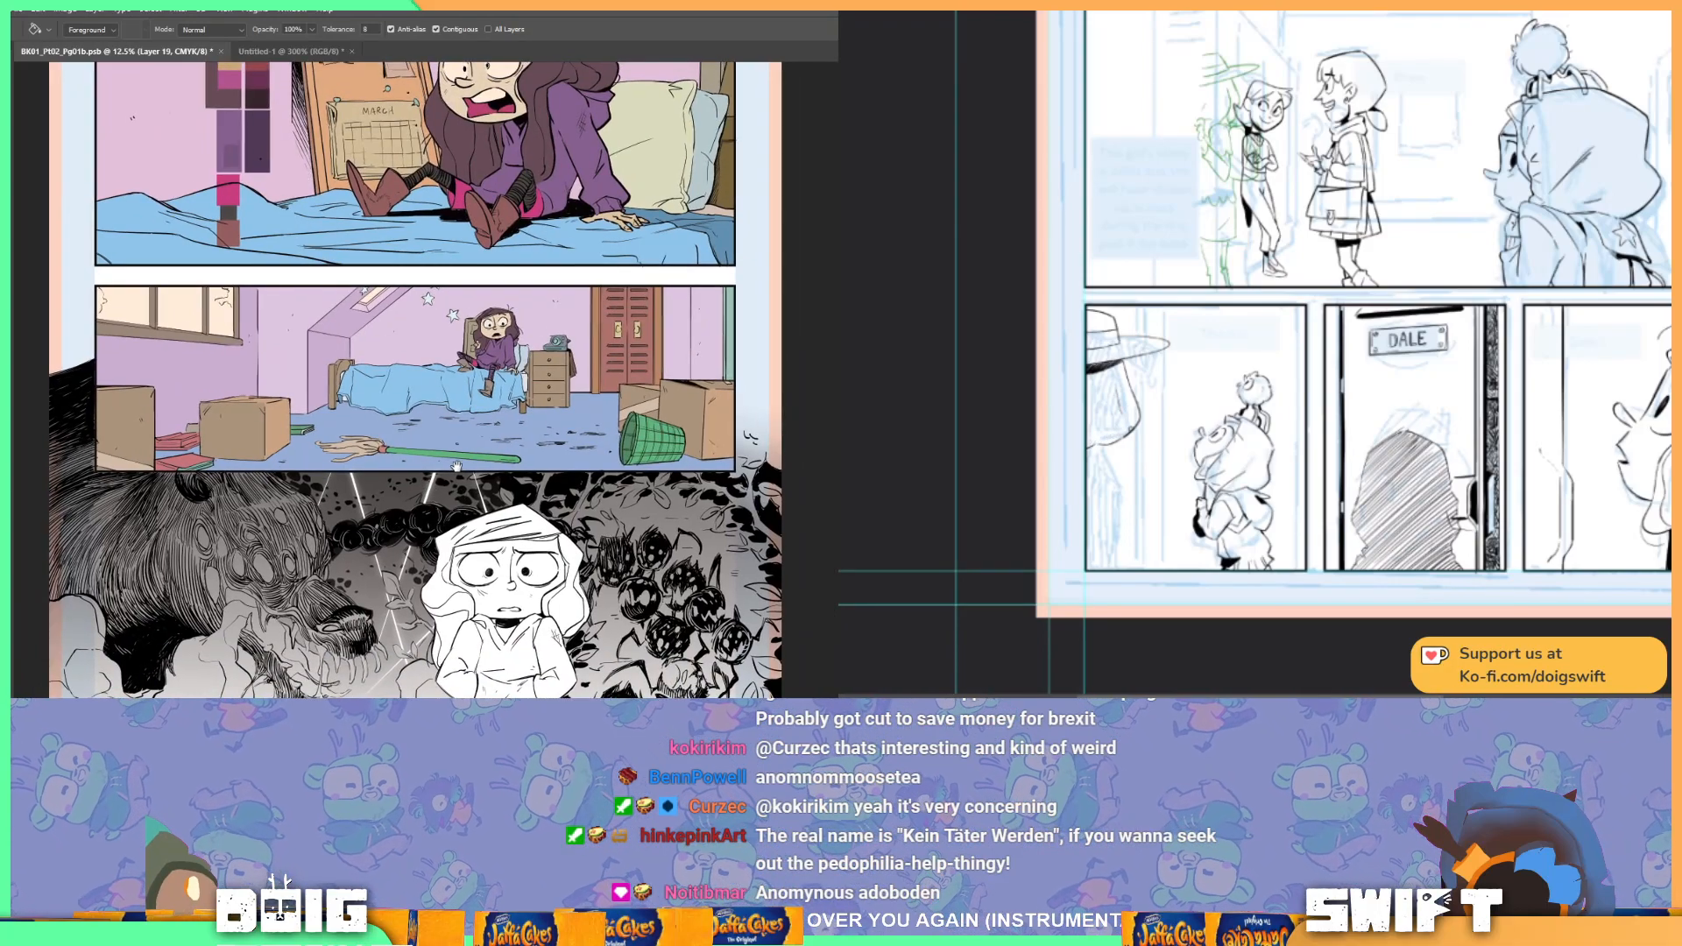
drag(457, 466, 322, 345)
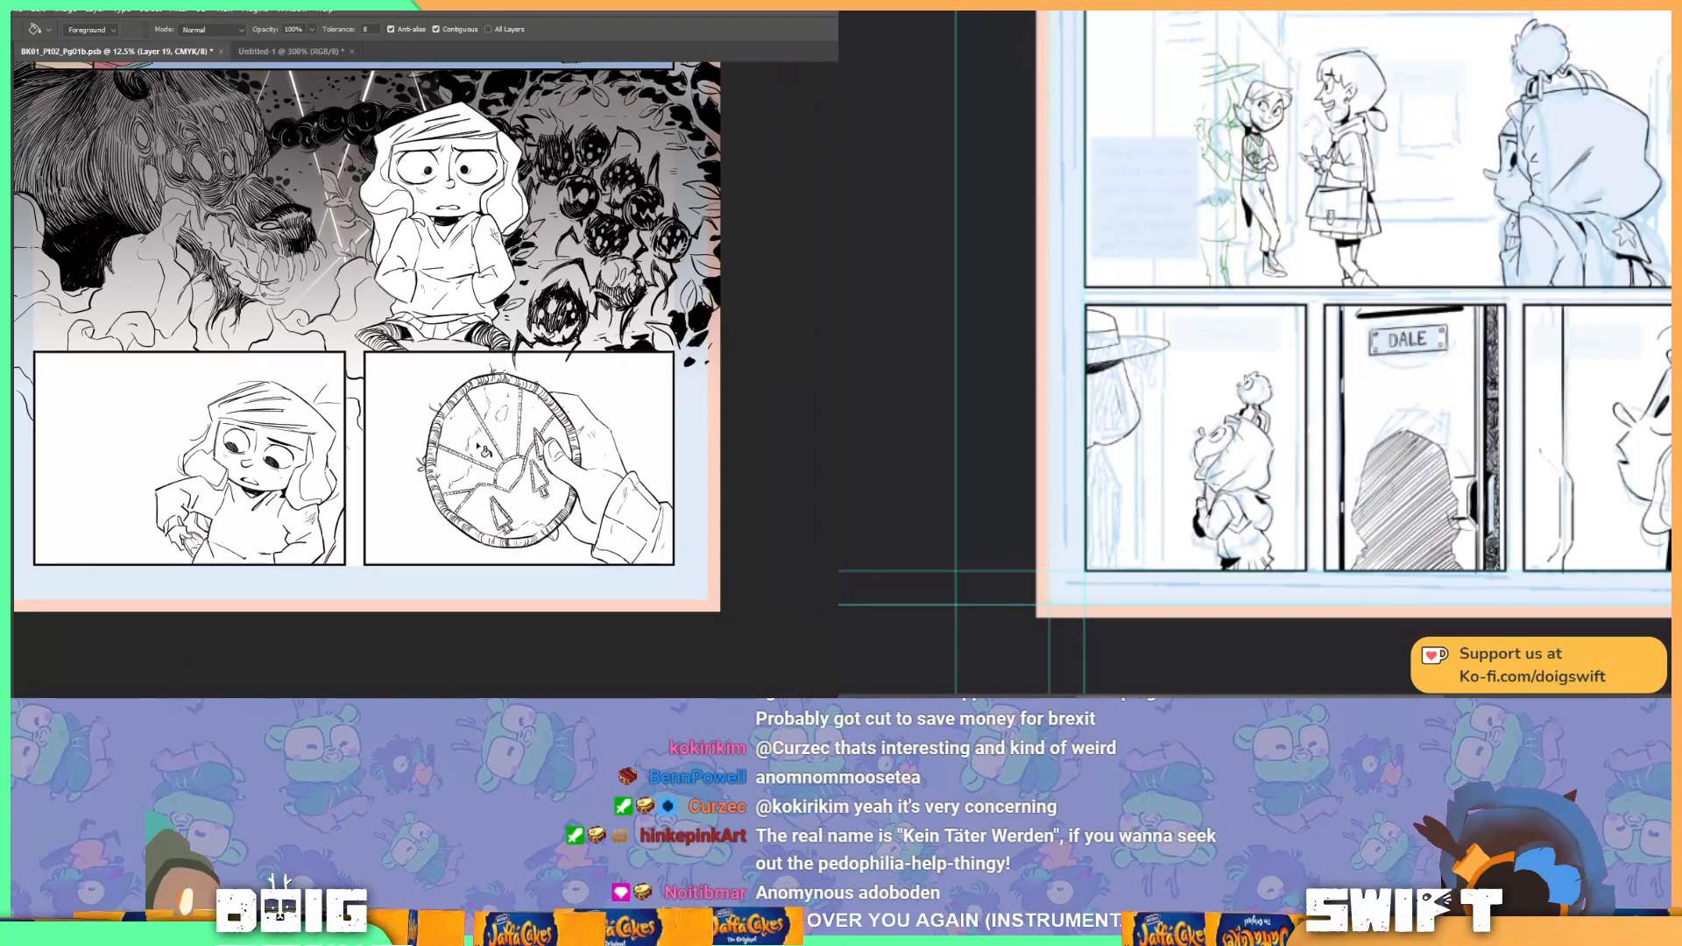
scroll(480, 451, up, 3)
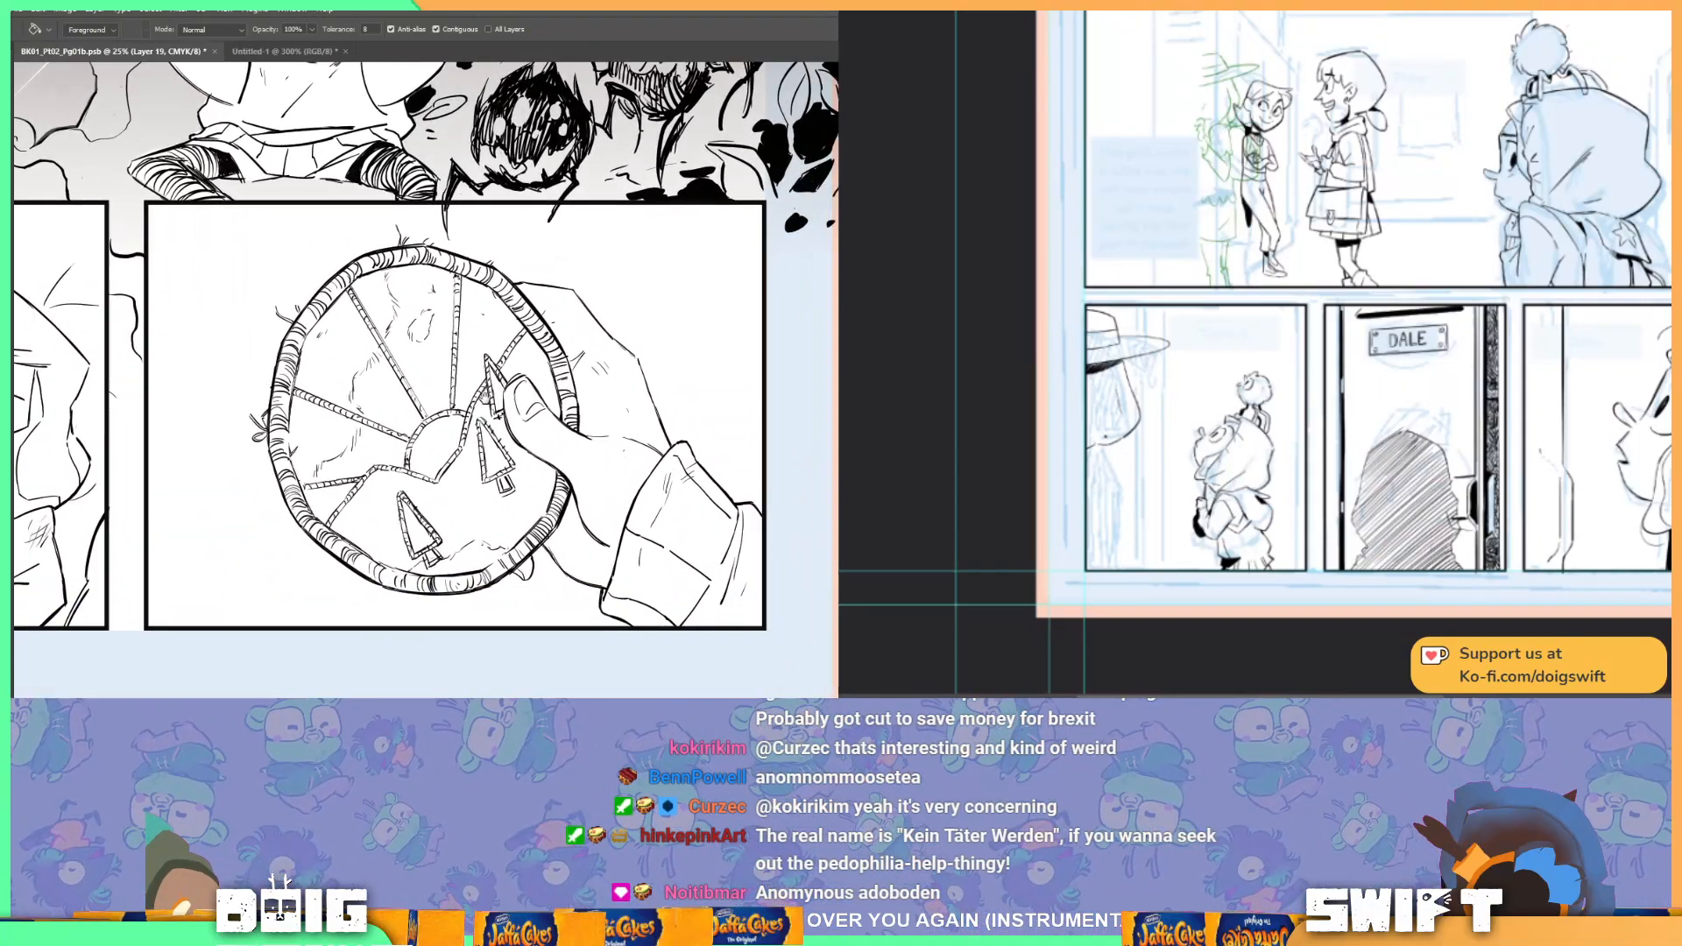
key(w)
click(466, 29)
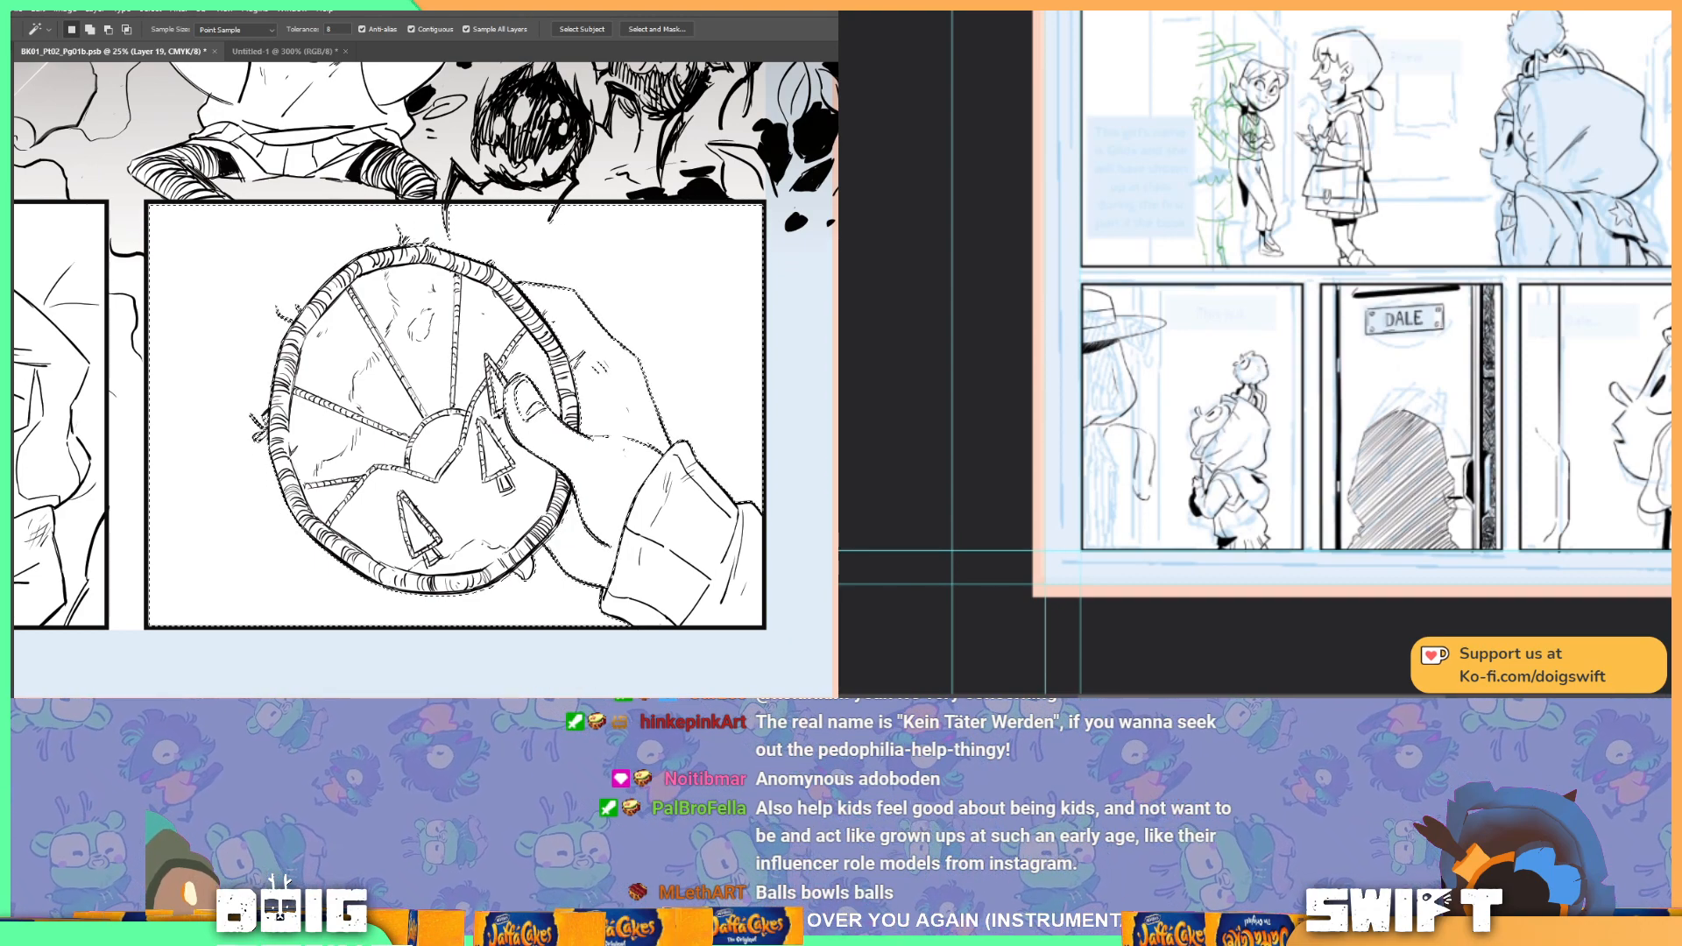
key(alt+BackSpace)
key(ctrl+d)
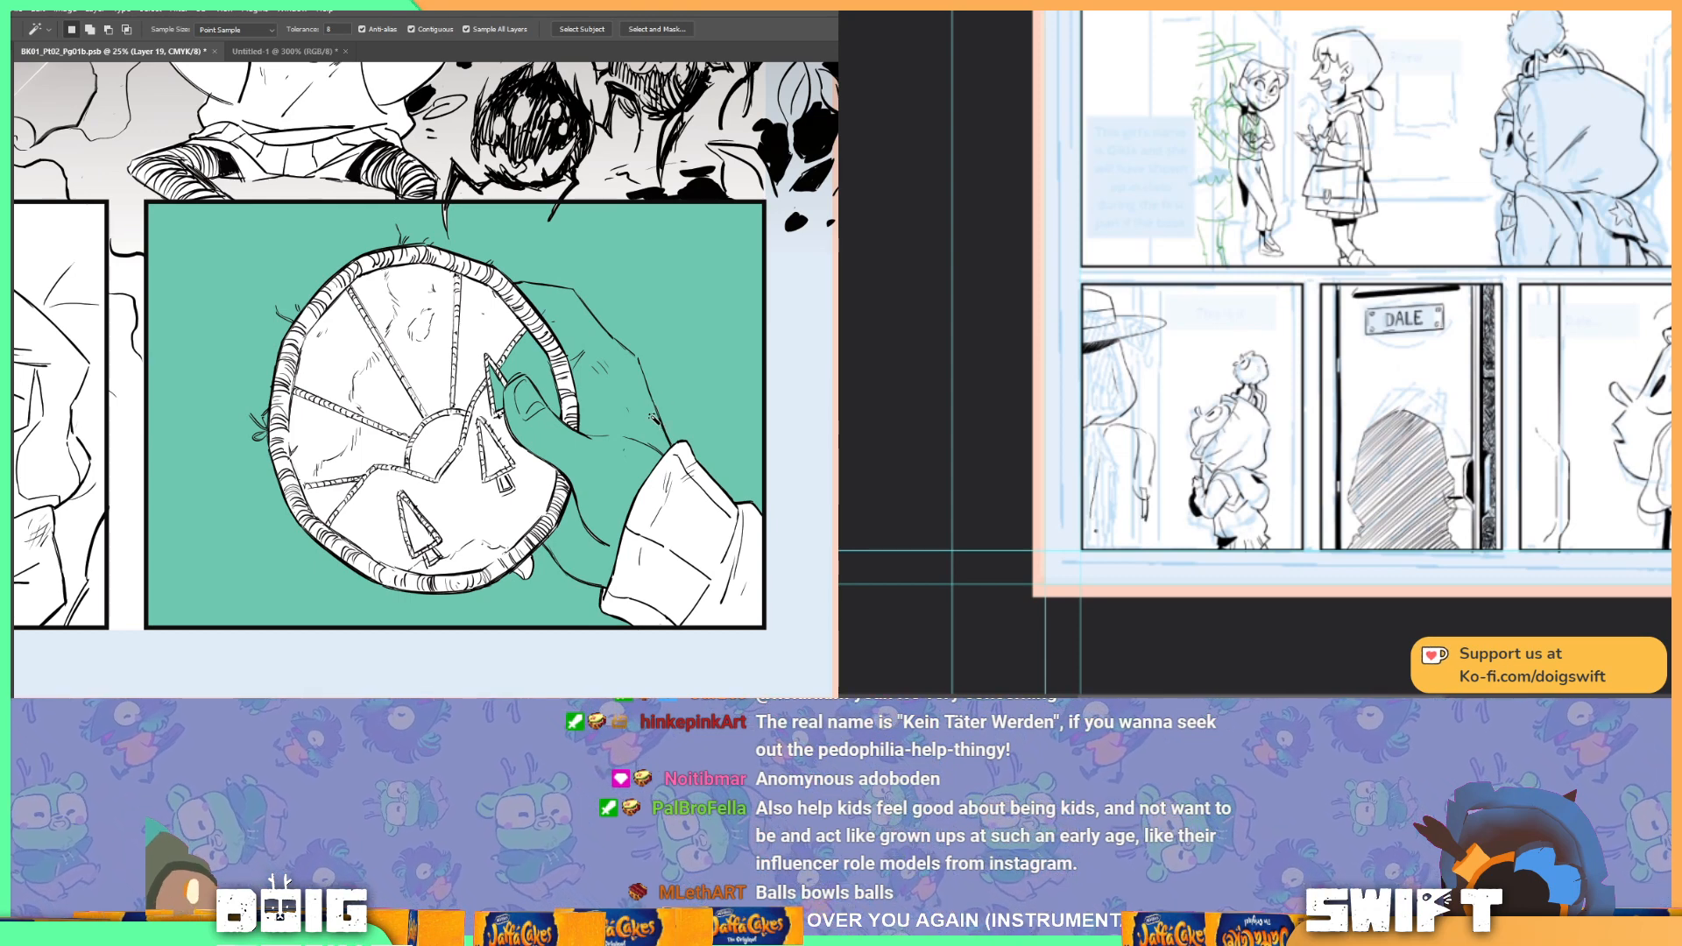
Step: Fill the sleeve cuff of the hand holding the round disc with light purple
key(m)
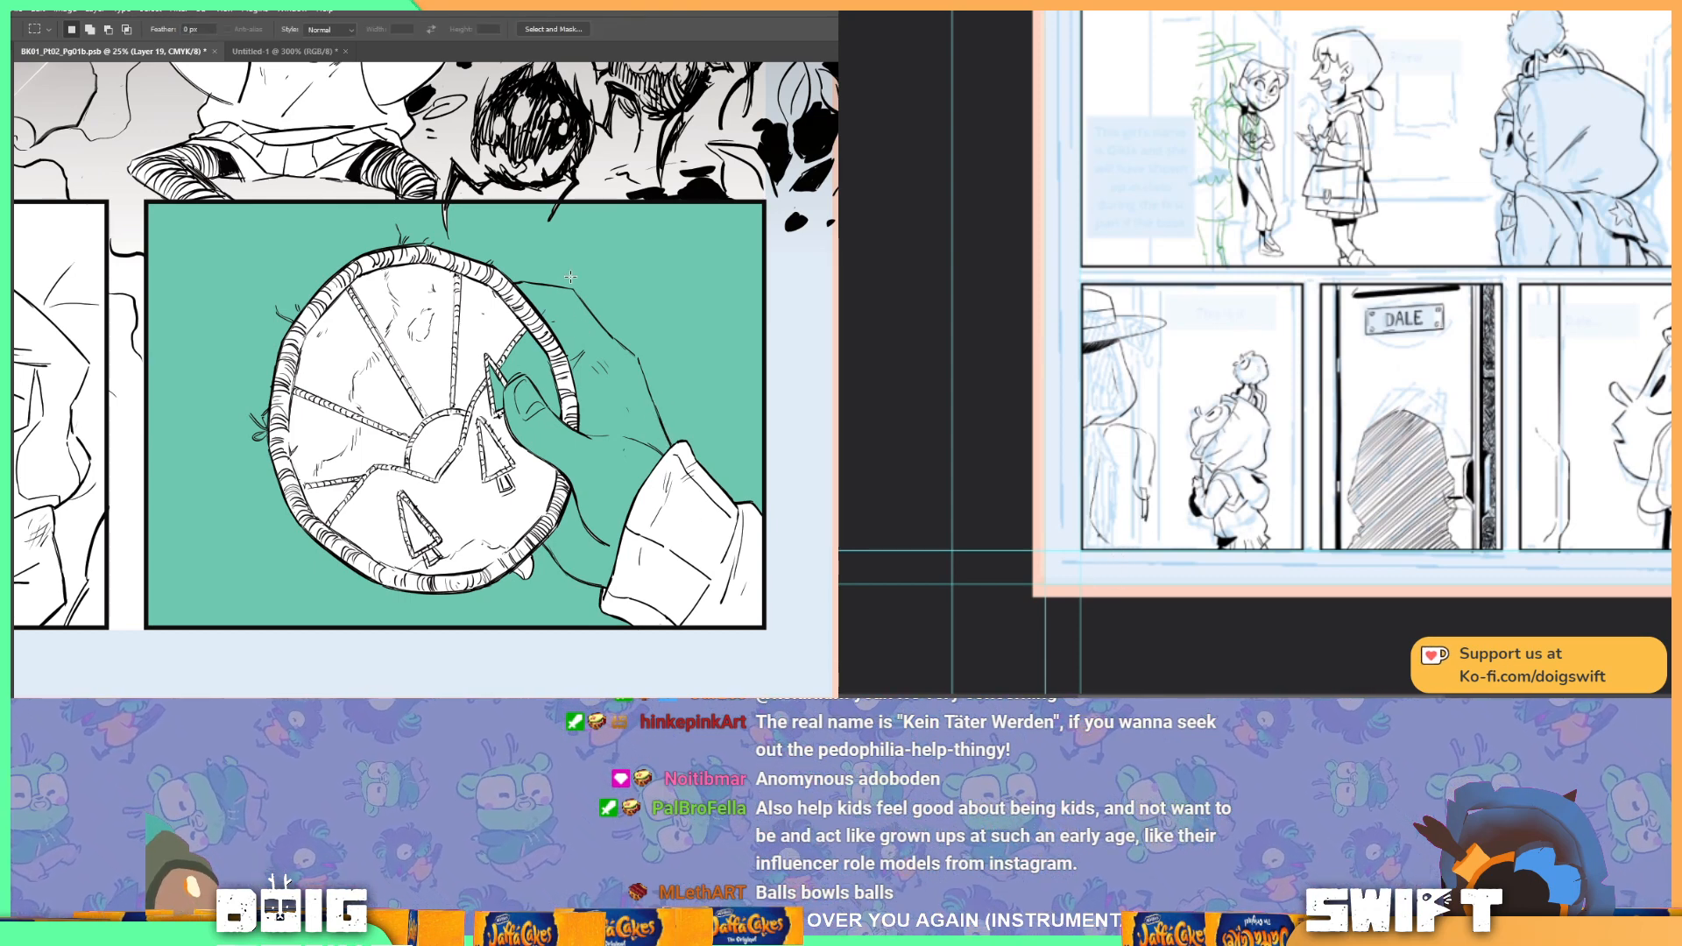
drag(538, 300, 765, 628)
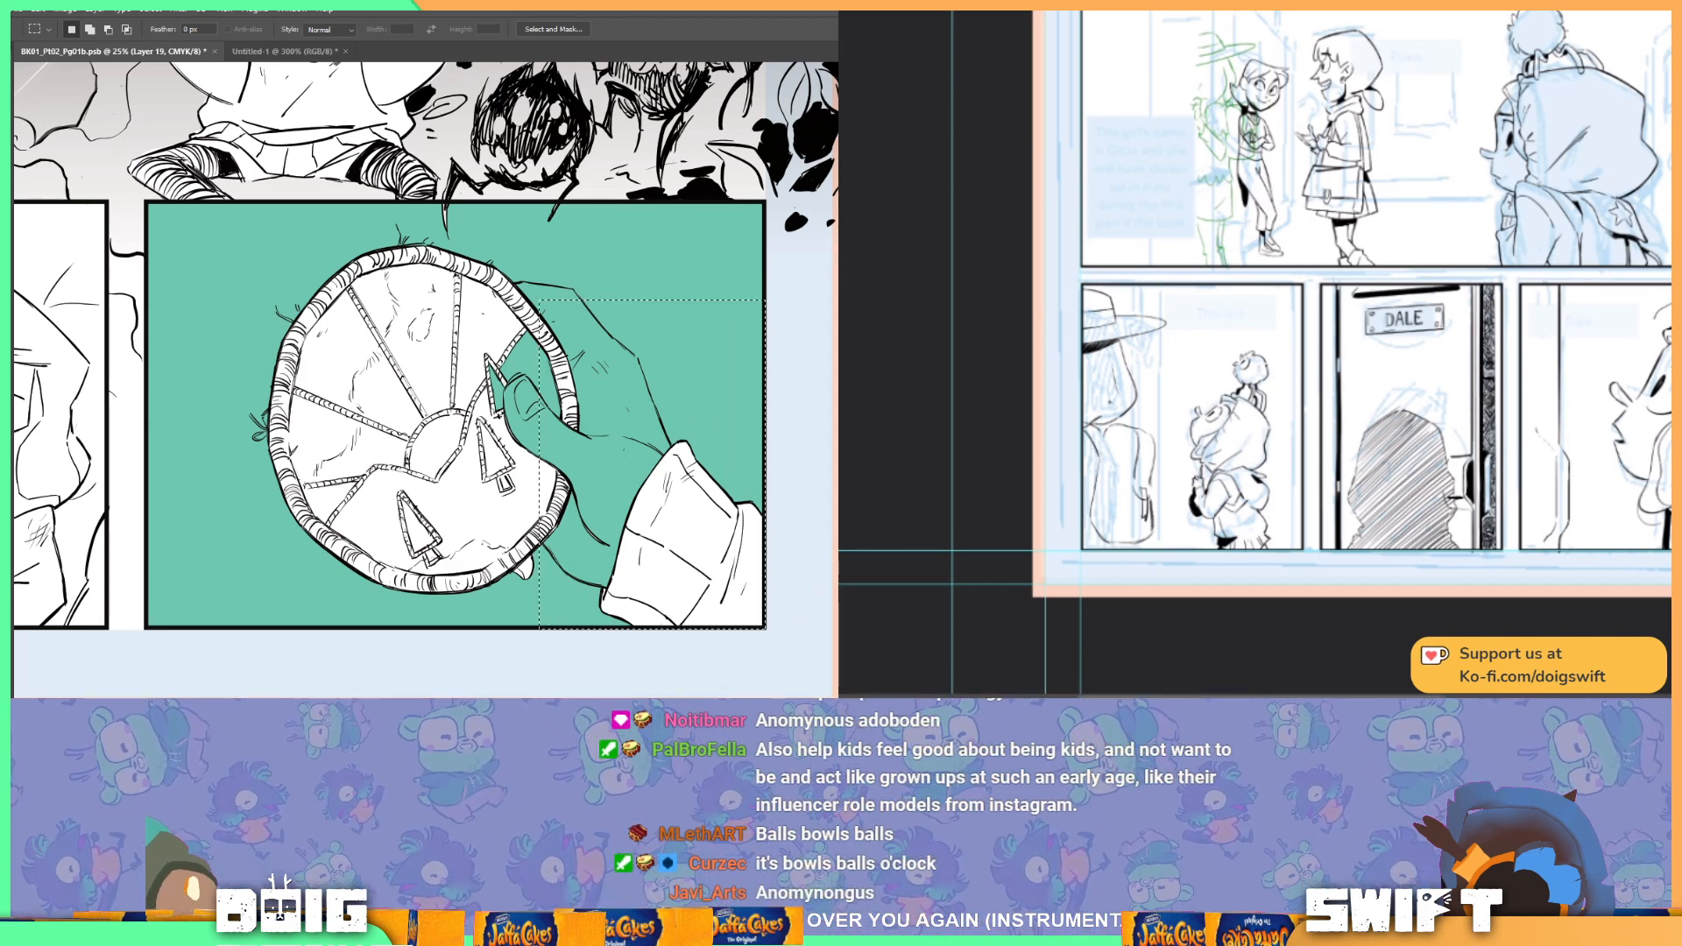
key(g)
click(648, 563)
key(ctrl+z)
key(ctrl+d)
click(692, 557)
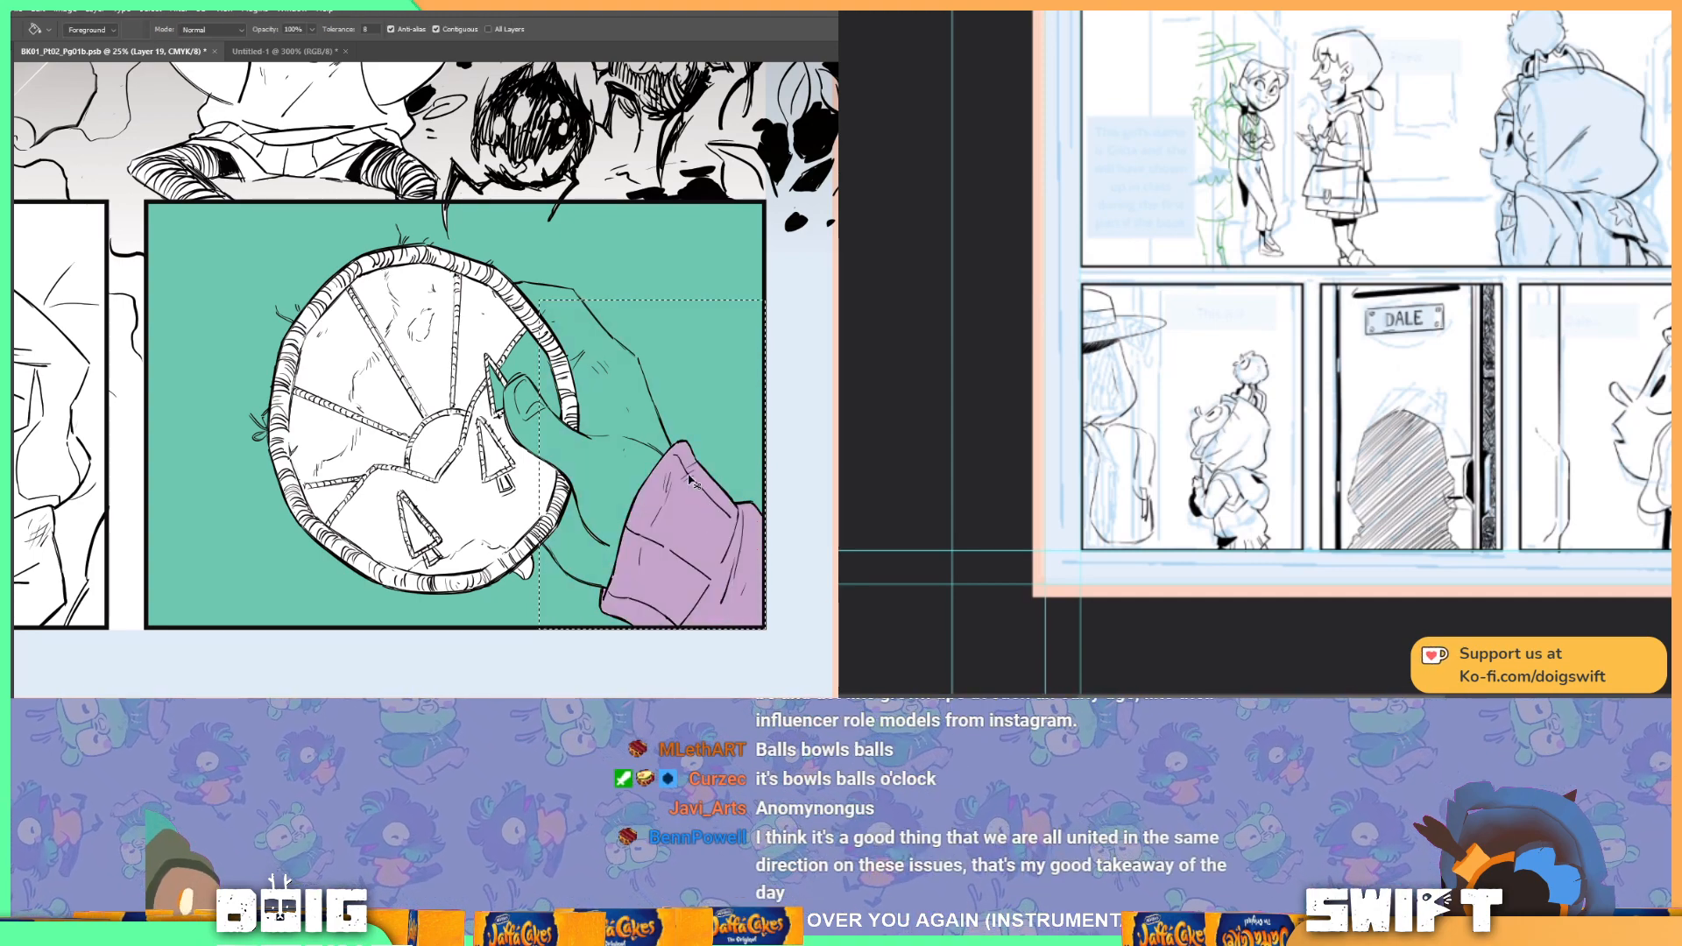
Step: Select the teal-filled hand holding the disc by tracing its outline with the Lasso
key(l)
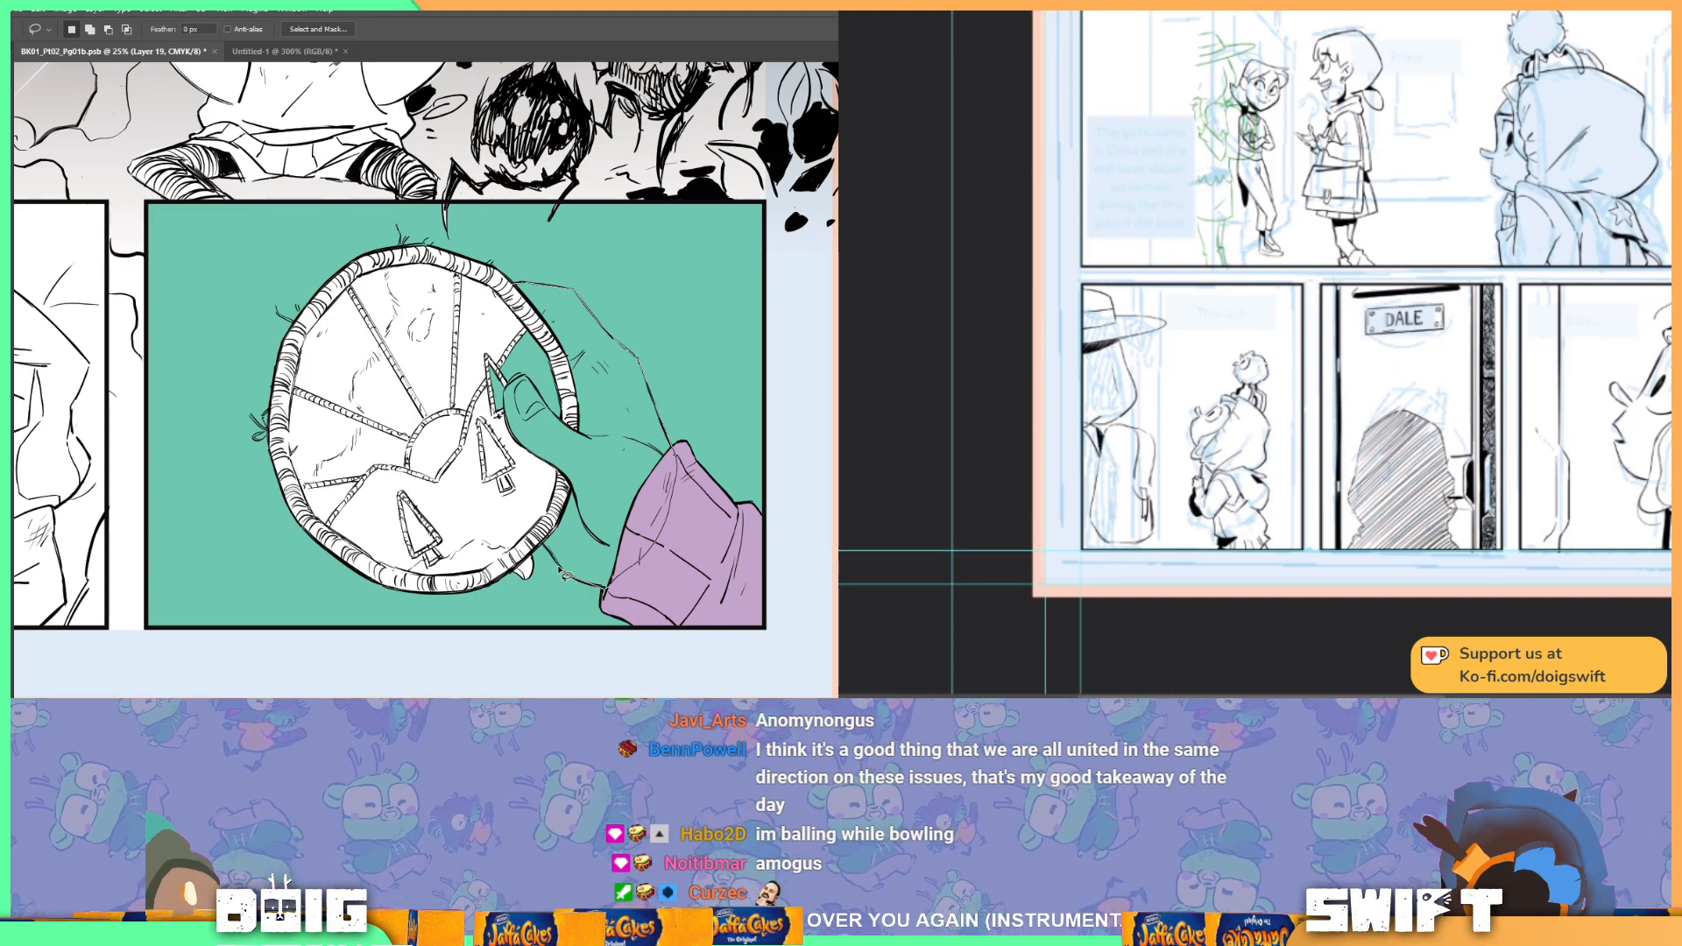
mouse_move(515, 497)
mouse_down()
mouse_move(464, 387)
mouse_move(524, 283)
mouse_up()
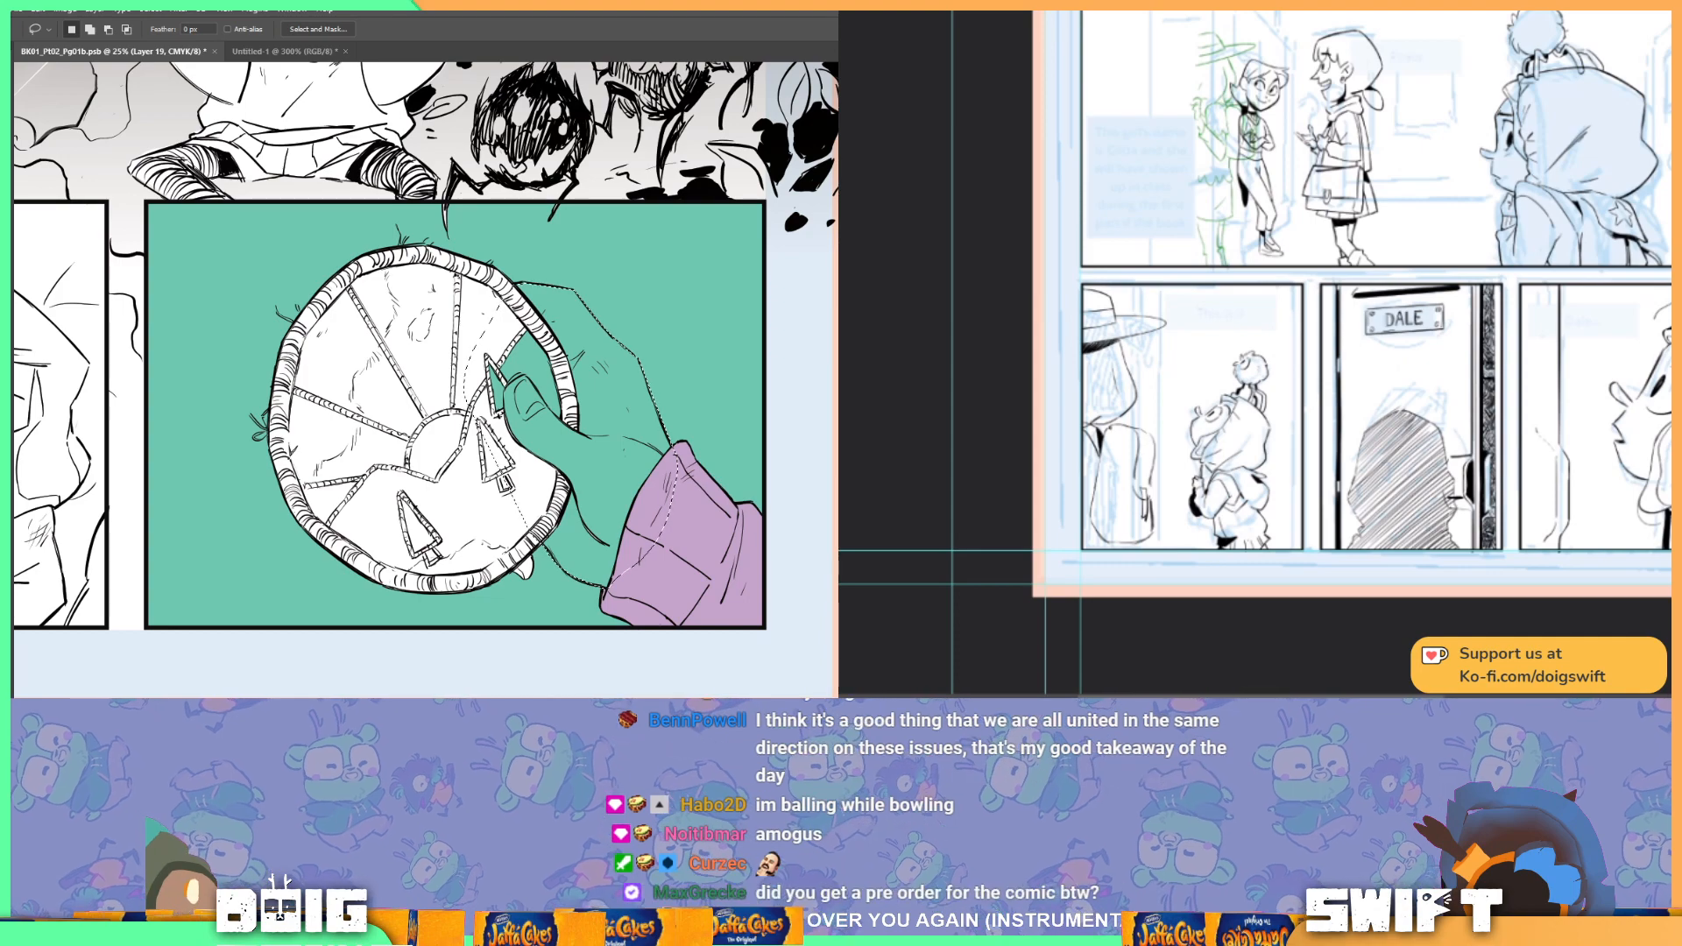
key(ctrl+minus)
key(ctrl+minus)
key(ctrl+minus)
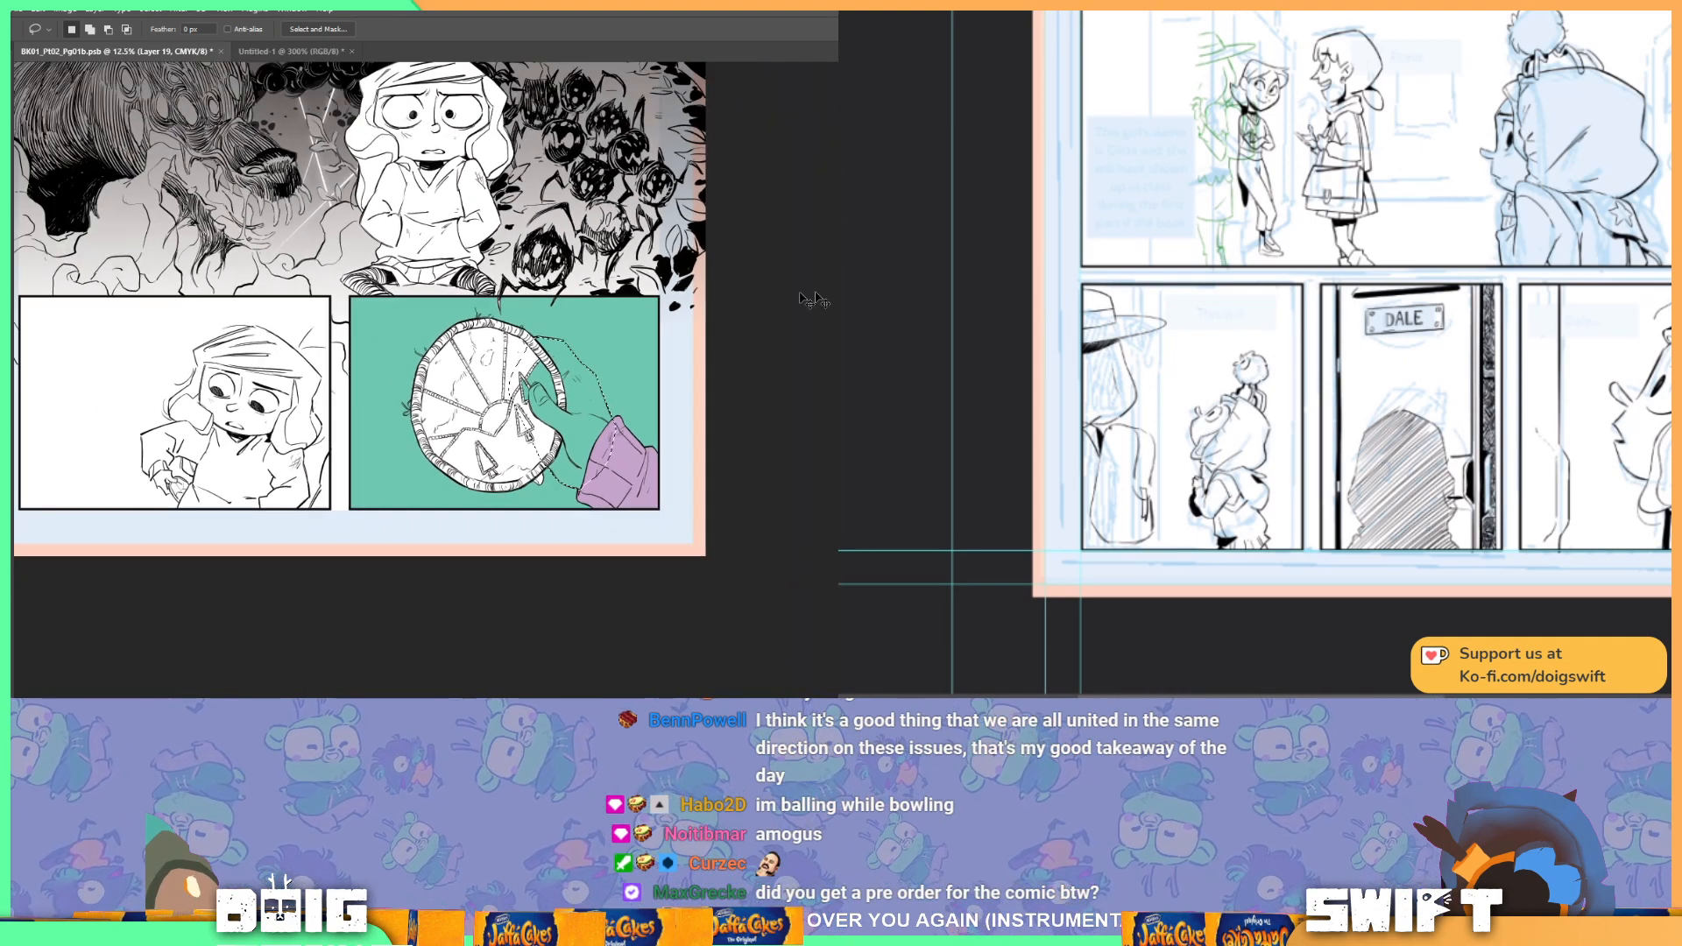
Step: Move the colour palette swatches further left within the top bedroom panel, away from the door
drag(706, 266, 748, 371)
mouse_move(508, 72)
mouse_down()
mouse_move(612, 339)
mouse_move(524, 339)
mouse_up()
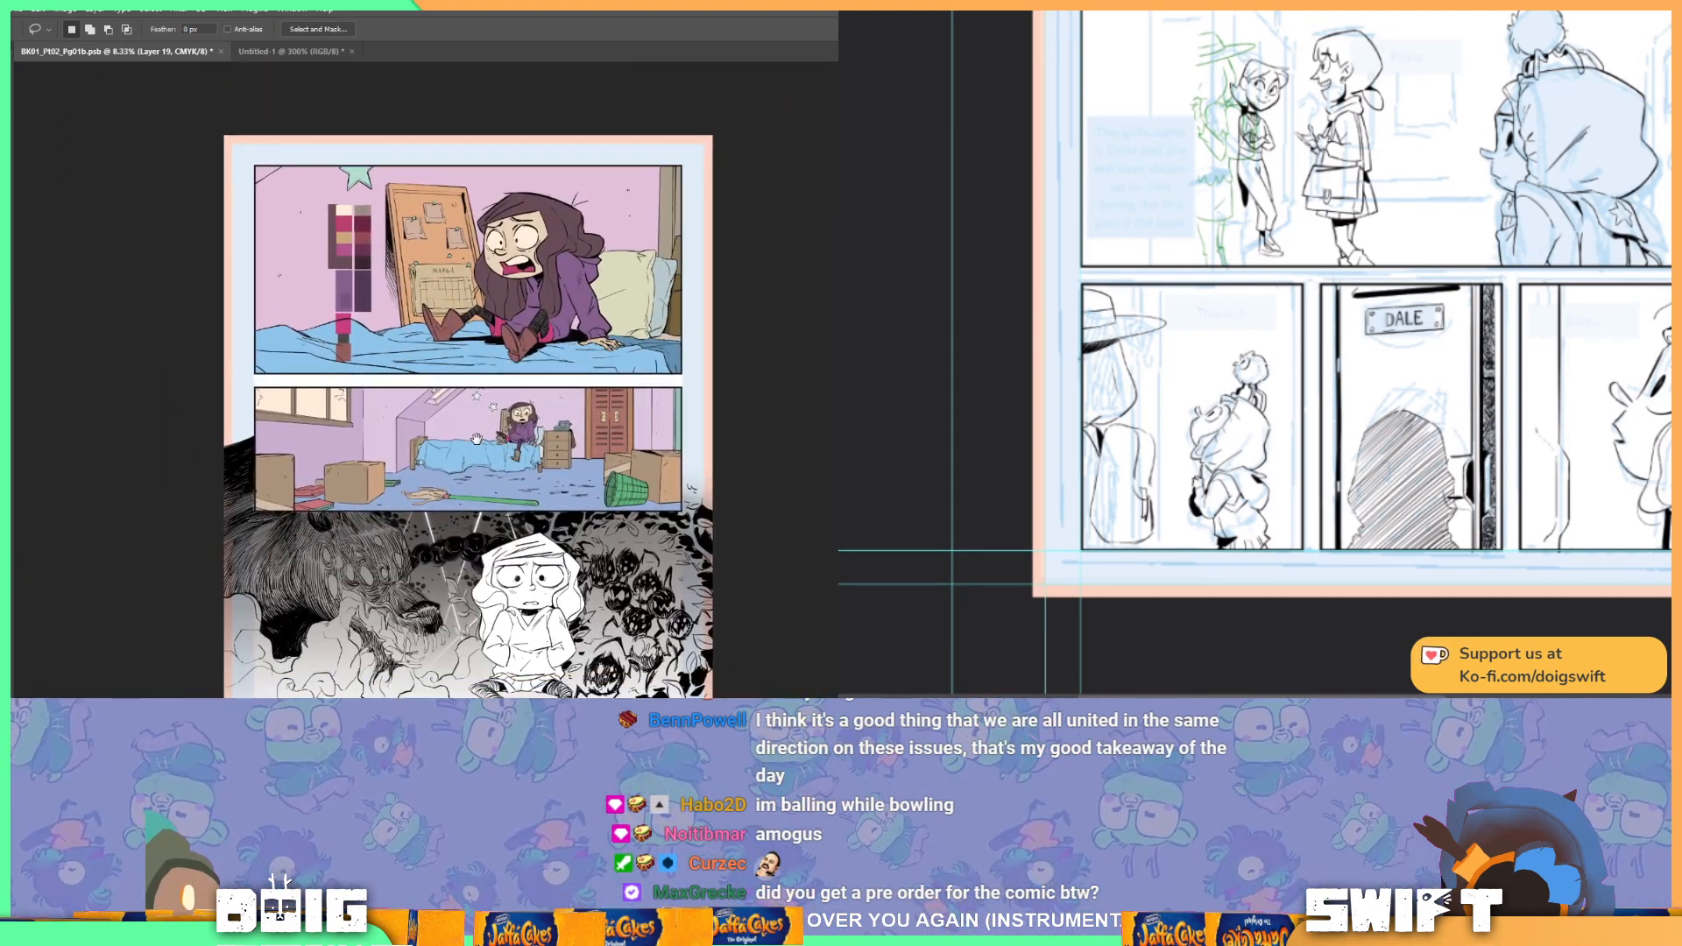
key(v)
ctrl+click(346, 291)
drag(346, 292, 304, 274)
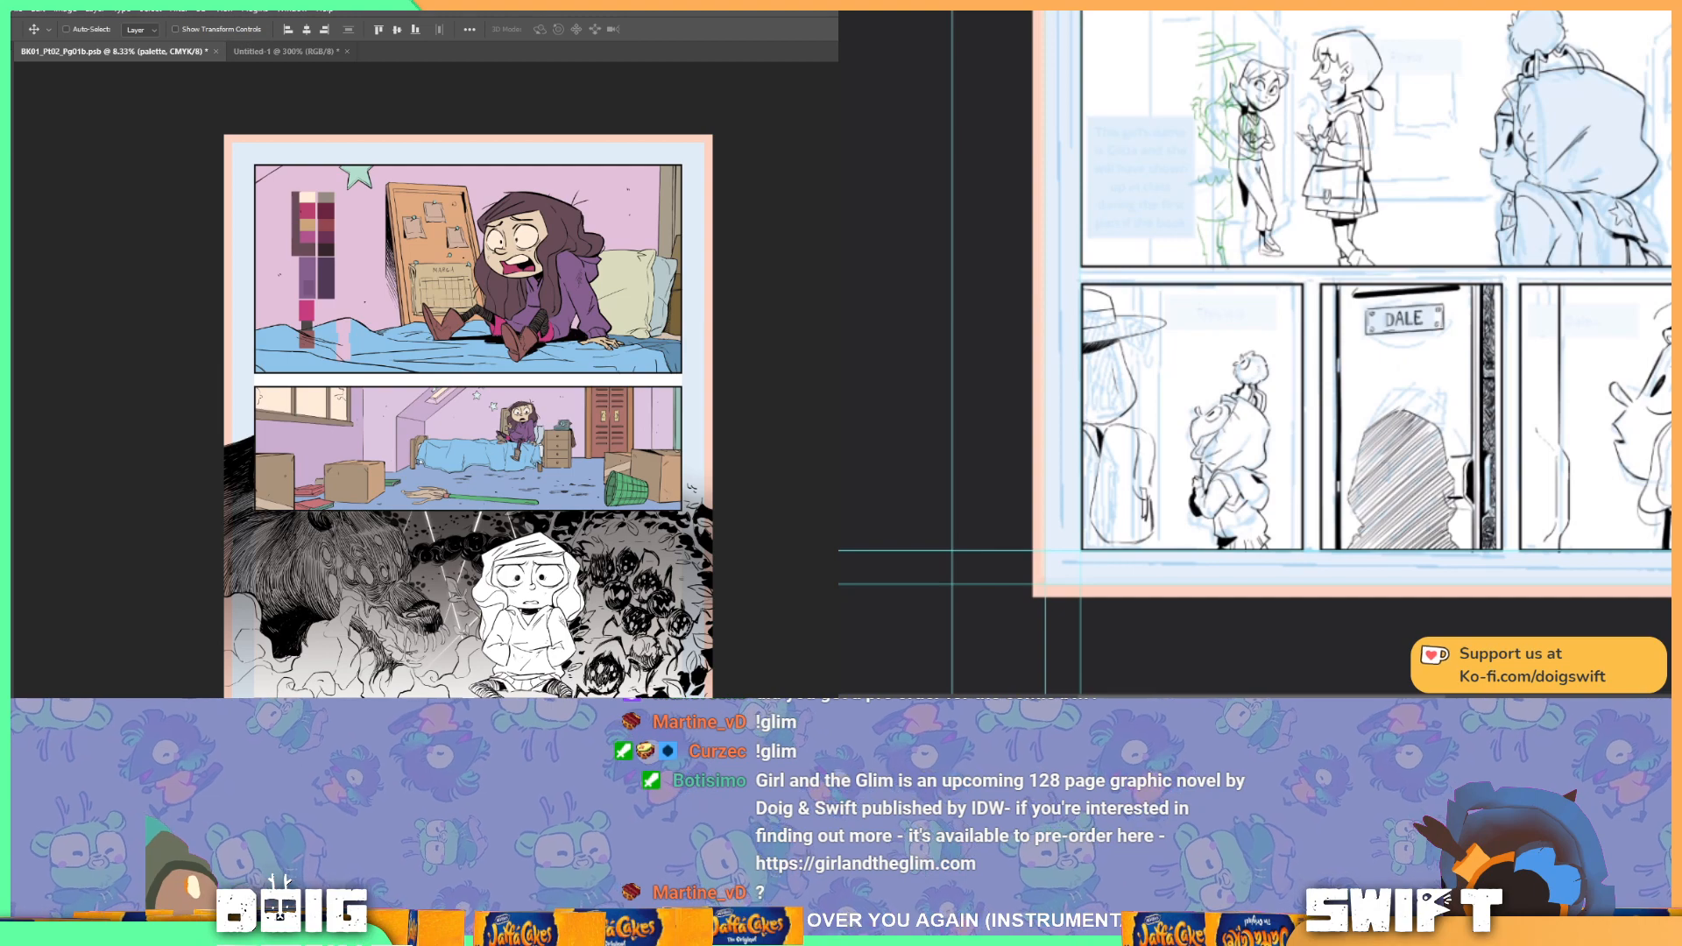
drag(1131, 367, 1108, 442)
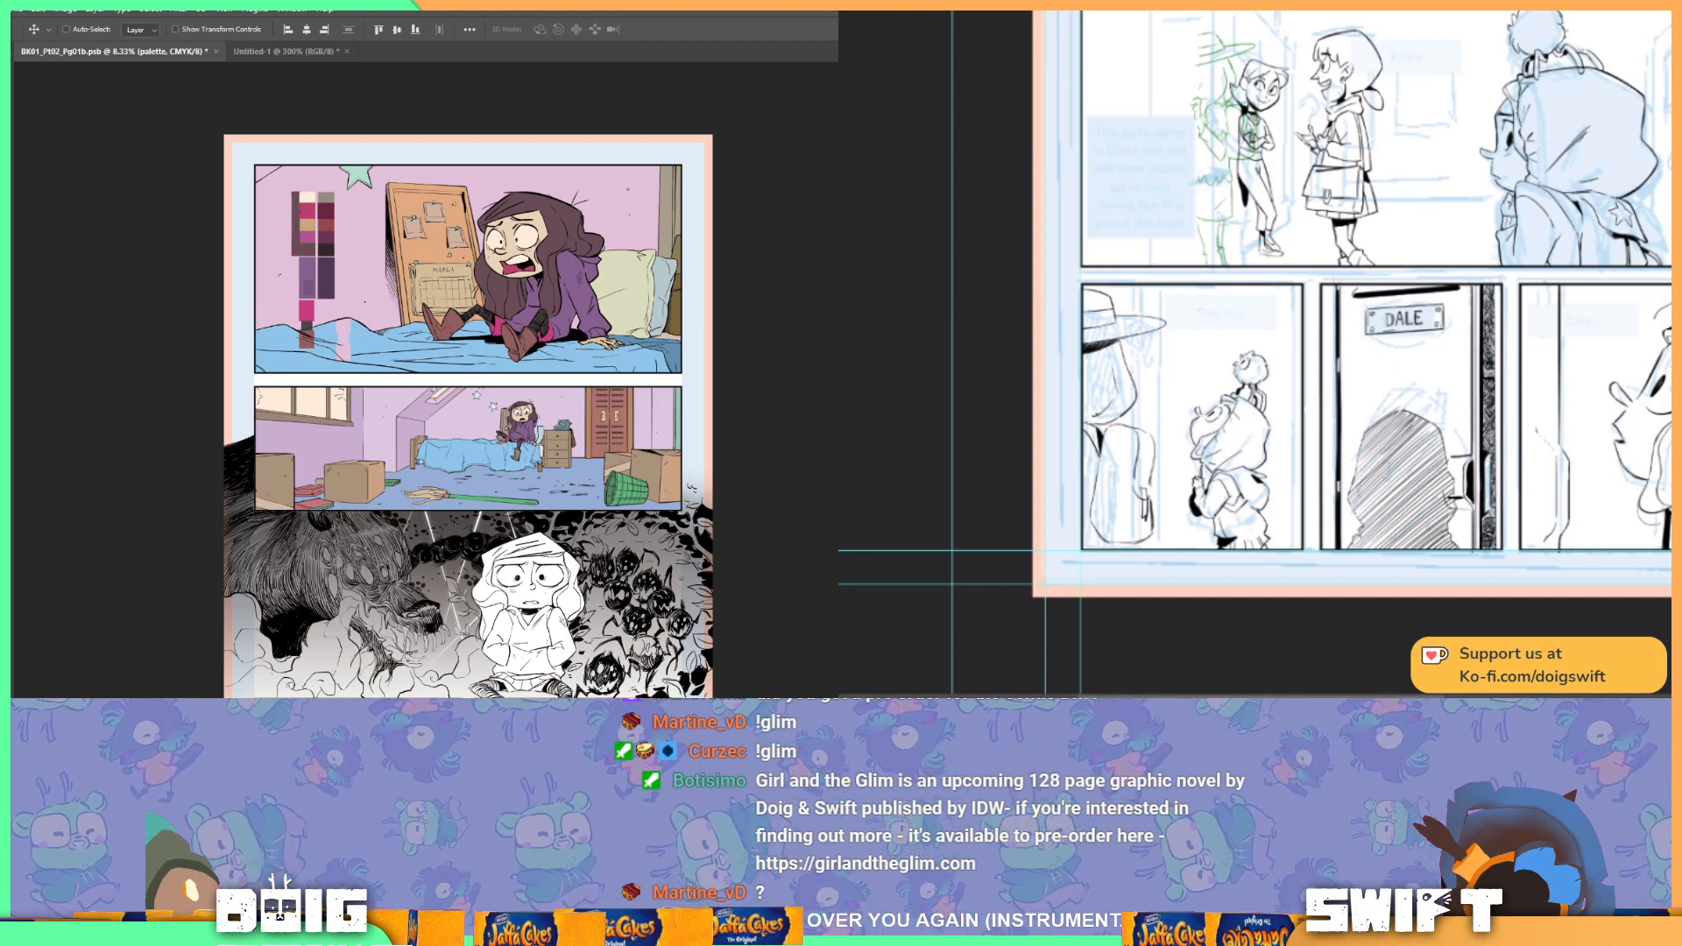
key(ctrl)
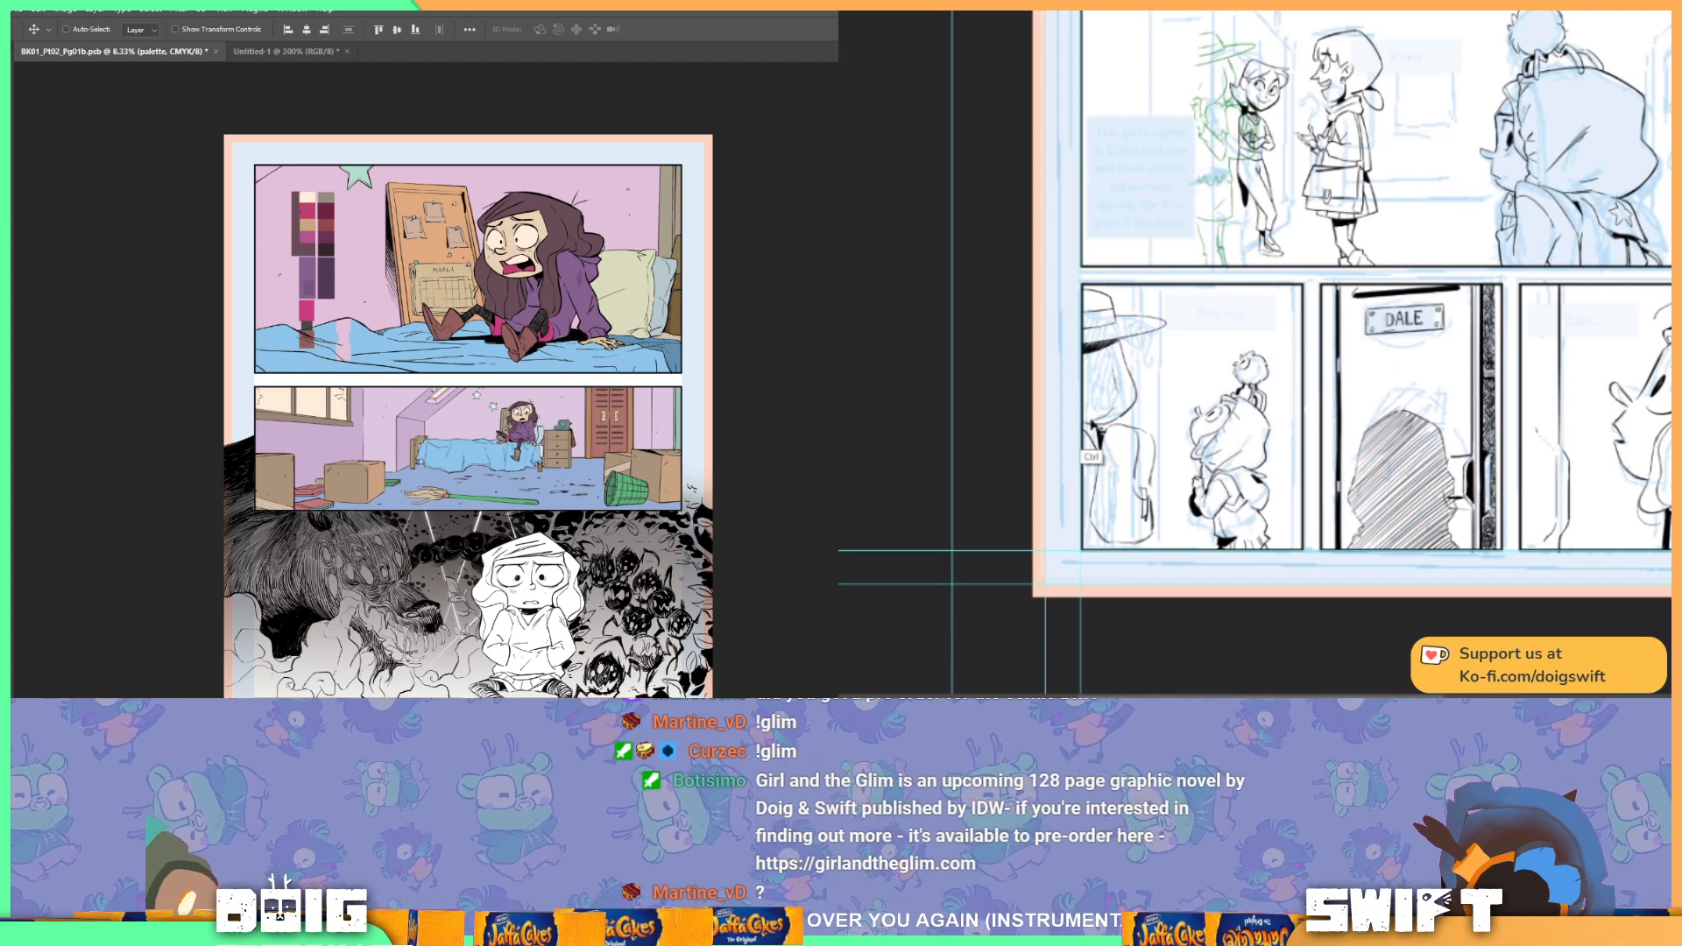
mouse_move(1114, 426)
mouse_down()
mouse_move(1080, 386)
mouse_move(1092, 394)
mouse_up()
Step: Duplicate the palette layer into a new document, naming the copy "palette"
key(ctrl+j)
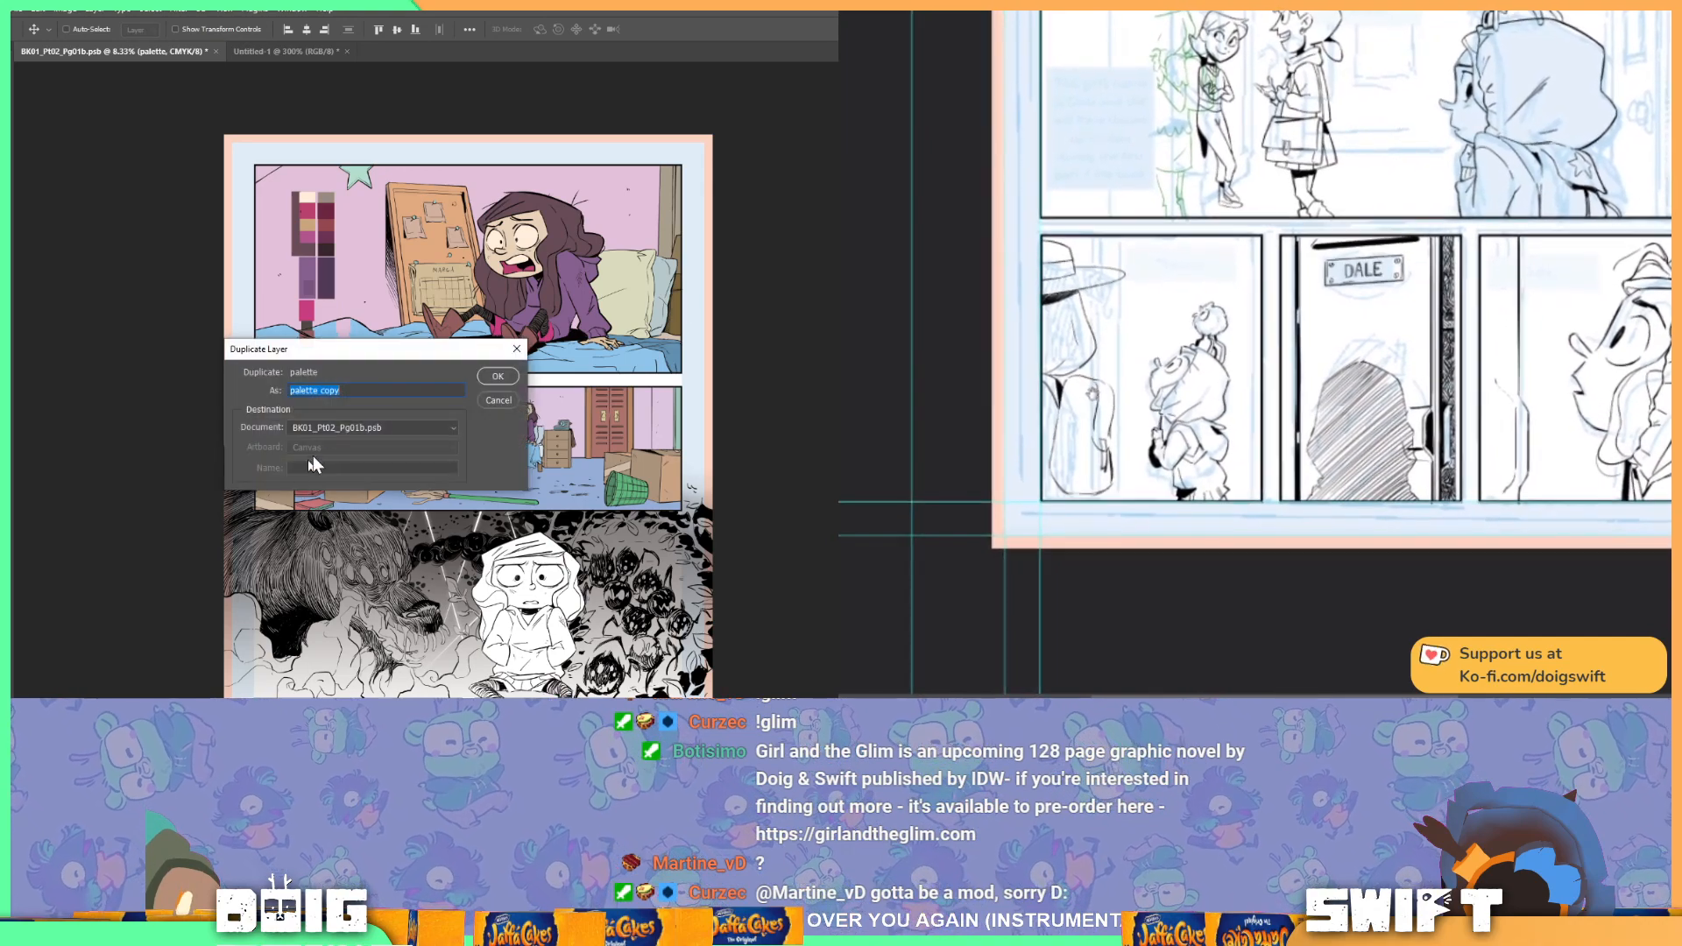
click(412, 427)
click(372, 458)
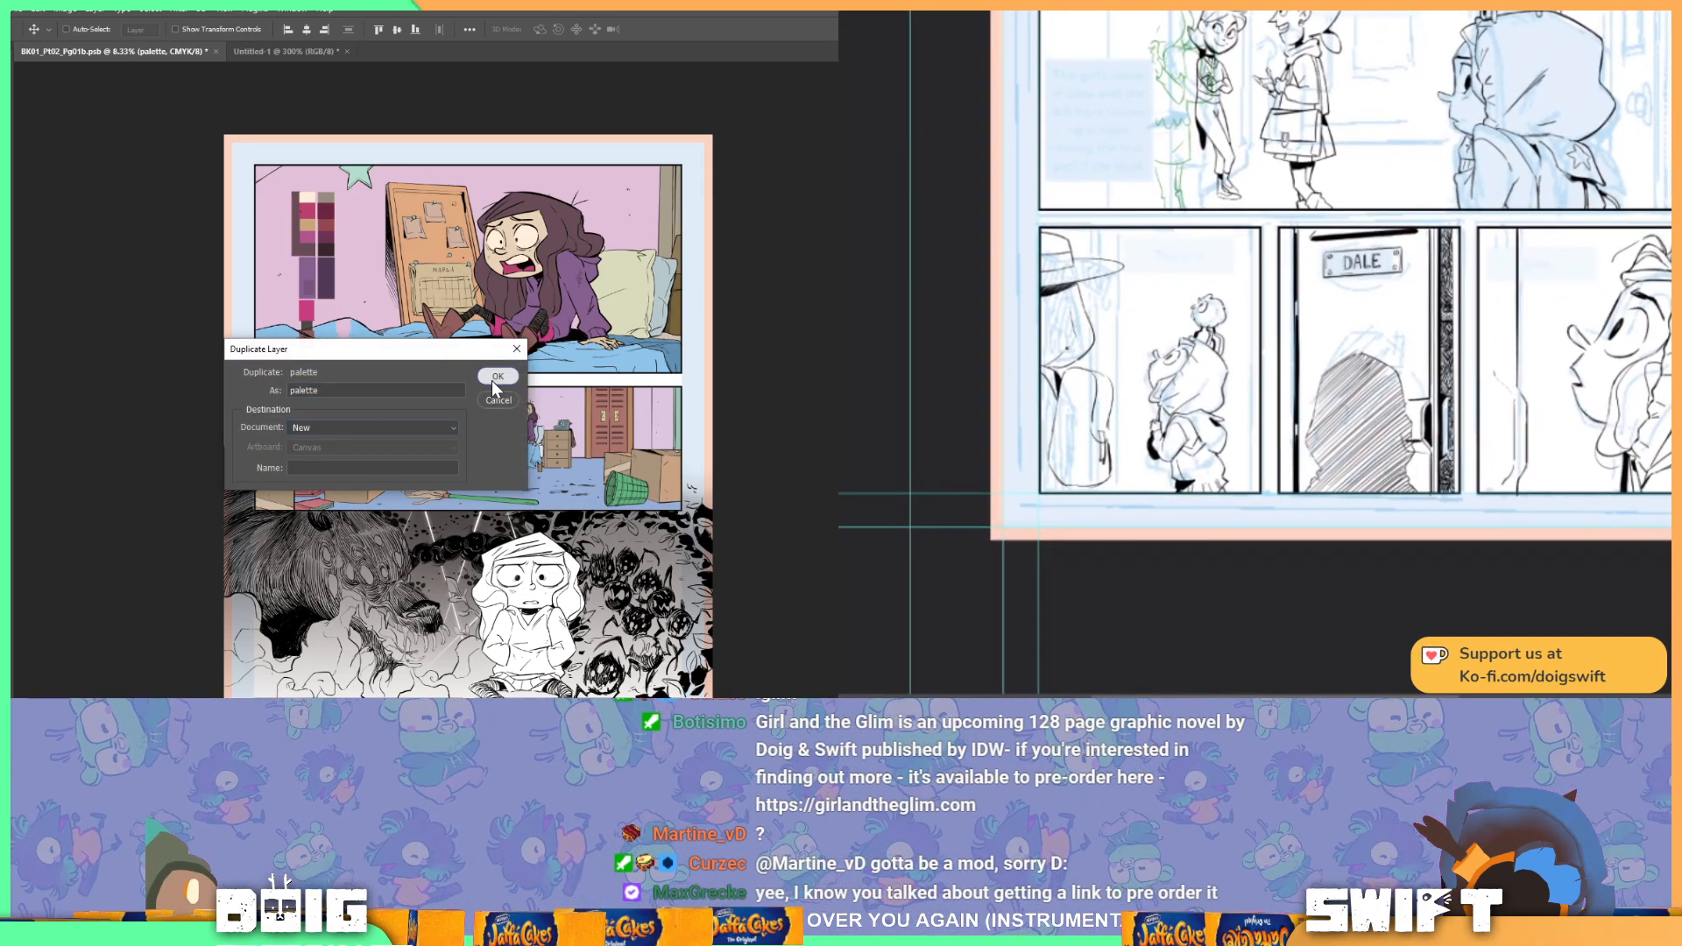
click(496, 376)
Step: Crop the new palette document to a rectangular marquee selection drawn around the colour swatches
key(m)
key(ctrl+plus)
key(ctrl+plus)
key(ctrl+plus)
drag(414, 336, 480, 424)
drag(291, 185, 463, 520)
click(64, 10)
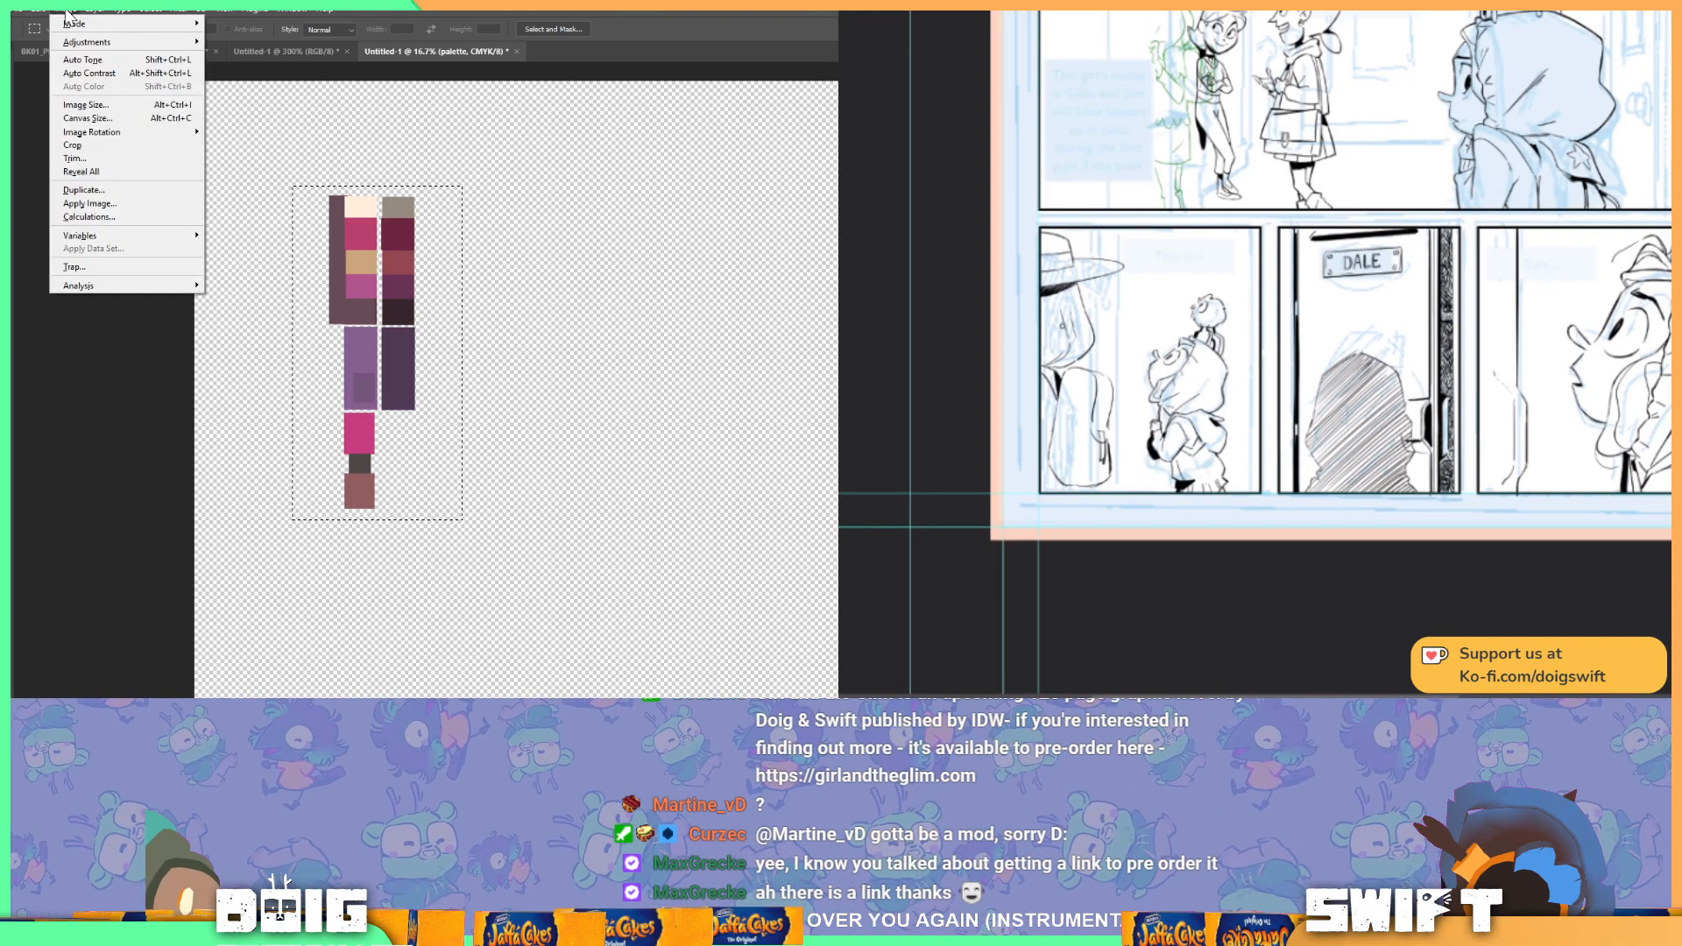
click(121, 145)
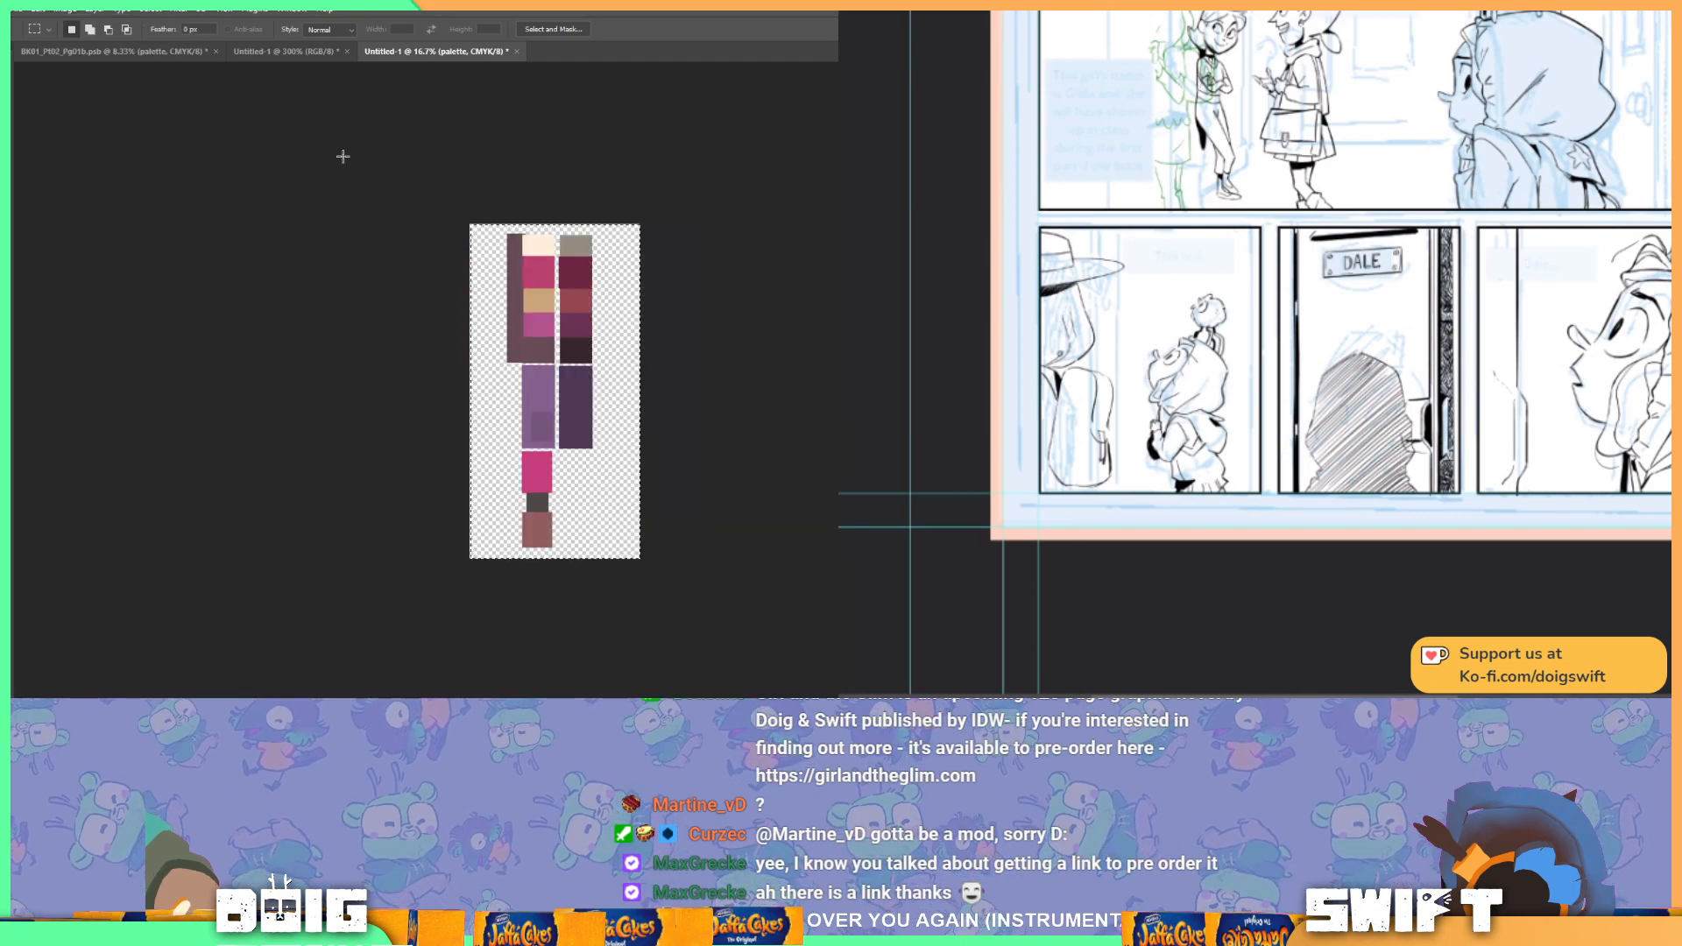
Step: Float the cropped palette document in its own window and place it beside the comic page's hand-and-disc panel
drag(405, 62, 782, 313)
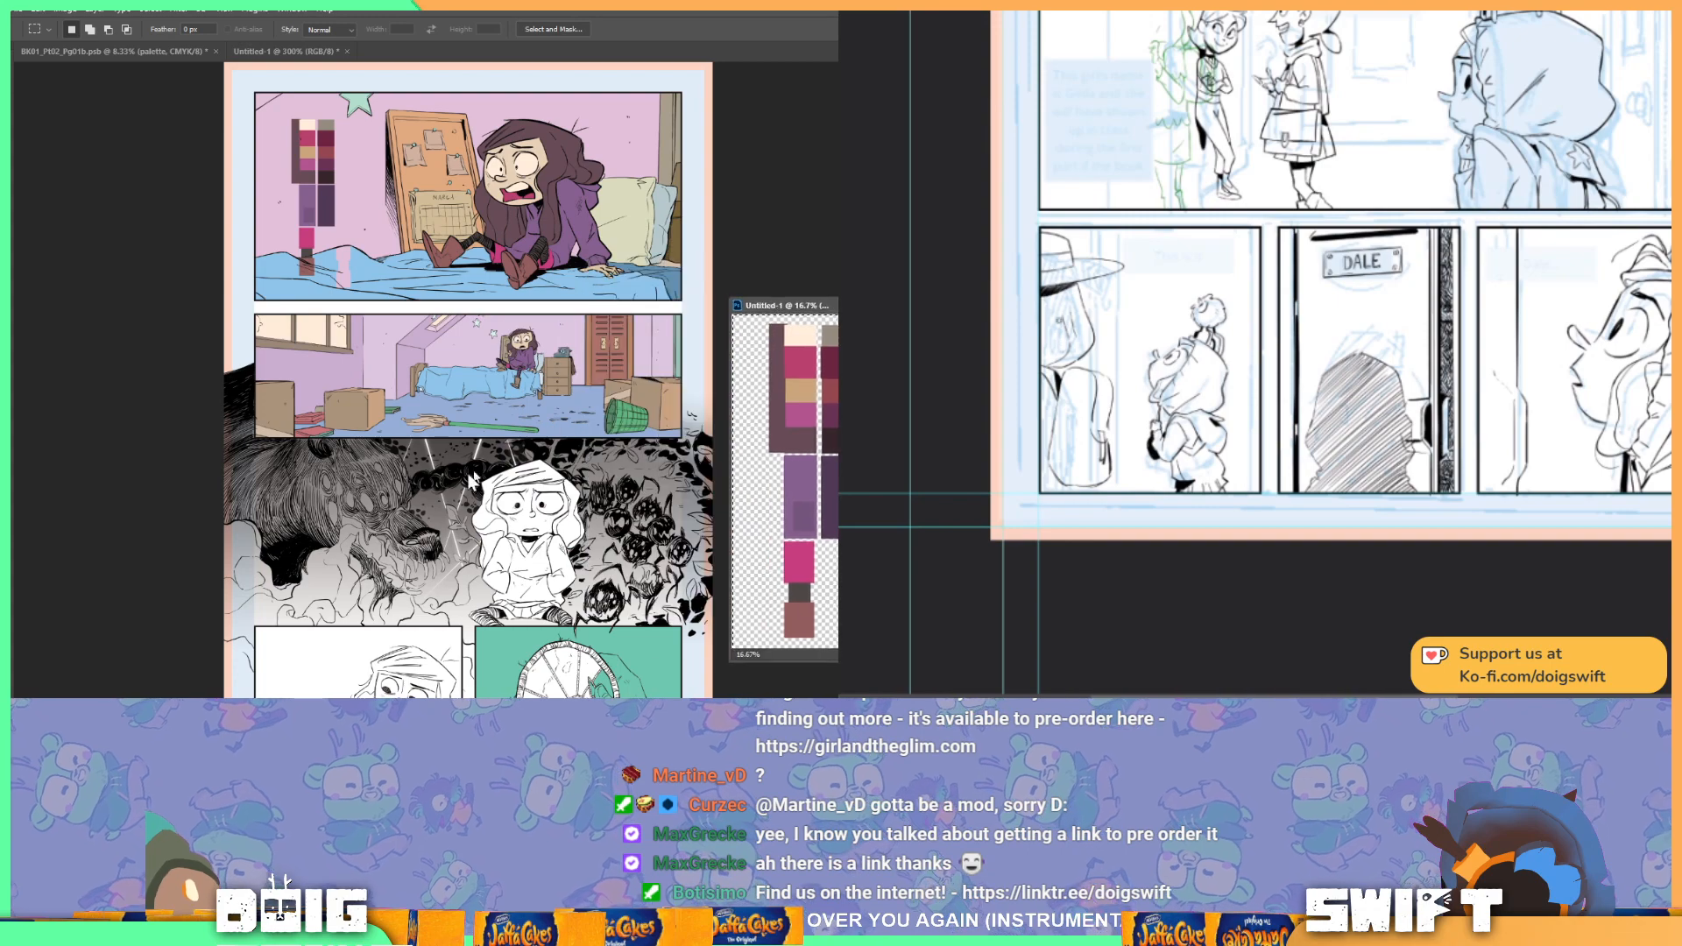
click(275, 189)
drag(609, 517, 449, 266)
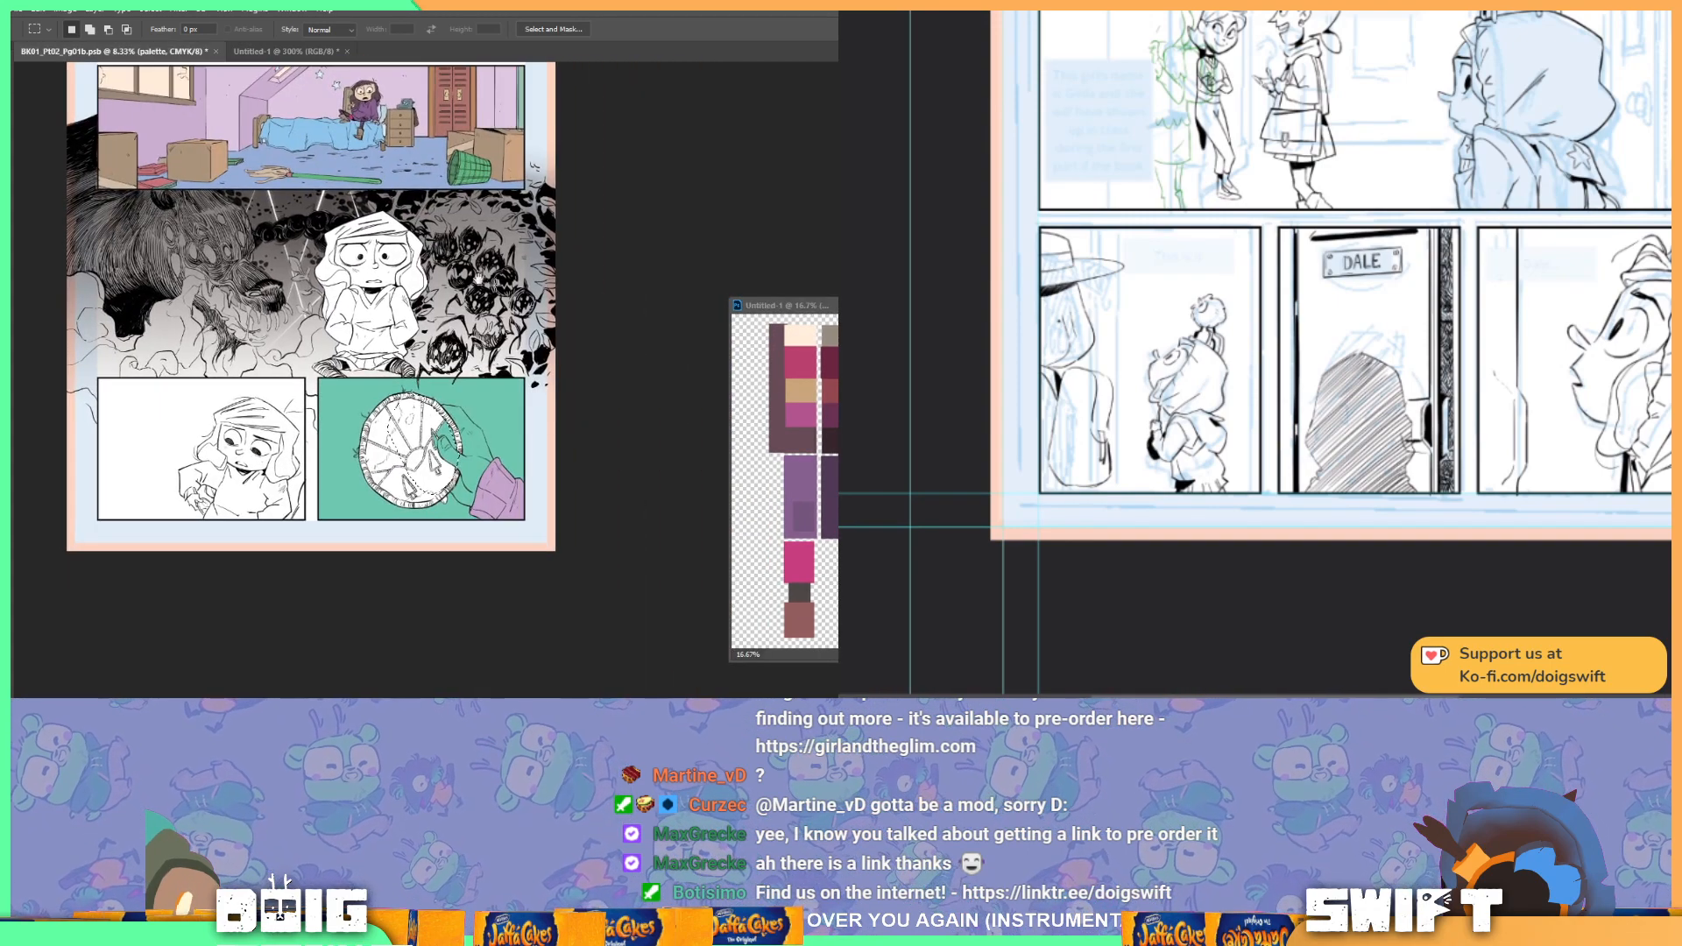
key(ctrl+plus)
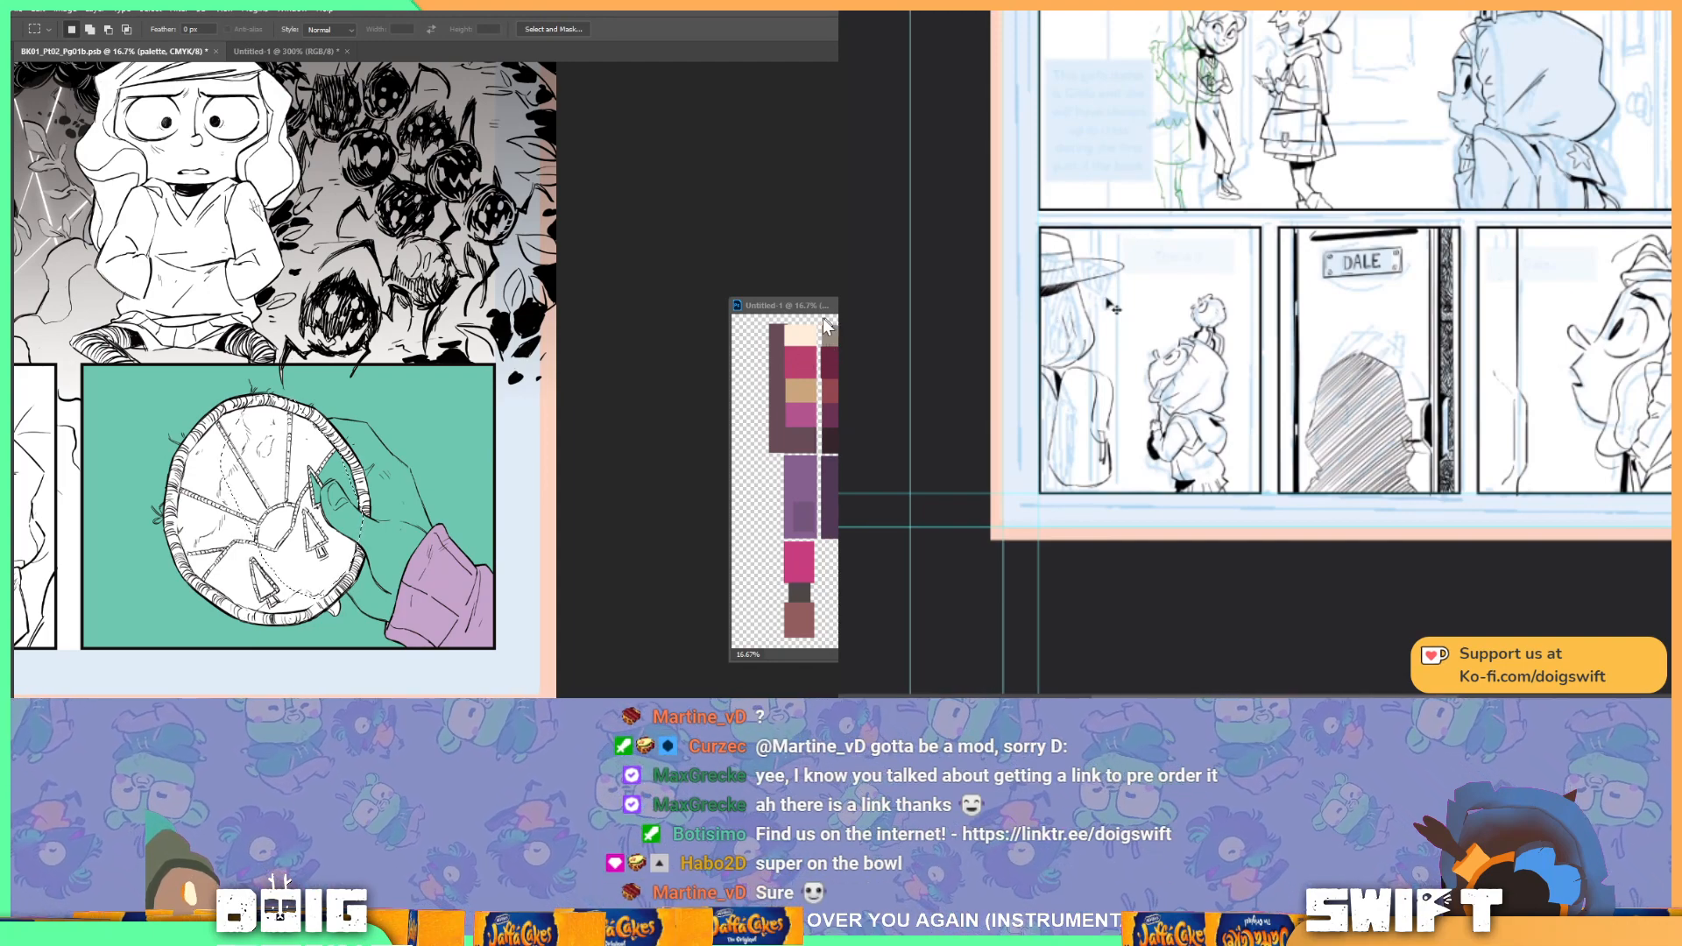
drag(797, 304, 723, 319)
click(471, 366)
drag(510, 484, 631, 389)
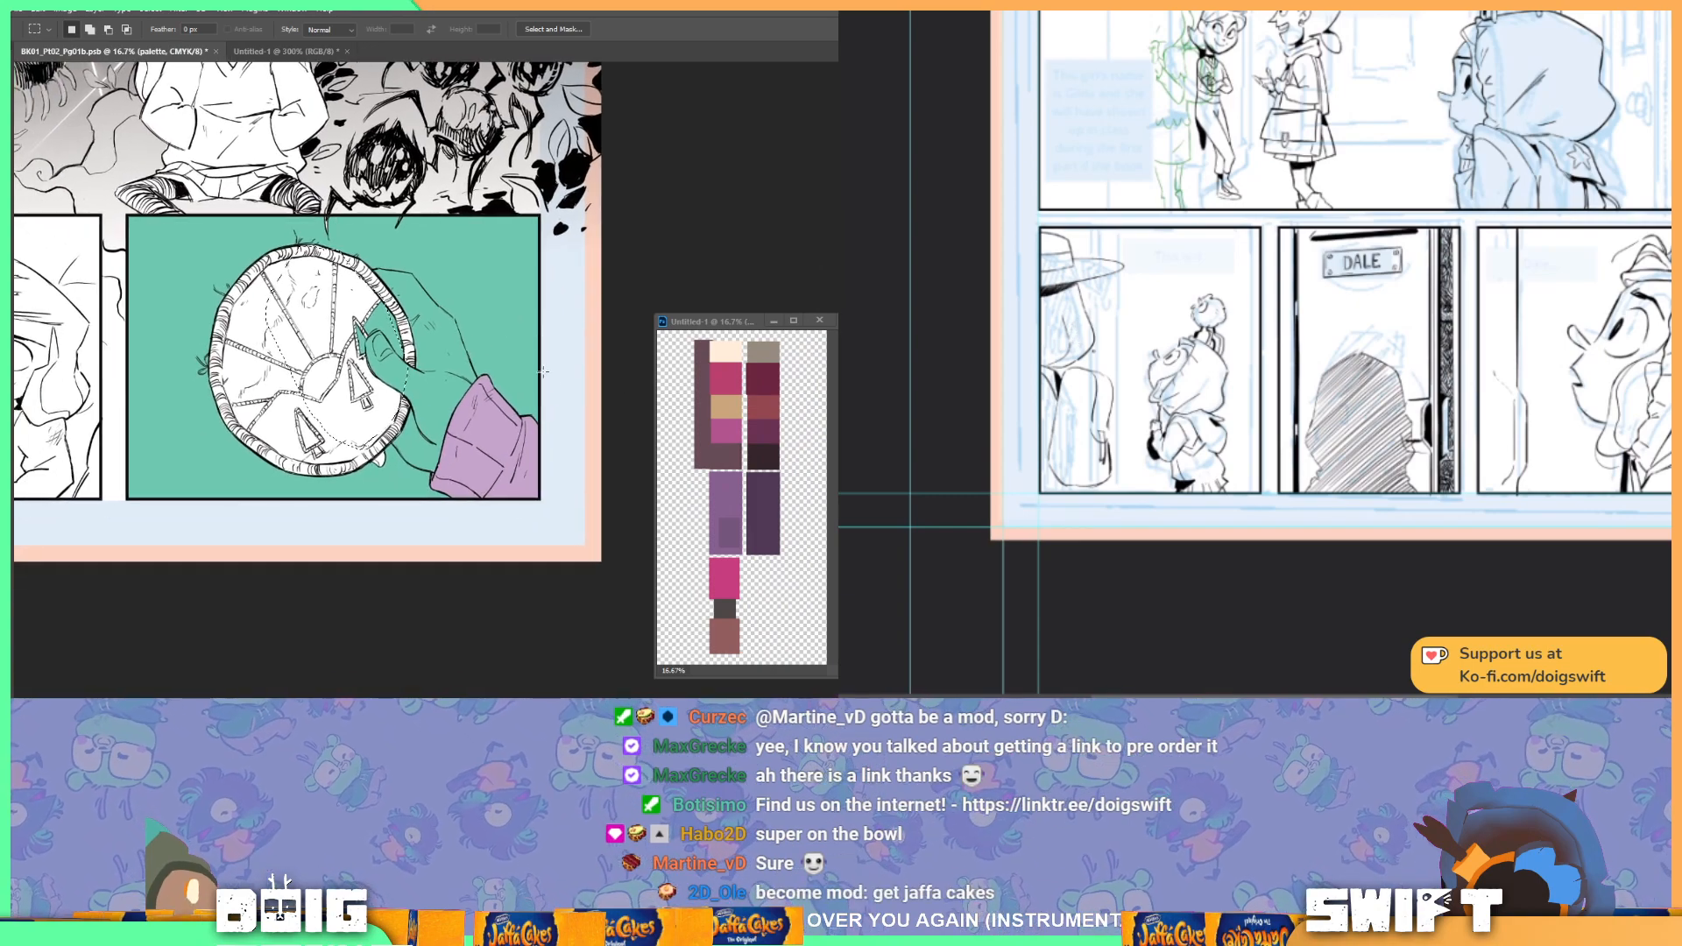
Step: Sample the girl's skin colour in the second bedroom panel and fill the palette's tan swatch with it
scroll(543, 371, up, 1)
scroll(543, 355, up, 10)
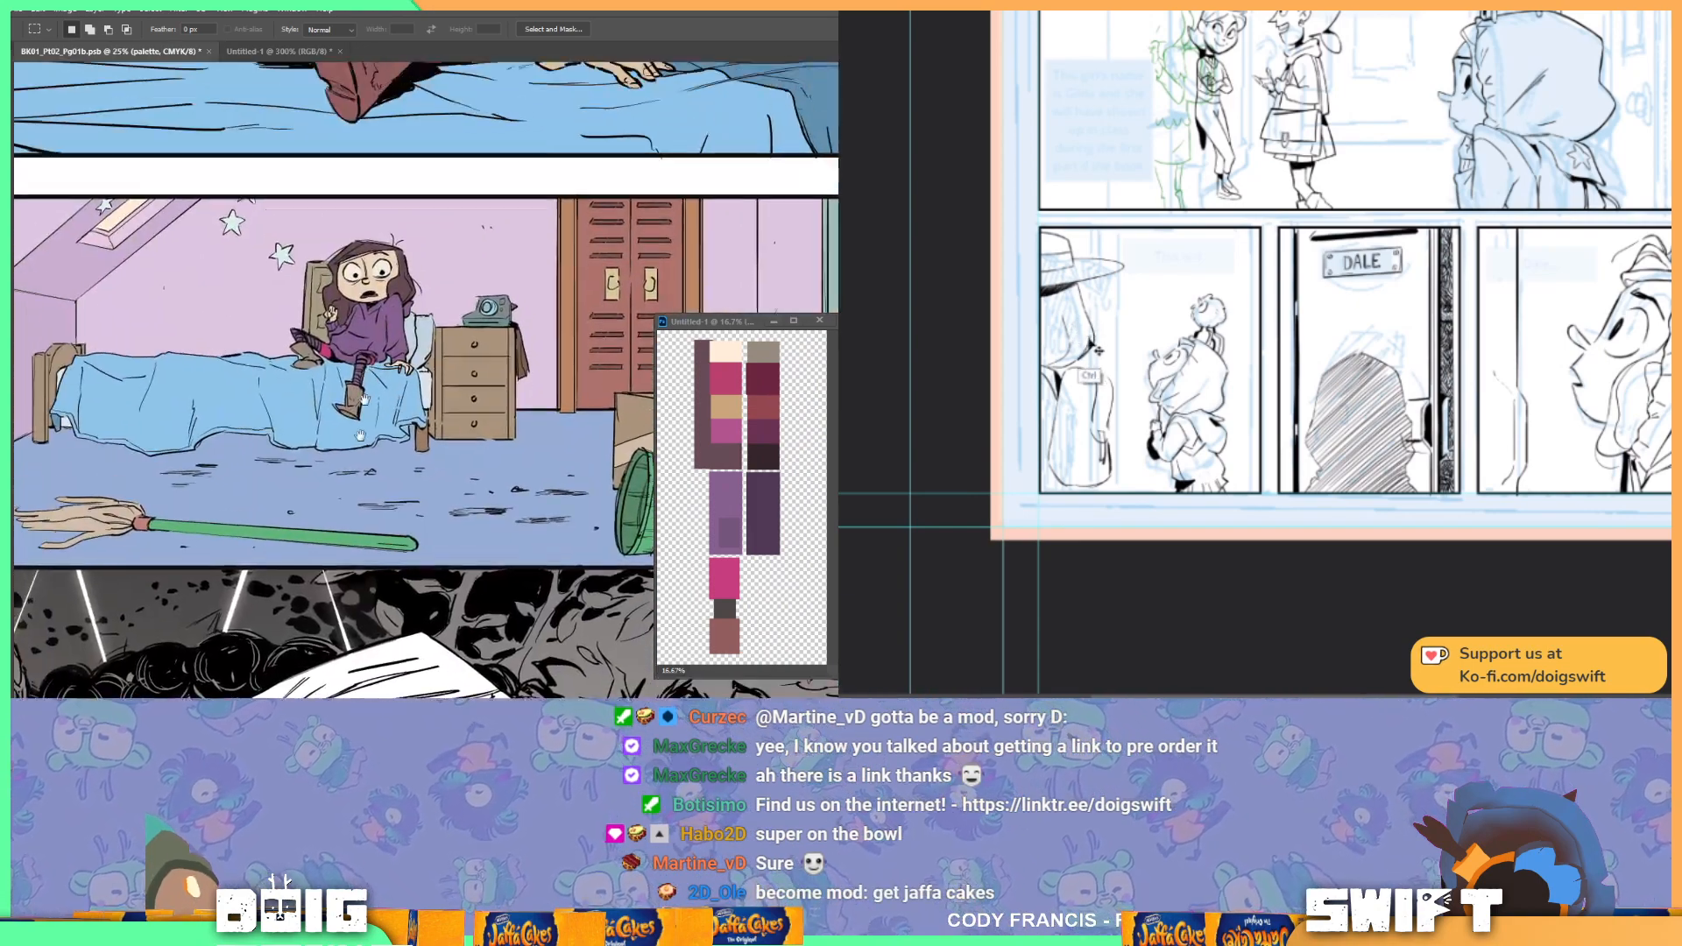
key(i)
click(377, 434)
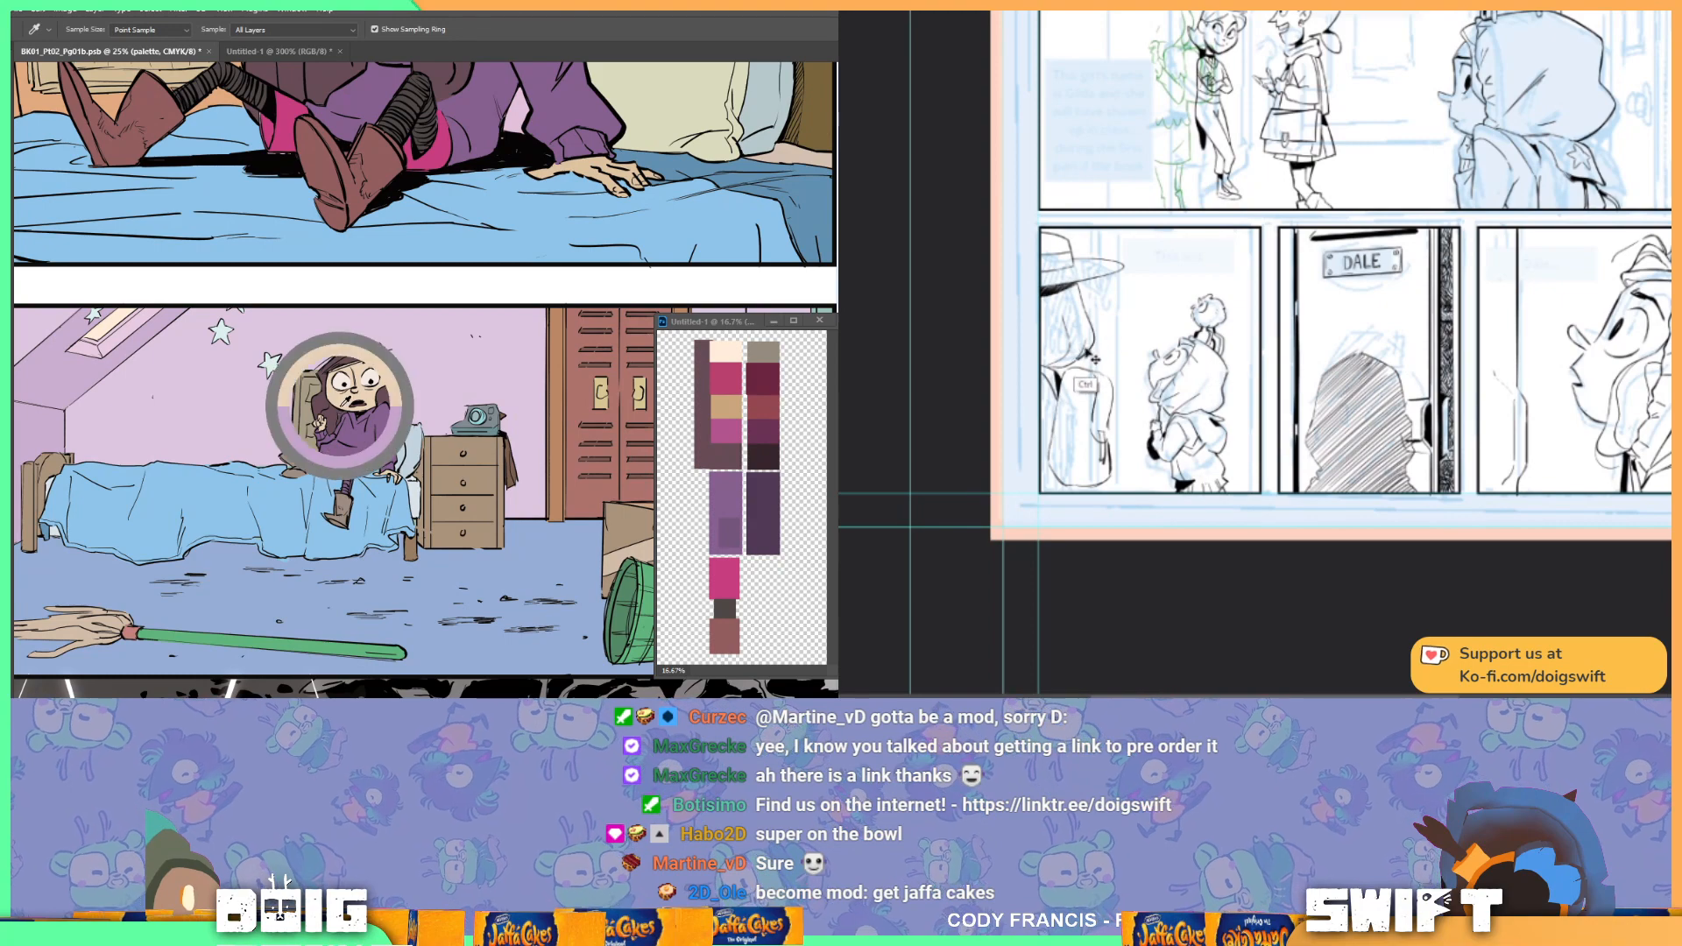
key(g)
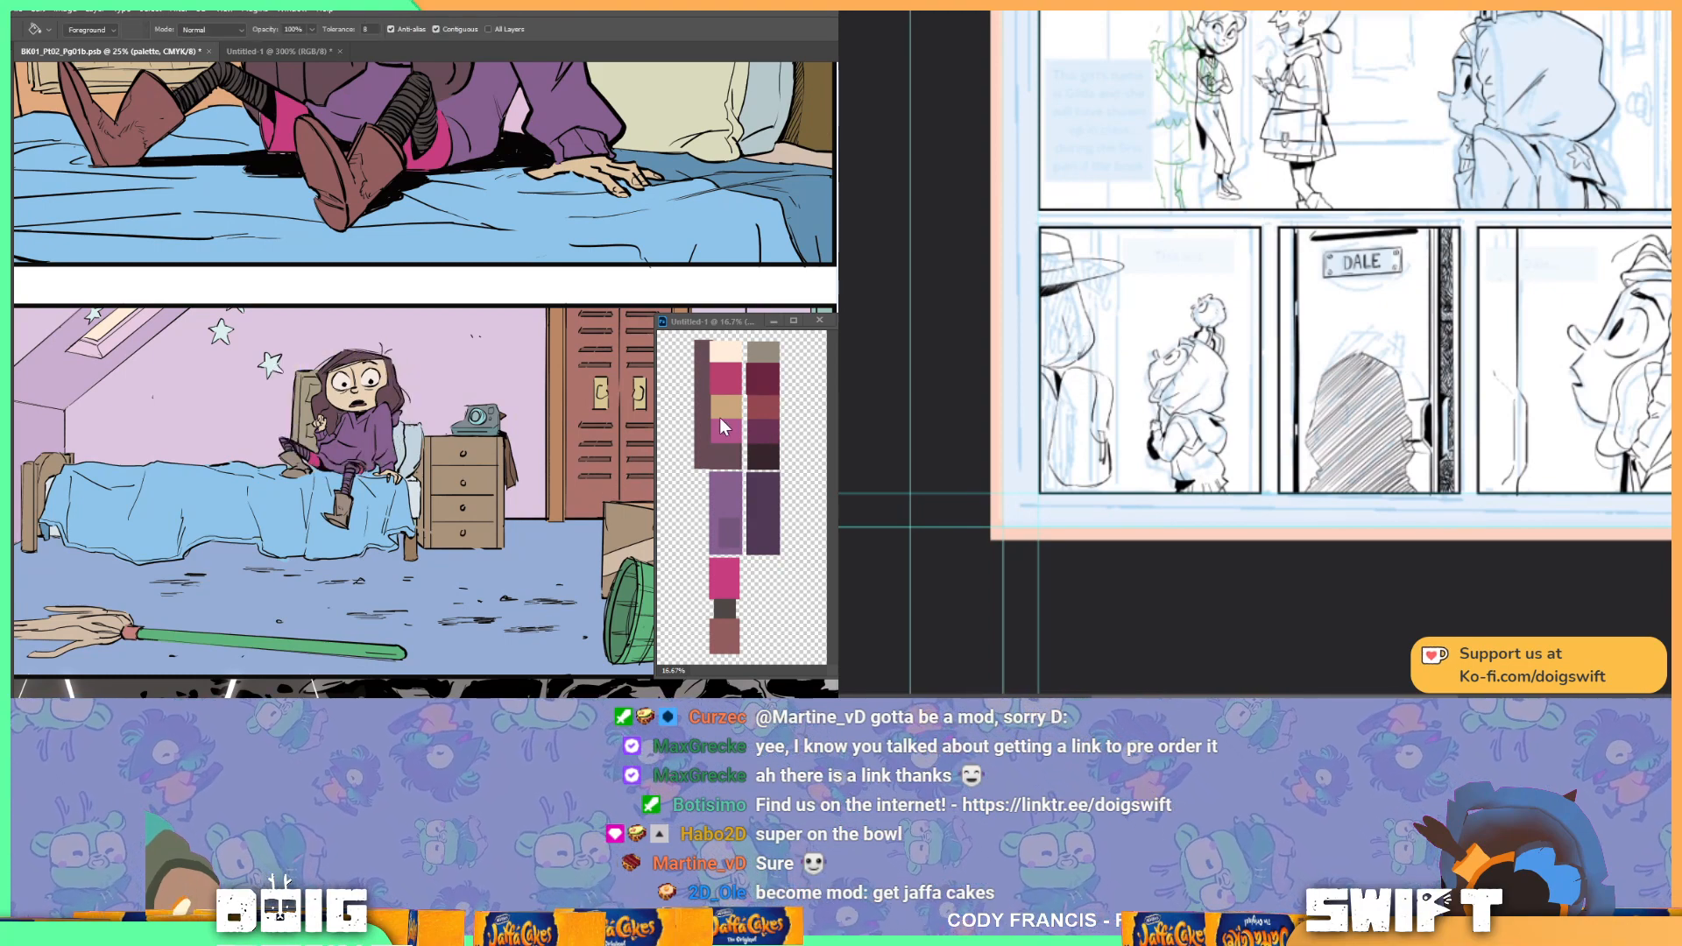
click(721, 412)
click(530, 393)
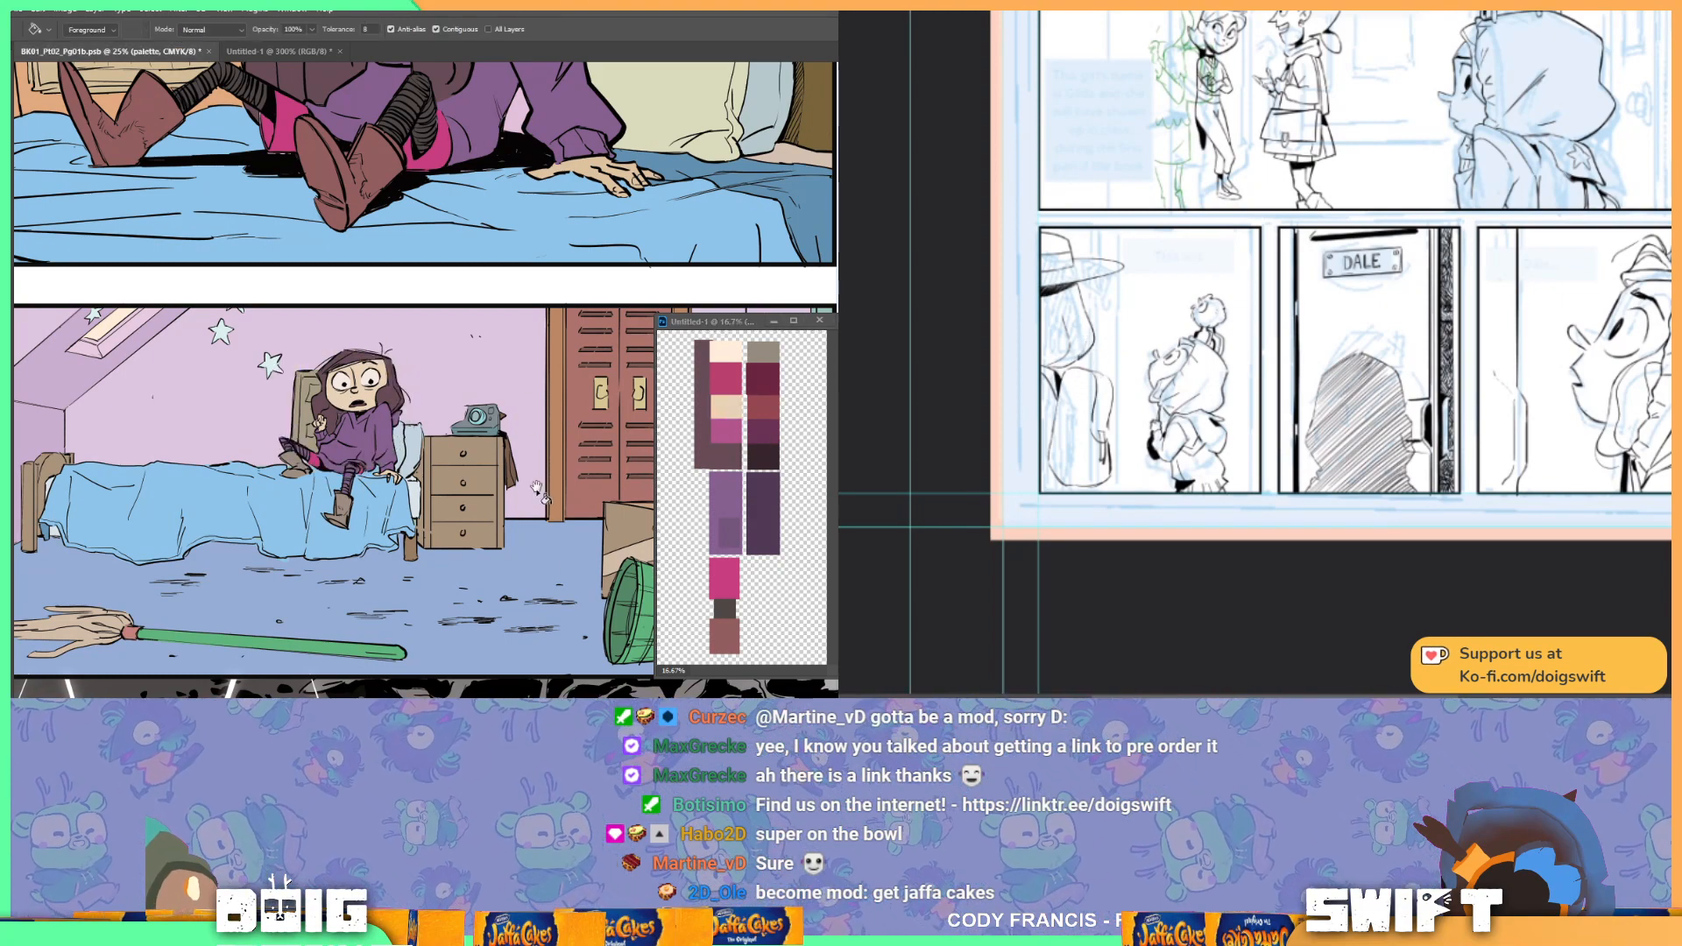
Step: Restore the hand selection, add a new layer, and fill the hand holding the disc with the light beige skin colour
drag(555, 537, 471, 276)
drag(553, 635, 442, 122)
drag(358, 589, 291, 336)
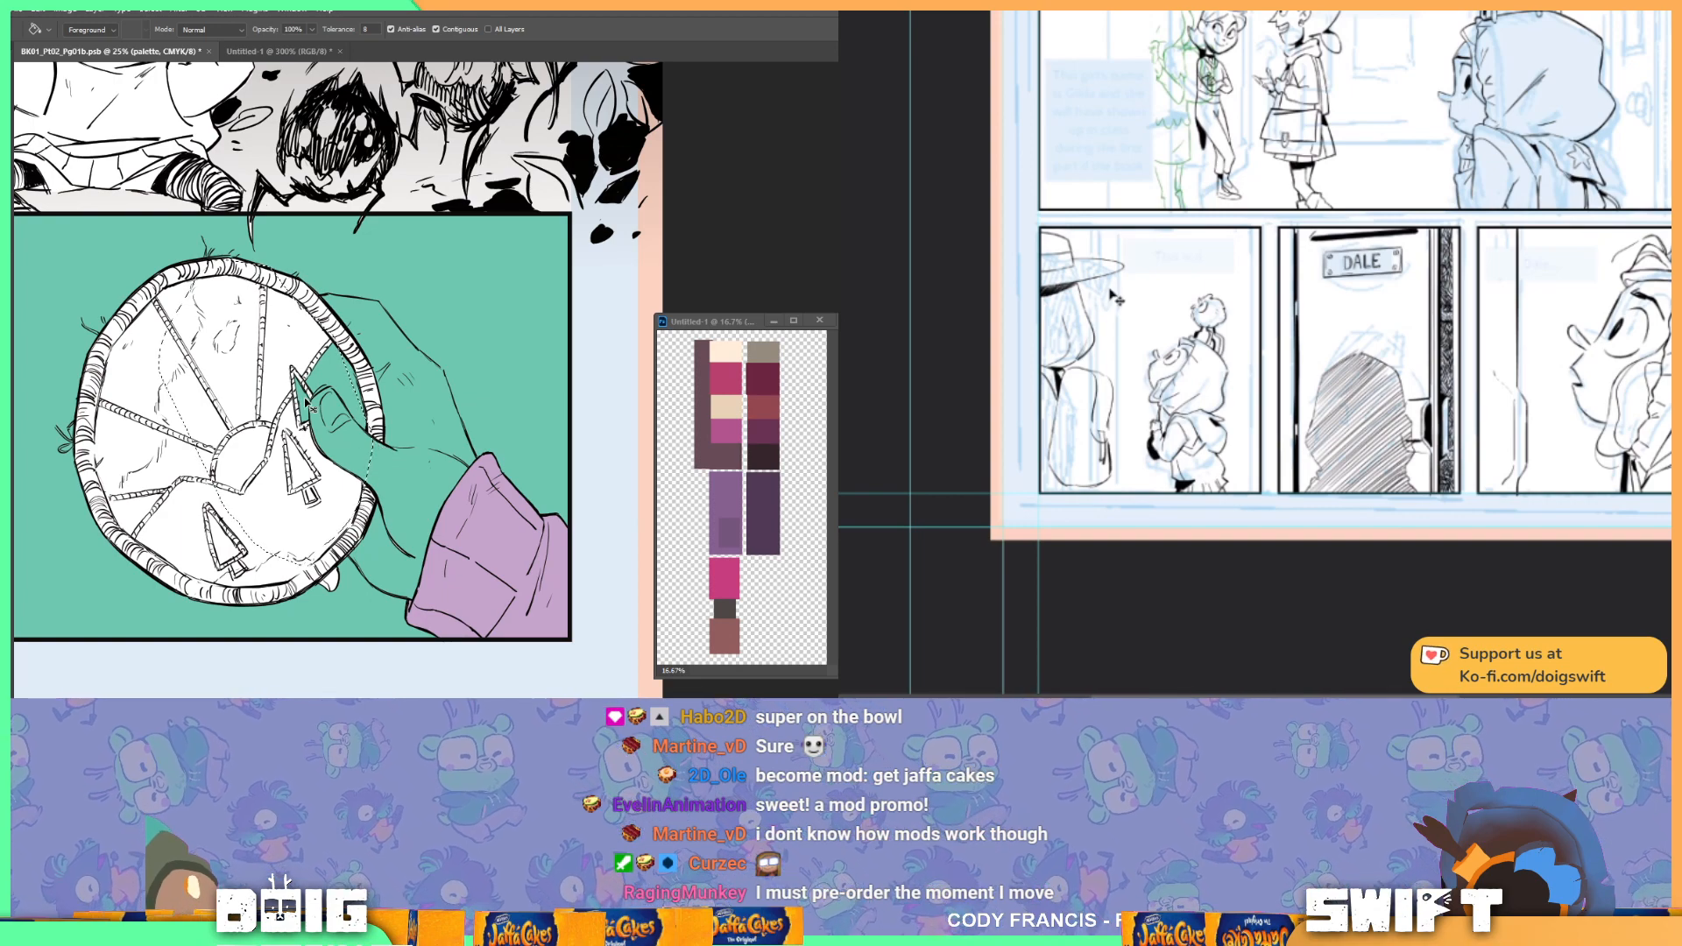
key(ctrl+z)
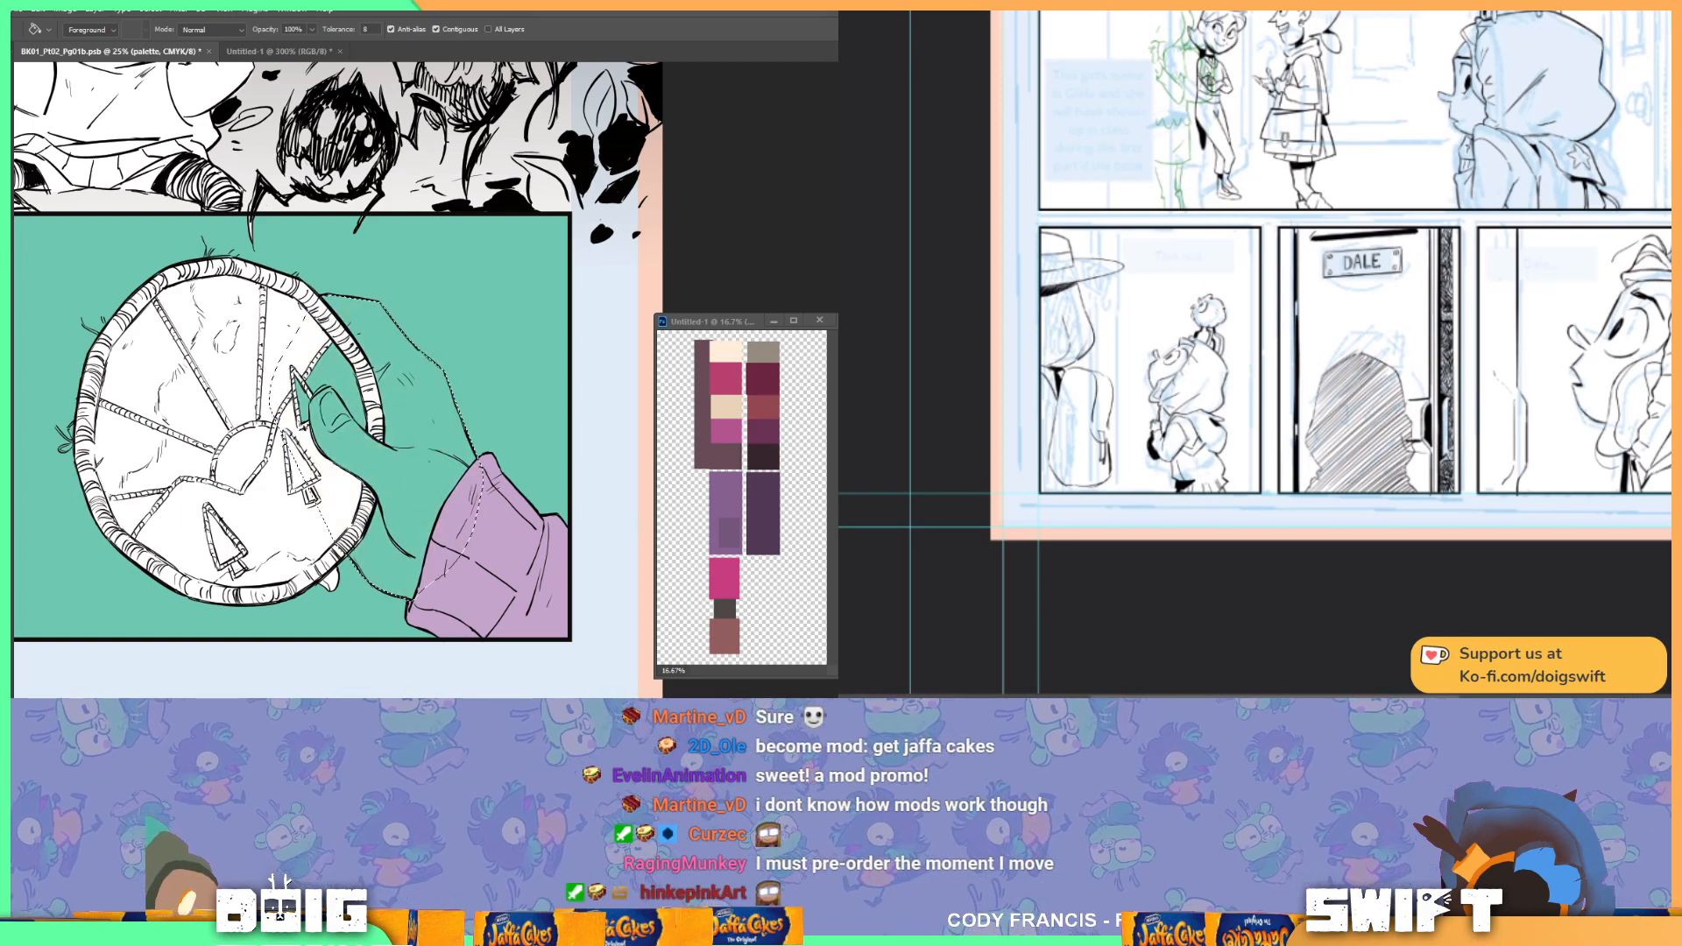
key(ctrl+alt+shift+n)
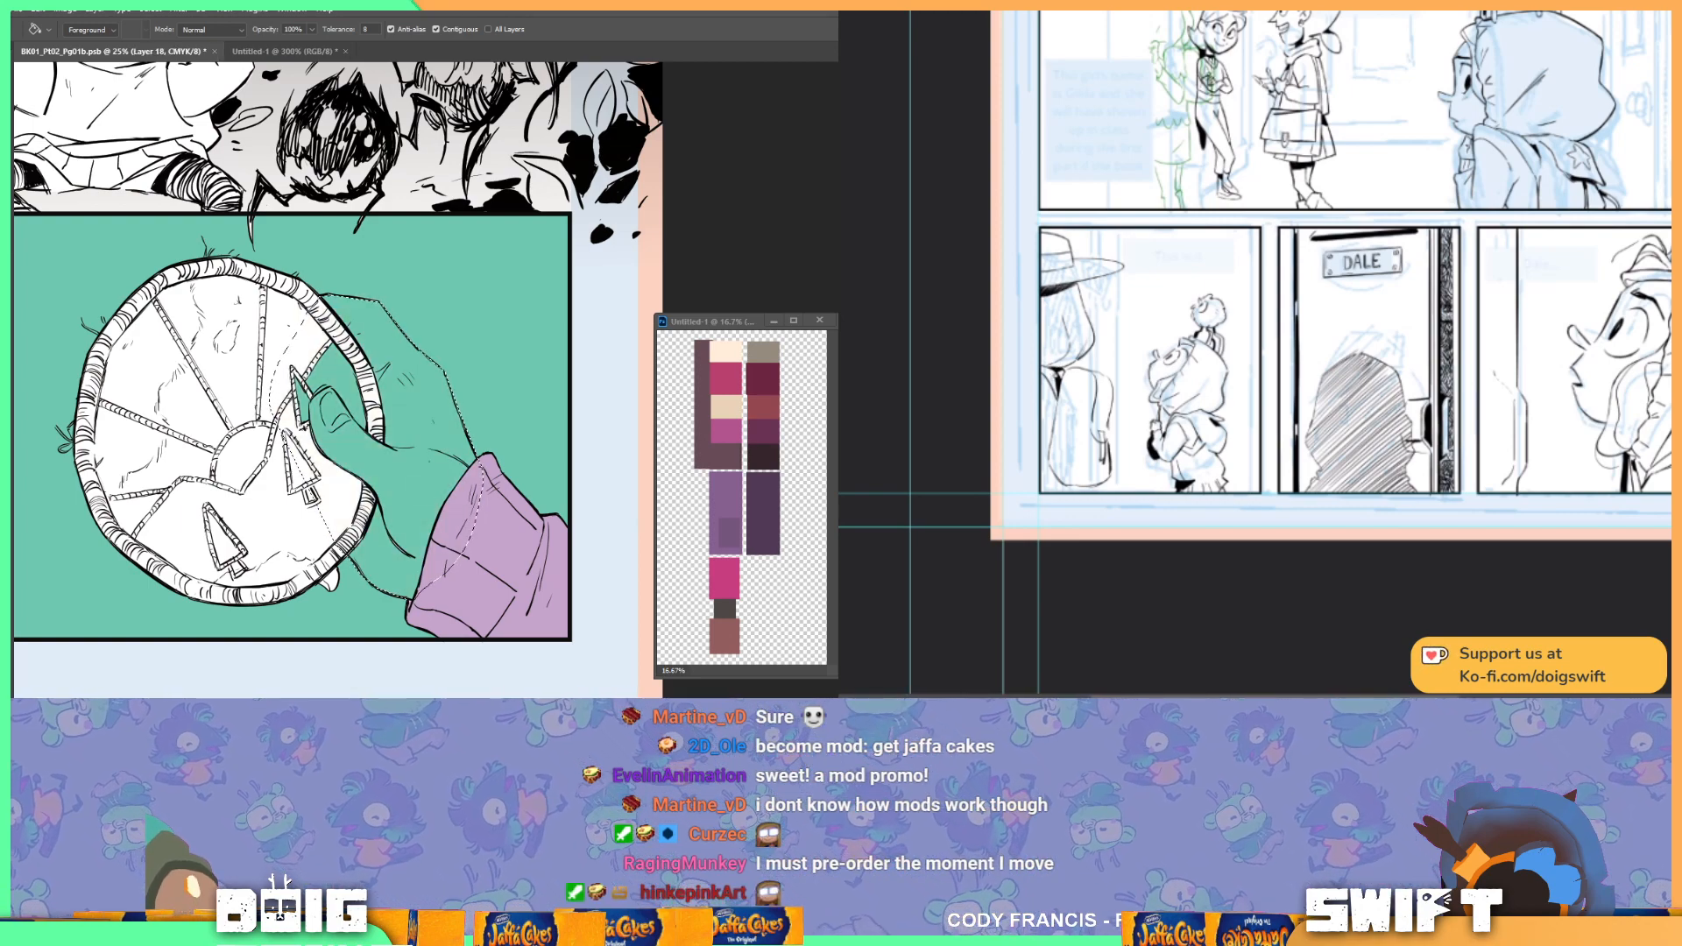
click(427, 468)
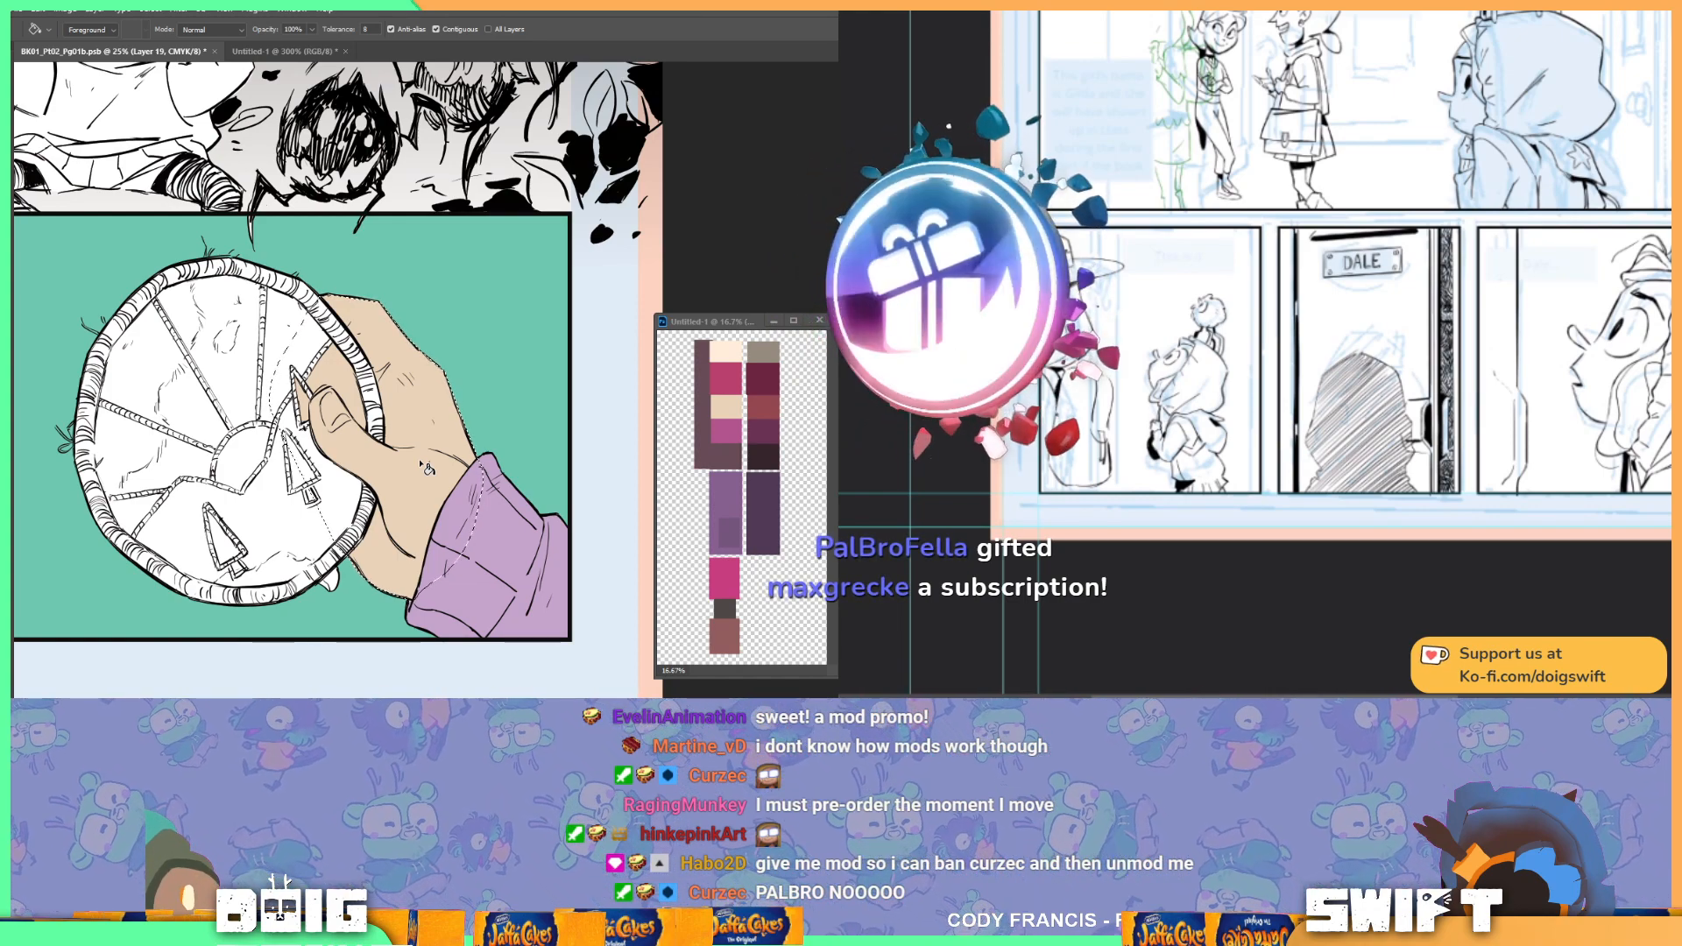
Step: Sample the mid purple from the floating palette and fill the sleeve cuff of the hand with it
key(i)
click(733, 497)
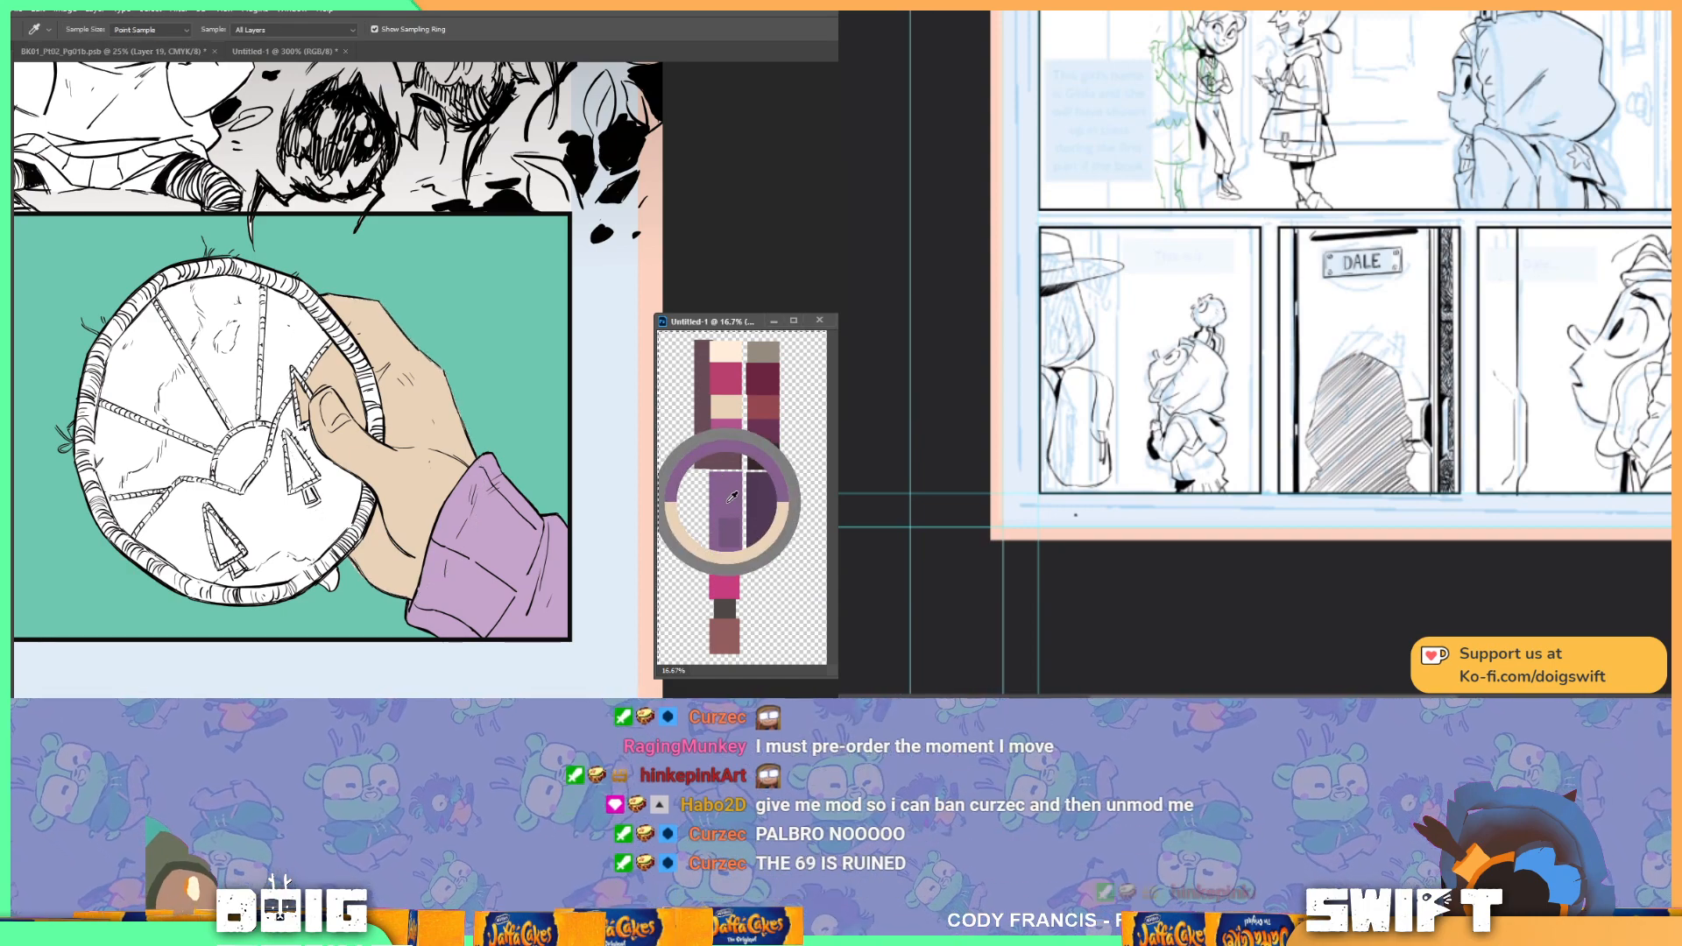
key(g)
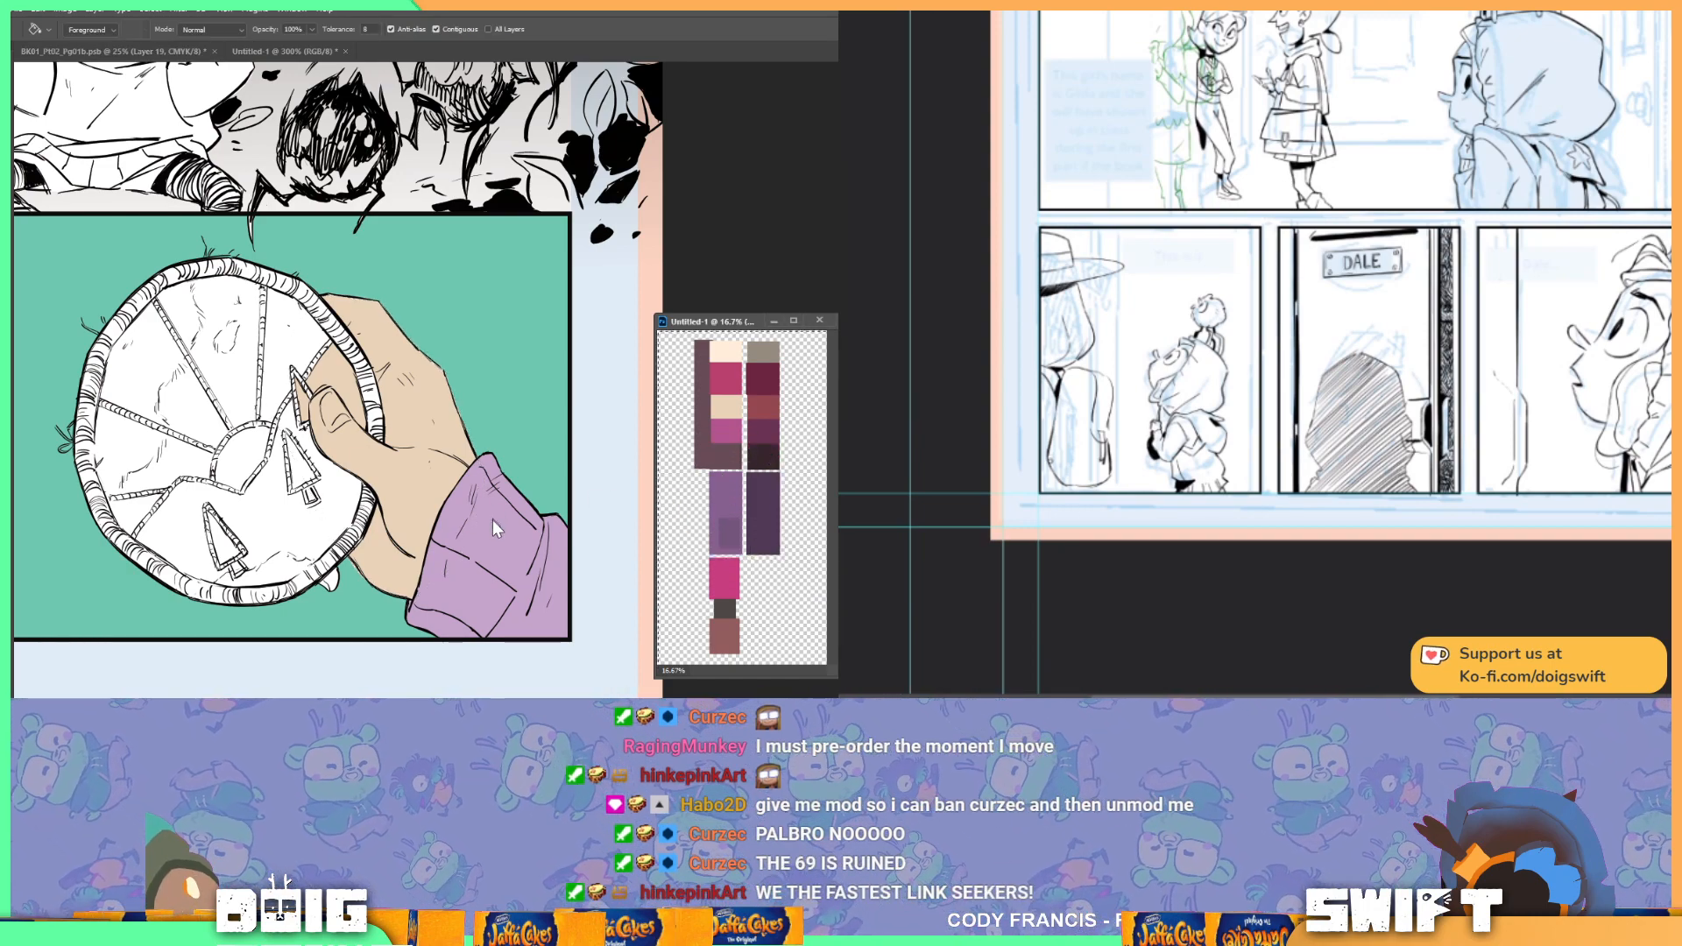
click(493, 522)
click(490, 538)
Step: Fill the round disc held by the hand with yellow-orange
drag(437, 418, 476, 444)
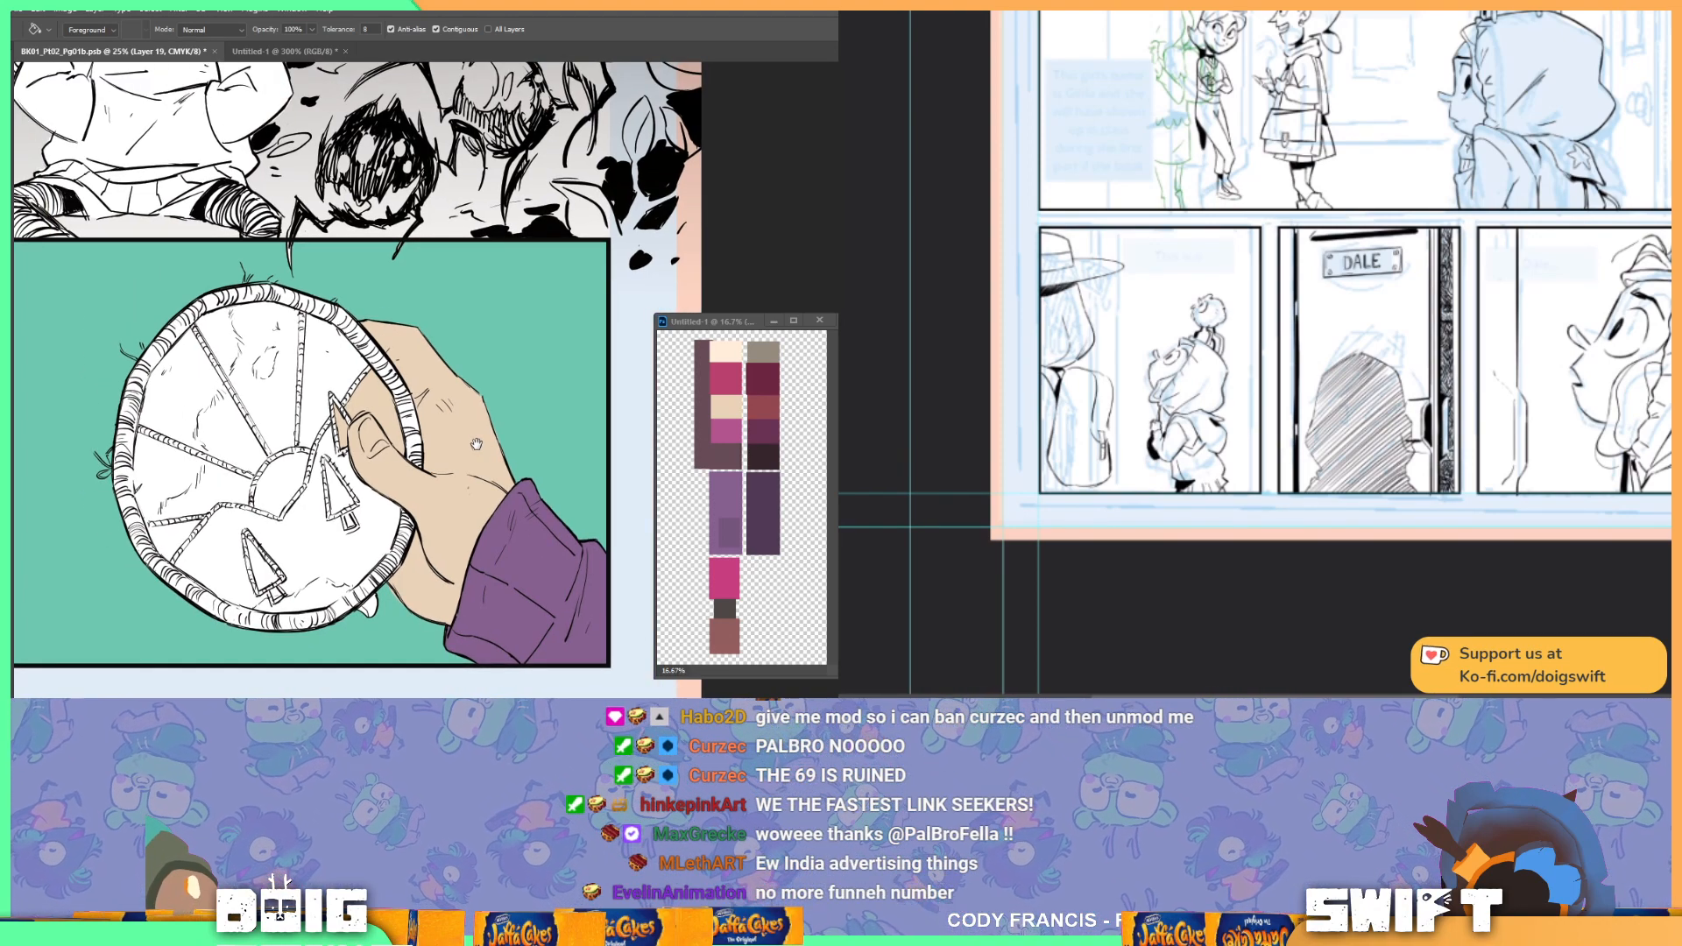
drag(475, 445, 465, 445)
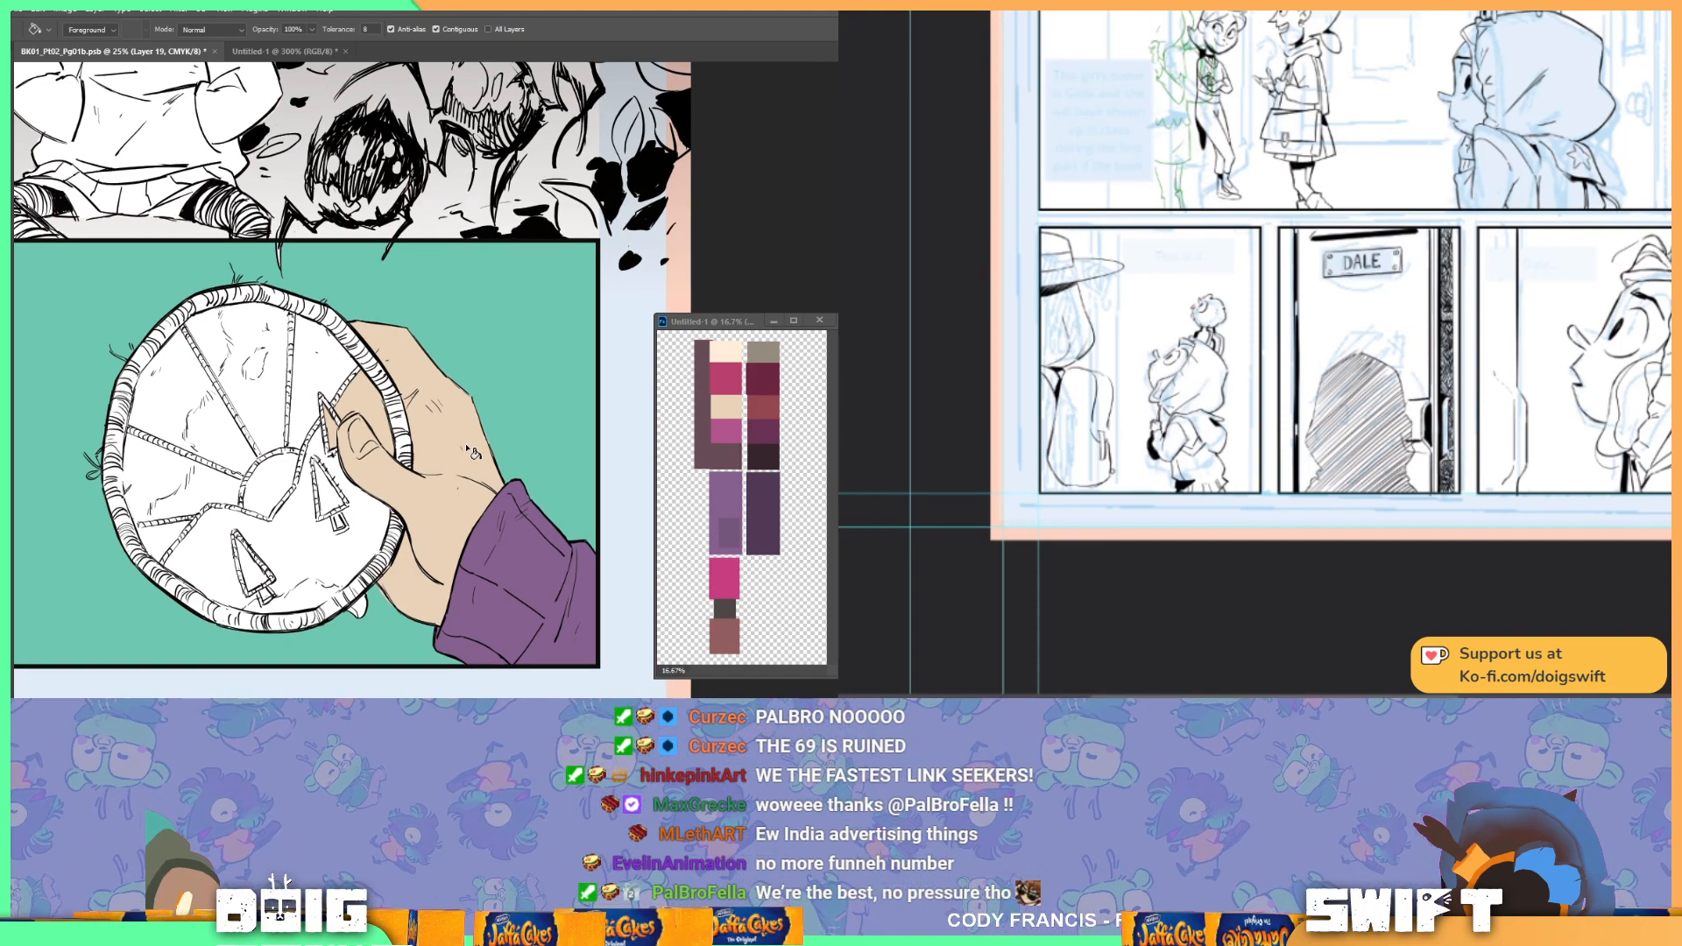
drag(401, 431, 414, 428)
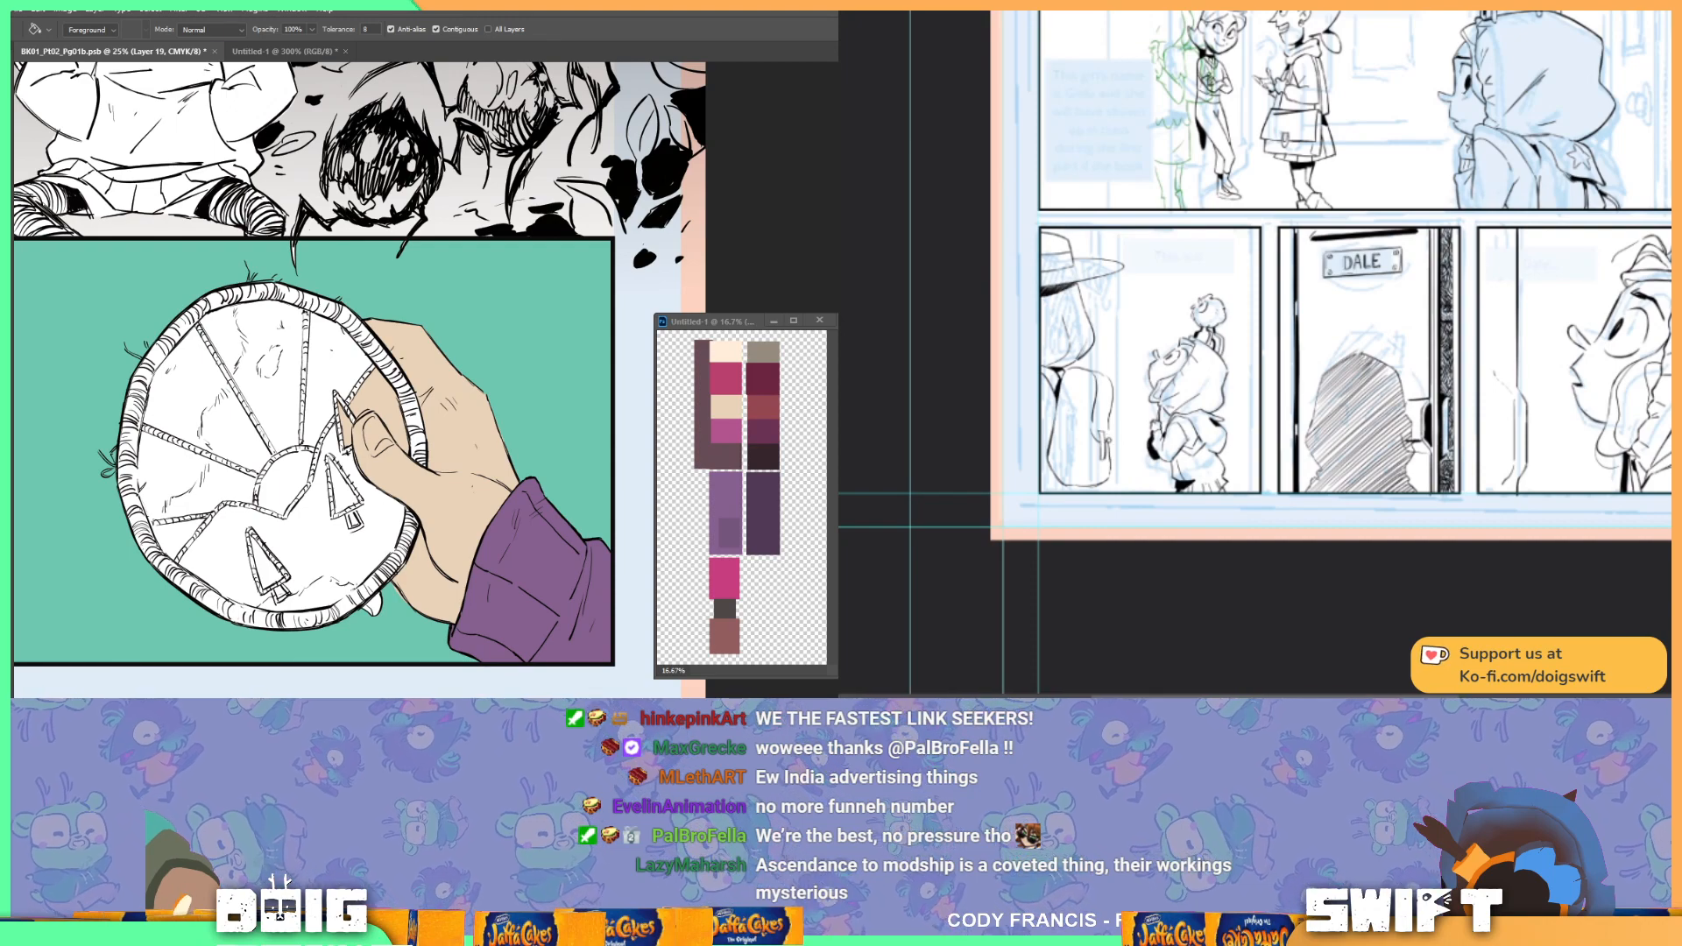
click(267, 437)
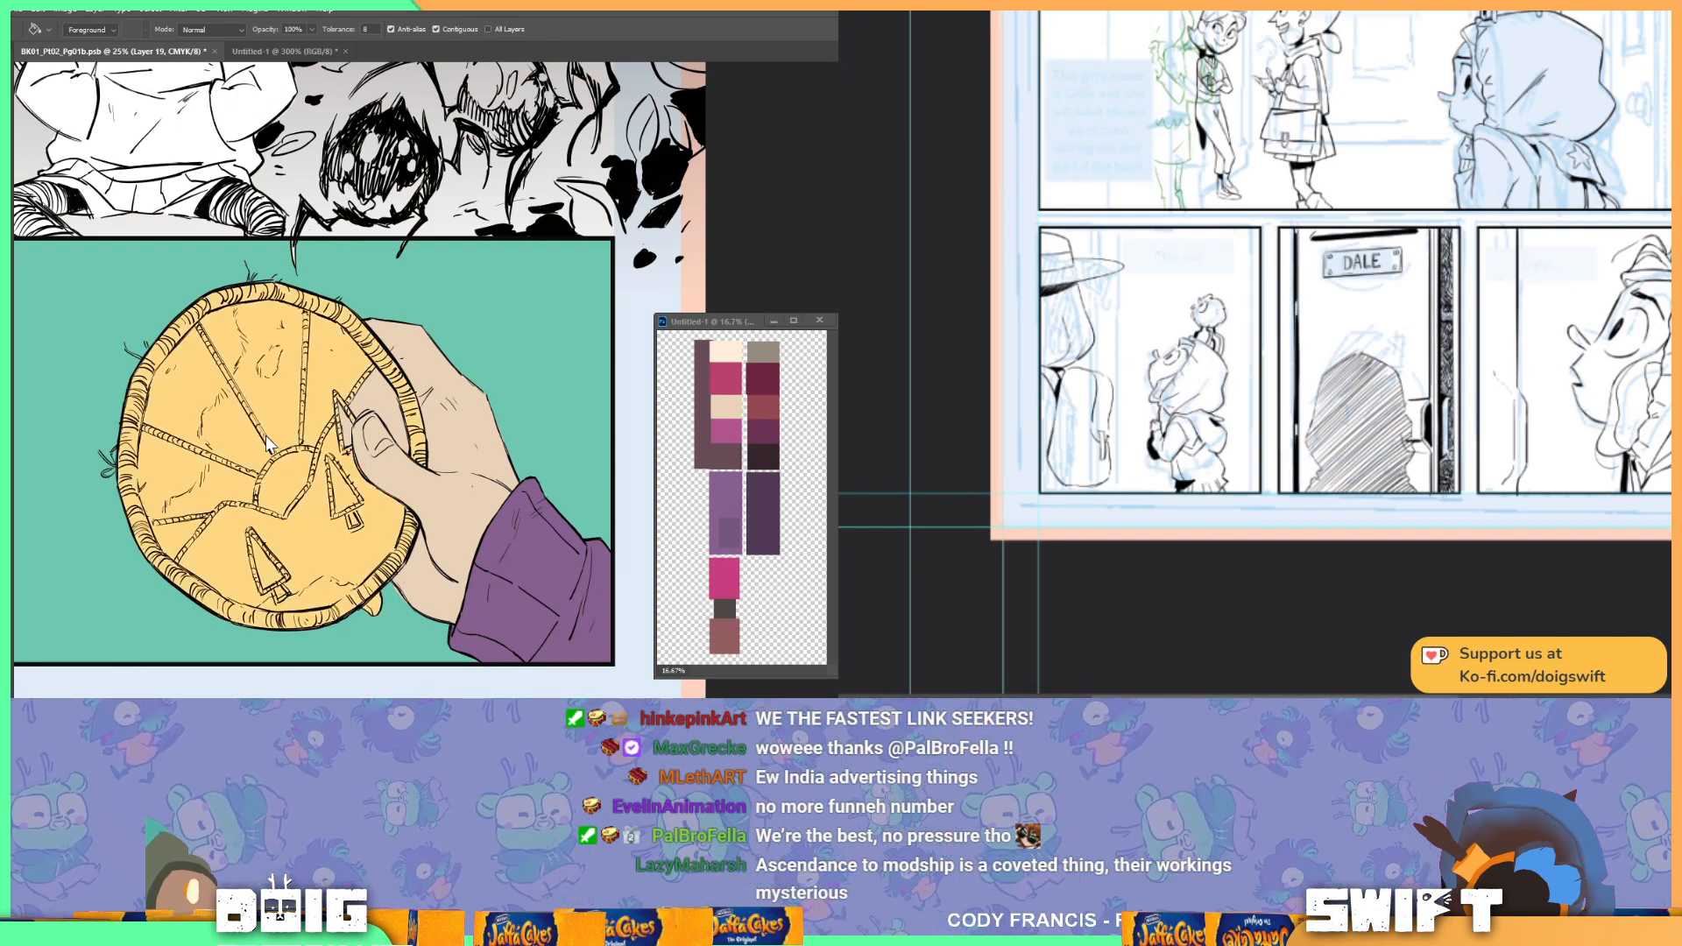
drag(297, 390, 324, 350)
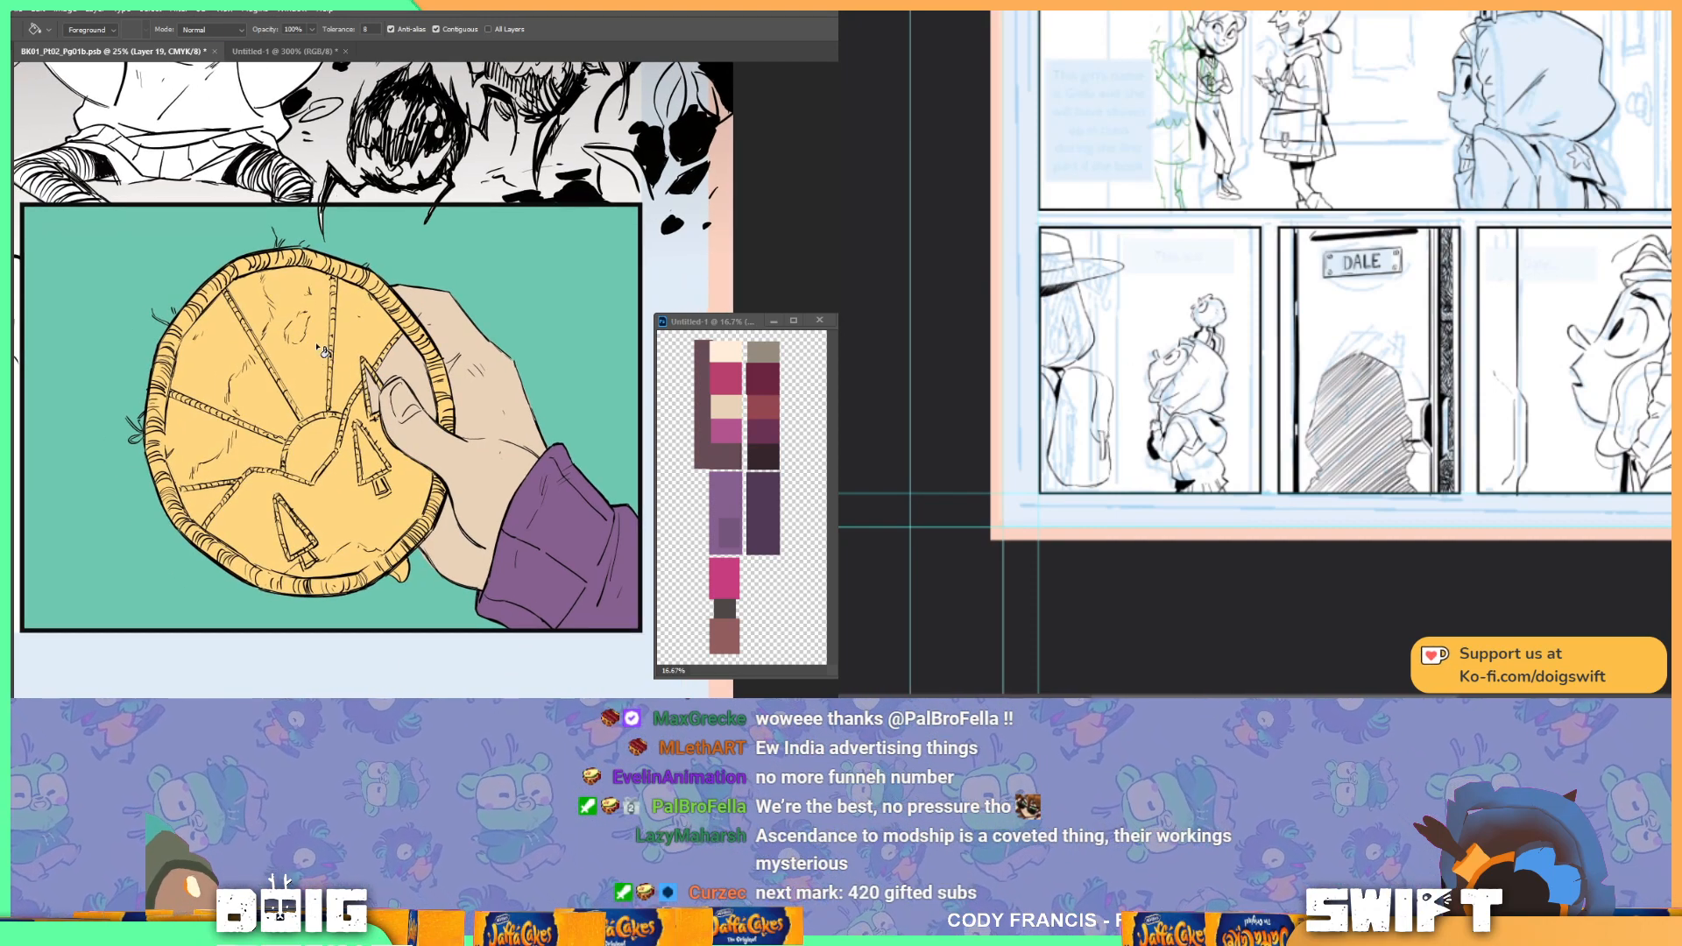
Step: Lasso the disc area around the thumb and fill it orange, then recolour the segment behind the thumb green
key(l)
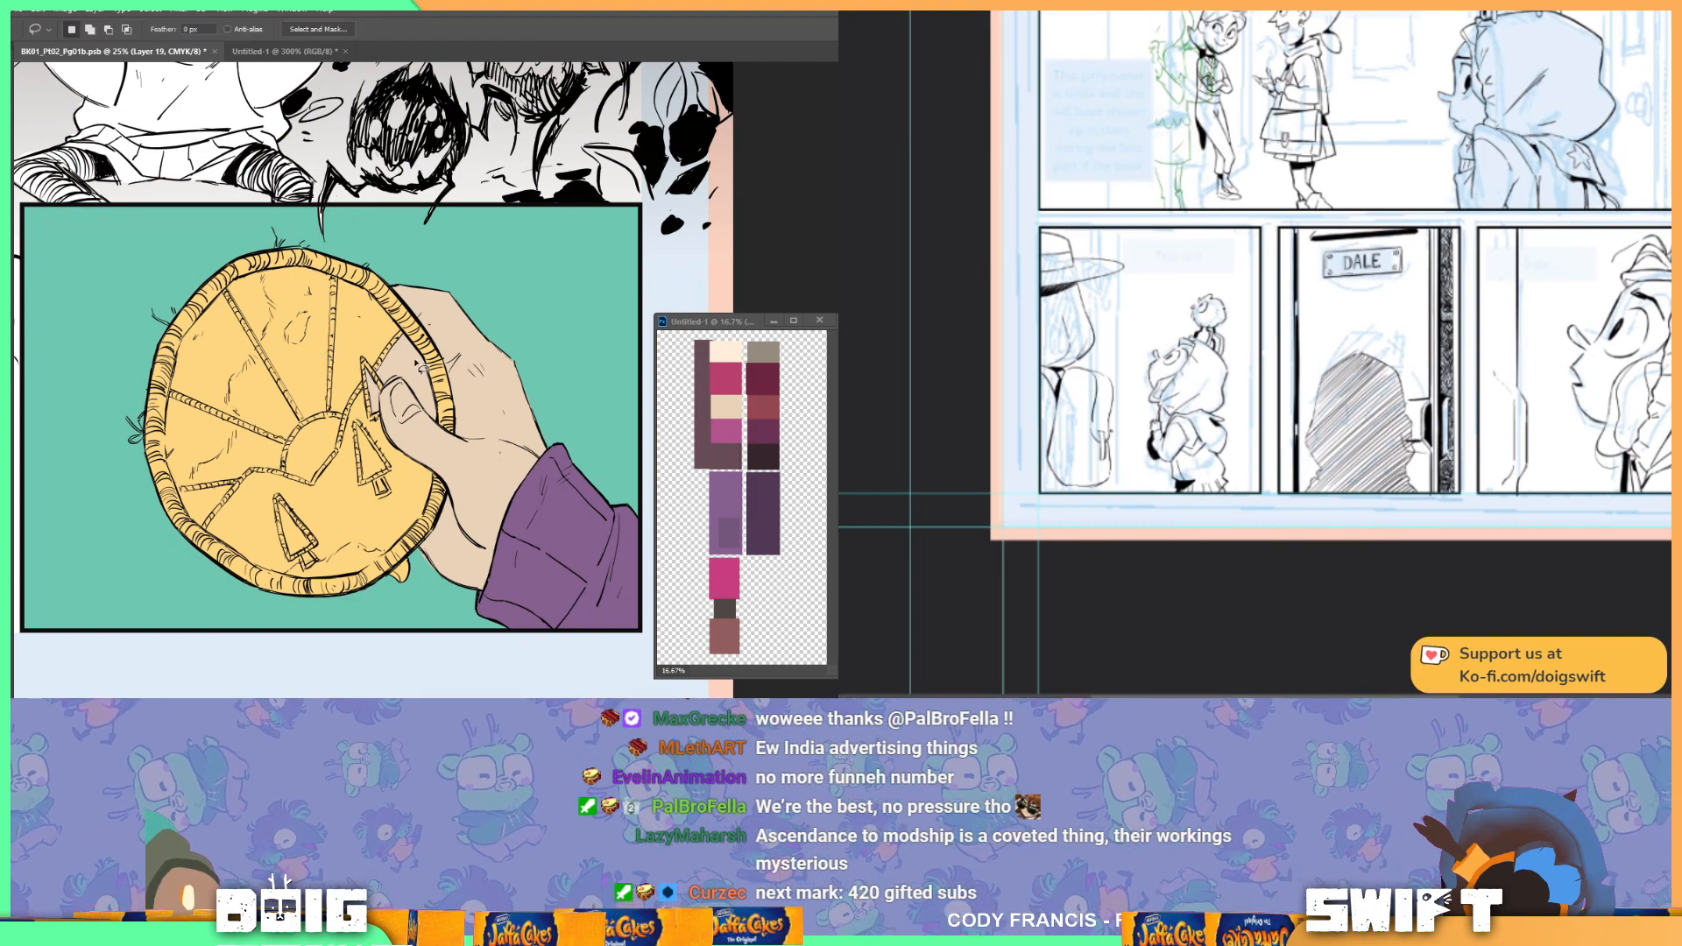
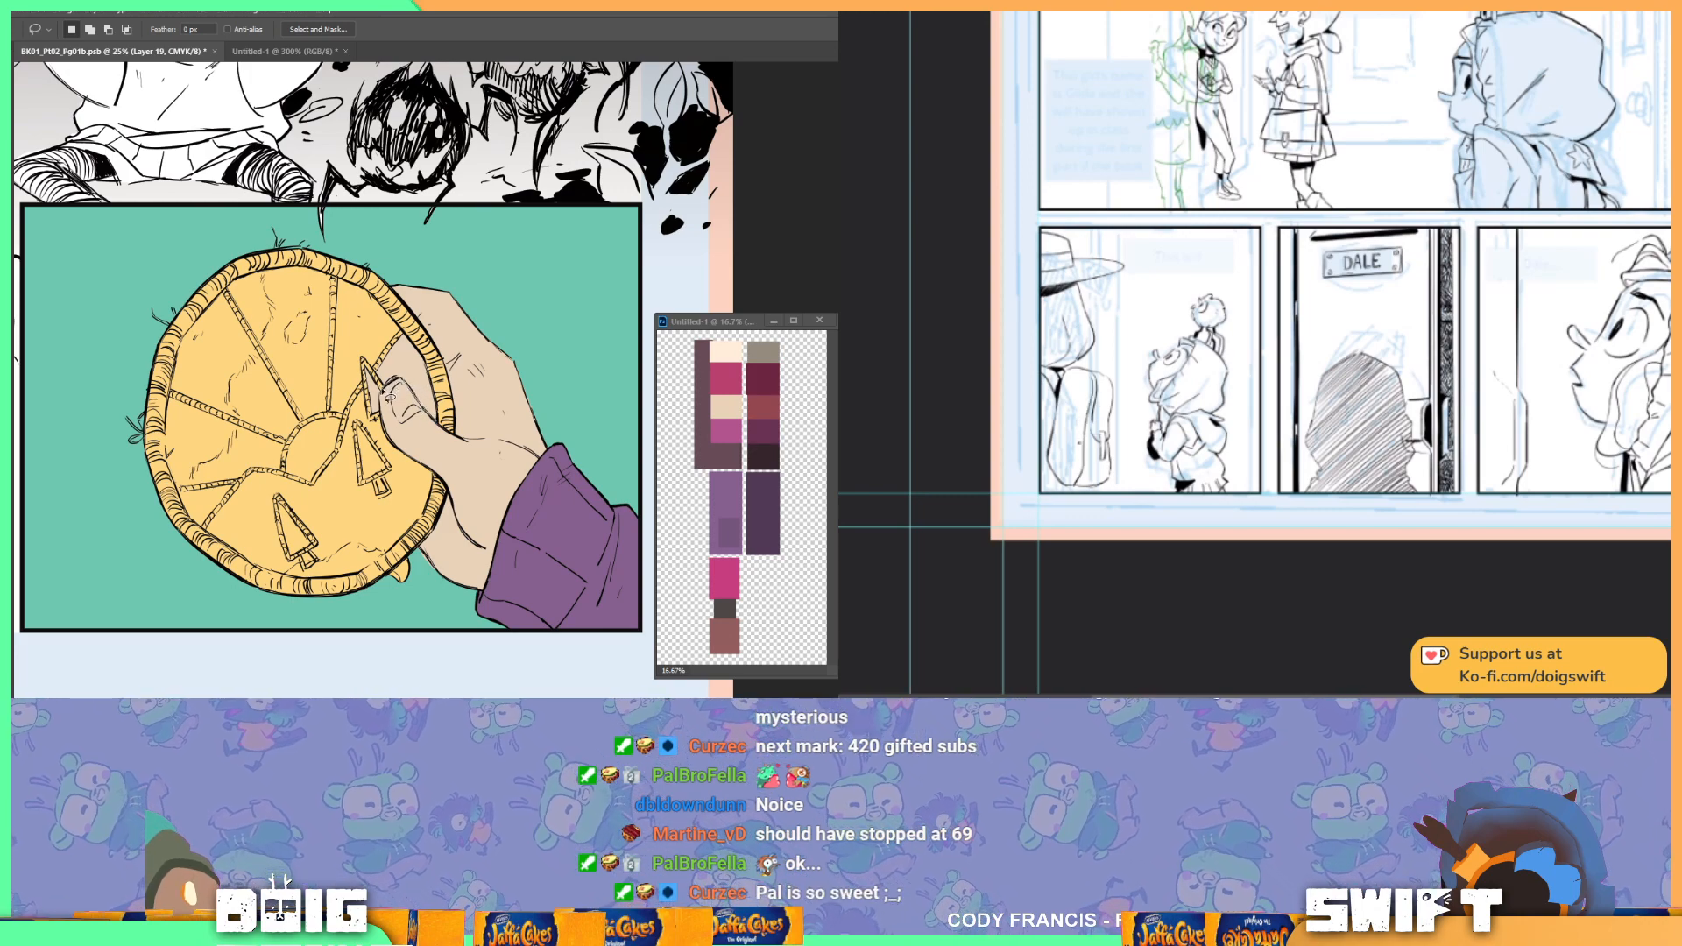
mouse_move(388, 422)
mouse_down()
mouse_move(314, 406)
mouse_move(360, 313)
mouse_move(424, 334)
mouse_move(442, 422)
mouse_up()
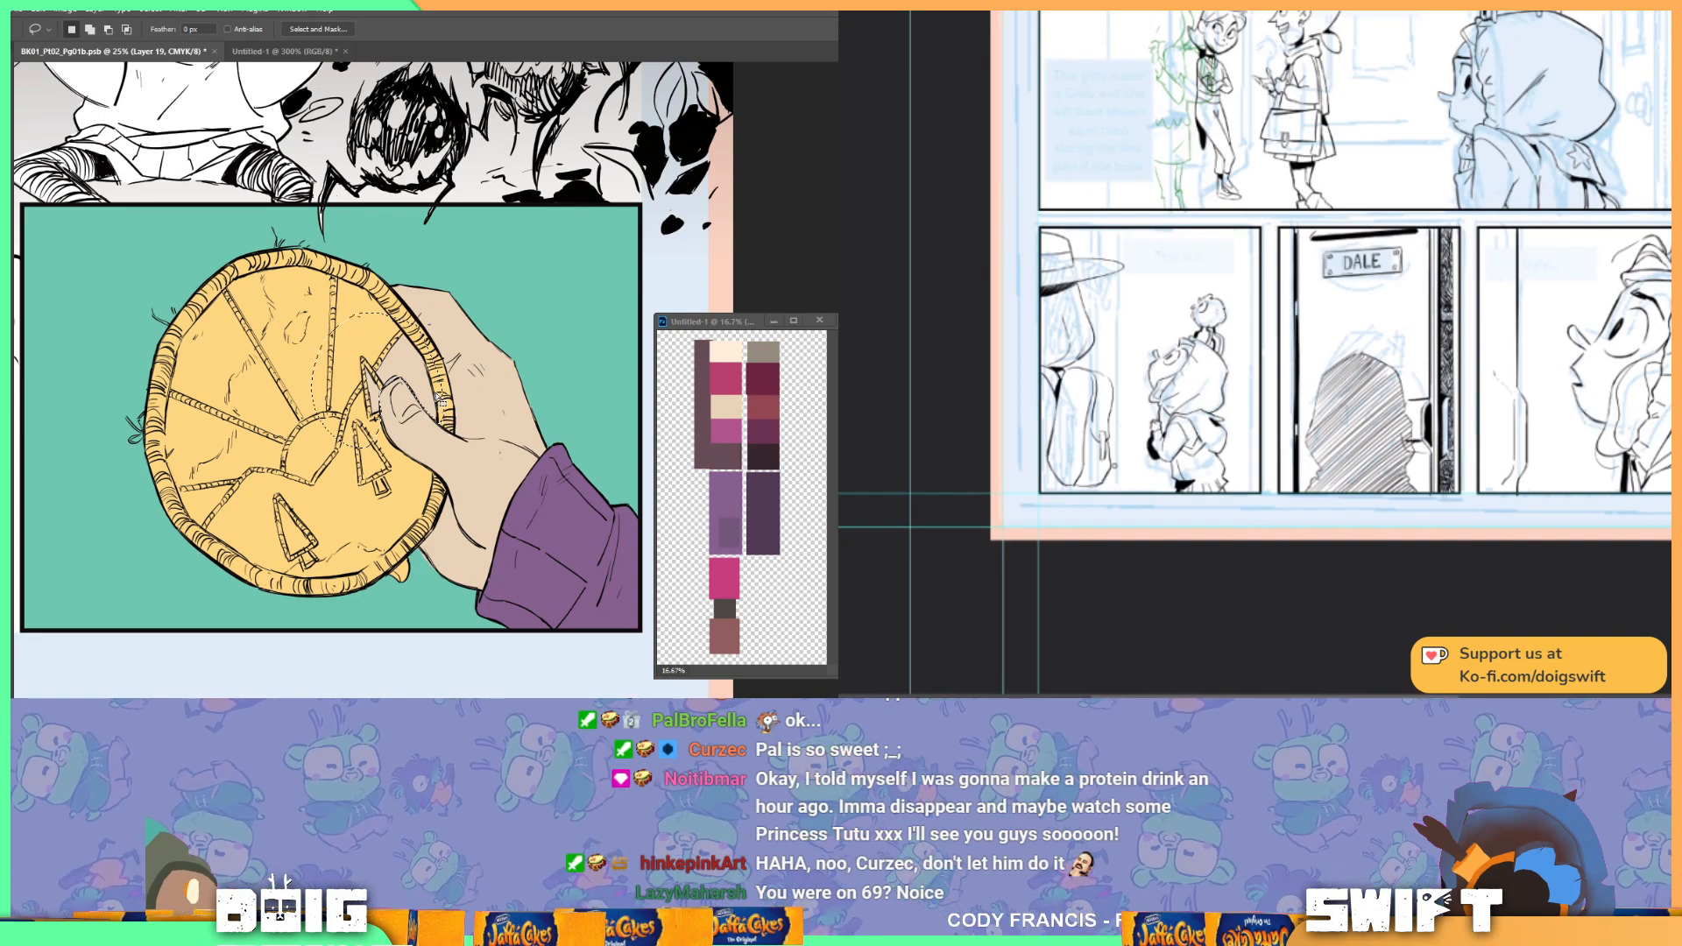
key(g)
click(427, 376)
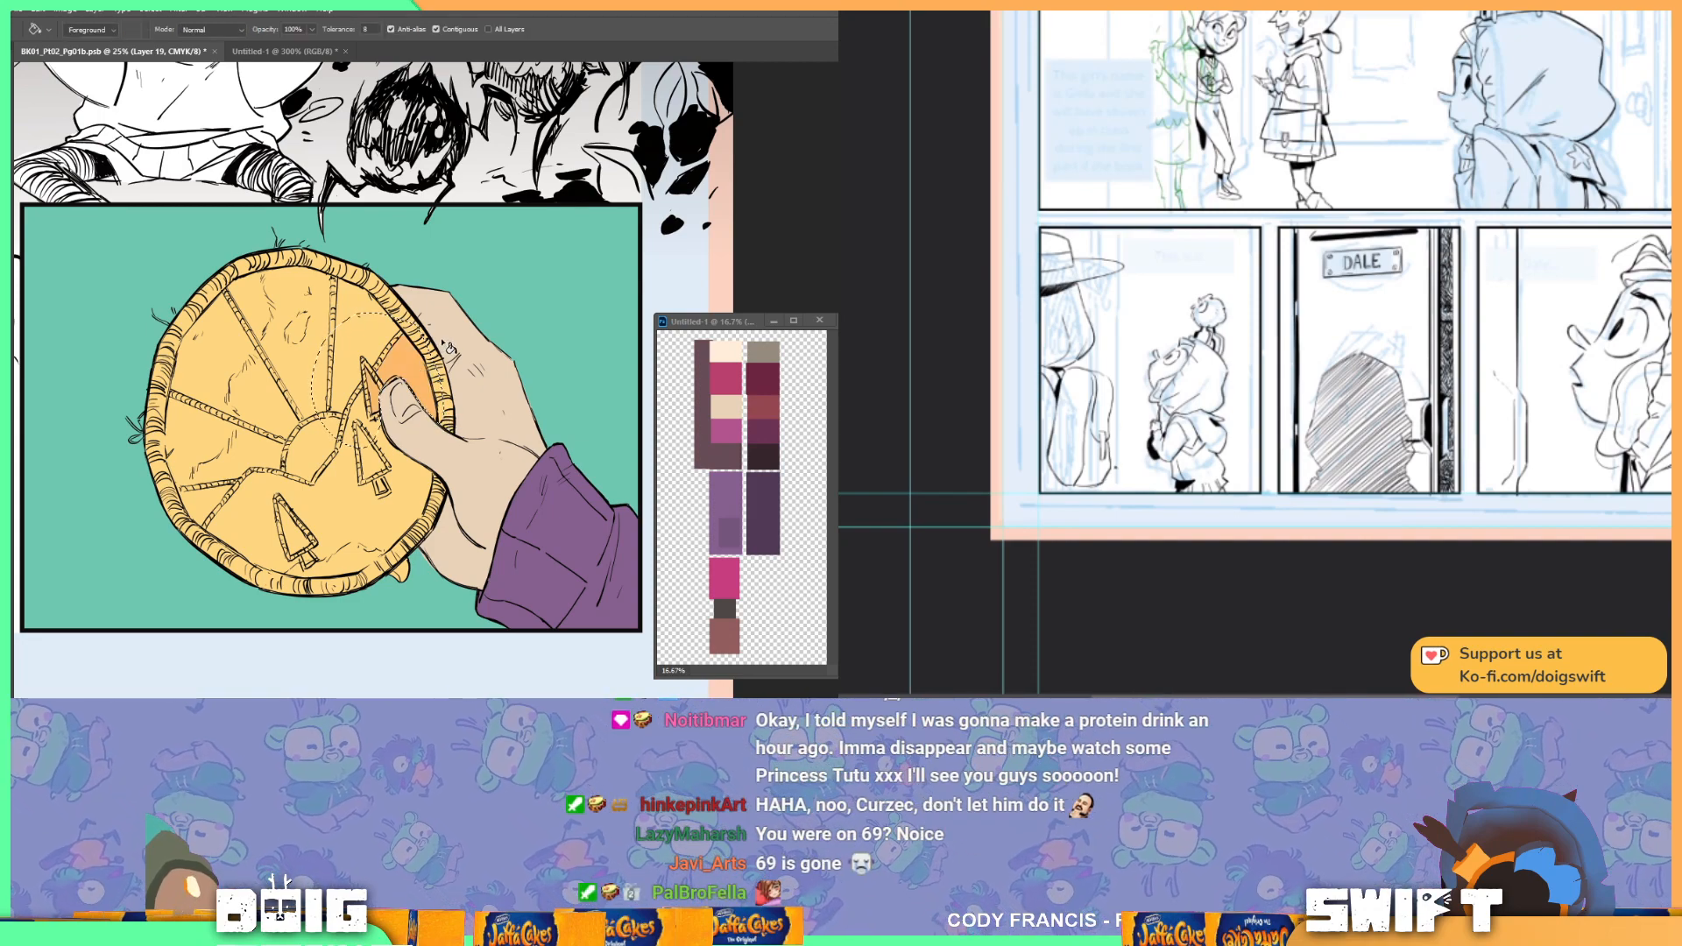
key(ctrl+d)
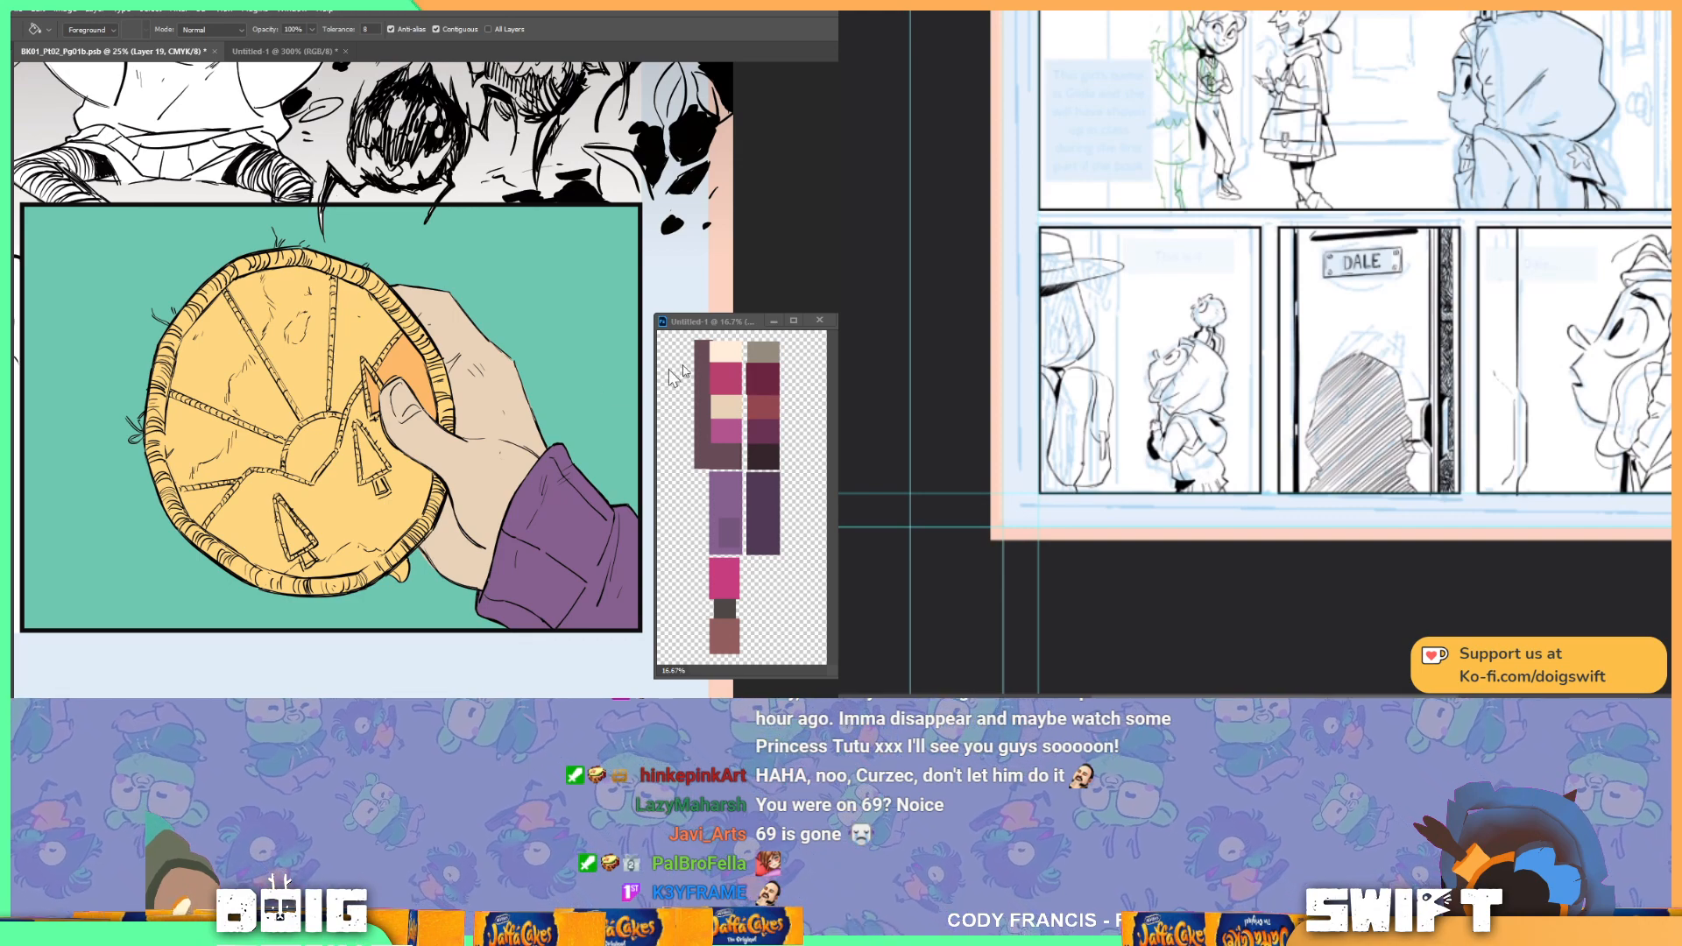
click(412, 366)
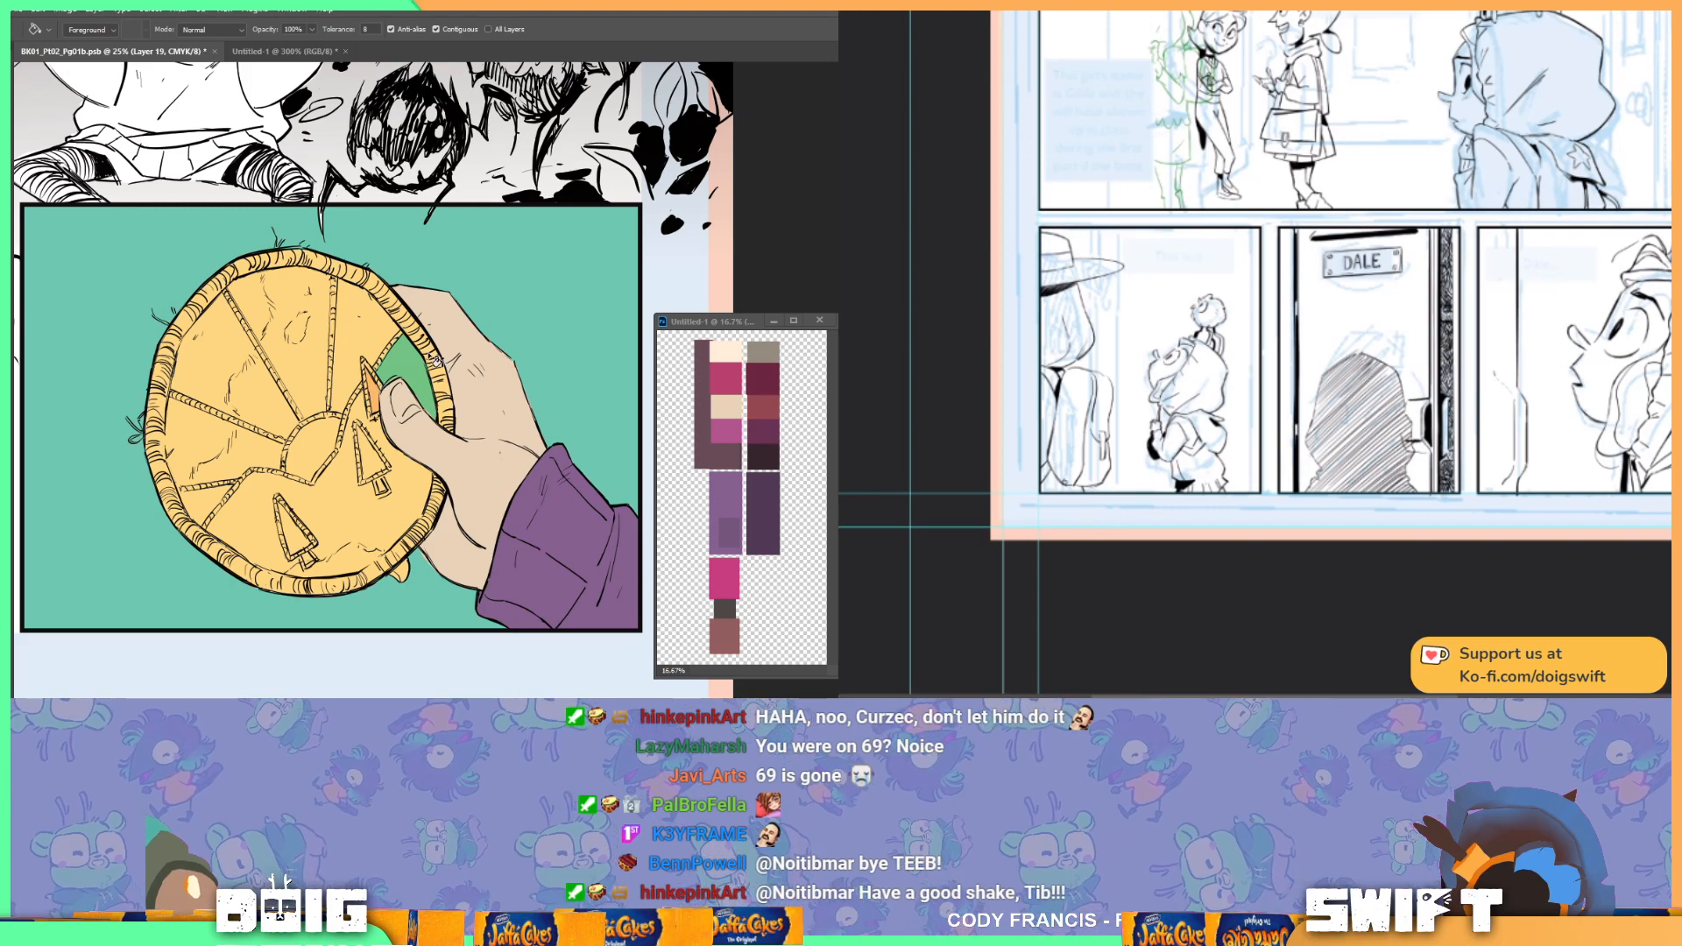
Step: Select around the outside of the disc with the Lasso, fill its stitched rim with orange, and deselect
key(l)
mouse_move(436, 424)
mouse_down()
mouse_move(476, 427)
mouse_move(449, 306)
mouse_move(409, 250)
mouse_move(326, 236)
mouse_move(160, 264)
mouse_move(88, 555)
mouse_move(252, 657)
mouse_move(440, 609)
mouse_move(480, 510)
mouse_move(443, 469)
mouse_move(430, 526)
mouse_move(365, 584)
mouse_move(275, 582)
mouse_move(195, 525)
mouse_move(173, 469)
mouse_move(187, 349)
mouse_move(241, 287)
mouse_move(308, 271)
mouse_move(374, 289)
mouse_move(431, 361)
mouse_move(438, 447)
mouse_up()
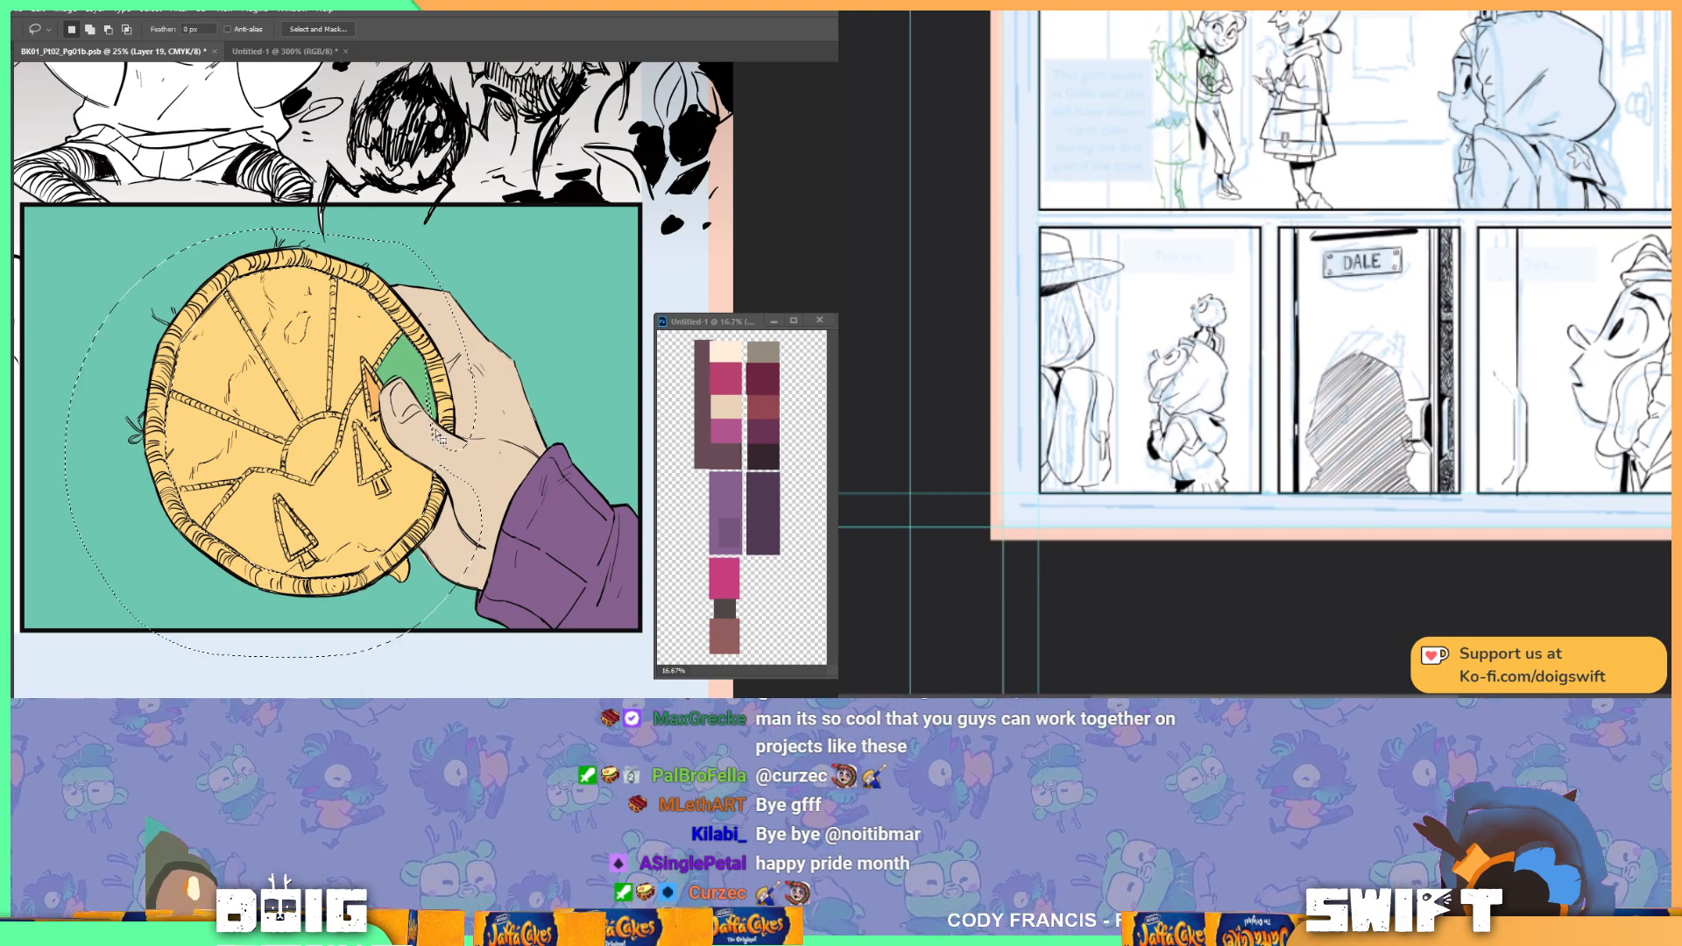
key(g)
click(438, 357)
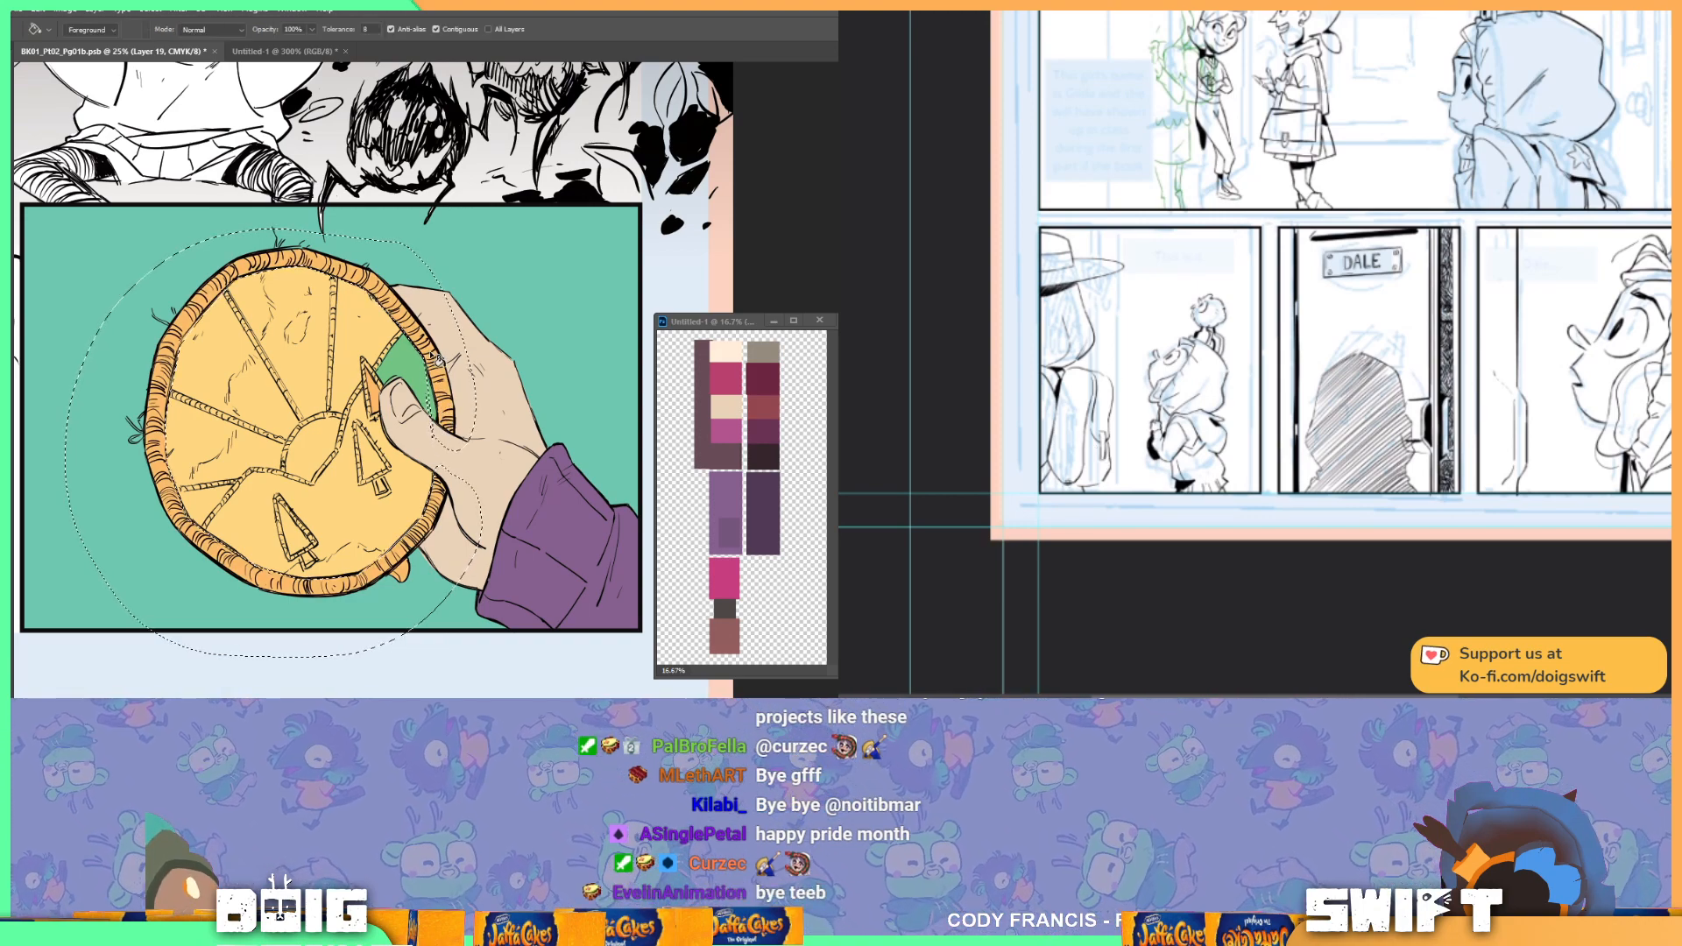
key(ctrl+d)
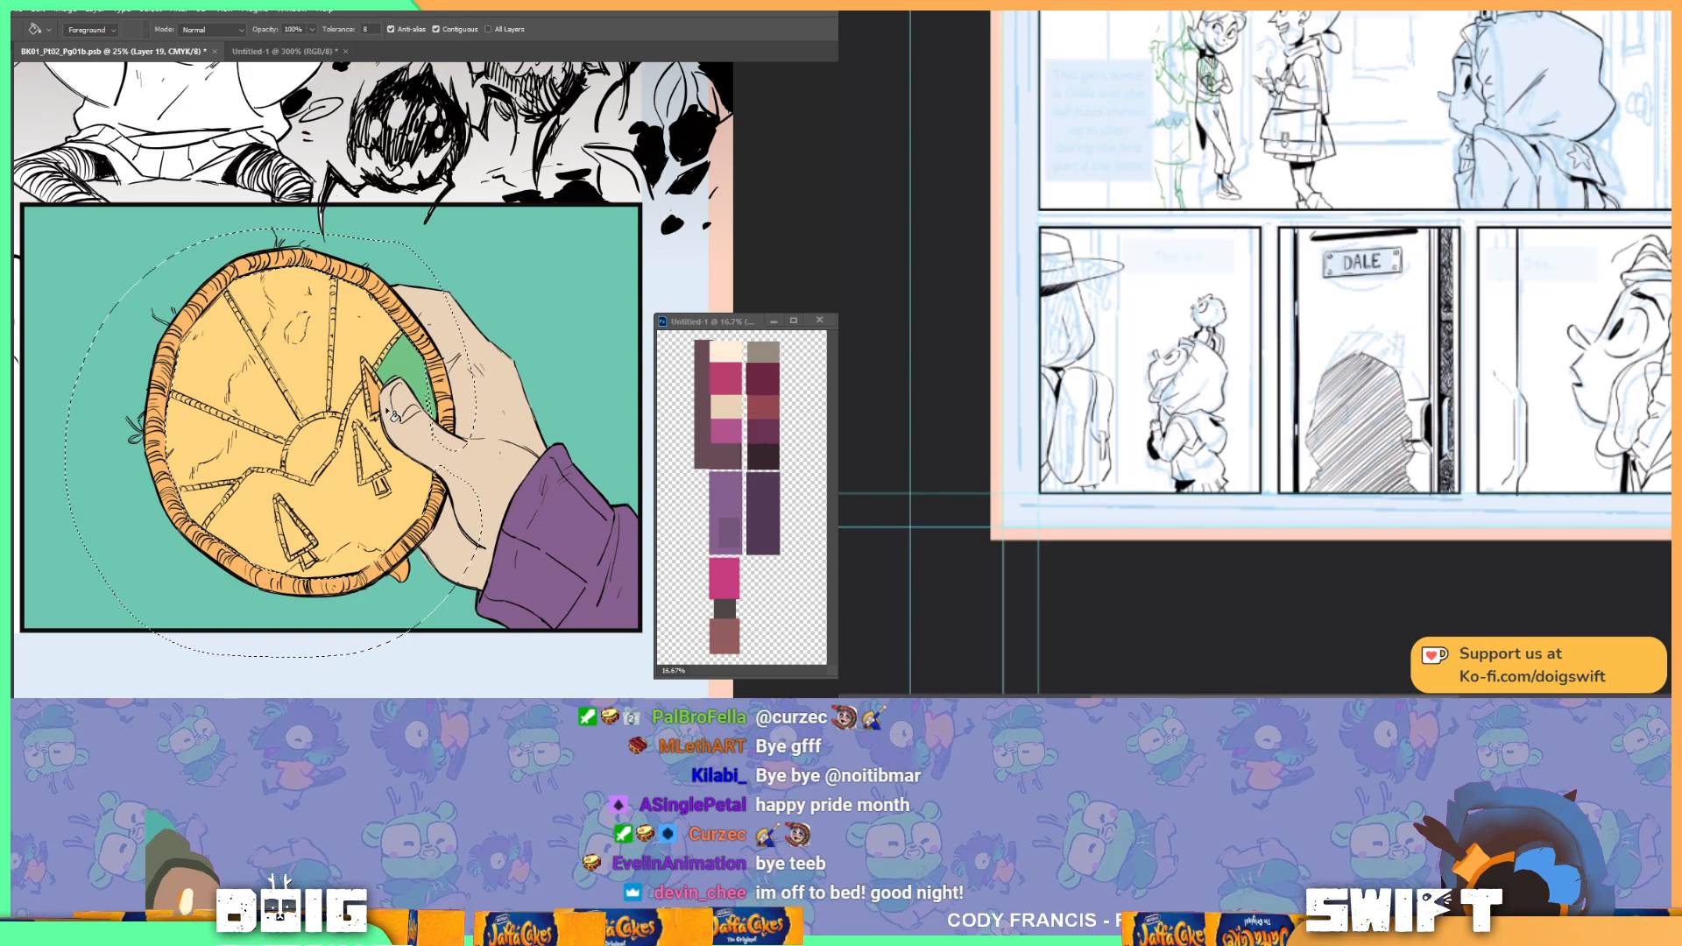
key(l)
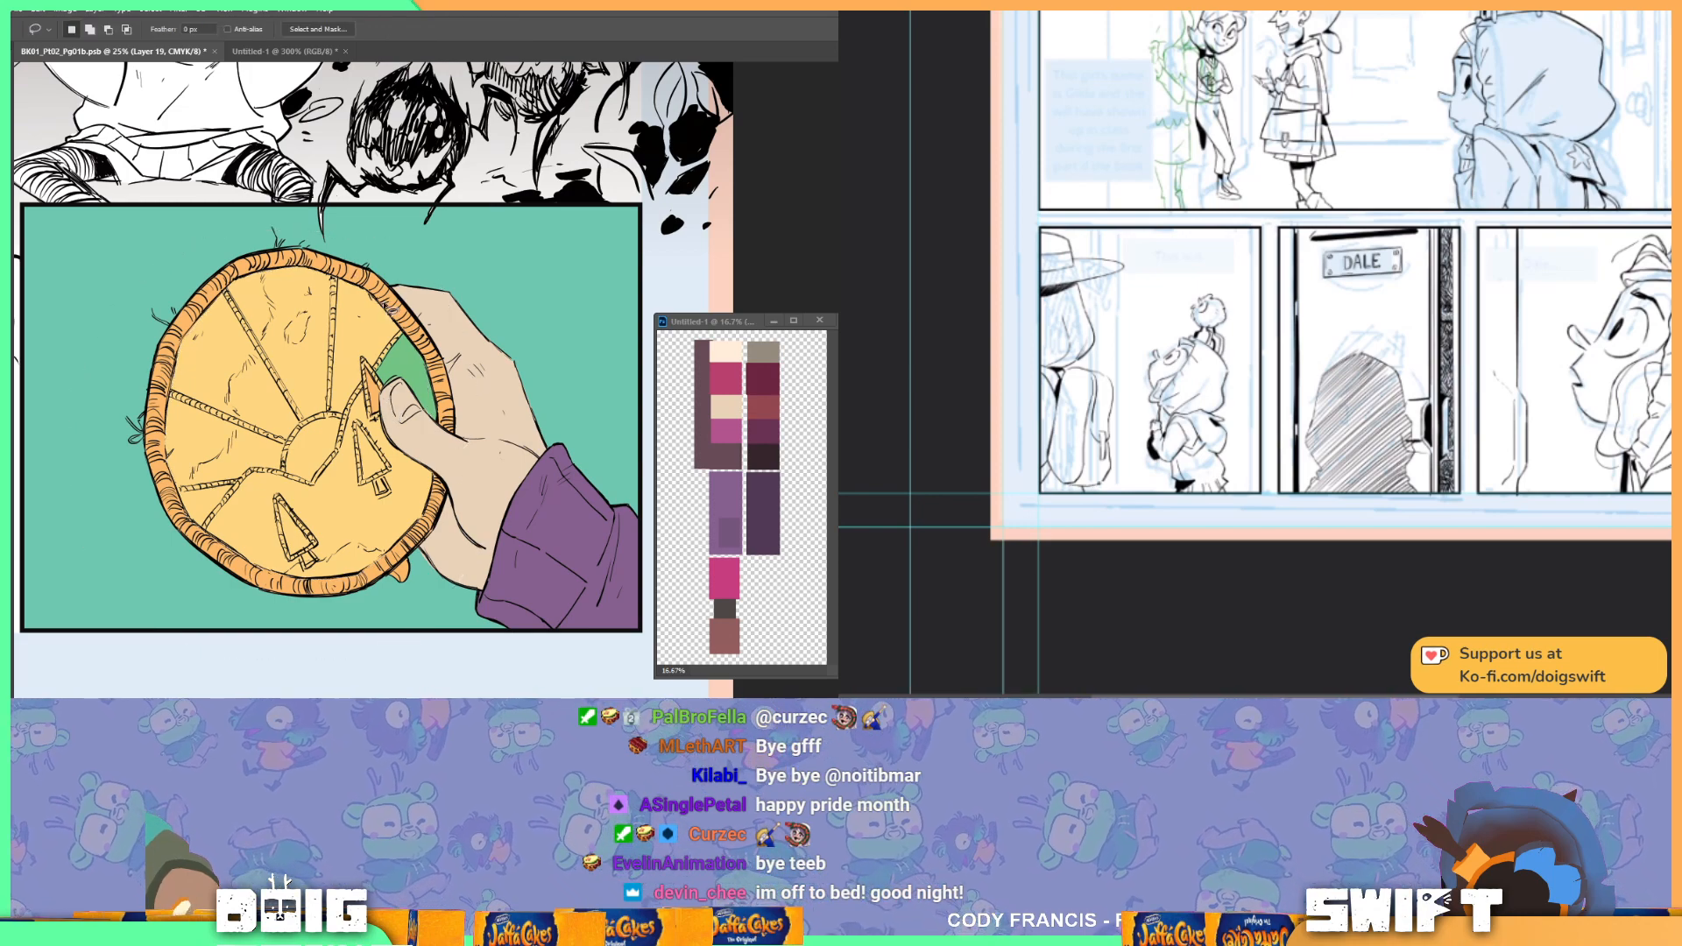
Step: Lasso the disc's vertical stitched ray and the diagonal ray beside it, filling each with pale beige
mouse_move(342, 279)
mouse_down()
mouse_move(336, 417)
mouse_move(341, 278)
mouse_up()
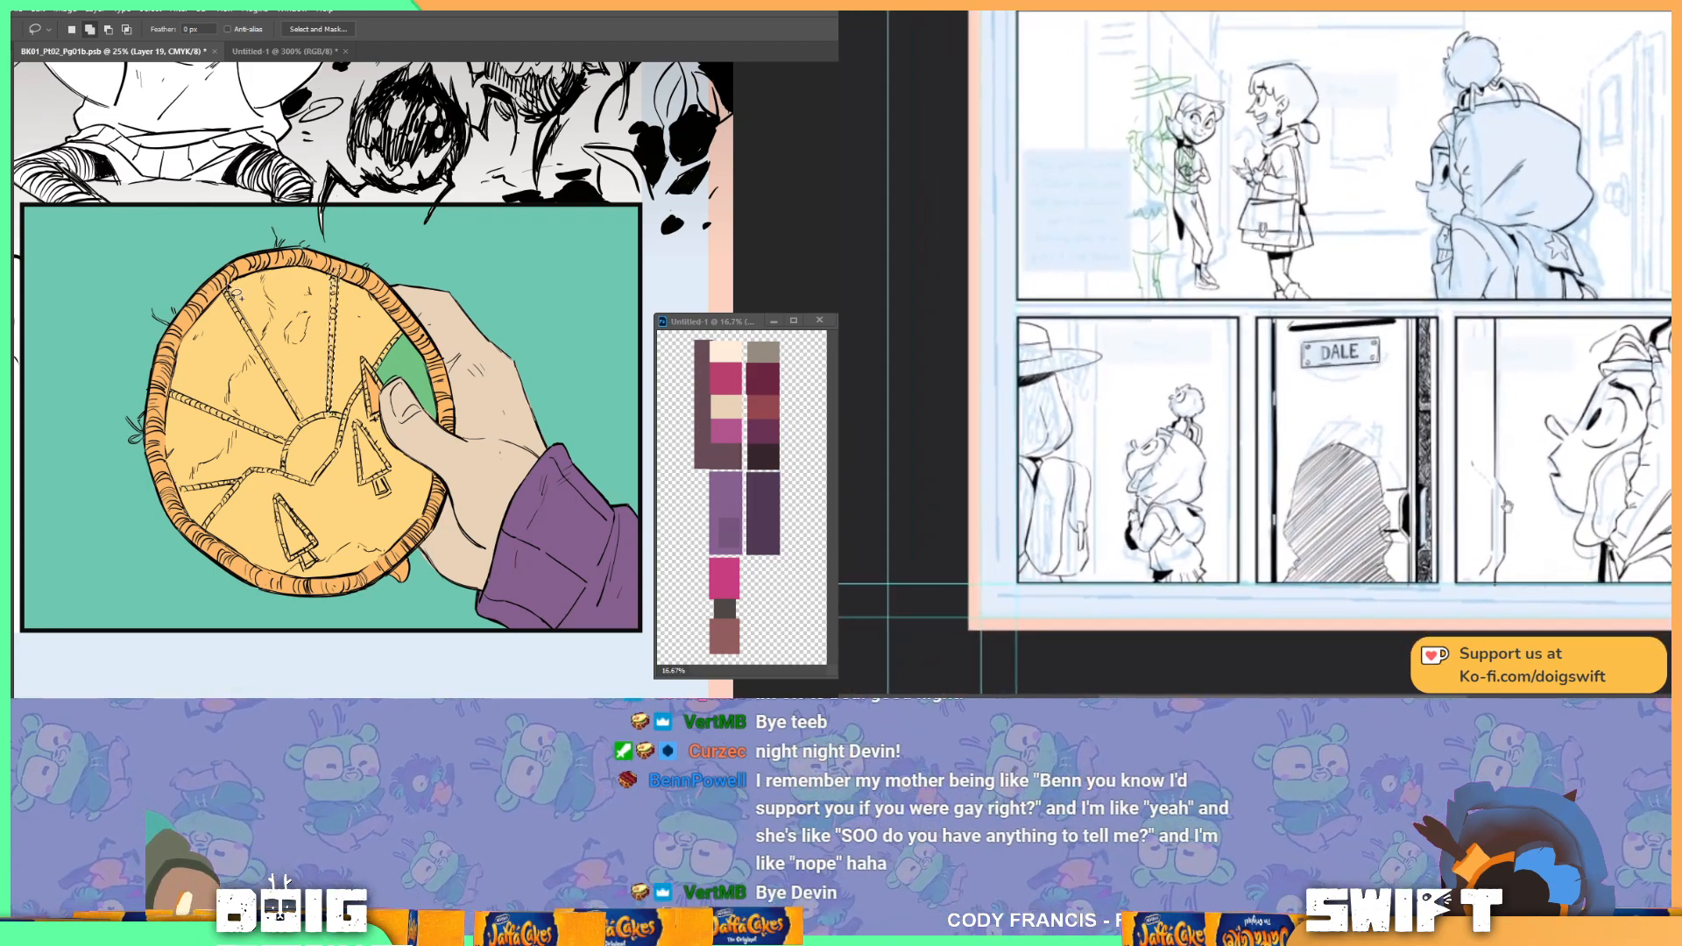
drag(231, 295, 313, 431)
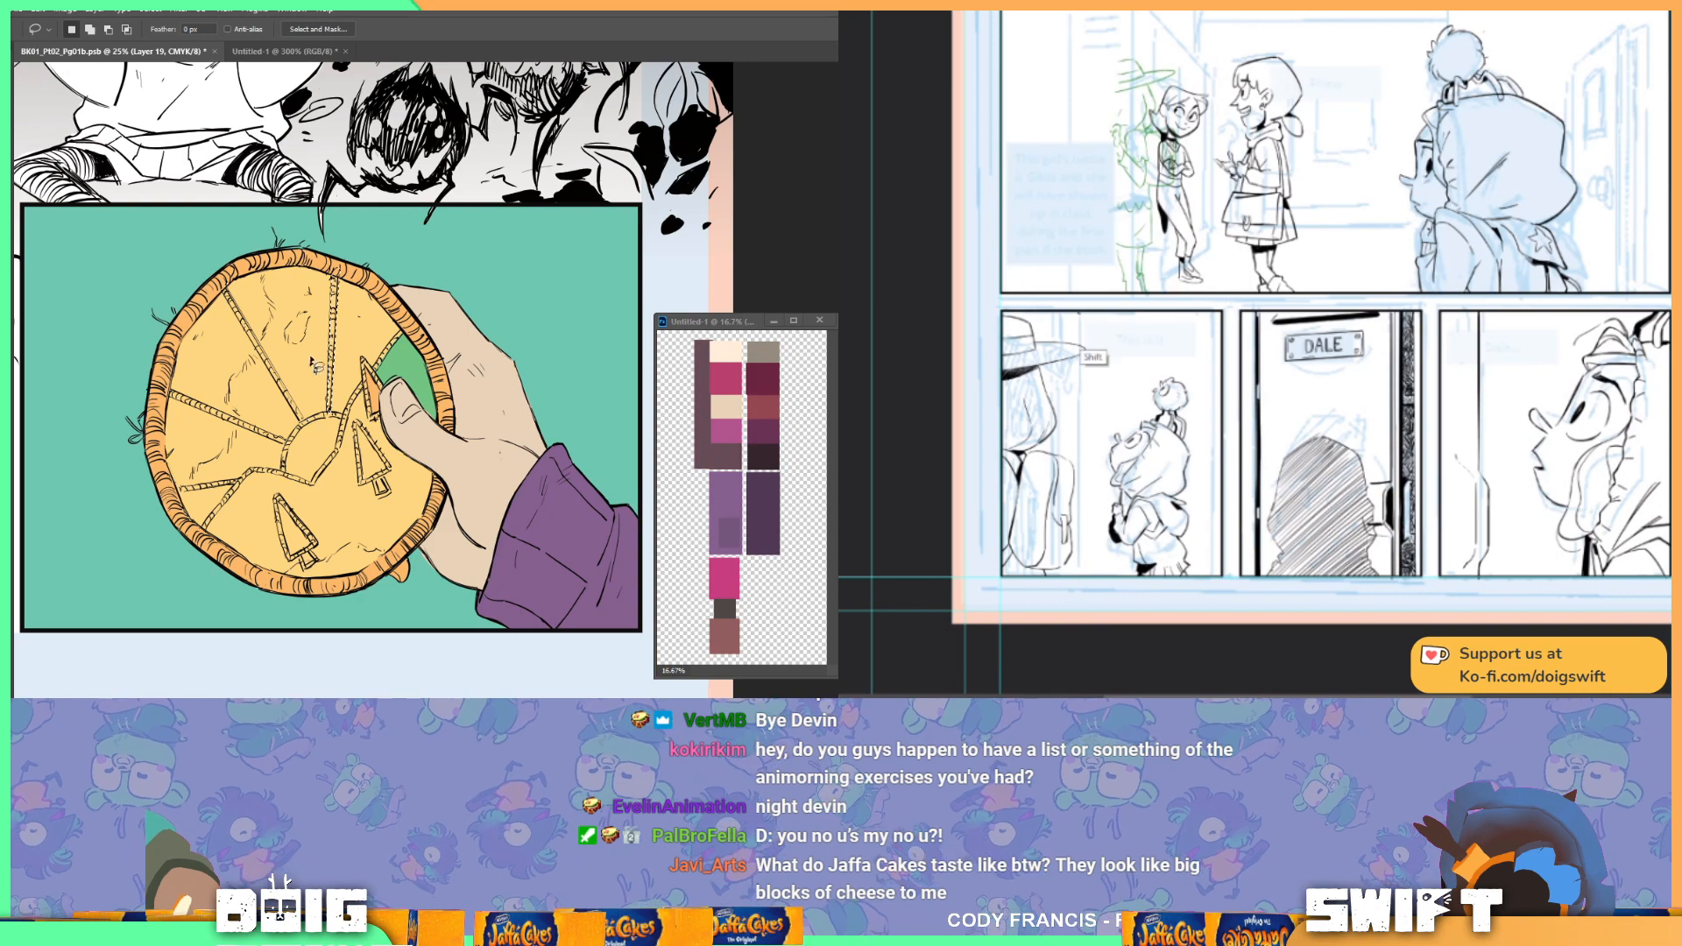
key(g)
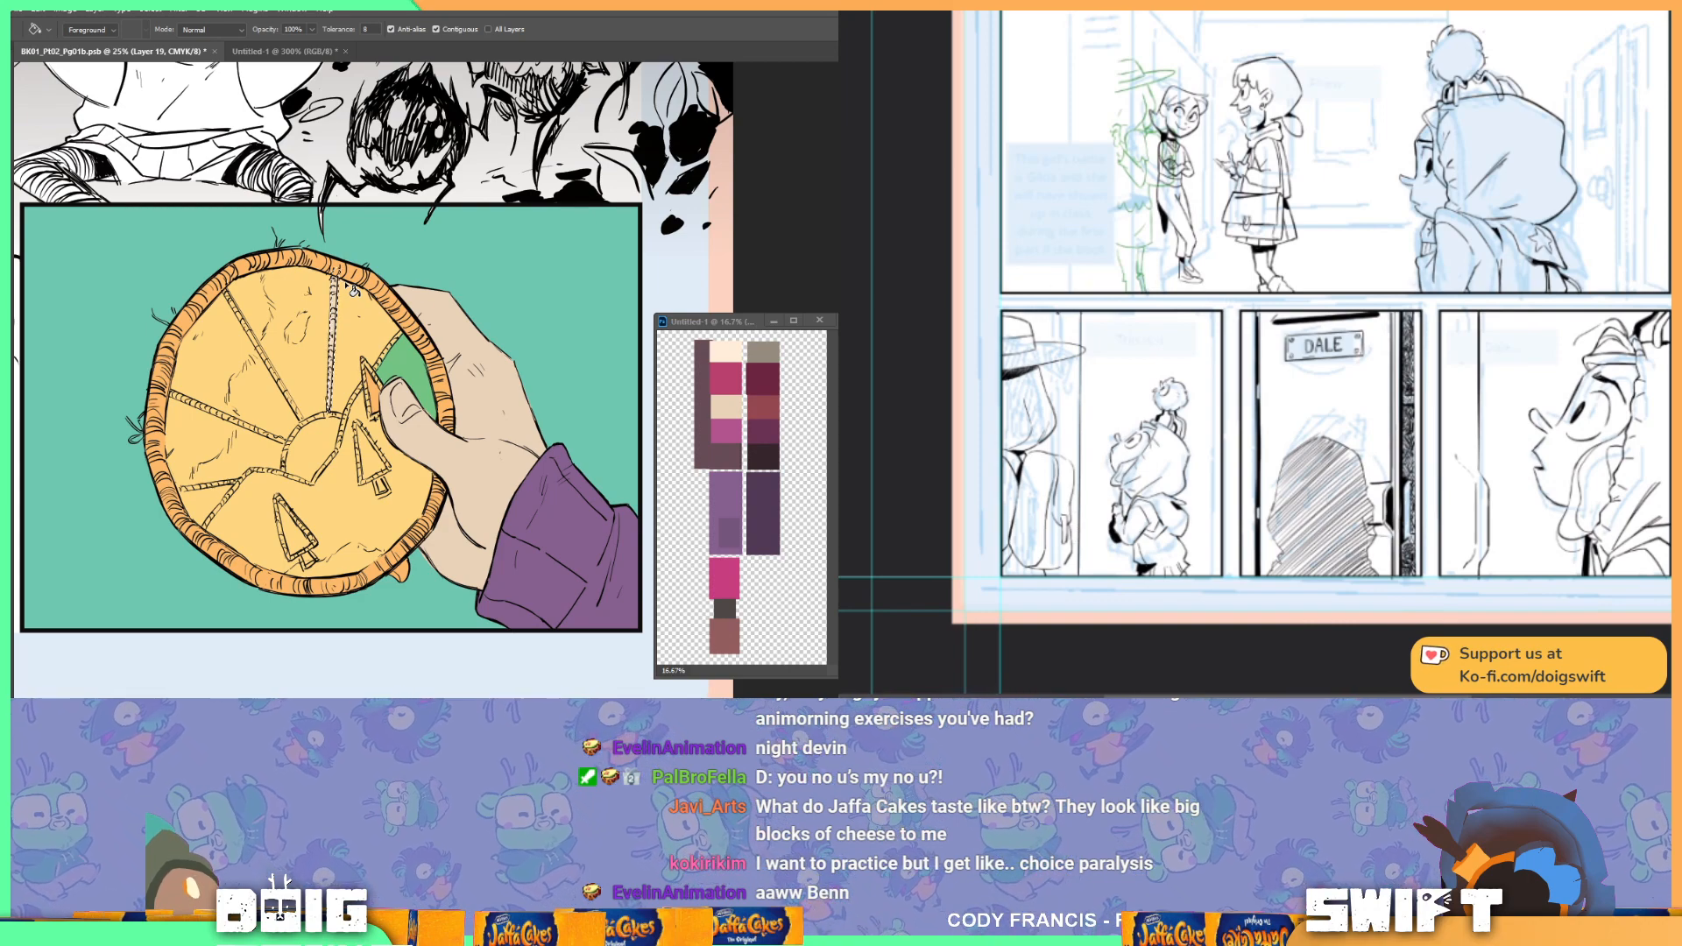
key(l)
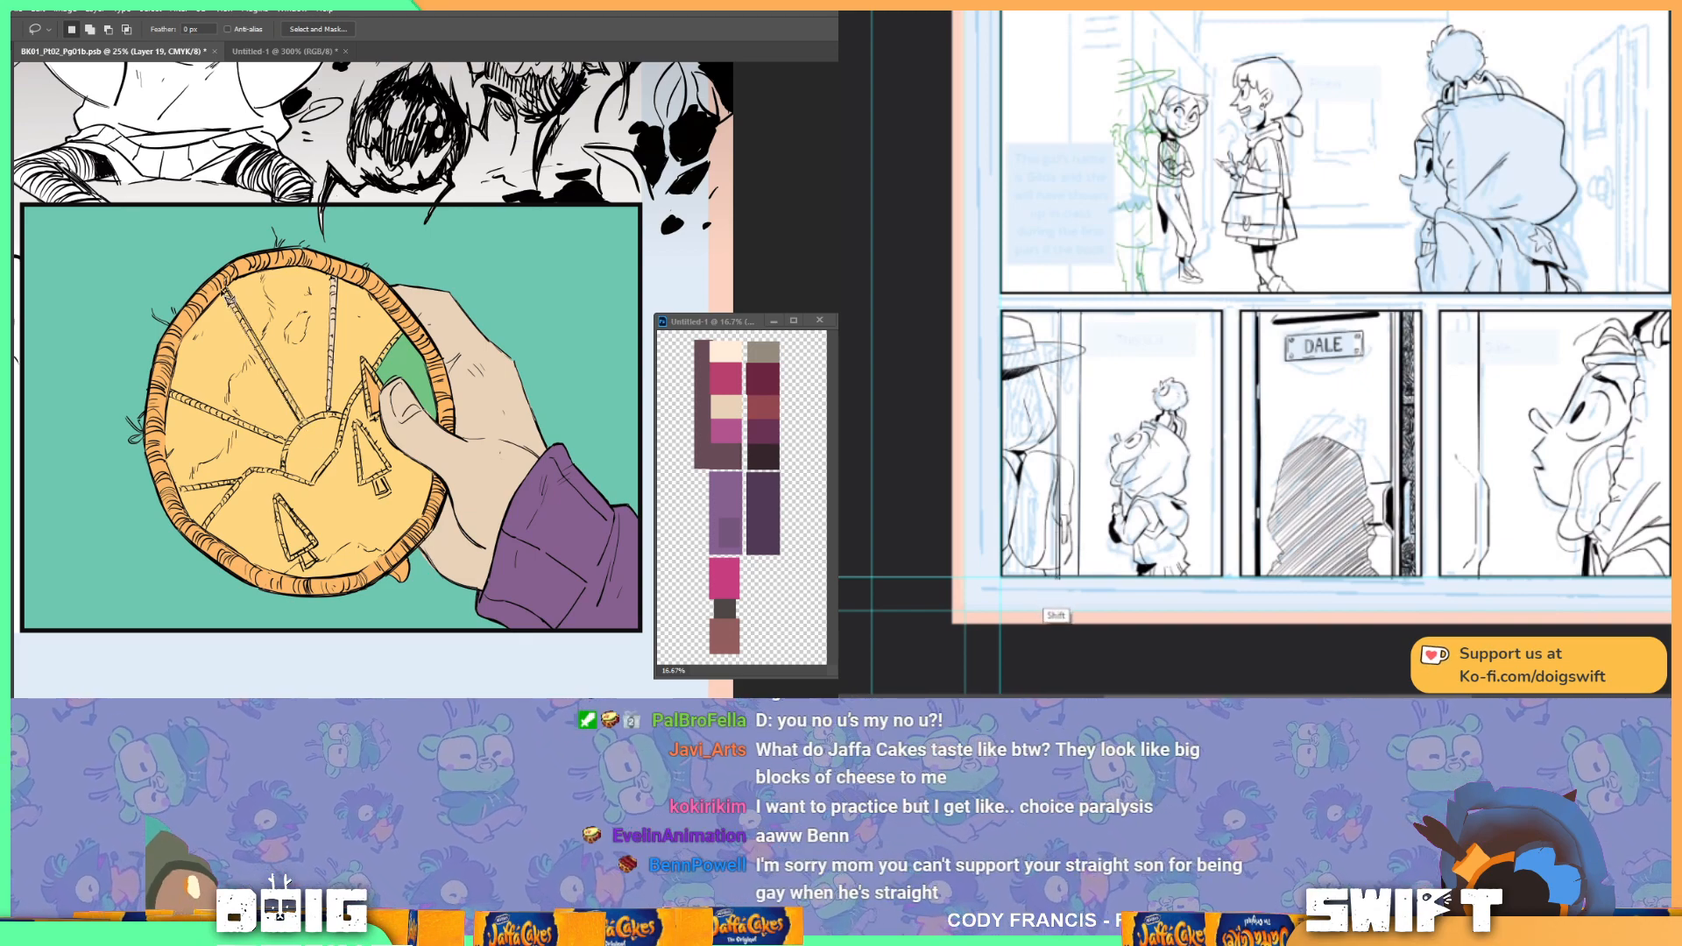
drag(226, 291, 234, 267)
key(g)
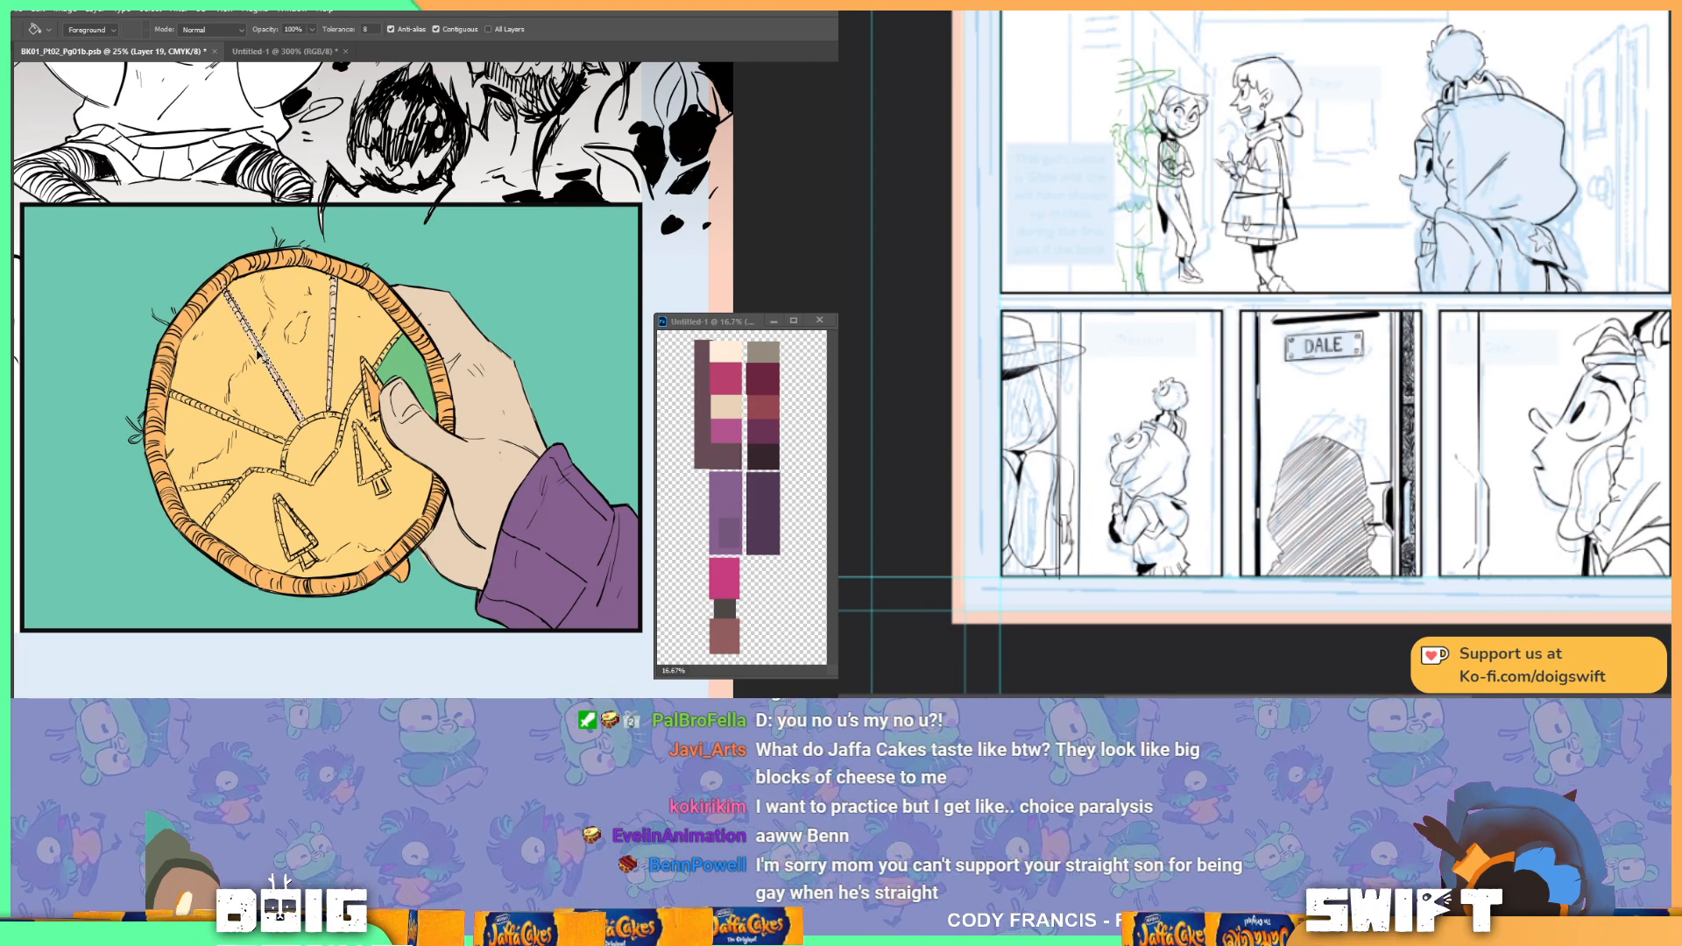
Step: Lasso the lowest stitched ray near the disc's outer rim and fill it with the same pale beige
key(l)
mouse_move(186, 397)
mouse_down()
mouse_move(296, 450)
mouse_move(172, 395)
mouse_up()
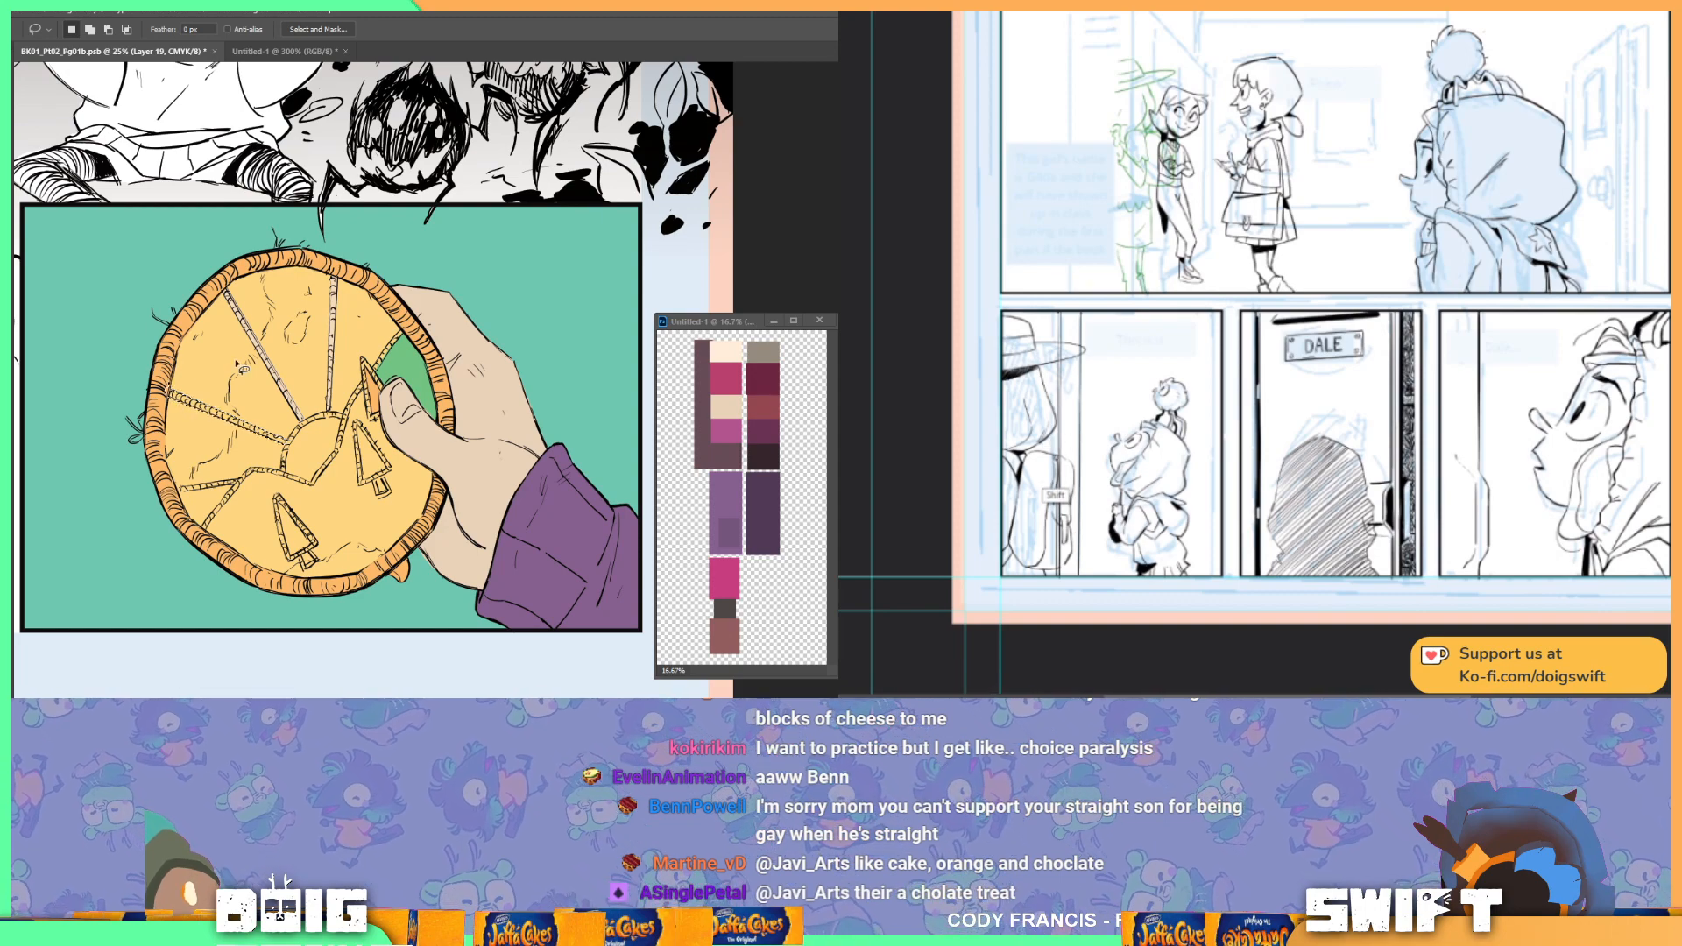
key(g)
click(234, 425)
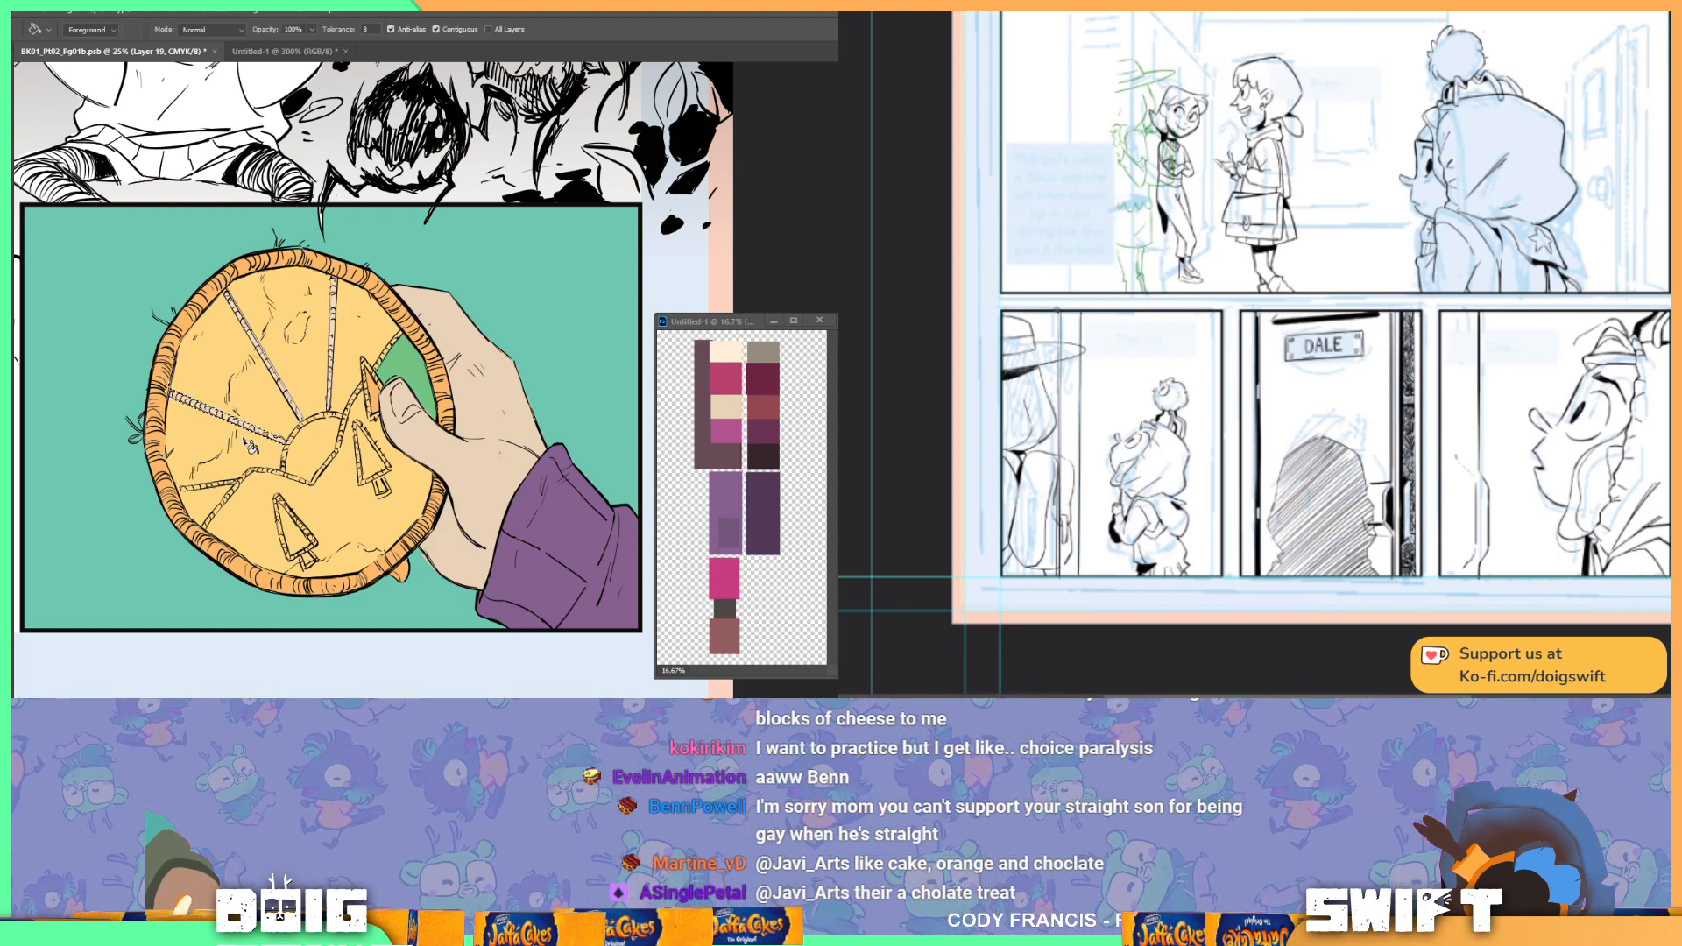
key(l)
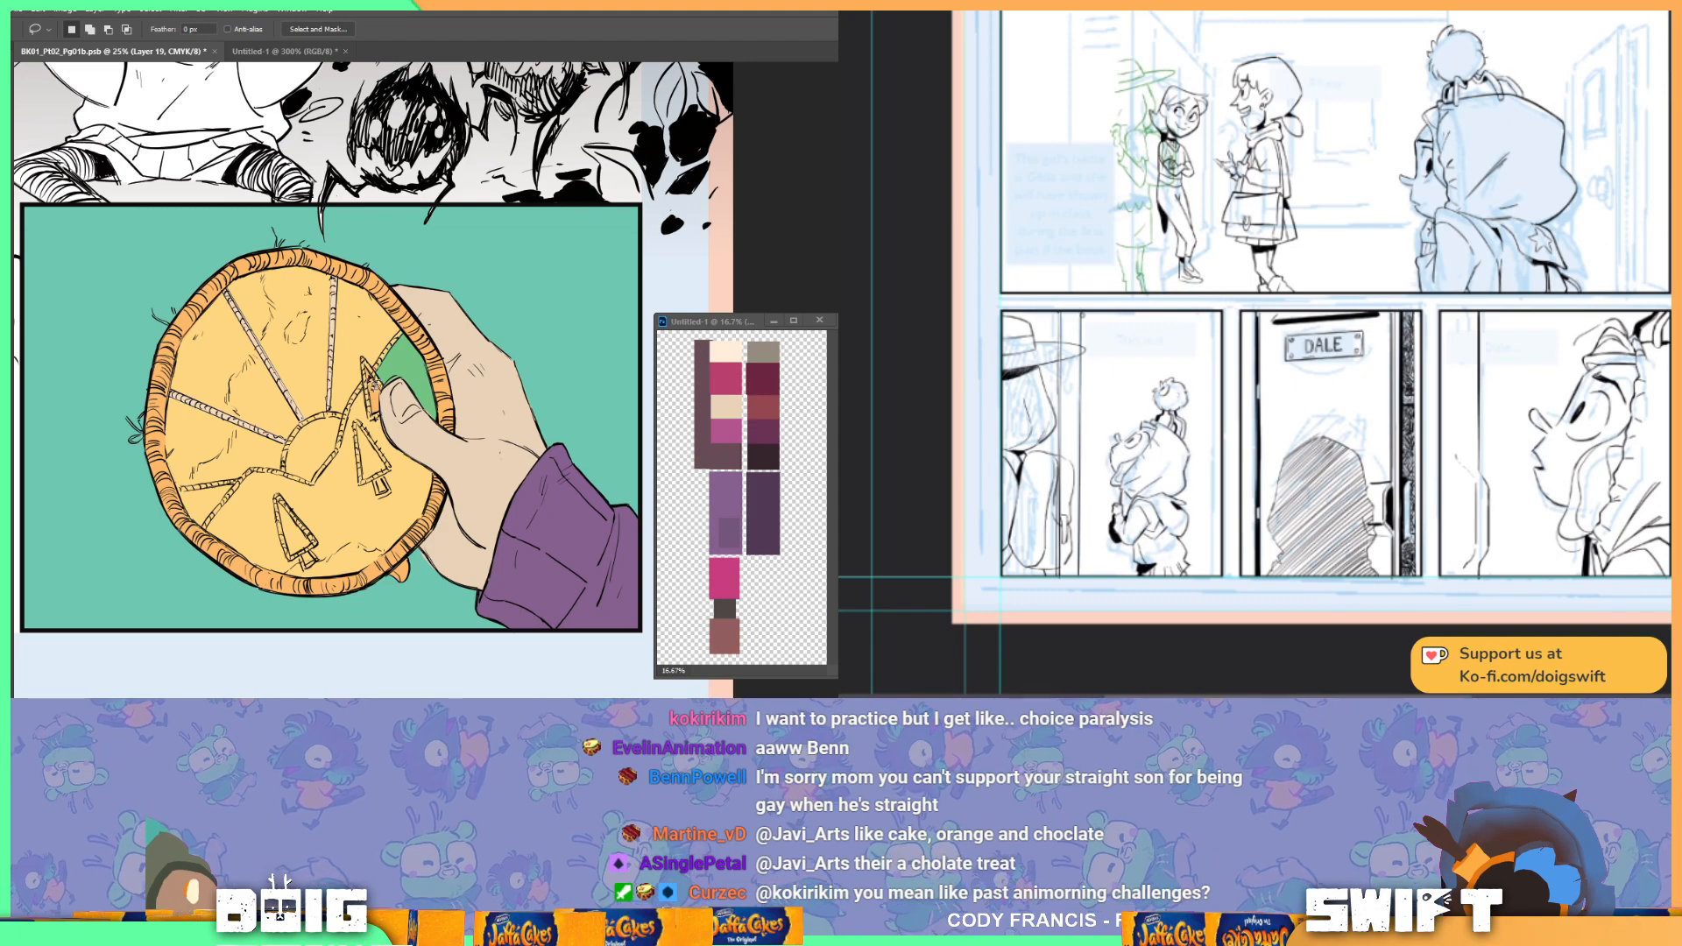
Step: Paint the stitched outlines of the two fir trees nearest the thumb green with the Pencil tool
scroll(337, 355, down, 1)
scroll(337, 355, left, 1)
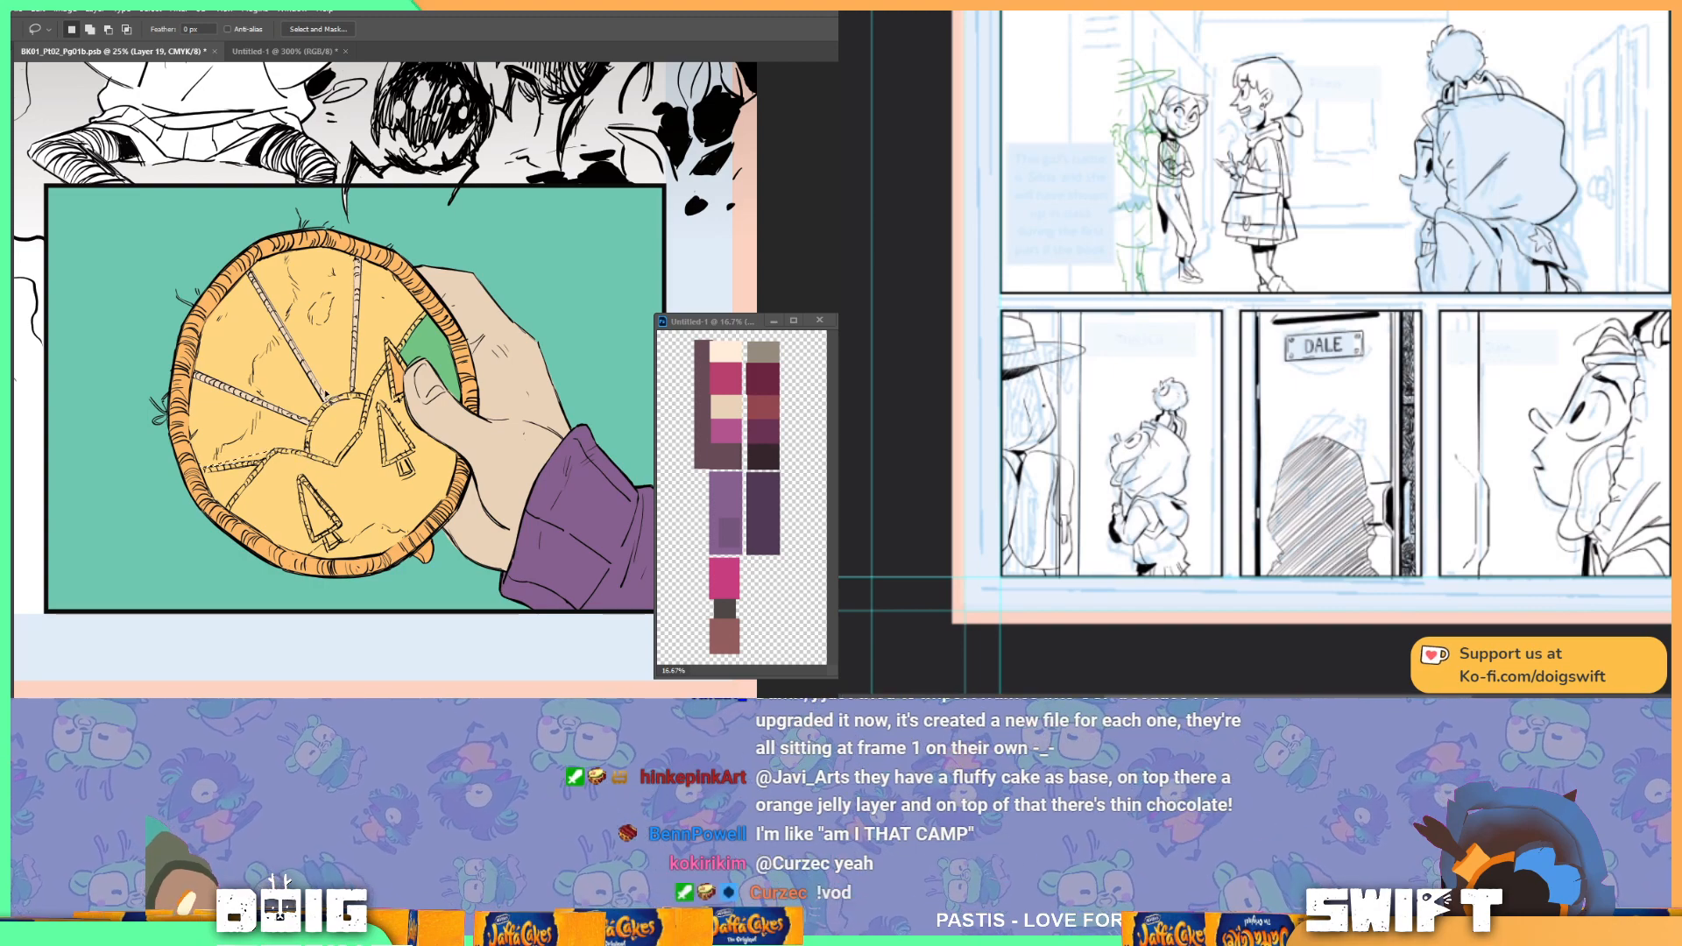
key(b)
key(ctrl+plus)
key(ctrl+plus)
scroll(350, 351, left, 3)
scroll(364, 285, down, 1)
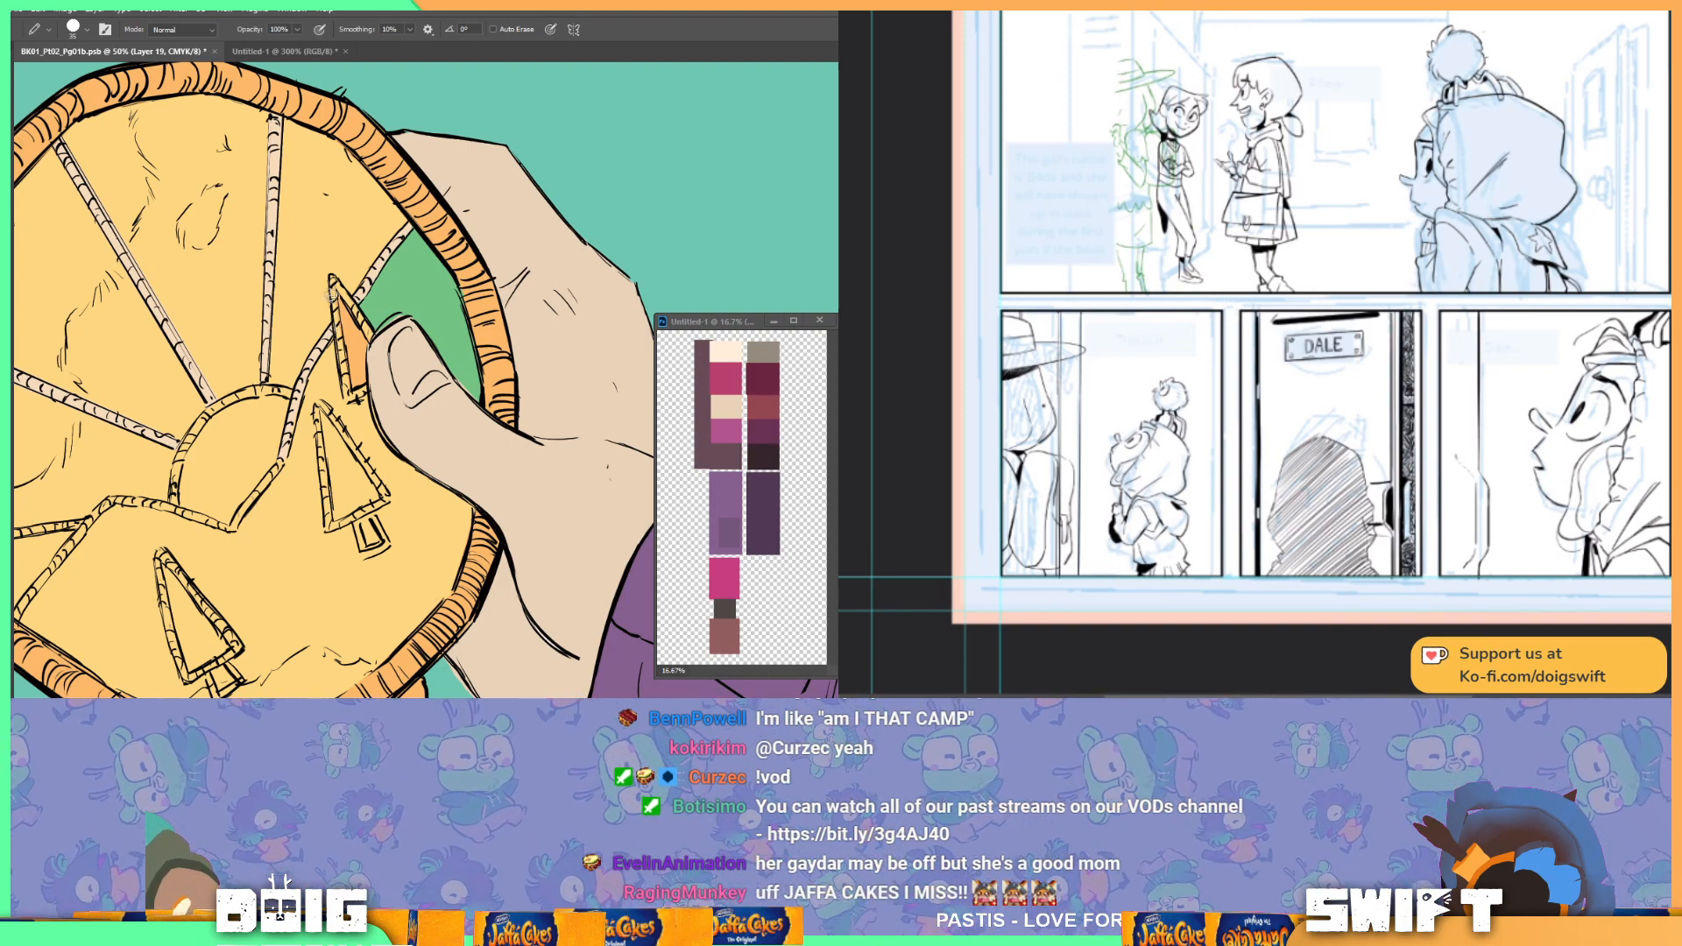
mouse_move(332, 278)
mouse_down()
mouse_move(334, 313)
mouse_move(332, 279)
mouse_move(371, 338)
mouse_move(341, 307)
mouse_move(349, 399)
mouse_move(373, 355)
mouse_move(333, 457)
mouse_move(364, 452)
mouse_move(353, 343)
mouse_move(365, 448)
mouse_move(418, 426)
mouse_up()
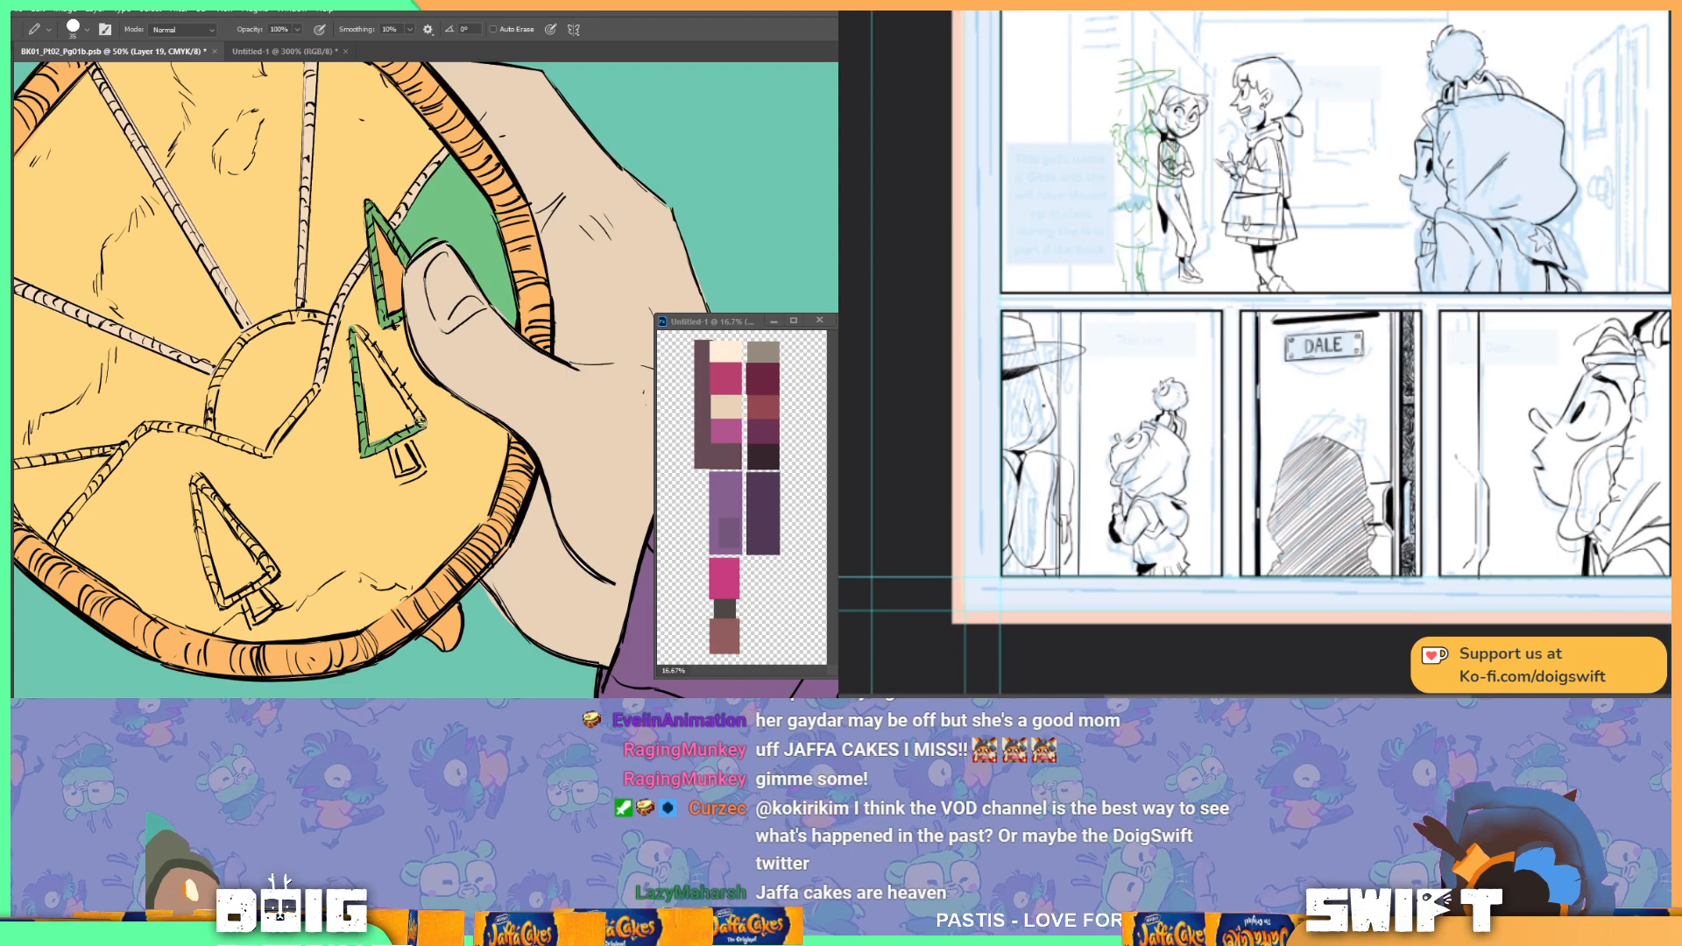
drag(354, 327, 422, 426)
Step: Undo the first stroke on the lowest fir tree and paint its stitched outline green
mouse_move(277, 423)
mouse_down()
mouse_move(340, 387)
mouse_move(279, 449)
mouse_move(295, 532)
mouse_up()
key(ctrl+z)
mouse_move(273, 413)
mouse_down()
mouse_move(284, 472)
mouse_move(274, 405)
mouse_move(300, 528)
mouse_move(348, 509)
mouse_up()
drag(277, 407, 352, 500)
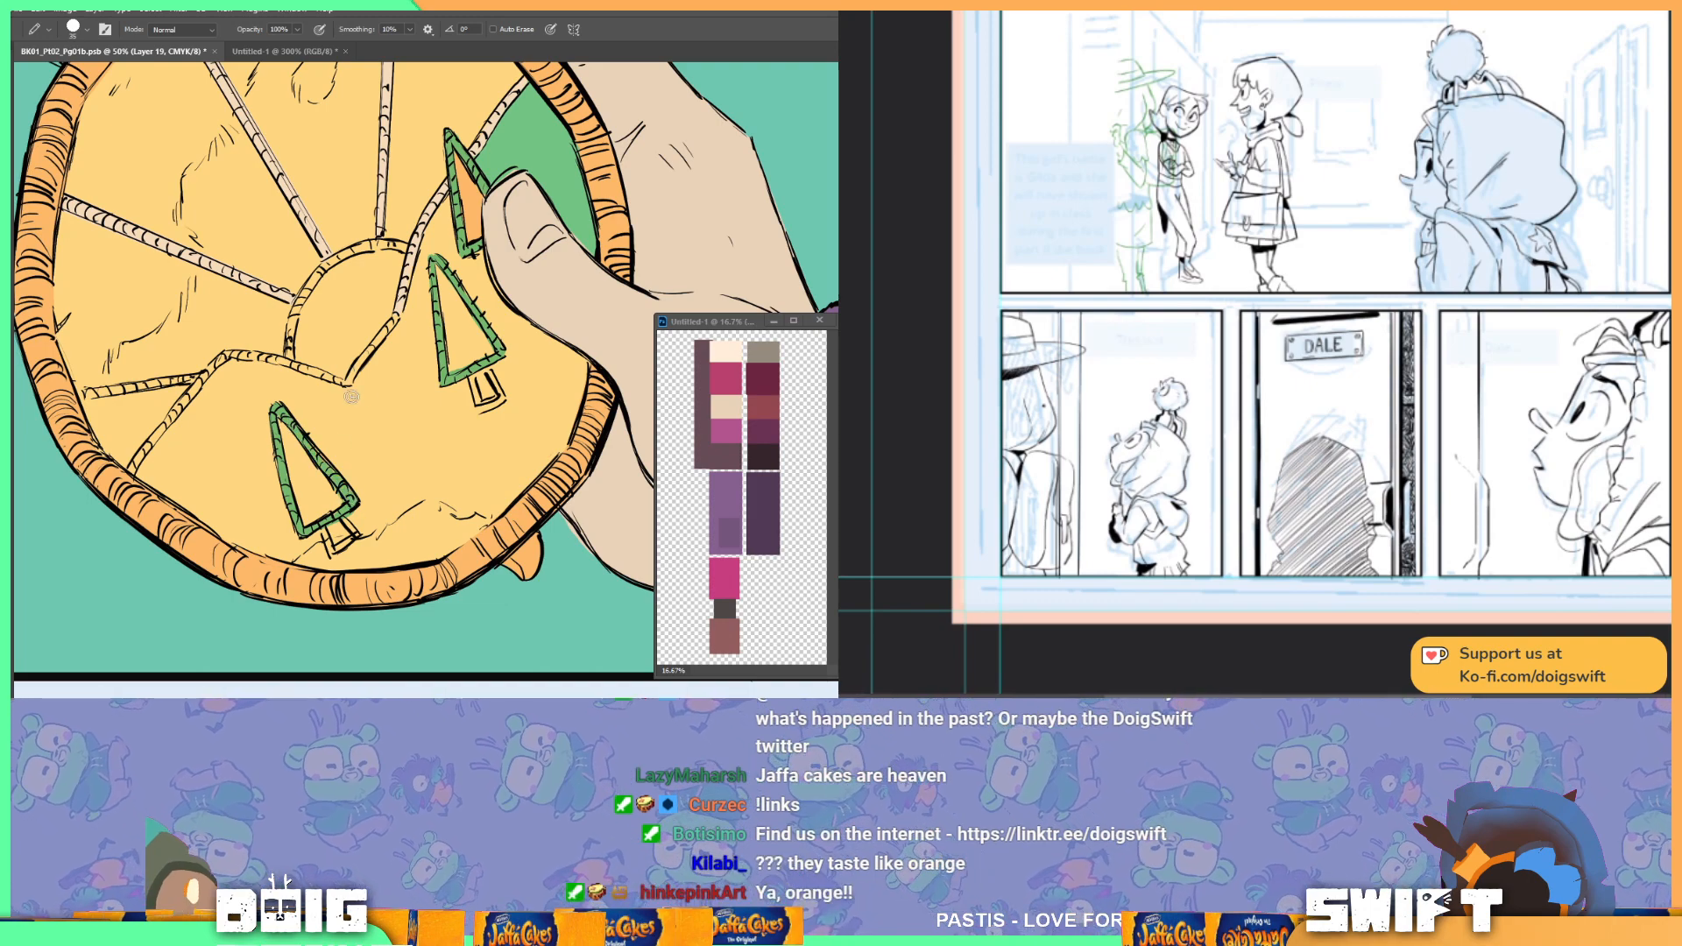
drag(353, 322, 417, 418)
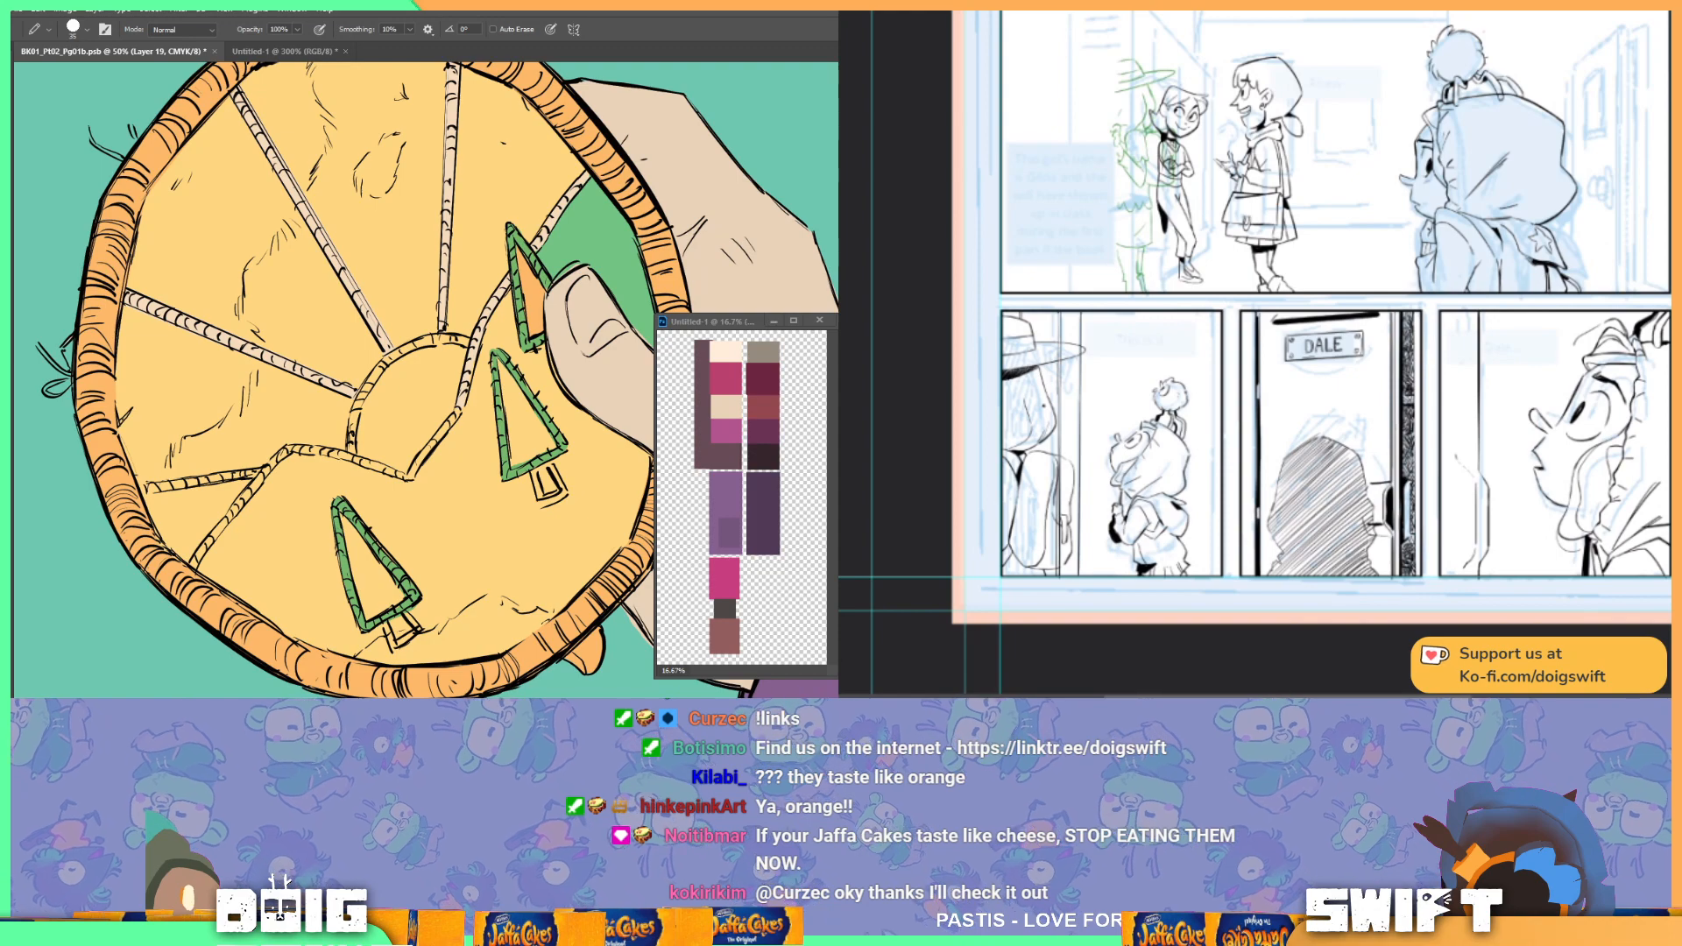
Step: Paint the stitched hill outline dark green, from the hoop's rim behind the thumb down to its lower-left edge
mouse_move(553, 229)
mouse_down()
mouse_move(530, 274)
mouse_move(566, 222)
mouse_up()
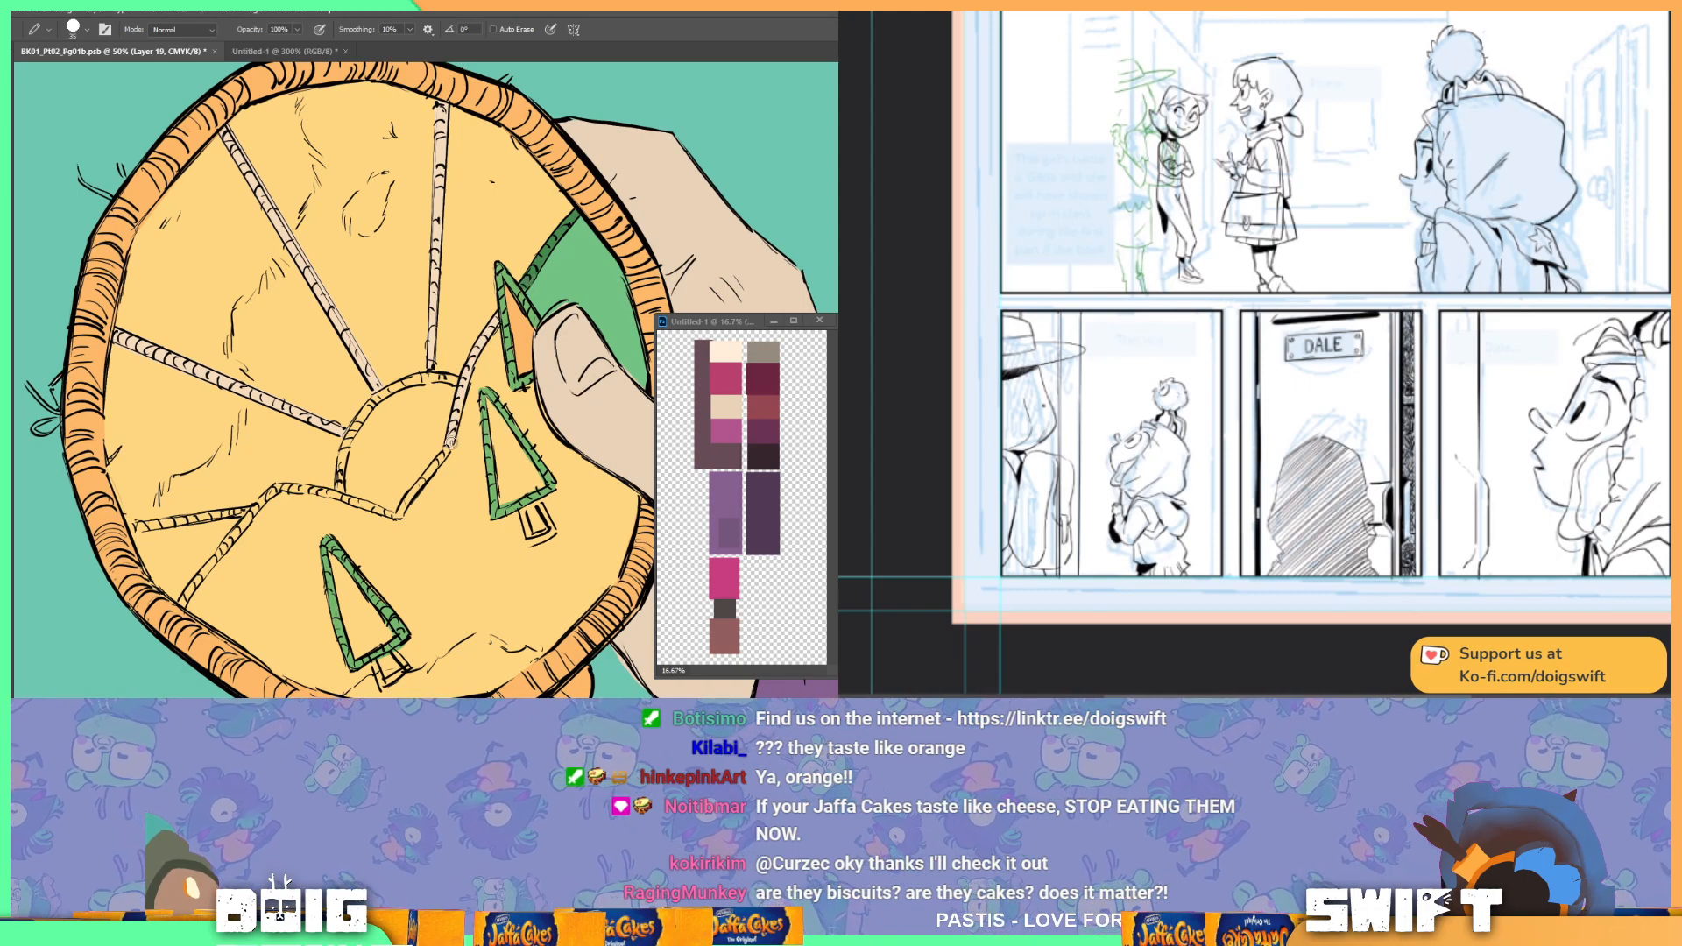
drag(449, 448, 461, 384)
drag(450, 437, 492, 323)
mouse_move(433, 489)
mouse_down()
mouse_move(468, 445)
mouse_move(438, 441)
mouse_move(512, 355)
mouse_up()
mouse_move(238, 518)
mouse_down()
mouse_move(335, 405)
mouse_move(456, 432)
mouse_up()
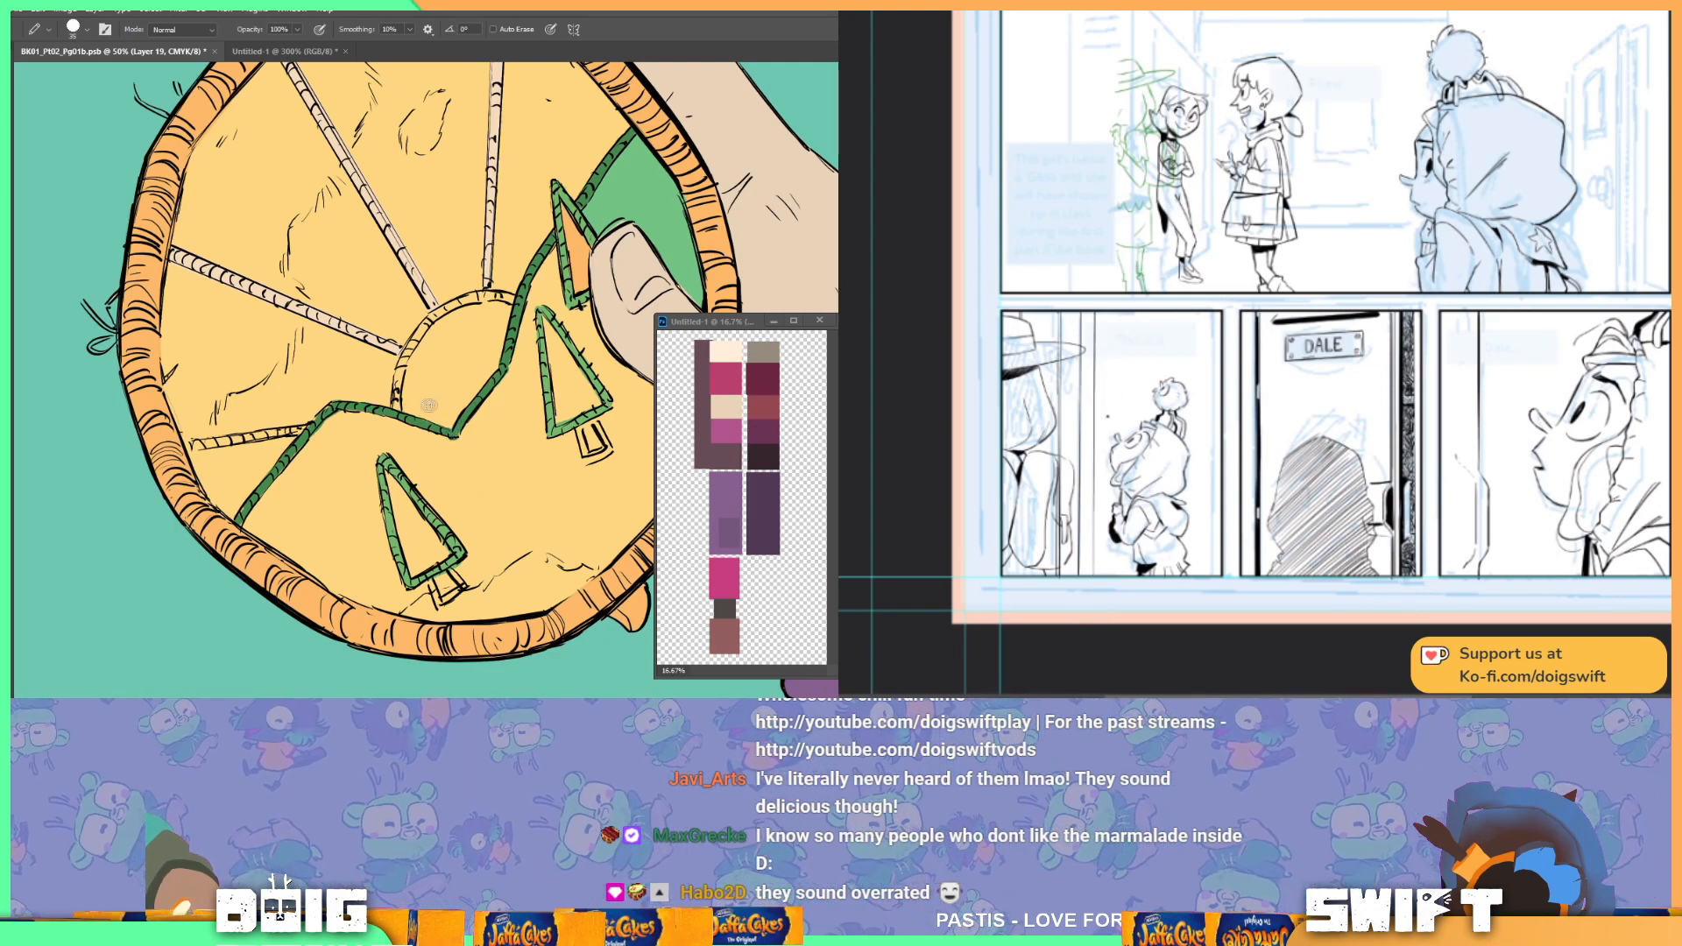
Step: Paint an orange edge inside the half-circle sun and fill the rest of it with the same orange
drag(507, 322, 474, 380)
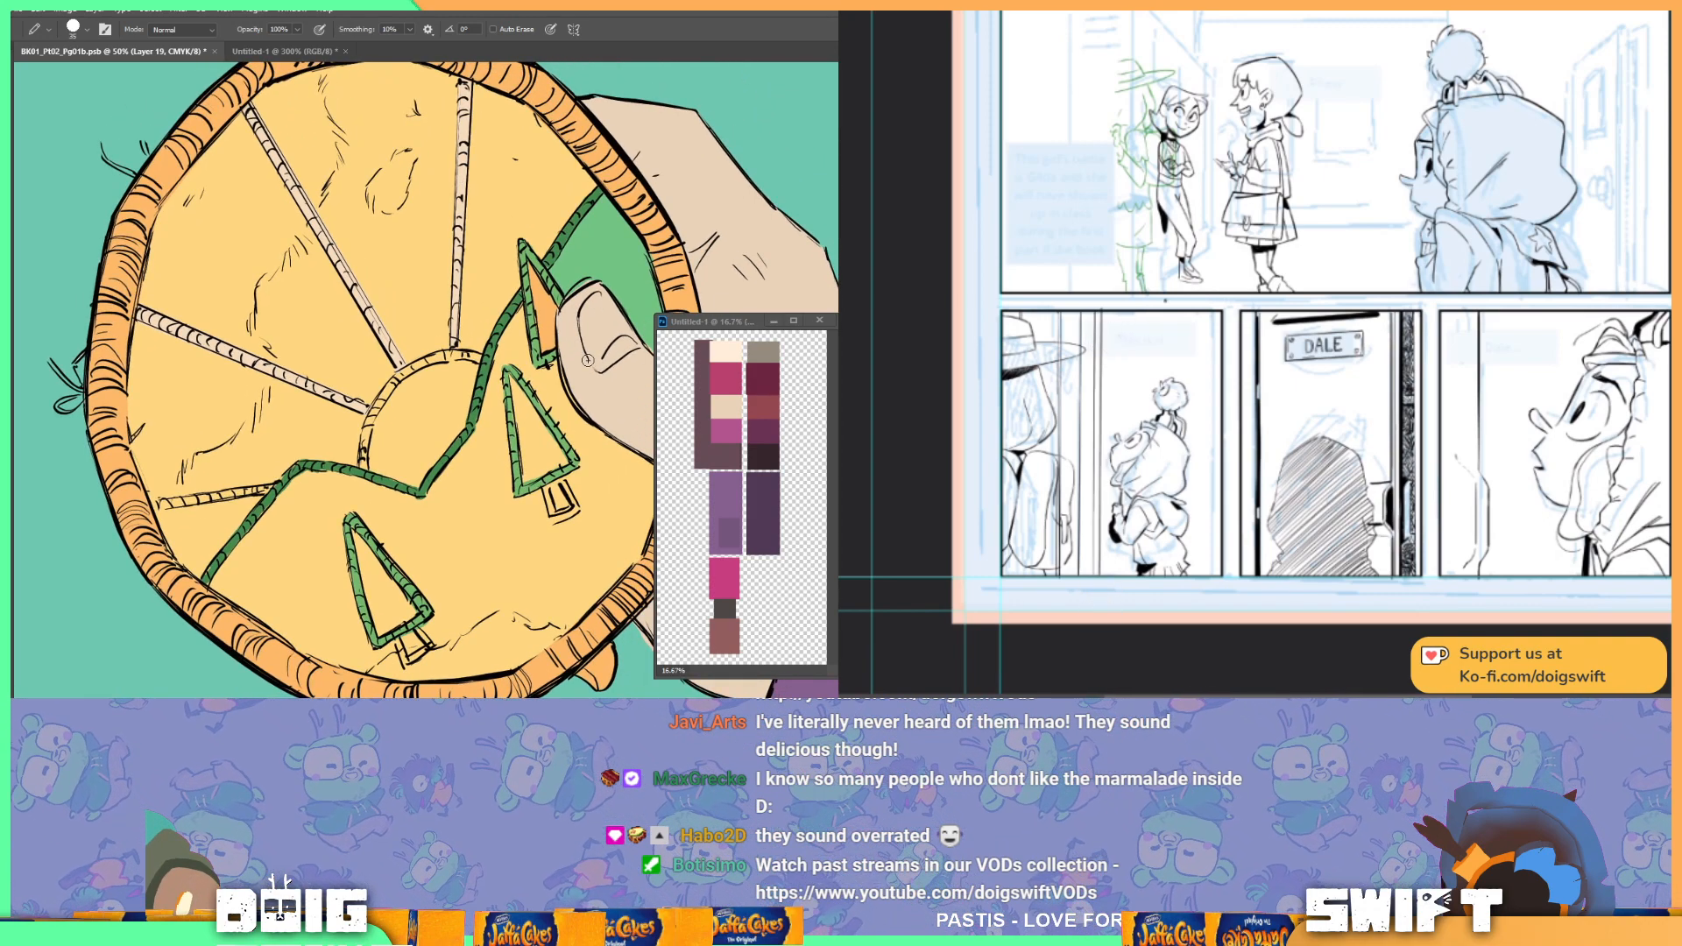
mouse_move(369, 457)
mouse_down()
mouse_move(412, 378)
mouse_move(478, 354)
mouse_up()
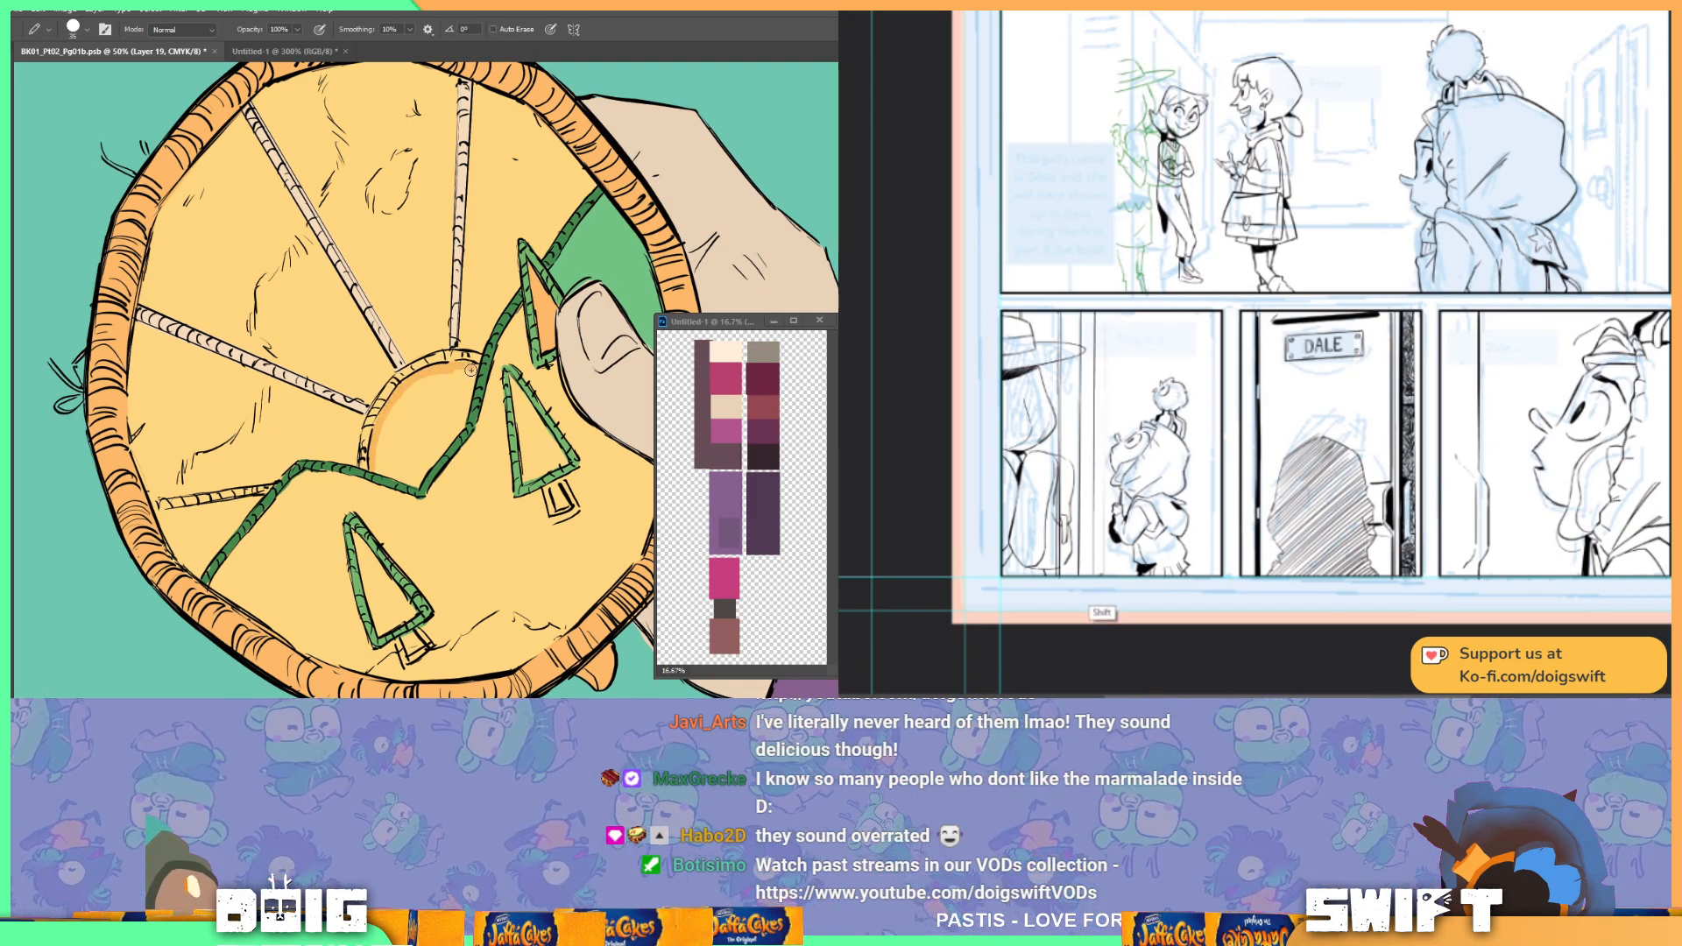
key(g)
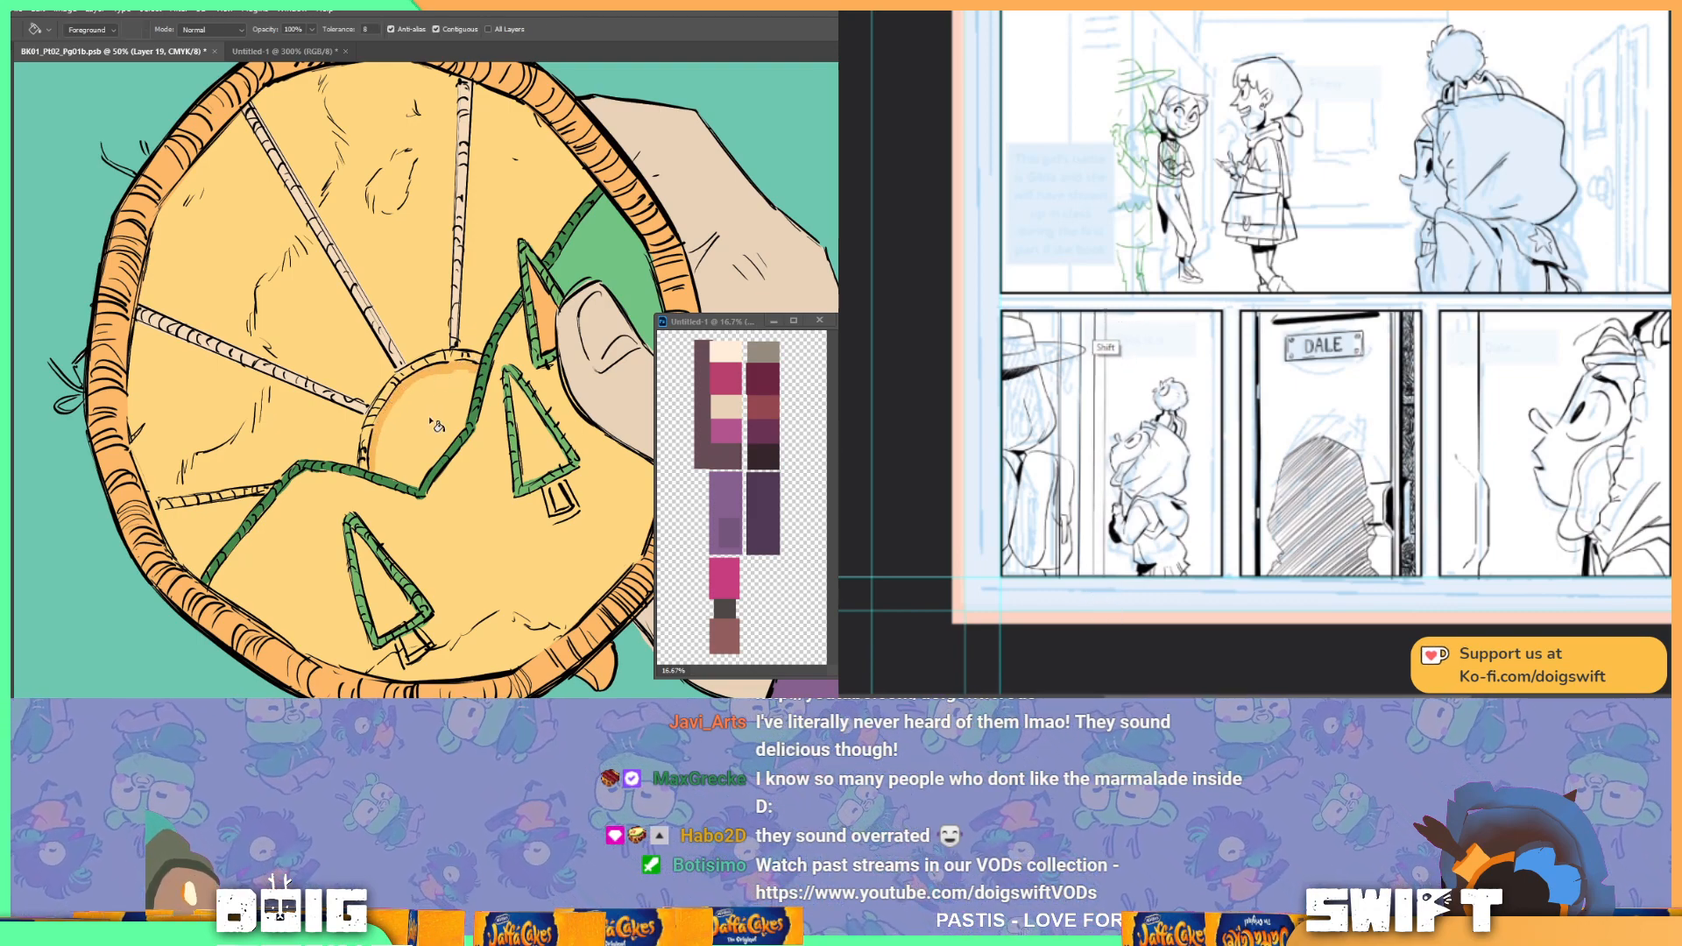
click(436, 407)
Step: Sample the cream of the stitched rays and colour the stitched arc around the sun with it
alt+click(382, 336)
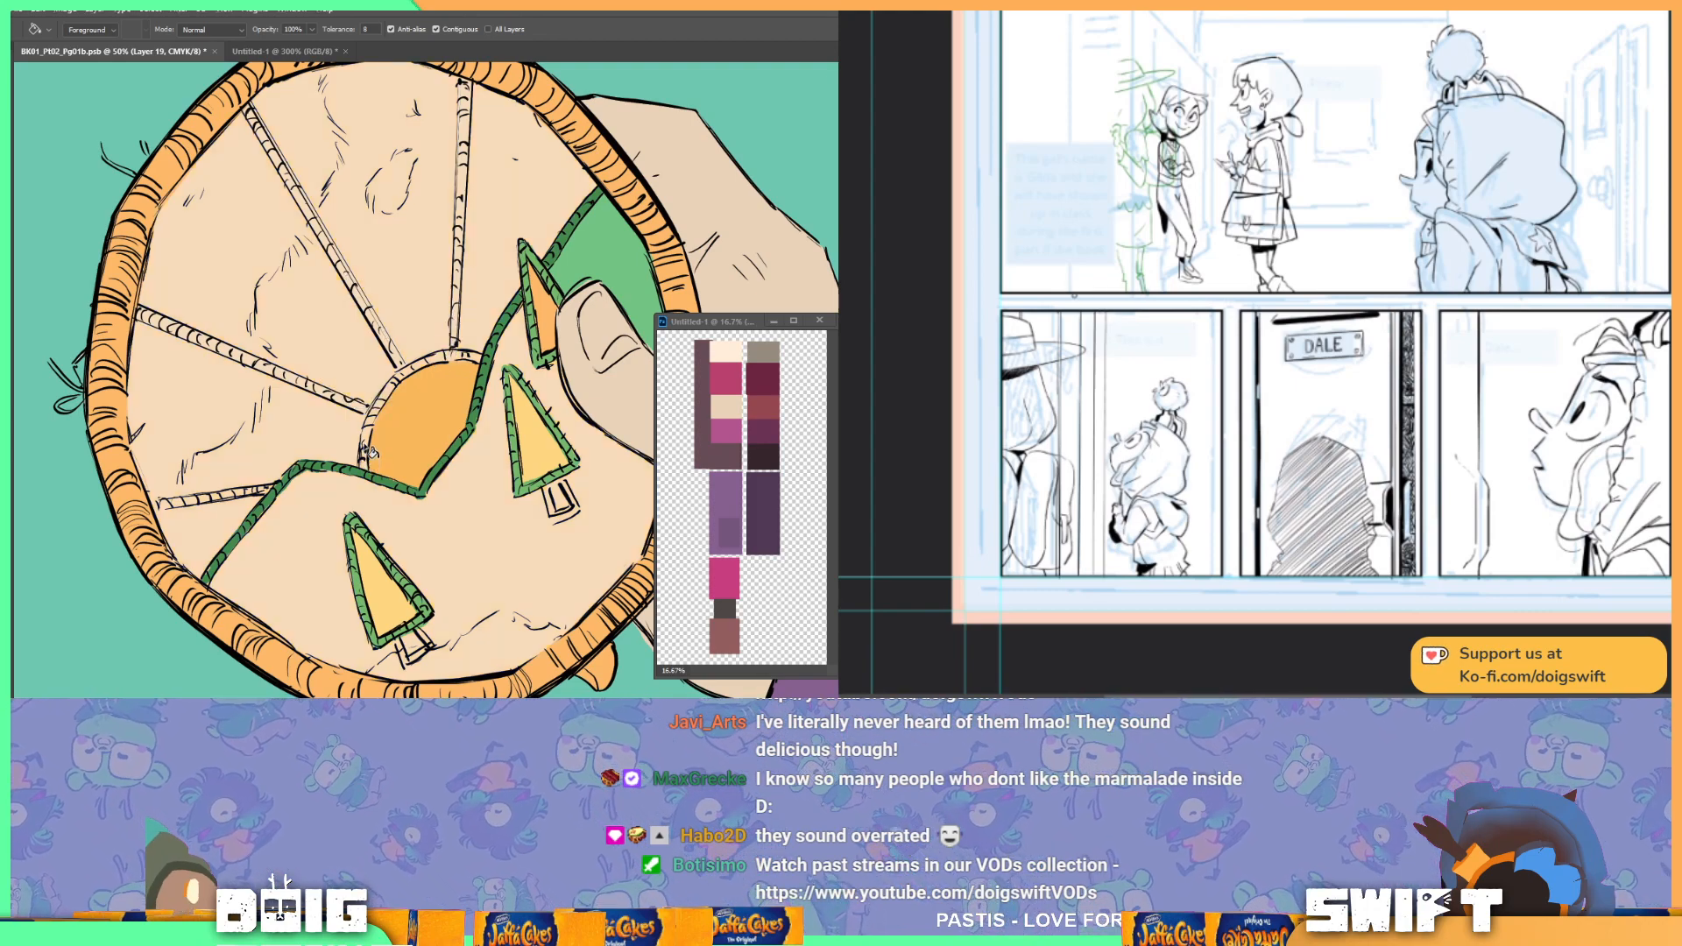
click(370, 372)
key(b)
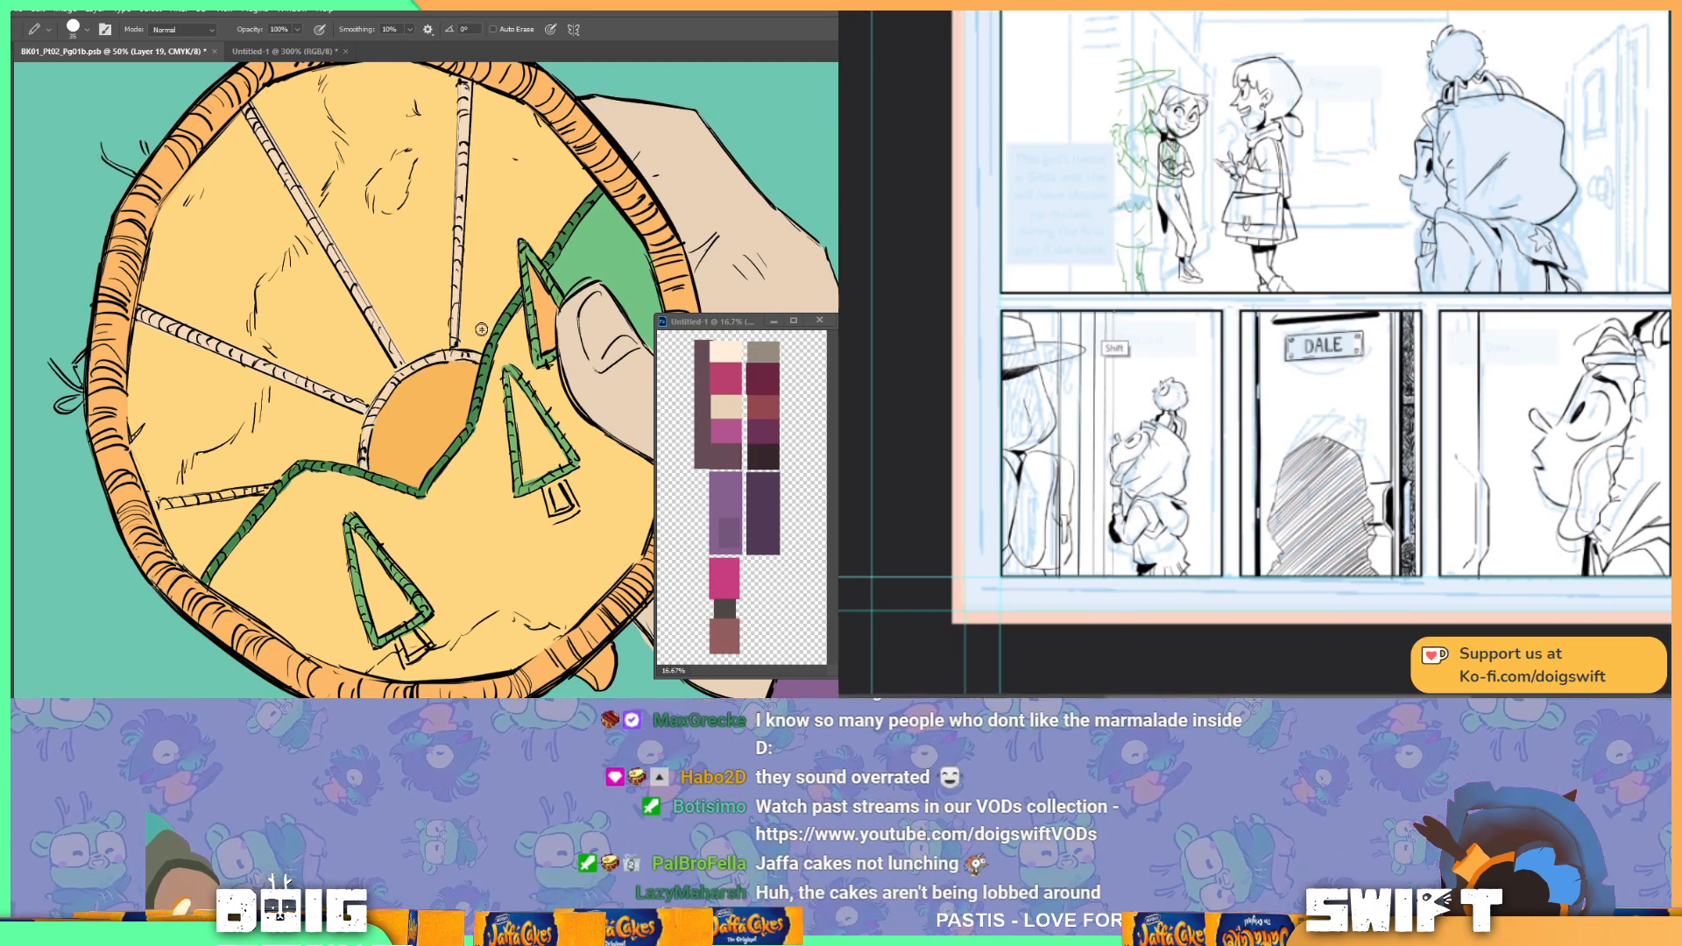
drag(481, 337, 502, 364)
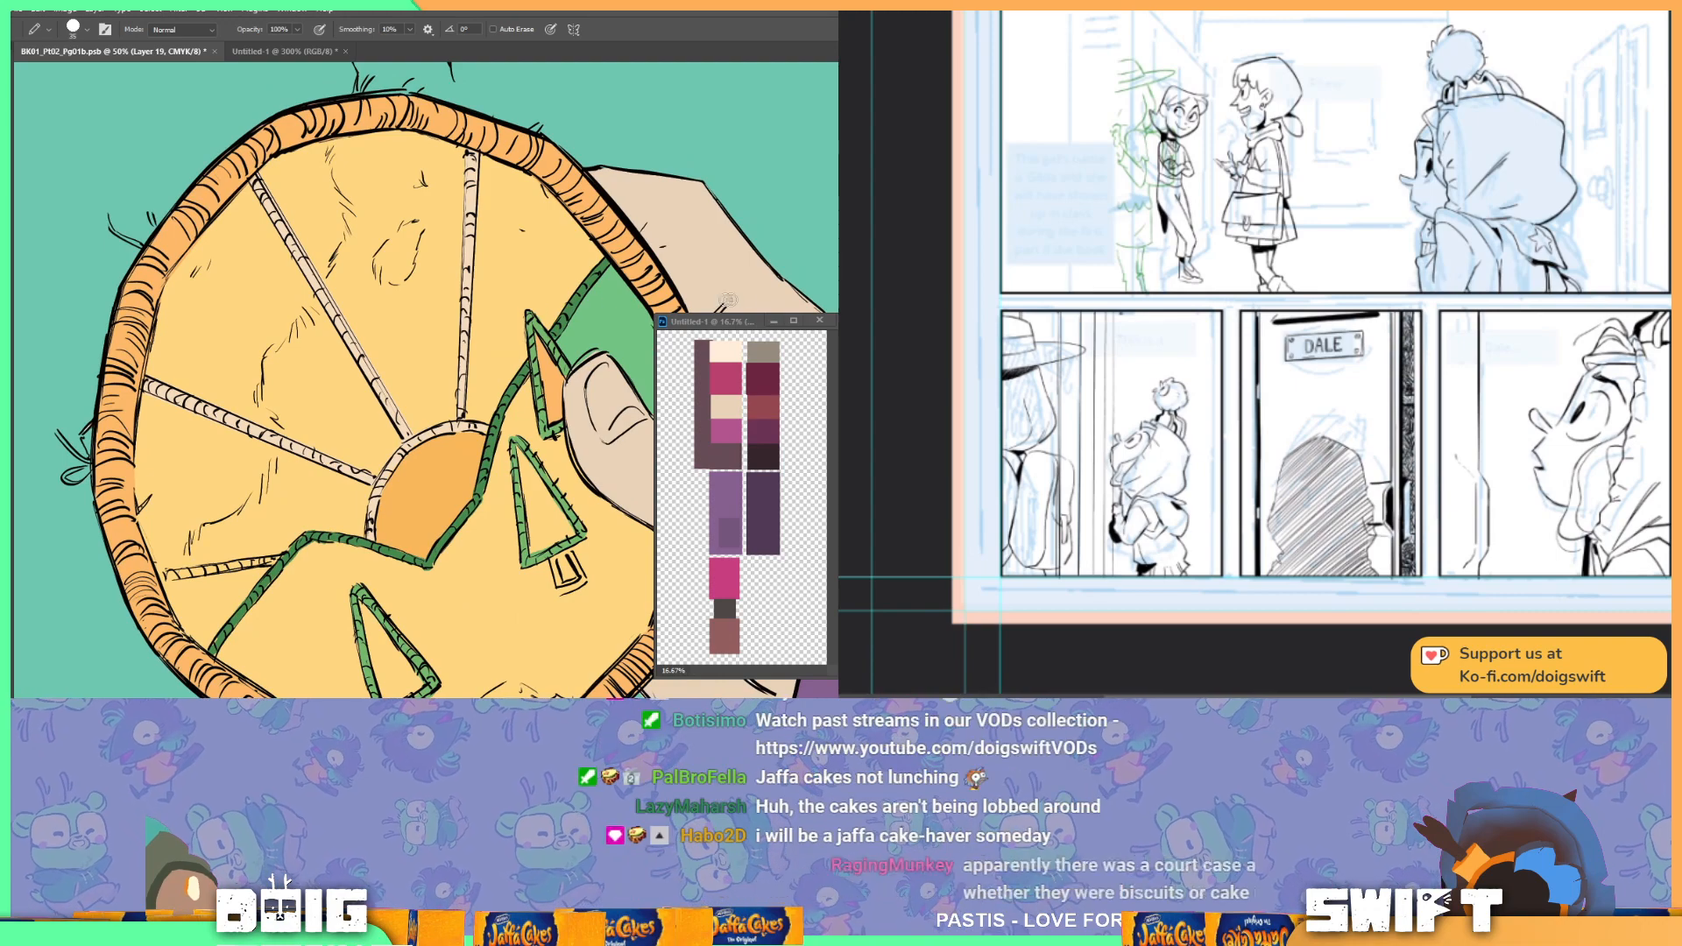
Step: Fill the upper-middle and lower-left sky segments with deep golden orange, bounding the lower-left fill with a lasso selection
alt+click(417, 473)
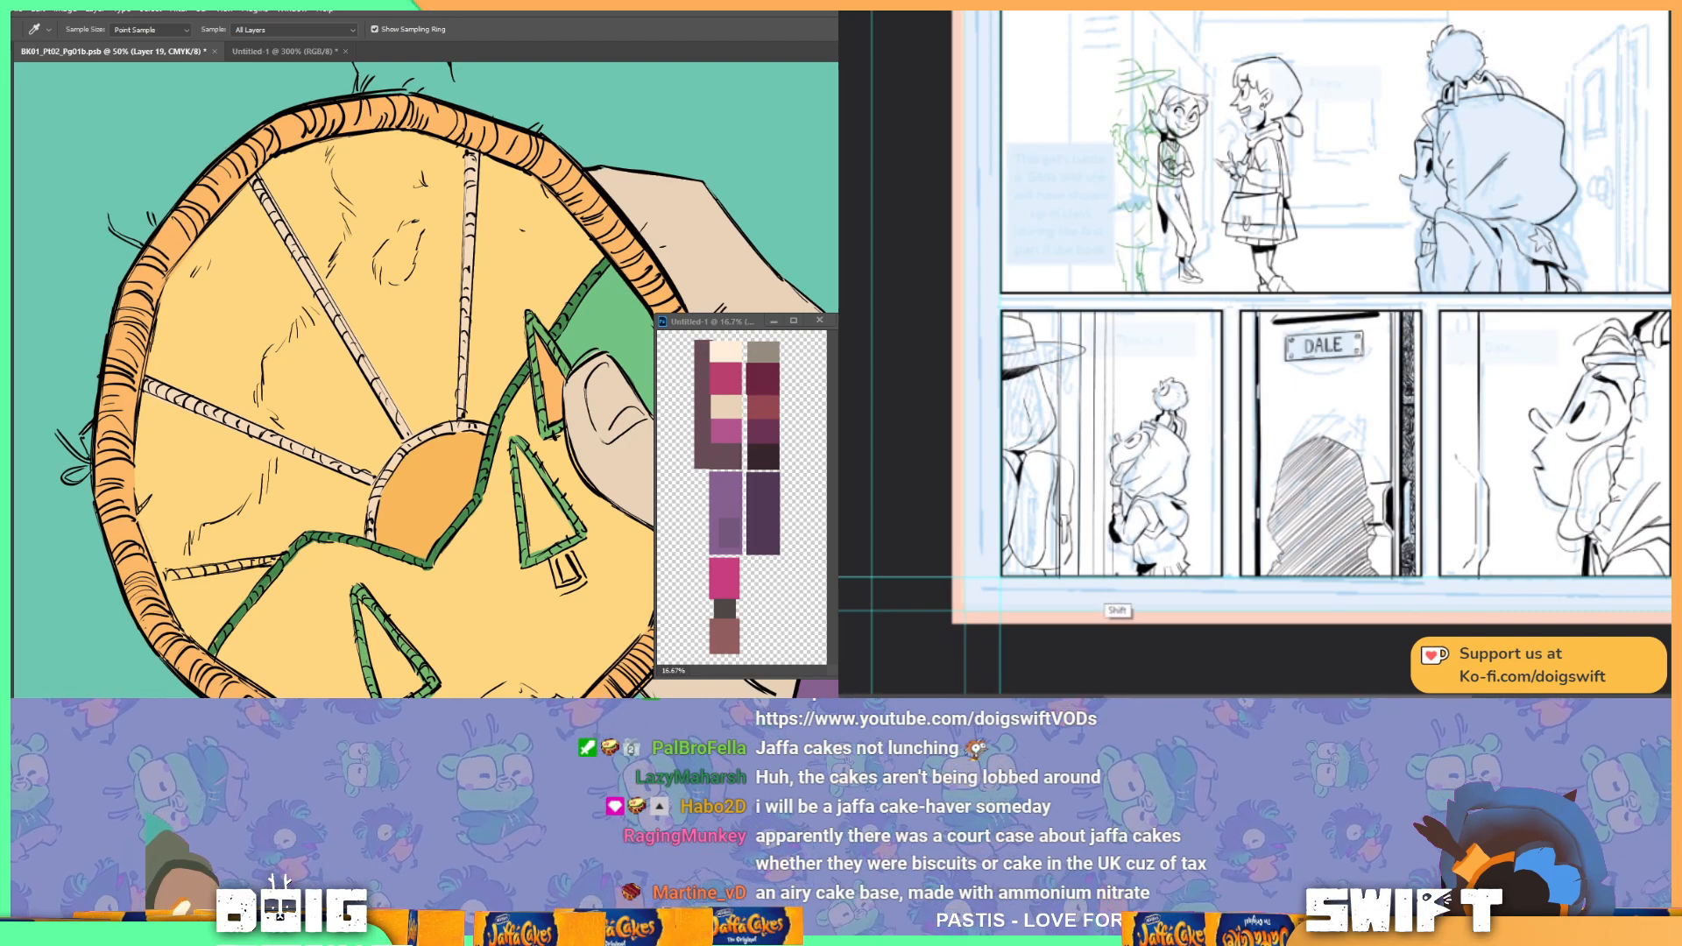
key(g)
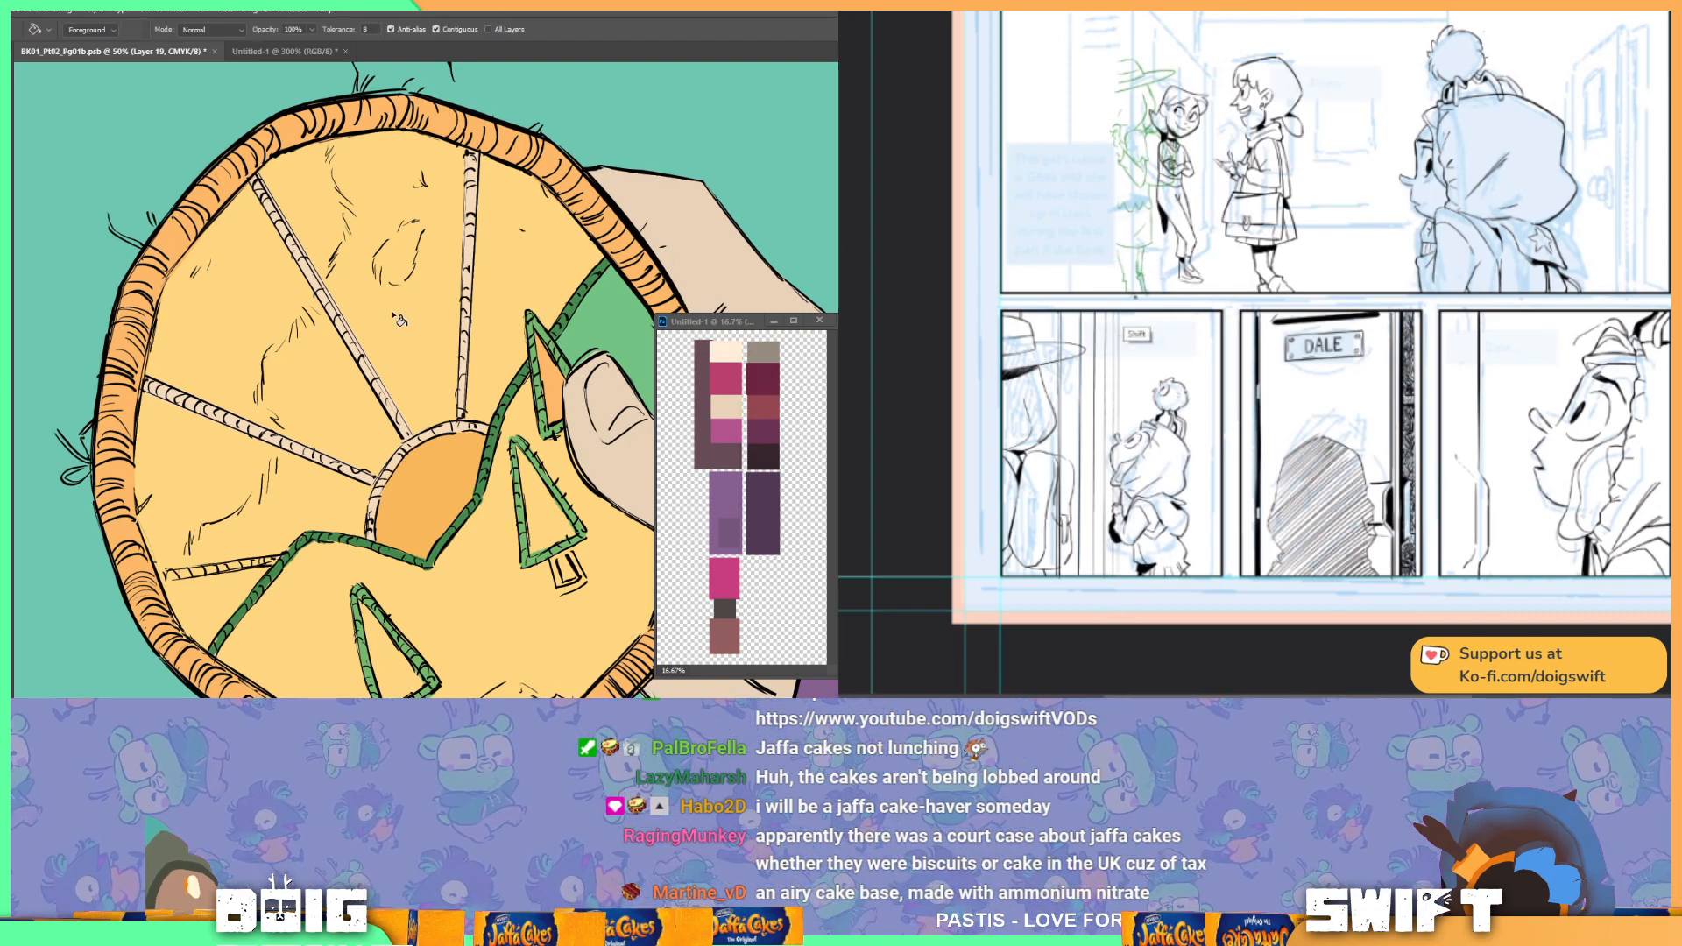
click(451, 337)
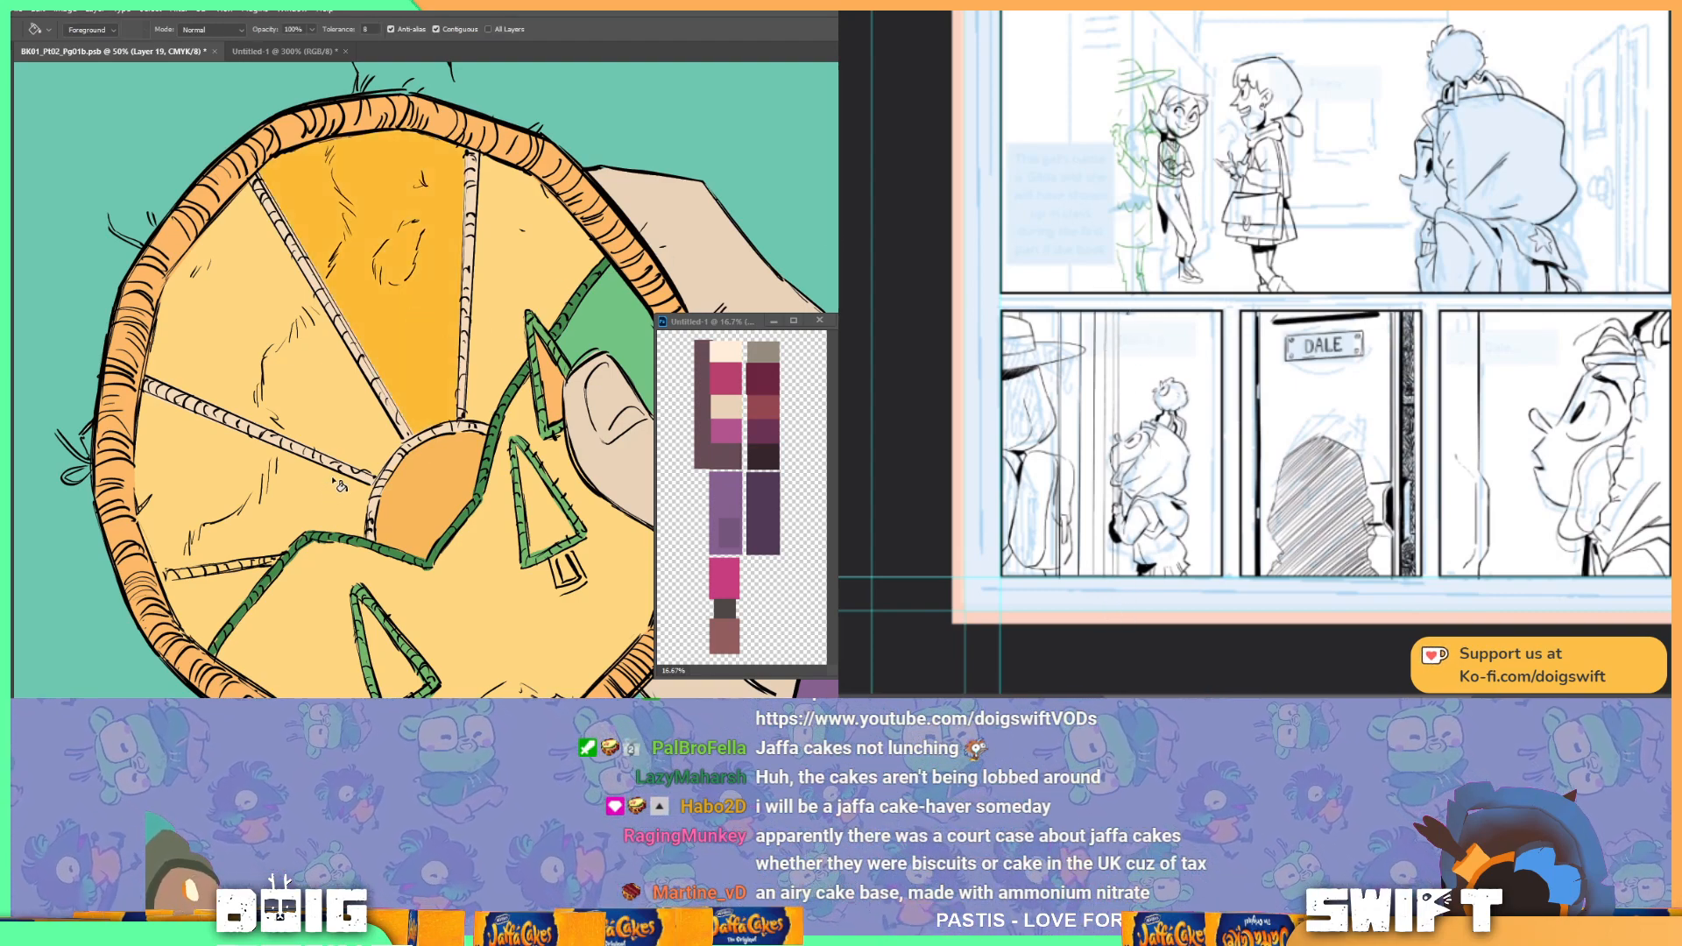
key(l)
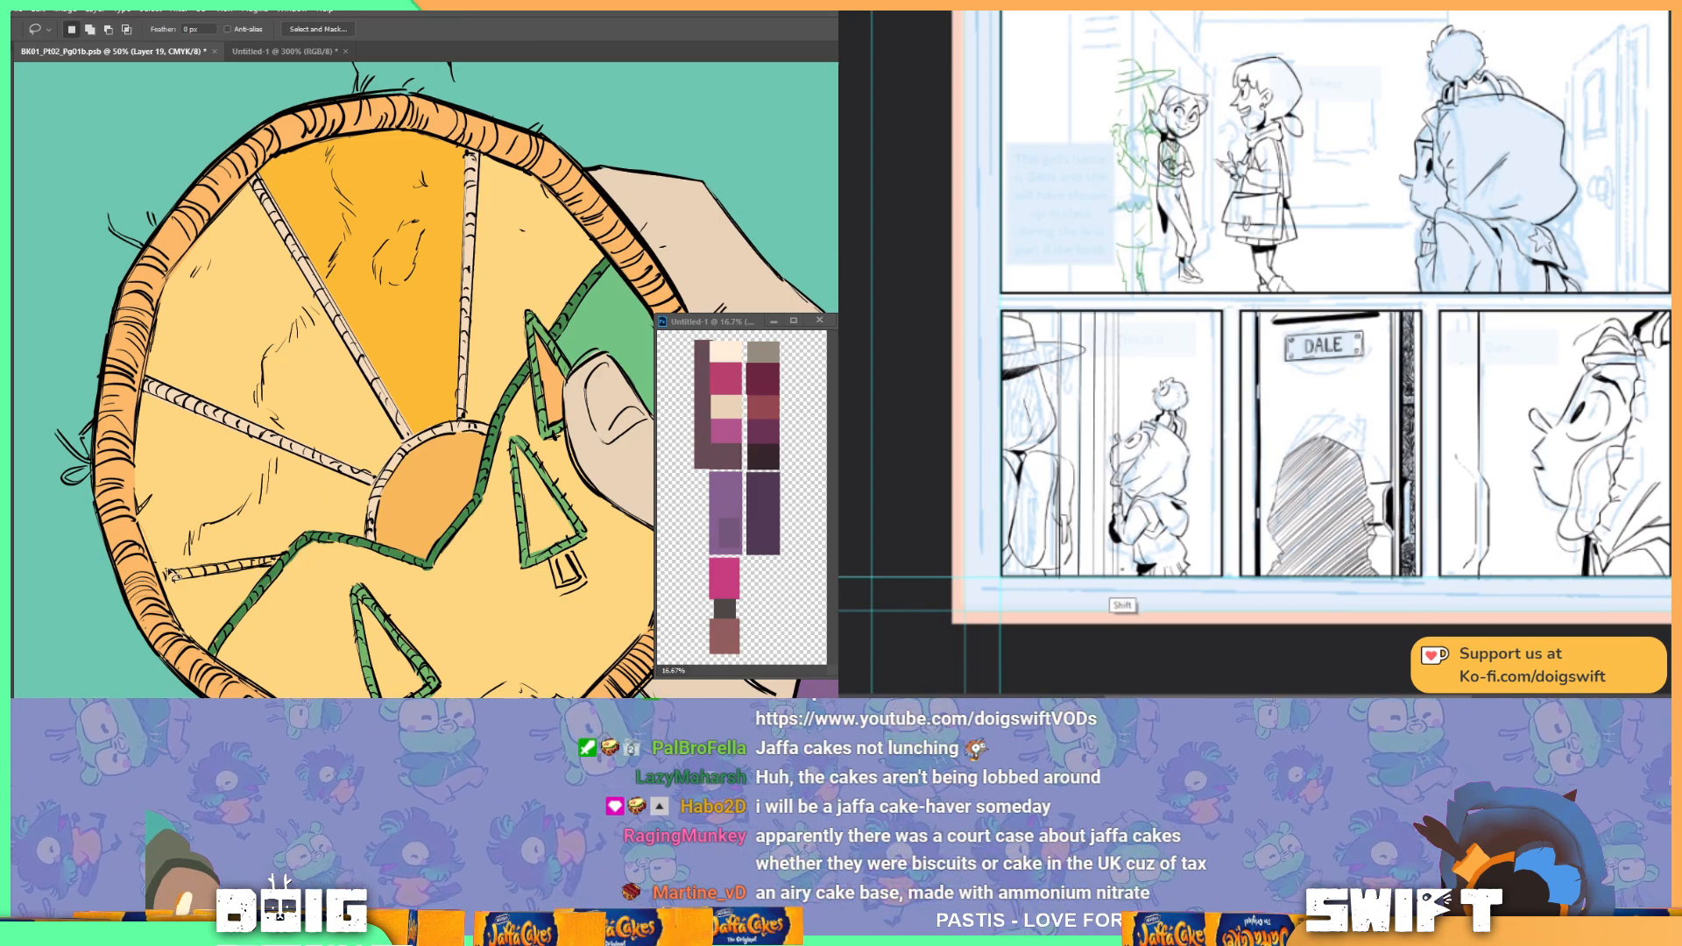
mouse_move(166, 573)
mouse_down()
mouse_move(287, 563)
mouse_move(323, 541)
mouse_move(383, 548)
mouse_move(379, 481)
mouse_move(301, 446)
mouse_move(351, 362)
mouse_move(317, 387)
mouse_move(132, 385)
mouse_move(162, 575)
mouse_up()
key(g)
click(252, 462)
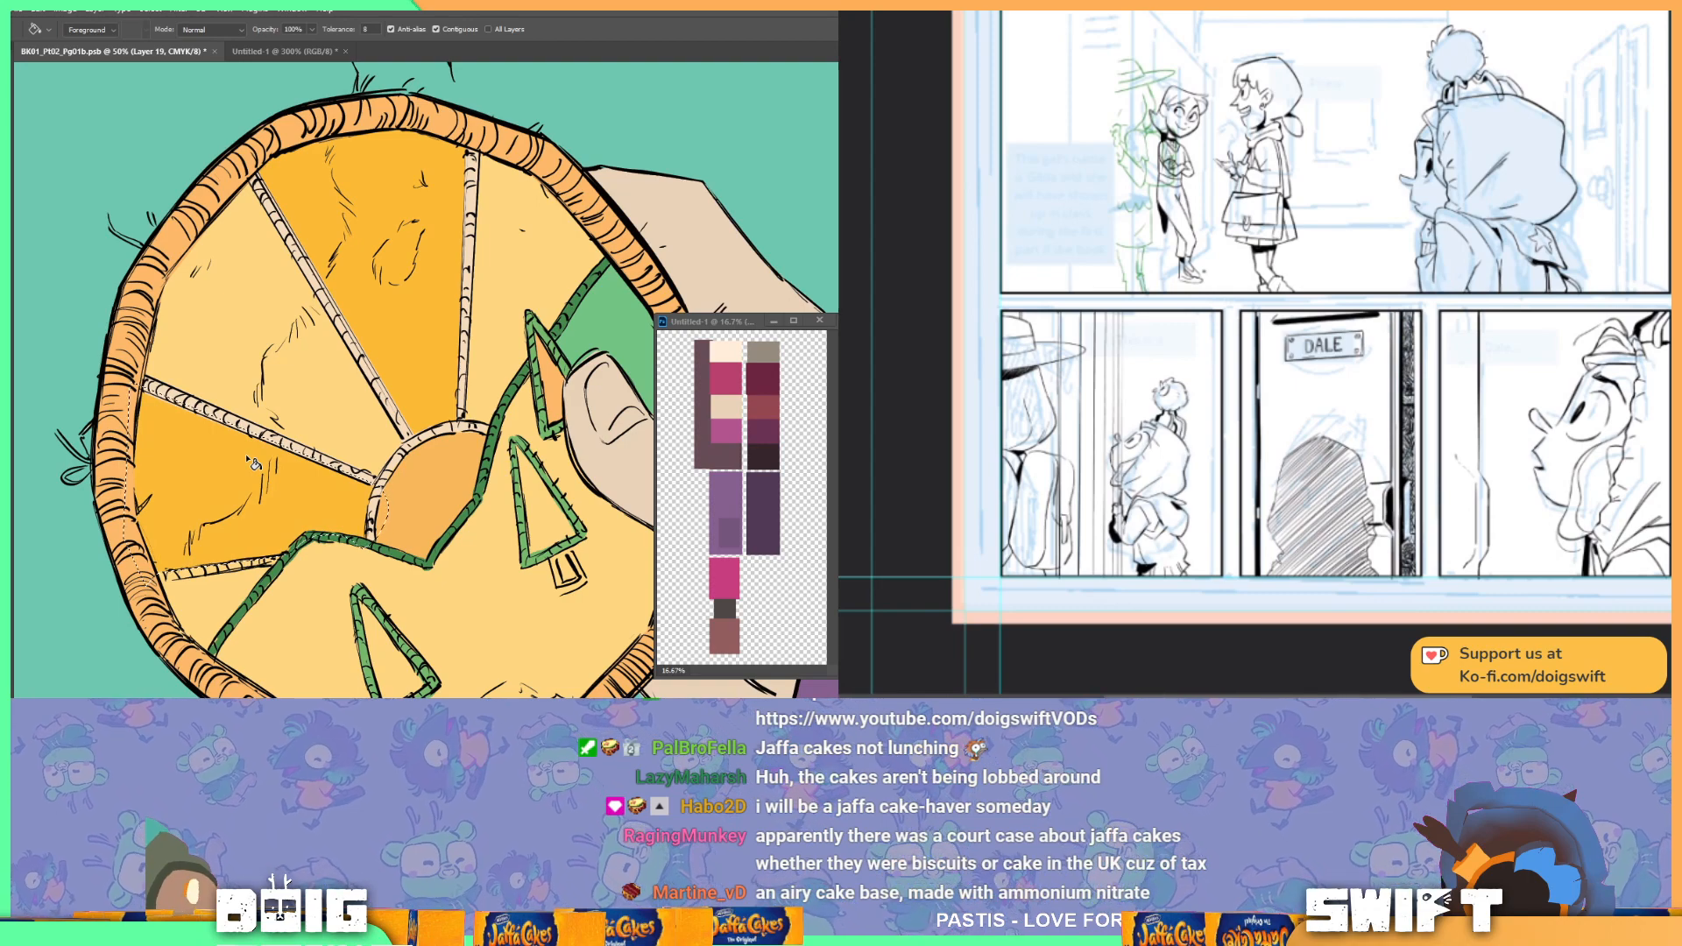
key(ctrl+d)
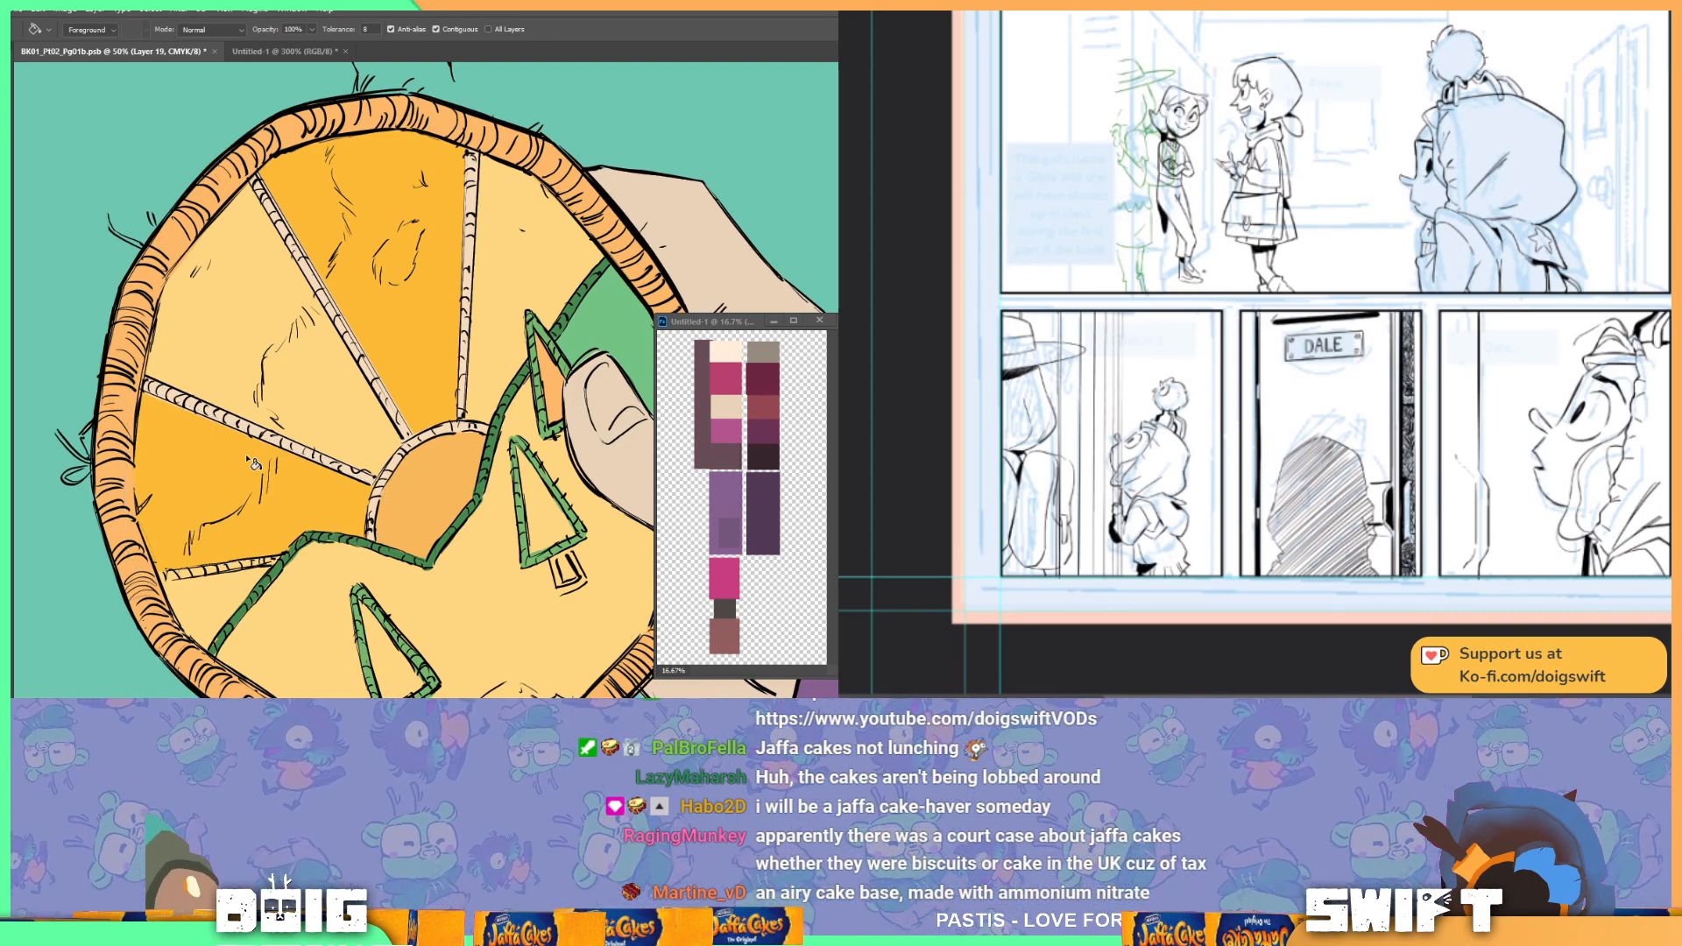
alt+click(403, 429)
key(b)
drag(217, 561, 343, 463)
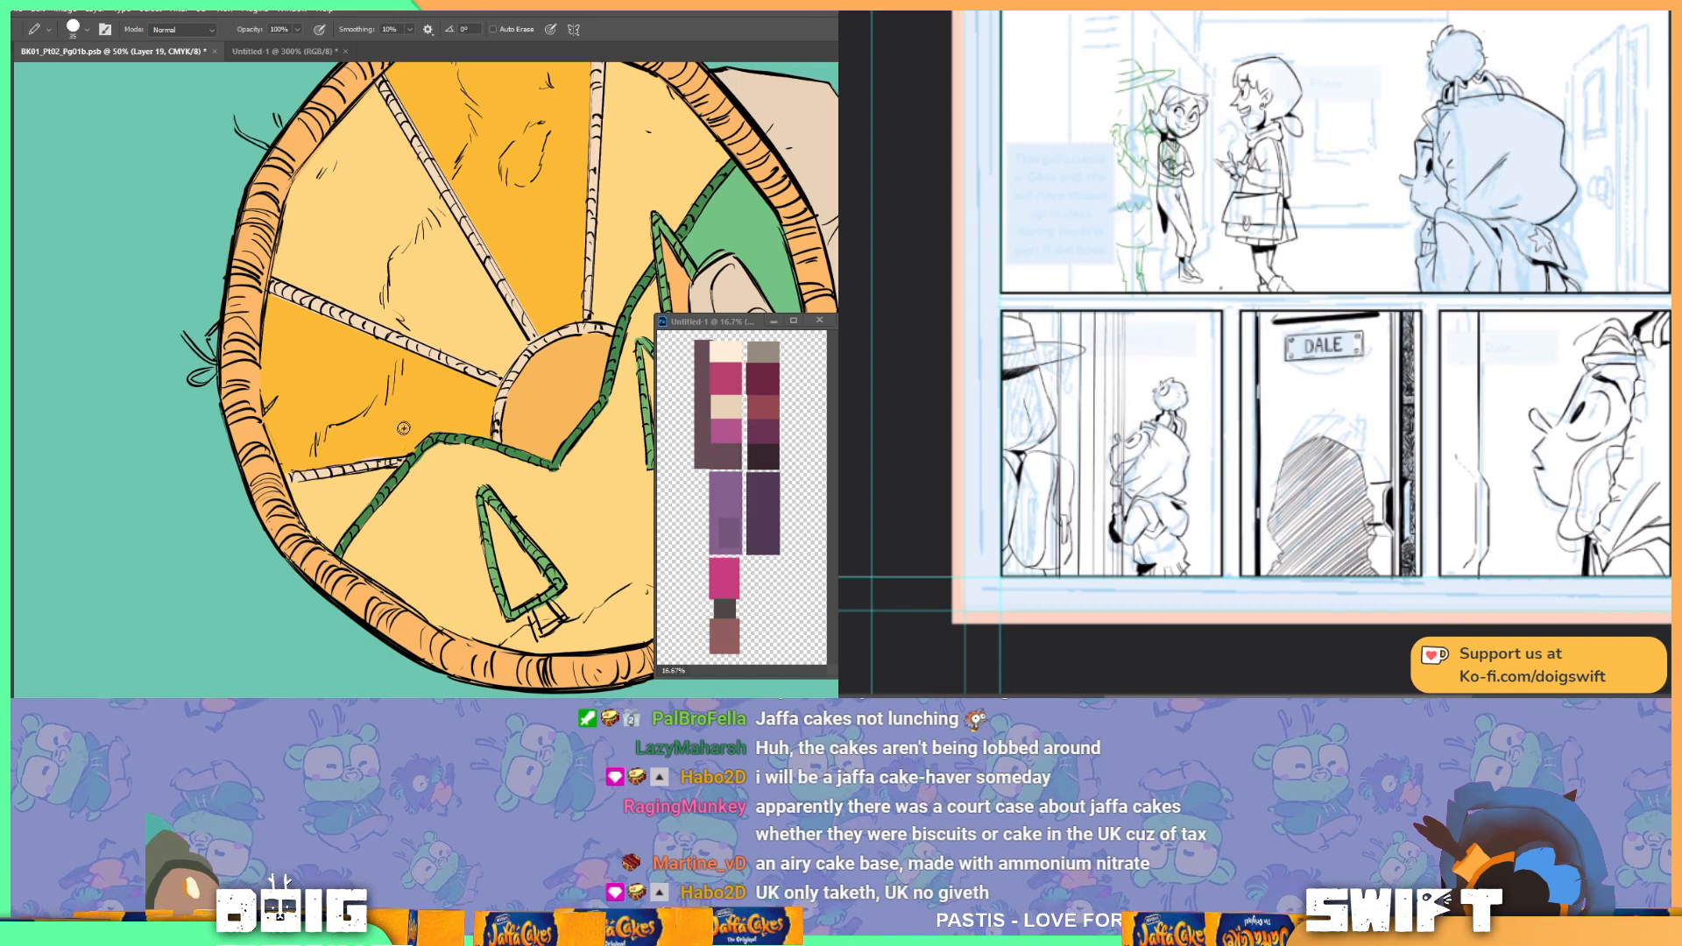
right_click(382, 463)
click(347, 444)
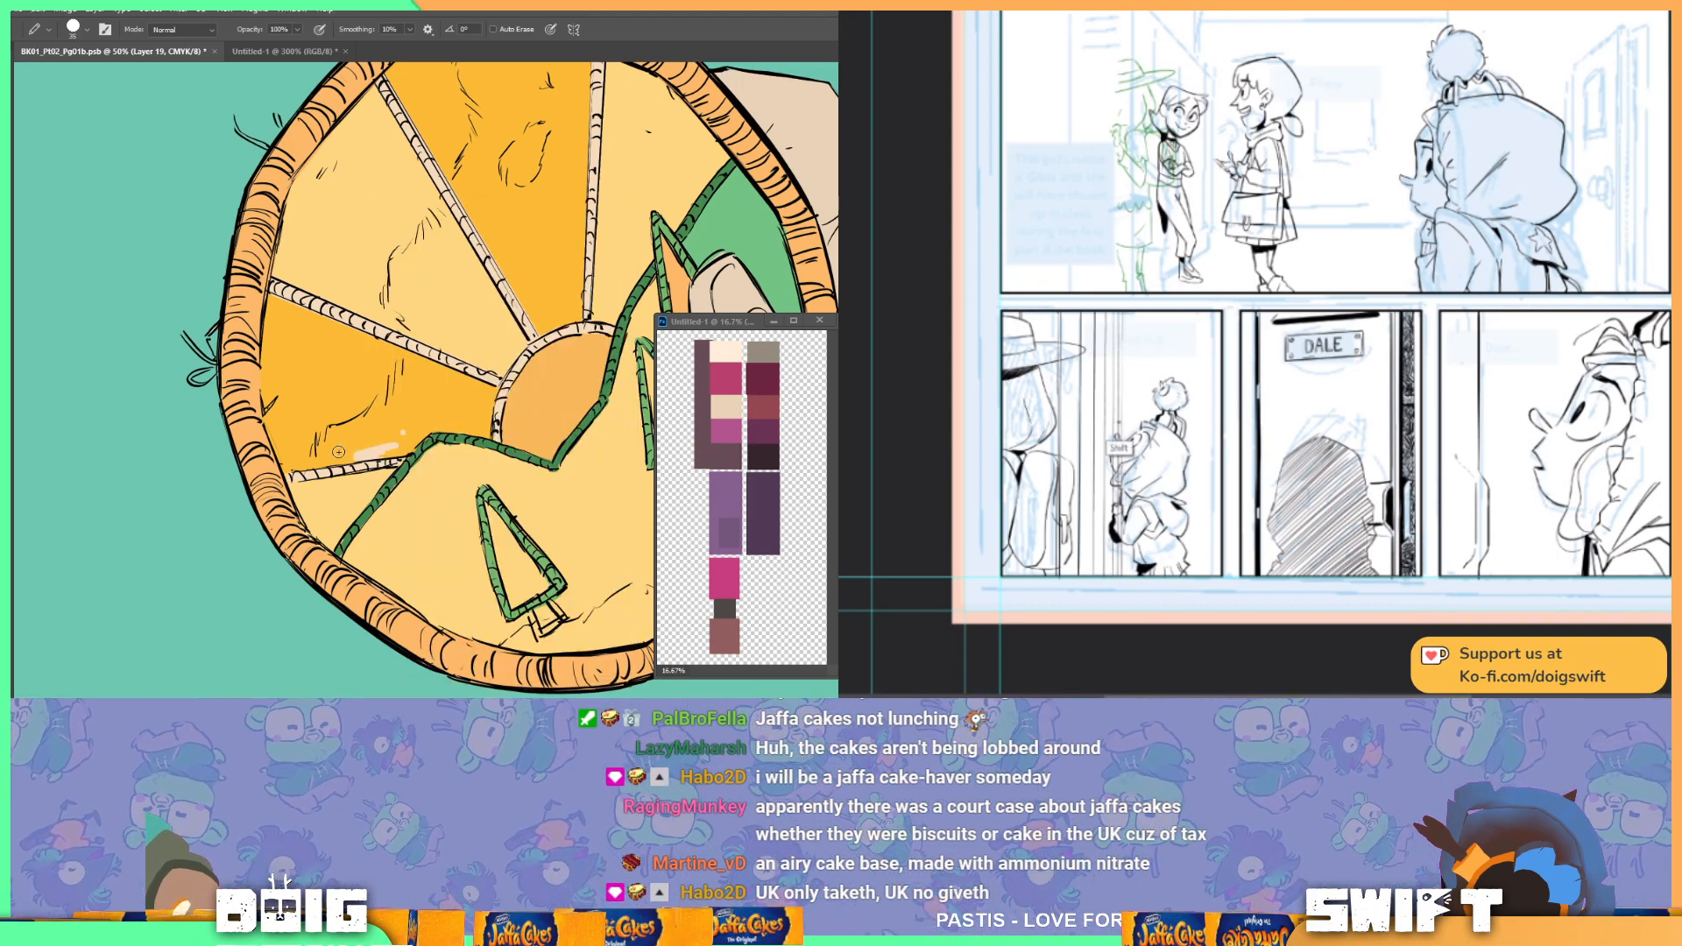
key(ctrl+z)
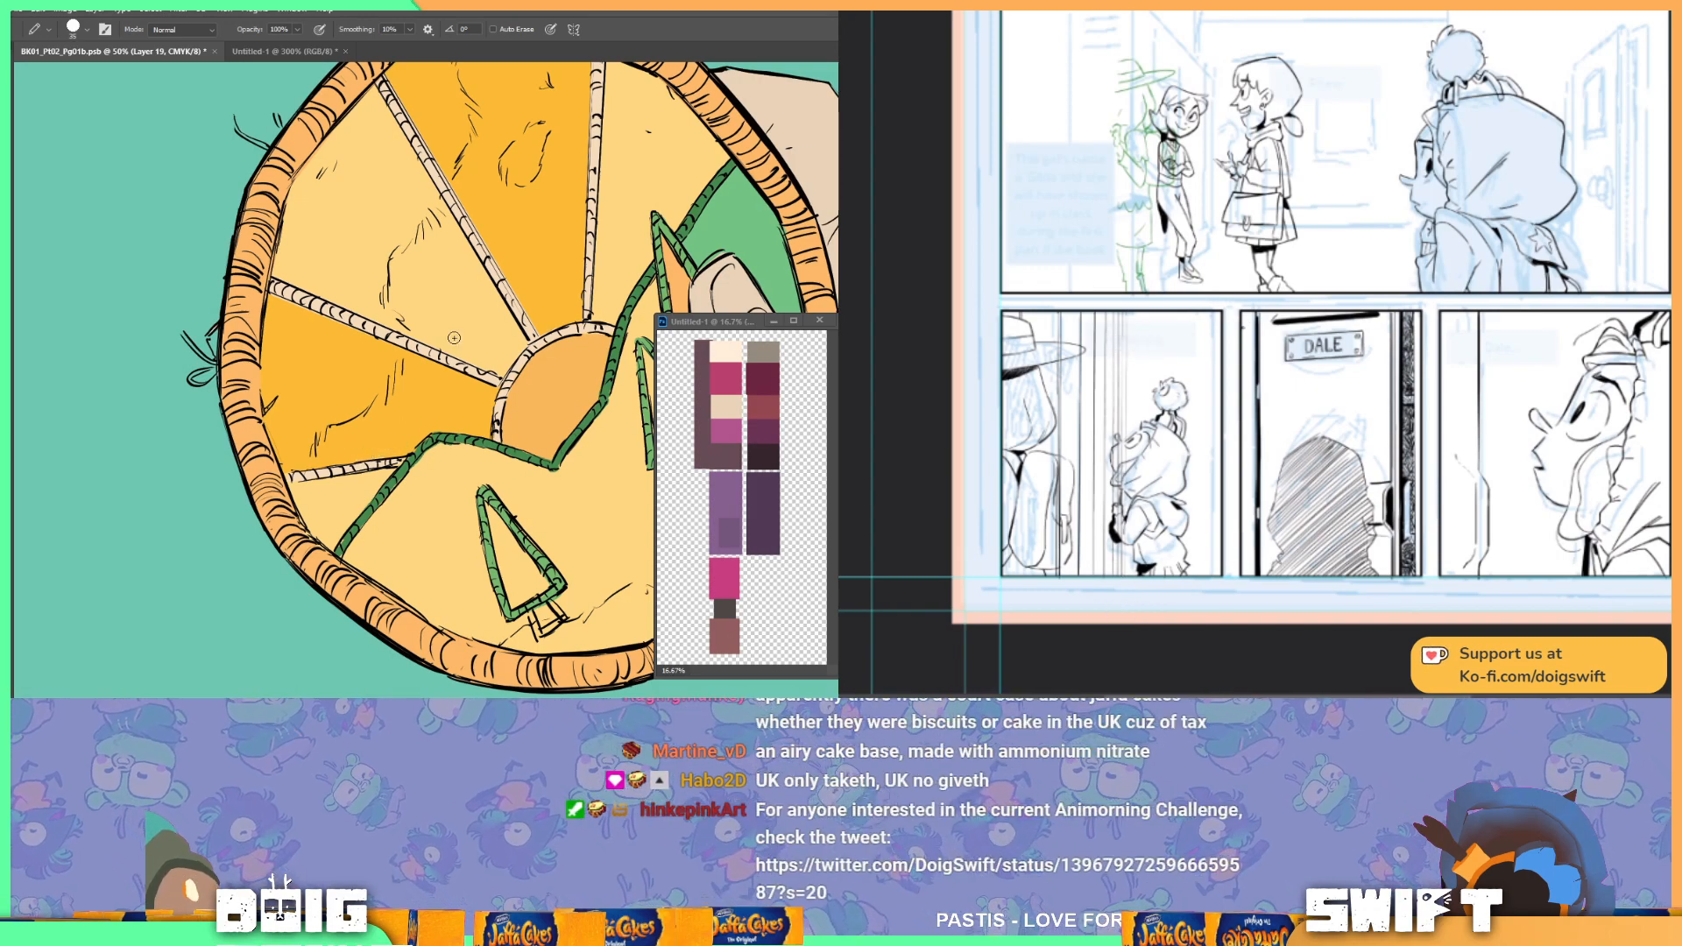
Step: Fill the remaining pale sky segments between the stitched rays with a lighter golden yellow
key(ctrl+minus)
drag(545, 344, 359, 429)
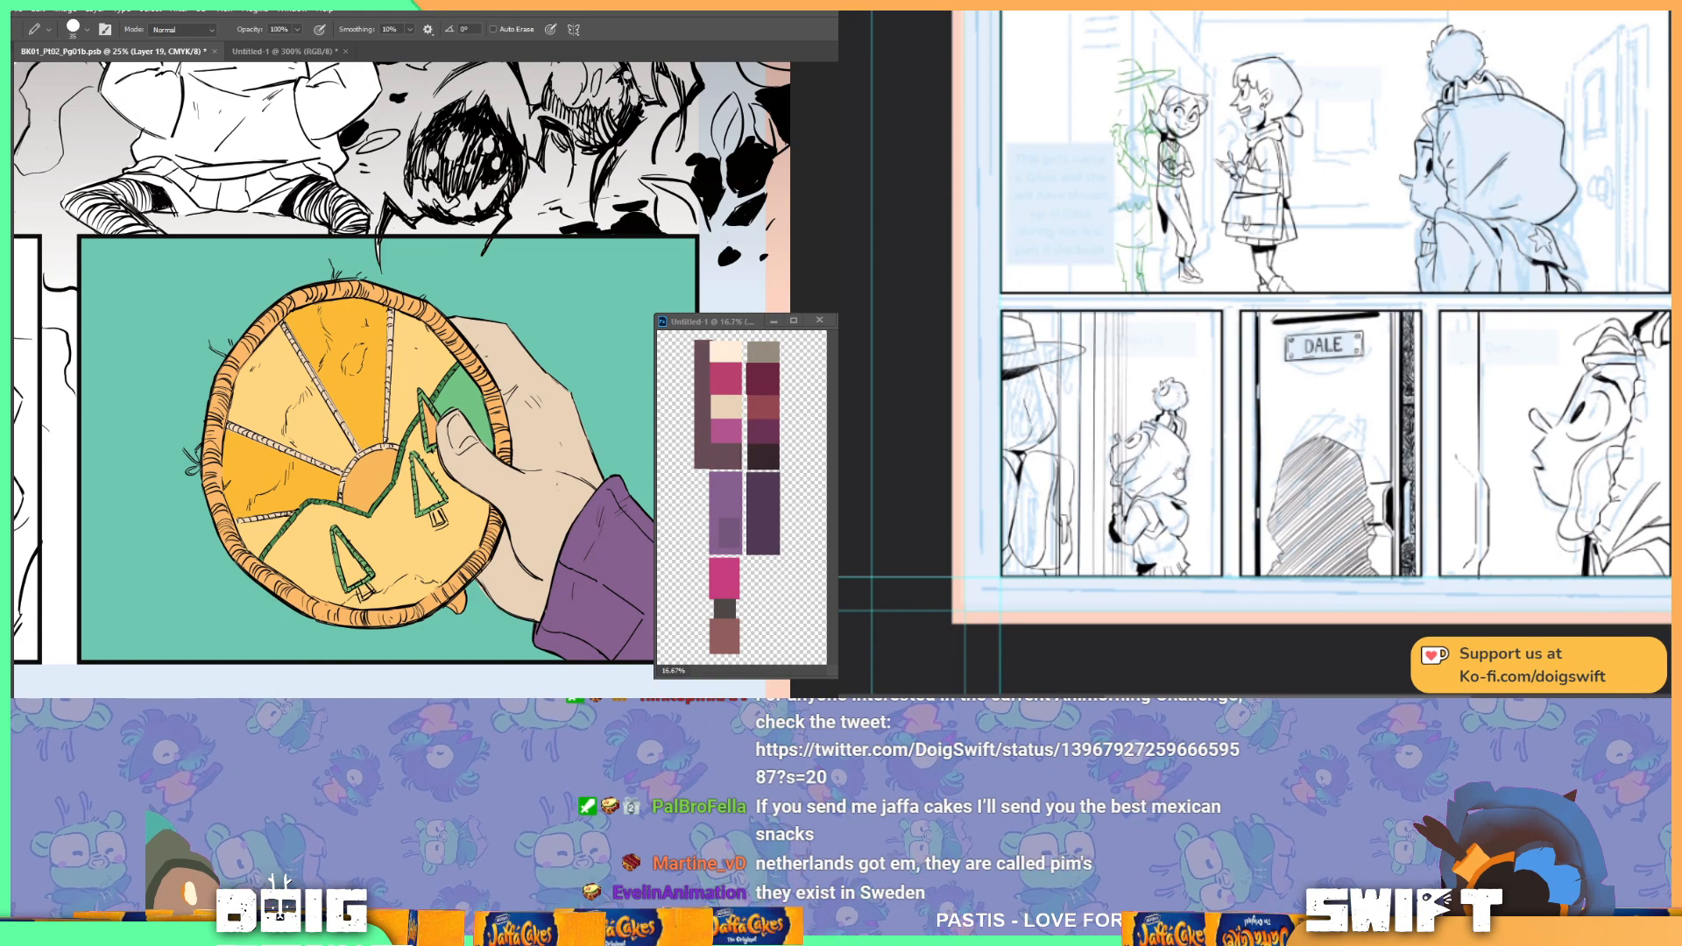
key(g)
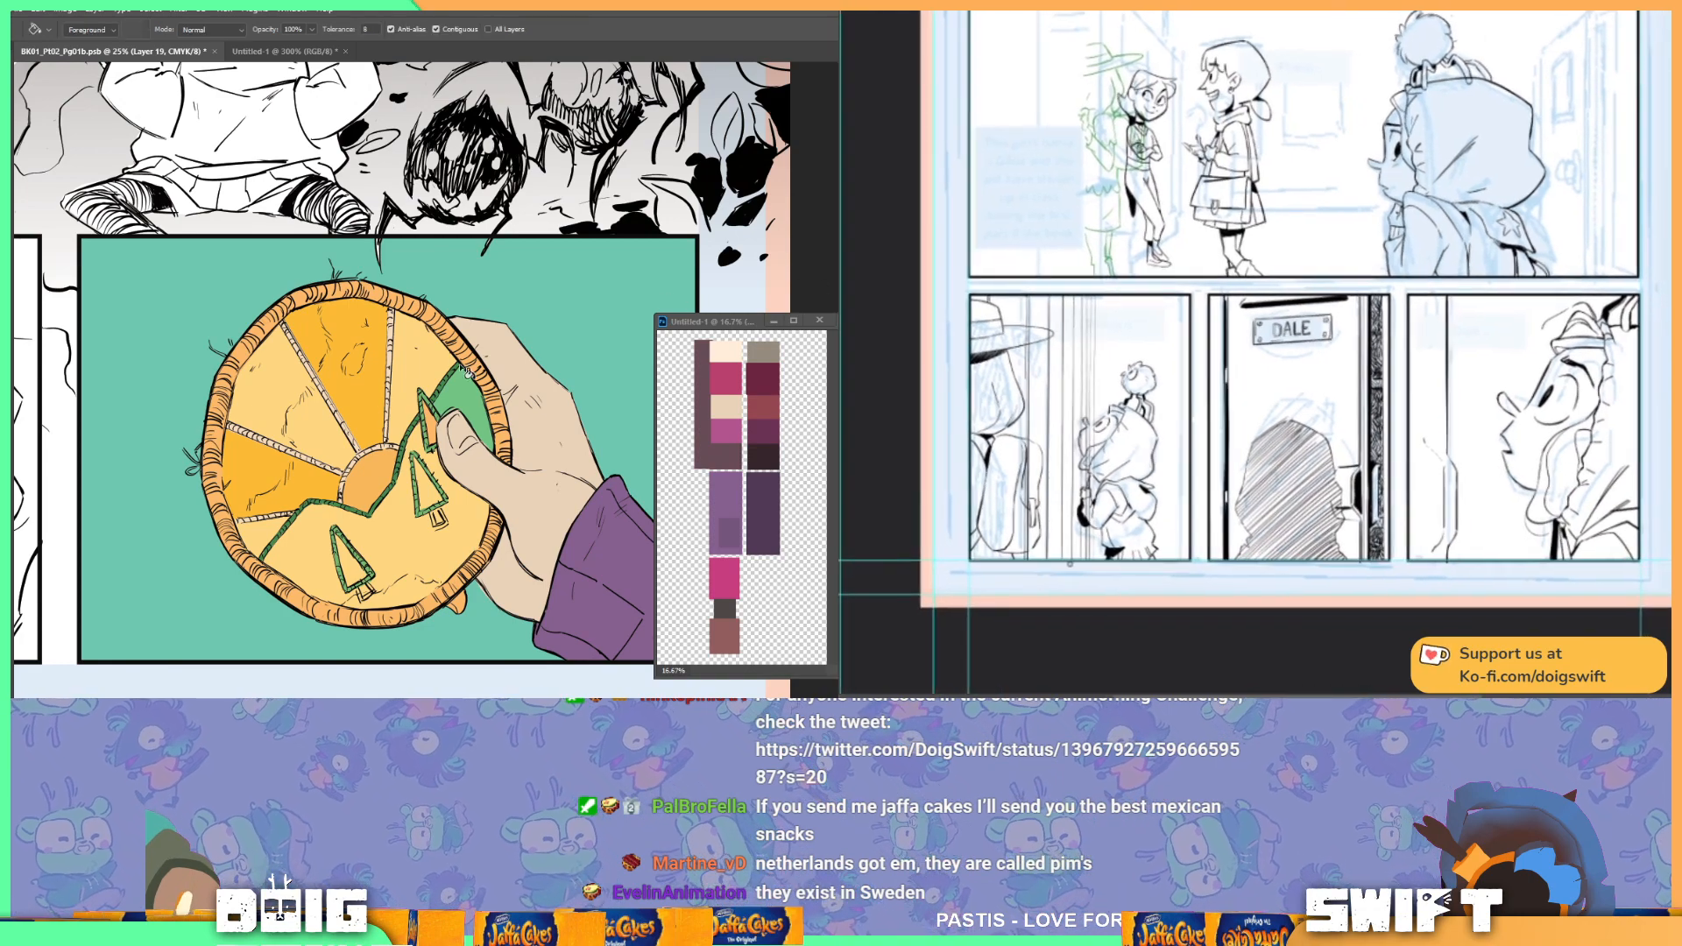
click(286, 409)
click(429, 371)
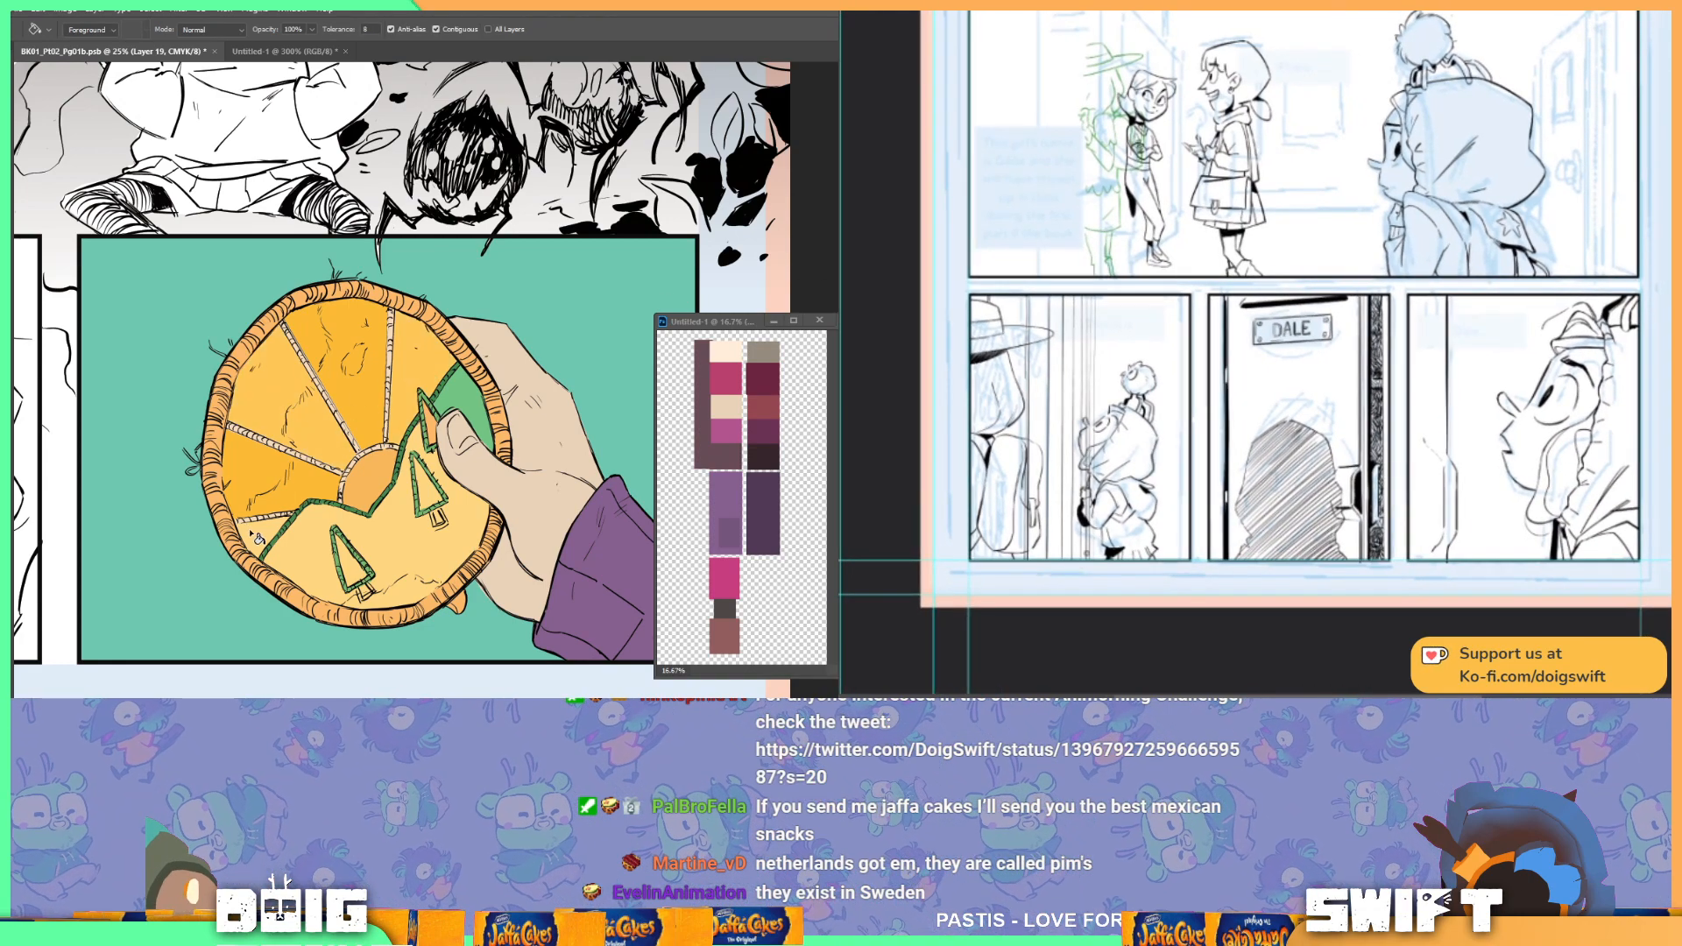
click(332, 522)
key(ctrl+z)
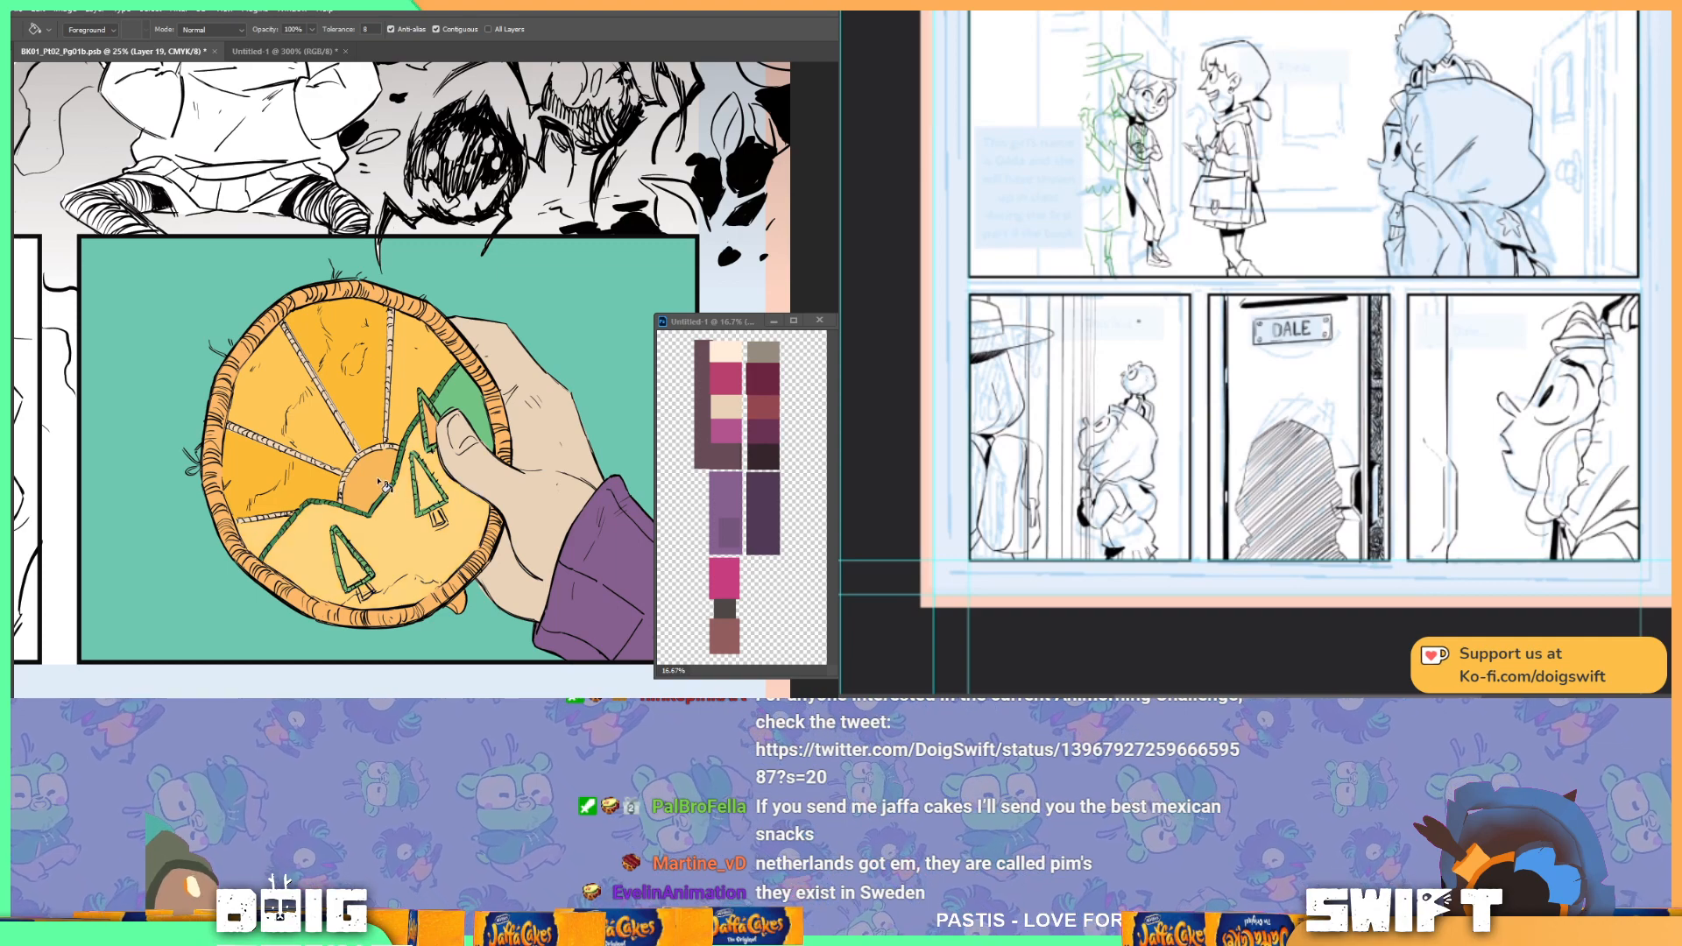
Step: Fill the hoop's wrapped rim with brown and the insides of the pine trees with light green
drag(308, 485, 363, 435)
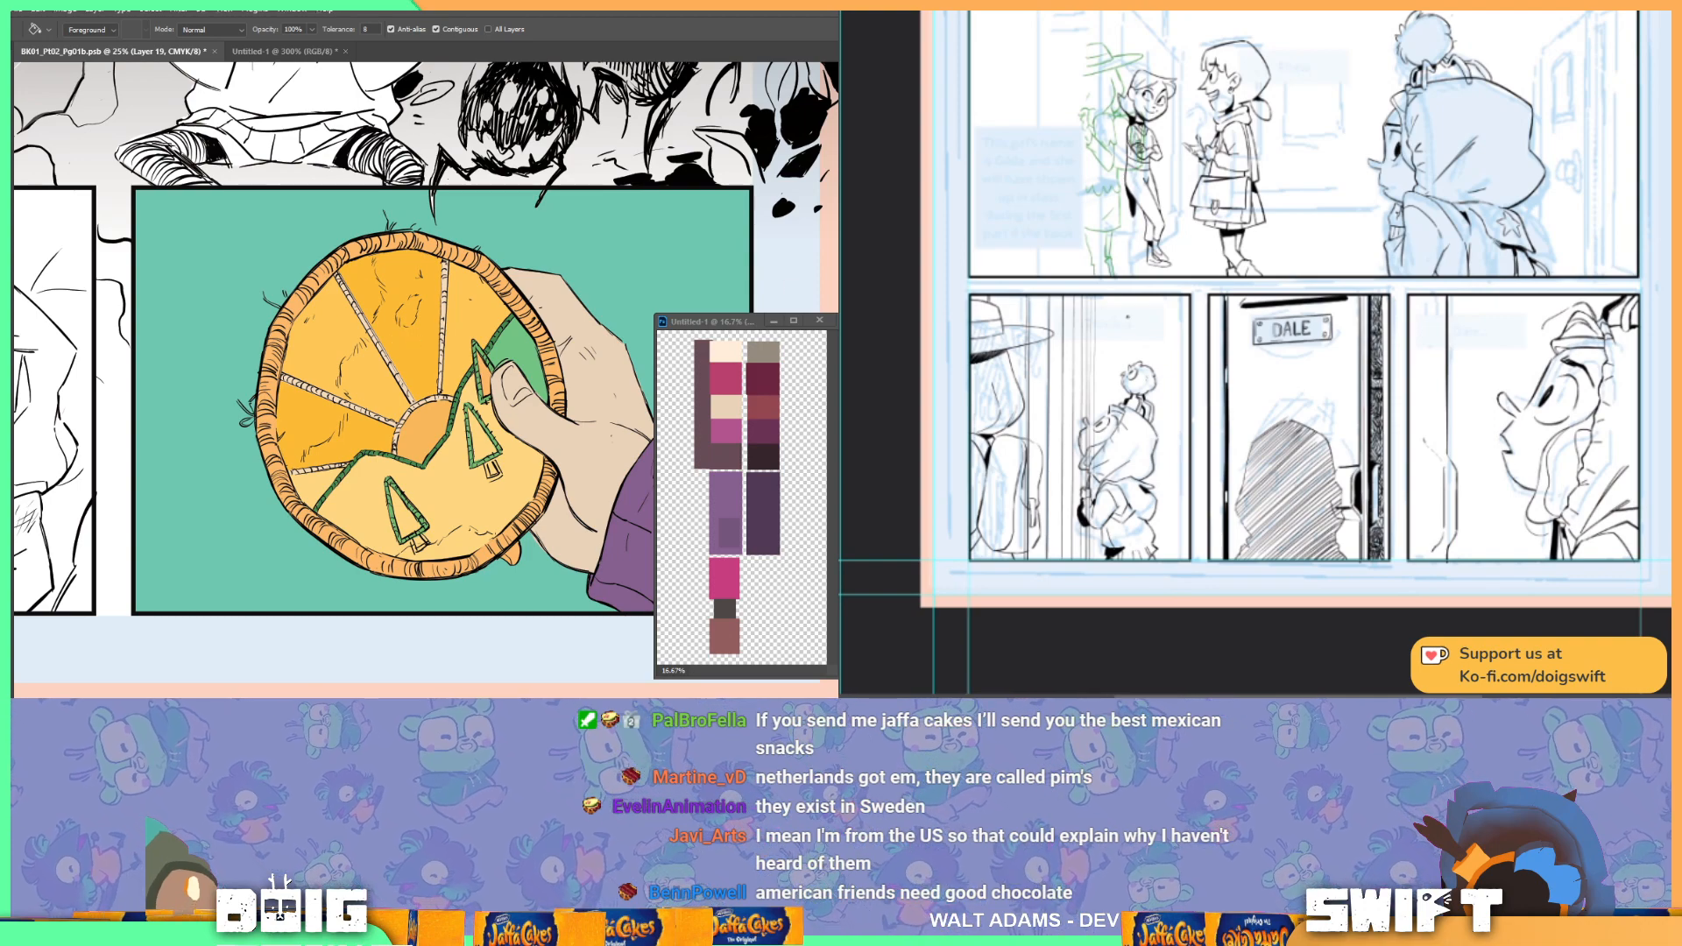
click(515, 295)
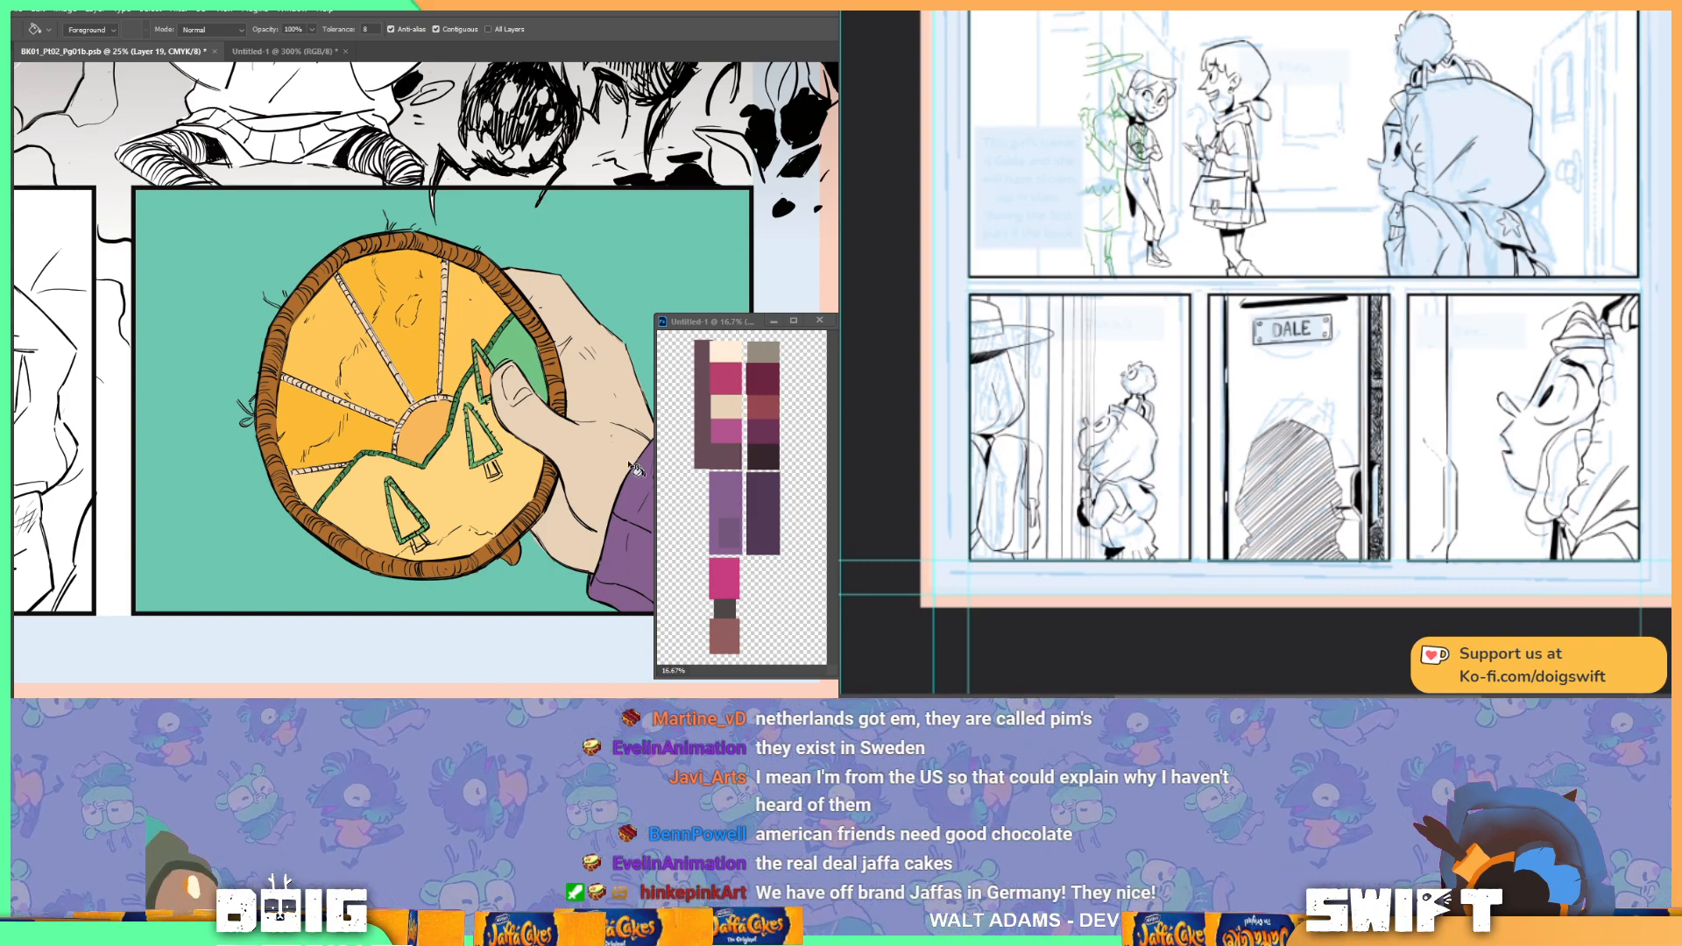
click(480, 438)
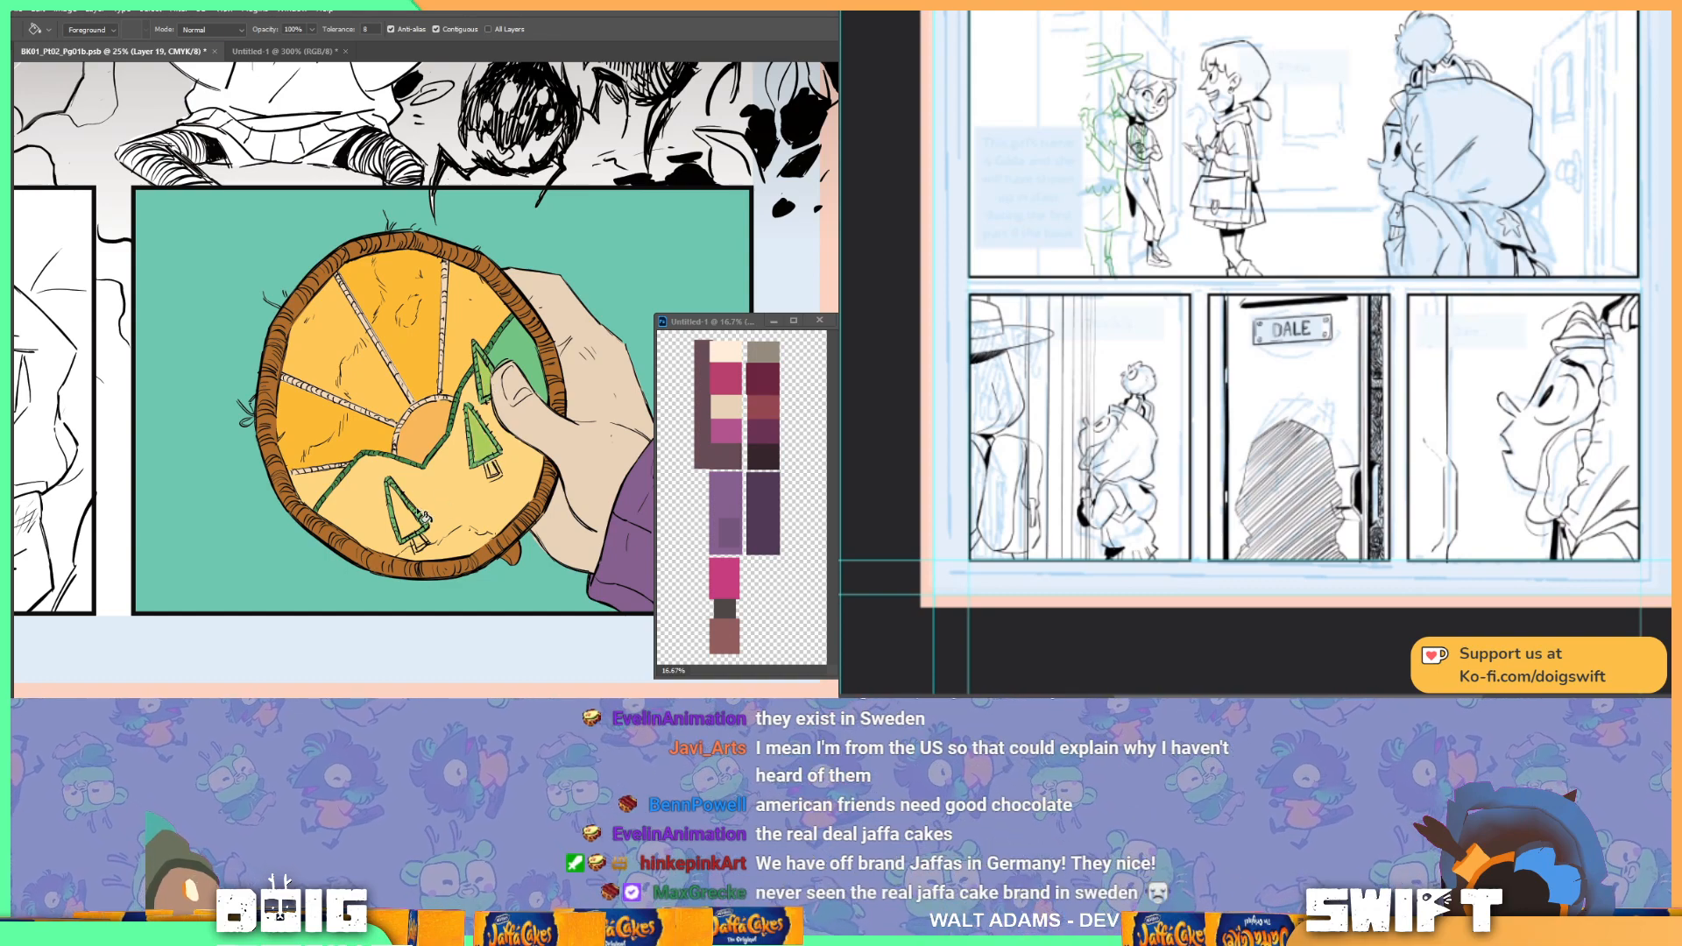
click(410, 524)
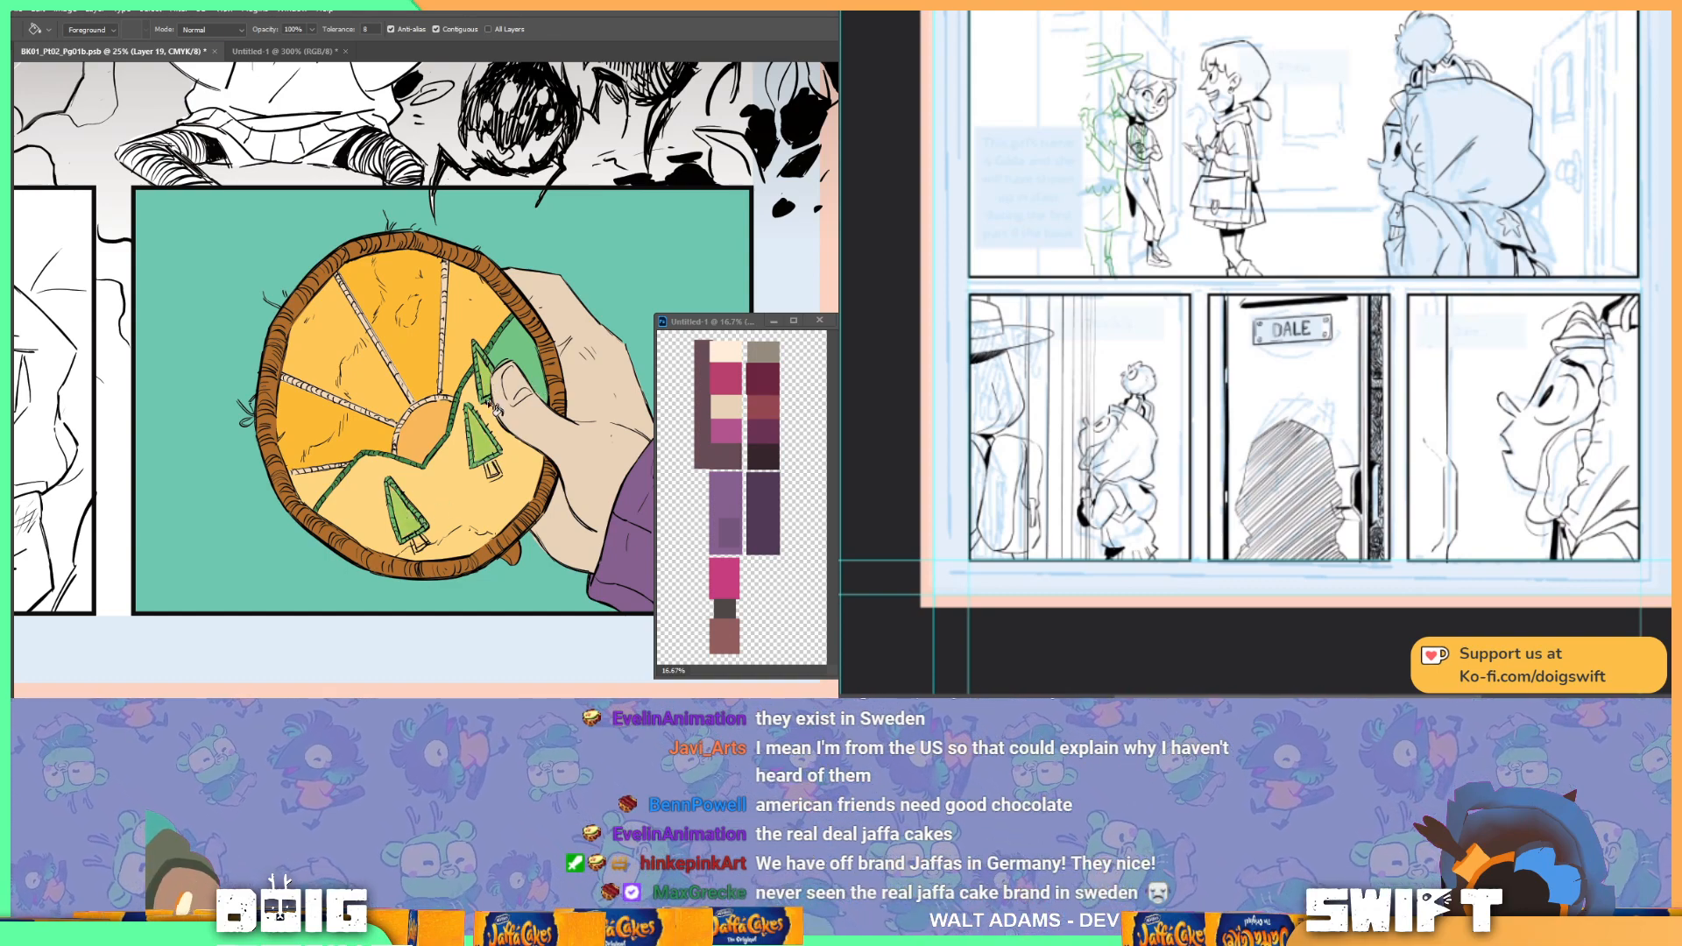
Step: Test mid and dark green fills on the hills around the trees, settling on a dark olive-brown fill
click(517, 486)
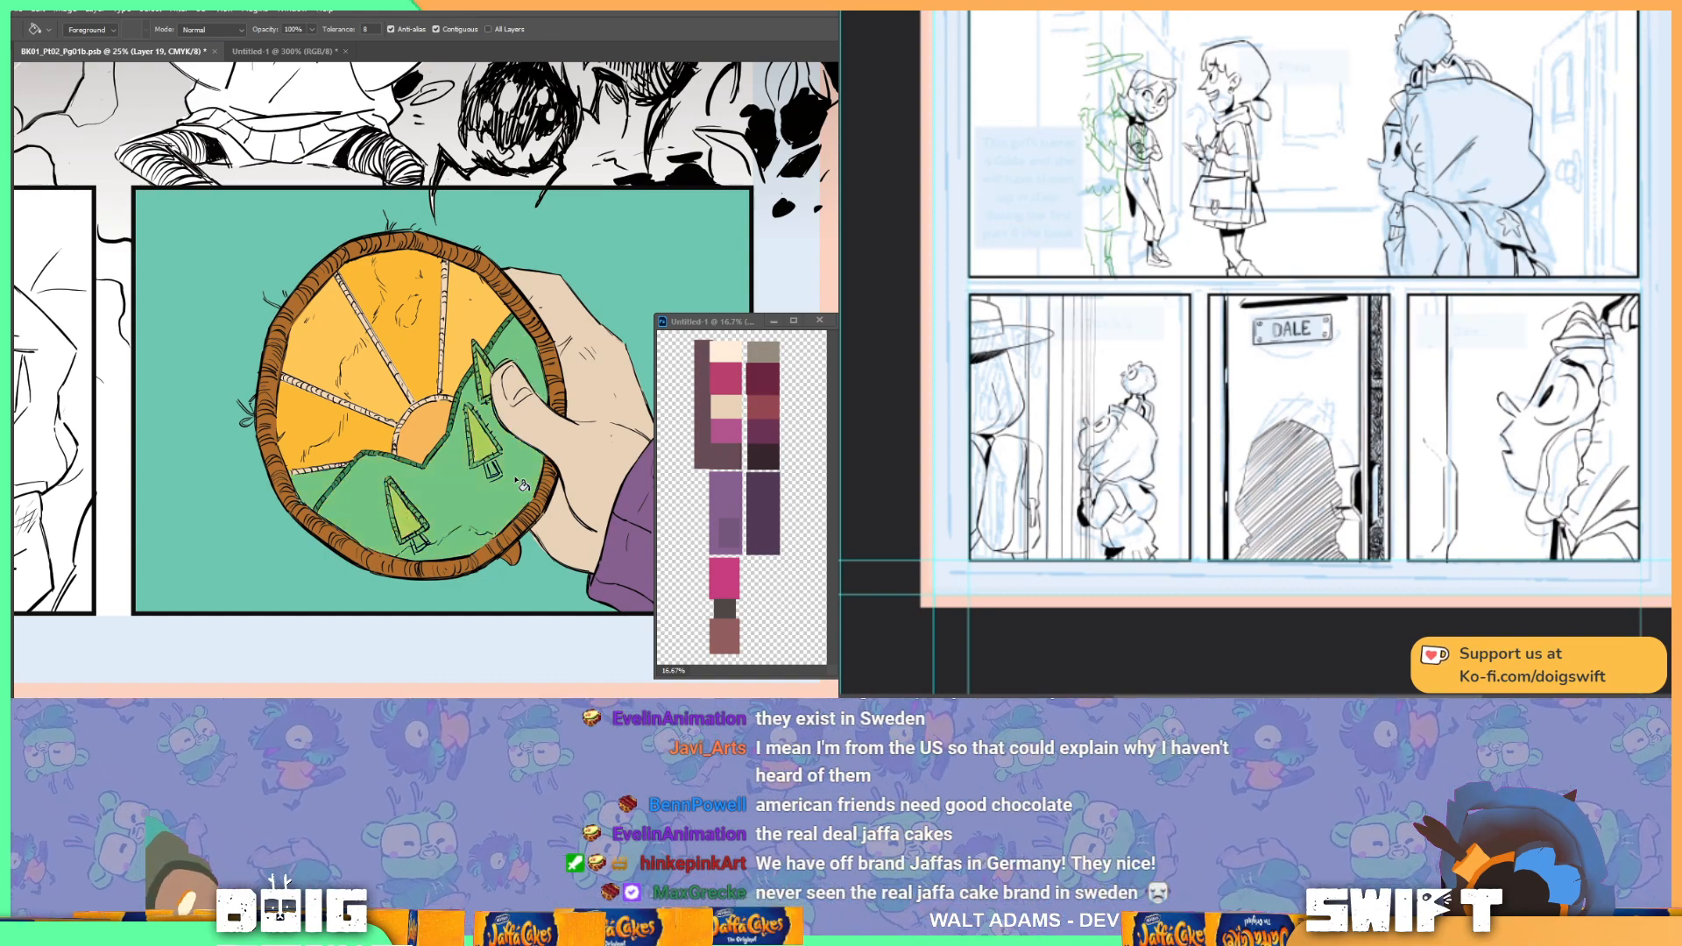
key(ctrl+z)
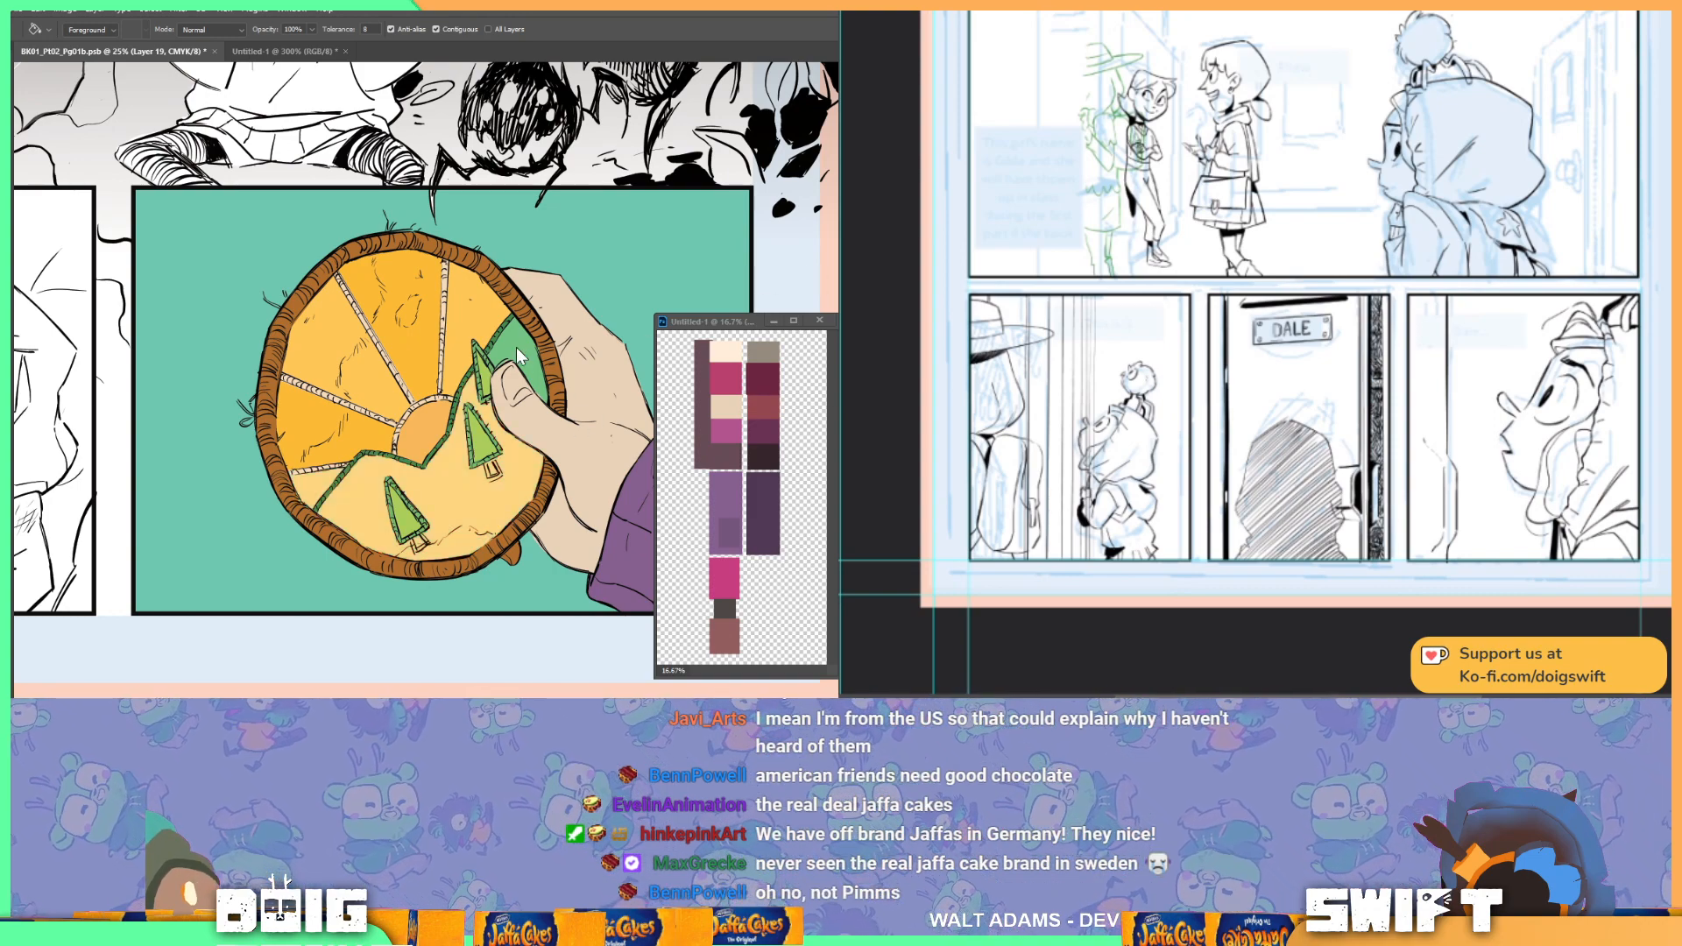
click(507, 496)
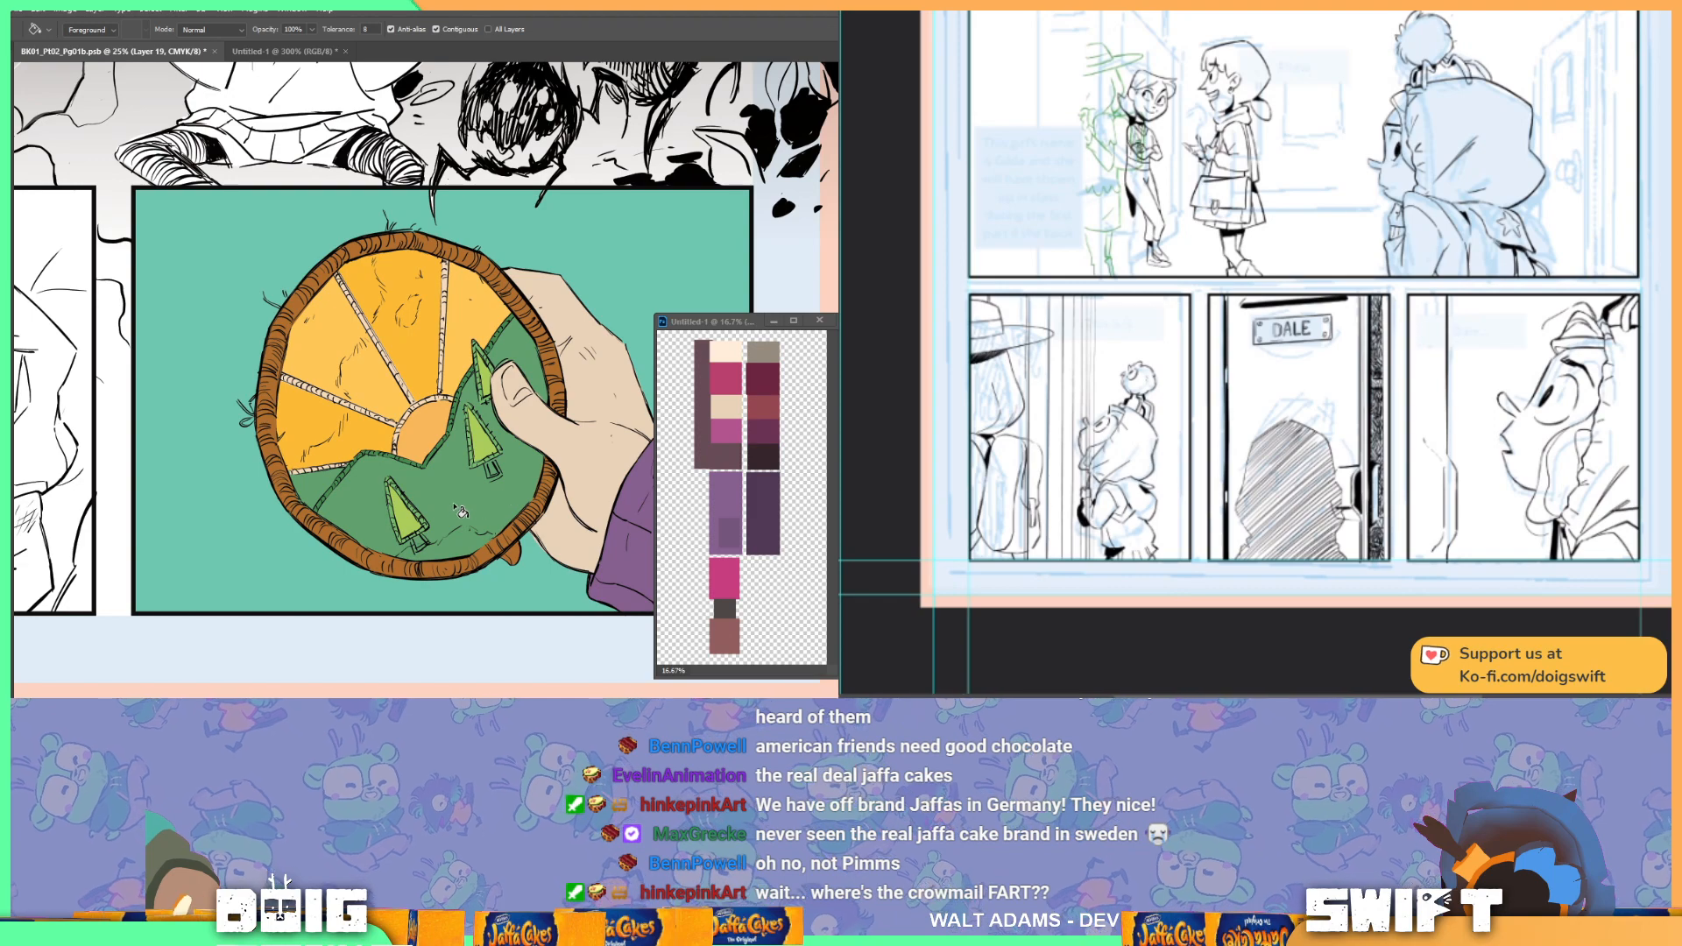
mouse_move(407, 405)
mouse_down()
mouse_move(435, 395)
mouse_move(419, 423)
mouse_up()
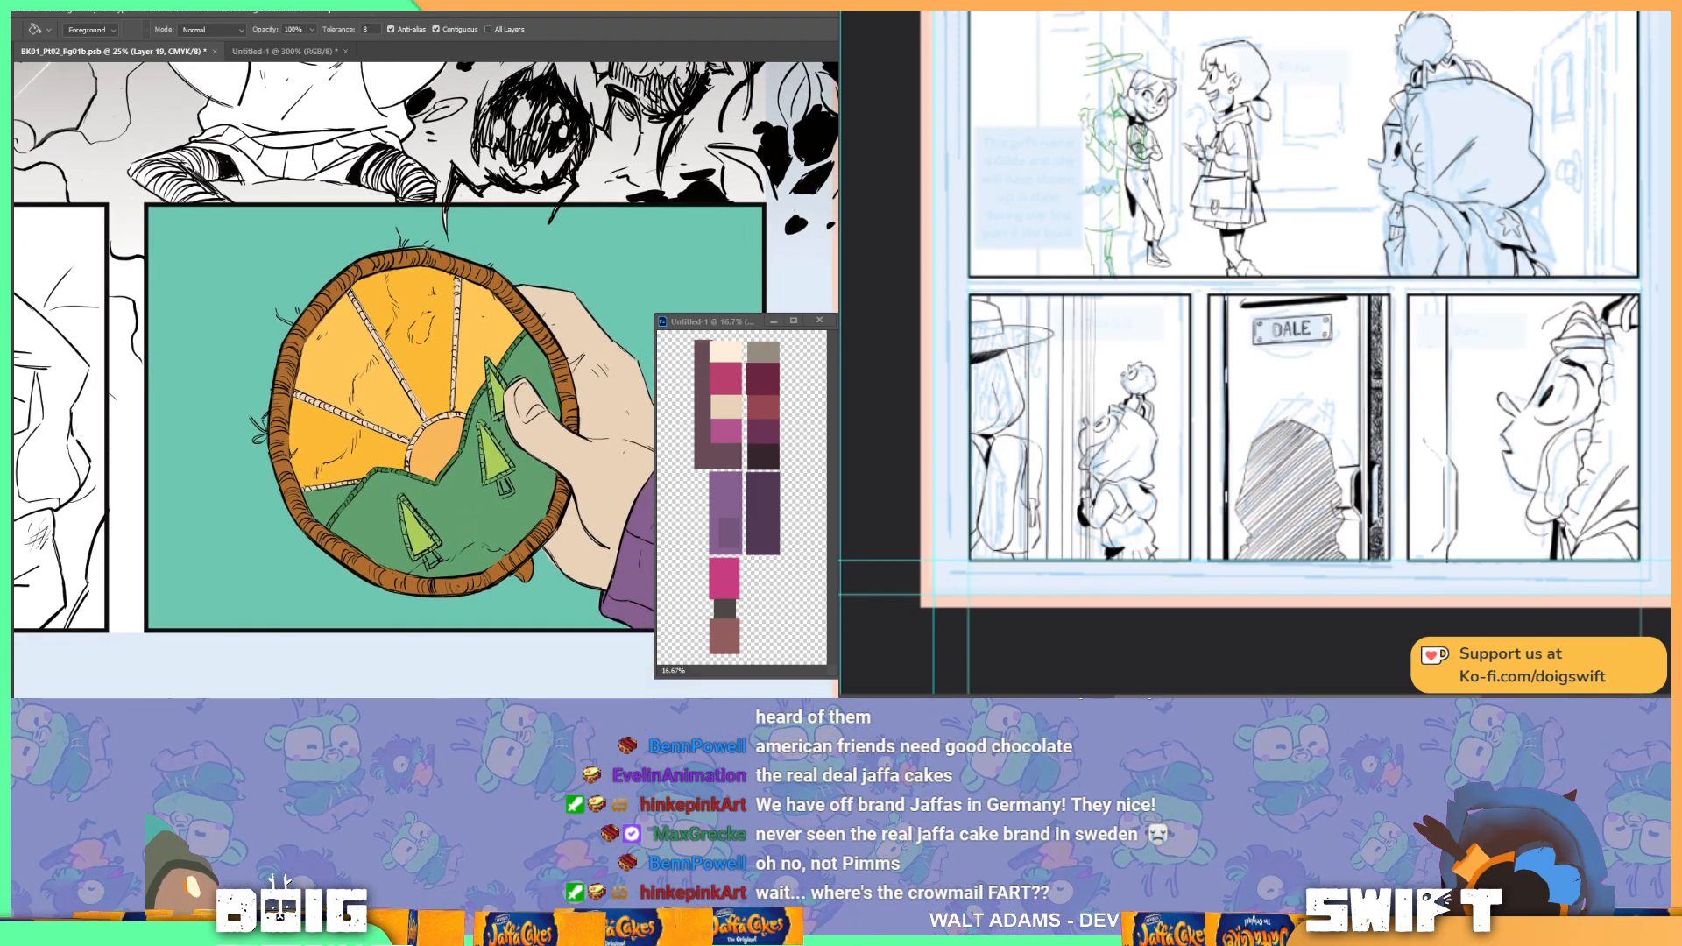
click(472, 529)
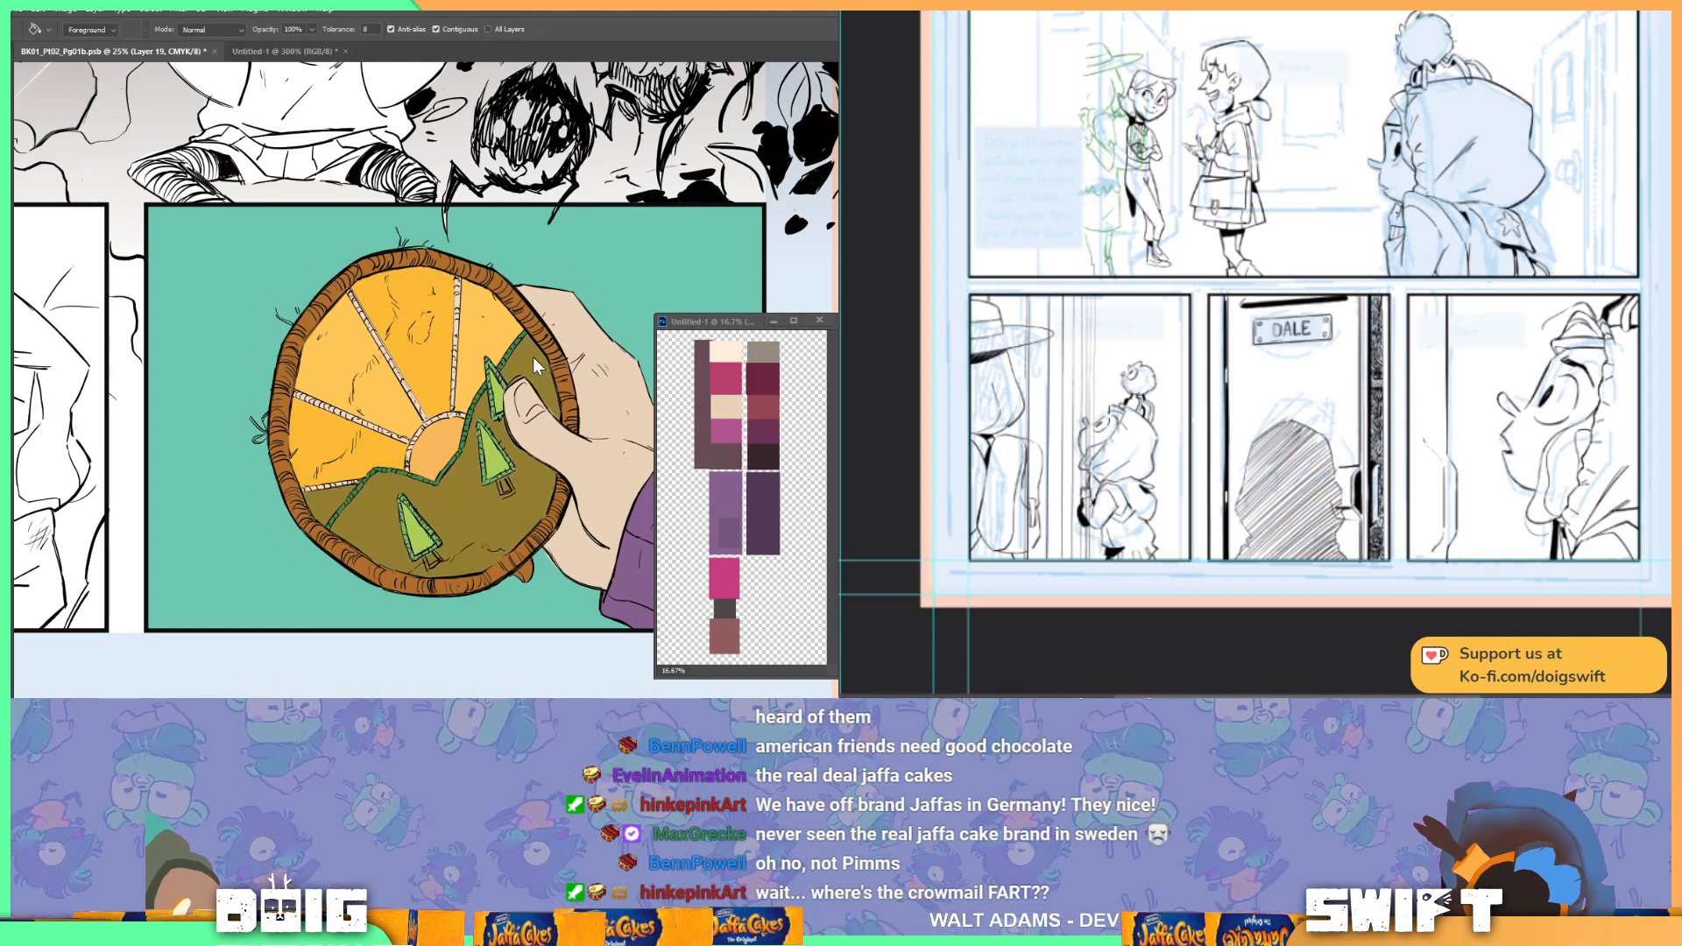
Step: Select the hills with the Magic Wand, sampling the current layer only, and shift them to a brighter olive green with Hue/Saturation
key(w)
click(365, 508)
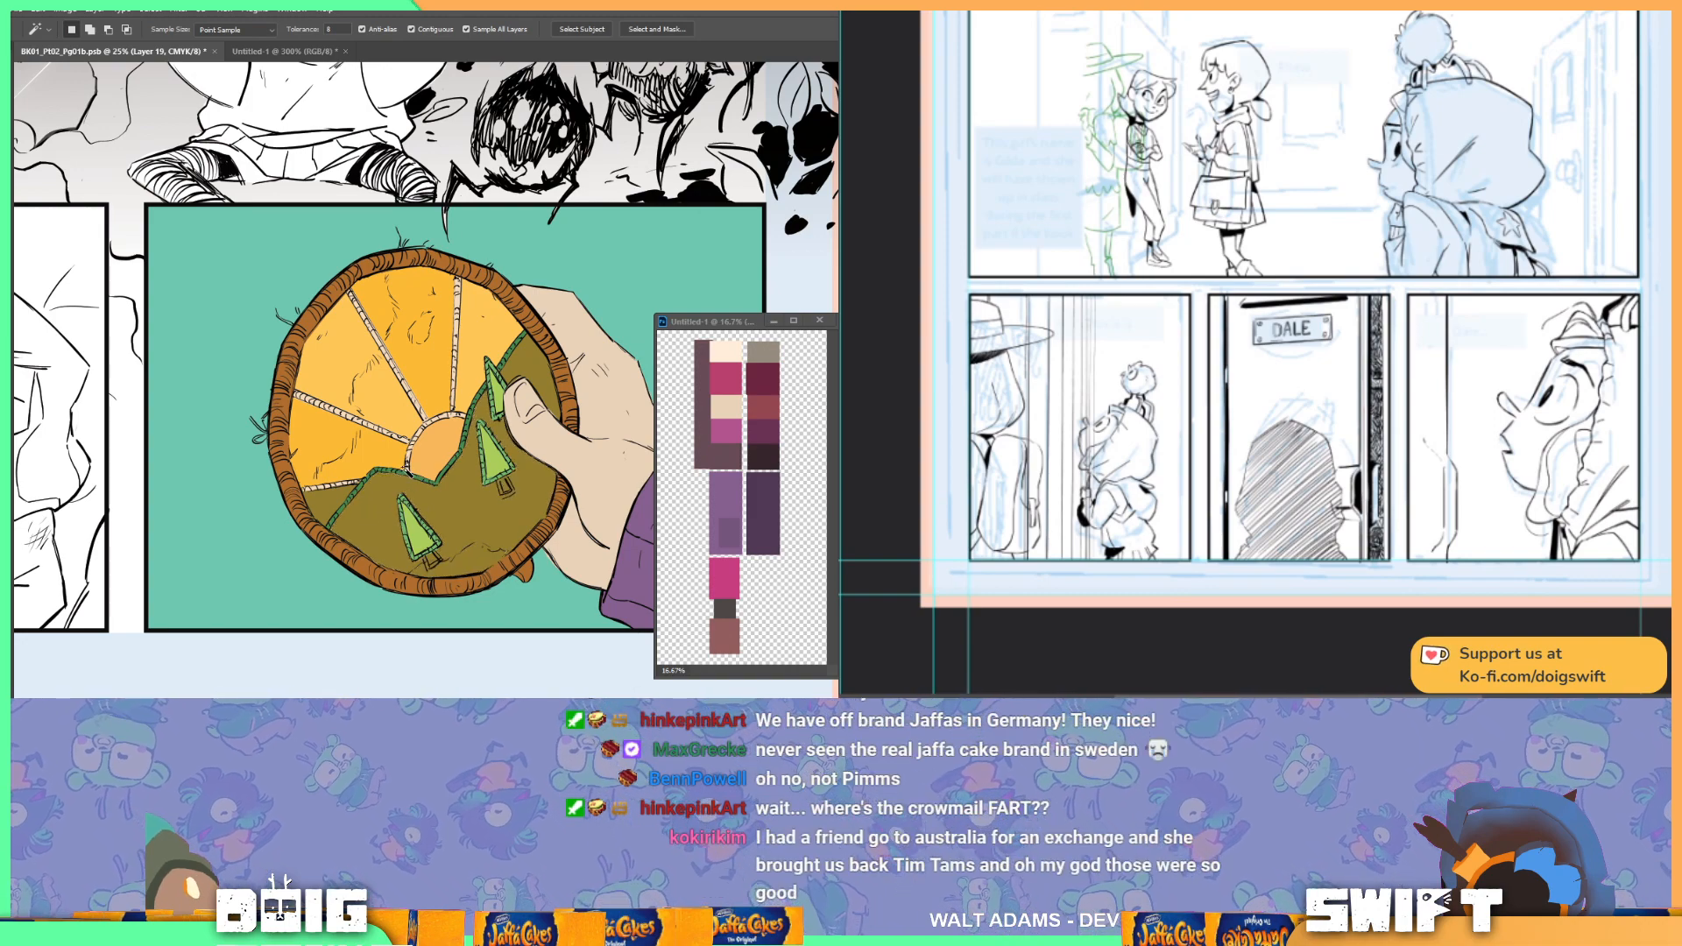
click(467, 29)
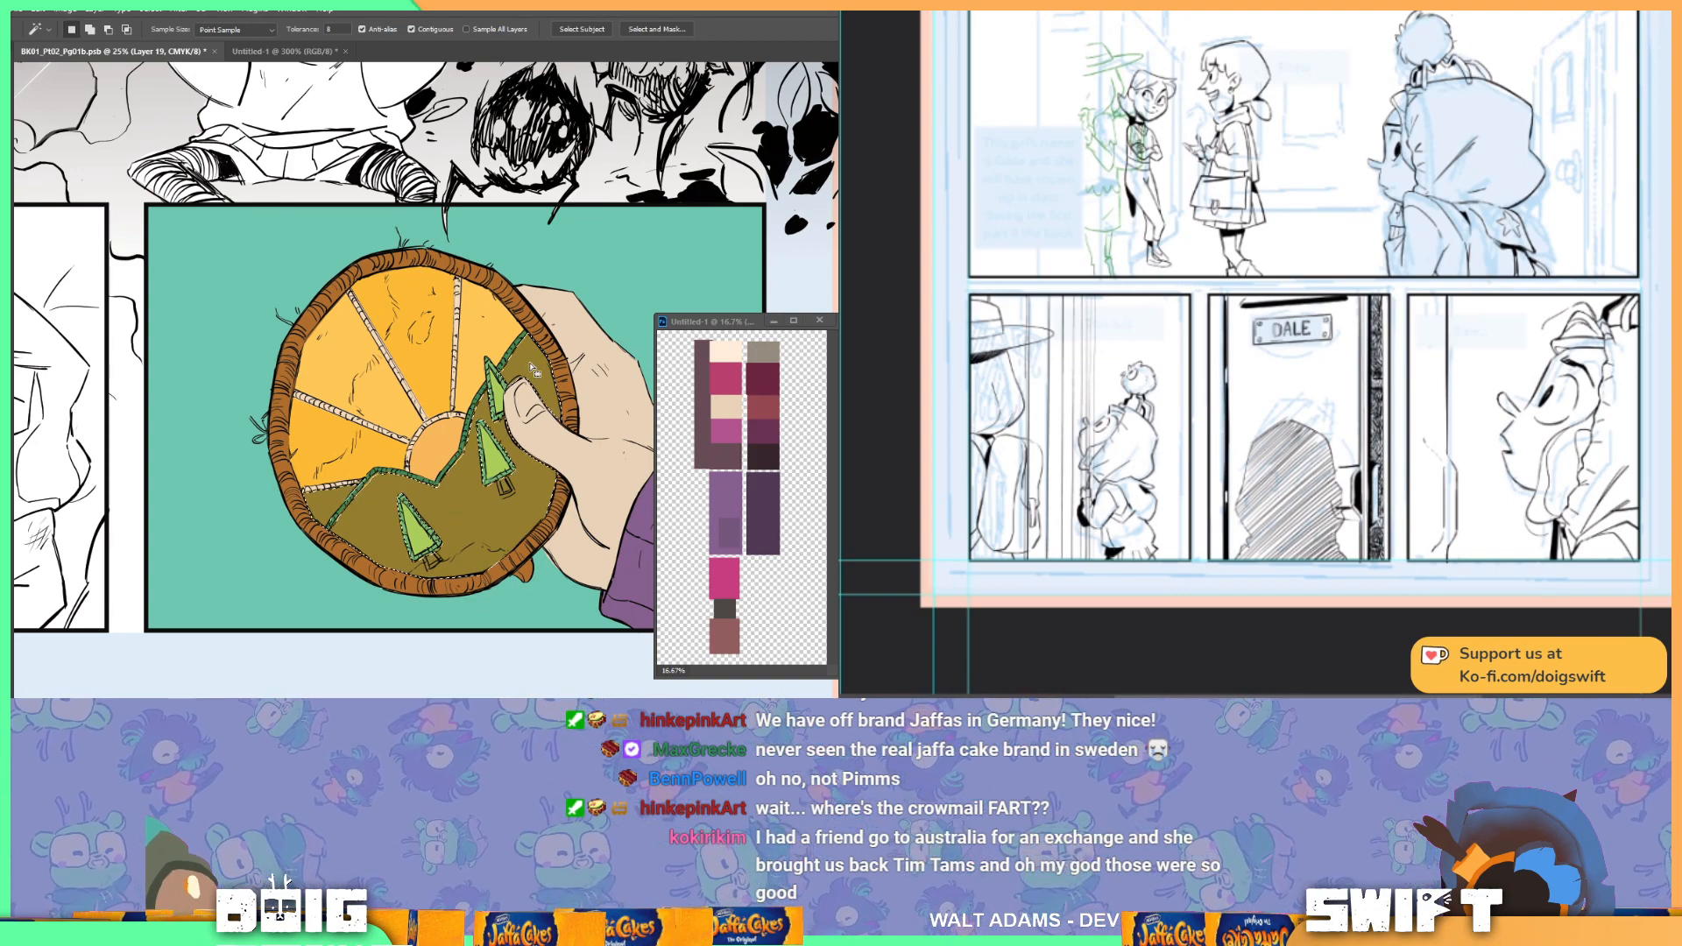
key(ctrl+u)
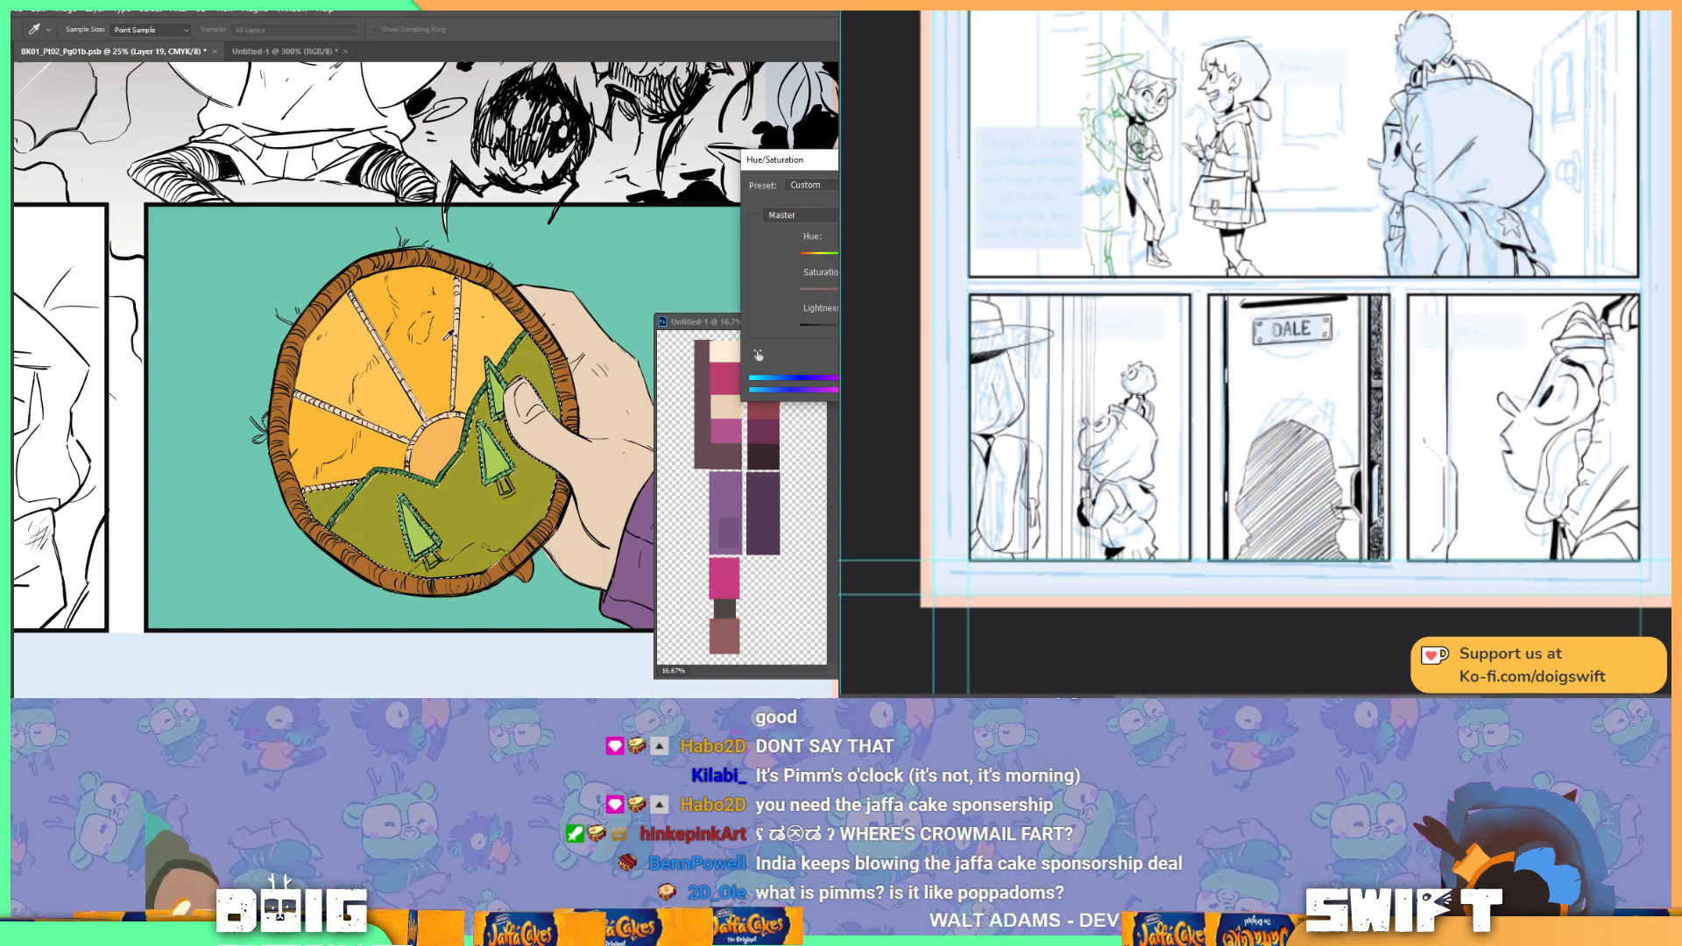
key(ctrl+plus)
key(ctrl+plus)
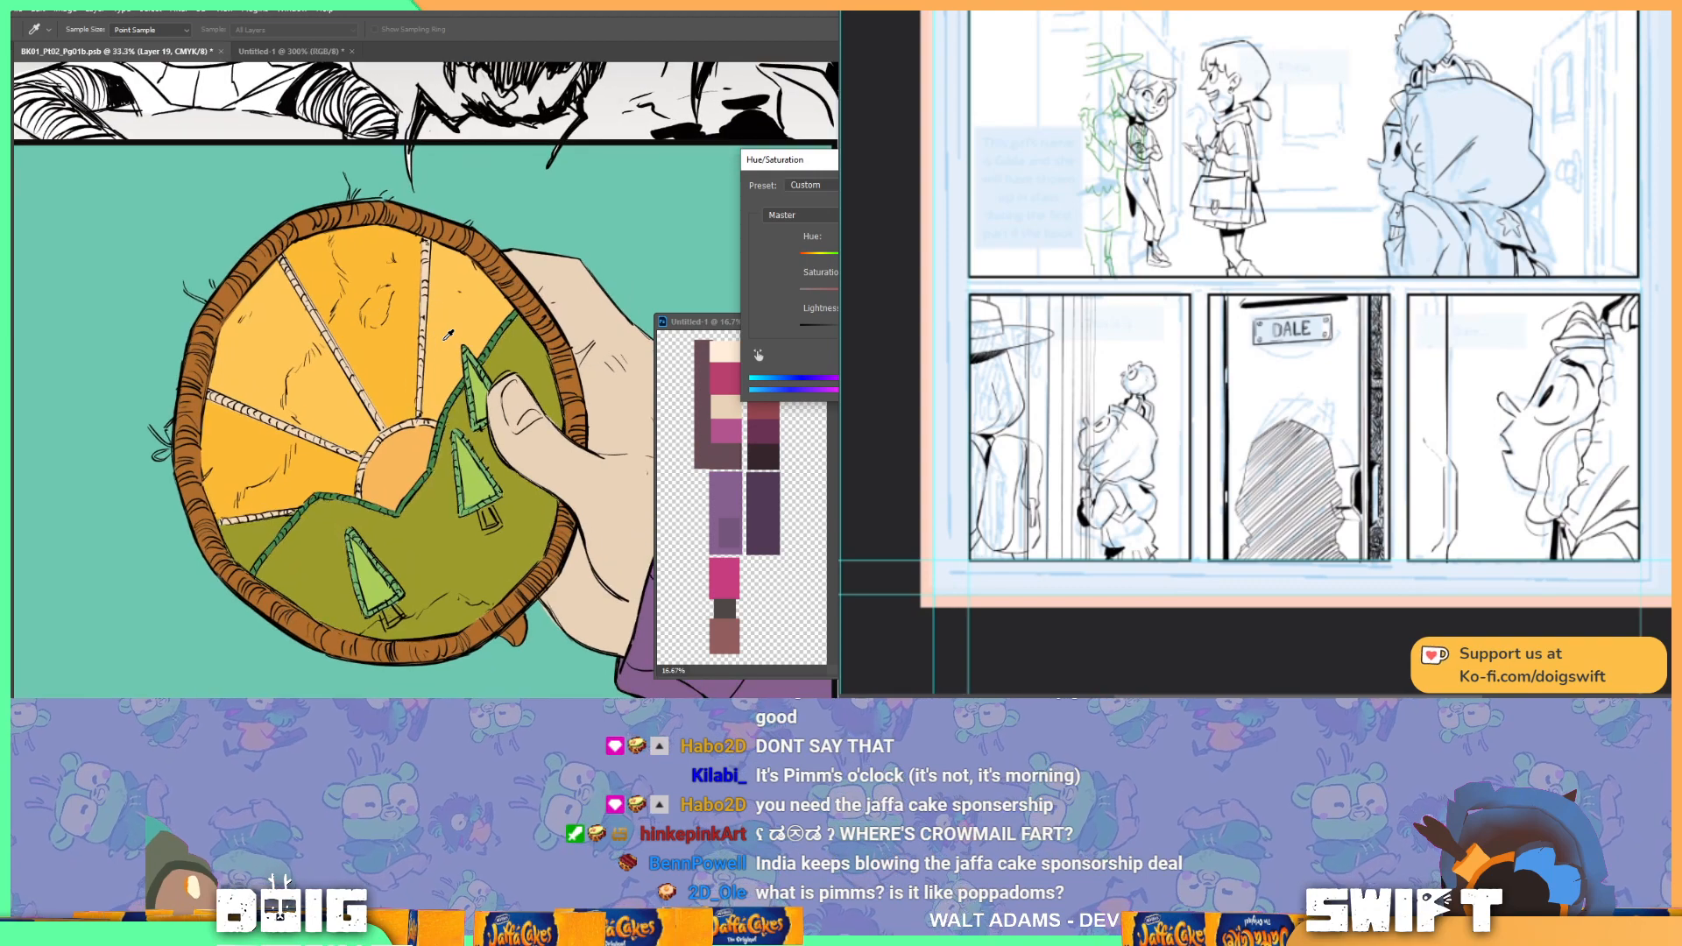
drag(345, 462, 396, 326)
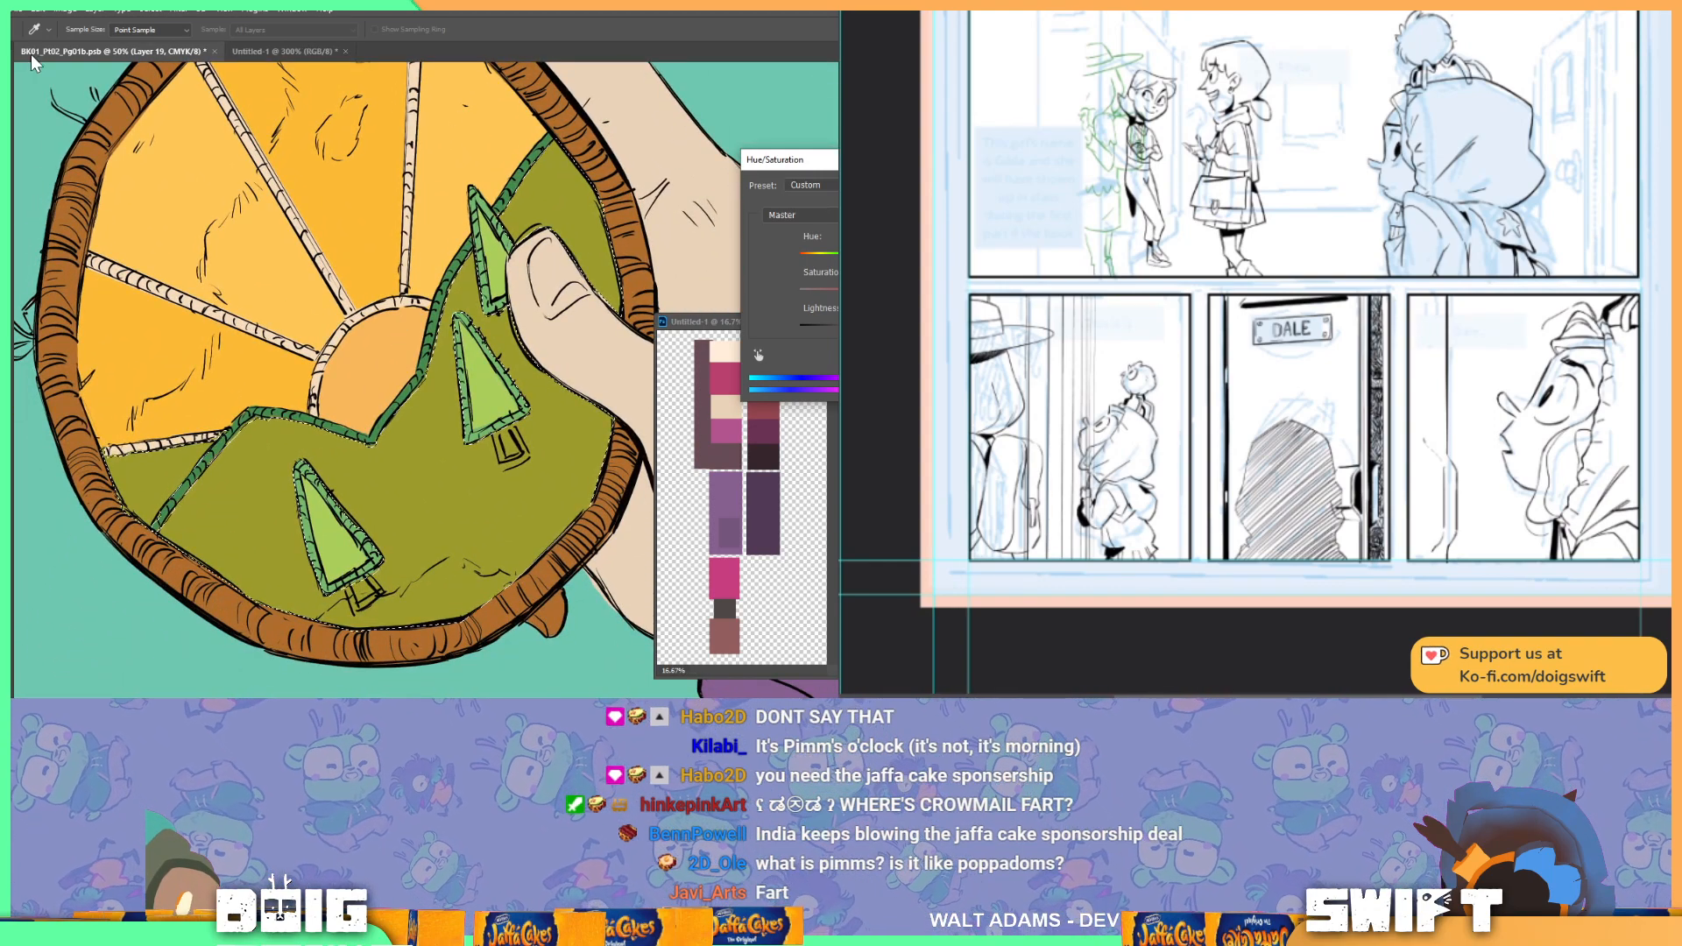
key(w)
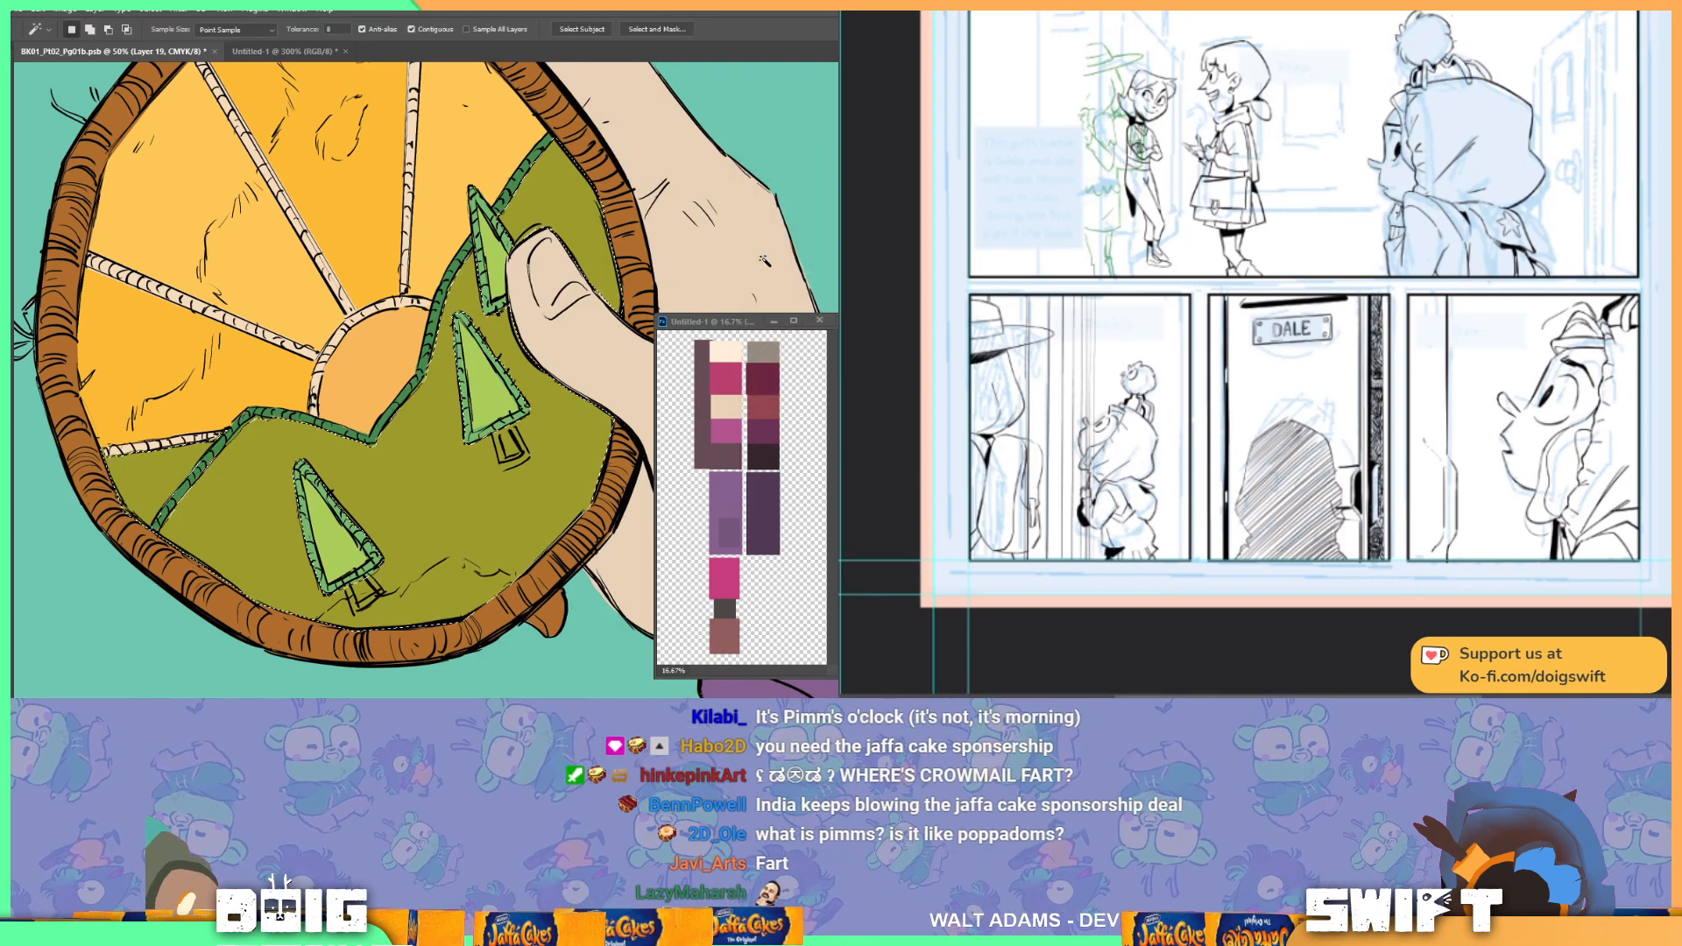
key(ctrl+d)
Step: Test a dusky pink fill on the hoop's wrapped rim, settling on a reddish brown
key(i)
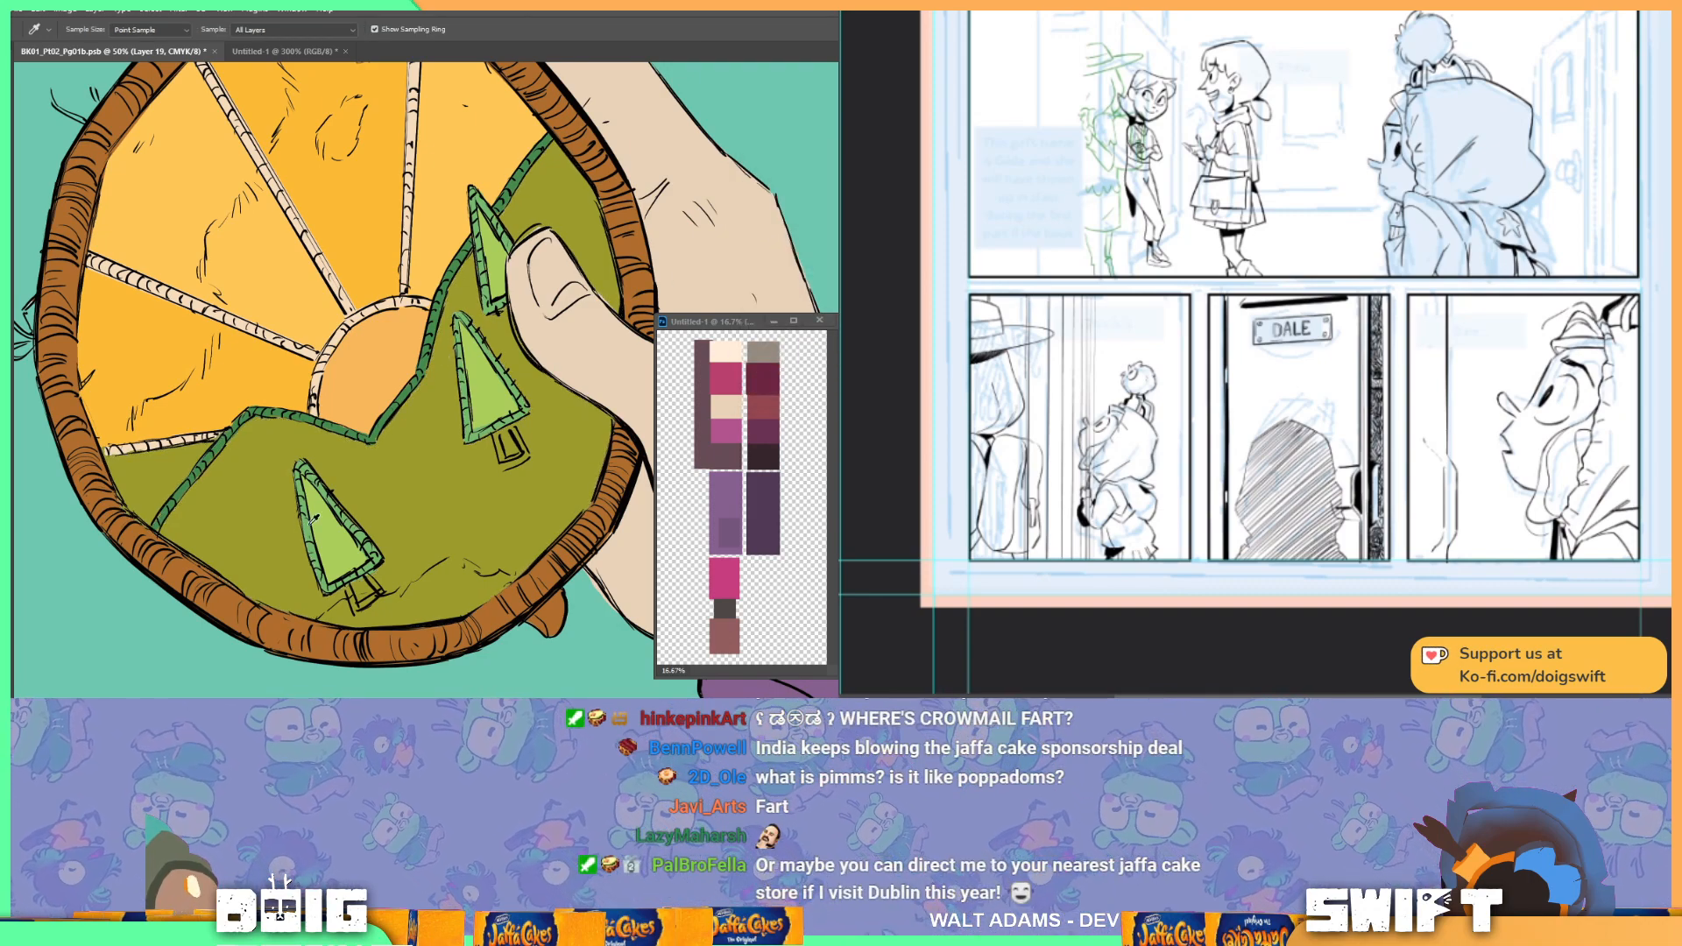
click(308, 525)
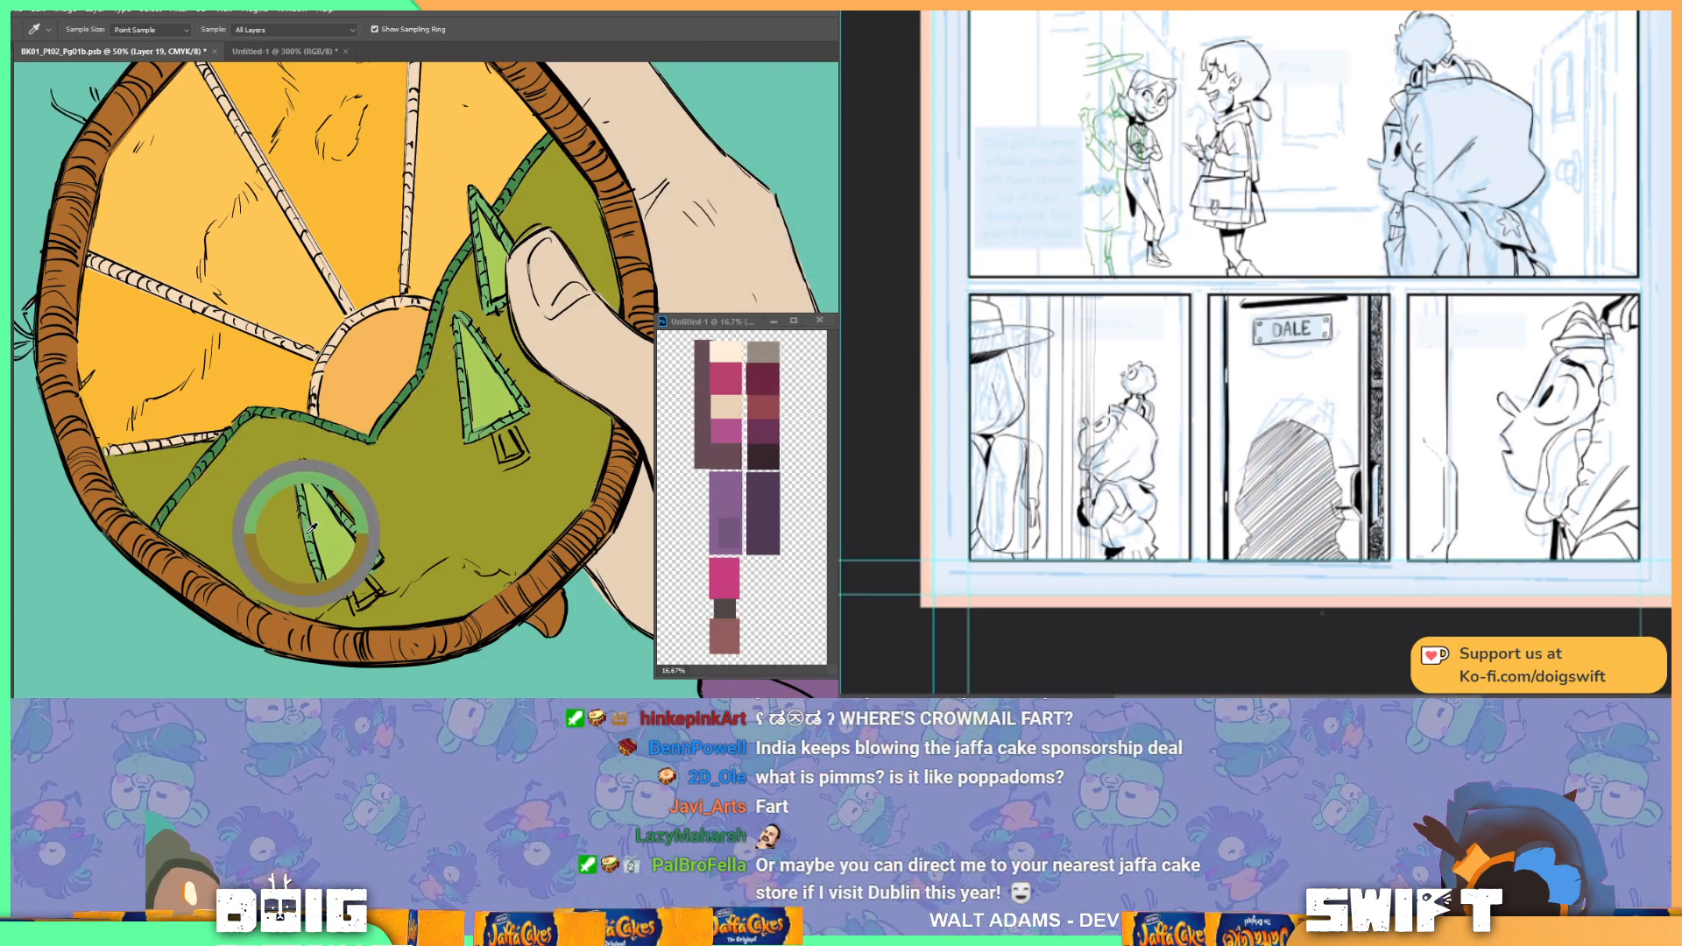
drag(386, 326, 415, 400)
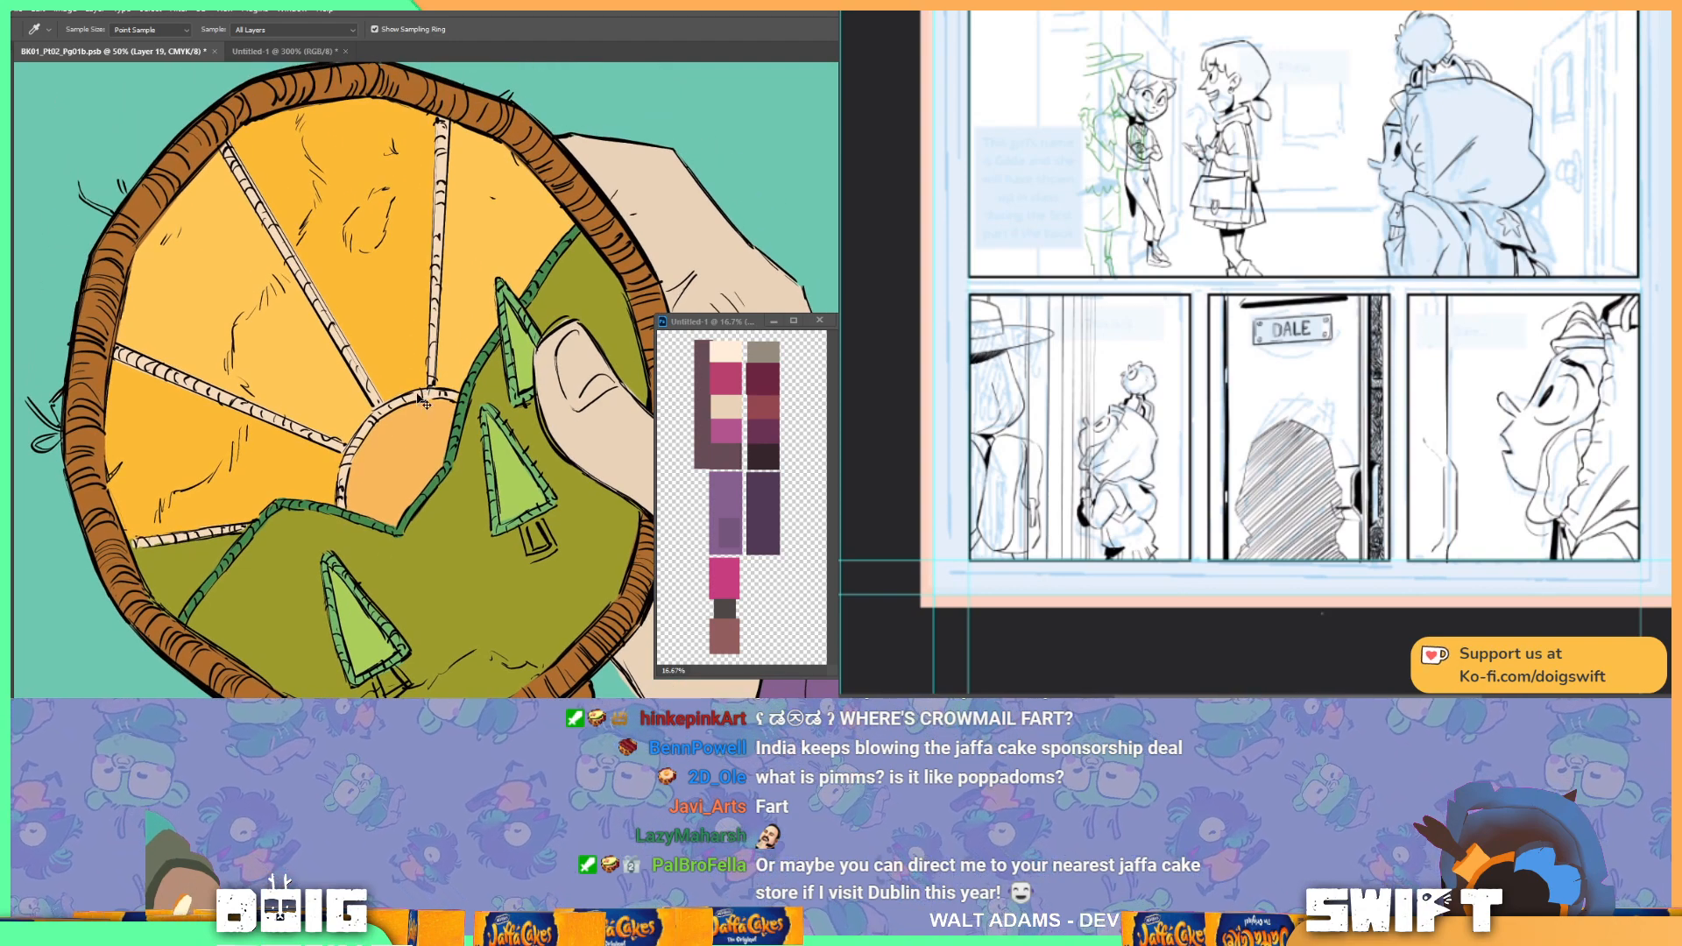
scroll(425, 412, down, 4)
drag(431, 316, 405, 356)
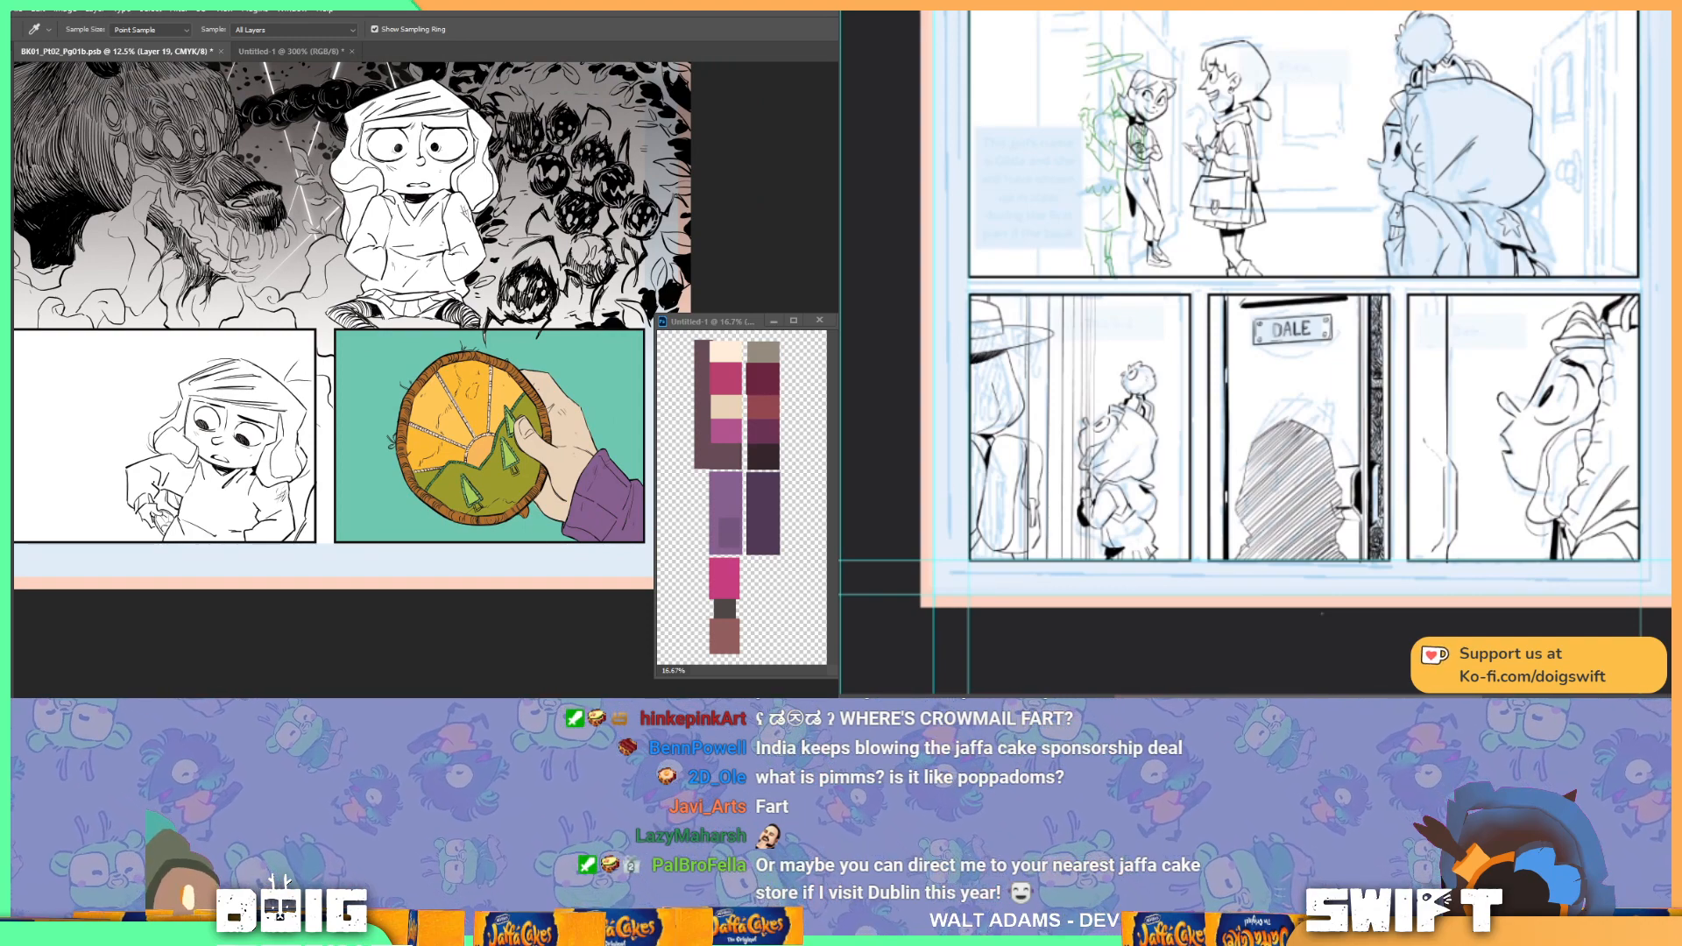
key(g)
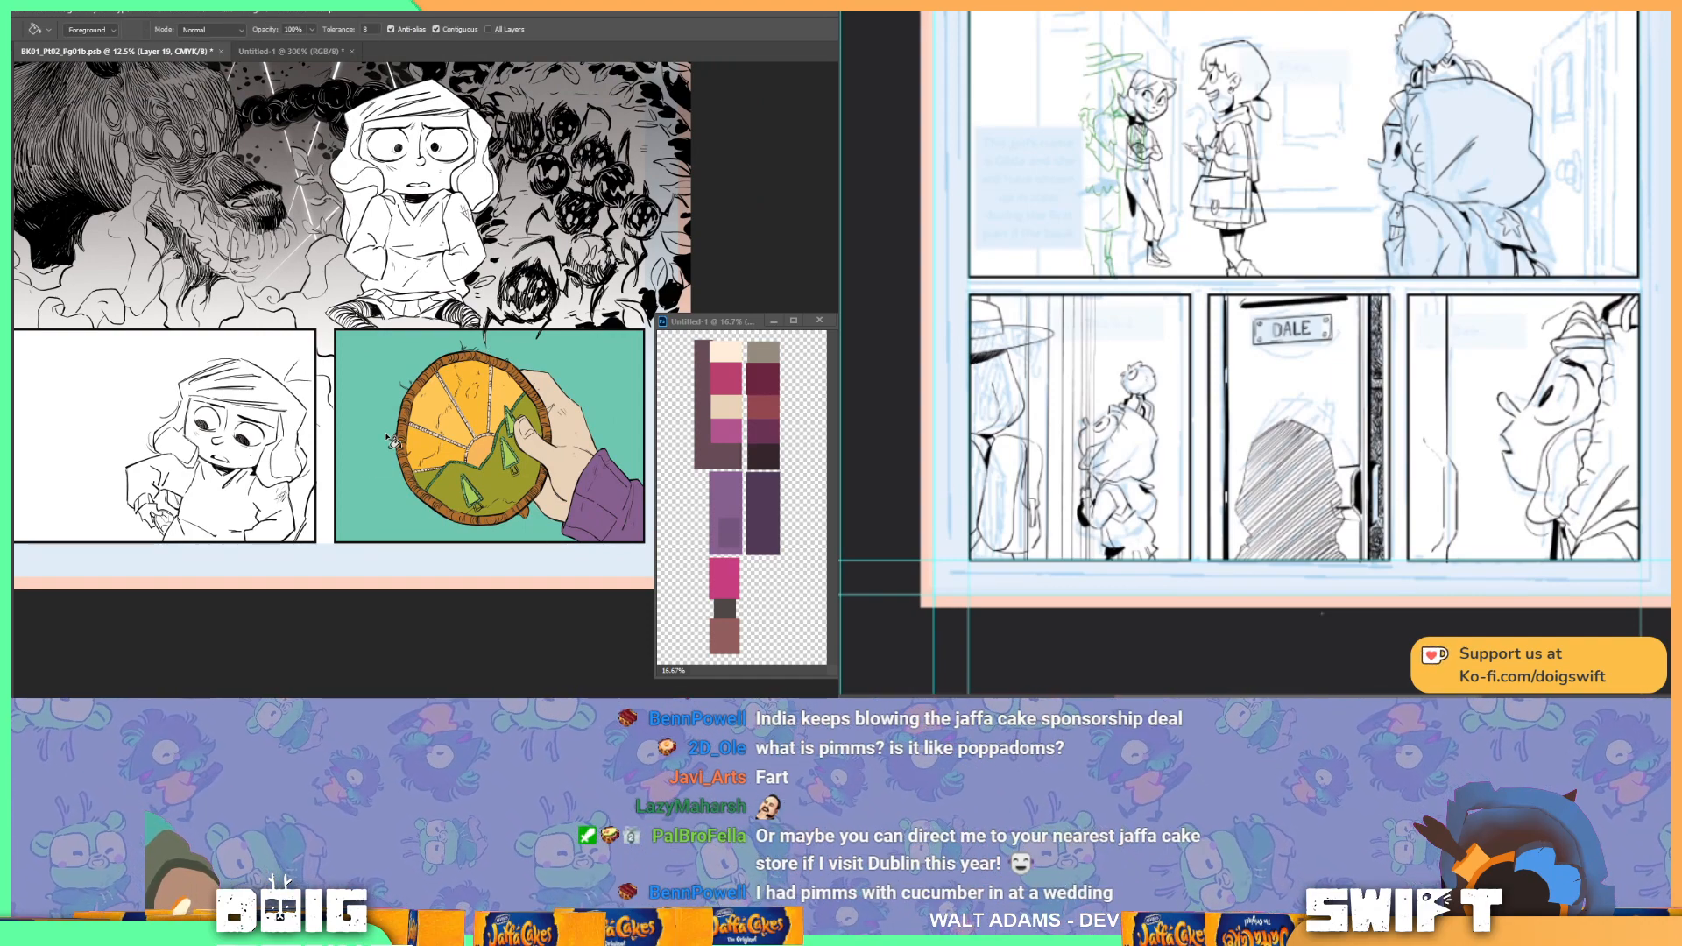
click(405, 438)
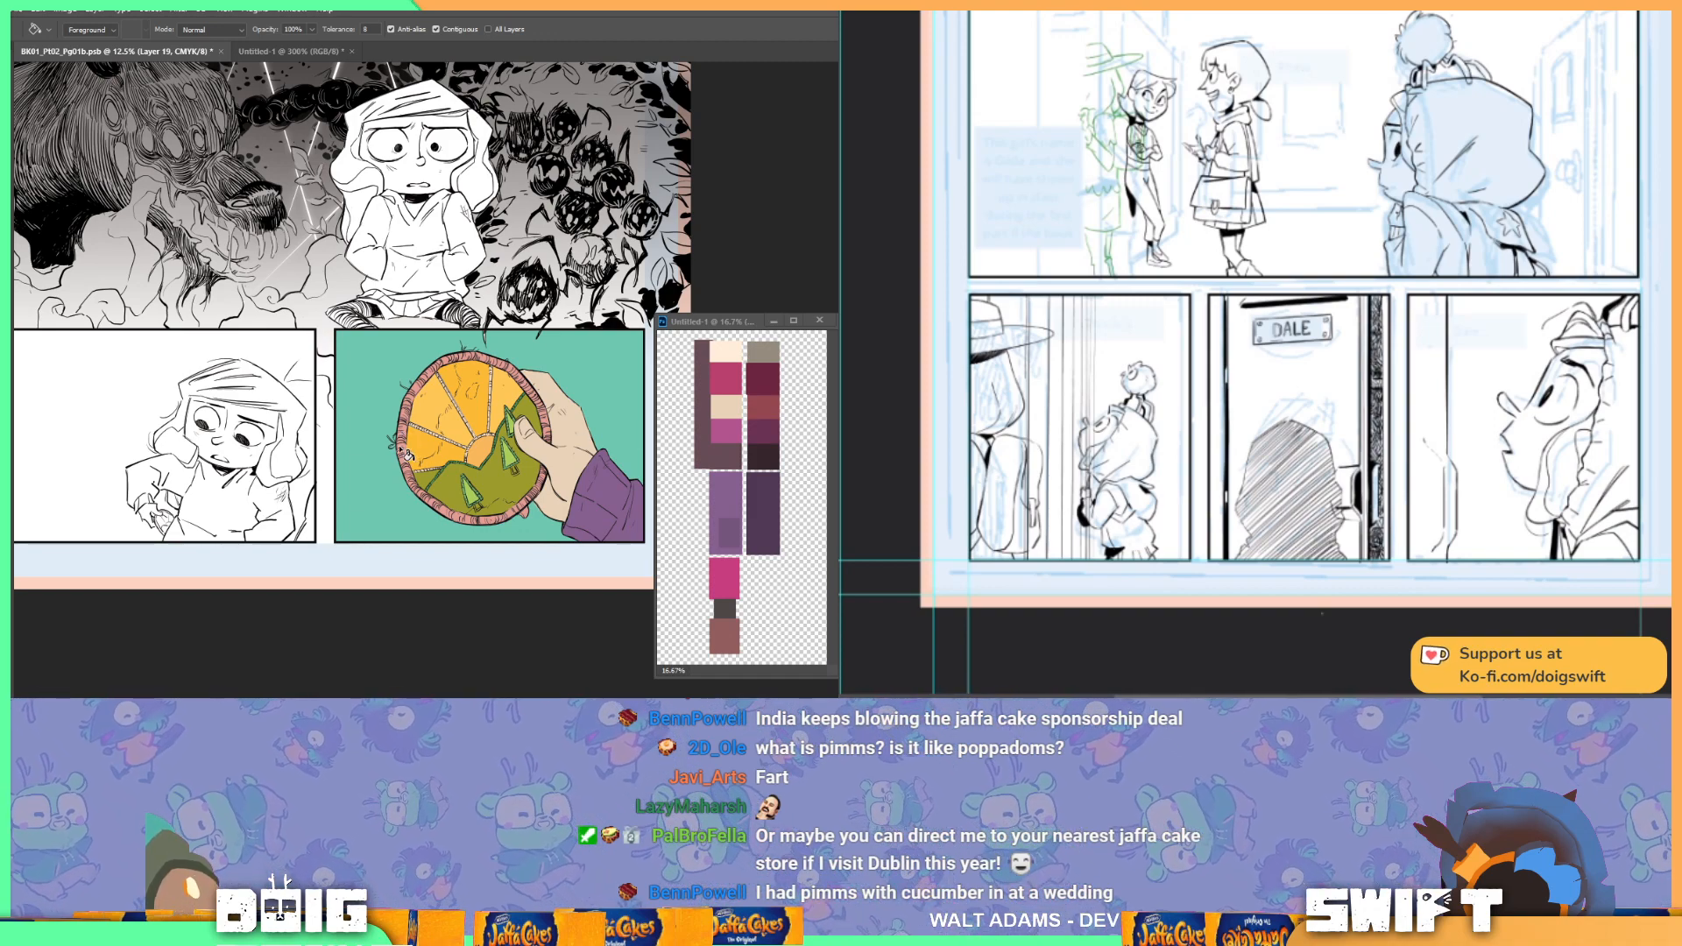
key(ctrl+z)
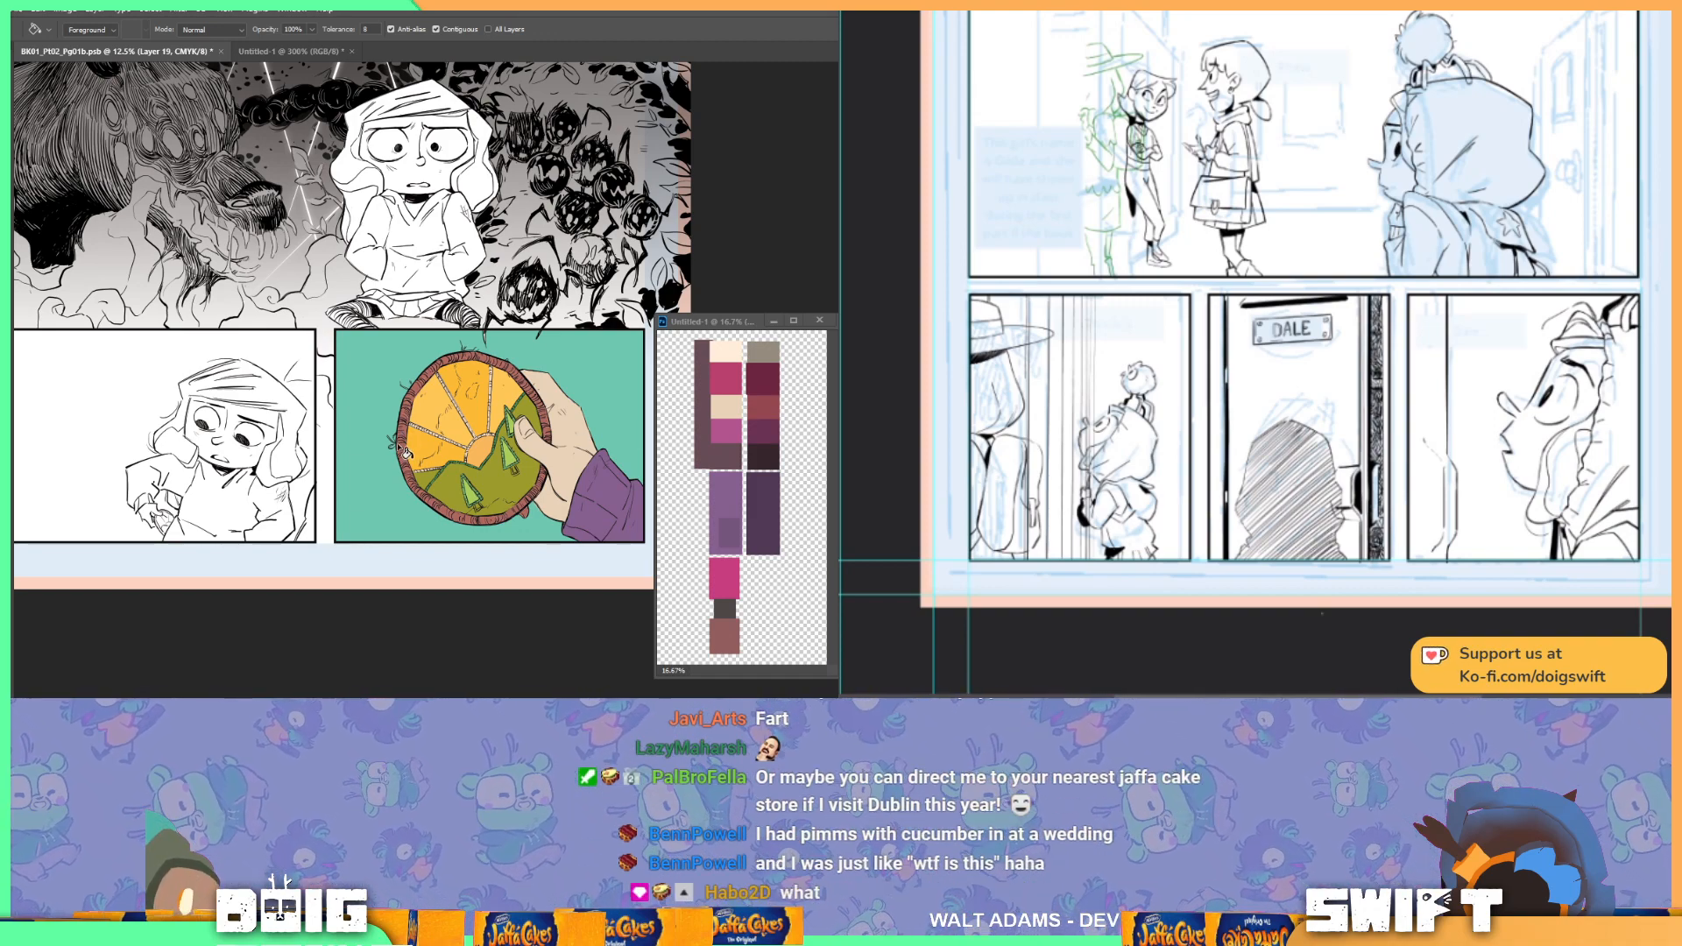
Step: Select the hoop's rim with the Magic Wand and shift it to a light orange-brown with Hue/Saturation
key(i)
click(471, 414)
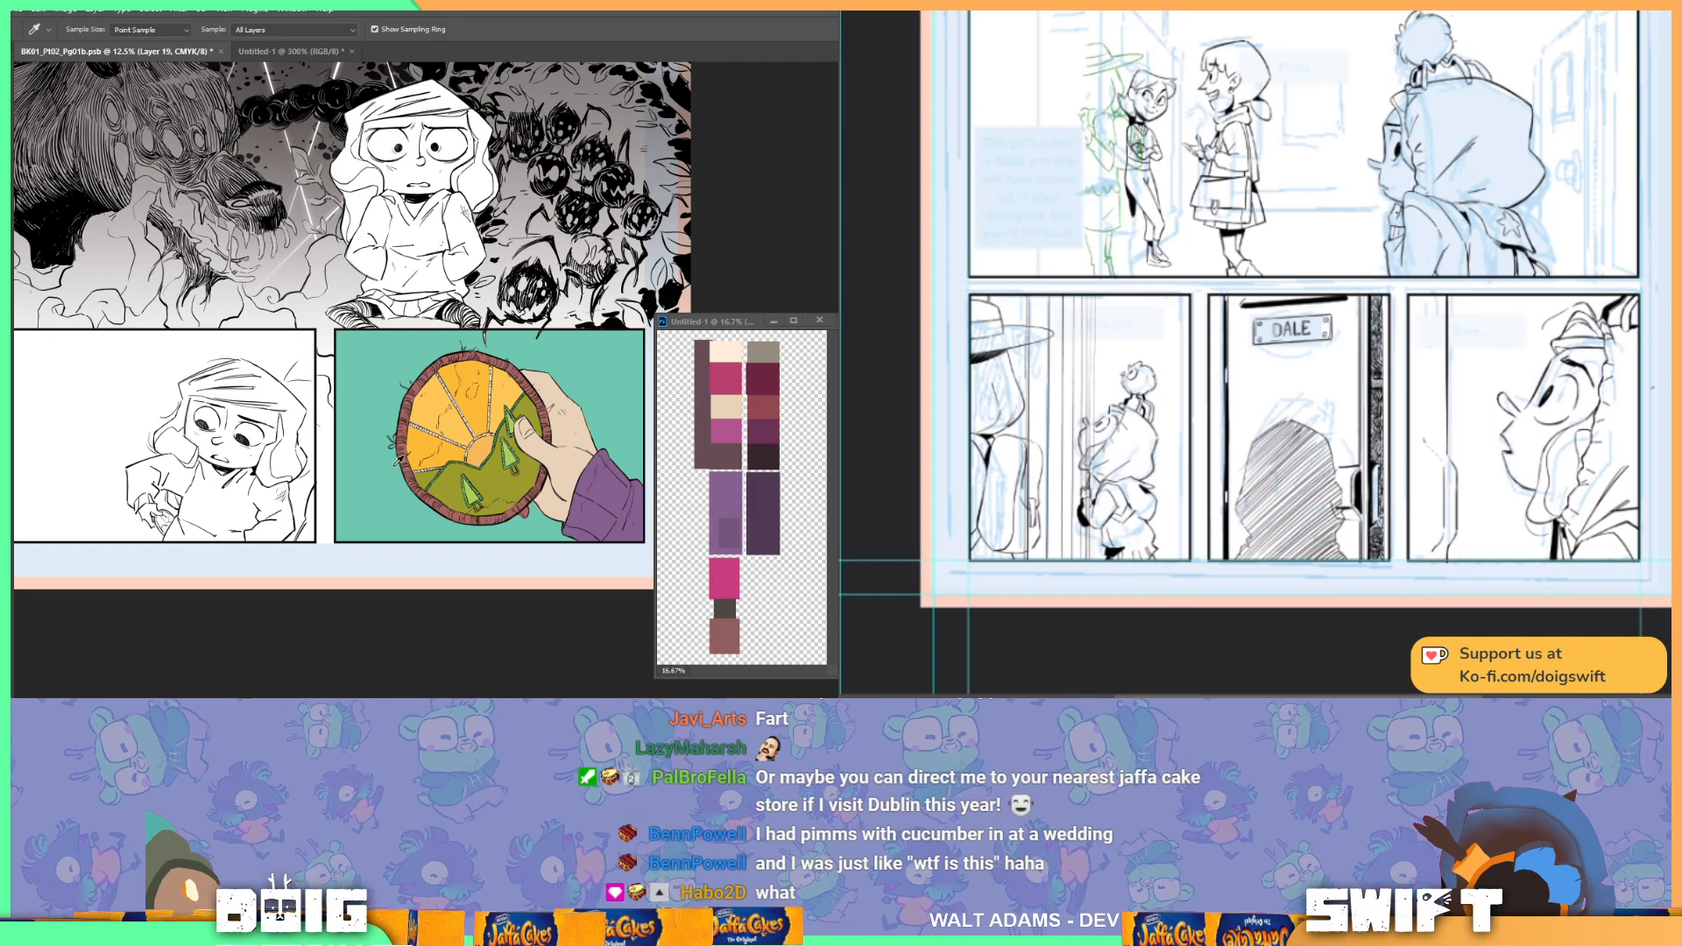
key(g)
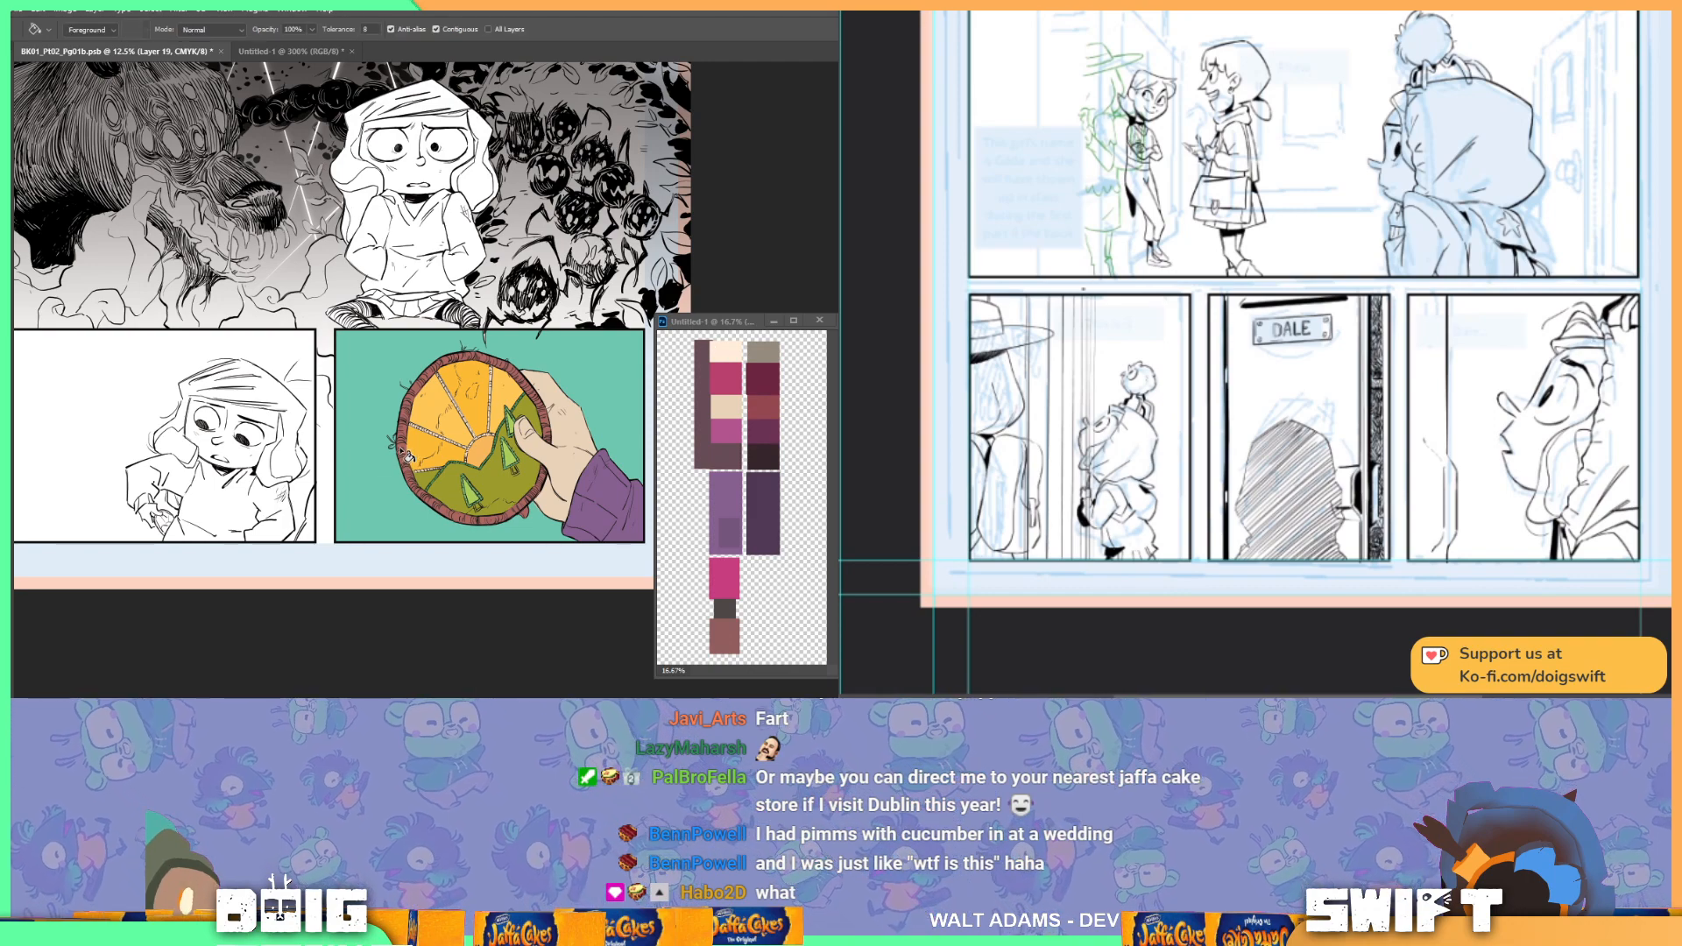
key(w)
click(412, 451)
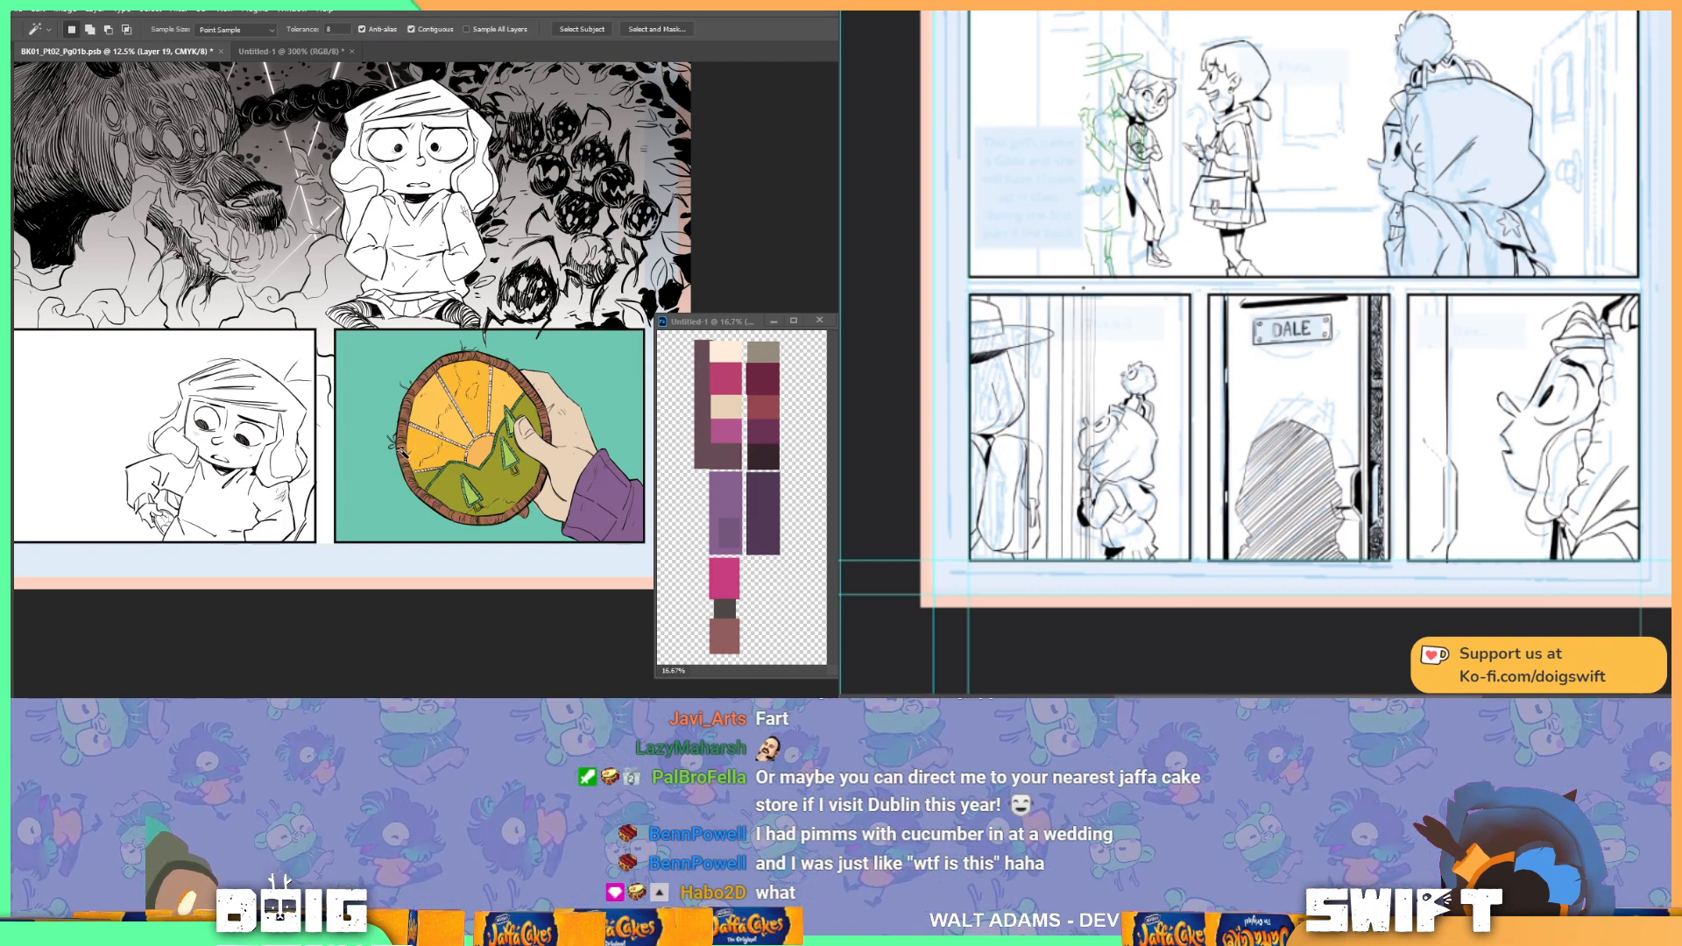
key(ctrl+u)
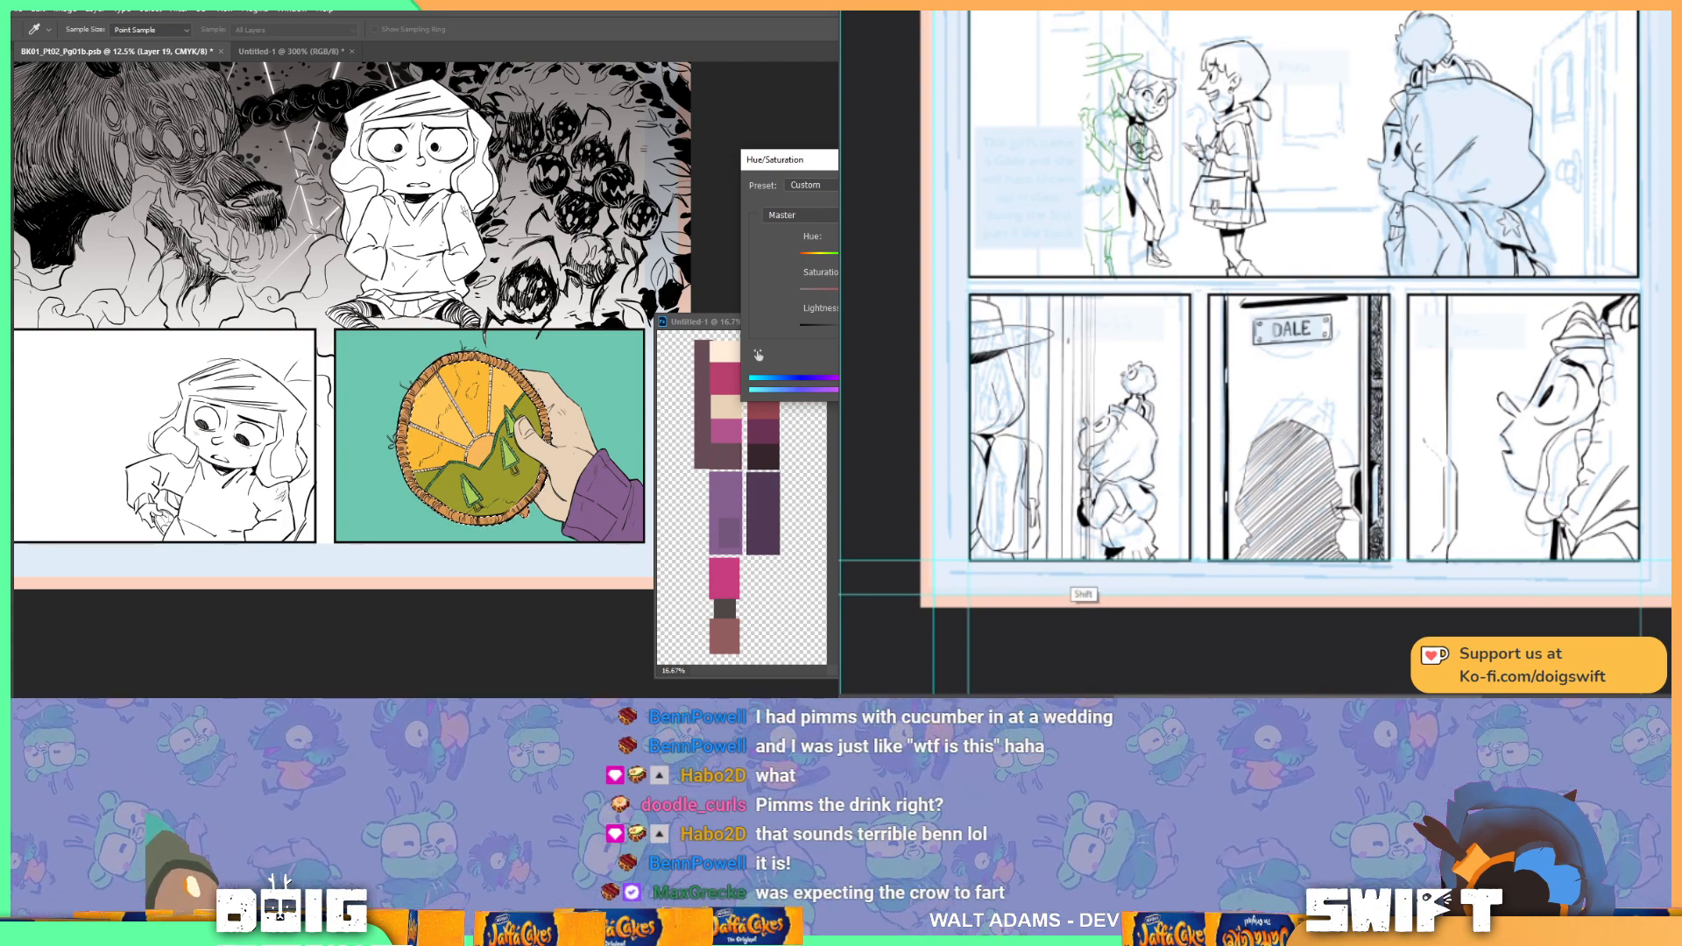
key(Return)
key(w)
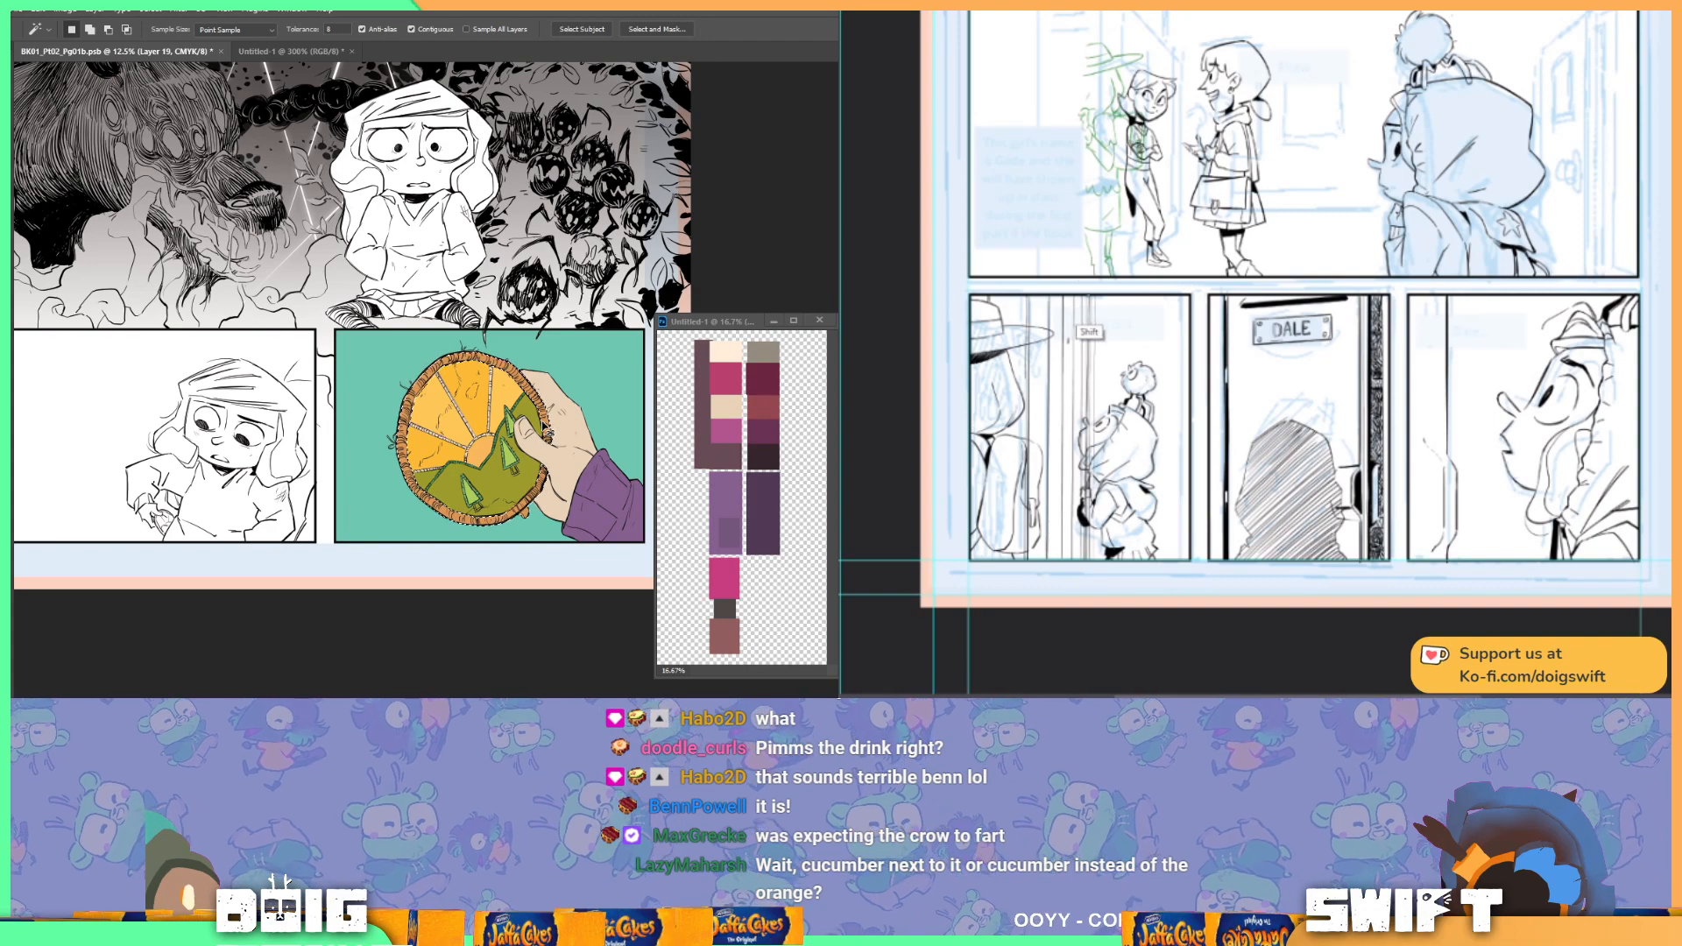
Step: Fill the sliver between the lowest stitched ray and the hill outline with sampled golden yellow, bounding it with a lasso selection
scroll(490, 416, up, 2)
scroll(464, 409, down, 2)
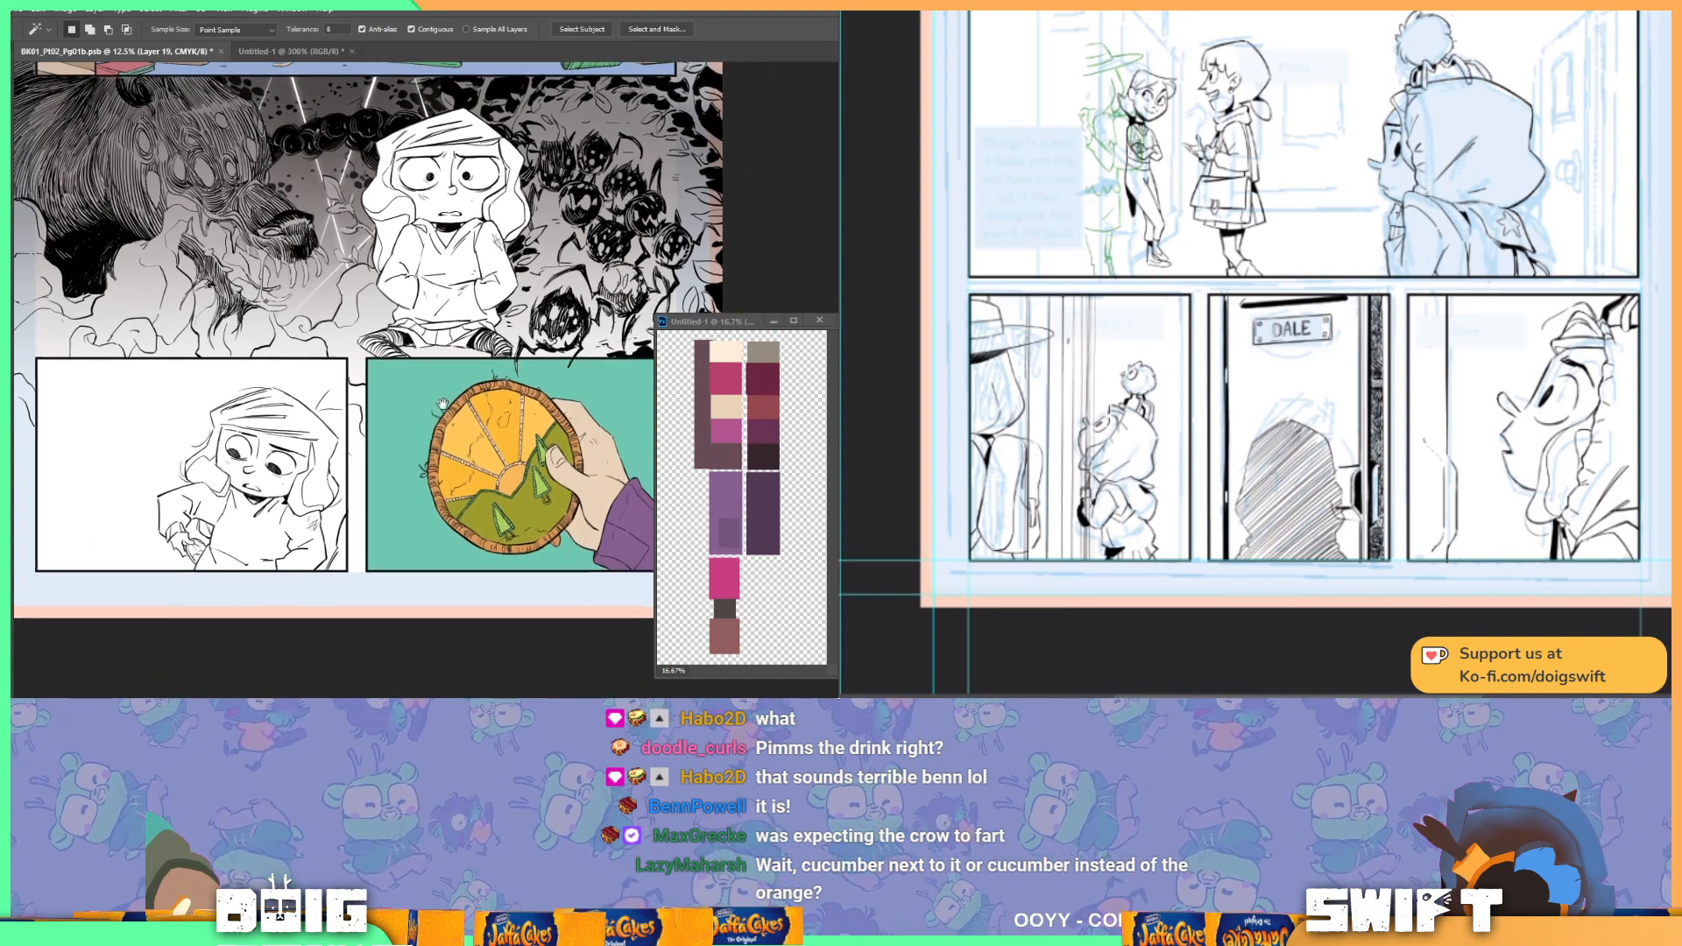
scroll(433, 394, up, 4)
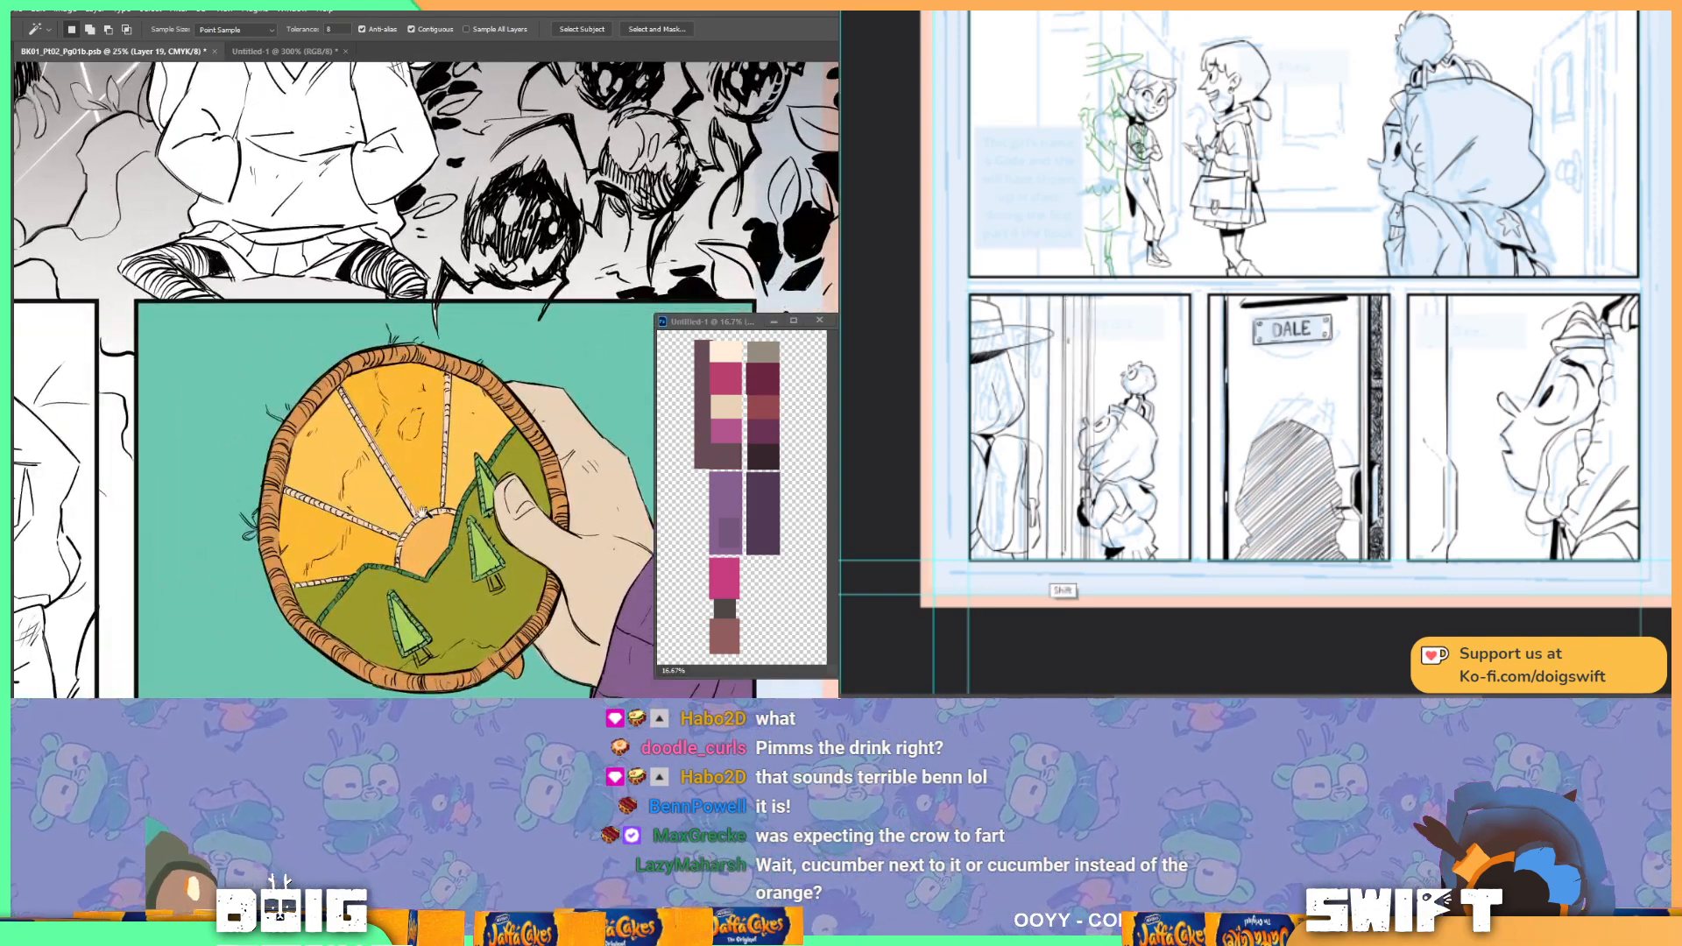
key(i)
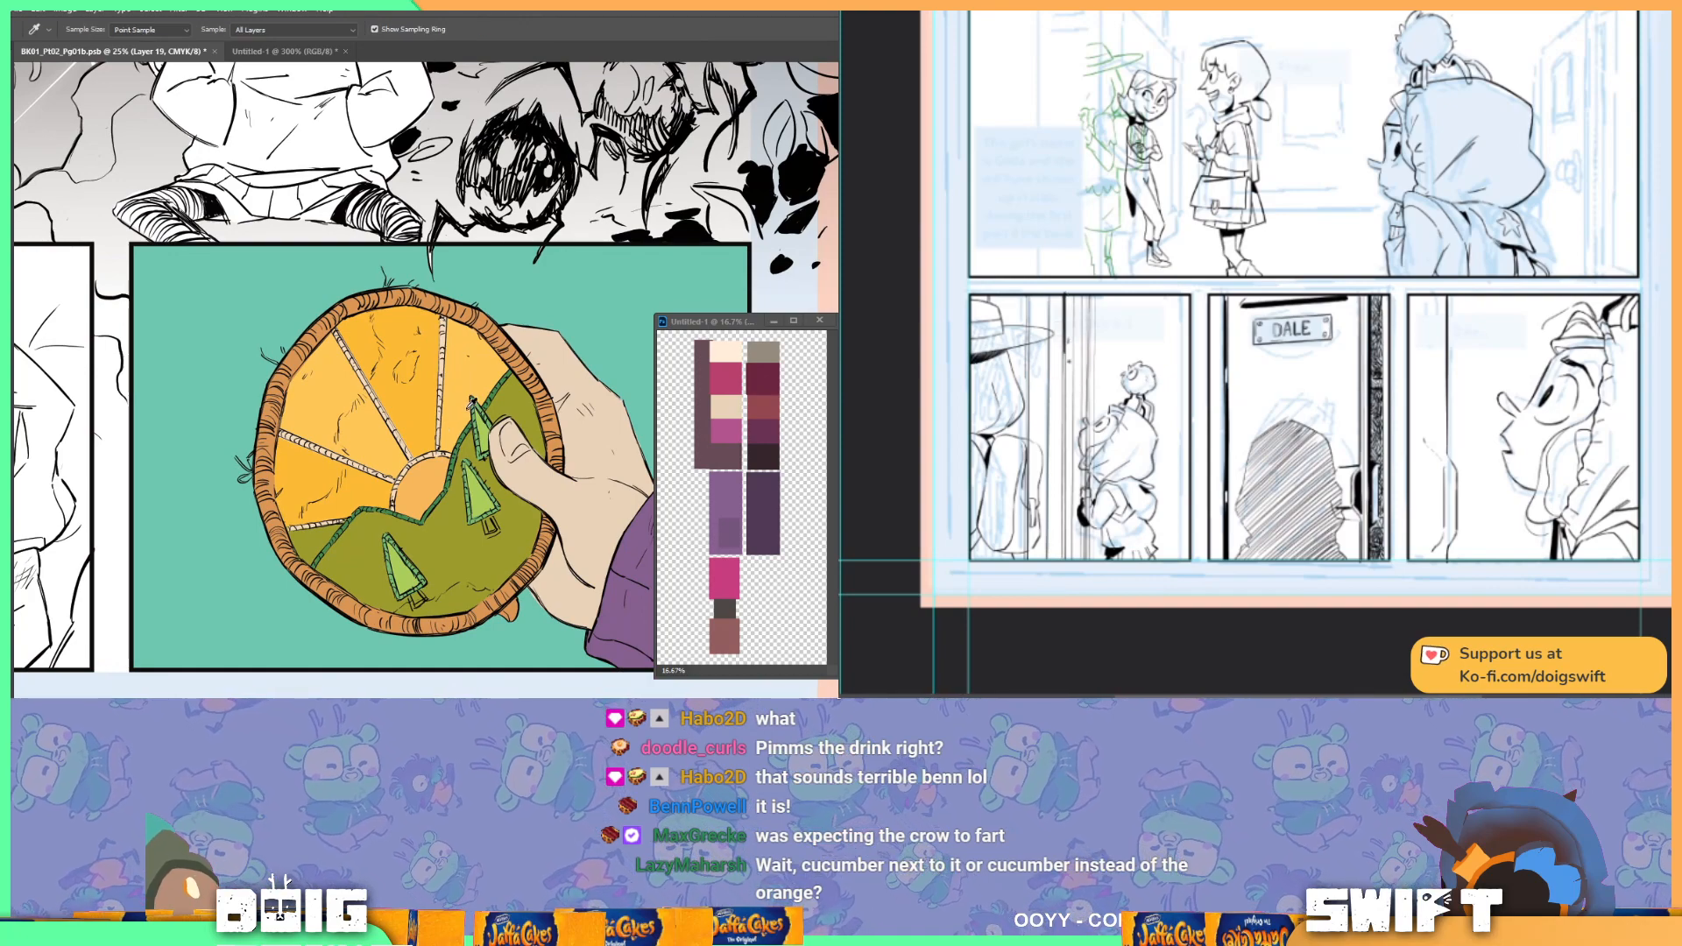
click(474, 377)
key(l)
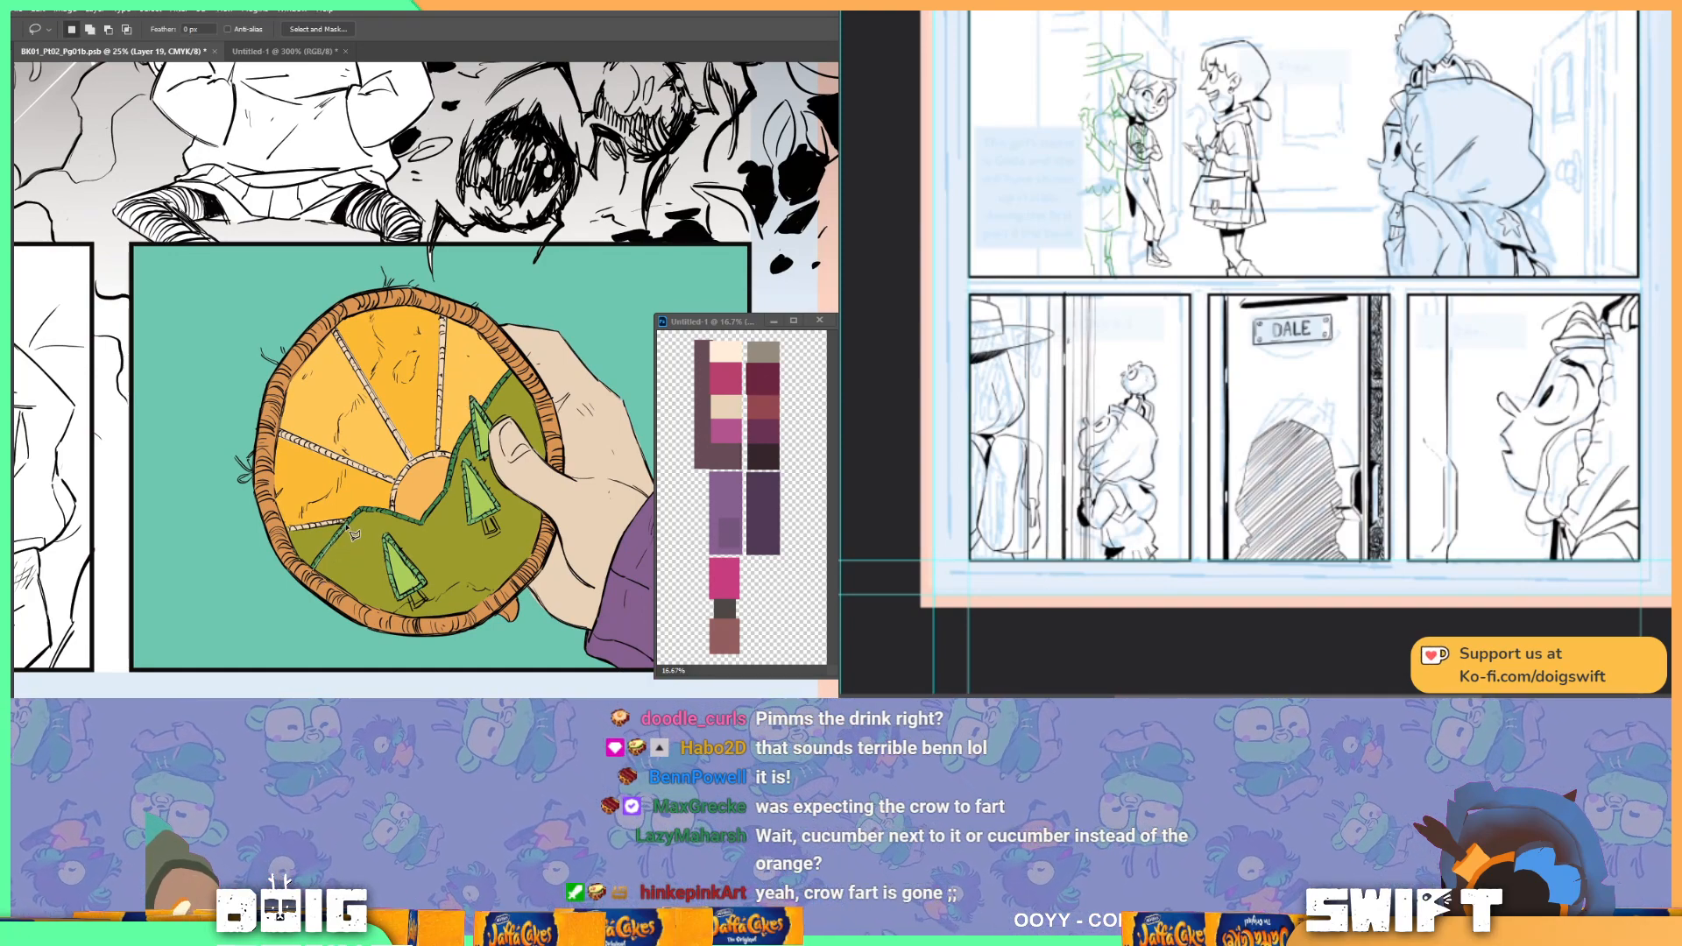
mouse_move(326, 500)
mouse_down()
mouse_move(283, 543)
mouse_move(314, 580)
mouse_move(331, 545)
mouse_up()
key(g)
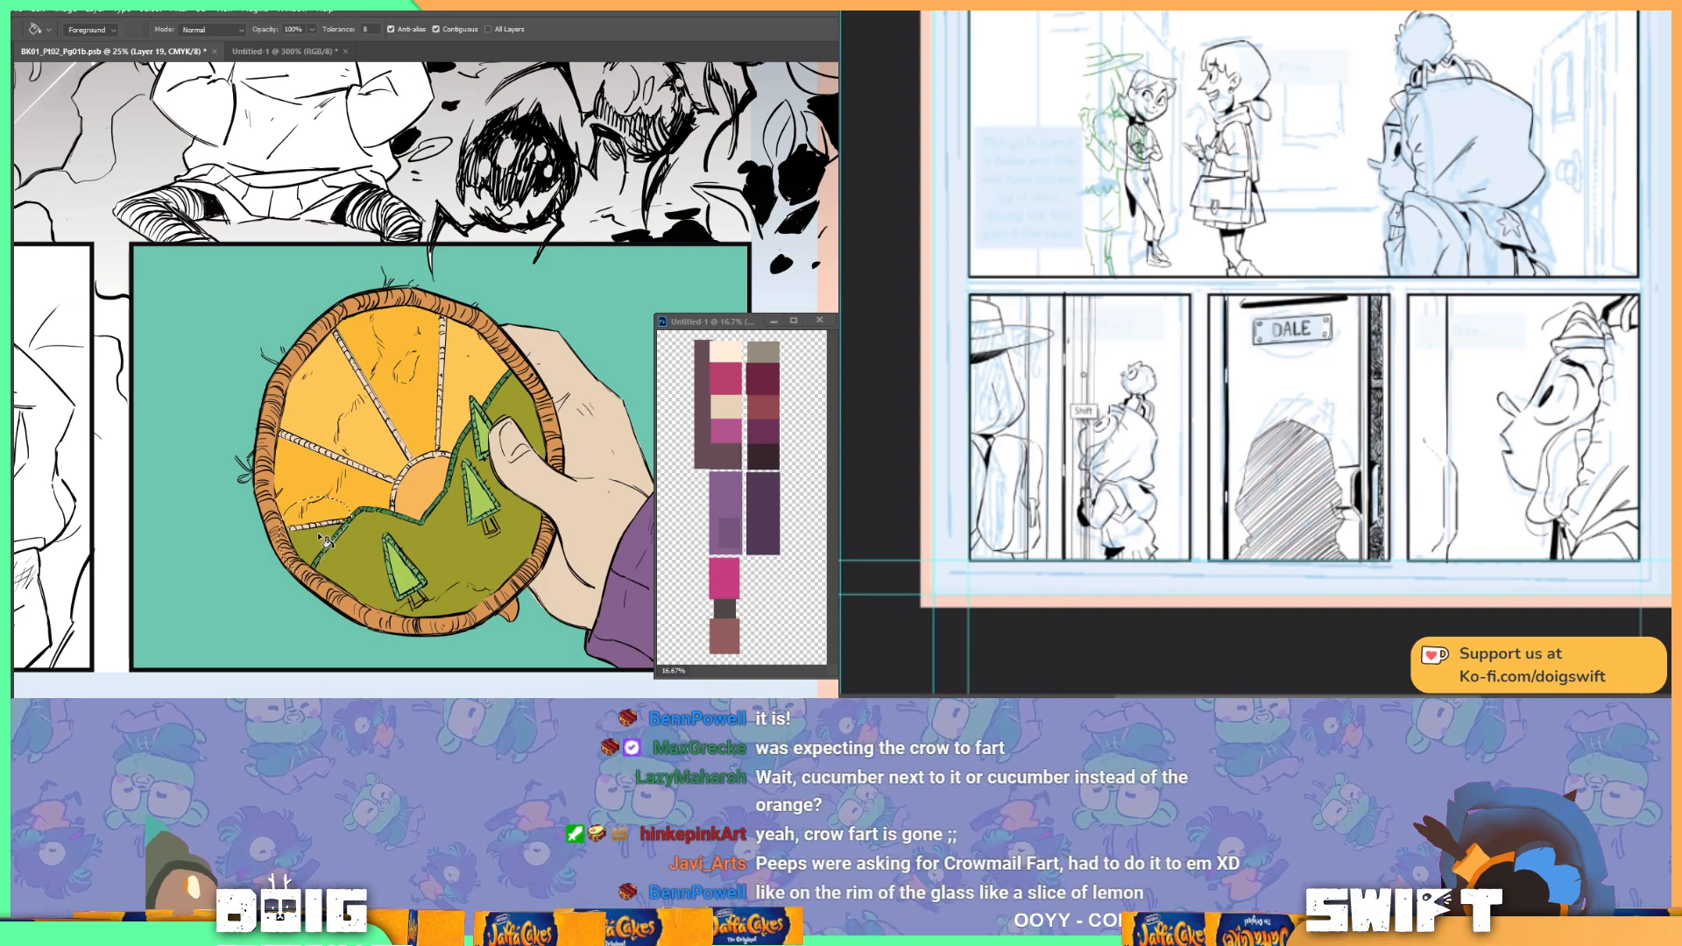
click(330, 532)
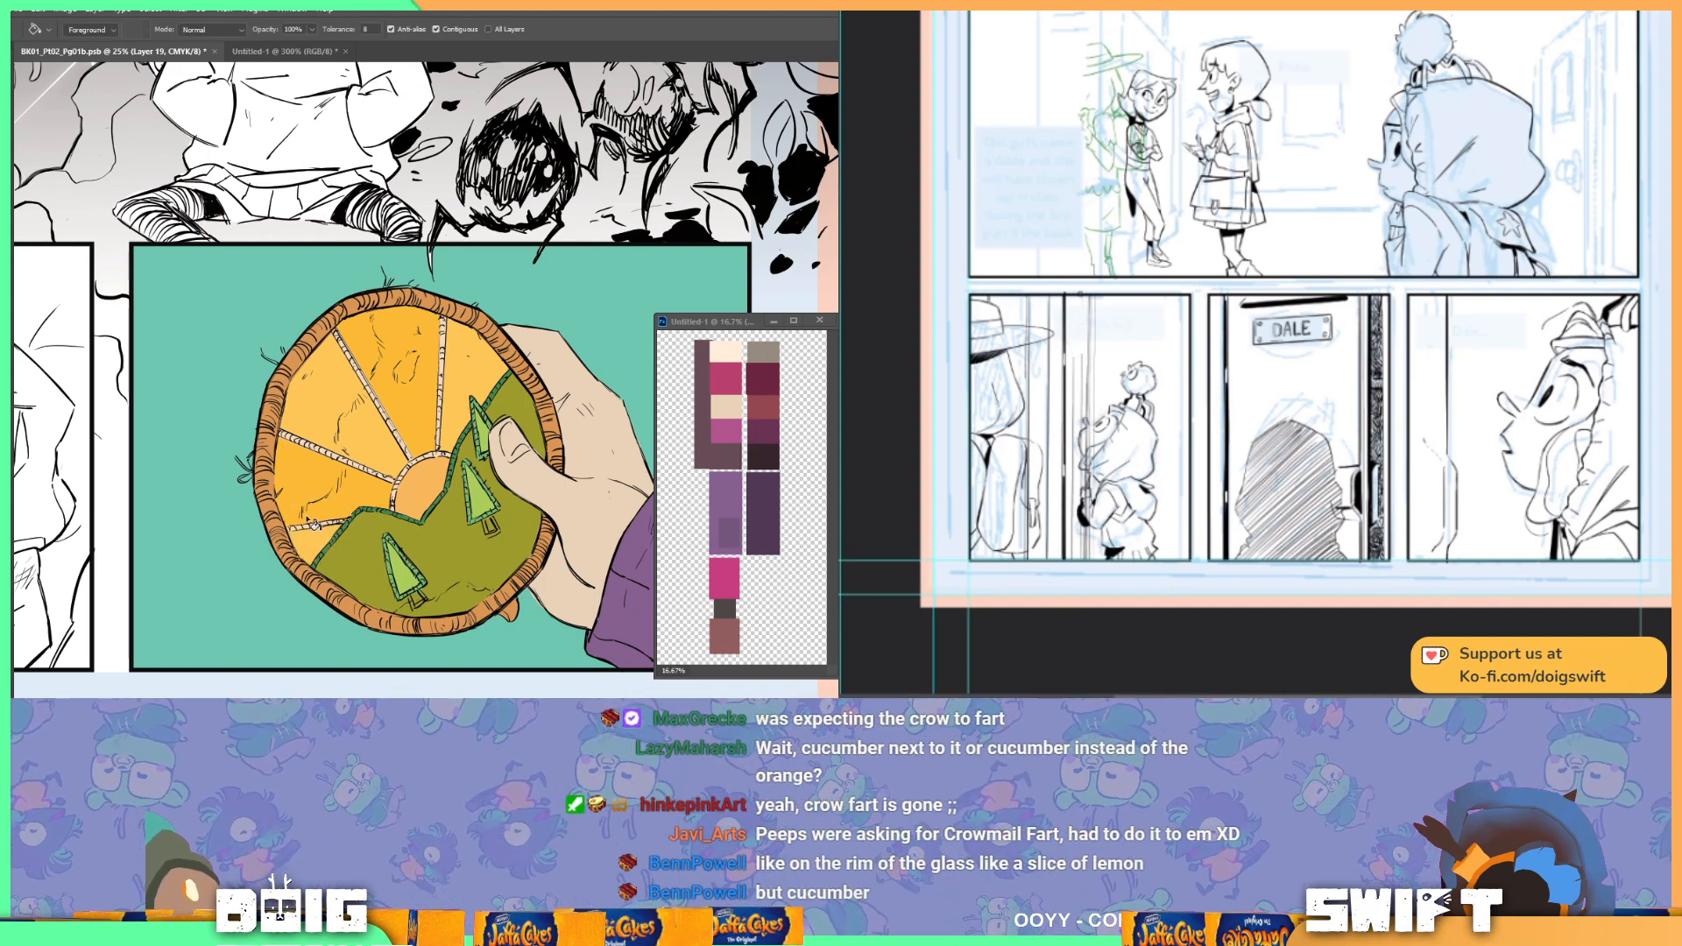
Step: Select the whole neighbouring panel of the girl looking down with a rectangular marquee and fill it with pale lilac
key(ctrl+minus)
key(ctrl+minus)
drag(548, 456, 488, 453)
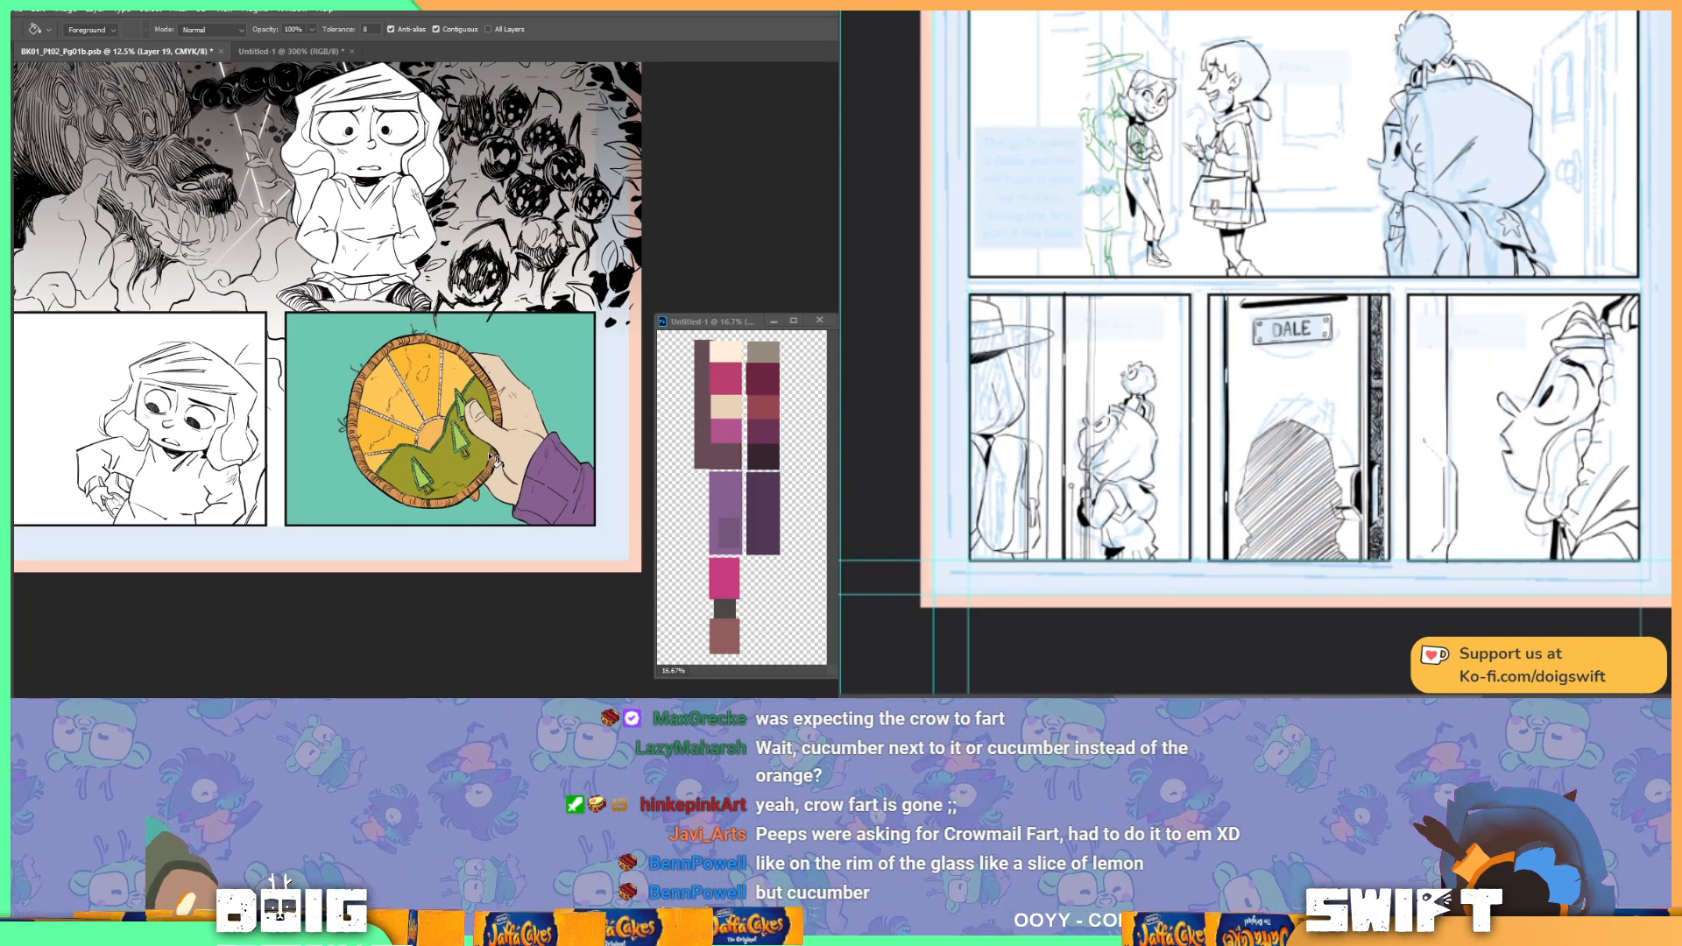
mouse_move(364, 285)
mouse_down()
mouse_move(369, 473)
mouse_move(508, 140)
mouse_up()
key(i)
click(297, 326)
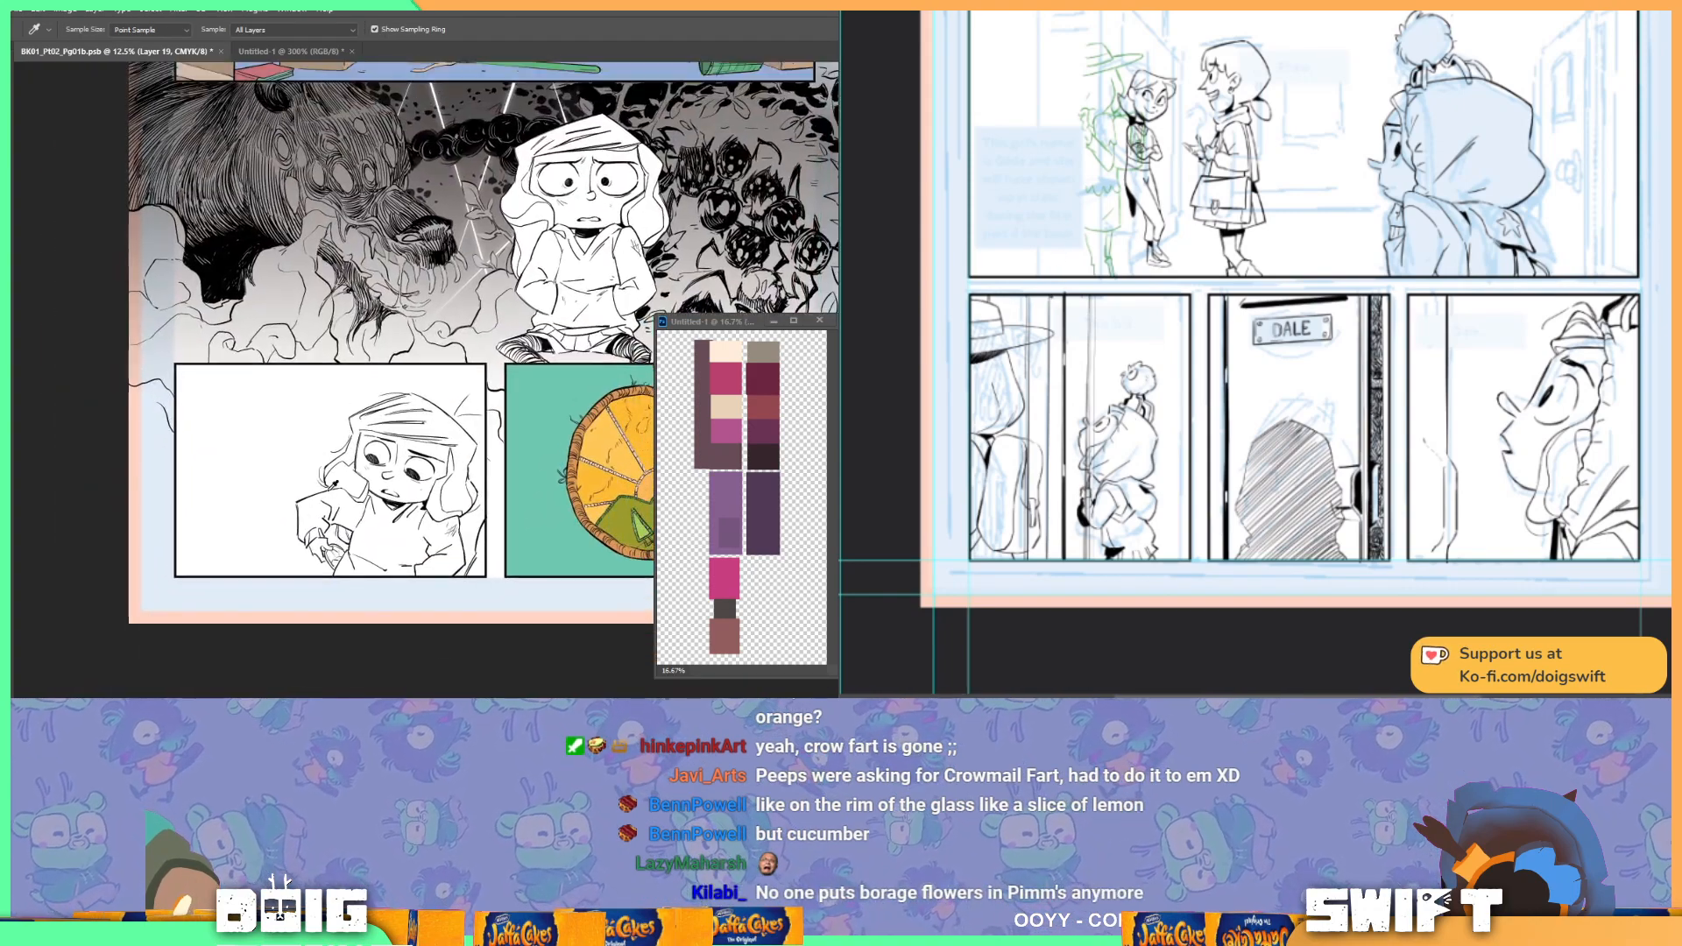
key(m)
key(ctrl+plus)
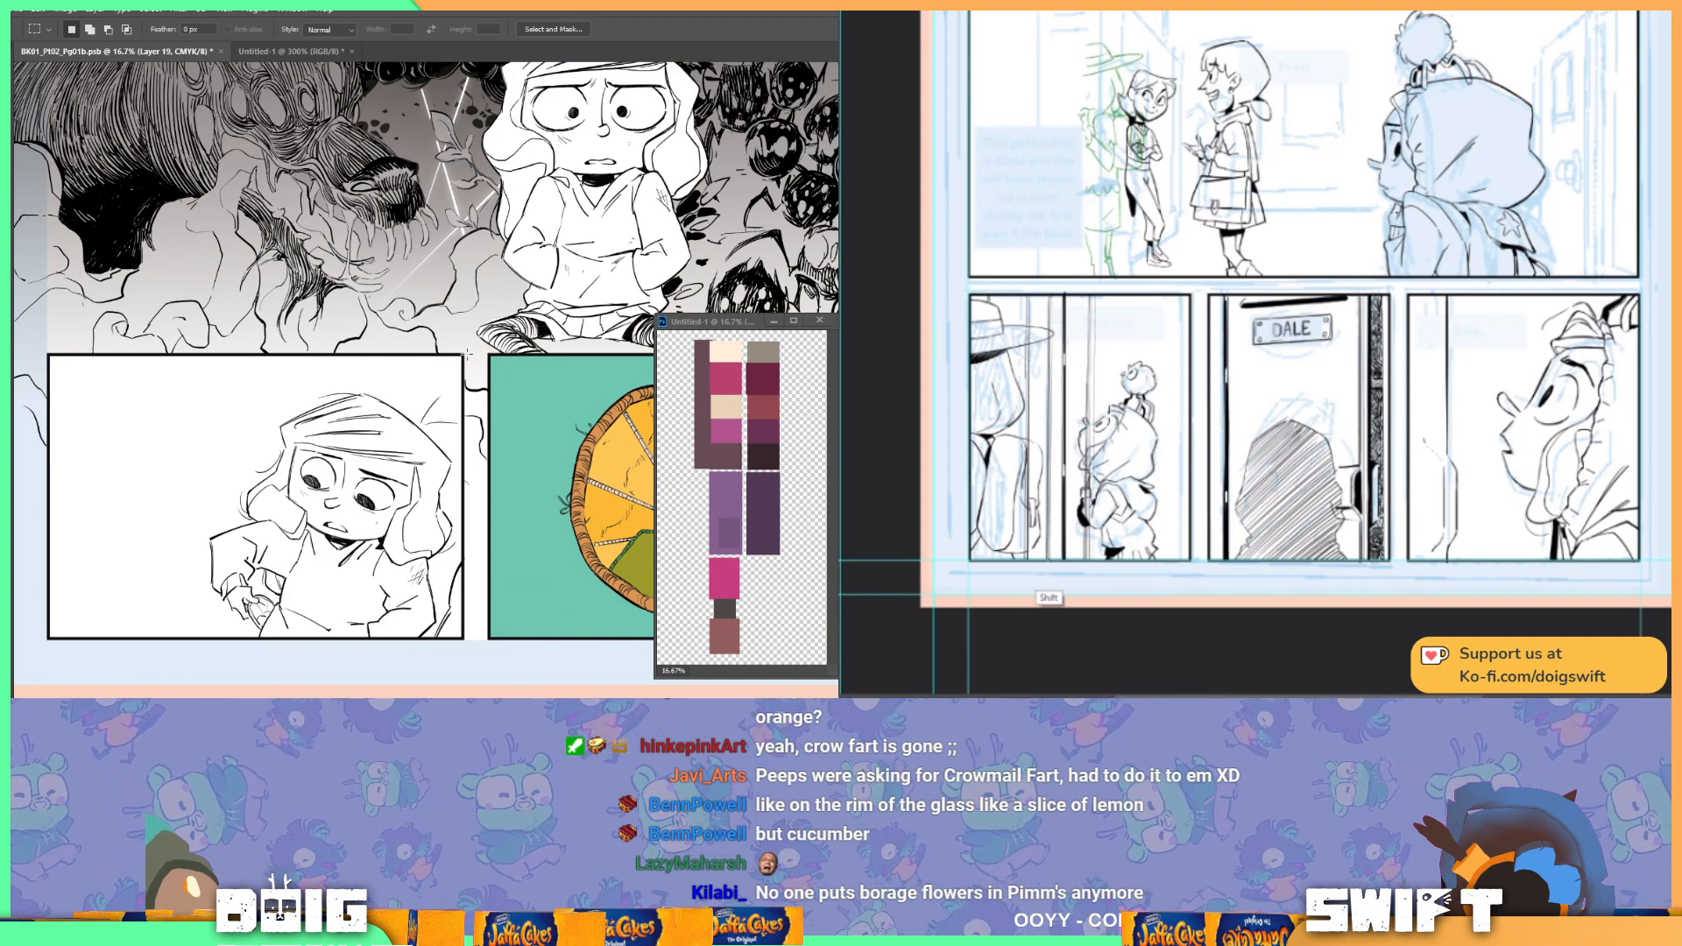
drag(49, 355, 463, 637)
key(g)
click(361, 532)
Step: Lasso the girl's full silhouette and fill it with the mid purple from the palette, clearing the selection
key(l)
key(ctrl+equal)
drag(401, 536, 411, 404)
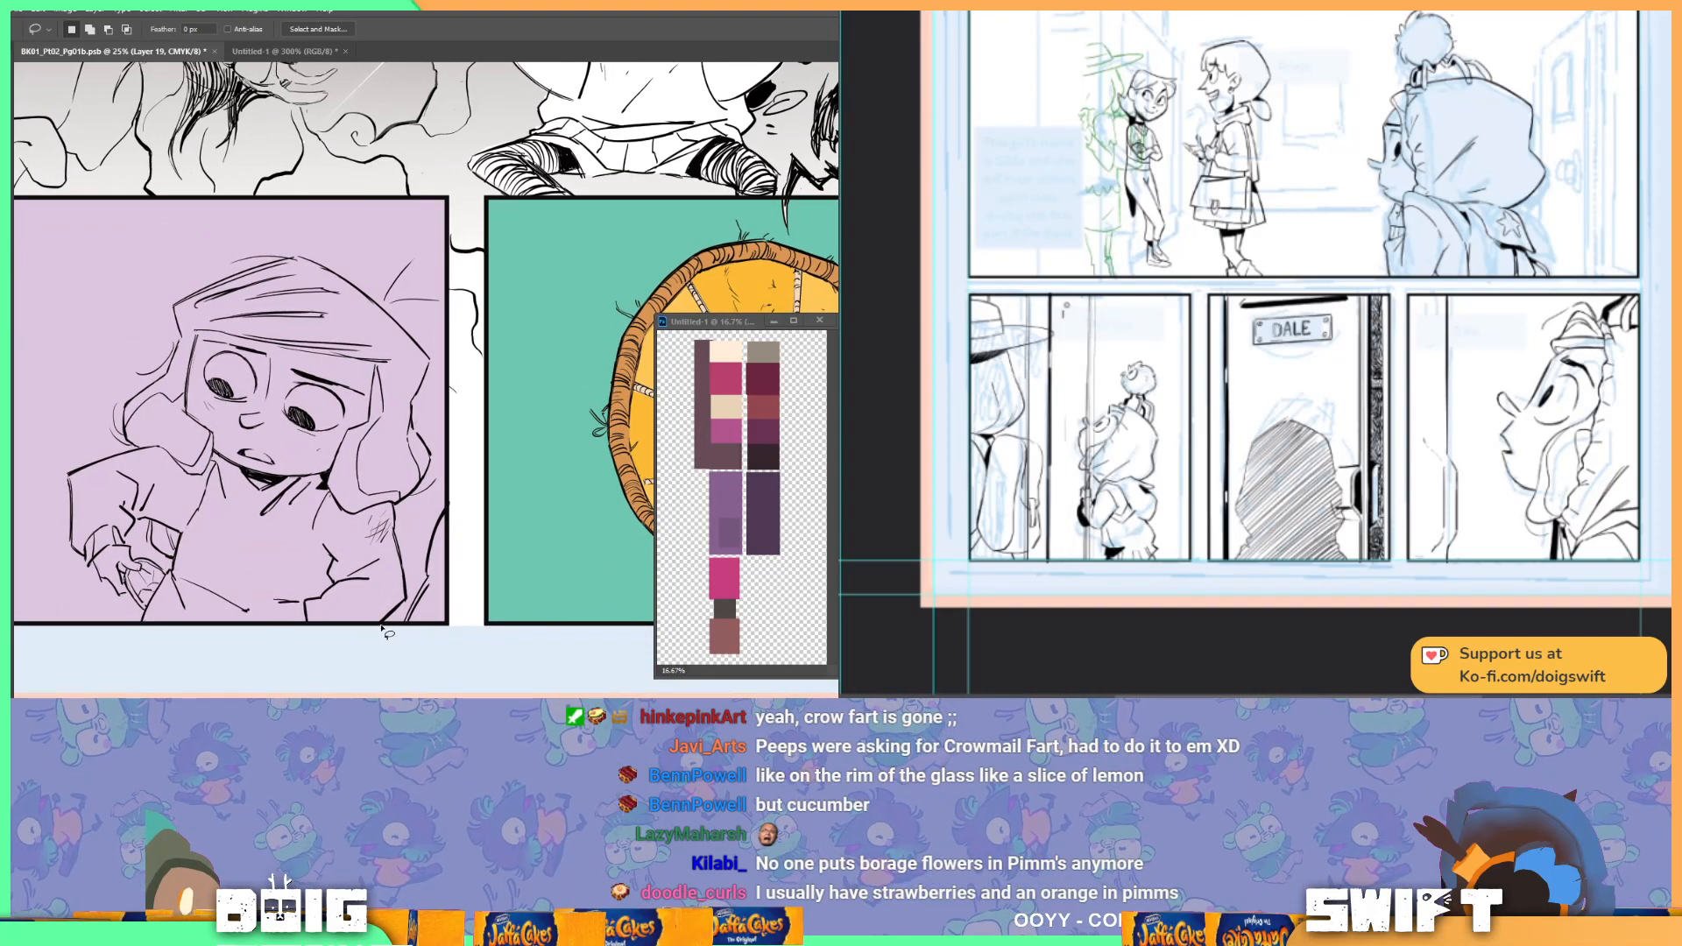
drag(400, 611, 405, 553)
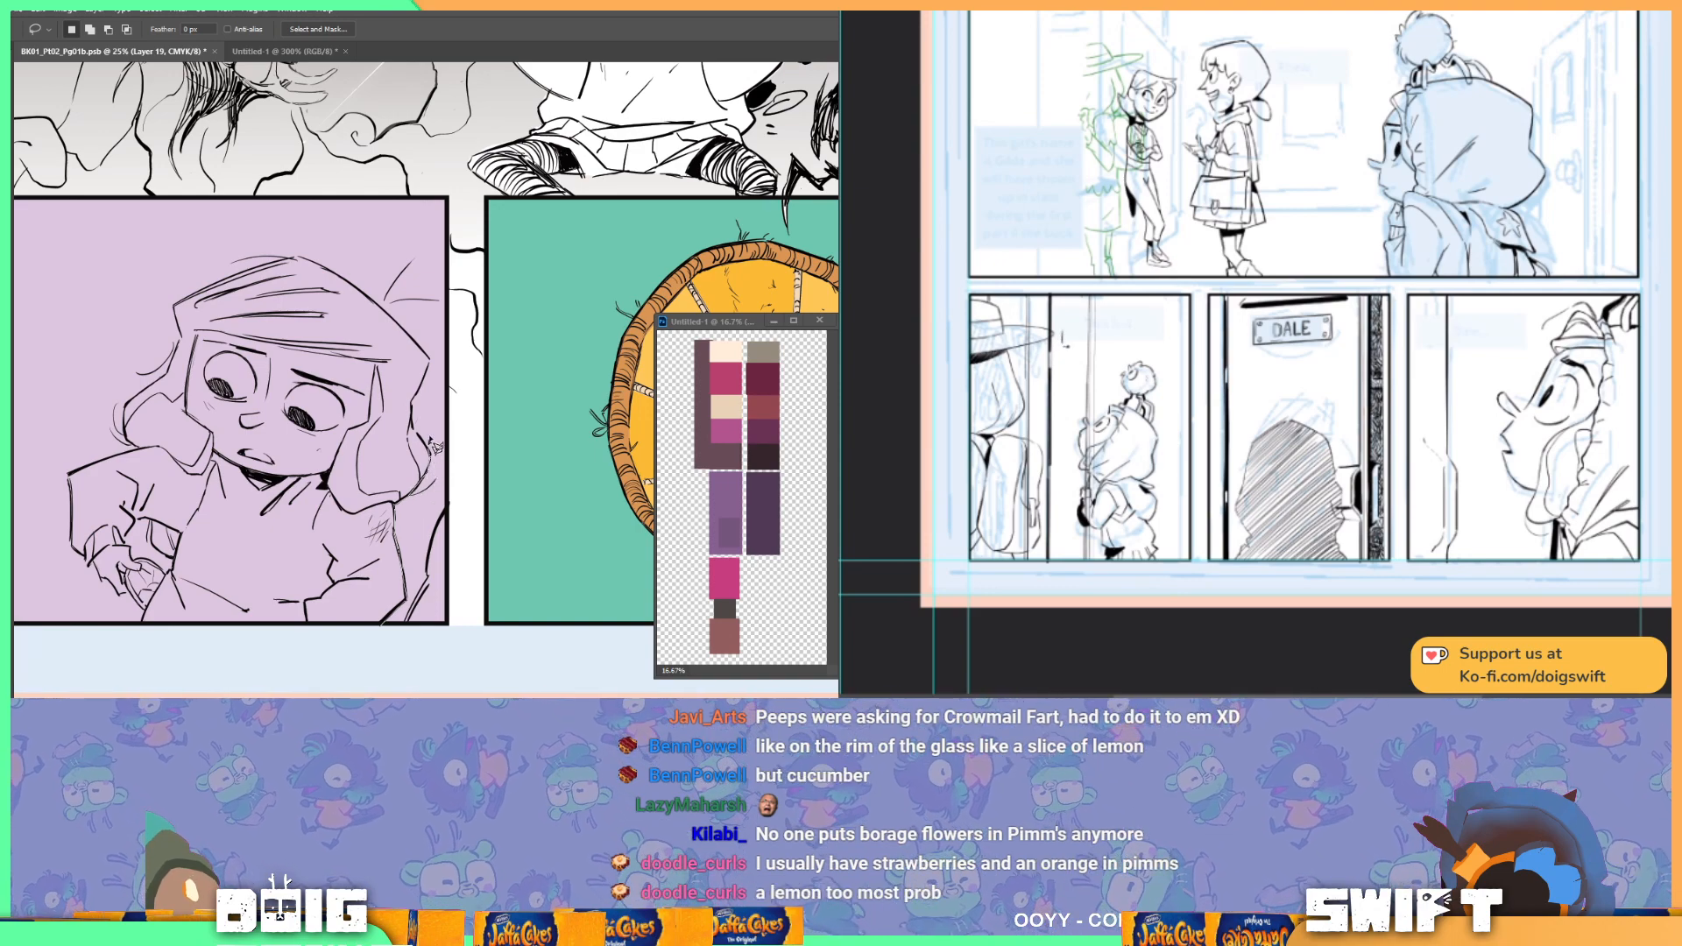
mouse_move(424, 438)
mouse_down()
mouse_move(428, 322)
mouse_move(296, 256)
mouse_move(181, 304)
mouse_move(172, 373)
mouse_move(127, 408)
mouse_move(148, 456)
mouse_move(72, 477)
mouse_move(77, 554)
mouse_move(104, 580)
mouse_move(115, 554)
mouse_move(103, 587)
mouse_move(151, 622)
mouse_move(393, 624)
mouse_up()
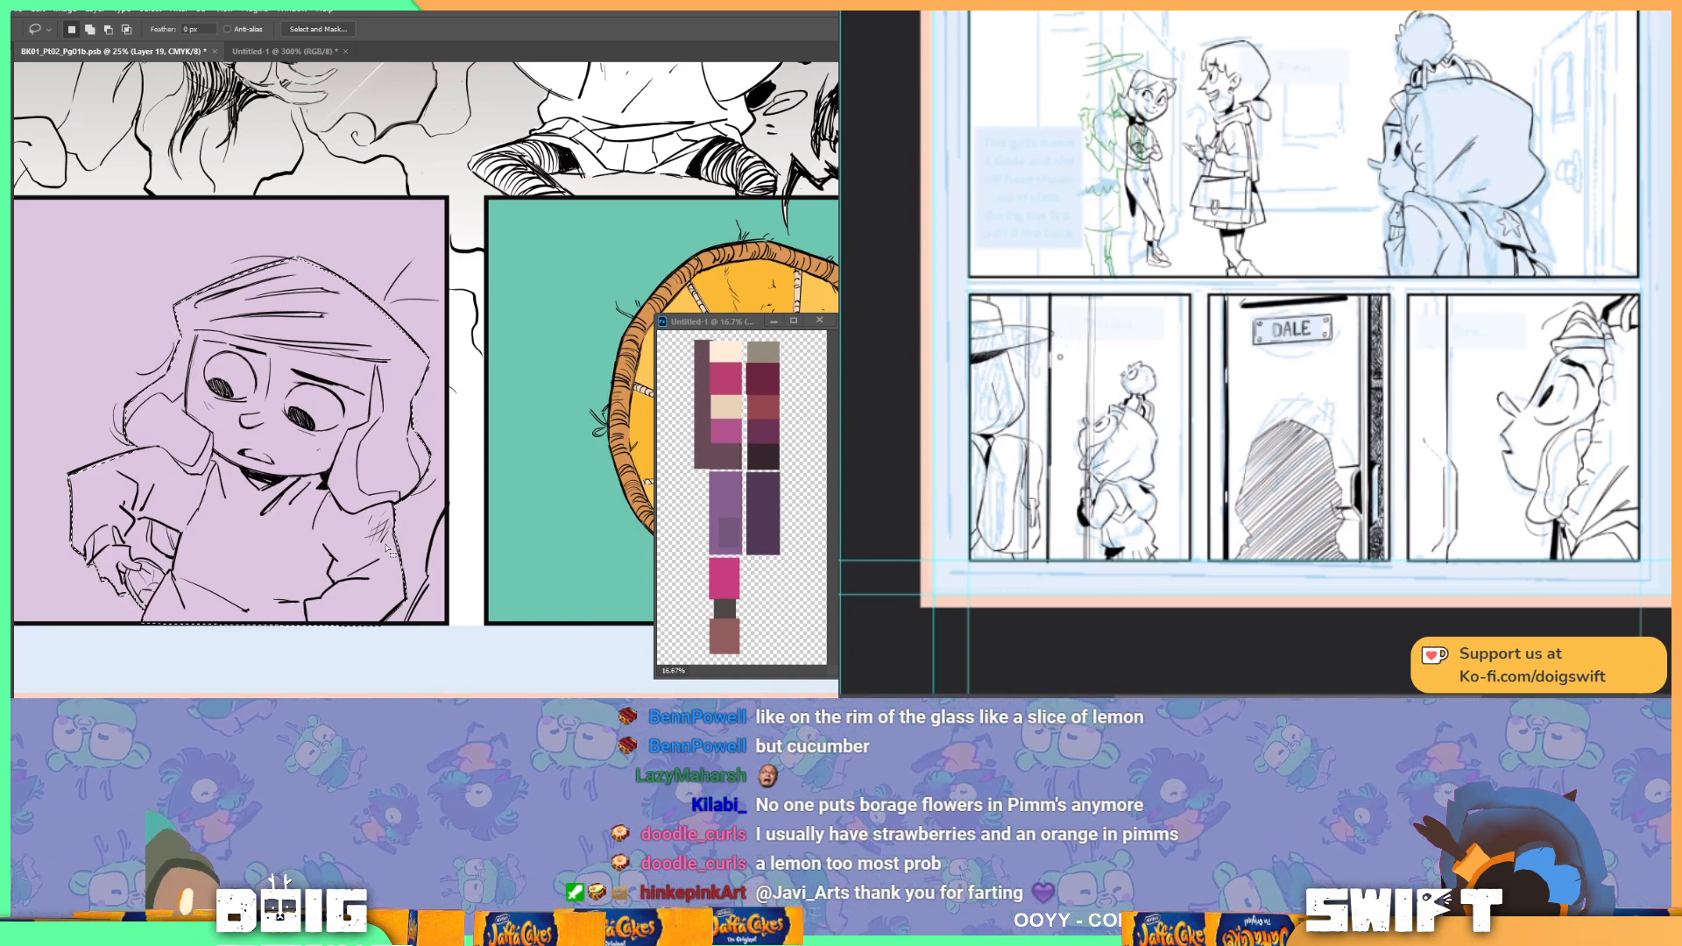
key(i)
click(727, 500)
key(g)
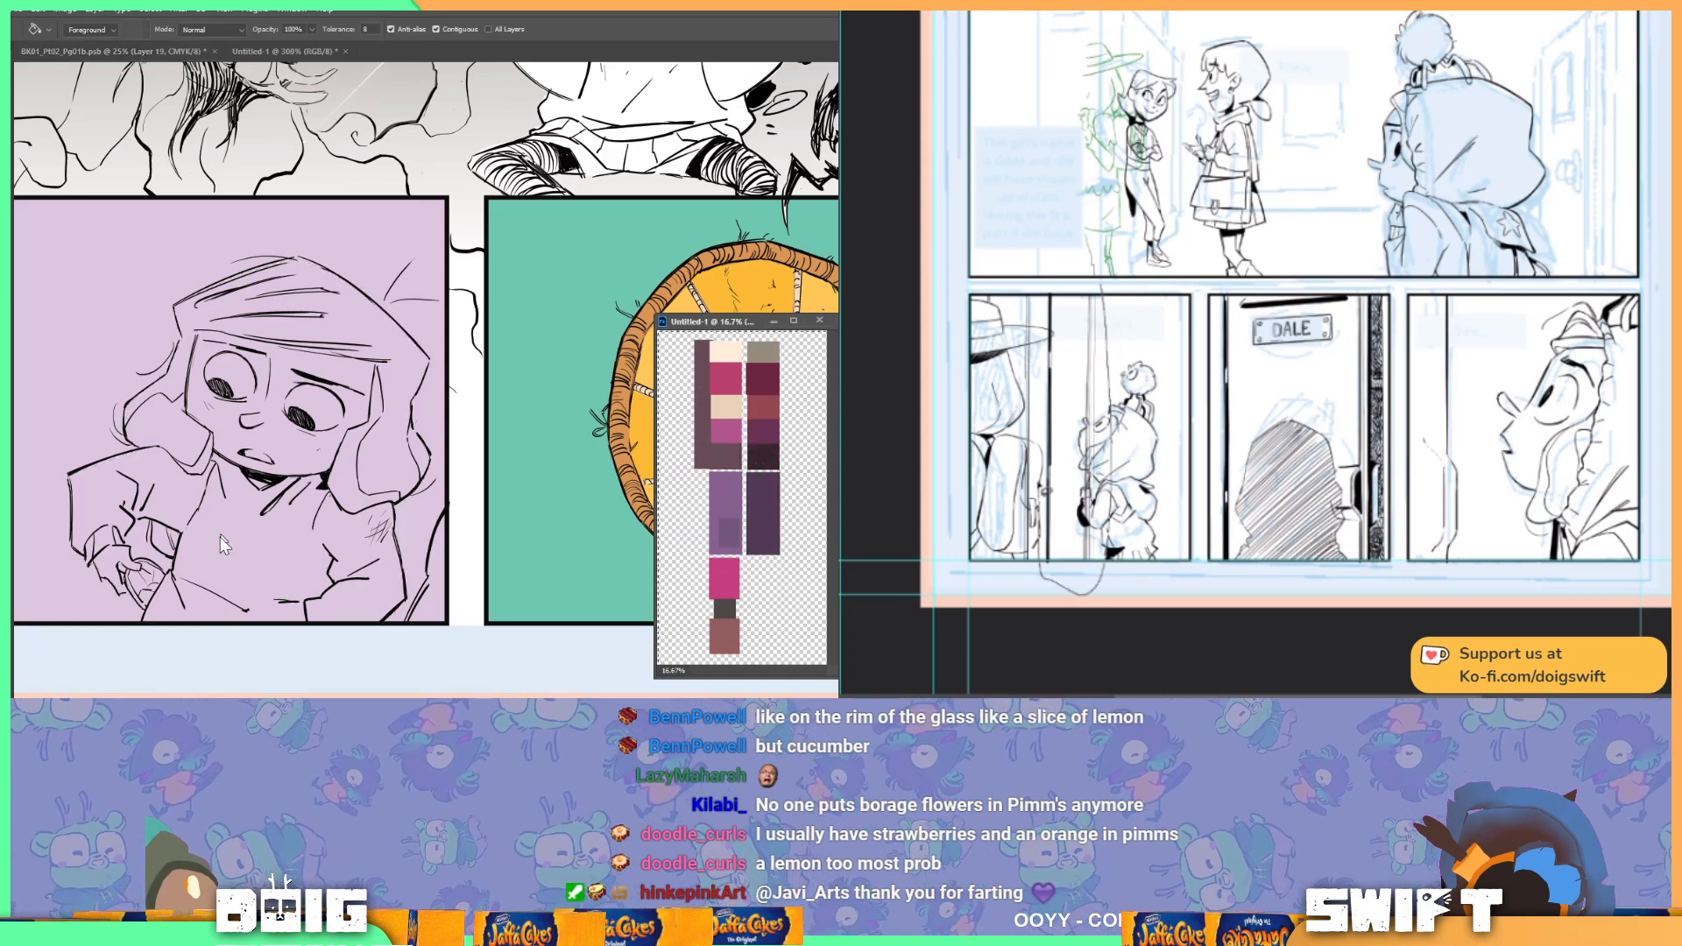
click(226, 536)
click(251, 544)
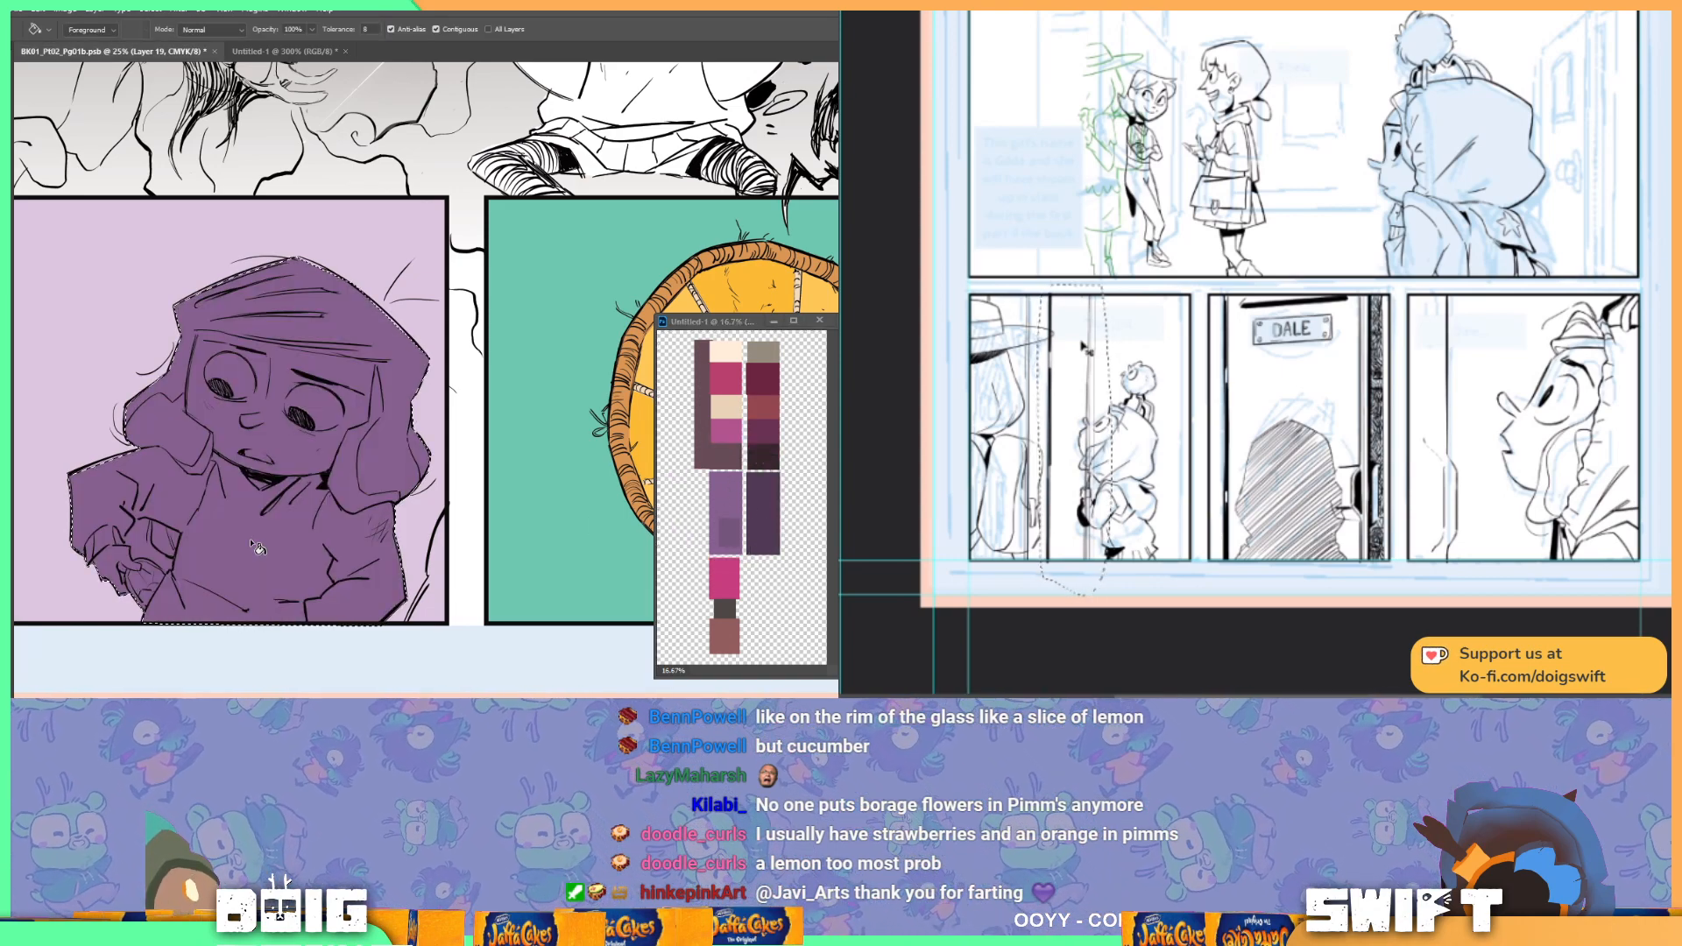
key(ctrl+d)
Step: Lasso the looking-down girl's face and fill it with the pale skin tone sampled from the palette, clearing the selection
key(l)
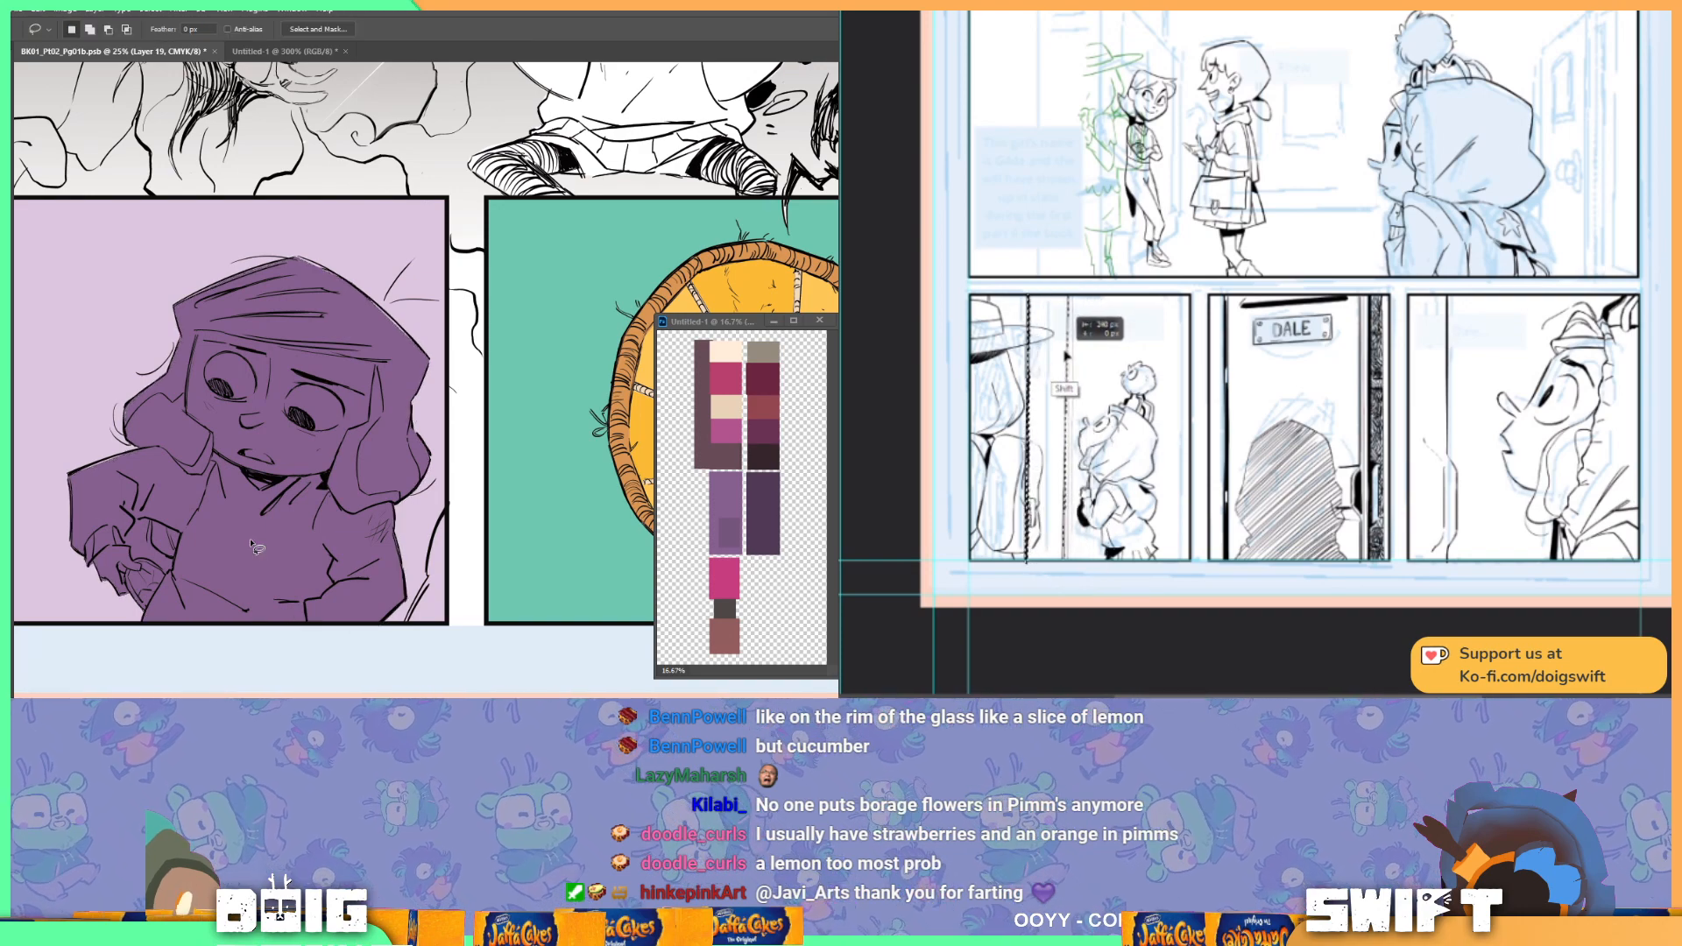
key(i)
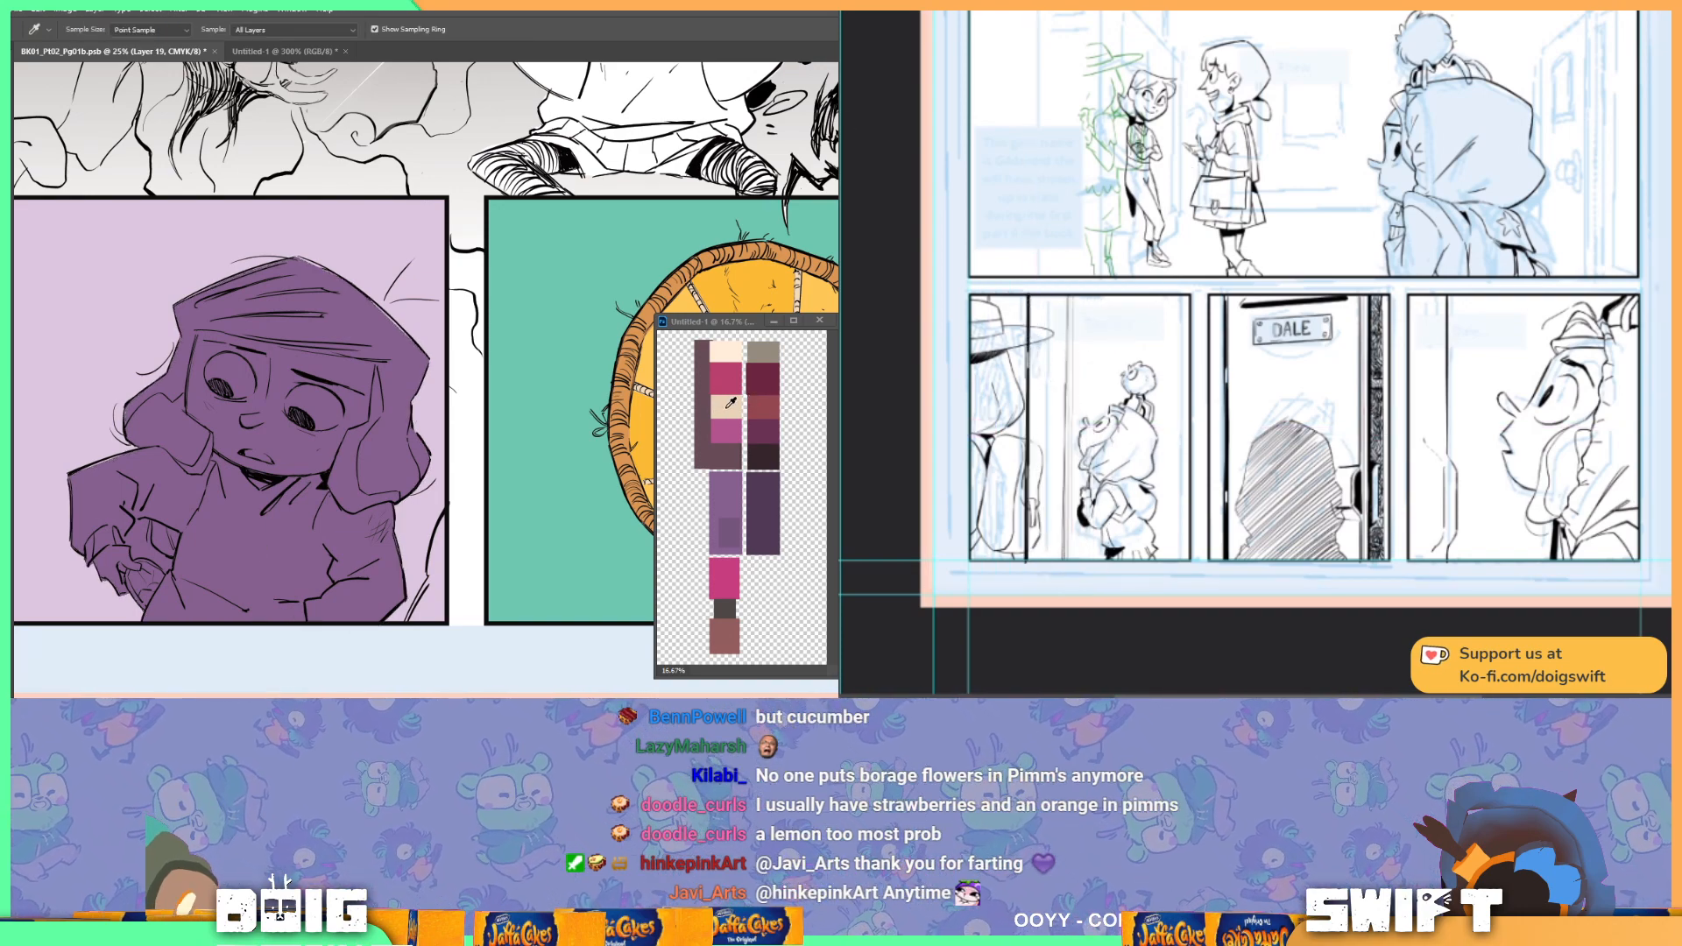
click(727, 401)
key(l)
click(375, 361)
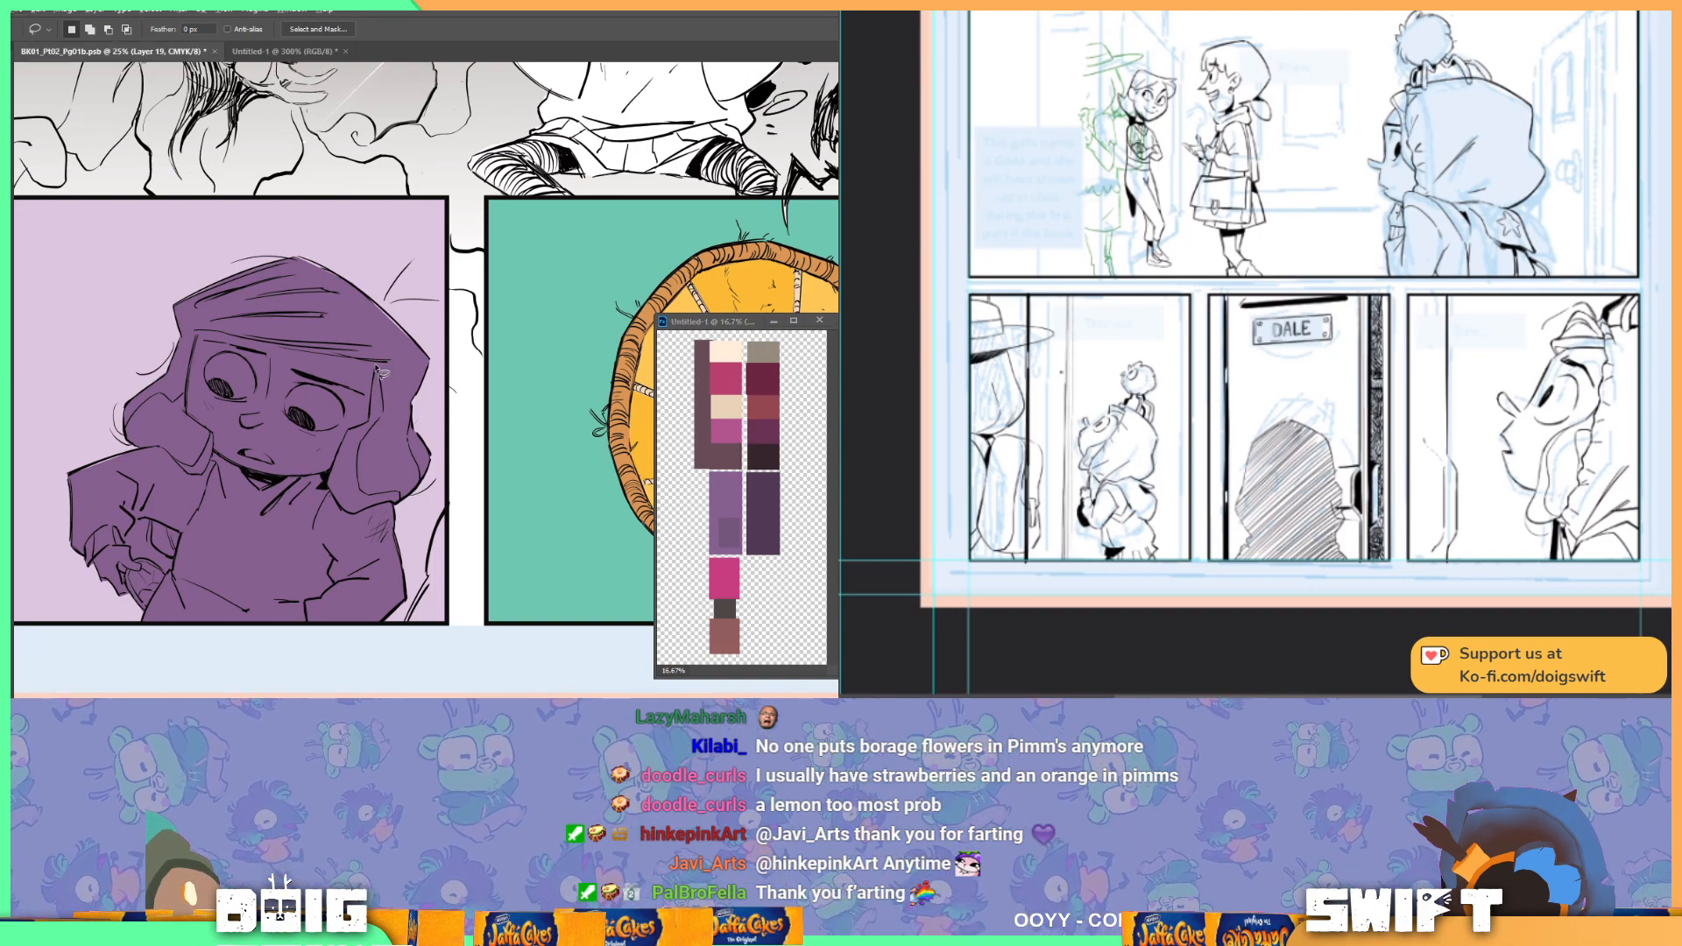
mouse_move(383, 390)
mouse_down()
mouse_move(370, 432)
mouse_move(310, 483)
mouse_move(260, 489)
mouse_move(230, 468)
mouse_move(224, 419)
mouse_up()
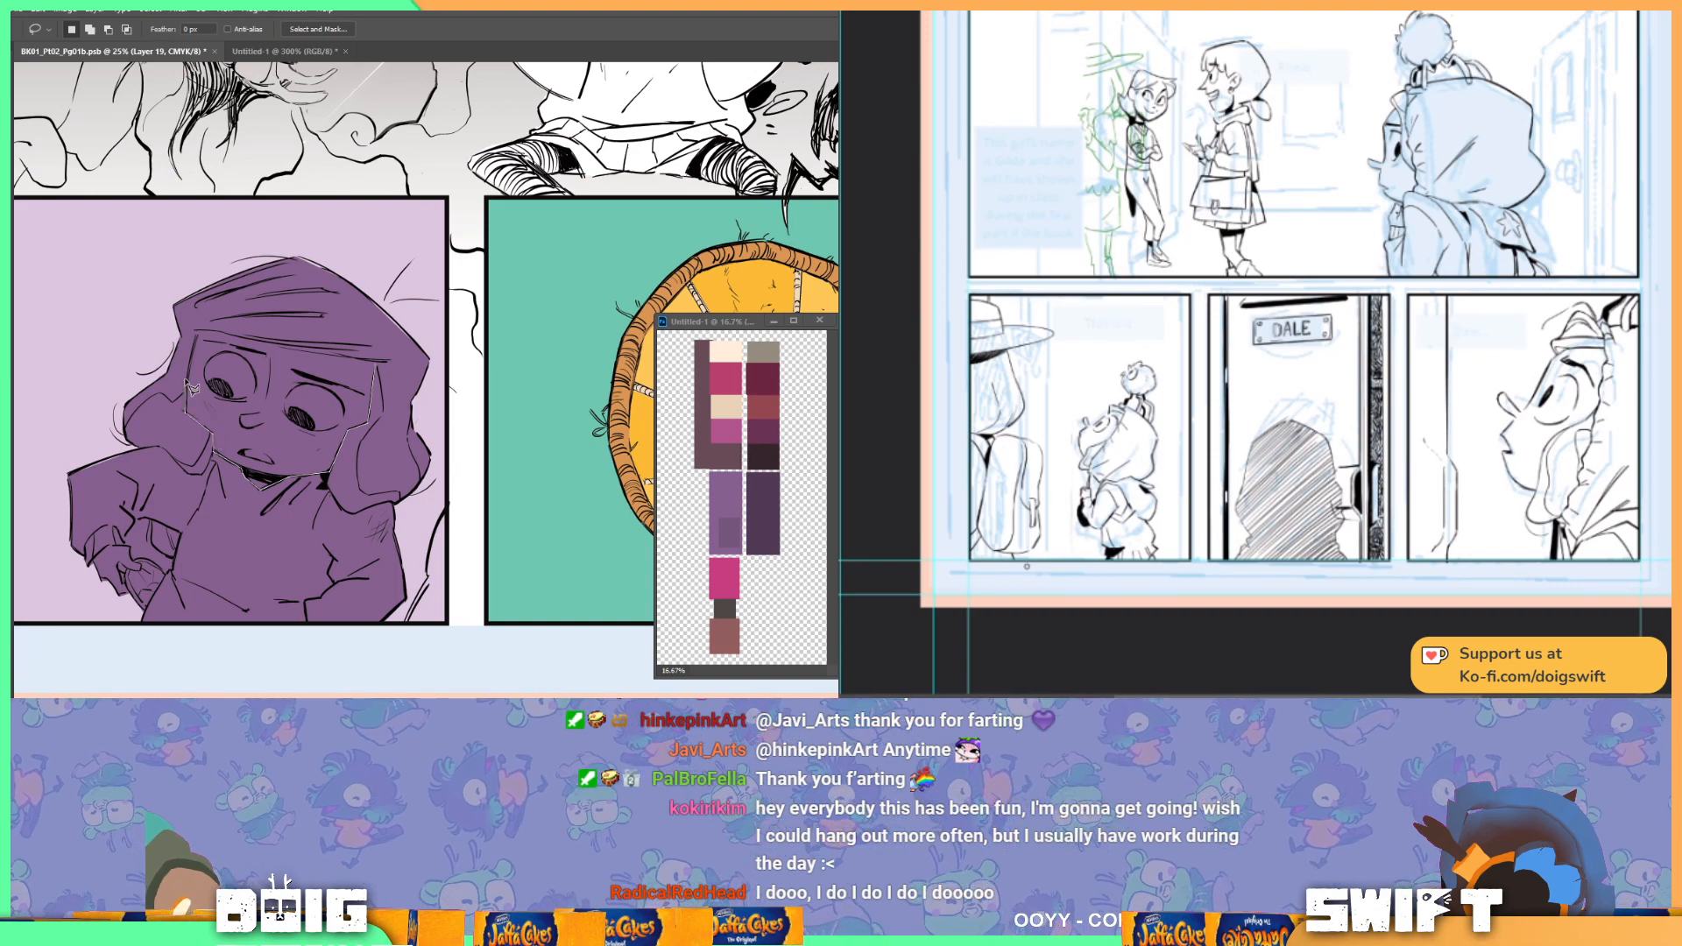
mouse_move(201, 350)
mouse_down()
mouse_move(252, 345)
mouse_move(294, 380)
mouse_move(329, 358)
mouse_move(378, 366)
mouse_move(331, 430)
mouse_up()
key(g)
click(333, 442)
key(ctrl+d)
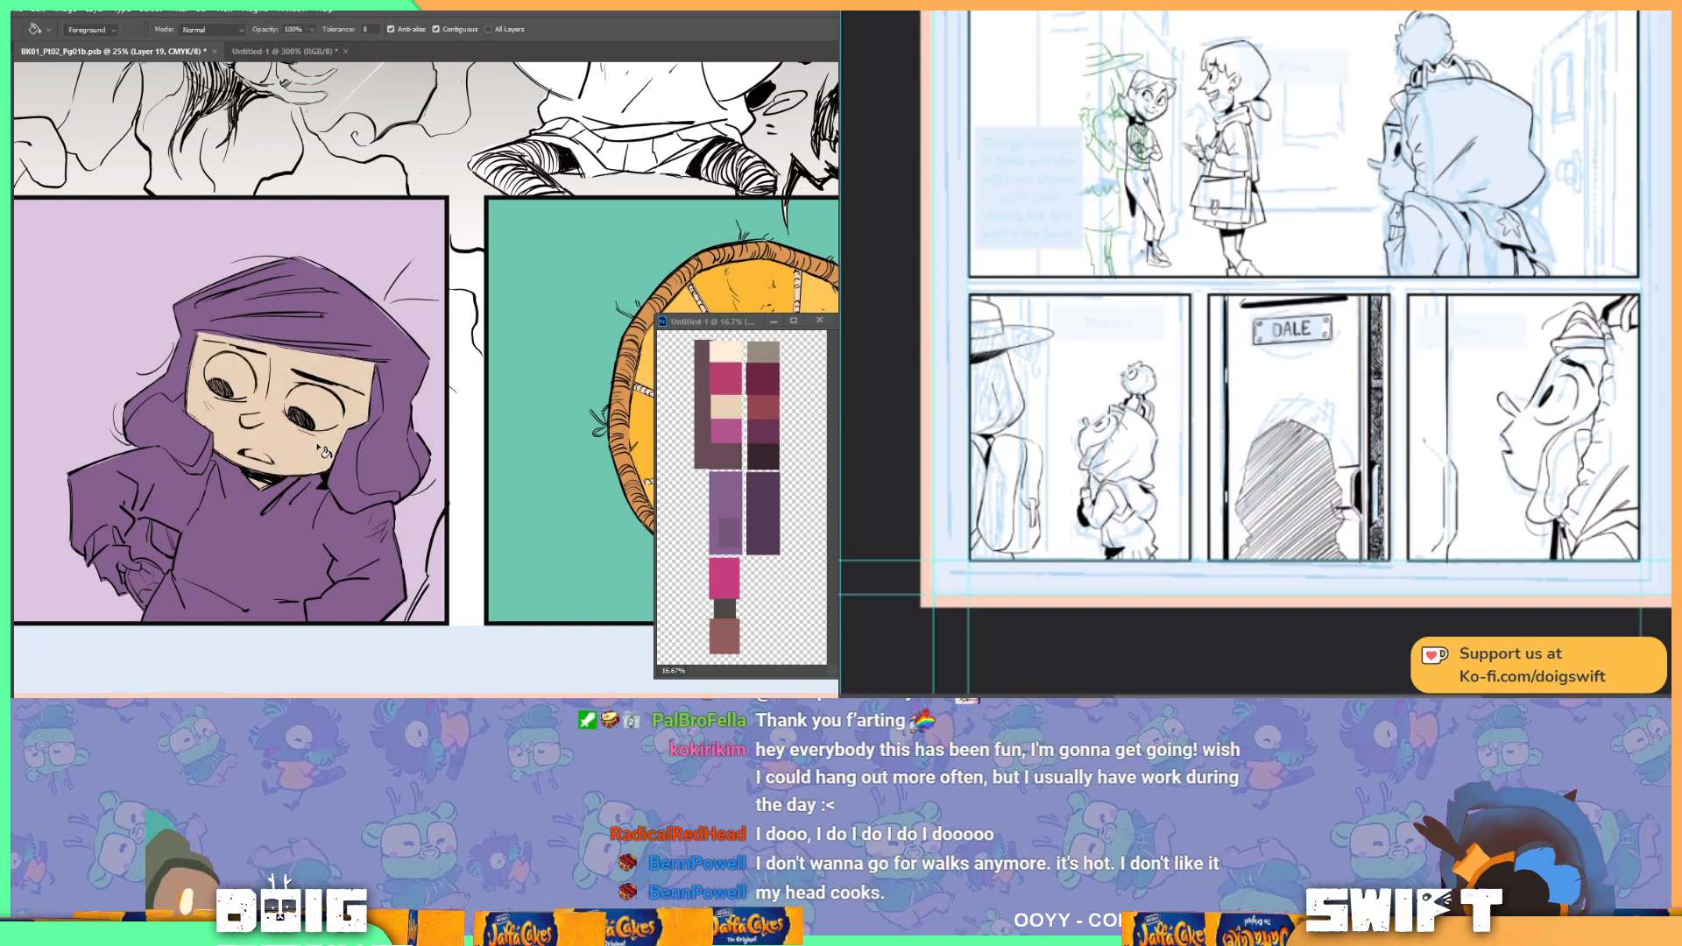
Step: Outline the whites of both of the girl's eyes and fill them with off-white, turning off anti-aliasing for the fill
key(l)
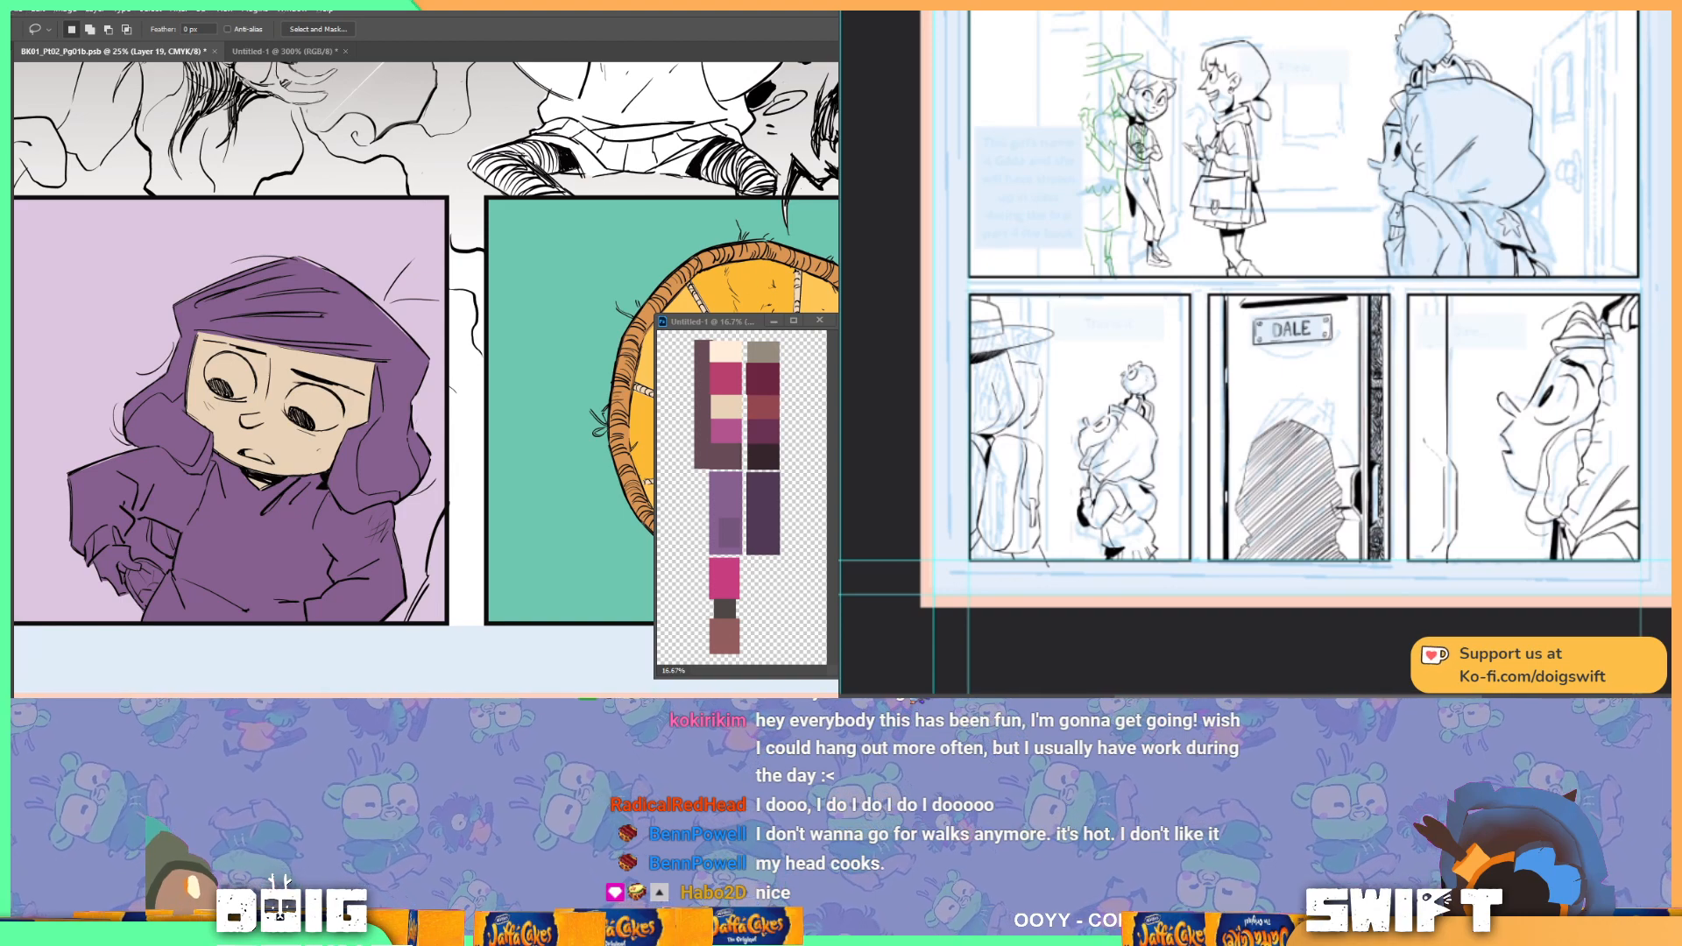
key(b)
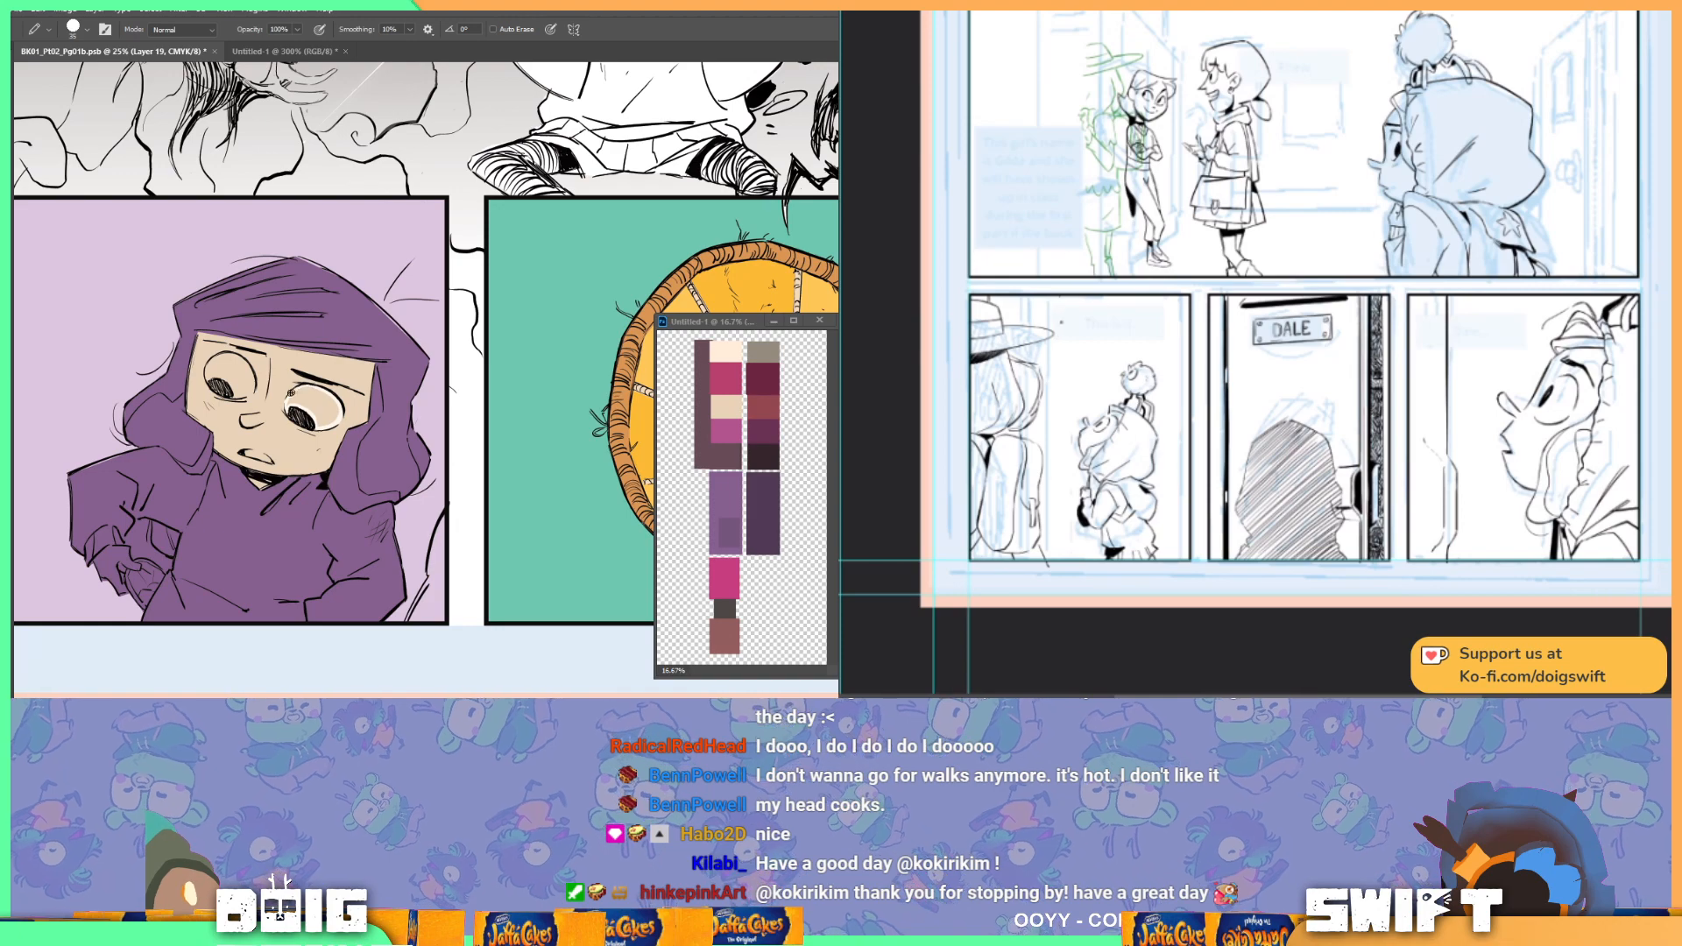
drag(237, 399, 249, 372)
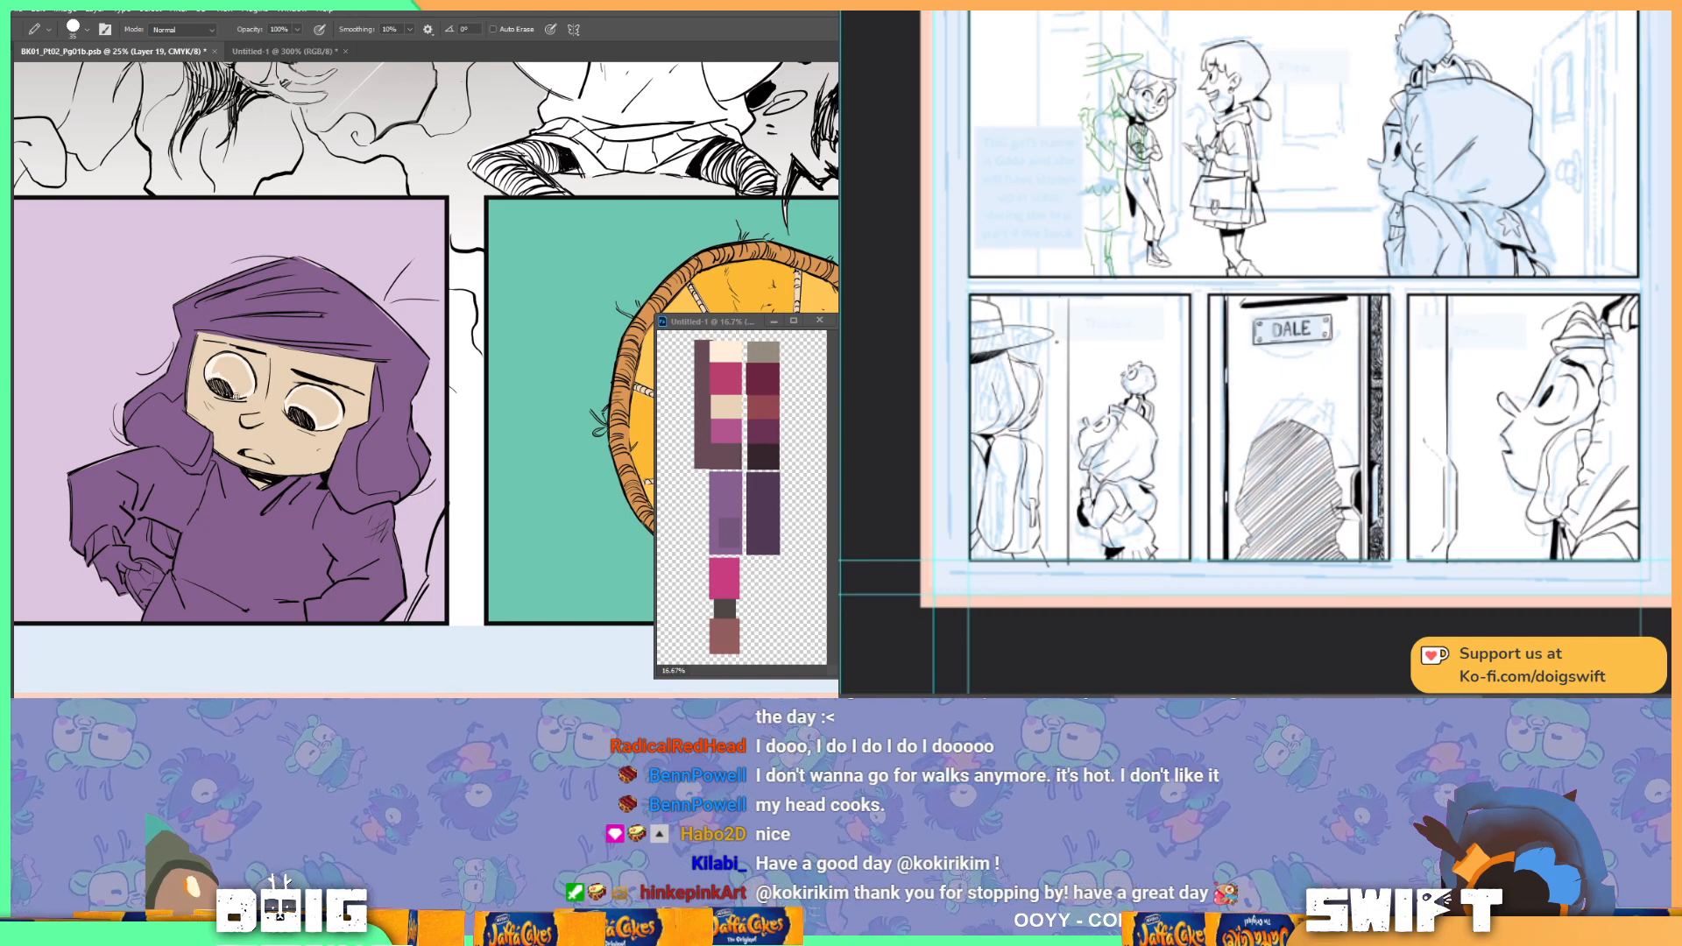
key(g)
click(250, 379)
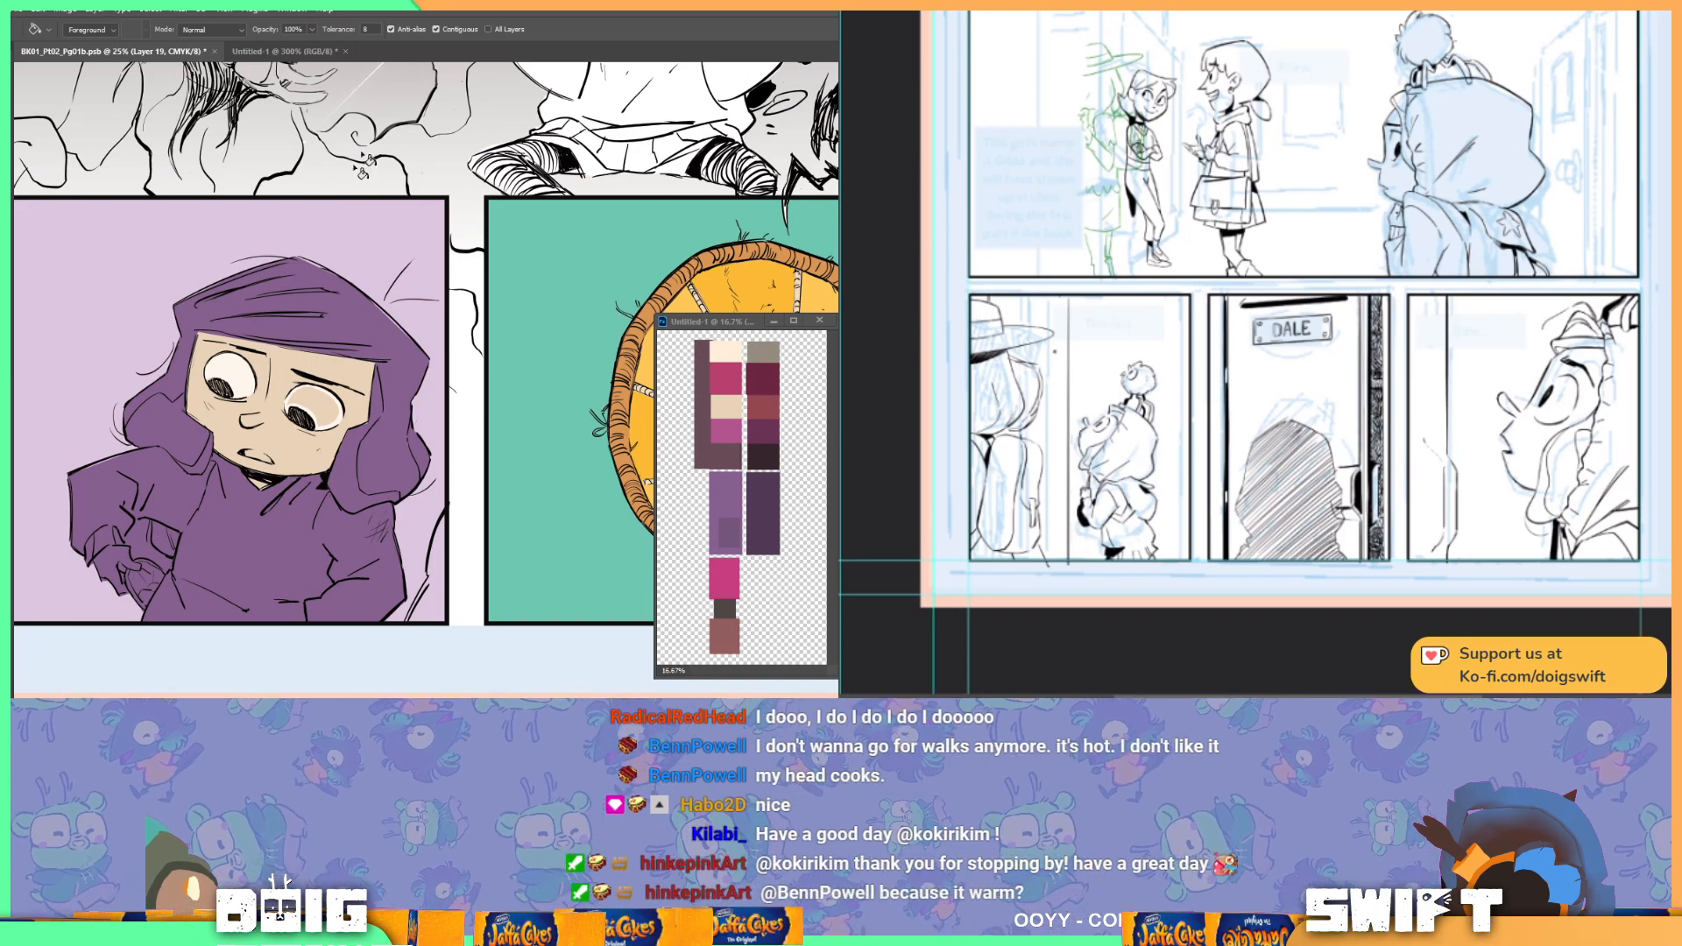
click(391, 30)
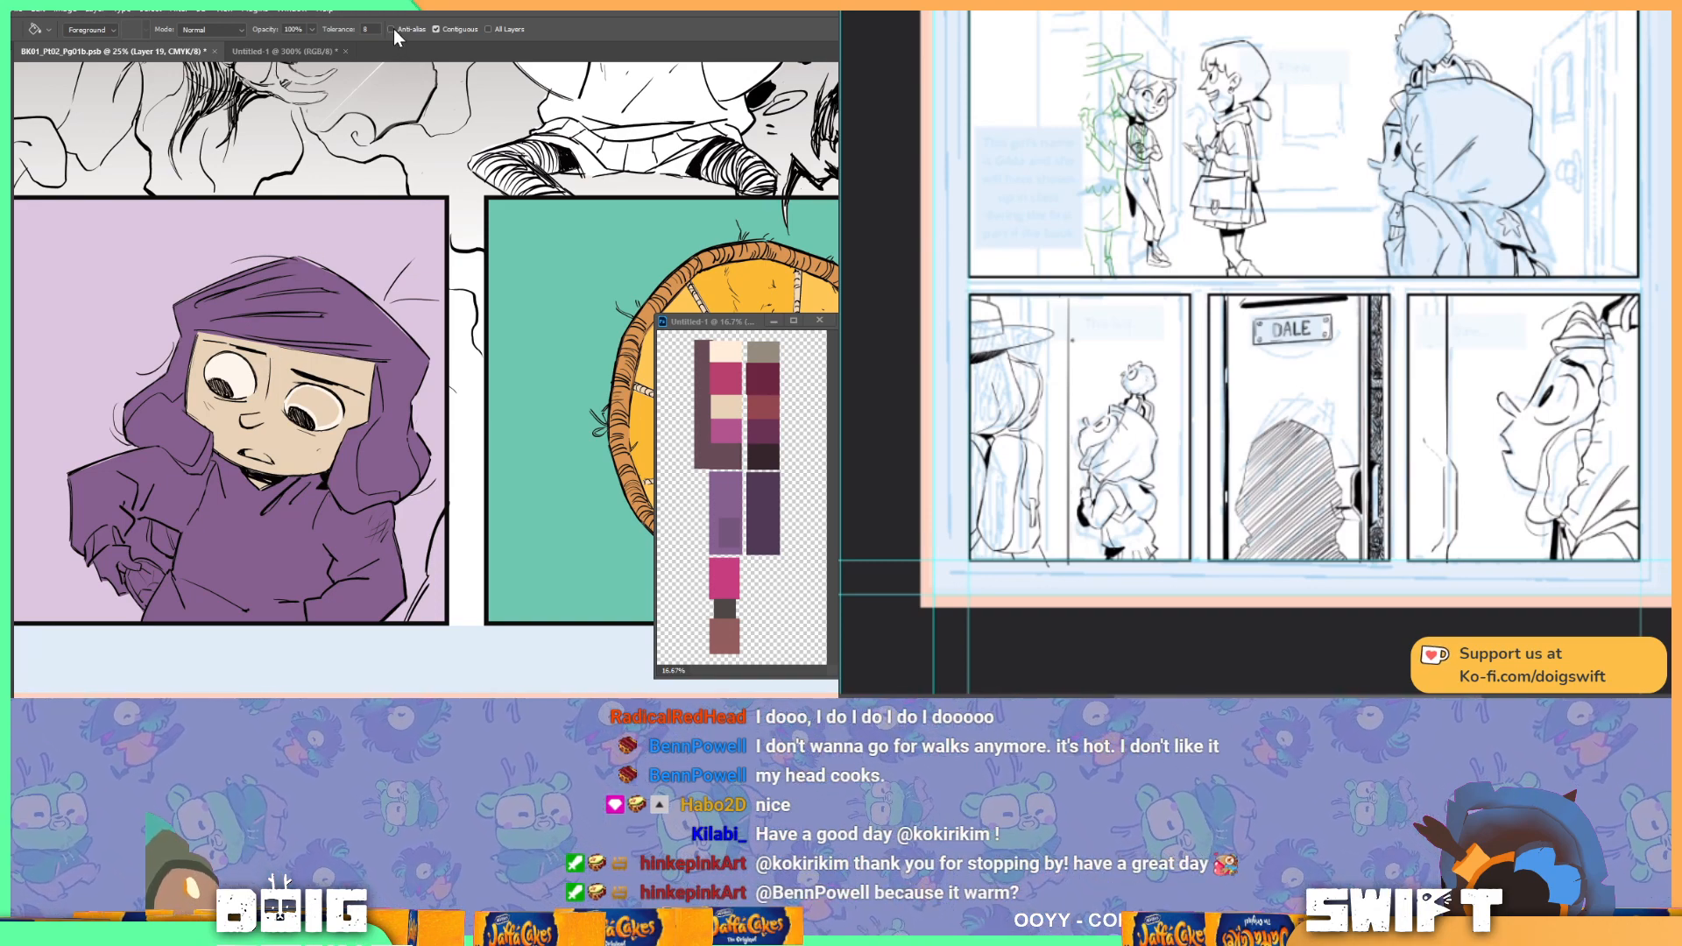
key(ctrl+plus)
key(ctrl+plus)
drag(131, 375, 457, 393)
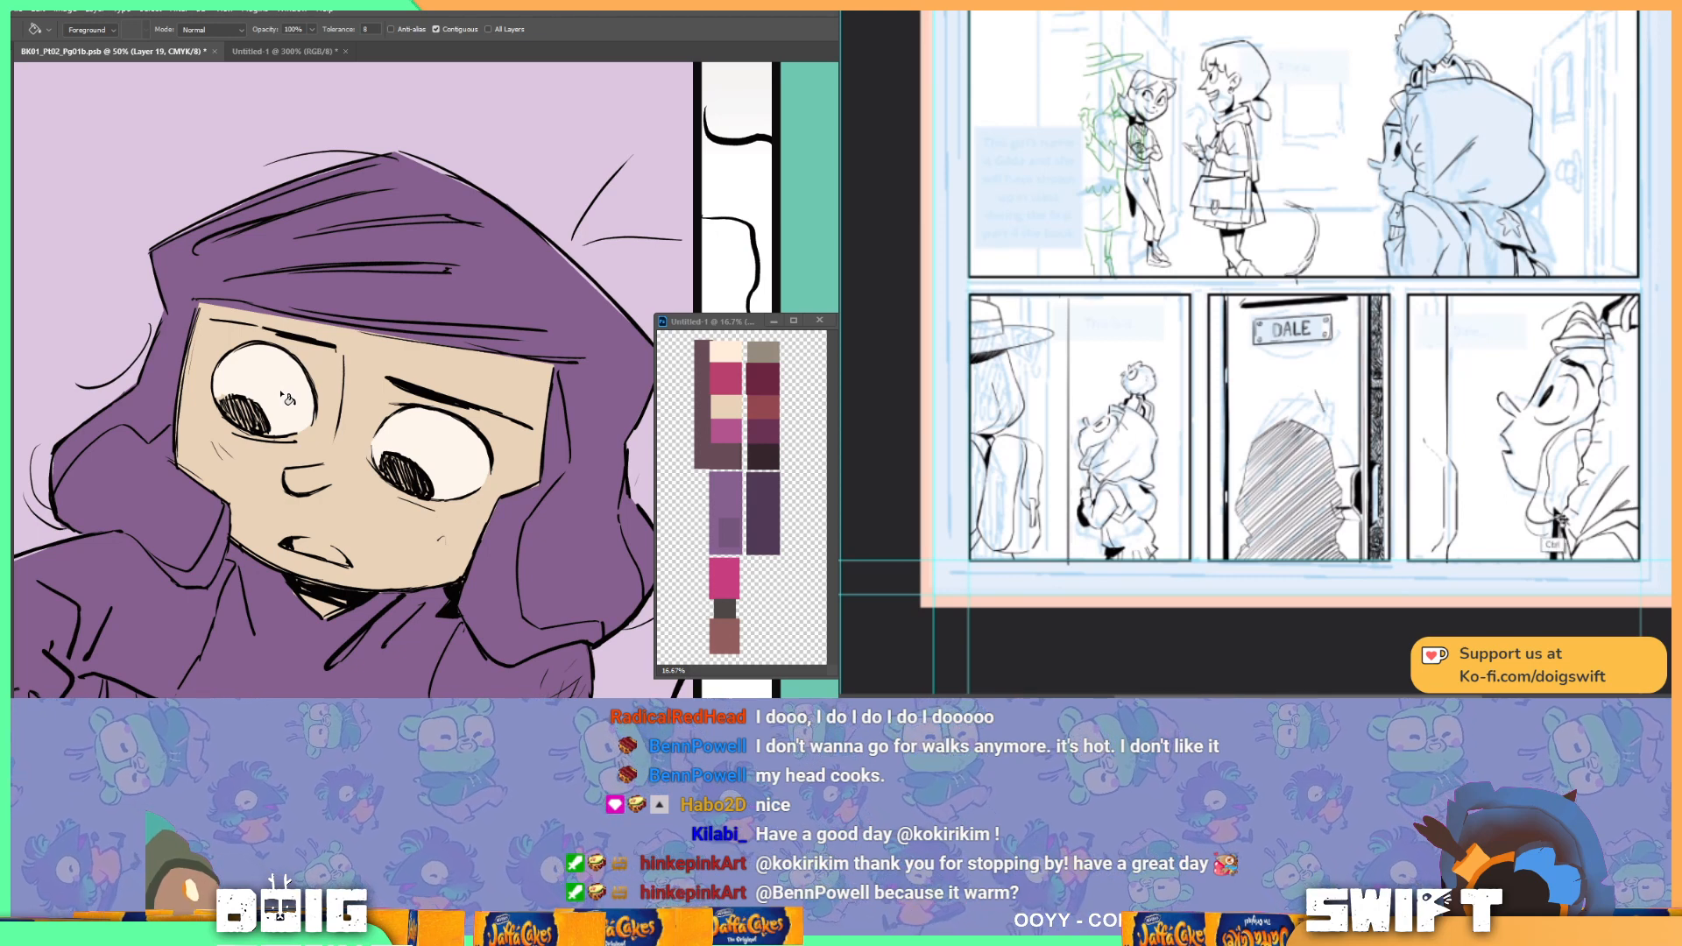
key(b)
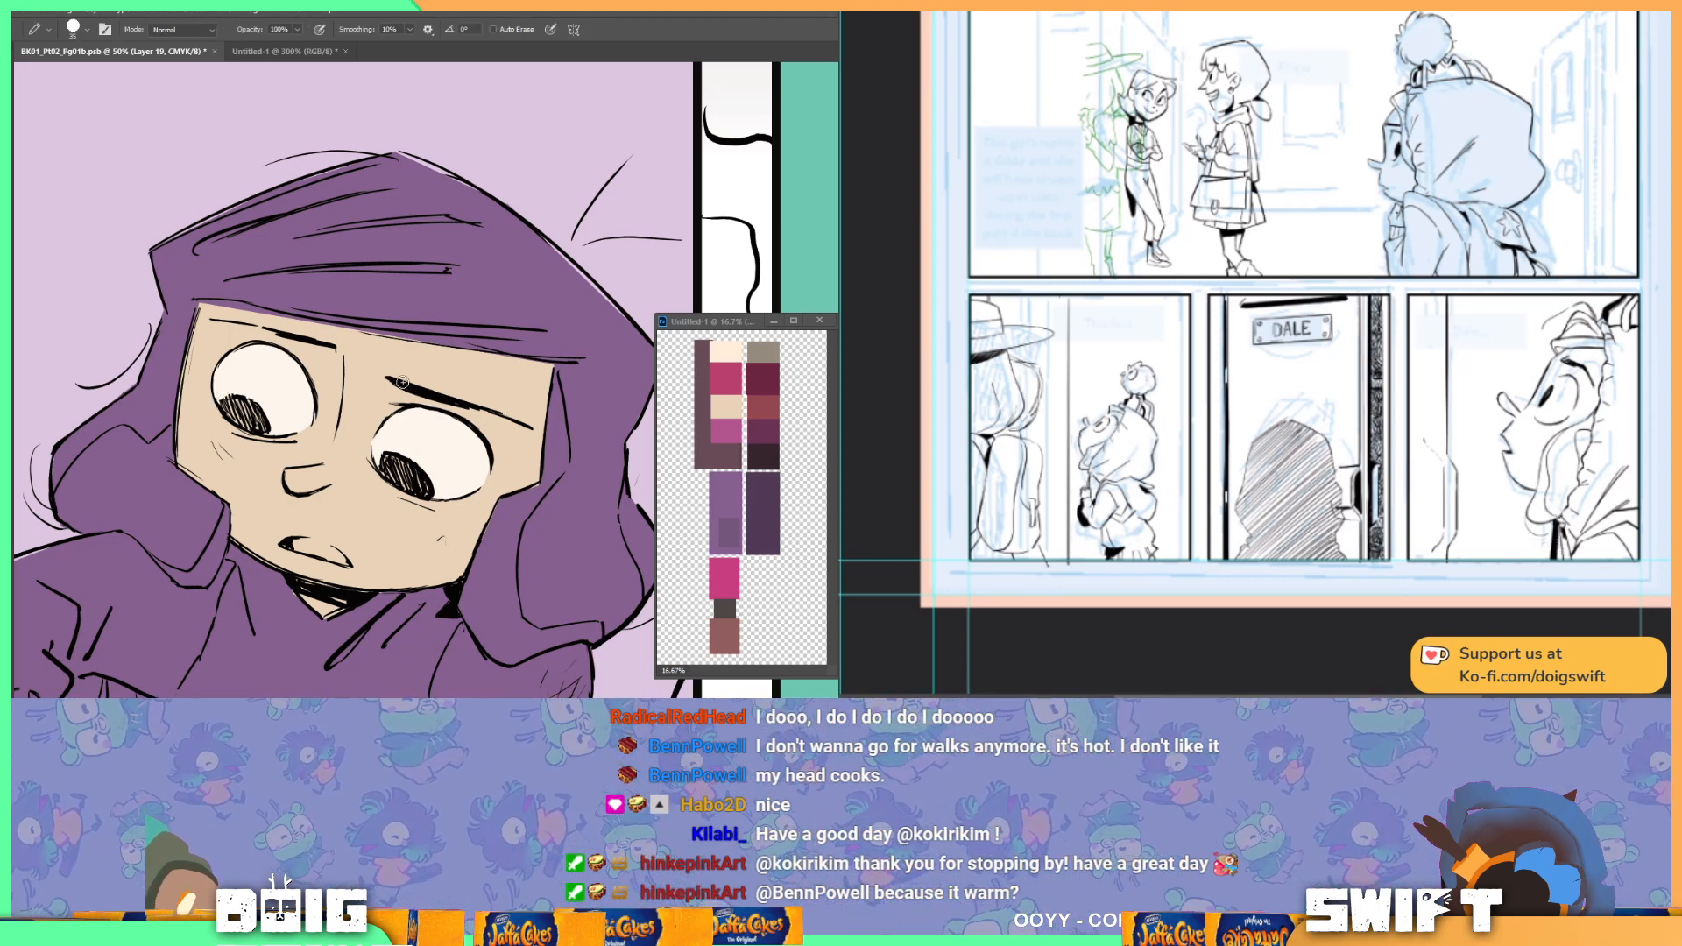
Step: Sample the dark brown hair colour from higher up the page, lasso the girl's hair and fill it
scroll(404, 385, down, 5)
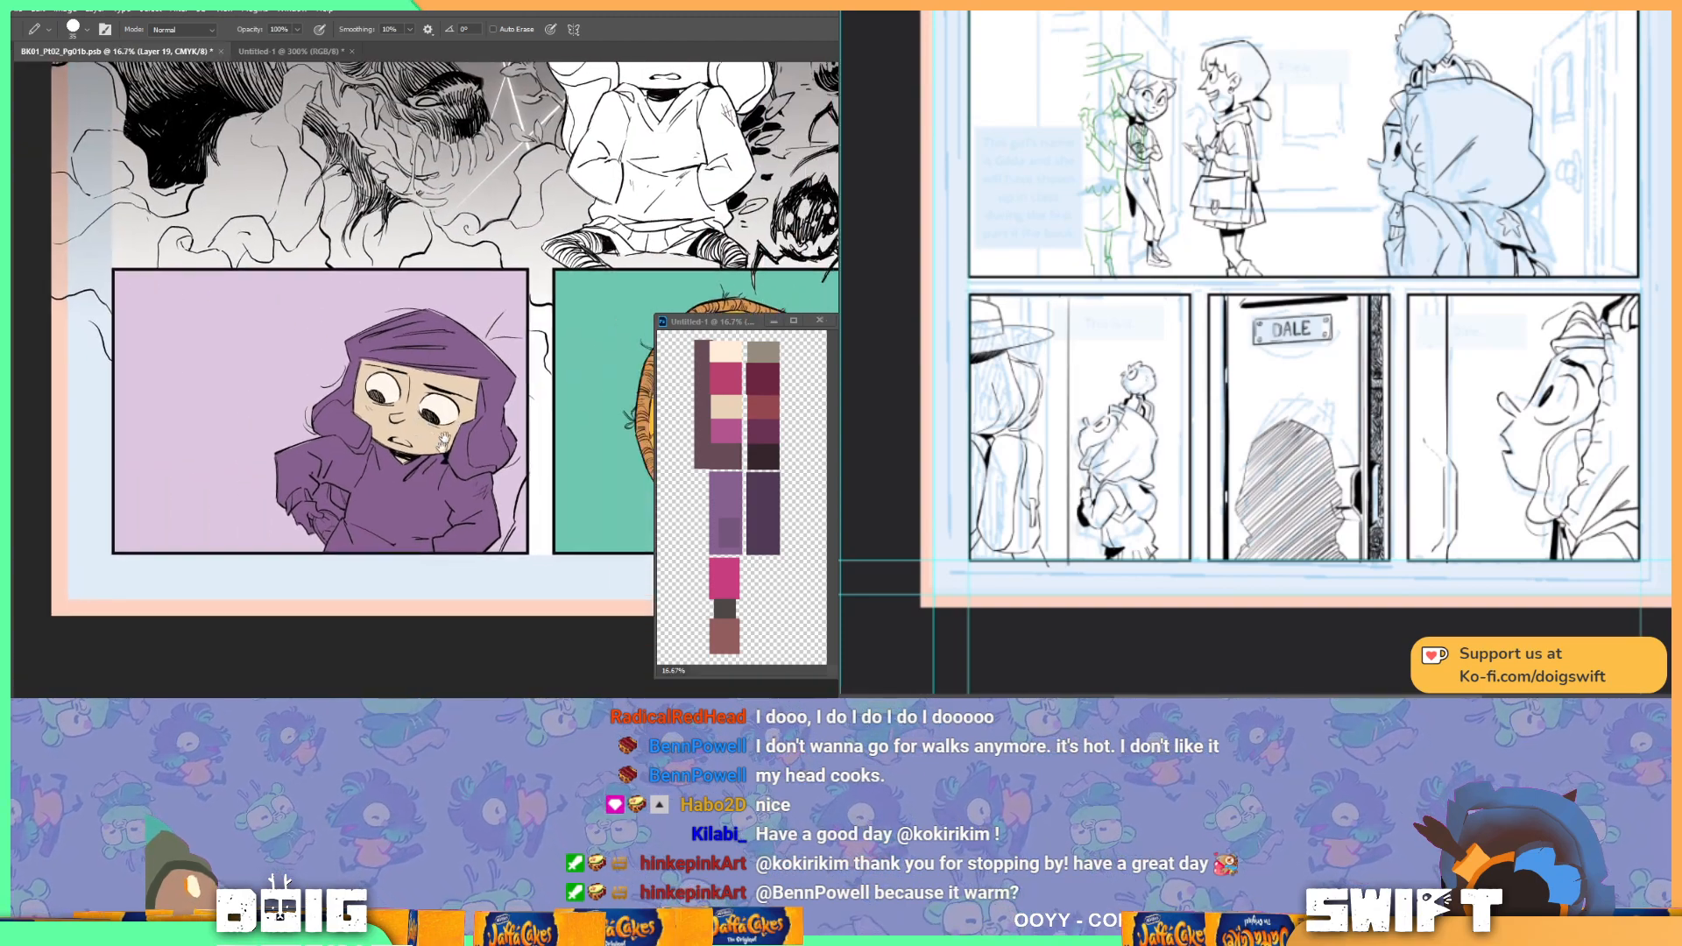
scroll(313, 506, up, 6)
mouse_move(422, 231)
mouse_down()
mouse_move(416, 375)
mouse_move(338, 263)
mouse_up()
key(i)
click(399, 330)
click(399, 337)
scroll(338, 263, down, 8)
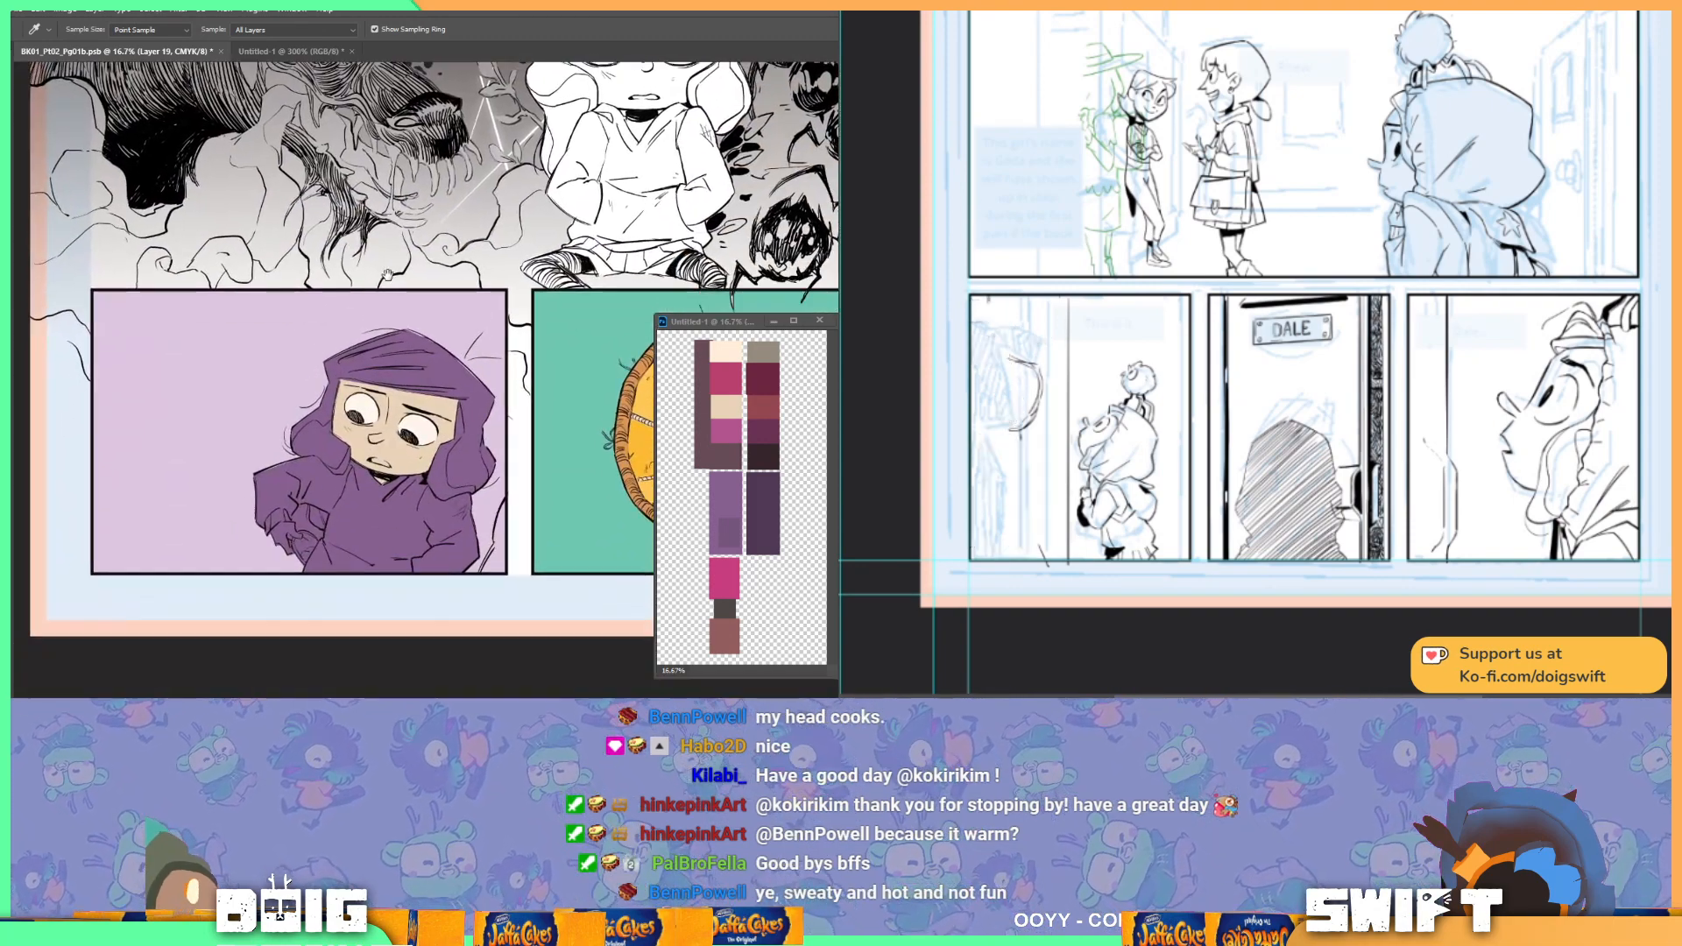
key(l)
key(ctrl+plus)
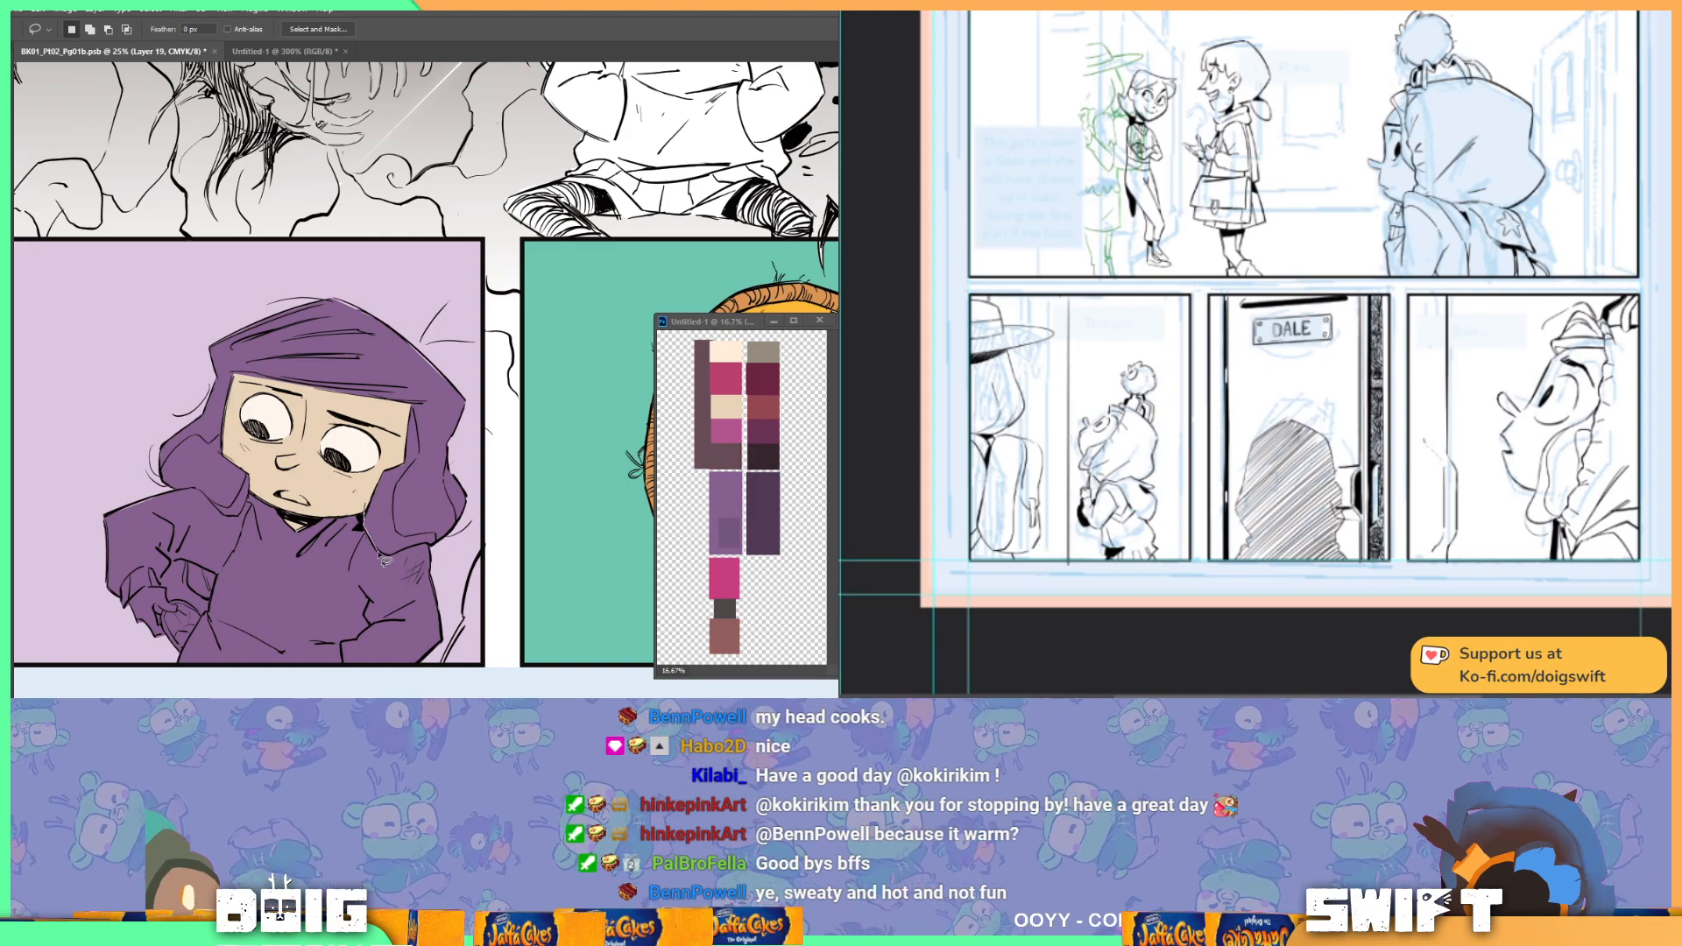
mouse_move(435, 554)
mouse_down()
mouse_move(467, 527)
mouse_move(468, 376)
mouse_move(316, 279)
mouse_move(127, 431)
mouse_move(125, 494)
mouse_move(198, 490)
mouse_move(235, 520)
mouse_move(255, 480)
mouse_move(319, 446)
mouse_move(353, 519)
mouse_move(389, 466)
mouse_up()
key(g)
click(421, 514)
Step: Lasso the gap between the girl's bent arm and her body and fill it with the background's pale lilac
key(l)
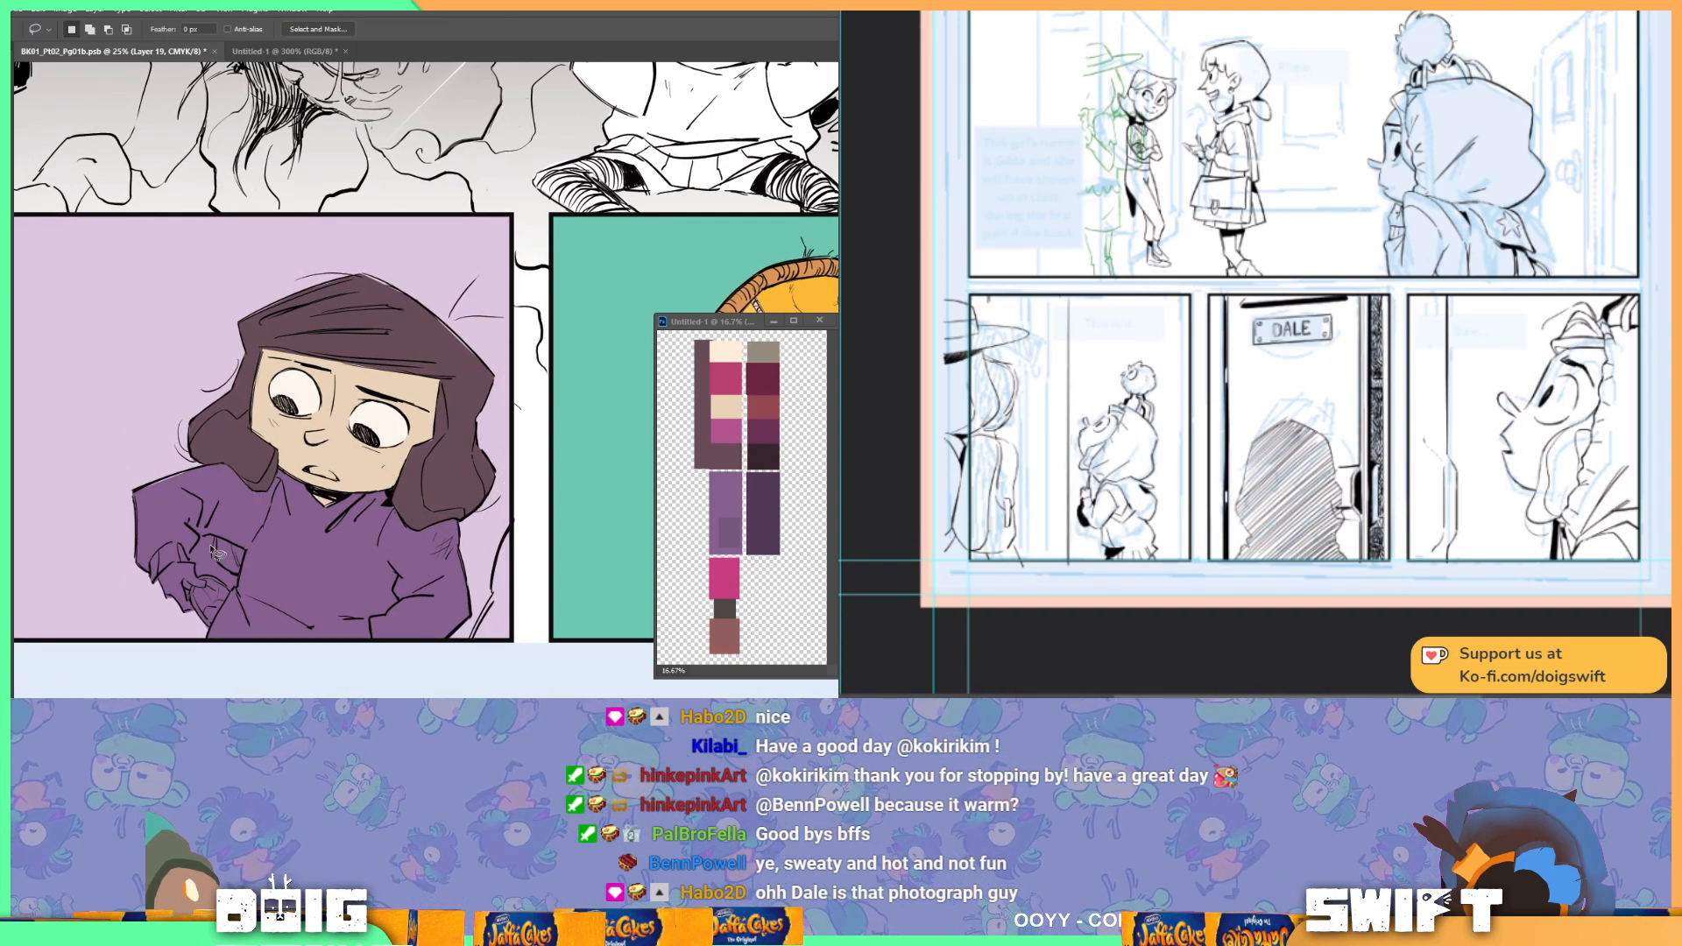
right_click(190, 566)
key(Escape)
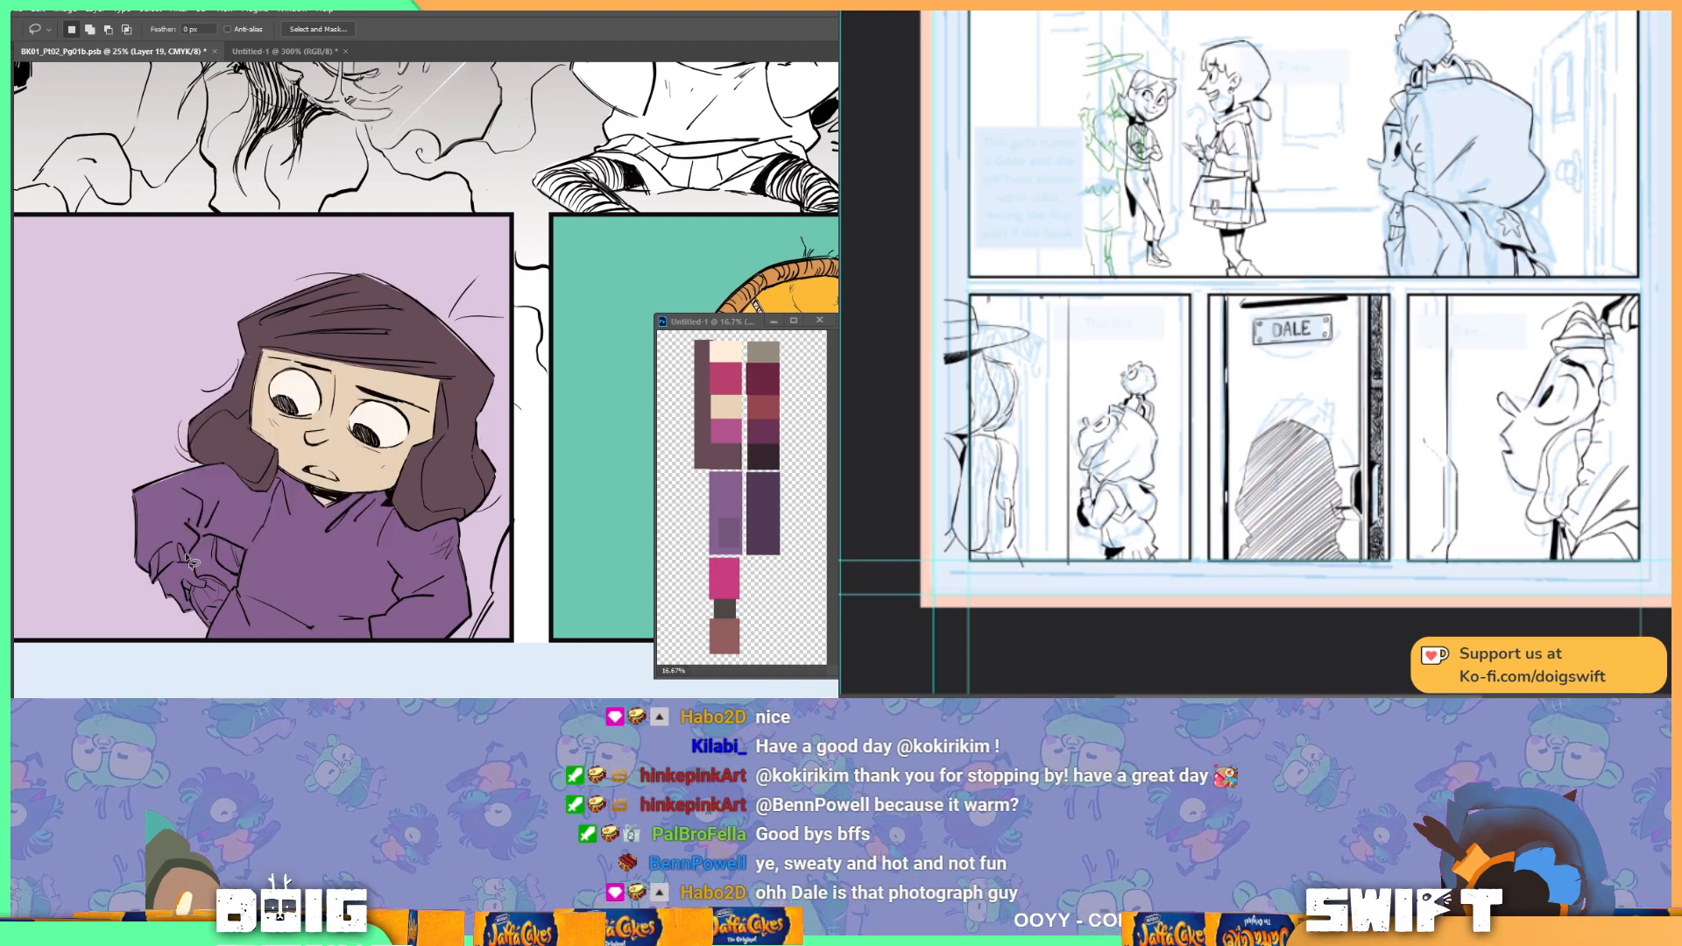
drag(200, 582, 464, 477)
right_click(221, 581)
click(222, 581)
scroll(261, 552, up, 2)
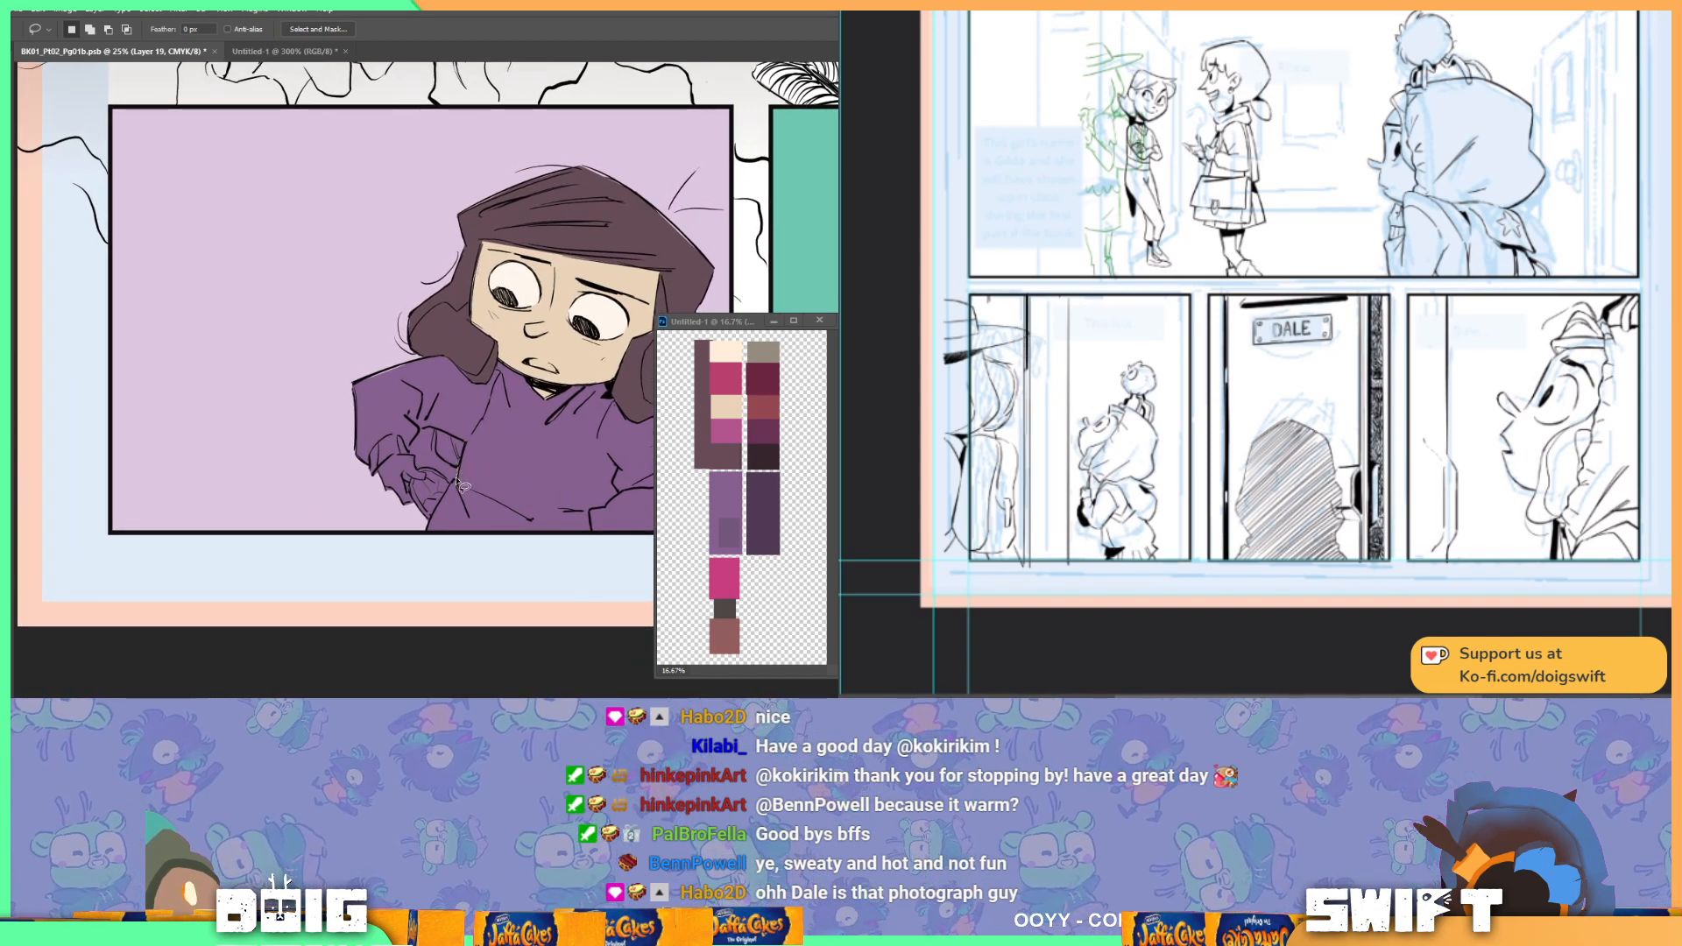
drag(460, 467, 456, 487)
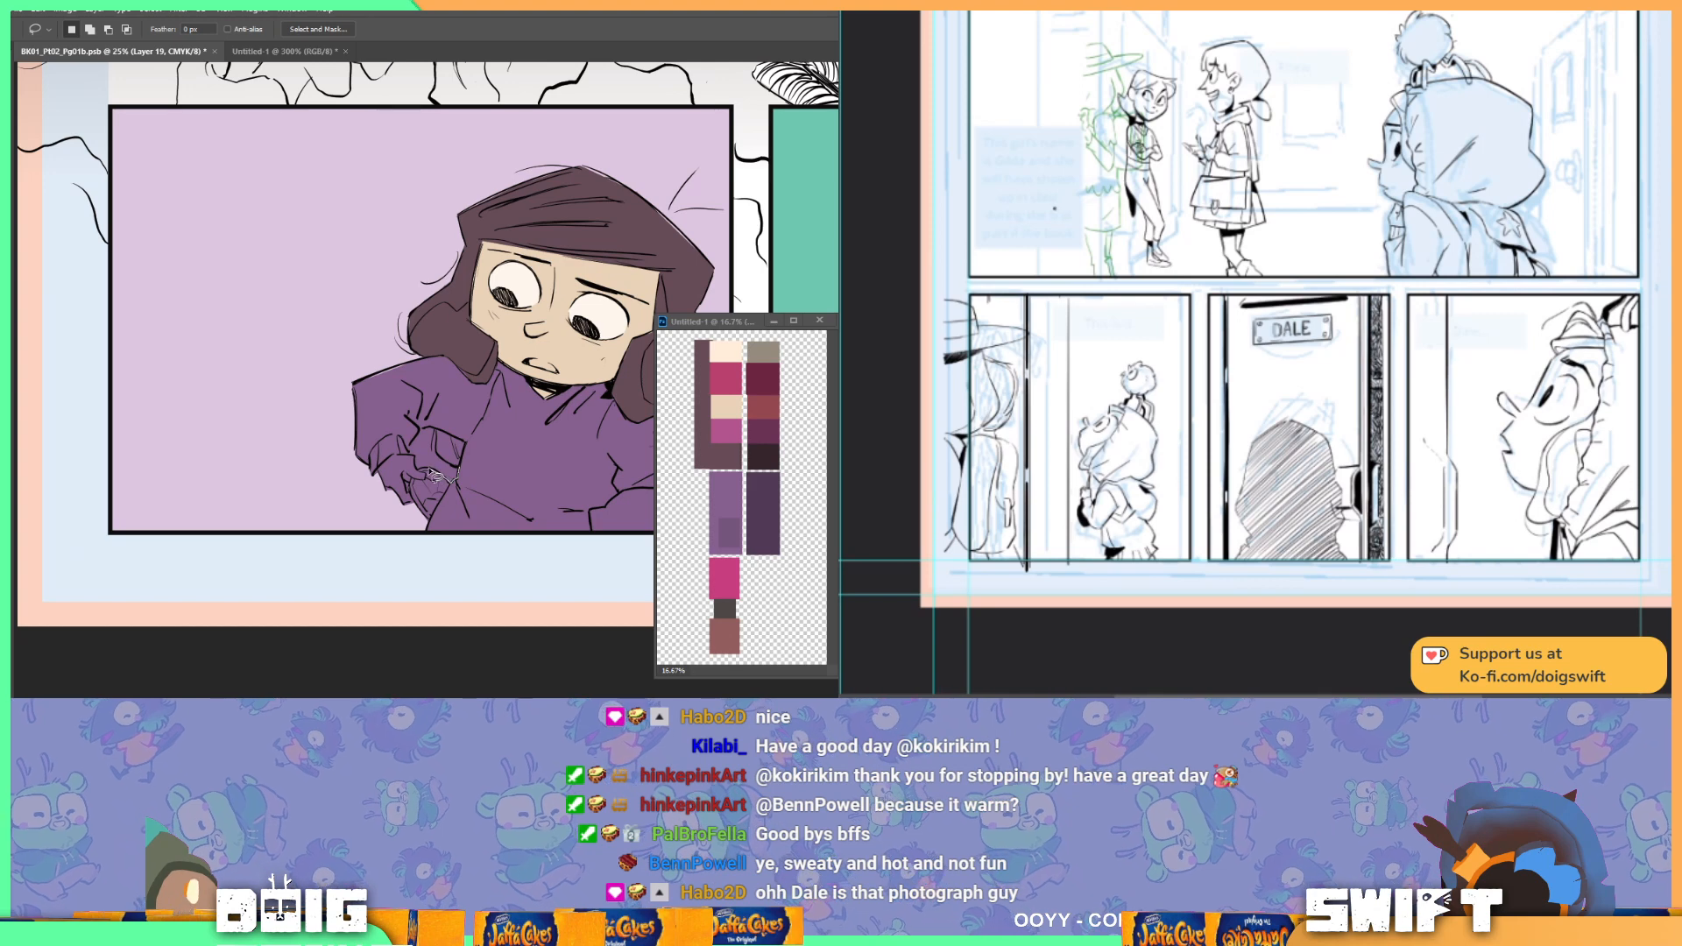
drag(409, 452, 442, 436)
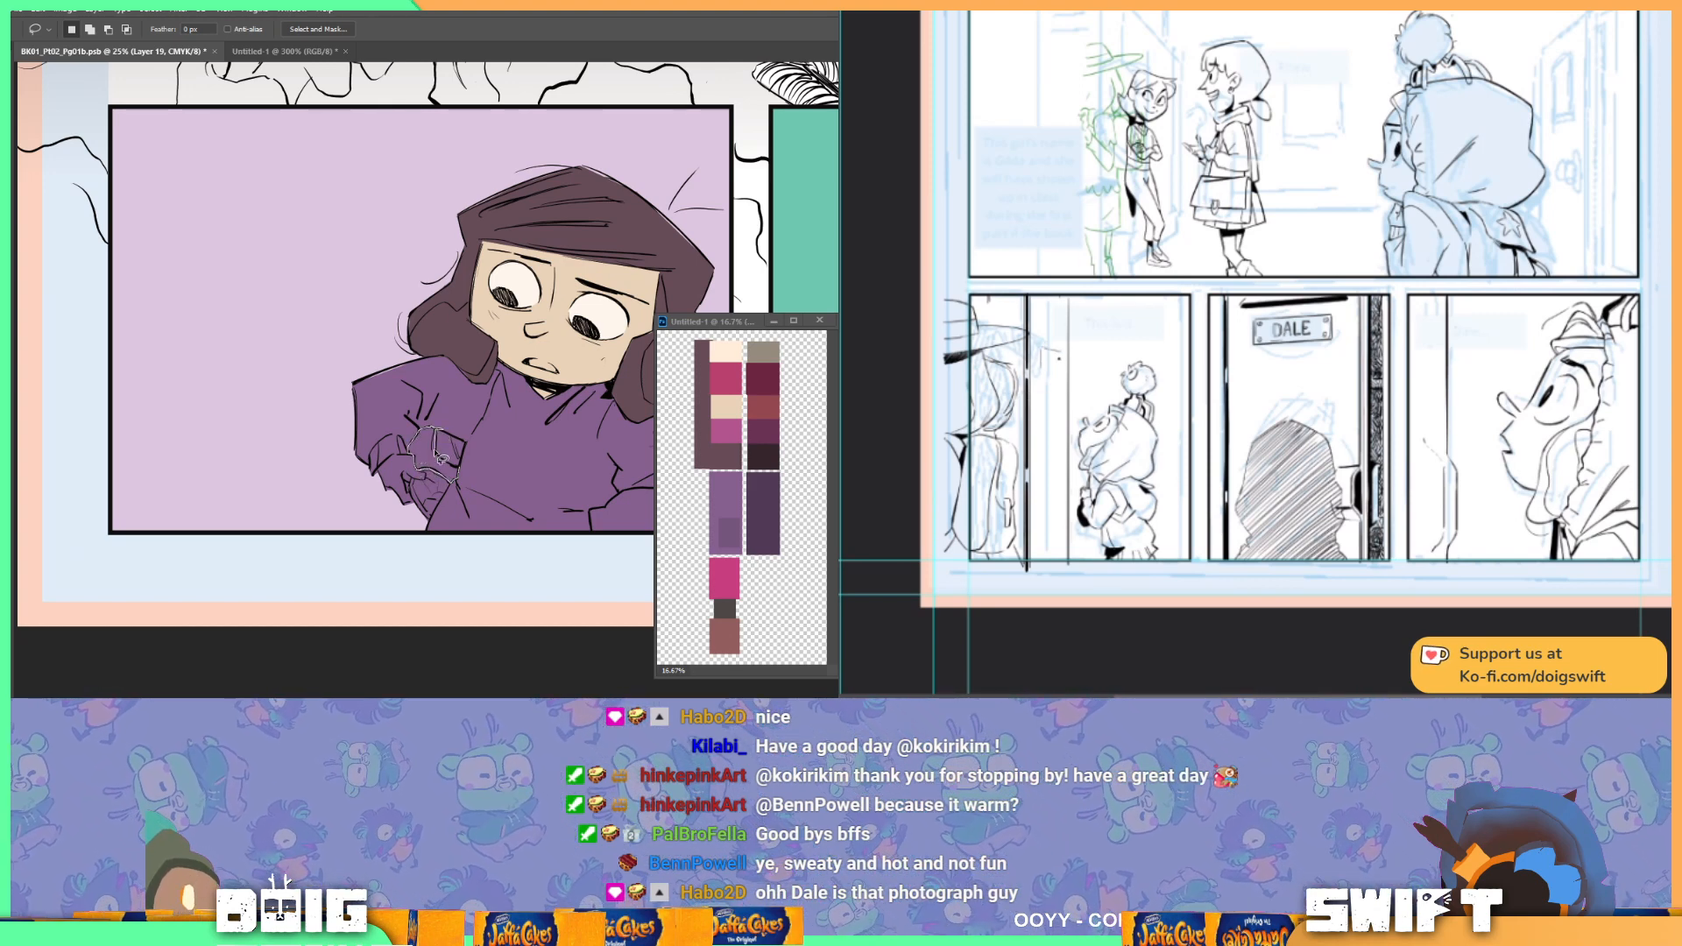
drag(467, 477, 469, 471)
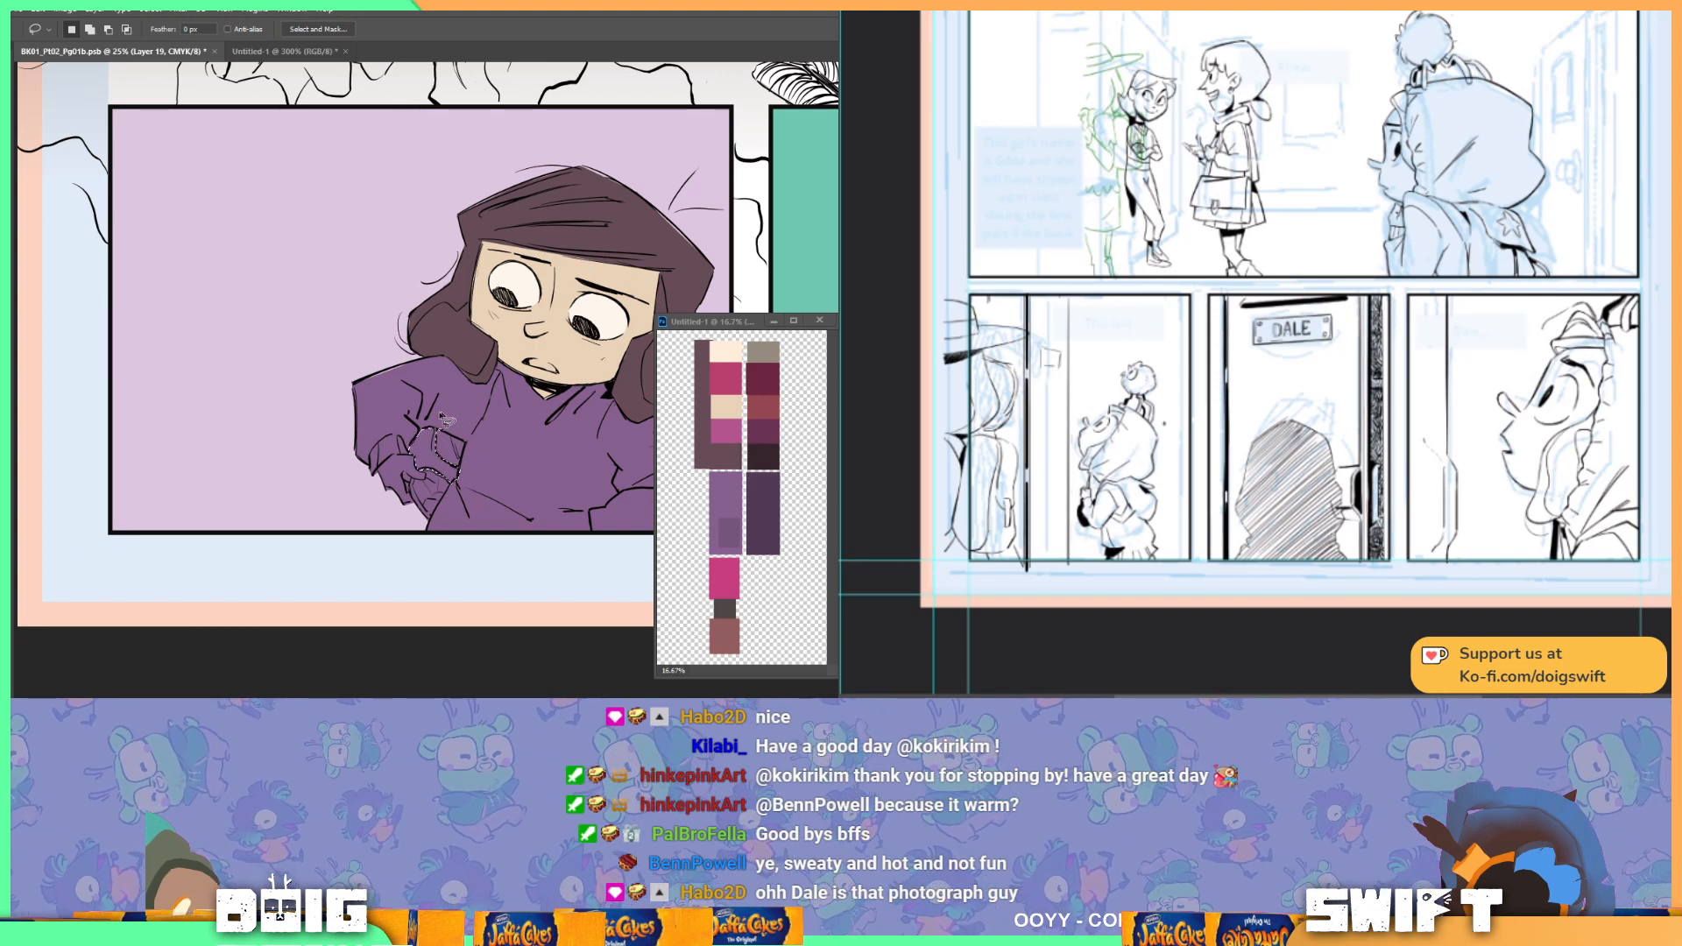
key(i)
key(g)
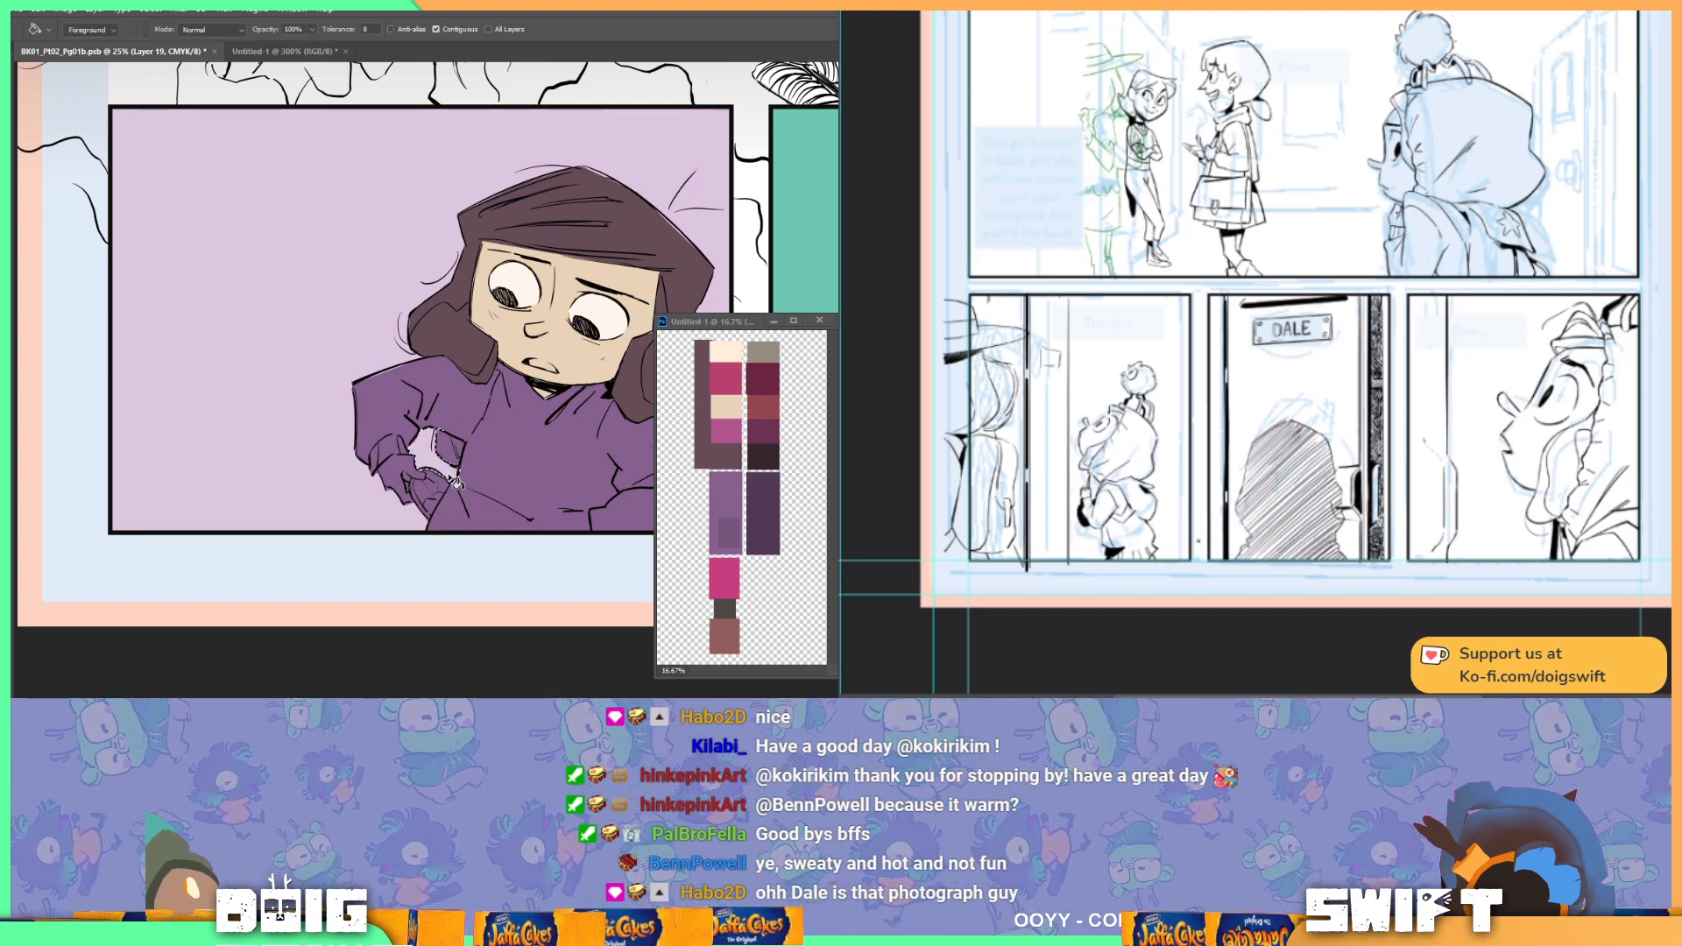
Step: Fill the part of the arm gap where the hair shows through with sampled hair brown, clearing the selection
key(l)
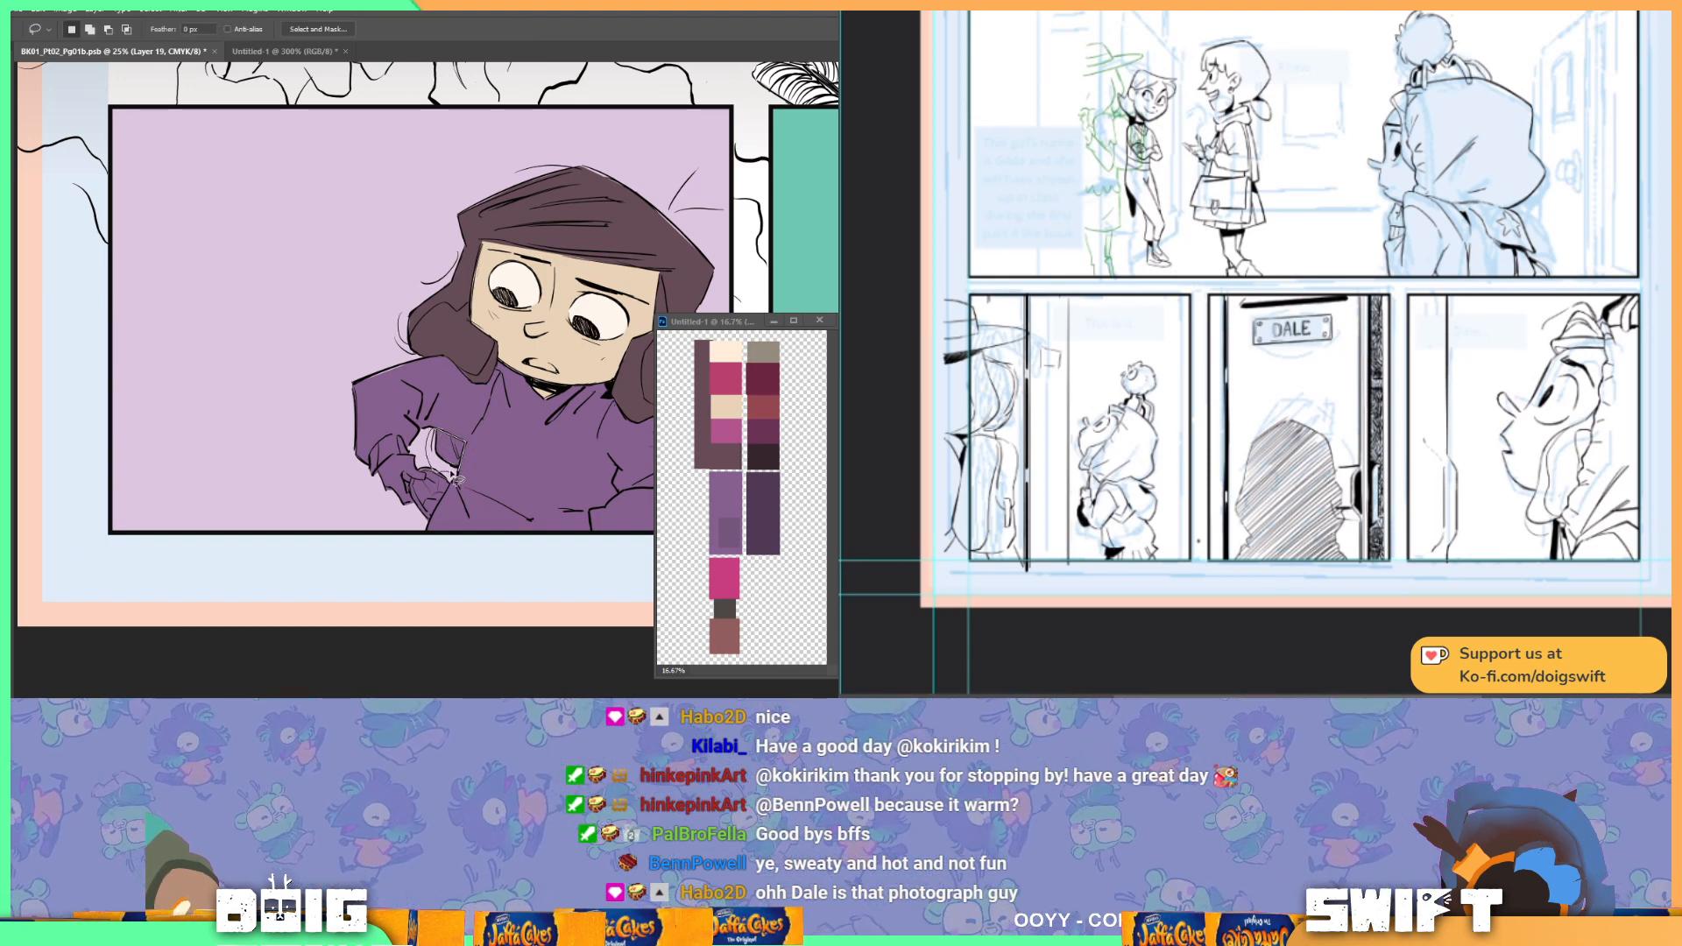
key(i)
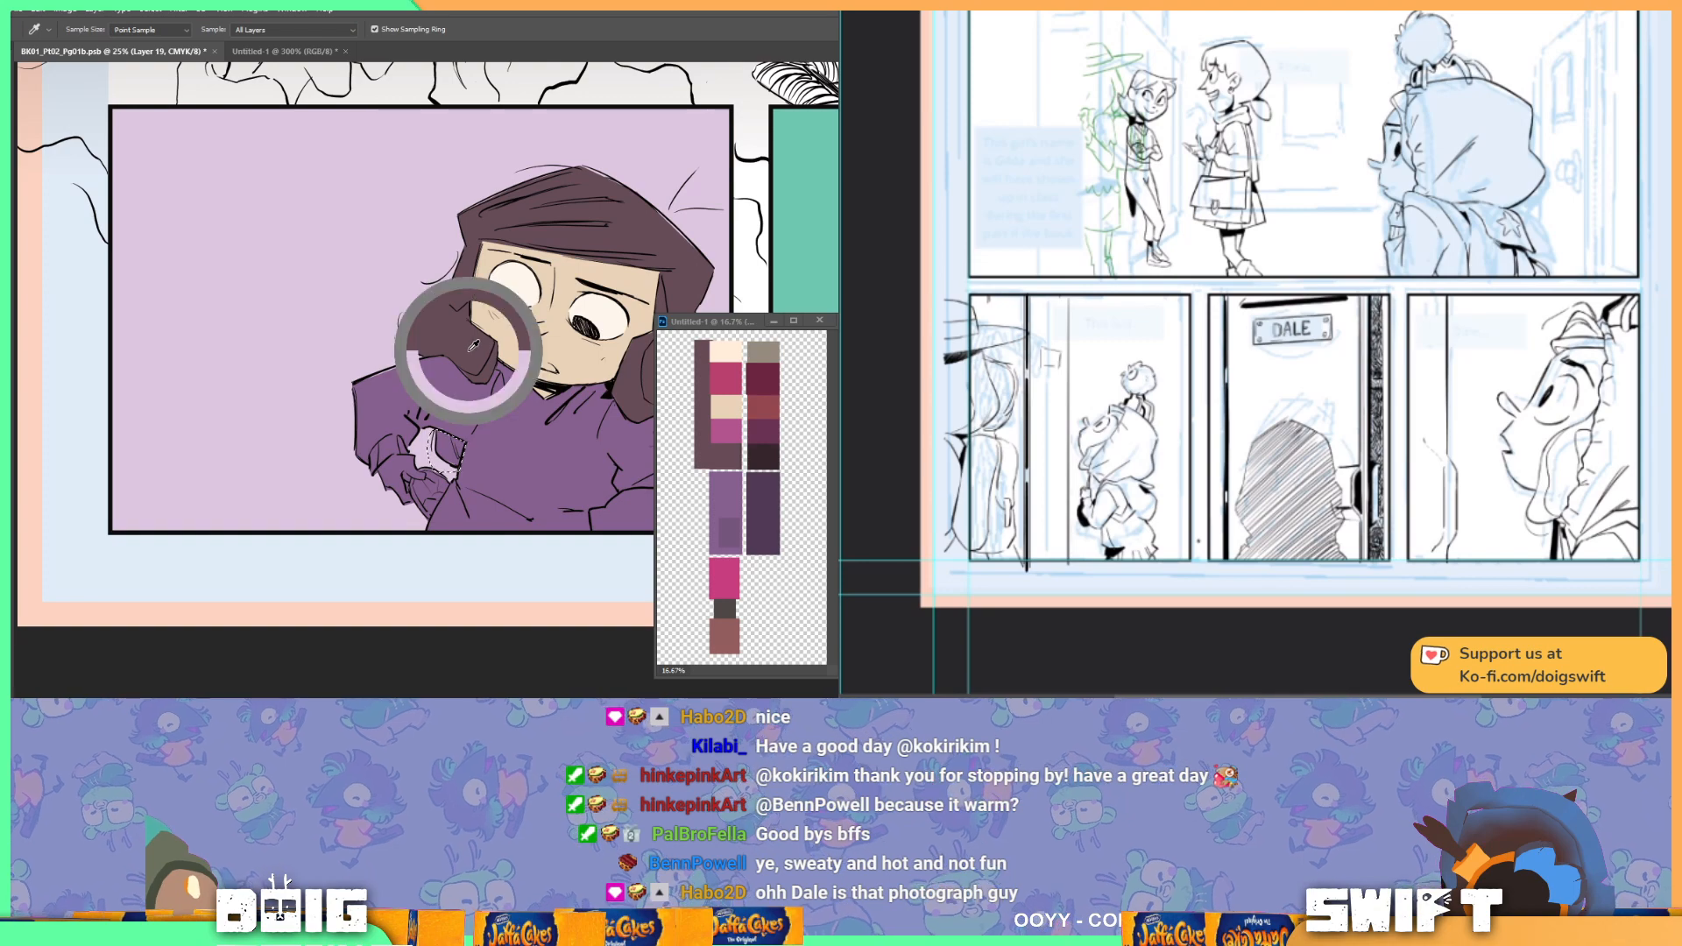
key(b)
key(g)
click(449, 445)
scroll(450, 445, up, 1)
scroll(450, 445, right, 2)
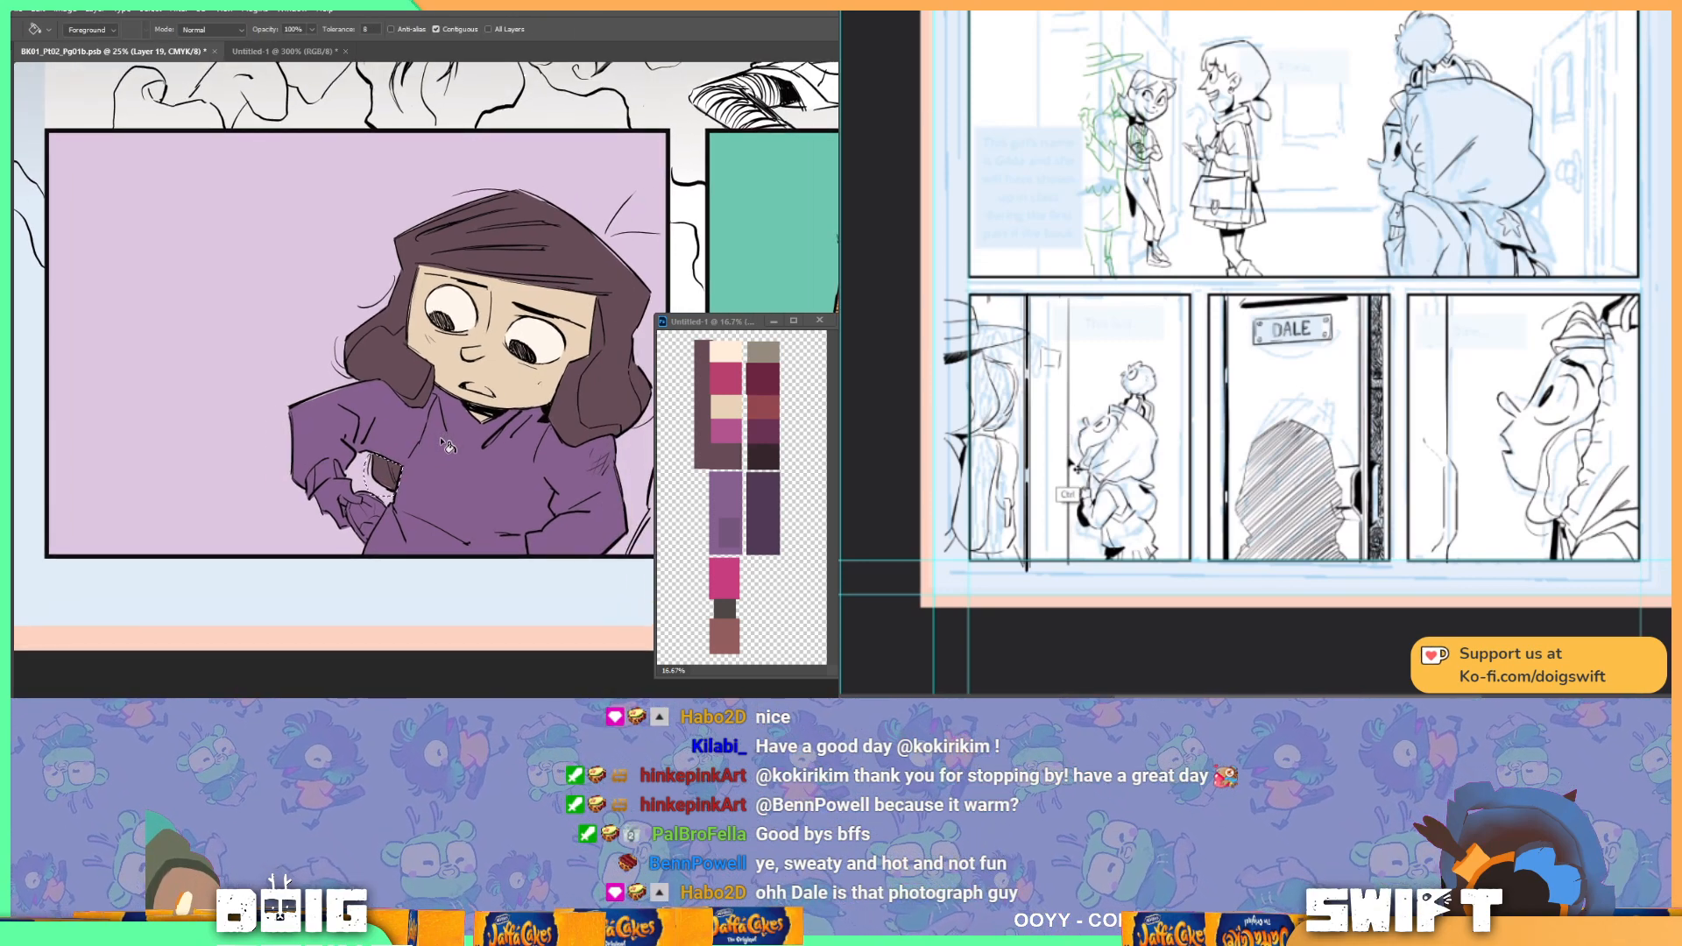
key(b)
key(ctrl+d)
Step: Sample golden yellow from the neighbouring panel's hoop and fill the lassoed hoop in the girl's hand with it
scroll(394, 473, up, 2)
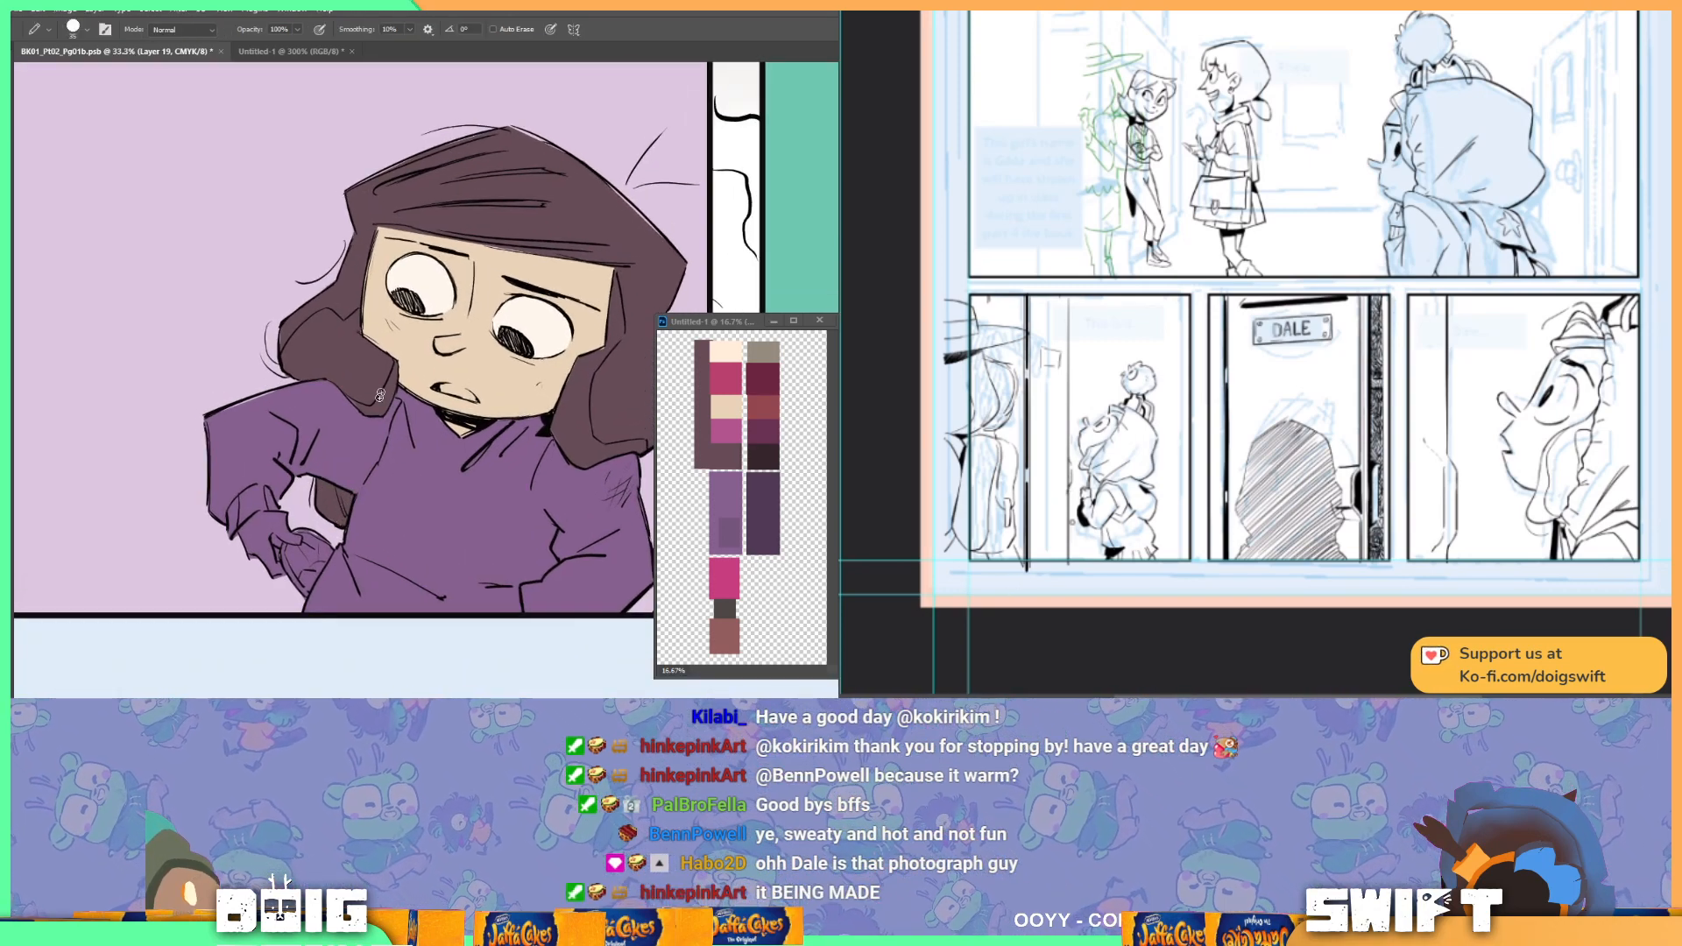
drag(624, 409, 464, 412)
drag(718, 333, 346, 424)
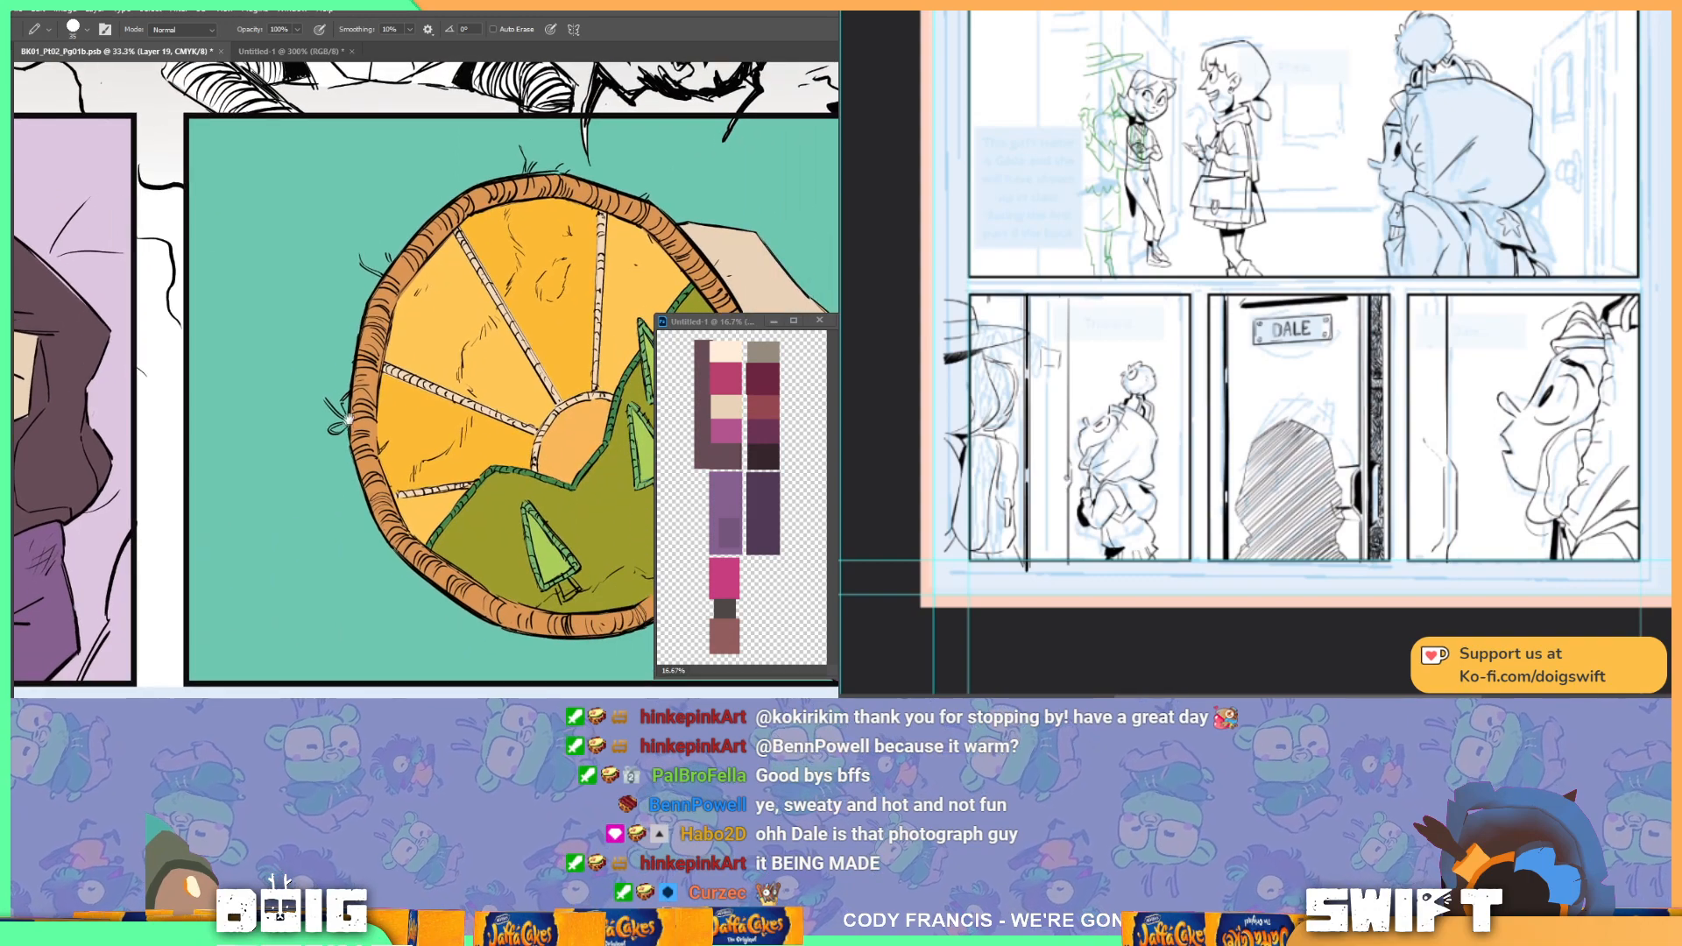
key(i)
drag(215, 507, 371, 463)
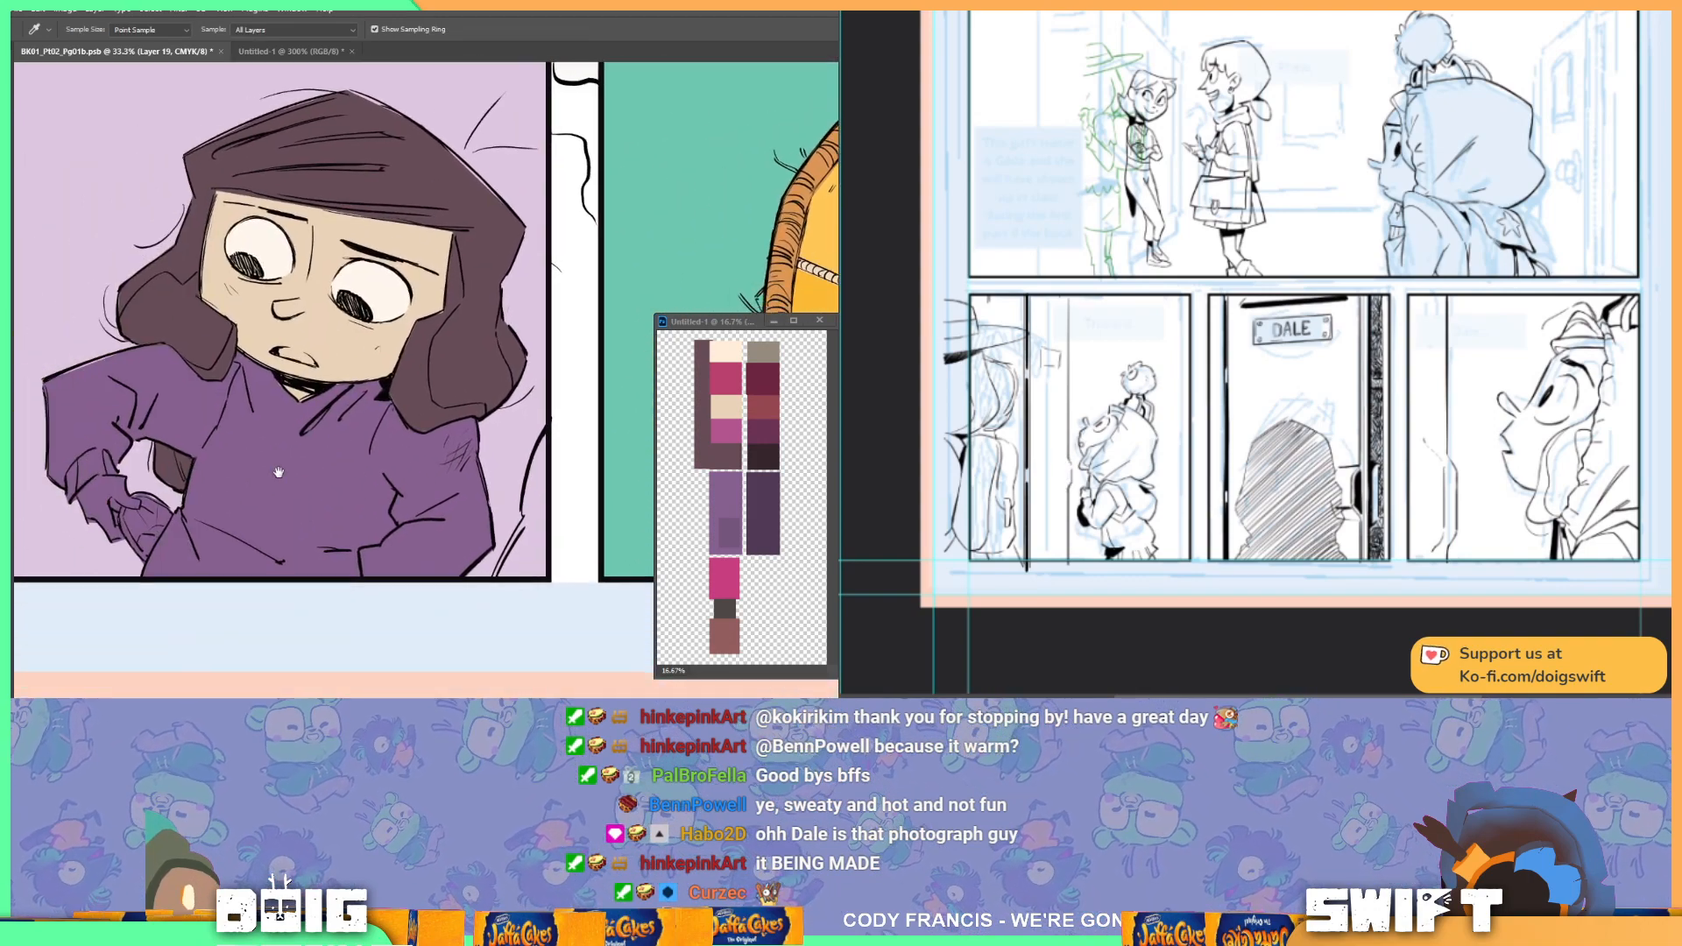
key(l)
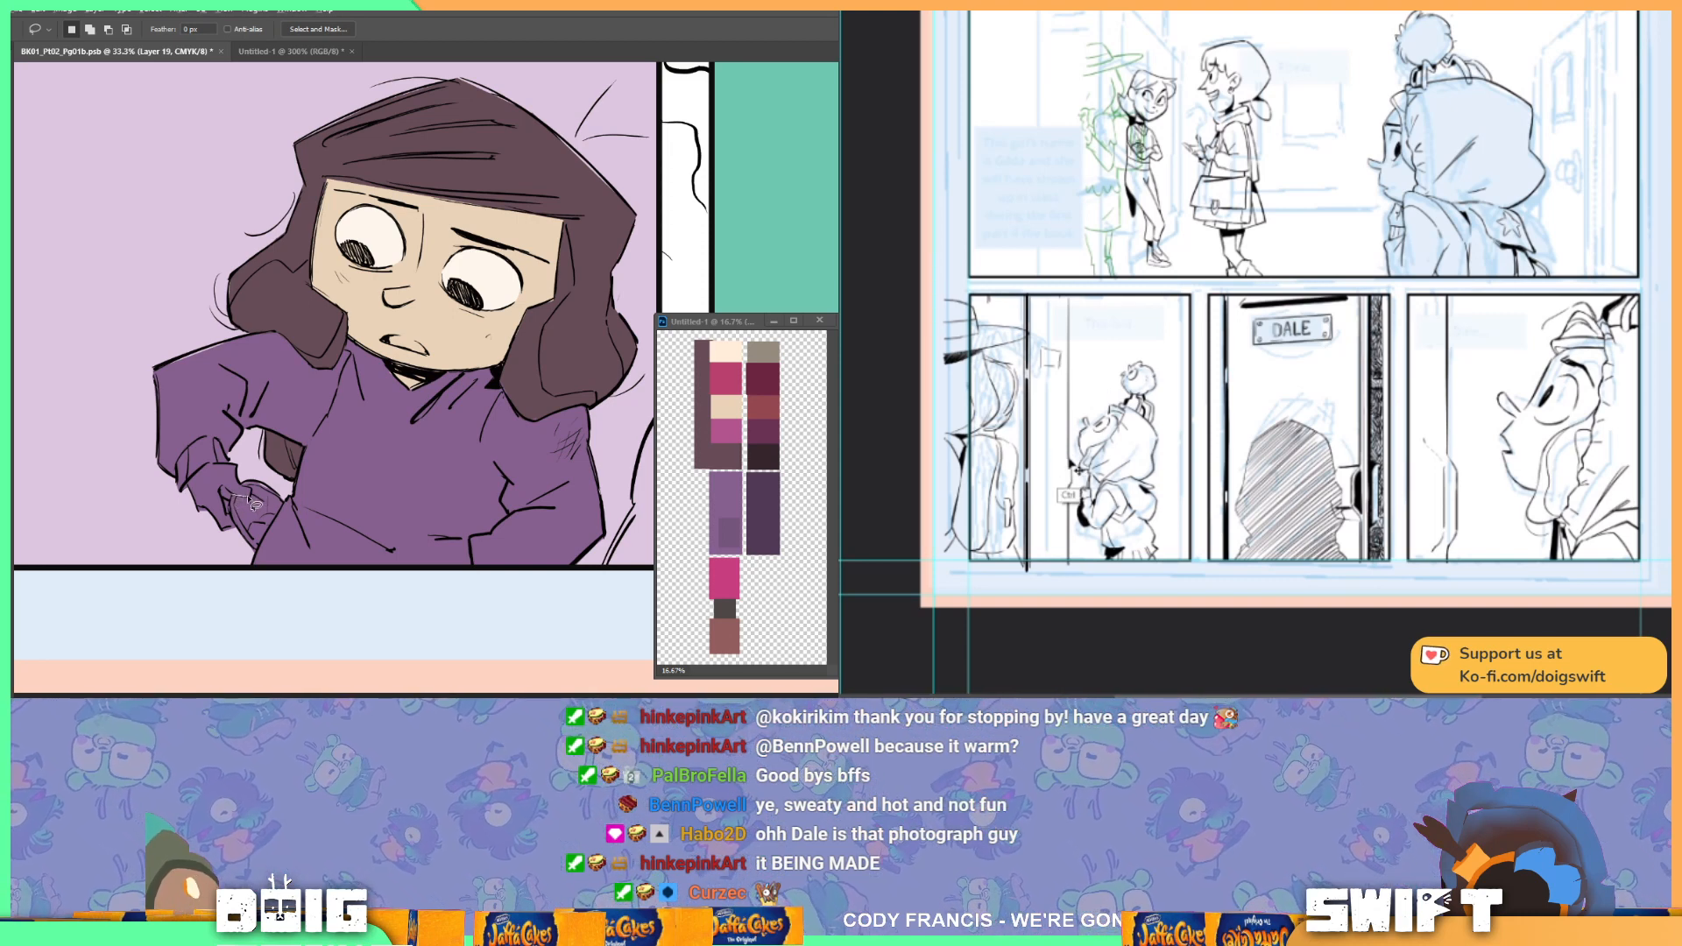
mouse_move(267, 478)
mouse_down()
mouse_move(289, 500)
mouse_move(247, 563)
mouse_move(235, 519)
mouse_move(273, 487)
mouse_up()
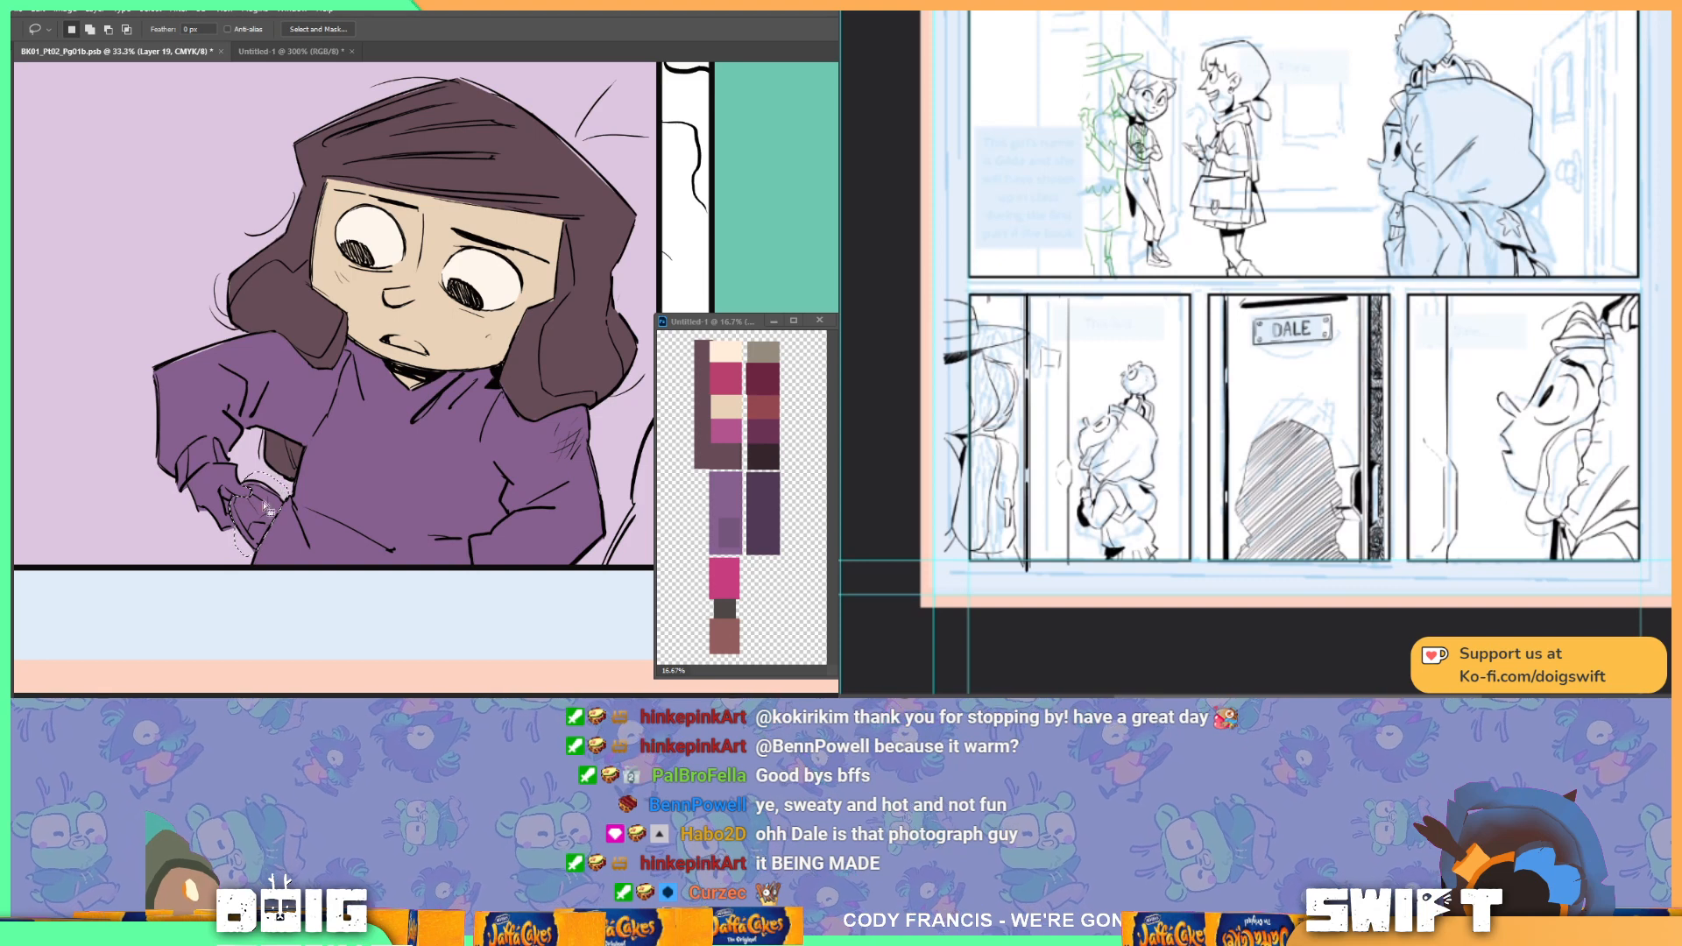
key(g)
click(267, 510)
key(ctrl+d)
key(b)
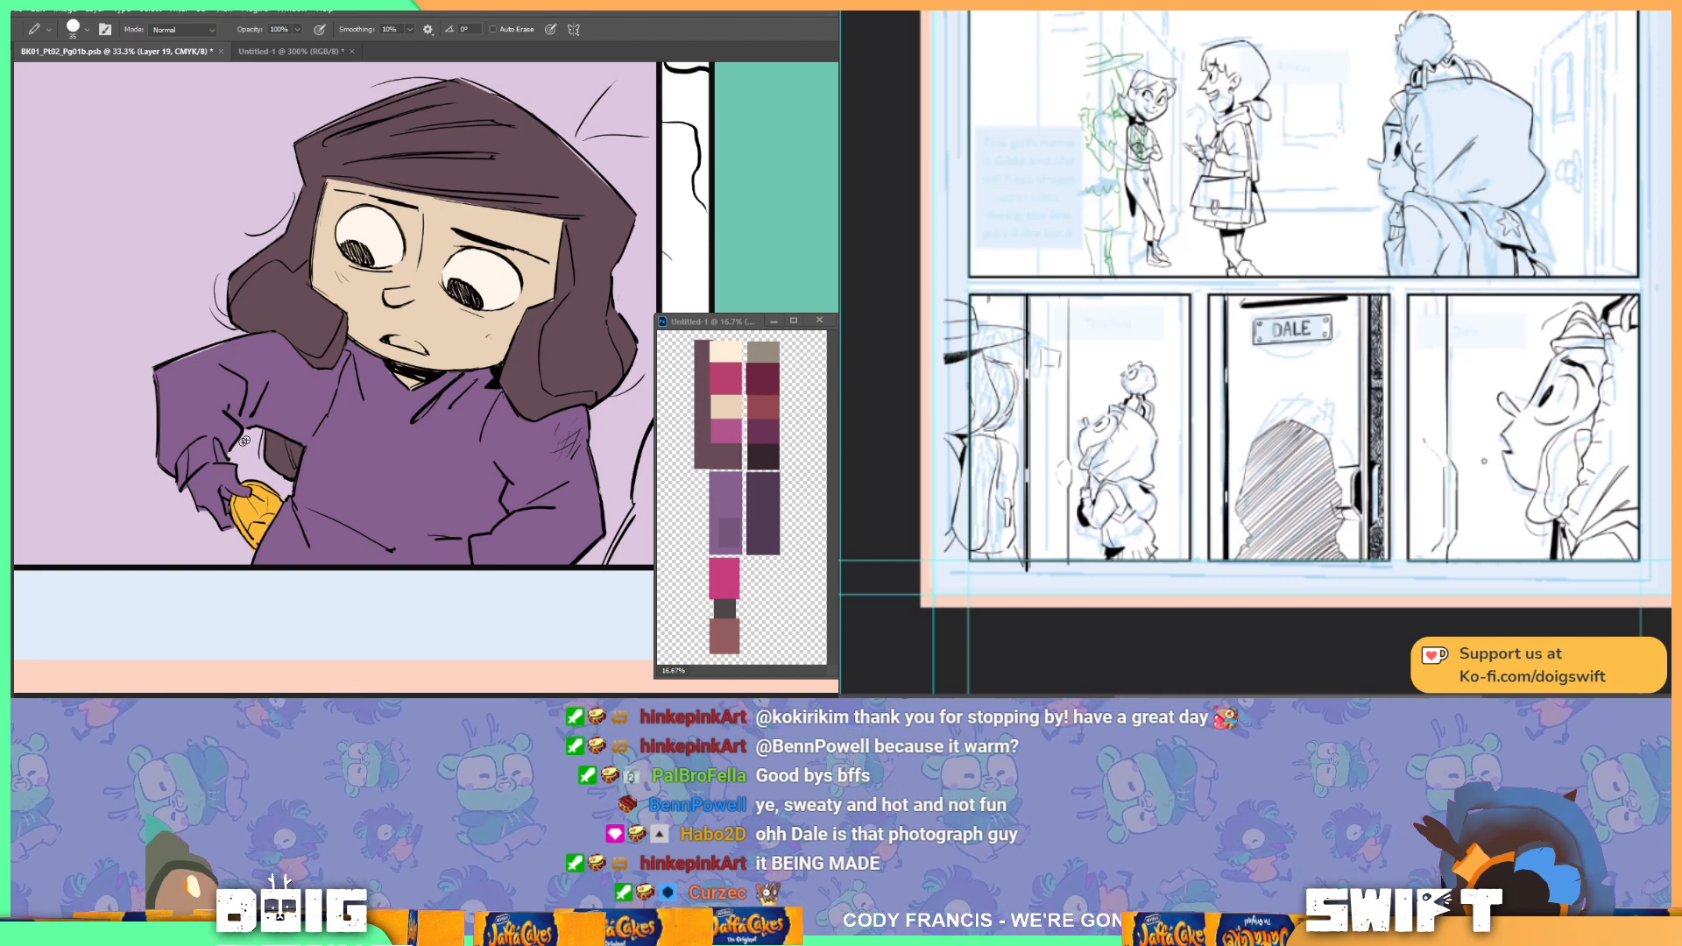
Step: Lasso the girl's hand around the hoop and fill it with the face's pale skin tone, clearing the selection
key(l)
mouse_move(232, 467)
mouse_down()
mouse_move(187, 490)
mouse_move(190, 538)
mouse_move(222, 547)
mouse_move(245, 538)
mouse_move(232, 460)
mouse_up()
key(g)
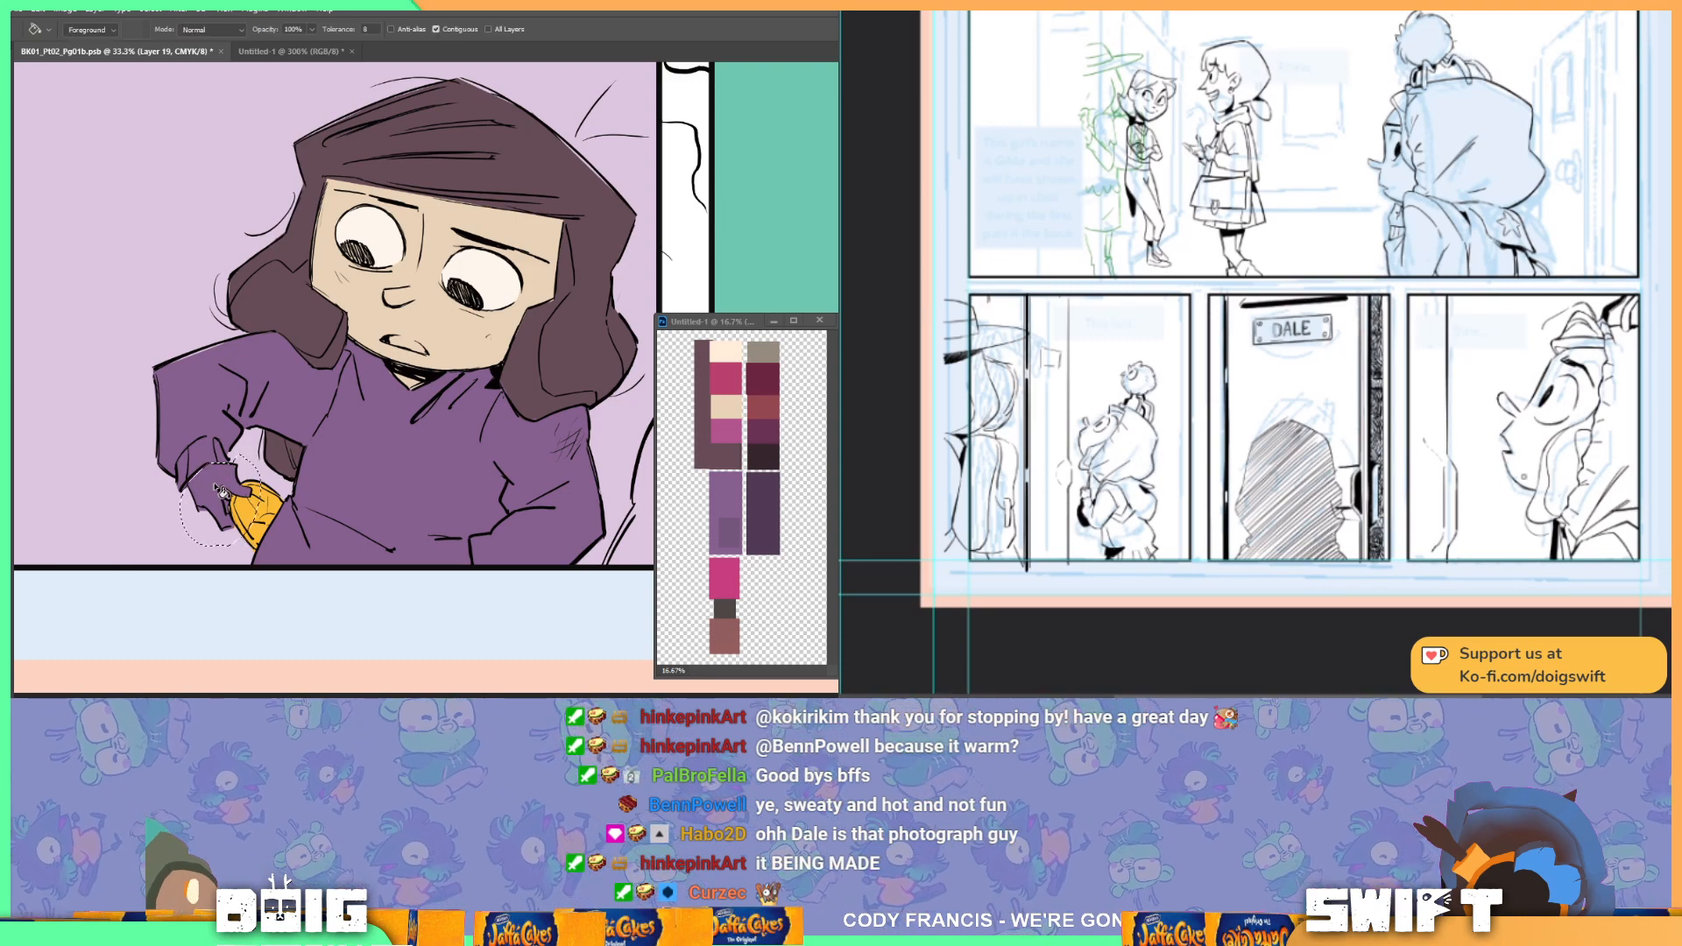
click(219, 490)
key(ctrl+d)
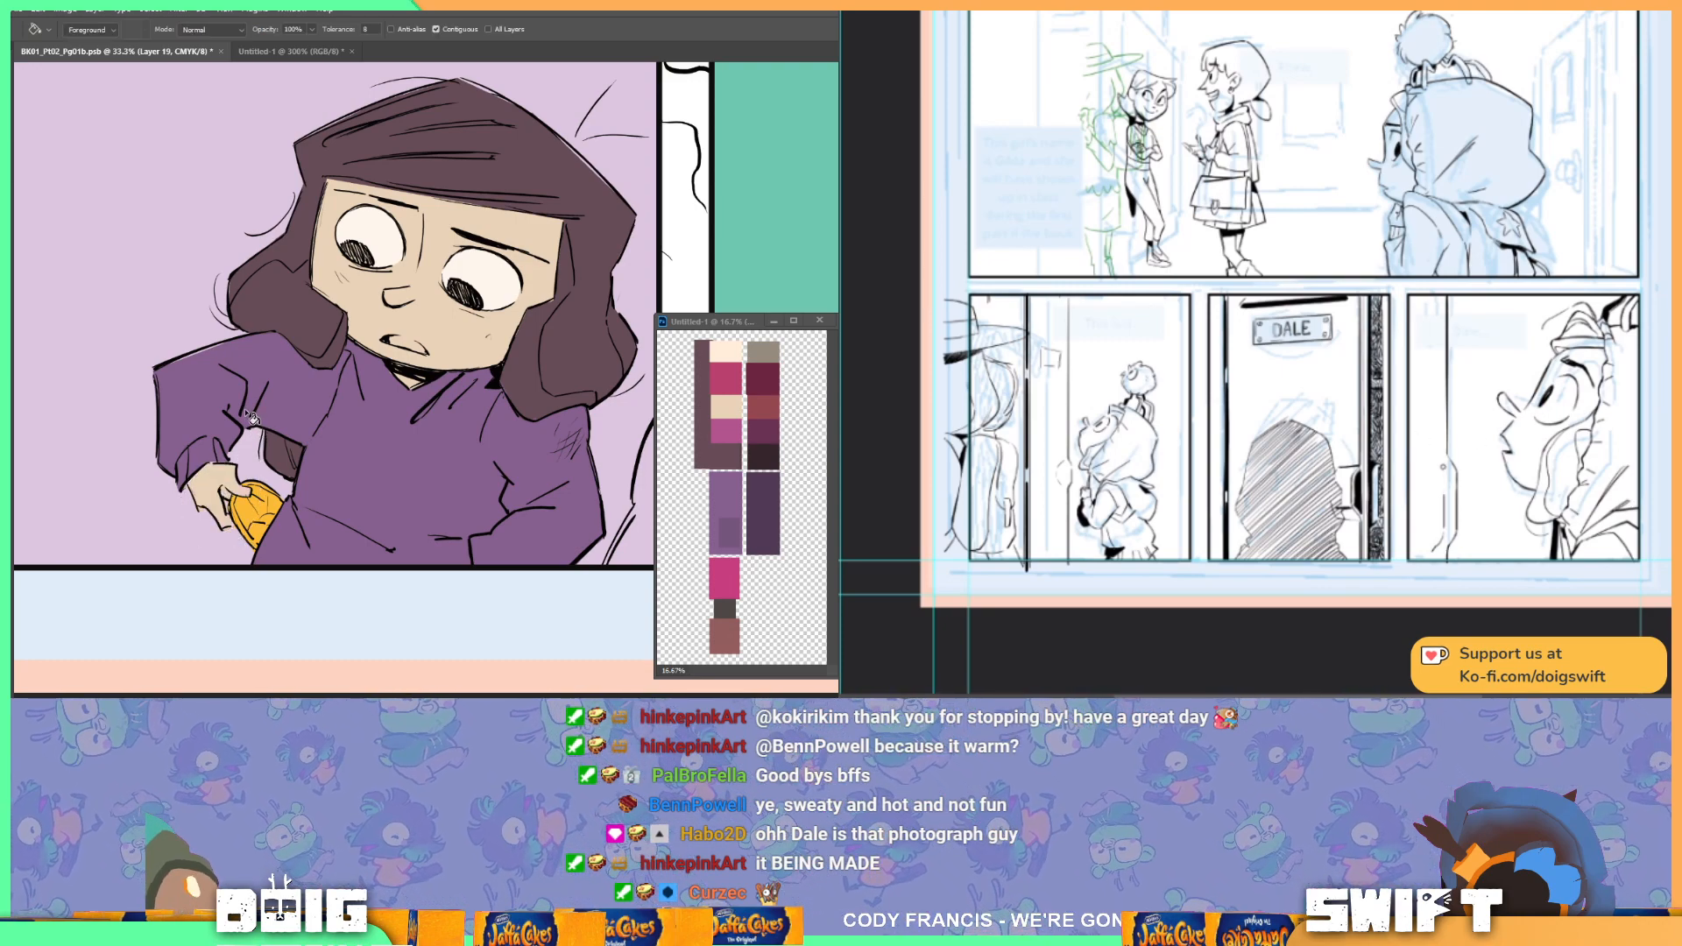
key(ctrl+minus)
key(ctrl+minus)
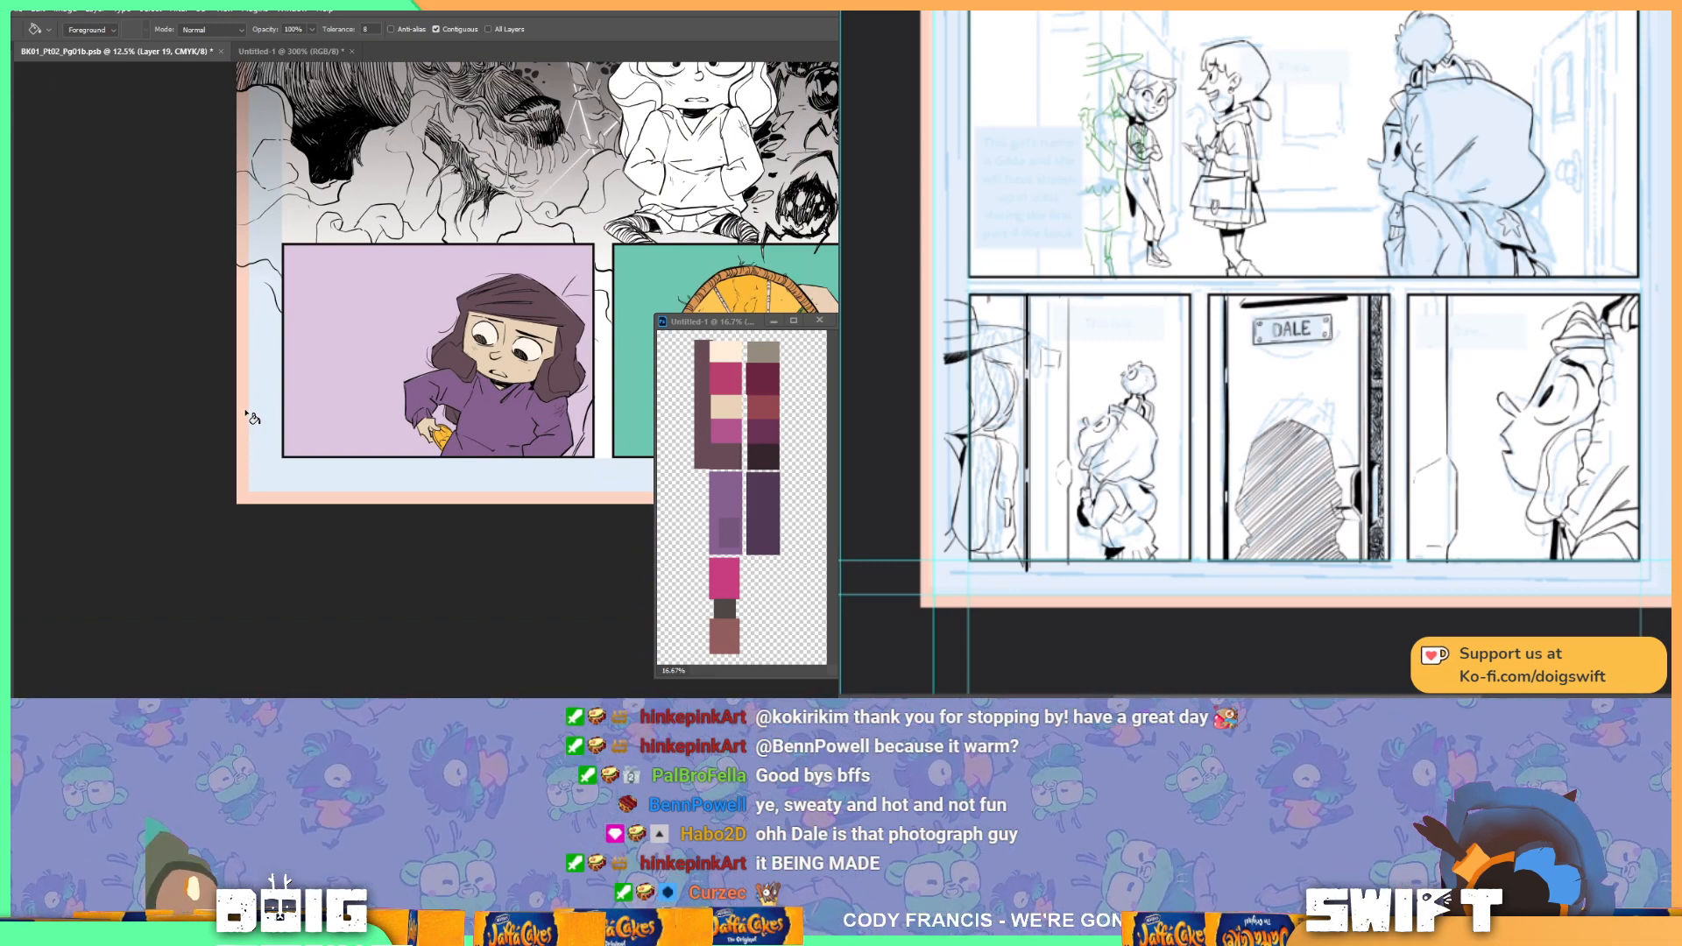
drag(552, 385, 323, 441)
drag(454, 442, 450, 471)
scroll(449, 470, up, 10)
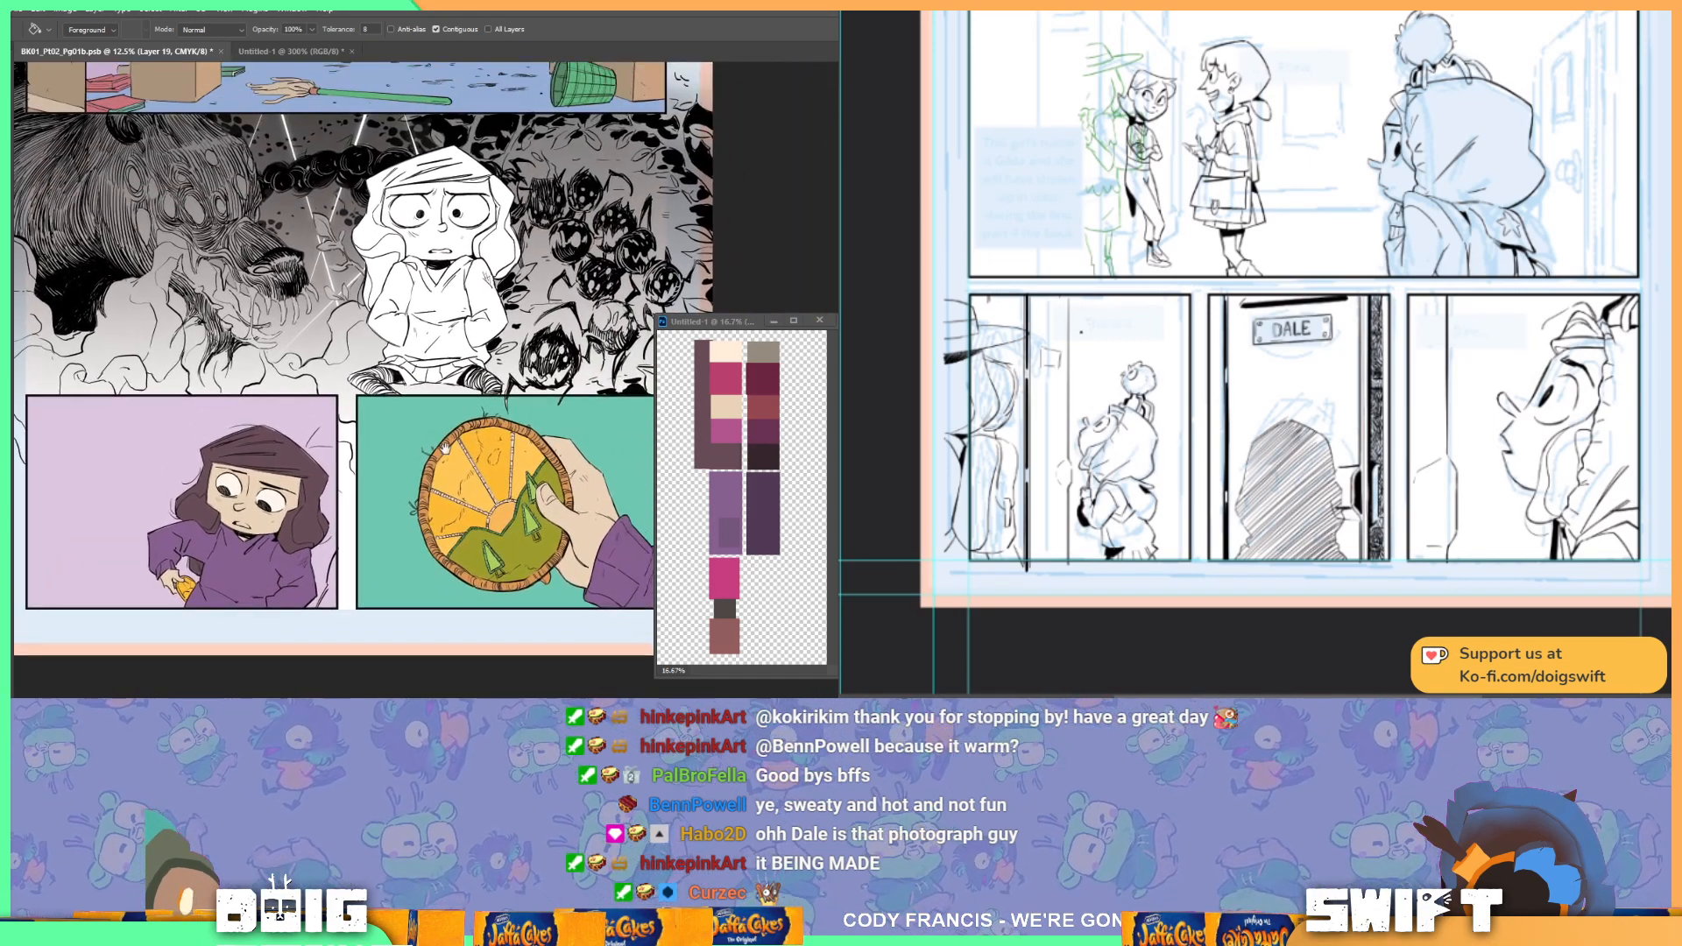
Step: Lasso the small corner area behind the girl at the lilac panel's lower edge and fill it with sampled pale beige
key(i)
click(492, 361)
scroll(431, 465, down, 8)
scroll(431, 465, up, 1)
key(l)
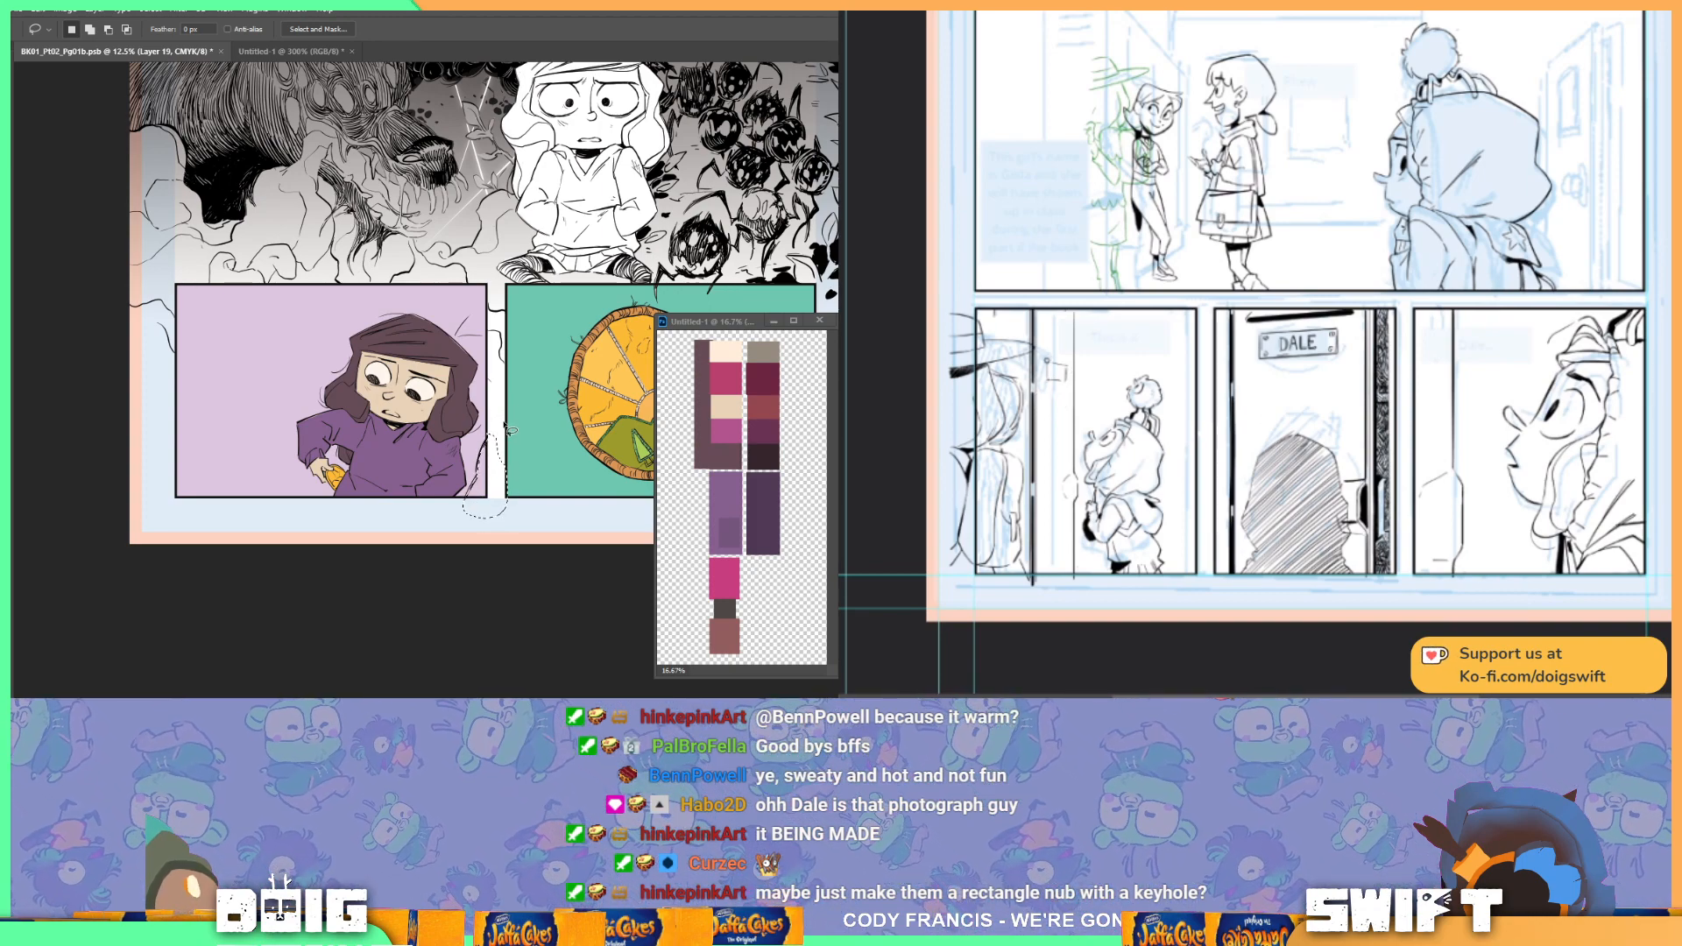
key(g)
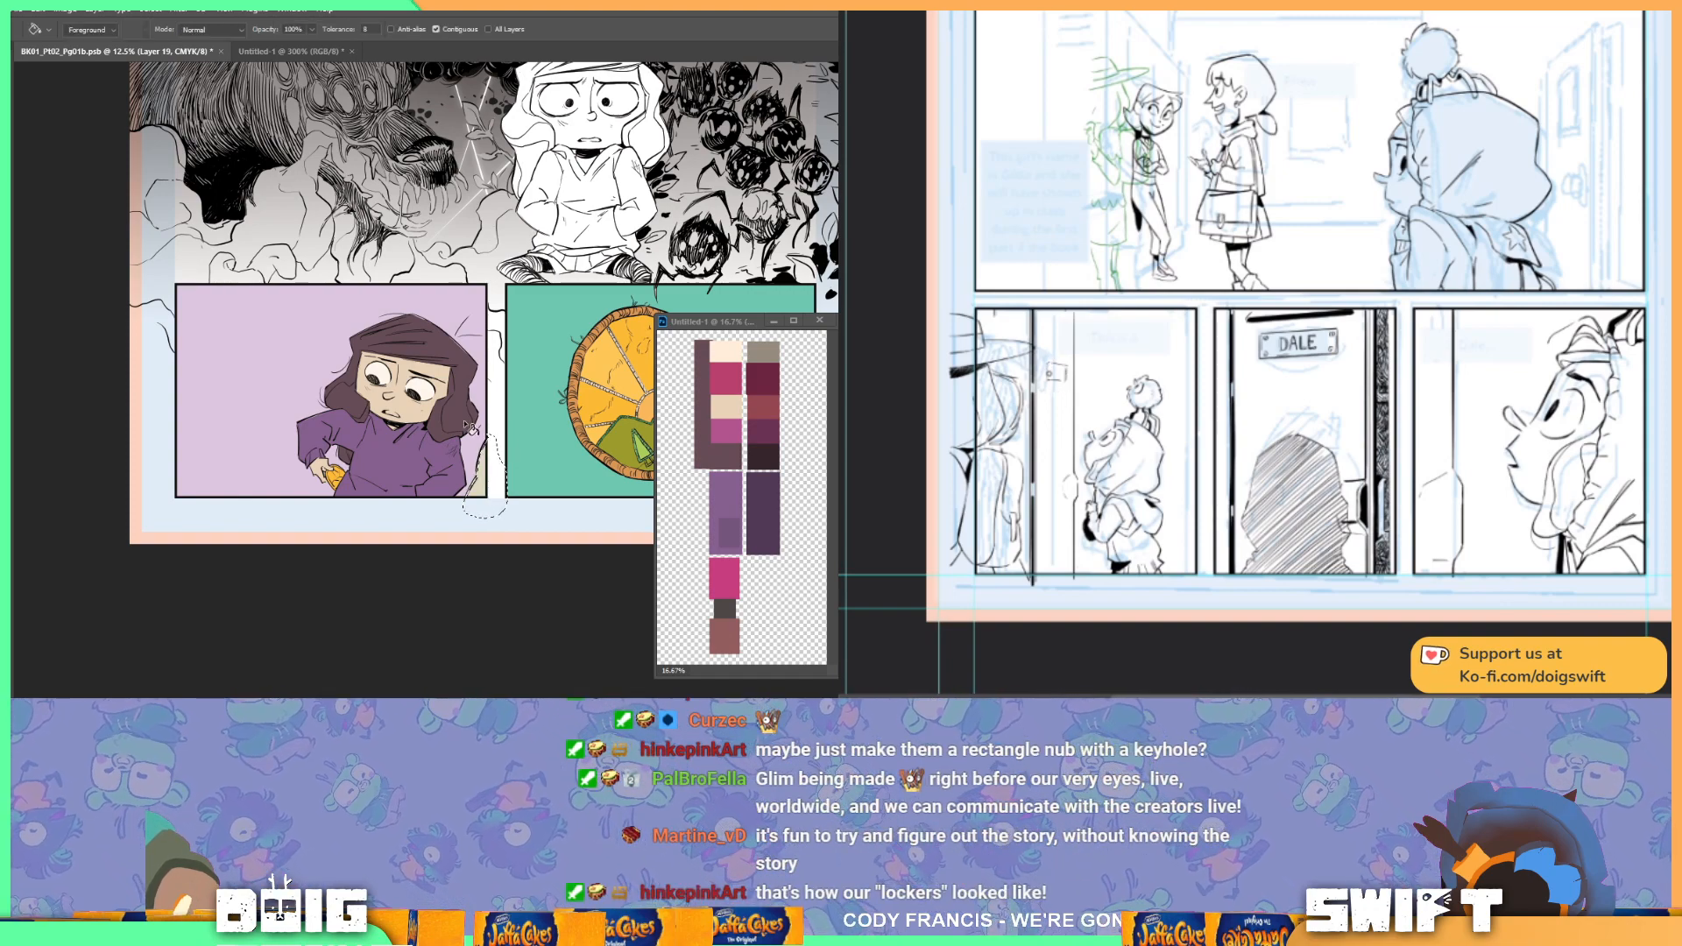
key(ctrl+=)
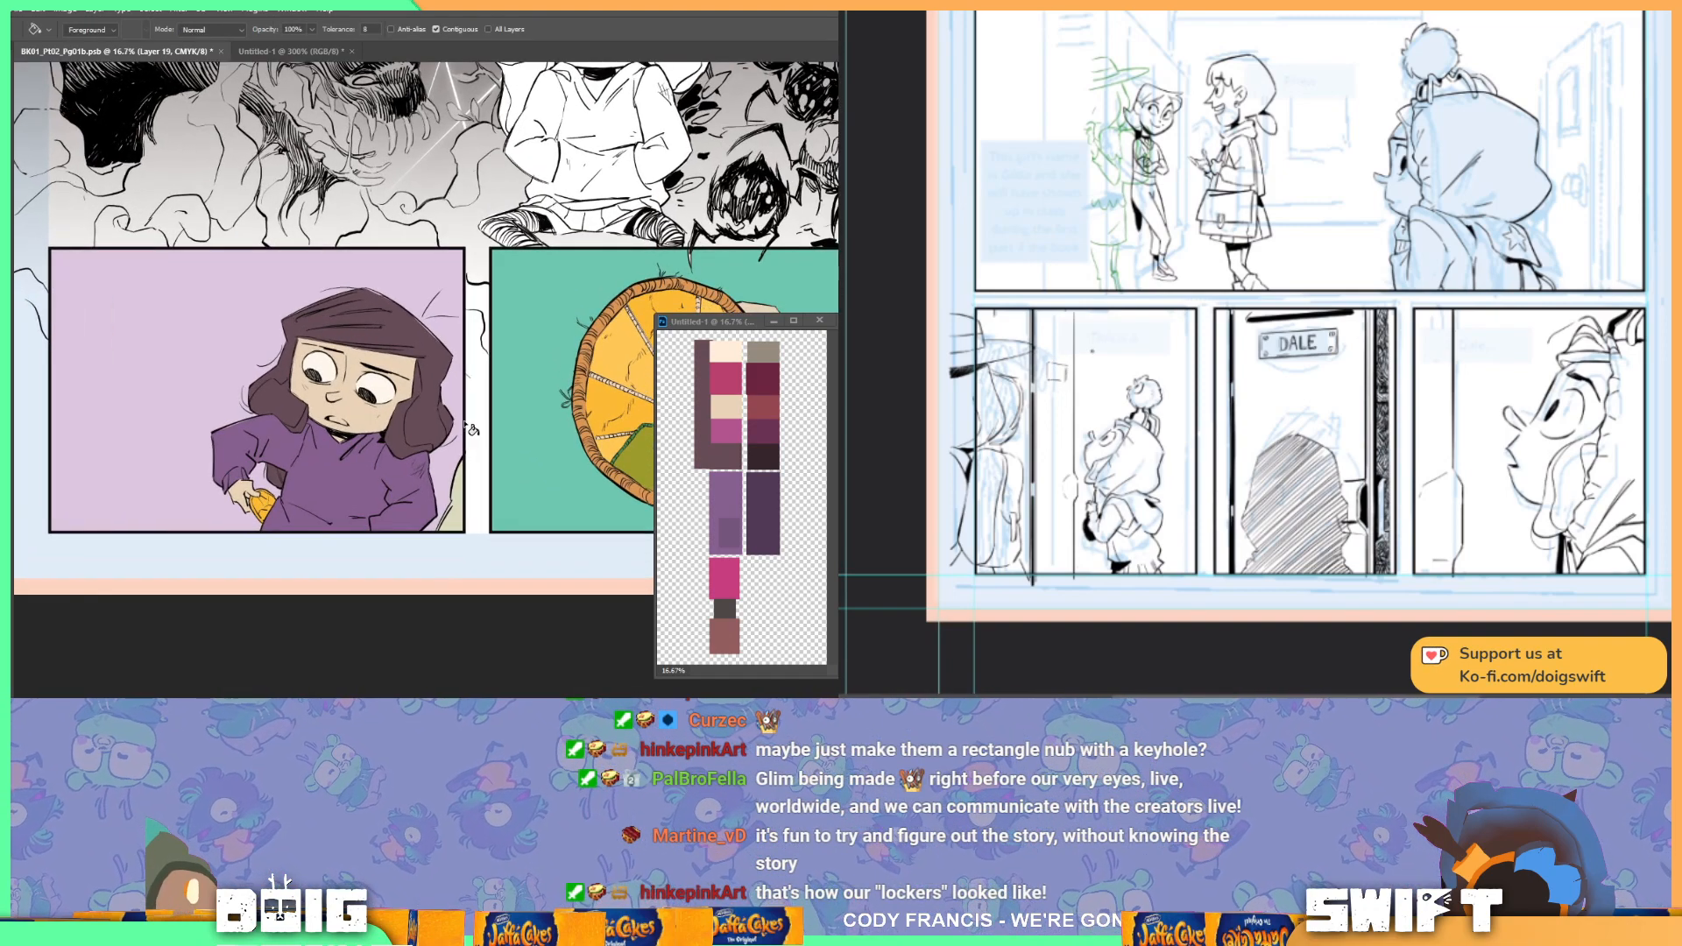
drag(500, 384, 320, 407)
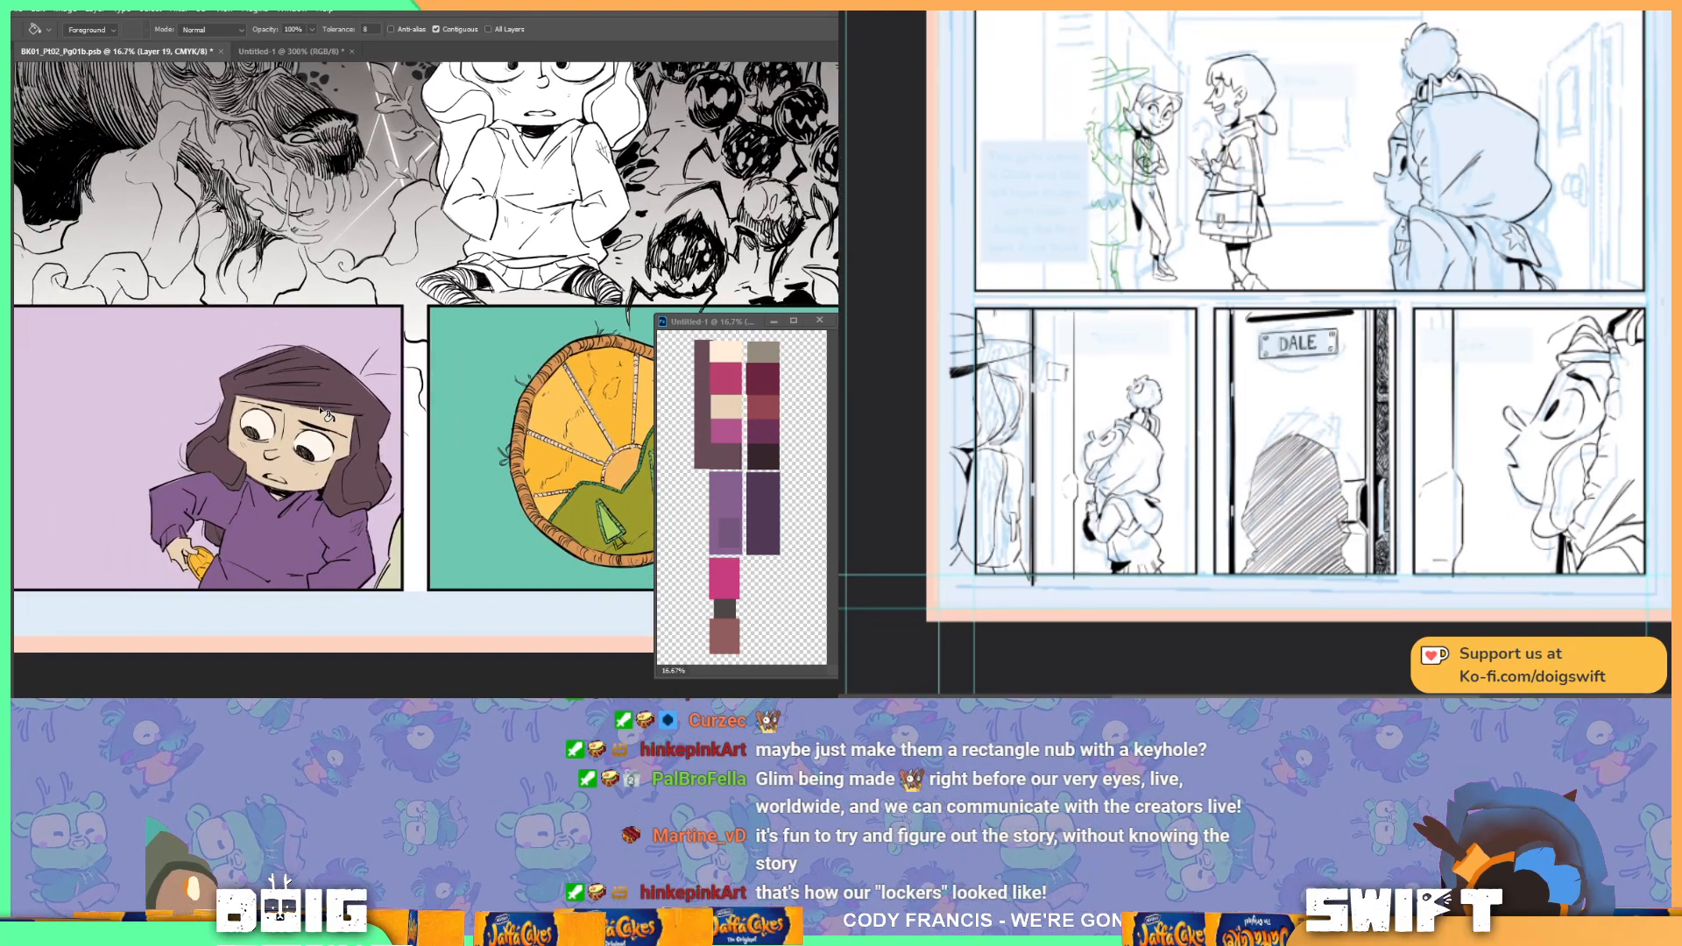
Step: Pick the TEMPLATE layer from the grey monster panel, then hide and show it again to check what it holds
scroll(326, 412, right, 5)
scroll(324, 386, up, 3)
scroll(323, 375, up, 3)
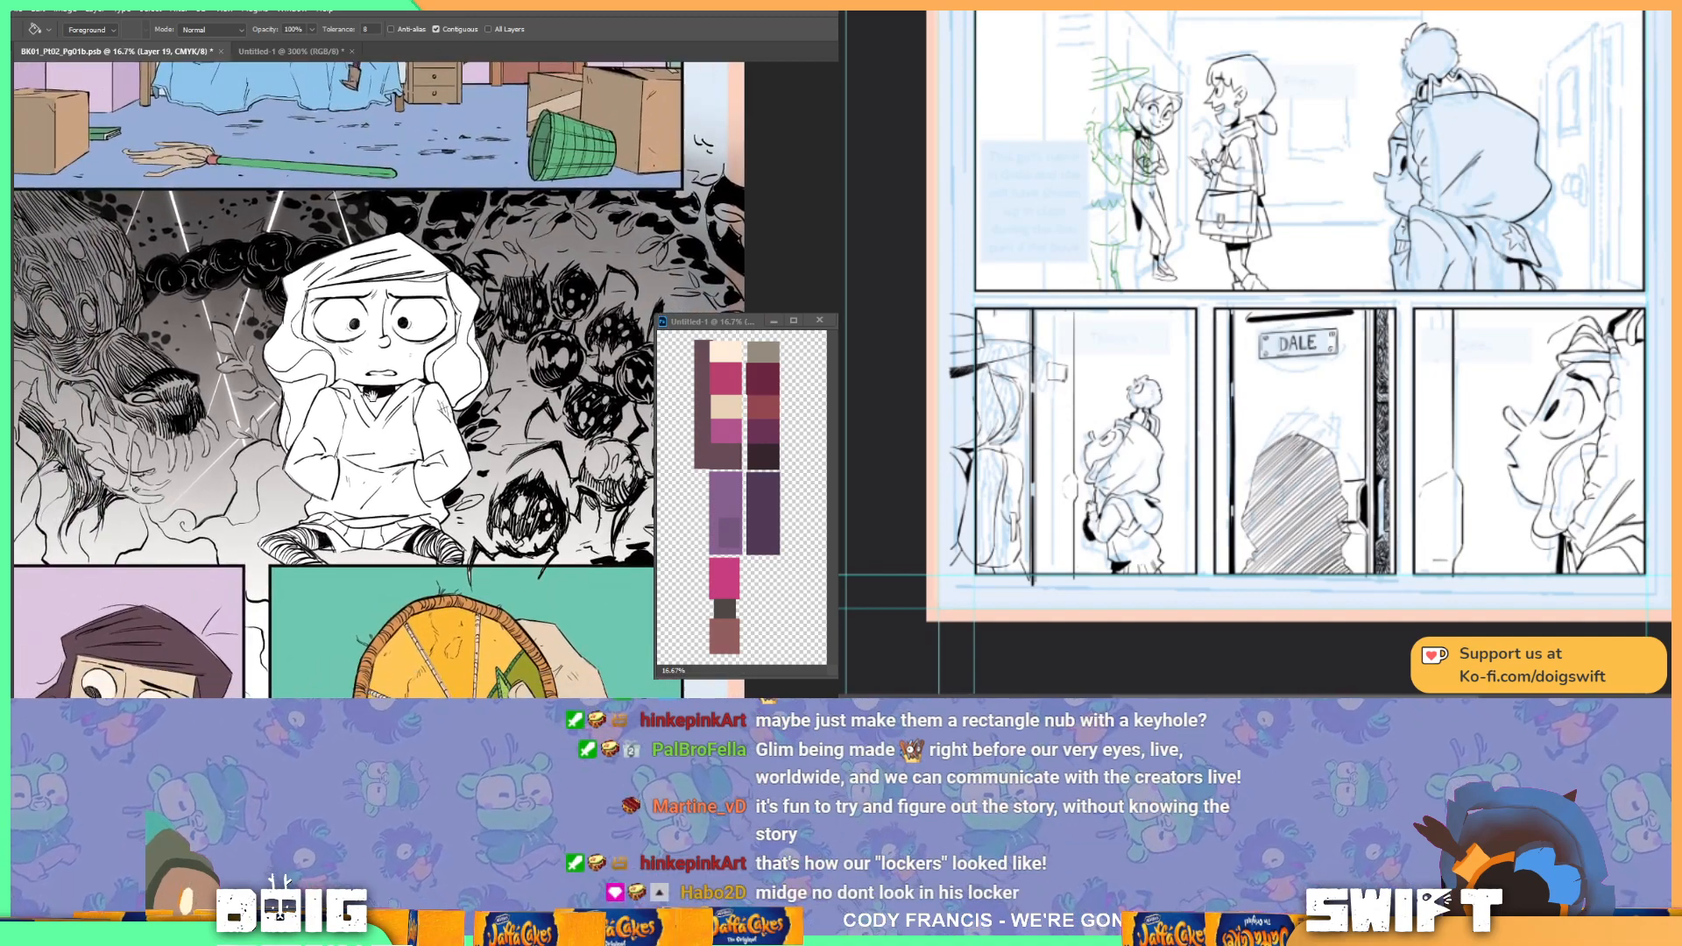
key(v)
click(398, 410)
key(ctrl)
key(ctrl+comma)
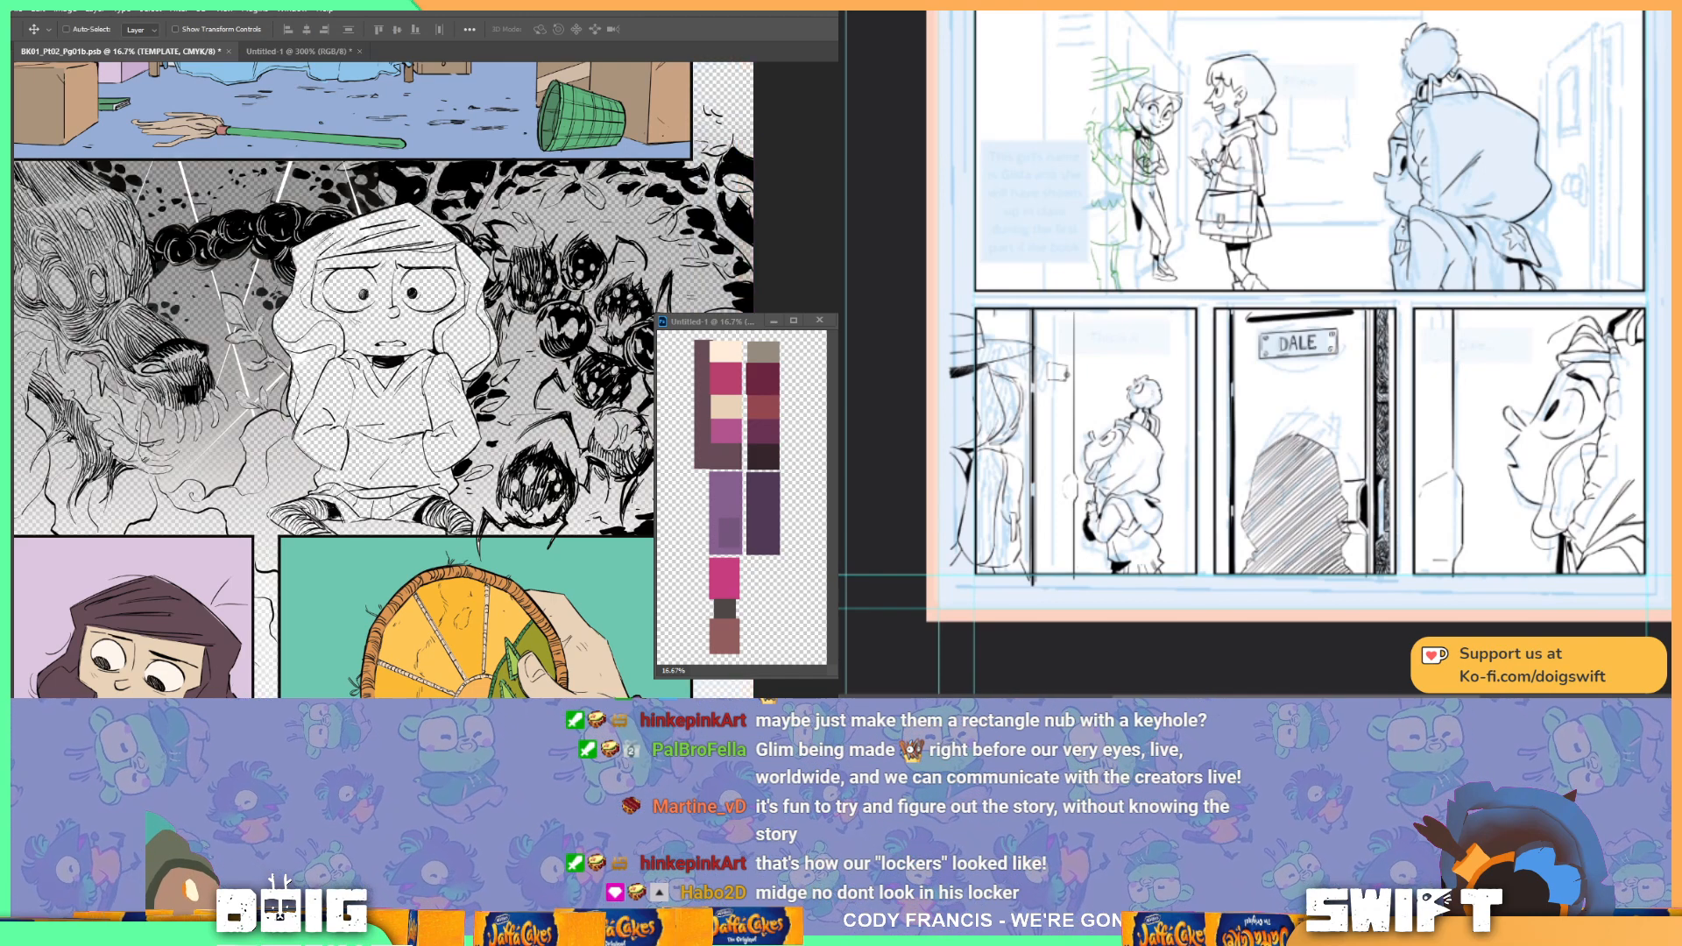
key(ctrl+comma)
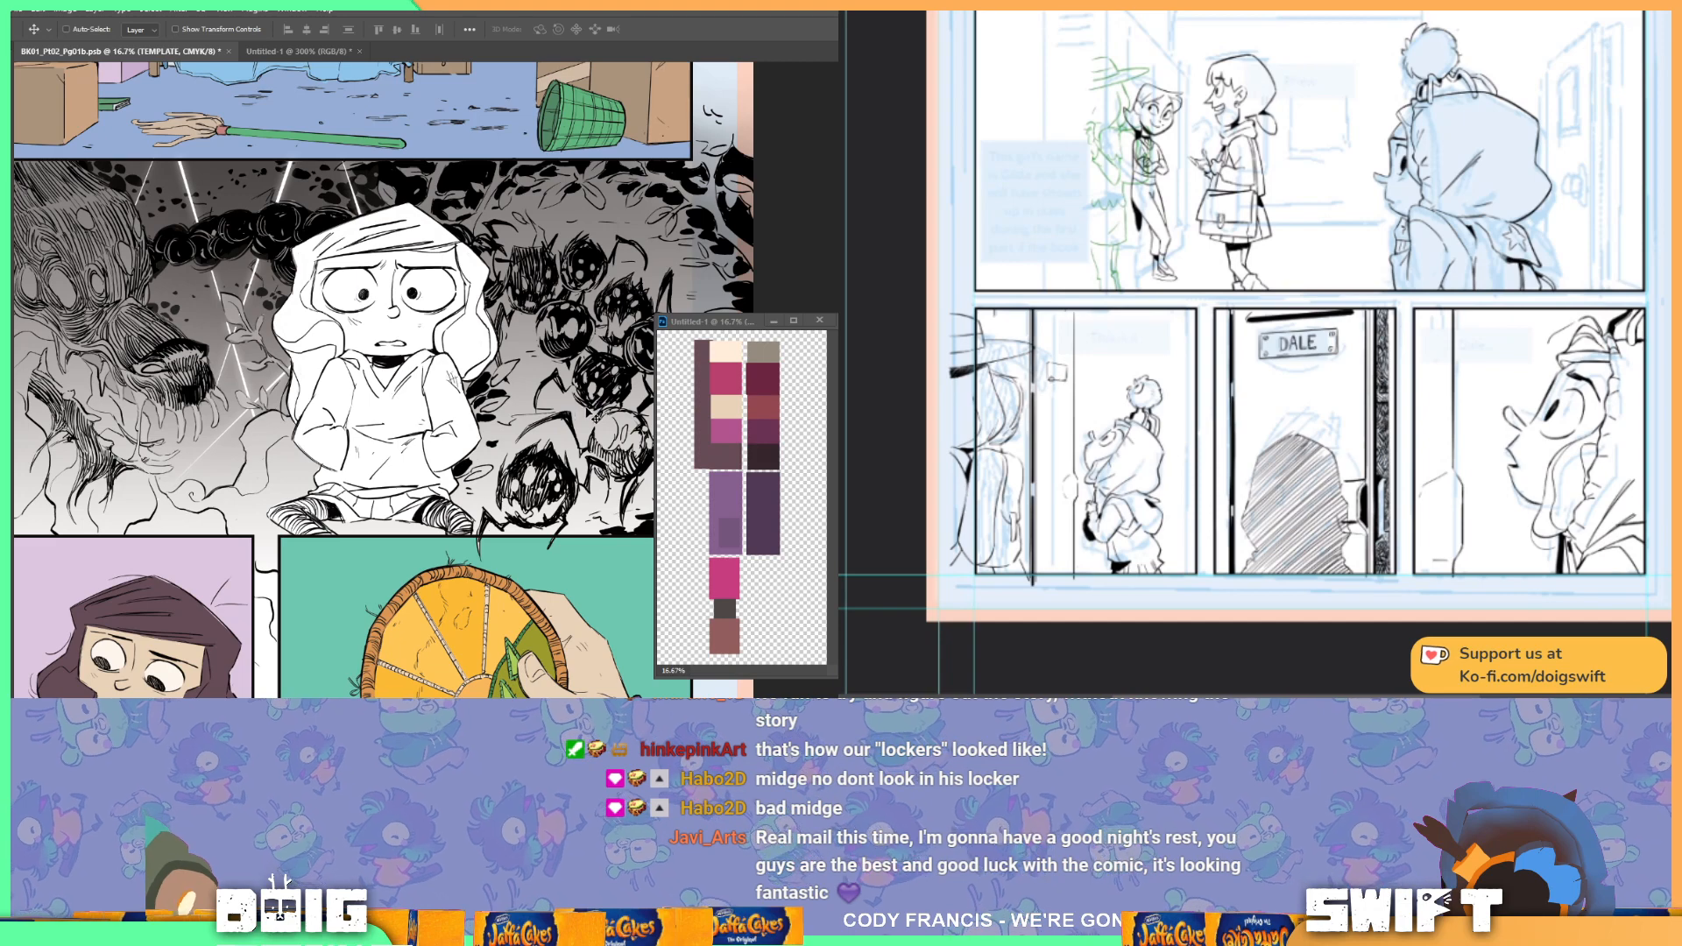
Step: Lasso the whole silhouette of the seated girl in the monster panel, including hair, sweater and crossed legs
scroll(492, 431, up, 1)
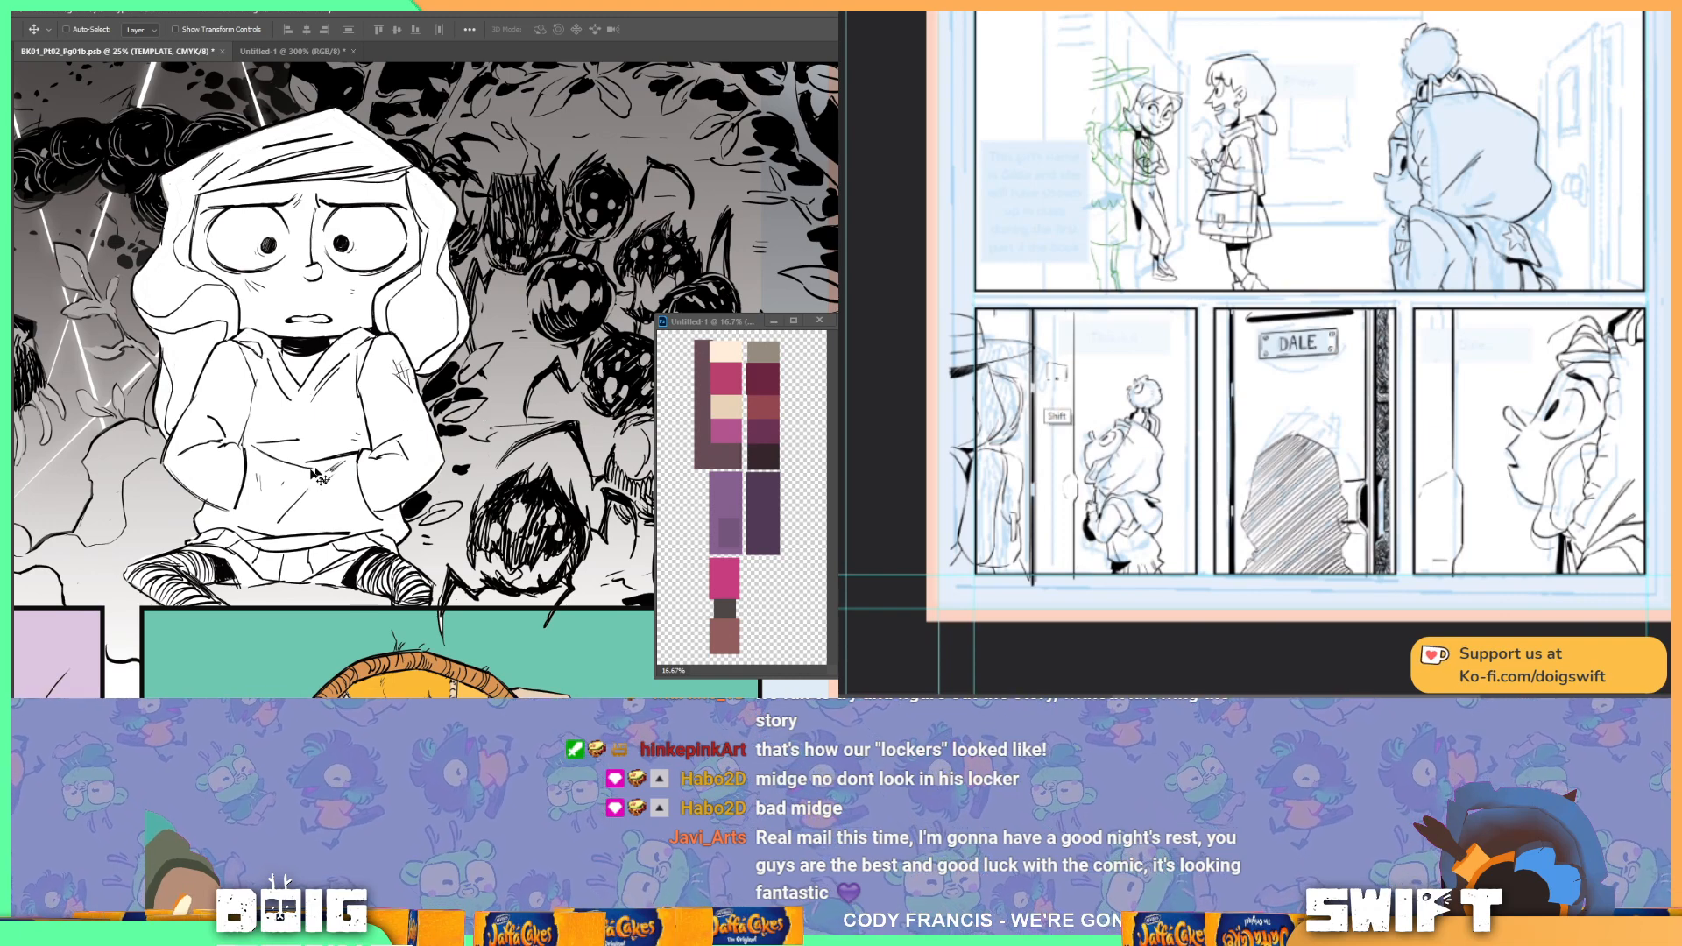
drag(358, 392, 387, 399)
key(i)
click(713, 488)
click(274, 465)
drag(320, 473, 379, 399)
key(l)
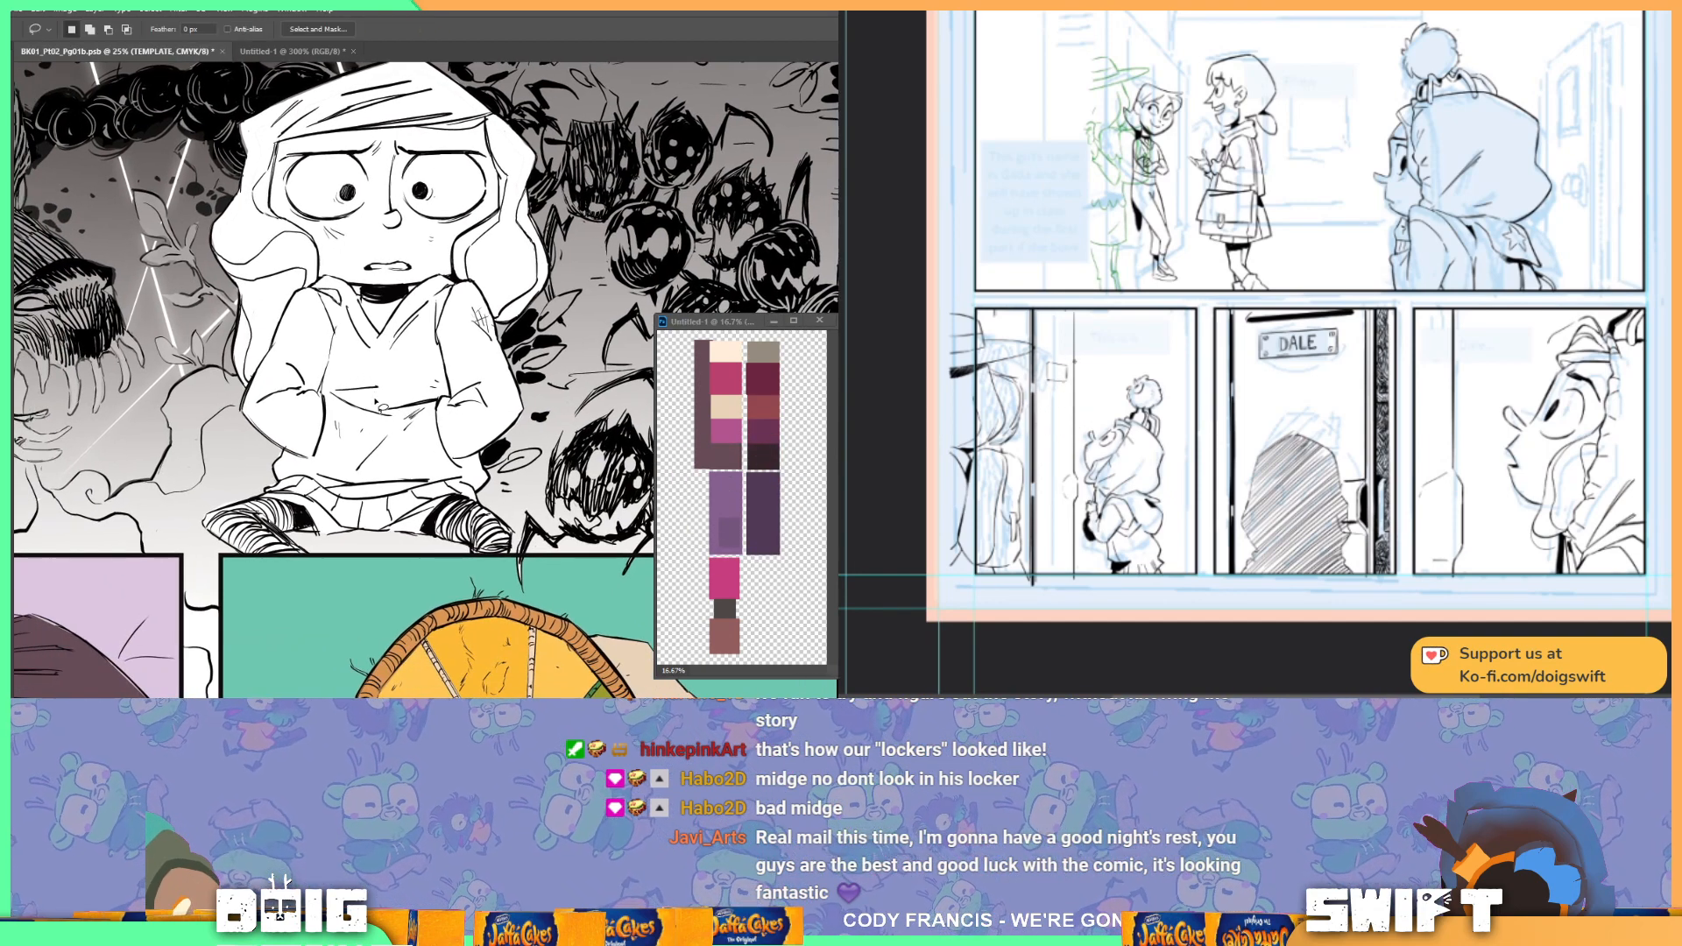
key(ctrl+plus)
drag(428, 453, 432, 477)
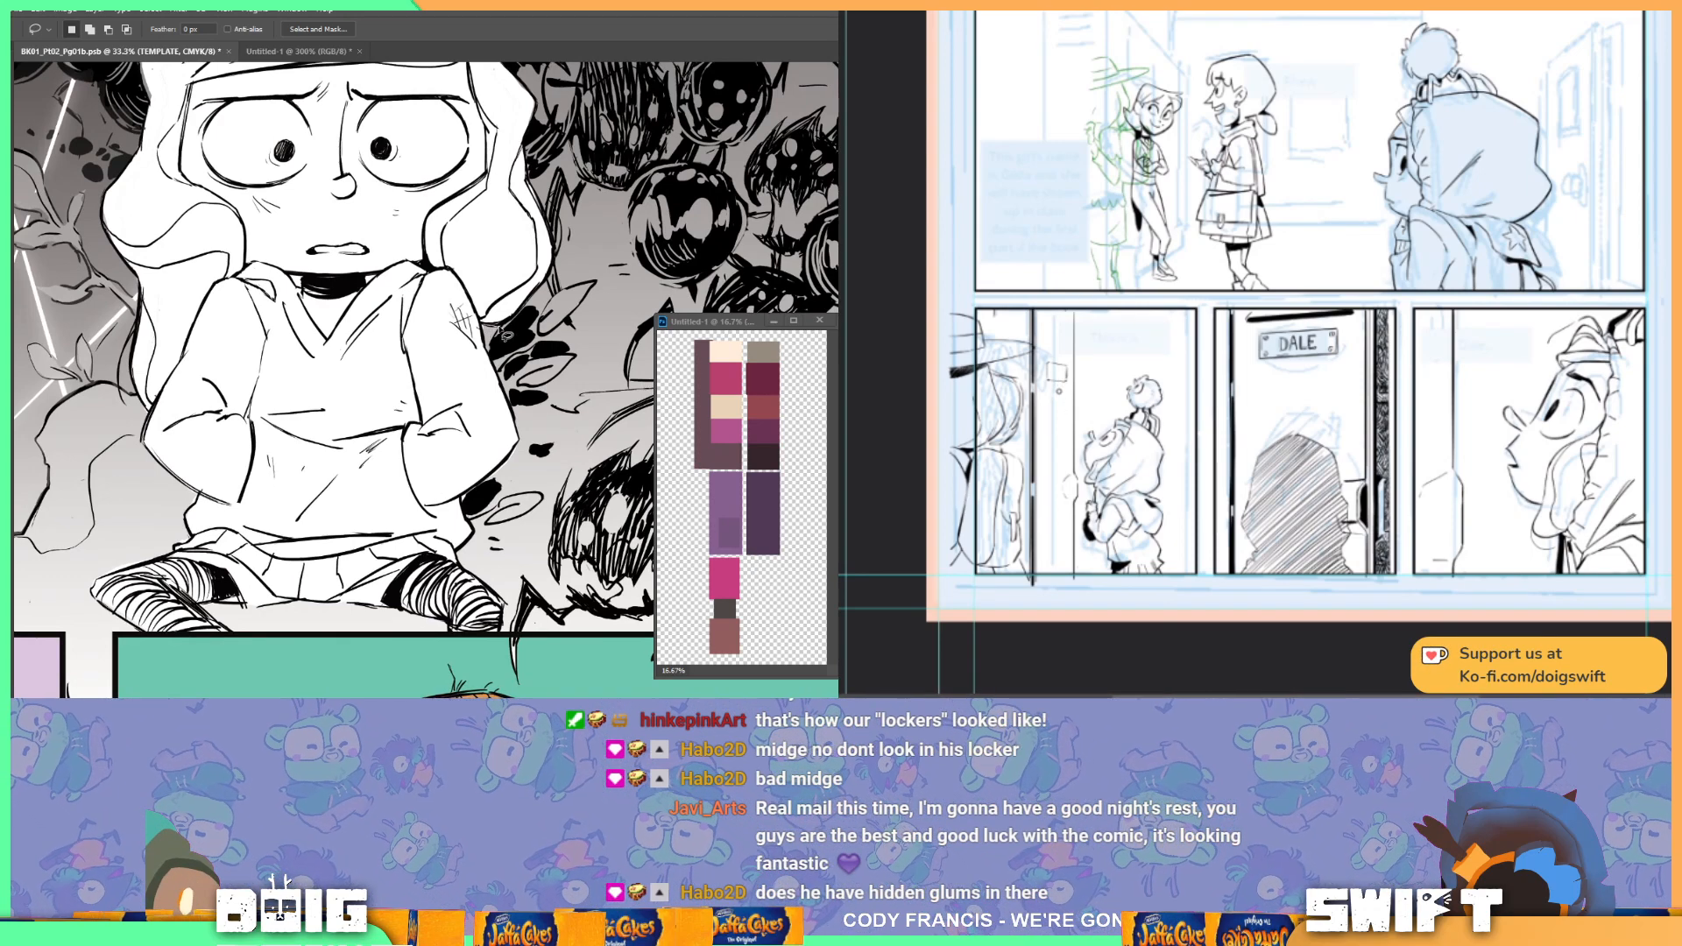
drag(523, 319, 496, 502)
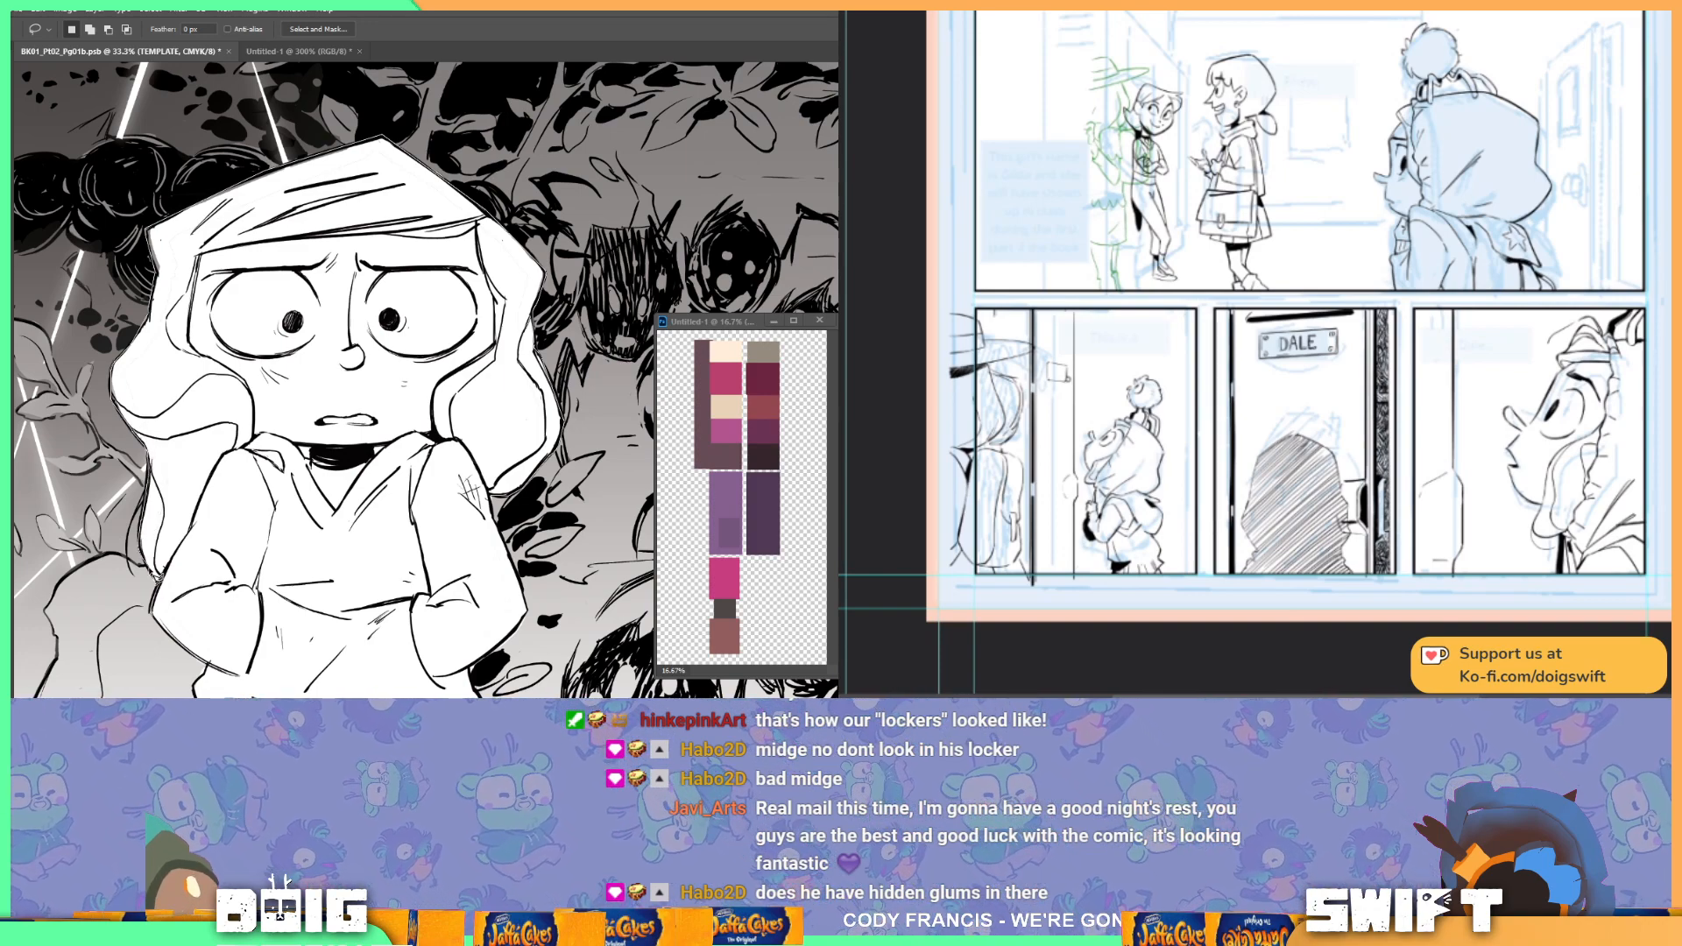
scroll(159, 620, down, 3)
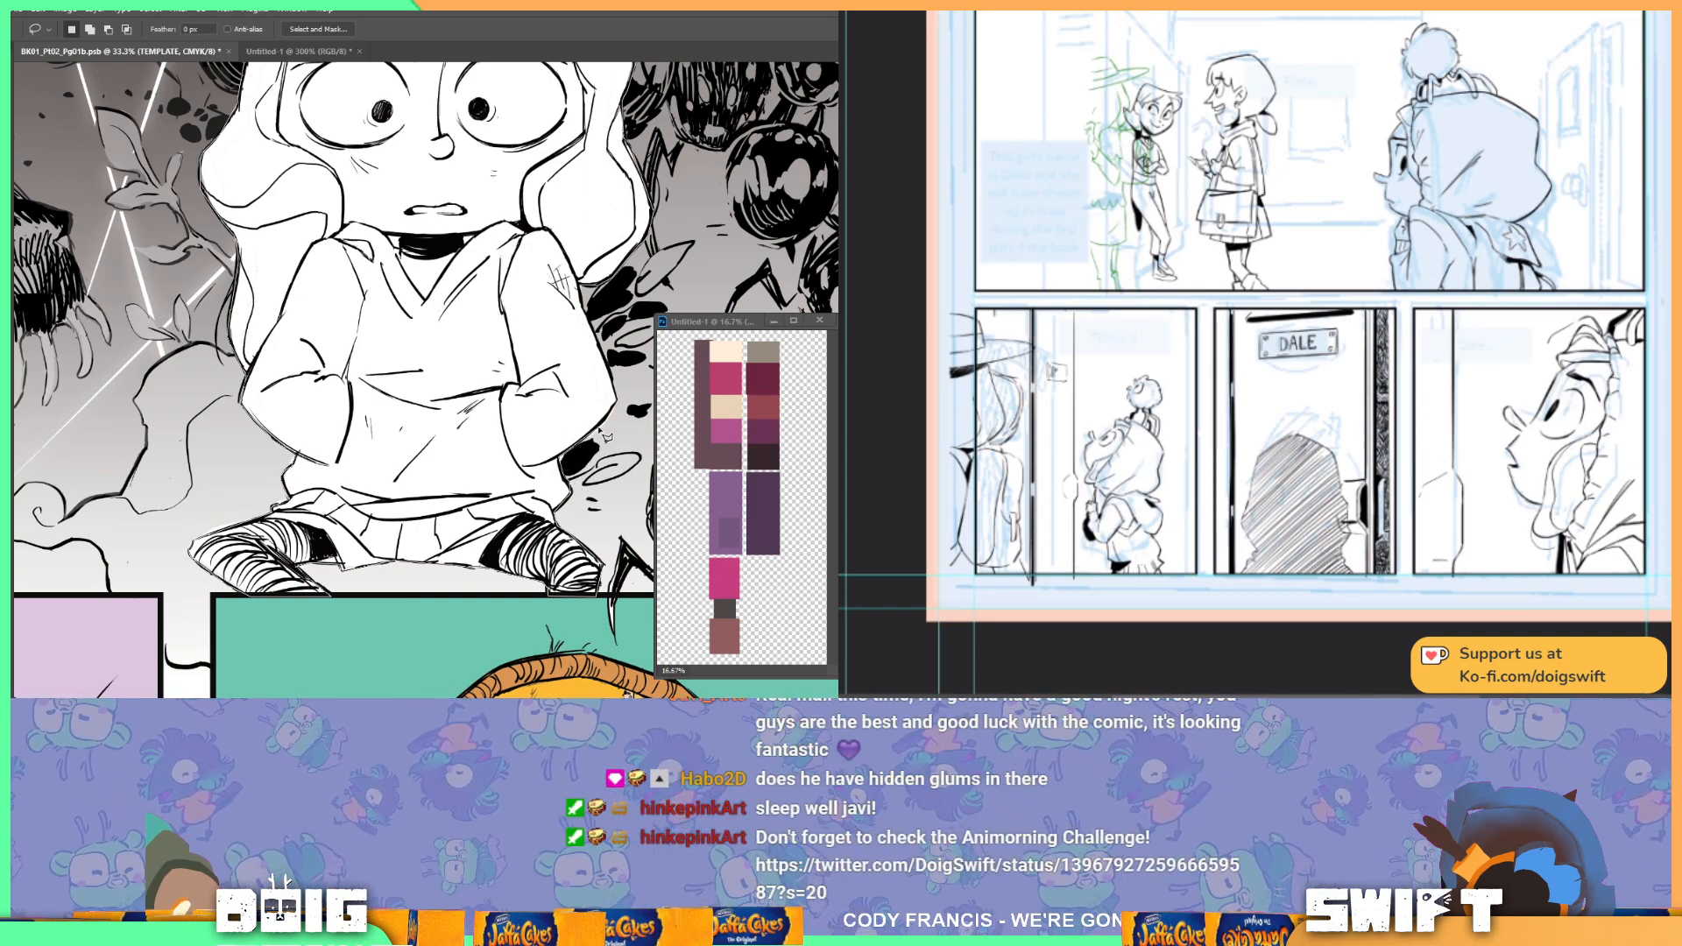
drag(616, 406, 618, 402)
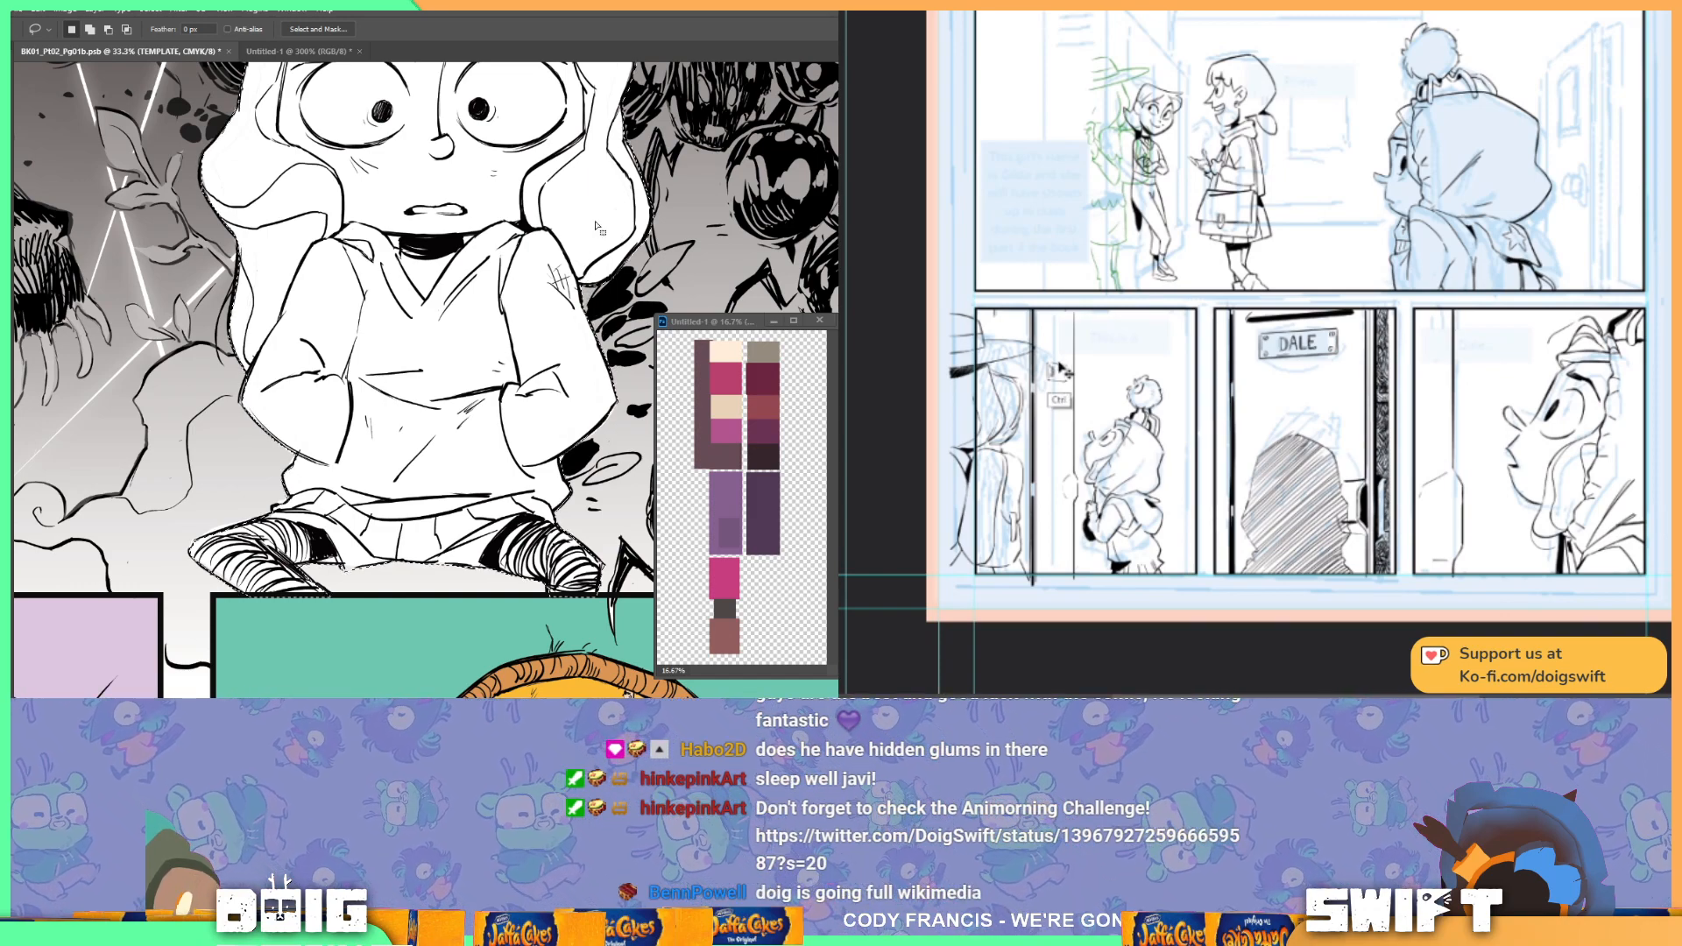
drag(392, 387, 390, 320)
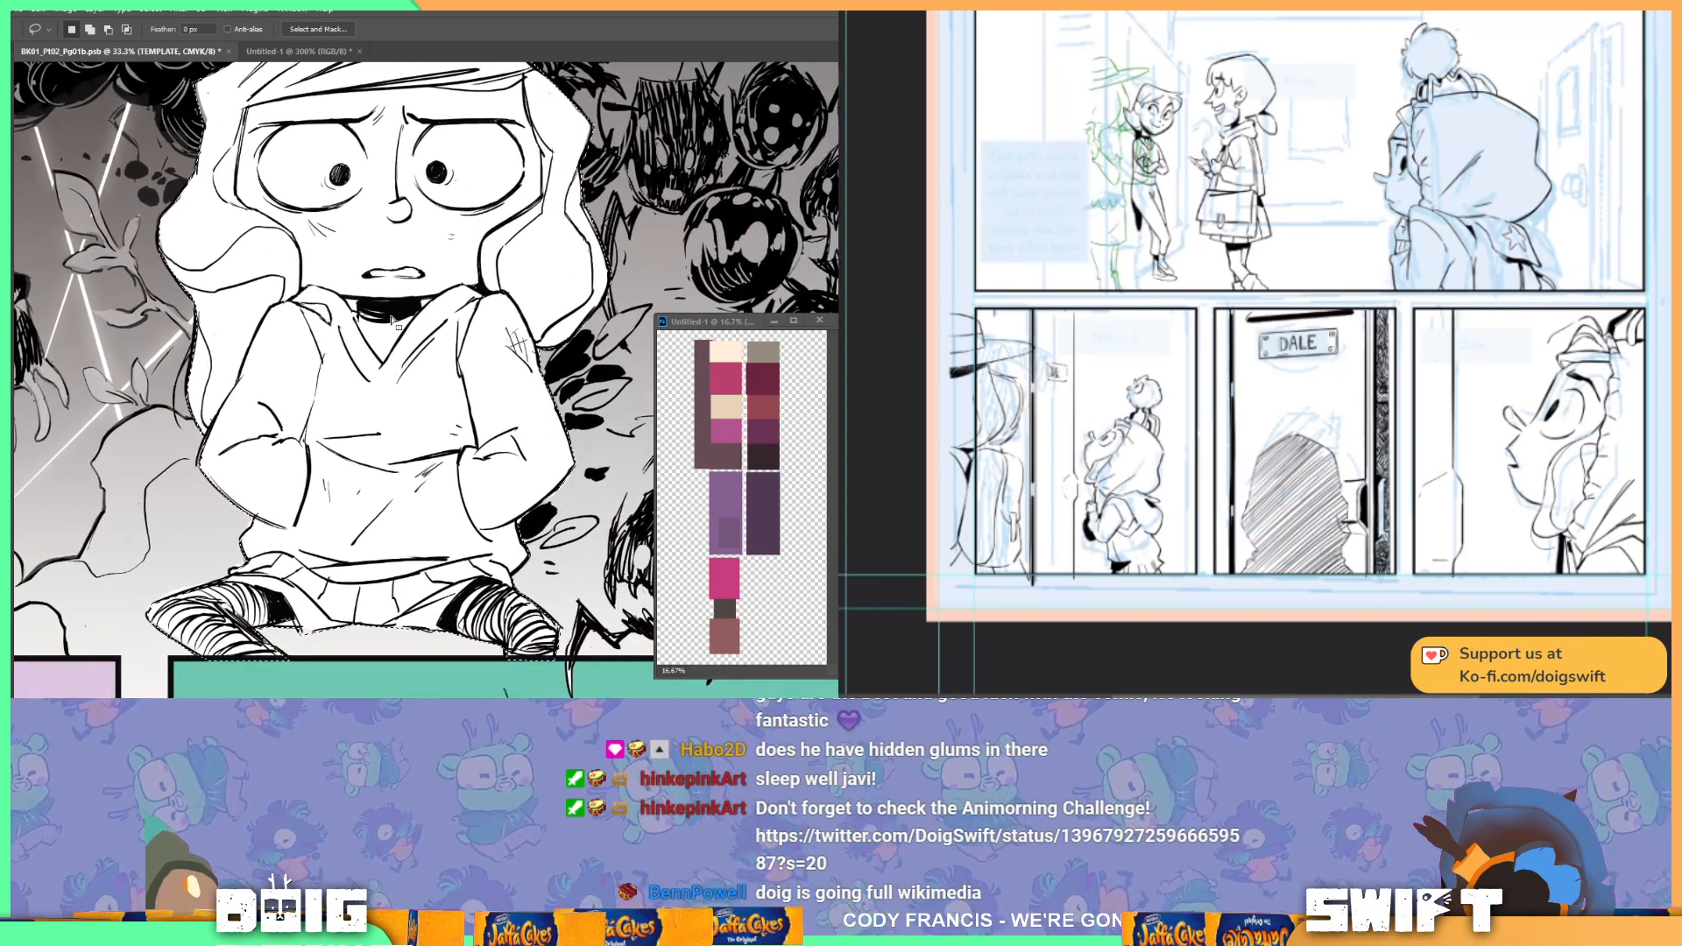
Step: Sample the lighter purple from the palette document and fill the selected girl's silhouette with it
key(i)
click(724, 492)
click(473, 412)
drag(442, 436, 490, 339)
key(g)
click(448, 400)
mouse_move(449, 226)
mouse_down()
mouse_move(445, 446)
mouse_move(455, 429)
mouse_move(409, 342)
mouse_up()
scroll(543, 420, down, 2)
scroll(409, 342, up, 5)
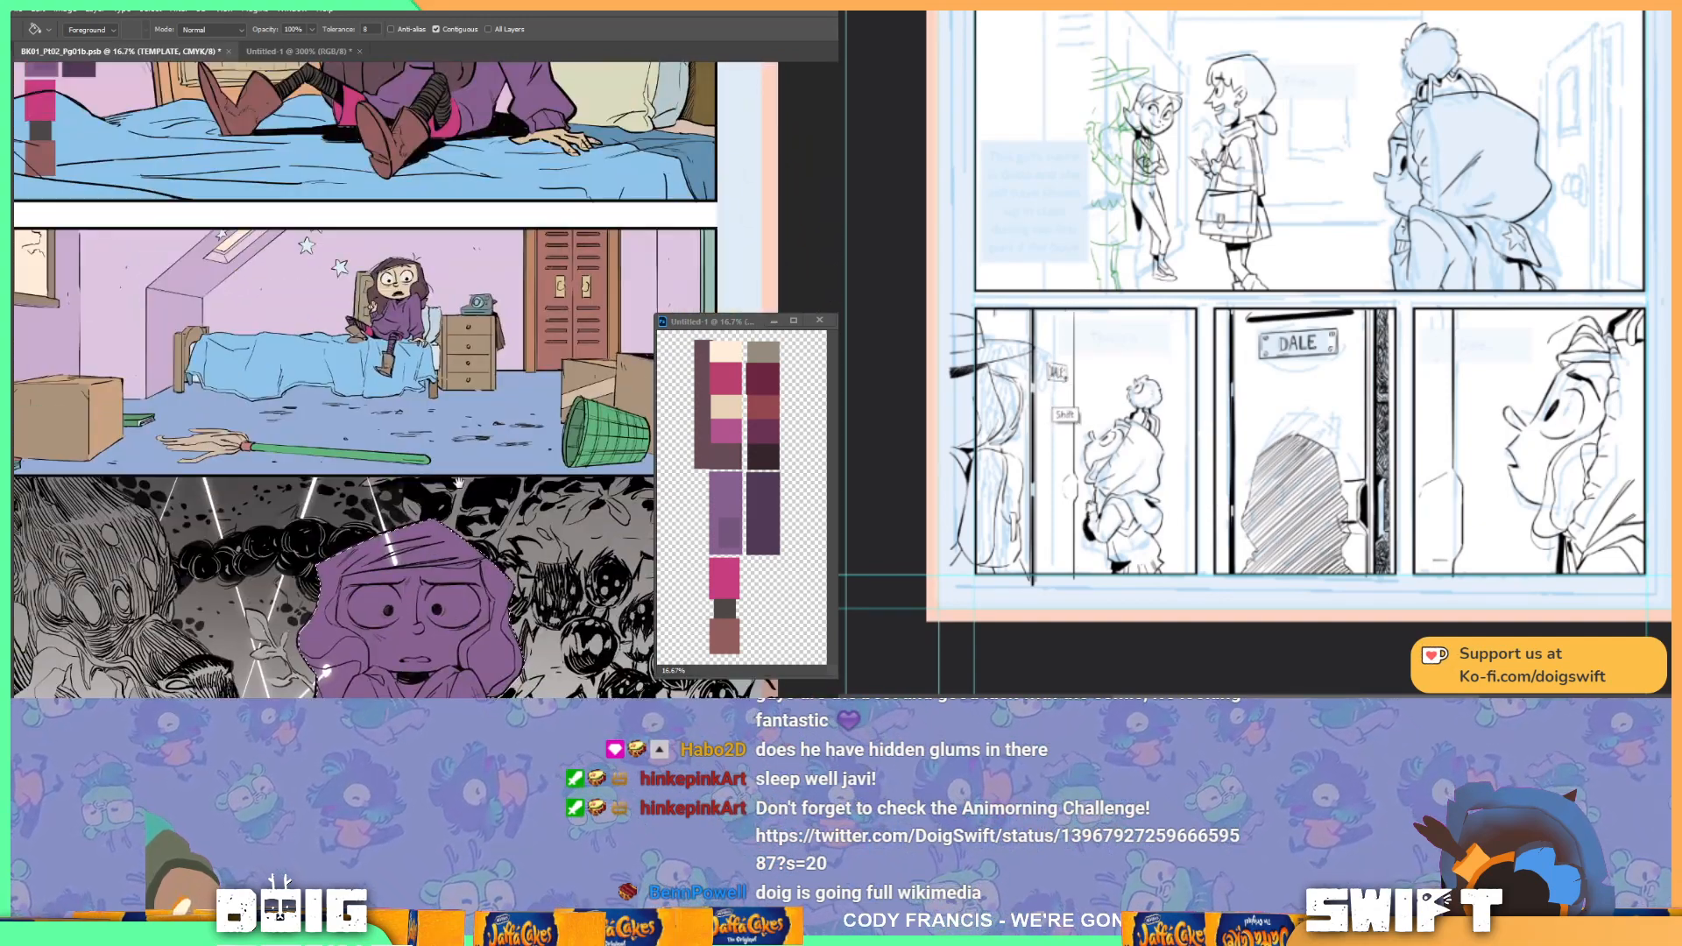
scroll(433, 288, down, 3)
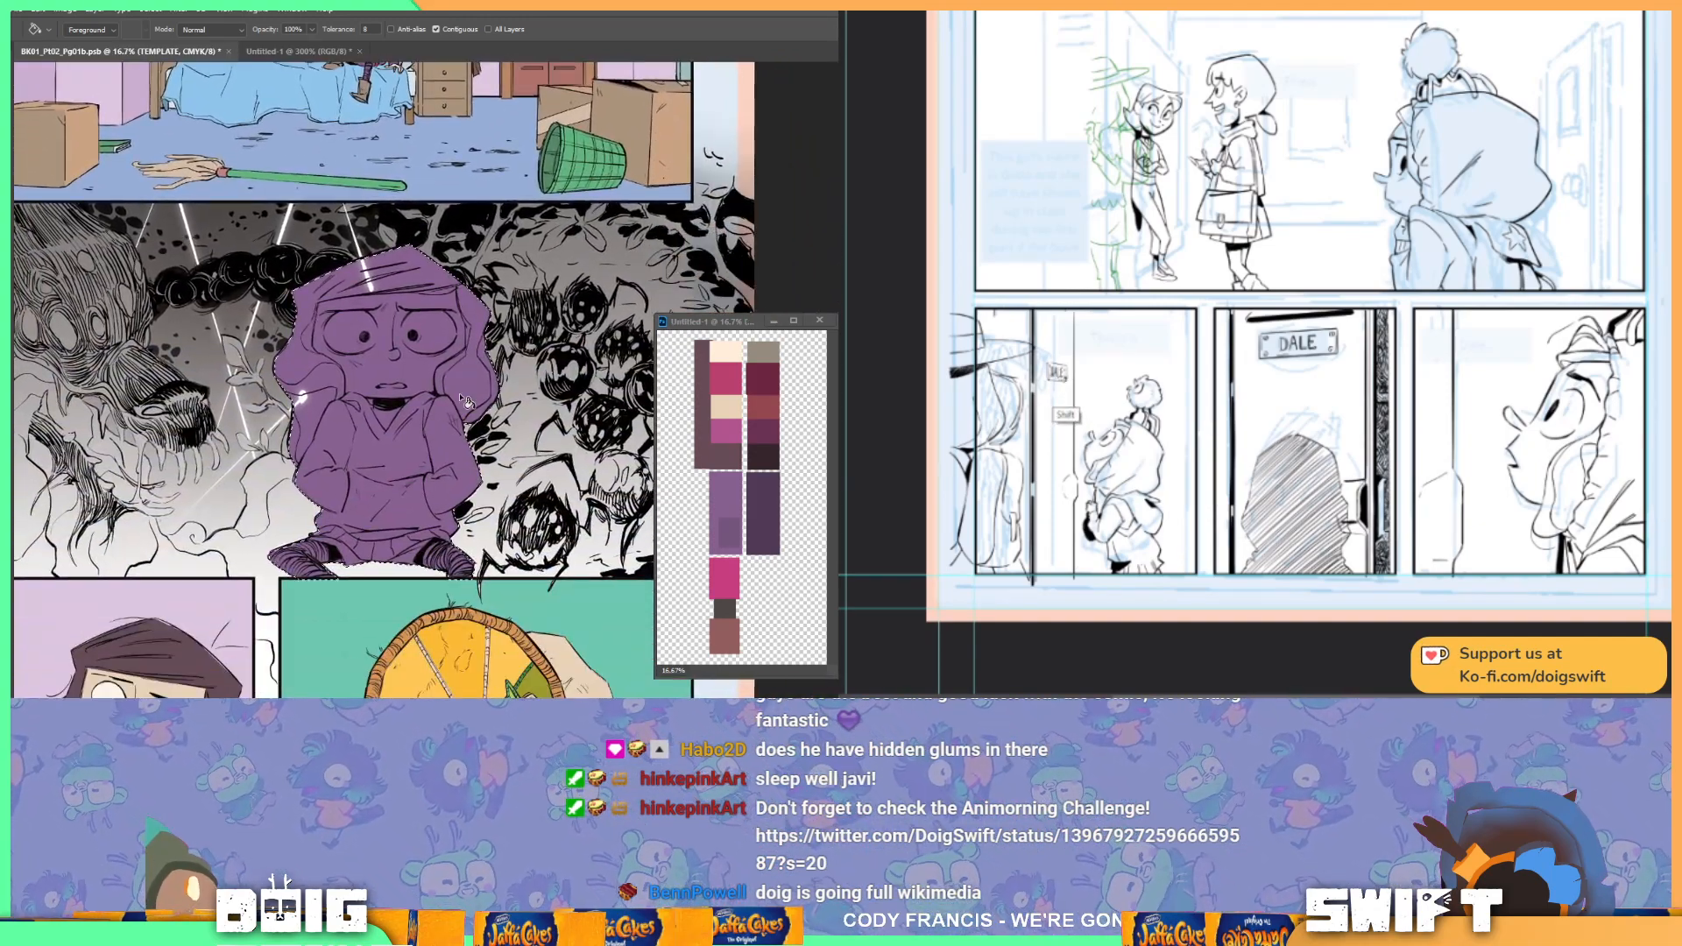
Step: Lasso the shorts beside the seated girl's right-hand leg and fill them with the palette's bright pink
scroll(496, 451, up, 2)
drag(338, 568, 424, 421)
key(i)
click(732, 573)
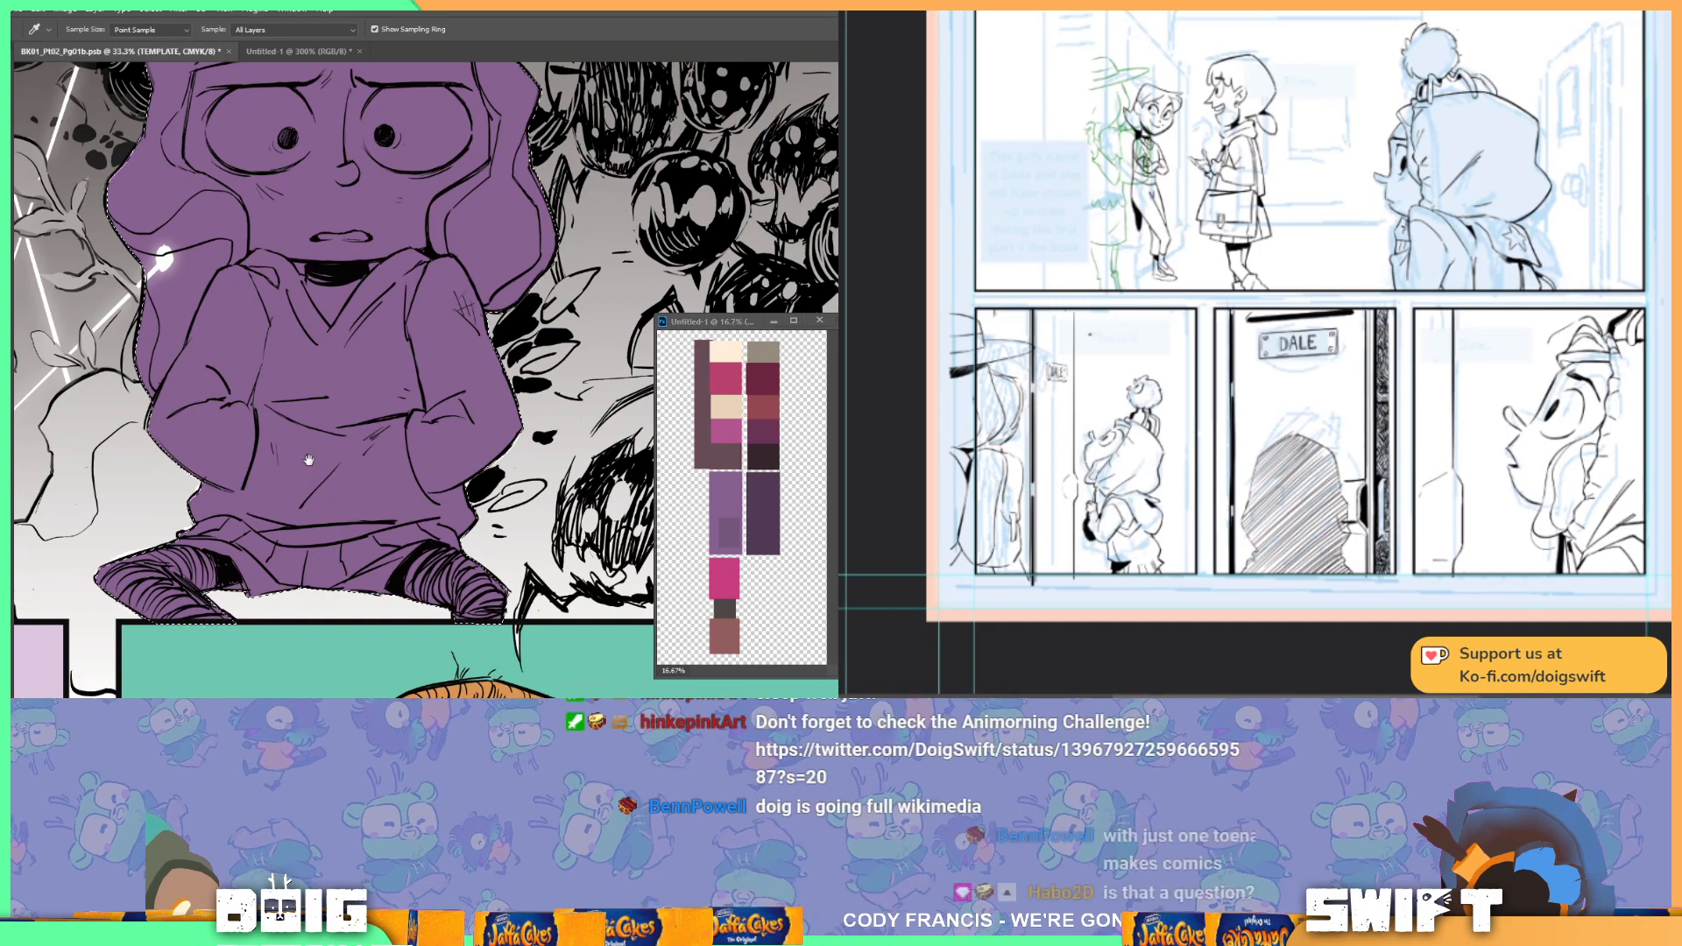
key(l)
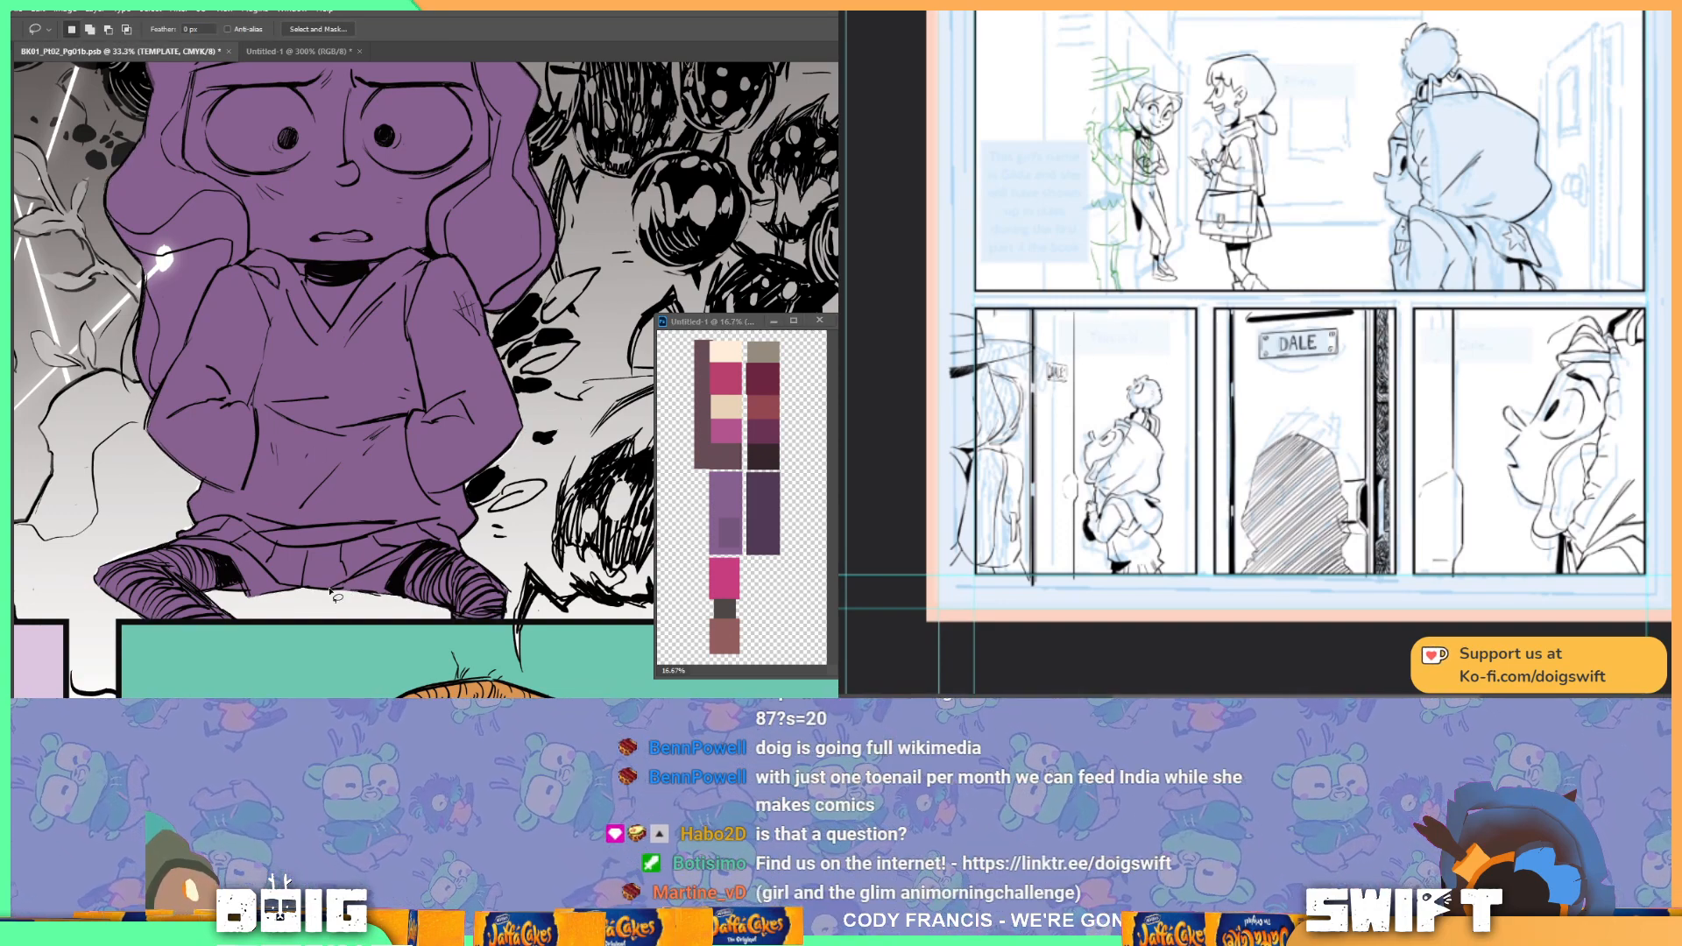
drag(385, 565, 445, 555)
mouse_move(390, 611)
mouse_down()
mouse_move(330, 595)
mouse_move(334, 552)
mouse_move(305, 559)
mouse_move(301, 594)
mouse_move(255, 539)
mouse_move(189, 549)
mouse_up()
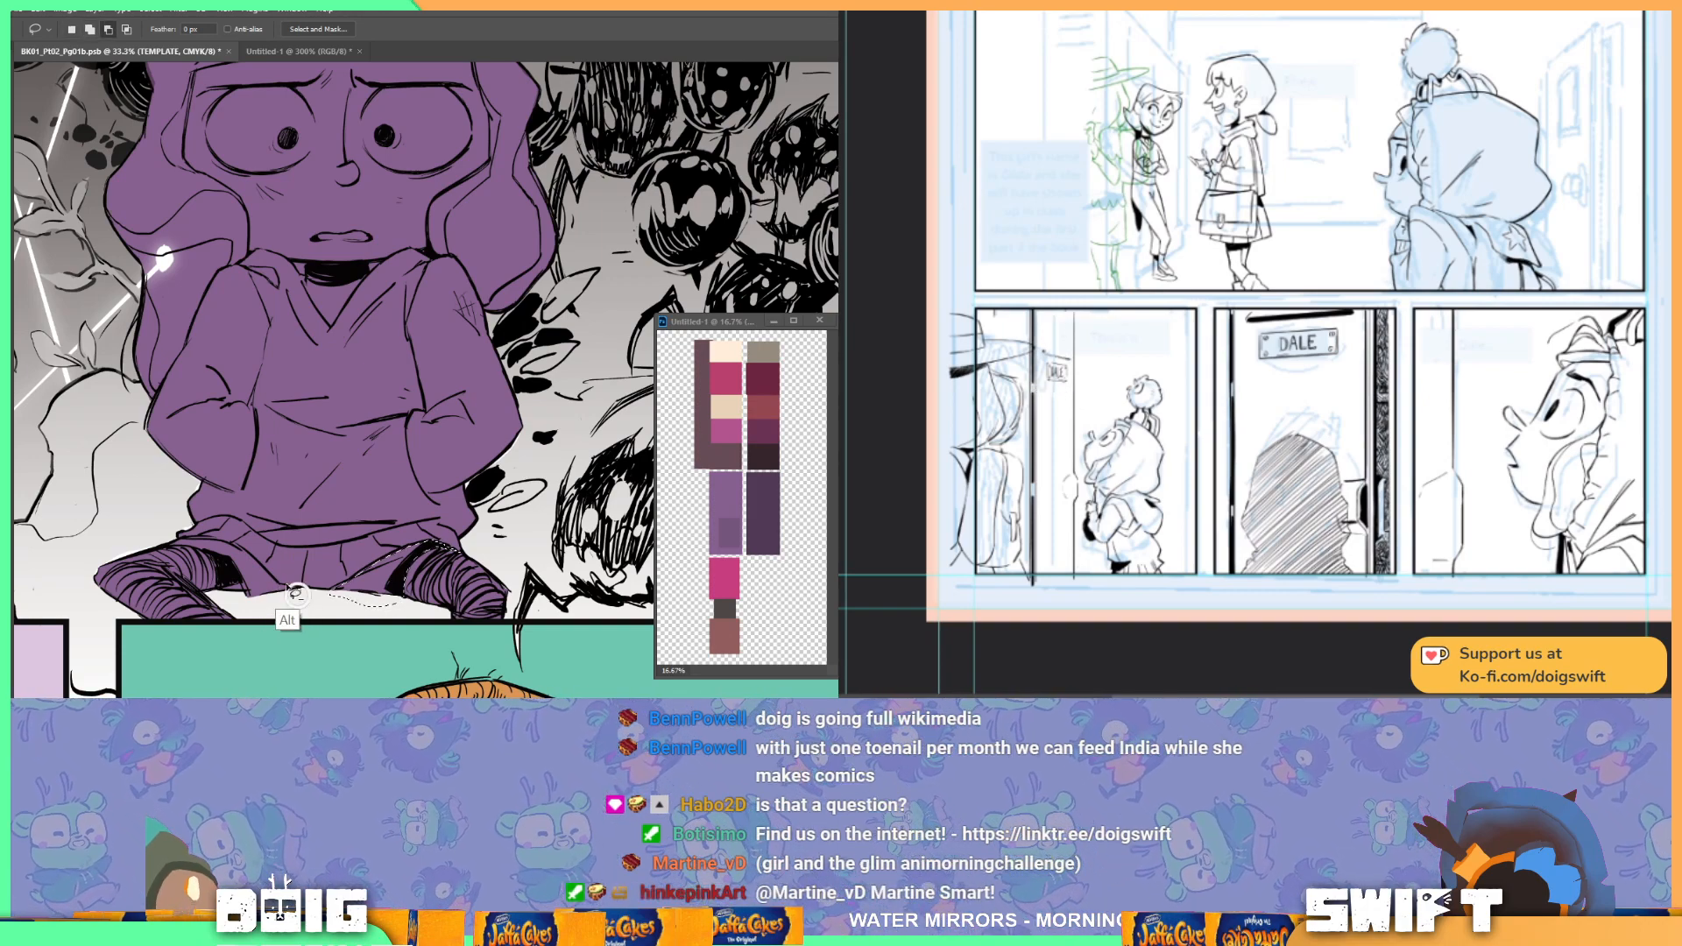
key(shift)
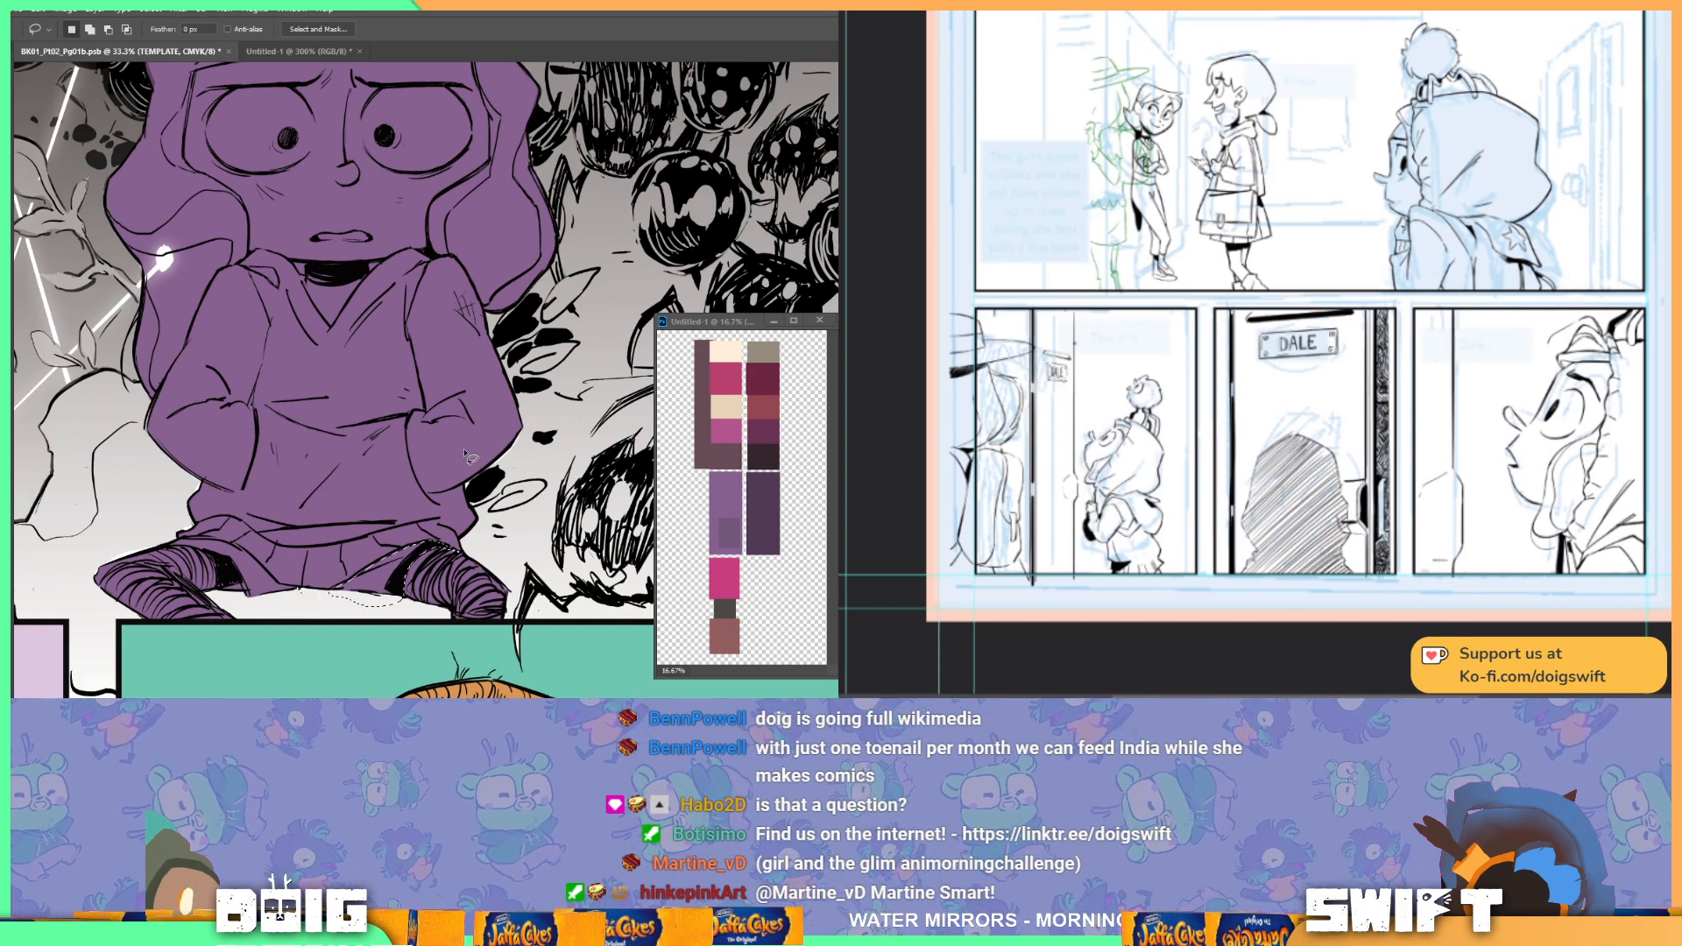
key(g)
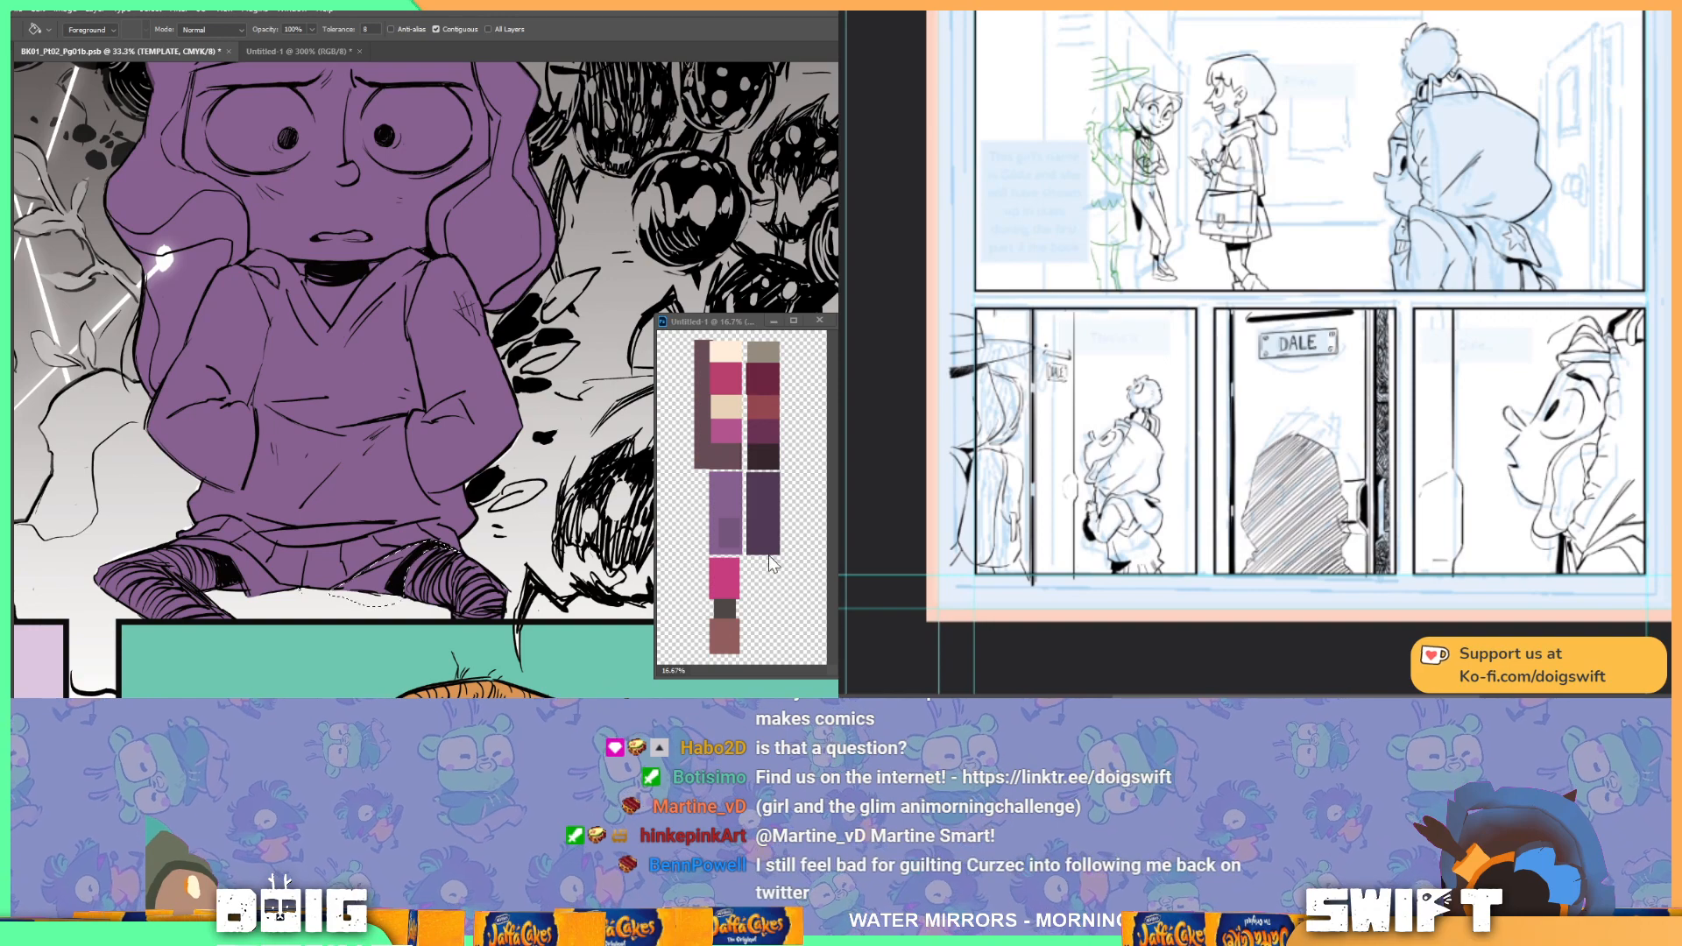
key(i)
click(731, 572)
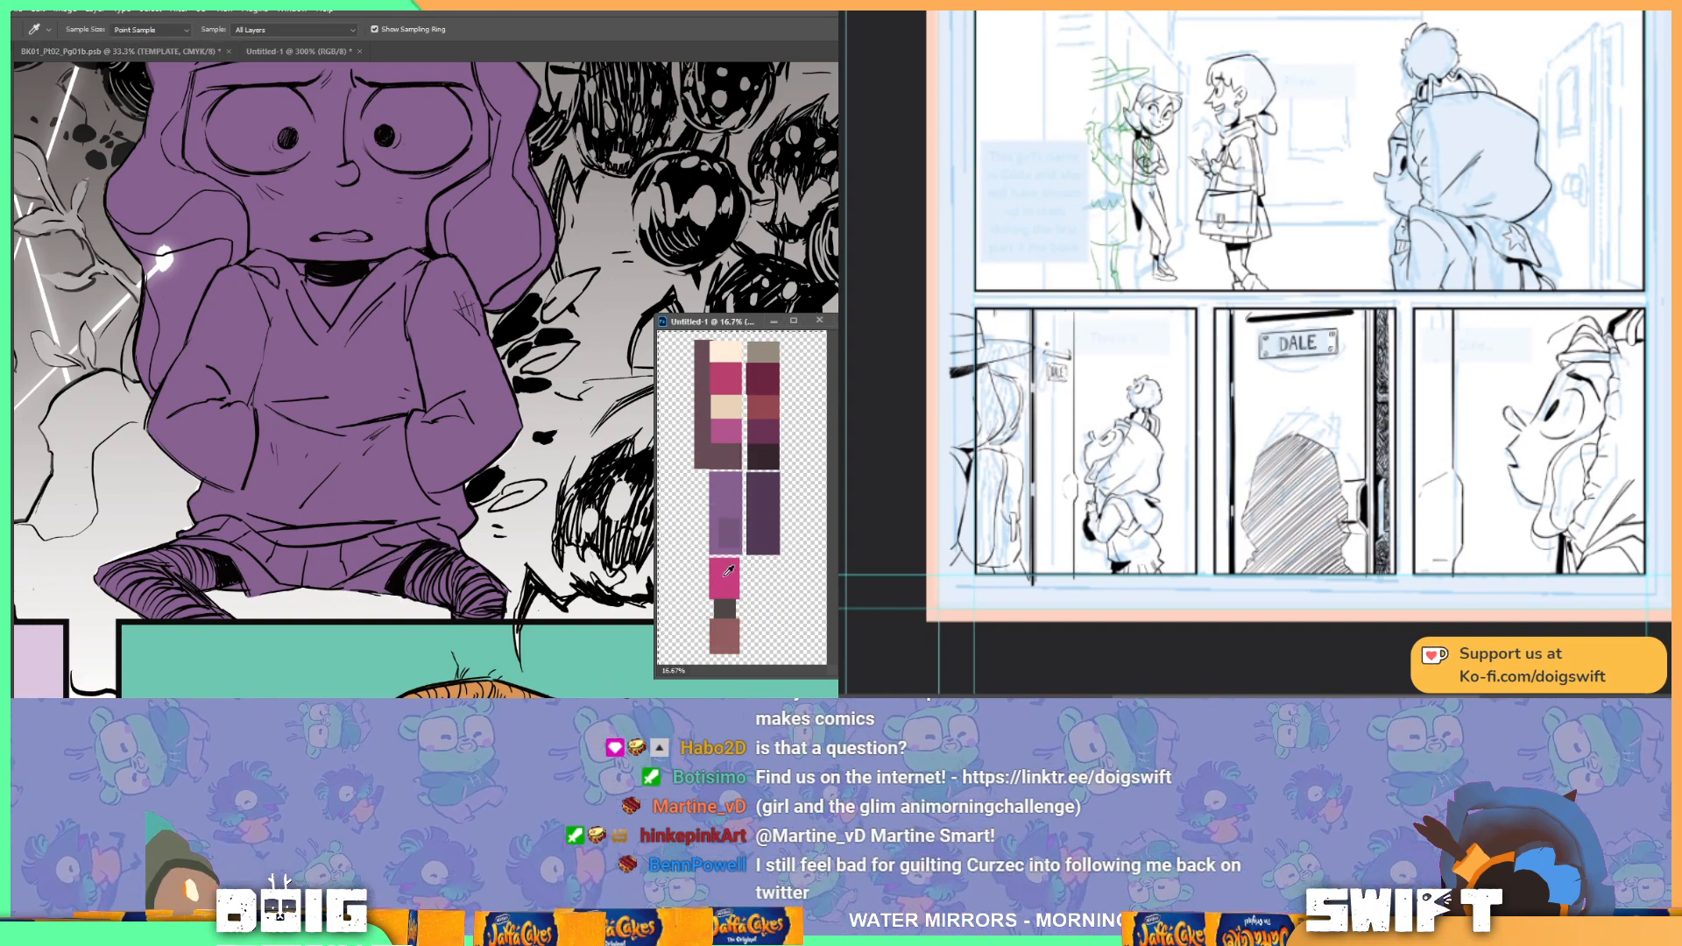
key(g)
click(386, 583)
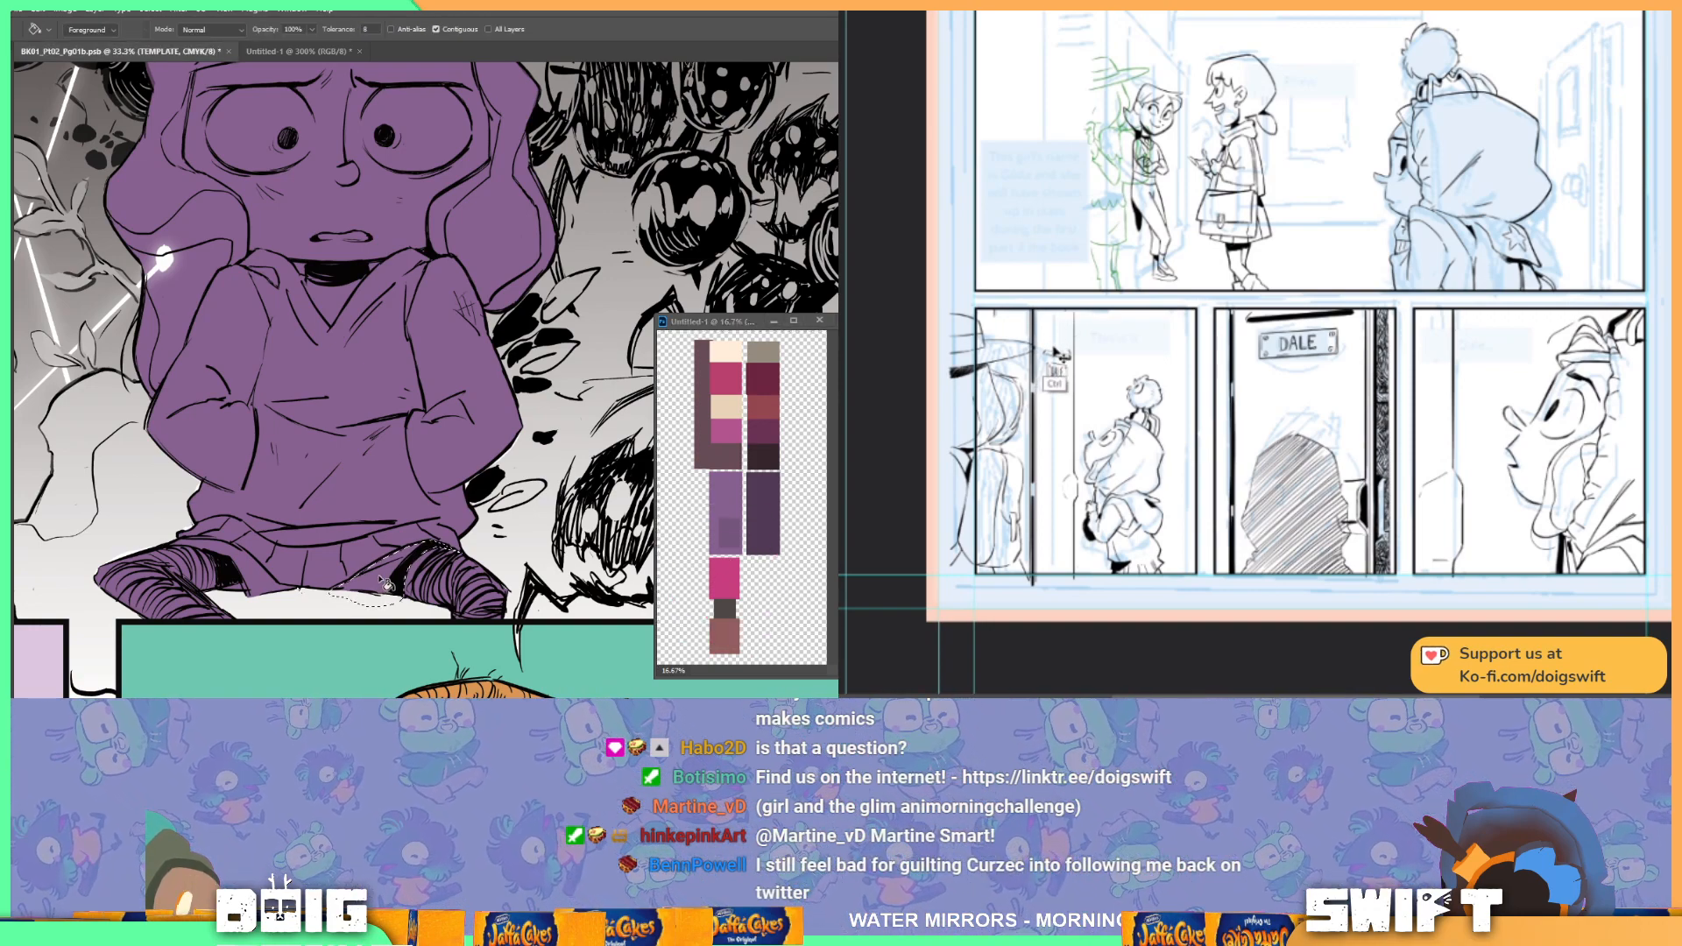
Step: Lasso the shorts beside the girl's left-hand leg, fill them with the same bright pink, and save the page
key(l)
drag(349, 508, 425, 461)
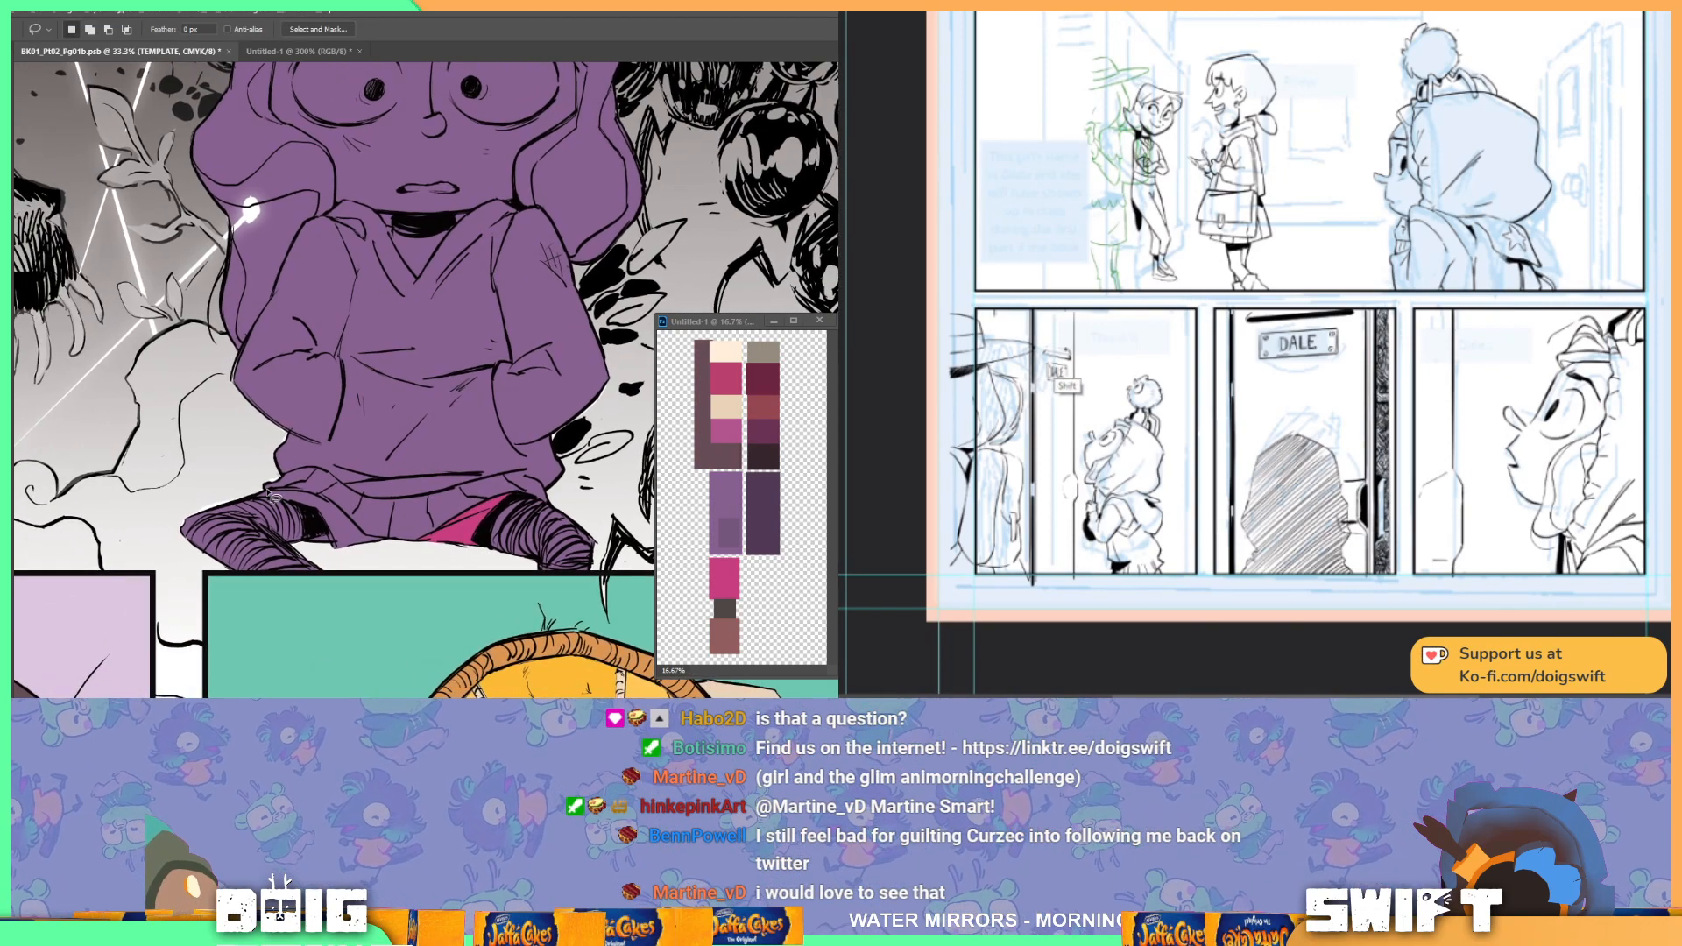
drag(326, 508, 333, 505)
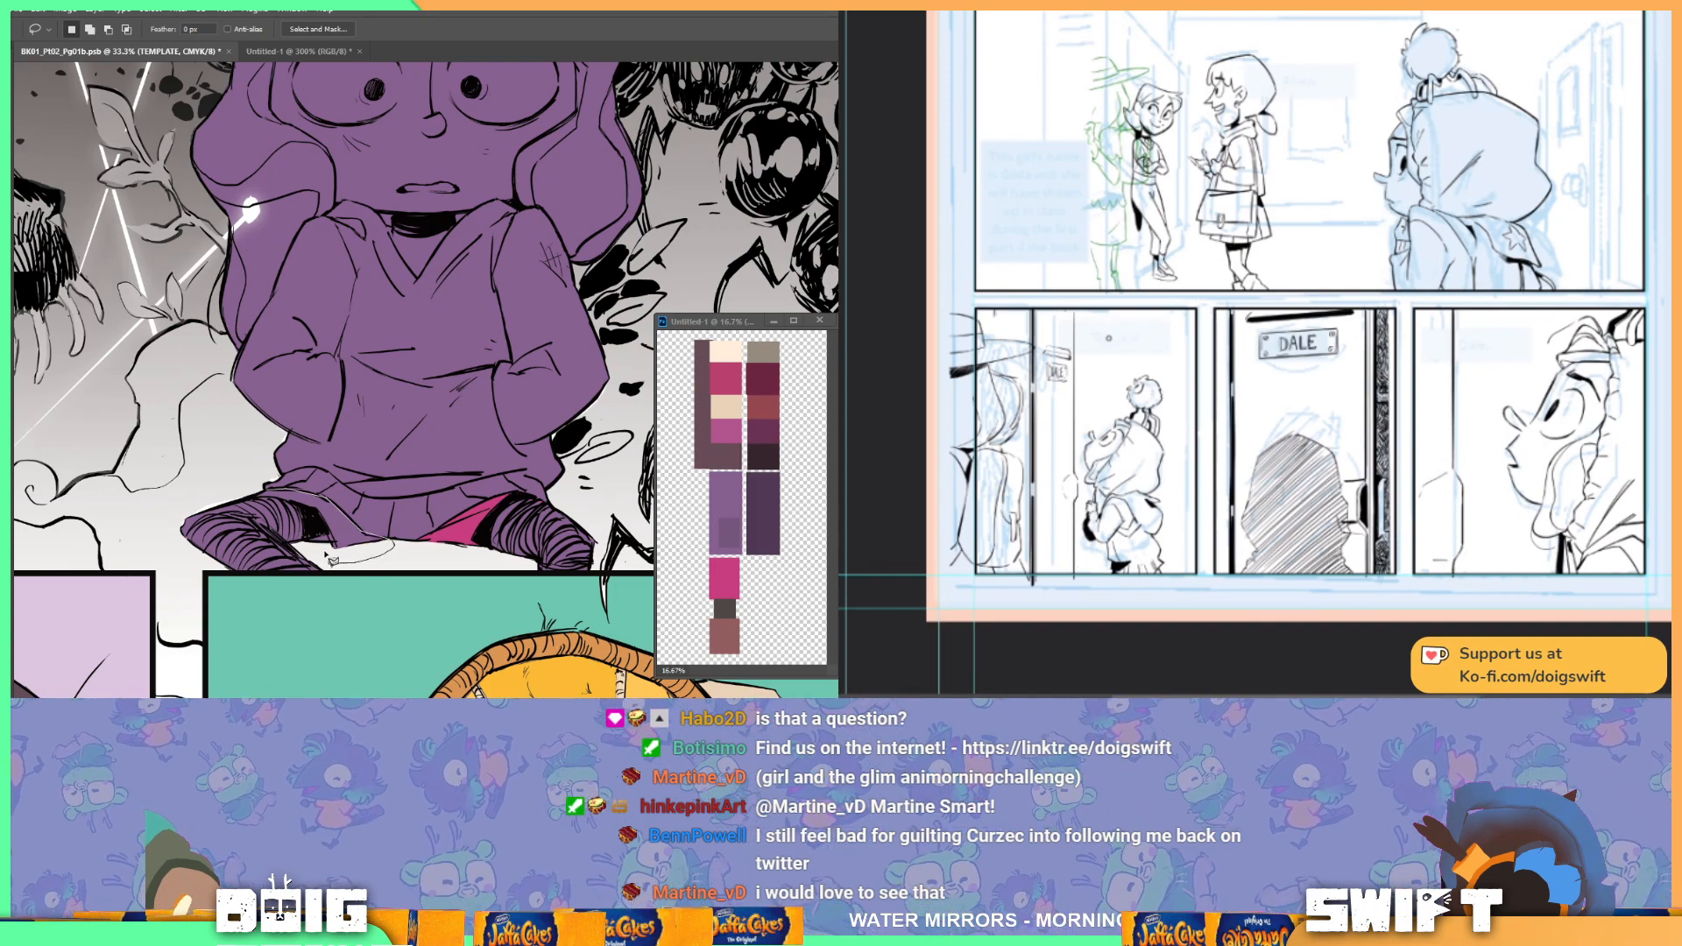
mouse_move(309, 548)
mouse_down()
mouse_move(305, 517)
mouse_move(275, 506)
mouse_move(296, 482)
mouse_up()
key(alt+e)
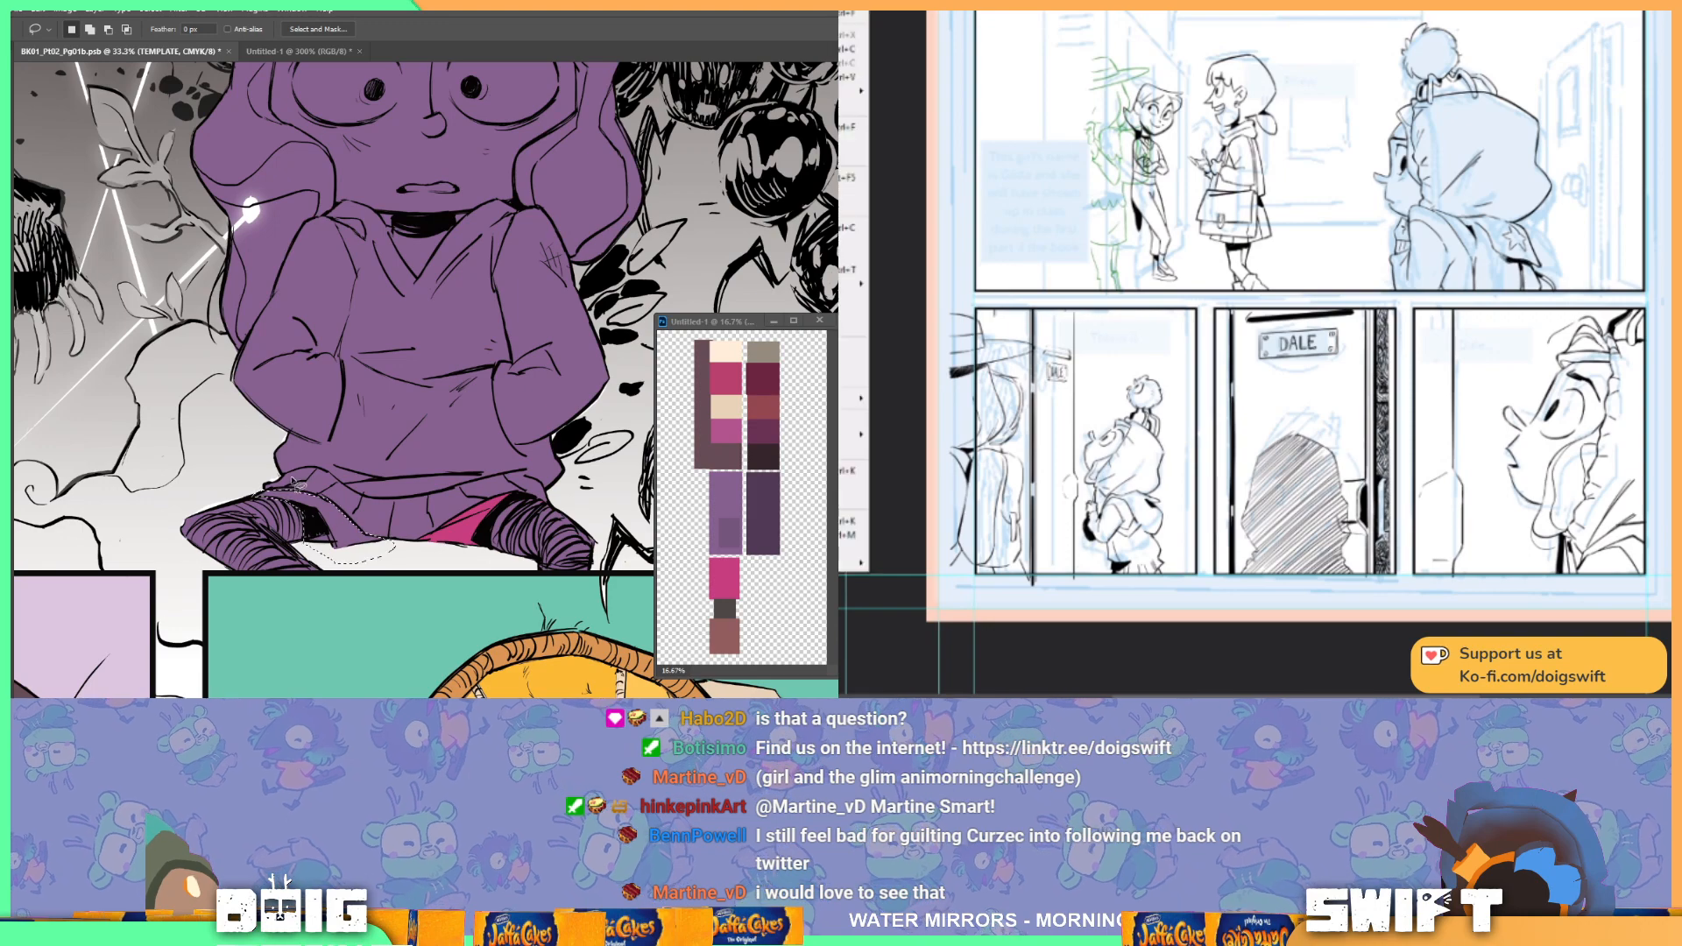
key(Escape)
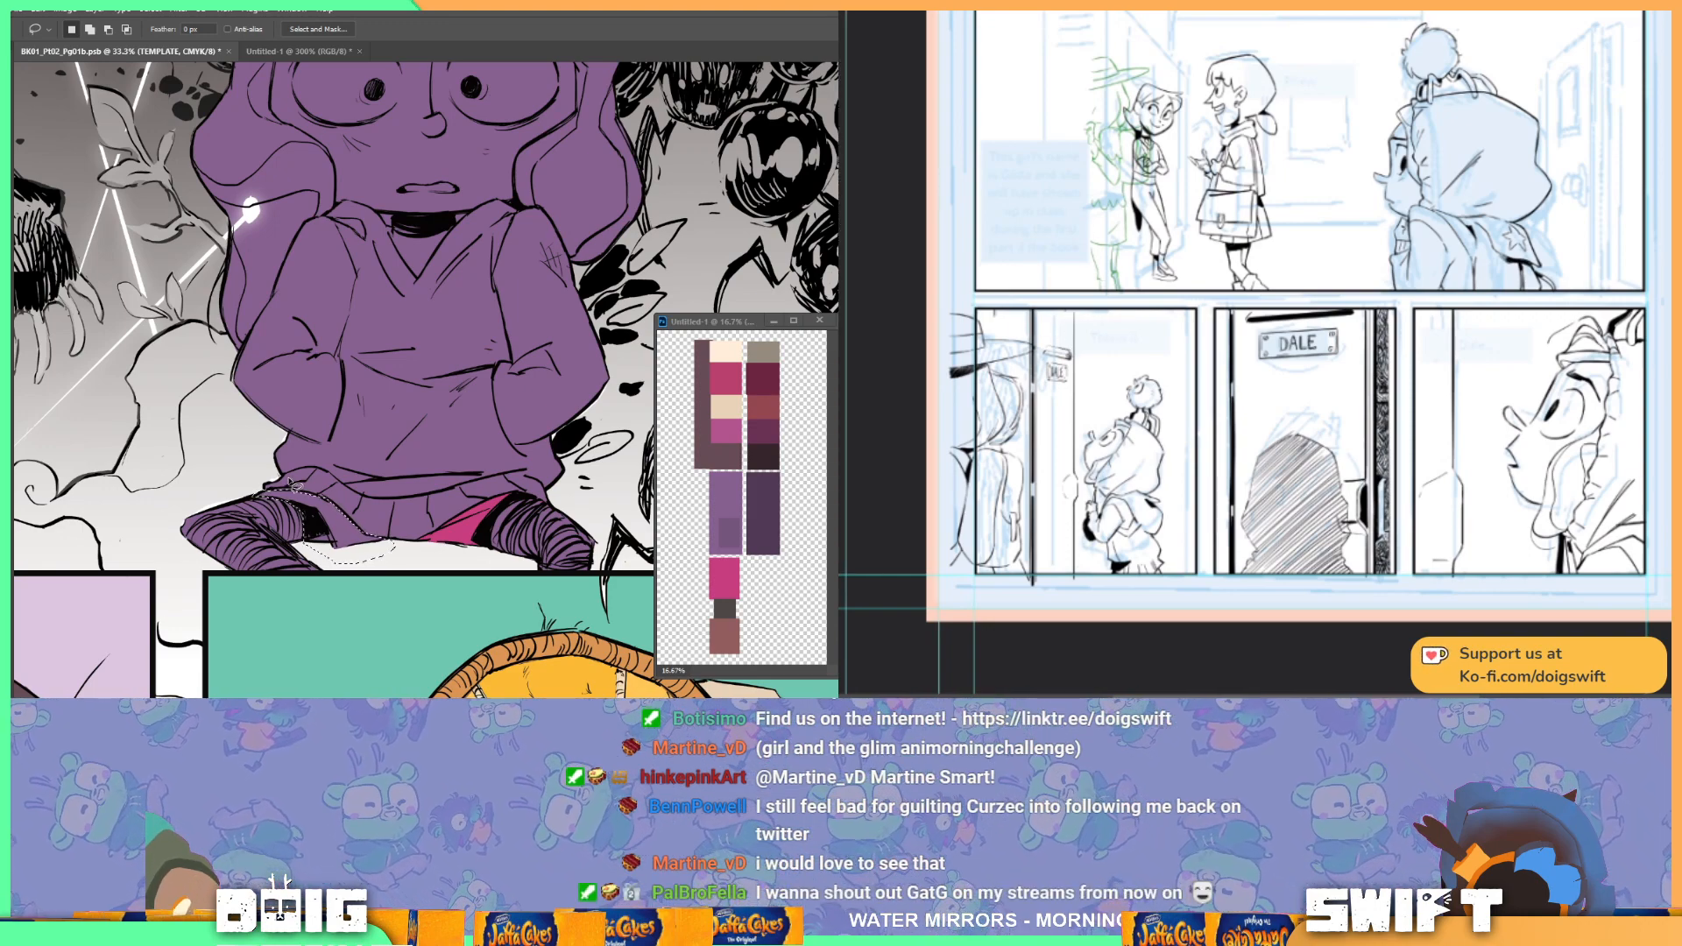
key(g)
click(354, 528)
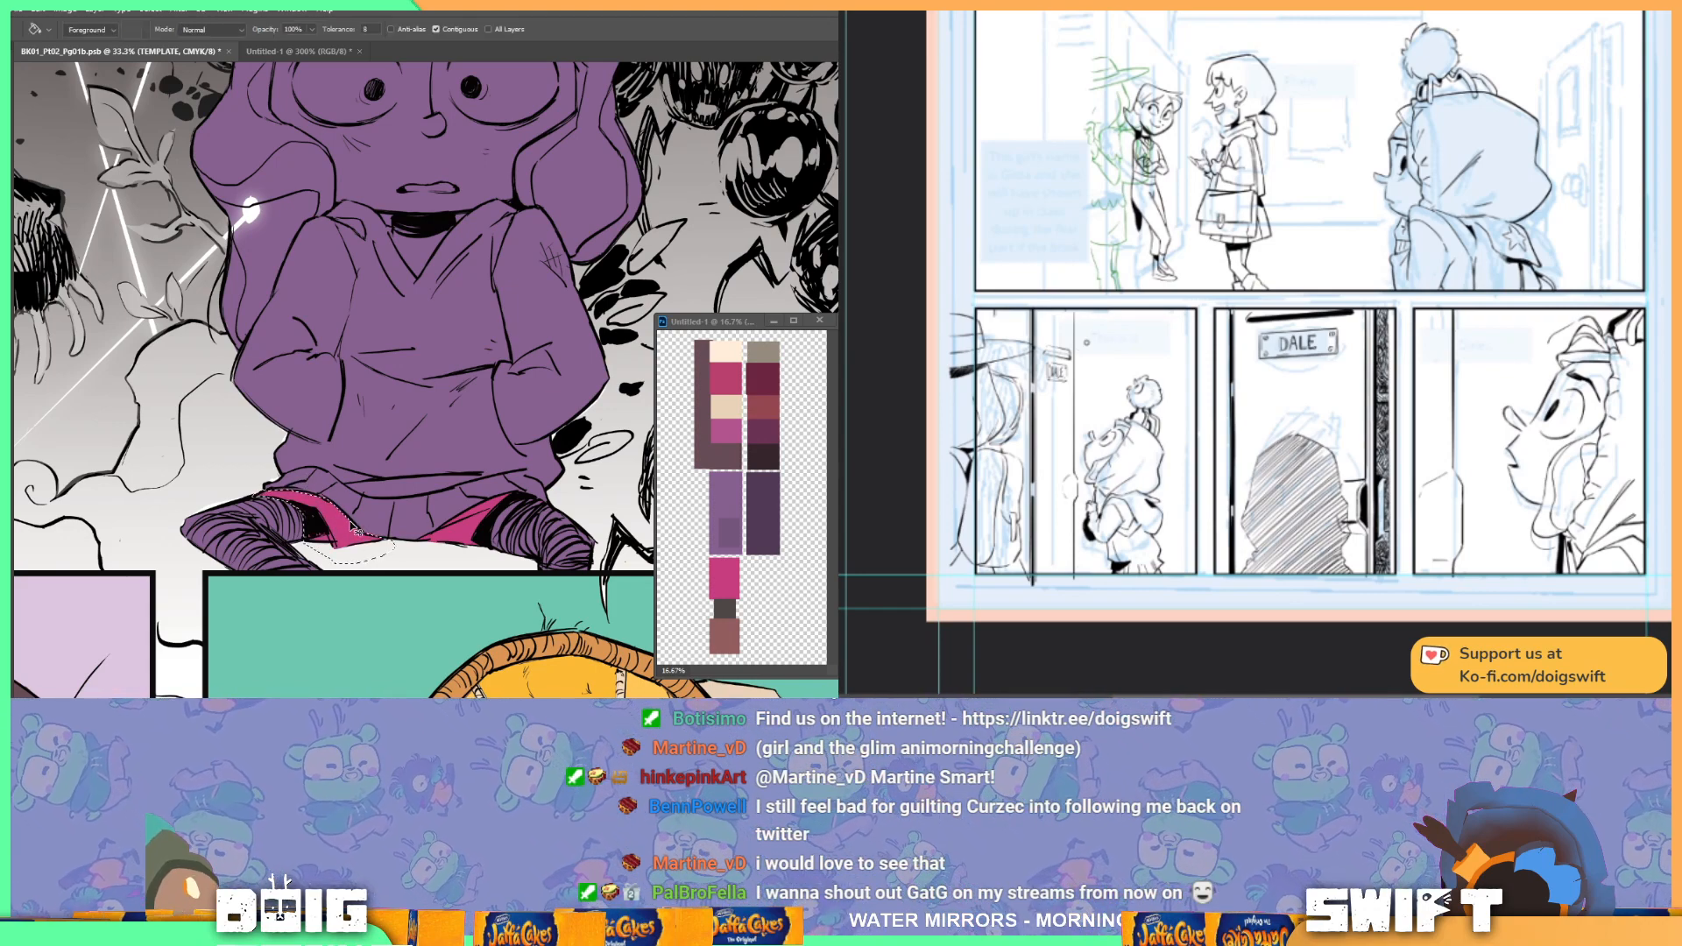
key(ctrl+s)
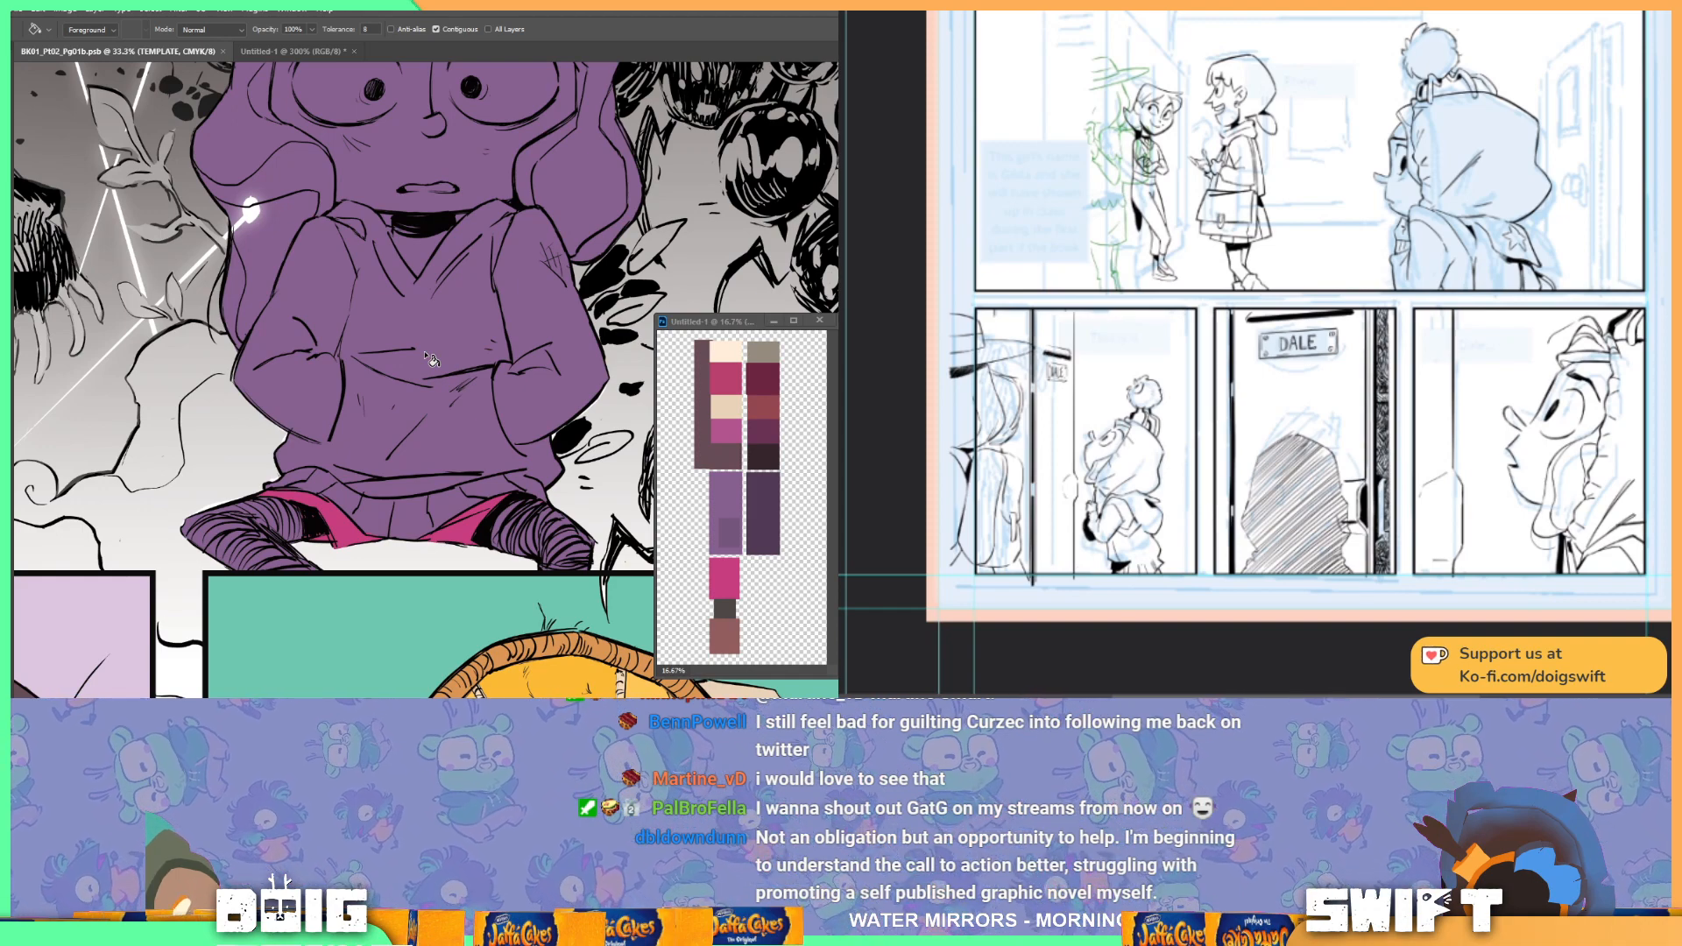
key(shift)
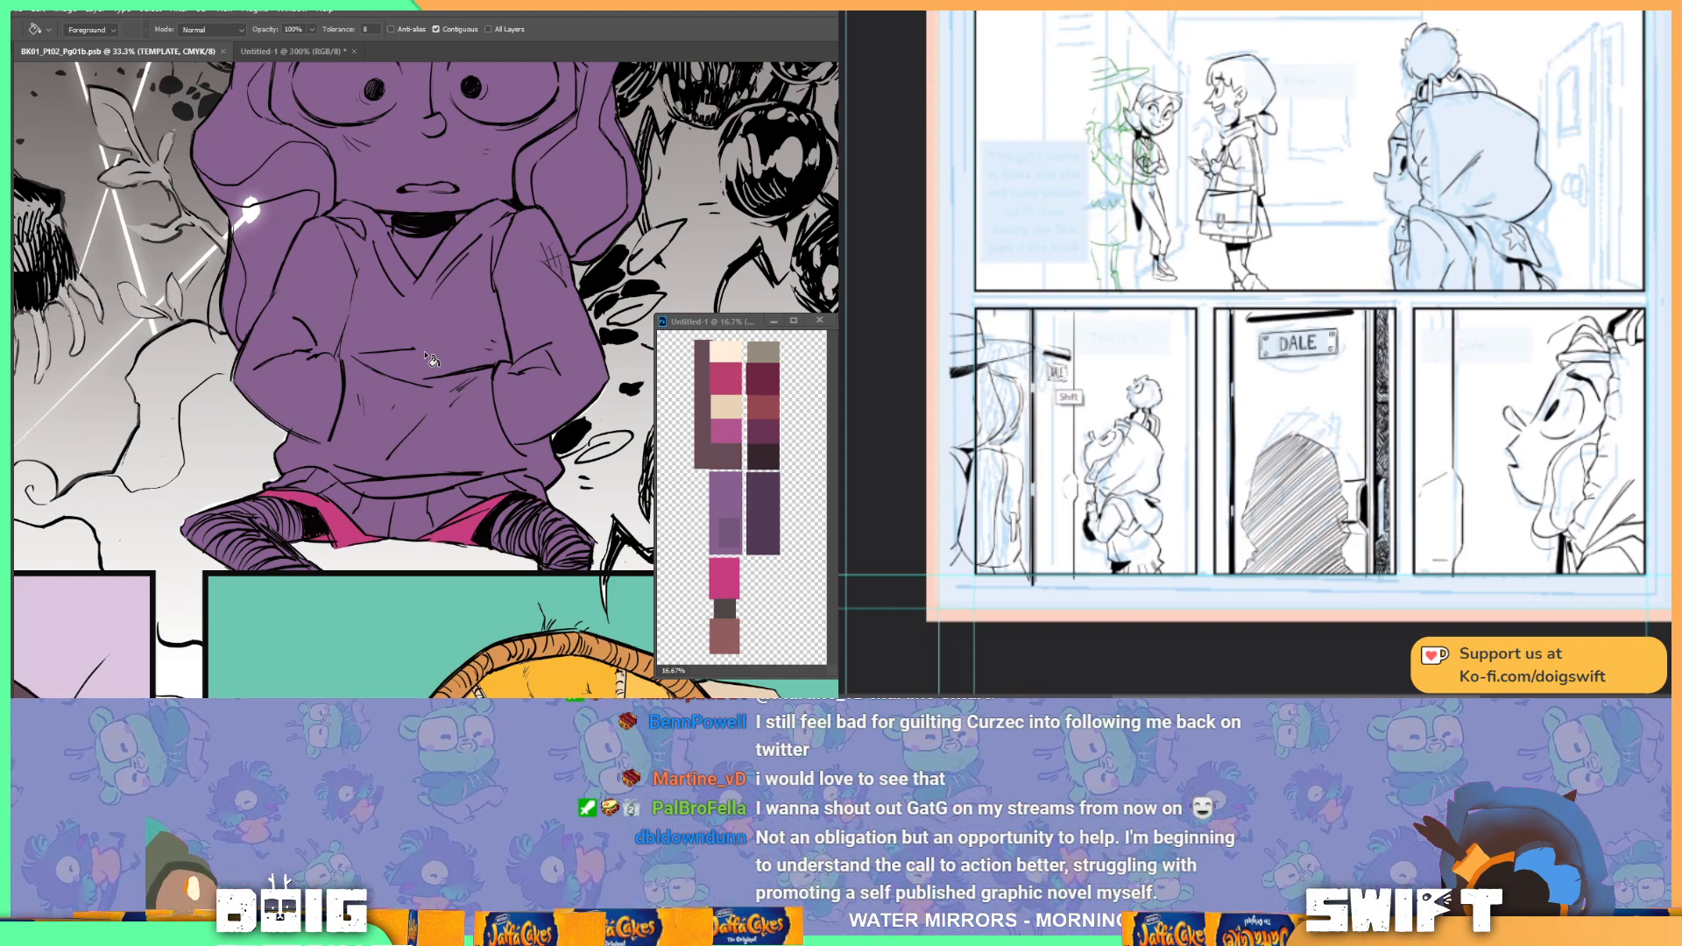
Step: Lasso the seated girl's head, hair and neck, following the sweater's collar and shoulder line
drag(431, 359, 366, 507)
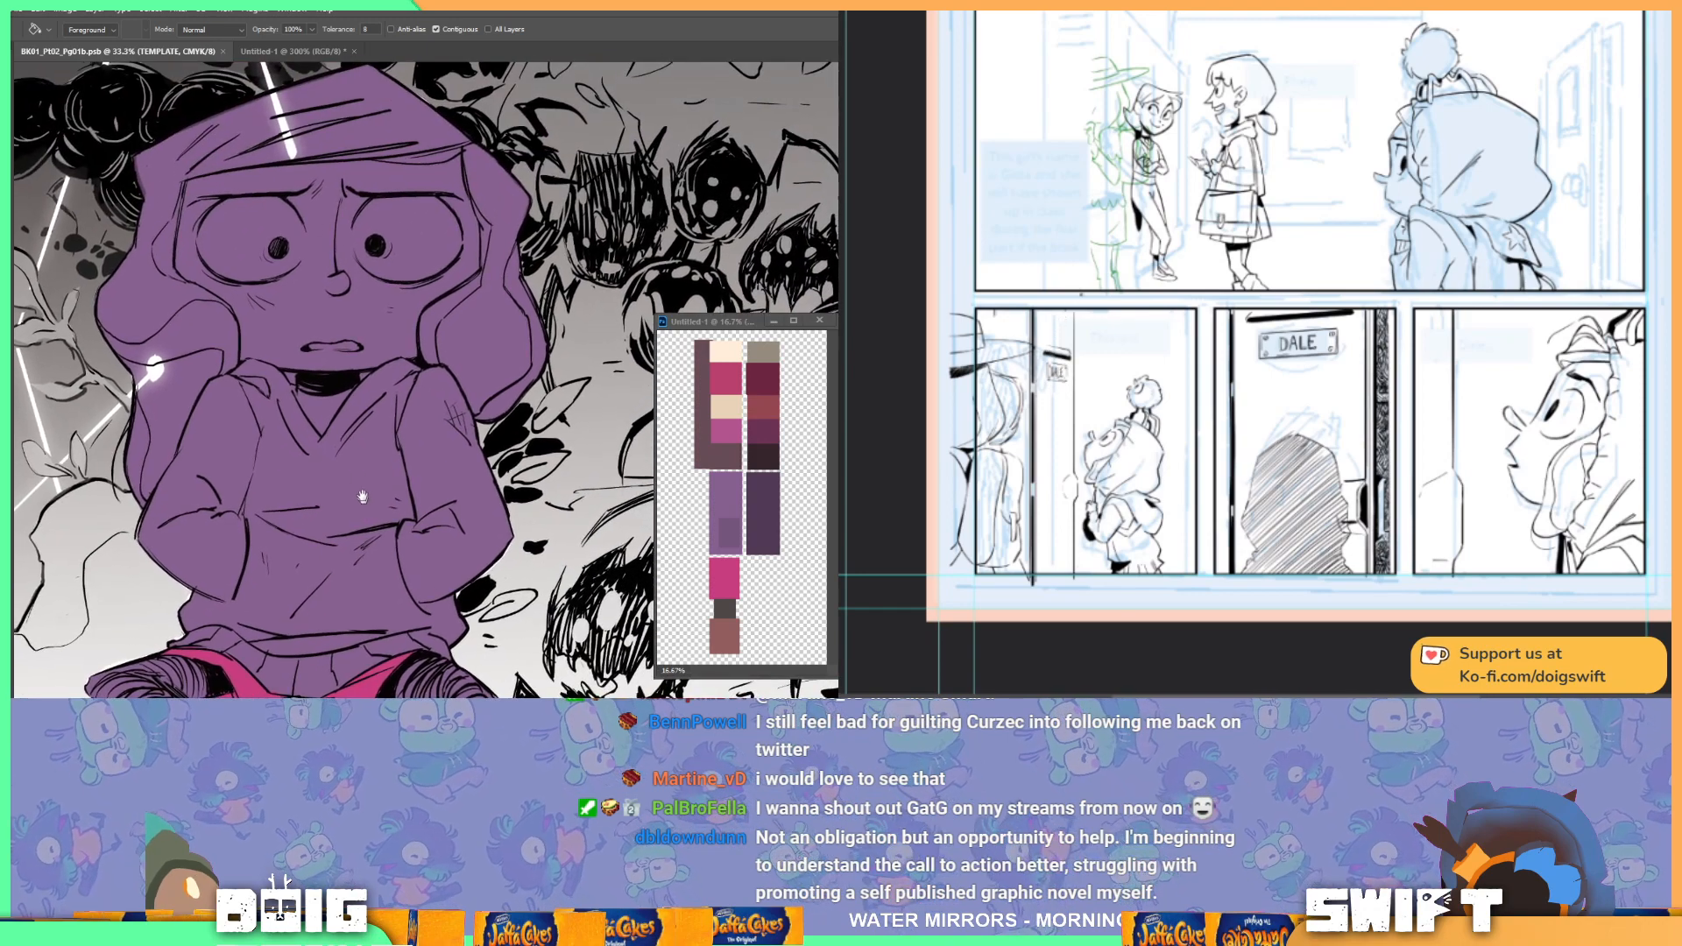
key(l)
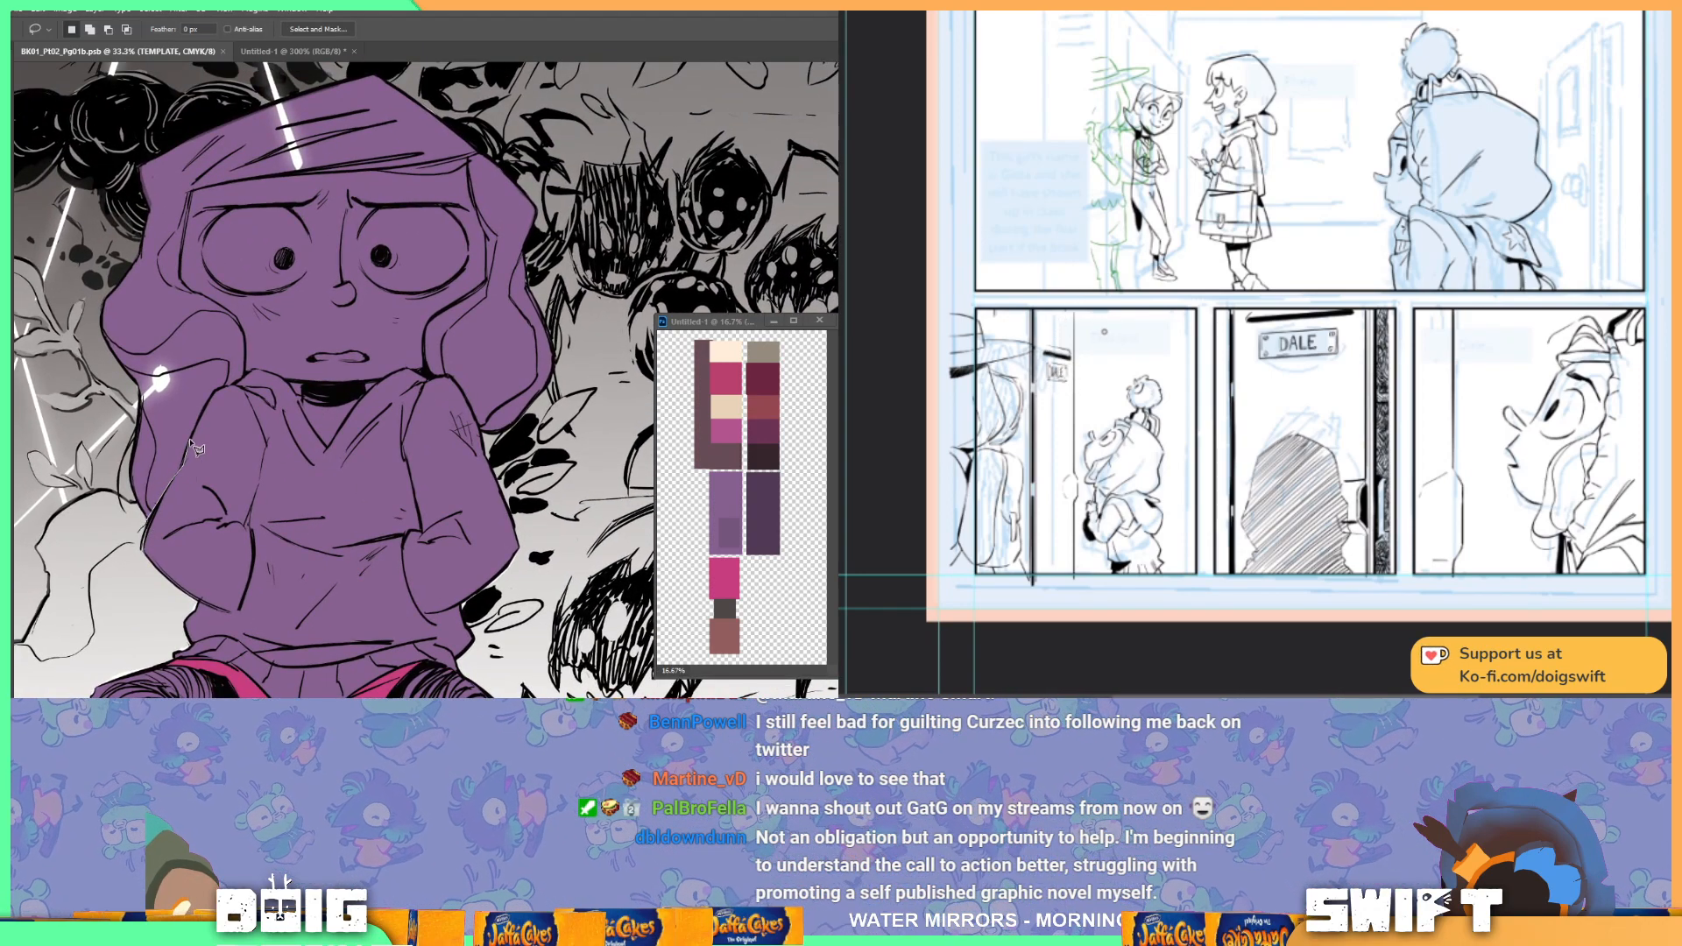
click(235, 385)
click(255, 371)
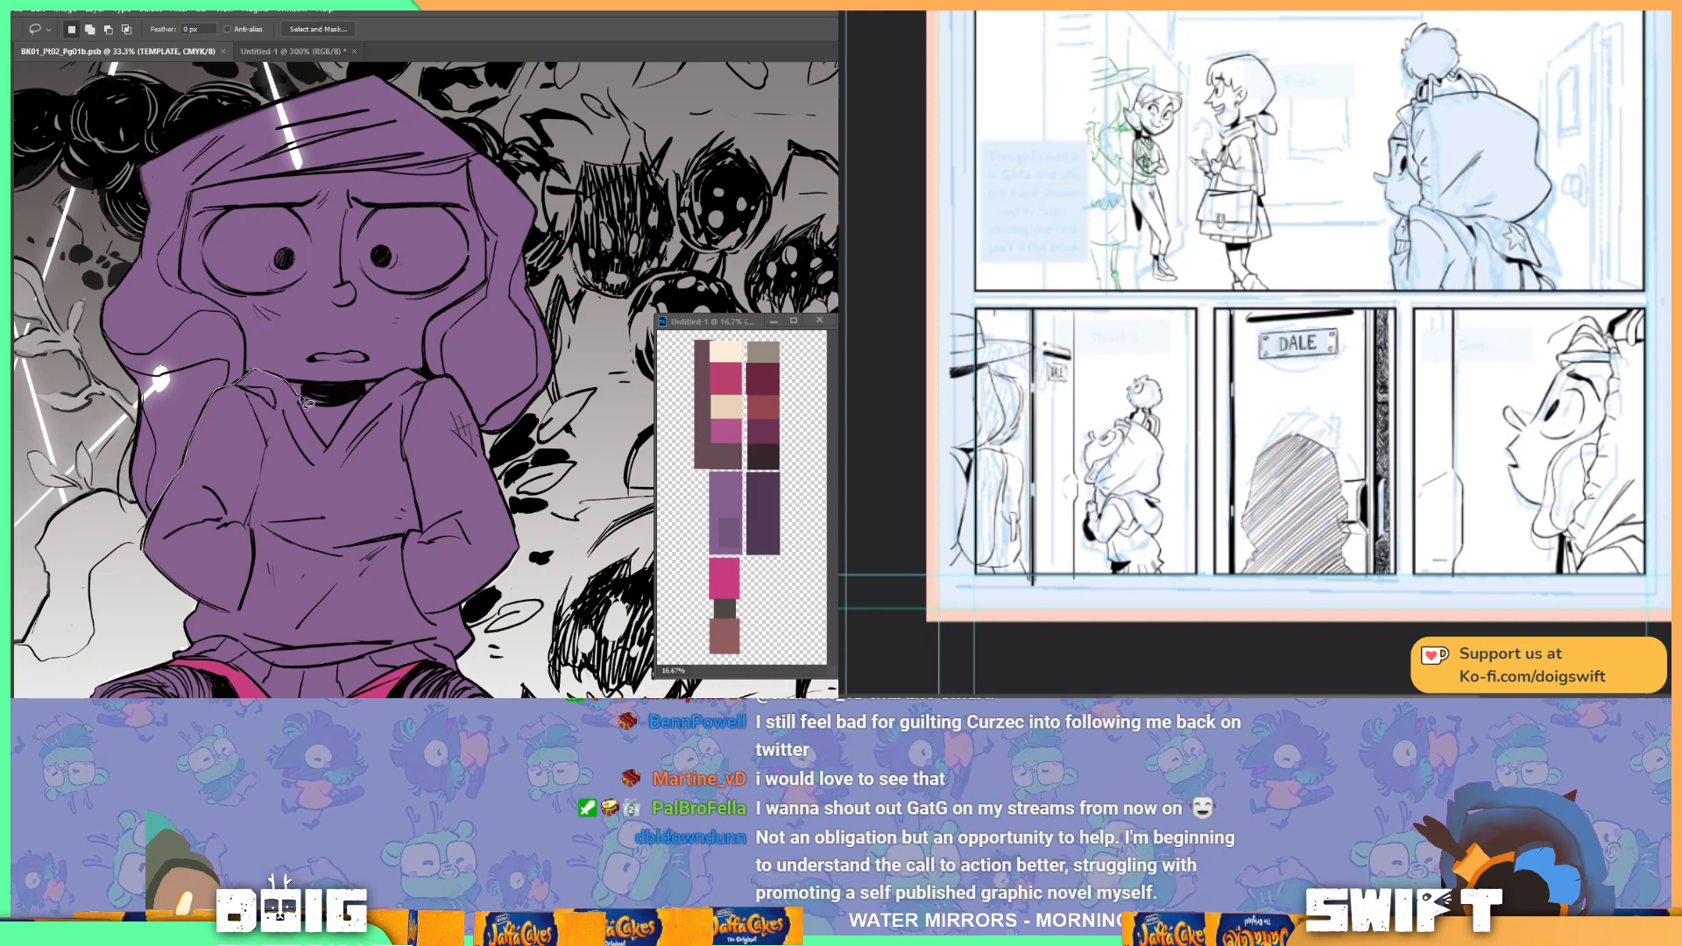
click(301, 398)
click(329, 448)
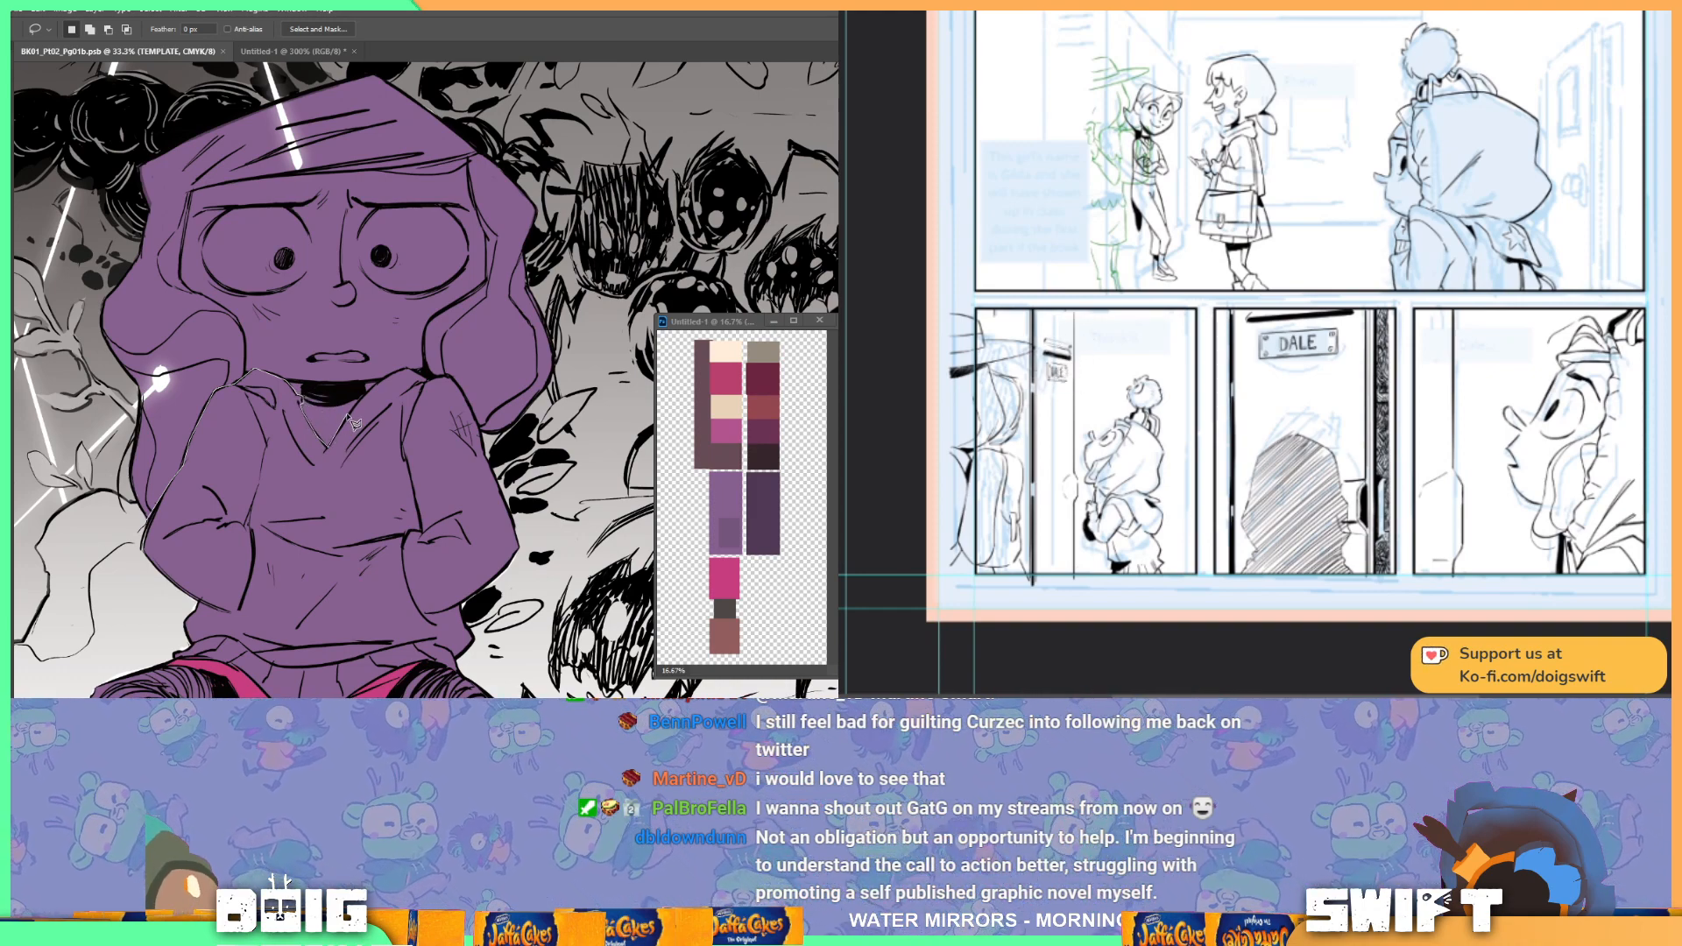
click(404, 371)
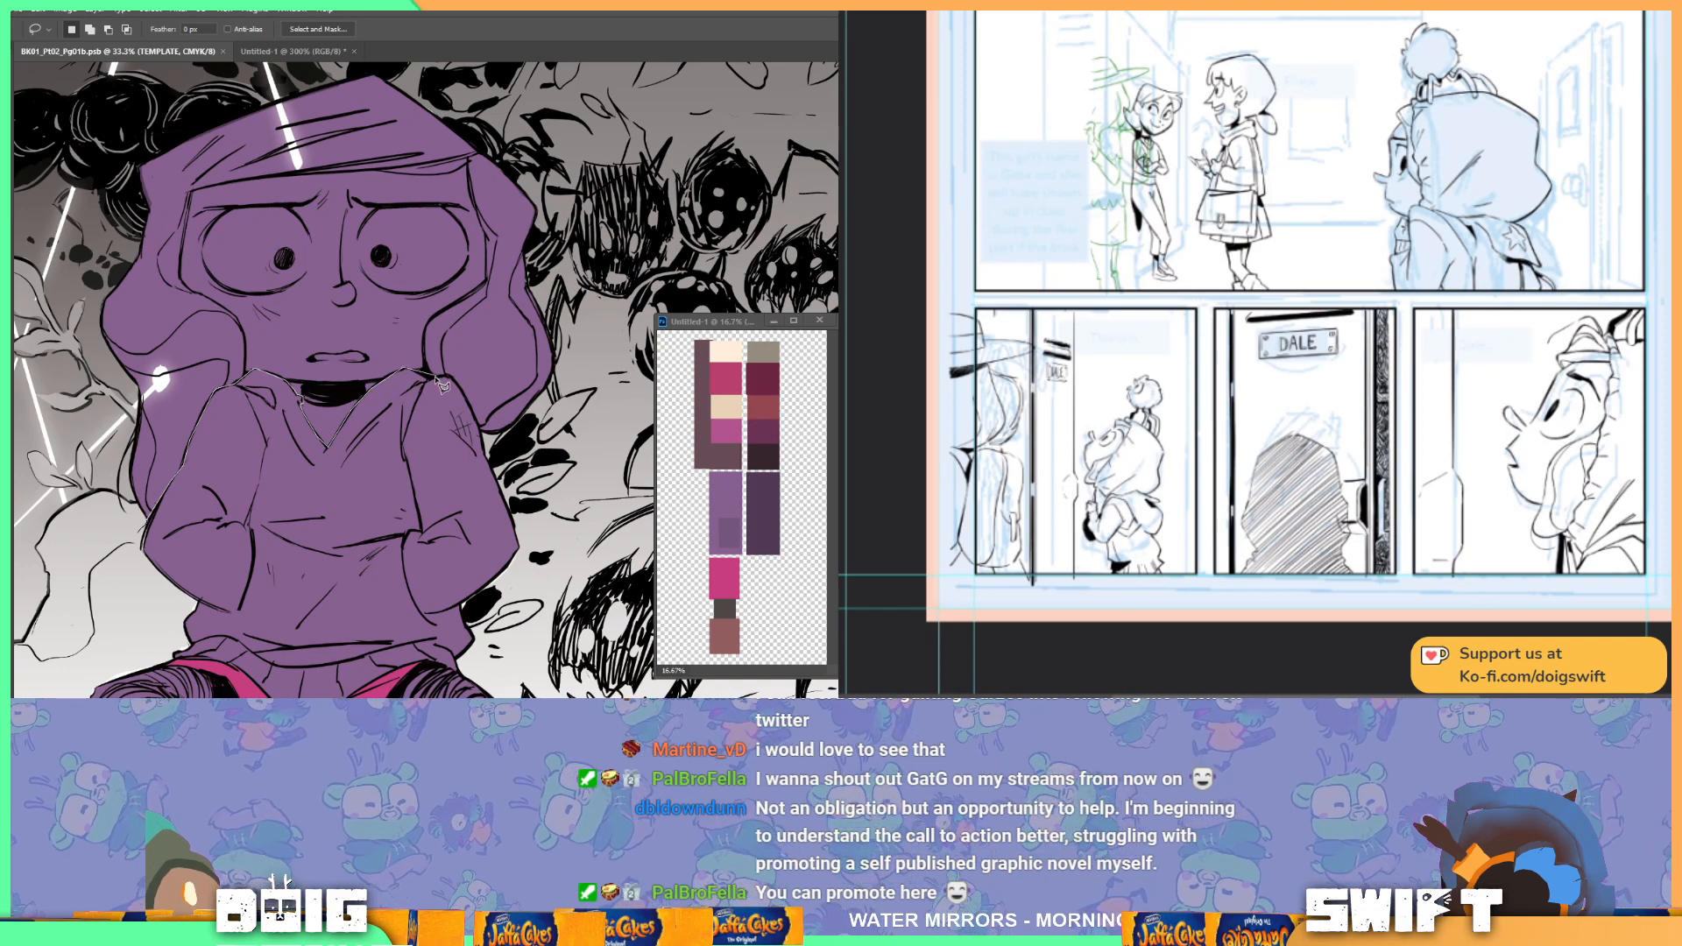
click(454, 381)
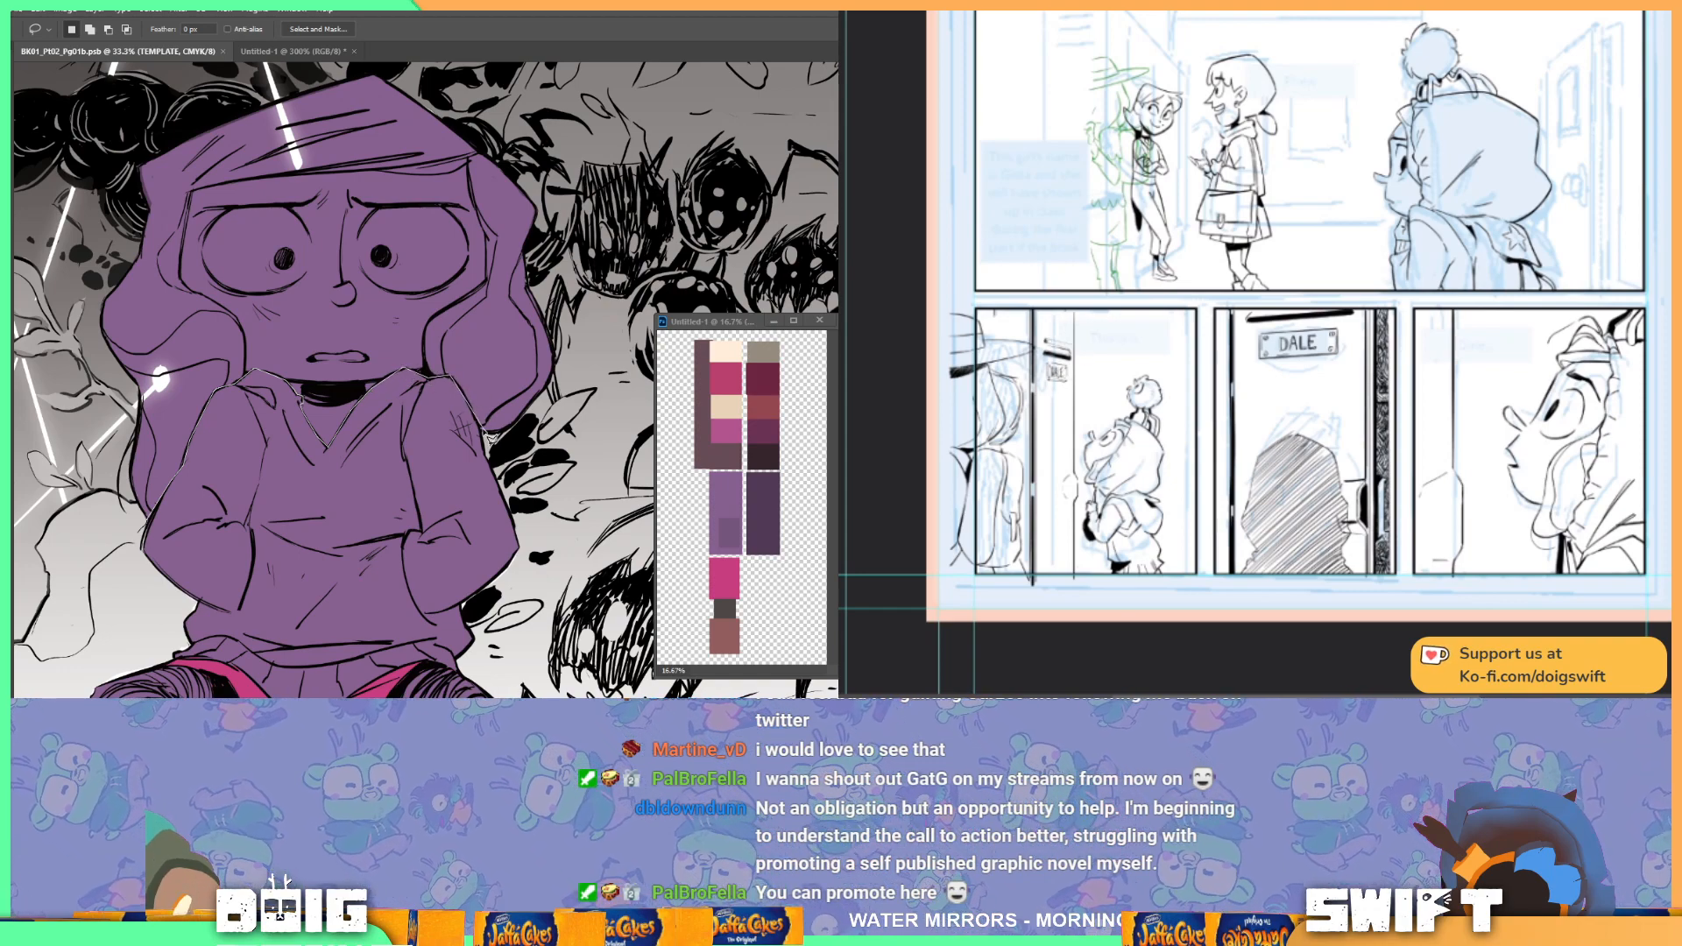
mouse_move(520, 453)
mouse_down()
mouse_move(594, 217)
mouse_move(476, 68)
mouse_move(215, 77)
mouse_move(55, 250)
mouse_move(64, 487)
mouse_move(105, 570)
mouse_move(145, 536)
mouse_up()
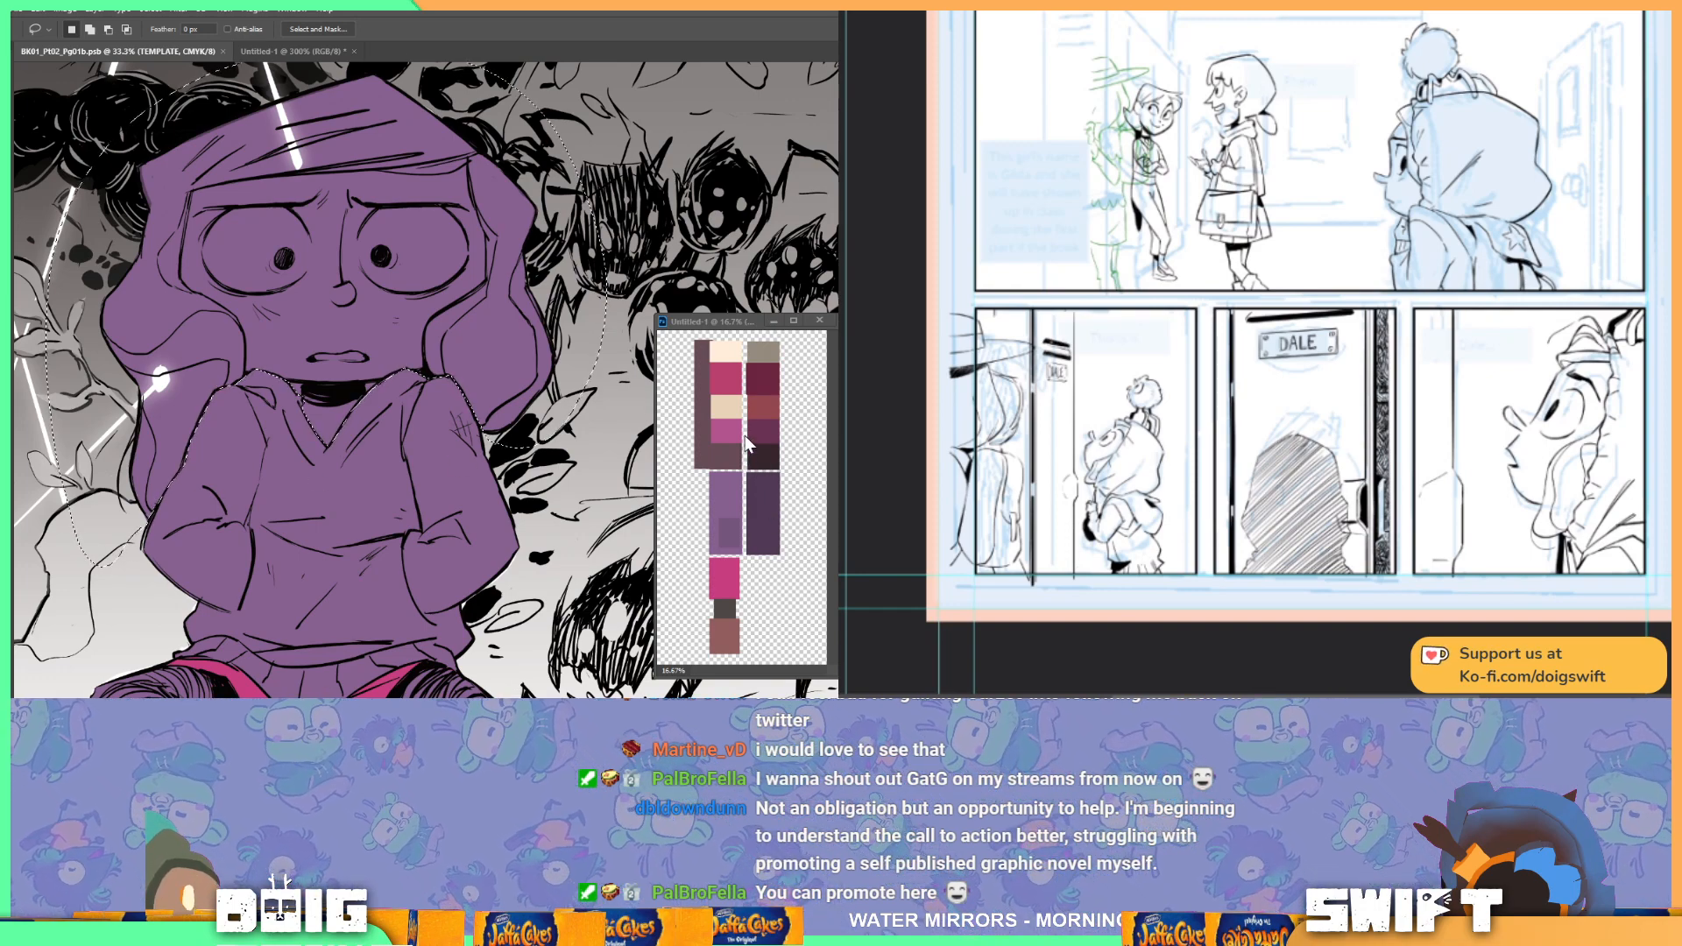
Step: Sample the muted brown hair colour from the palette document and fill the selected head and hair with it
key(i)
click(714, 451)
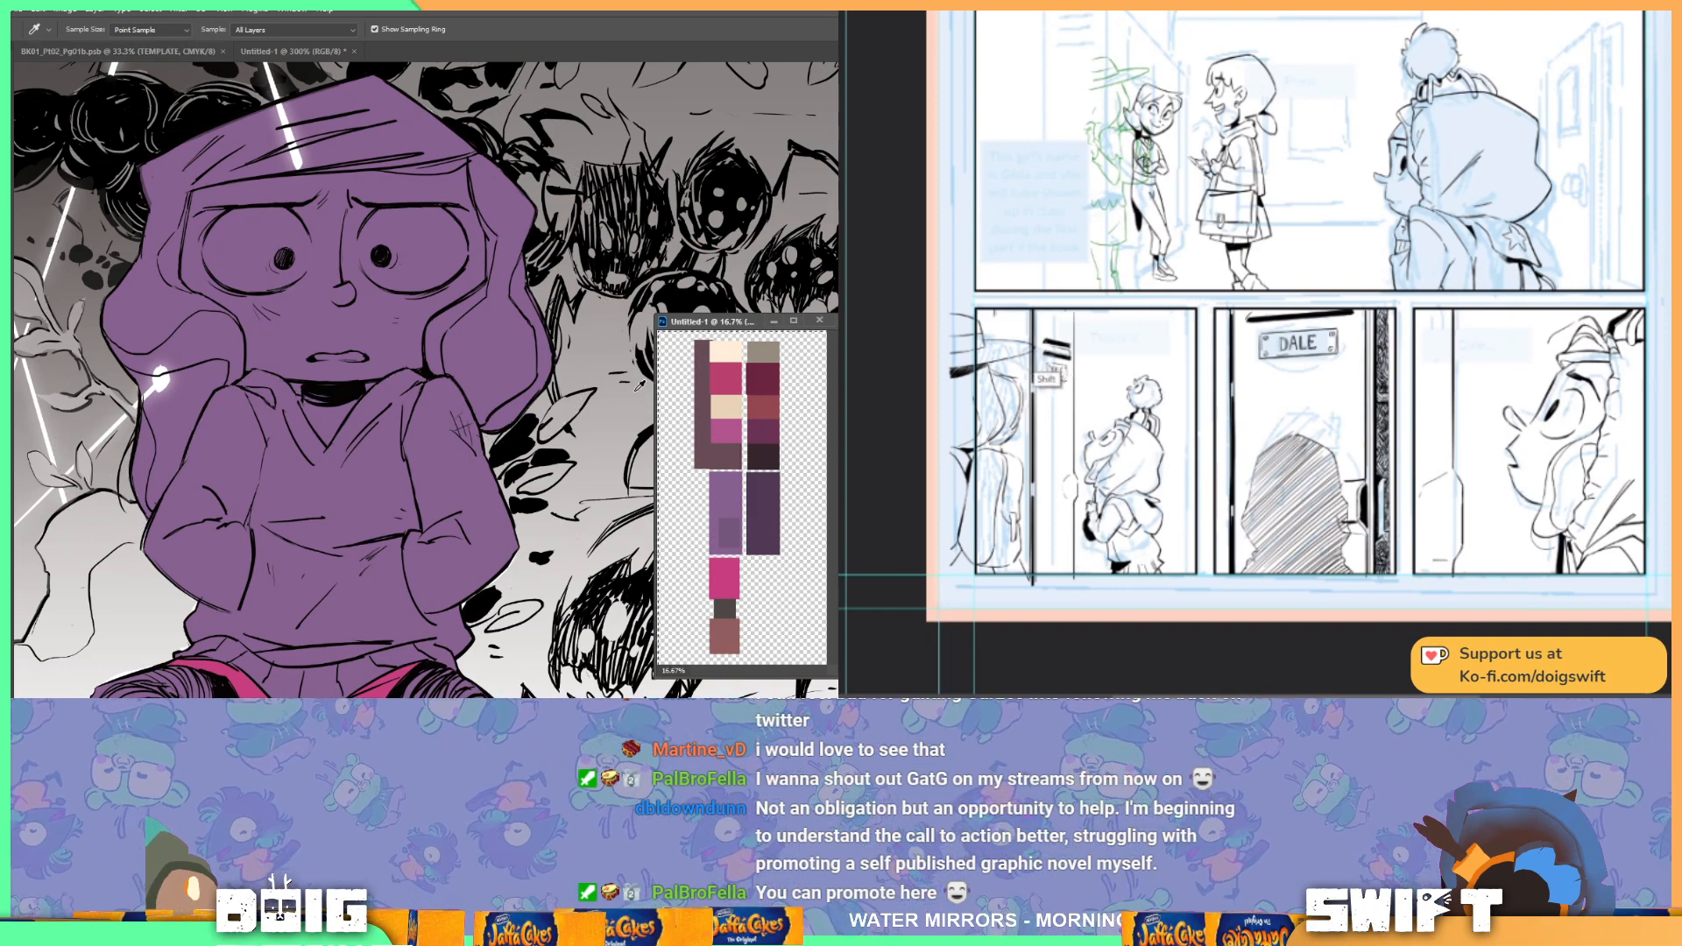
key(shift+g)
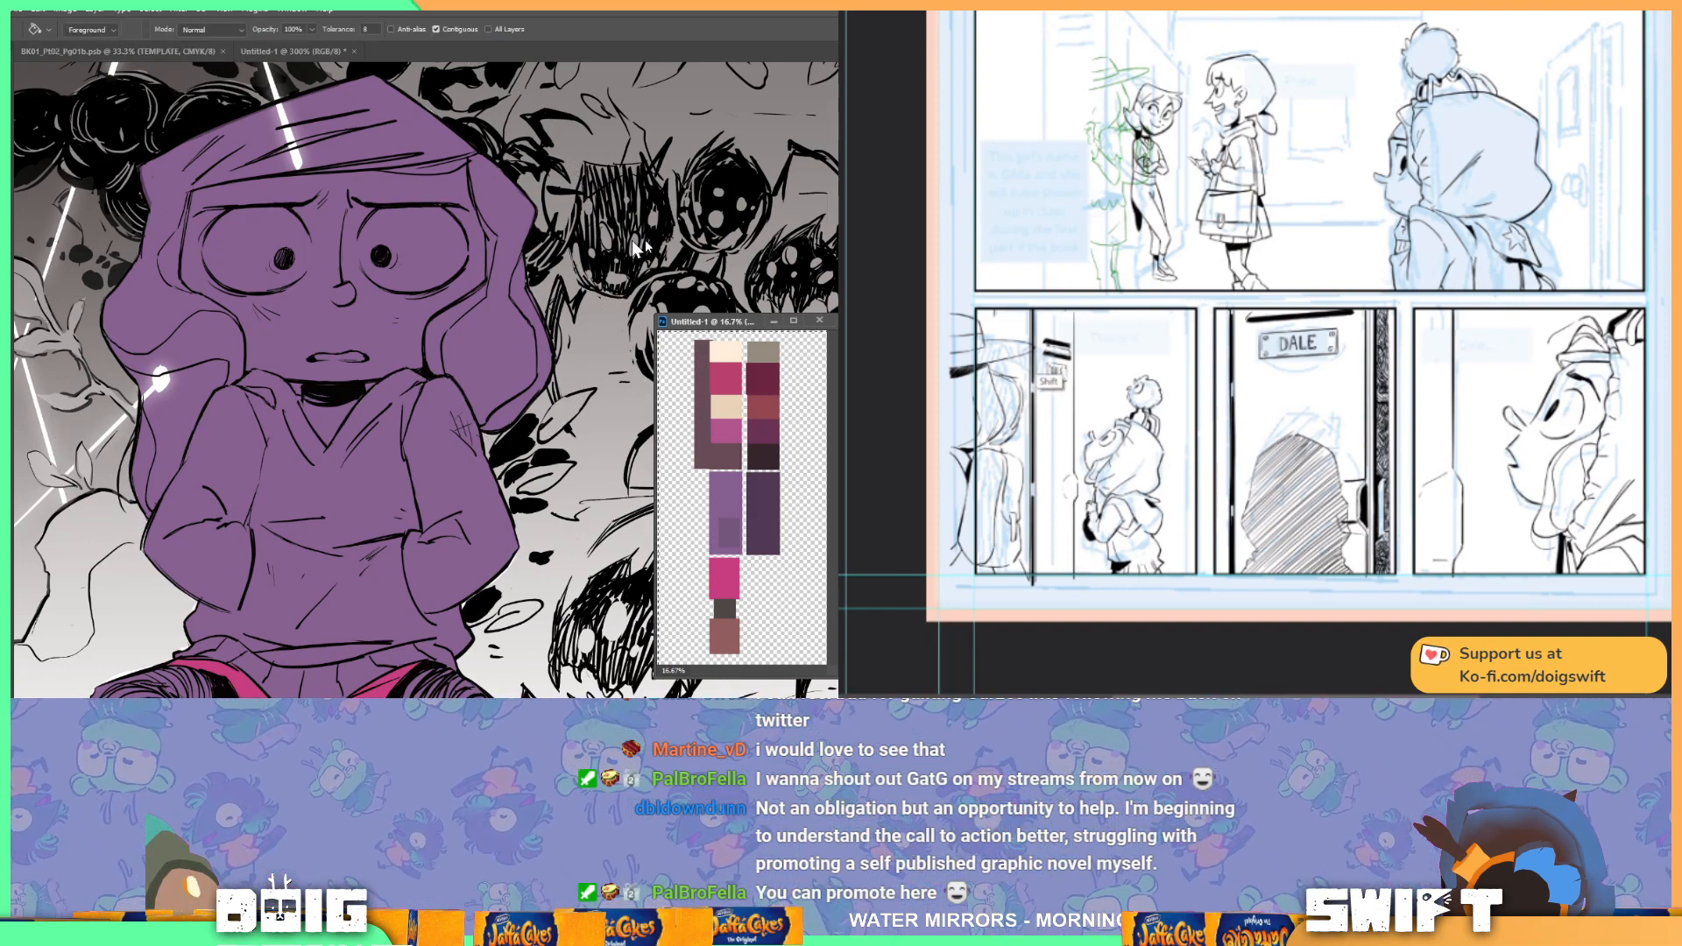
click(180, 360)
Step: Lasso the girl's face and neckline, fill them with the palette's beige skin tone, and clear the selection
drag(363, 279, 365, 344)
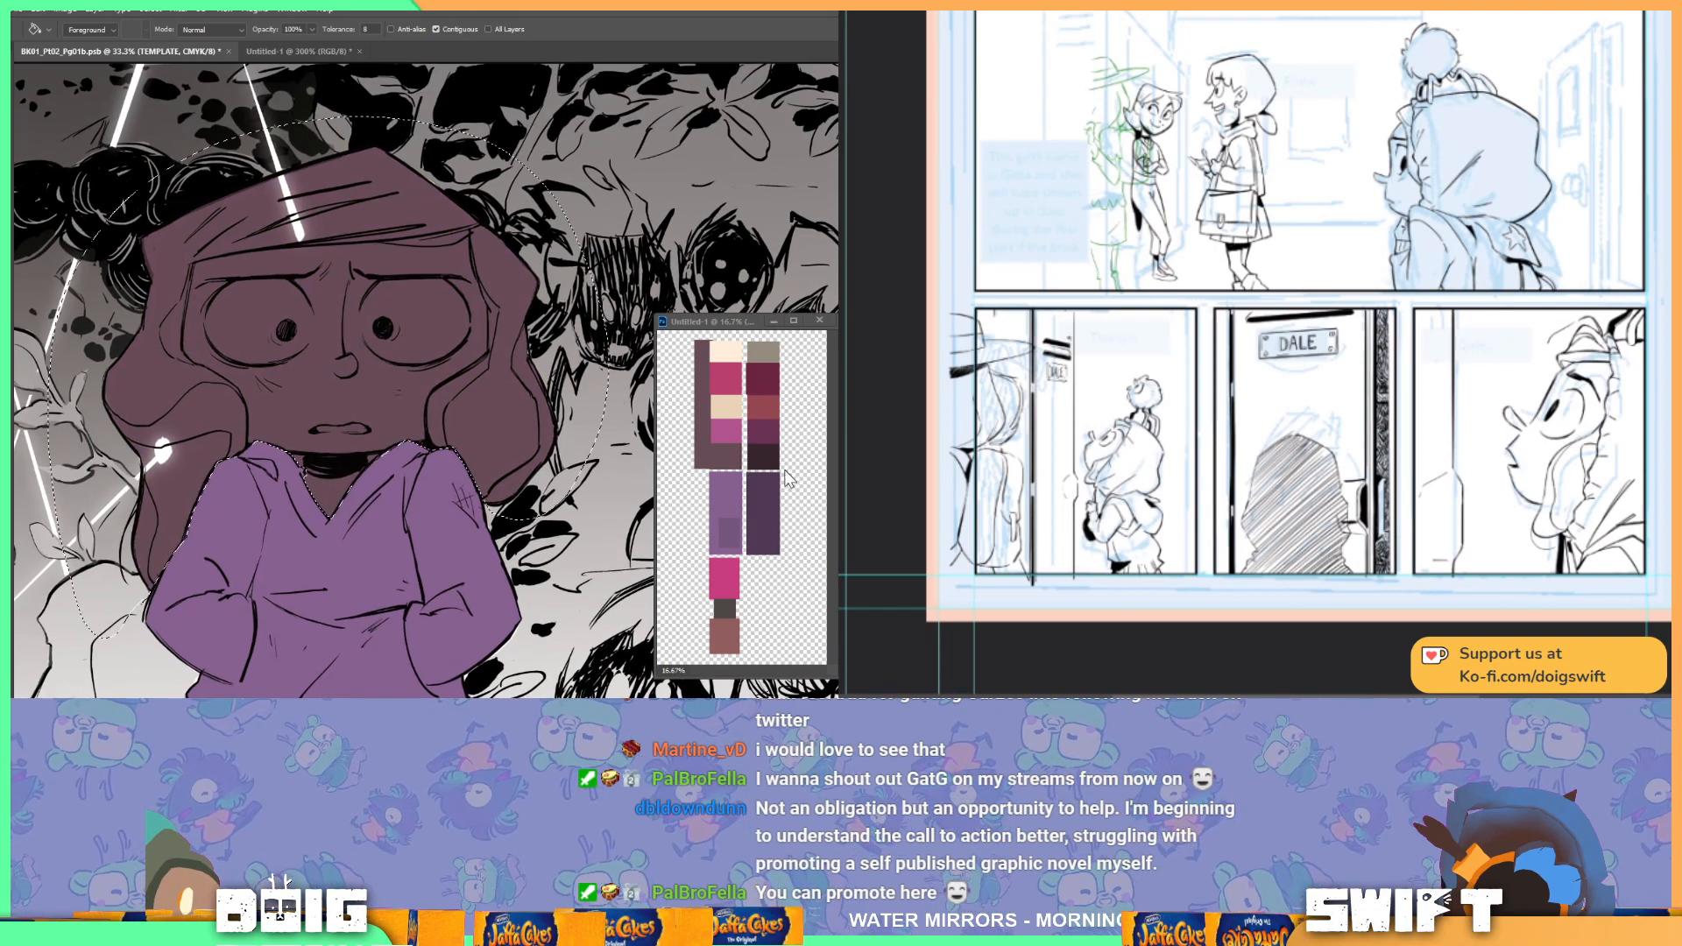
key(i)
click(729, 410)
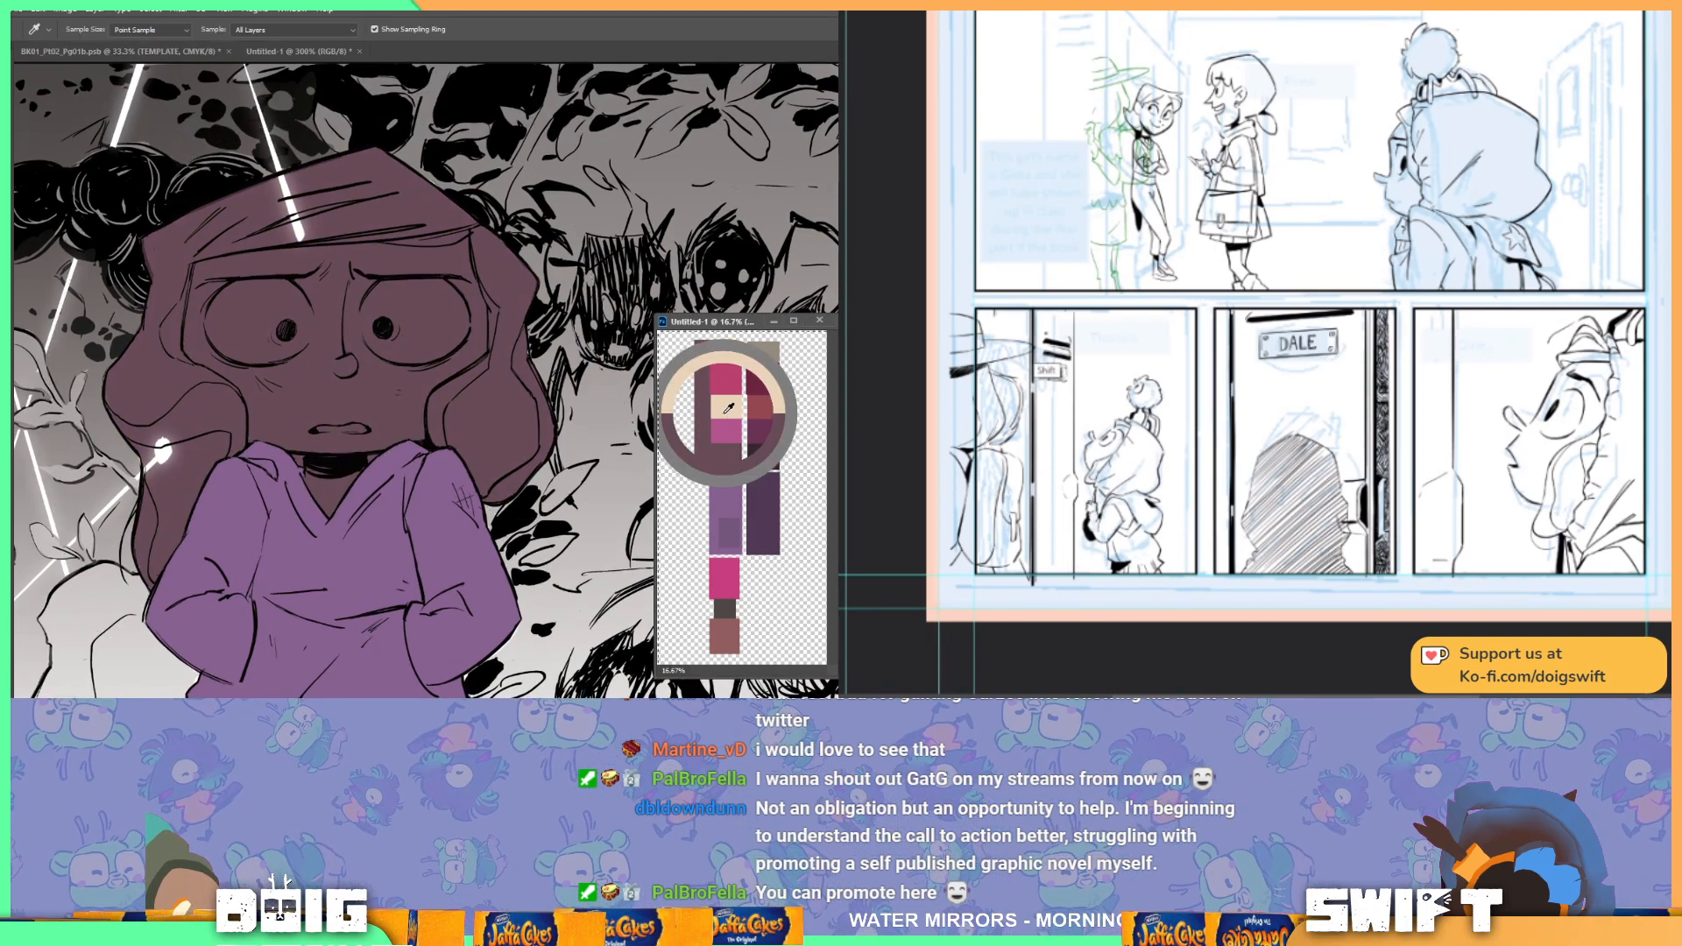
key(l)
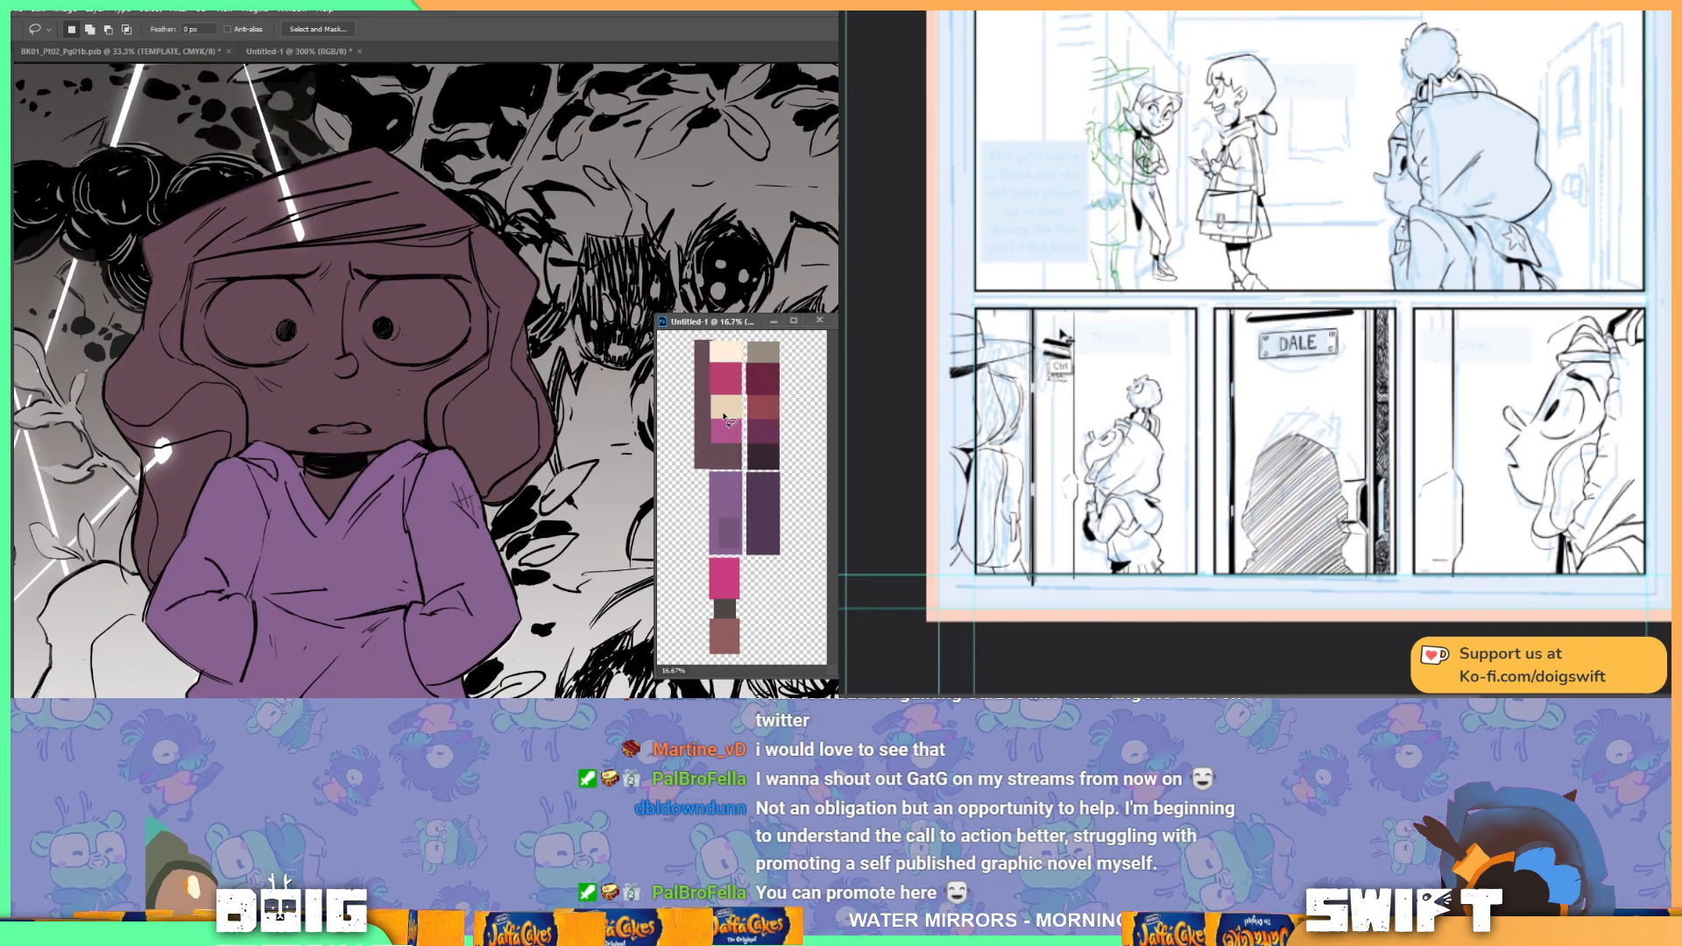
click(195, 264)
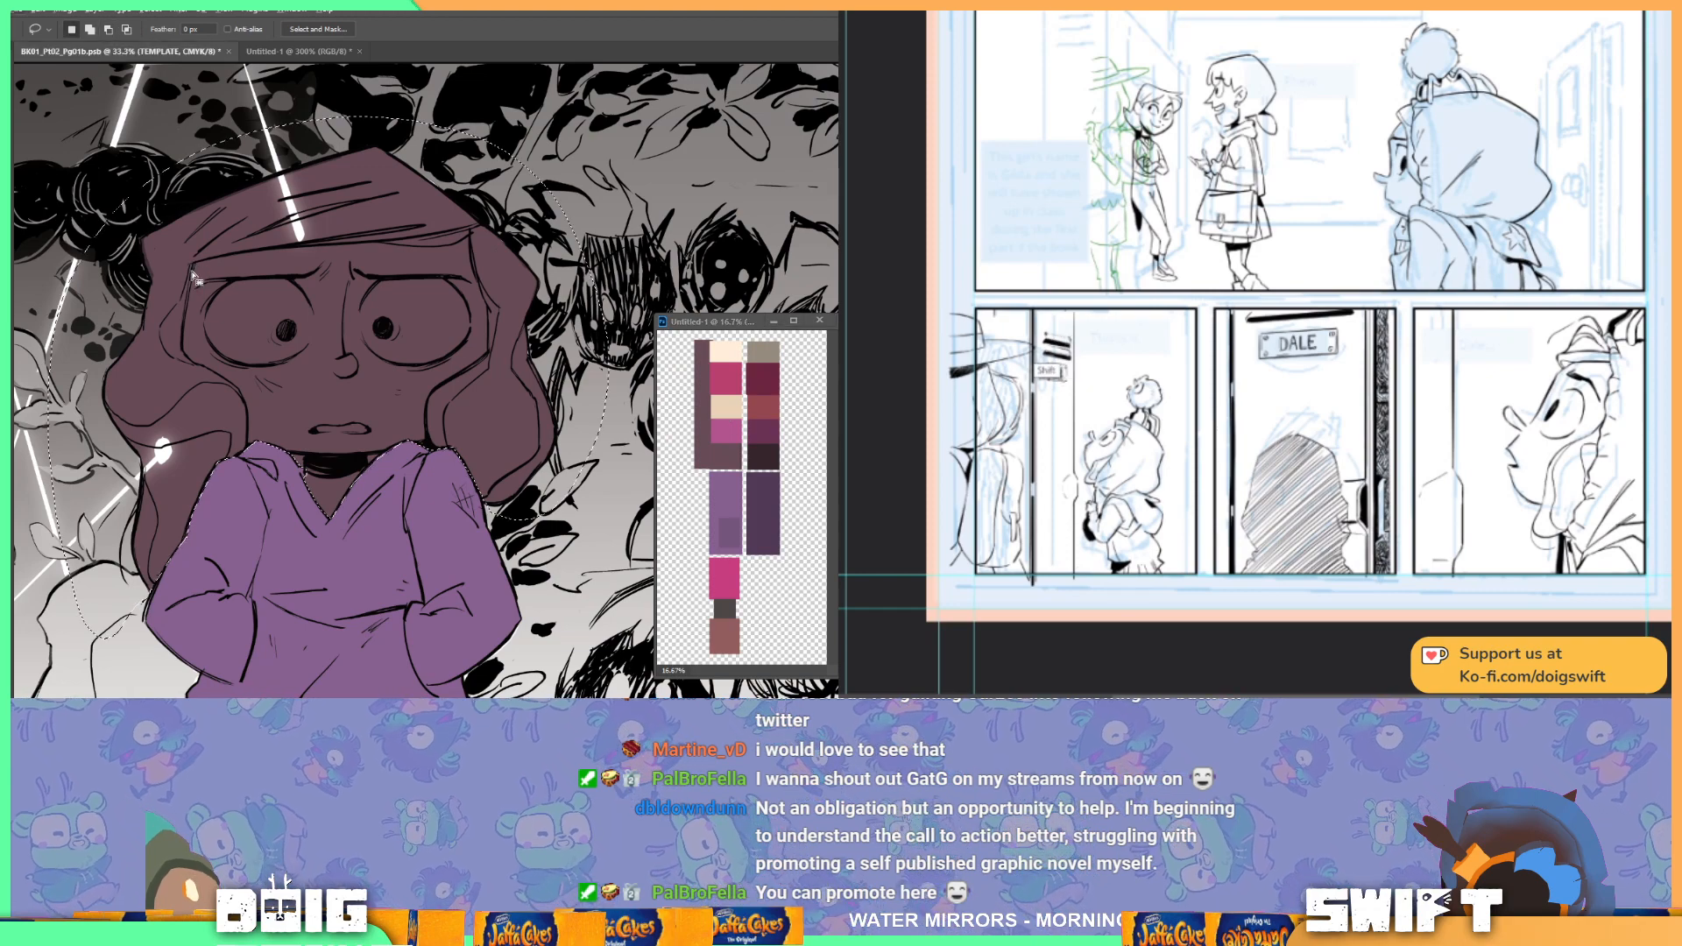
key(ctrl+d)
mouse_move(197, 267)
mouse_down()
mouse_move(181, 350)
mouse_move(247, 394)
mouse_move(249, 444)
mouse_move(279, 458)
mouse_move(304, 533)
mouse_move(355, 529)
mouse_move(408, 488)
mouse_move(430, 394)
mouse_move(488, 354)
mouse_move(467, 235)
mouse_move(200, 273)
mouse_up()
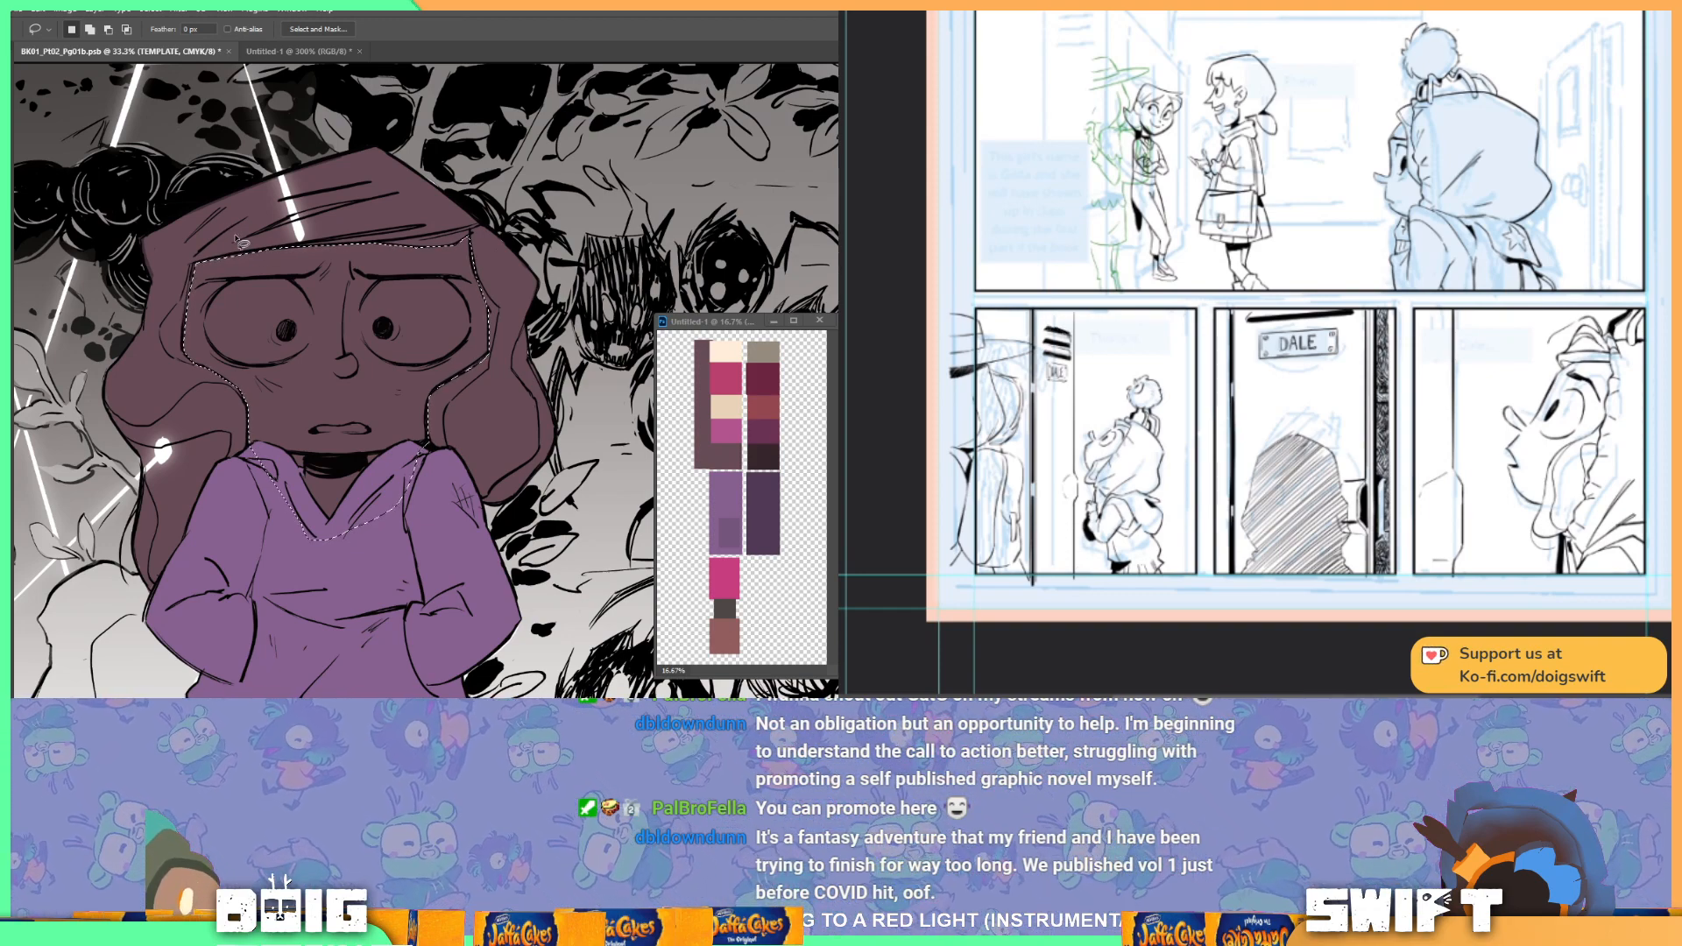
key(g)
click(296, 405)
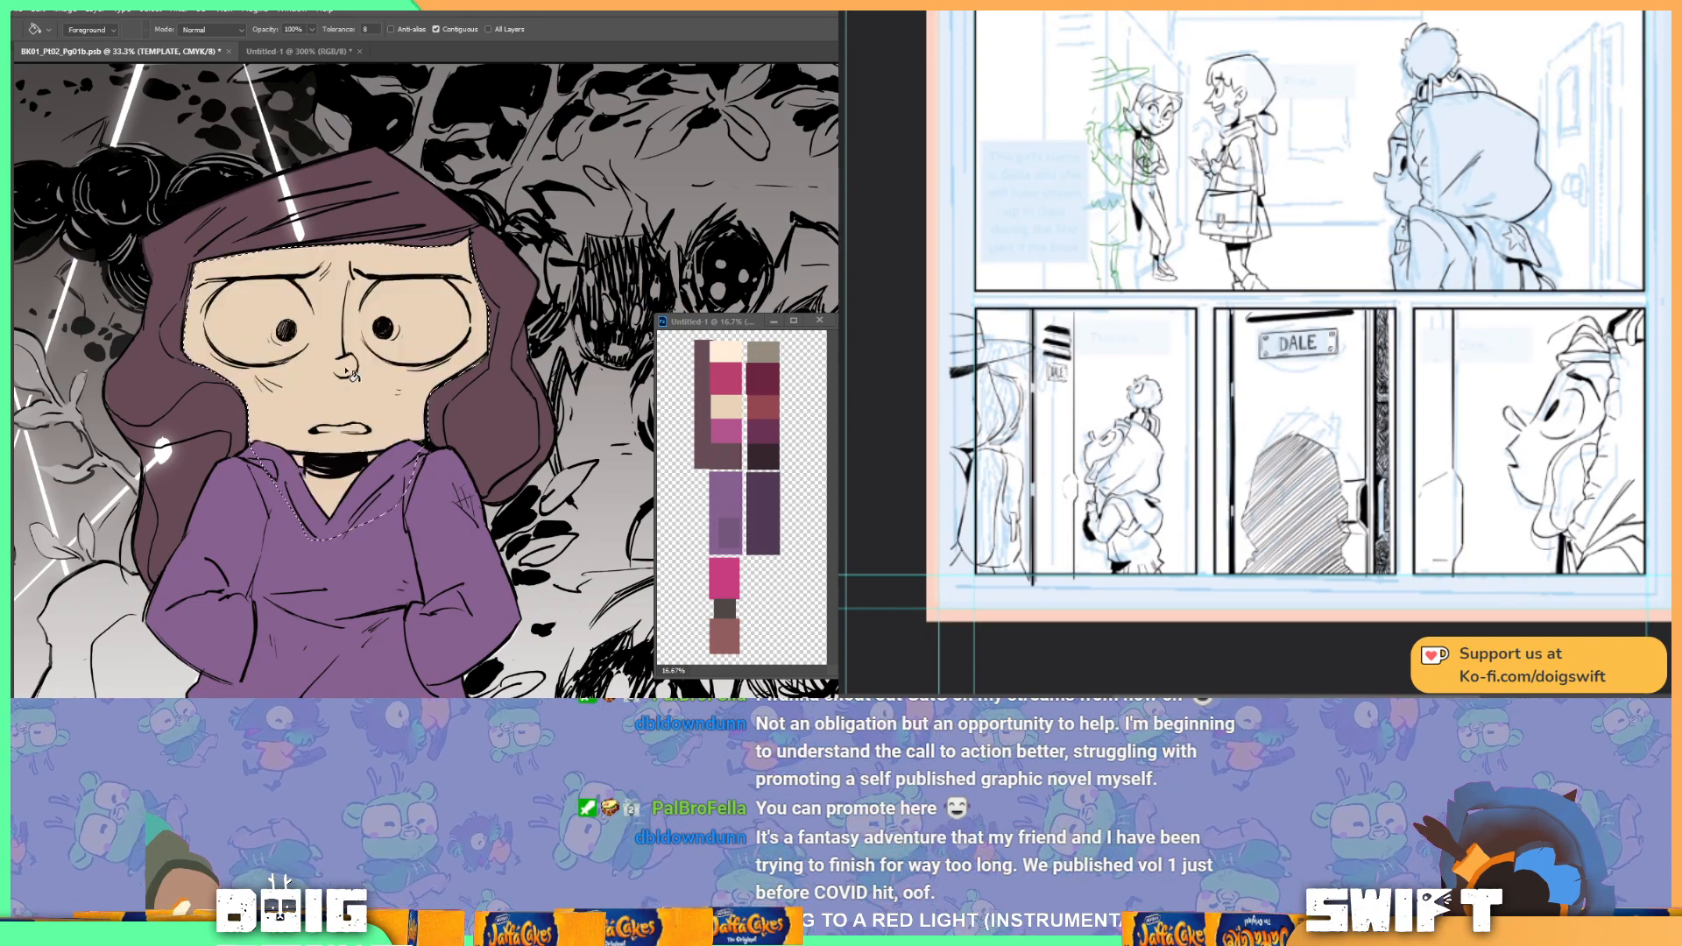
key(ctrl+d)
Step: Sample the off-white from the palette and draw it around the inside edges of both of the girl's eyes
key(b)
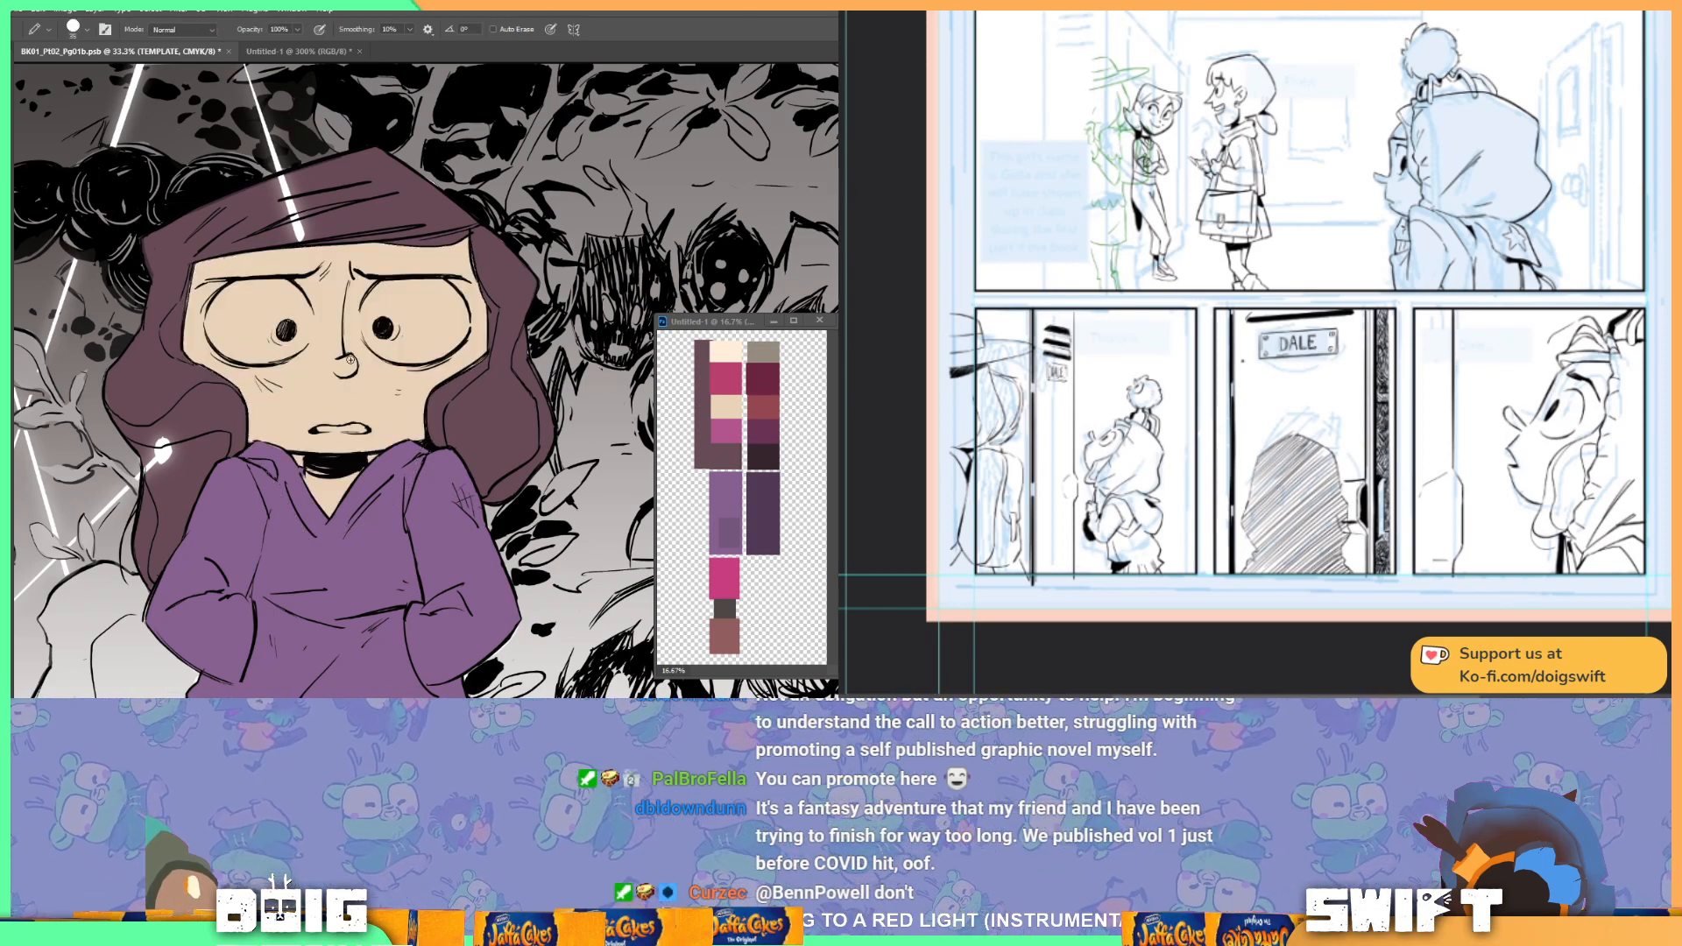
key(i)
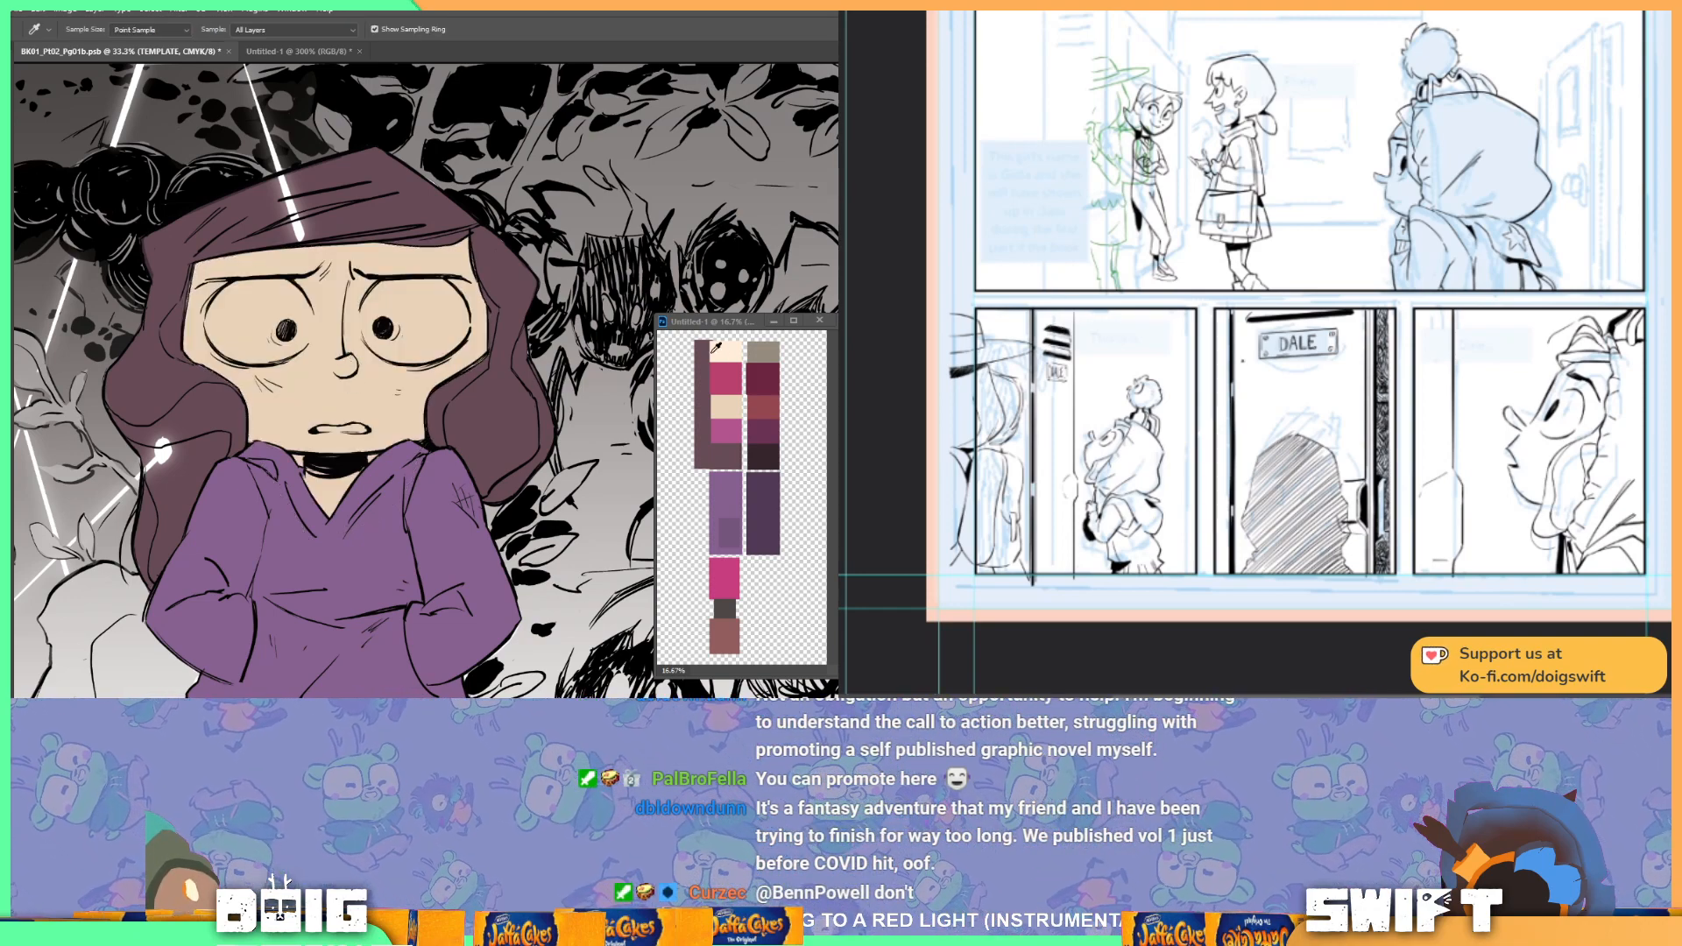
click(728, 348)
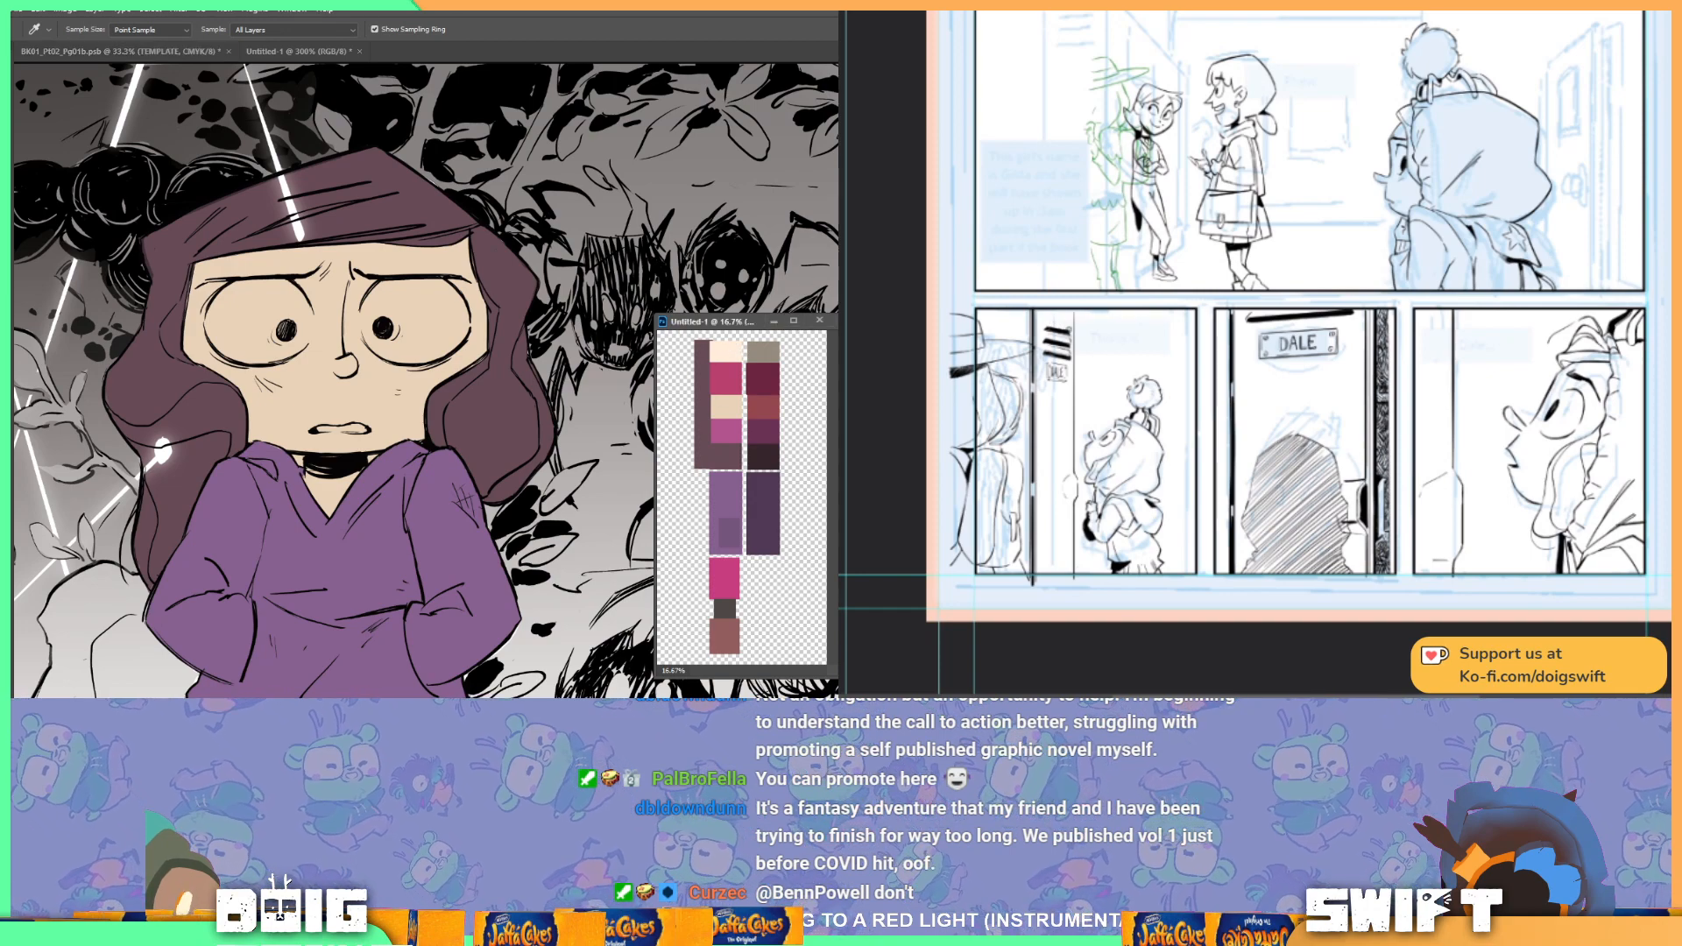
key(b)
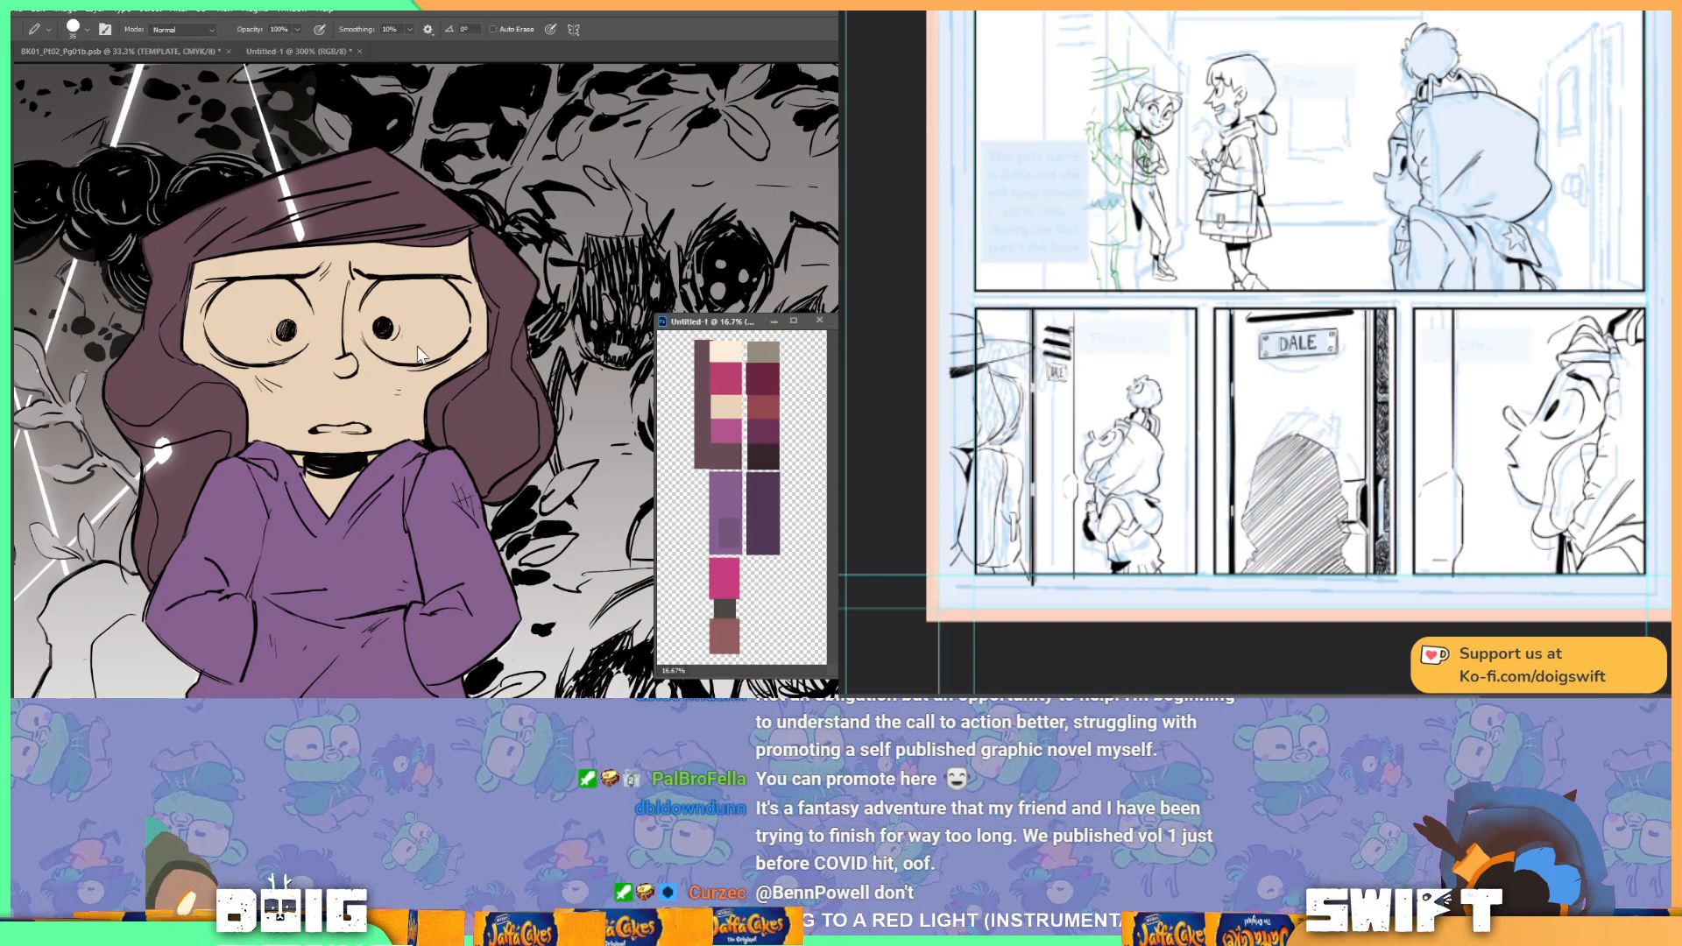
click(364, 305)
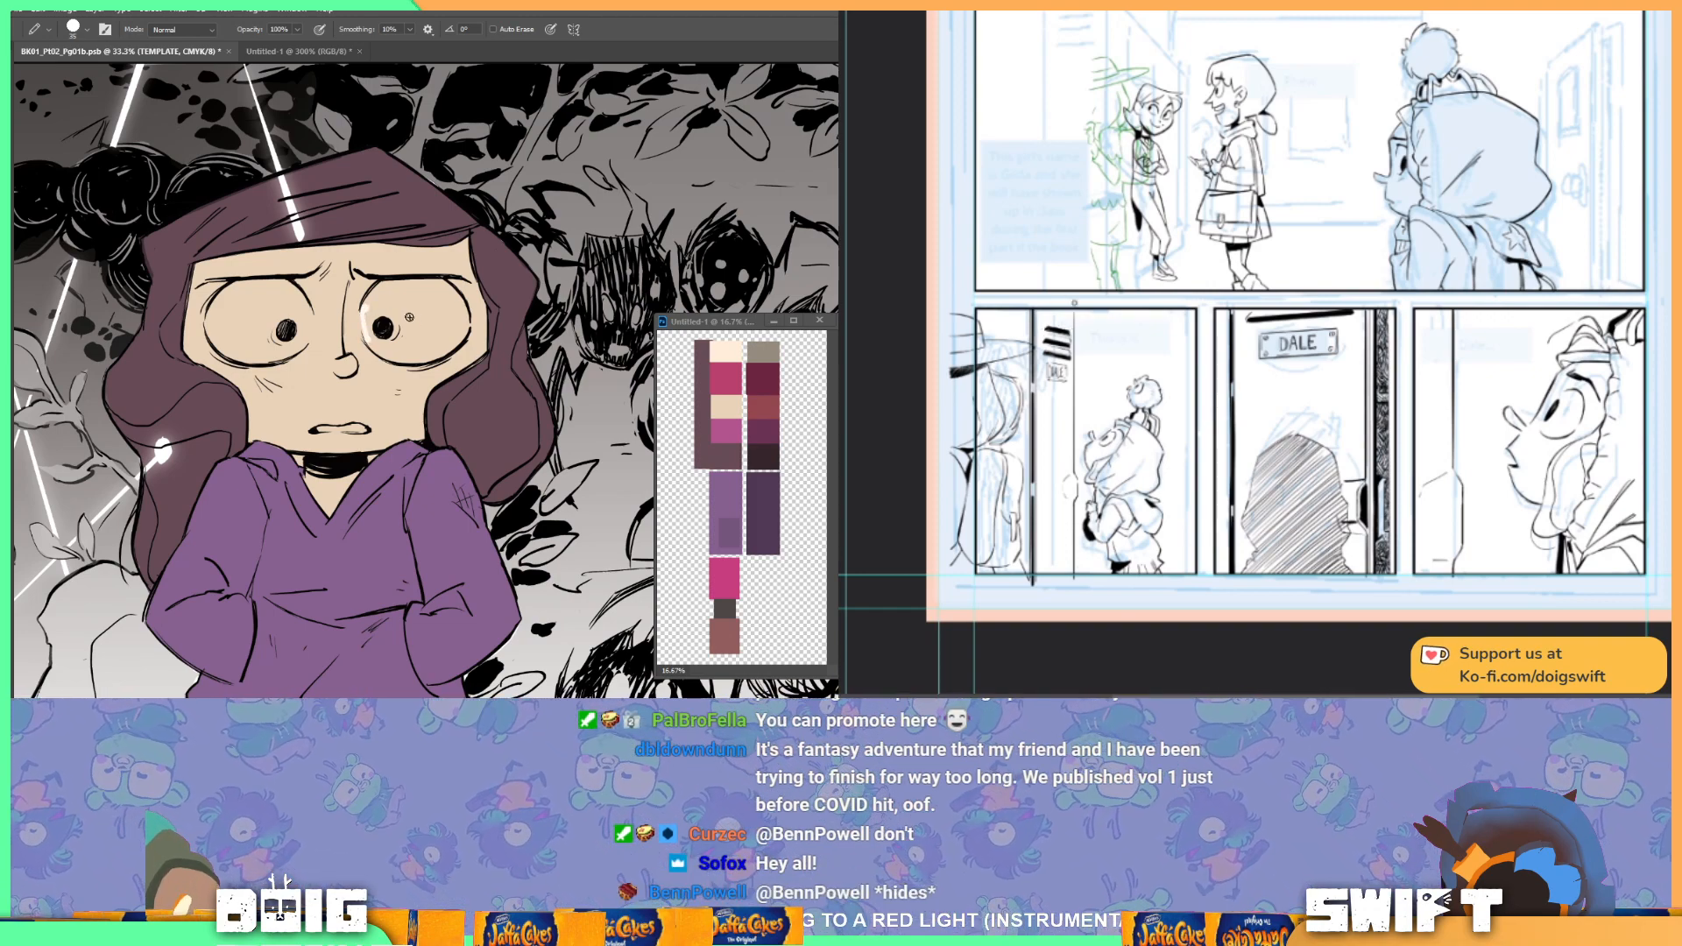
right_click(309, 311)
drag(311, 313, 309, 338)
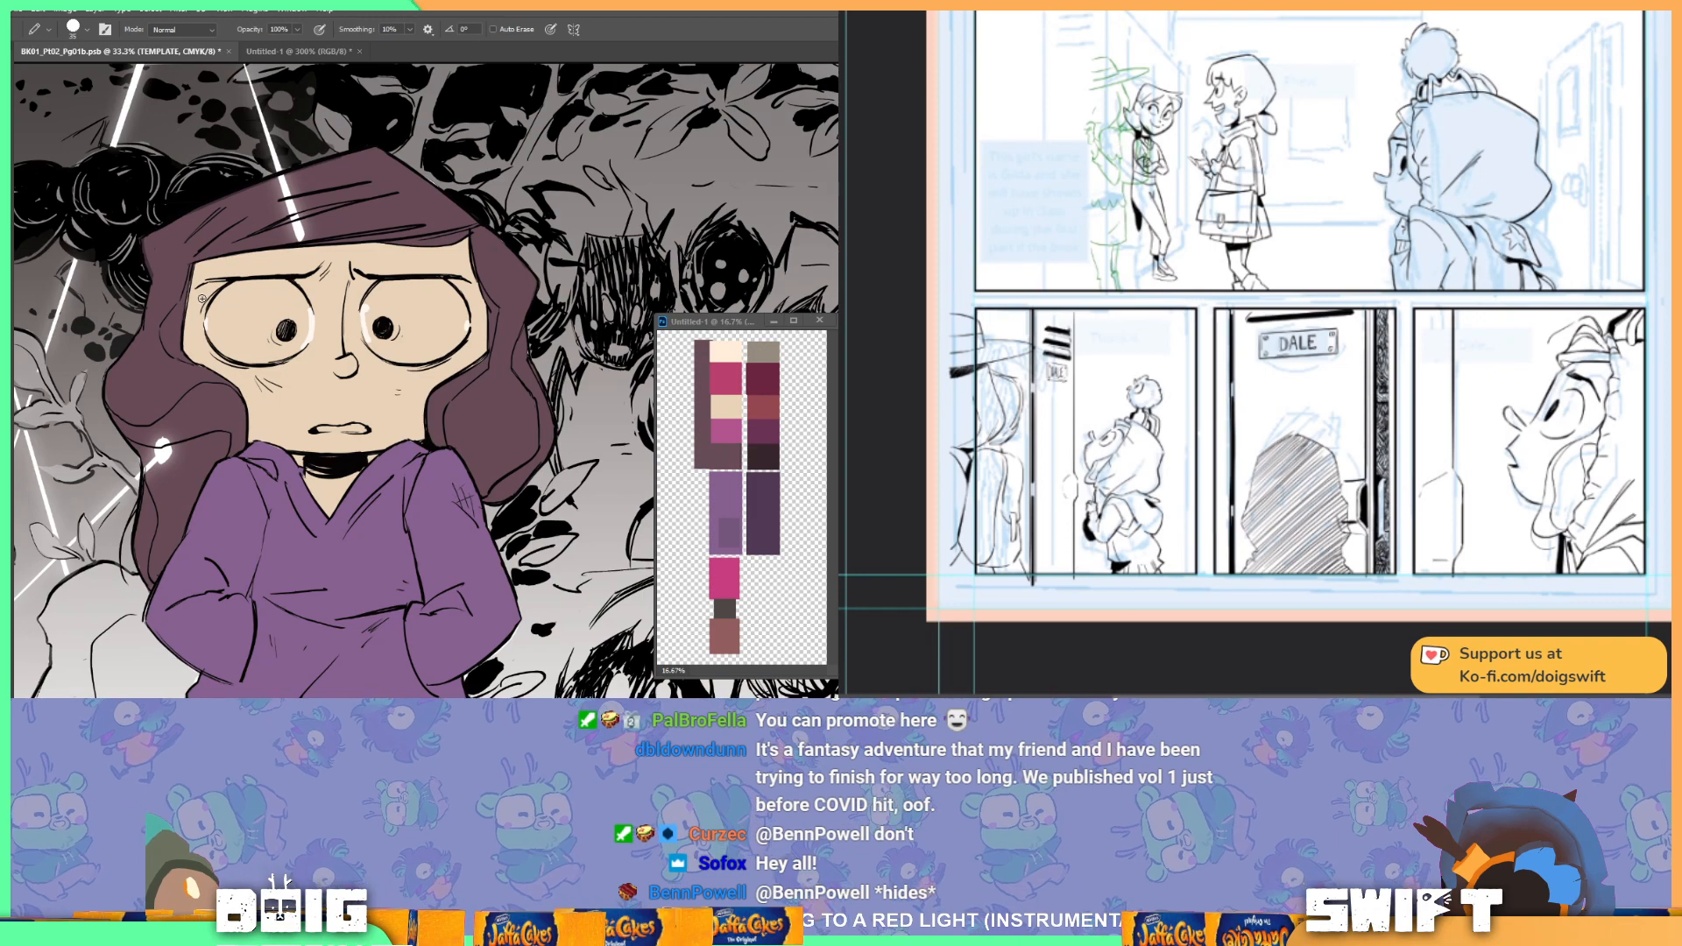
key(w)
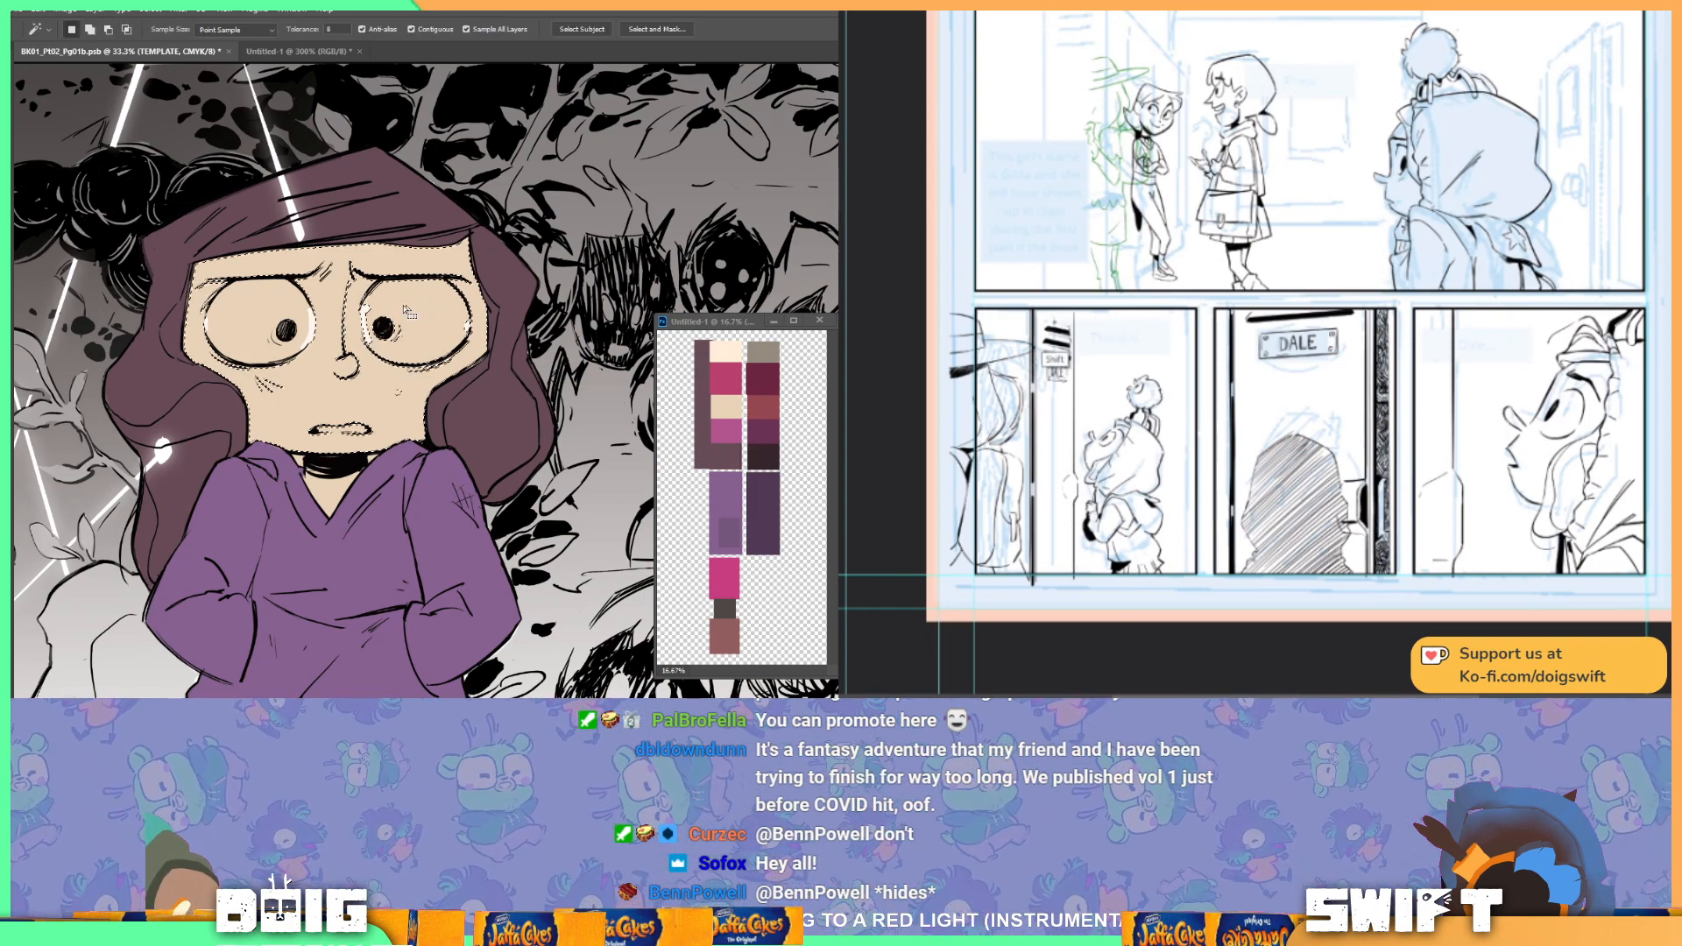
key(b)
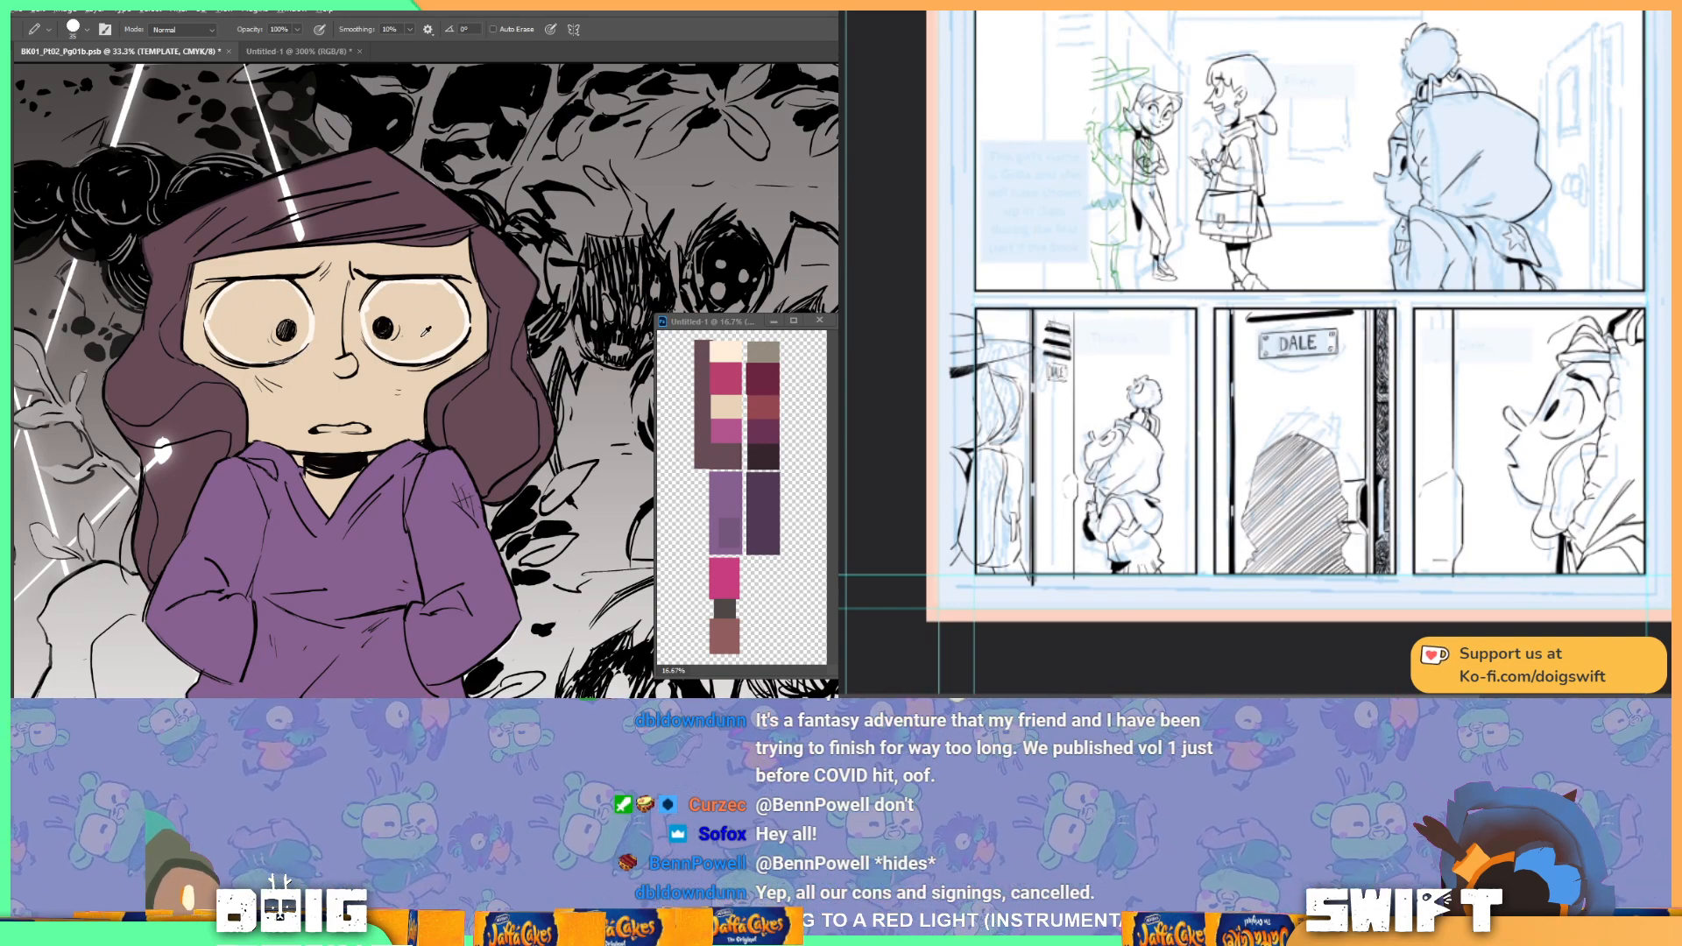
alt+click(440, 273)
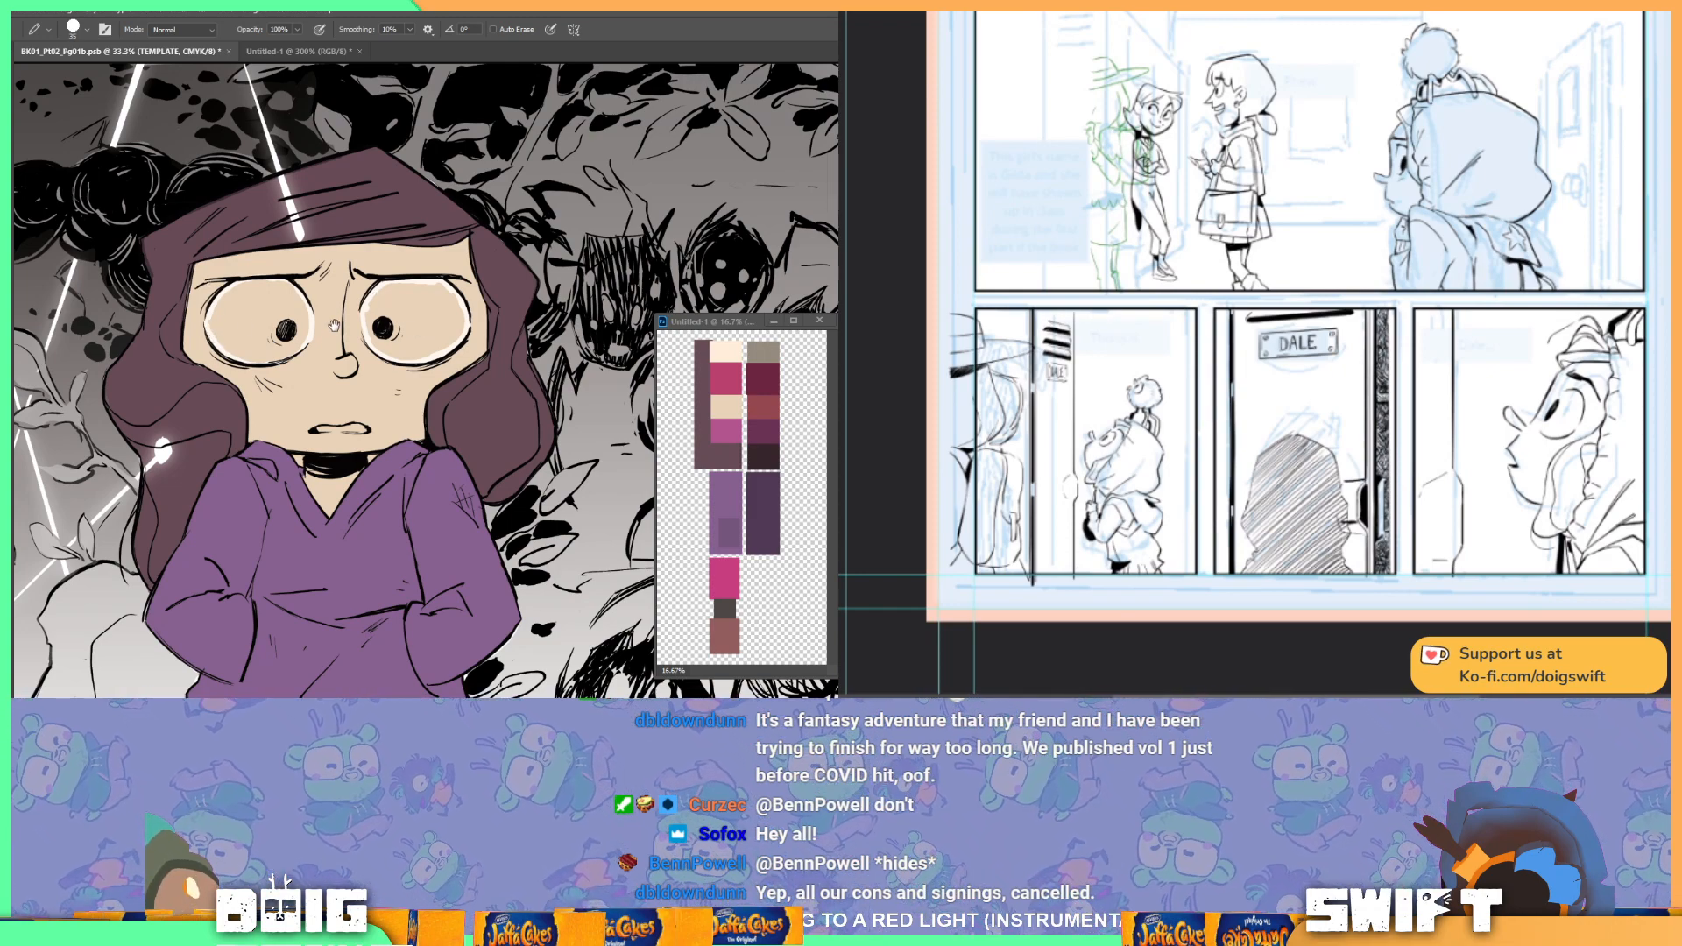
drag(335, 324, 343, 358)
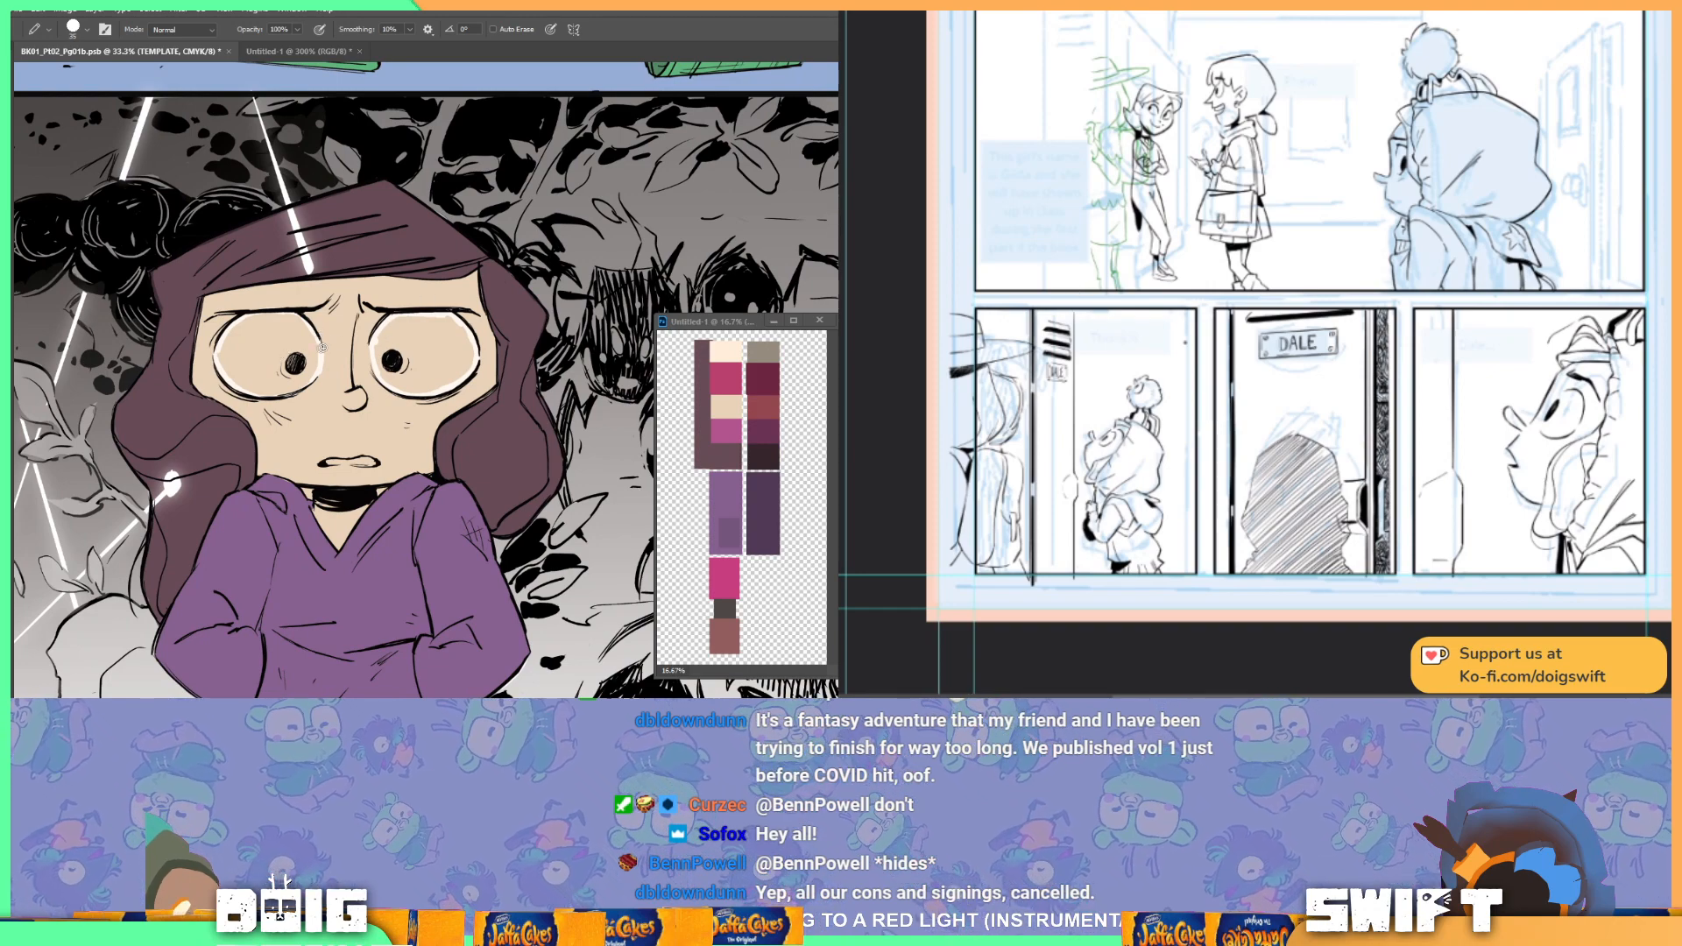
Step: Resample the off-white from the eye outline, enlarge the brush, and paint in the whites of both eyes
key(i)
click(471, 329)
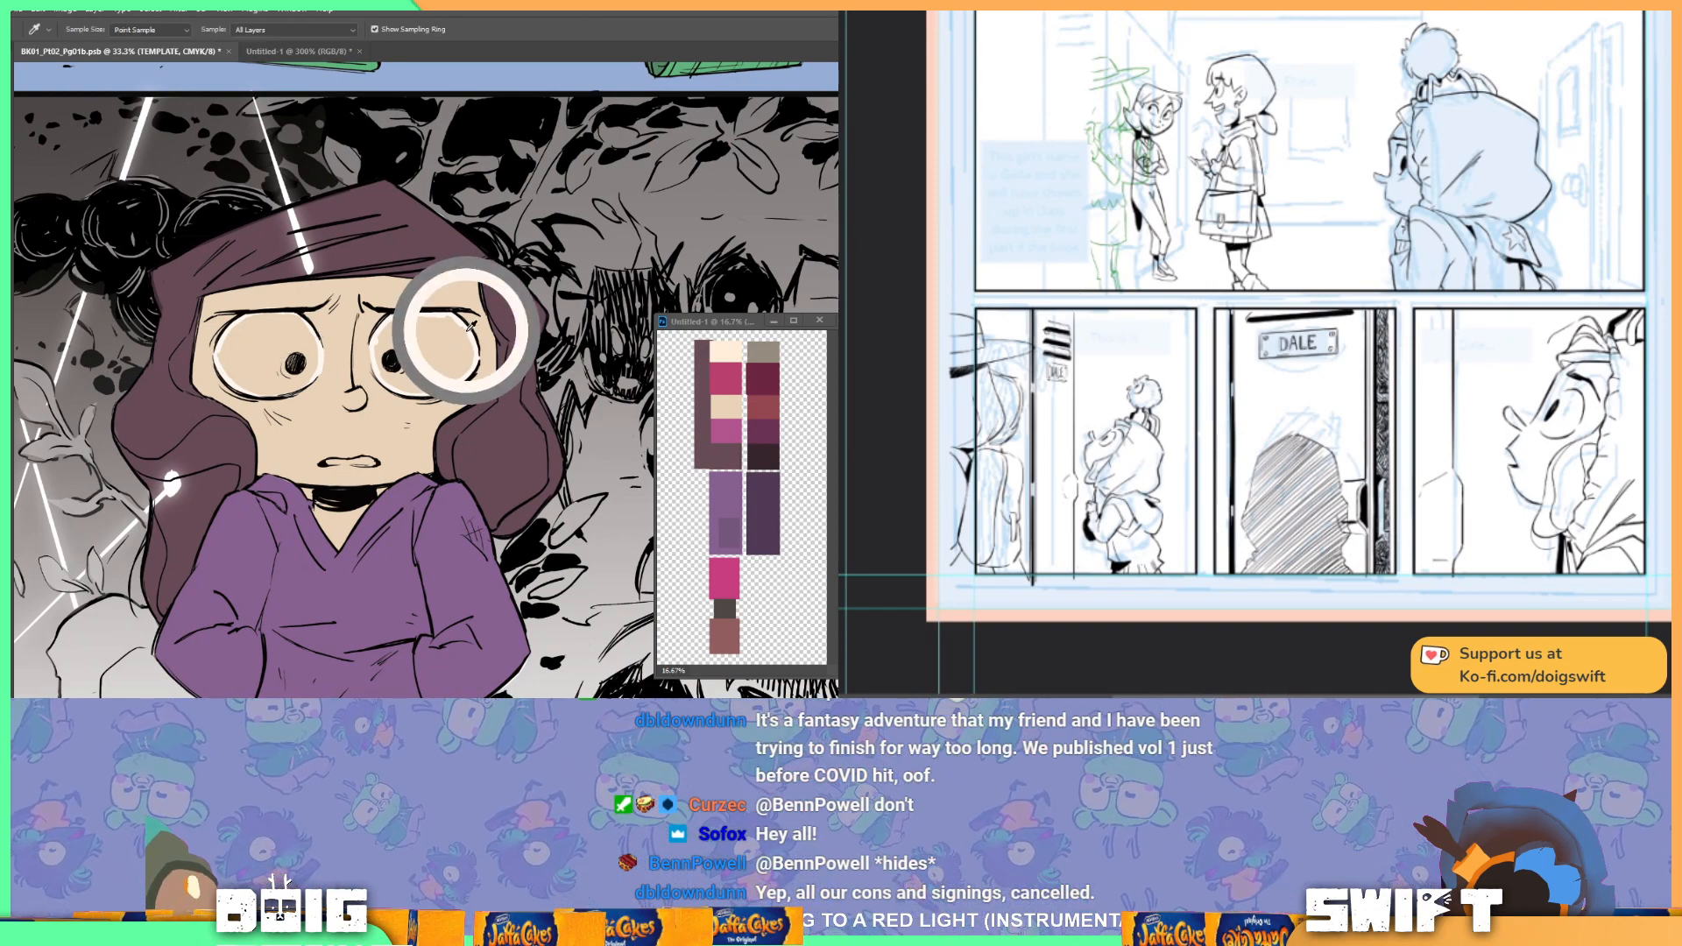
key(b)
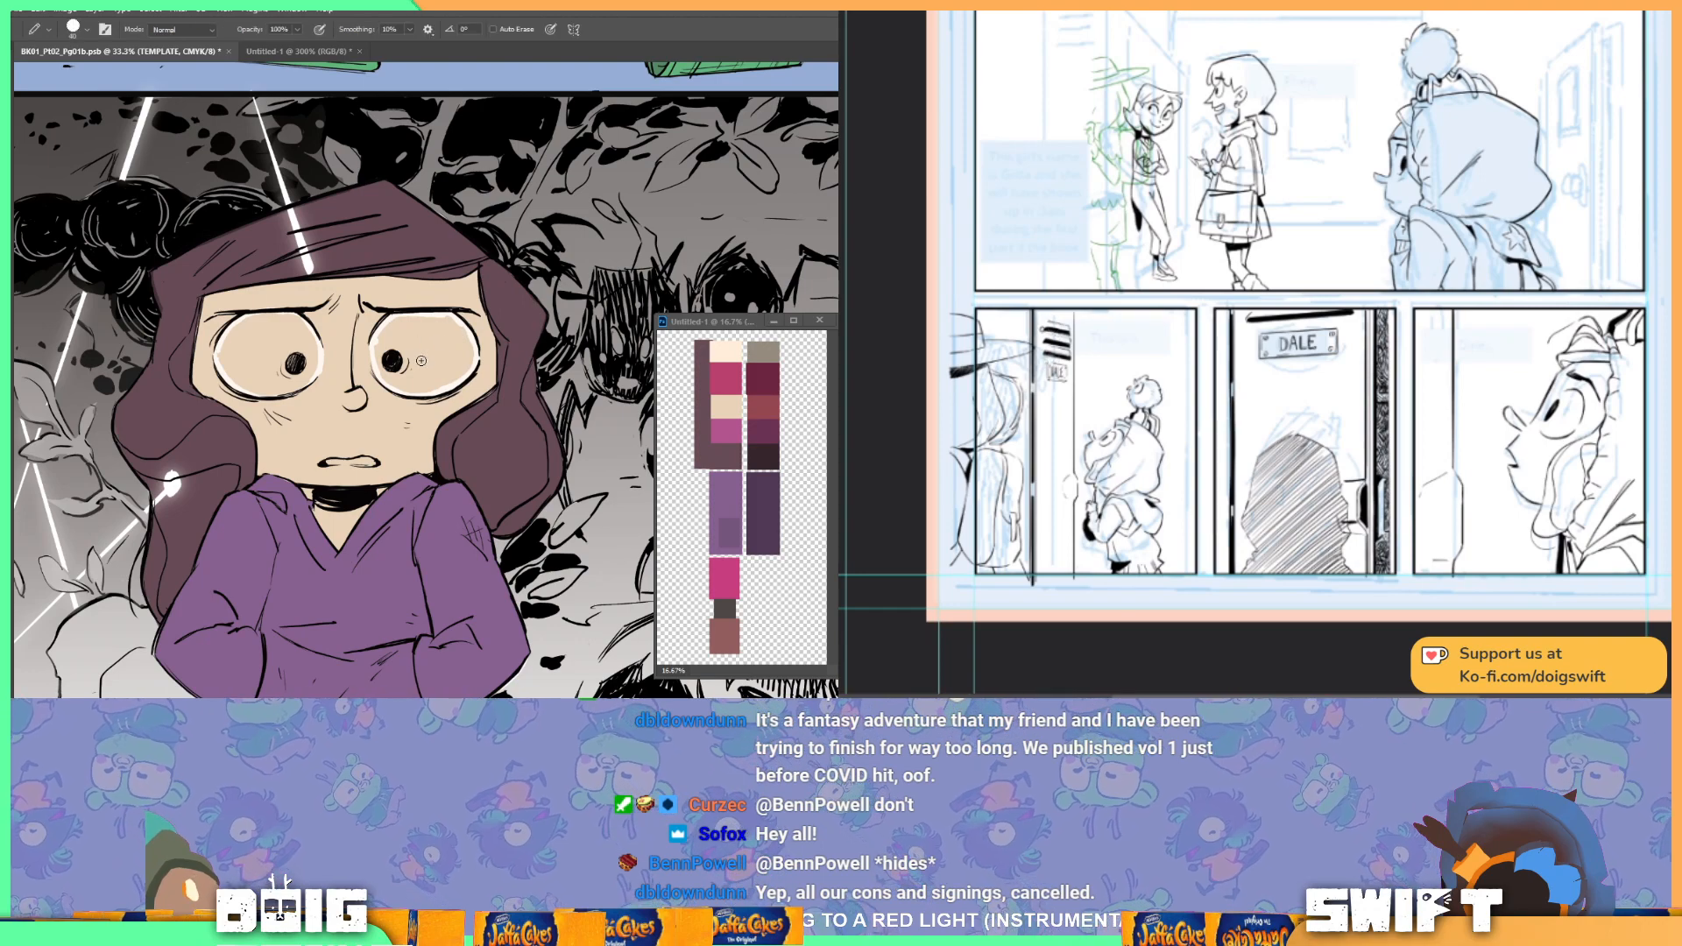
key(])
mouse_move(390, 342)
mouse_down()
mouse_move(449, 322)
mouse_move(466, 347)
mouse_move(432, 380)
mouse_move(395, 378)
mouse_move(444, 383)
mouse_move(466, 361)
mouse_move(418, 370)
mouse_move(399, 352)
mouse_move(452, 345)
mouse_up()
mouse_move(235, 351)
mouse_down()
mouse_move(224, 364)
mouse_move(226, 337)
mouse_move(305, 331)
mouse_move(317, 359)
mouse_move(294, 393)
mouse_move(237, 361)
mouse_move(263, 337)
mouse_move(297, 368)
mouse_move(305, 355)
mouse_move(294, 384)
mouse_move(308, 379)
mouse_up()
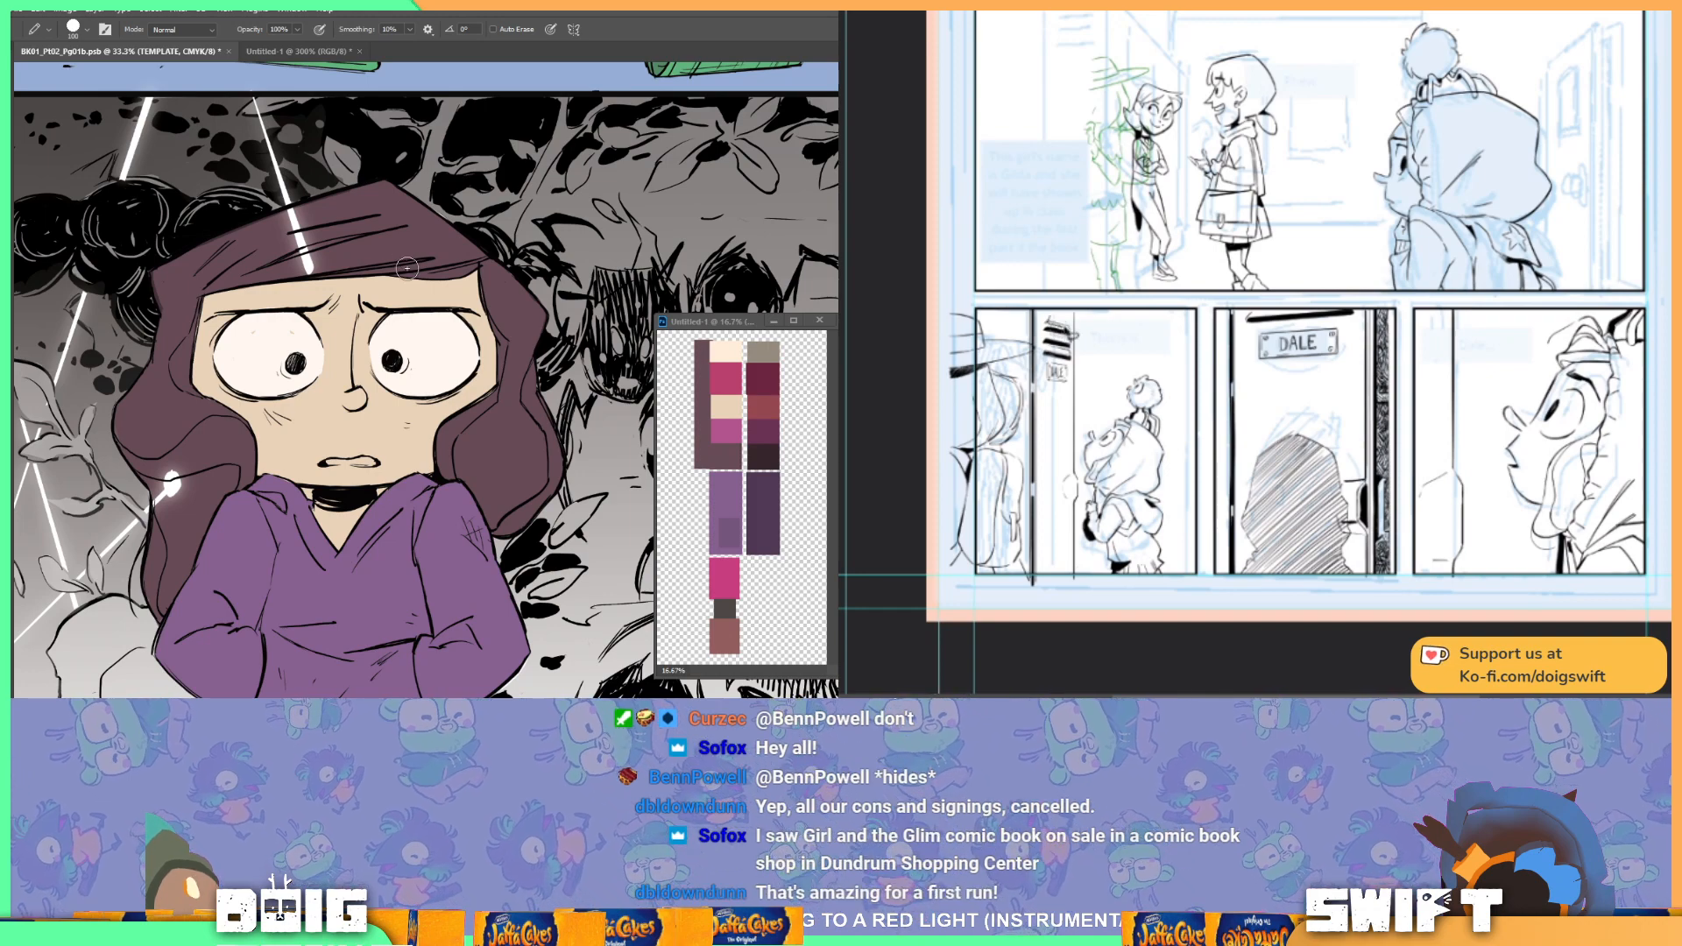
drag(473, 317, 413, 301)
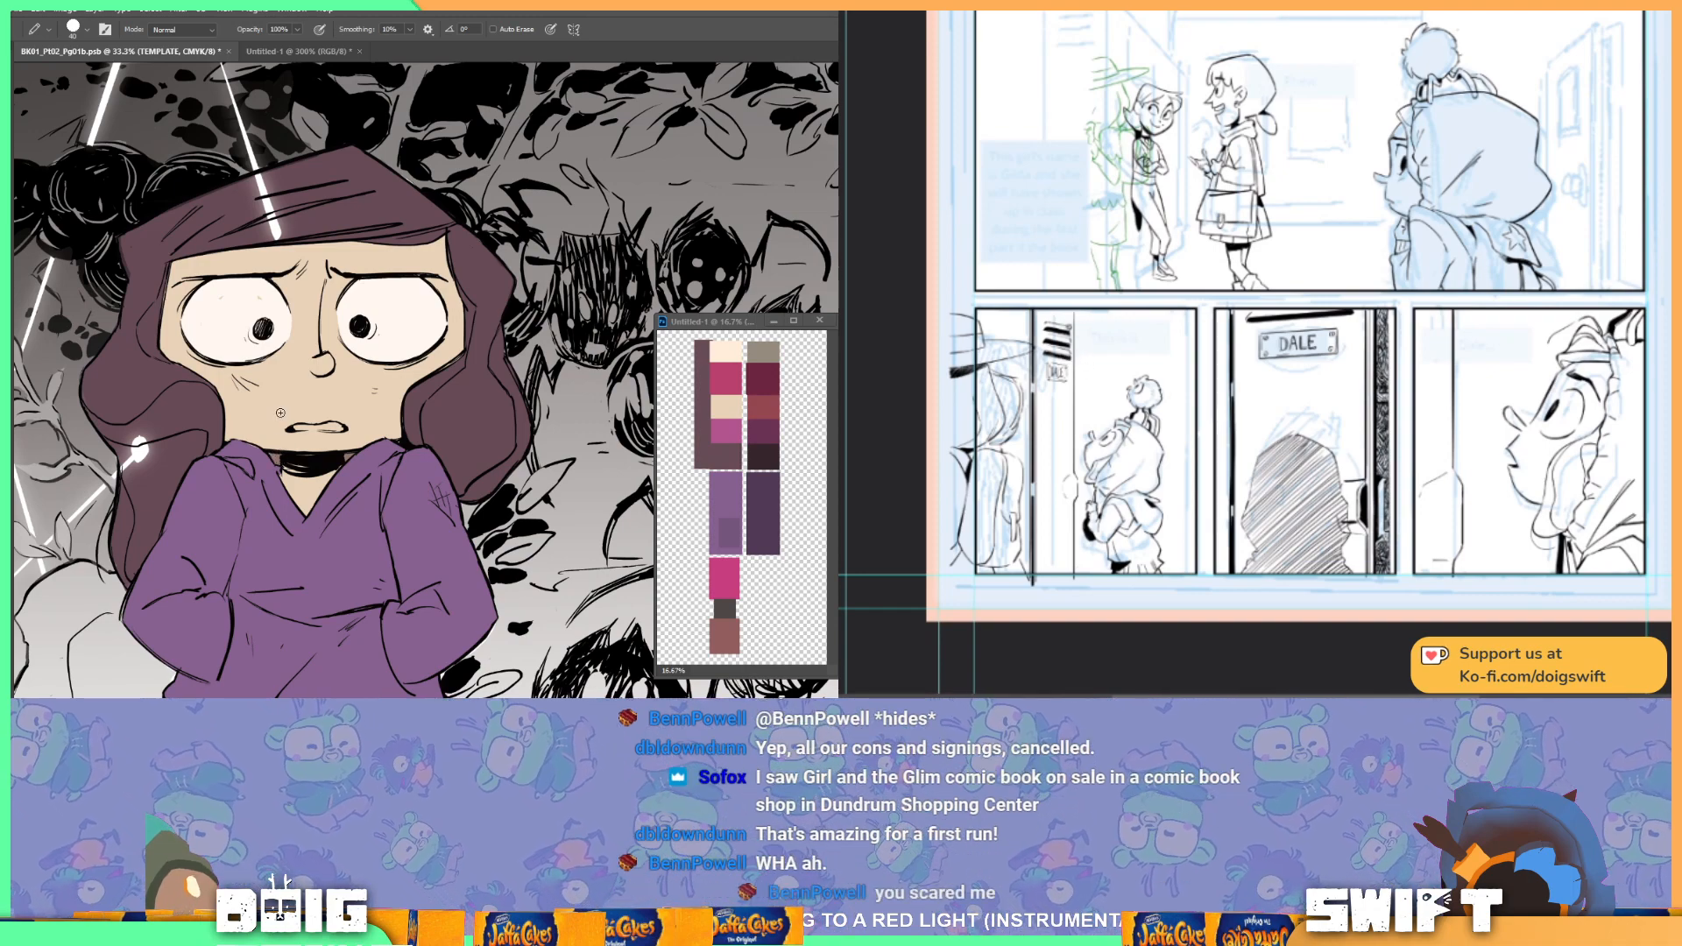
Step: Paint the teeth between the girl's parted lips off-white
drag(313, 376, 317, 408)
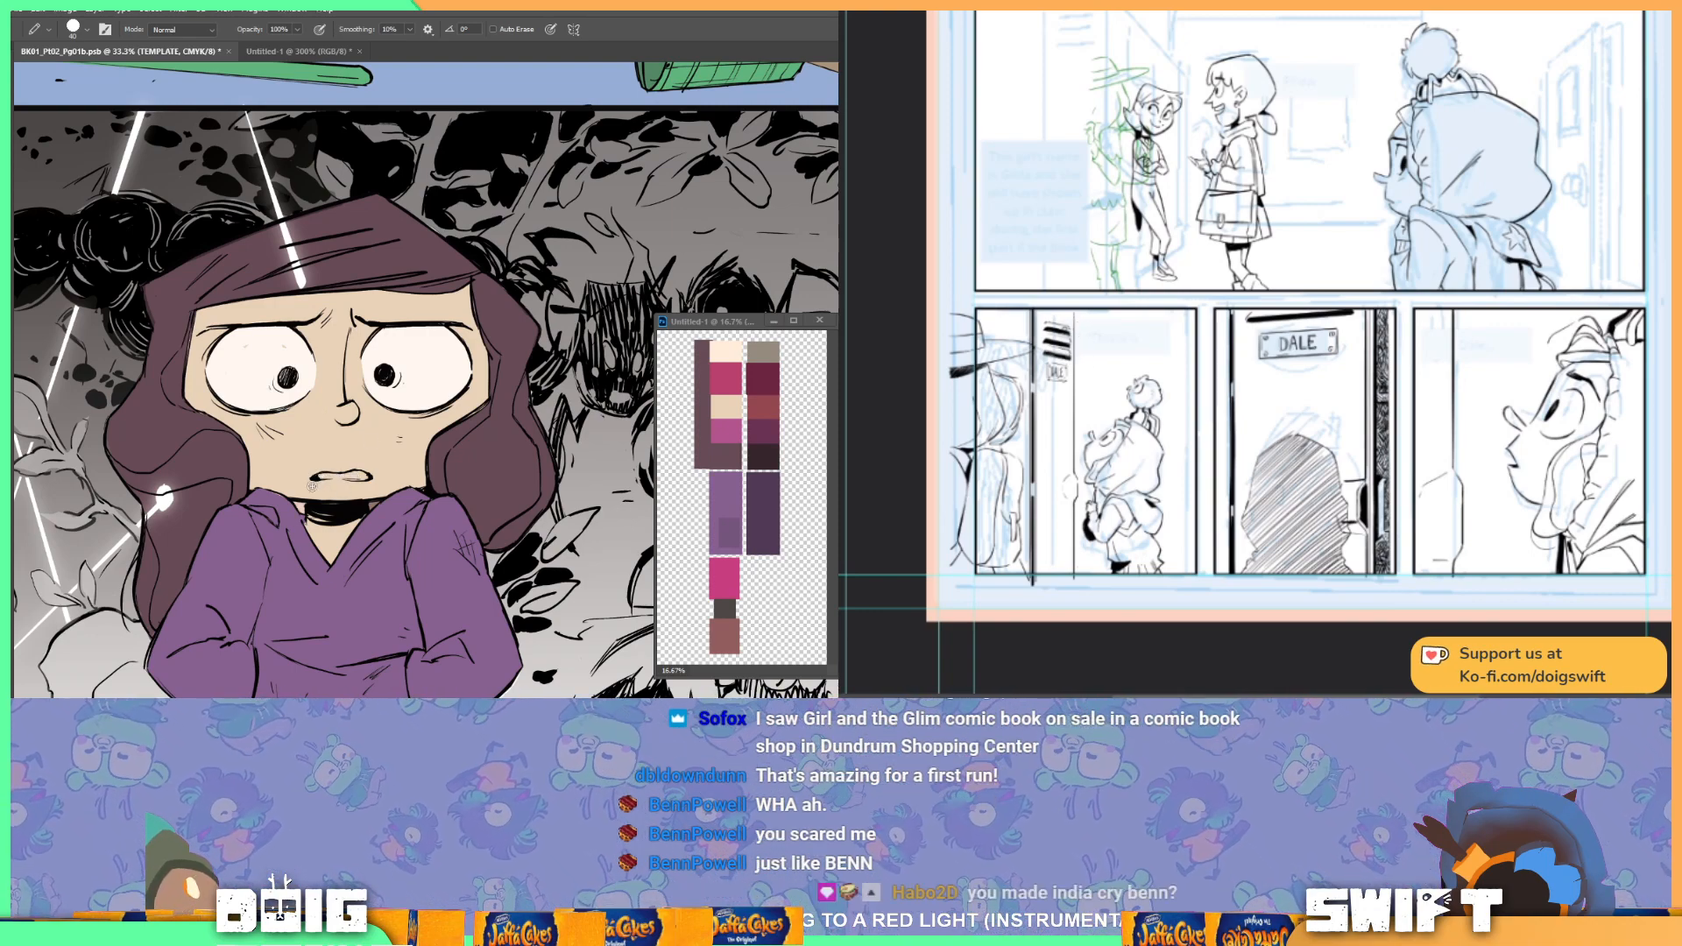
alt+click(438, 463)
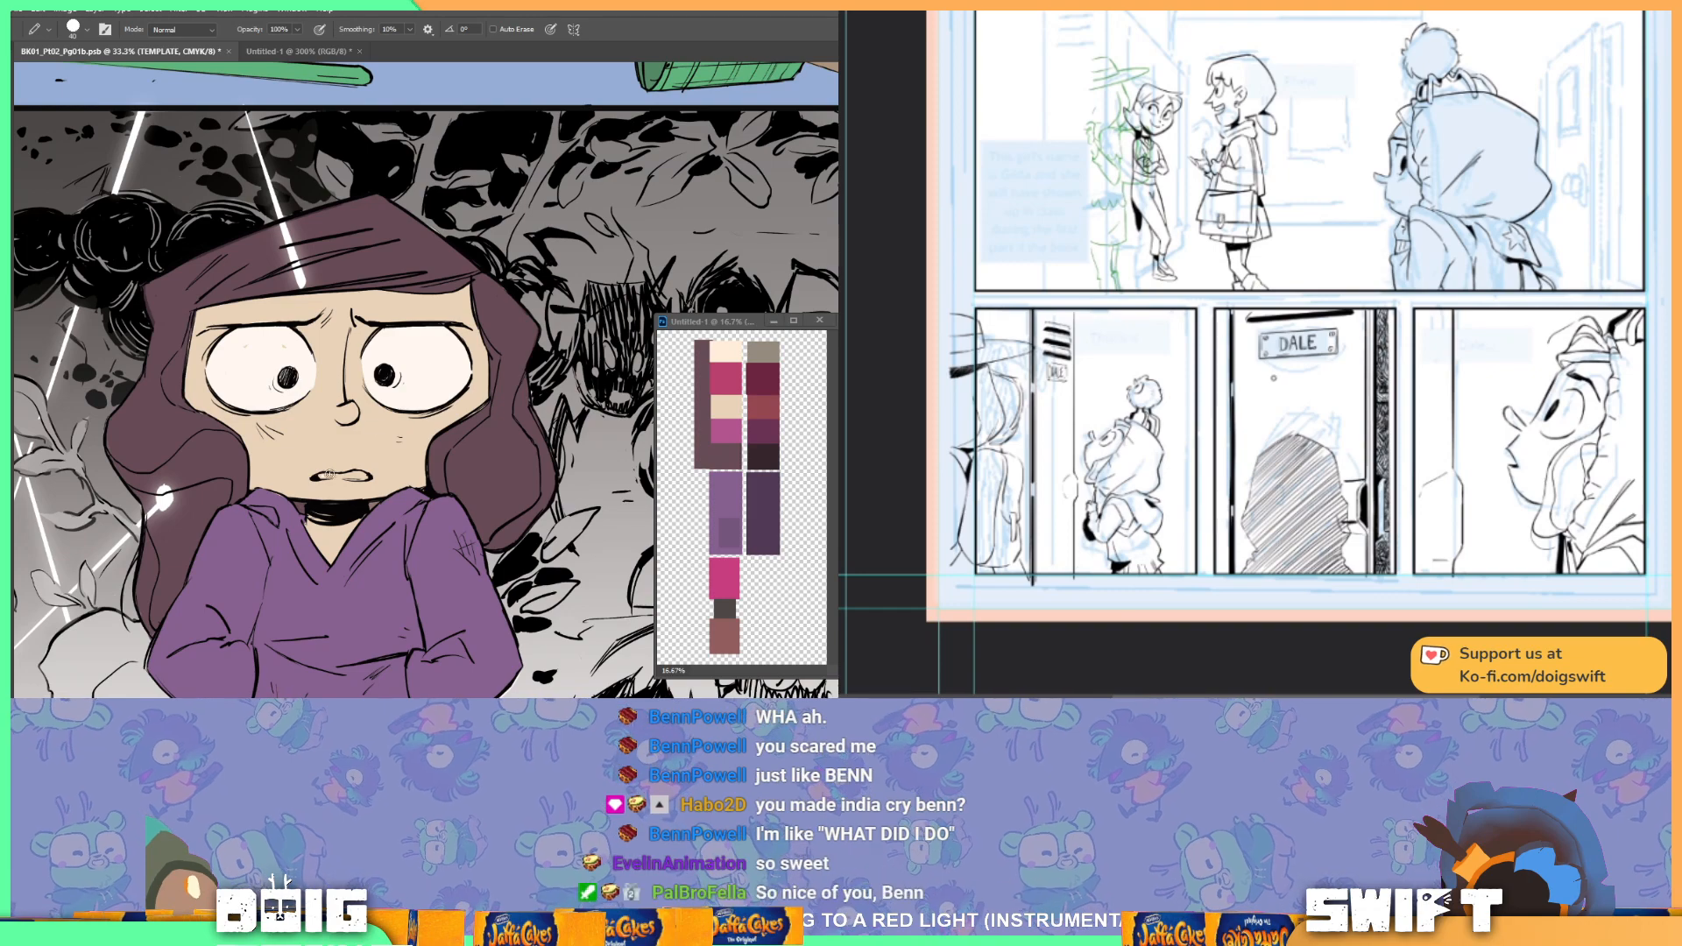
drag(322, 477, 361, 476)
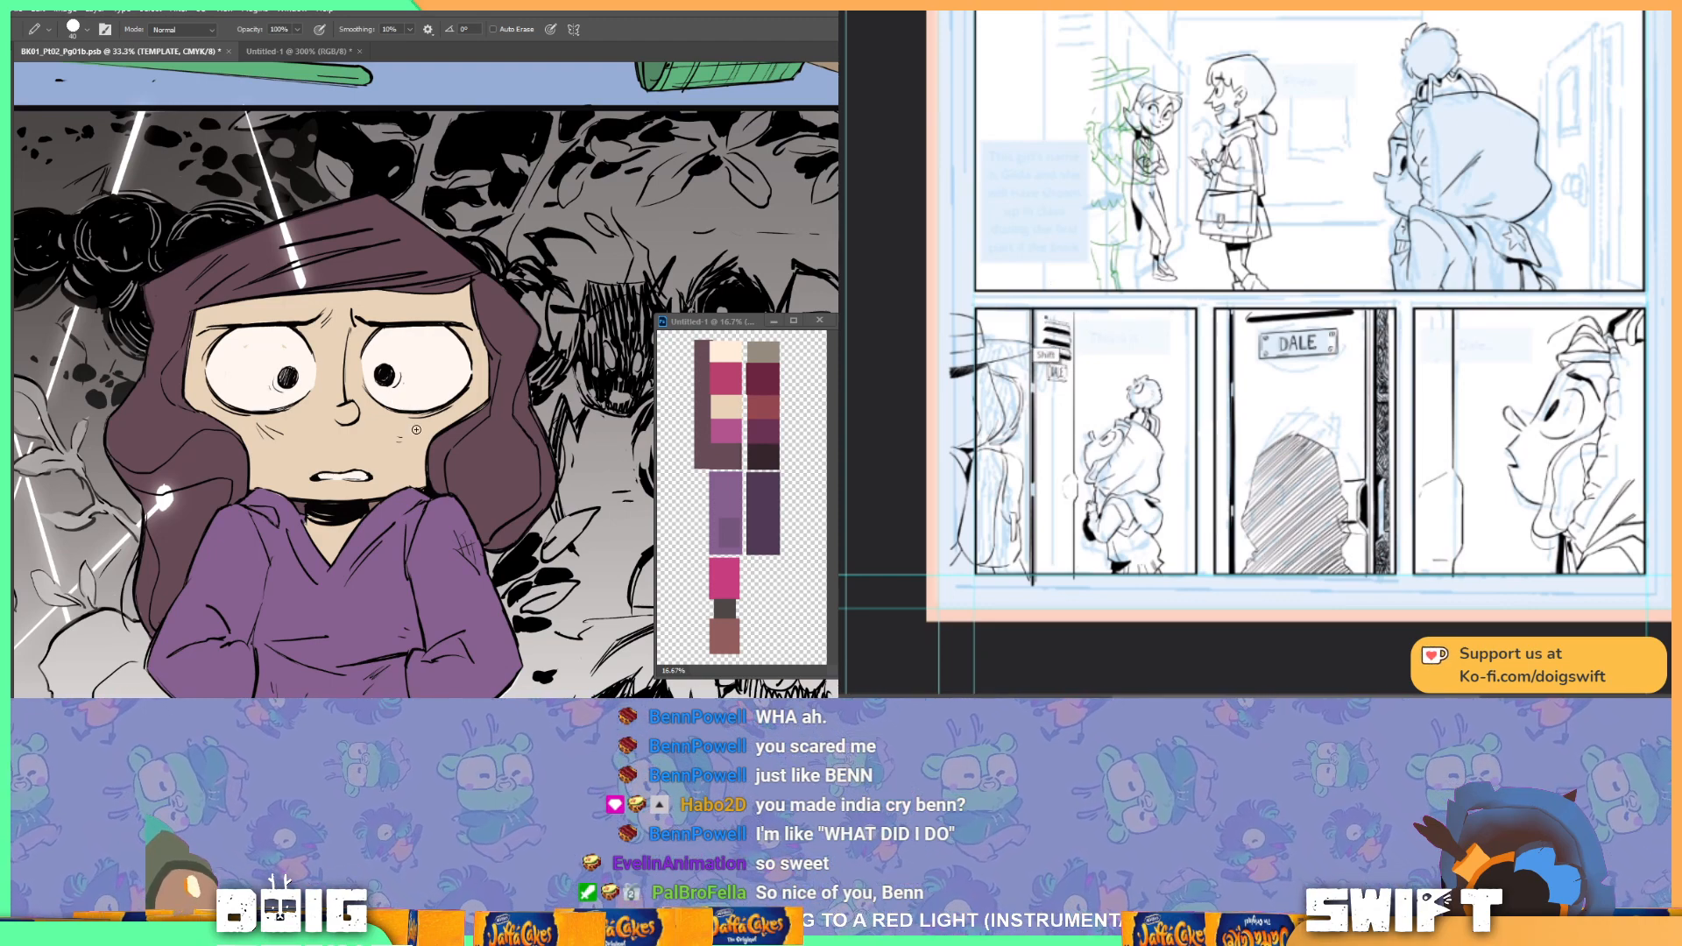
Step: Lasso both of the seated girl's striped lower legs and fill them with dark grey
scroll(416, 429, down, 2)
drag(515, 455, 386, 394)
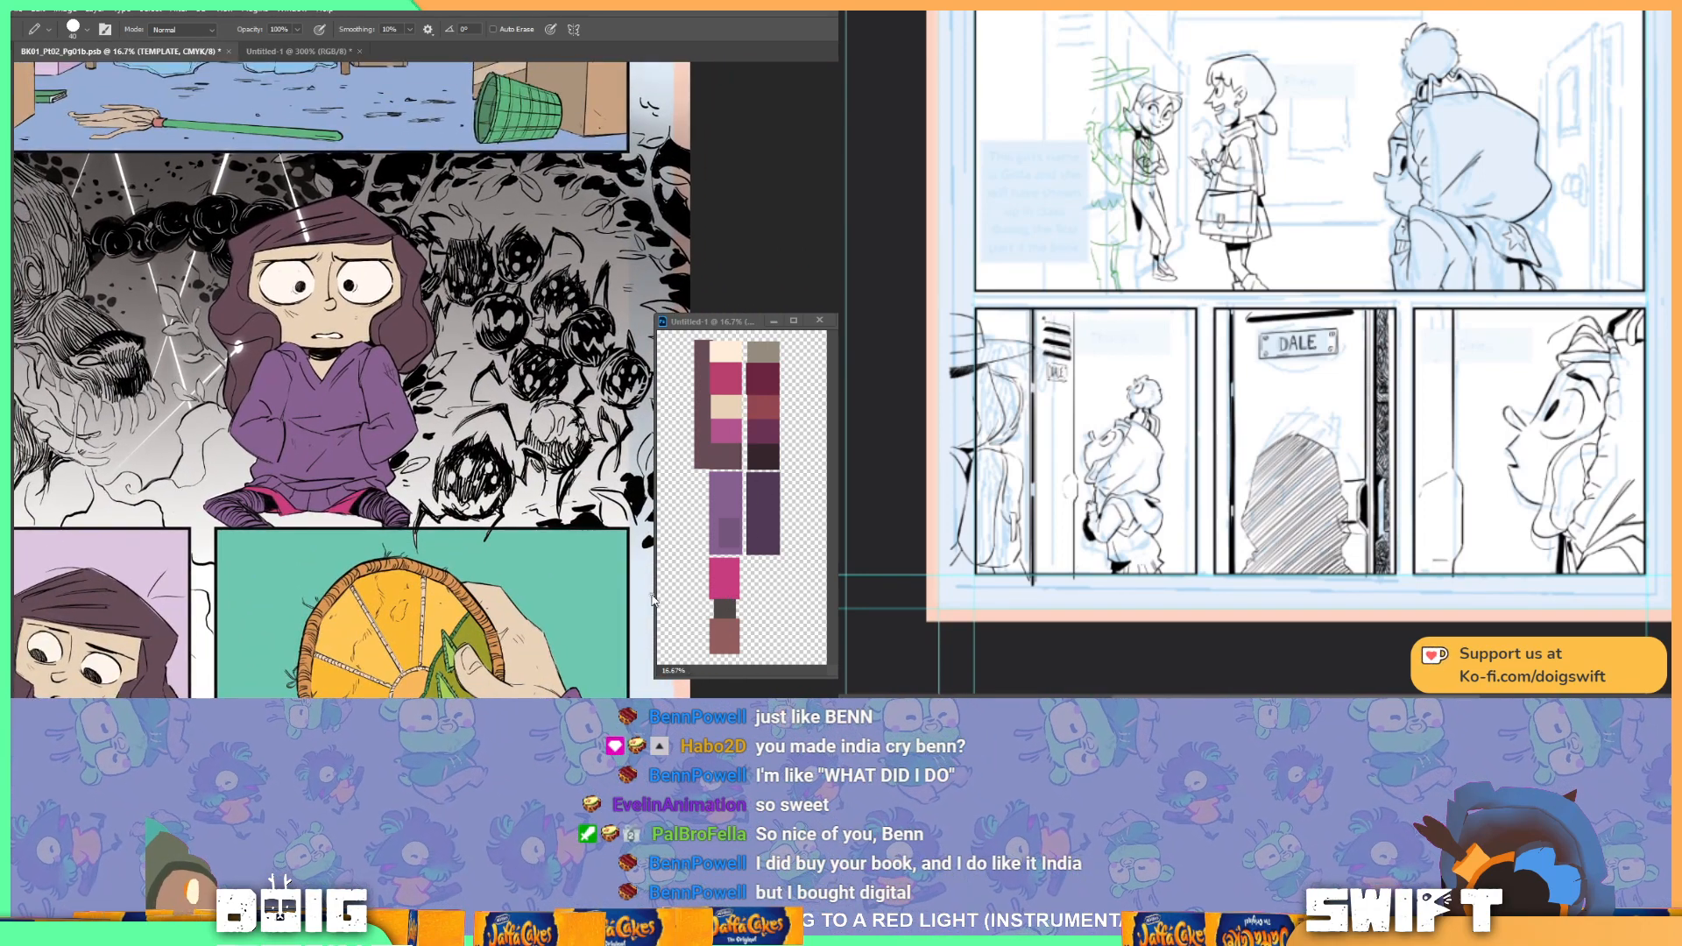
key(l)
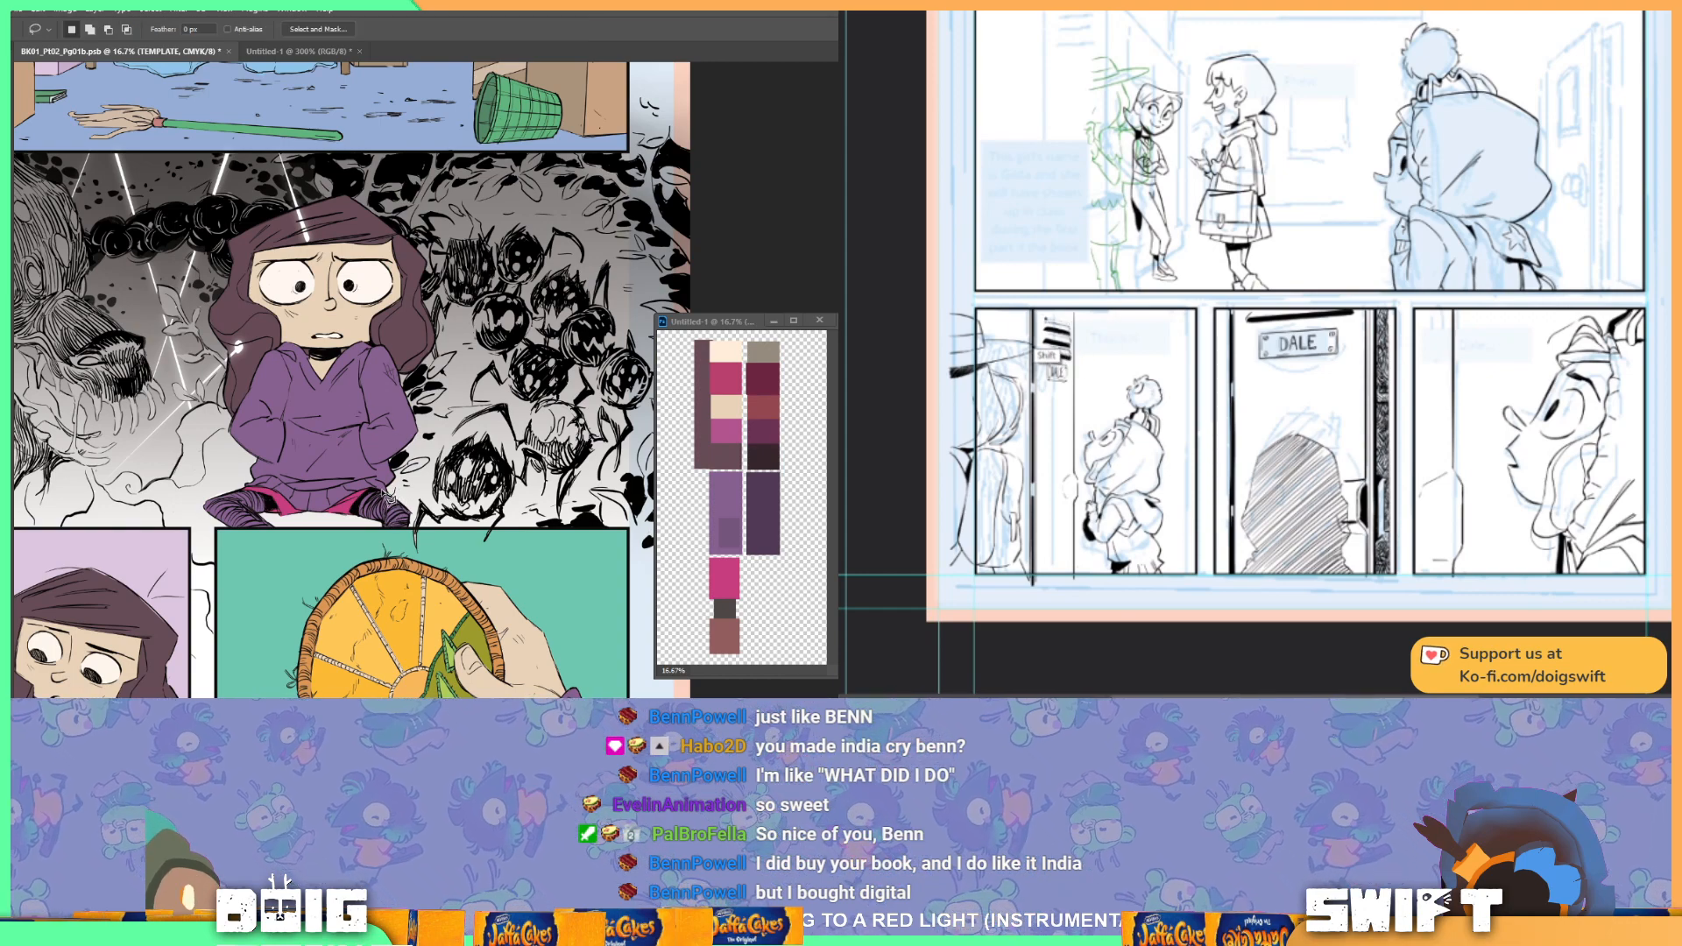
mouse_move(371, 490)
mouse_down()
mouse_move(356, 540)
mouse_move(416, 529)
mouse_up()
key(shift)
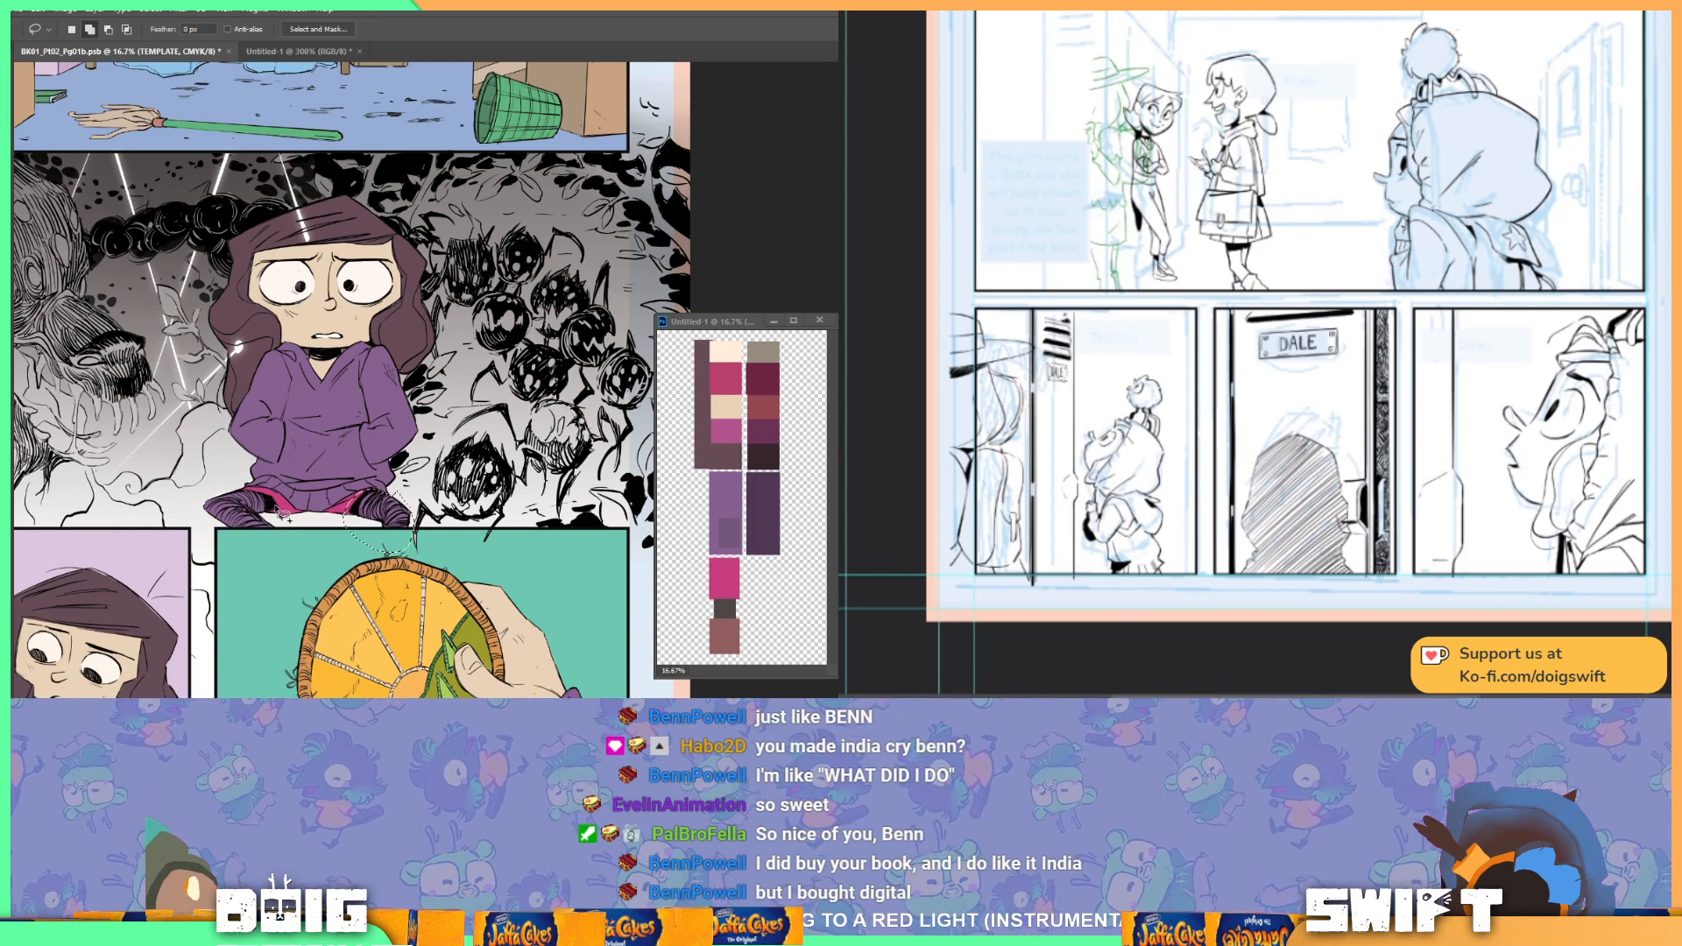
mouse_move(200, 511)
mouse_down()
mouse_move(222, 545)
mouse_move(284, 527)
mouse_up()
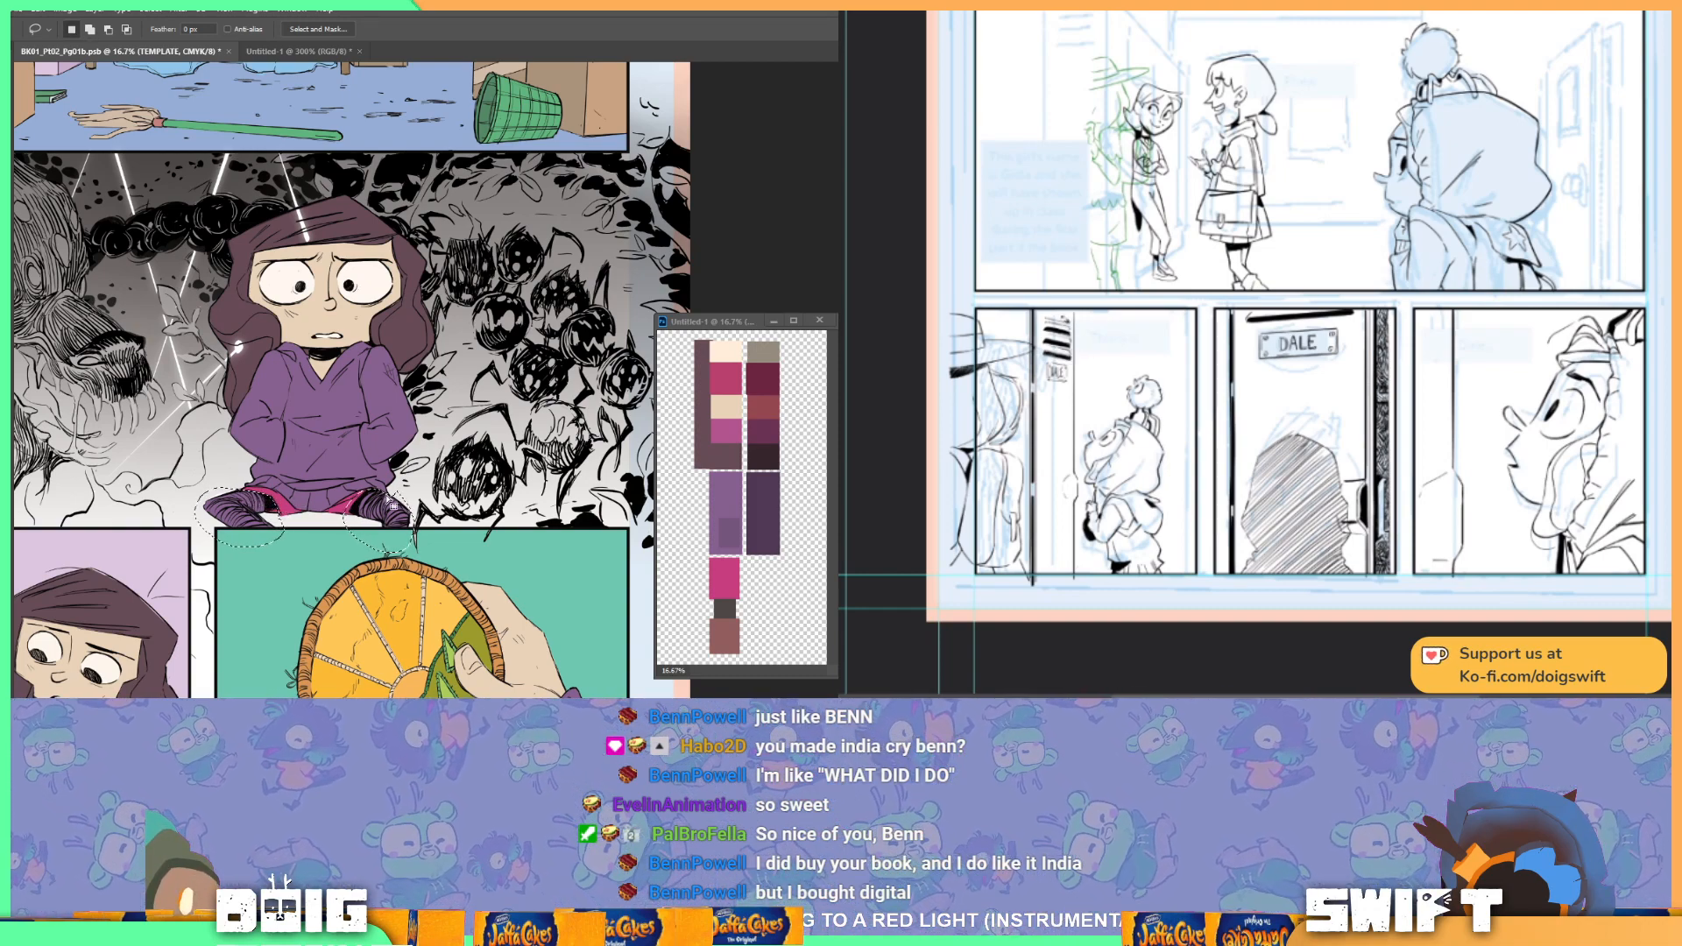
key(g)
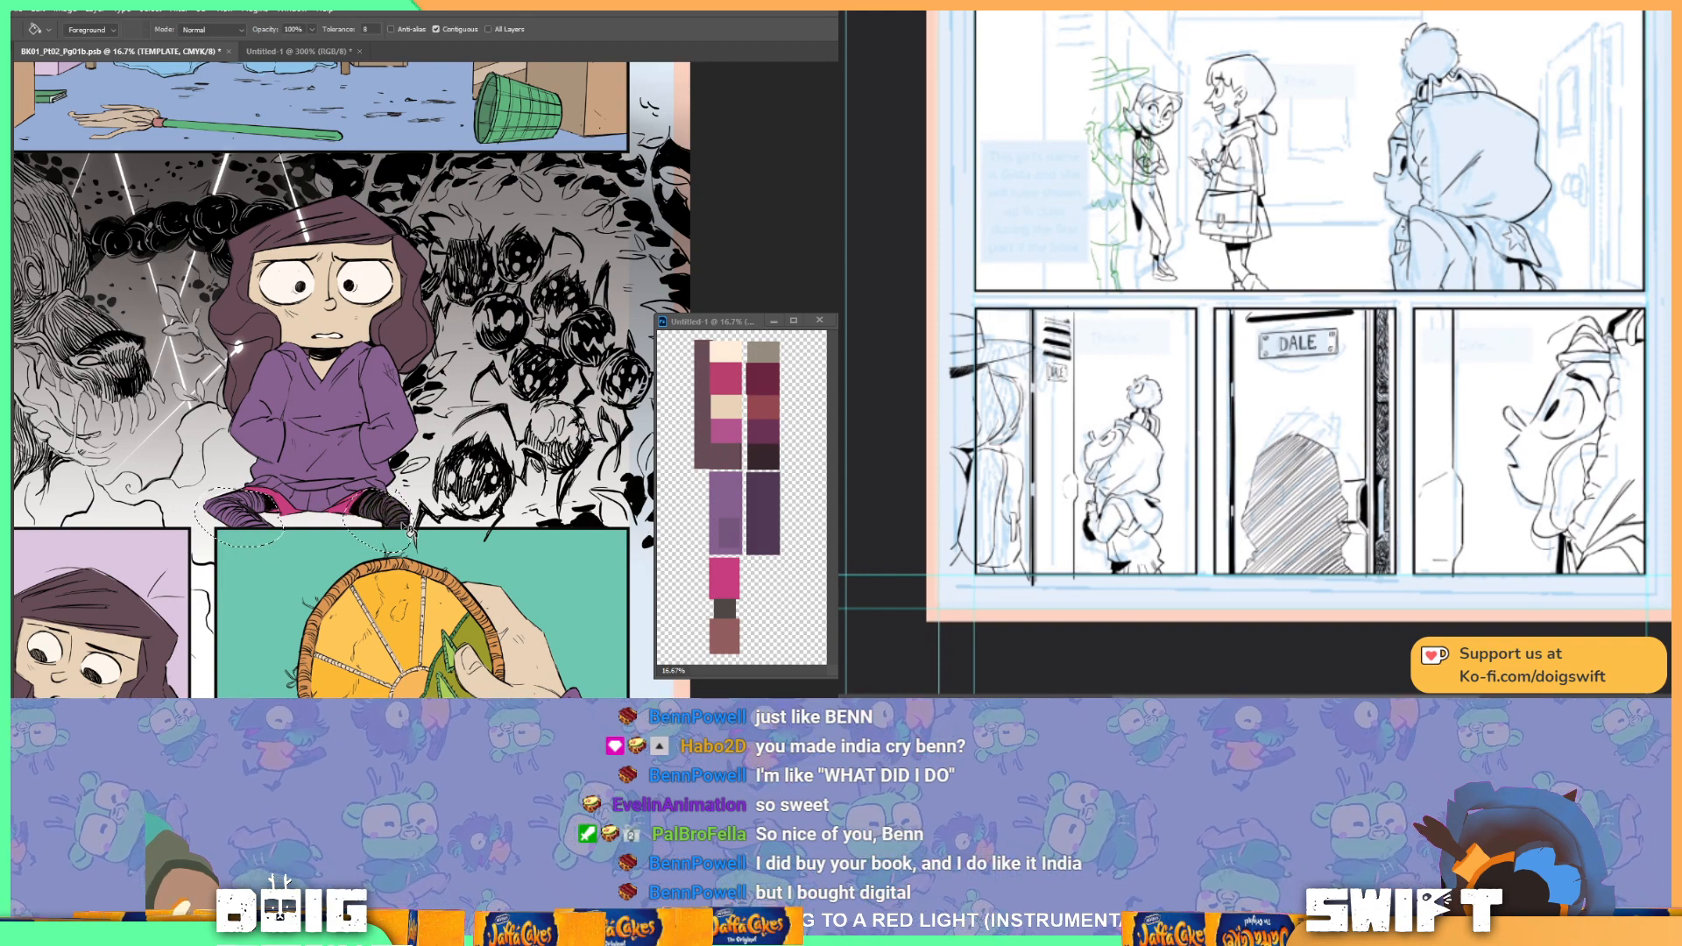
click(286, 520)
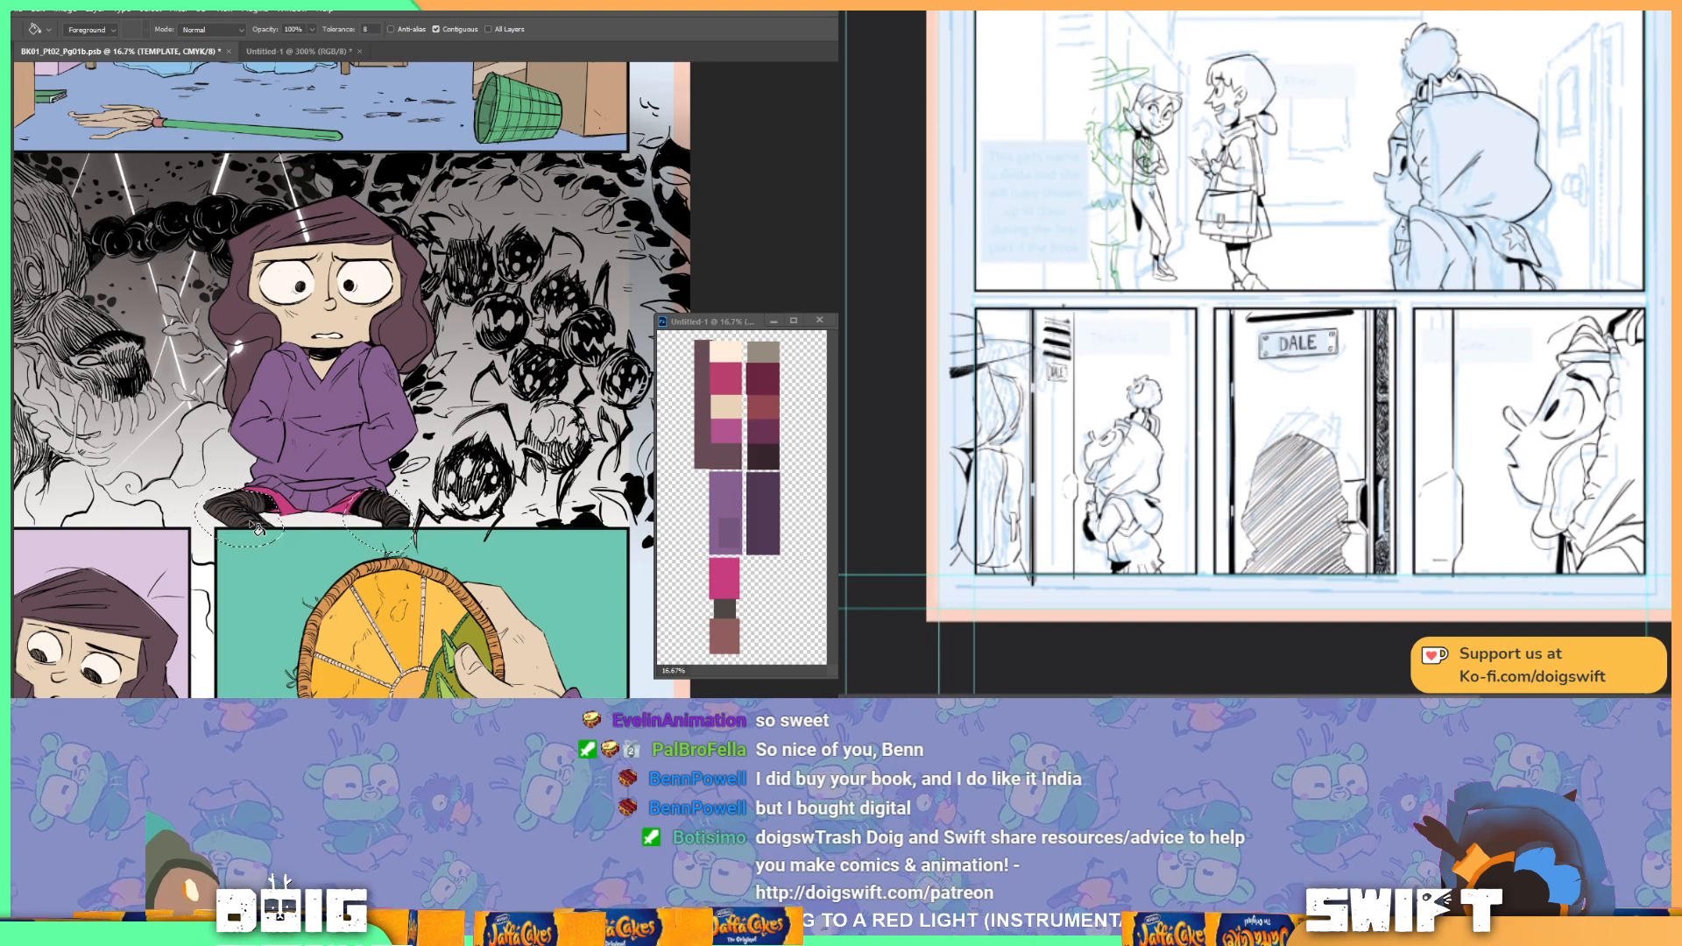
Step: Clear the selection around the girl's legs and save the comic page
drag(318, 388, 317, 477)
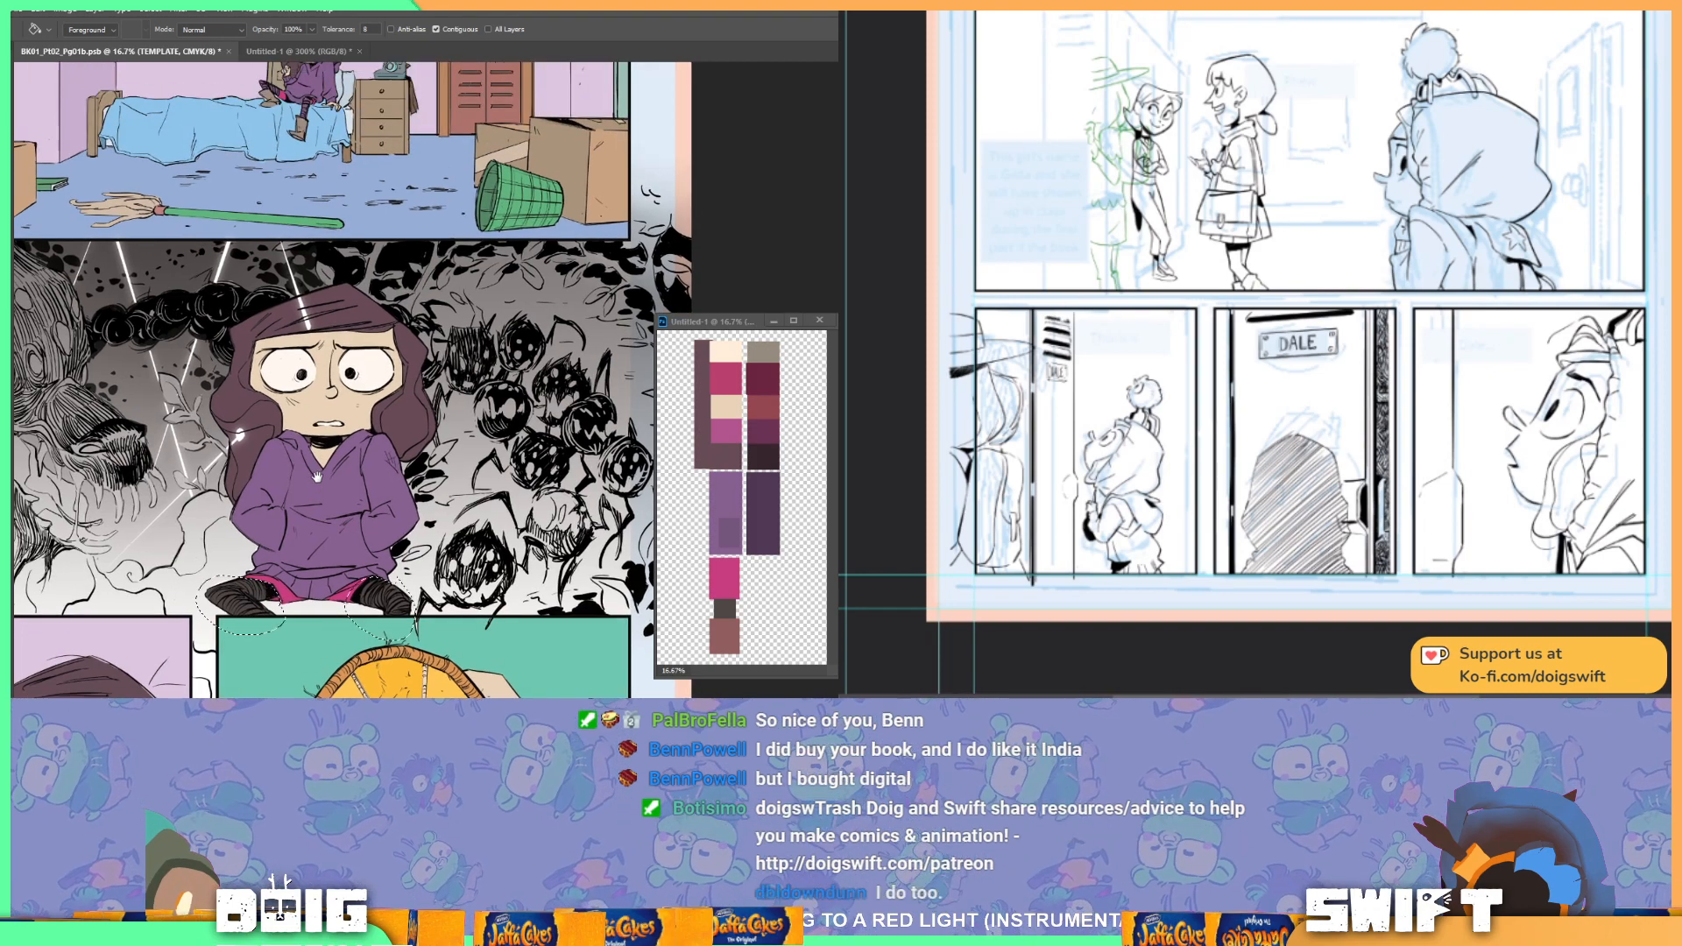
drag(360, 418, 365, 487)
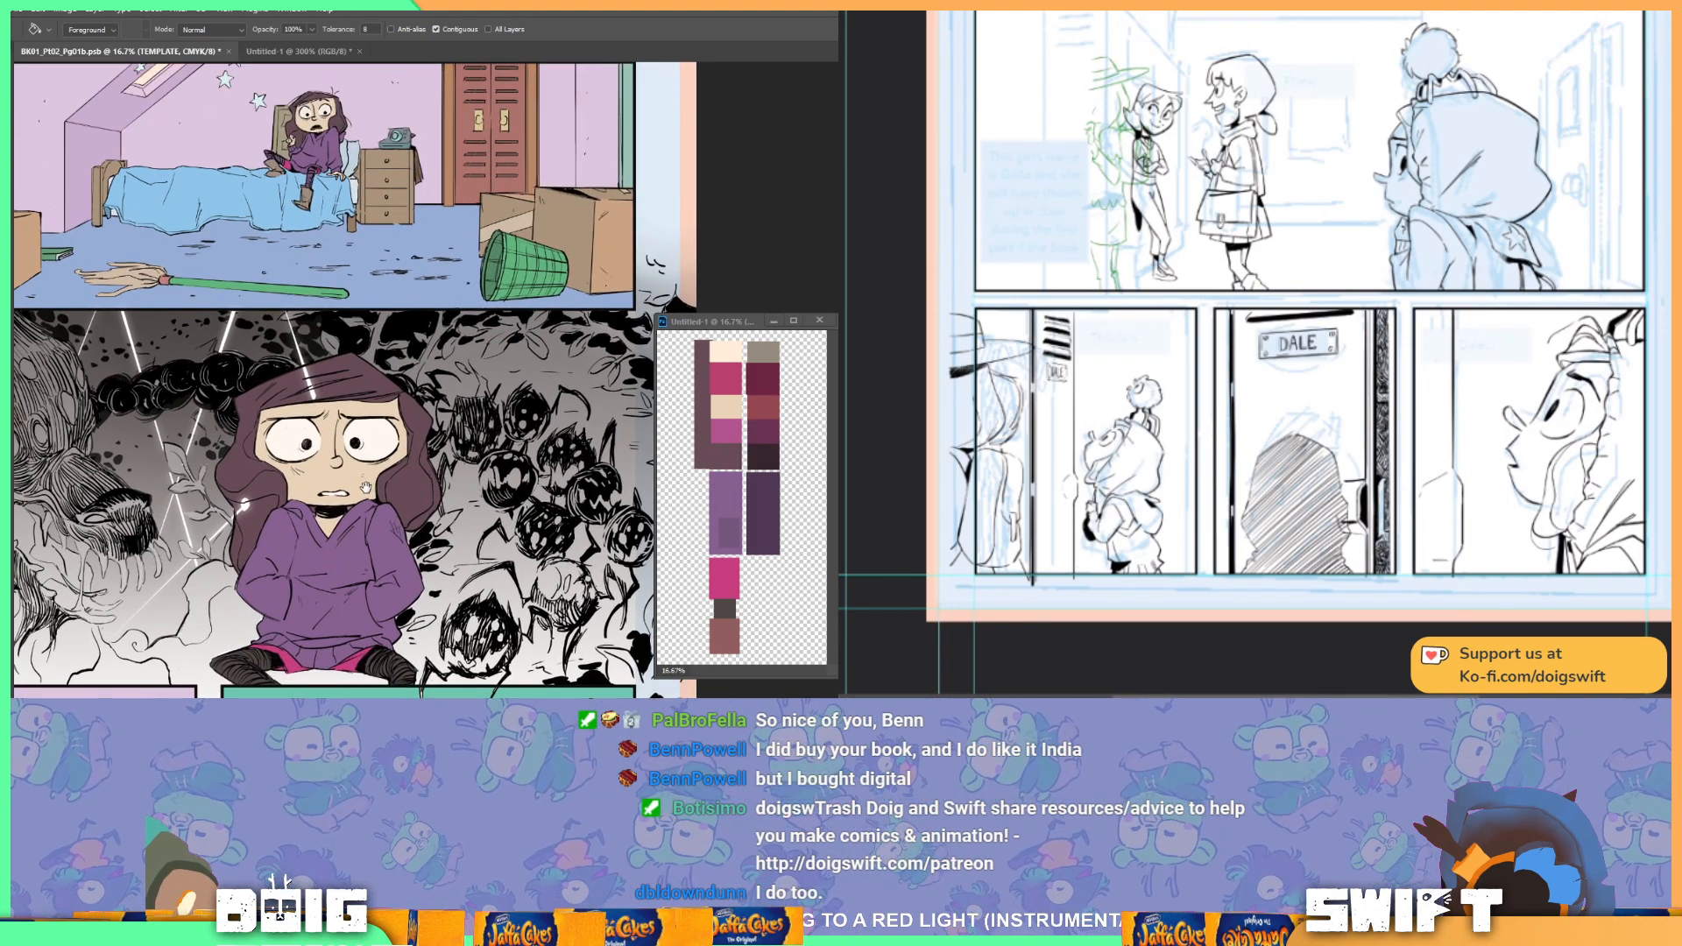
key(ctrl+minus)
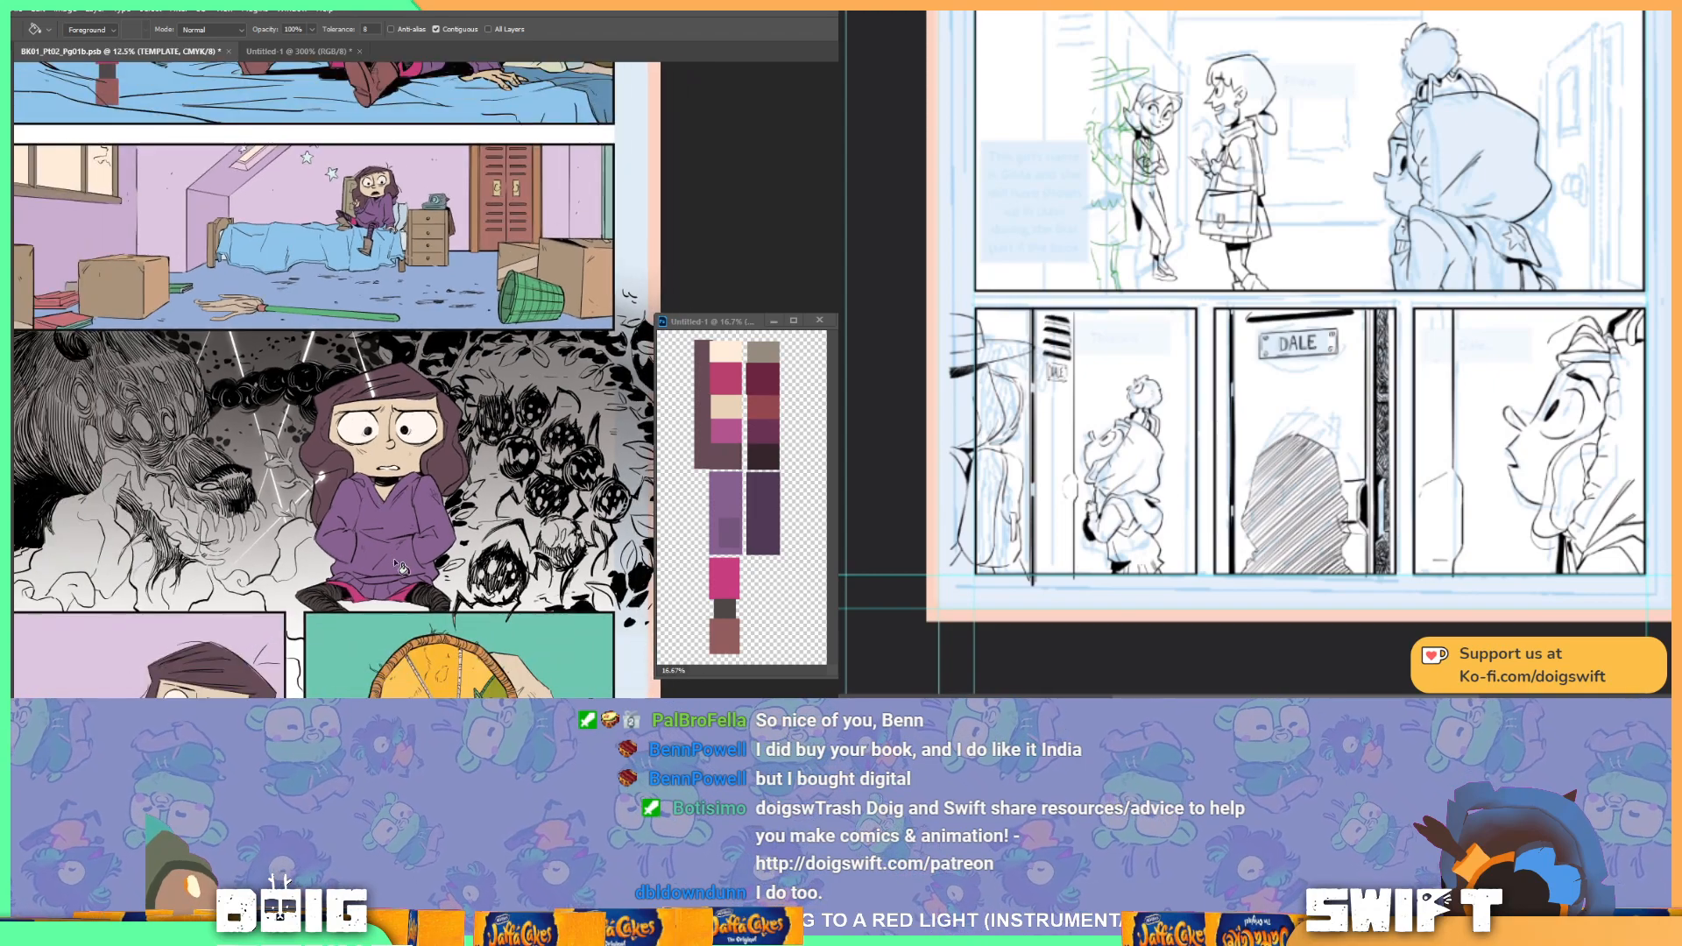
drag(391, 555, 449, 511)
mouse_move(427, 365)
mouse_down()
mouse_move(355, 428)
mouse_move(393, 738)
mouse_move(412, 342)
mouse_up()
drag(379, 435, 351, 458)
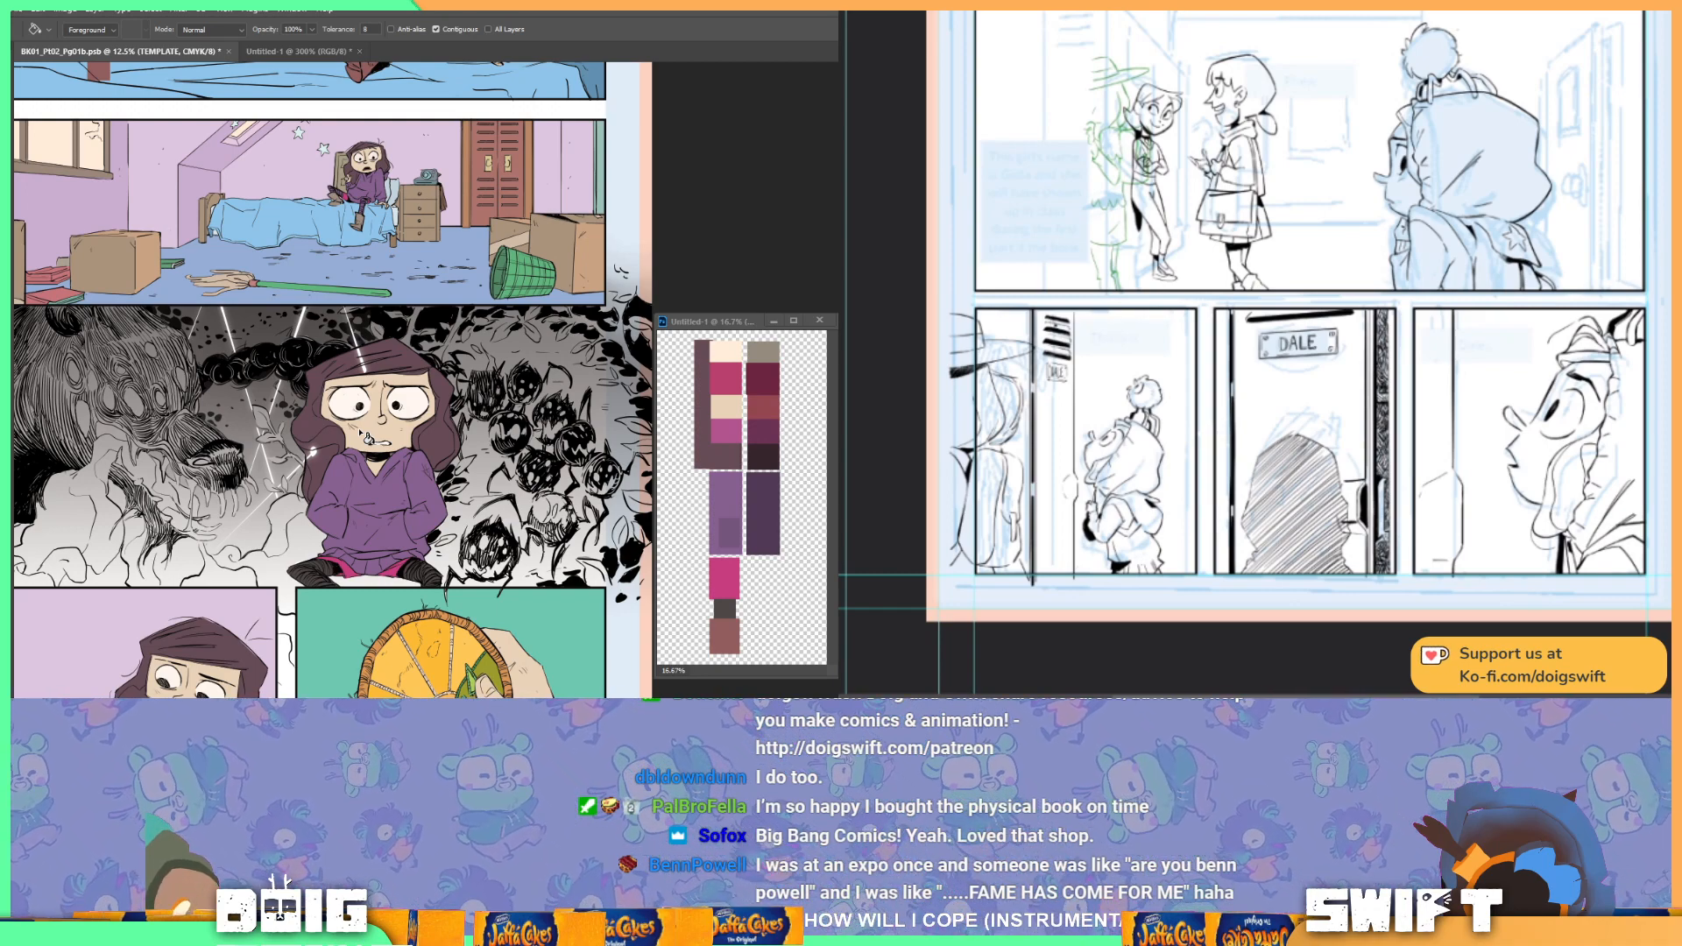
drag(362, 436, 290, 557)
mouse_move(257, 379)
mouse_down()
mouse_move(264, 529)
mouse_move(332, 350)
mouse_up()
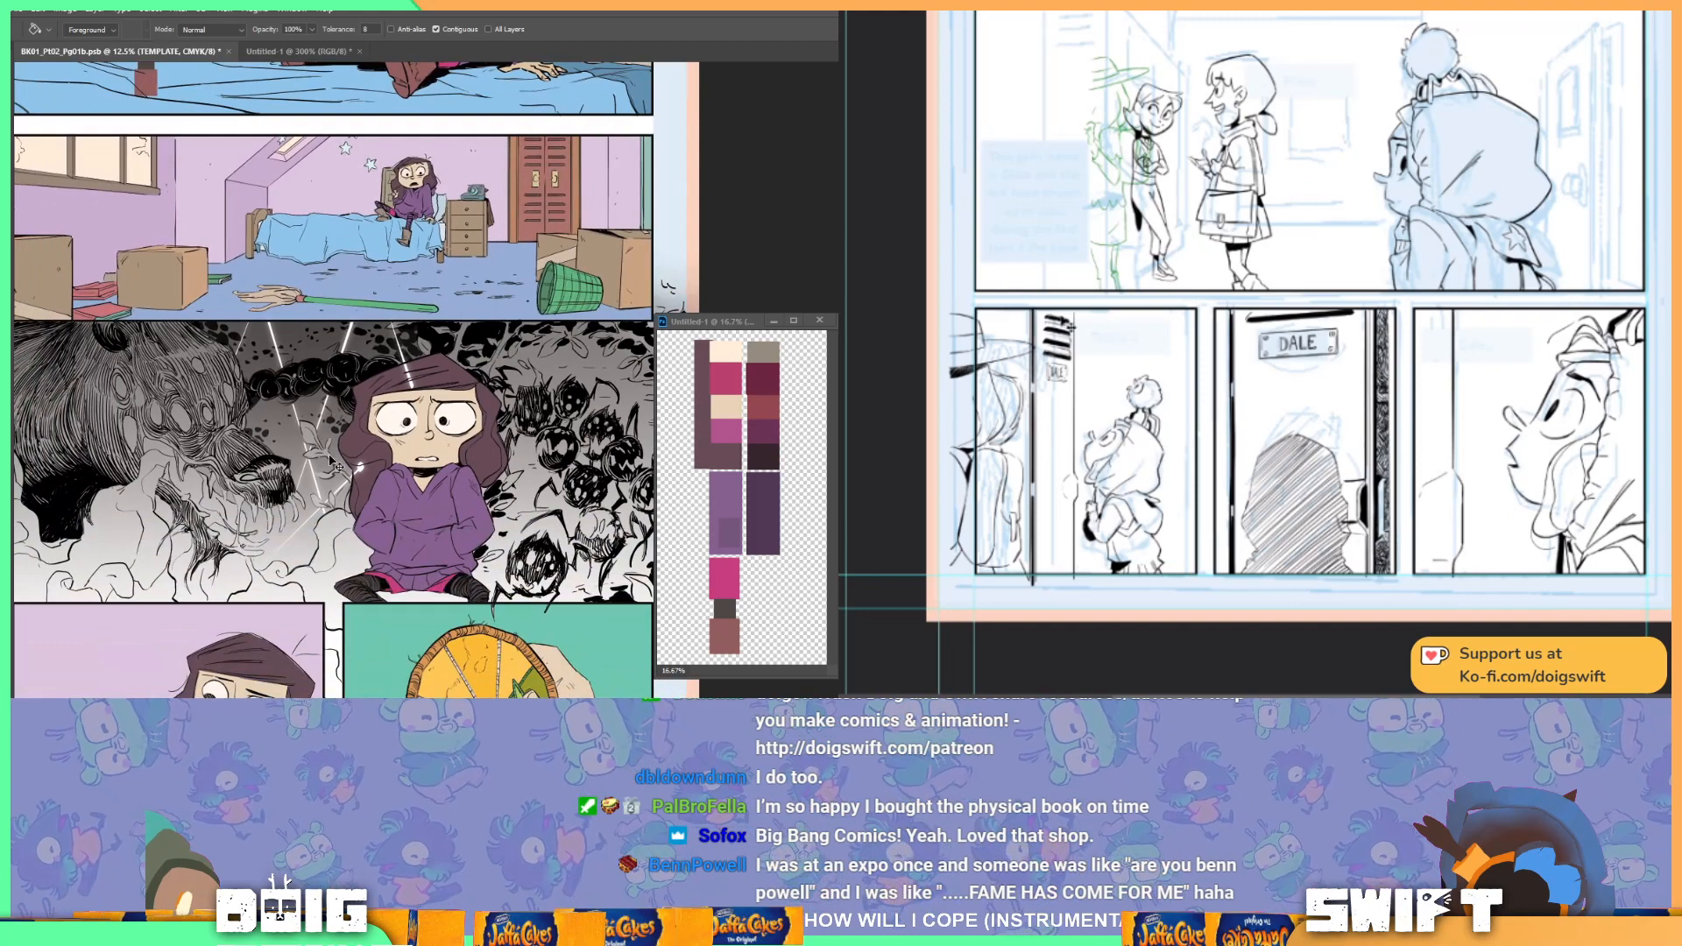
key(ctrl+s)
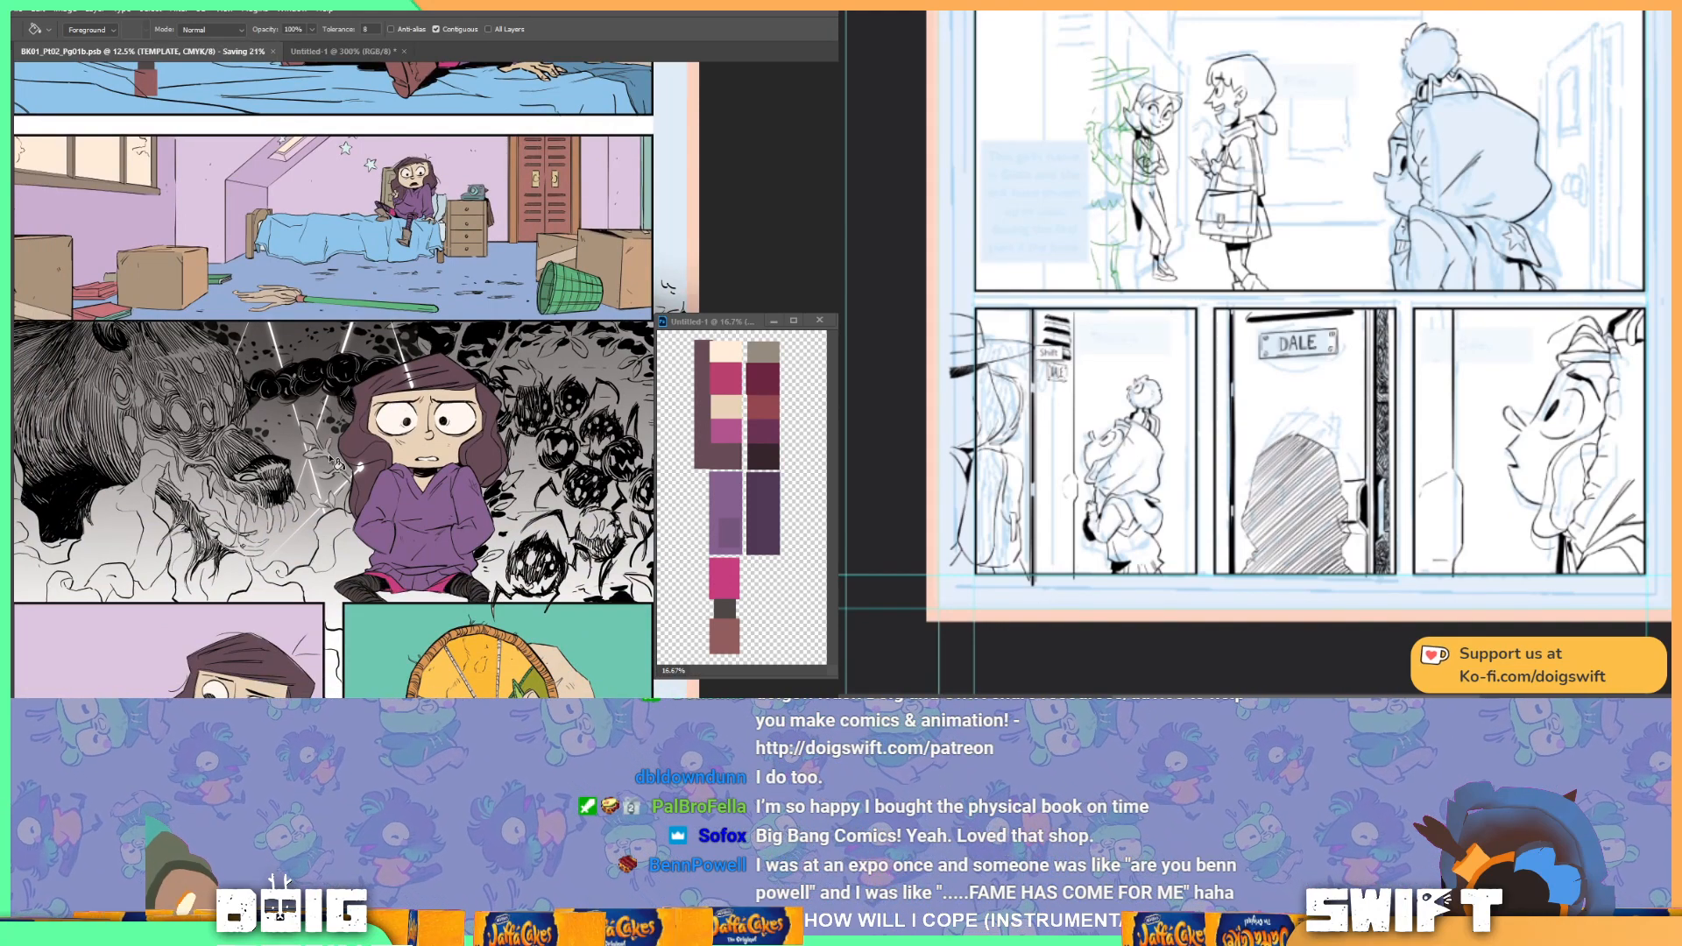
Step: Select and delete the grey gradient shading behind the girl in the monster panel
key(ctrl+minus)
drag(529, 476, 375, 438)
key(v)
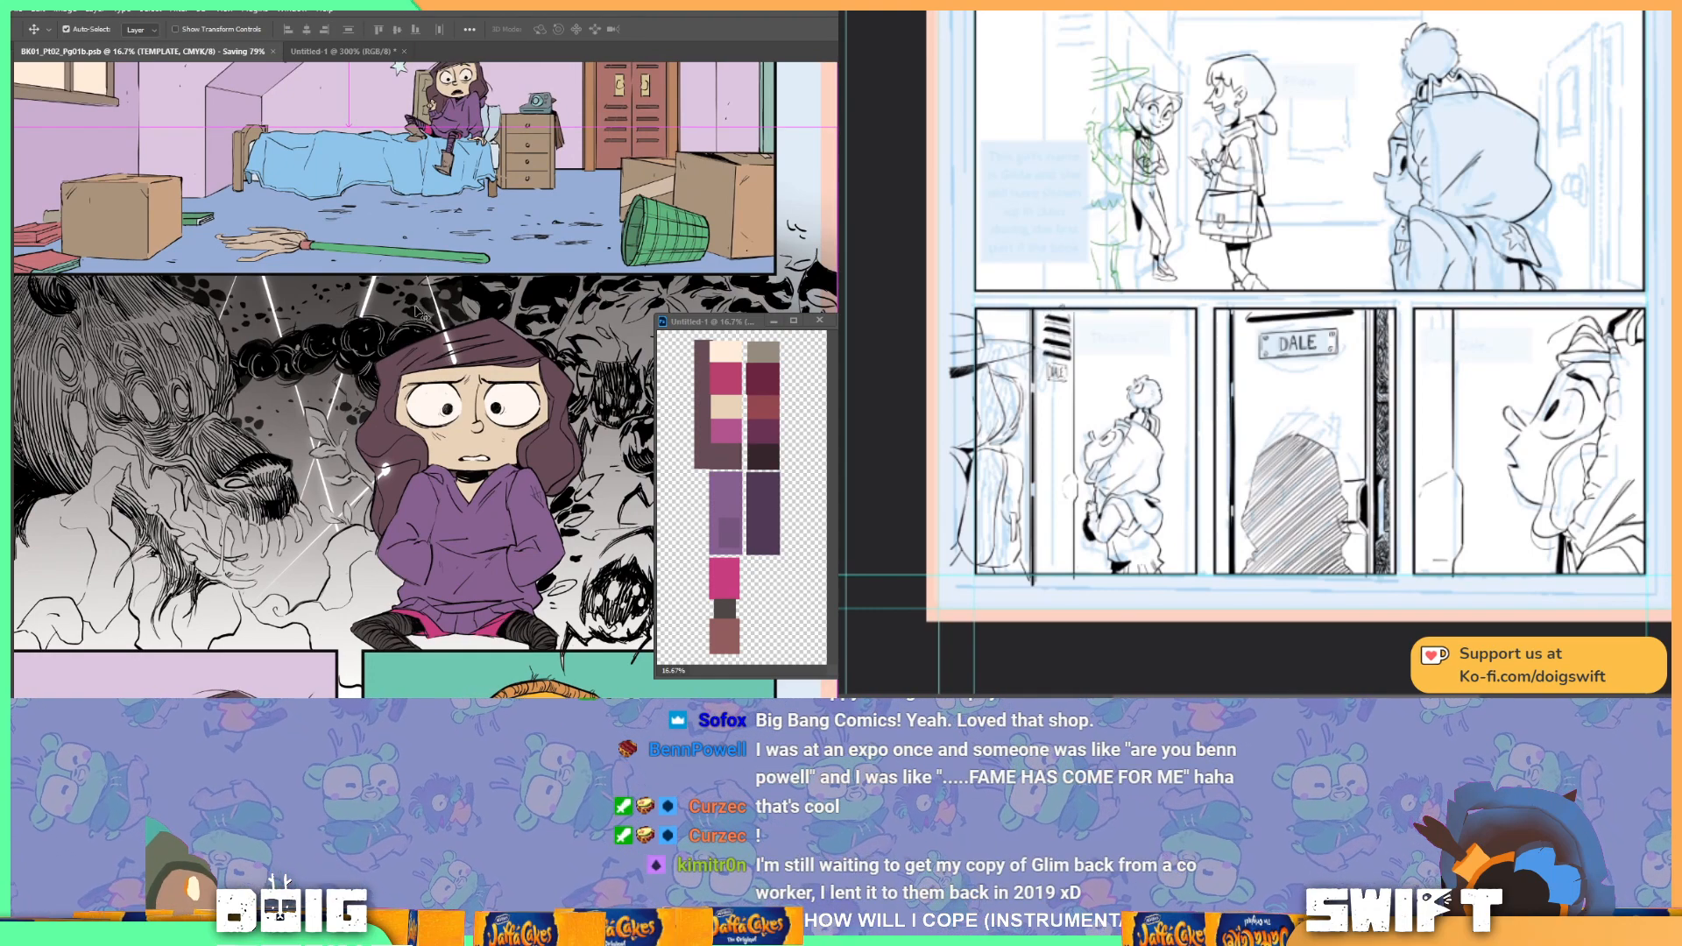
scroll(421, 311, right, 4)
click(447, 338)
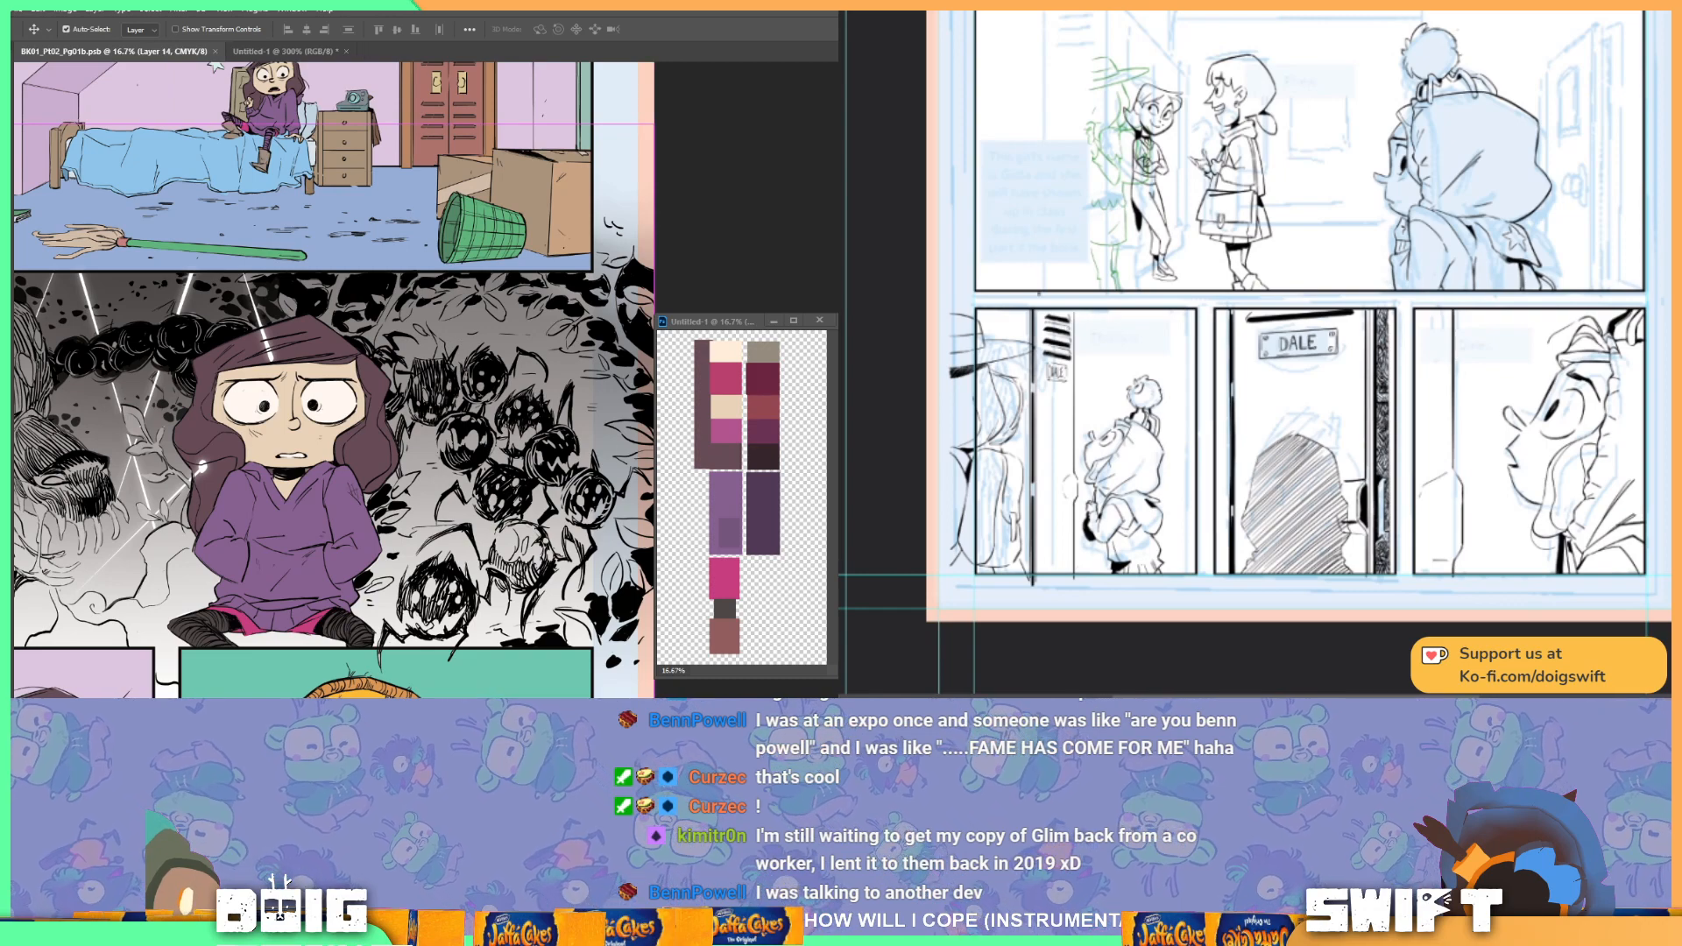
key(Delete)
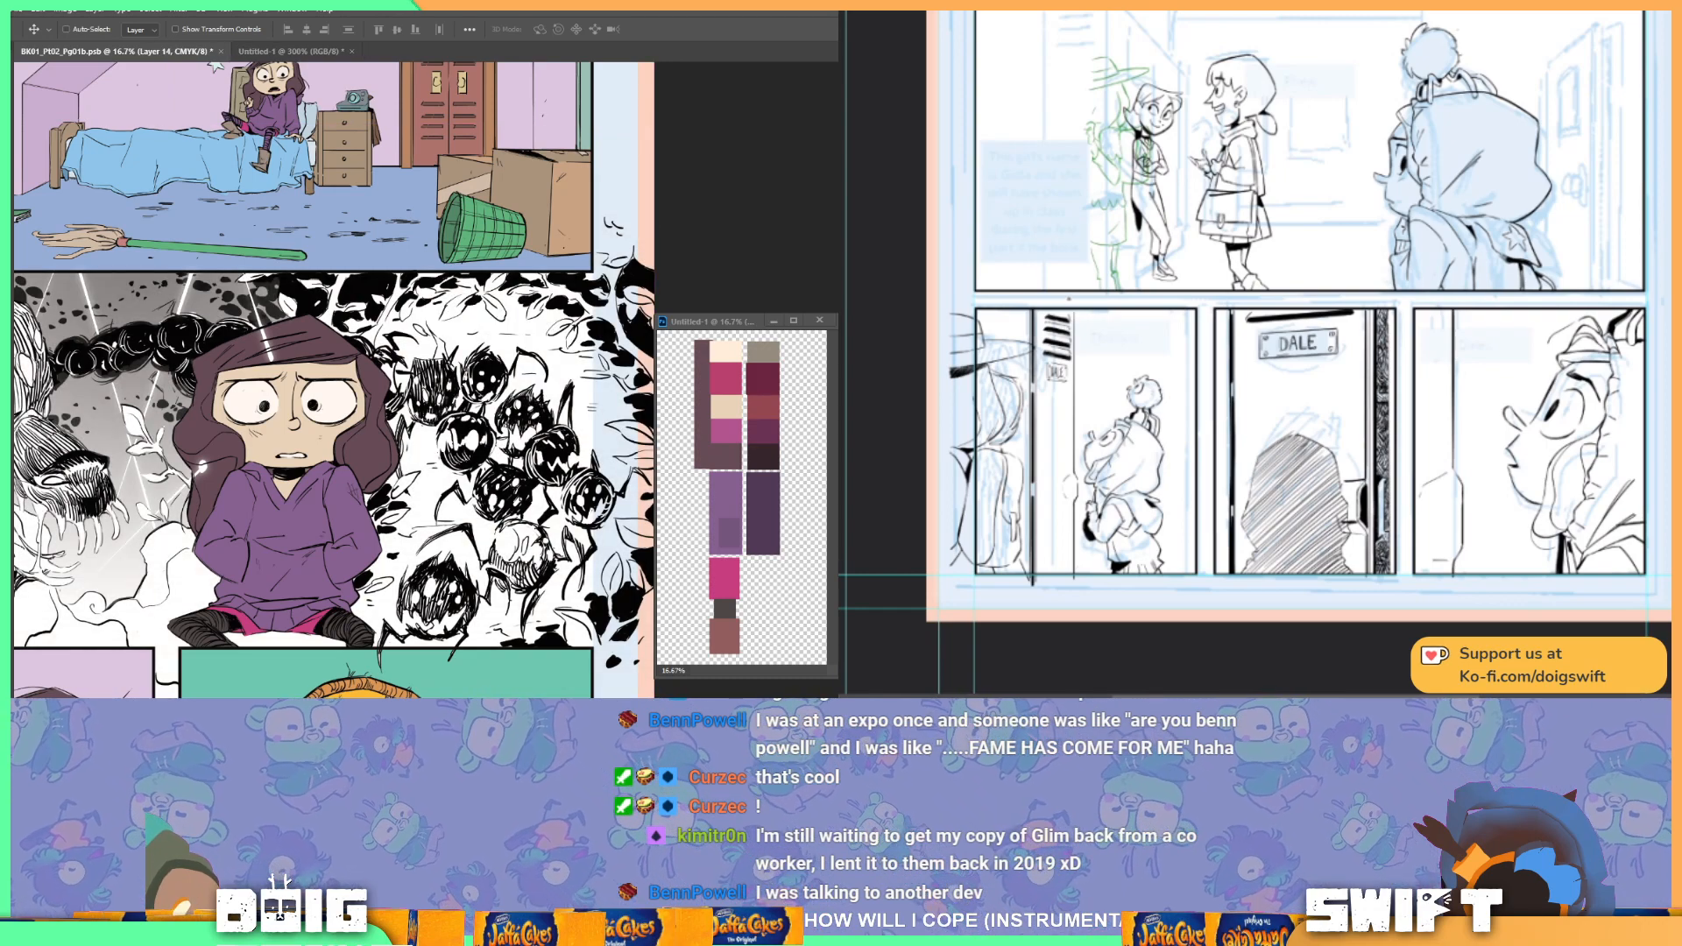
key(Delete)
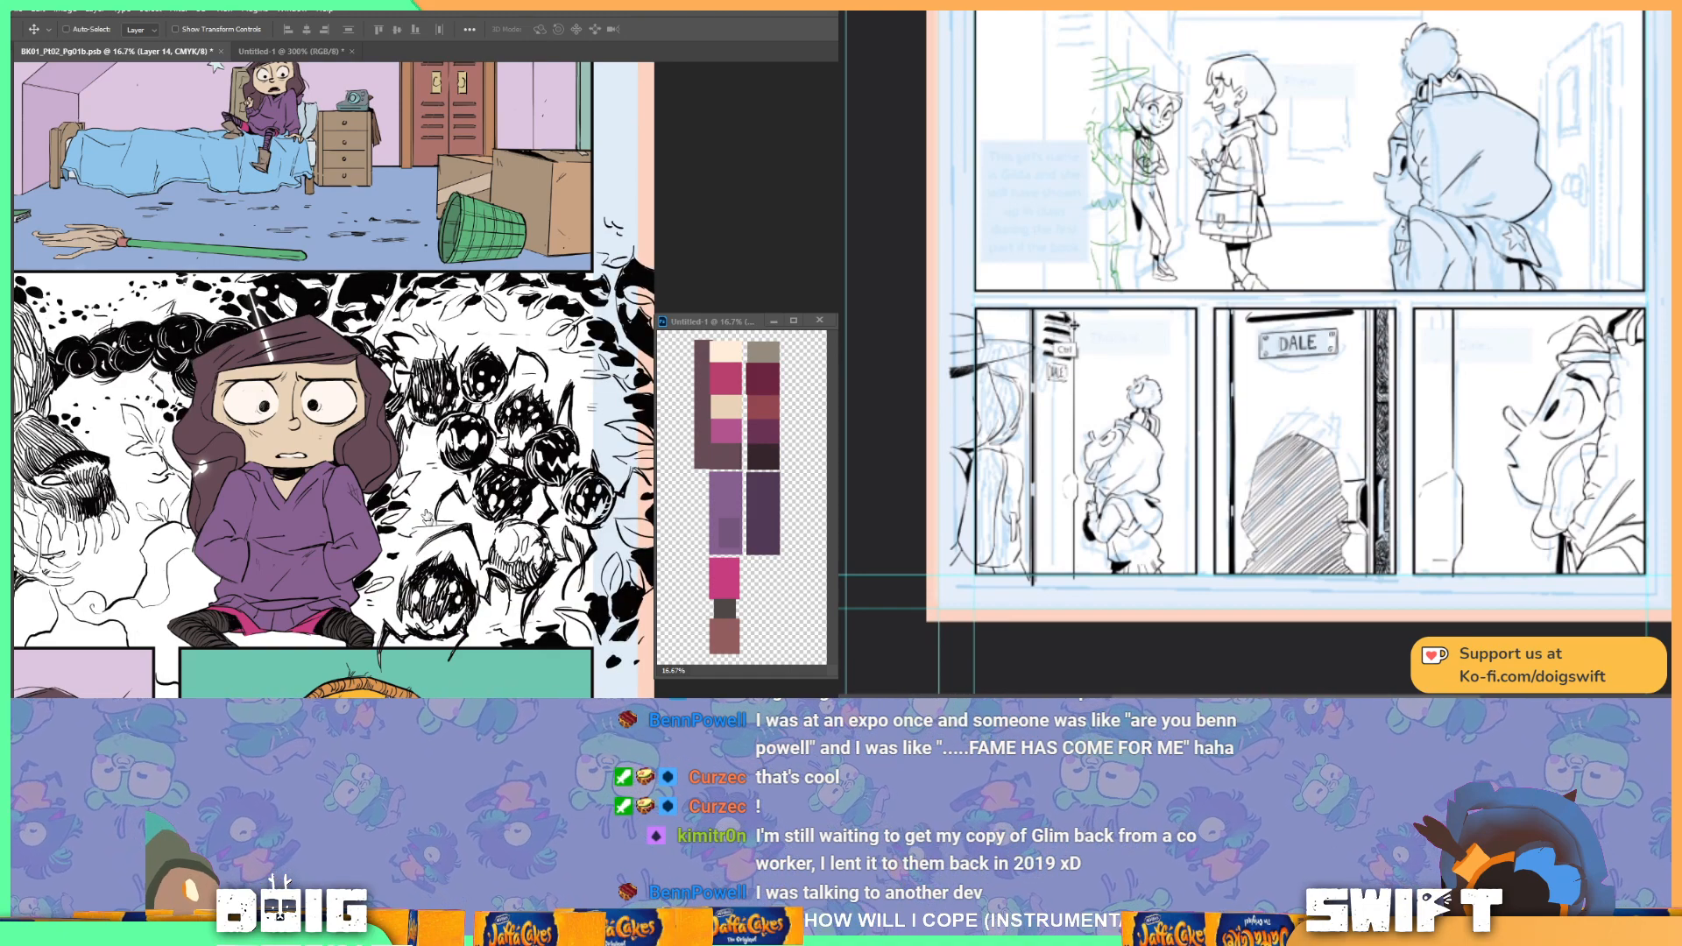
Step: Enlarge the brush and paint the rightmost round spider creature lime green on a separate layer, leaving its eyes and mouth uncoloured
drag(435, 450, 415, 374)
drag(478, 432, 493, 456)
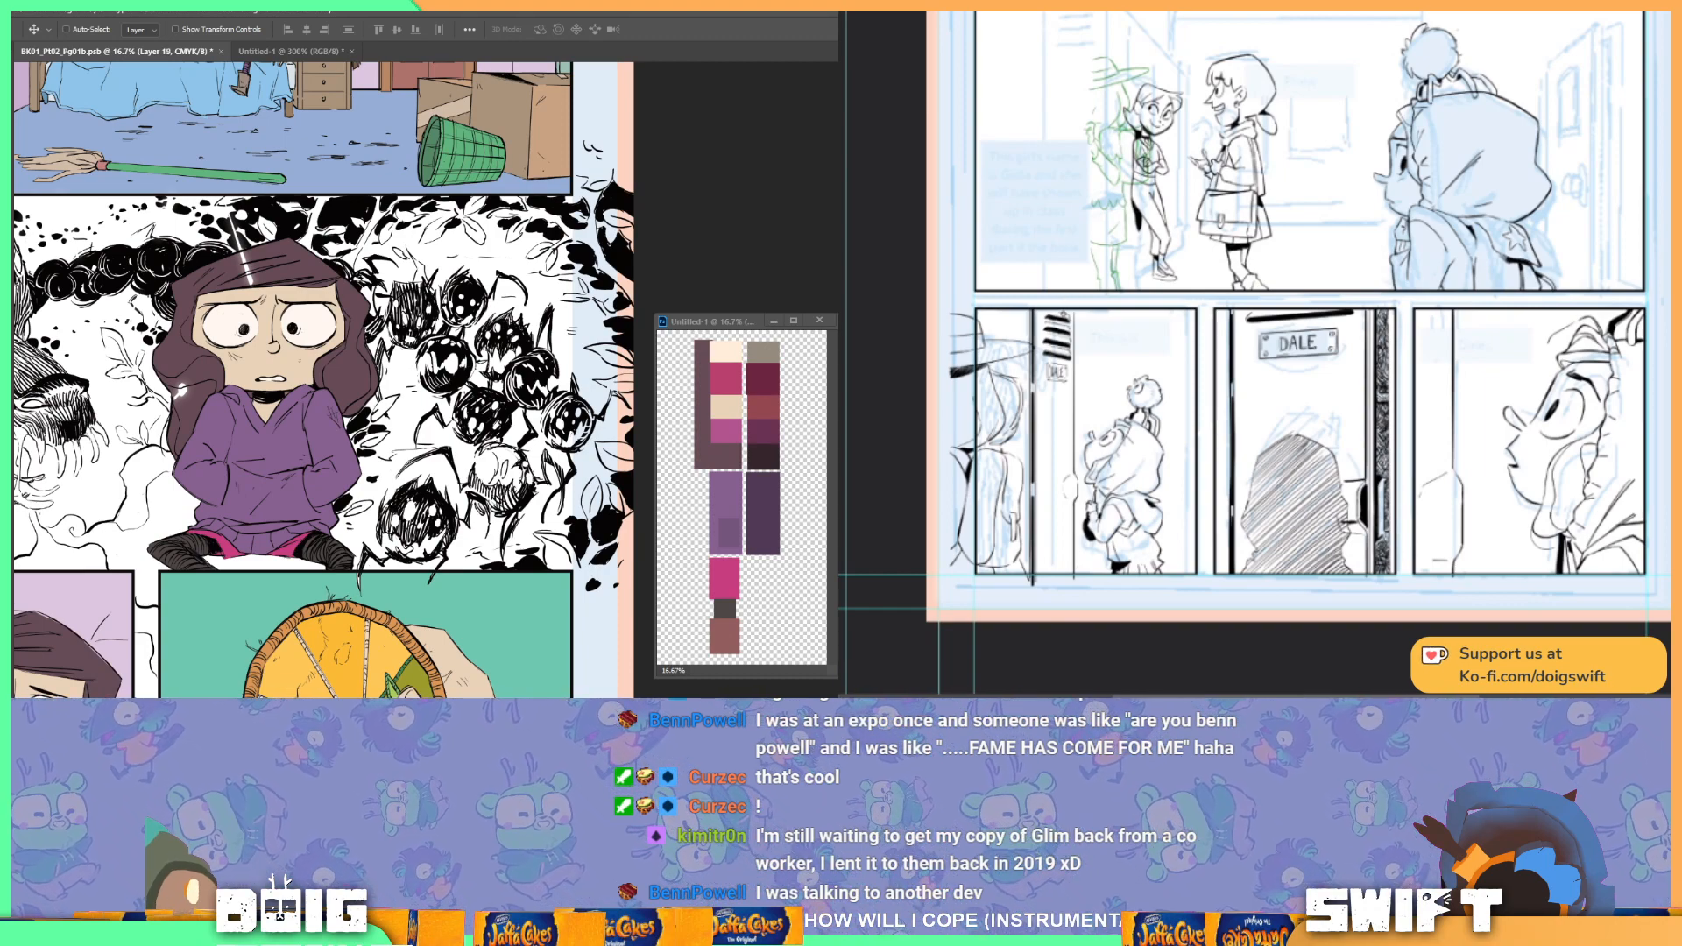
key(l)
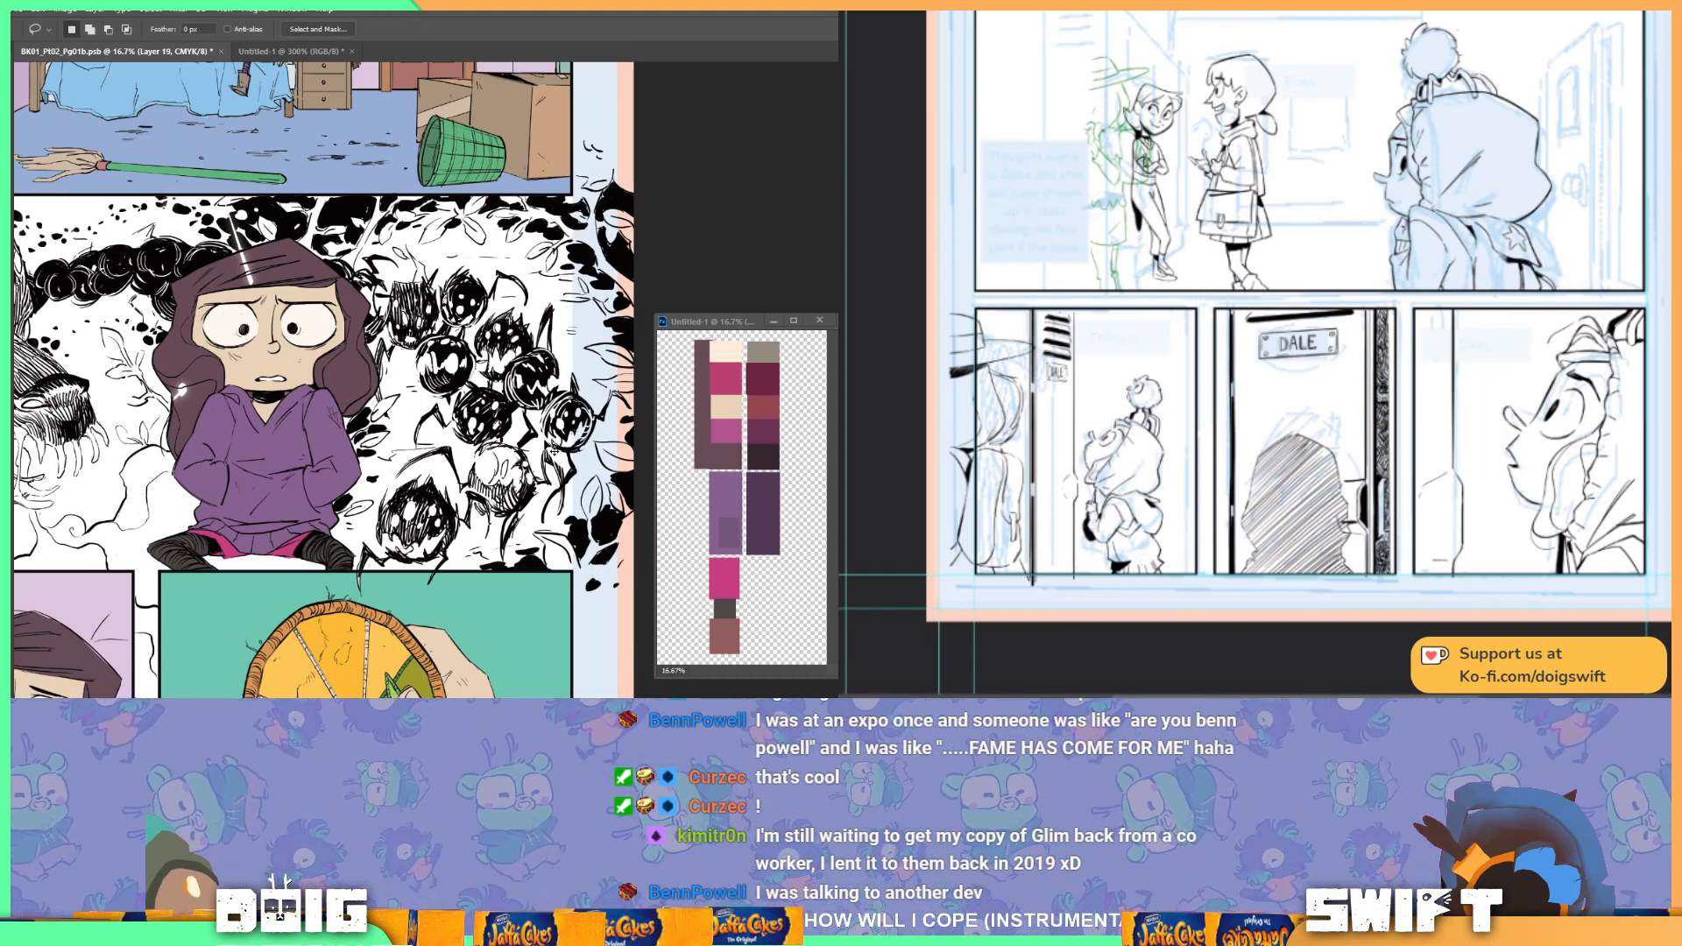
scroll(552, 449, up, 3)
drag(402, 385, 390, 329)
key(b)
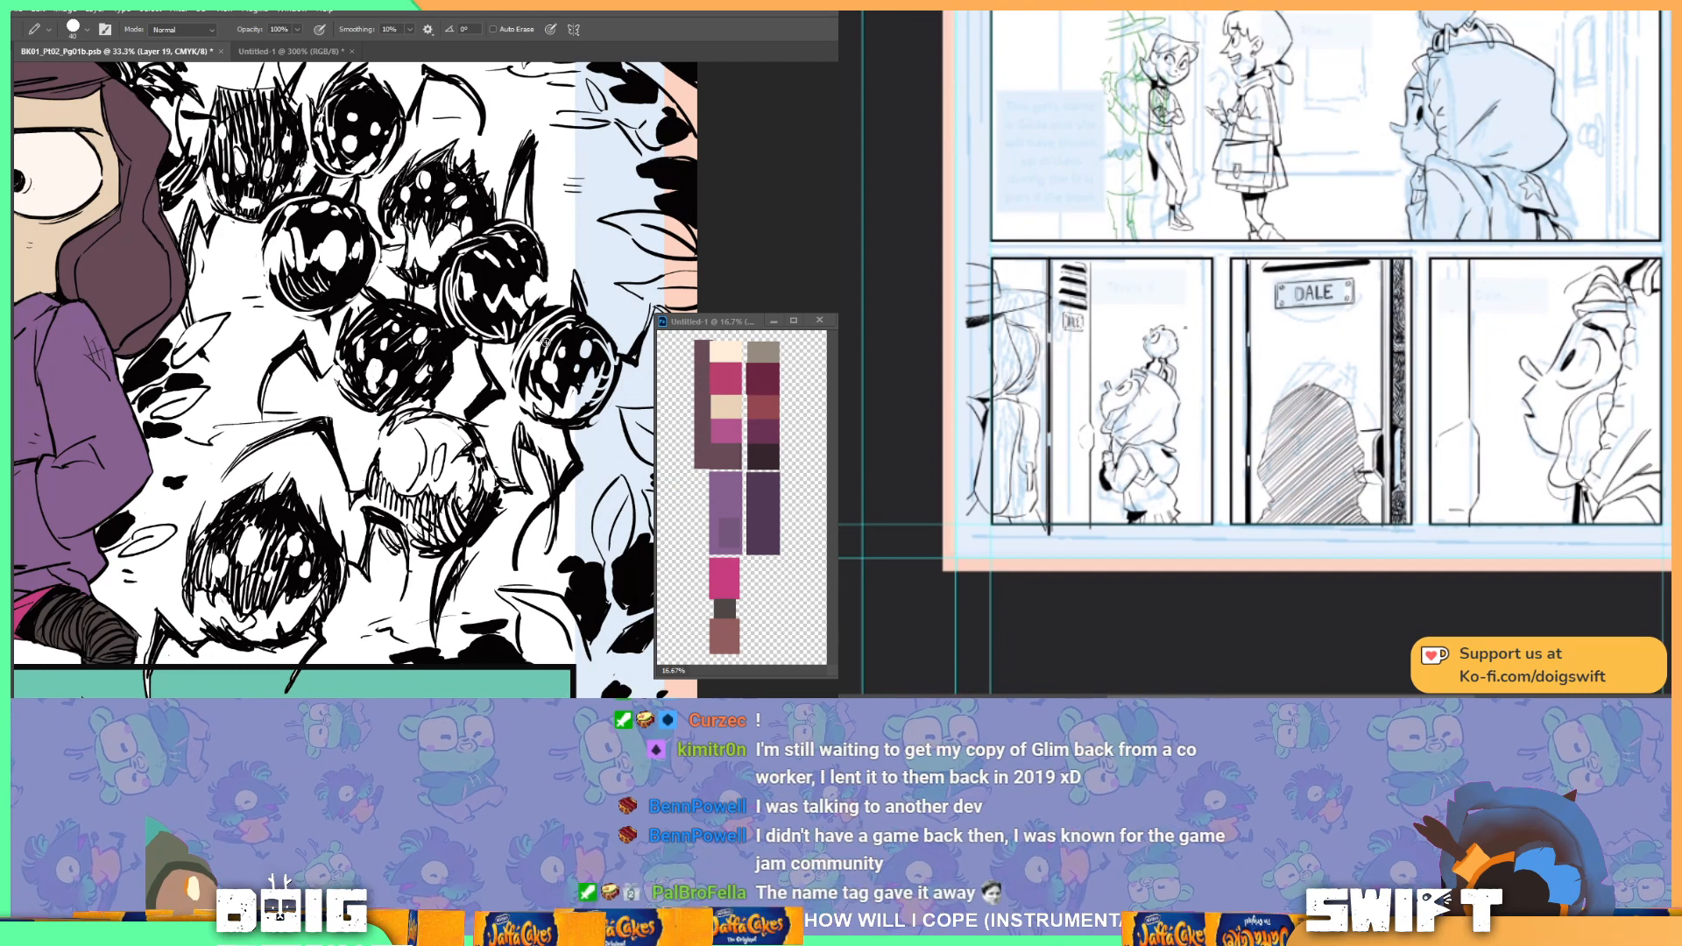
key(bracketright)
key(bracketright)
key(bracketright)
key(bracketright)
key(bracketright)
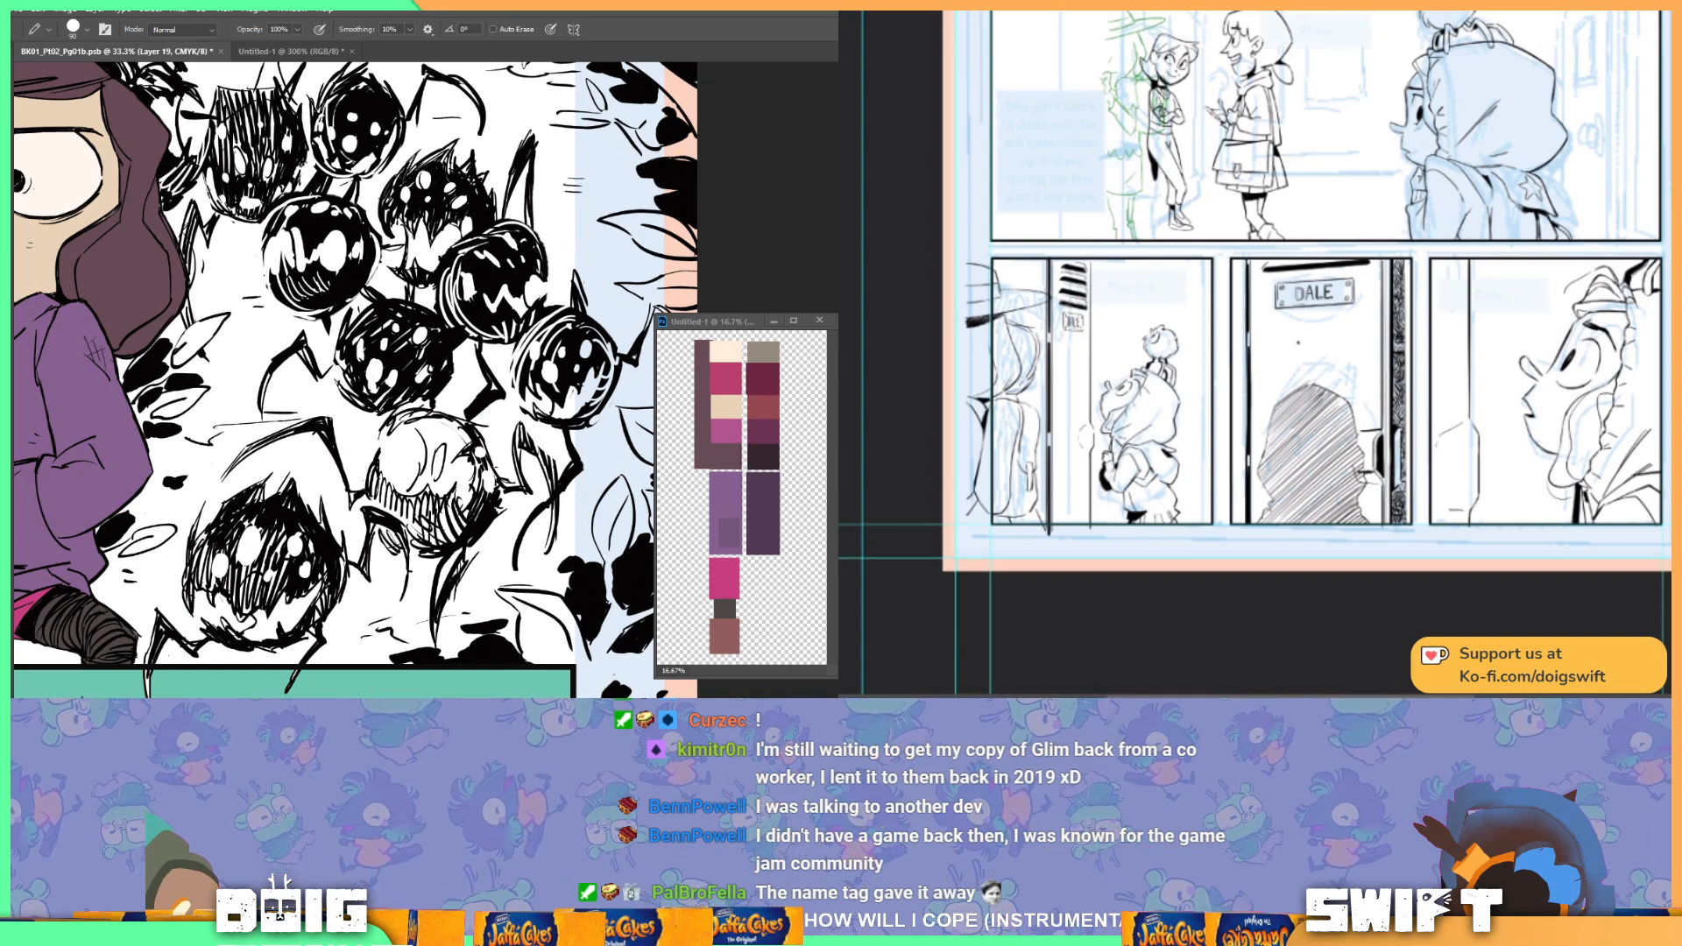
mouse_move(550, 363)
mouse_down()
mouse_move(536, 350)
mouse_move(565, 411)
mouse_move(585, 346)
mouse_move(605, 342)
mouse_move(580, 417)
mouse_move(568, 350)
mouse_move(547, 351)
mouse_up()
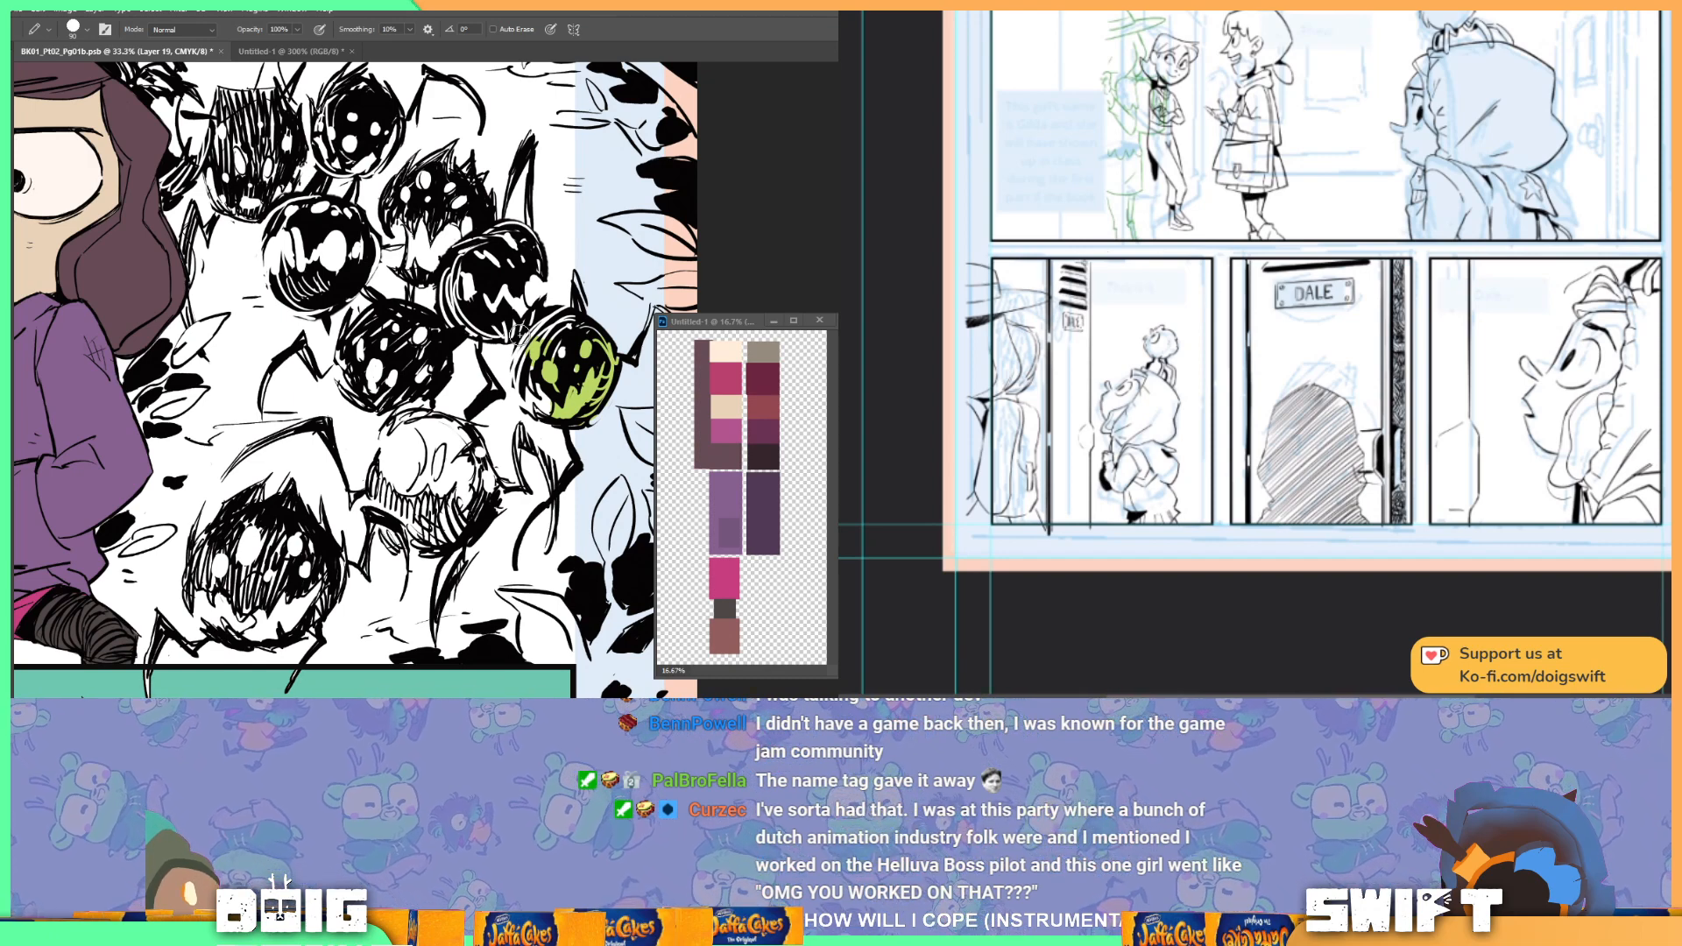
mouse_move(563, 343)
mouse_down()
mouse_move(539, 348)
mouse_move(578, 327)
mouse_up()
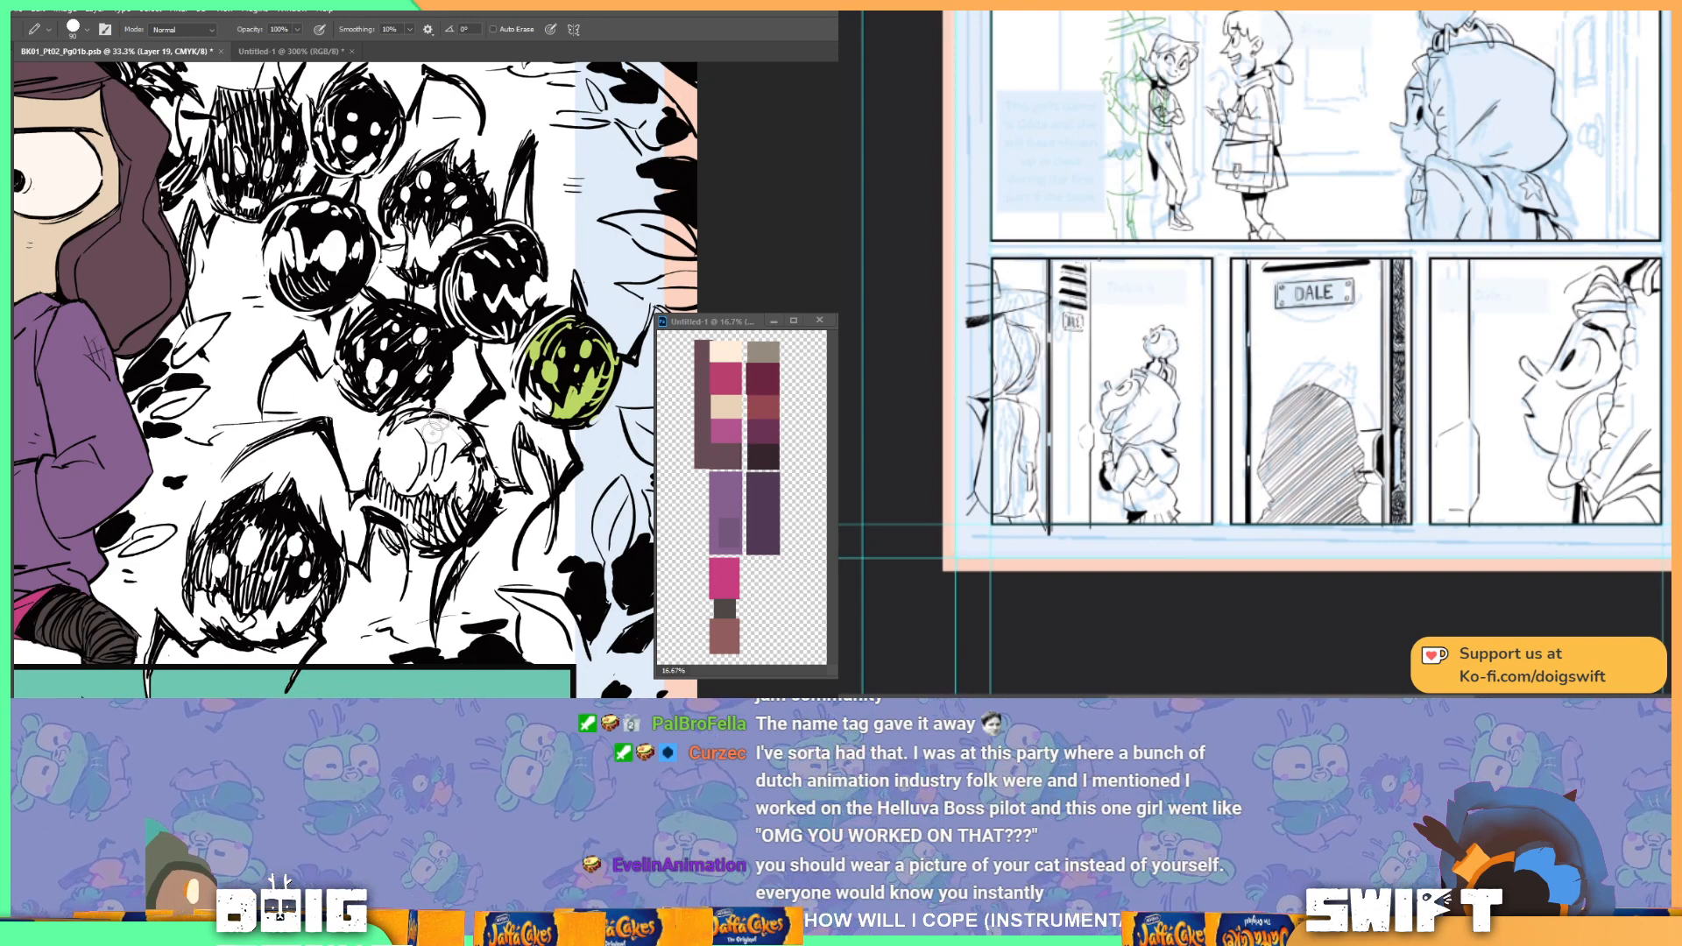
drag(547, 402, 543, 405)
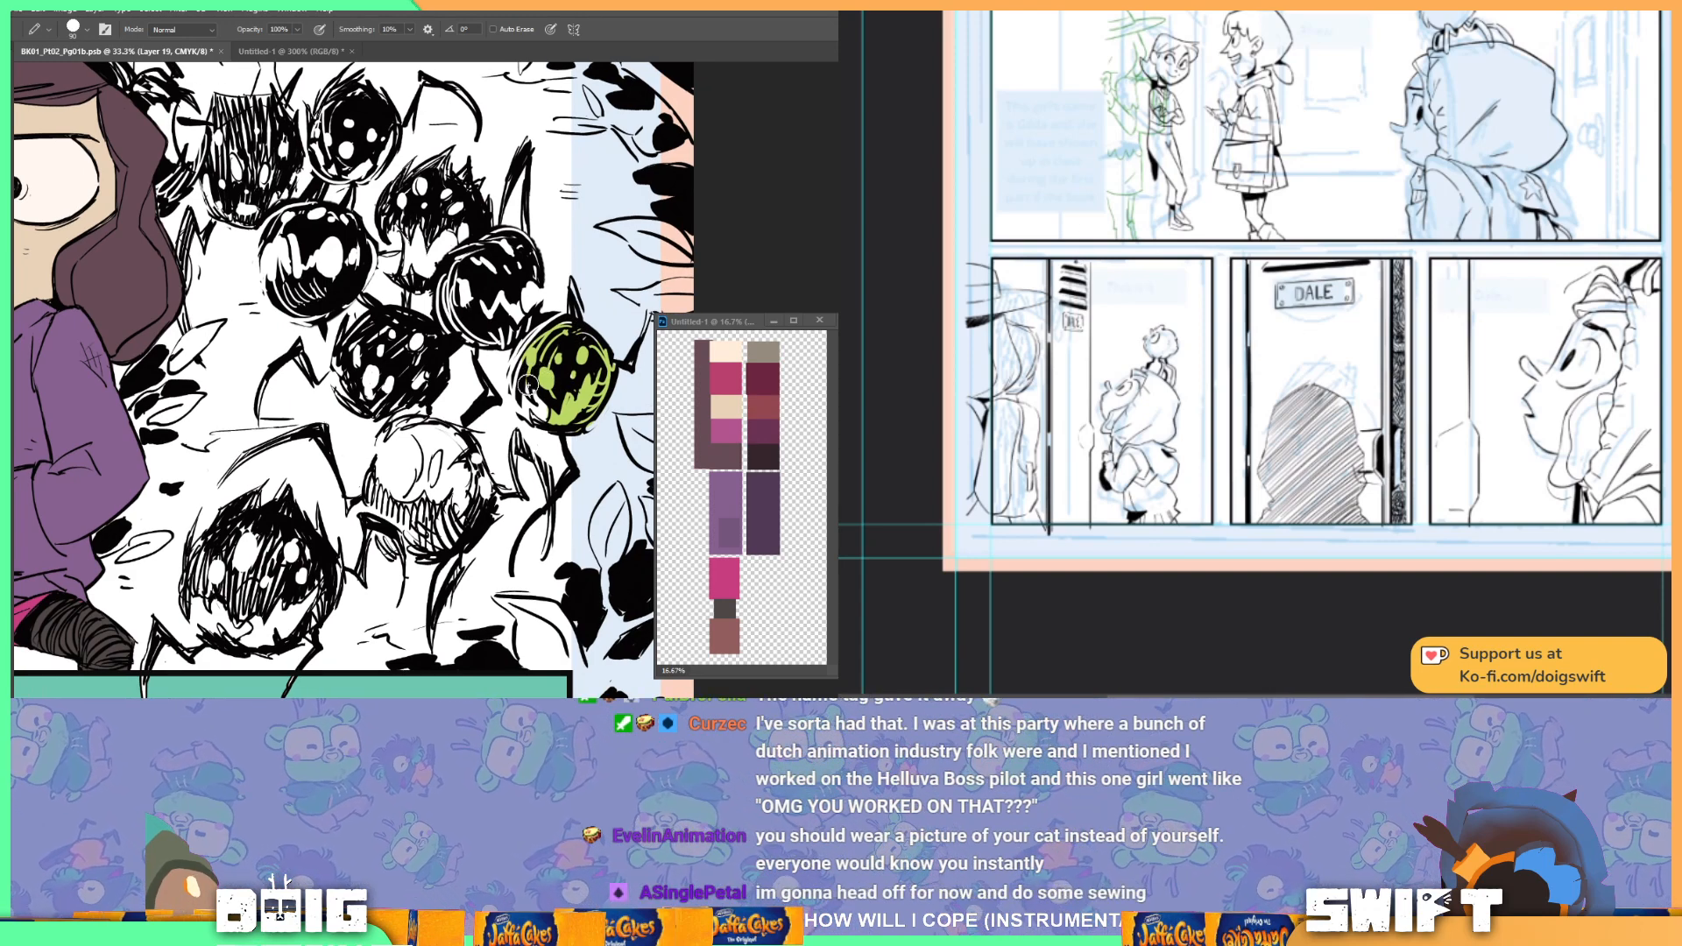
mouse_move(513, 391)
mouse_down()
mouse_move(518, 364)
mouse_move(573, 323)
mouse_move(596, 349)
mouse_up()
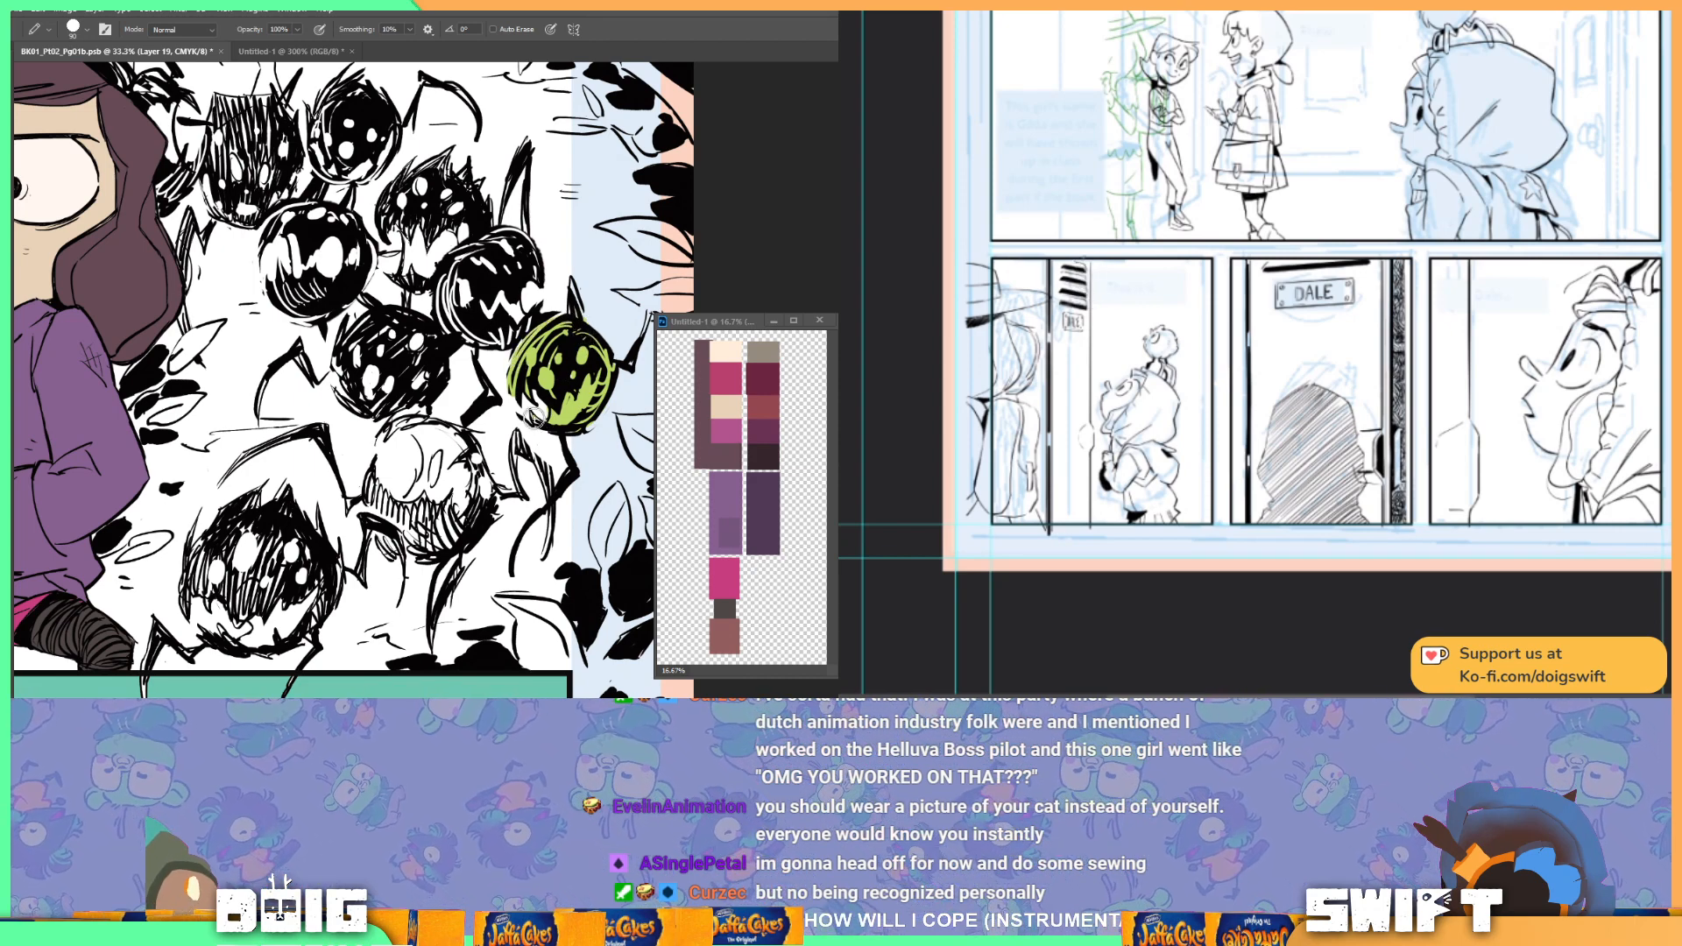
Step: Paint the large spider creature at the bottom of the monster panel lime green with an enlarged brush
mouse_move(352, 511)
mouse_down()
mouse_move(399, 457)
mouse_move(411, 470)
mouse_up()
drag(342, 560, 408, 517)
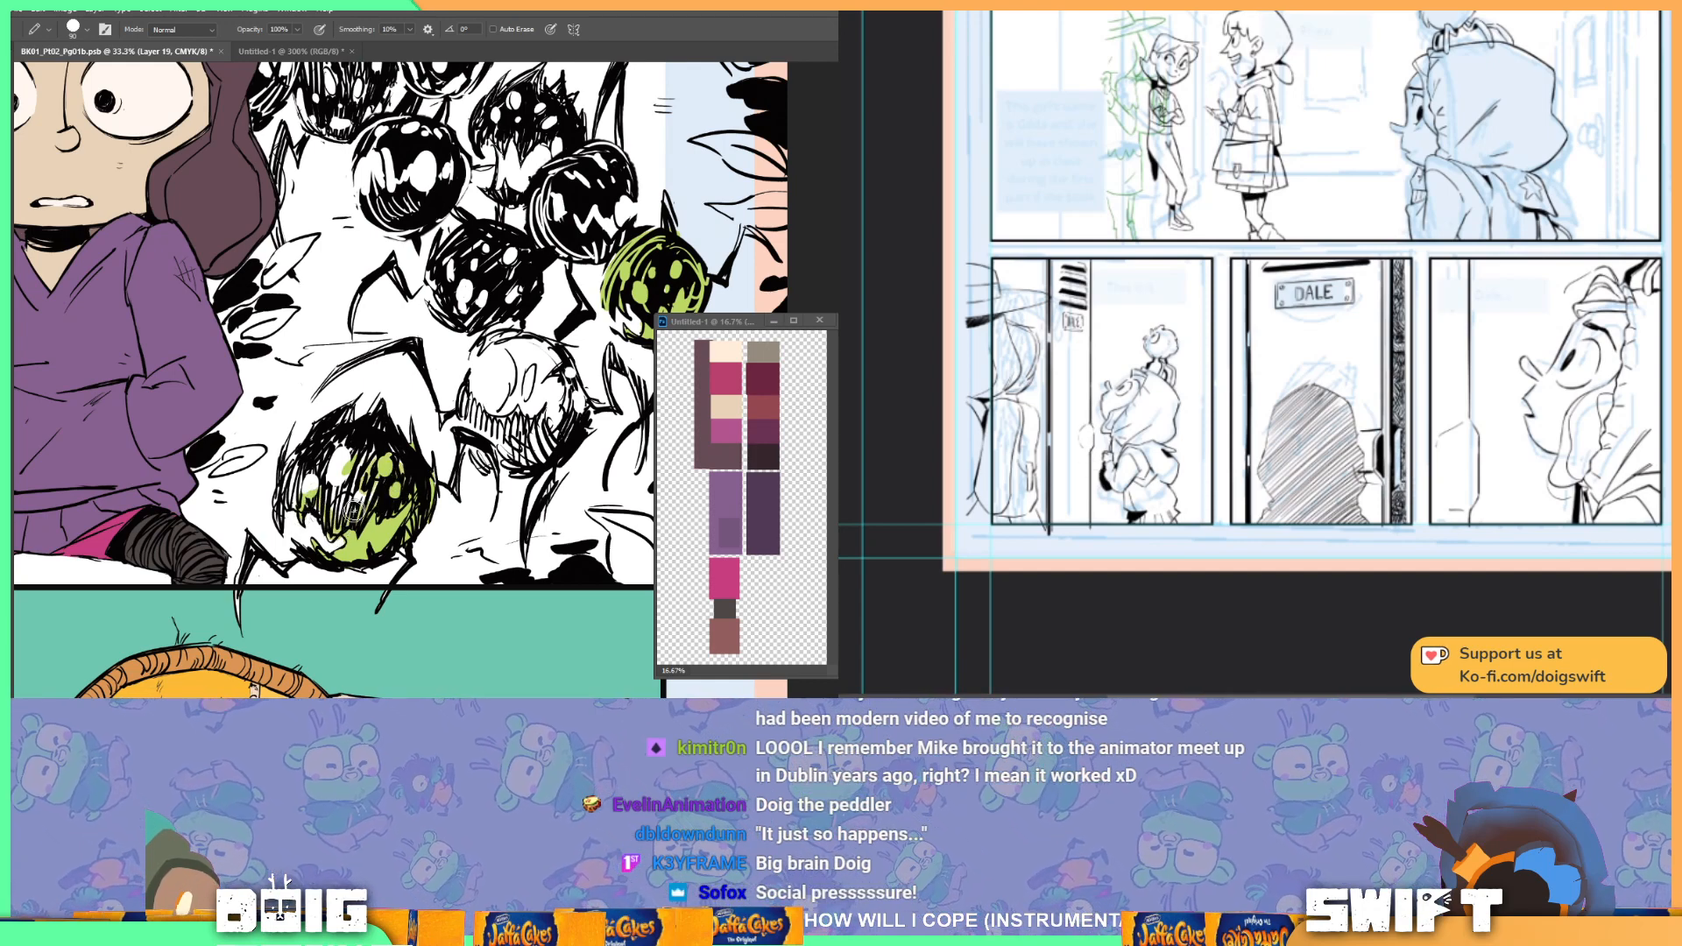
key(bracketright)
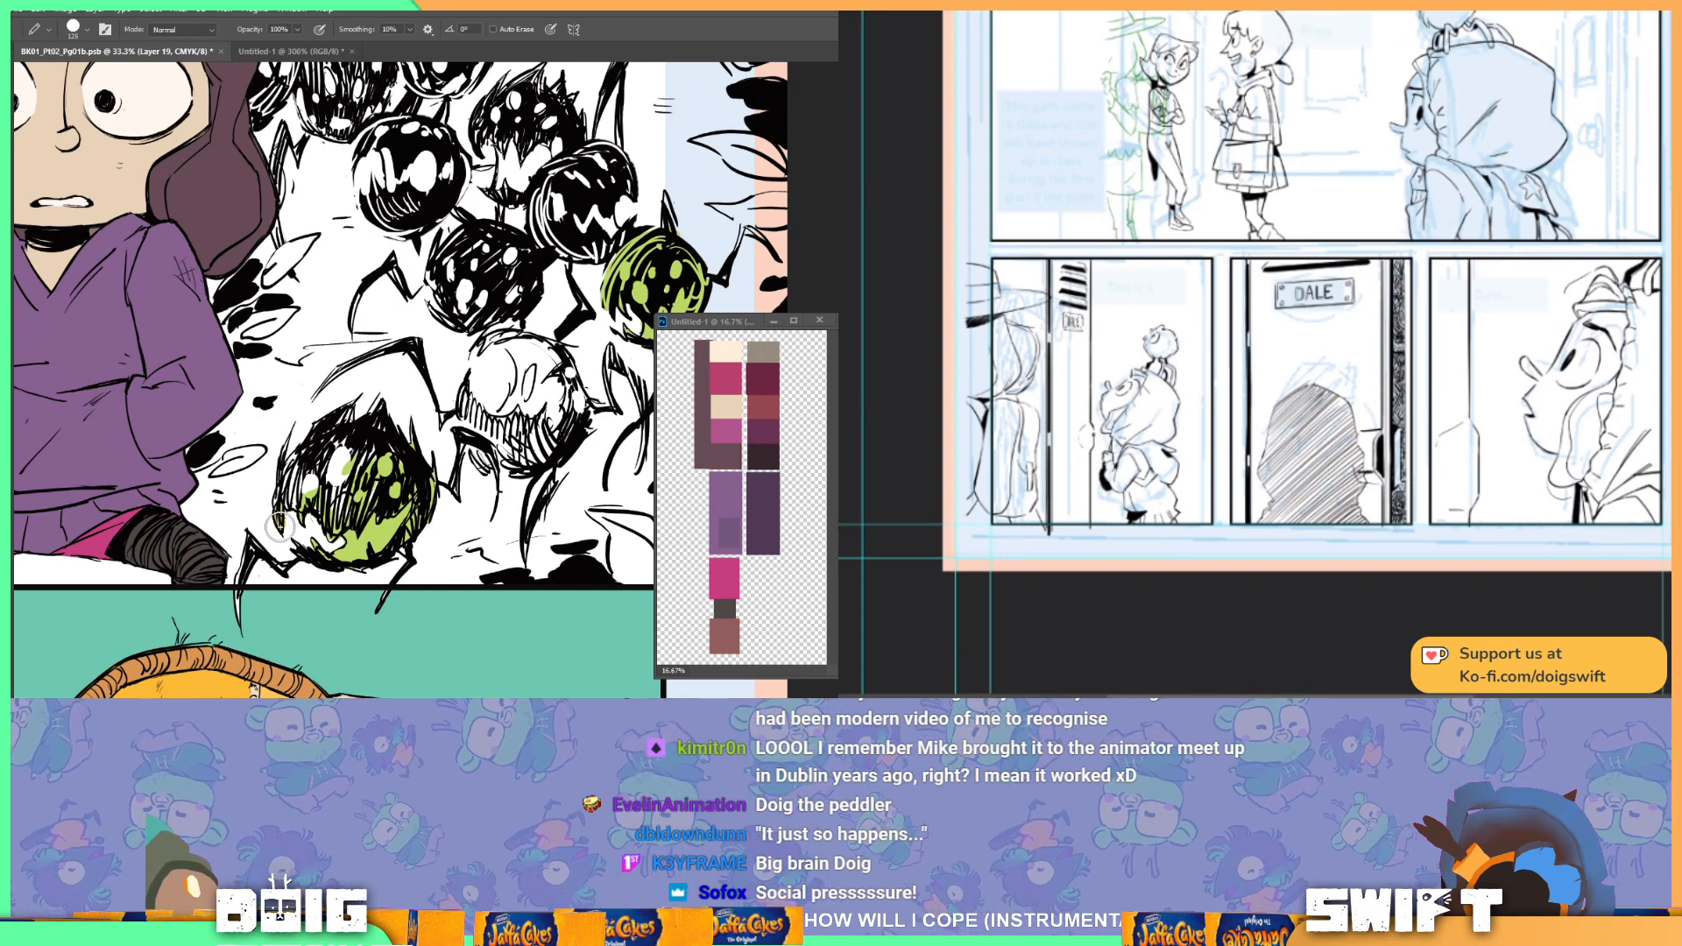
key(ctrl)
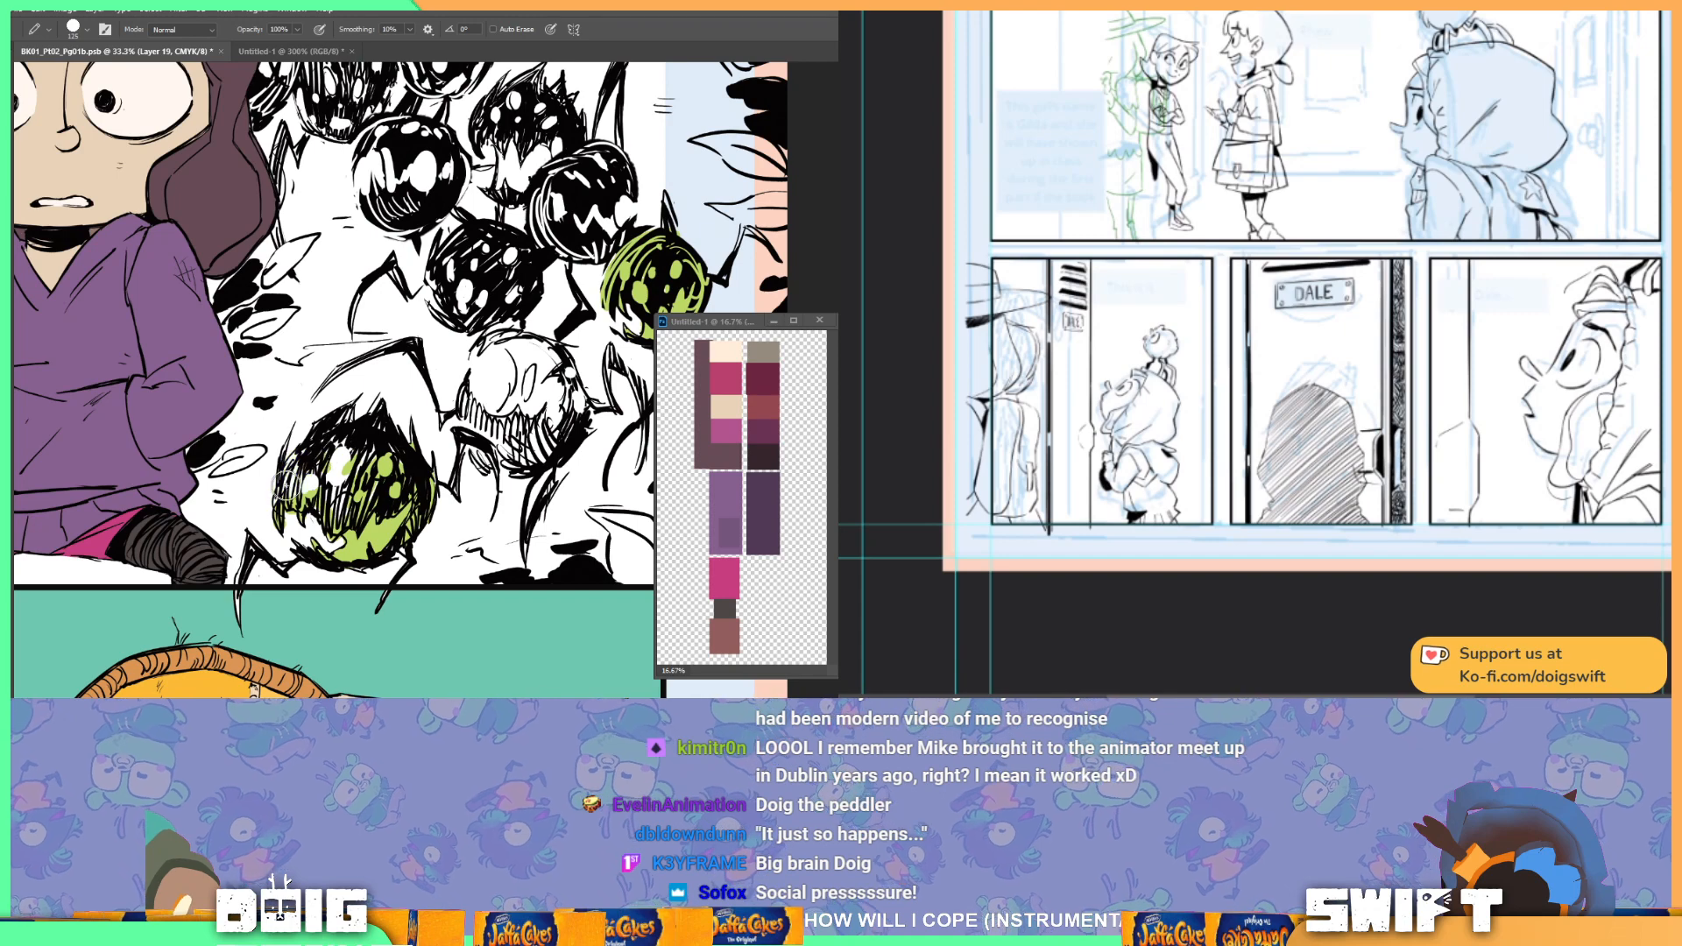
mouse_move(278, 501)
mouse_down()
mouse_move(343, 455)
mouse_move(341, 515)
mouse_move(368, 449)
mouse_move(375, 497)
mouse_move(386, 462)
mouse_move(293, 469)
mouse_move(325, 442)
mouse_up()
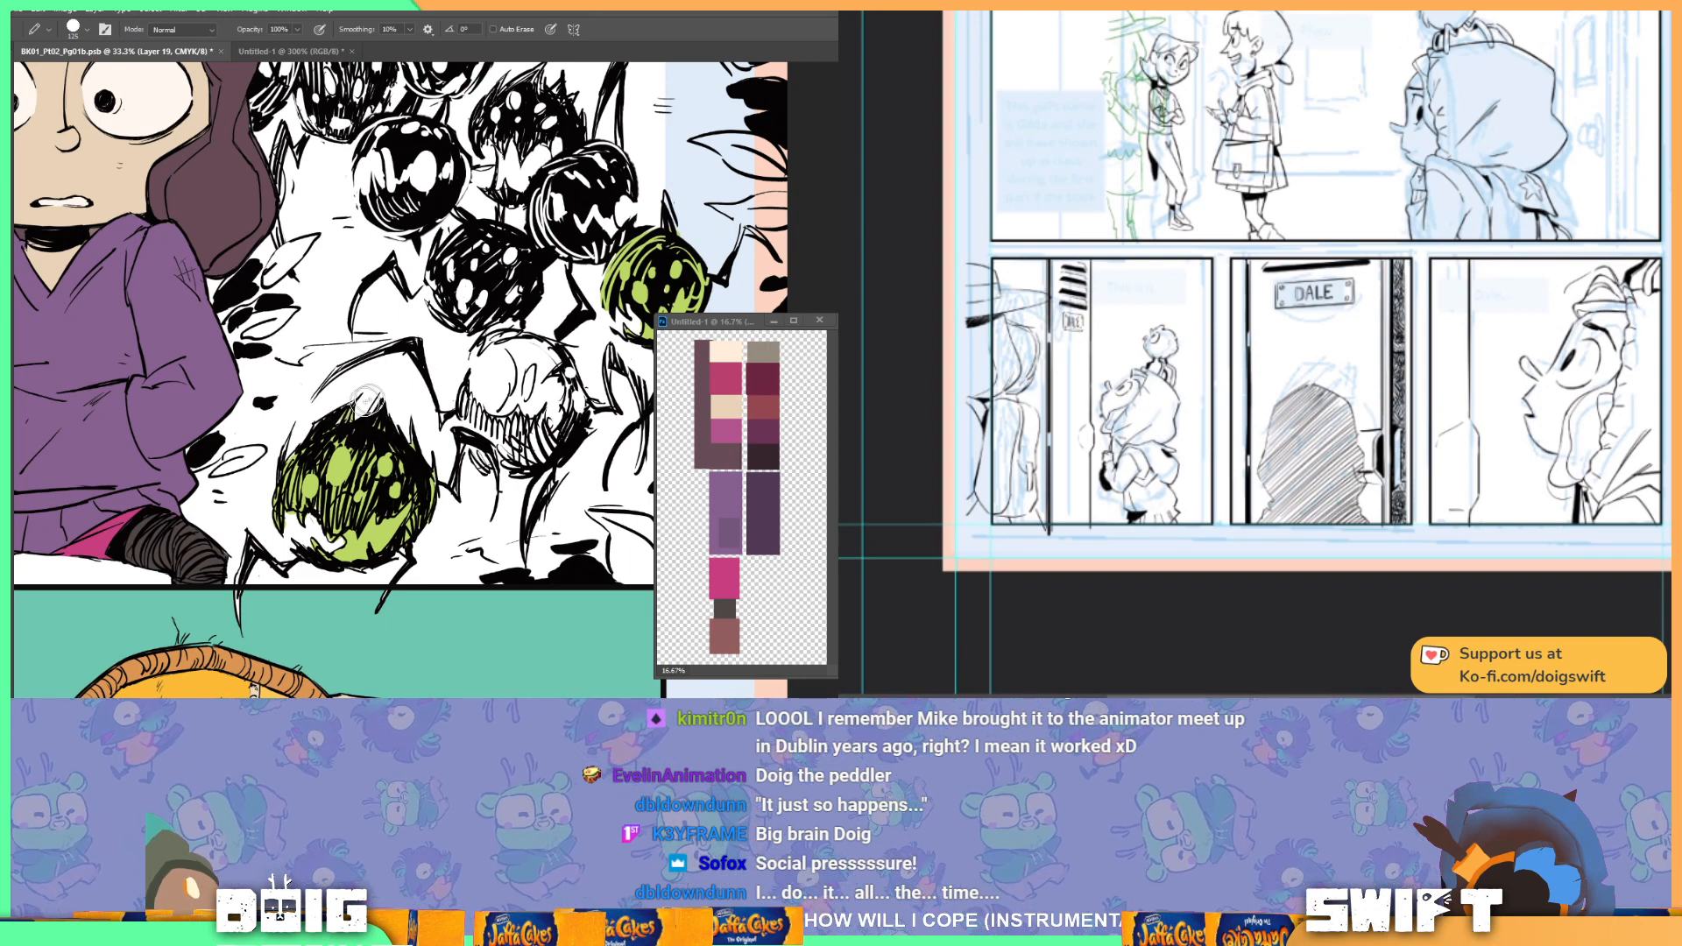
Step: Paint the spiky-topped spider creature in the upper part of the cluster lime green
drag(599, 262, 474, 456)
mouse_move(385, 338)
mouse_down()
mouse_move(373, 388)
mouse_move(385, 361)
mouse_move(399, 372)
mouse_move(429, 346)
mouse_move(386, 347)
mouse_move(368, 323)
mouse_move(353, 335)
mouse_move(361, 312)
mouse_move(387, 300)
mouse_move(422, 326)
mouse_move(449, 272)
mouse_move(453, 332)
mouse_up()
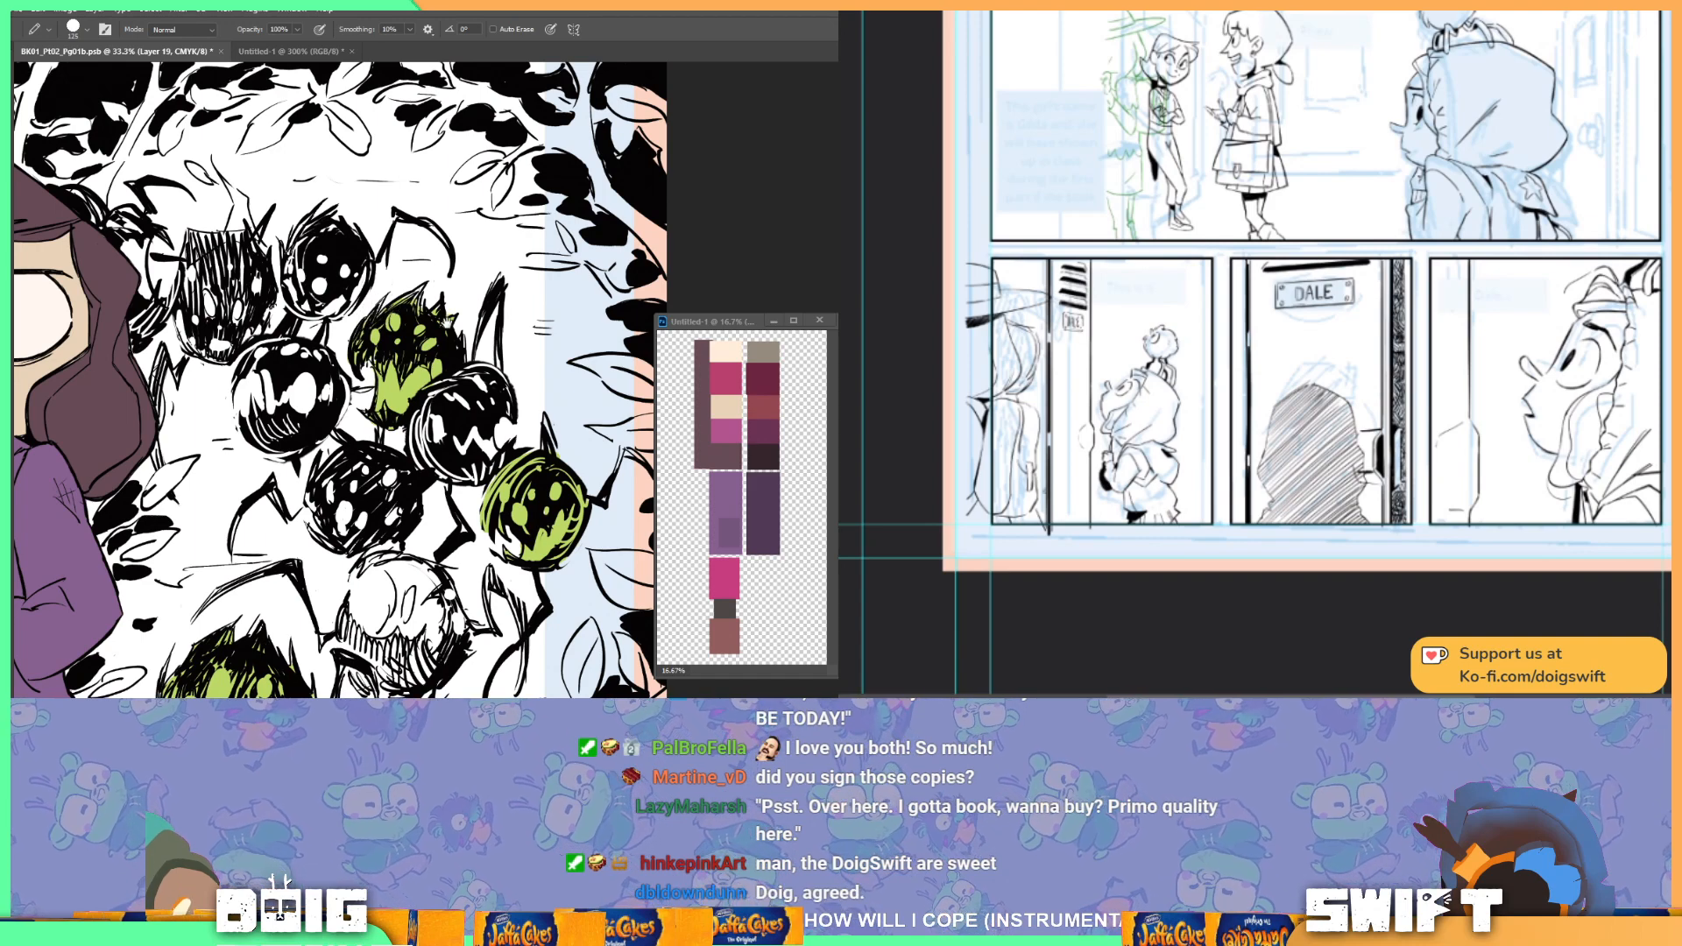
drag(448, 321, 446, 325)
Step: Reduce the brush size and add lime green around the jagged-mouthed spider creature and the middle one beside it
key(bracketleft)
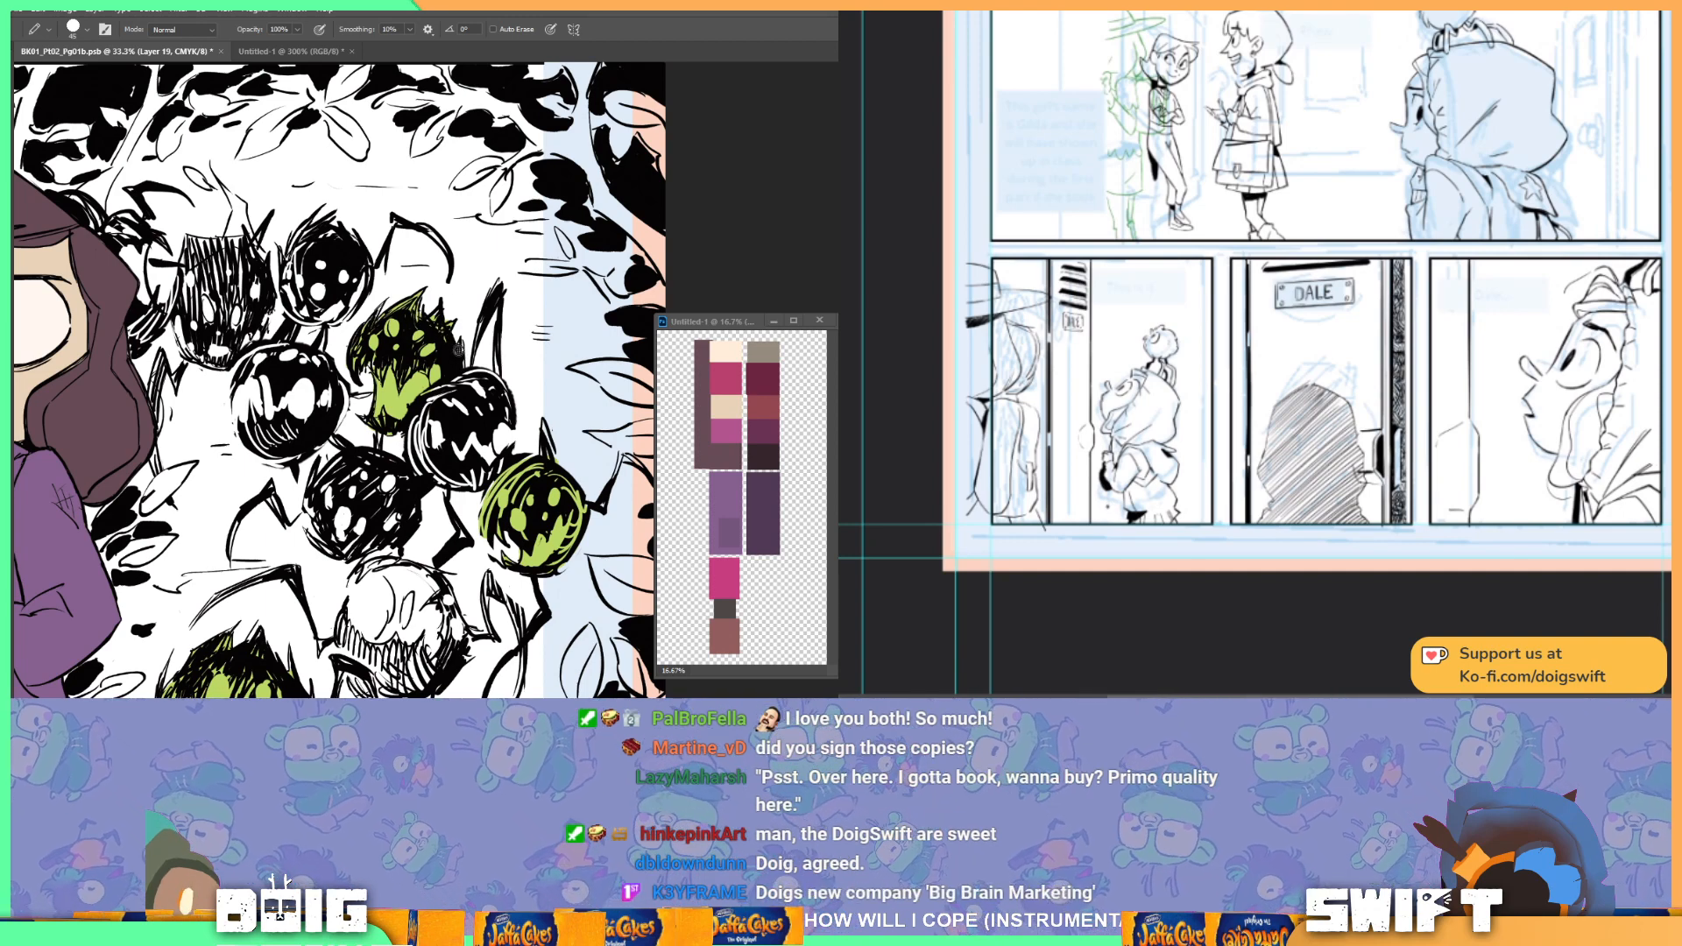
scroll(469, 302, down, 3)
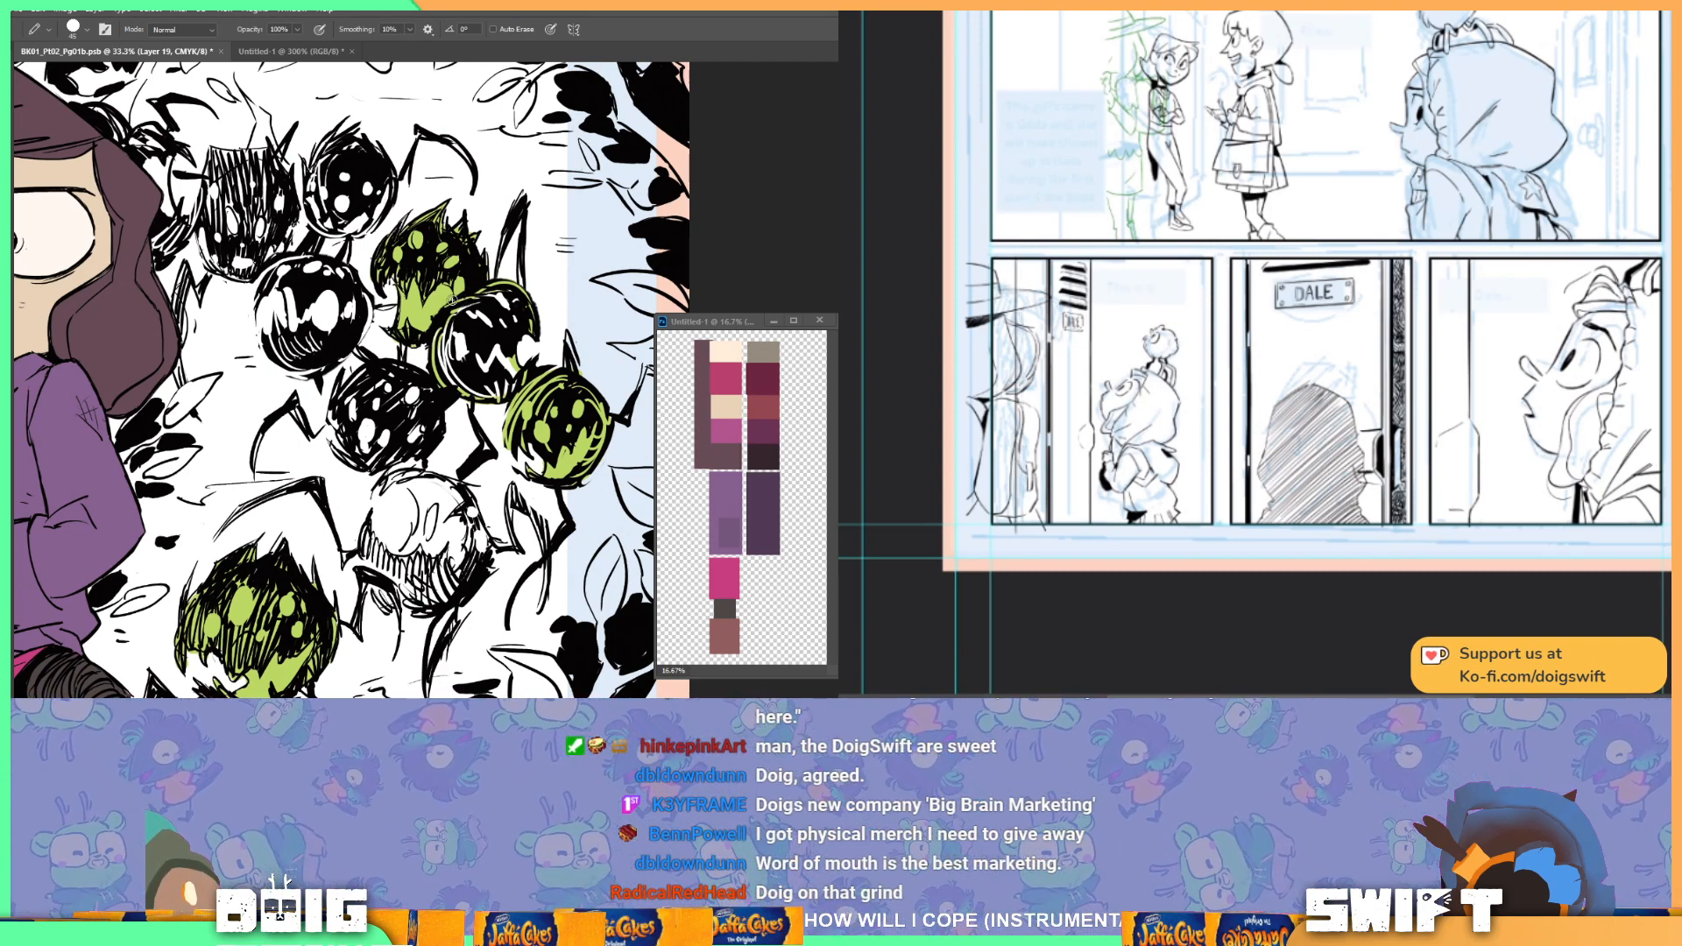
drag(414, 391, 411, 384)
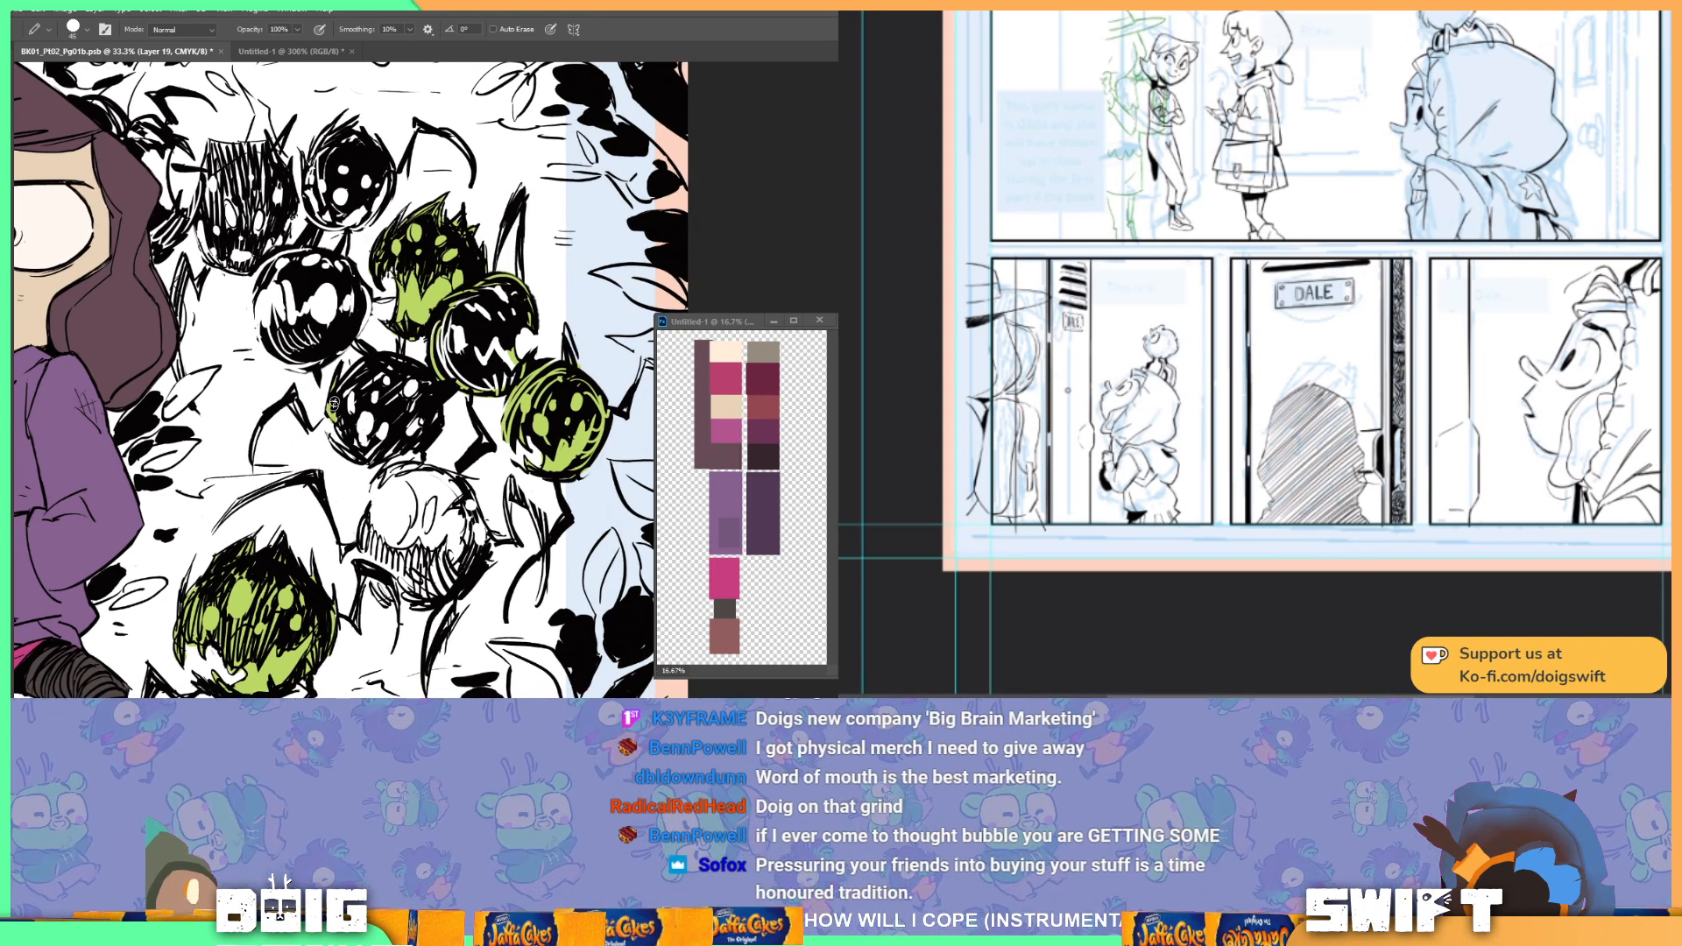
drag(419, 394, 407, 388)
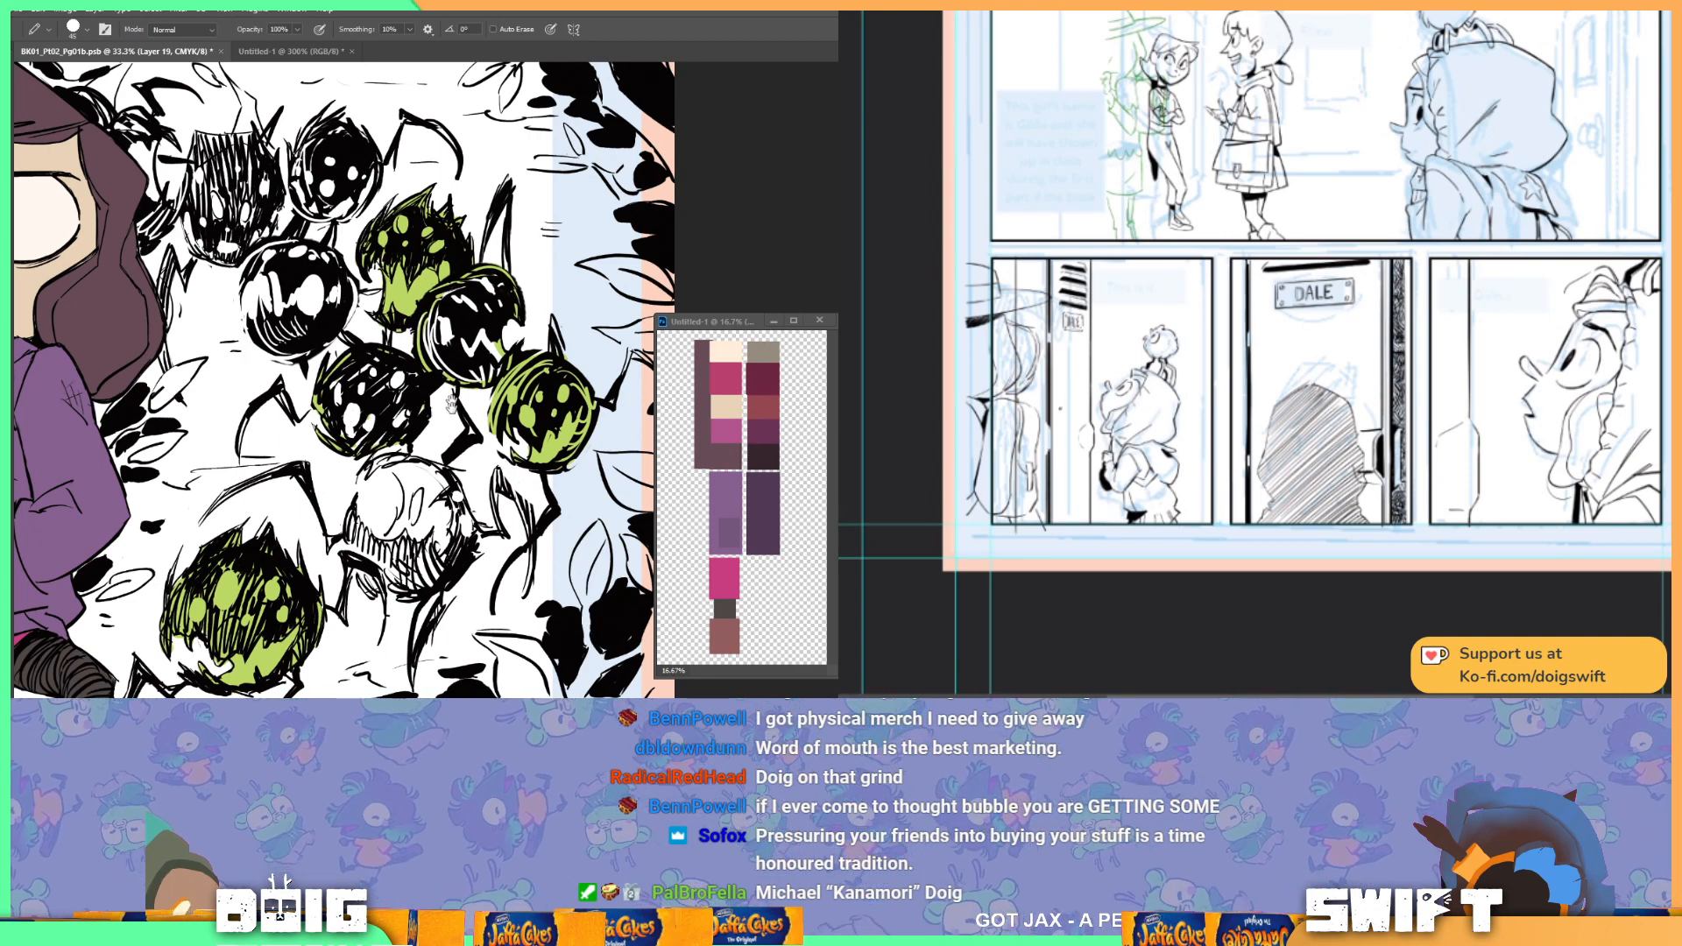
Step: Outline the body of the blank-eyed spider creature at the lower end of the cluster in lime green
scroll(422, 453, down, 1)
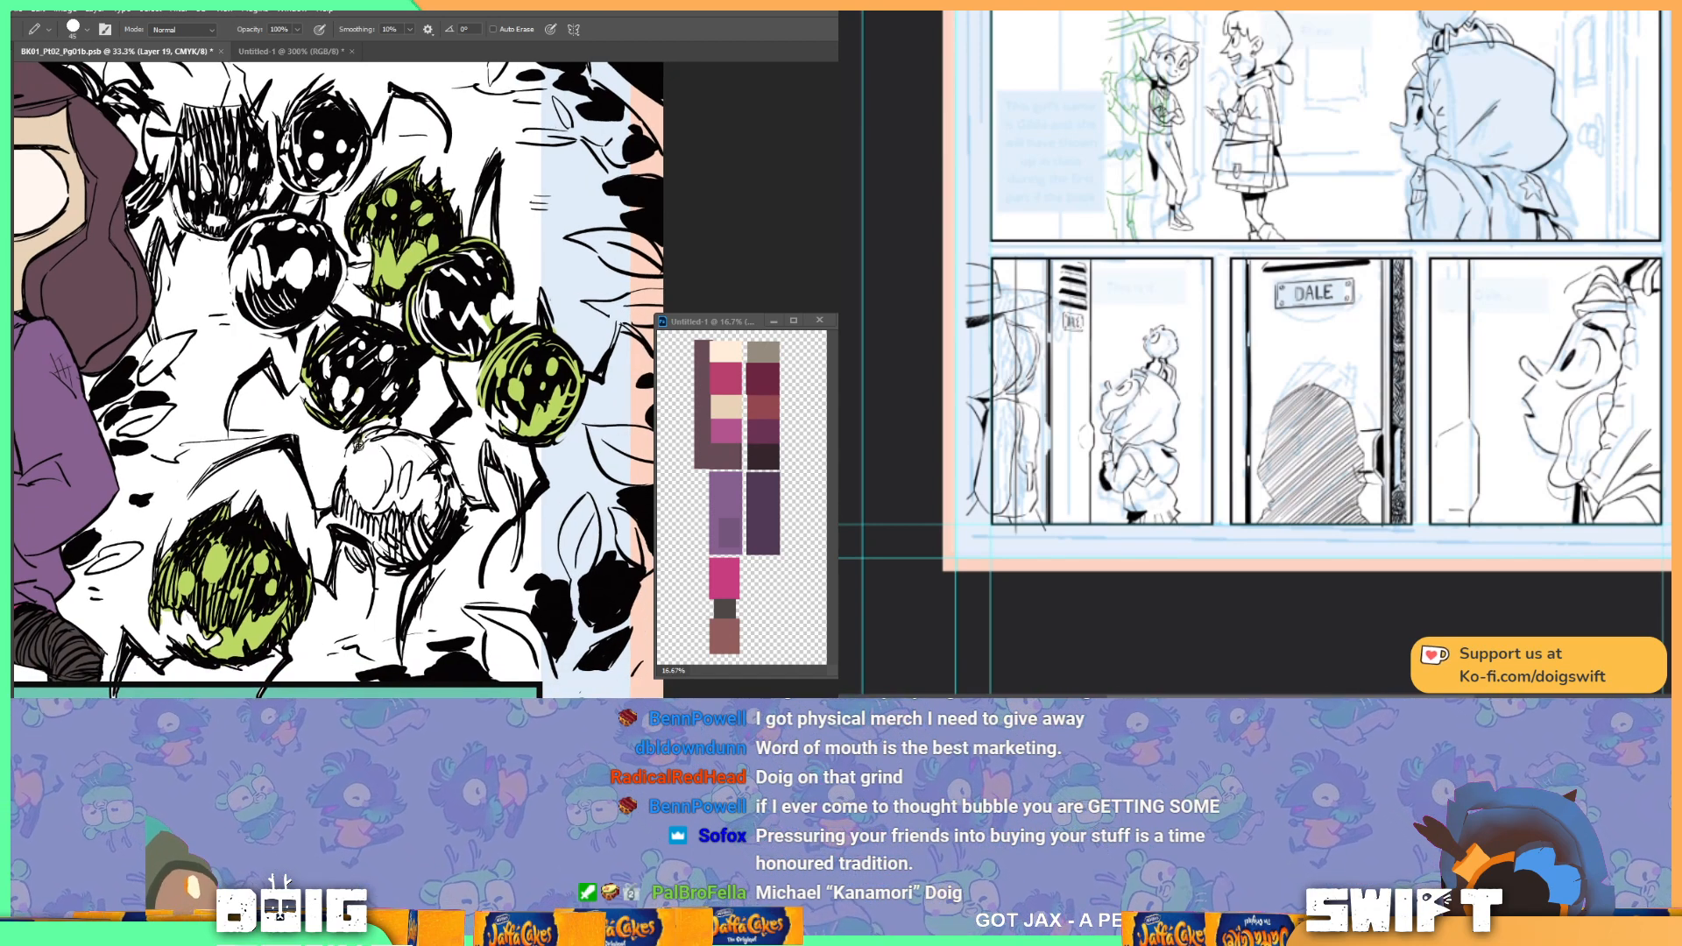
drag(387, 494, 375, 512)
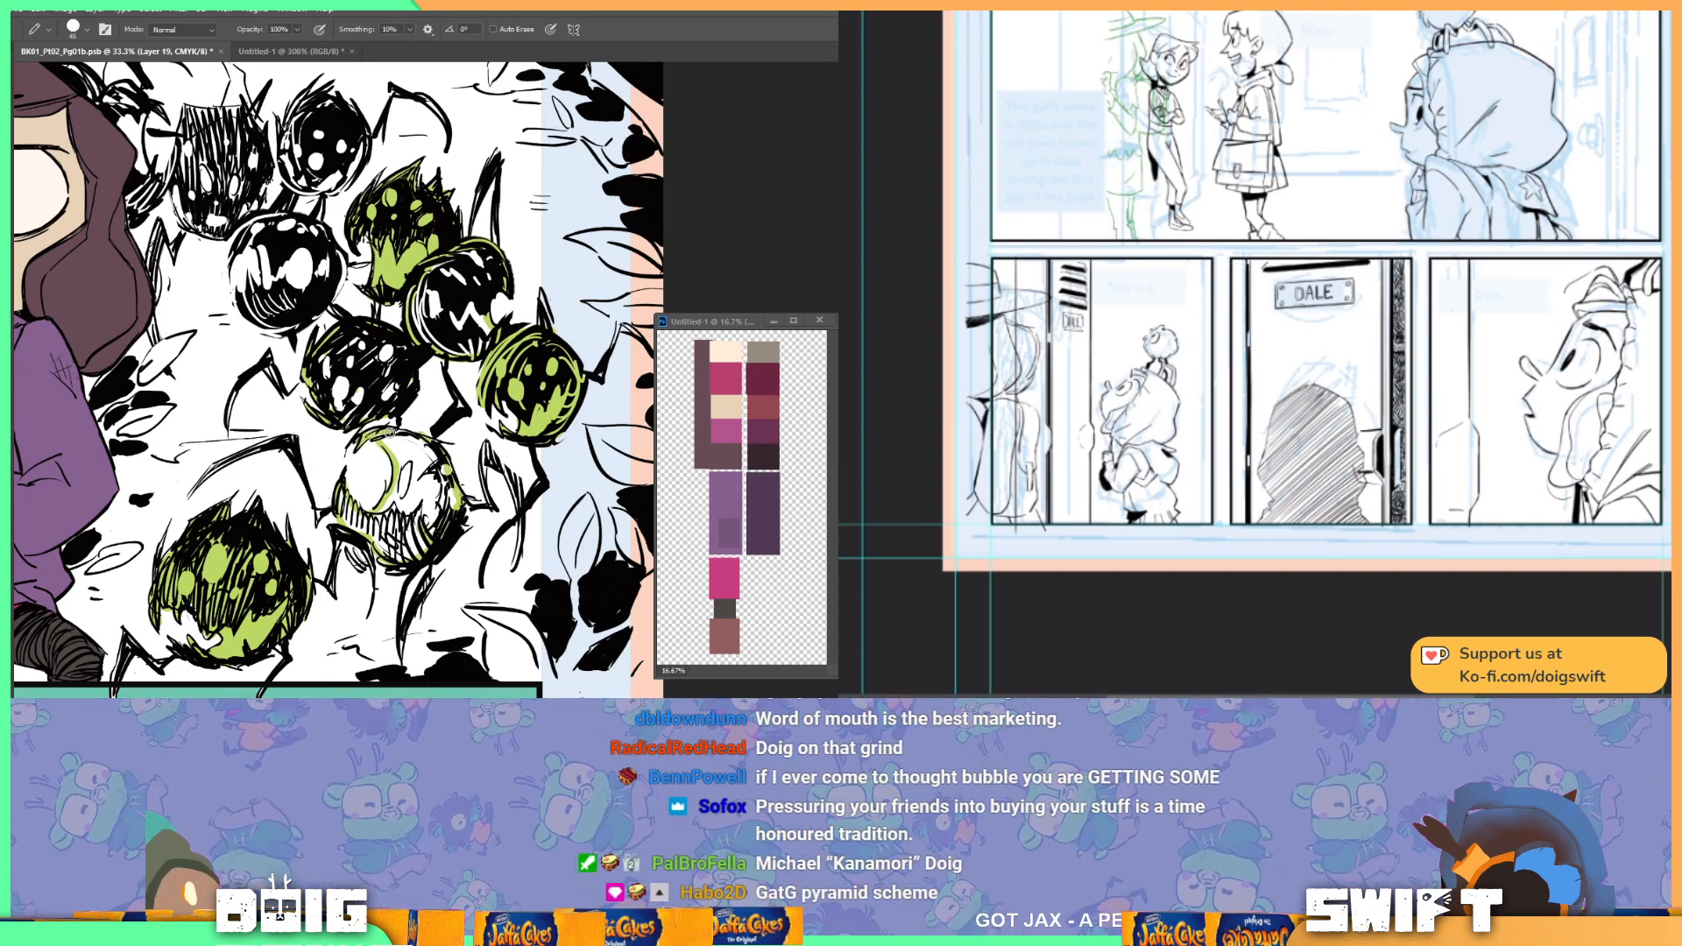
drag(424, 561, 504, 510)
Step: Outline the wide-mouthed spider creature and the two creatures above it in lime green
drag(427, 295, 418, 502)
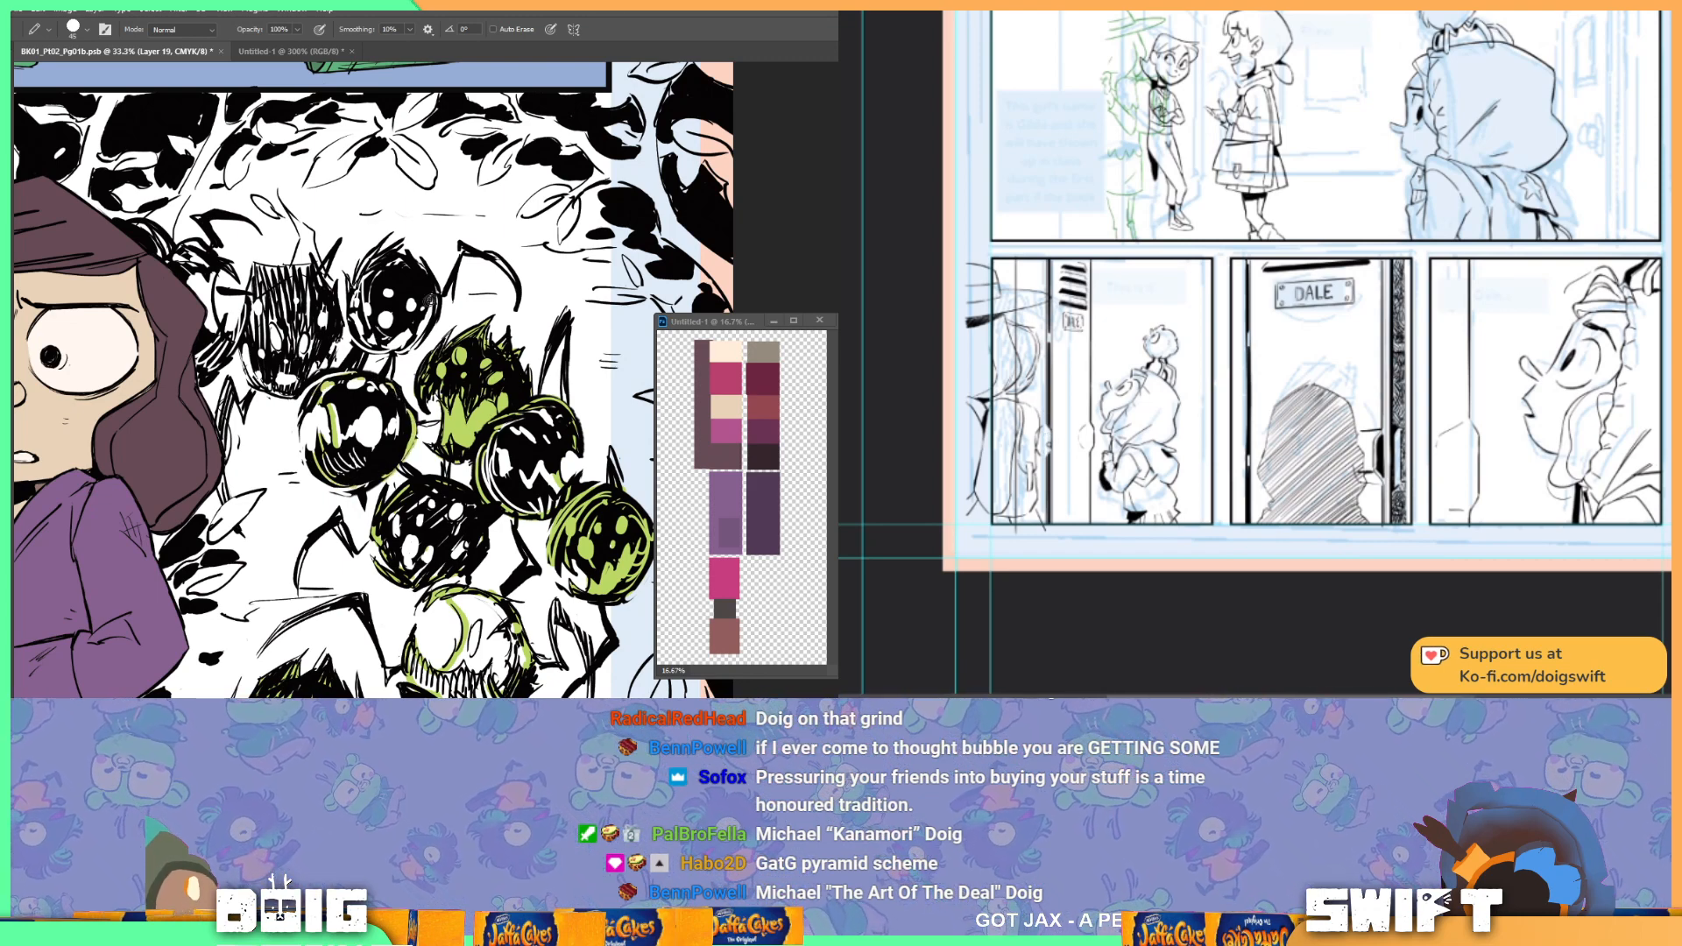
drag(433, 344, 417, 439)
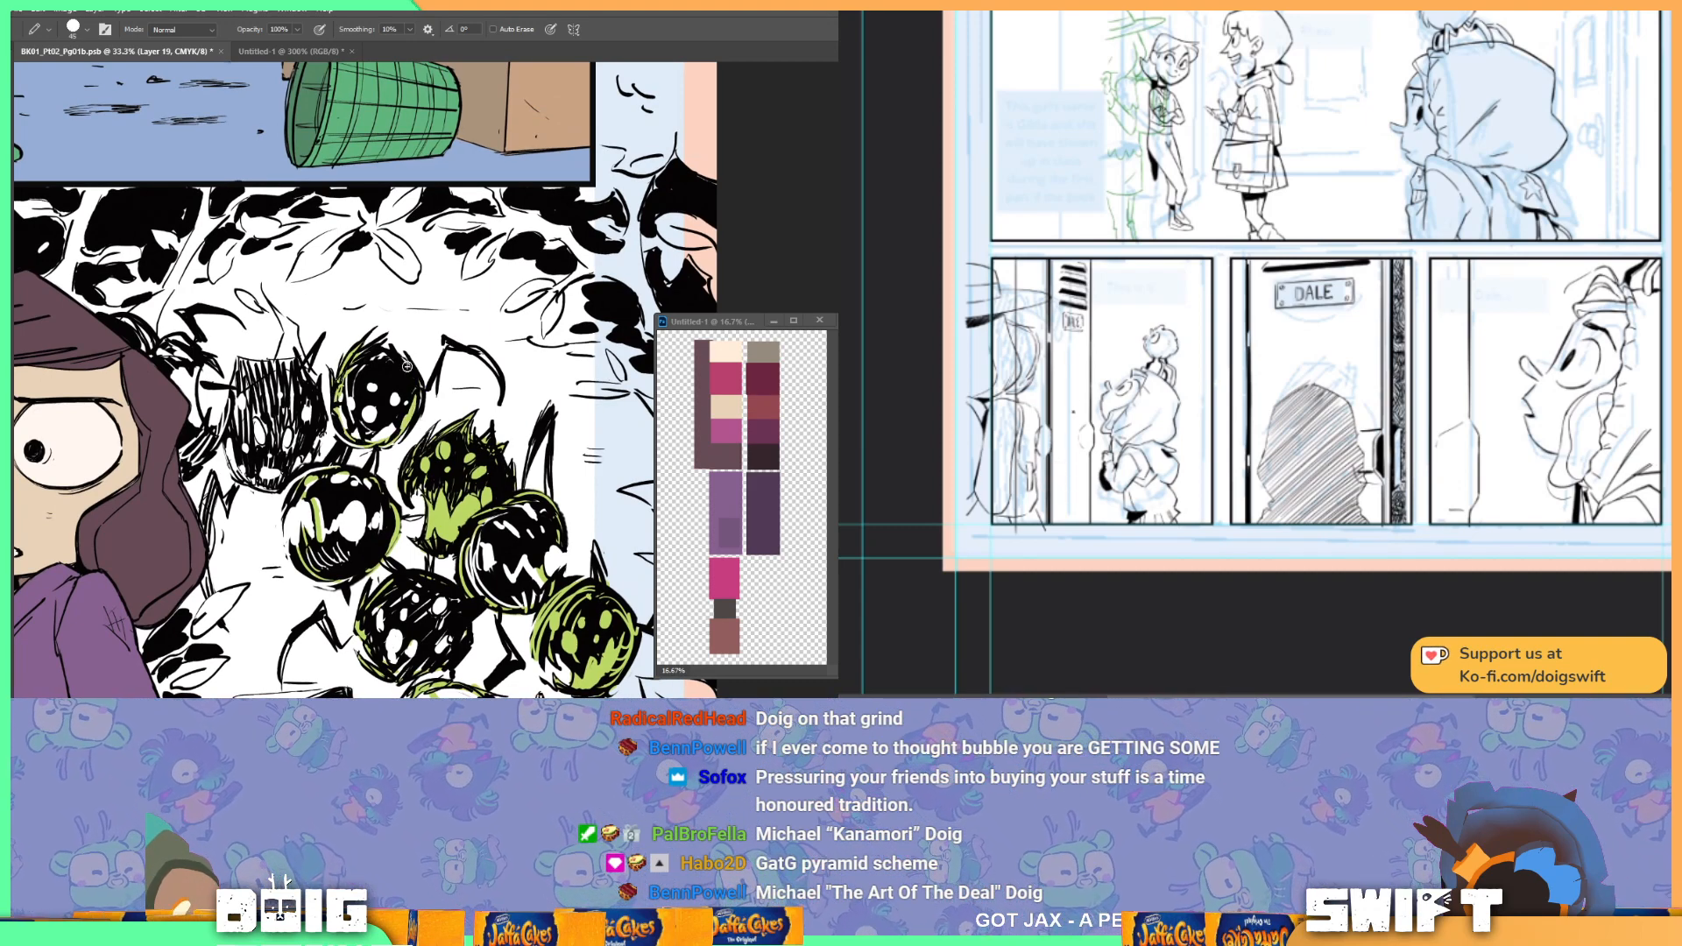
drag(360, 406, 400, 398)
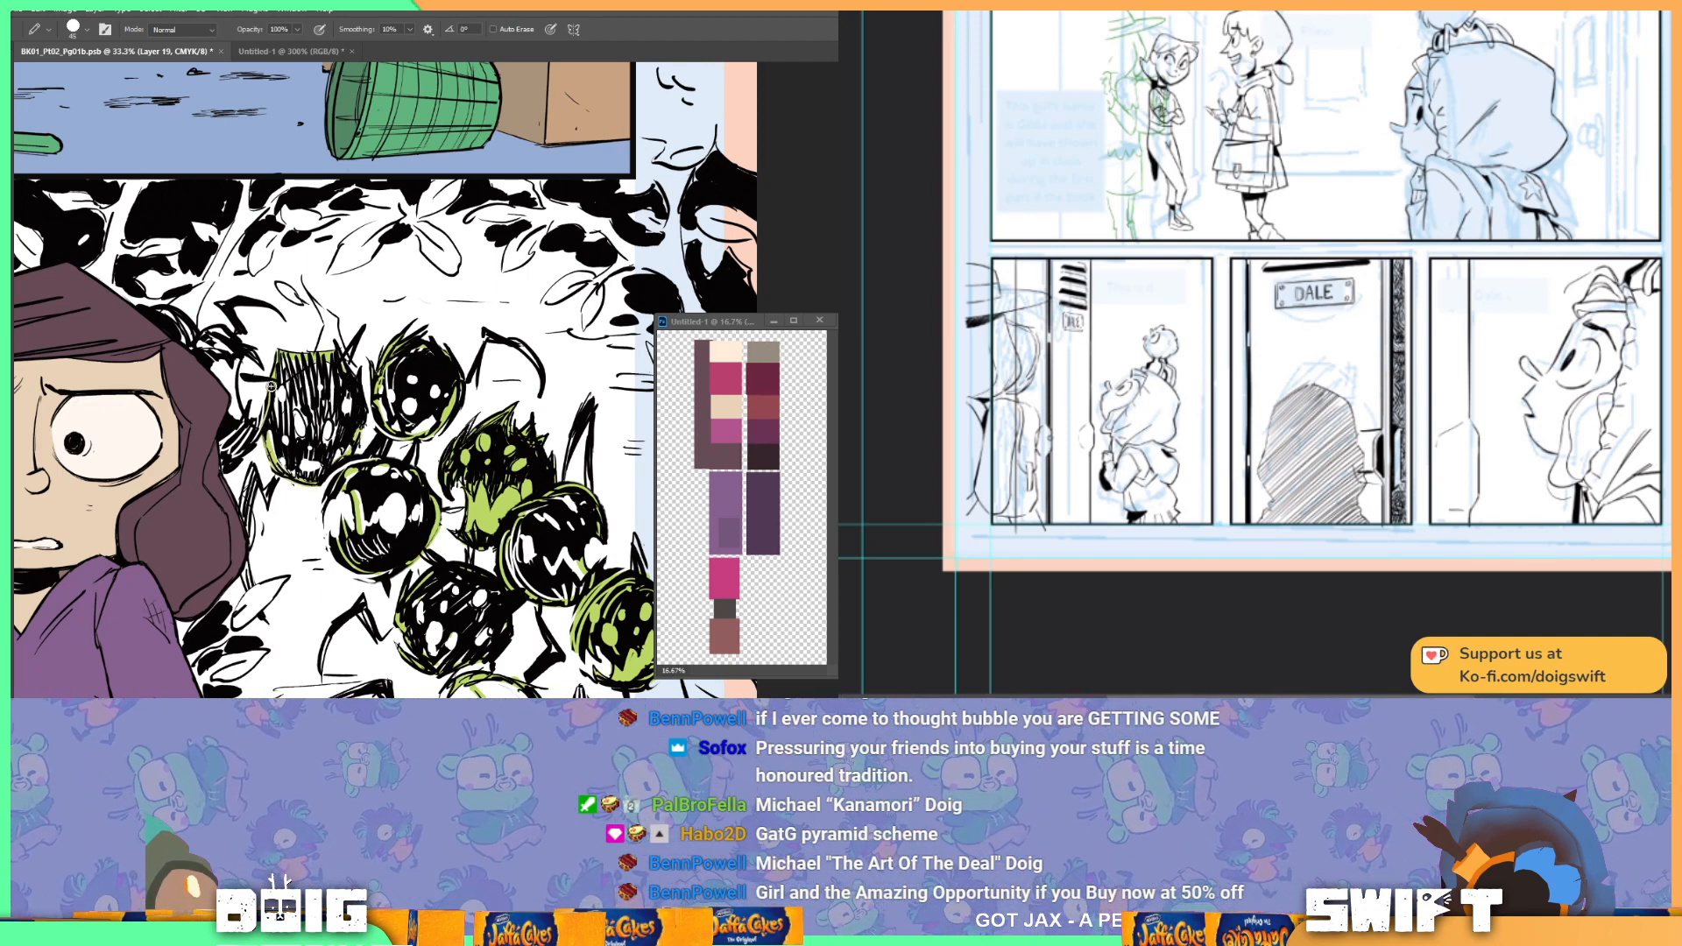
scroll(398, 432, down, 1)
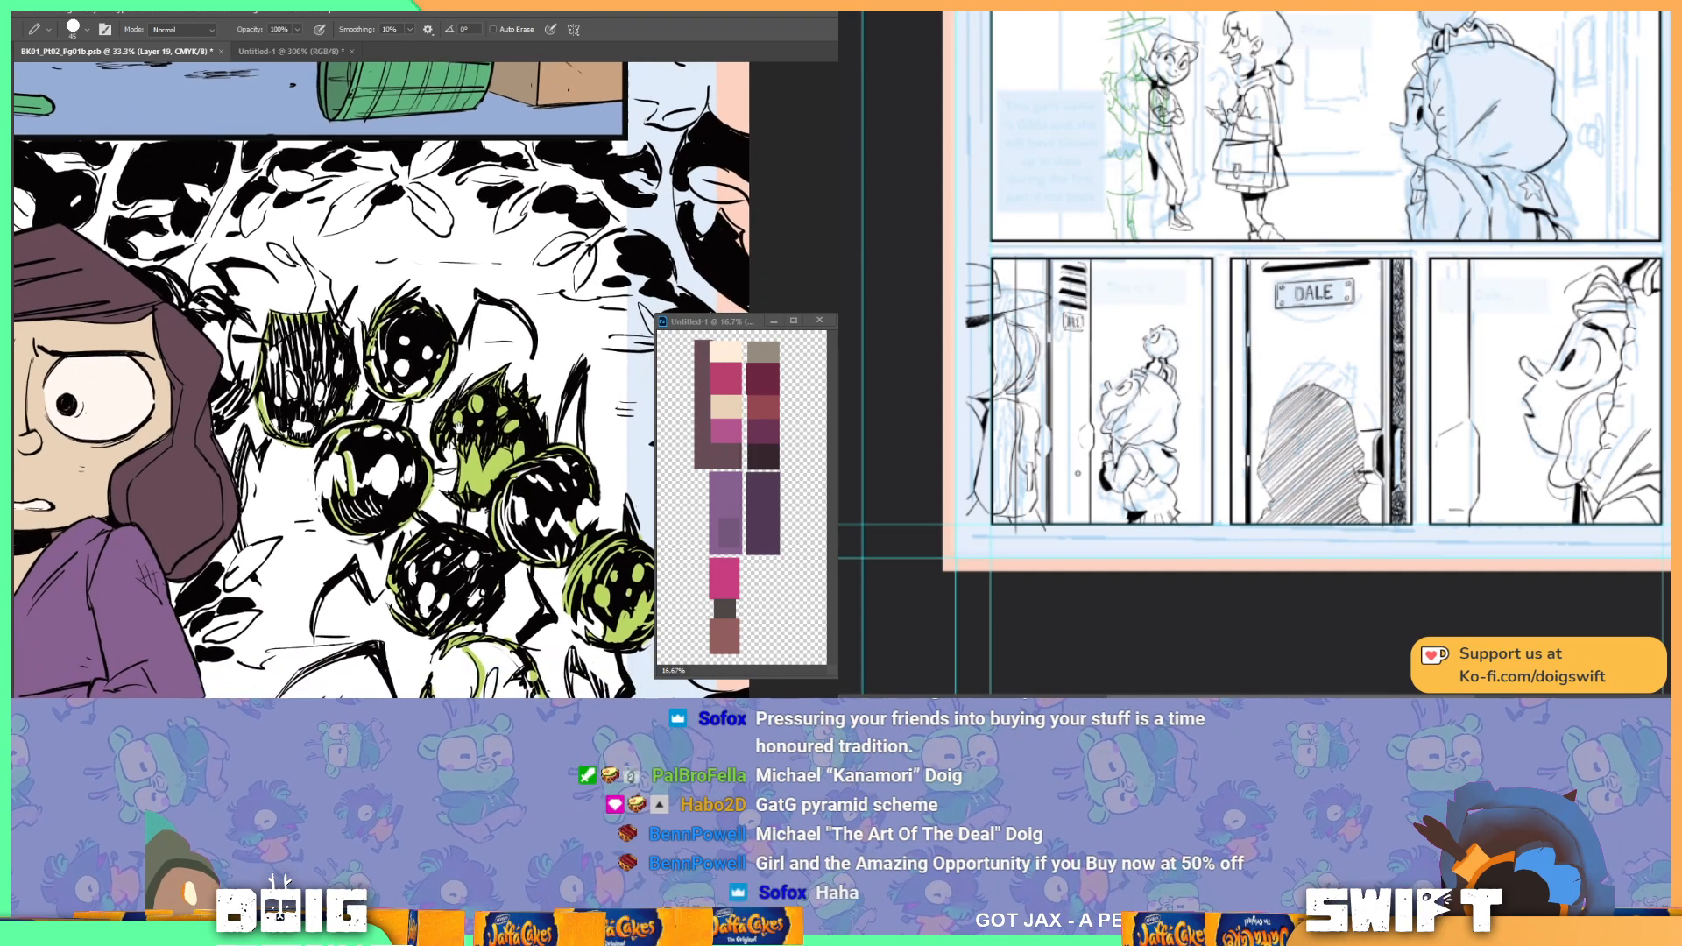
Step: Fill the outlined upper spider creatures and the jagged-mouthed one with lime green using the Paint Bucket
key(g)
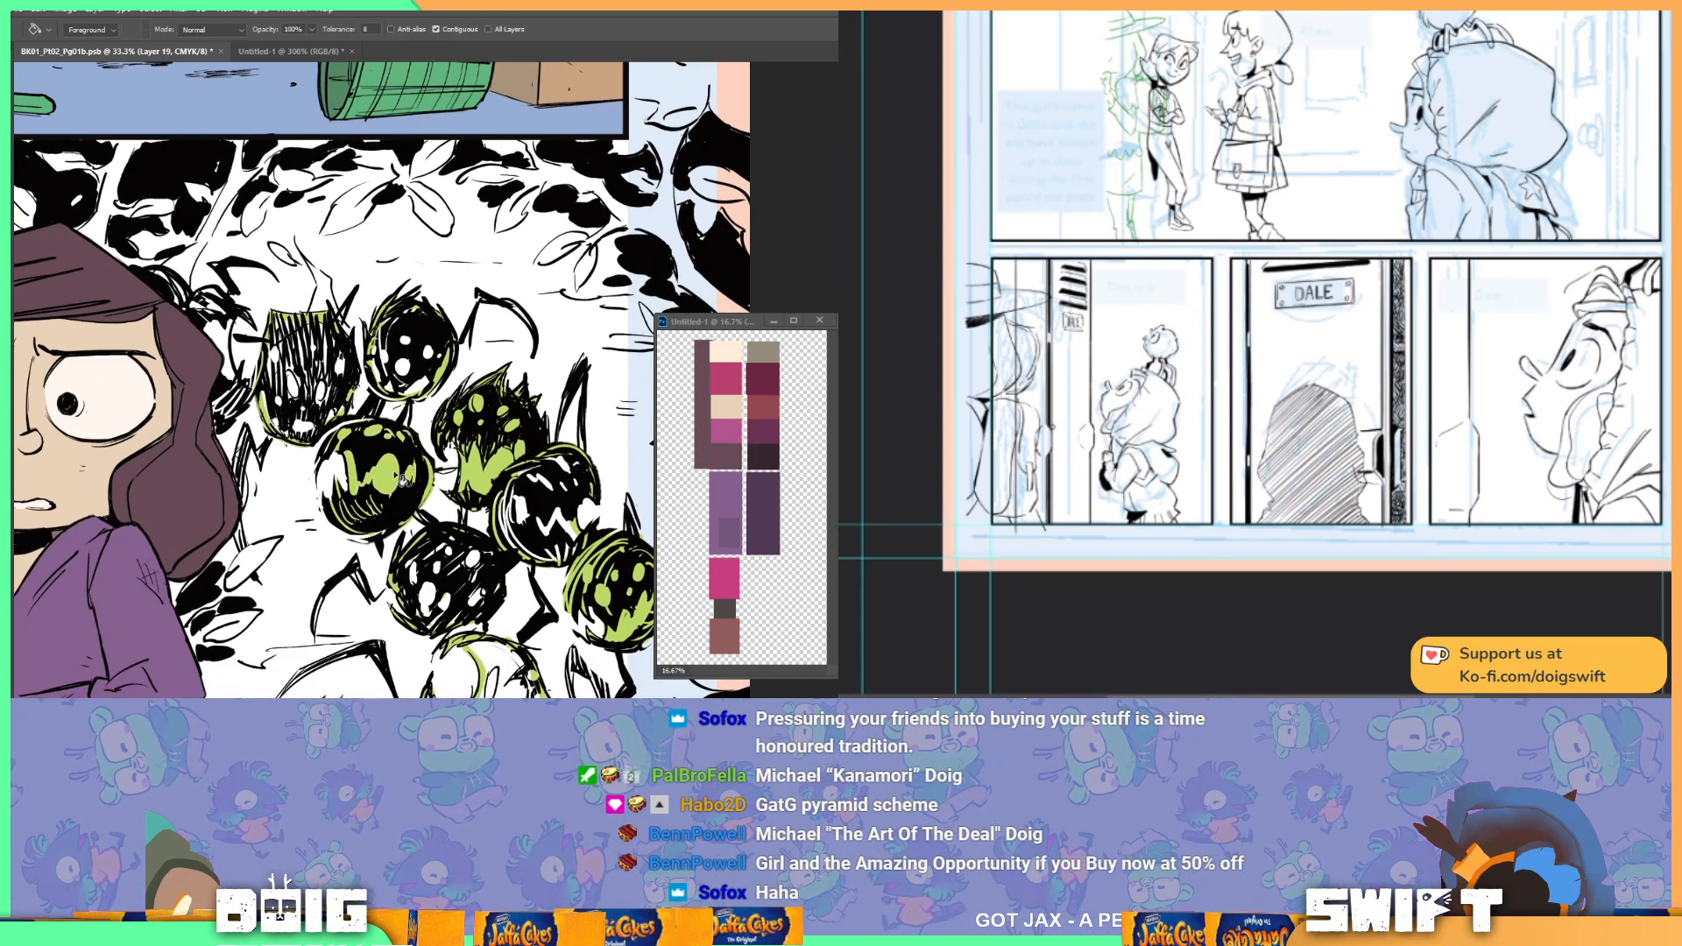
click(314, 378)
click(419, 351)
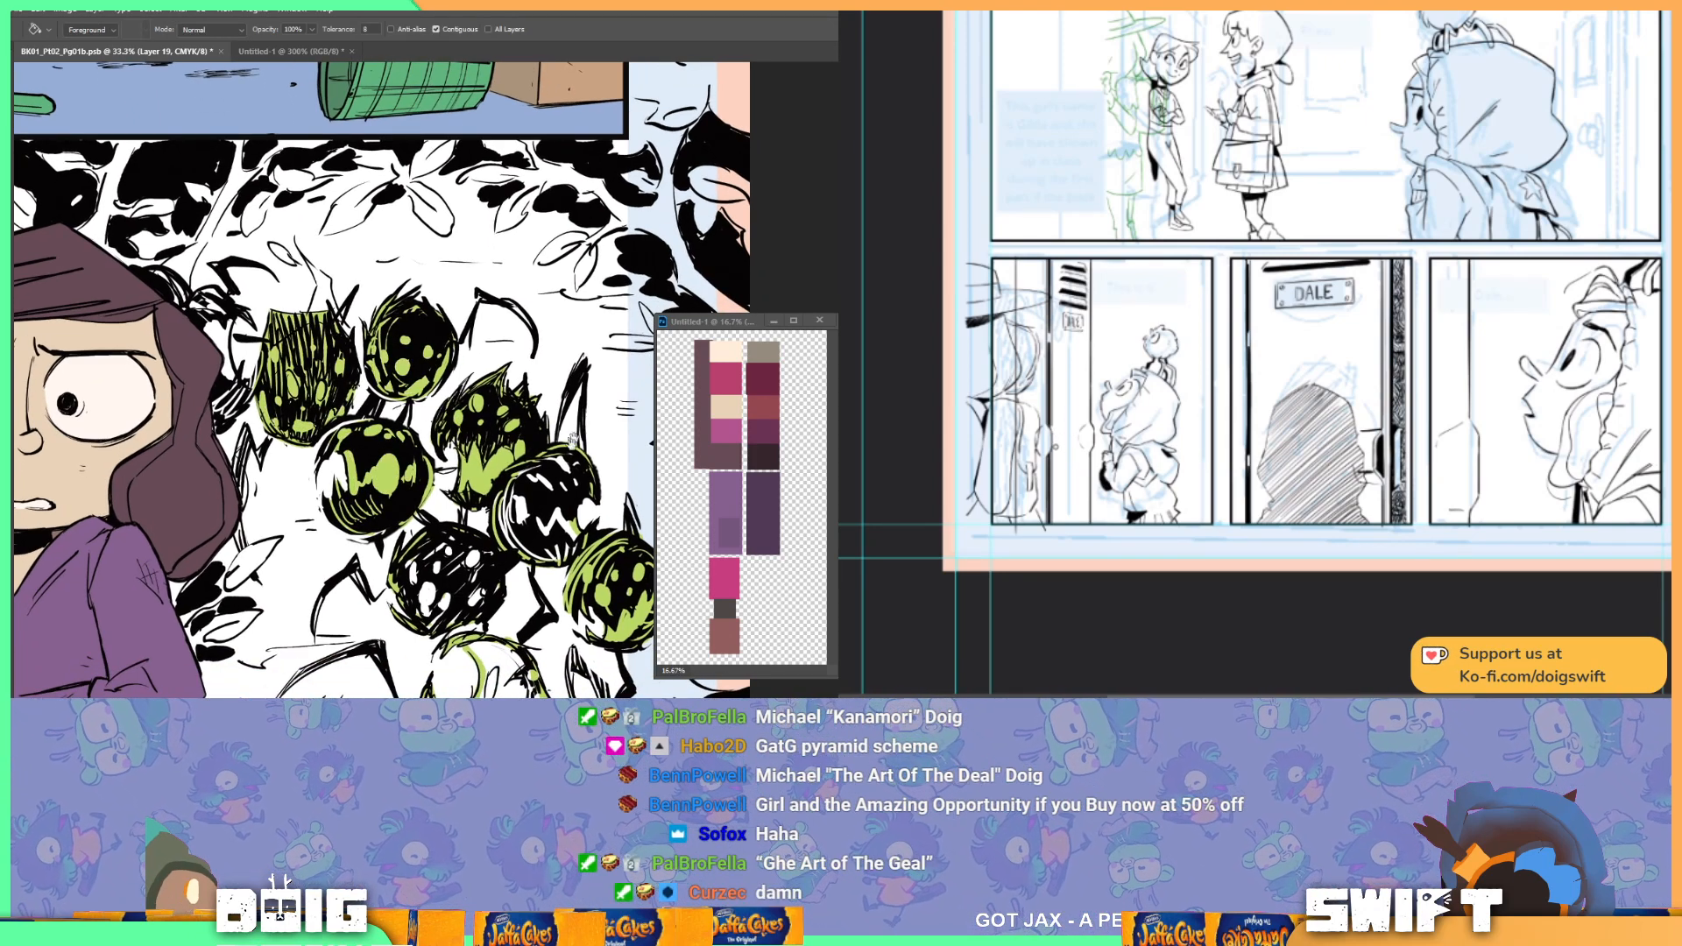
scroll(517, 420, down, 1)
click(515, 447)
scroll(499, 449, down, 1)
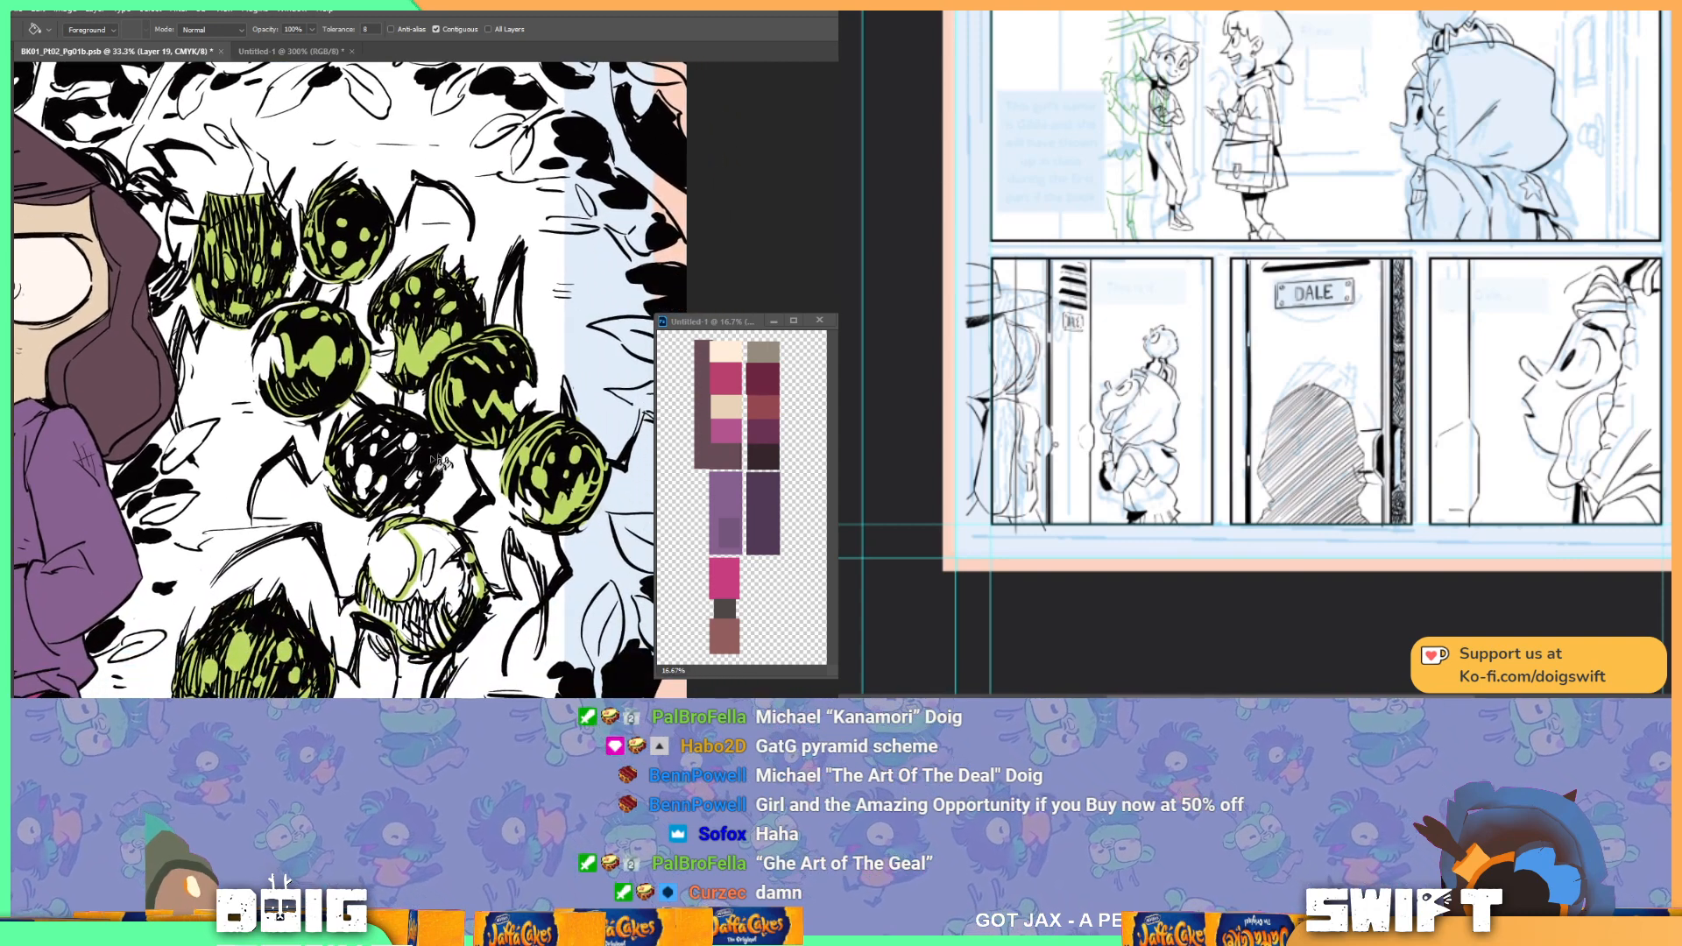
Step: Brush lime green along the edge of the many-eyed middle creature and fill the blank-eyed creature's body below it, leaving its large eye uncoloured
click(438, 455)
key(ctrl+z)
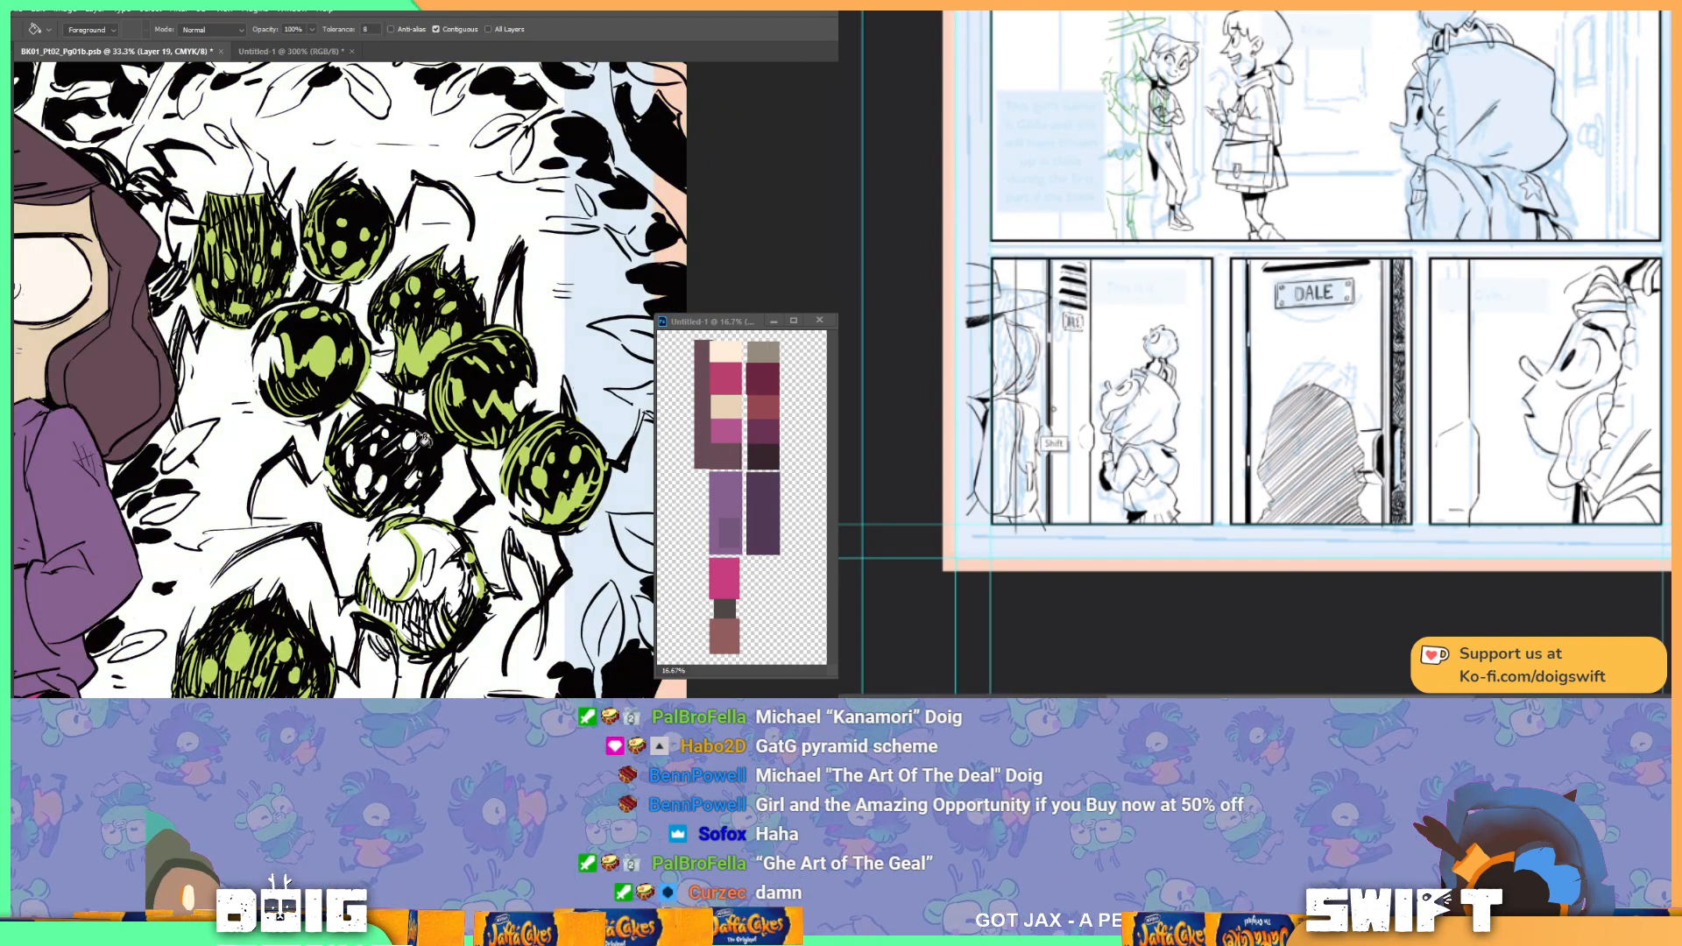
key(b)
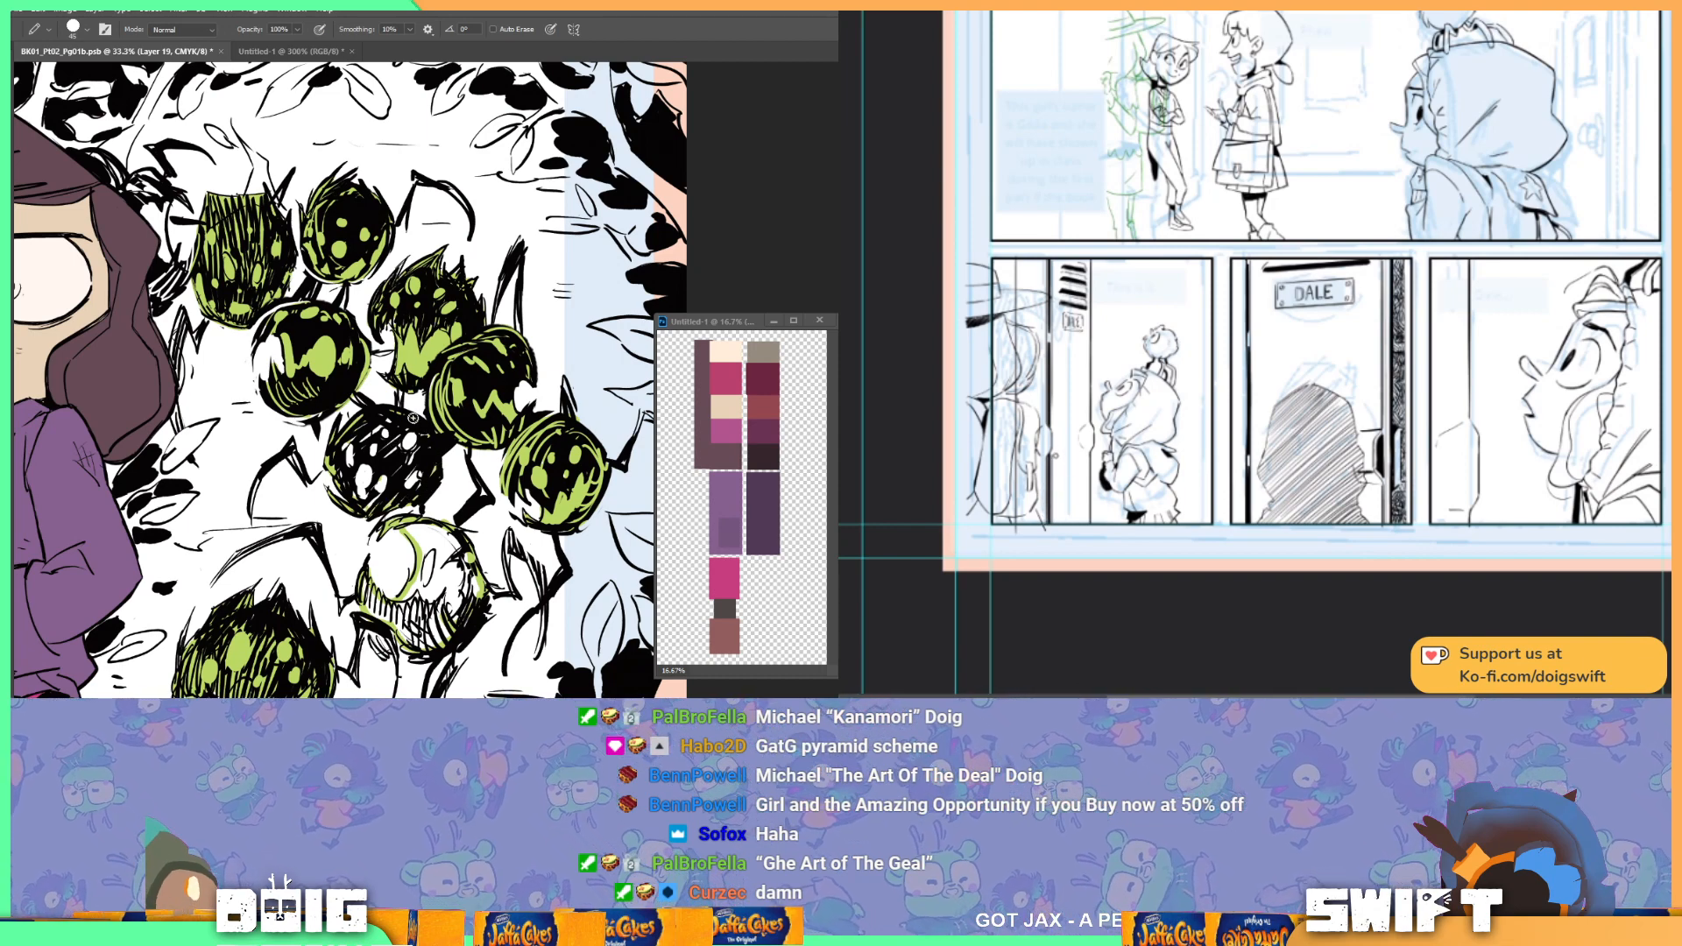
drag(455, 471, 432, 392)
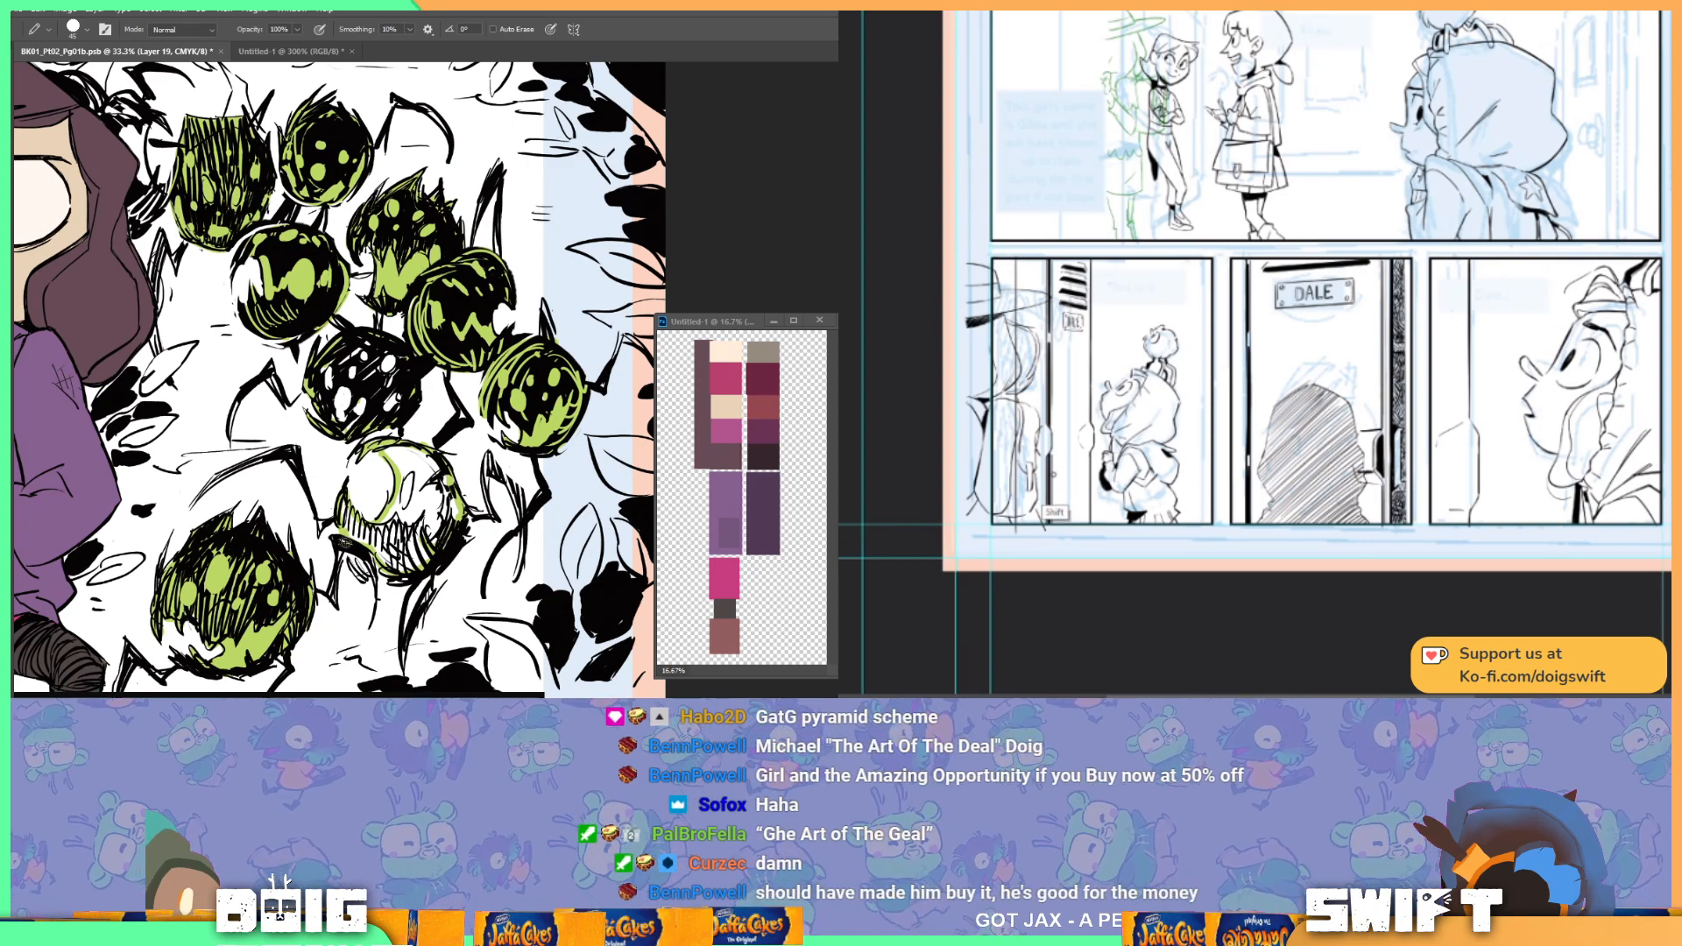
key(g)
click(420, 530)
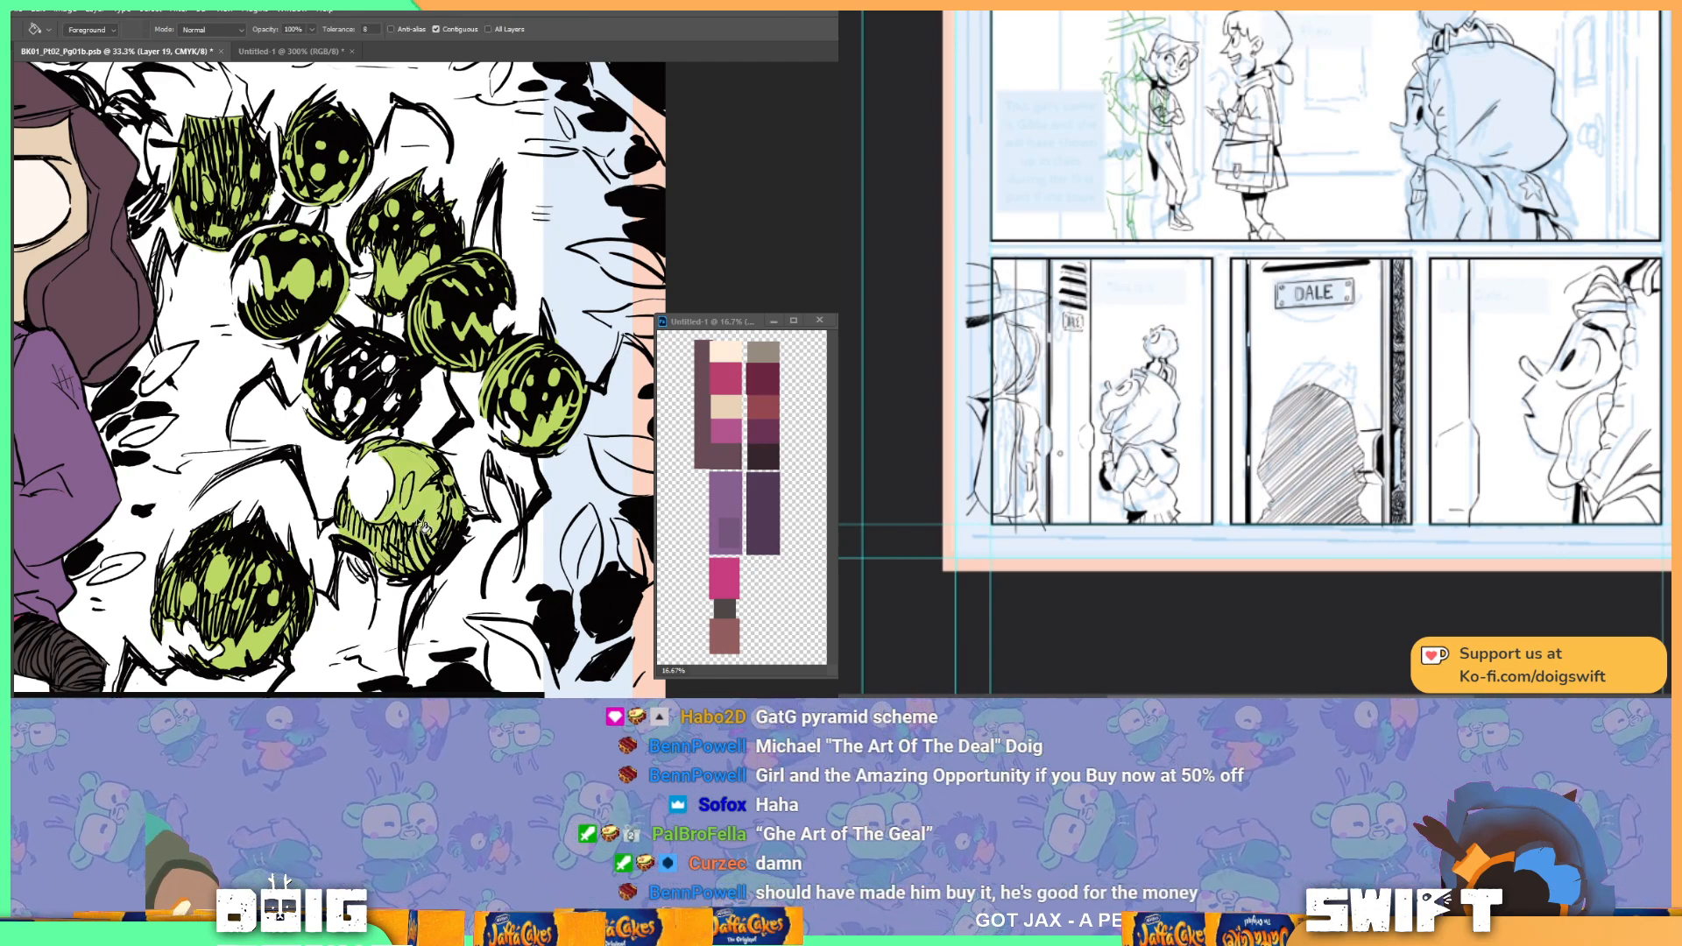
Step: Undo the fill on the many-eyed middle creature, close its outline with the brush and refill it lime green
click(385, 384)
key(ctrl+z)
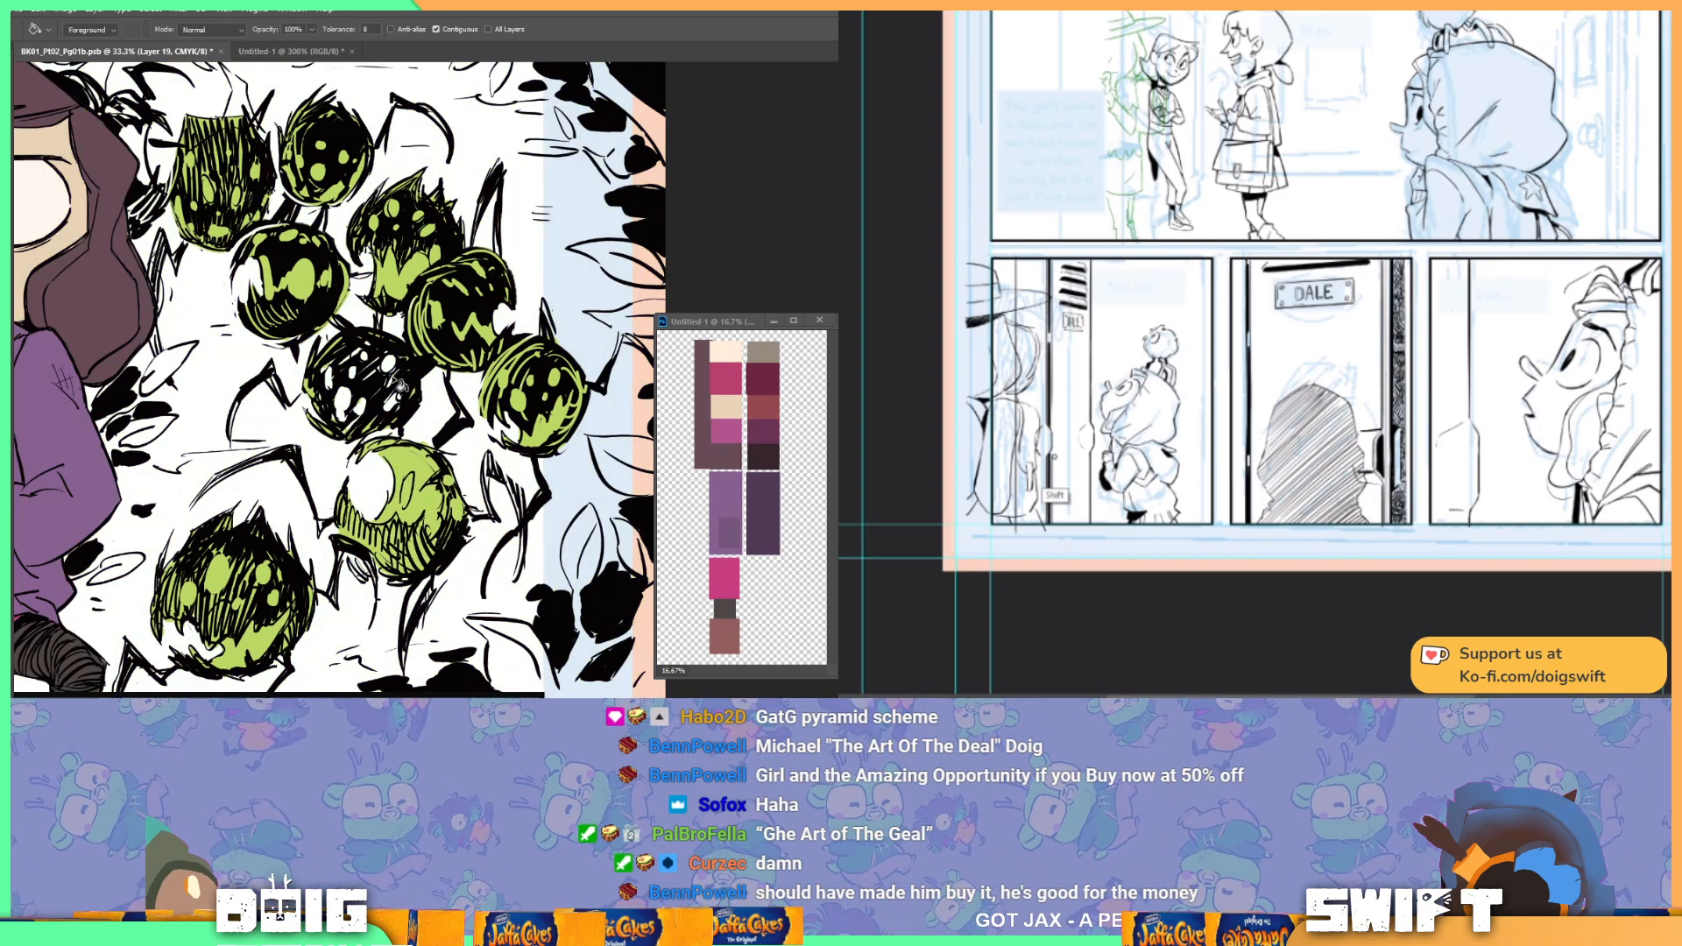
key(b)
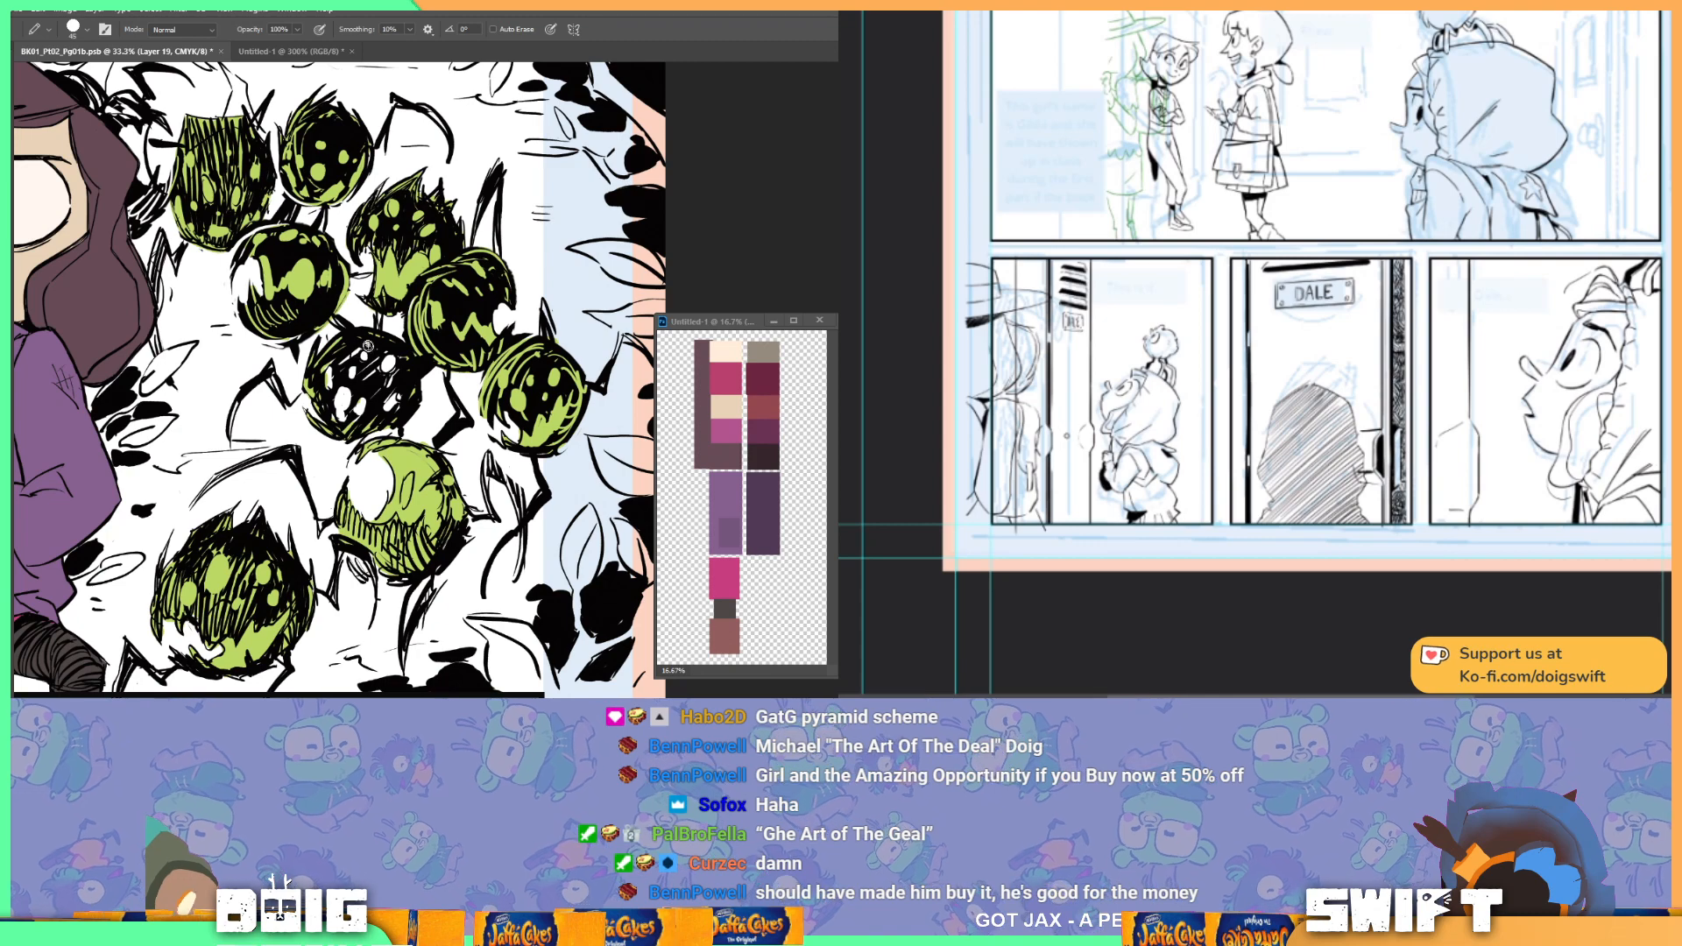
key(g)
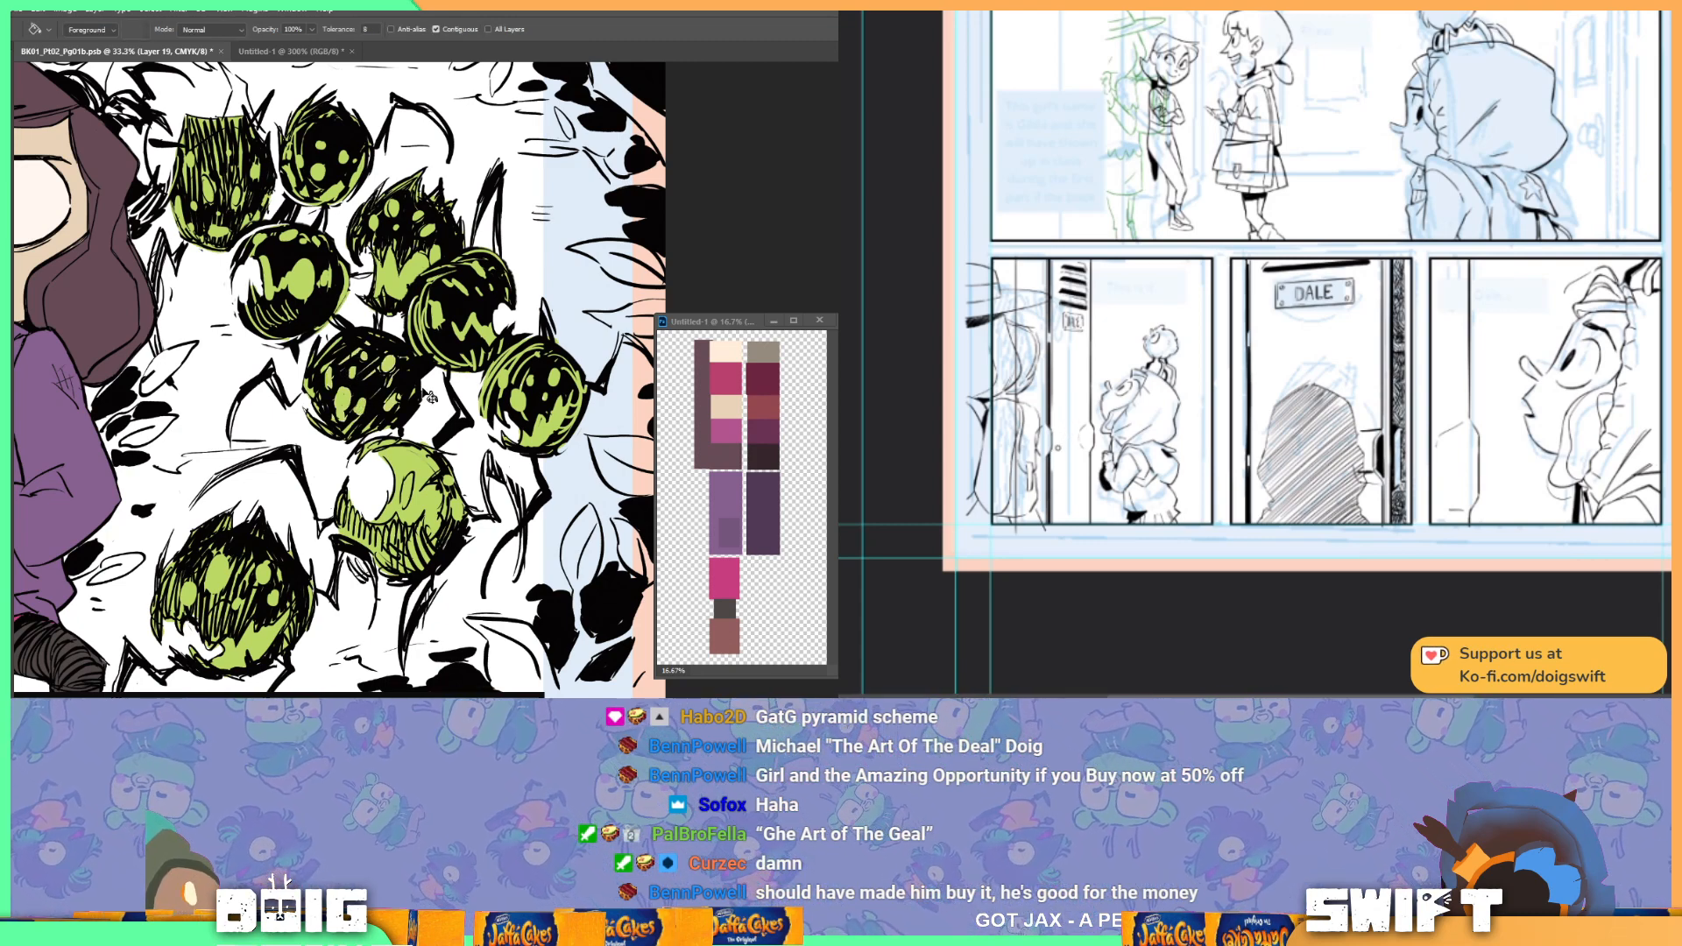
Step: Lasso the shaggy beast's face, snout and lower jaw behind the girl, fill the selection with orange, and deselect
scroll(524, 360, down, 3)
scroll(524, 361, up, 1)
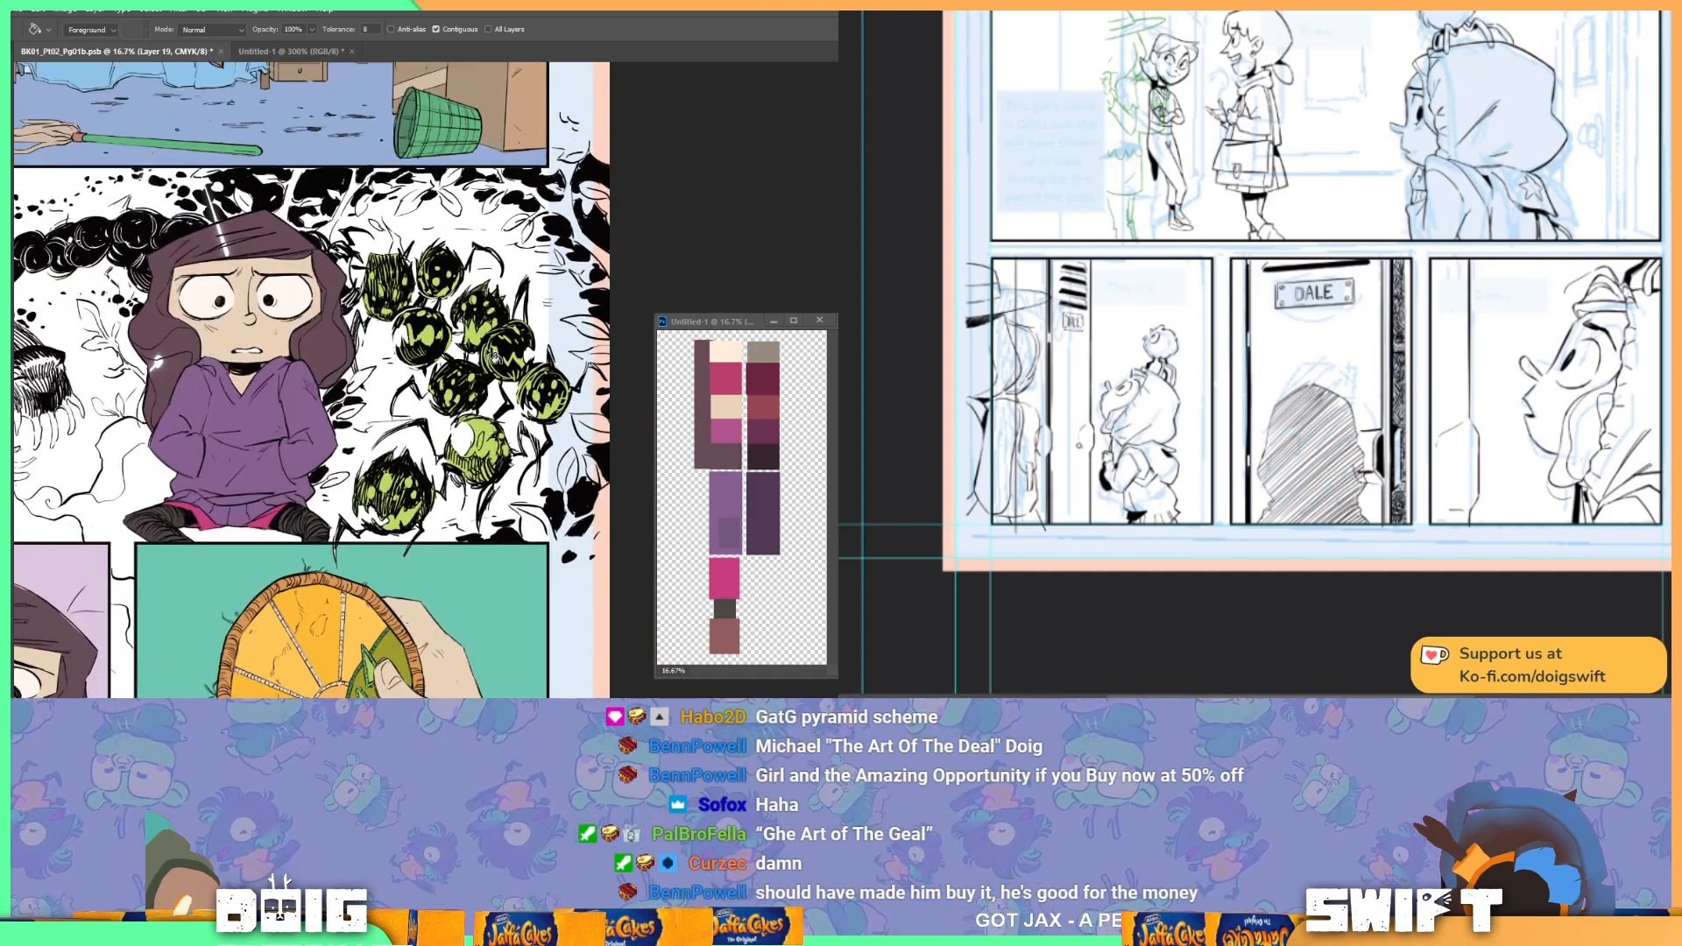
drag(272, 361, 734, 514)
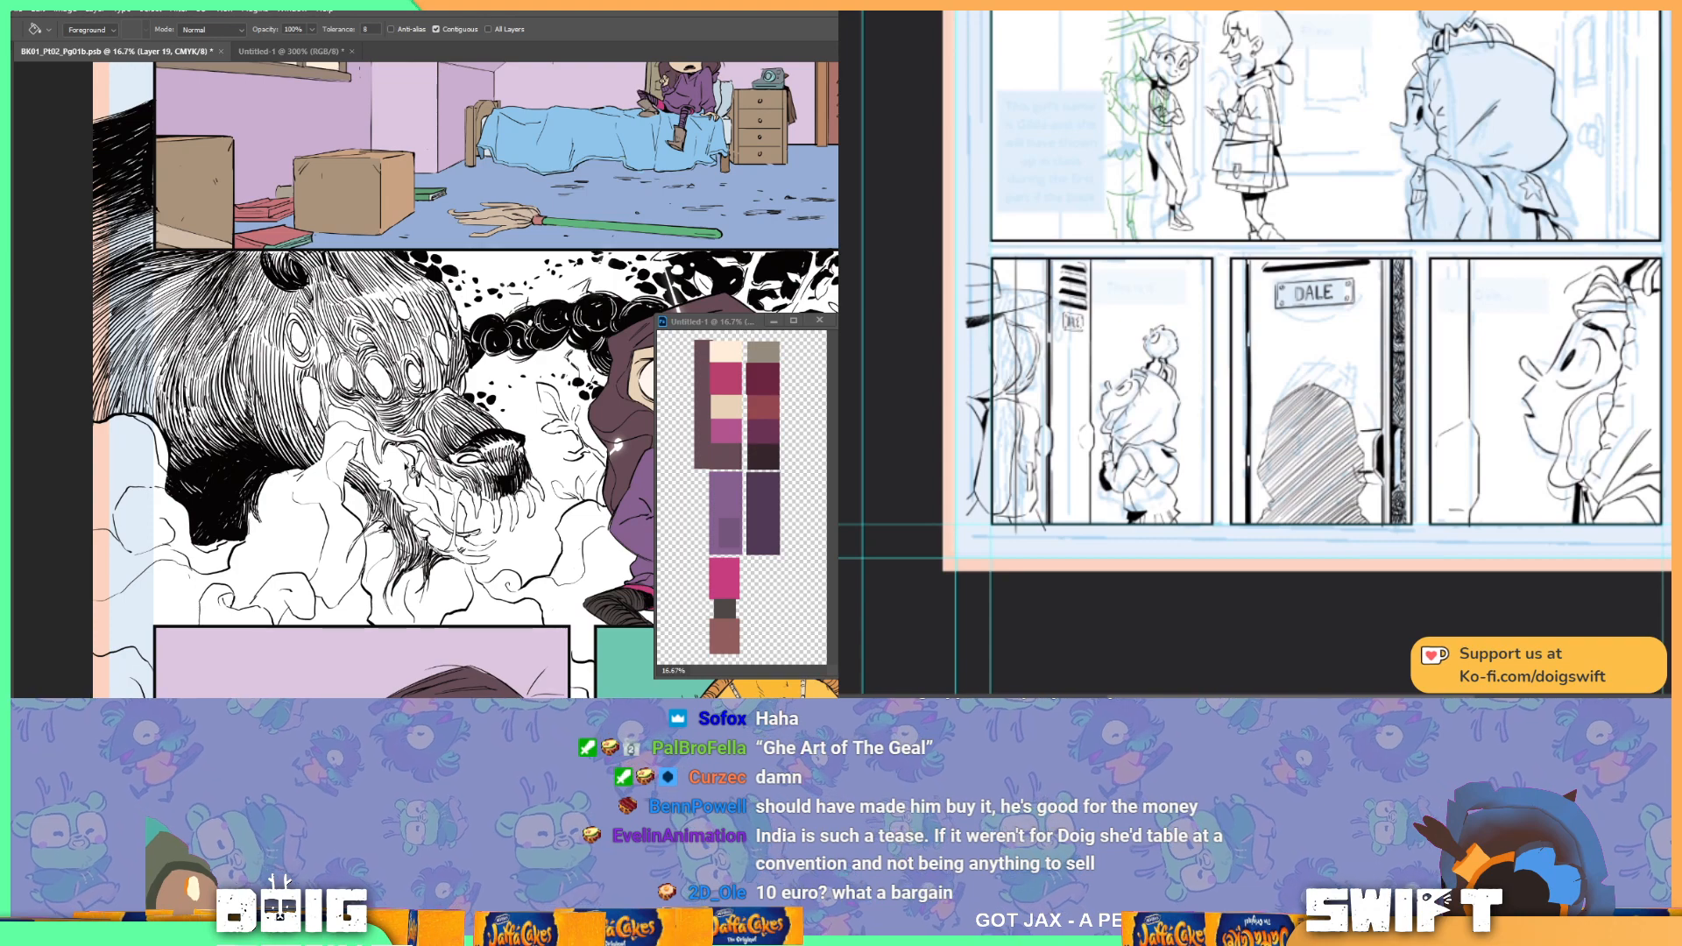
scroll(412, 456, up, 1)
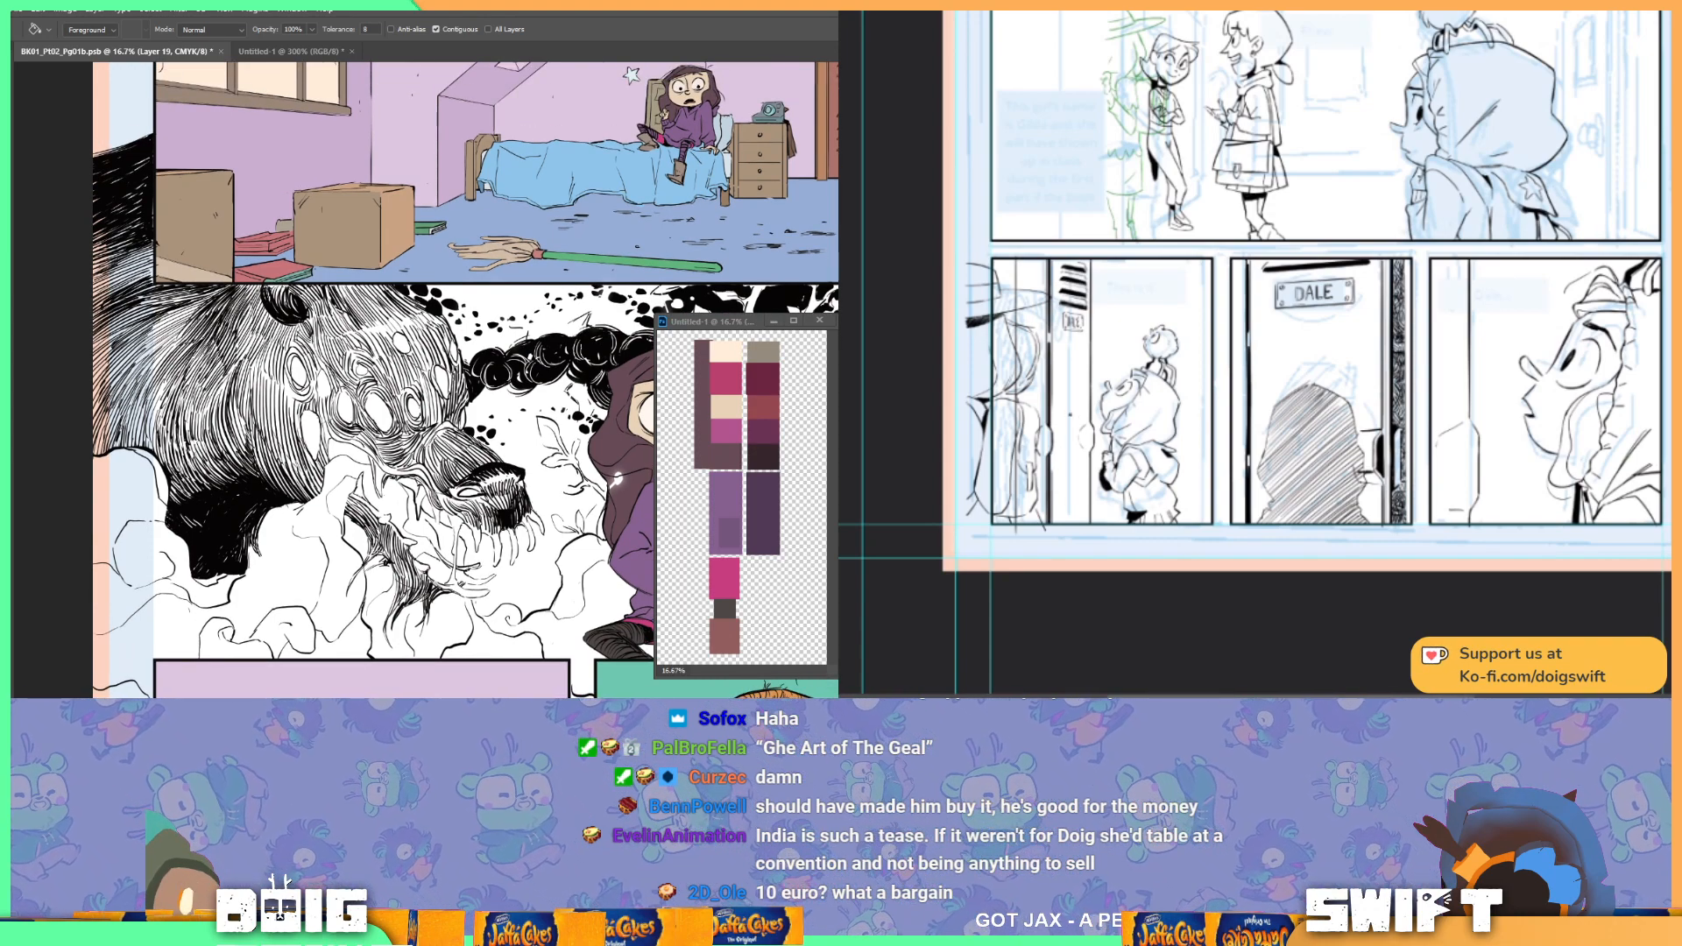
key(ctrl+plus)
drag(430, 583, 377, 441)
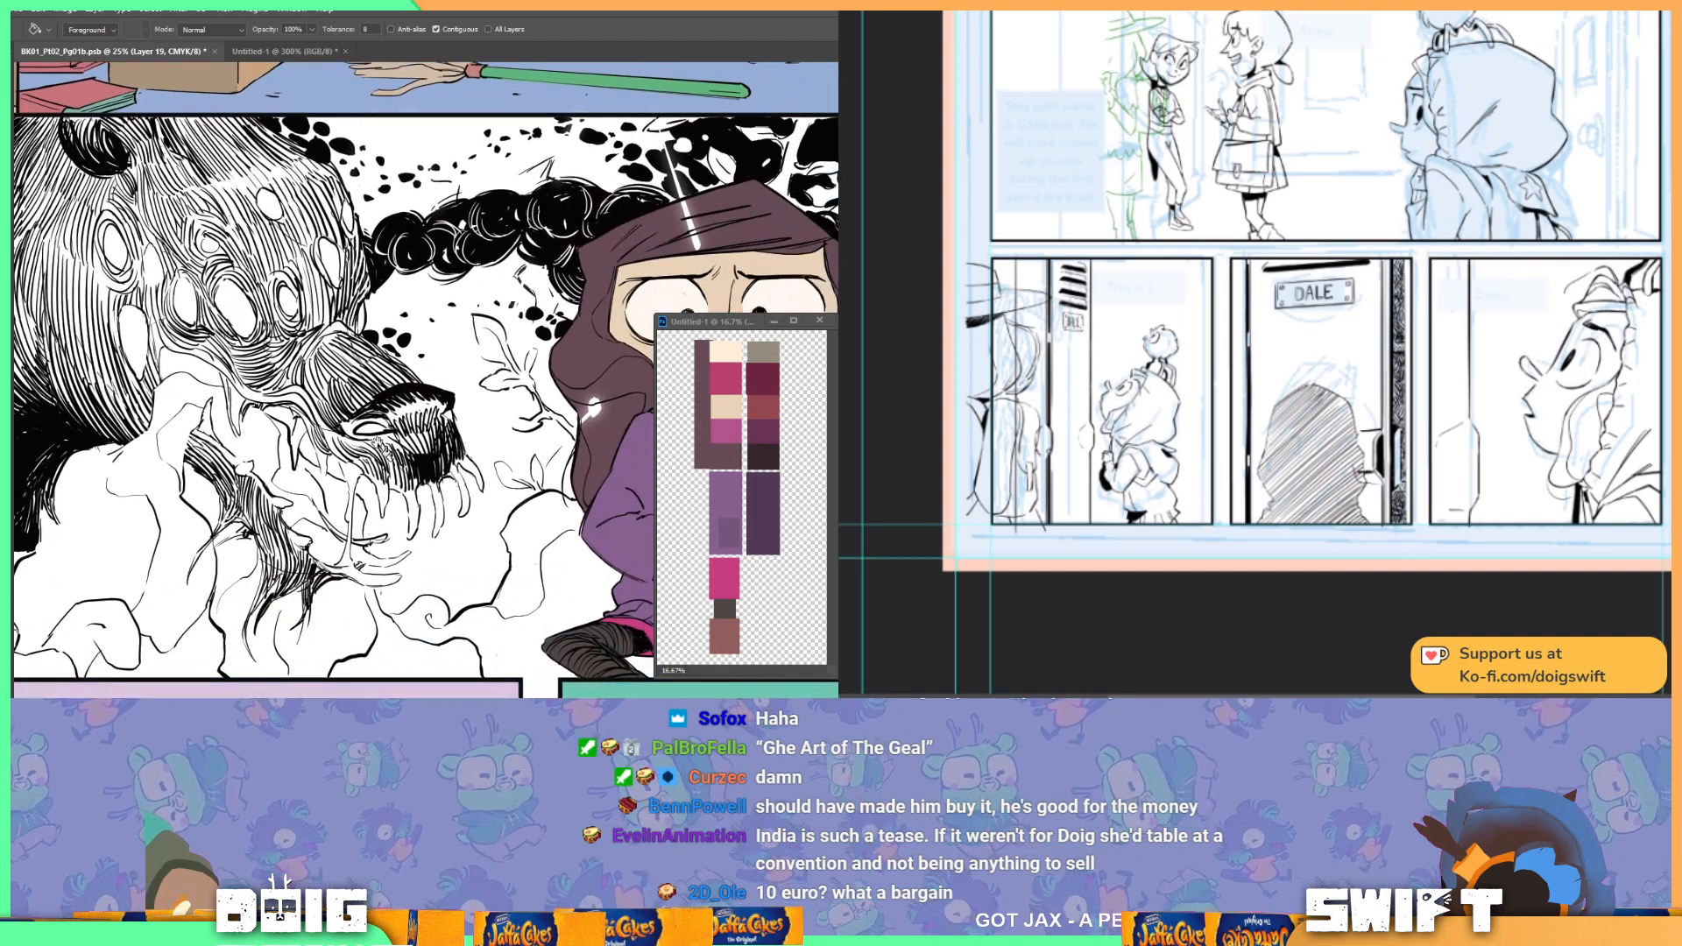
key(l)
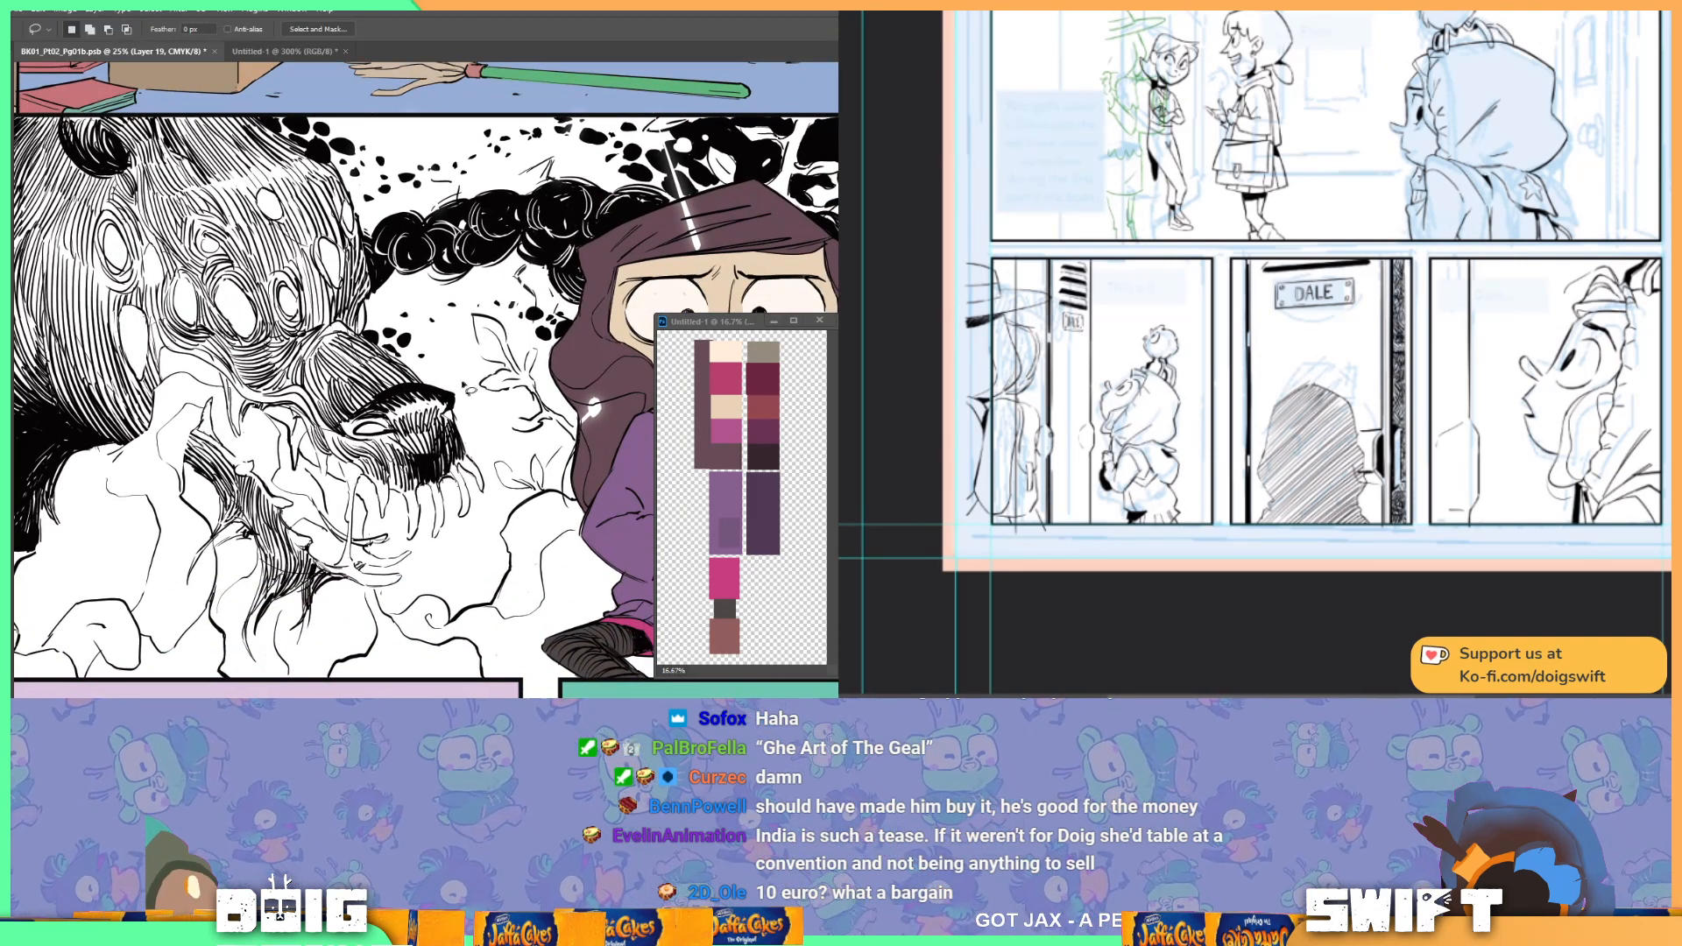
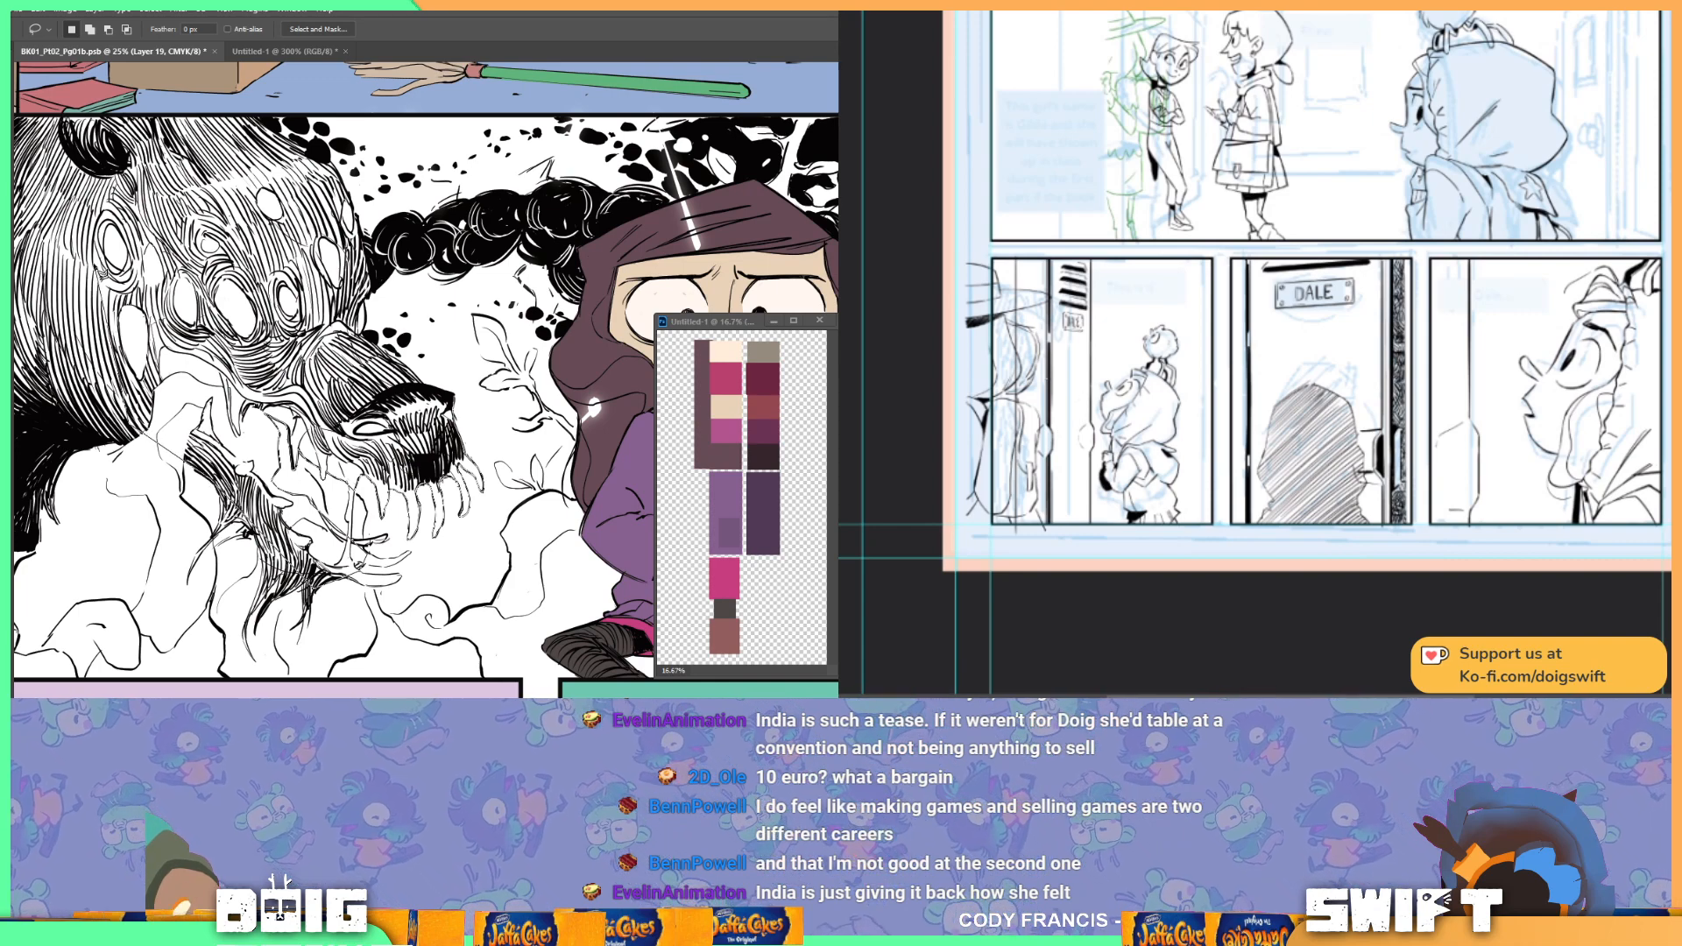
mouse_move(112, 195)
mouse_down()
mouse_move(328, 179)
mouse_move(372, 263)
mouse_move(369, 342)
mouse_move(372, 317)
mouse_up()
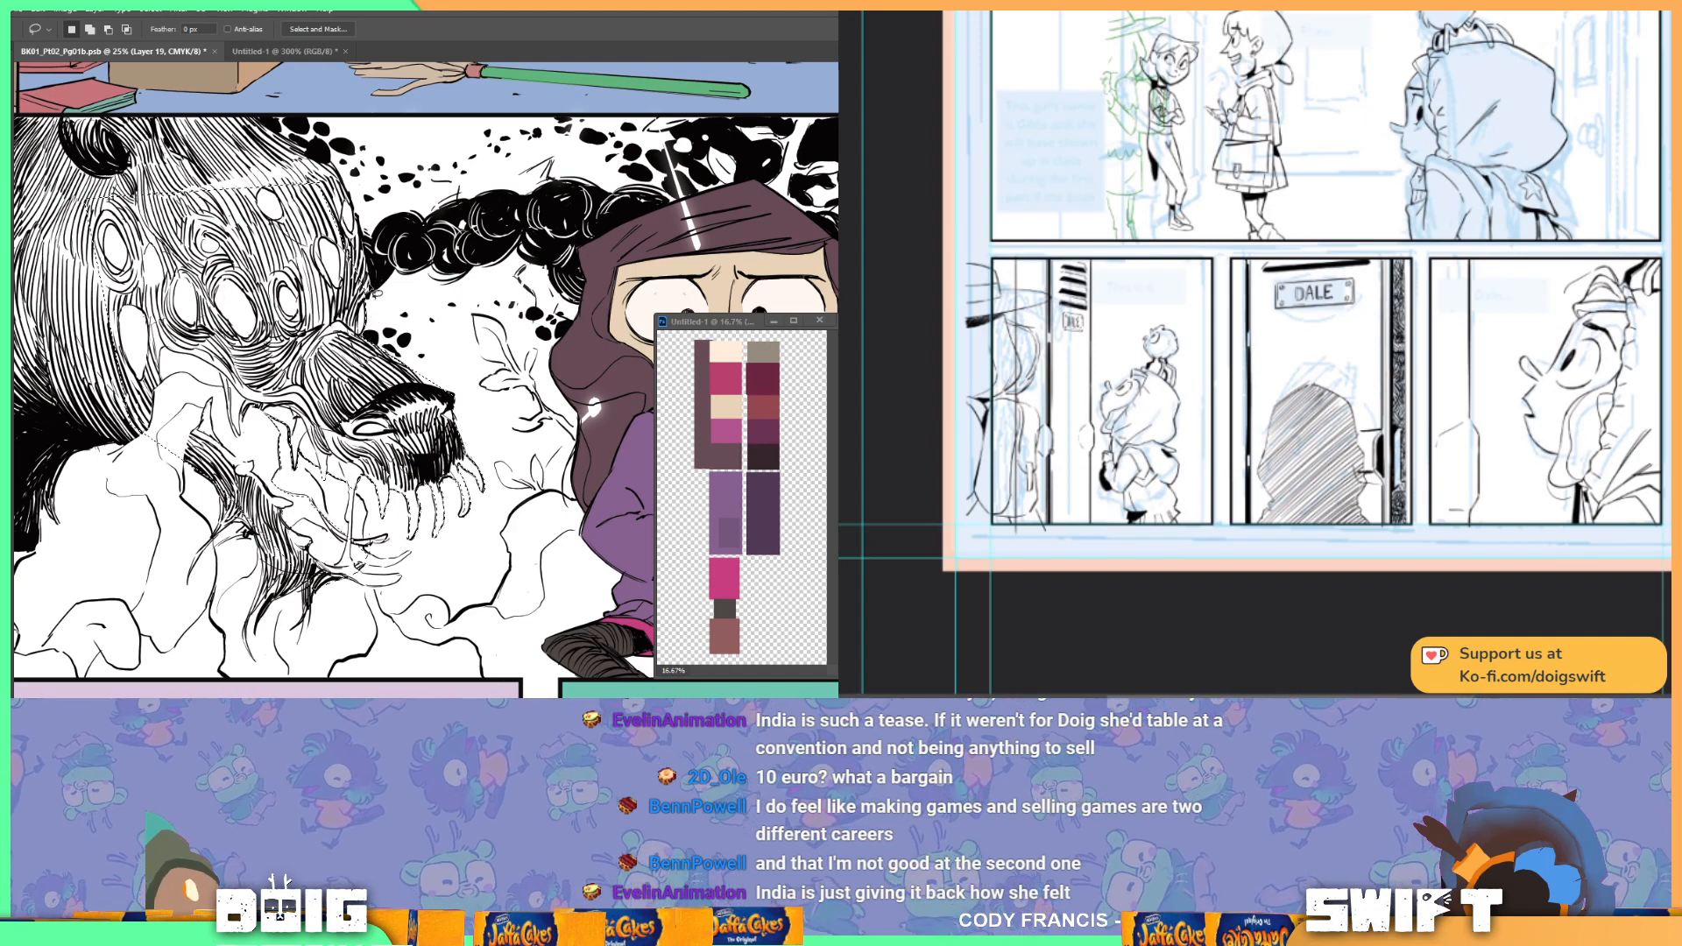
key(g)
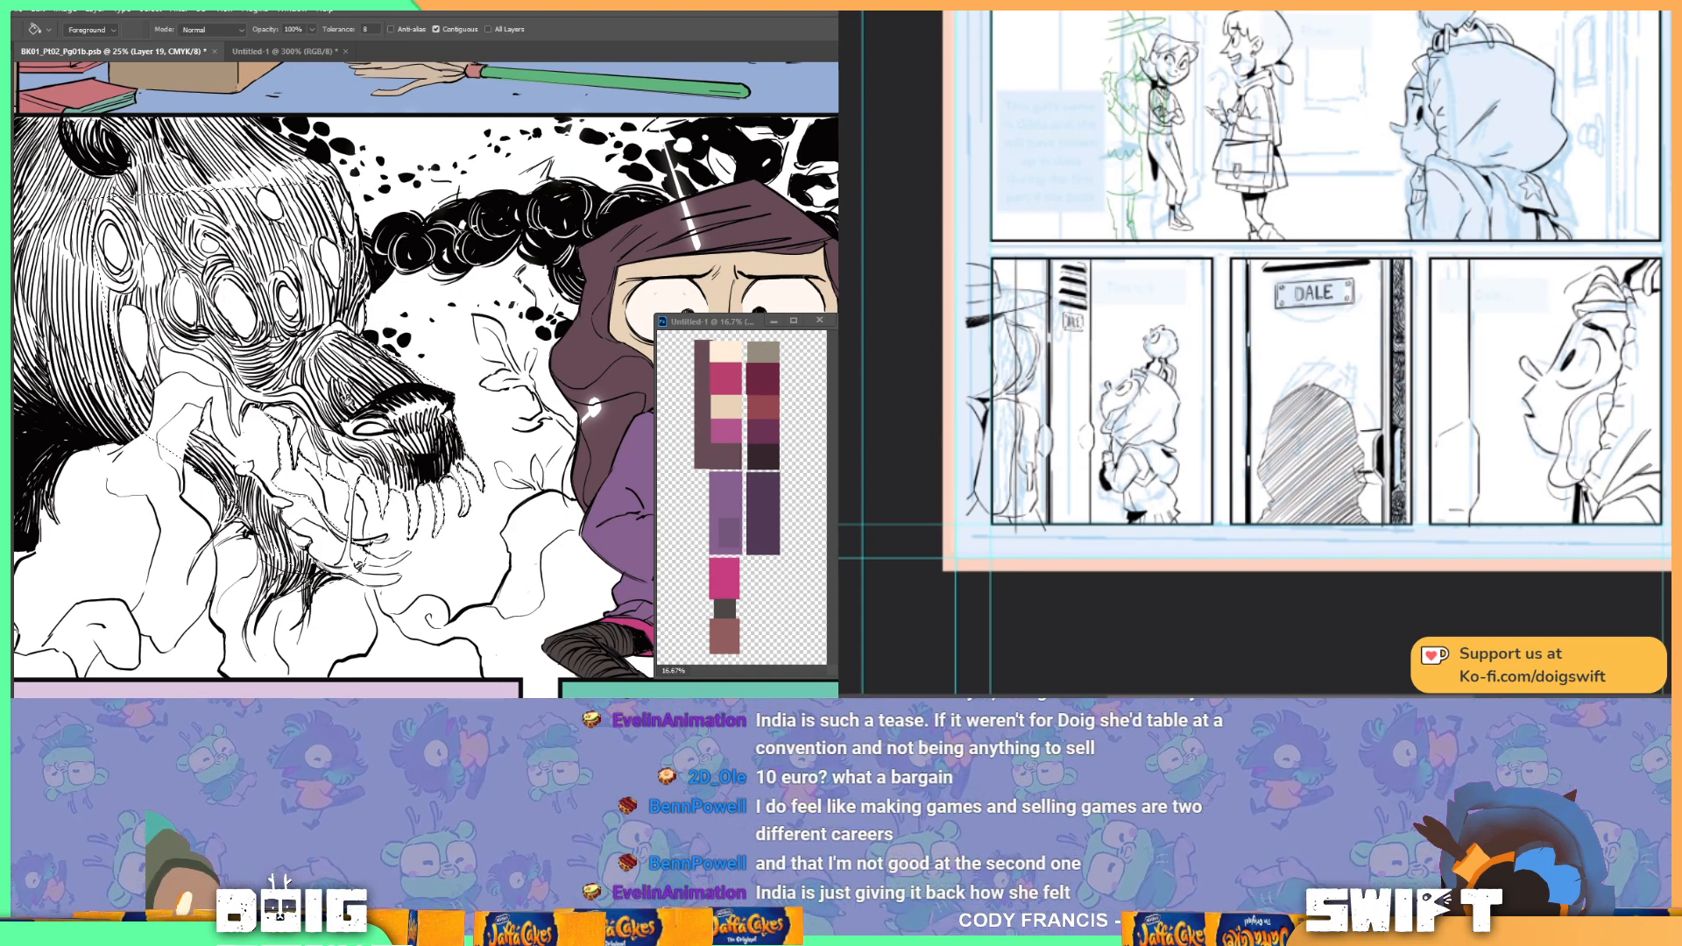
click(363, 424)
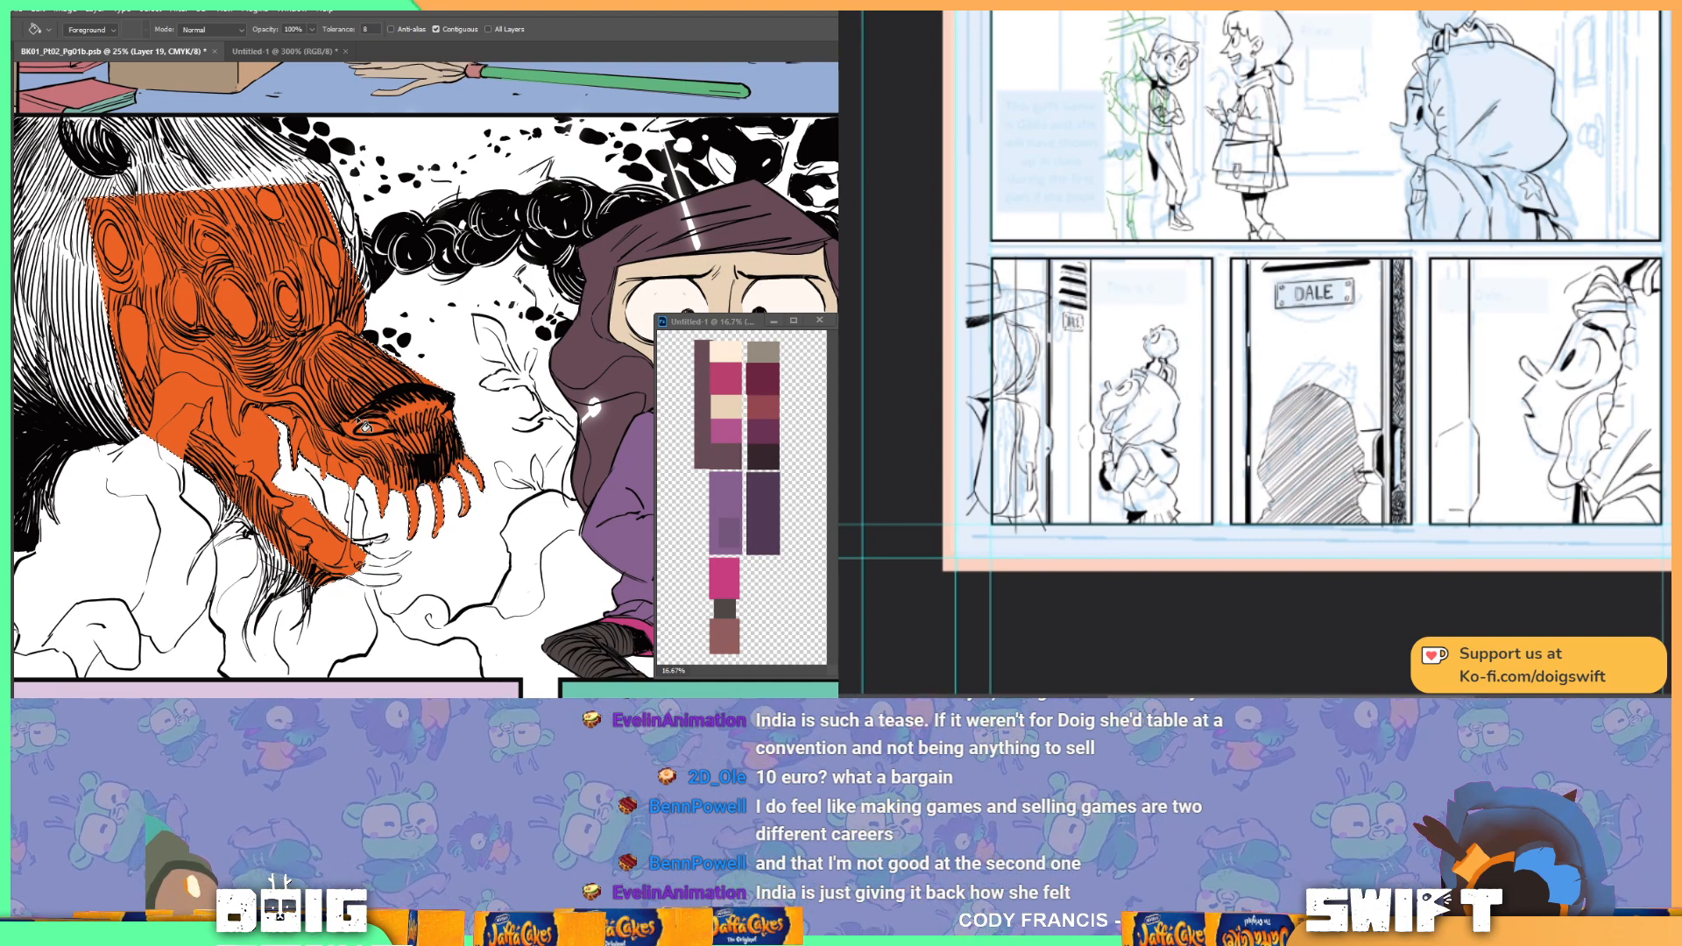
key(ctrl+d)
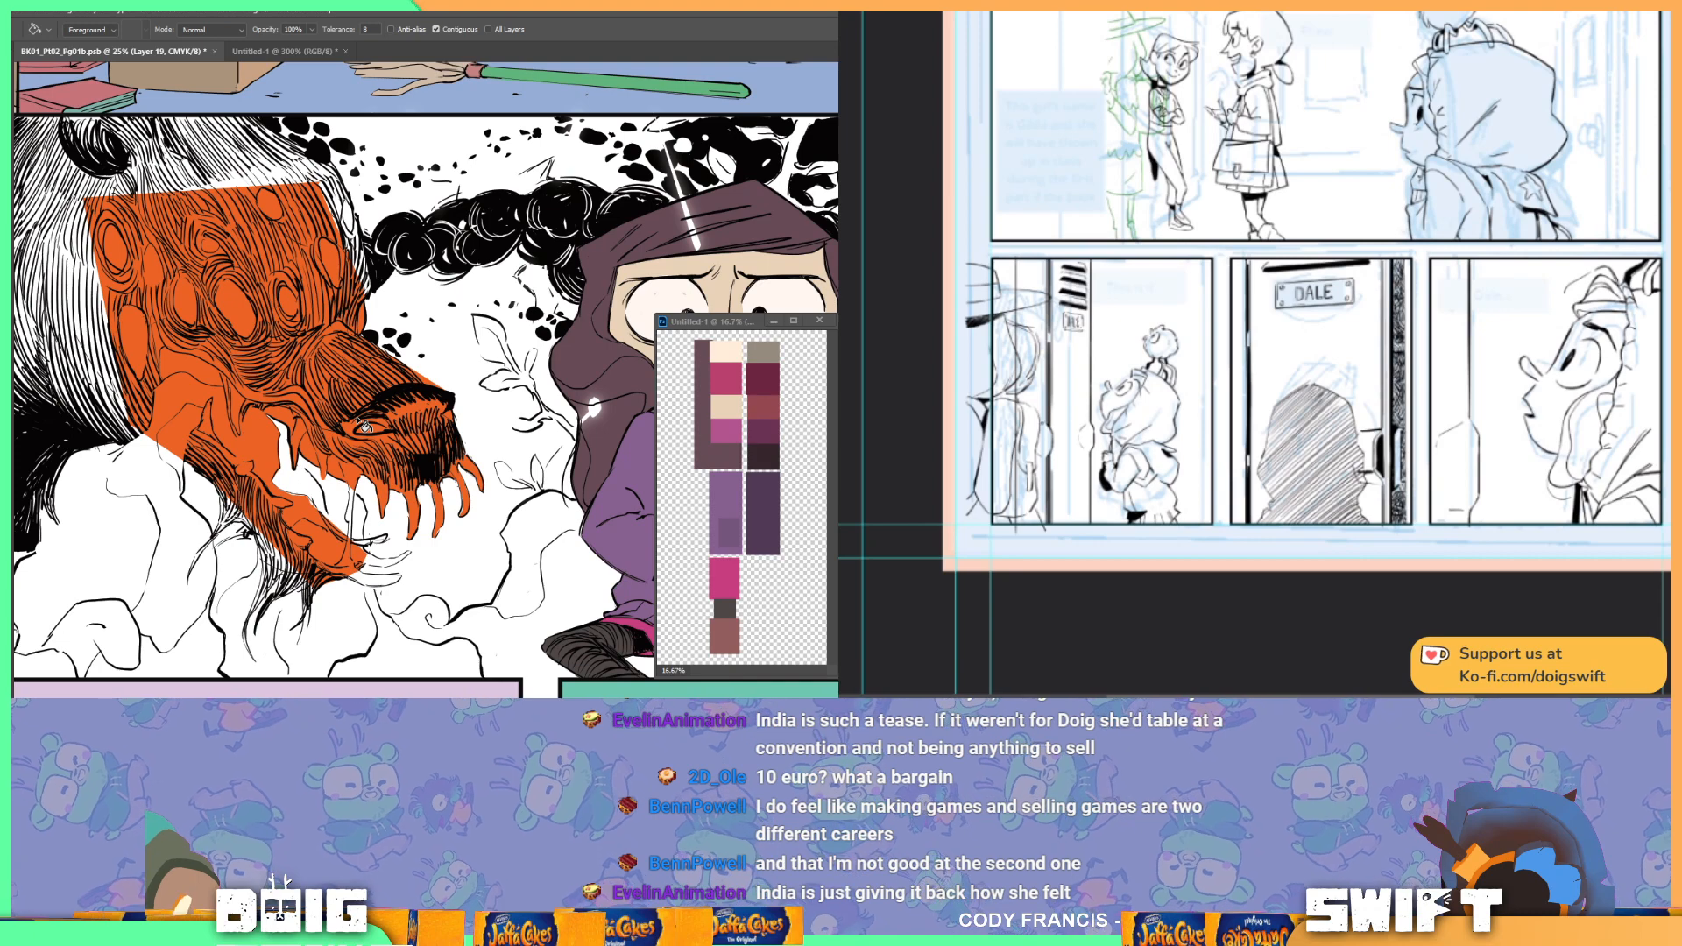
Step: Adjust the brush and extend the orange up along the edge of the beast's forehead
key(b)
mouse_move(350, 234)
mouse_down()
mouse_move(397, 342)
mouse_move(386, 276)
mouse_up()
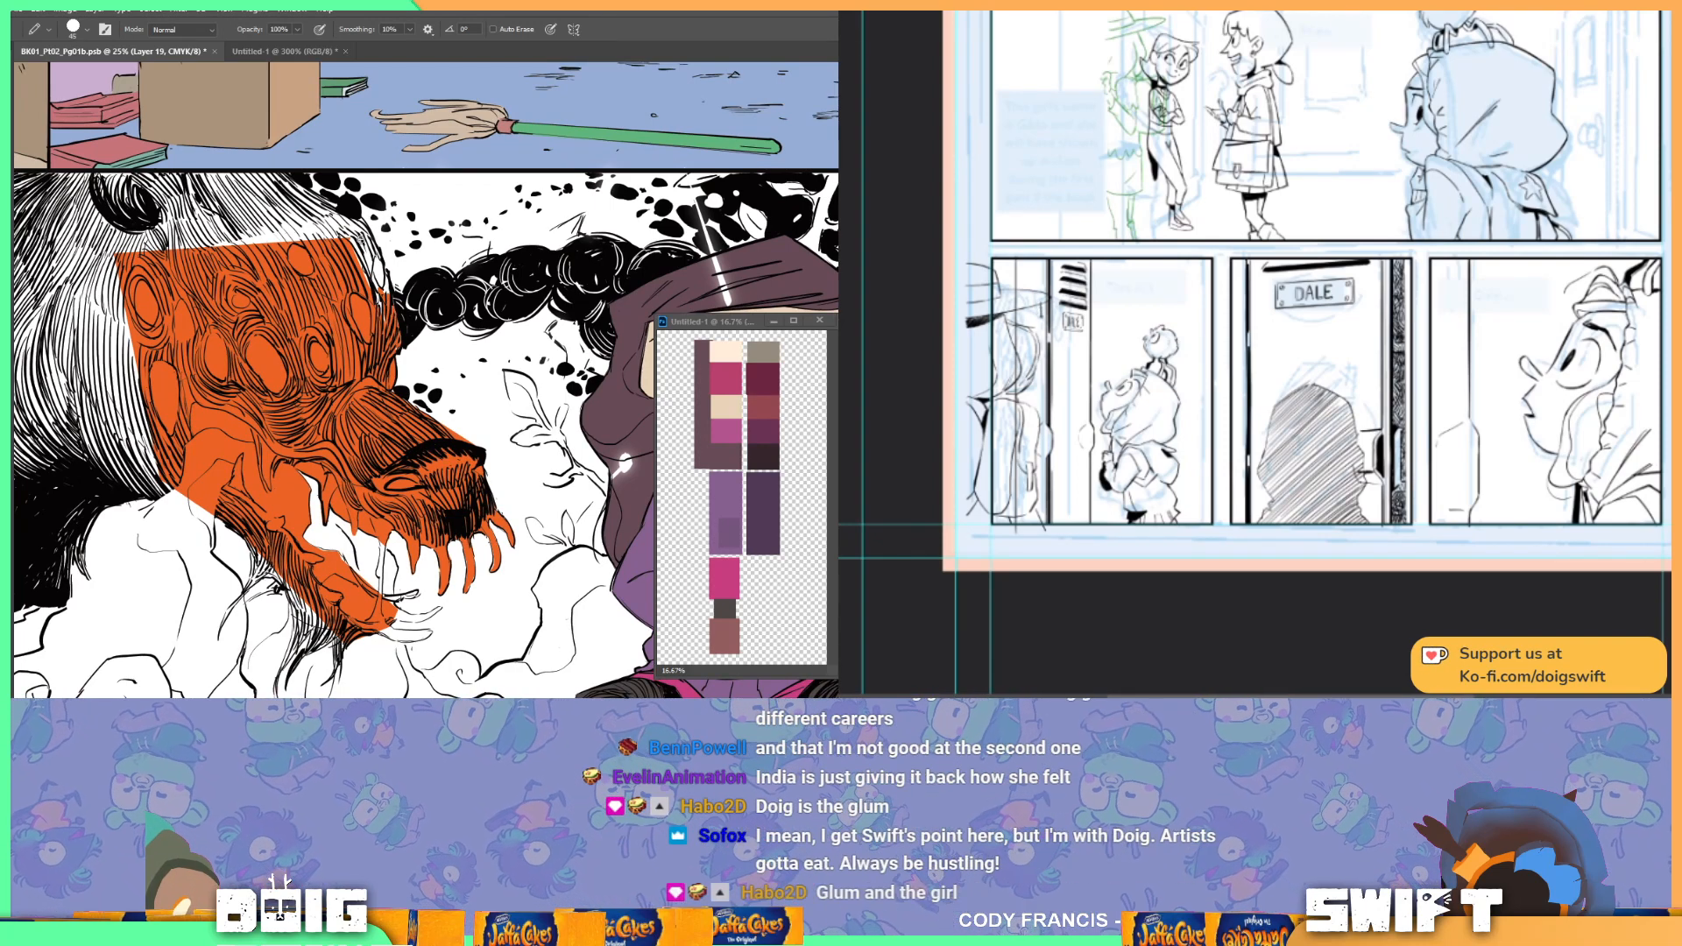
right_click(378, 282)
key(Escape)
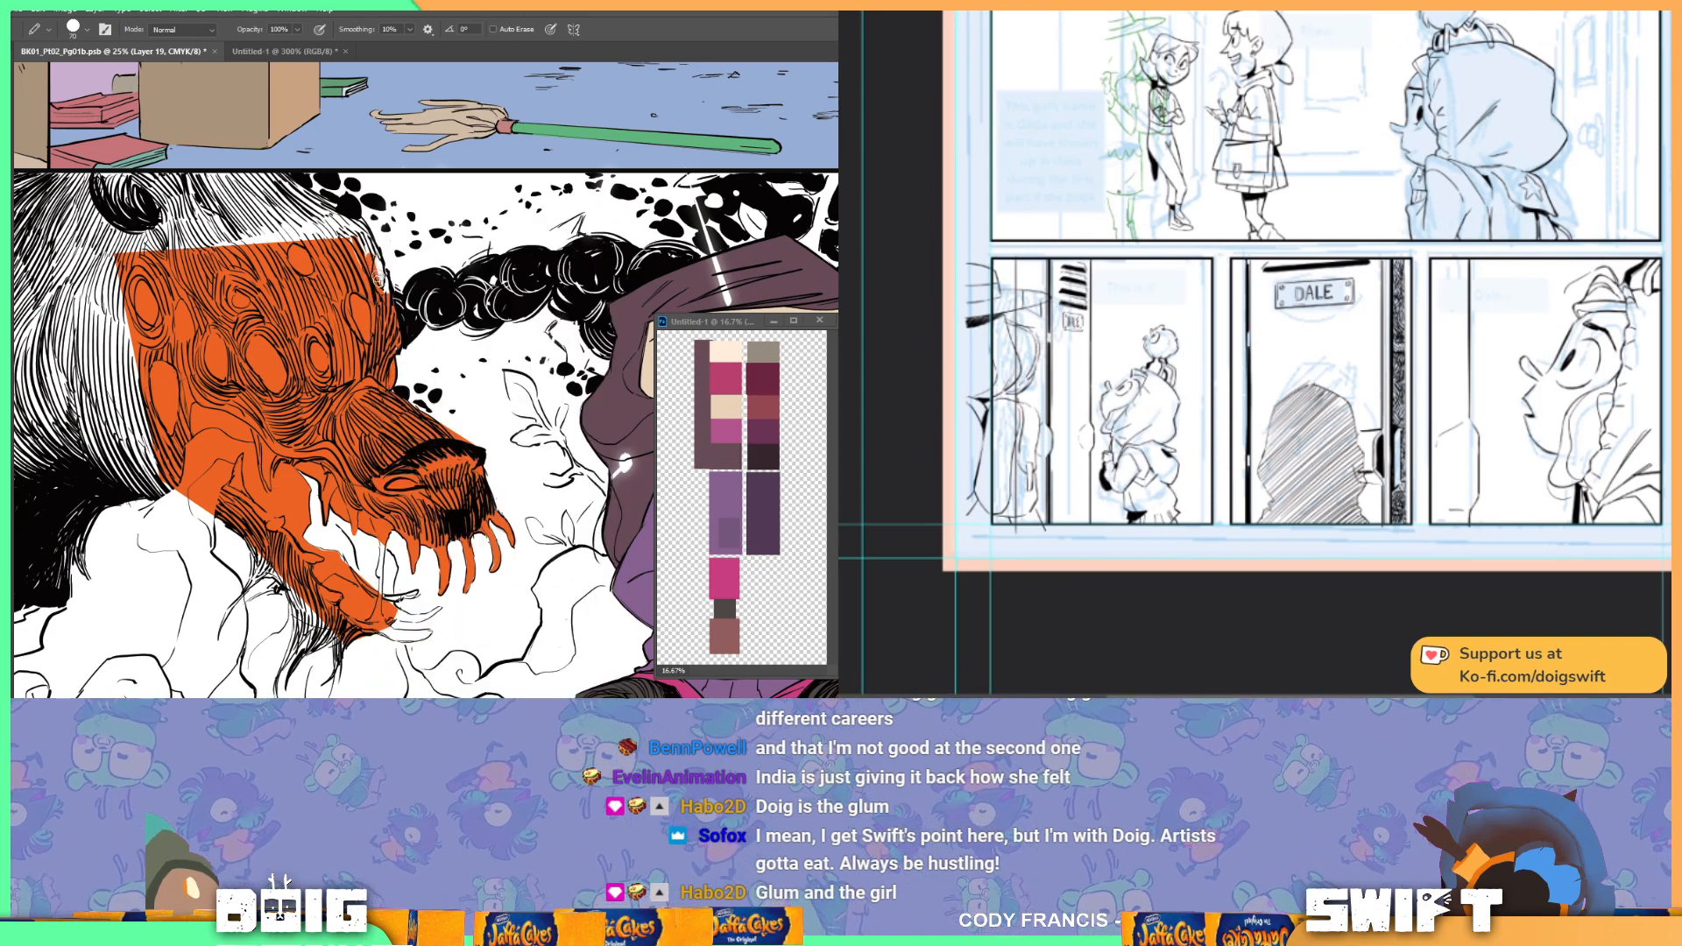
drag(385, 283, 366, 237)
drag(283, 172, 361, 244)
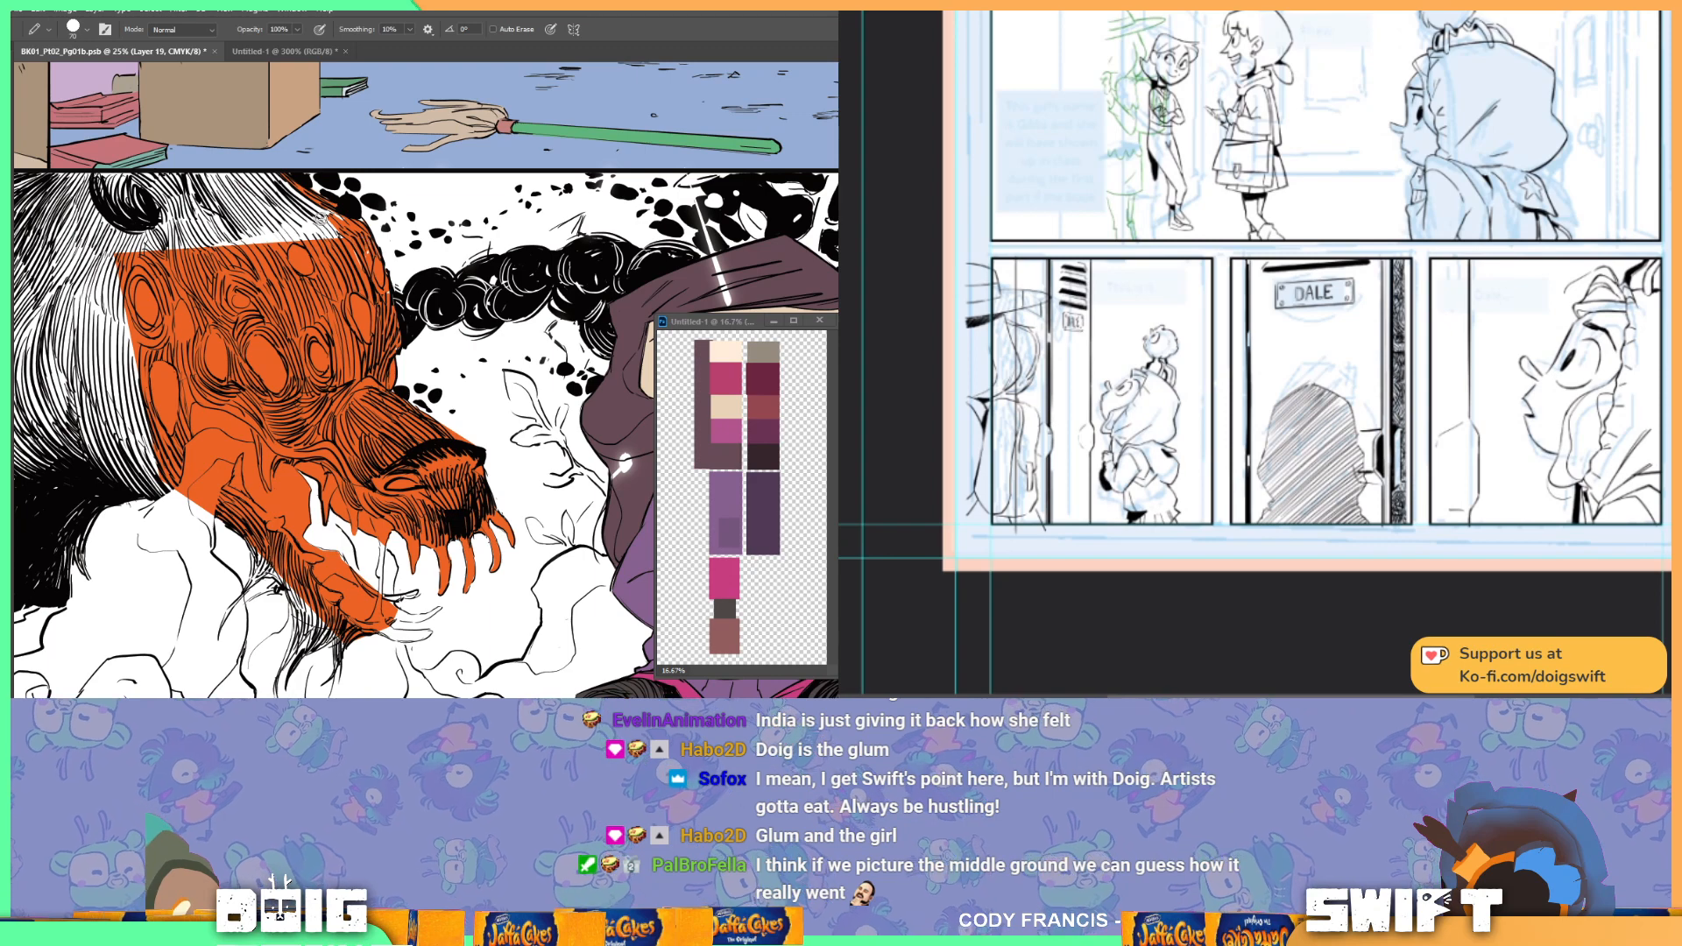
Step: Paint an orange outline around the smoke below the beast's head, down to the lilac panel and across the page margin
drag(353, 476, 559, 325)
mouse_move(288, 388)
mouse_down()
mouse_move(311, 351)
mouse_move(446, 284)
mouse_move(485, 349)
mouse_move(460, 375)
mouse_move(452, 340)
mouse_move(424, 343)
mouse_move(464, 563)
mouse_up()
drag(293, 530, 404, 387)
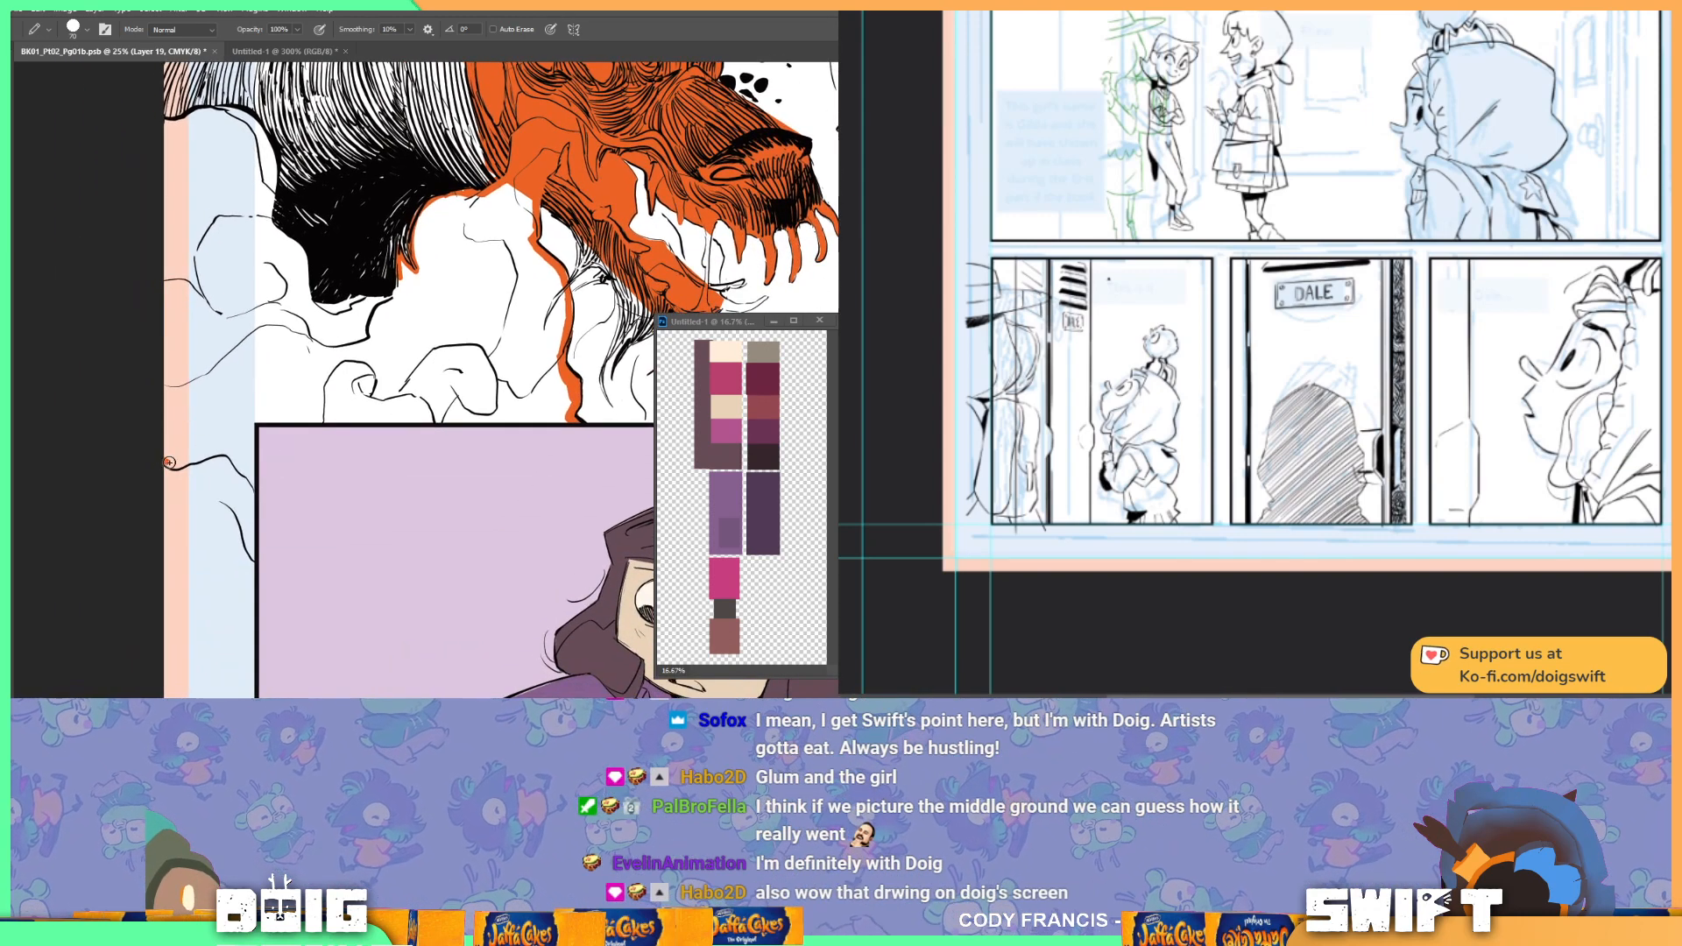
mouse_move(172, 465)
mouse_down()
mouse_move(226, 448)
mouse_move(254, 488)
mouse_move(253, 418)
mouse_up()
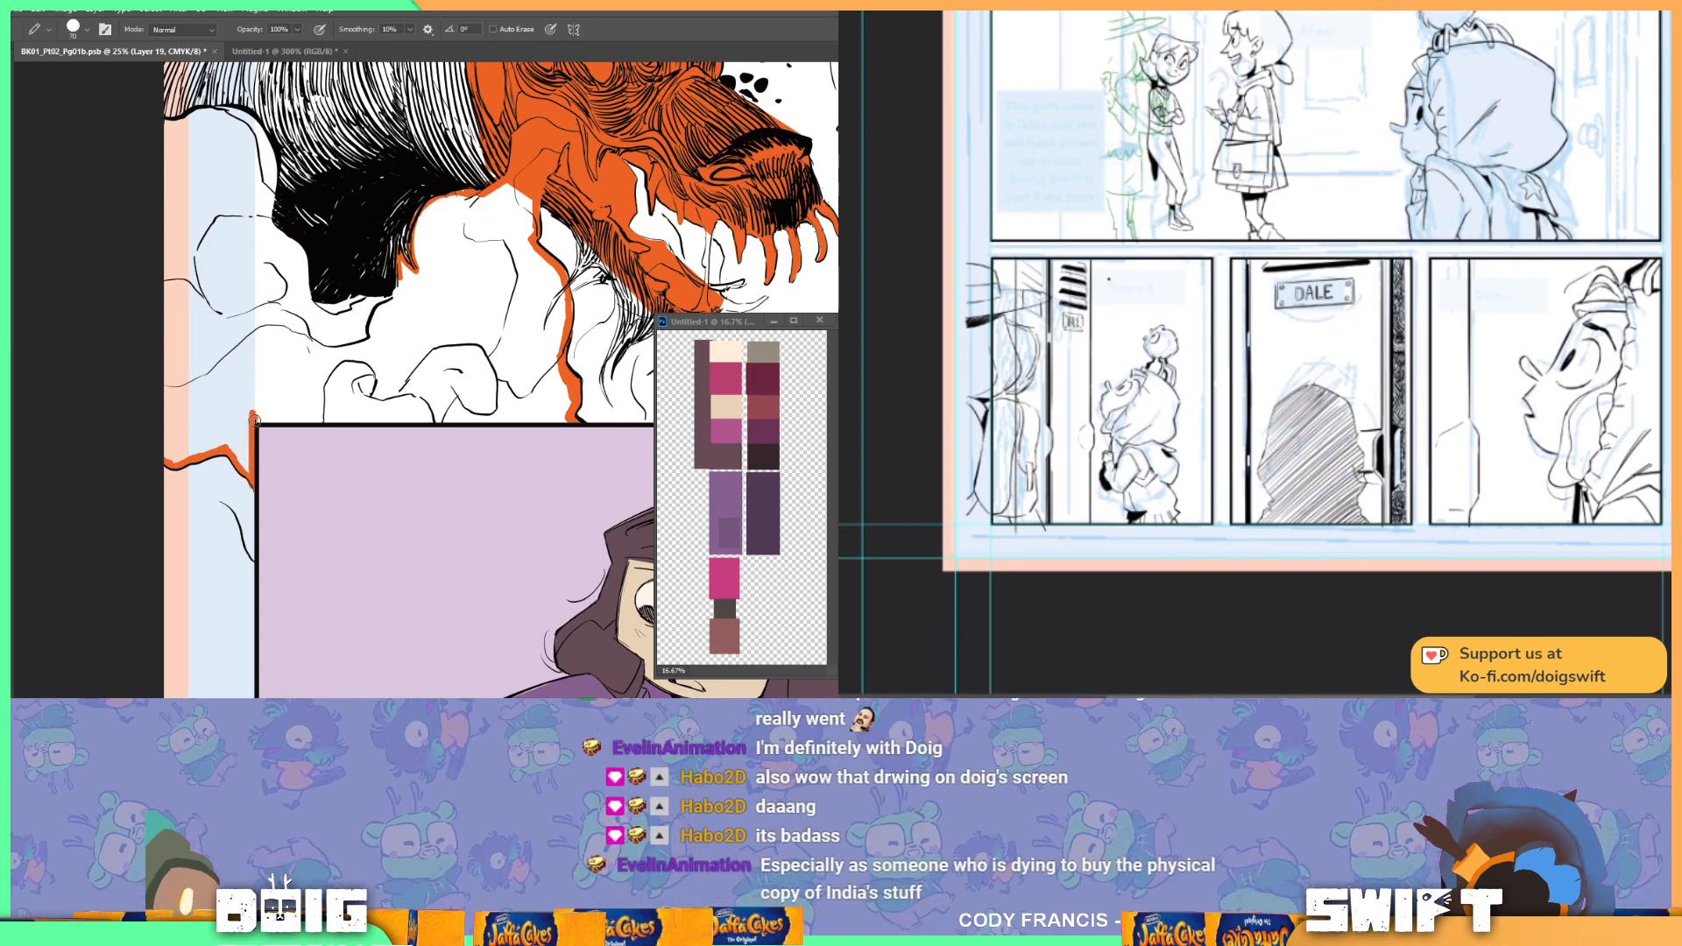
Step: Join the orange outlines with a straight line along the lilac panel's upper border and thicken it with a filled rectangular strip
shift+click(571, 419)
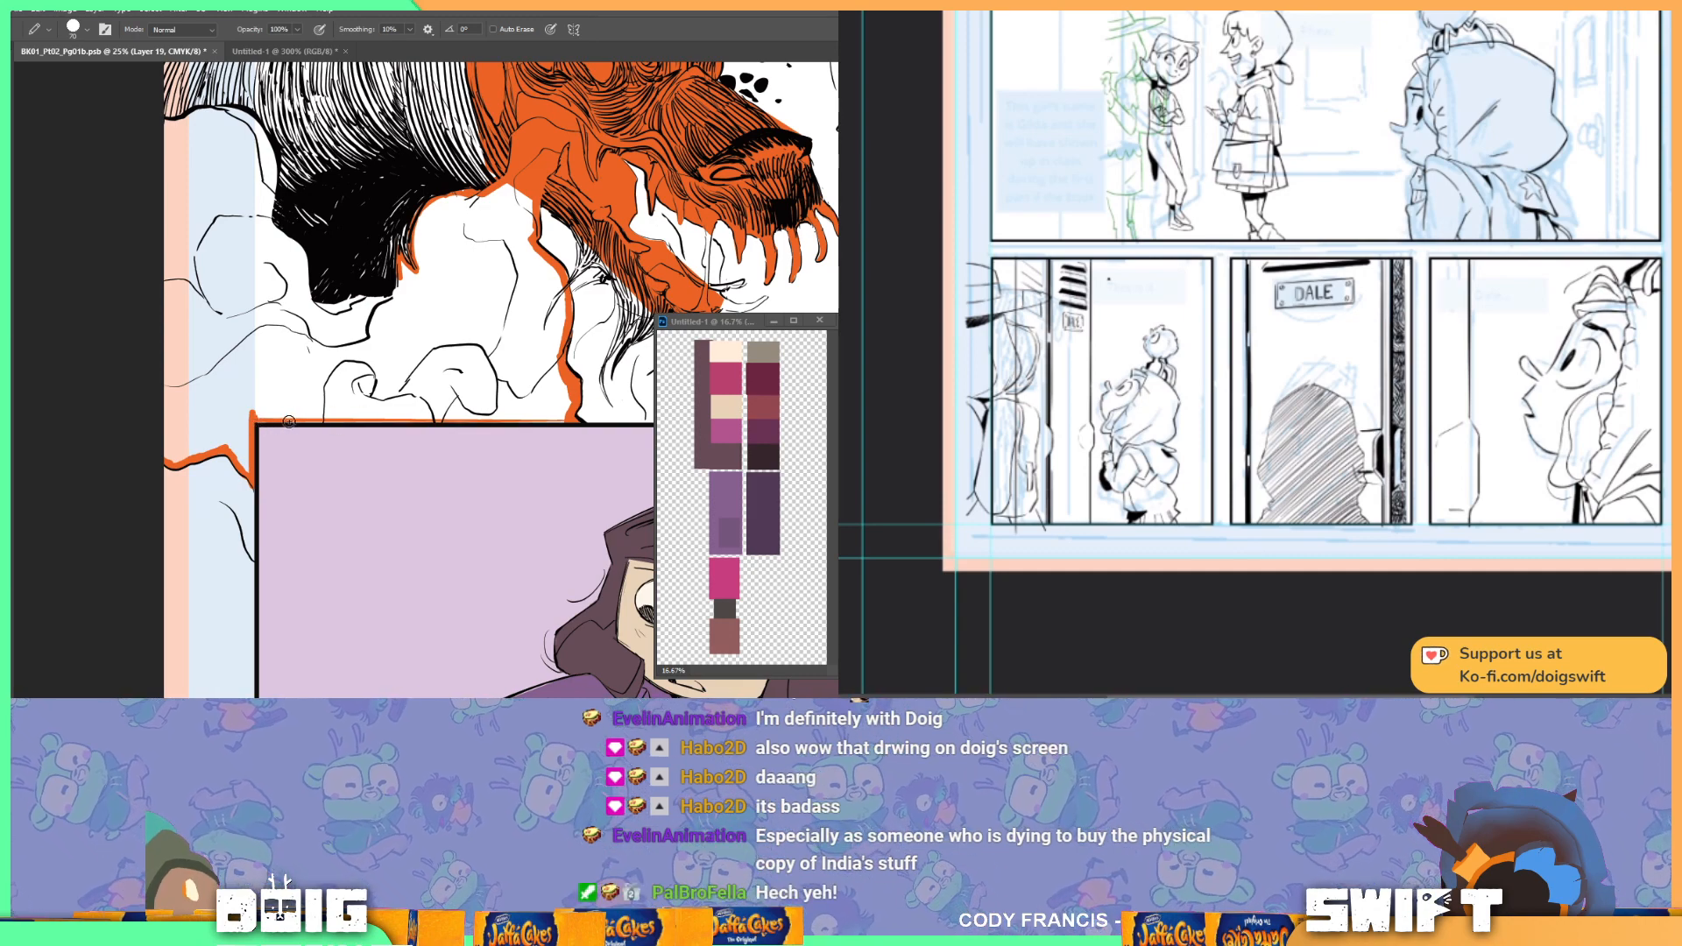
key(m)
drag(573, 394, 240, 423)
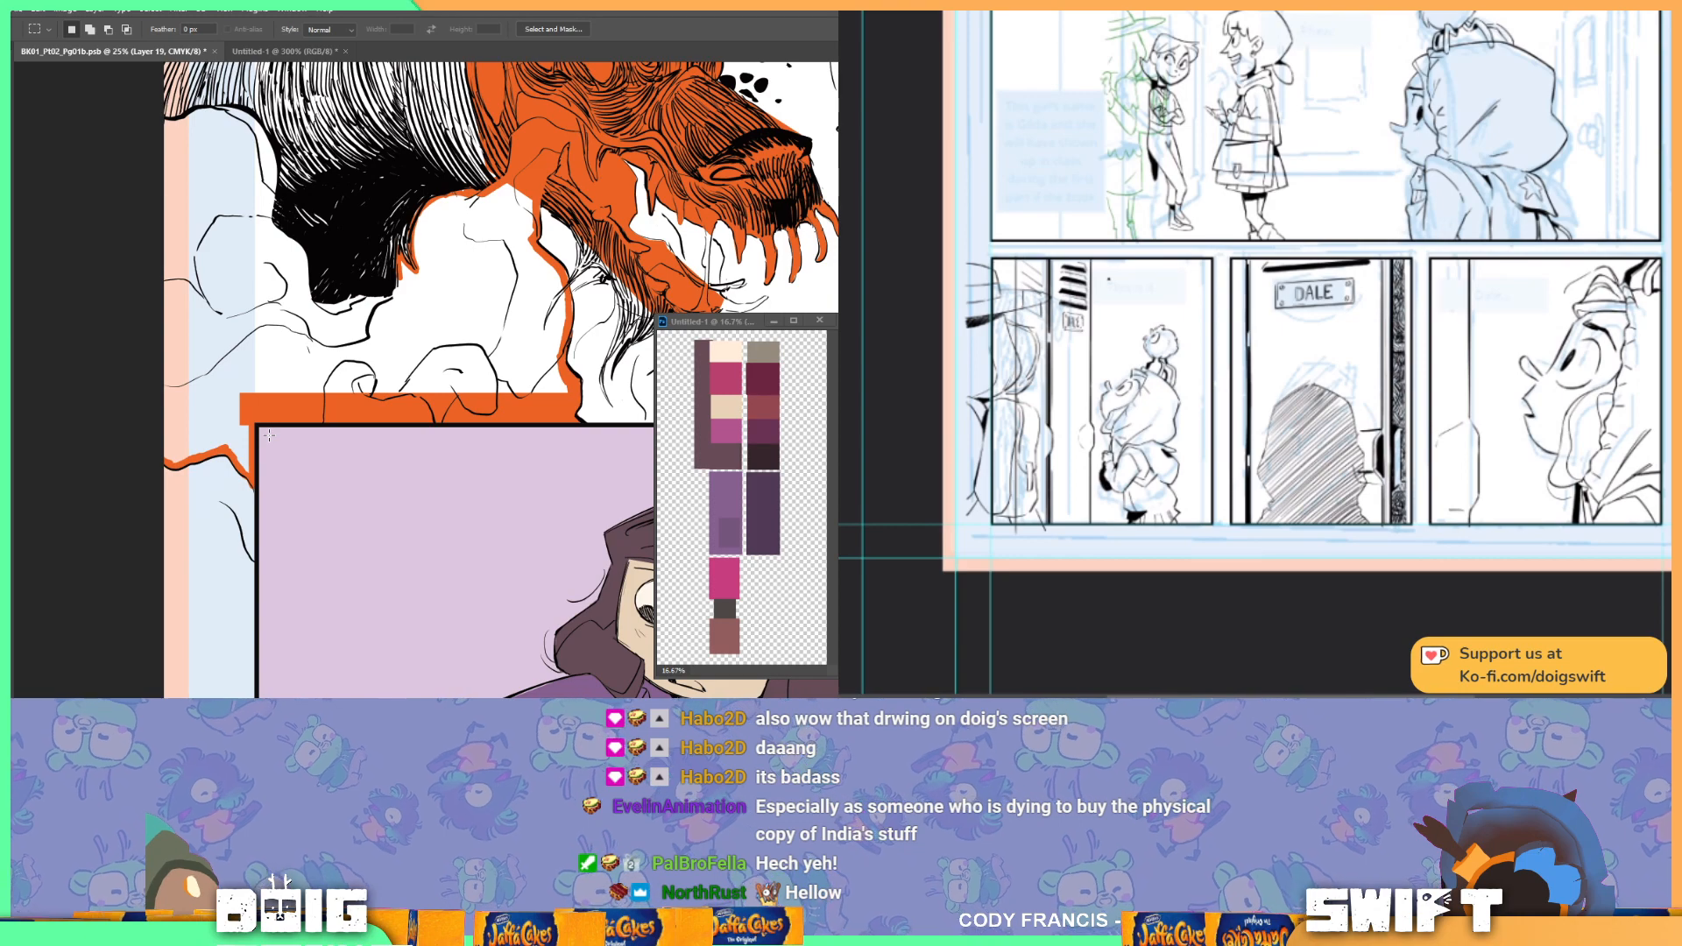
drag(455, 254, 455, 314)
key(b)
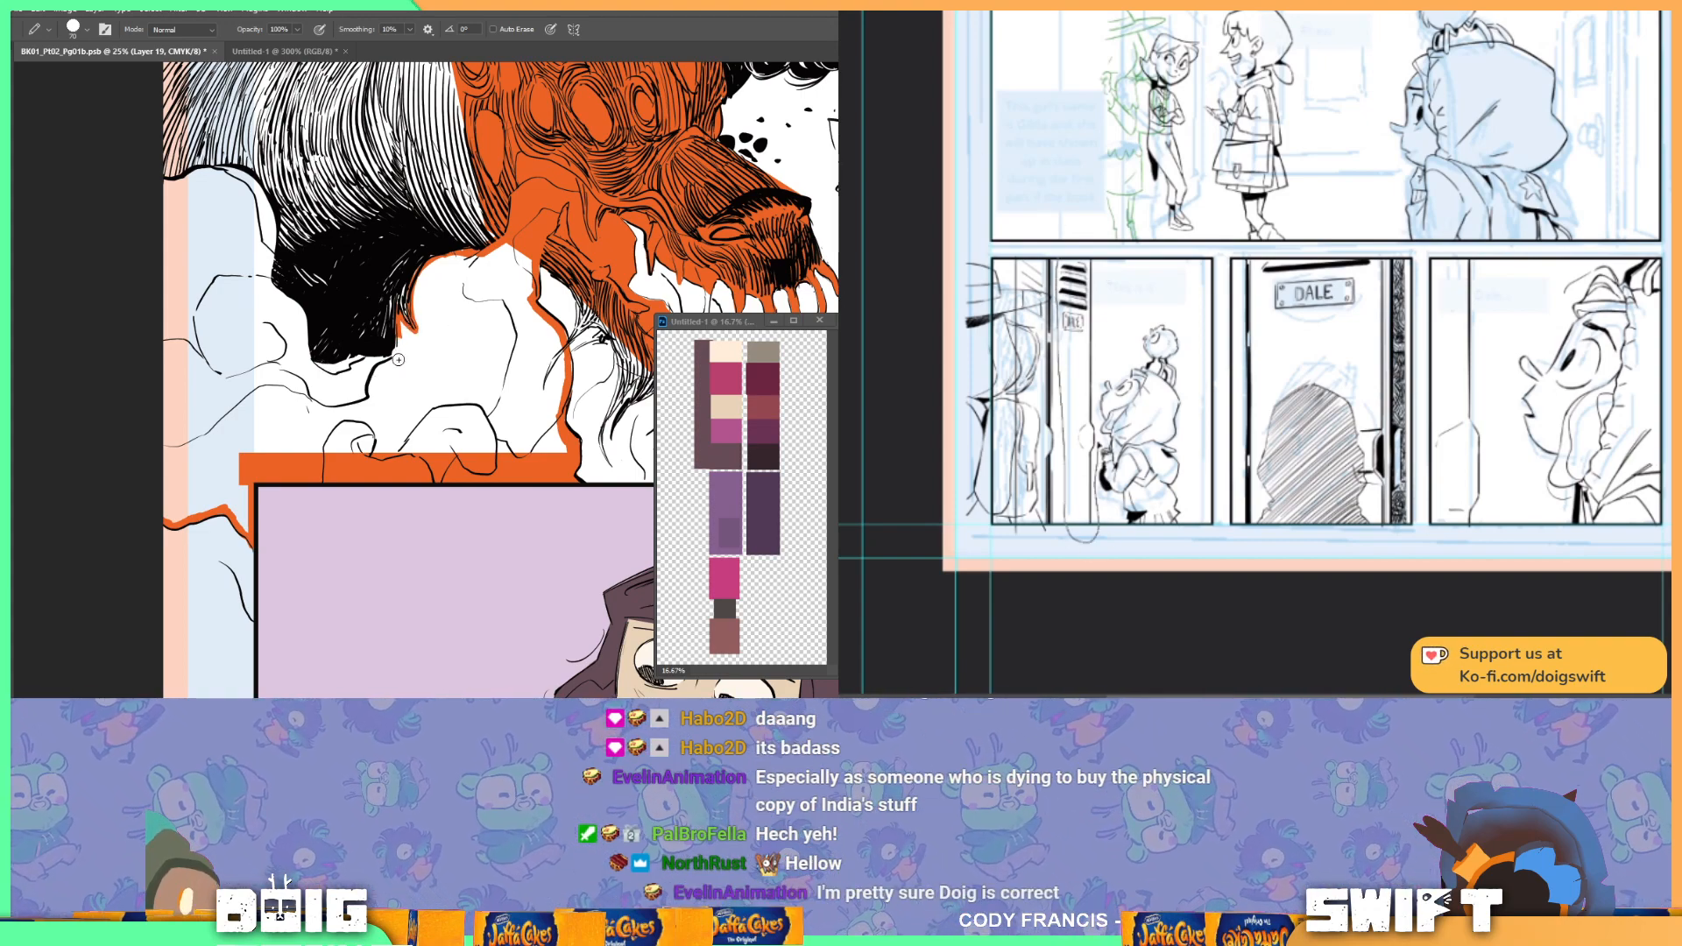
scroll(415, 352, up, 3)
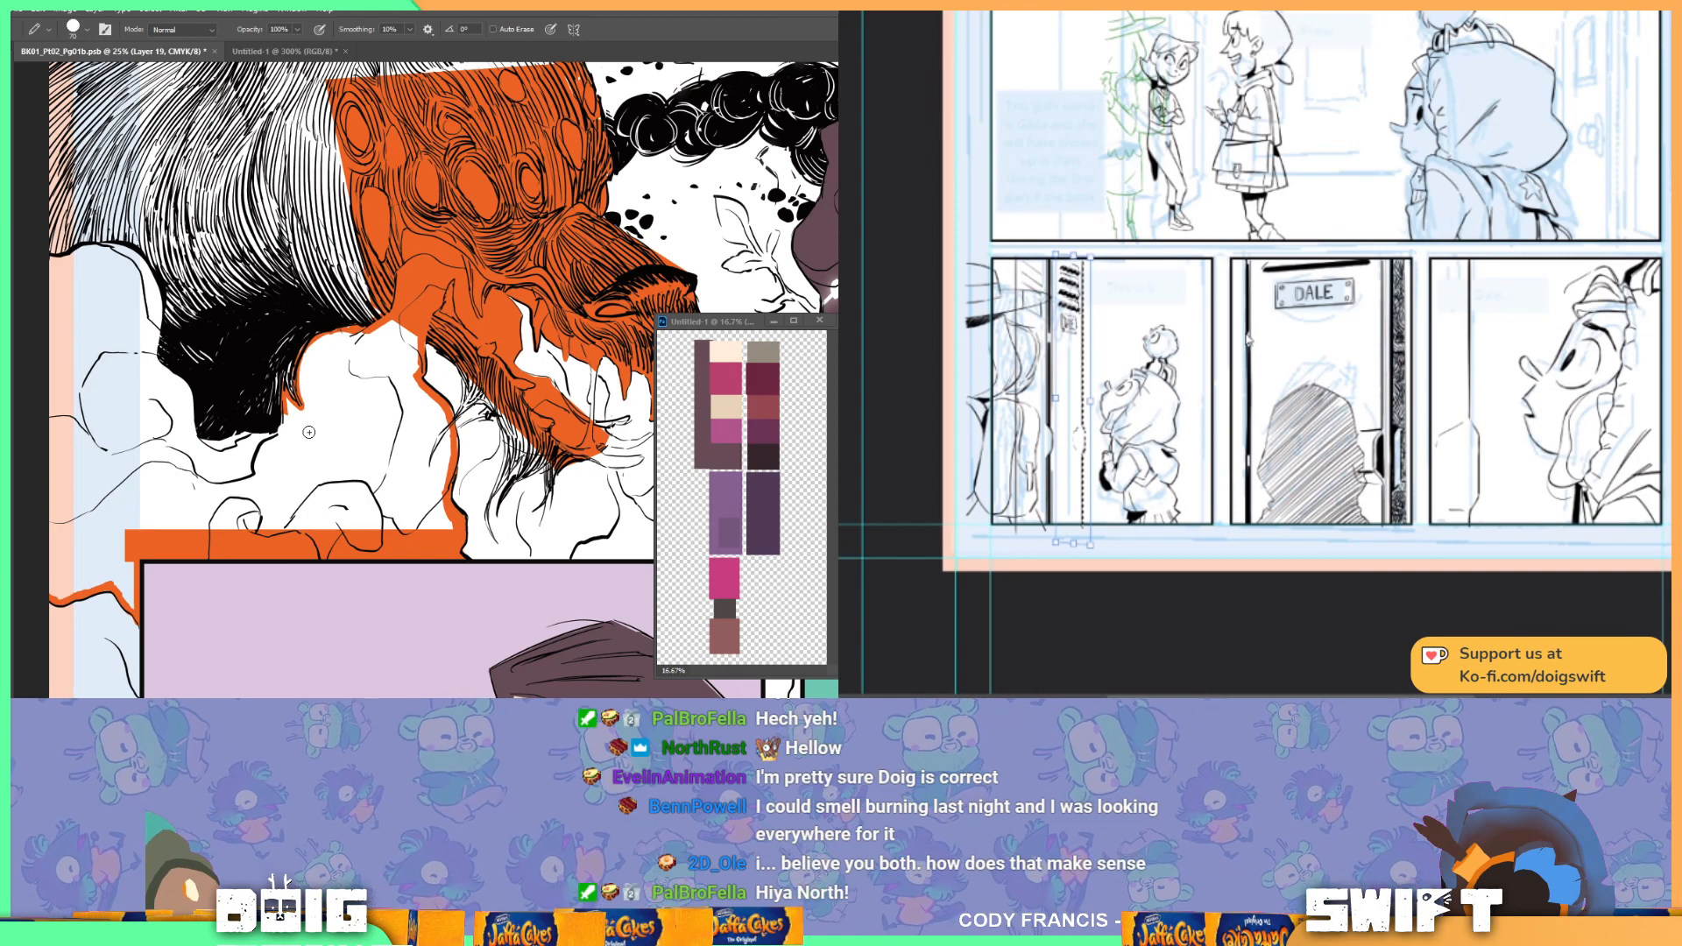
Step: Resample the beast's orange and extend the painted outline down the central smoke cloud's edge beside the dark fur
drag(302, 361, 362, 440)
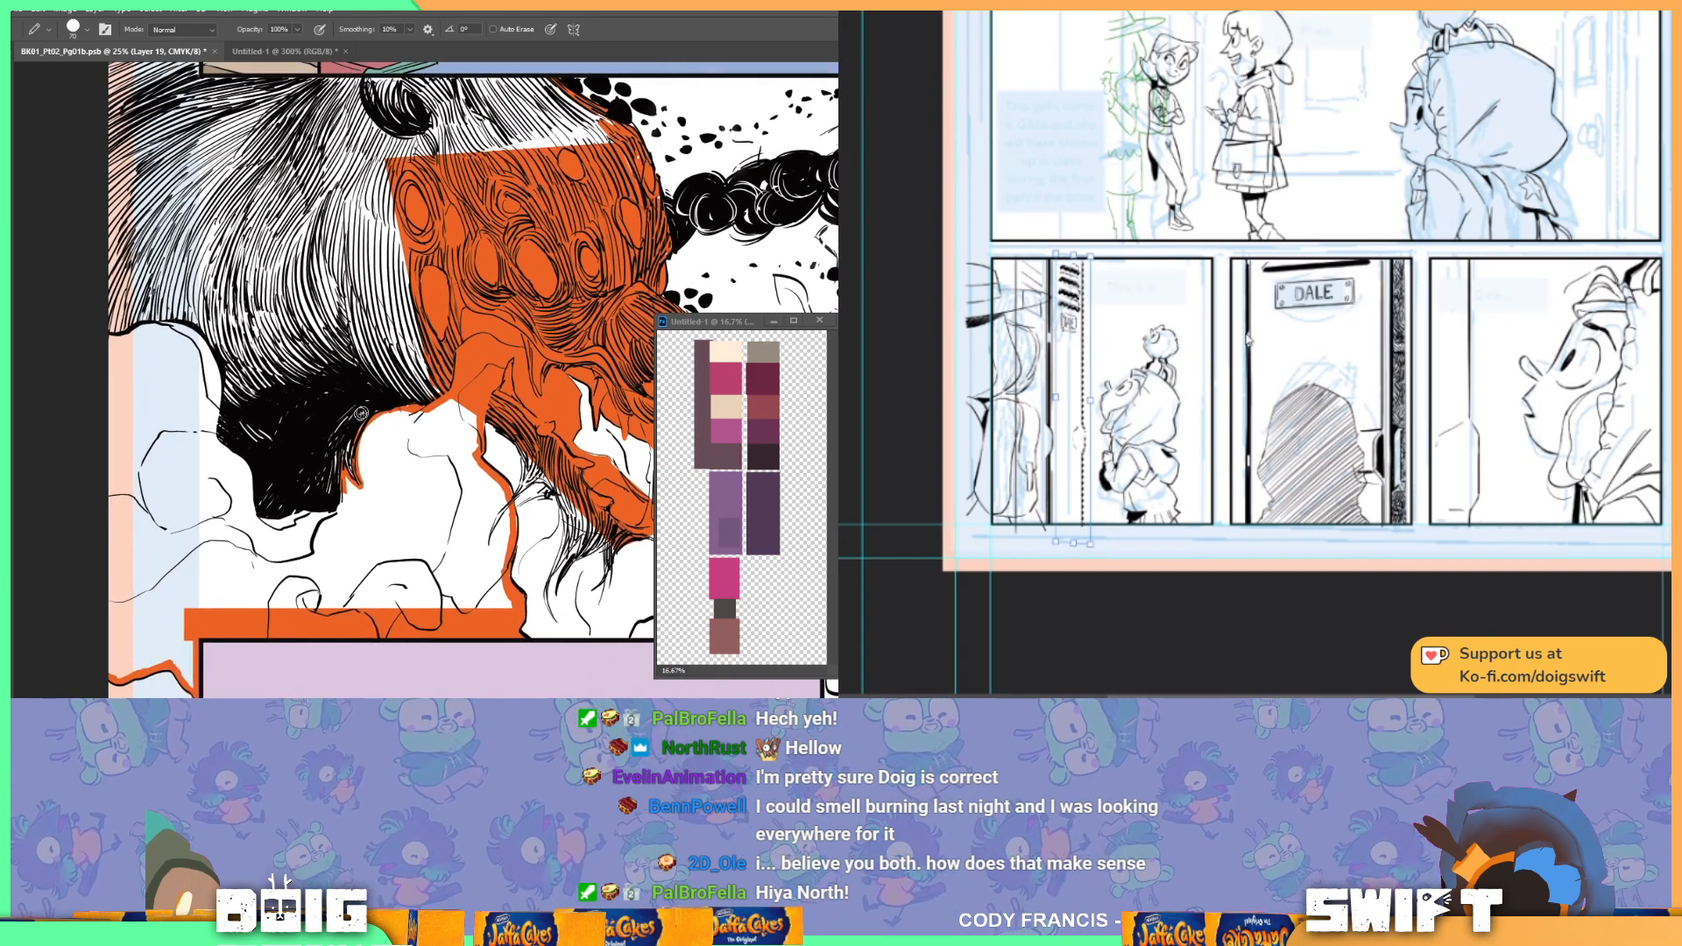
scroll(392, 415, down, 2)
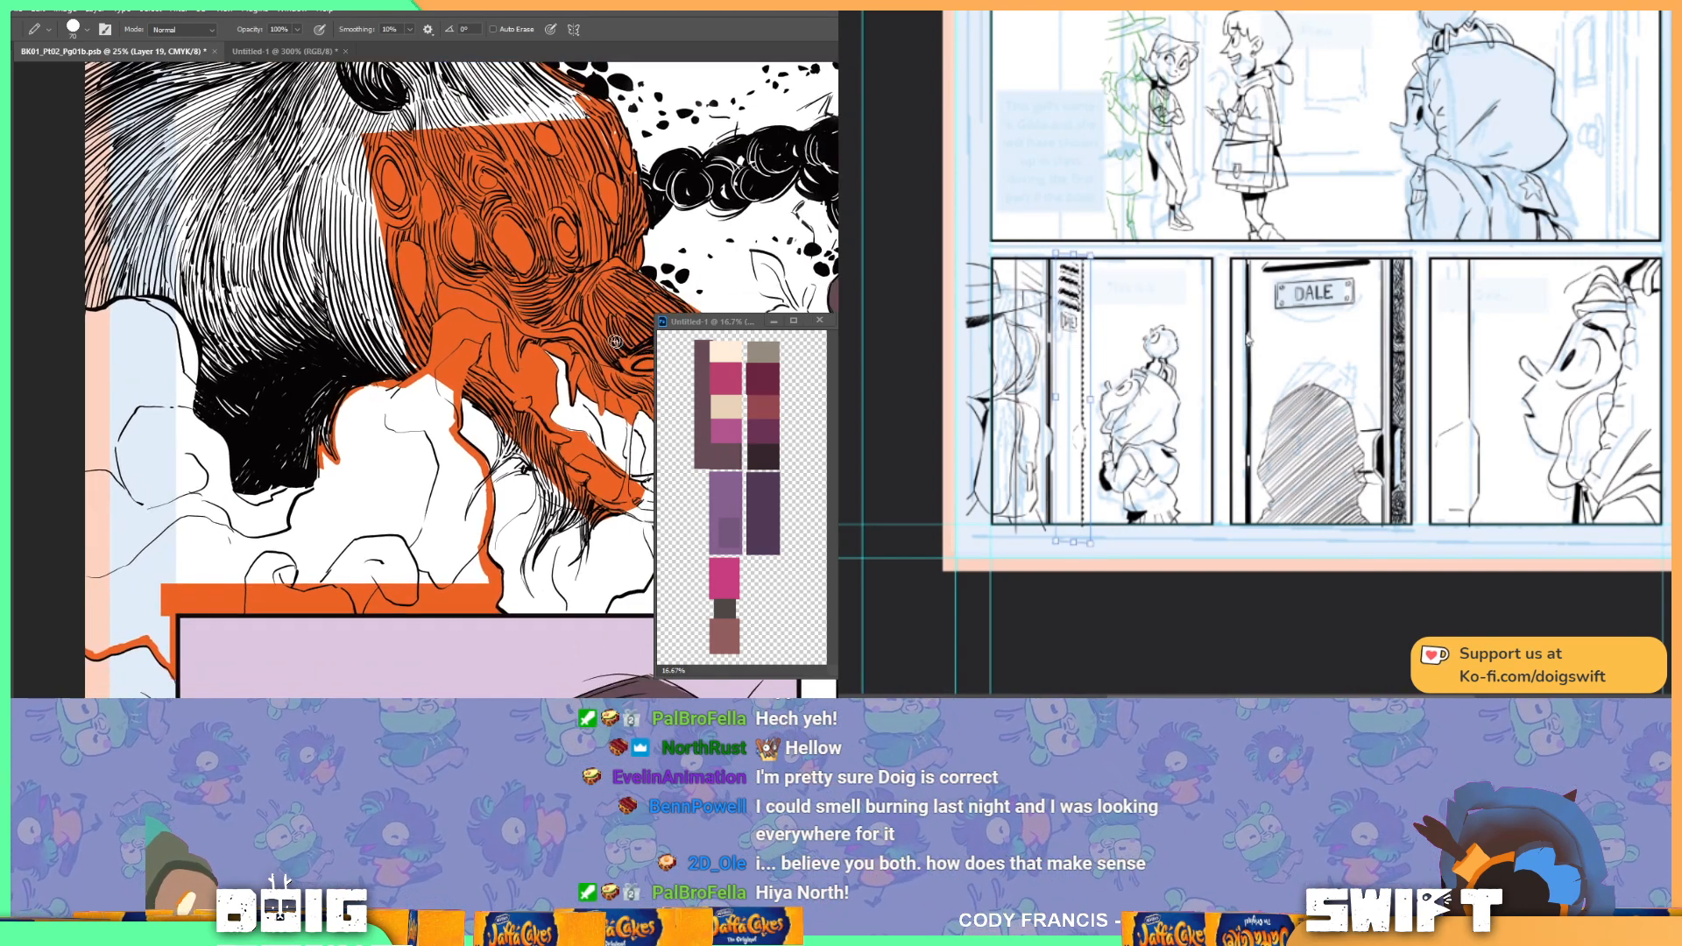
drag(713, 323, 719, 323)
click(117, 50)
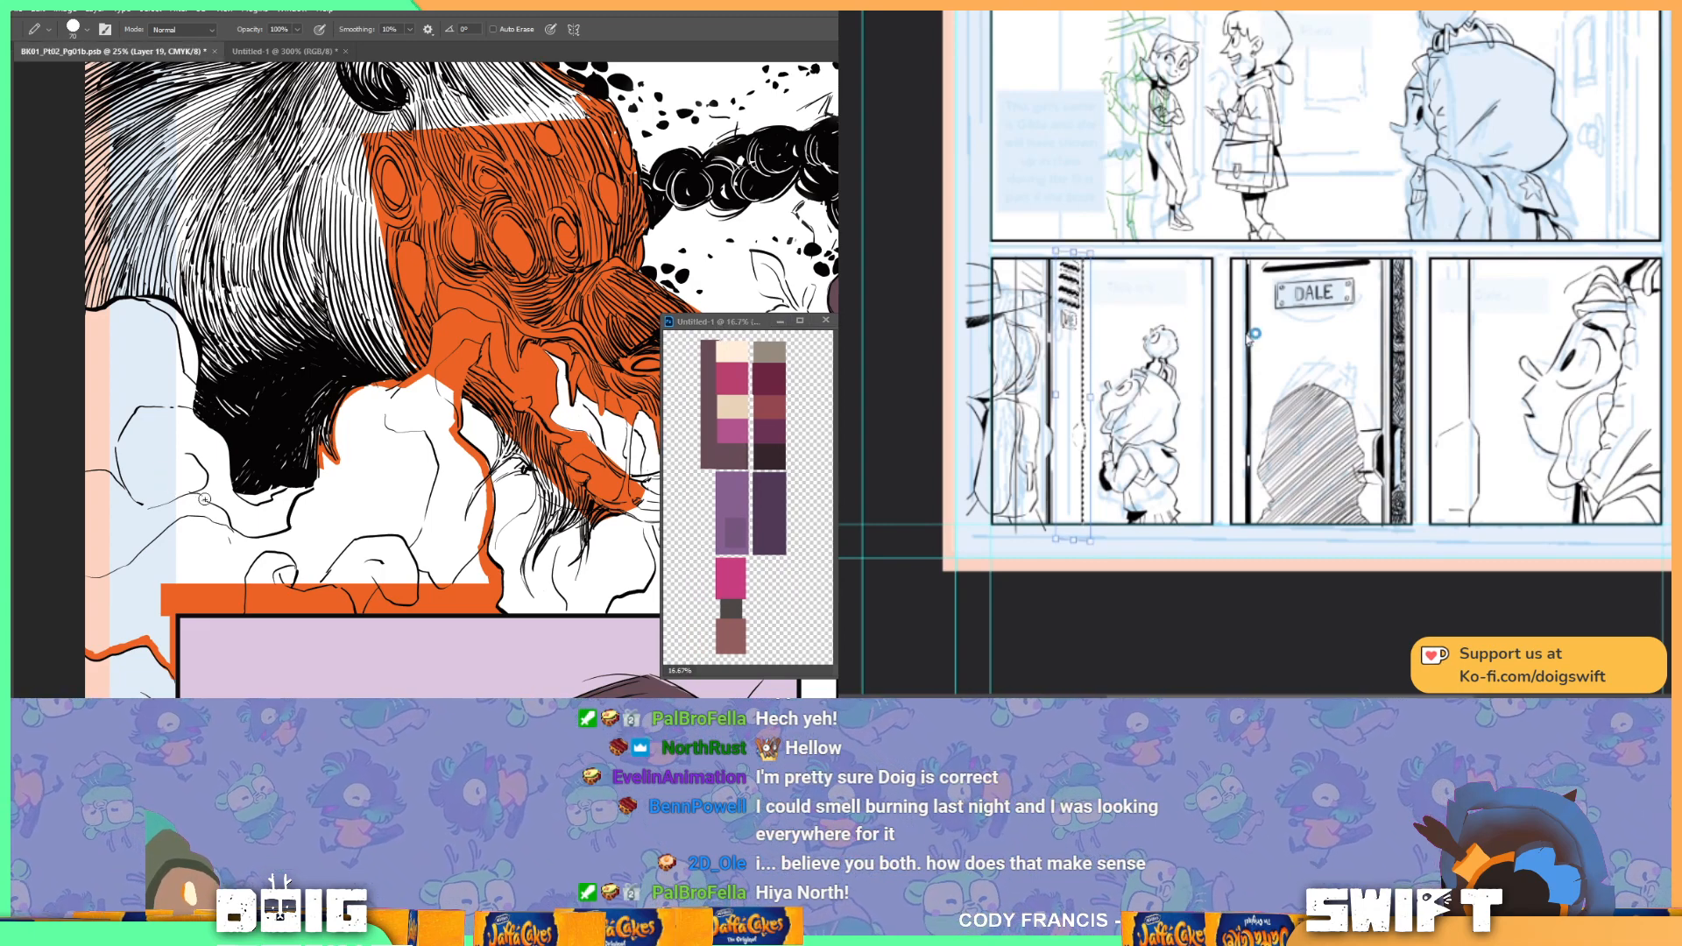
key(i)
click(445, 365)
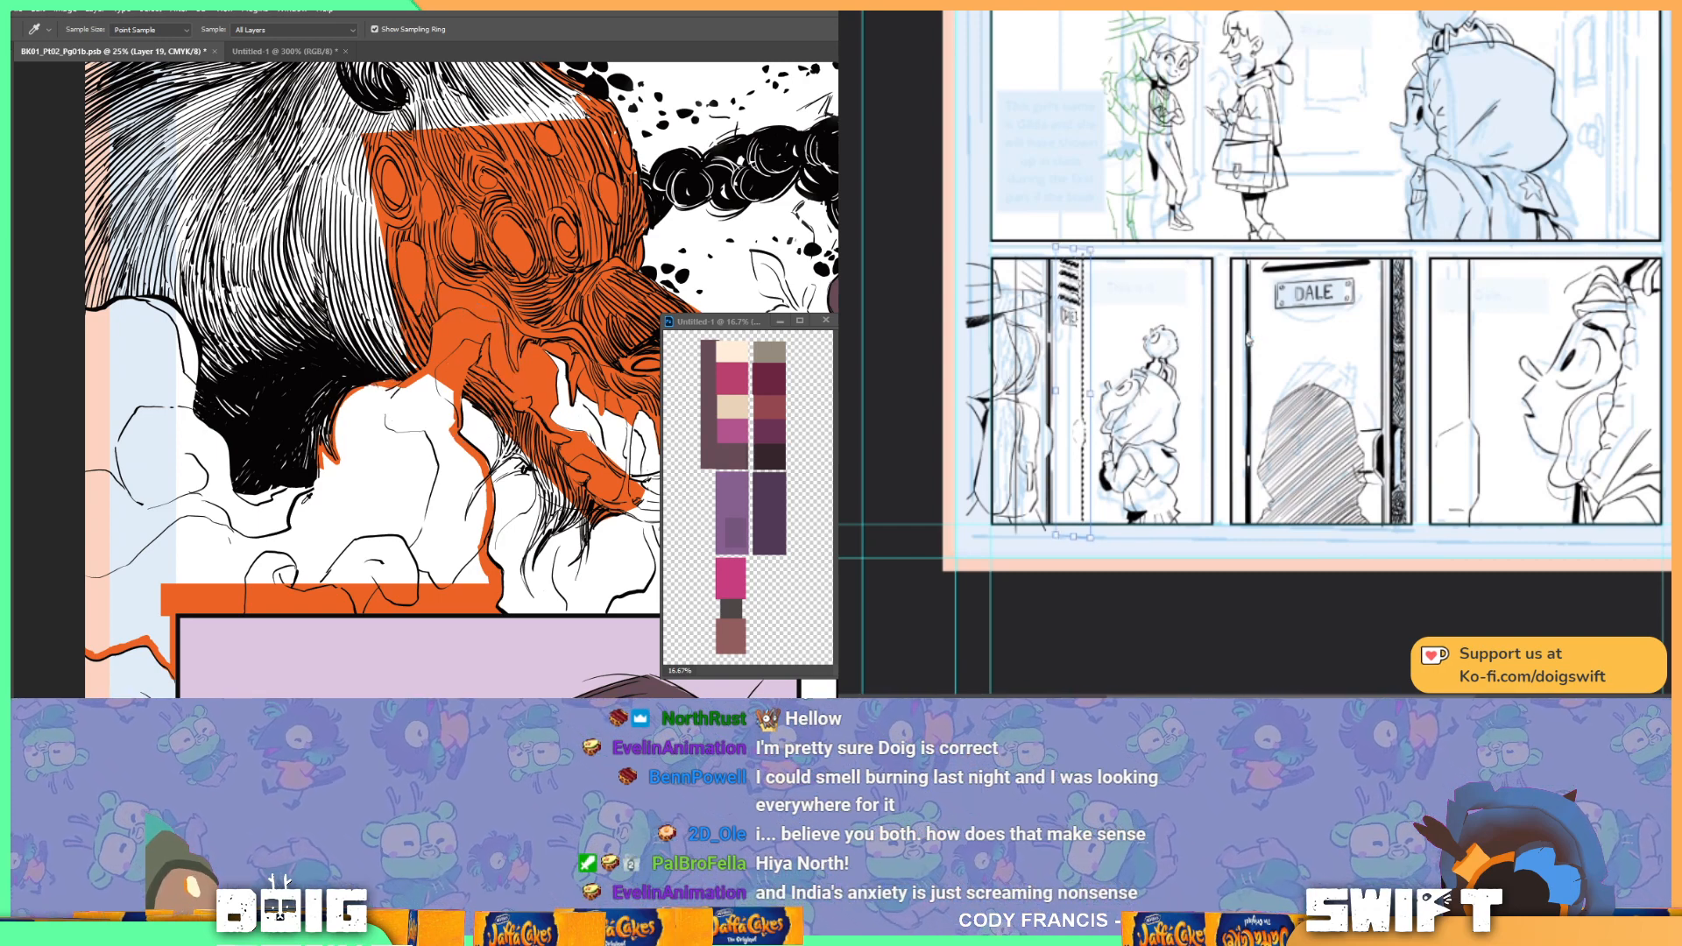
key(b)
drag(302, 501, 295, 517)
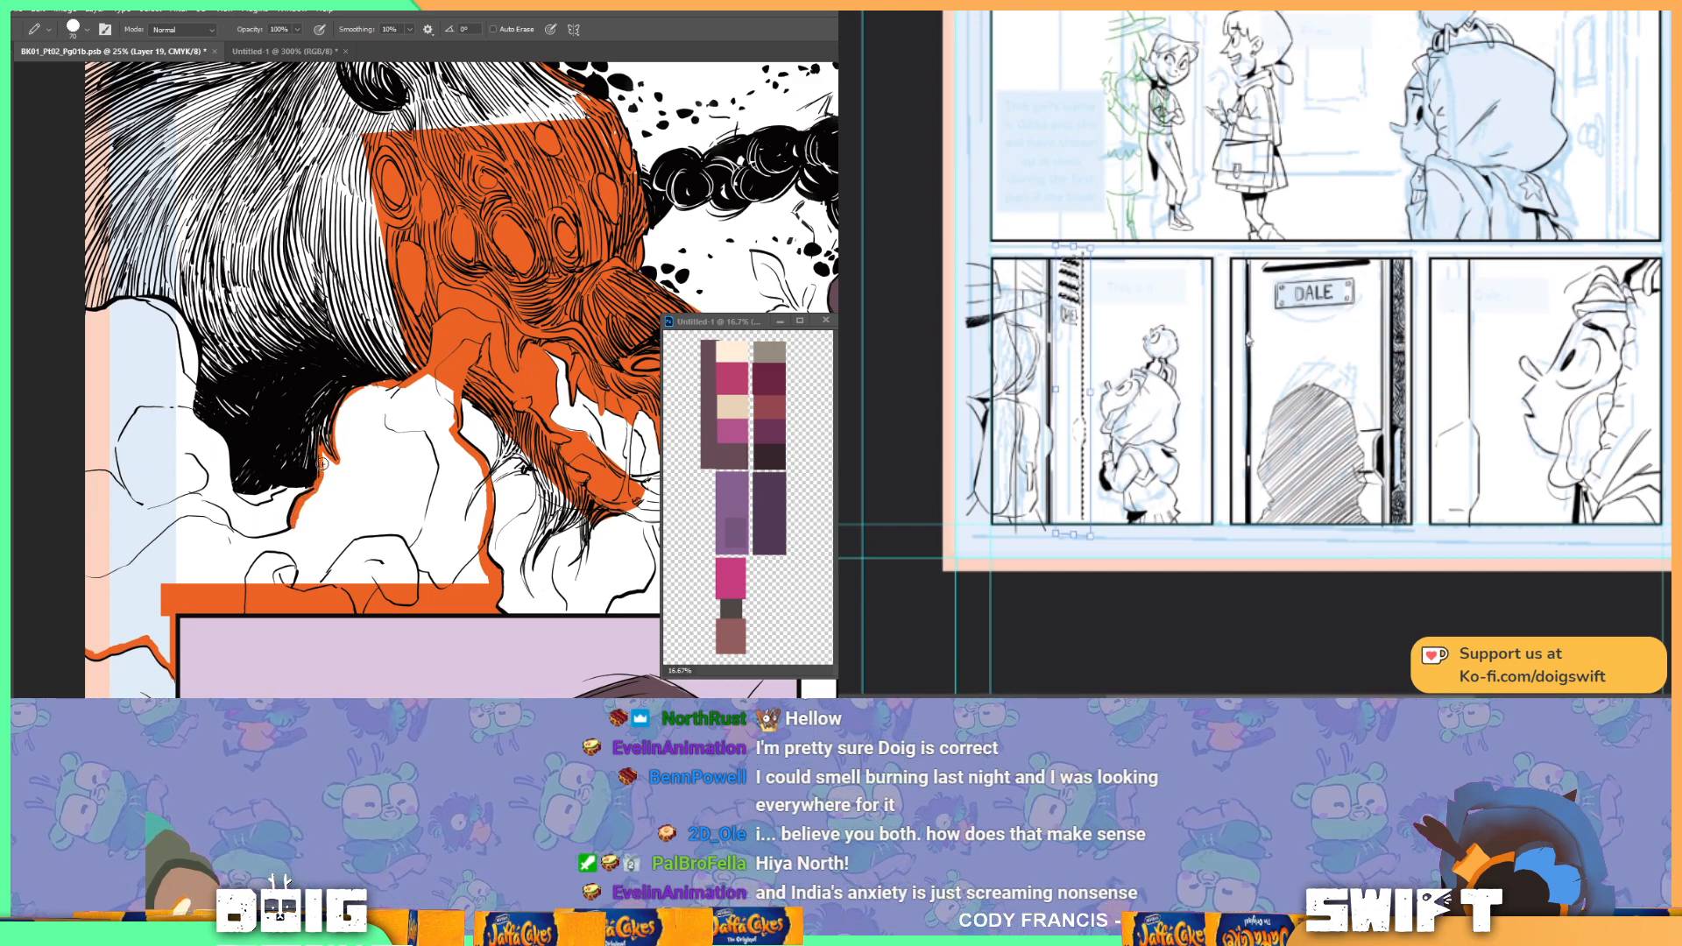
Step: Continue the orange outline beneath the beast's dark fur and over the top of the outer smoke cloud to the page edge
drag(292, 533, 248, 507)
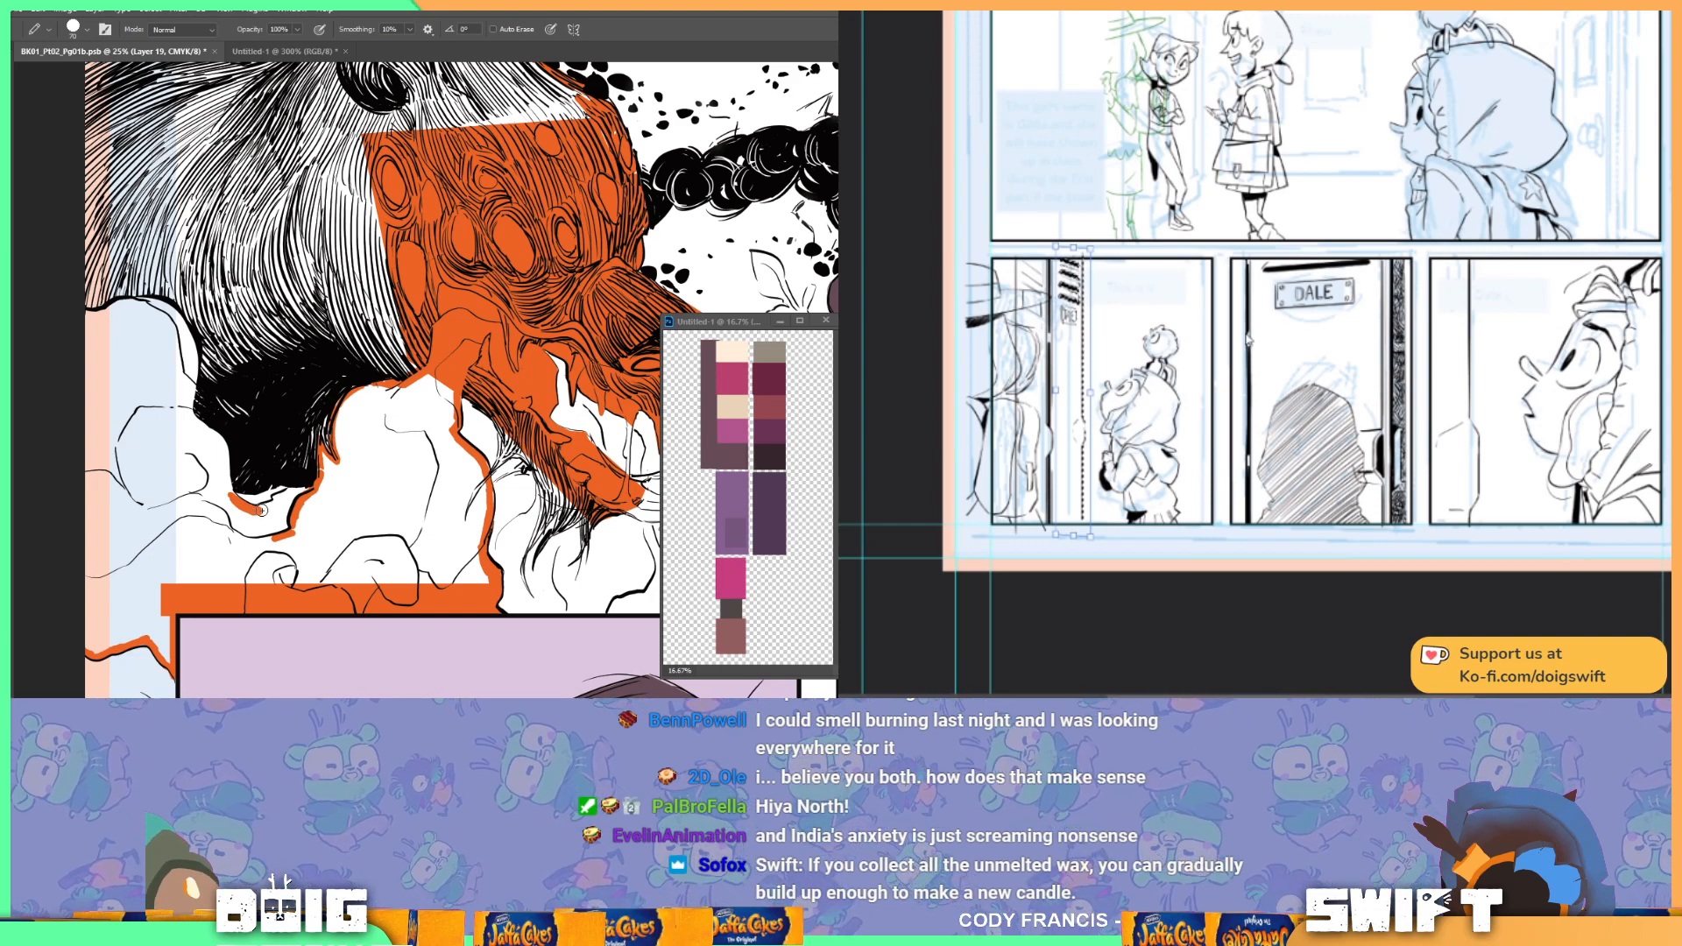
drag(275, 498, 289, 491)
drag(190, 366, 227, 486)
drag(1072, 532, 1073, 545)
key(Return)
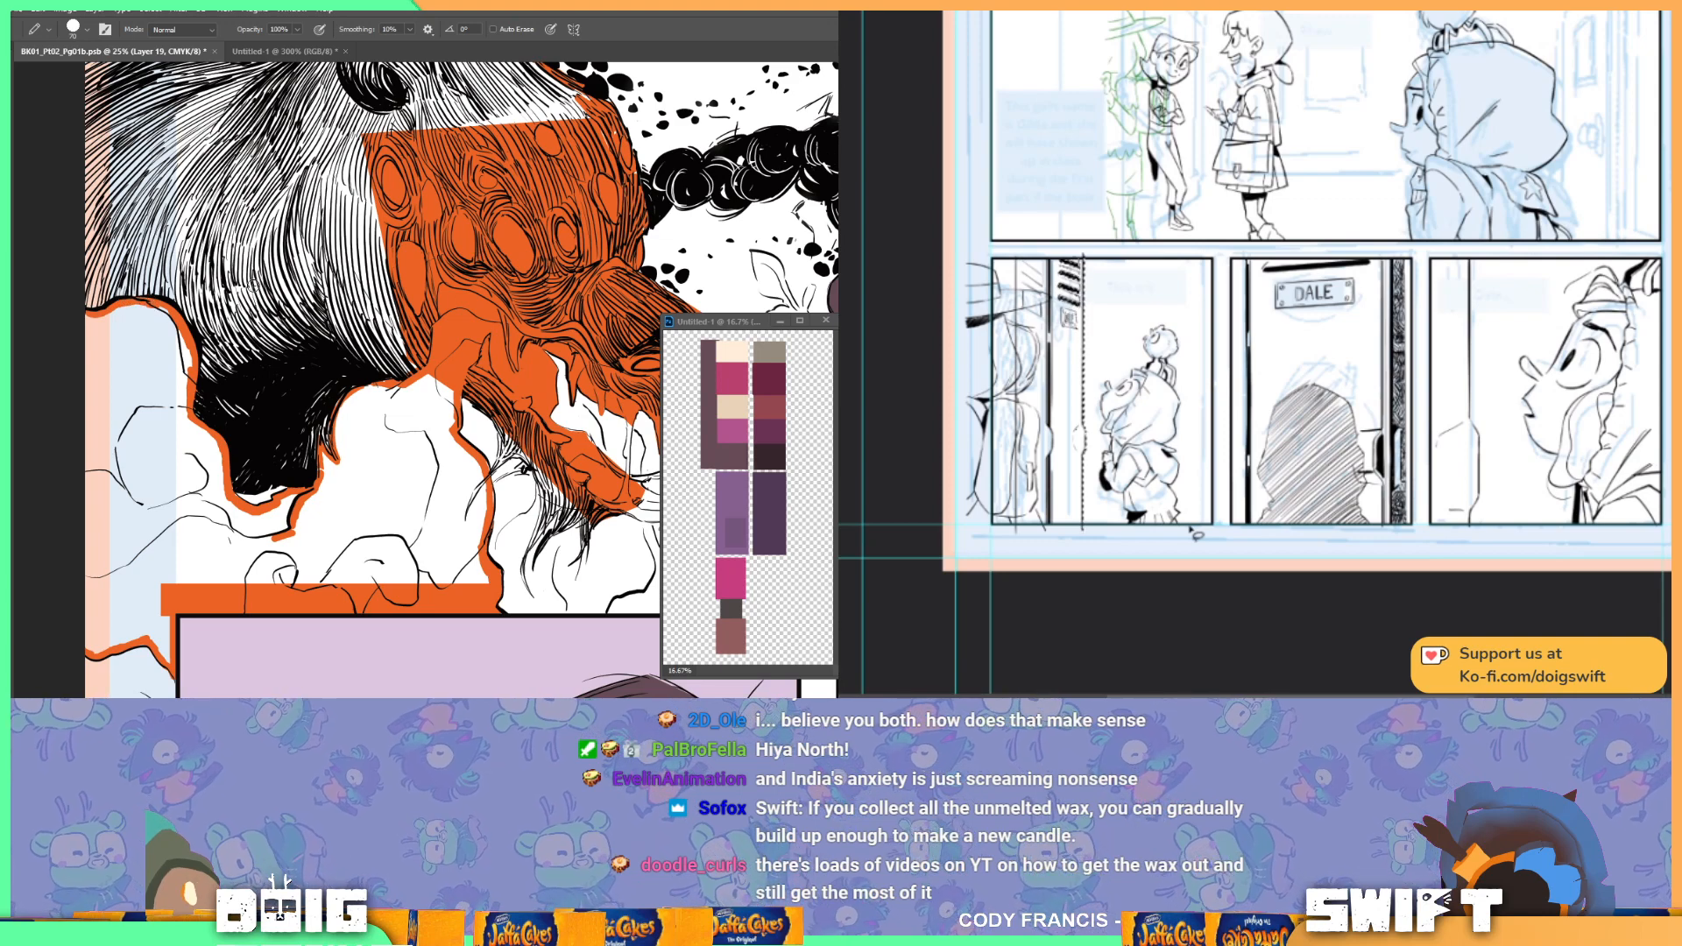
Step: Close the orange outline down the page edge and trace the rounded inner contour of the outer smoke cloud
drag(173, 371, 254, 332)
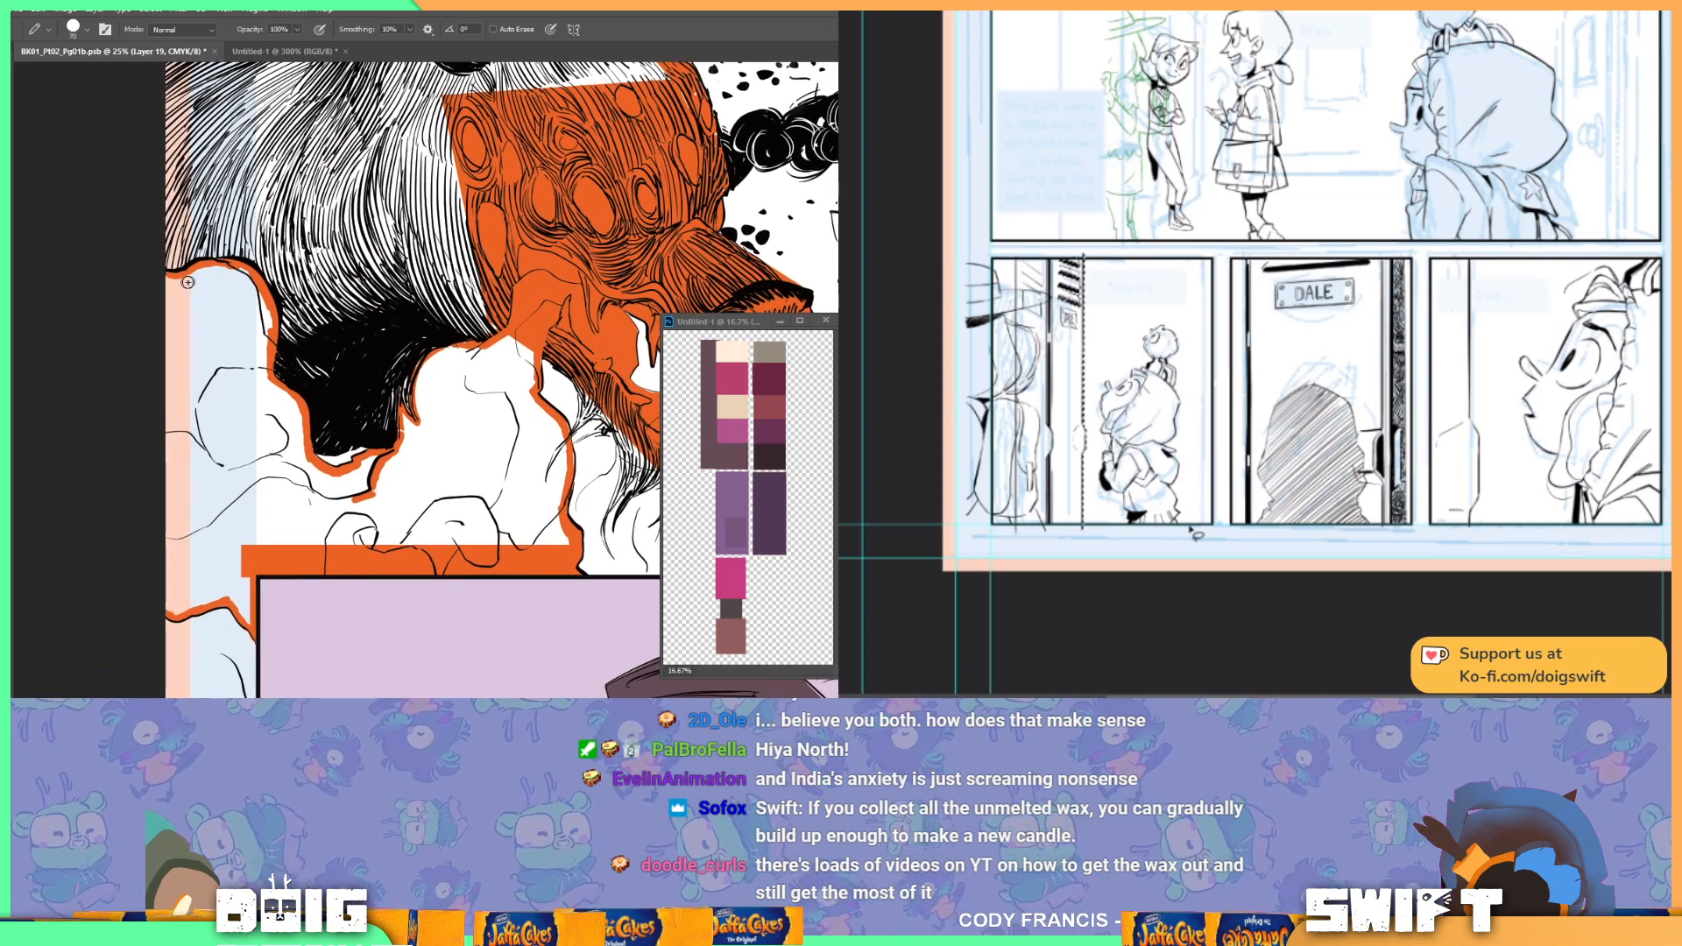
drag(166, 275, 167, 611)
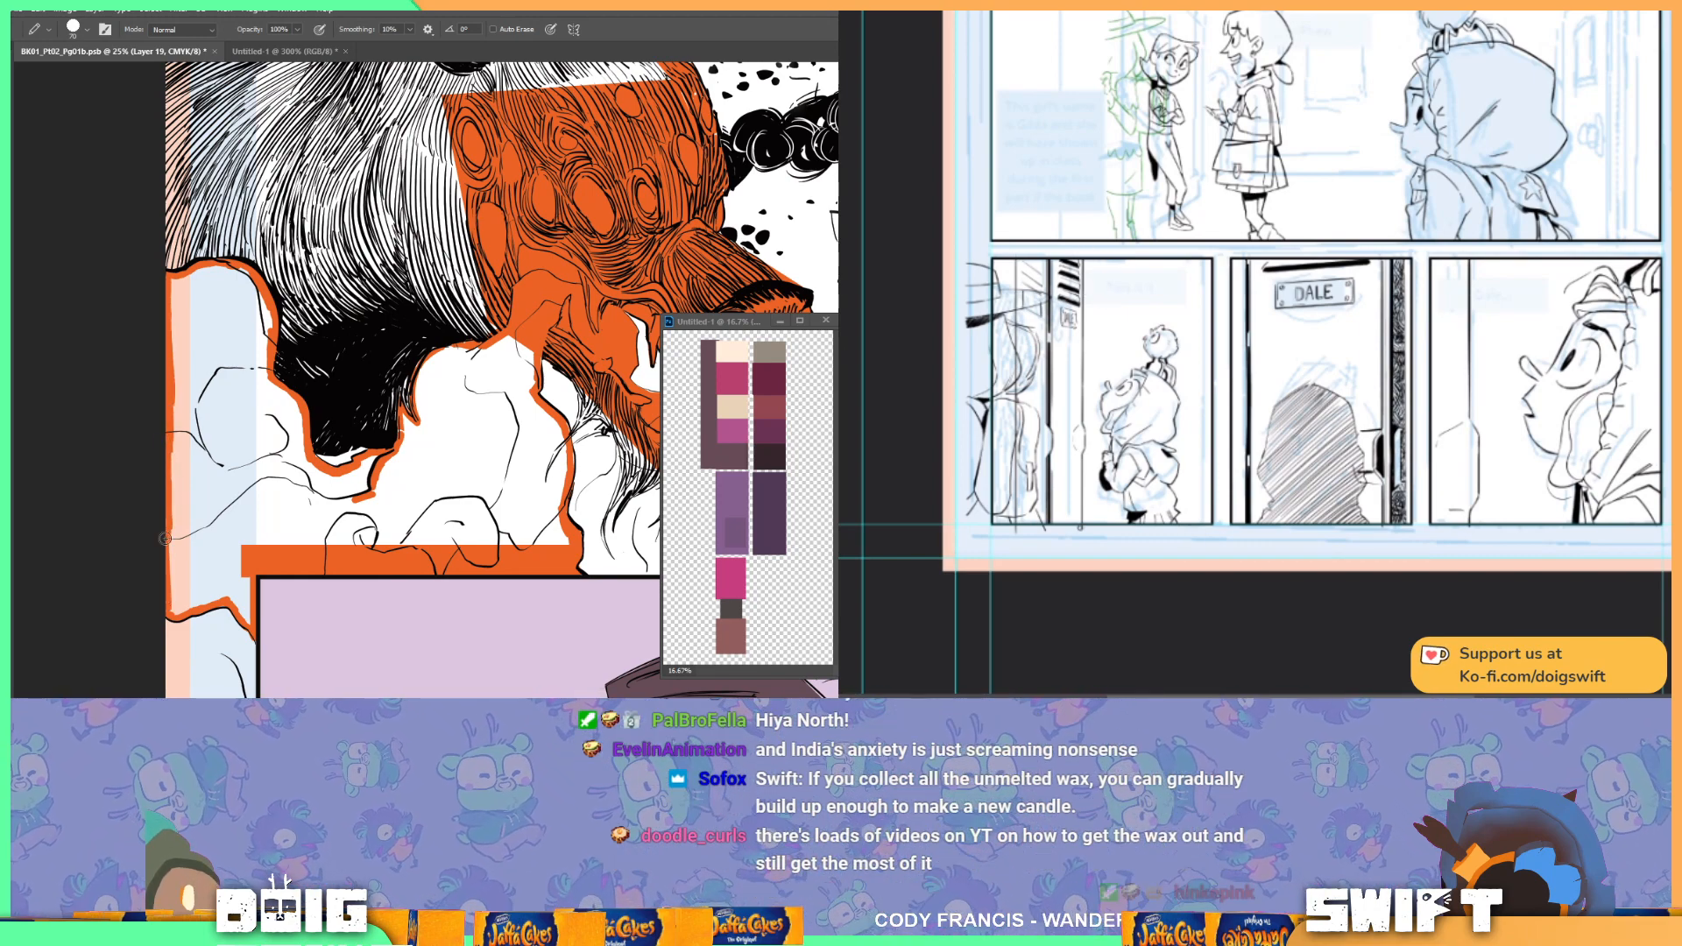
drag(437, 359, 425, 382)
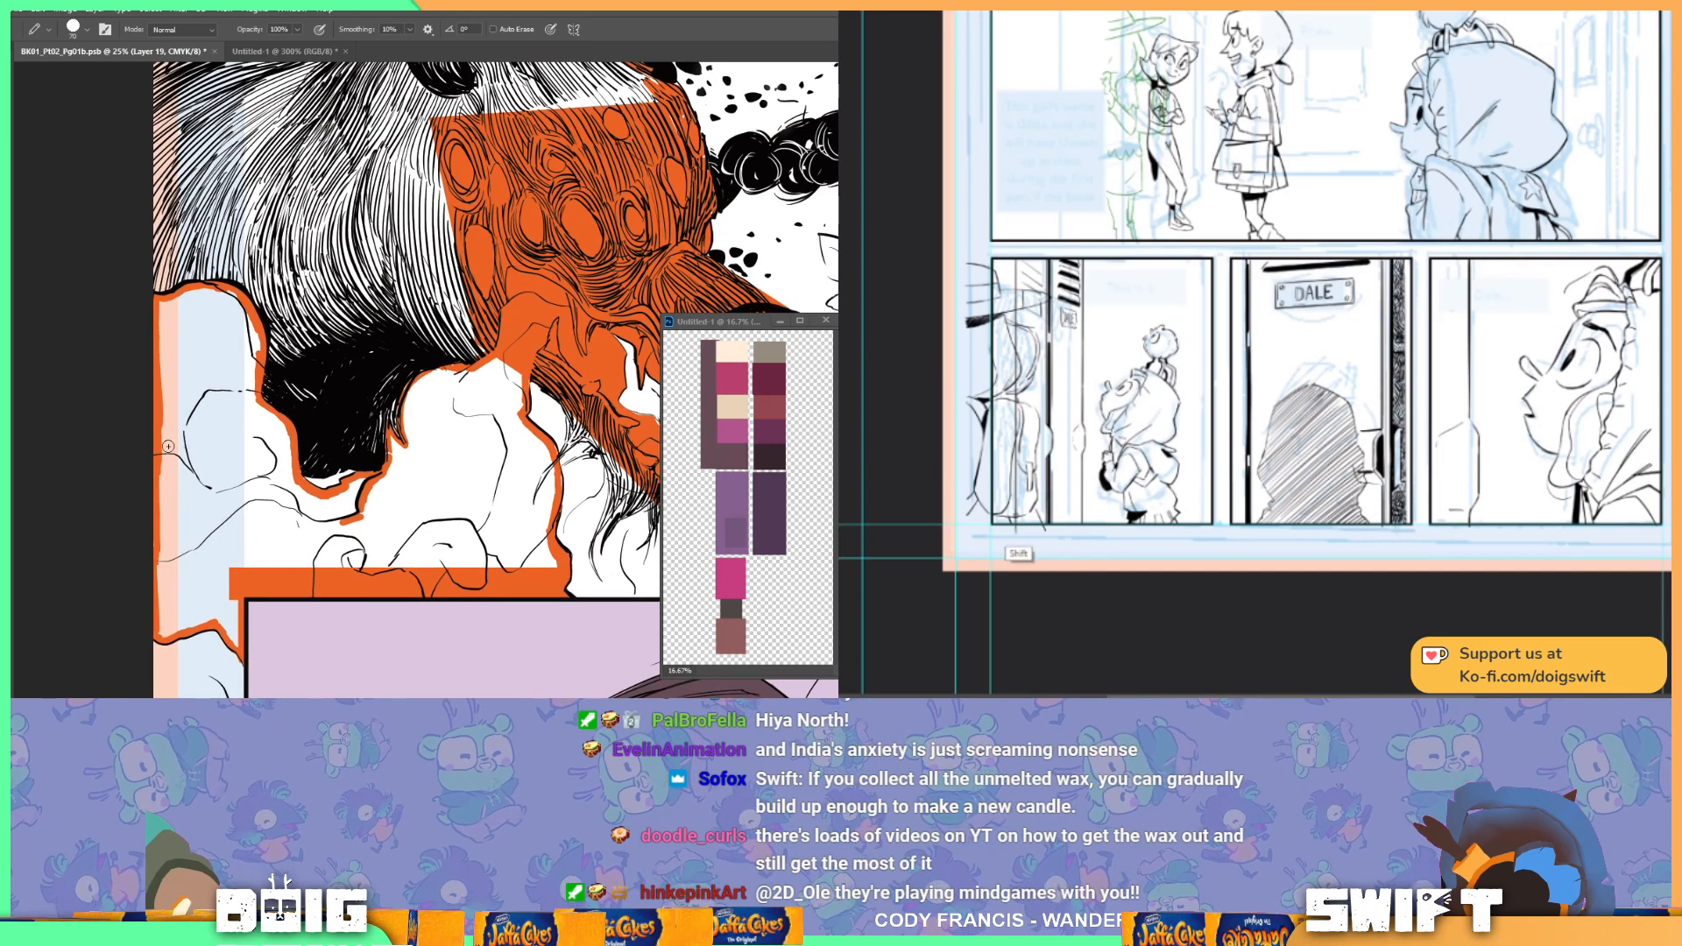
mouse_move(185, 456)
mouse_down()
mouse_move(184, 405)
mouse_move(204, 386)
mouse_move(258, 389)
mouse_up()
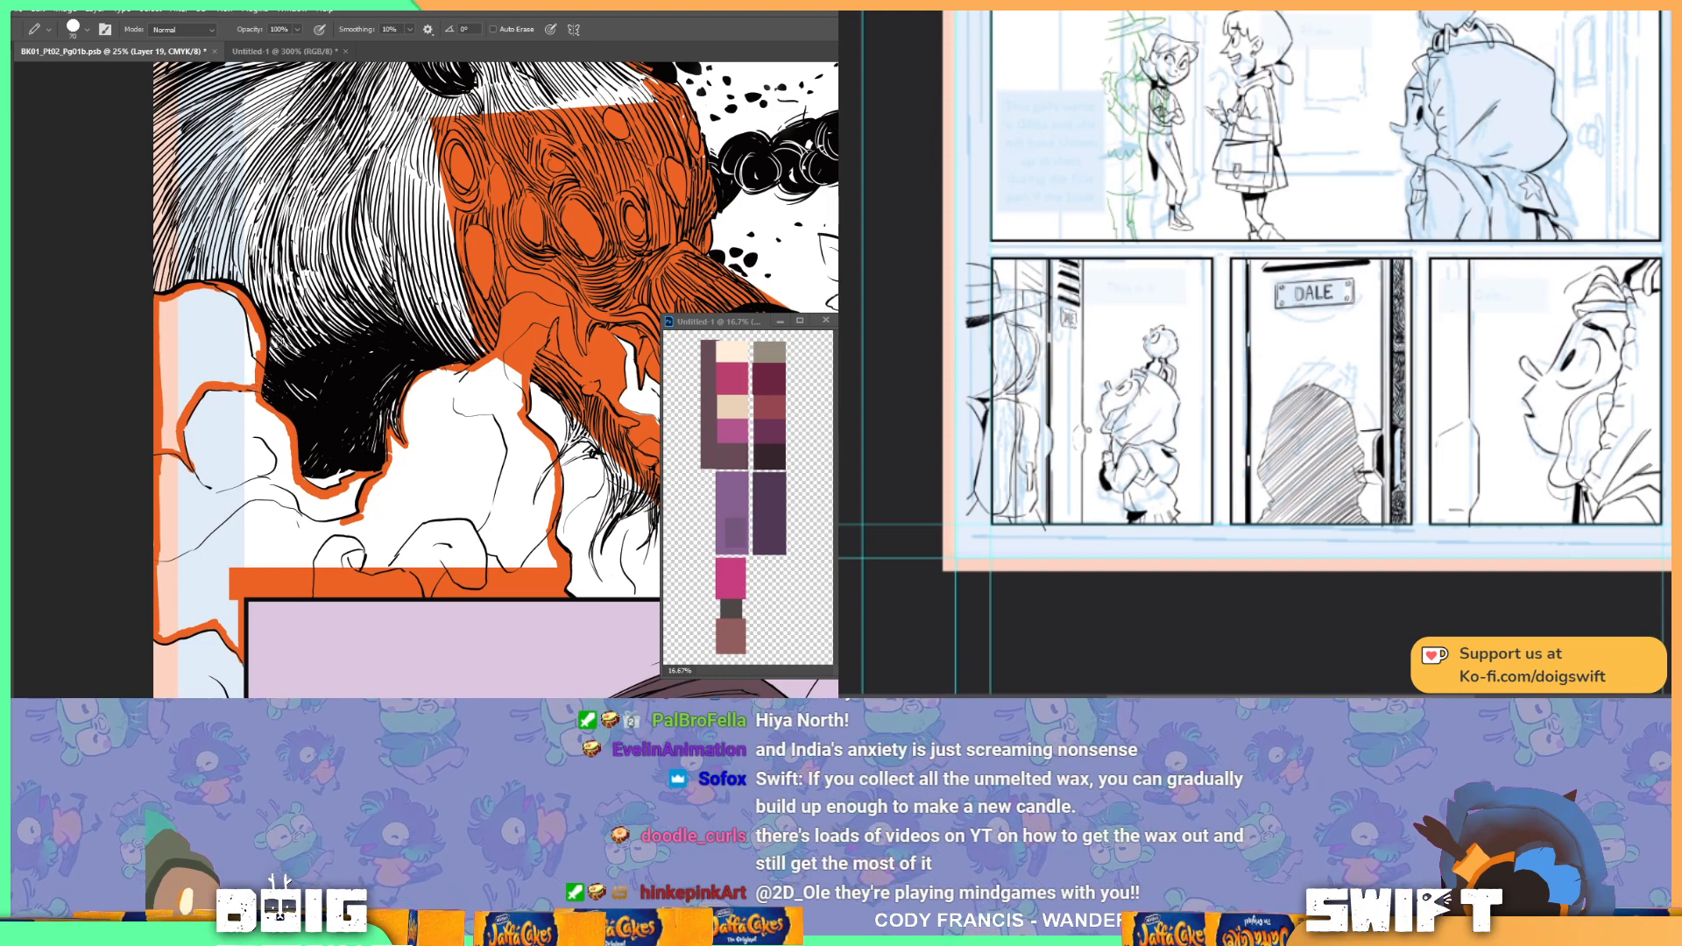
drag(478, 491, 472, 494)
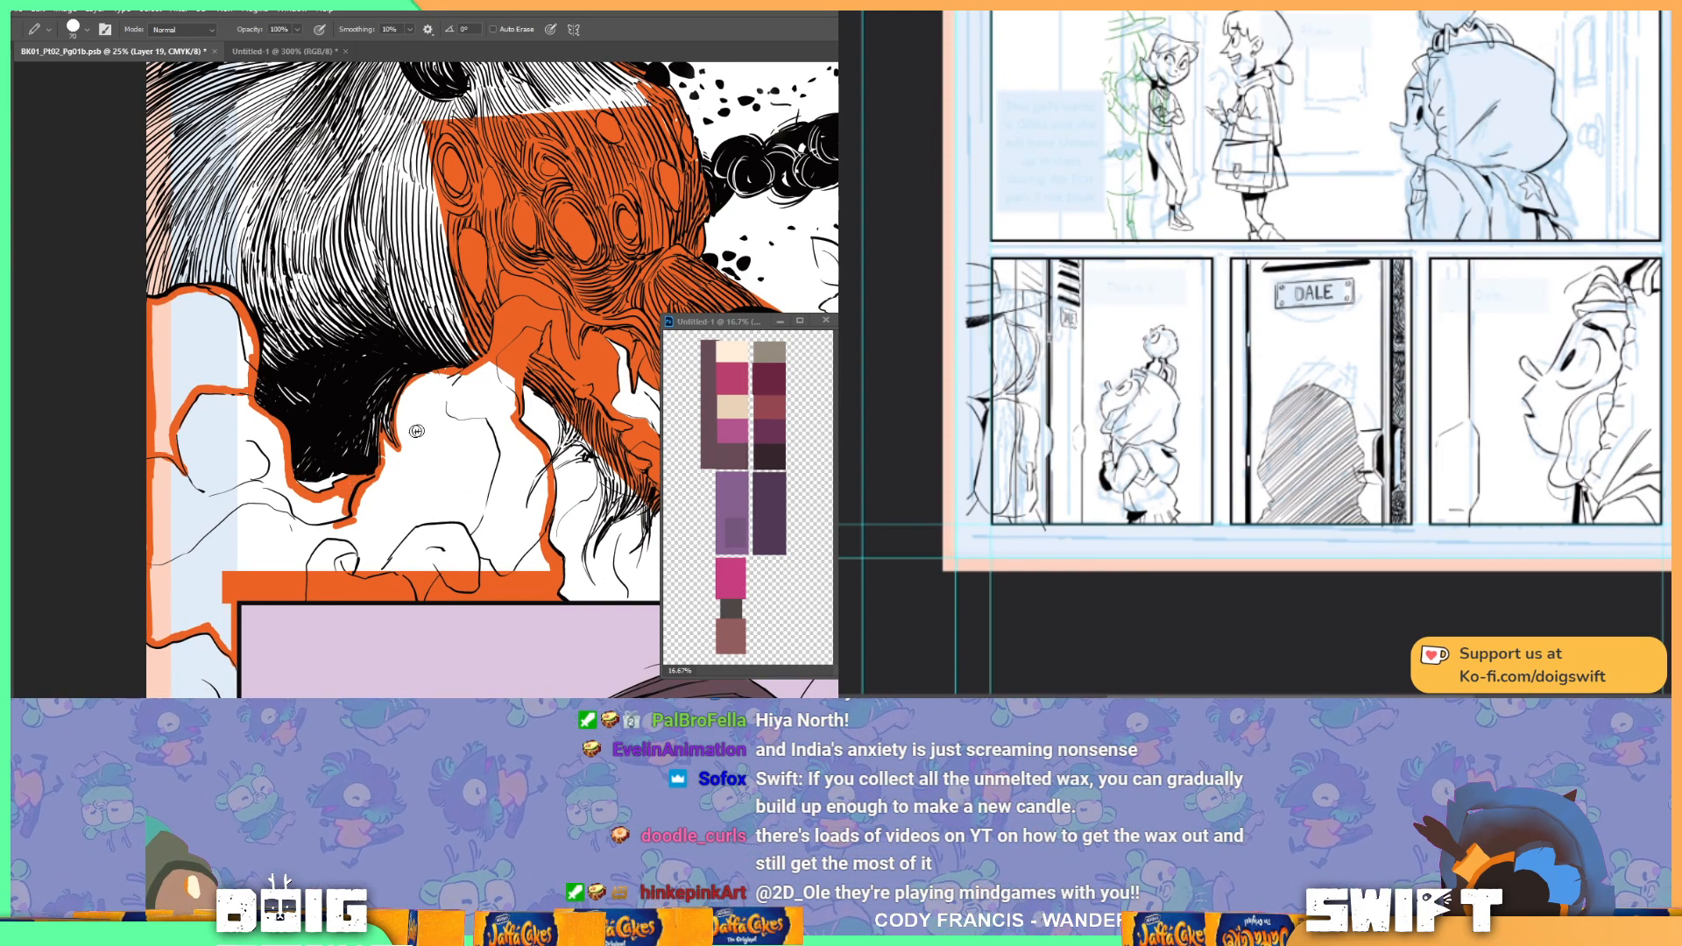
drag(560, 454, 555, 457)
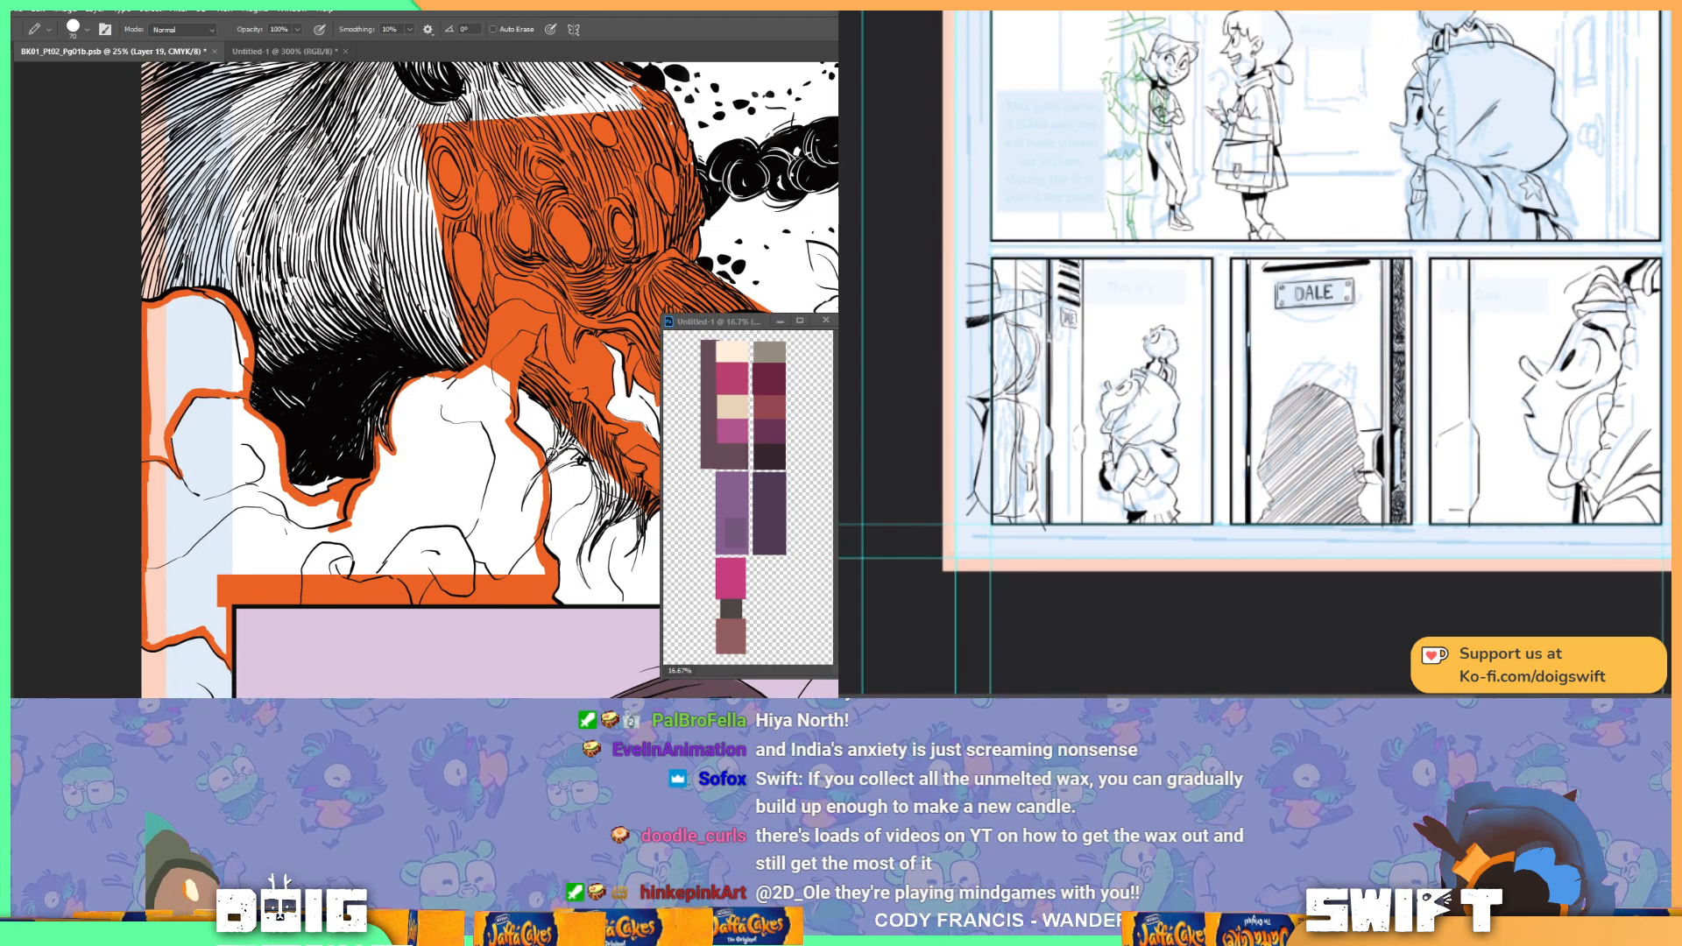
Step: Repaint the smoke wisp overlapping the corner of the beast's jaw in a lighter orange
drag(604, 389, 469, 466)
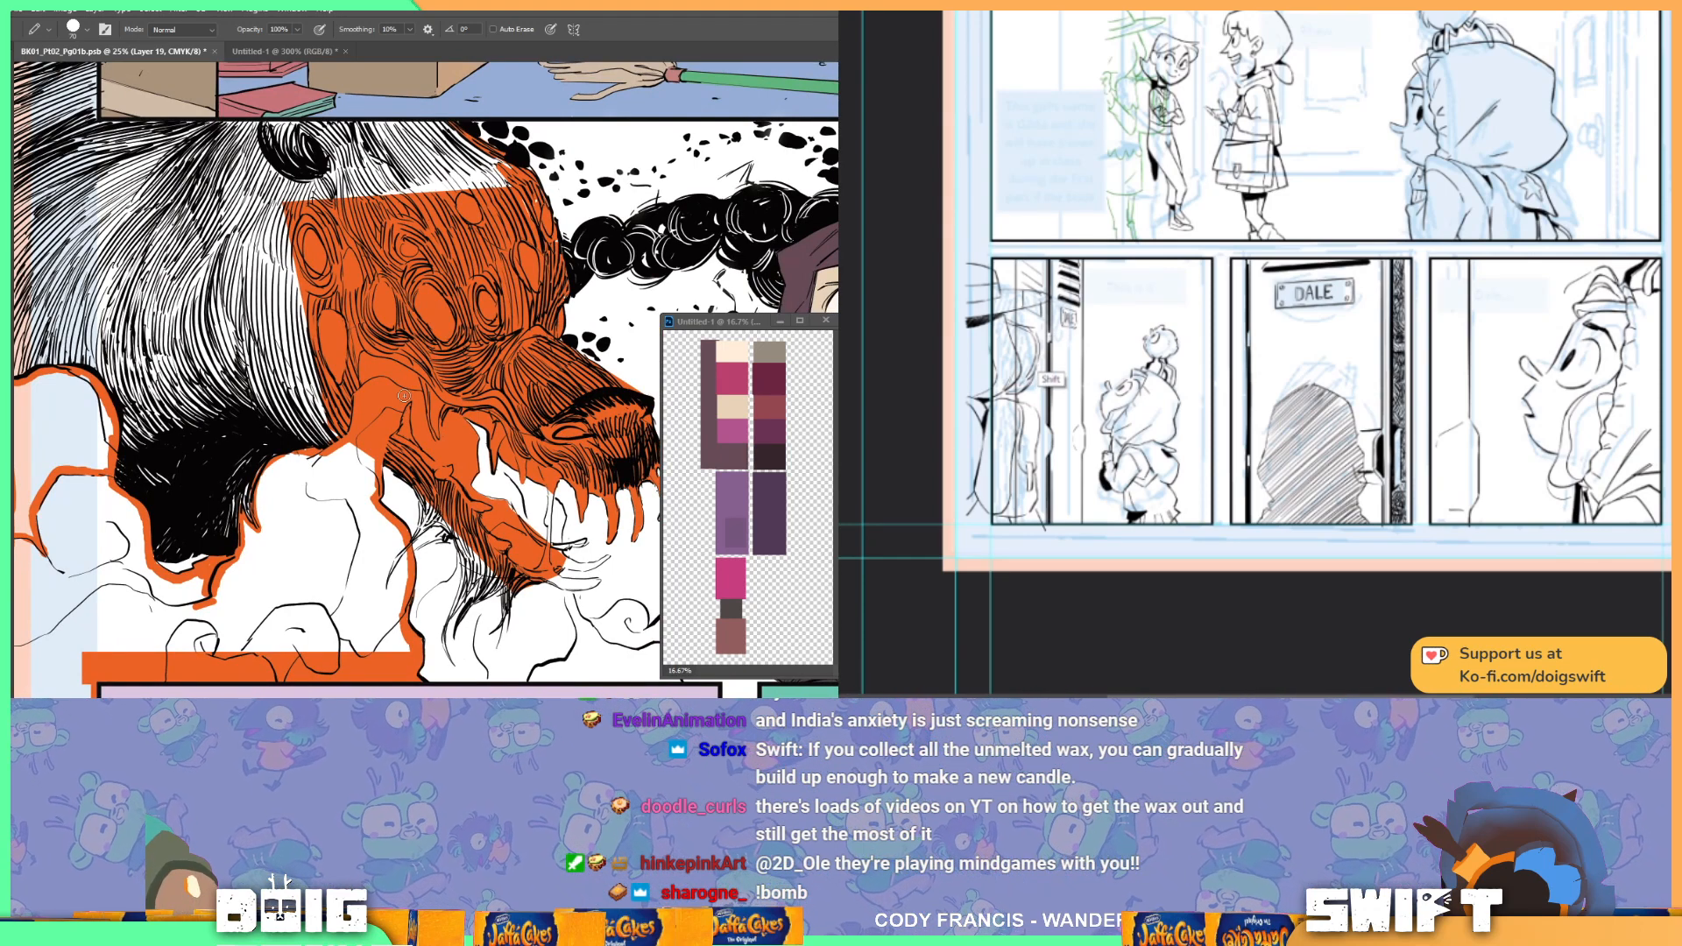
drag(395, 427, 373, 500)
key(ctrl+z)
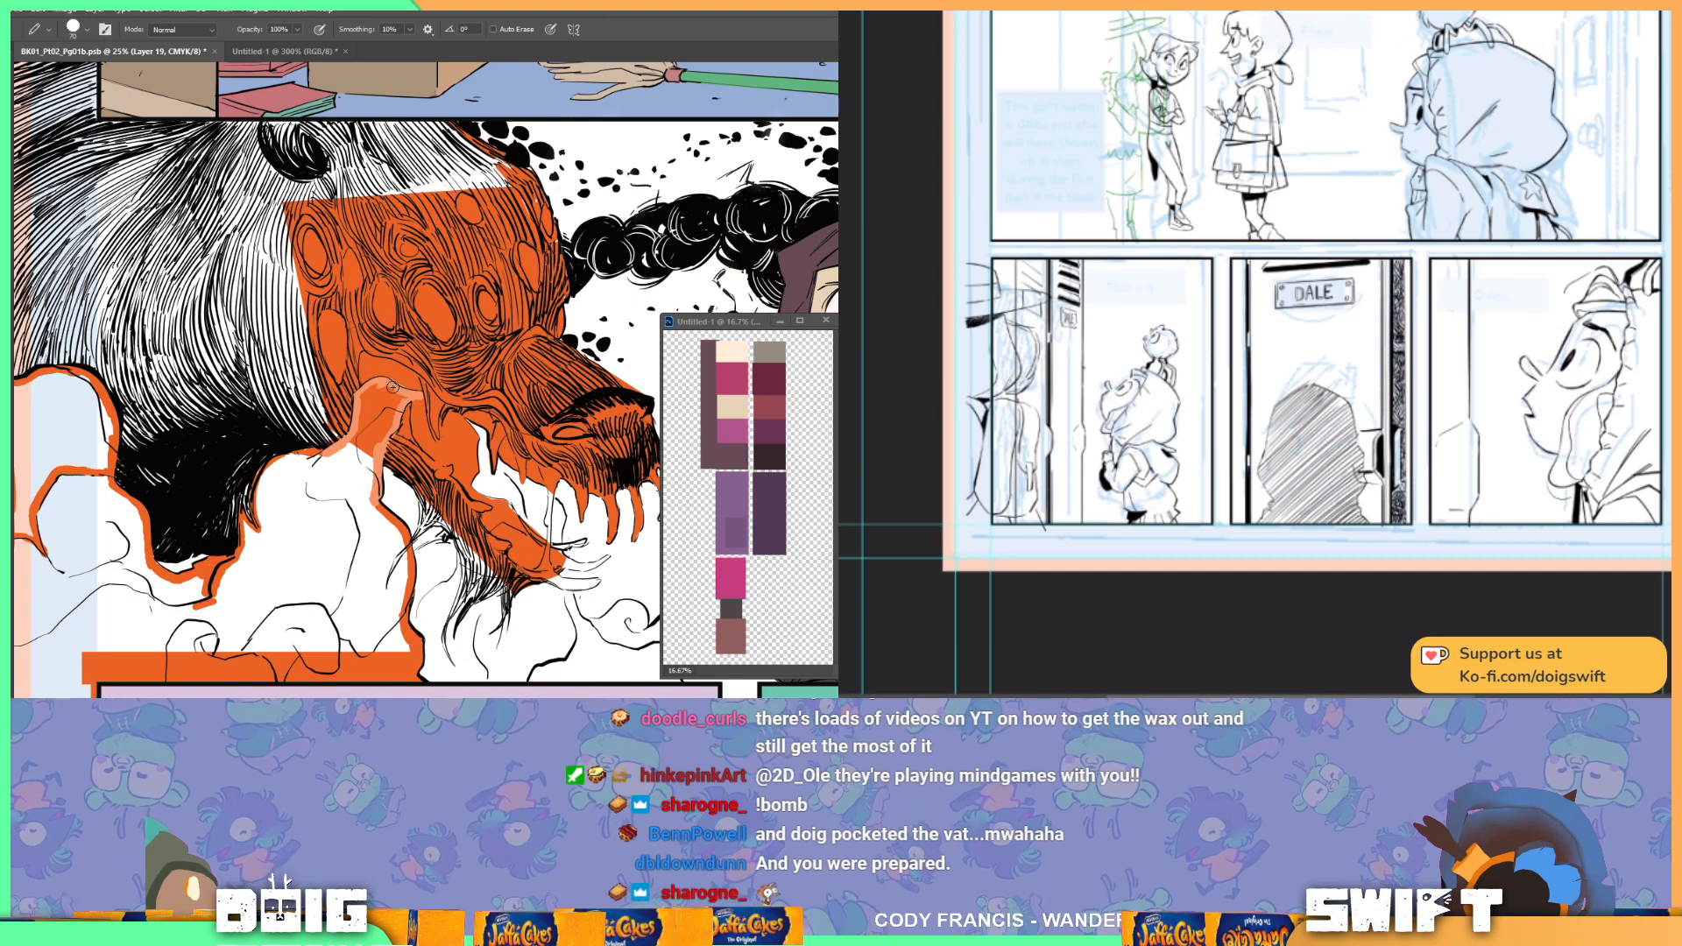
mouse_move(357, 421)
mouse_down()
mouse_move(351, 451)
mouse_move(393, 406)
mouse_move(379, 404)
mouse_up()
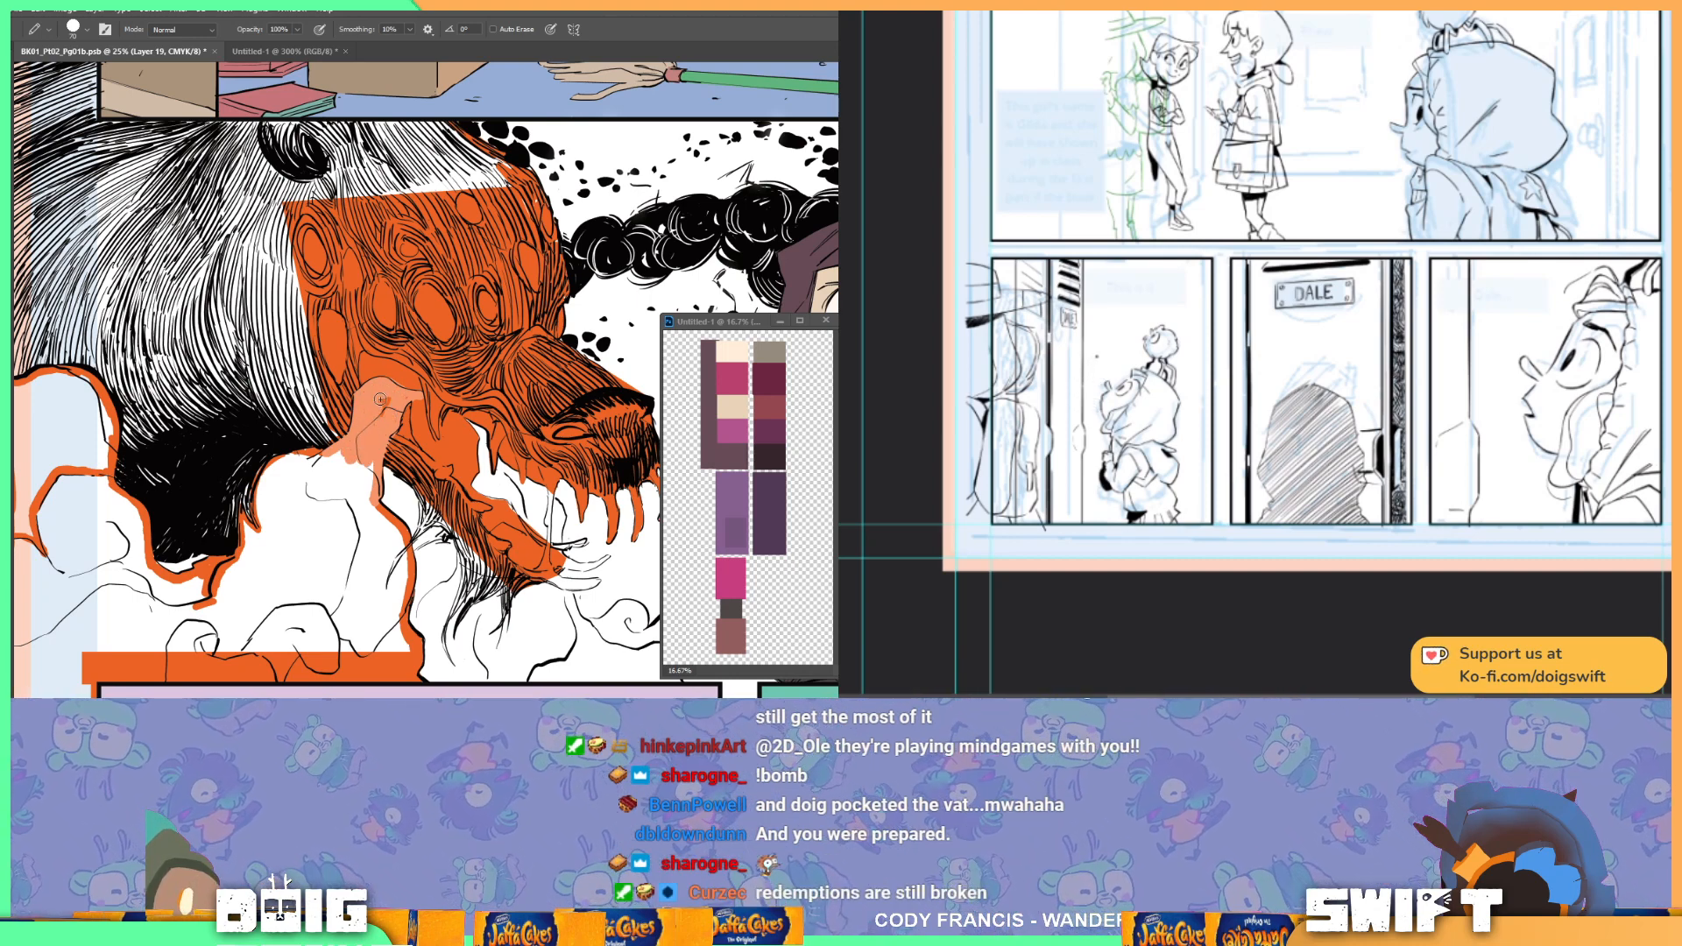
alt+click(402, 377)
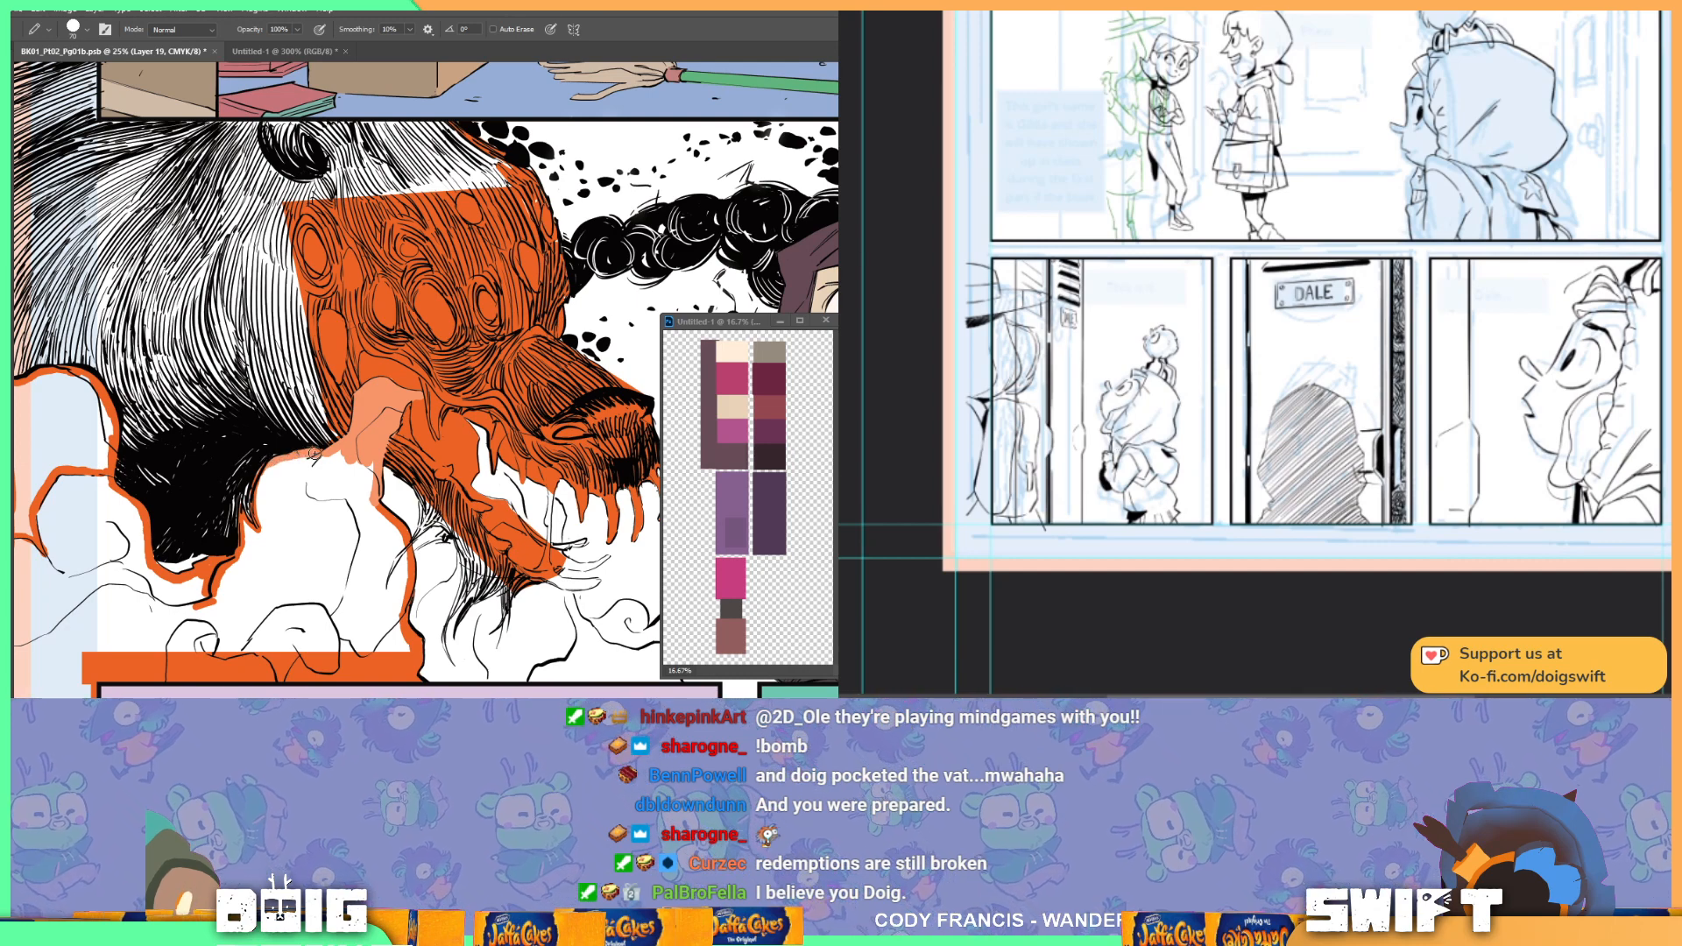
Step: Fill the smoke outline and the enclosed clouds with the light orange, including the unfilled upper part of the outer cloud
mouse_move(420, 495)
mouse_down()
mouse_move(370, 482)
mouse_move(500, 437)
mouse_up()
key(g)
click(455, 629)
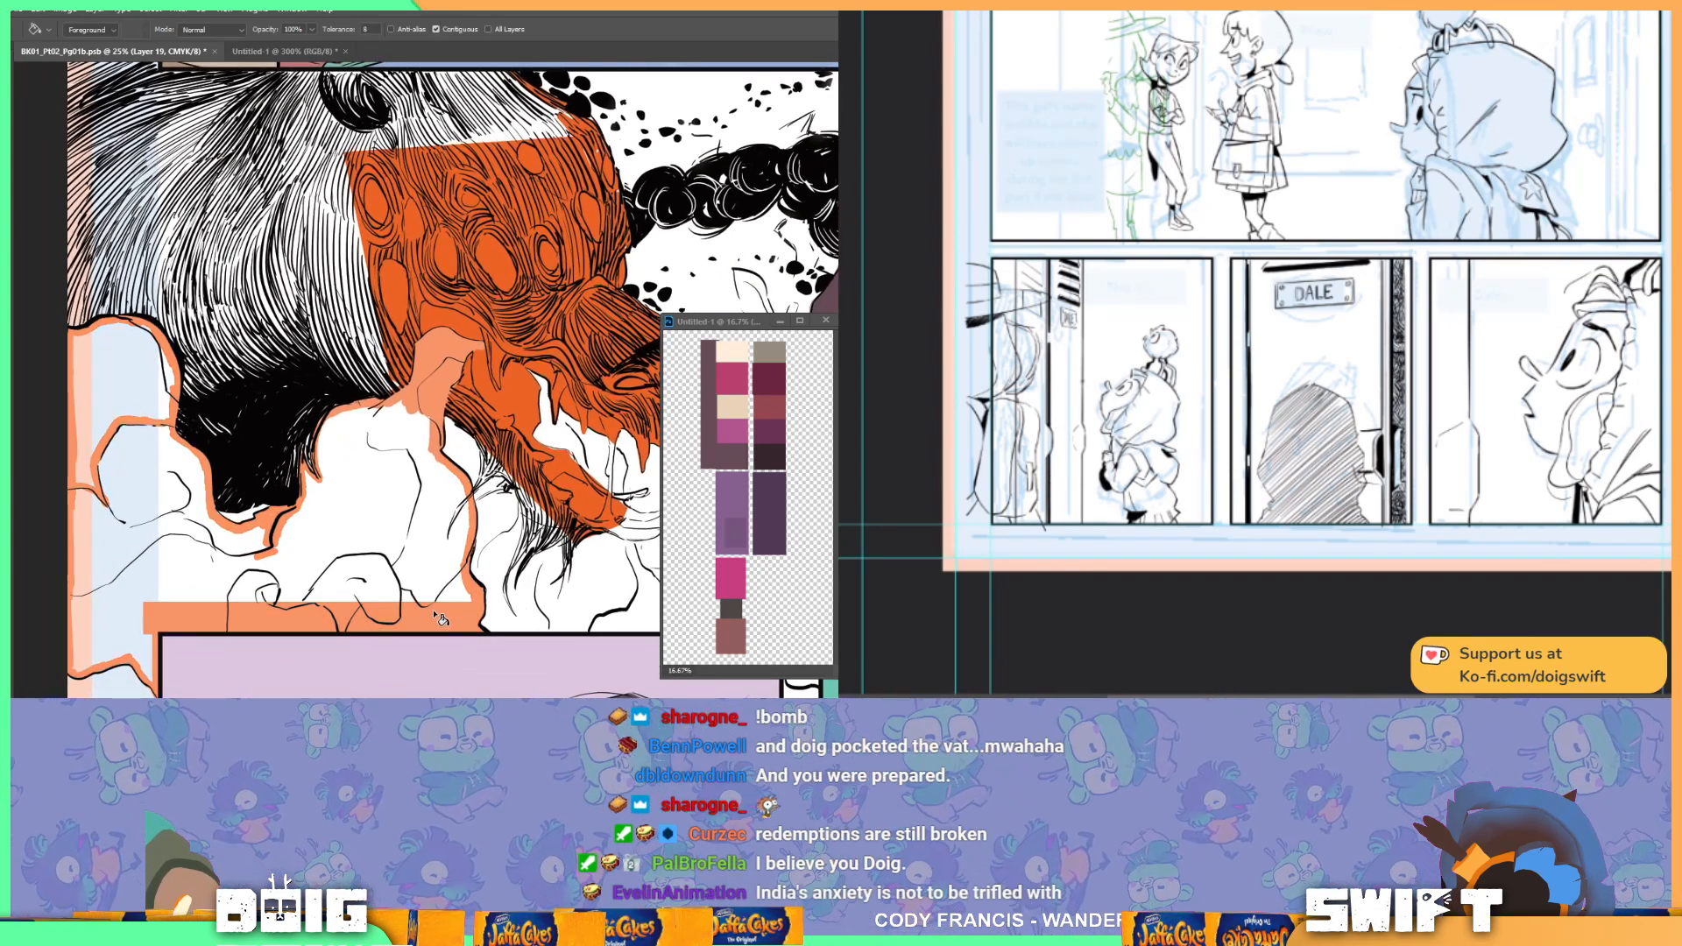
click(356, 517)
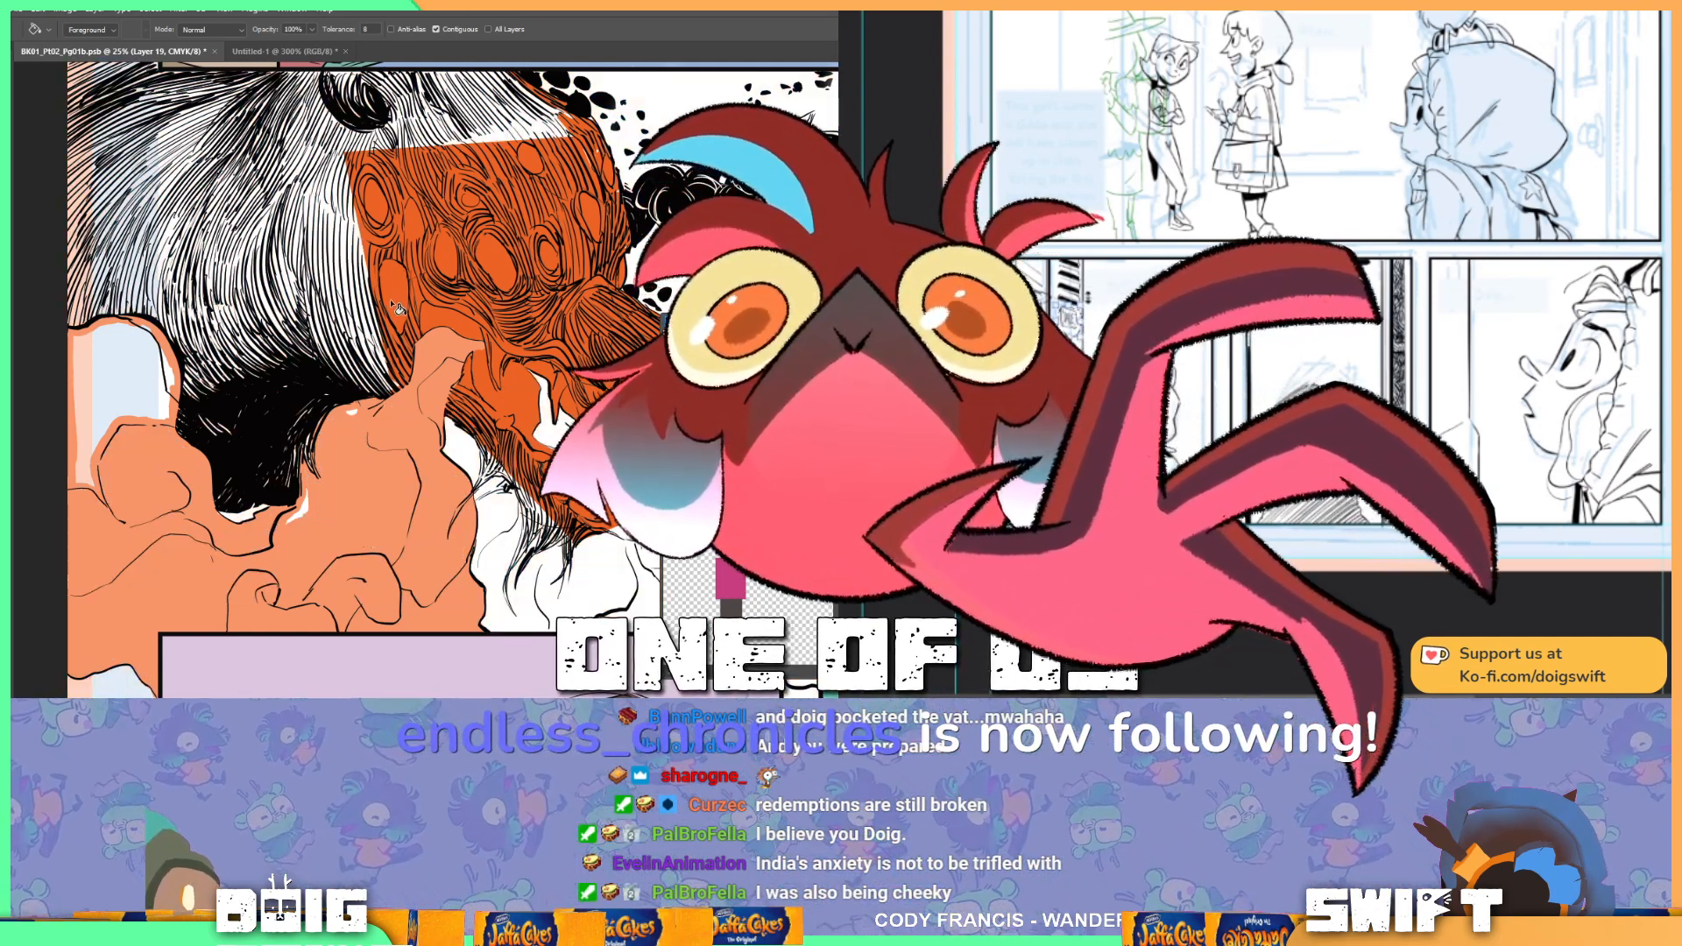
key(b)
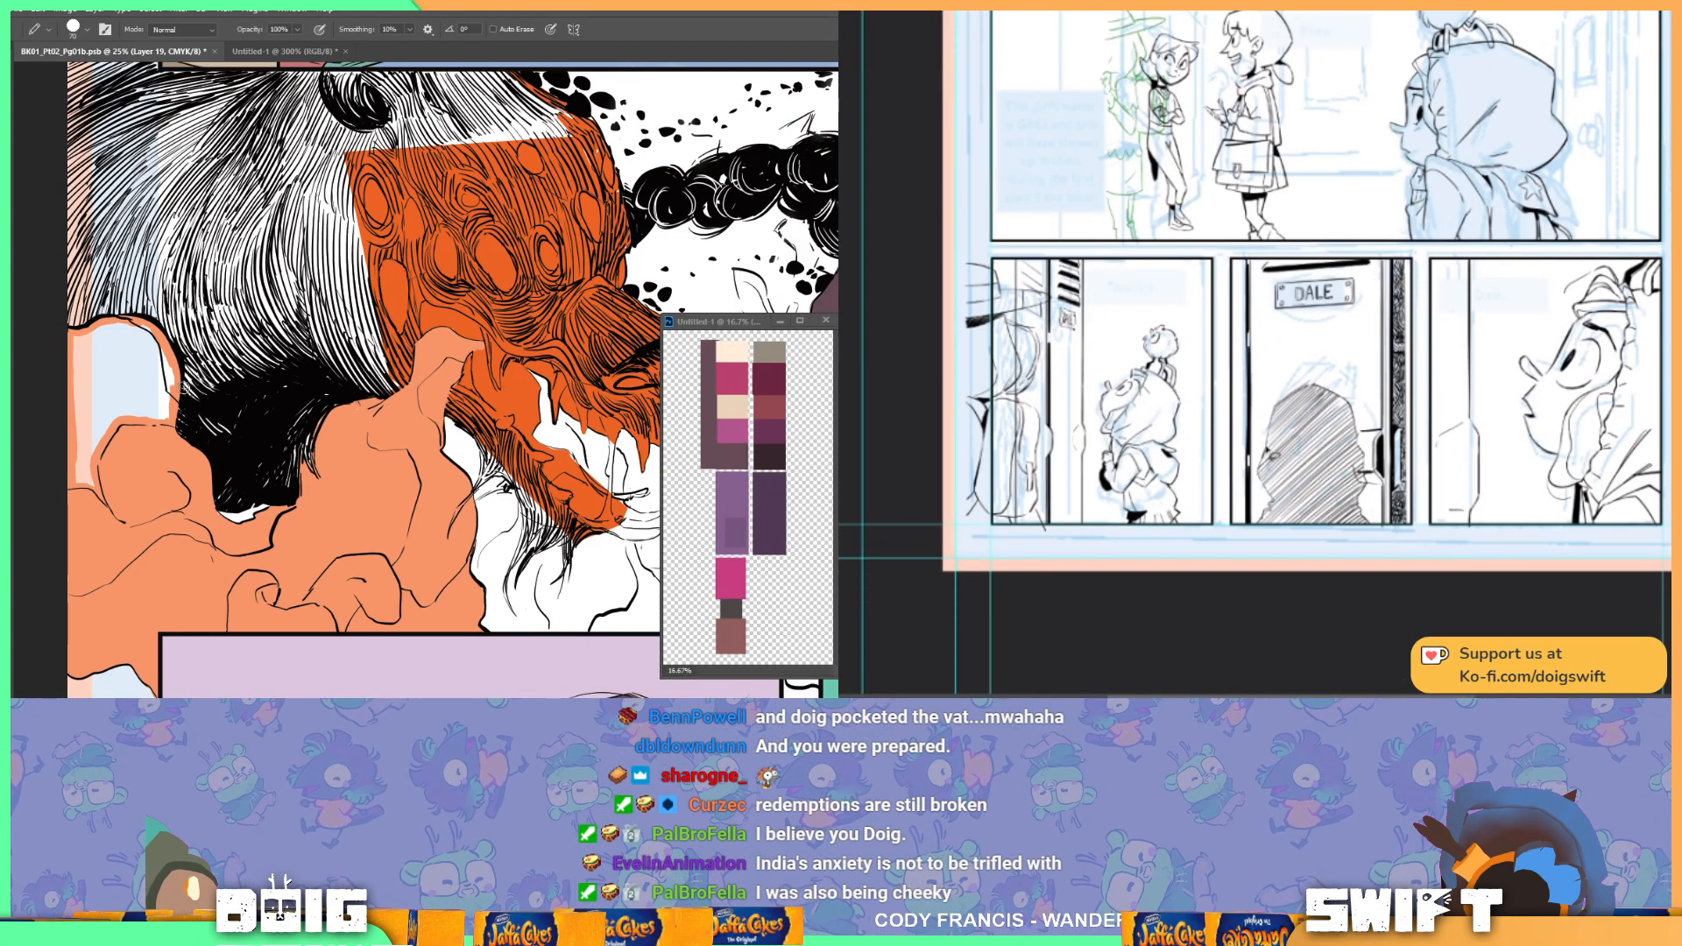
key(g)
click(145, 350)
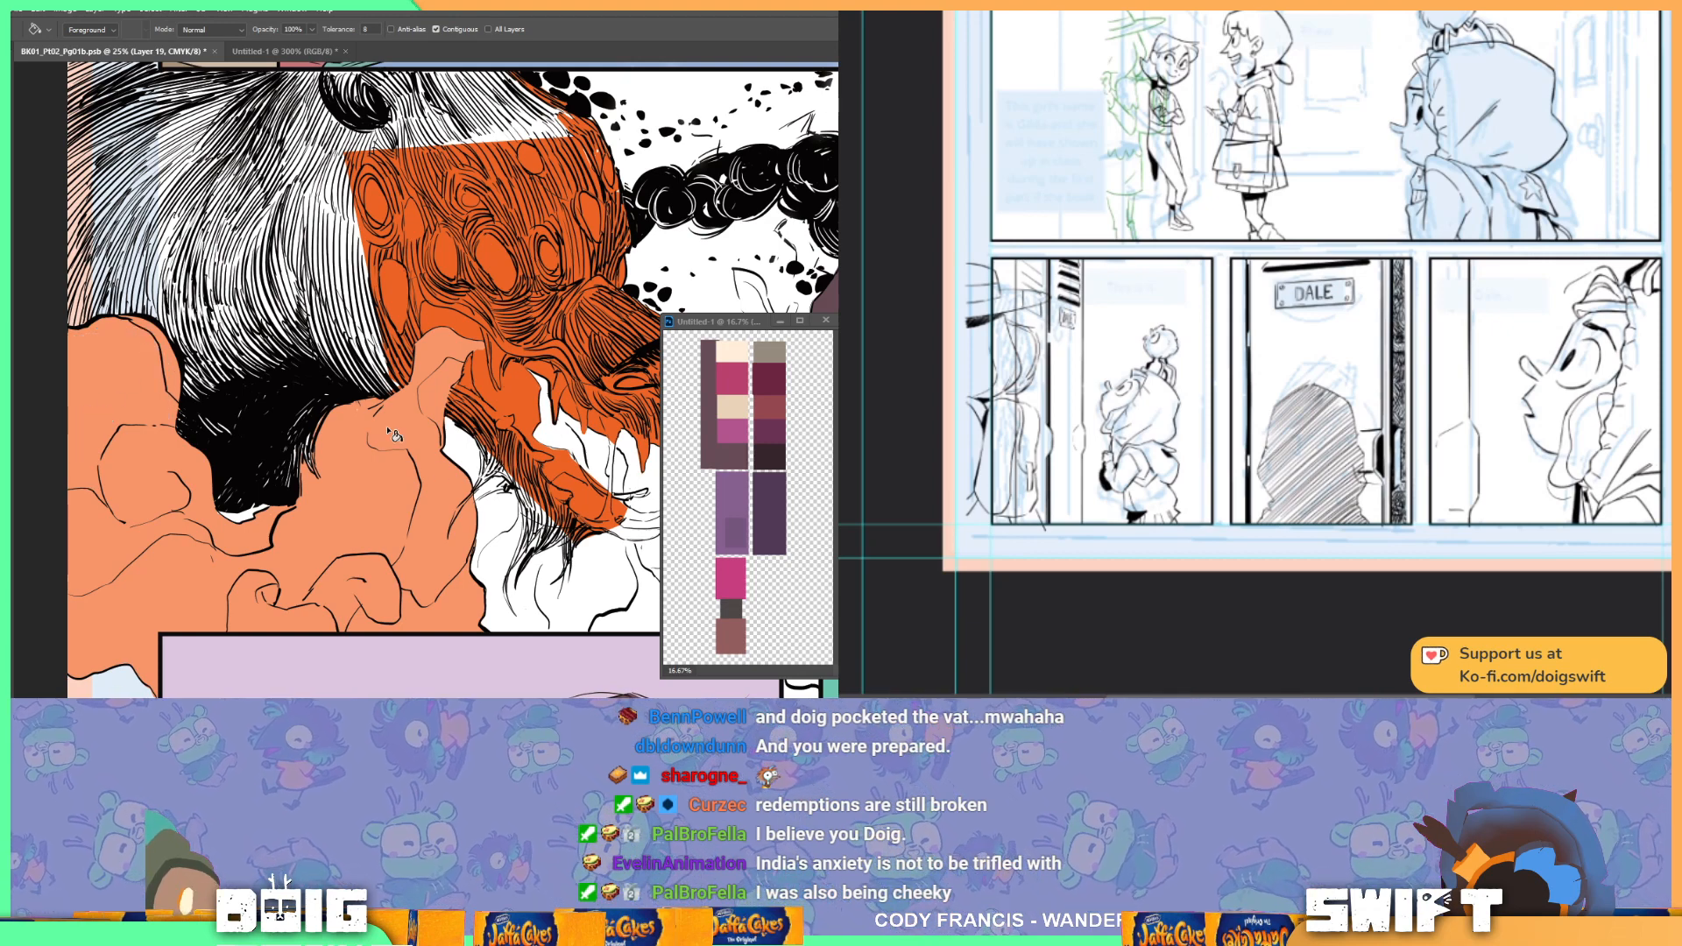
key(b)
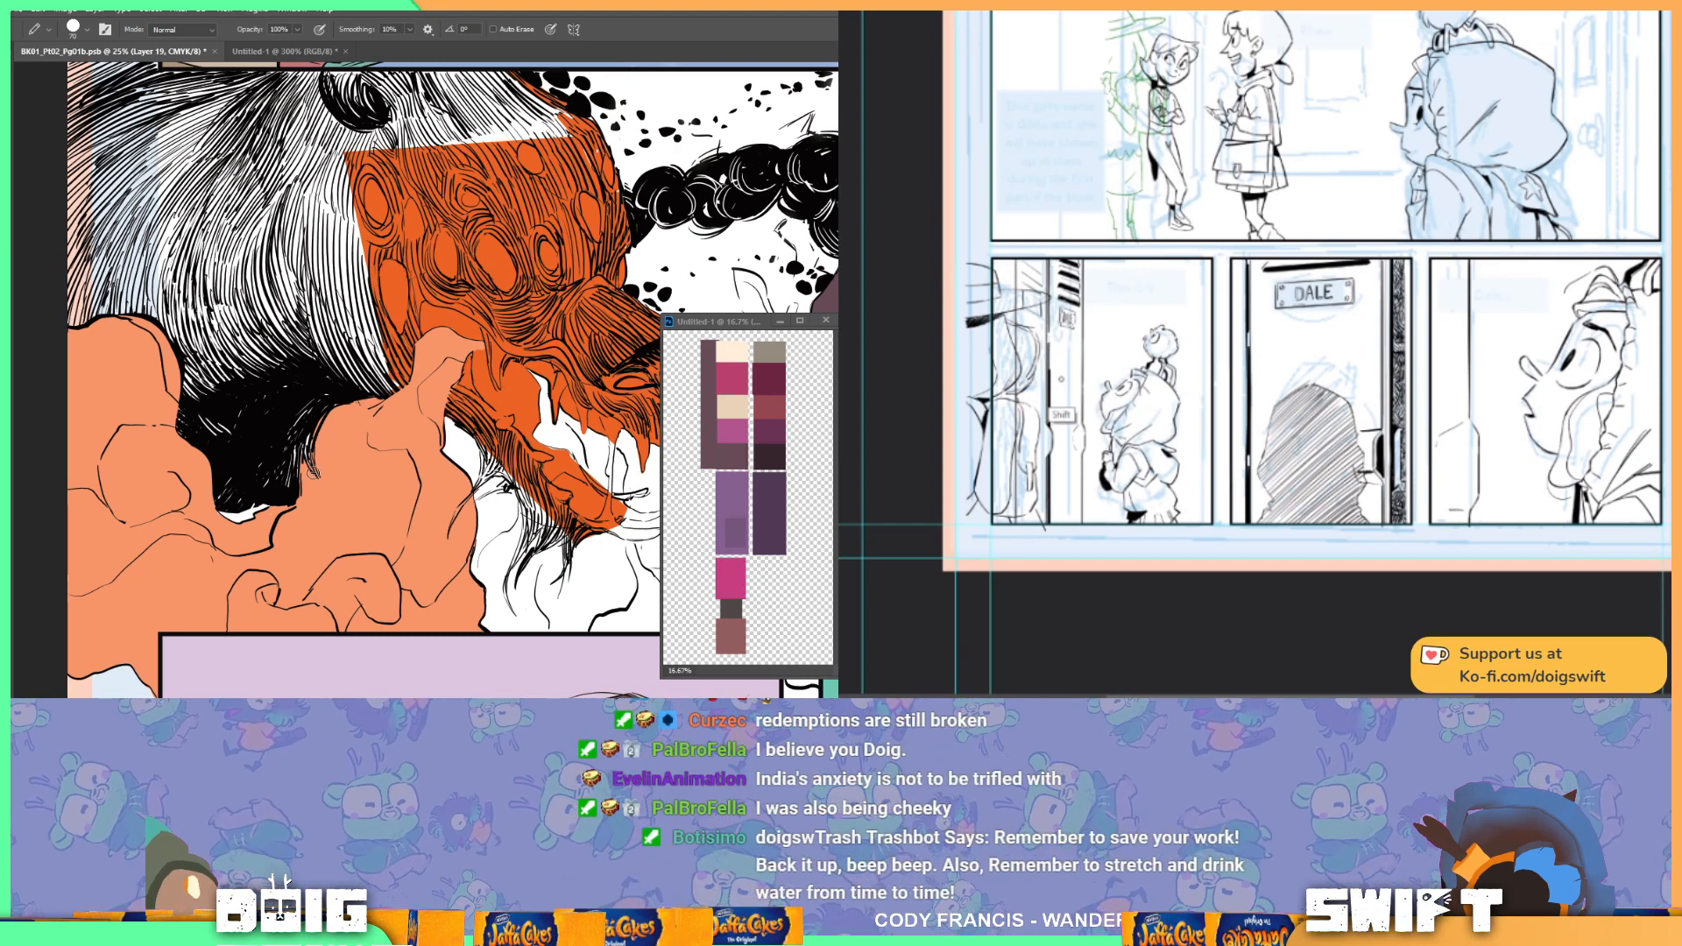
Step: Paint the beast's many oval eyes in pink across its forehead and cheek
scroll(438, 421, up, 3)
scroll(438, 421, right, 5)
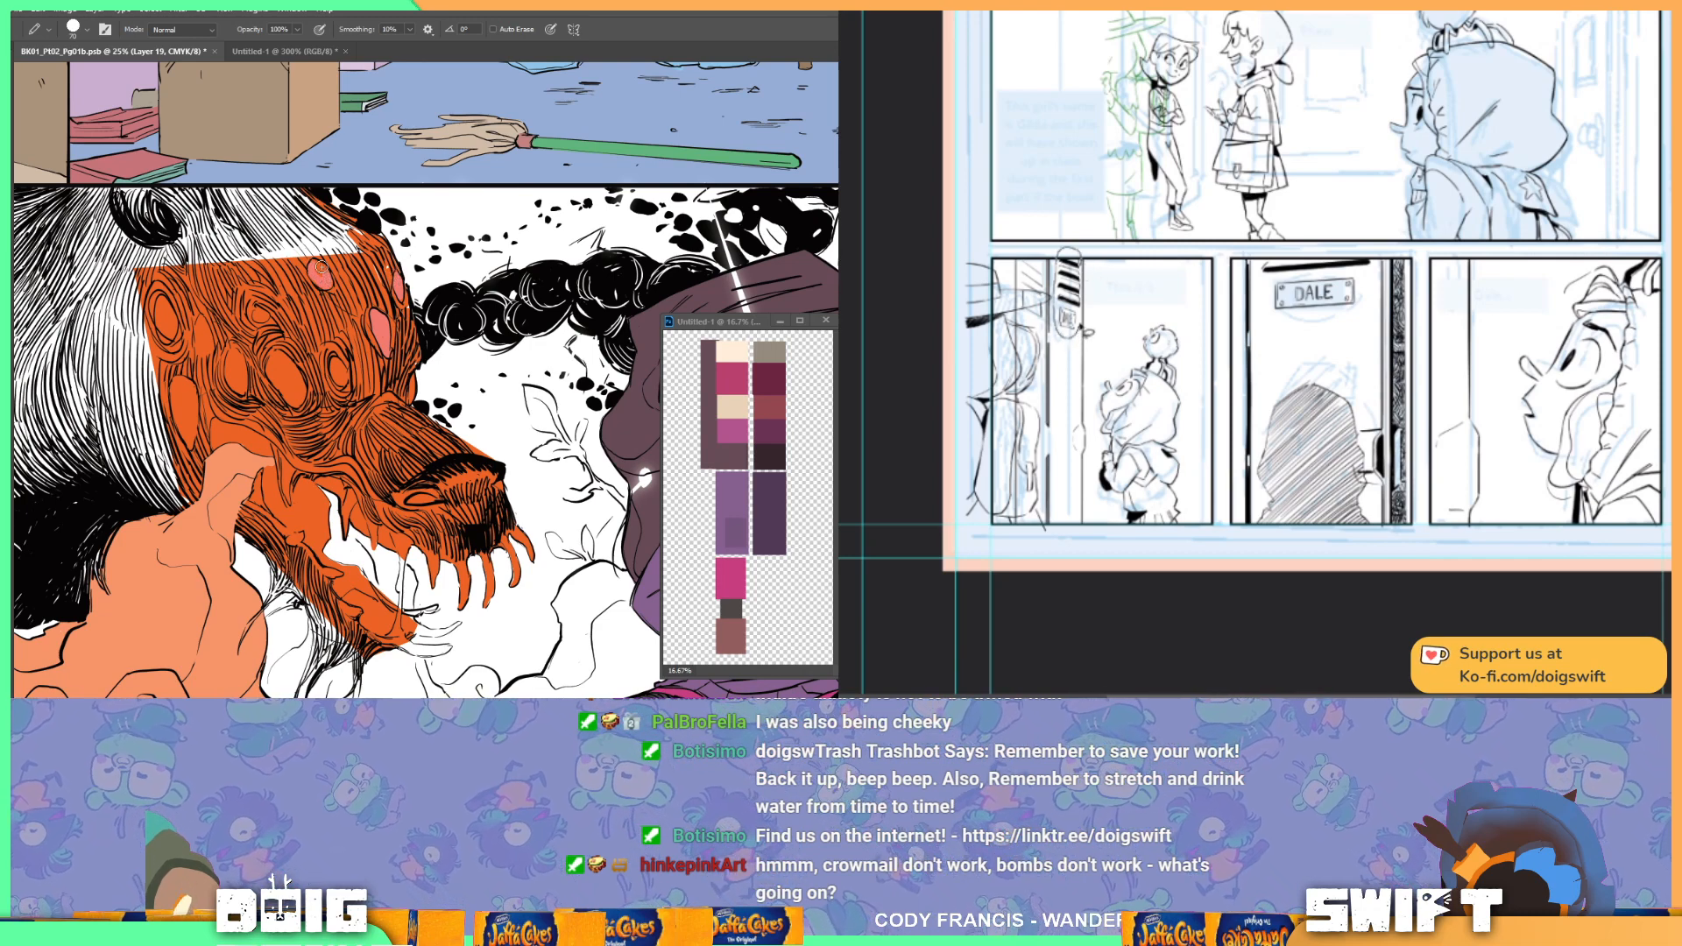
mouse_move(270, 362)
mouse_down()
mouse_move(291, 403)
mouse_move(298, 388)
mouse_move(271, 361)
mouse_move(291, 394)
mouse_move(292, 375)
mouse_up()
key(ctrl+t)
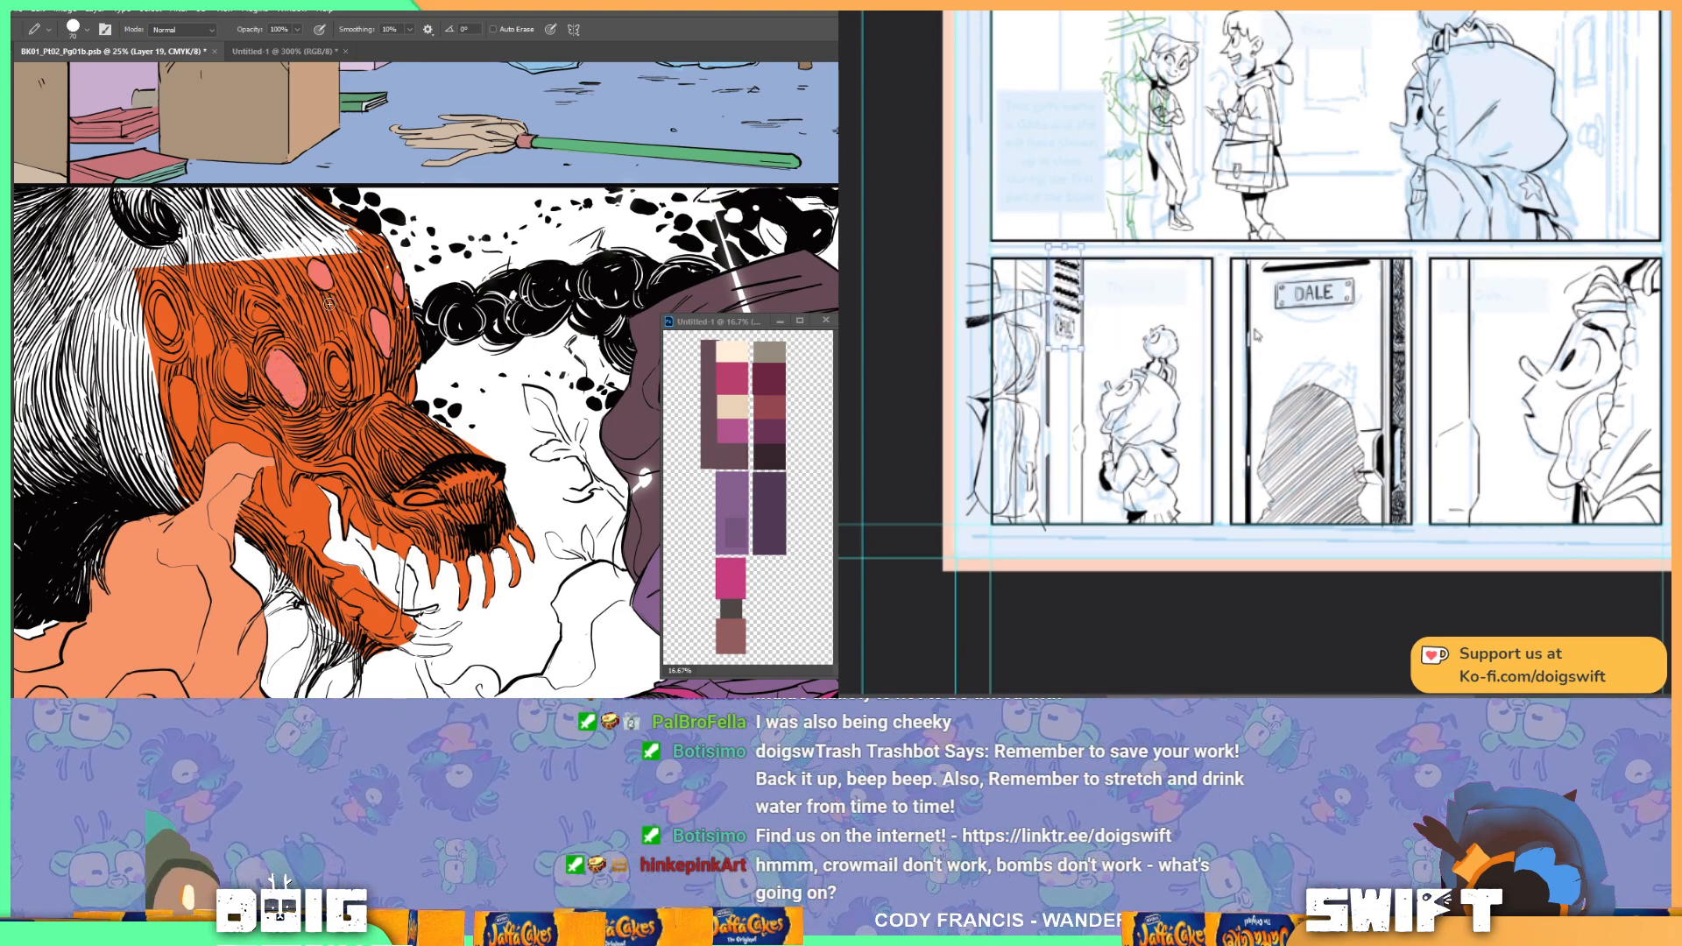
drag(334, 375, 344, 373)
click(261, 315)
key(Return)
mouse_move(227, 370)
mouse_down()
mouse_move(204, 342)
mouse_move(175, 381)
mouse_move(187, 441)
mouse_move(180, 392)
mouse_up()
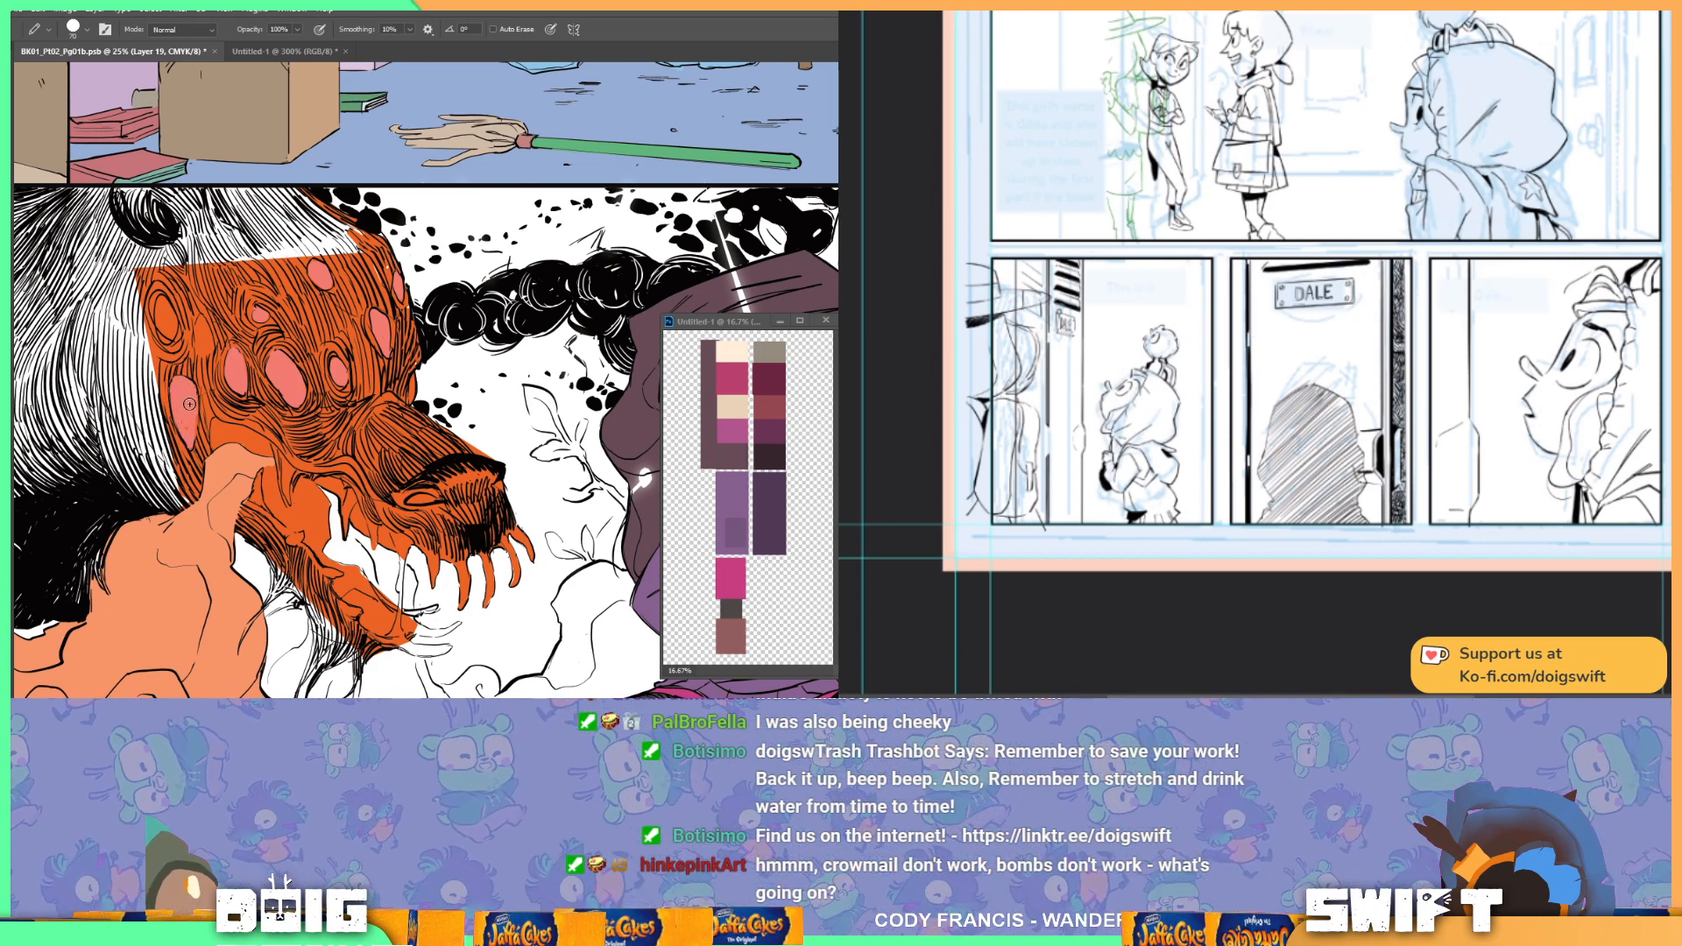
drag(160, 331, 169, 314)
Step: Paint the fangs at the tip of the beast's lower jaw in dark brown
drag(518, 523, 513, 527)
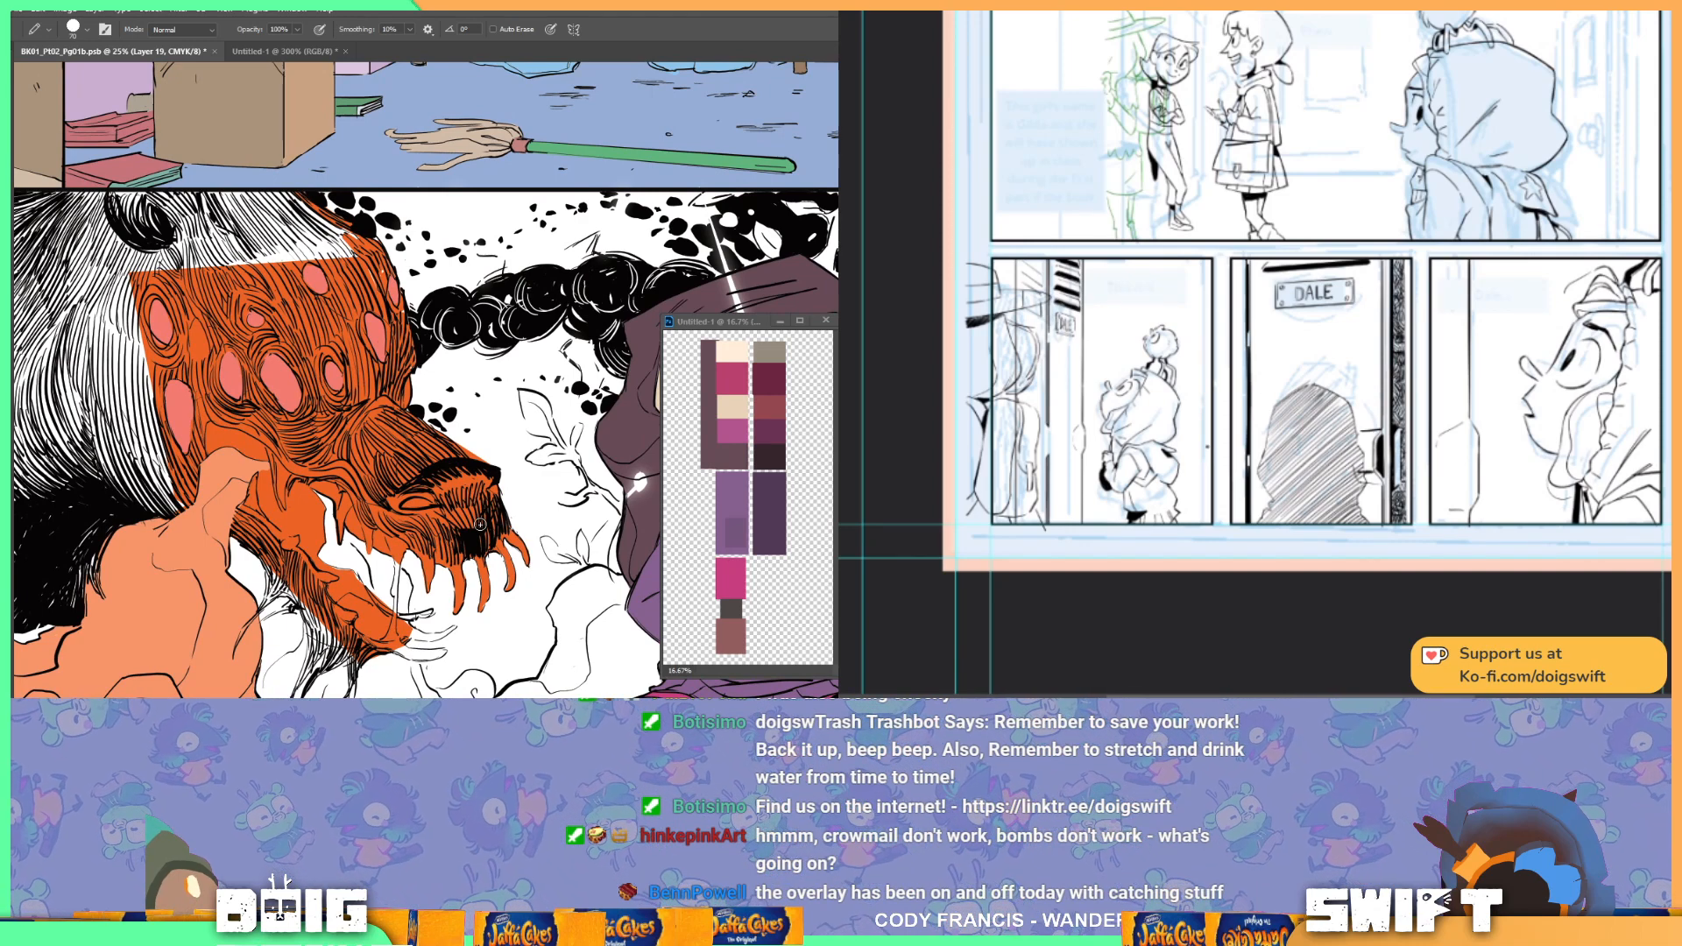
drag(420, 586, 474, 495)
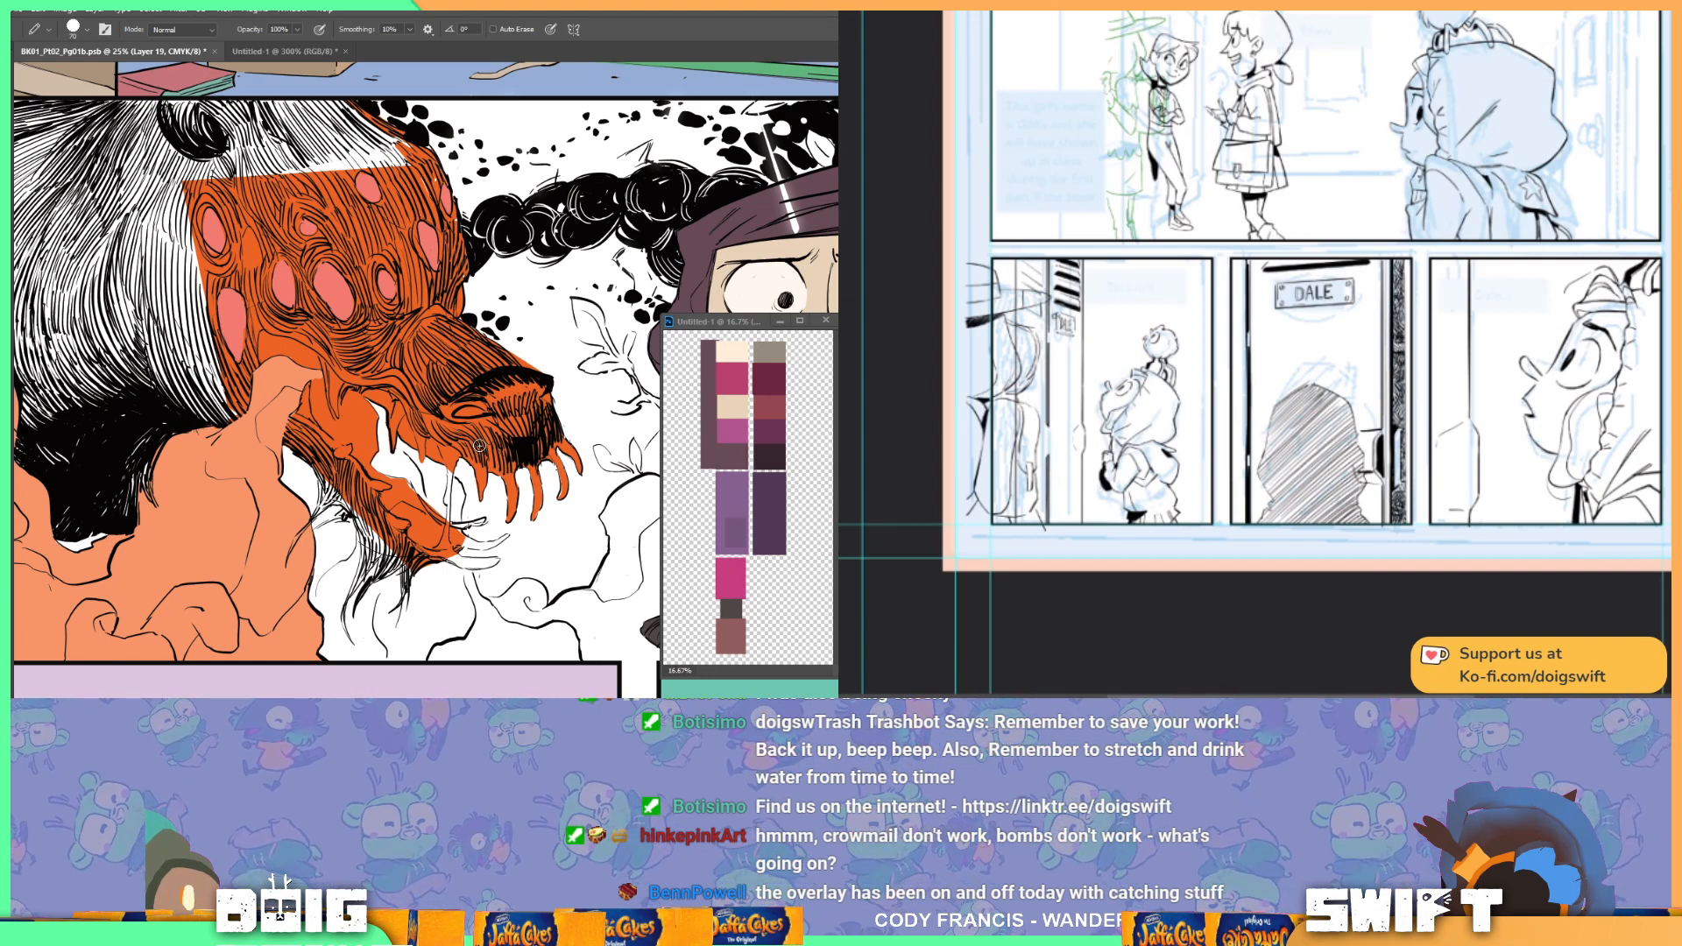
drag(445, 368, 420, 441)
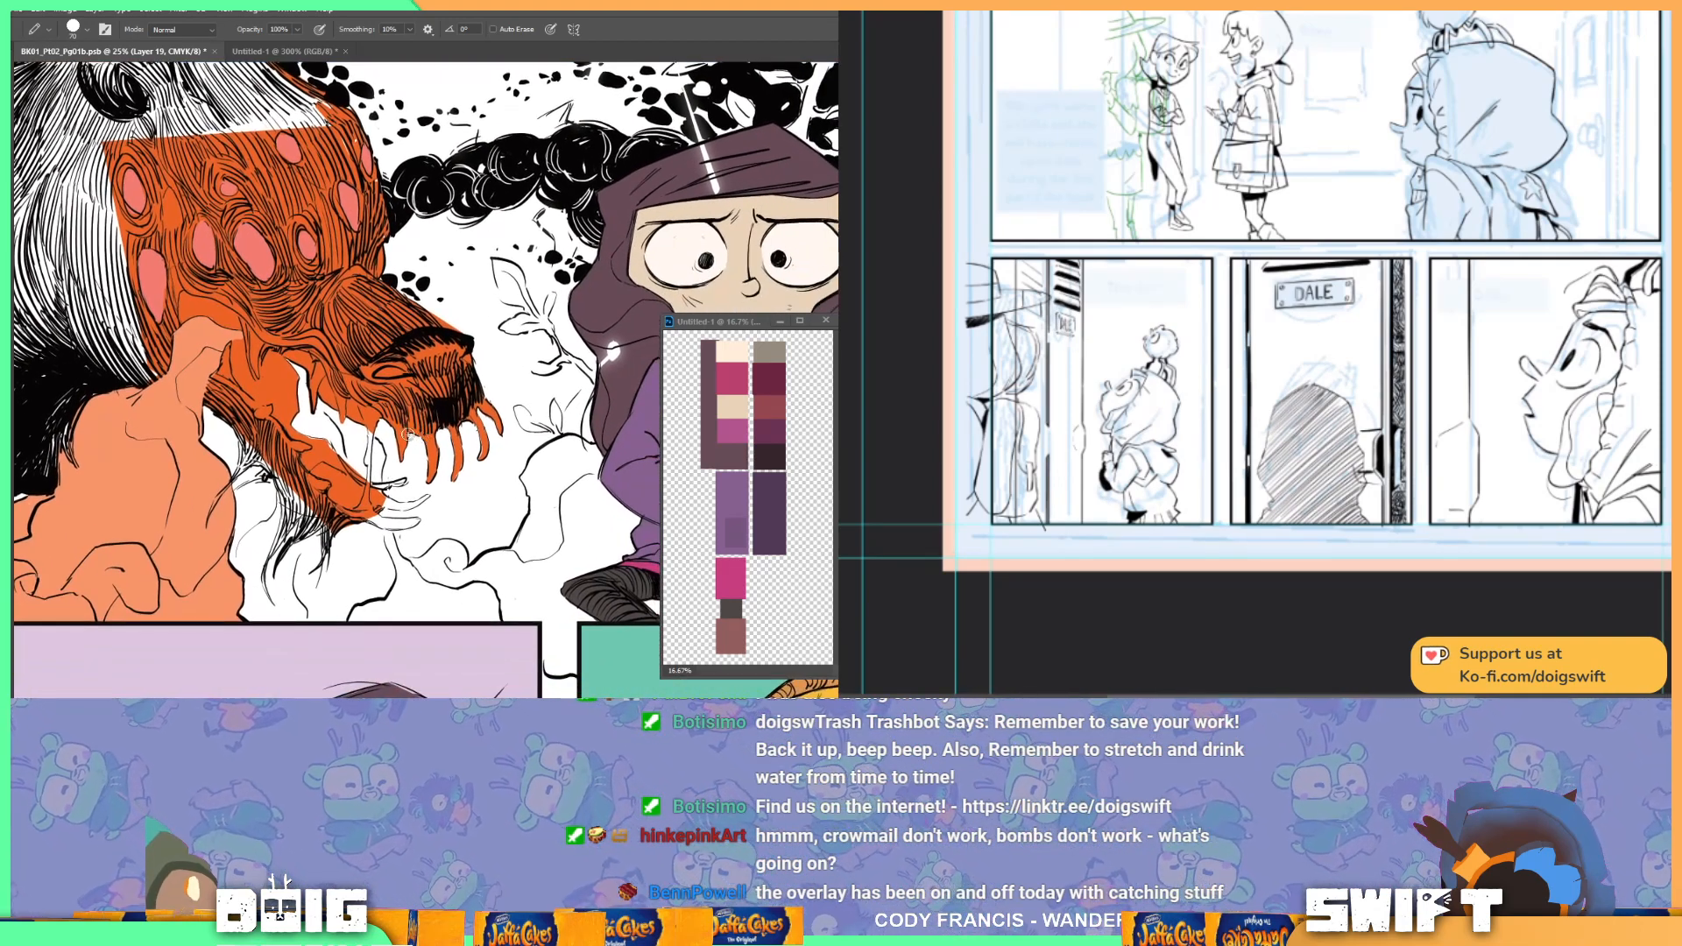
key(ctrl+plus)
mouse_move(391, 507)
mouse_down()
mouse_move(432, 497)
mouse_move(405, 543)
mouse_move(437, 538)
mouse_move(405, 533)
mouse_up()
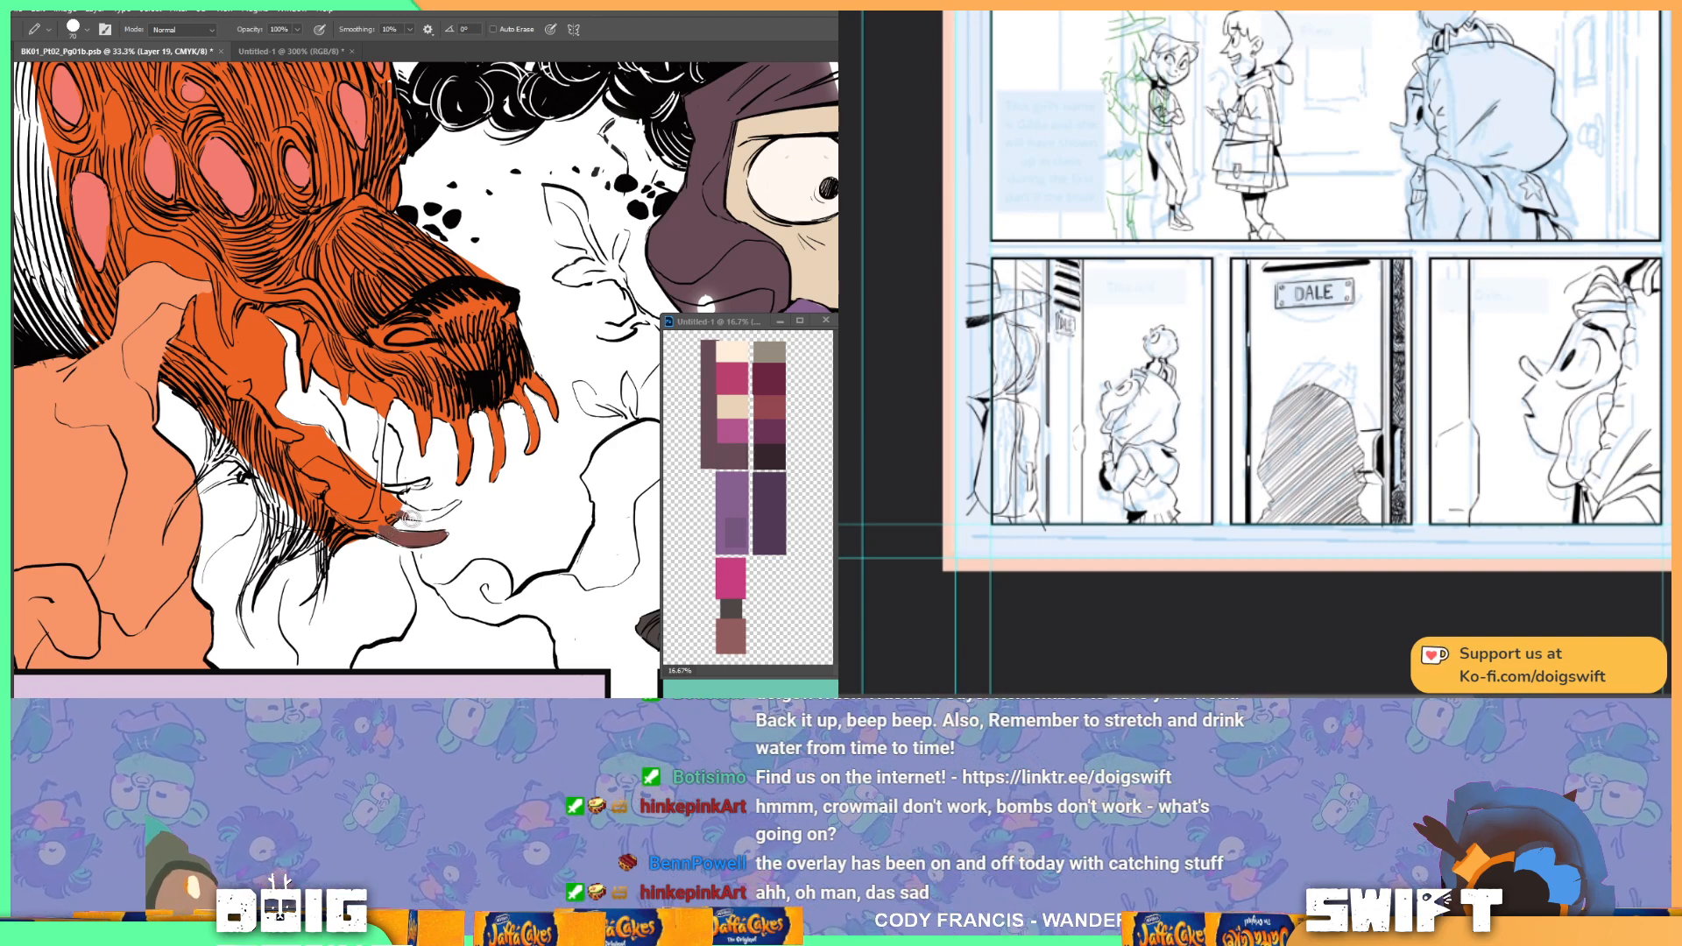
drag(399, 517, 460, 502)
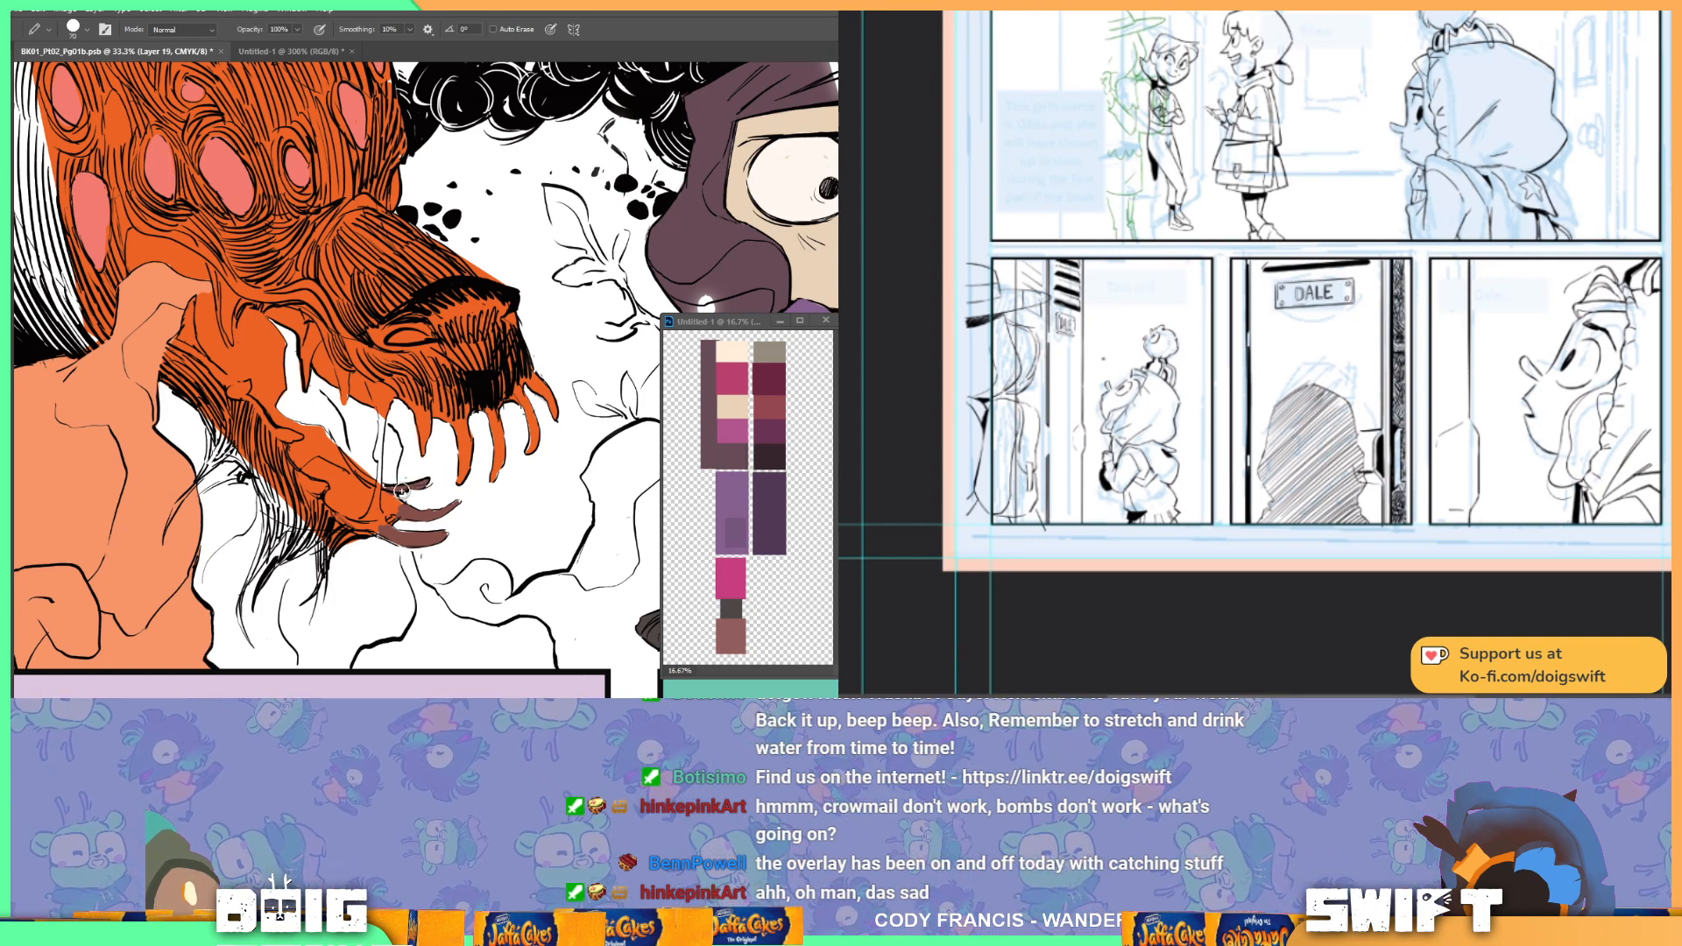
Step: Paint the beast's chin fur and the ragged edge of its lower lip up to the jaw corner in dark brown
scroll(399, 407, left, 3)
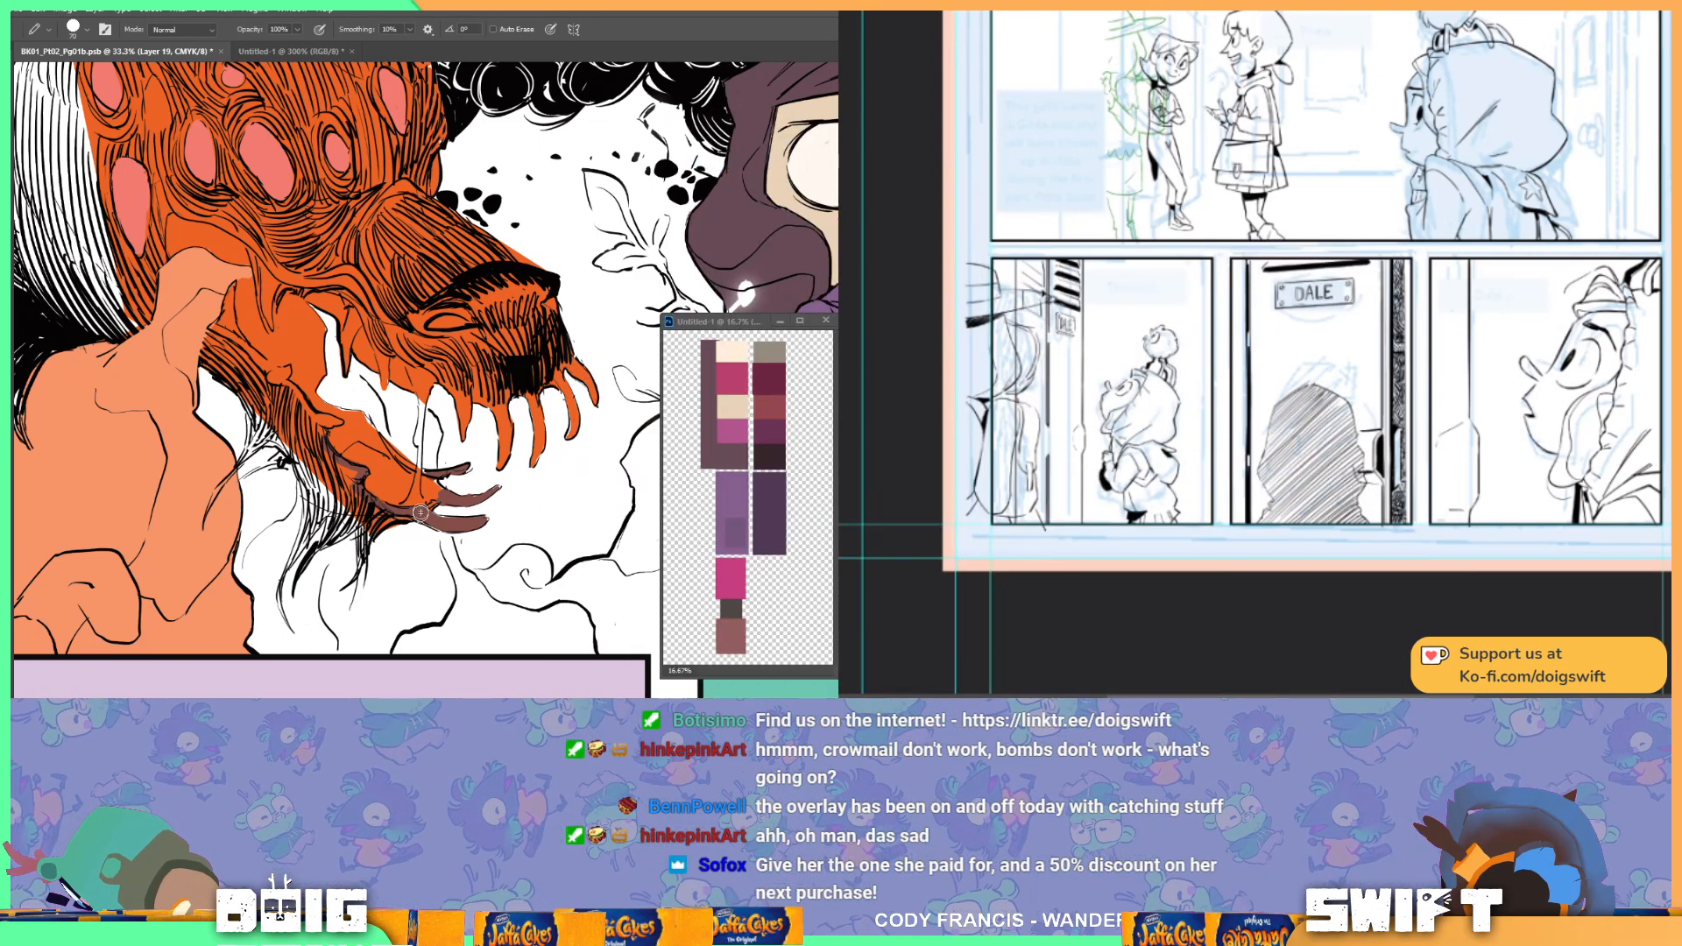
drag(316, 481, 340, 465)
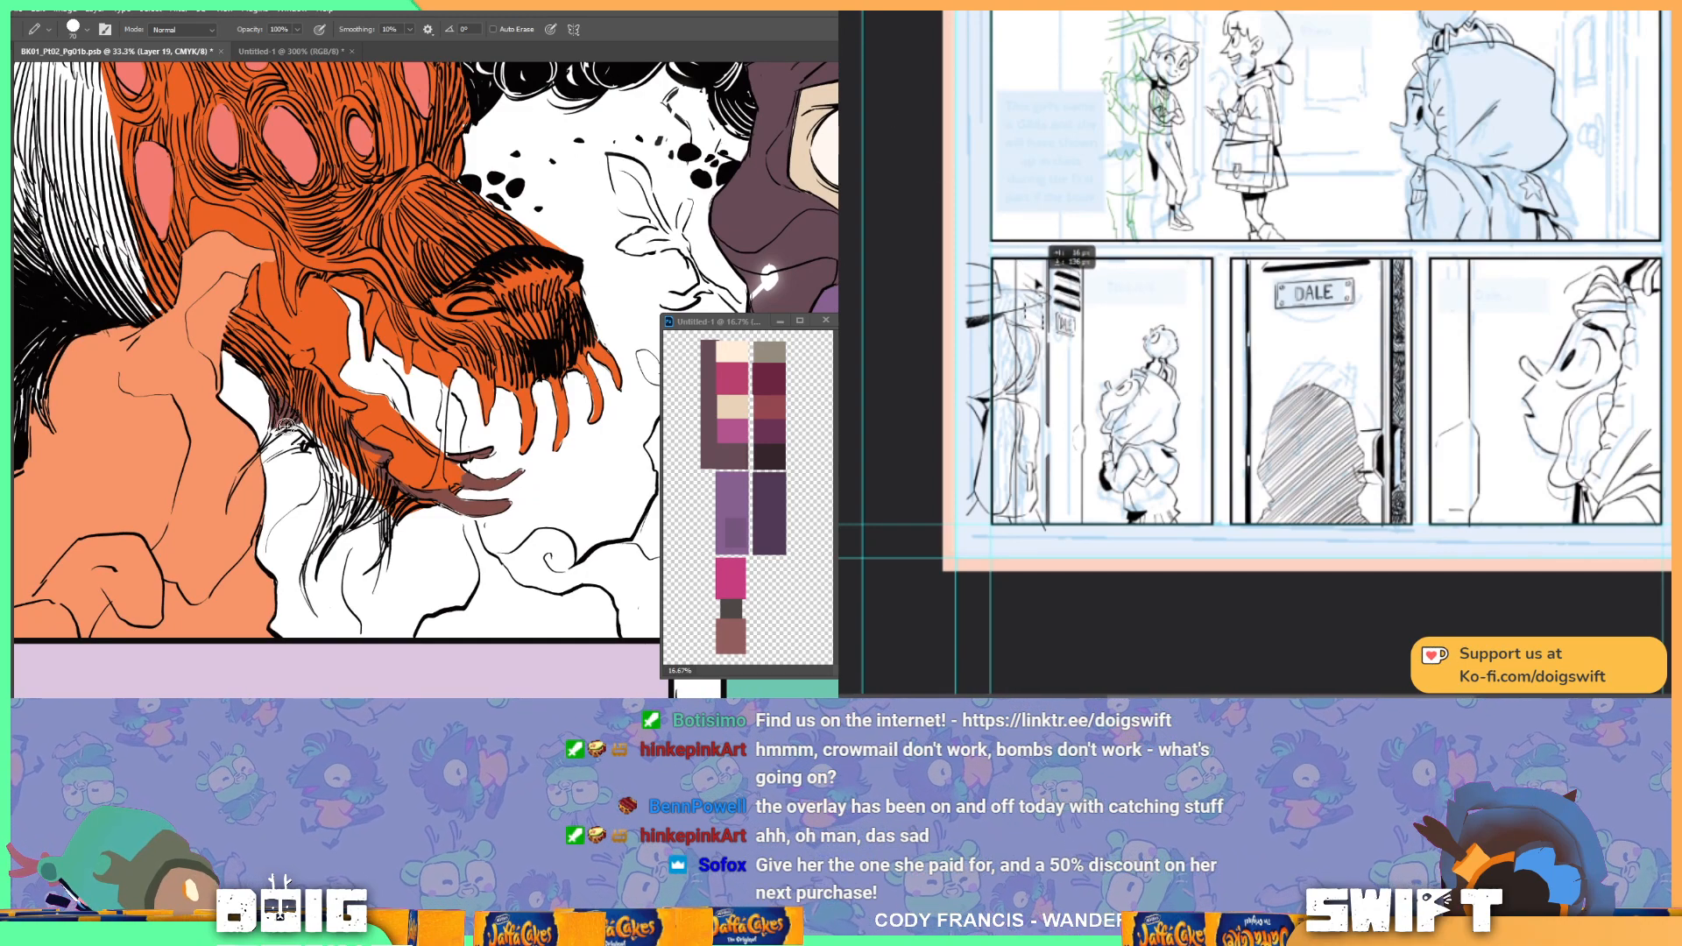
mouse_move(307, 431)
mouse_down()
mouse_move(337, 504)
mouse_move(329, 470)
mouse_move(308, 560)
mouse_move(346, 515)
mouse_up()
mouse_move(328, 458)
mouse_down()
mouse_move(360, 504)
mouse_move(328, 552)
mouse_move(388, 507)
mouse_move(363, 521)
mouse_move(387, 510)
mouse_move(377, 566)
mouse_move(395, 511)
mouse_move(435, 501)
mouse_up()
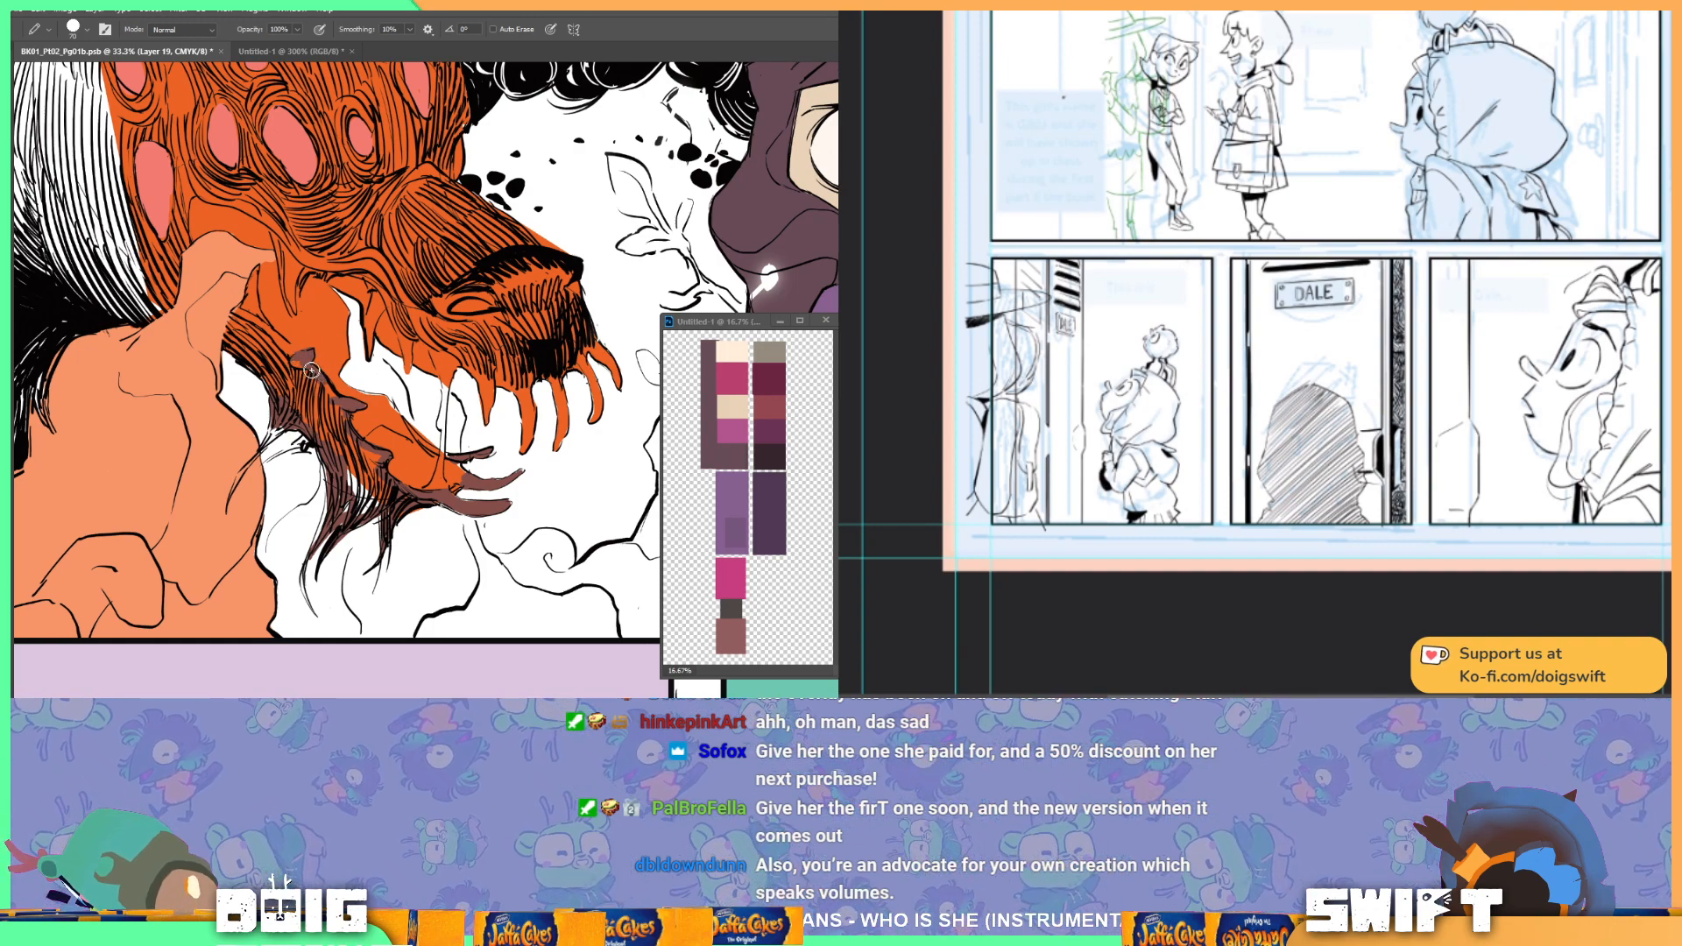
drag(355, 340, 355, 383)
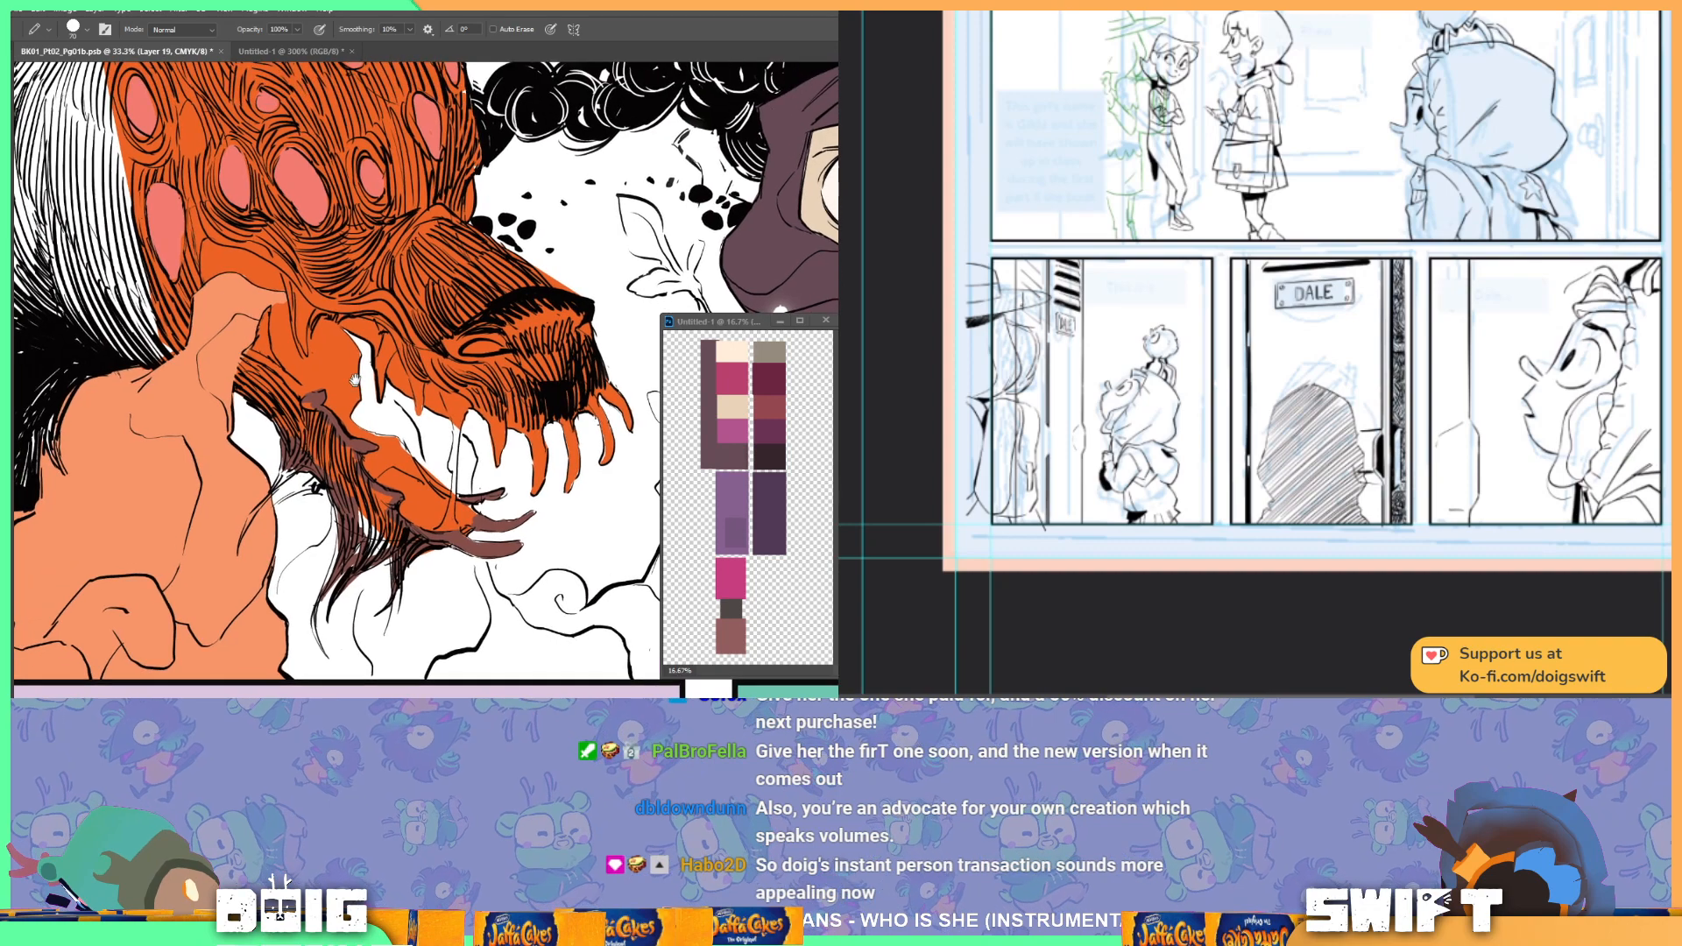
mouse_move(261, 325)
mouse_down()
mouse_move(302, 369)
mouse_move(283, 381)
mouse_move(297, 388)
mouse_move(274, 344)
mouse_move(236, 387)
mouse_move(263, 320)
mouse_up()
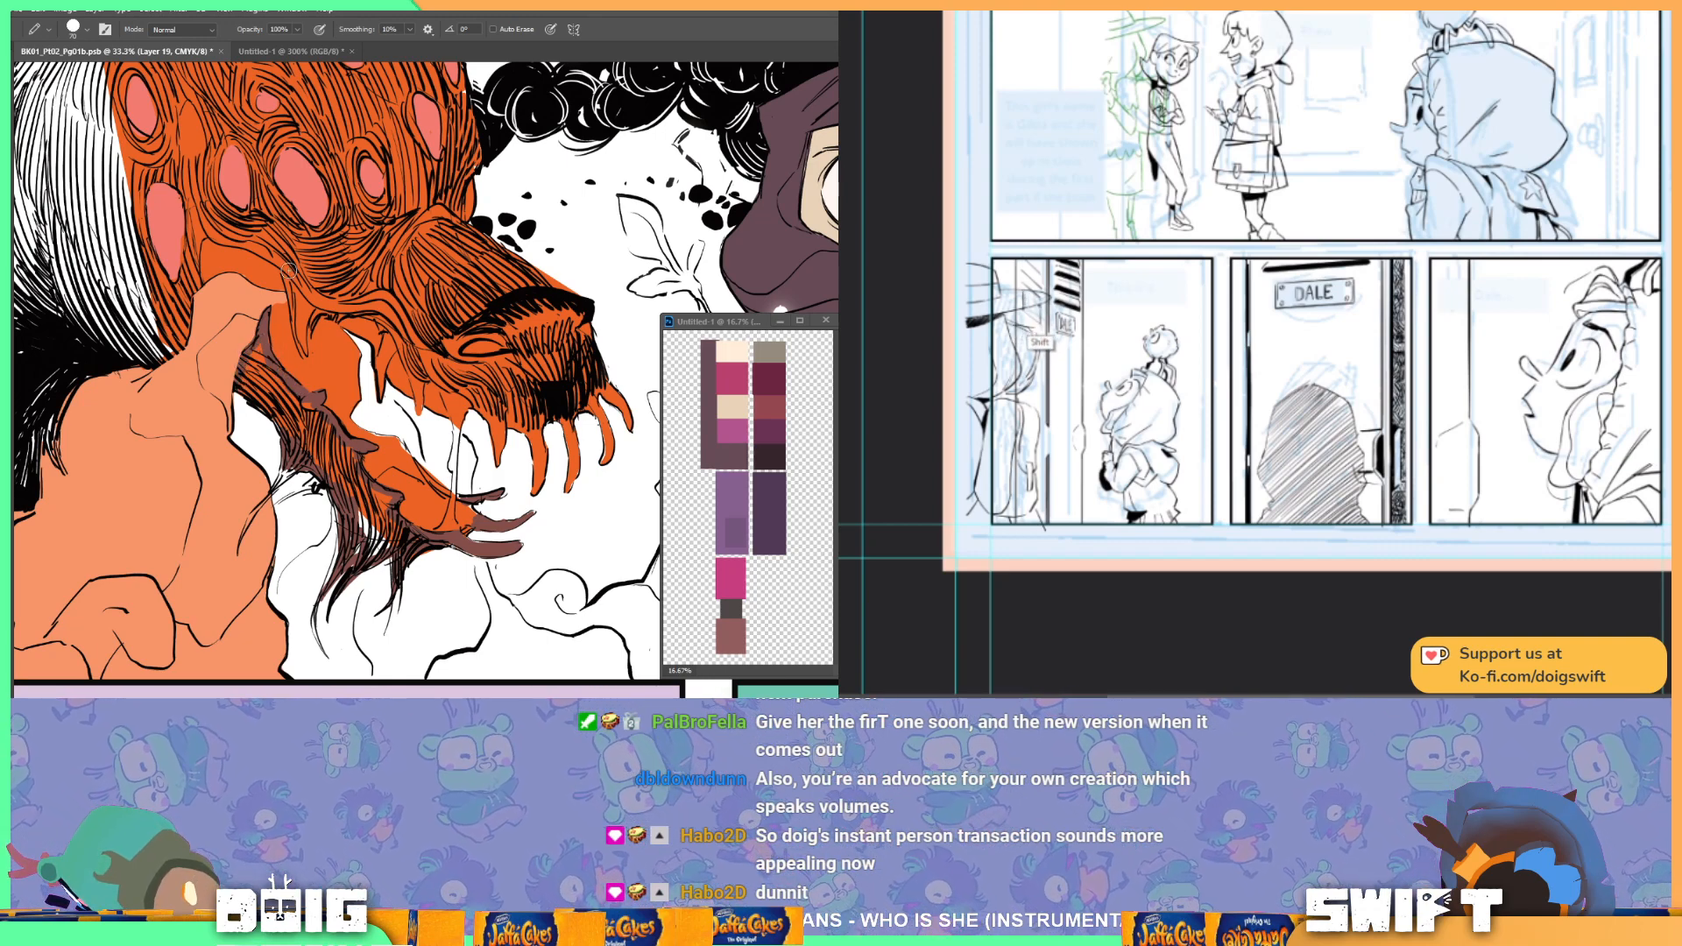
Step: Extend the dark brown over the beast's chin fur and the base of its lower fangs
drag(272, 403, 293, 439)
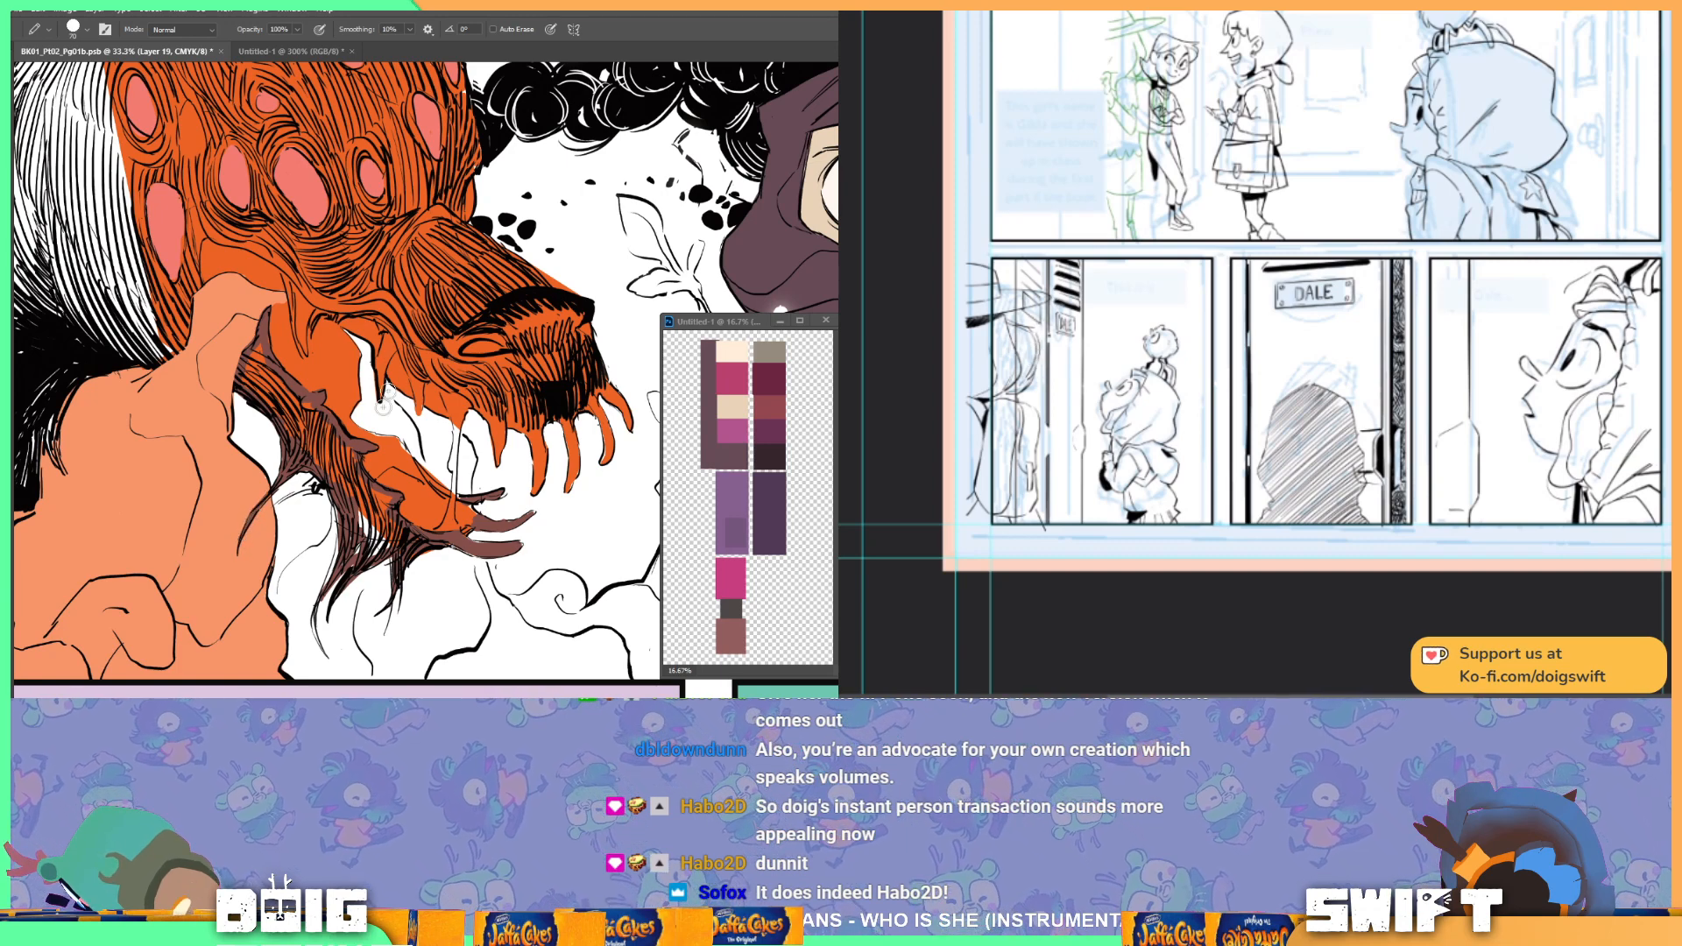
mouse_move(333, 564)
mouse_down()
mouse_move(356, 522)
mouse_move(357, 563)
mouse_move(389, 543)
mouse_move(350, 567)
mouse_move(352, 533)
mouse_move(400, 530)
mouse_up()
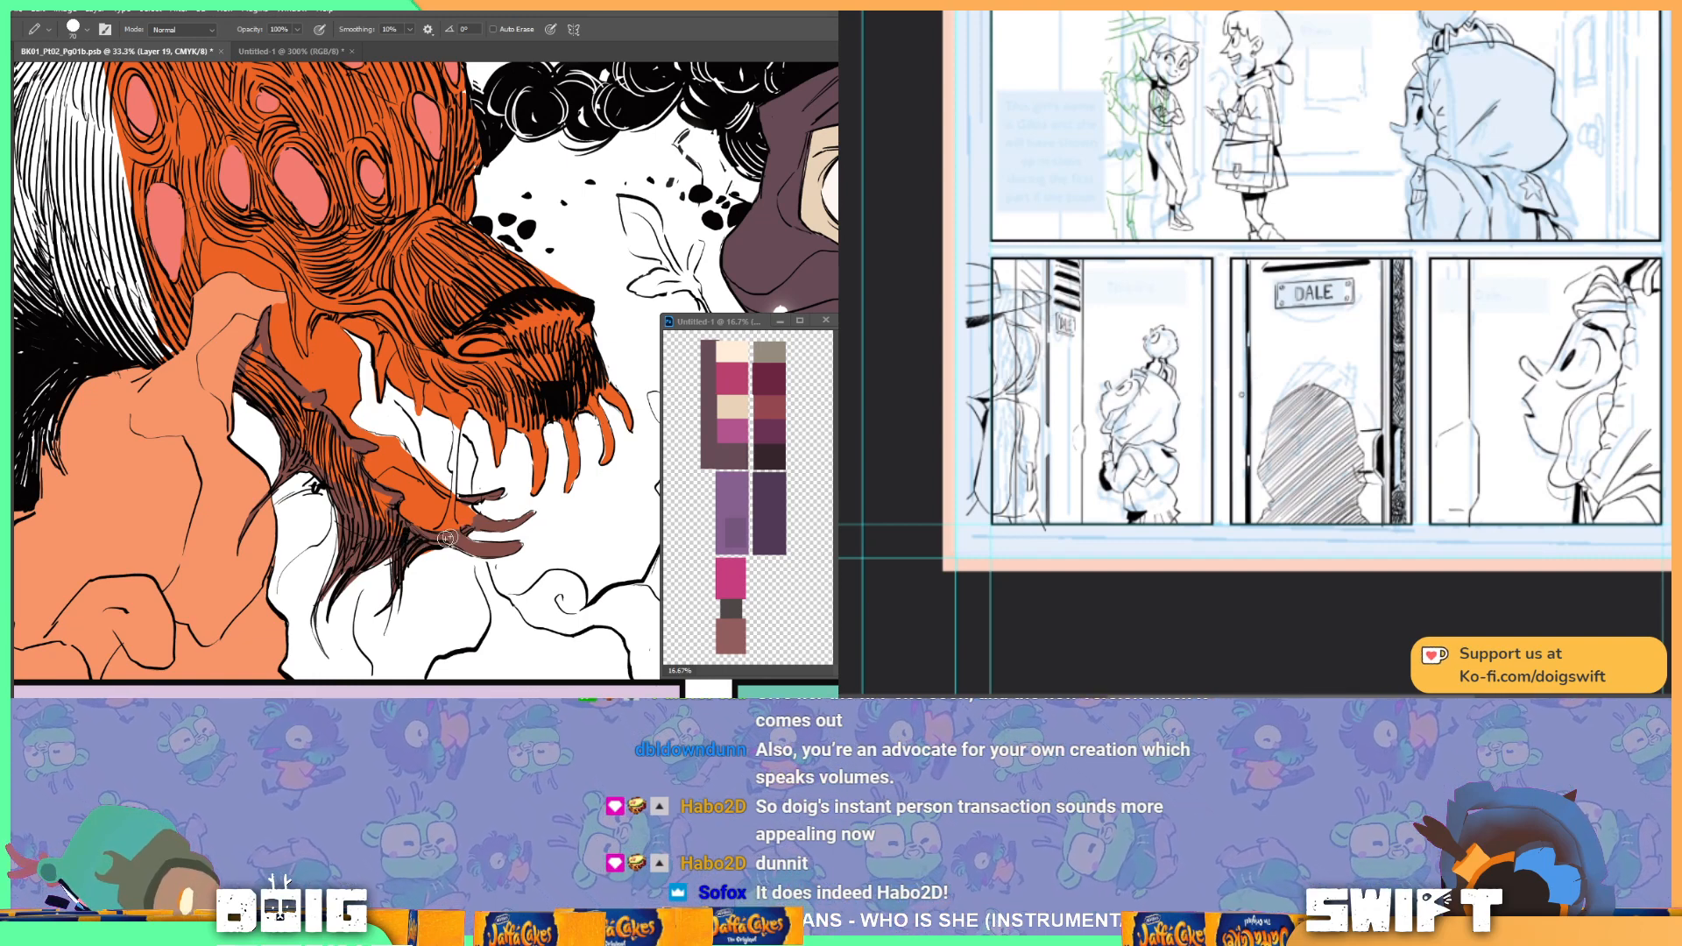
drag(405, 561, 452, 514)
drag(436, 452, 433, 478)
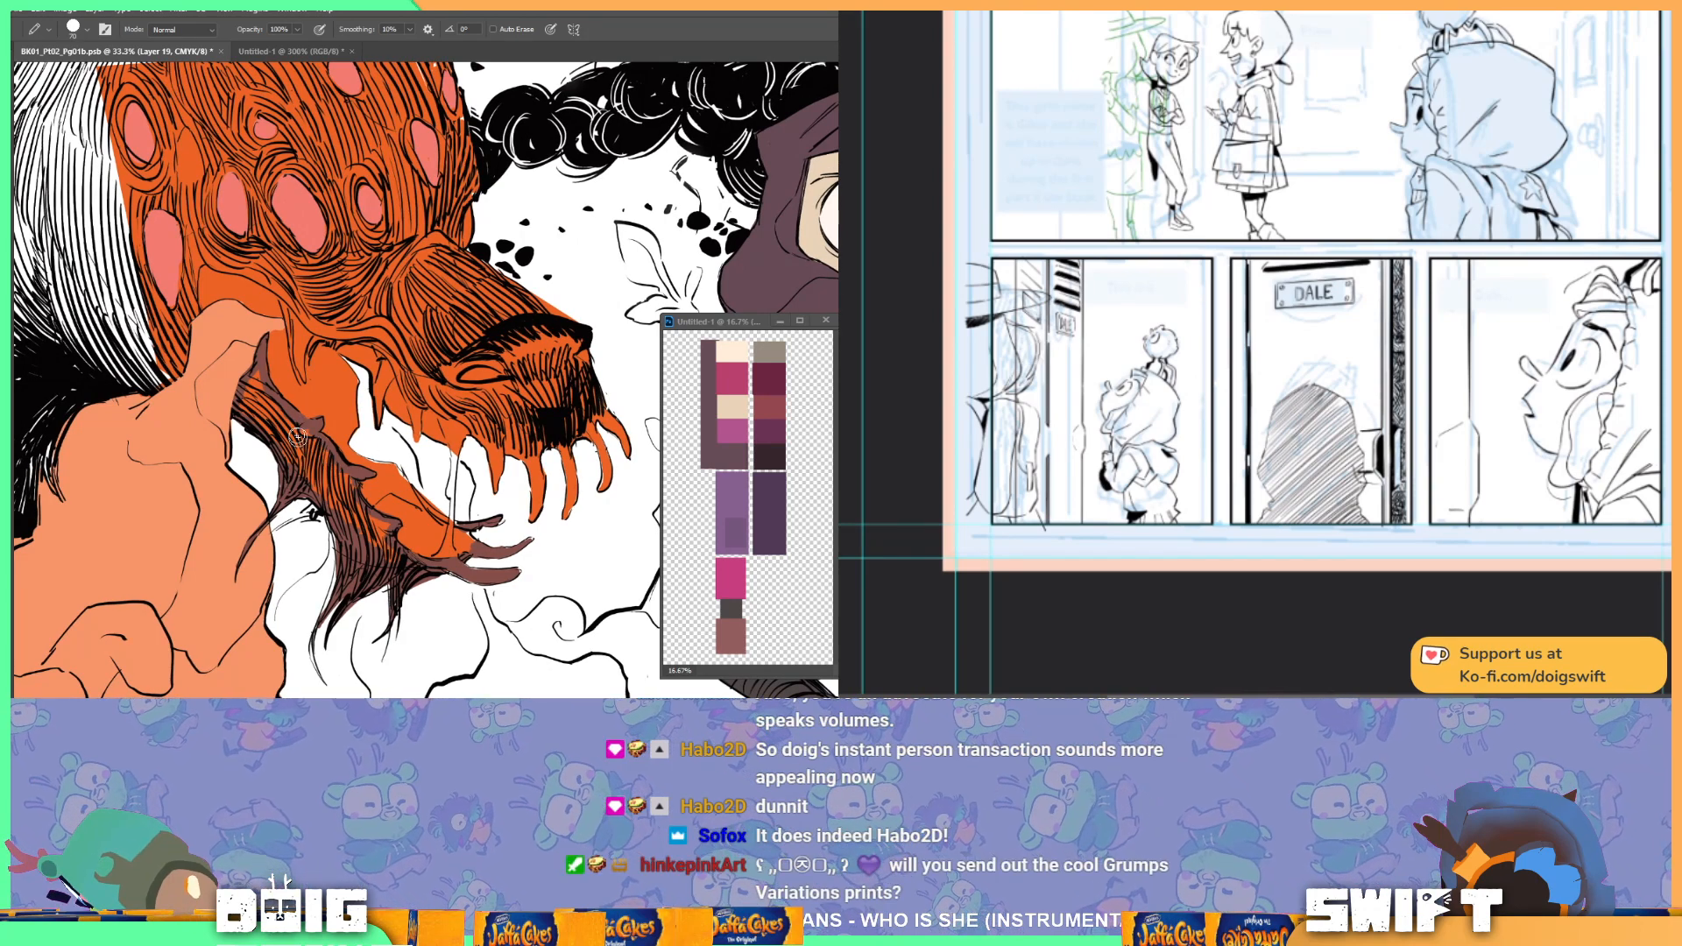
Step: Paint the lower jaw's fur from the jaw corner to the chin in dark brown with a larger brush
key(bracketright)
key(bracketright)
key(bracketright)
key(bracketright)
key(bracketright)
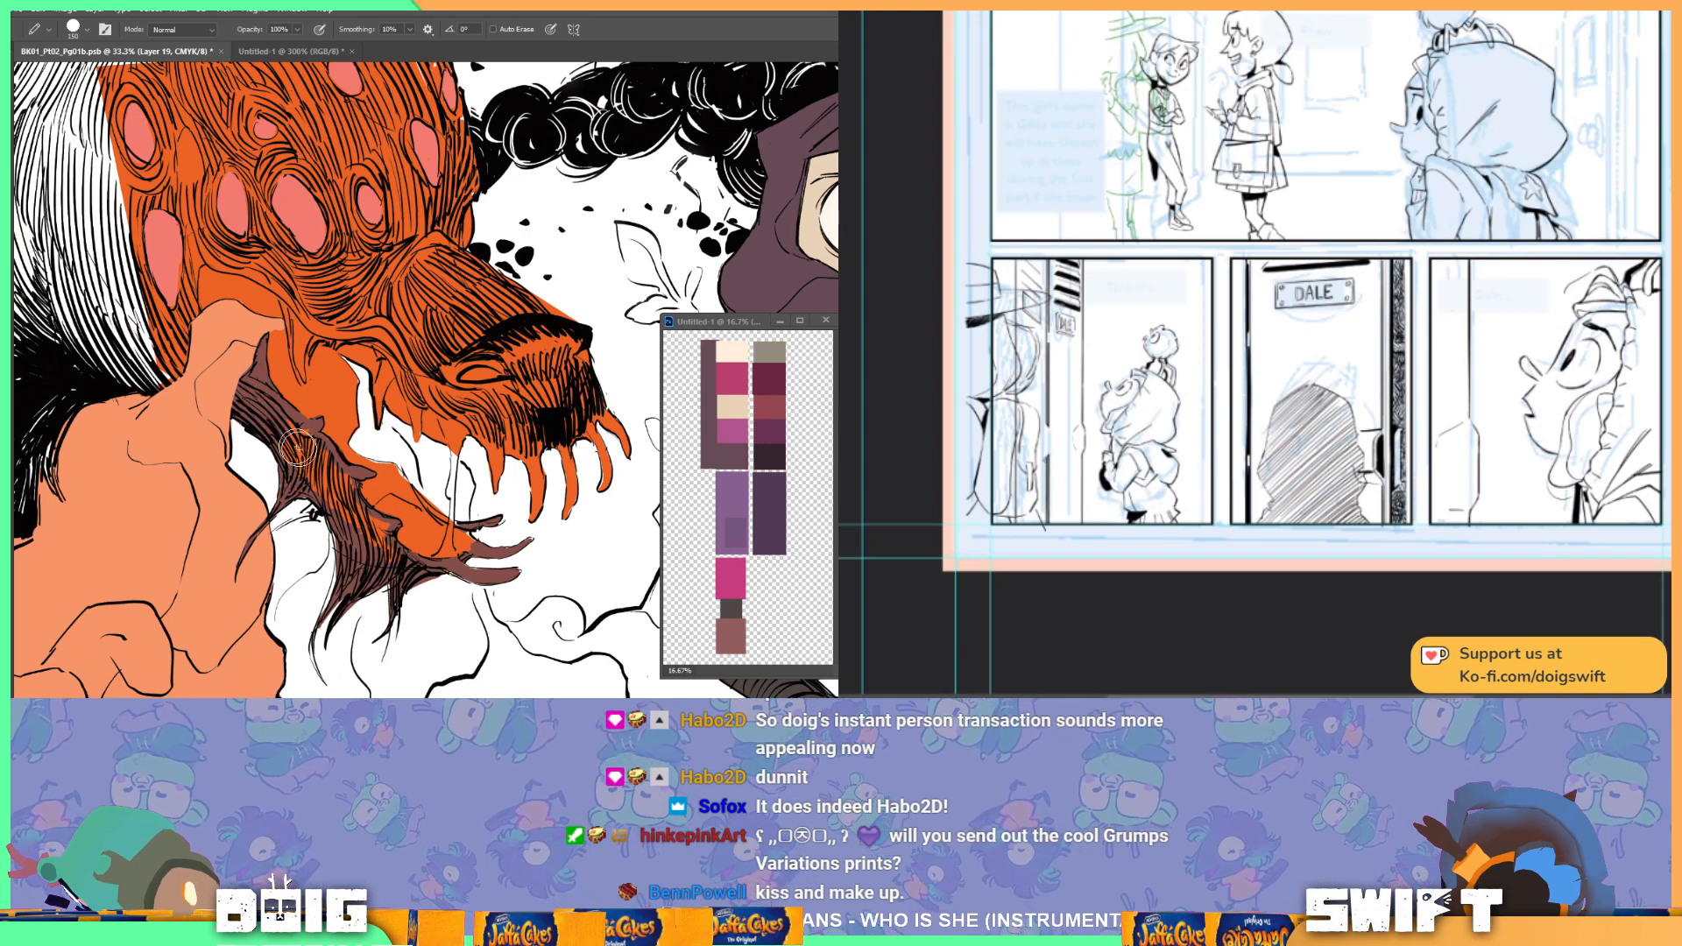
mouse_move(304, 440)
mouse_down()
mouse_move(360, 497)
mouse_move(347, 524)
mouse_move(306, 463)
mouse_move(344, 483)
mouse_move(350, 509)
mouse_move(318, 485)
mouse_move(365, 540)
mouse_move(384, 528)
mouse_move(371, 511)
mouse_move(411, 535)
mouse_move(381, 549)
mouse_move(399, 563)
mouse_move(368, 538)
mouse_up()
mouse_move(258, 223)
mouse_down()
mouse_move(263, 355)
mouse_move(355, 363)
mouse_up()
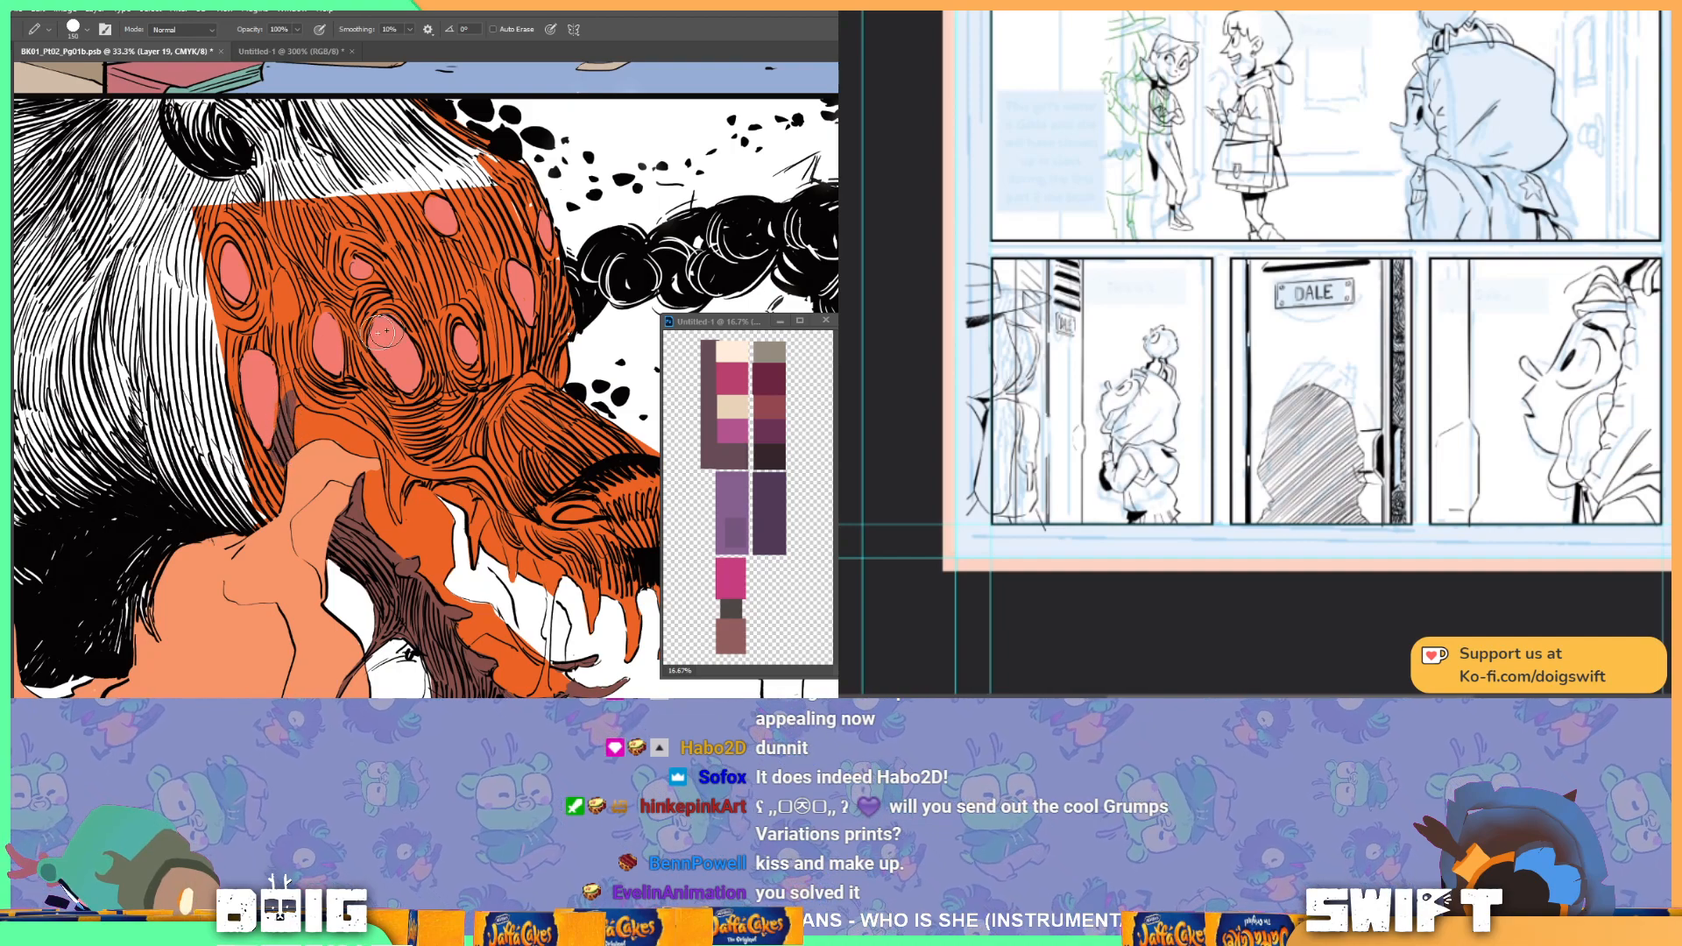
Step: Lasso the beast's back and head out past the page edge and fill the fur and back of the head with dark brown
drag(604, 495, 451, 444)
key(ctrl+minus)
key(ctrl+minus)
key(ctrl+minus)
key(ctrl+minus)
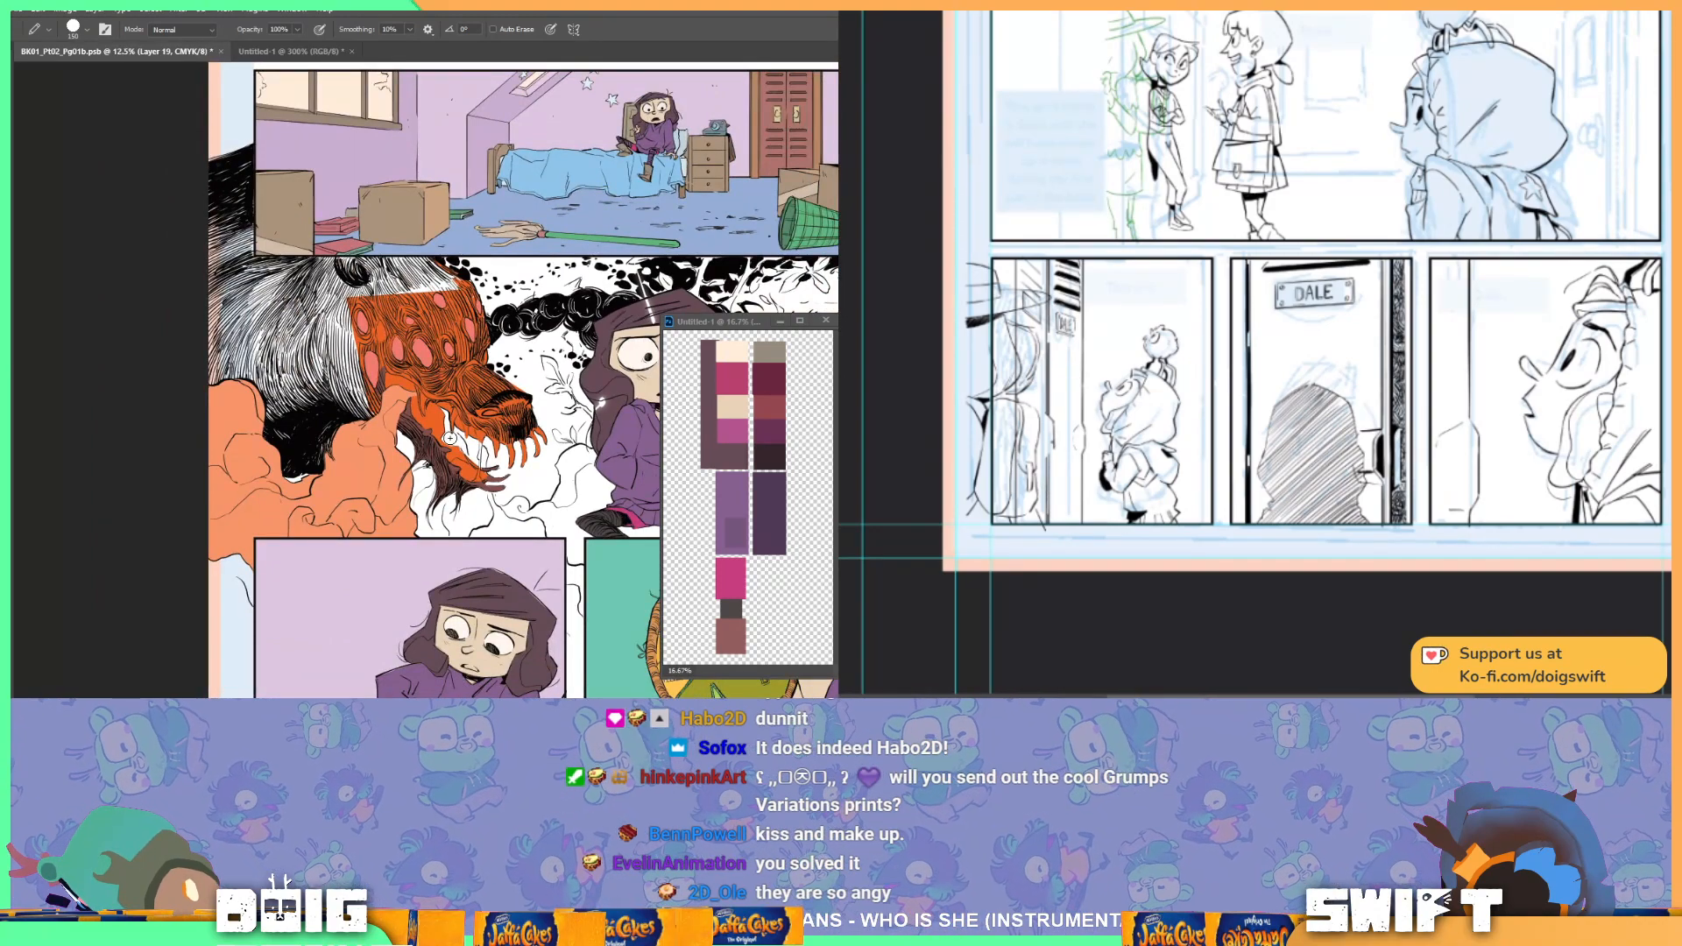
drag(310, 272, 331, 340)
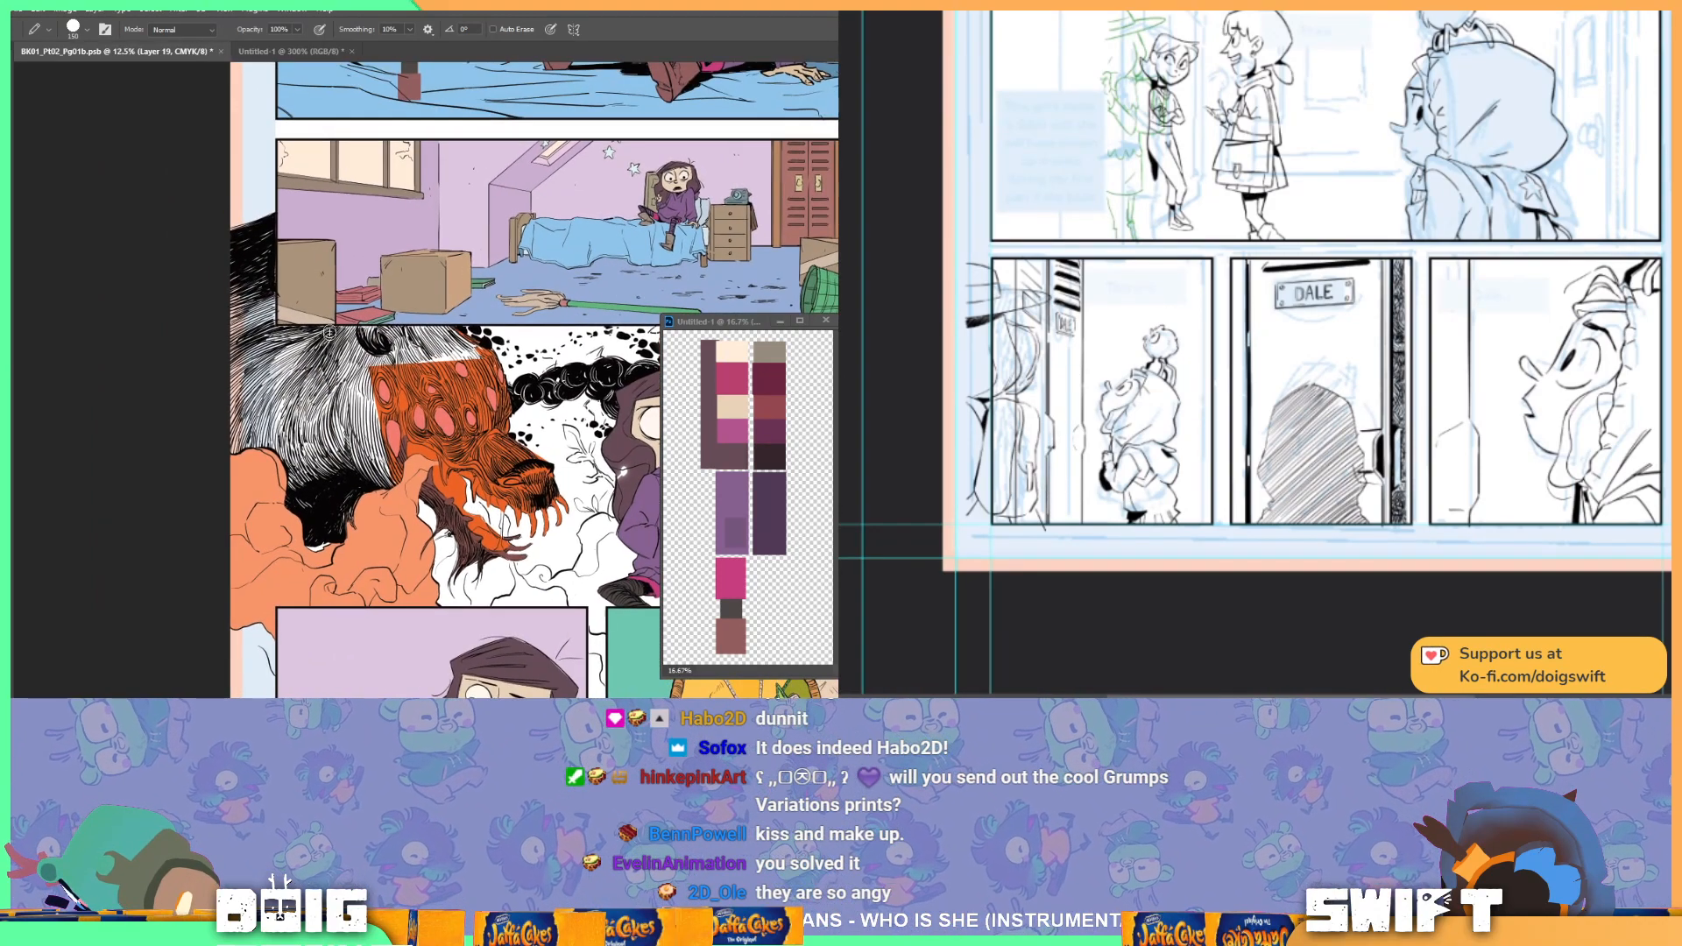
key(l)
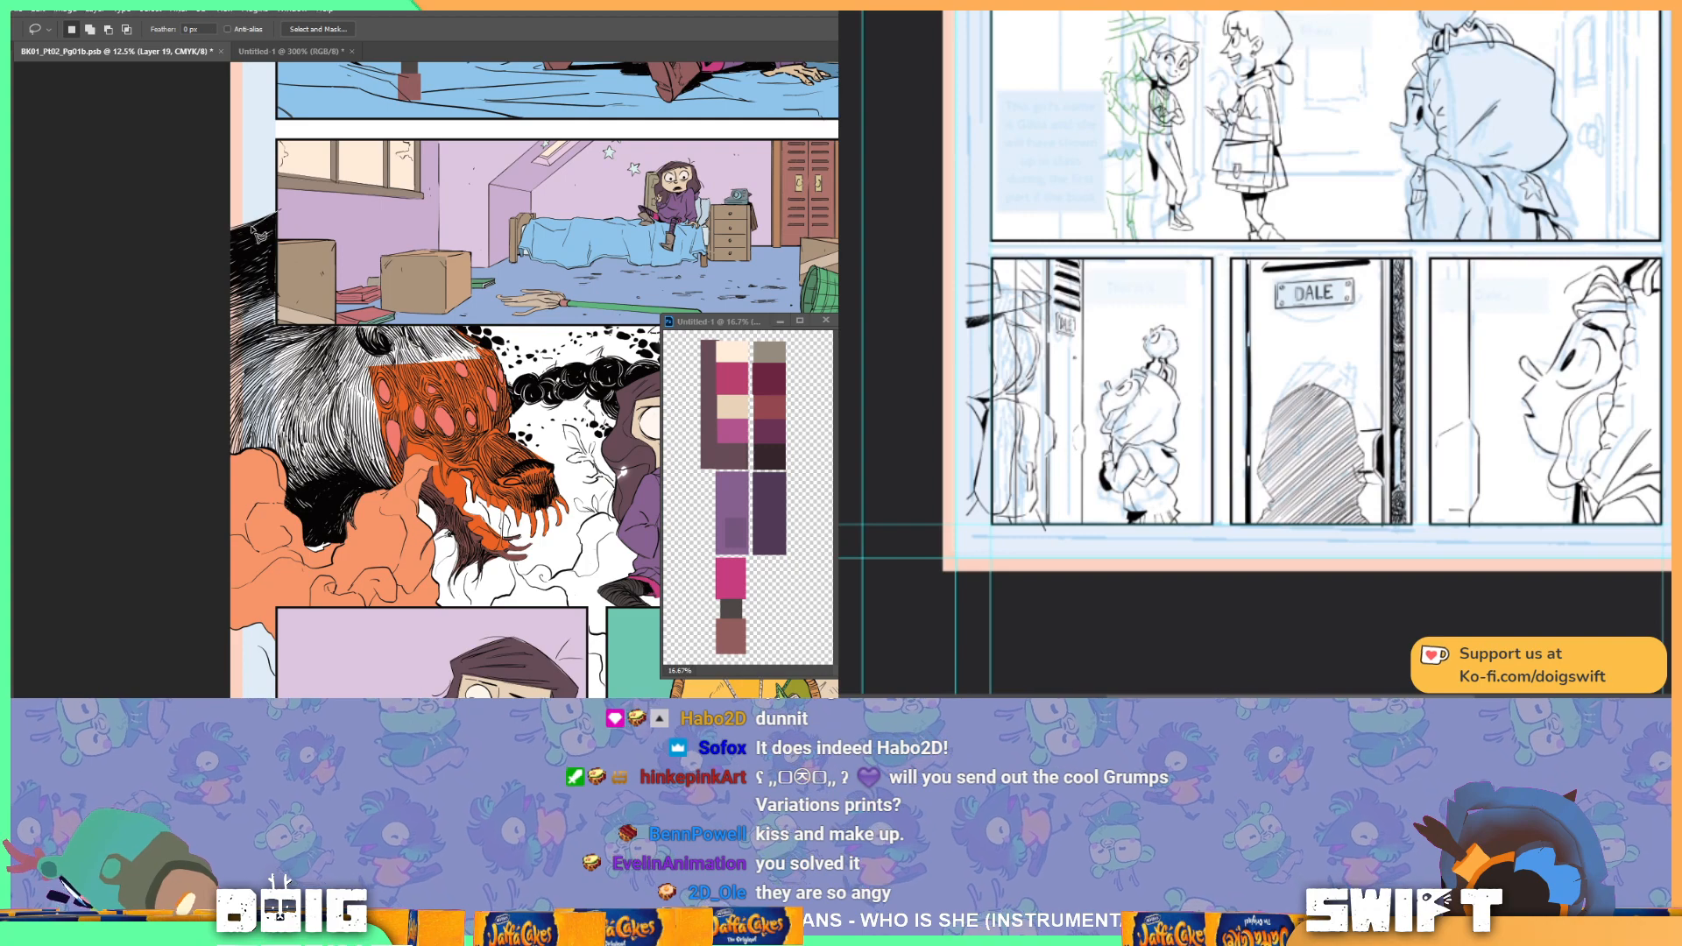
mouse_move(238, 234)
mouse_down()
mouse_move(169, 420)
mouse_move(182, 506)
mouse_move(247, 596)
mouse_move(296, 556)
mouse_up()
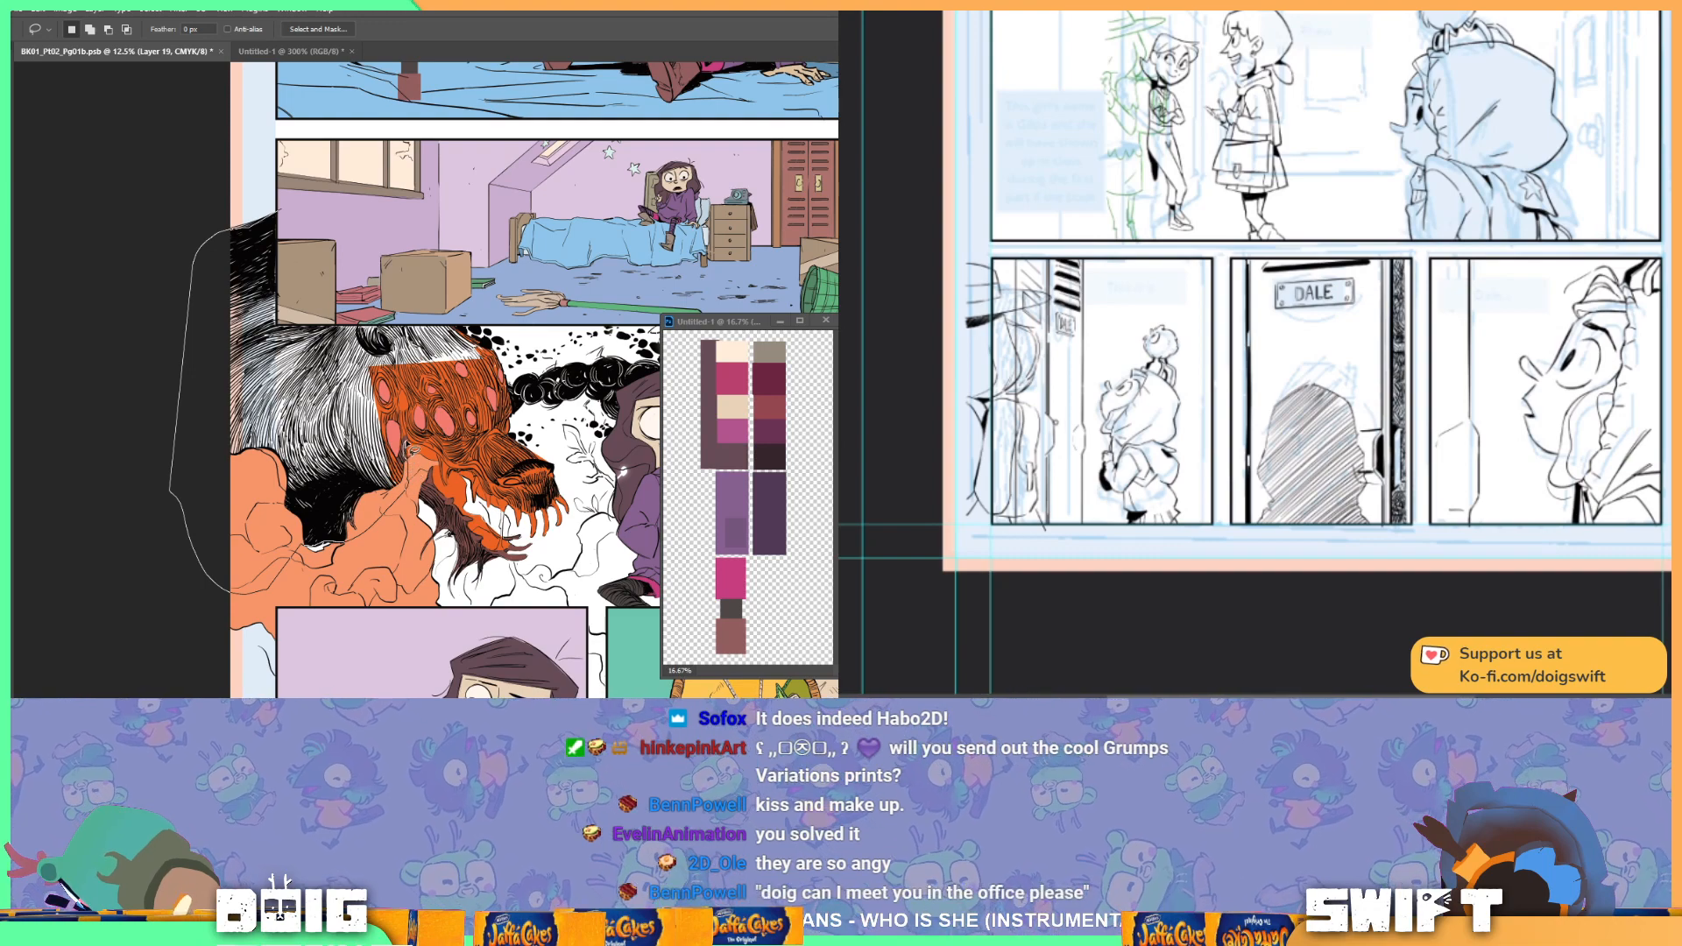
mouse_move(493, 355)
mouse_down()
mouse_move(326, 230)
mouse_move(263, 226)
mouse_up()
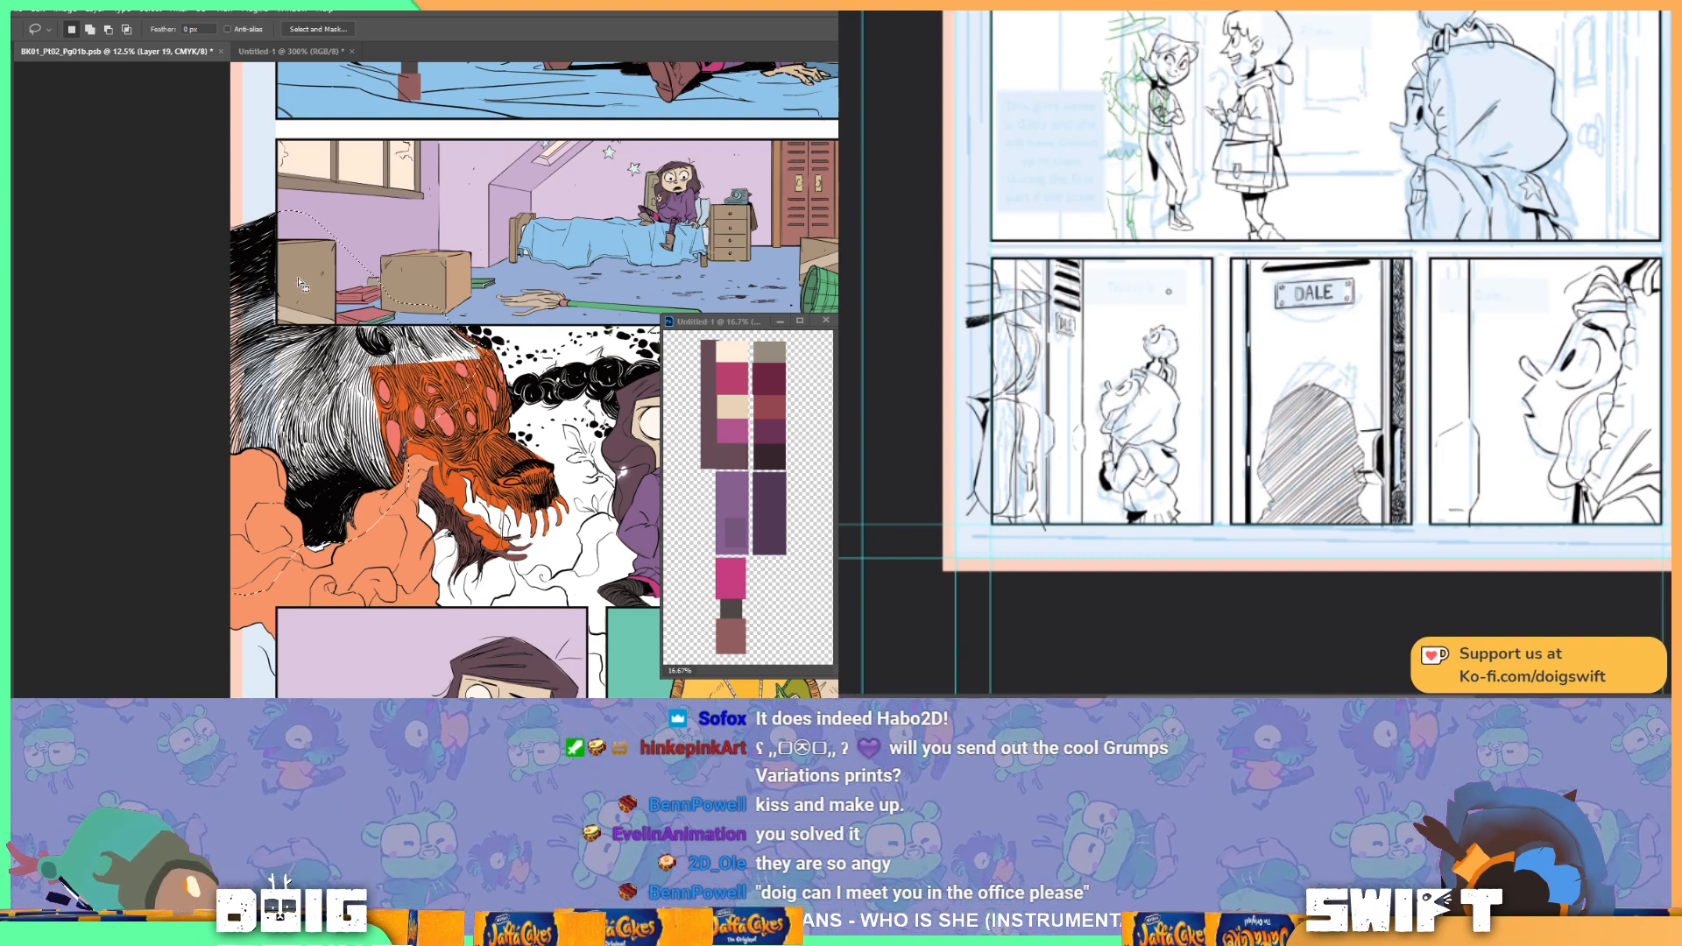
key(g)
click(367, 429)
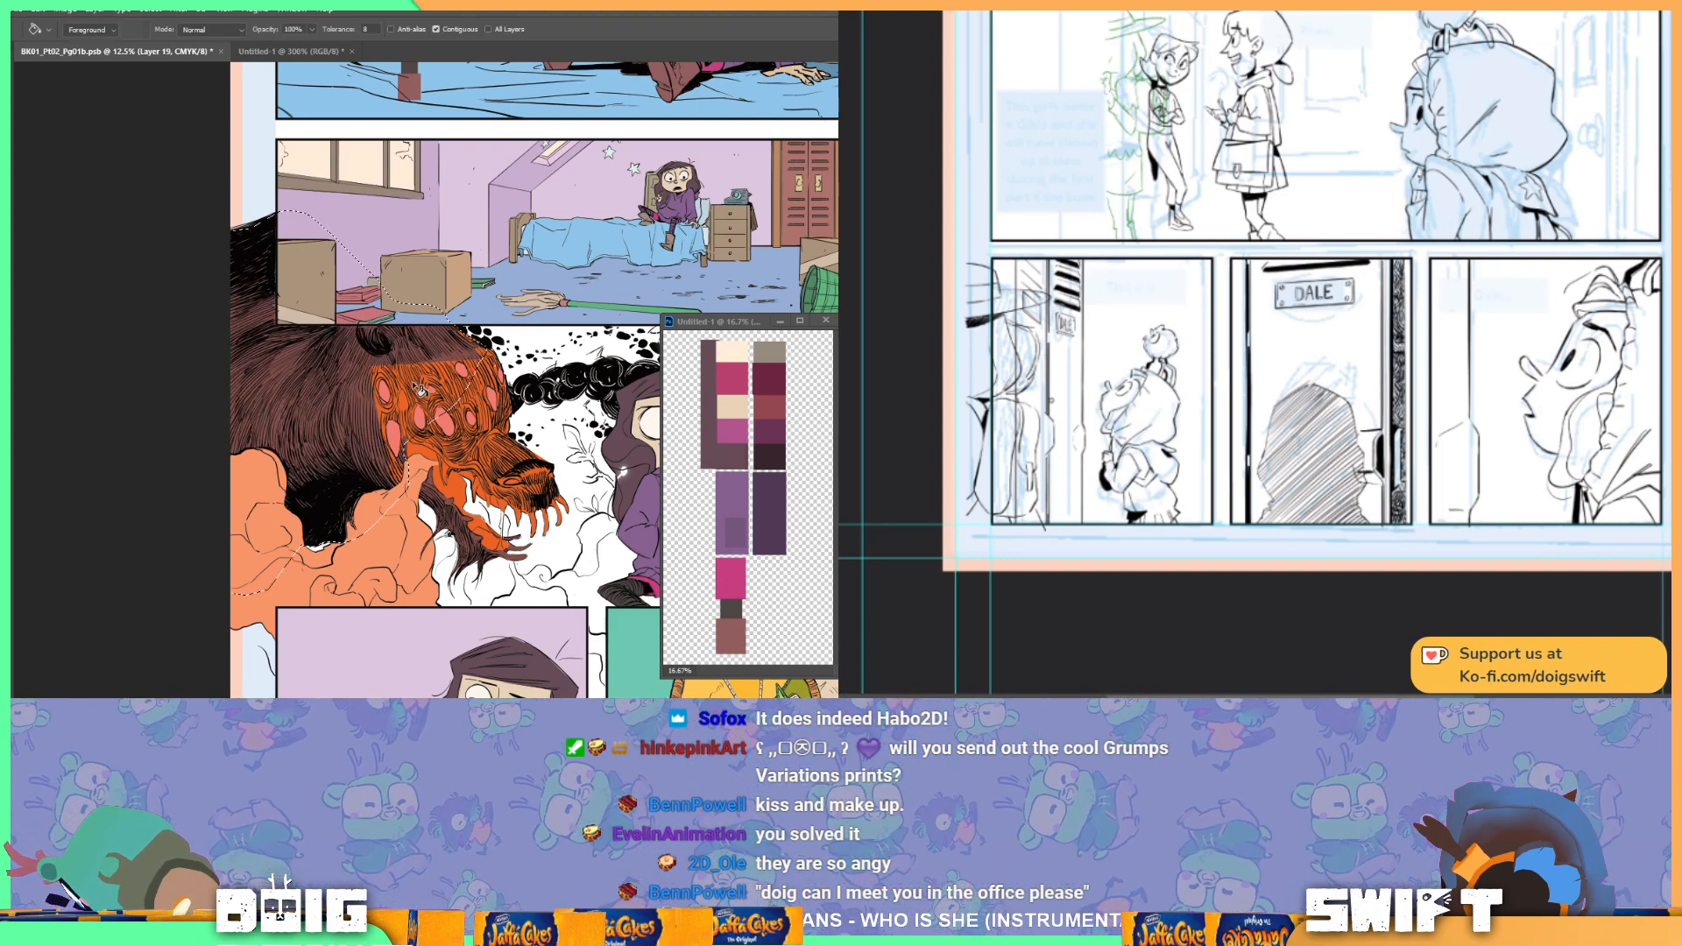
click(448, 399)
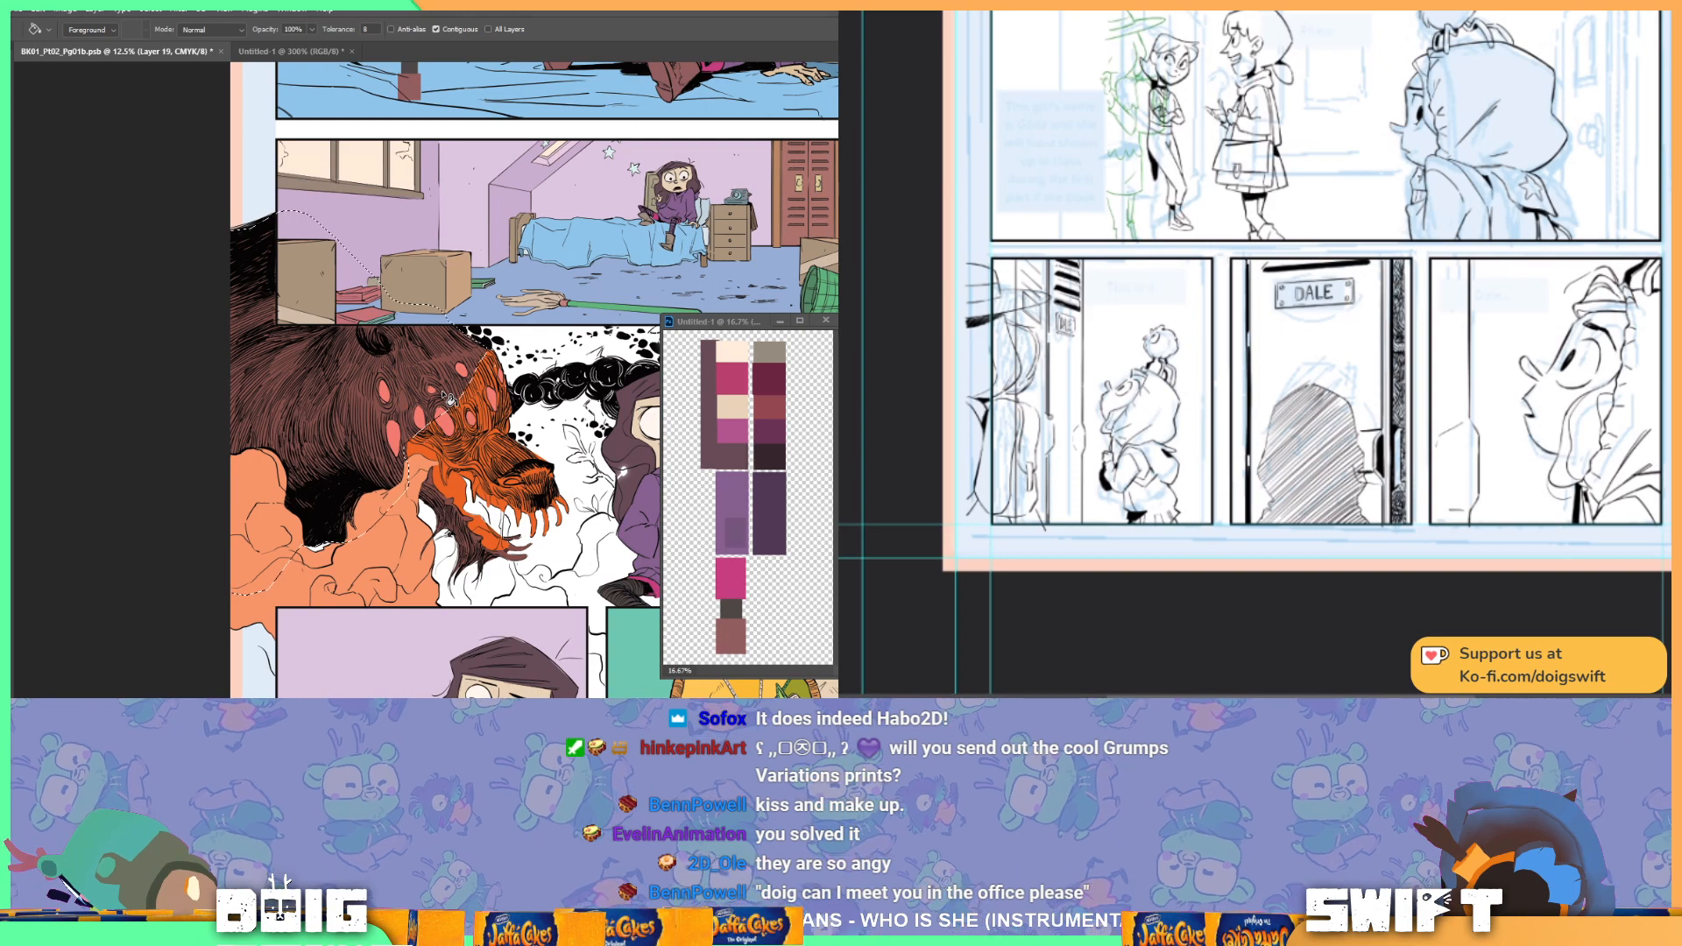
key(ctrl+d)
Step: Paint the beast's upper lip edge in dark brown from the jaw corner to the front fangs, separating snout from mouth
key(l)
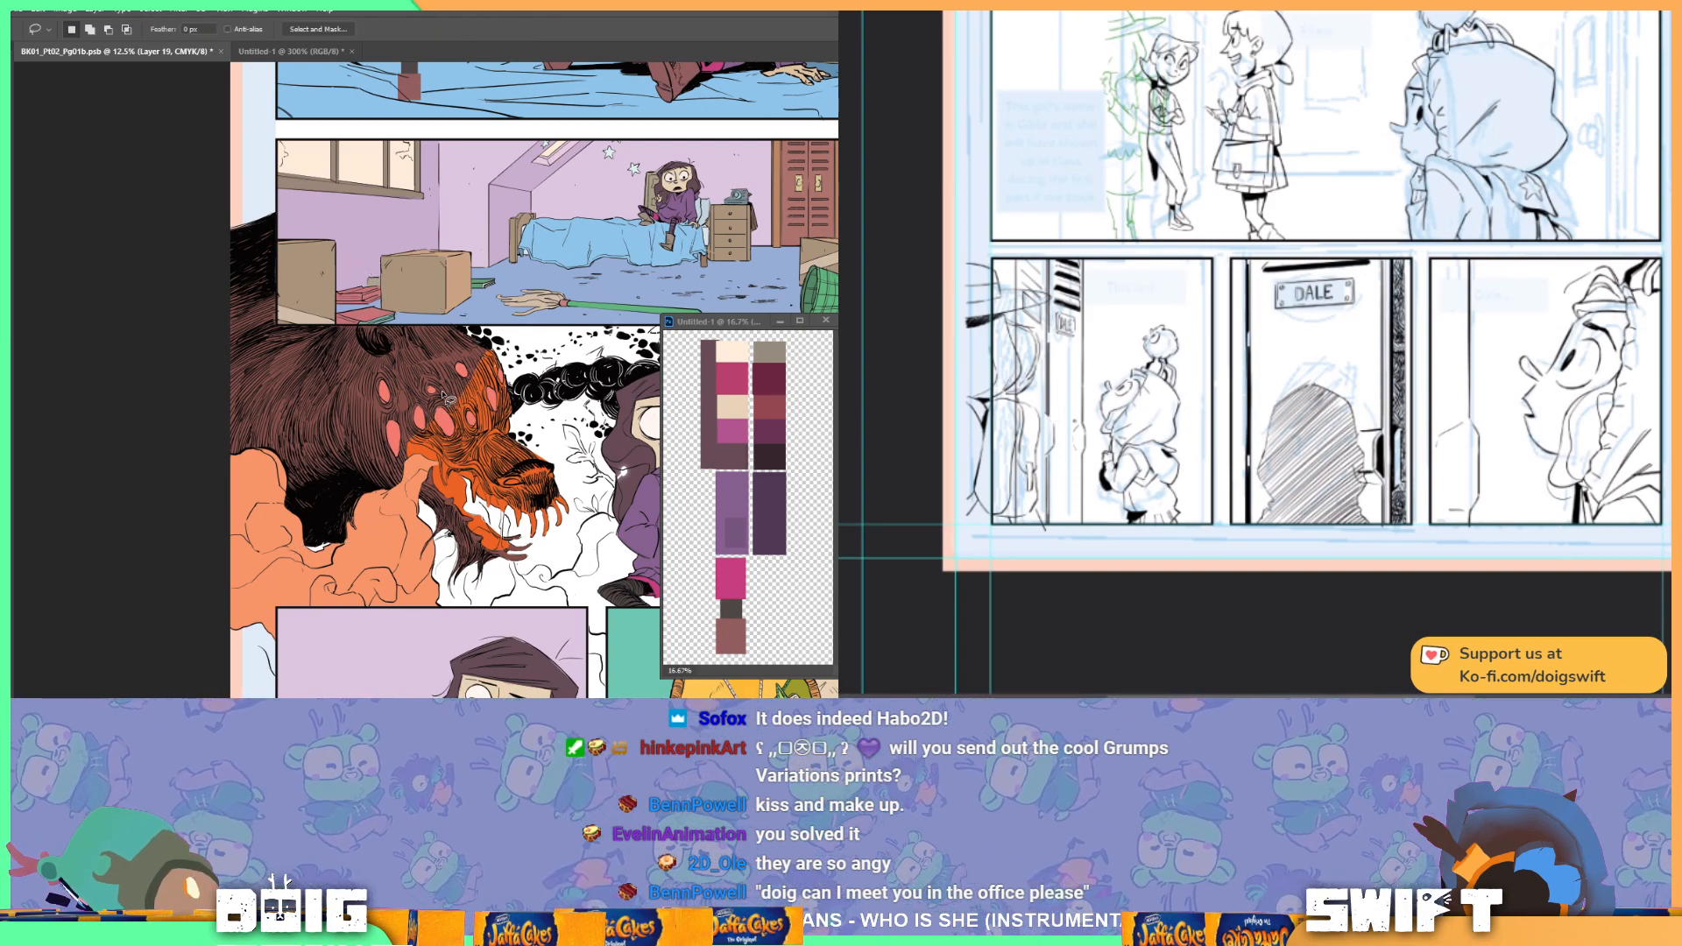
scroll(495, 444, up, 2)
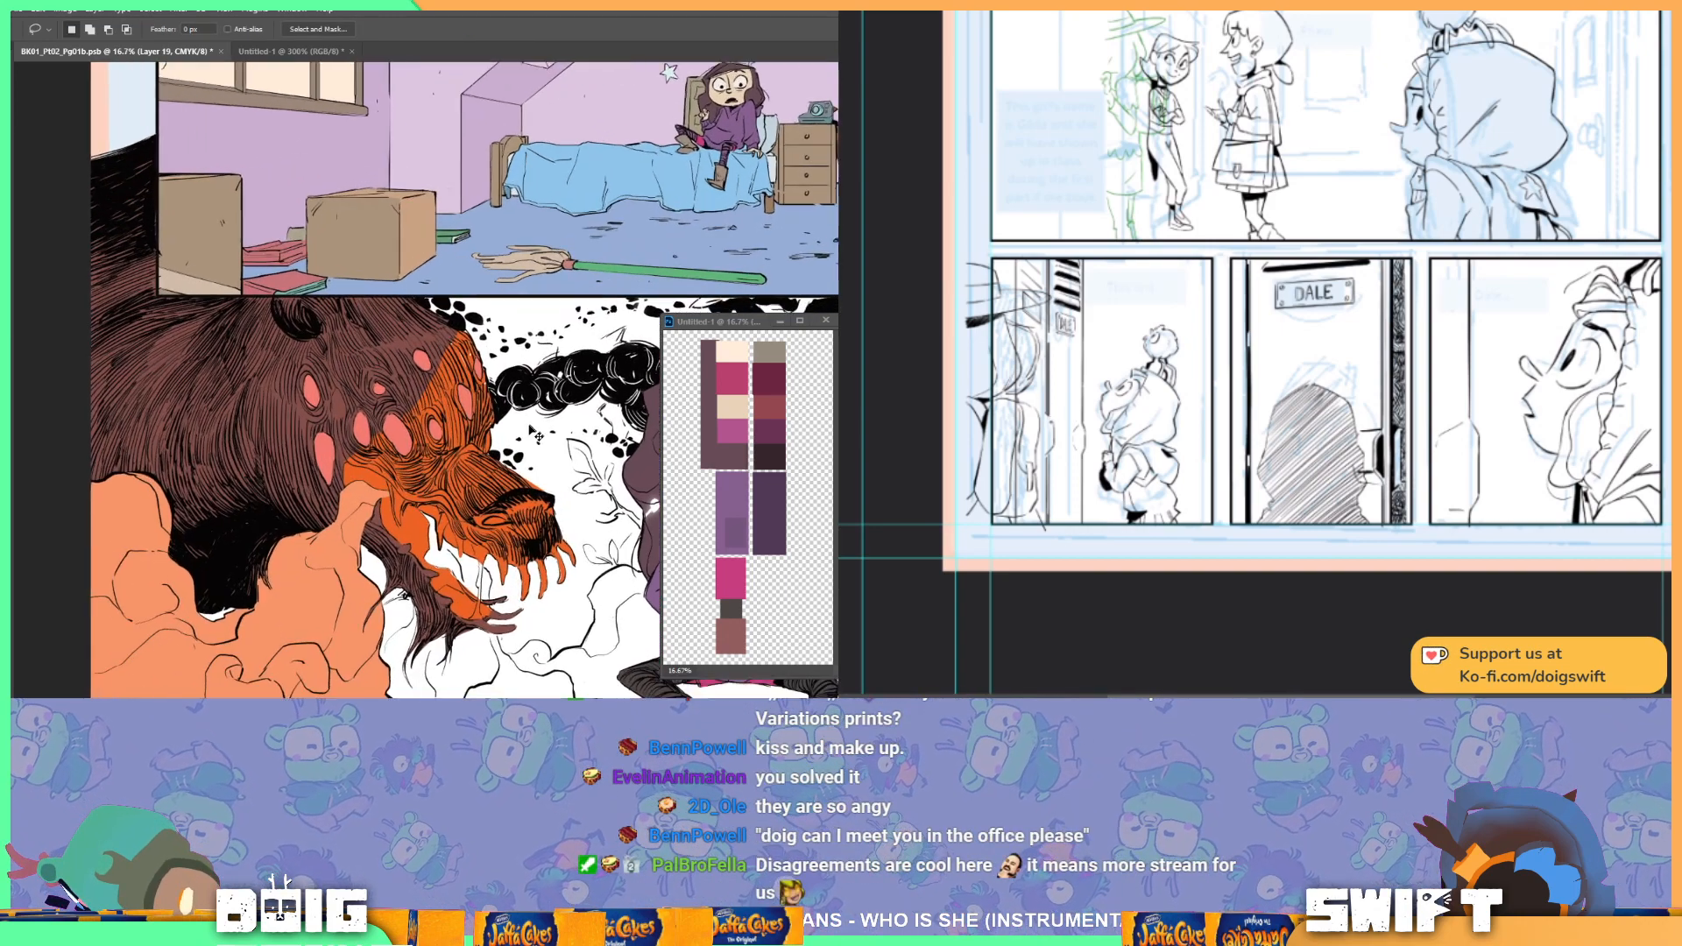
drag(515, 512, 541, 416)
key(b)
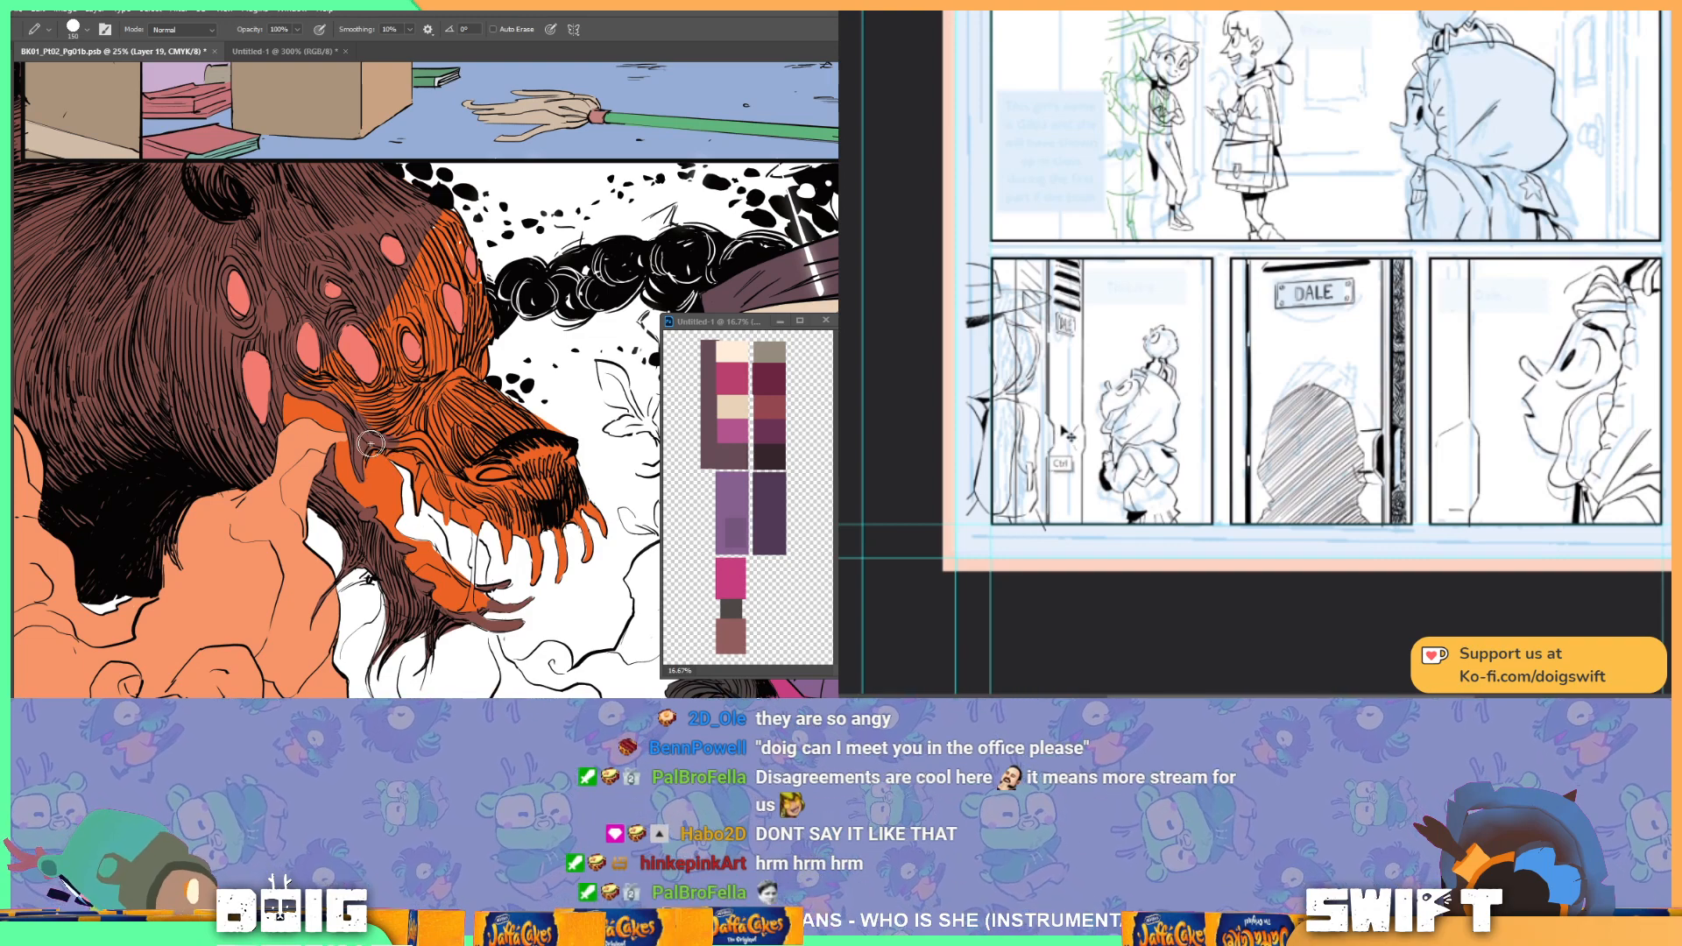
drag(473, 442, 430, 452)
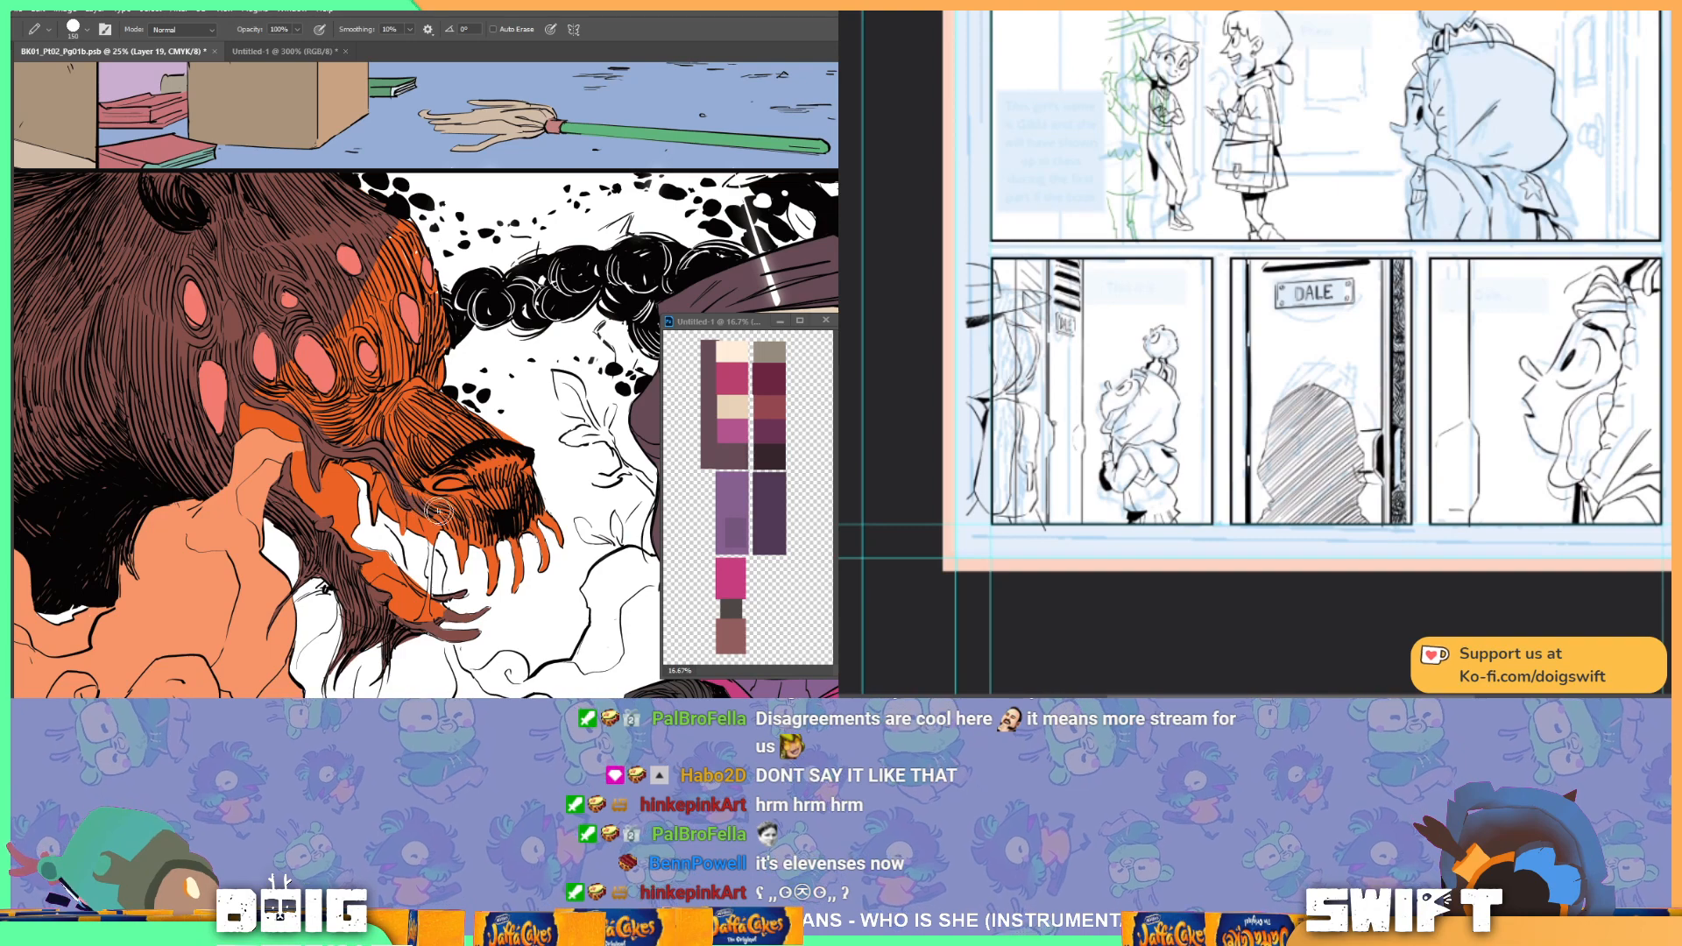
drag(472, 507, 466, 500)
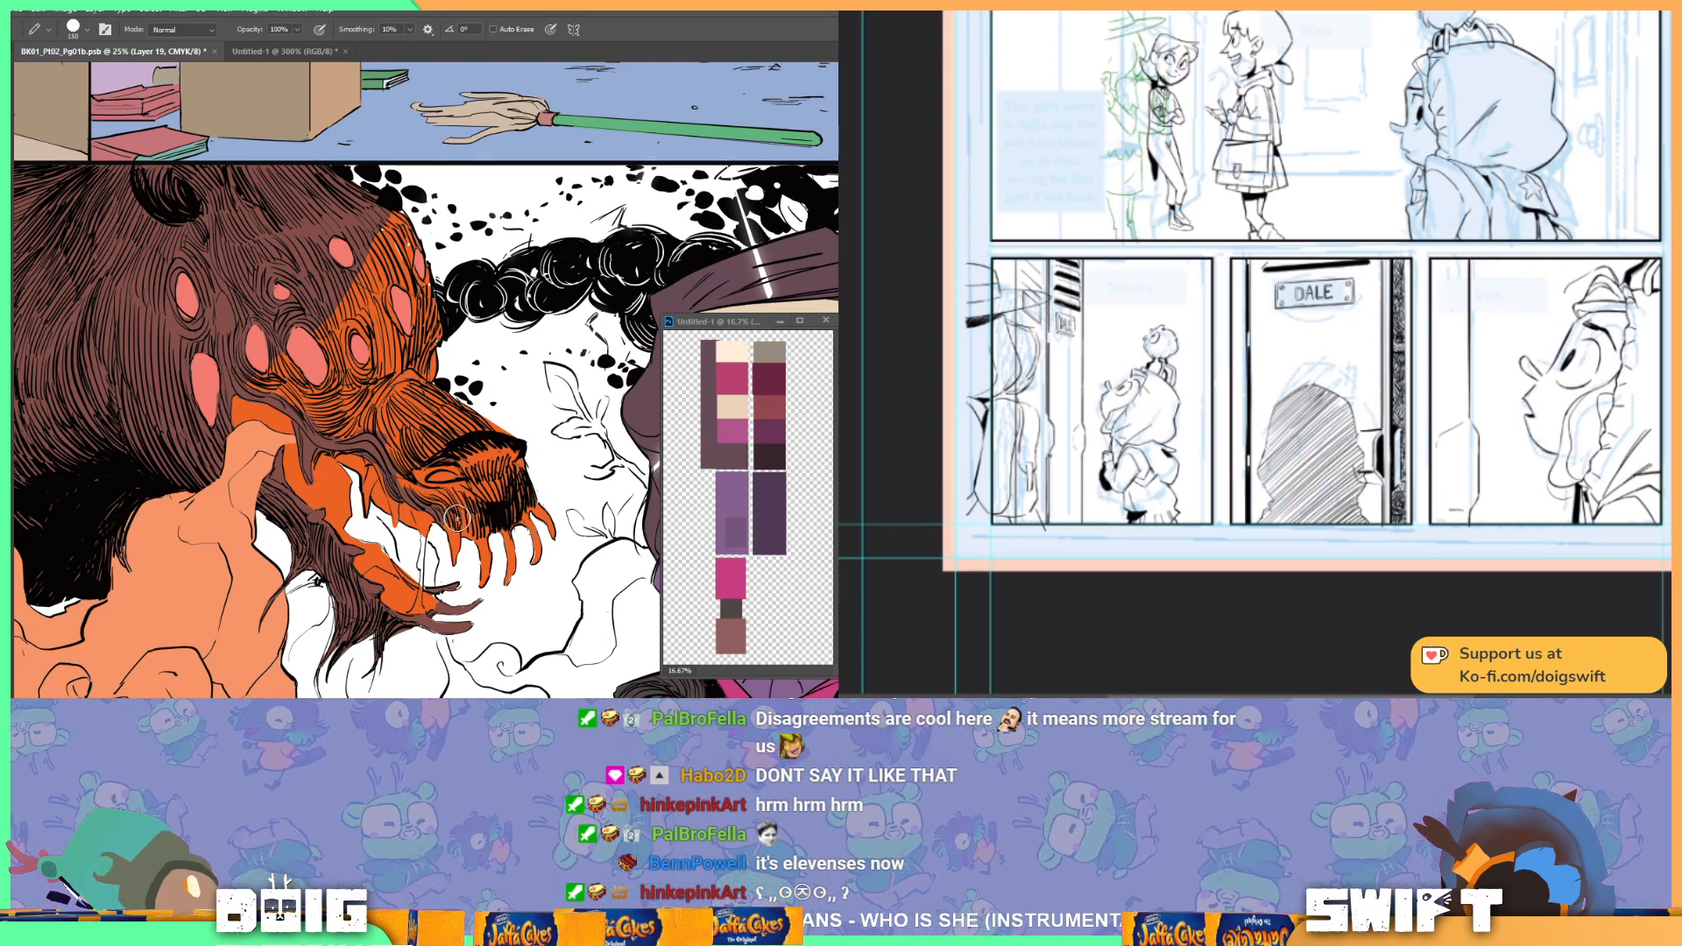
Step: Fill the remaining orange of the beast's snout, forehead and upper fangs with dark brown
scroll(453, 506, up, 2)
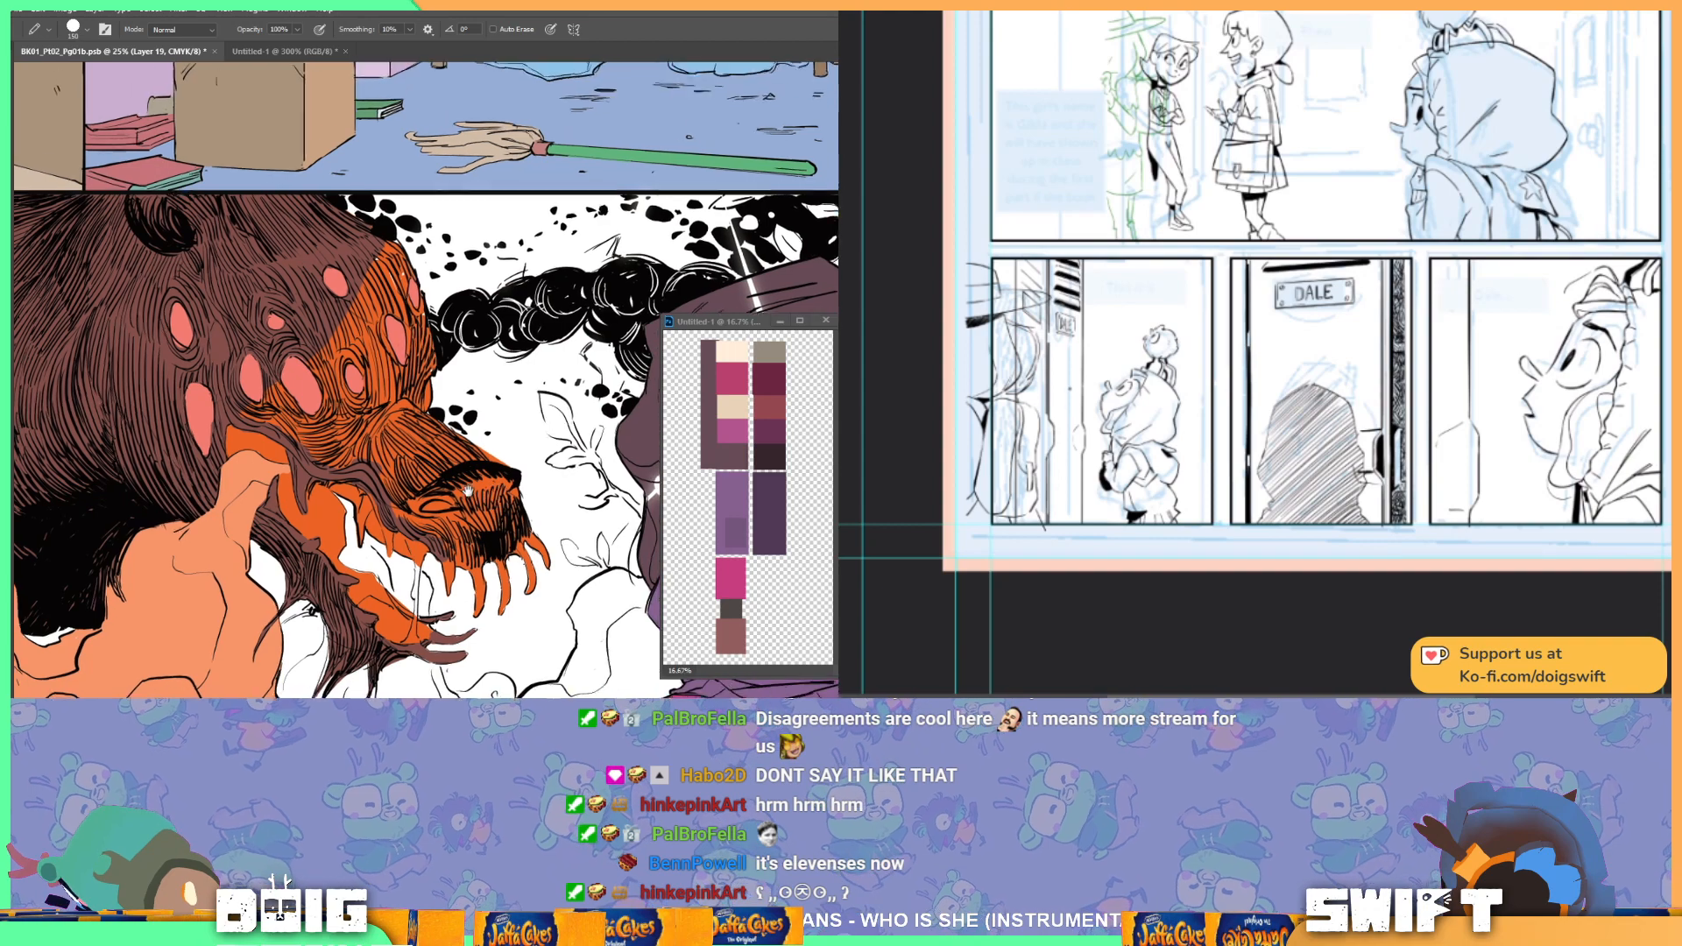
key(g)
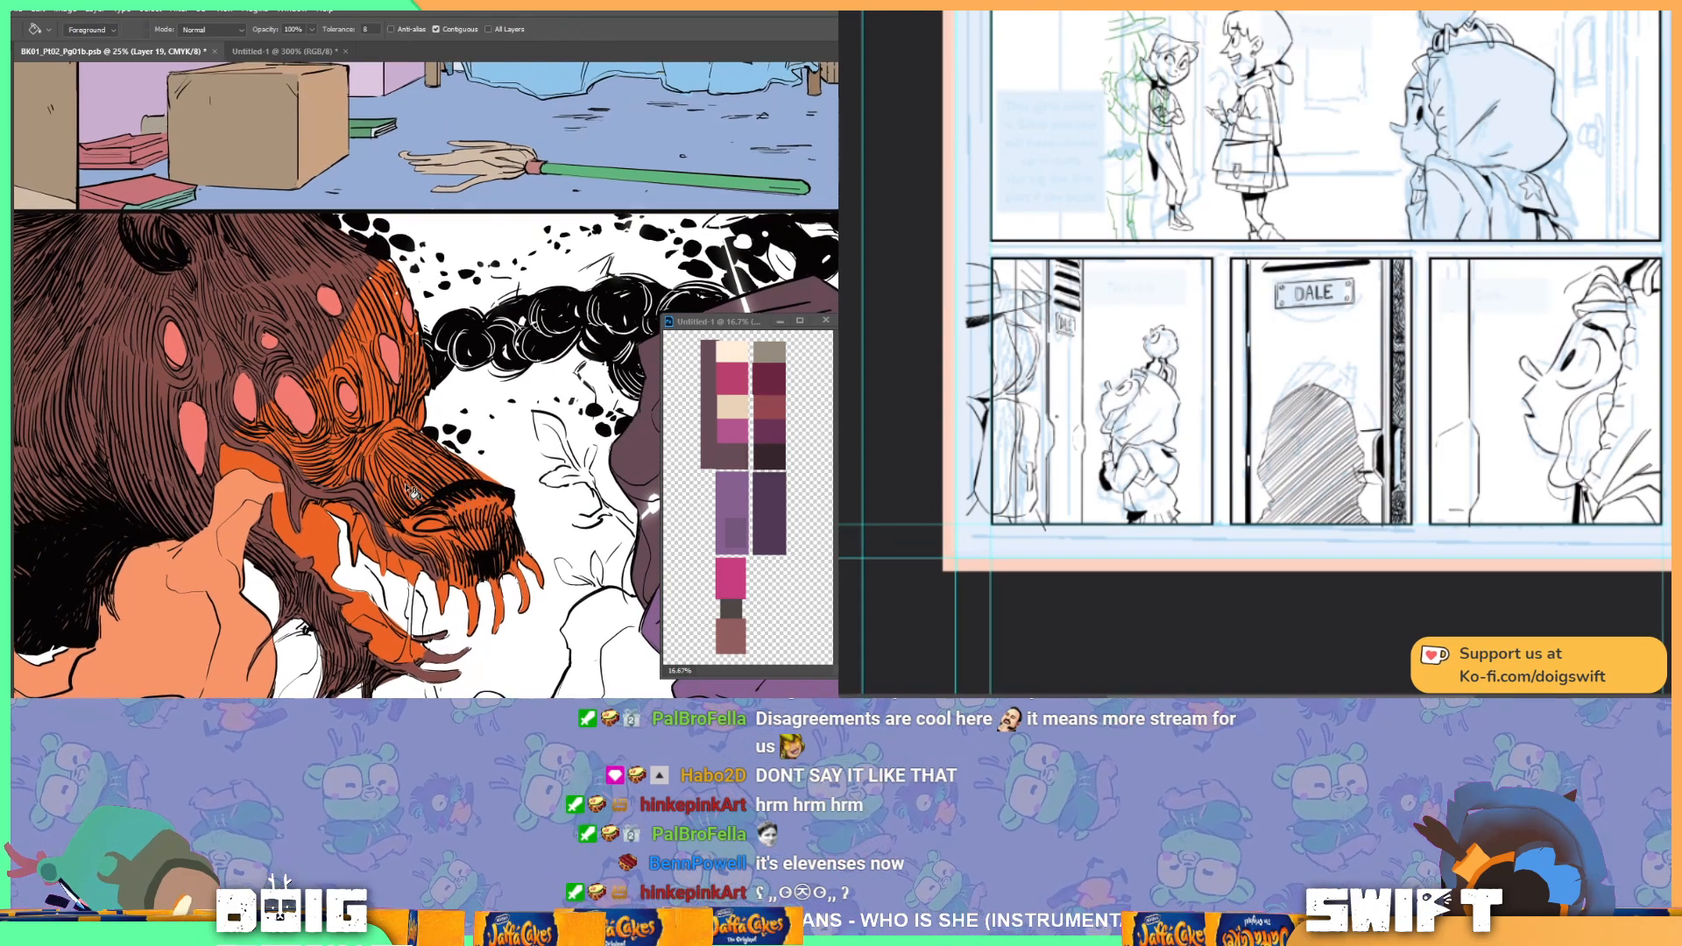
click(419, 493)
mouse_move(469, 487)
mouse_down()
mouse_move(471, 521)
mouse_move(455, 493)
mouse_up()
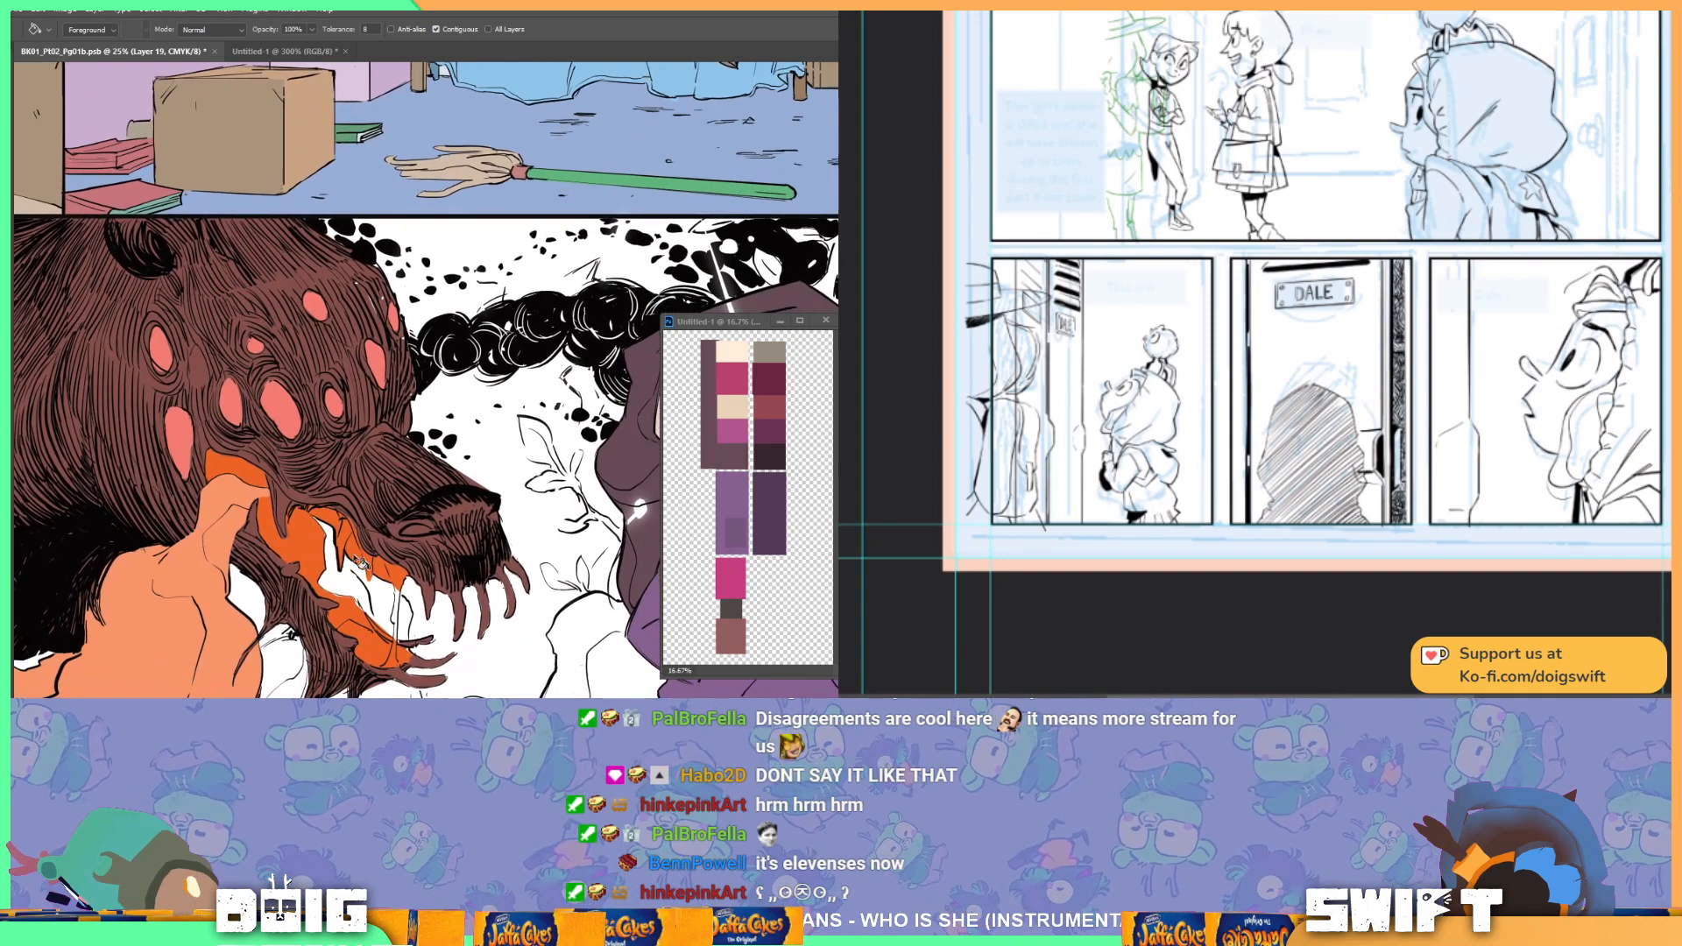
Step: Sample the mouth's orange and paint the beast's near nostril with it
alt+click(305, 551)
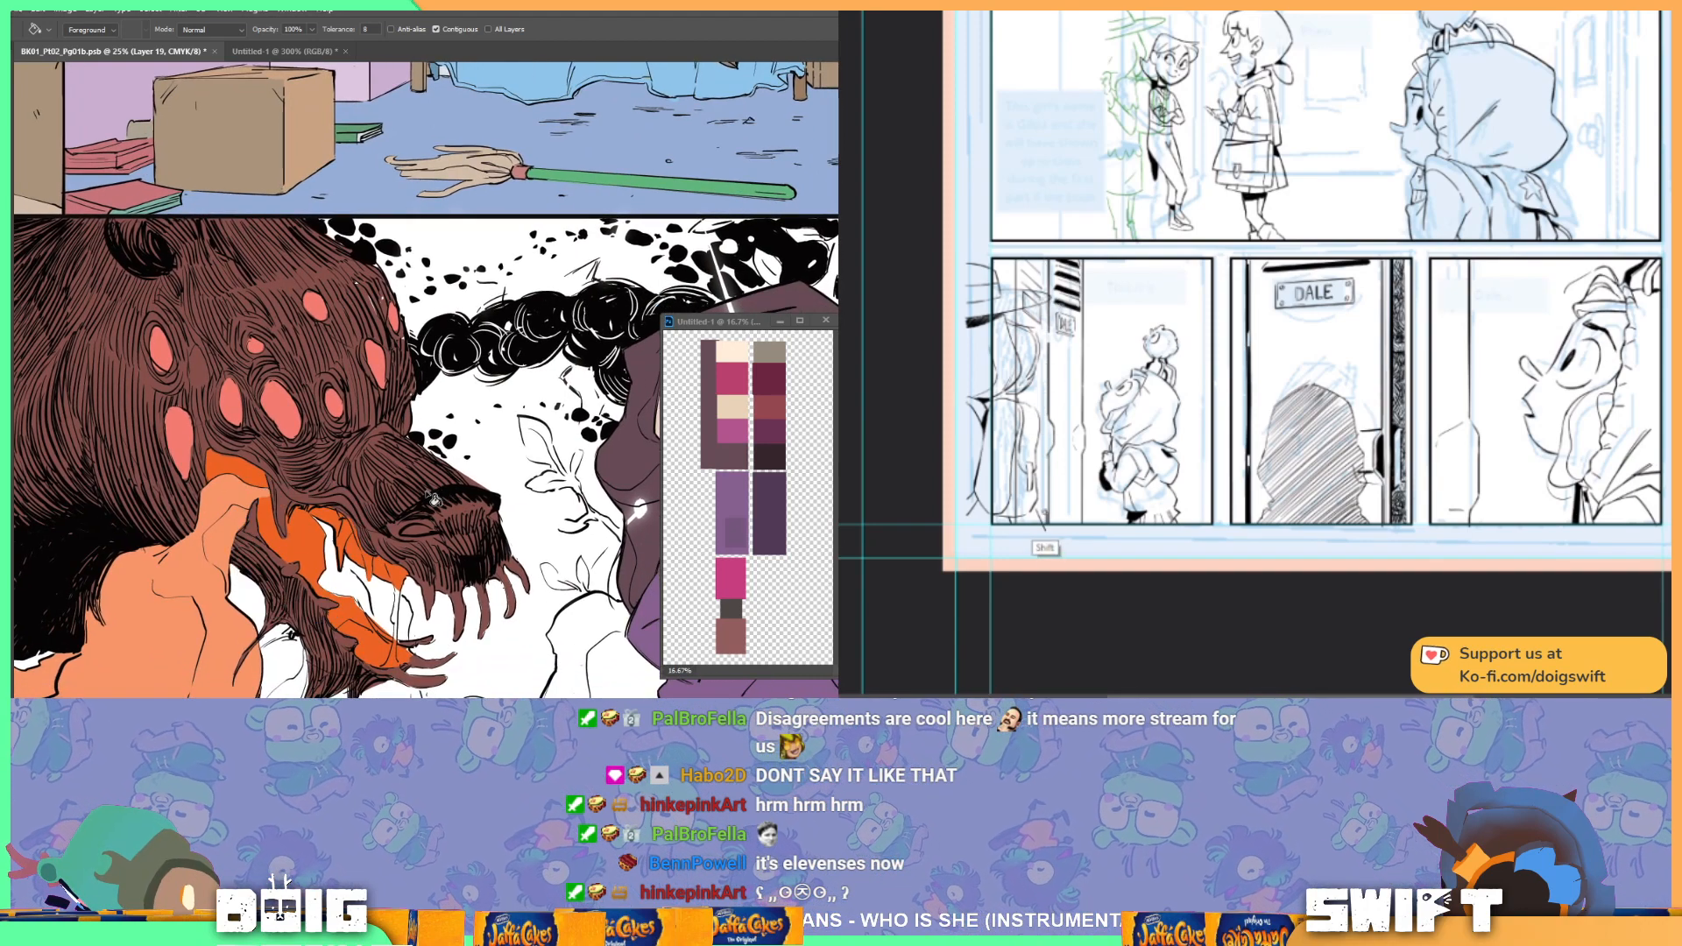
key(b)
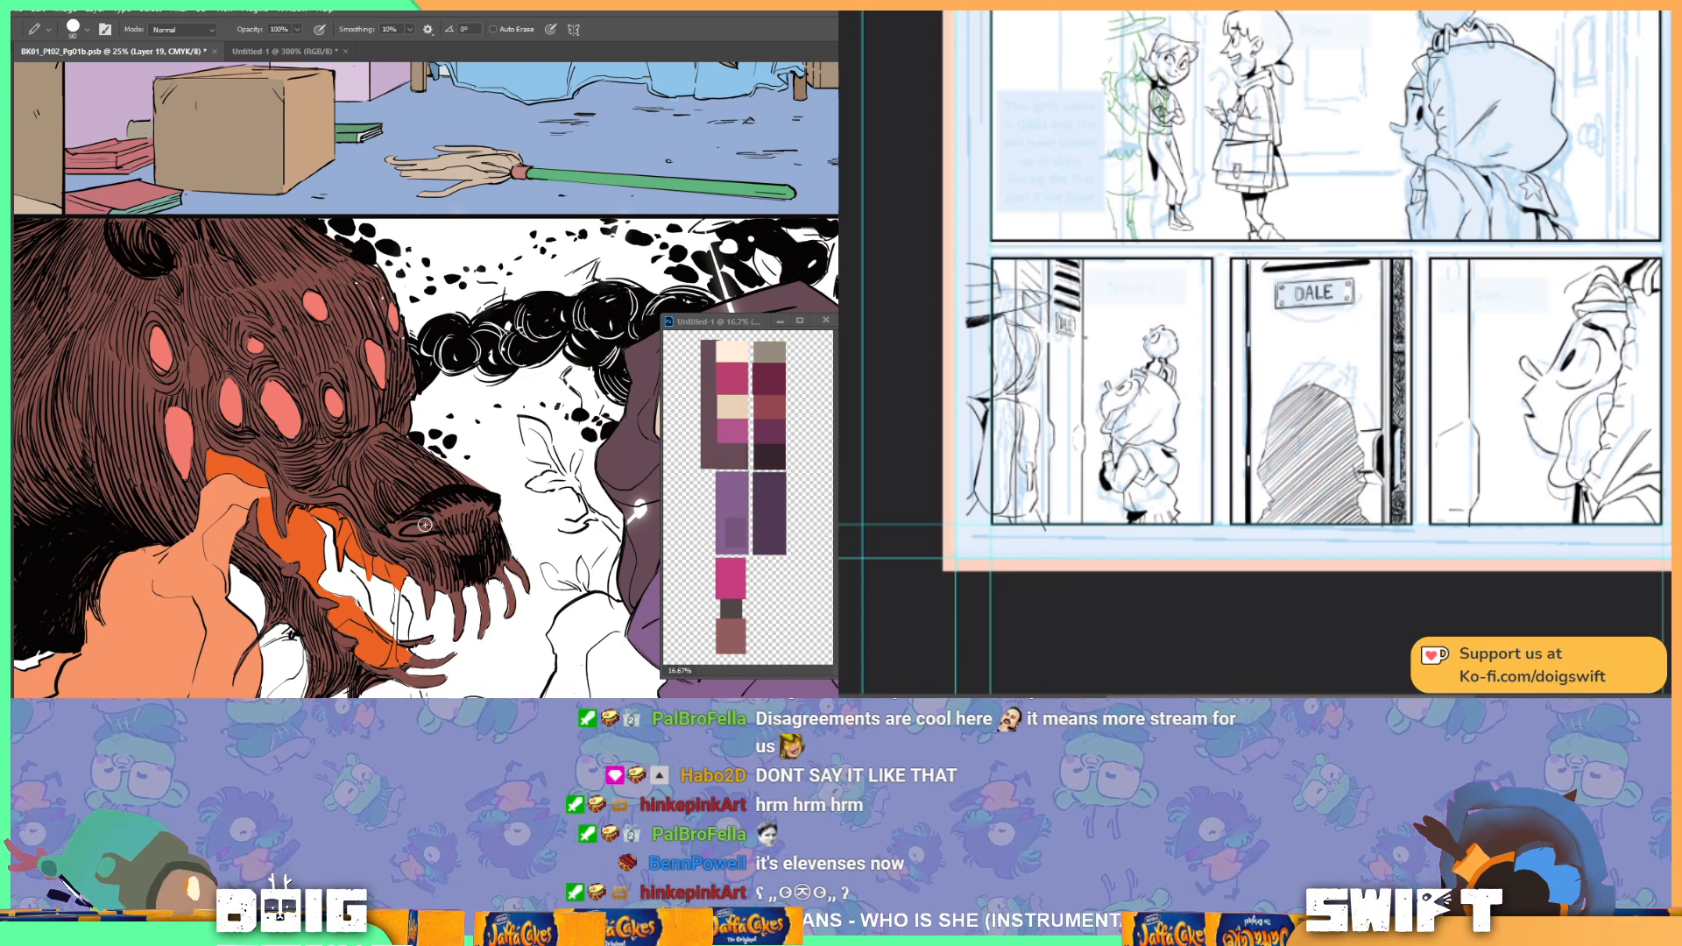
drag(460, 530, 463, 536)
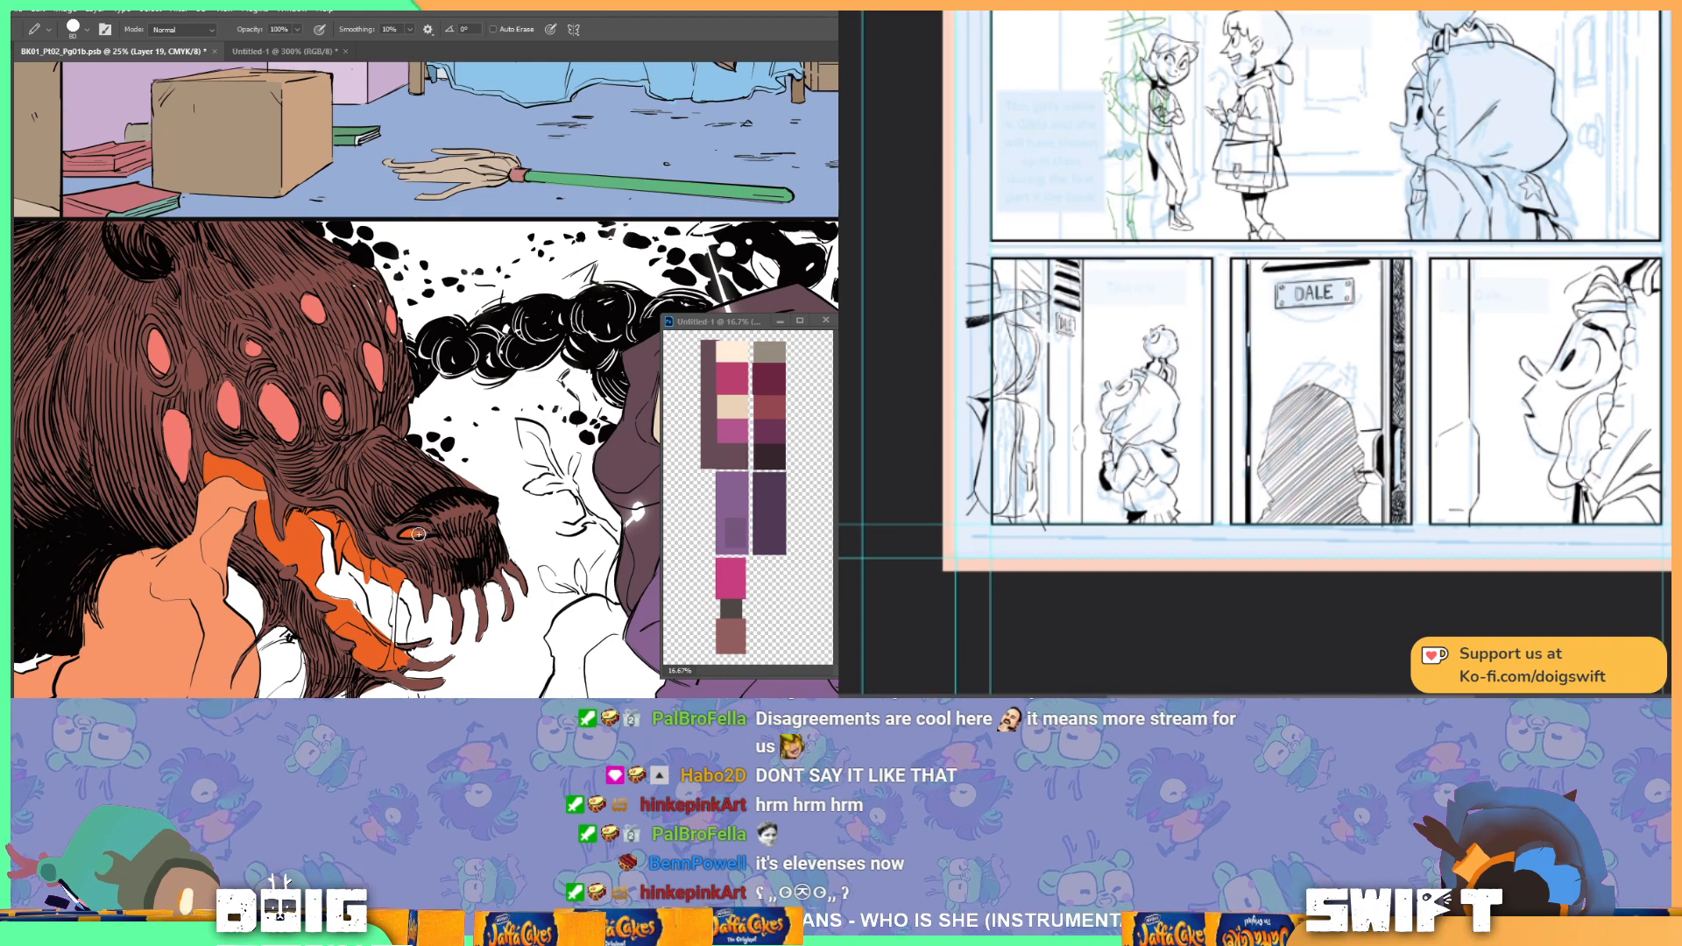
drag(473, 525, 492, 458)
drag(488, 526, 457, 530)
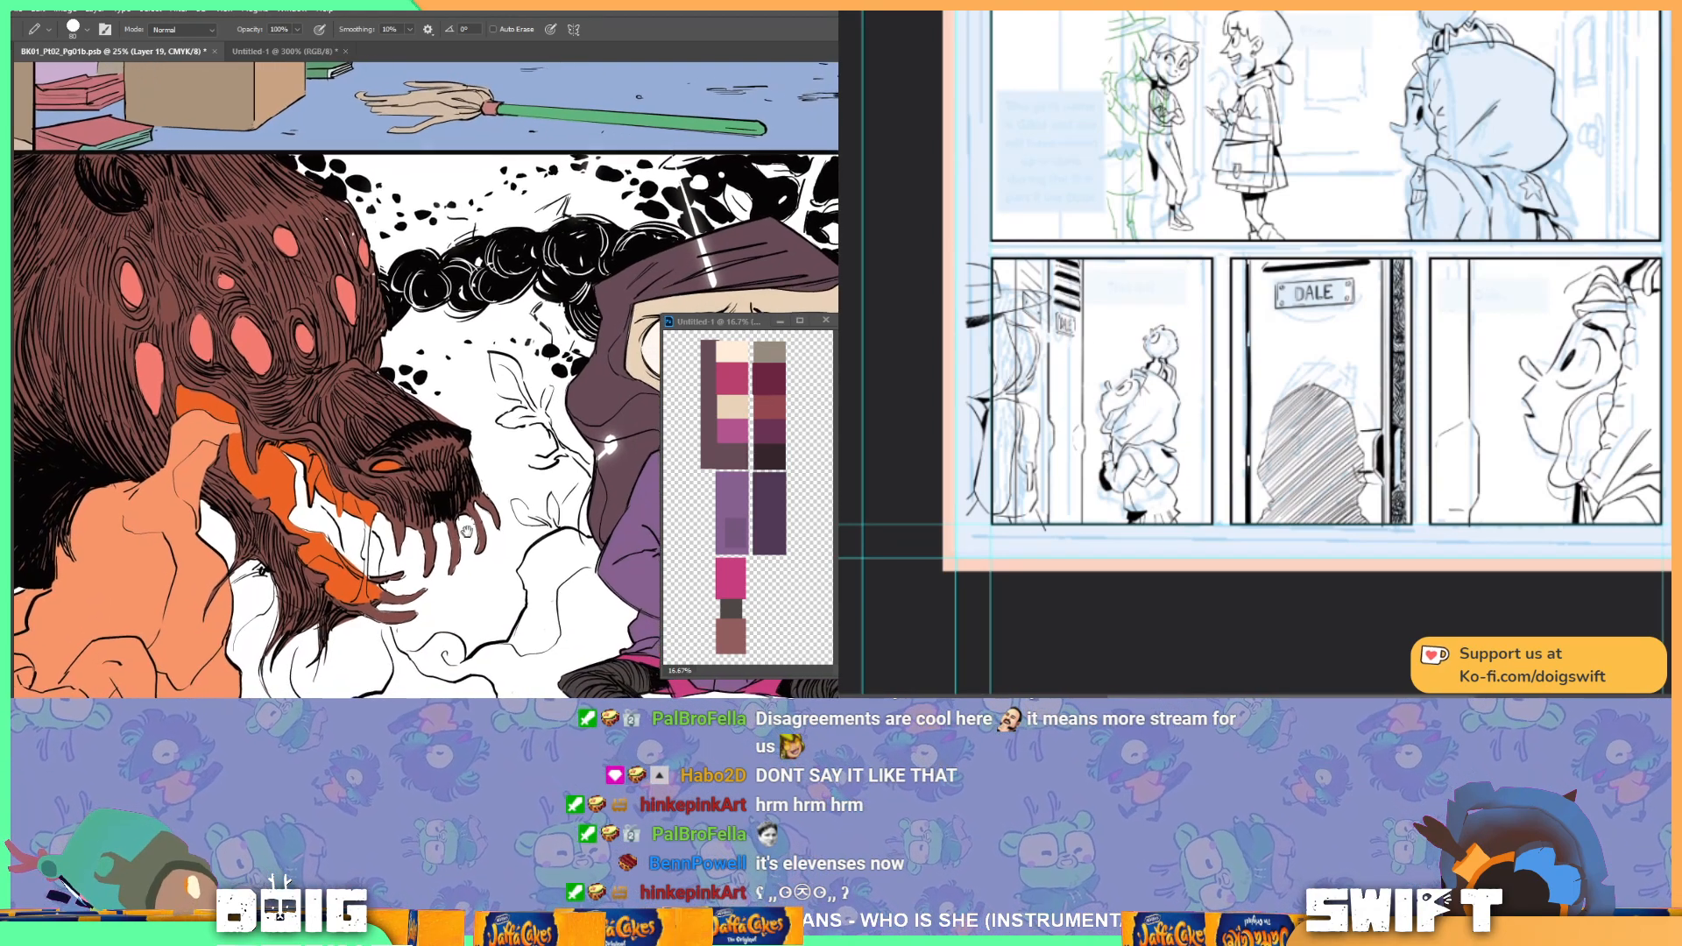
Step: Paint the drool strand between the jaws and the far nostril in orange, and tidy the upper gum's edge
key(ctrl+plus)
mouse_move(340, 557)
mouse_down()
mouse_move(370, 526)
mouse_move(332, 536)
mouse_move(331, 615)
mouse_move(333, 511)
mouse_up()
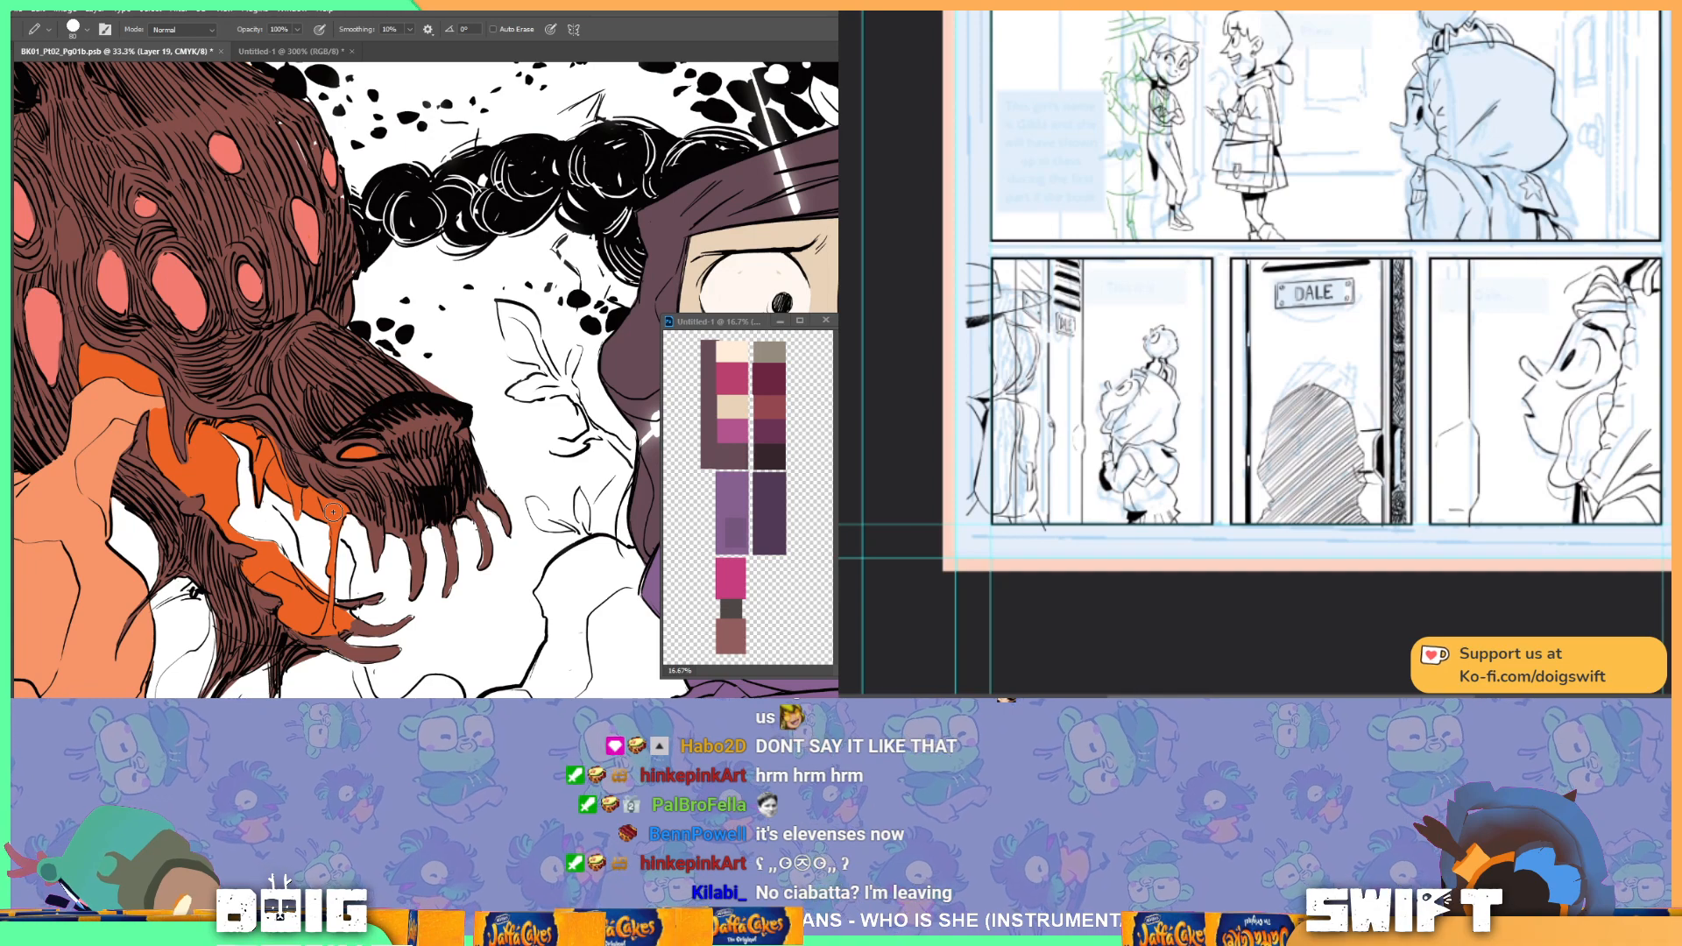
drag(456, 441, 465, 428)
drag(236, 423, 365, 496)
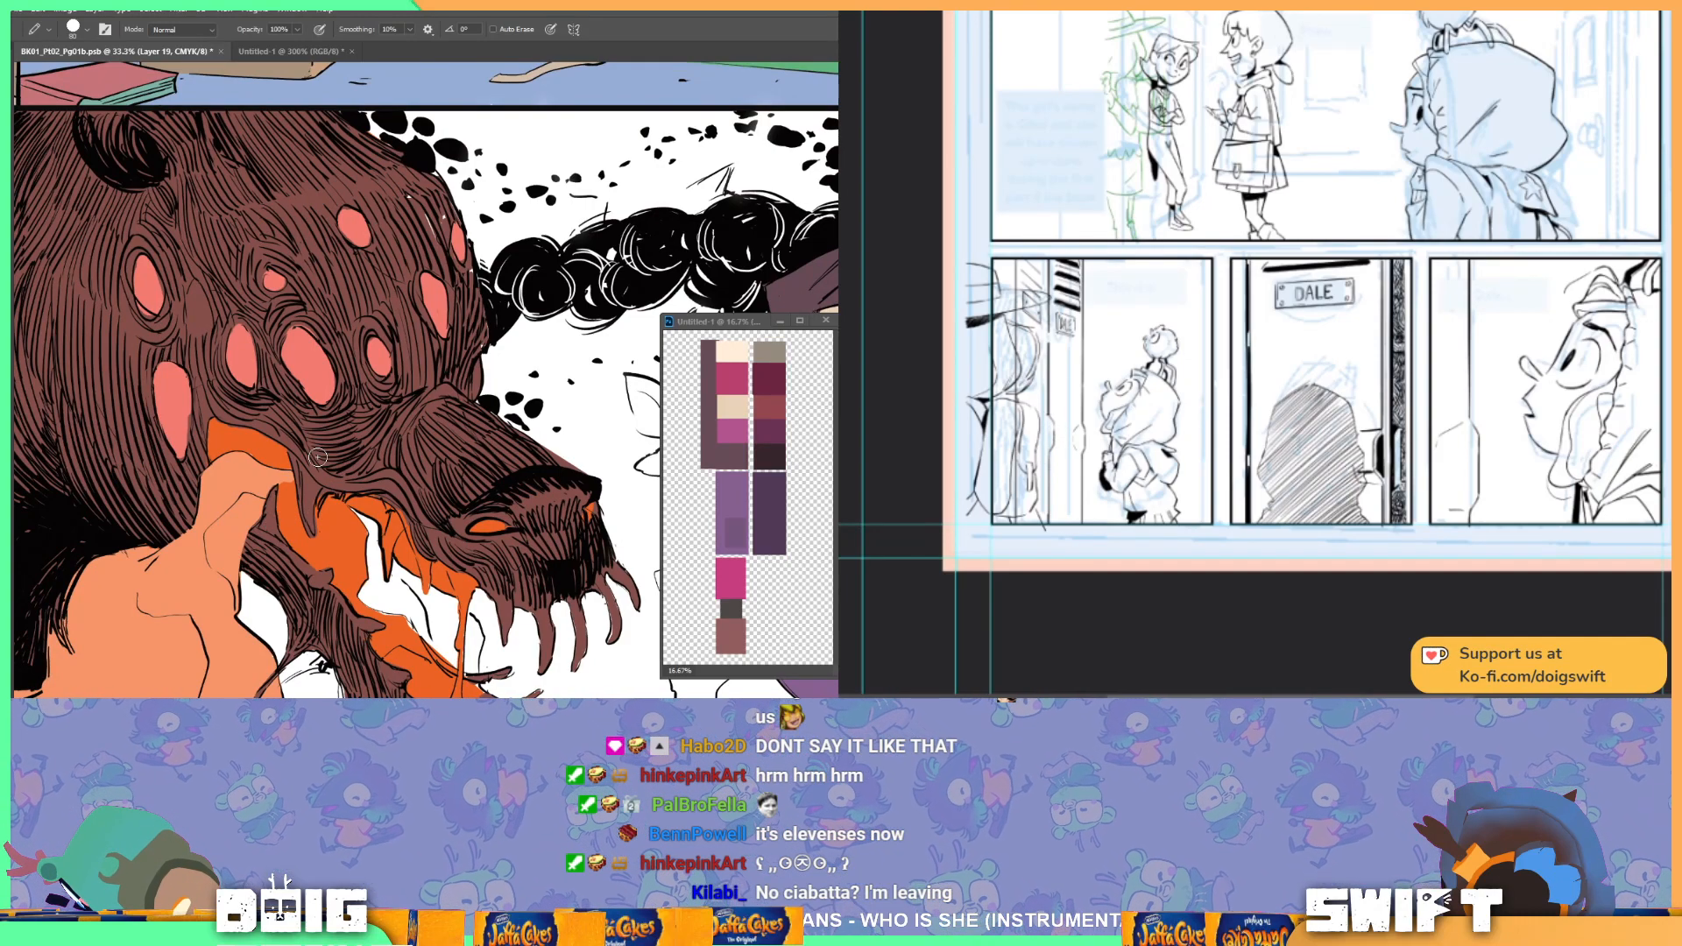
drag(317, 457, 278, 357)
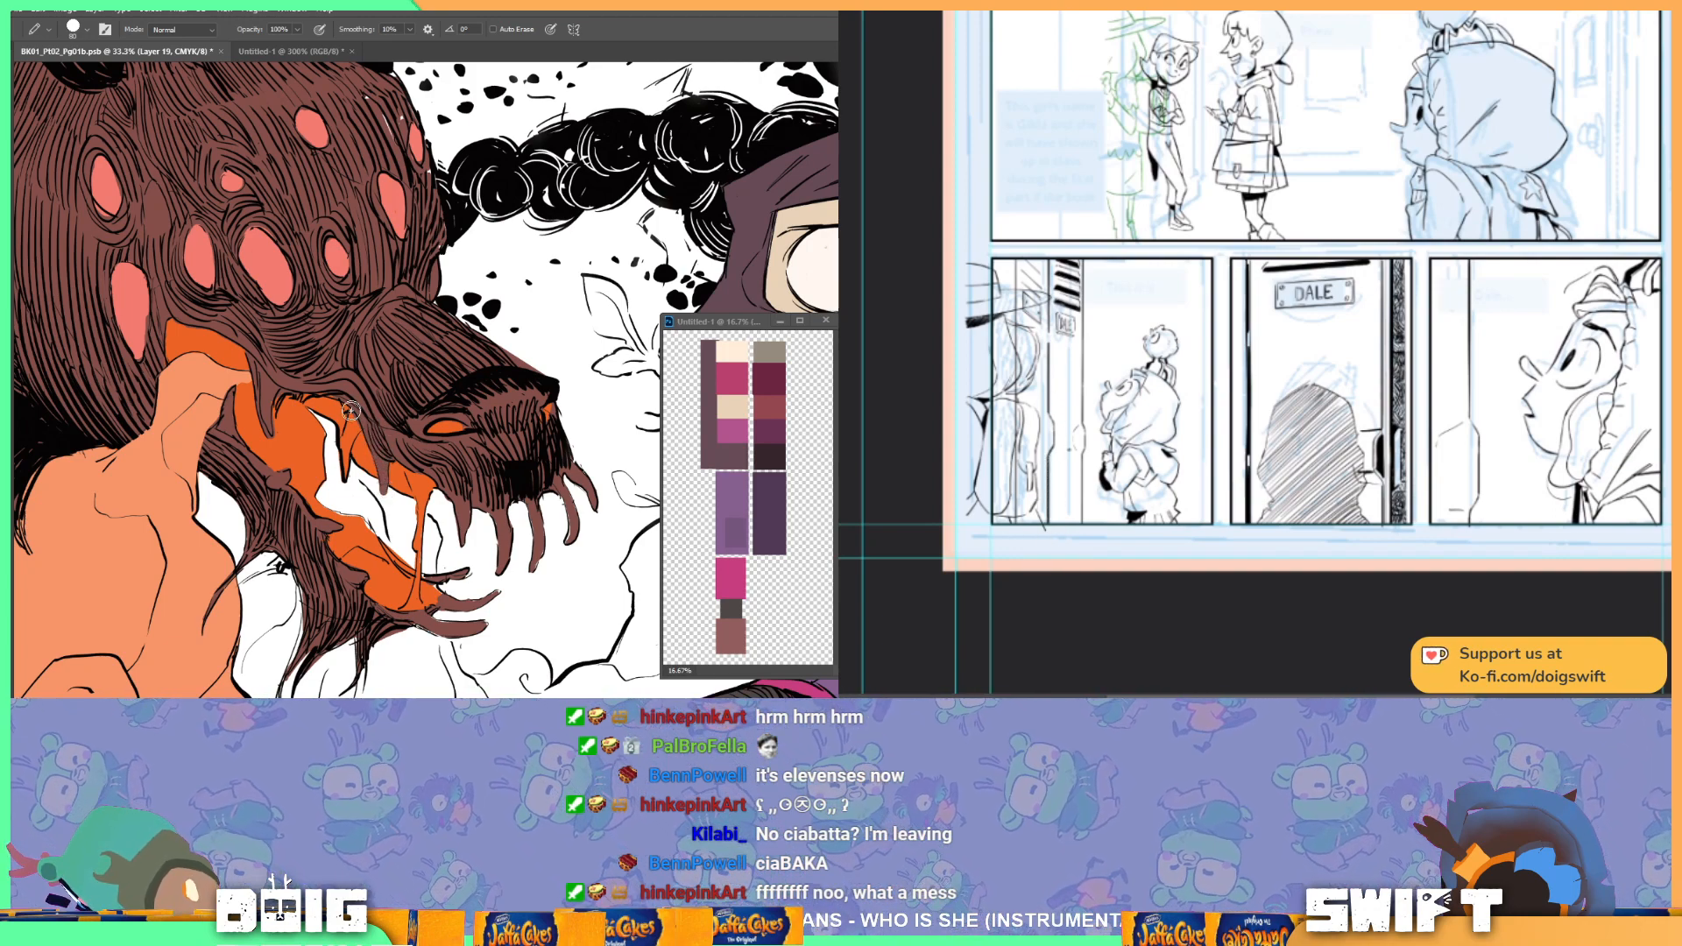
drag(463, 462, 448, 483)
Step: Mix a light yellow-orange from the mouth's orange and paint the drool strand hanging between the jaws with it
alt+click(368, 595)
click(7, 473)
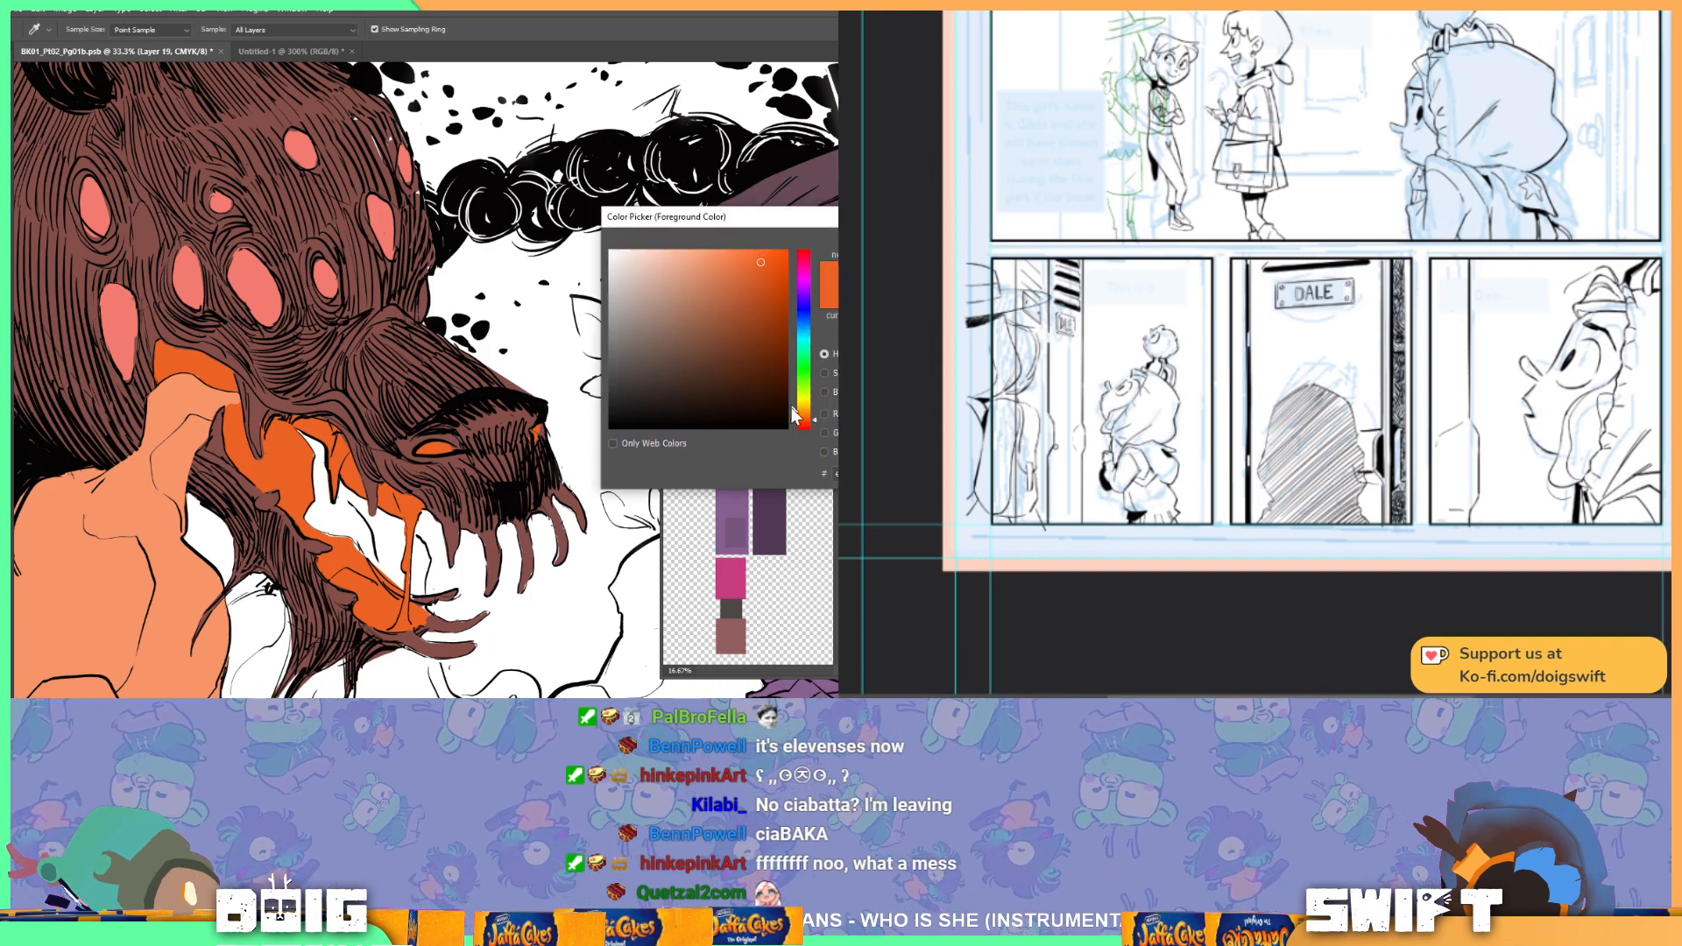
click(797, 409)
mouse_move(759, 262)
mouse_down()
mouse_move(762, 302)
mouse_move(737, 249)
mouse_up()
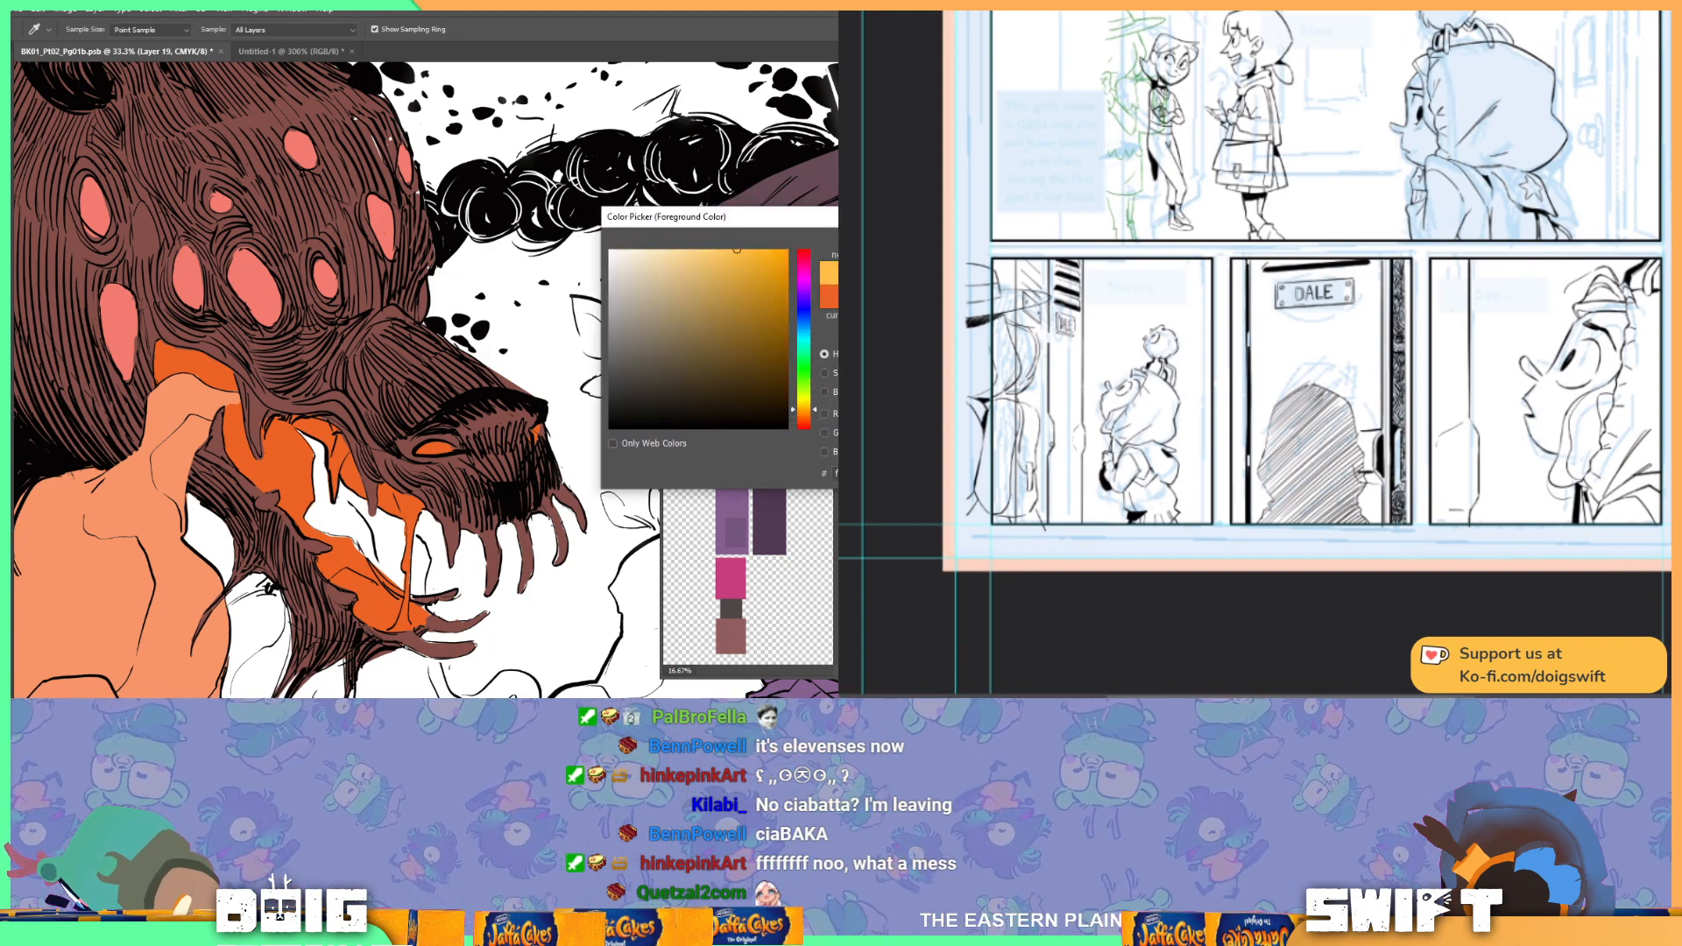
key(Return)
key(b)
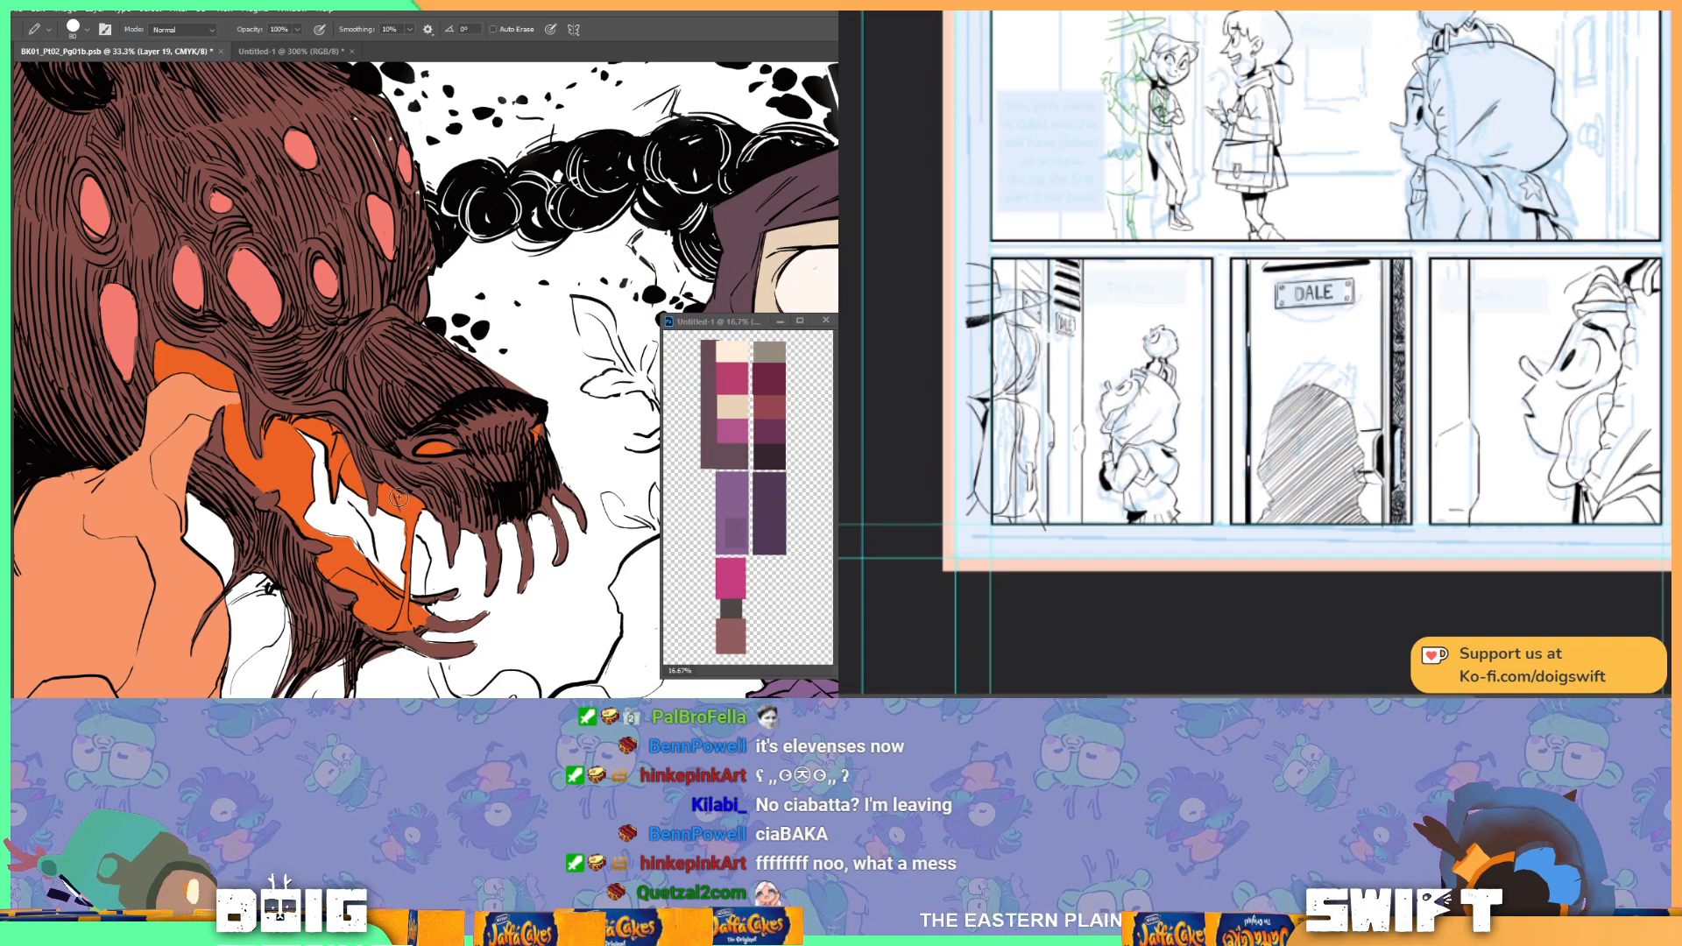
drag(405, 517, 402, 624)
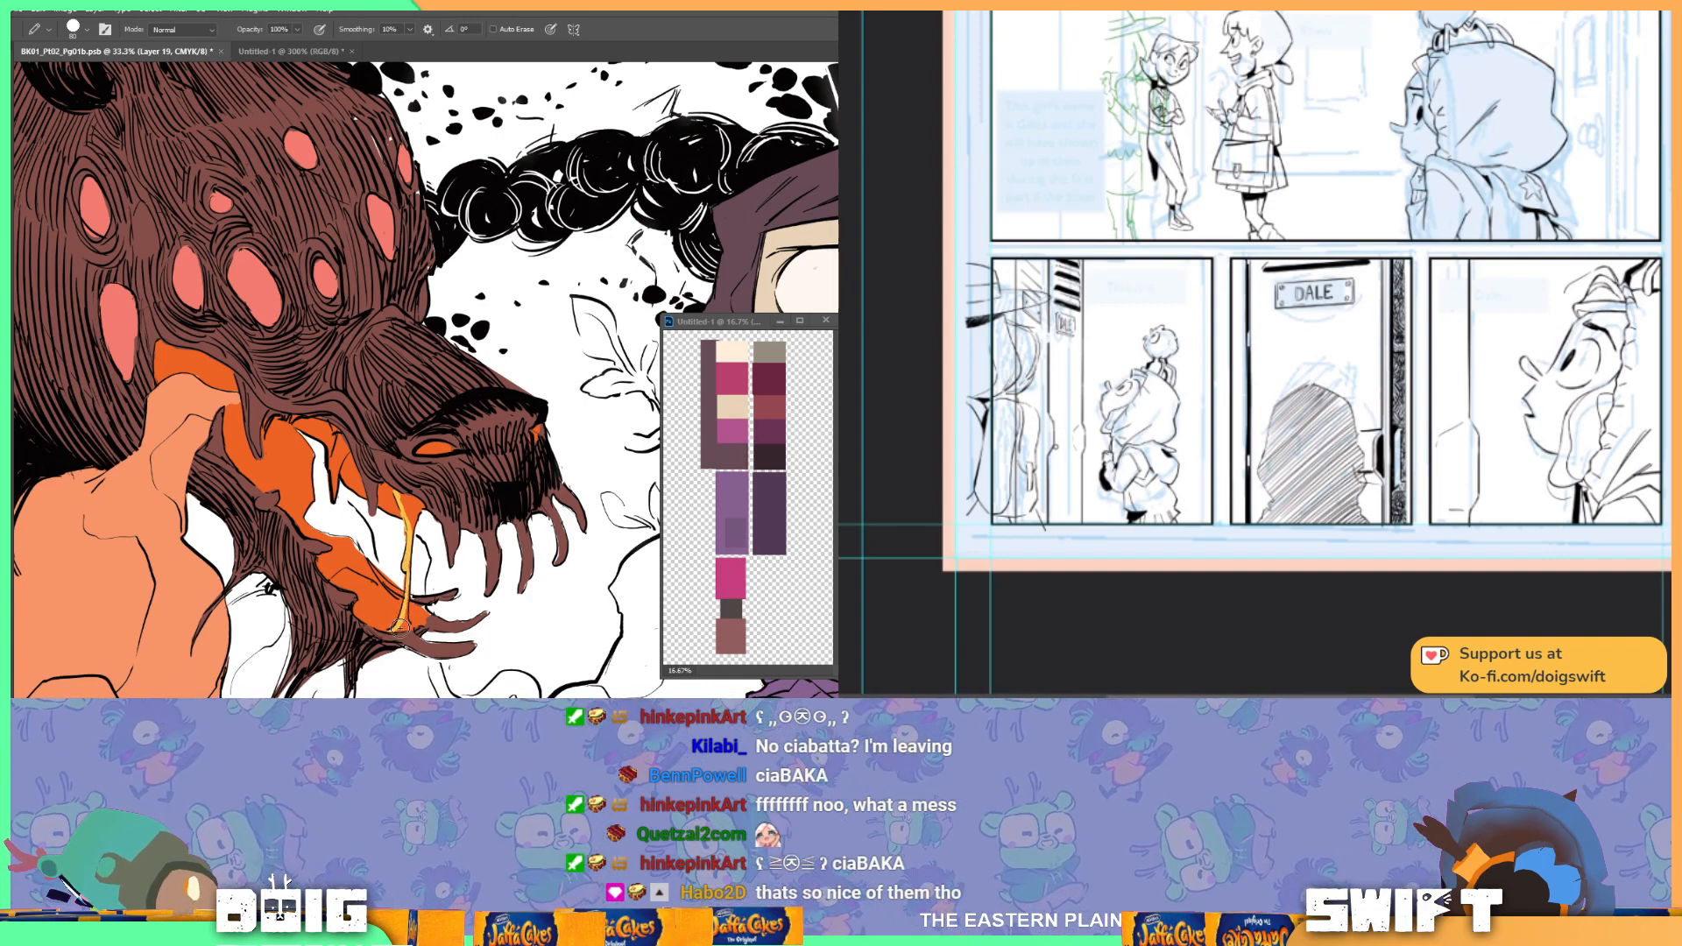
alt+click(406, 638)
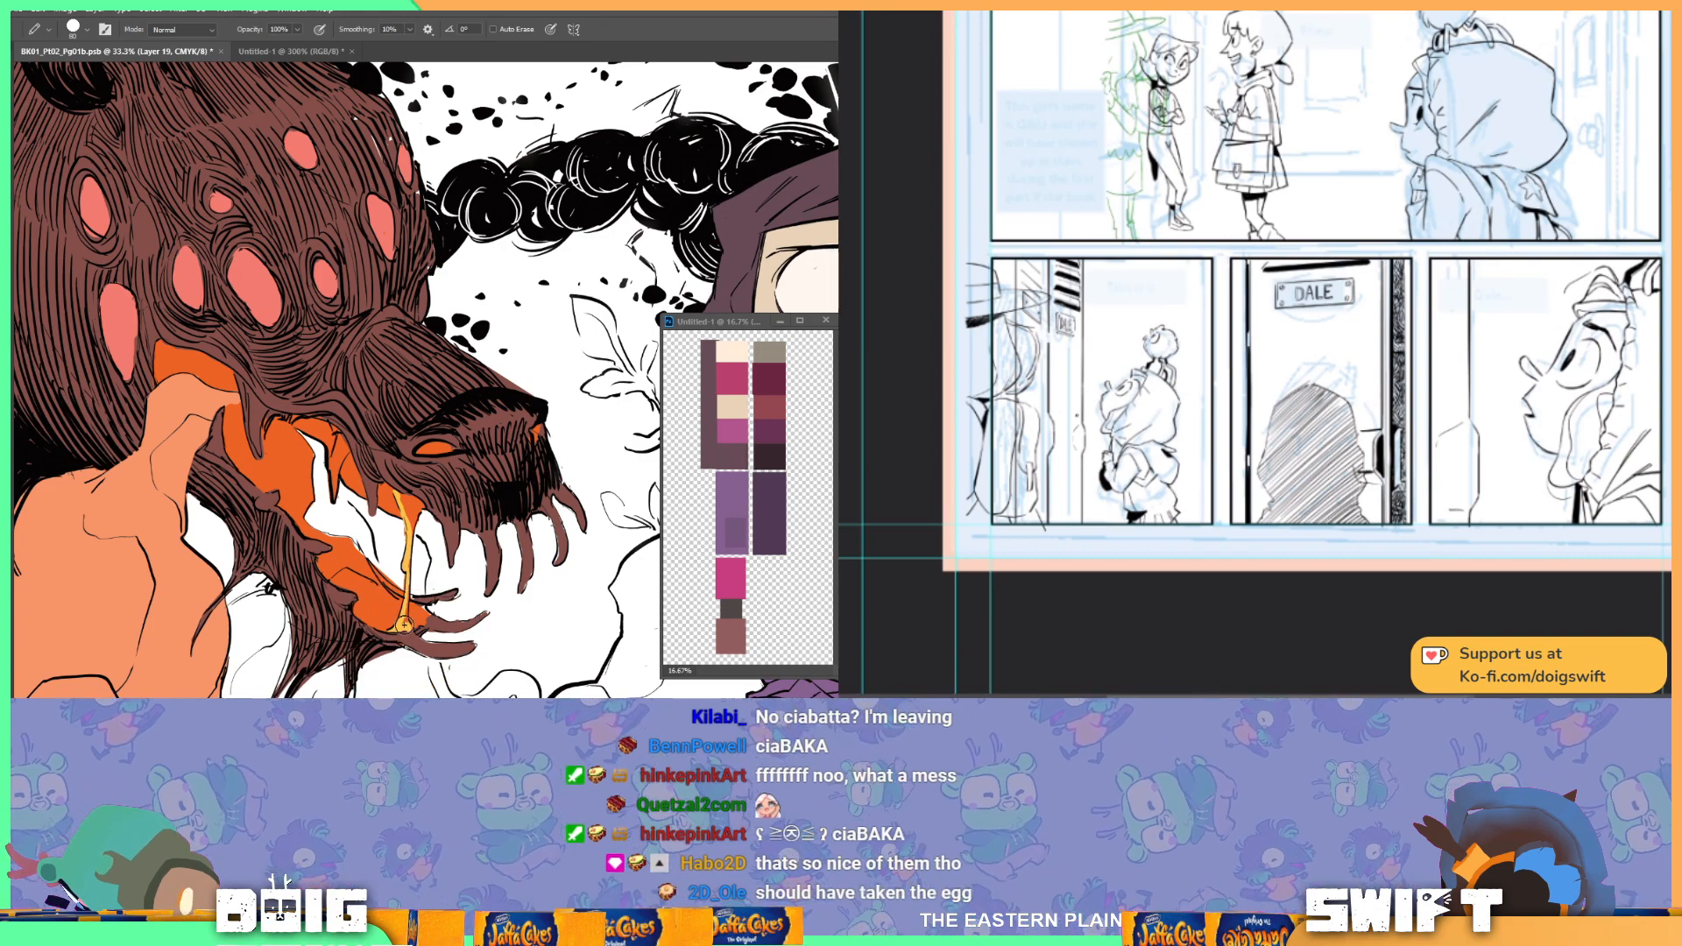
drag(404, 566, 408, 500)
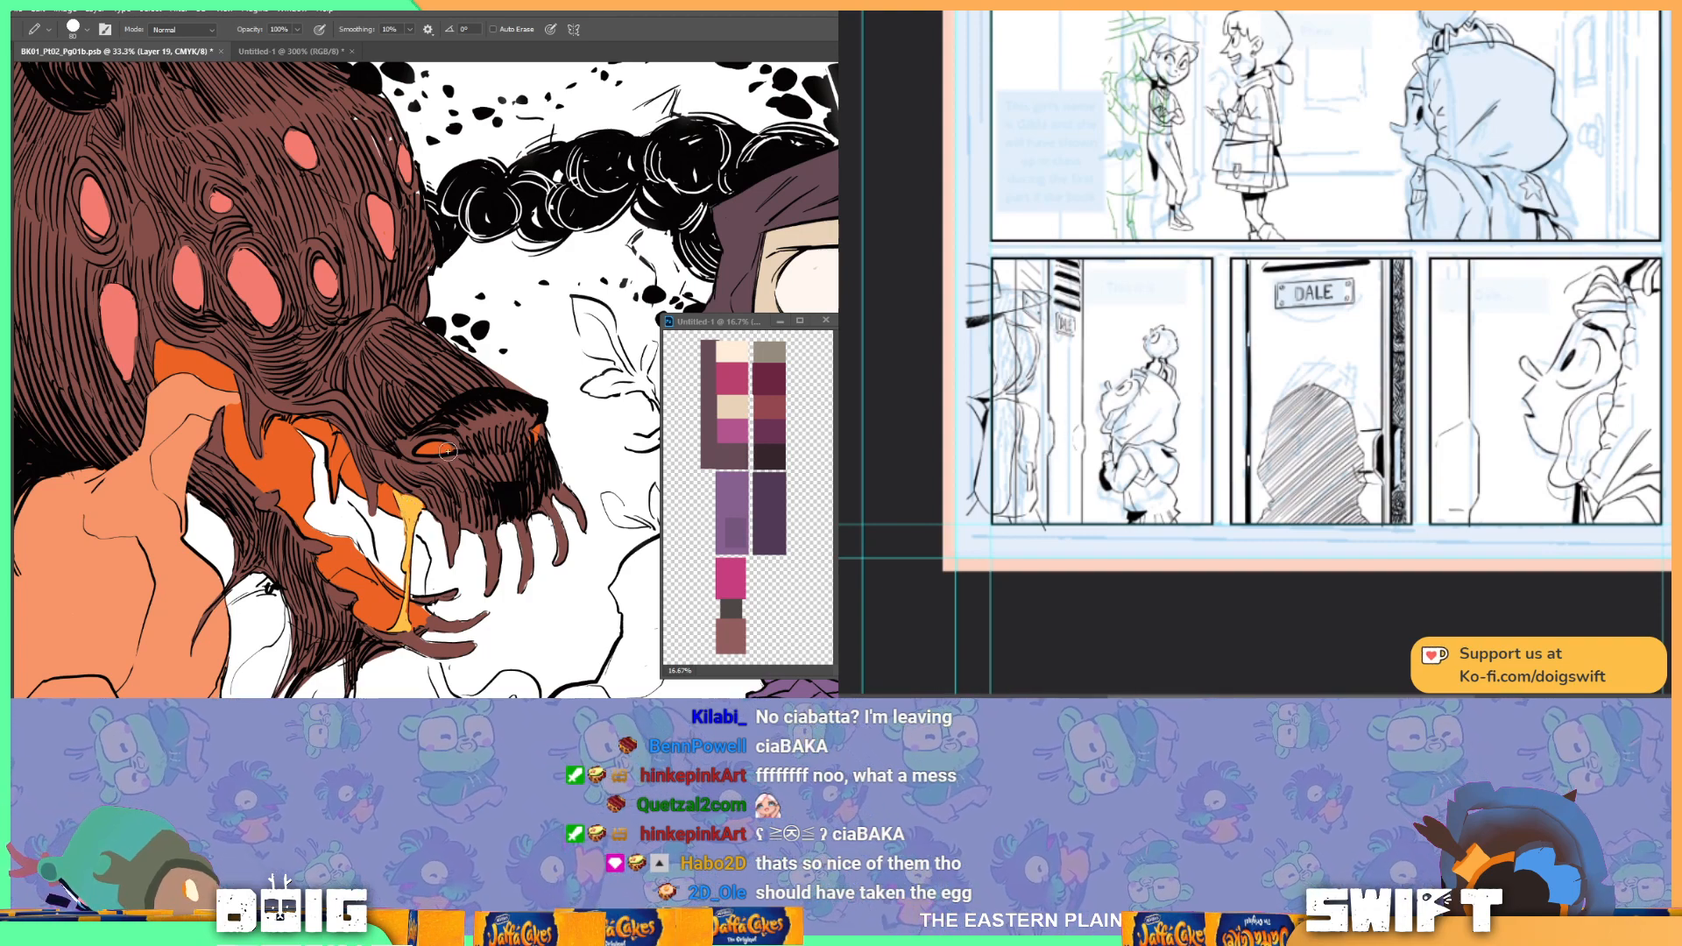
drag(511, 450, 501, 491)
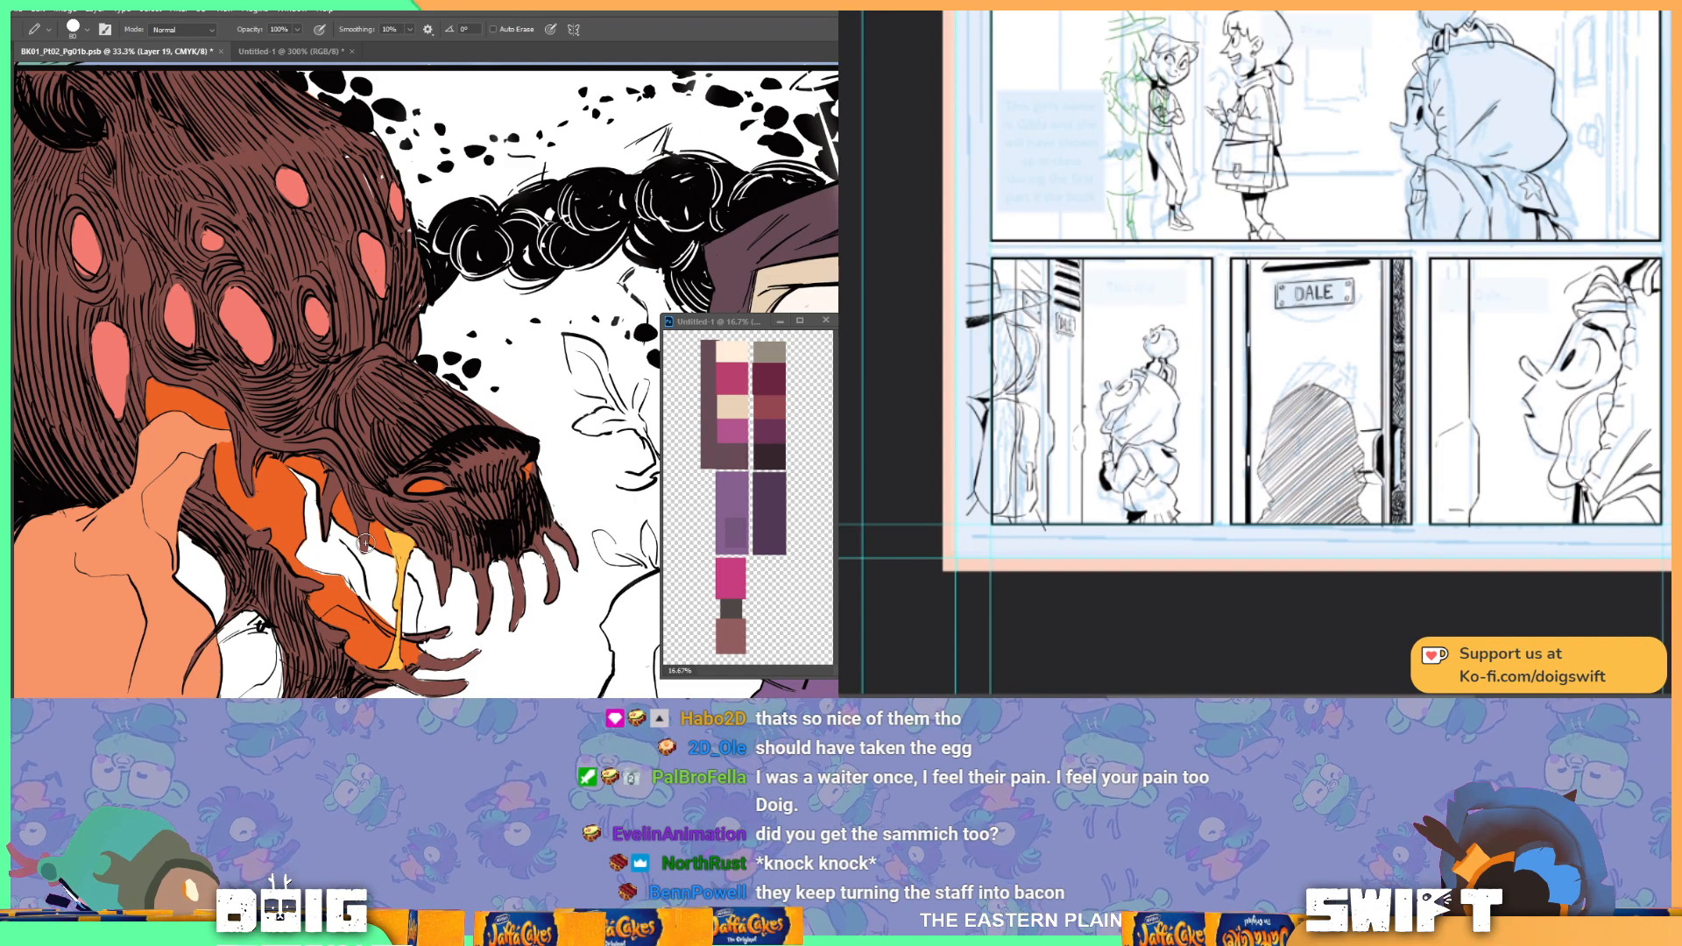
scroll(371, 561, down, 2)
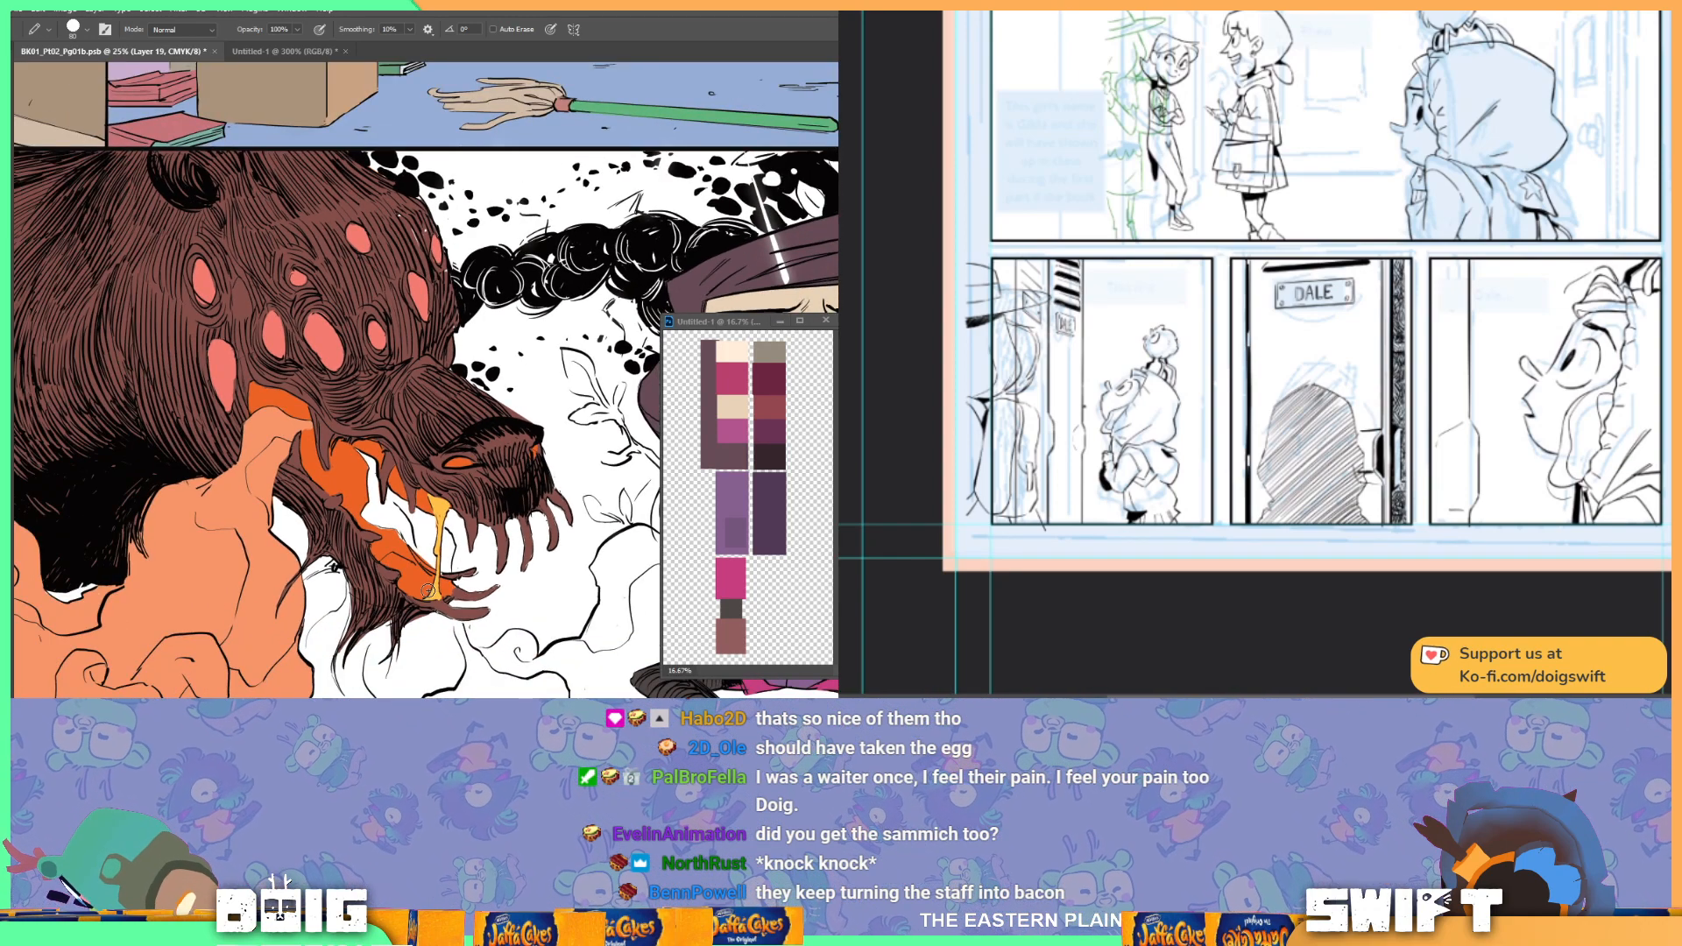
Step: Check the beast's new colours against the seated girl and the rest of the comic page
drag(384, 409, 256, 435)
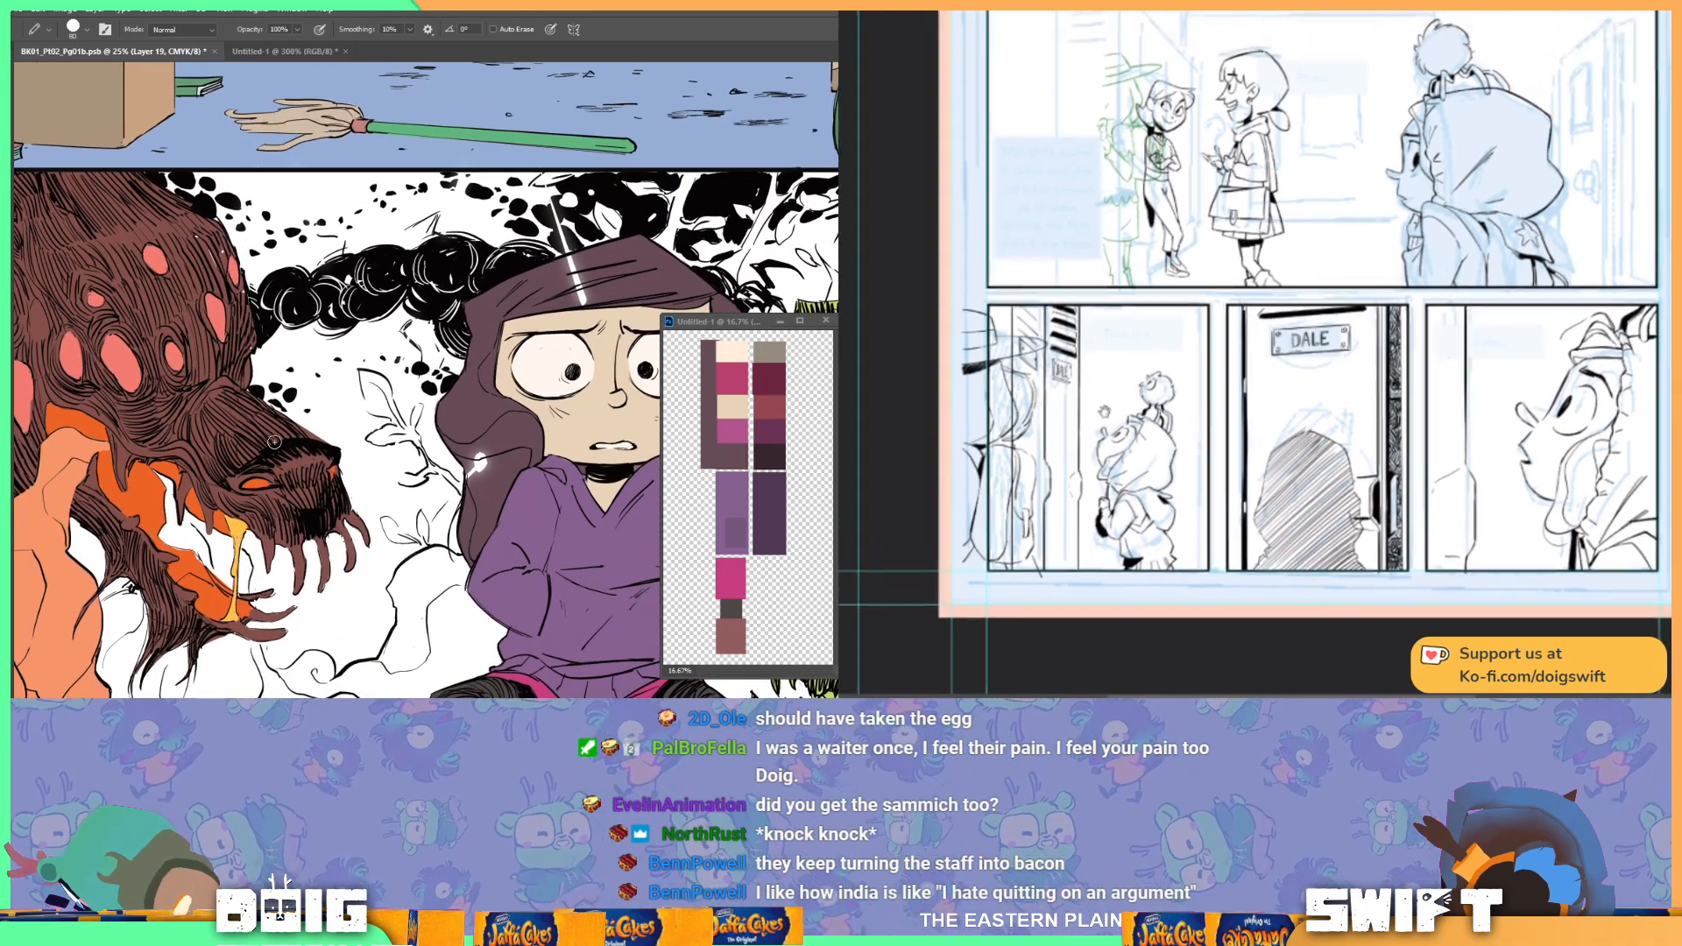
key(ctrl+minus)
drag(294, 460, 387, 463)
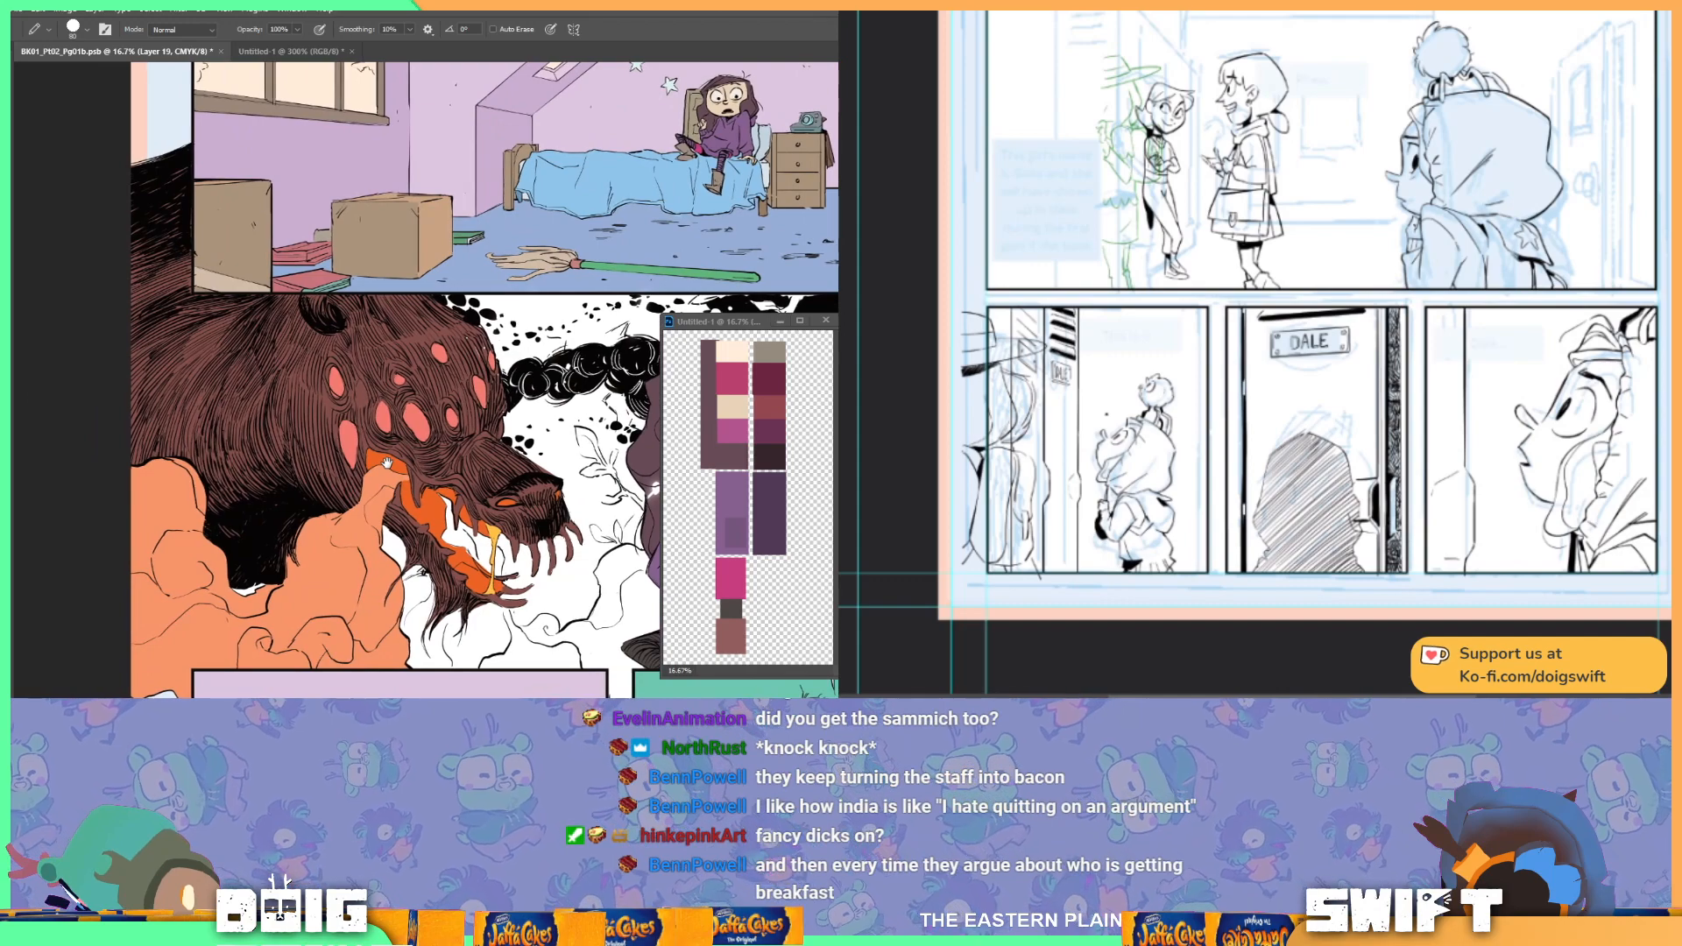
mouse_move(429, 549)
mouse_down()
mouse_move(354, 421)
mouse_move(429, 521)
mouse_move(421, 536)
mouse_up()
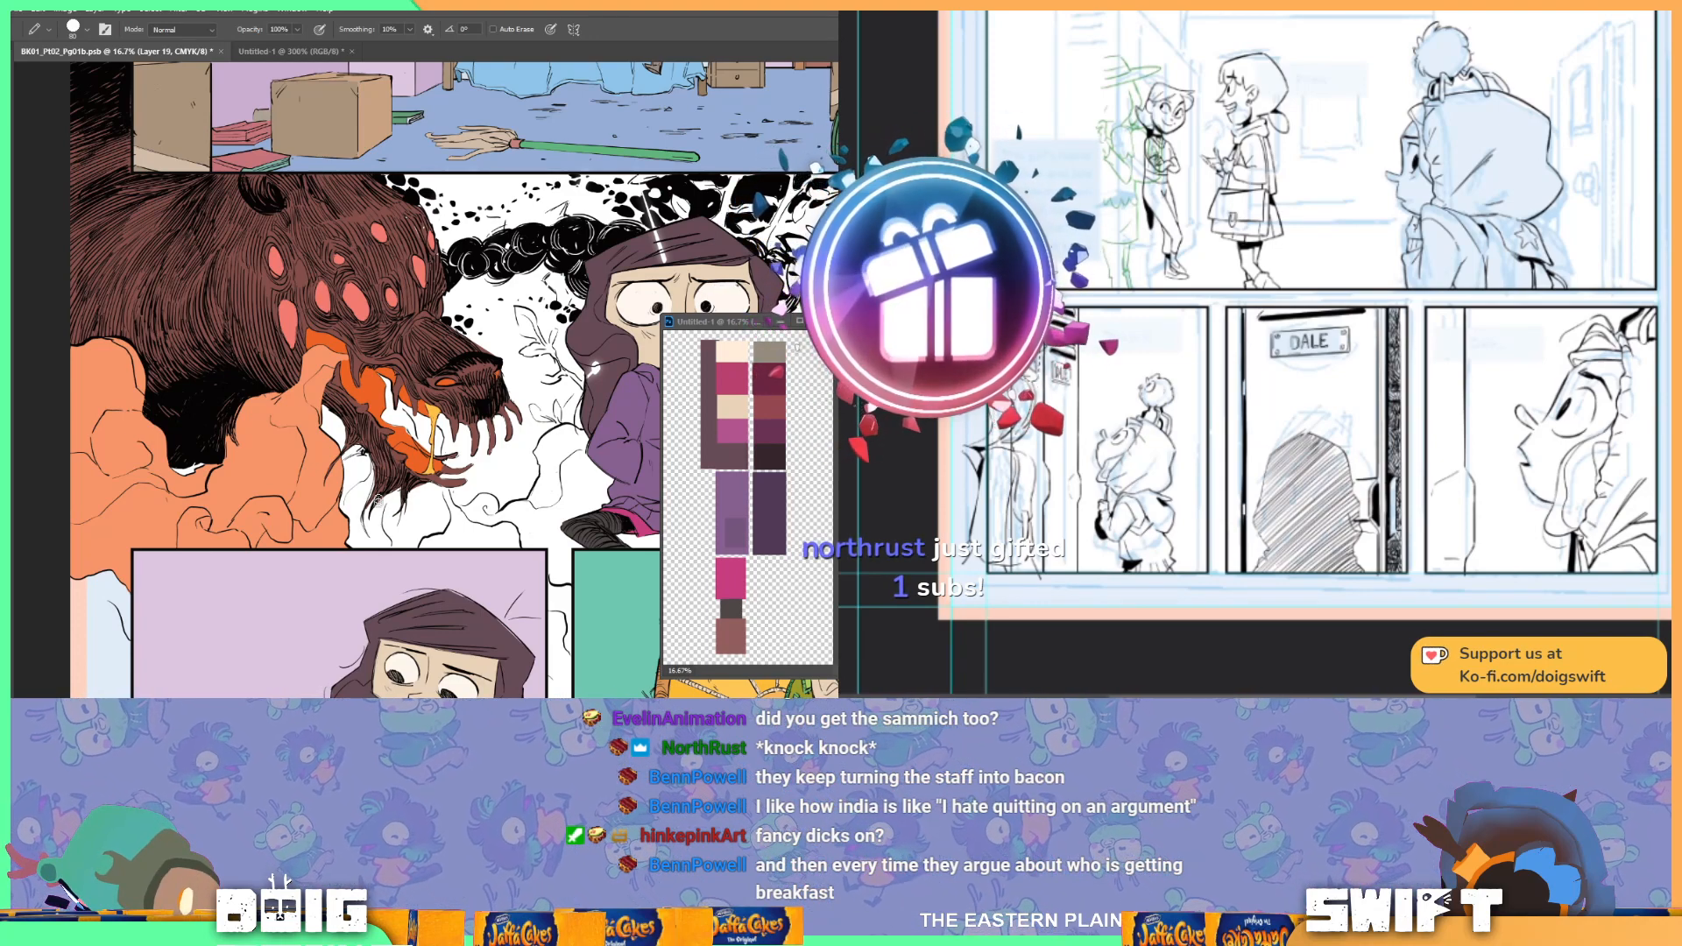
drag(382, 457, 278, 464)
drag(539, 484, 411, 493)
scroll(438, 453, down, 3)
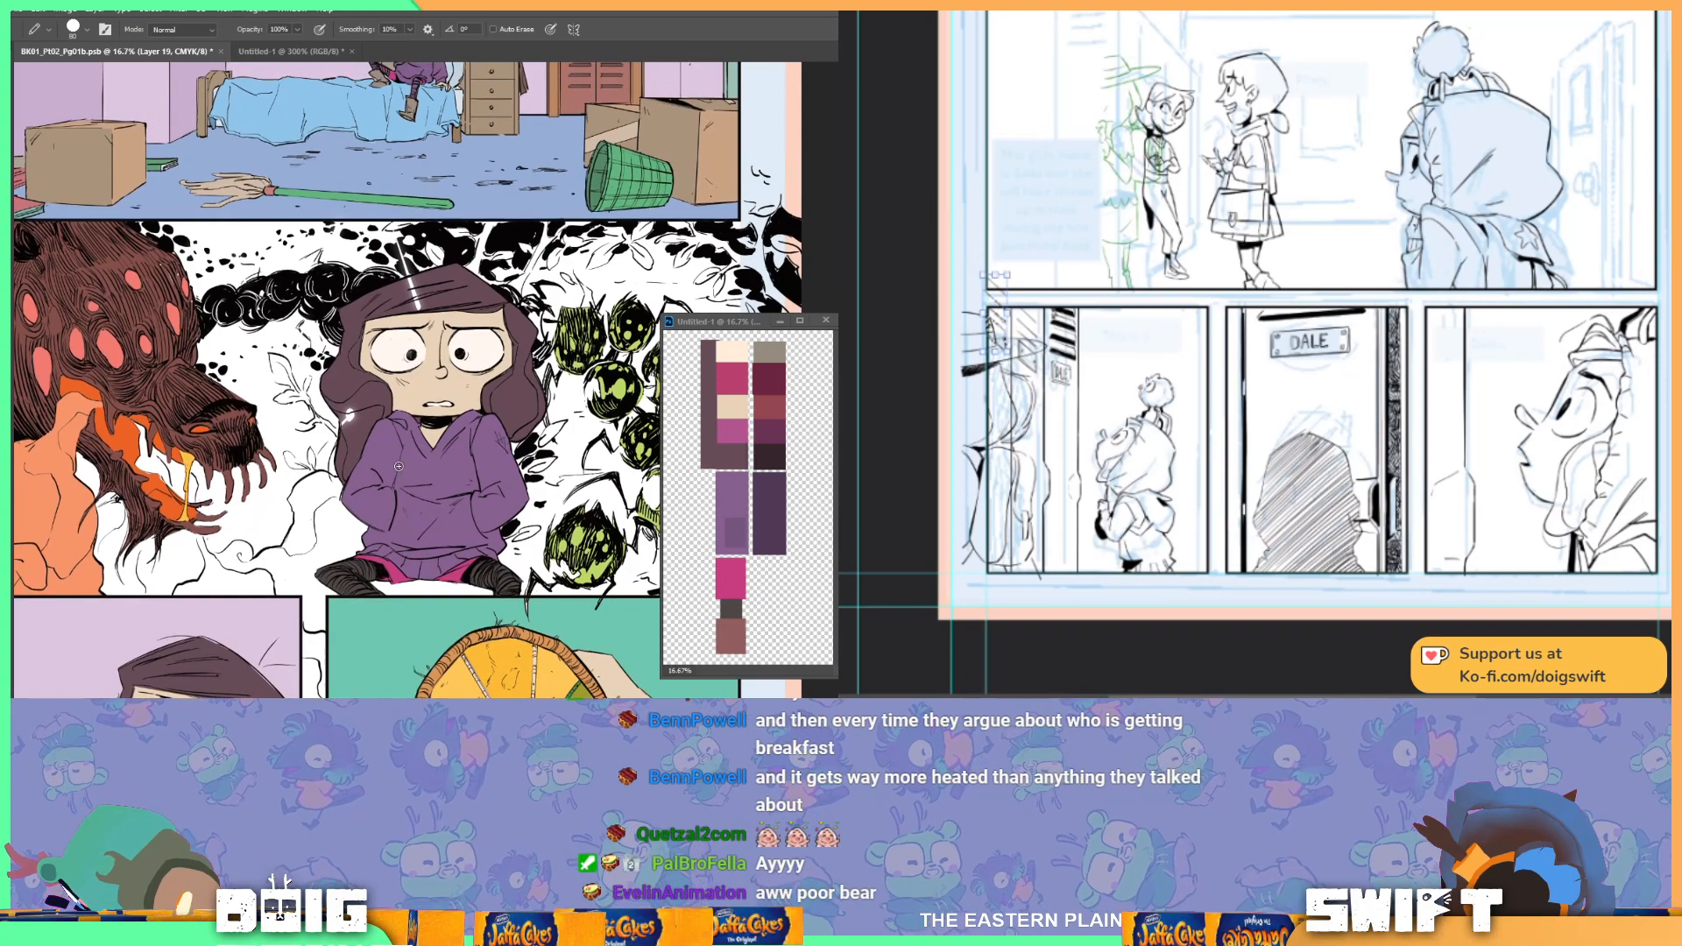
key(ctrl+minus)
key(ctrl+minus)
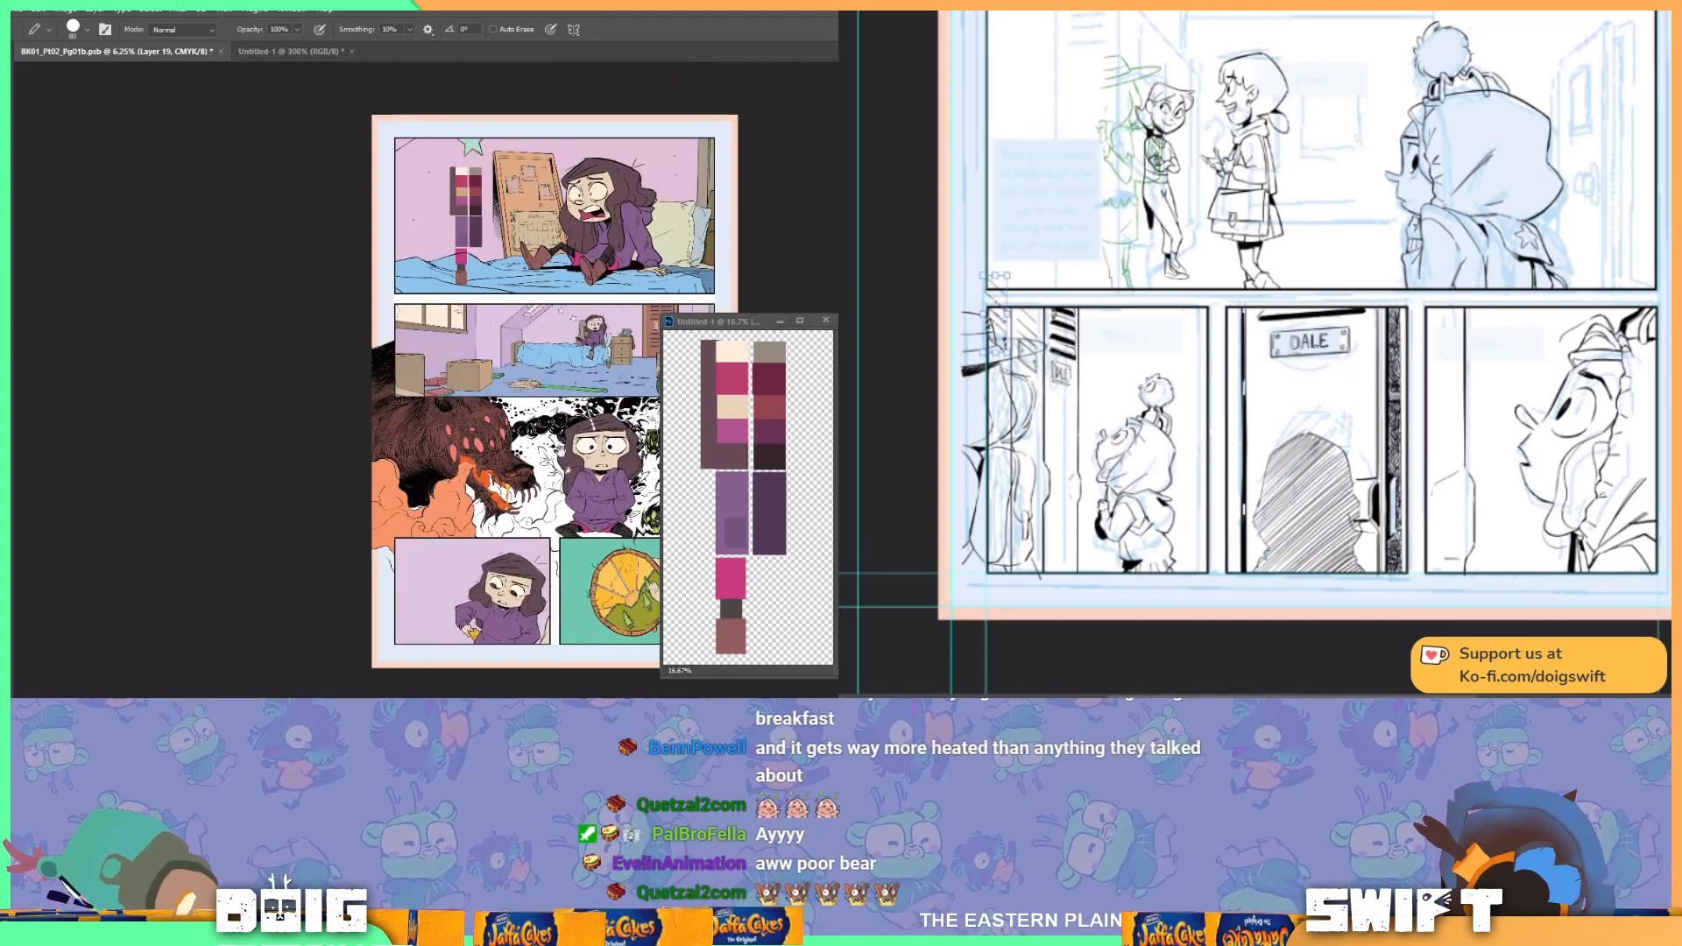
Step: Move the floating colour swatch document clear of the artwork and save the page file
drag(756, 320, 201, 281)
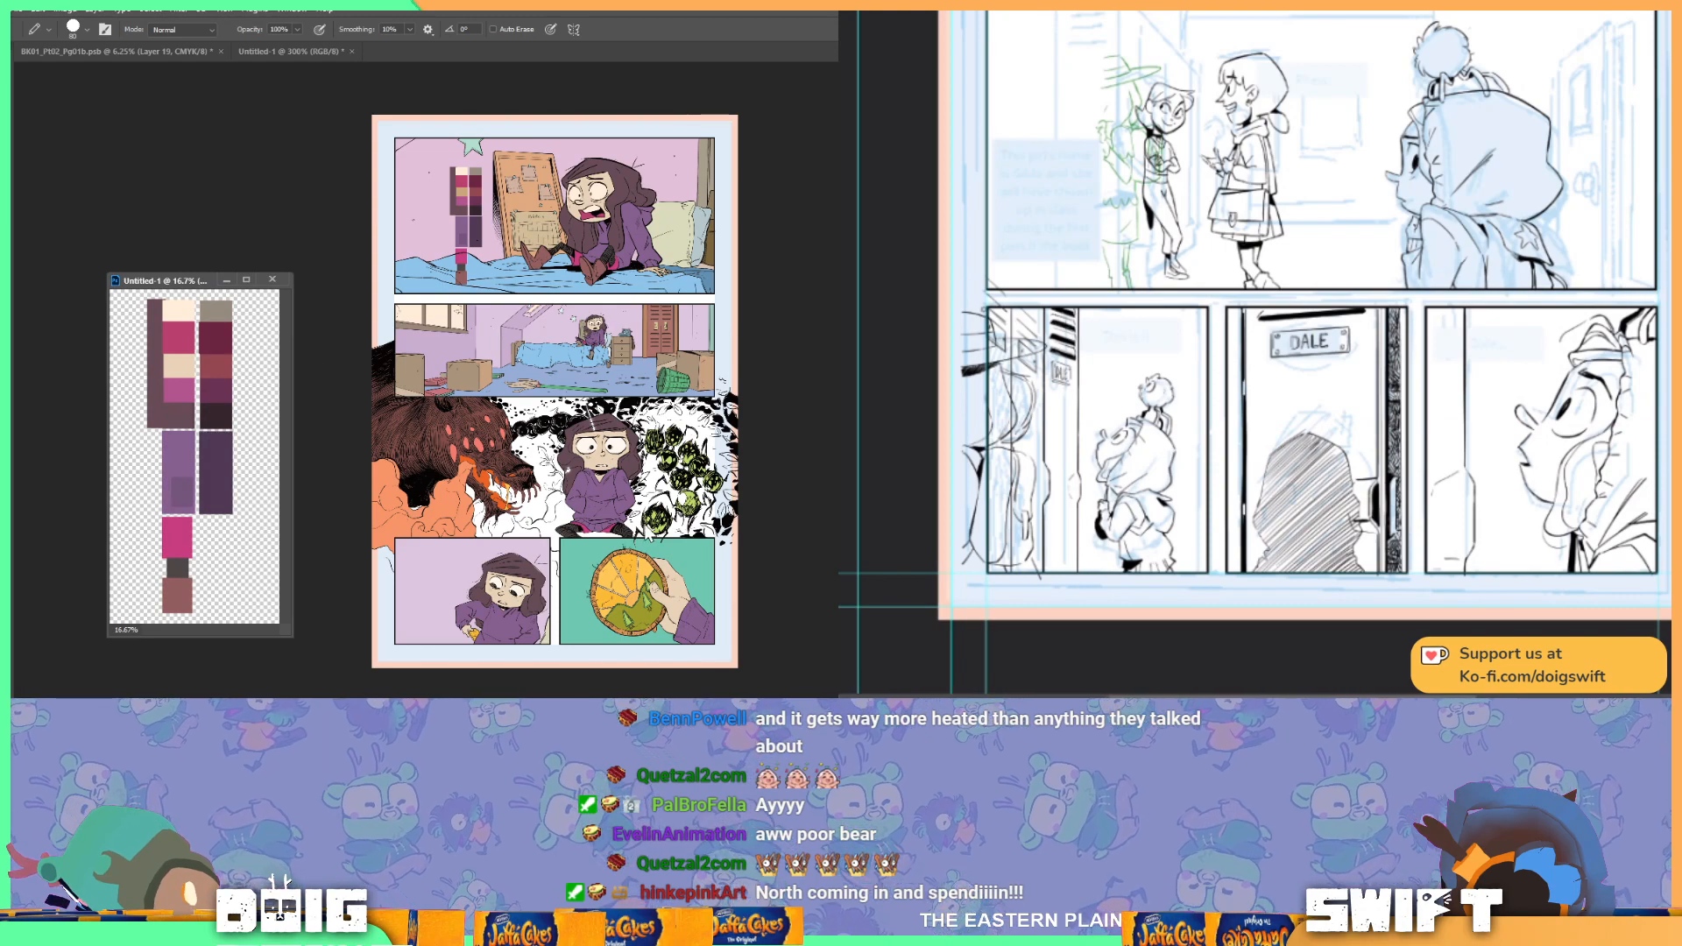
key(ctrl+shift+s)
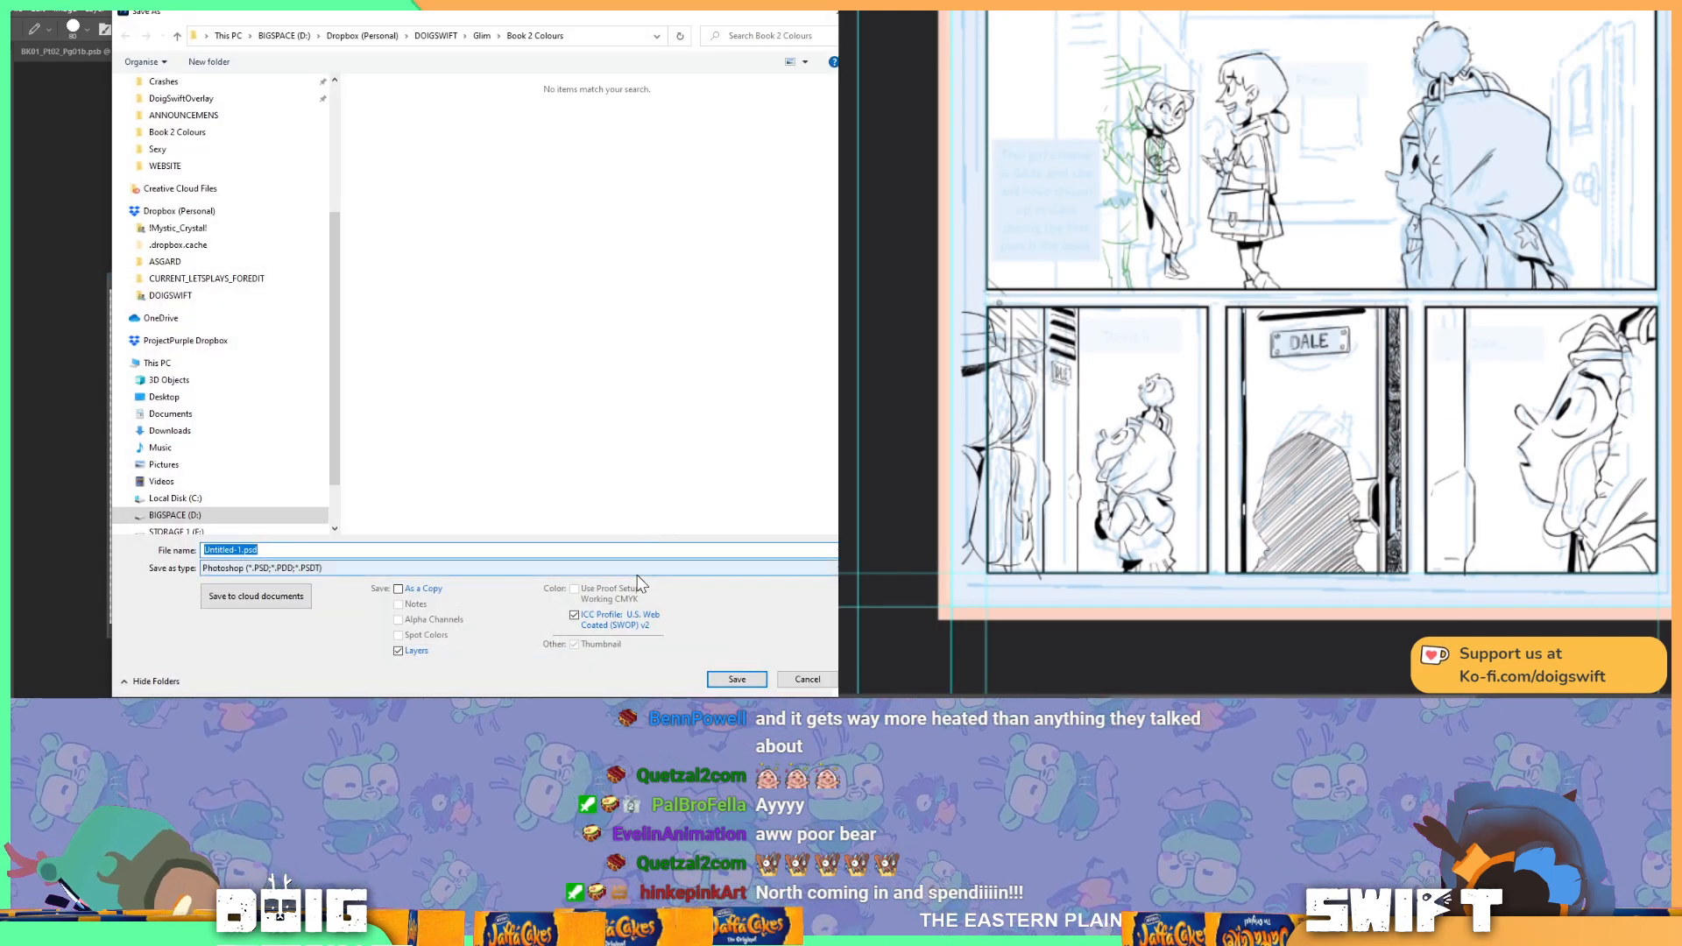
click(806, 680)
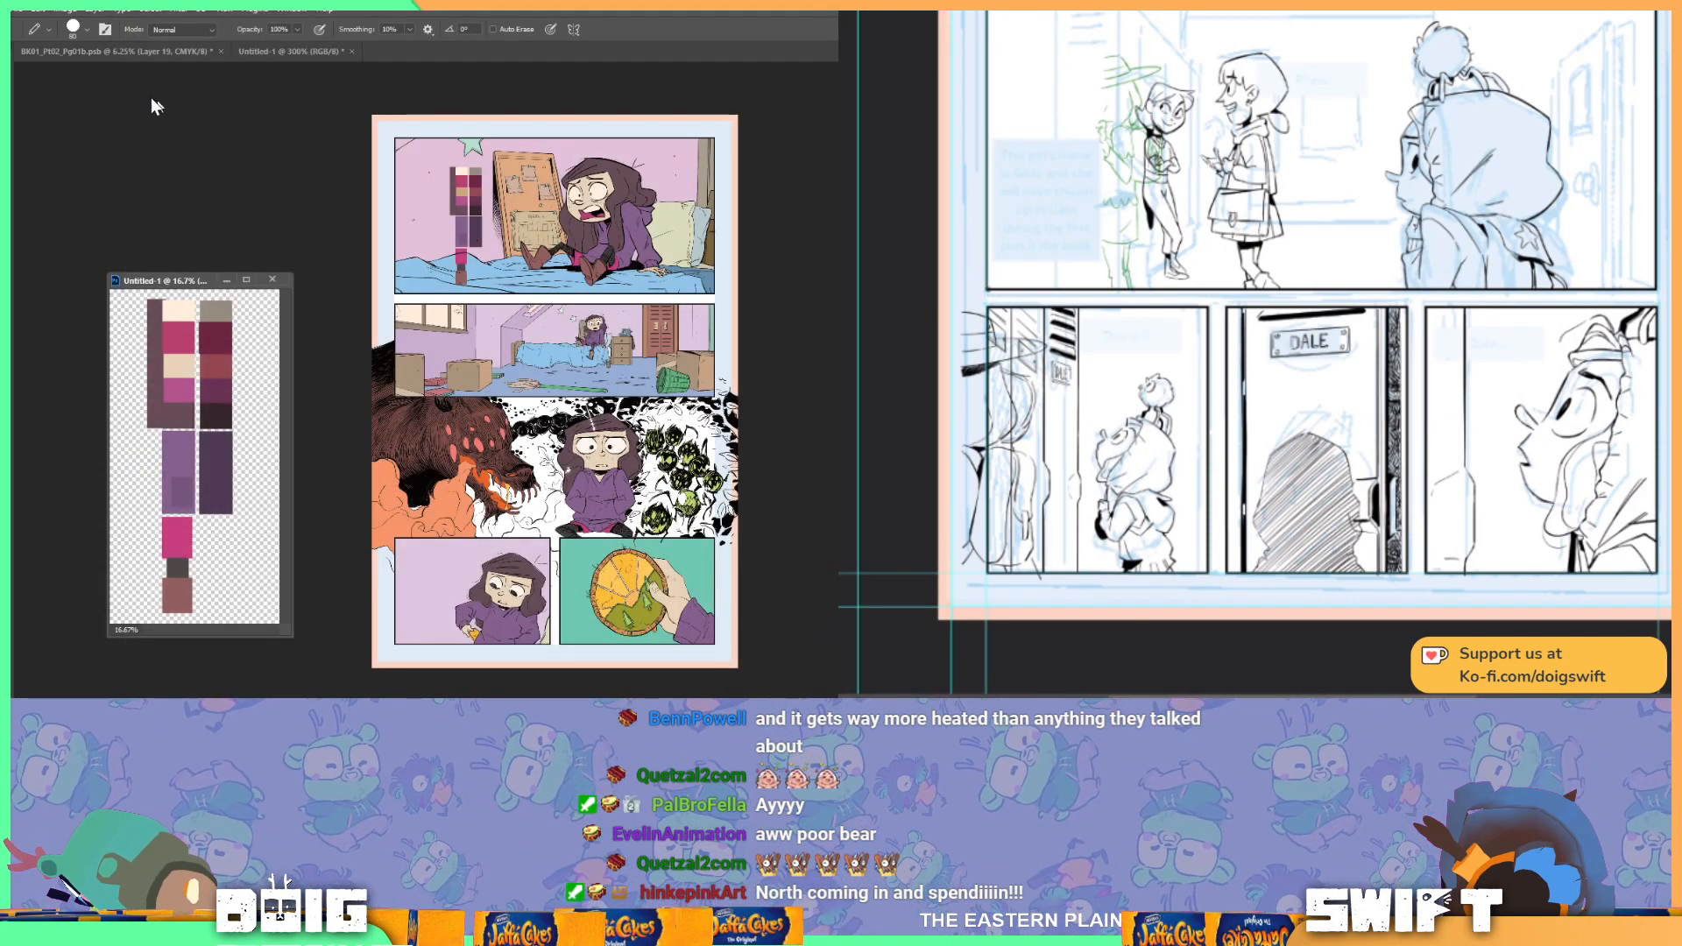
key(ctrl+s)
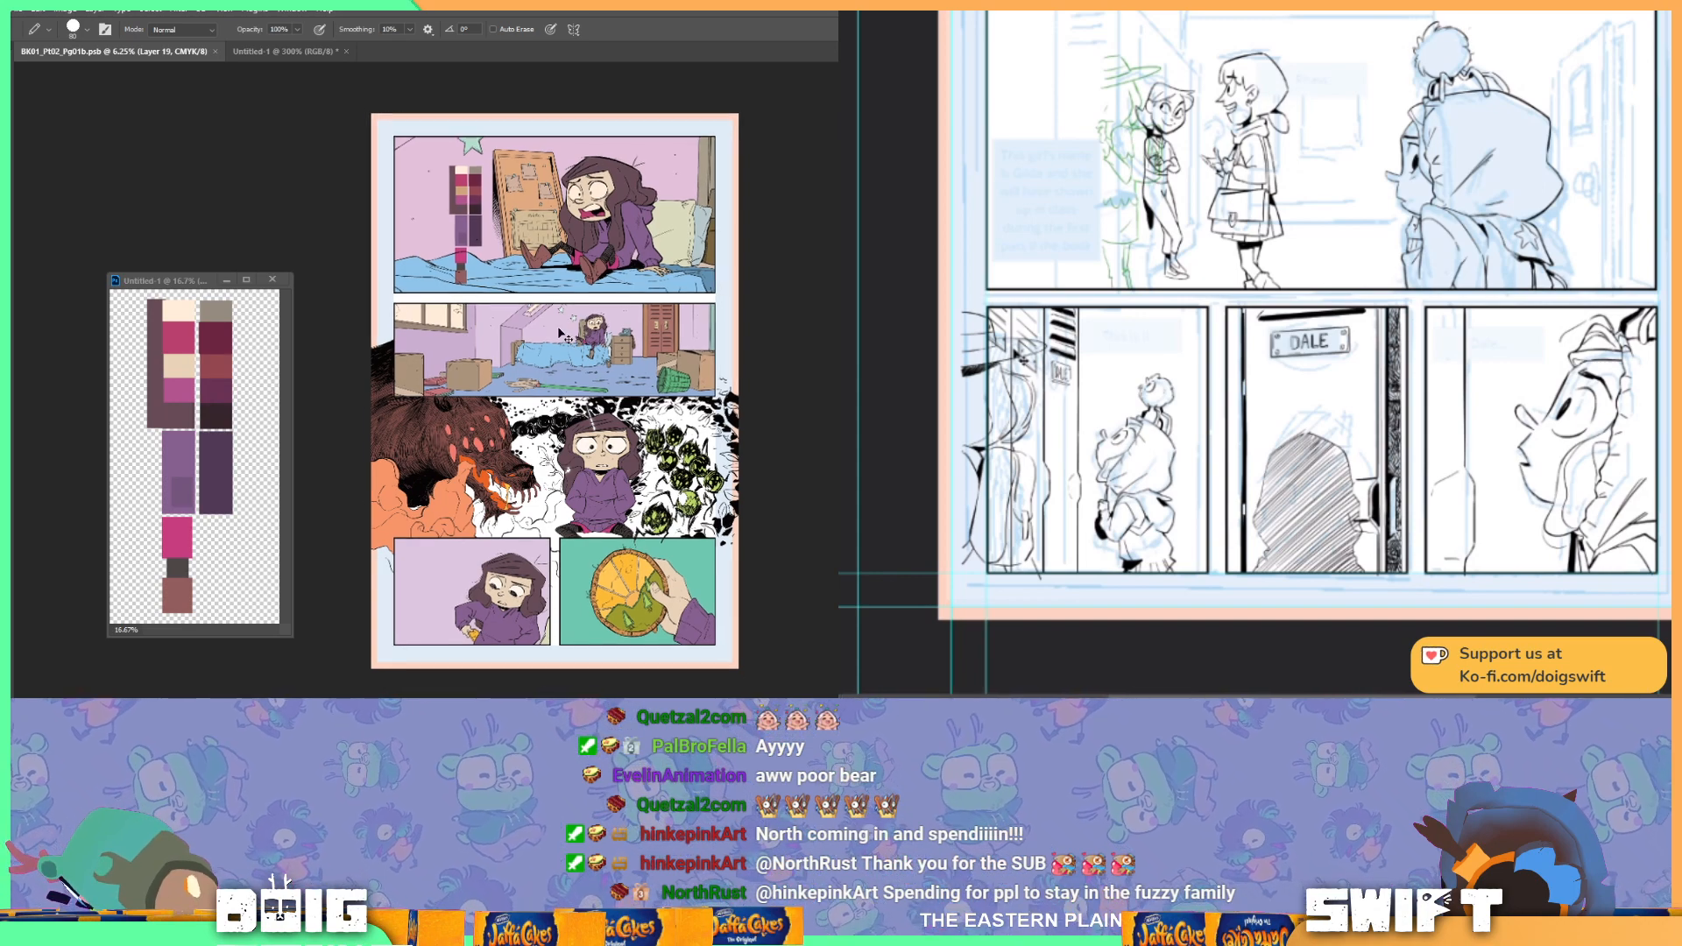
Step: Sample the orange of the smoke clouds and lasso the uncoloured cloud area between the beast and the seated girl
scroll(559, 332, up, 3)
drag(594, 603, 605, 395)
drag(533, 531, 622, 485)
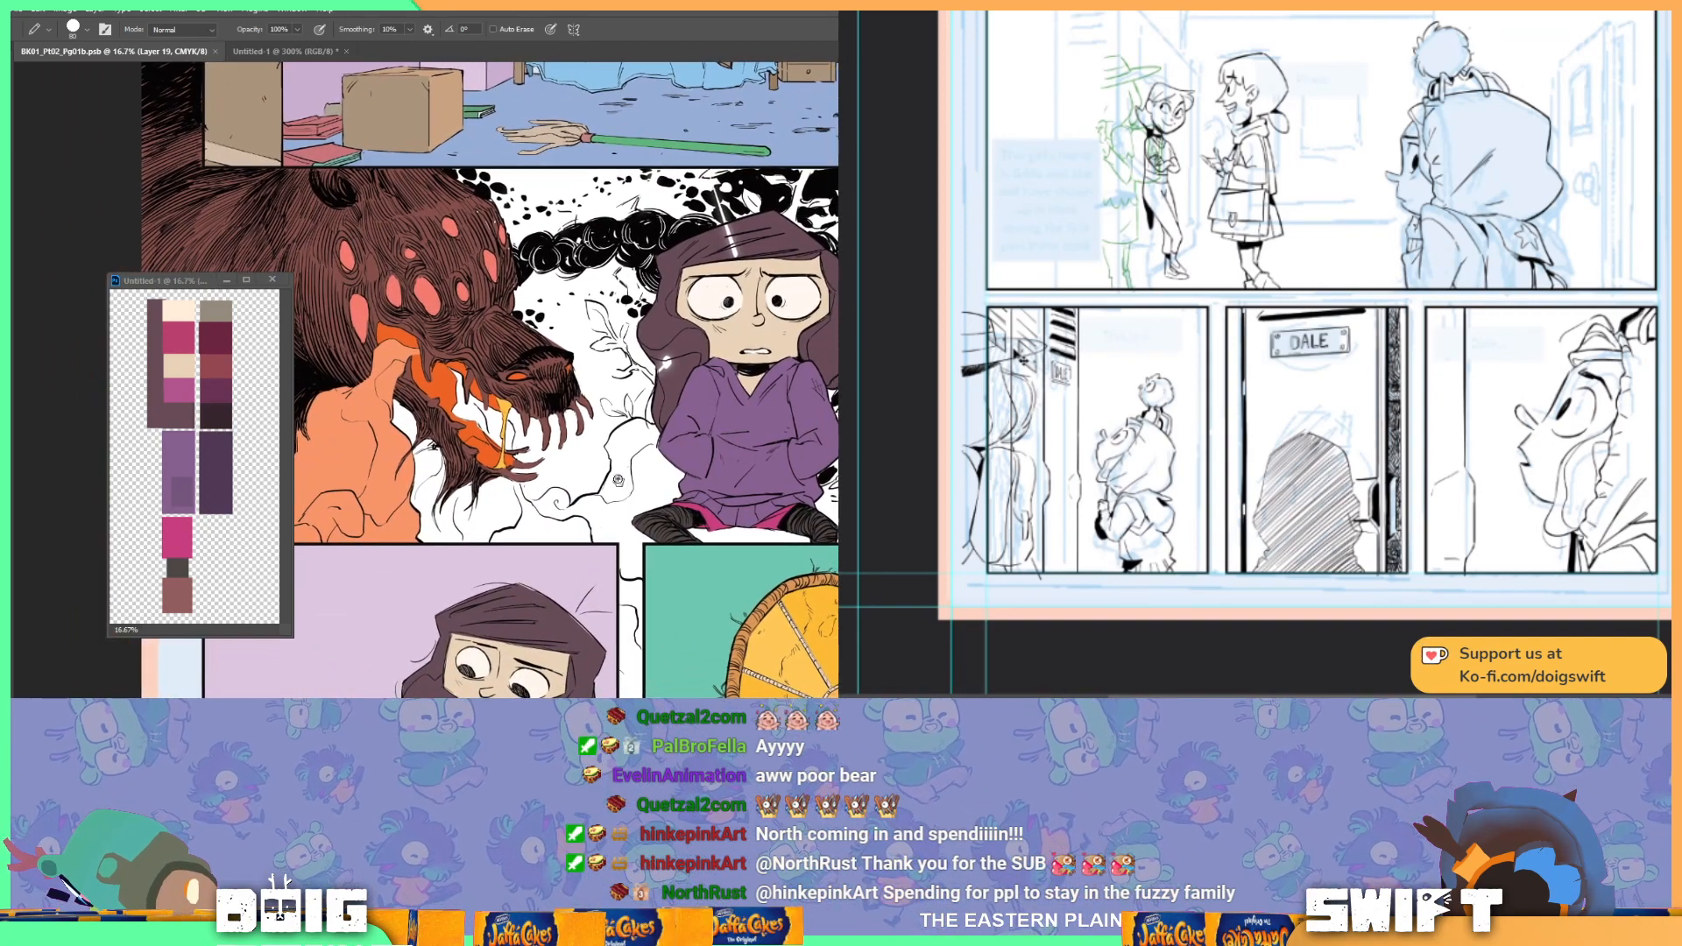
alt+click(392, 491)
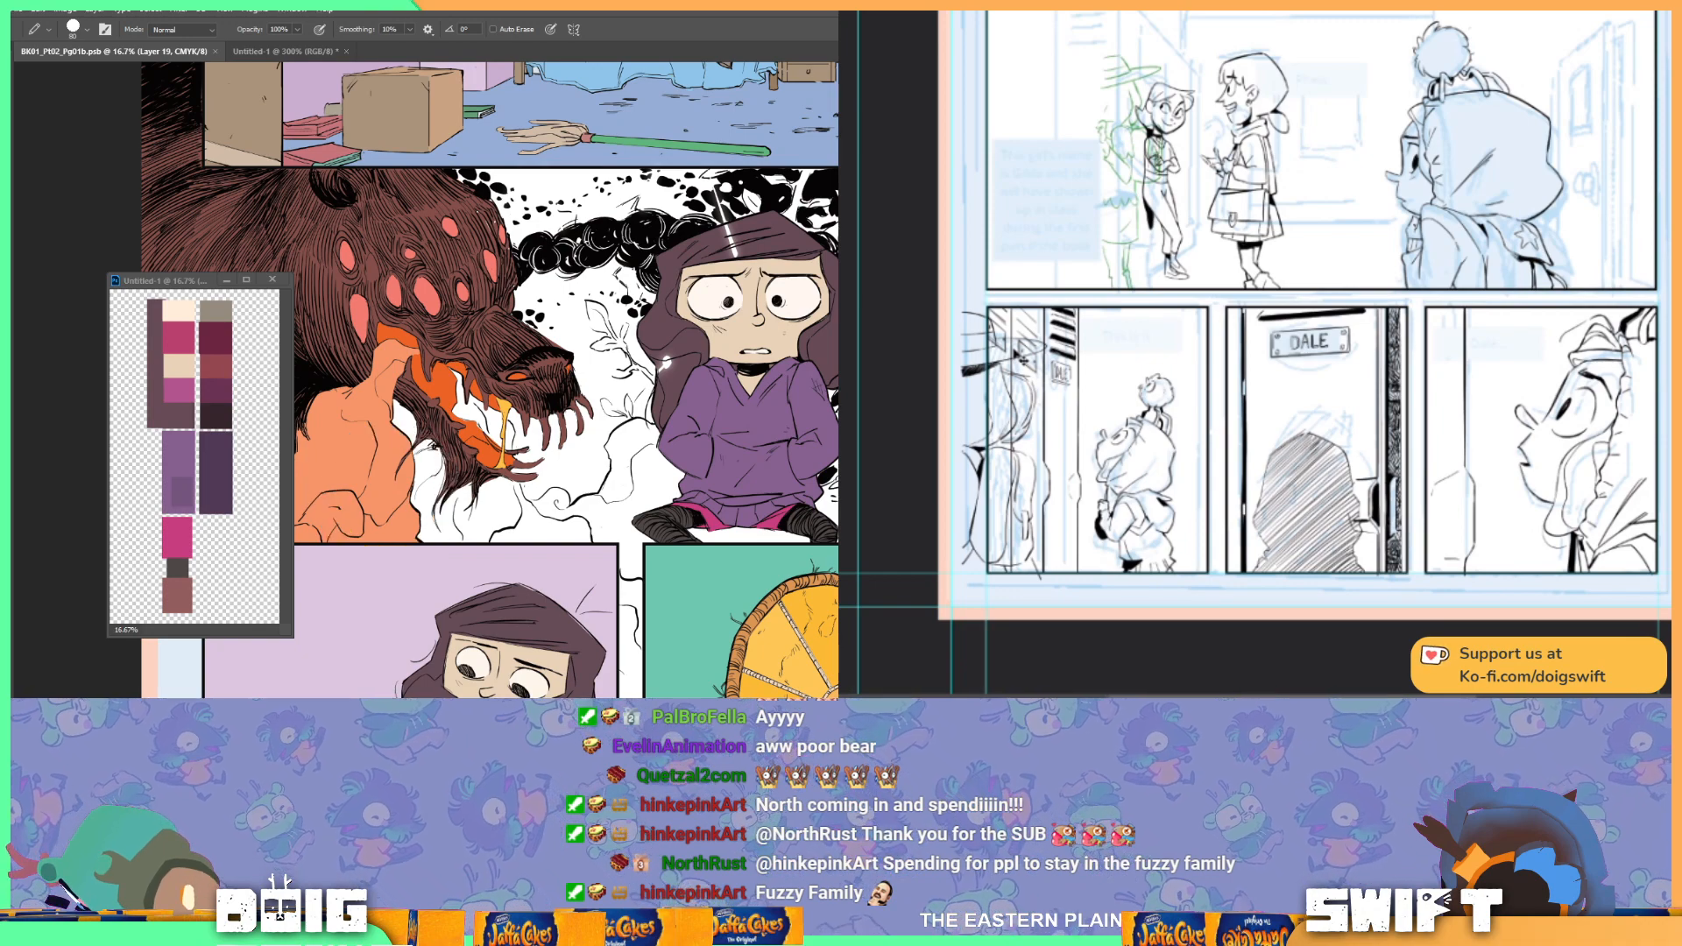
key(l)
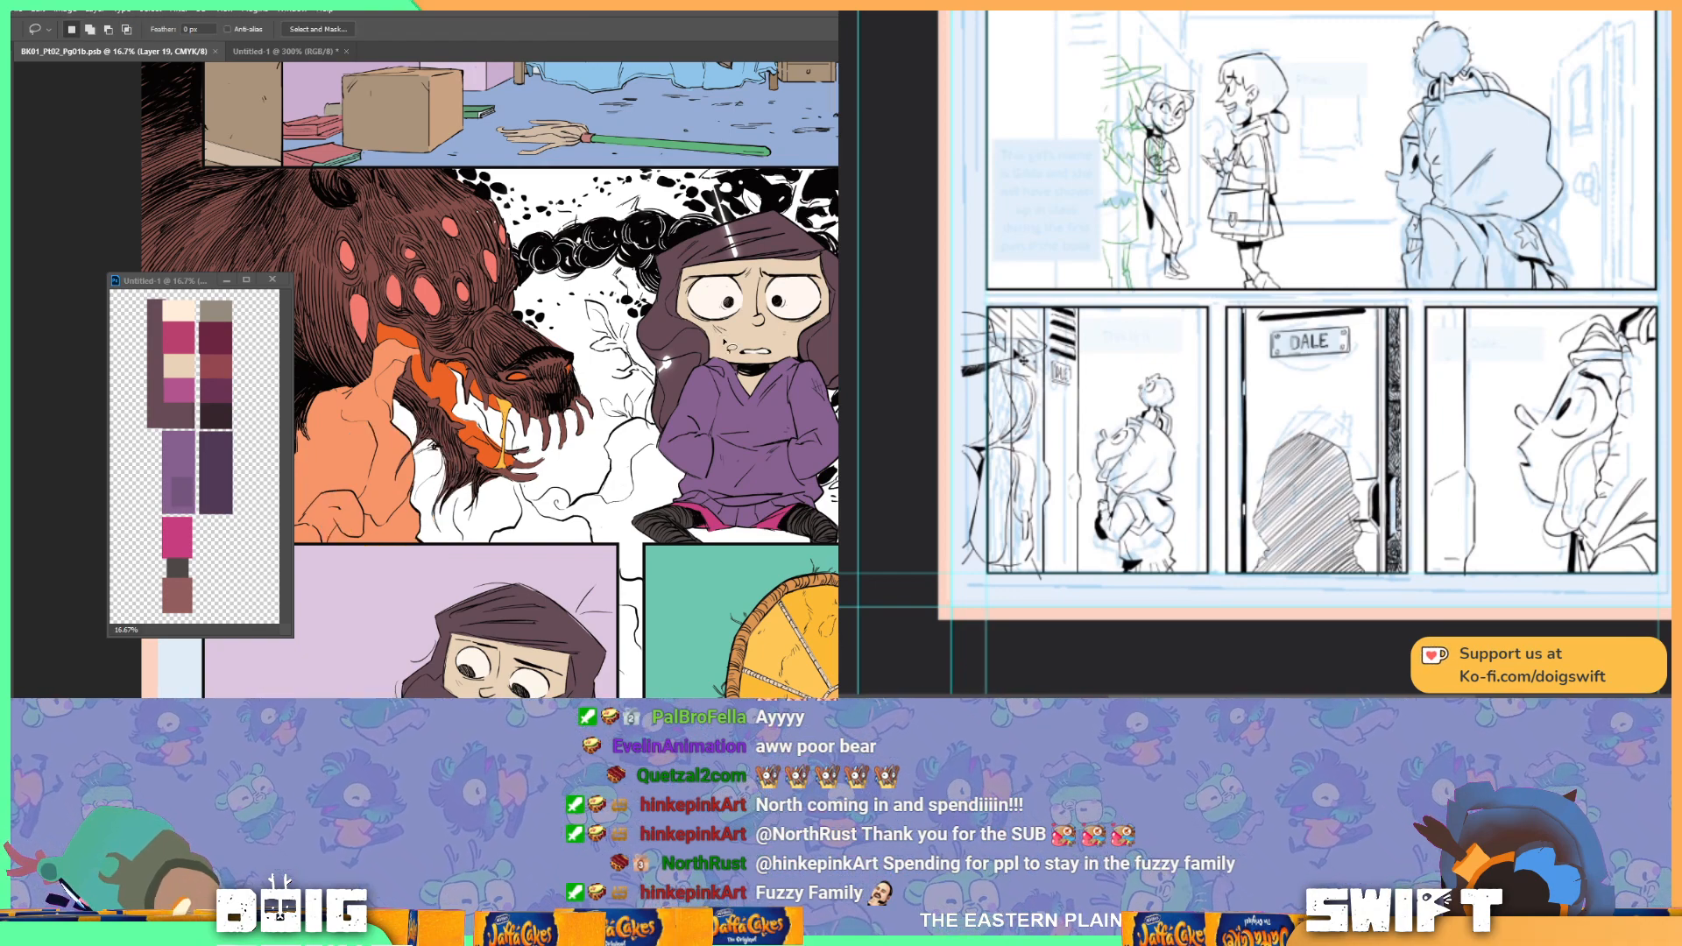
key(ctrl+plus)
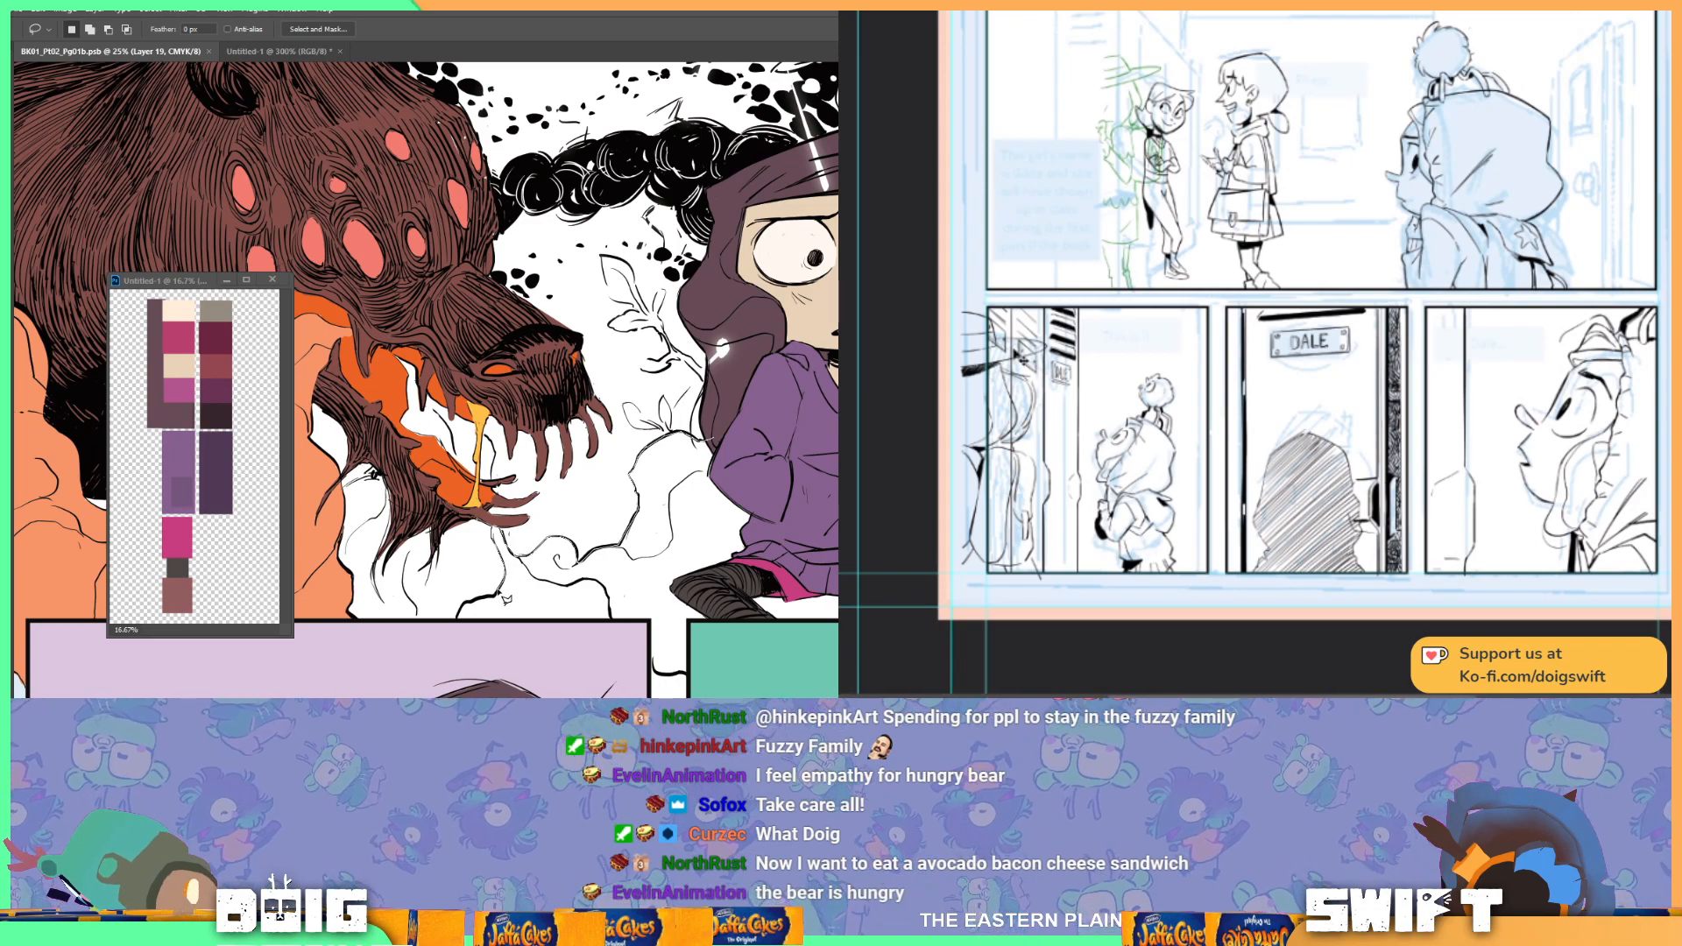
drag(471, 603, 458, 632)
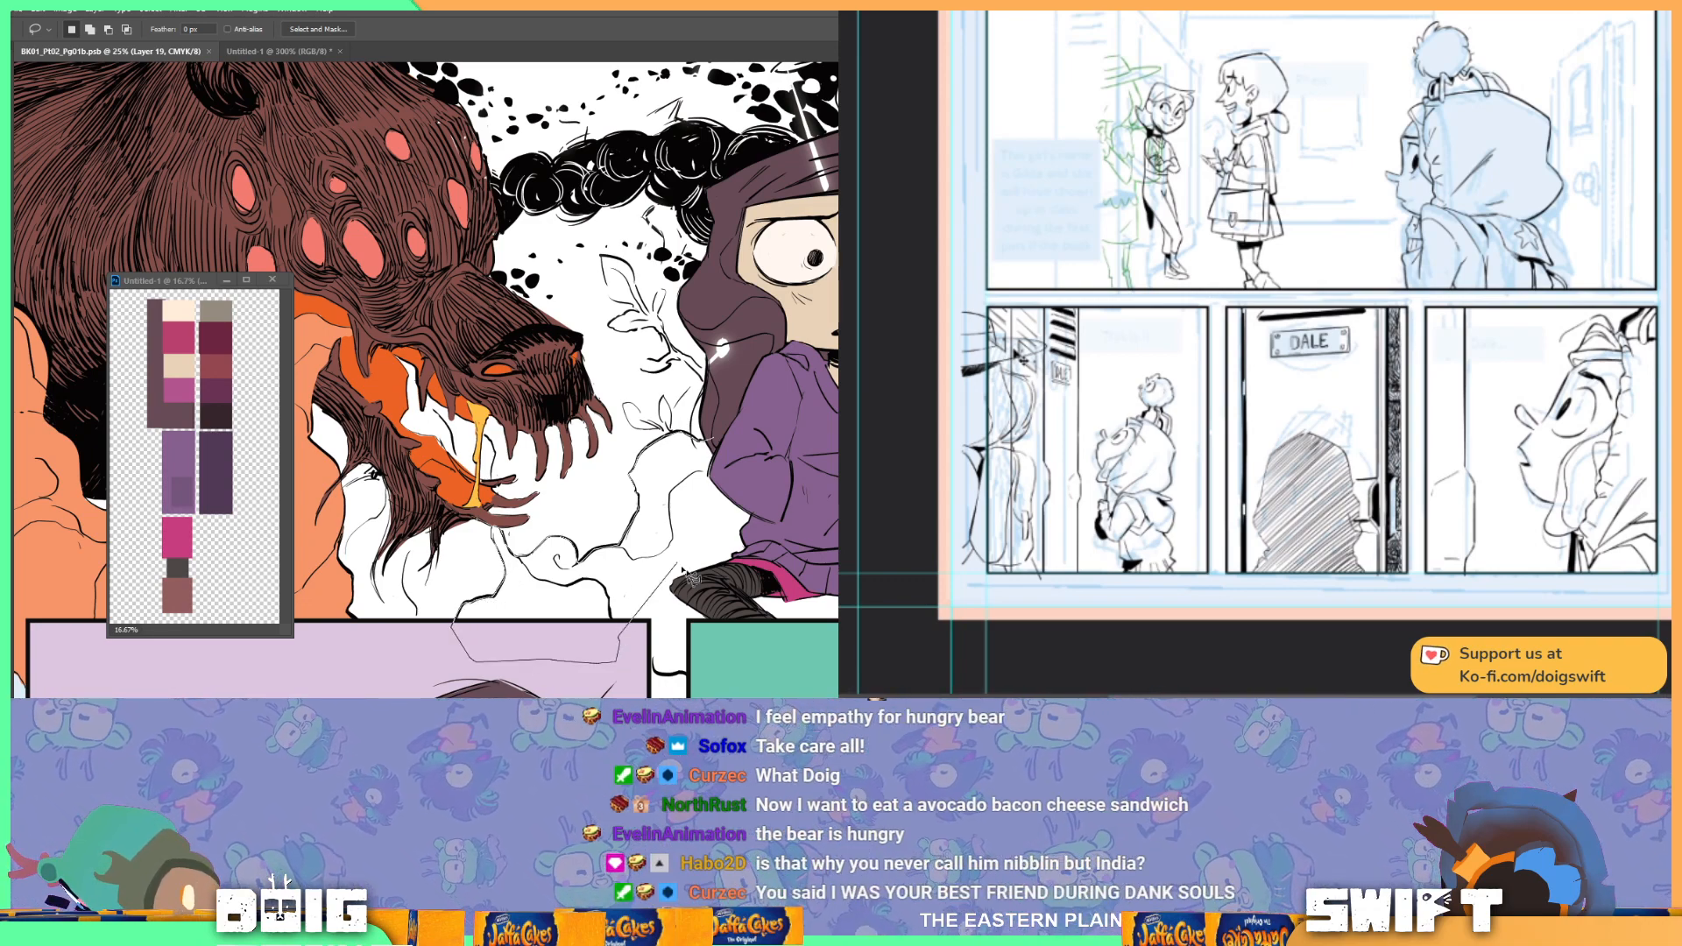
scroll(636, 650, down, 4)
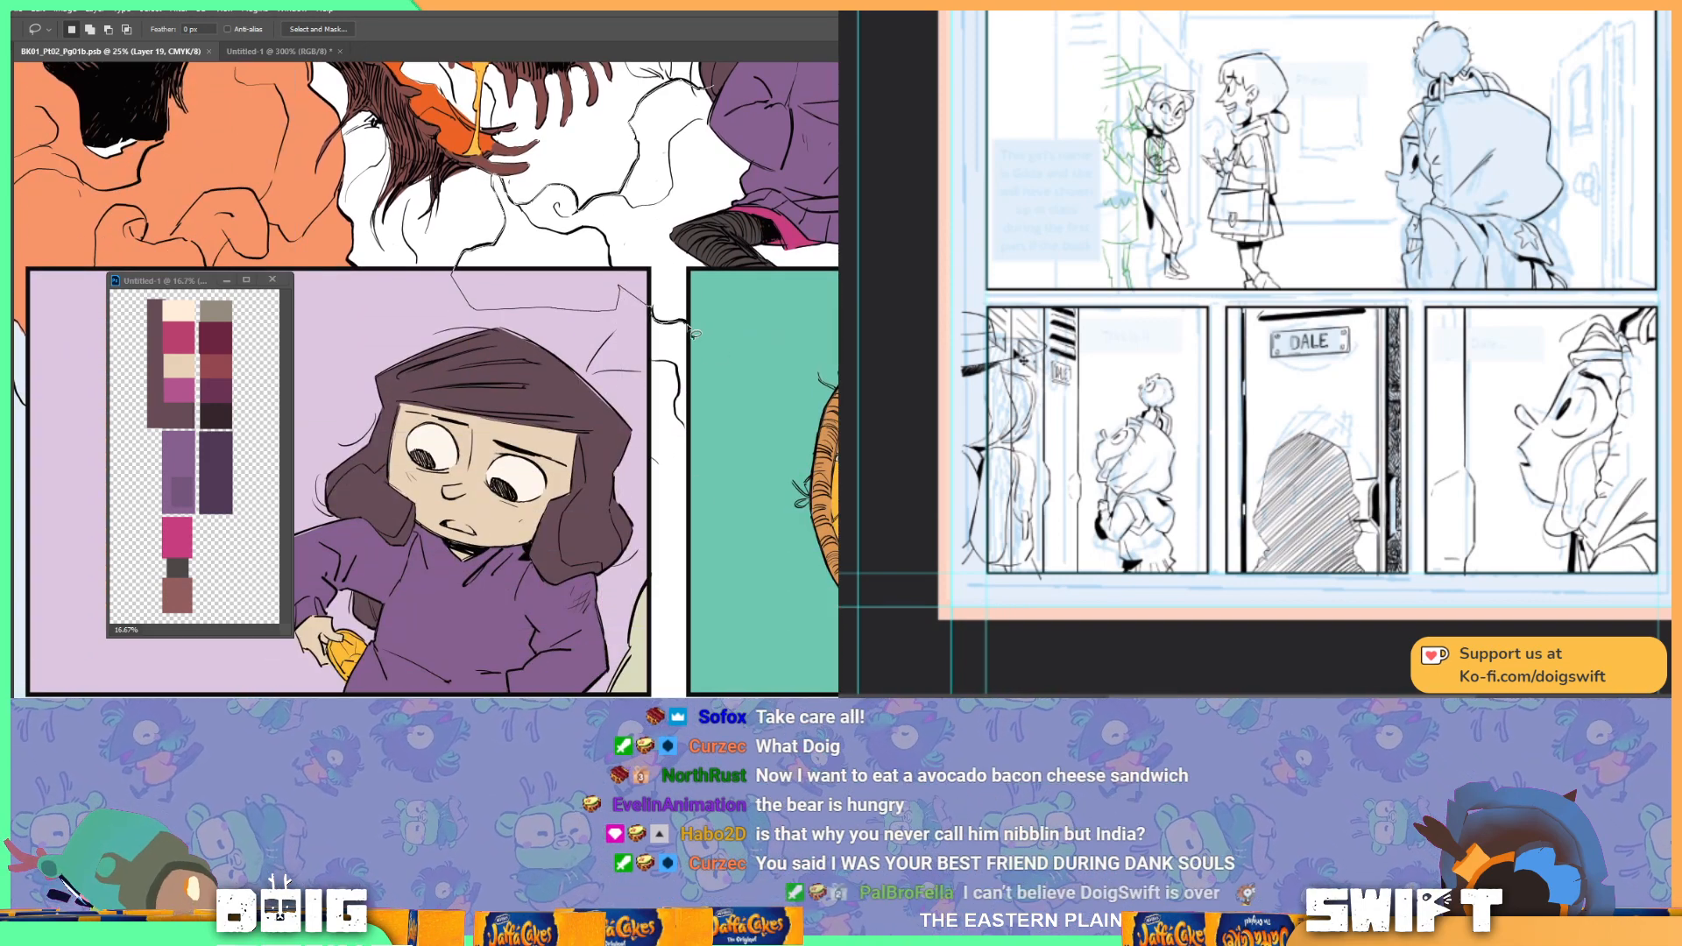
click(698, 332)
scroll(426, 378, up, 3)
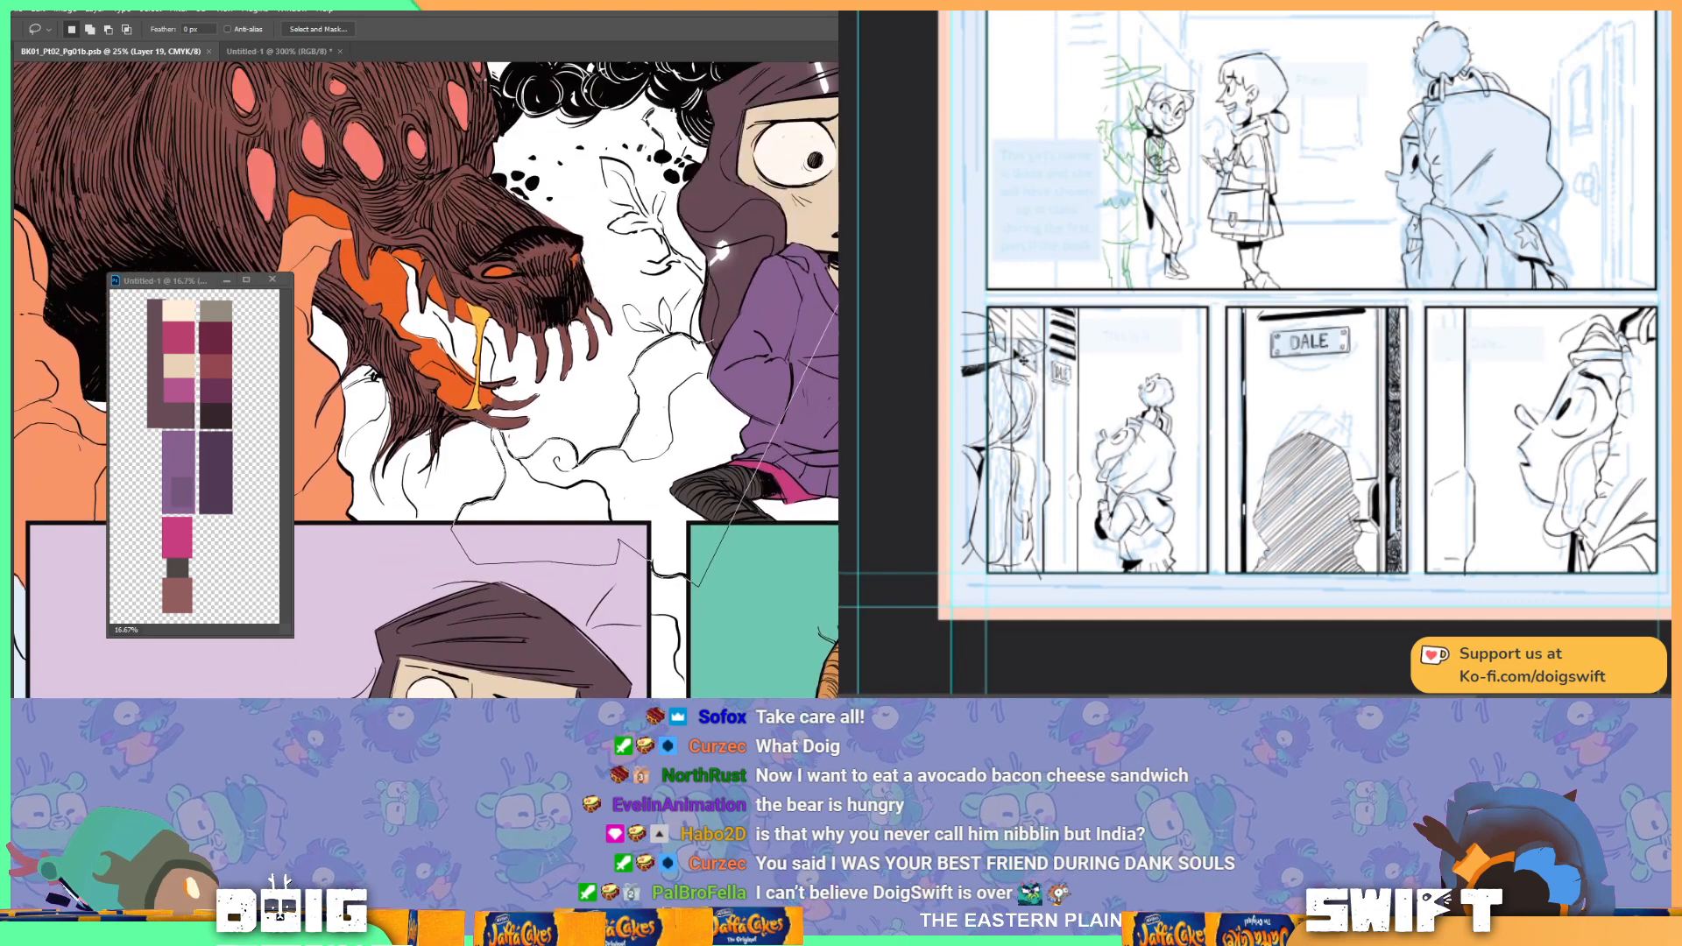
mouse_move(740, 533)
mouse_down()
mouse_move(795, 444)
mouse_move(719, 349)
mouse_up()
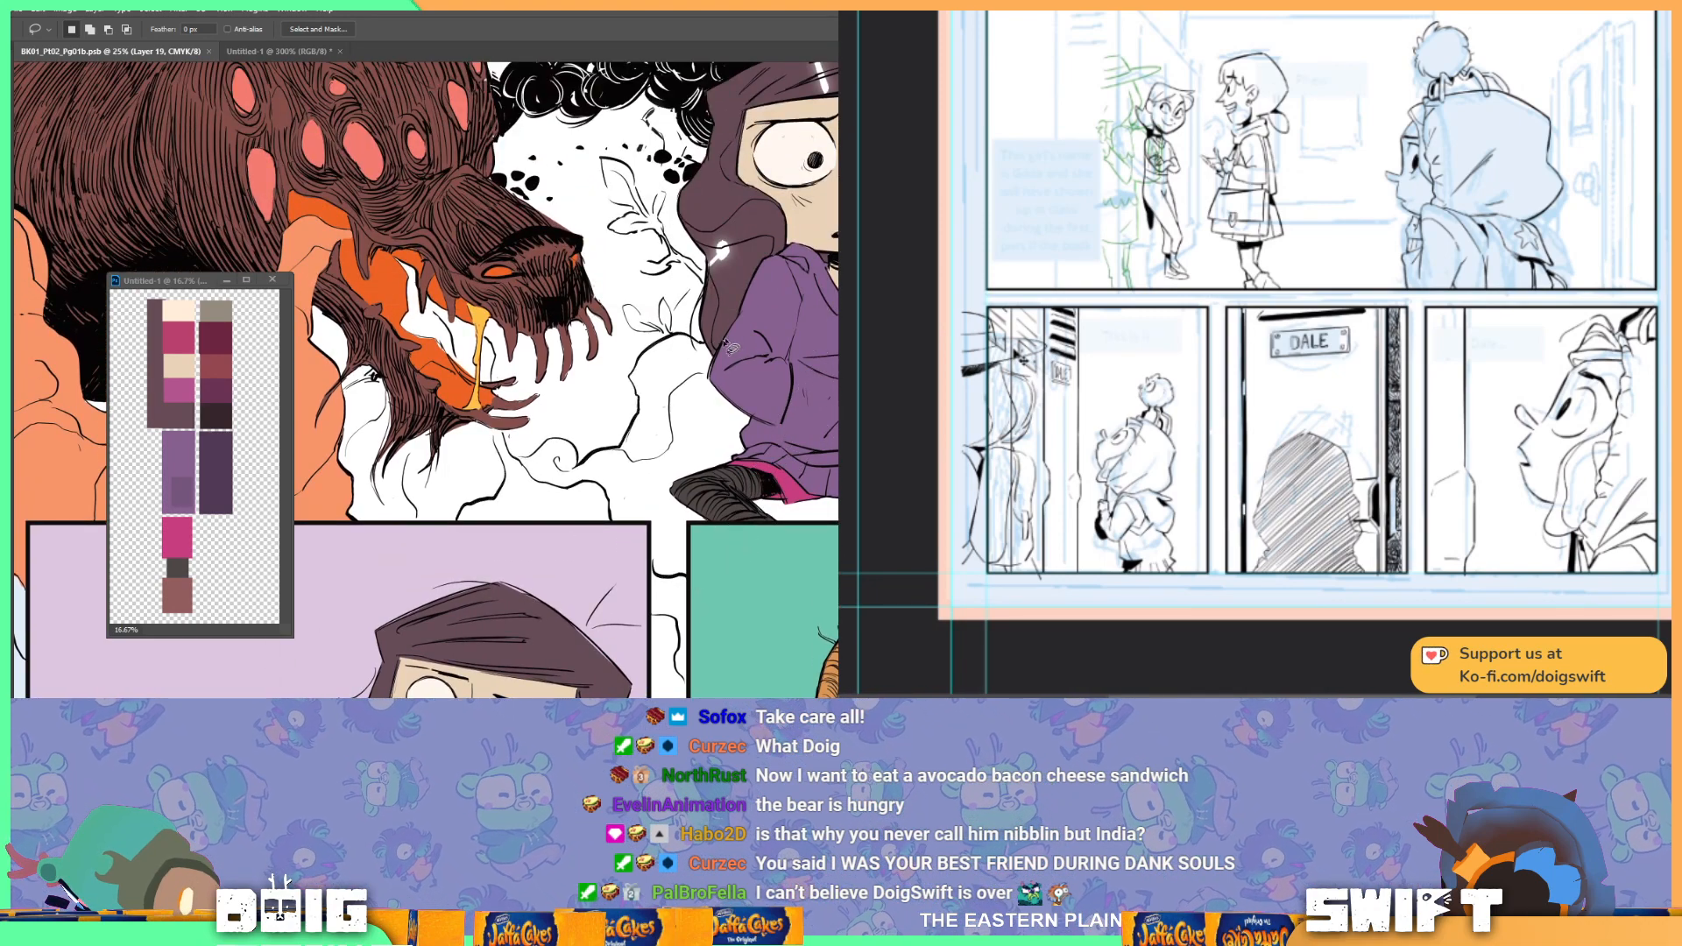
Step: Try to fill the lassoed cloud area with the sampled orange on Layer 19
key(g)
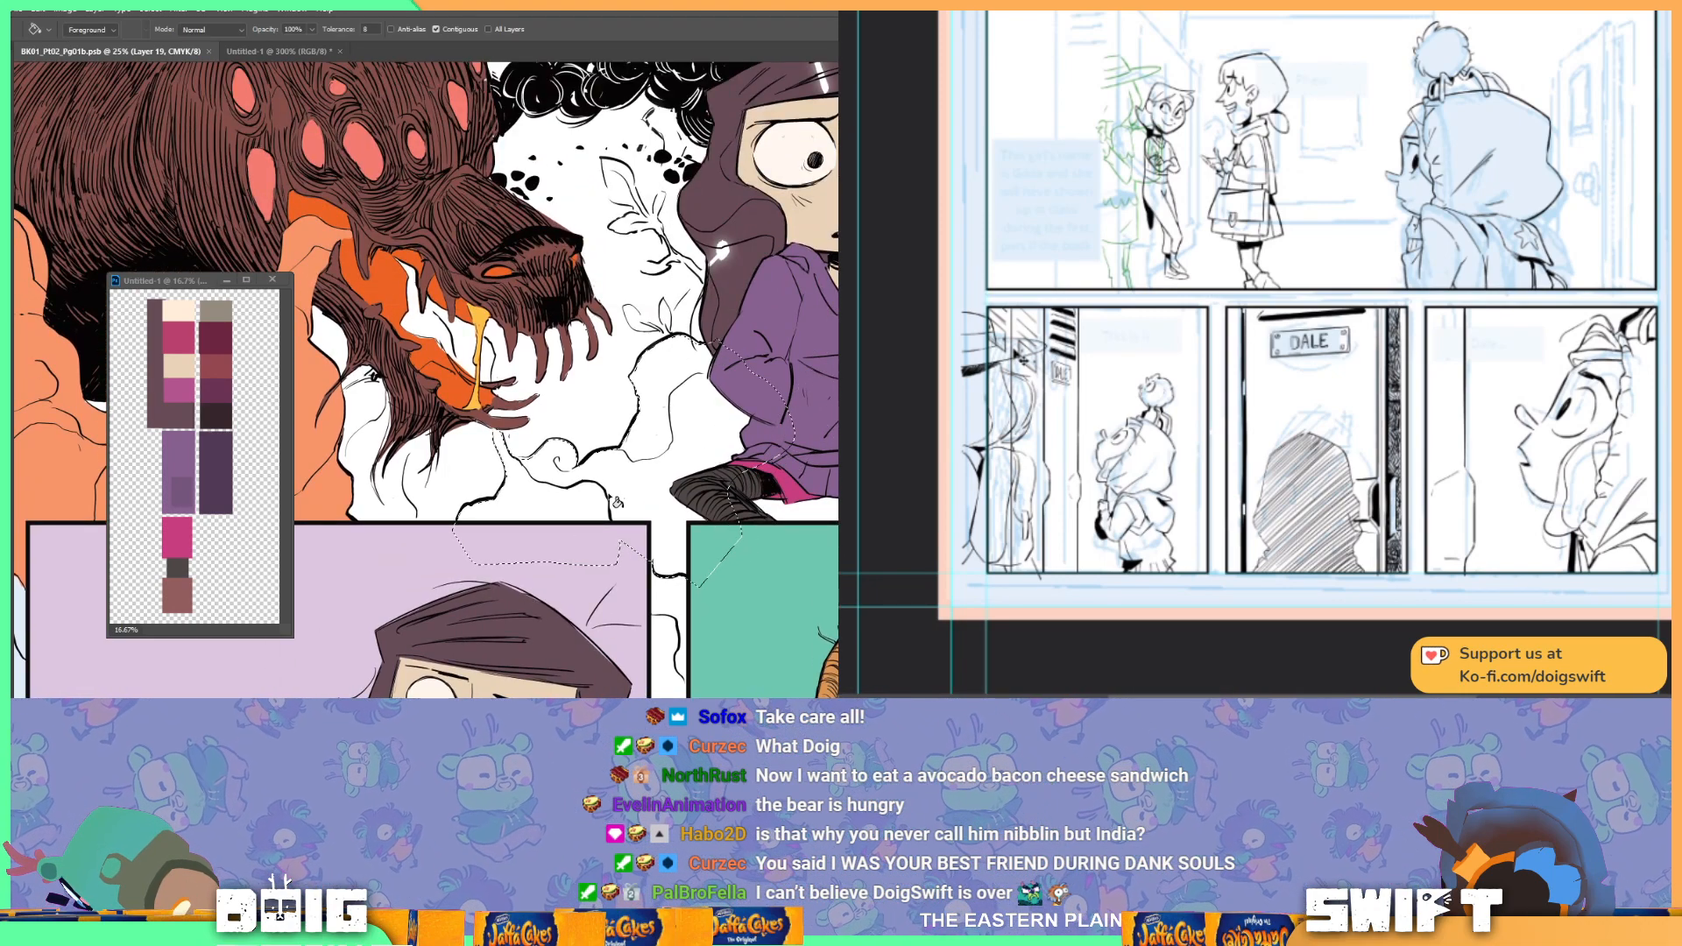
click(610, 496)
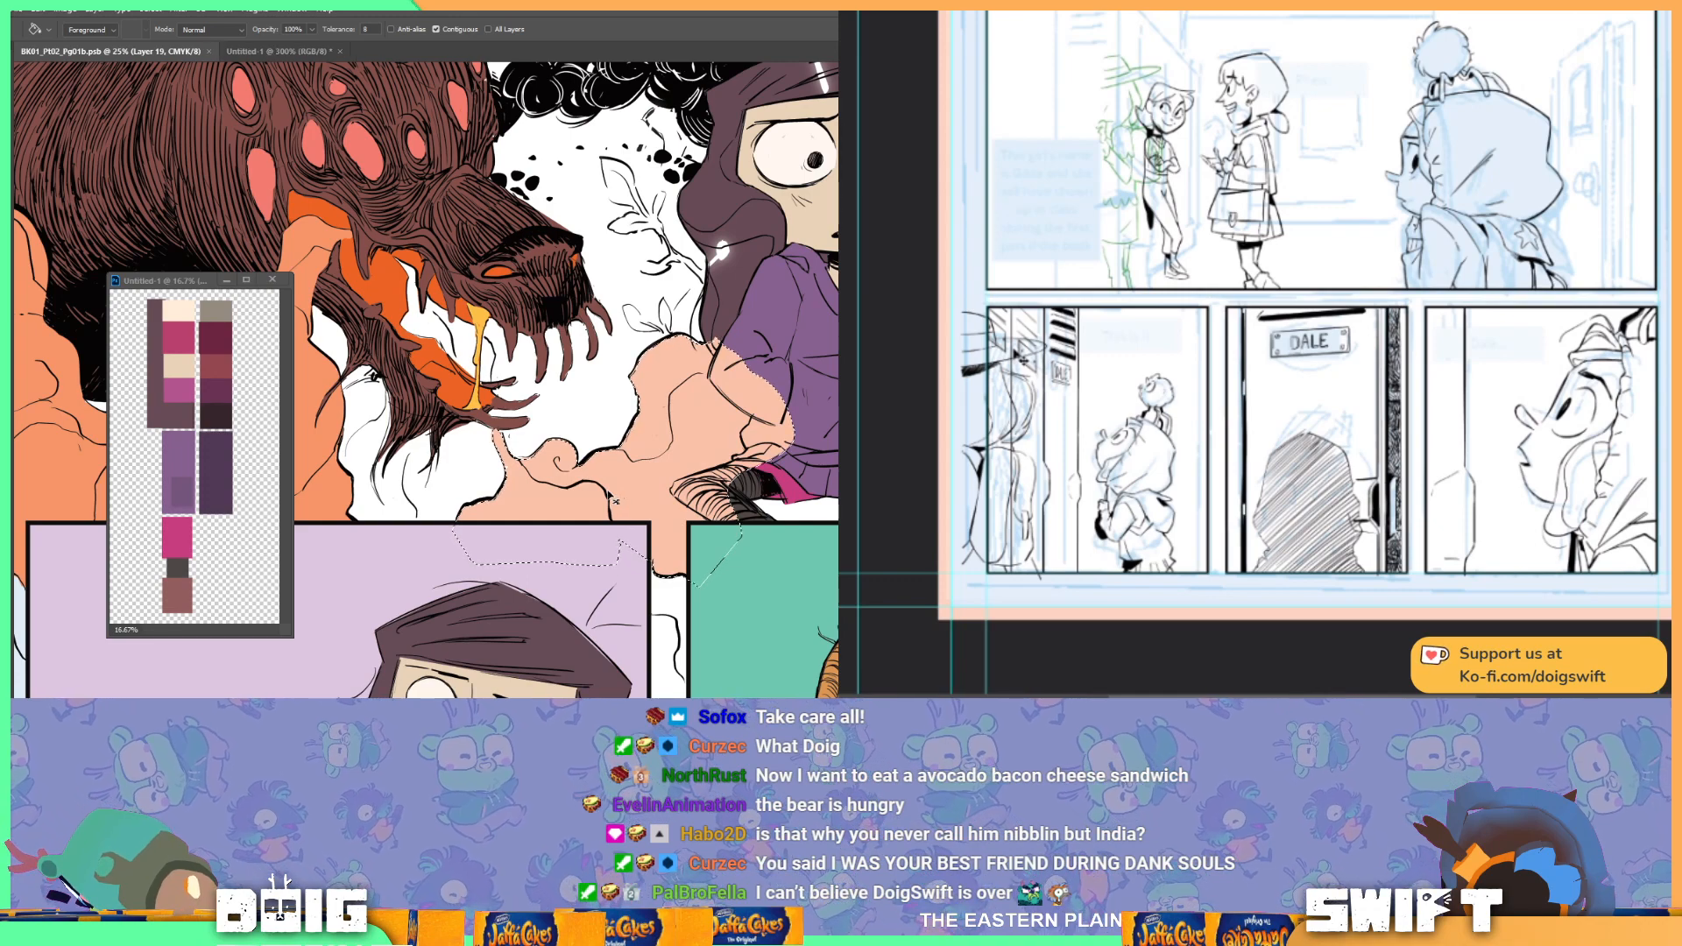
key(ctrl+z)
Step: Toggle the current layer's visibility to examine which parts of the beast panel it holds
scroll(426, 346, right, 2)
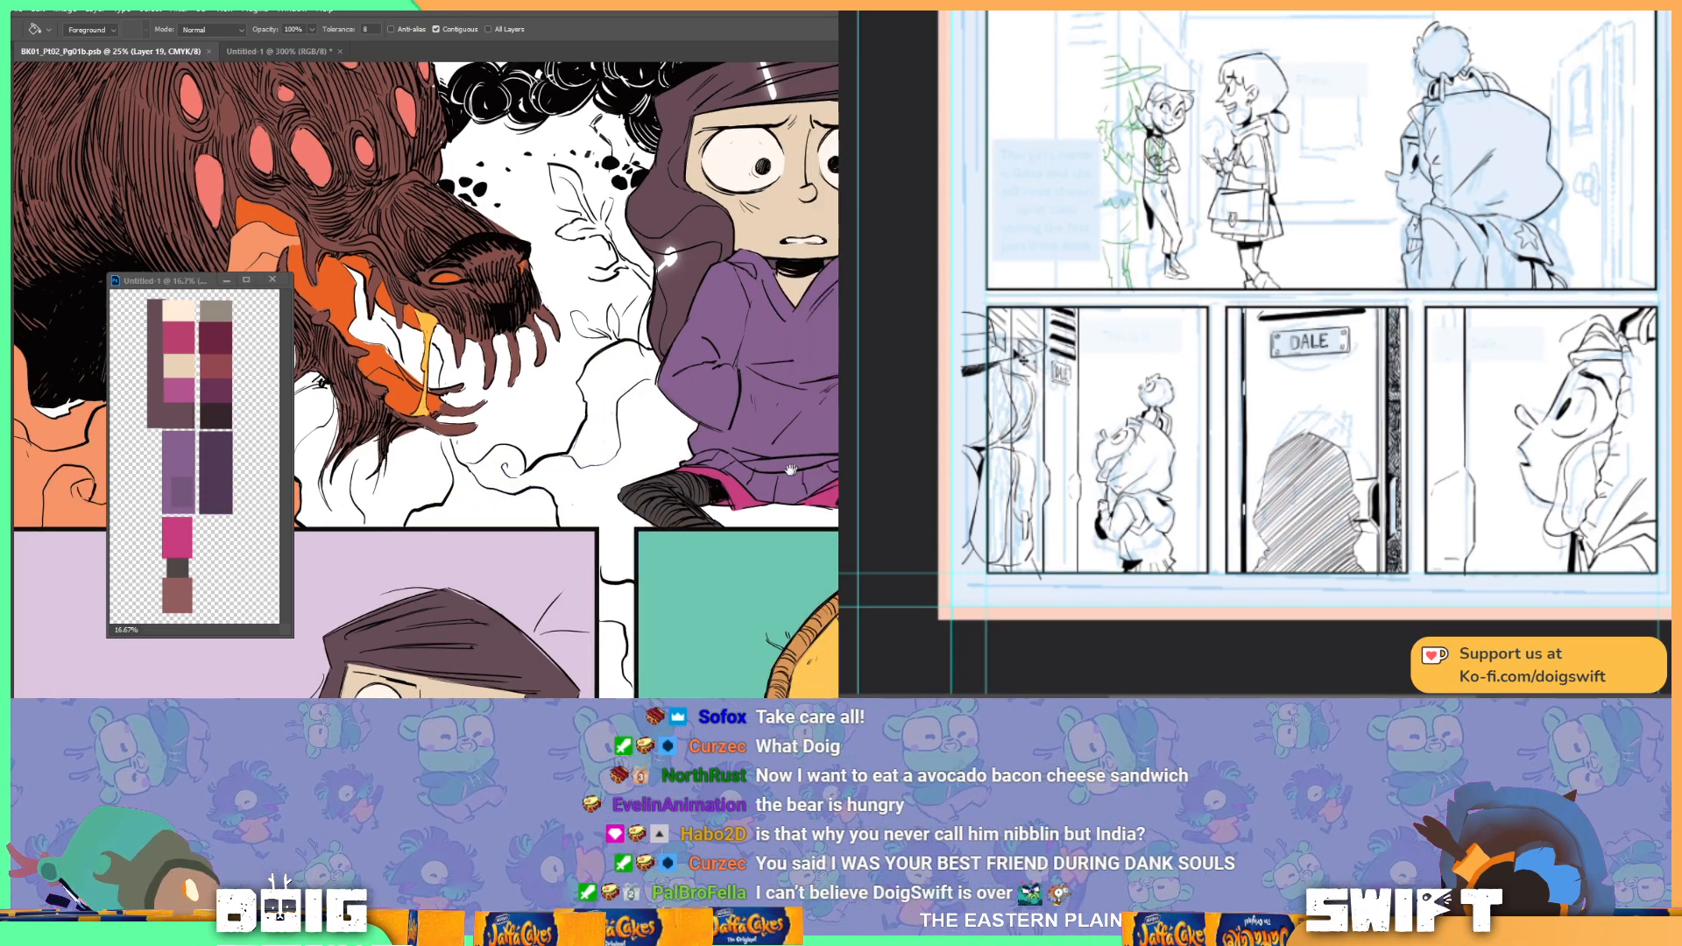
key(ctrl+comma)
key(ctrl+comma)
key(ctrl+comma)
key(ctrl+comma)
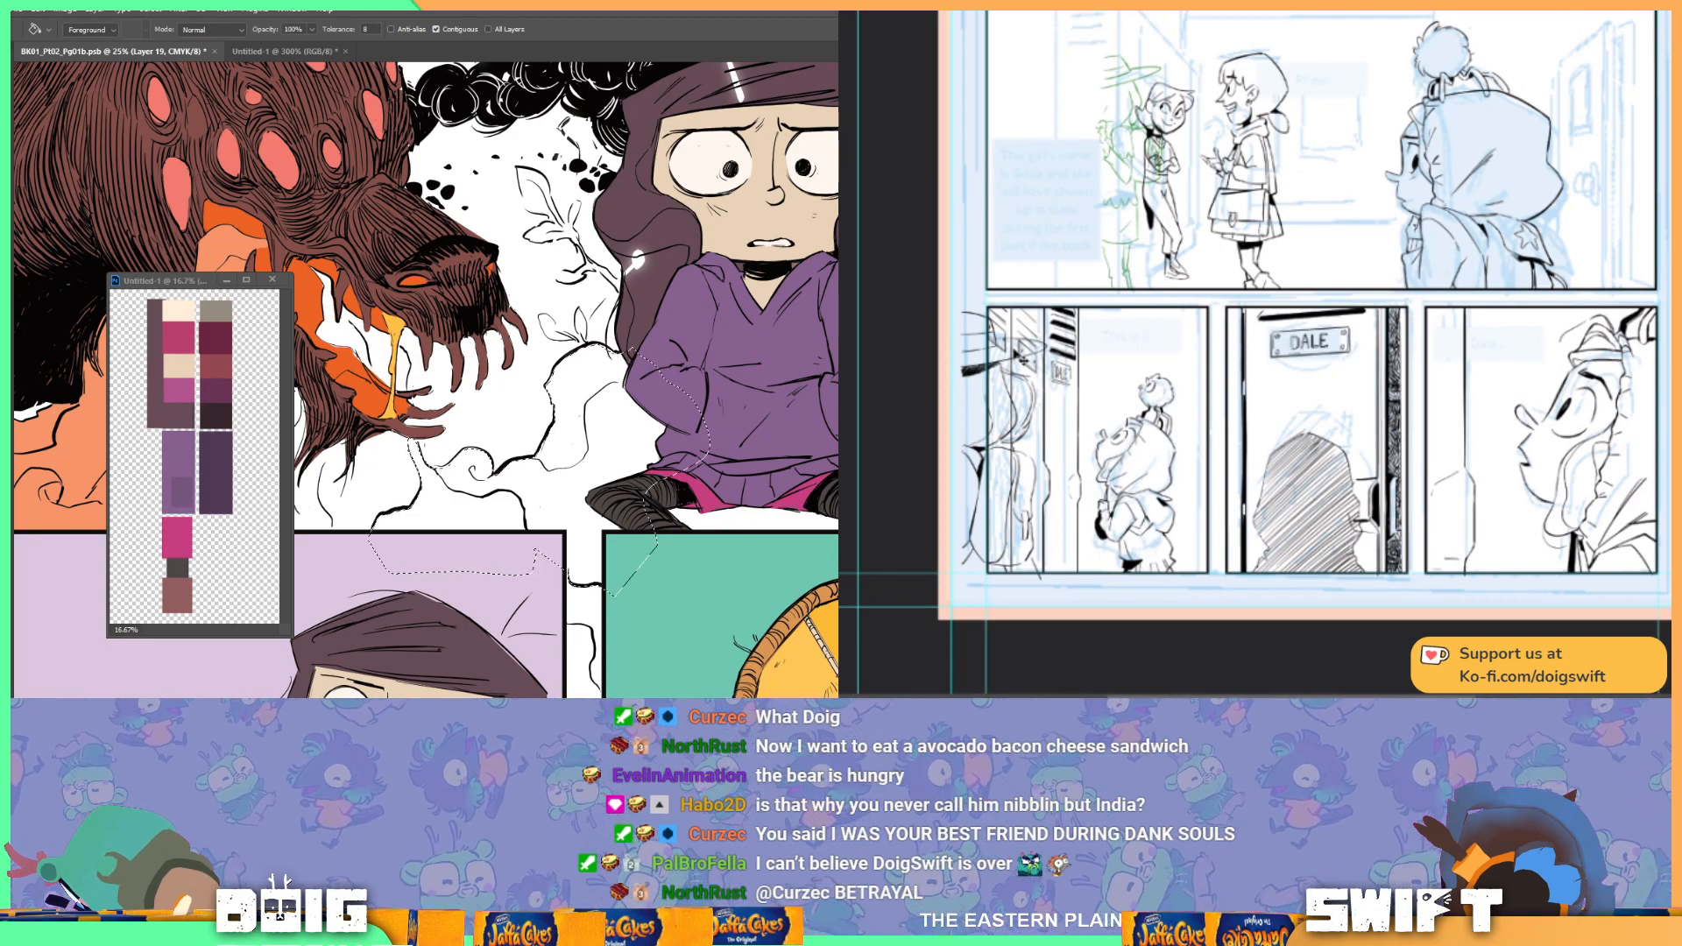
drag(426, 350, 355, 427)
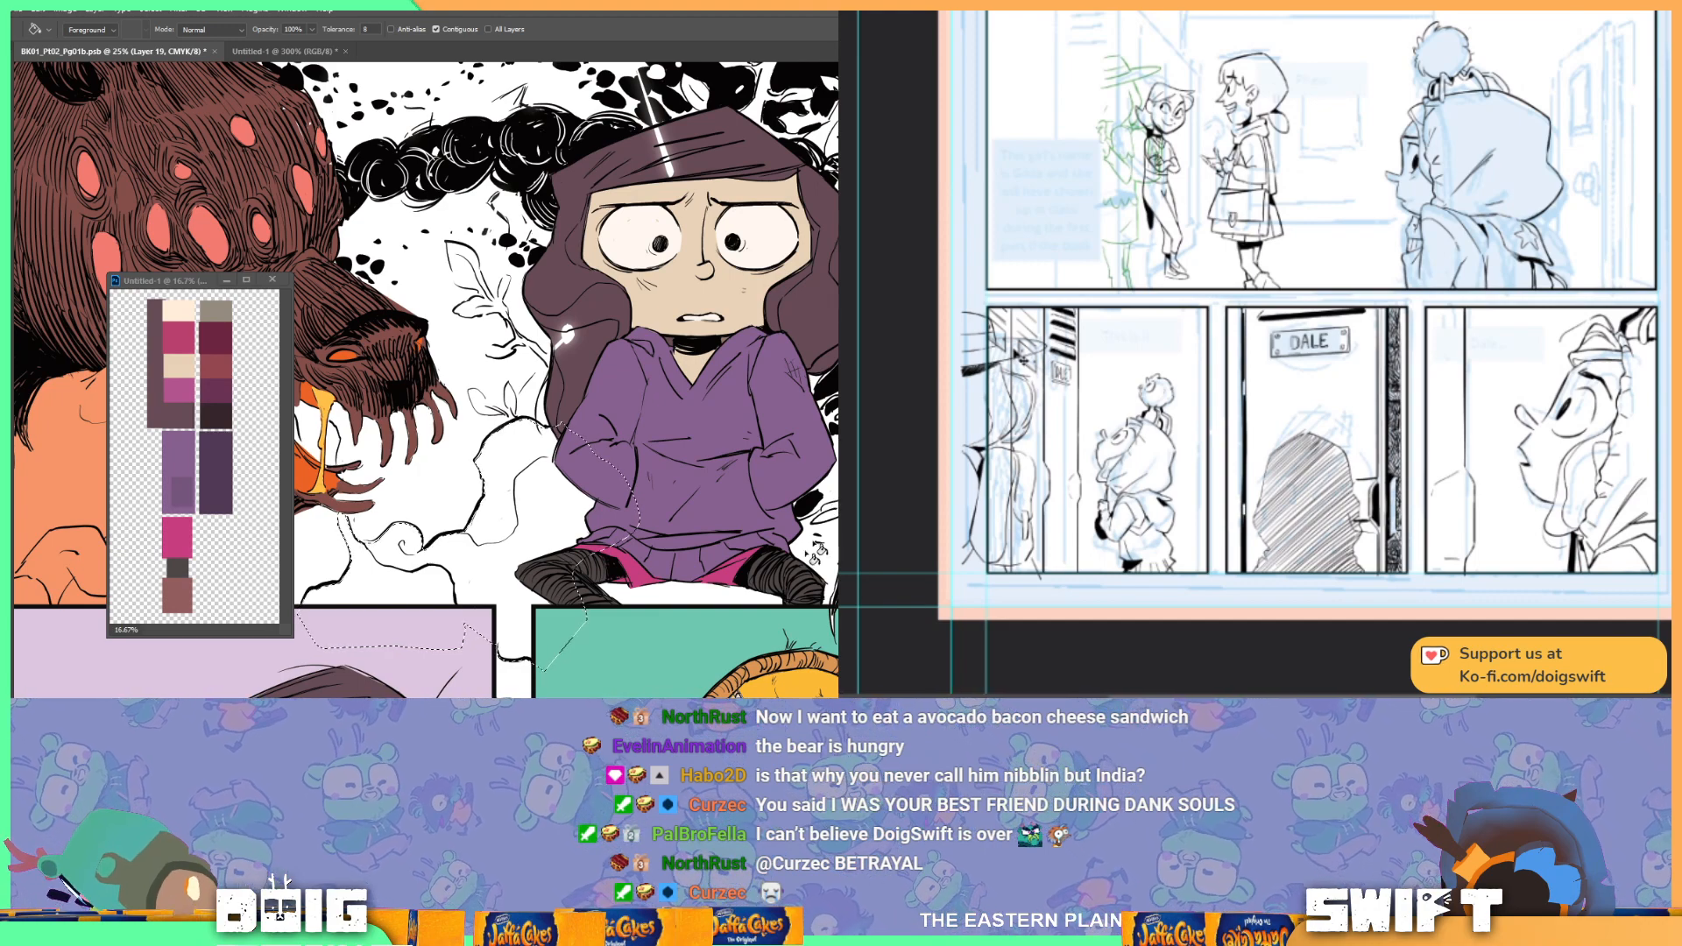
scroll(665, 480, down, 1)
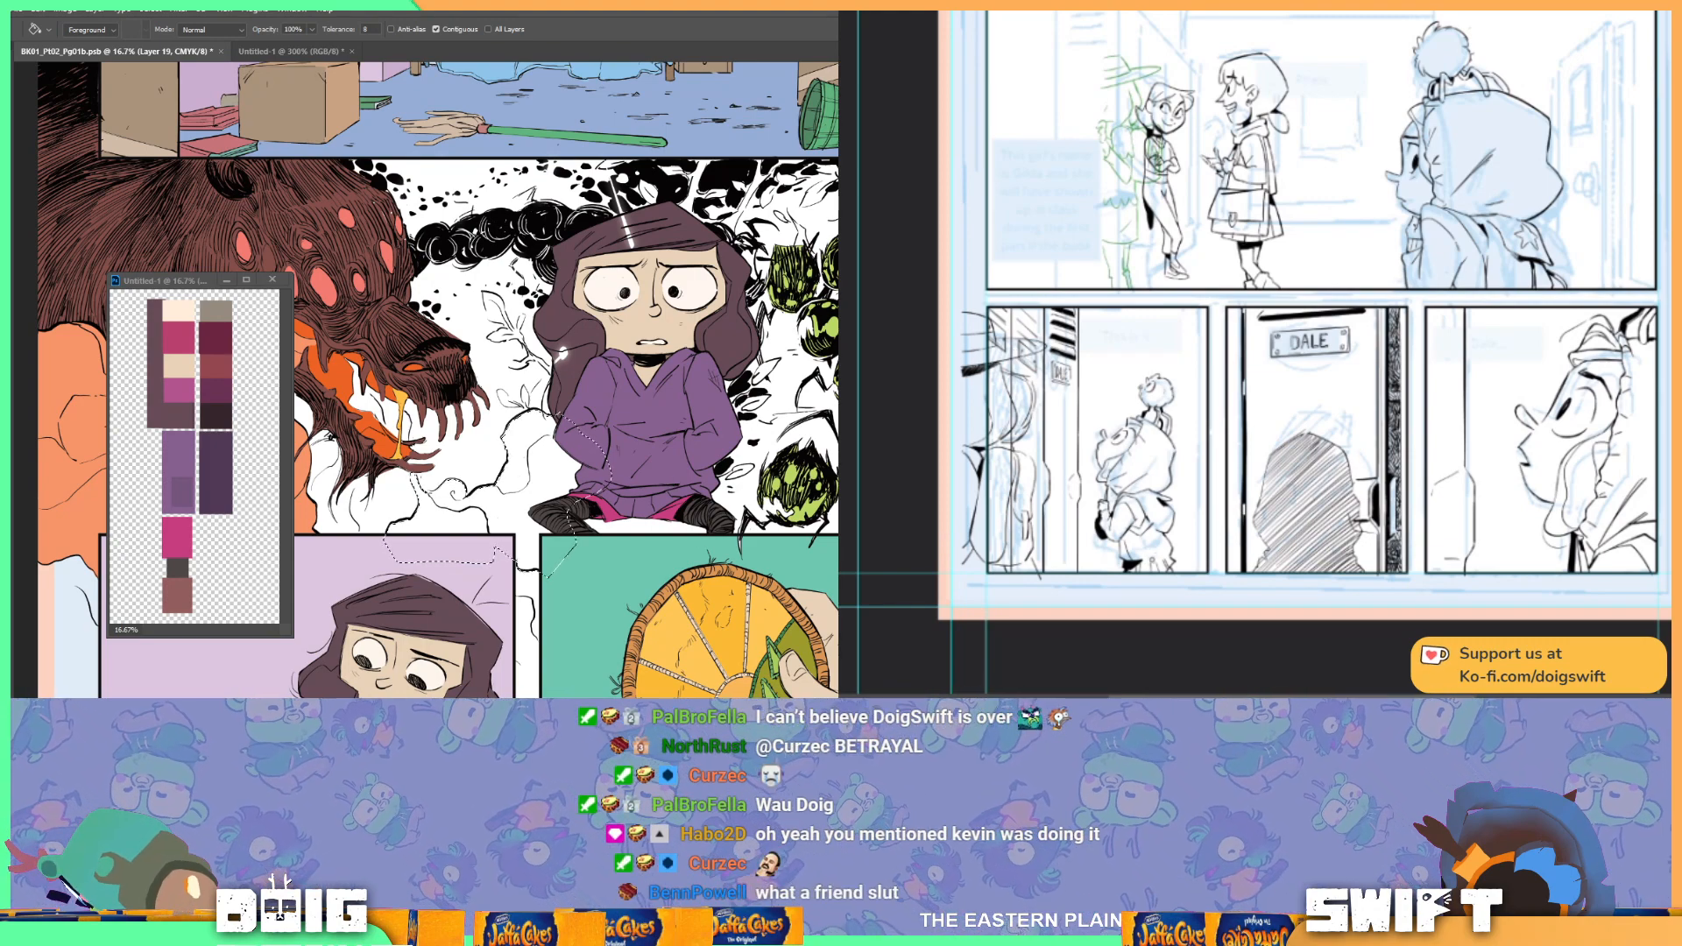
drag(705, 392, 657, 431)
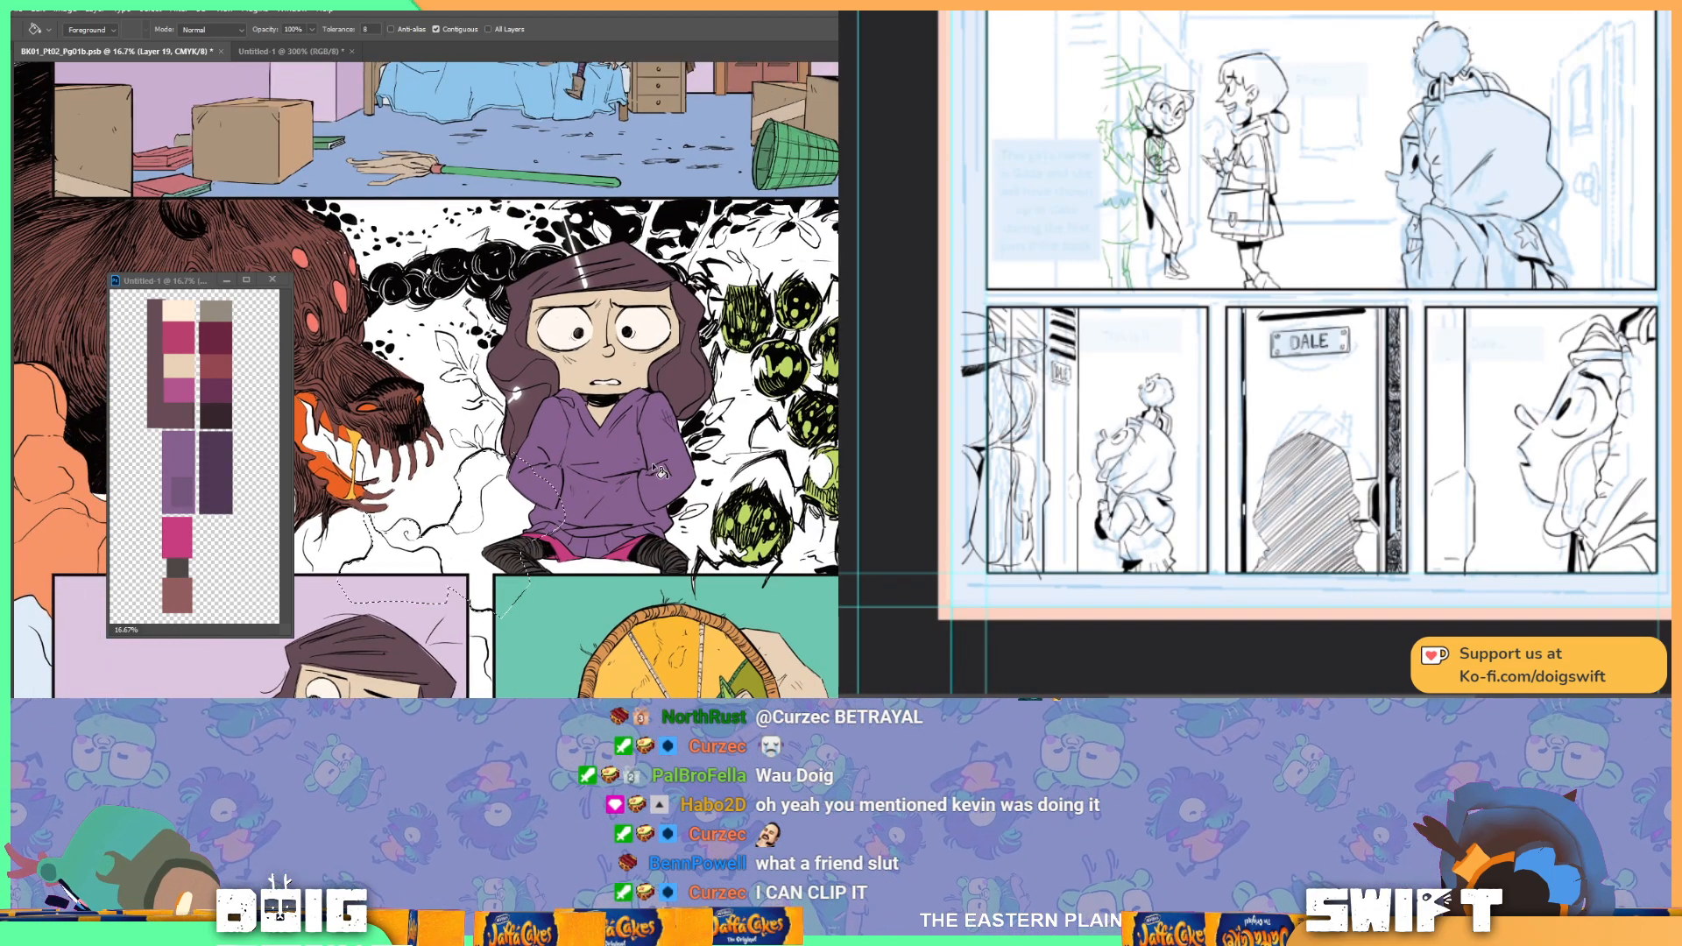
Step: Select the TEMPLATE layer holding the seated girl's colours and check its contents by toggling its visibility
key(v)
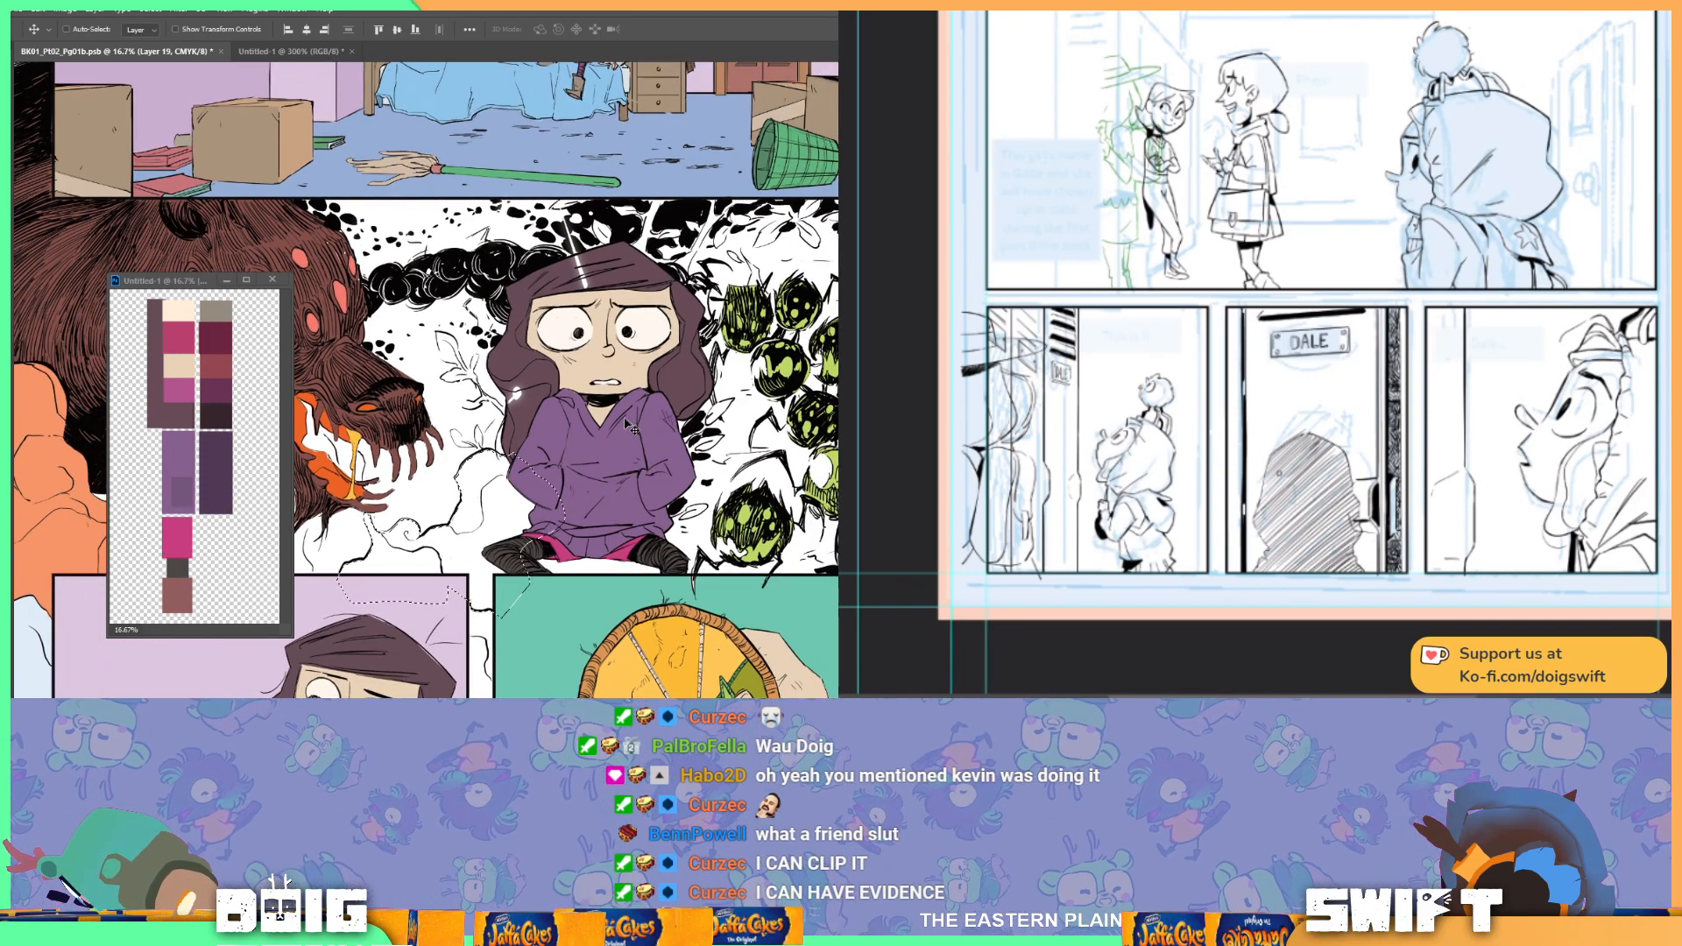
ctrl+click(616, 462)
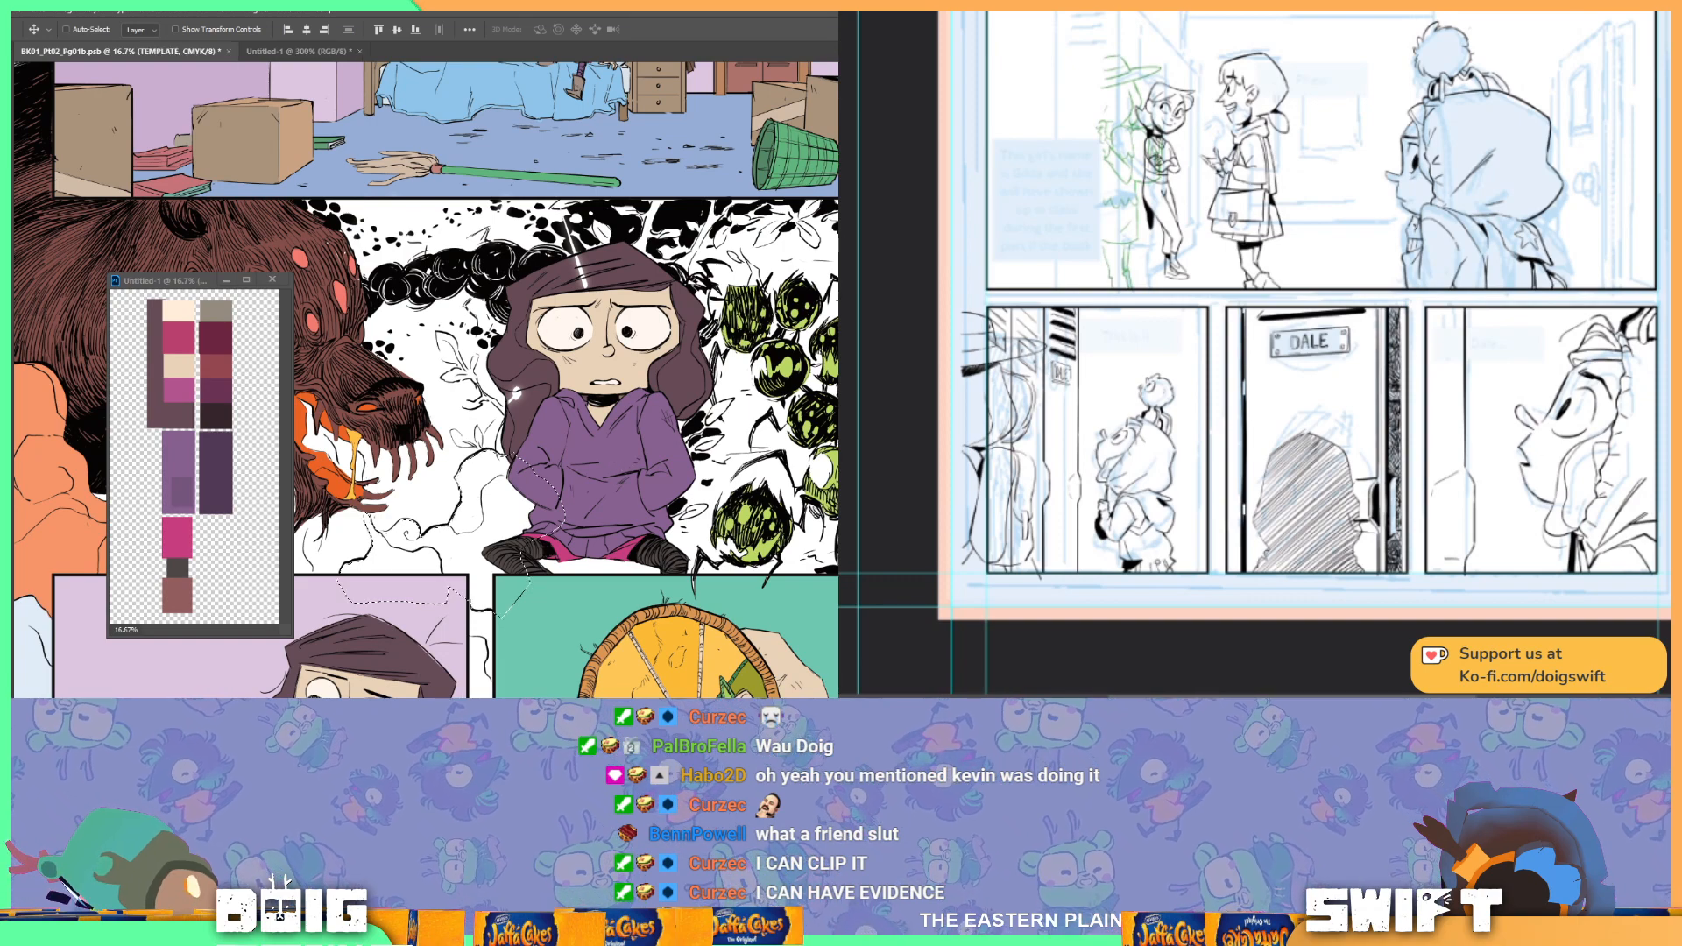
key(ctrl+comma)
key(ctrl+comma)
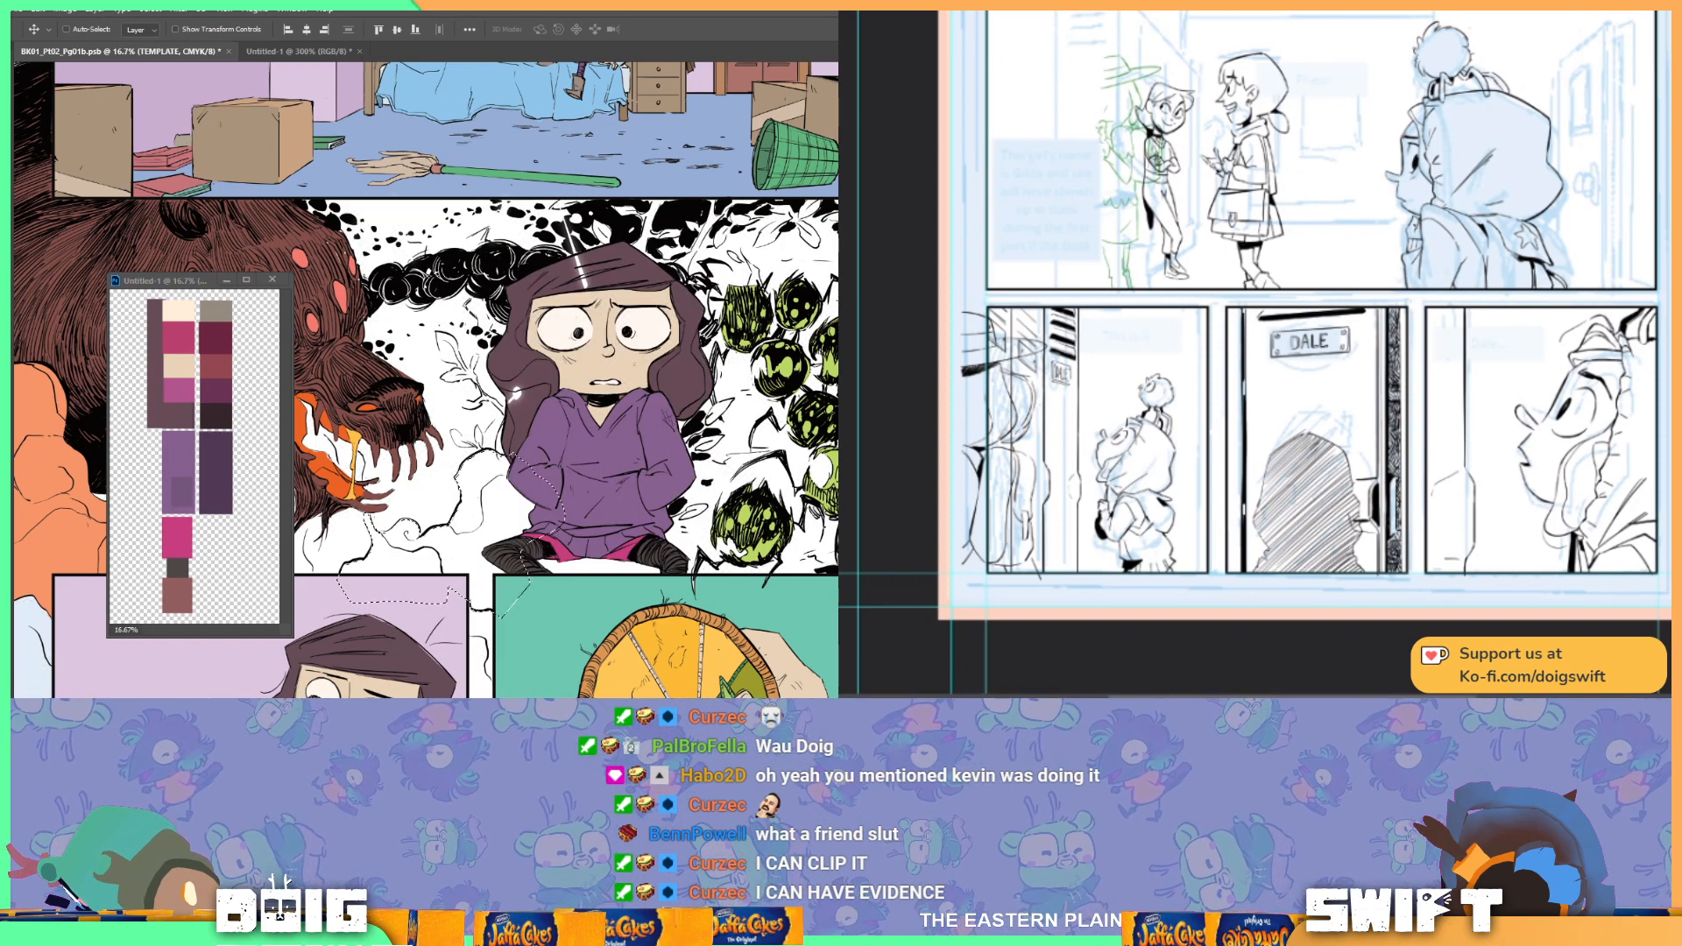
key(ctrl+comma)
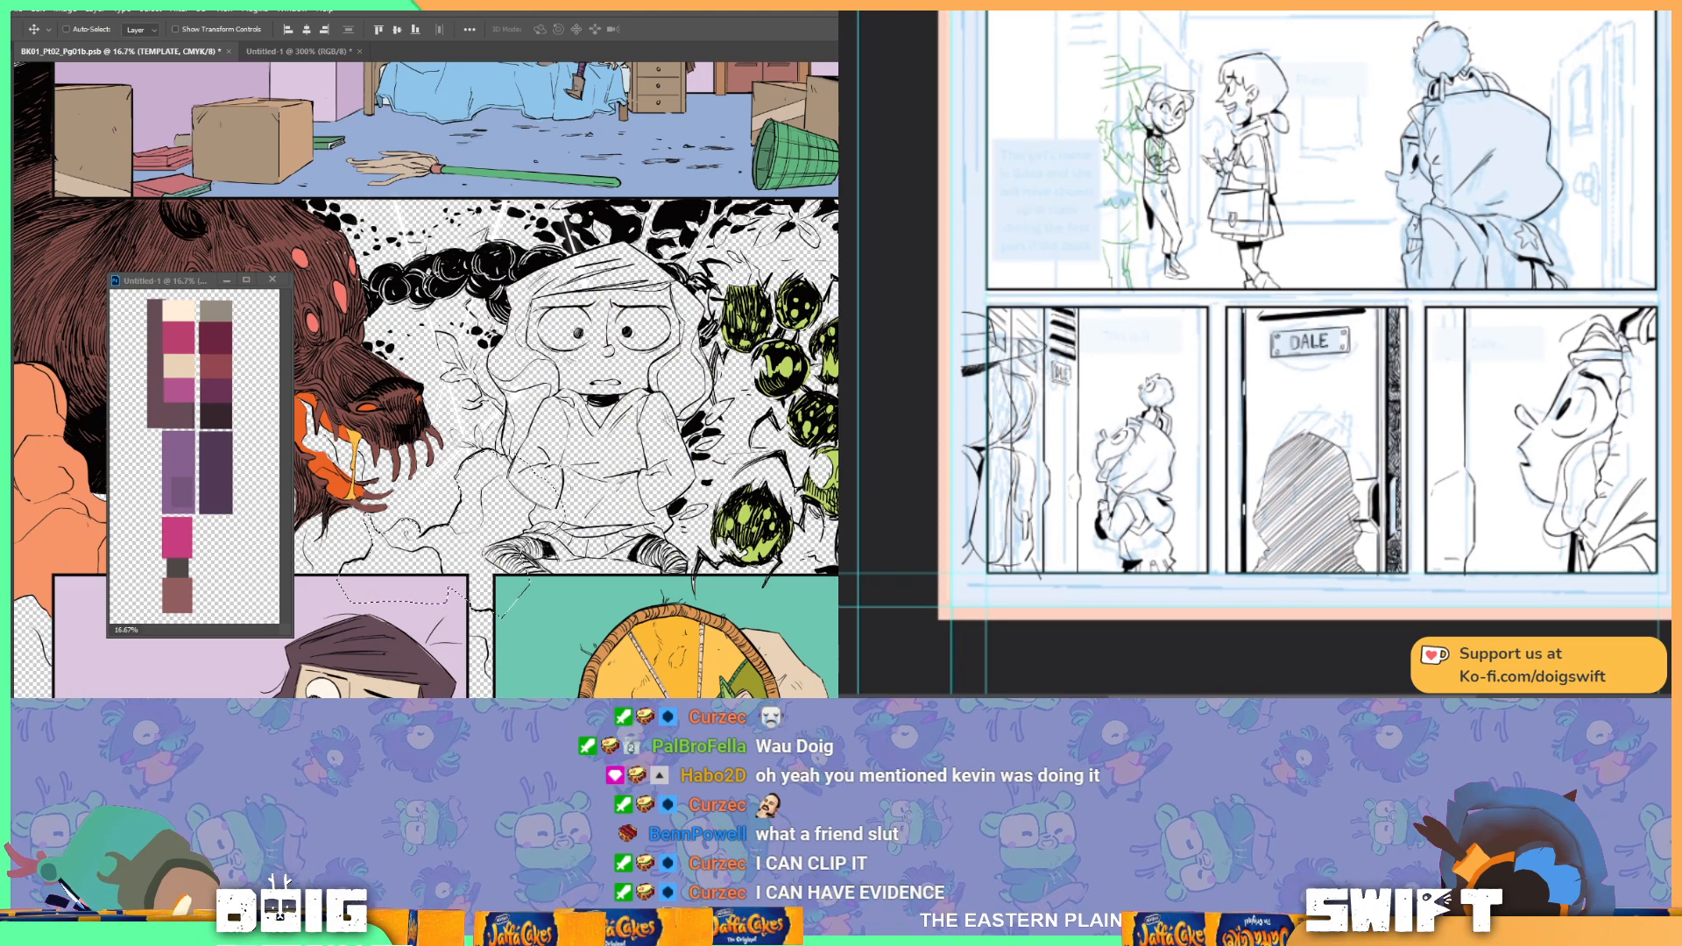
key(ctrl+comma)
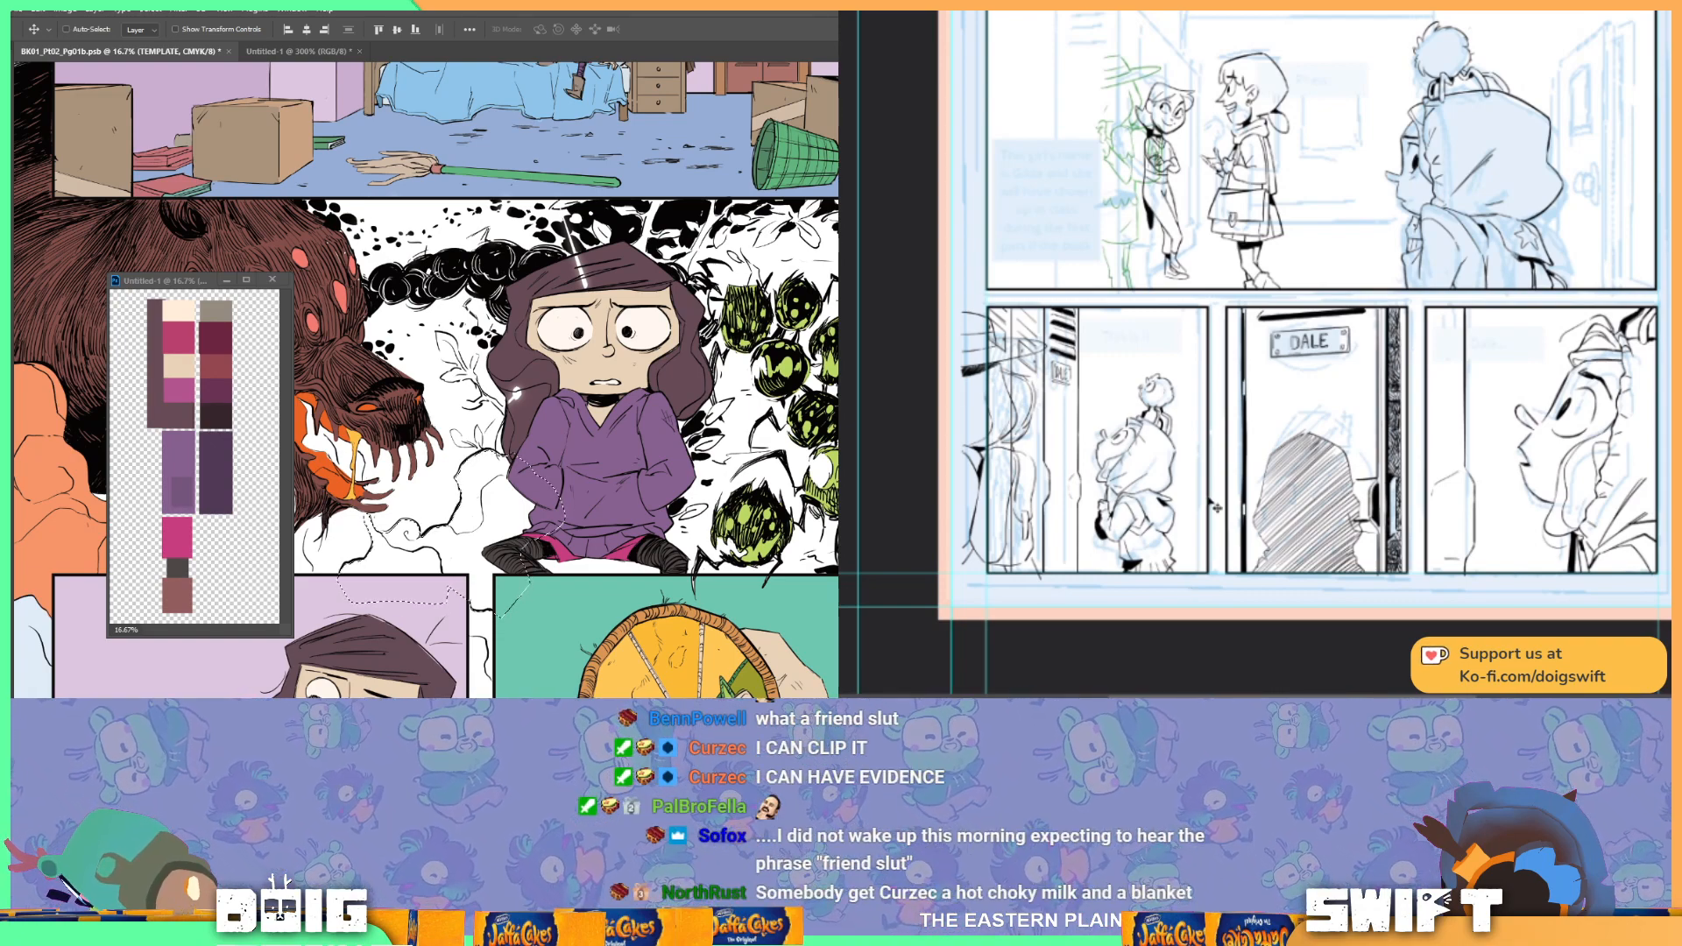
Step: Fill the lassoed cloud with the sampled orange on a new layer, and merge it down into the TEMPLATE layer
key(ctrl+shift+alt+n)
key(ctrl+shift+alt+n)
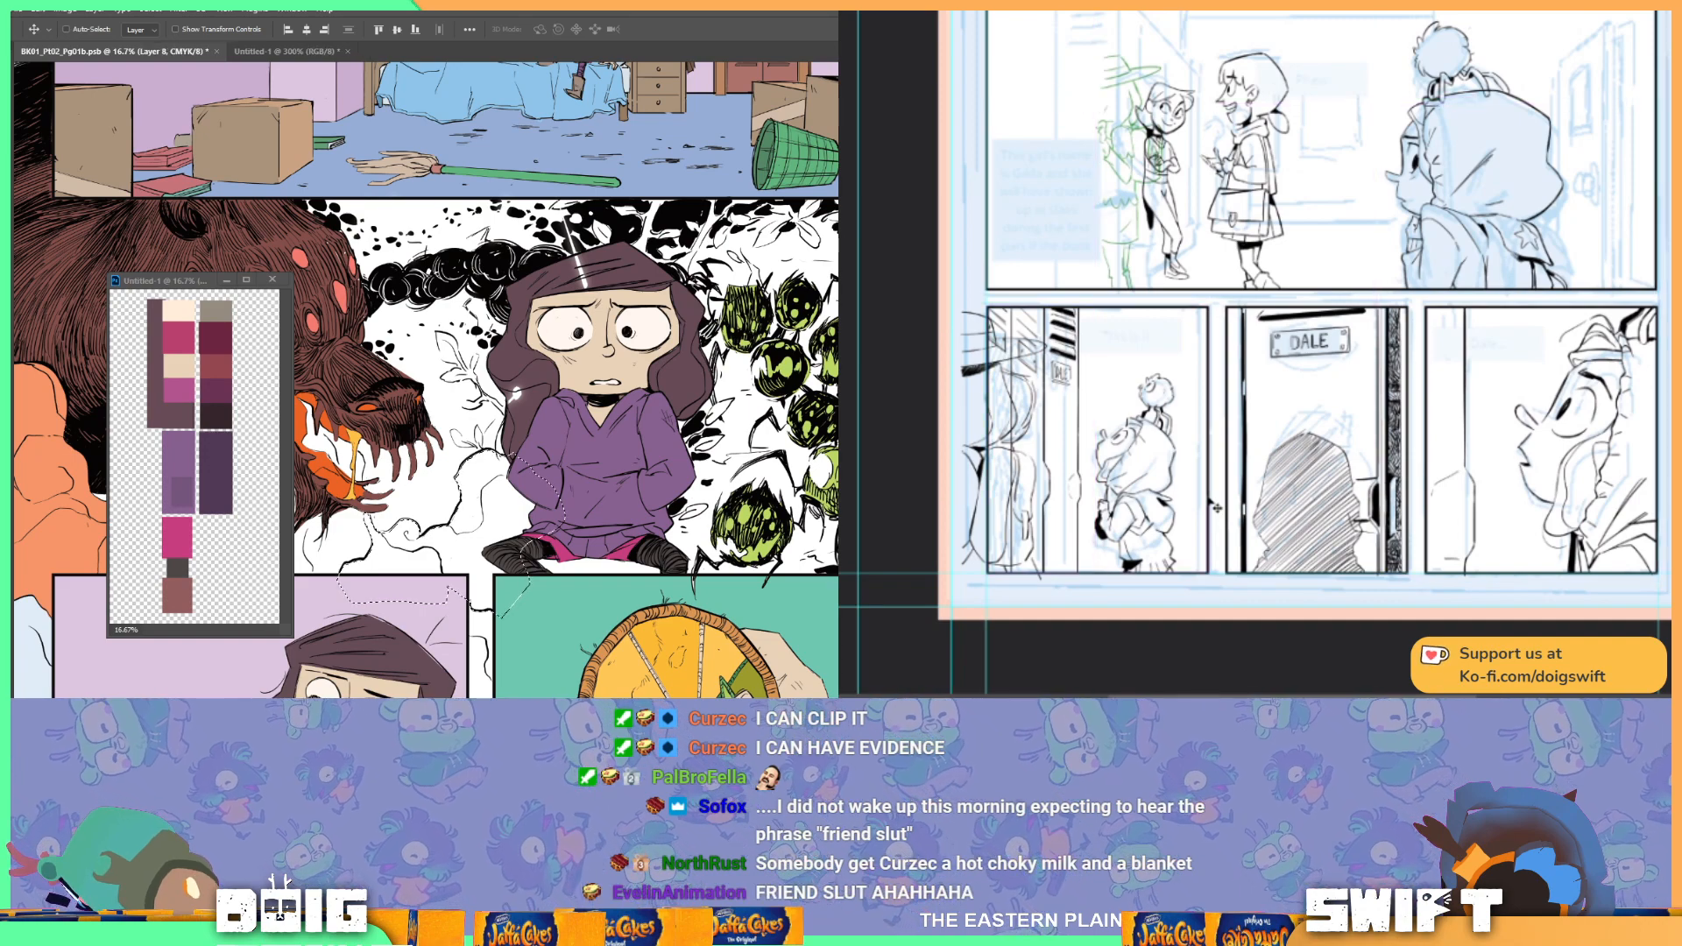
key(g)
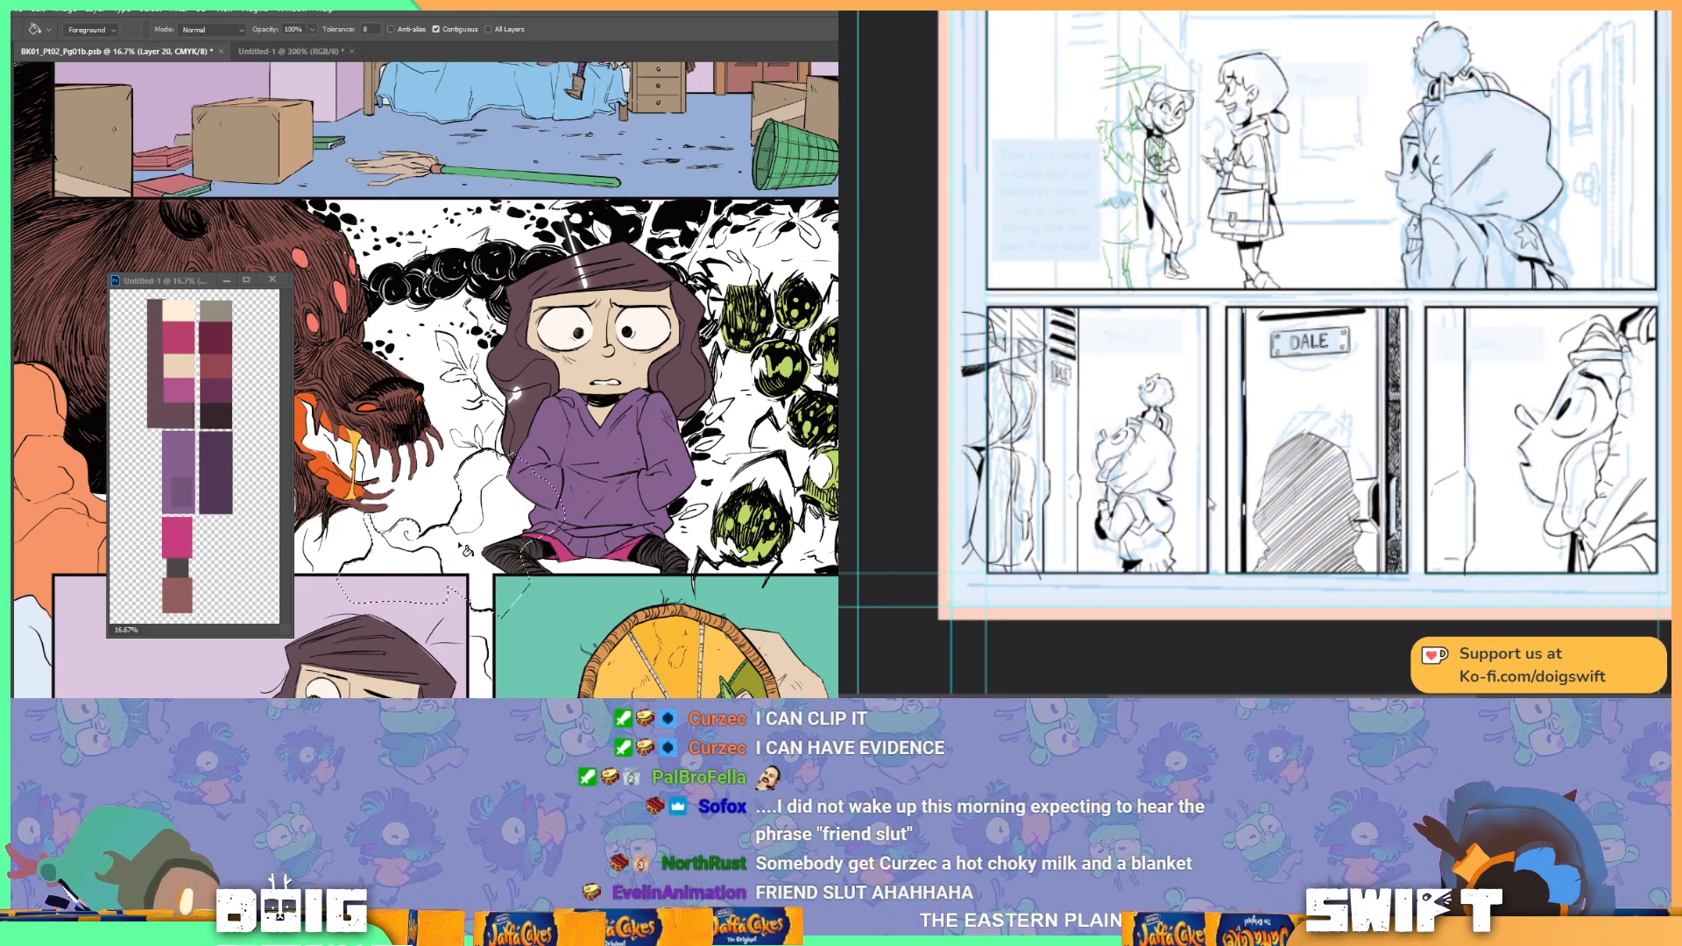
click(463, 549)
key(ctrl+d)
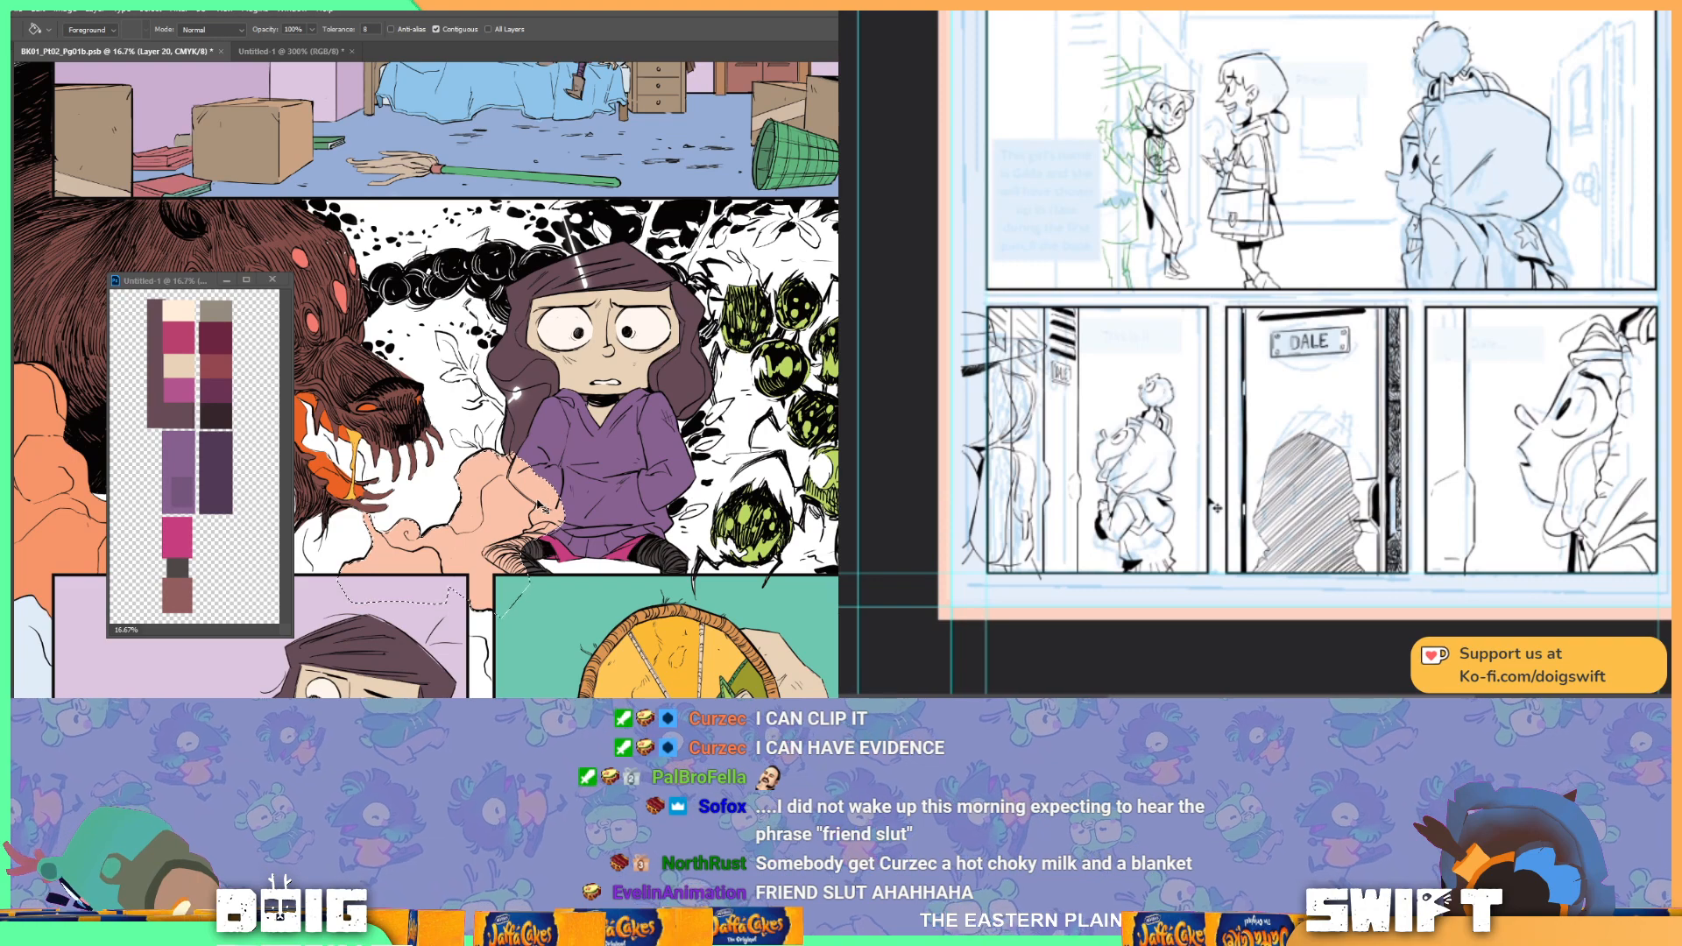
key(l)
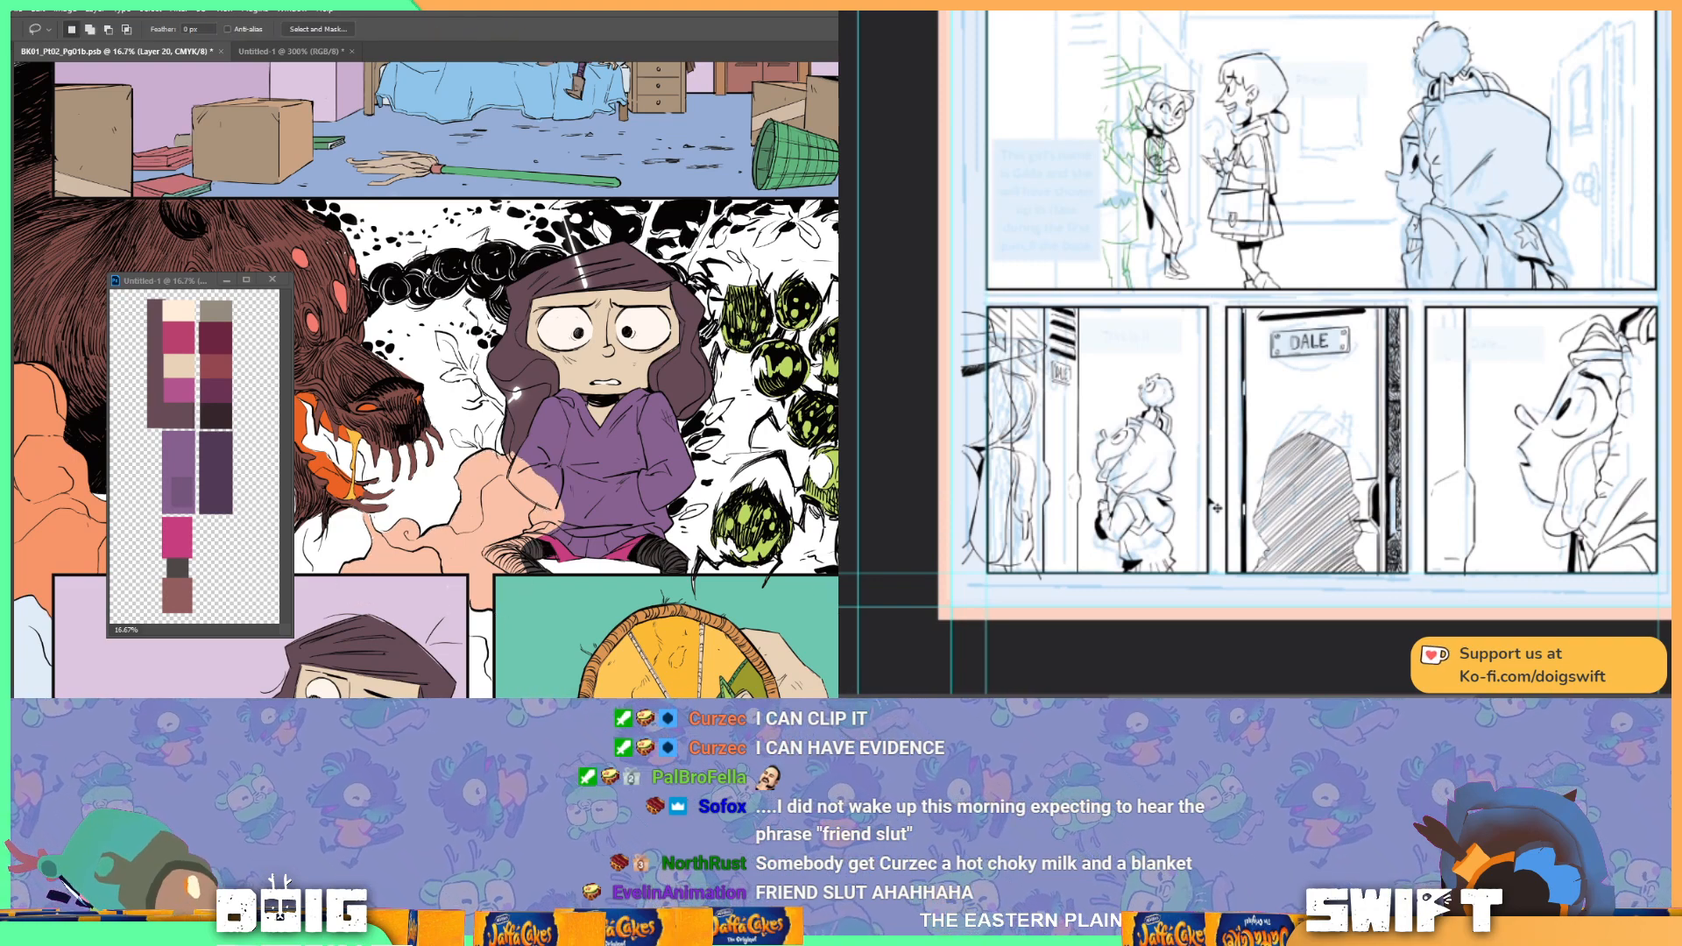
key(ctrl+e)
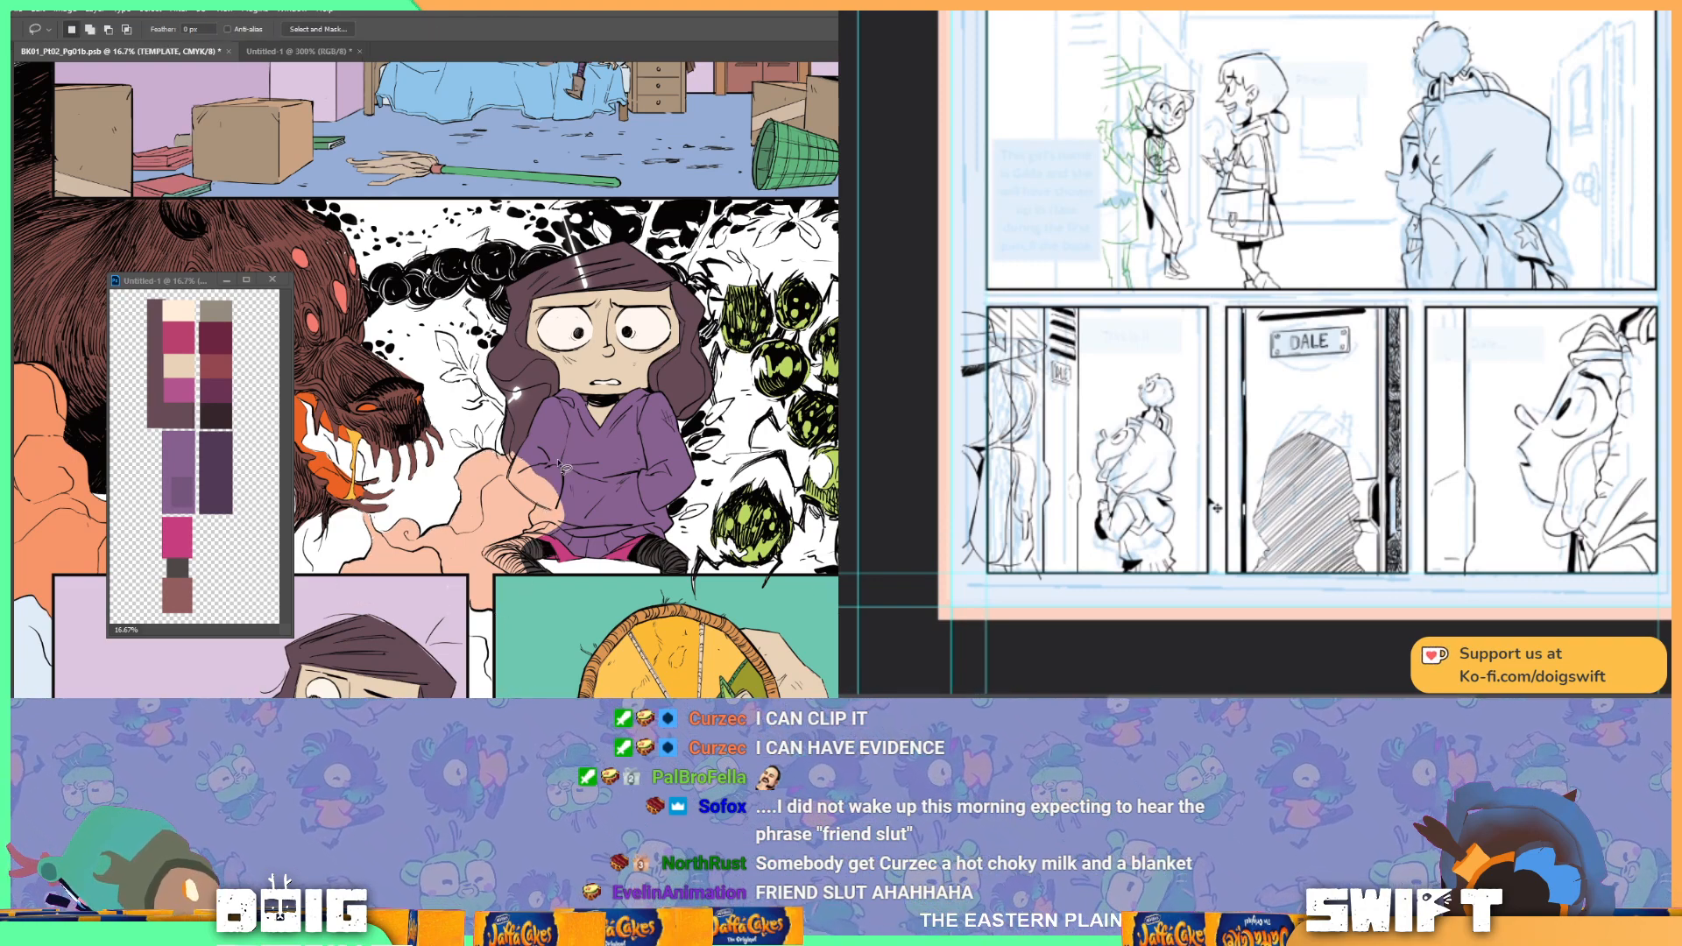
Step: Turn off Sample All Layers for the Magic Wand and discard the lasso selection around the seated girl
mouse_move(524, 248)
mouse_down()
mouse_move(464, 428)
mouse_move(464, 535)
mouse_move(492, 638)
mouse_move(678, 637)
mouse_move(736, 618)
mouse_move(766, 526)
mouse_move(755, 345)
mouse_move(567, 232)
mouse_move(478, 256)
mouse_up()
key(w)
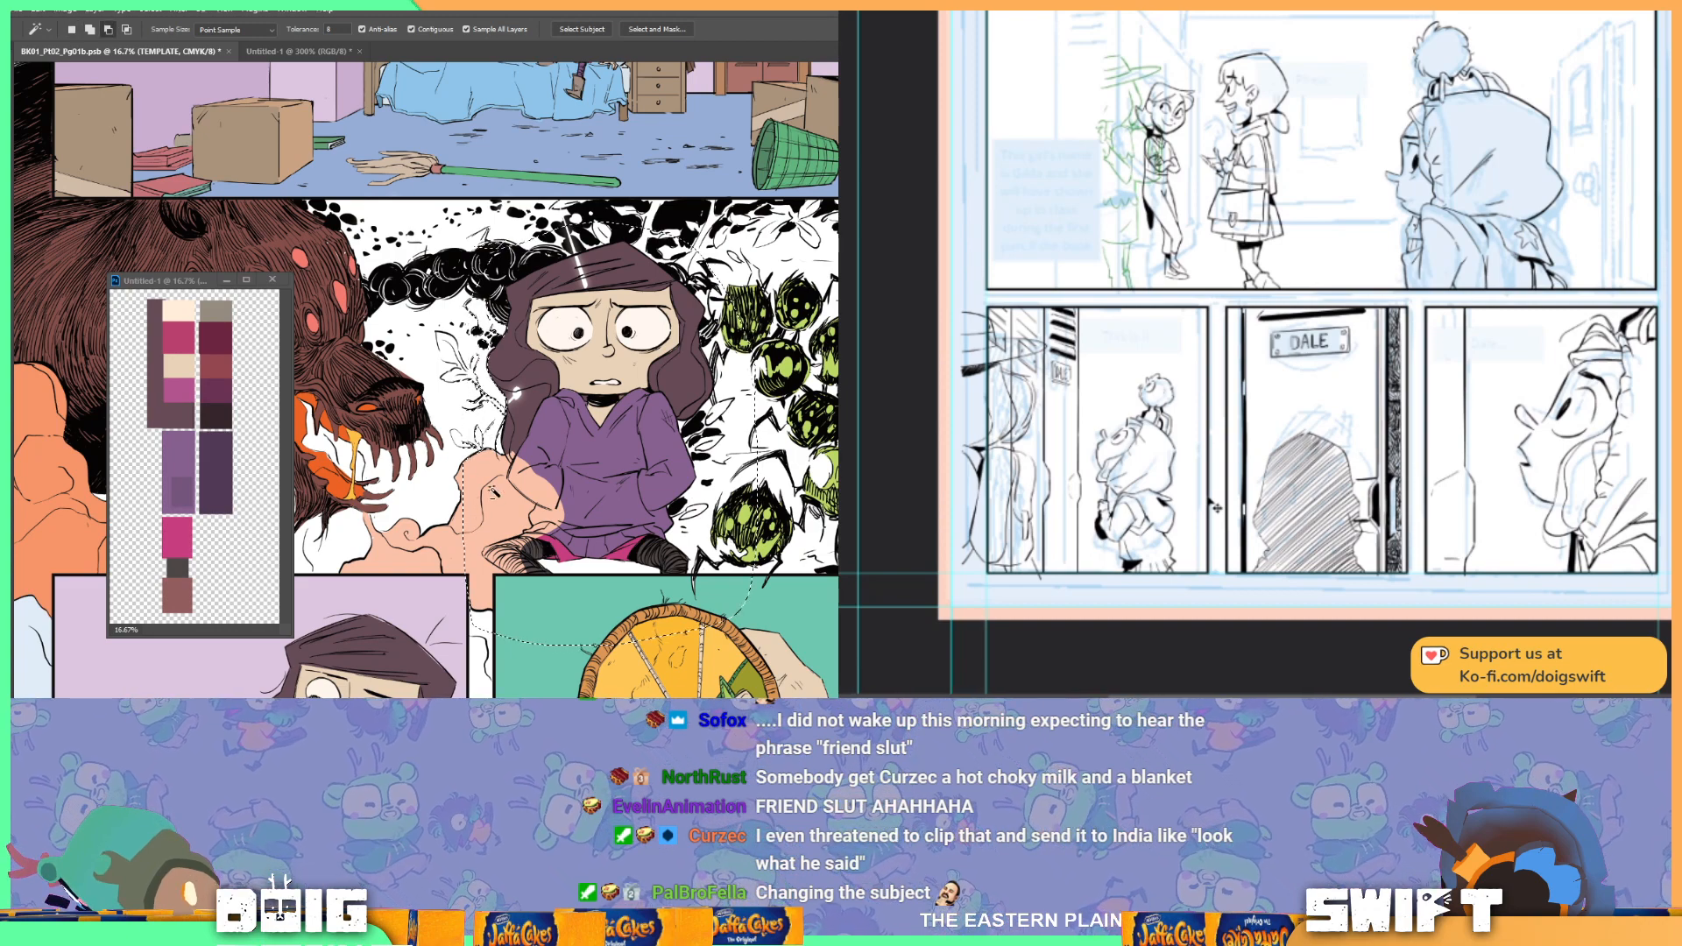
click(466, 29)
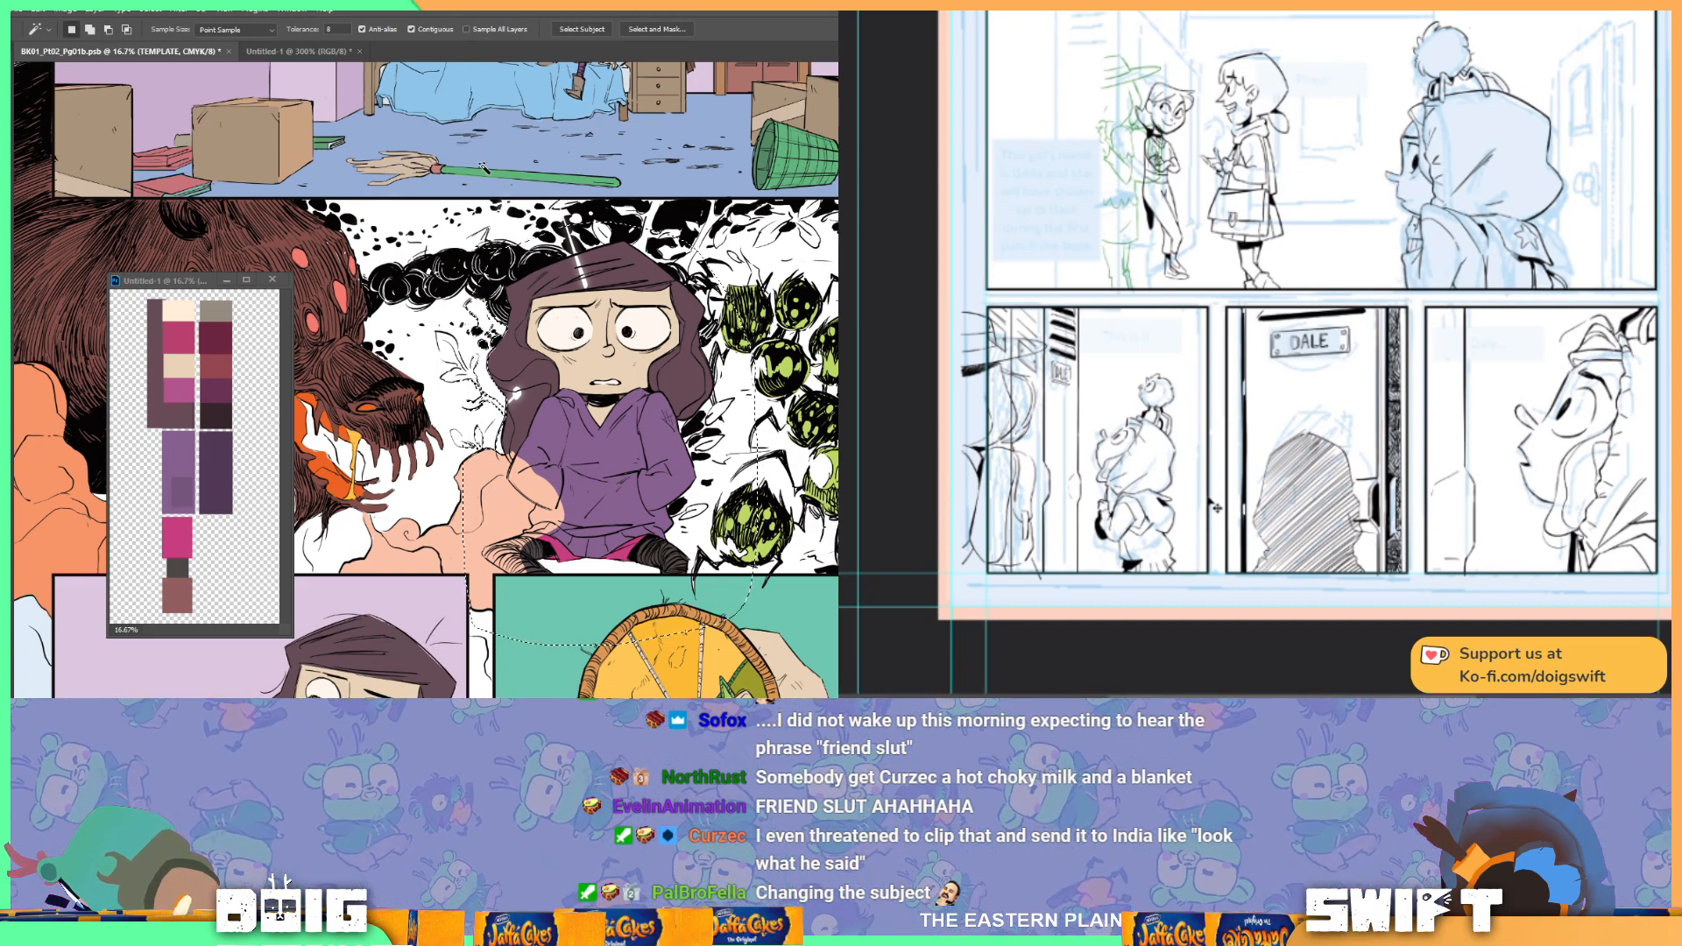
key(ctrl+d)
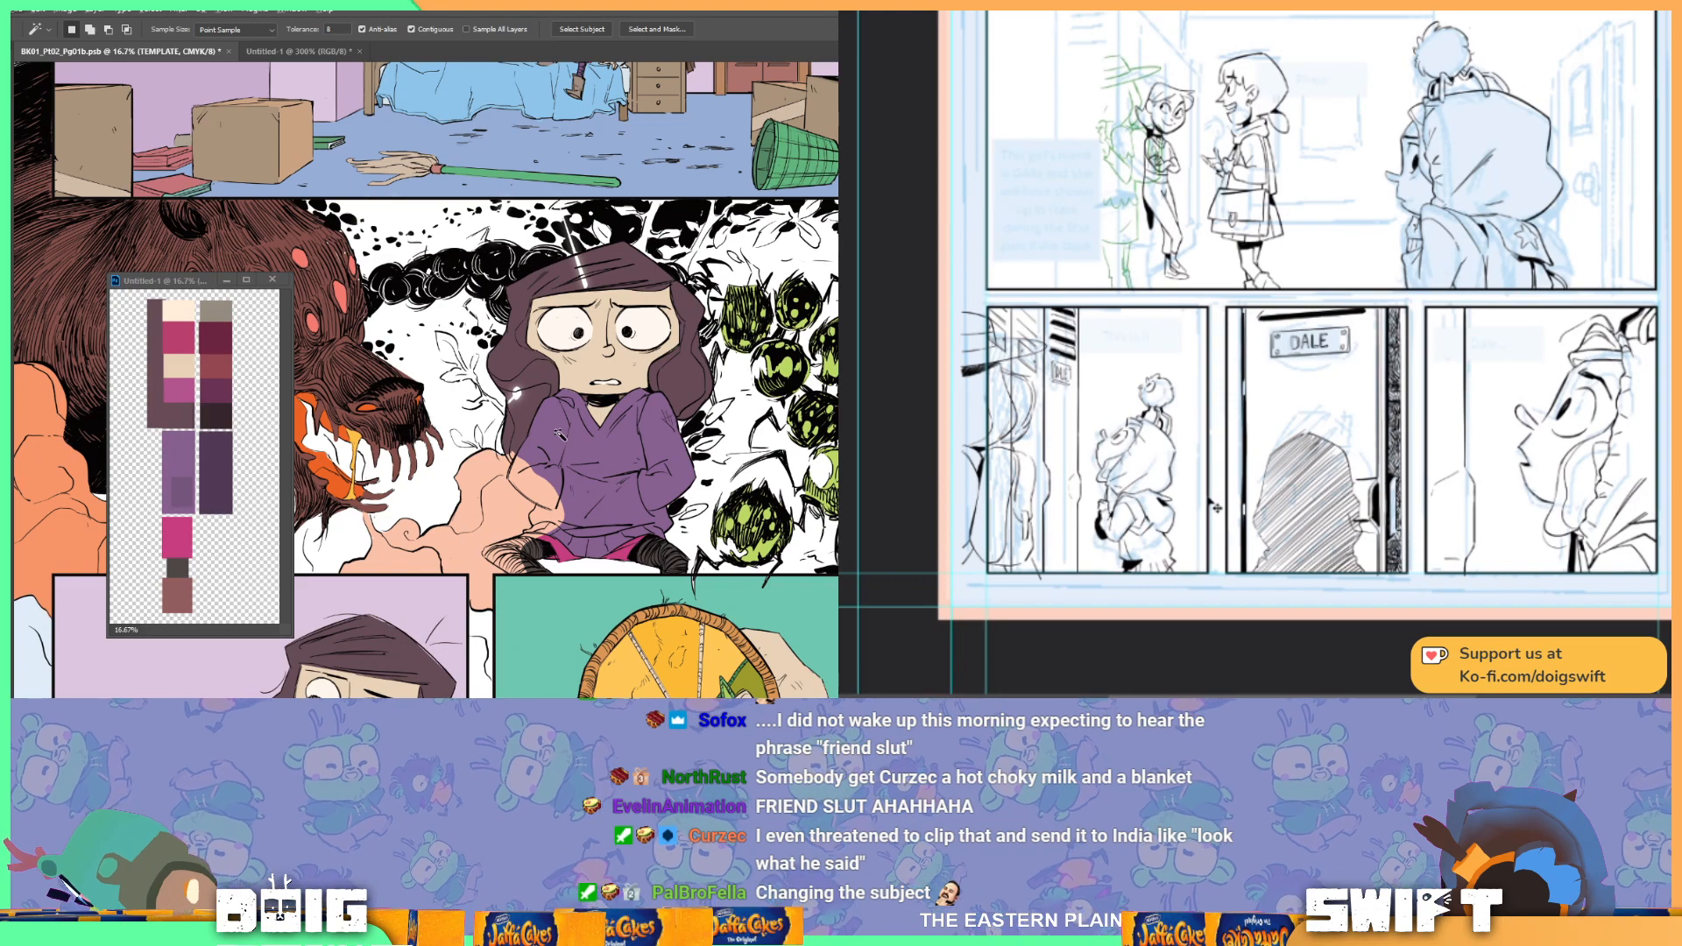
Step: Select the seated girl's flat colours, excluding the surrounding area and orange cloud, and cut them out of the TEMPLATE layer
key(l)
key(alt+l)
click(484, 308)
mouse_move(482, 312)
mouse_down()
mouse_move(458, 545)
mouse_move(538, 634)
mouse_move(707, 621)
mouse_move(702, 416)
mouse_move(738, 258)
mouse_move(680, 228)
mouse_move(532, 254)
mouse_move(485, 315)
mouse_up()
key(w)
alt+click(502, 325)
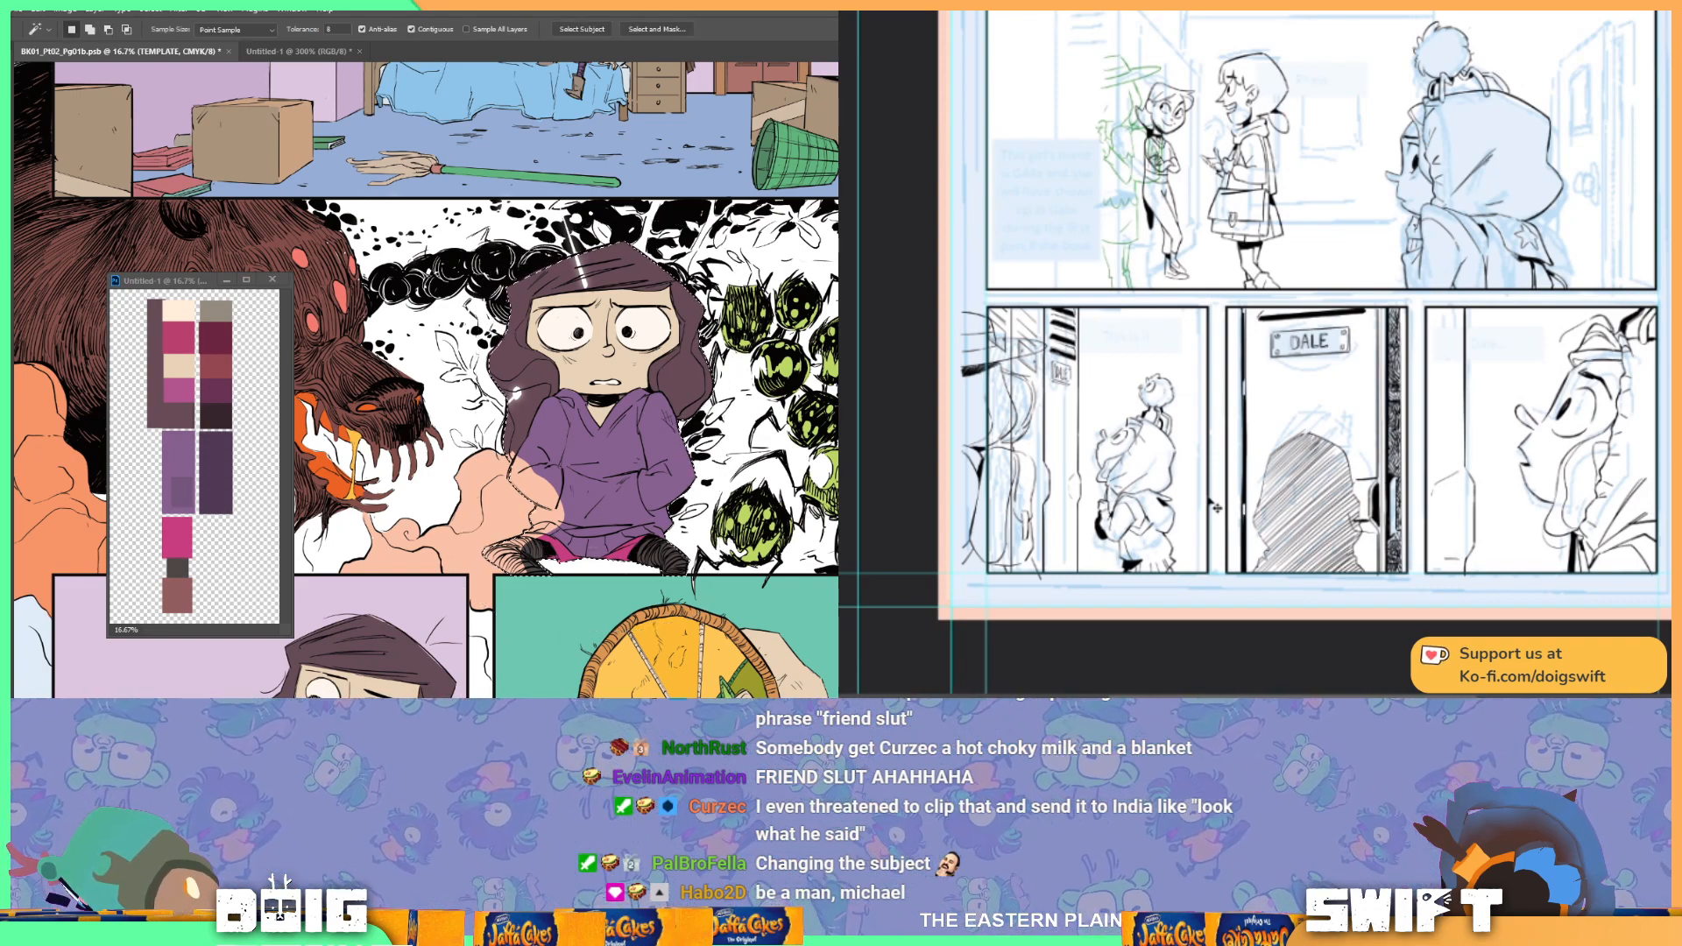
key(Delete)
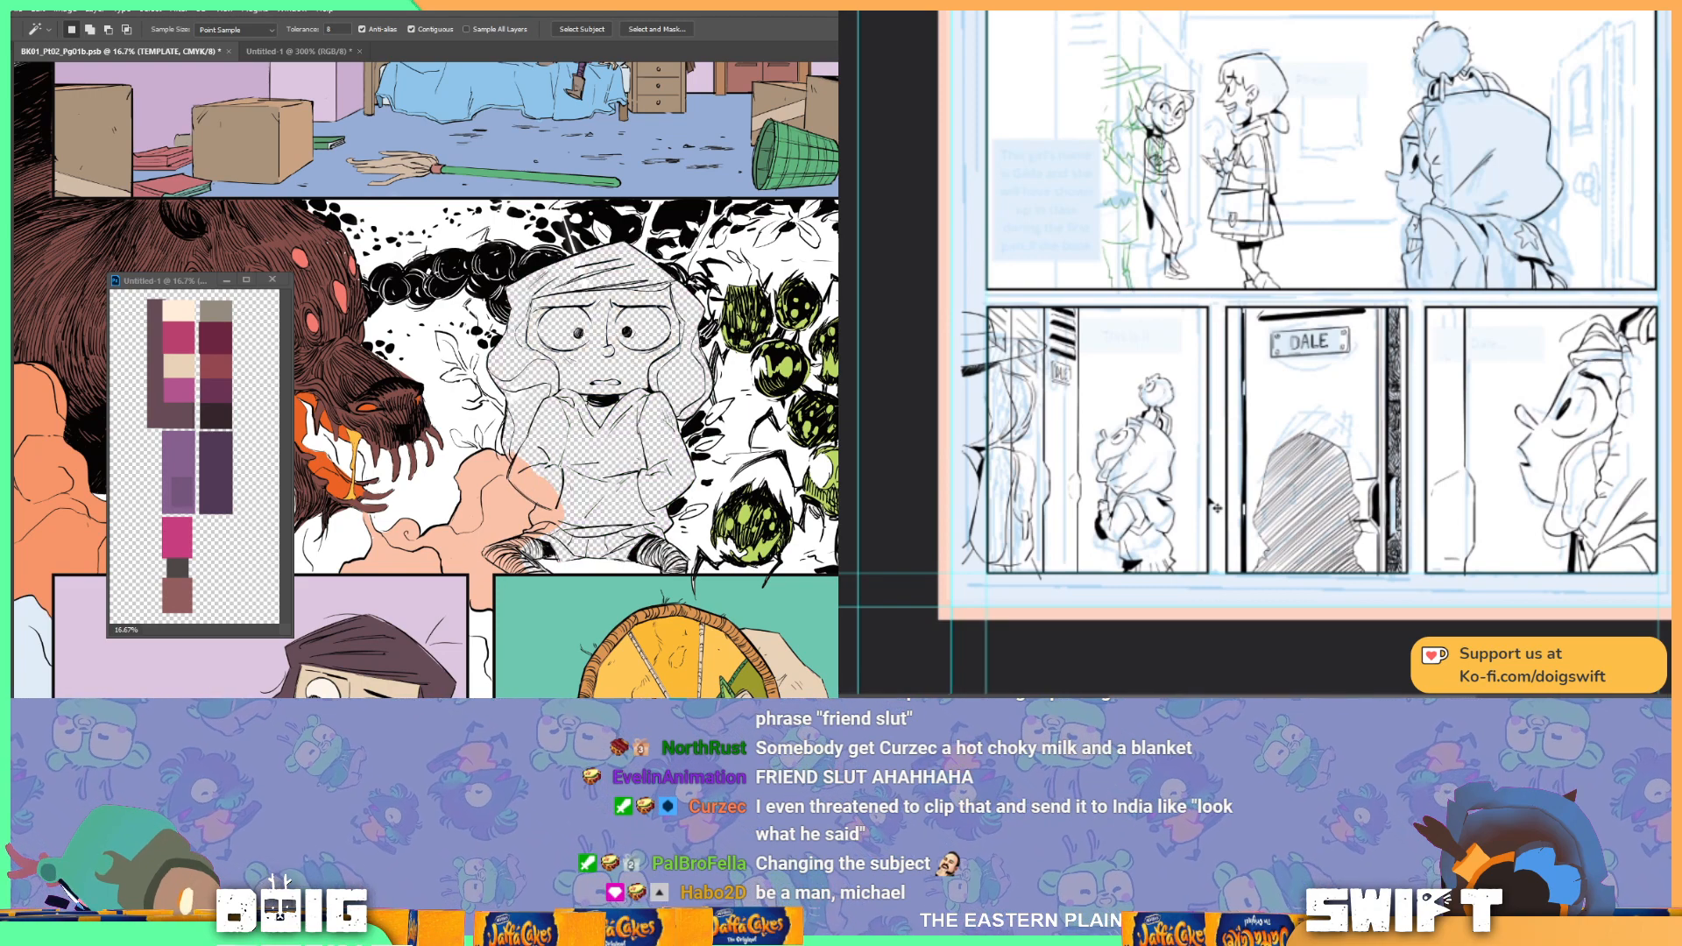
Step: Paste the girl's cut colours in place on a new layer so they cover the overlapping part of the orange cloud
key(ctrl+alt+shift+n)
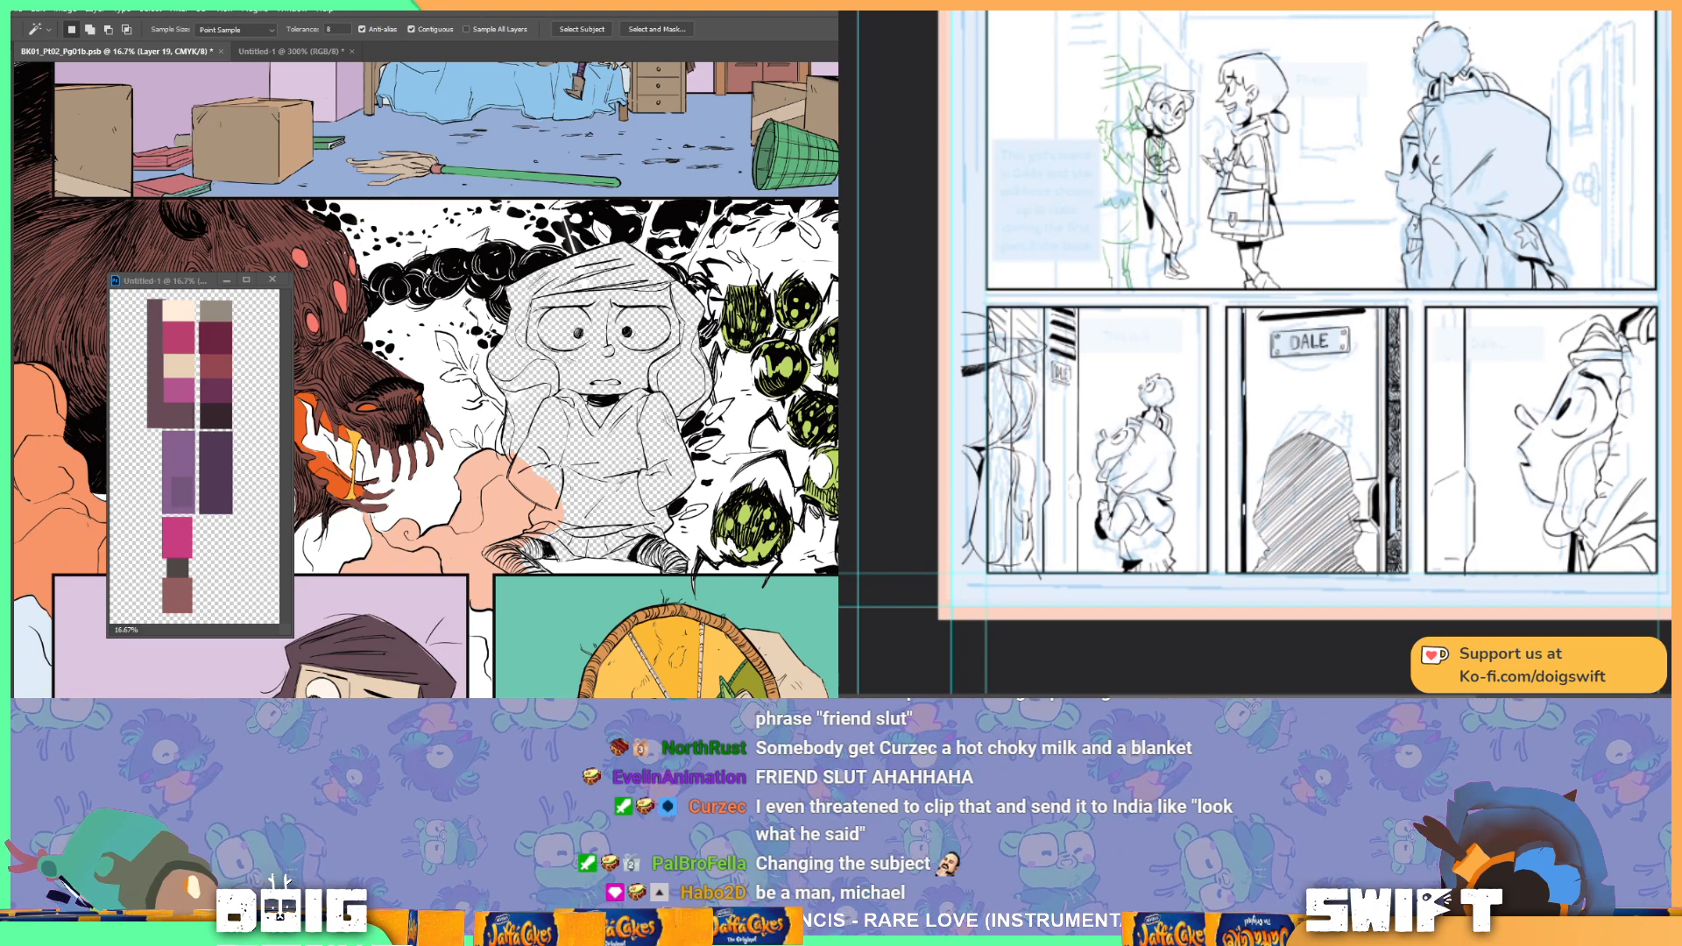
key(ctrl+v)
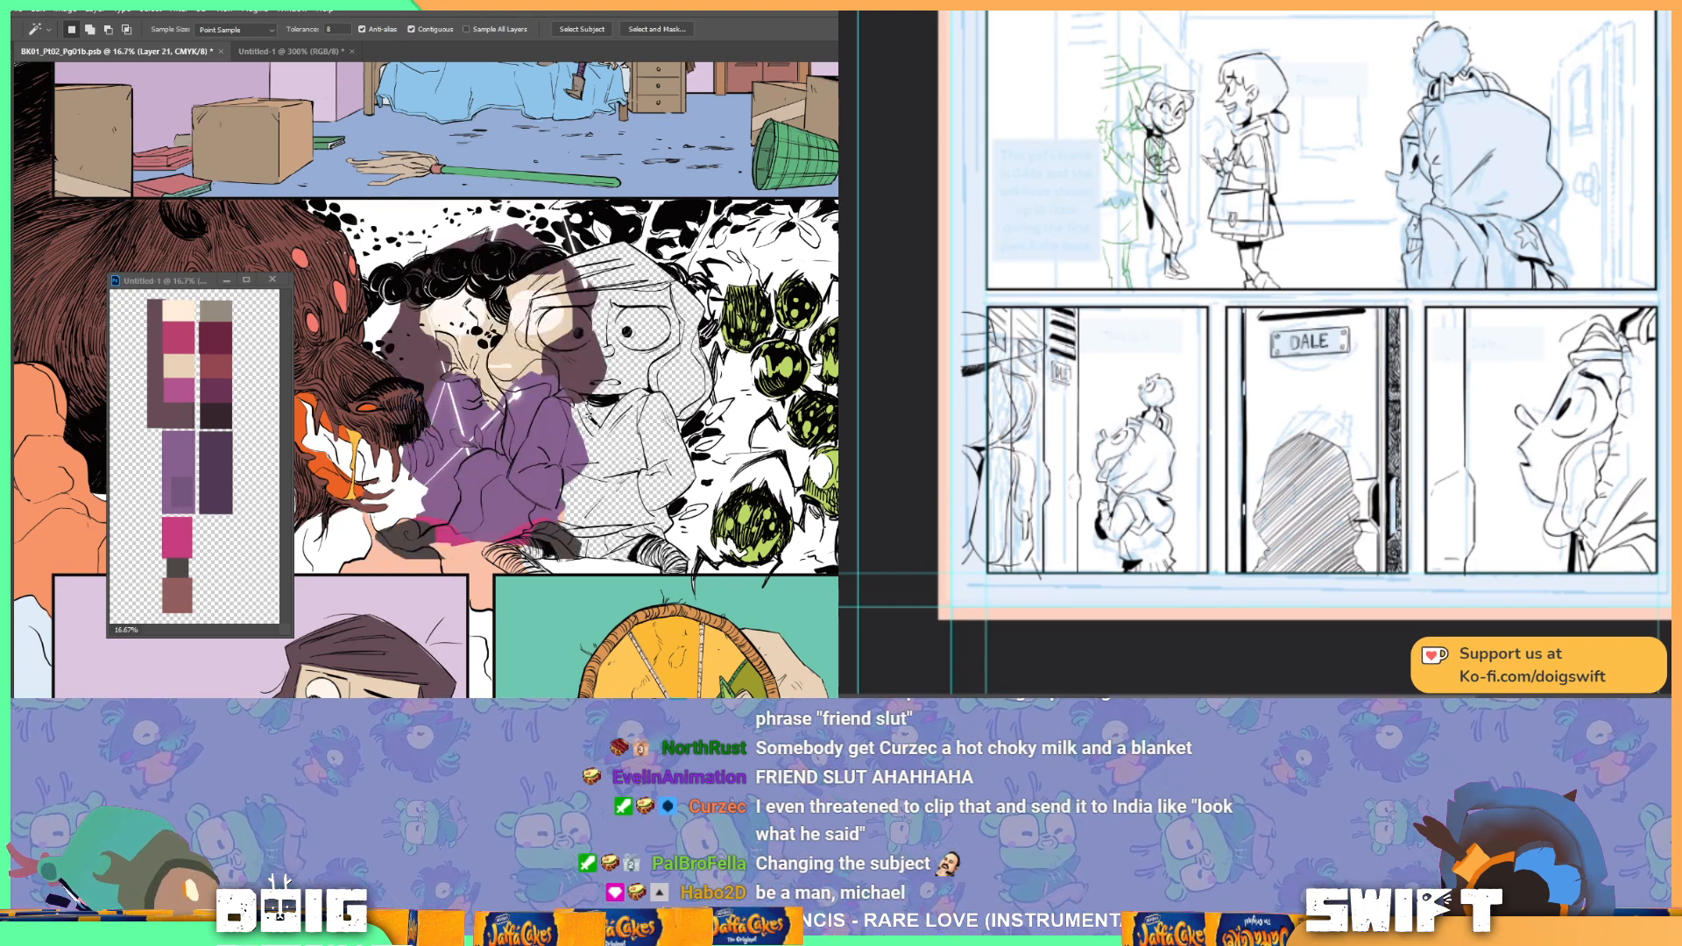
key(ctrl+z)
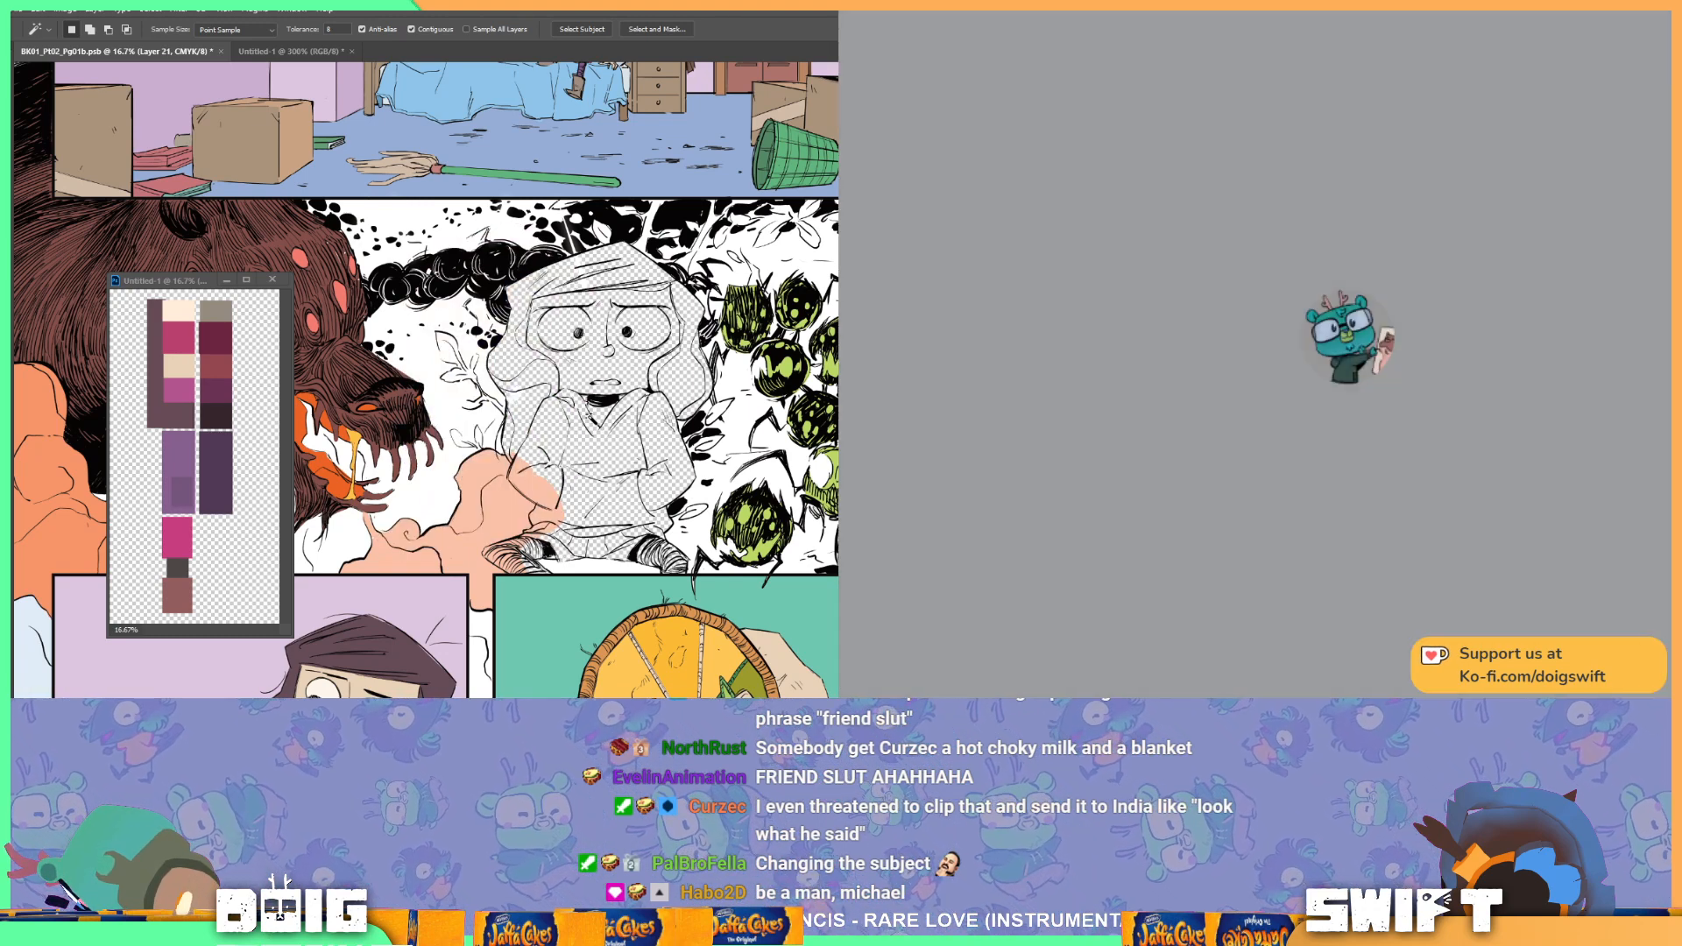
key(ctrl+shift+v)
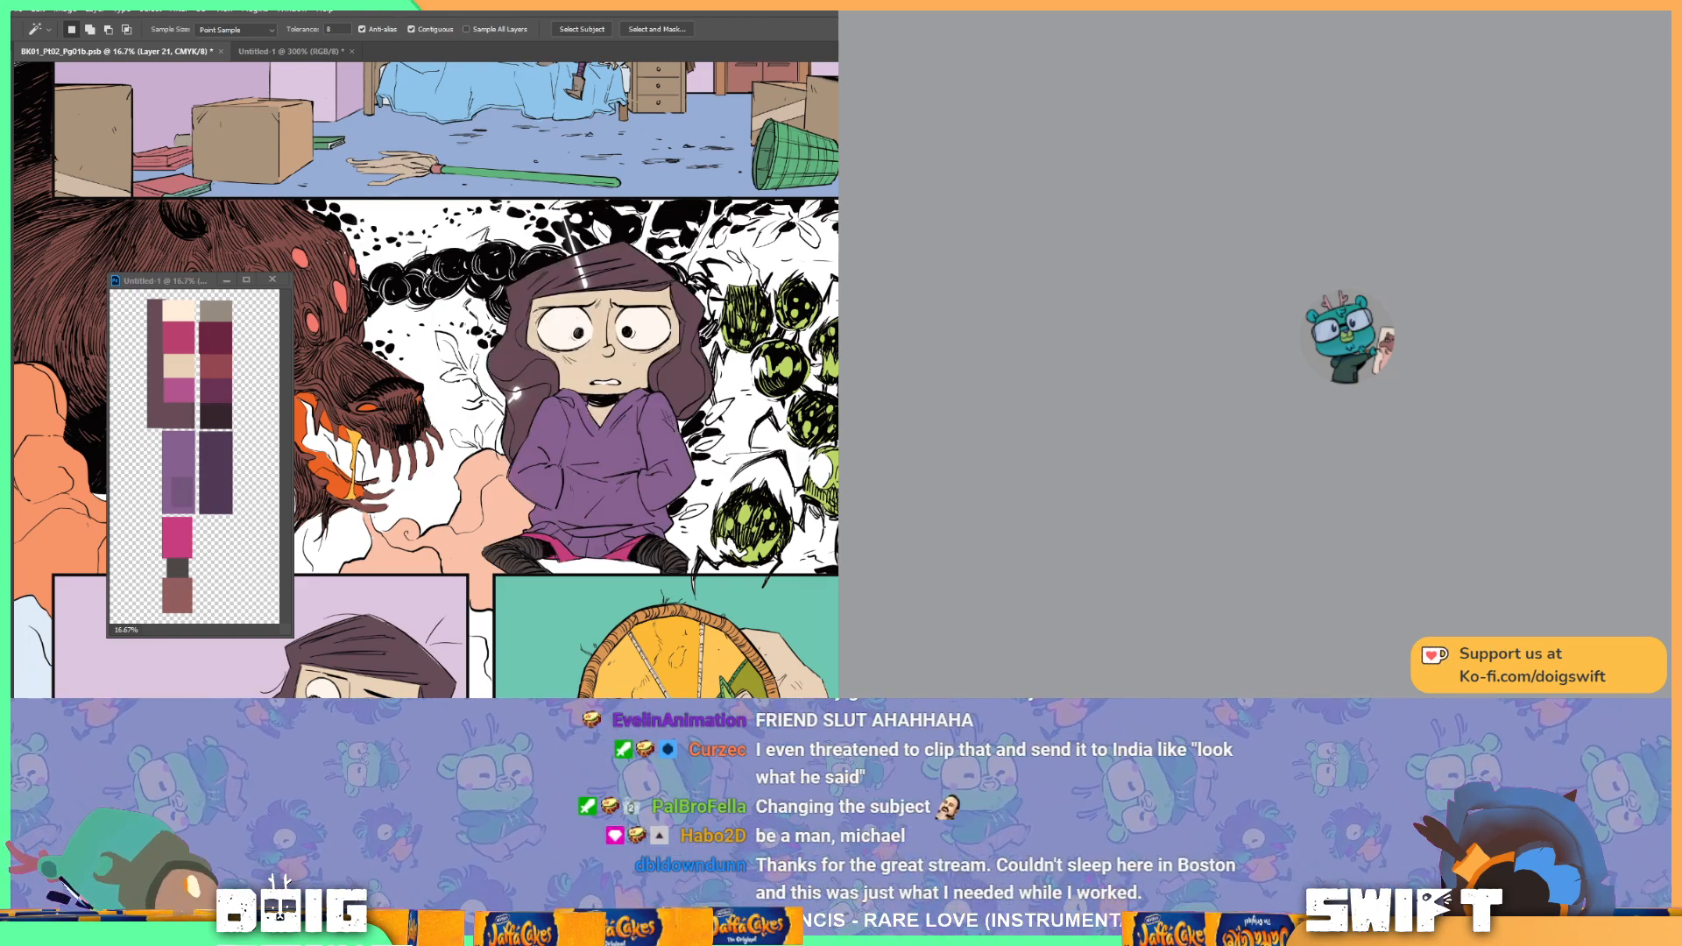
drag(571, 405, 586, 422)
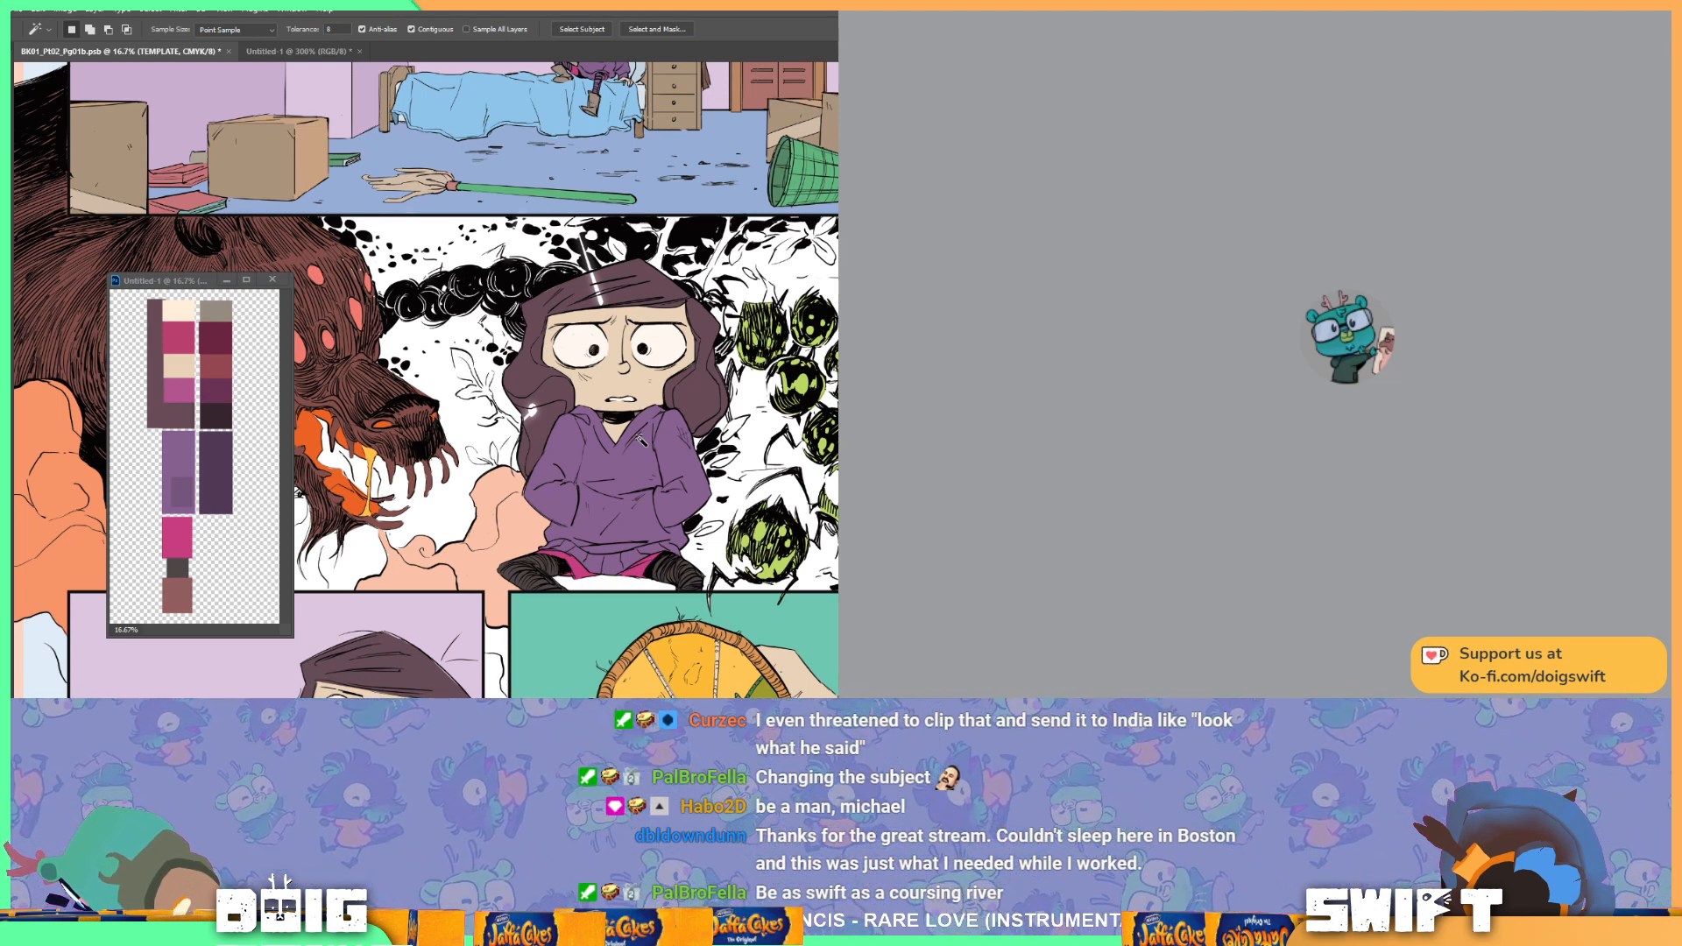
drag(704, 435, 617, 377)
drag(481, 368, 524, 410)
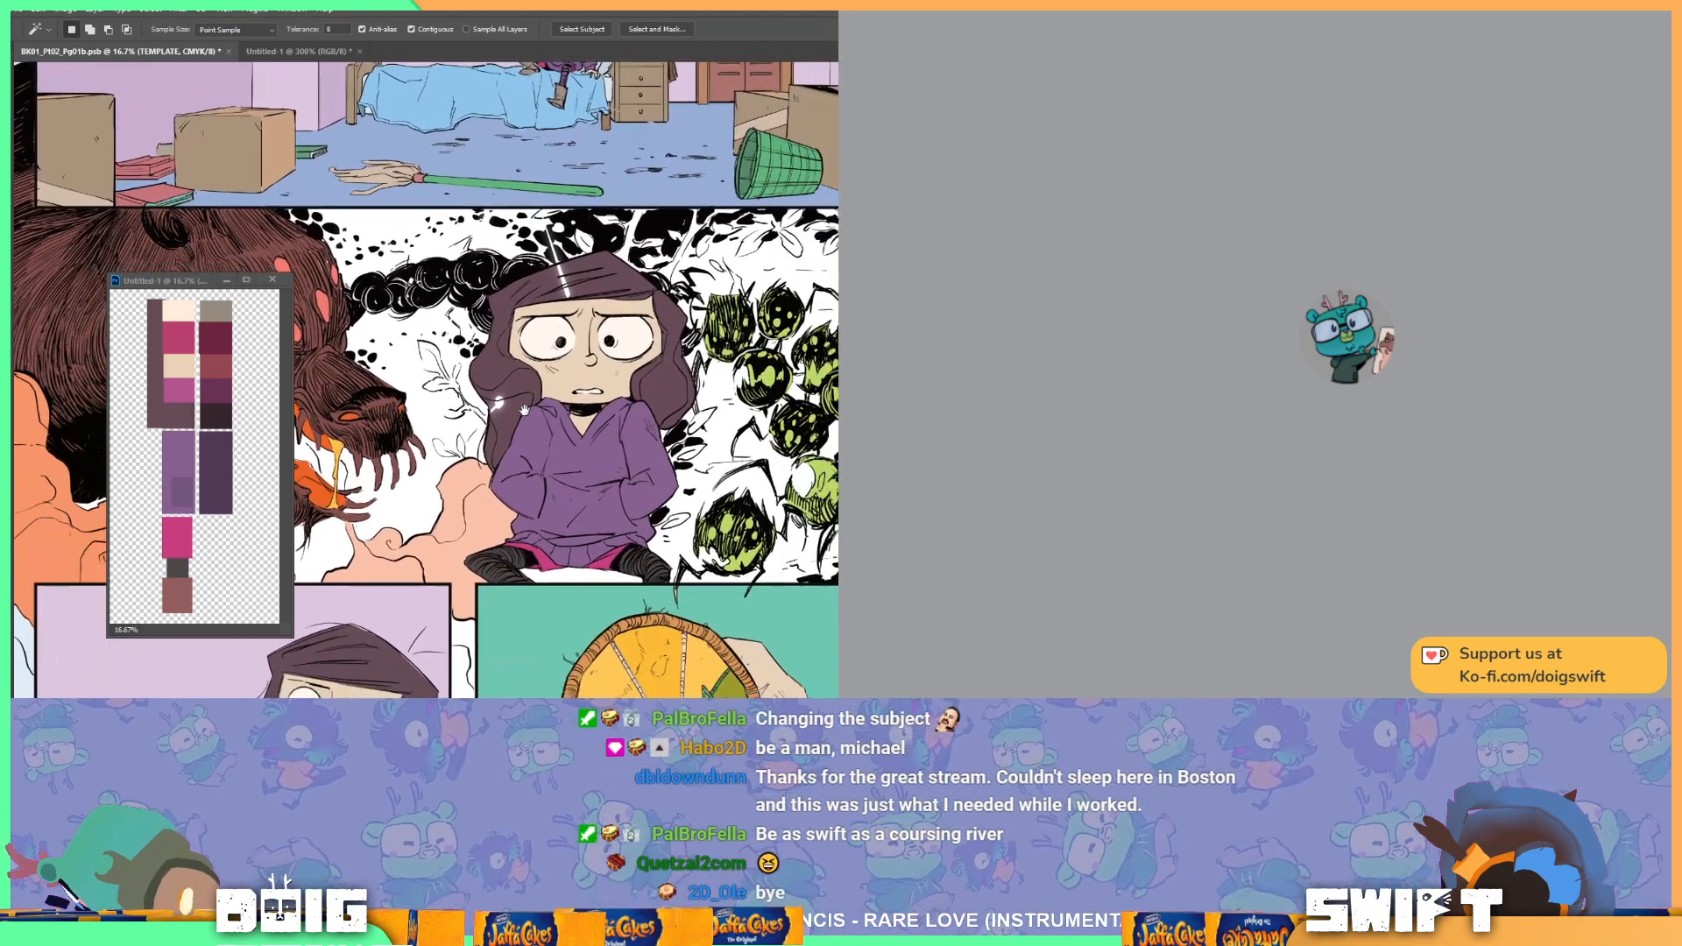